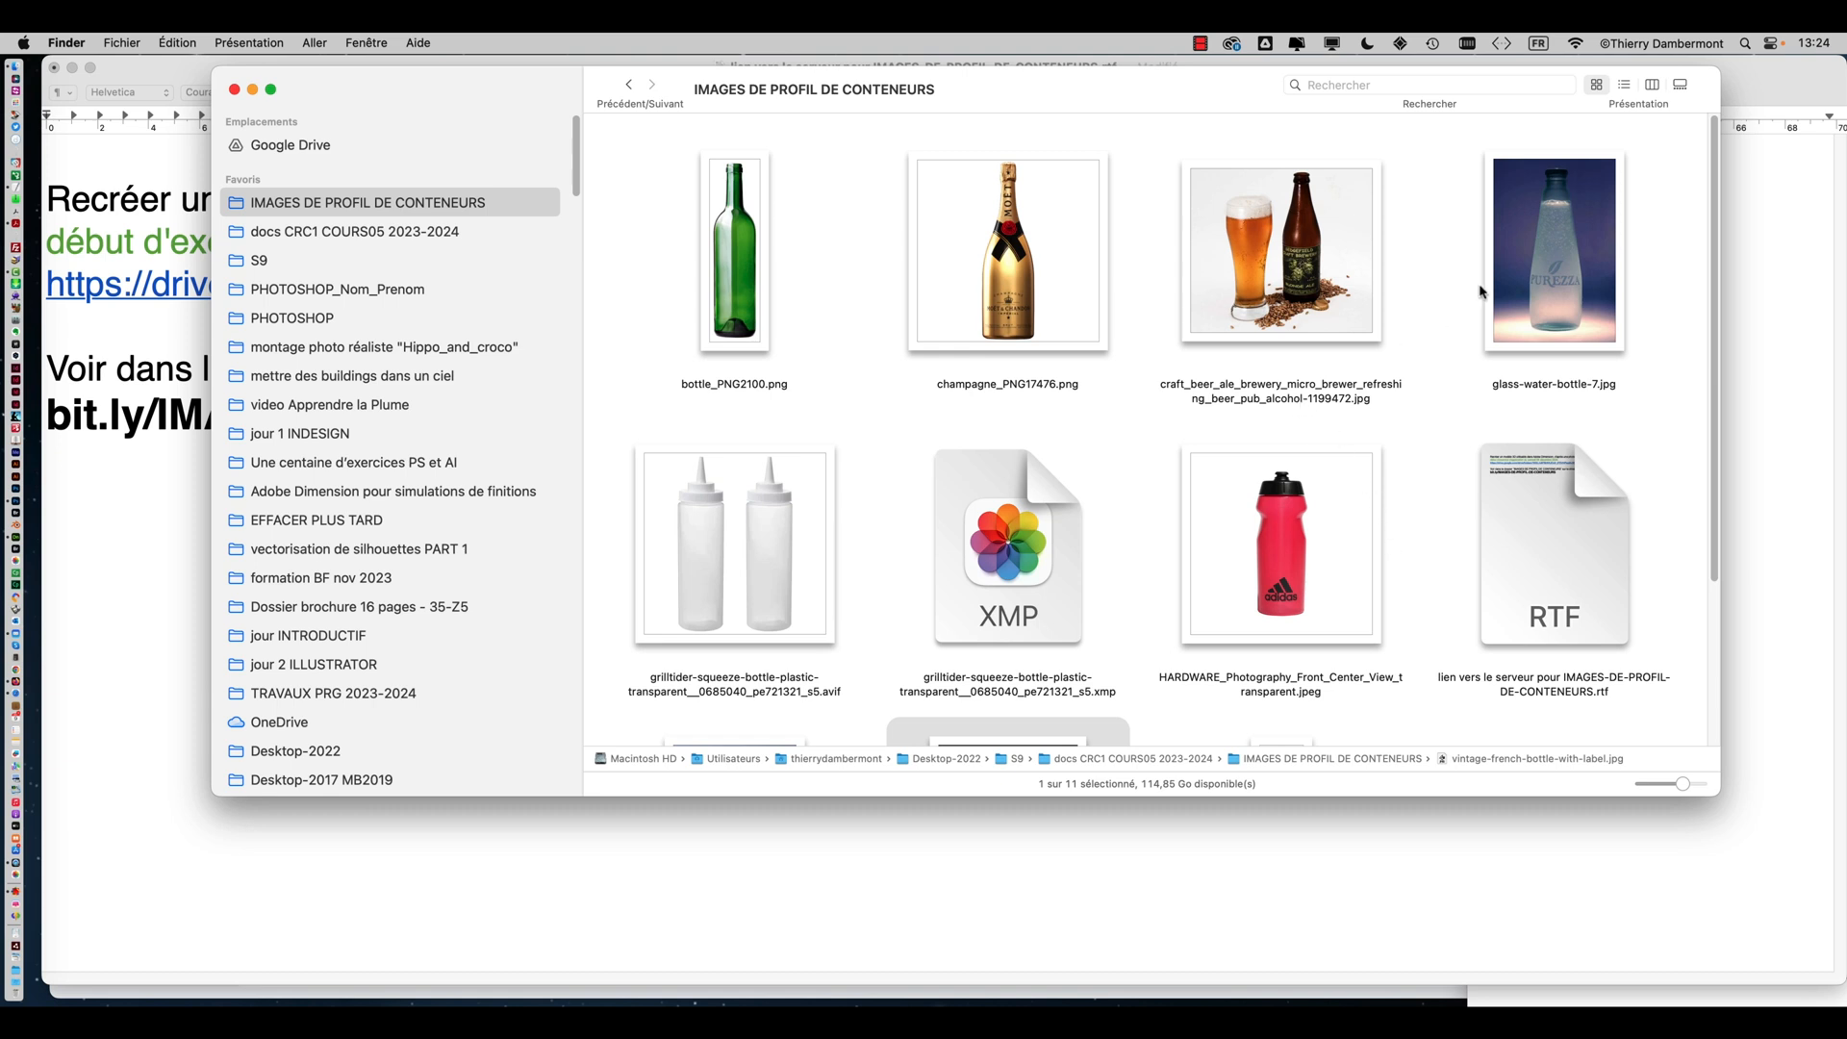
Browse the container profile images in the IMAGES DE PROFIL DE CONTENEURS folder
left_click(1540, 211)
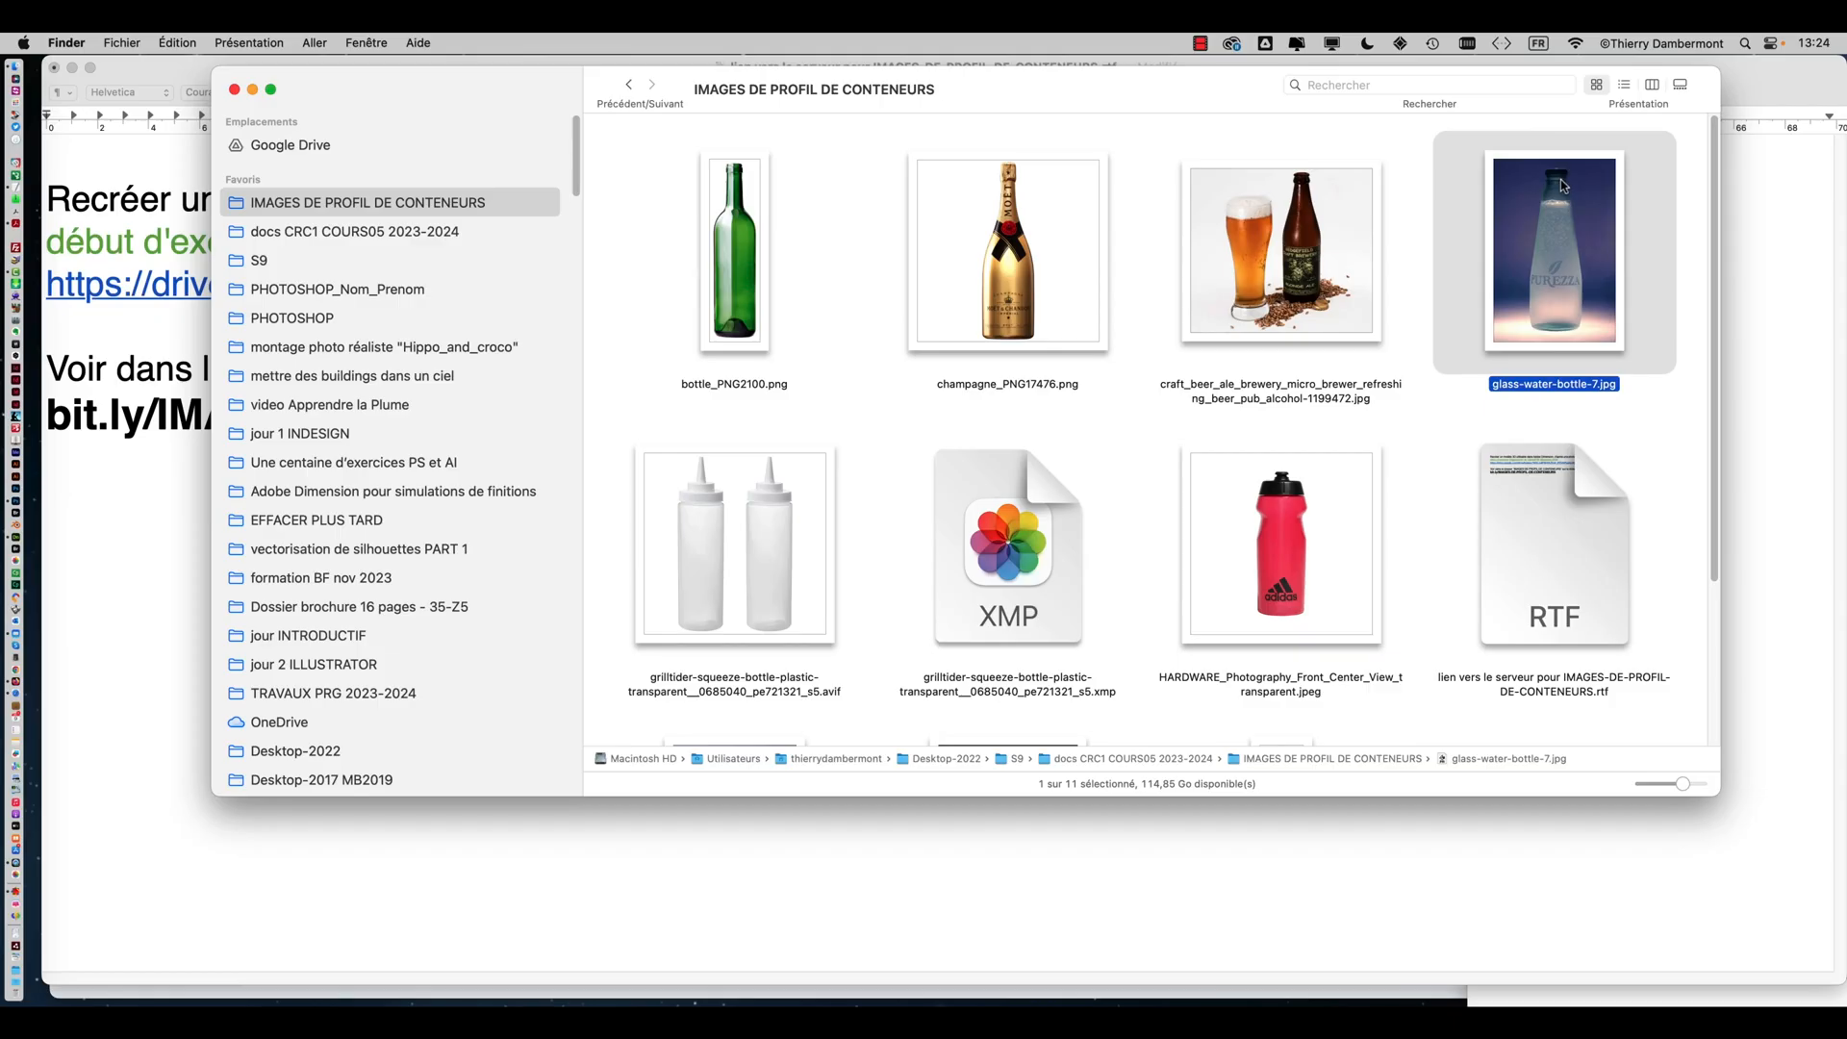
scroll(829, 402, "down", 5)
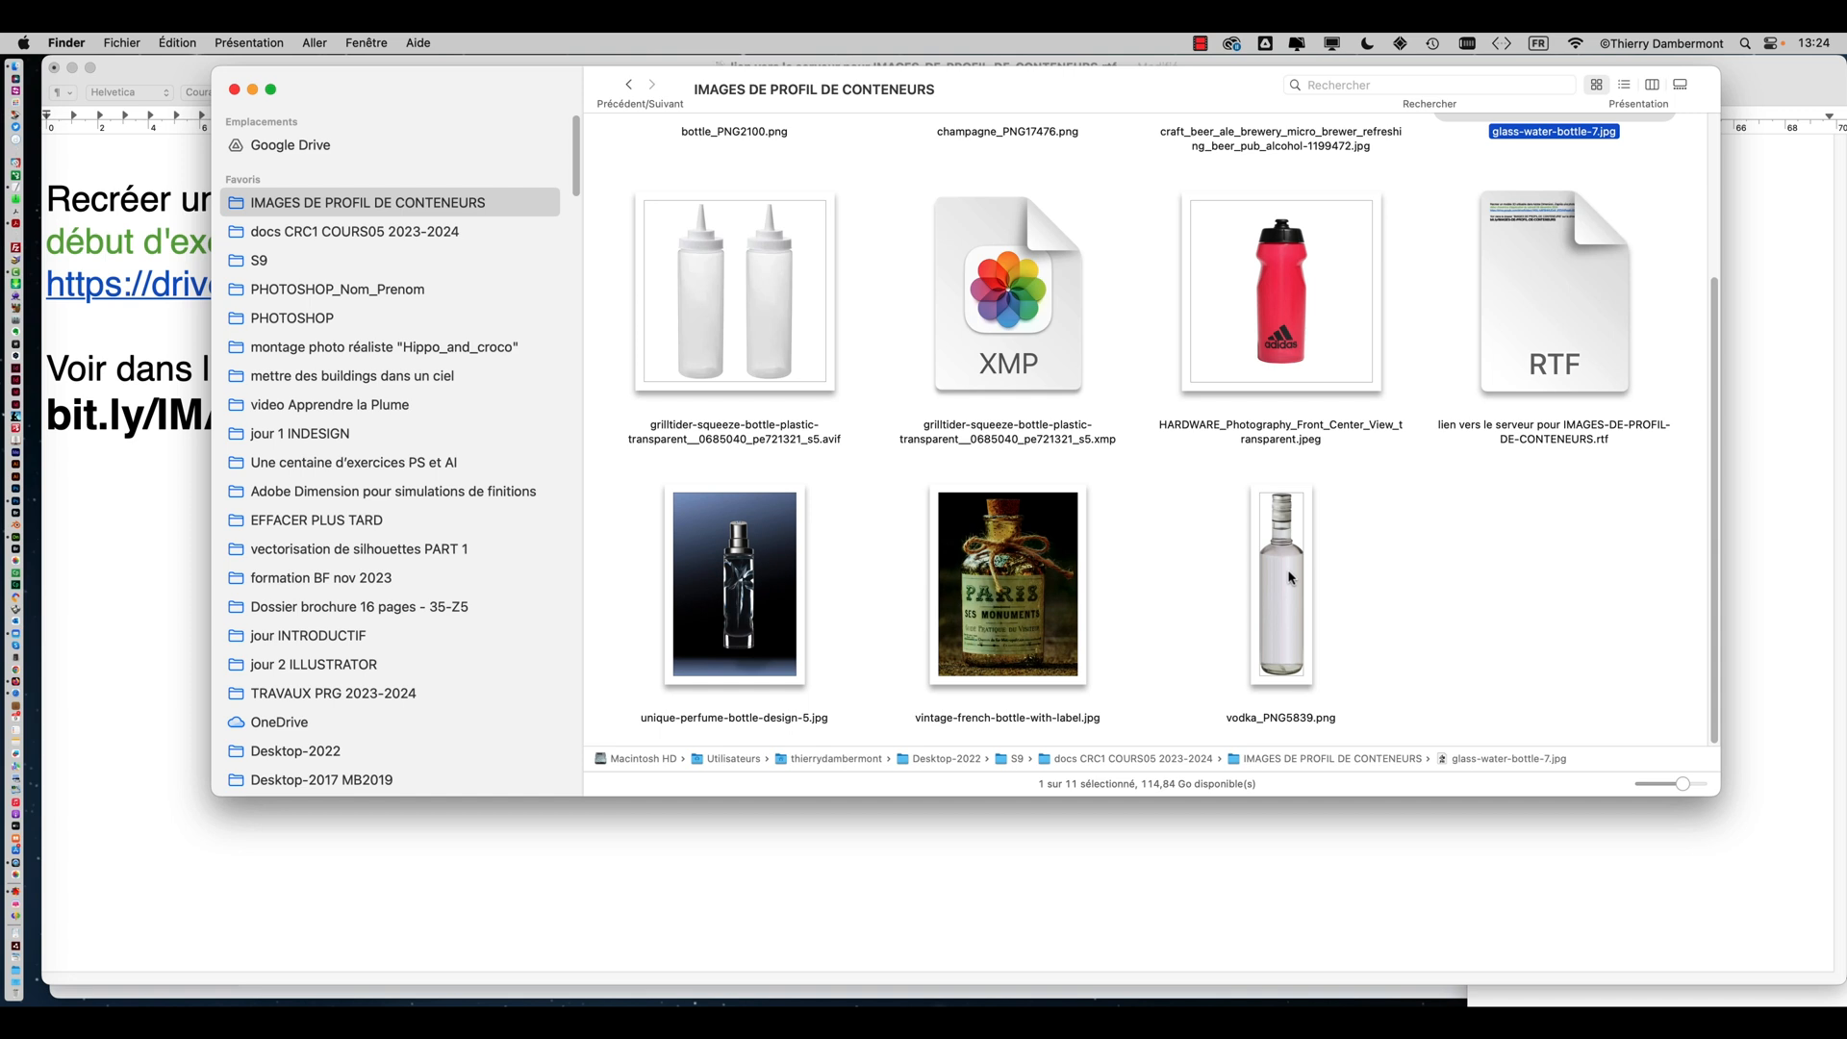
left_click(1266, 587)
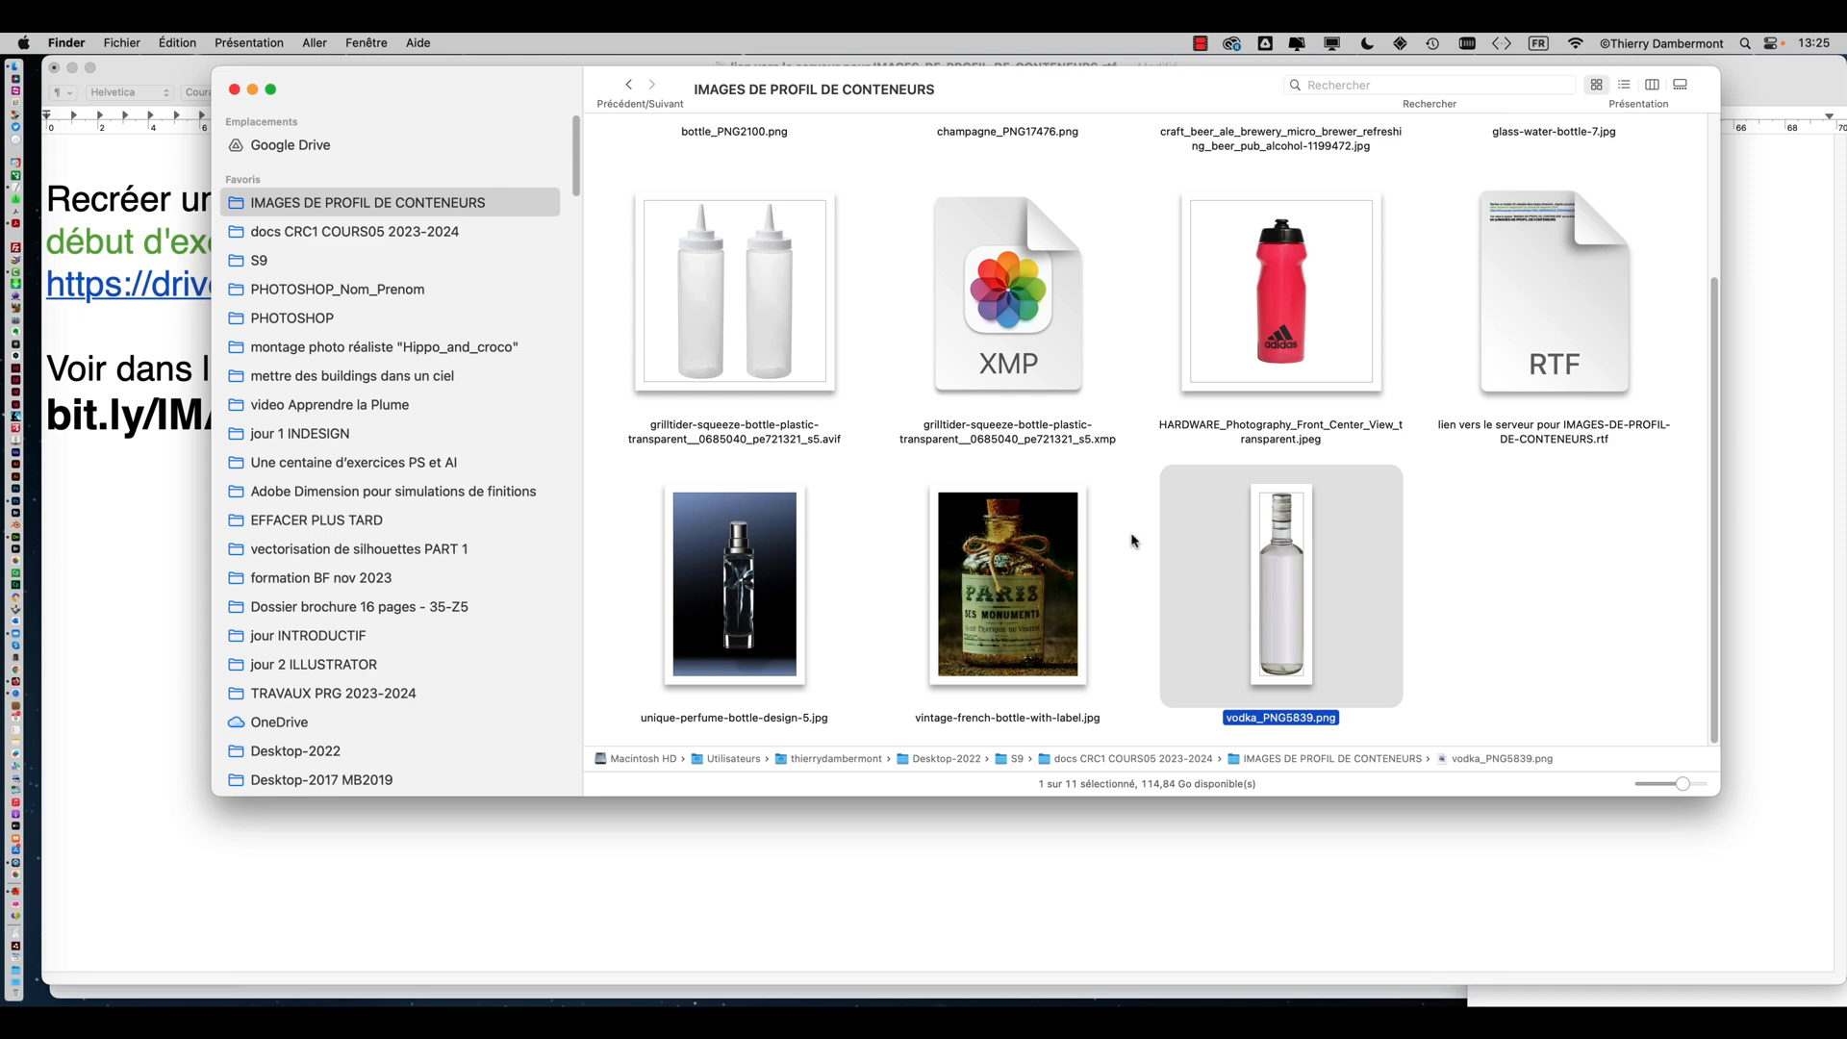
scroll(1132, 540, "up", 5)
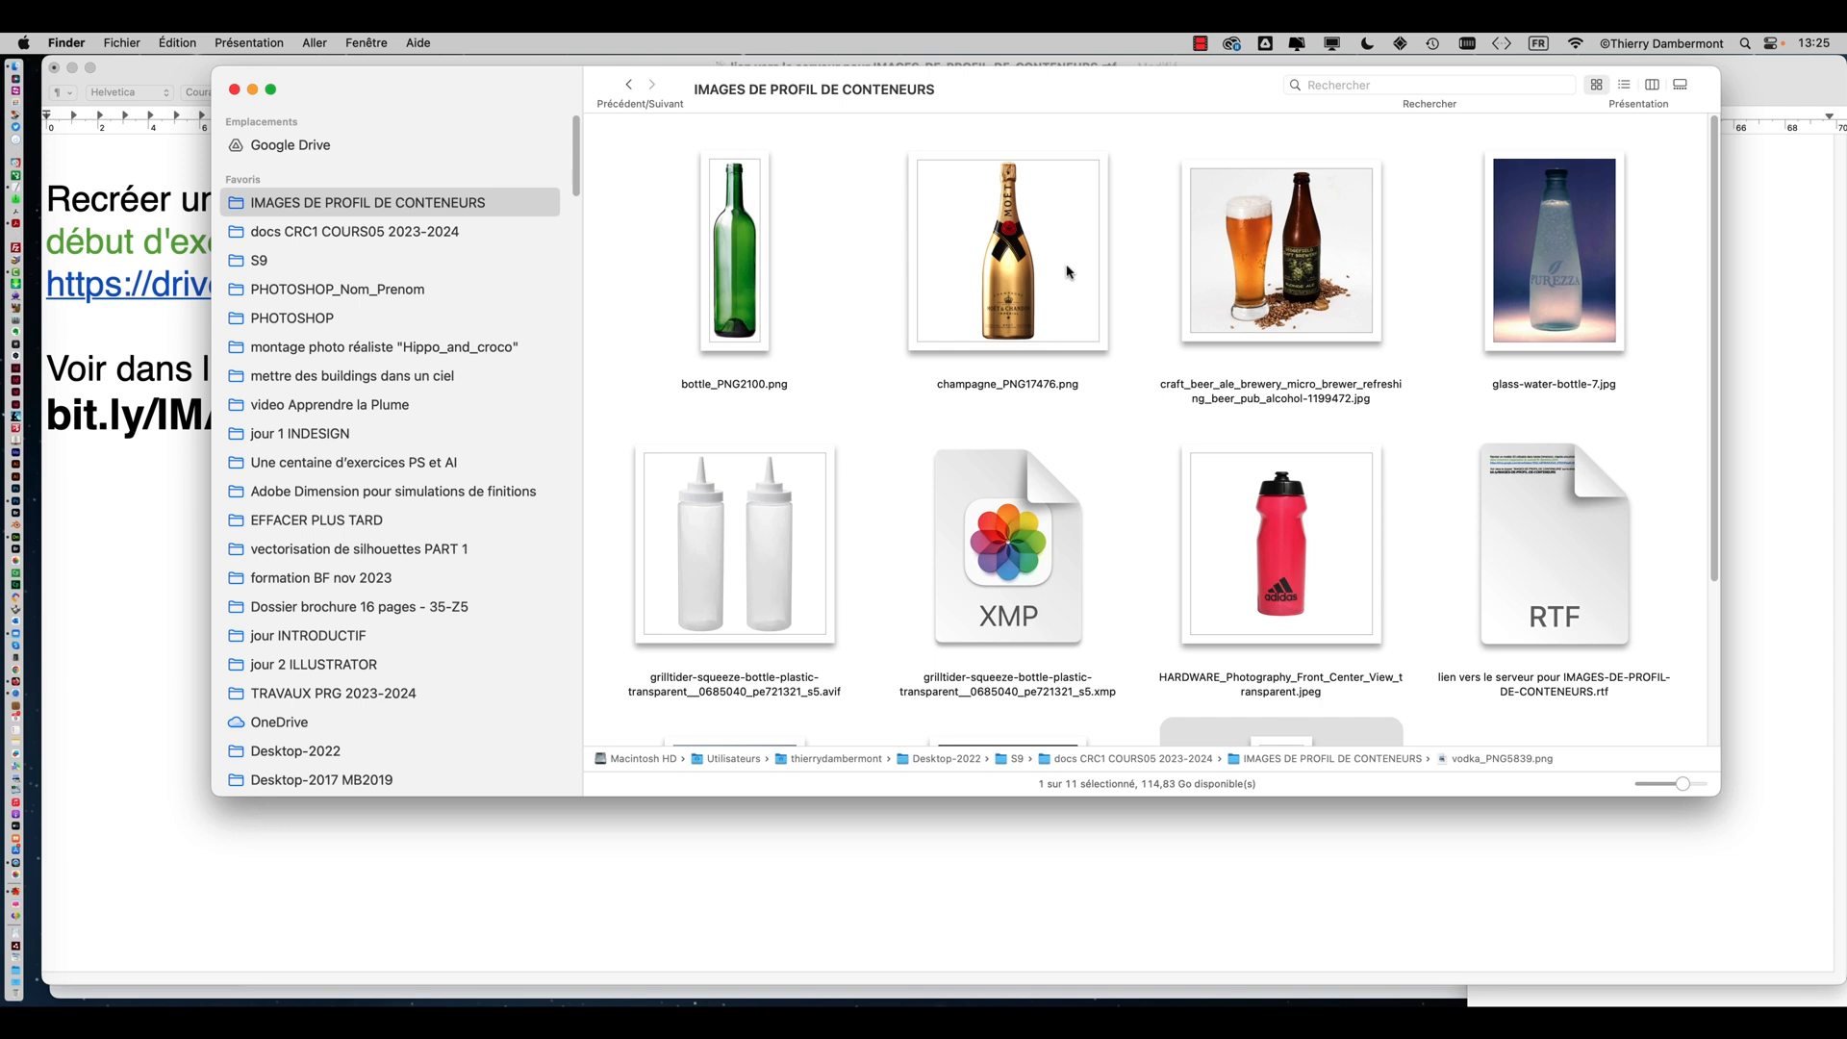
scroll(1101, 491, "down", 5)
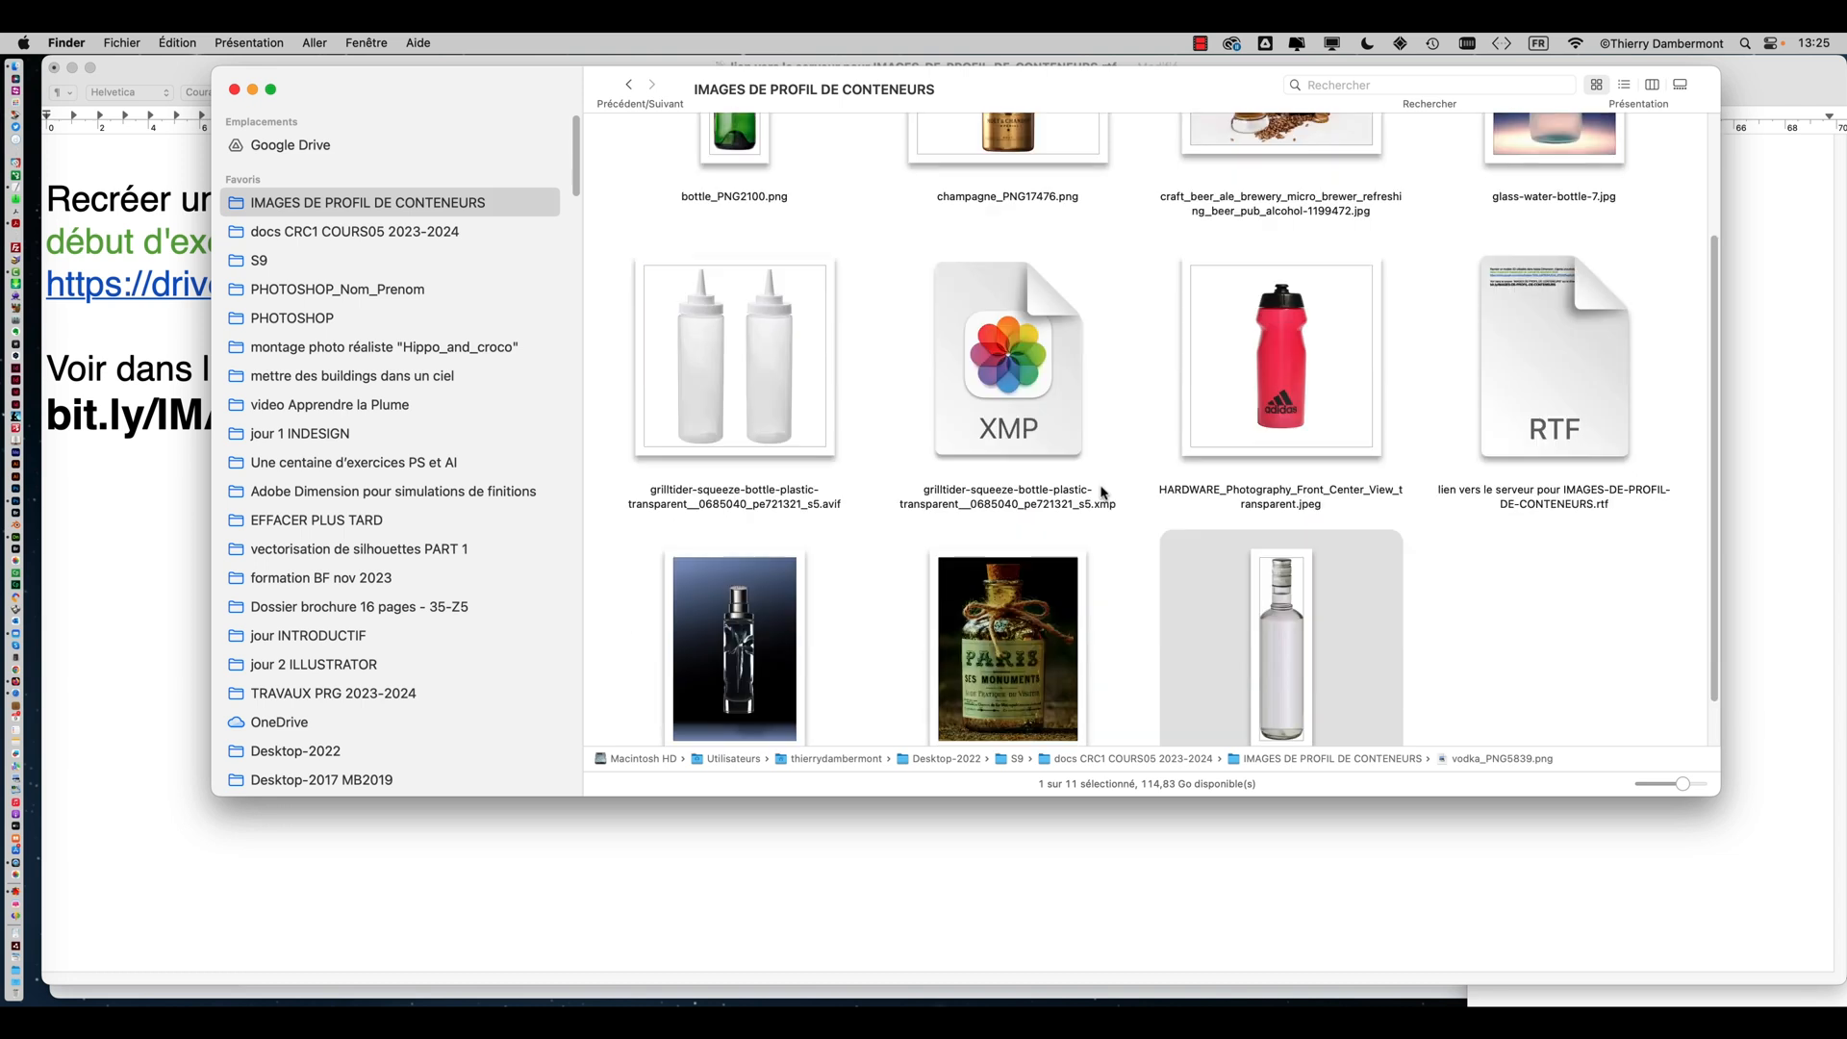
scroll(1097, 520, "down", 1)
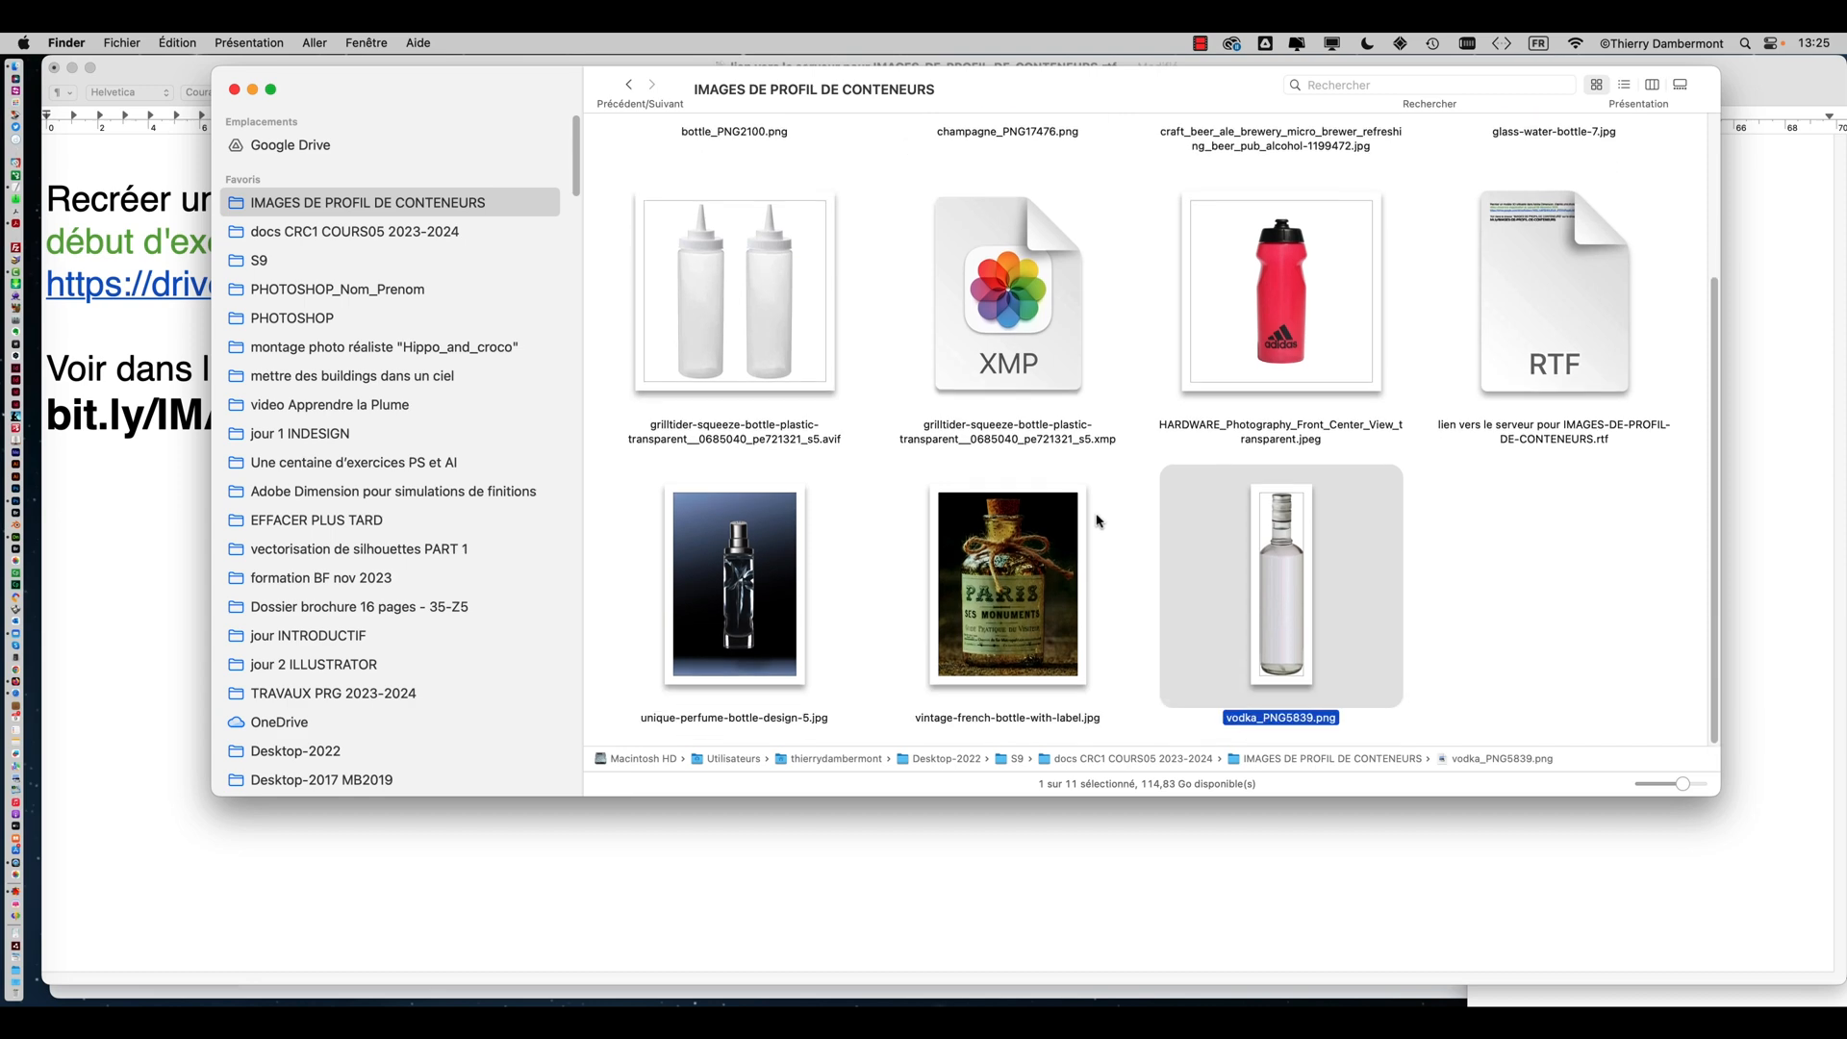
scroll(1097, 521, "up", 3)
left_click(734, 523)
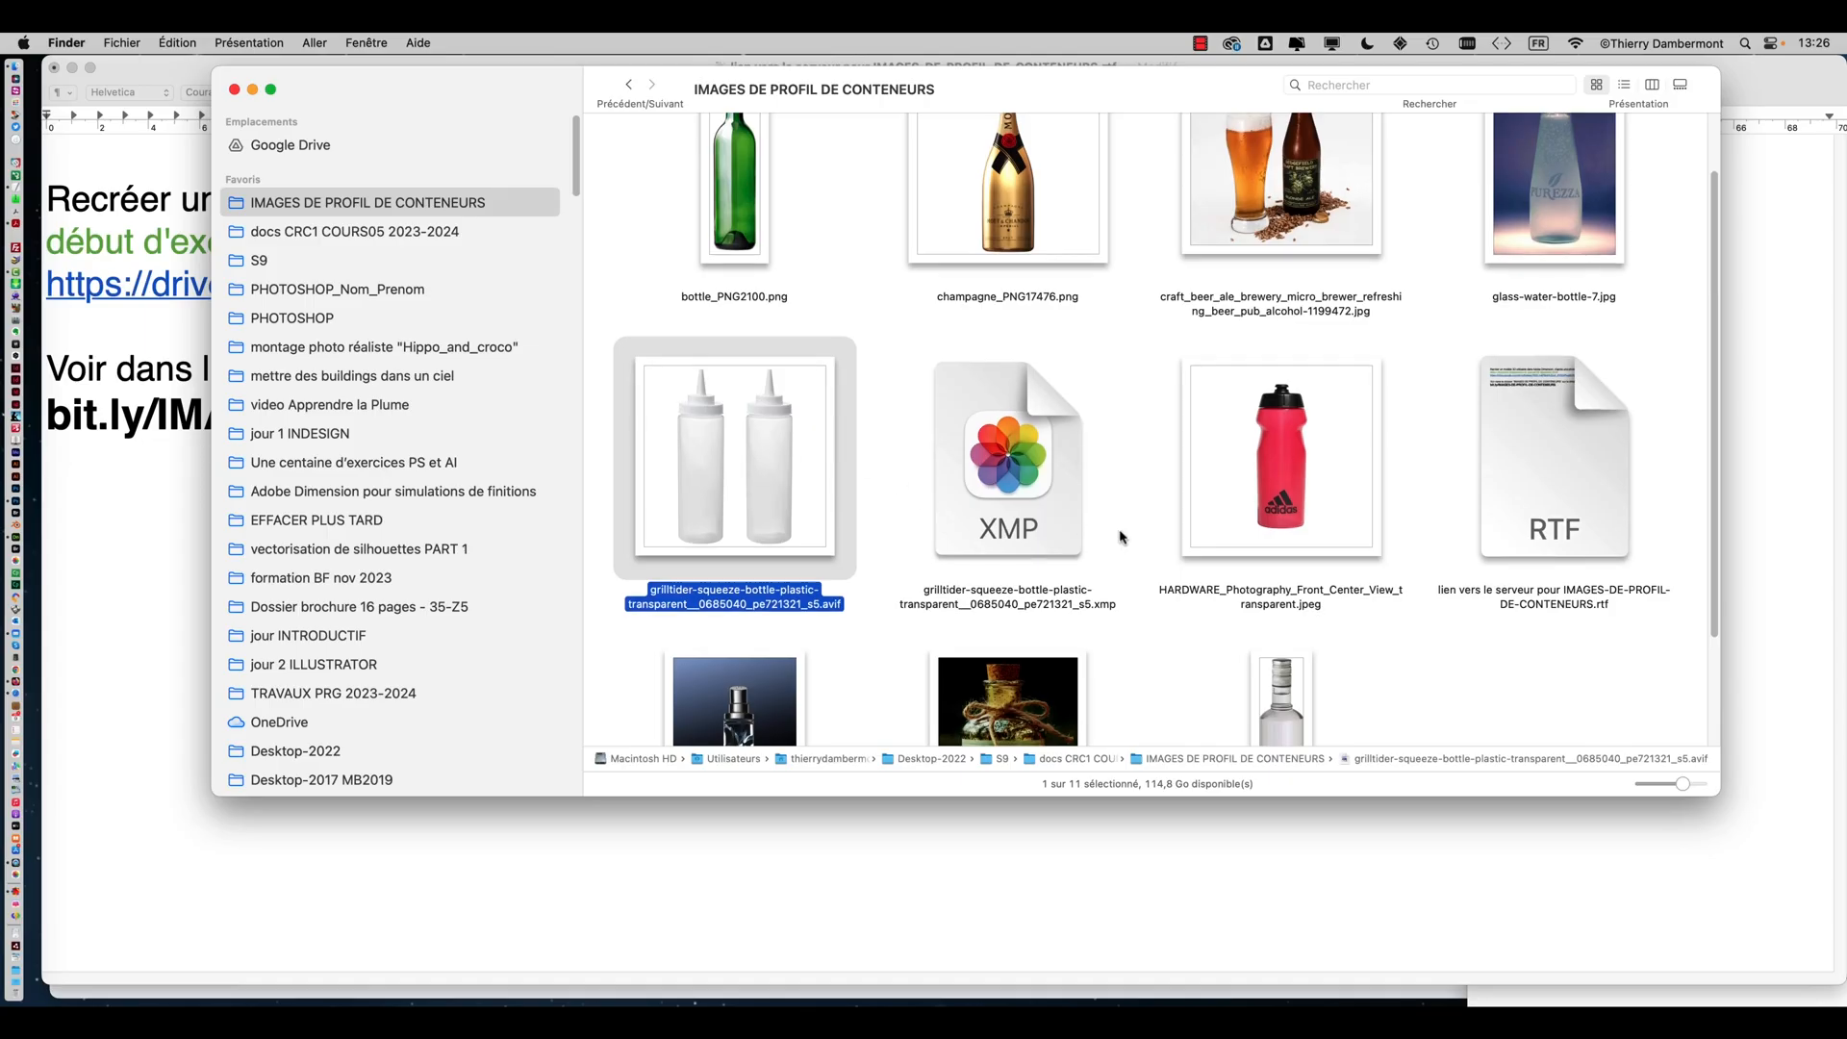
scroll(1118, 534, "up", 2)
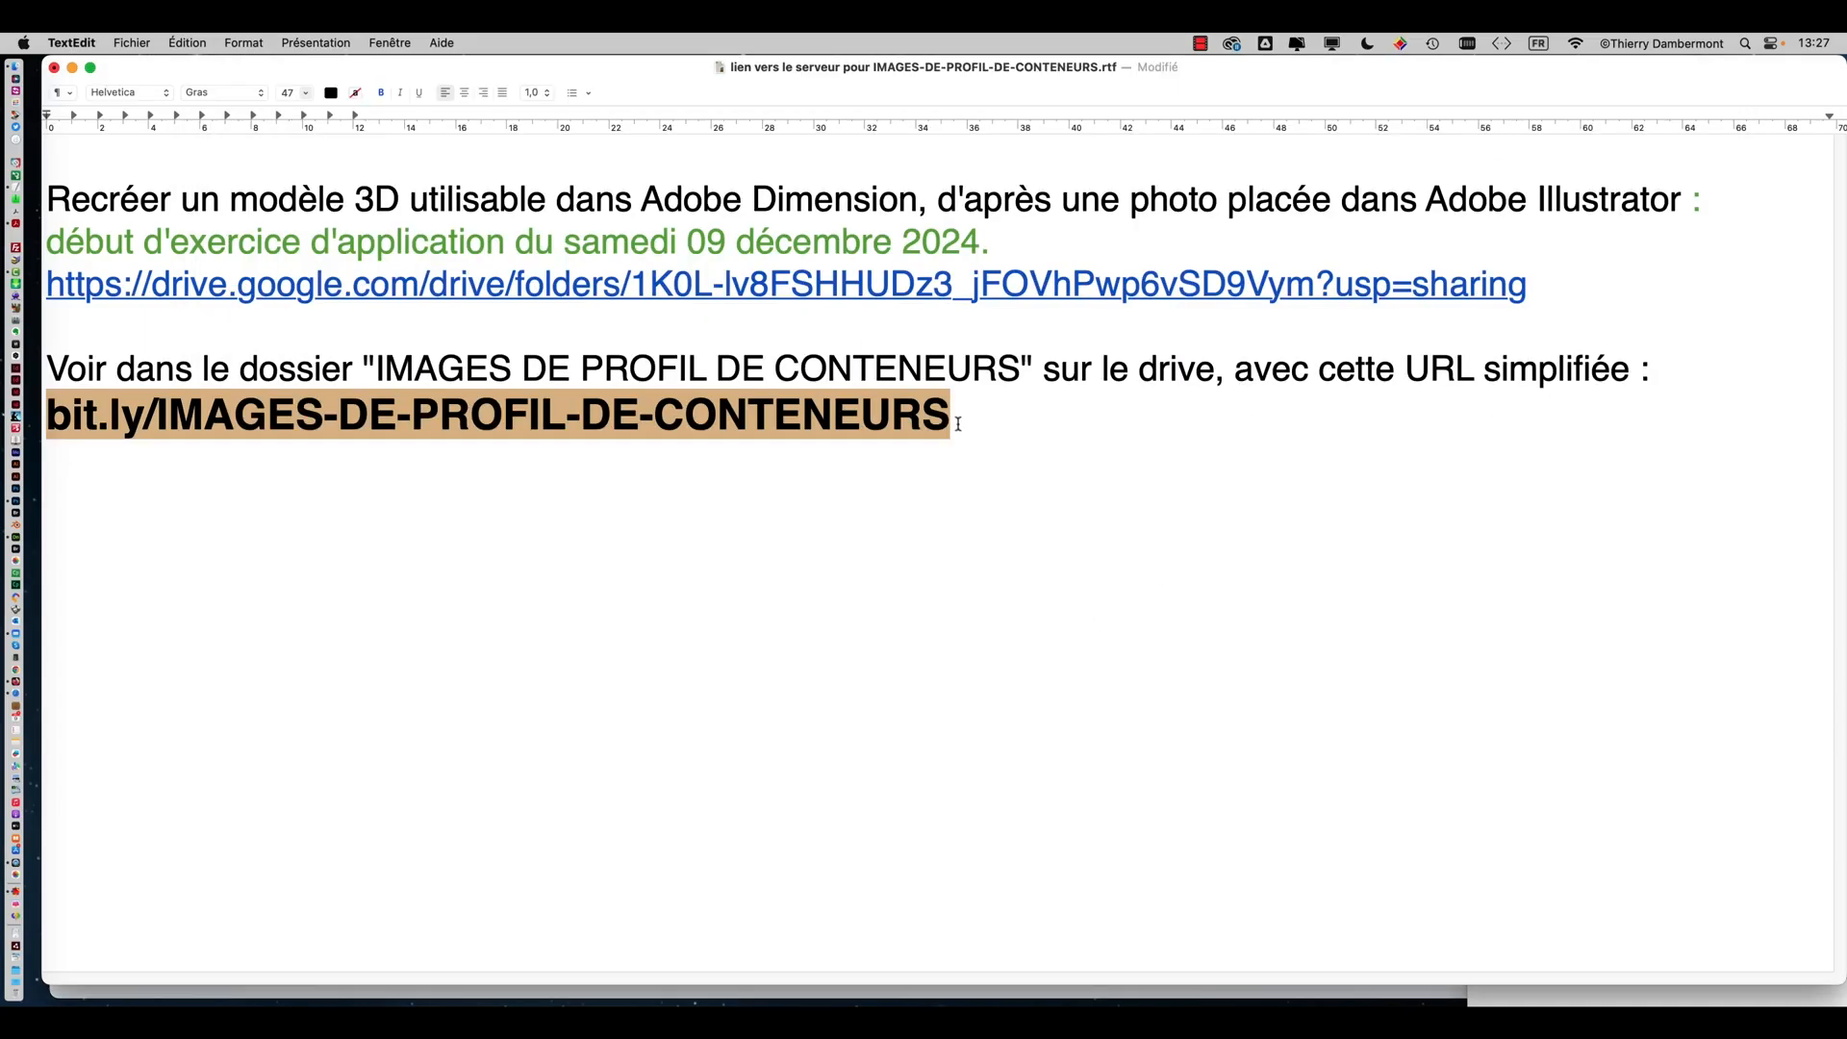
Open the shared IMAGES DE PROFIL DE CONTENEURS Google Drive folder in the browser from its pasted link
left_click_drag(958, 421, 42, 408)
key("super+c")
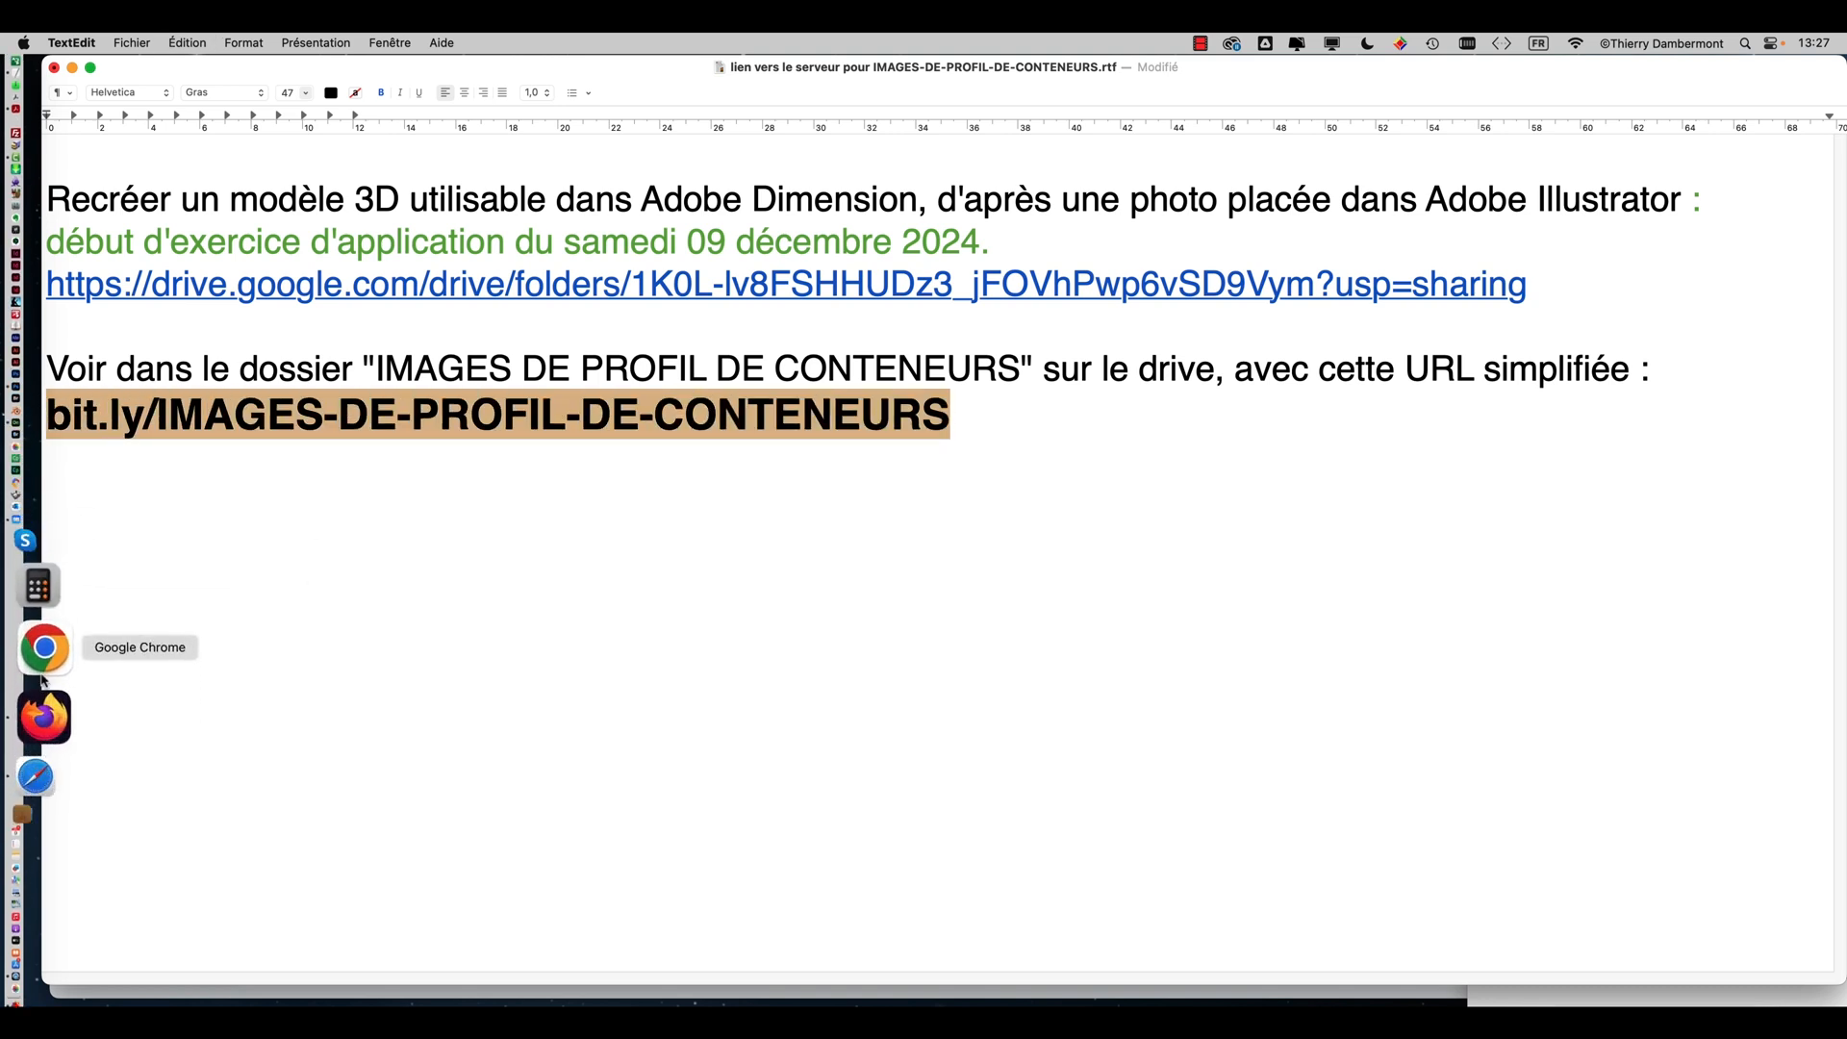
left_click(45, 685)
left_click(812, 75)
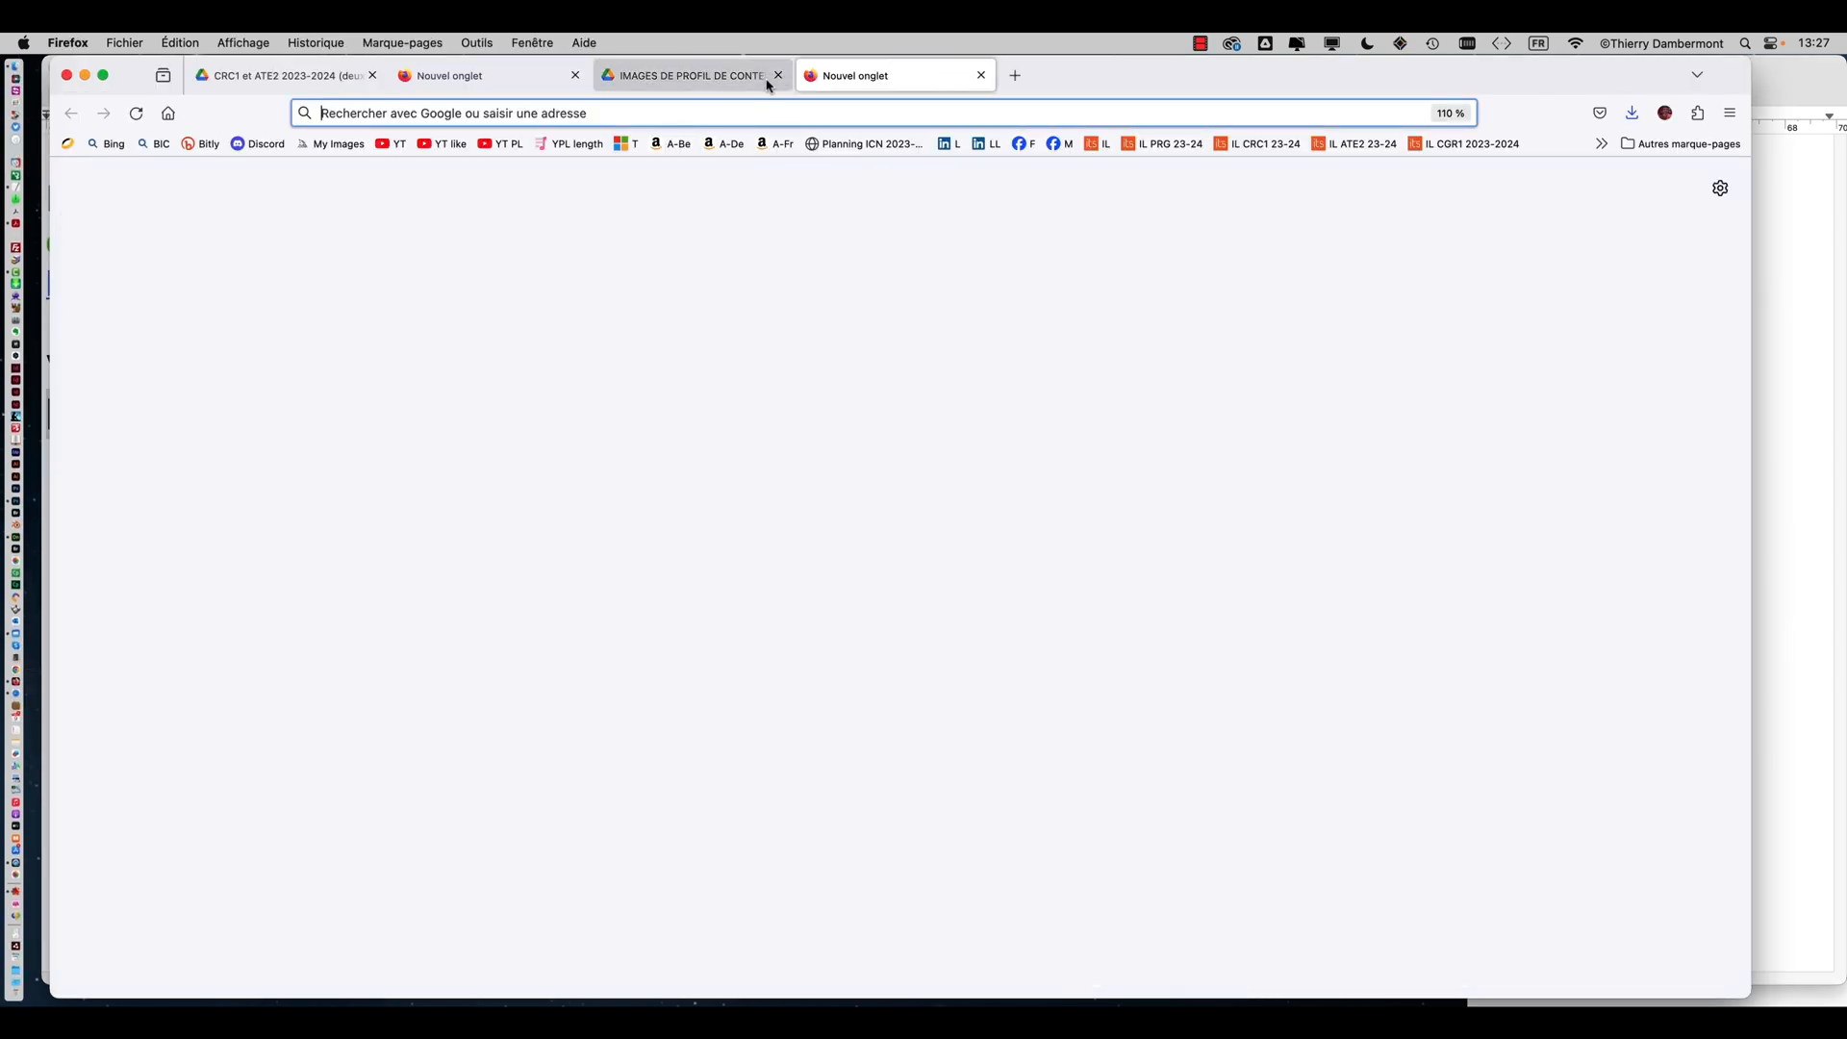
left_click(778, 75)
key("super+v")
key("Return")
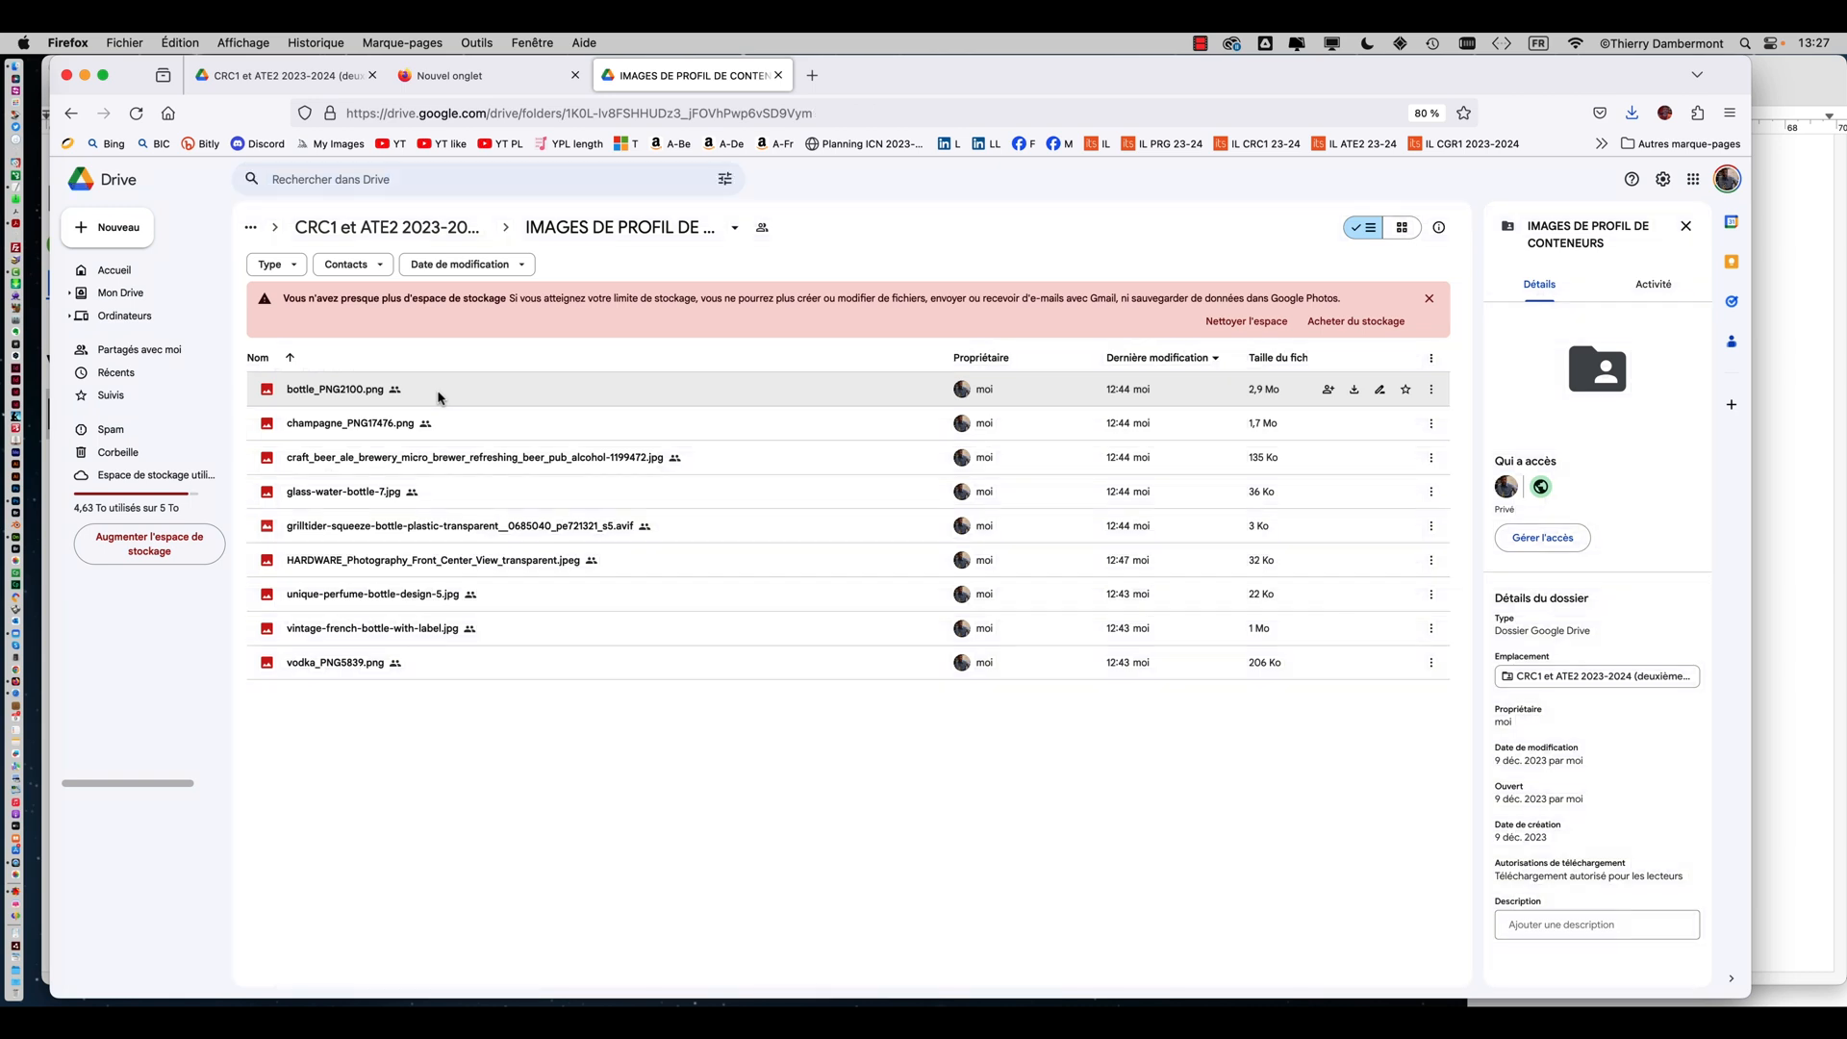
Select all nine image files in the Drive folder and paste the link into a new browser tab
left_click(438, 392)
left_click(464, 664, "shift")
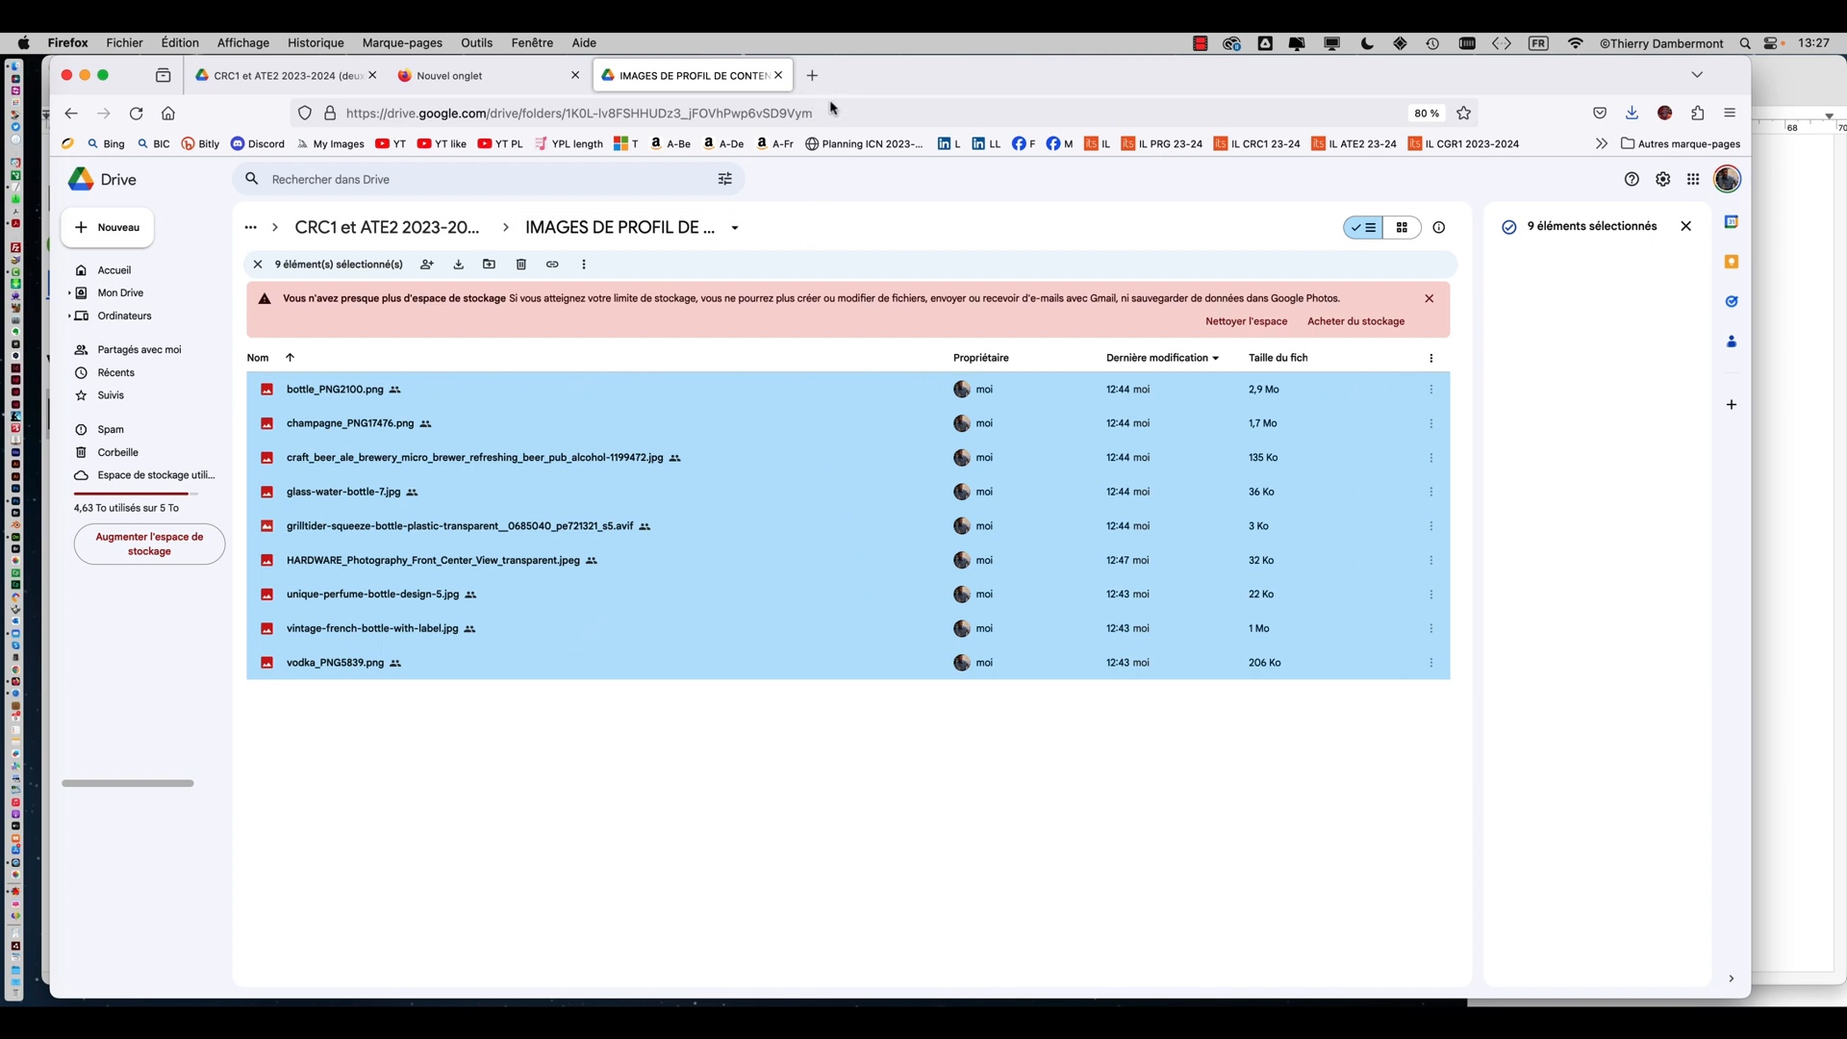
left_click(812, 75)
key("super+v")
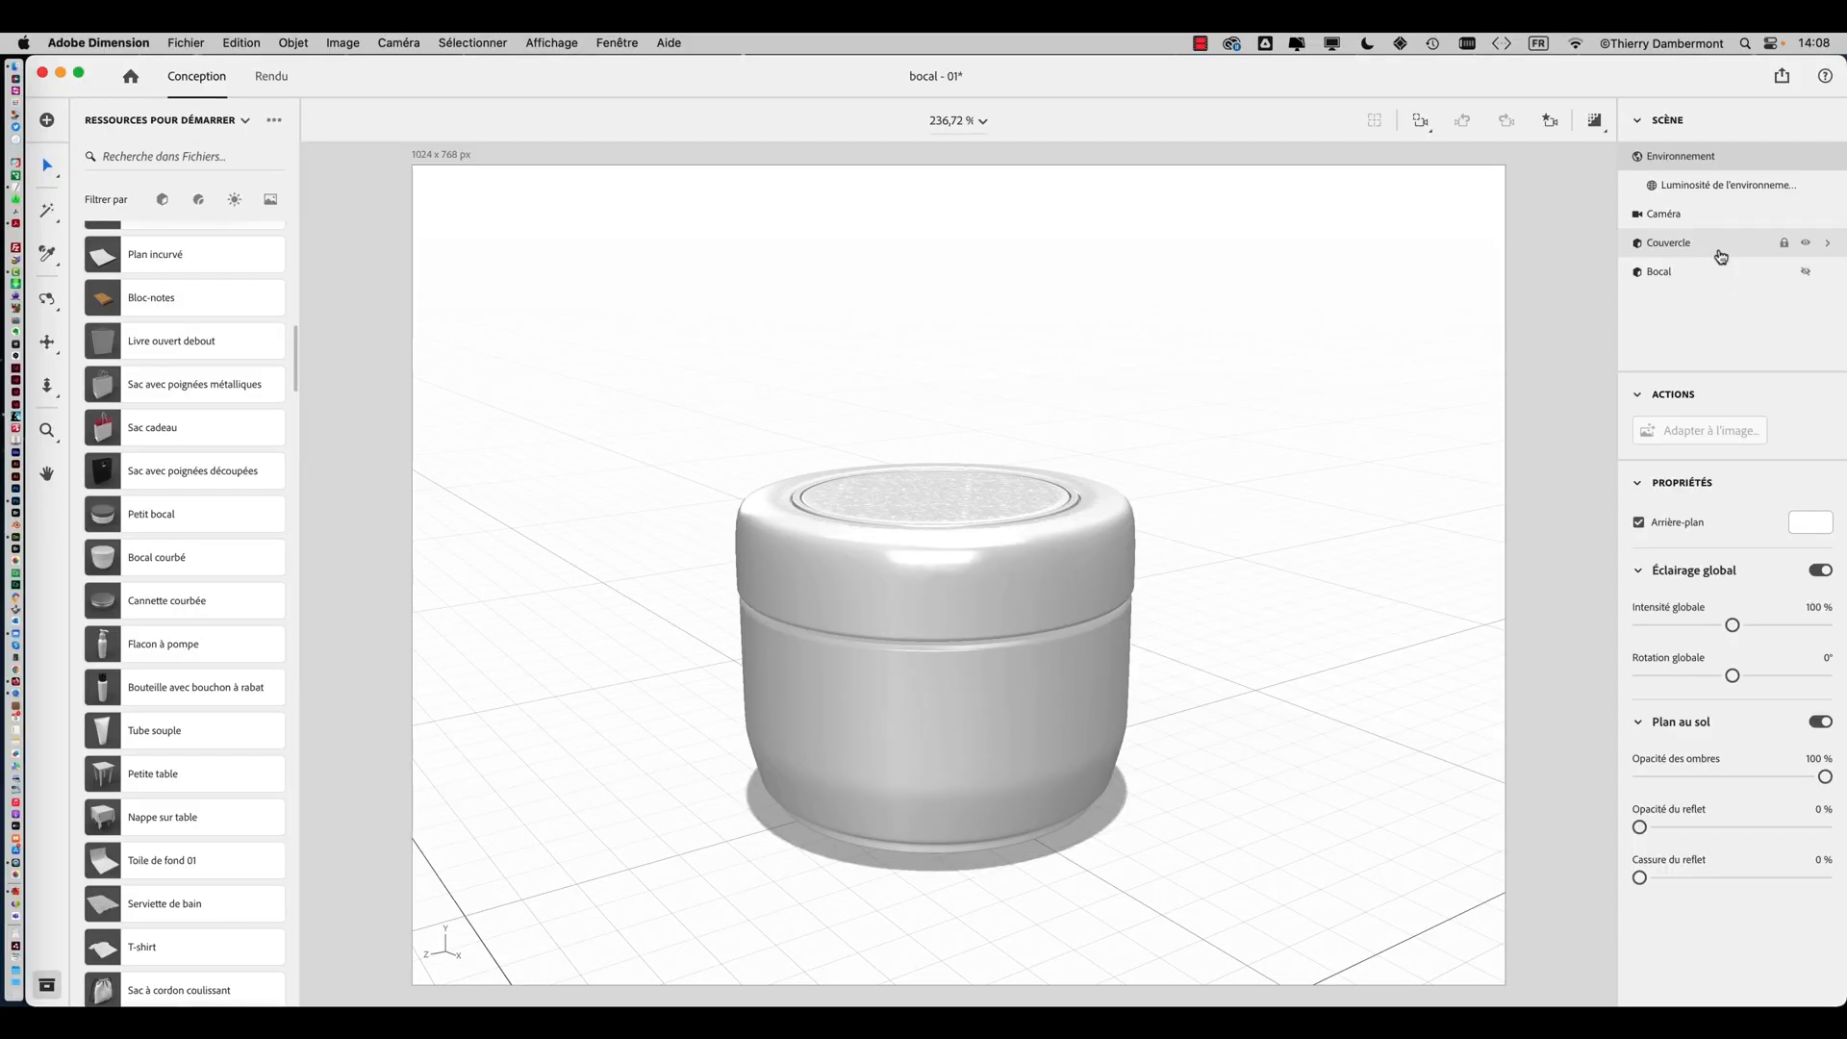
Move the lid (Couvercle) off the jar to one side of the scene
left_click(1076, 529)
left_click_drag(1075, 529, 662, 461)
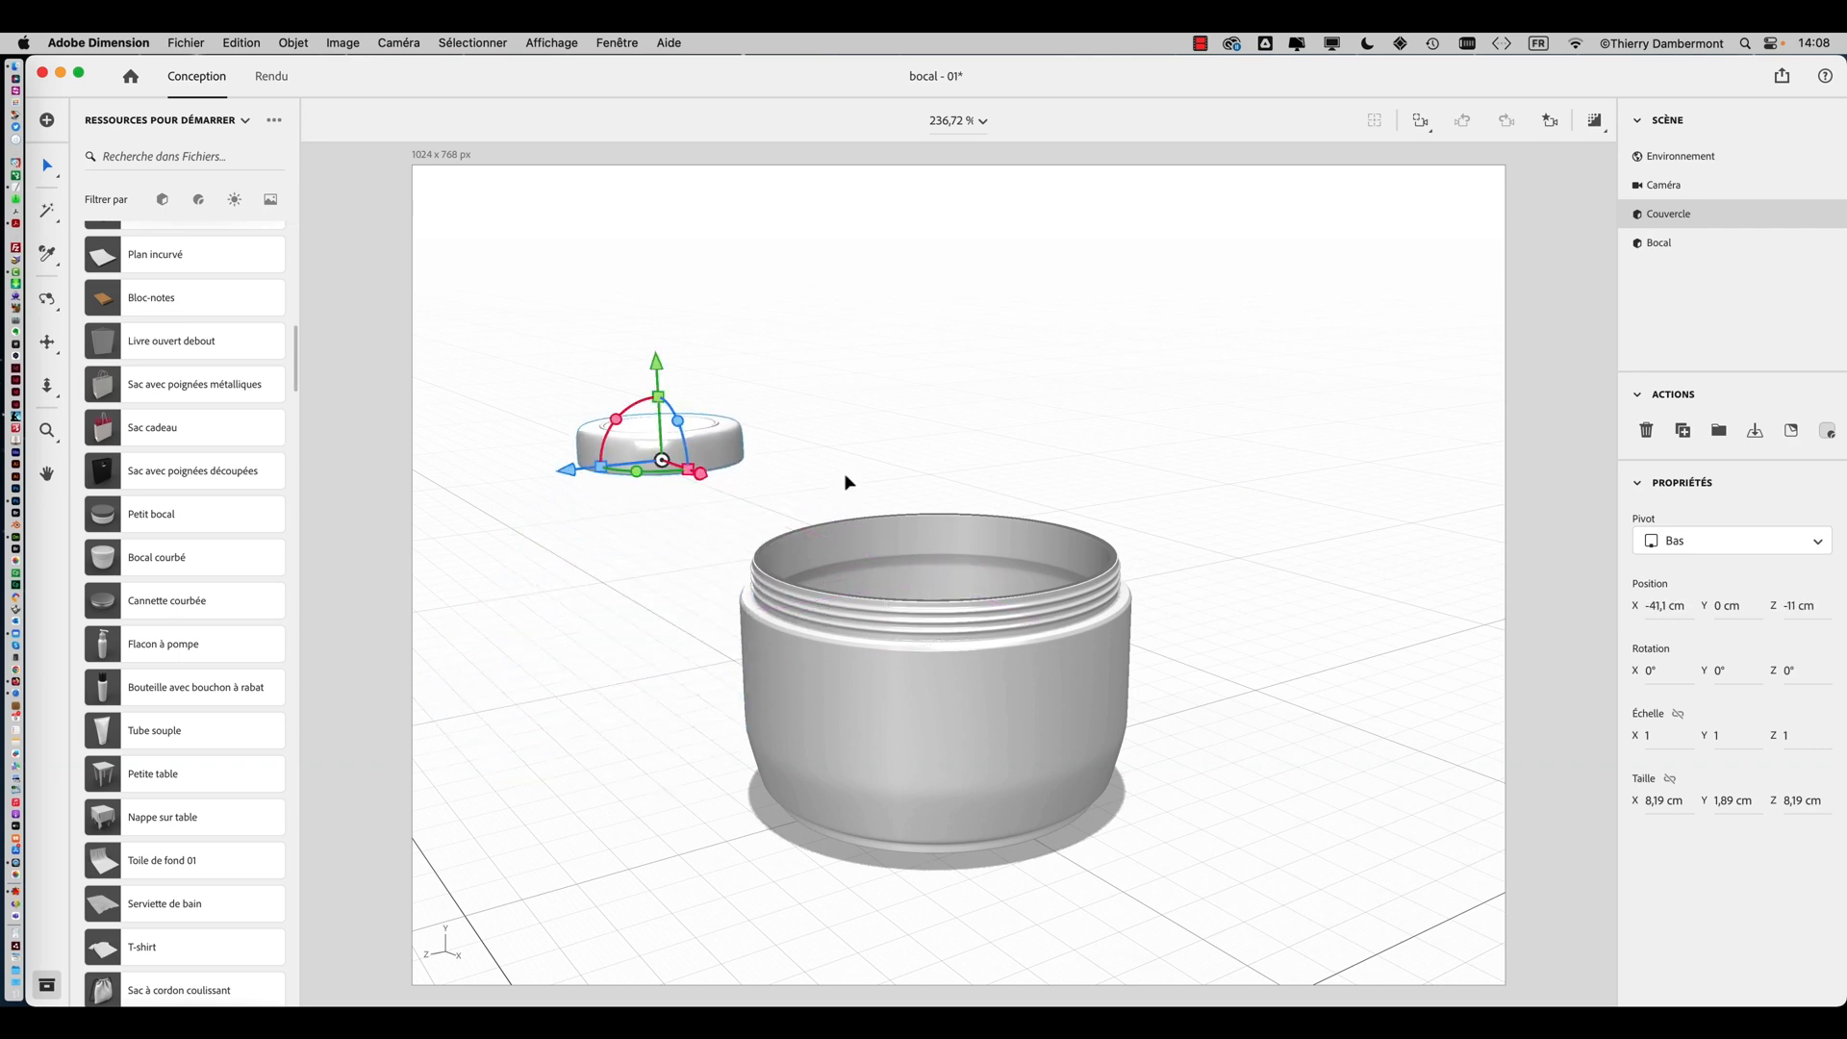
Rotate the lid about -83° around Y and set it back down on the ground plane beside the jar
scroll(846, 482, "down", 5)
middle_click_drag(745, 525, 862, 495)
left_click_drag(767, 478, 924, 418)
left_click_drag(767, 388, 764, 329)
middle_click_drag(764, 329, 865, 738)
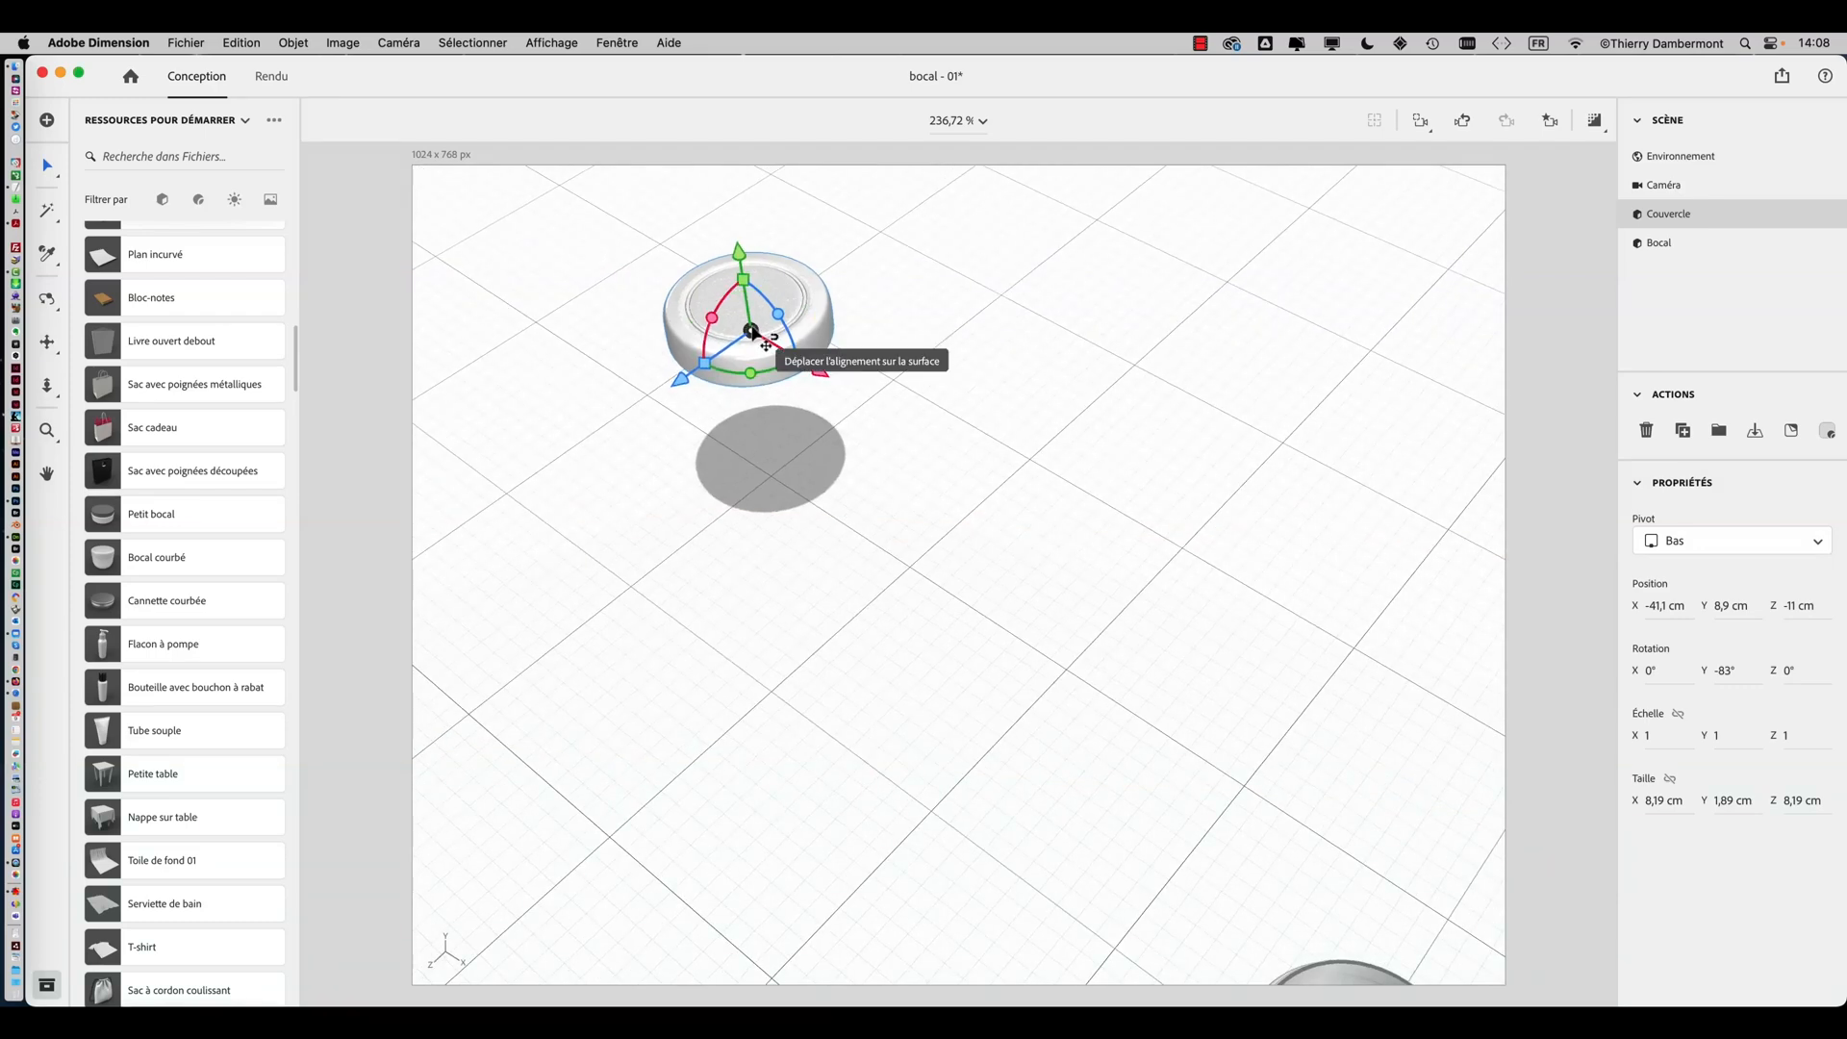
left_click_drag(752, 331, 1123, 545)
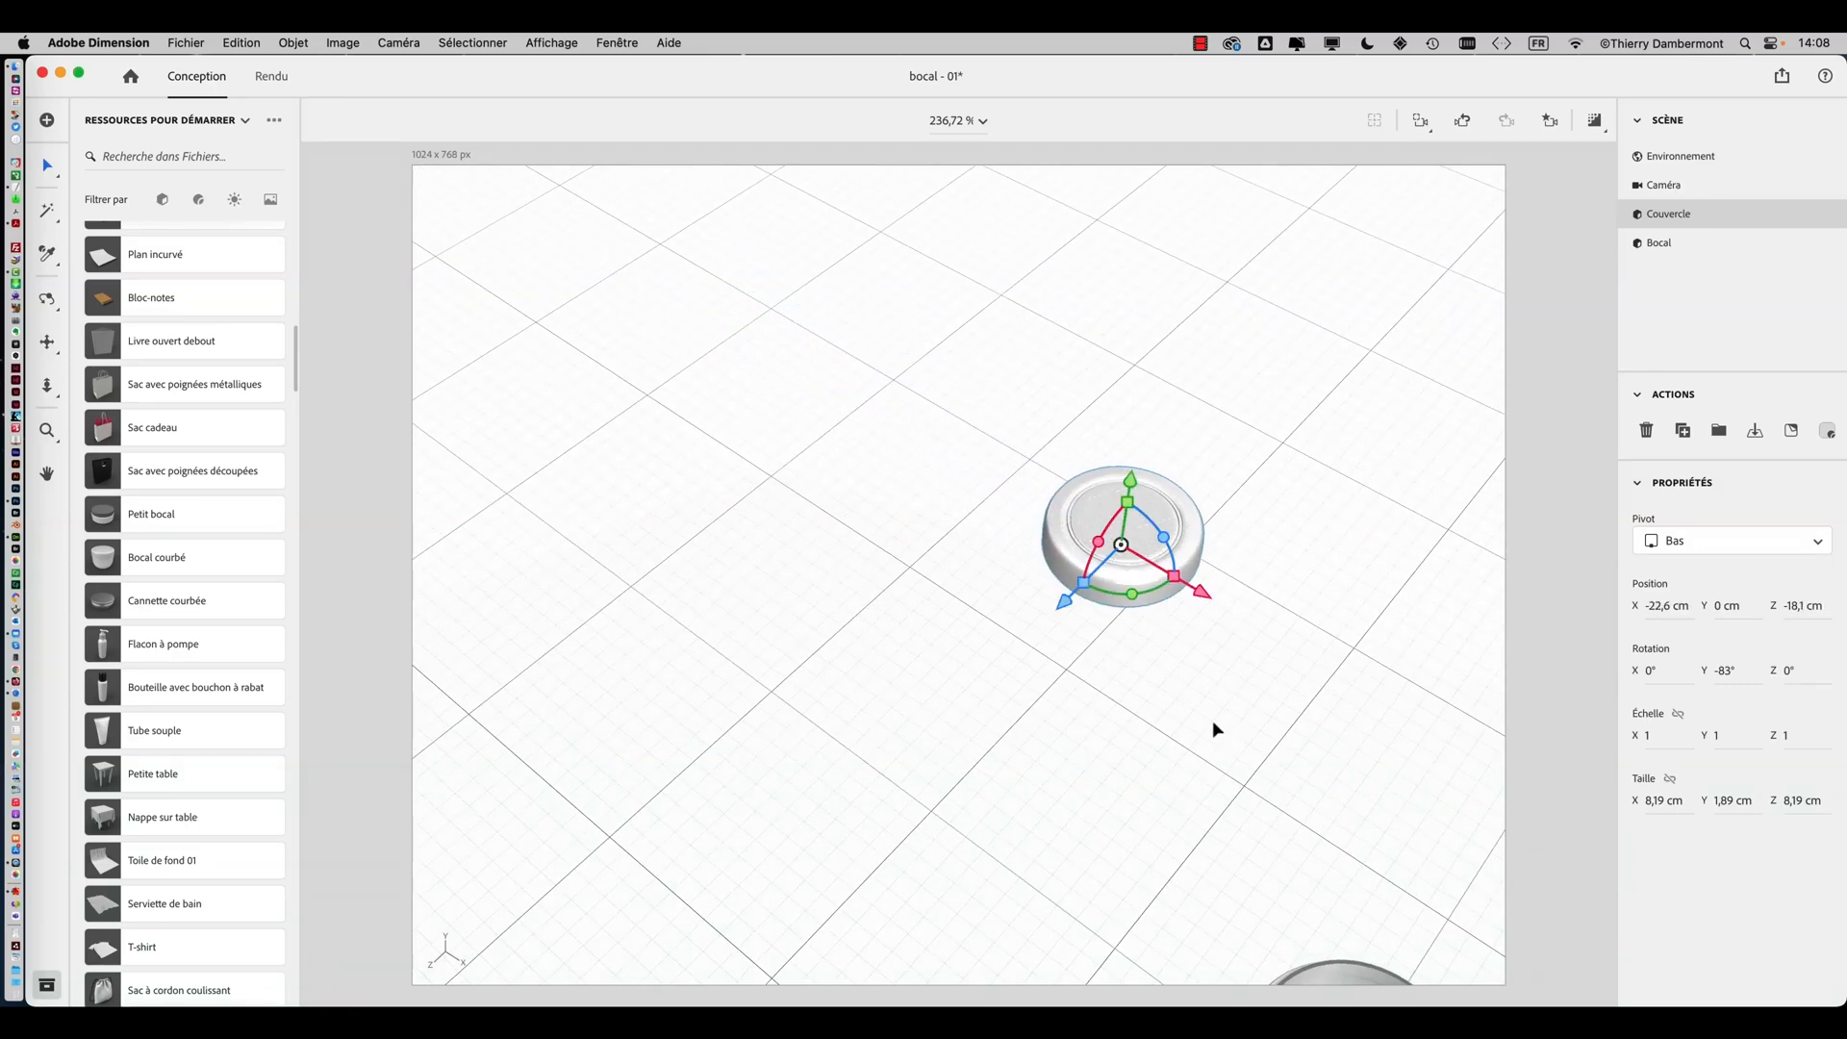
Move the jar (Bocal) closer to the lid on the ground plane
middle_click_drag(1209, 722, 981, 556)
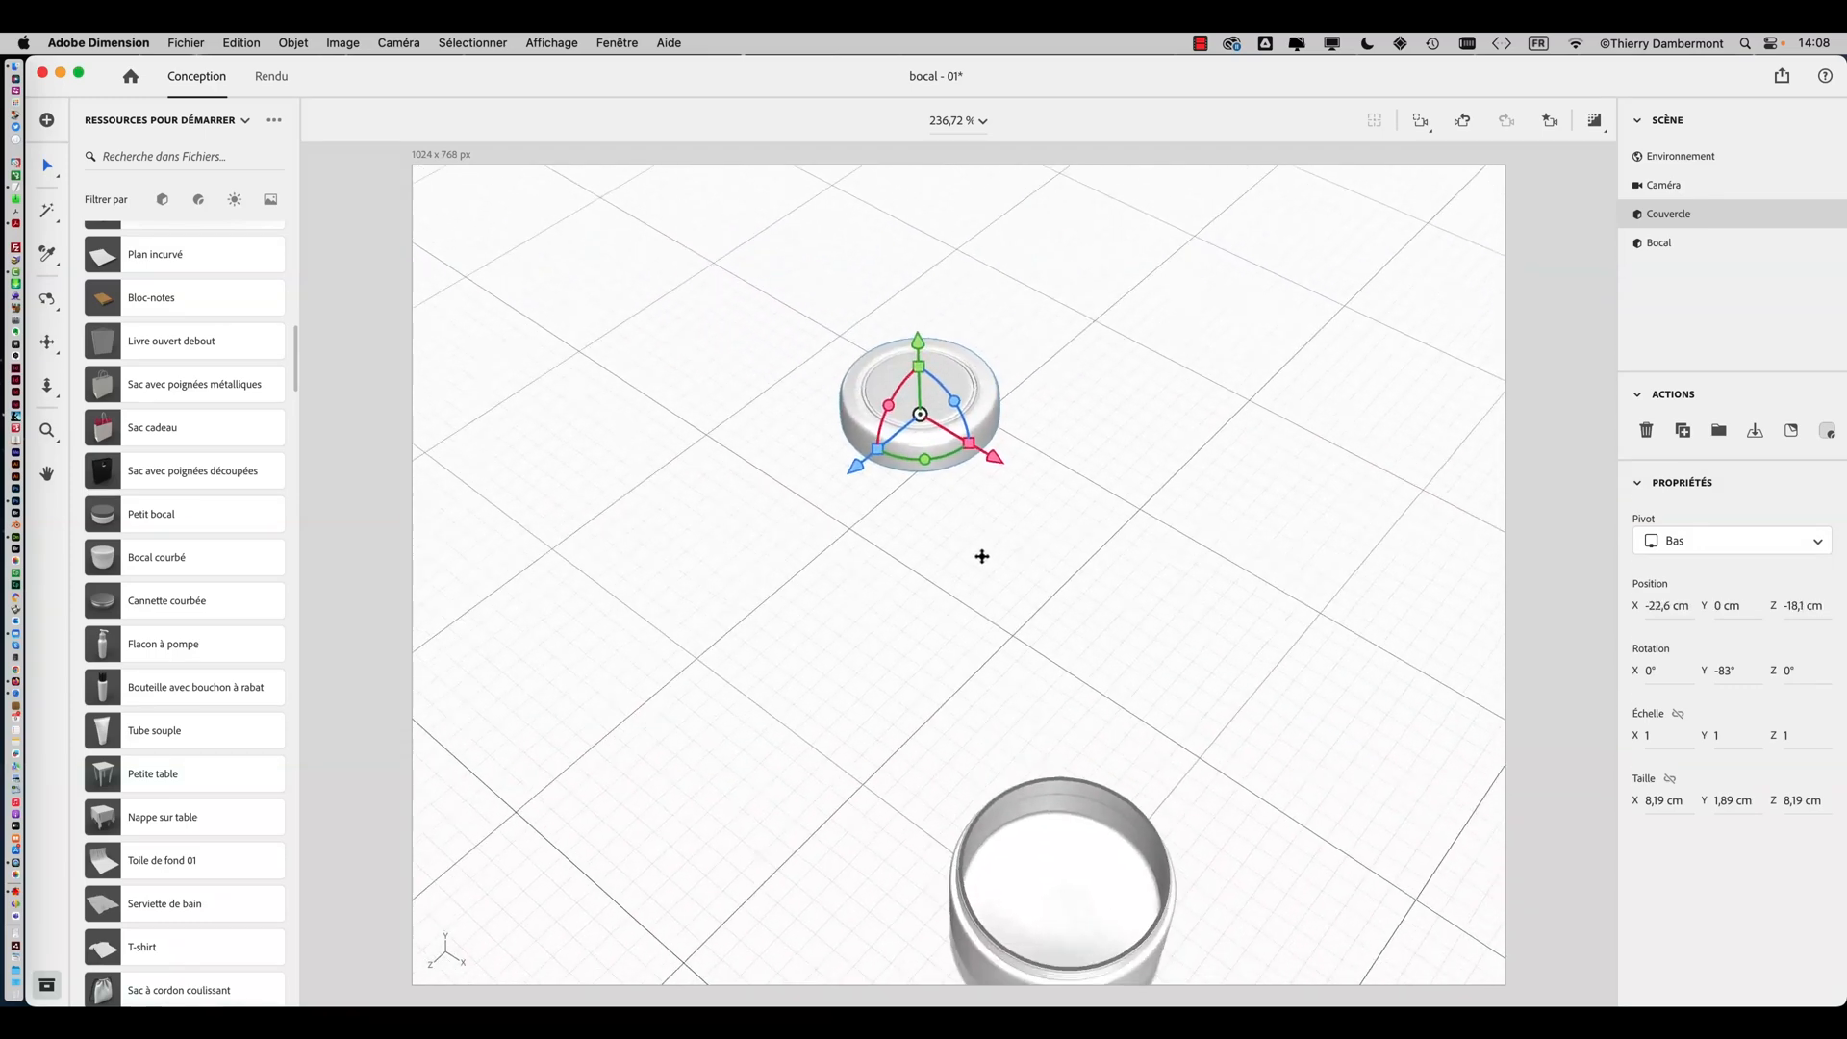
left_click(1050, 808)
left_click_drag(1034, 877, 1042, 560)
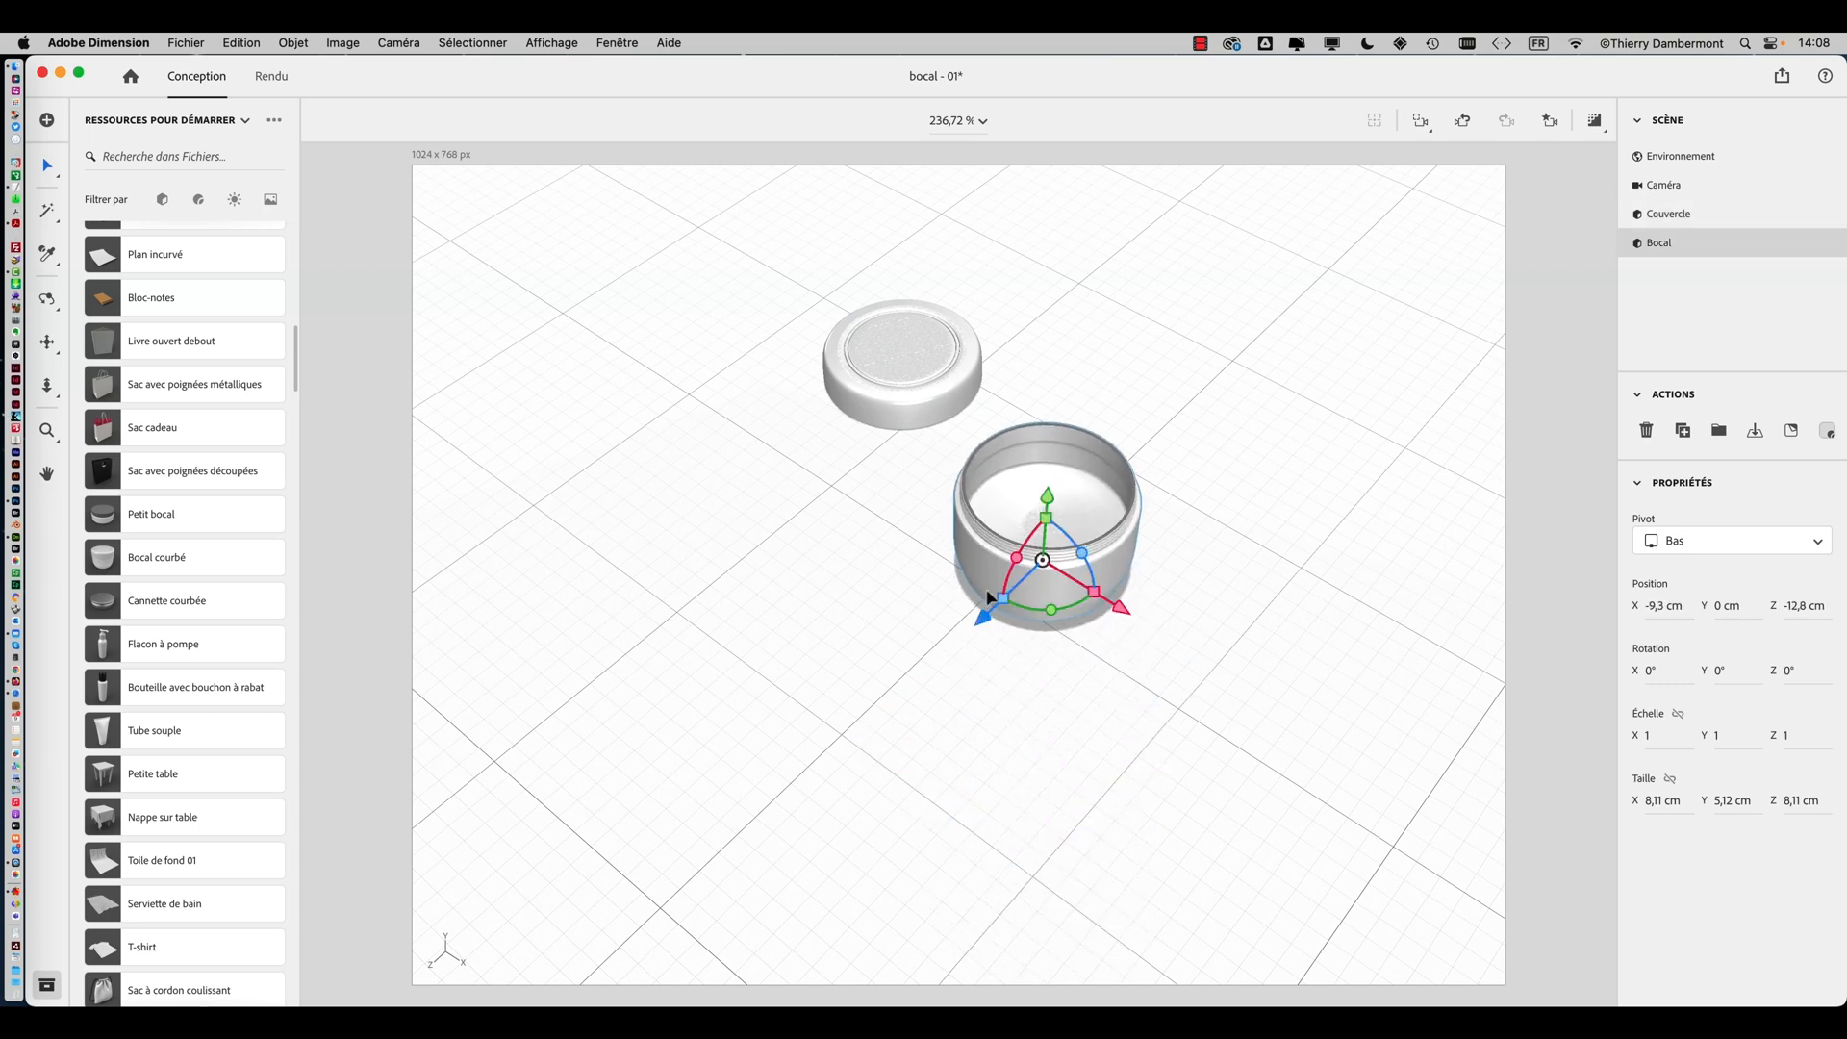
Select both the lid and the jar and align them on their X and Z centres
right_click_drag(878, 585, 1012, 488)
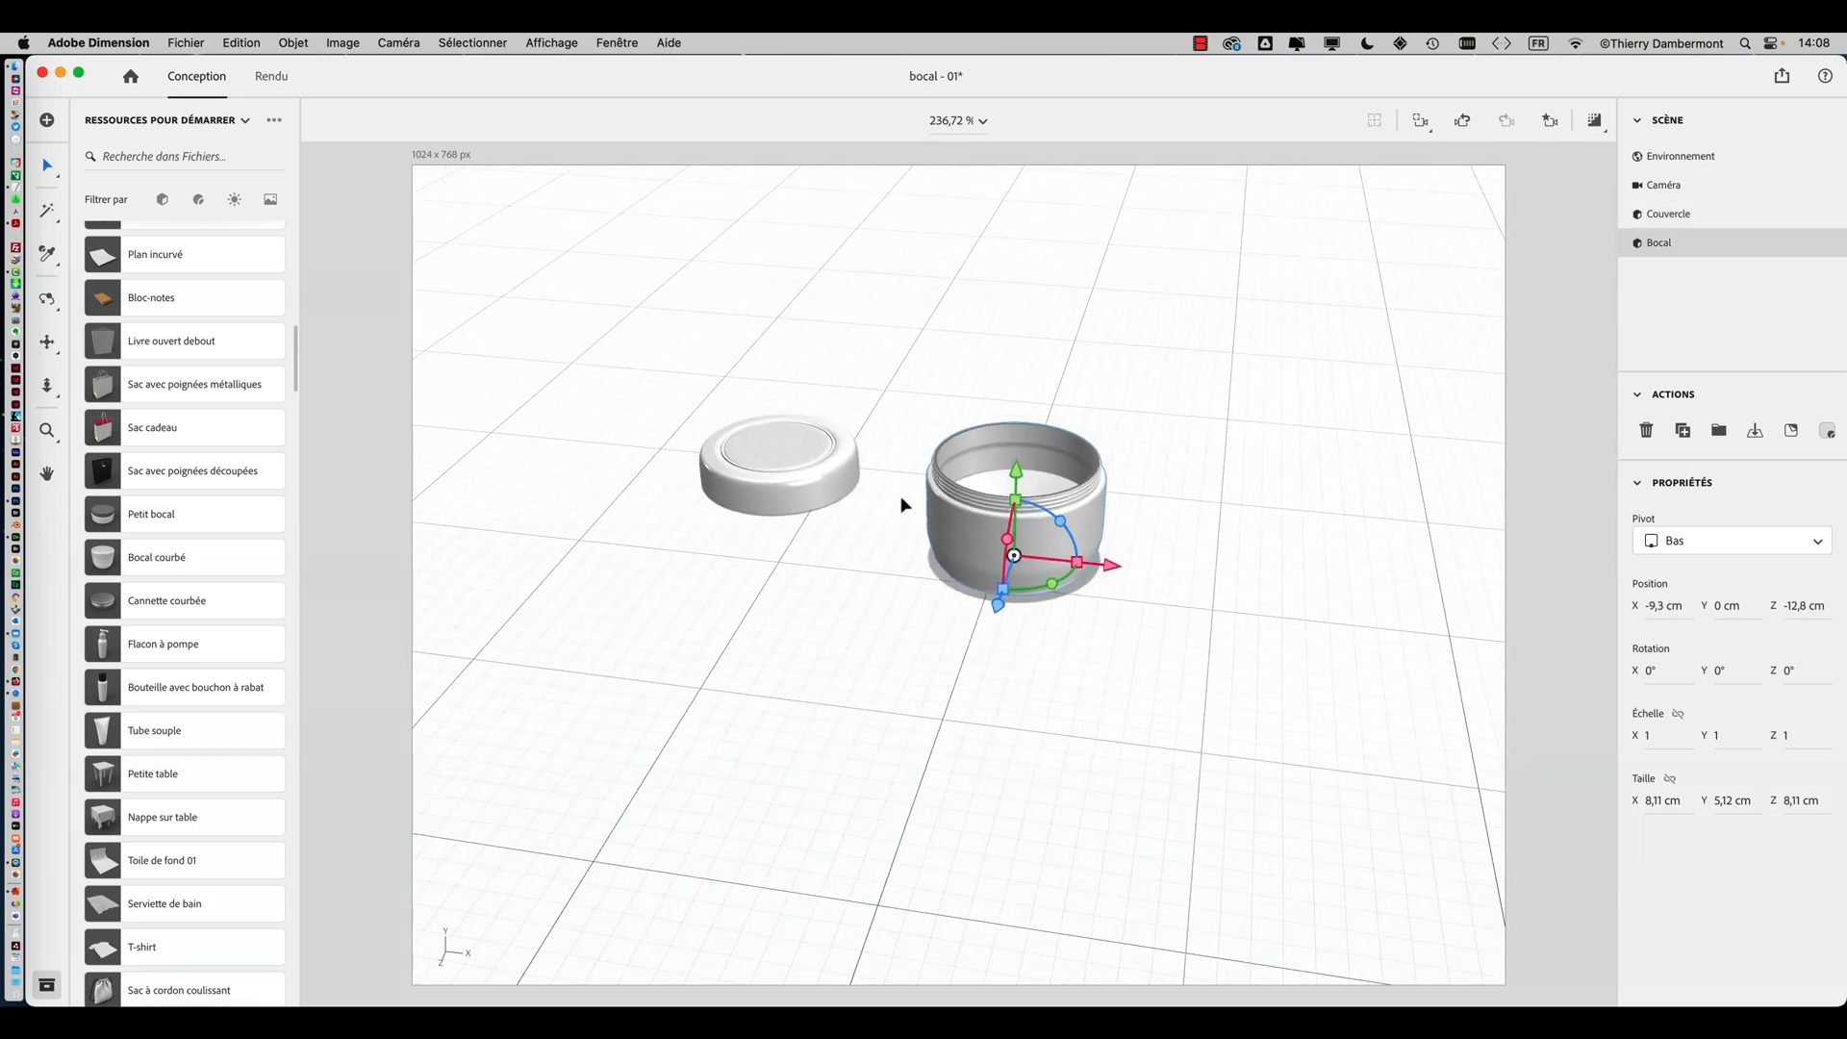
left_click(779, 489)
left_click(849, 627)
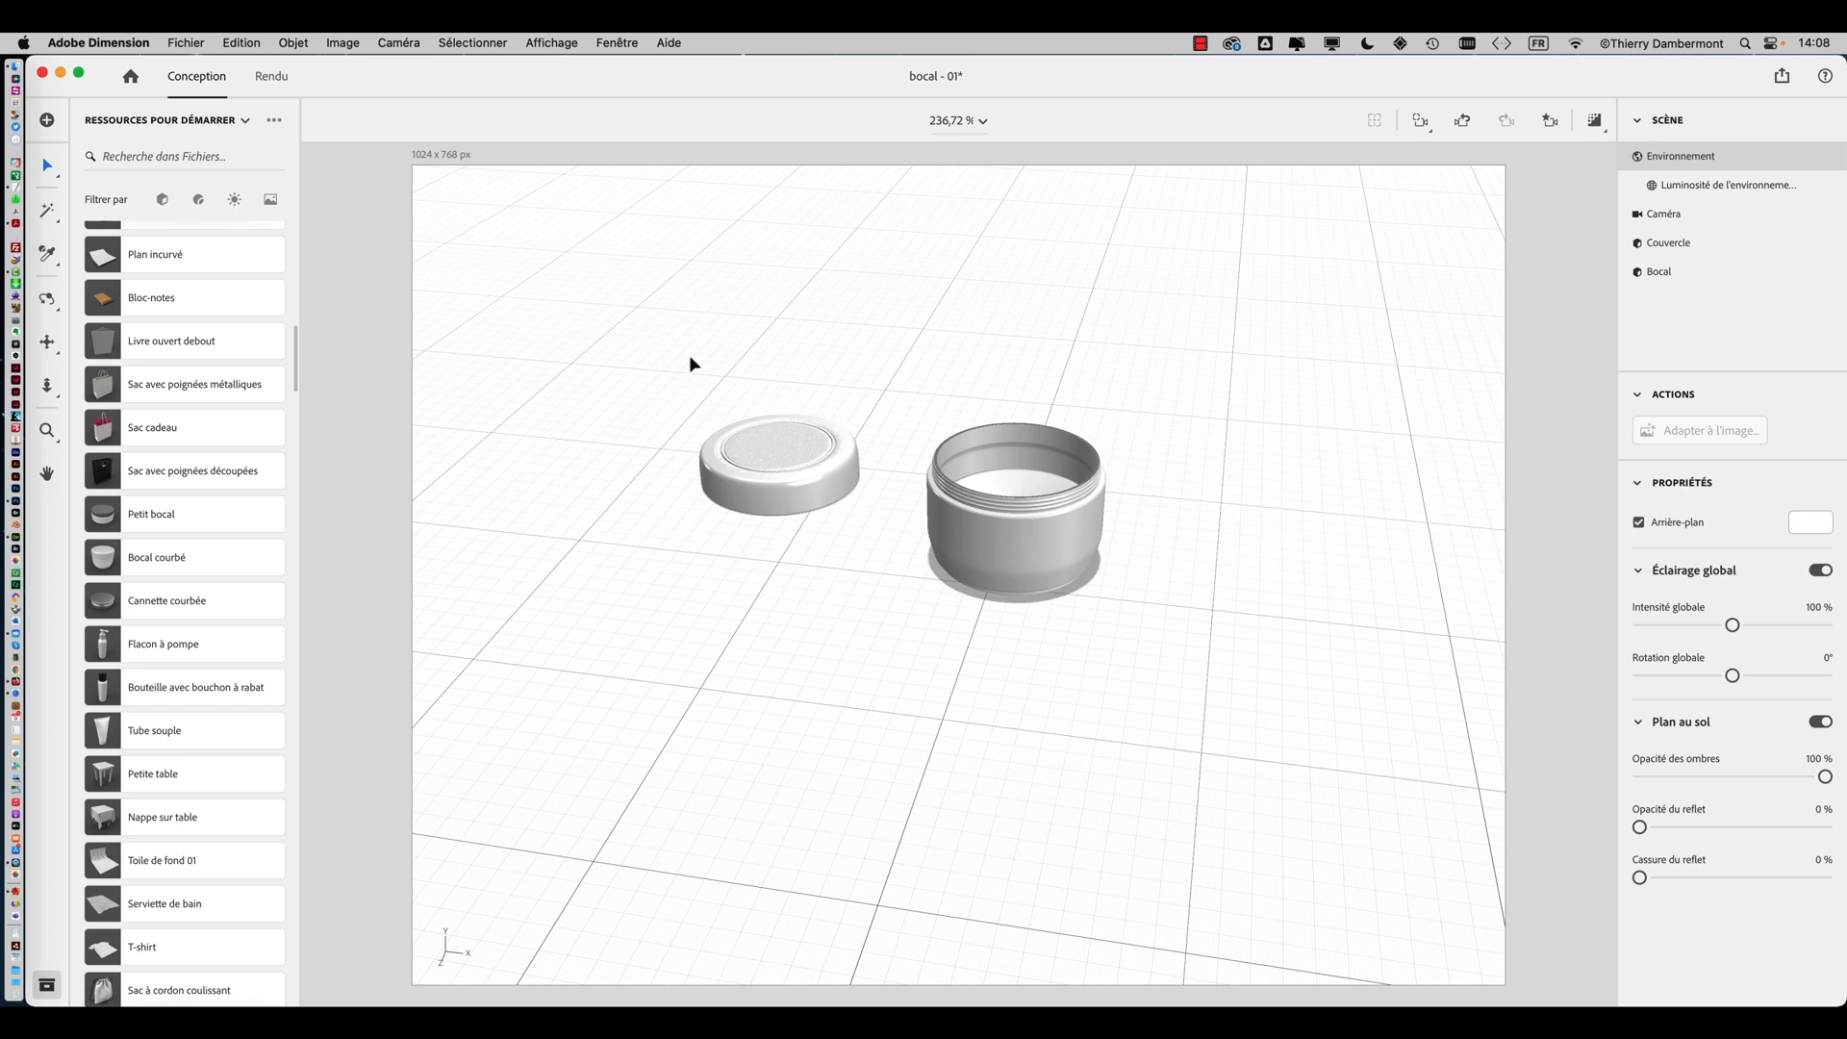
left_click_drag(691, 364, 1063, 630)
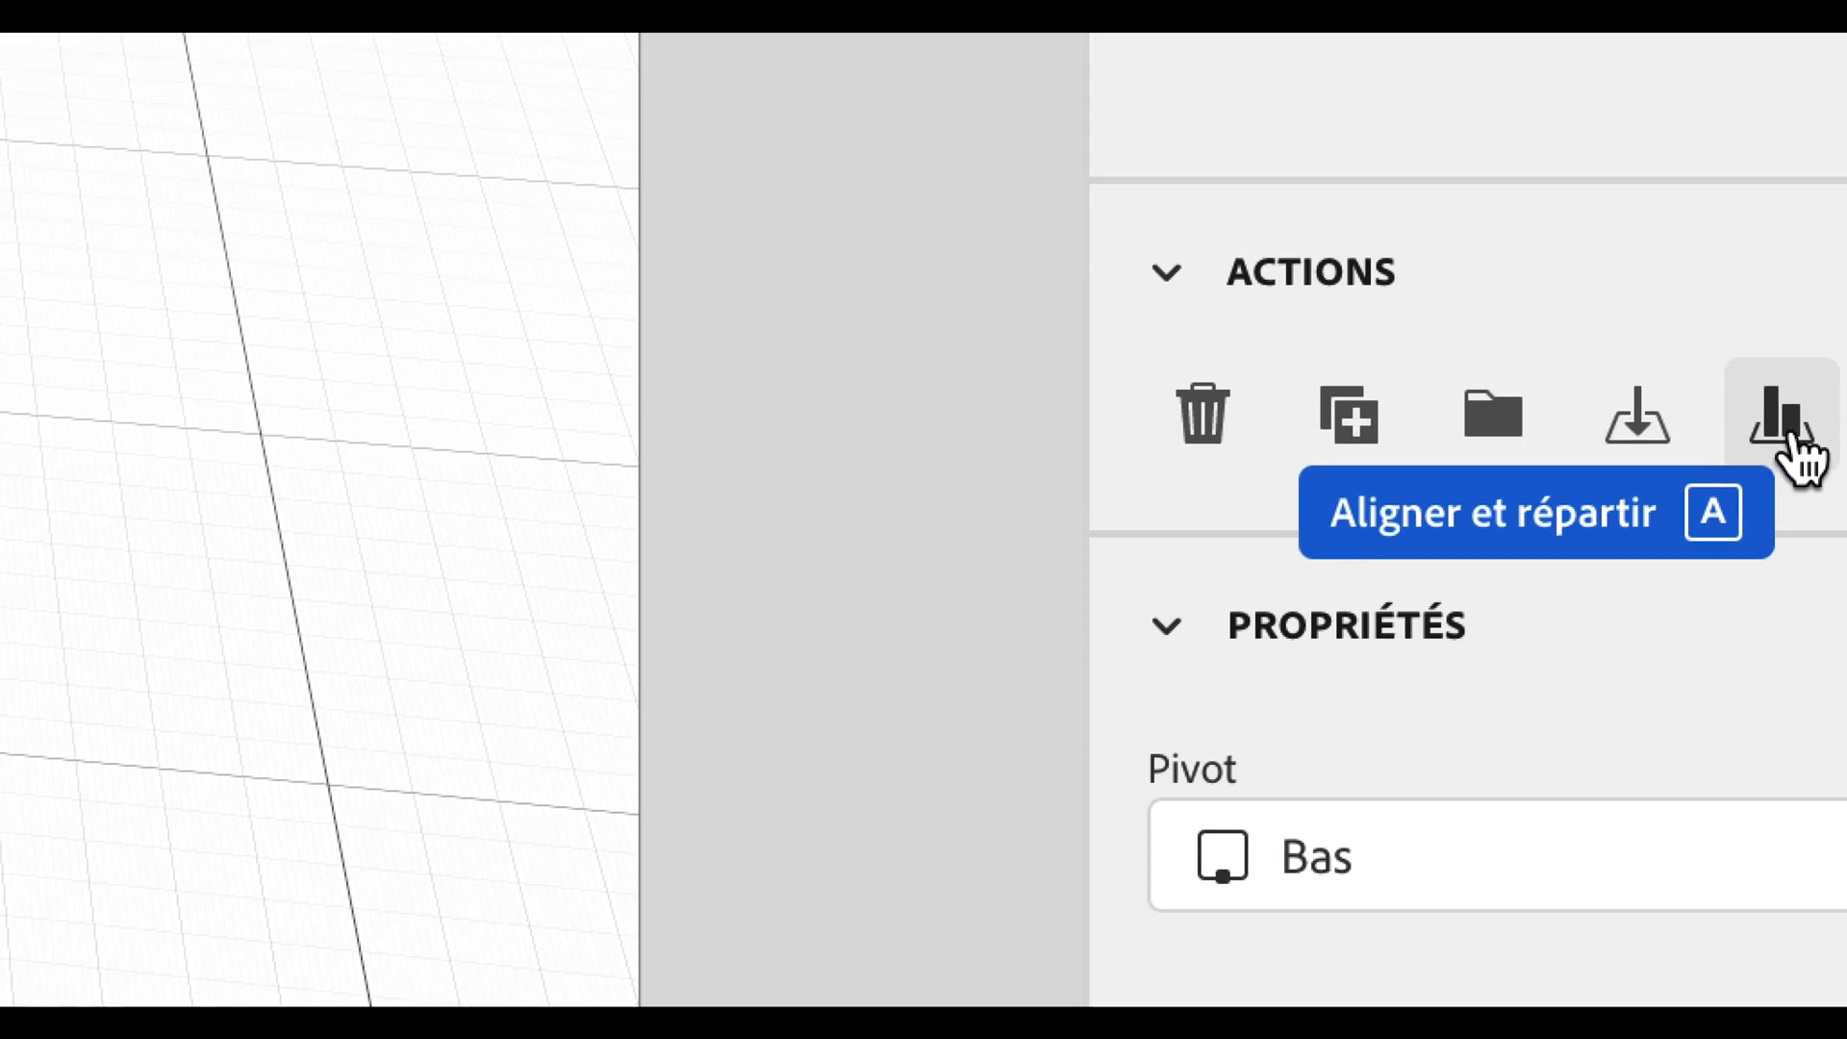
left_click(1795, 454)
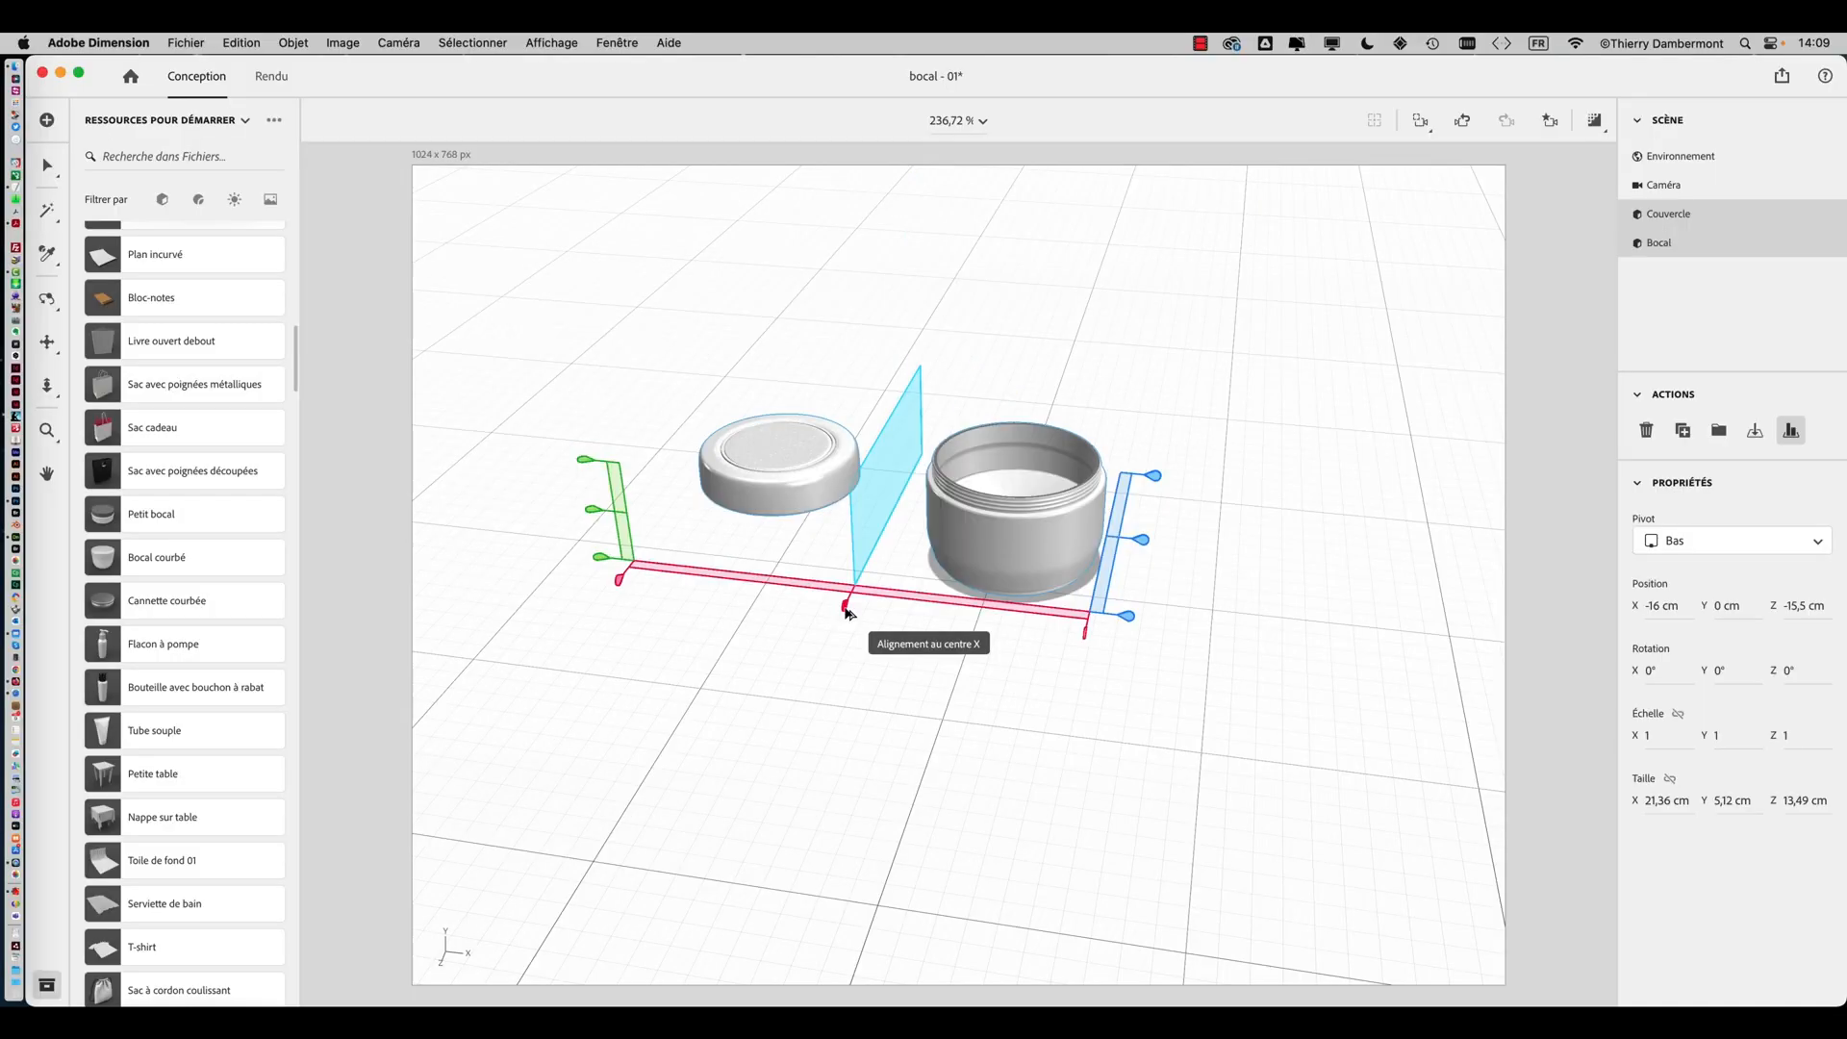
left_click(843, 609)
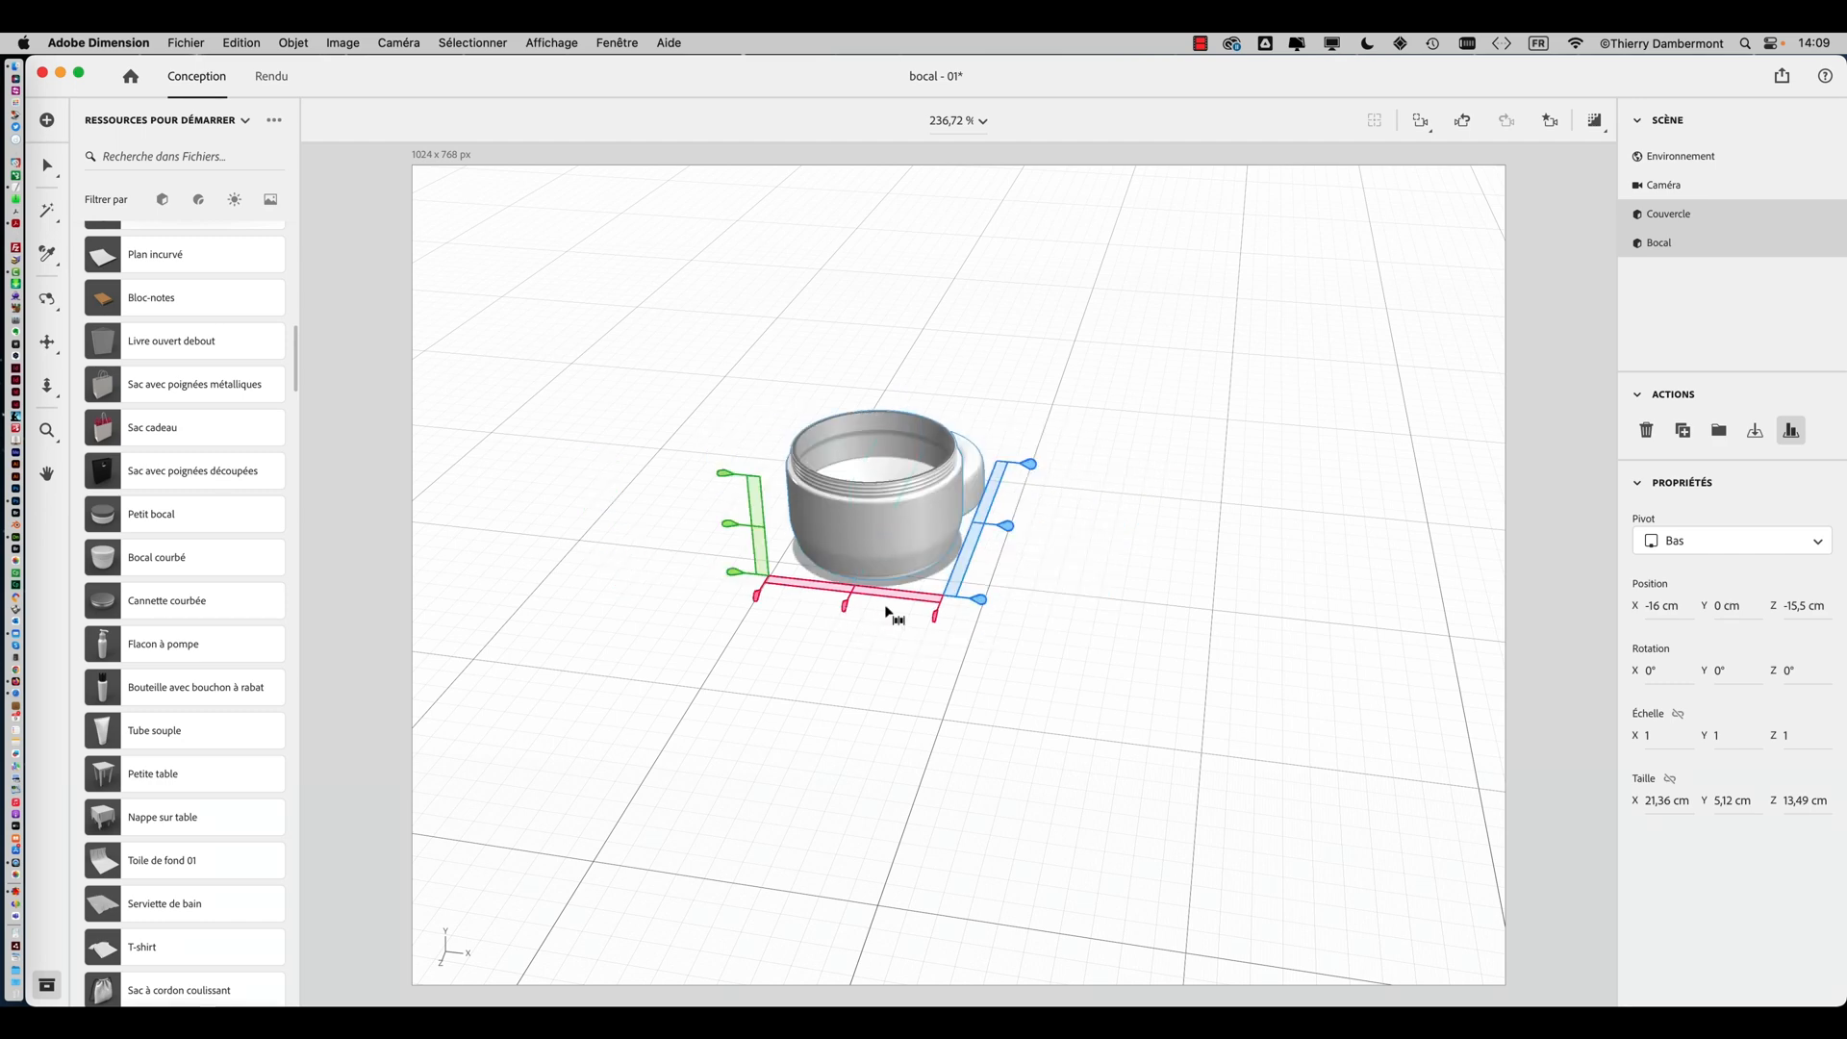
right_click_drag(1029, 539, 801, 565)
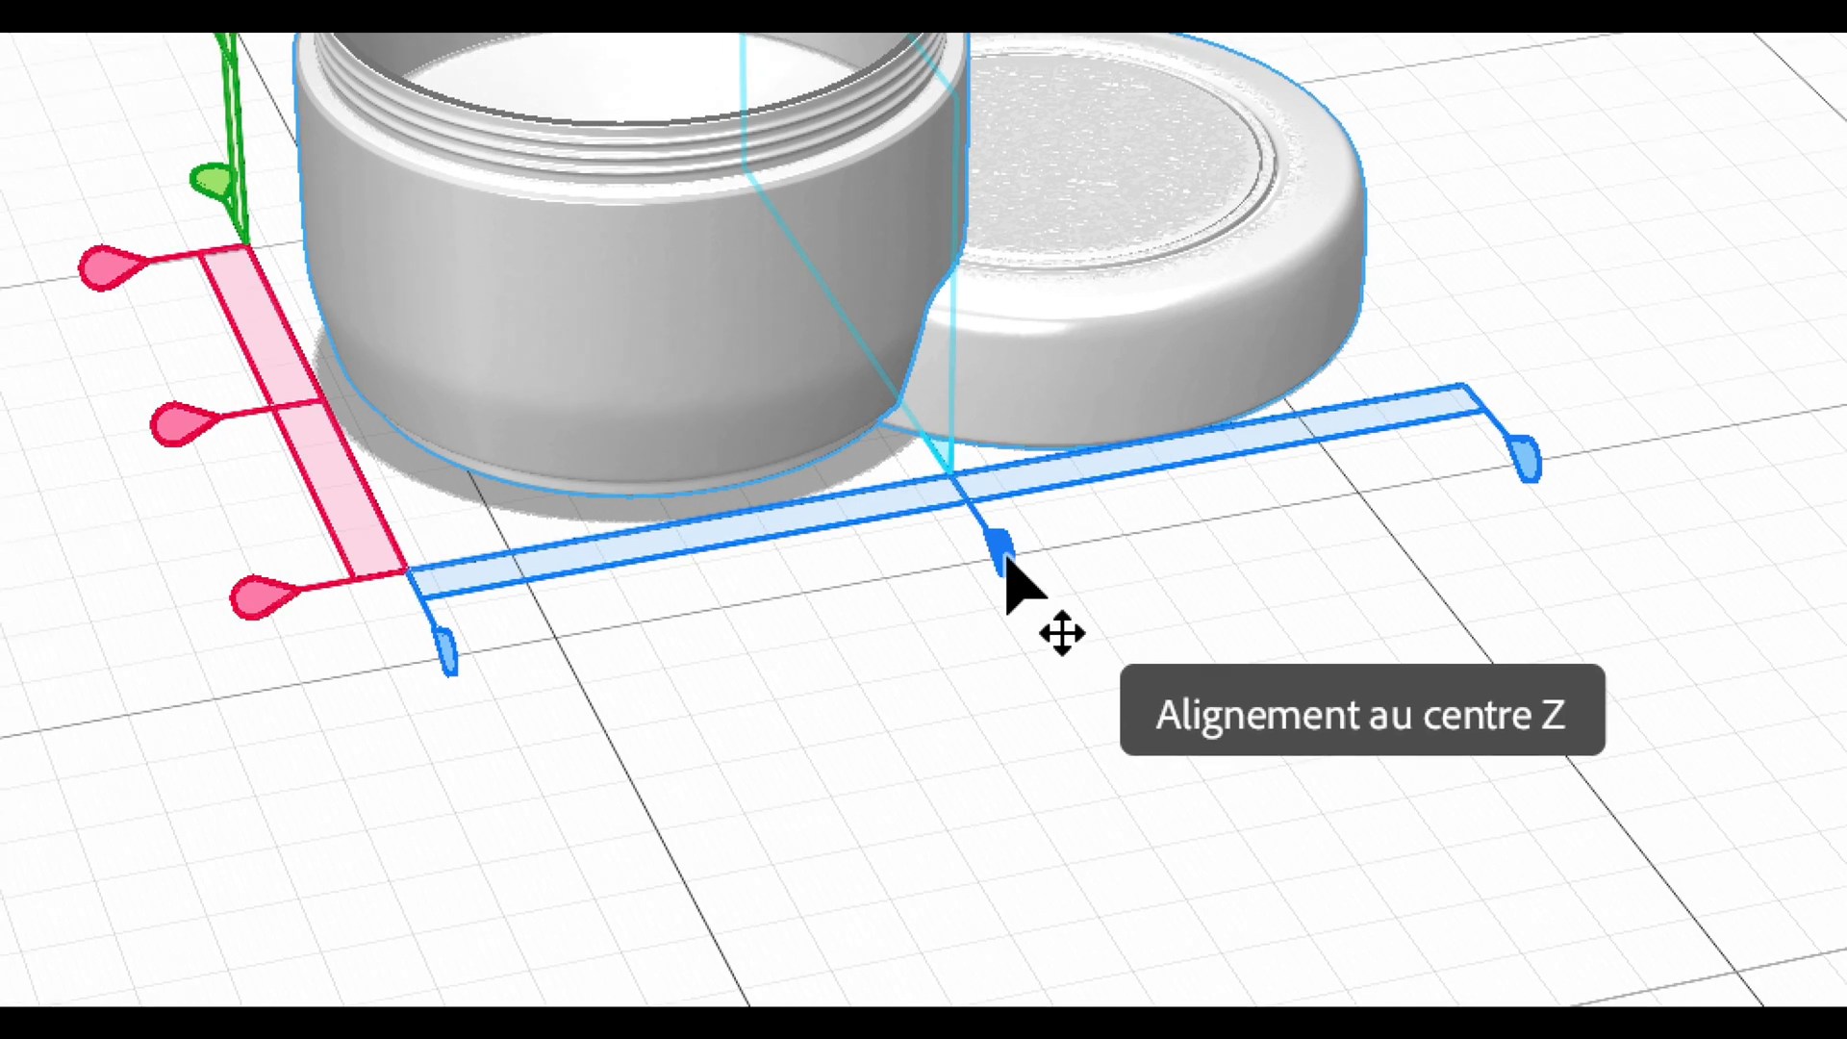
left_click(1007, 558)
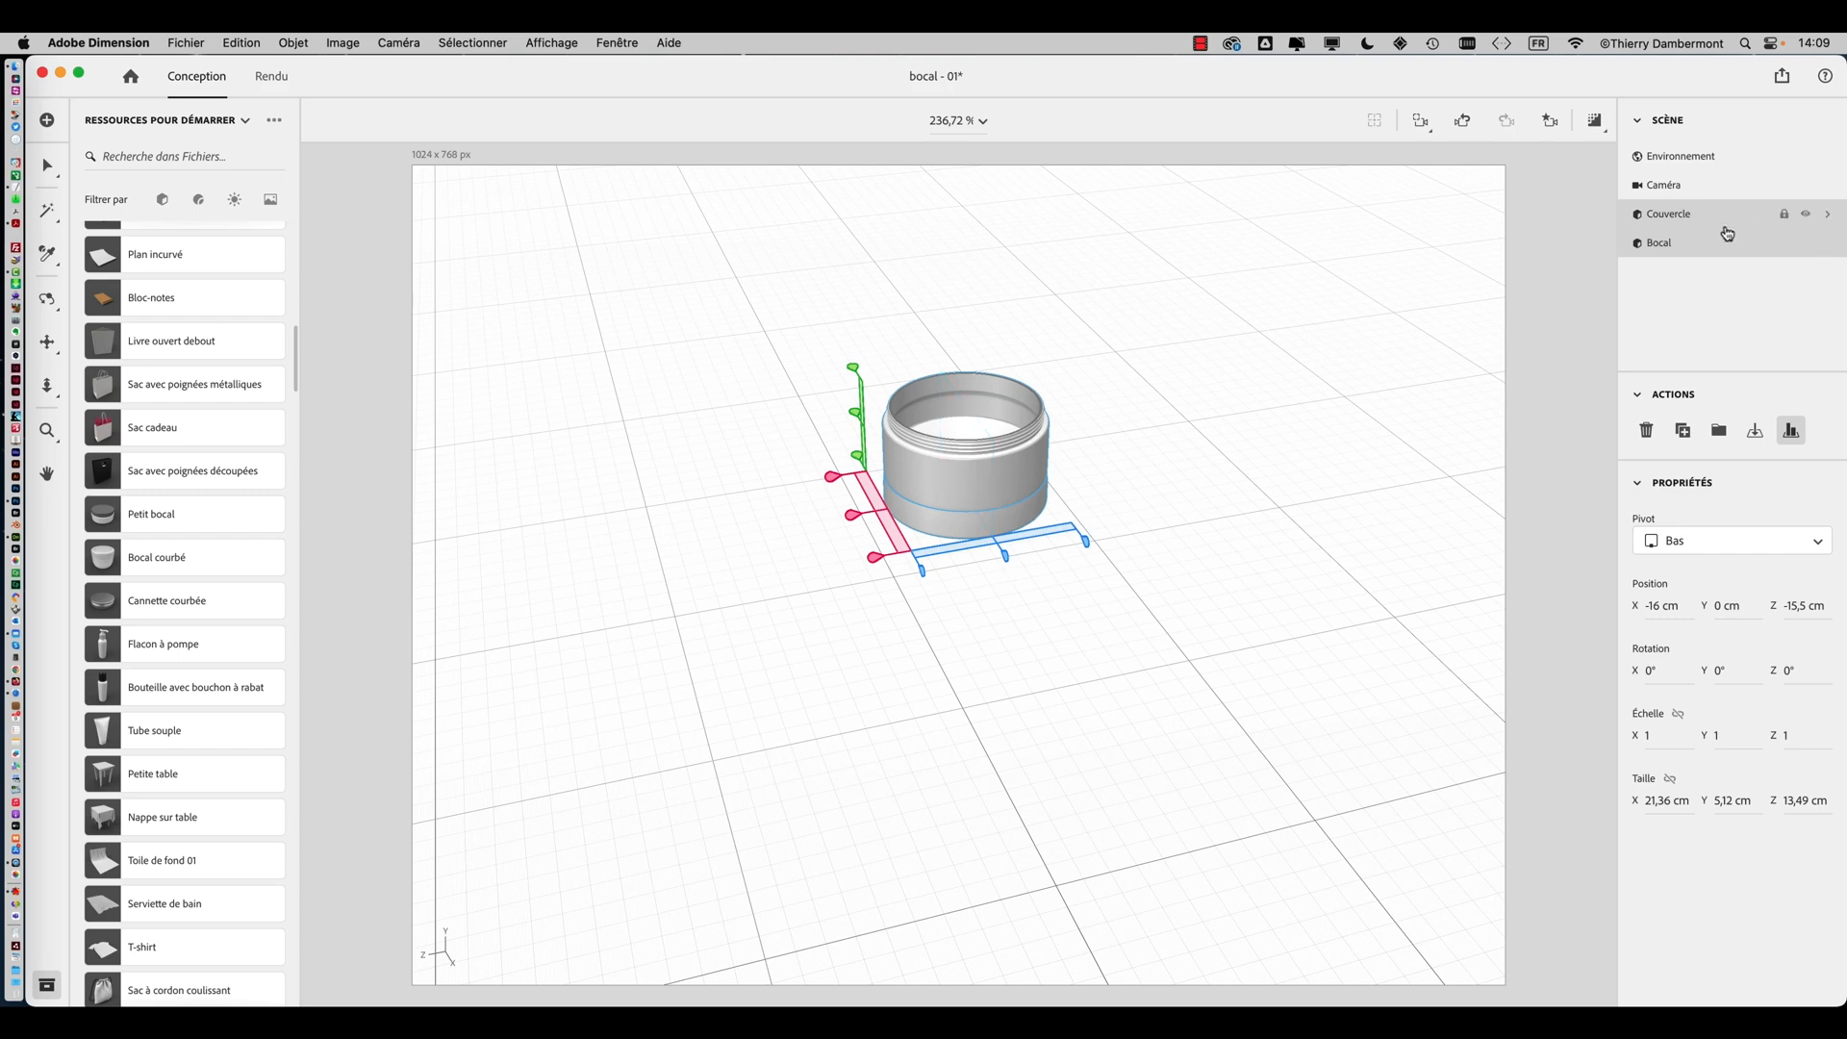
Lock the jar (Bocal) in the scene list
left_click(1806, 213)
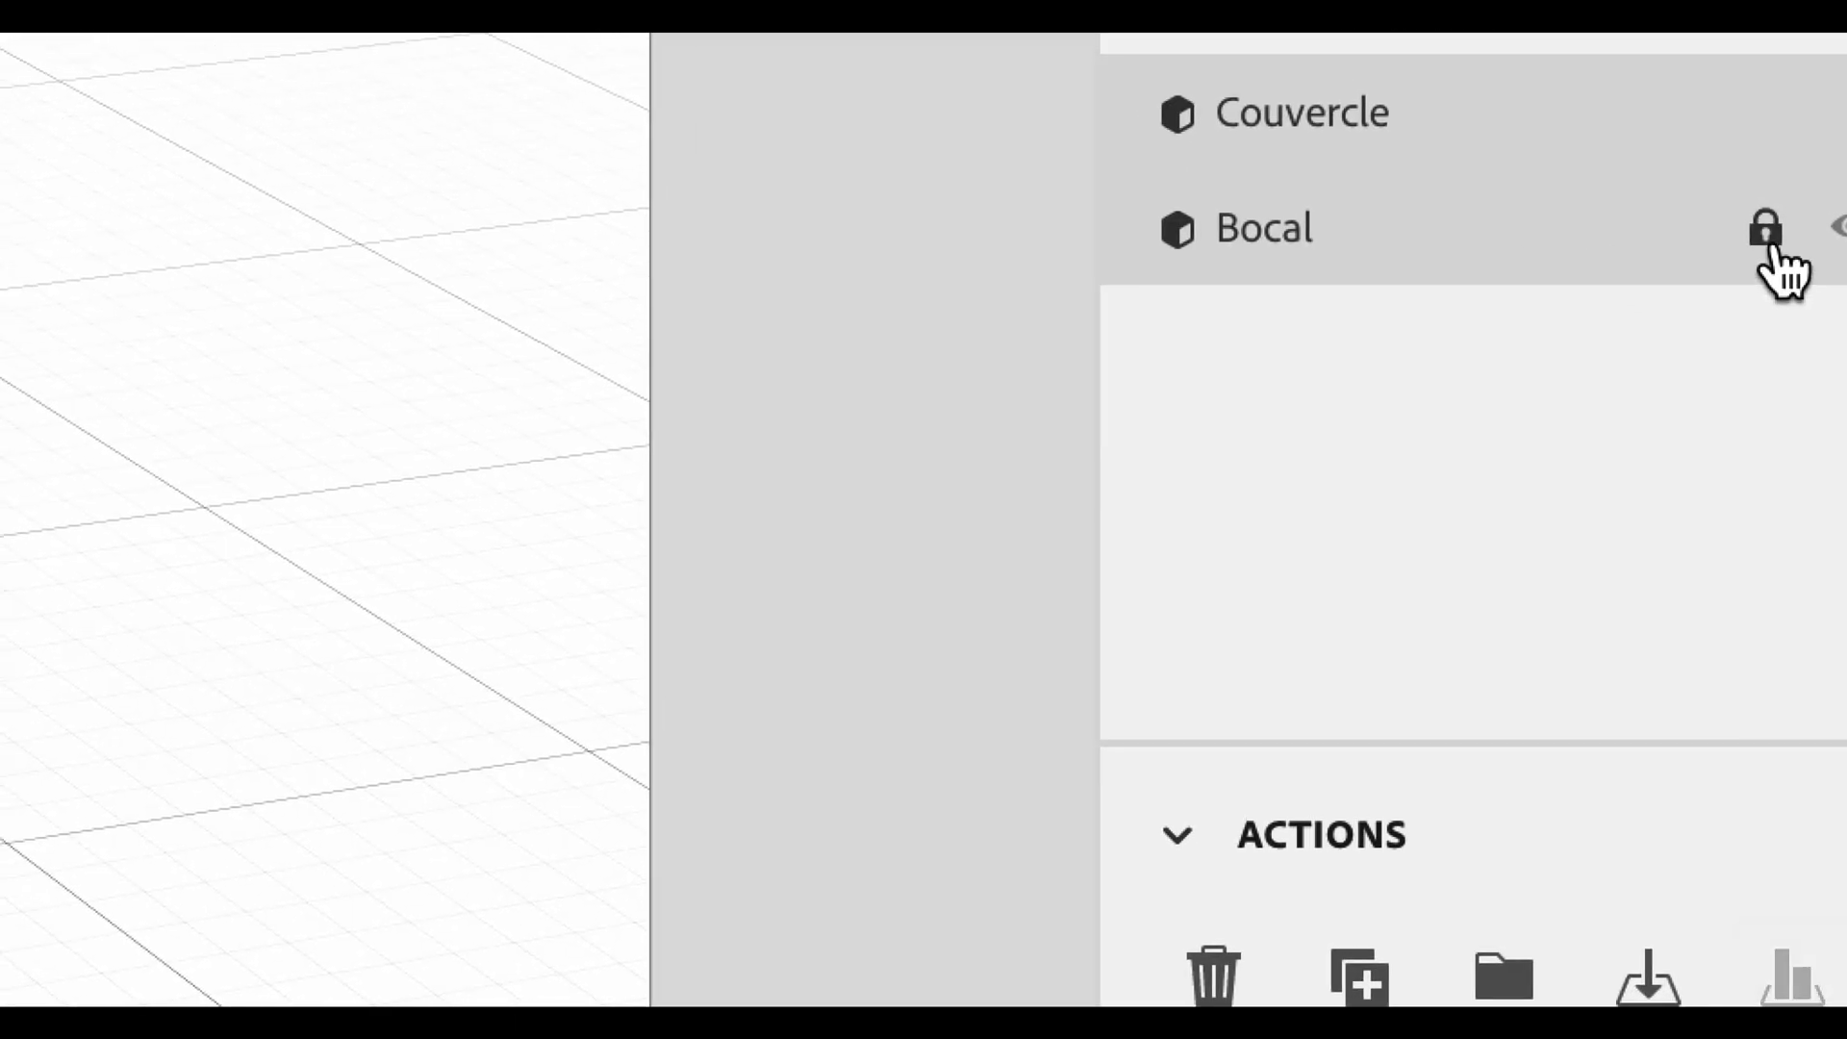
left_click(1409, 141)
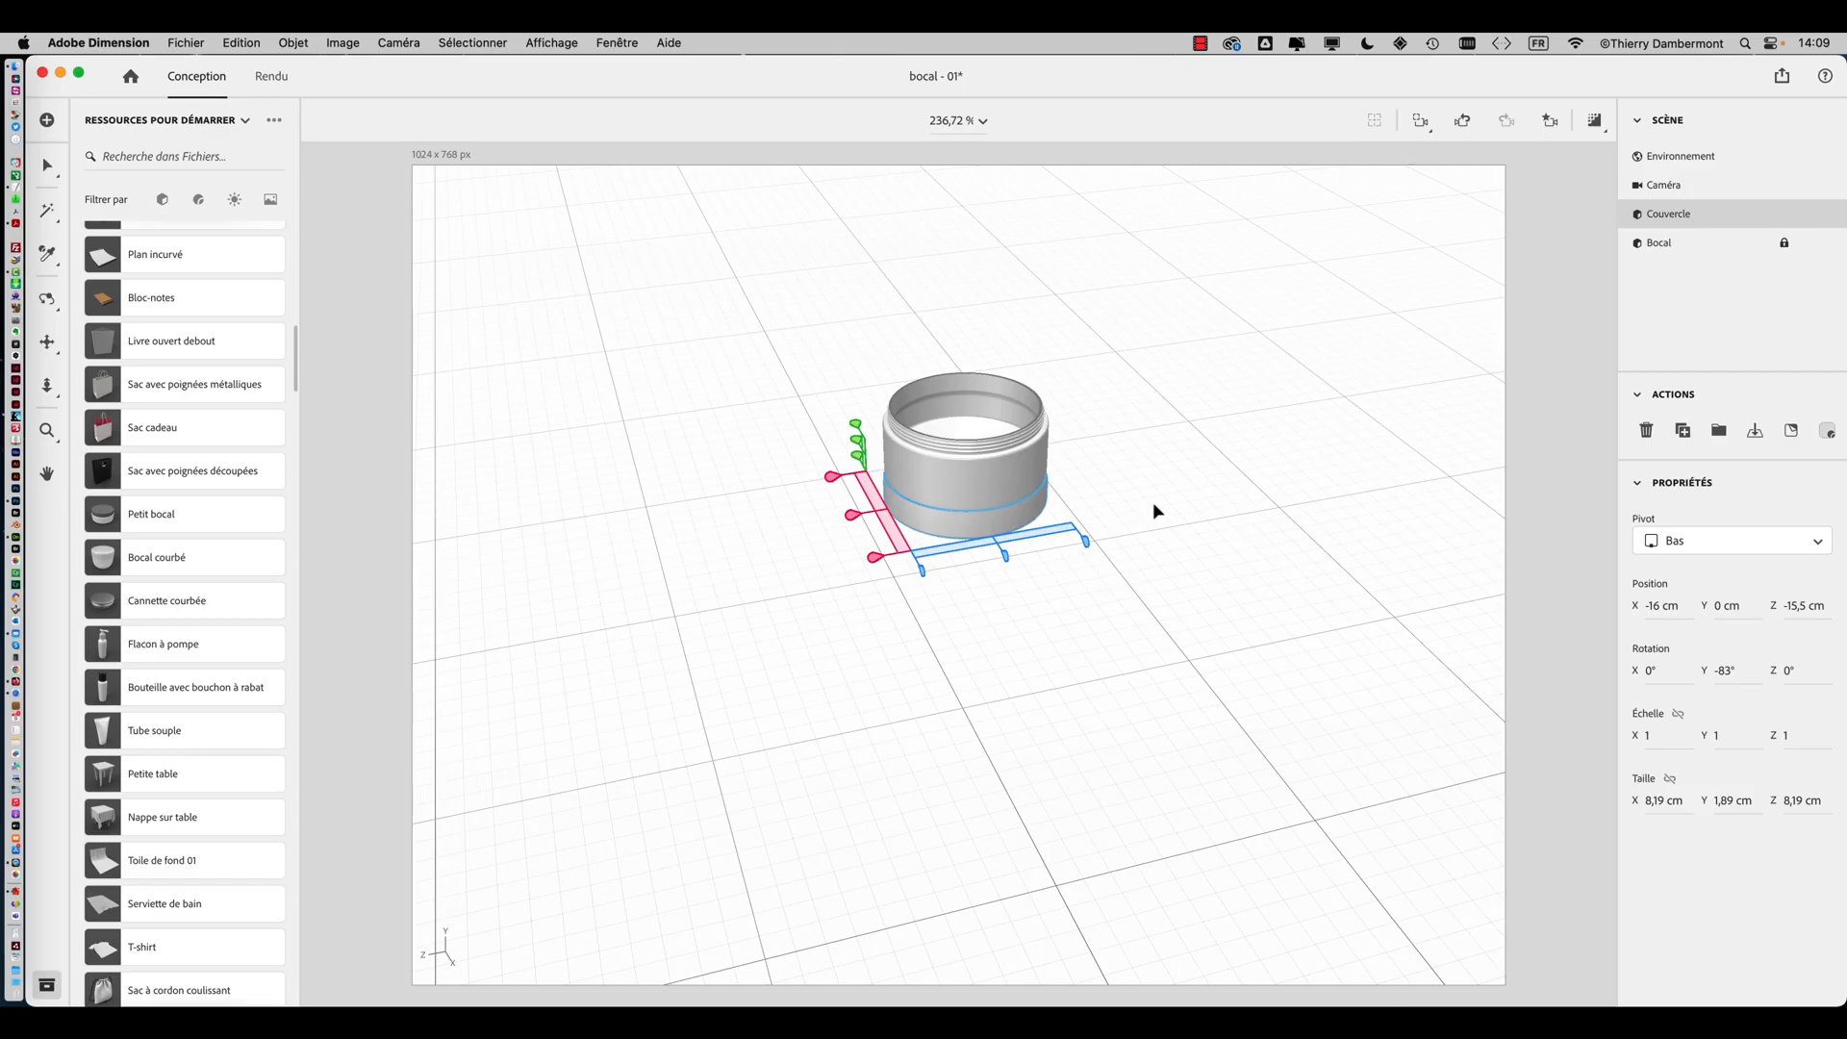
left_click(1154, 504)
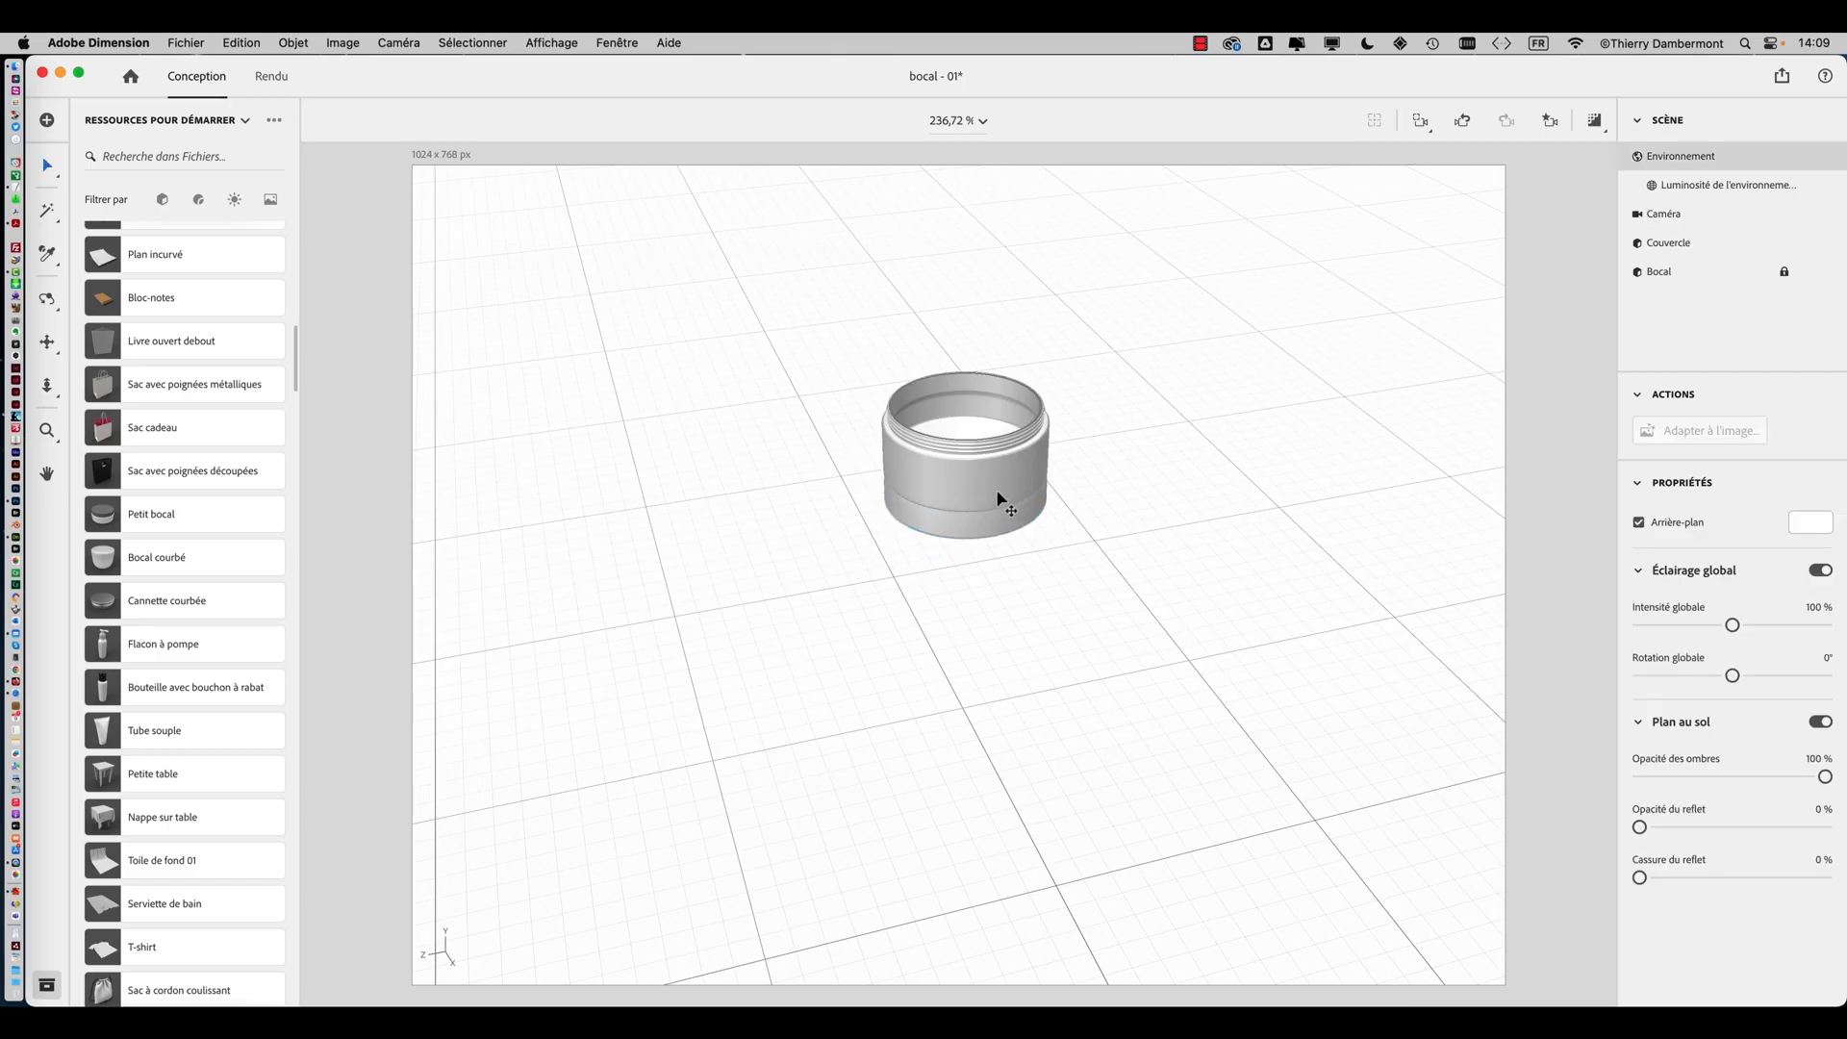
Raise the lid so it sits on top of the jar
left_click(997, 496)
left_click_drag(815, 416, 1064, 577)
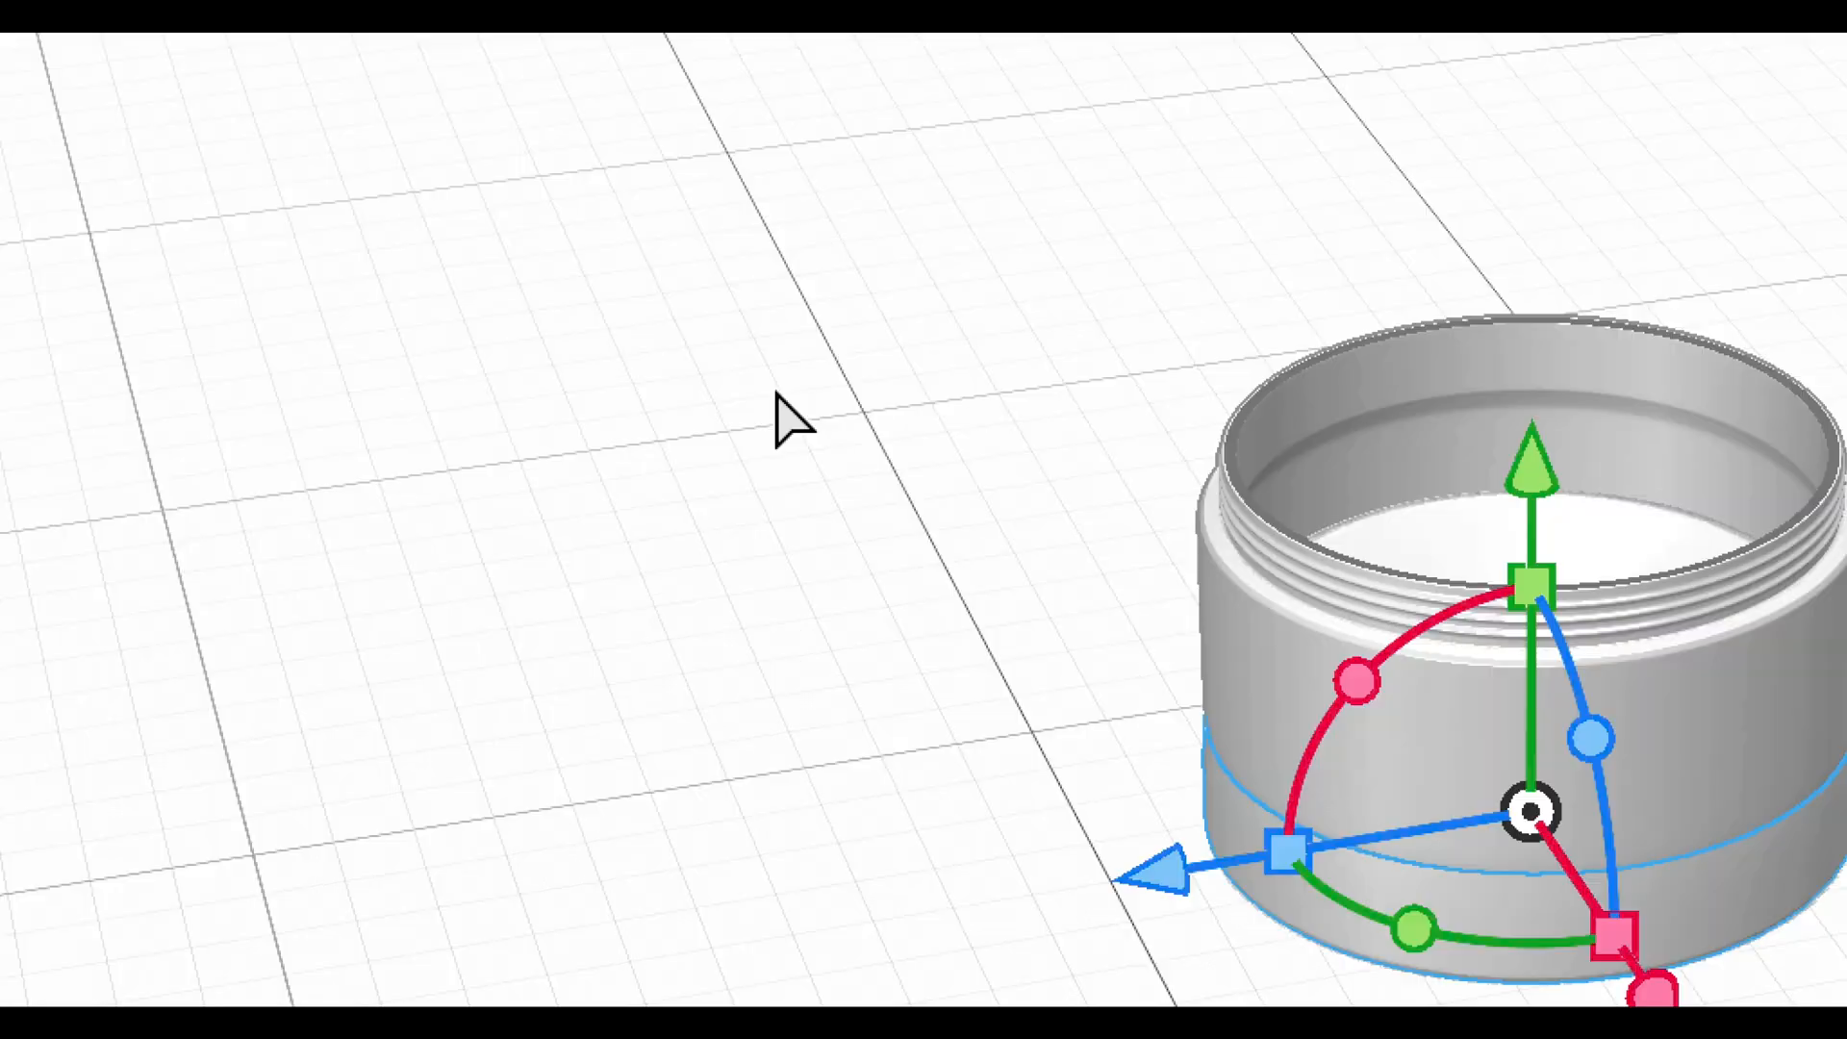
left_click_drag(841, 411, 1020, 543)
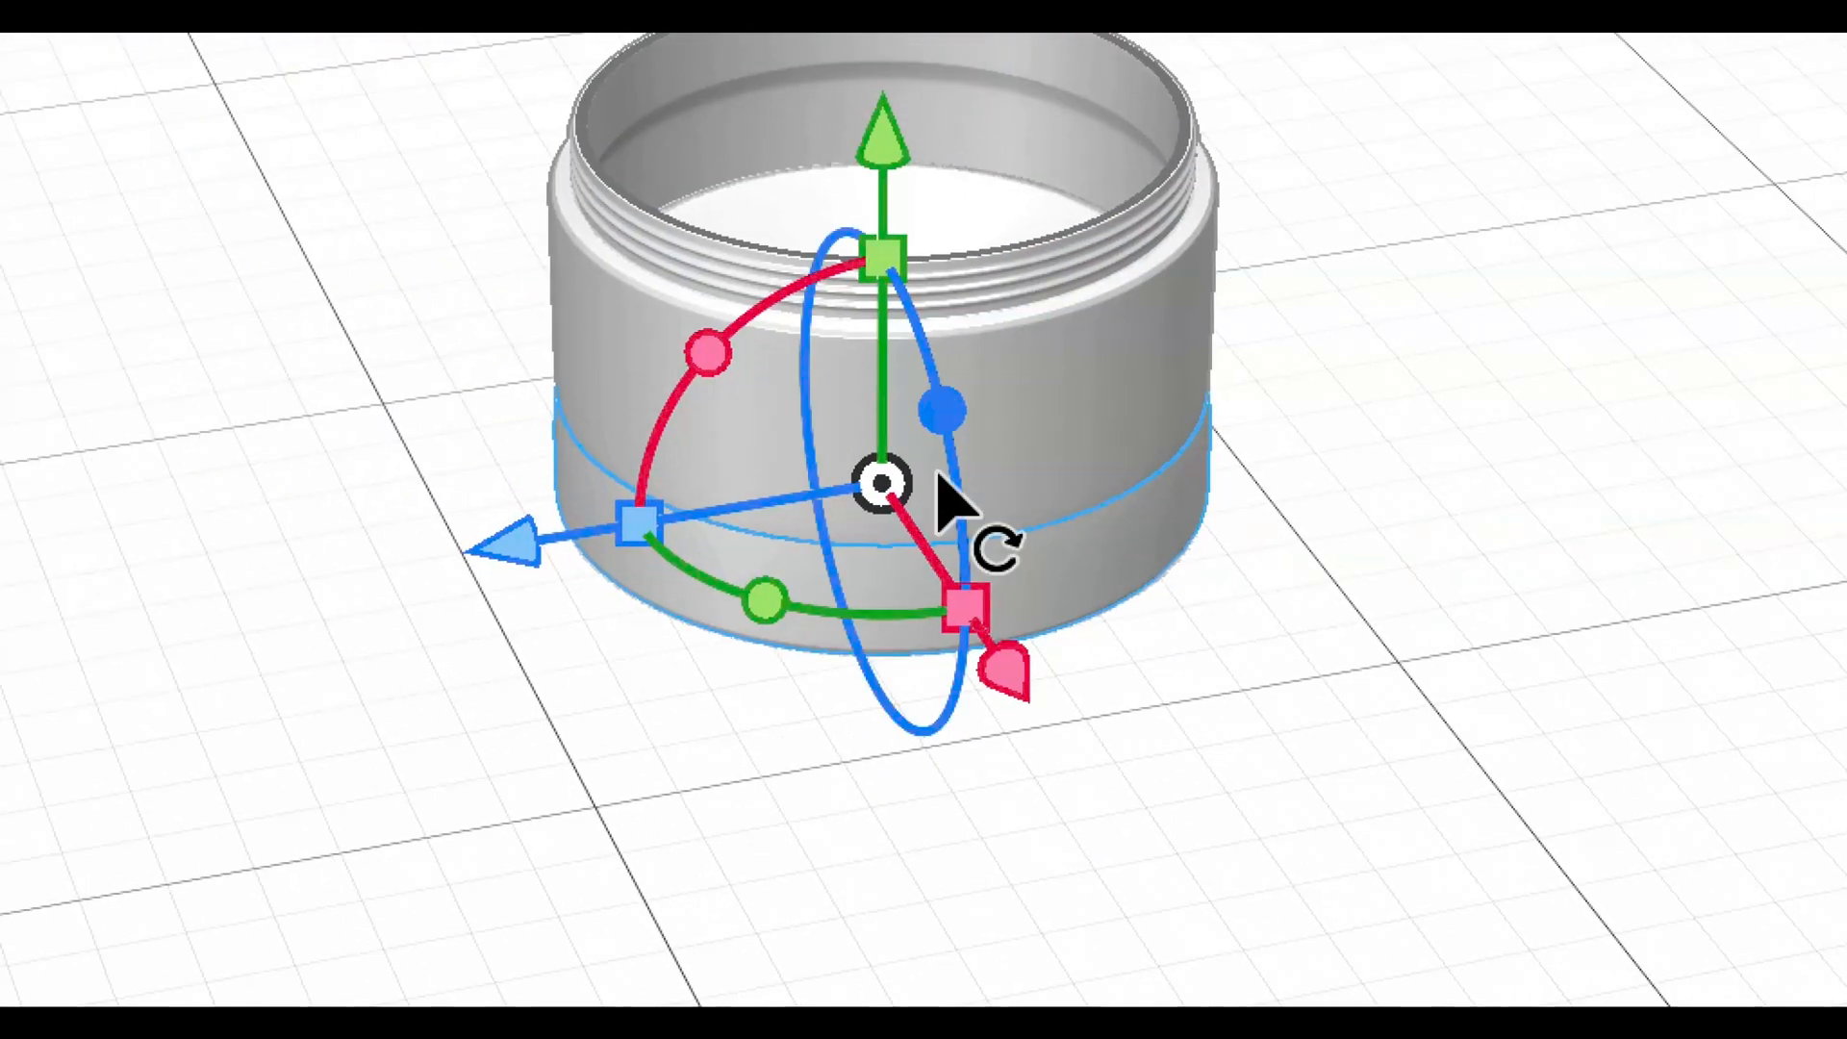
left_click_drag(936, 432, 940, 338)
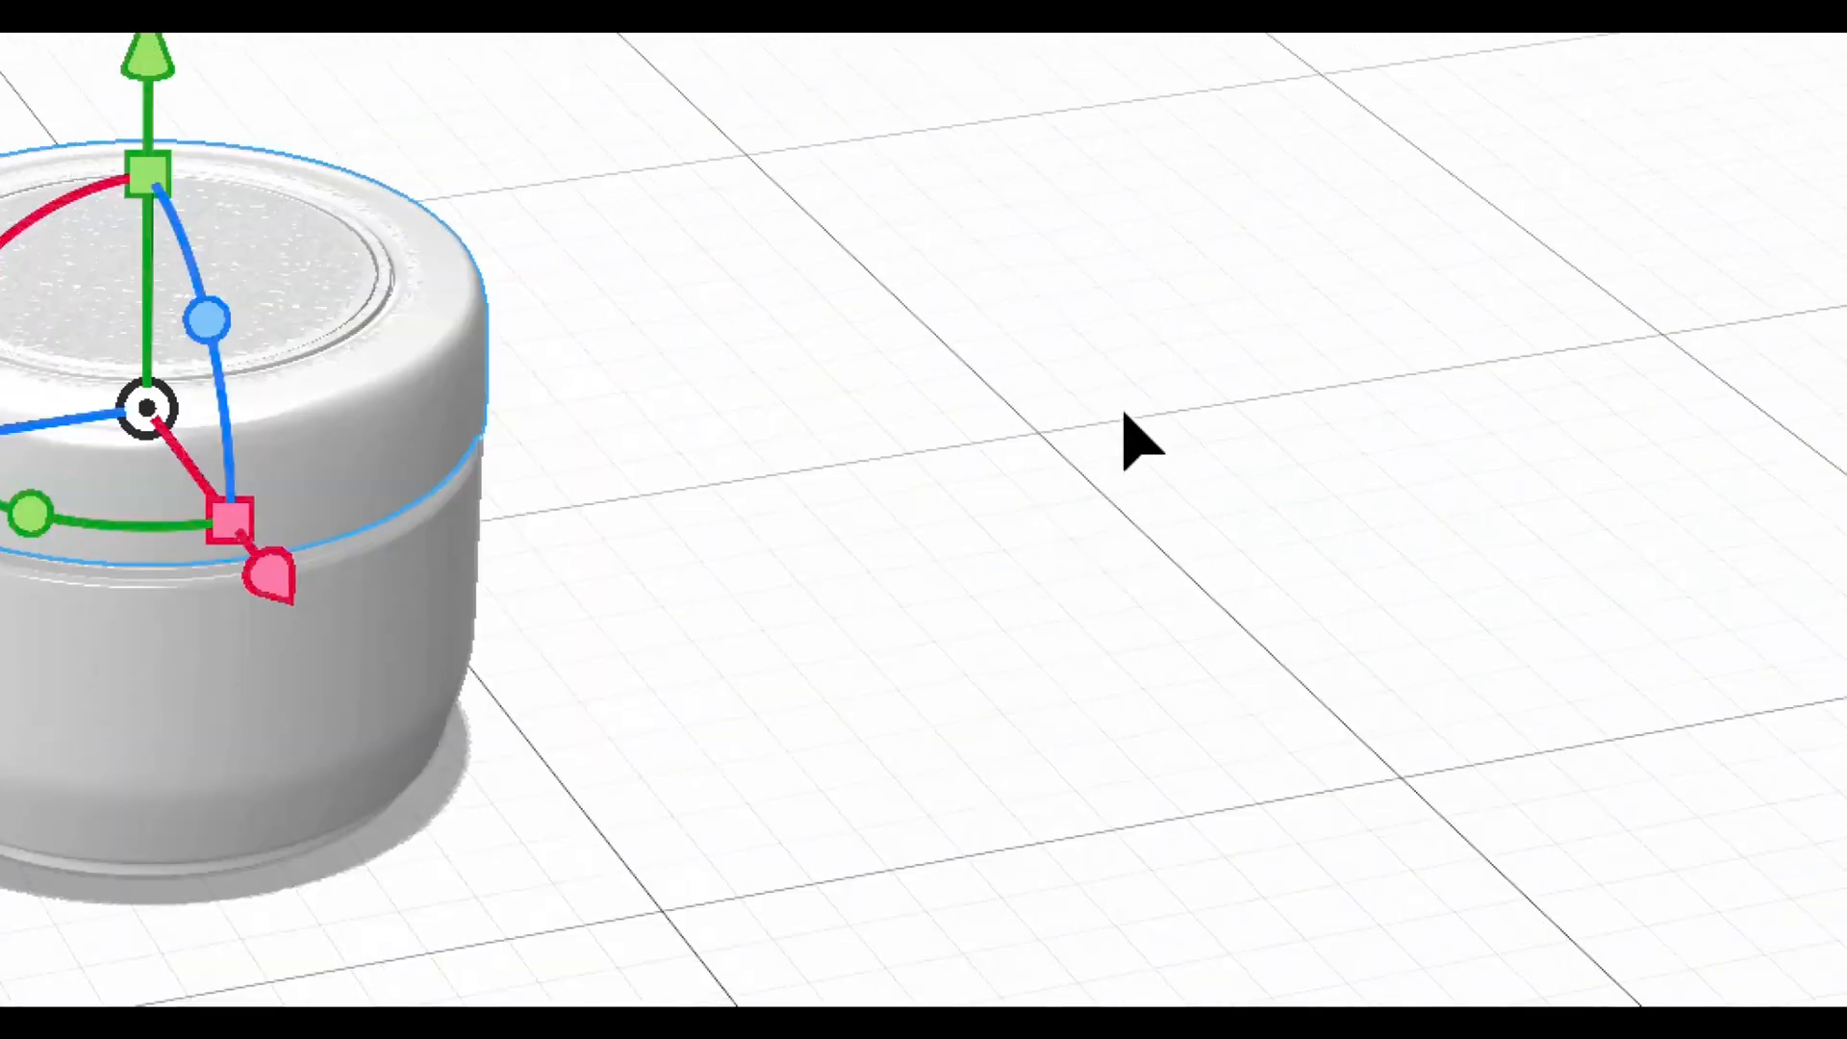
right_click_drag(1123, 413, 1068, 334)
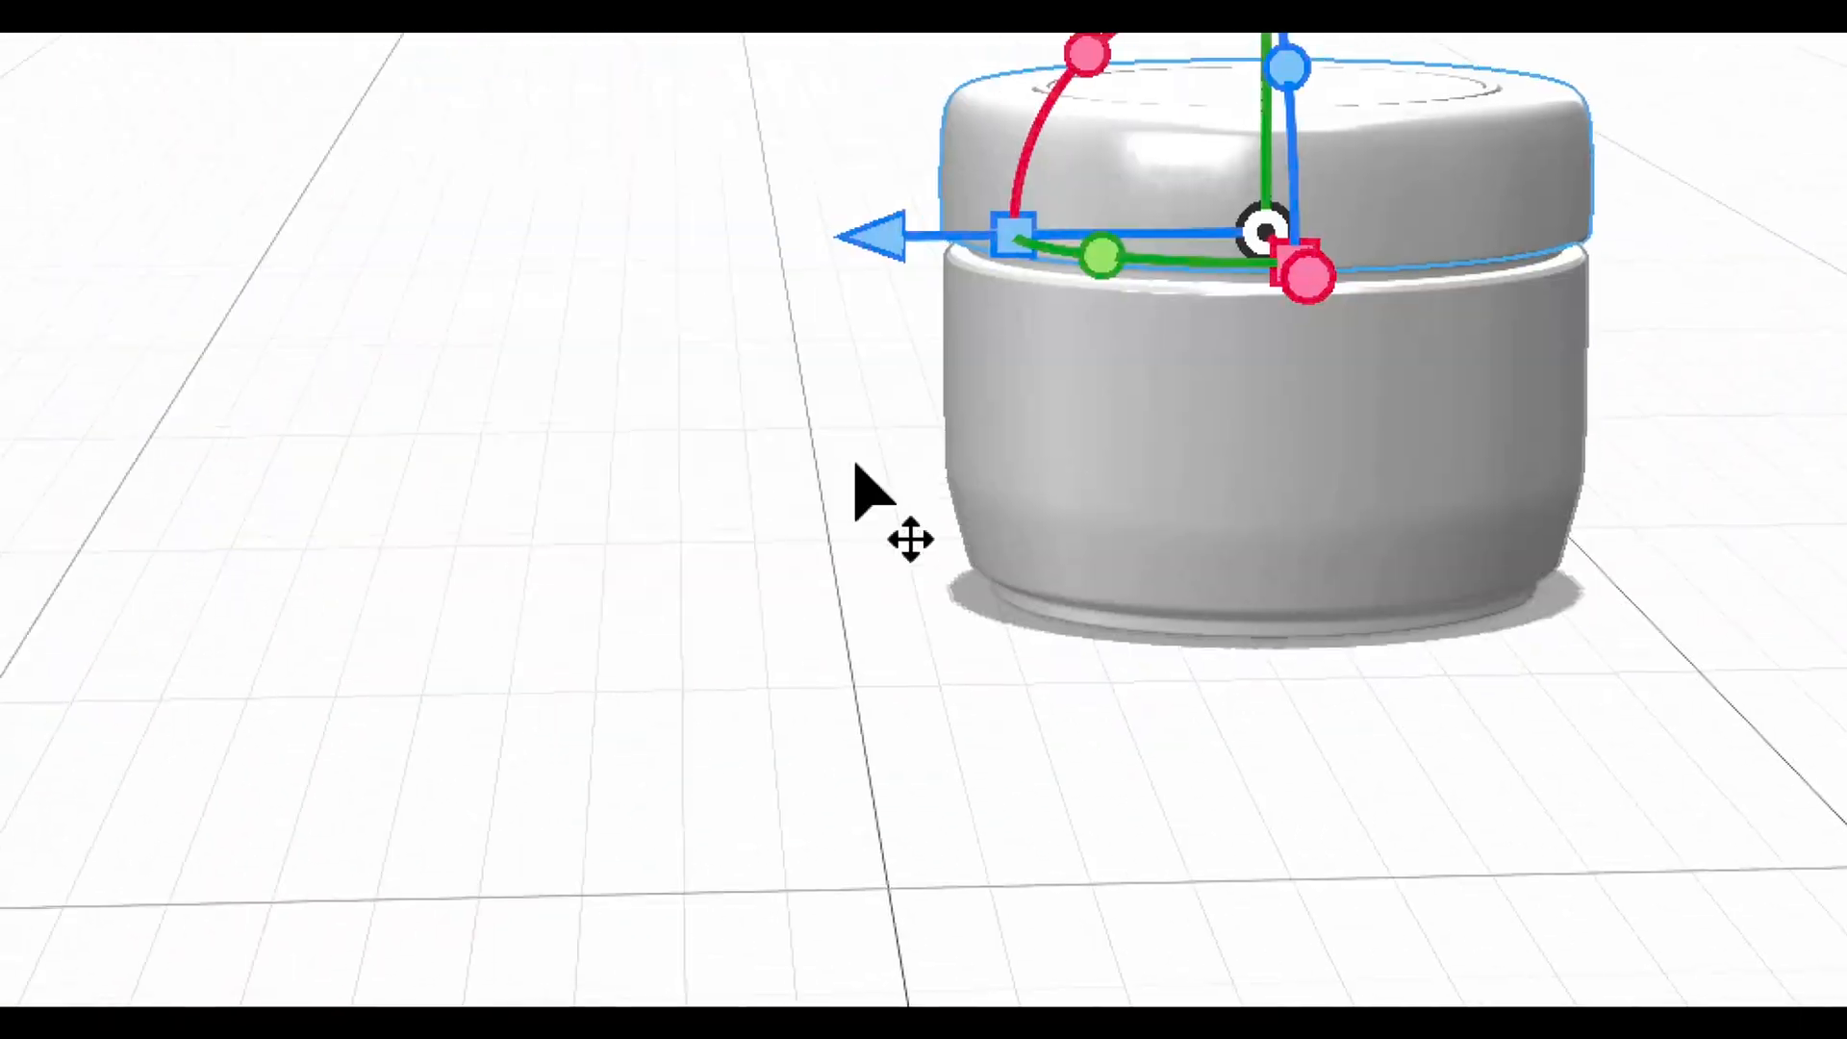
right_click_drag(856, 467, 977, 481)
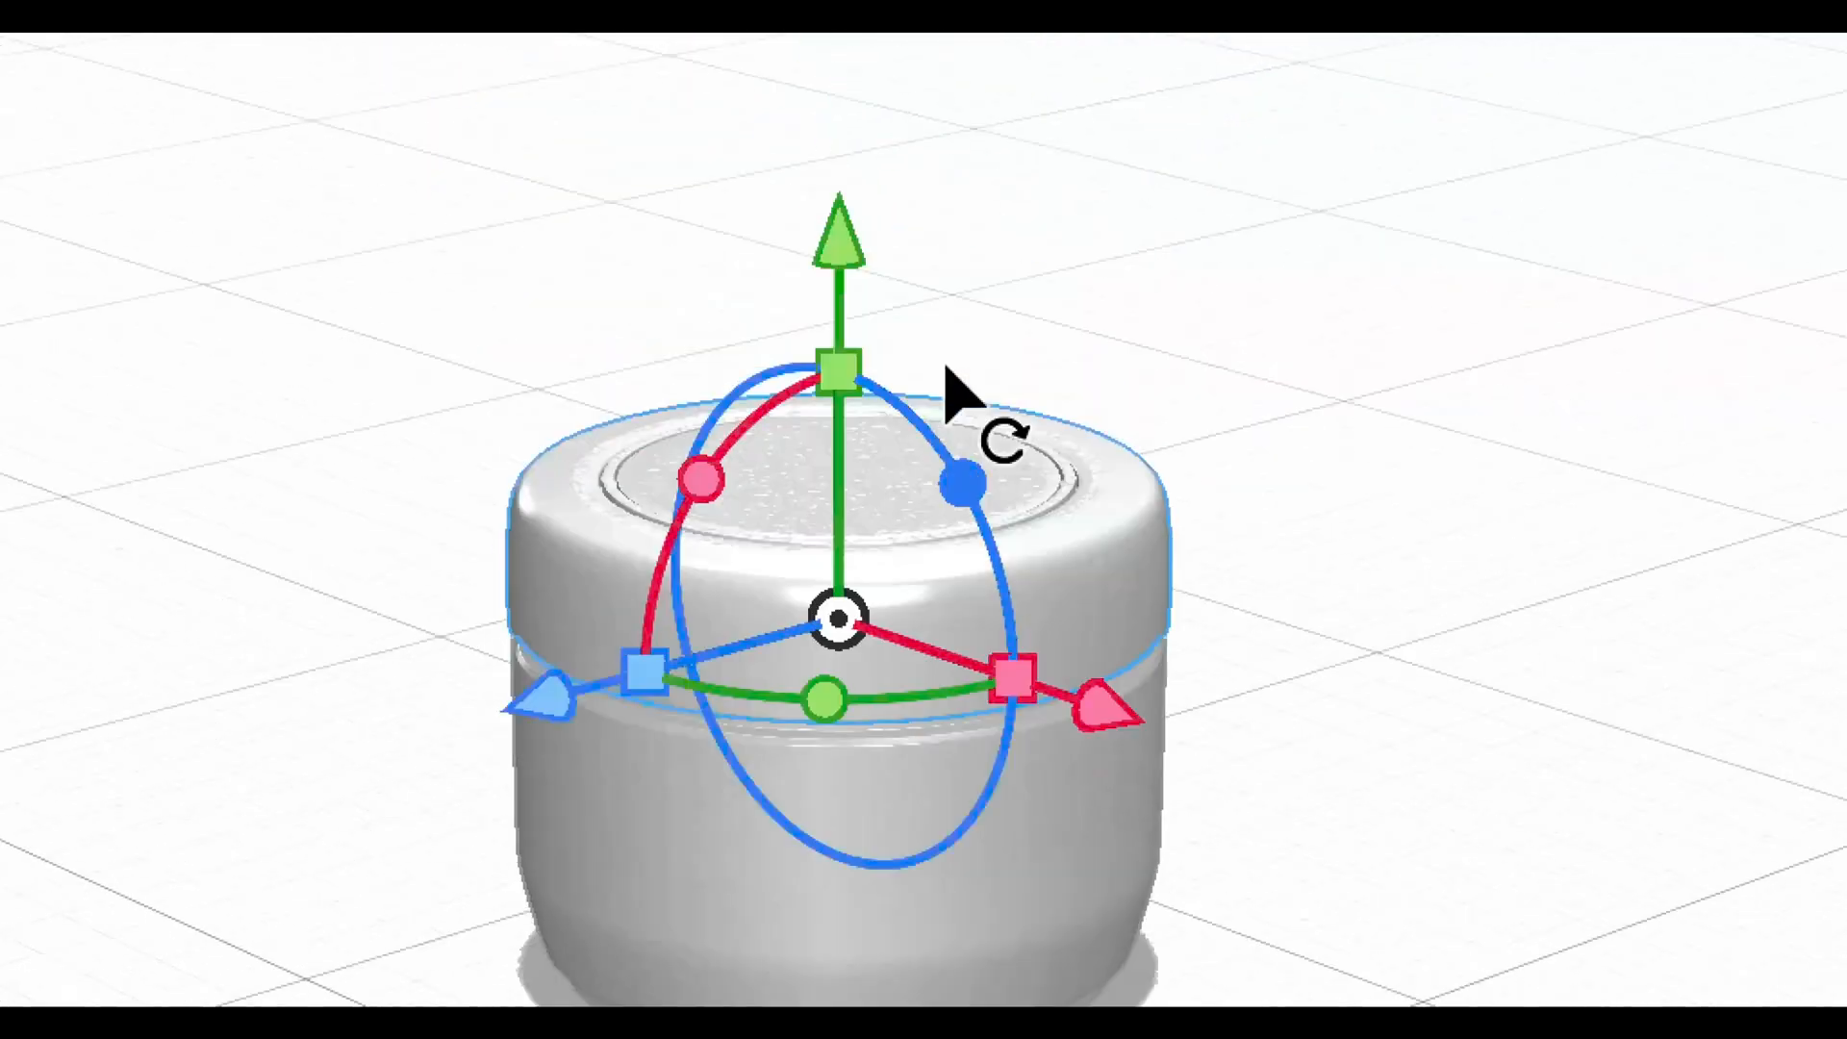
mouse_move(938, 371)
left_mouse_down()
mouse_move(926, 313)
mouse_move(928, 346)
left_mouse_up()
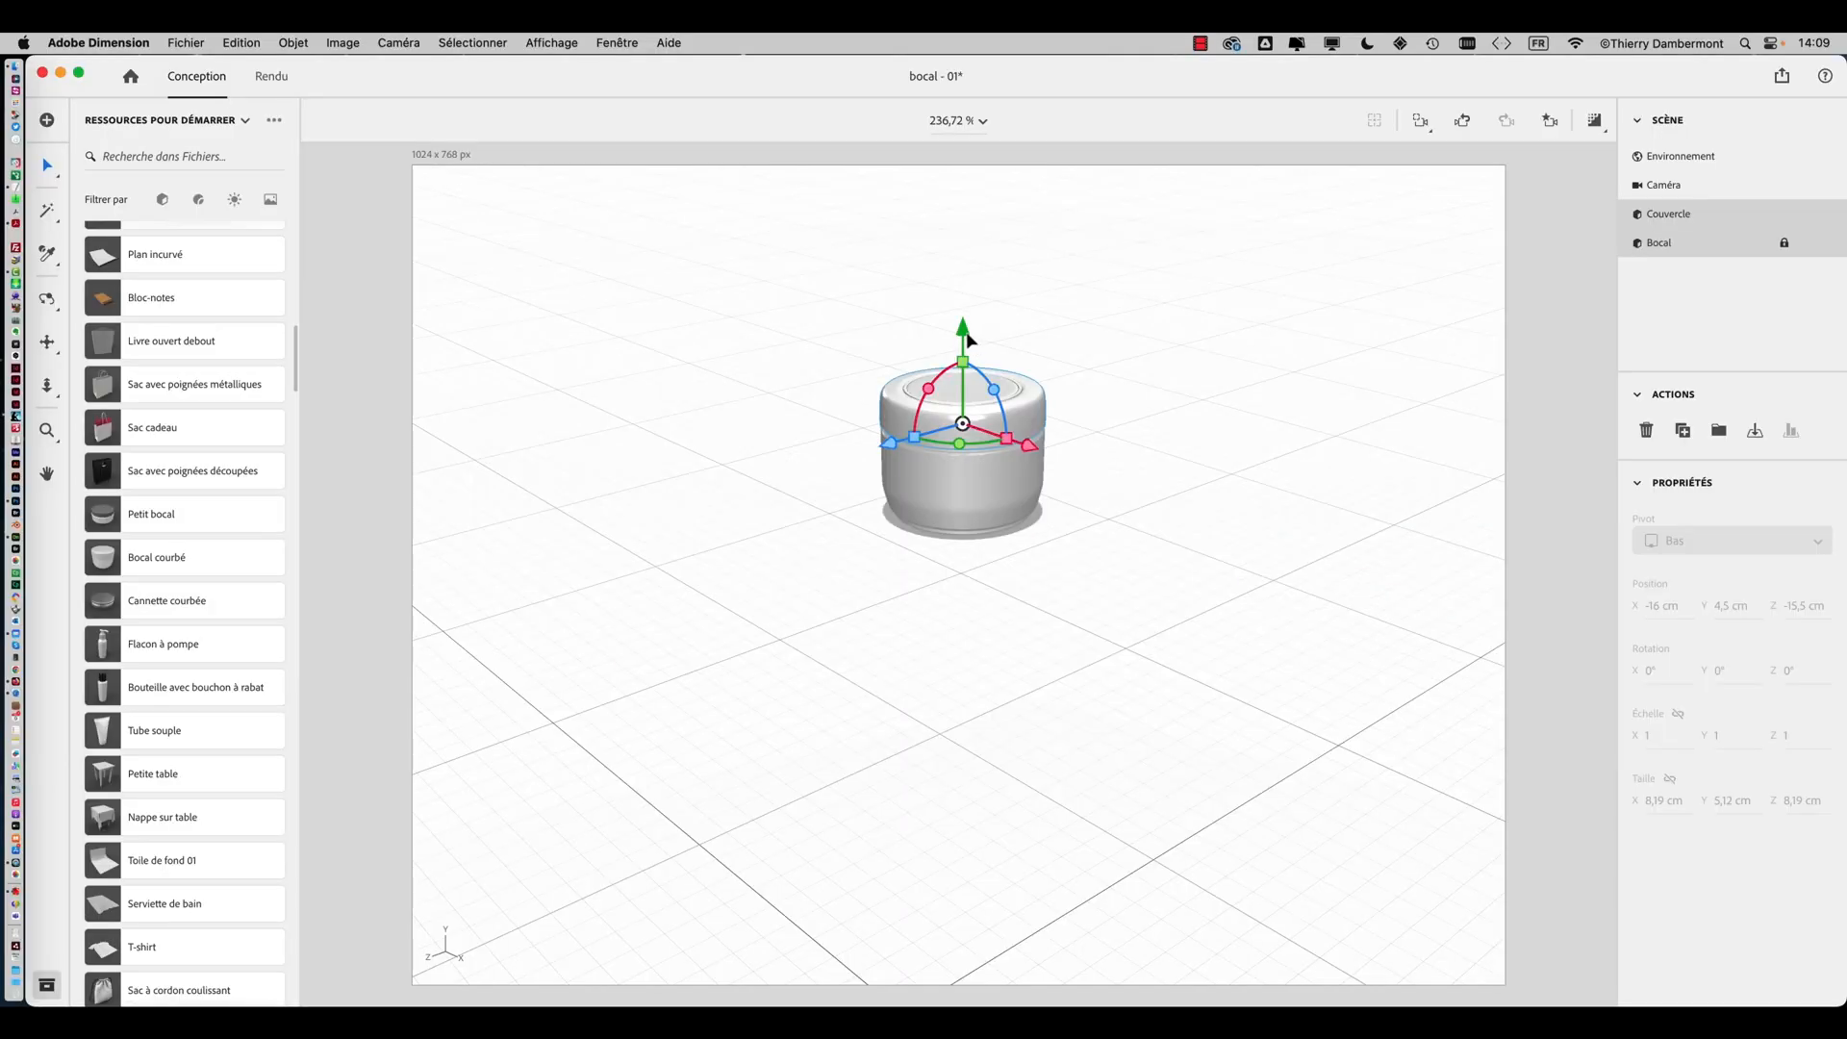
right_click_drag(1082, 708, 834, 804)
left_click(1081, 691)
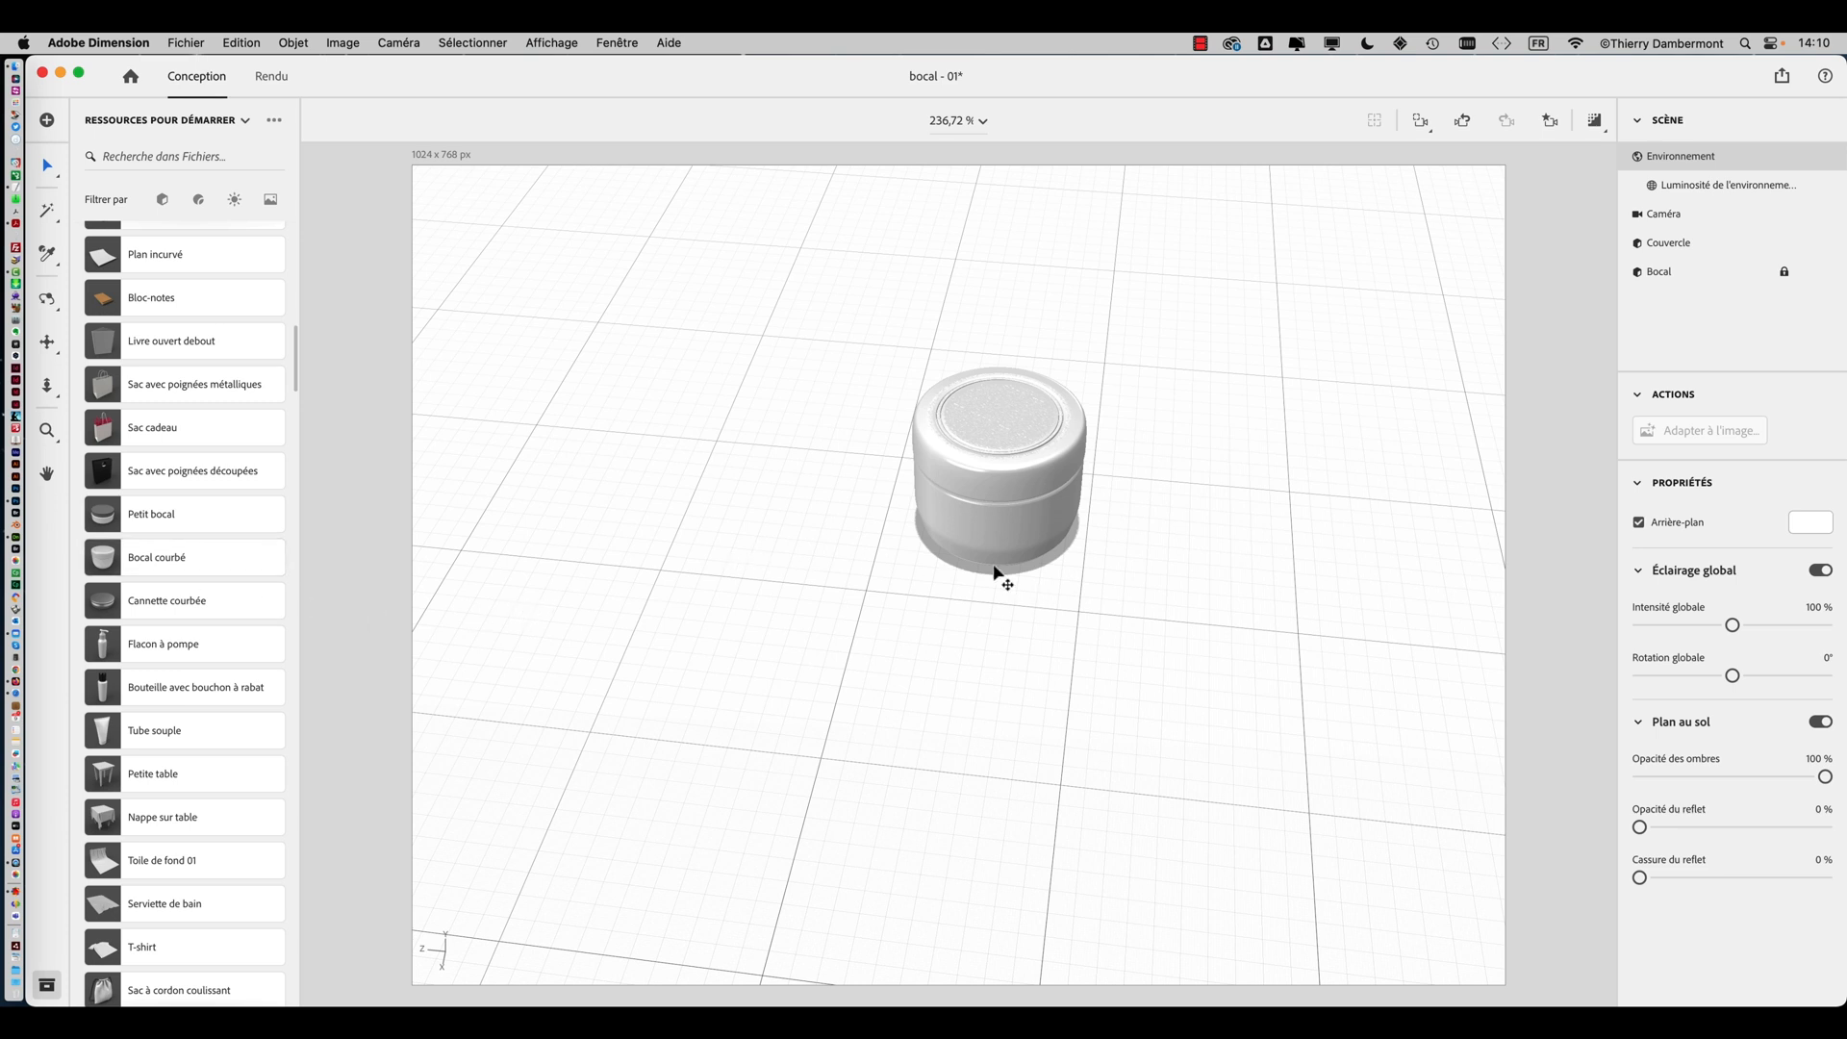
Move the lid along Z so it sits beside the jar
left_click(1046, 505)
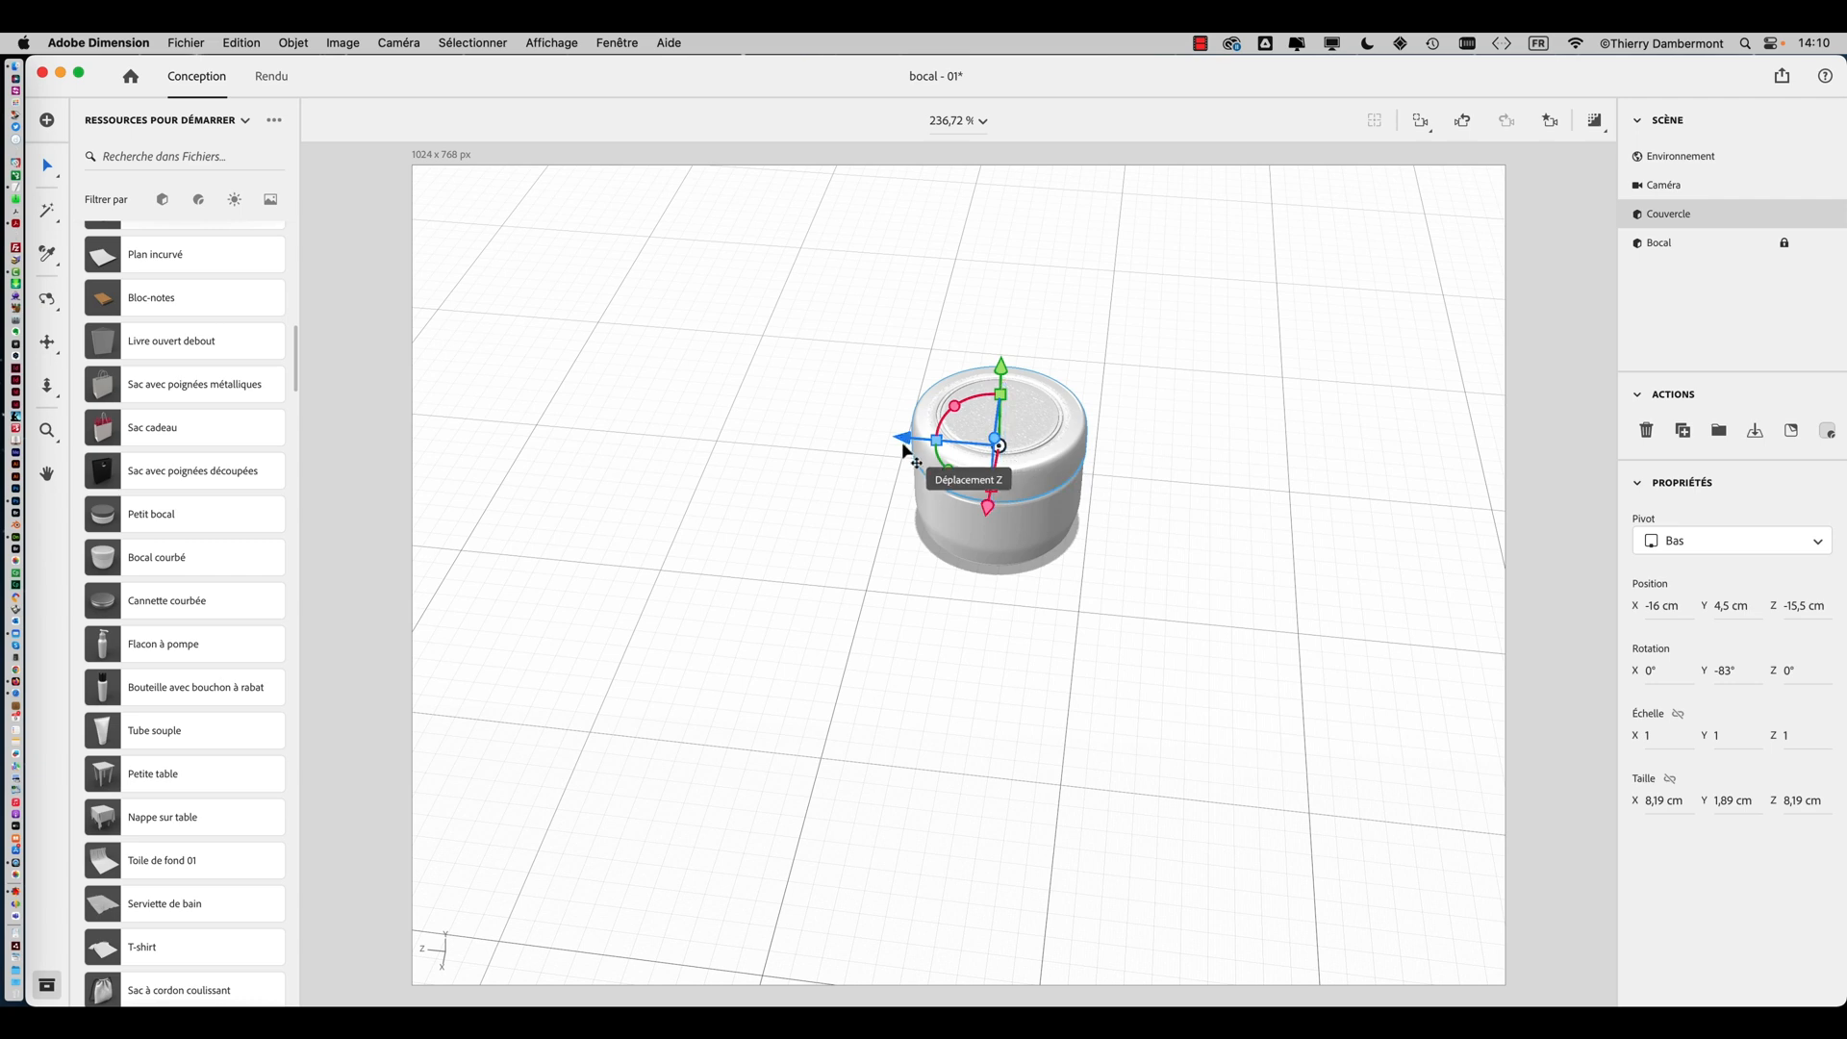
left_click_drag(913, 432, 627, 411)
mouse_move(808, 572)
right_mouse_down()
mouse_move(981, 421)
mouse_move(827, 572)
right_mouse_up()
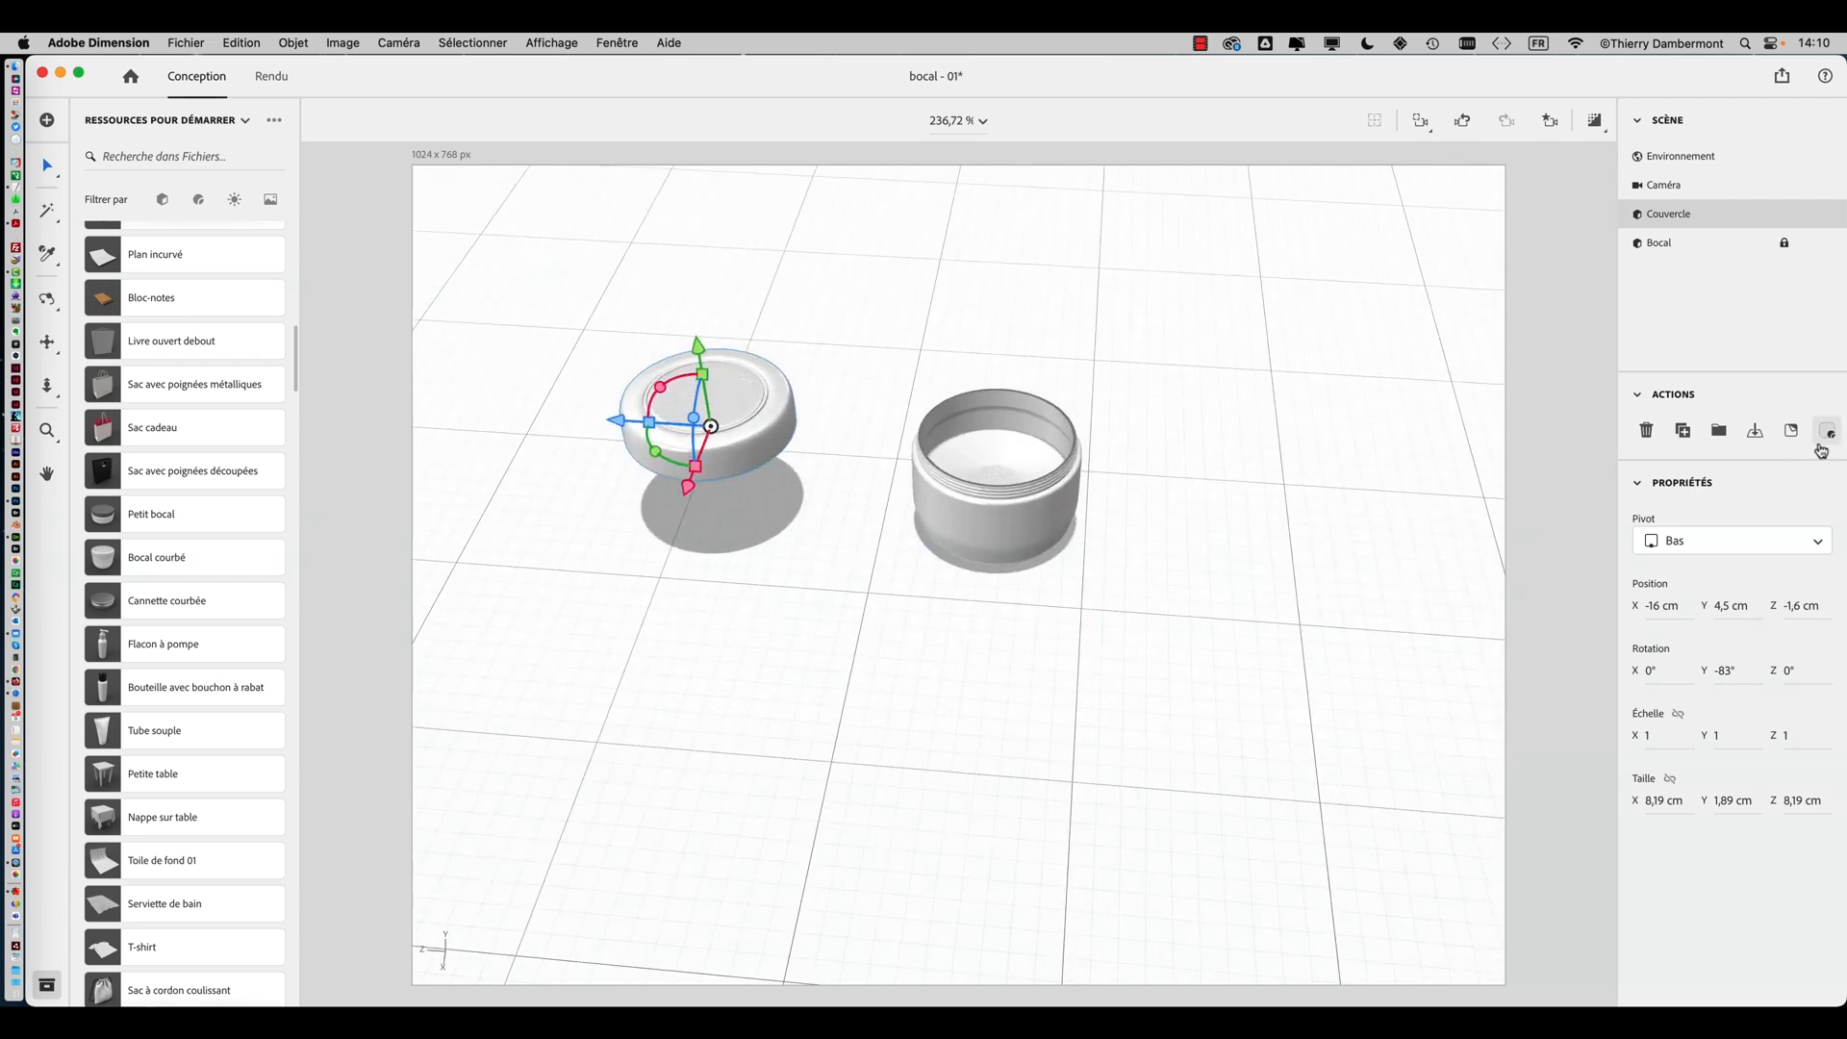
Select both the lid and the jar together and open the Align and Distribute tool on them
left_click(1290, 516)
left_click_drag(598, 301, 1180, 687)
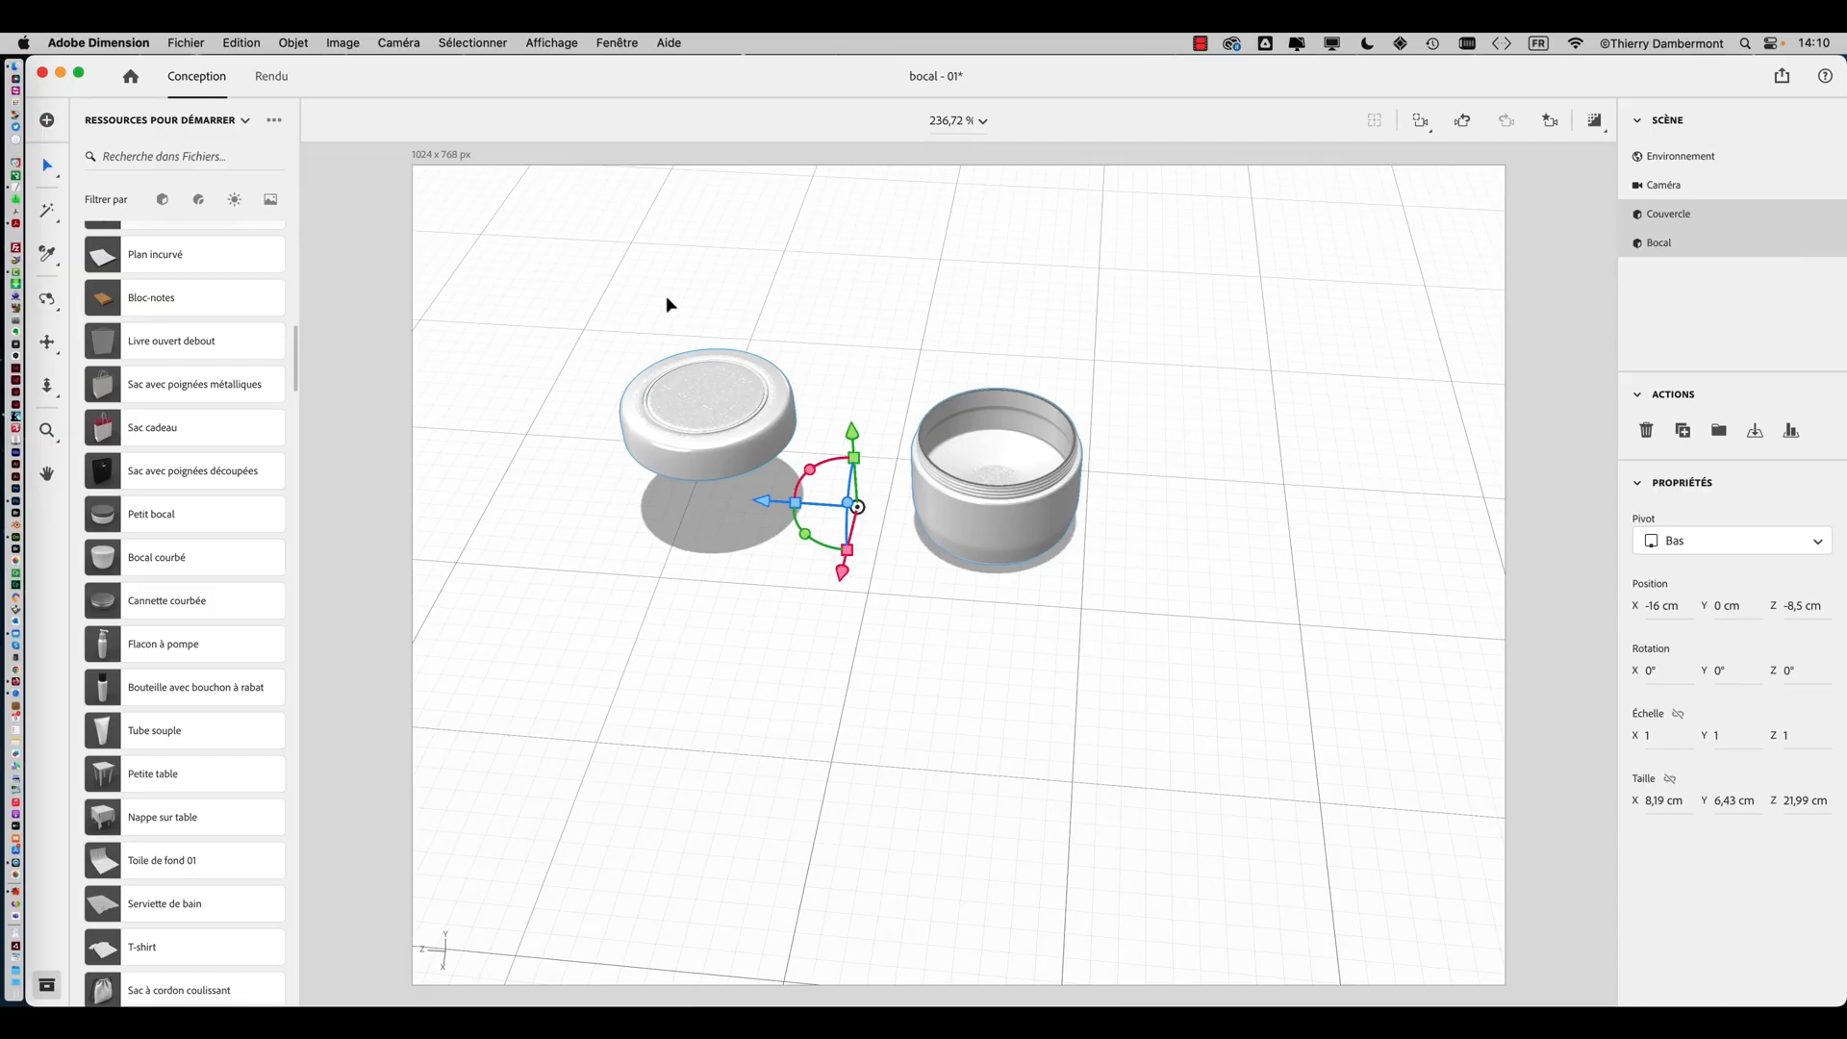
left_click_drag(618, 288, 1112, 620)
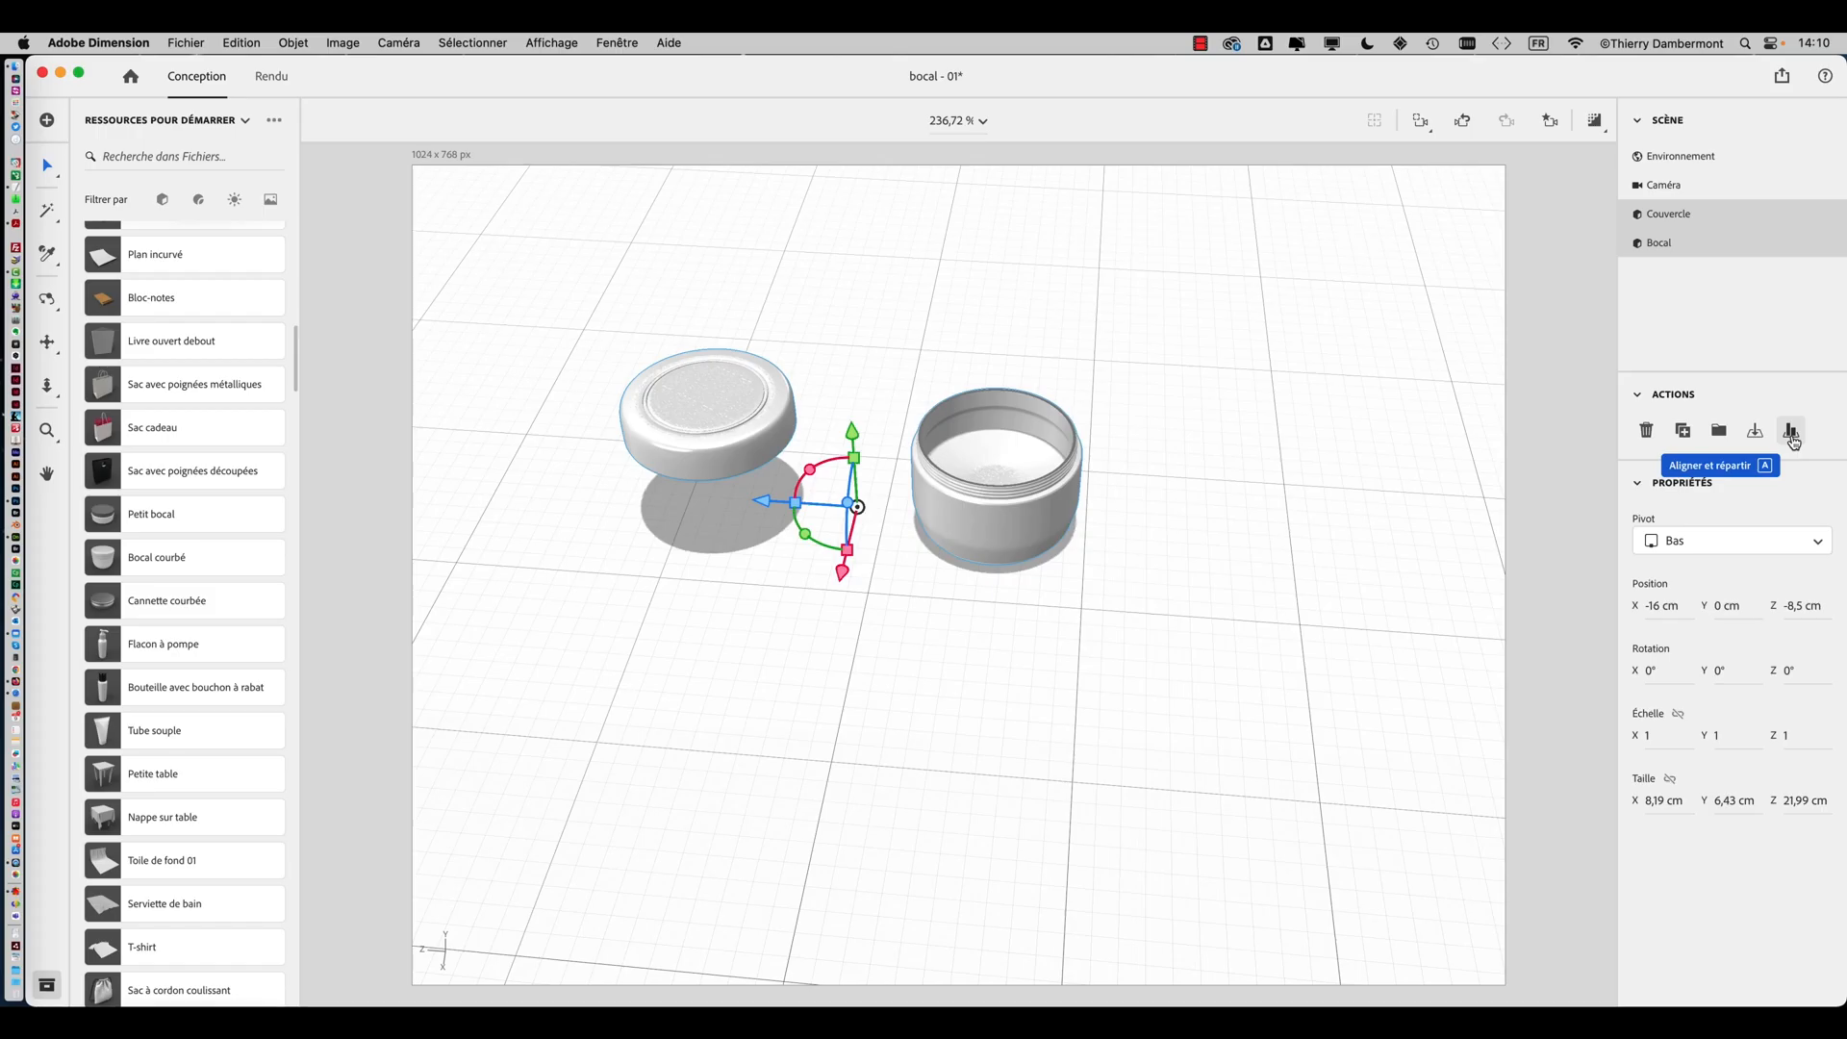
left_click(1792, 435)
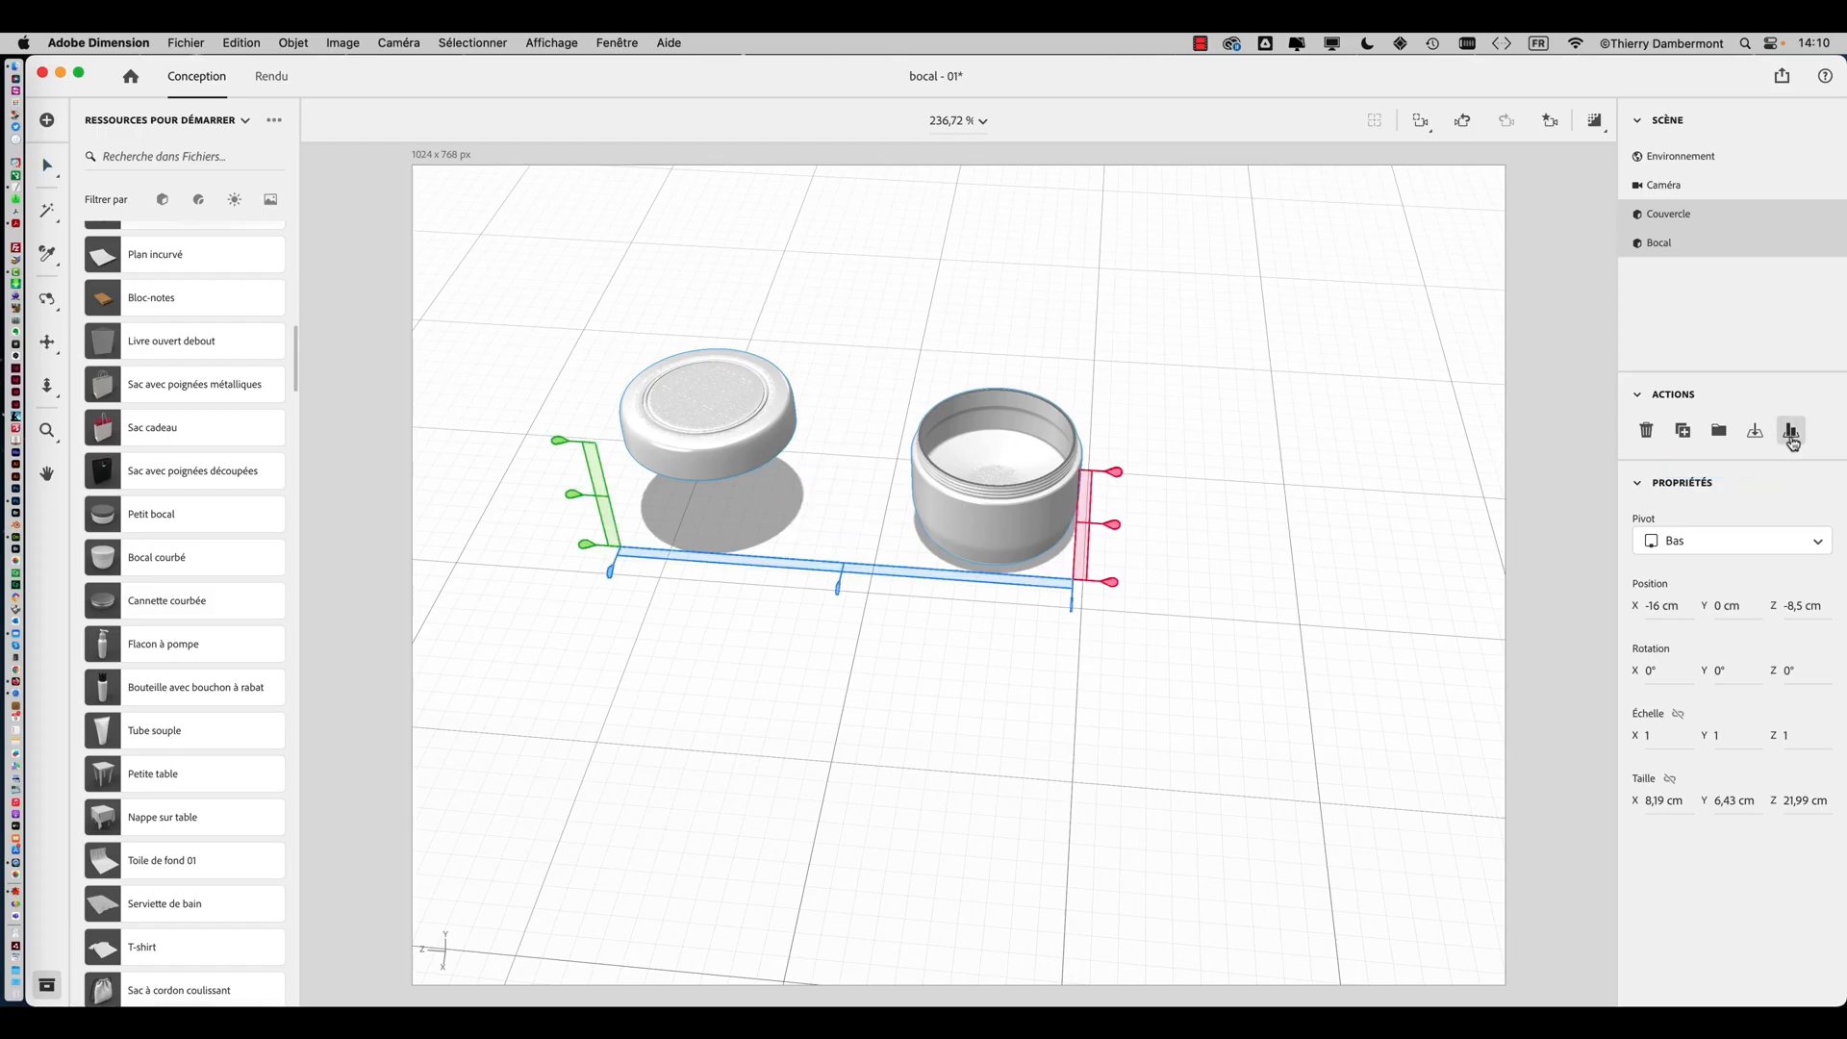
left_click(1153, 760)
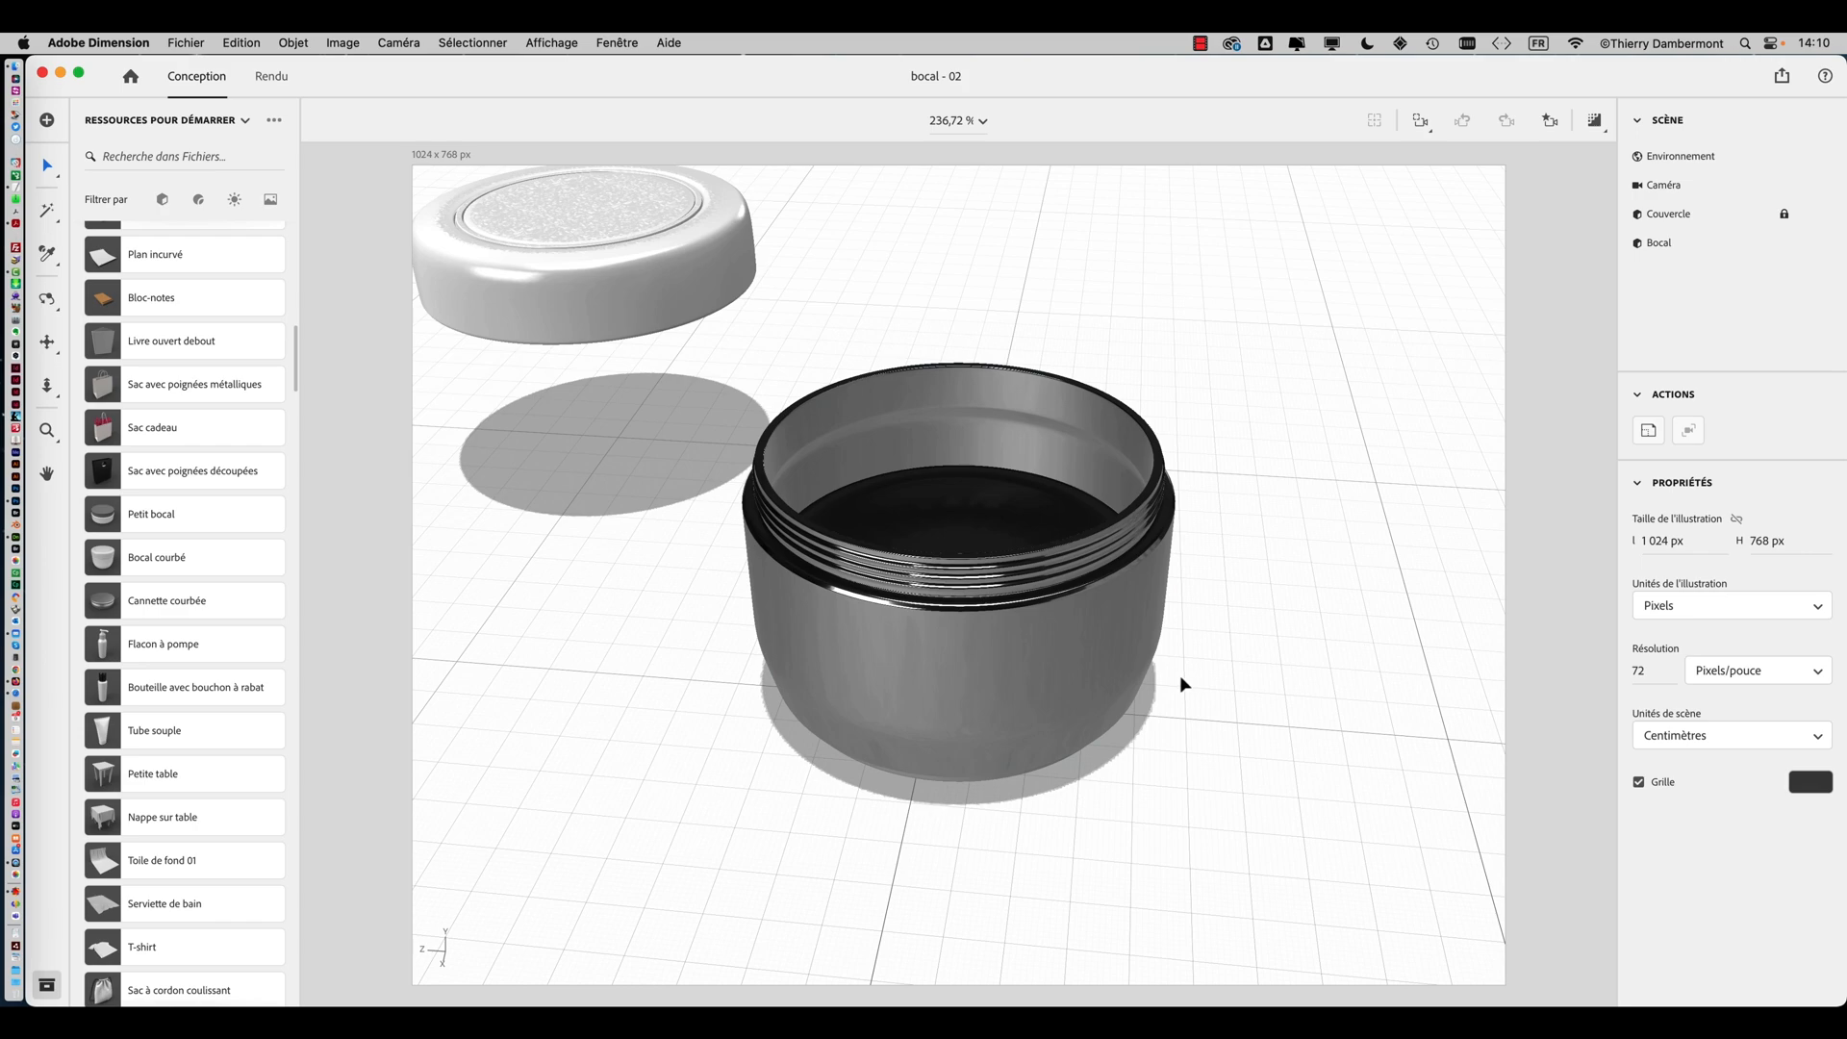
Orbit around the jar to inspect its newly applied textured material
left_click_drag(1257, 579, 775, 530)
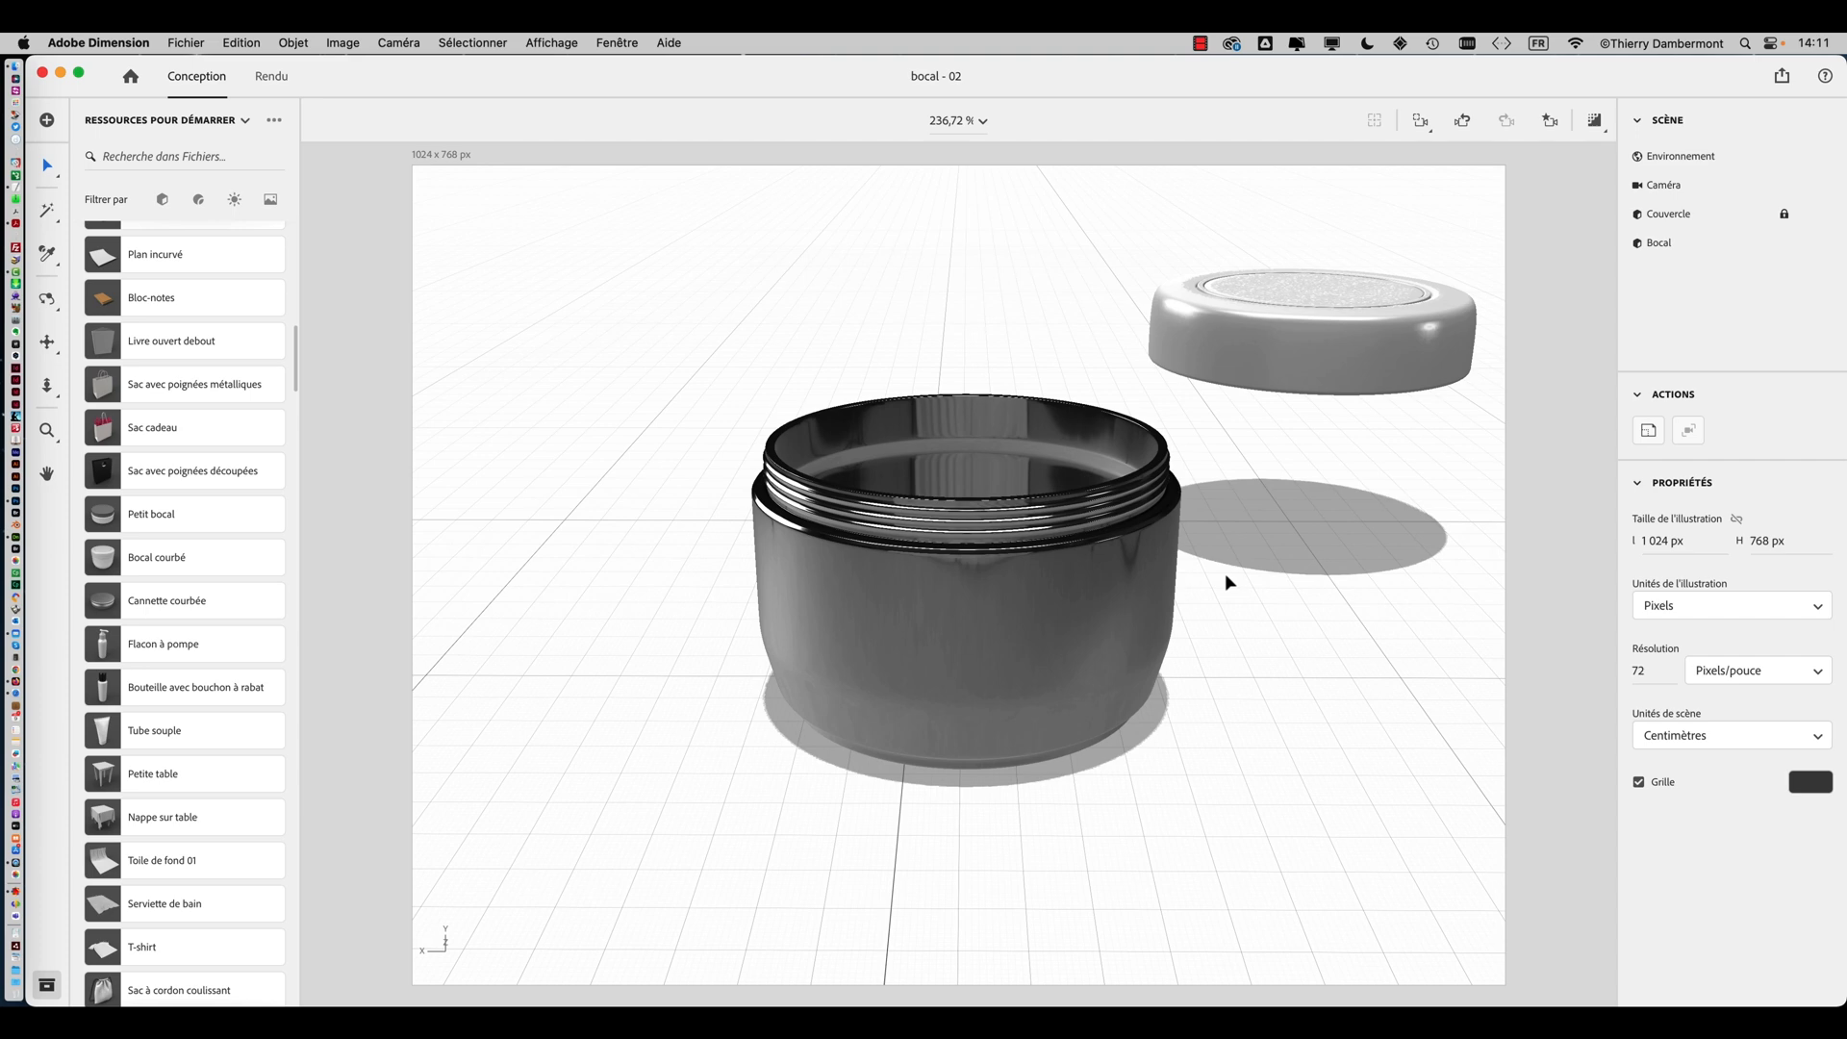
right_click_drag(1226, 576, 1190, 622)
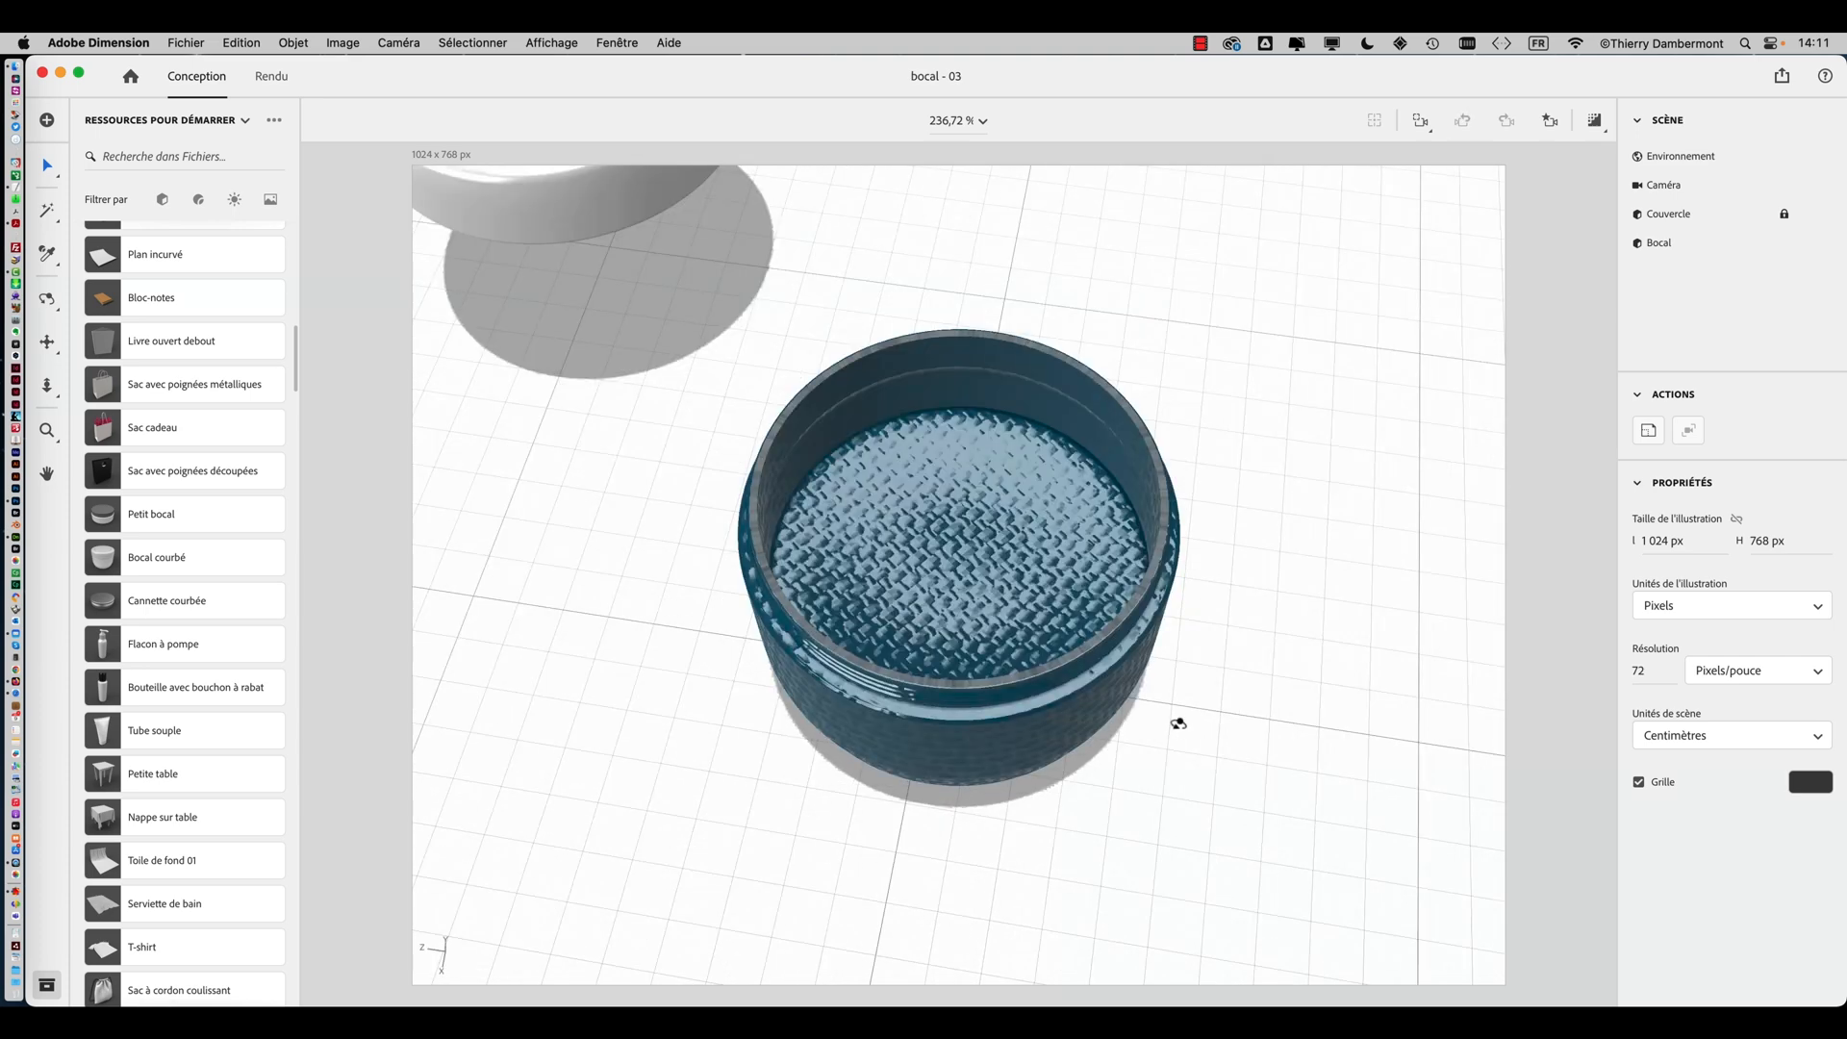
right_click_drag(1175, 722, 1325, 535)
right_click_drag(972, 745, 567, 745)
right_click_drag(949, 686, 1192, 740)
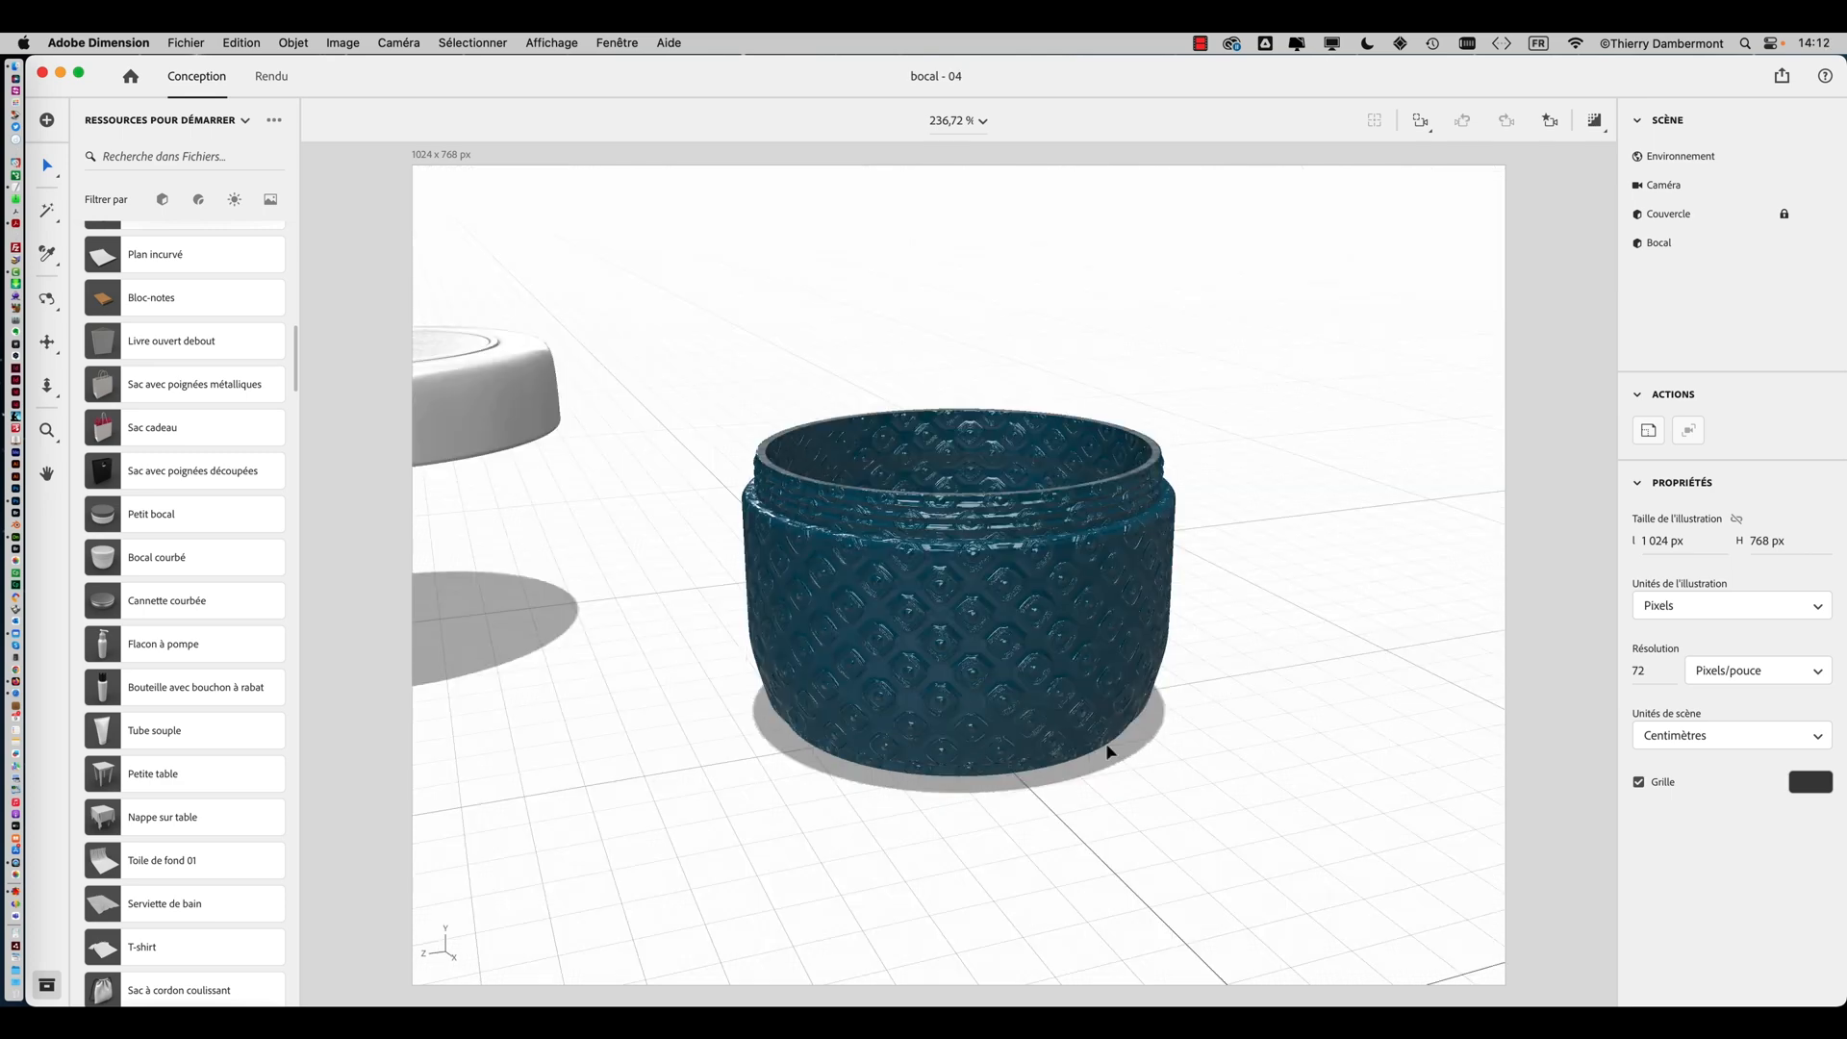
right_click_drag(1245, 680, 818, 698)
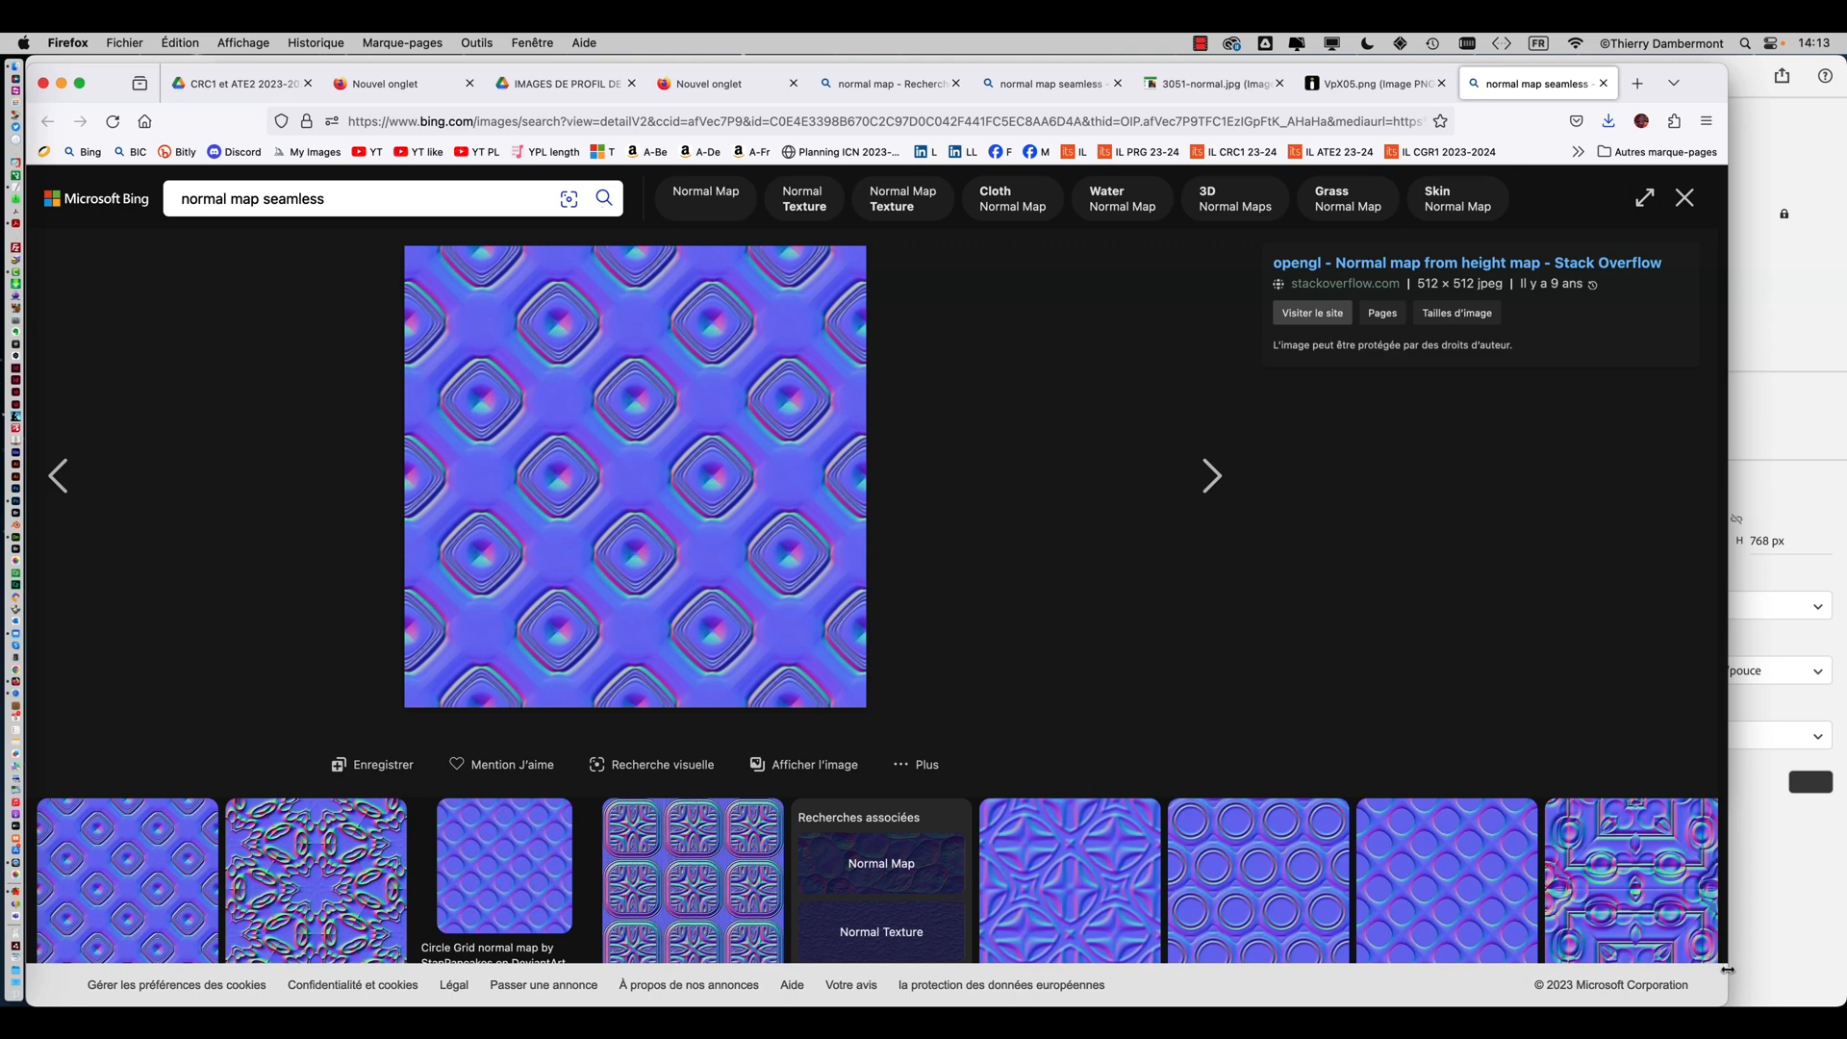
Widen the browser window showing the seamless normal map image
left_click_drag(1727, 969, 1839, 969)
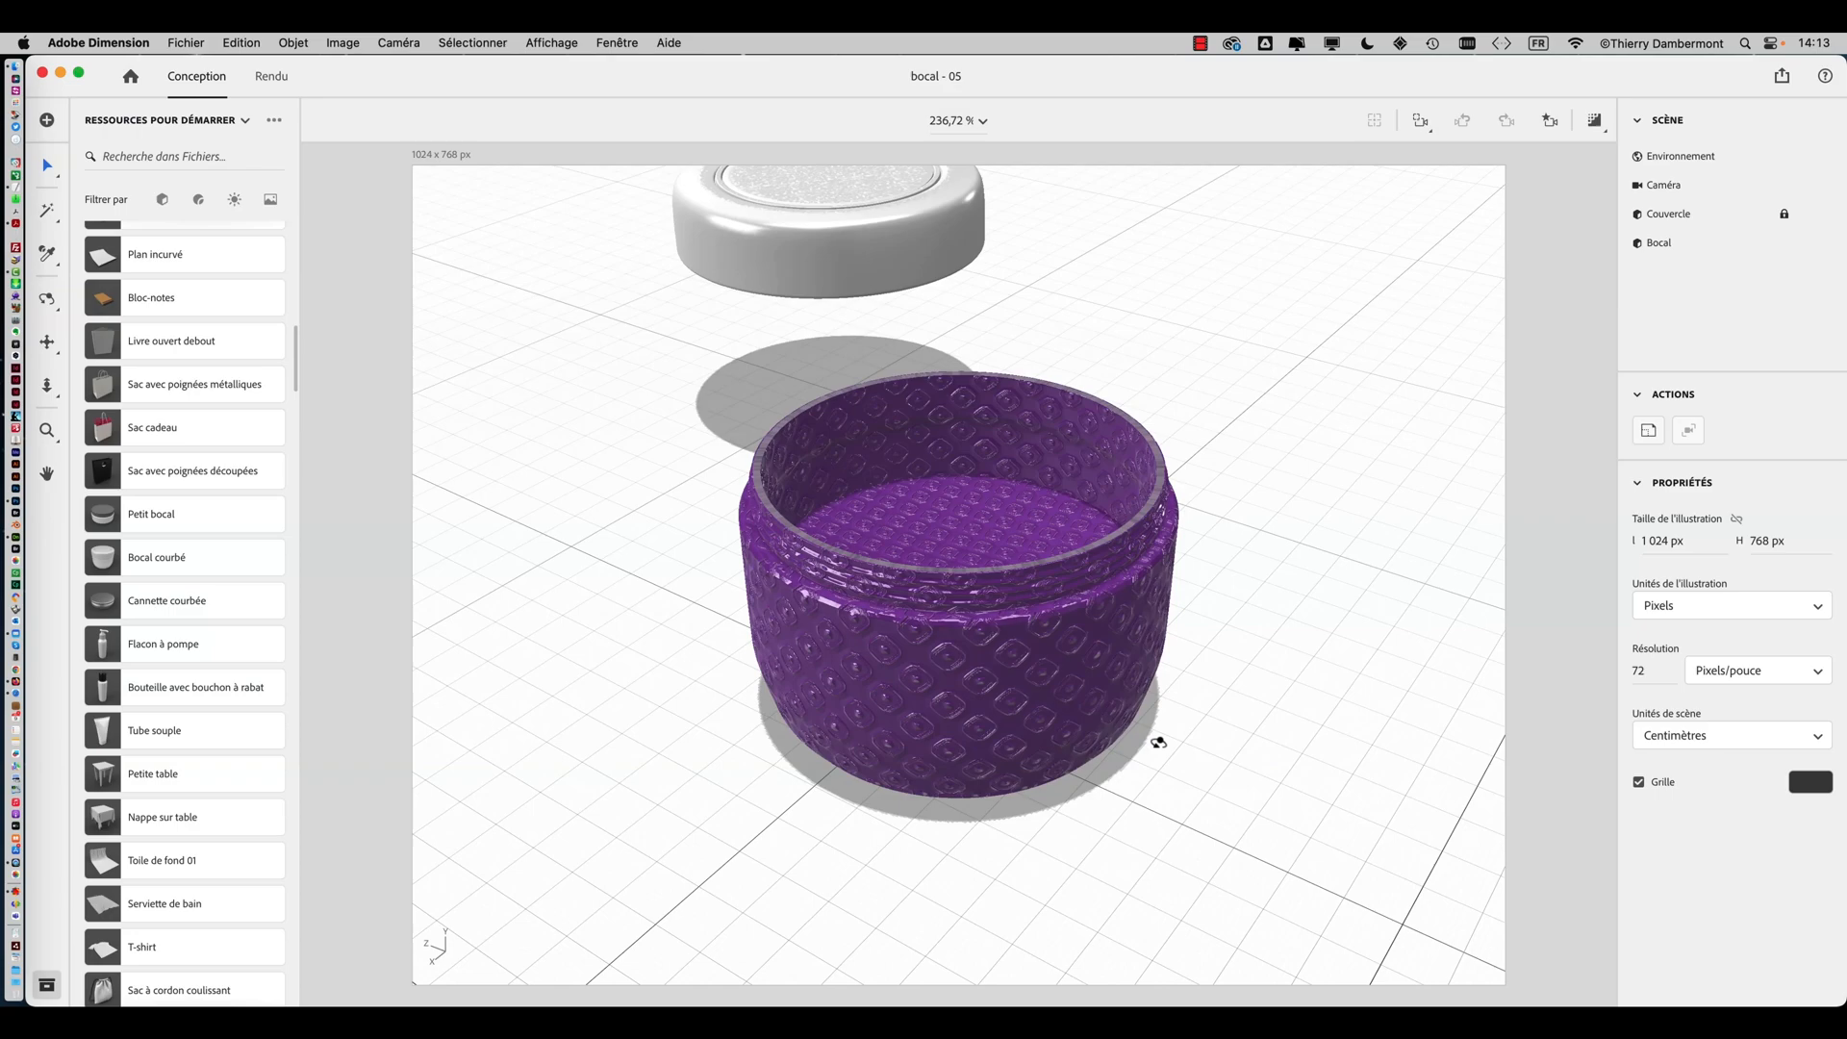
left_click_drag(1154, 742, 1208, 724)
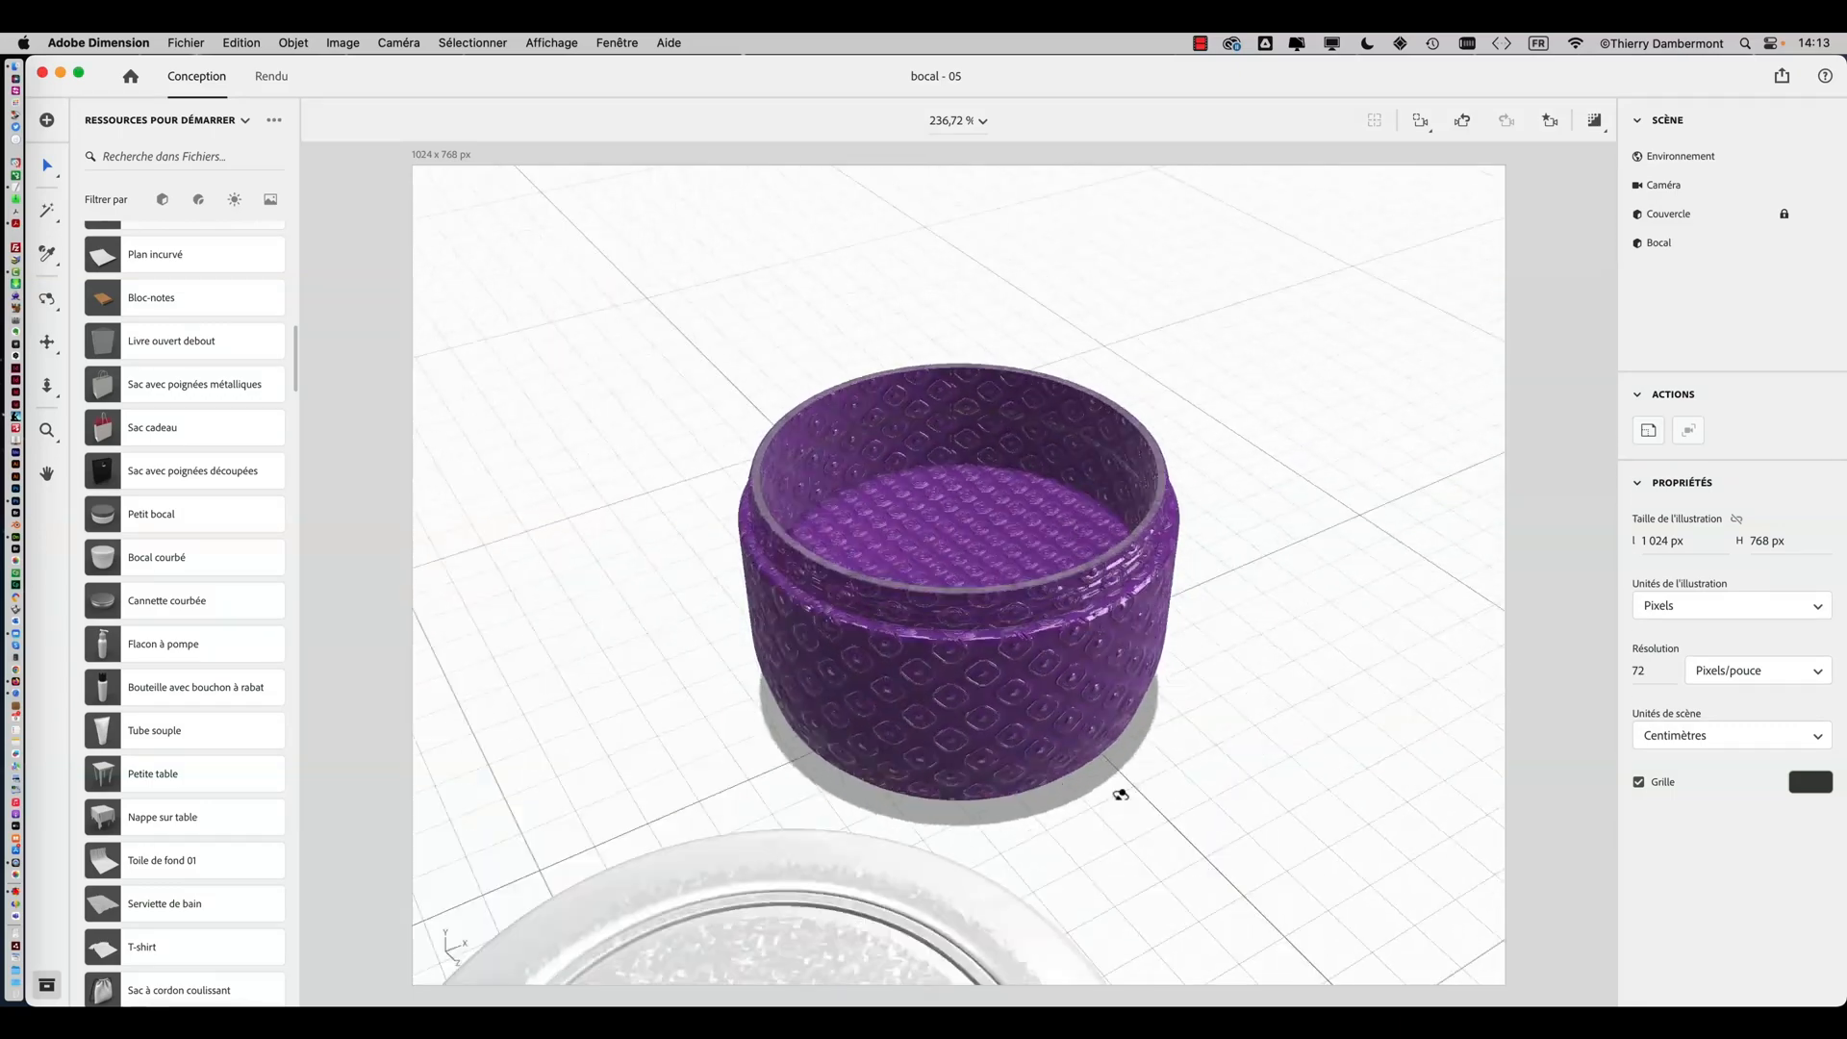
Orbit around the purple jar to inspect its embossed normal-map material
left_click_drag(879, 722, 1052, 685)
left_click_drag(757, 674, 681, 635)
left_click_drag(1005, 638, 830, 633)
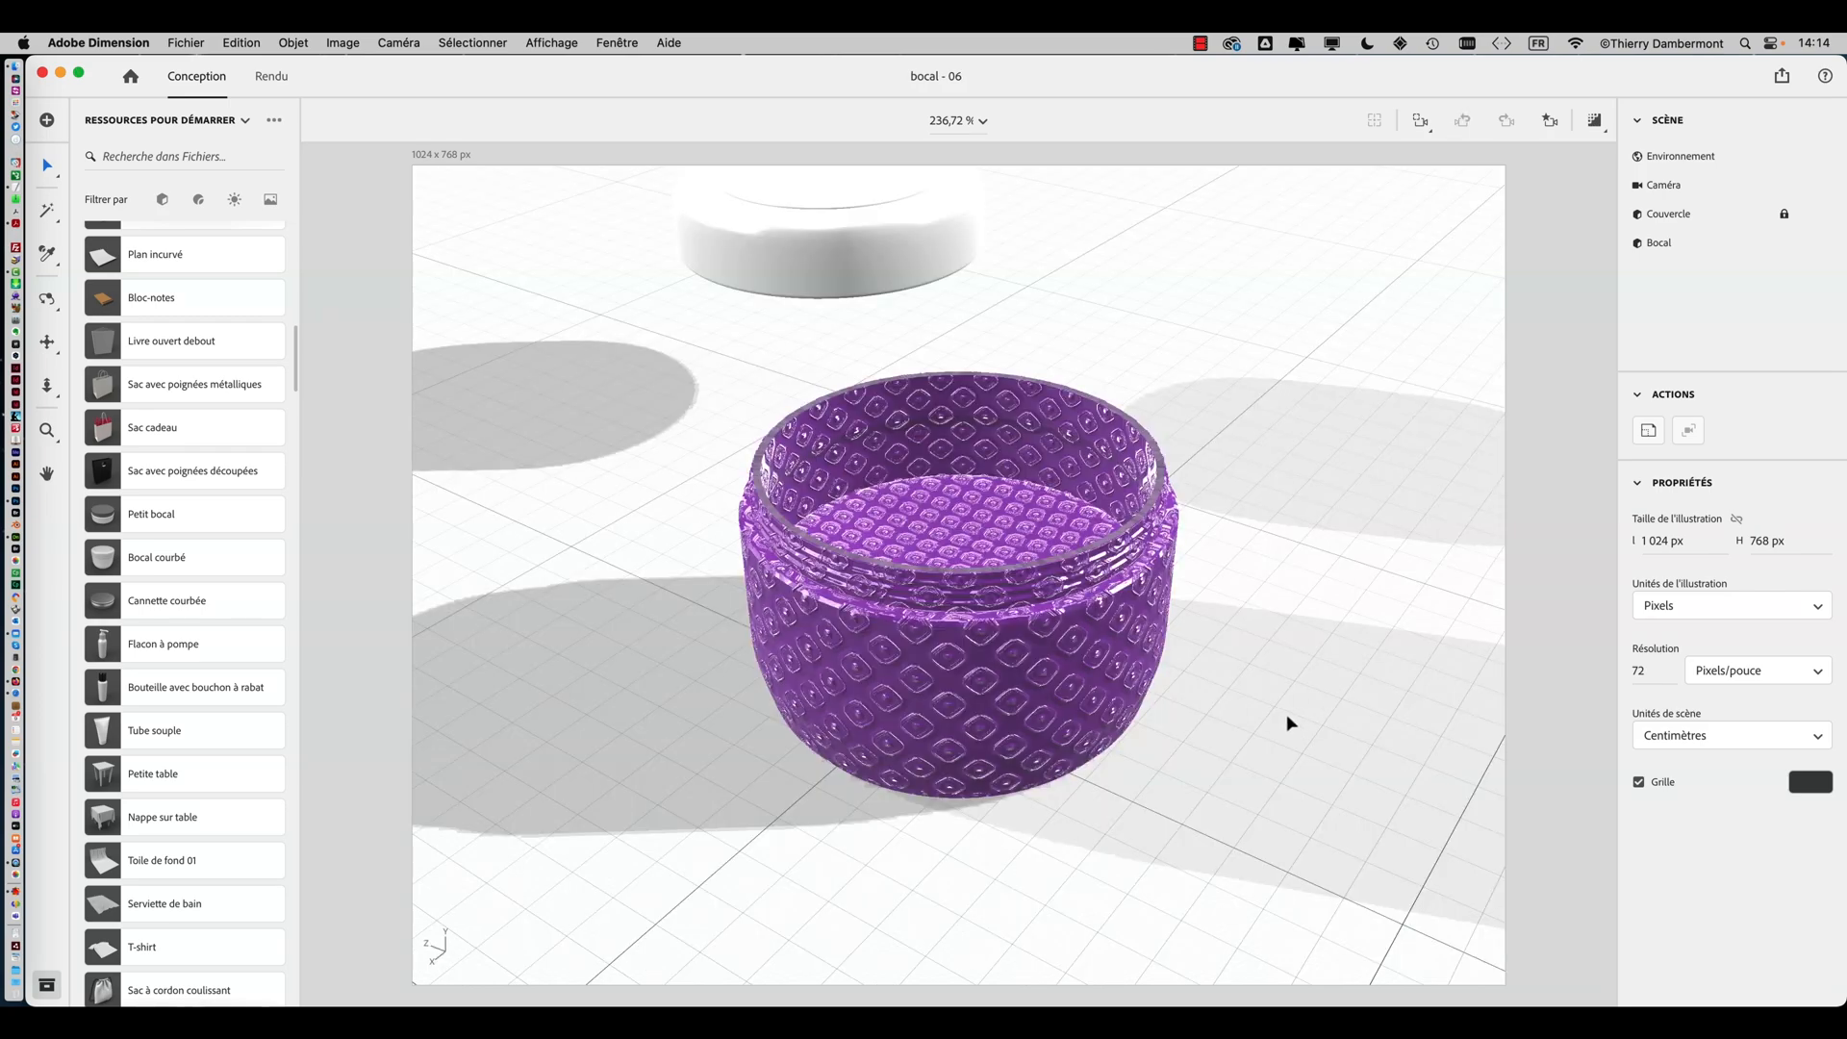
middle_click_drag(1289, 721, 1270, 768)
middle_click_drag(720, 688, 1027, 674)
left_click_drag(1167, 686, 631, 861)
left_click_drag(1042, 731, 968, 450)
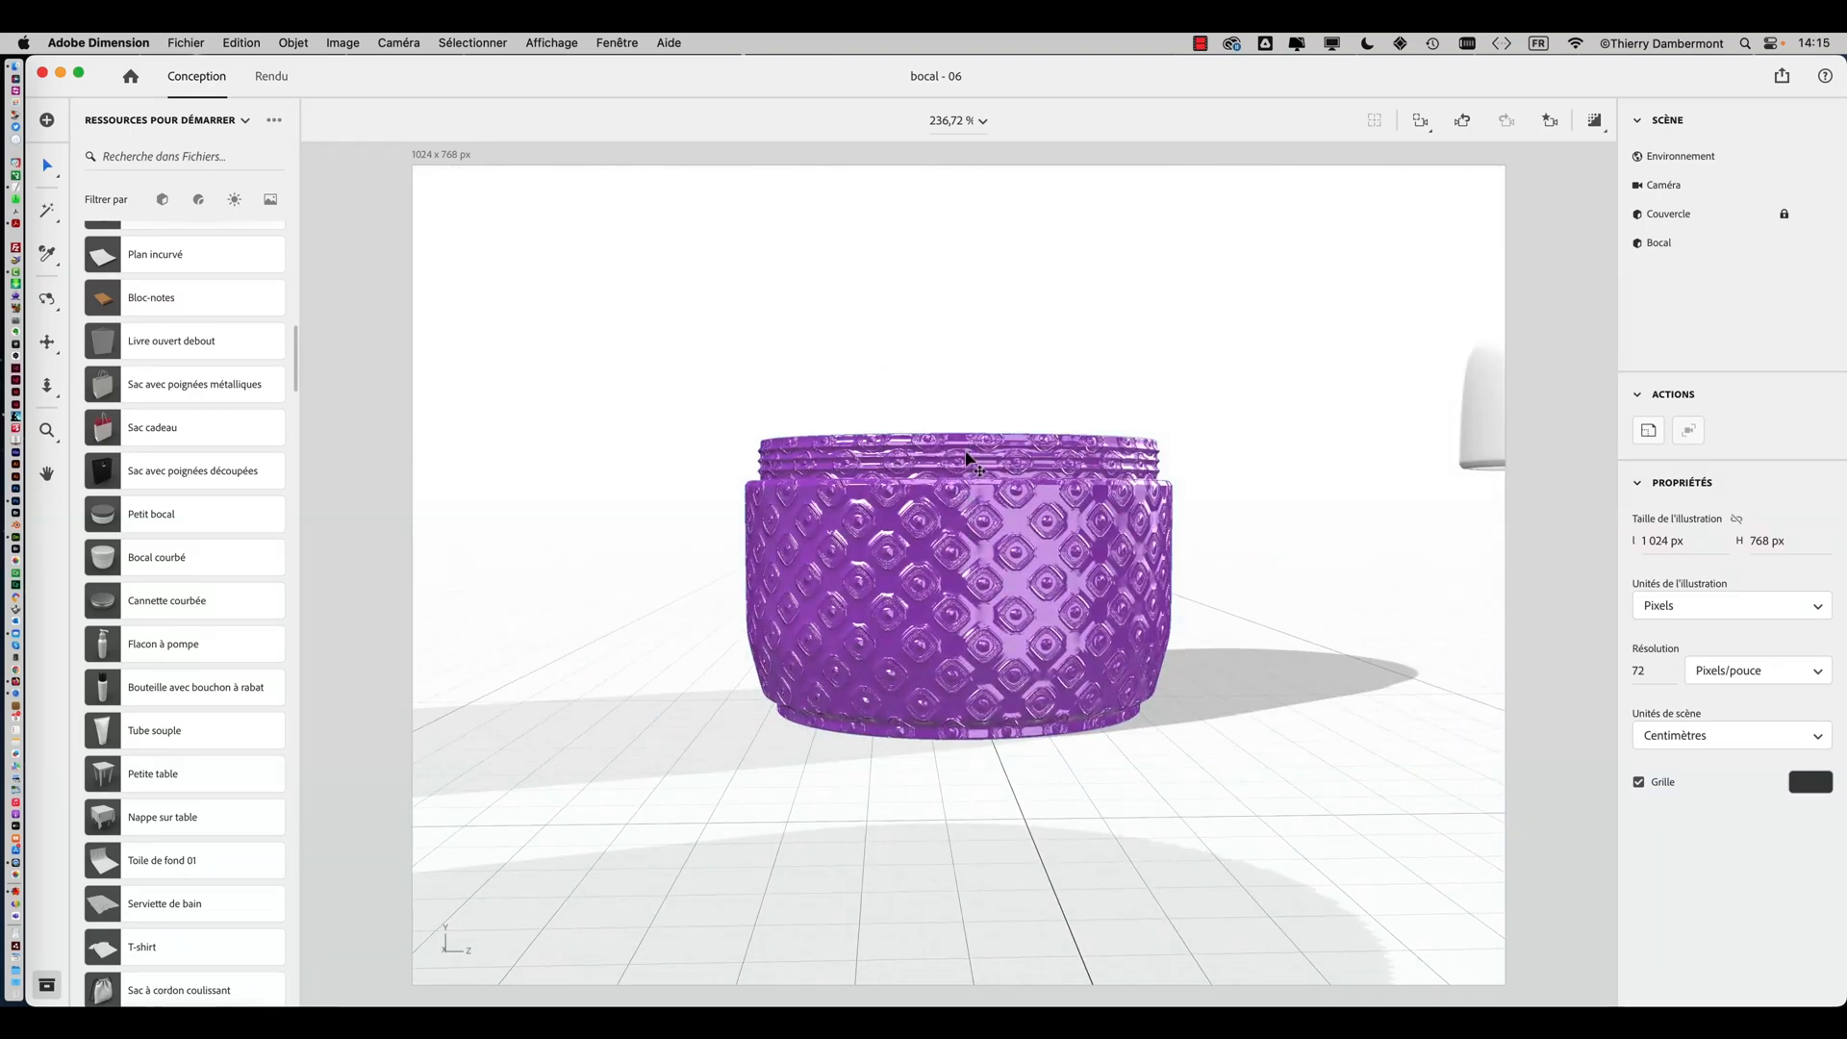
Zoom in close to examine the embossed pattern on the jar's rim and interior
scroll(969, 452, "up", 5)
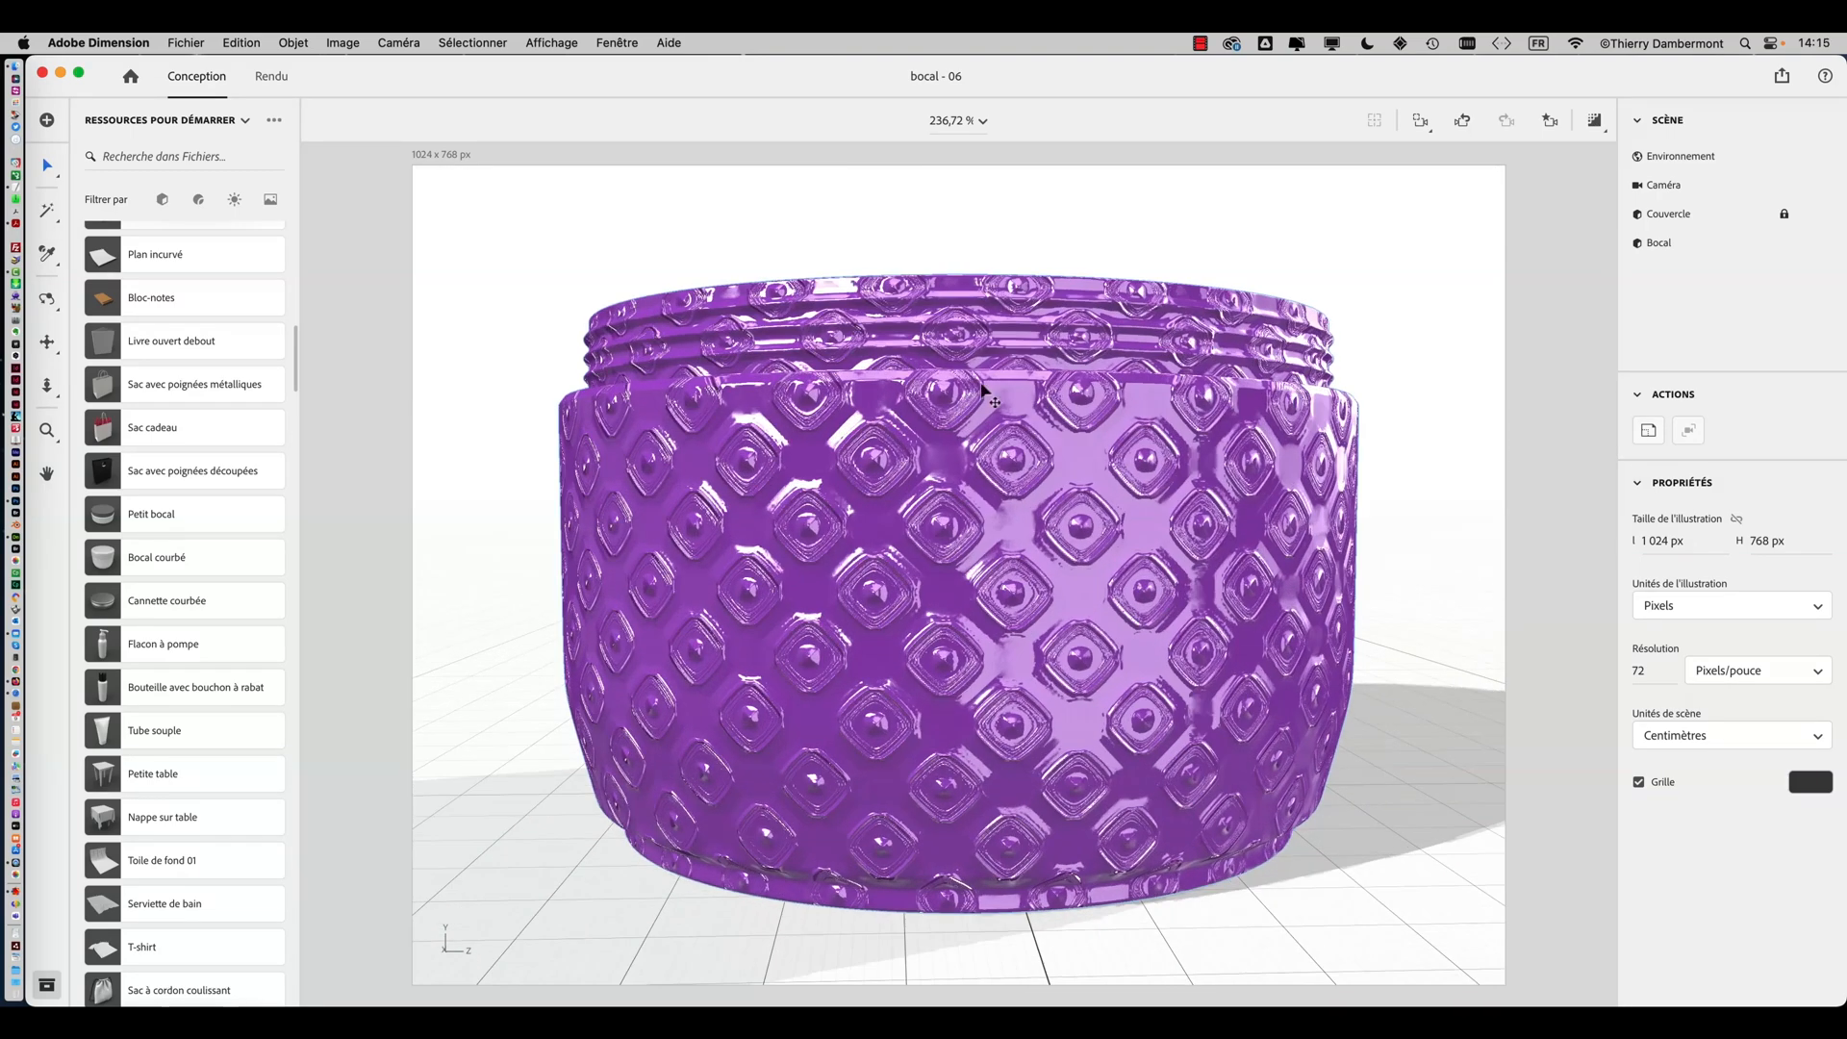
left_click_drag(1031, 332, 1058, 465)
left_click_drag(1241, 502, 917, 644)
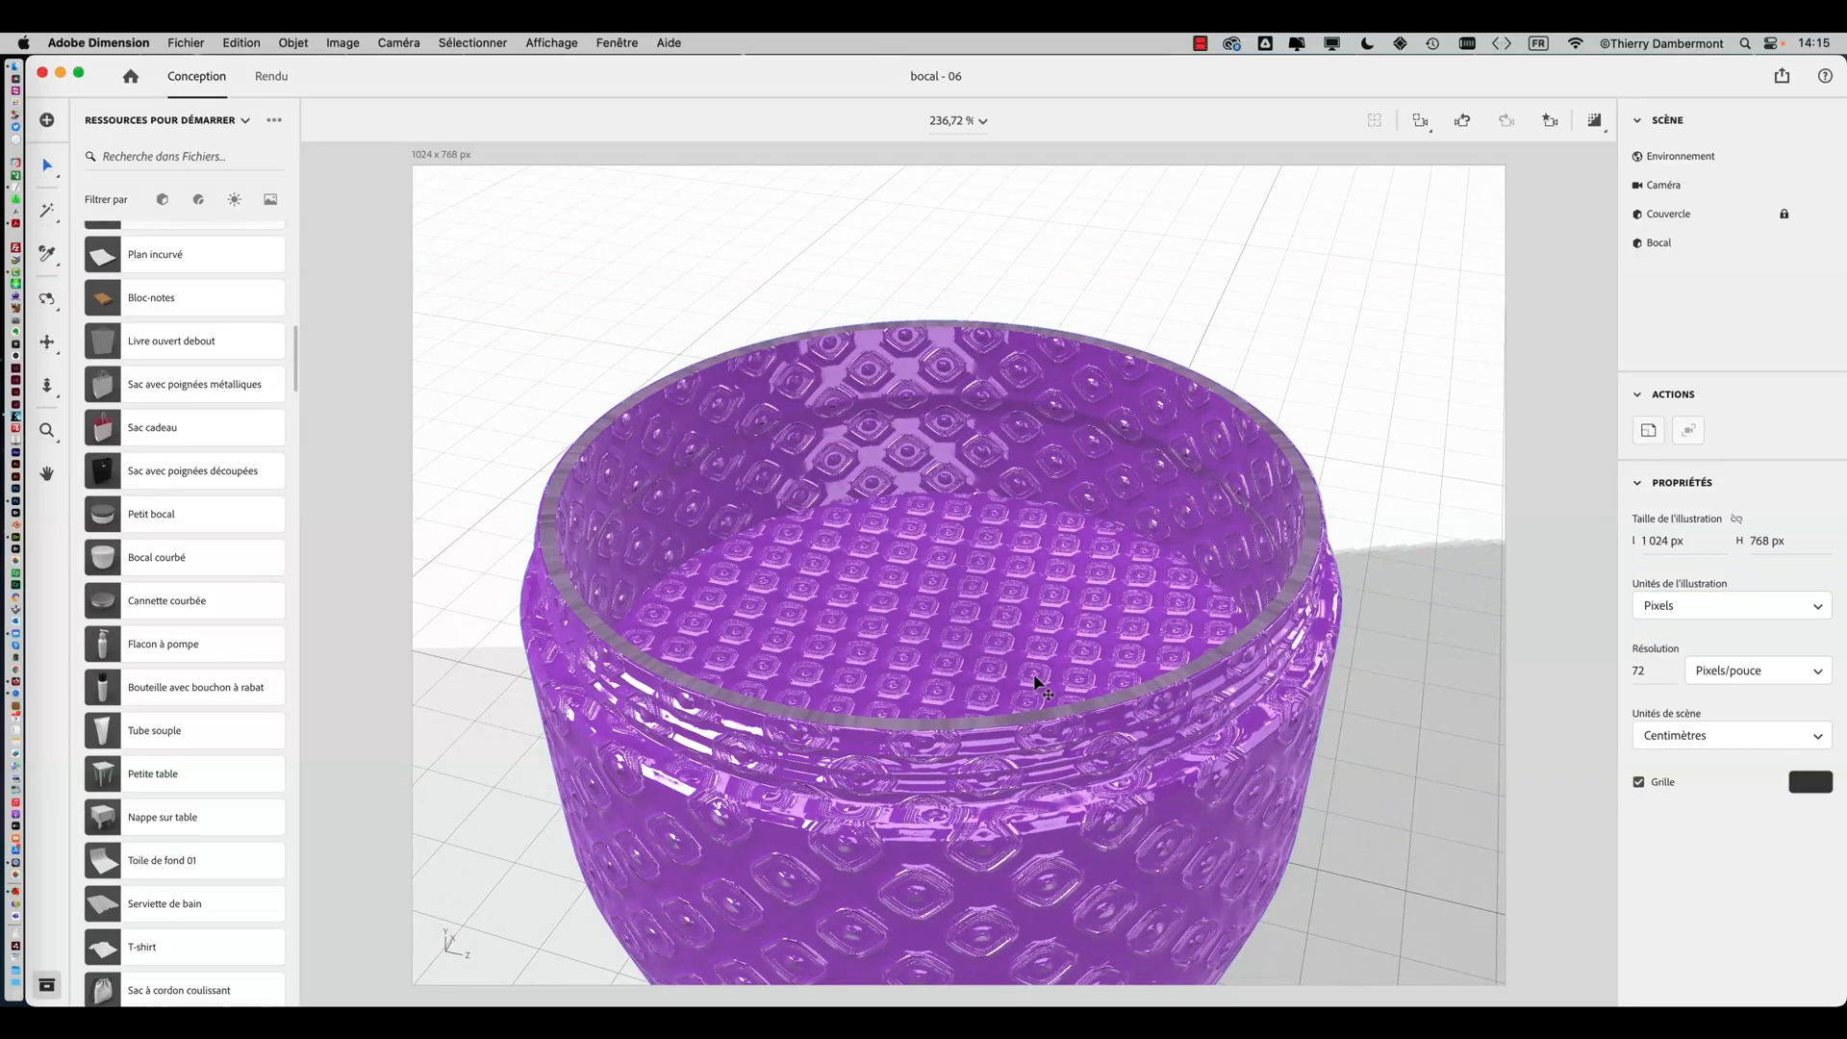
left_click_drag(1036, 676, 921, 726)
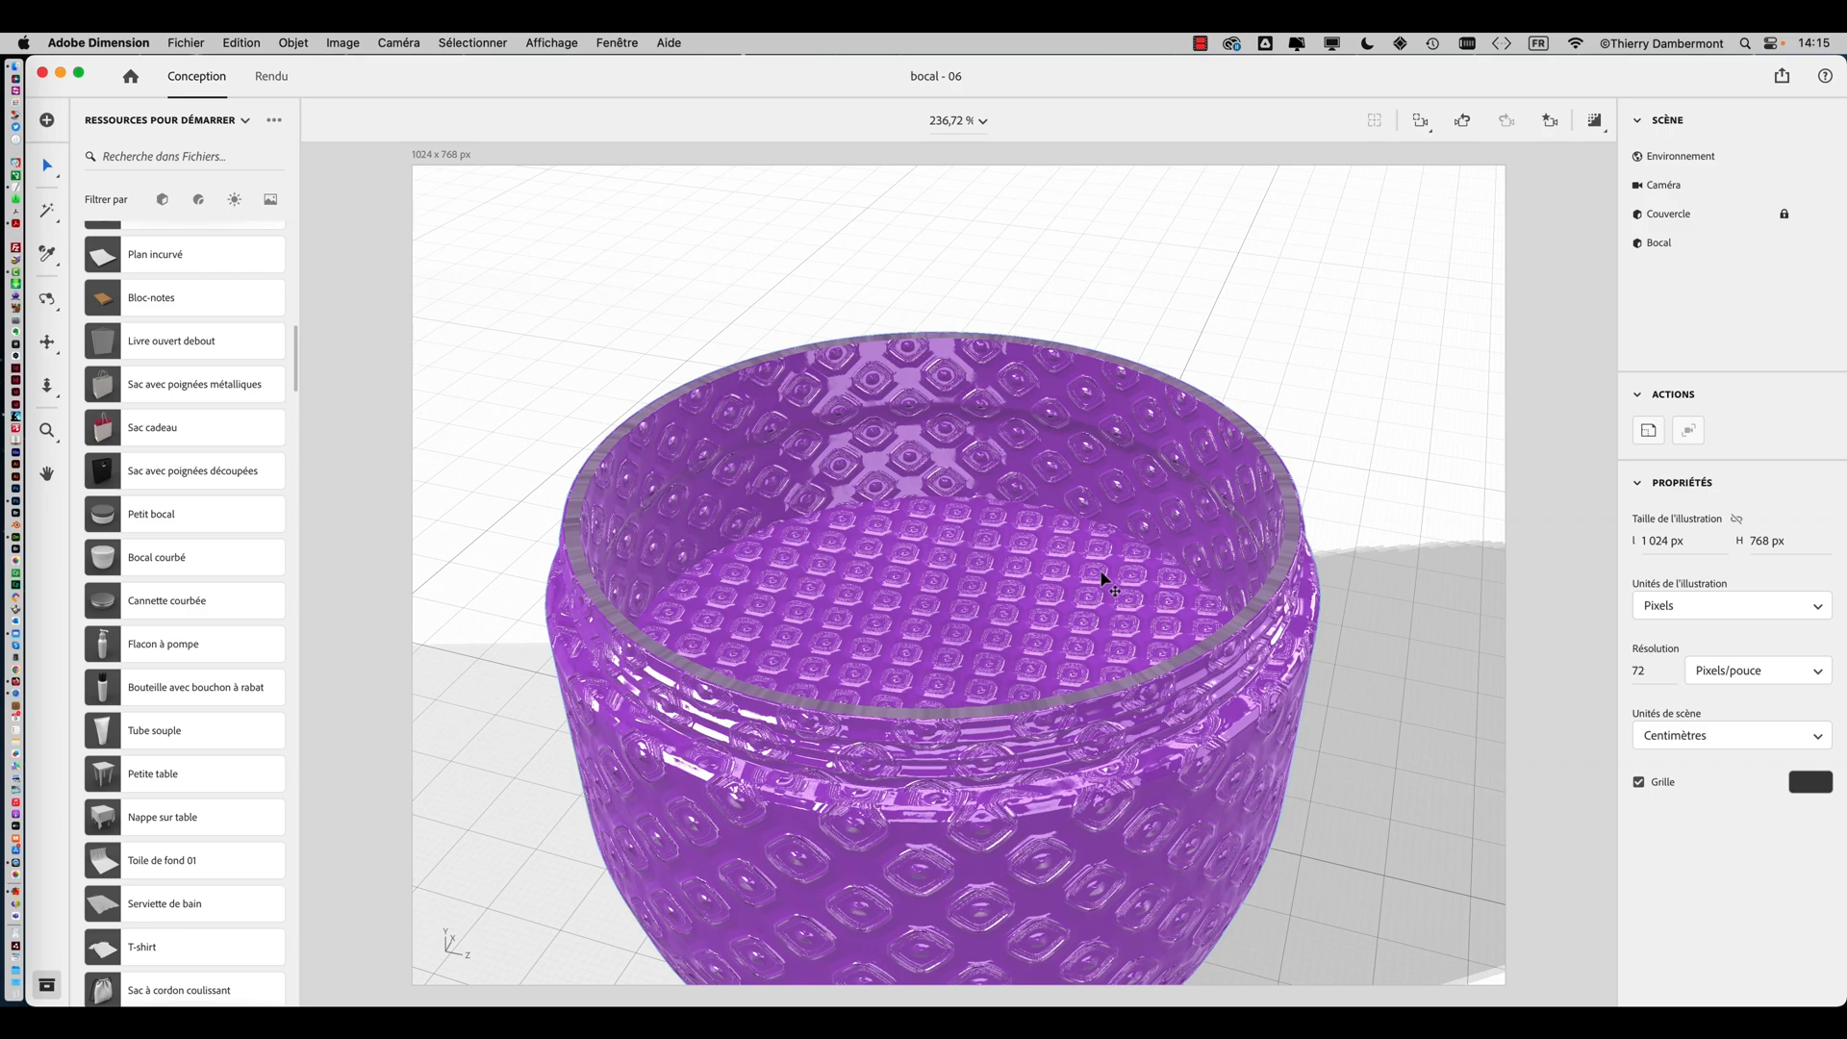
left_click_drag(982, 773, 1196, 635)
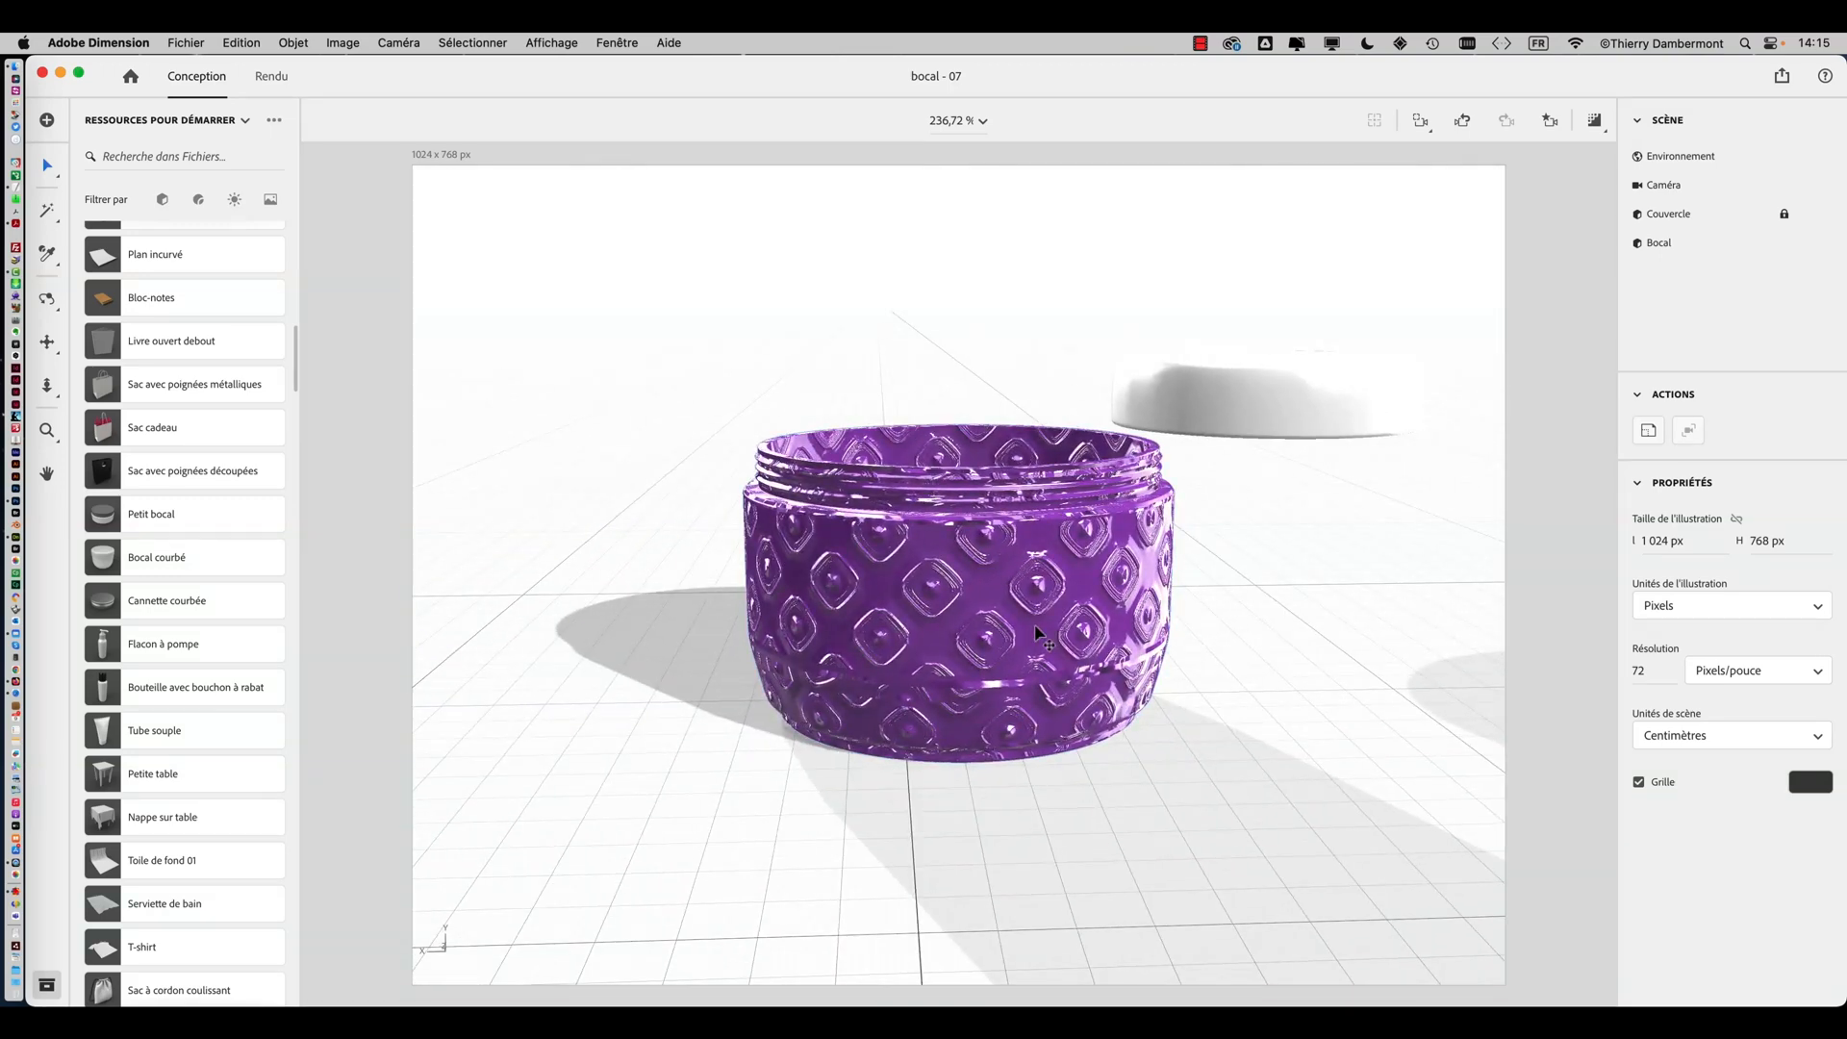
Orbit around the jar from several angles to examine the normal-map relief
left_click_drag(1020, 604, 1107, 616)
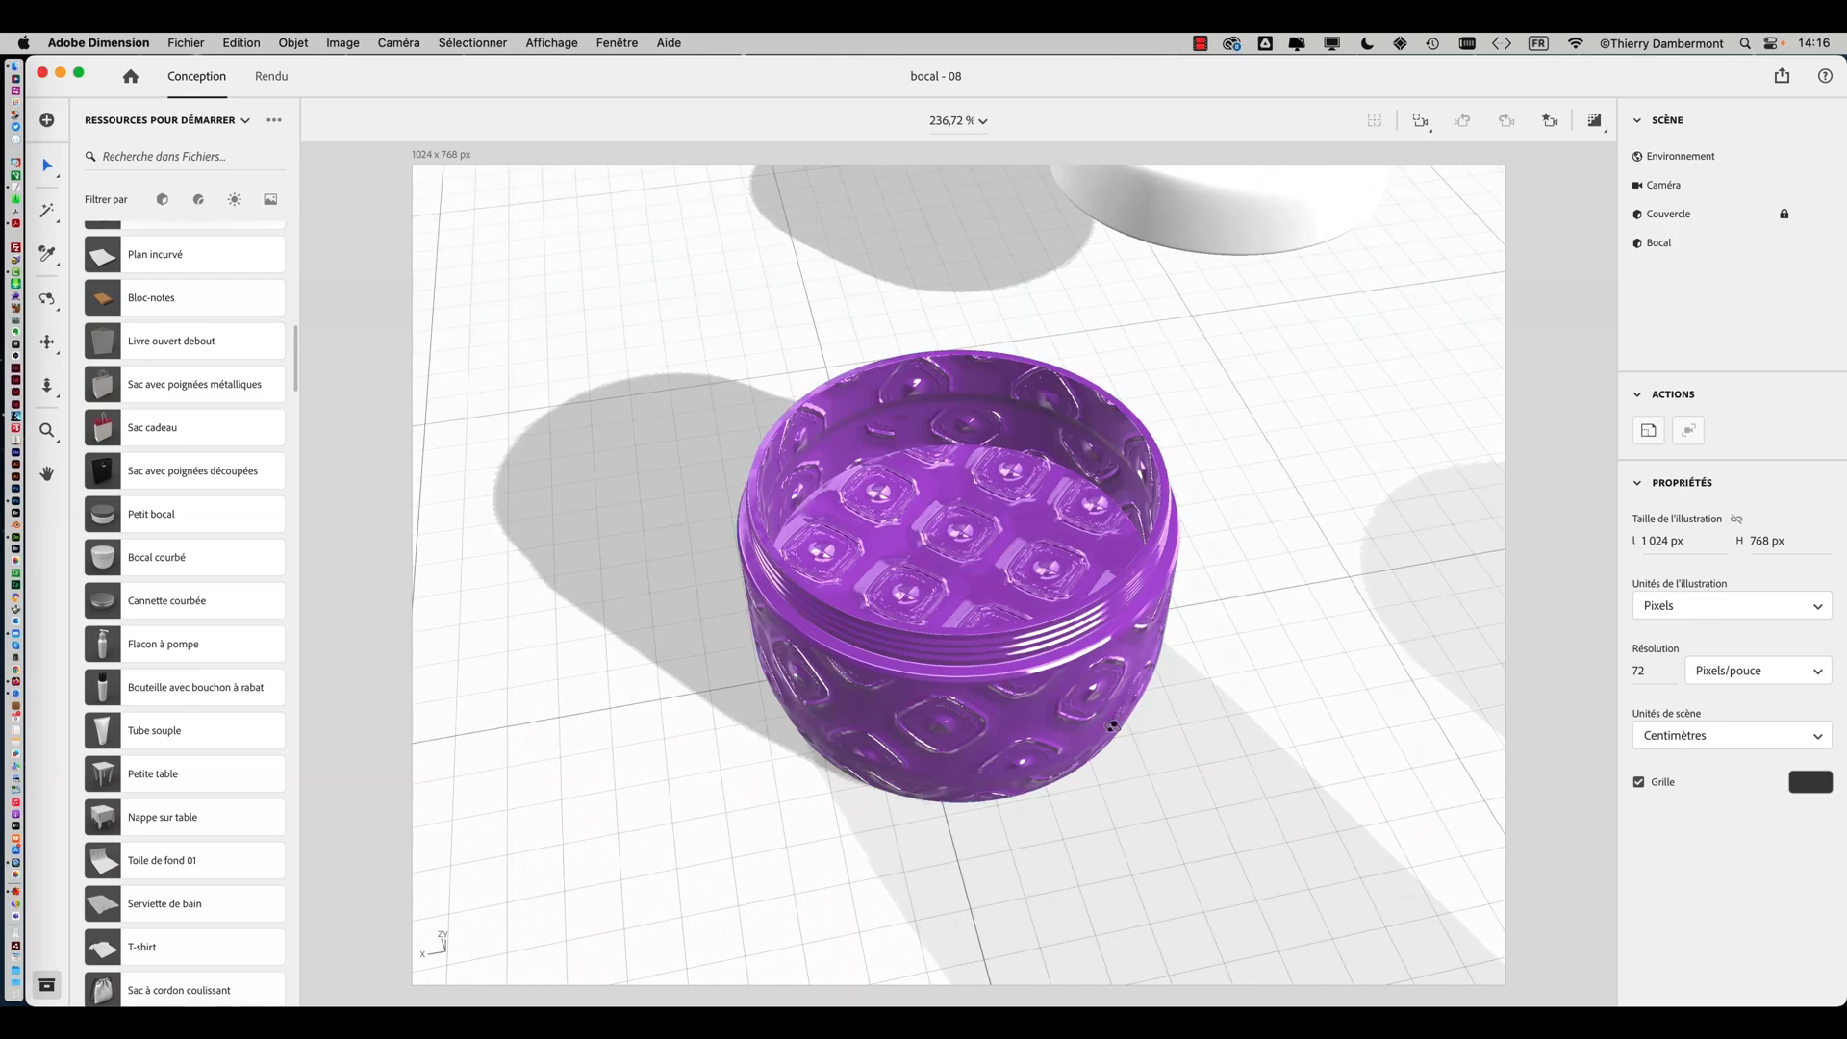
mouse_move(1202, 606)
left_mouse_down()
mouse_move(1246, 598)
mouse_move(1241, 616)
mouse_move(1208, 586)
mouse_move(1277, 606)
mouse_move(1174, 604)
left_mouse_up()
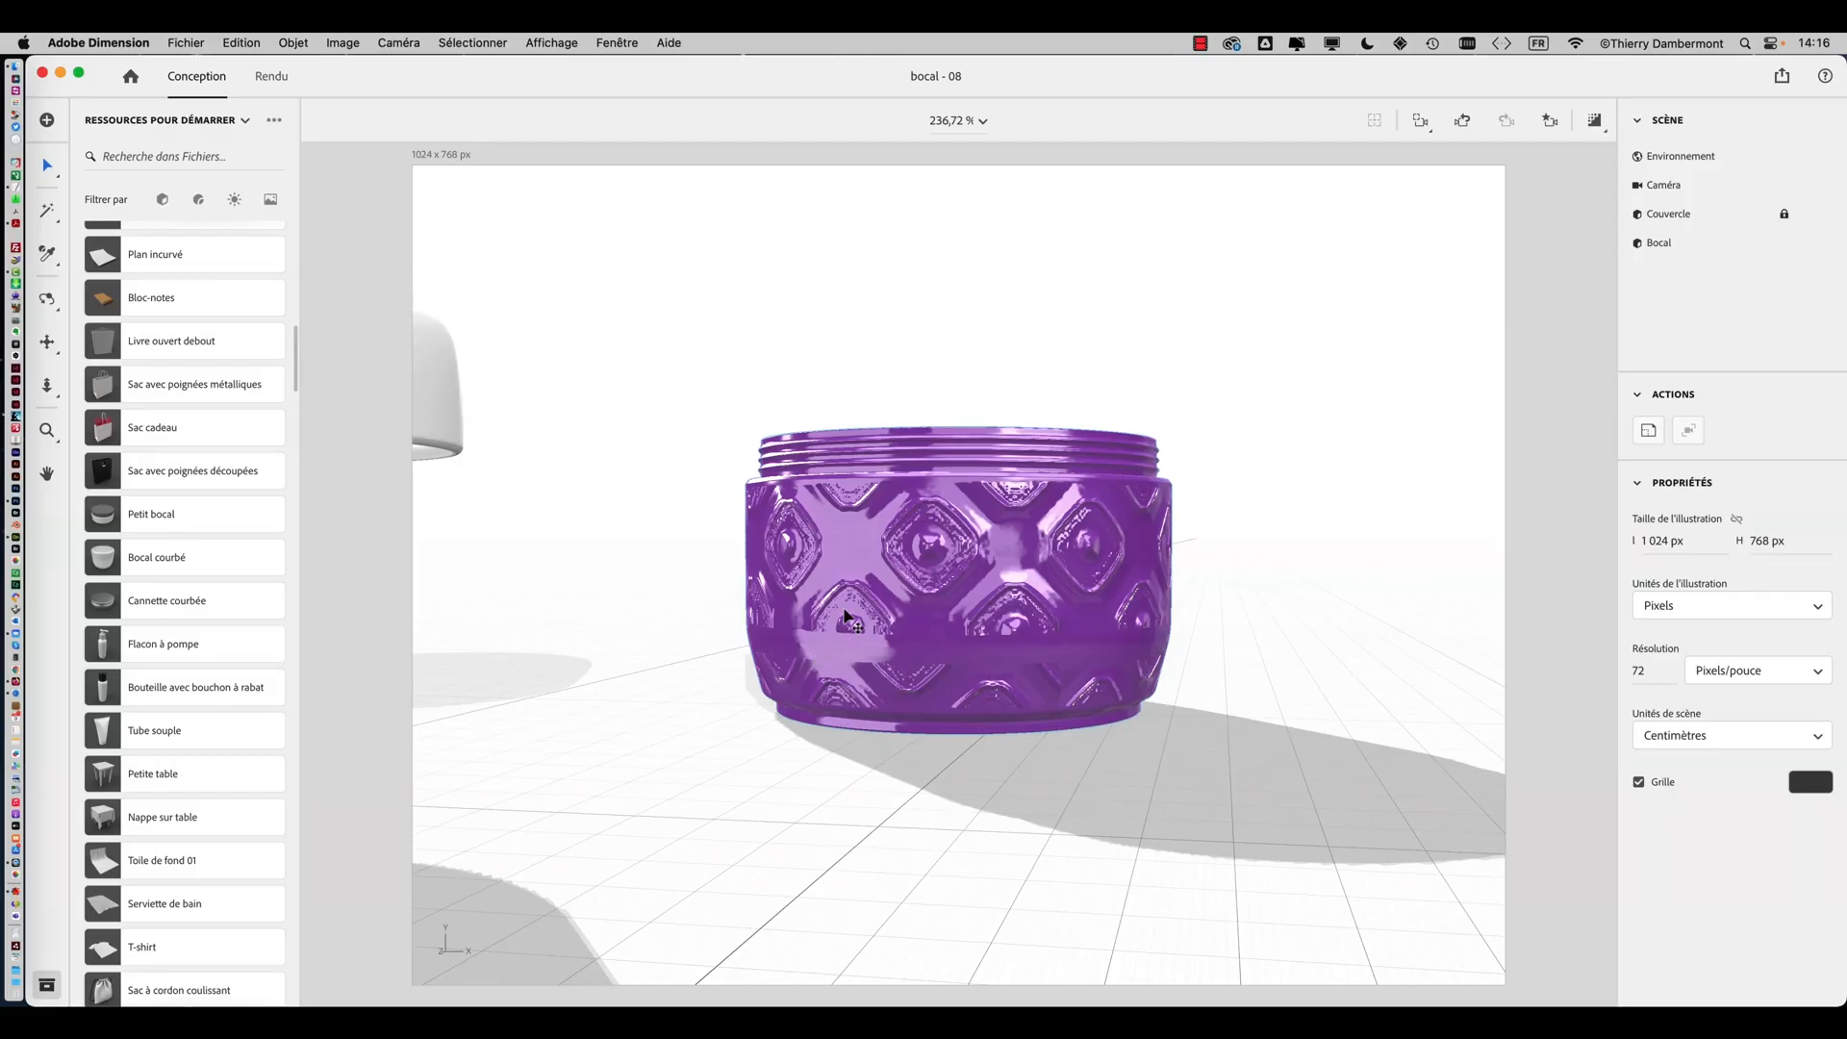
left_click_drag(846, 620, 1167, 703)
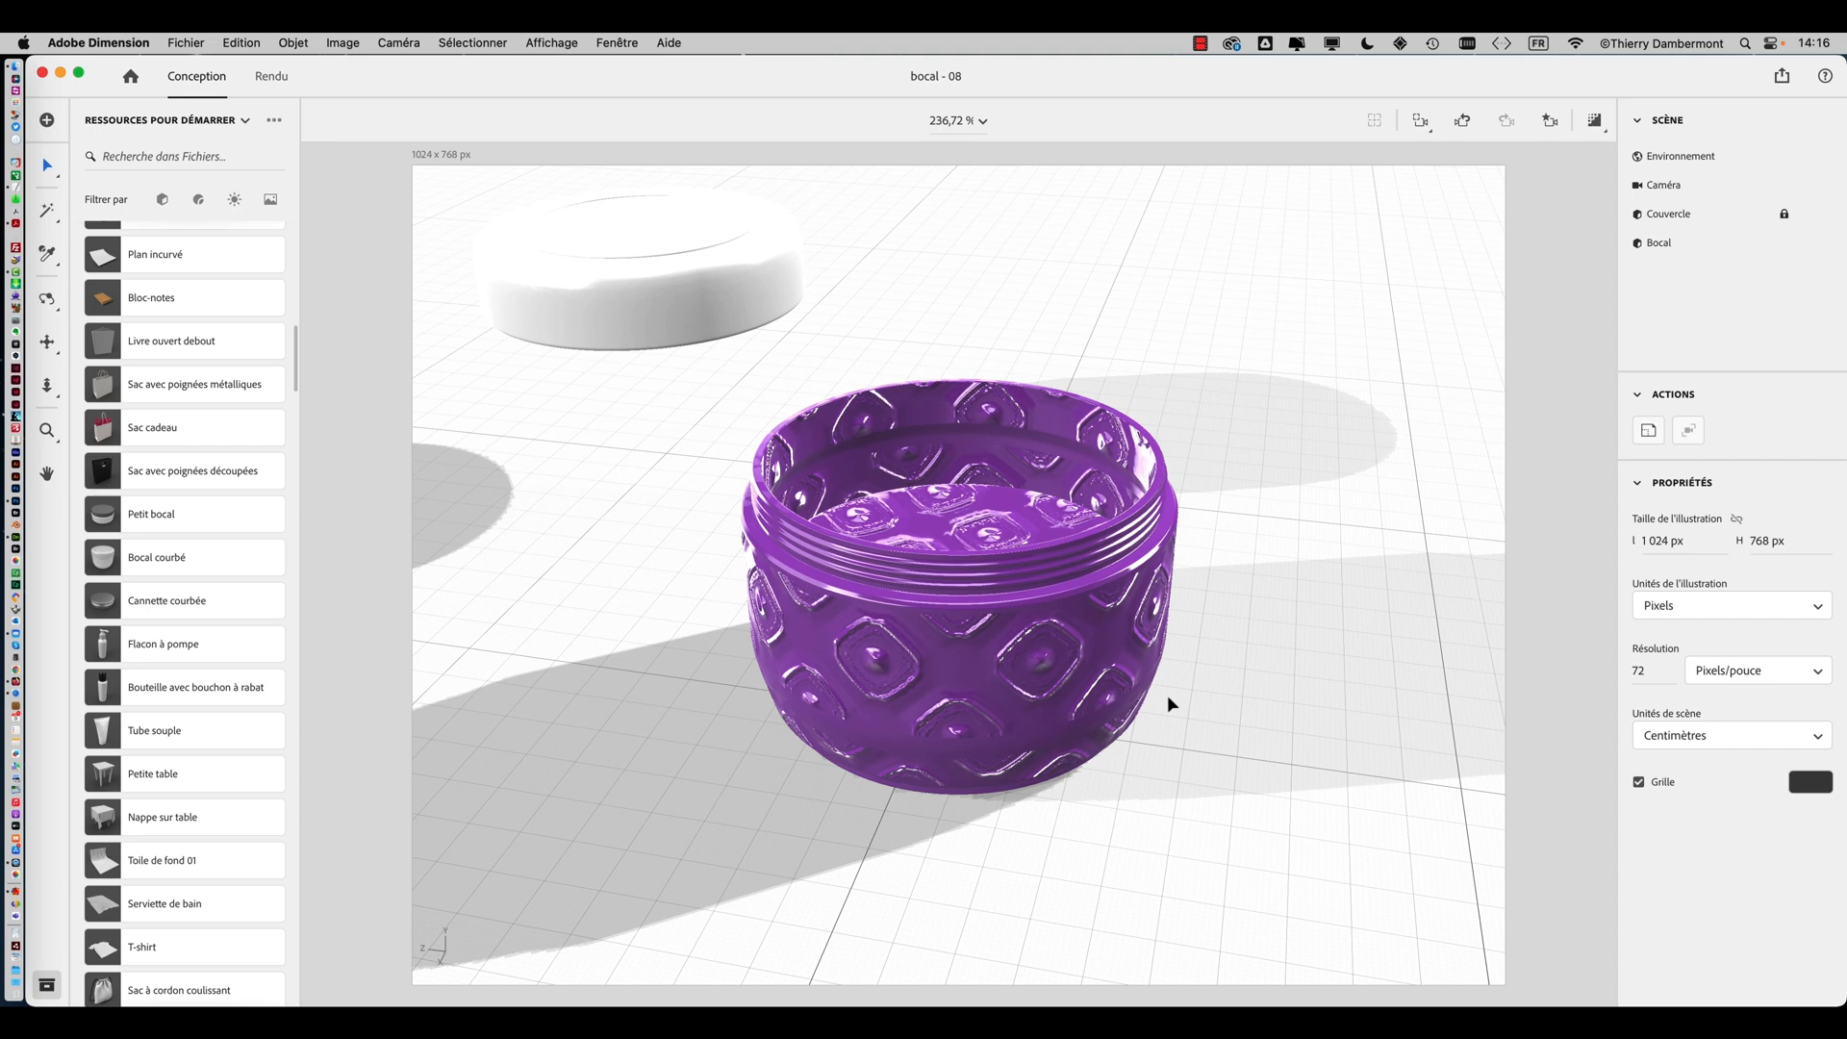
right_click_drag(787, 627, 1251, 470)
right_click_drag(918, 529, 1087, 529)
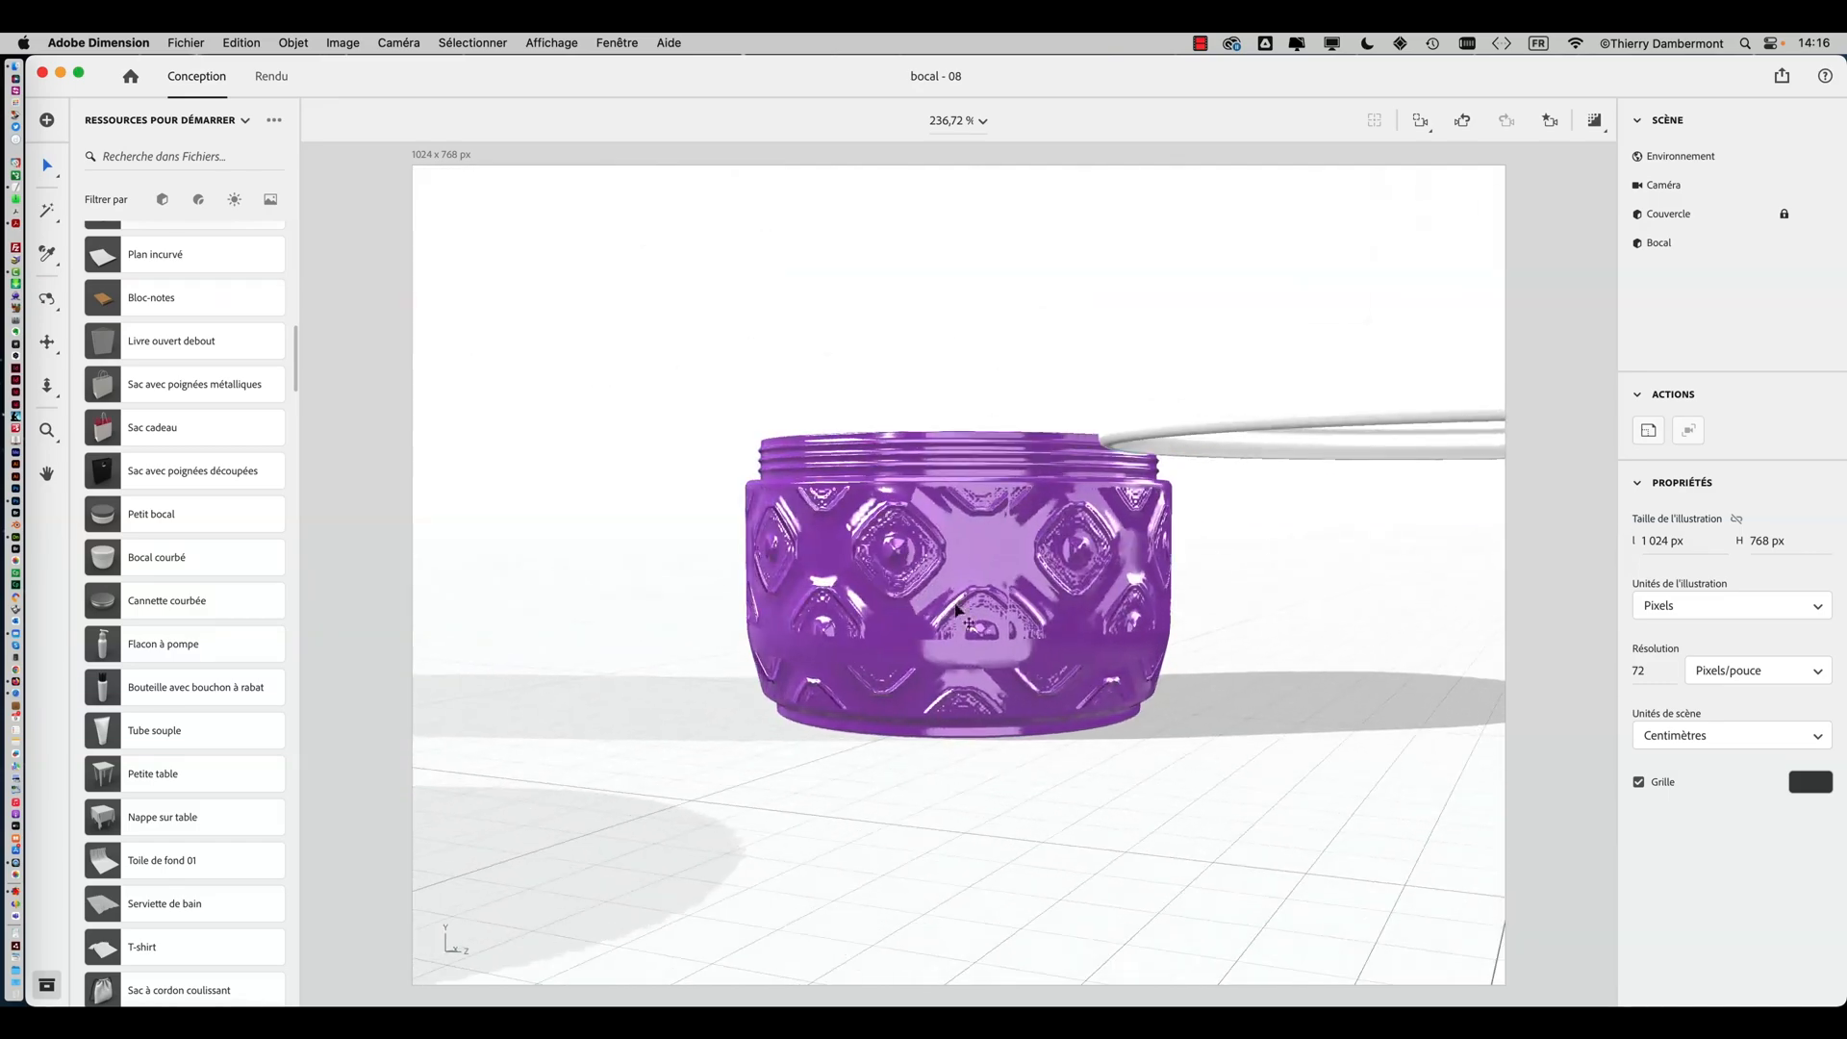
right_click_drag(958, 610, 890, 537)
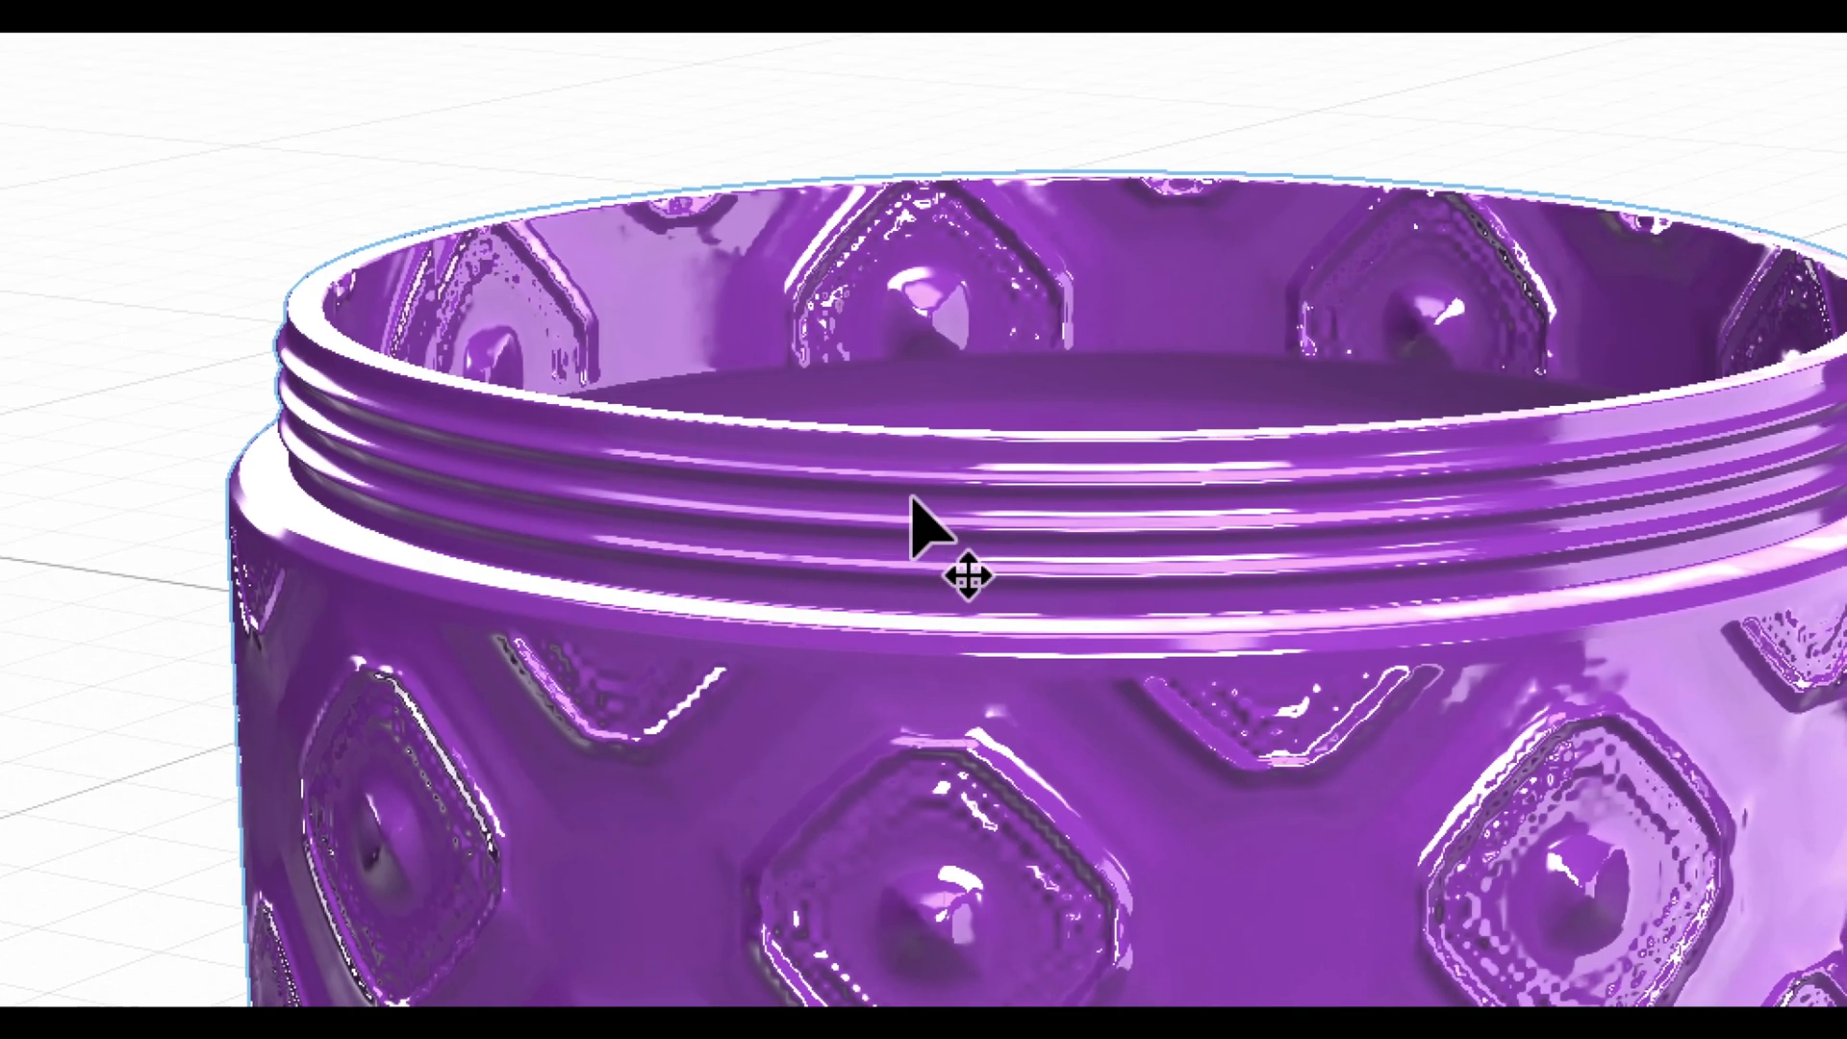
mouse_move(924, 528)
right_mouse_down()
mouse_move(898, 523)
mouse_move(895, 581)
mouse_move(935, 514)
right_mouse_up()
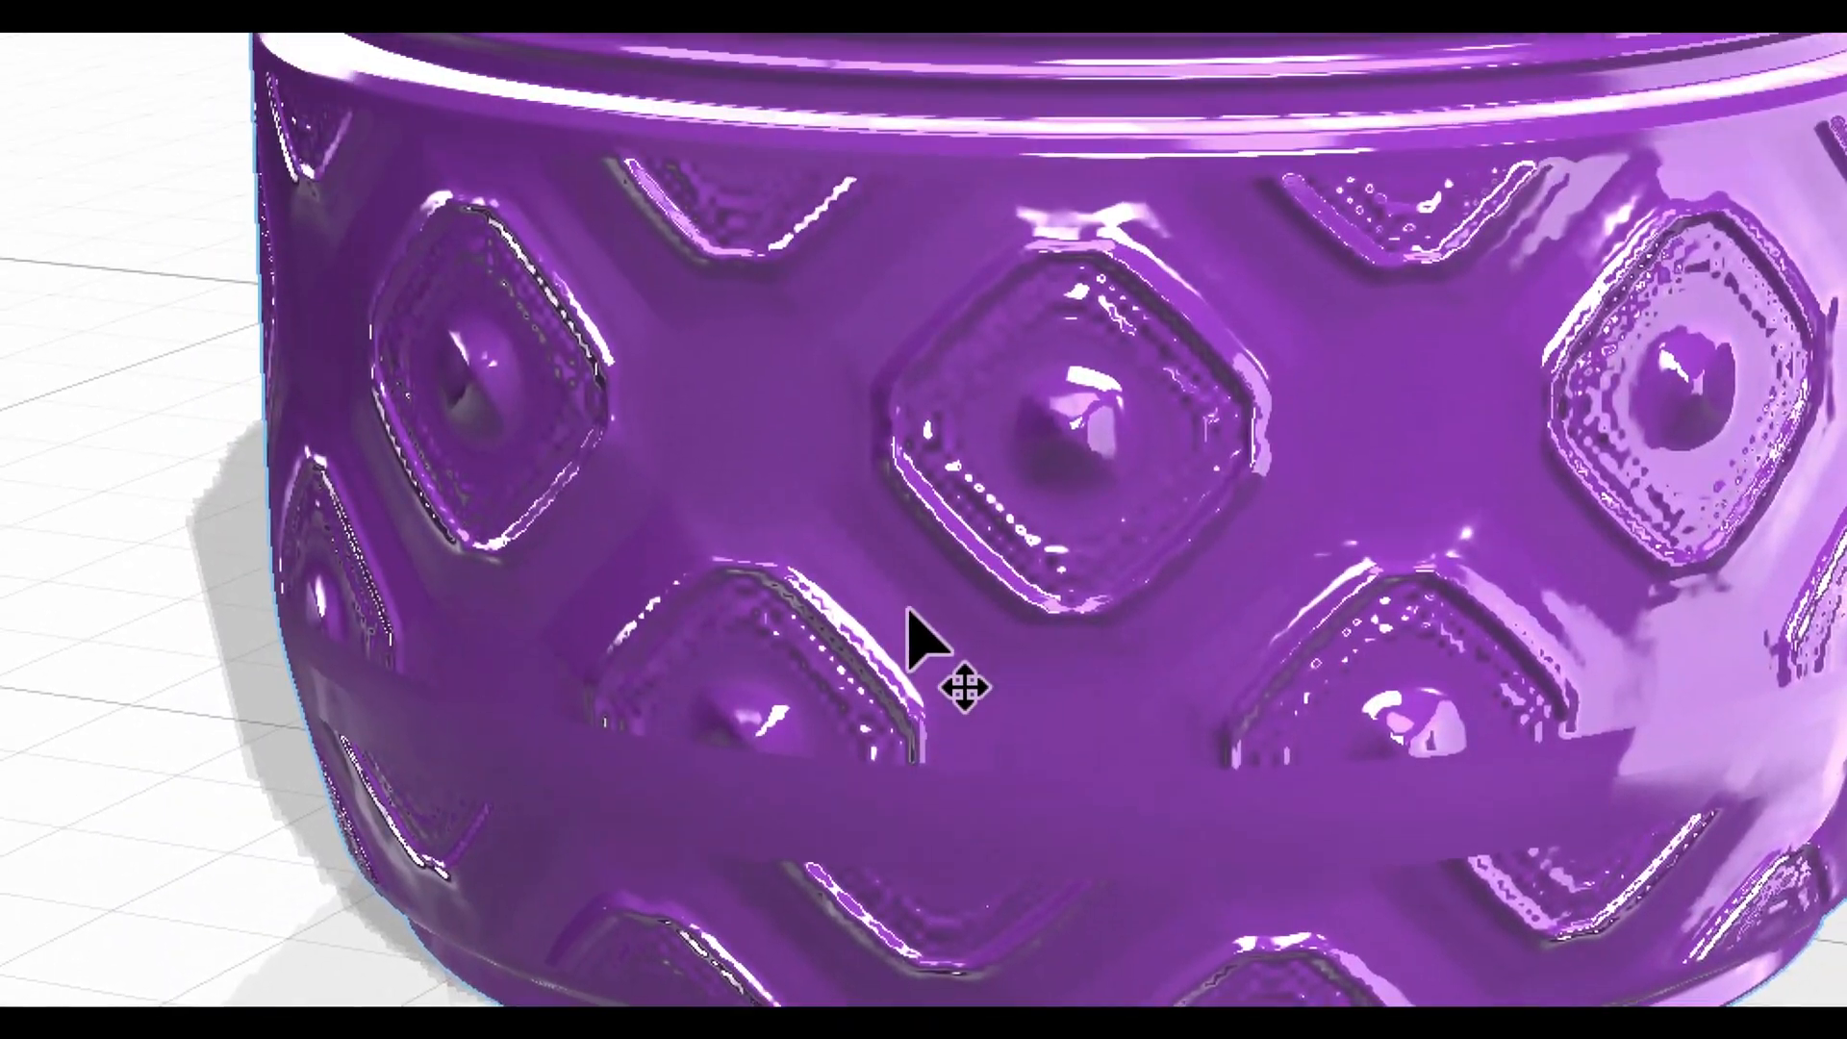
right_click_drag(903, 610, 656, 729)
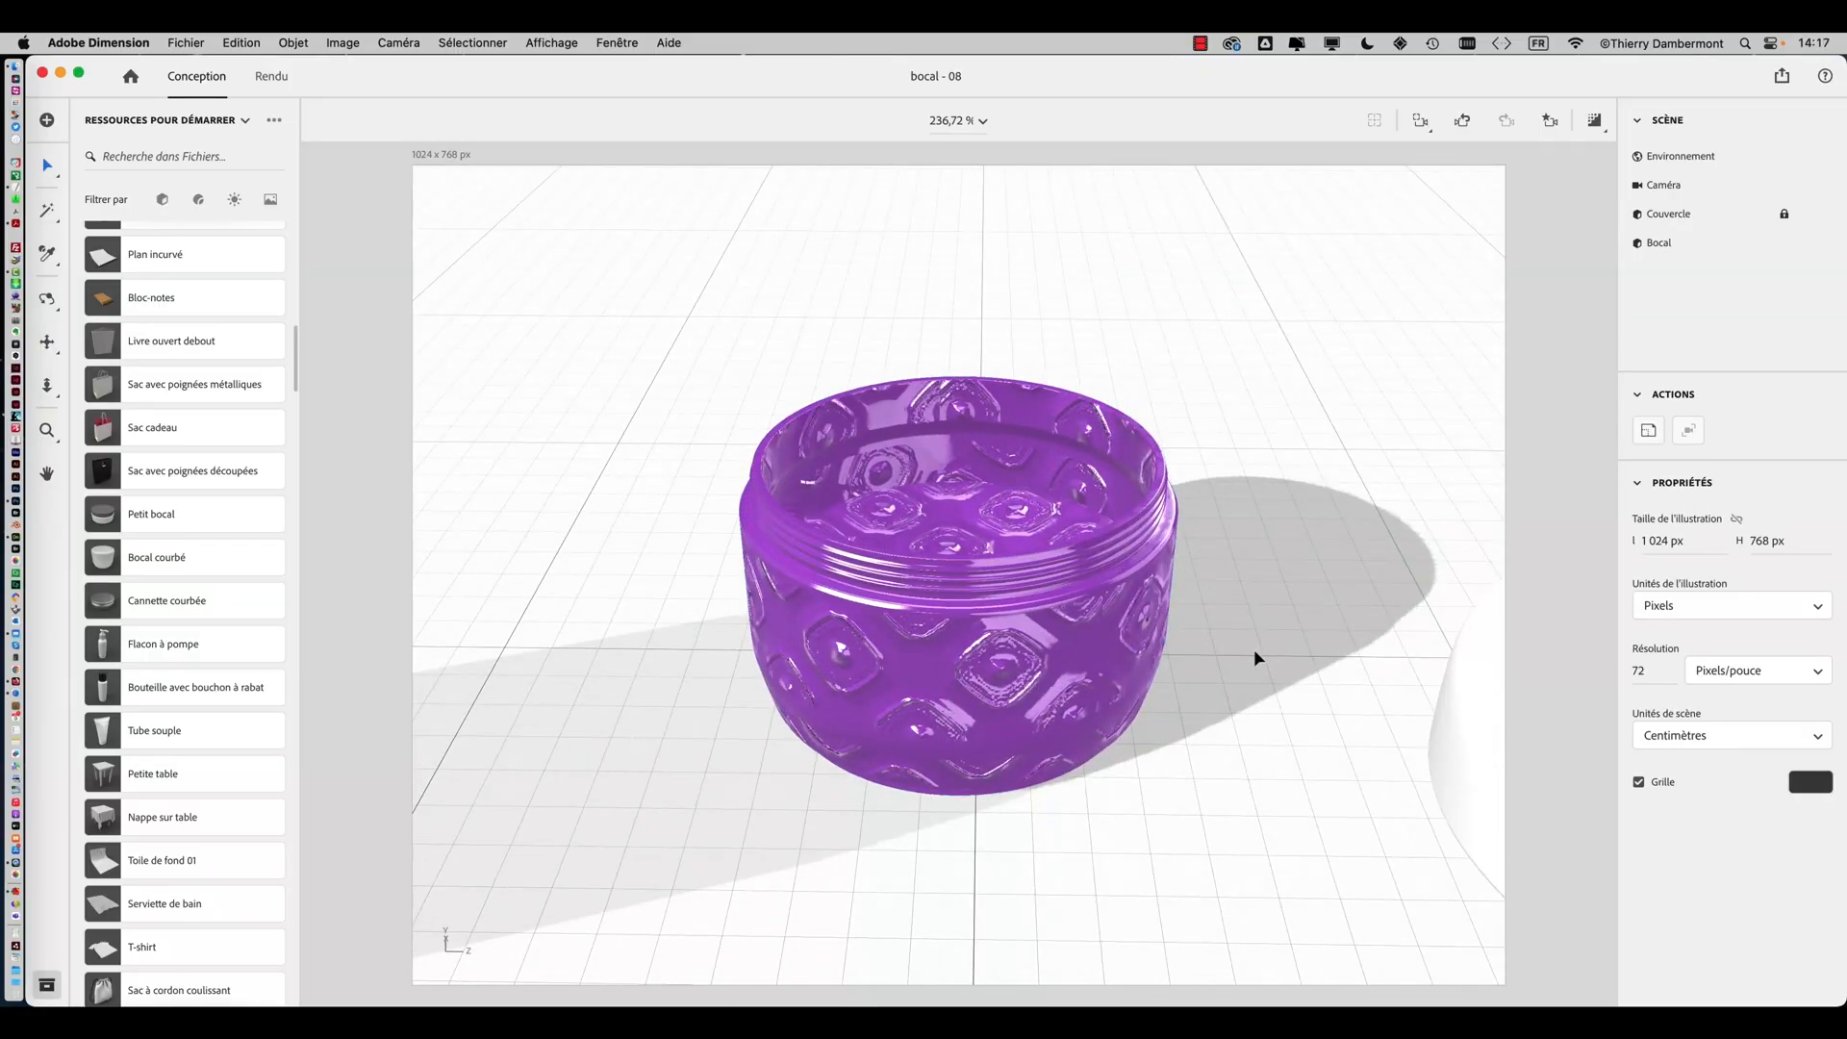
right_click_drag(1255, 659, 1191, 693)
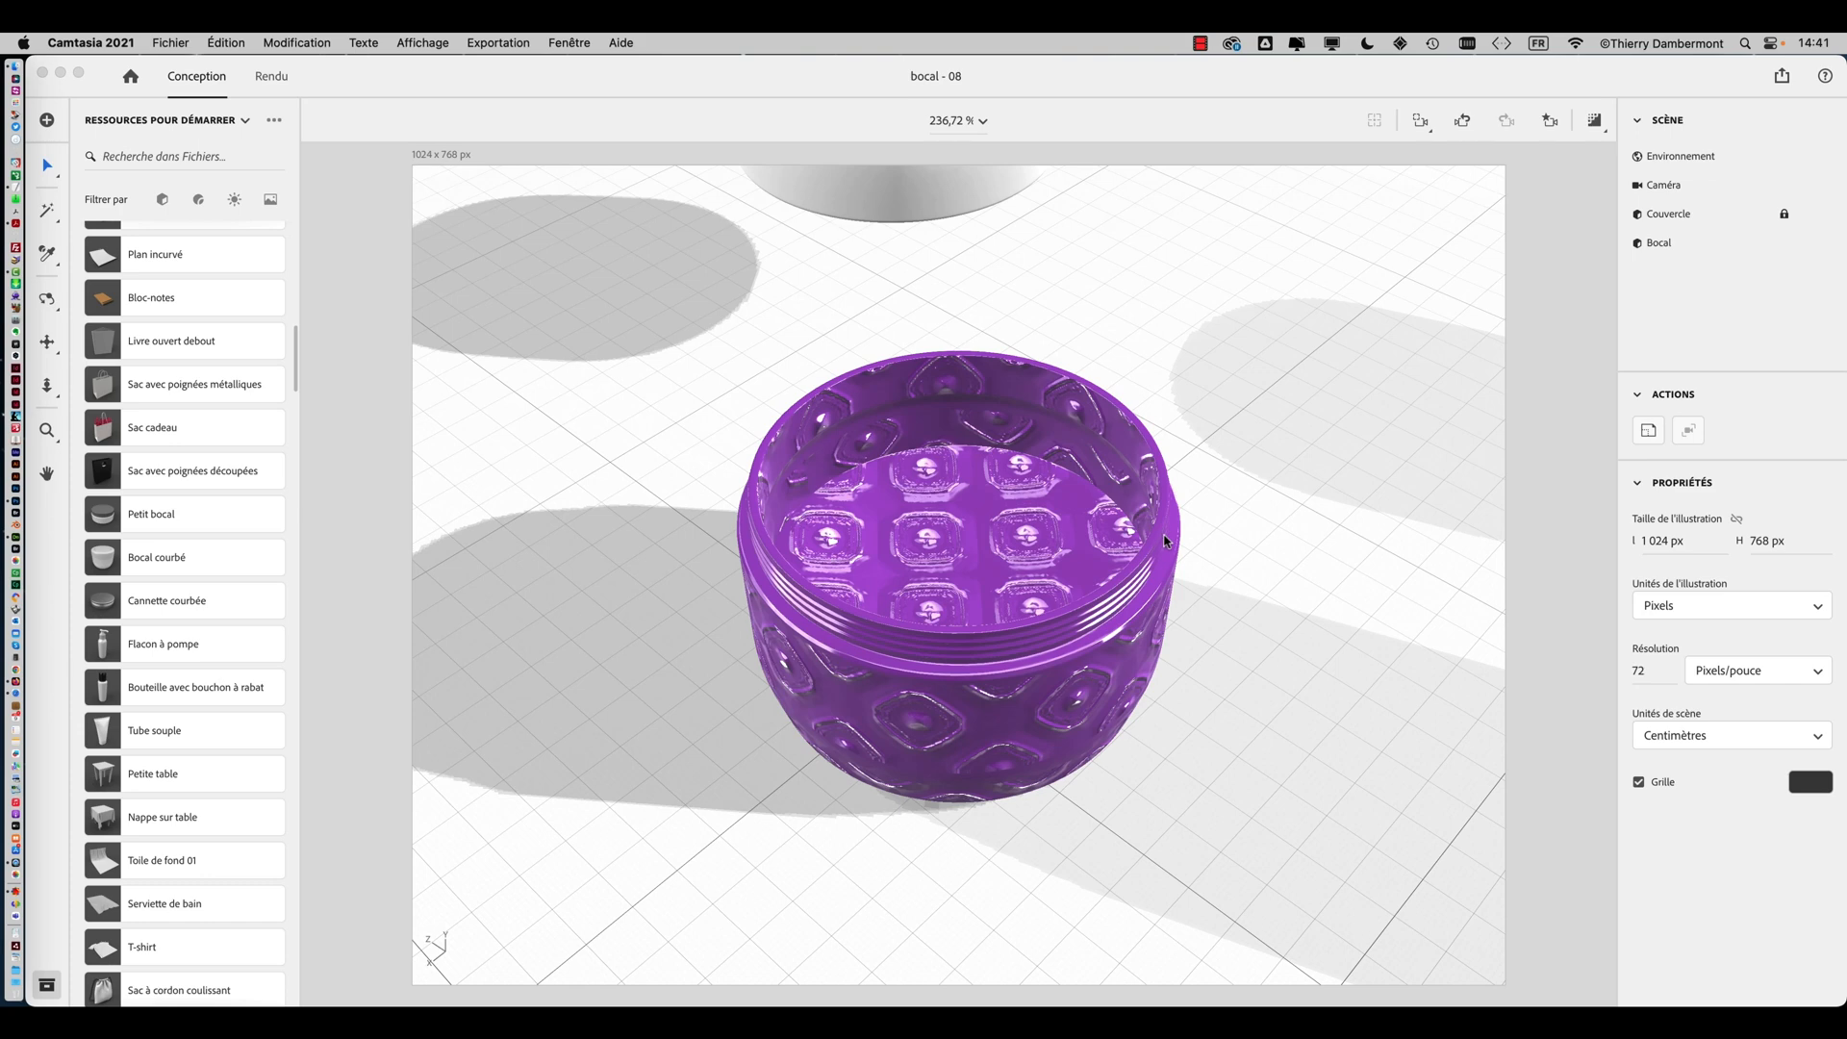
right_click_drag(1165, 541, 1249, 679)
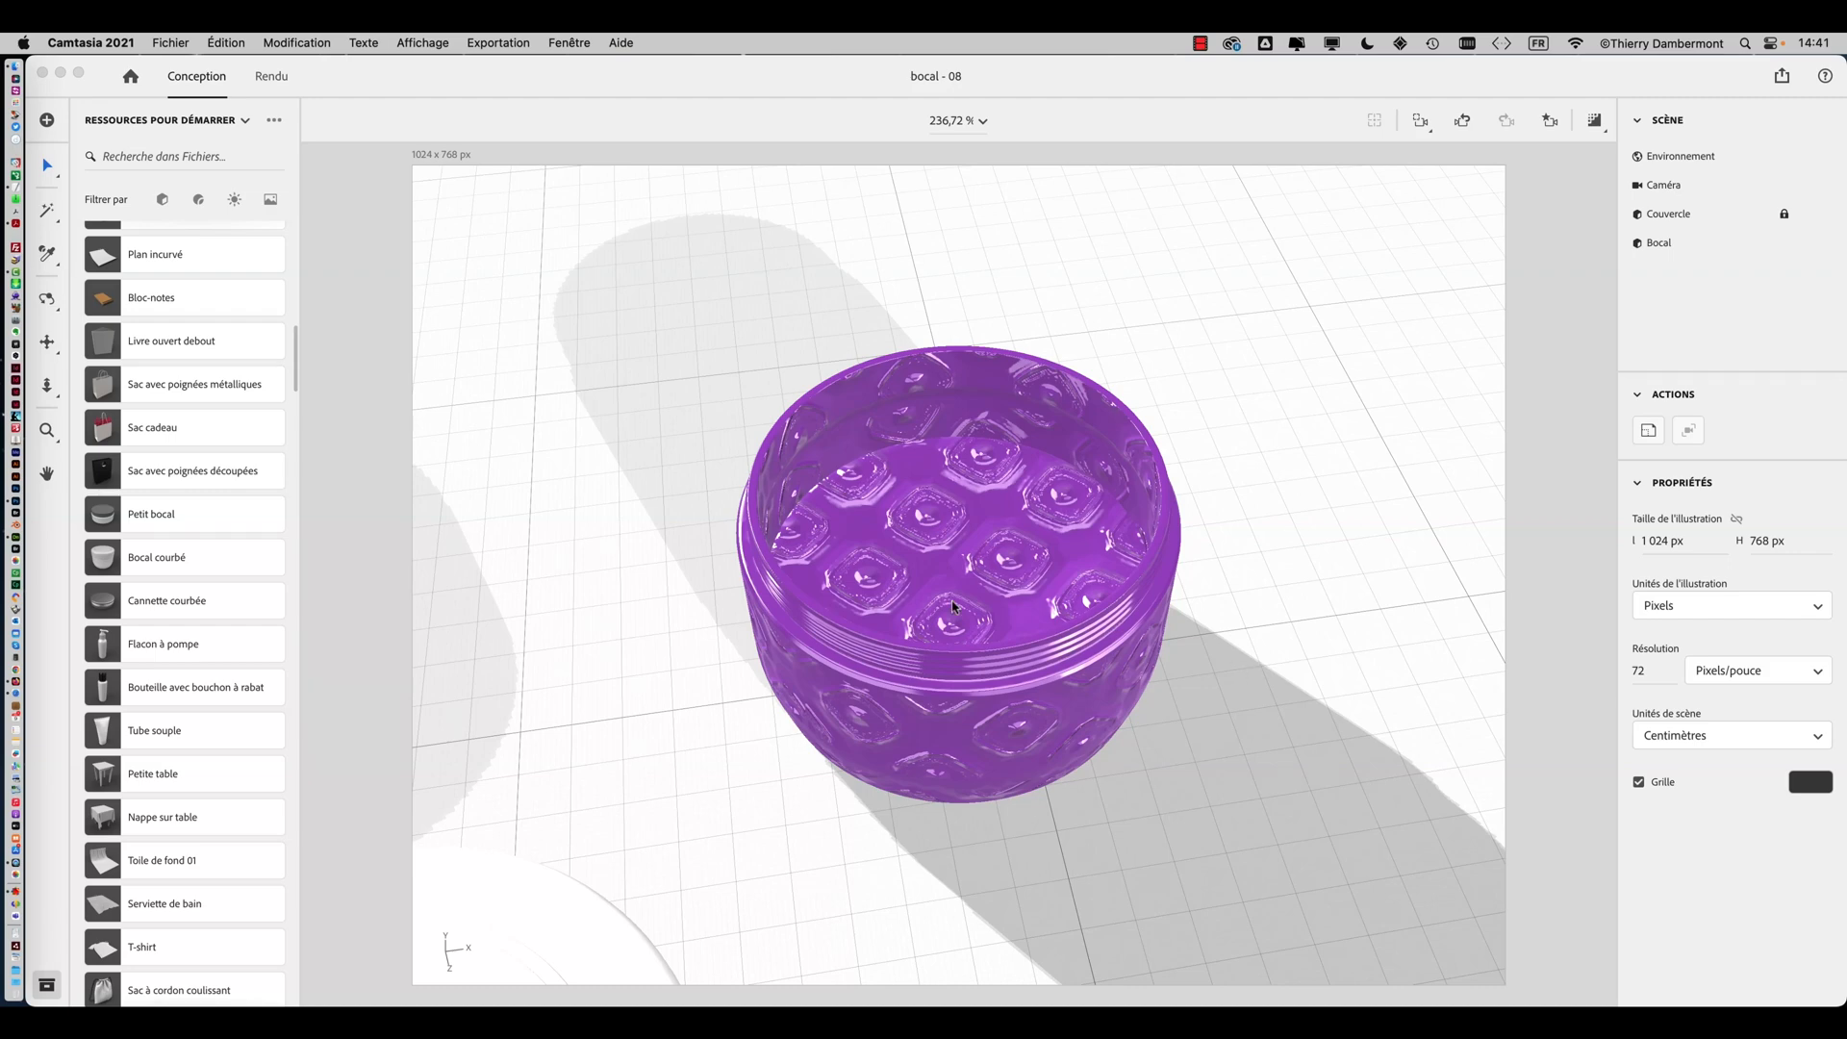
right_click_drag(953, 606, 1221, 577)
Create a new Dimension document without saving changes to the current jar file
left_click(170, 42)
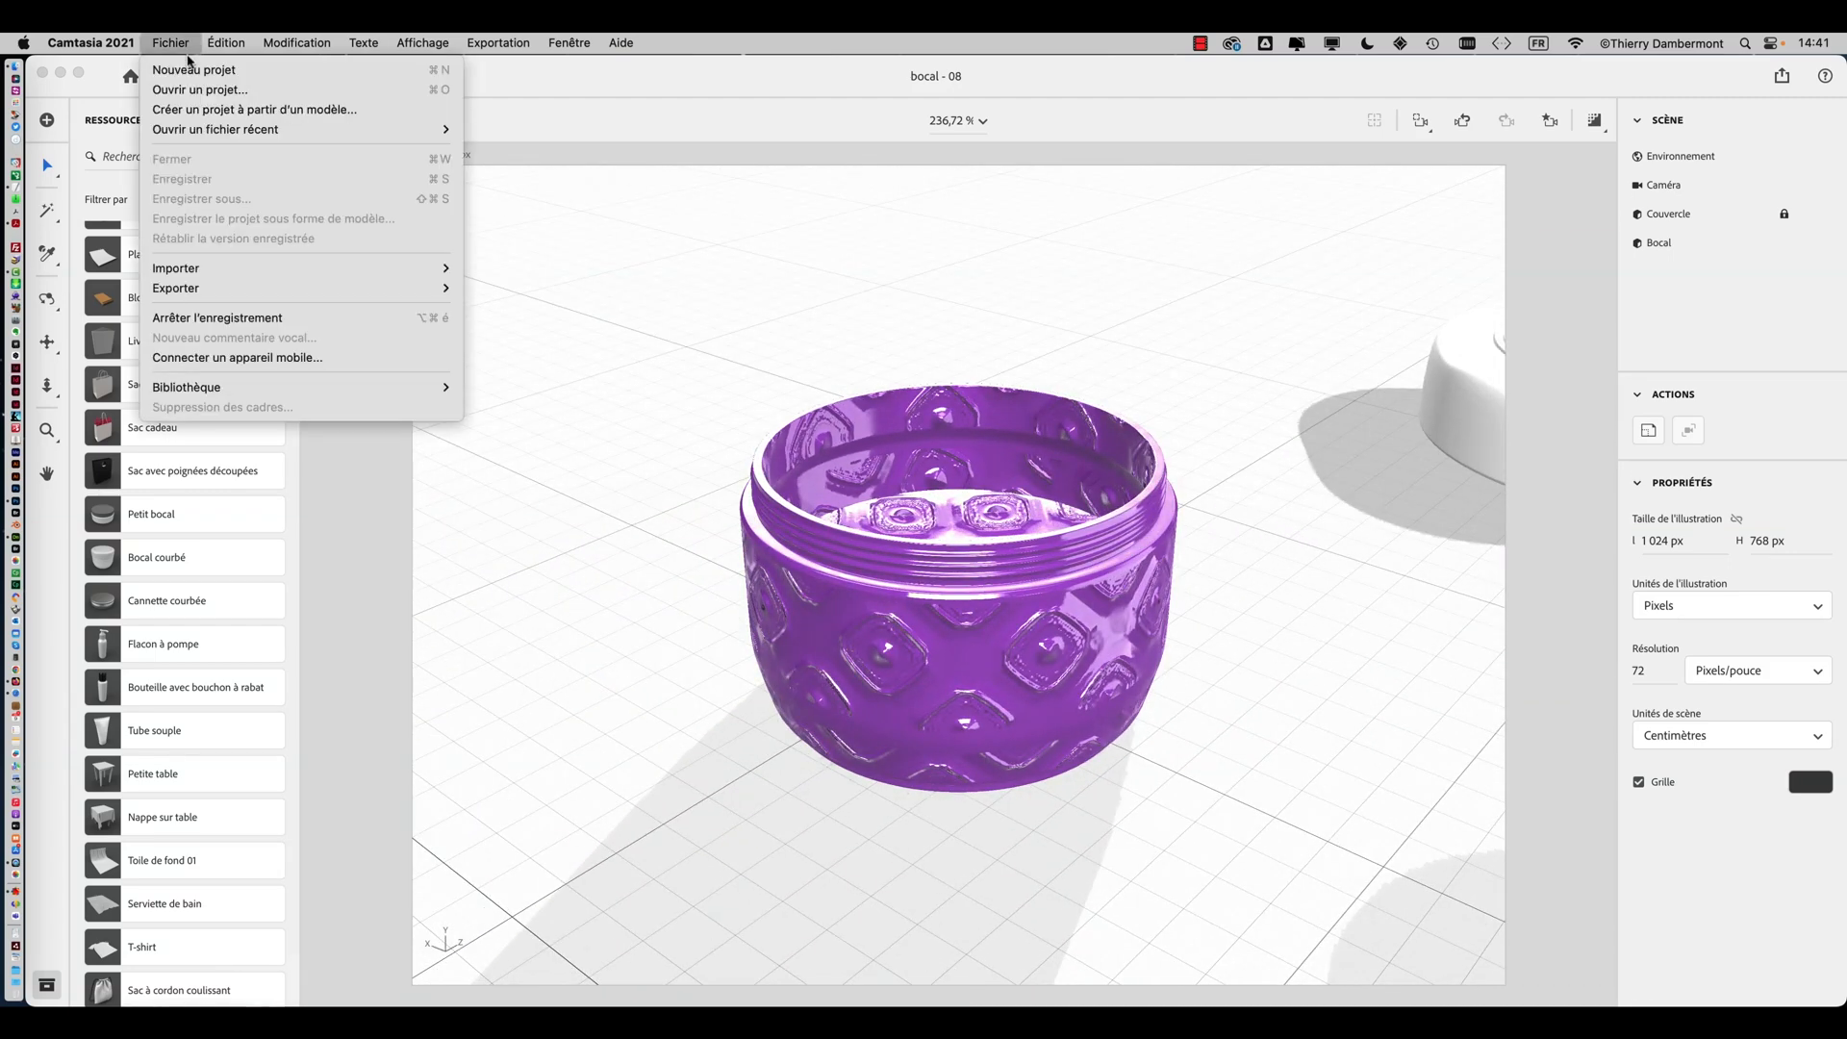
left_click(193, 70)
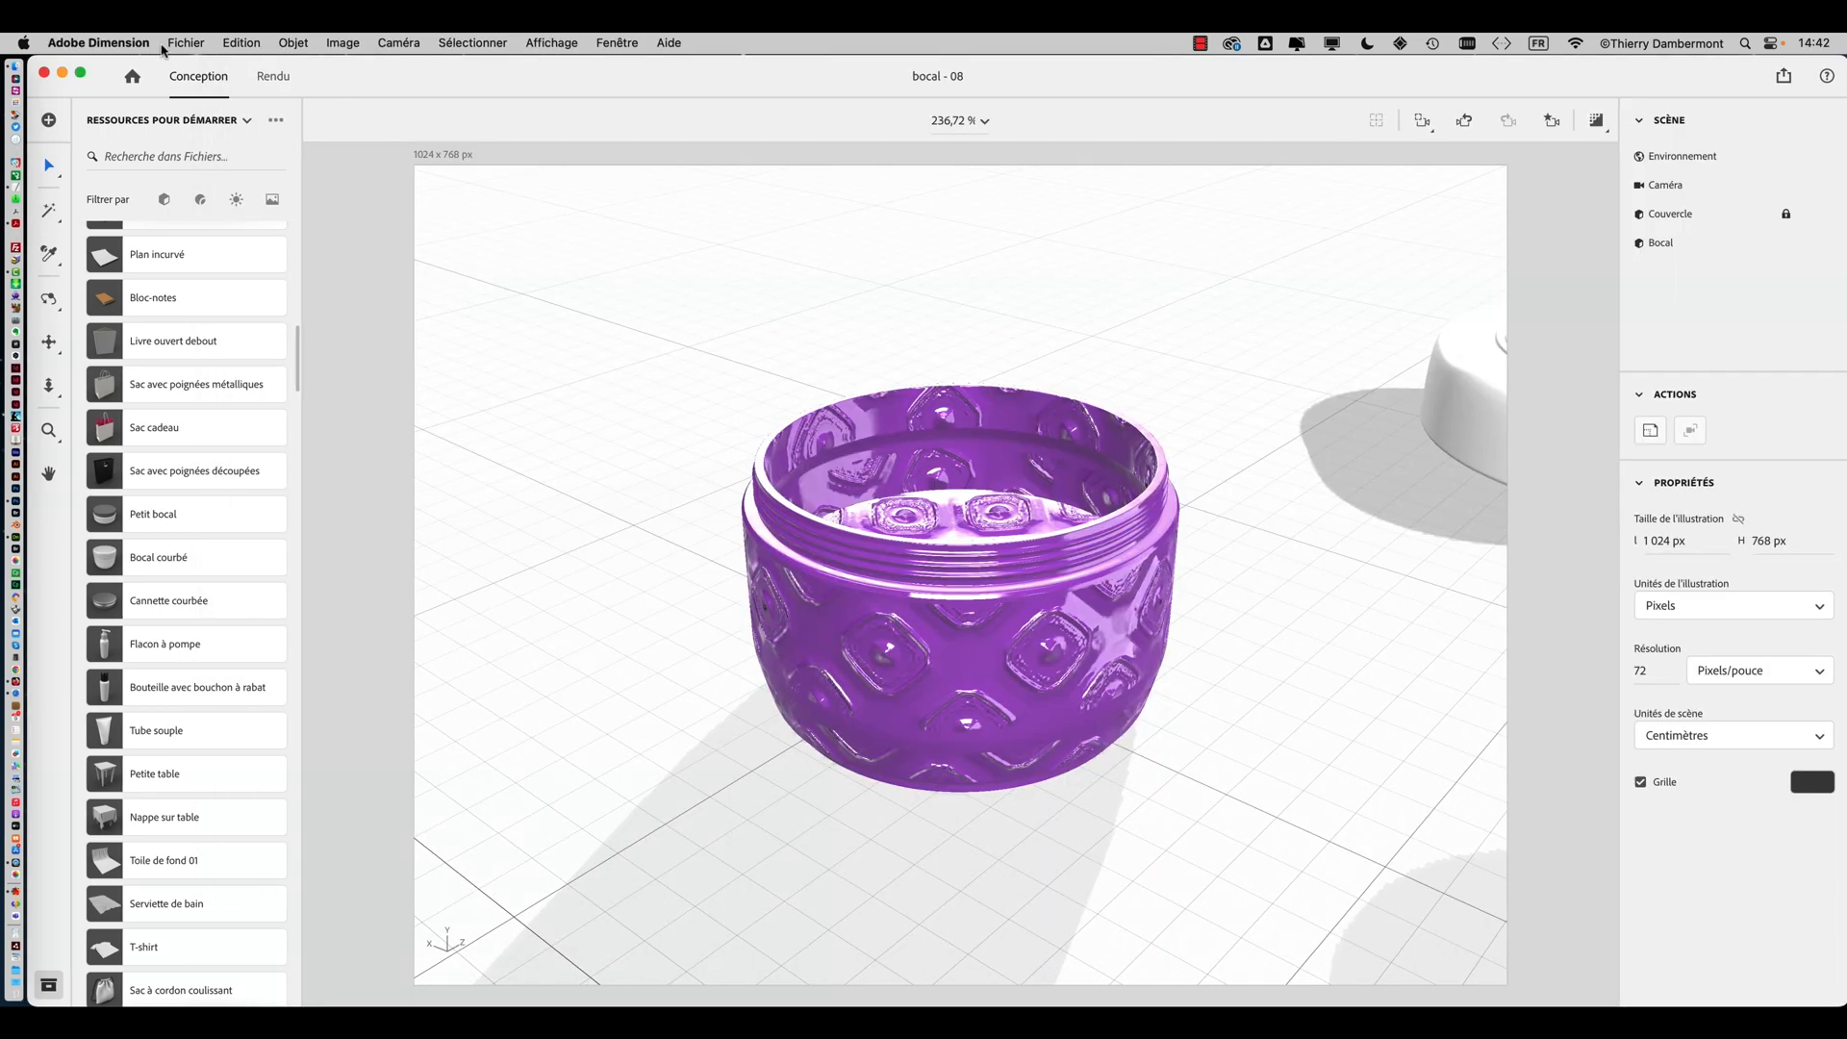
left_click(173, 43)
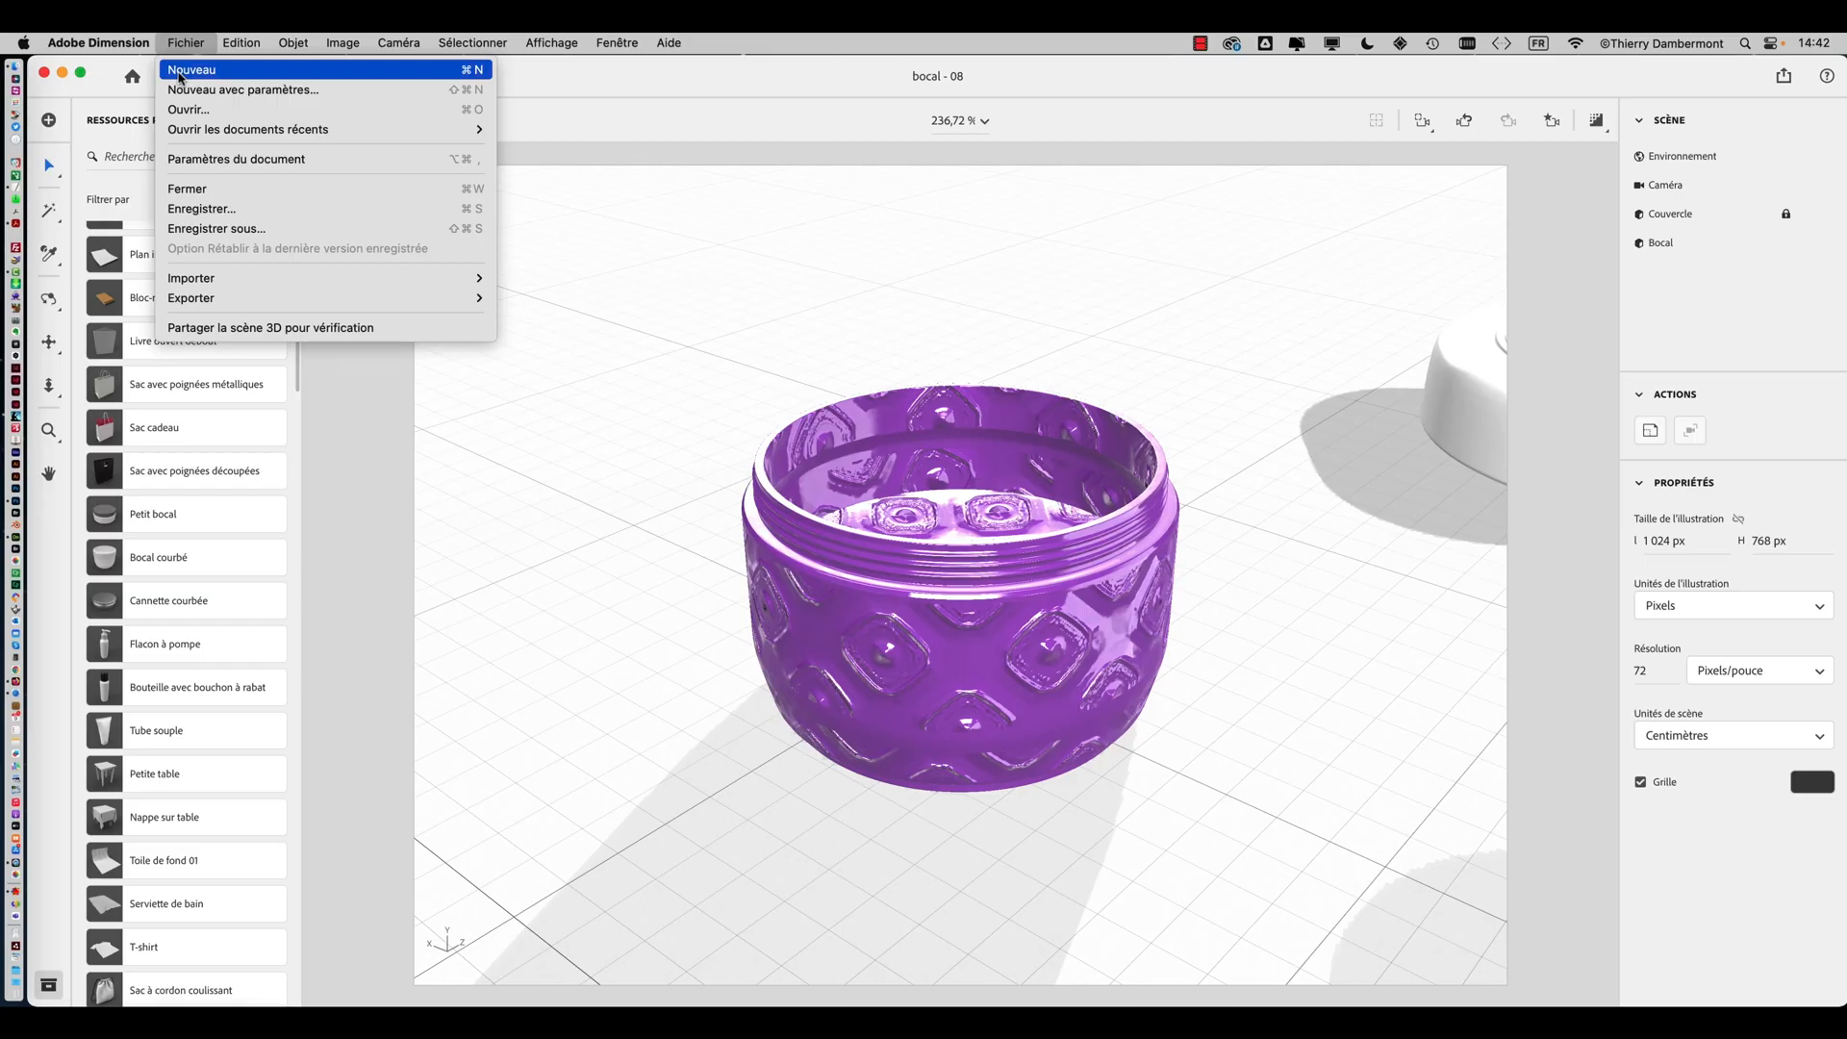
left_click(180, 70)
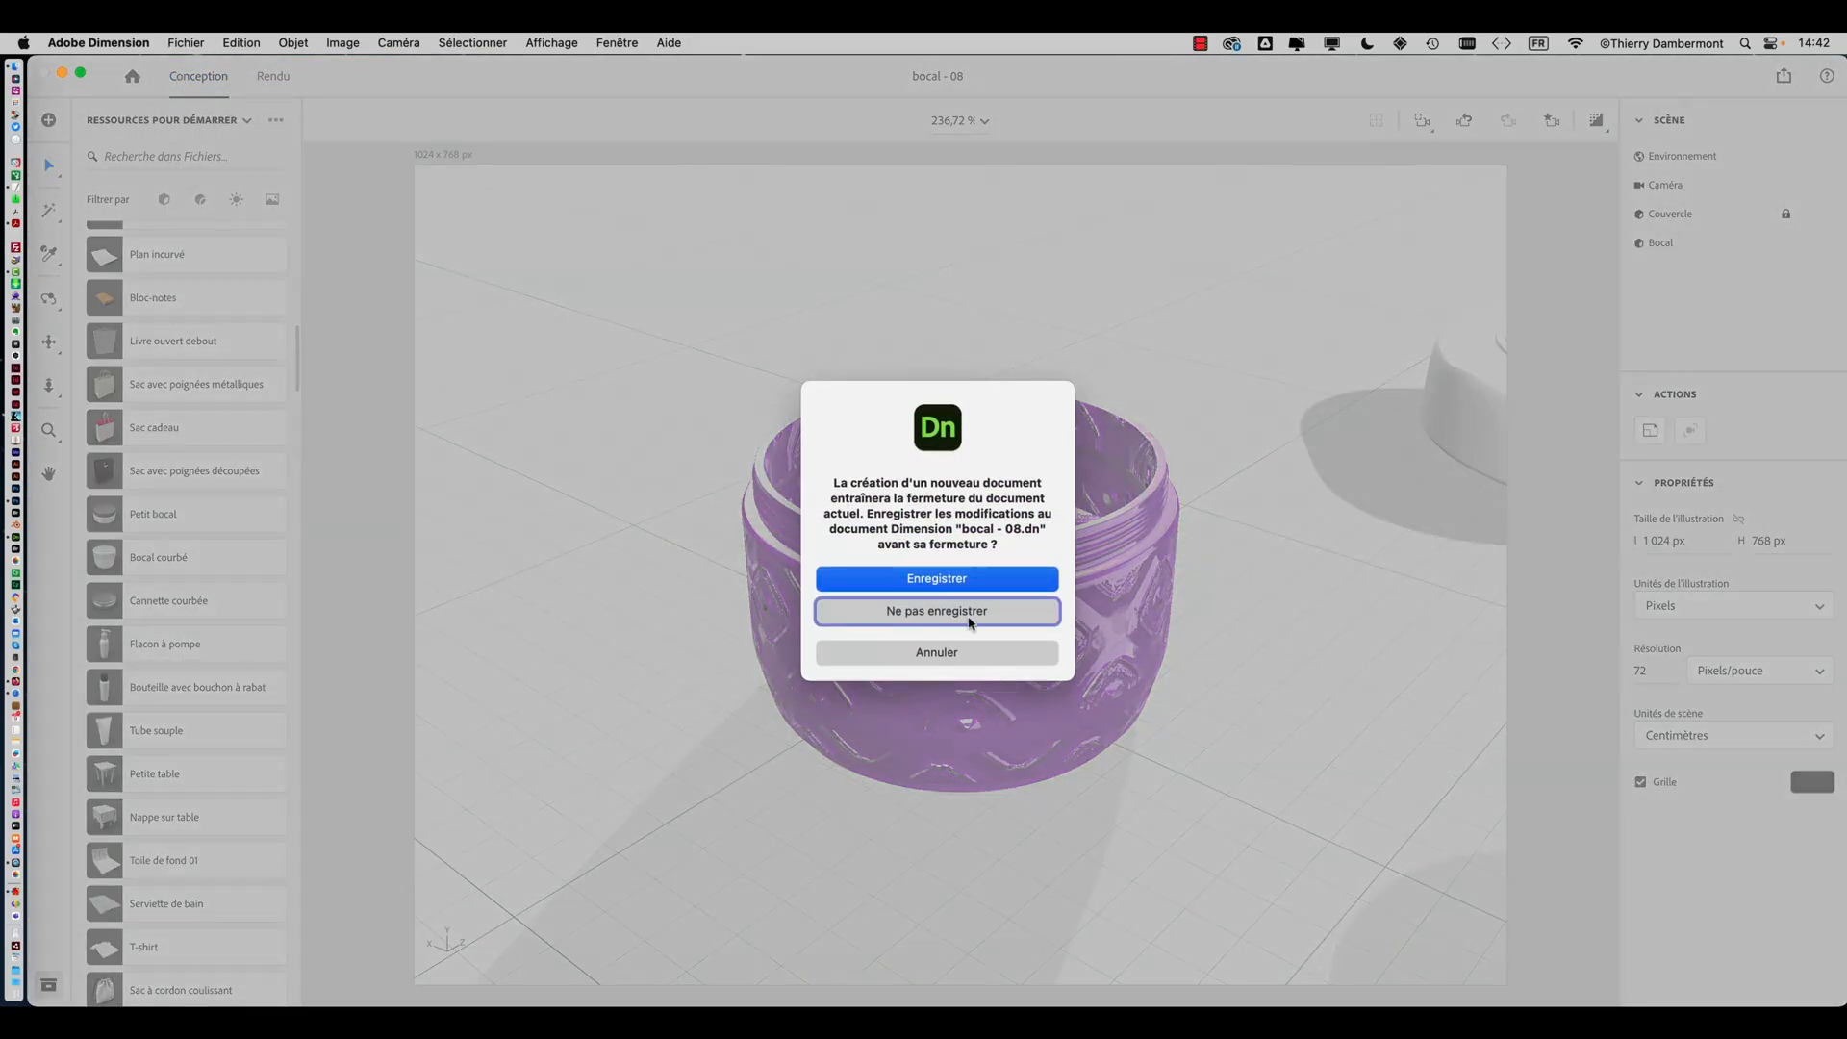
left_click(971, 611)
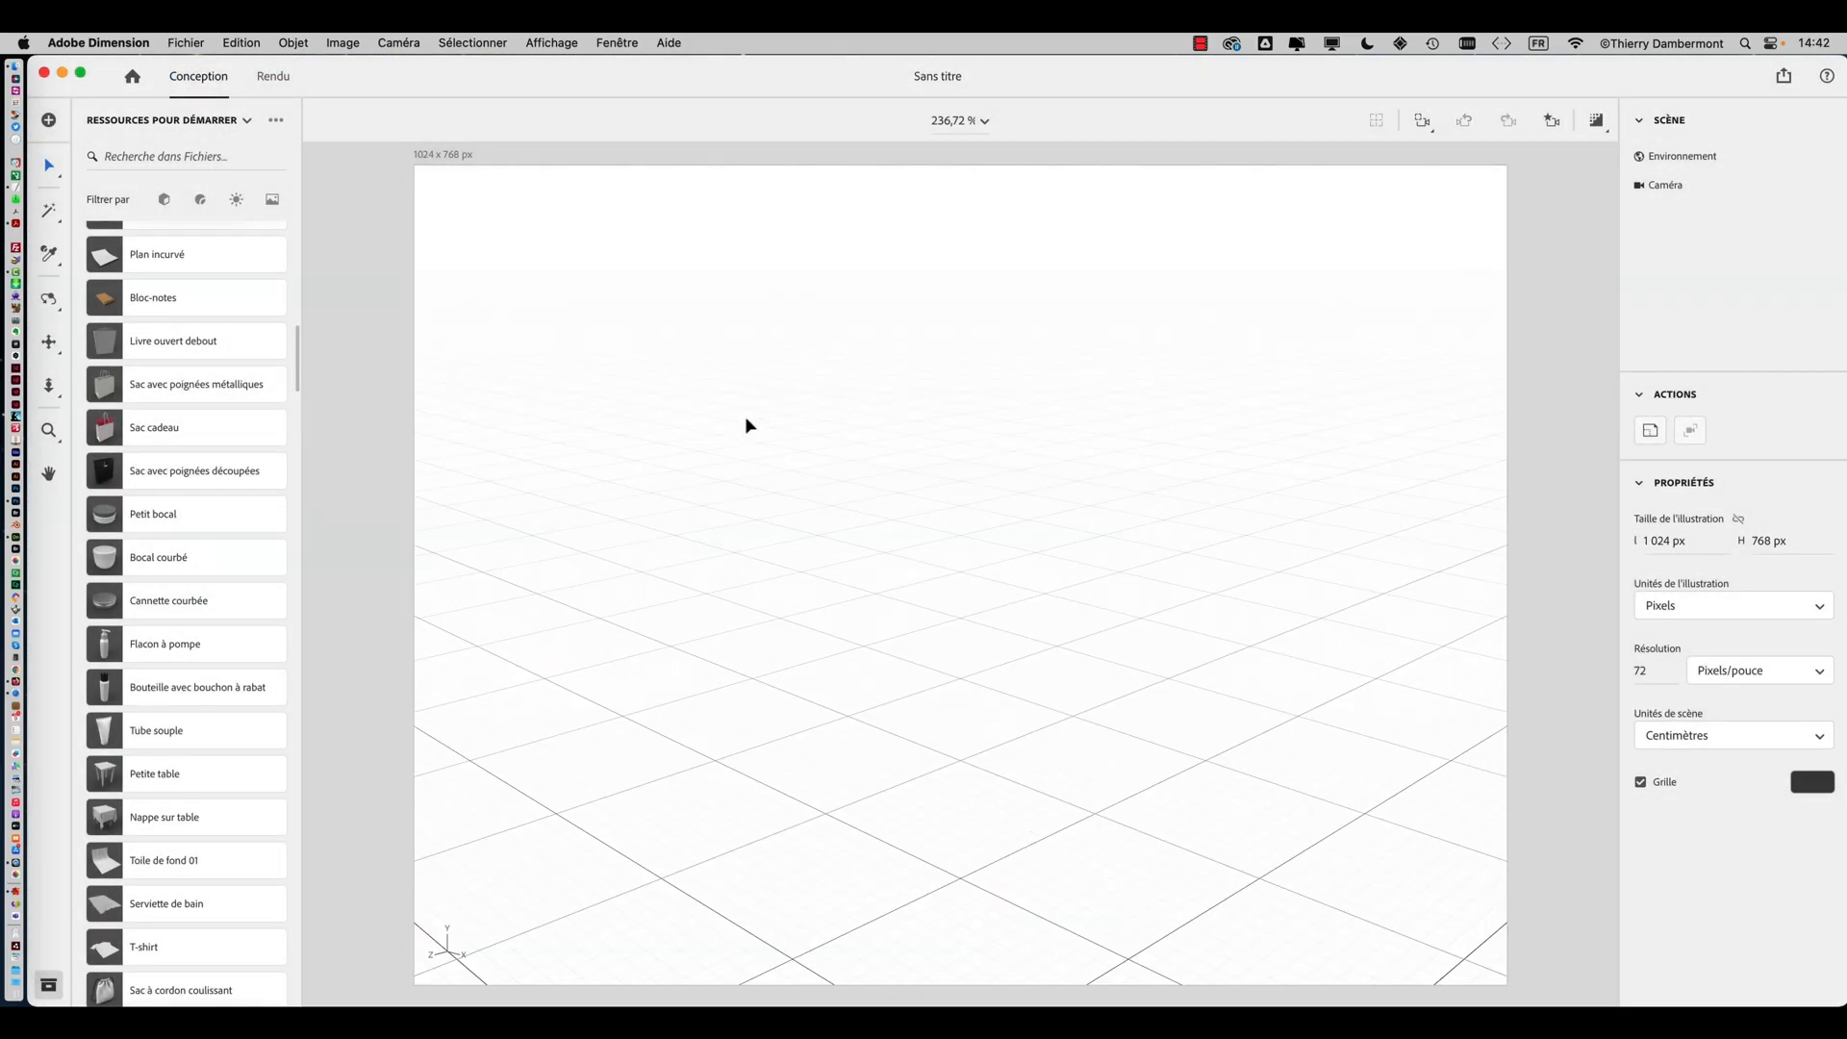
Open the starter assets panel and filter it to show only models
scroll(212, 408, "up", 15)
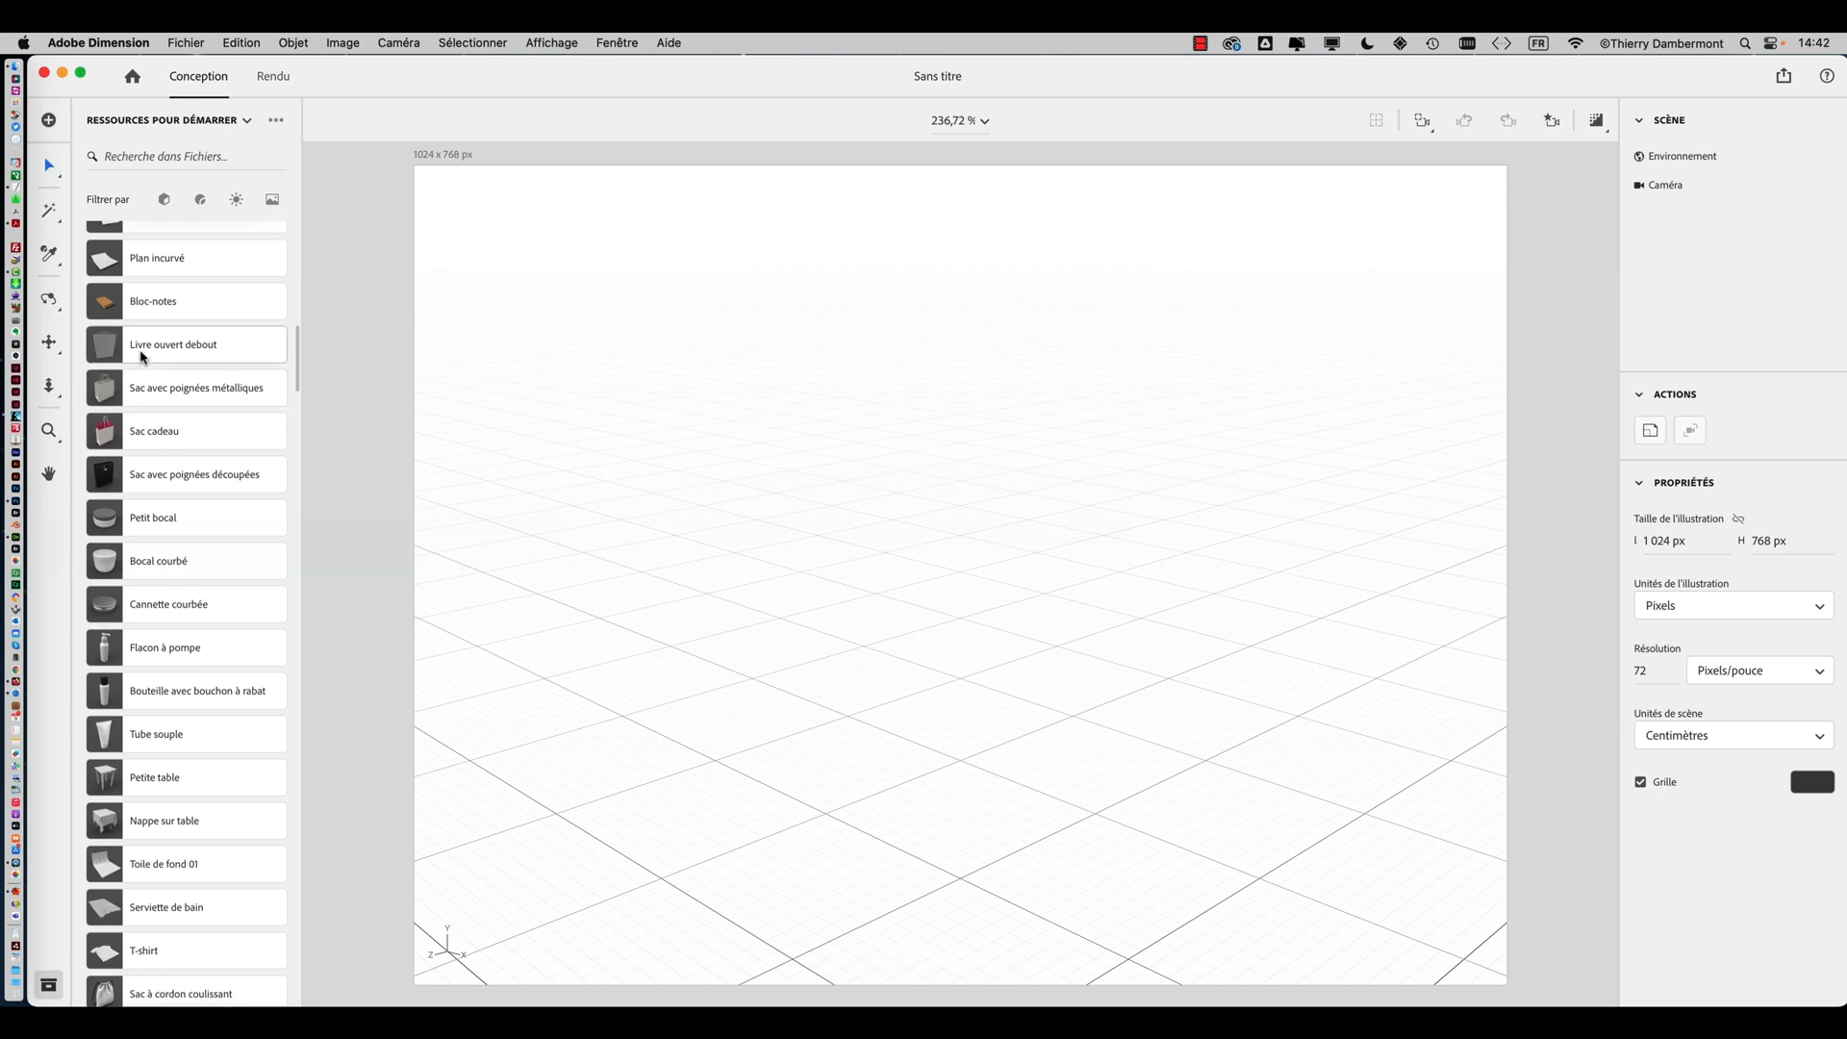
left_click(173, 123)
left_click(67, 124)
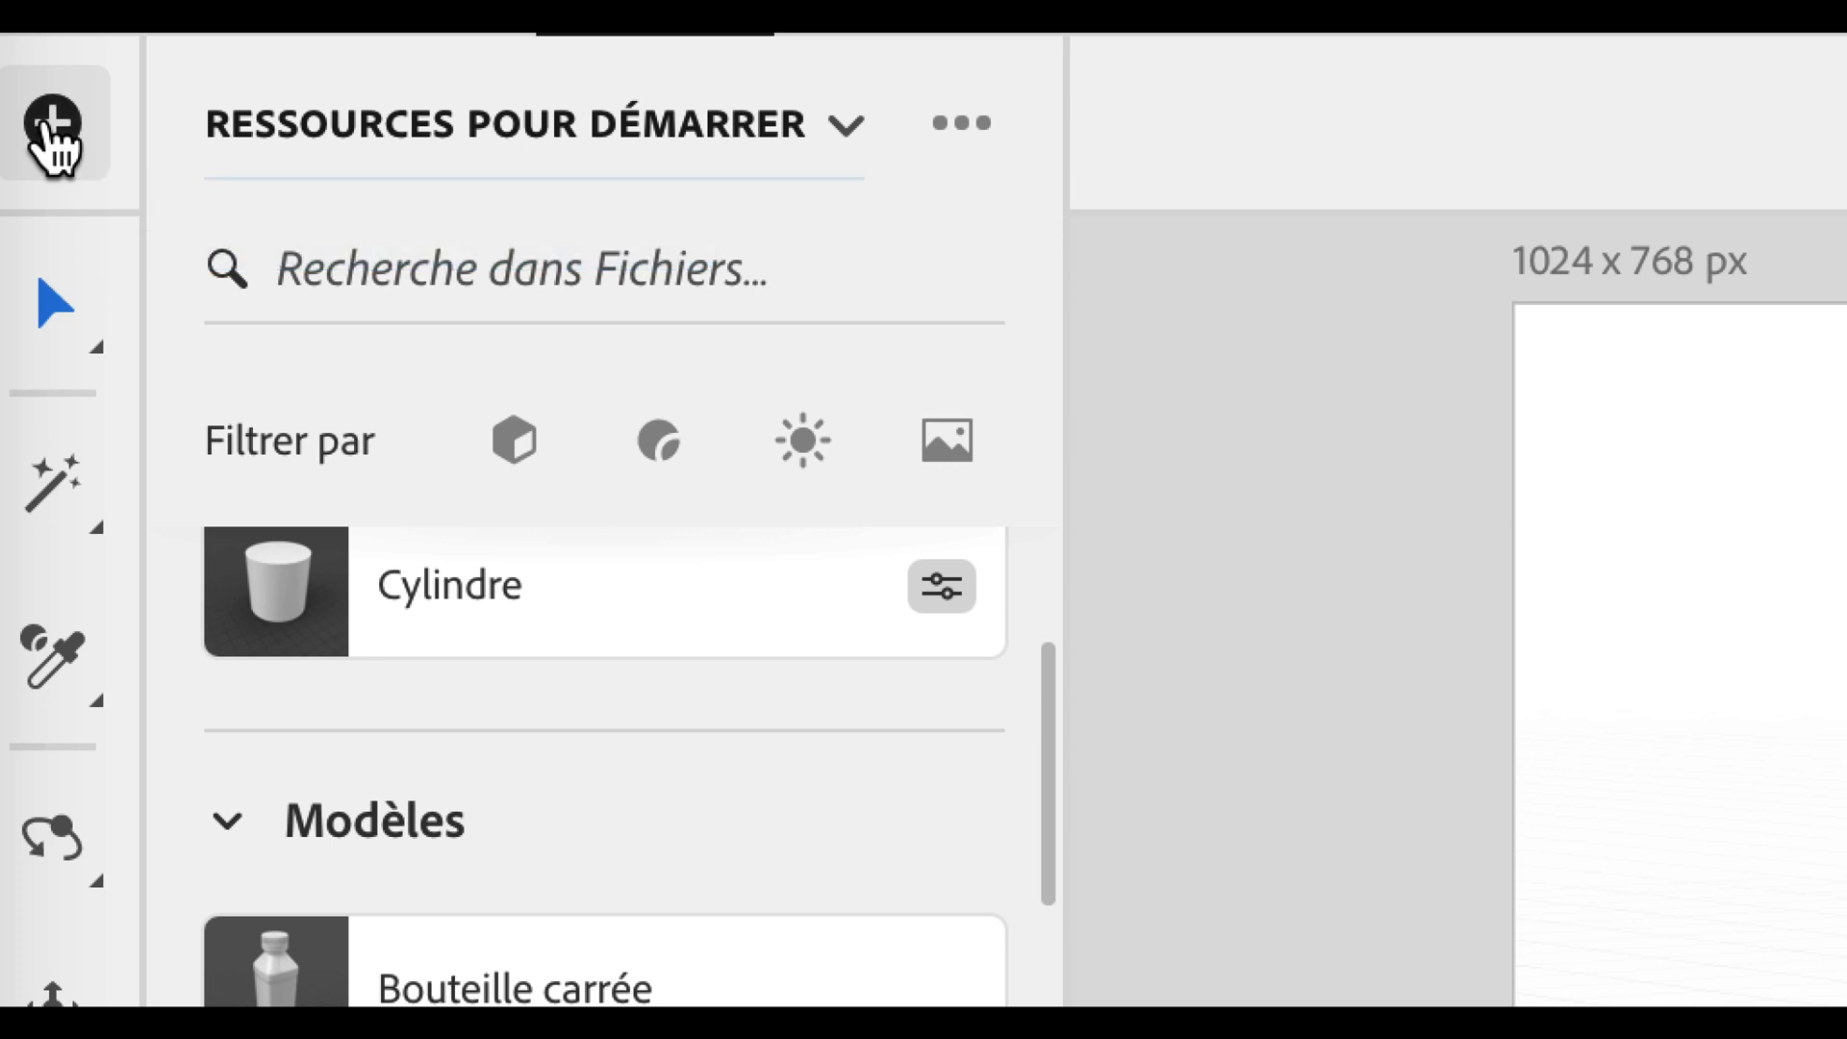
left_click(49, 122)
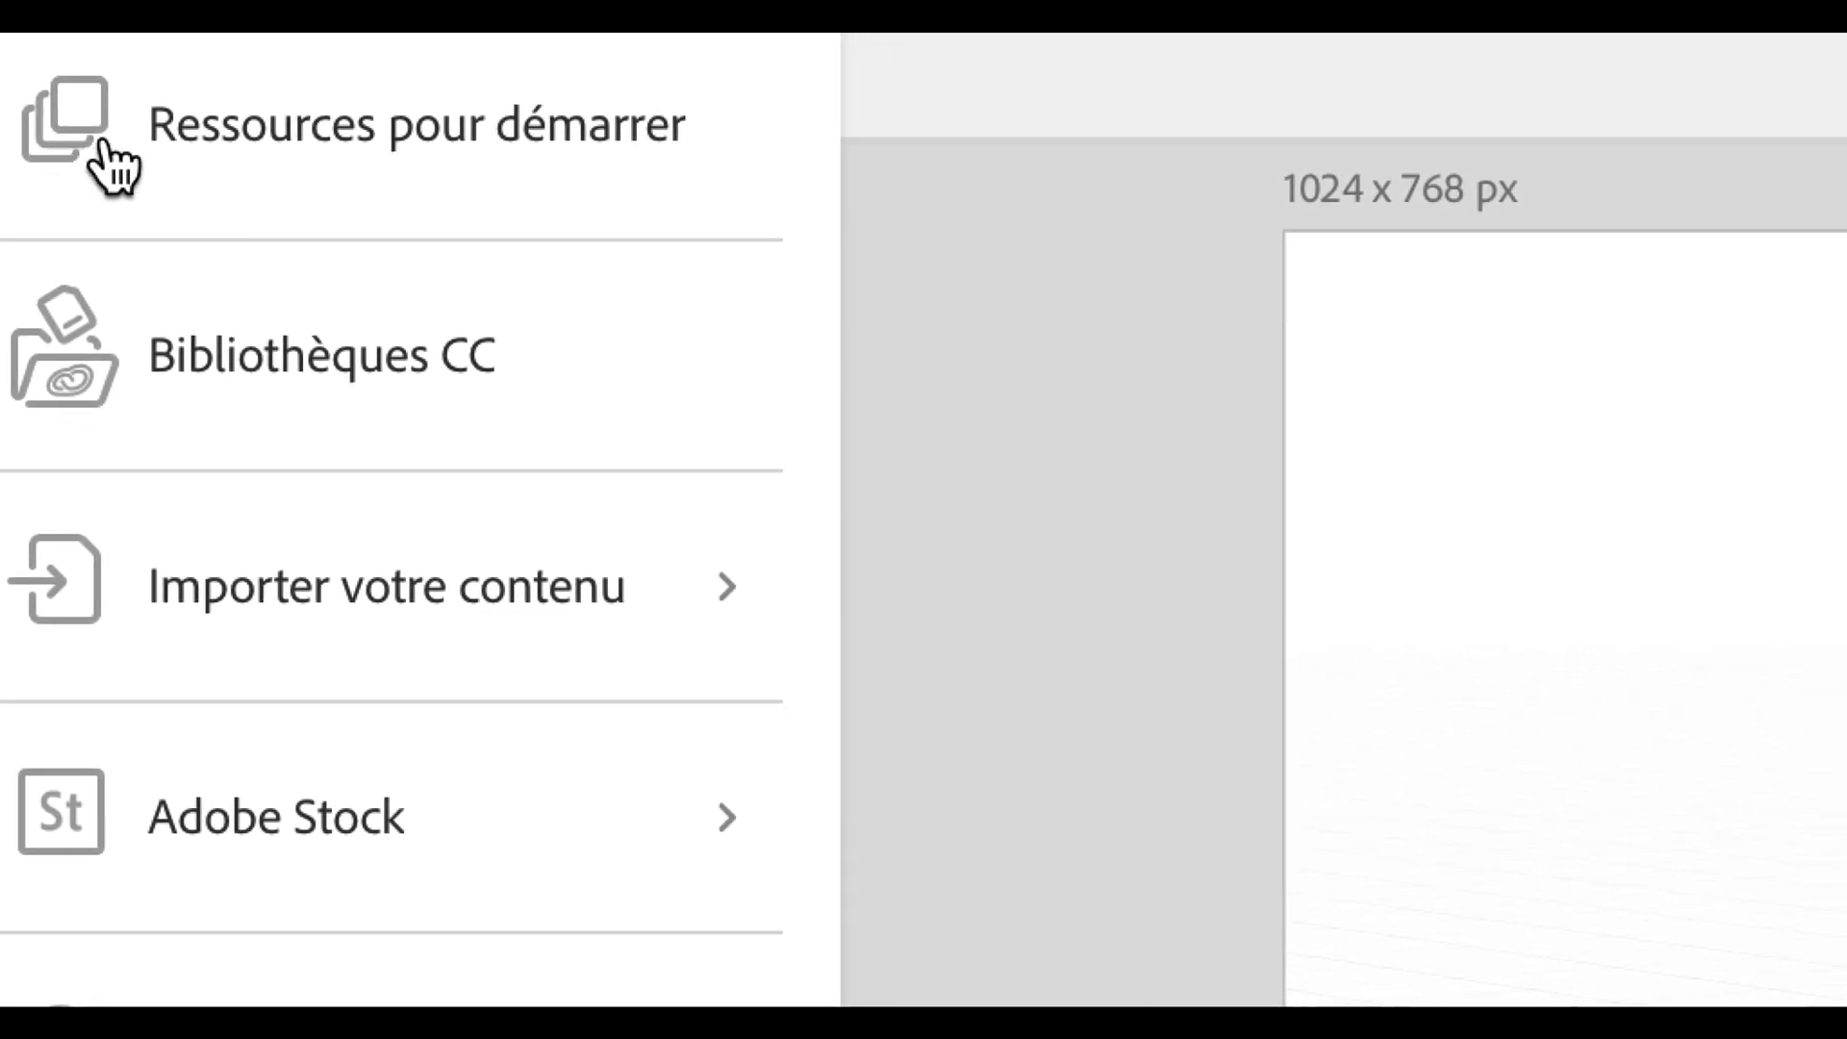
left_click(322, 206)
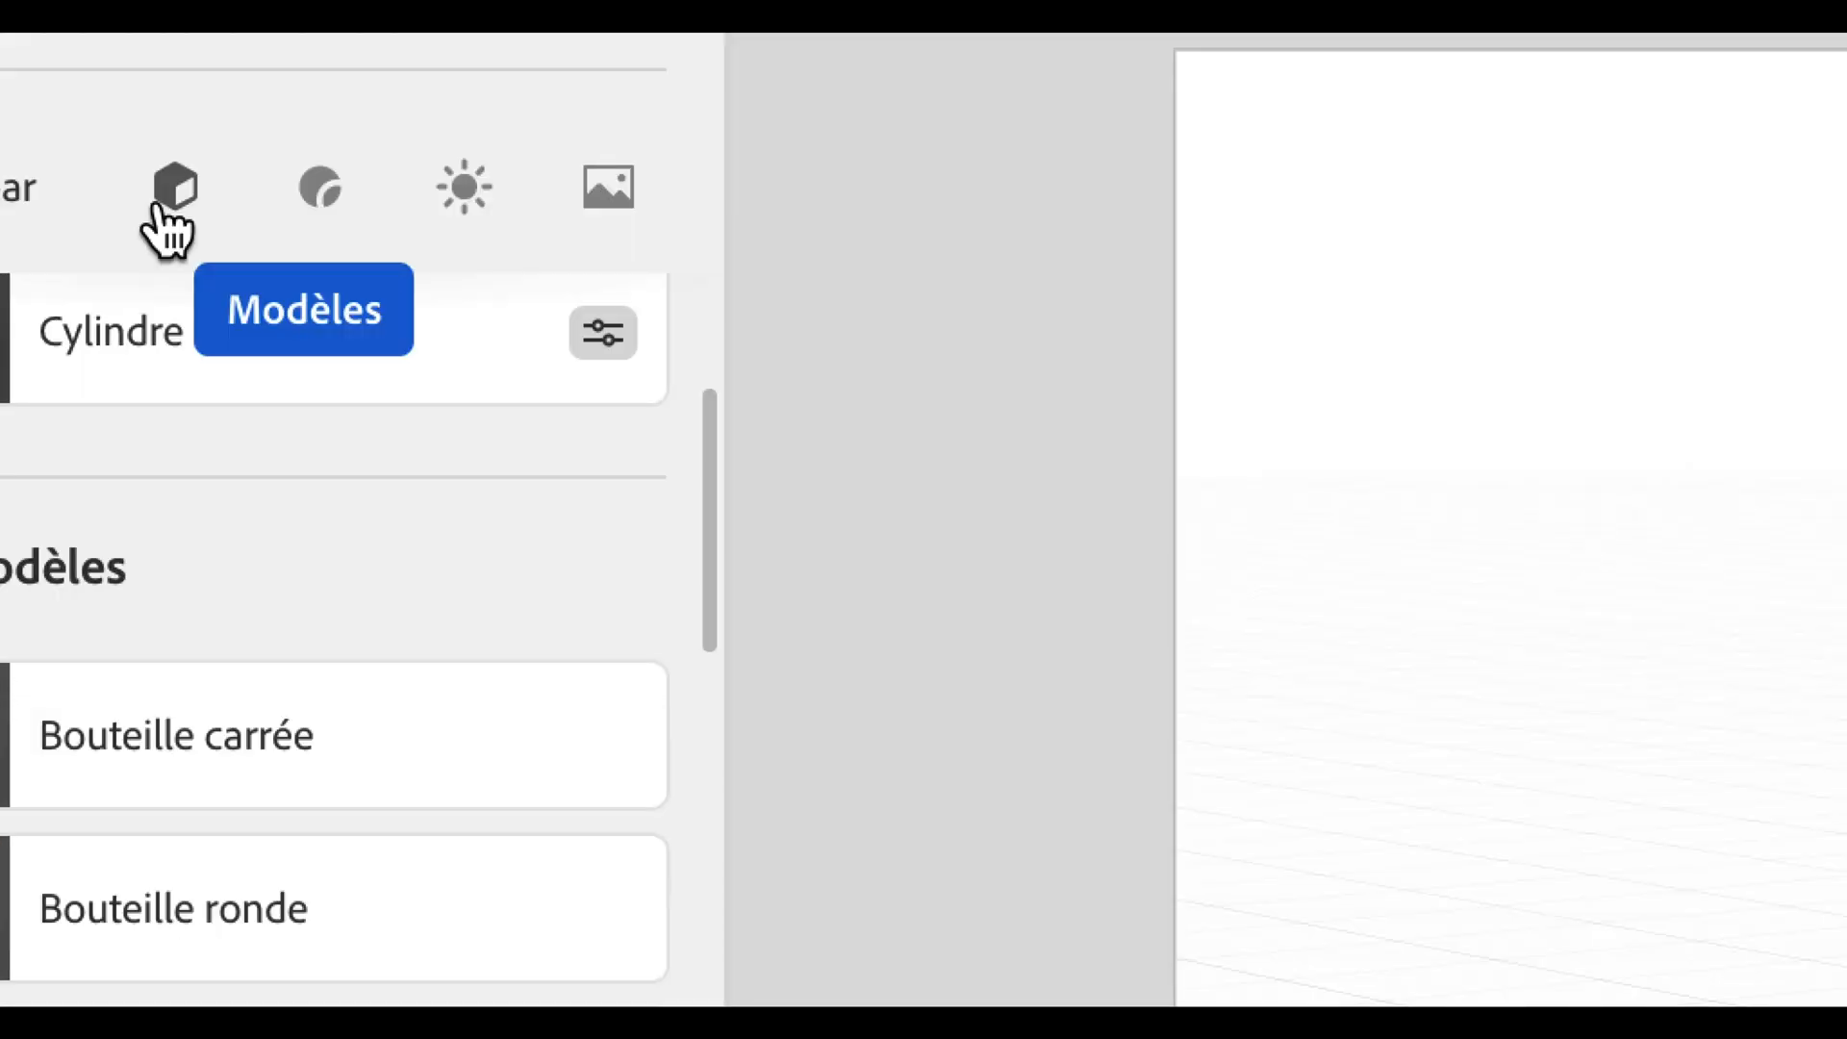
left_click(156, 205)
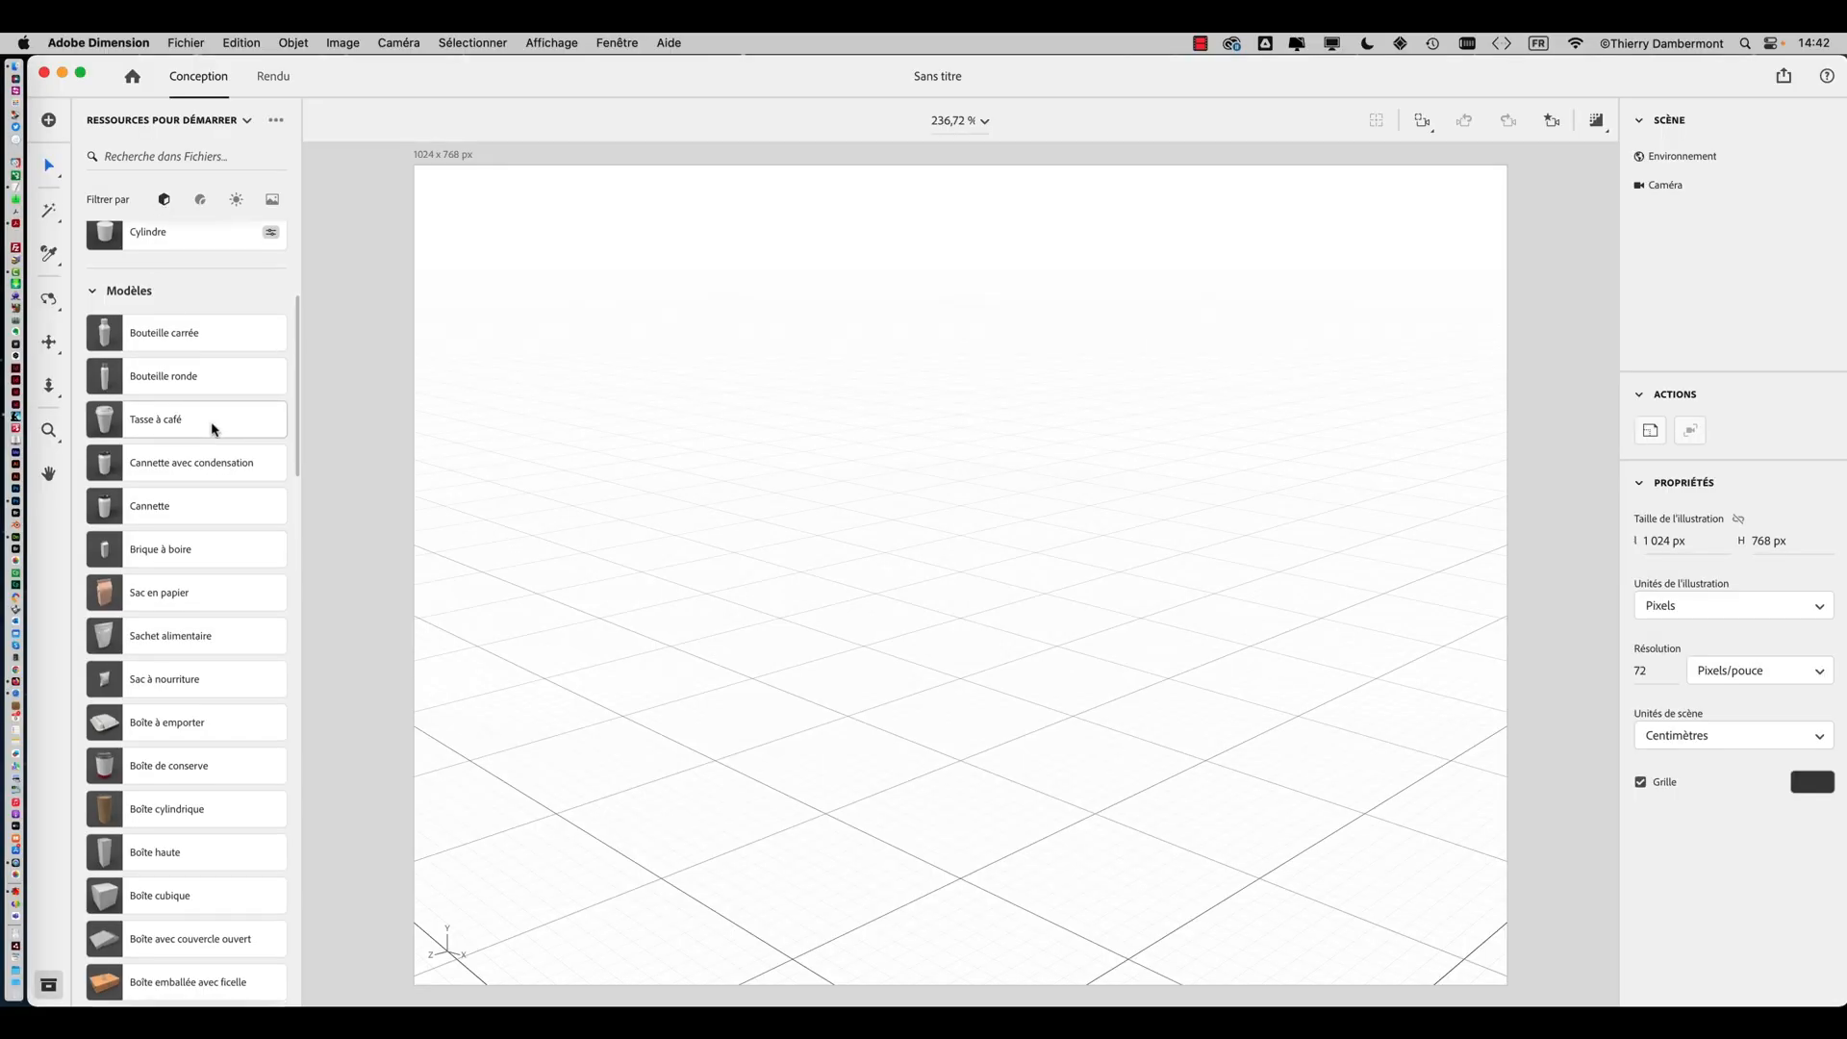
Add the Bocal courbé starter model to the new scene
scroll(215, 424, "down", 5)
scroll(213, 431, "down", 3)
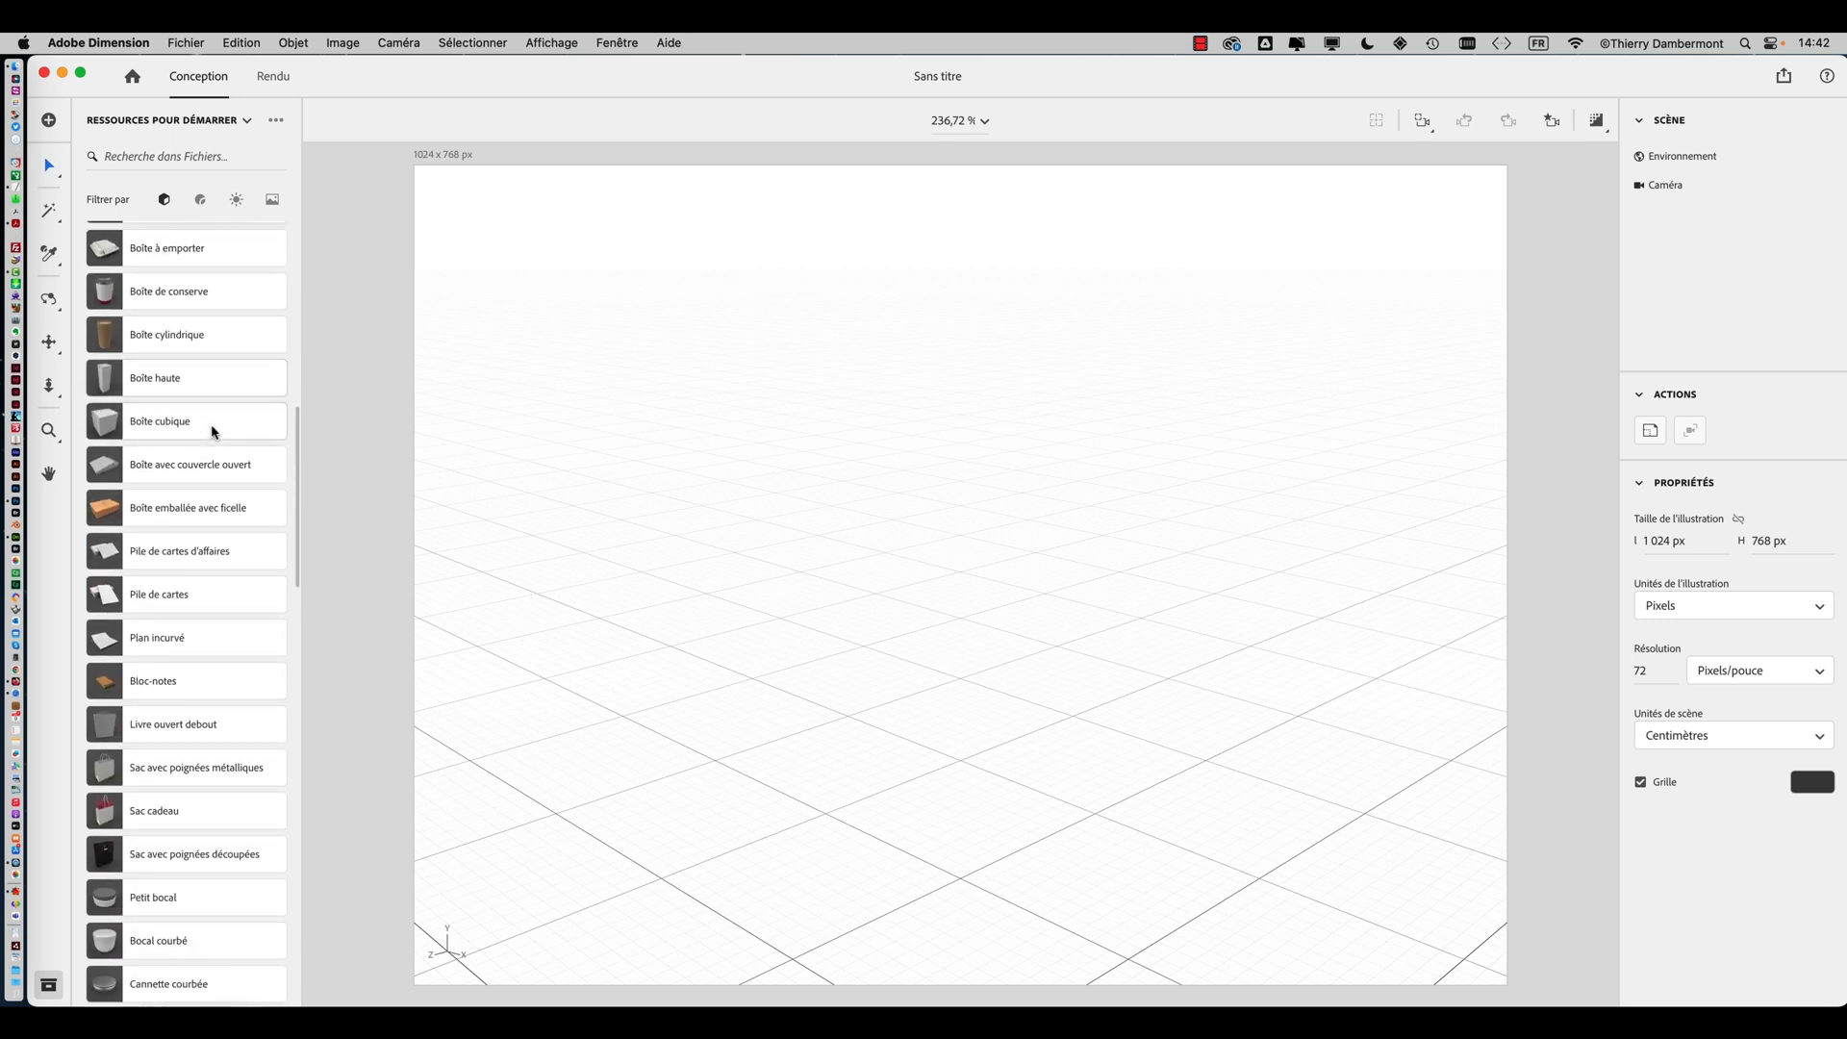
scroll(214, 433, "down", 1)
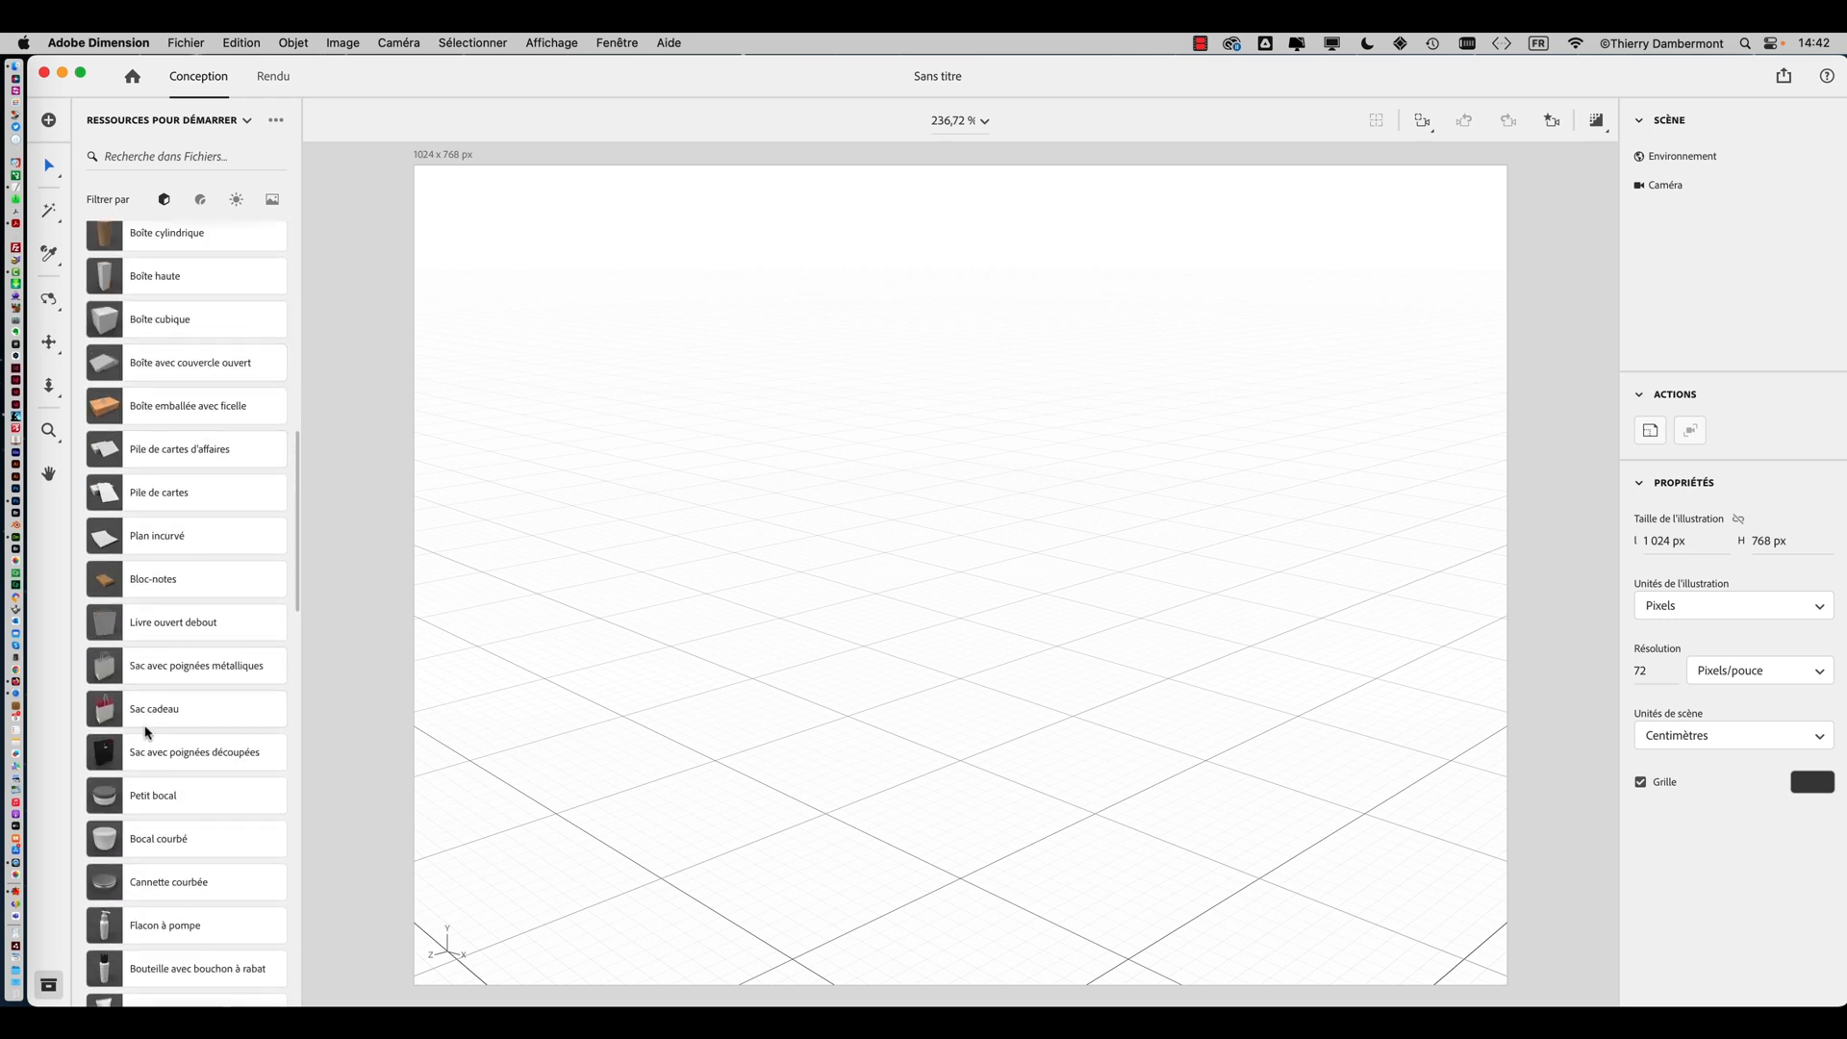
scroll(130, 818, "down", 1)
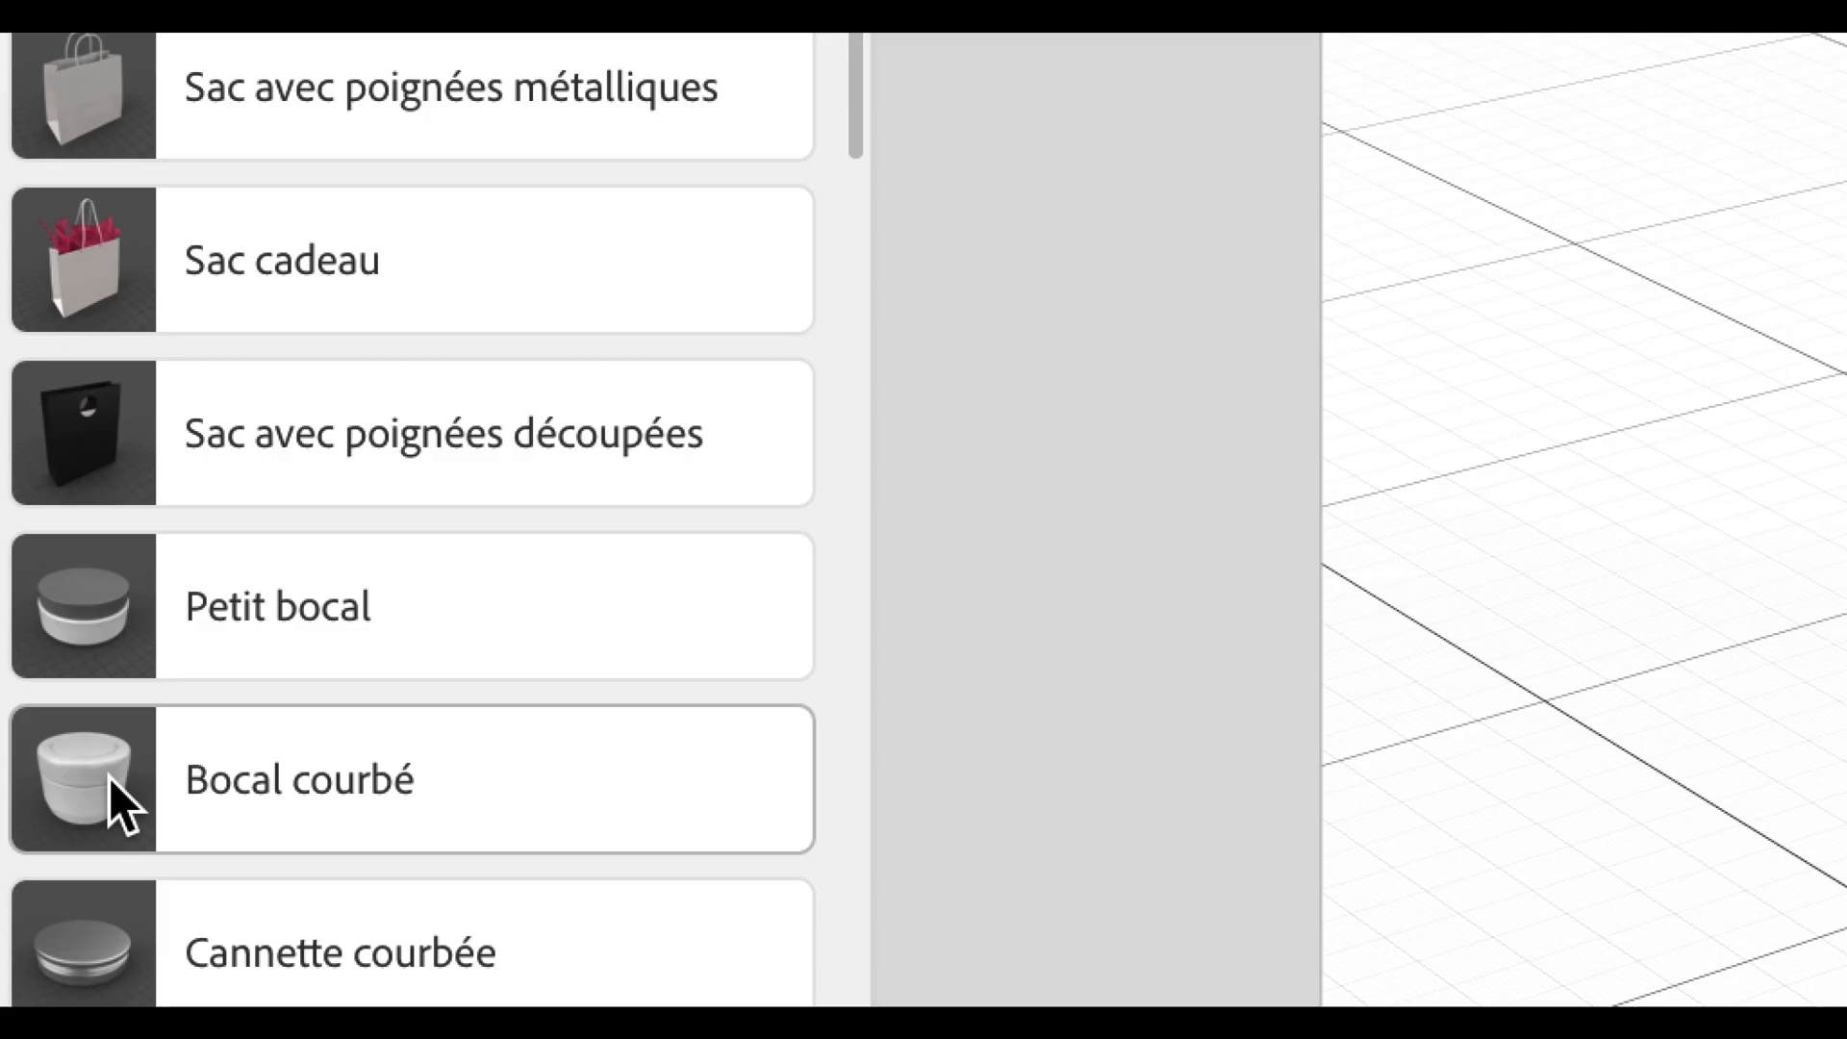
left_click(108, 777)
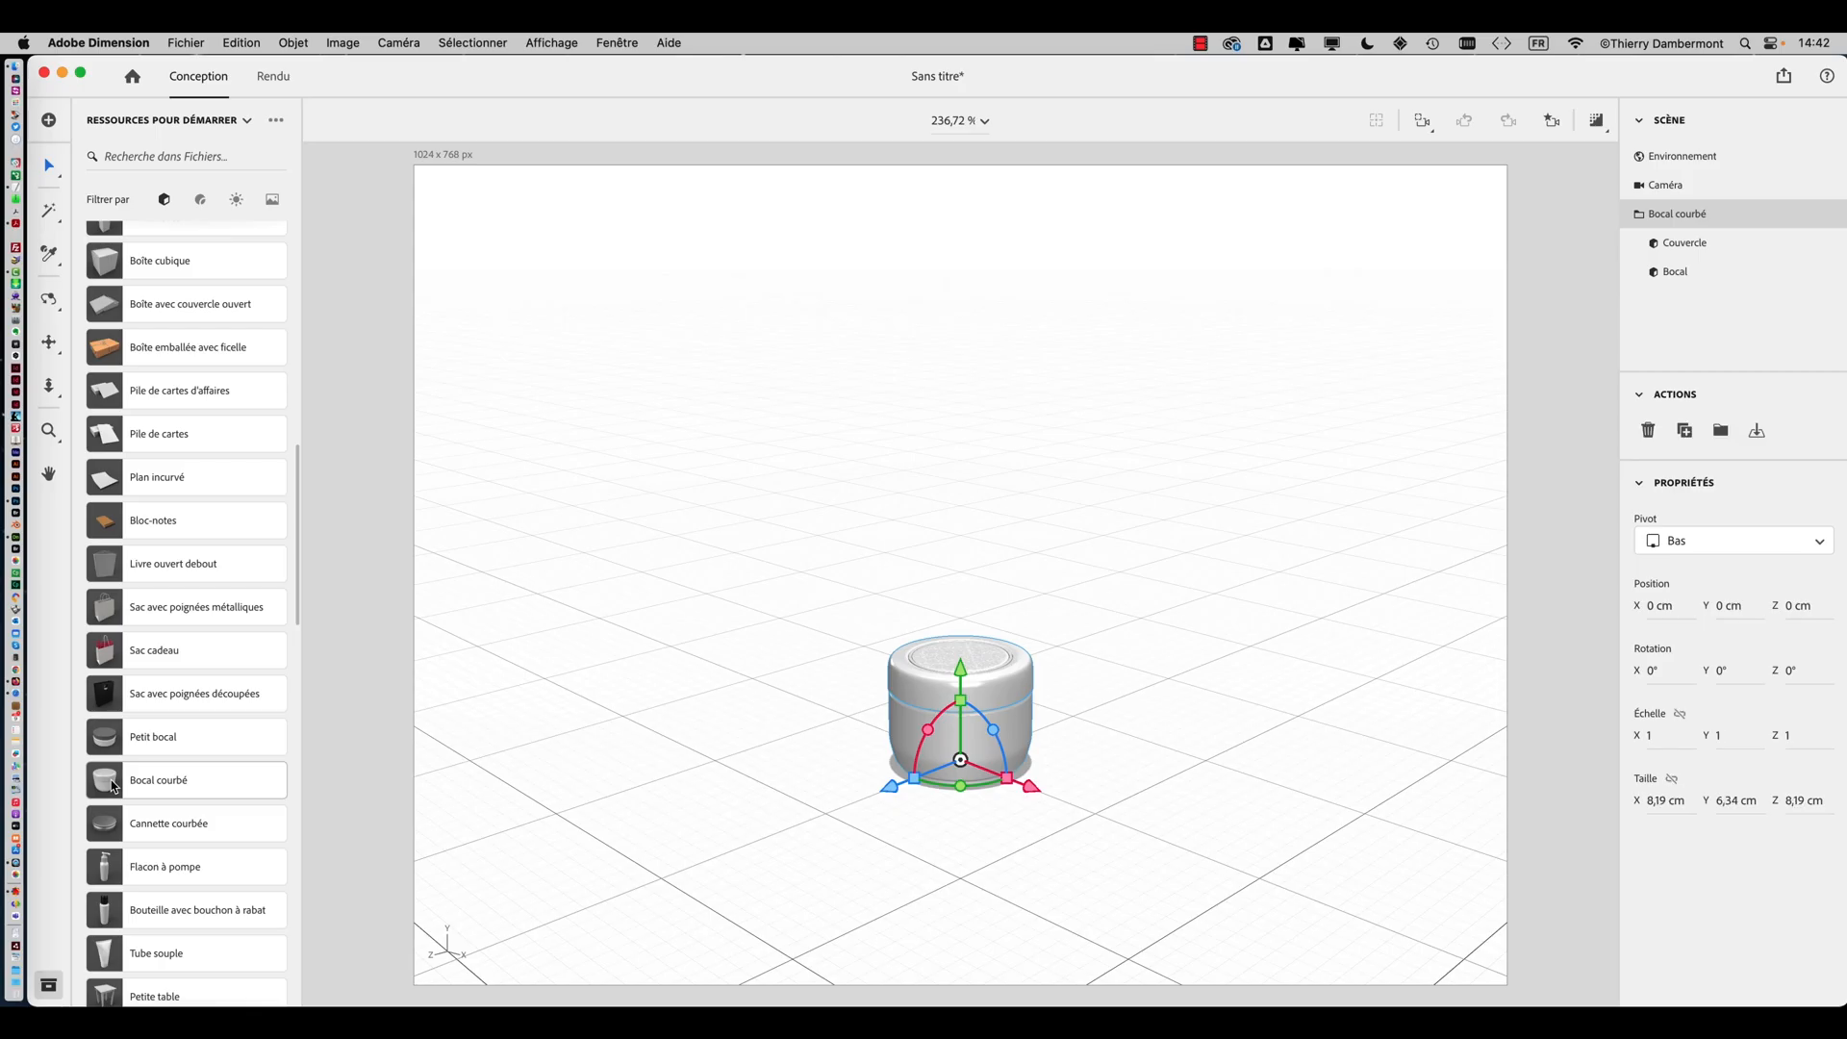
Select the Bocal courbé group and ungroup it into its lid and jar
key("f")
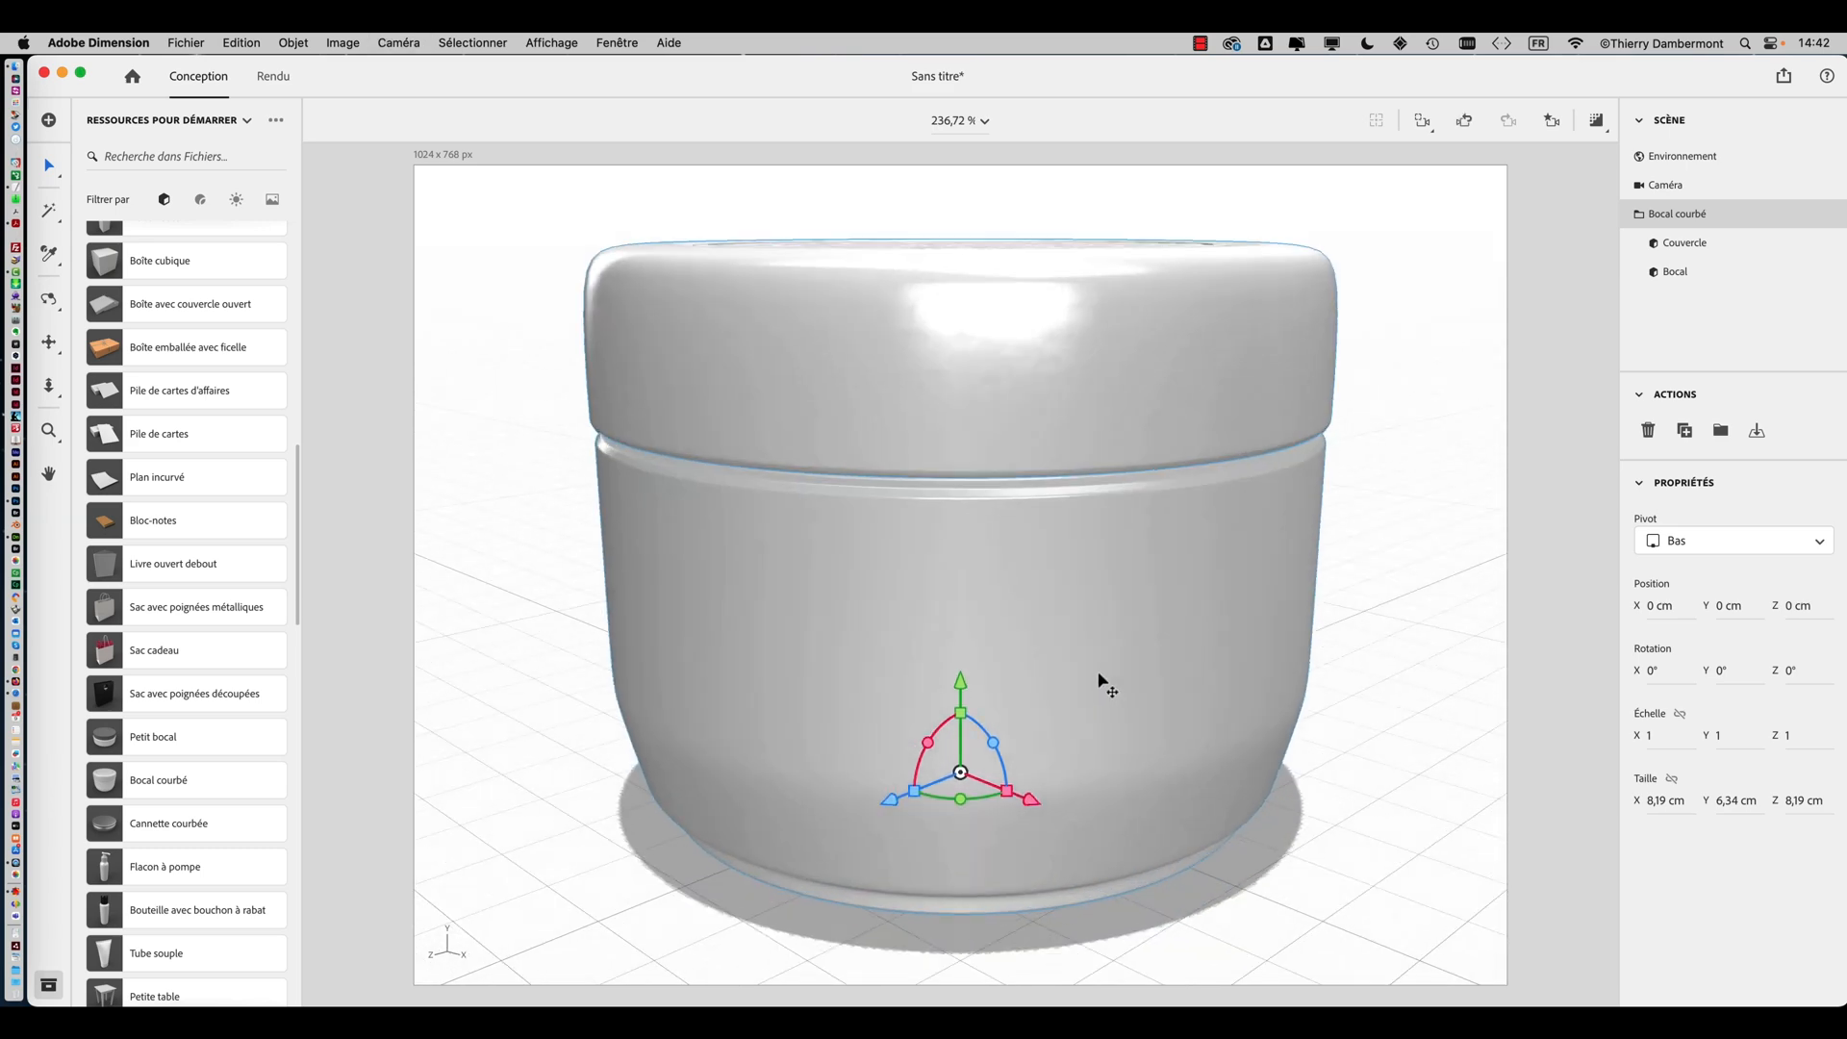
middle_click_drag(1068, 612, 725, 734)
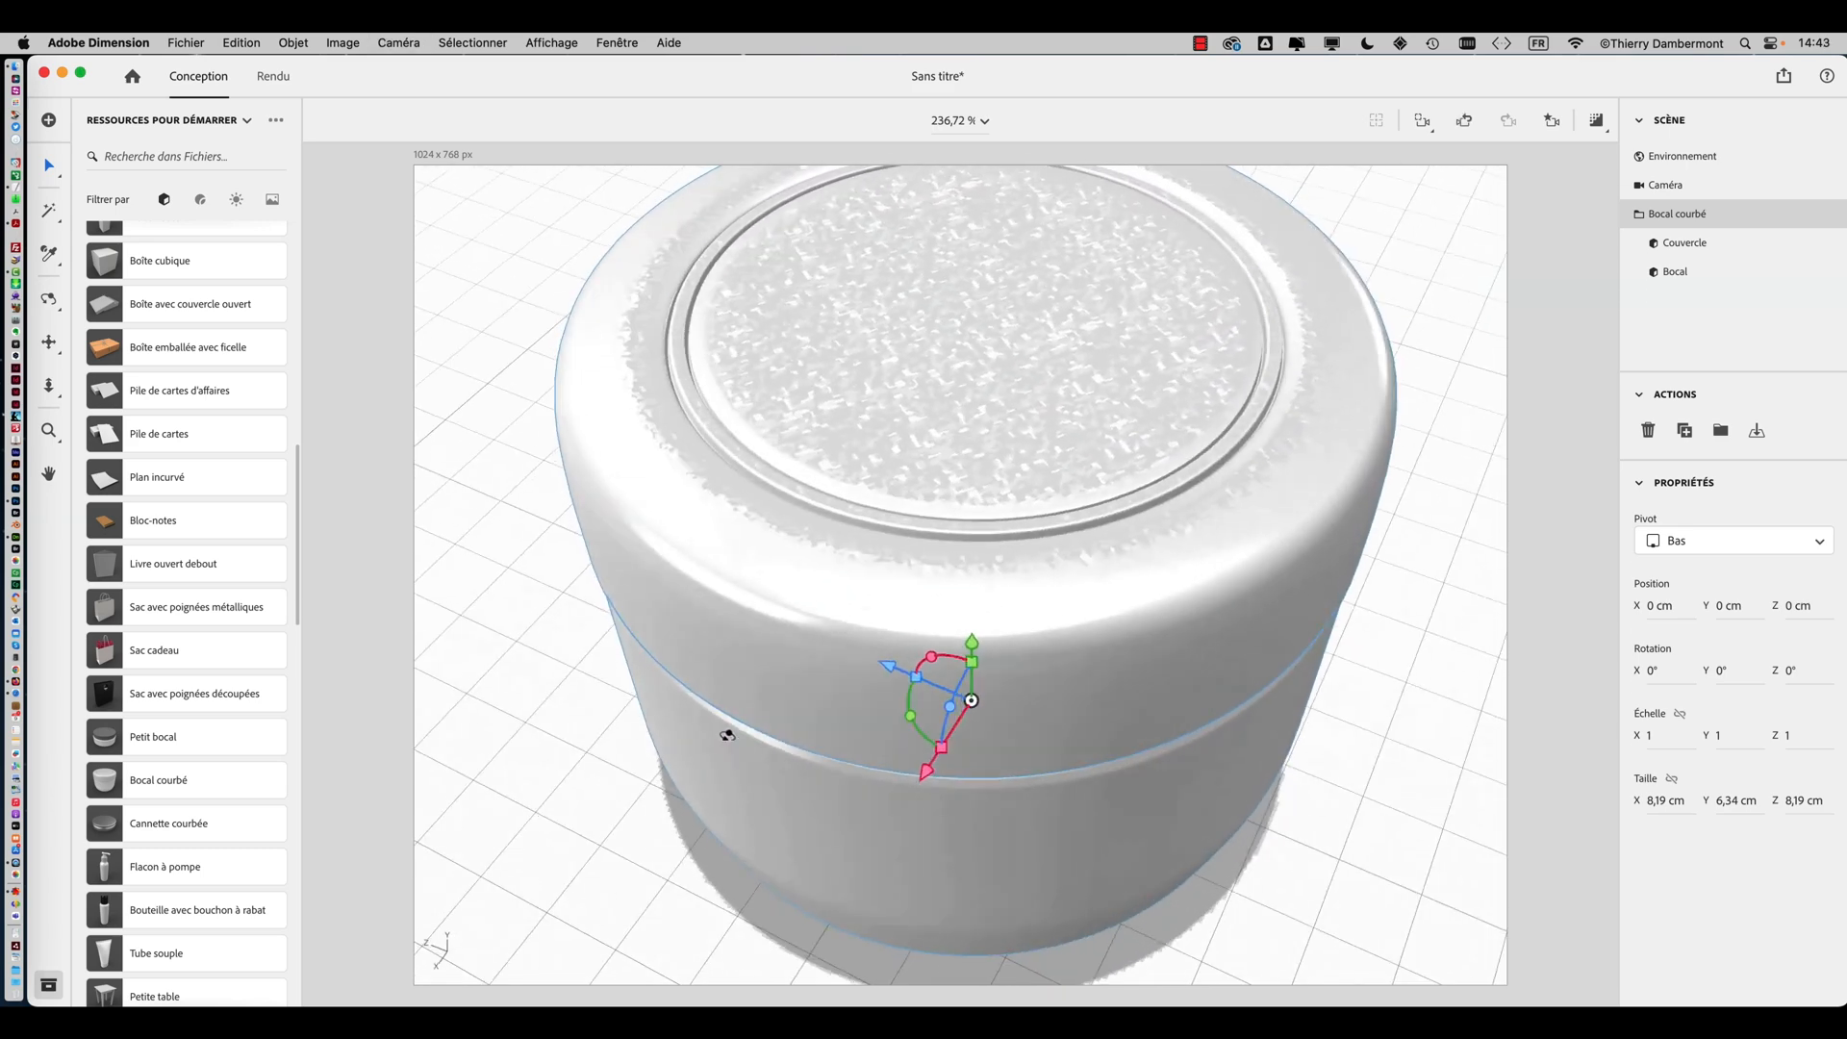
scroll(923, 652, "down", 6)
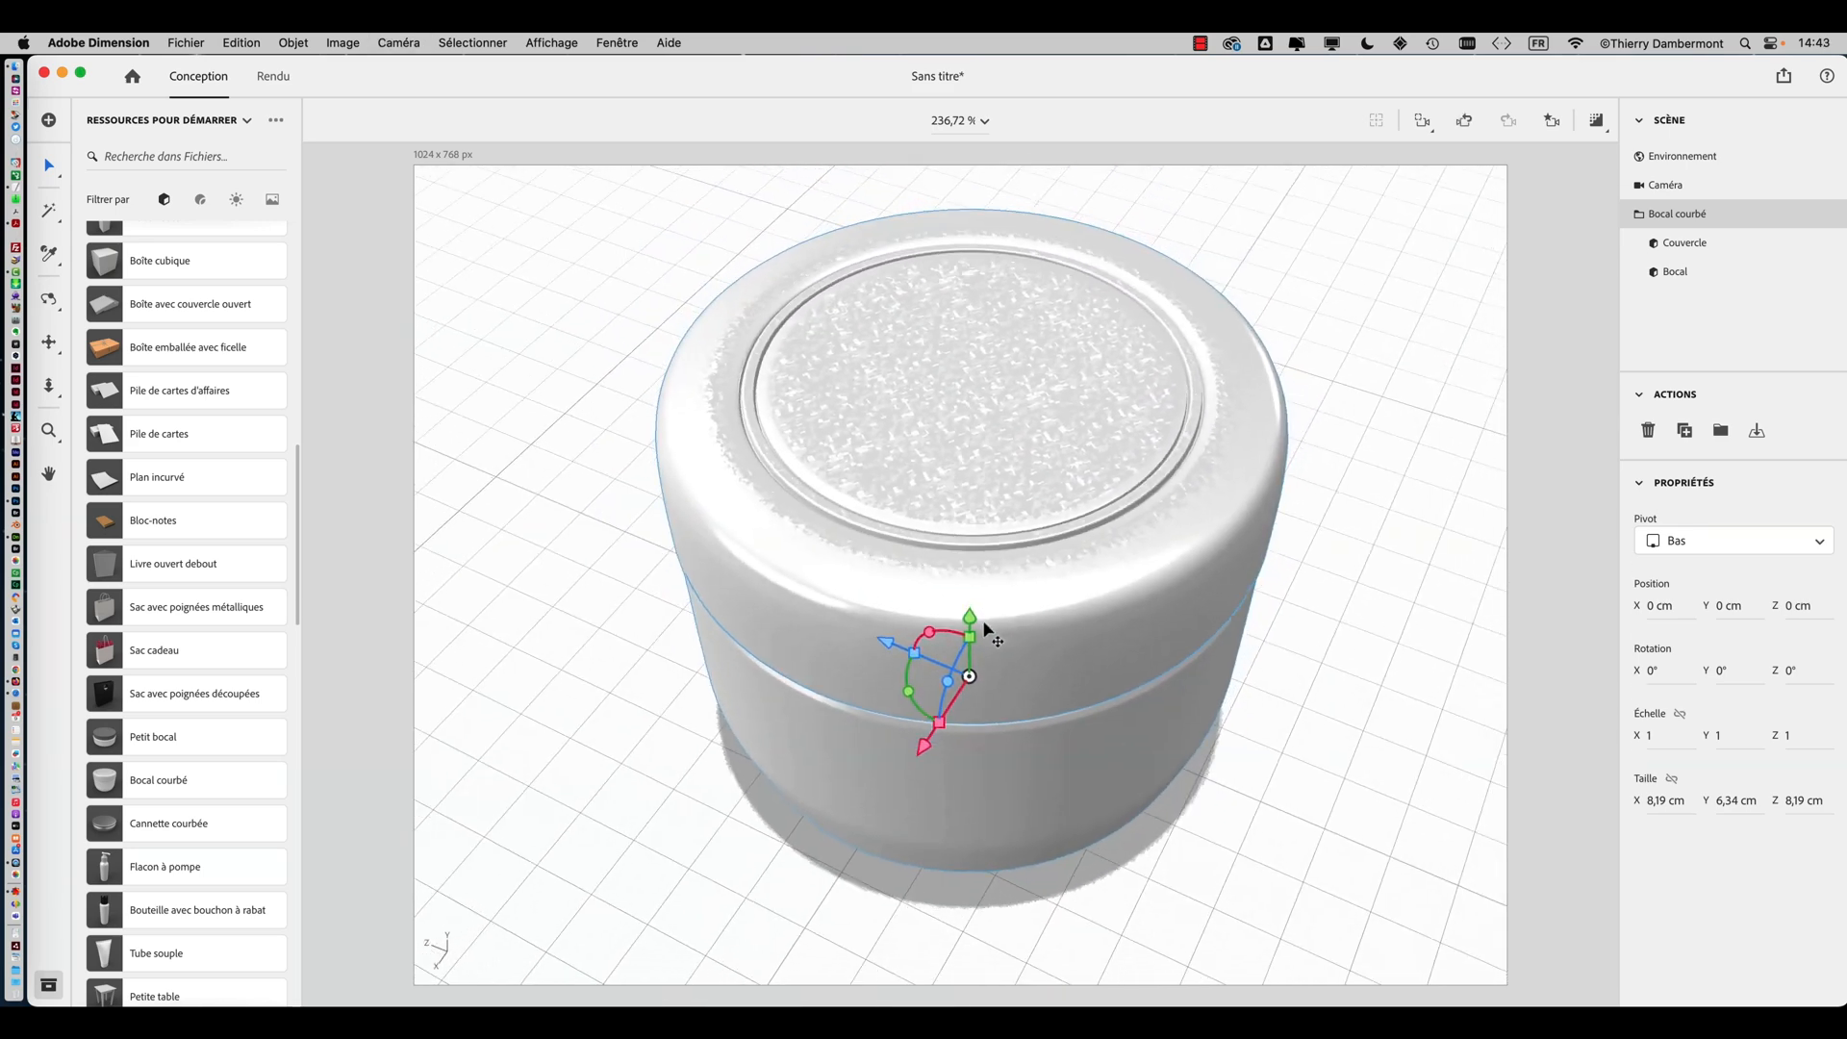
middle_click_drag(942, 609, 1213, 642)
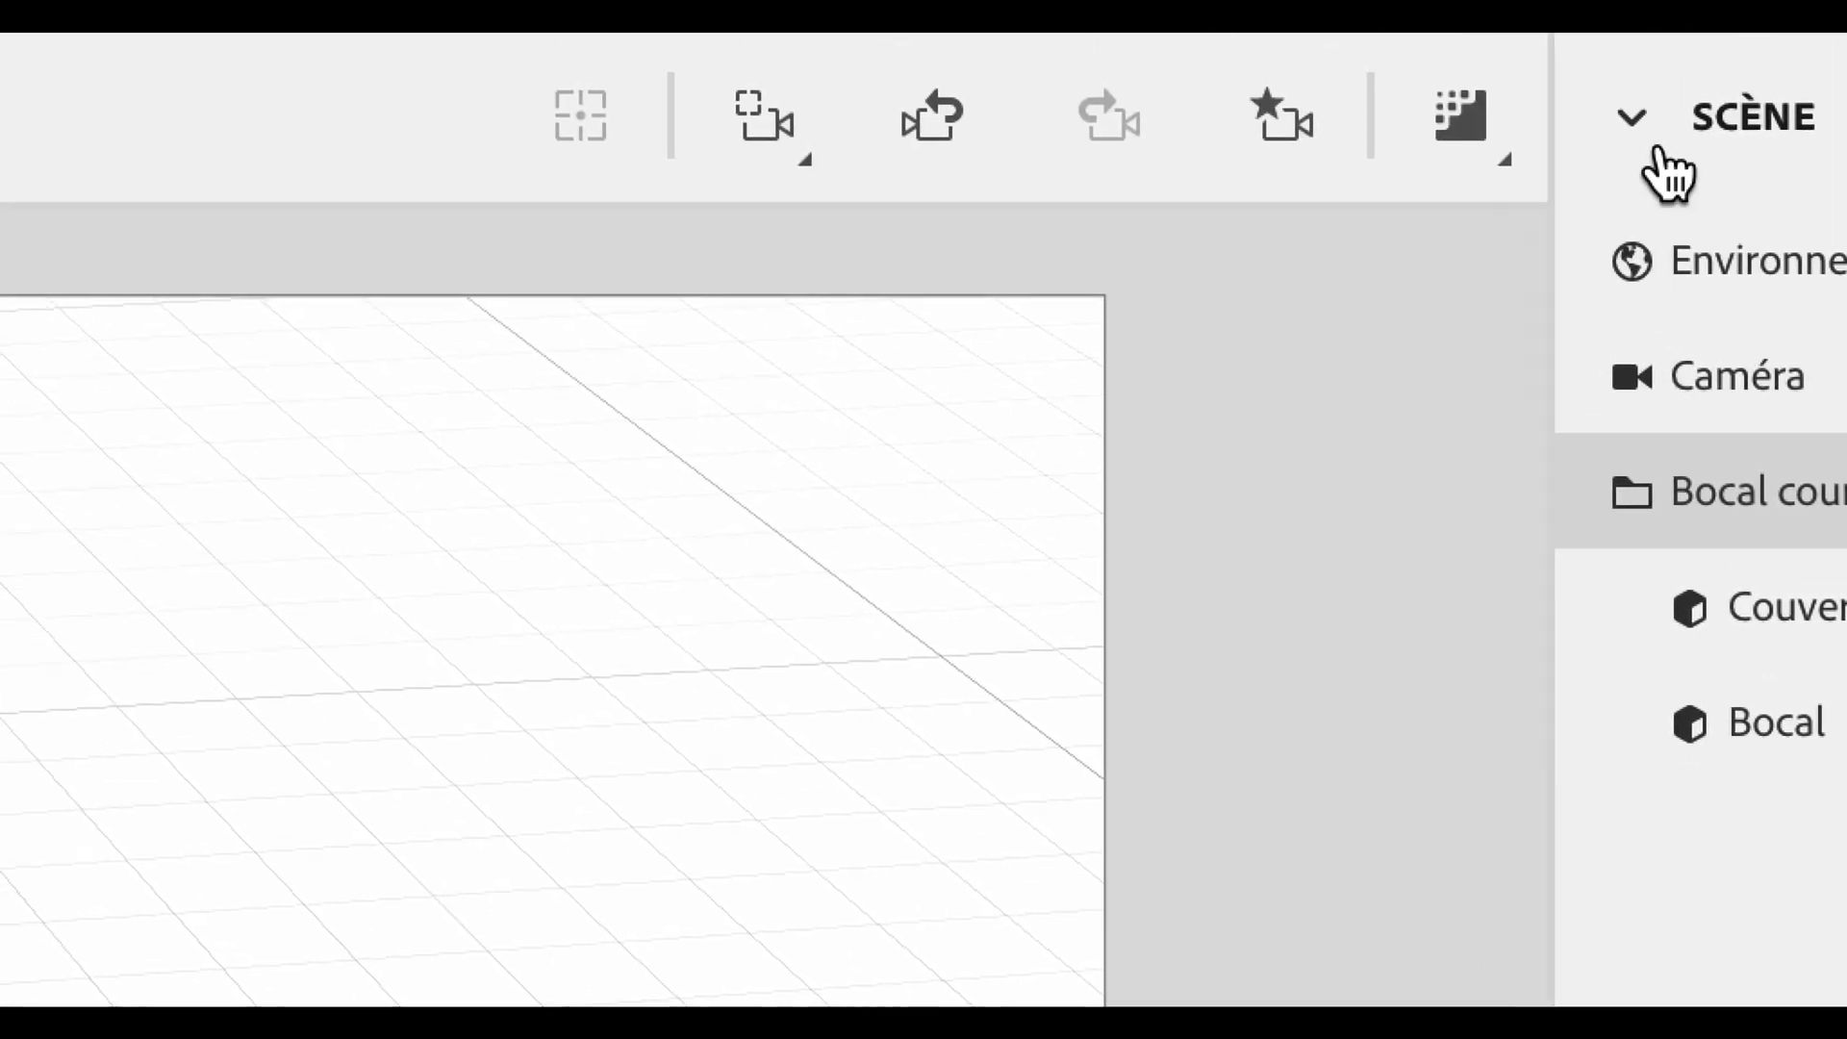
left_click(1654, 144)
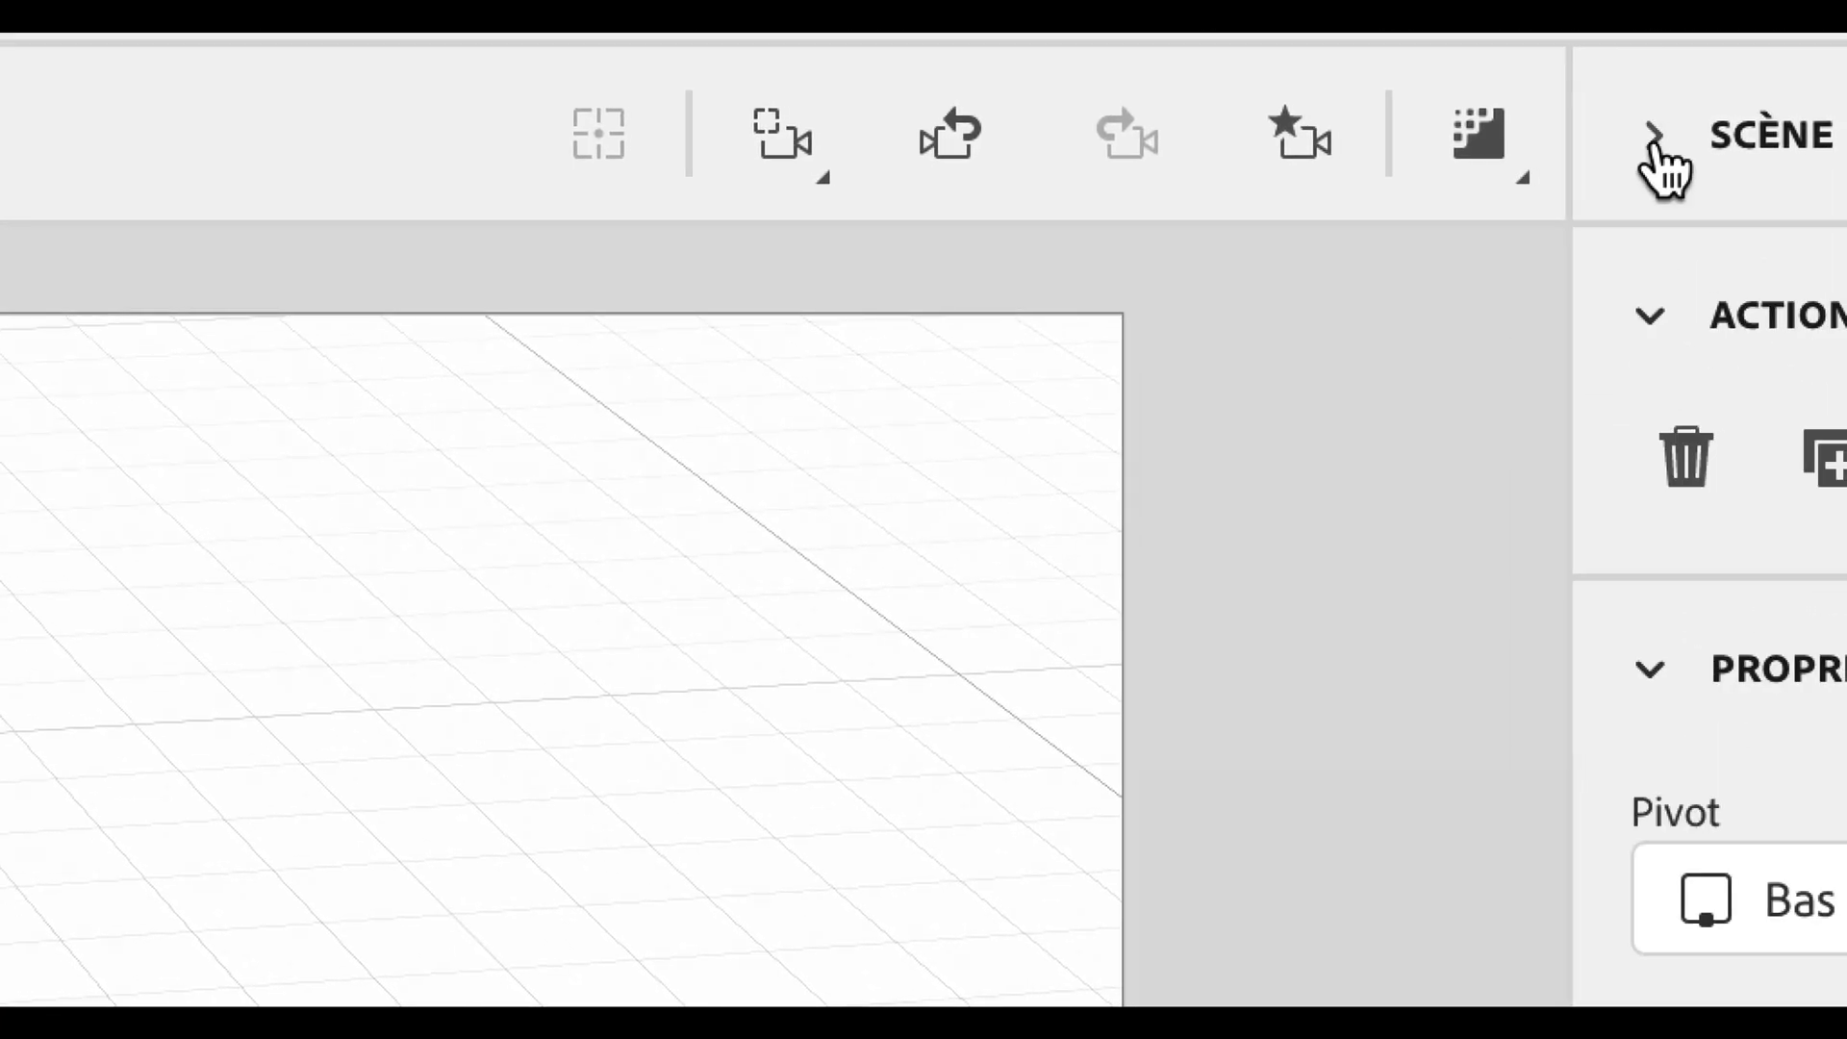
left_click(1655, 144)
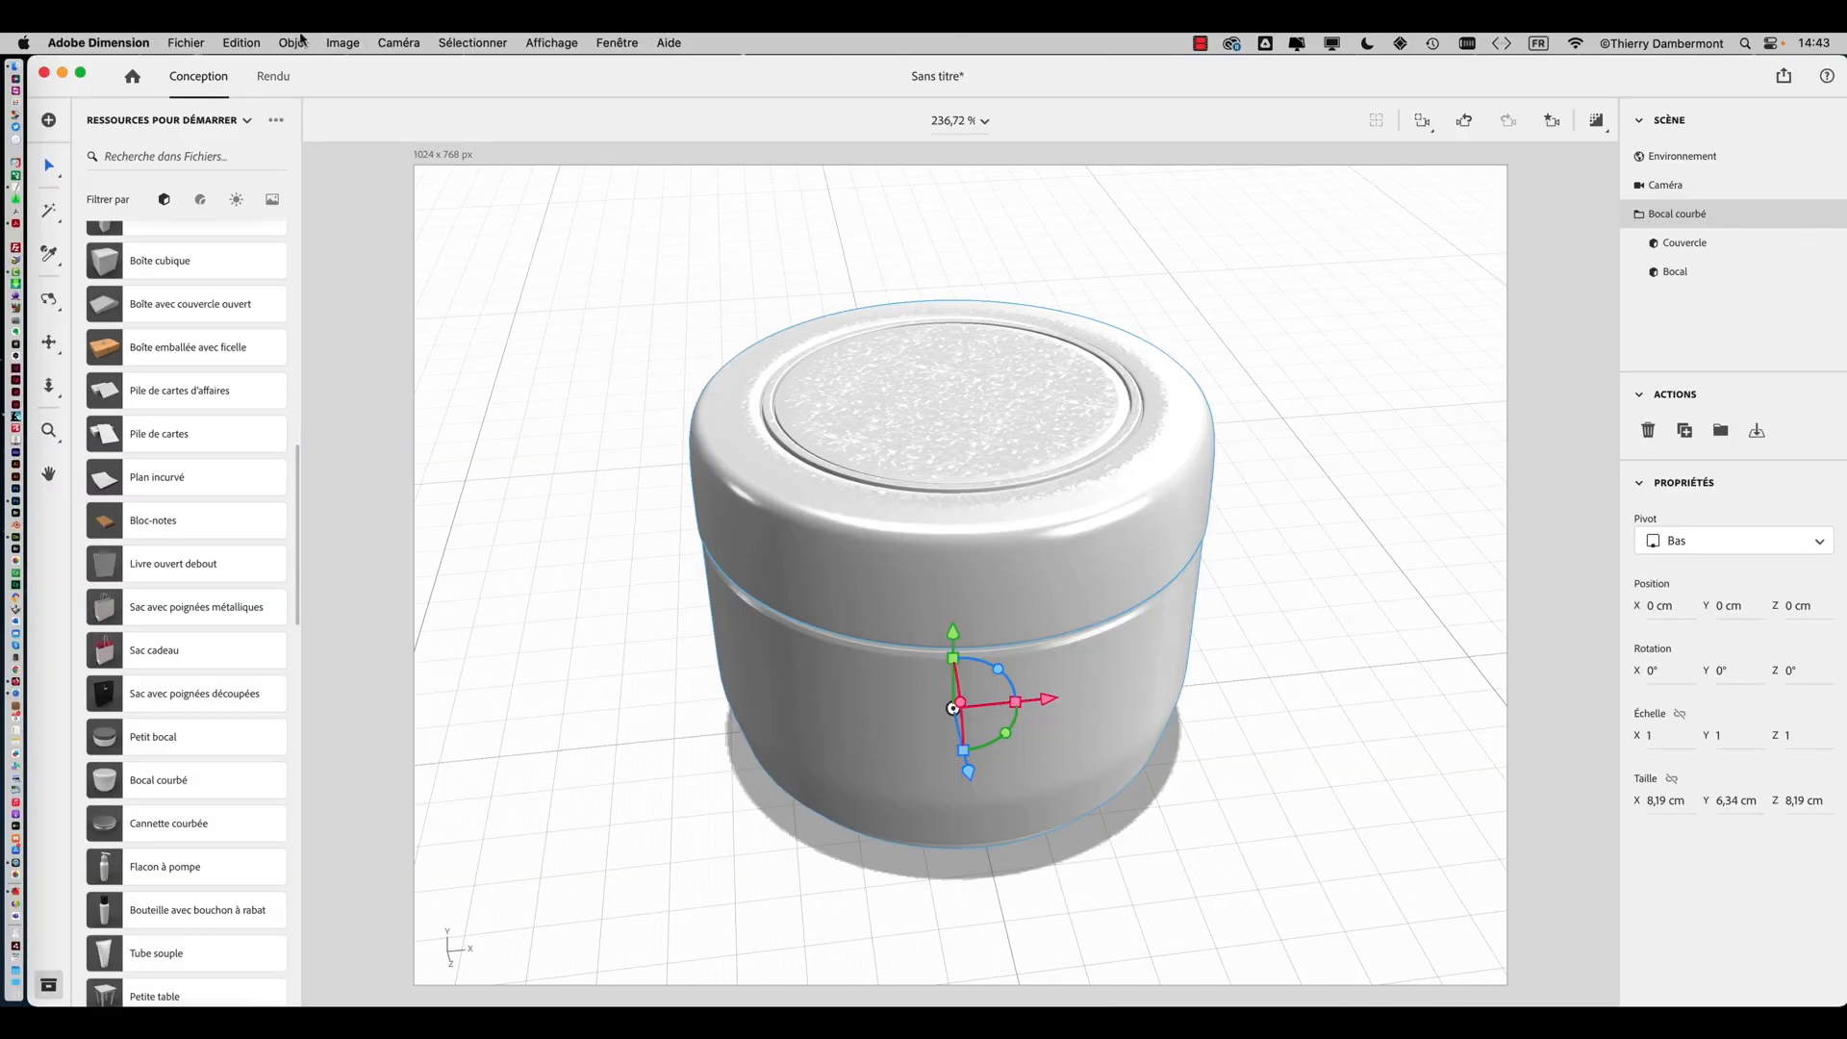
left_click(301, 42)
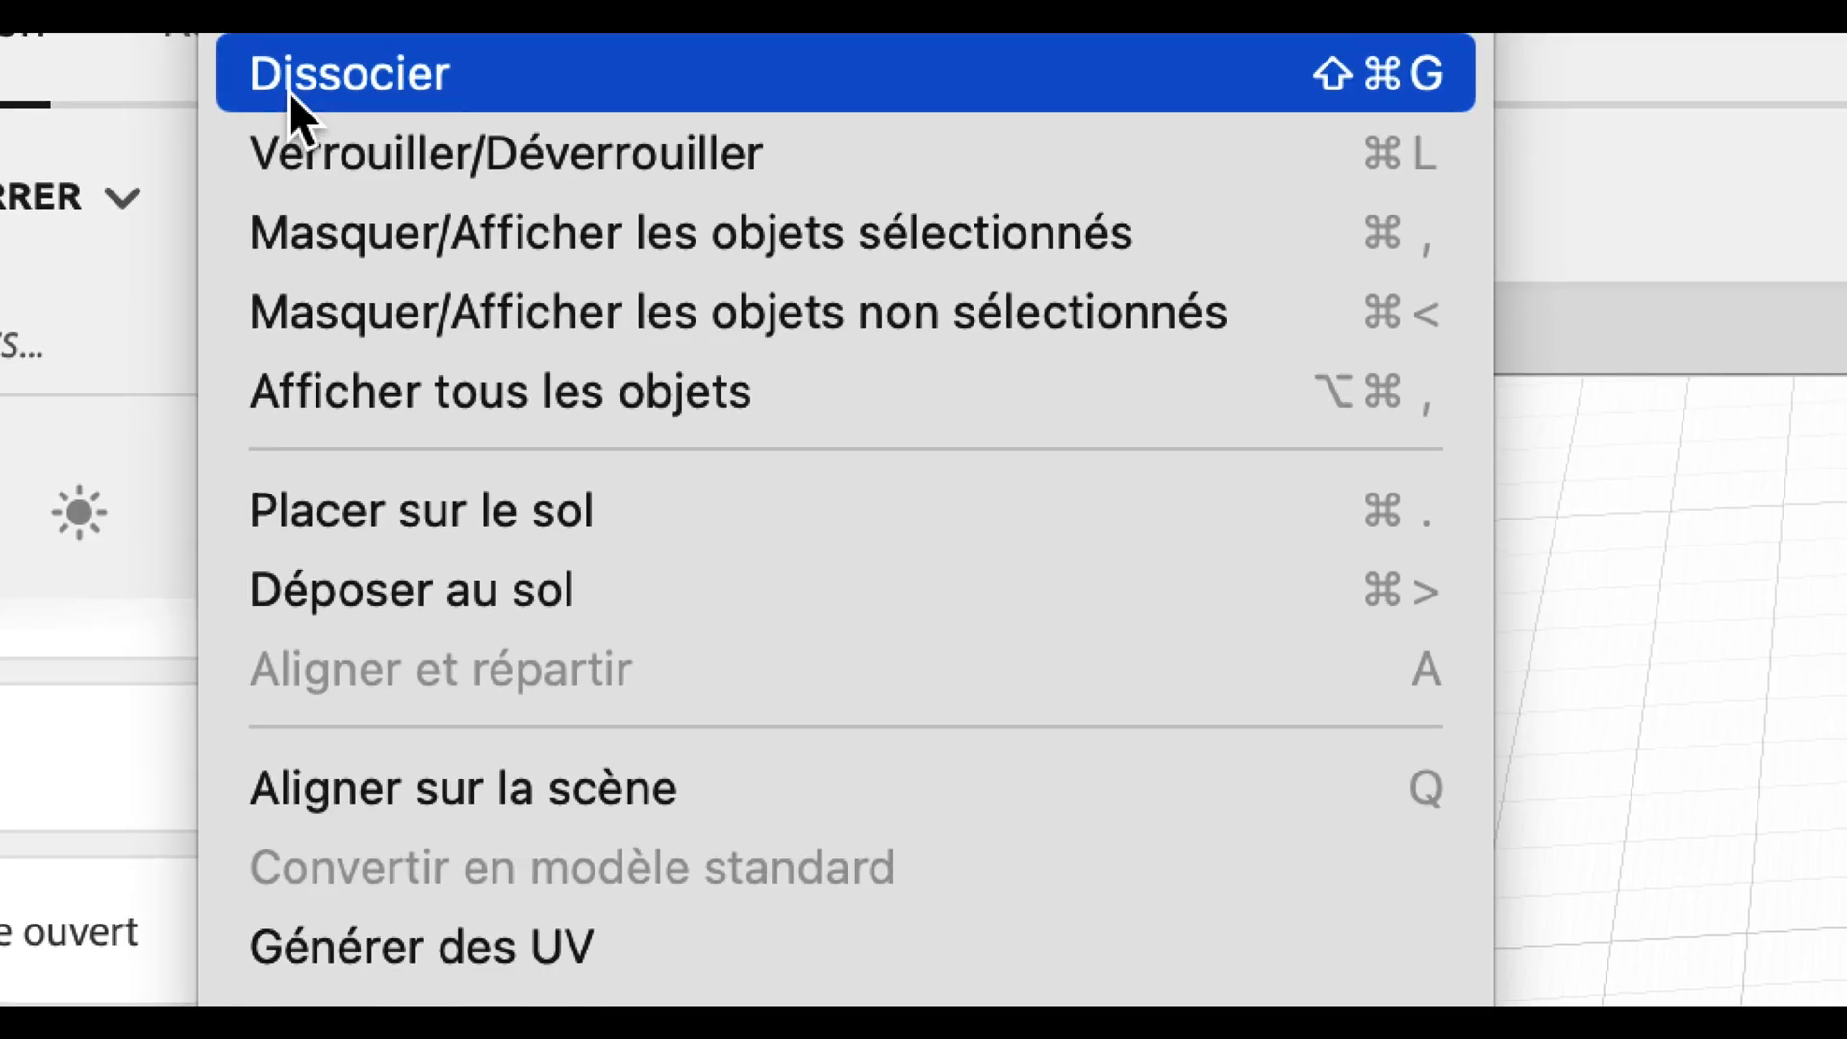
left_click(289, 90)
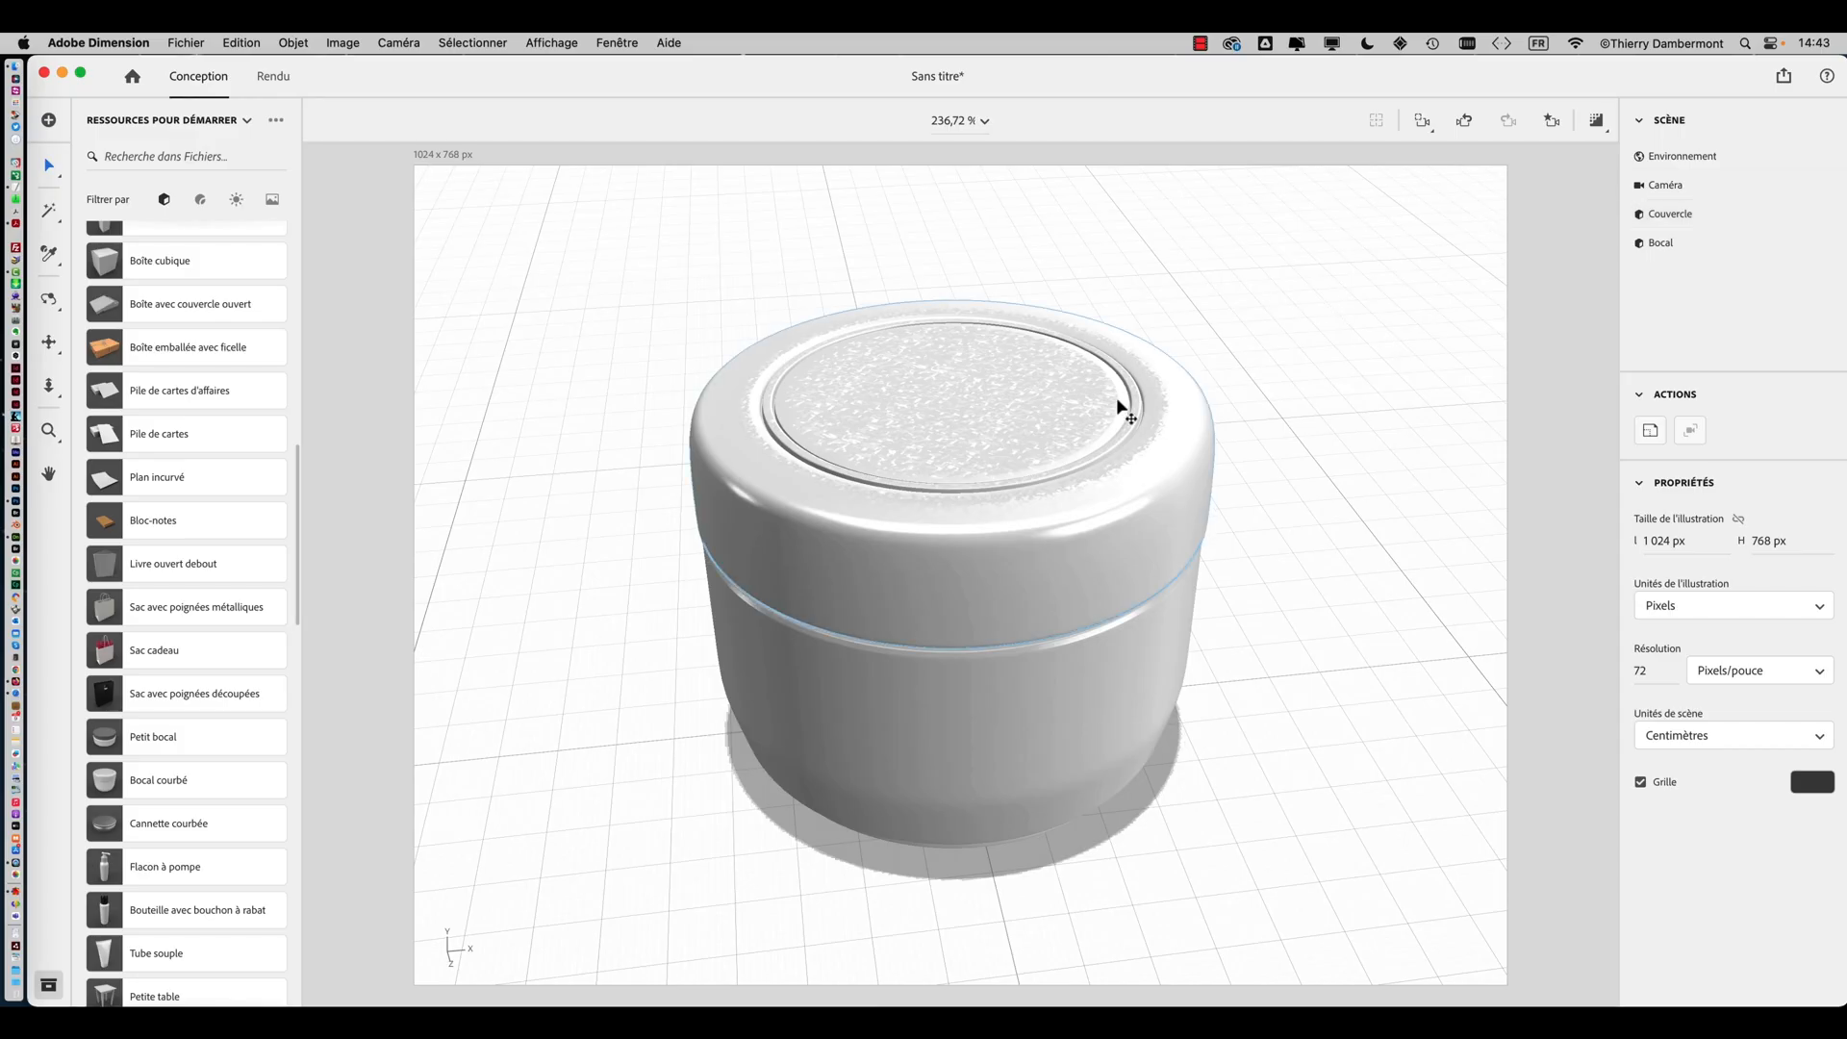
Move the lid away from the jar to about X 20.6 cm, Y 4.5 cm
left_click(1121, 409)
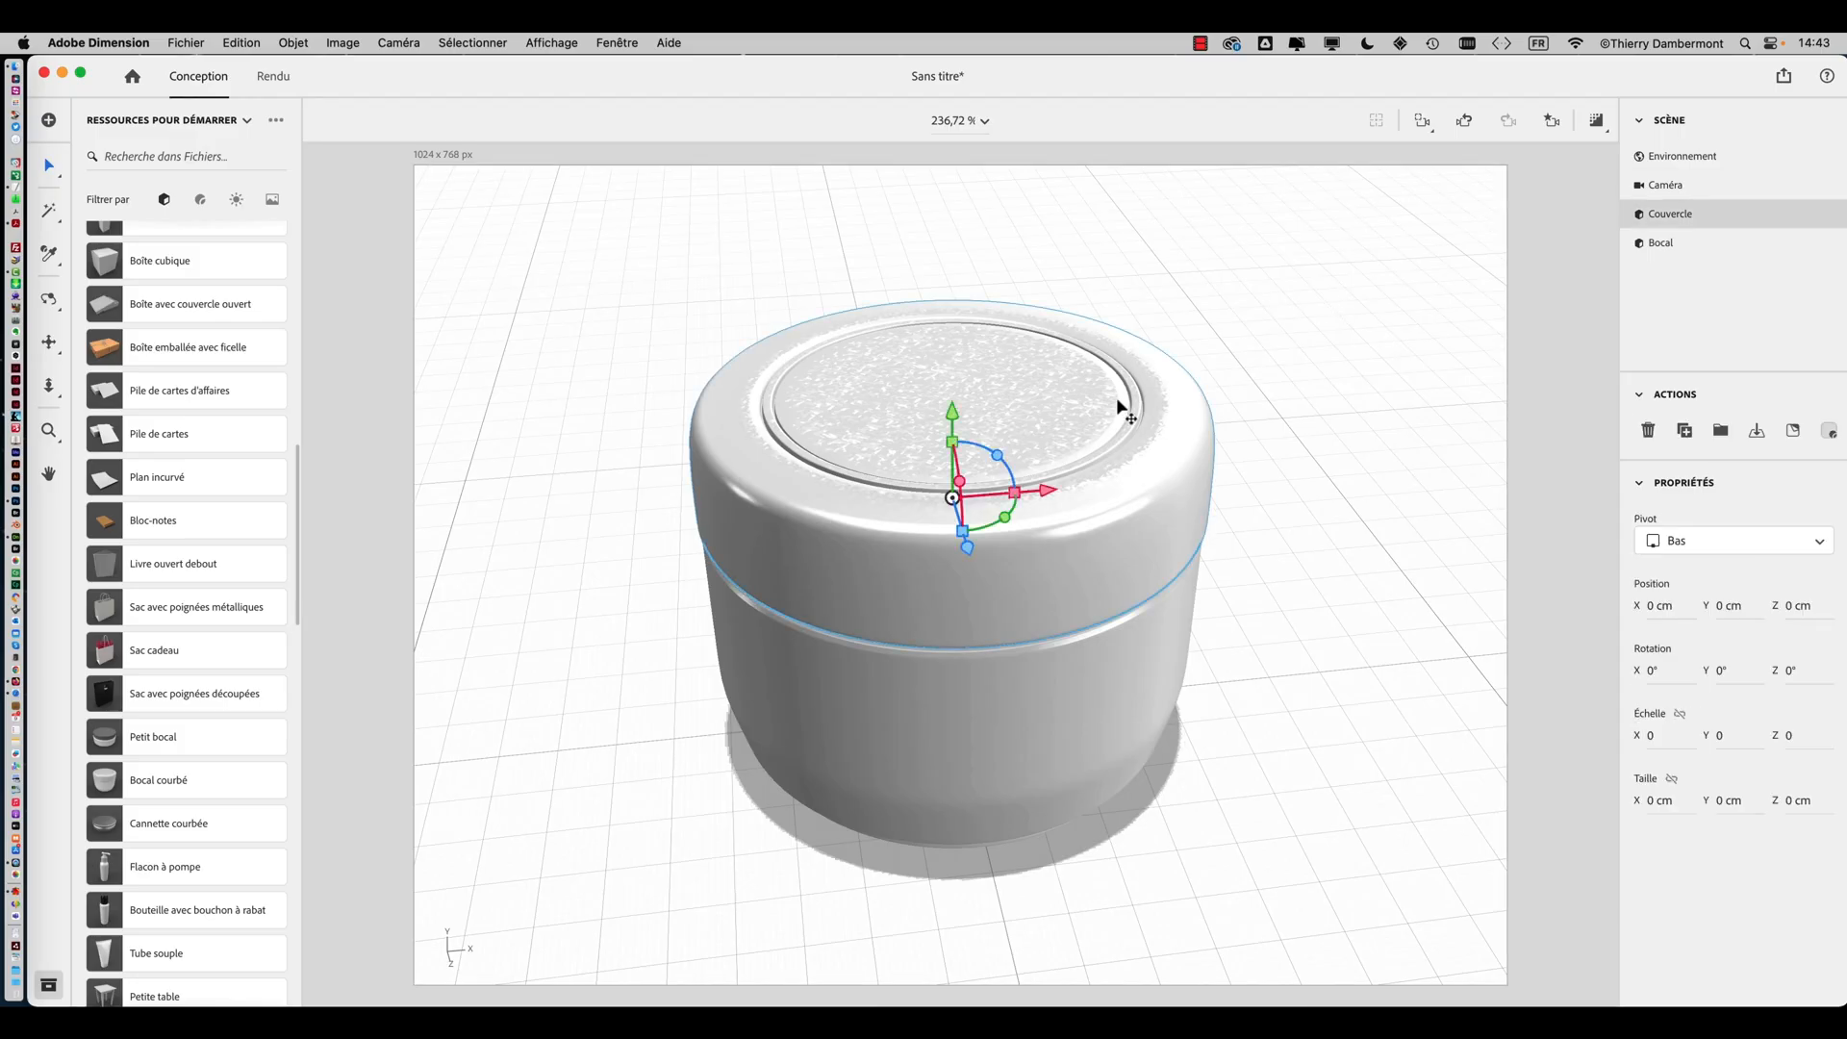
left_click_drag(1055, 495, 1397, 462)
scroll(1393, 453, "down", 10)
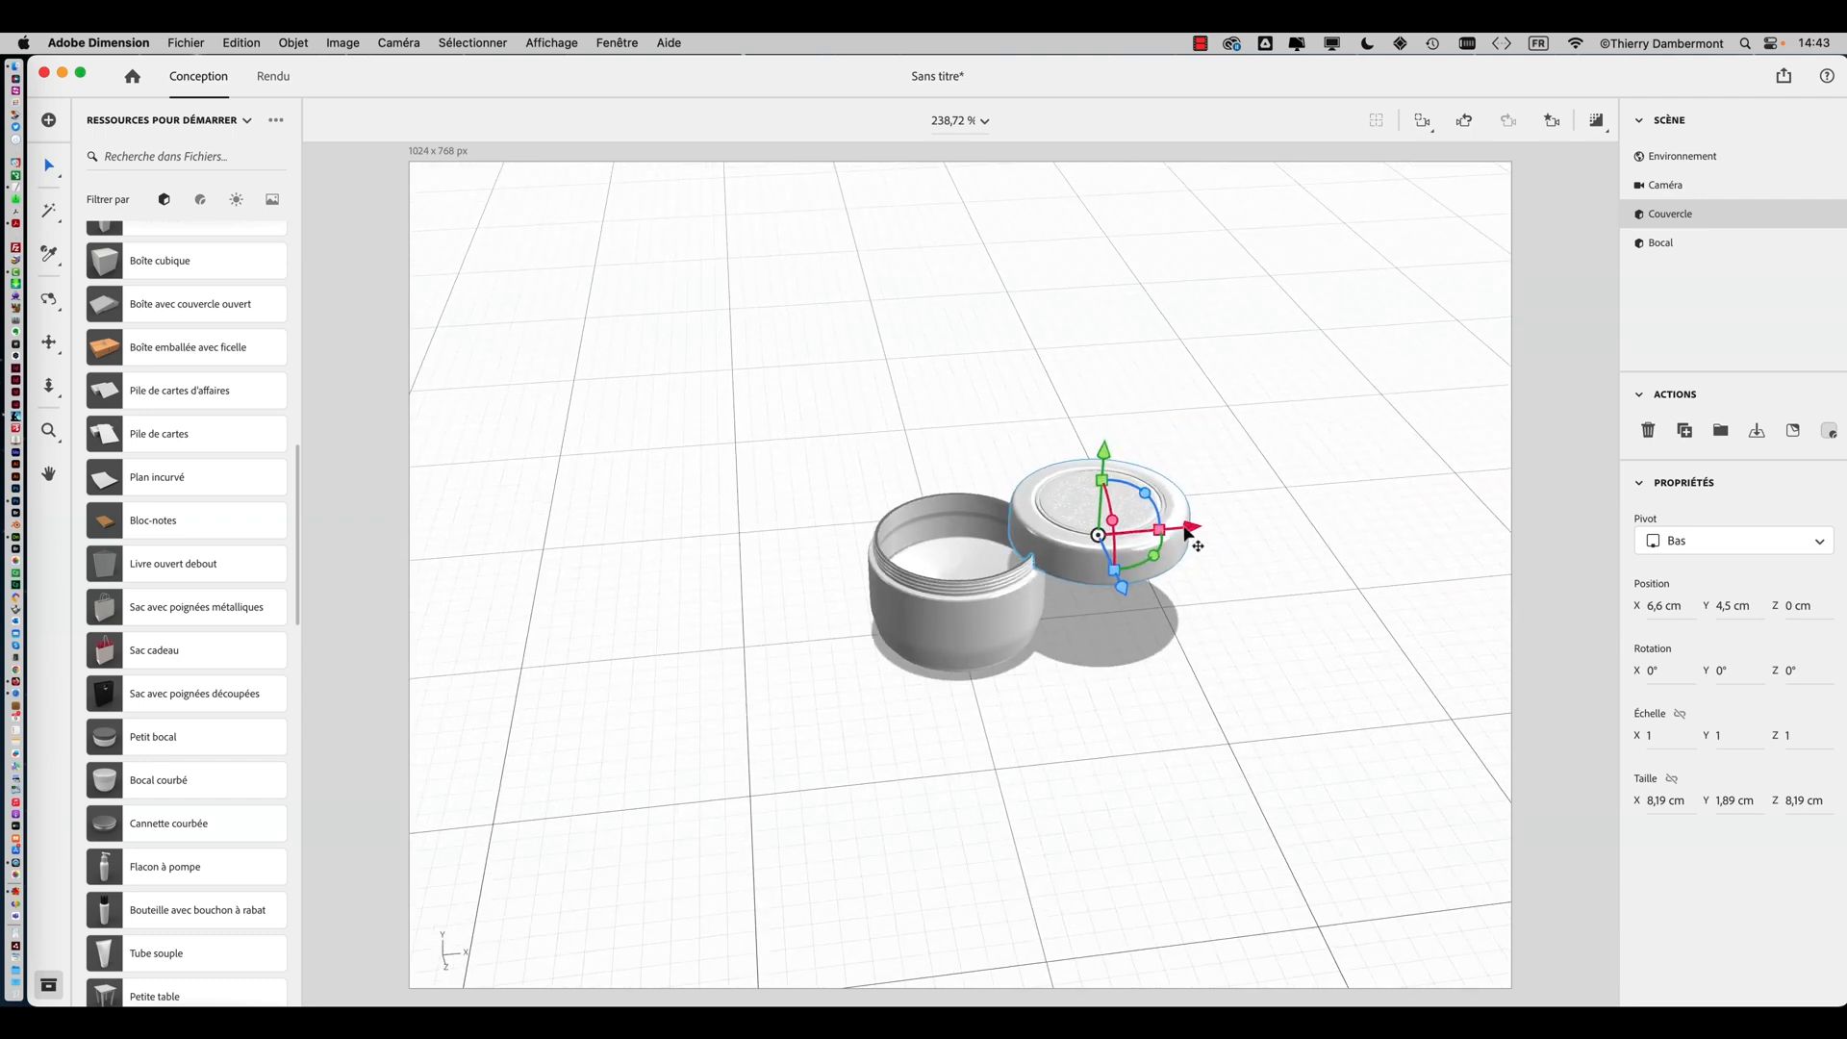
left_click_drag(1188, 529, 1478, 492)
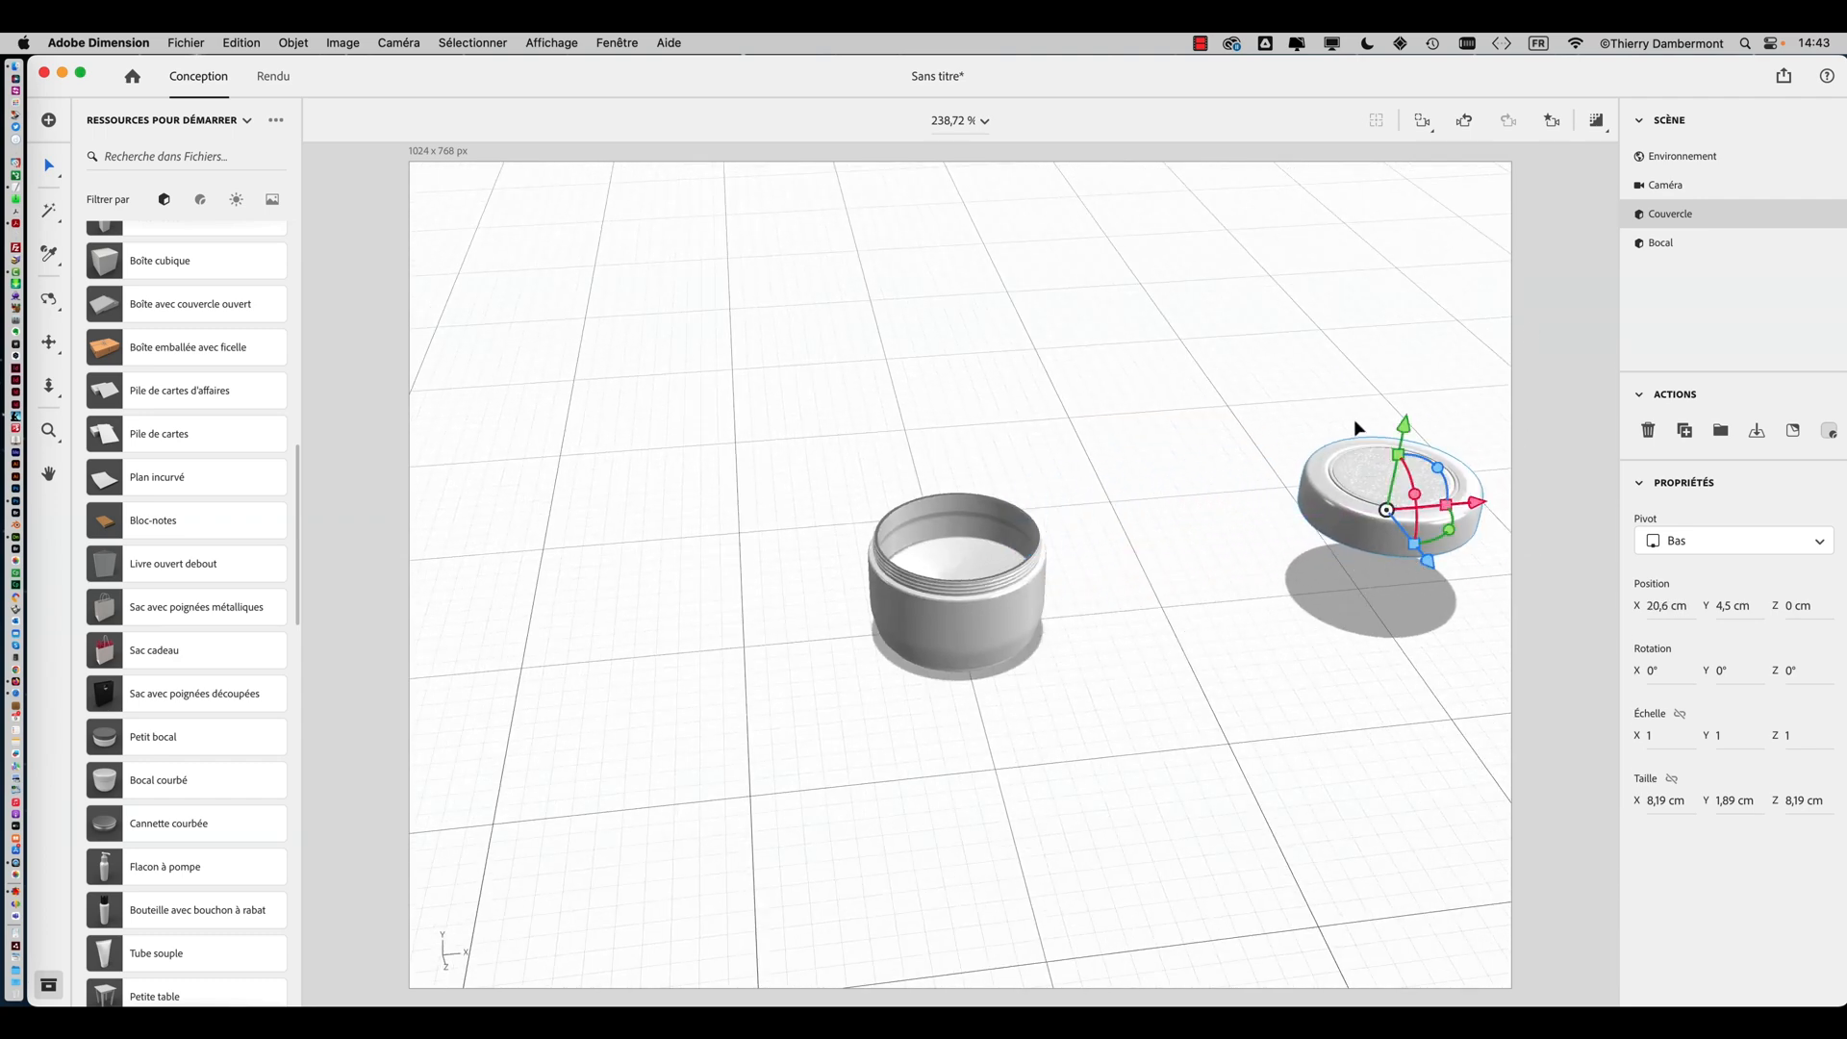
Hide the Couvercle lid in the scene
mouse_move(1799, 224)
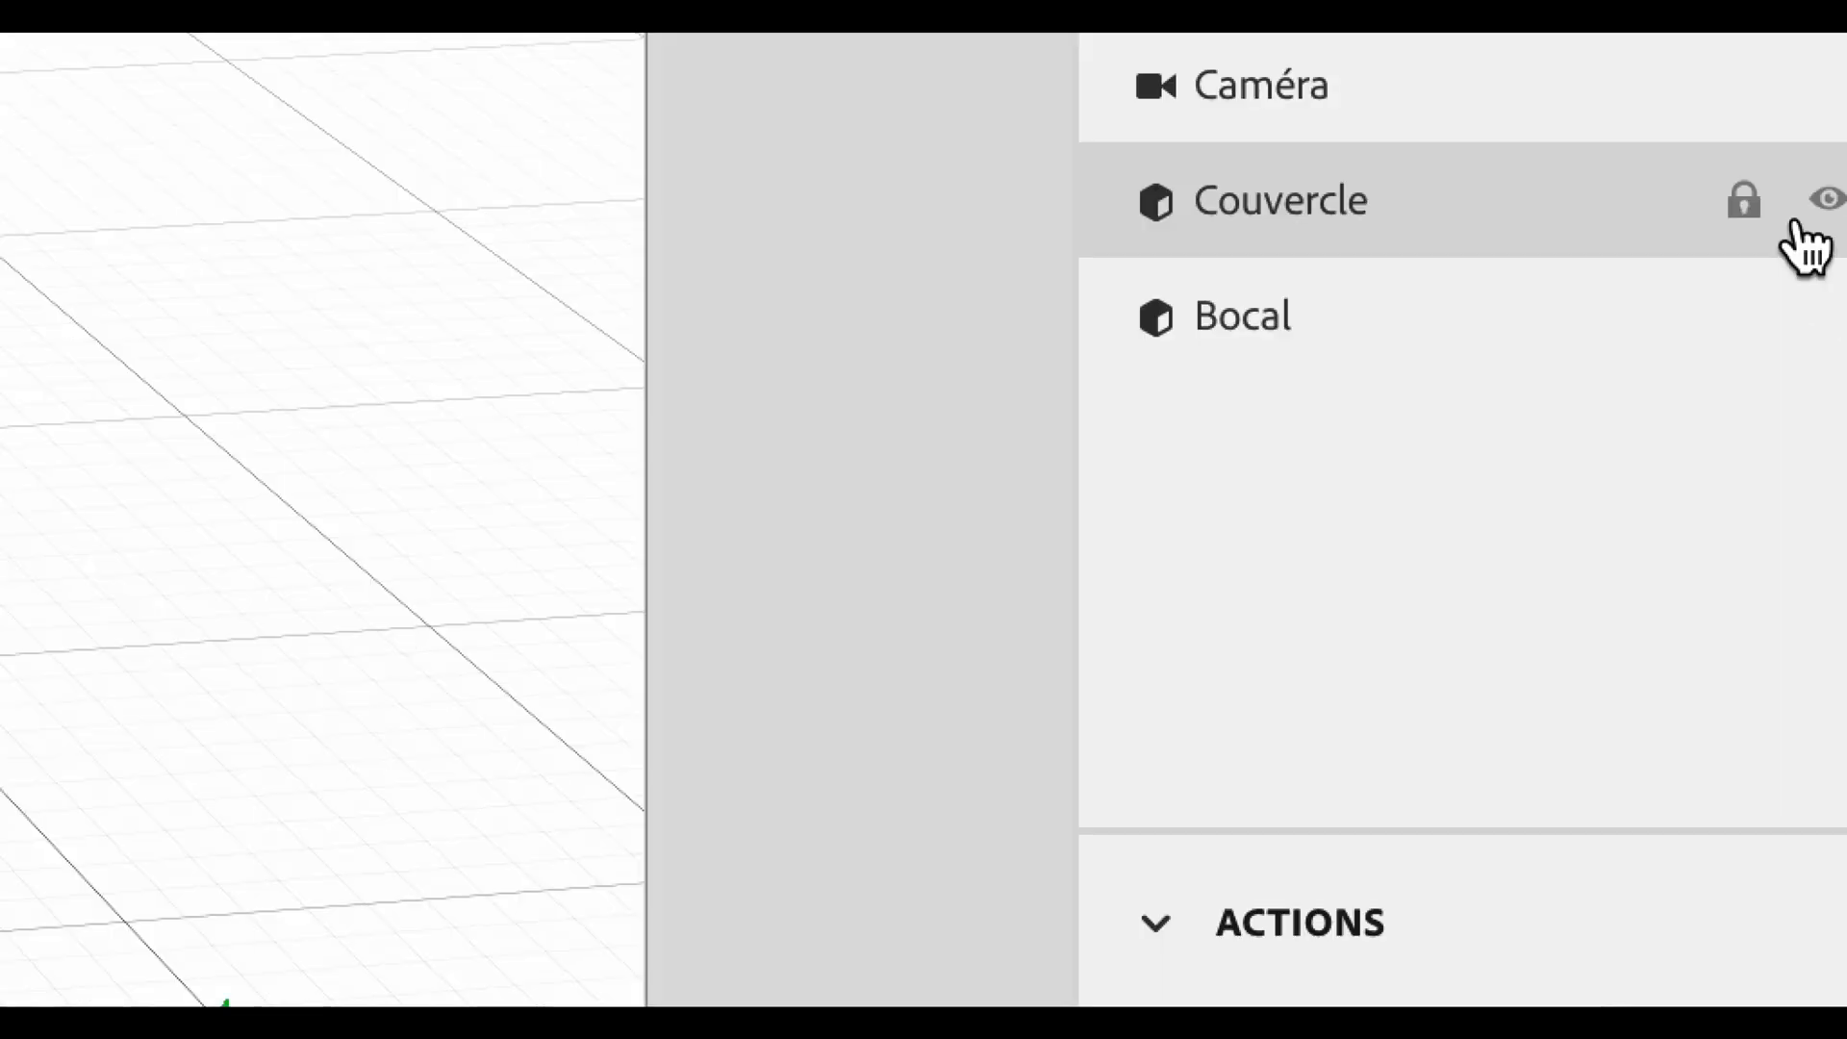
left_click(1814, 216)
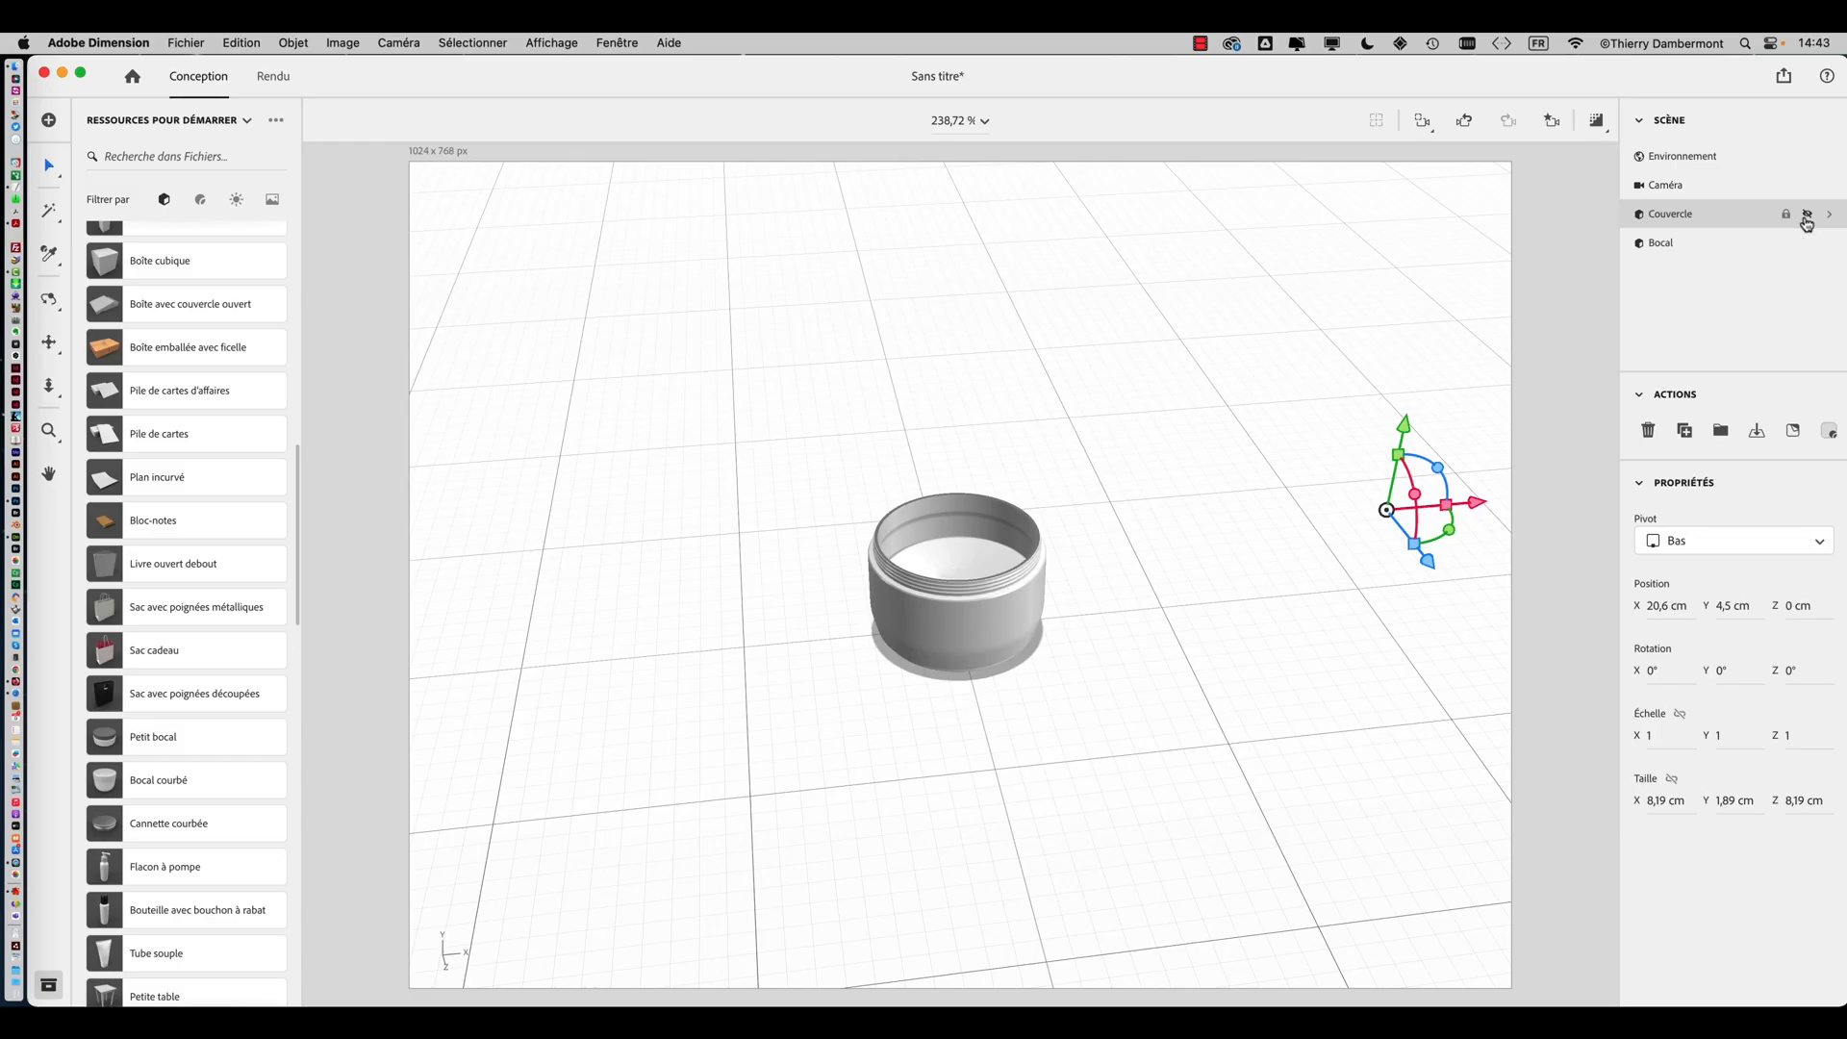
left_click(1807, 215)
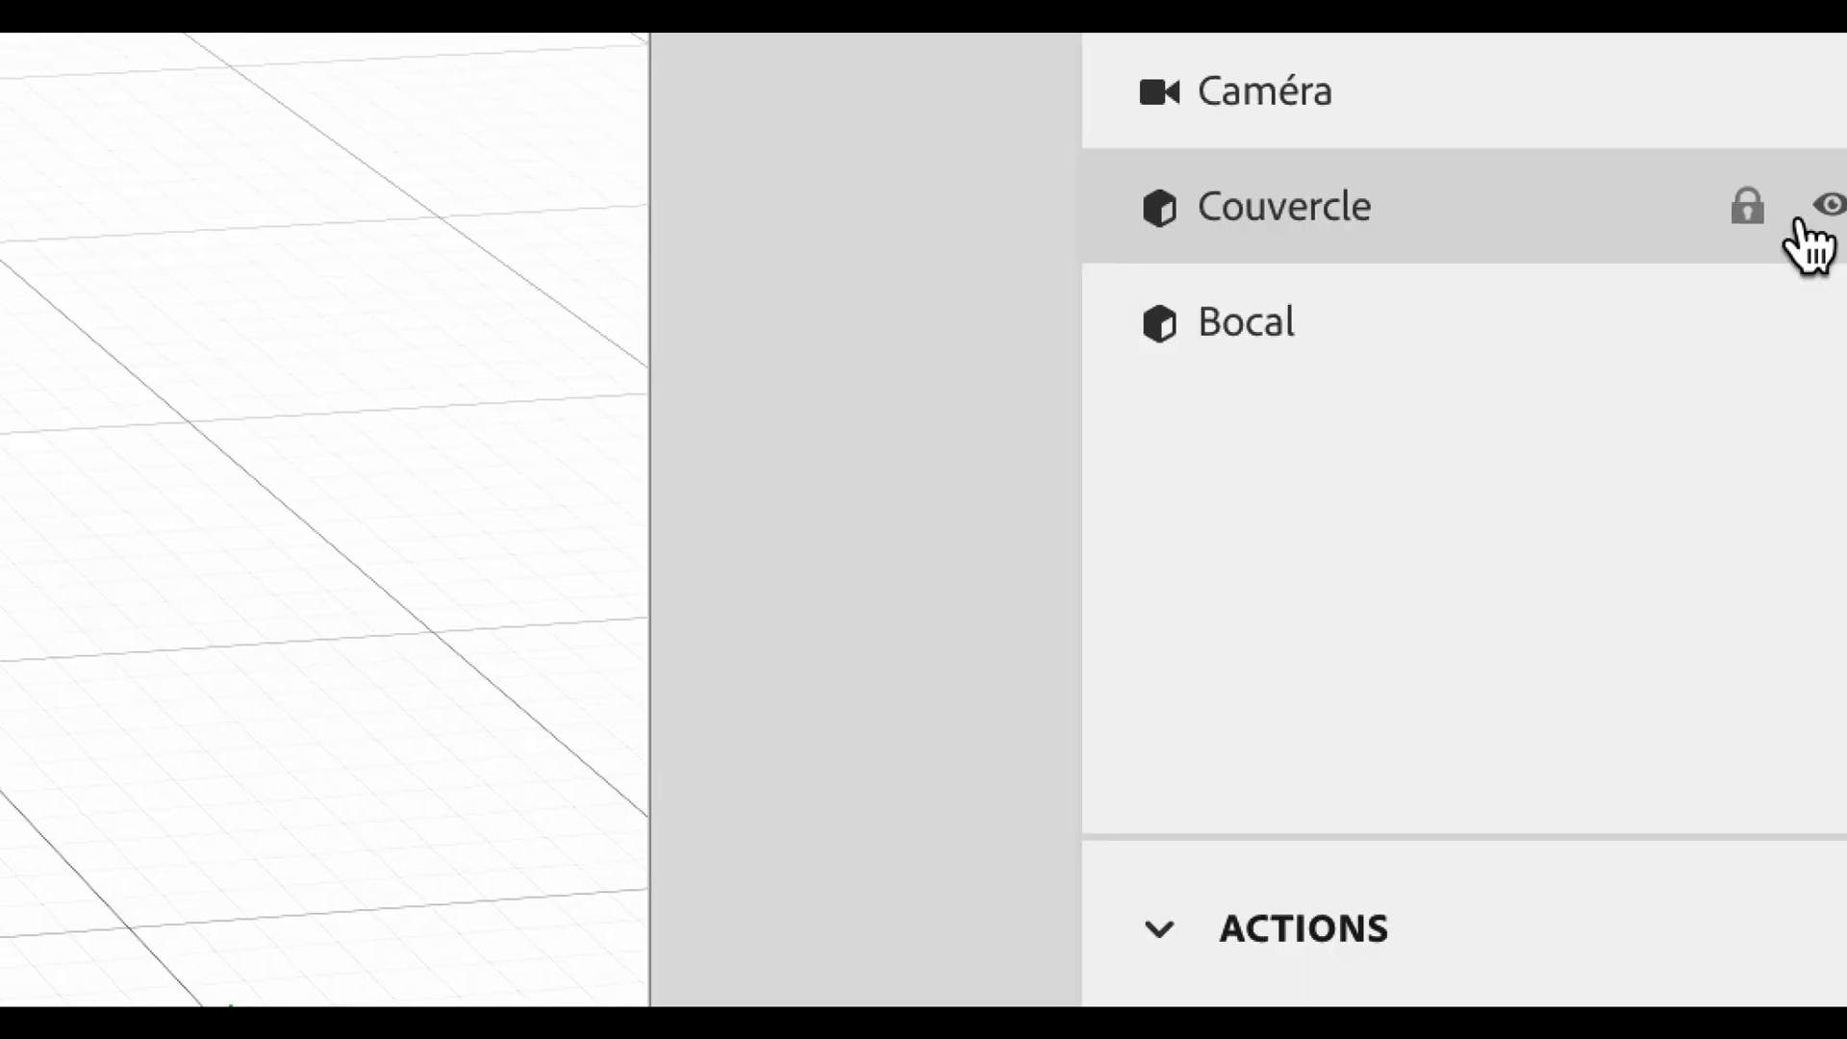
left_click(1830, 207)
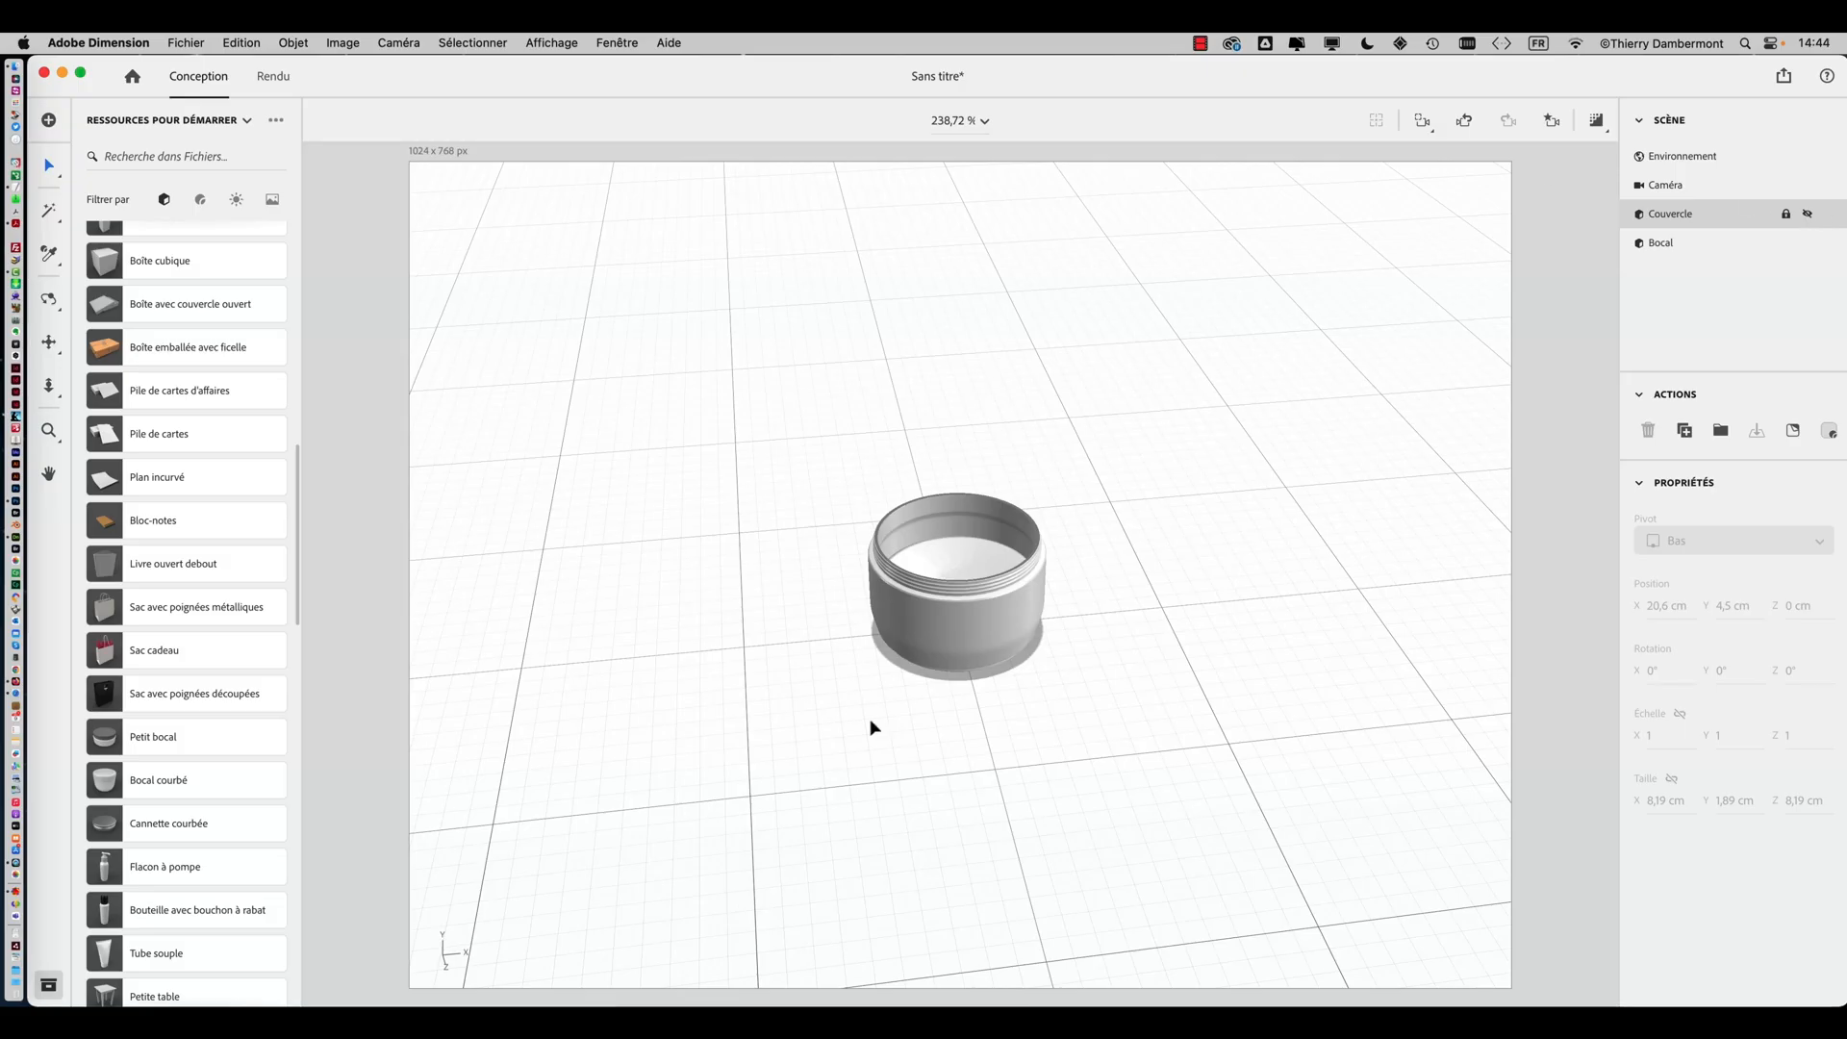
Select the jar body and filter the starter assets to show materials
left_click_drag(870, 725, 918, 642)
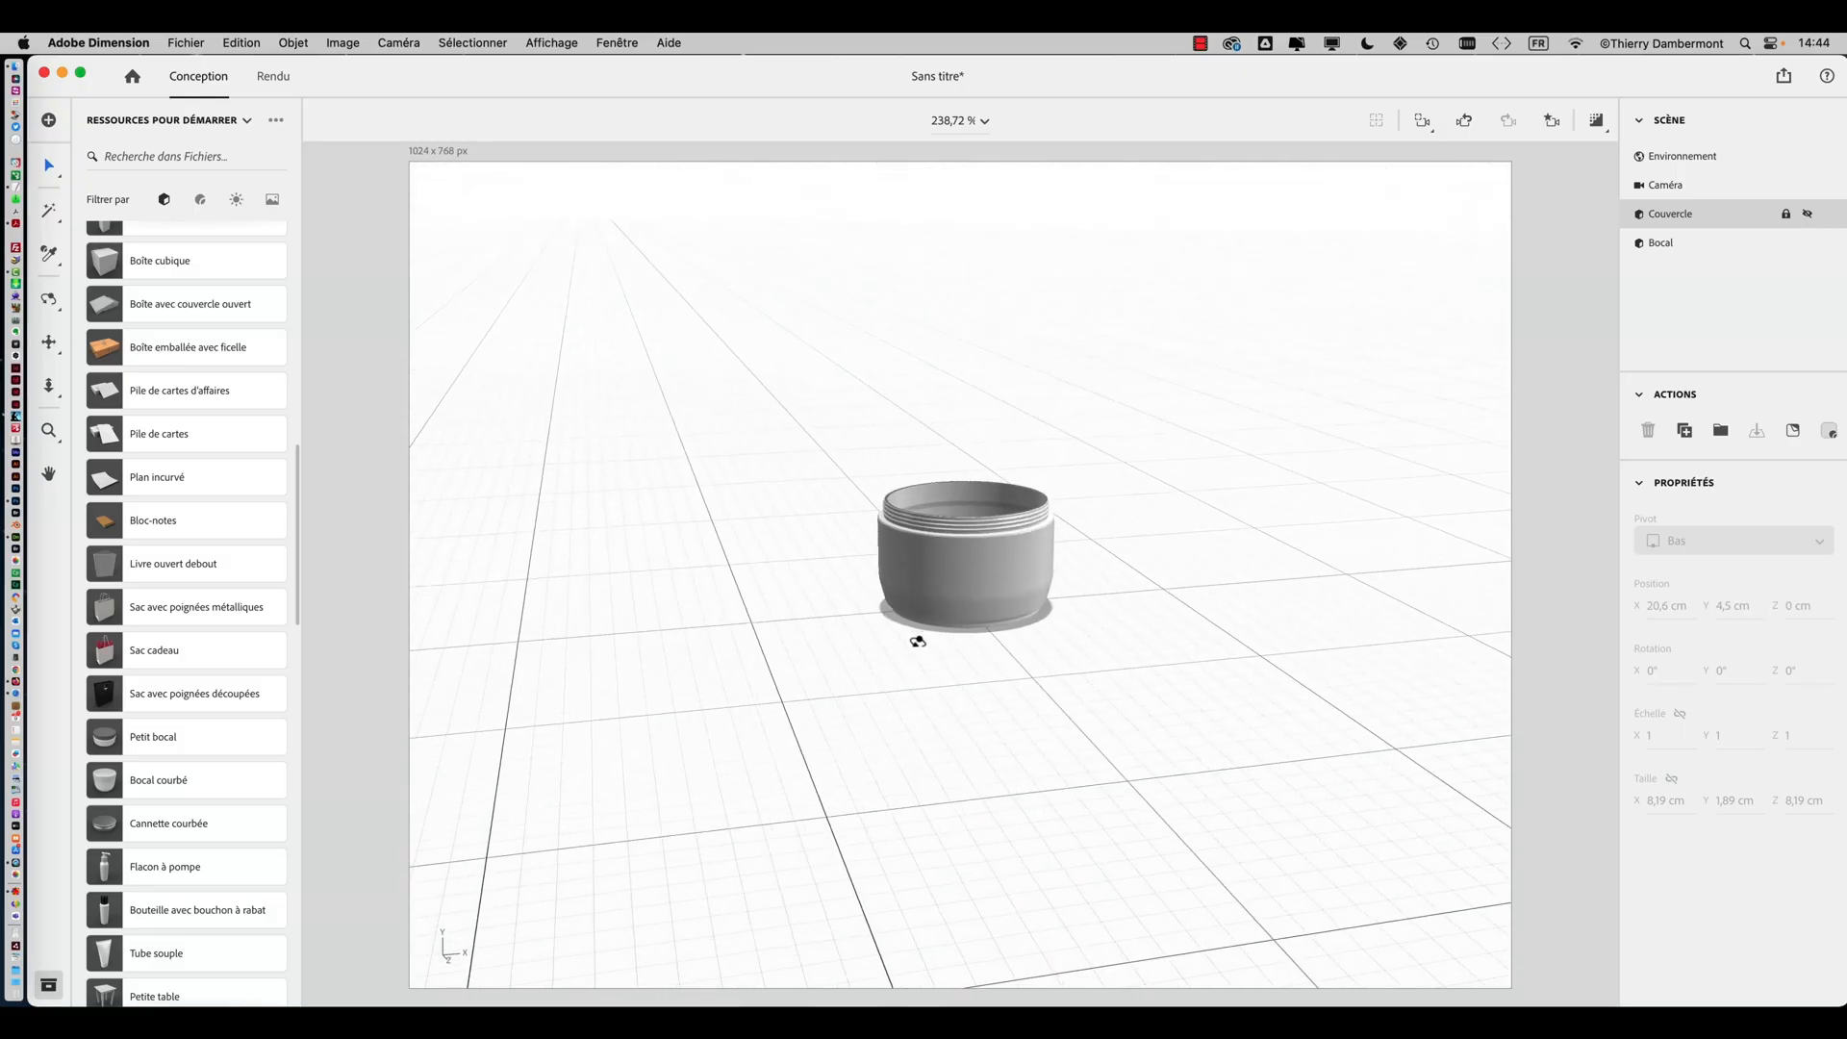
scroll(912, 647, "up", 5)
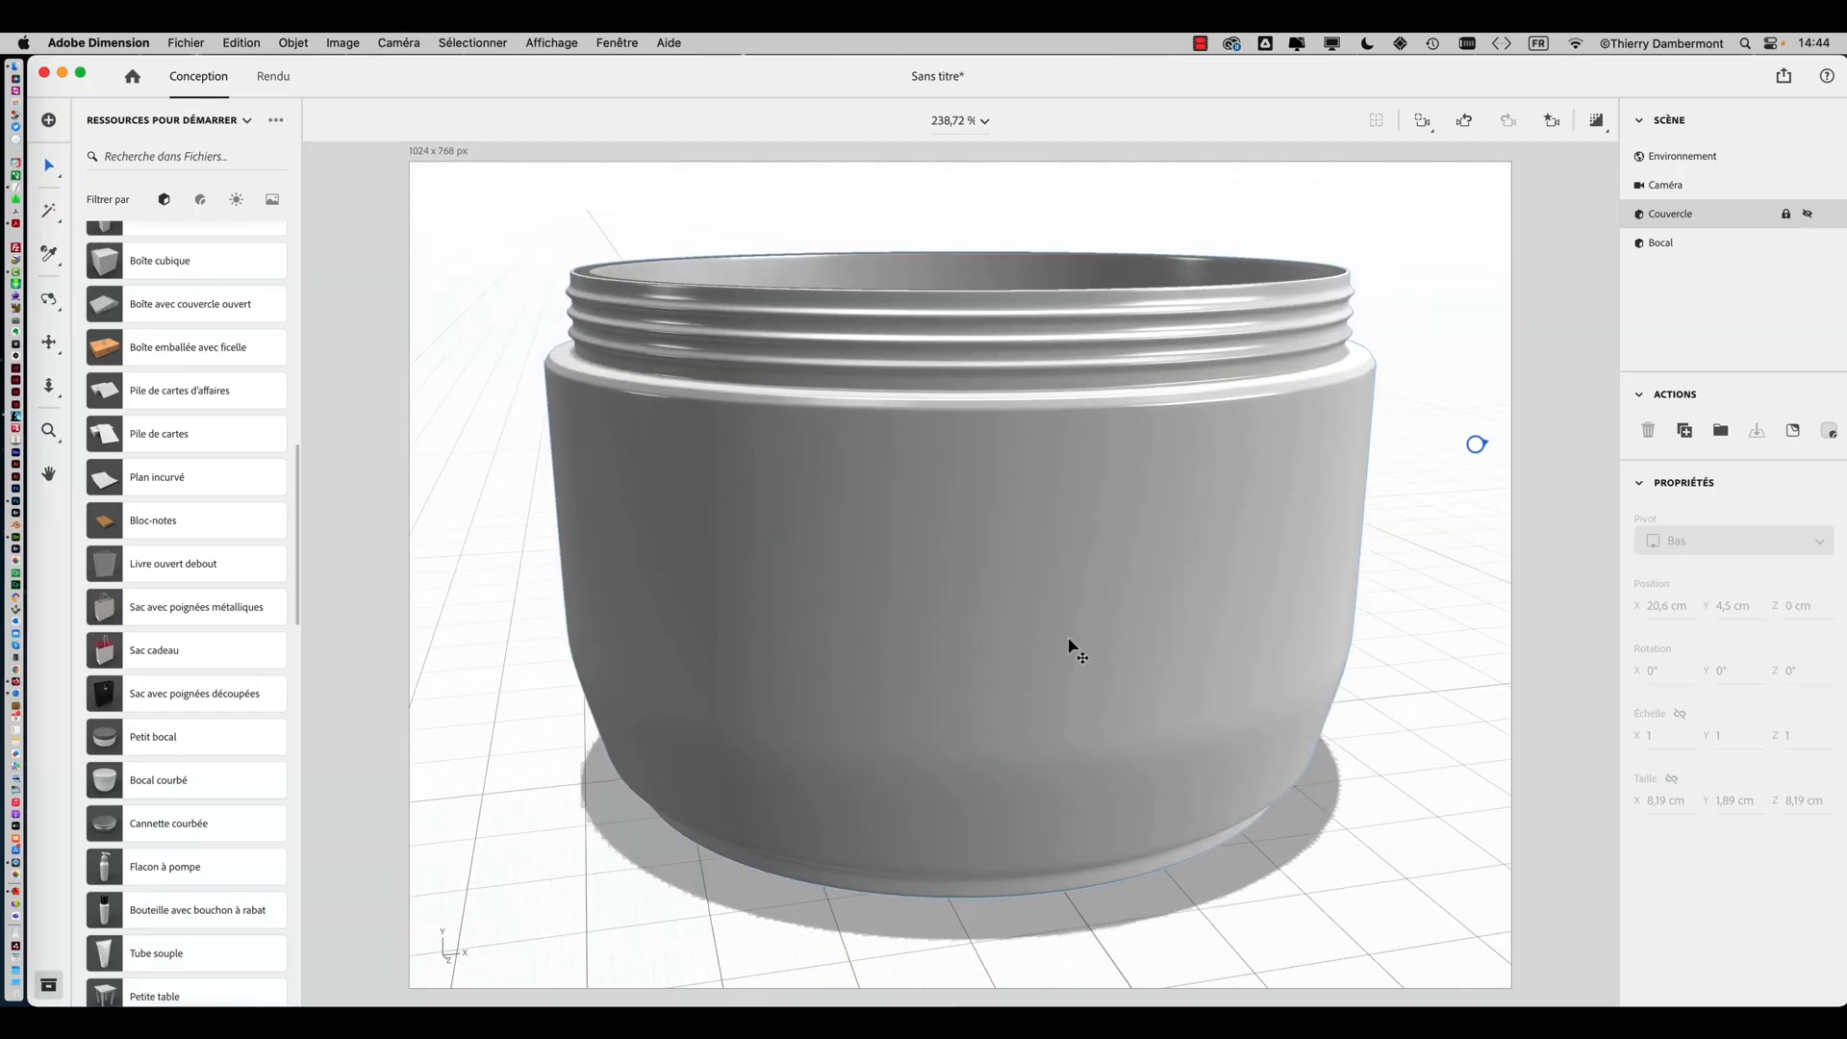
scroll(1069, 638, "down", 5)
right_click_drag(1061, 627, 878, 752)
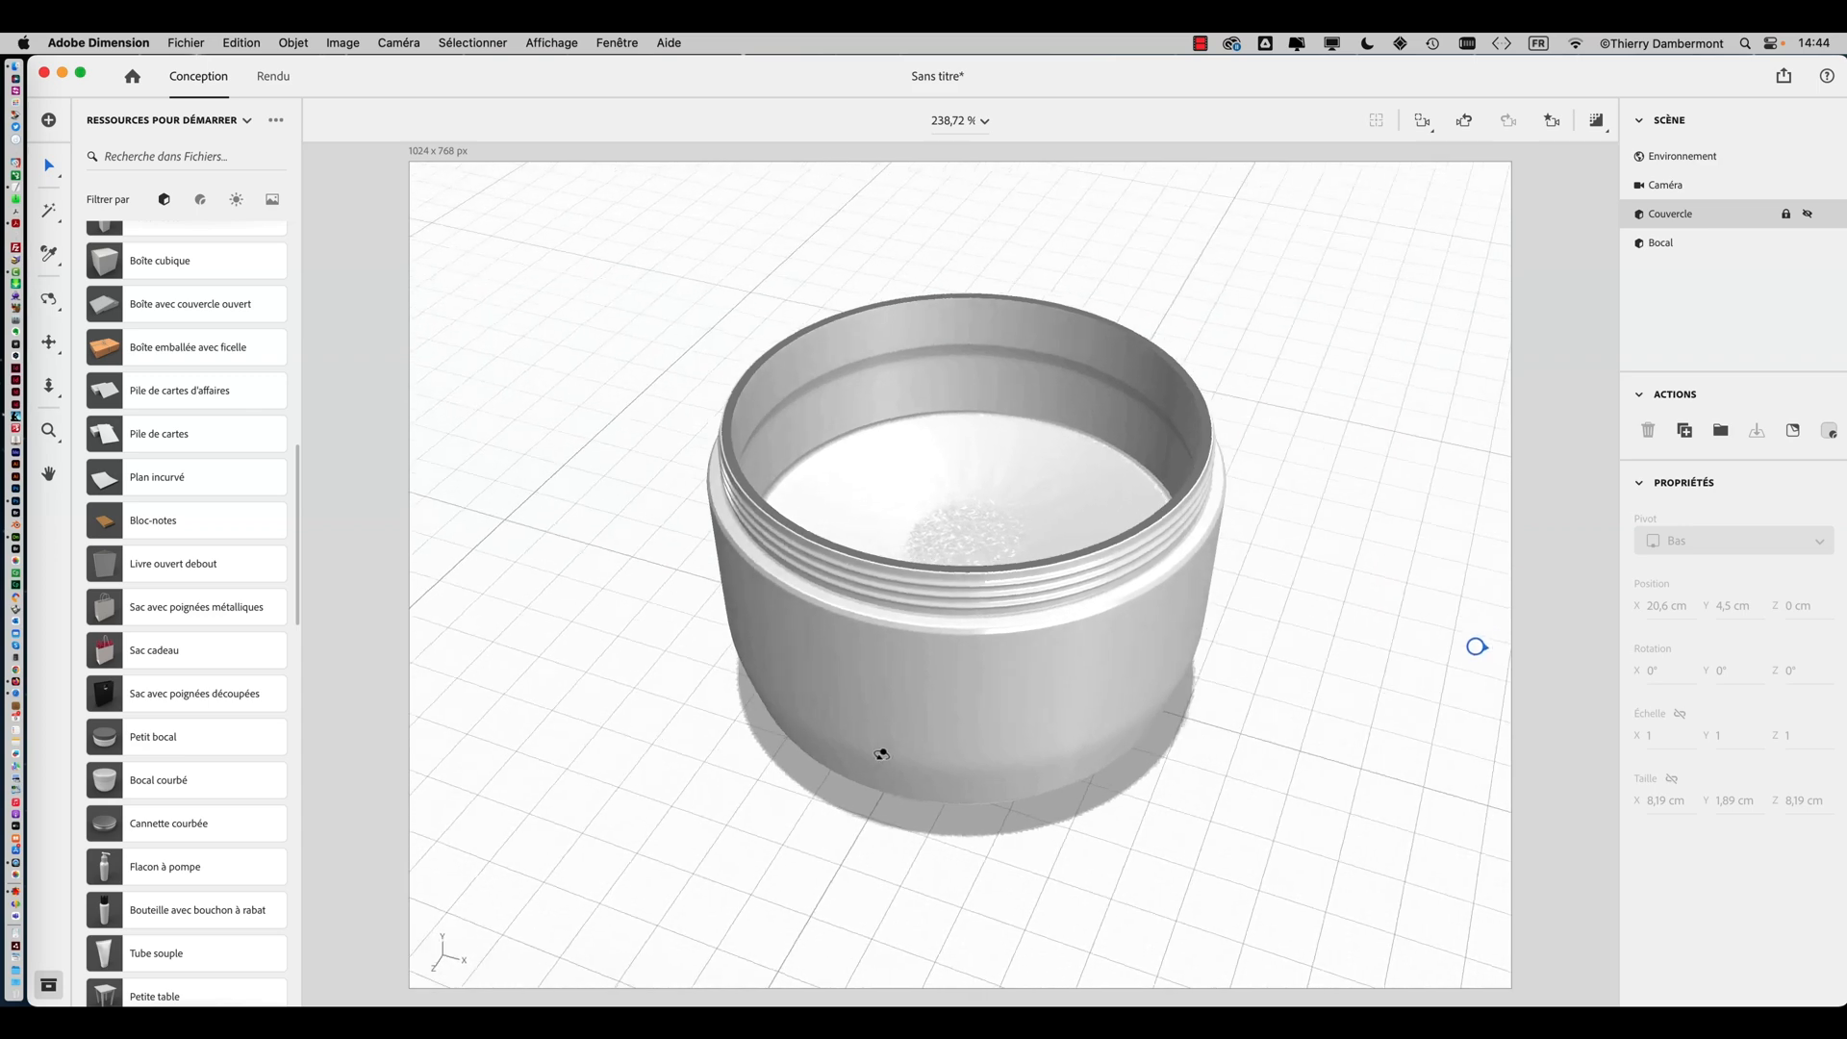
left_click(1055, 558)
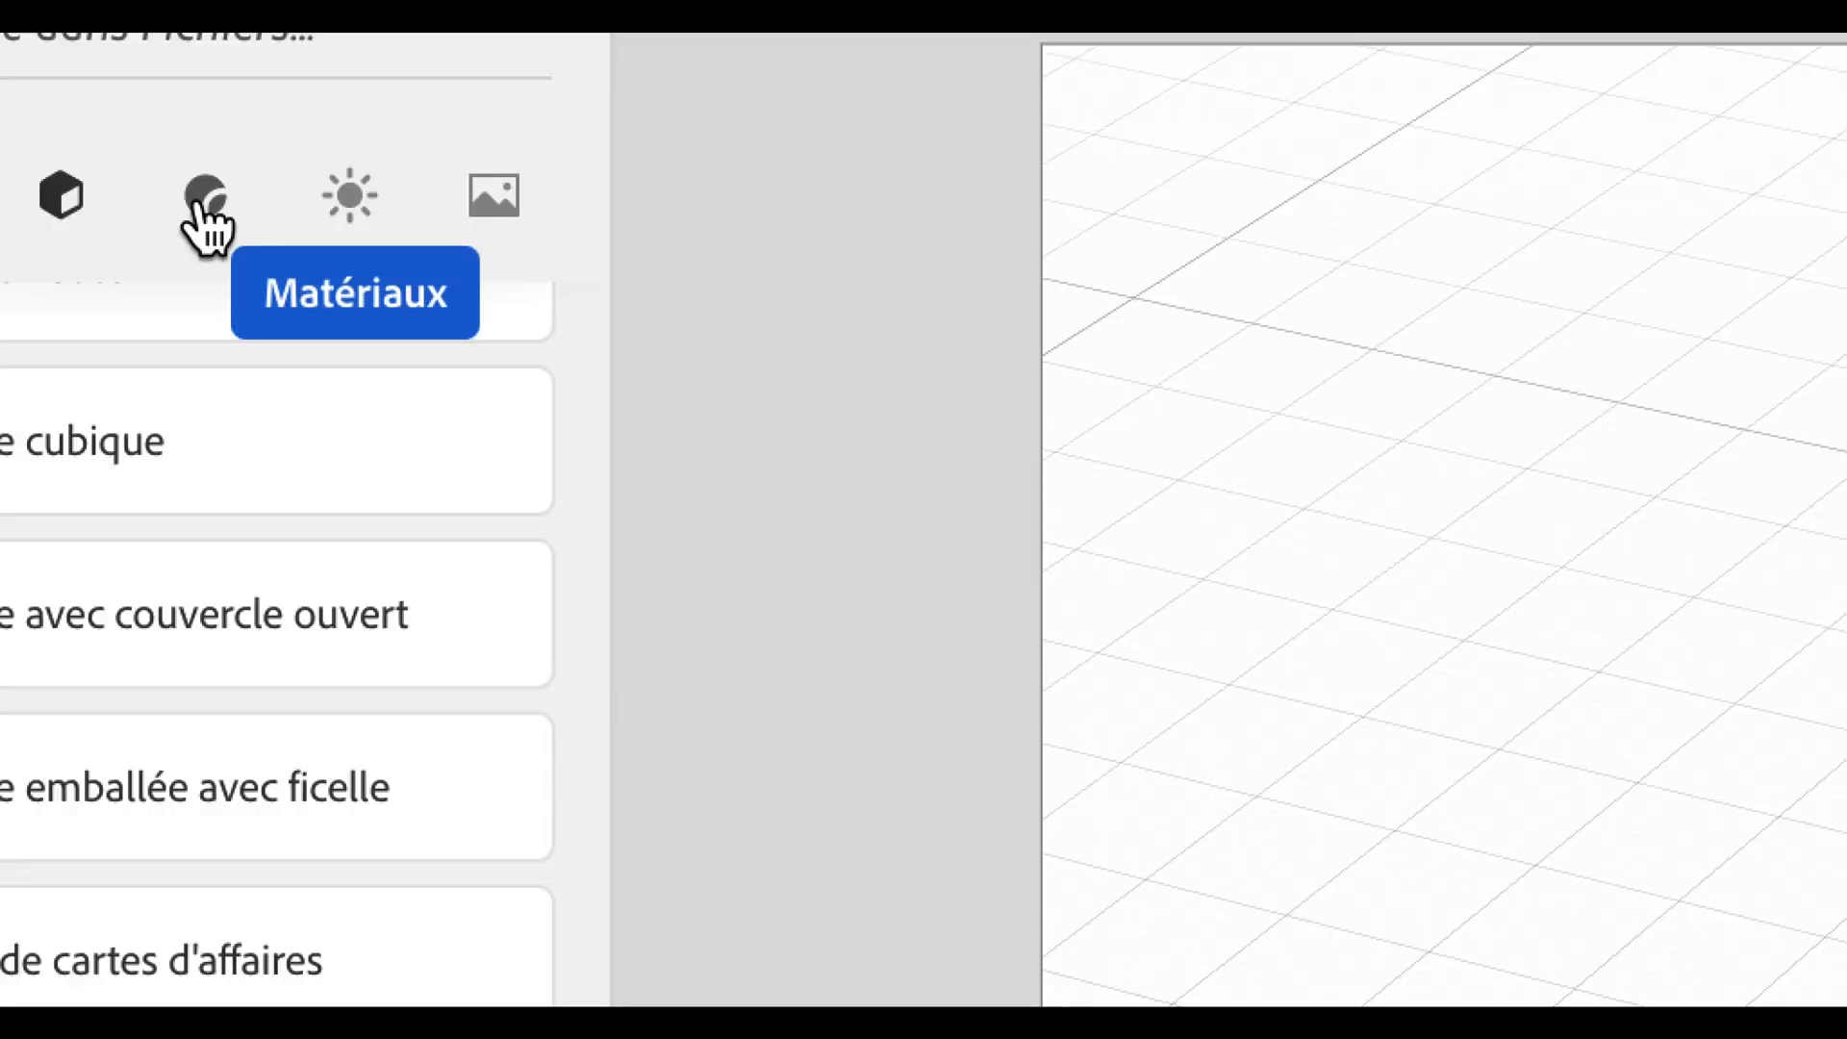
left_click(202, 204)
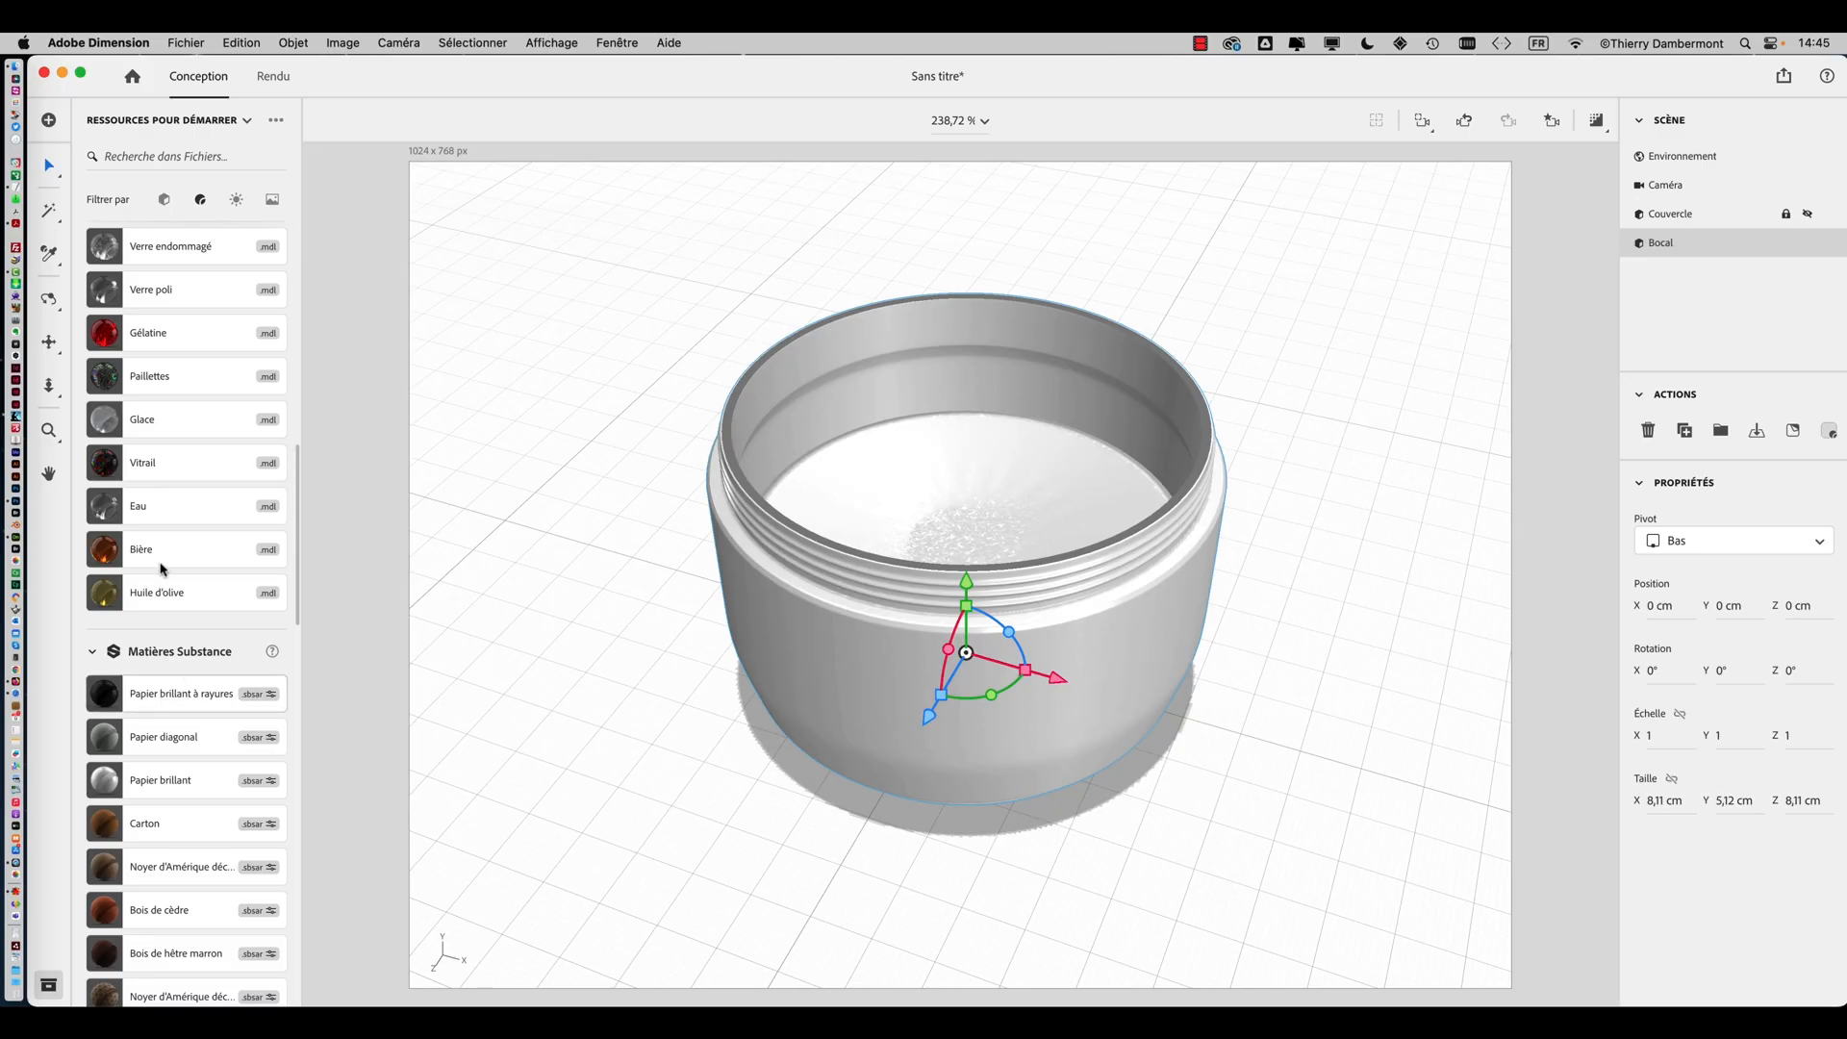
Apply the Plastique à grain fin material to the jar
scroll(149, 341, "up", 10)
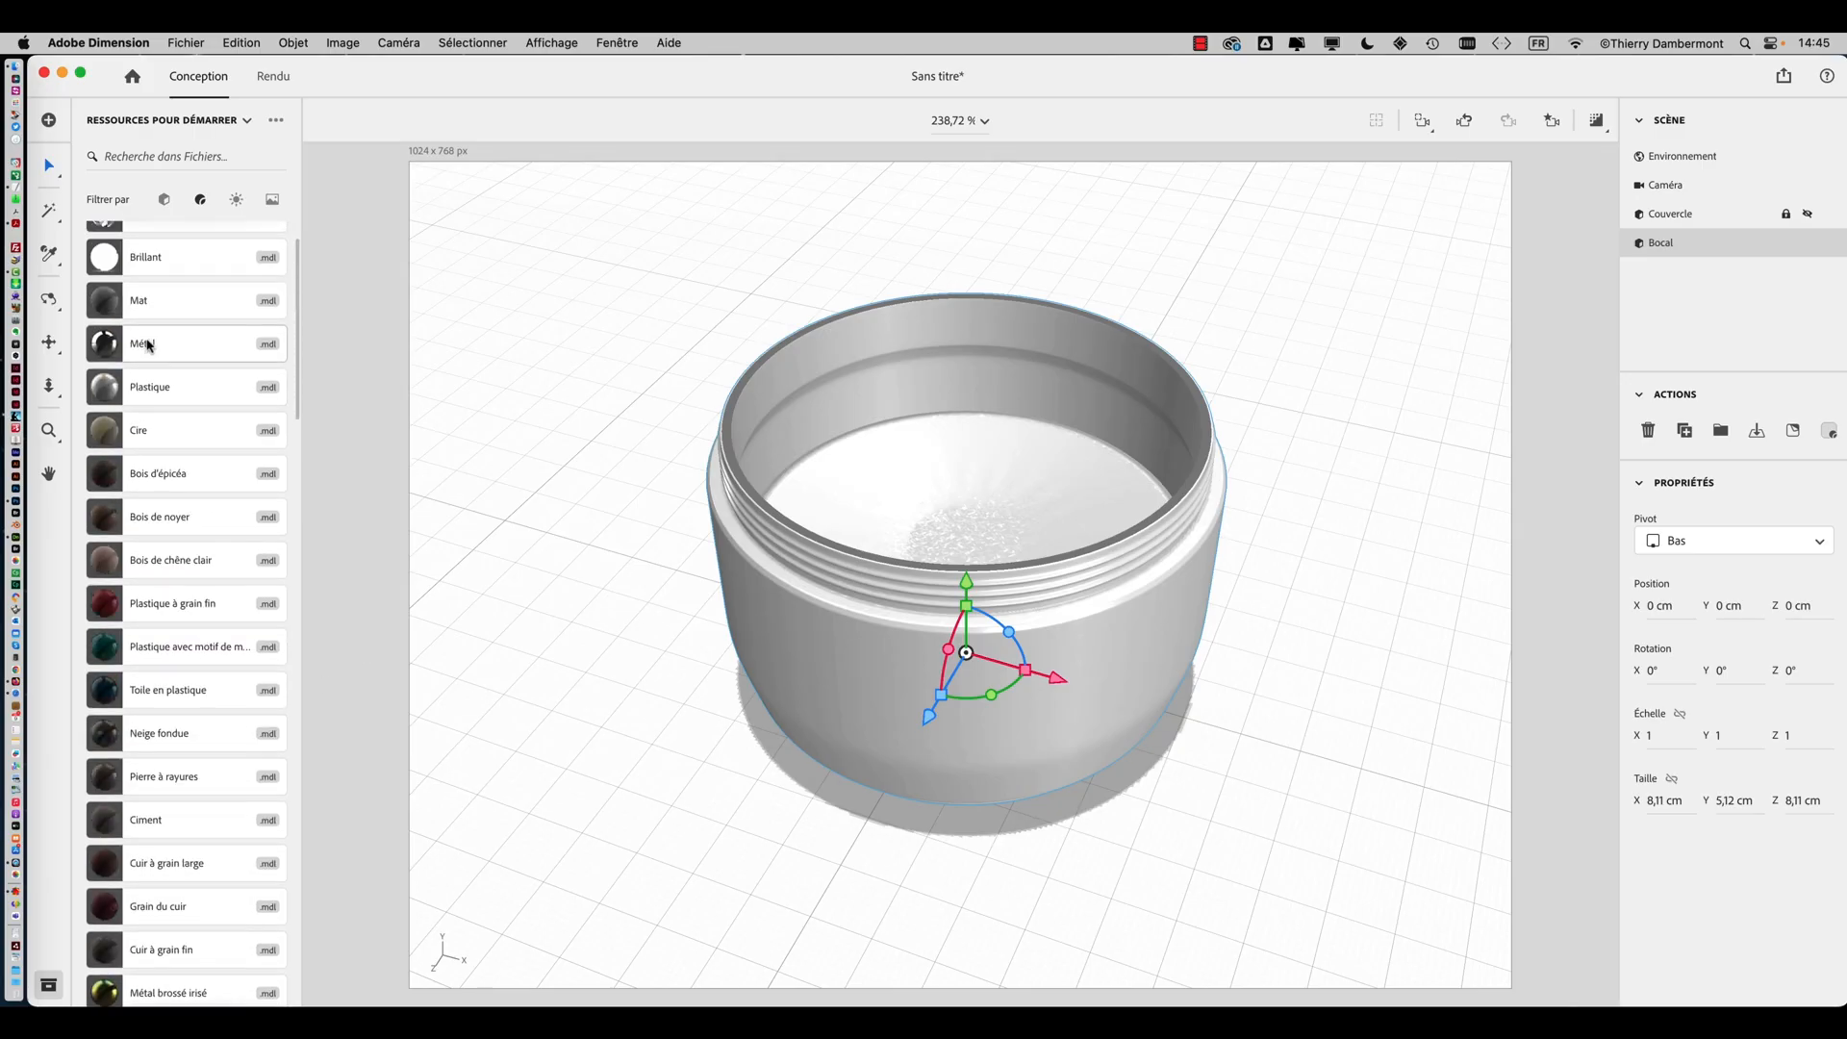
scroll(149, 344, "down", 1)
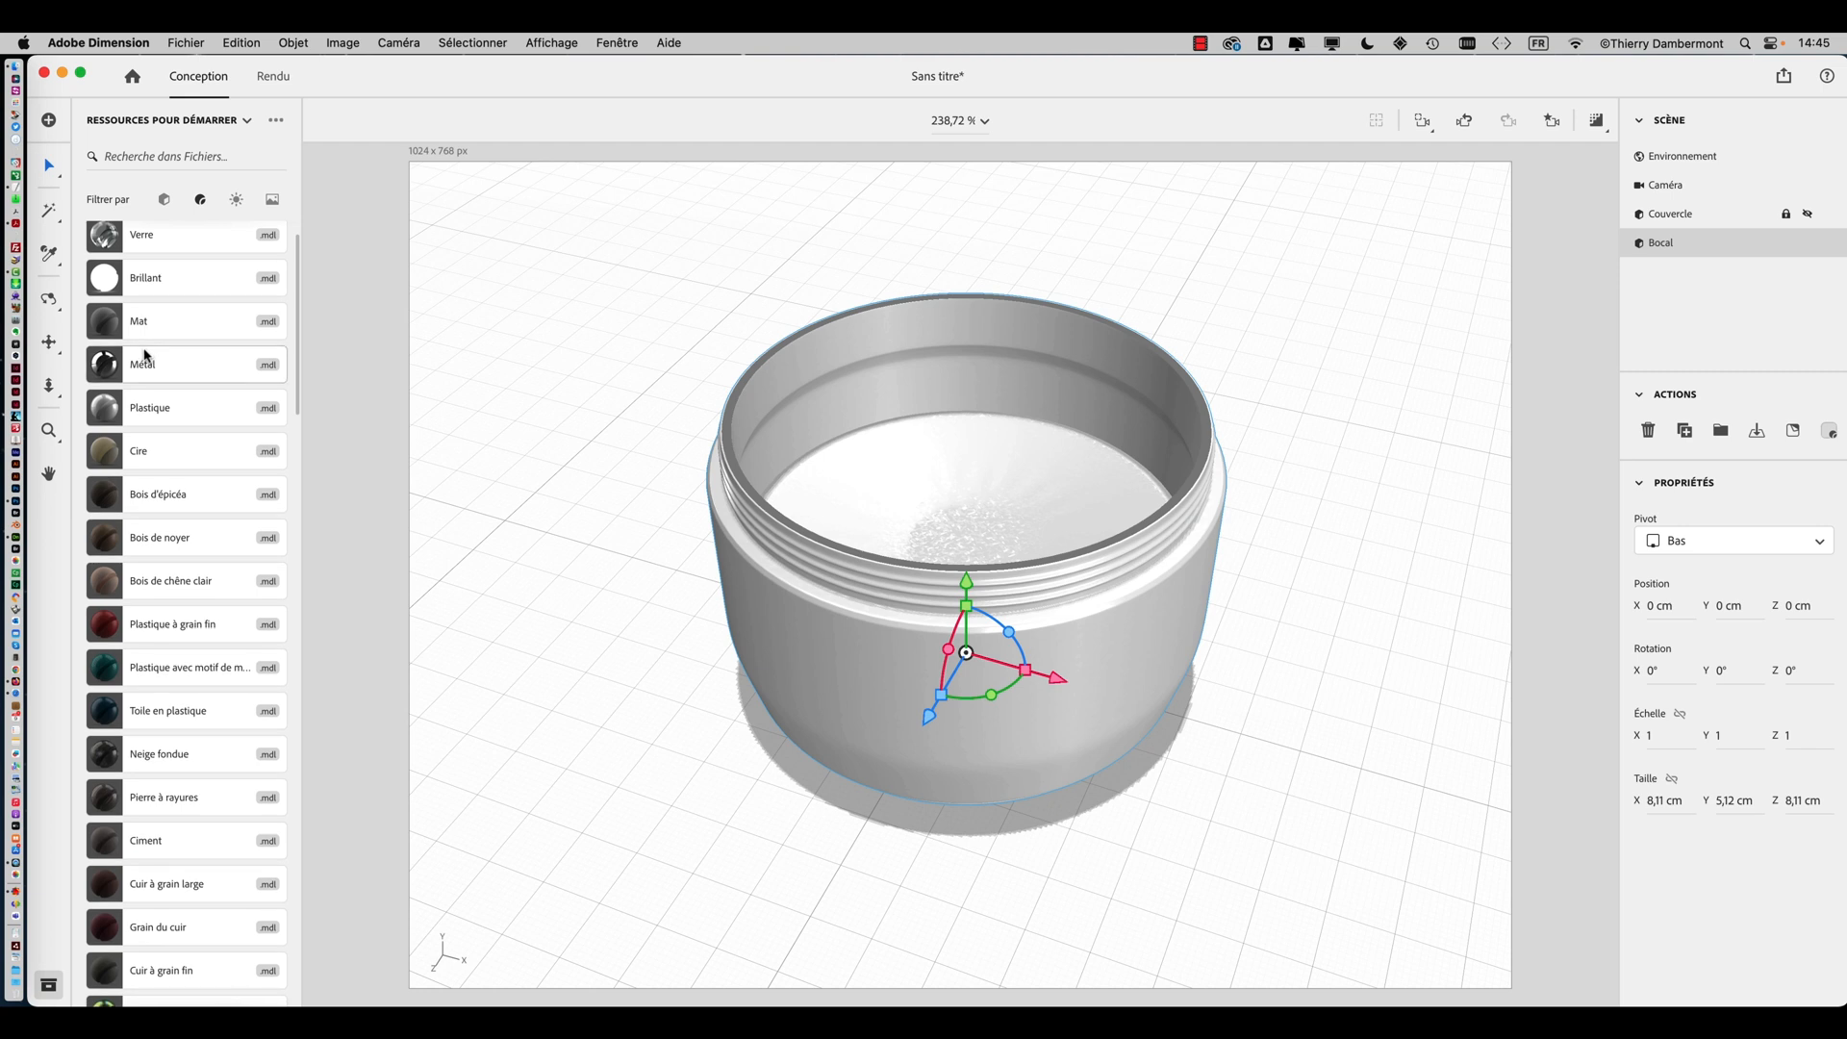
left_click(134, 640)
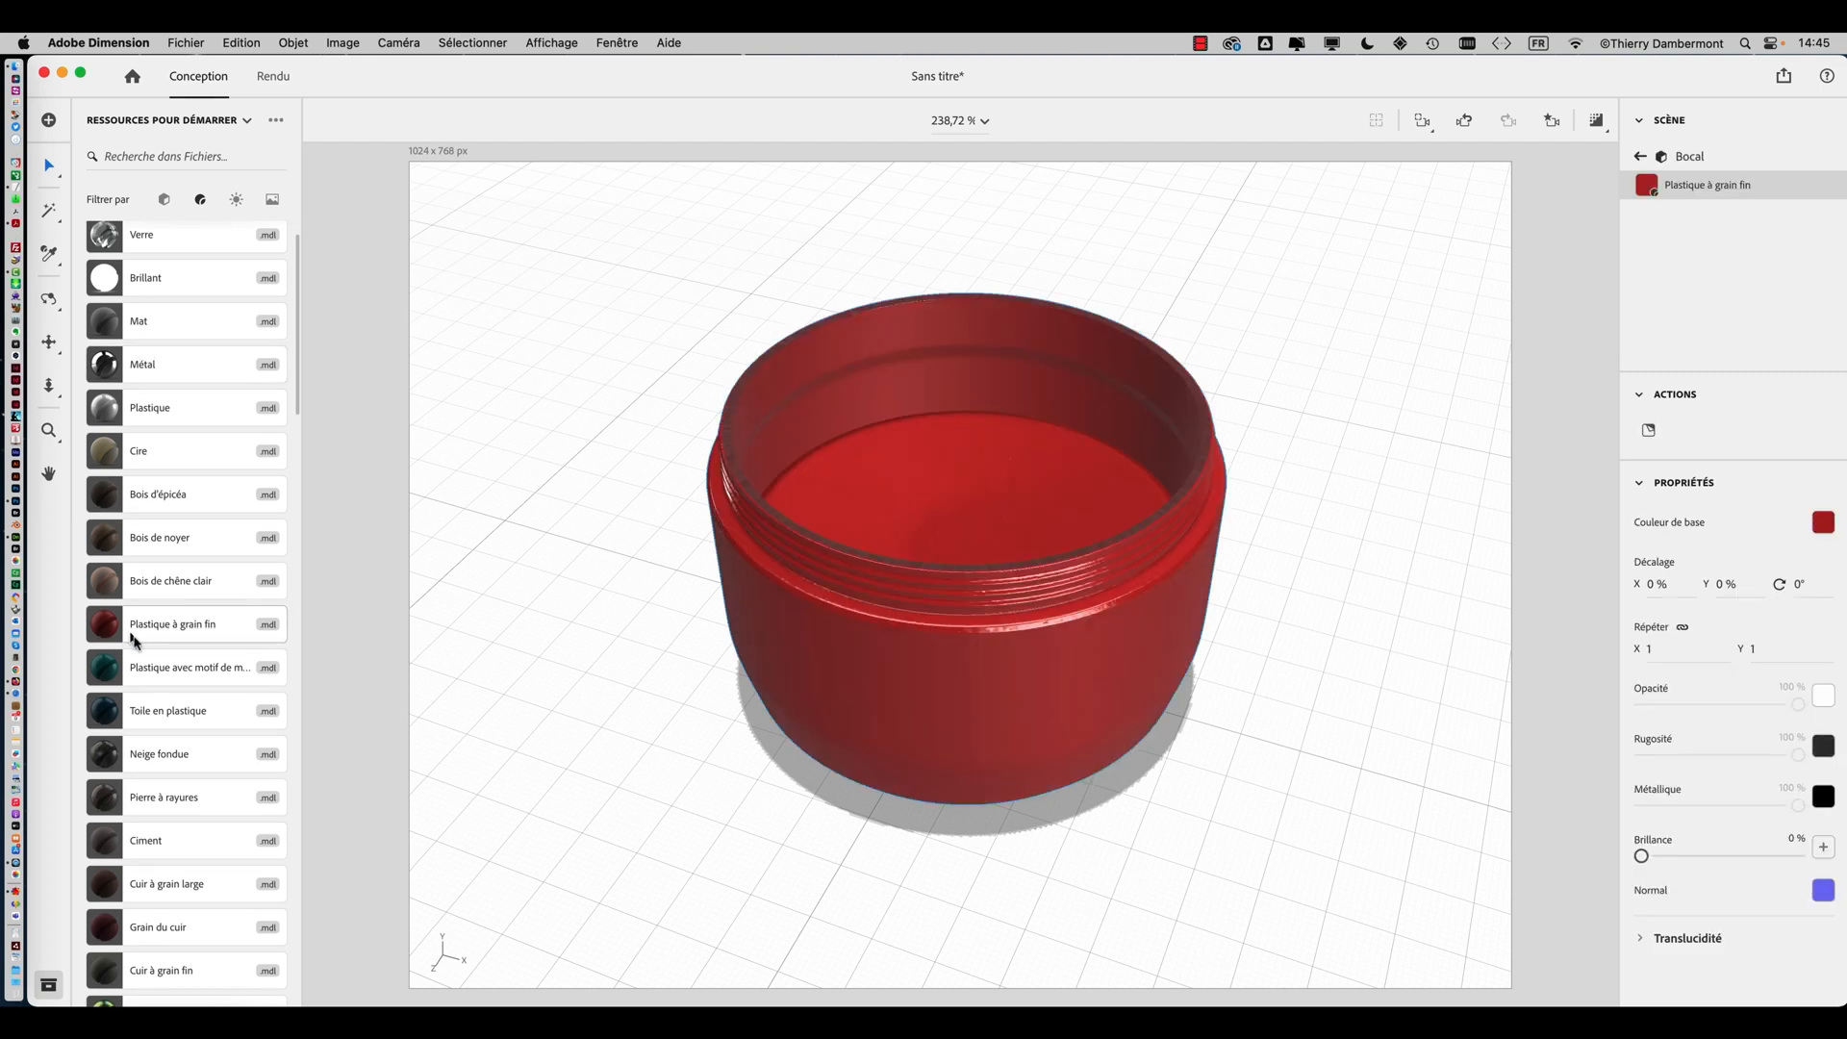
Apply the Toile en plastique material to the jar instead
scroll(136, 649, "down", 5)
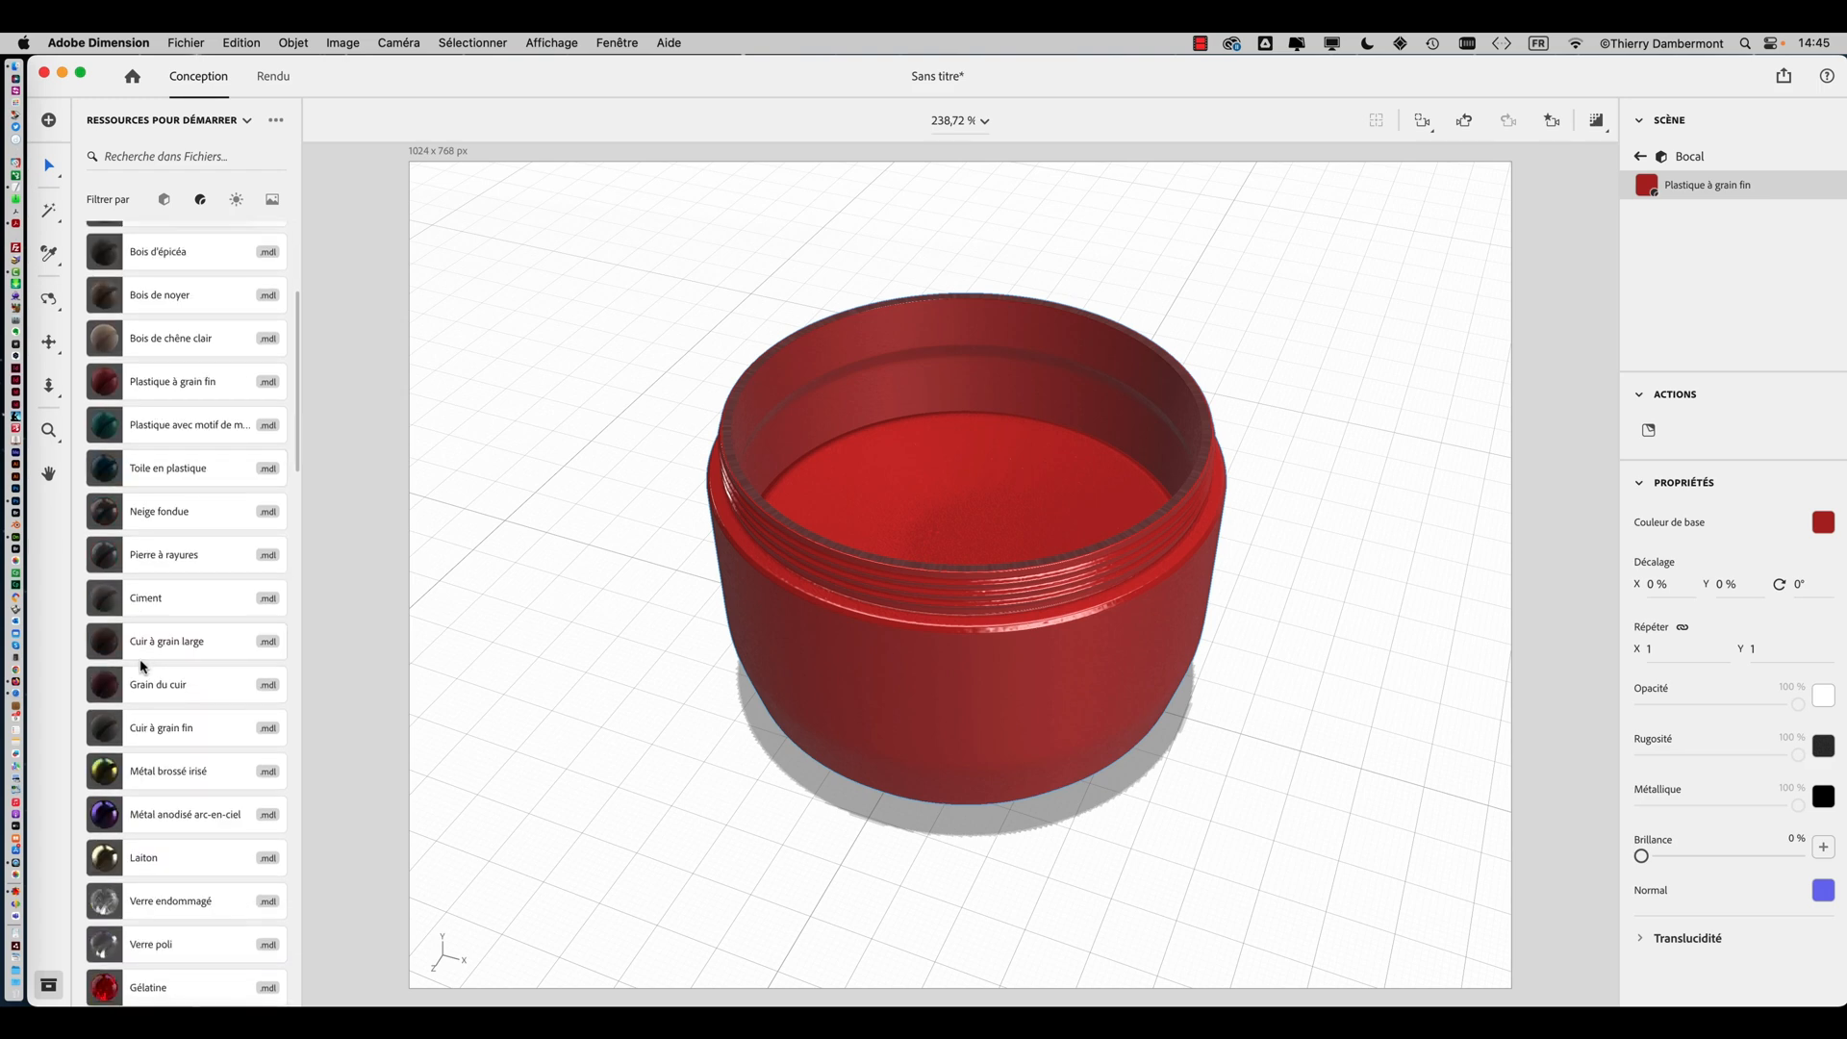
scroll(135, 577, "up", 1)
left_click(127, 505)
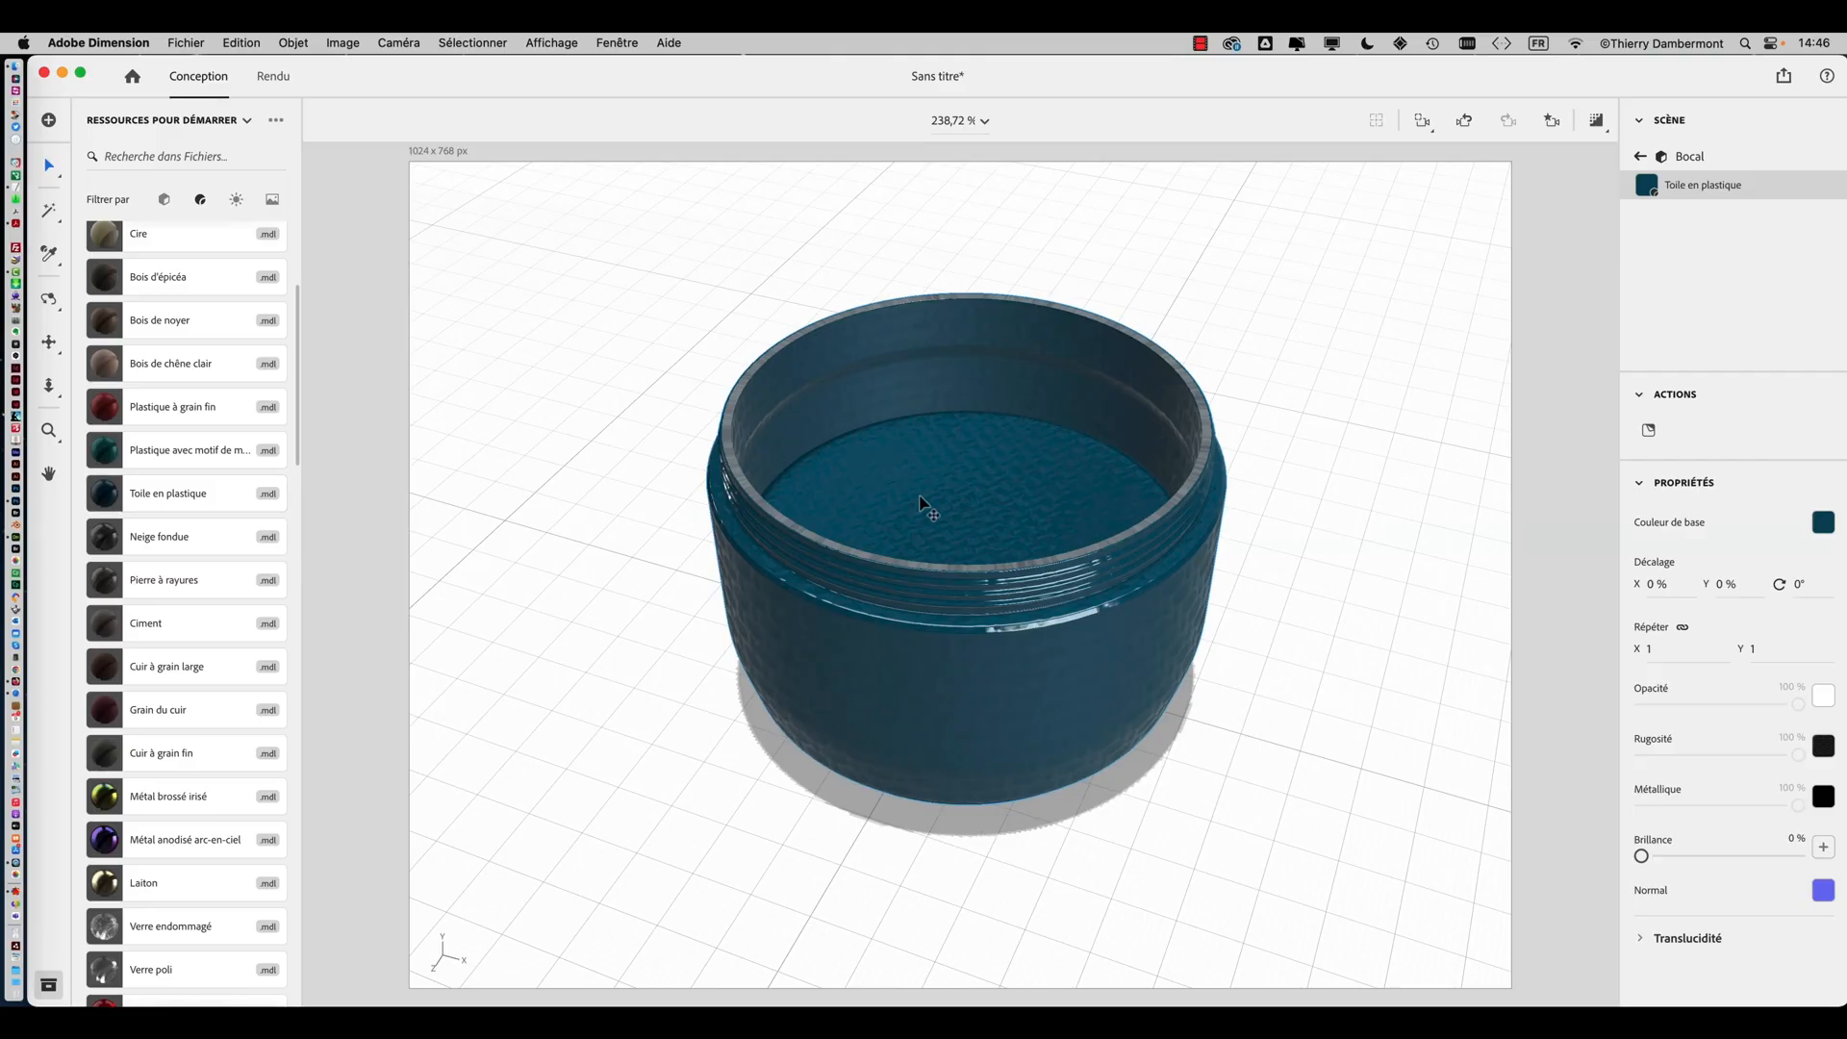
right_click_drag(929, 507, 1241, 673)
left_click(177, 42)
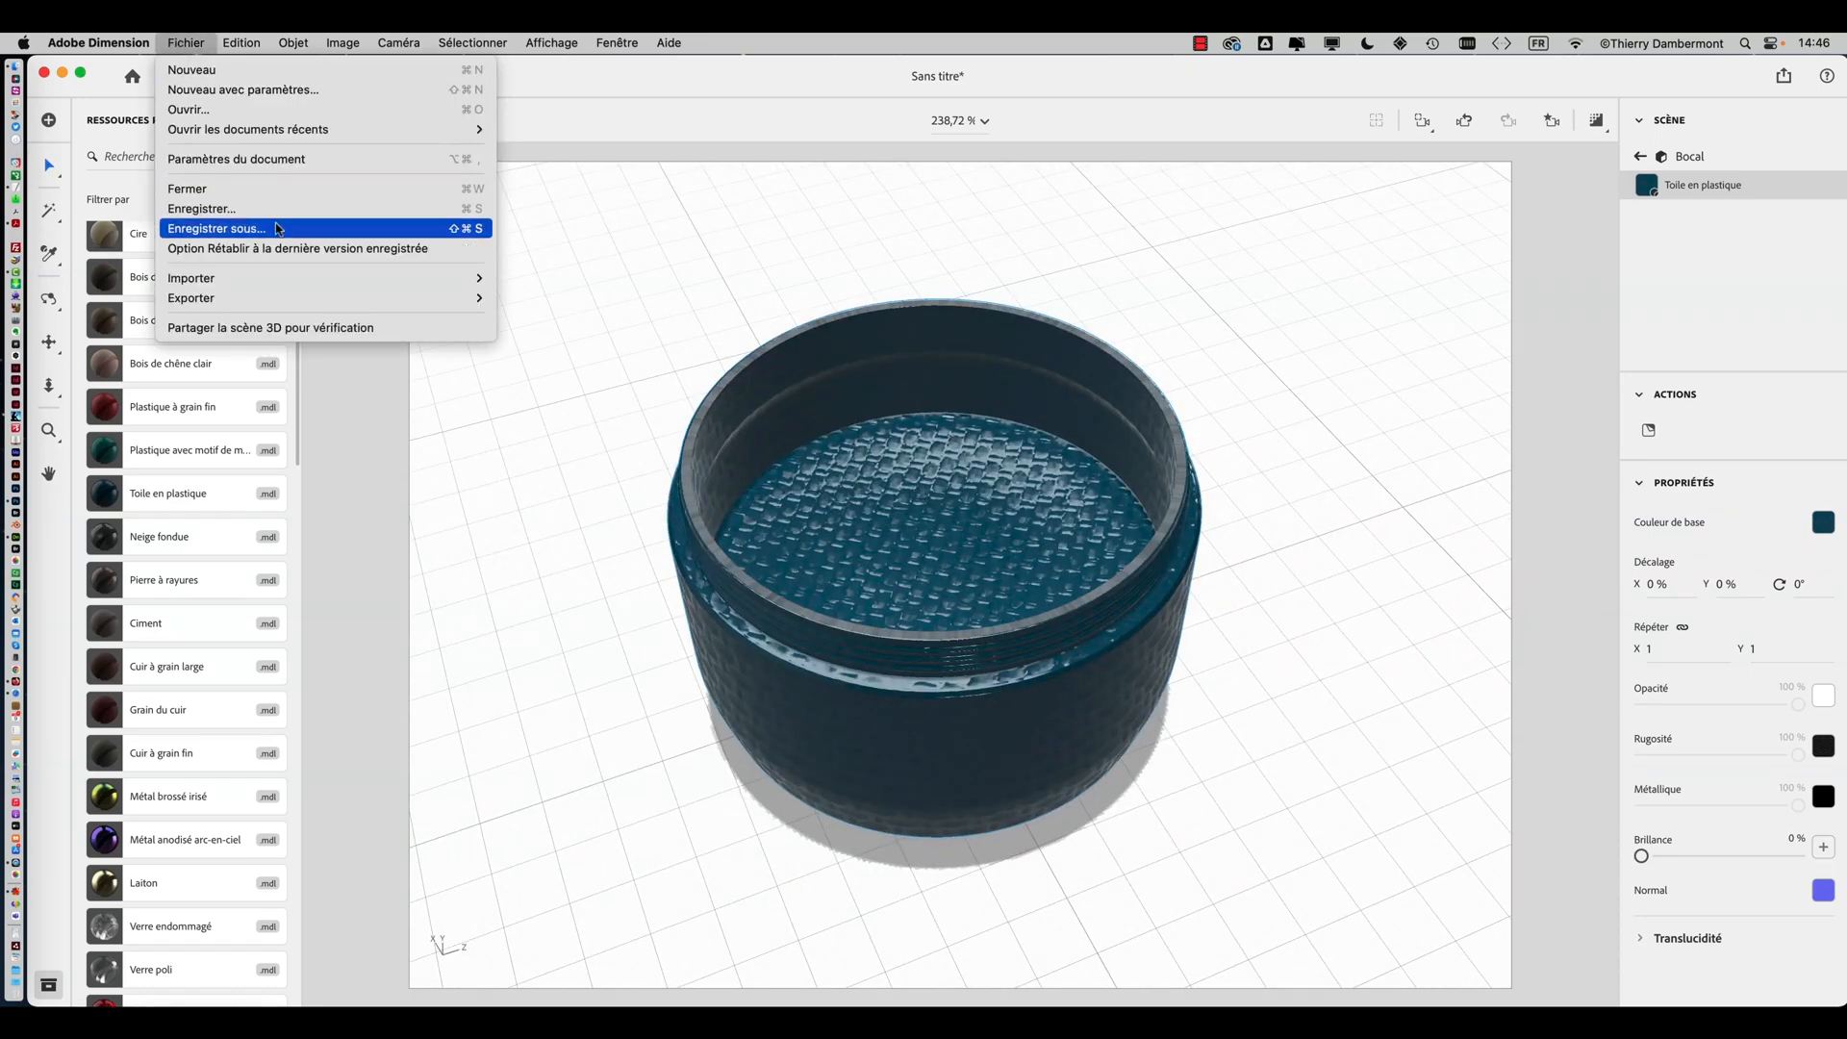
left_click(240, 228)
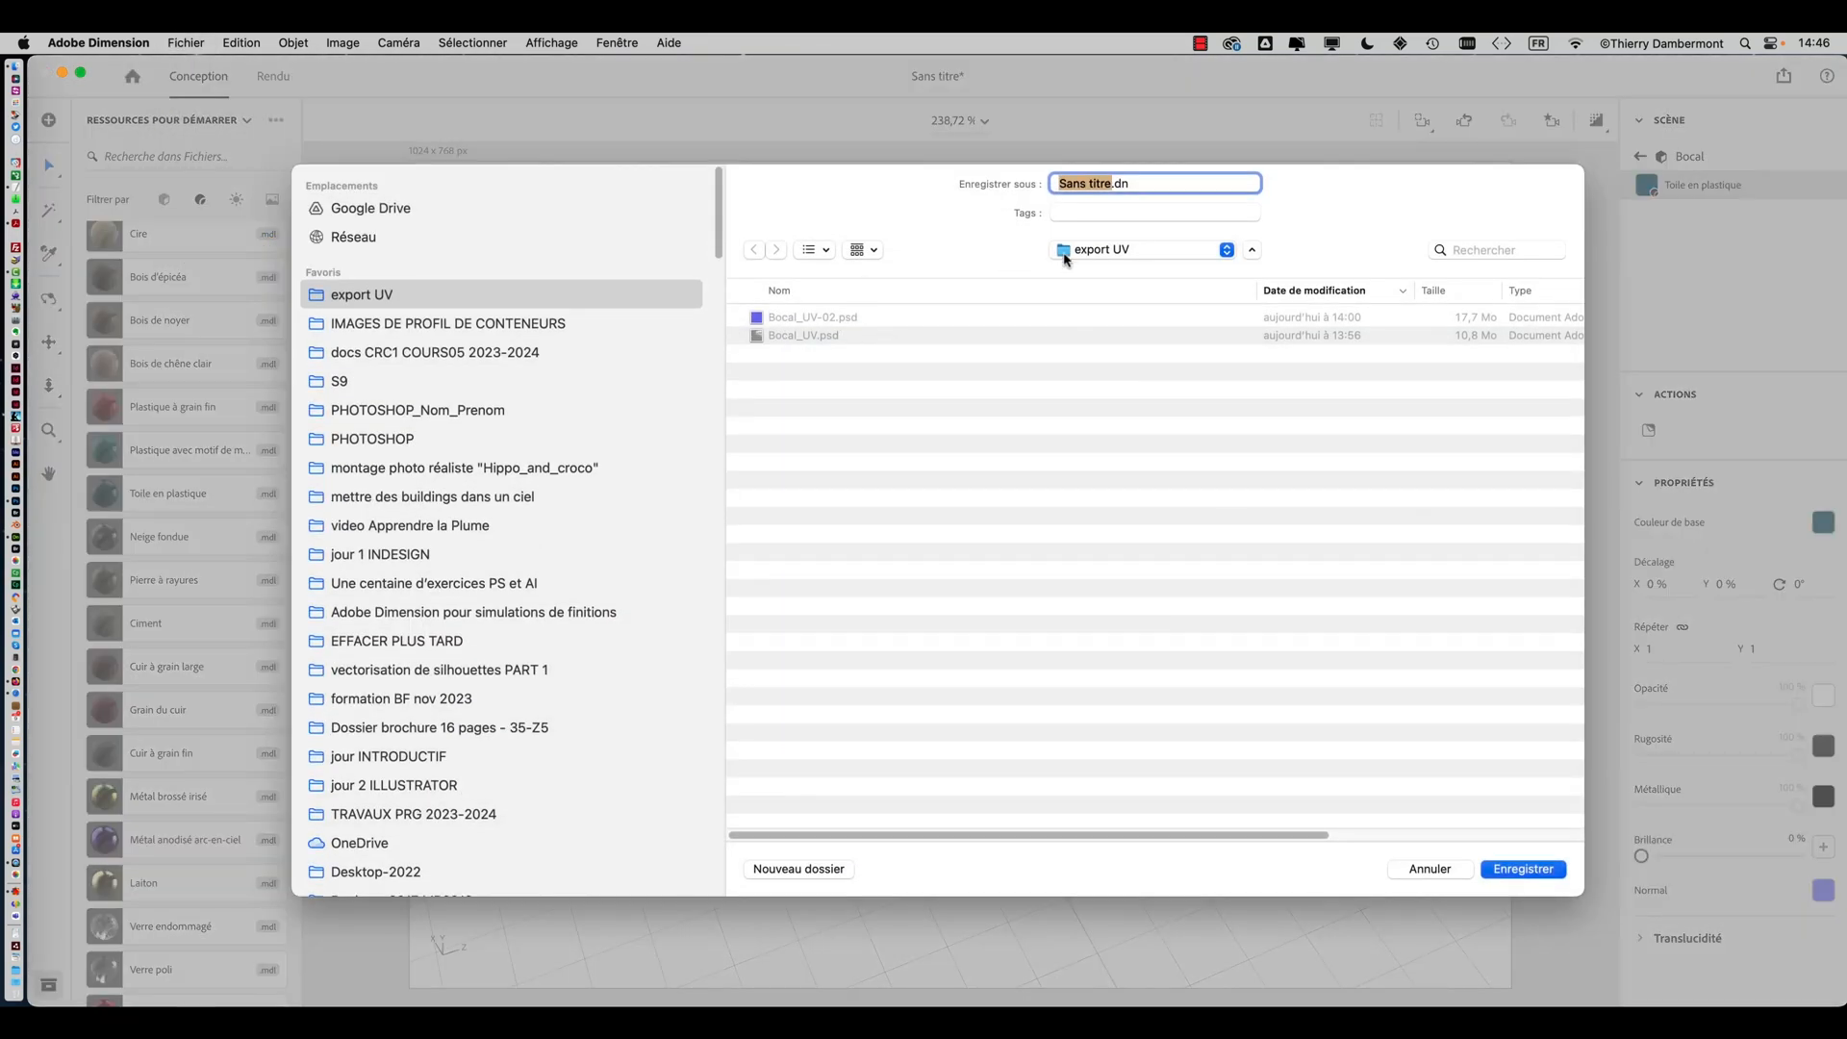
left_click(1068, 253)
left_click(1082, 312)
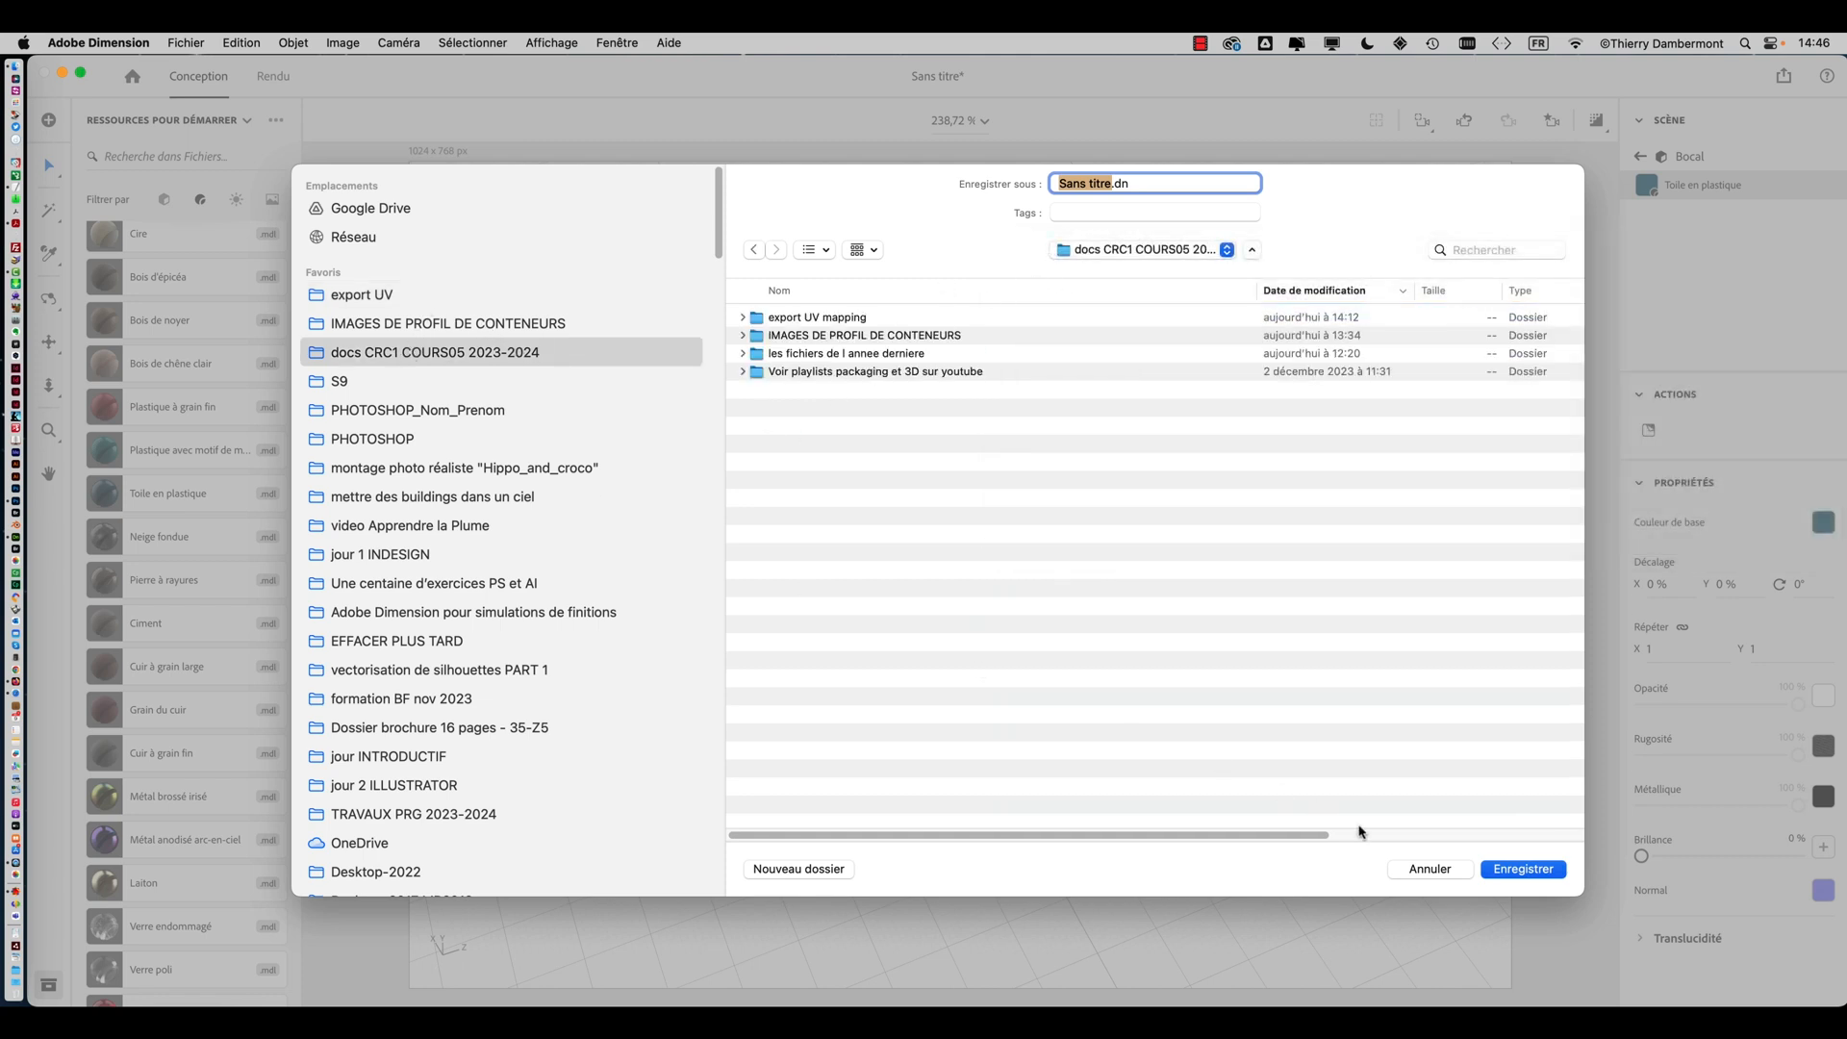
left_click(829, 871)
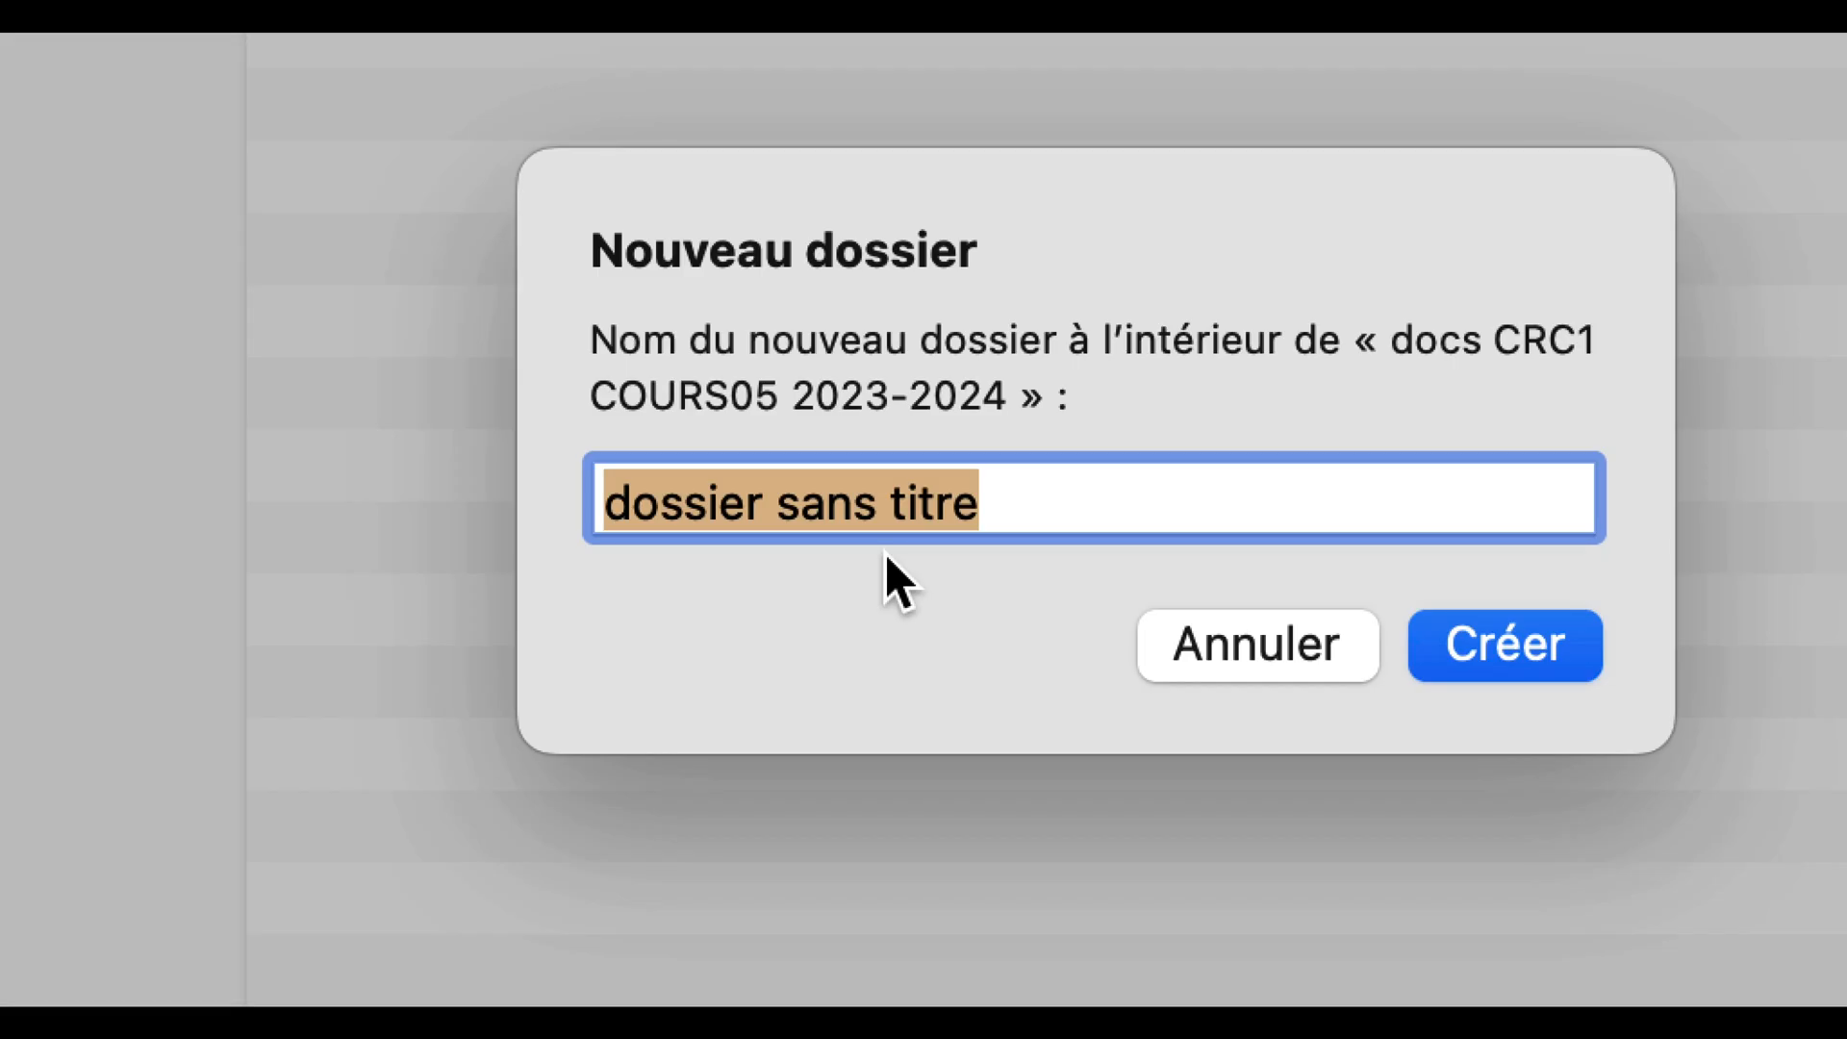
type("modifier ")
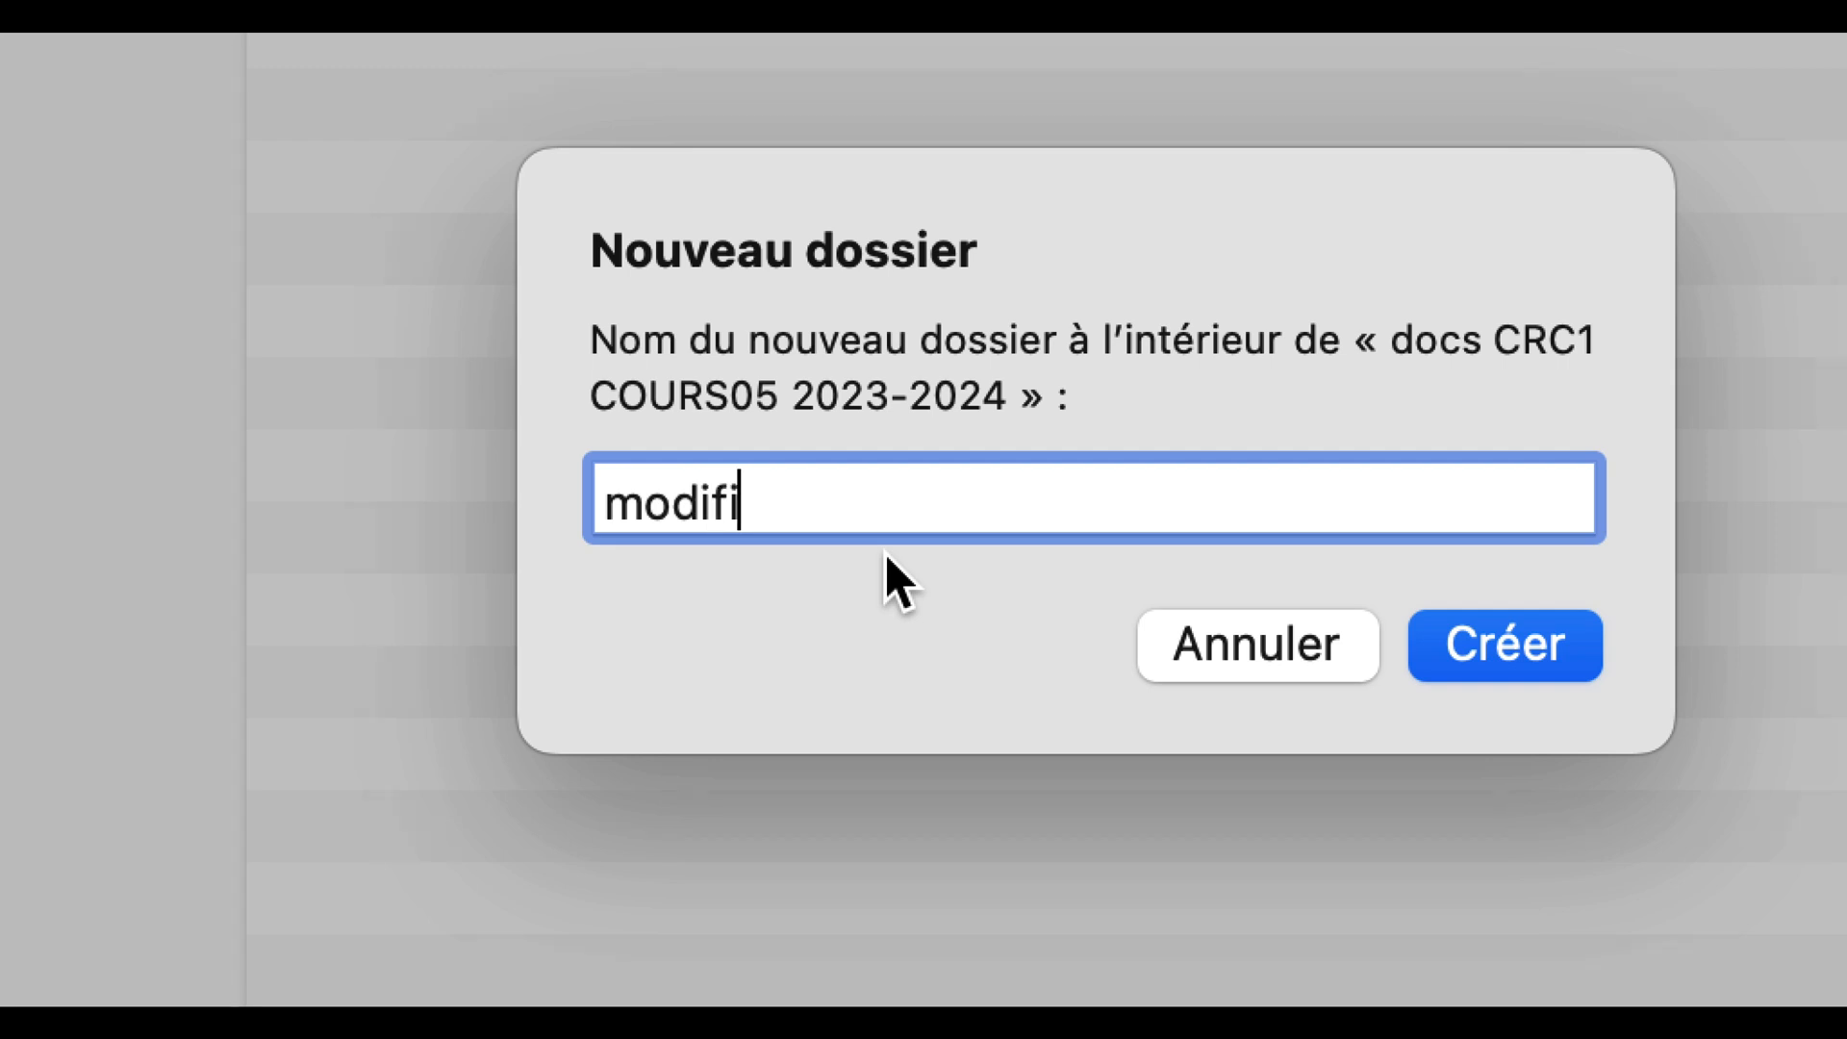
type("le relief")
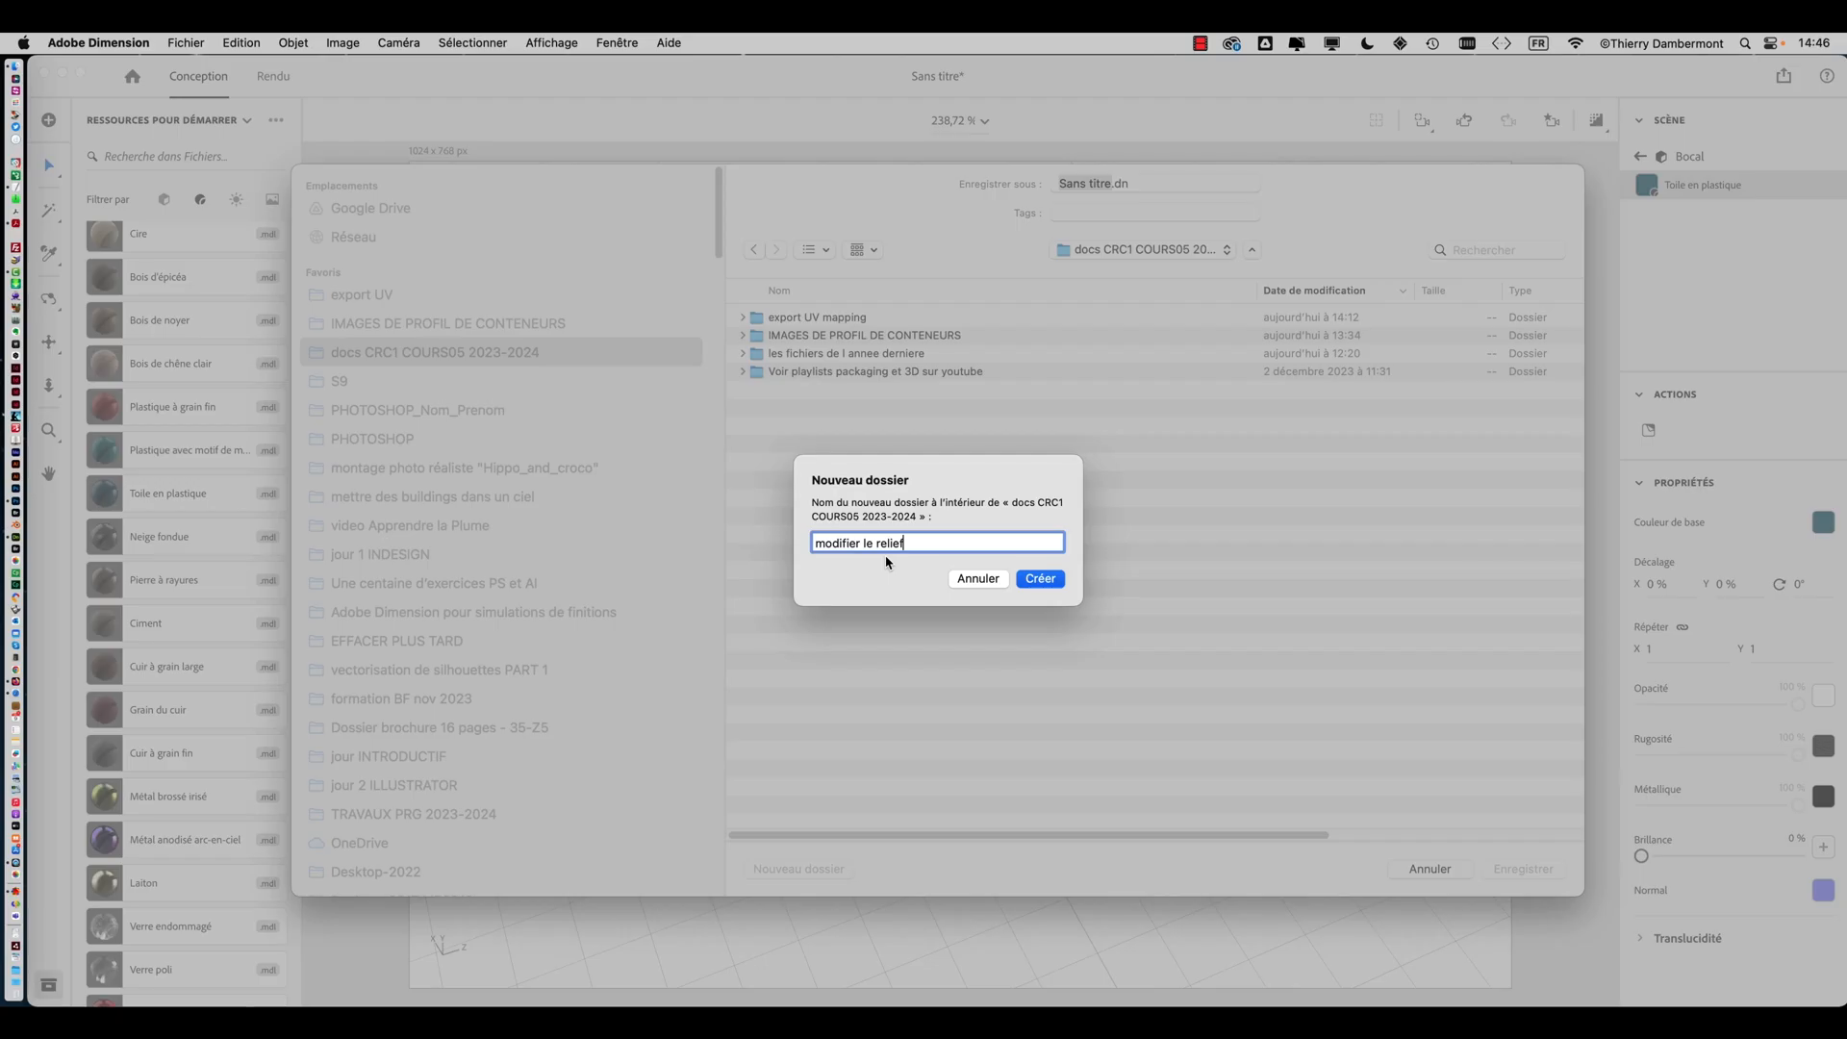
left_click(1046, 579)
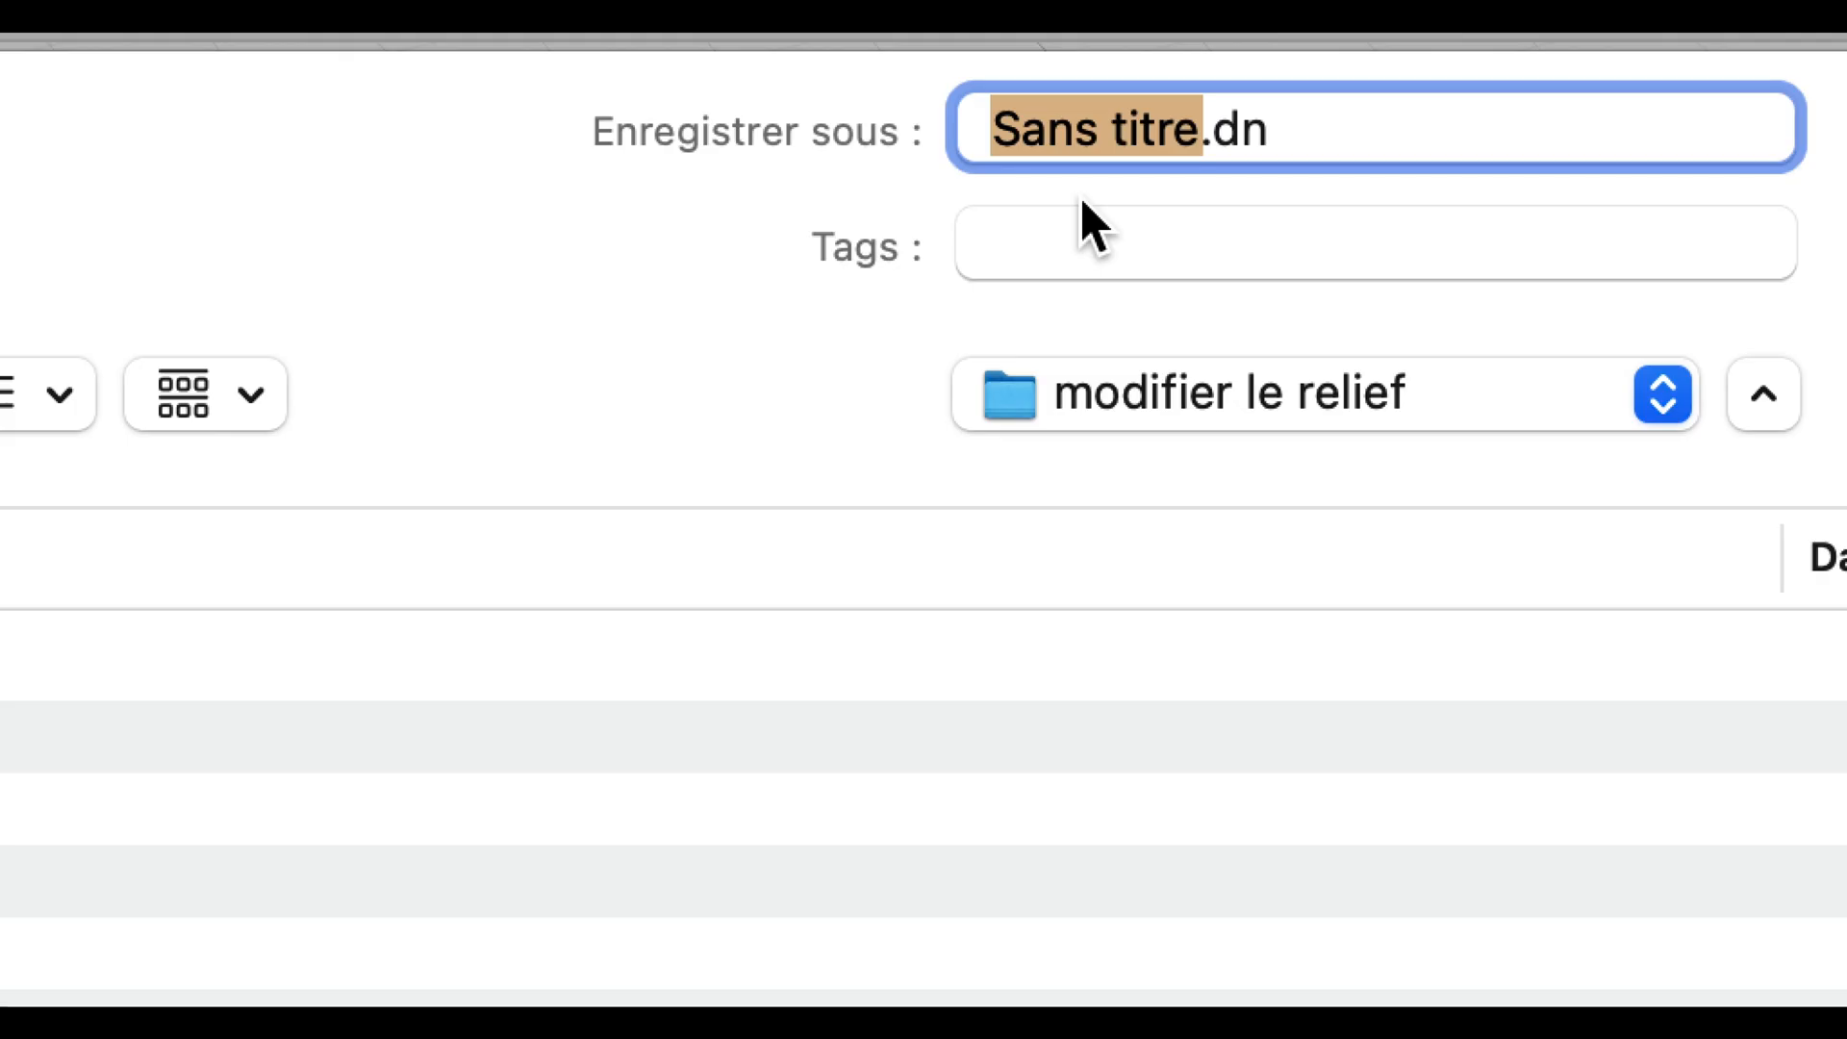
Save the scene in that folder as modifier le relief - 01
type("modifier le re")
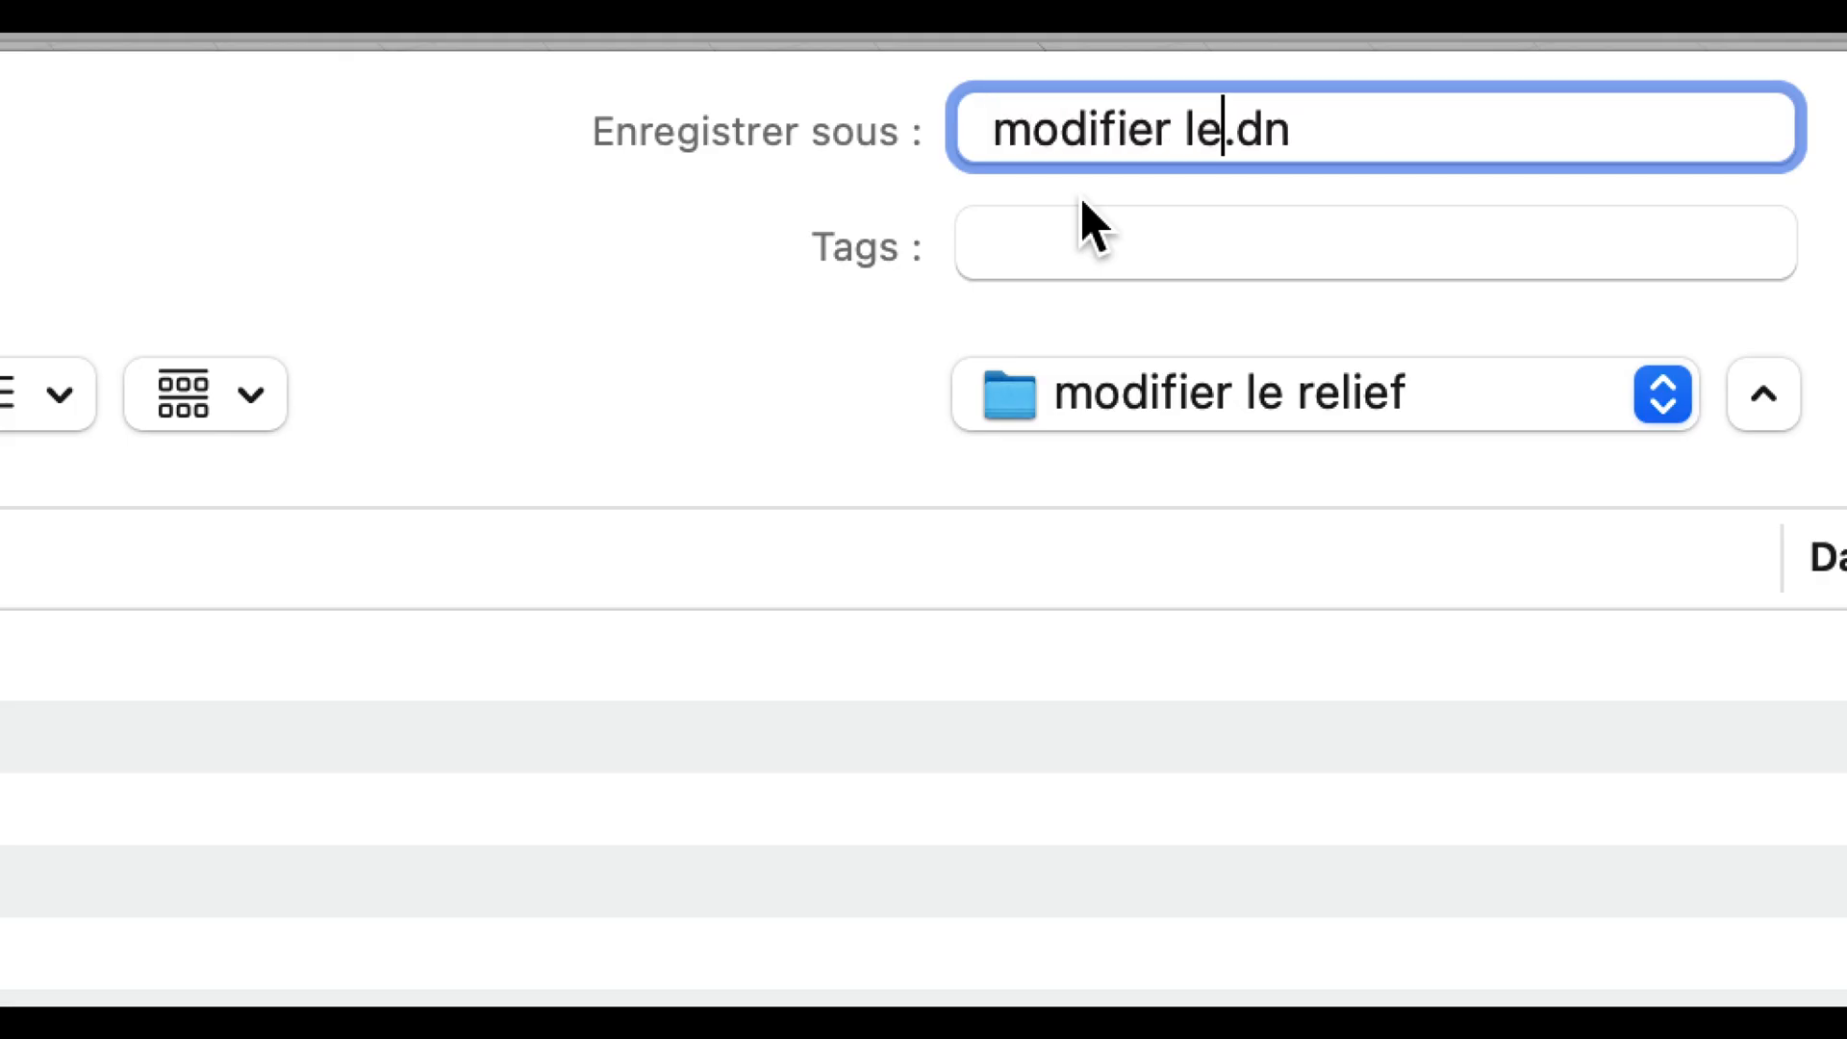
type("lief - 01")
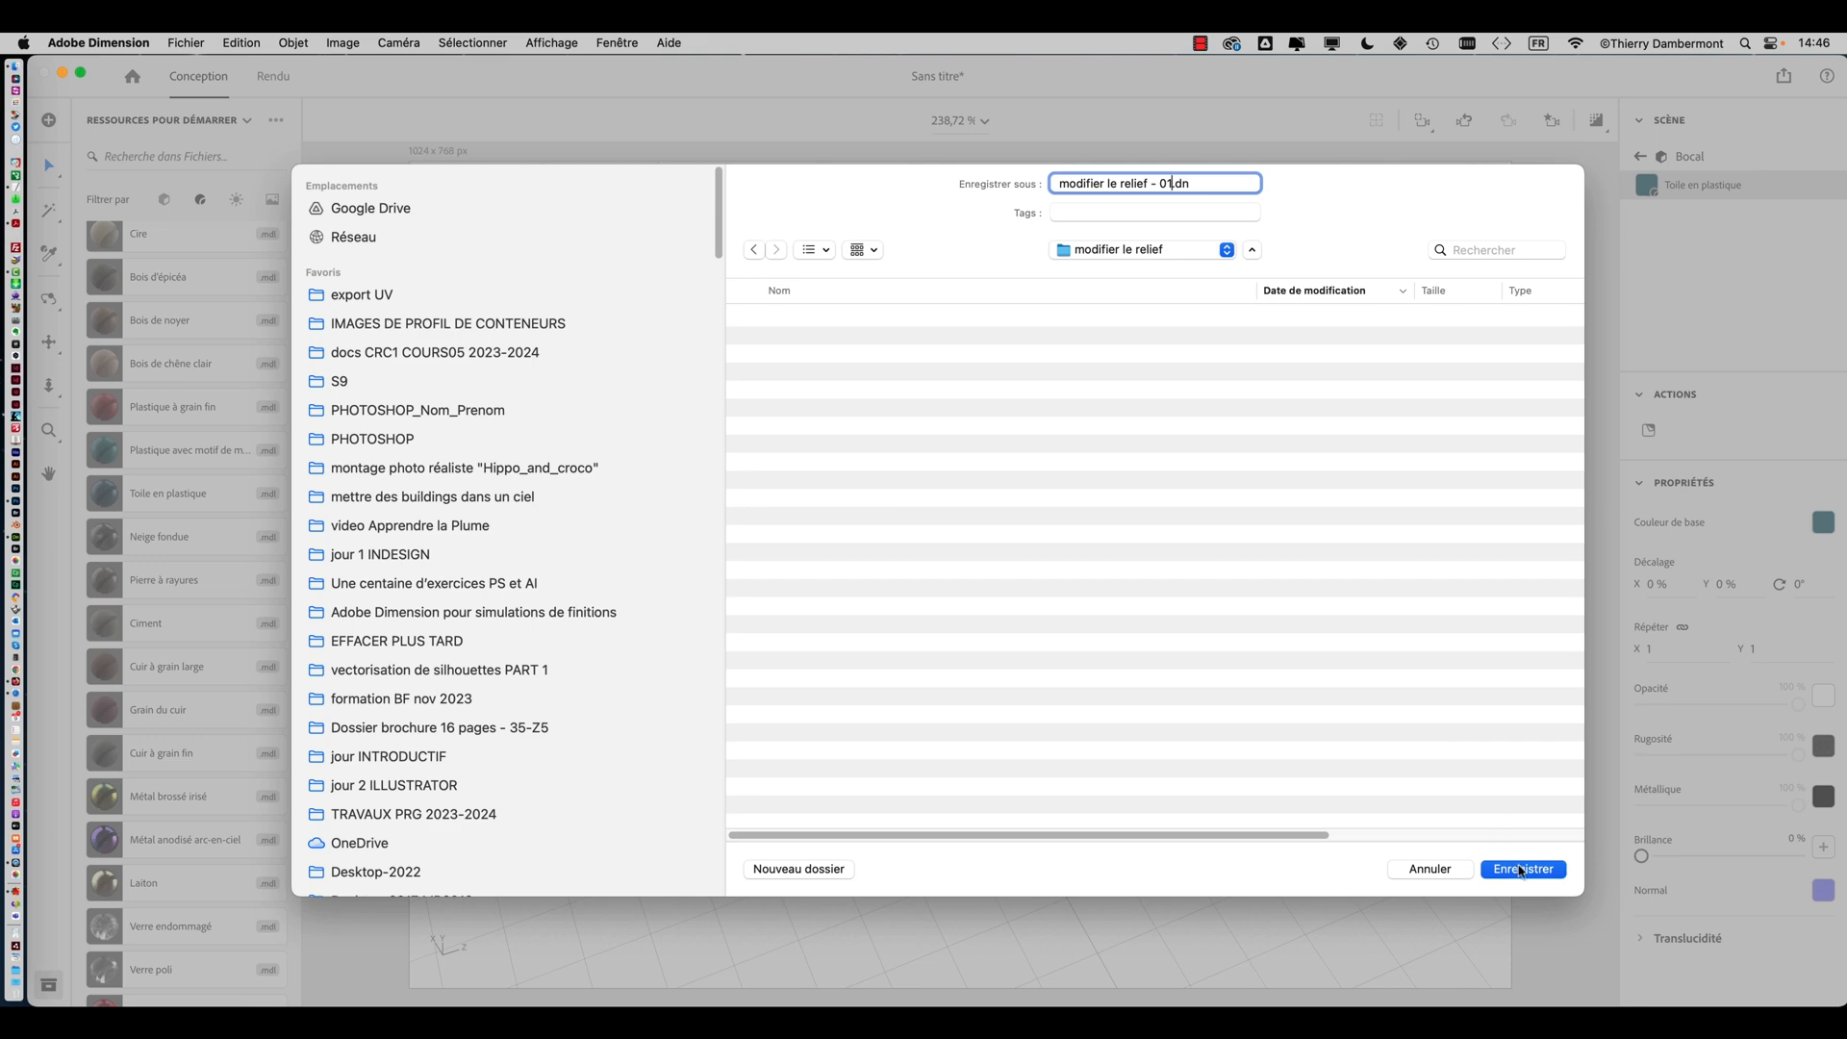
left_click(1521, 866)
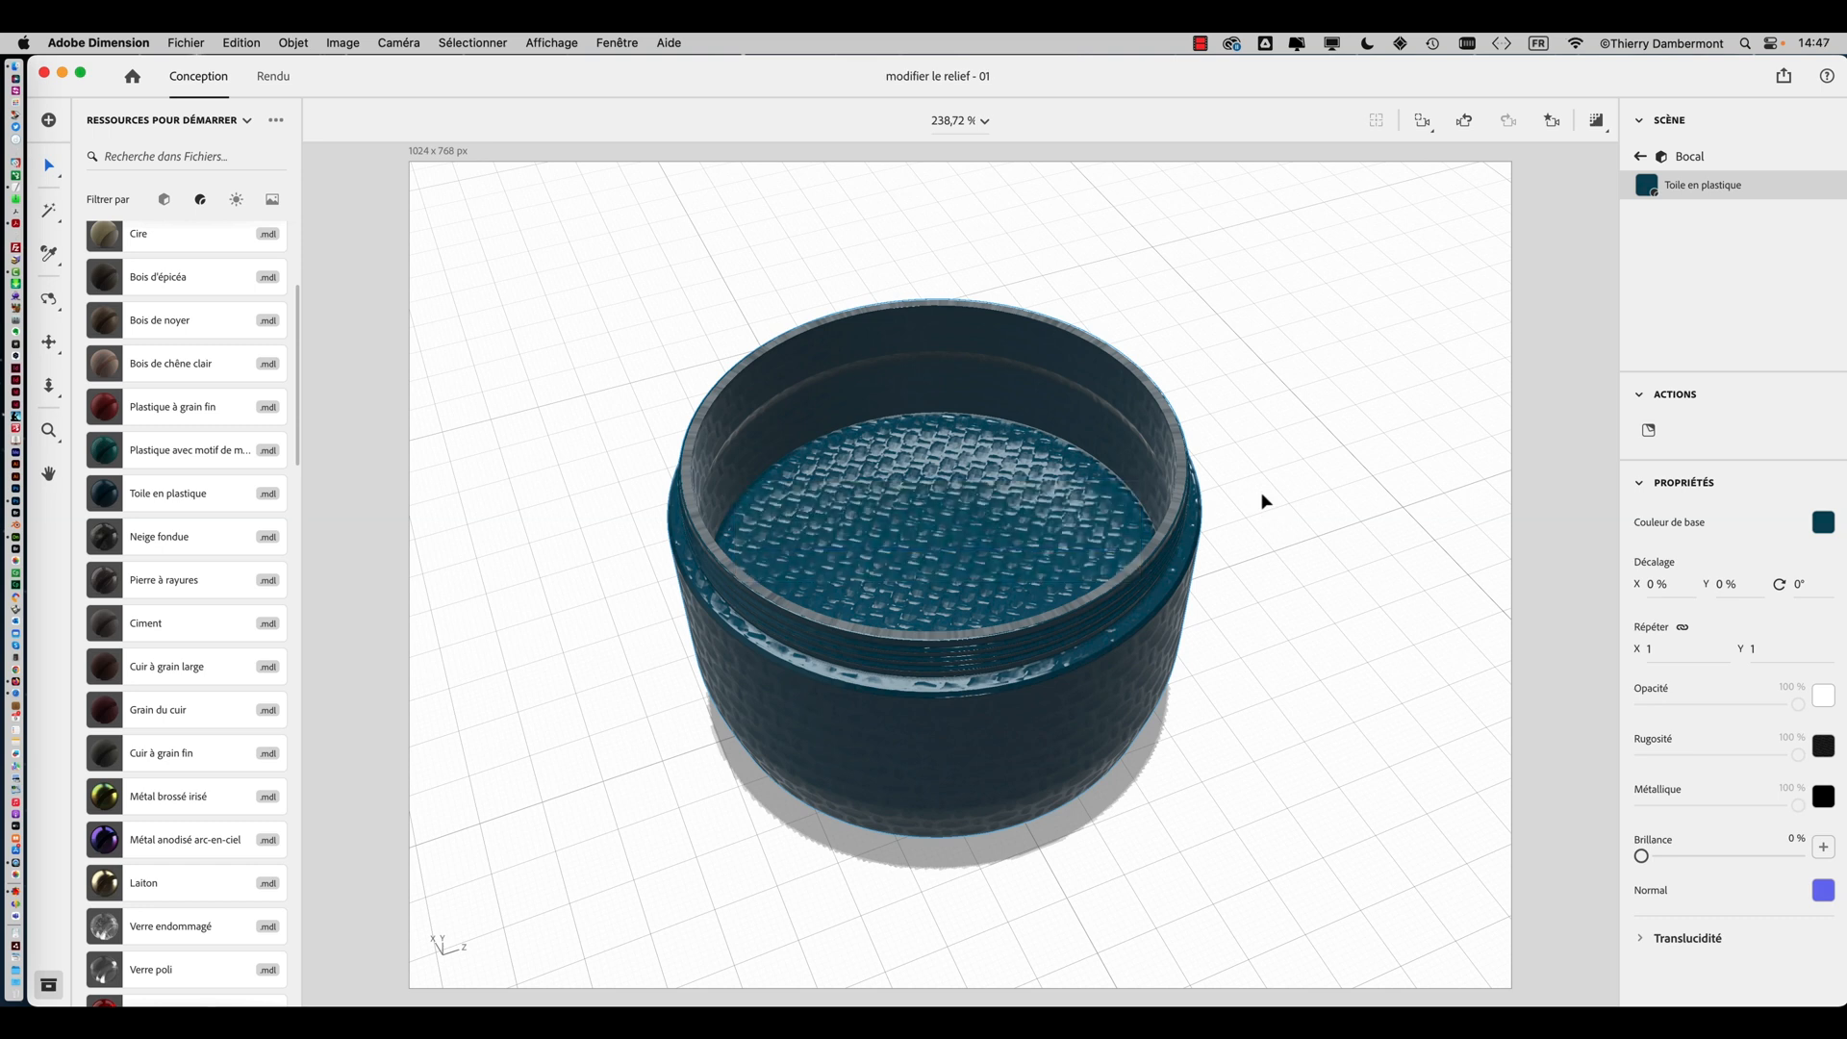
Examine the jar's woven texture from several angles around the model
mouse_move(1263, 500)
middle_mouse_down()
mouse_move(1216, 461)
mouse_move(1200, 400)
mouse_move(1327, 373)
mouse_move(1344, 400)
mouse_move(1286, 606)
mouse_move(1237, 552)
mouse_move(1247, 515)
middle_mouse_up()
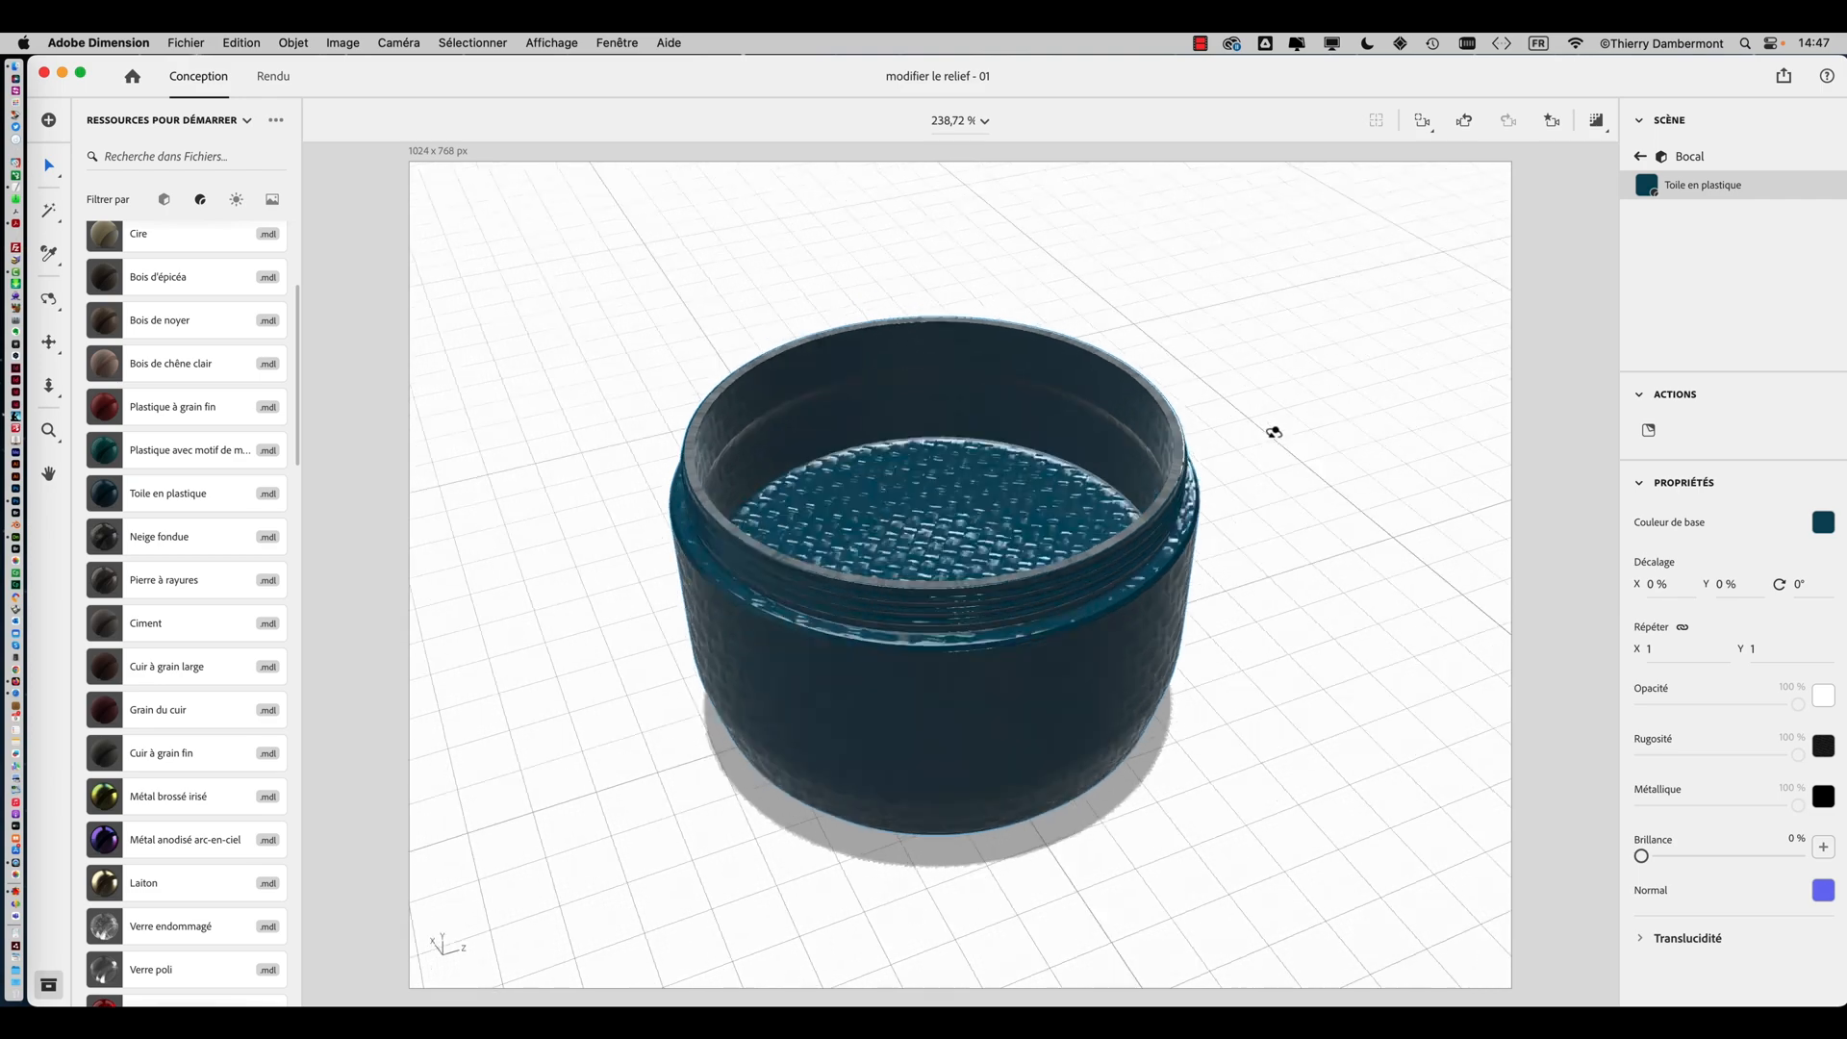
middle_click_drag(1274, 429, 1374, 617)
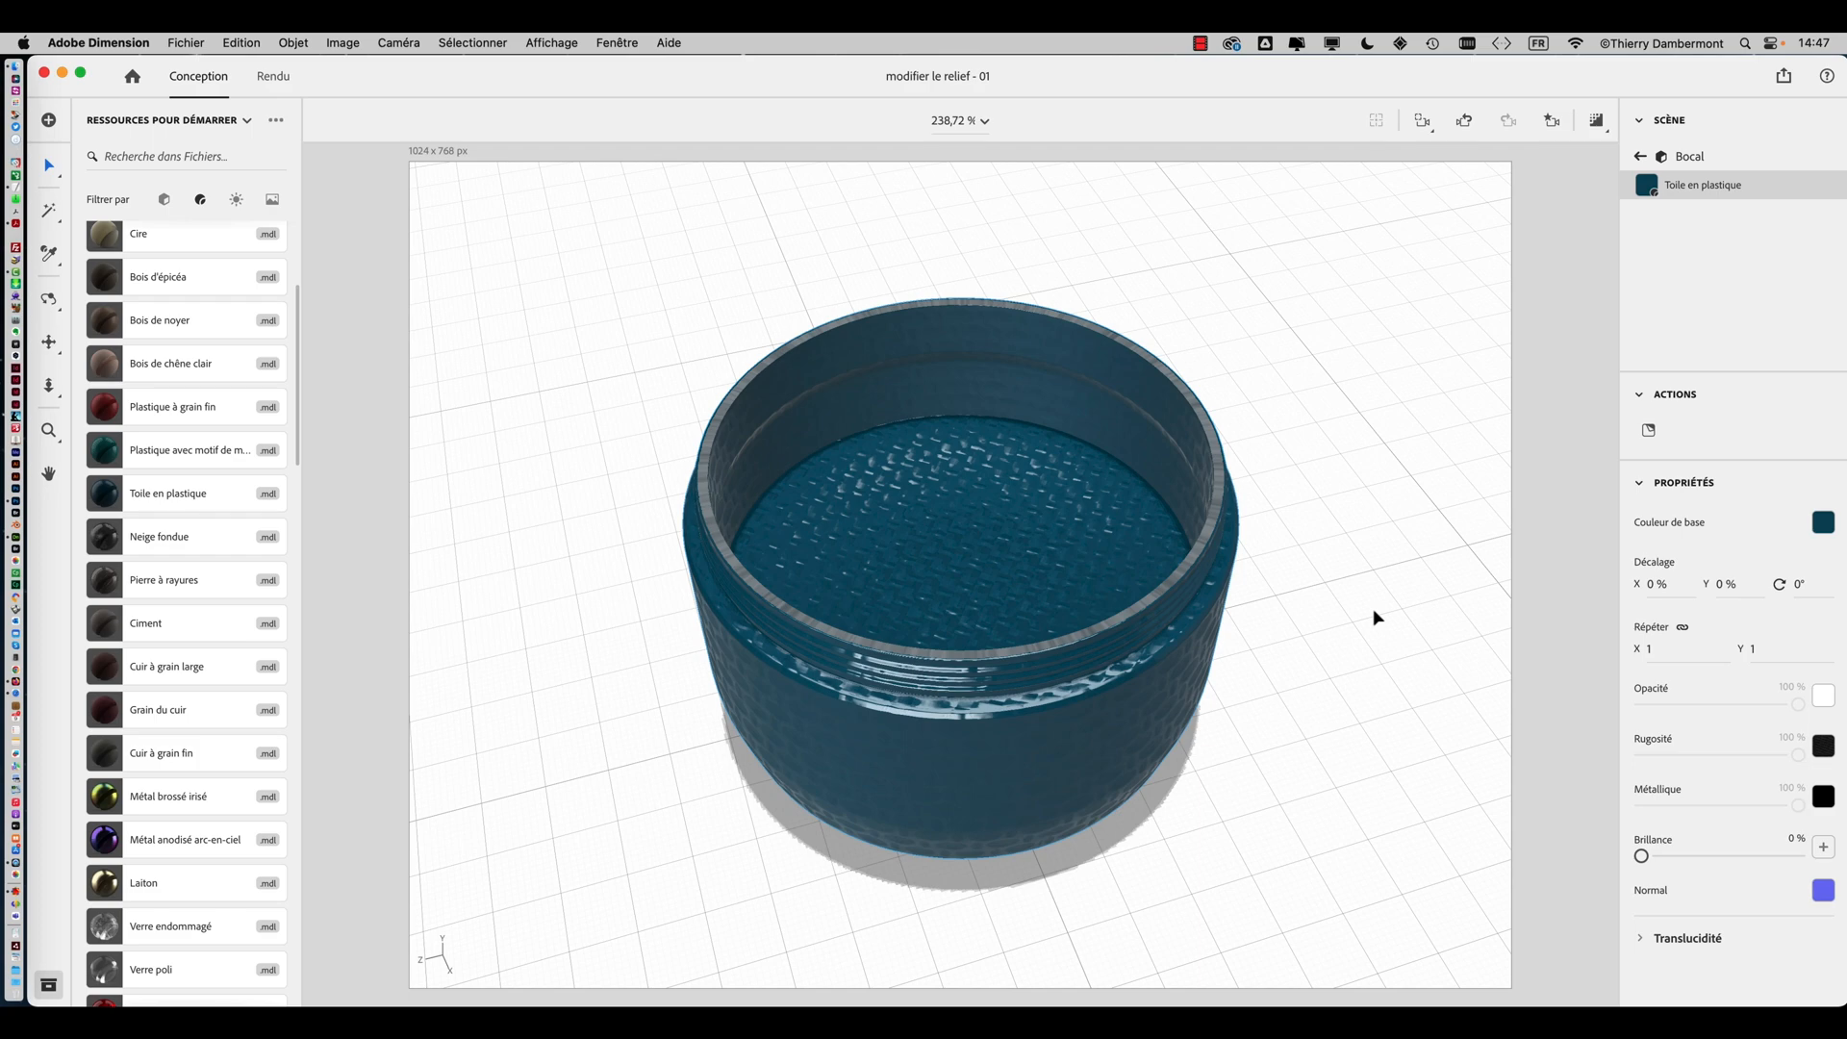
middle_click_drag(1360, 615, 1299, 631)
middle_click_drag(902, 643, 1406, 573)
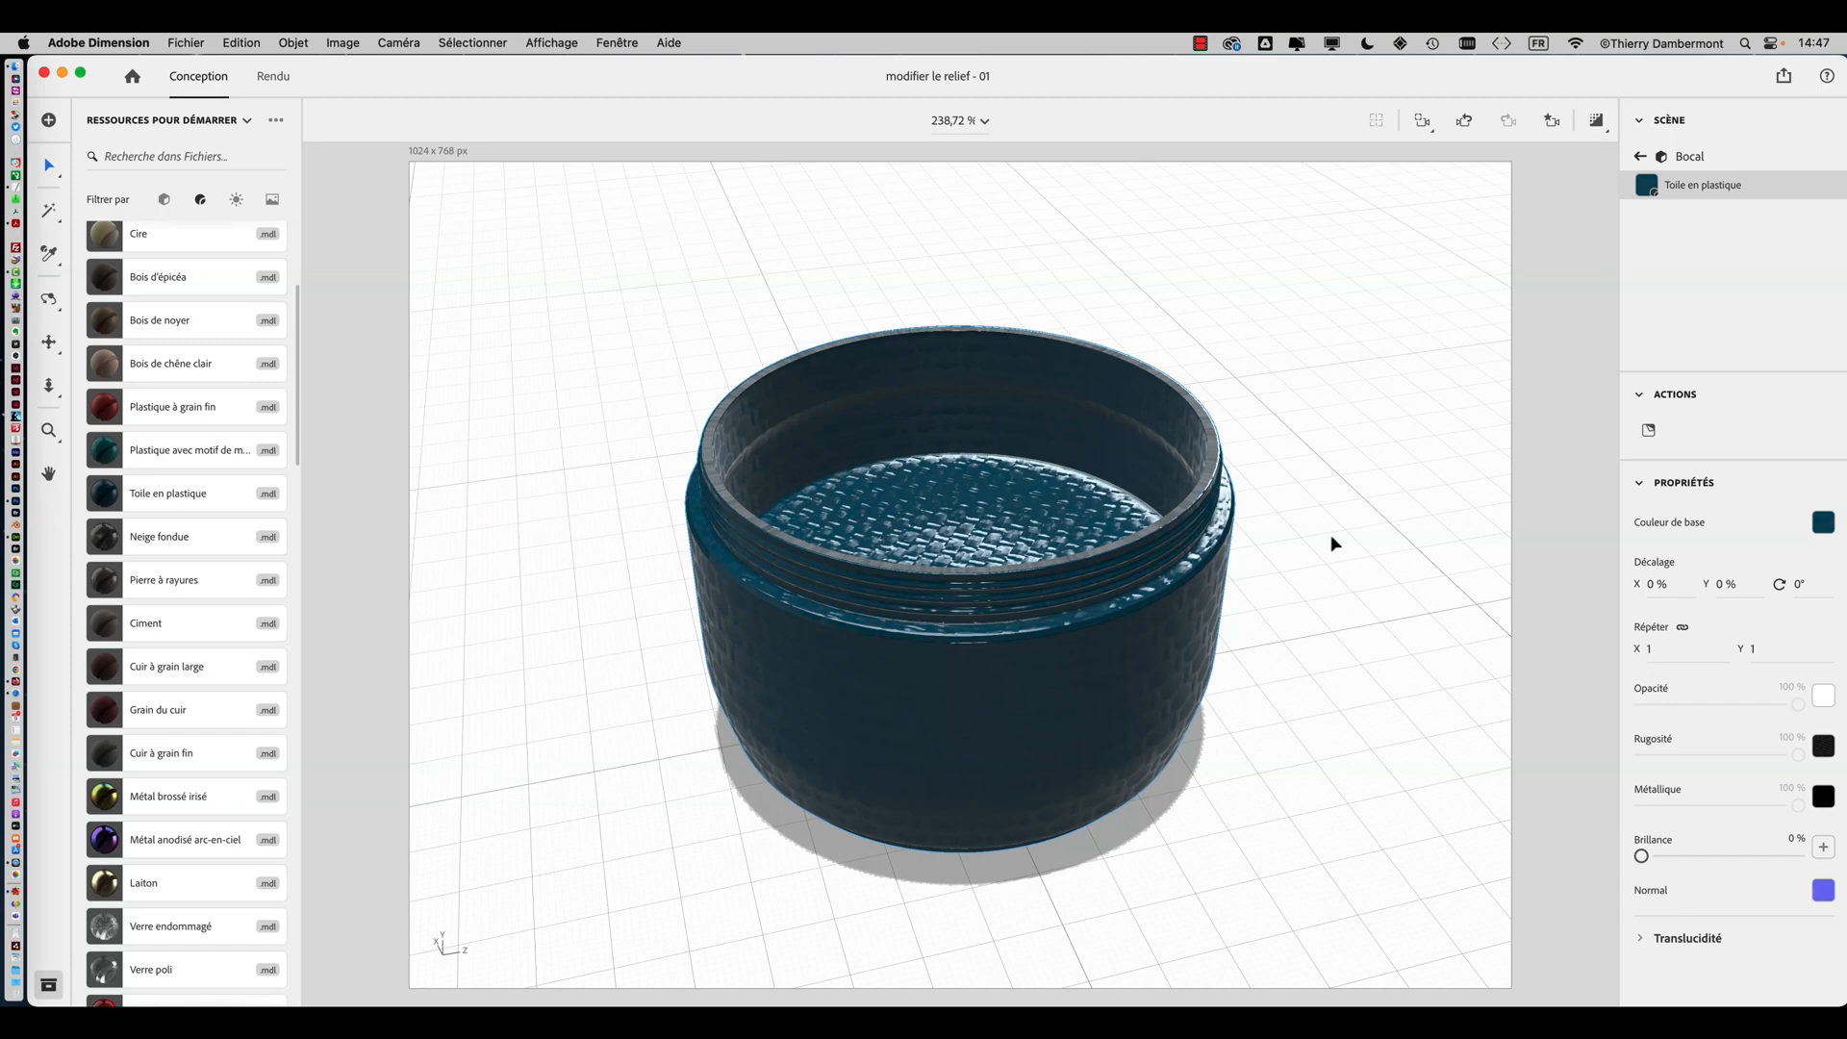
middle_click_drag(1333, 543, 1256, 474)
mouse_move(990, 528)
middle_mouse_down()
mouse_move(1104, 499)
mouse_move(1008, 510)
middle_mouse_up()
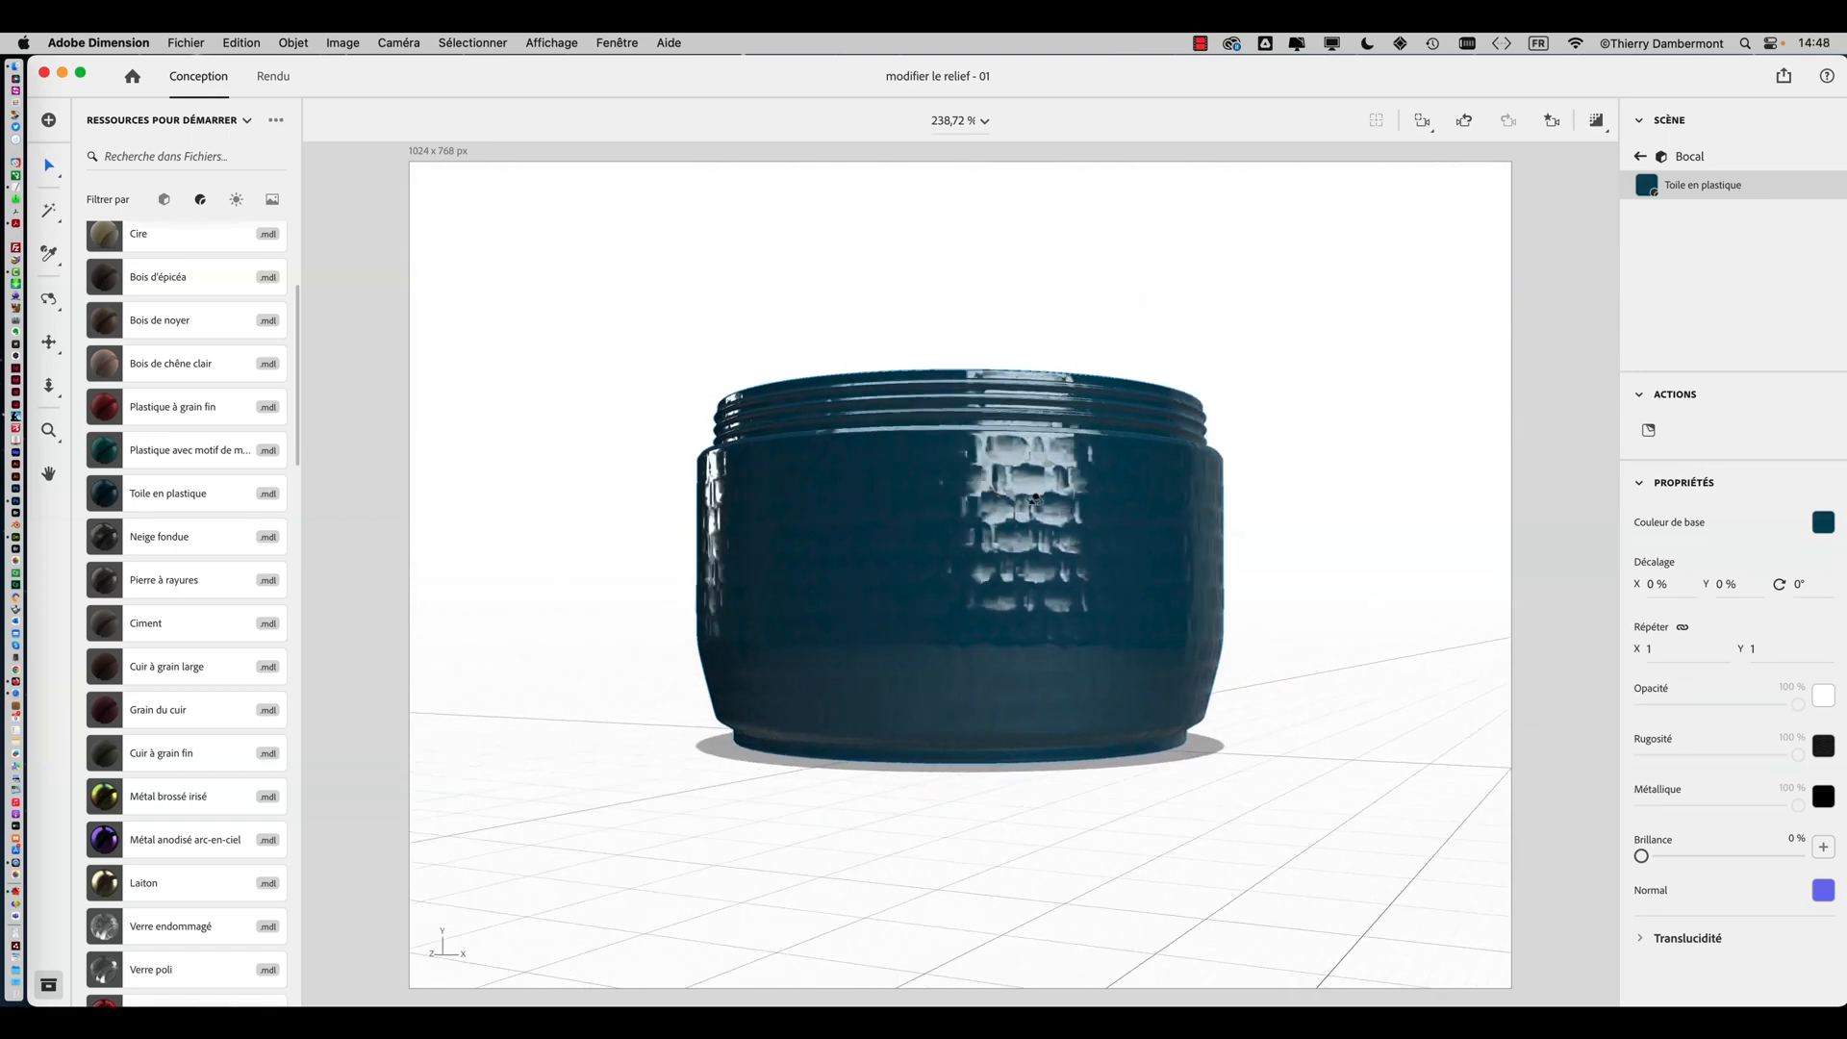
middle_click_drag(897, 481, 665, 622)
left_click_drag(546, 584, 1162, 622)
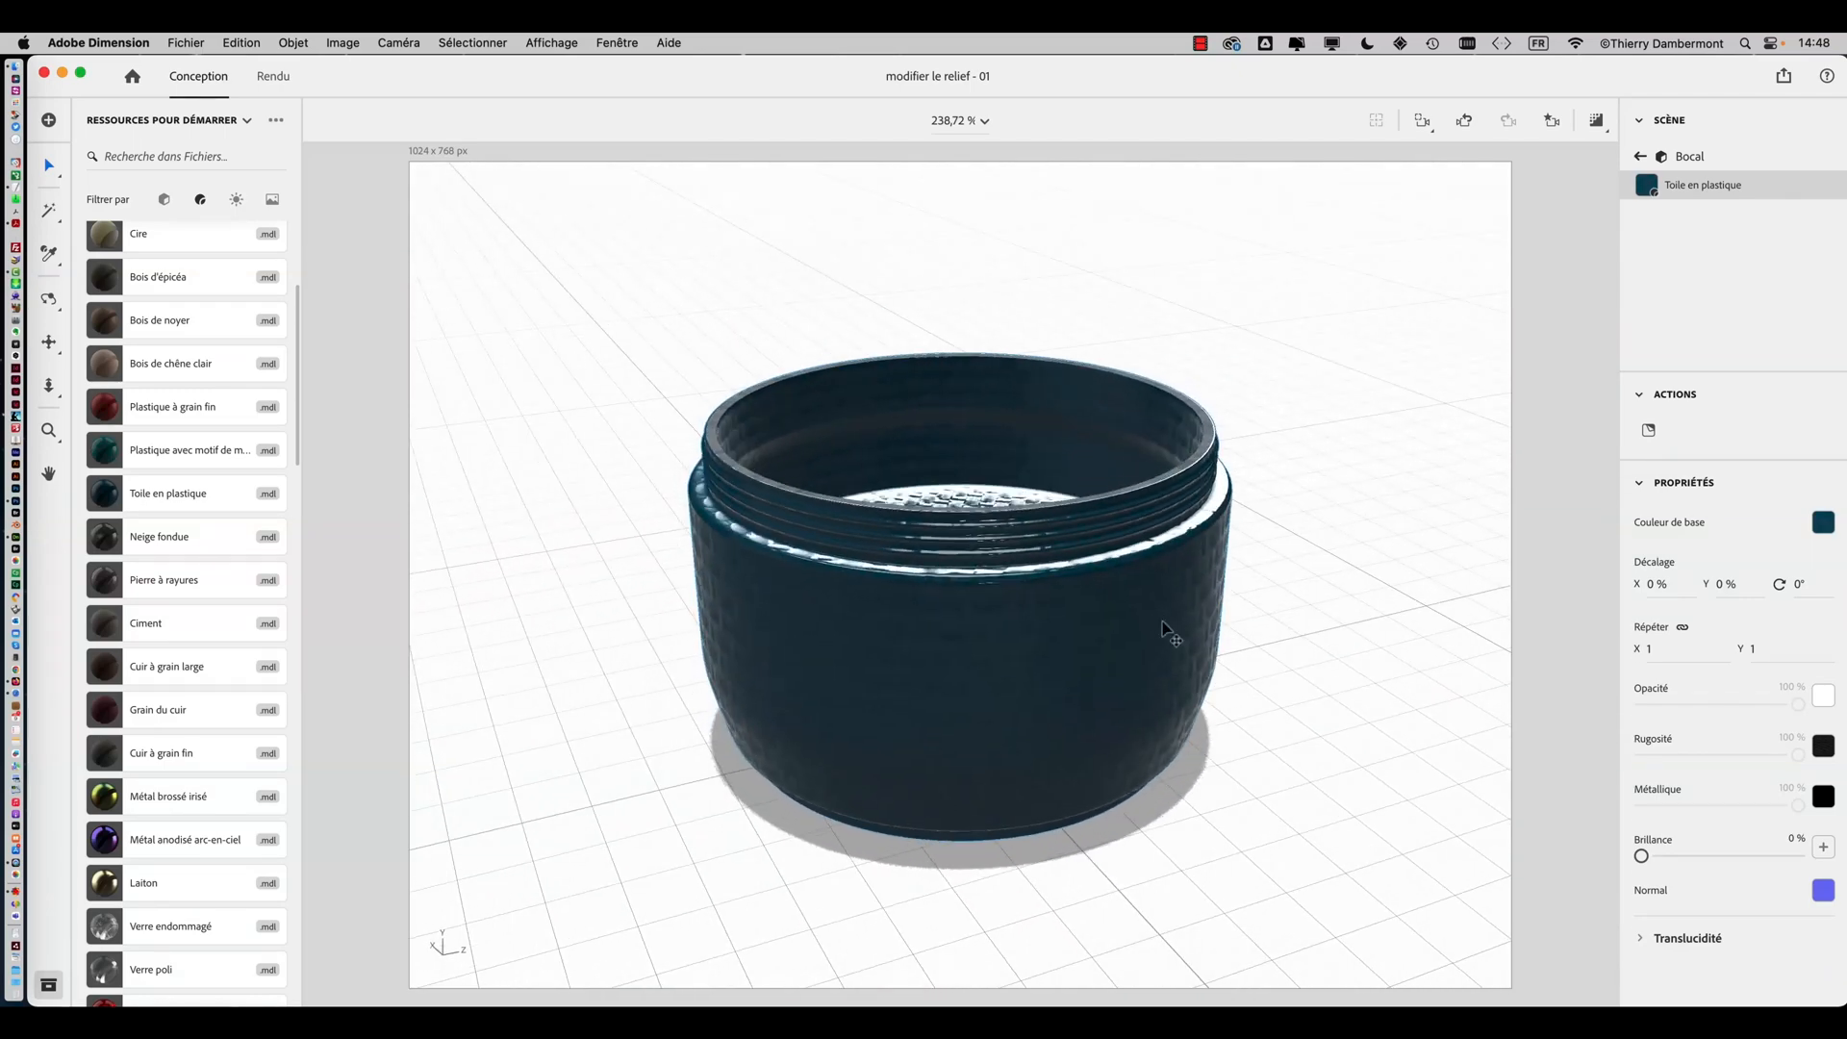
Set the jar material's base colour to blue, RGB 46, 105, 173, after trying several hues
left_click(1653, 484)
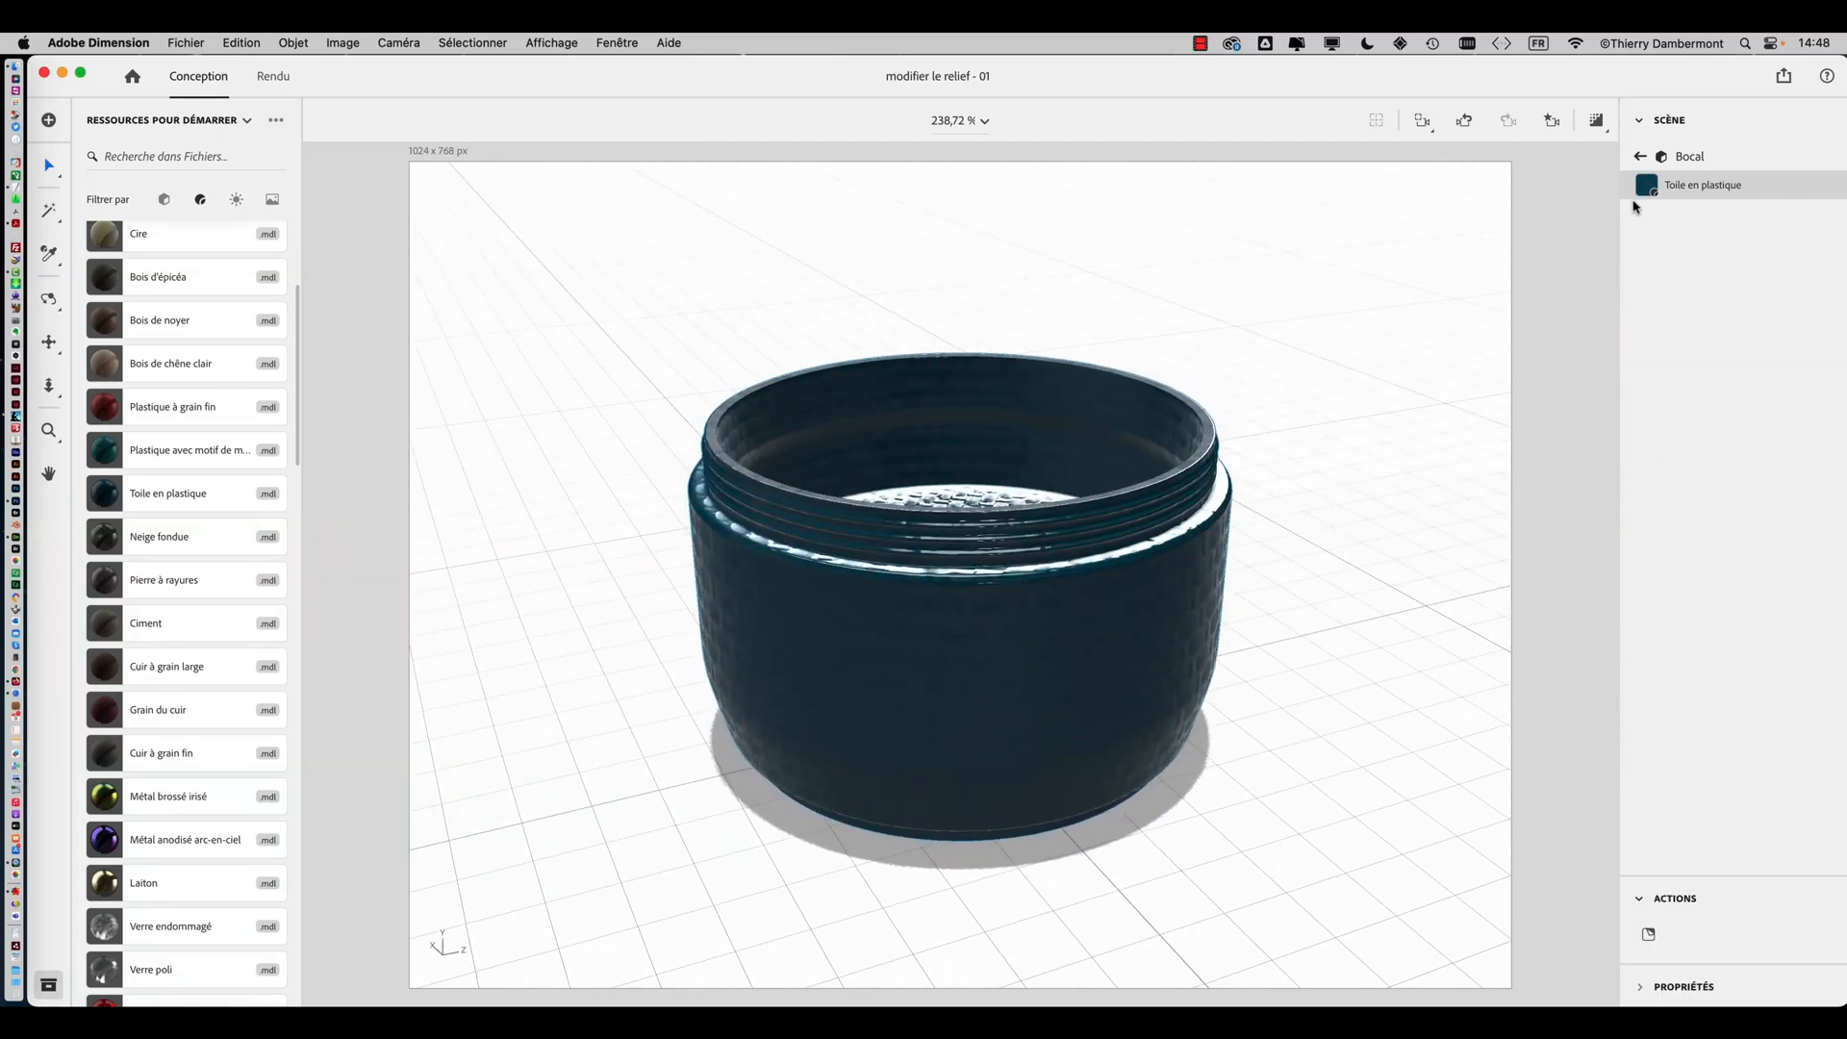
left_click(1643, 158)
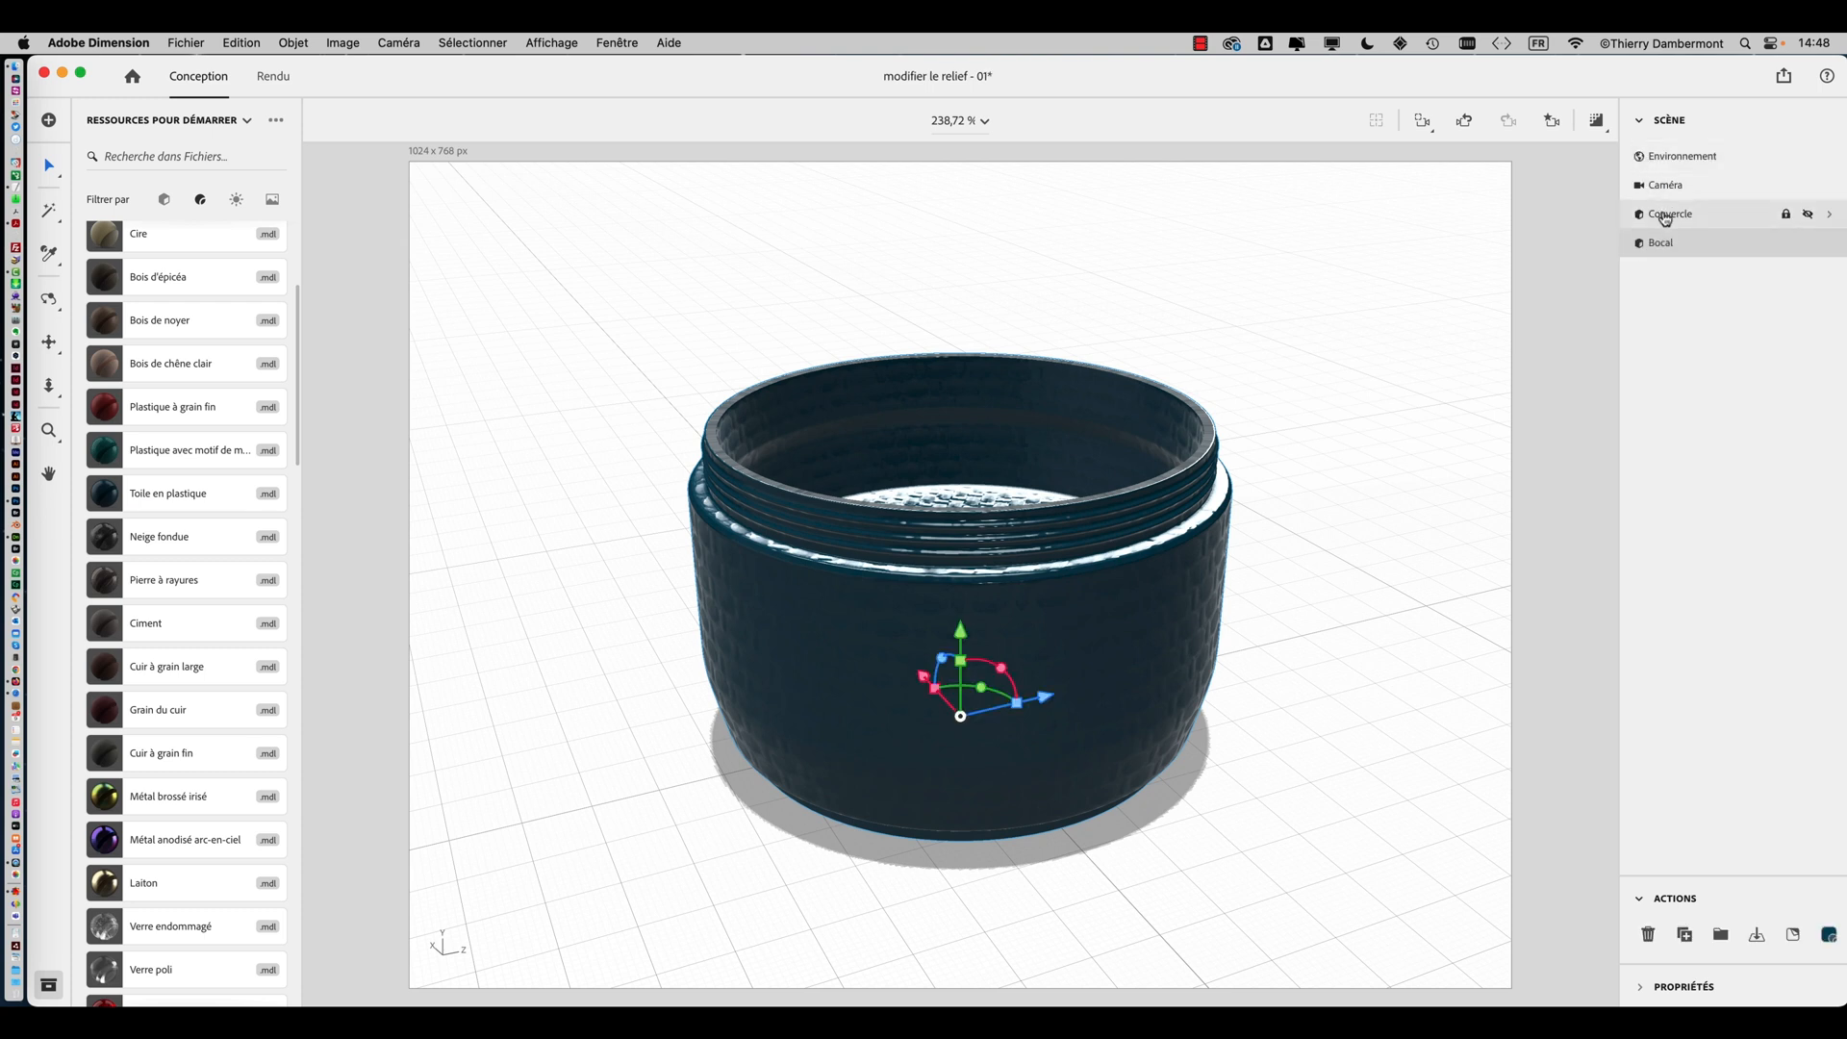
left_click(1105, 568)
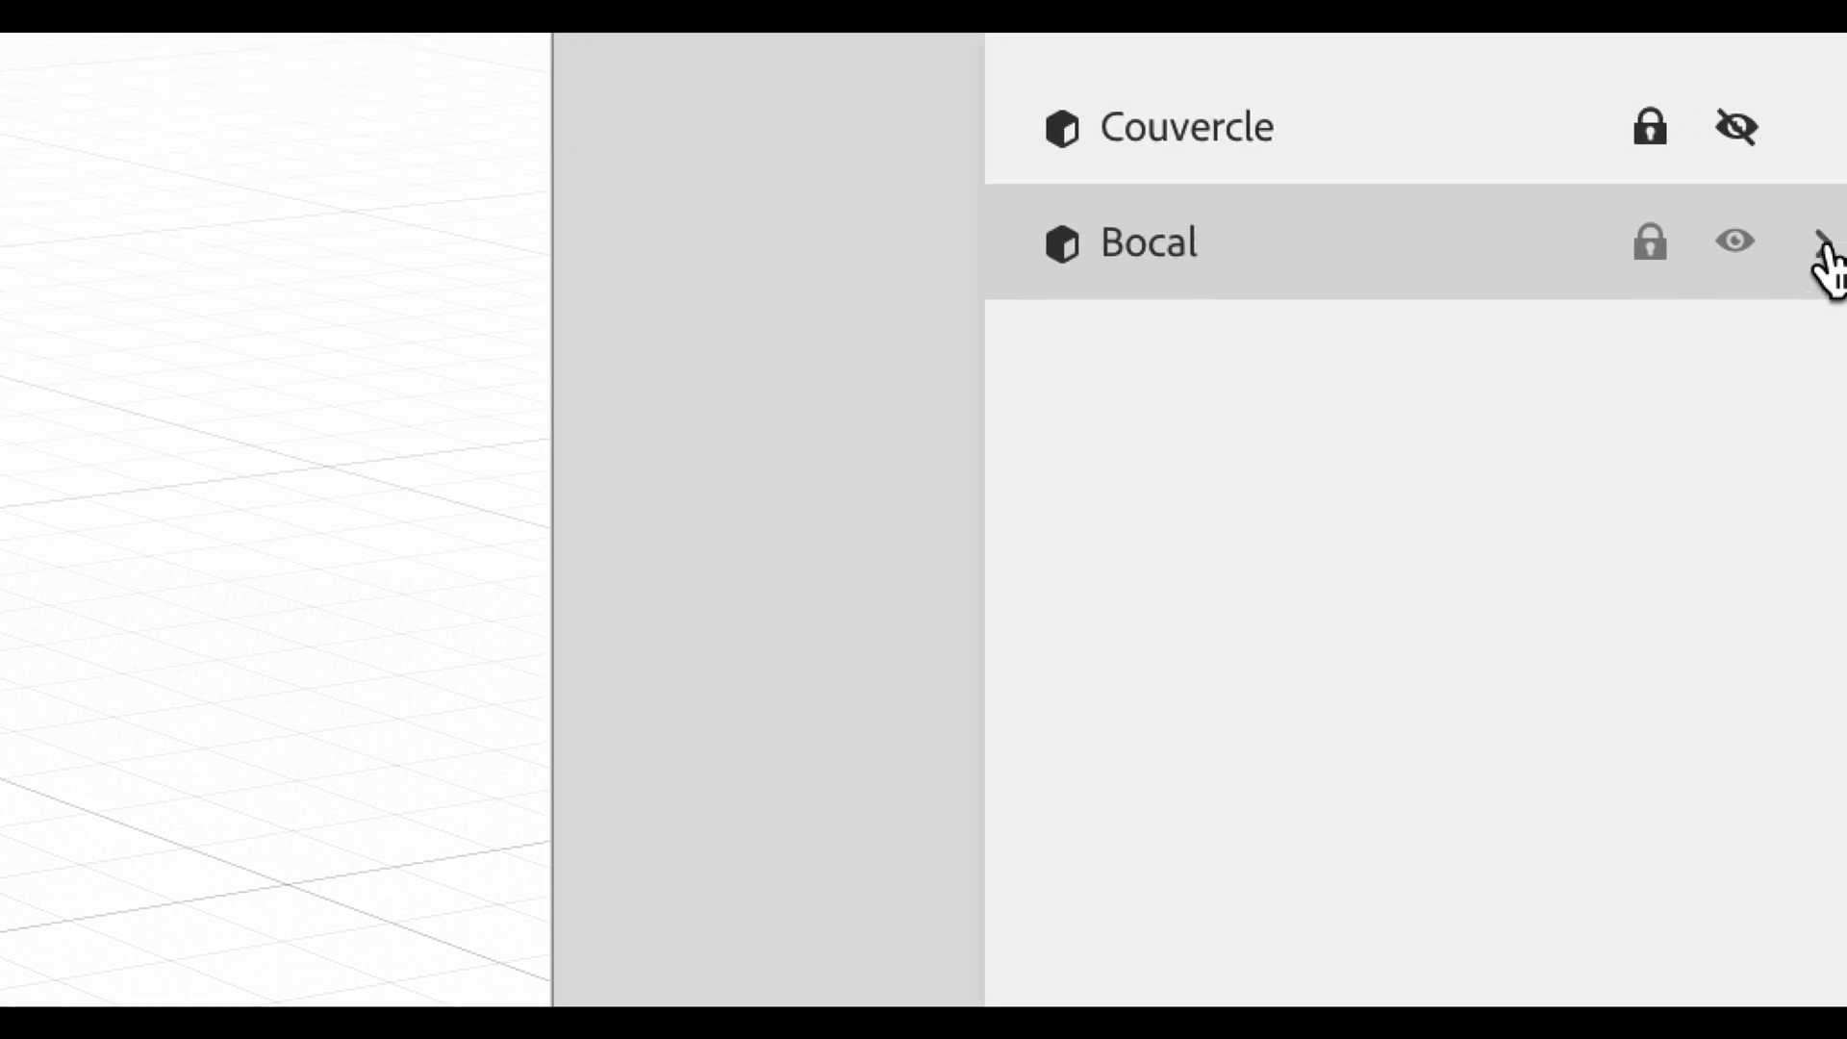
left_click(1828, 247)
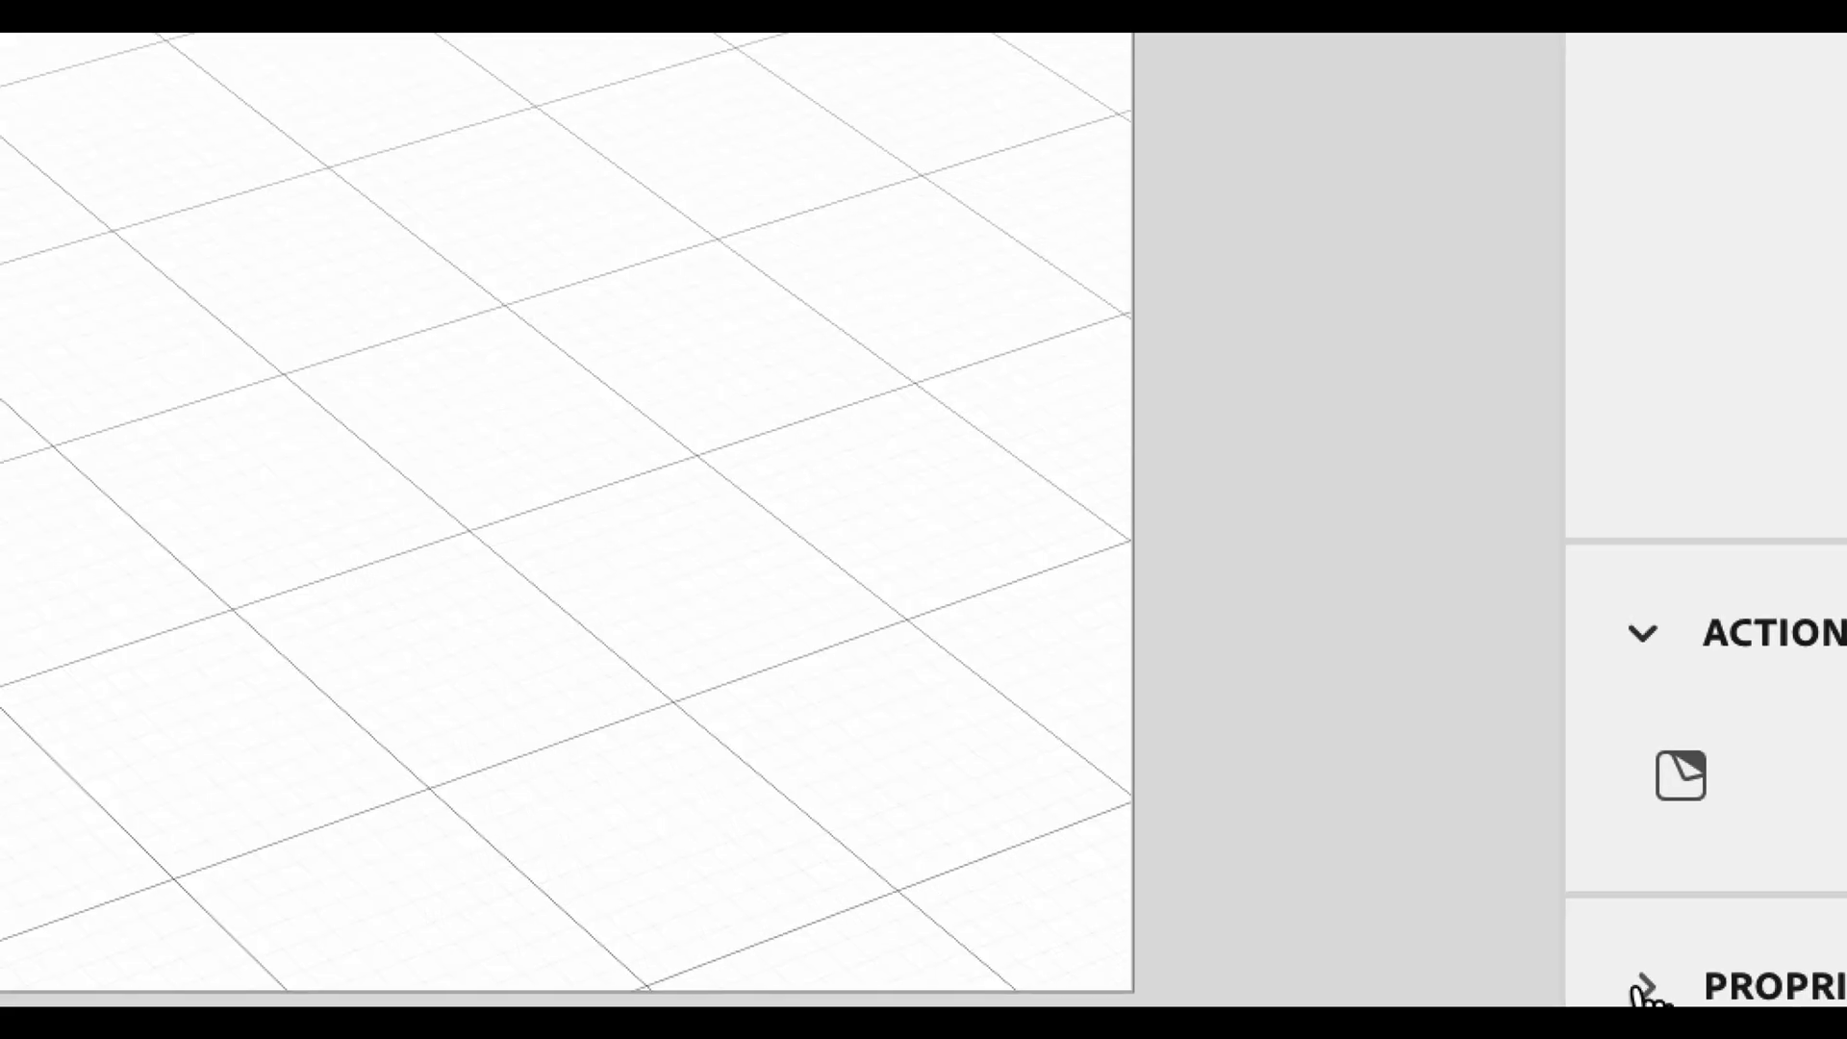
left_click(1539, 986)
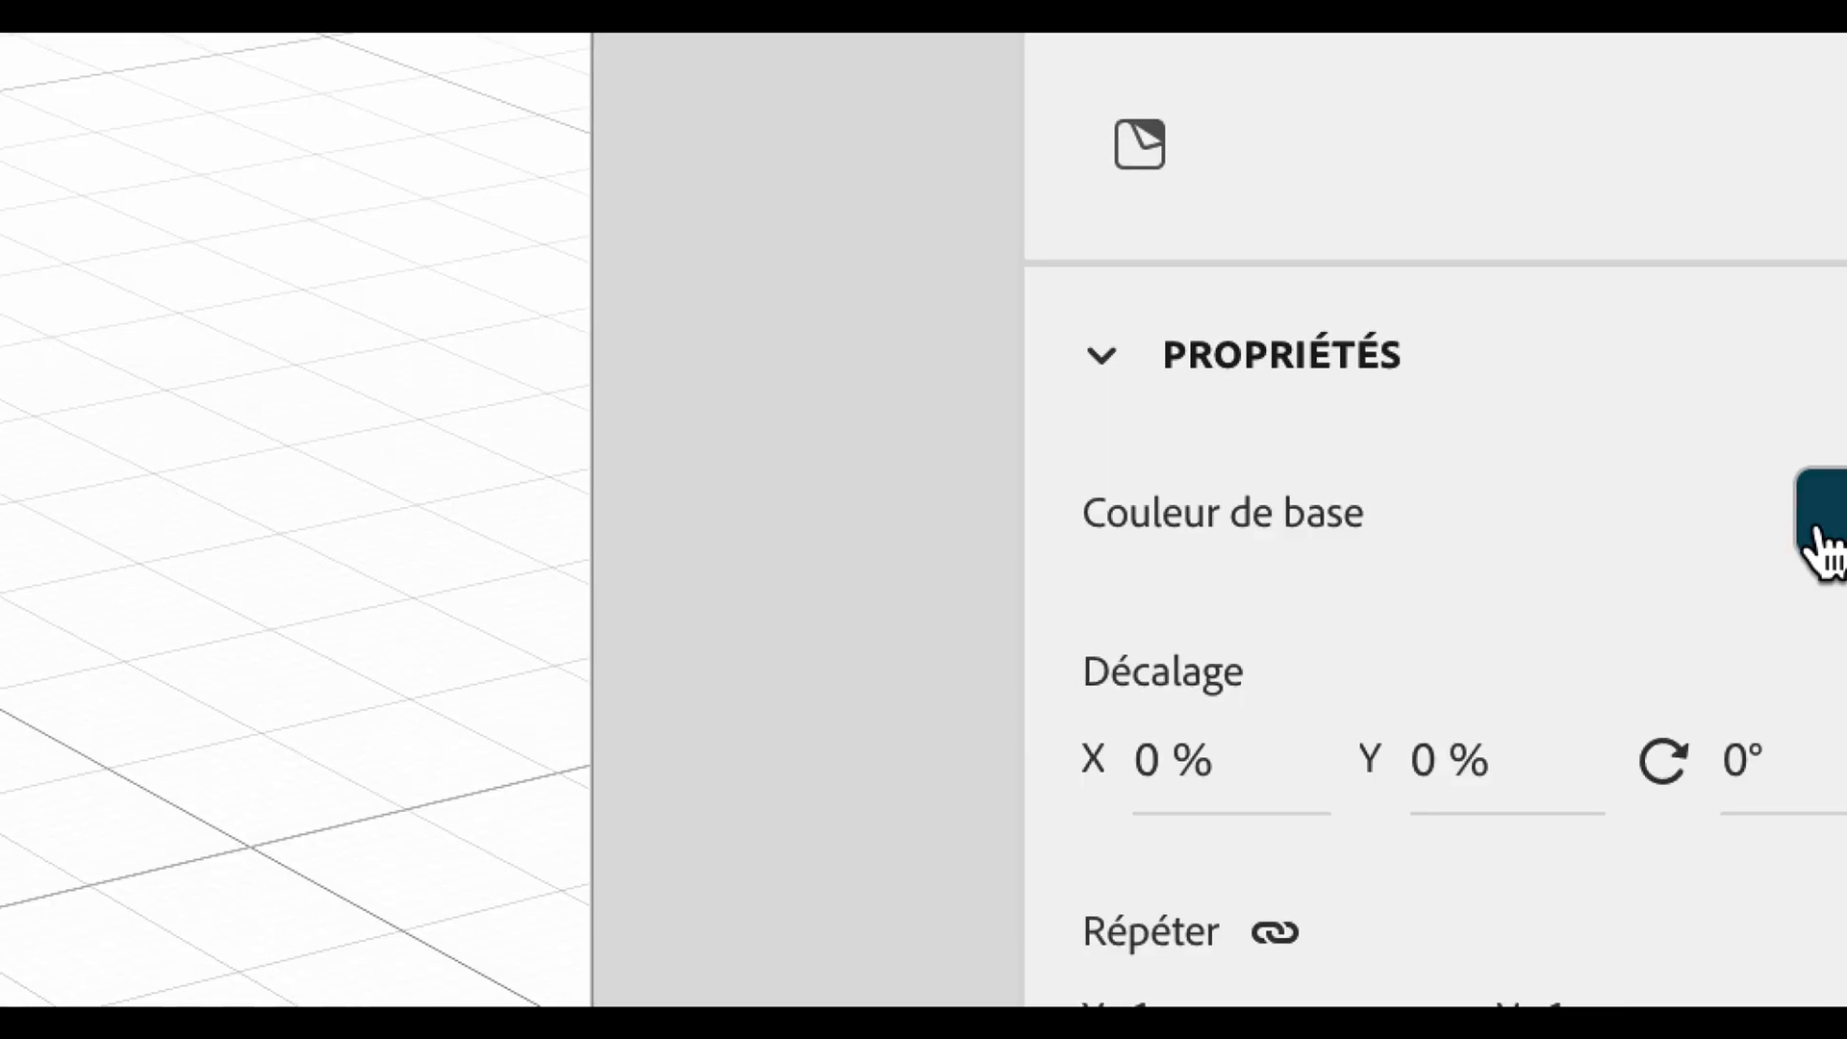
left_click(1821, 546)
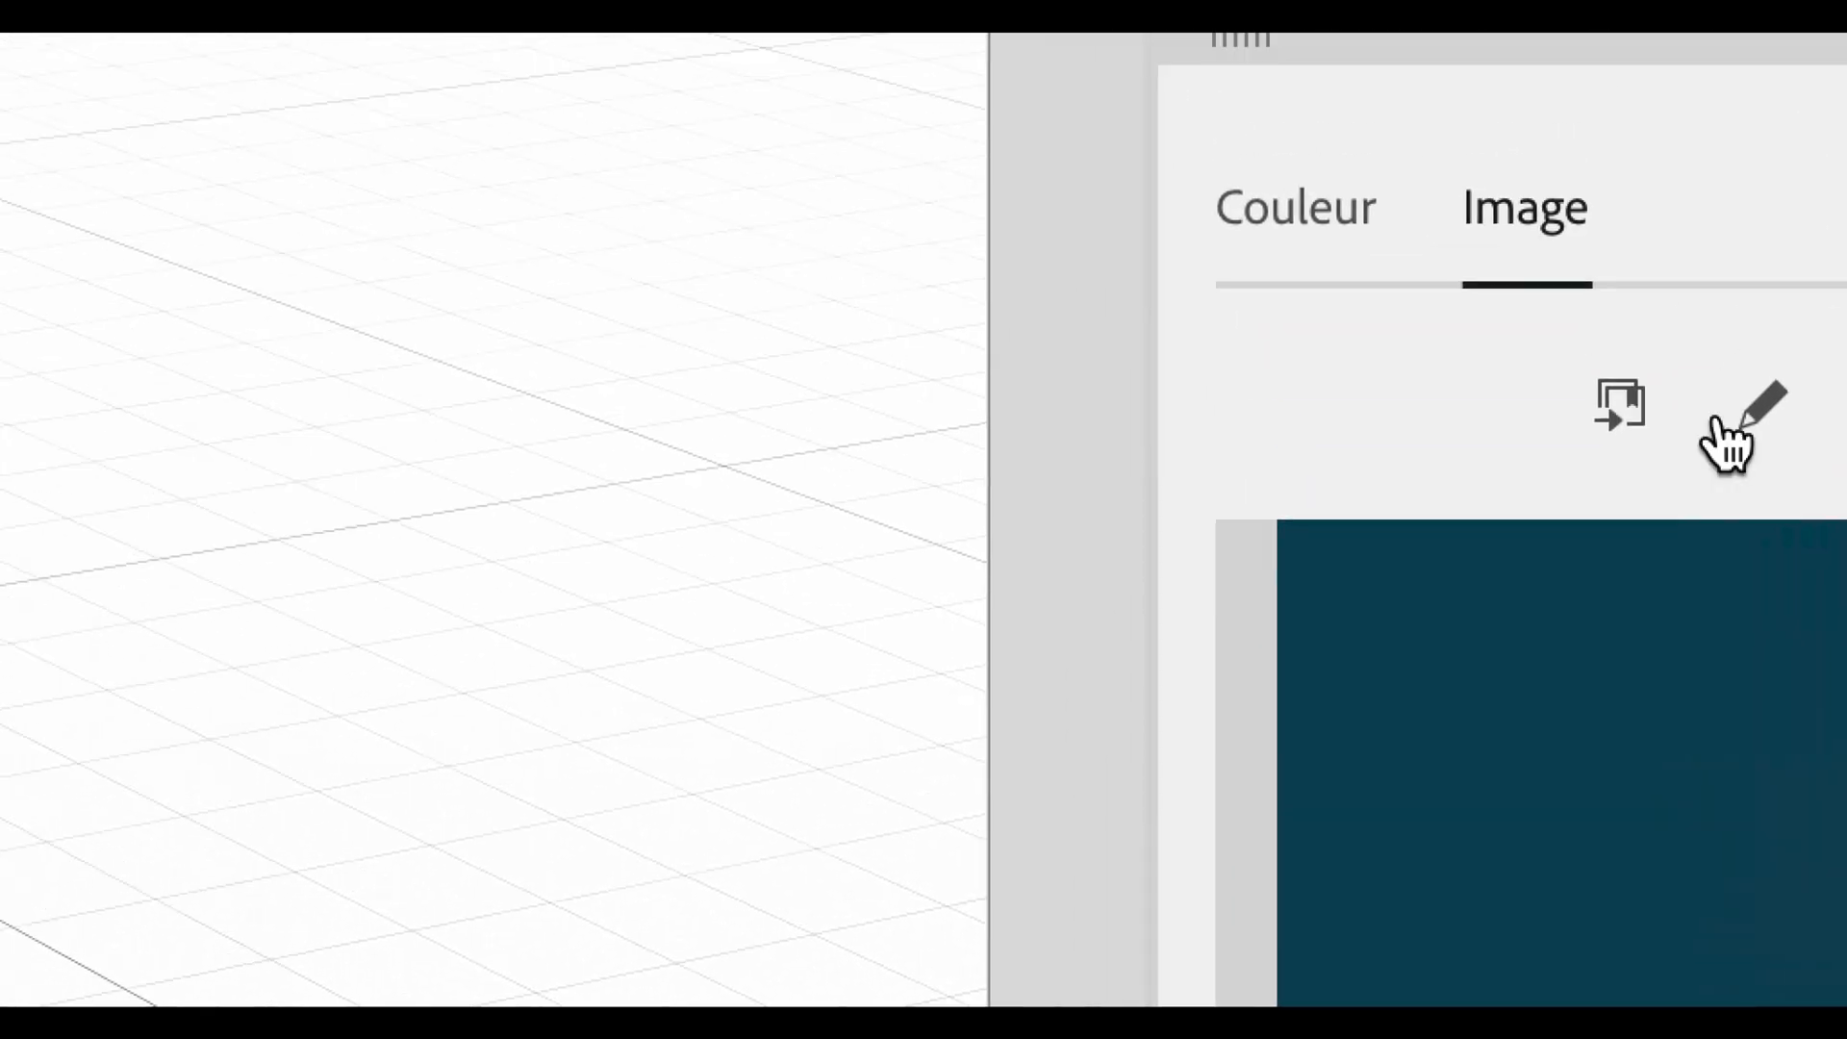
left_click(1443, 380)
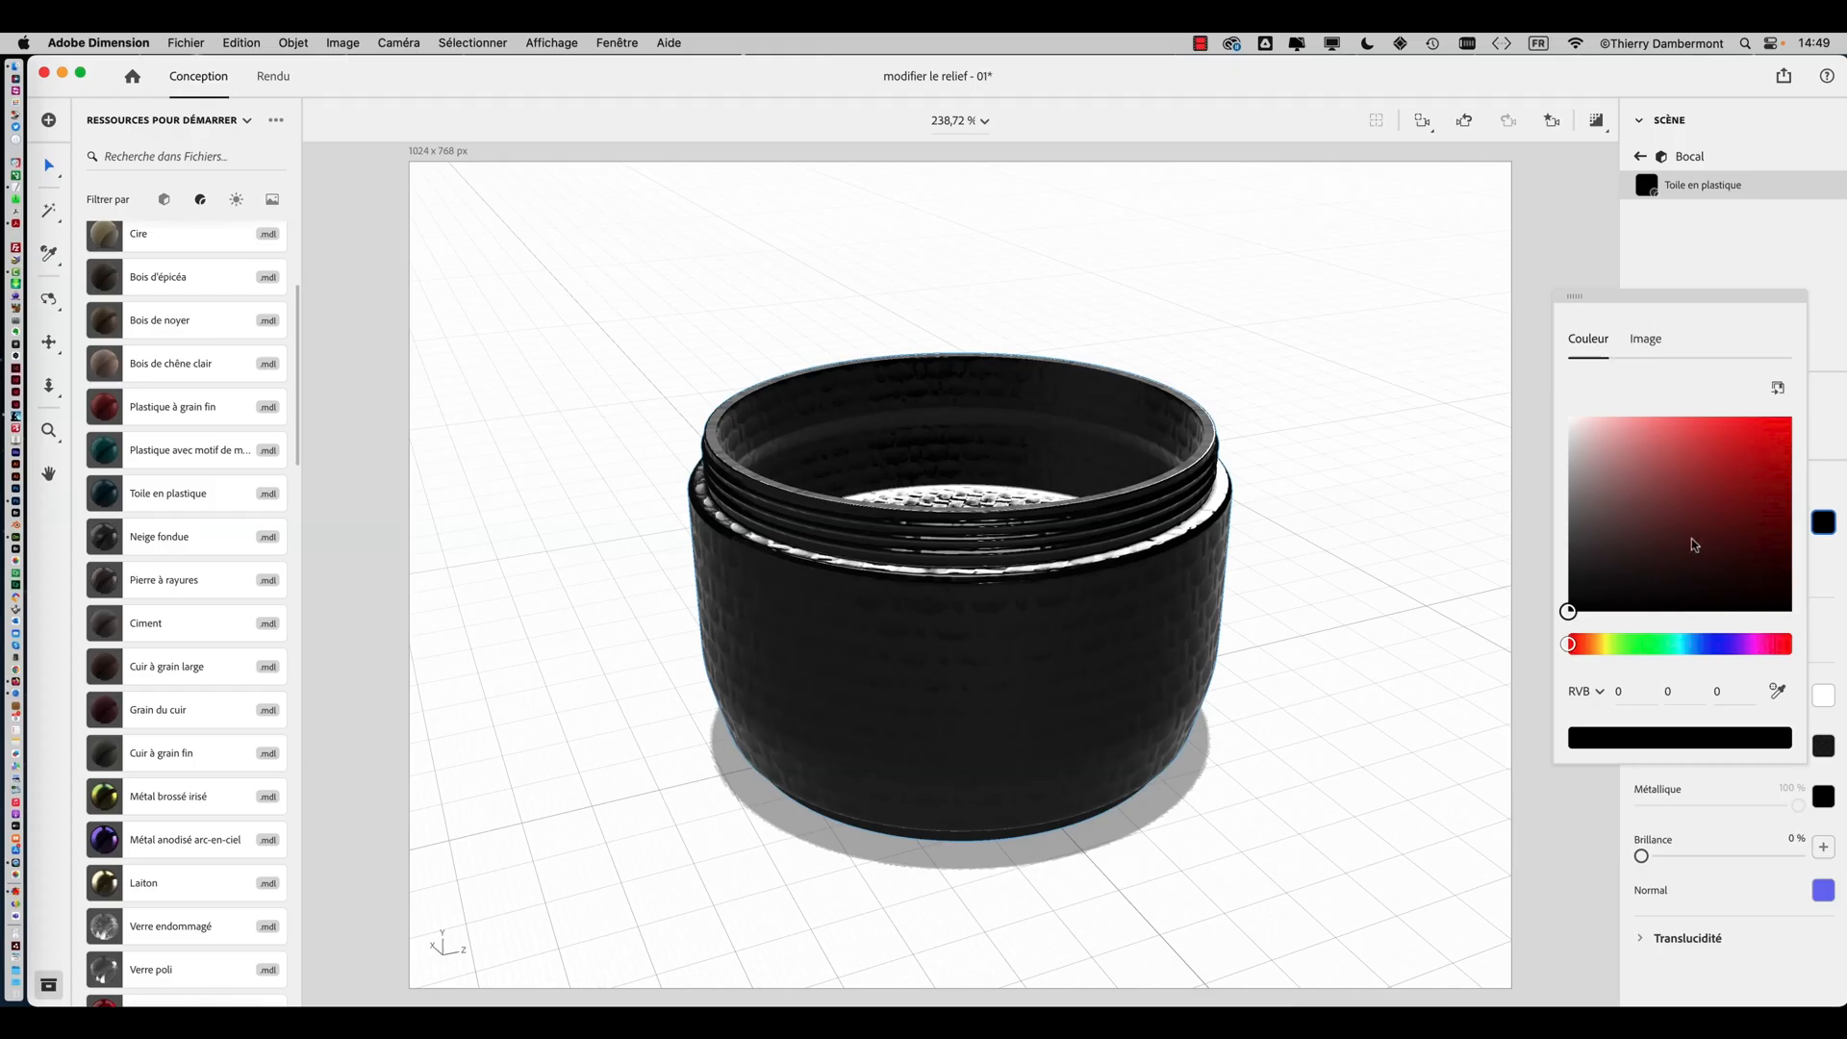
left_click(1731, 477)
left_click(1757, 644)
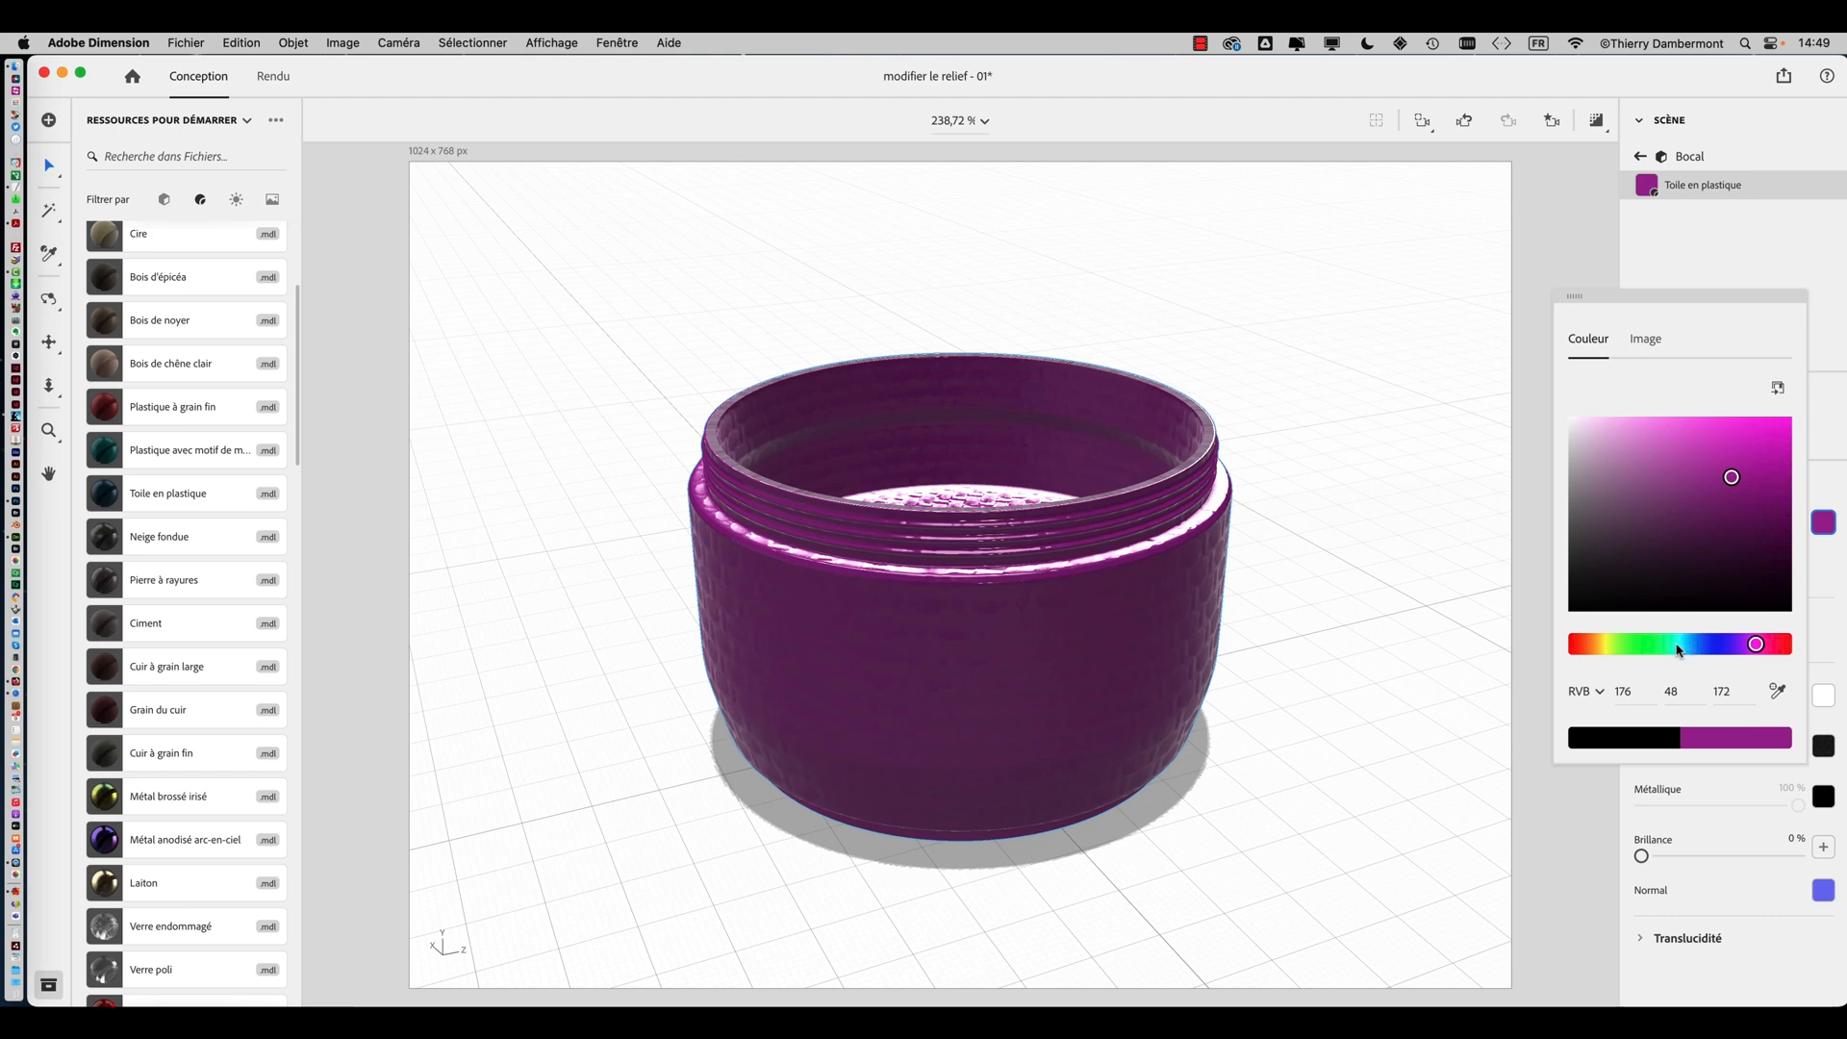
left_click(1676, 644)
mouse_move(1679, 541)
left_mouse_down()
mouse_move(1732, 441)
mouse_move(1684, 515)
left_mouse_up()
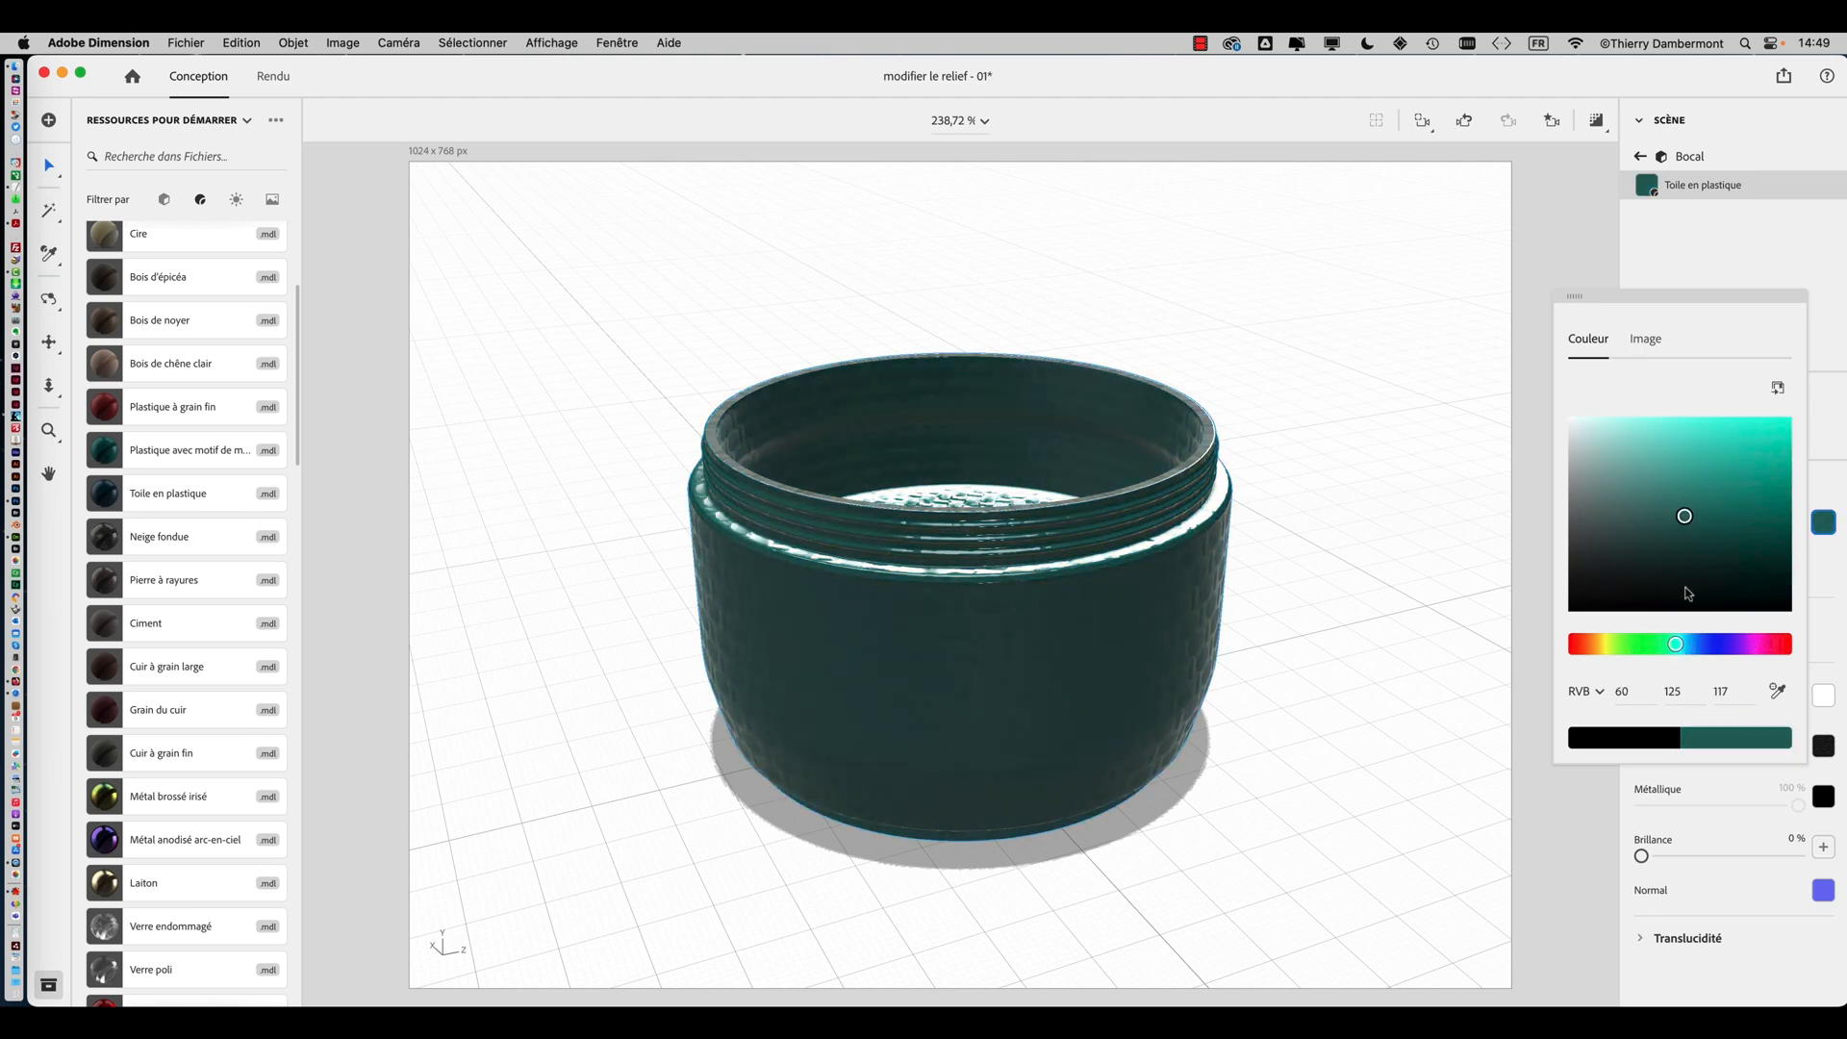
left_click(1692, 644)
left_click_drag(1695, 606, 1731, 481)
left_click(1694, 501)
left_click(1608, 644)
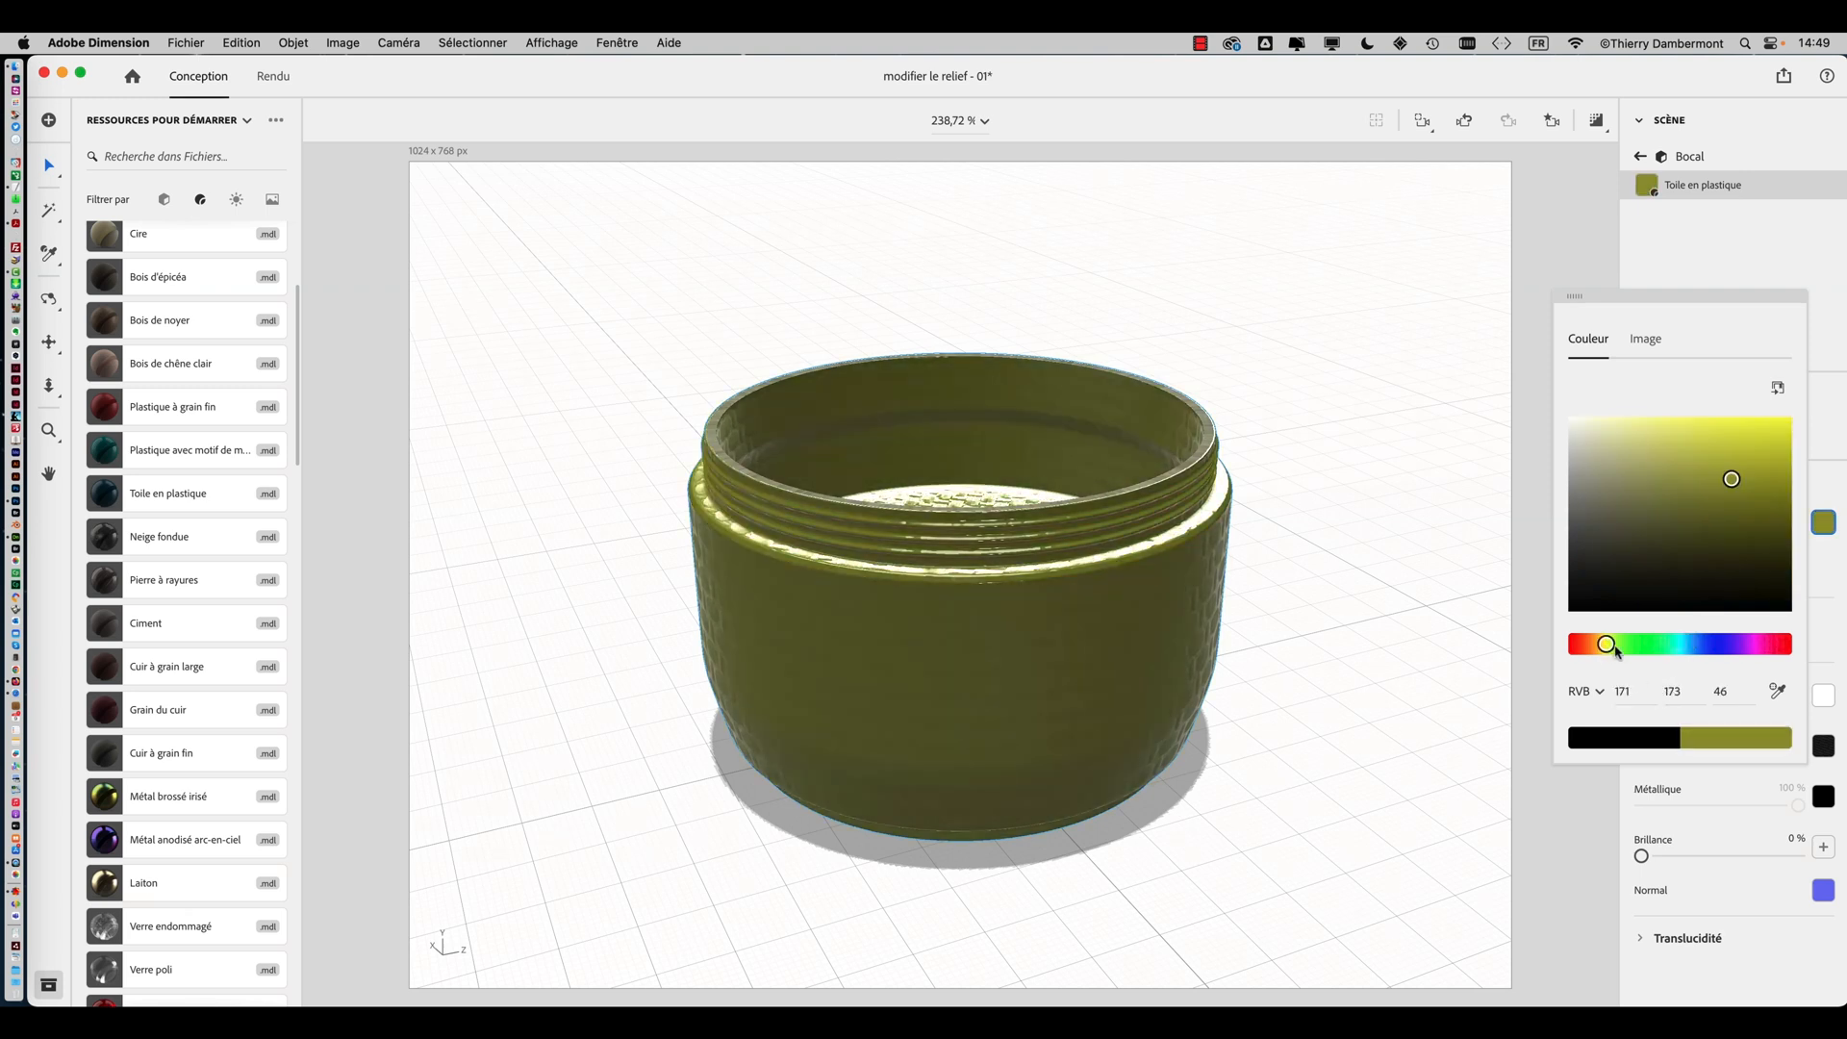
left_click(1699, 644)
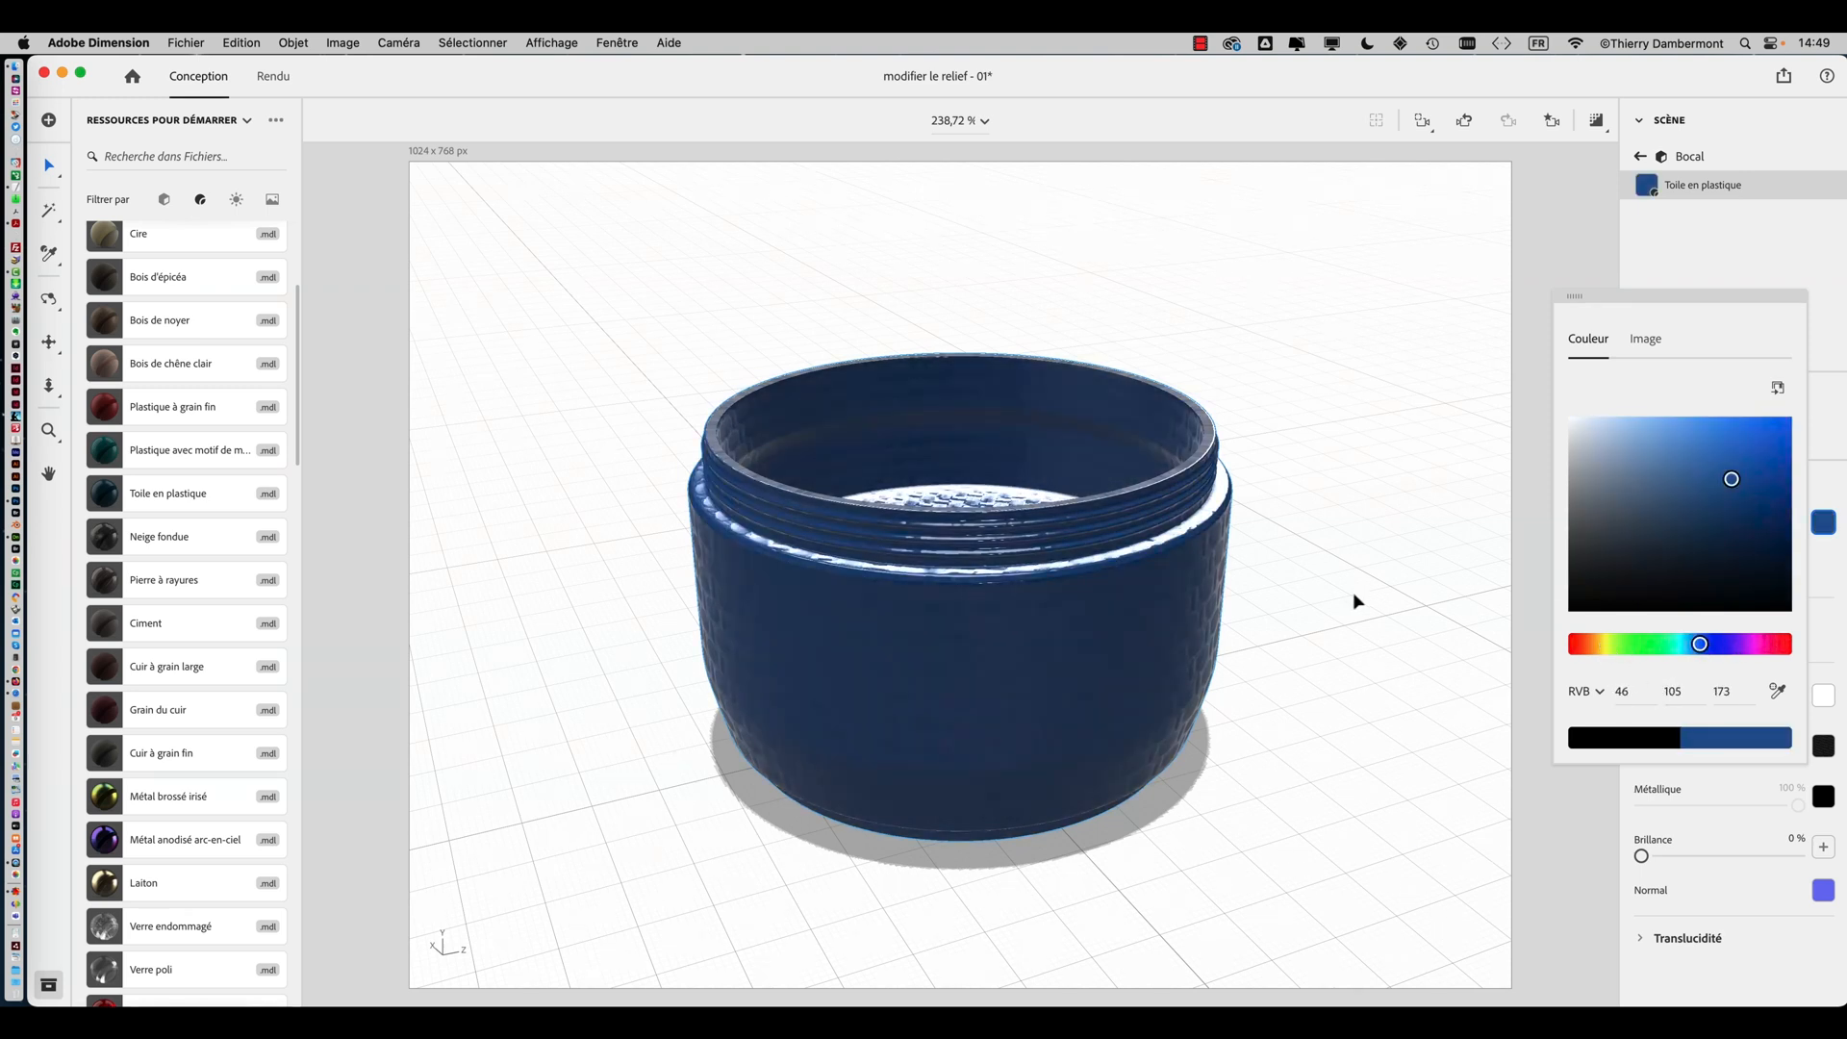
right_click_drag(1353, 601, 1022, 662)
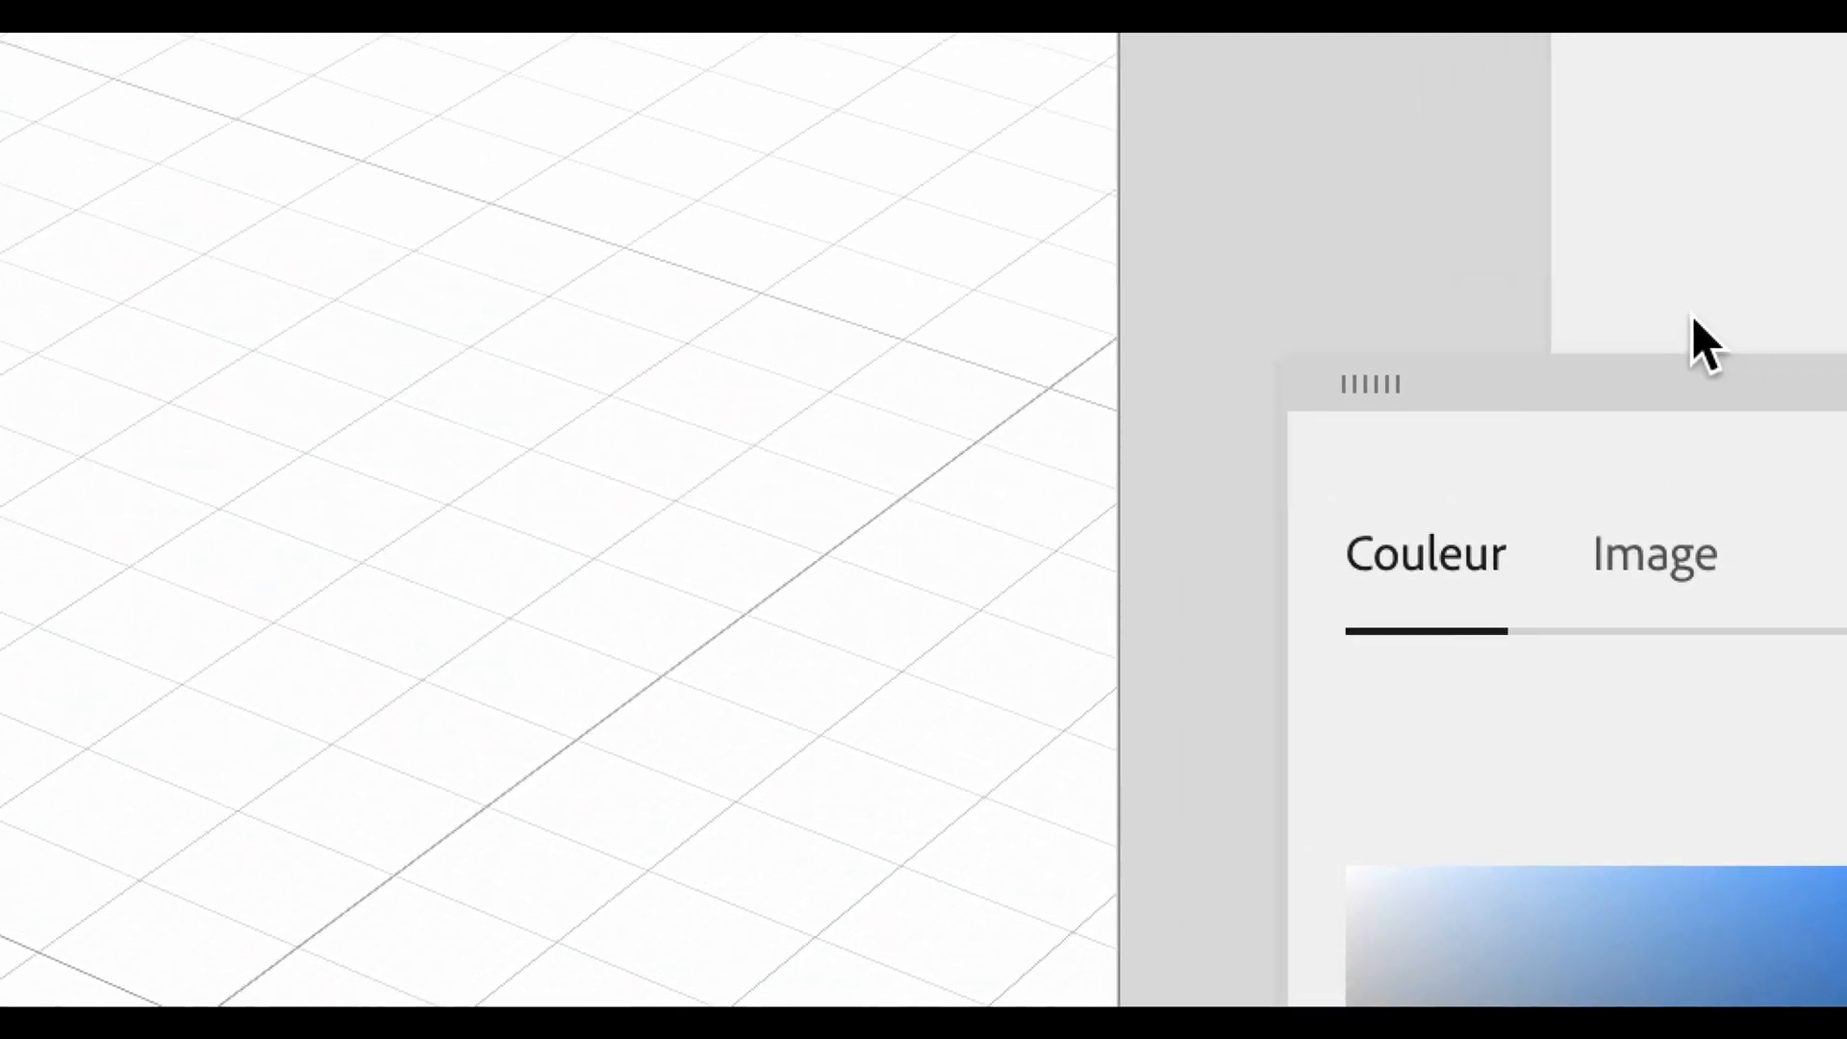
left_click_drag(1699, 329, 455, 197)
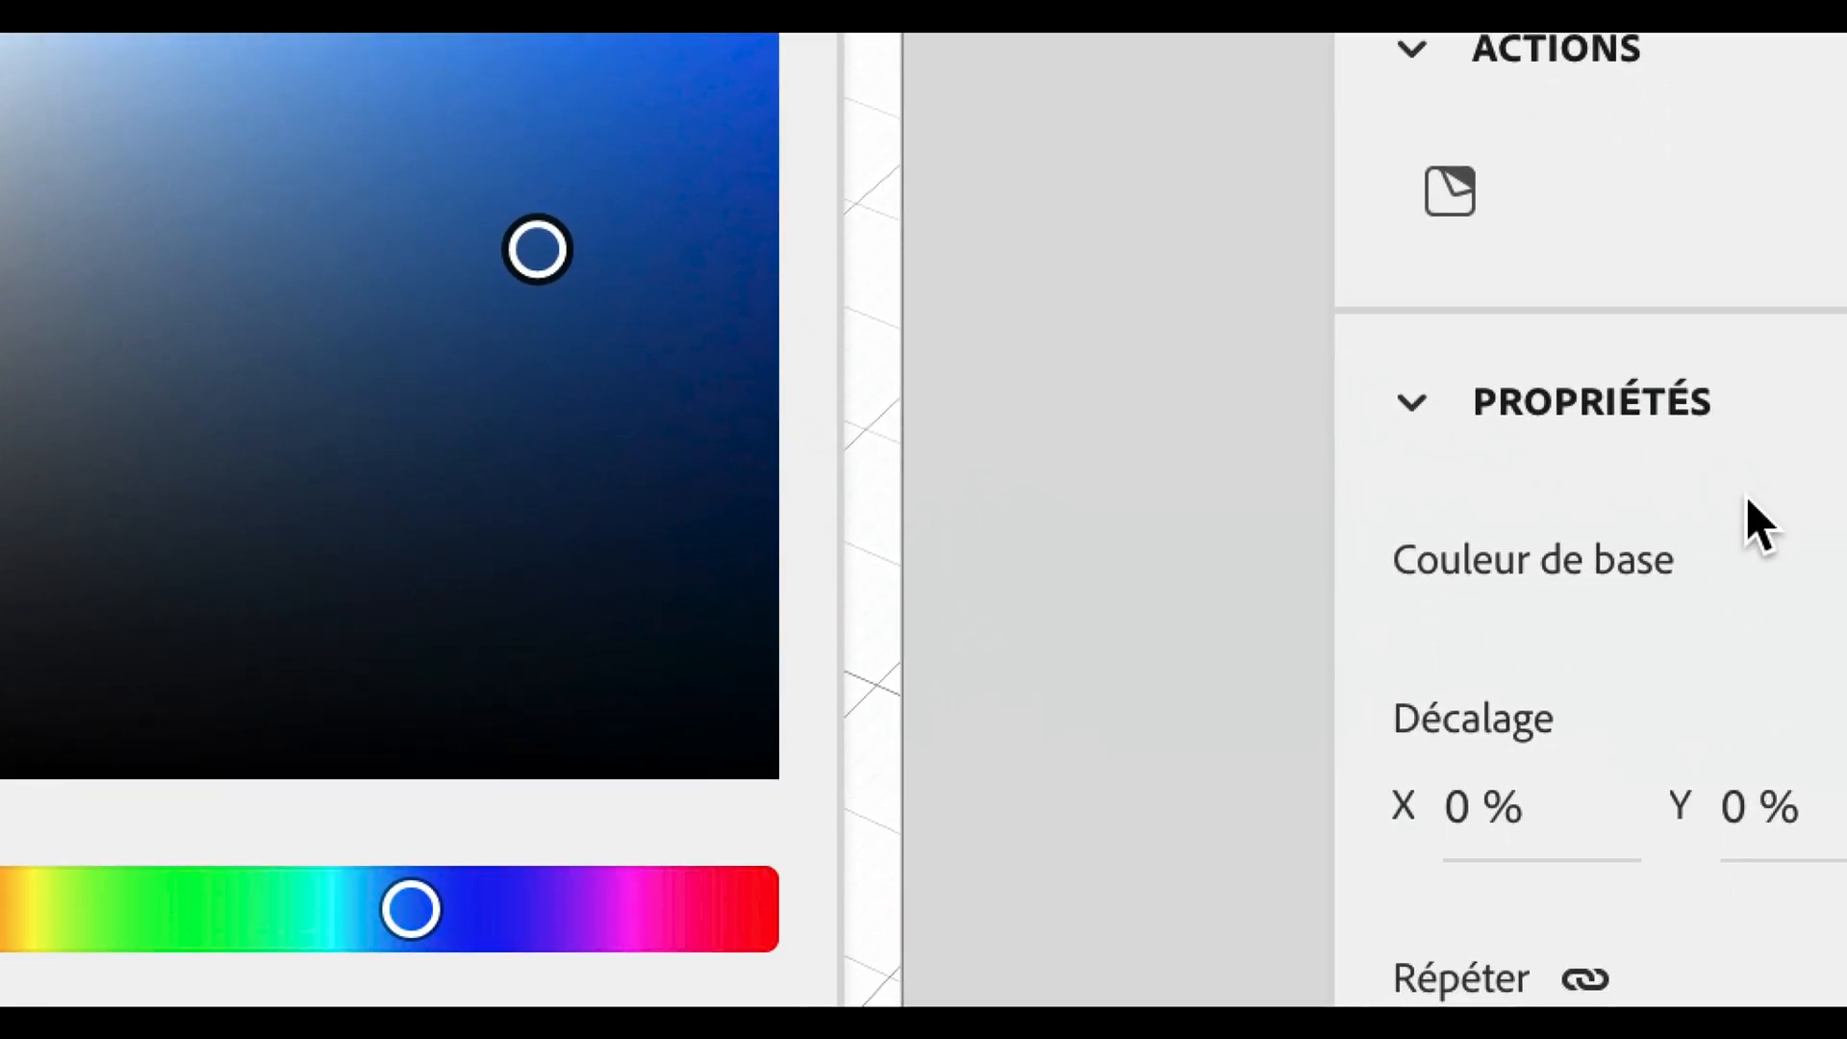
left_click(1765, 616)
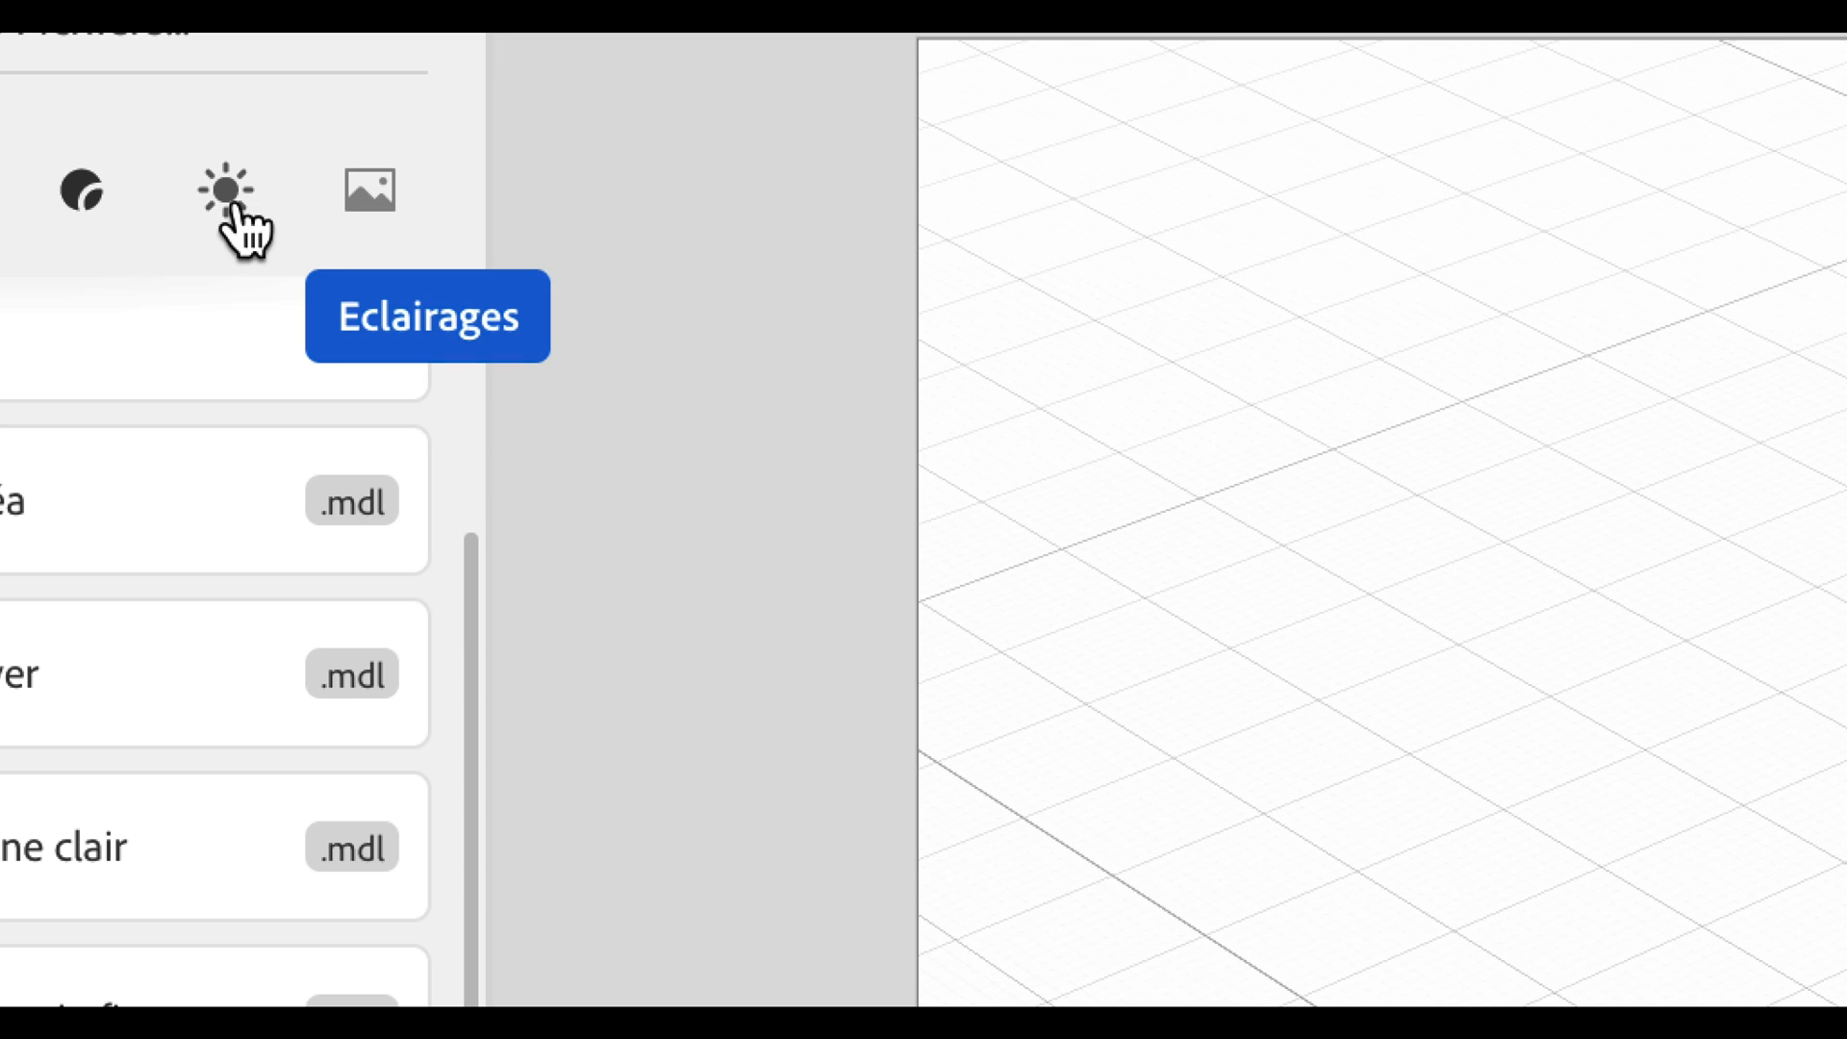
Add the Éclairage à 3 points directional lighting to the scene from the lighting assets
left_click(229, 197)
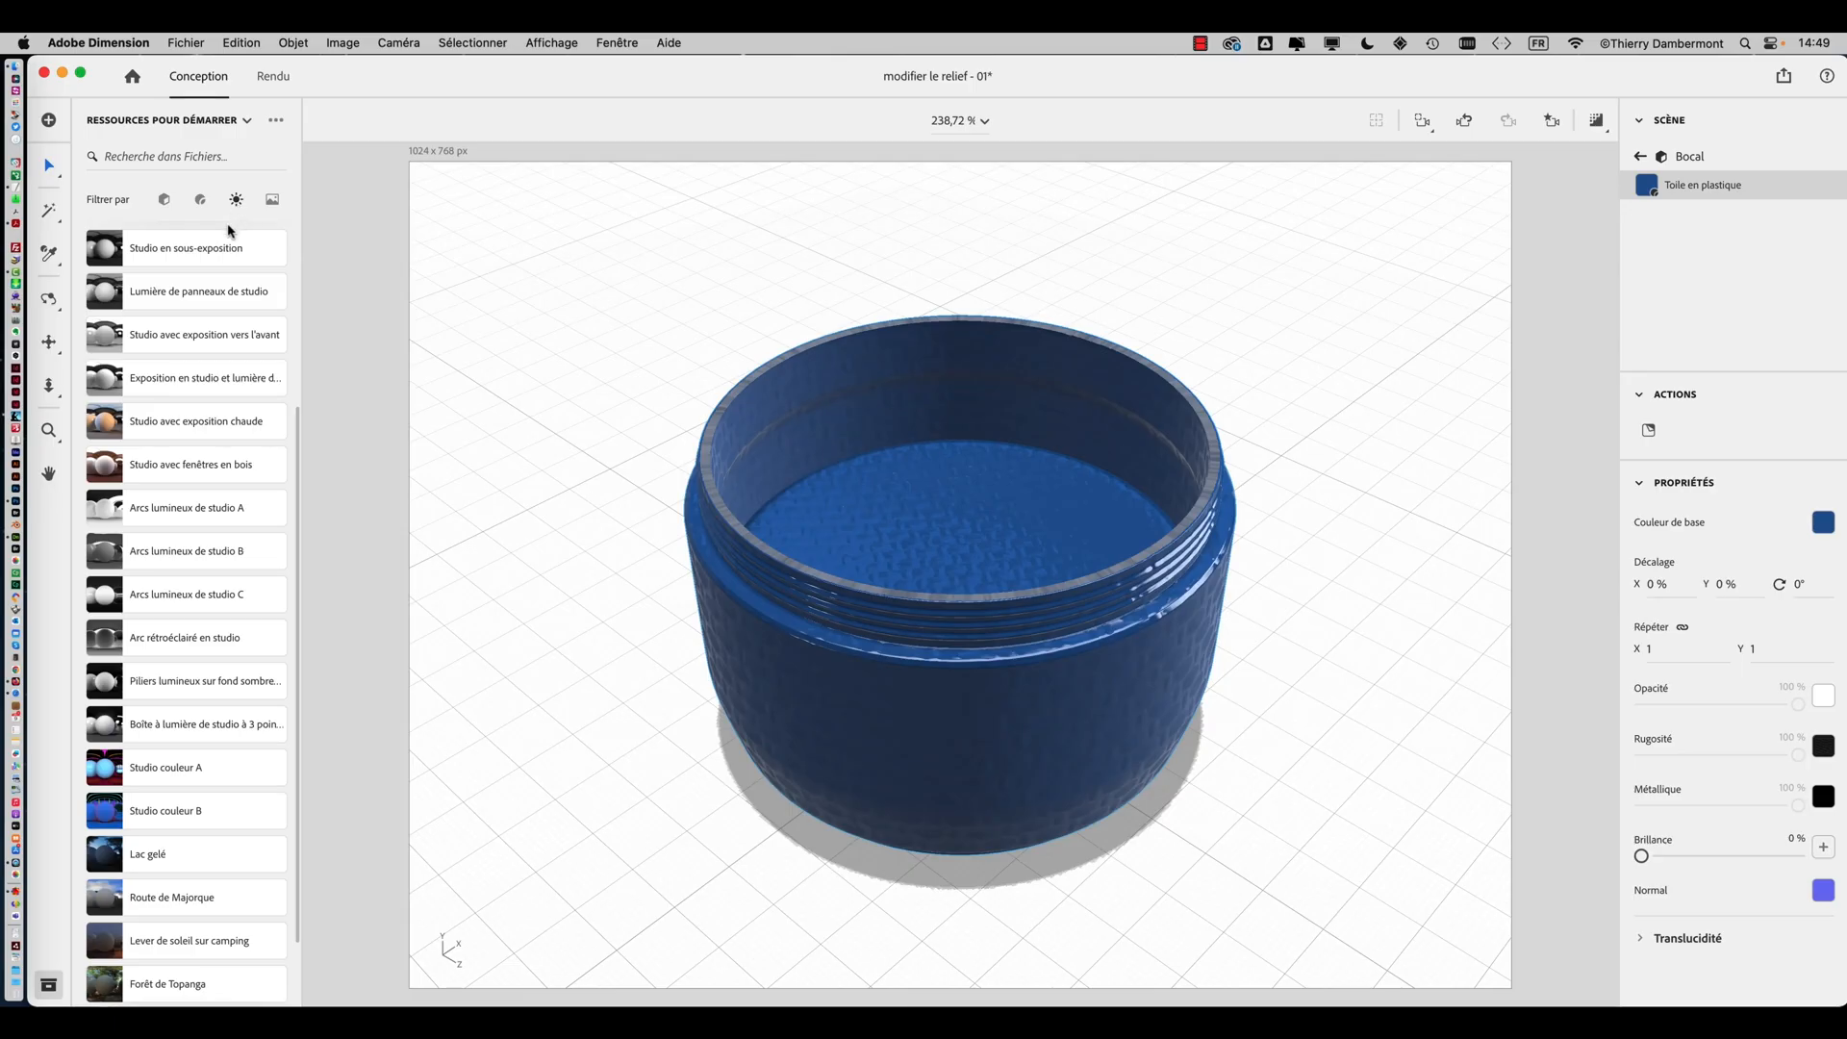
scroll(154, 394, "up", 2)
scroll(152, 394, "up", 3)
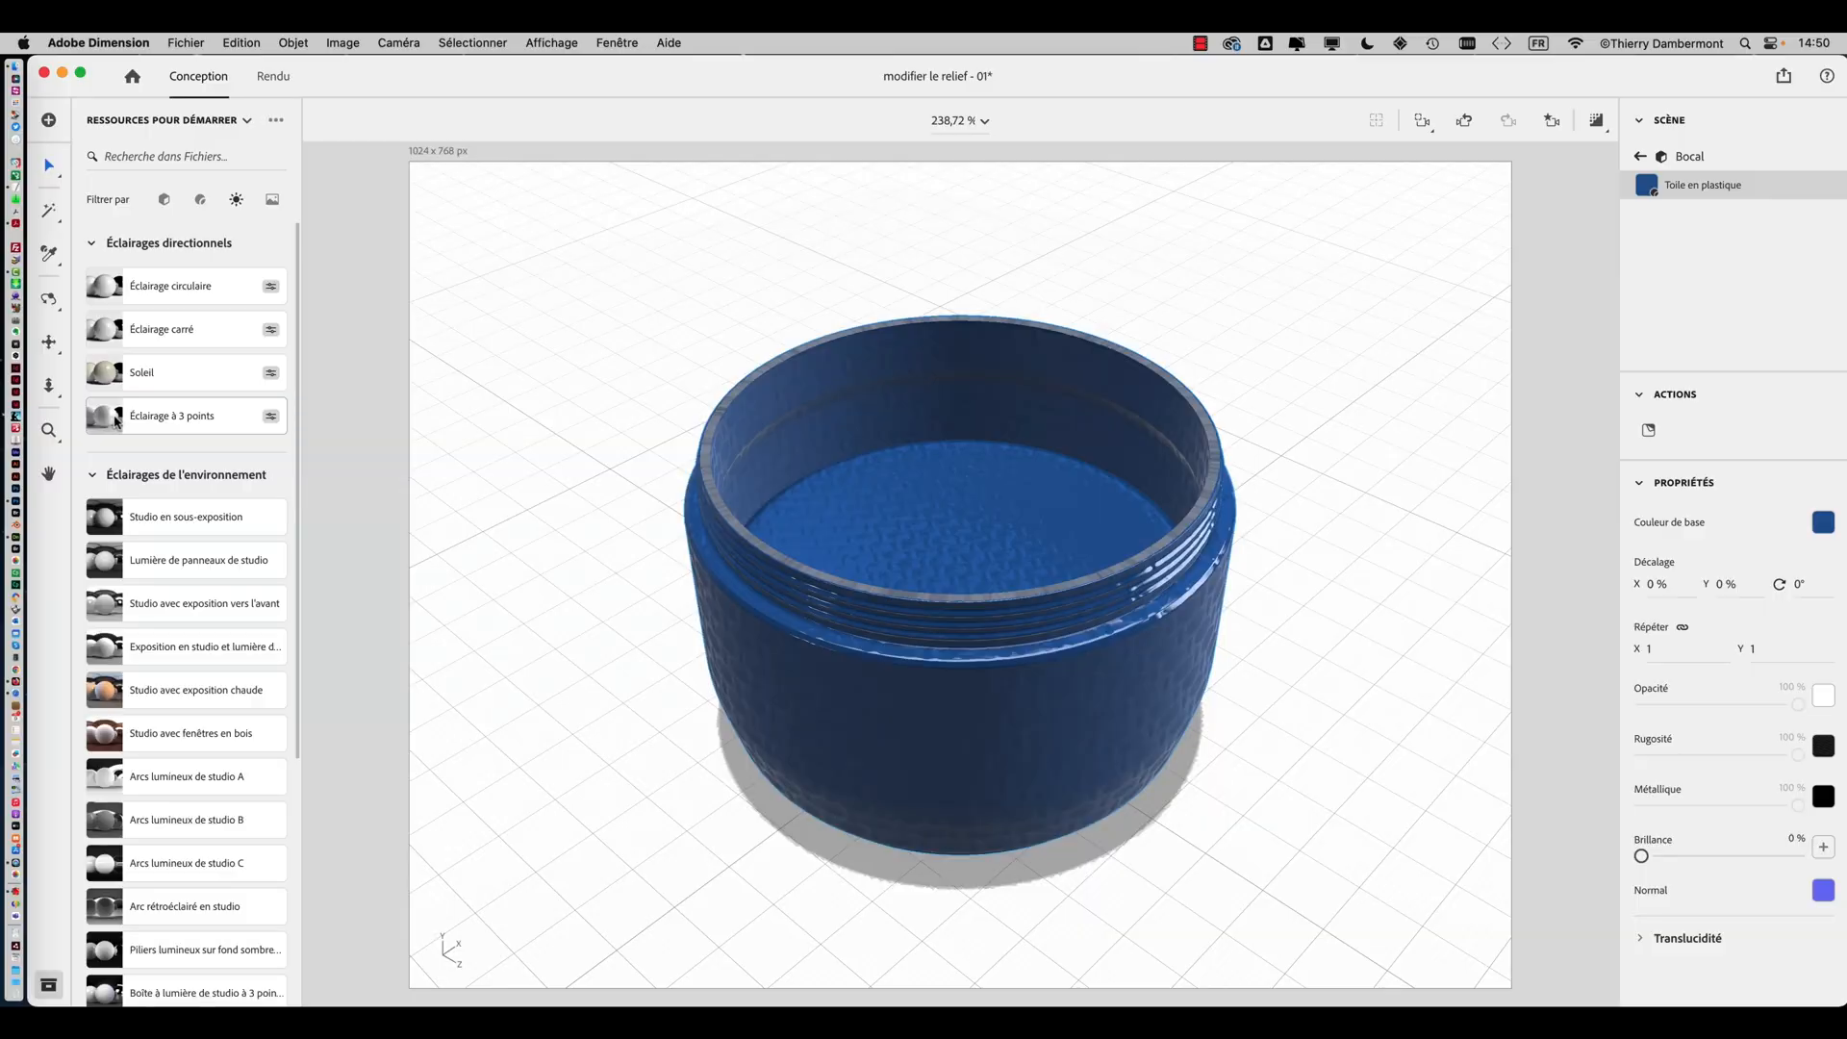
left_click(115, 421)
right_click_drag(869, 556, 581, 622)
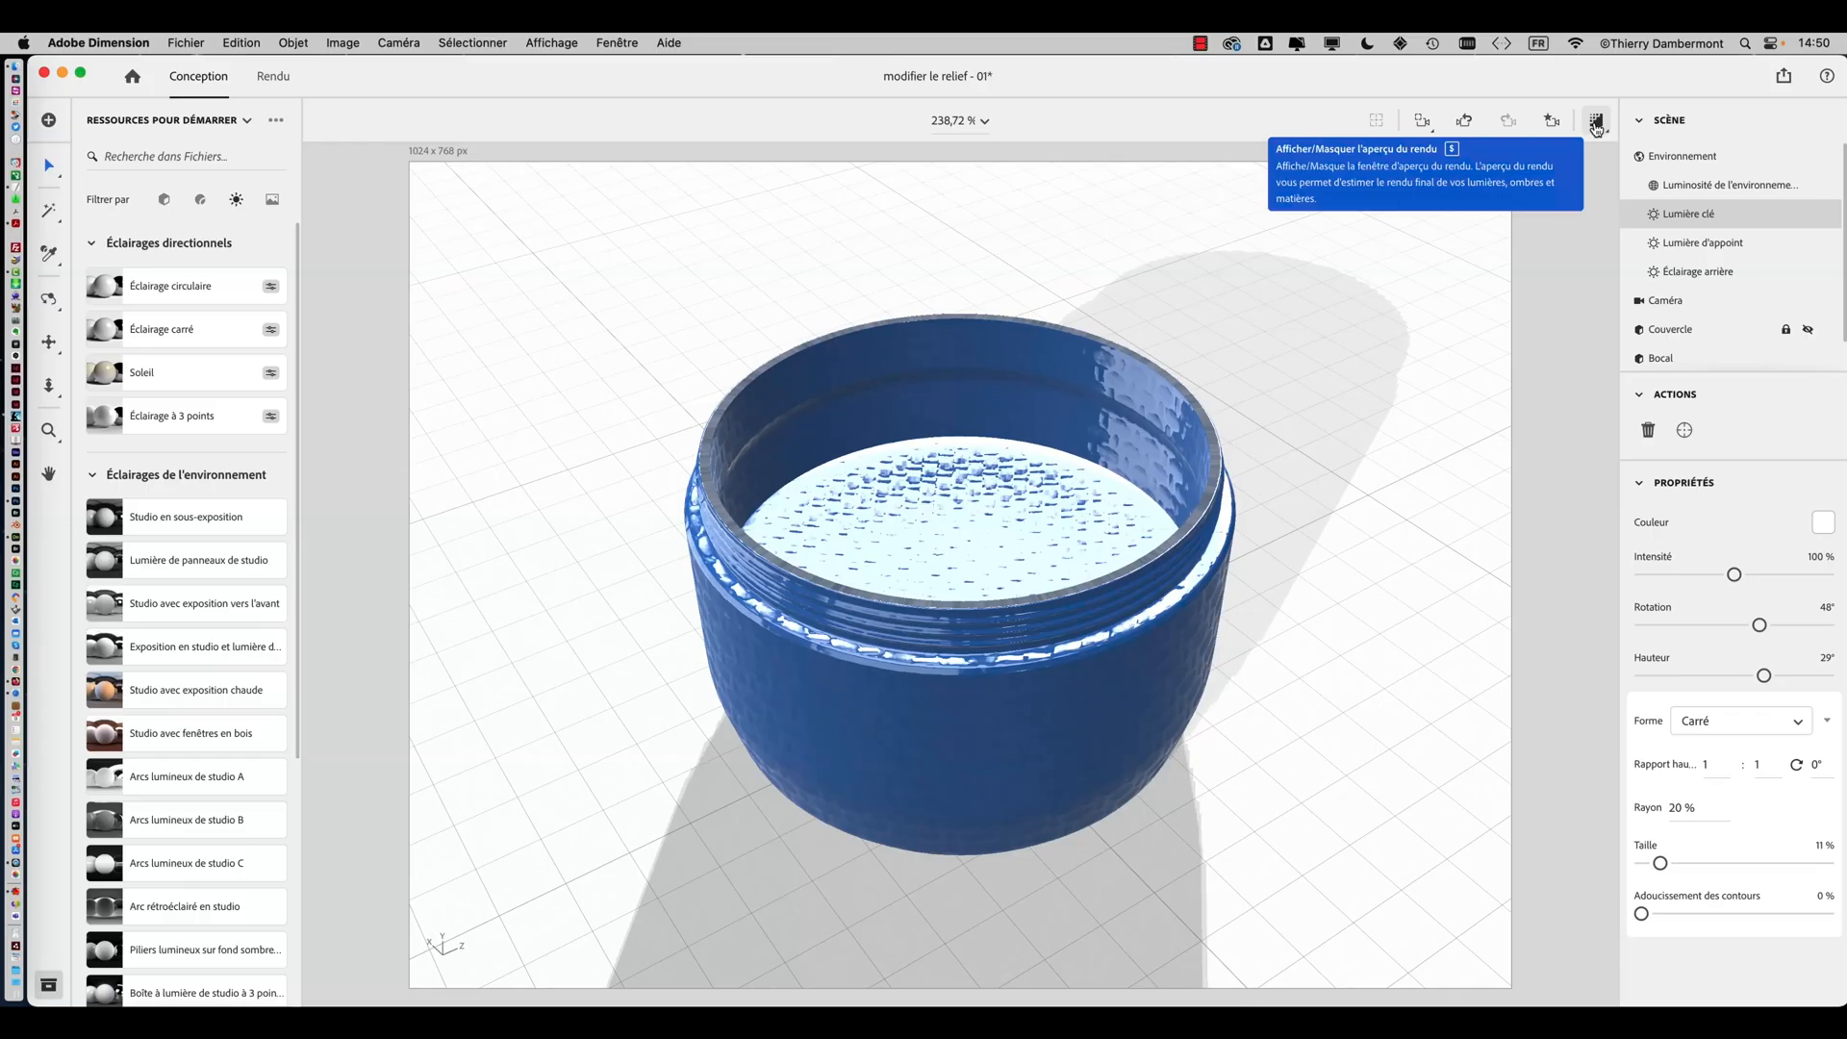
Preview the render of the lit jar with the preview resolution set to Maxi
left_click(1596, 123)
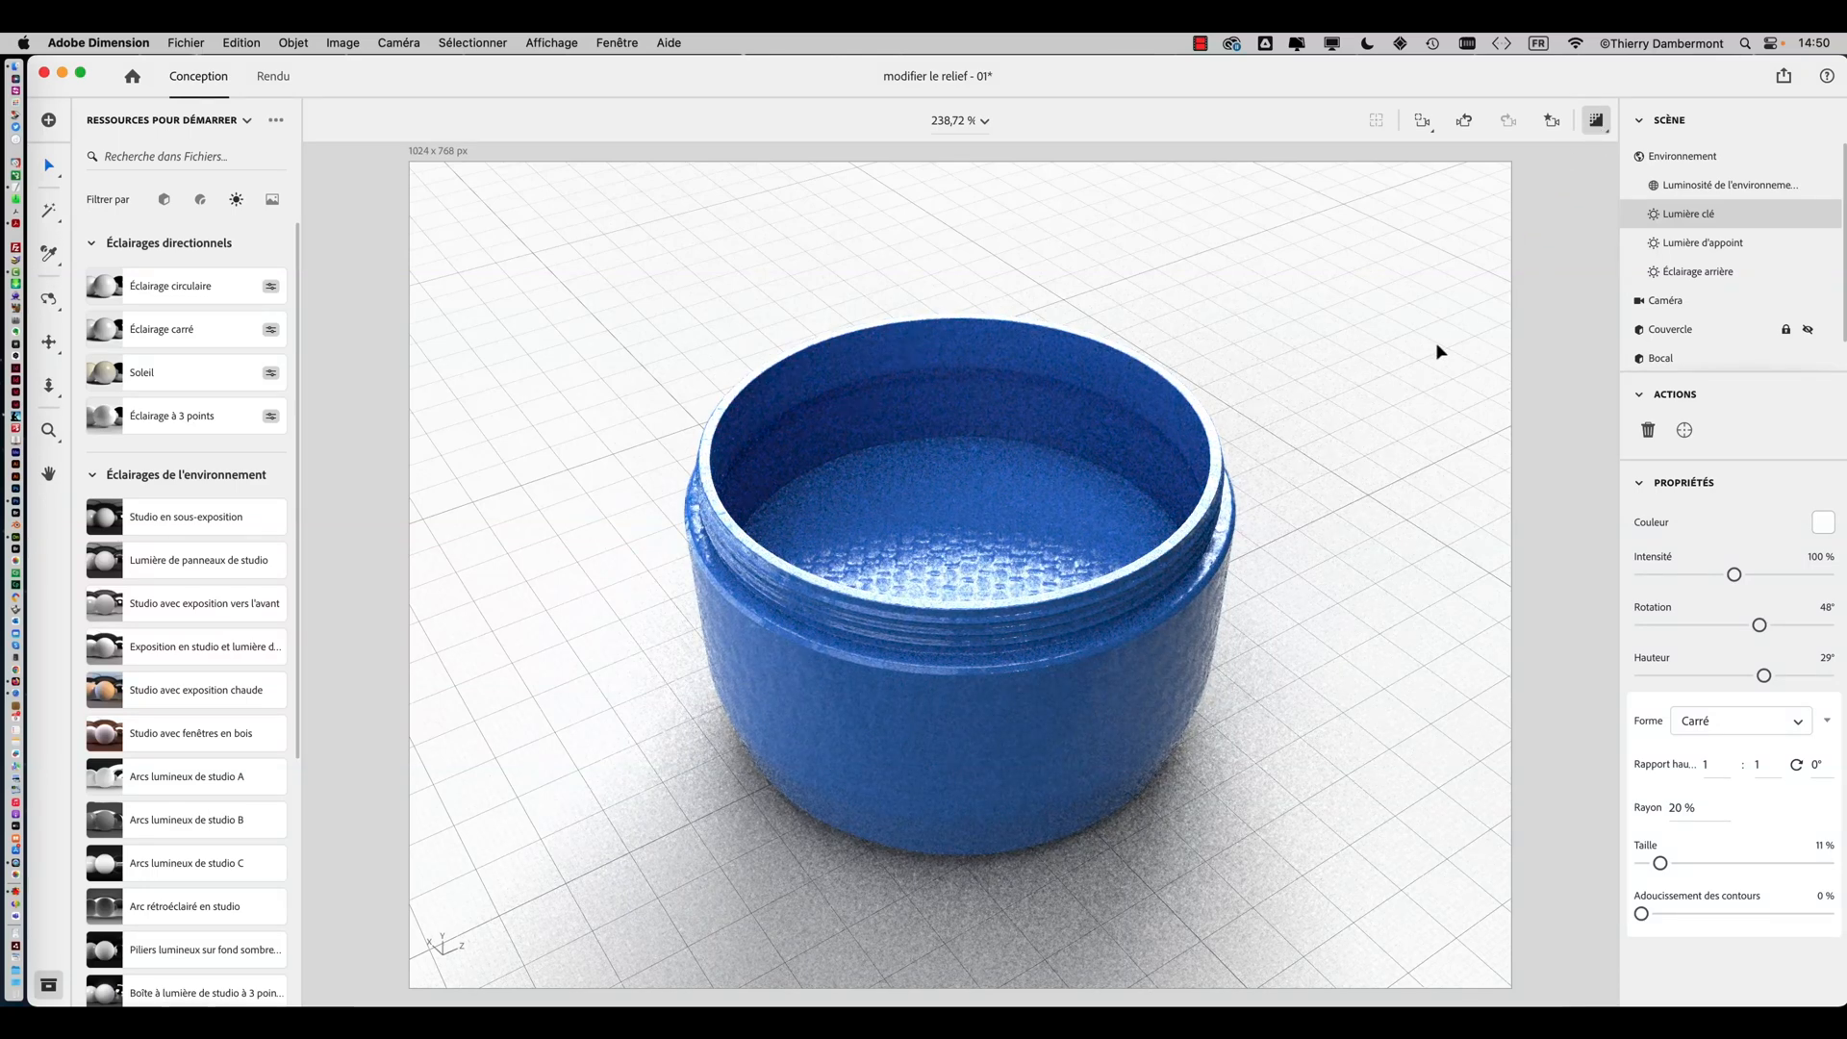
left_click(1597, 125)
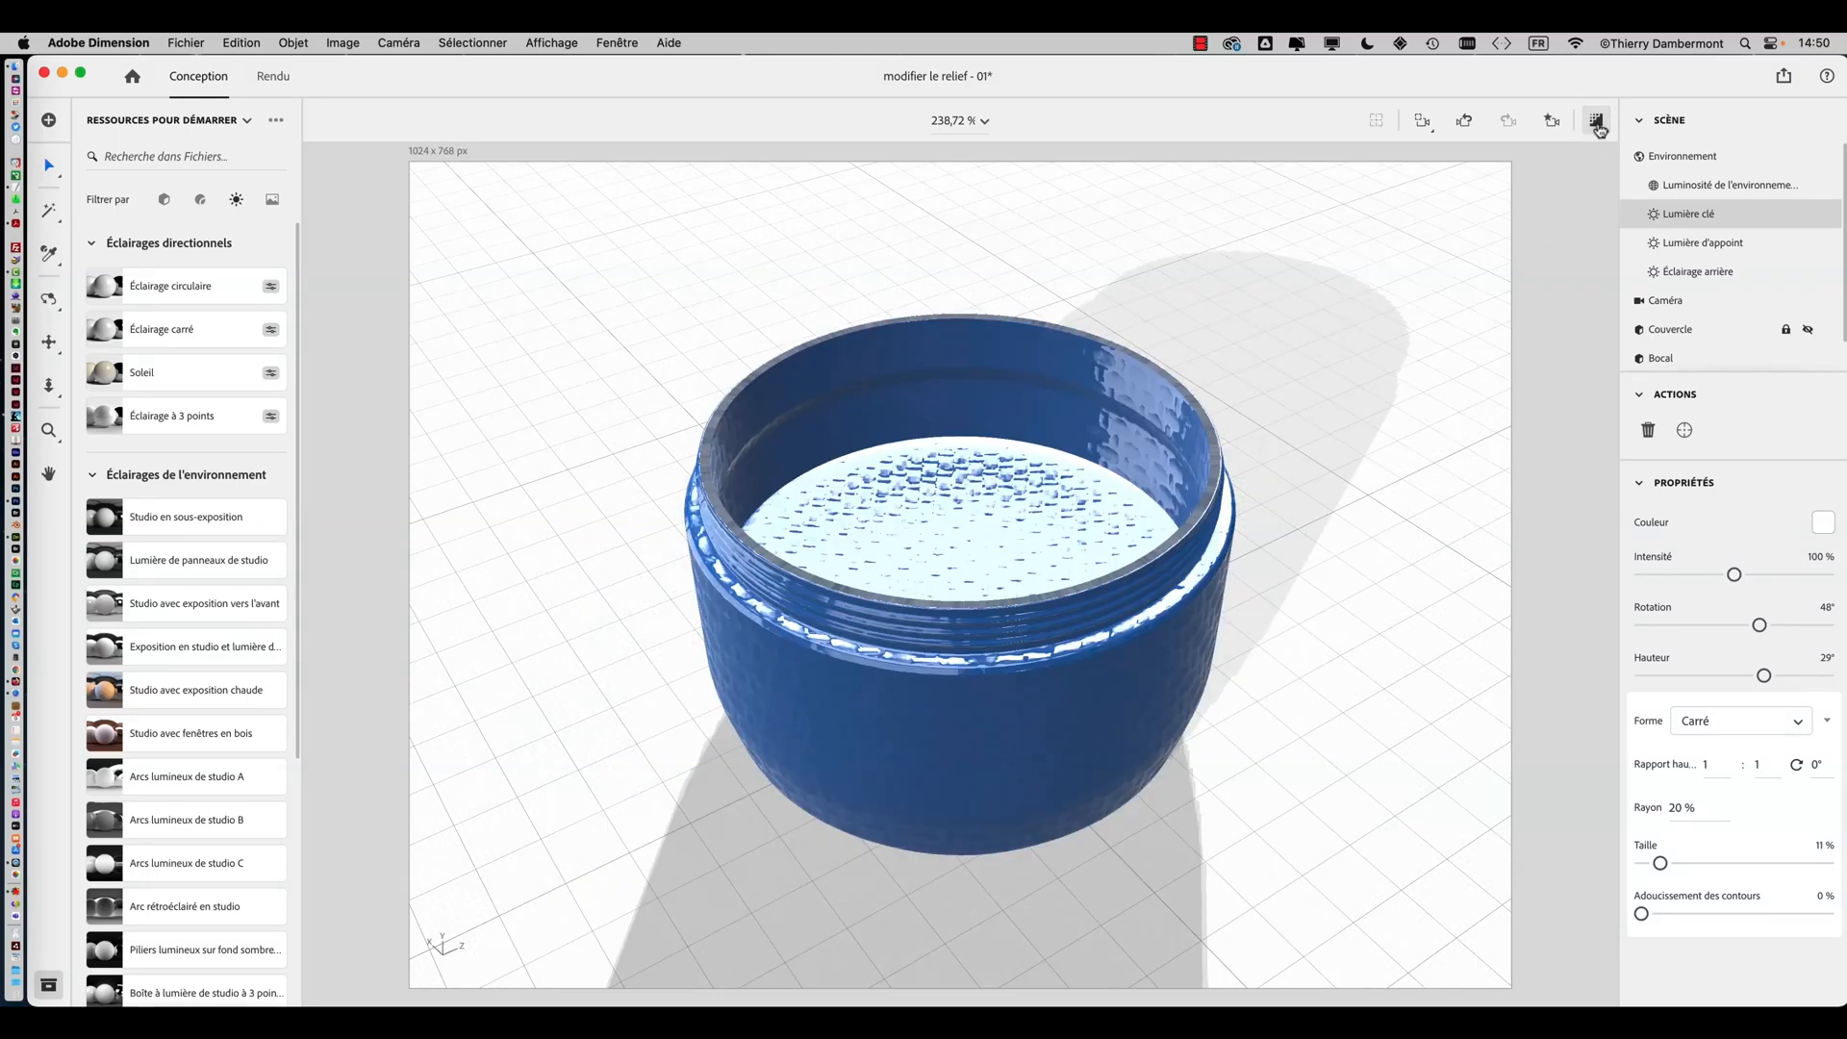
left_click(1602, 128)
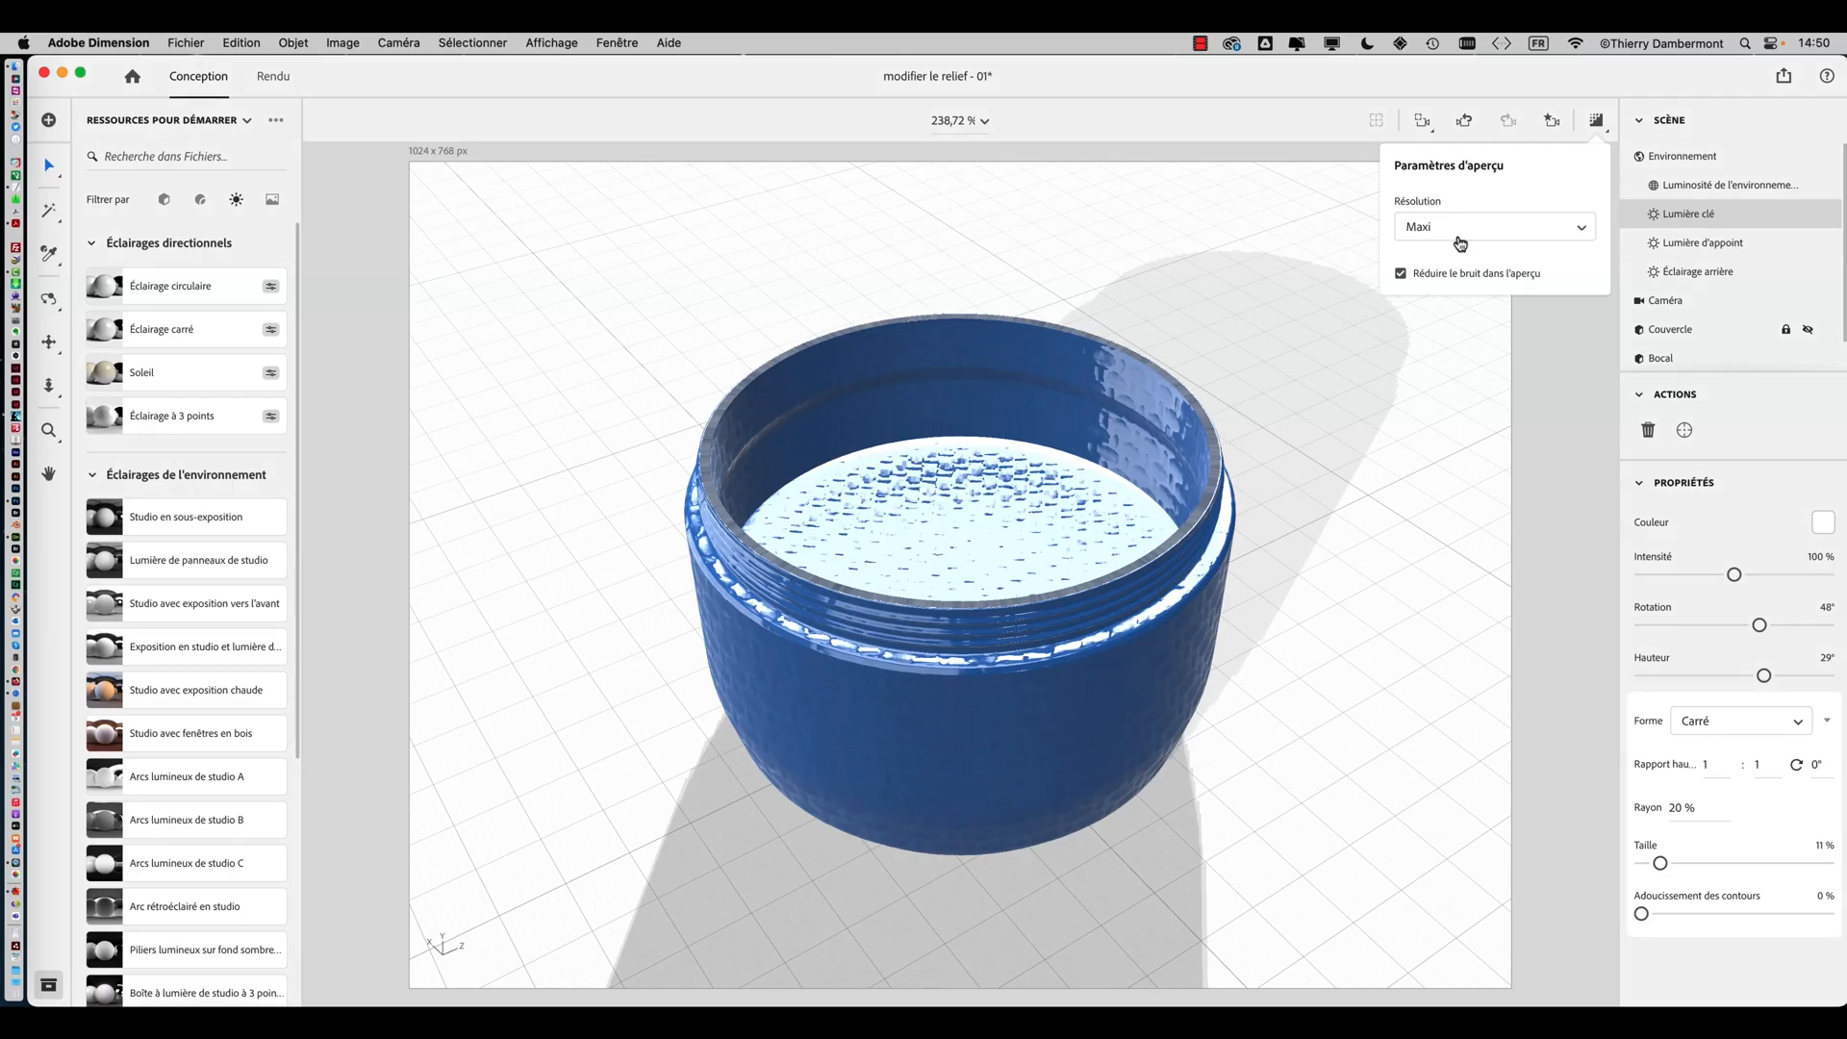
left_click(1299, 162)
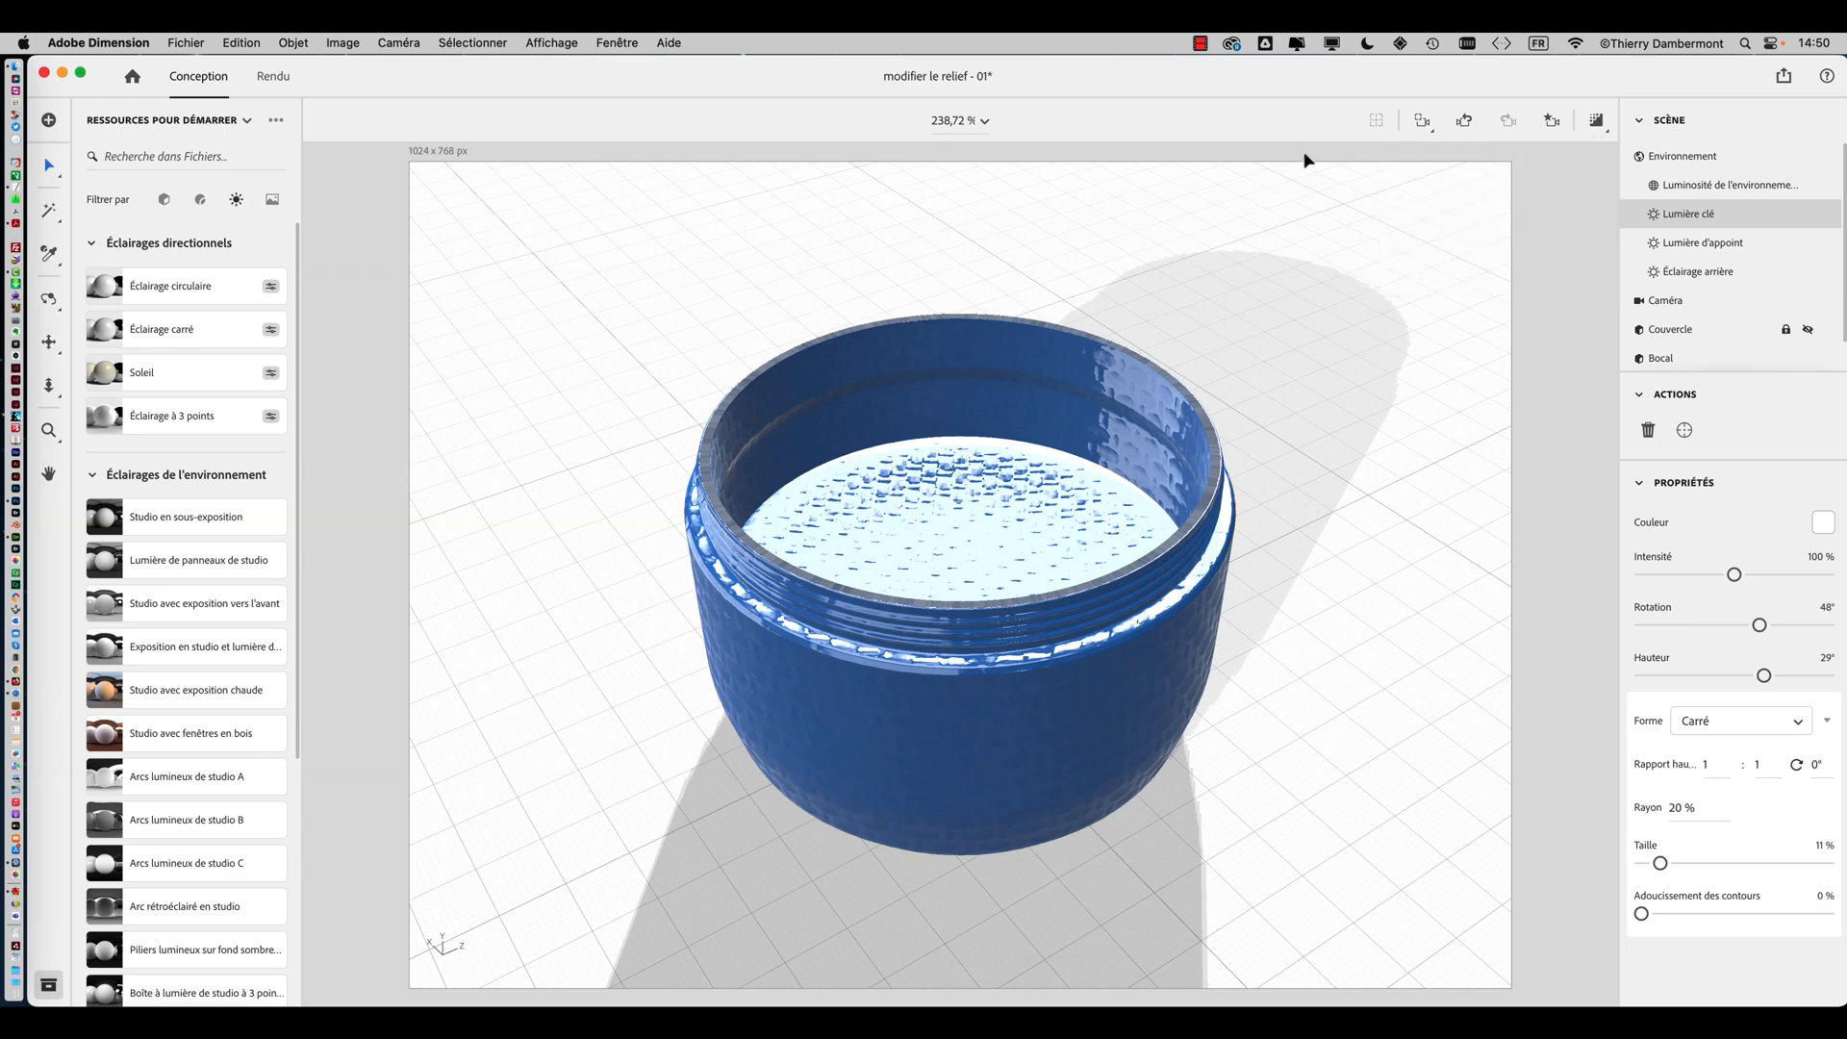
left_click(1594, 128)
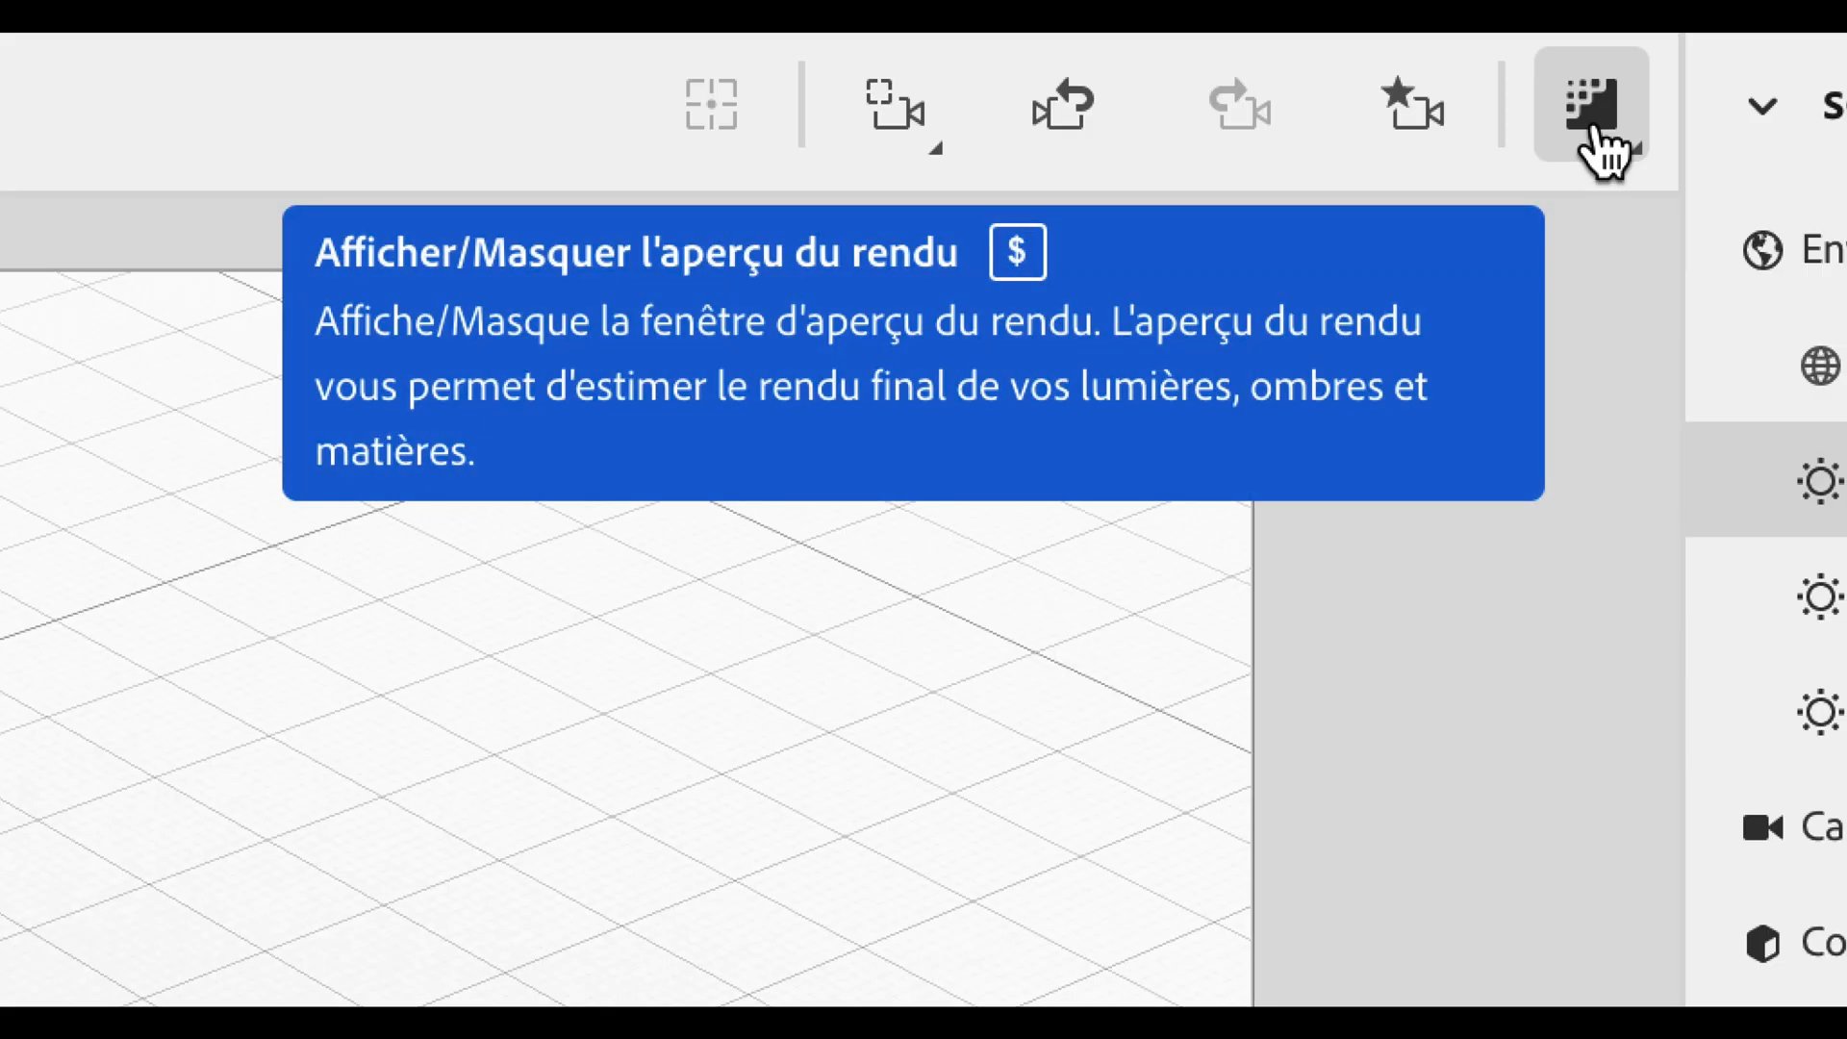
left_click(1596, 134)
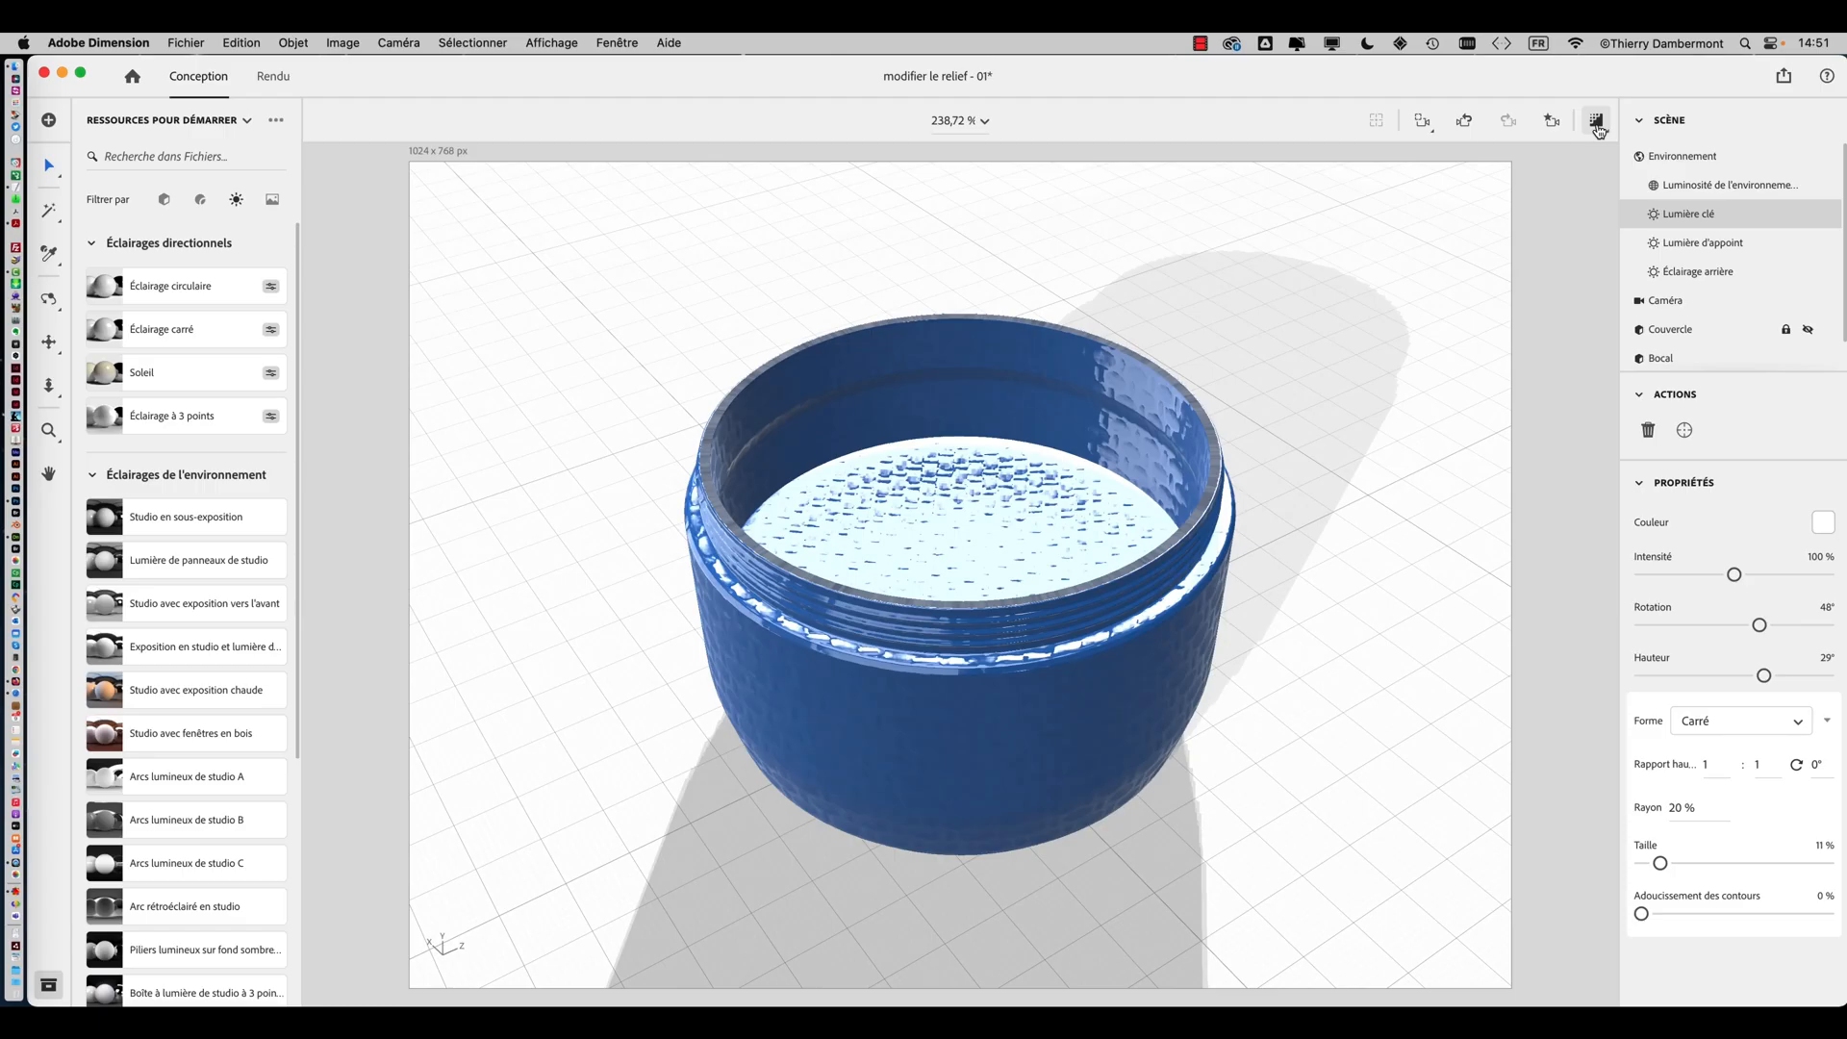
Select the jar and open the normal map settings of its material
left_click(1182, 483)
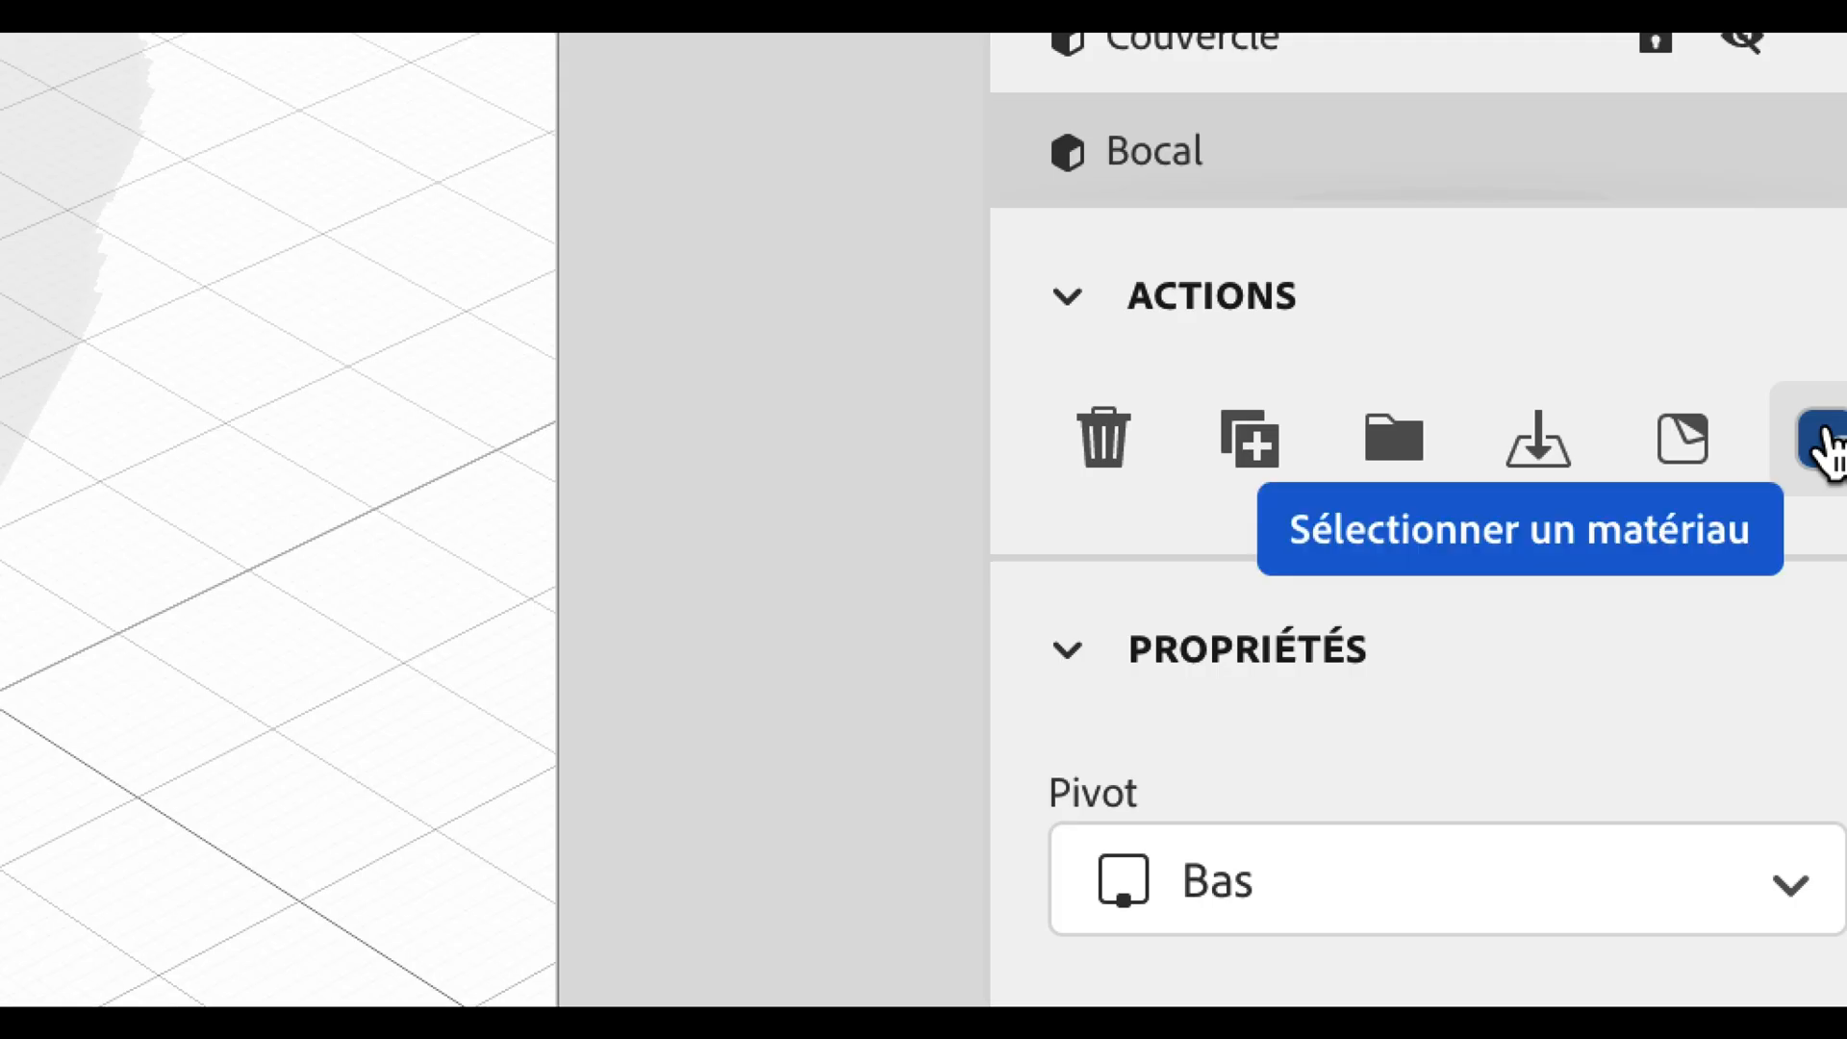
left_click(1829, 430)
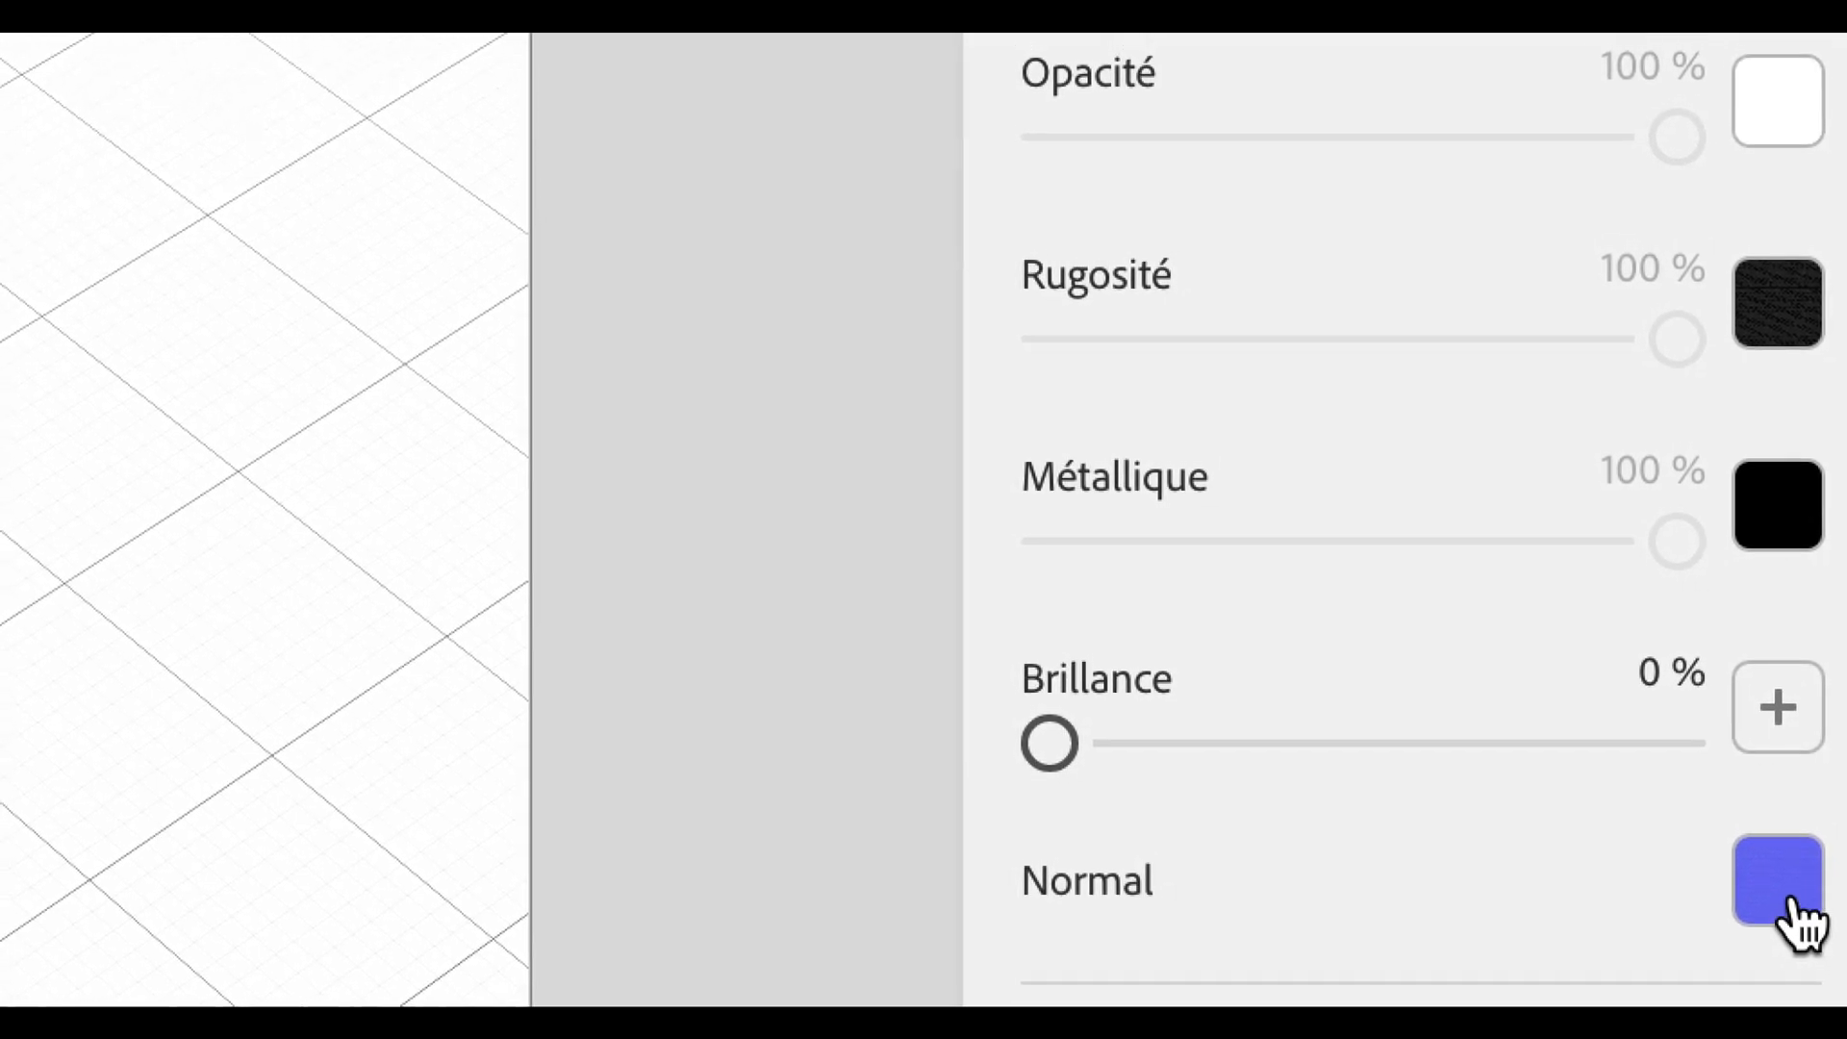
left_click(1792, 904)
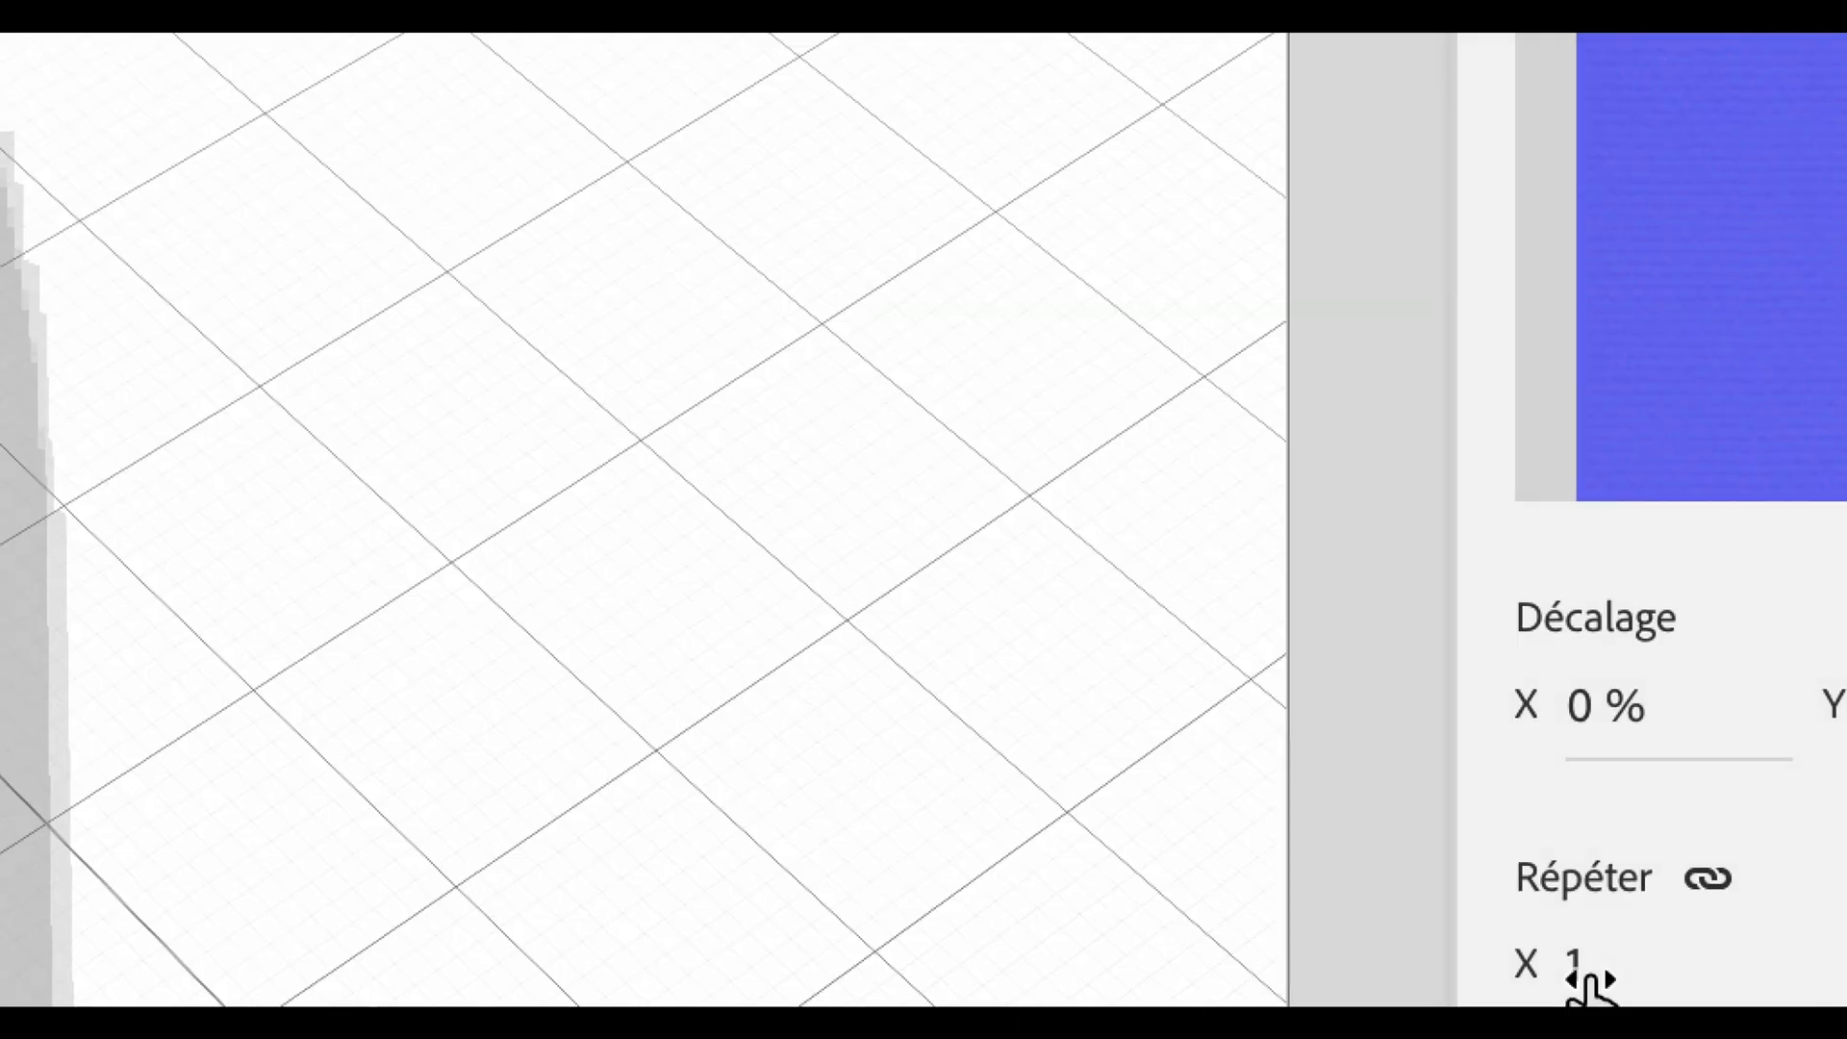
Set the normal map's repeat to 2.4 after trying 0.5 and 0.8
left_click_drag(1590, 981, 1640, 984)
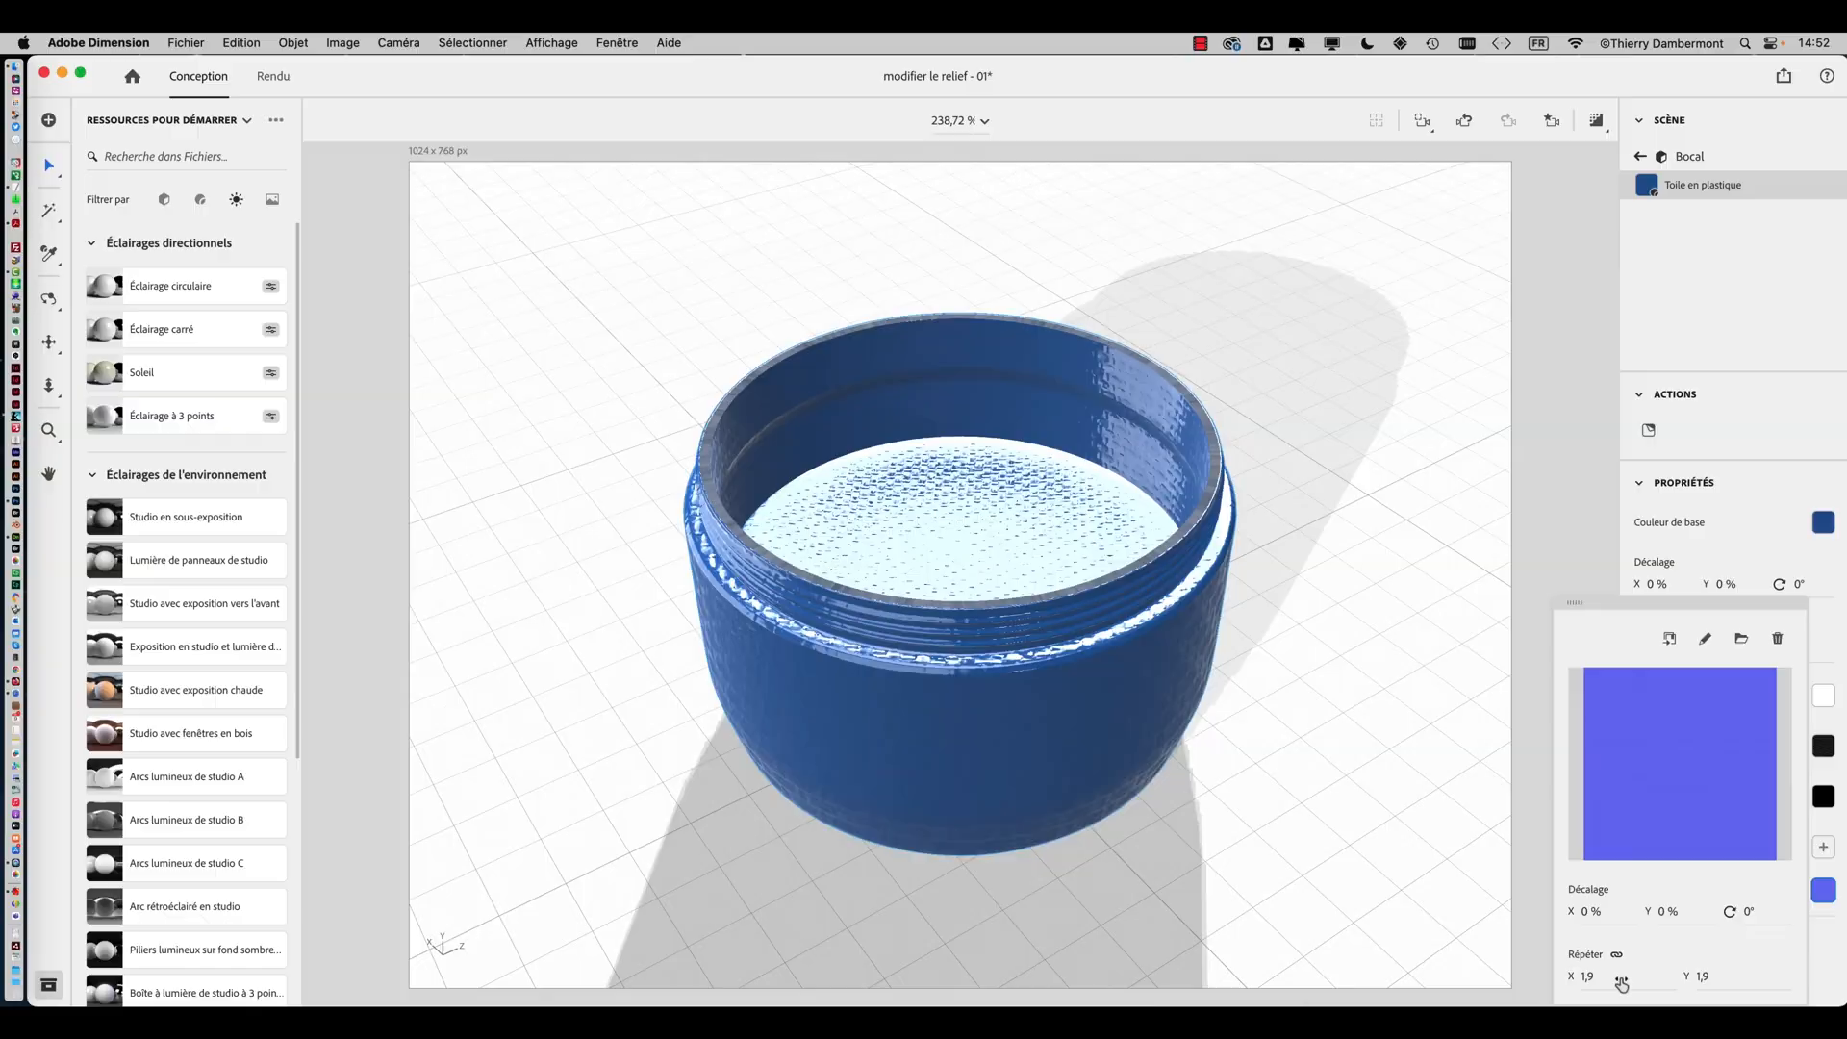
left_click_drag(1620, 983, 1635, 983)
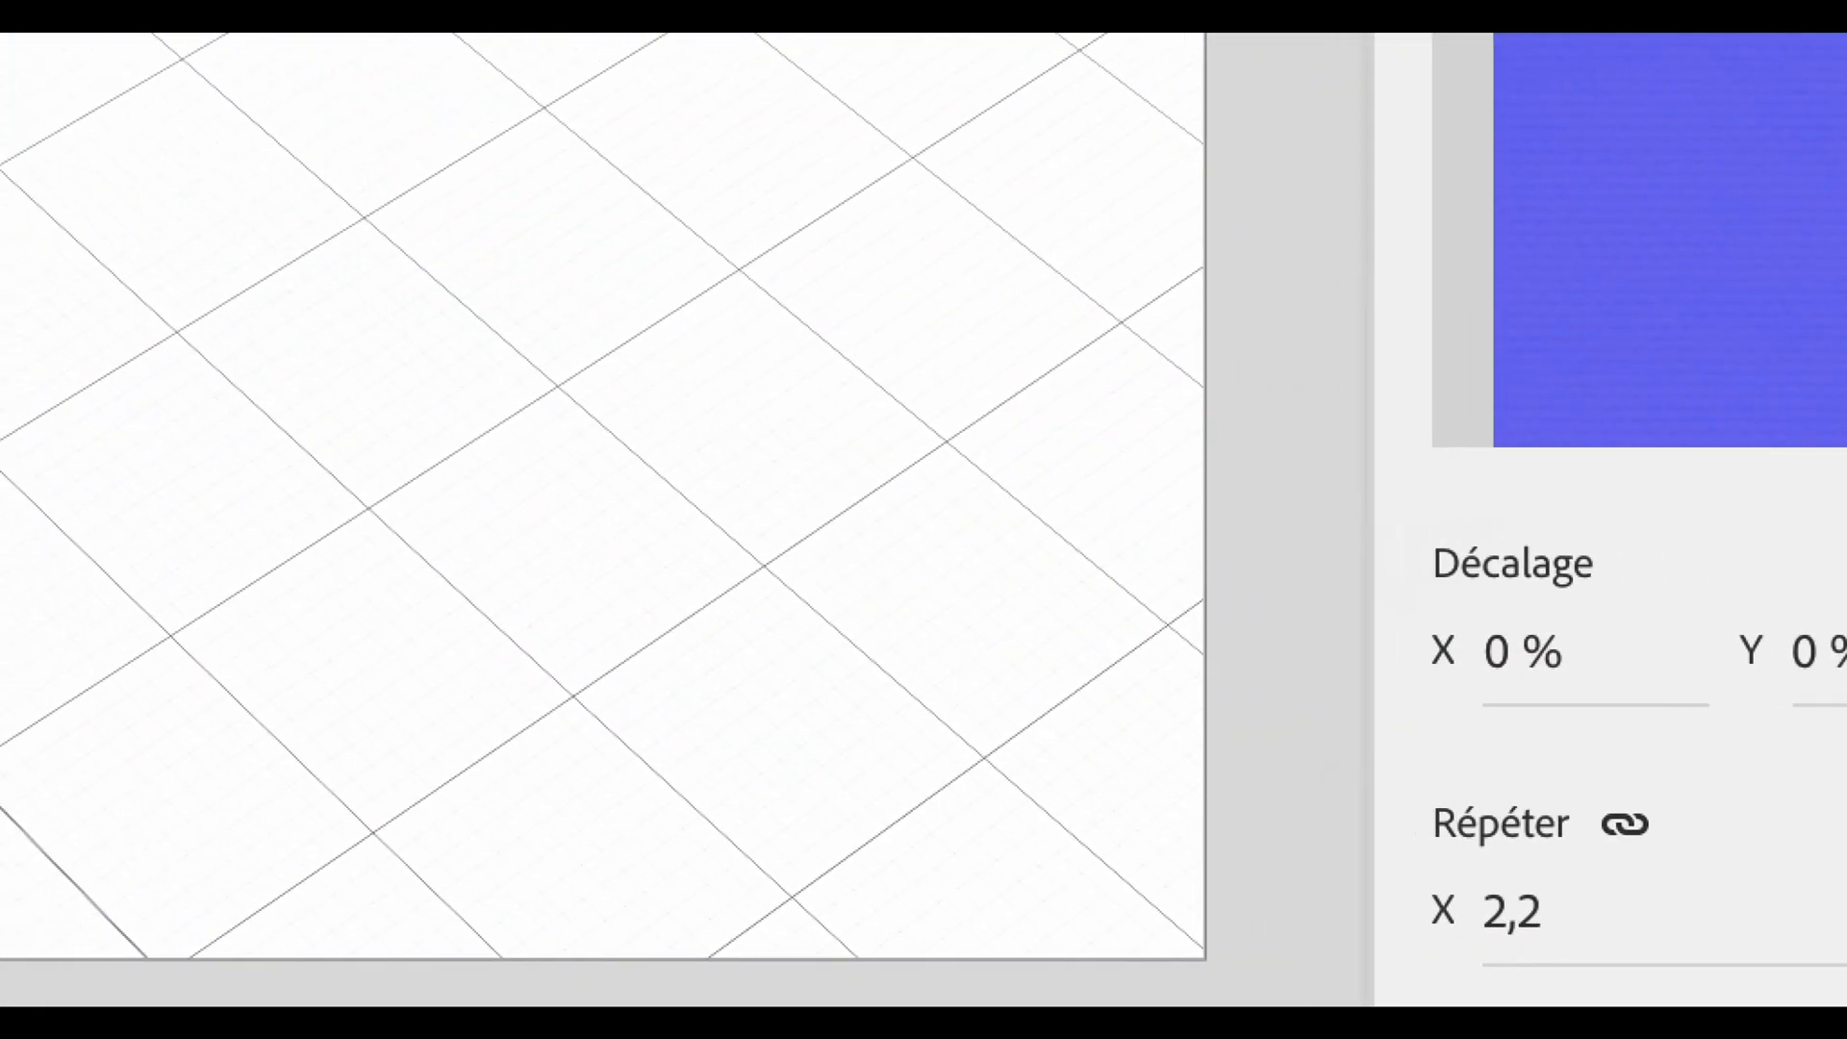
left_click_drag(1513, 911, 1463, 921)
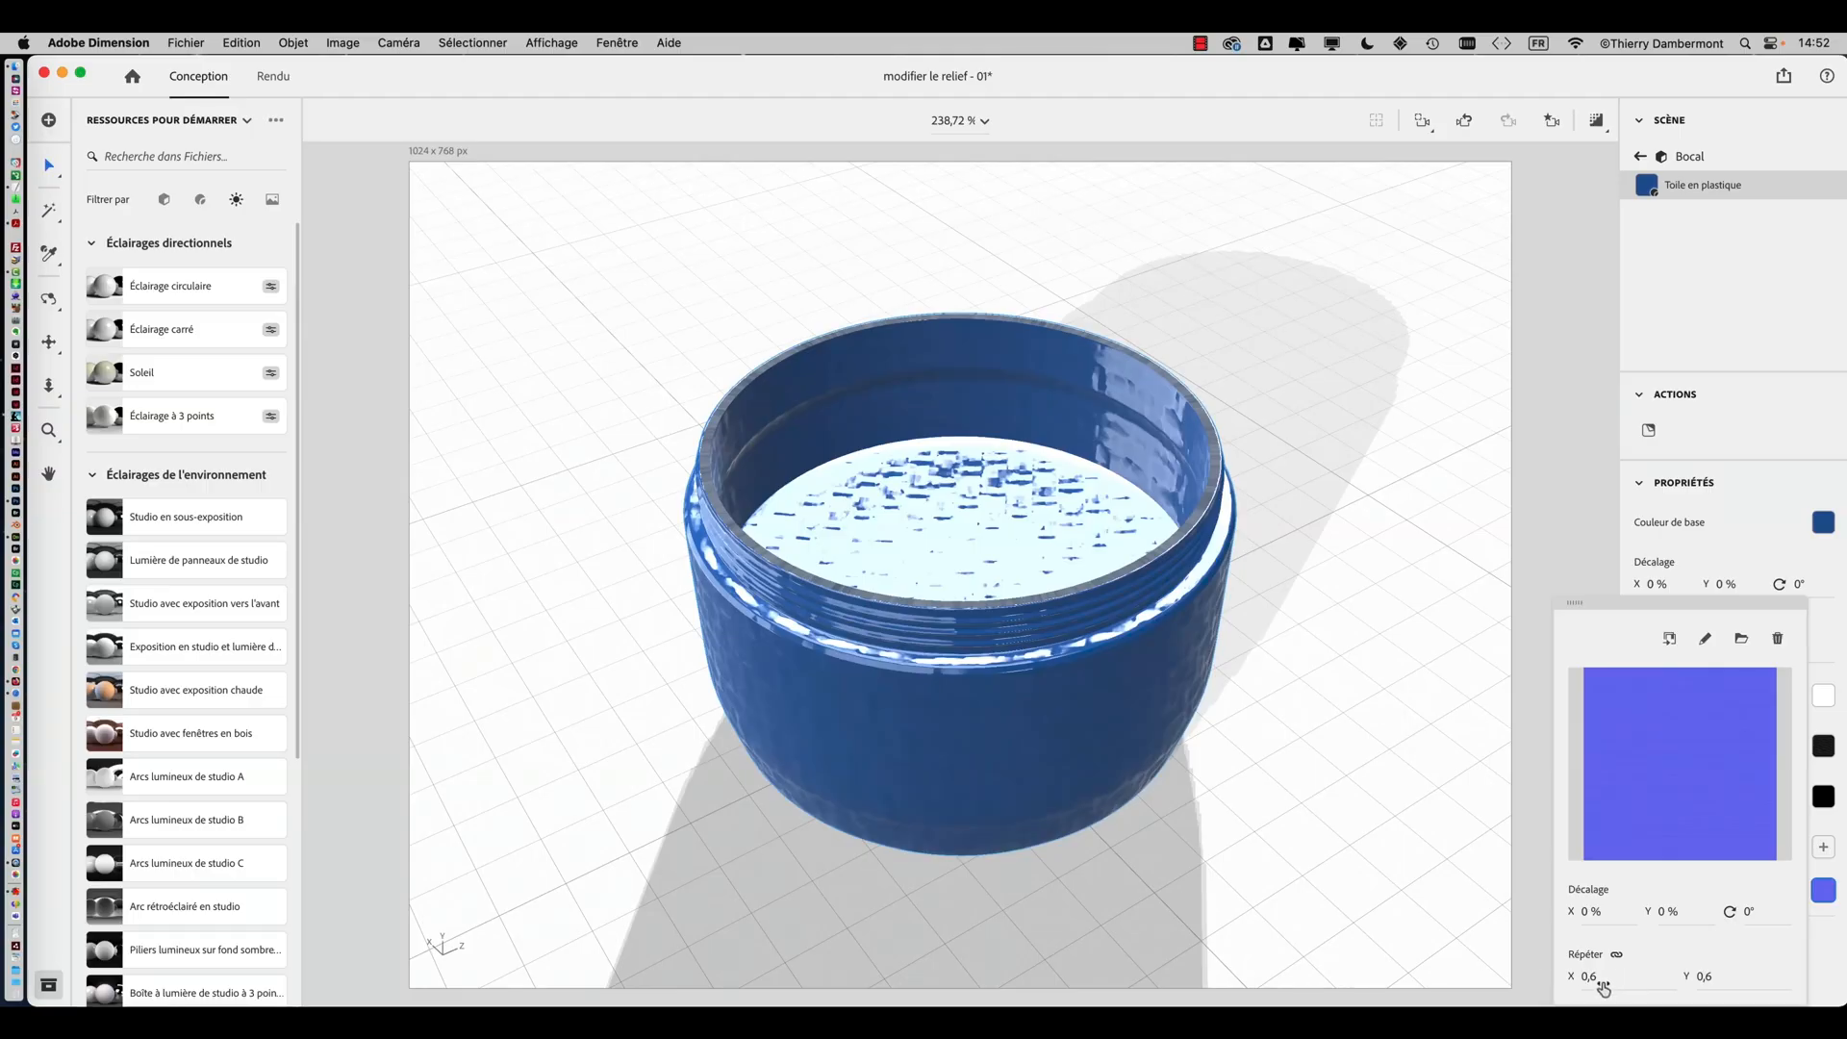
left_click(1594, 983)
type("0,5")
key("Return")
mouse_move(1041, 835)
left_mouse_down()
mouse_move(1381, 639)
mouse_move(1340, 684)
mouse_move(1208, 734)
mouse_move(1353, 804)
mouse_move(1241, 701)
mouse_move(1066, 816)
left_mouse_up()
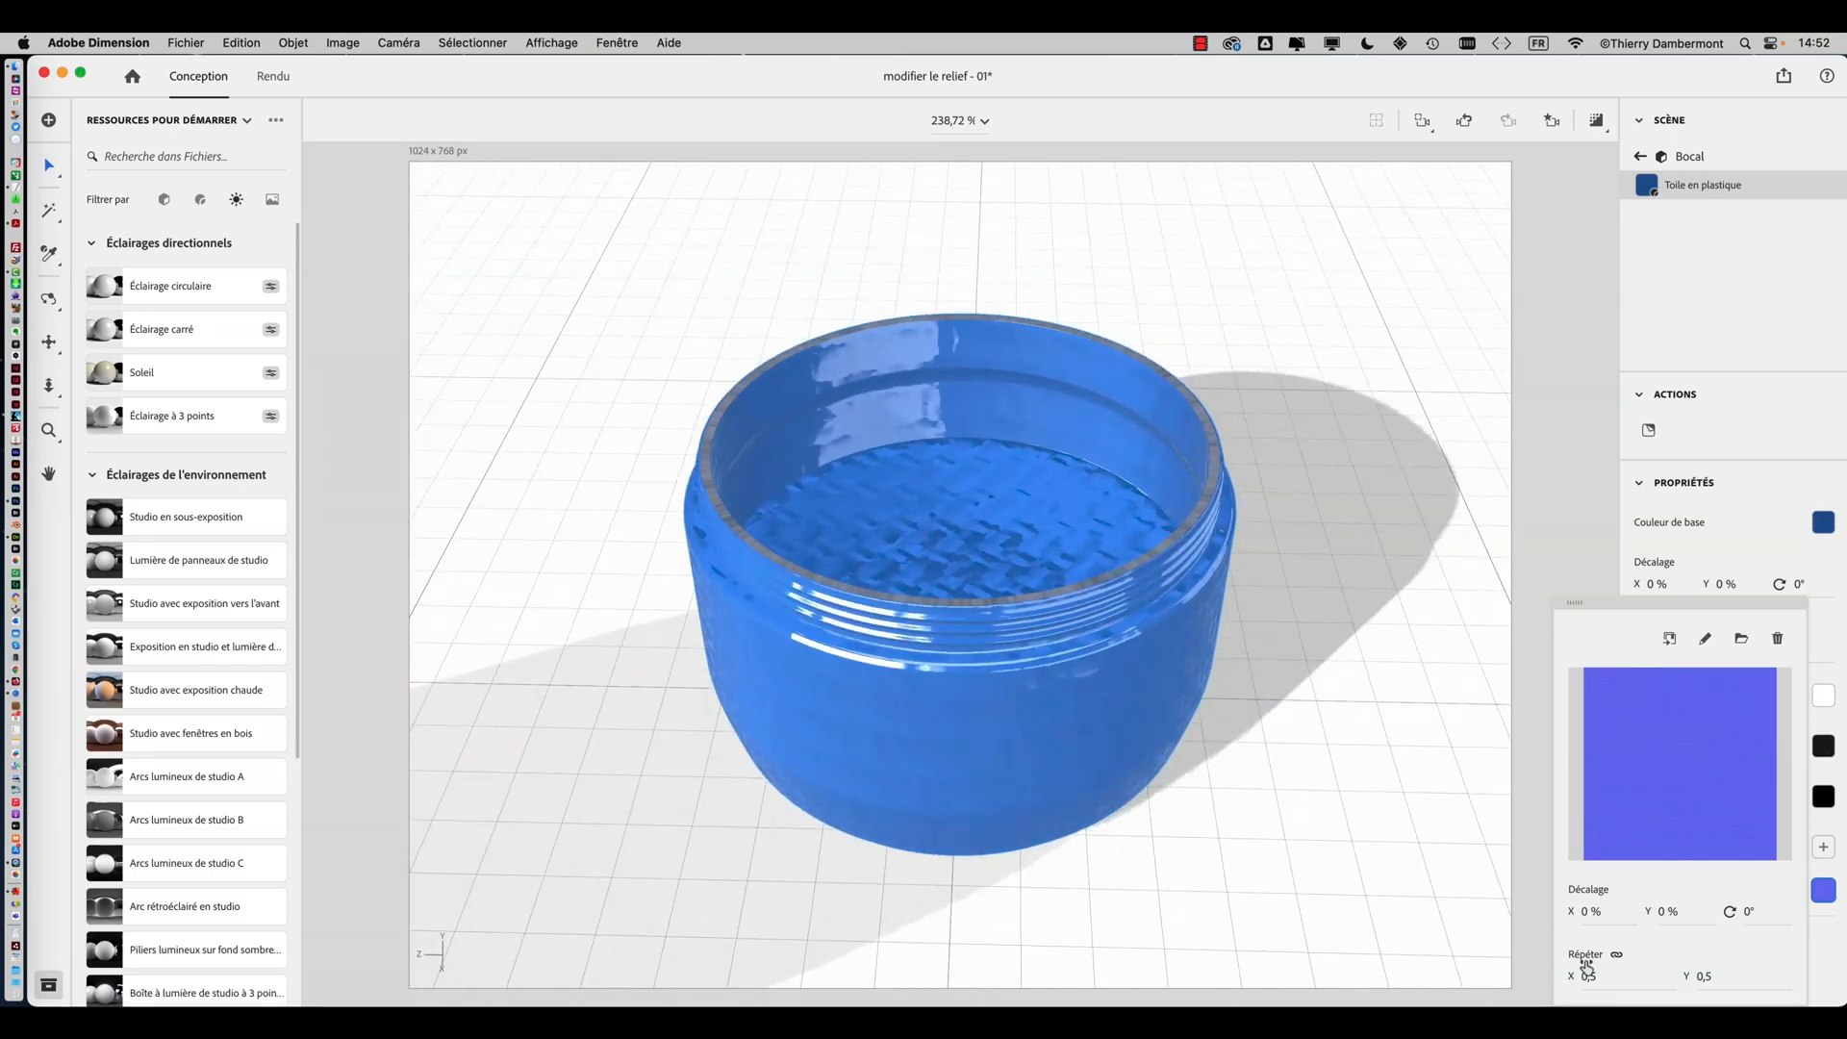
left_click(1592, 980)
type("0,8")
key("Return")
left_click_drag(1592, 977, 1619, 977)
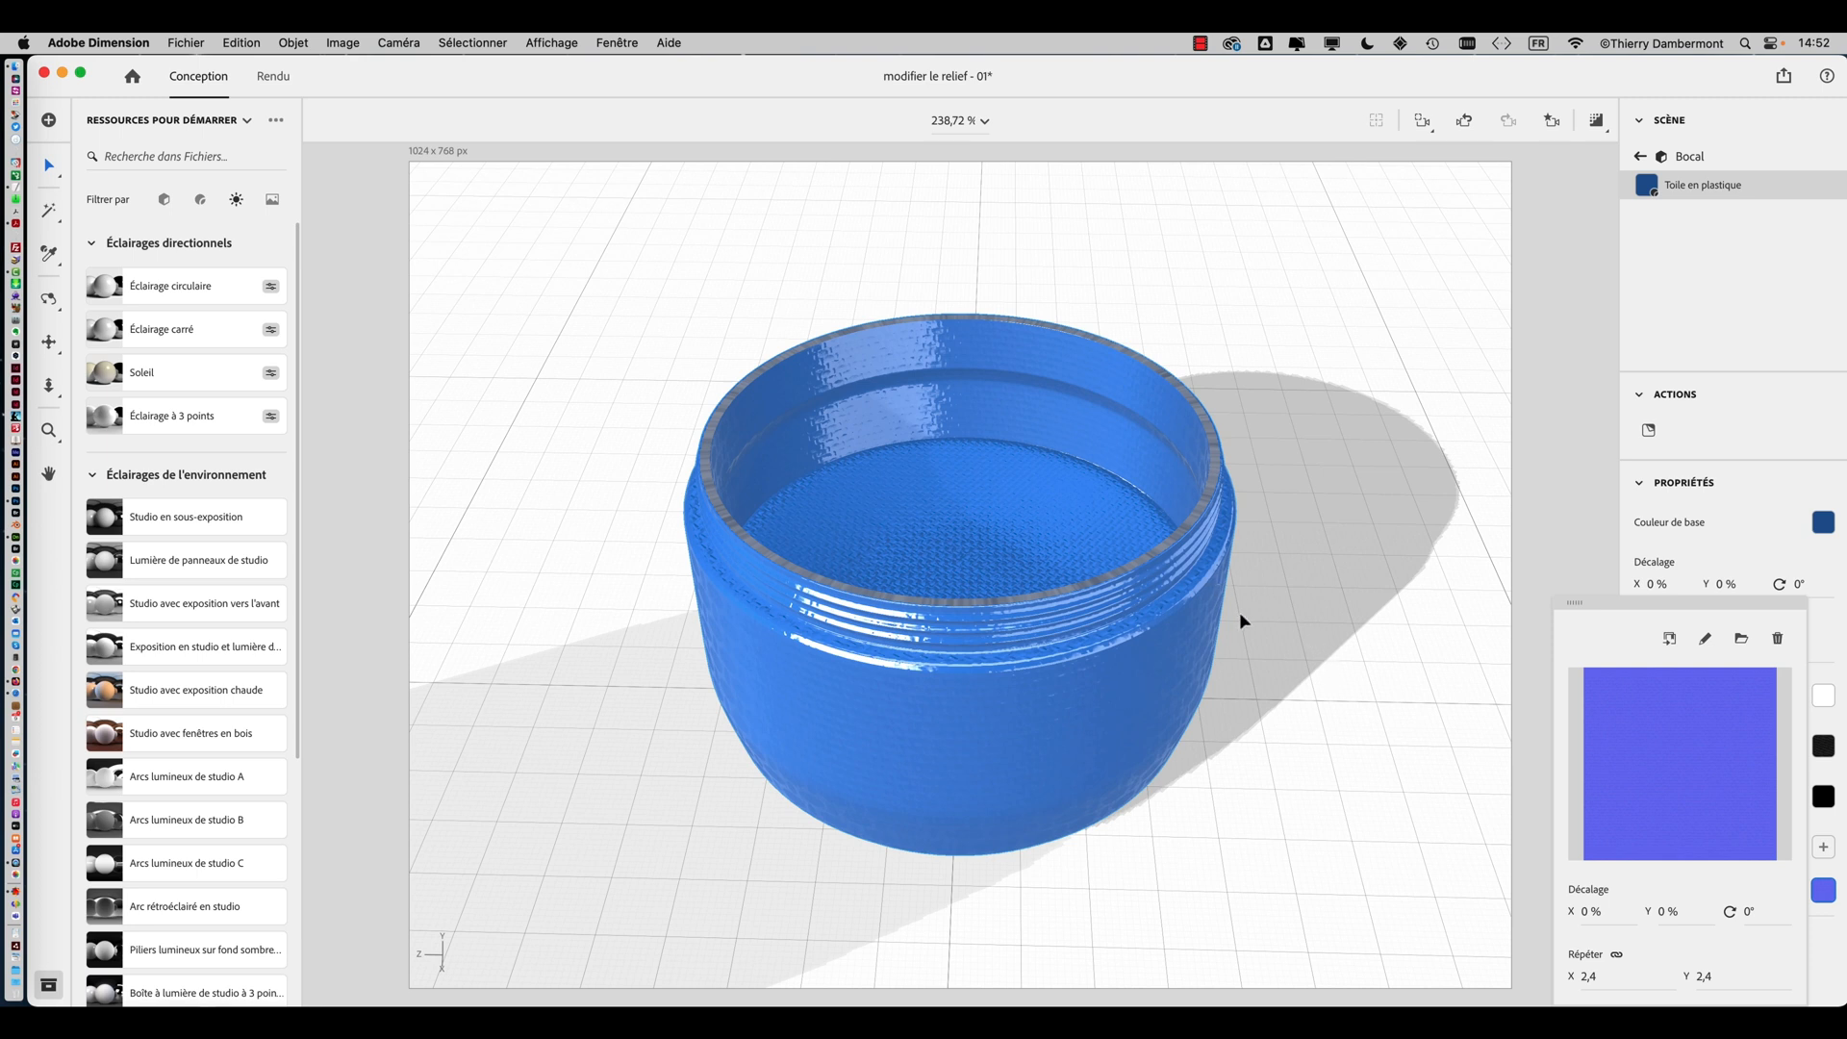
Reopen the jar's normal map and send it to Photoshop for editing
left_click(1740, 560)
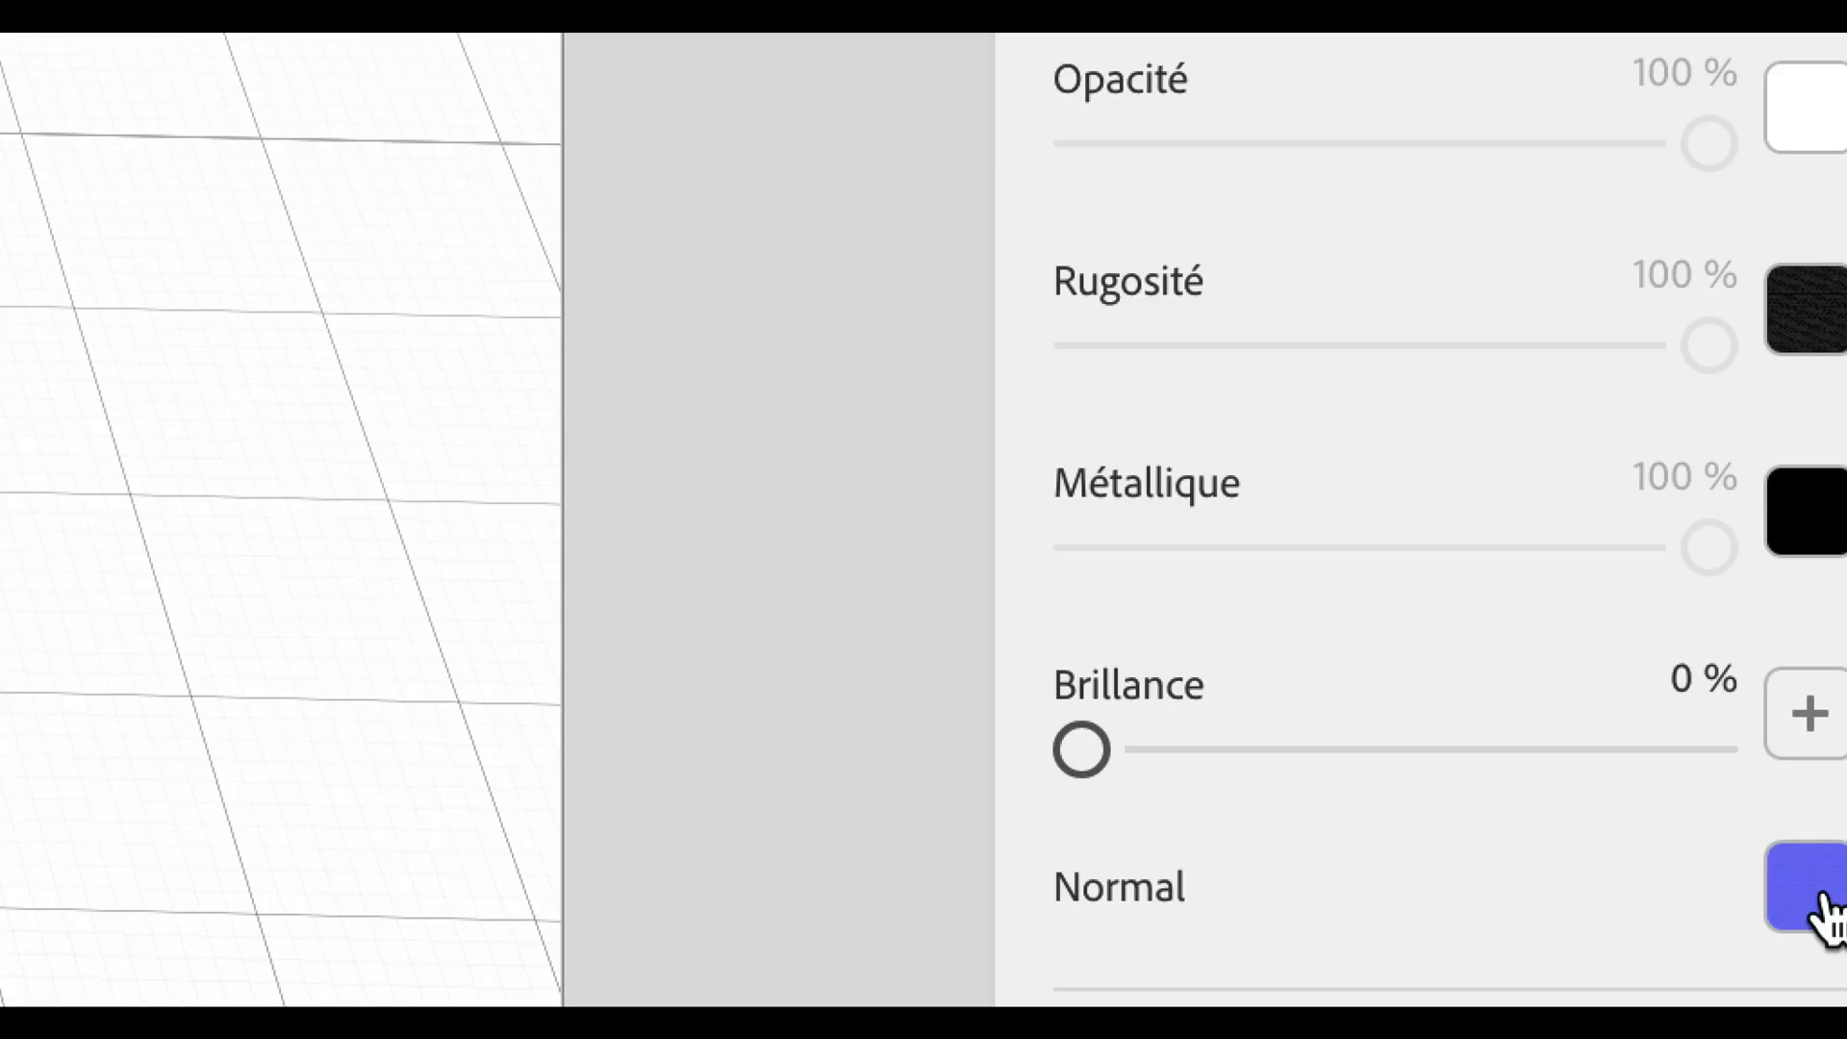
left_click(1821, 904)
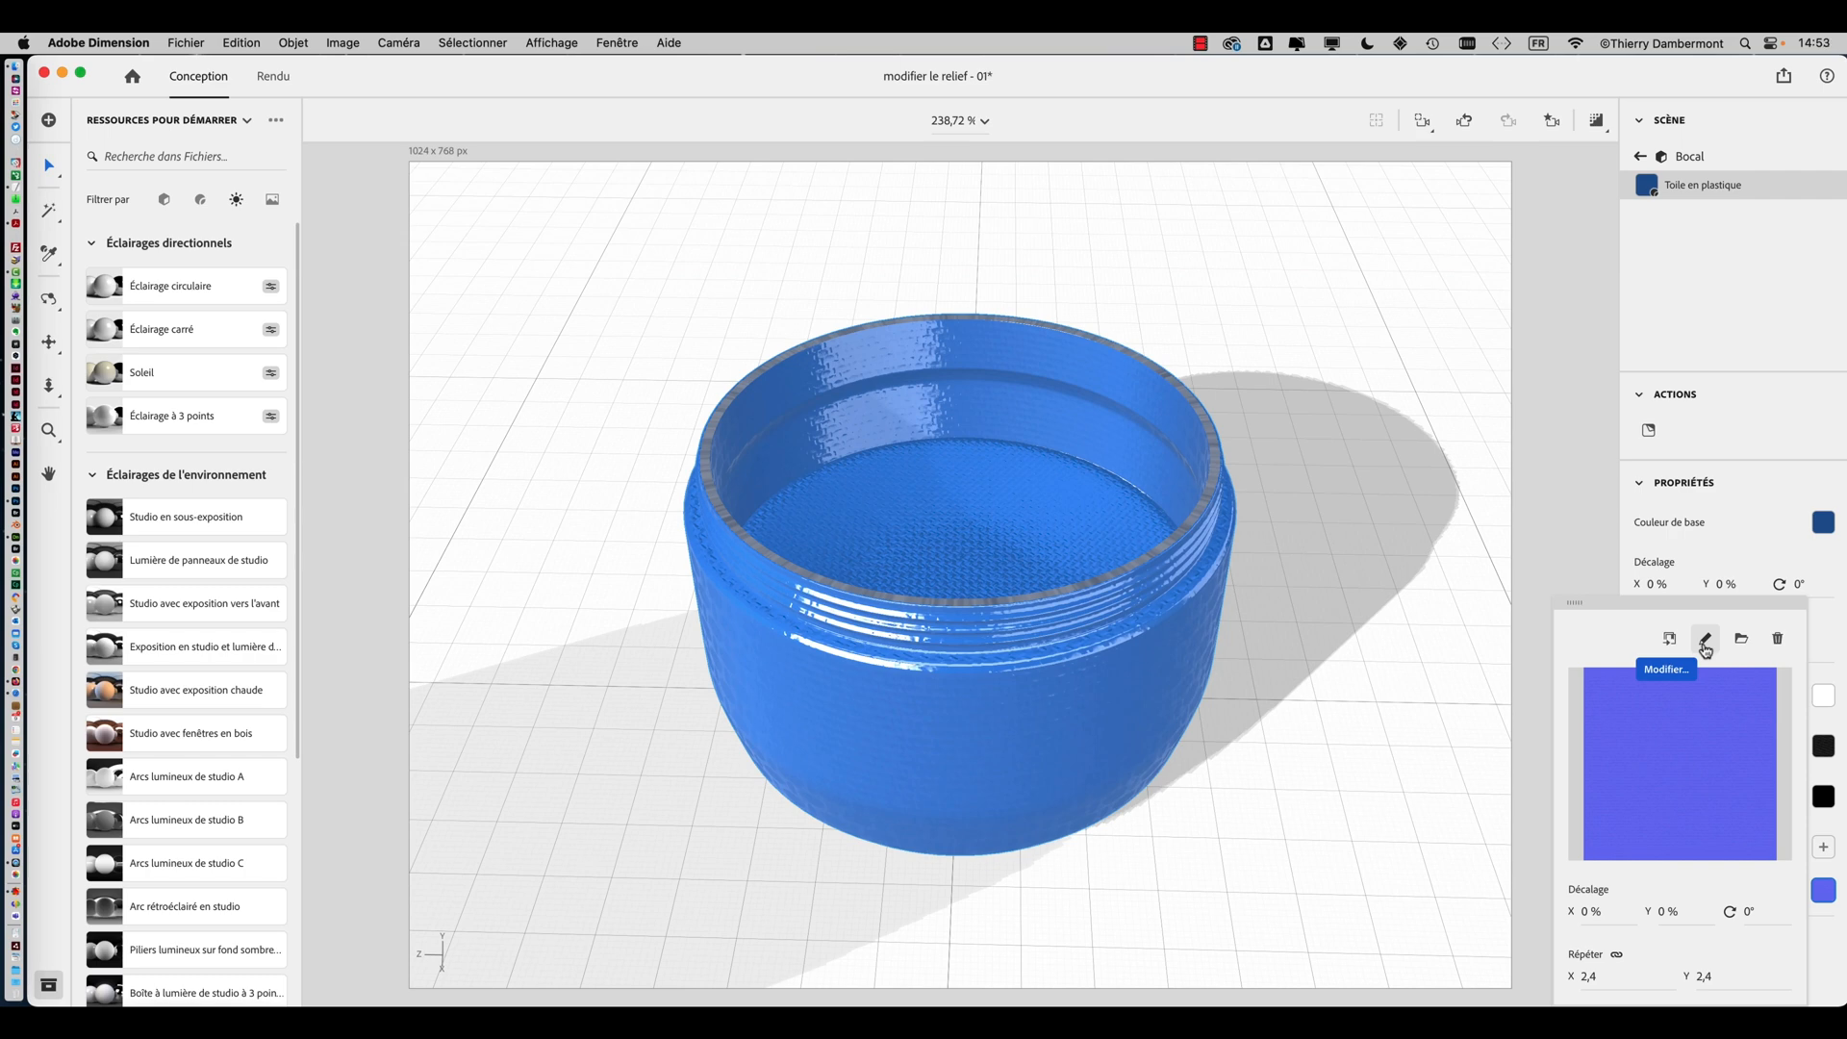
left_click(1705, 651)
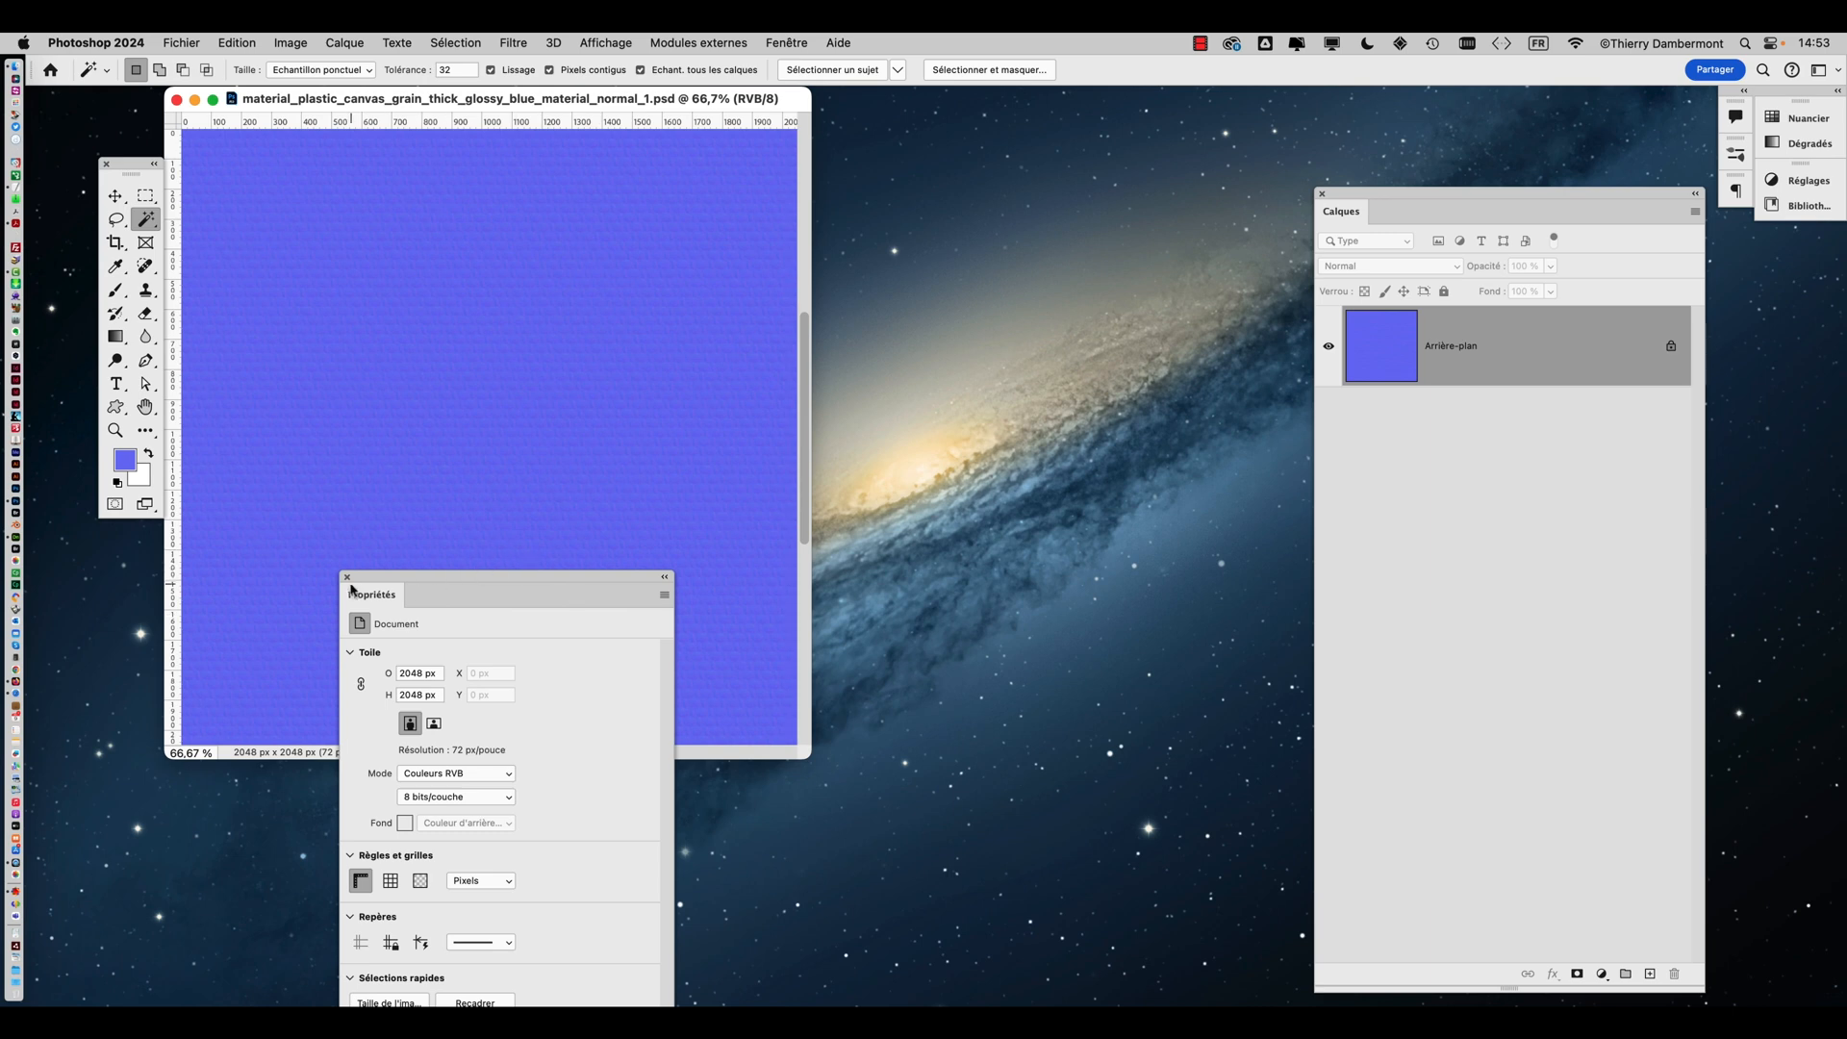
Close the Properties and Layers panels and enlarge and reposition the normal map document window
left_click(347, 577)
left_click(1322, 193)
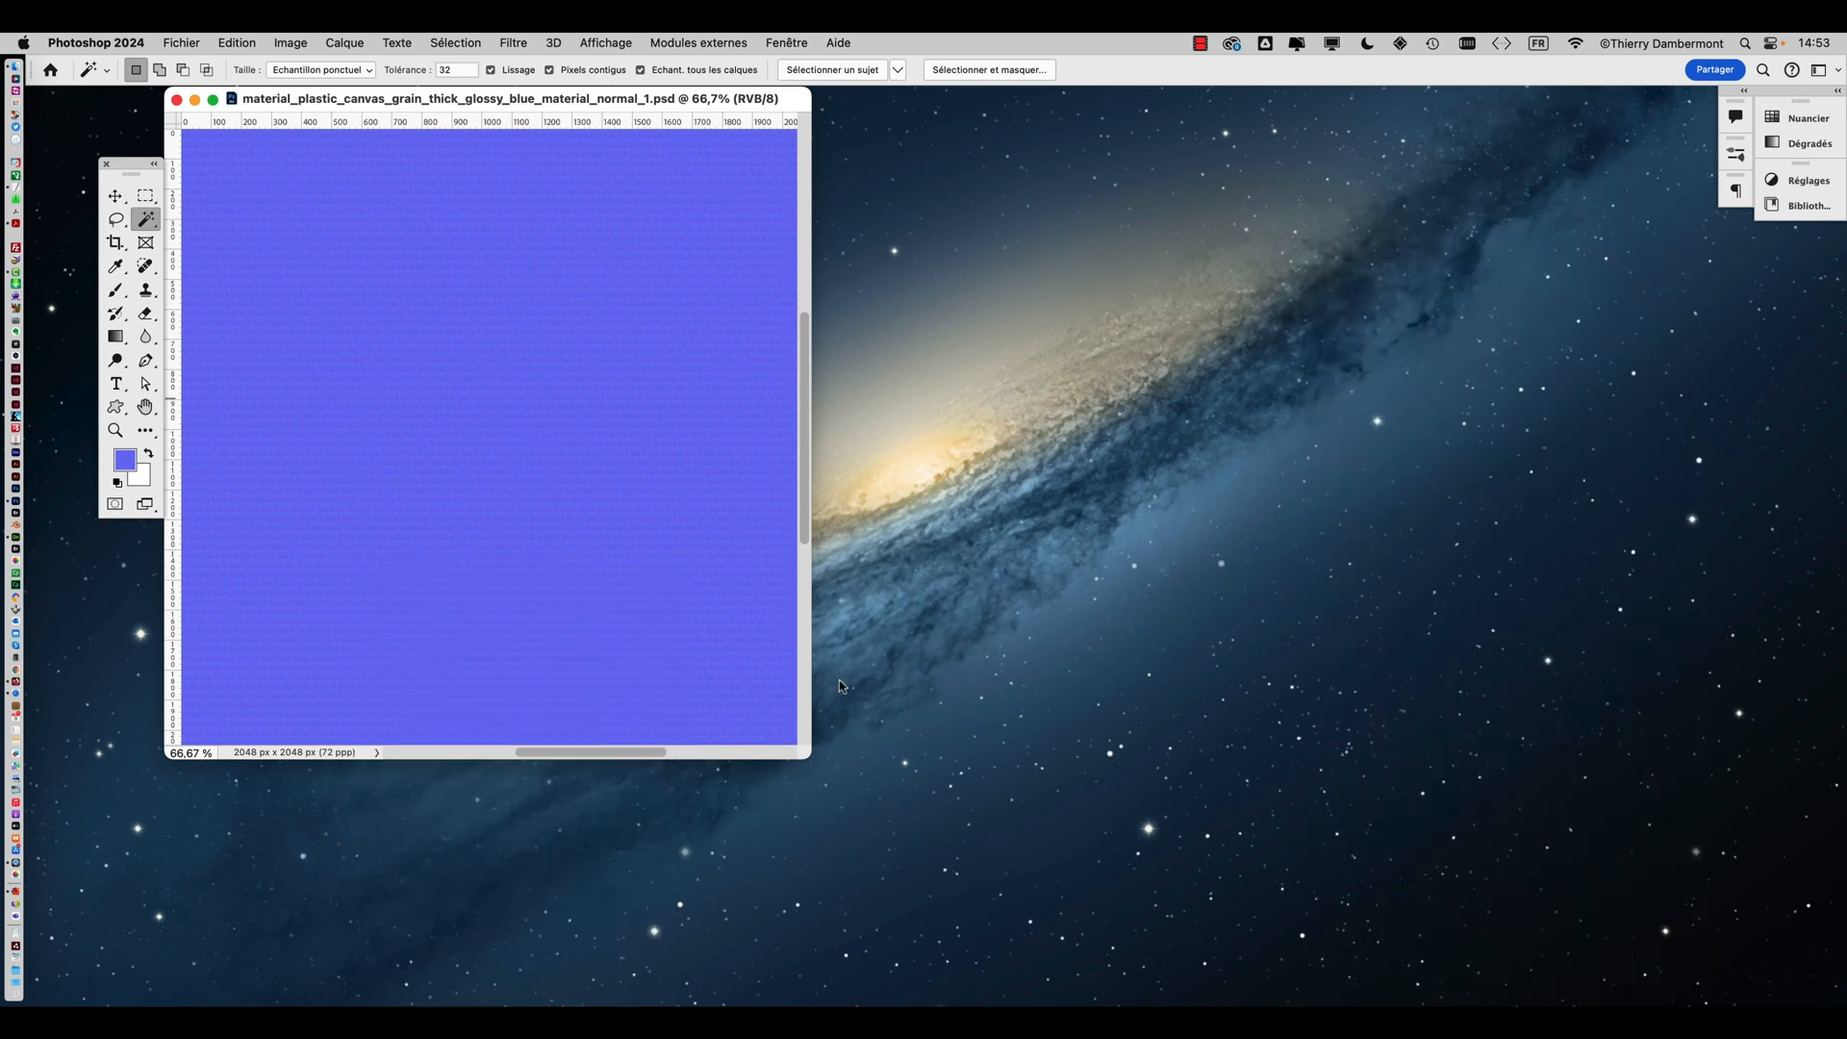
left_click_drag(807, 756, 1192, 875)
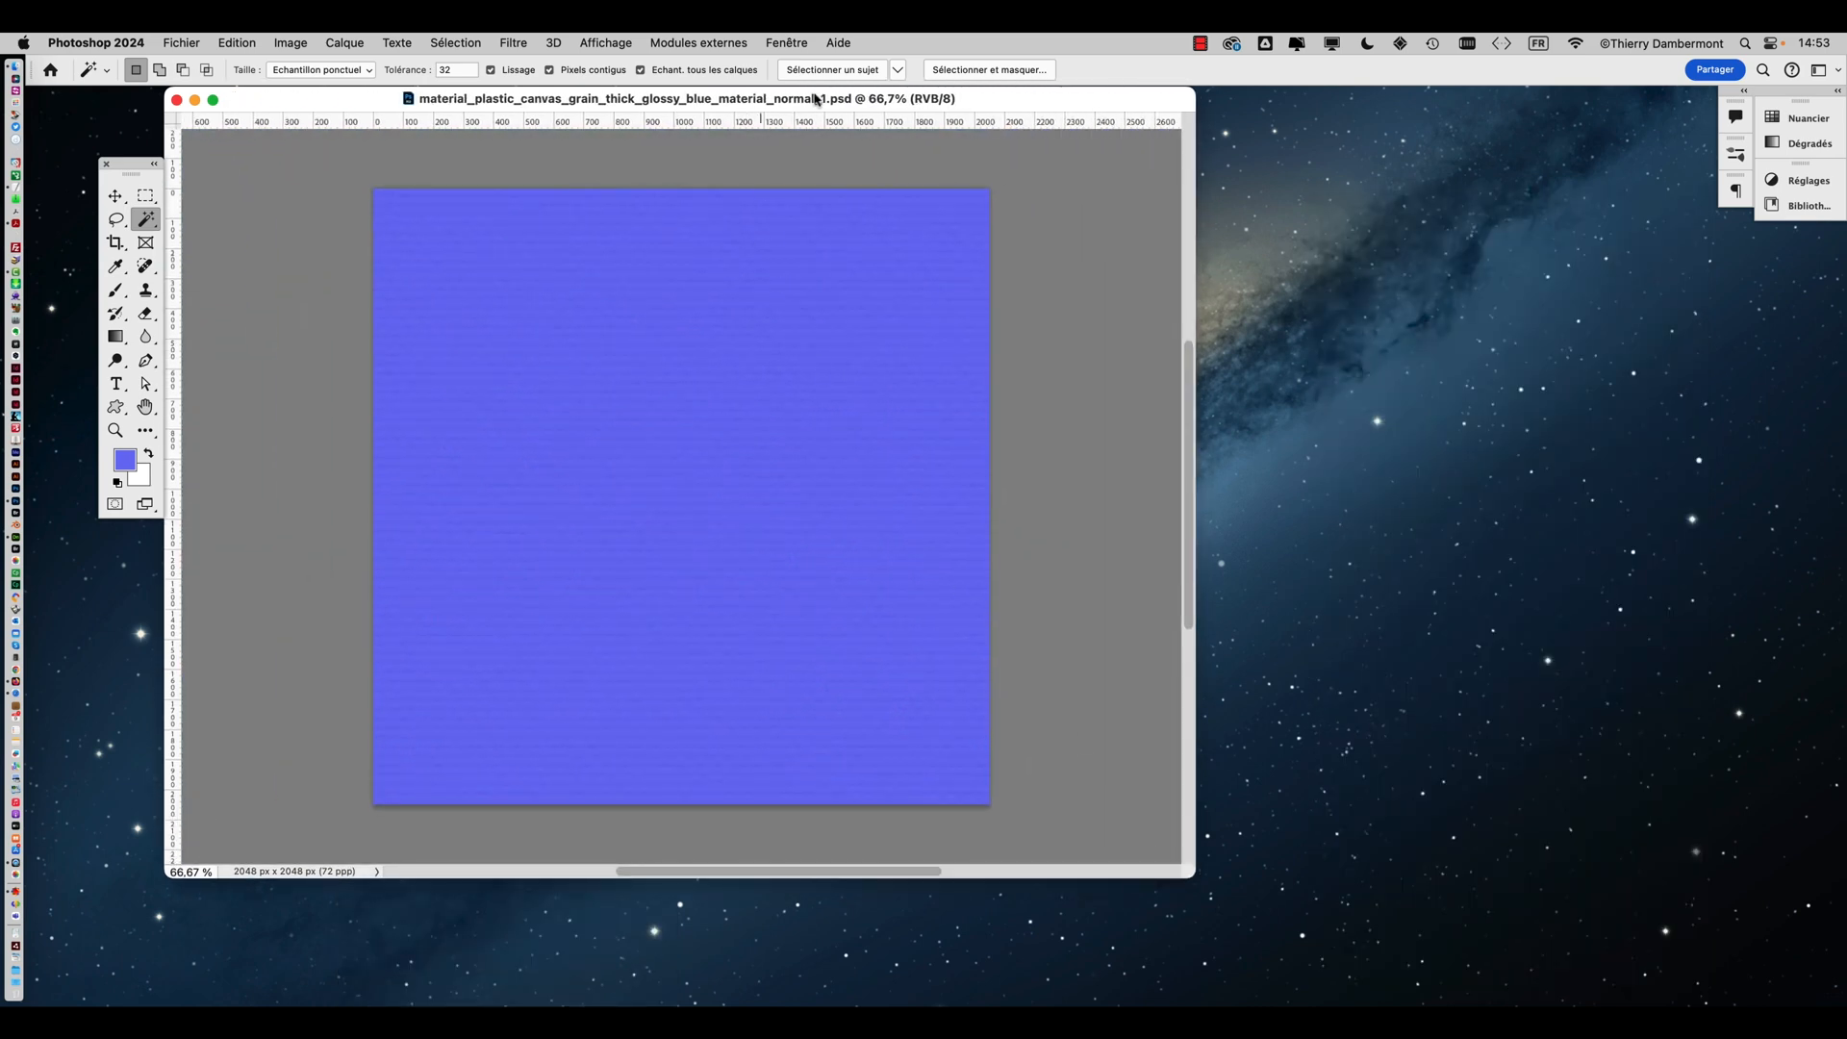
left_click_drag(814, 98, 1084, 124)
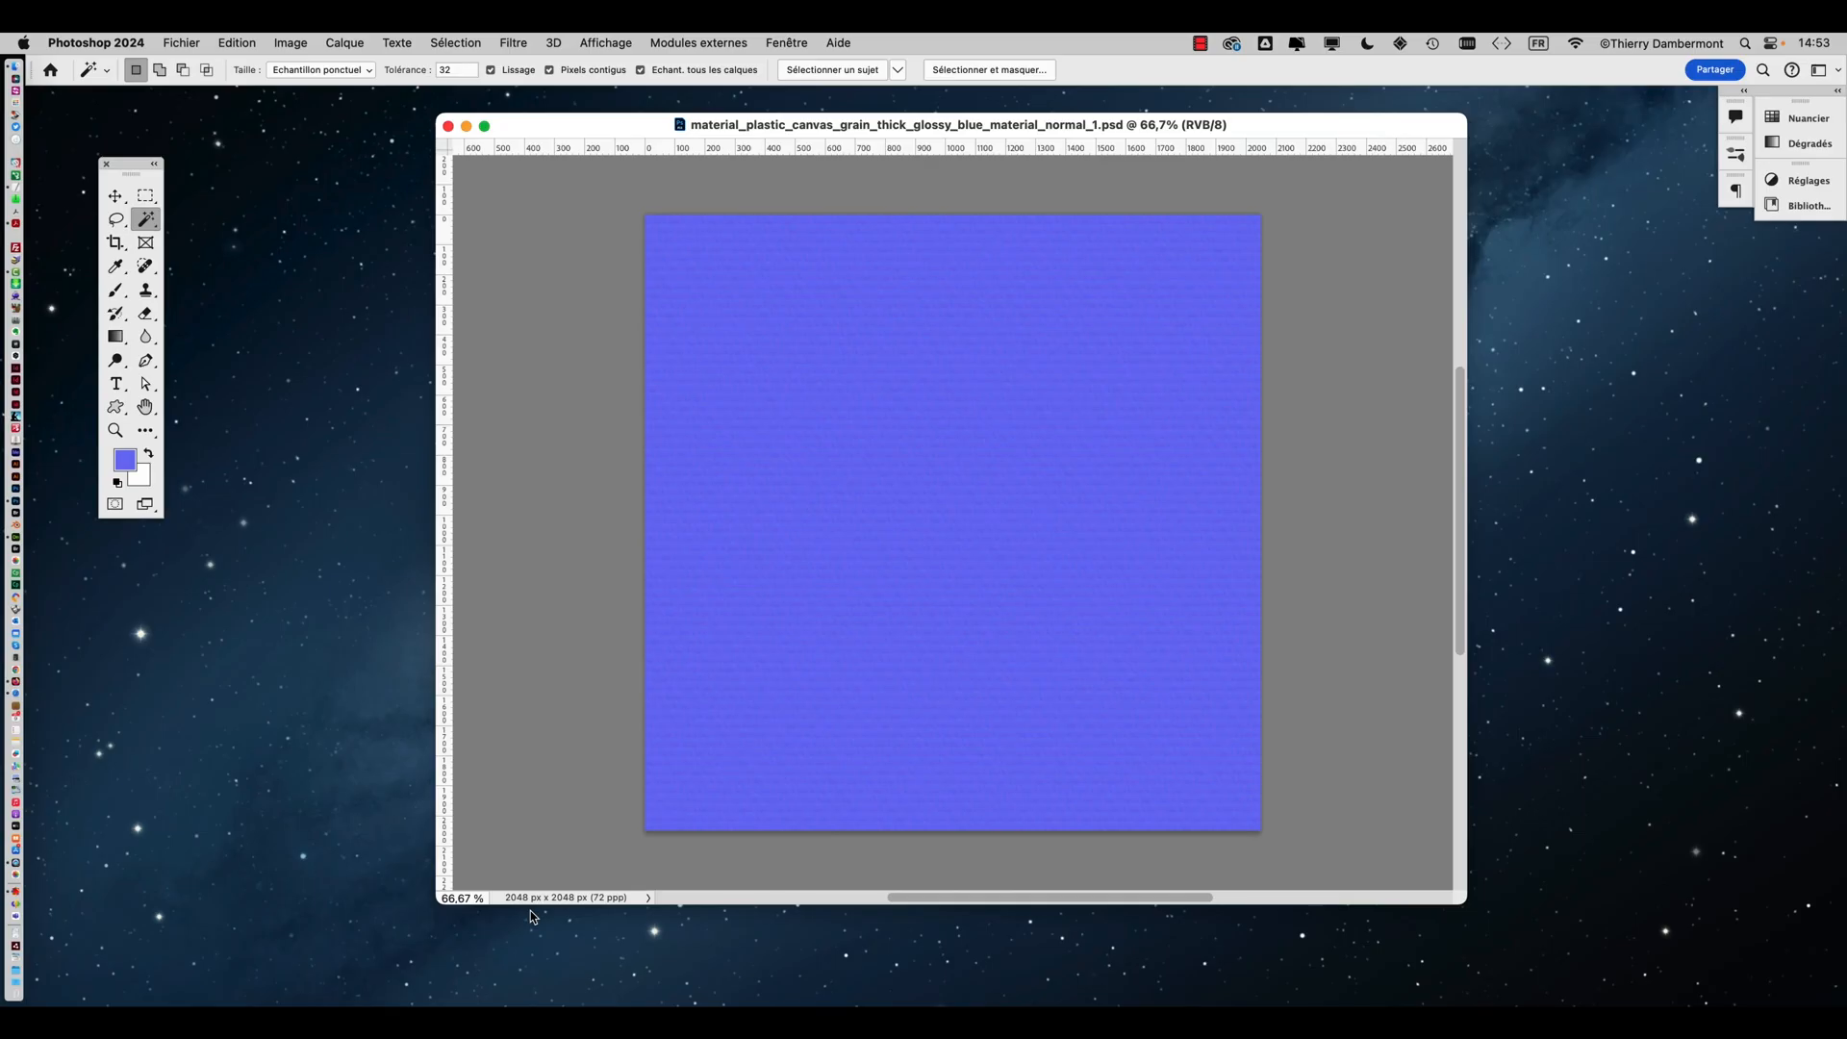
left_click(293, 42)
left_click(331, 178)
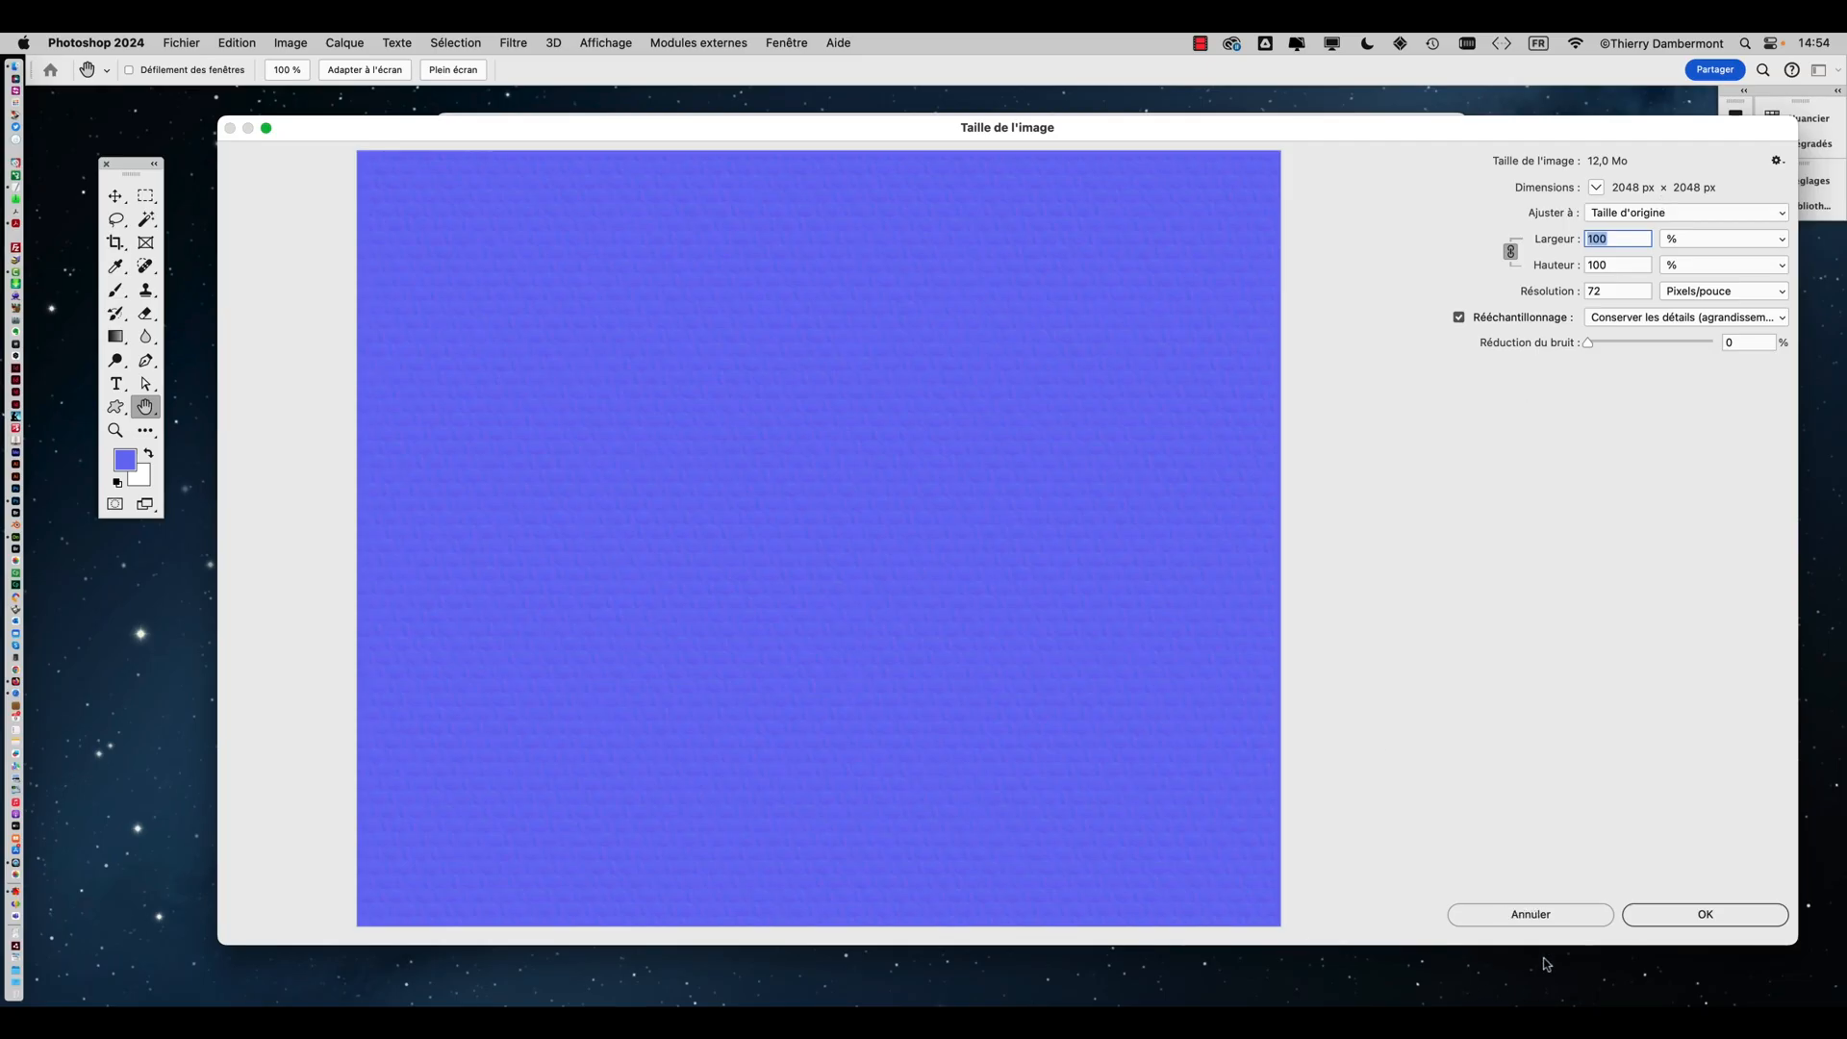
left_click(1552, 922)
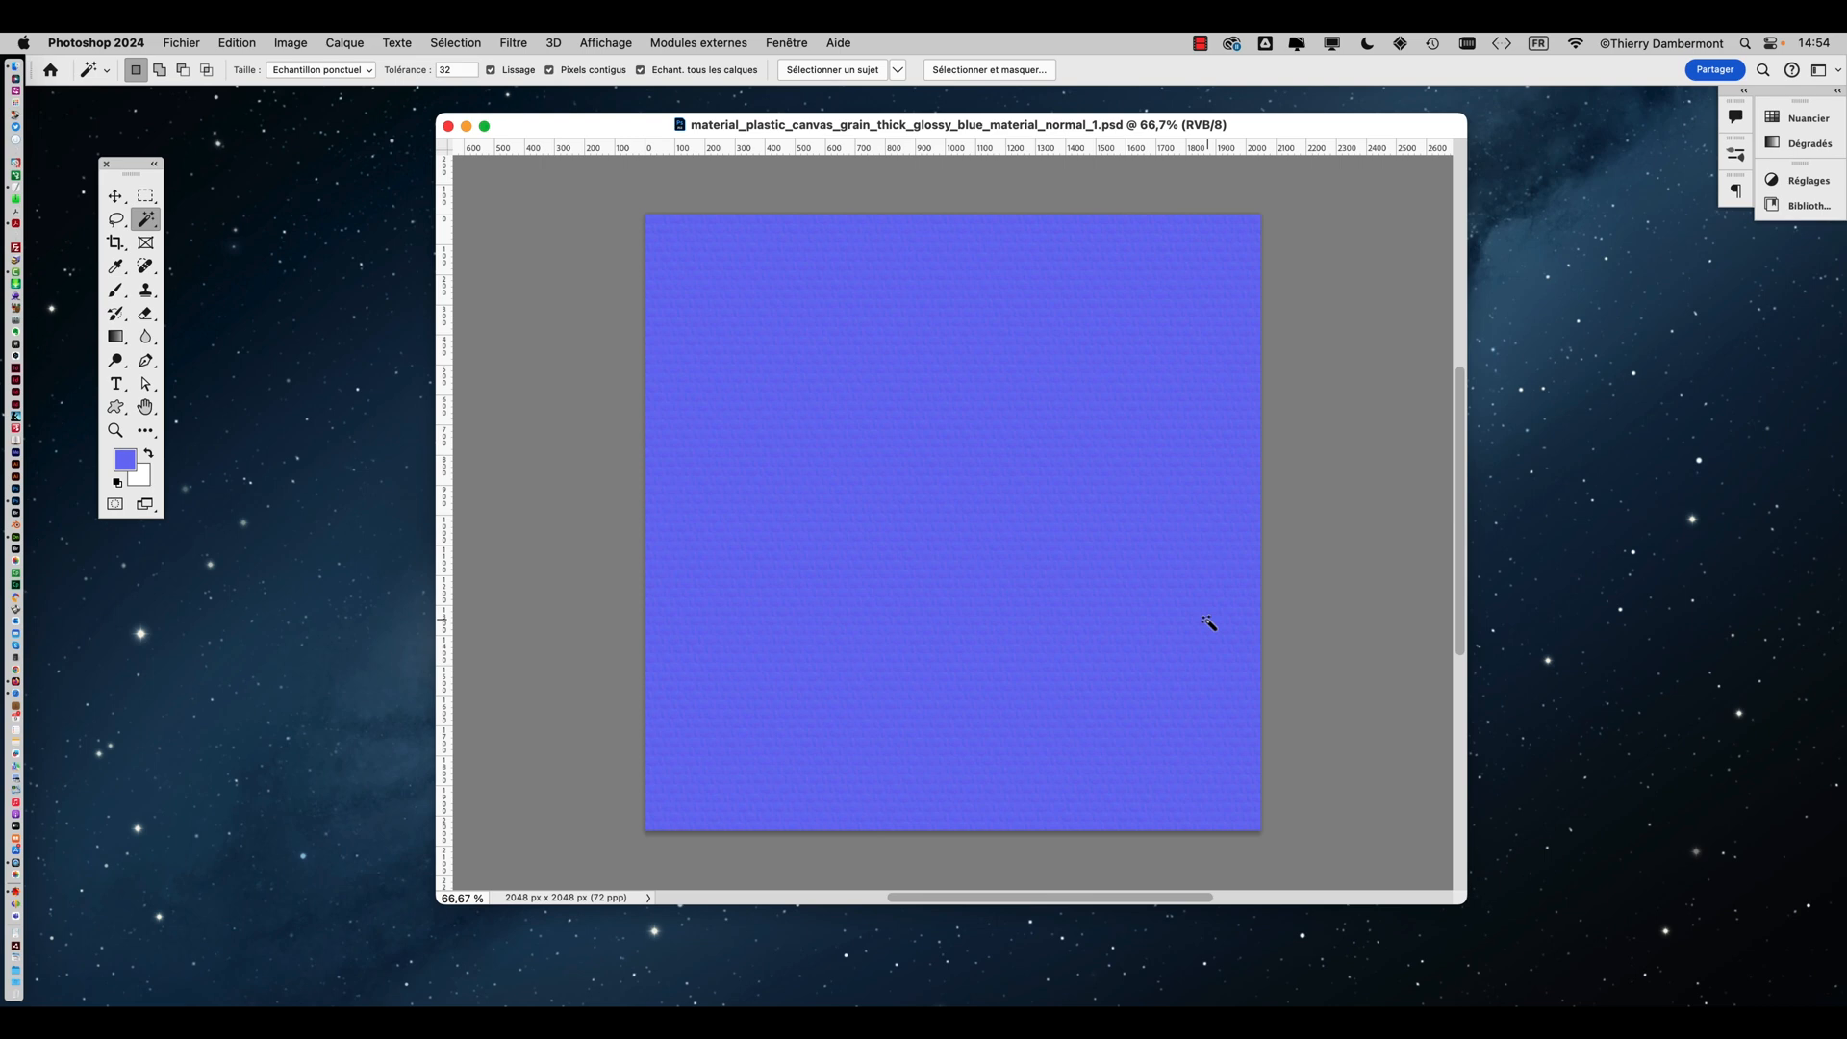
Switch to Finder and open the 'lien vers 3051-normal.rtf' link document
key("super+Tab")
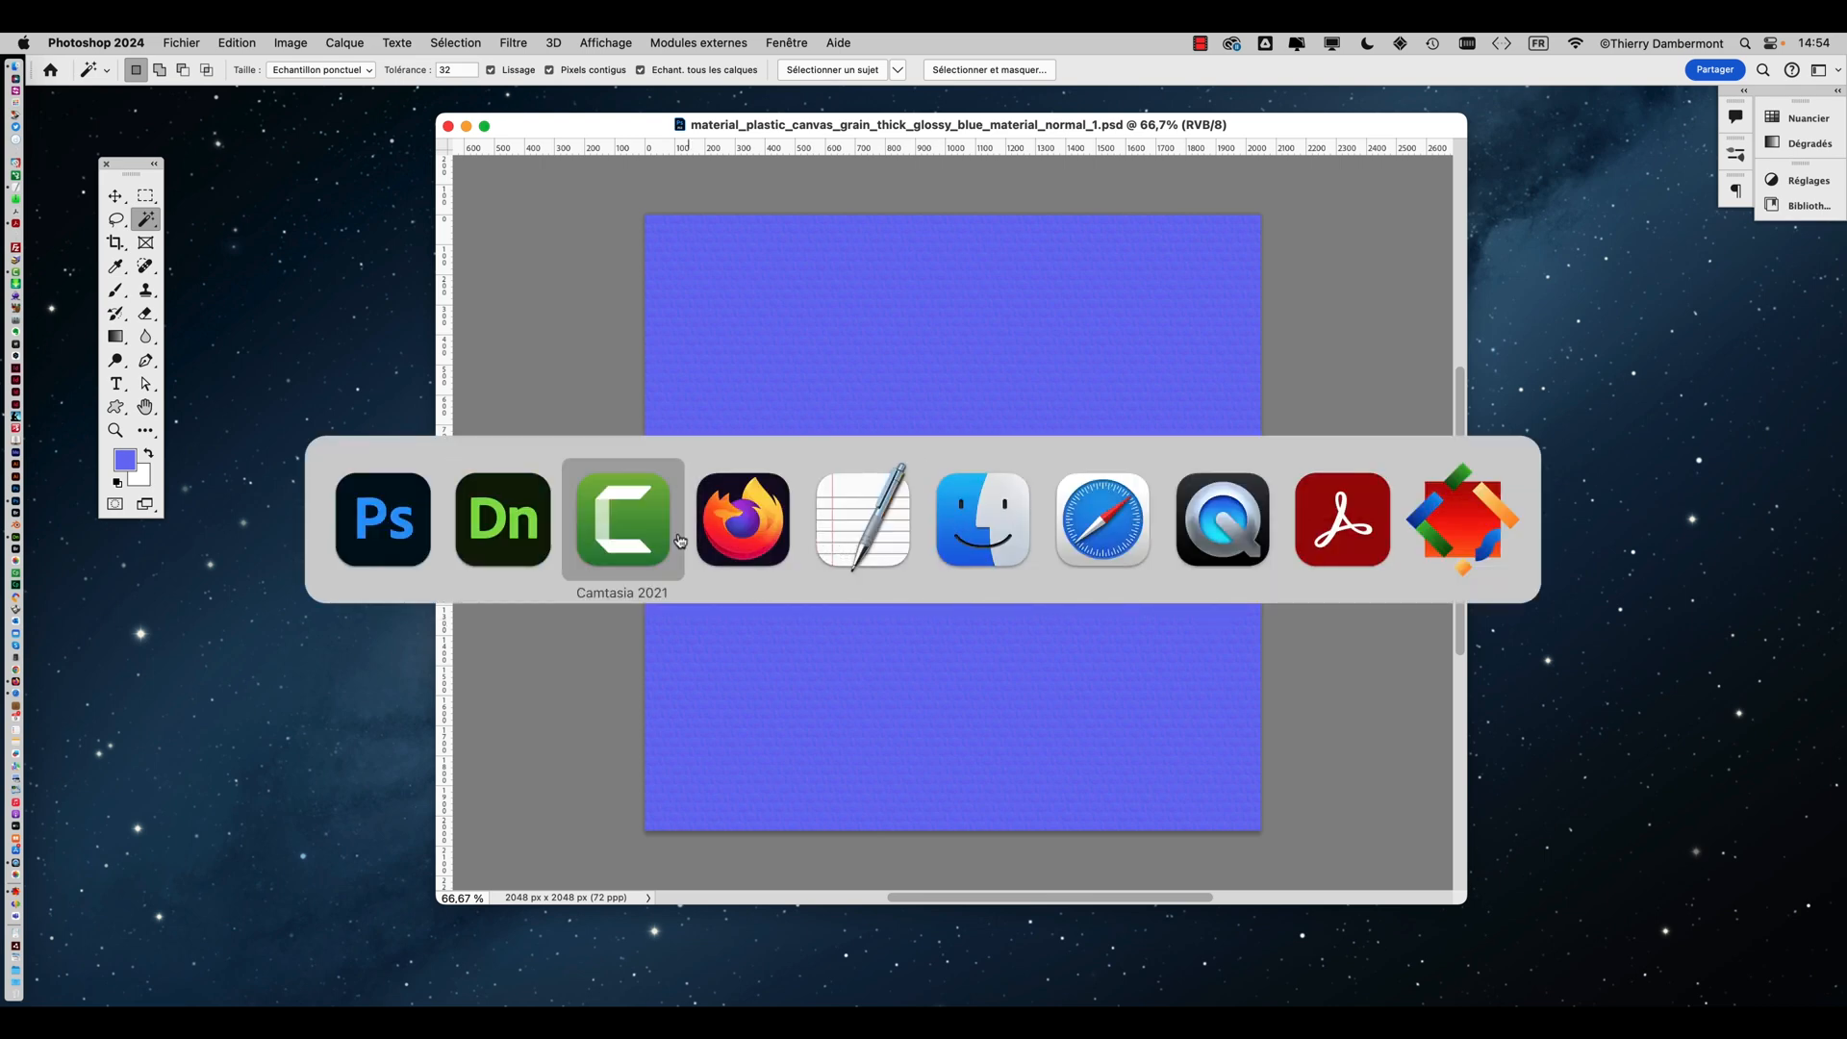
left_click(966, 545)
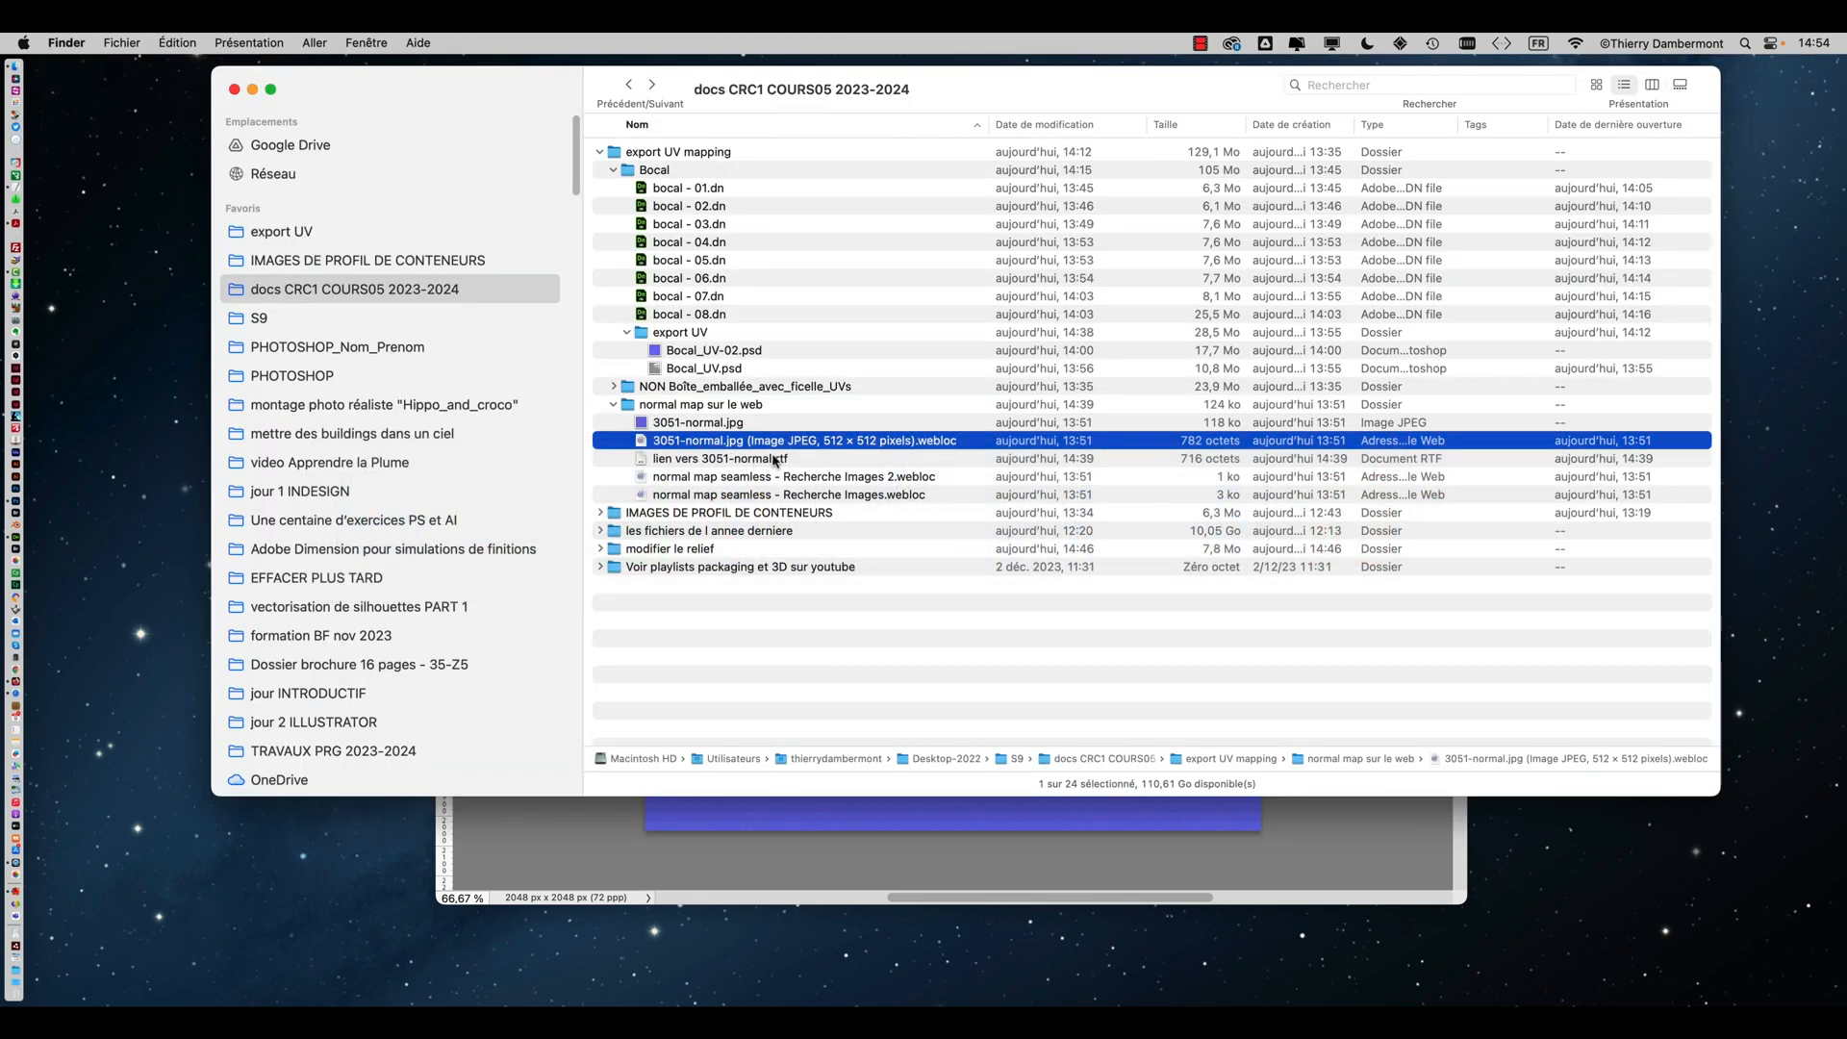
double_click(813, 460)
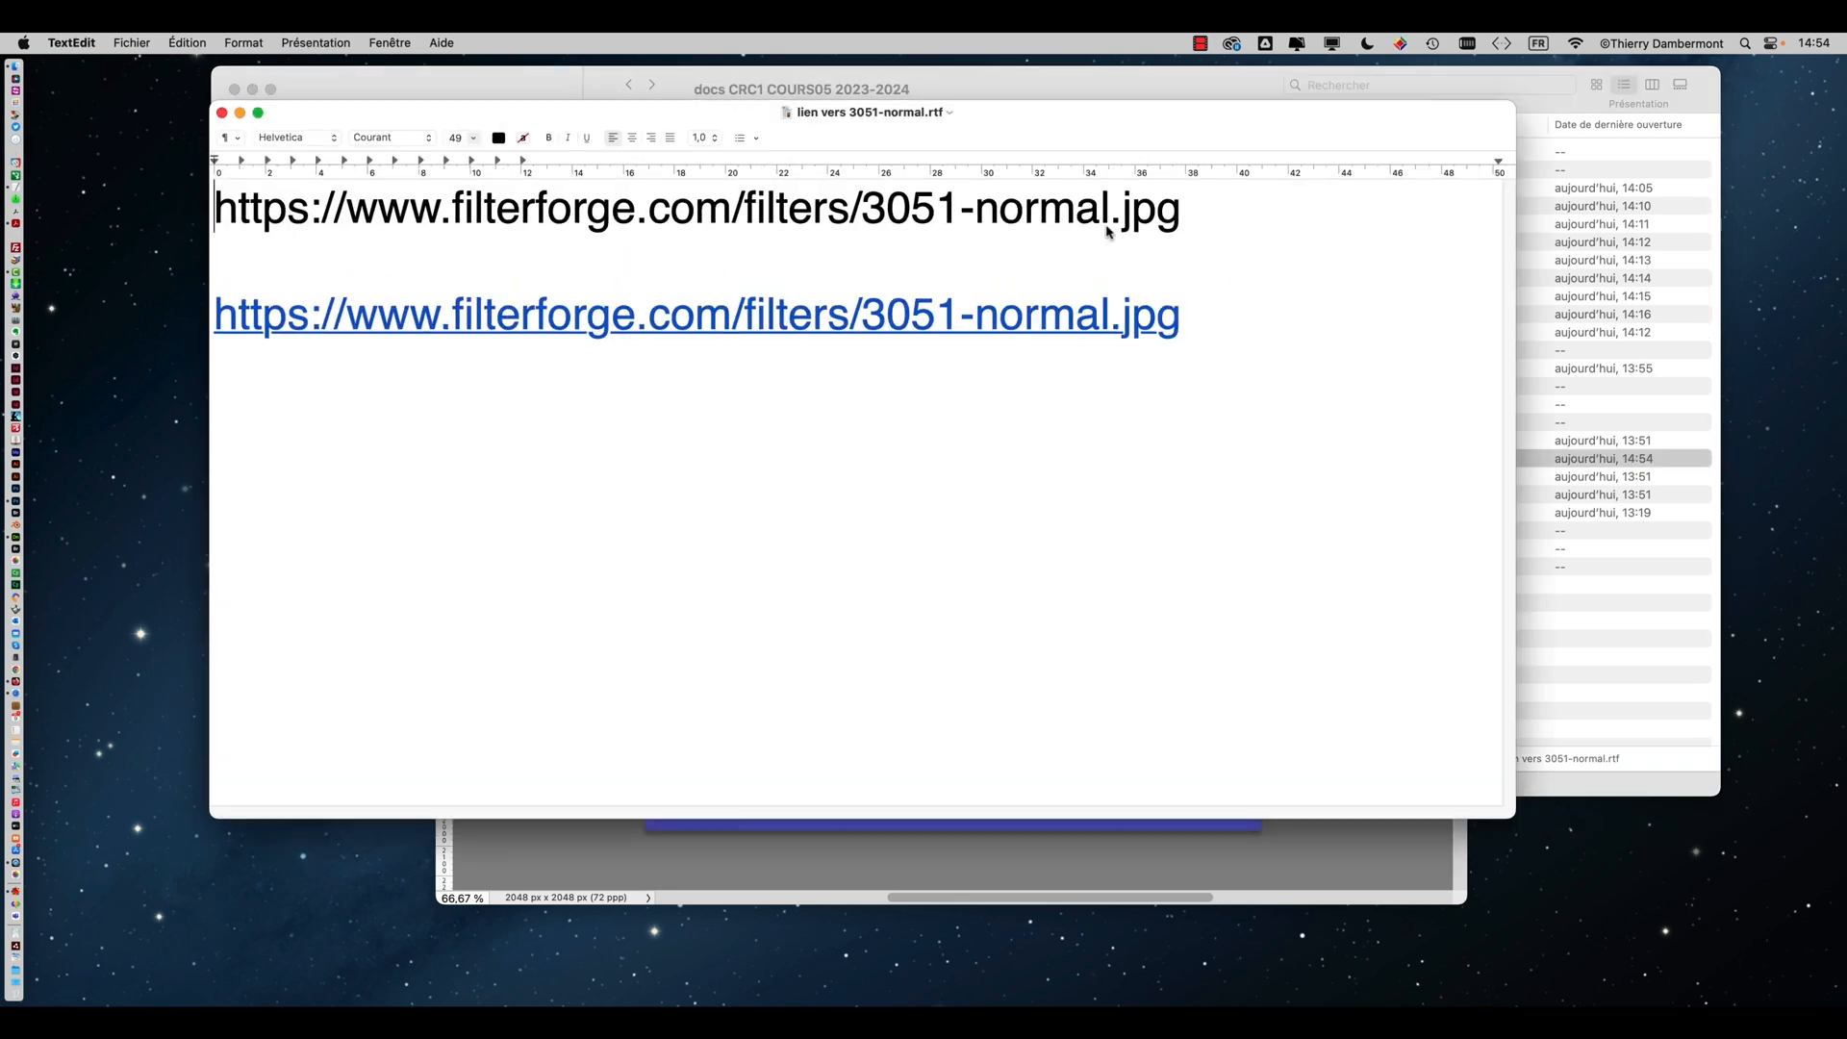
Maximize the link document, centre all its text and add blank lines above it
left_click_drag(714, 114, 549, 69)
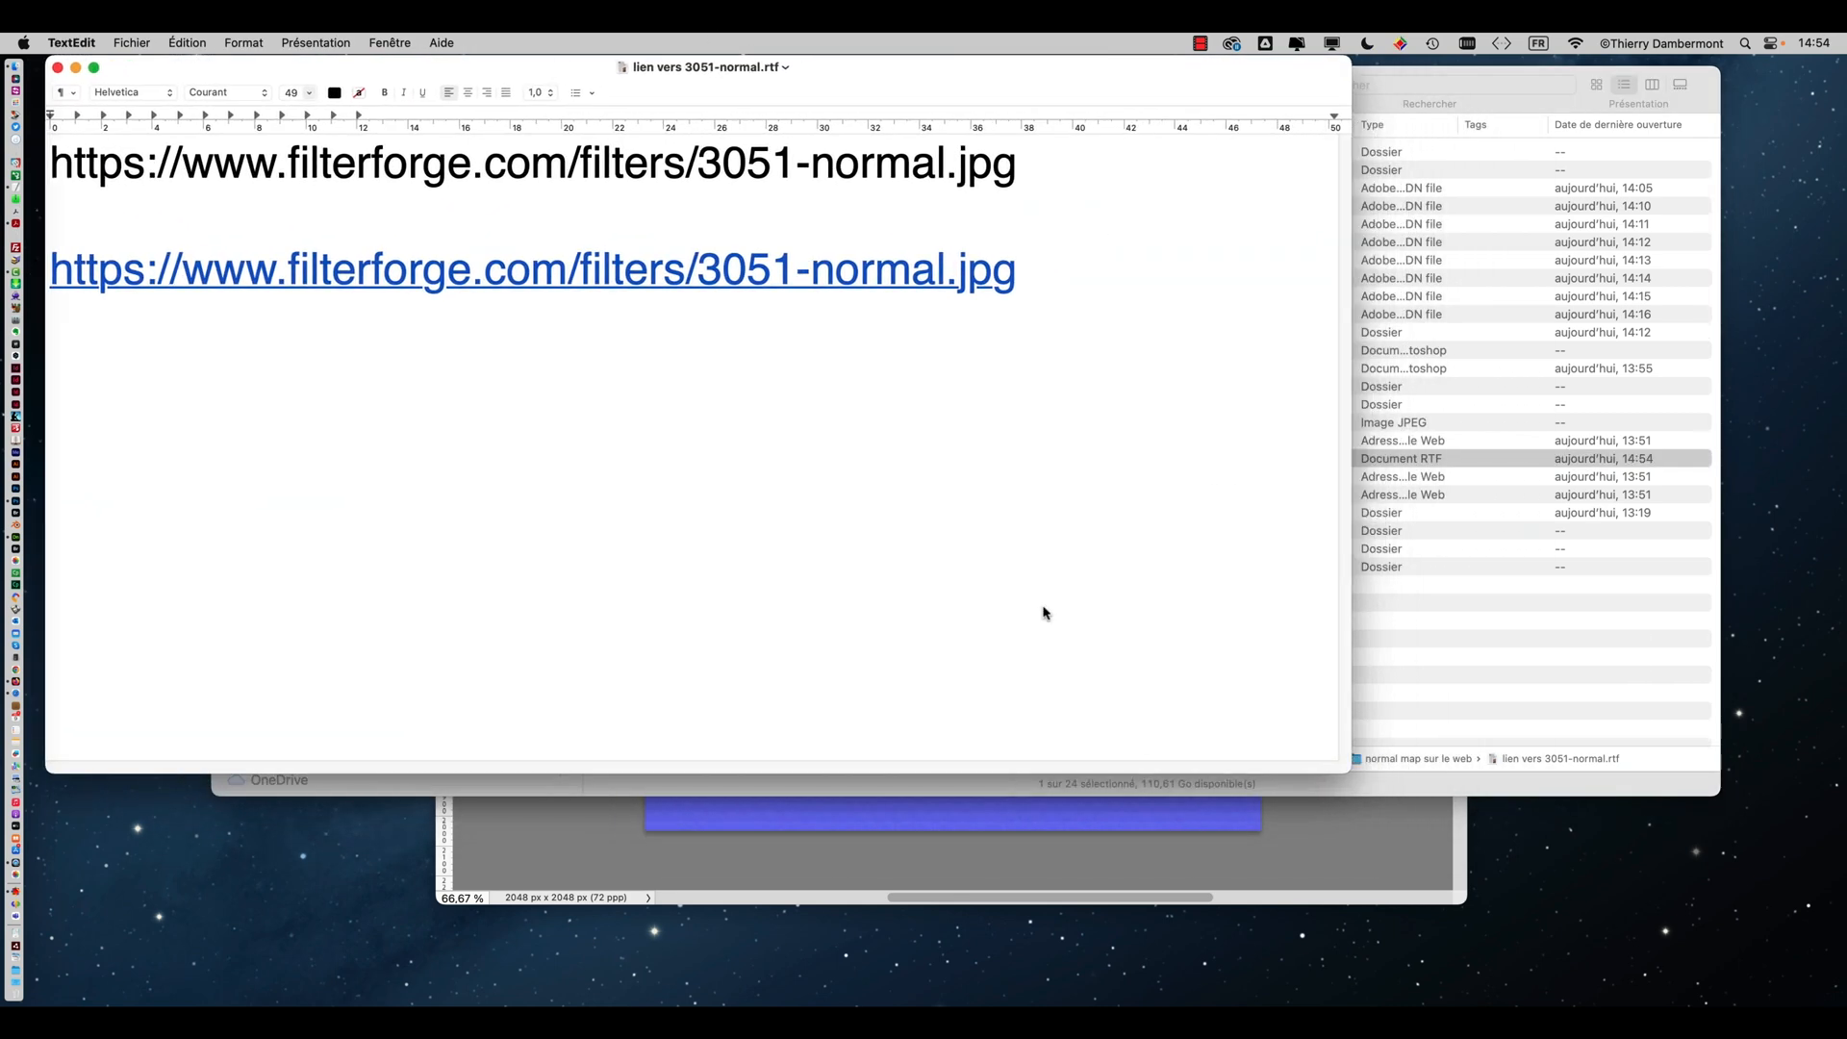
double_click(1340, 773)
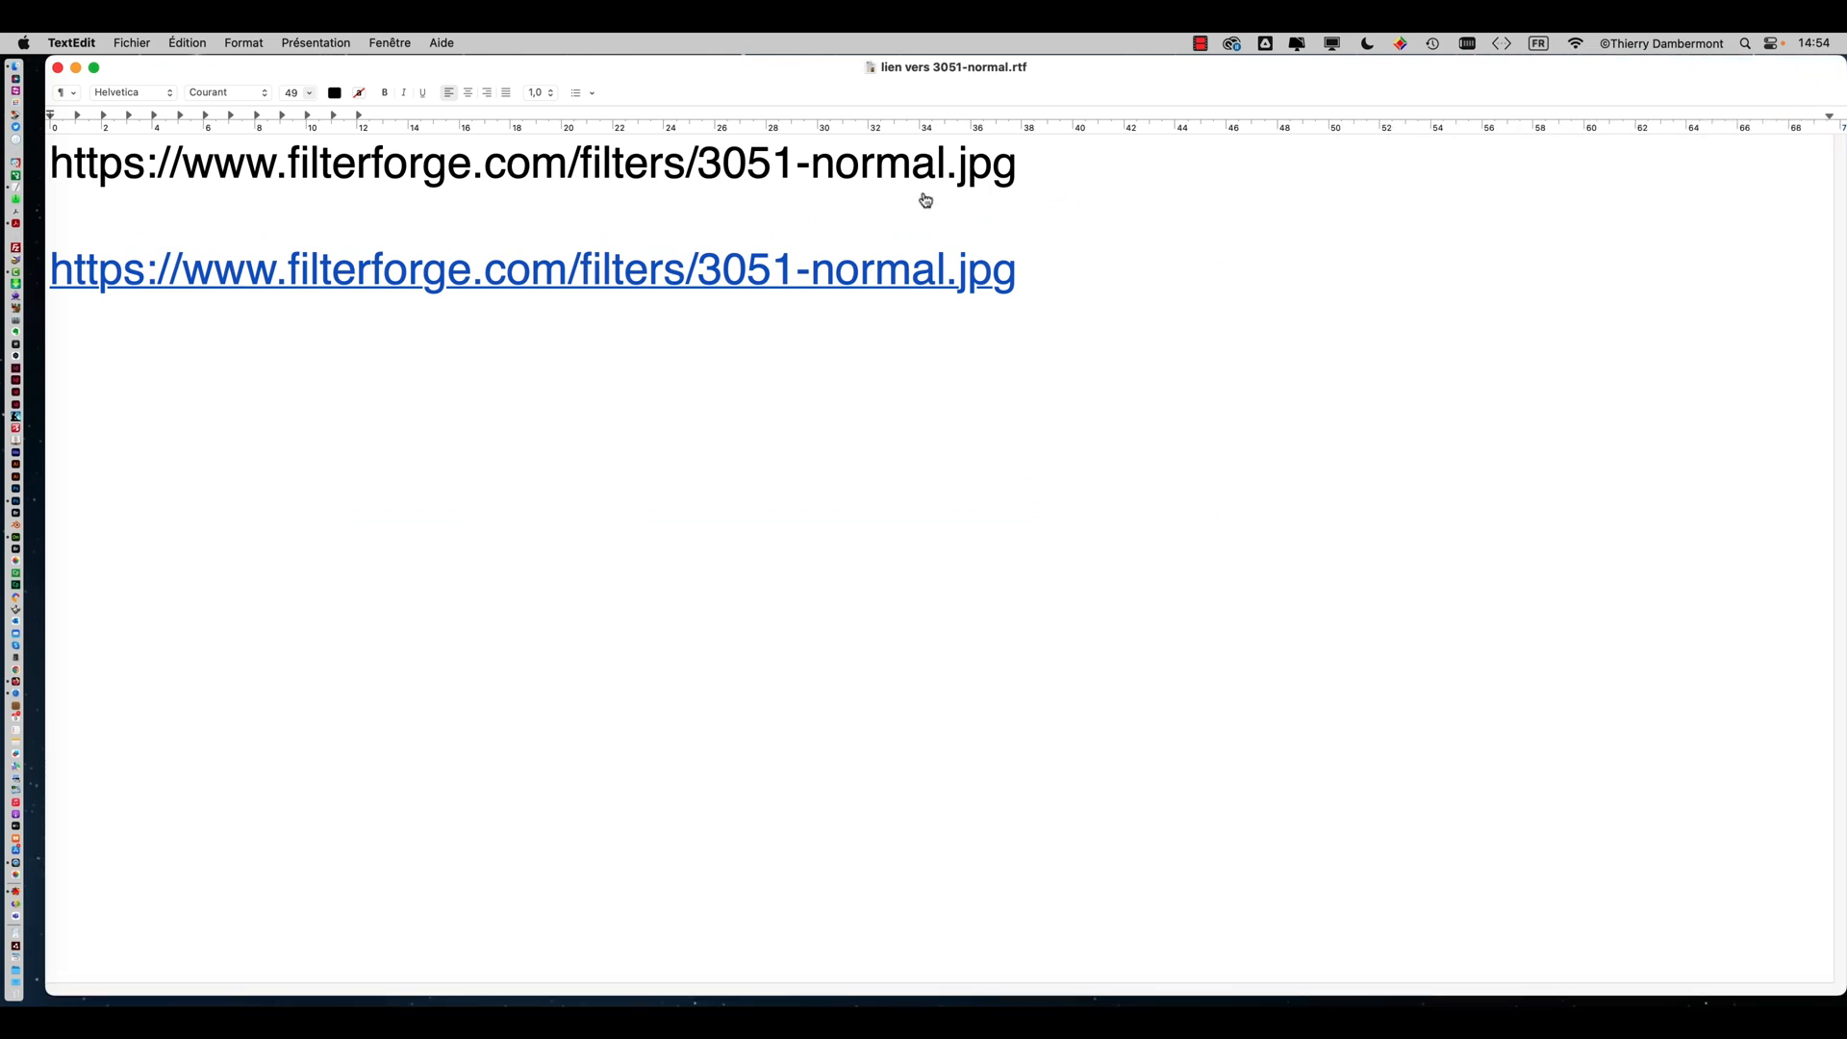
key("super+a")
left_click(468, 92)
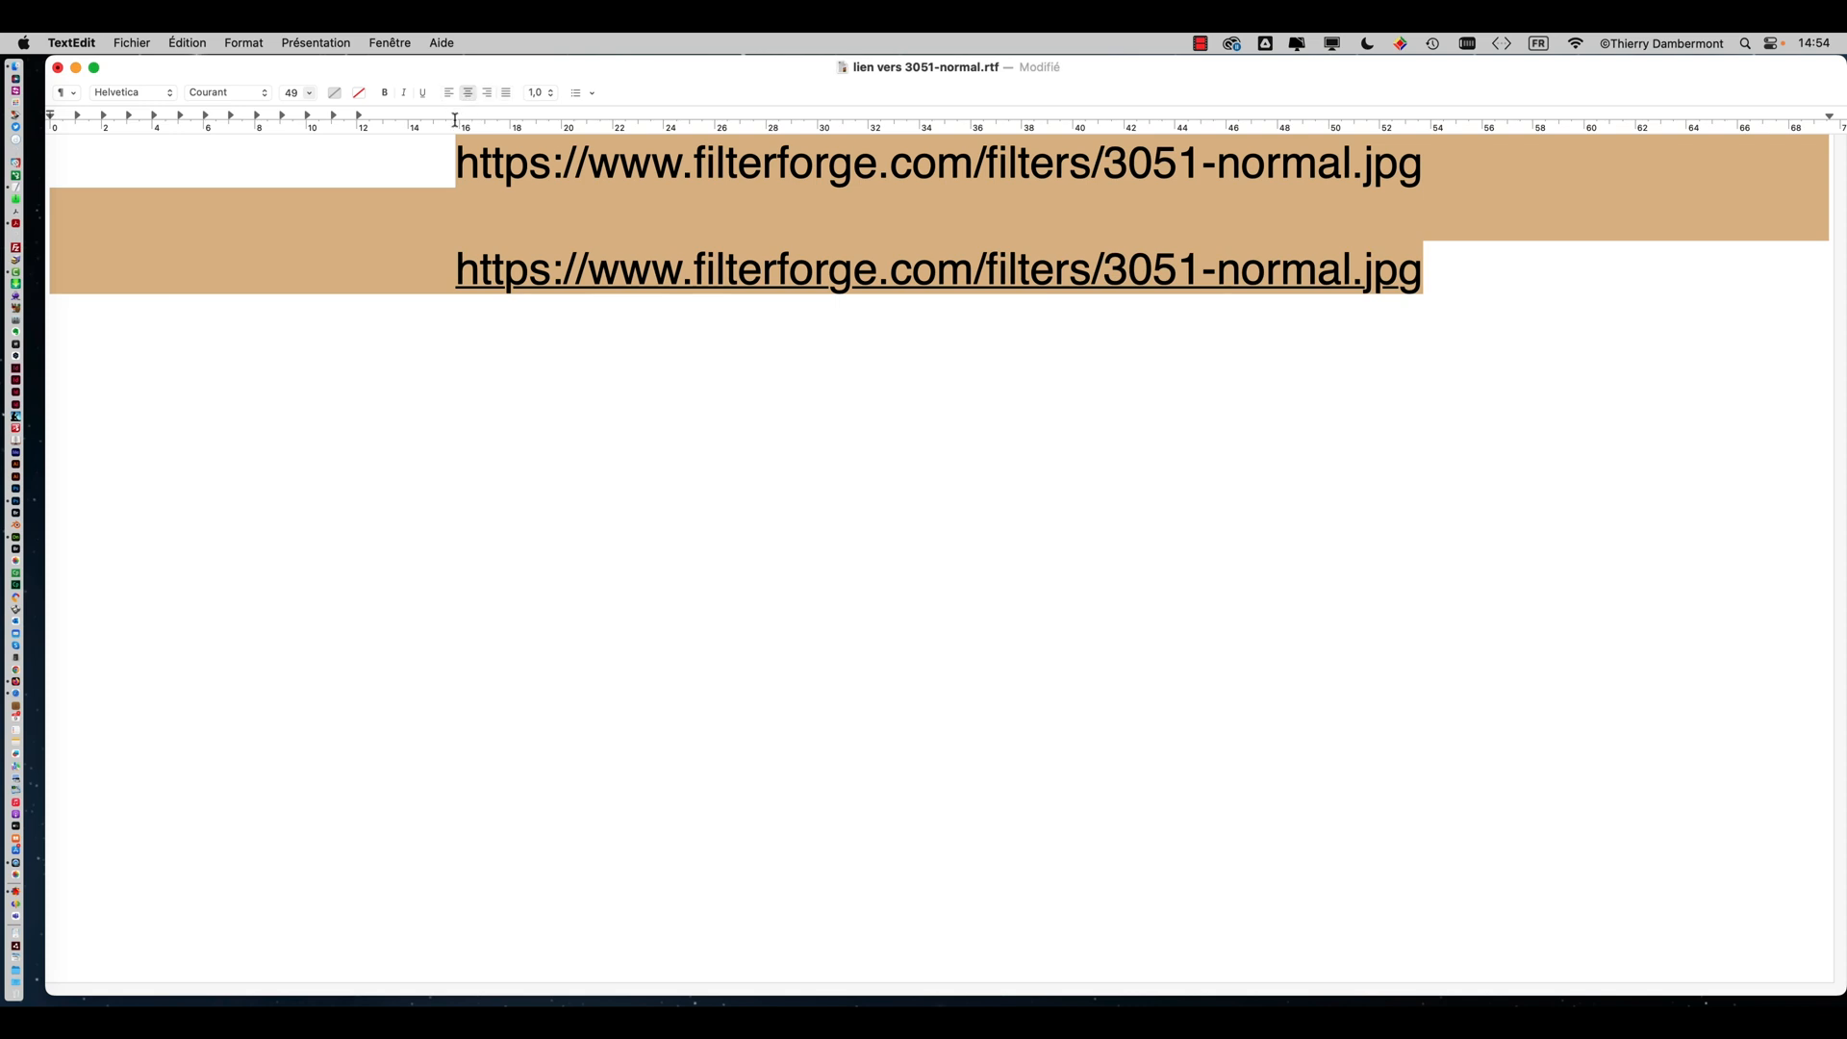
left_click(474, 173)
key("Return")
key("Return")
key("Return")
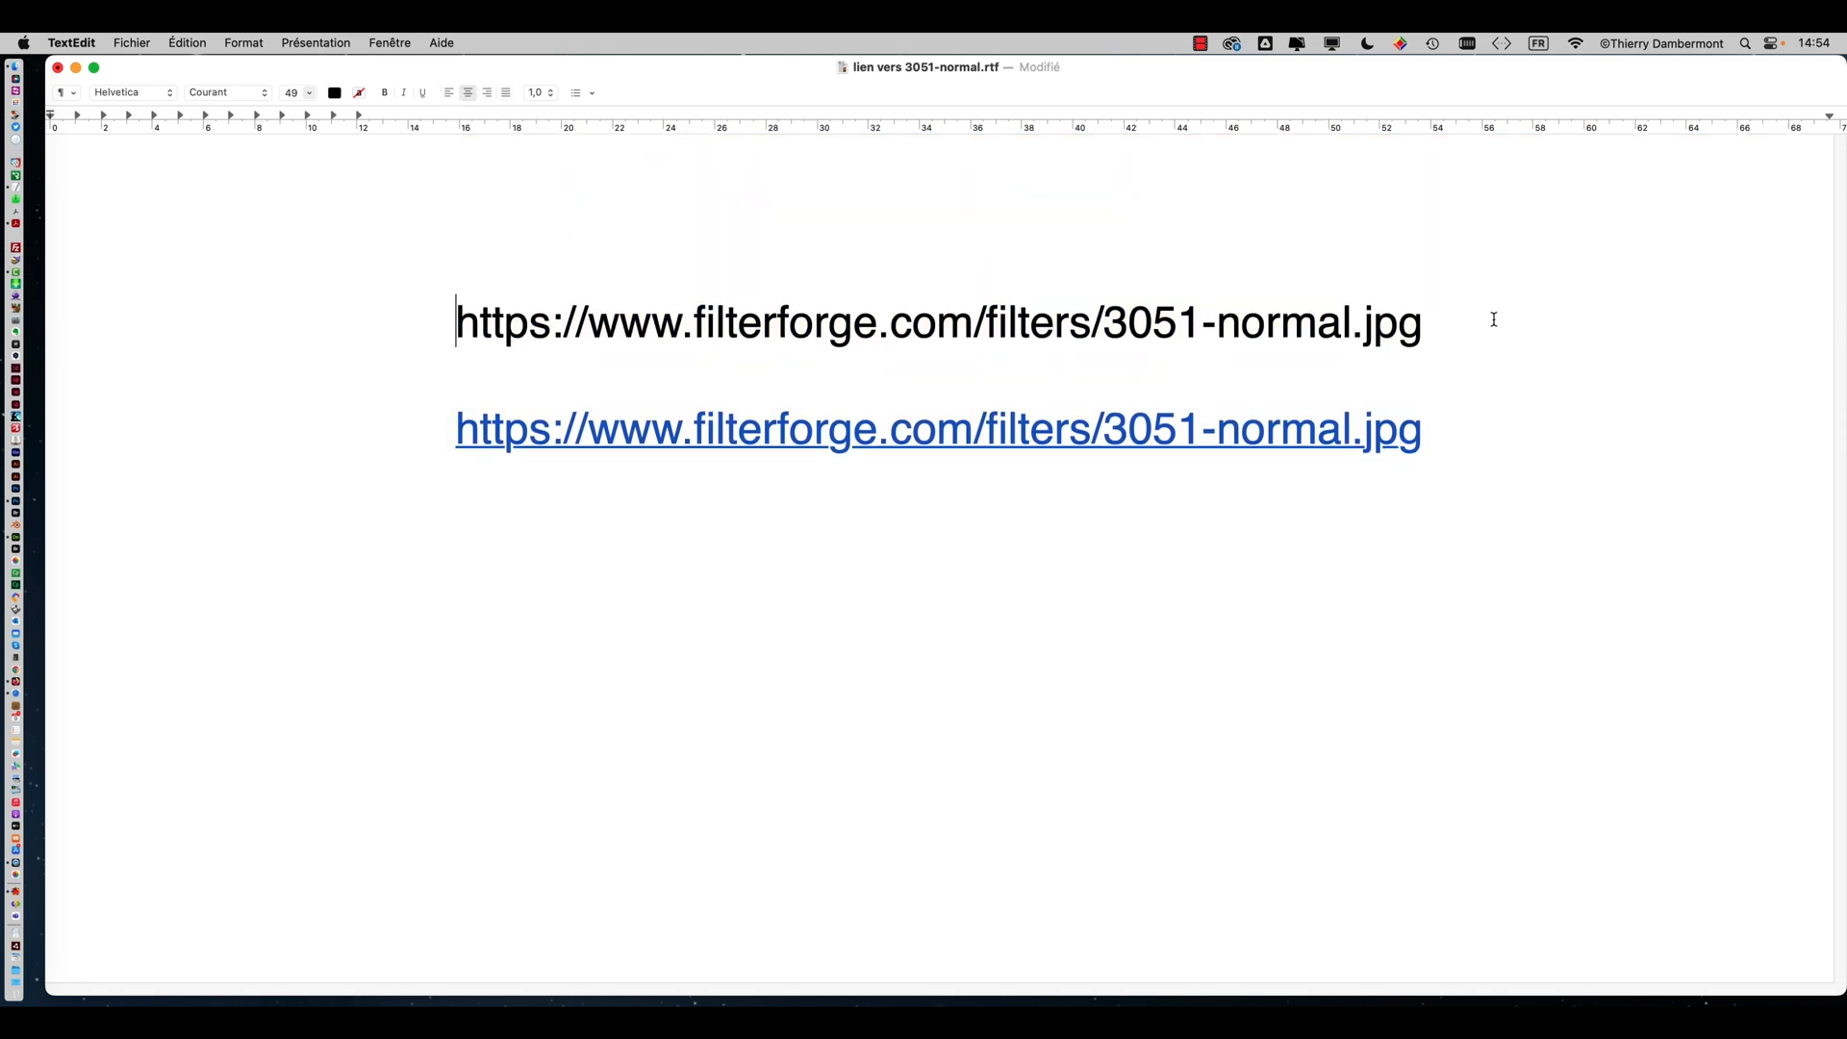
Select the first URL line and increase its font size several steps
left_click_drag(1544, 332, 421, 311)
key("super+plus")
key("super+plus")
key("super+plus")
key("super+plus")
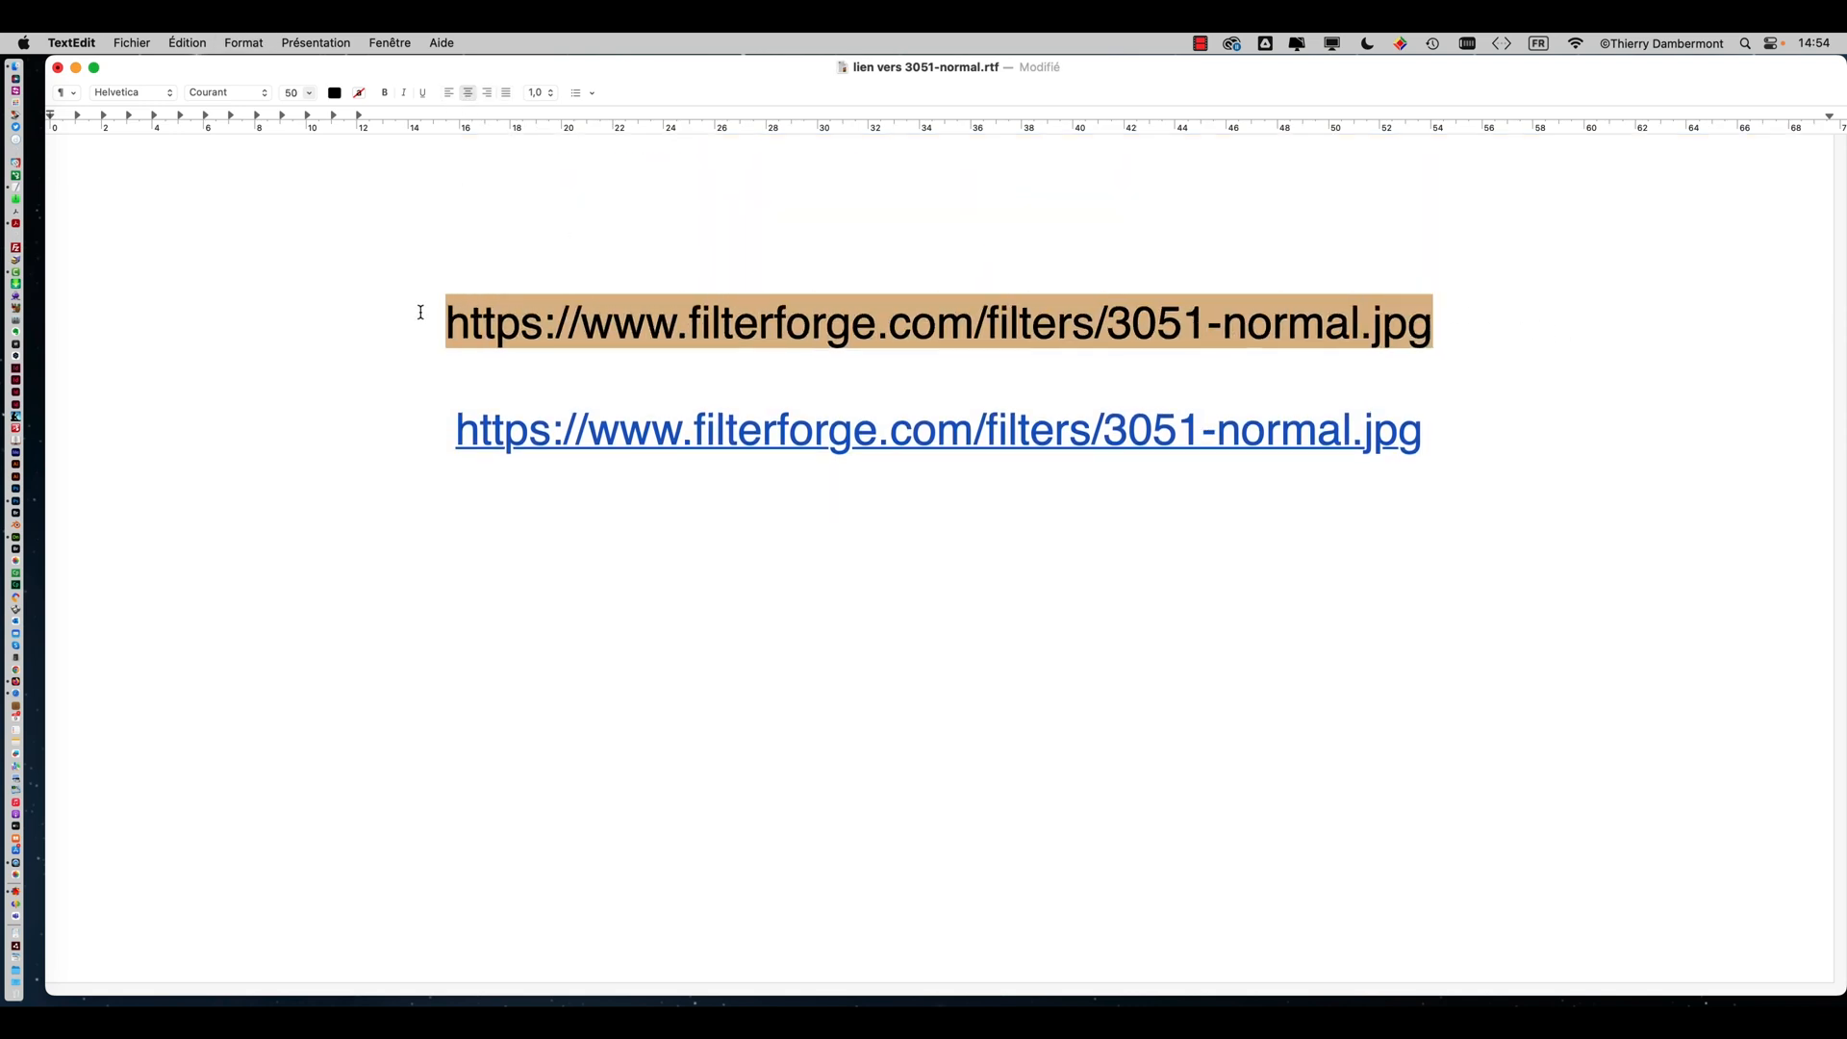
key("super+plus")
key("super+plus")
key("super+plus")
key("super+plus")
key("super+plus")
key("super+plus")
key("super+plus")
key("super+plus")
key("super+plus")
key("super+plus")
key("super+plus")
key("super+plus")
key("super+plus")
key("super+plus")
key("super+plus")
key("super+plus")
key("super+plus")
key("super+plus")
key("super+plus")
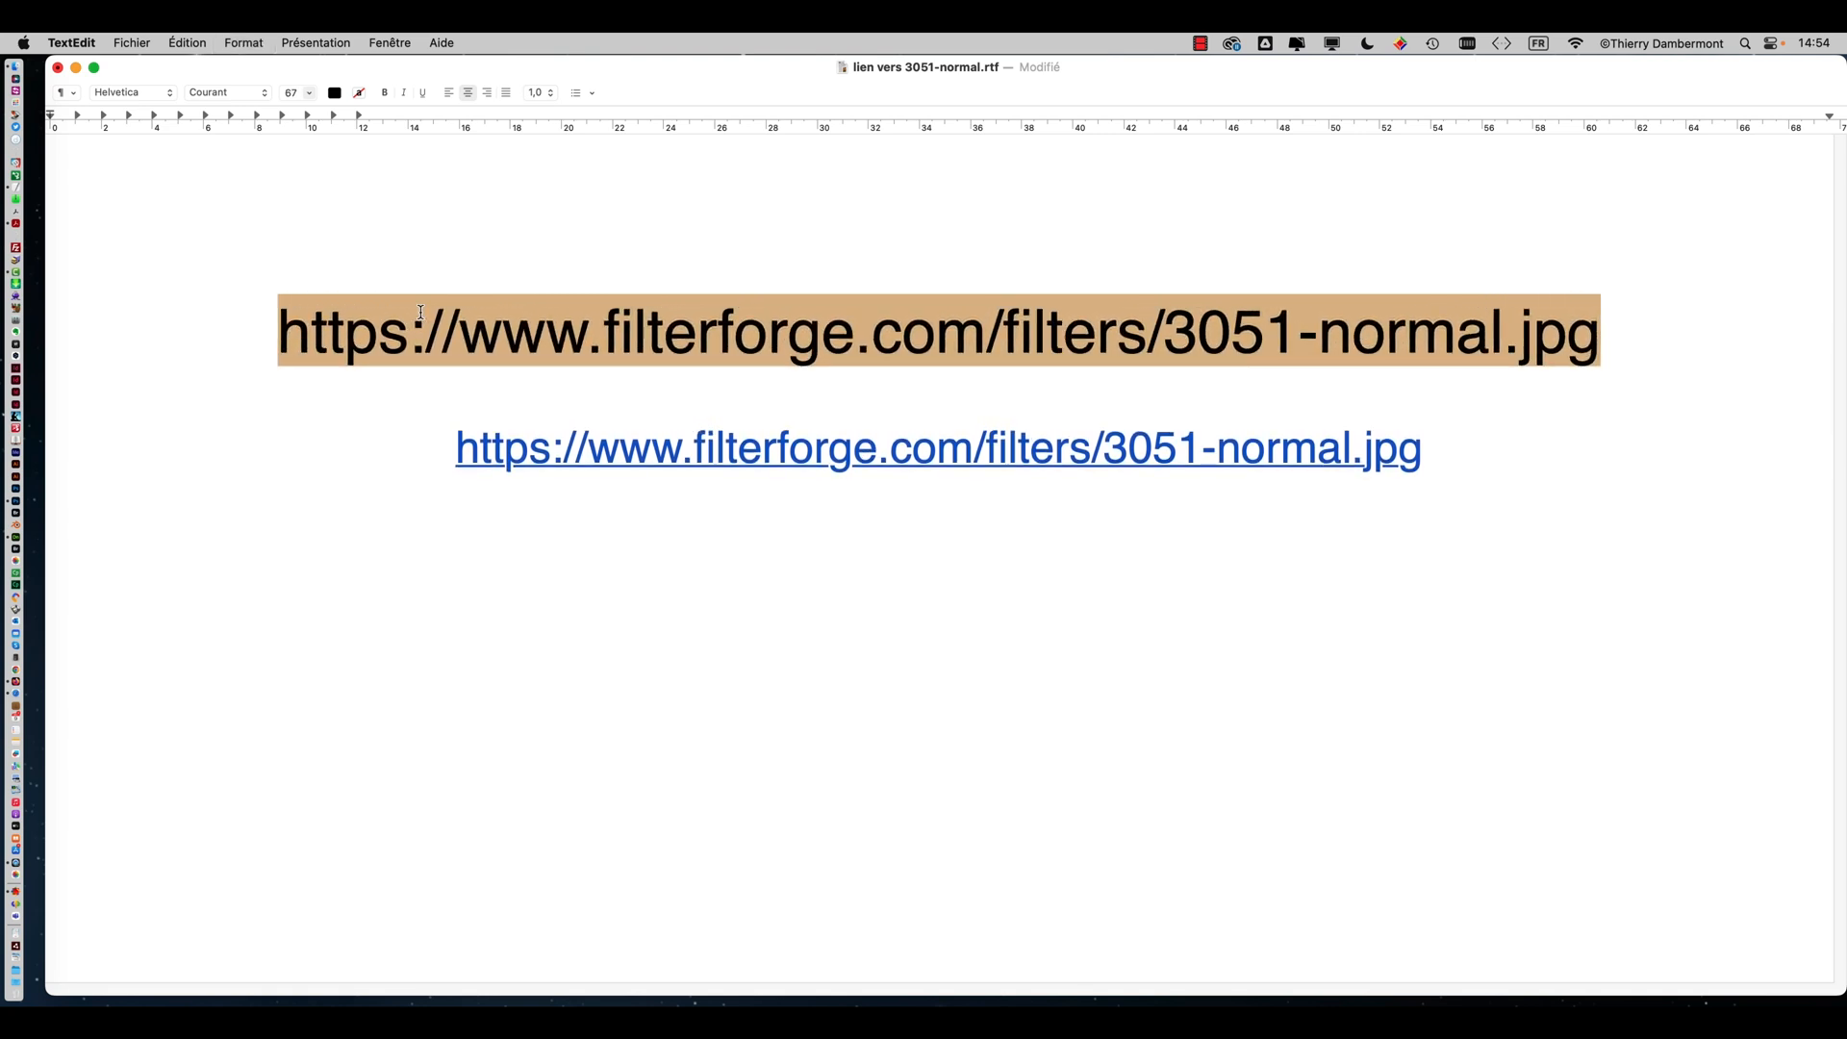
key("super+plus")
key("super+plus")
key("super+plus")
key("super+plus")
key("super+plus")
key("super+plus")
key("super+plus")
key("super+plus")
key("super+plus")
key("super+plus")
key("super+plus")
key("super+plus")
key("super+plus")
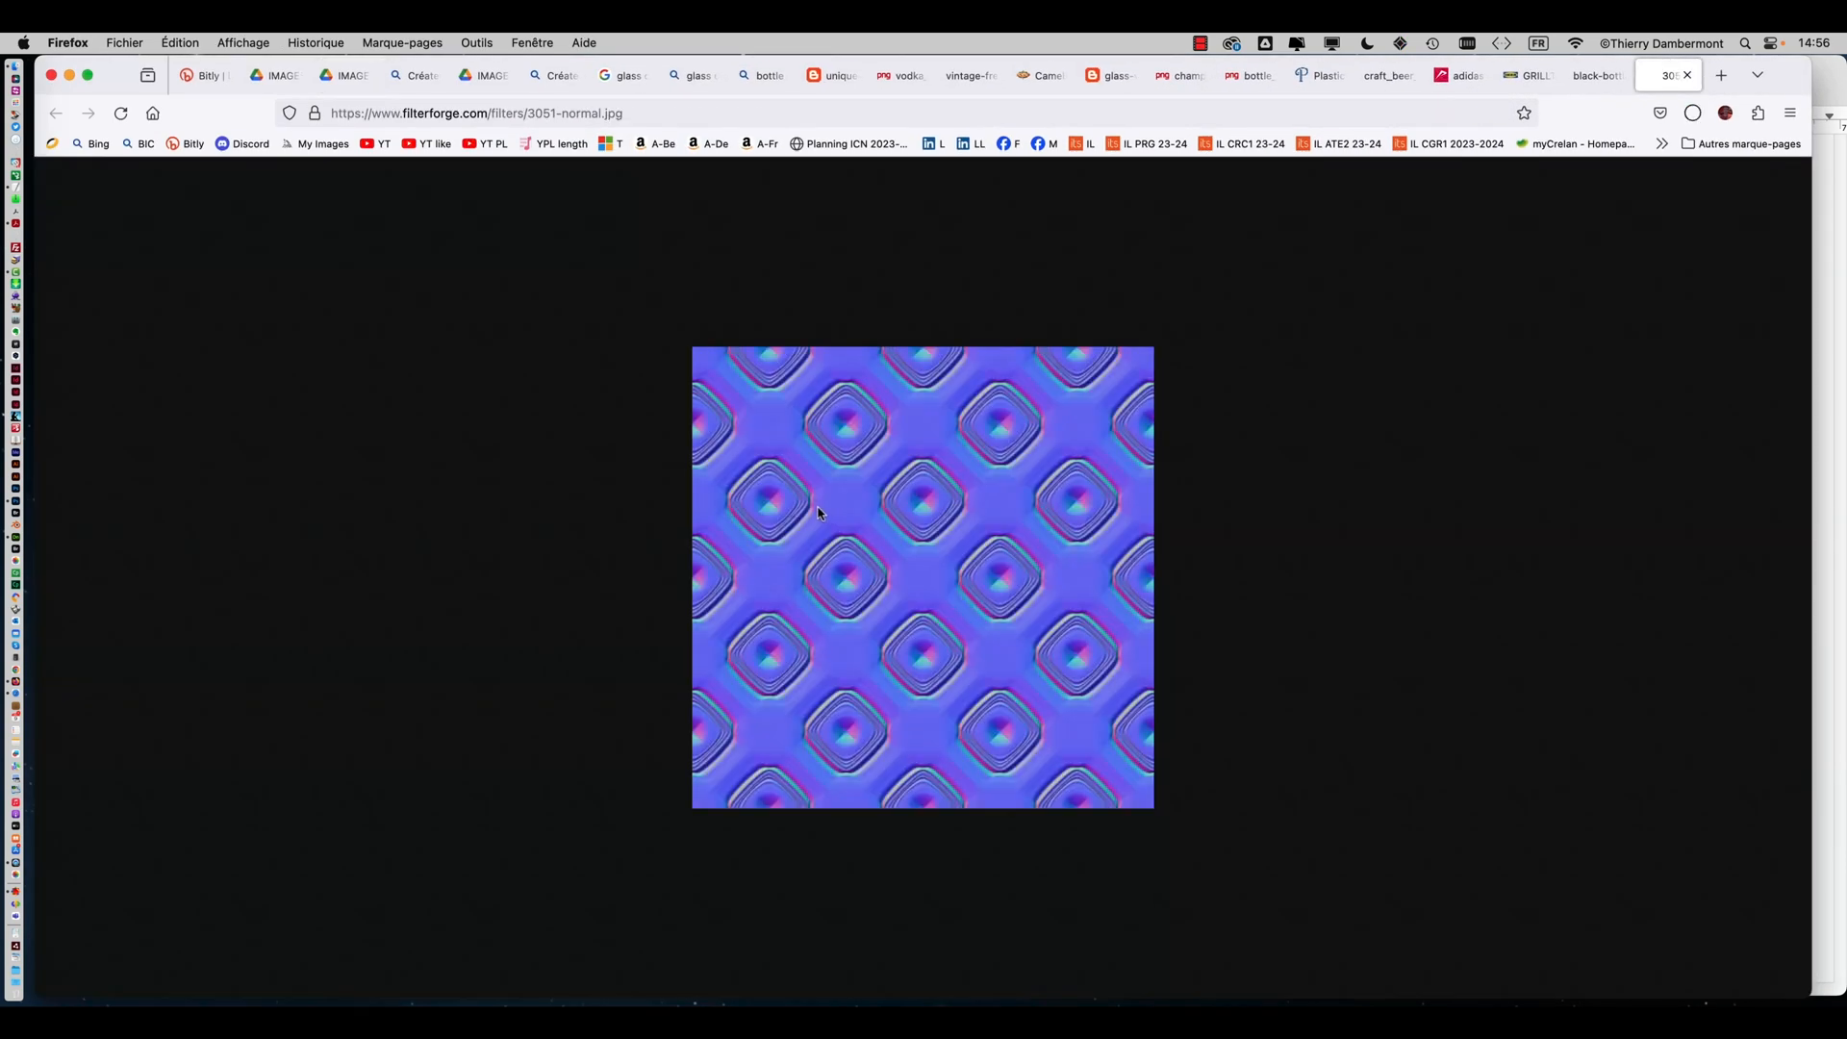
Save the filterforge 3051-normal.jpg image into the 'modifier le relief' folder
right_click(926, 443)
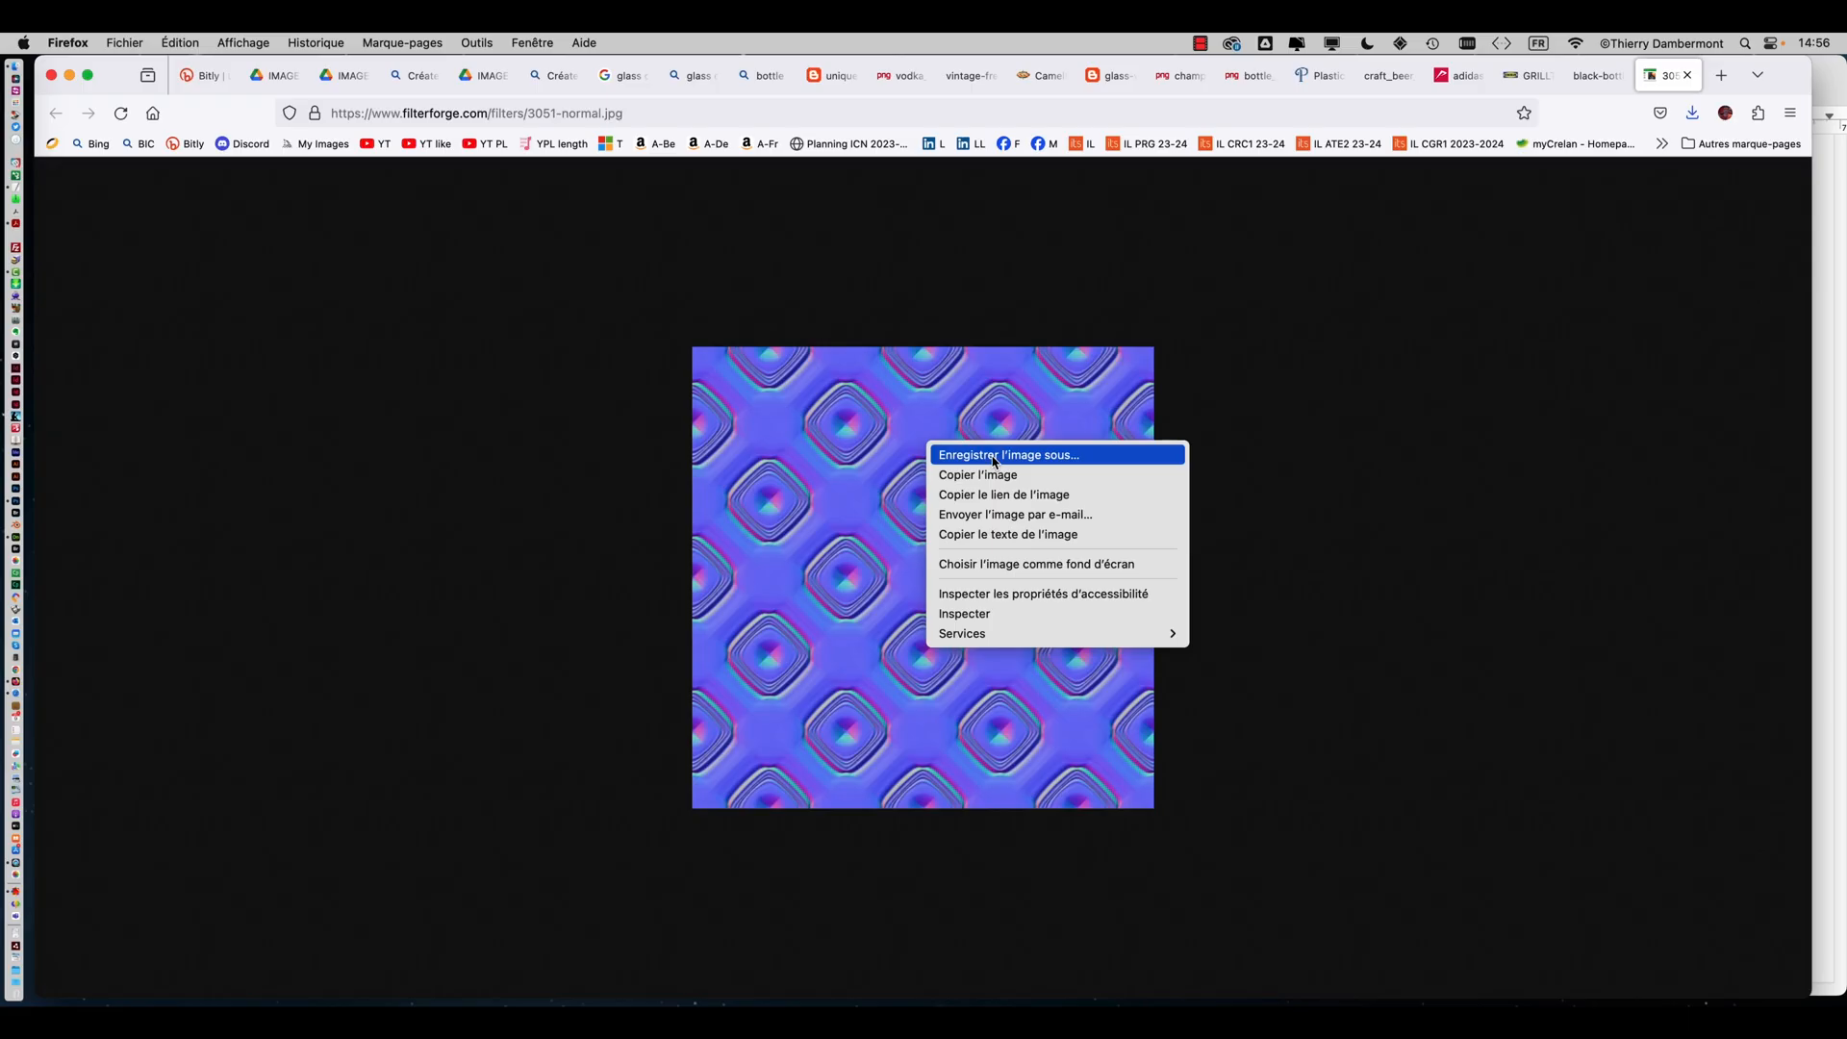
left_click(994, 456)
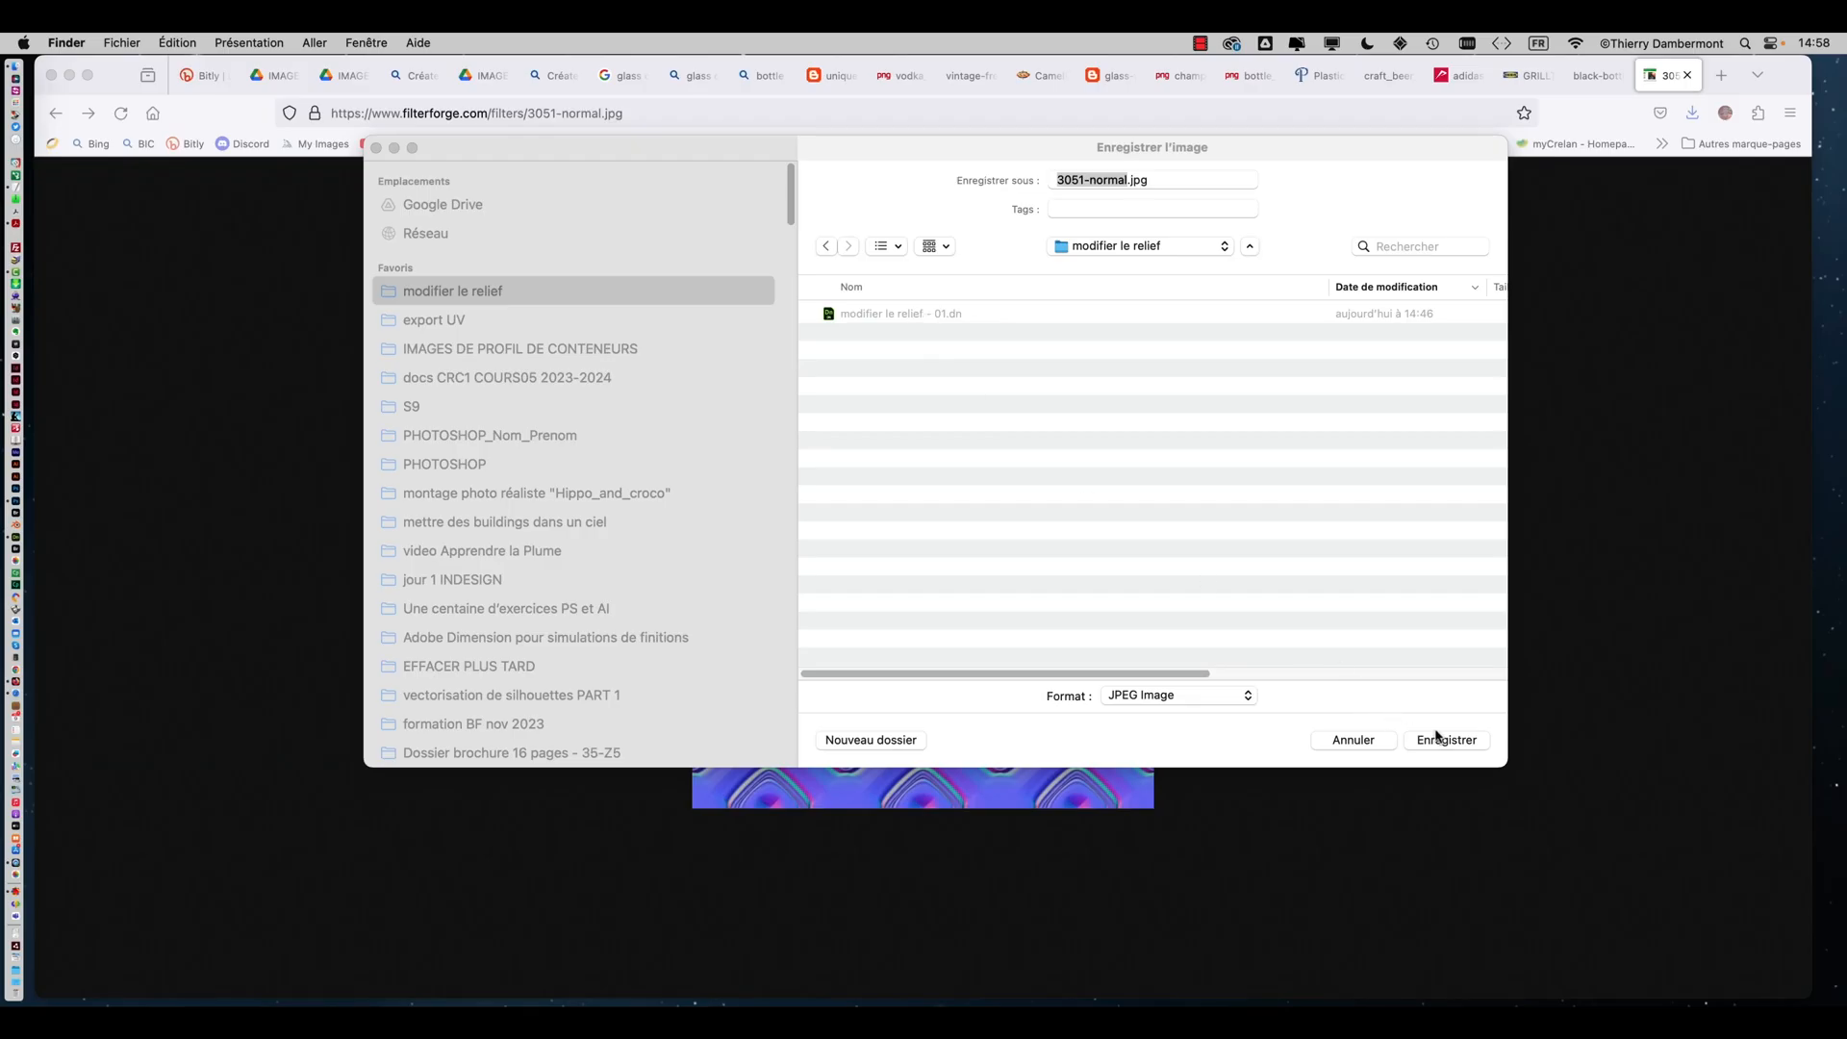
left_click(1437, 737)
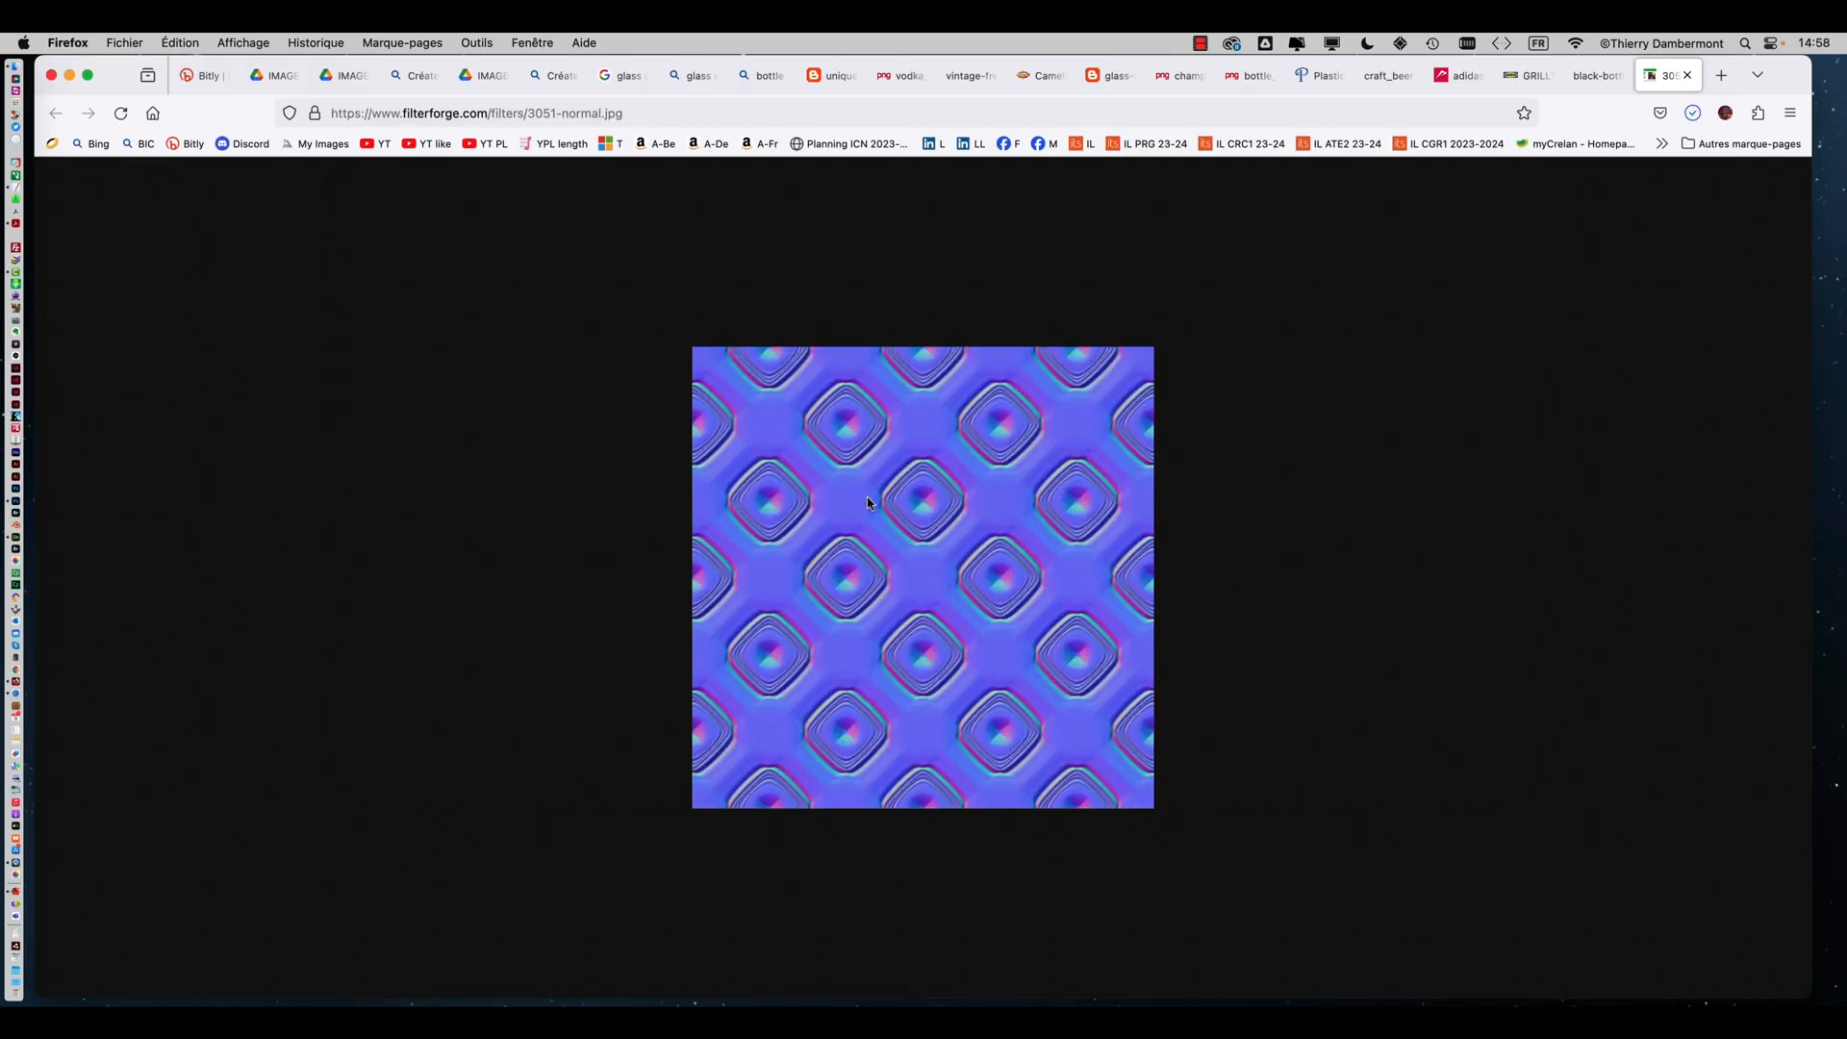
Browse the Bing image results for 'normal map seamless' textures
key("ctrl+Tab")
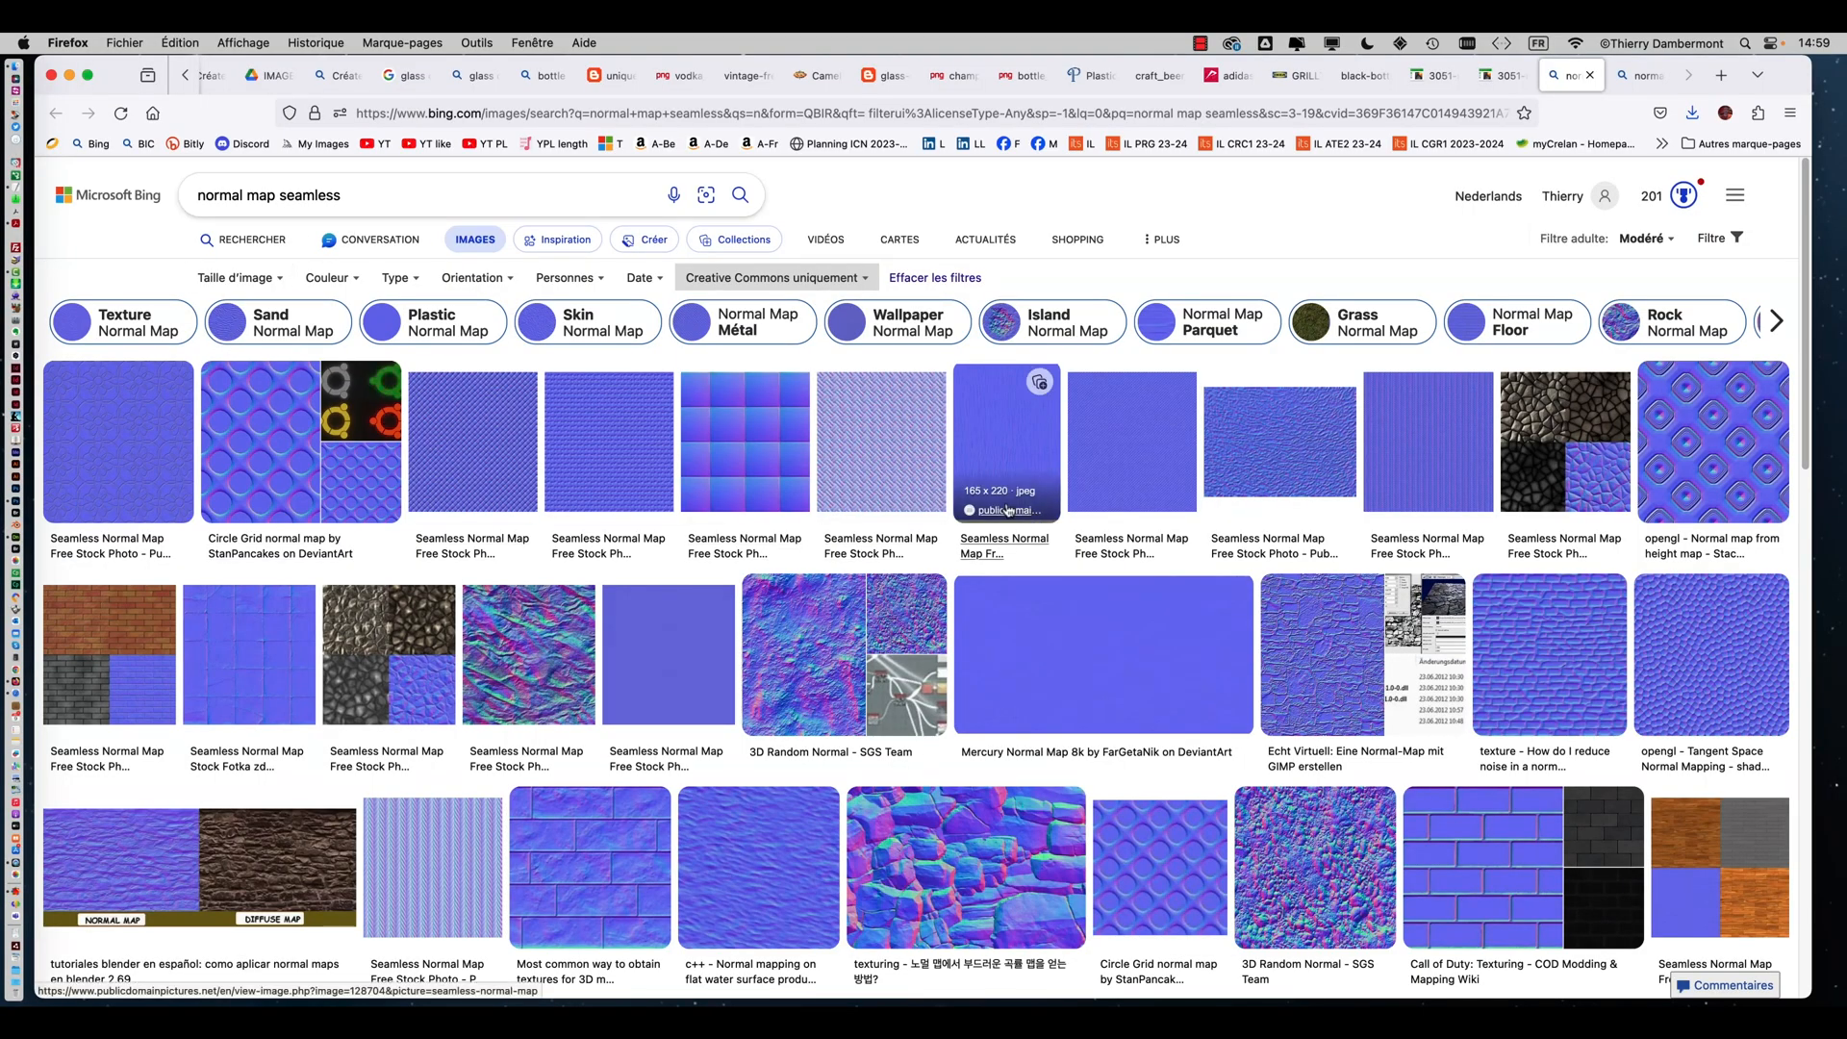
scroll(946, 525, "down", 1)
scroll(946, 525, "down", 1)
scroll(791, 274, "up", 2)
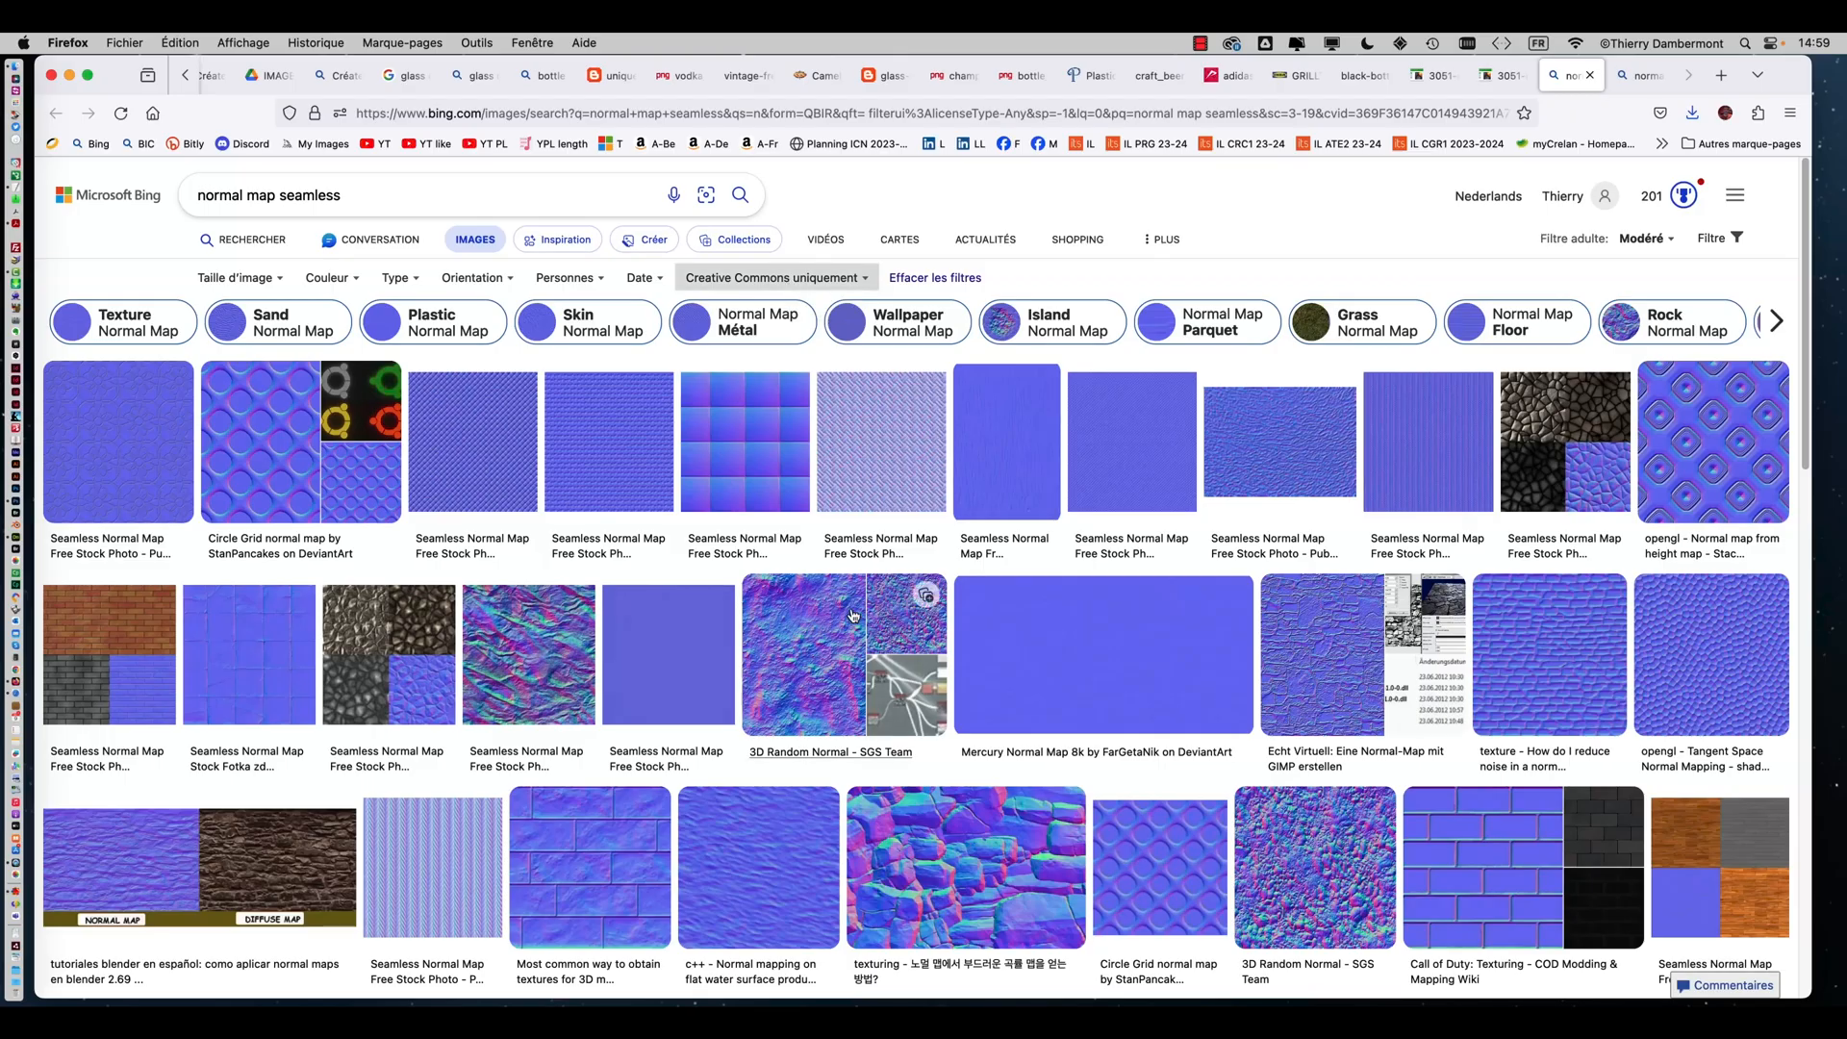
scroll(852, 614, "down", 7)
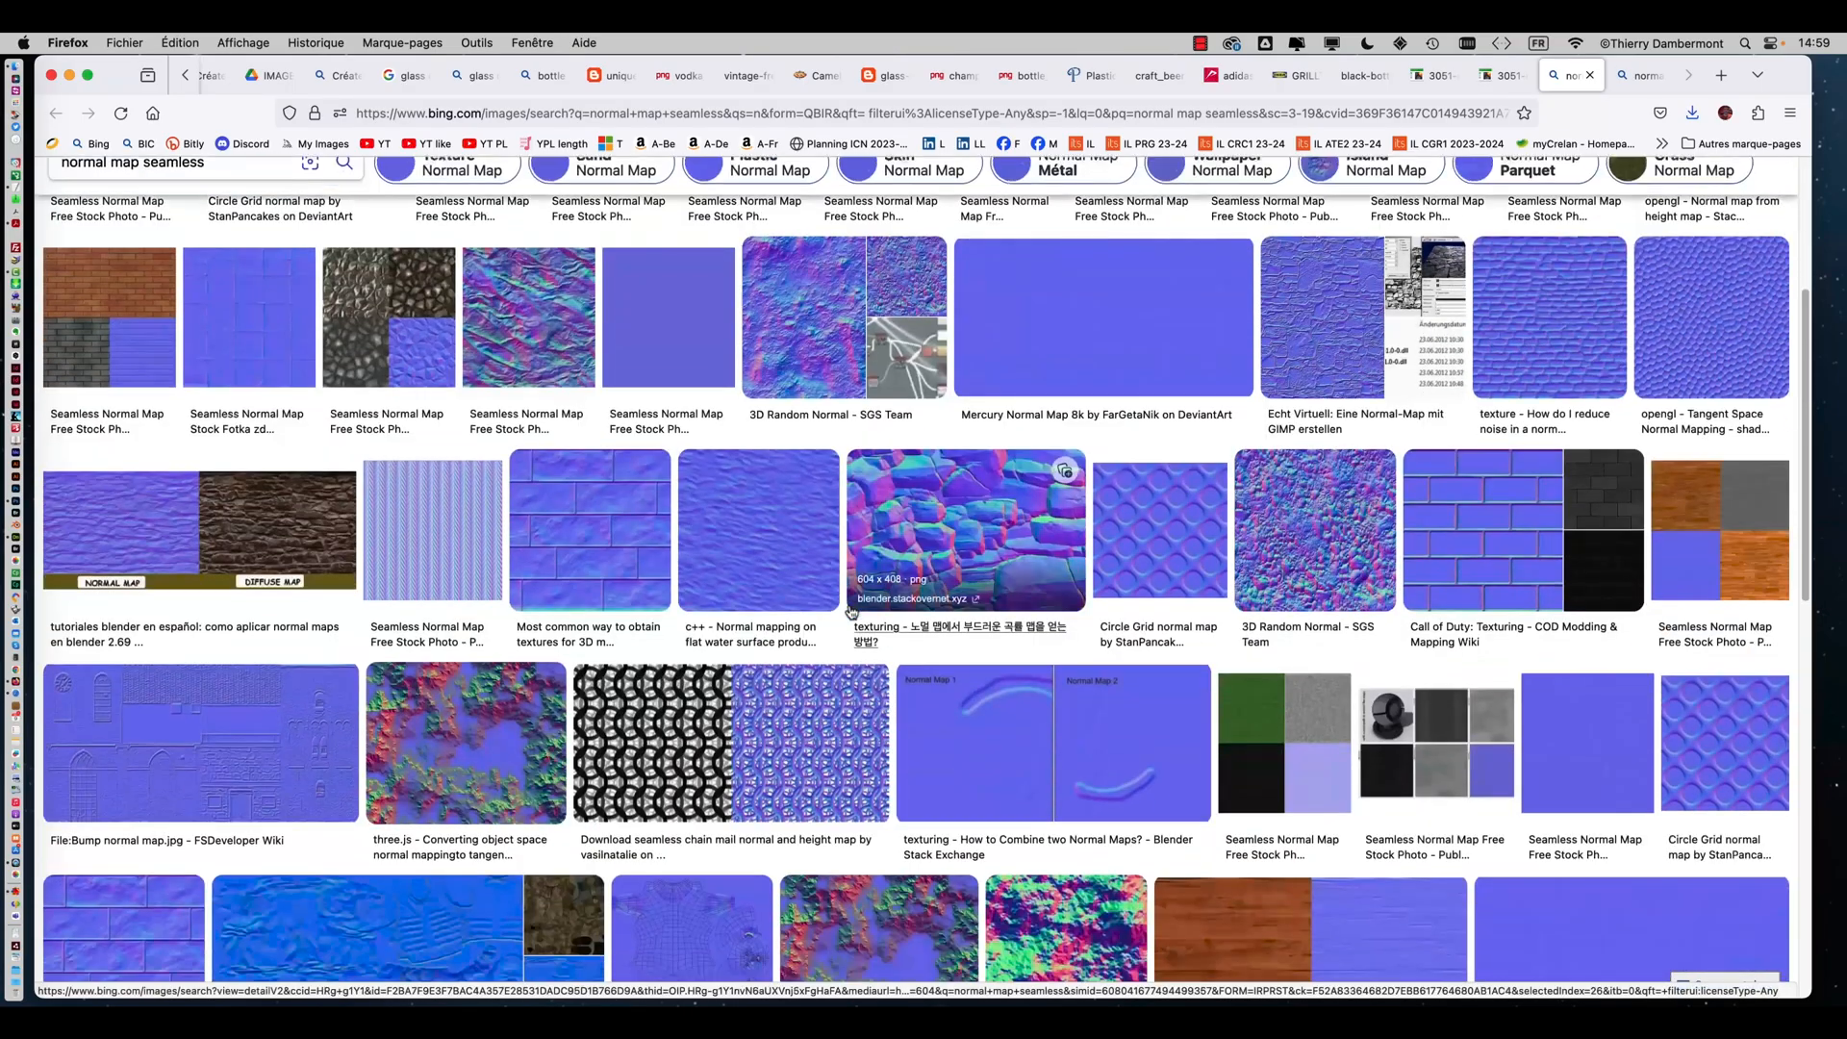
scroll(852, 611, "down", 4)
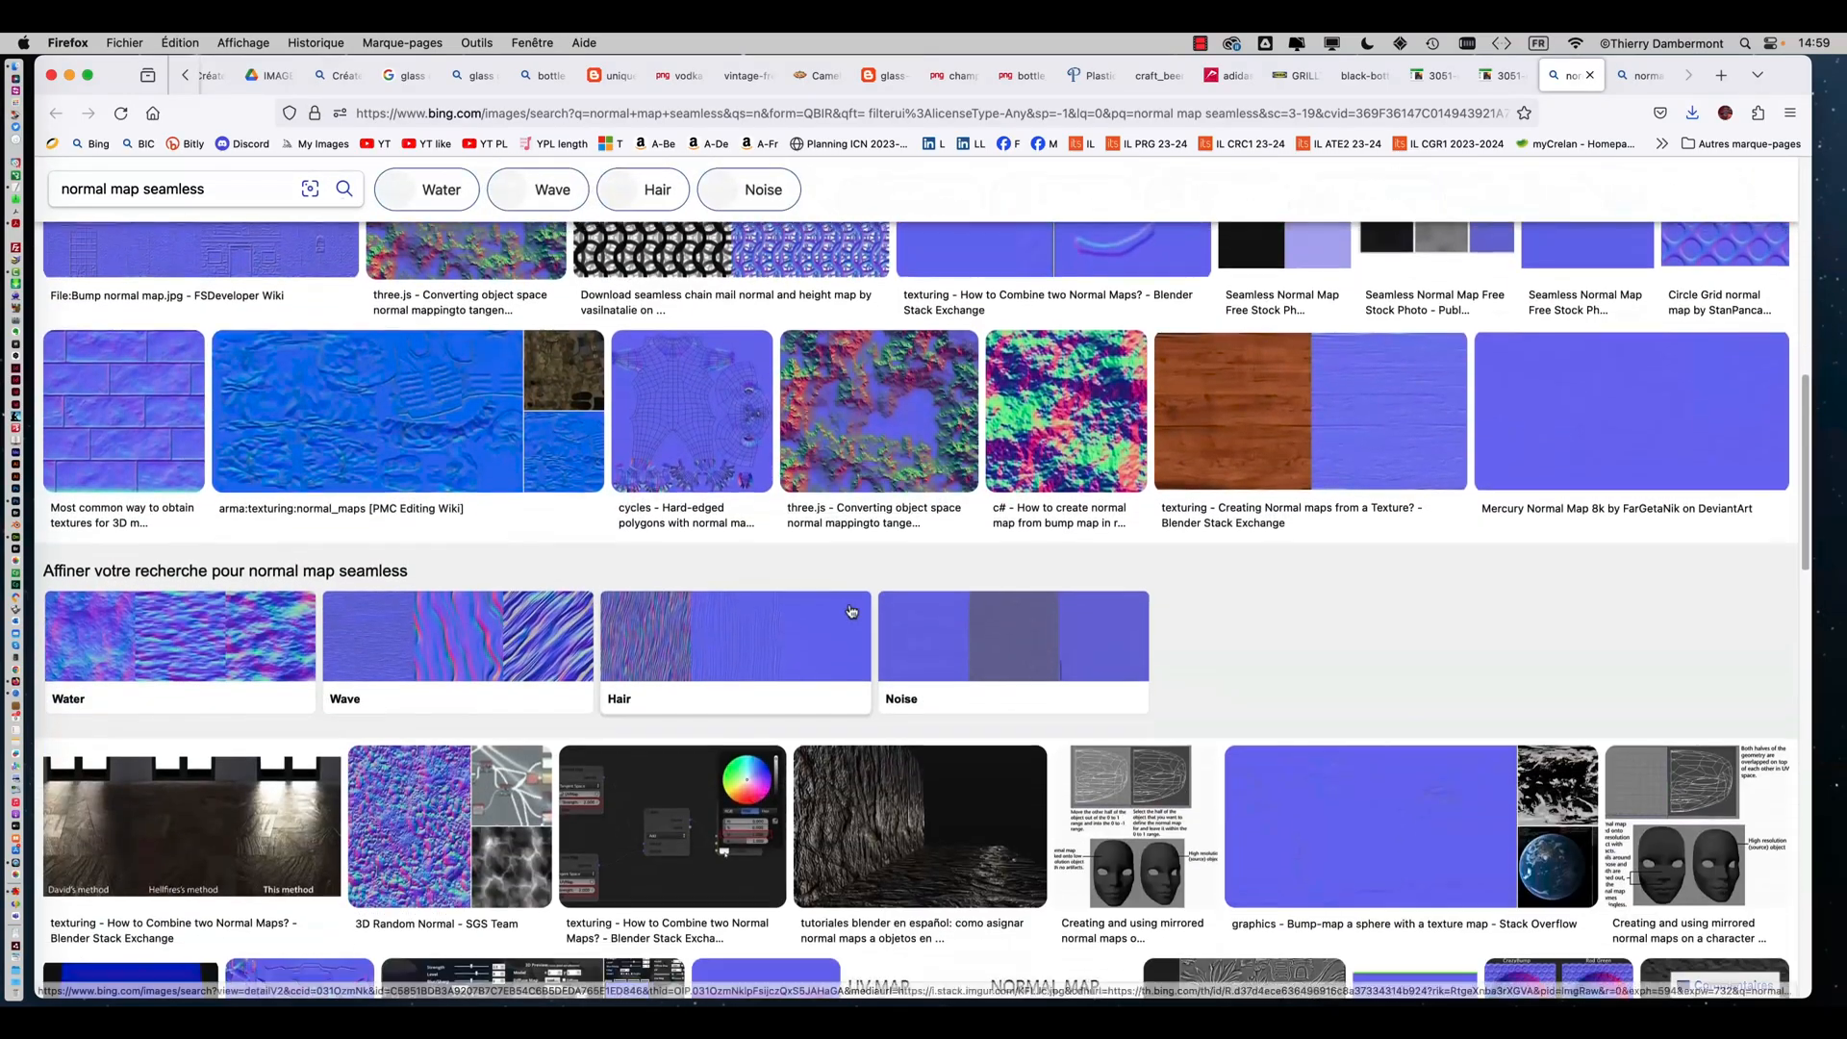
scroll(852, 611, "down", 4)
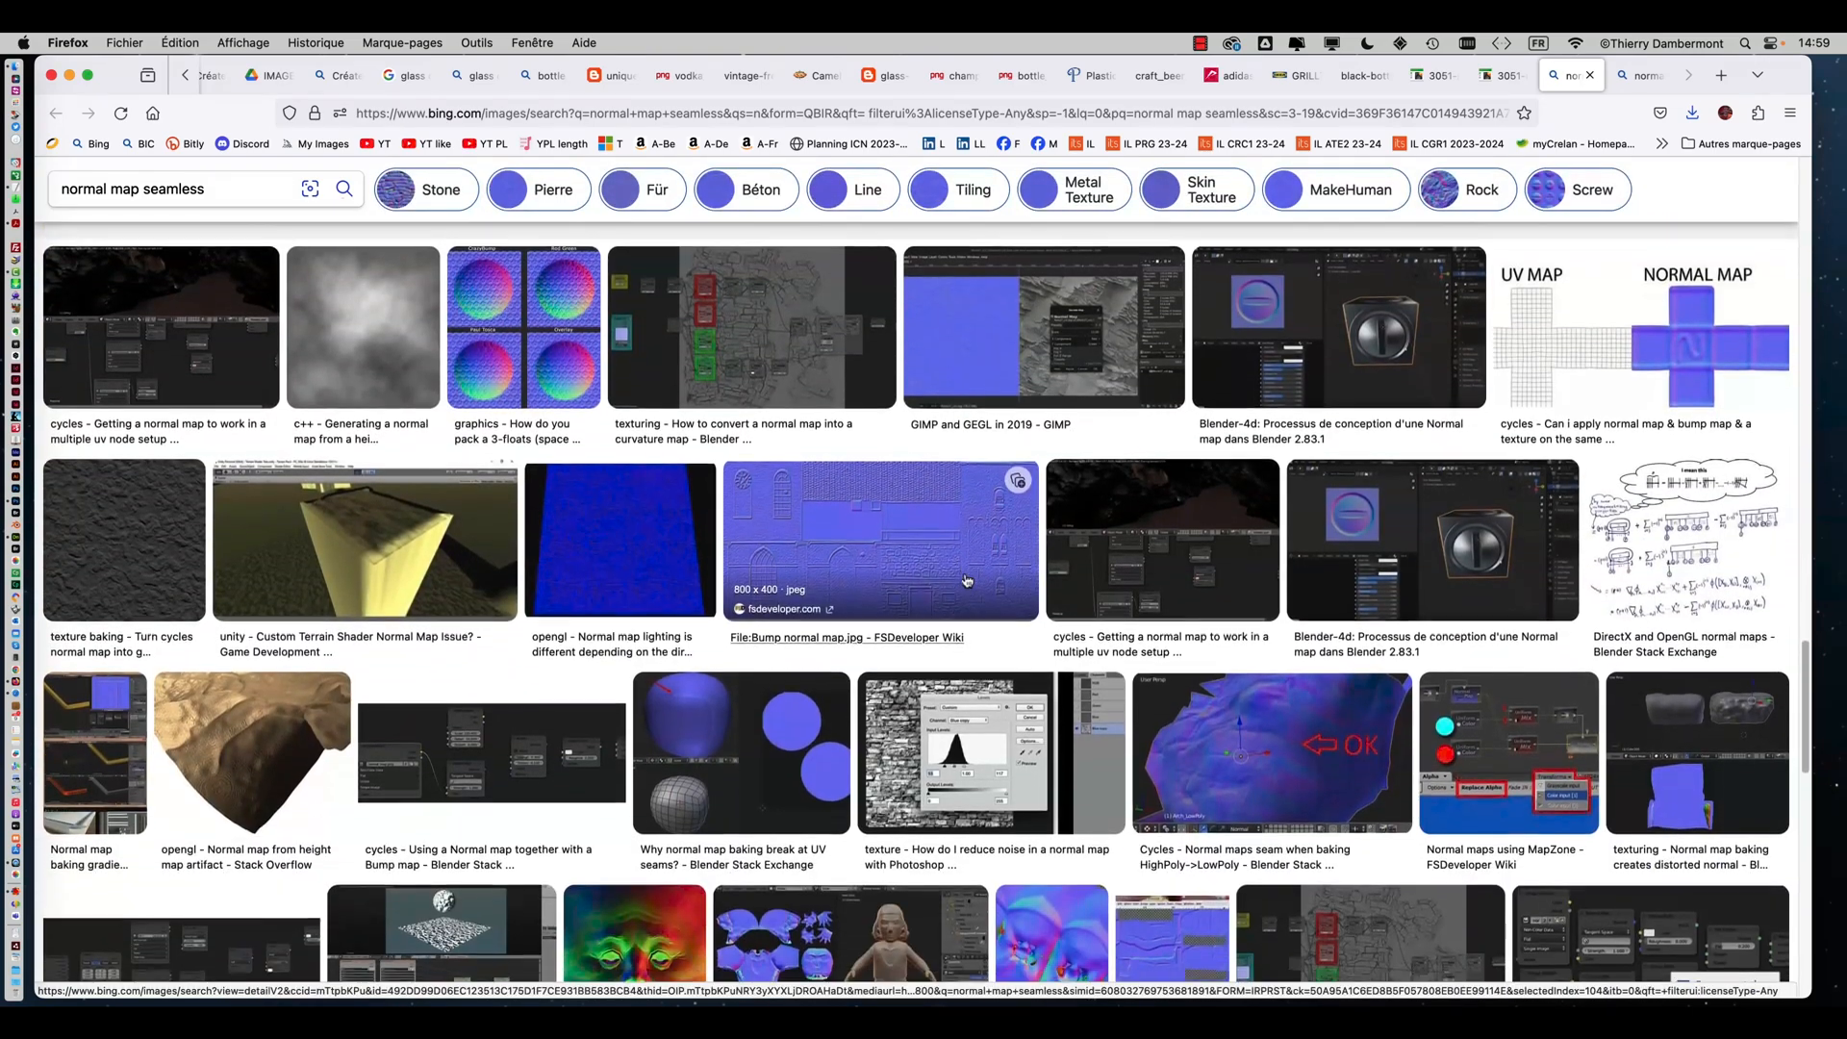
scroll(967, 580, "down", 5)
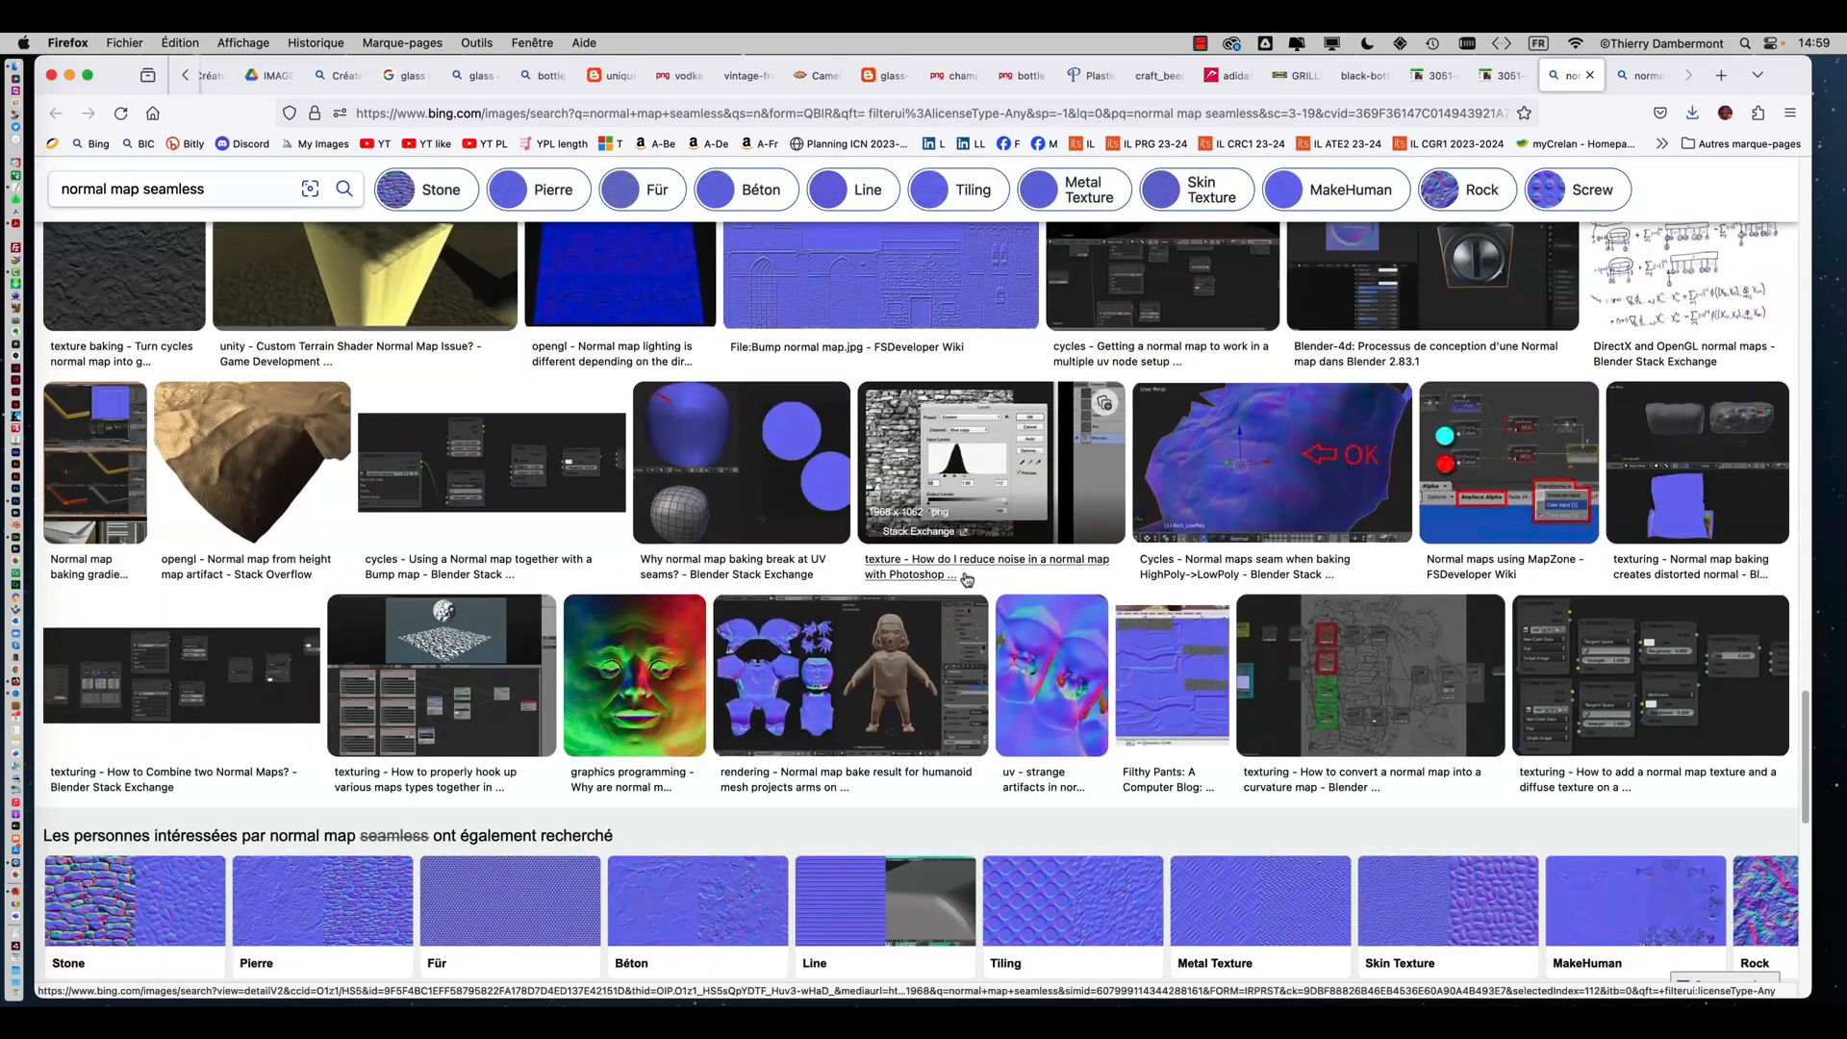
scroll(967, 580, "down", 5)
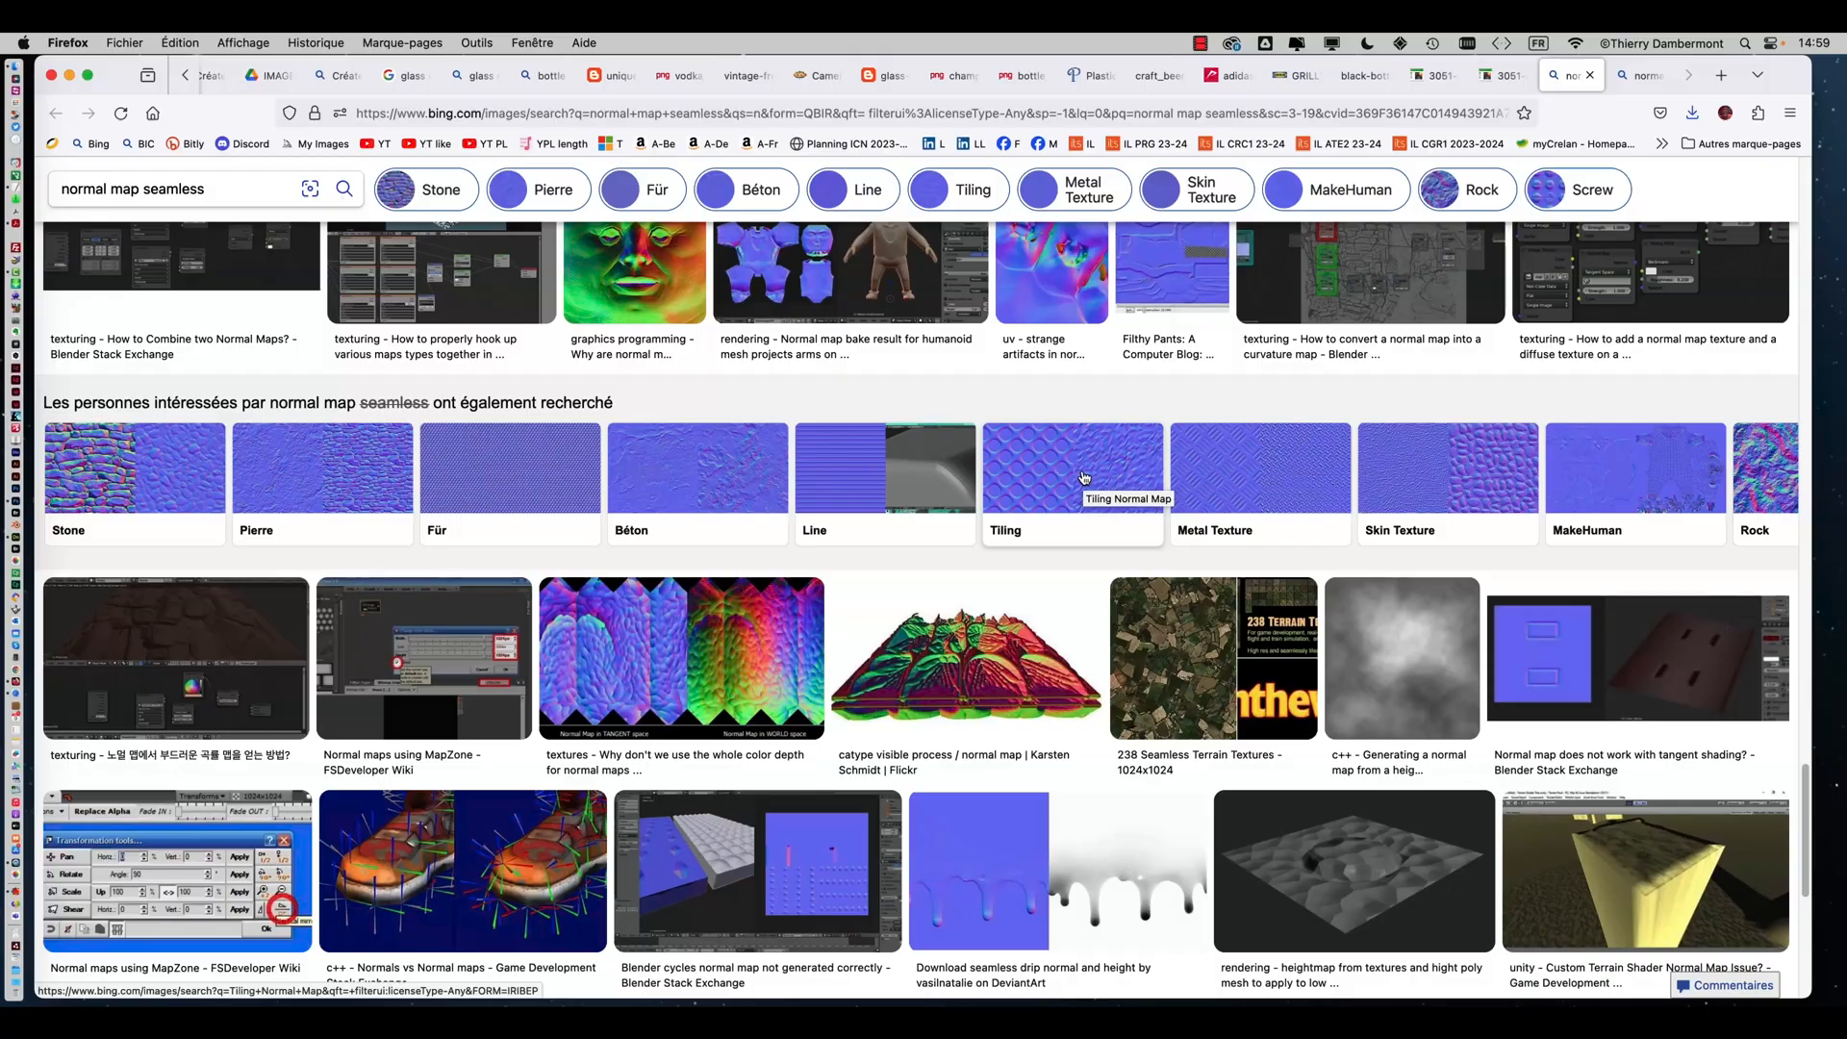
scroll(1021, 465, "up", 8)
scroll(1020, 464, "up", 10)
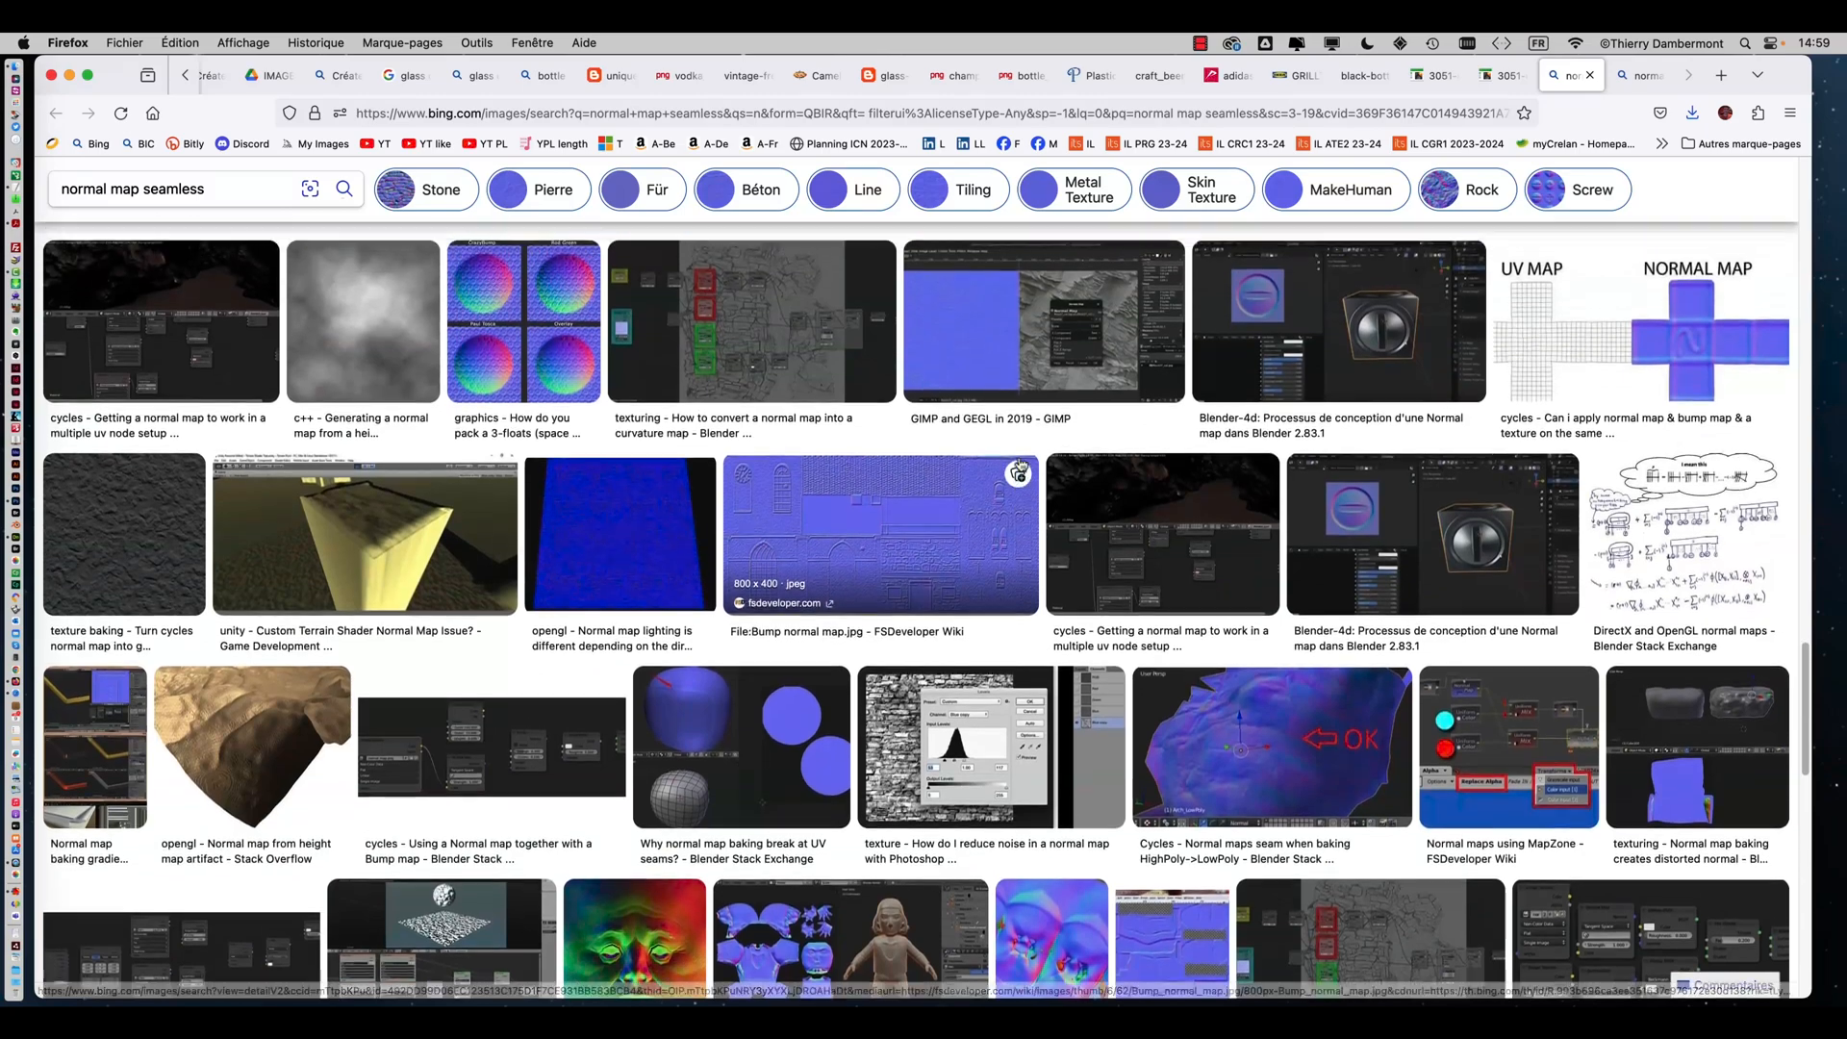
scroll(1081, 392, "up", 4)
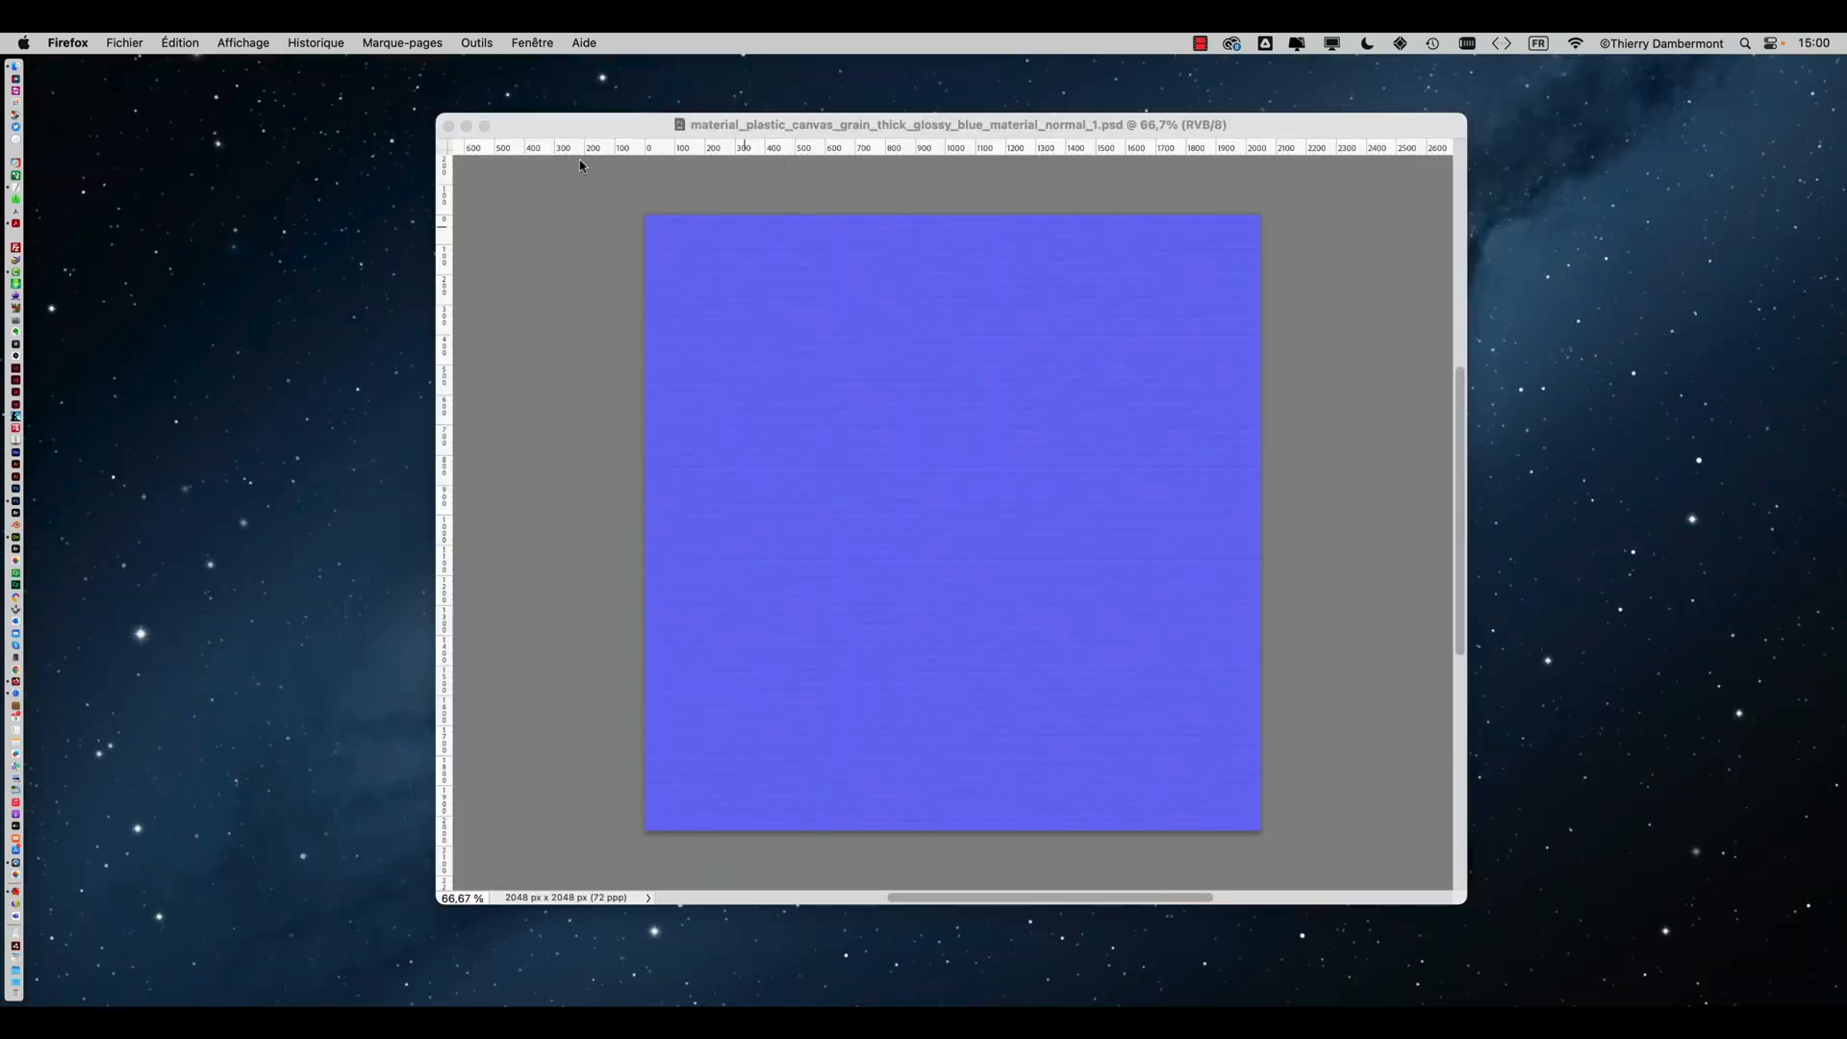
Close the blue material normal PSD document in Photoshop and switch to Adobe Dimension
left_click(552, 233)
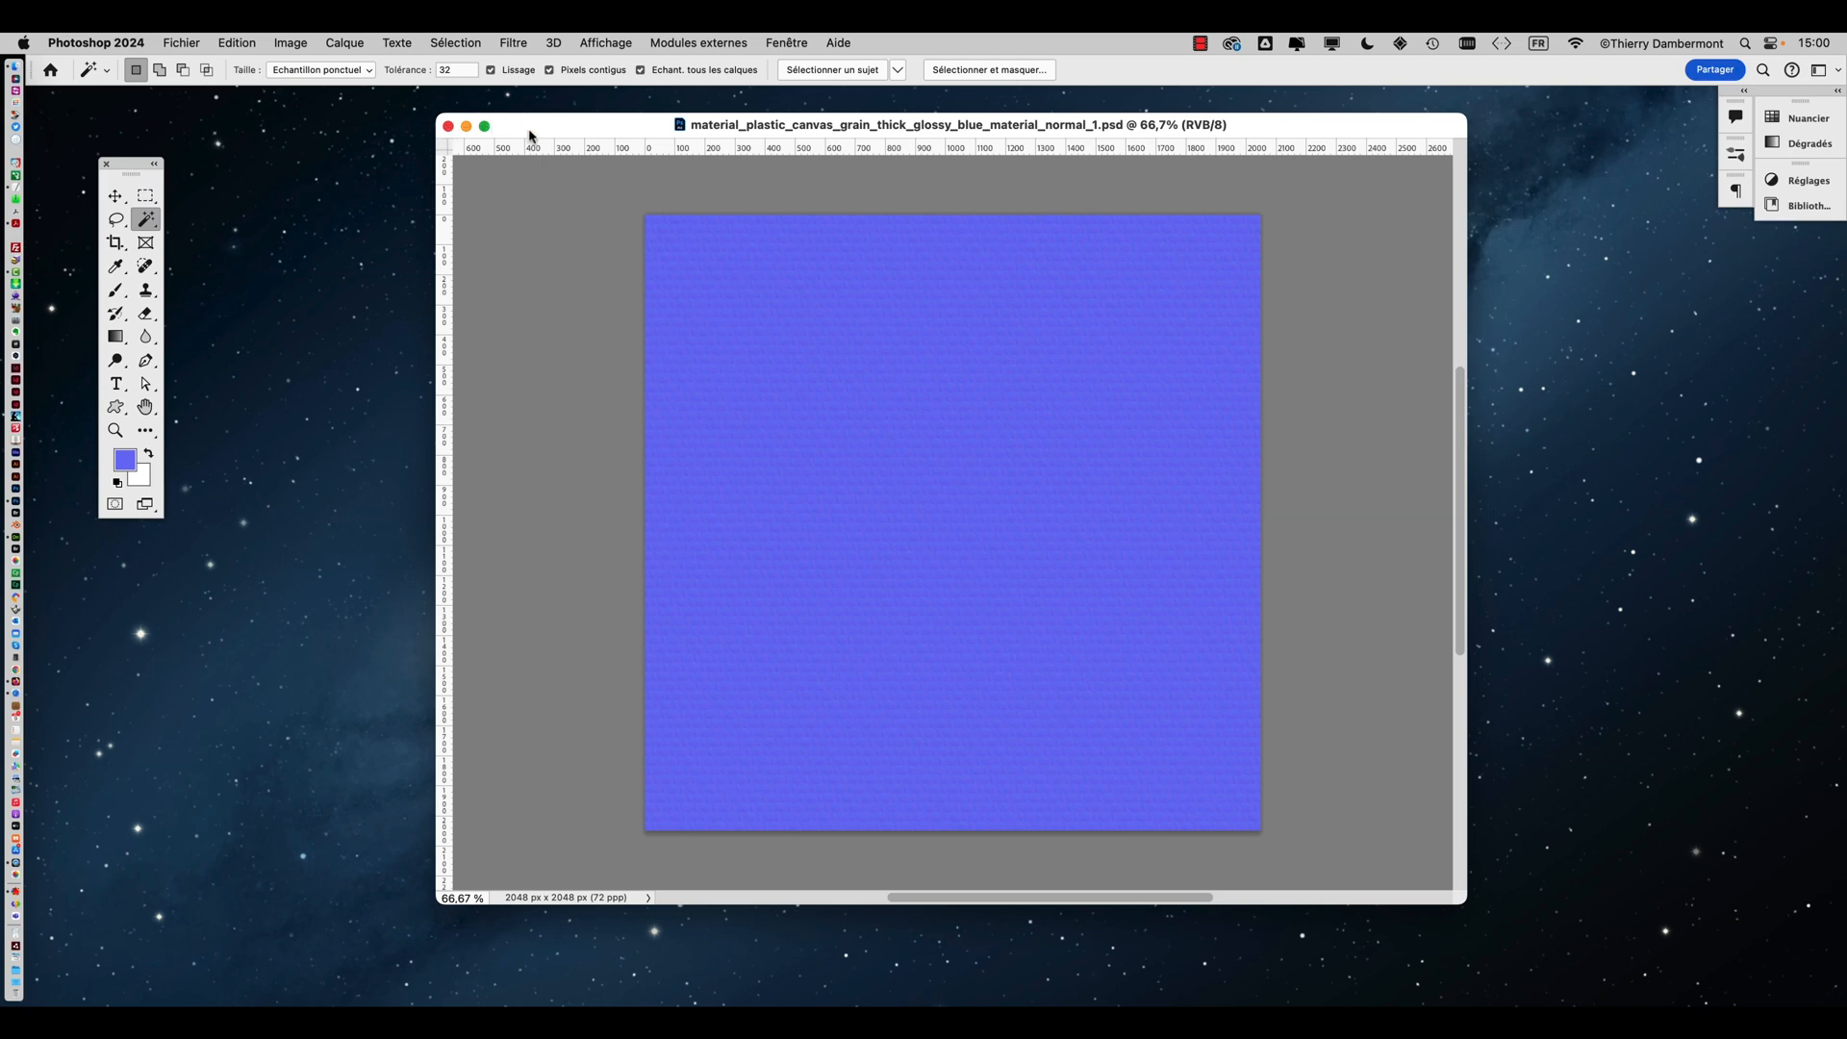
left_click_drag(534, 135, 464, 151)
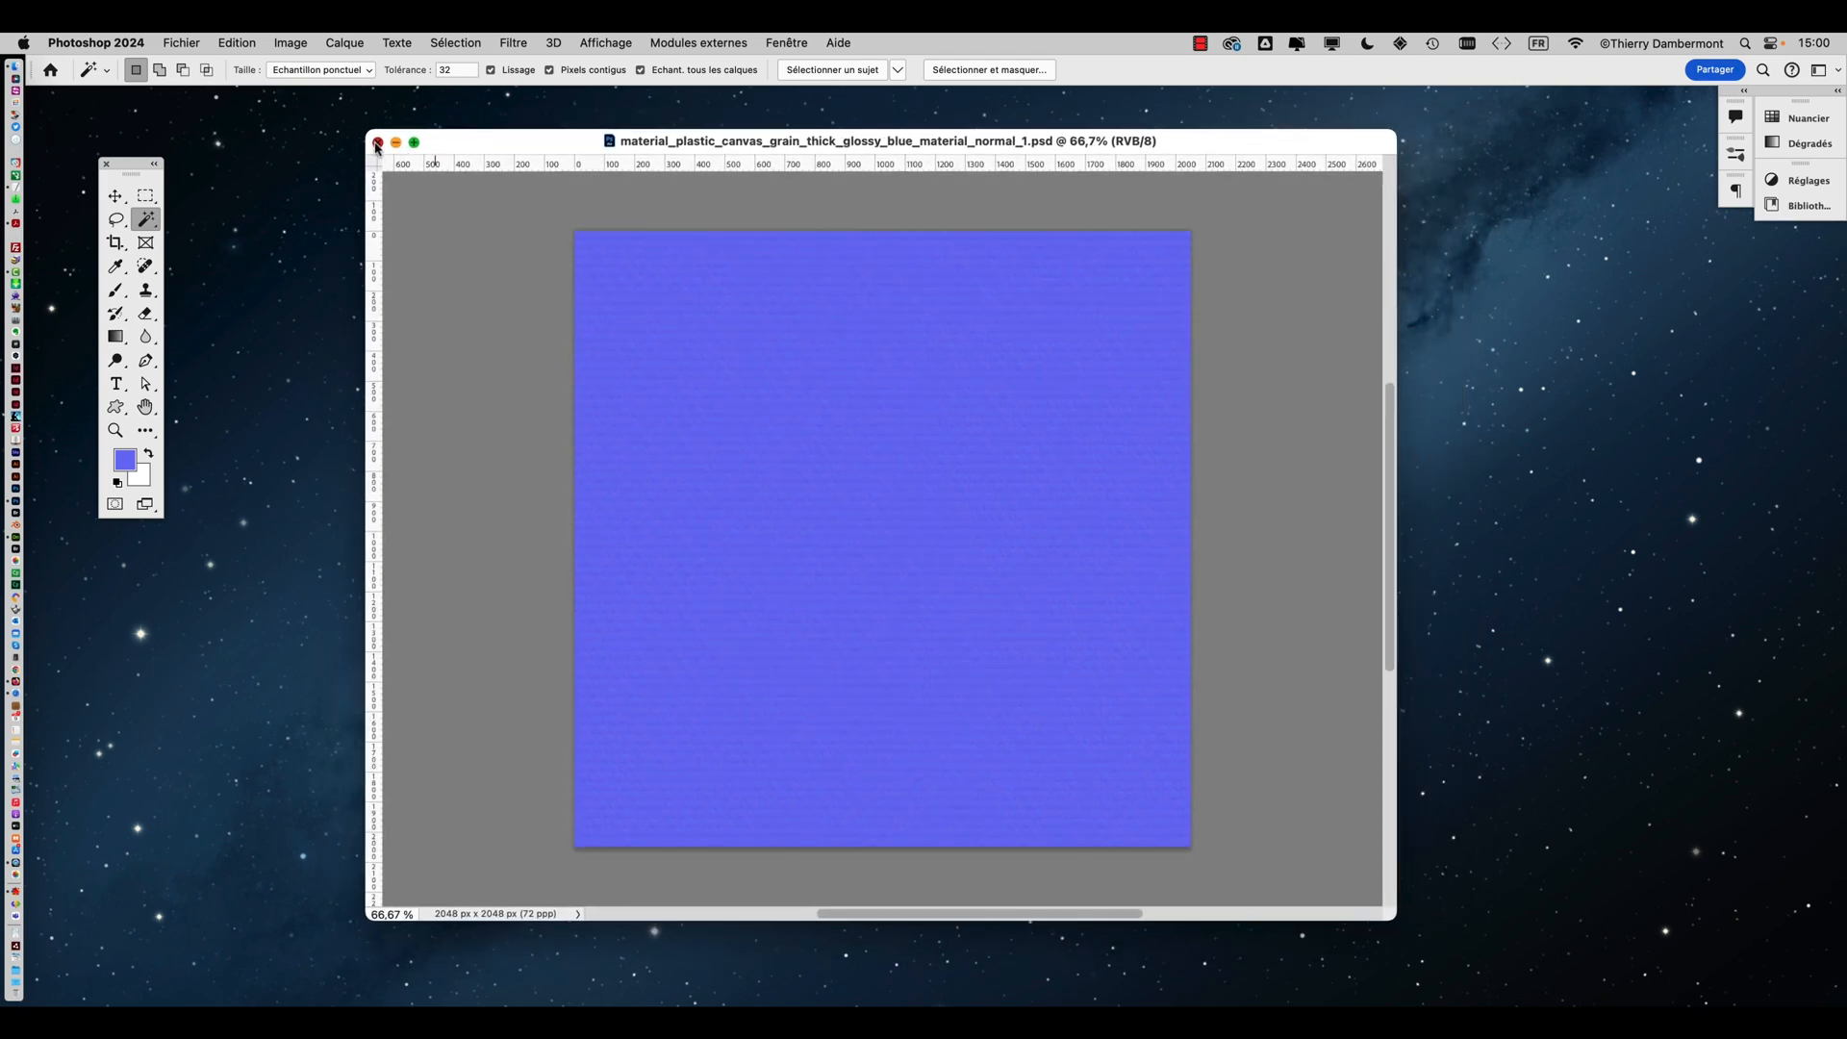
left_click(378, 142)
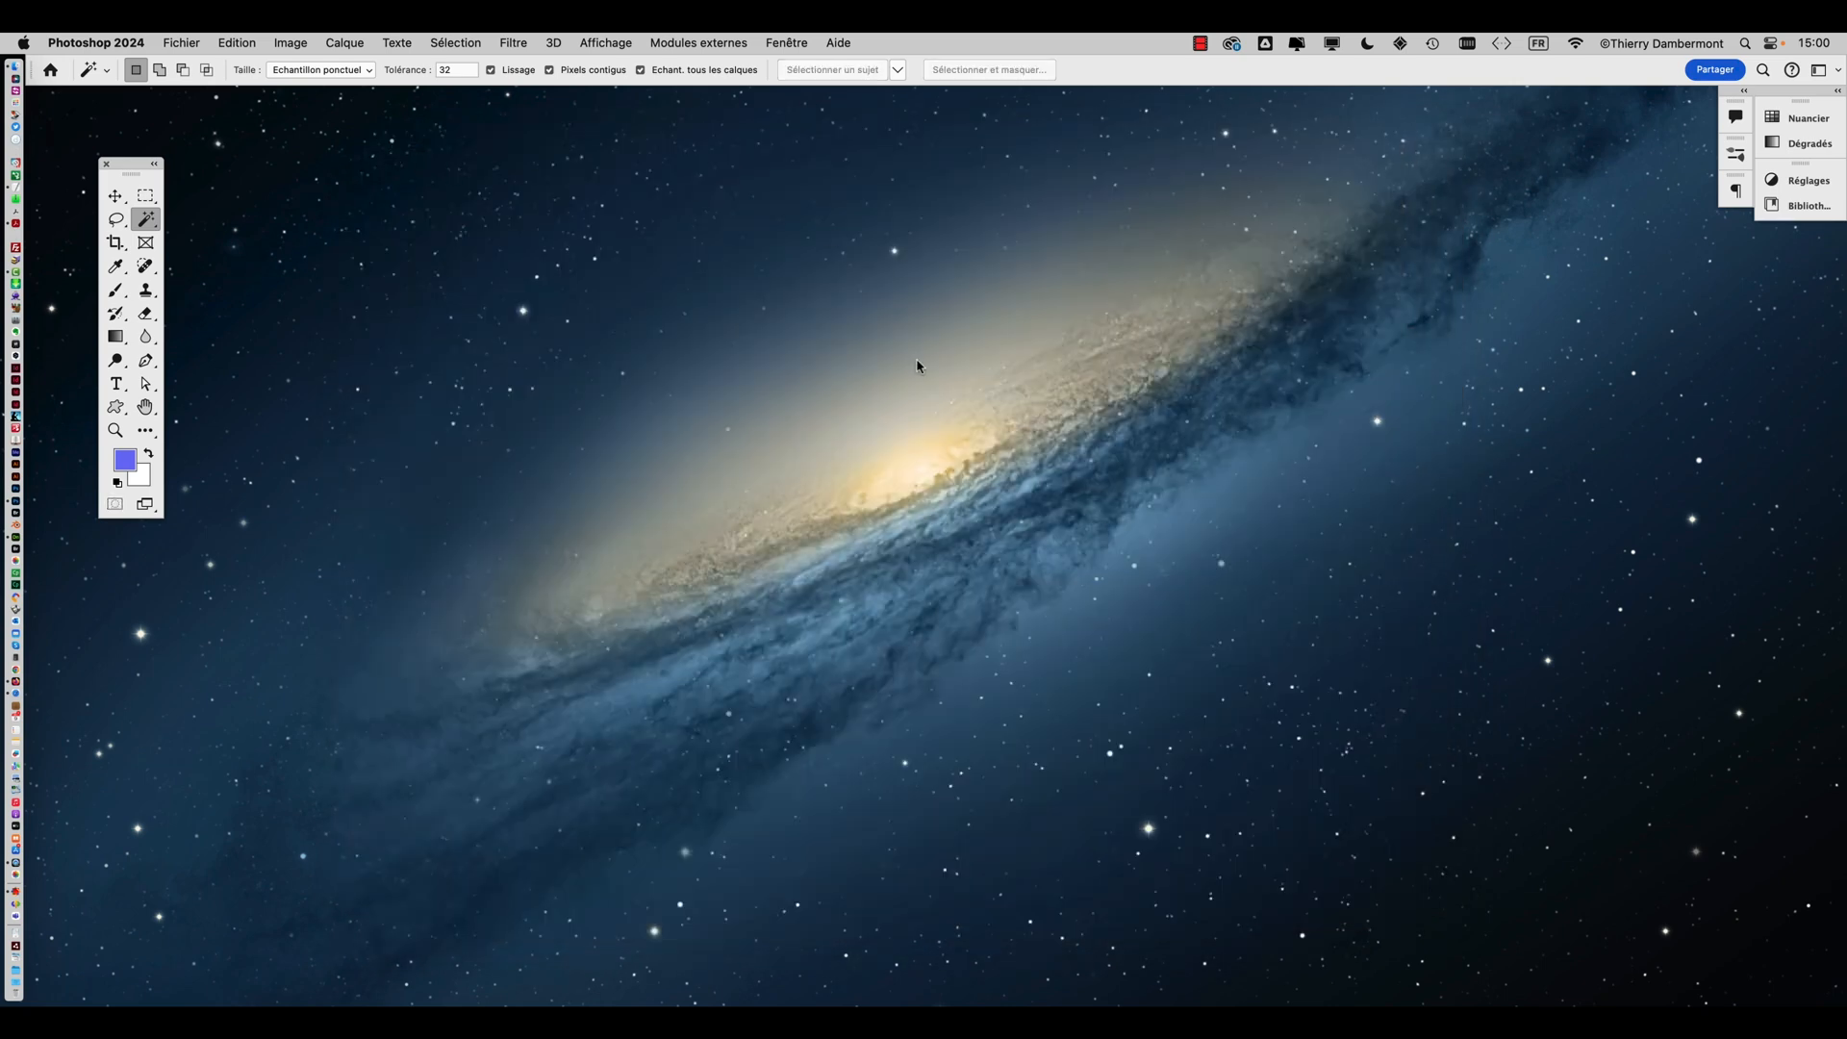
key("super+Tab")
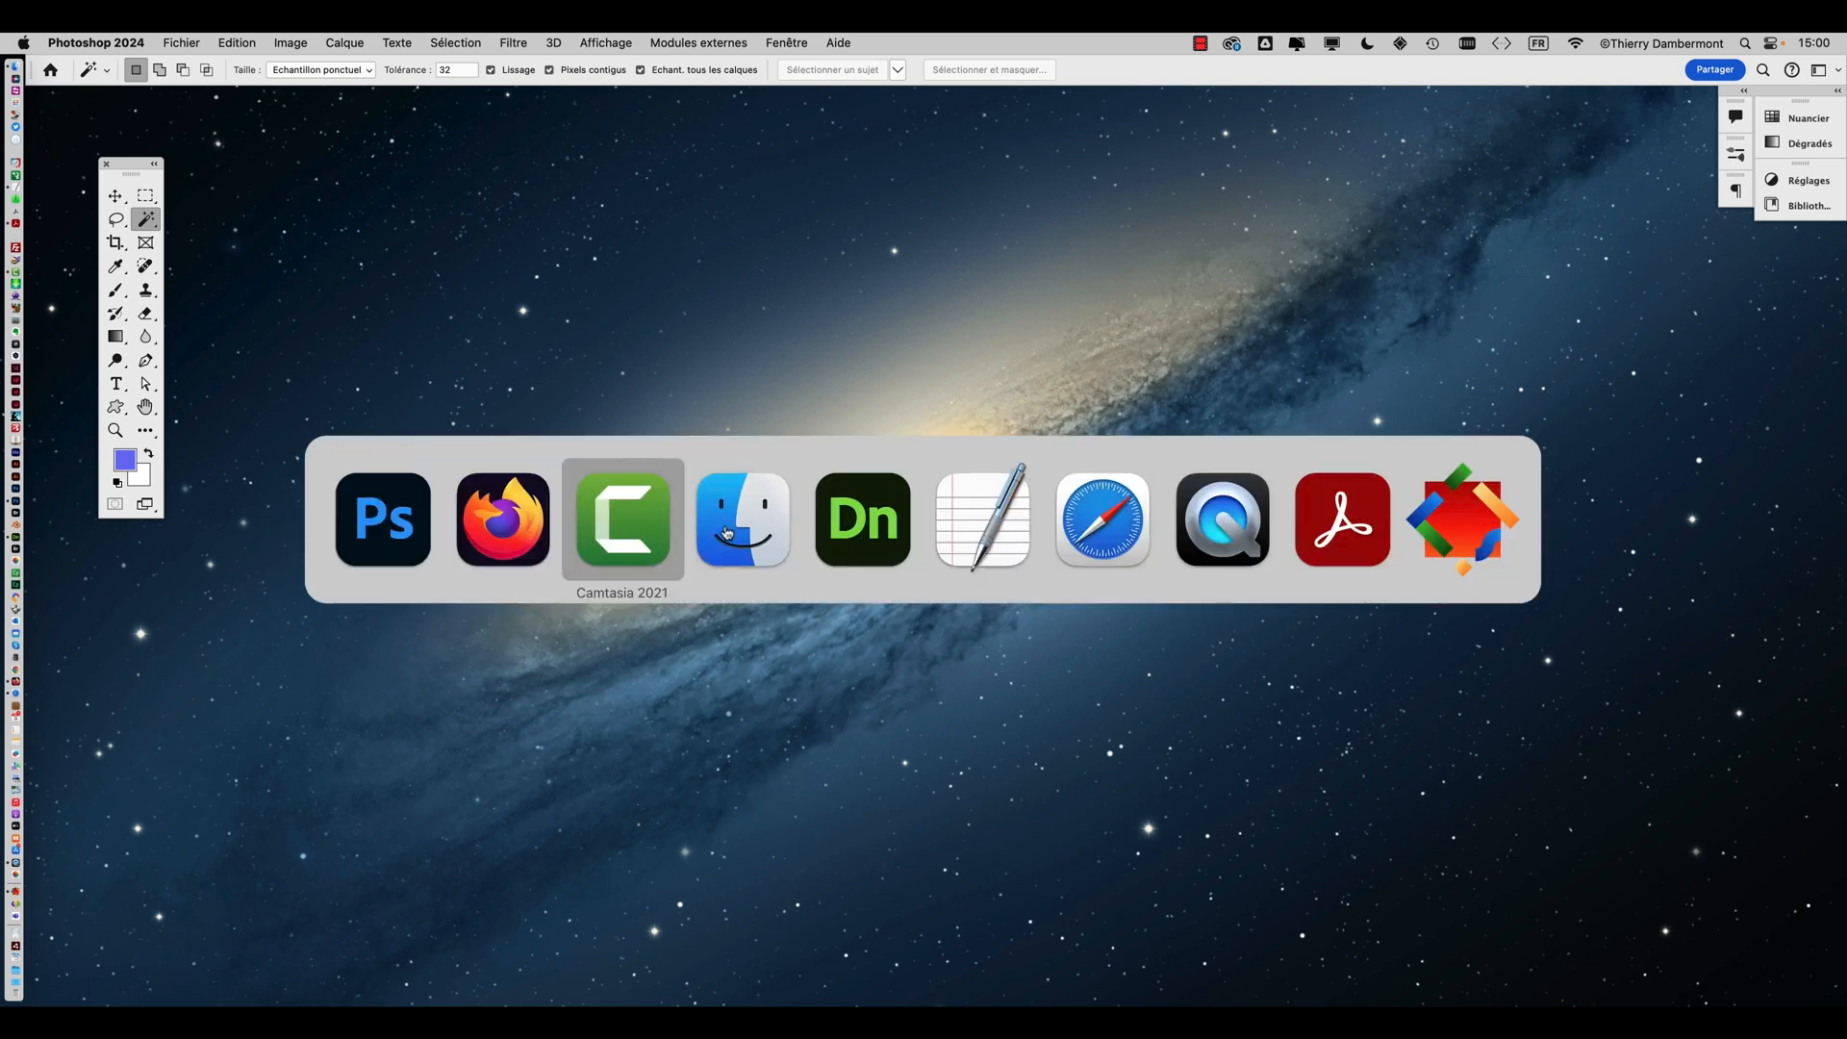
left_click(862, 516)
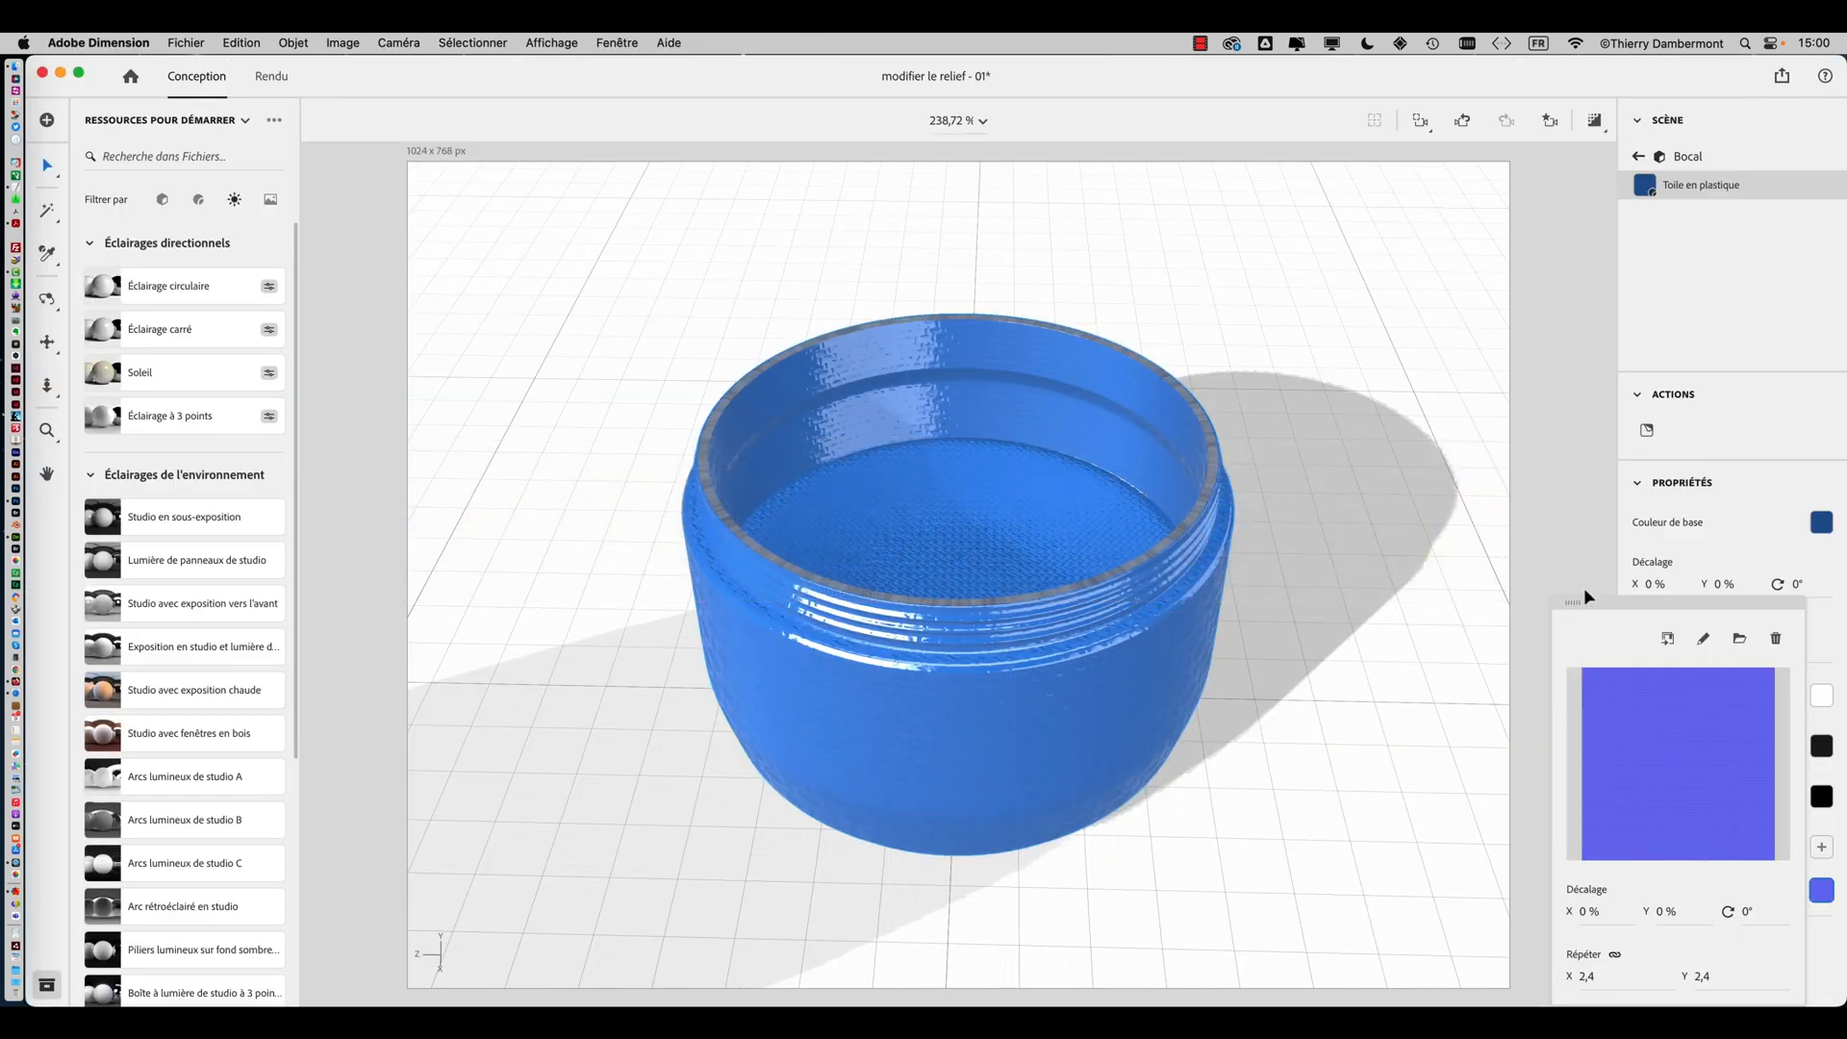
Replace the jar material's normal map with 3051-normal.jpg from the 'modifier le relief' folder
left_click_drag(1611, 601, 1411, 316)
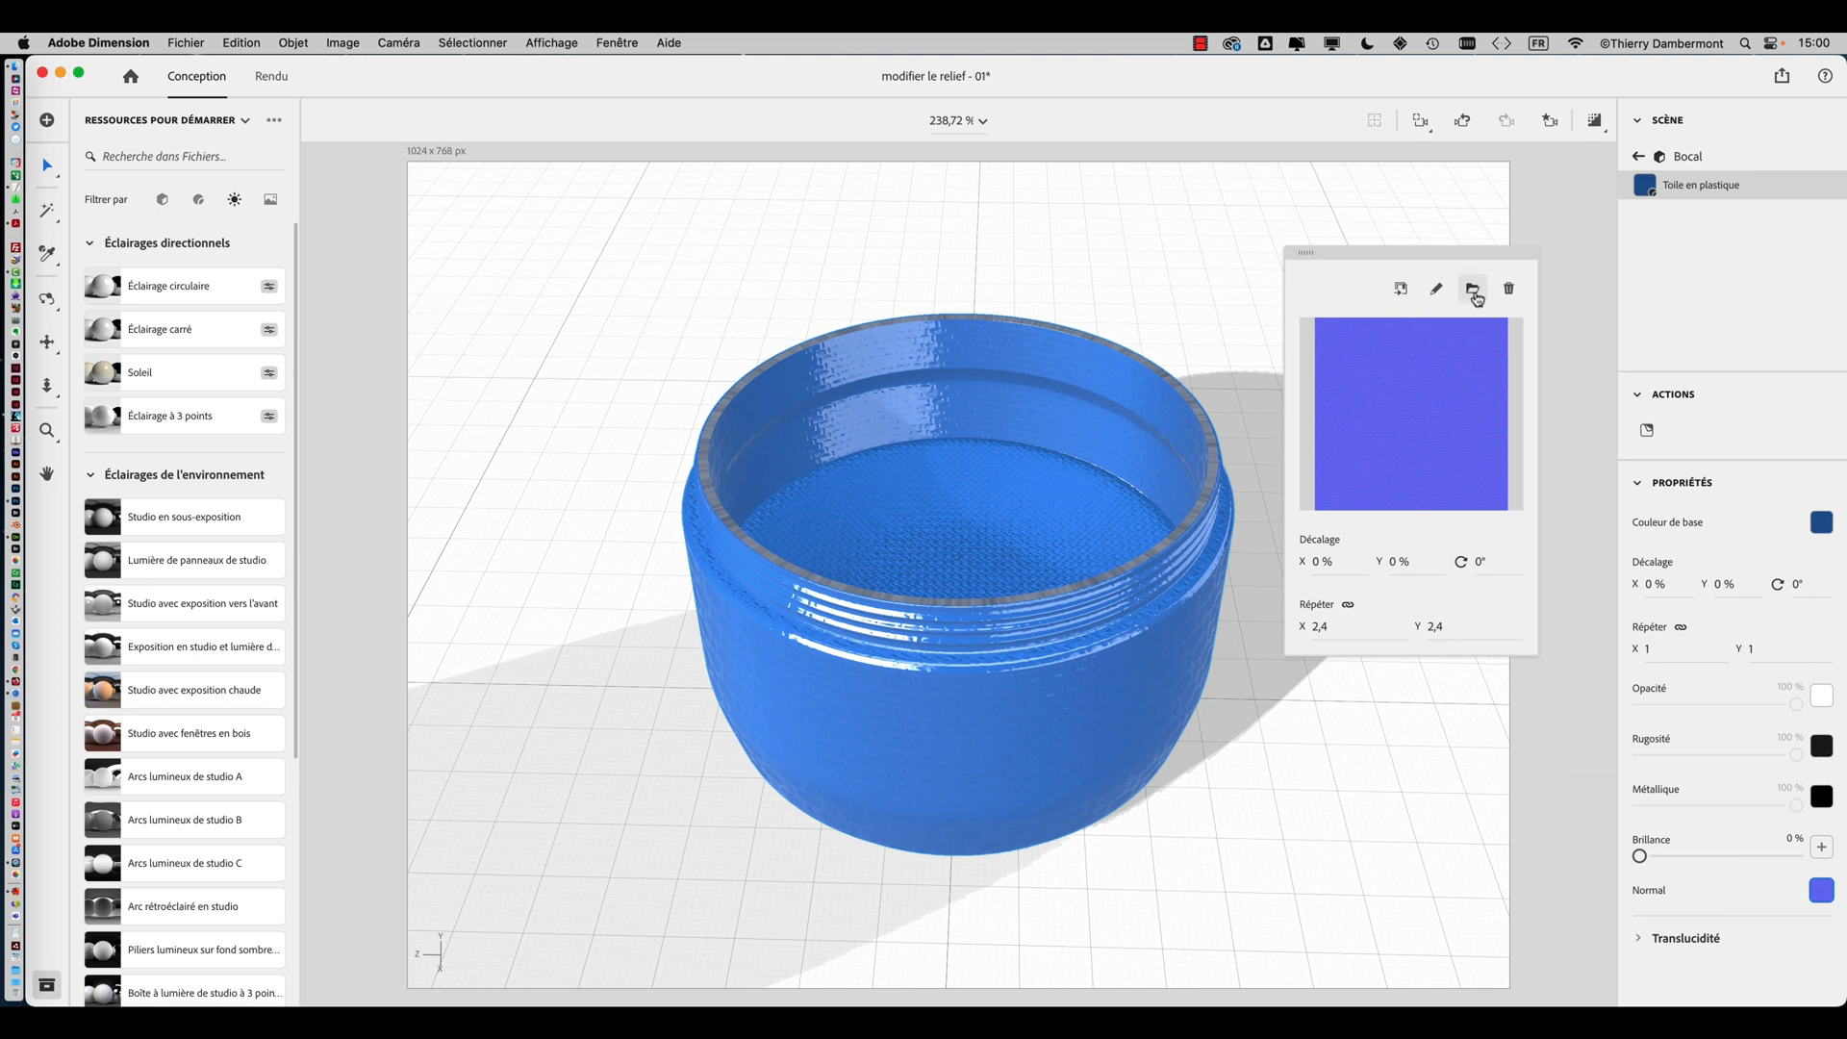
left_click(1050, 527)
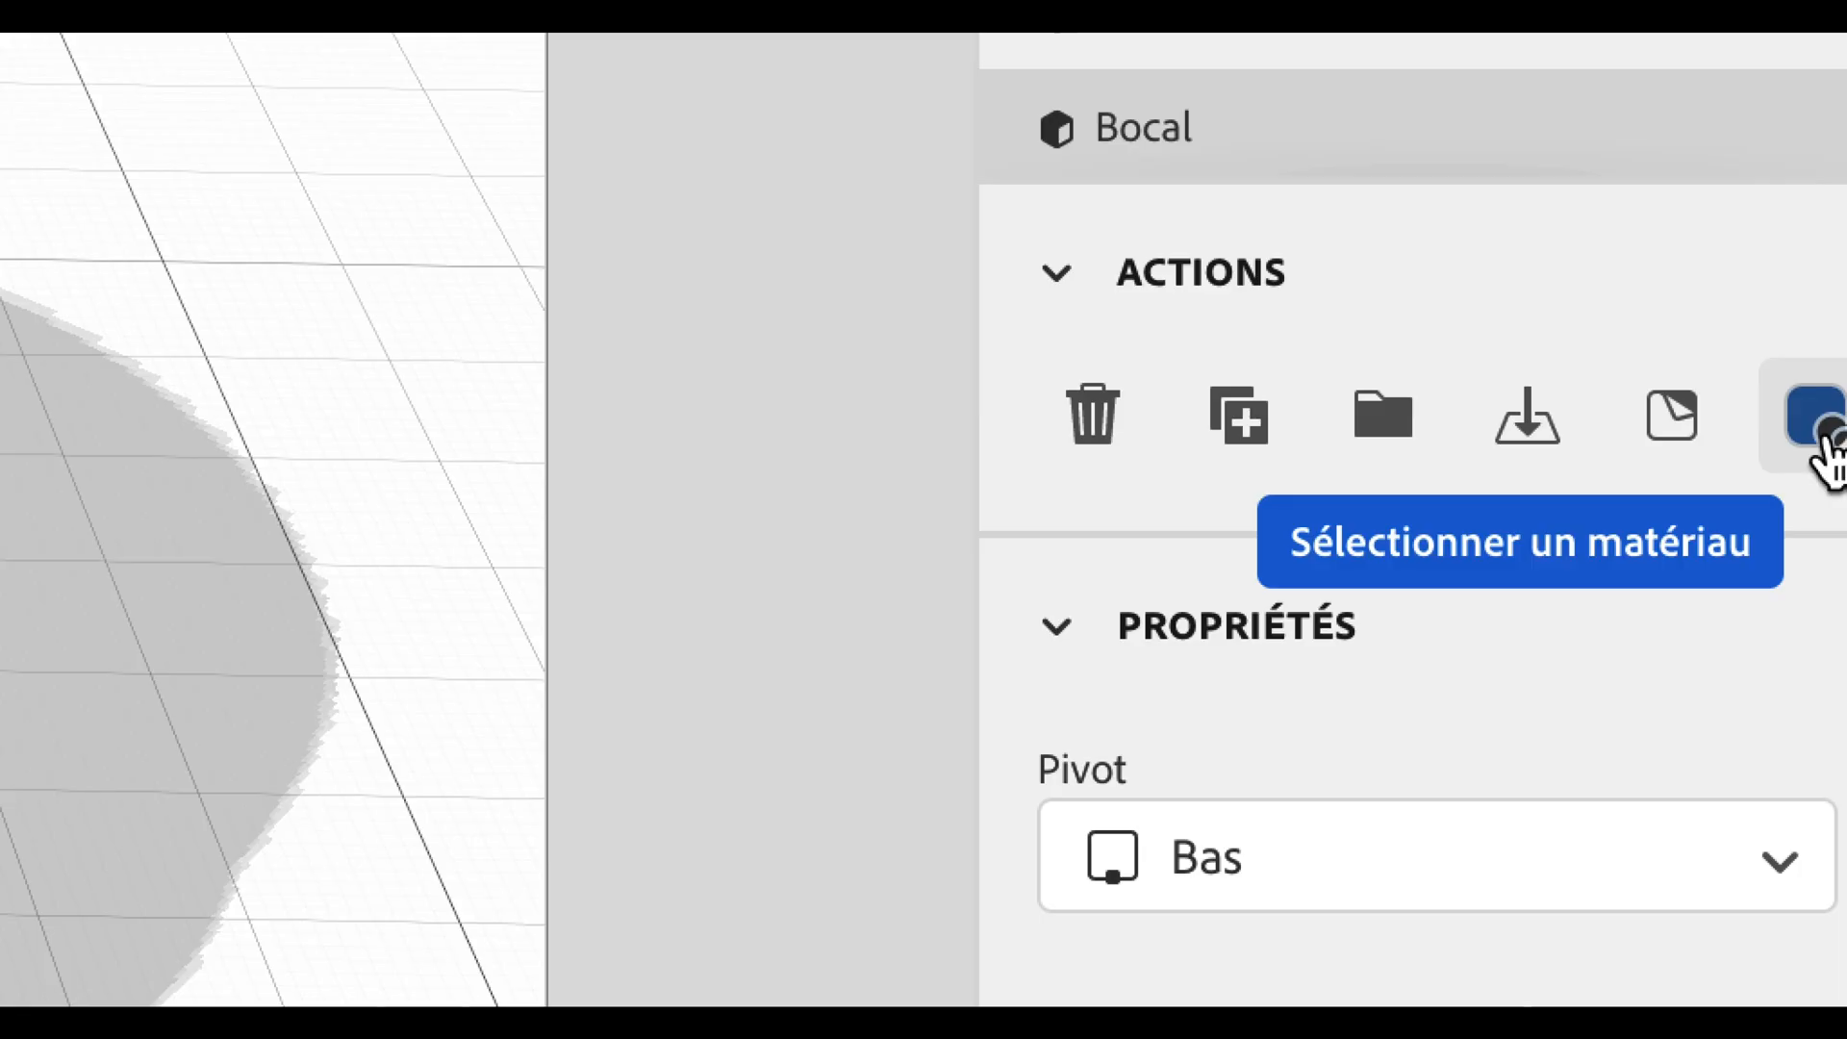
left_click(1818, 423)
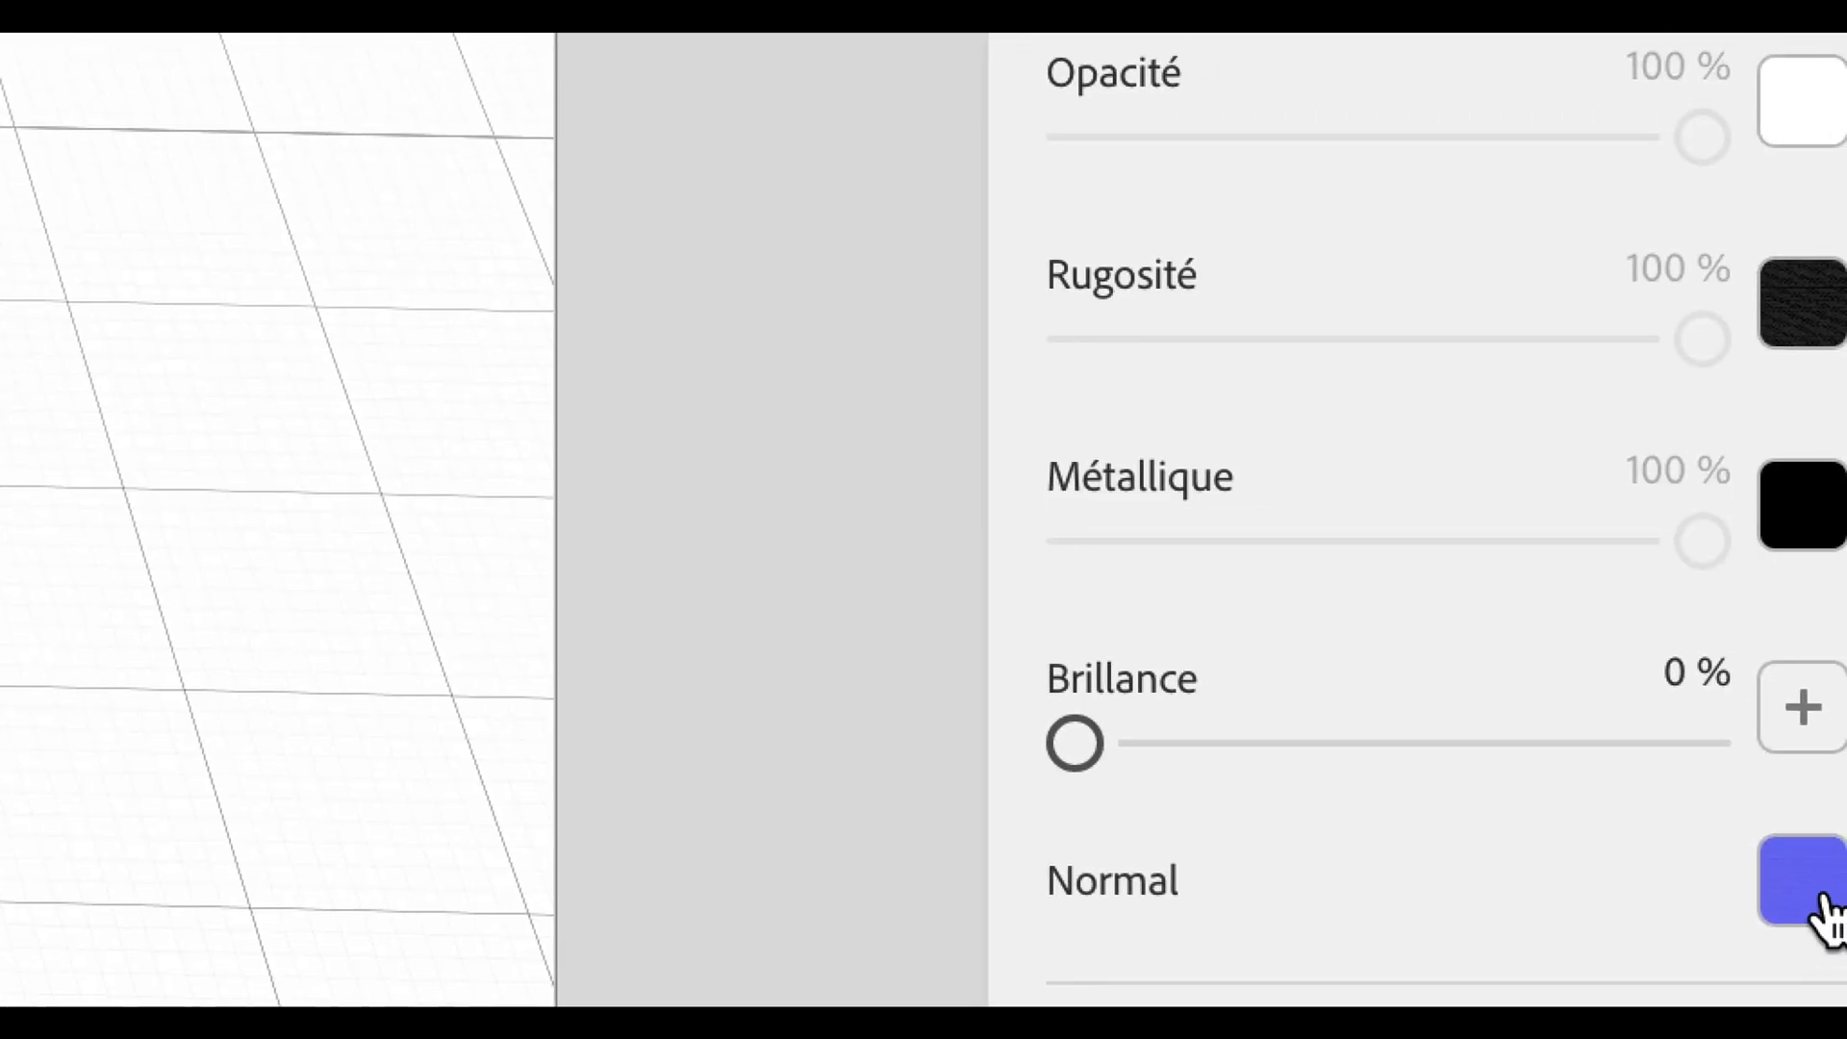
left_click(1826, 909)
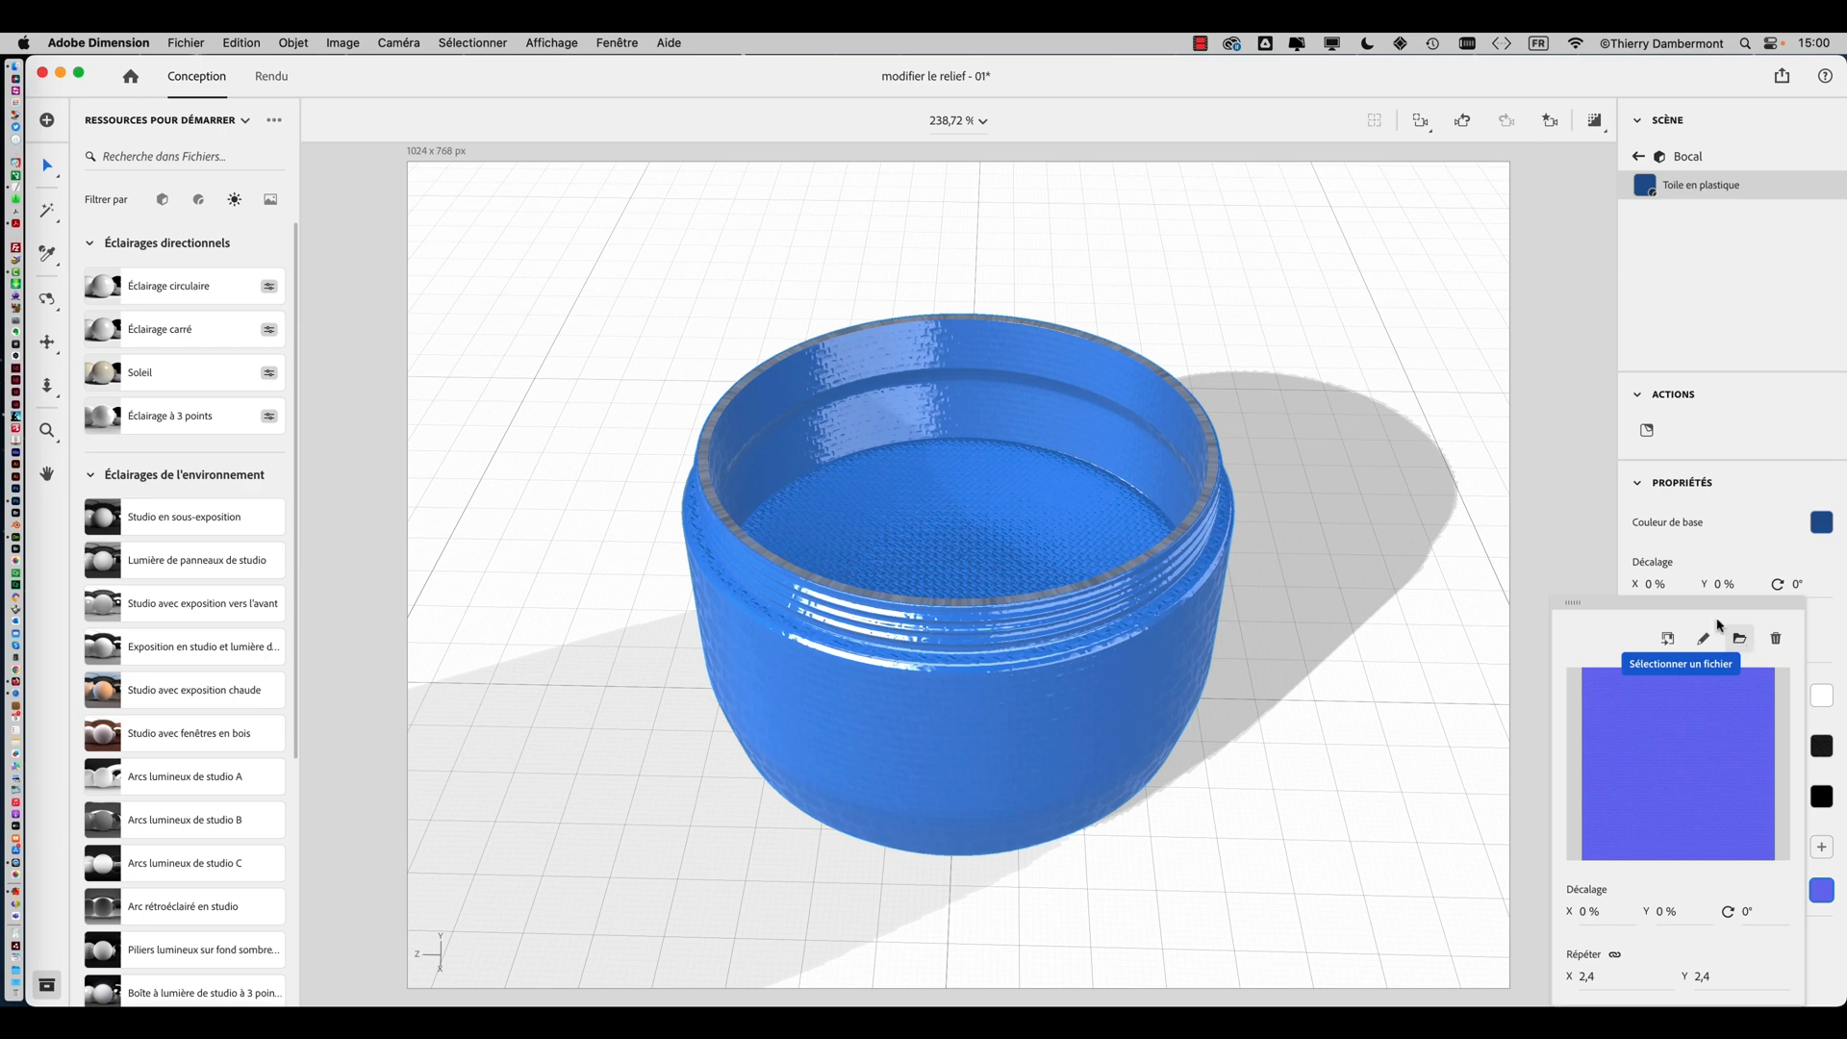
left_click_drag(1683, 603, 1394, 214)
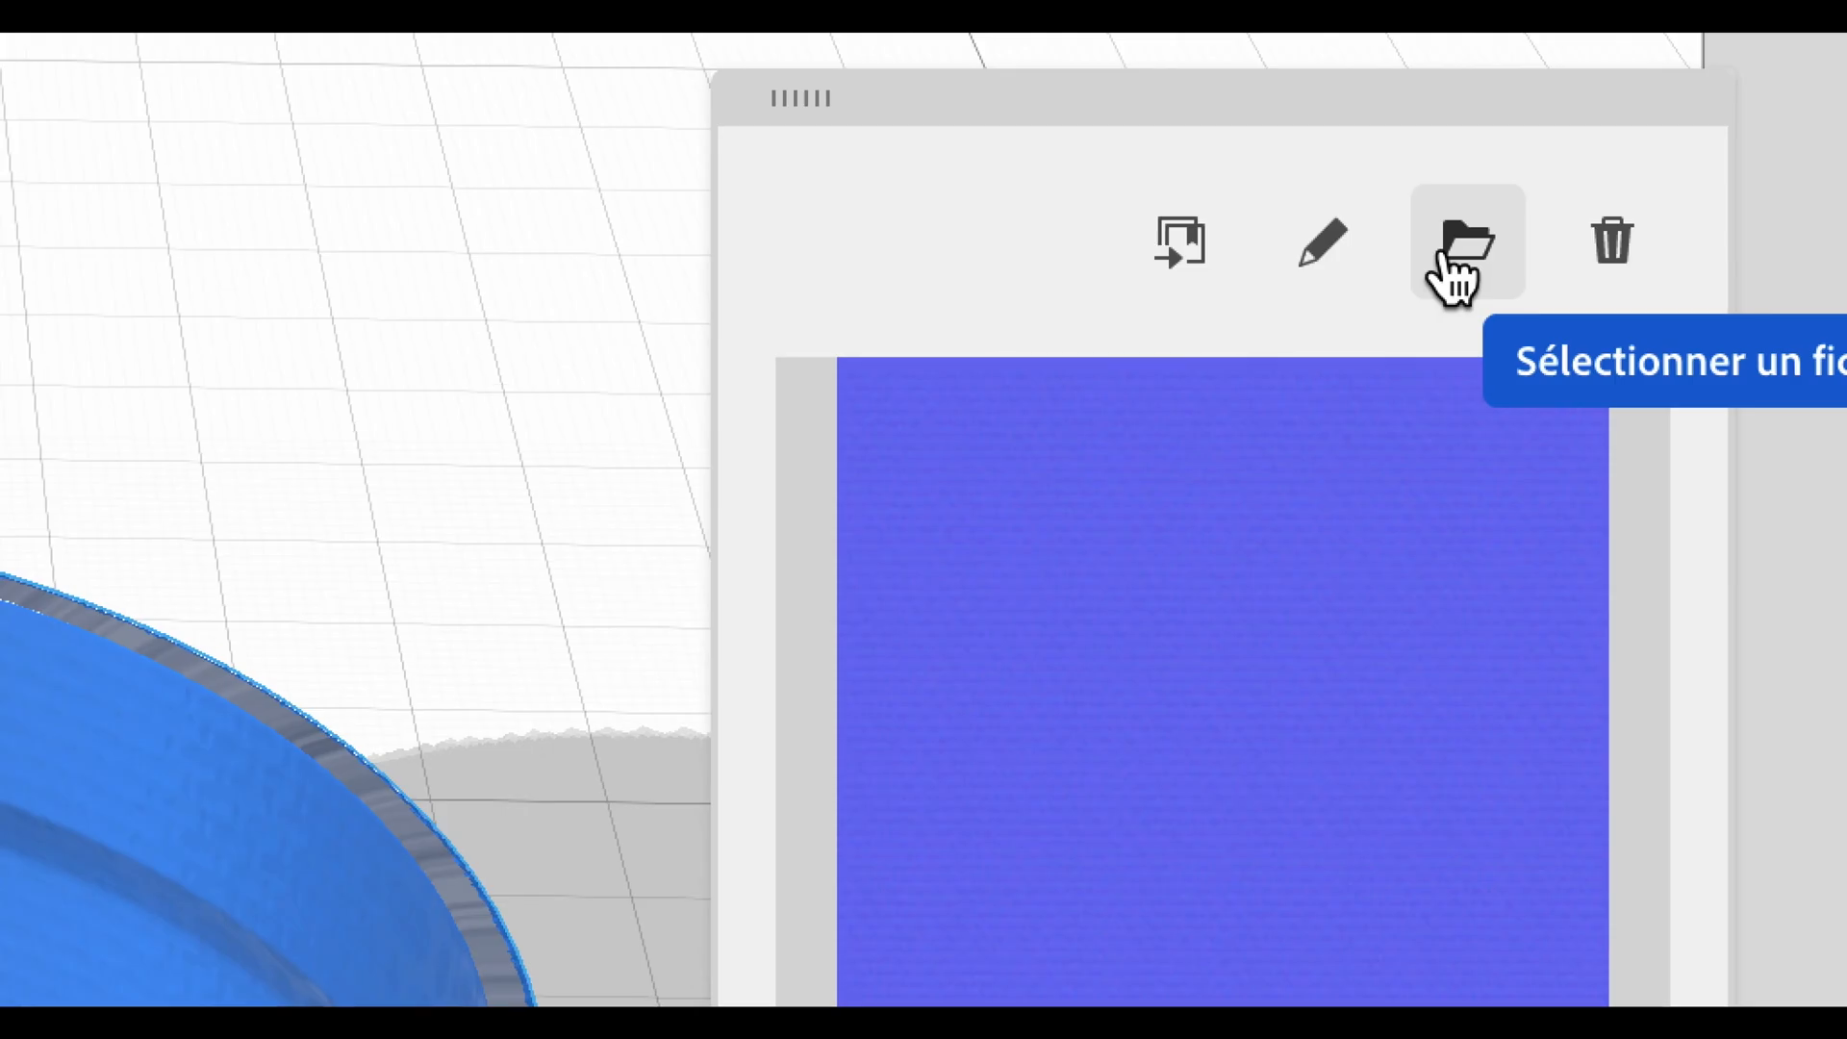
left_click(1449, 254)
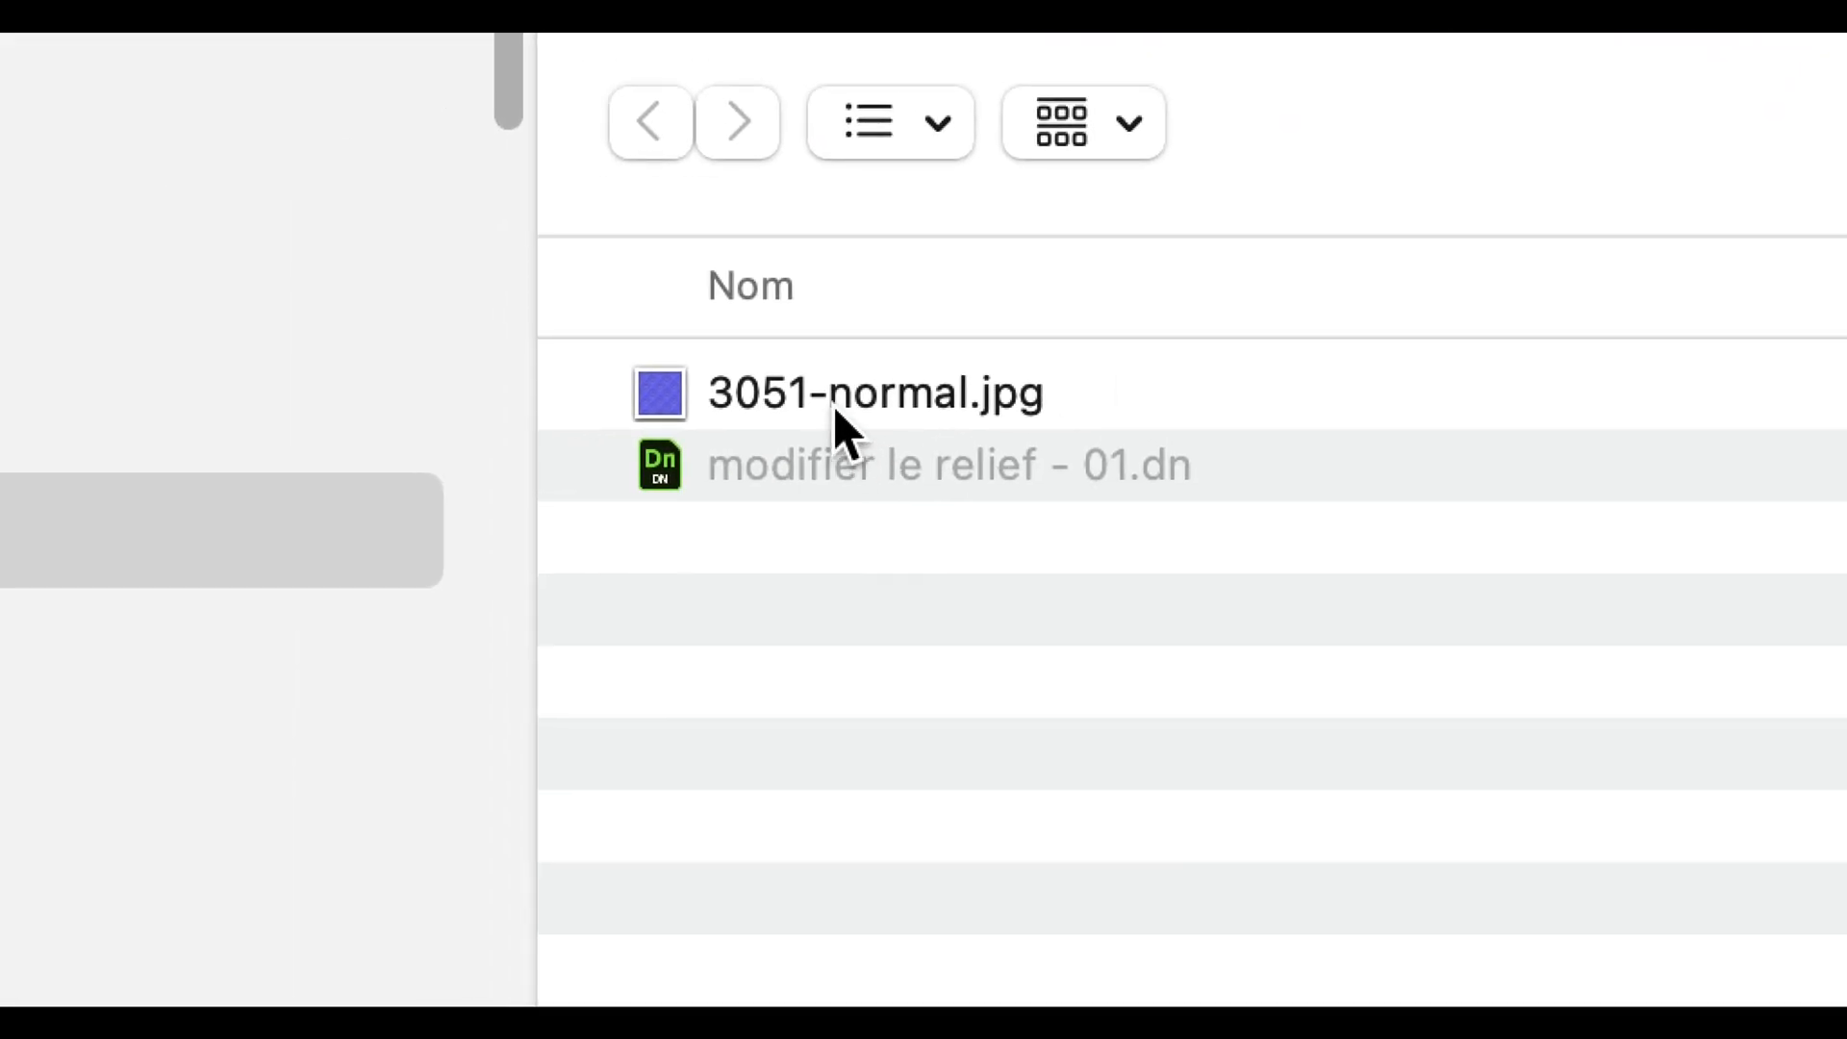
left_click(802, 424)
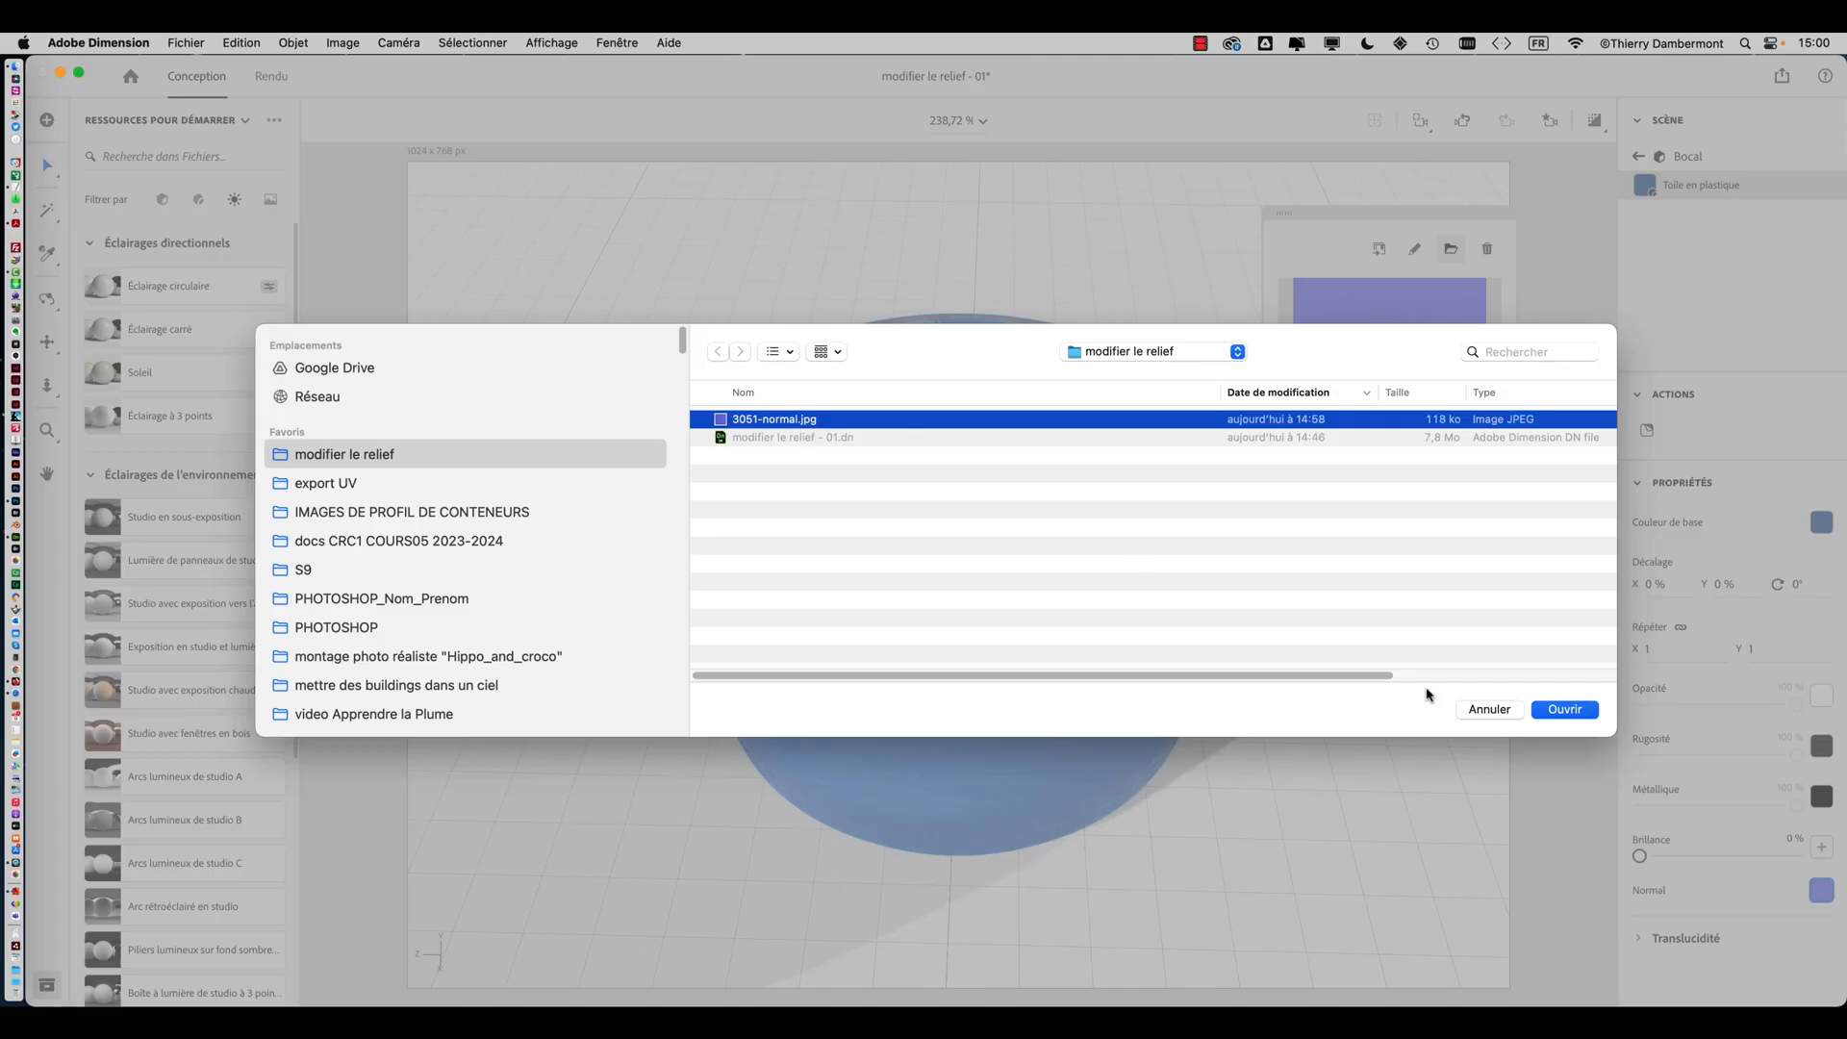
left_click(1564, 709)
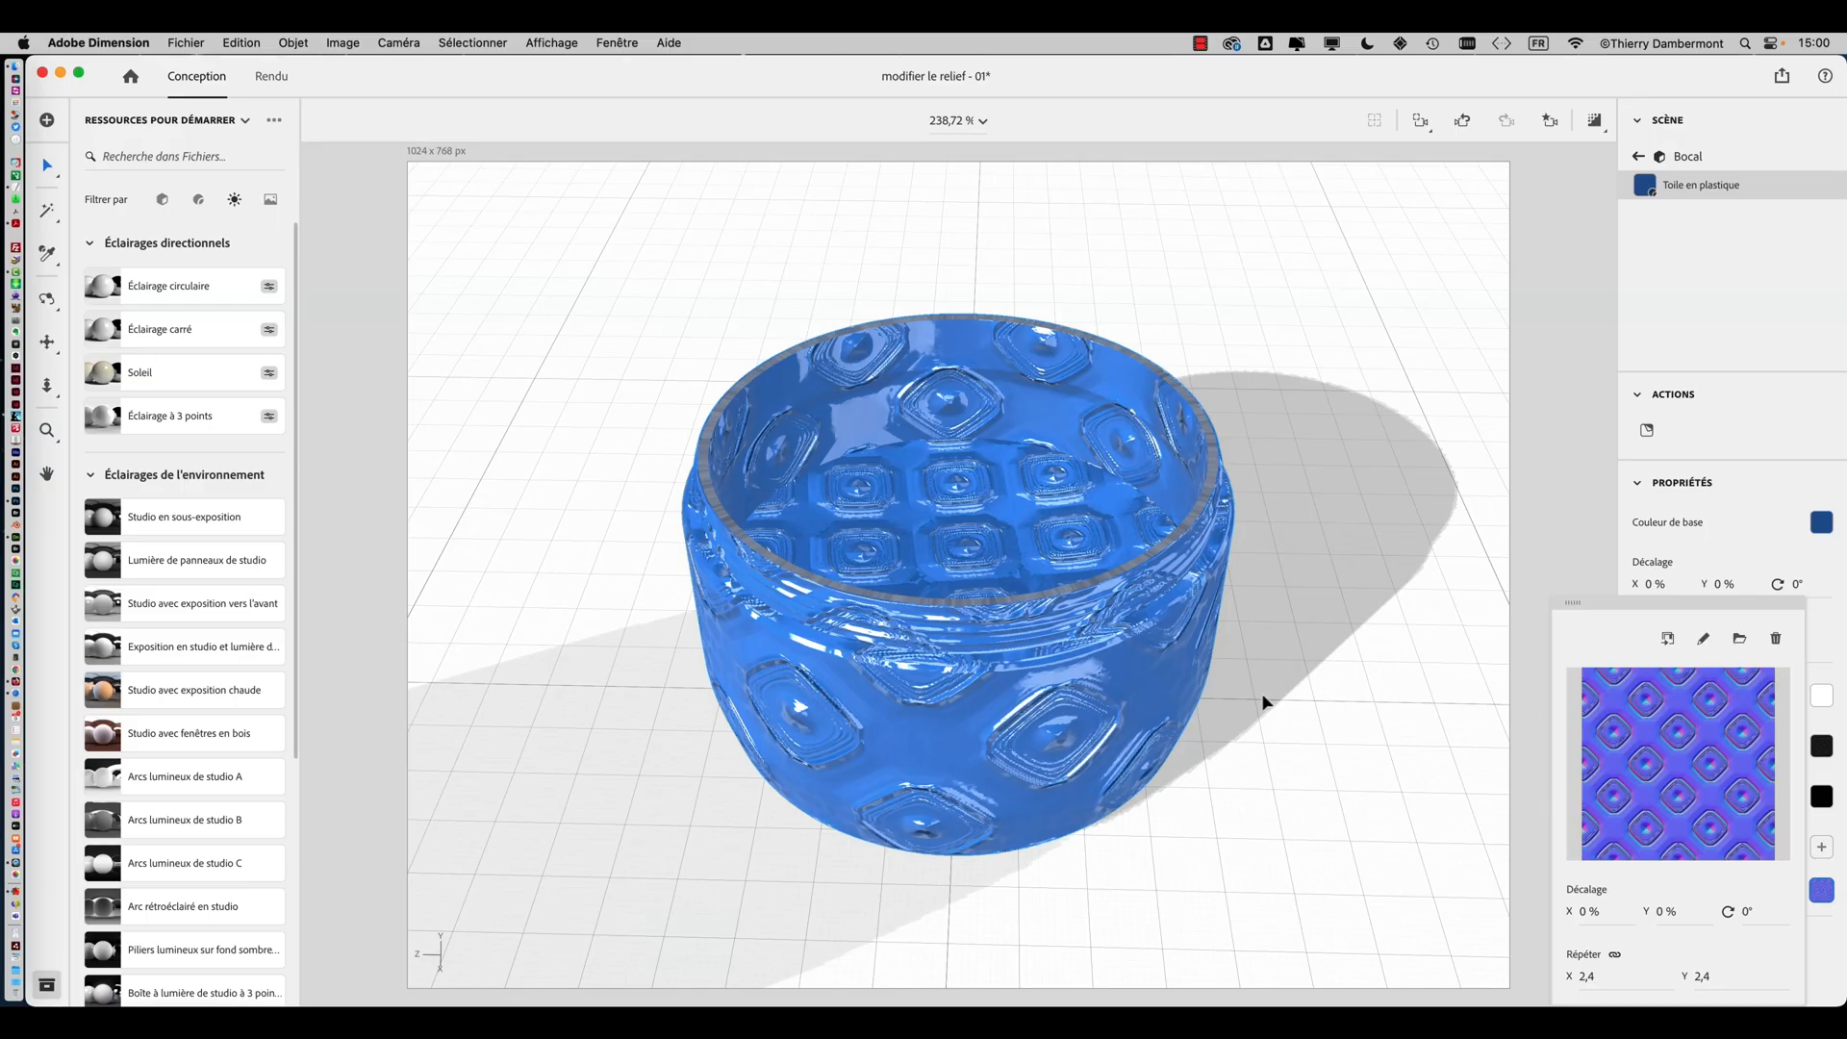
Save the scene as a new file named 'modifier le relief - 02.dn'
middle_click_drag(1266, 701, 1290, 746)
left_click(185, 42)
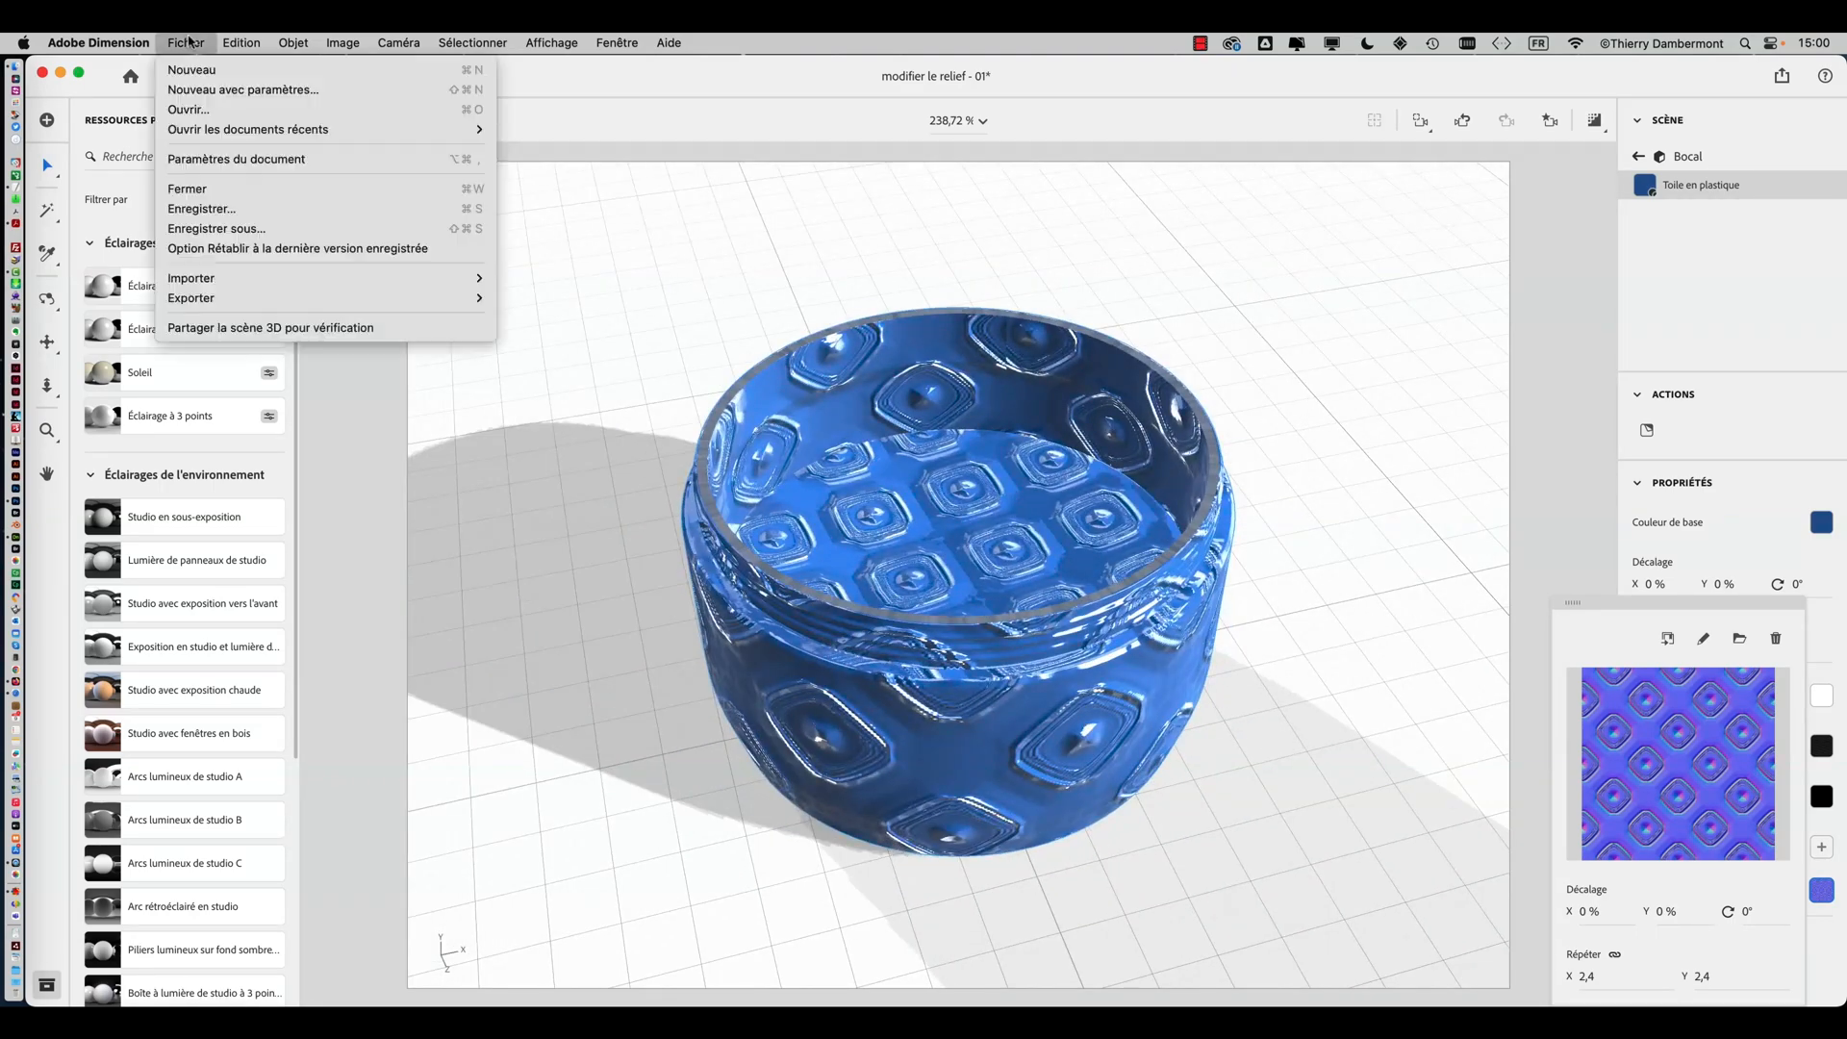
left_click(252, 228)
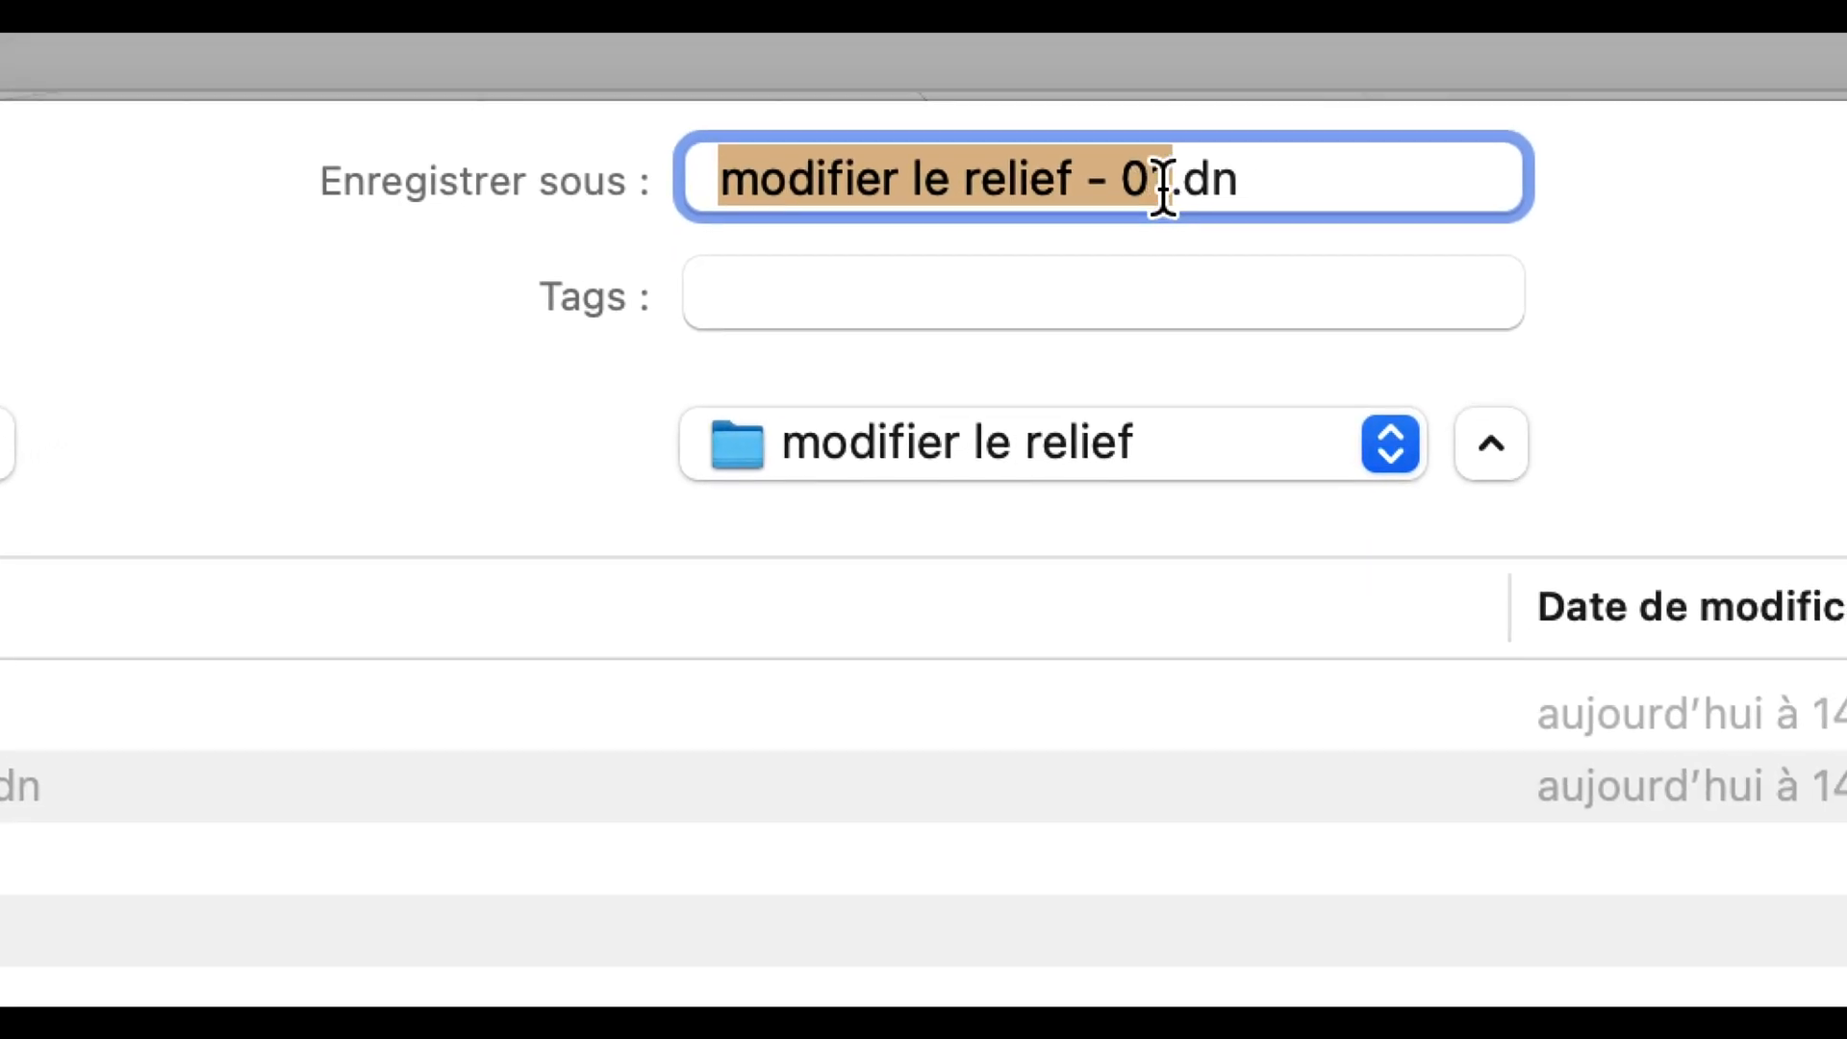
left_click(1248, 144)
key("BackSpace")
type("2")
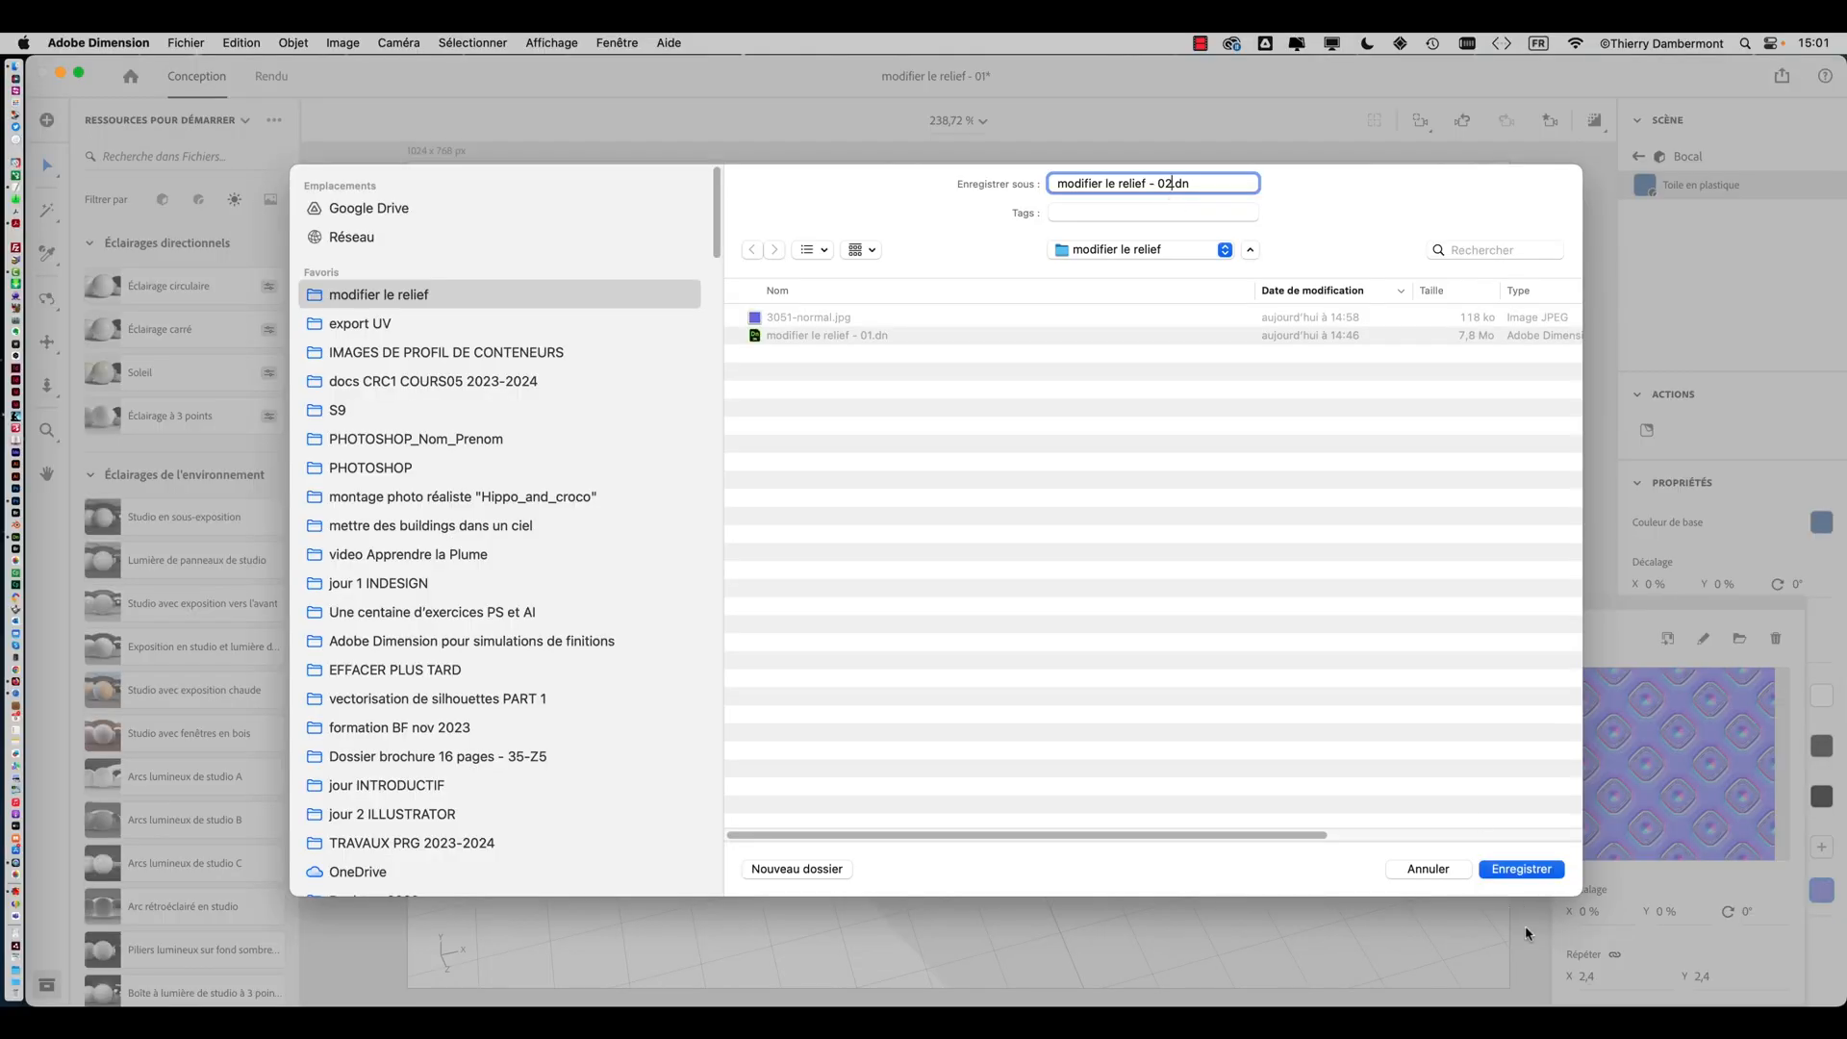
left_click(1525, 875)
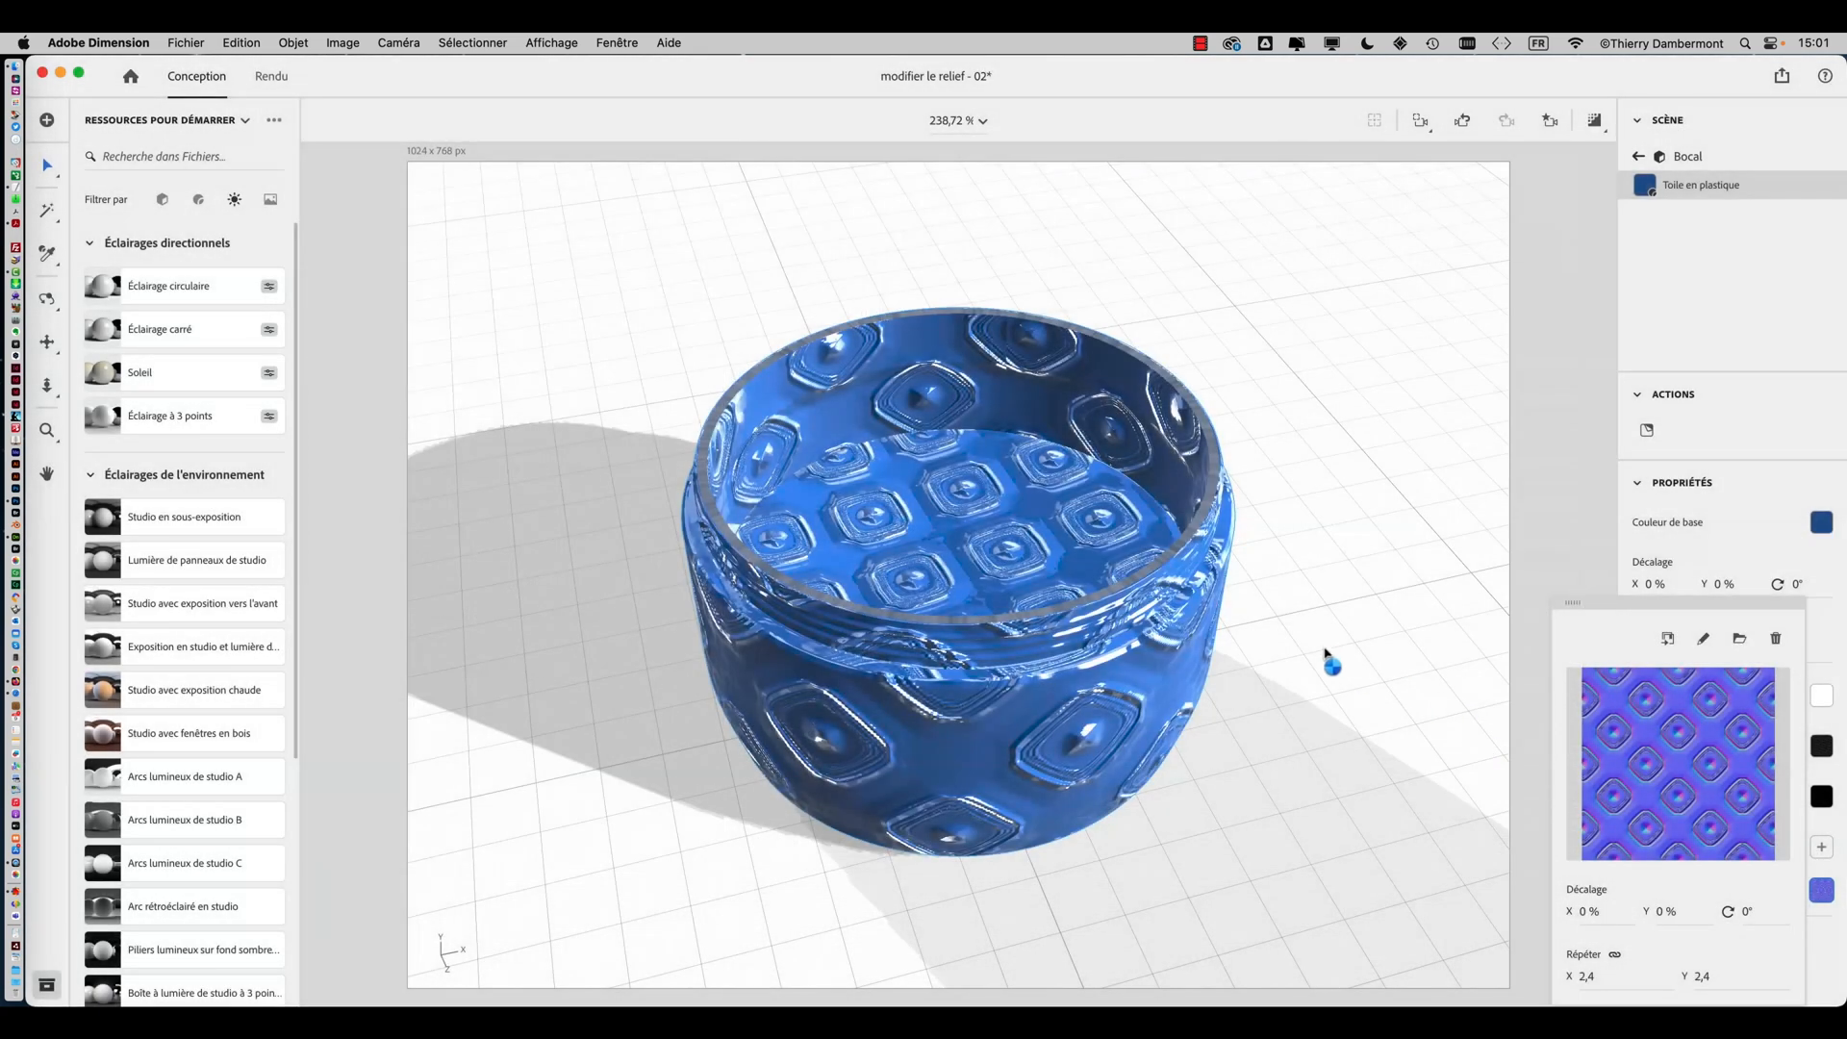
Set the jar material normal map's repeat to 5,6 on both axes
left_click_drag(1605, 602, 1332, 265)
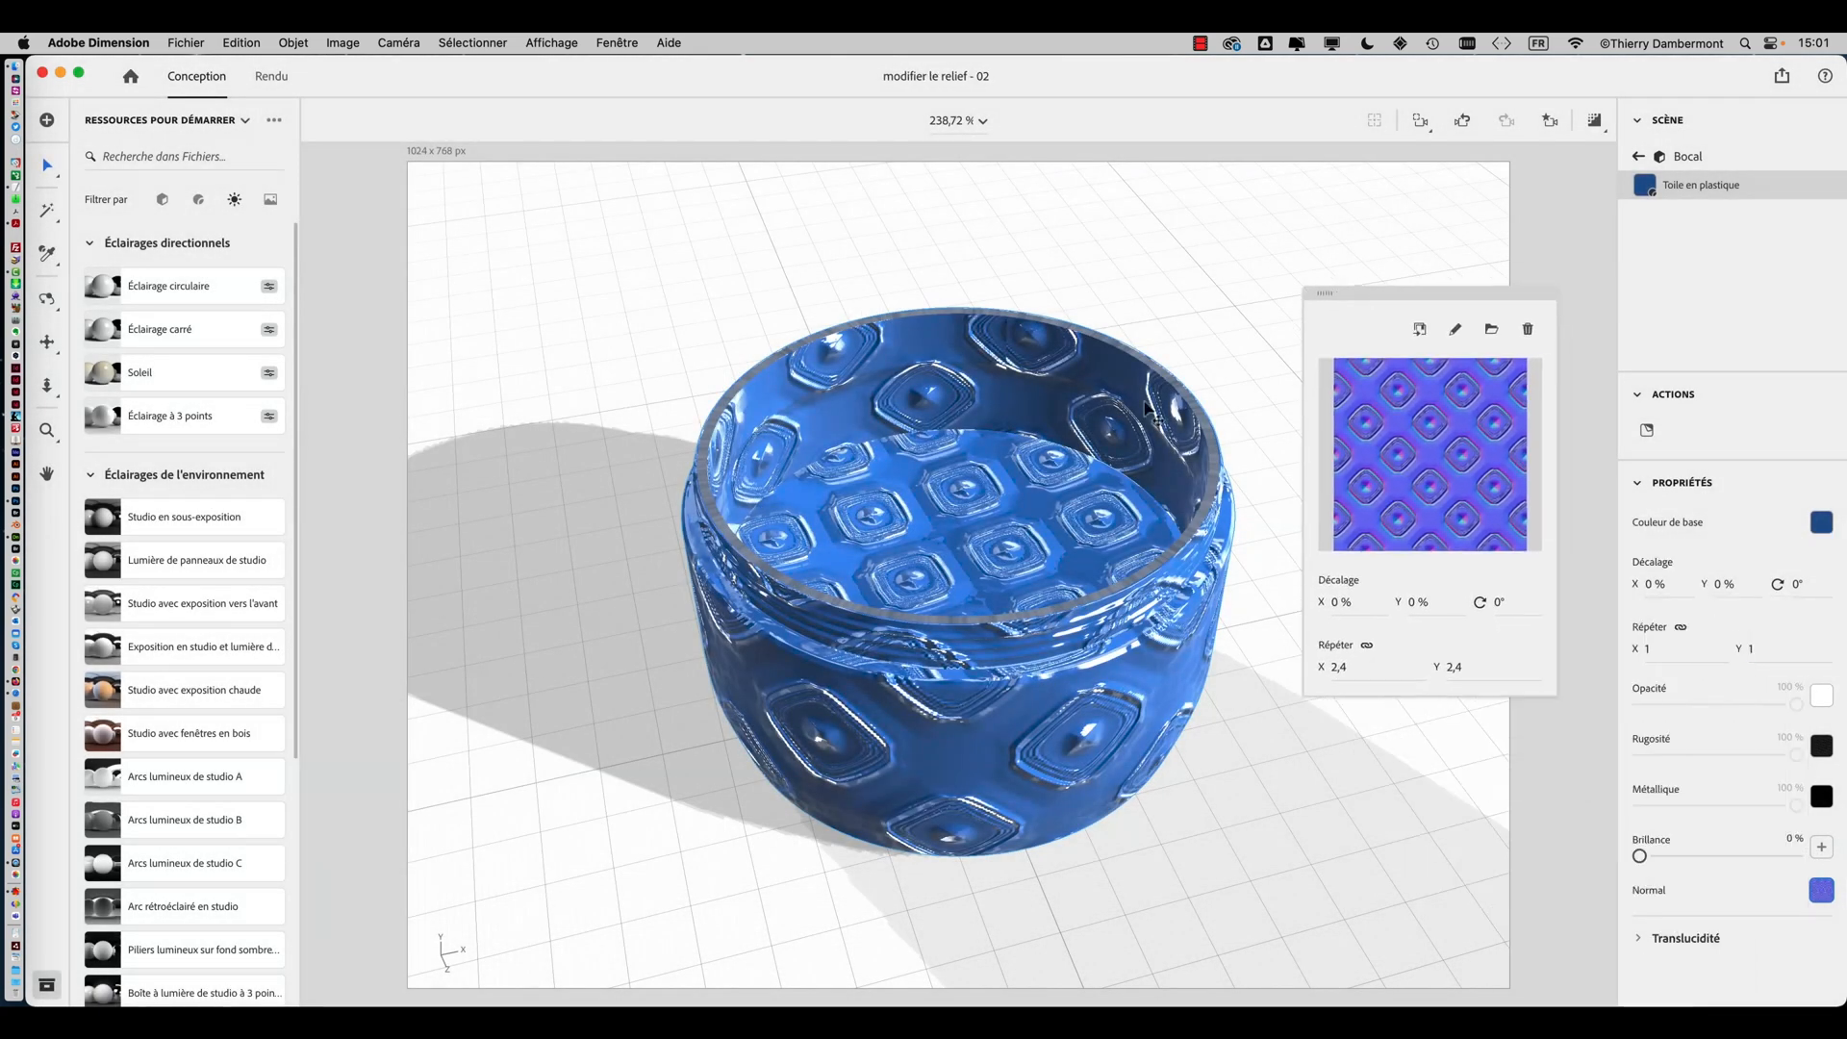
left_click(1063, 496)
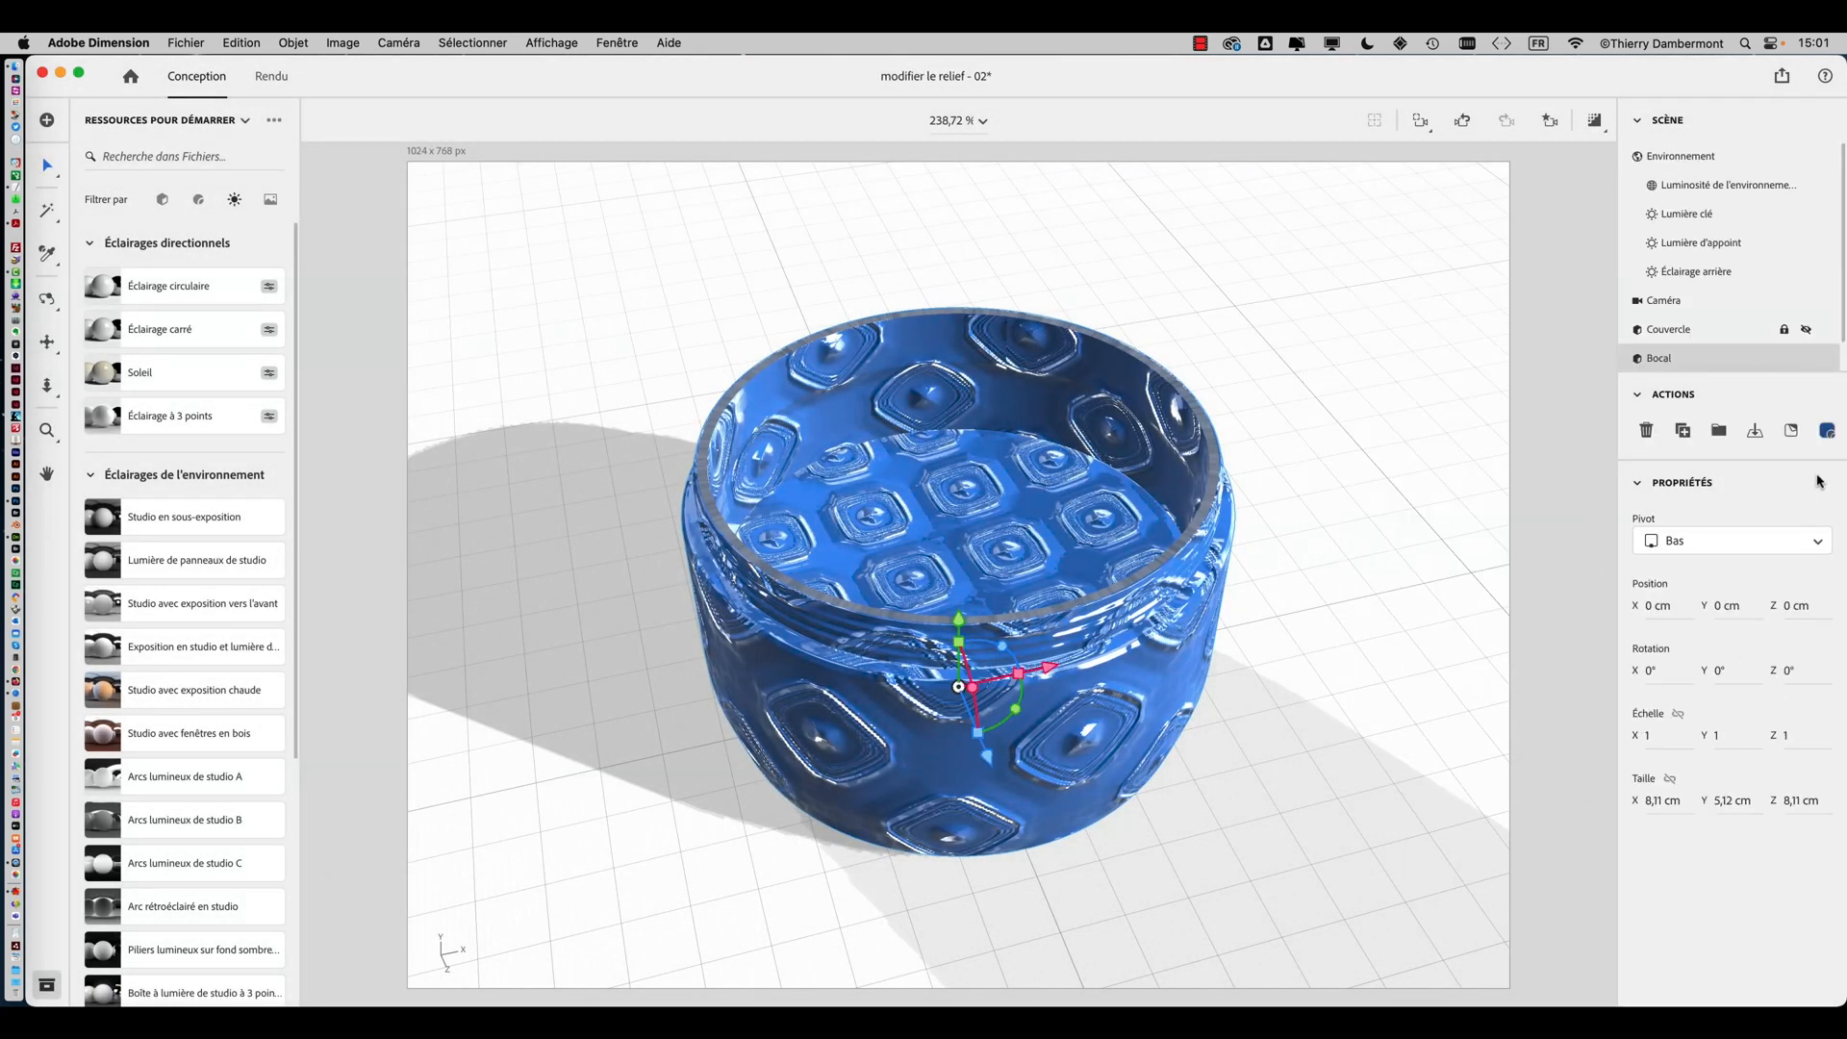
left_click(1827, 430)
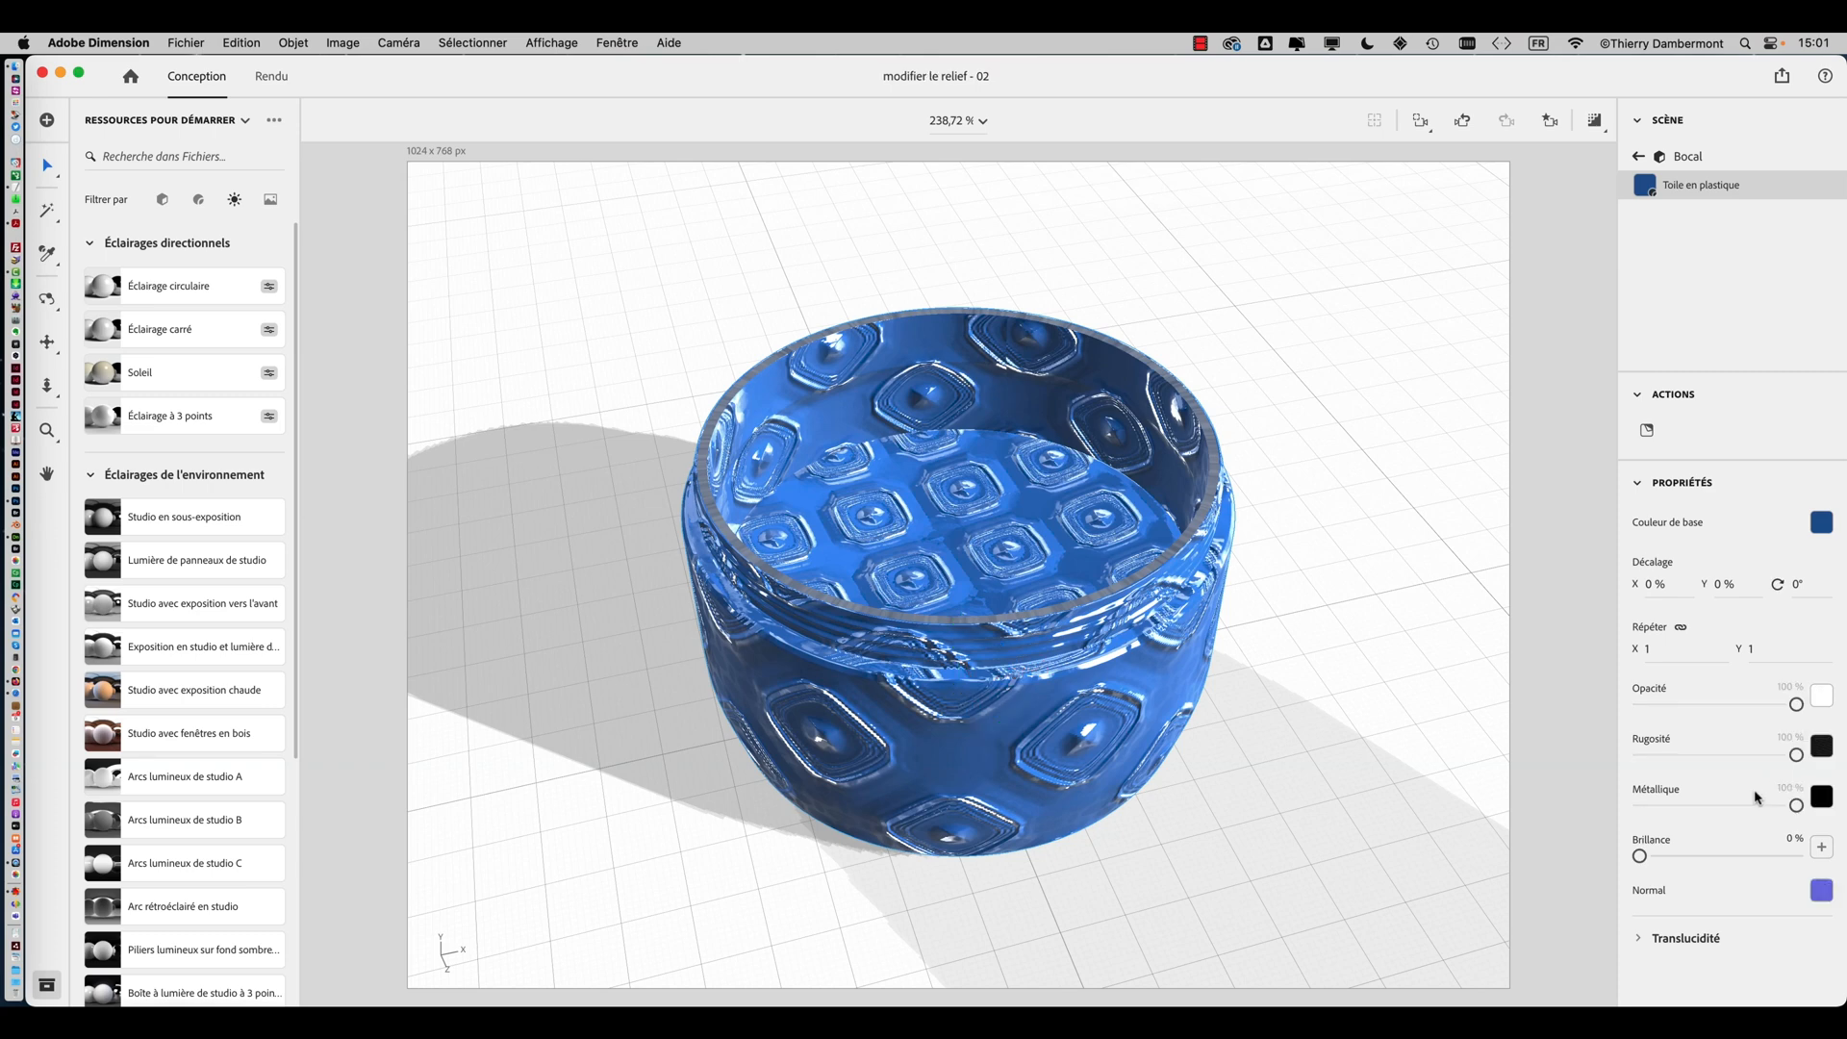
left_click(1820, 891)
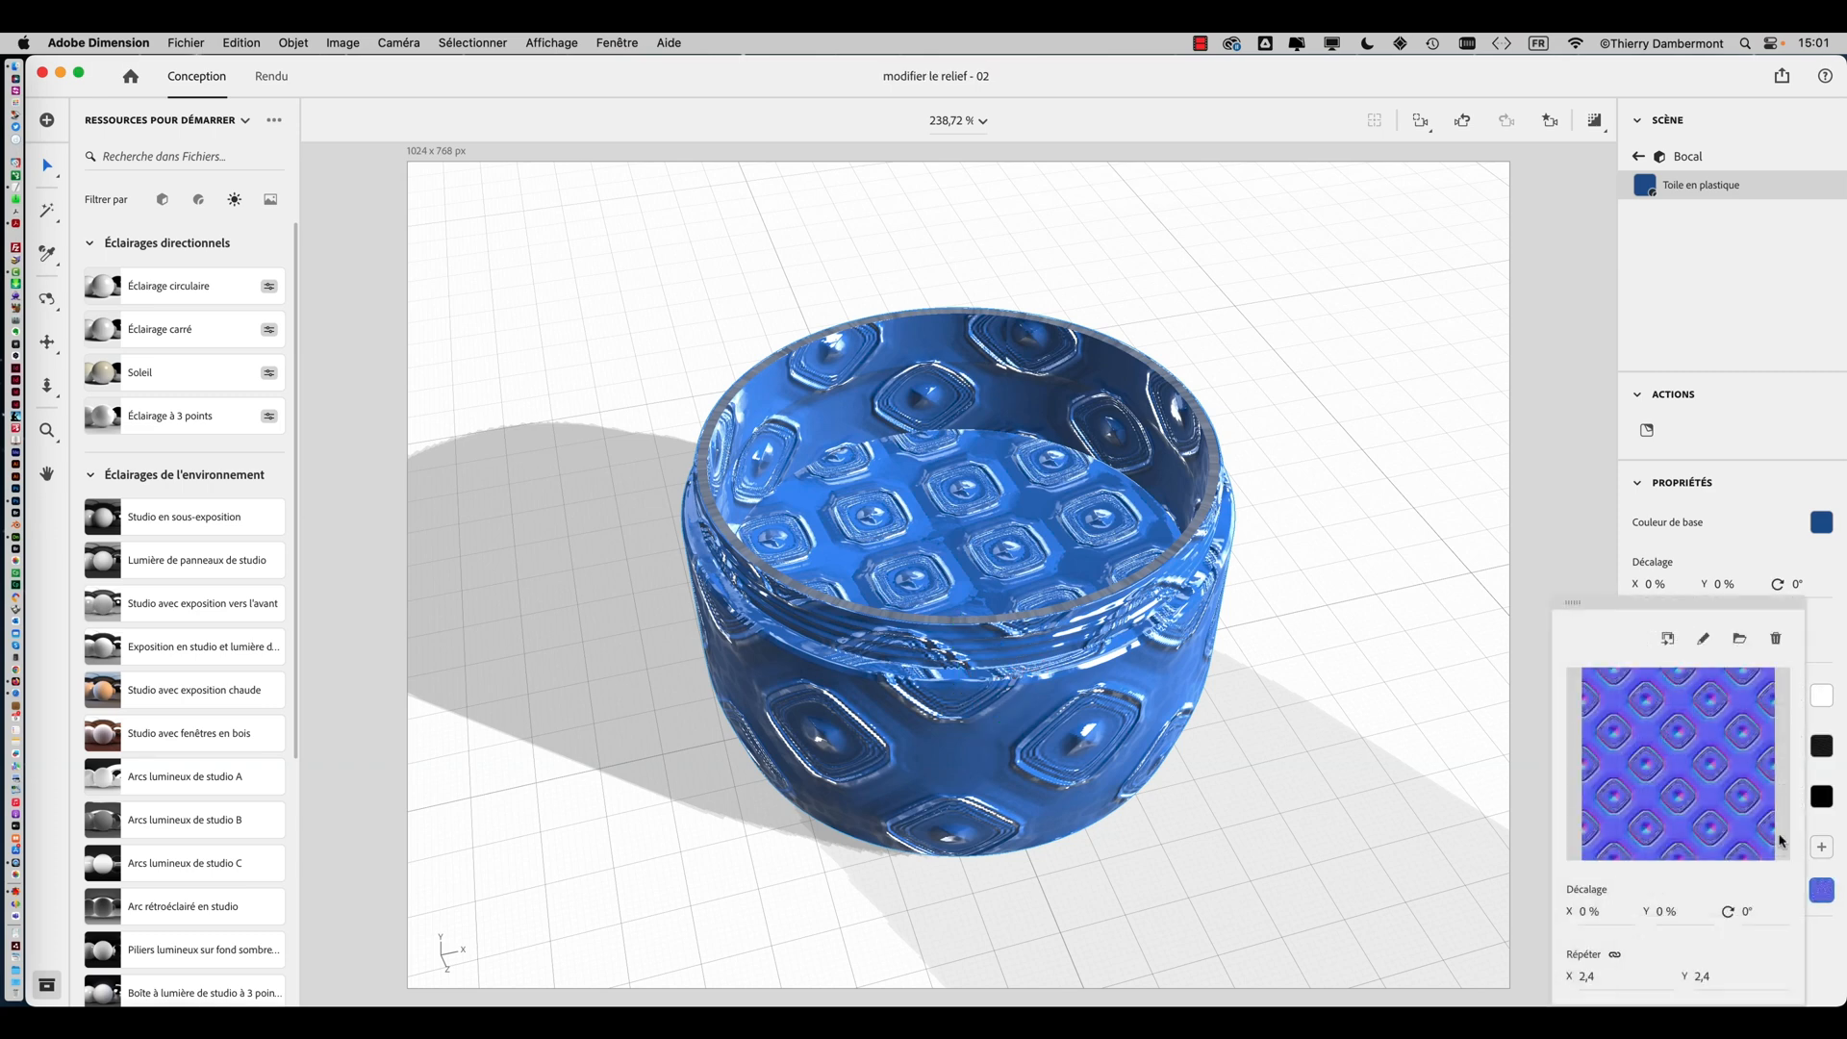
left_click_drag(1587, 979, 1602, 978)
left_click_drag(1606, 603, 1377, 230)
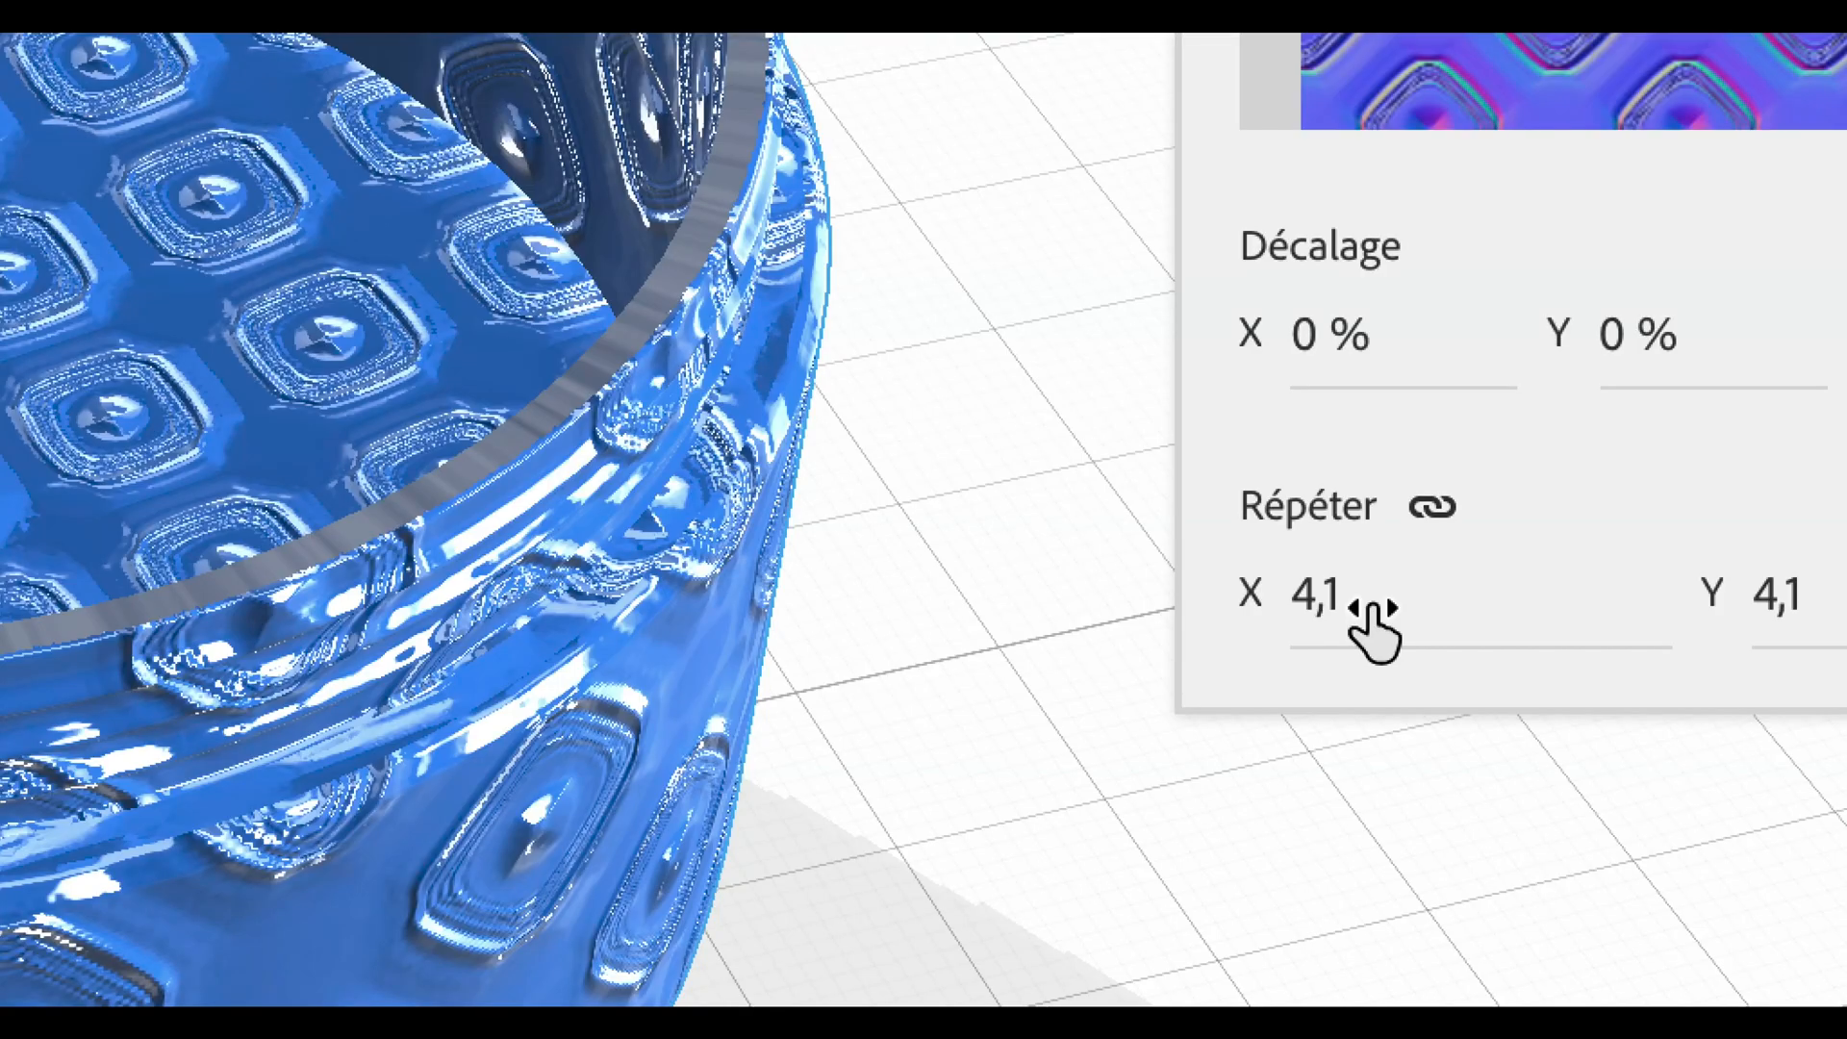
mouse_move(1374, 631)
left_mouse_down()
mouse_move(1408, 630)
mouse_move(1362, 603)
left_mouse_up()
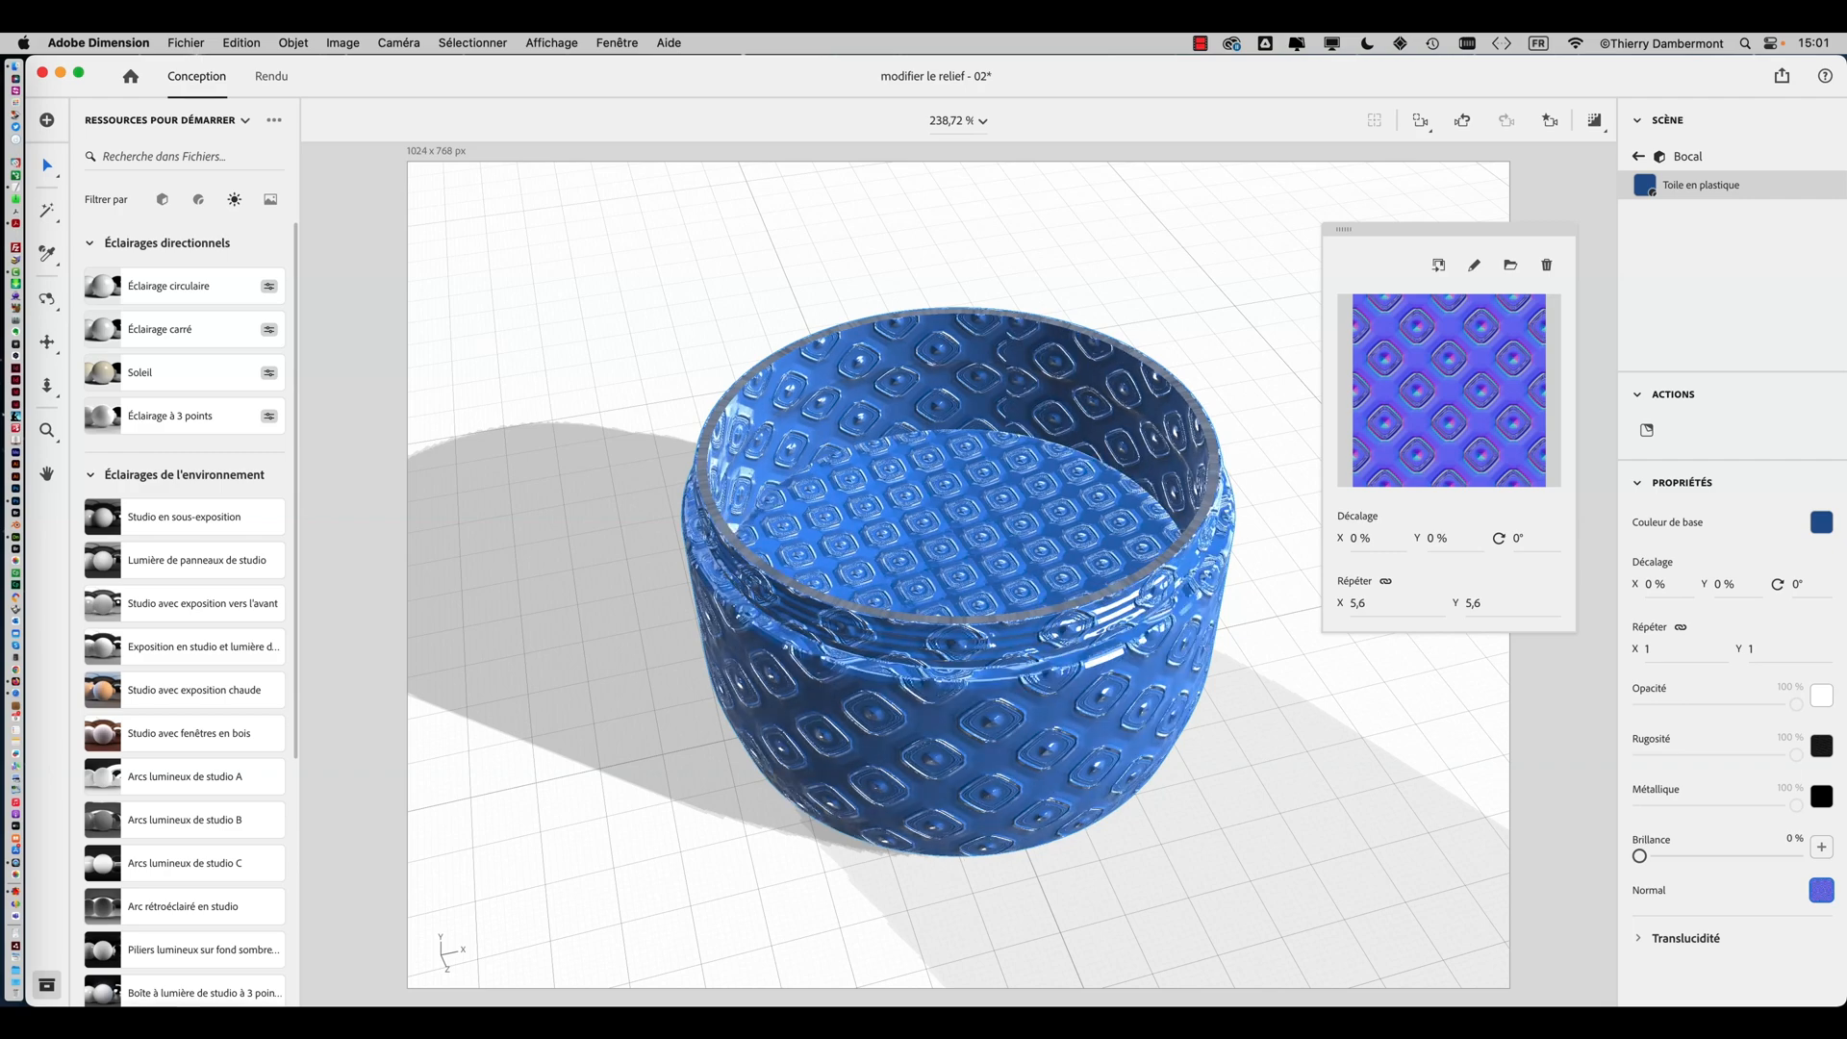
Inspect the jar's repeated relief pattern from several angles
right_click_drag(1161, 639, 719, 758)
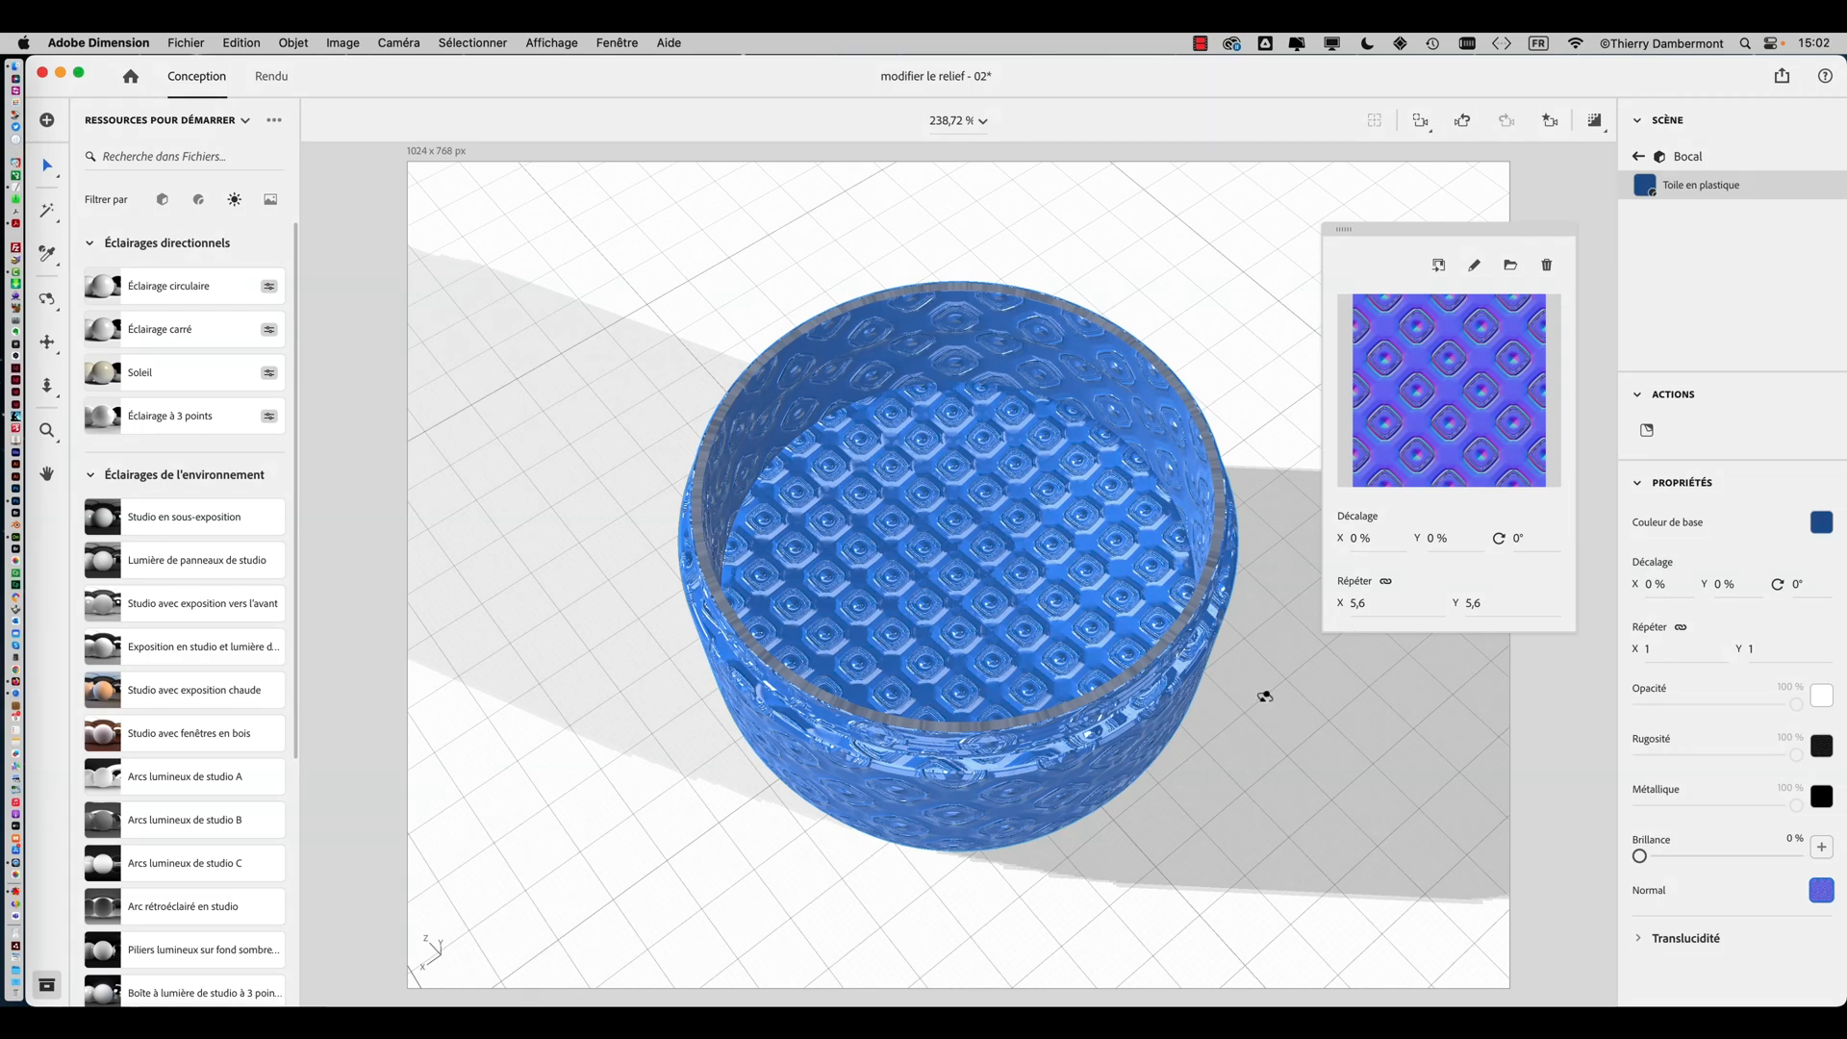
right_click_drag(1265, 696, 709, 470)
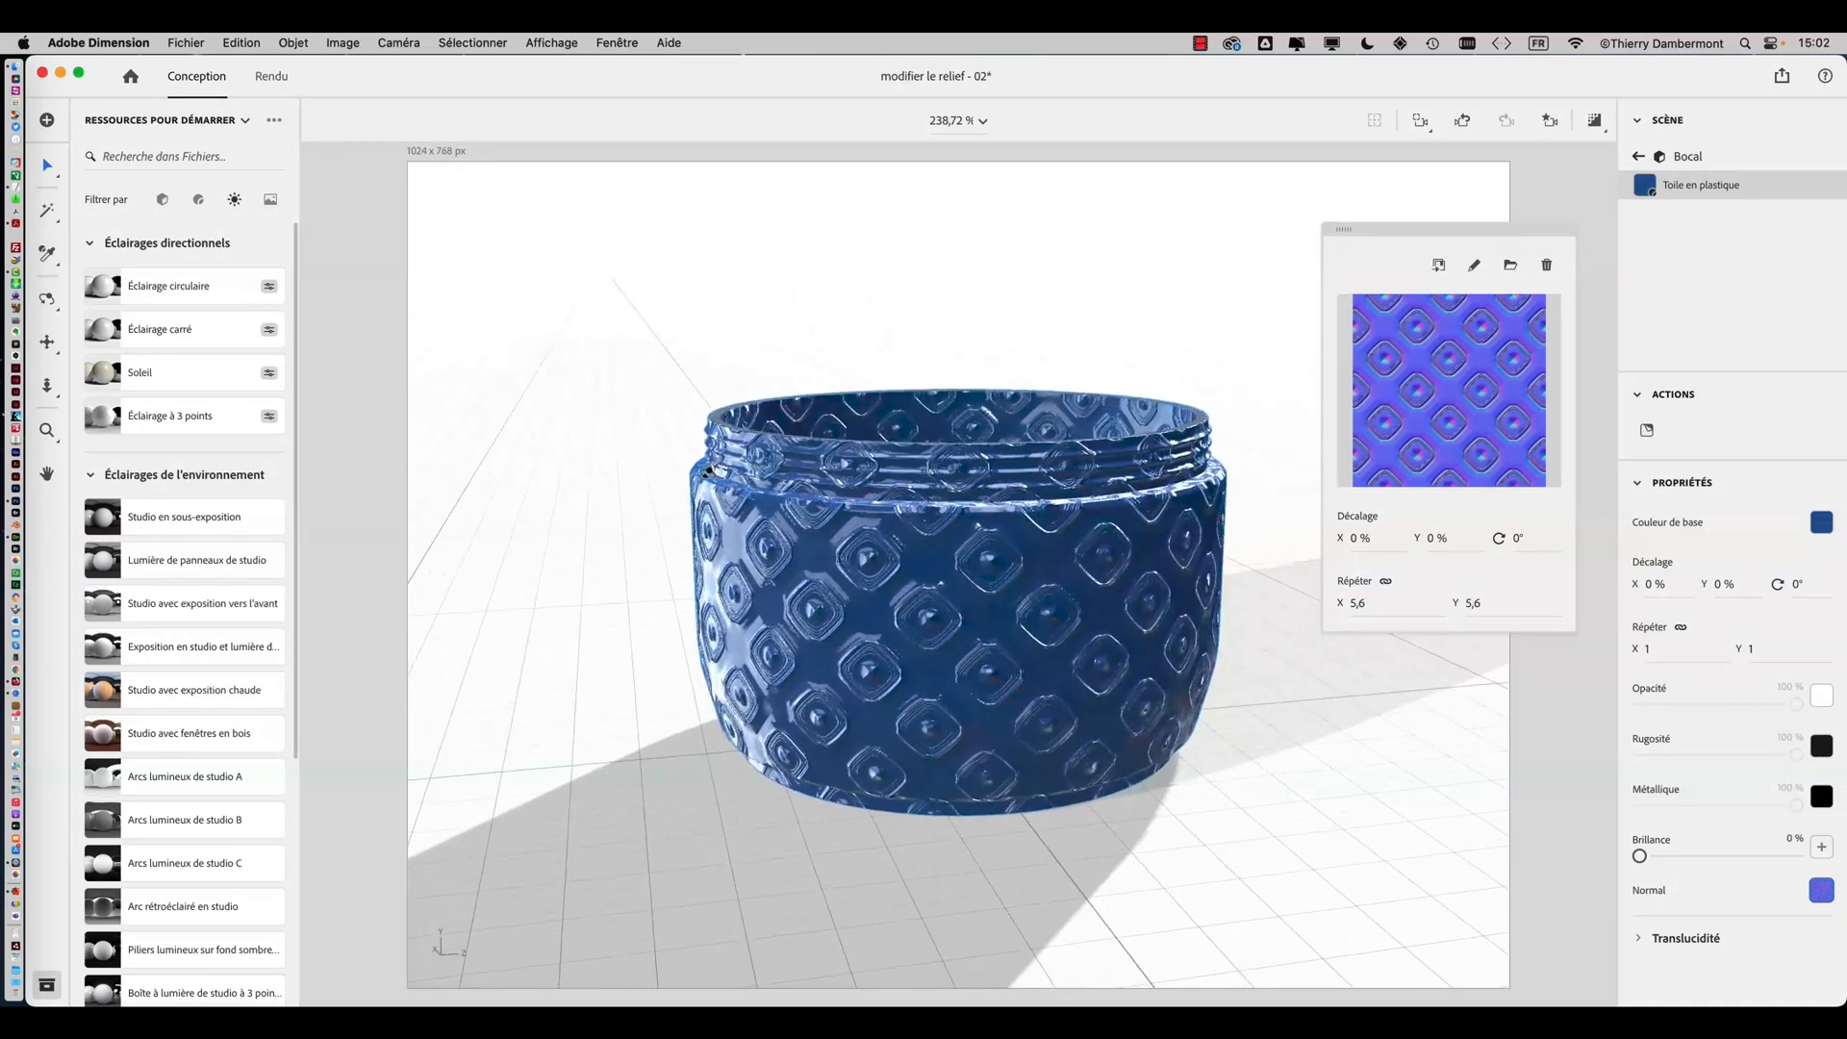
right_click_drag(904, 526, 1084, 703)
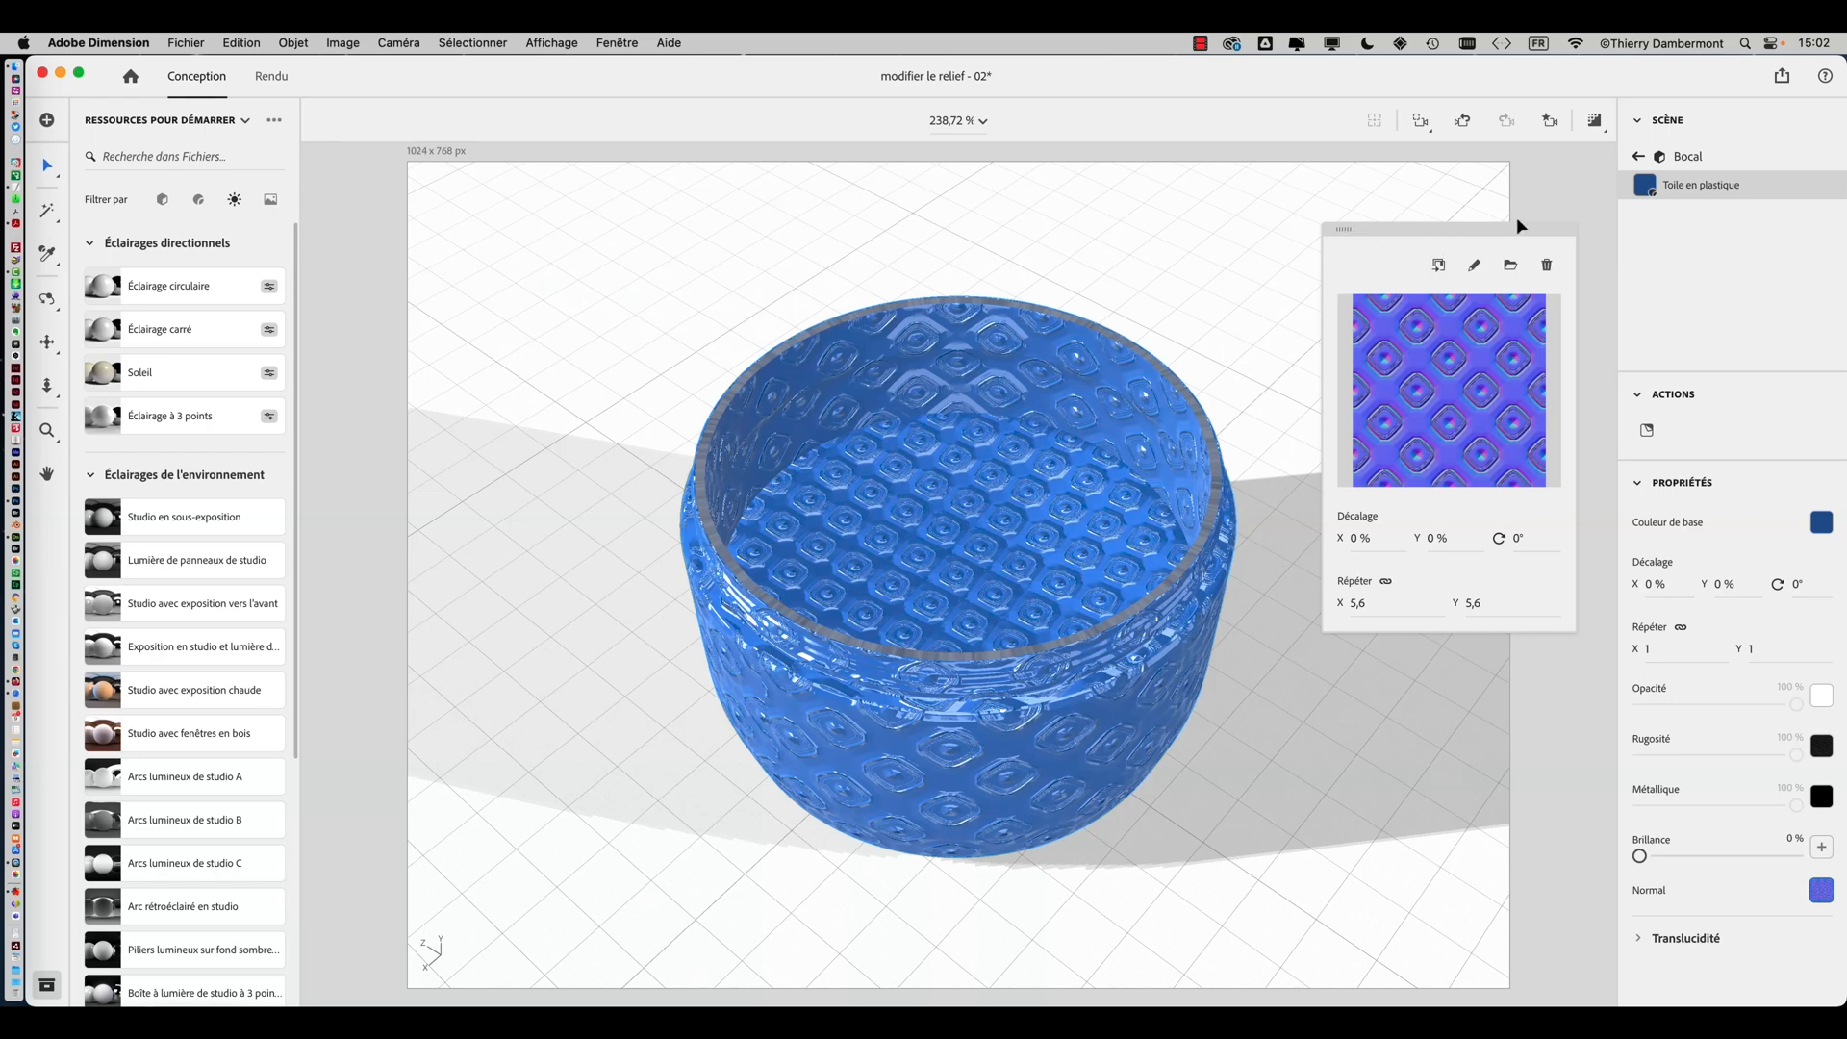
left_click(1301, 211)
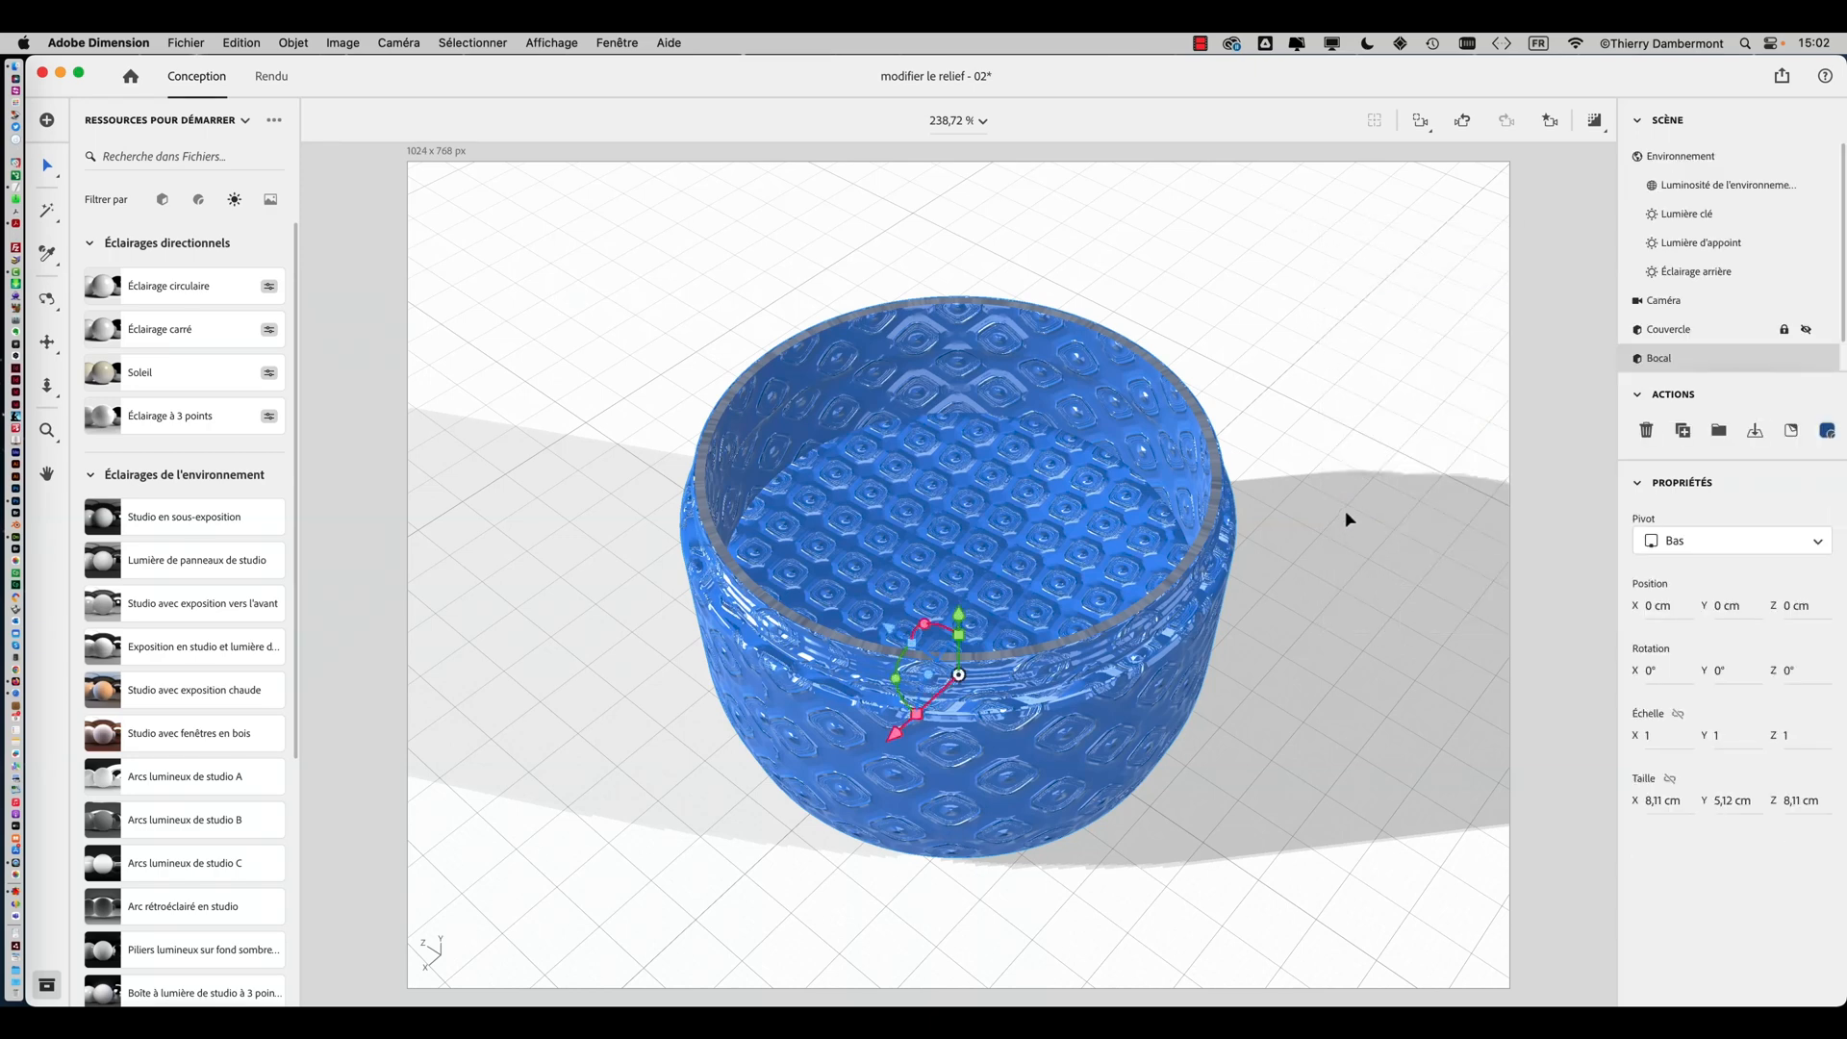
left_click(1295, 581)
scroll(1295, 571, "up", 1)
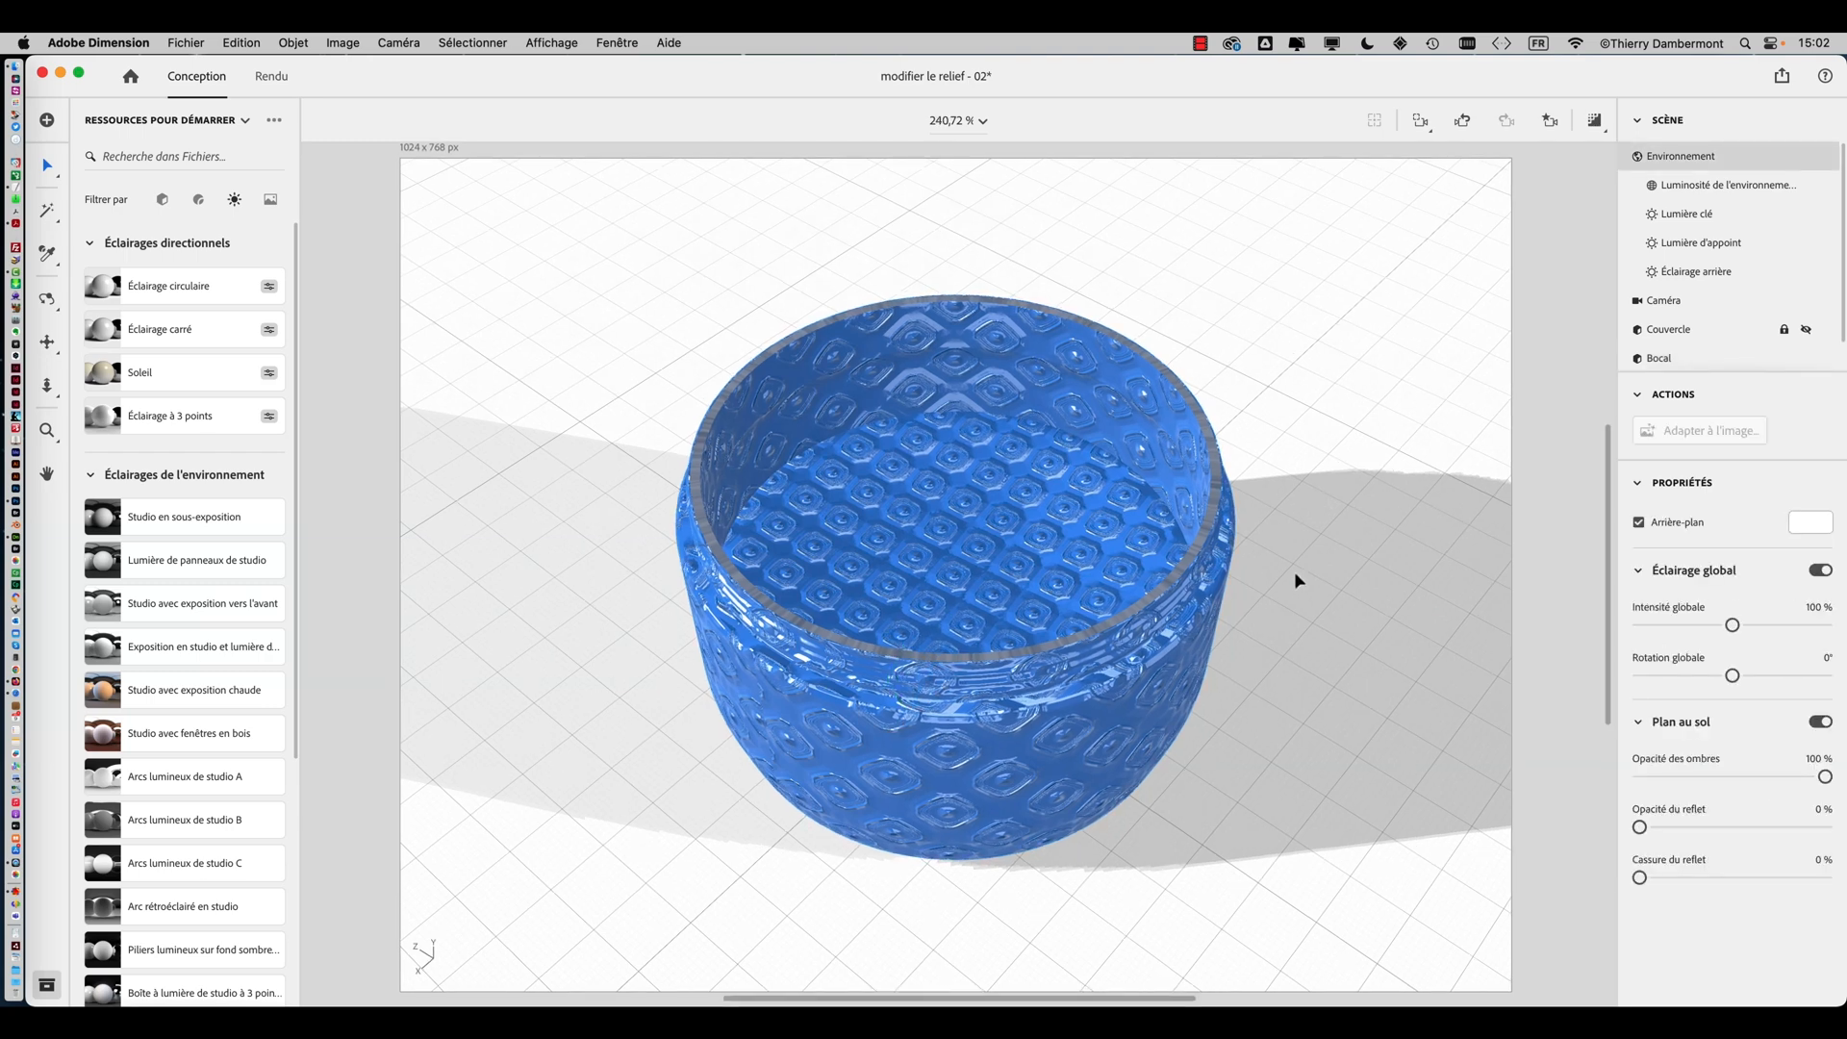
Select the jar and generate new UVs for it
left_click(931, 477)
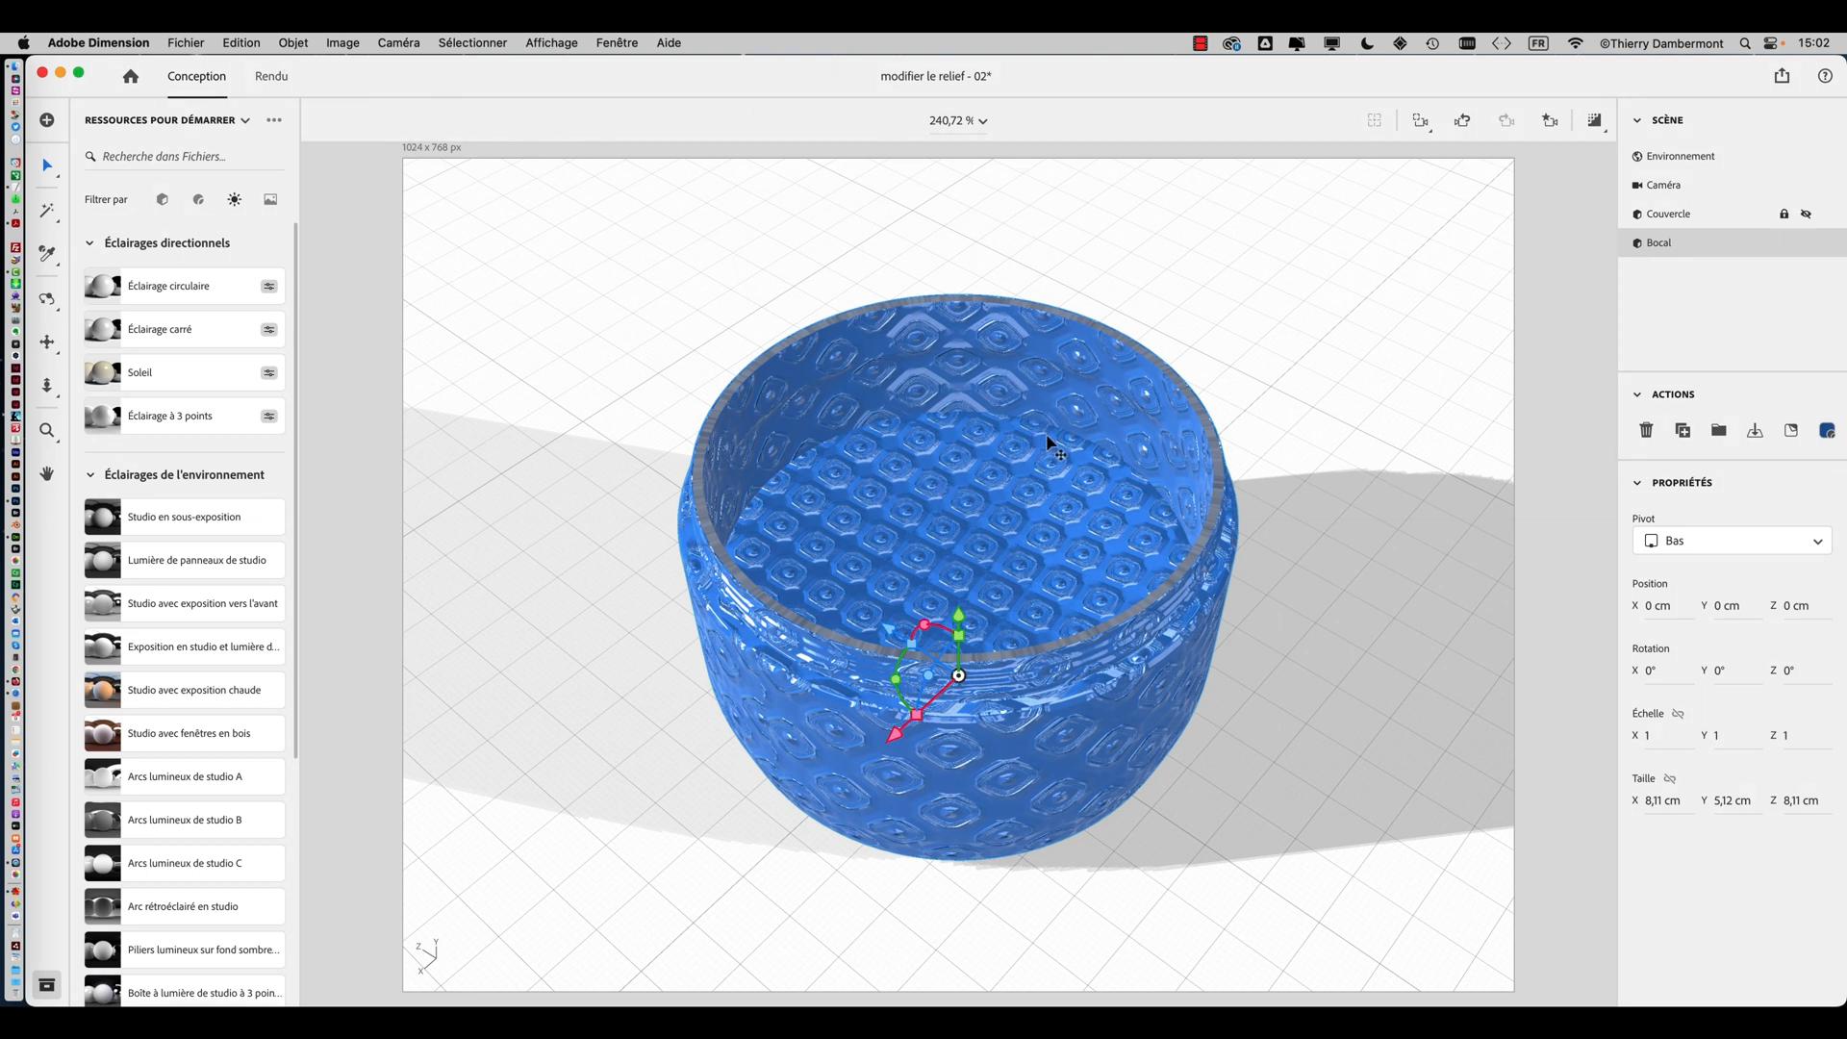
left_click(304, 46)
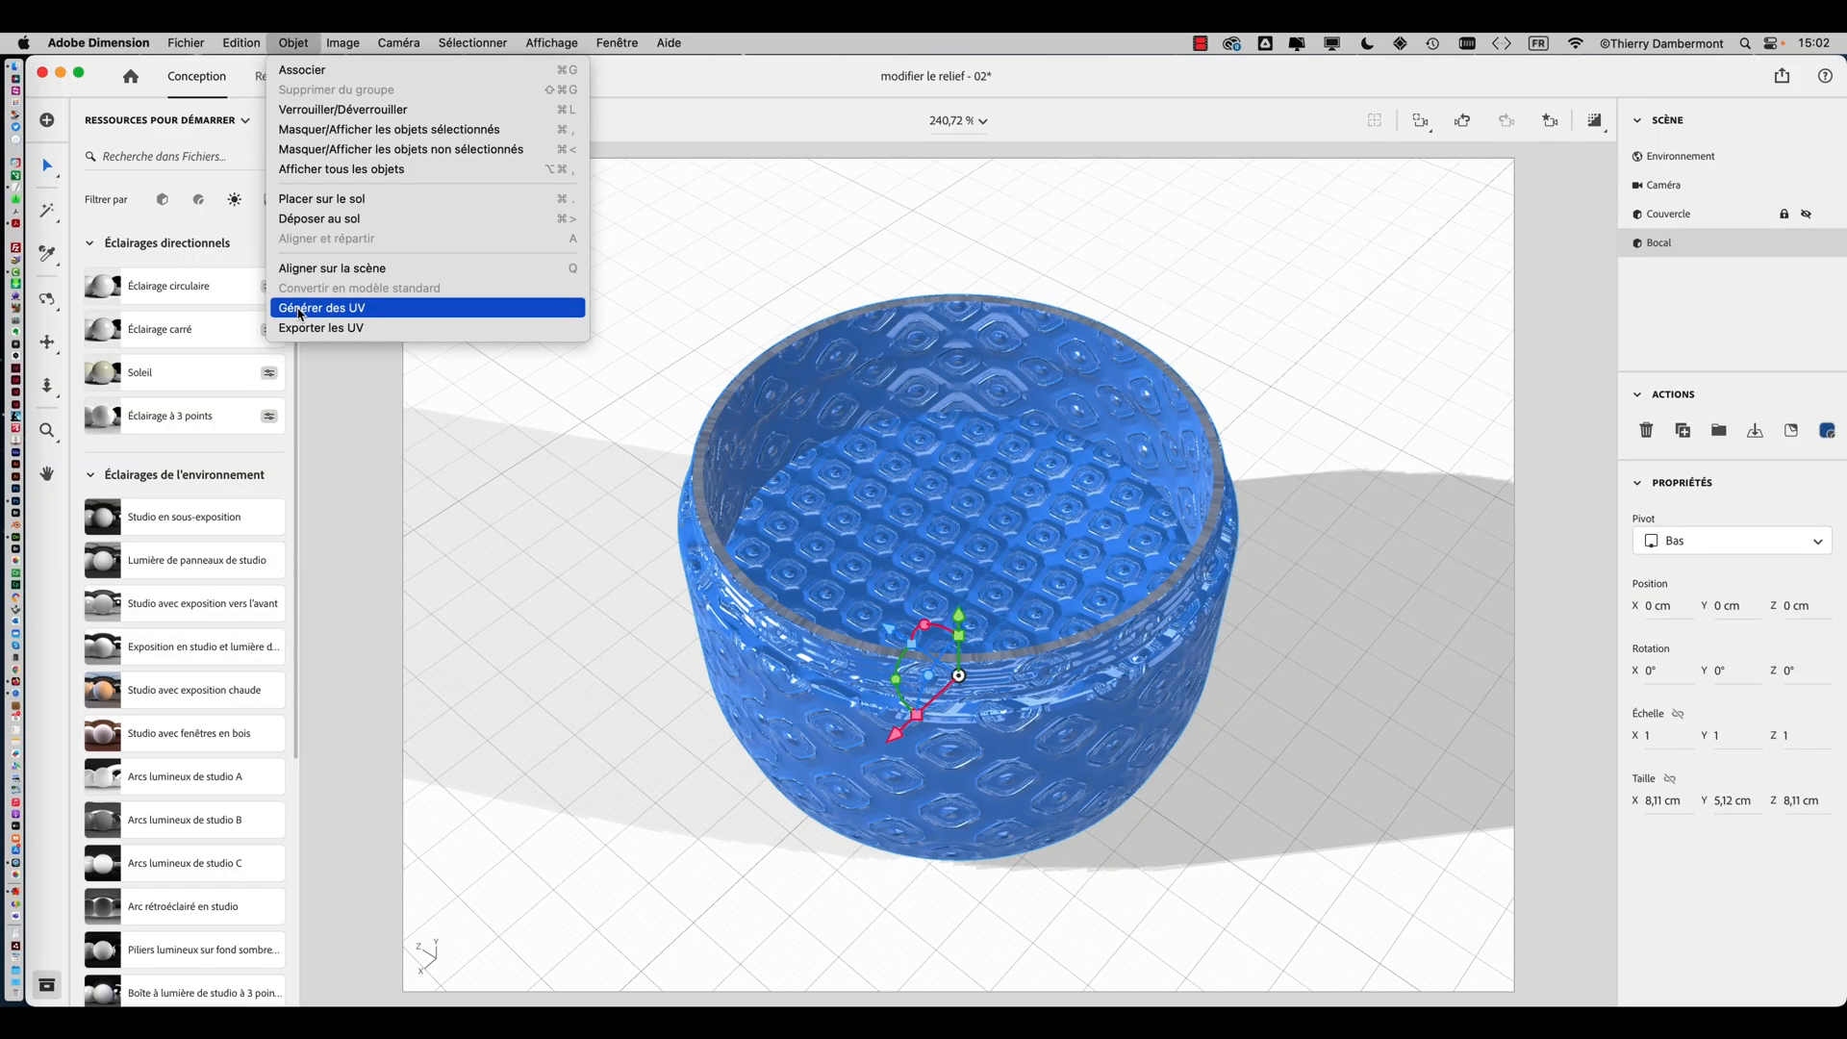
left_click(300, 310)
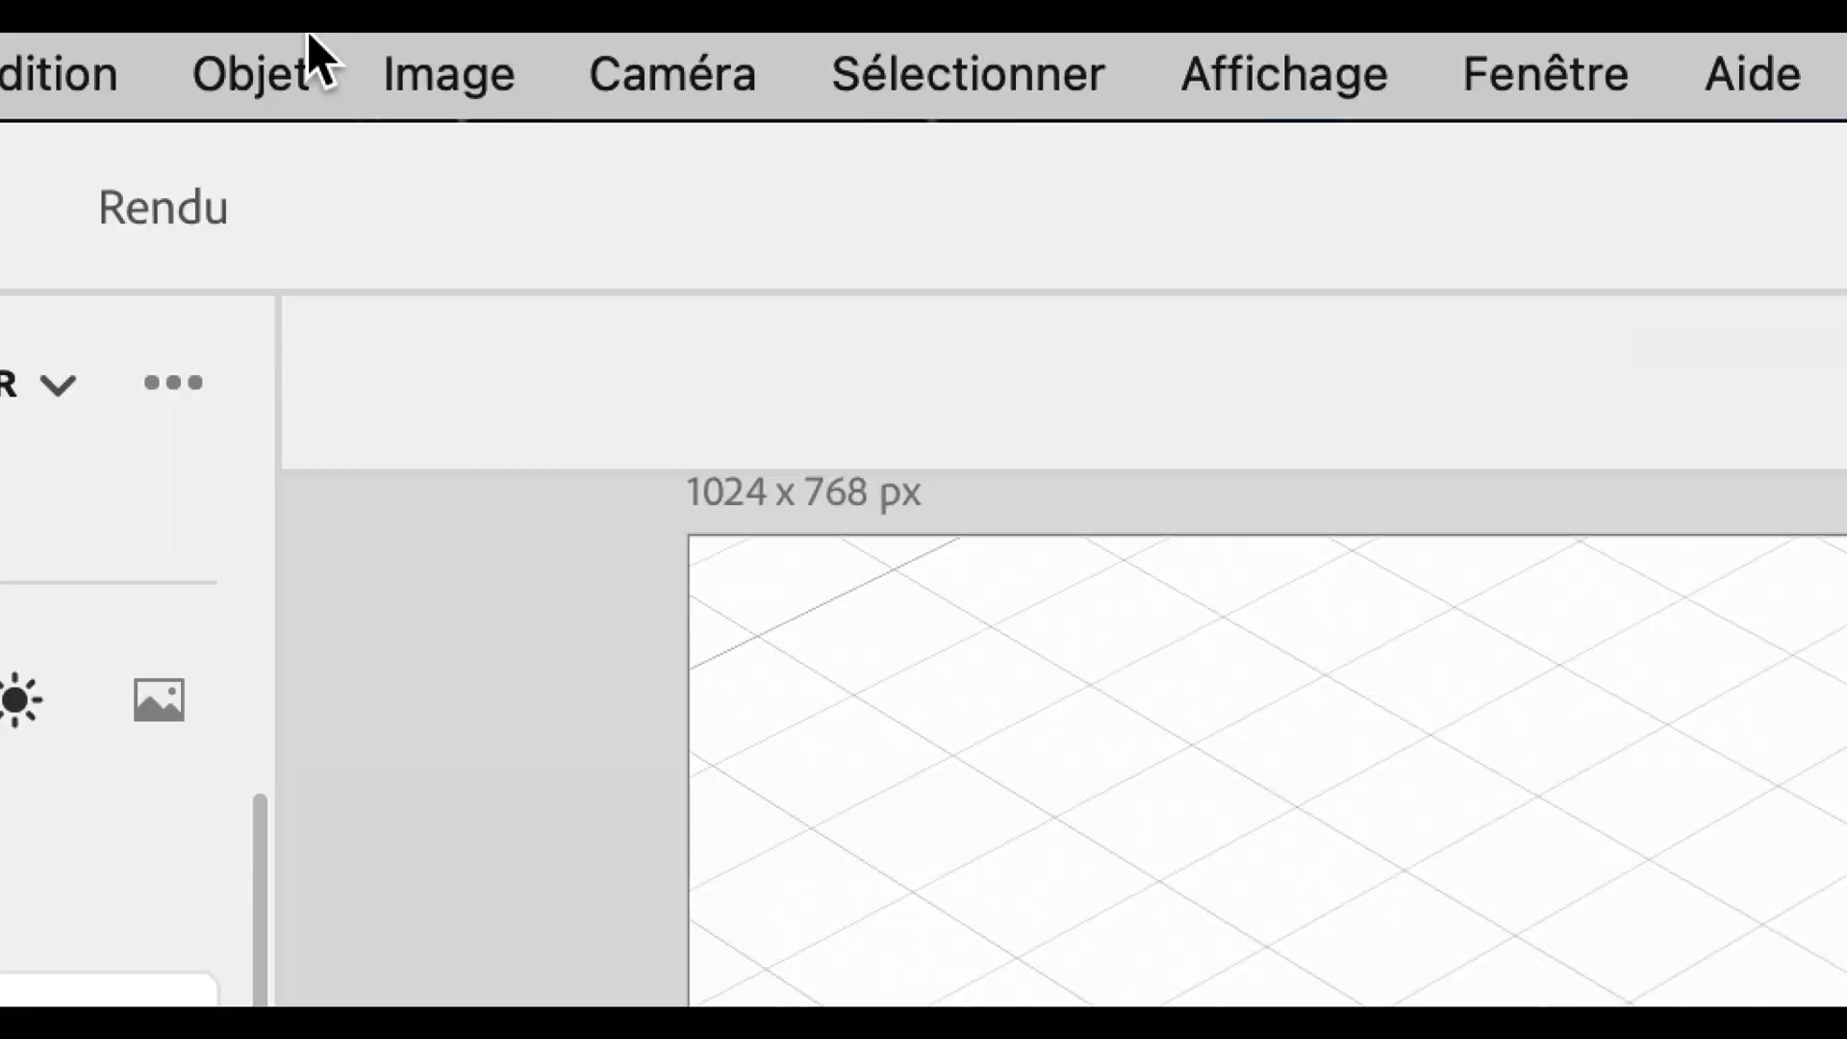
Export the jar's UVs at 2048 x 2048 resolution into the 'modifier le relief' folder
left_click(296, 42)
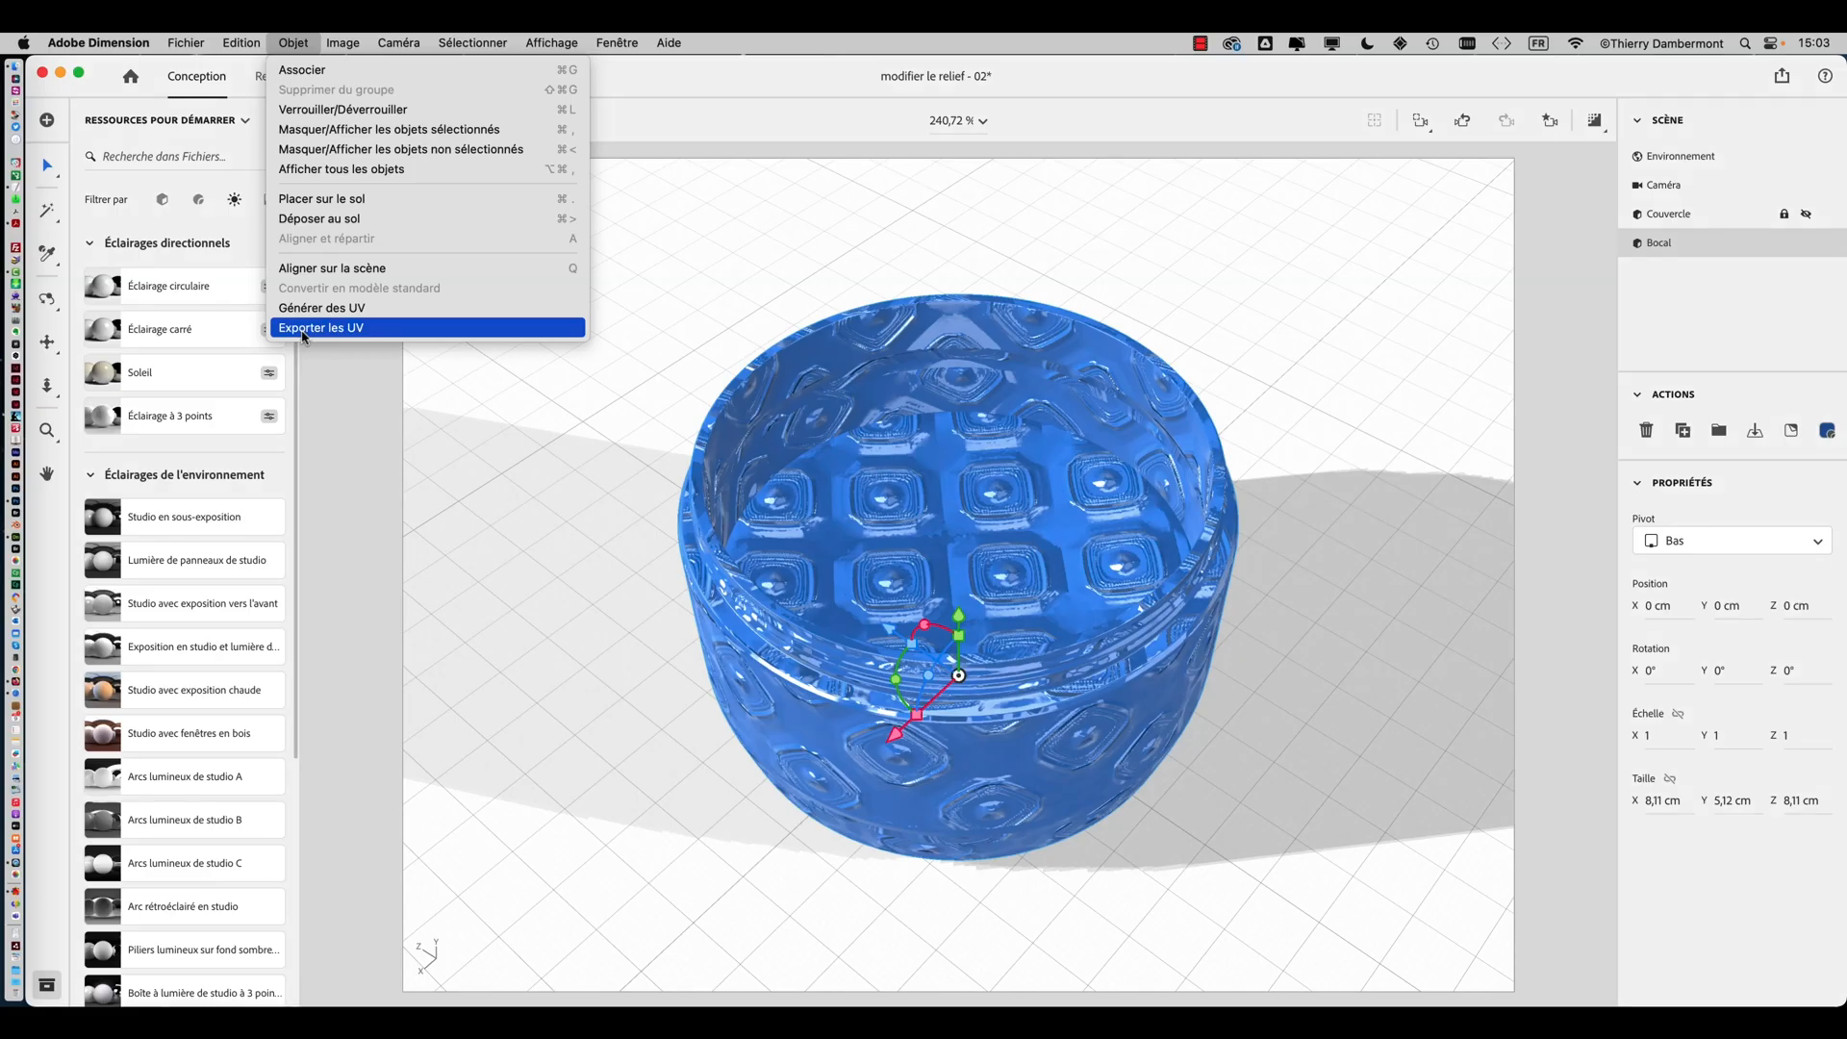
left_click(304, 328)
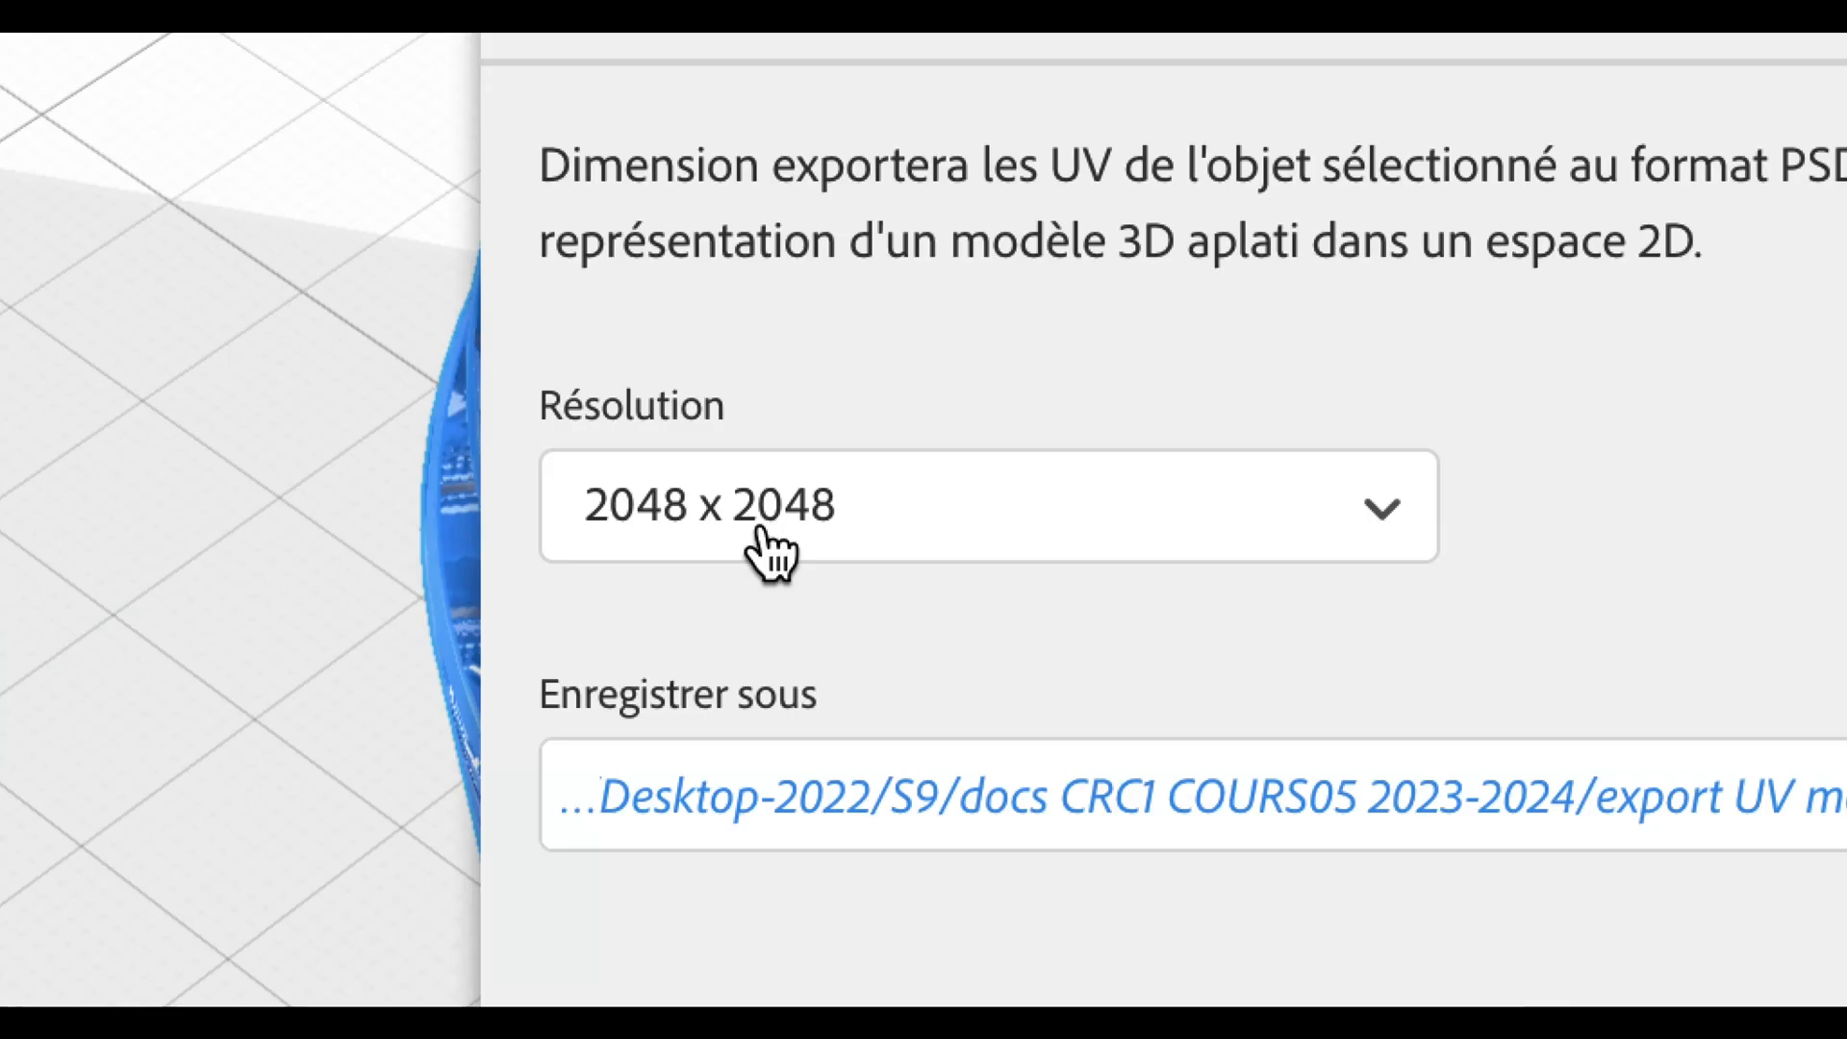
left_click(765, 543)
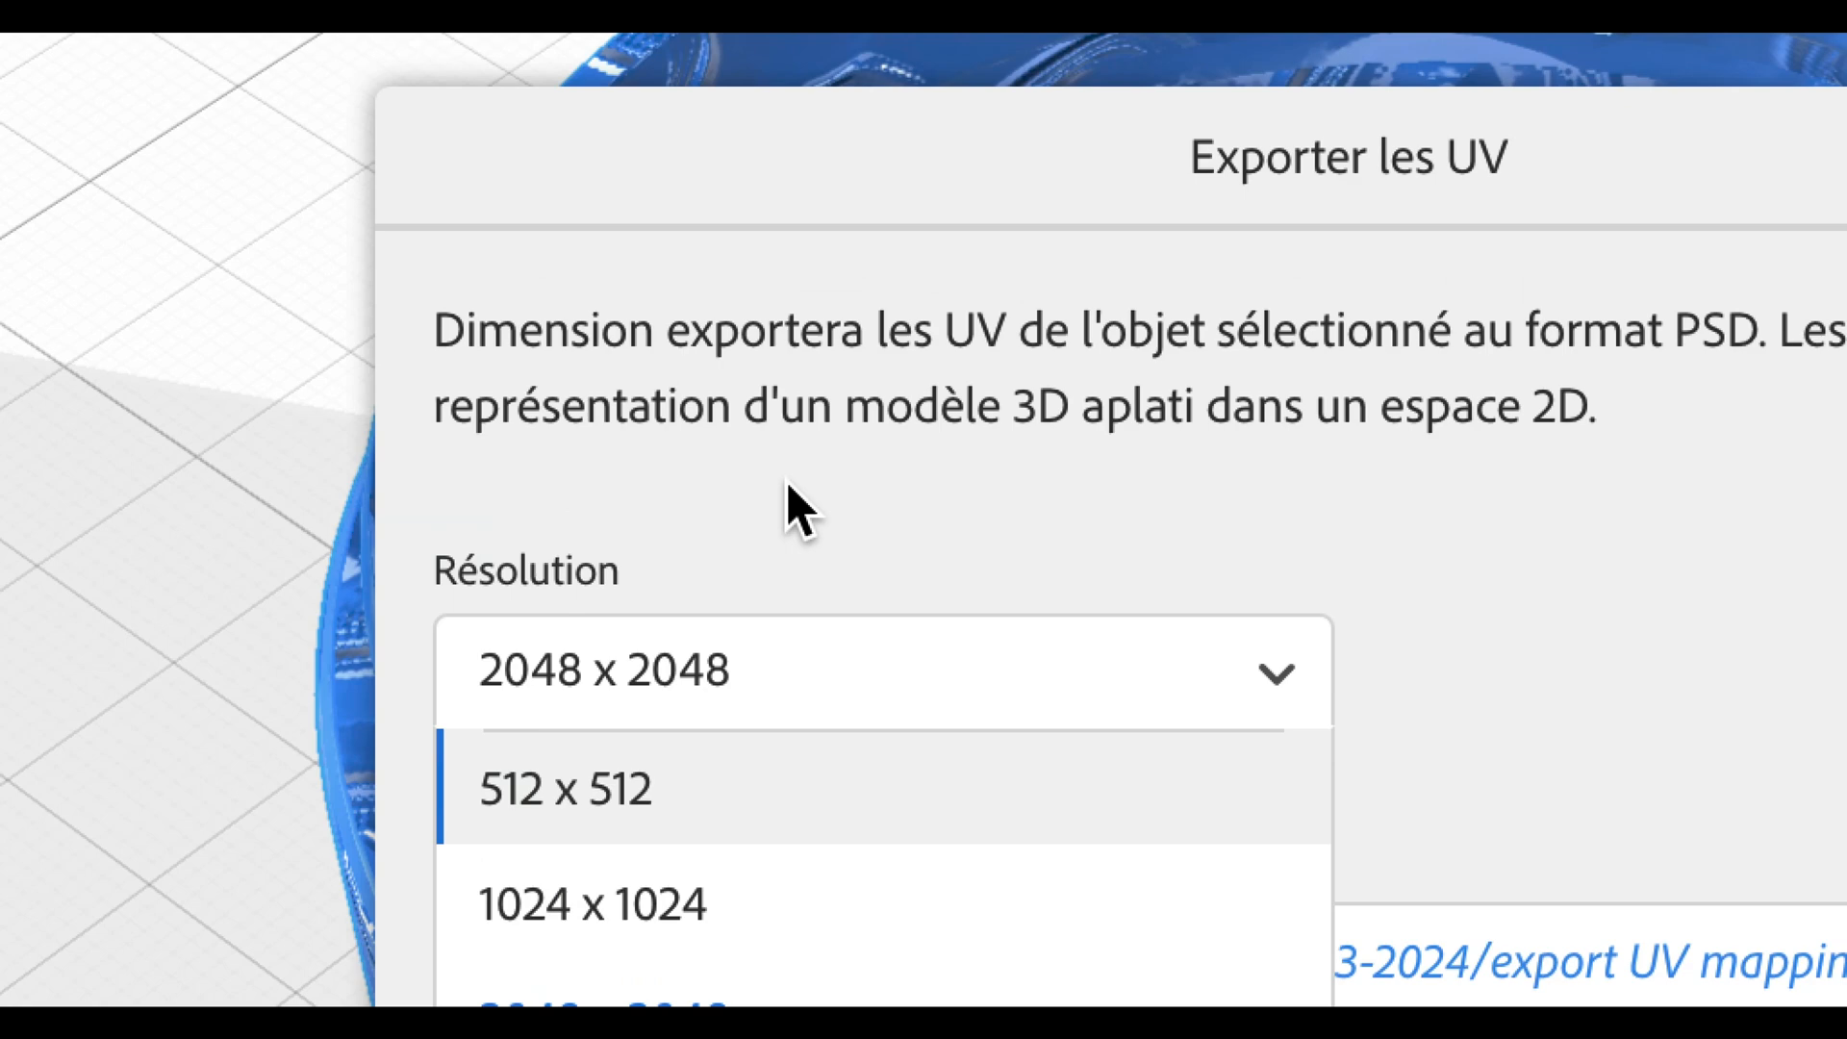
left_click(796, 73)
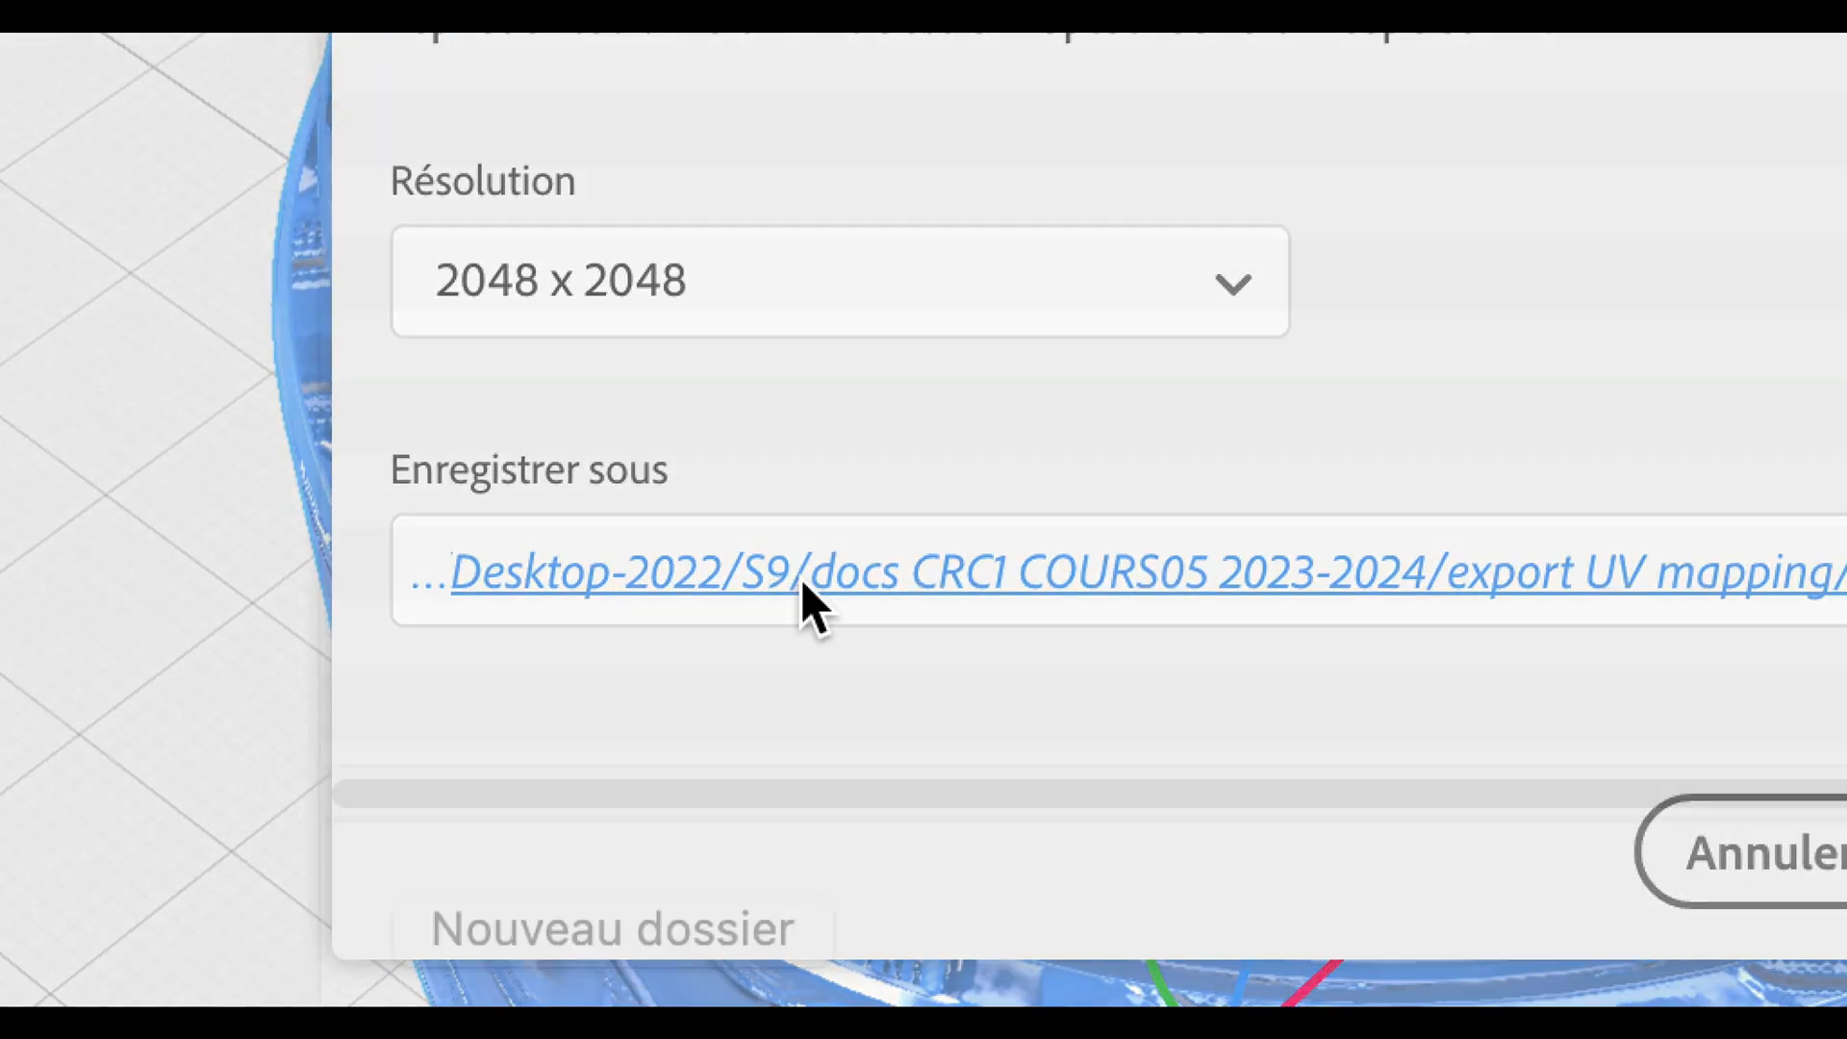
left_click(801, 589)
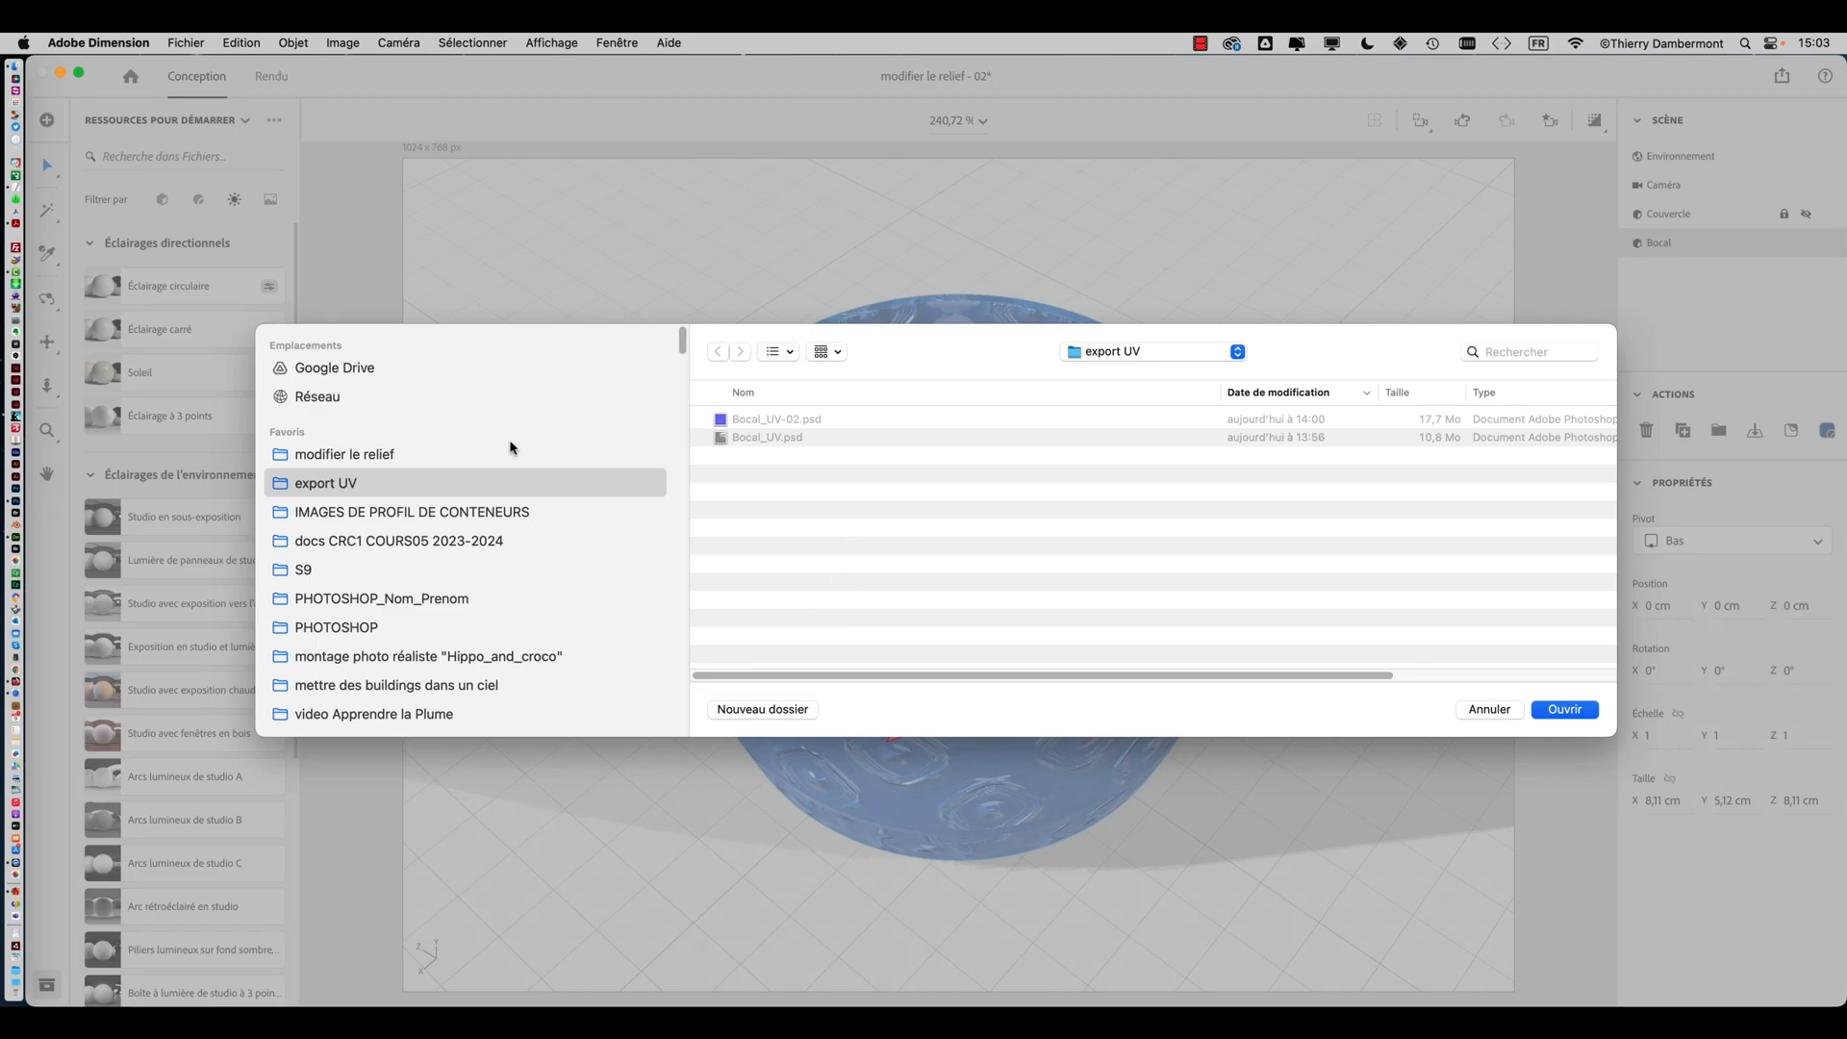
left_click(440, 458)
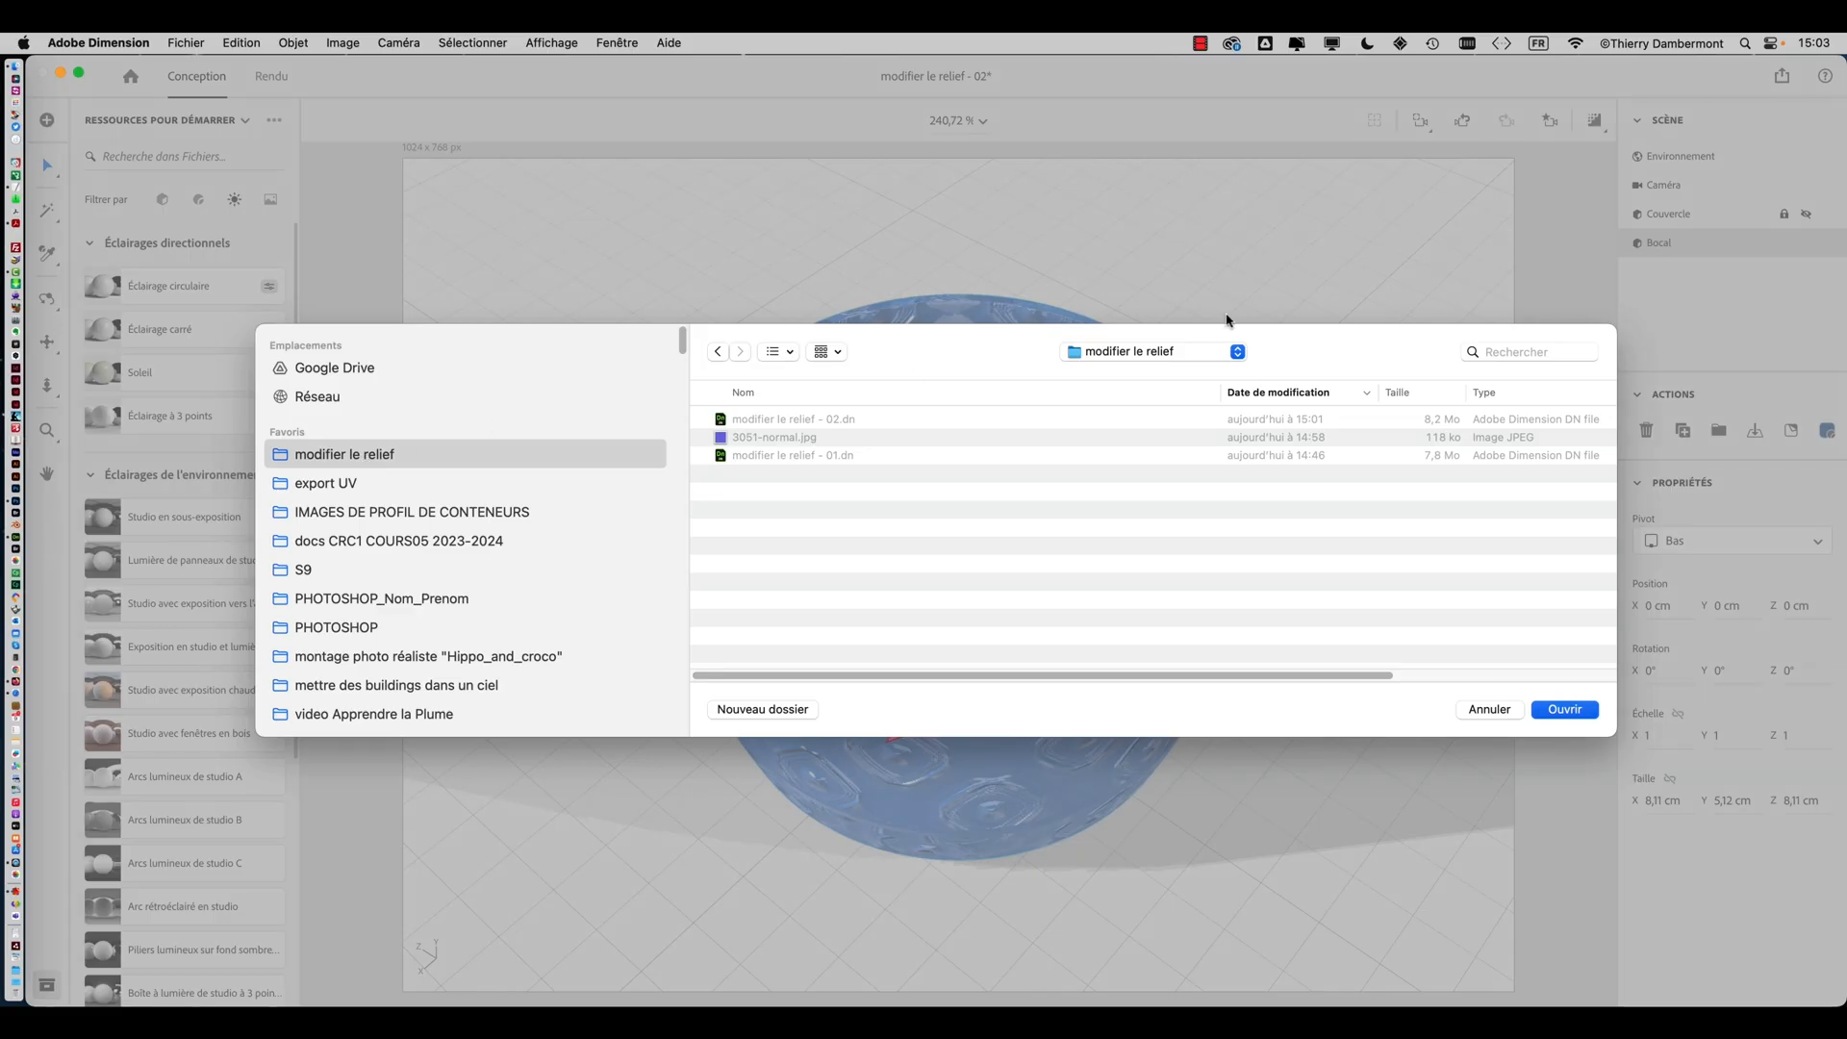
left_click(1562, 710)
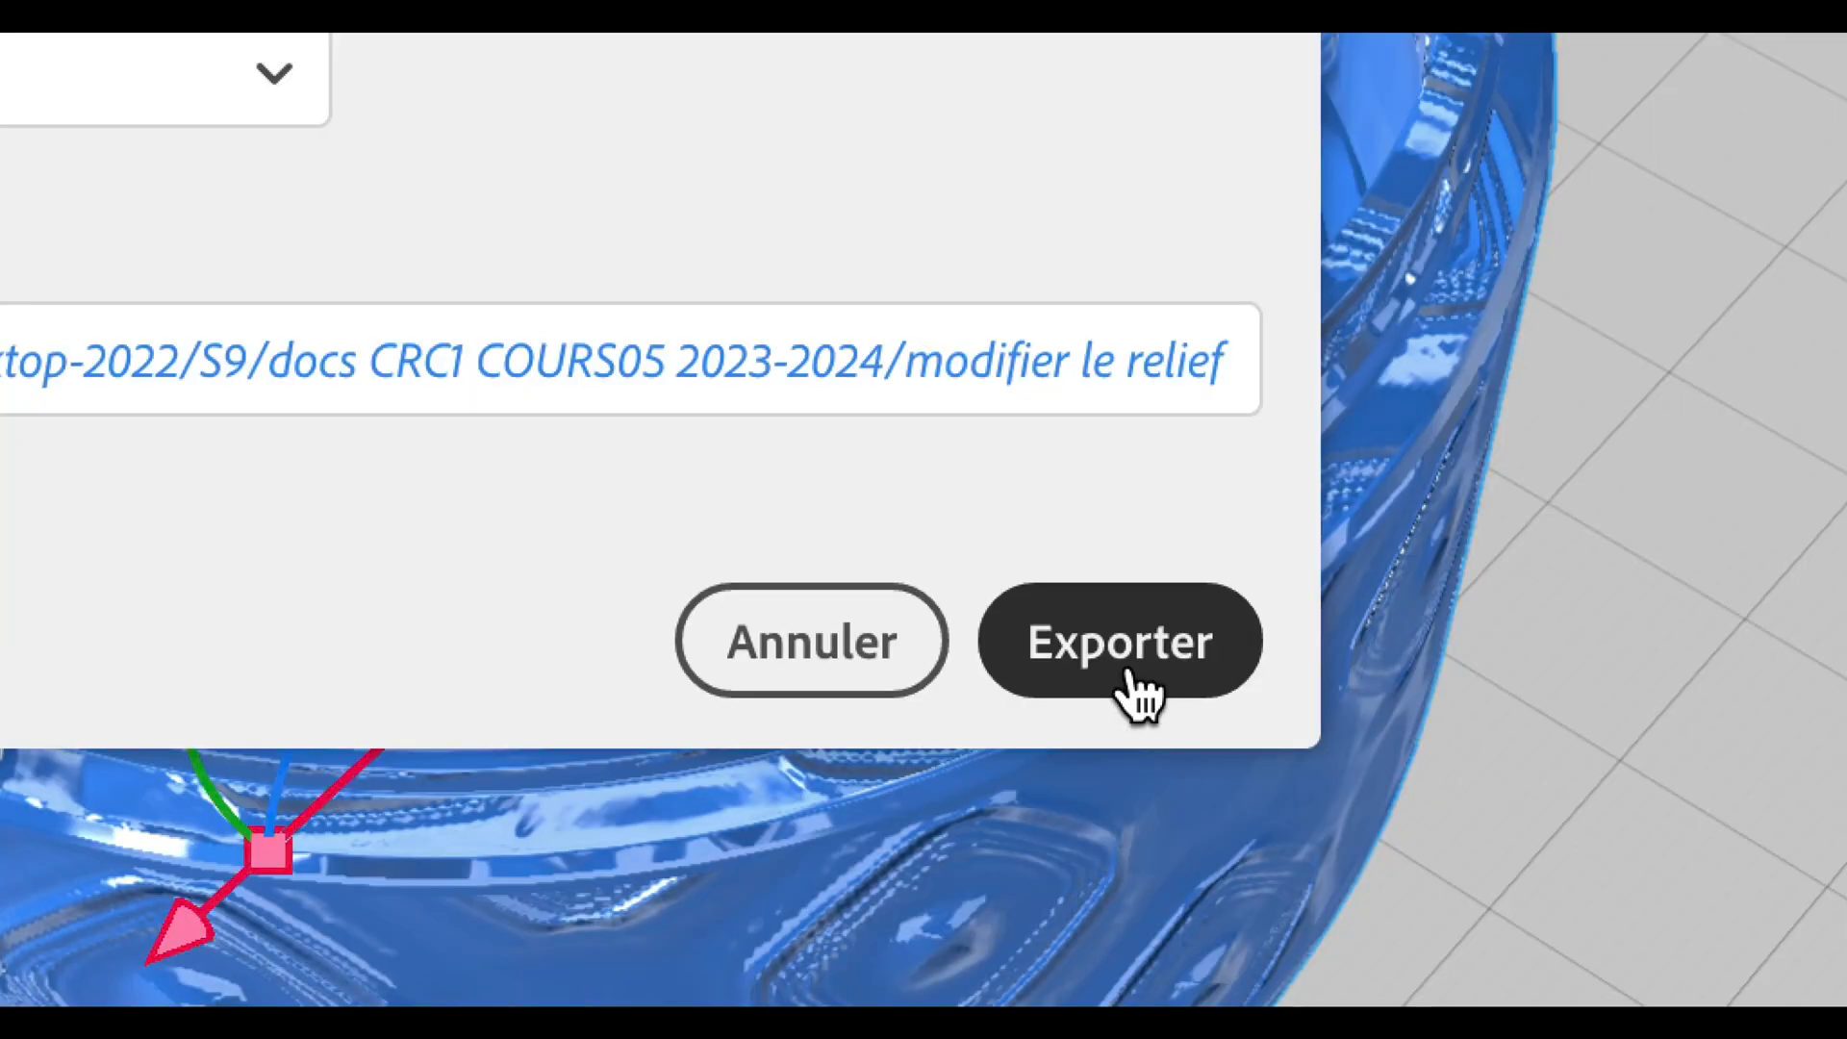
left_click(1134, 677)
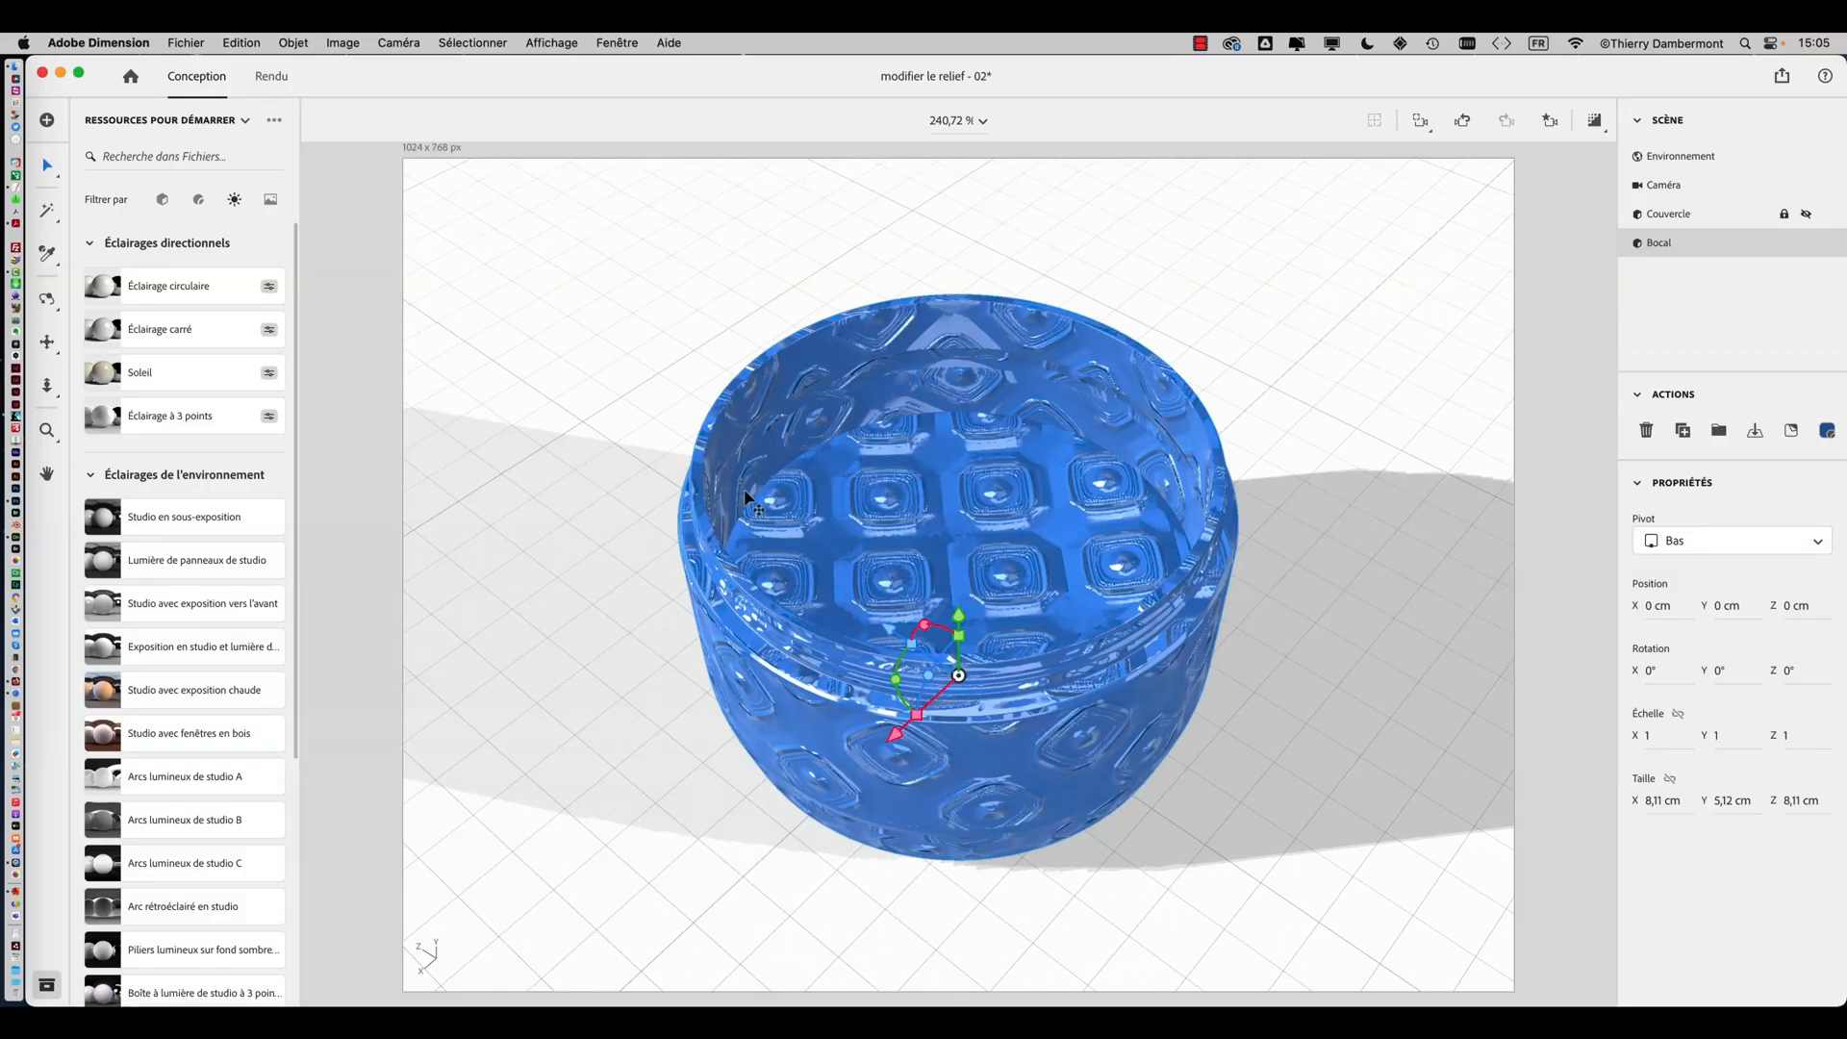
Switch to Photoshop and open the 3051-normal.jpg normal map image
key("super+Tab")
left_click(621, 525)
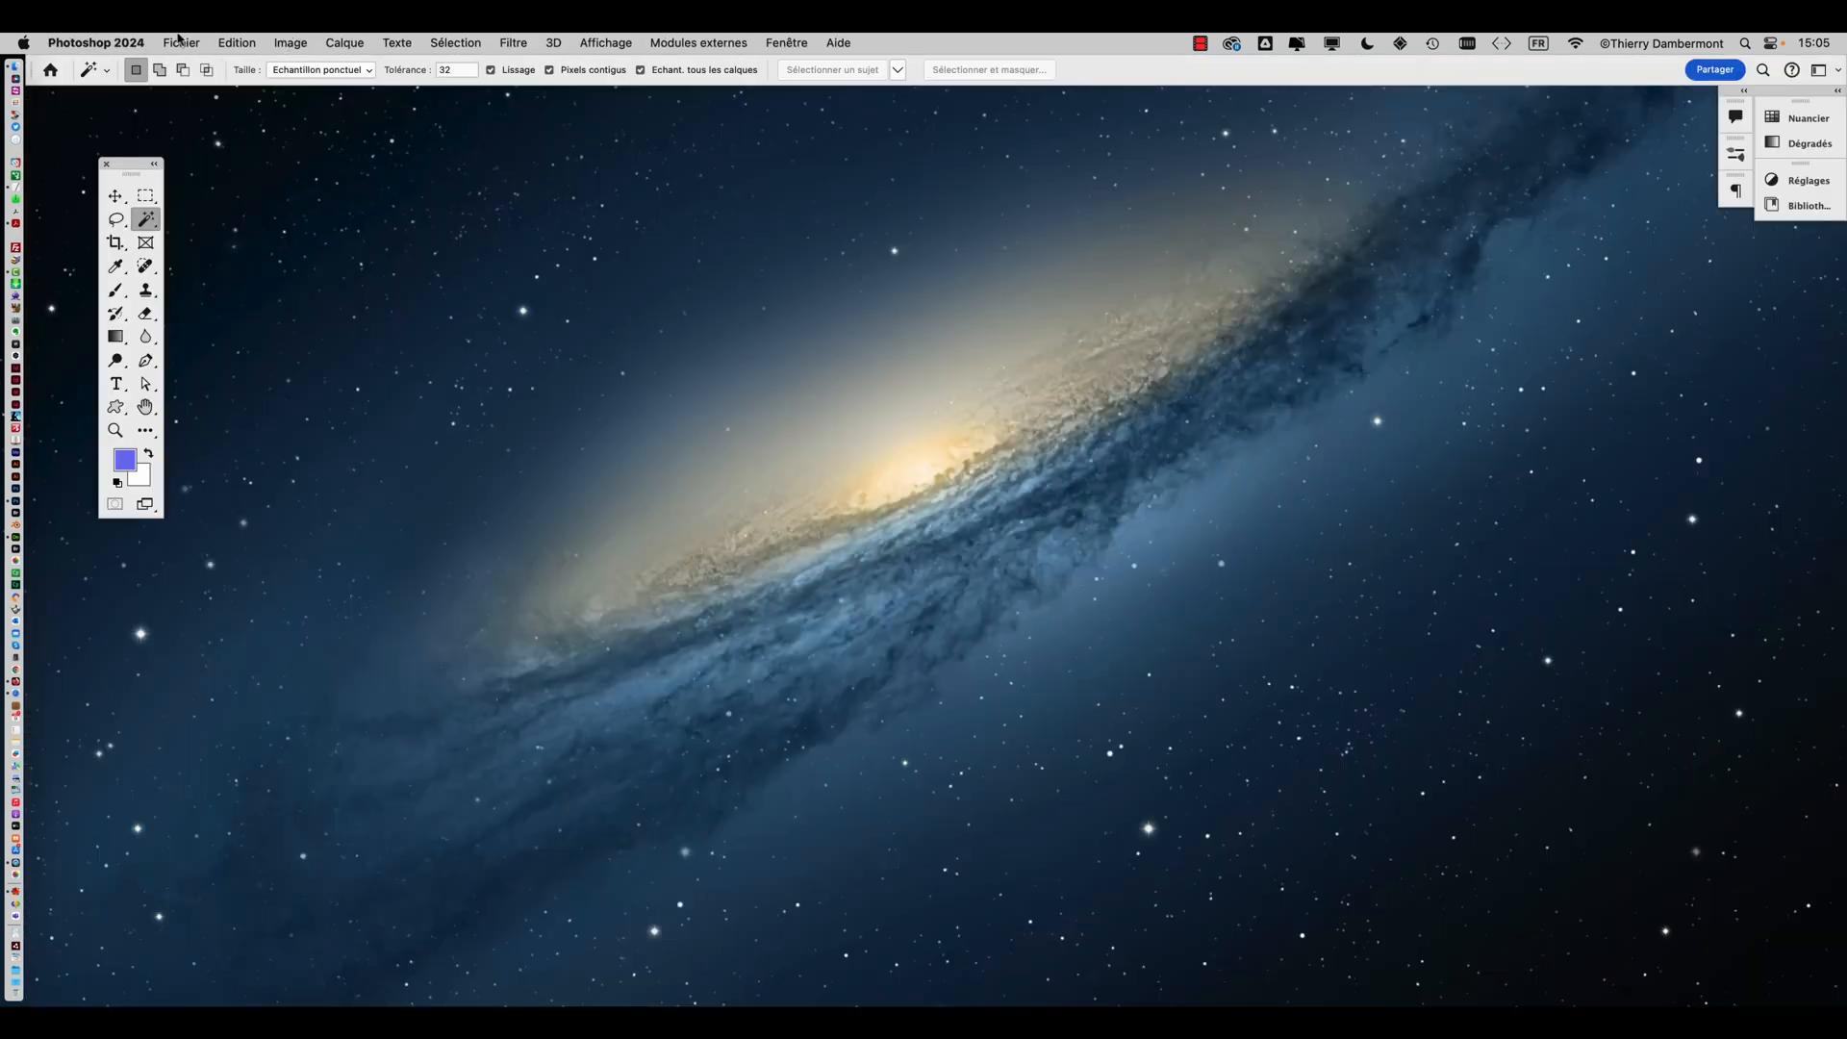
left_click(179, 41)
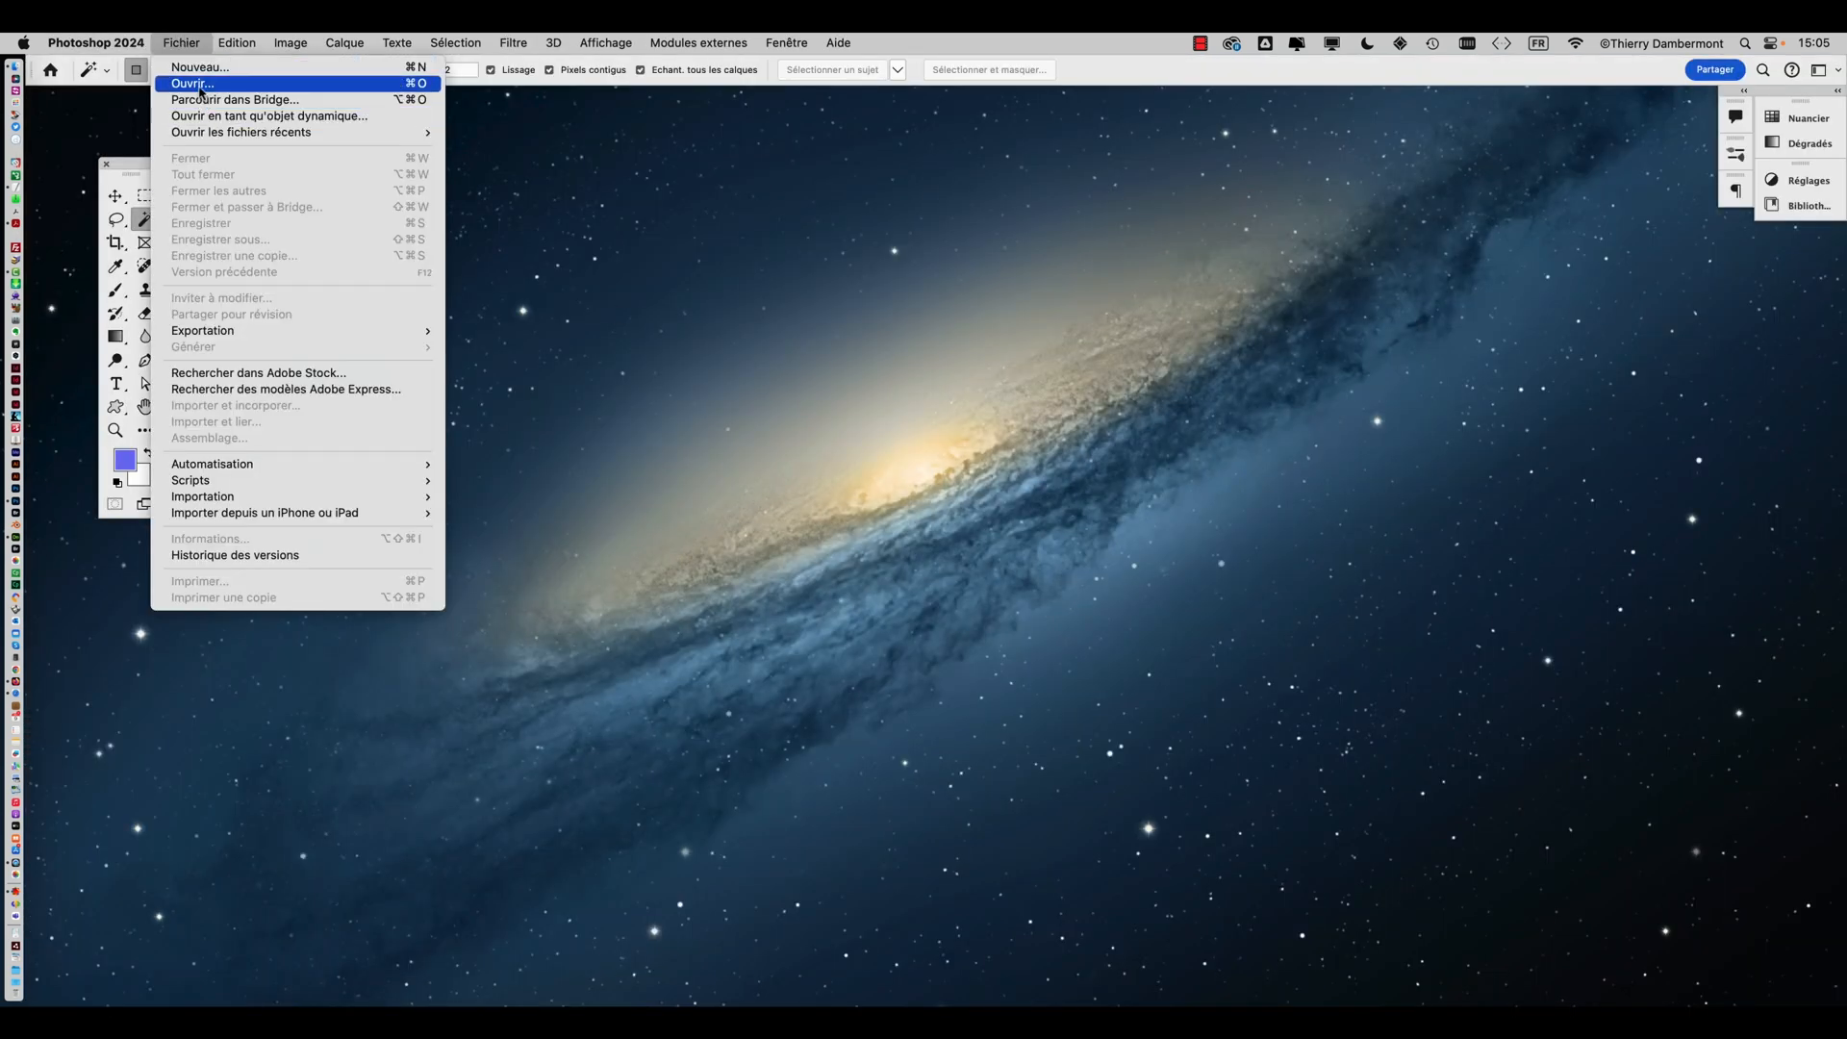
left_click(200, 92)
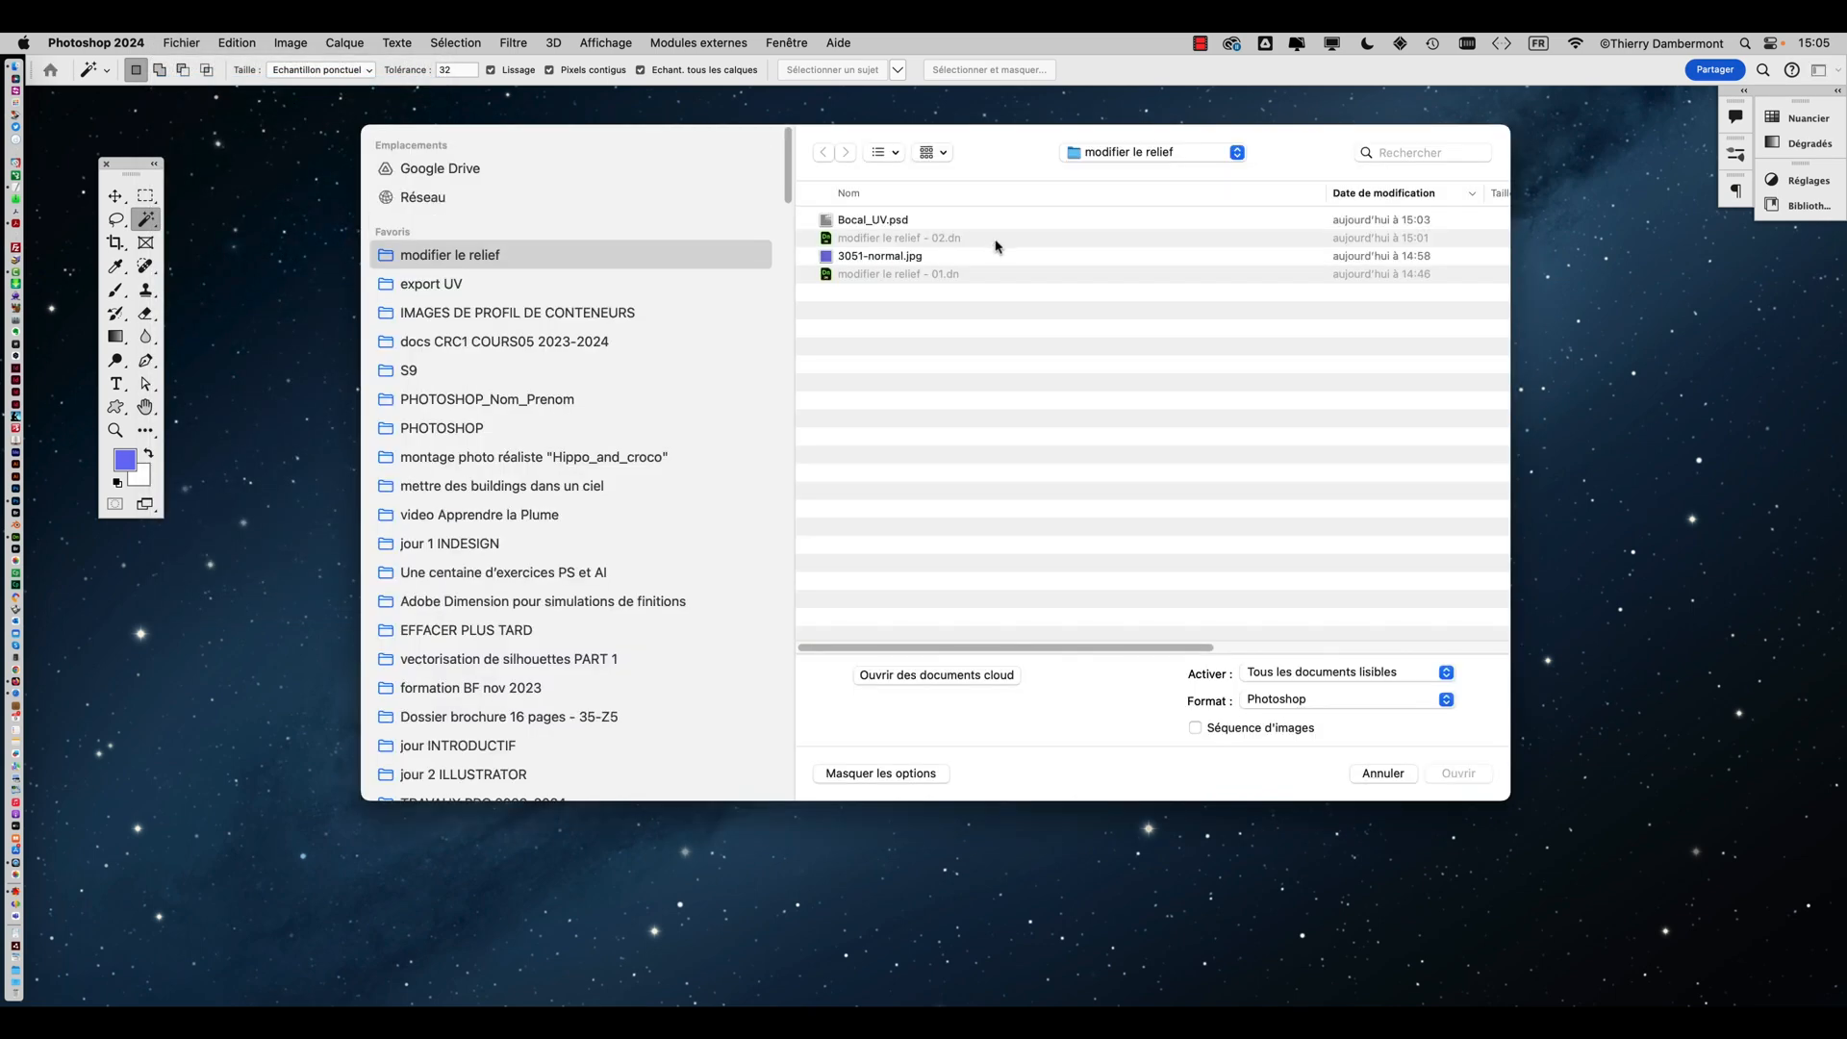
left_click(902, 257)
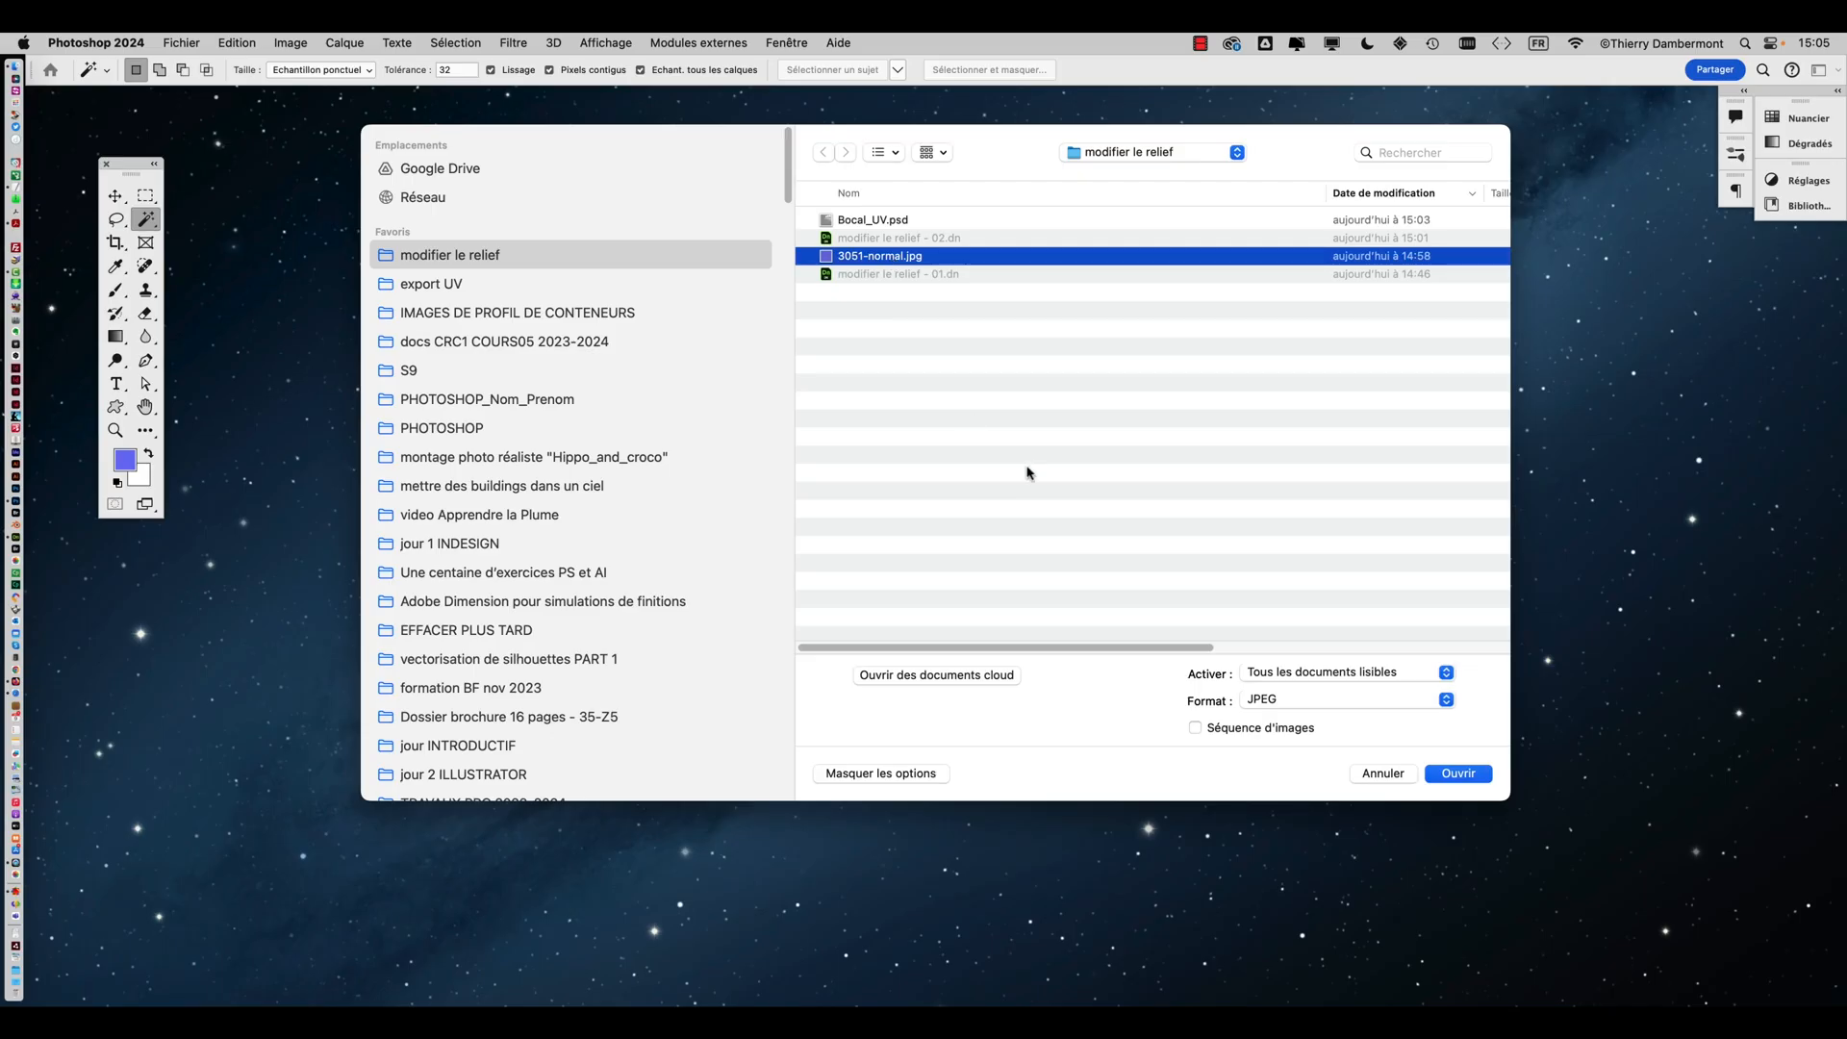
left_click(1457, 780)
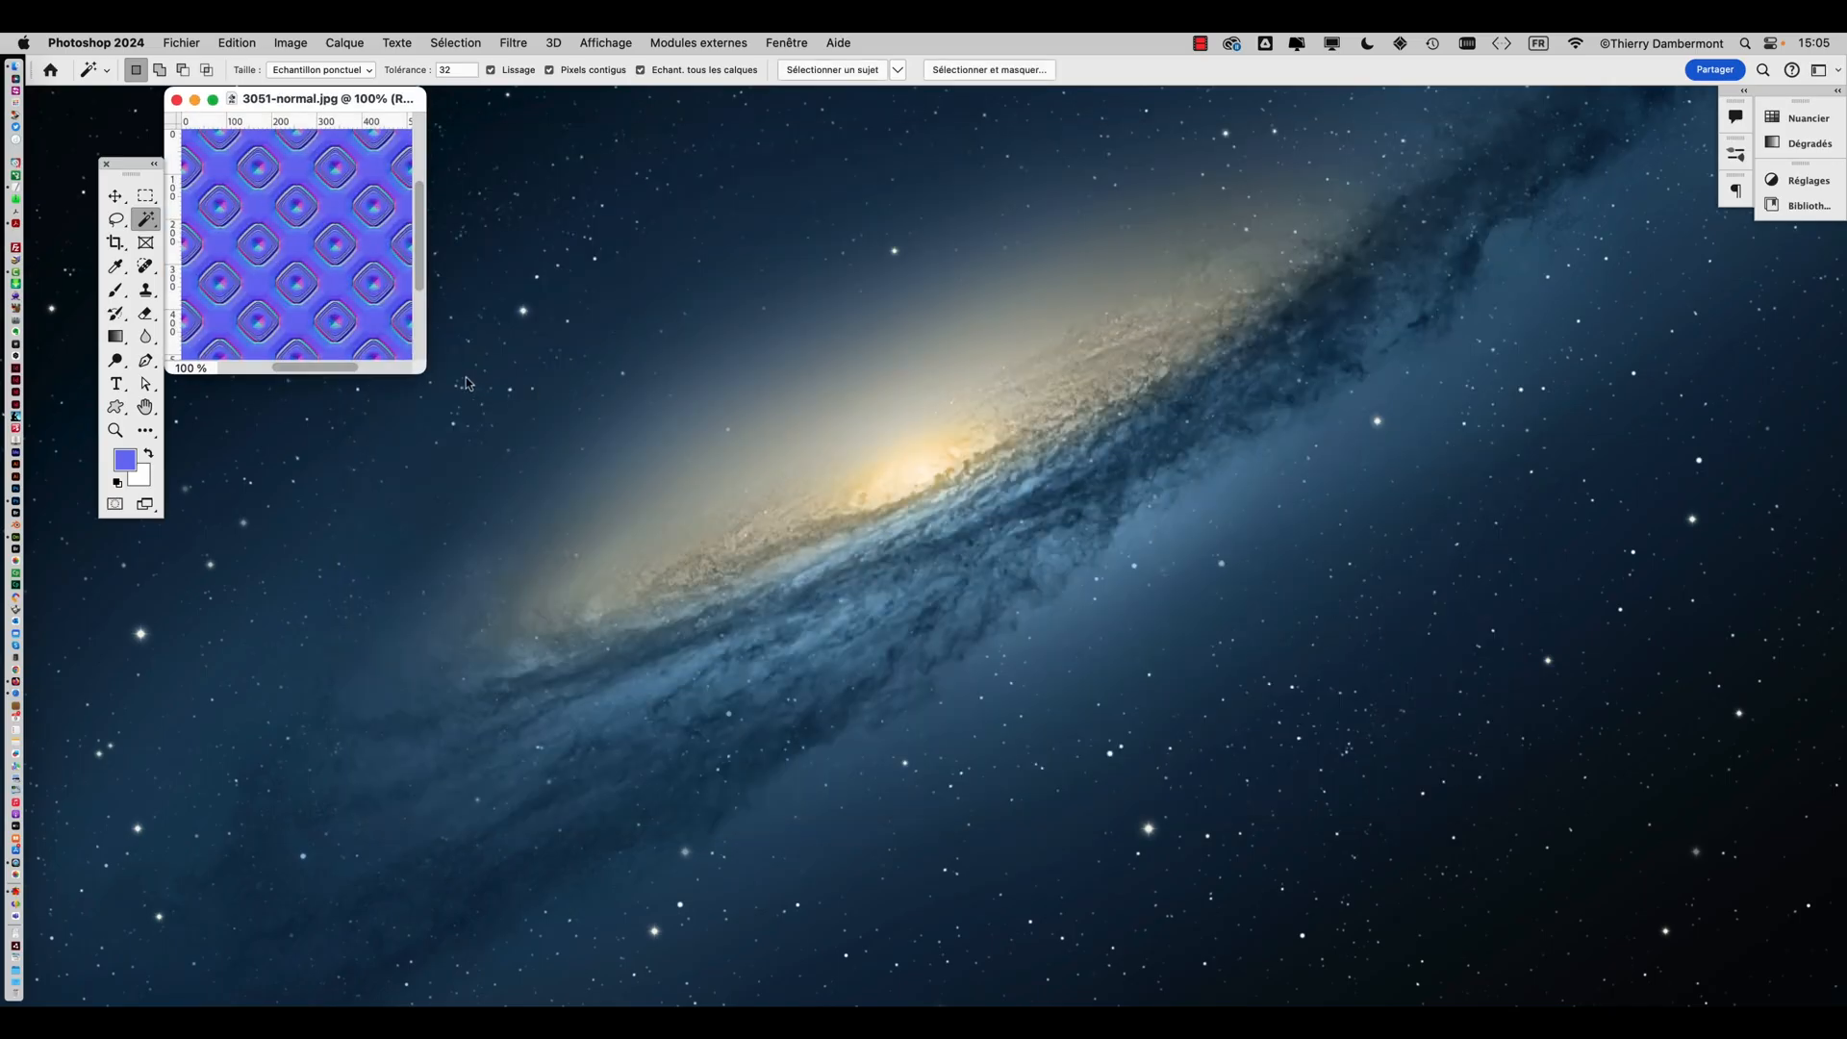
Enlarge the document window and try to define the normal map as a pattern
left_click_drag(418, 368, 981, 699)
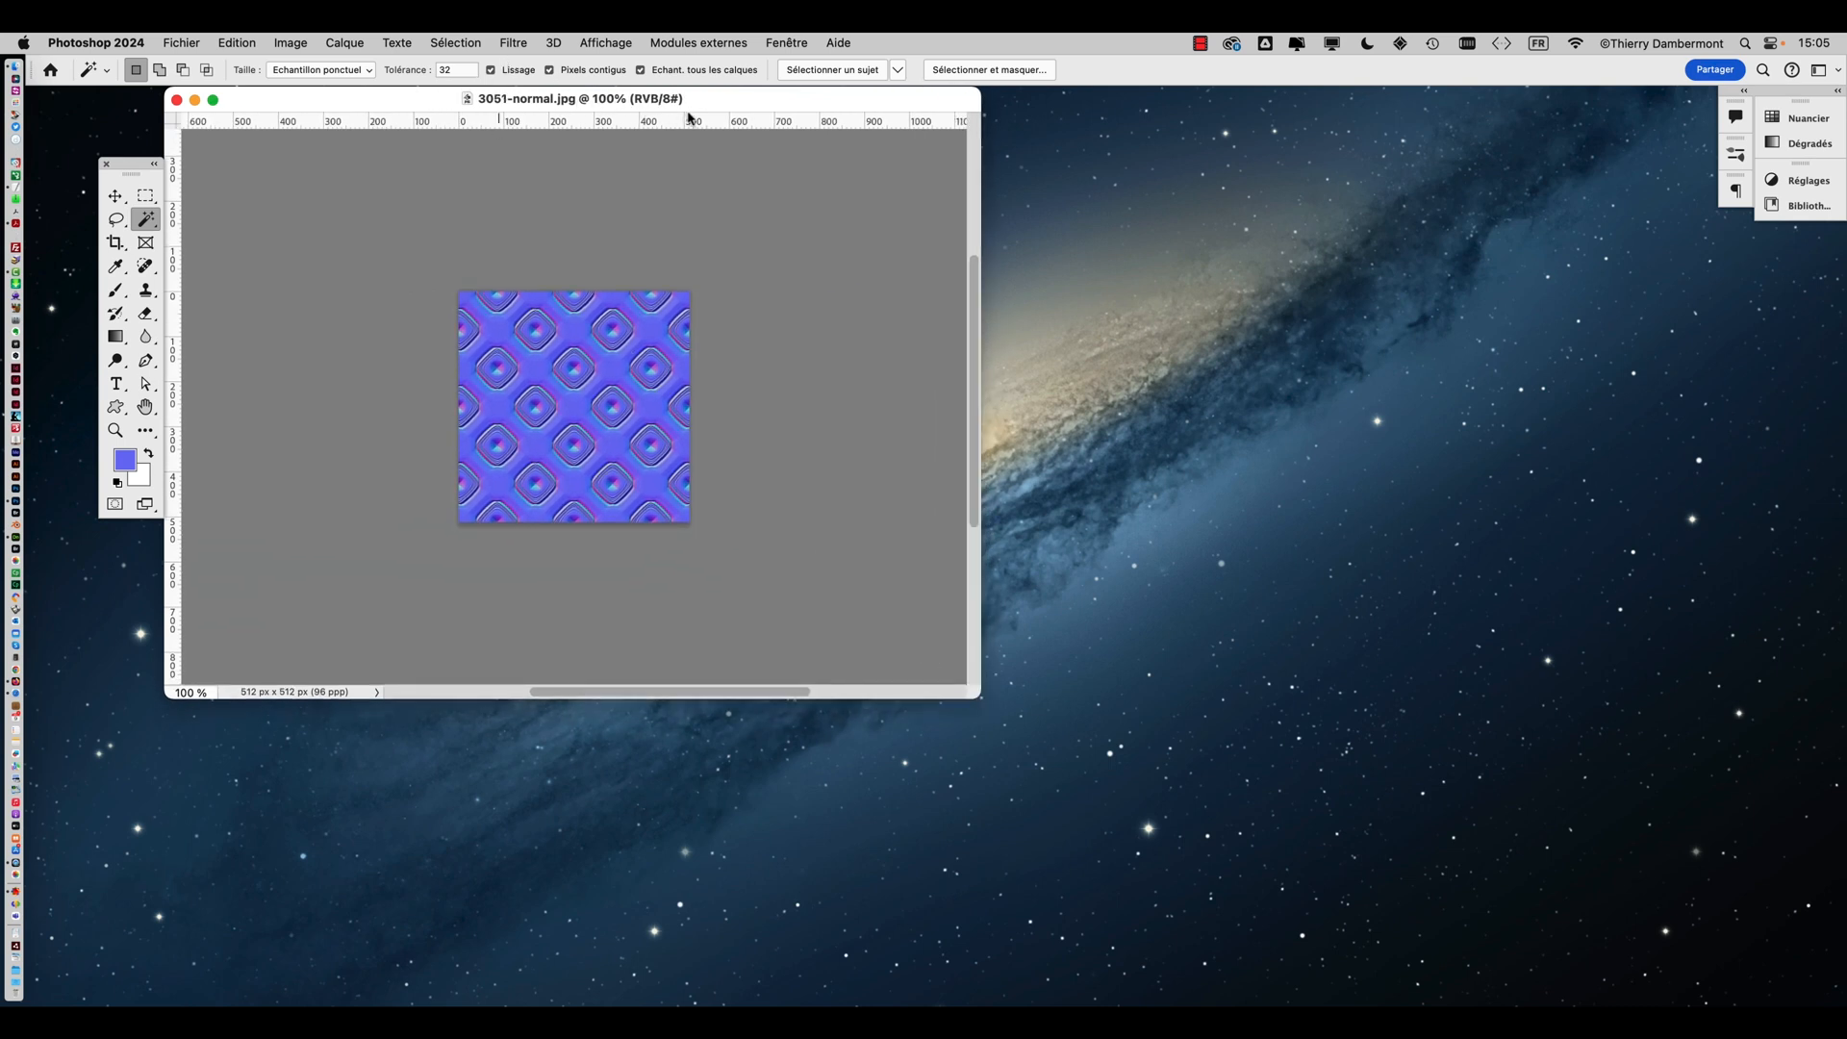
left_click_drag(712, 108, 787, 180)
left_click(223, 43)
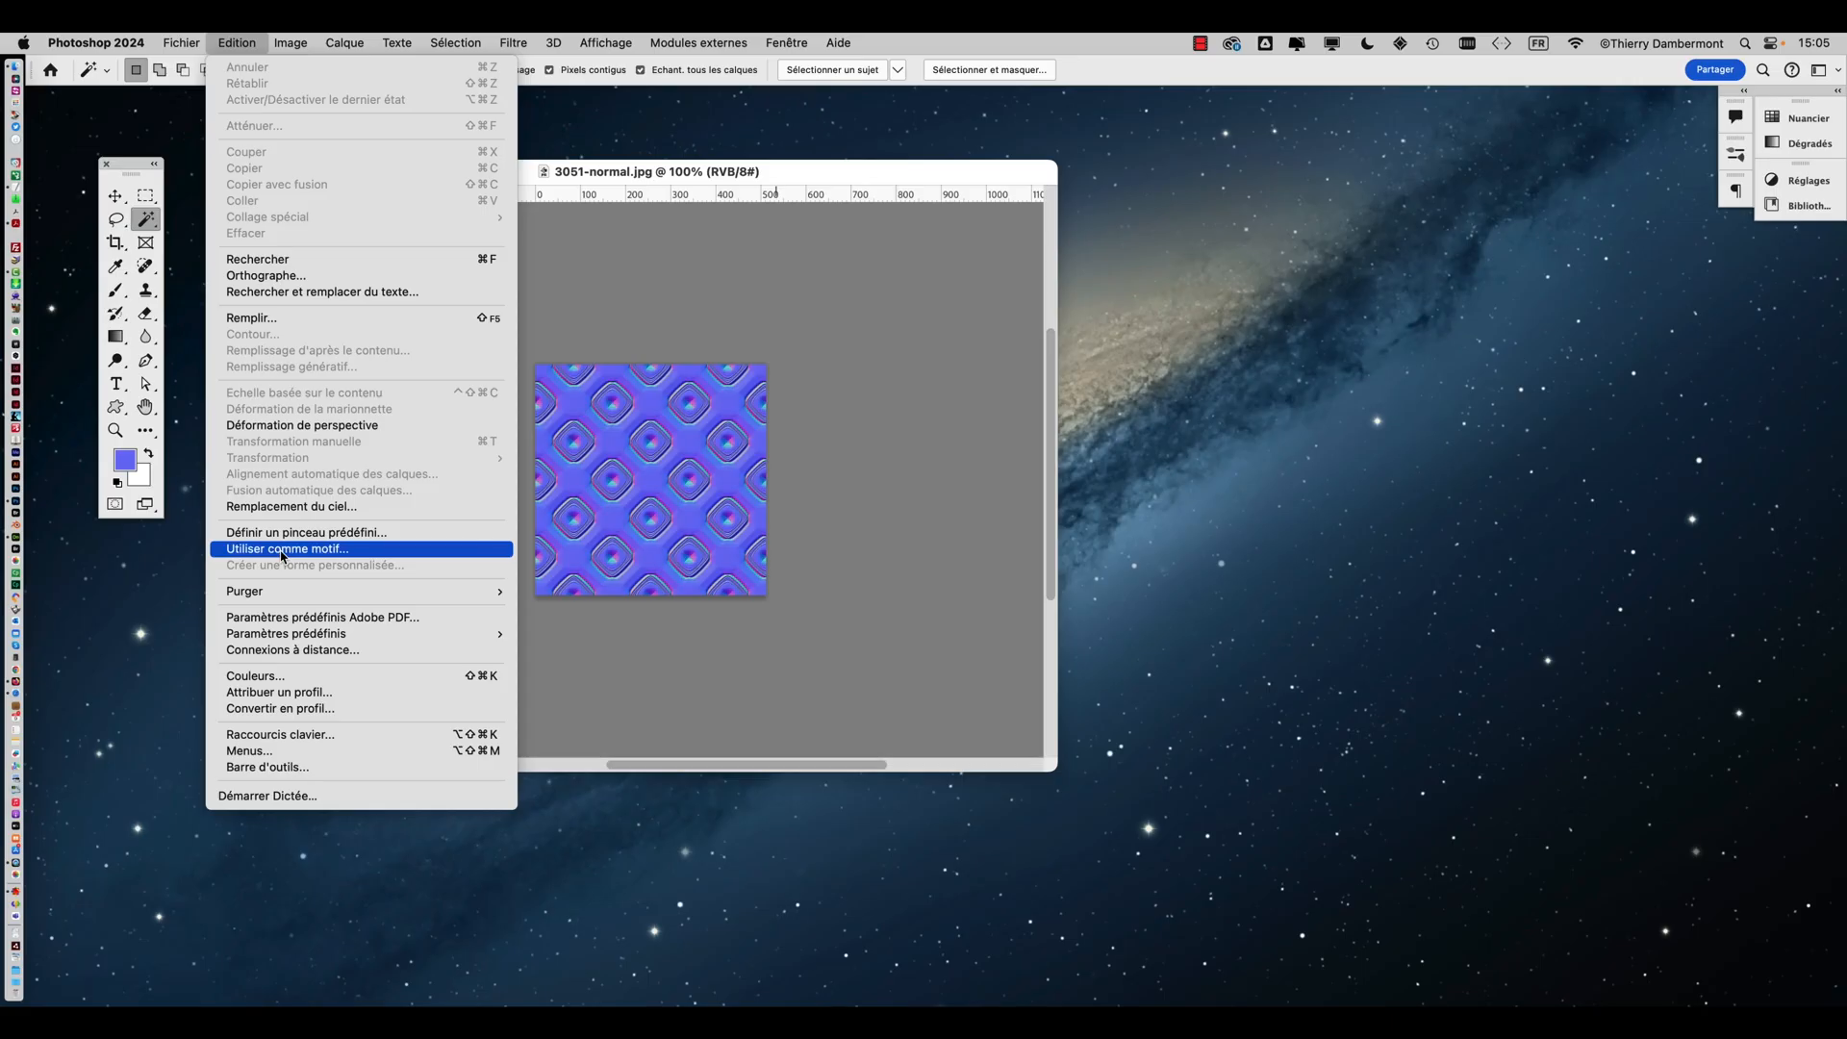
left_click(279, 548)
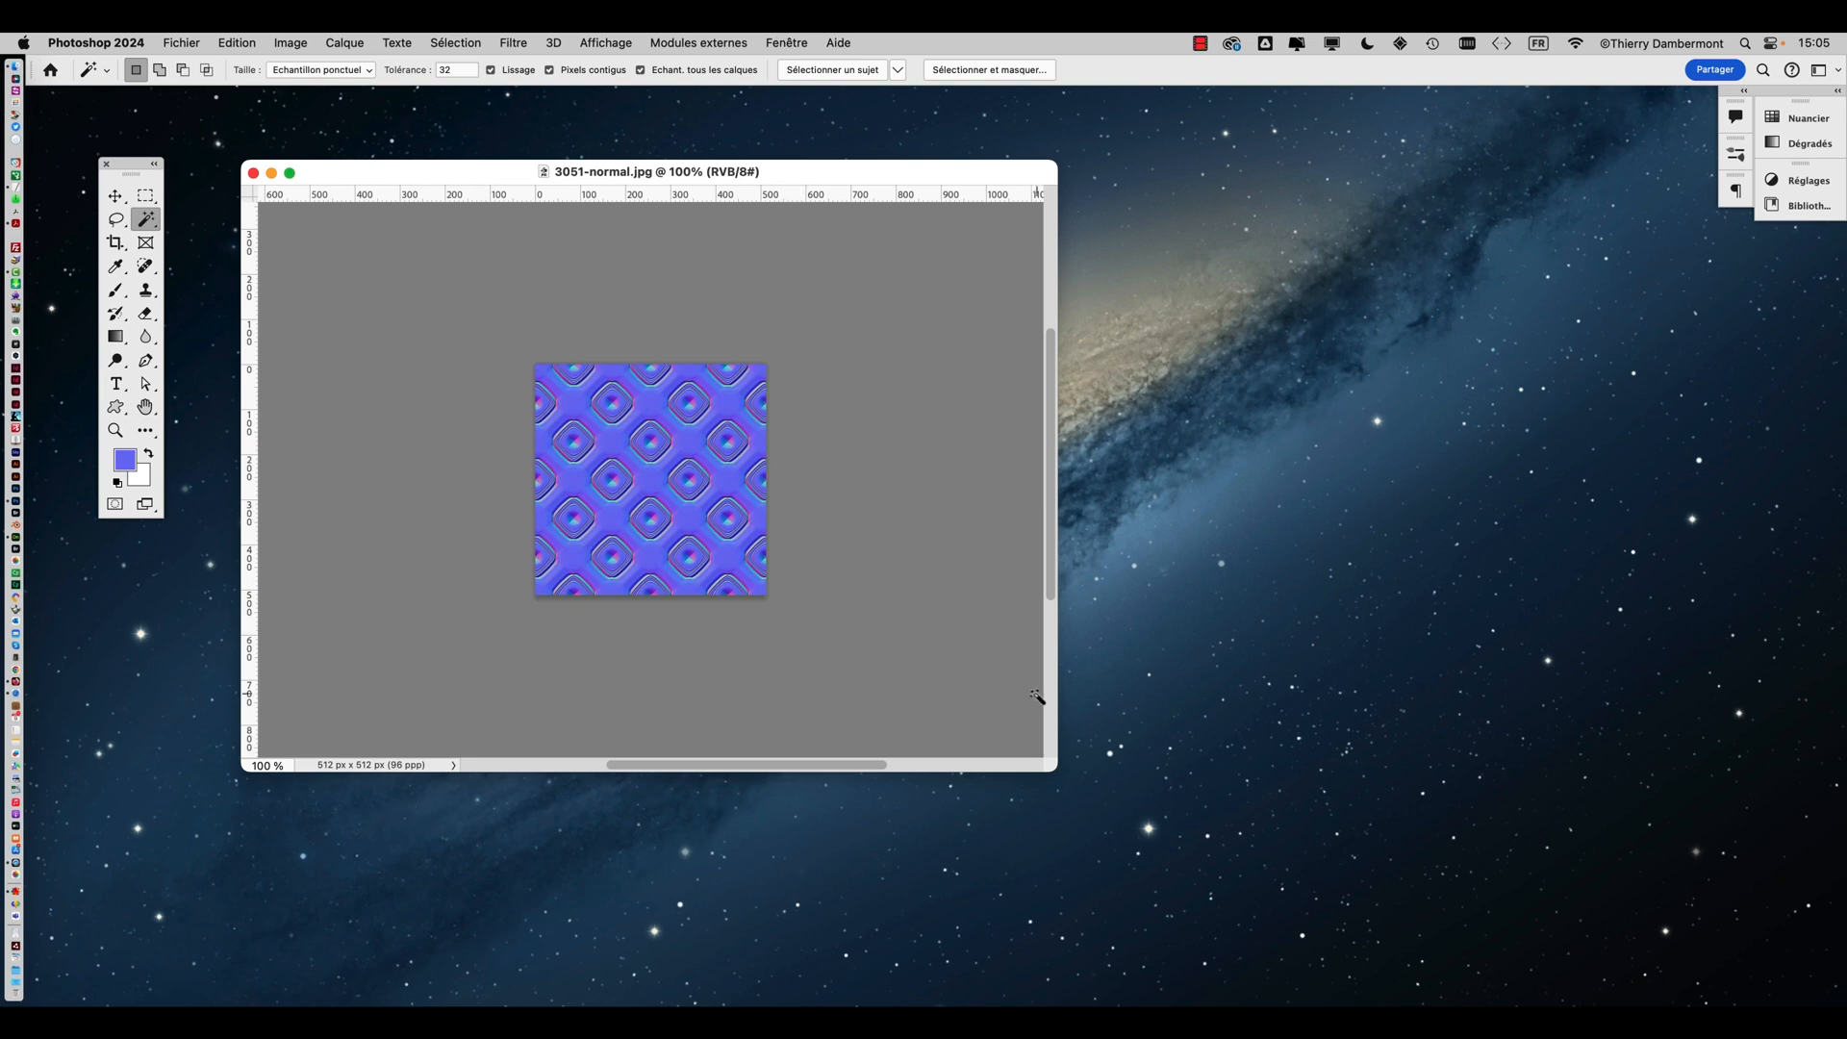
Open the Patterns panel and create a new pattern from the normal map image
left_click_drag(1051, 780, 768, 791)
left_click(787, 42)
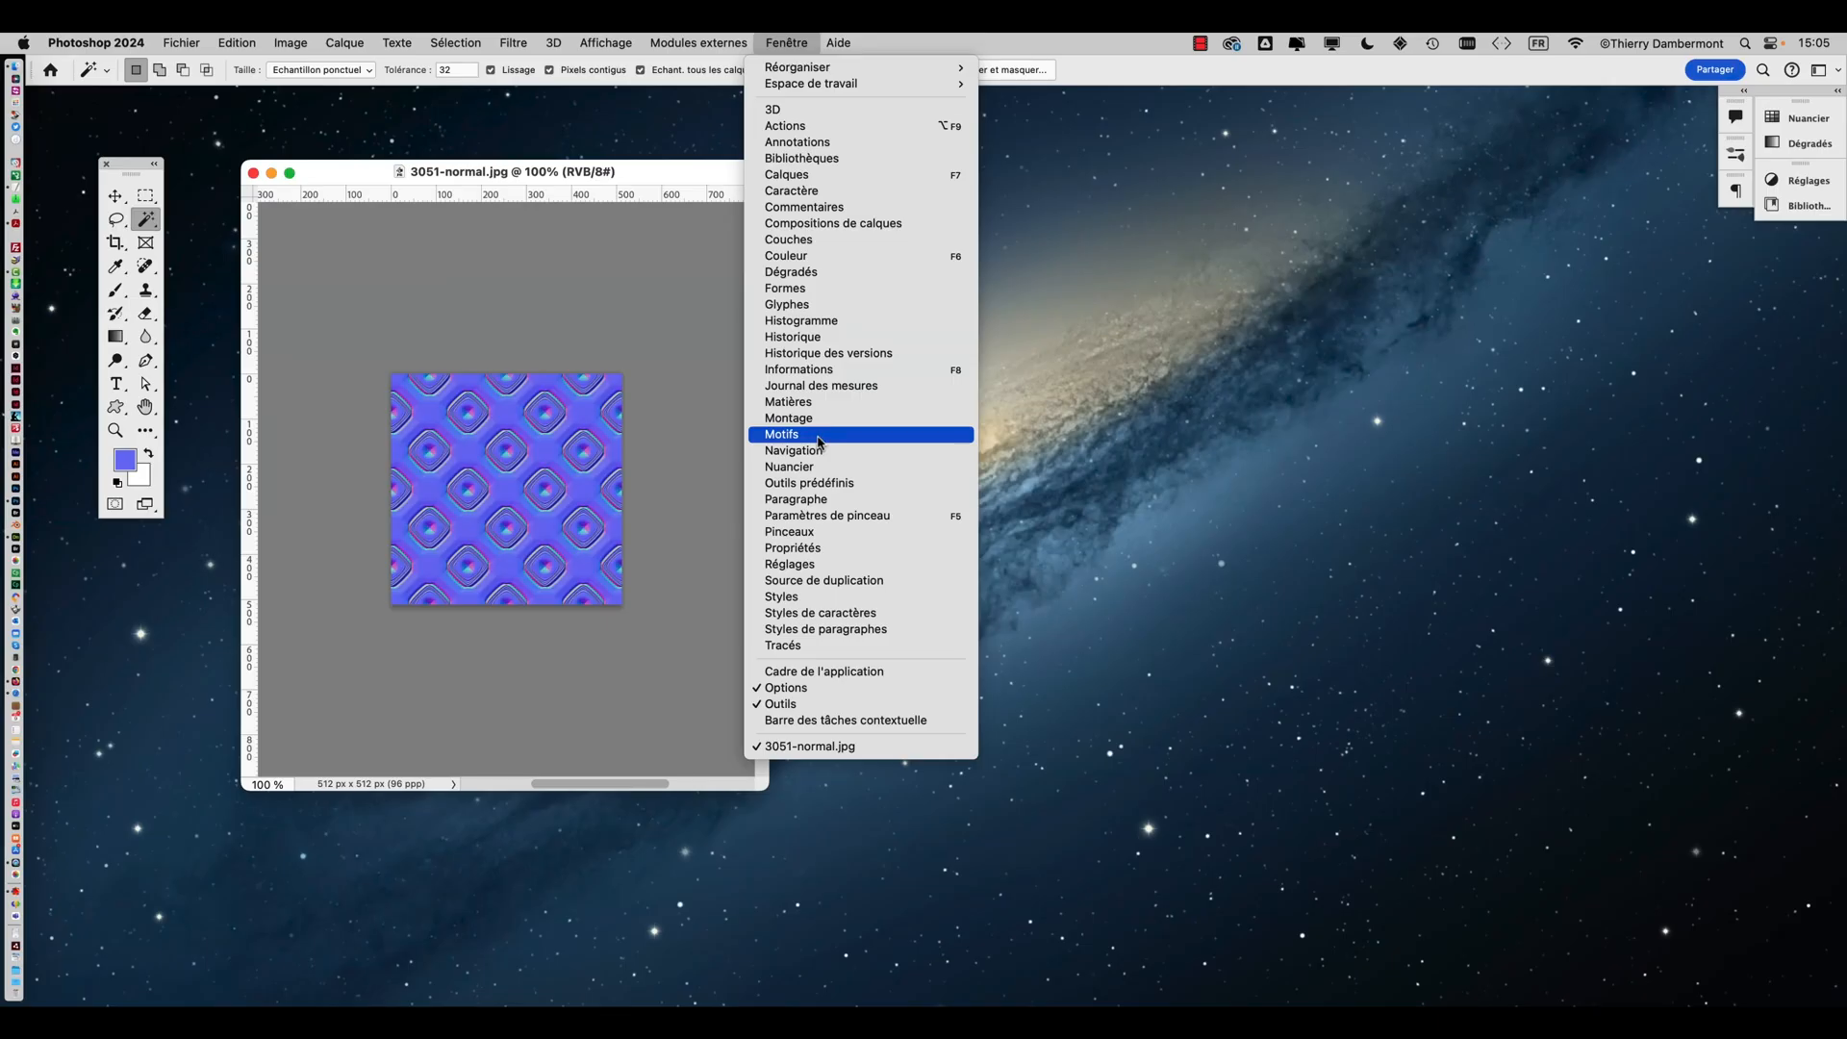
left_click(818, 438)
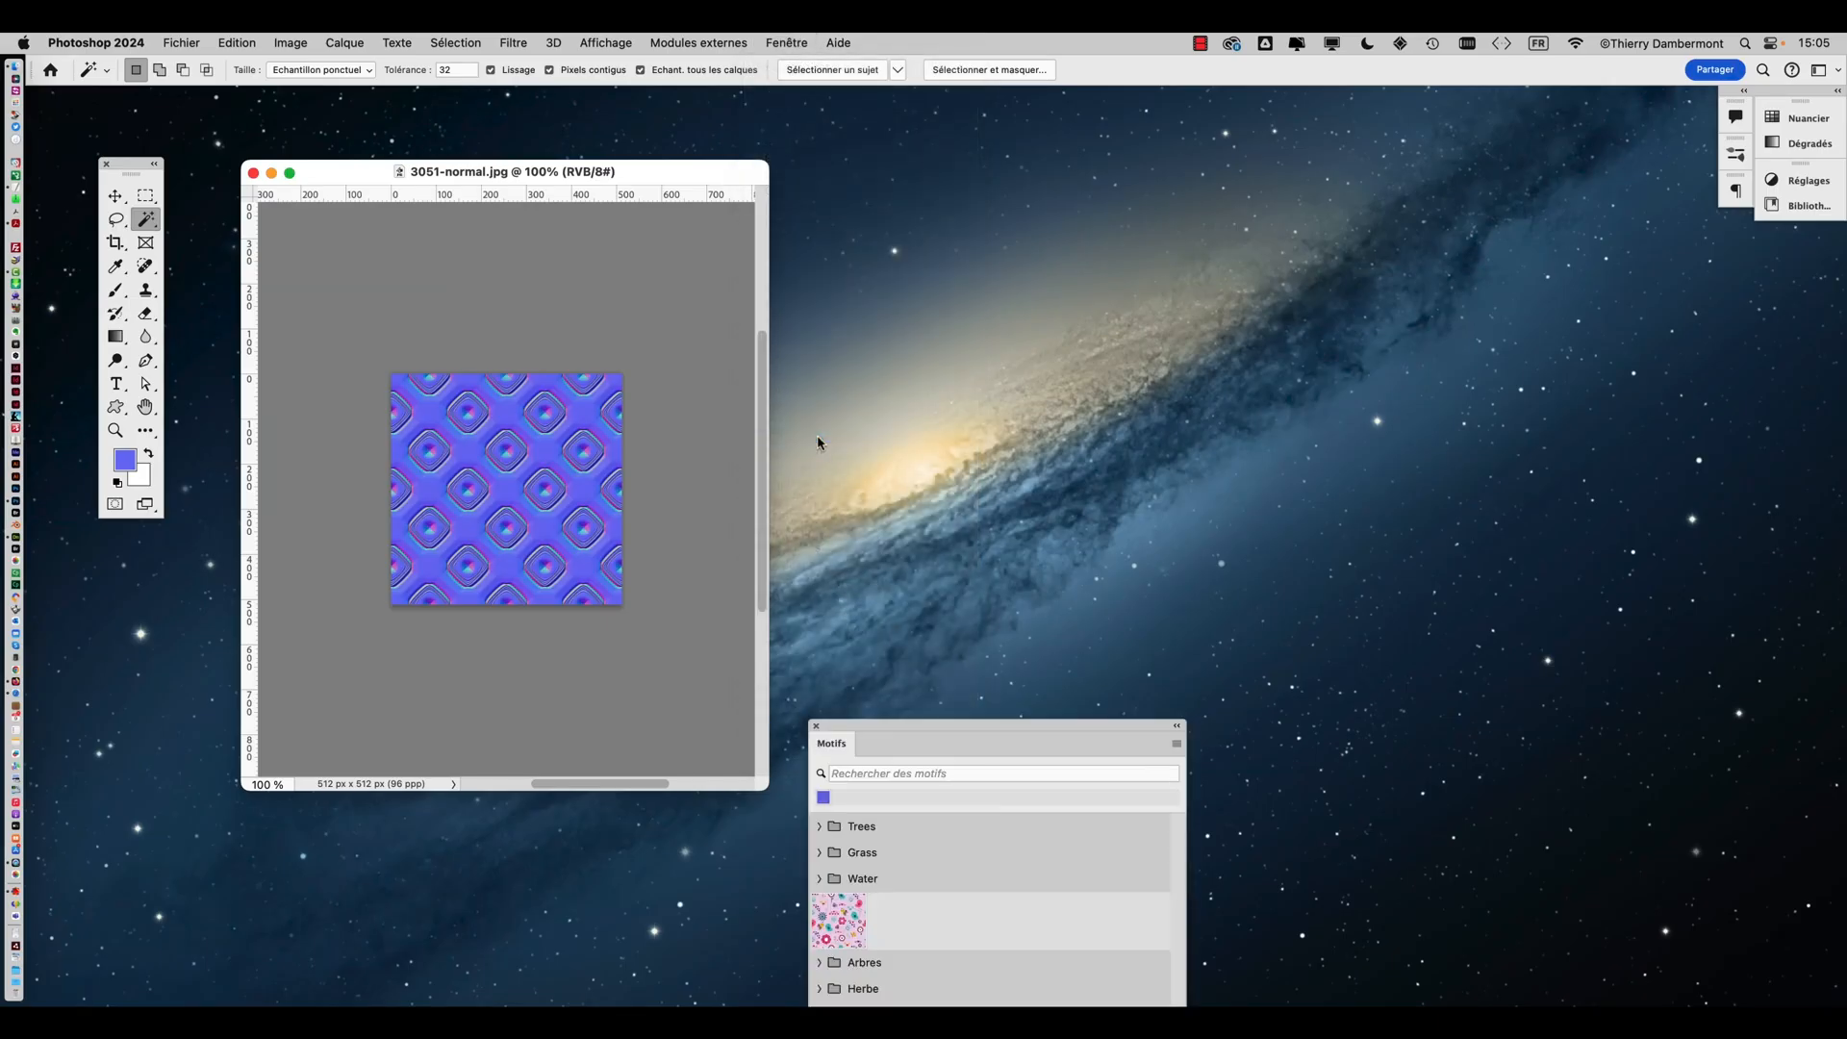
left_click_drag(910, 728, 994, 171)
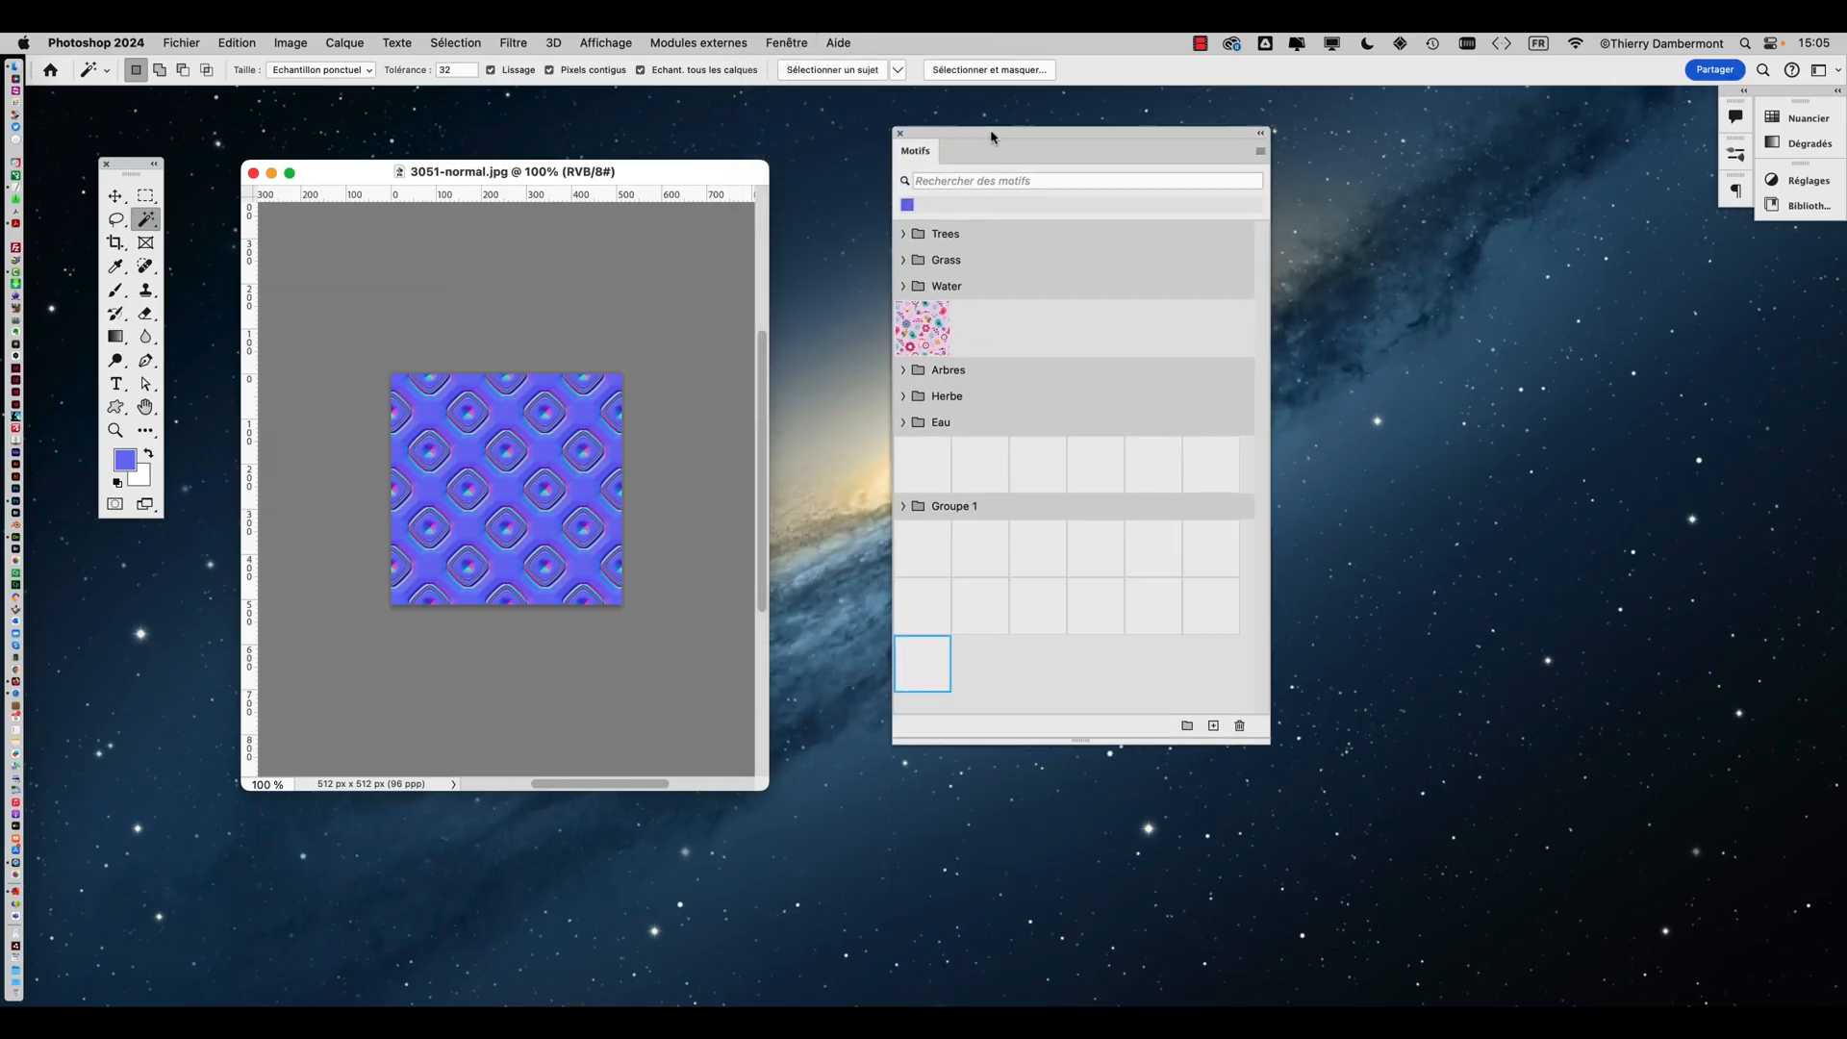
left_click_drag(1266, 740, 1343, 676)
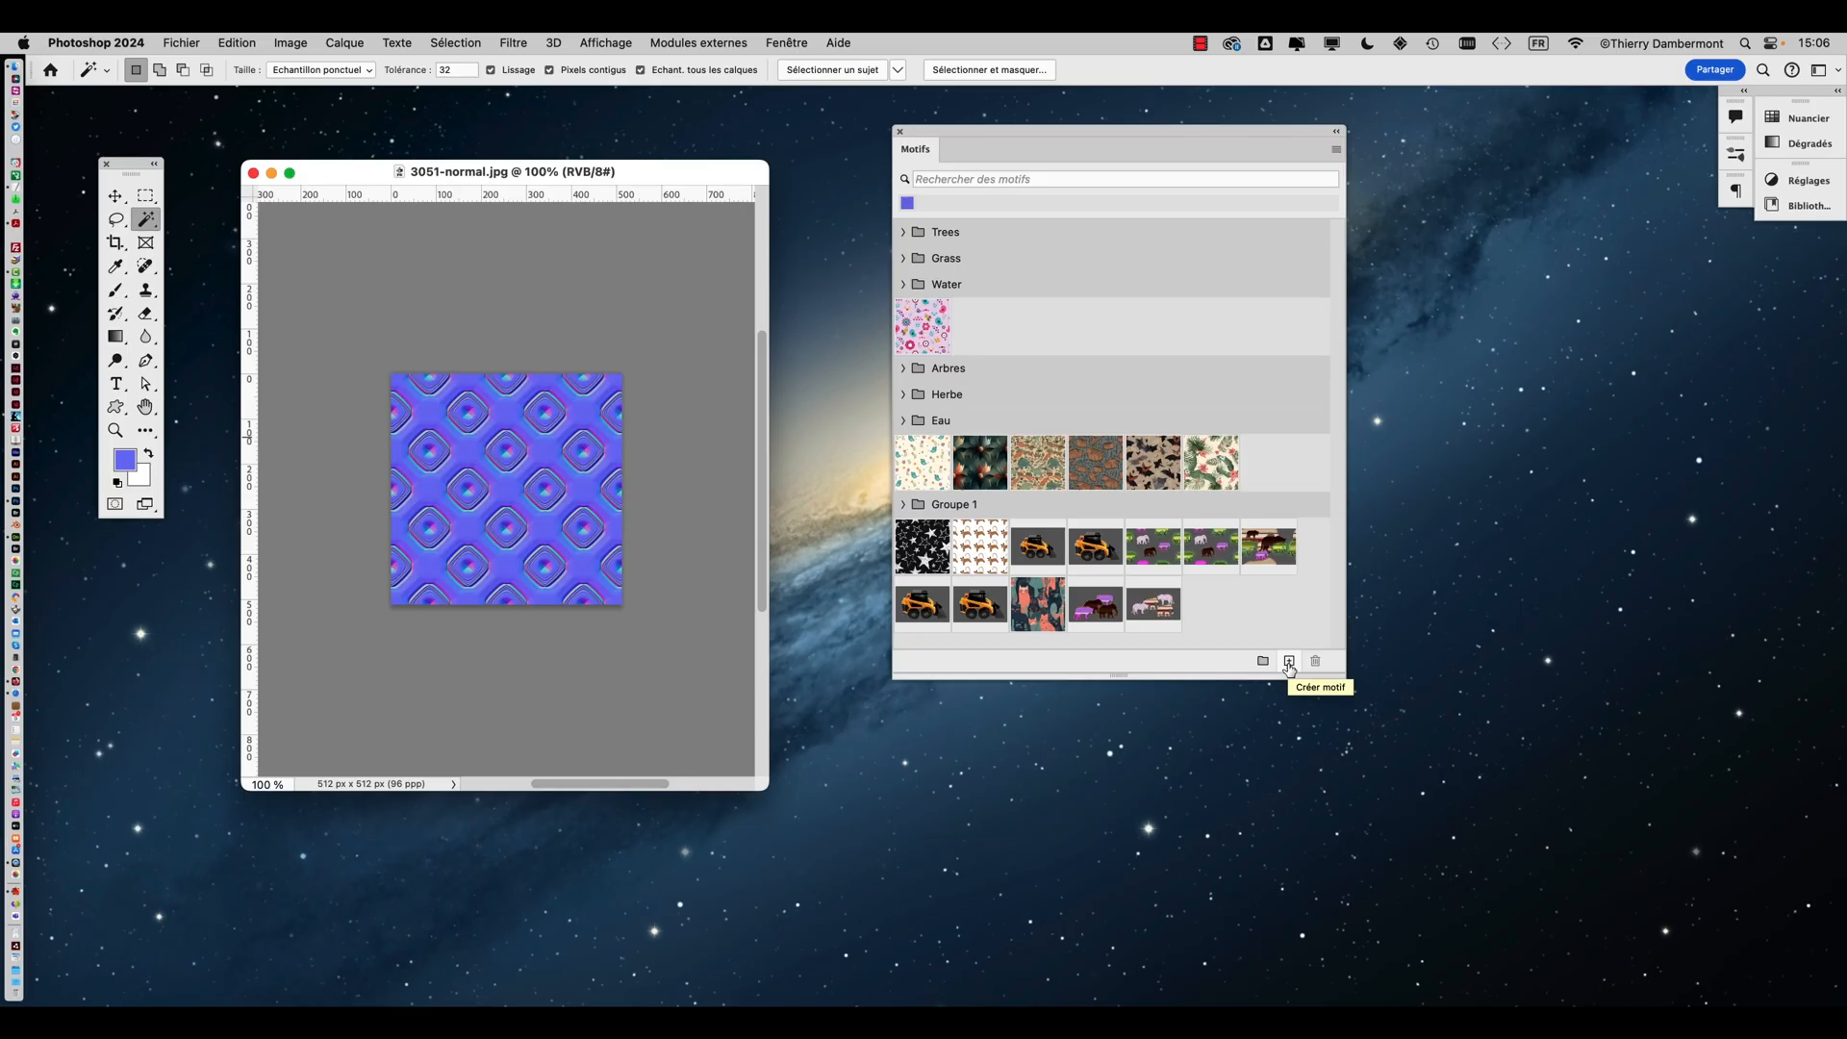
left_click(1289, 662)
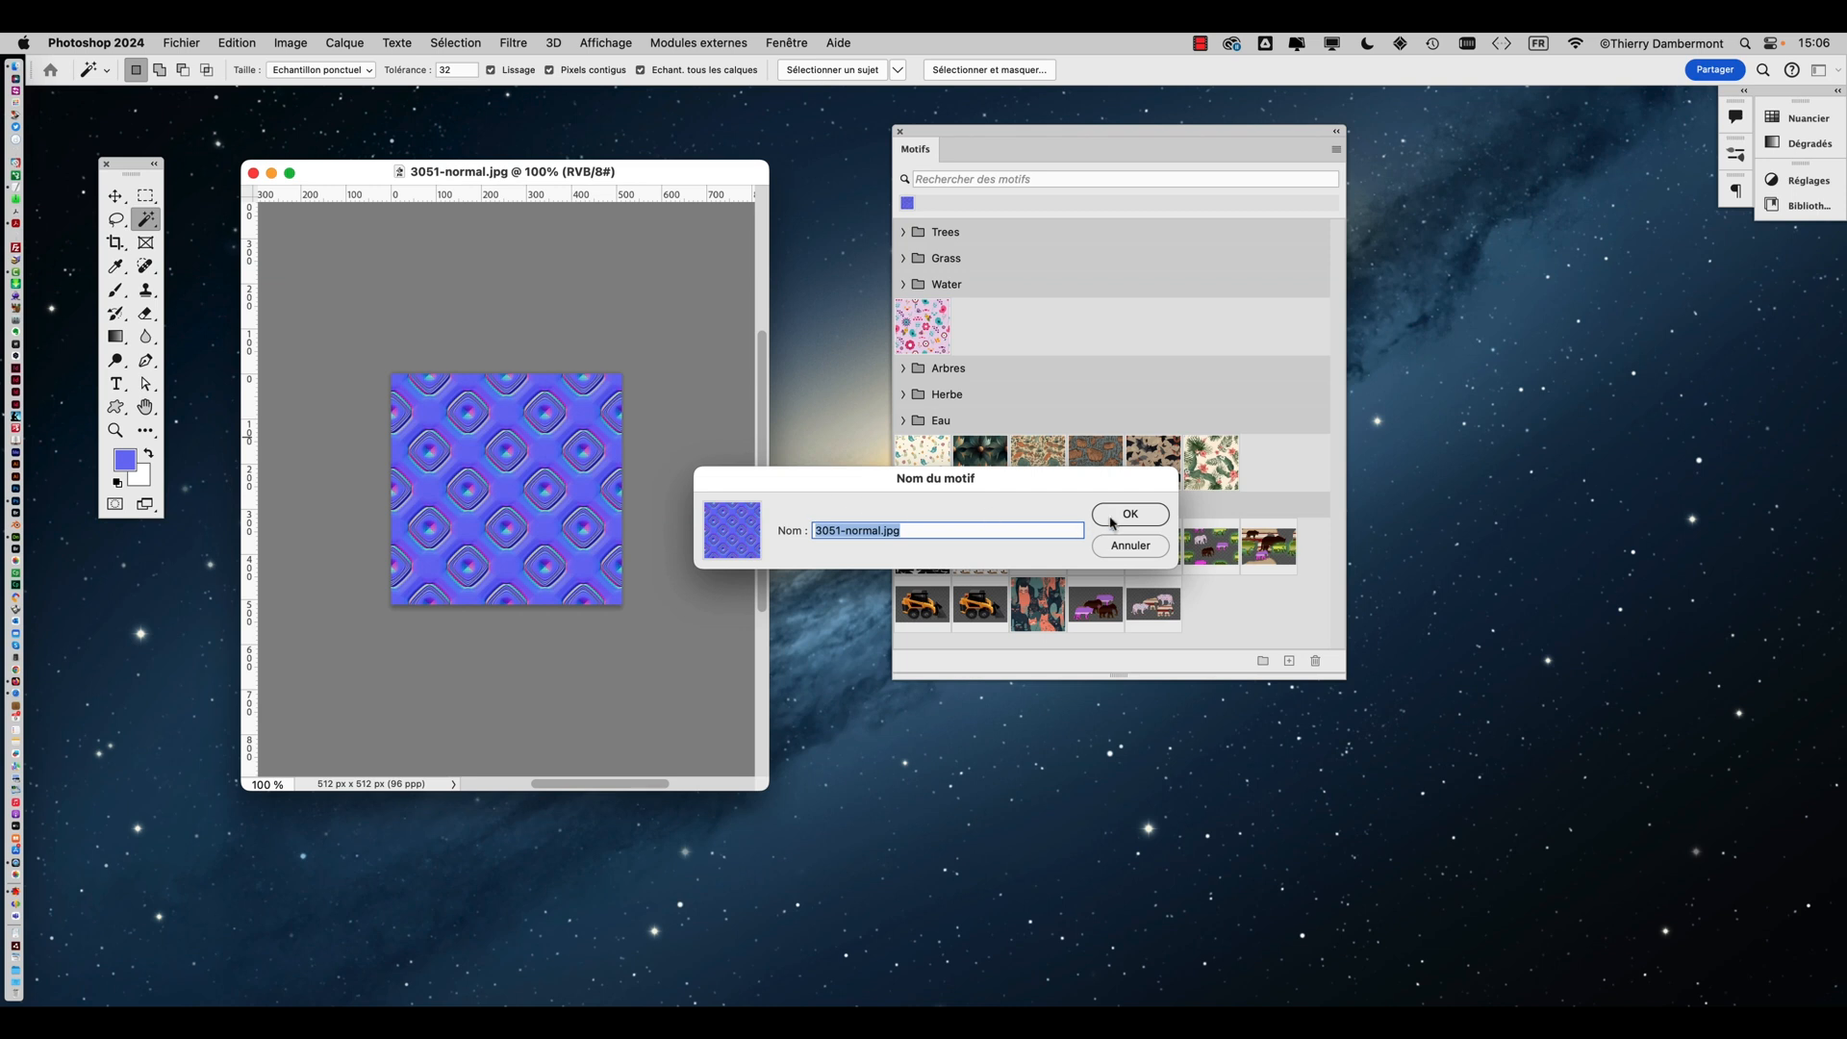
left_click(1114, 517)
Create a pattern group named 'UV maps' and move the new normal-map pattern into it
left_click_drag(1333, 676, 1474, 735)
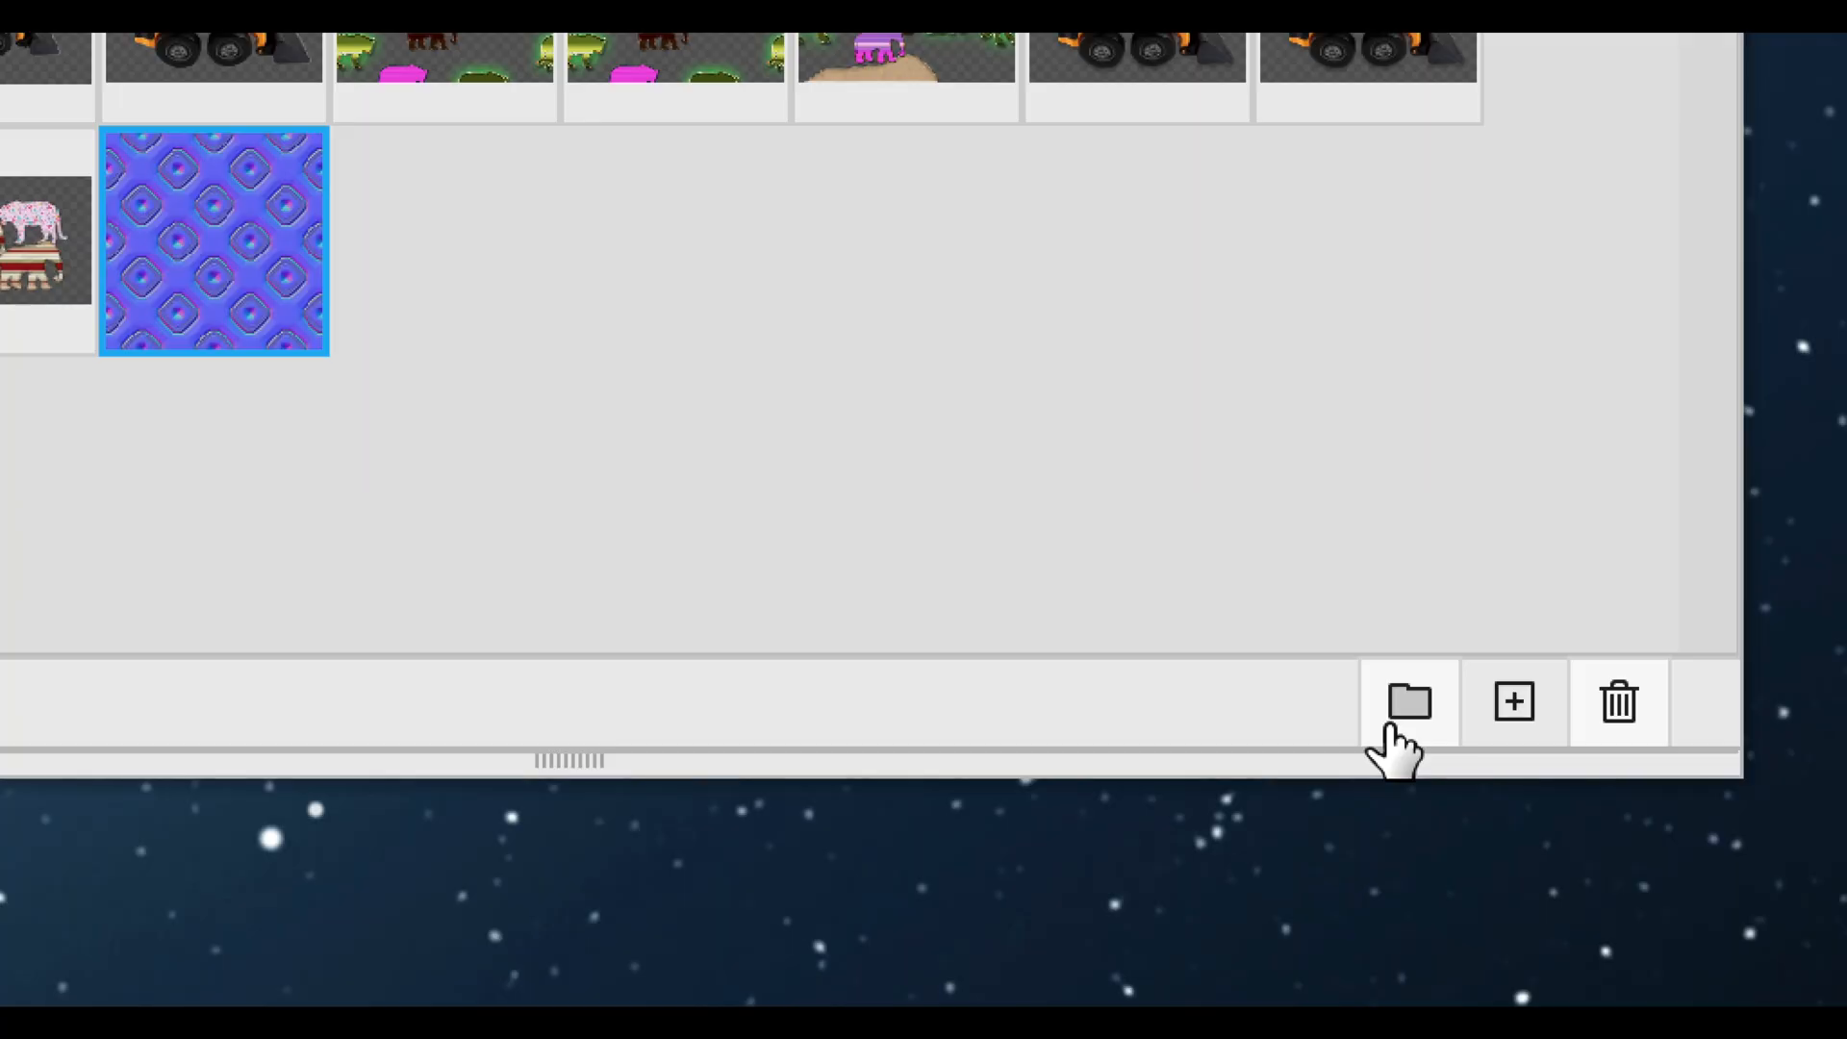
left_click(1393, 726)
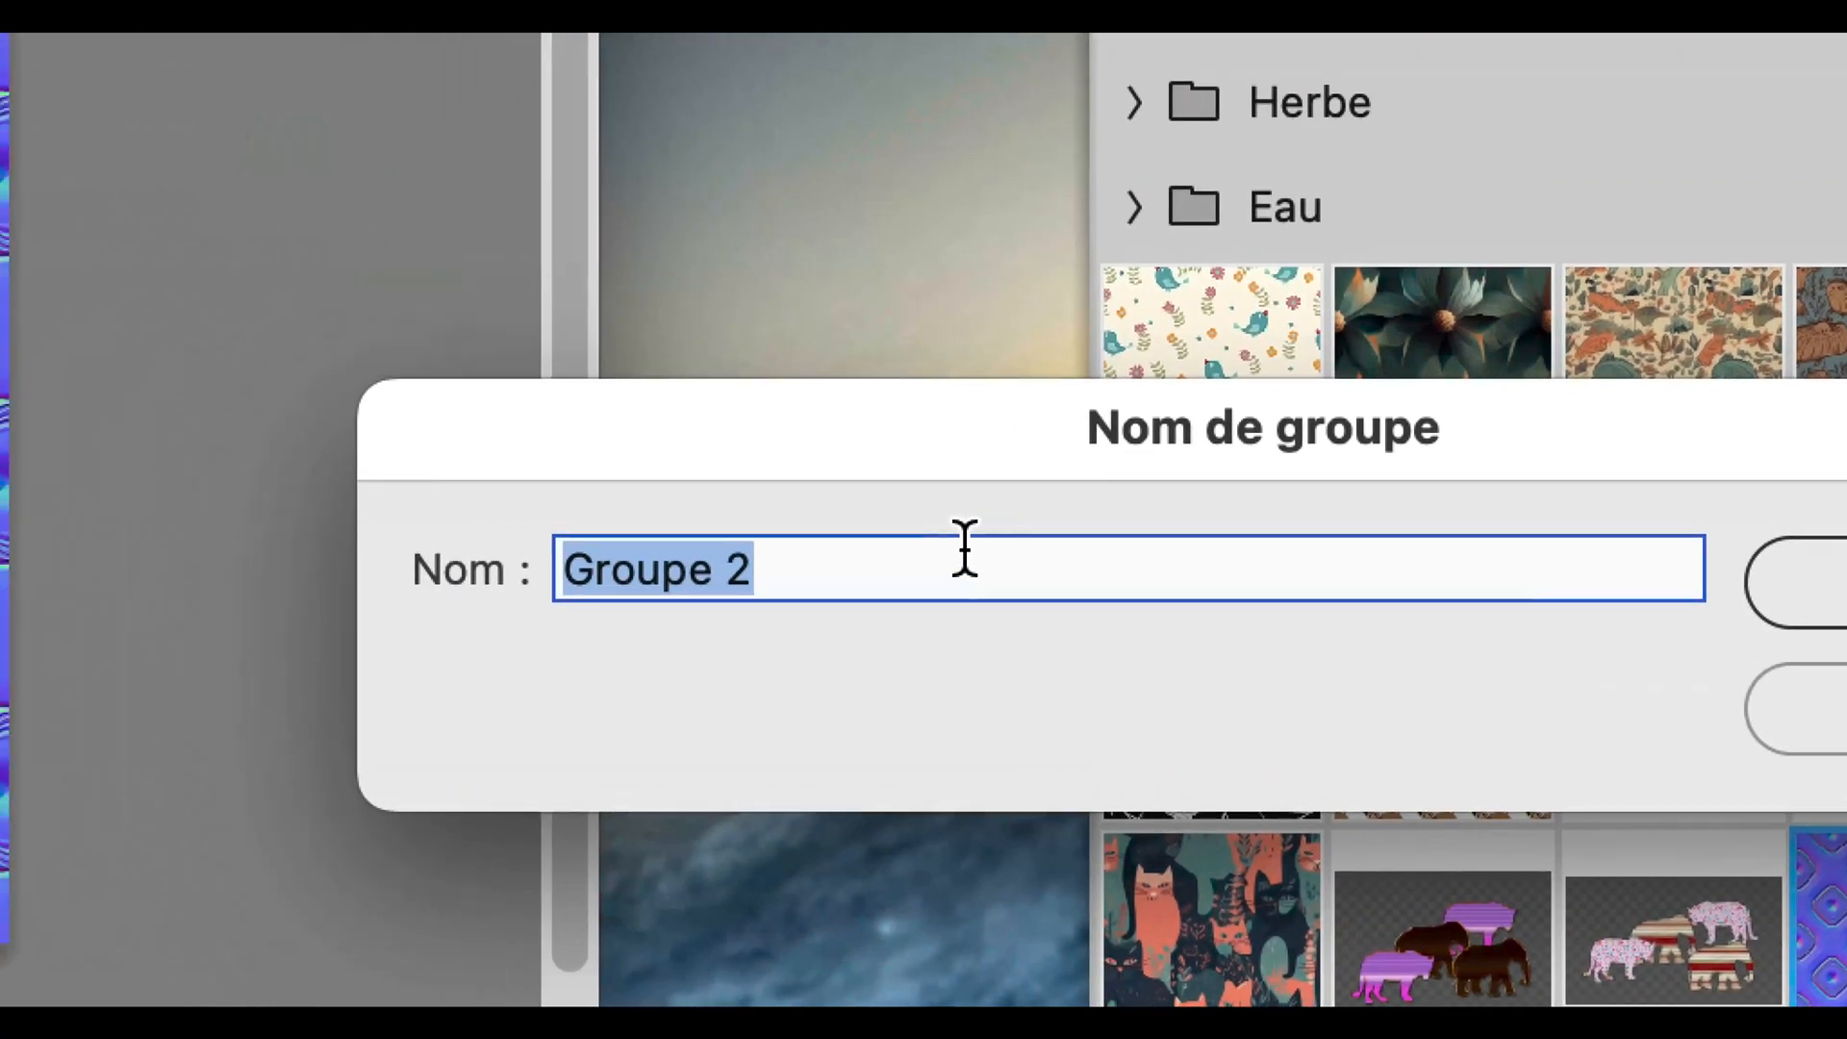
type("UV maps")
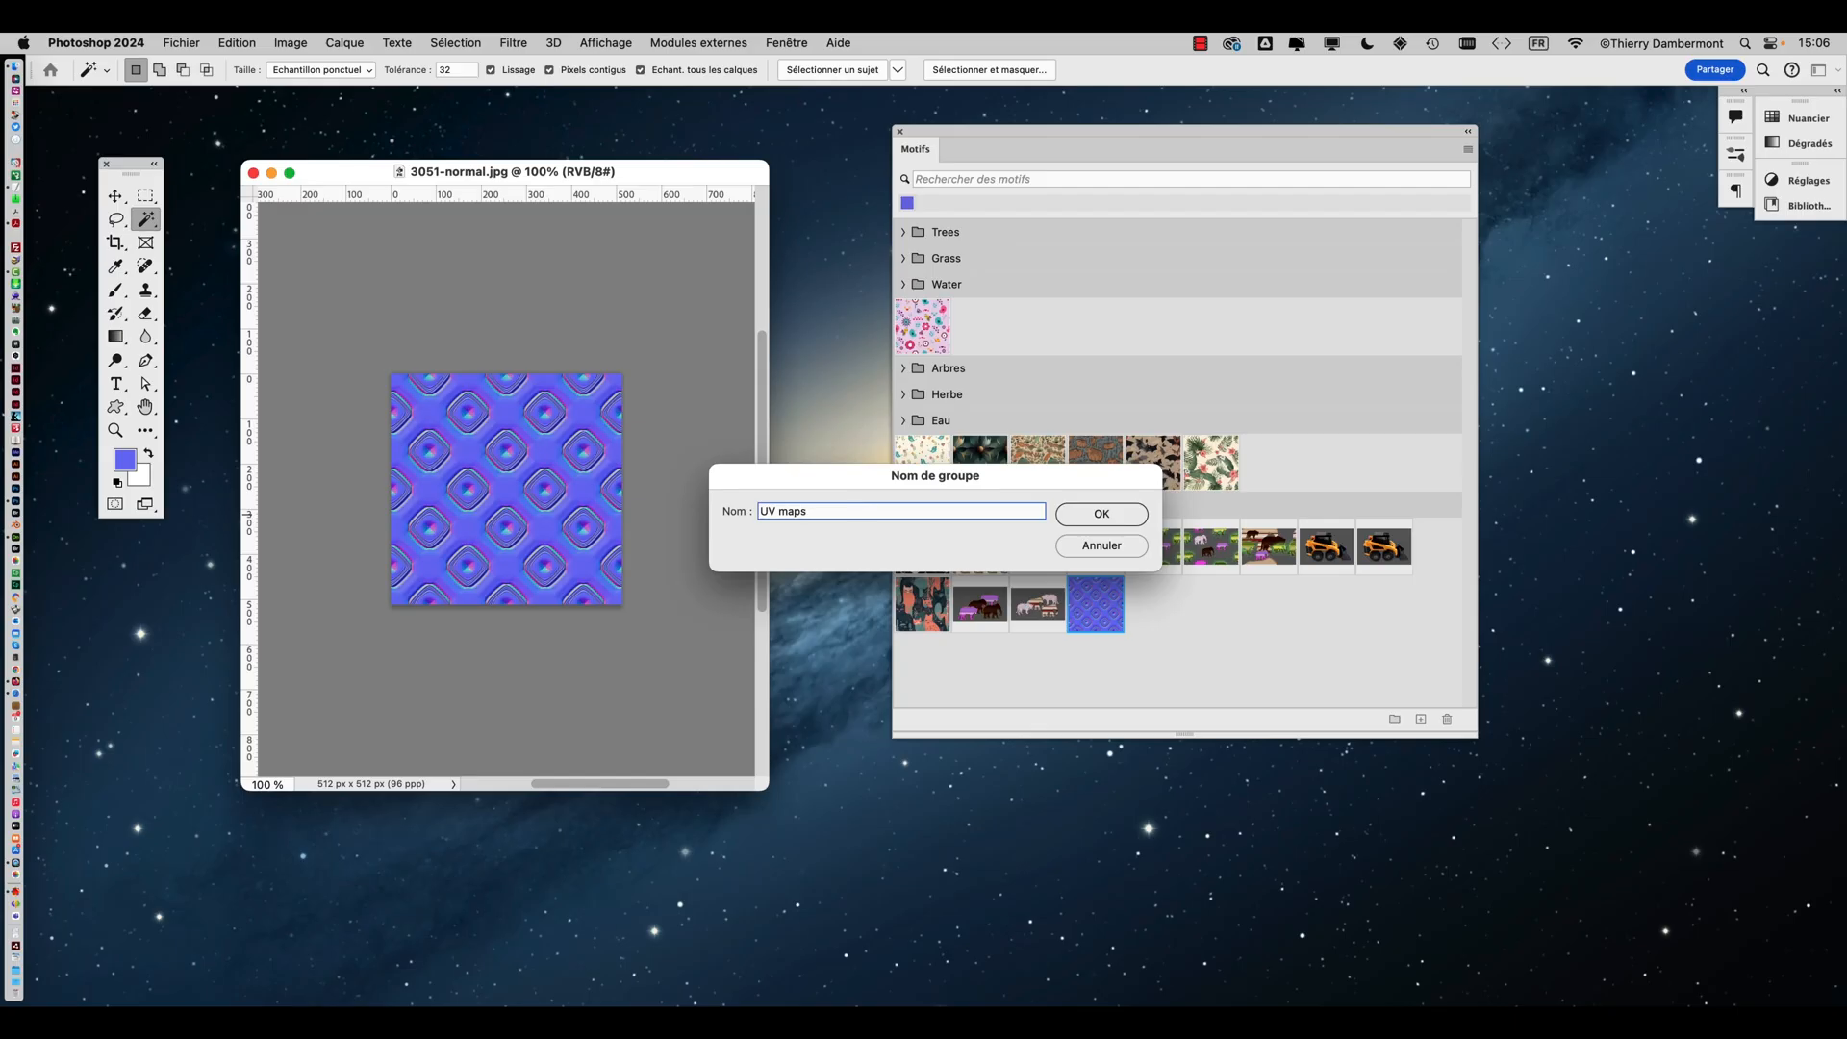
key("Return")
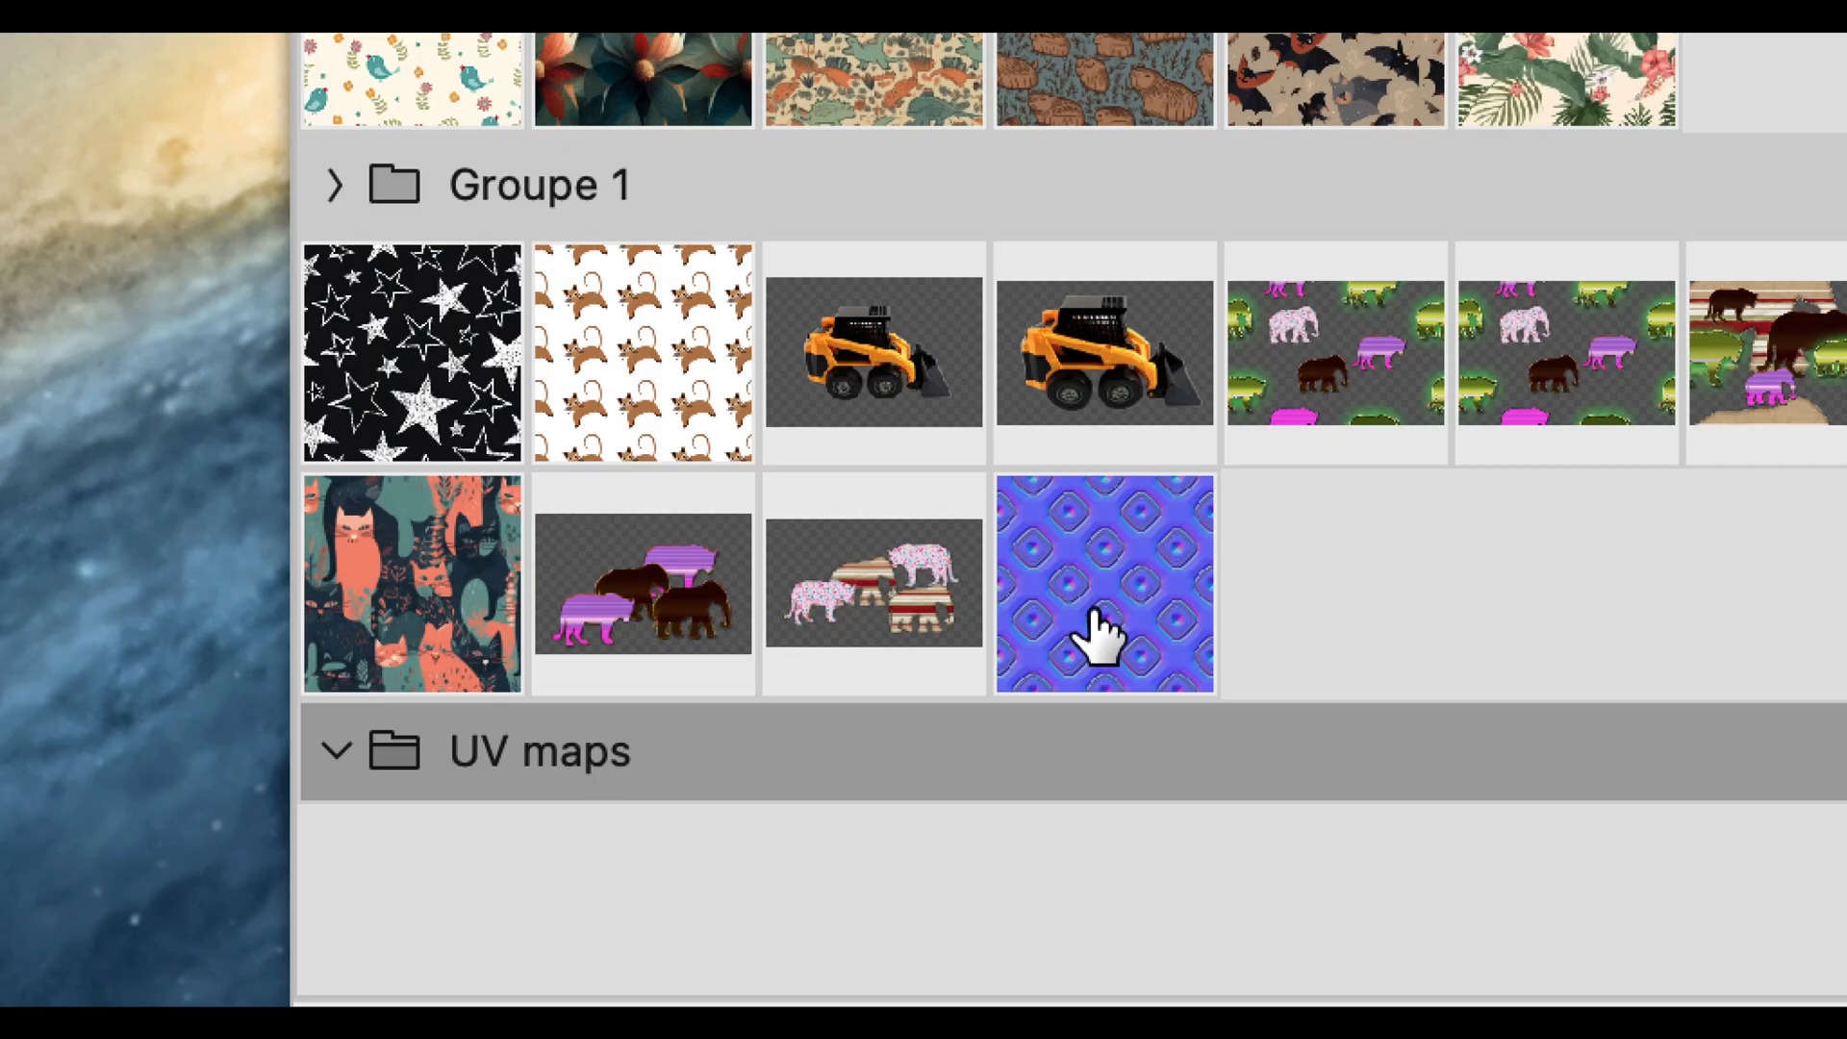
left_click_drag(1100, 635, 402, 755)
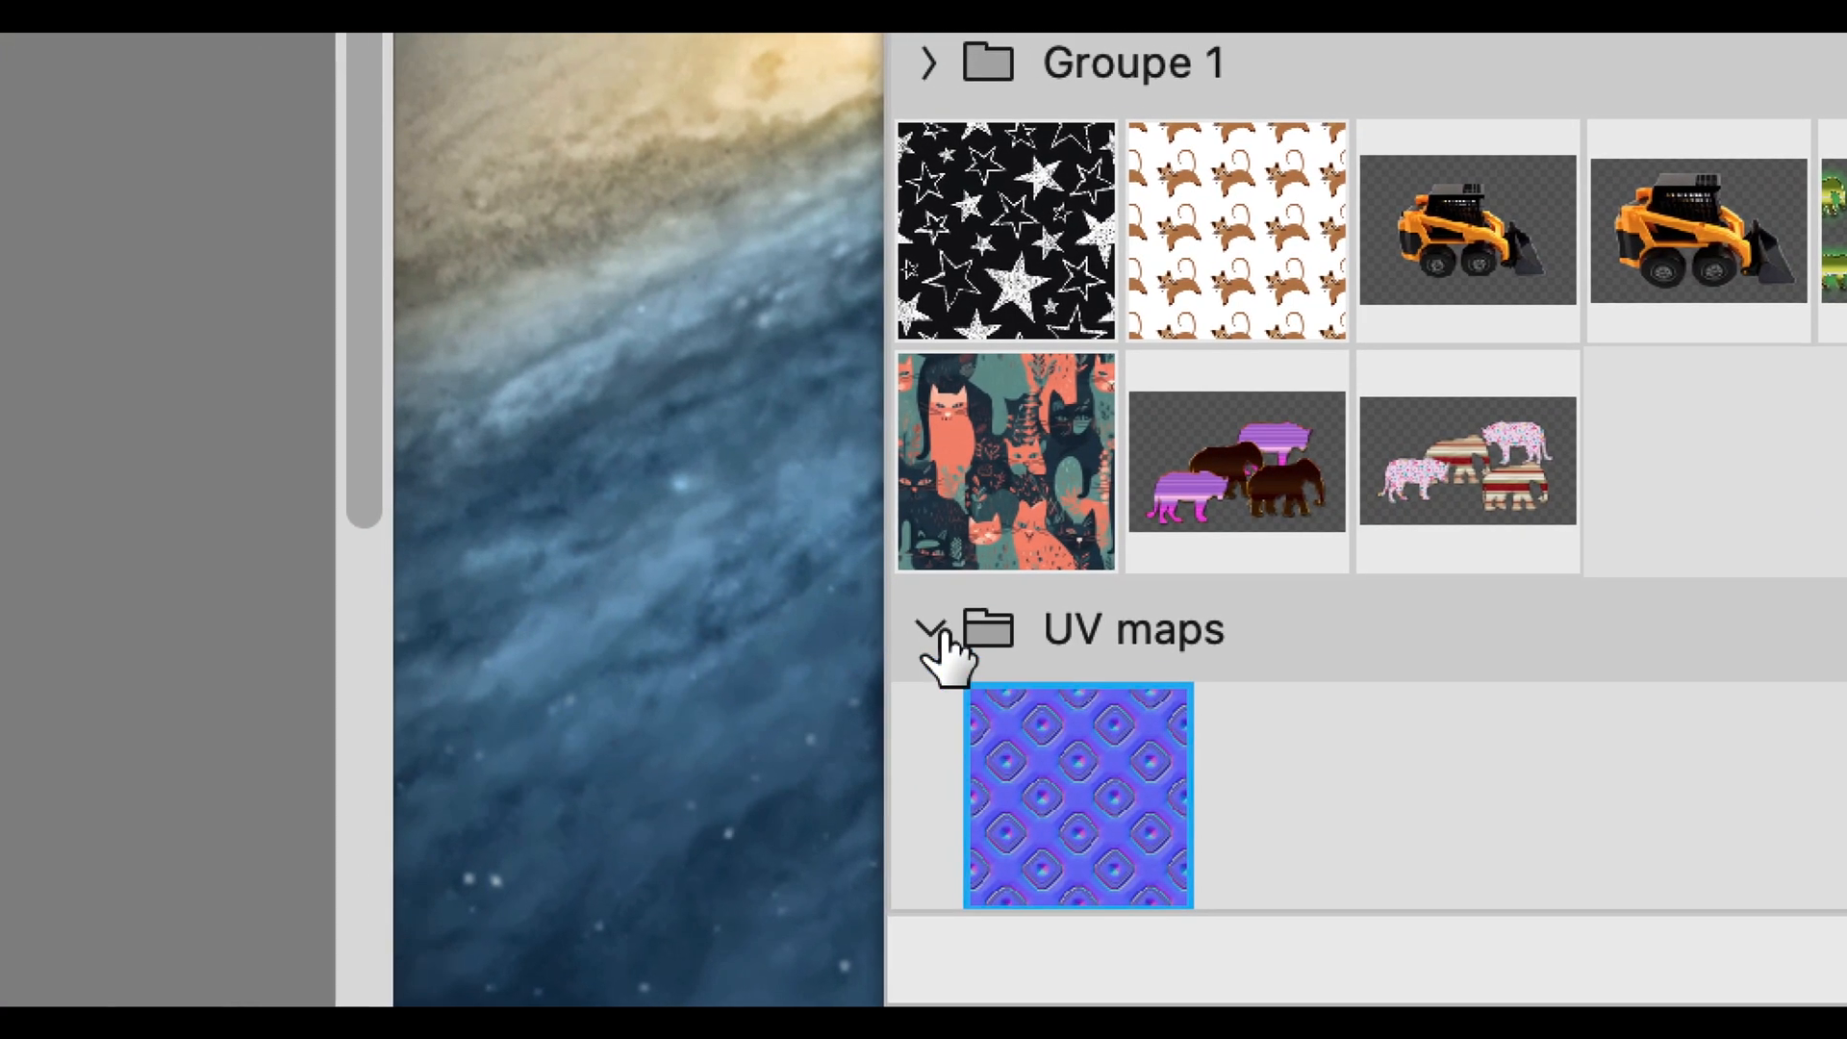
Expand and collapse the 'UV maps' pattern group to check its contents
left_click(884, 598)
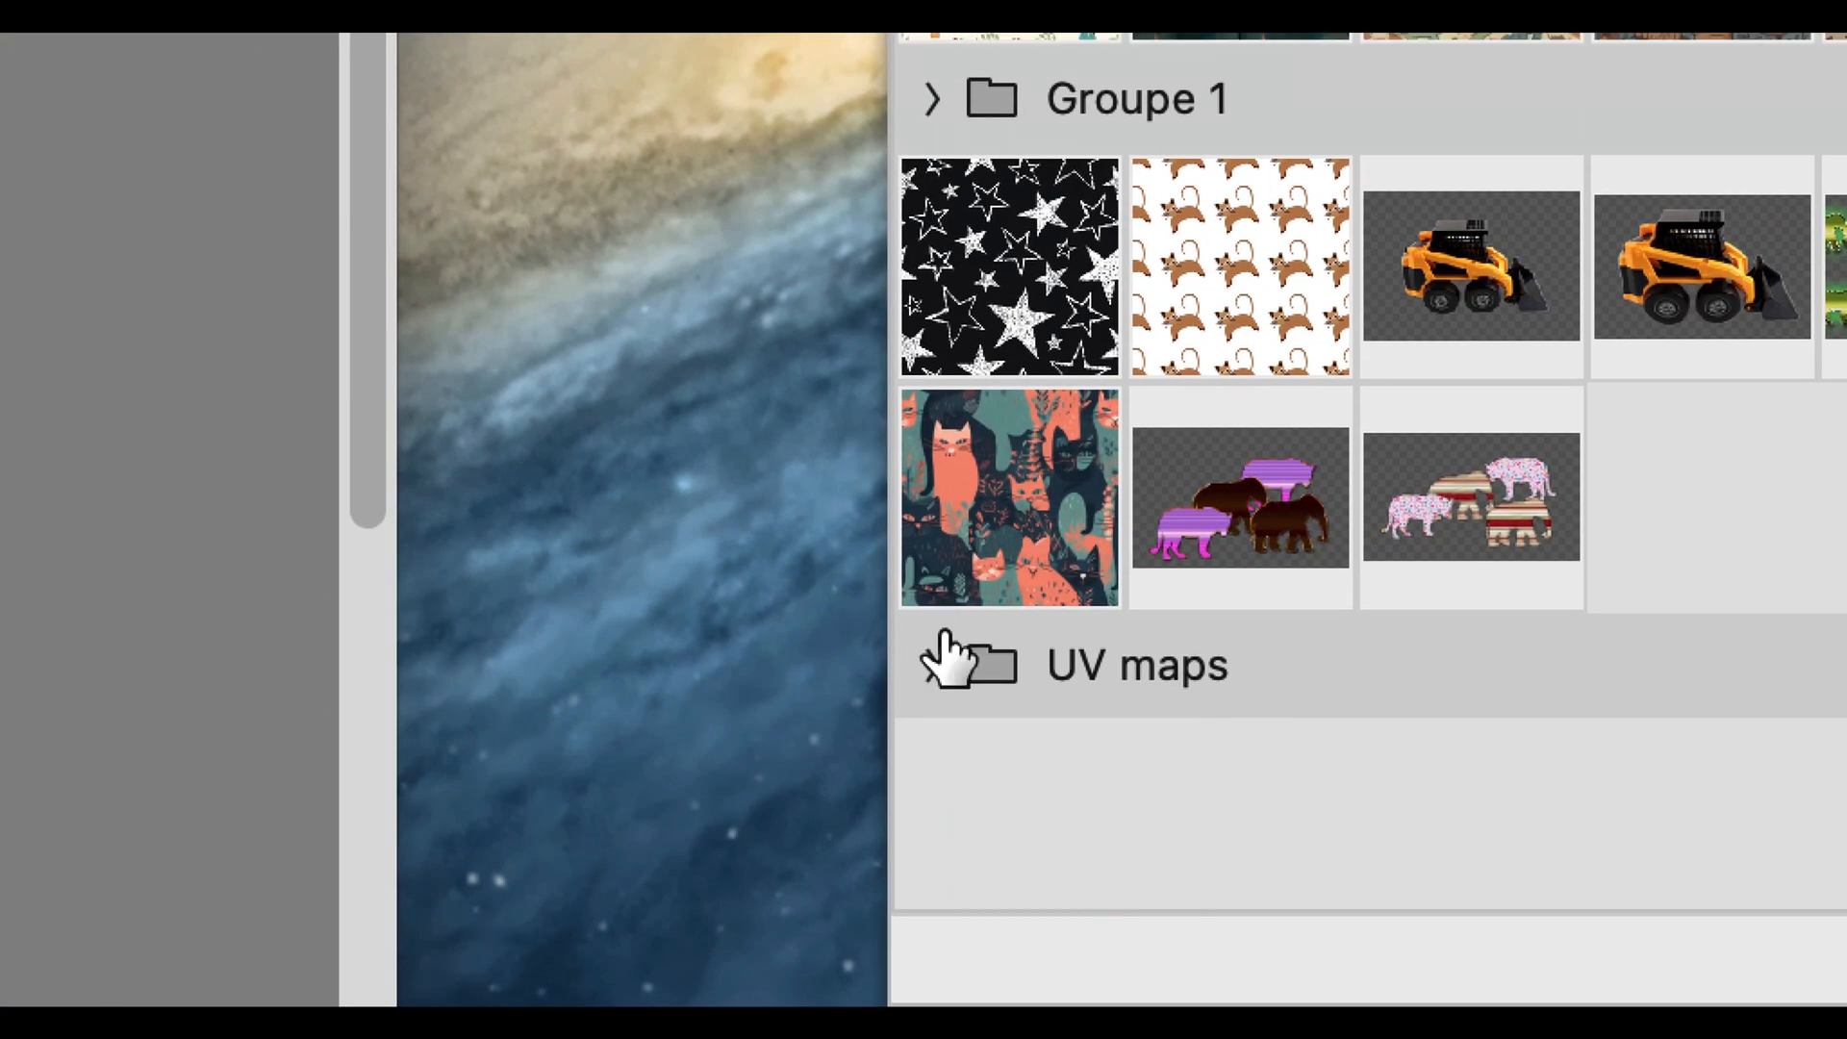
left_click(938, 645)
left_click(937, 644)
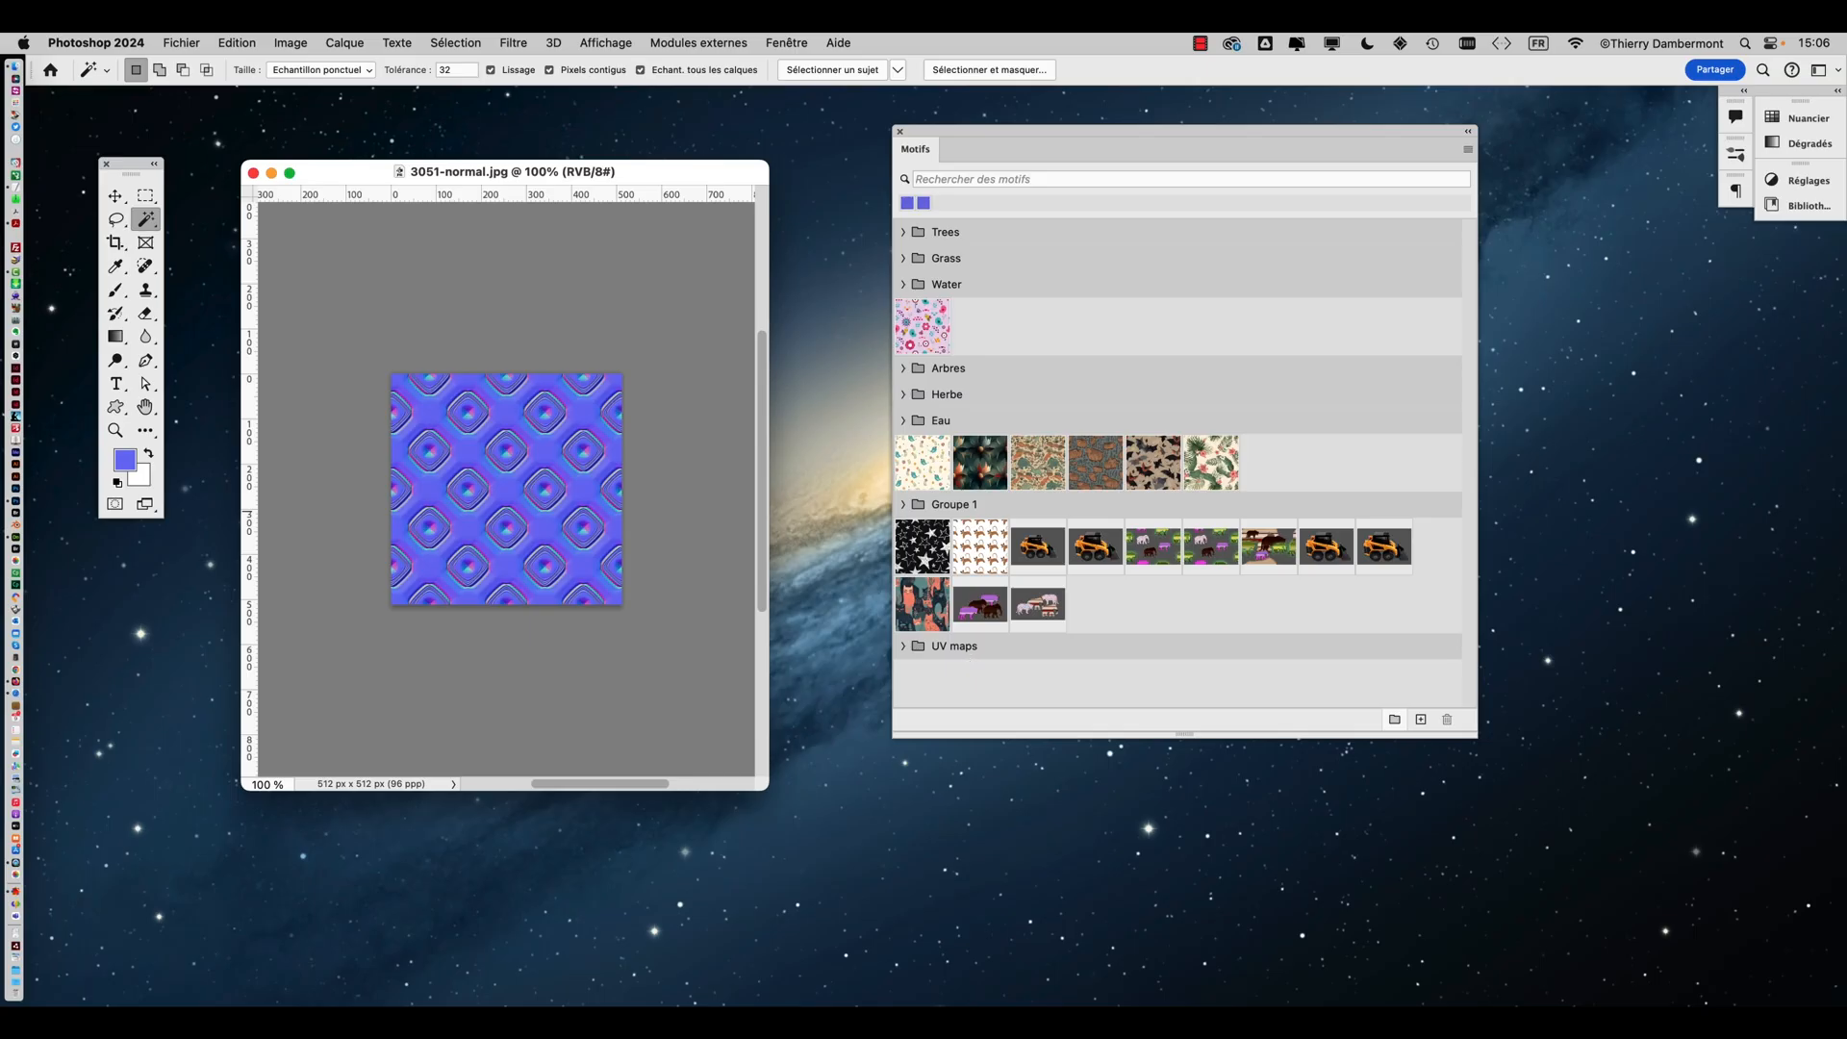
left_click(903, 647)
left_click(903, 646)
left_click_drag(1477, 738, 1469, 816)
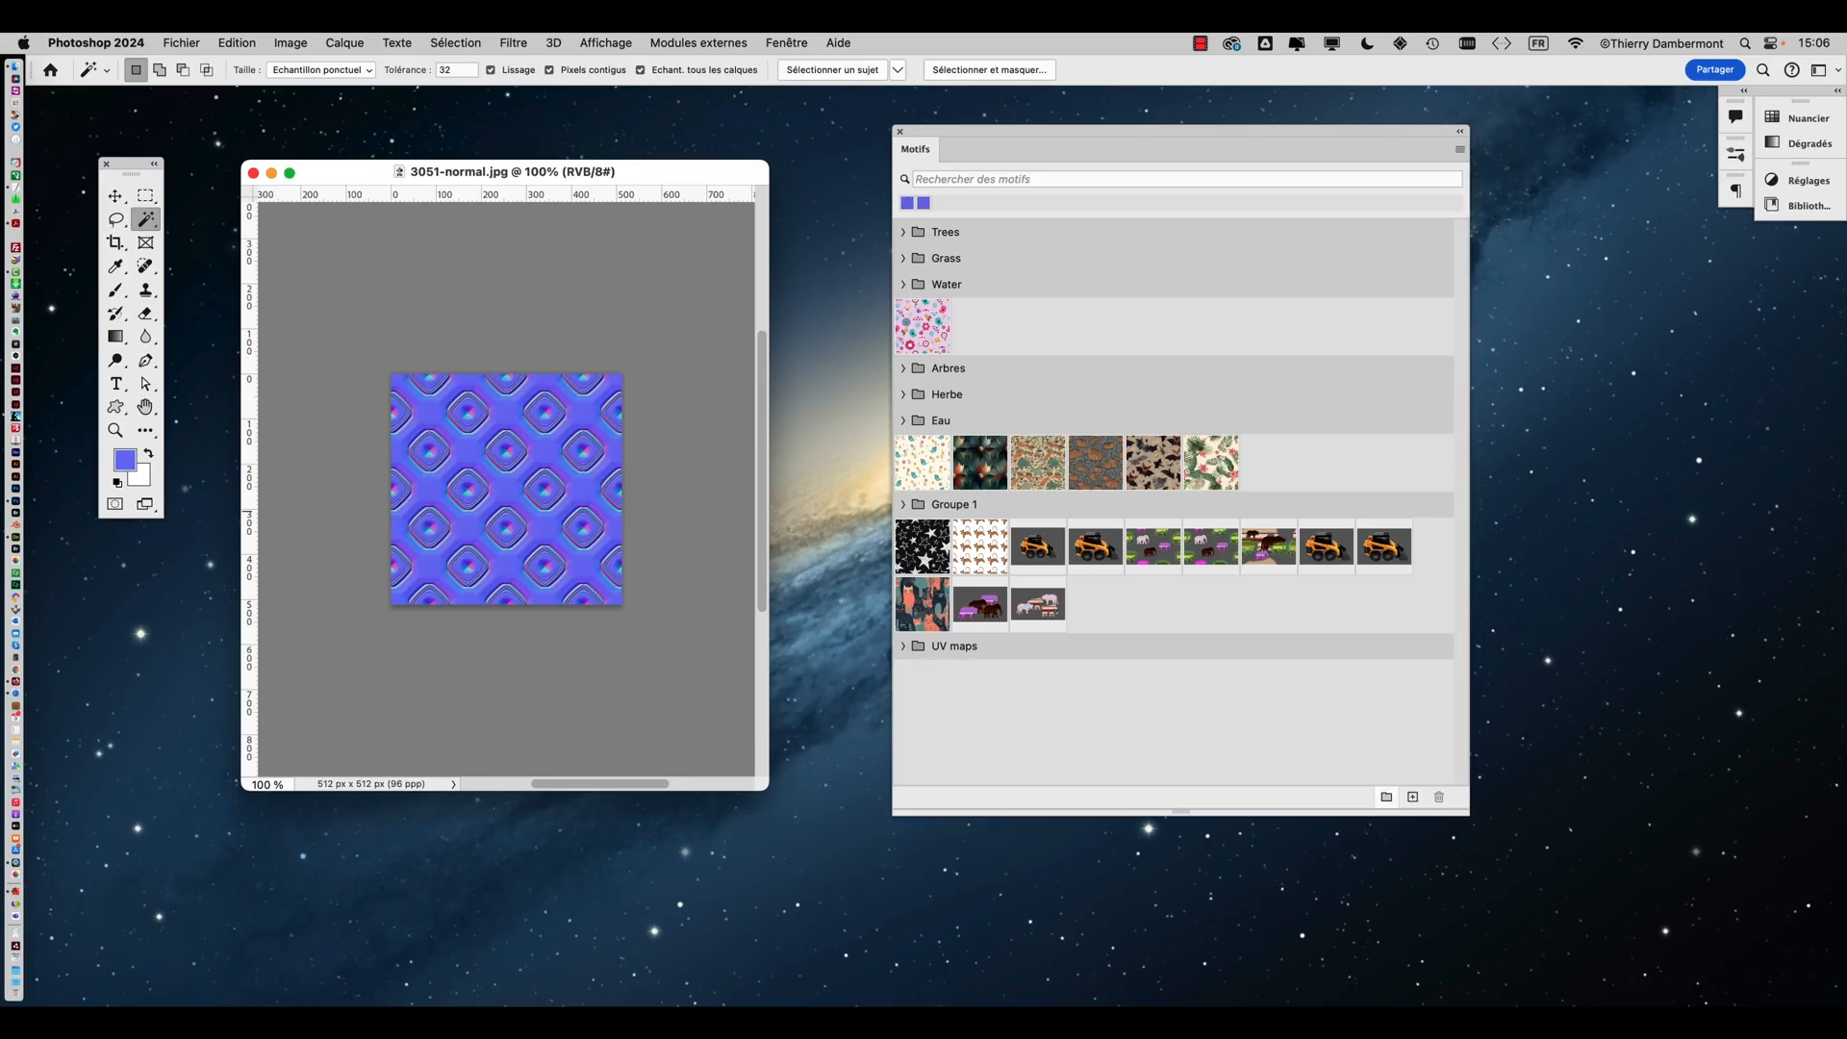
left_click(903, 646)
left_click(904, 647)
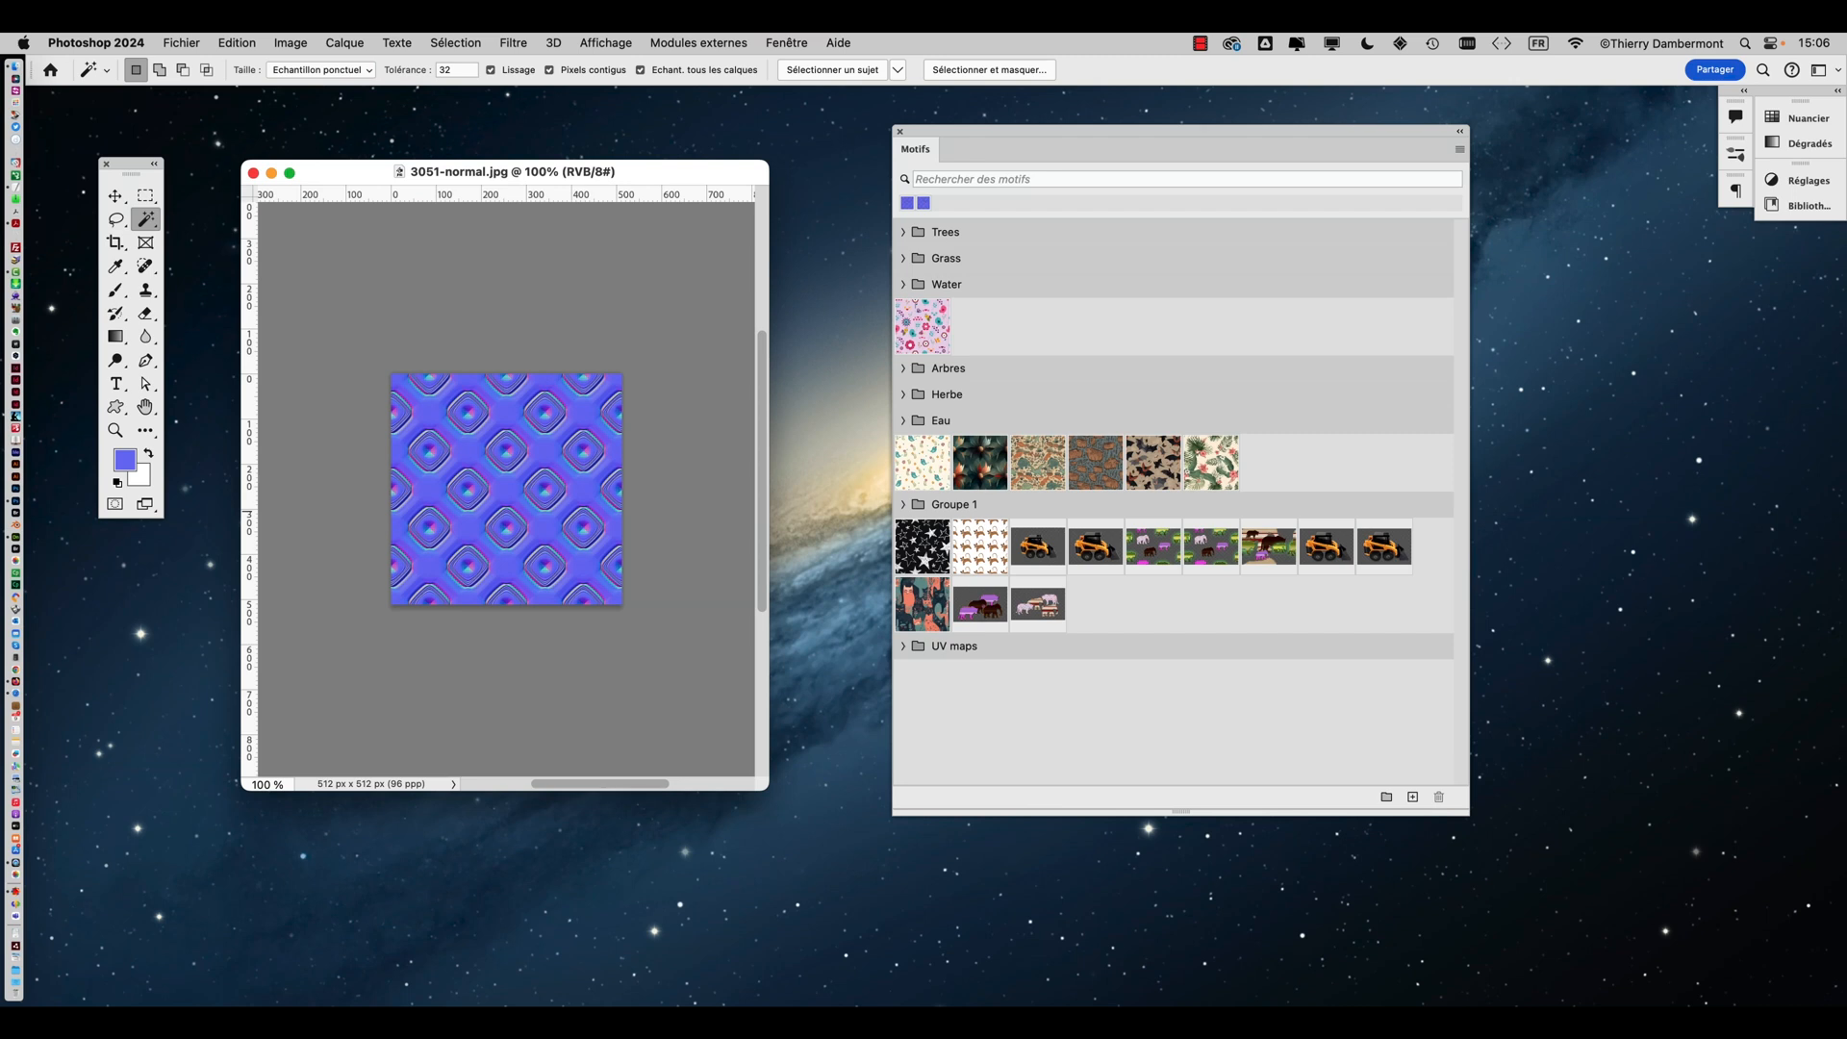
Close the normal map image and reposition and resize the Patterns panel
left_click_drag(1182, 812, 1181, 817)
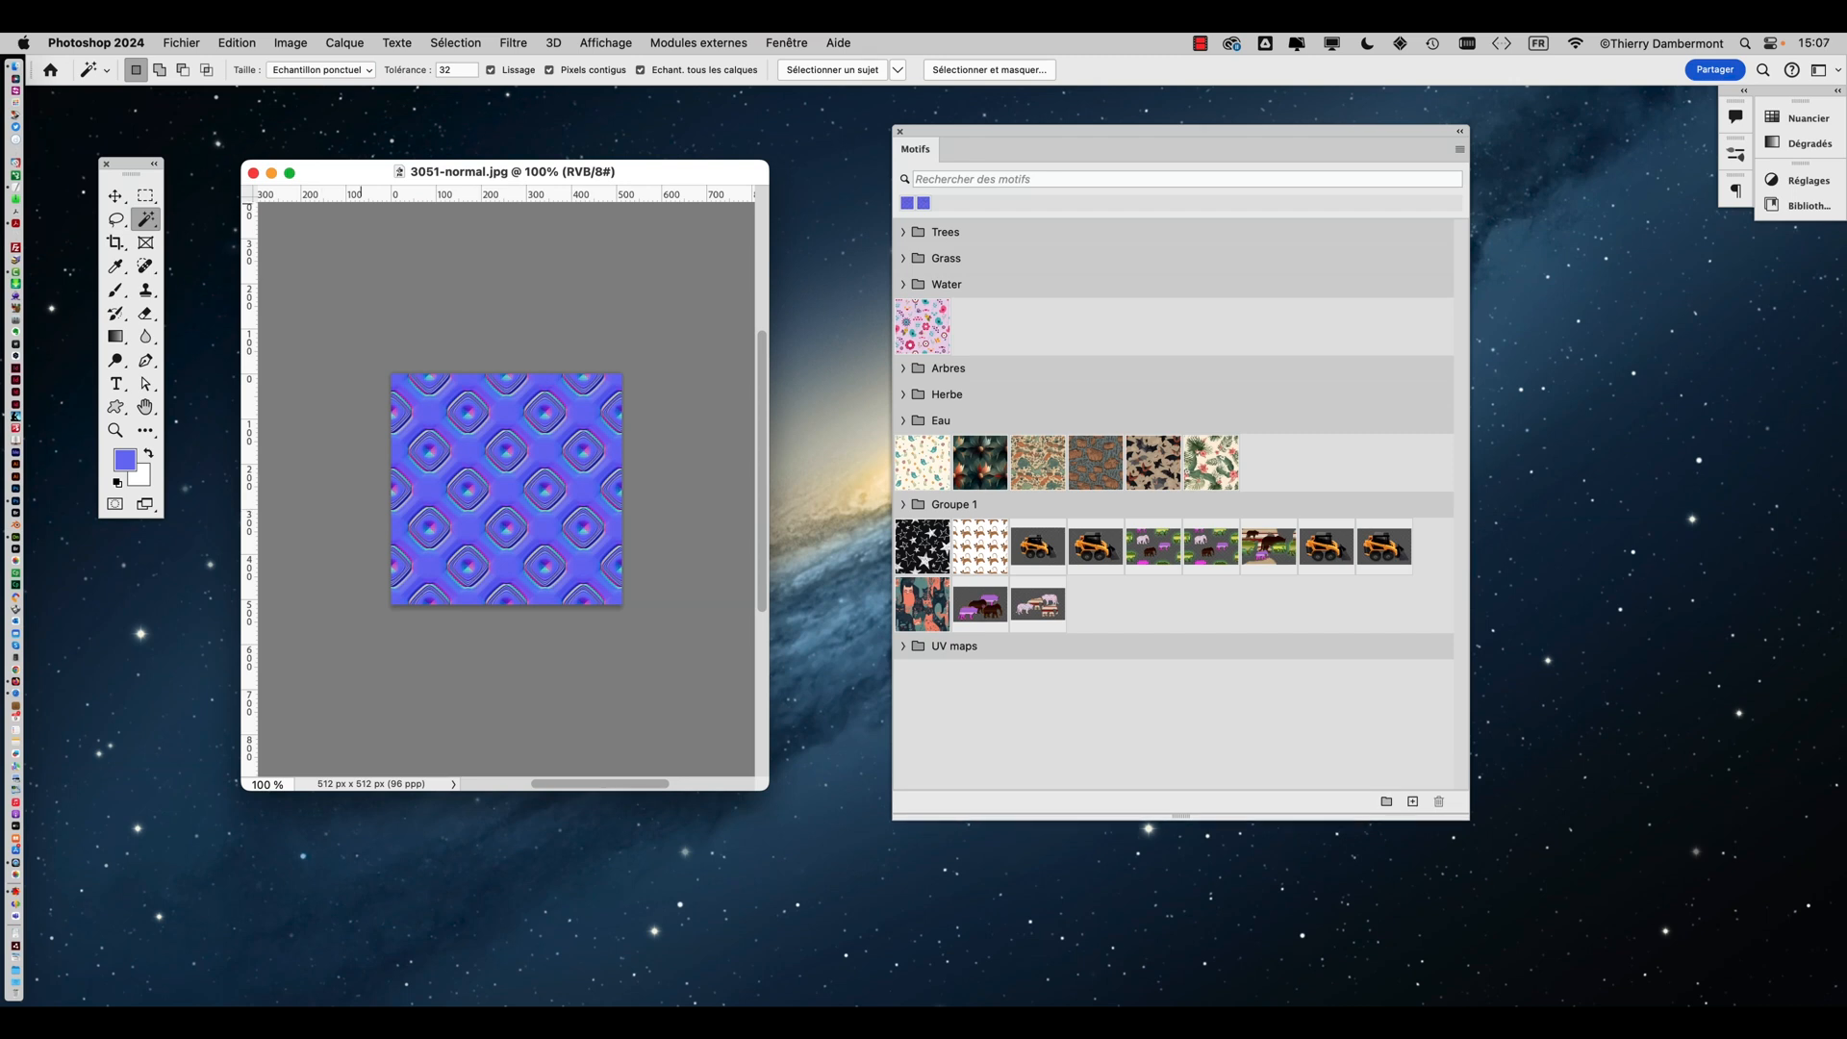
left_click(253, 173)
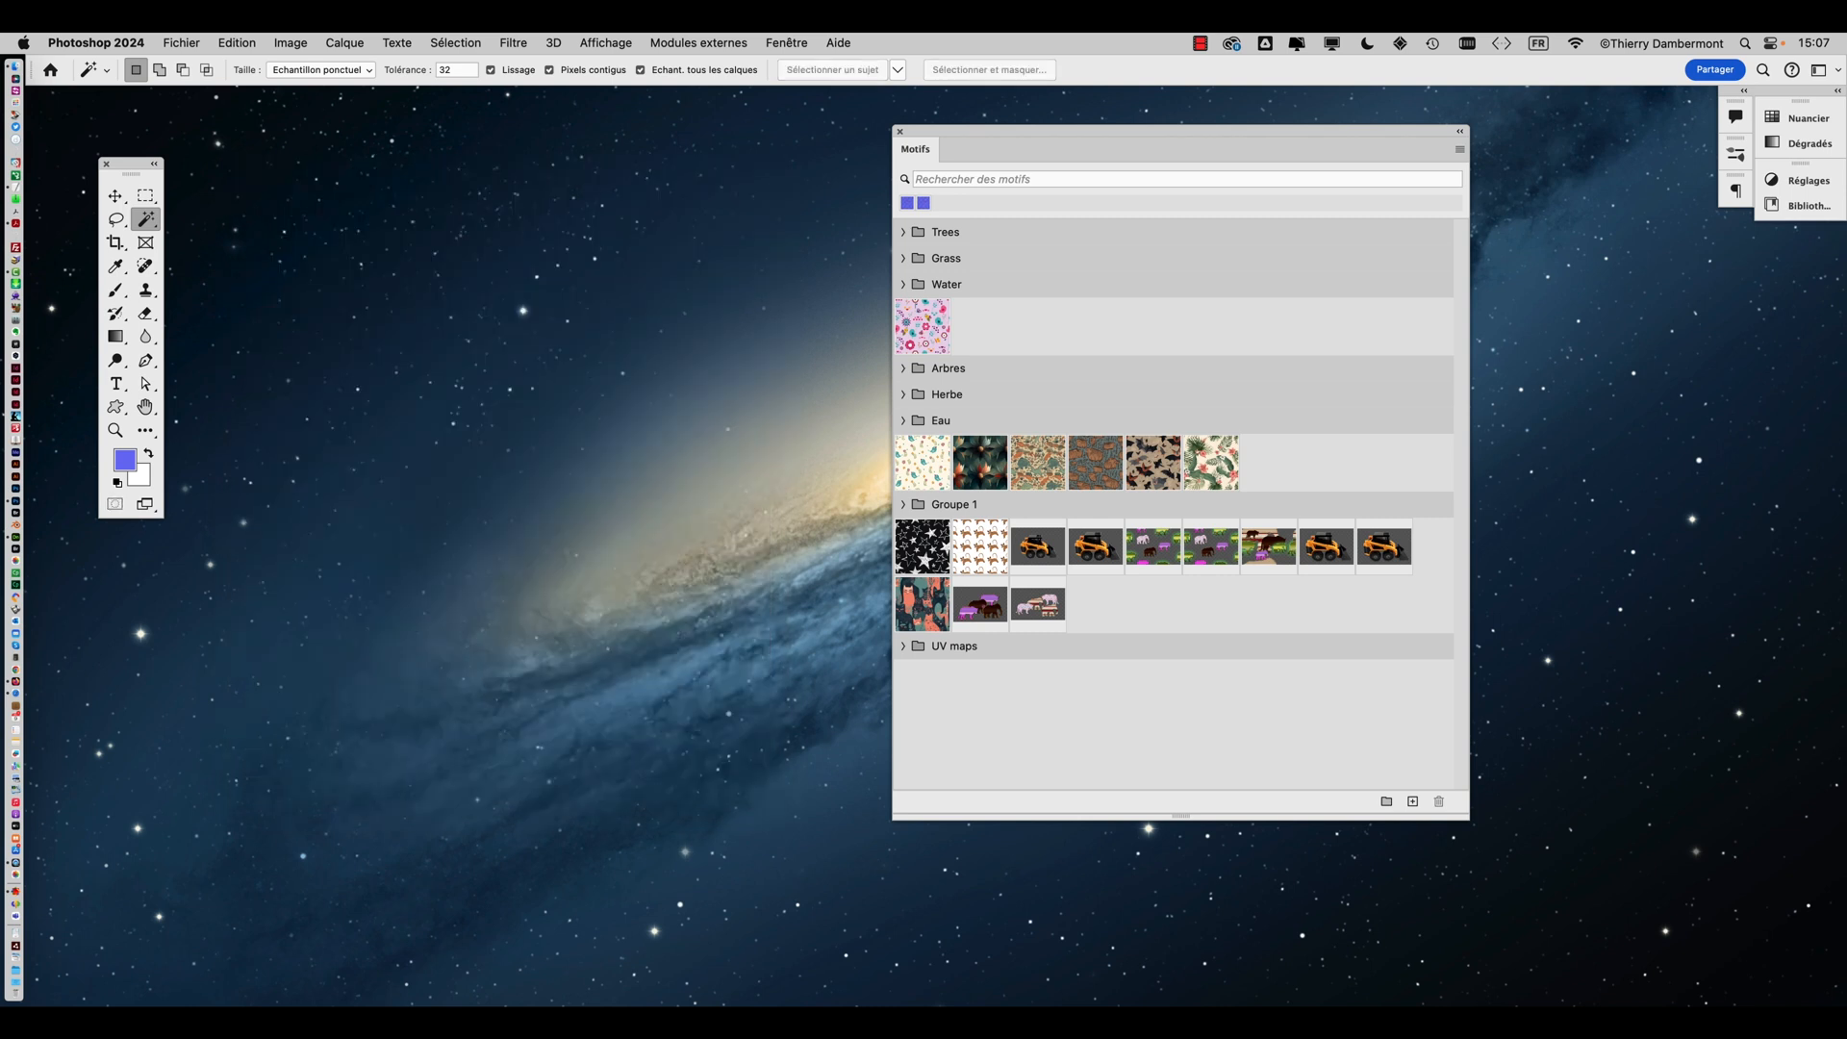
left_click_drag(1154, 132, 1380, 118)
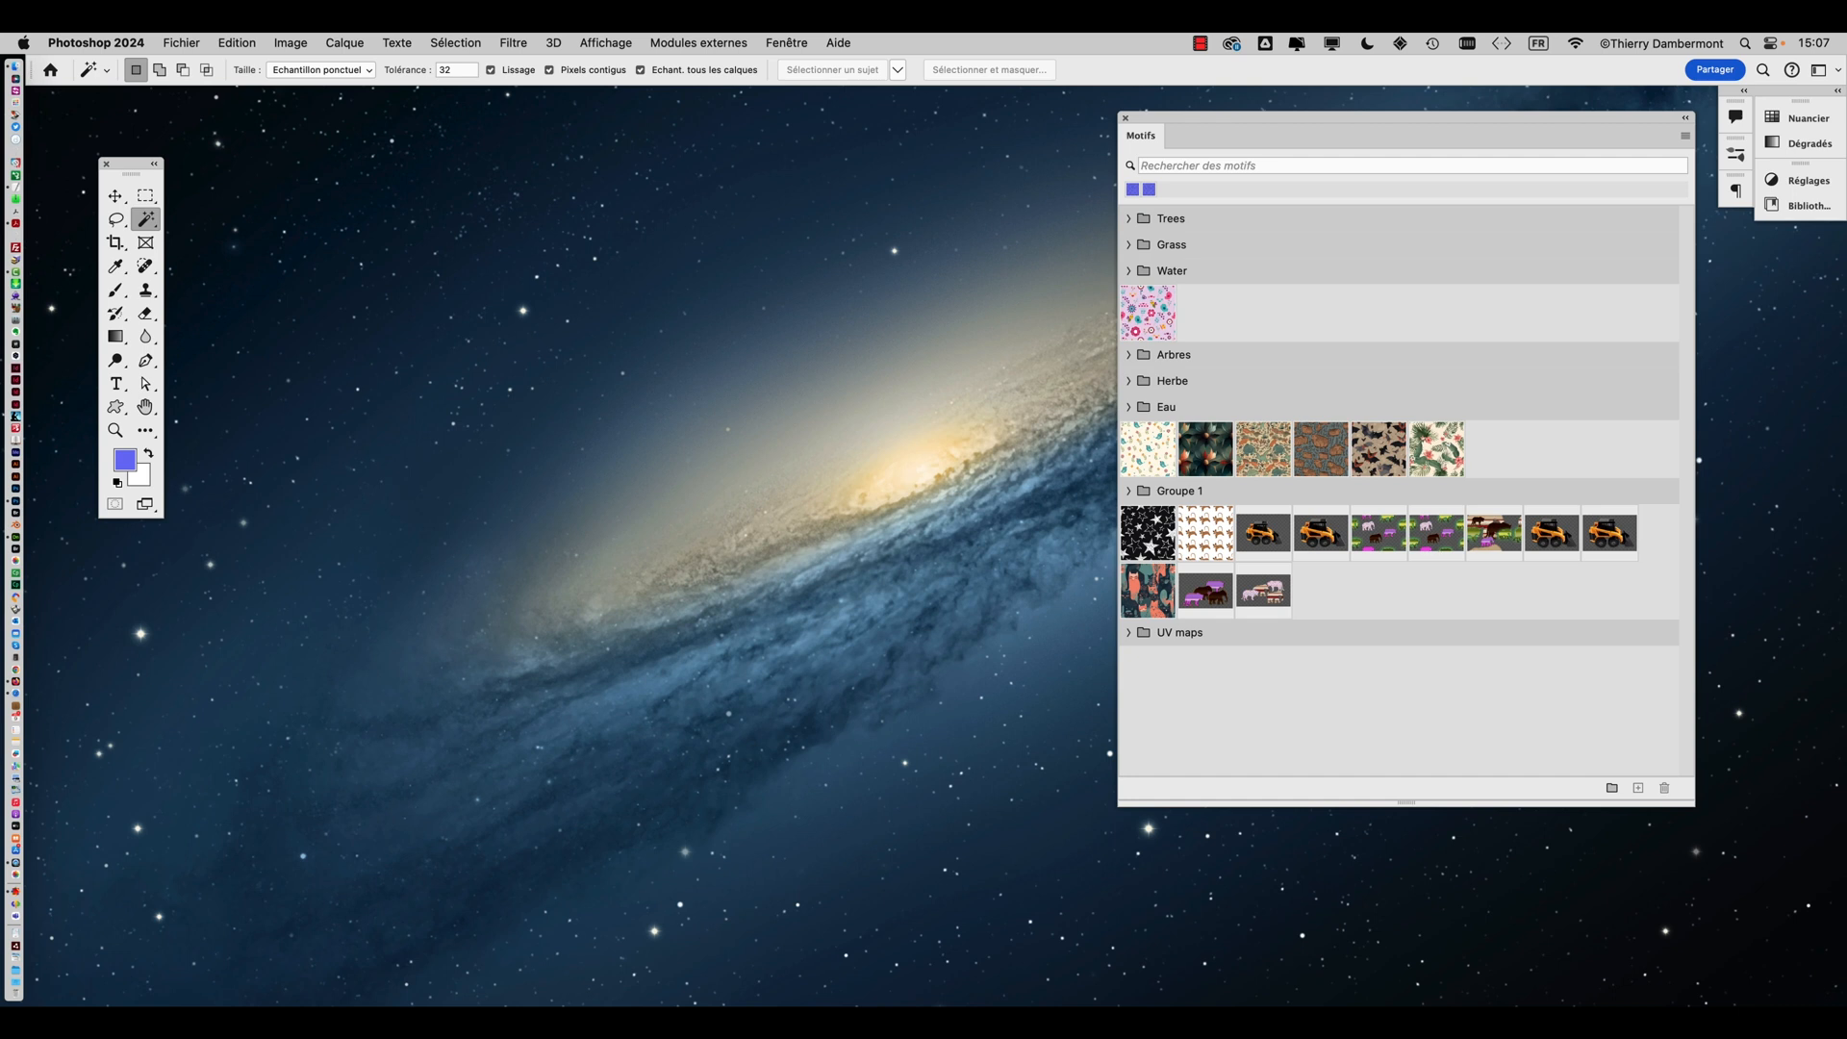
left_click_drag(1694, 805, 1452, 777)
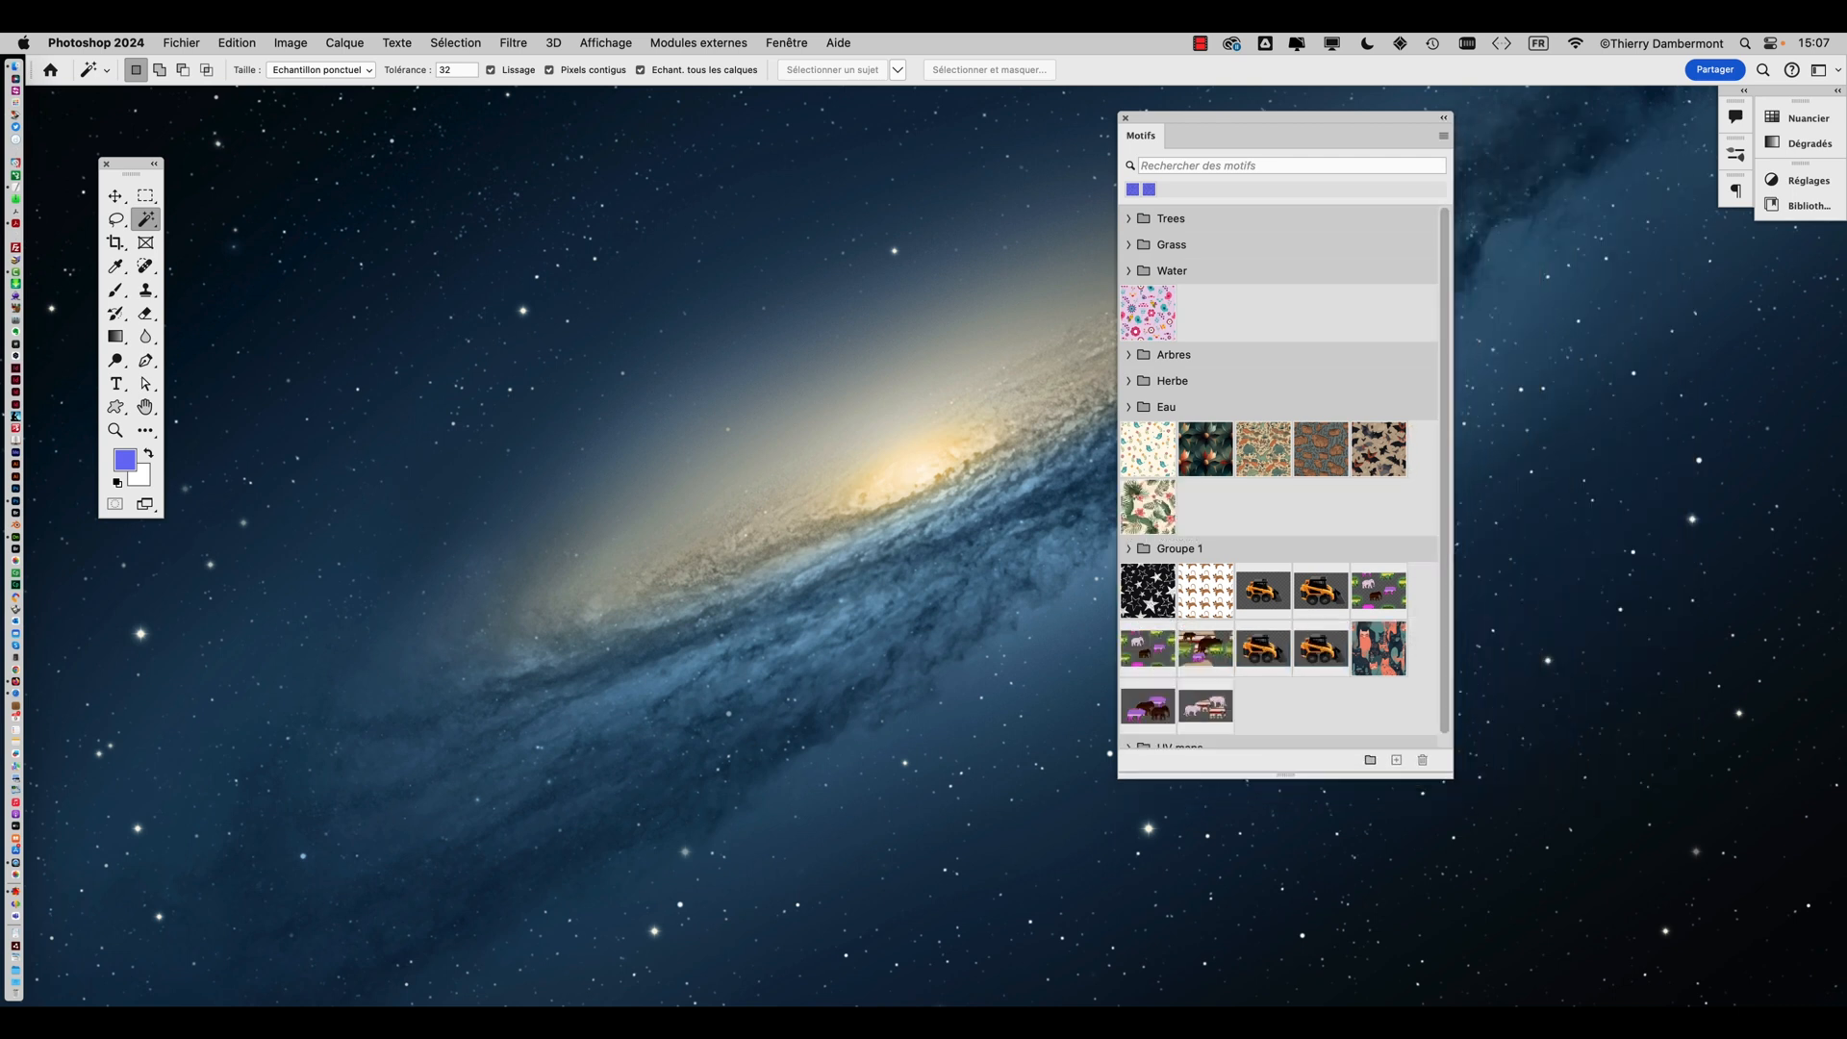
Open the Bocal_UV.psd file from the 'modifier le relief' folder
left_click(182, 43)
left_click(197, 78)
left_click(904, 223)
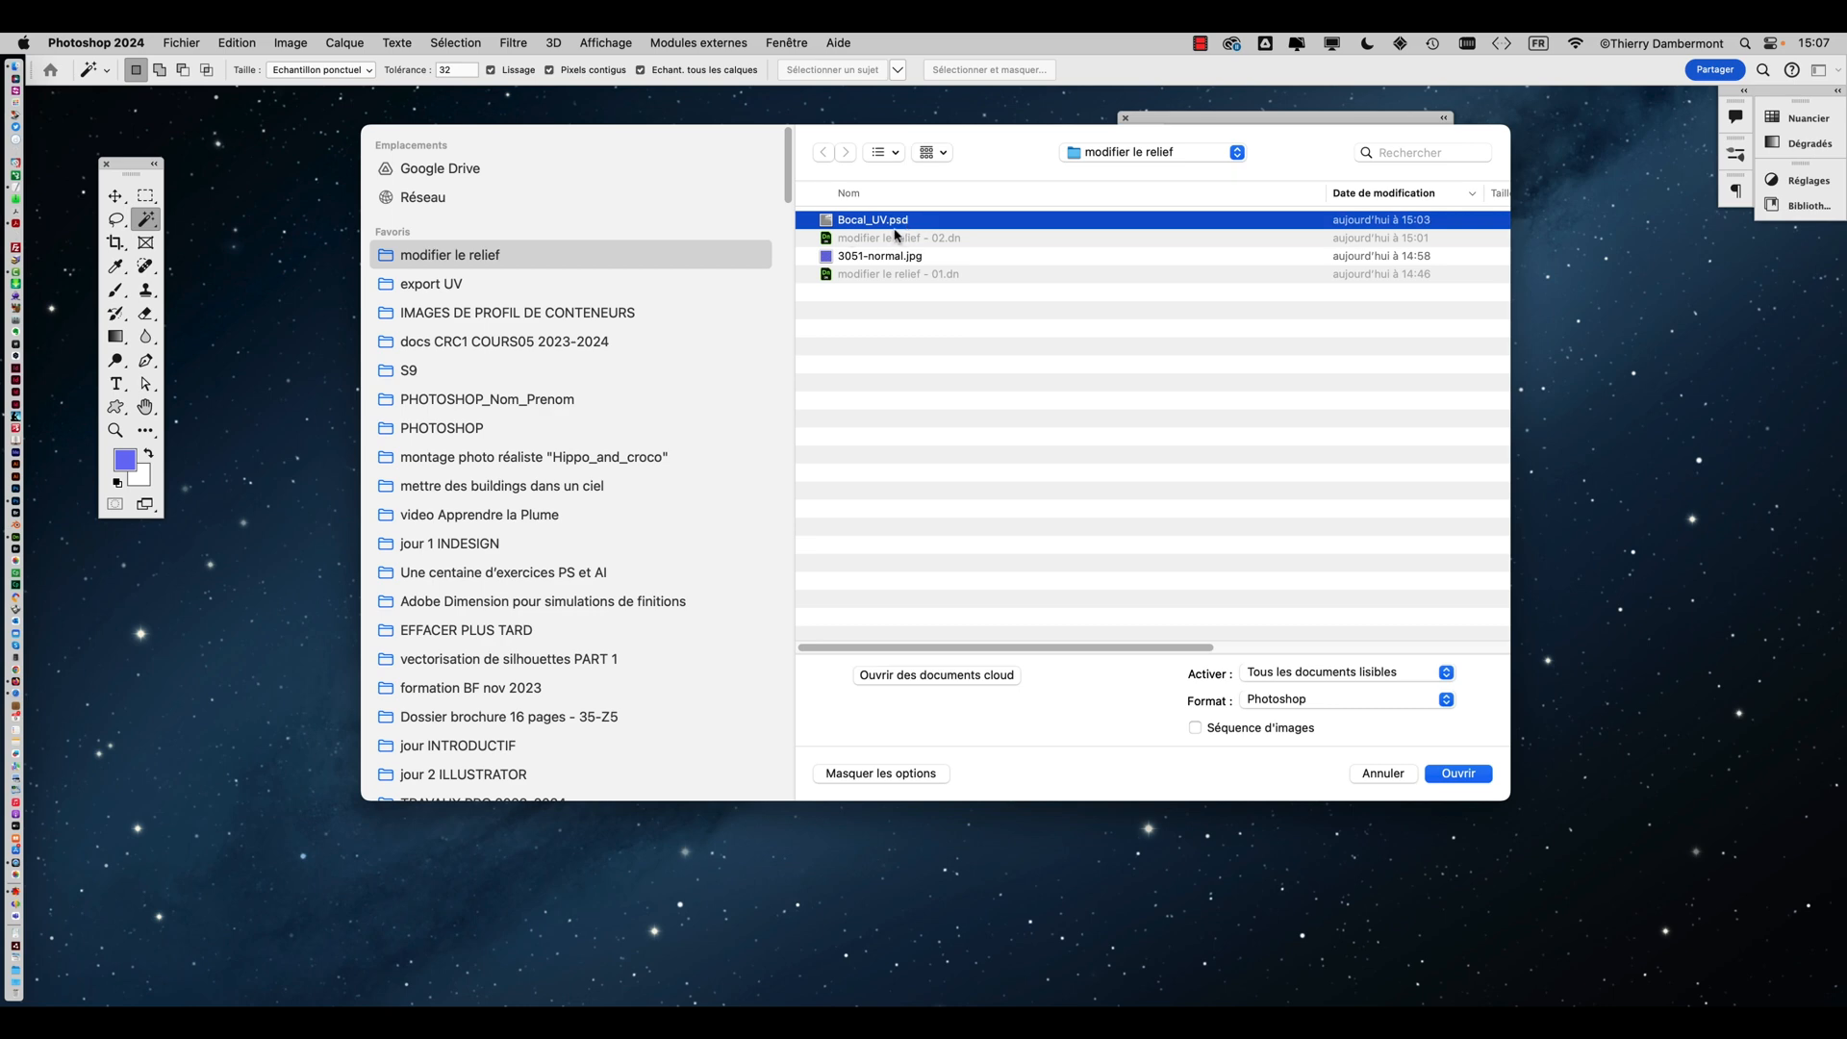
left_click(1458, 774)
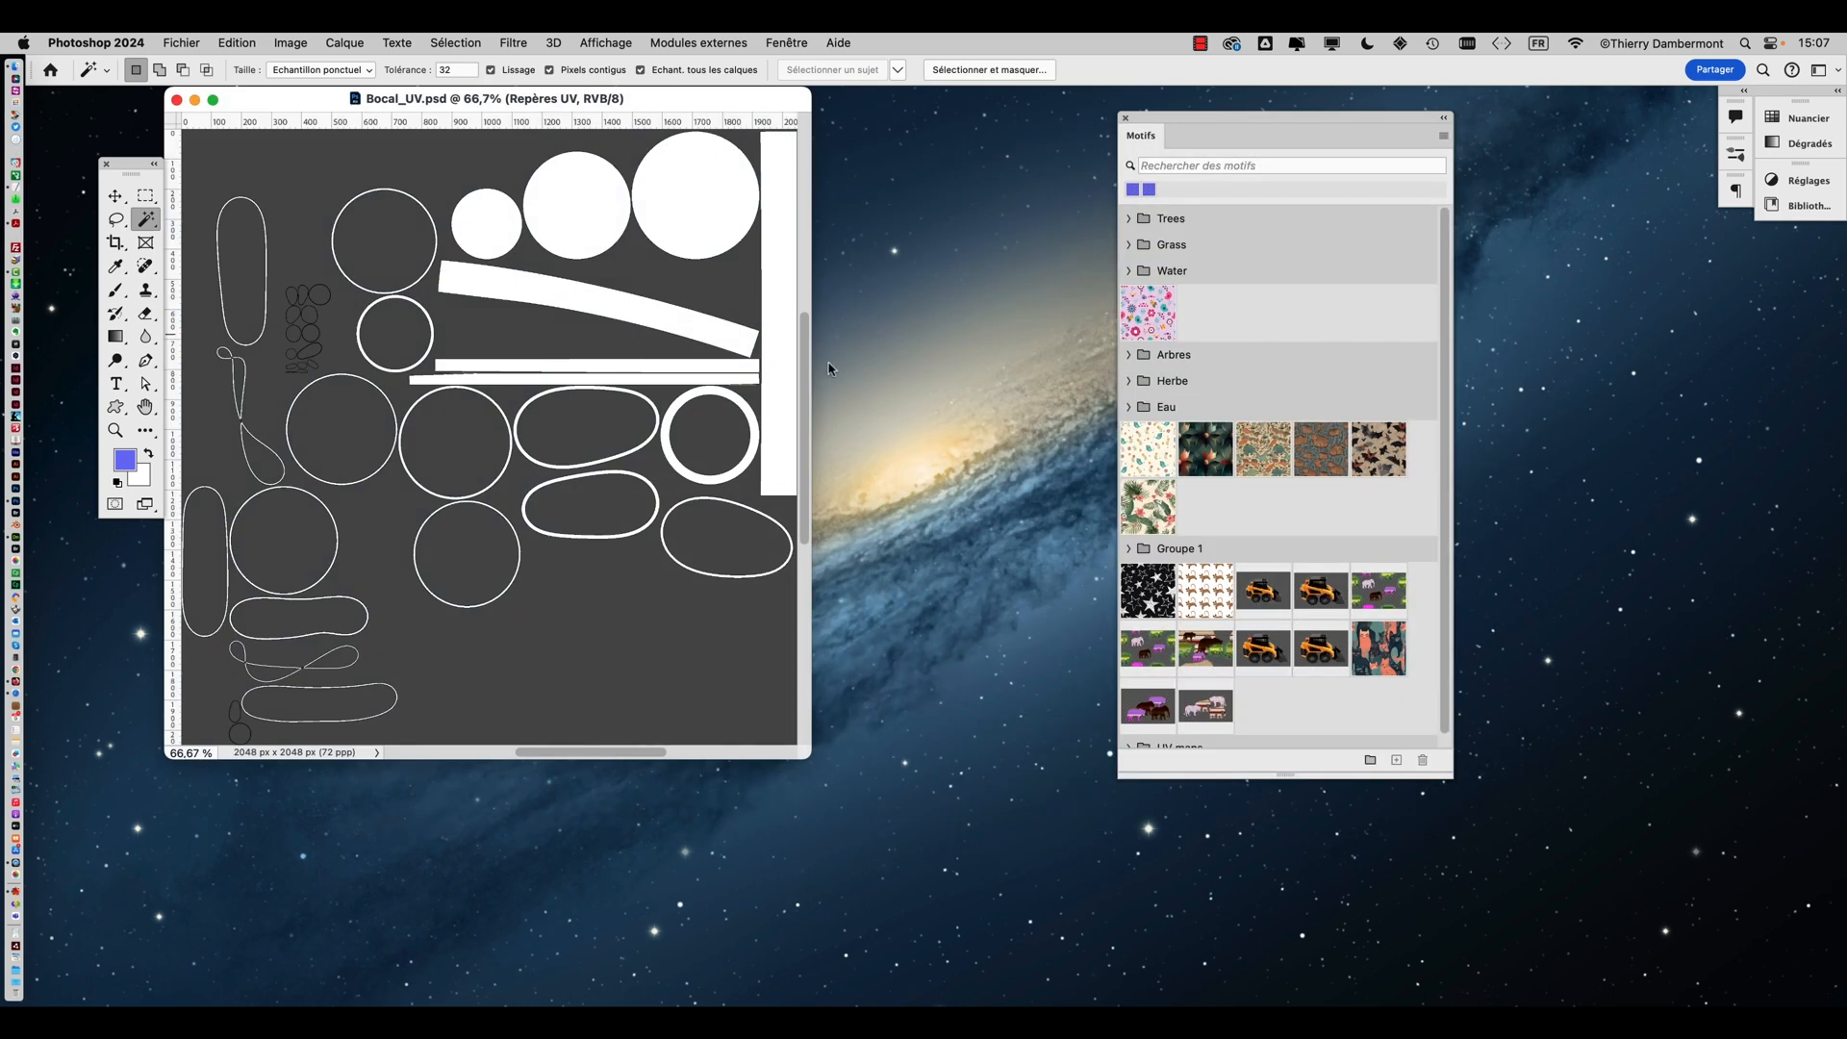
Close the Patterns panel and enlarge the Bocal_UV document window
left_click_drag(808, 756, 1094, 847)
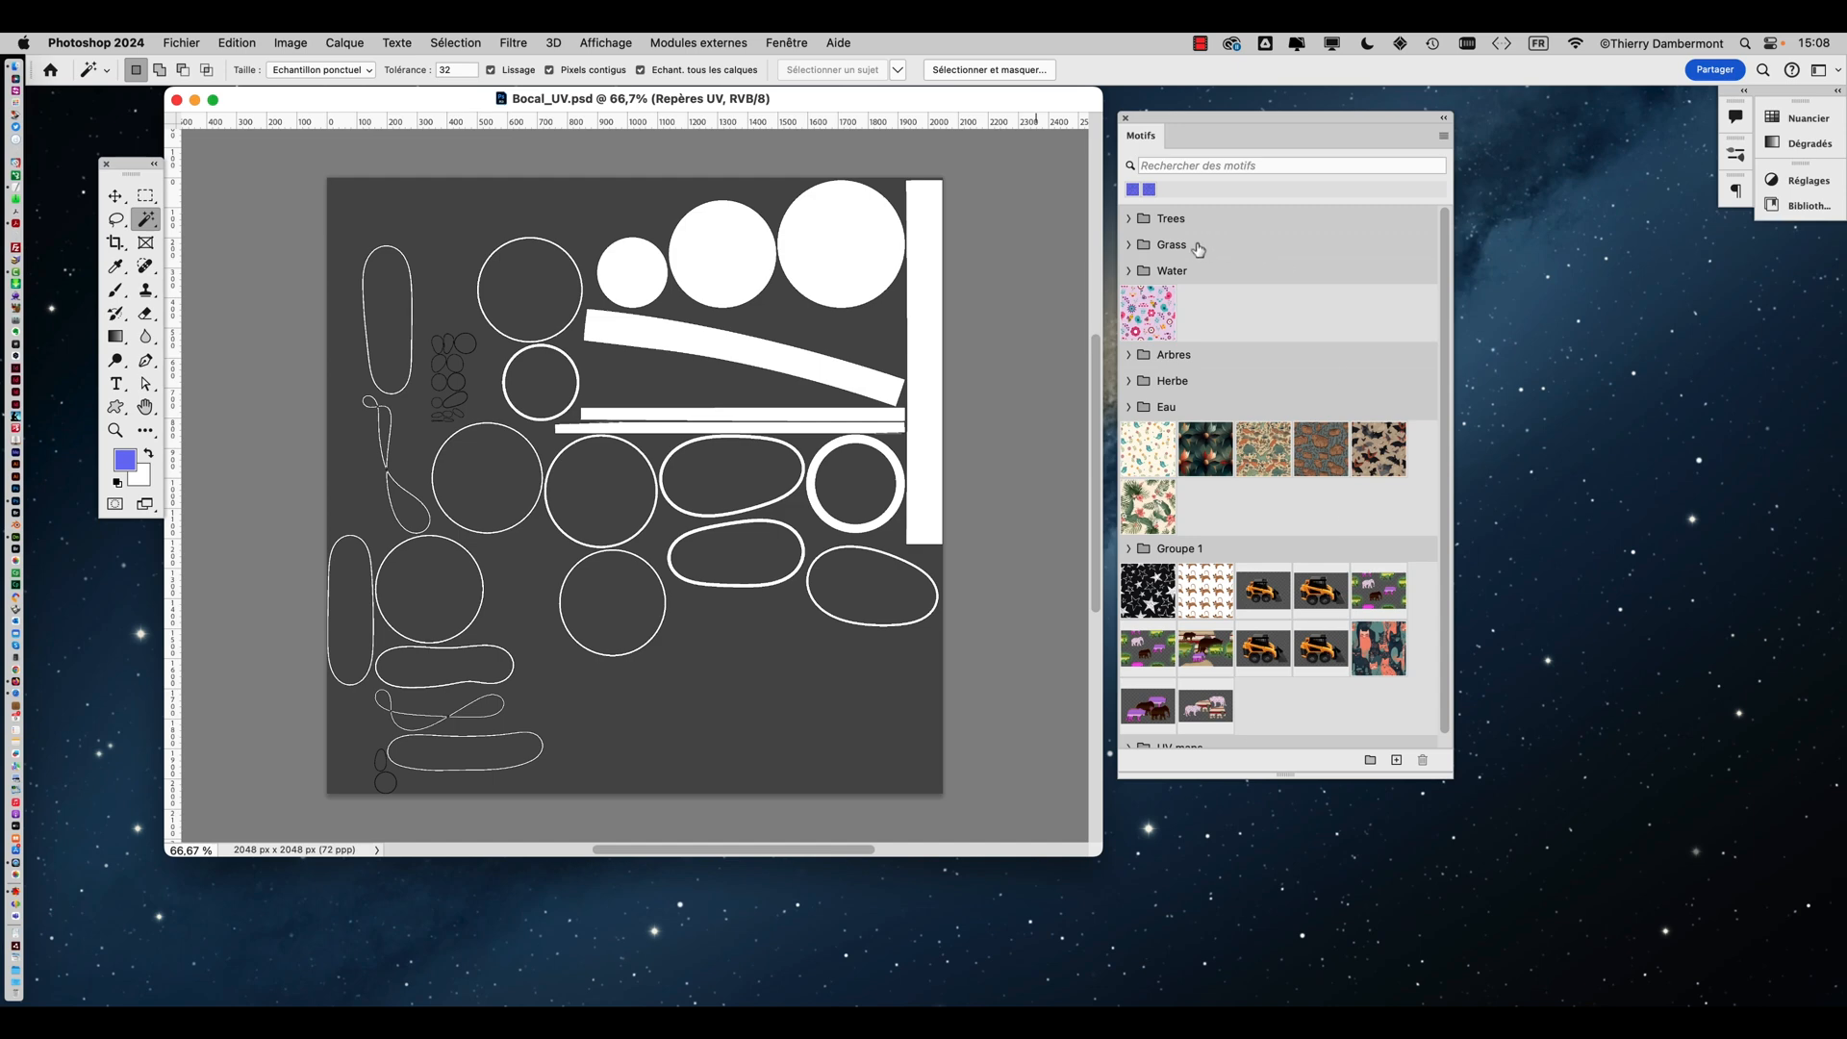
left_click(1126, 117)
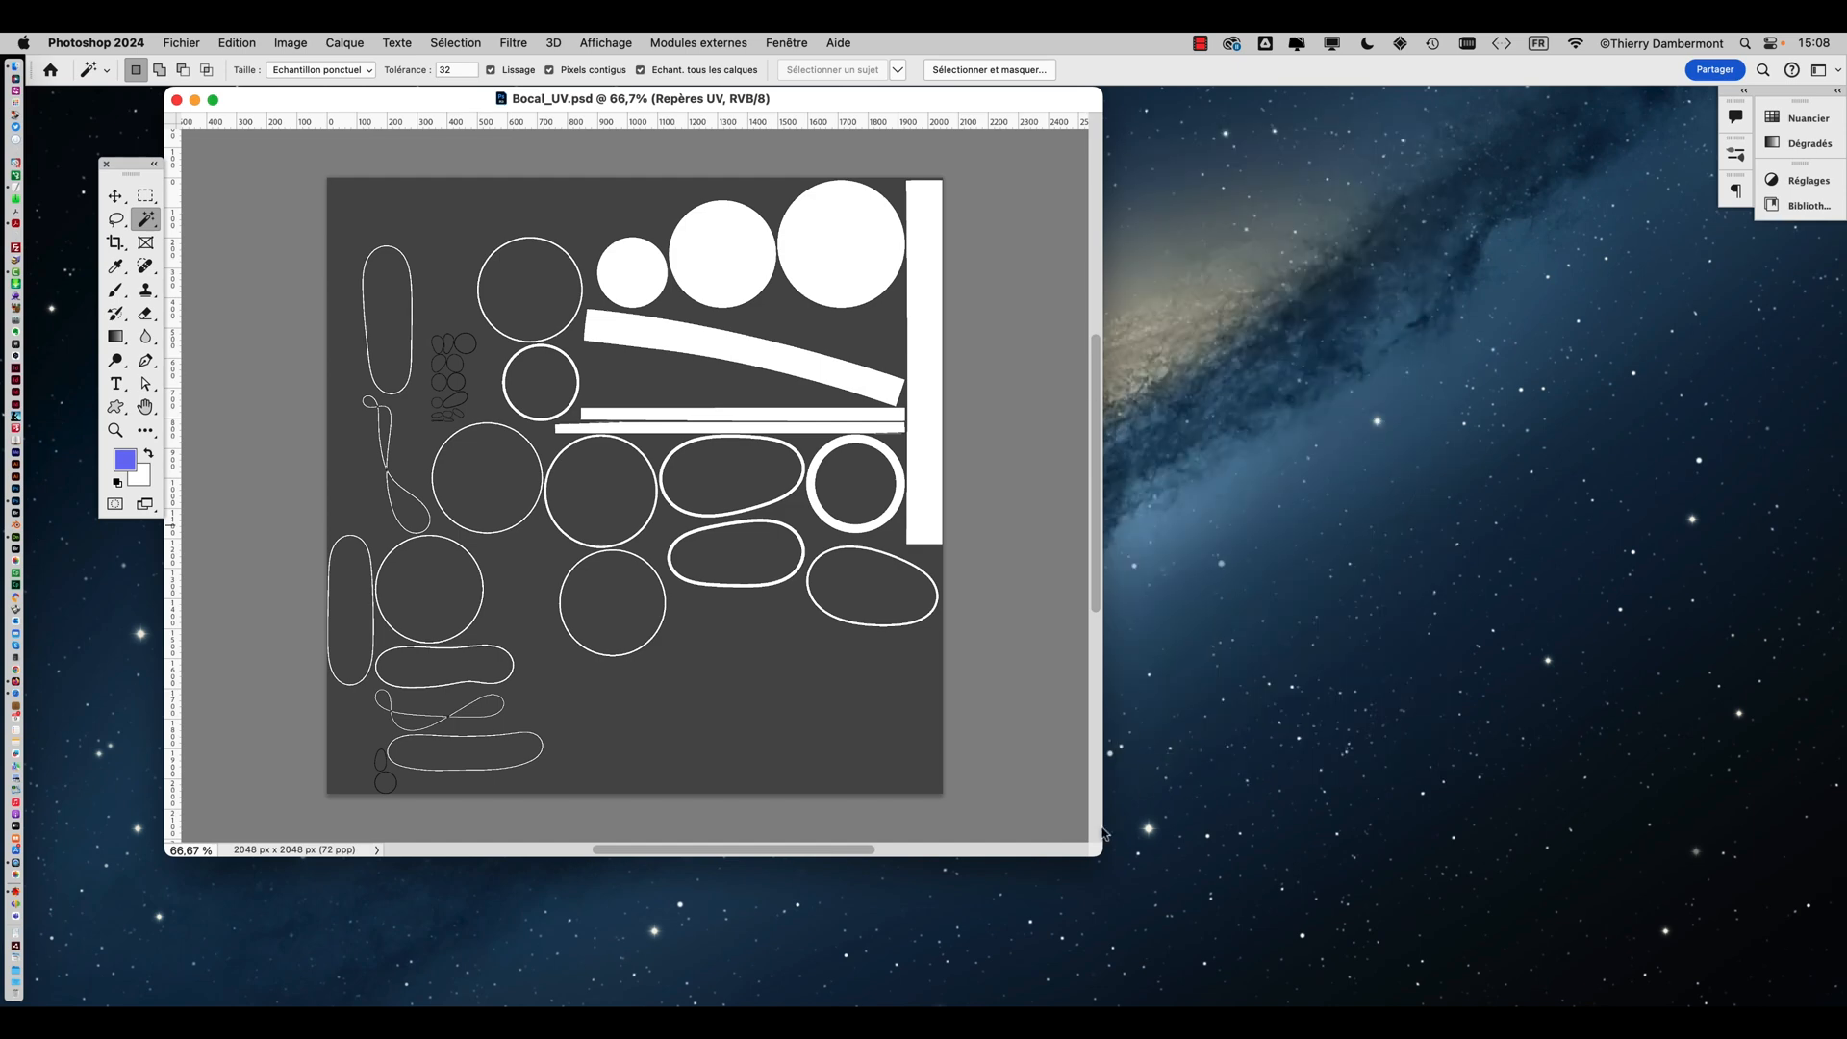
left_click_drag(1103, 855, 1443, 938)
scroll(670, 486, "up", 2)
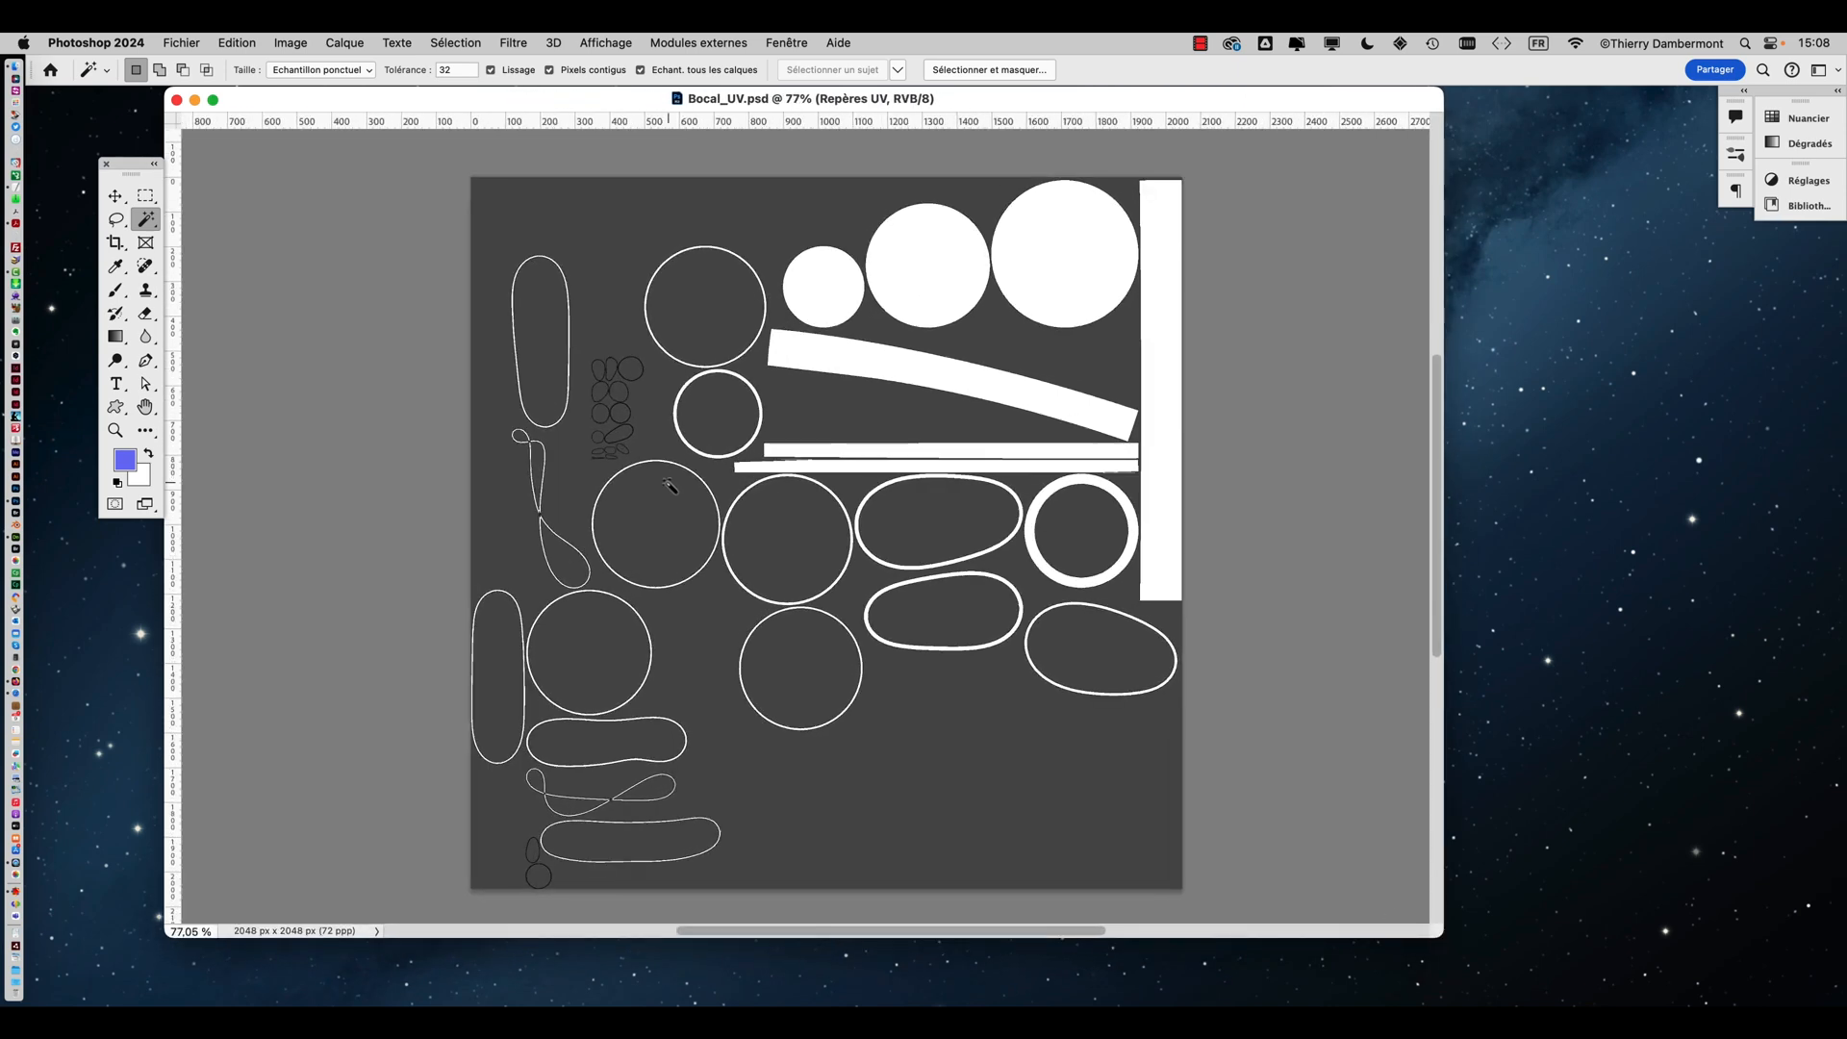
scroll(852, 492, "right", 5)
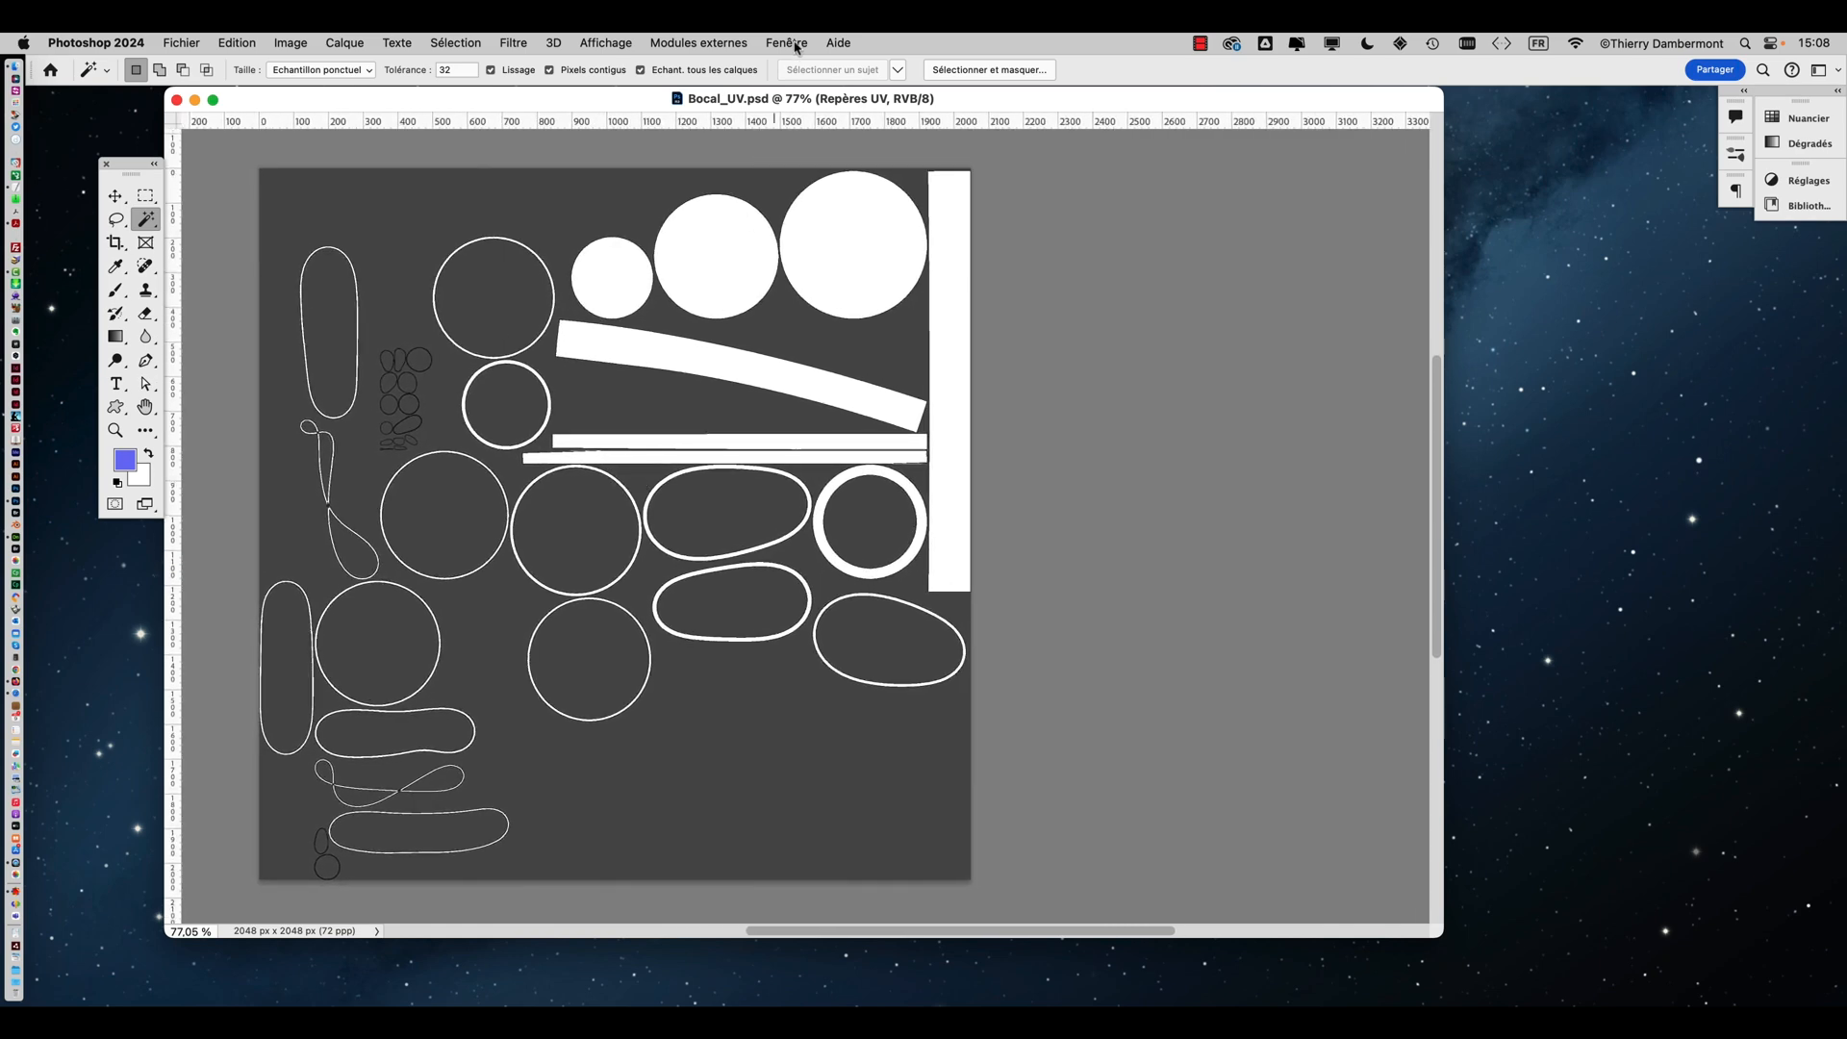
Open the Layers panel and position it beside the document
left_click(795, 44)
left_click(787, 174)
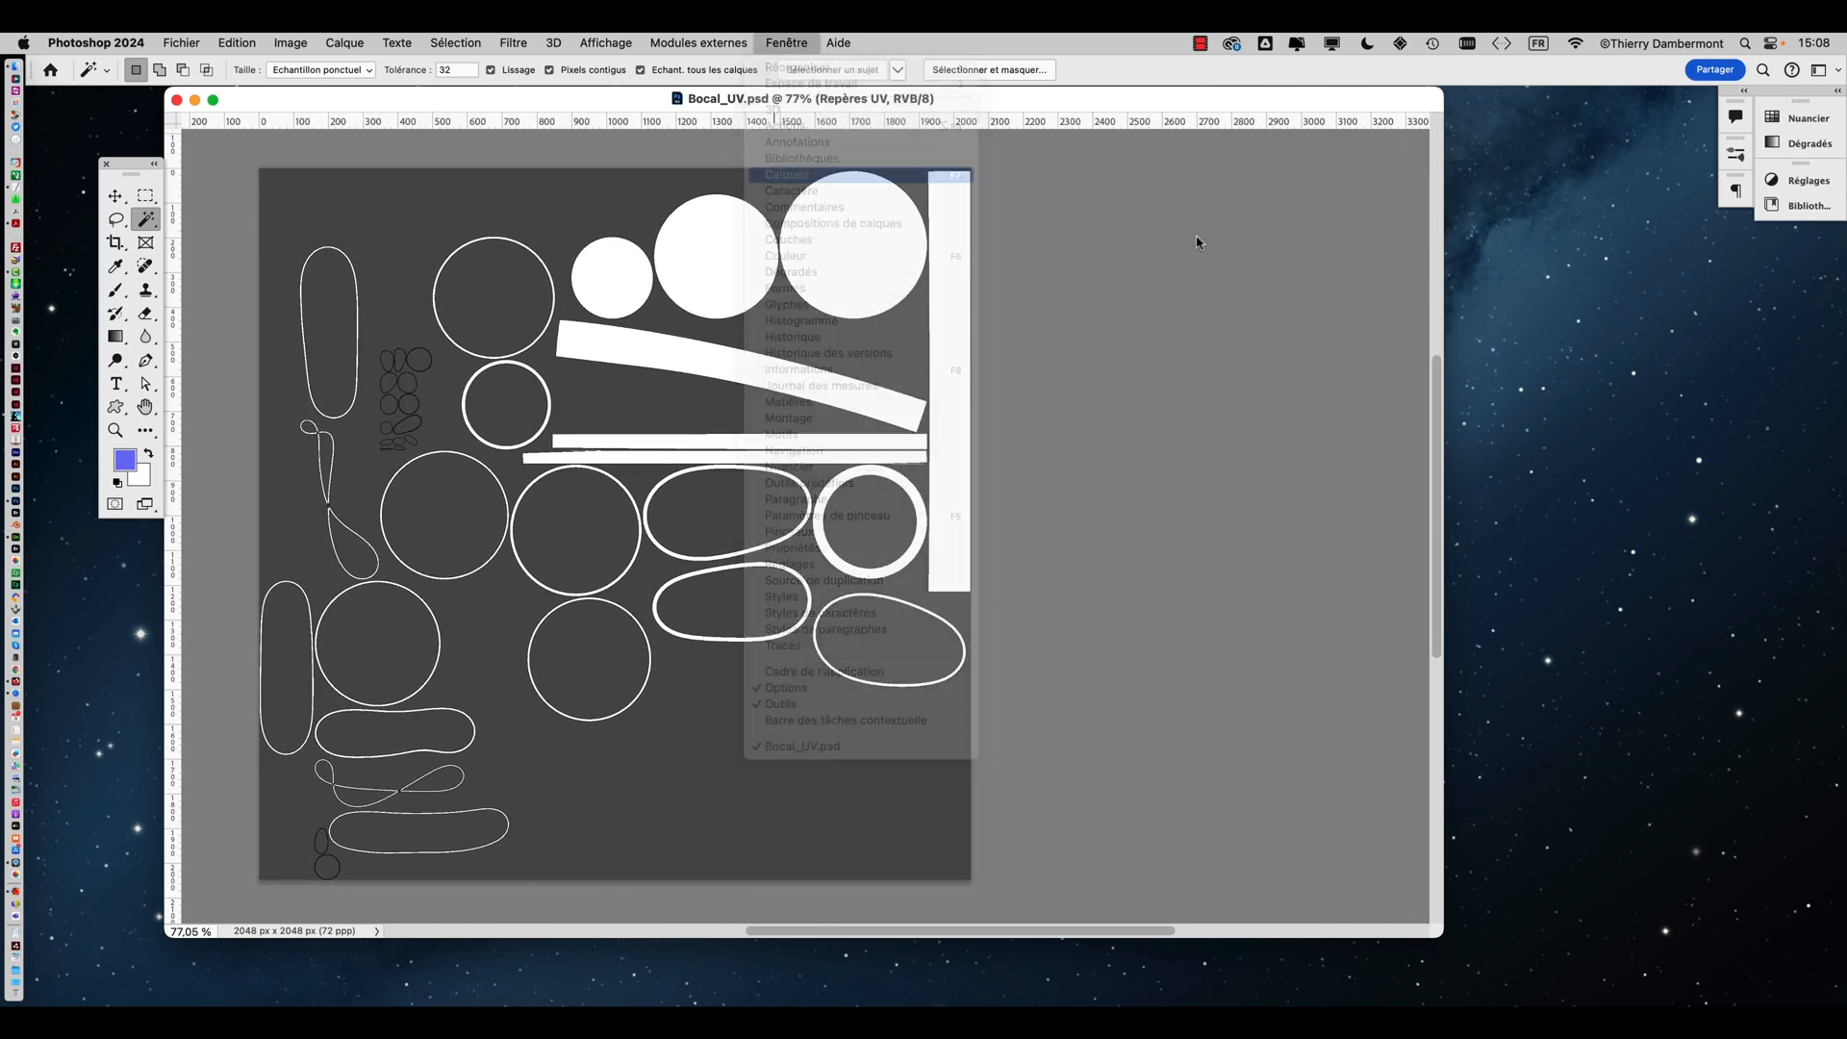
left_click_drag(1347, 197, 1155, 135)
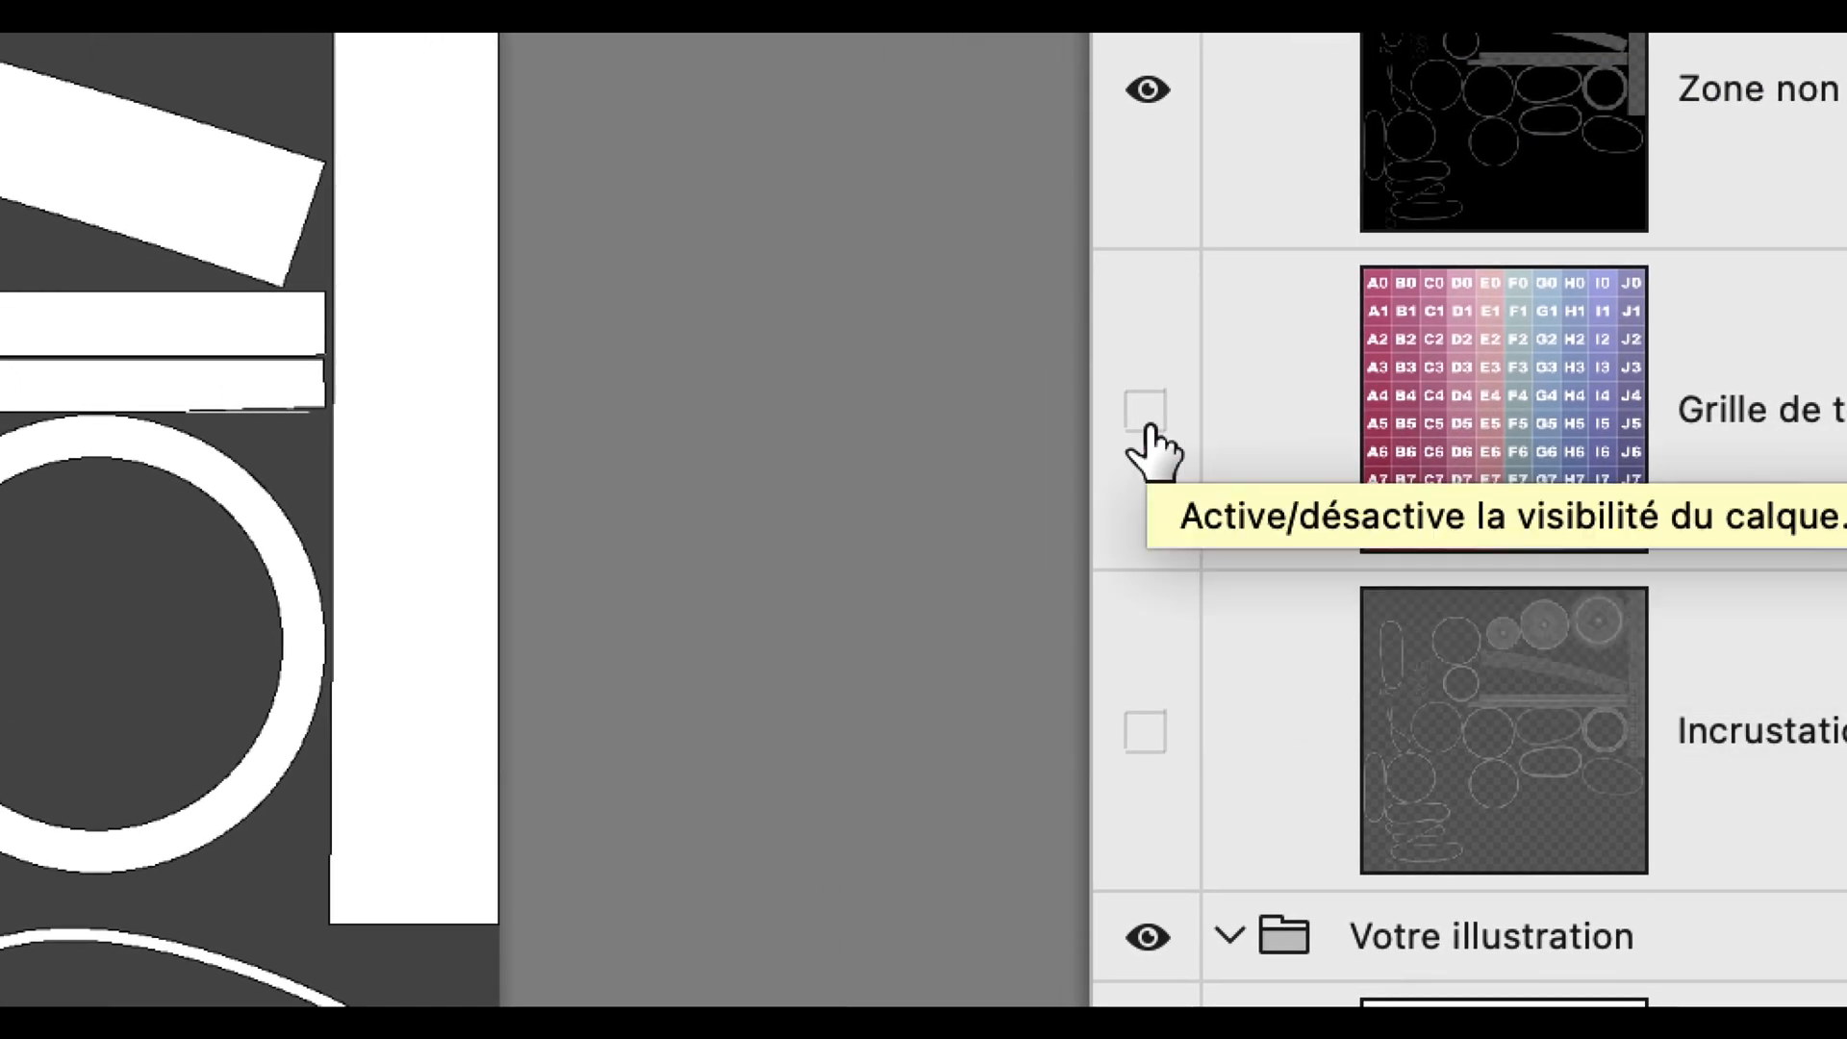
Toggle the 'Grille de textures' layer visibility on and off to preview the texture grid
left_click(889, 801)
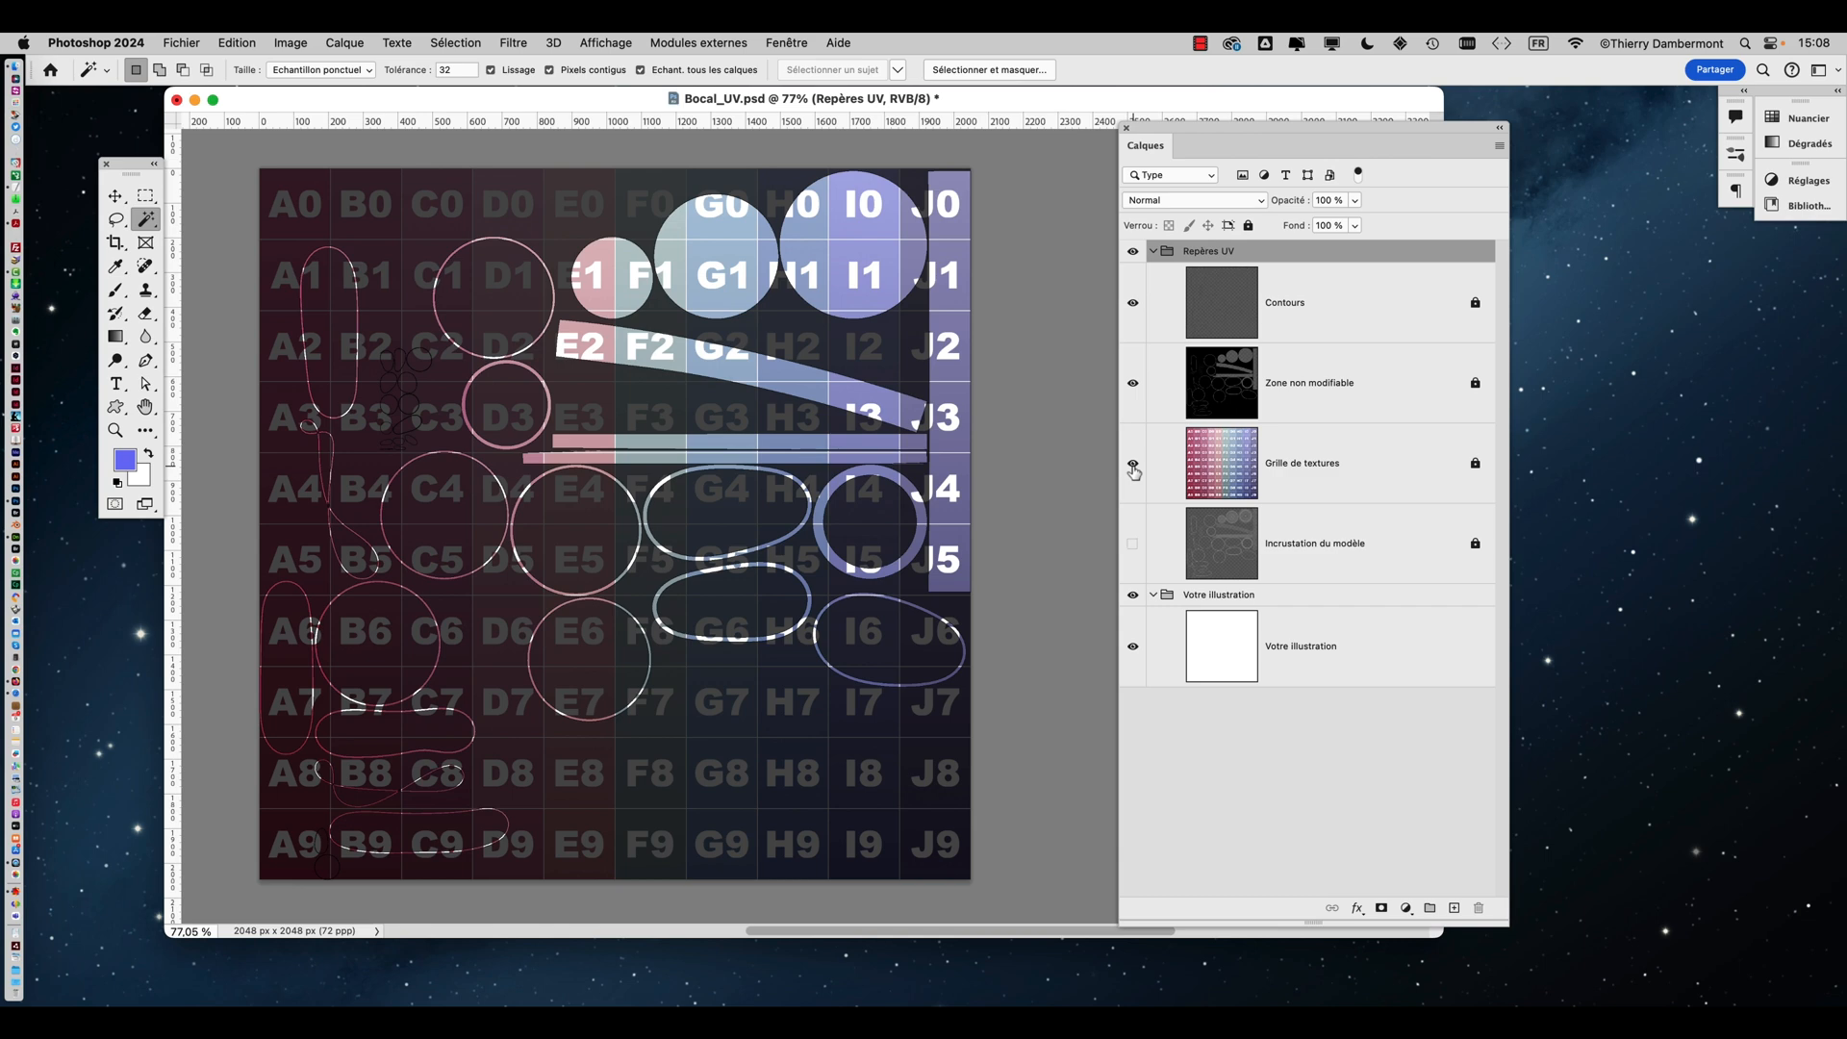
left_click(1133, 465)
left_click(1133, 465)
left_click(1133, 465)
left_click(1133, 464)
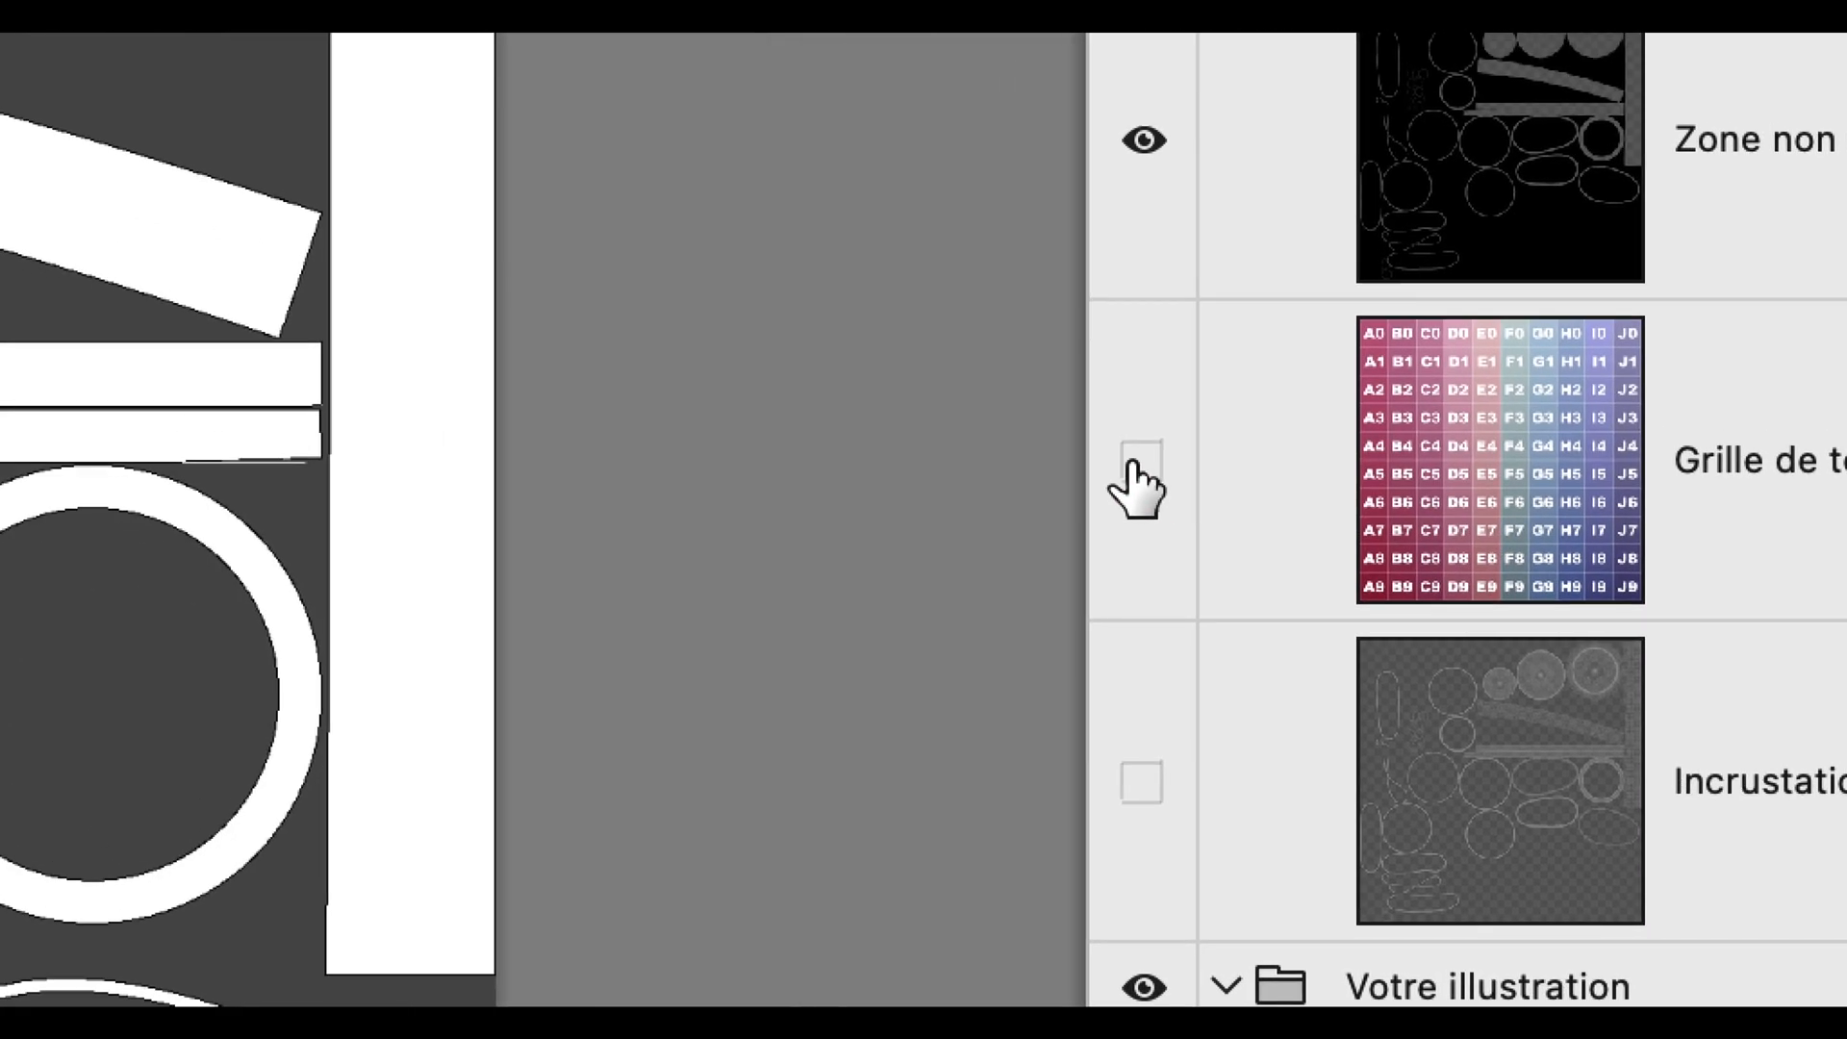
left_click(1133, 464)
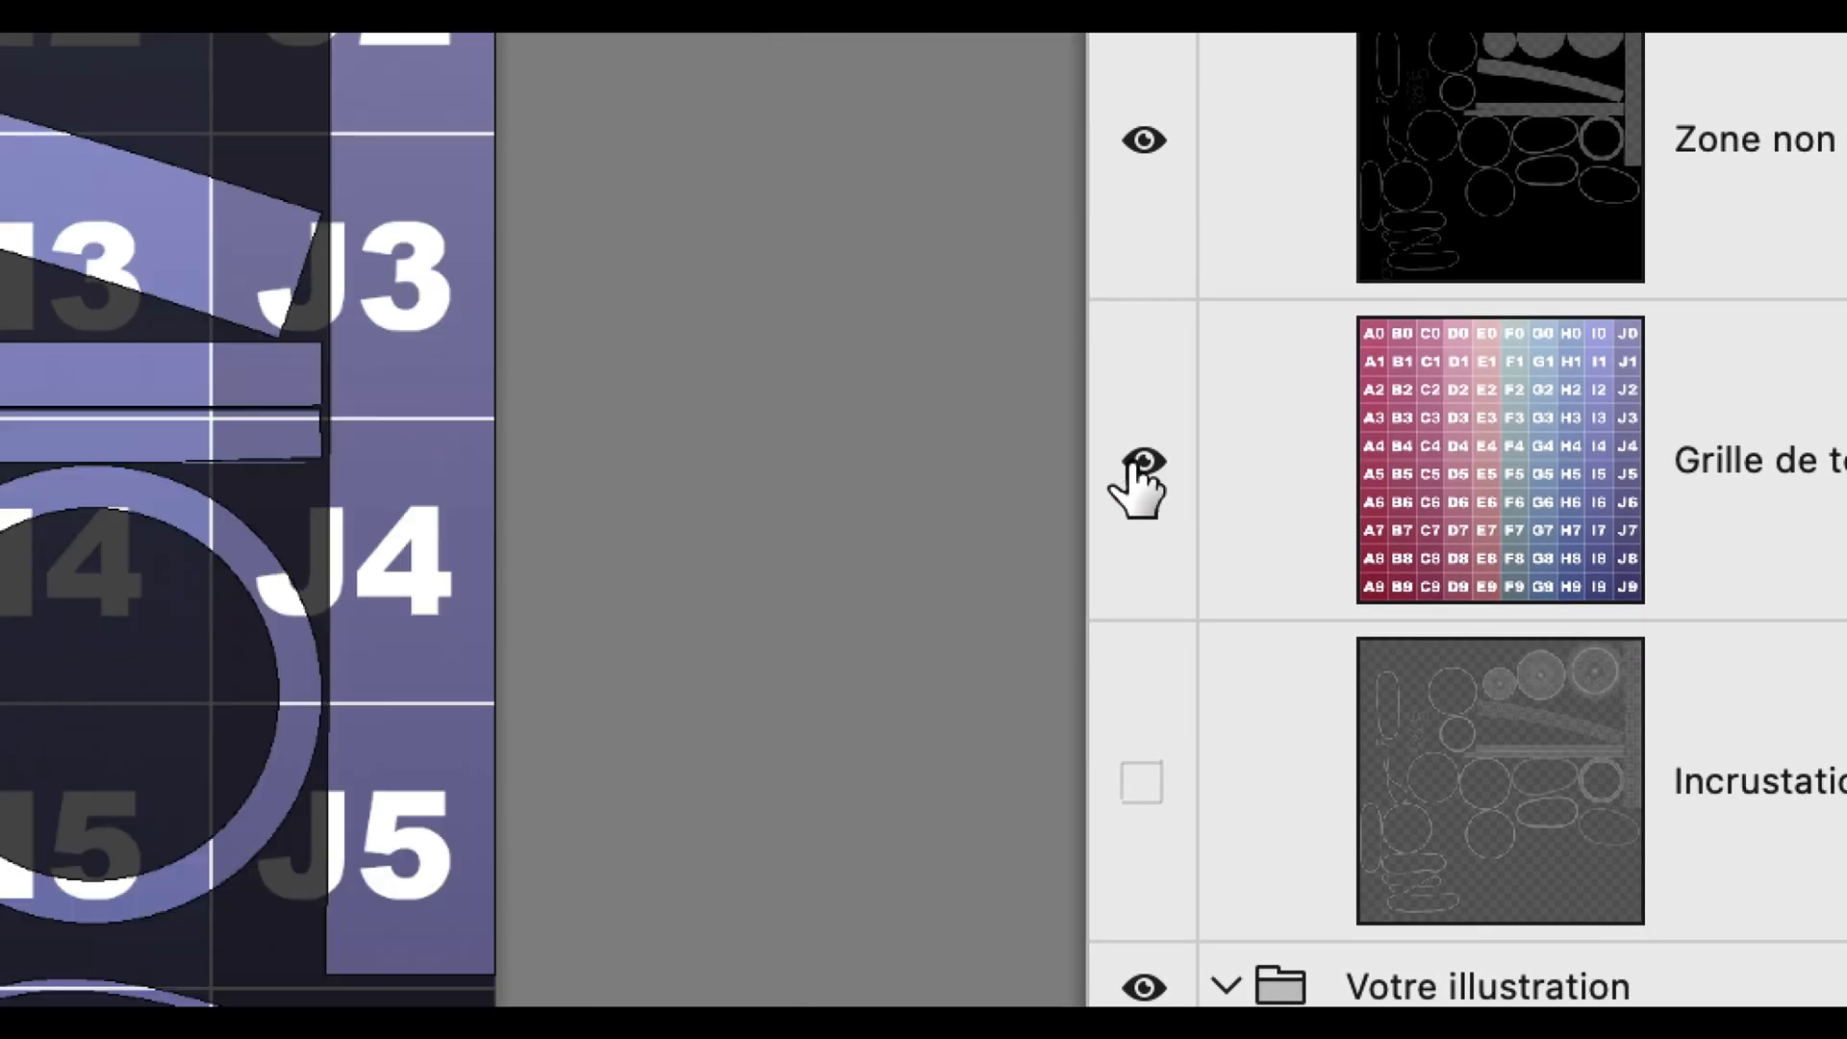
left_click(1133, 464)
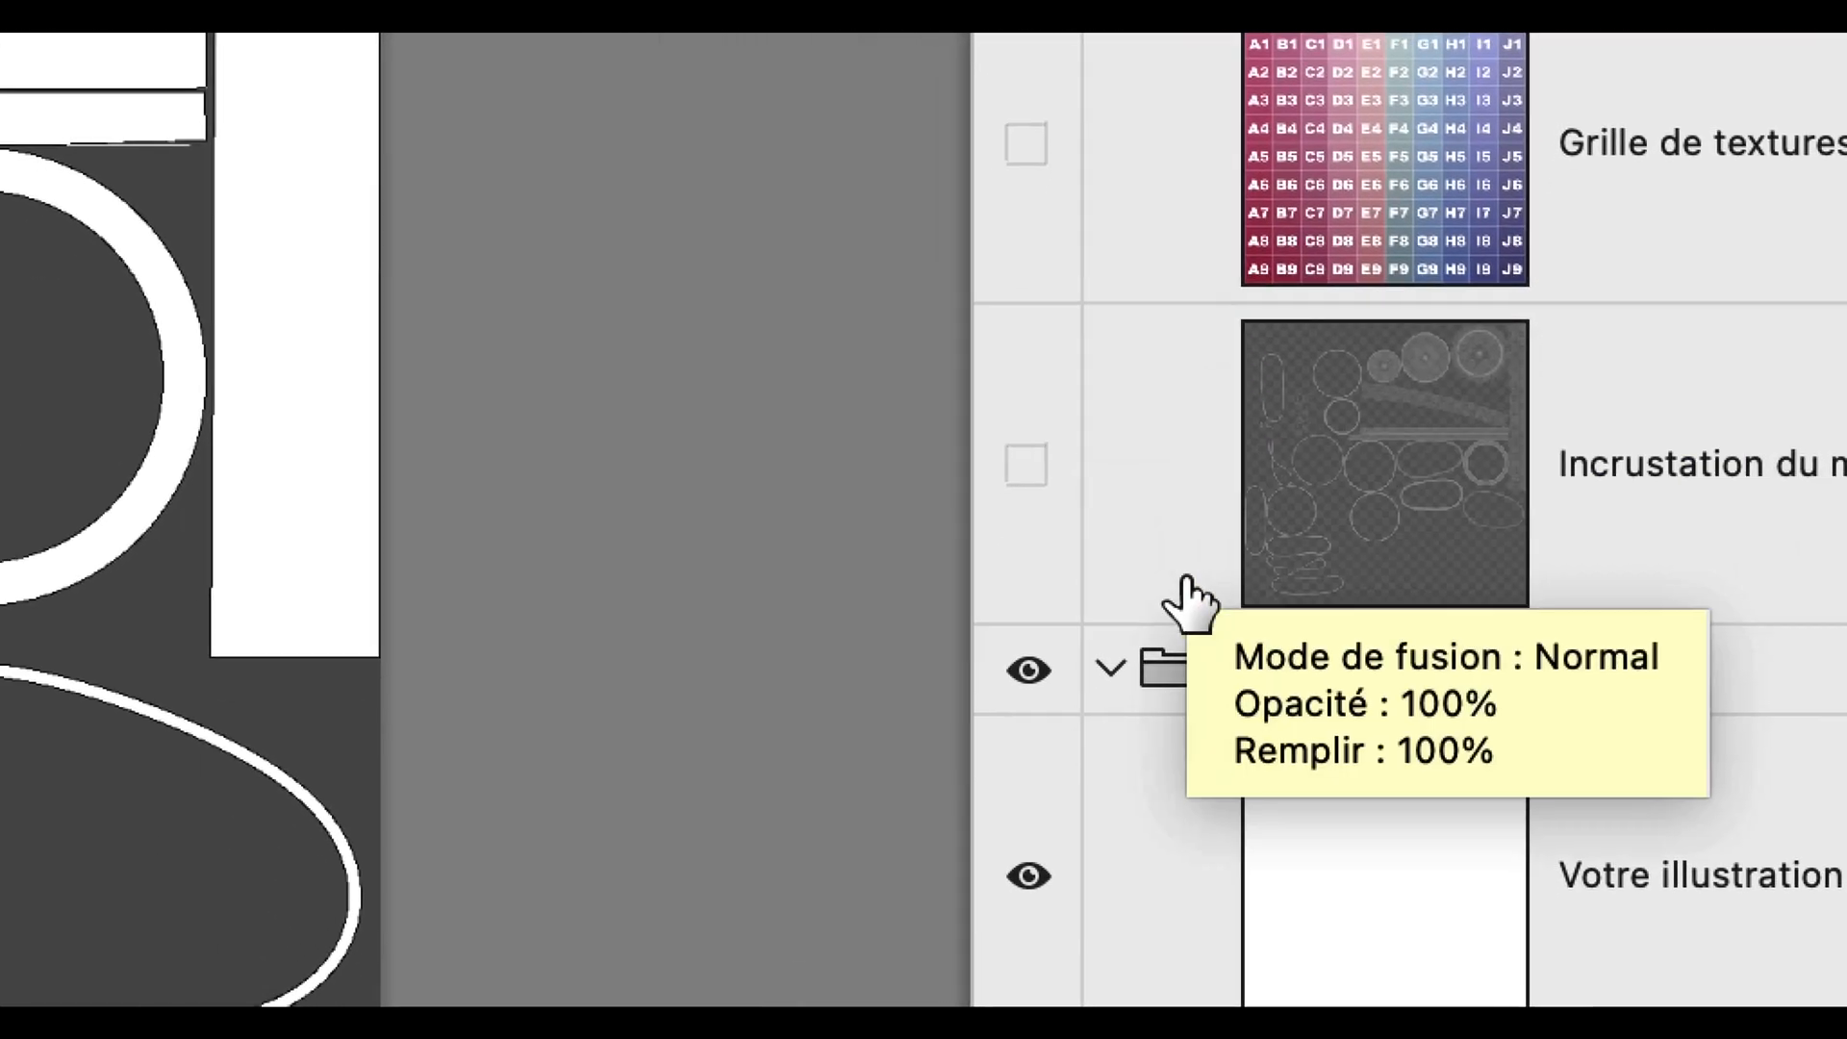
Collapse the 'Votre illustration' and 'Repères UV' layer groups and shrink the Layers panel
left_click(1175, 597)
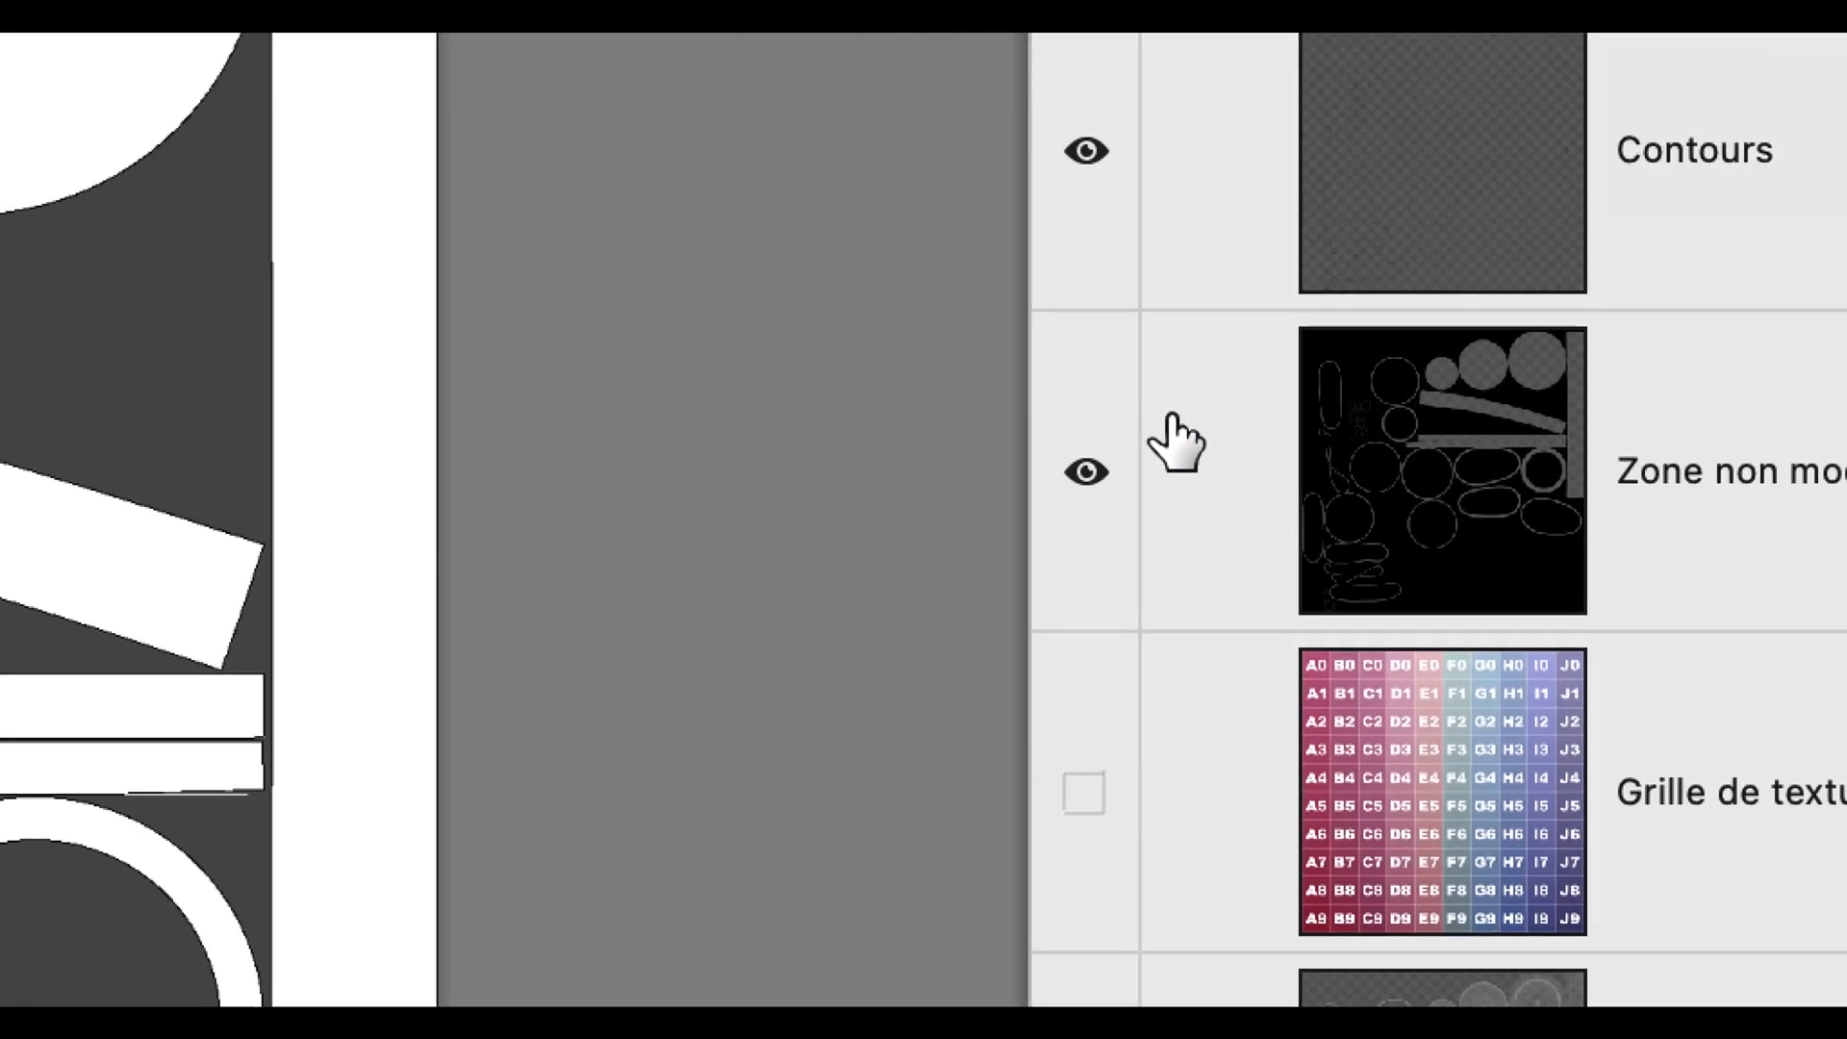
left_click(1167, 318)
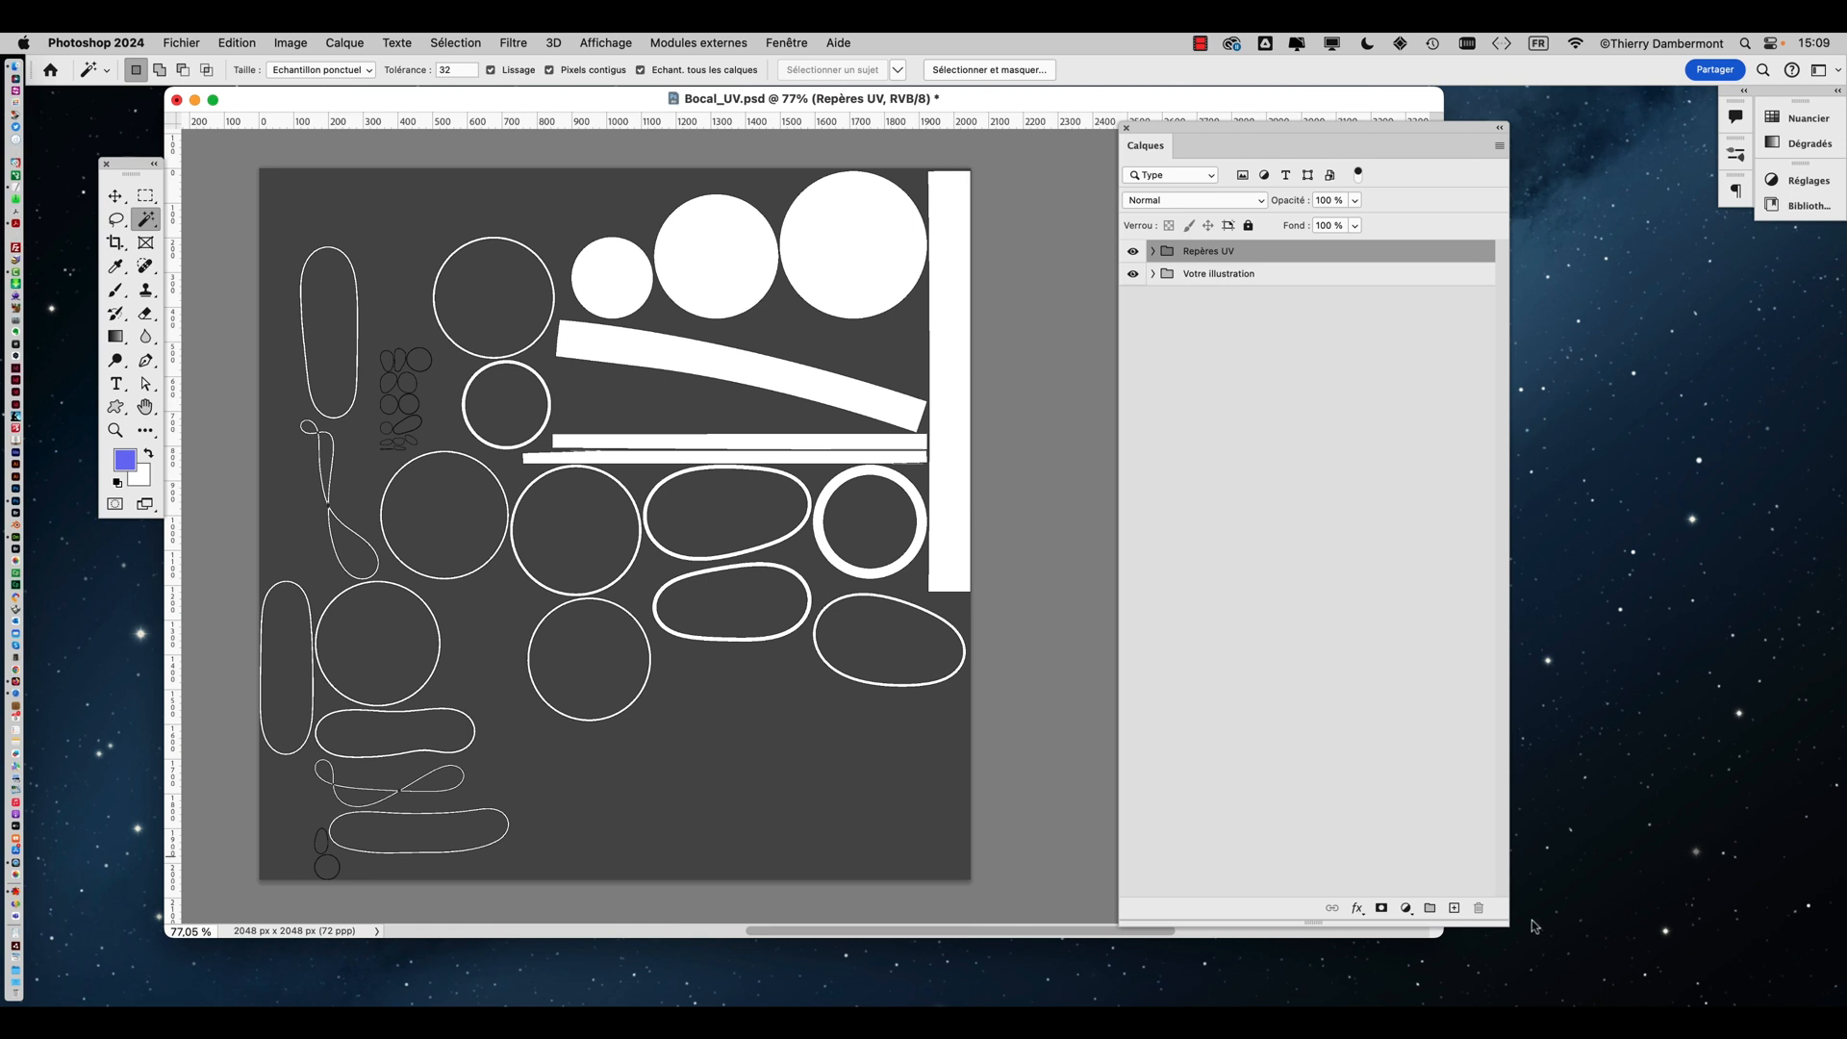
left_click_drag(1506, 925, 1505, 421)
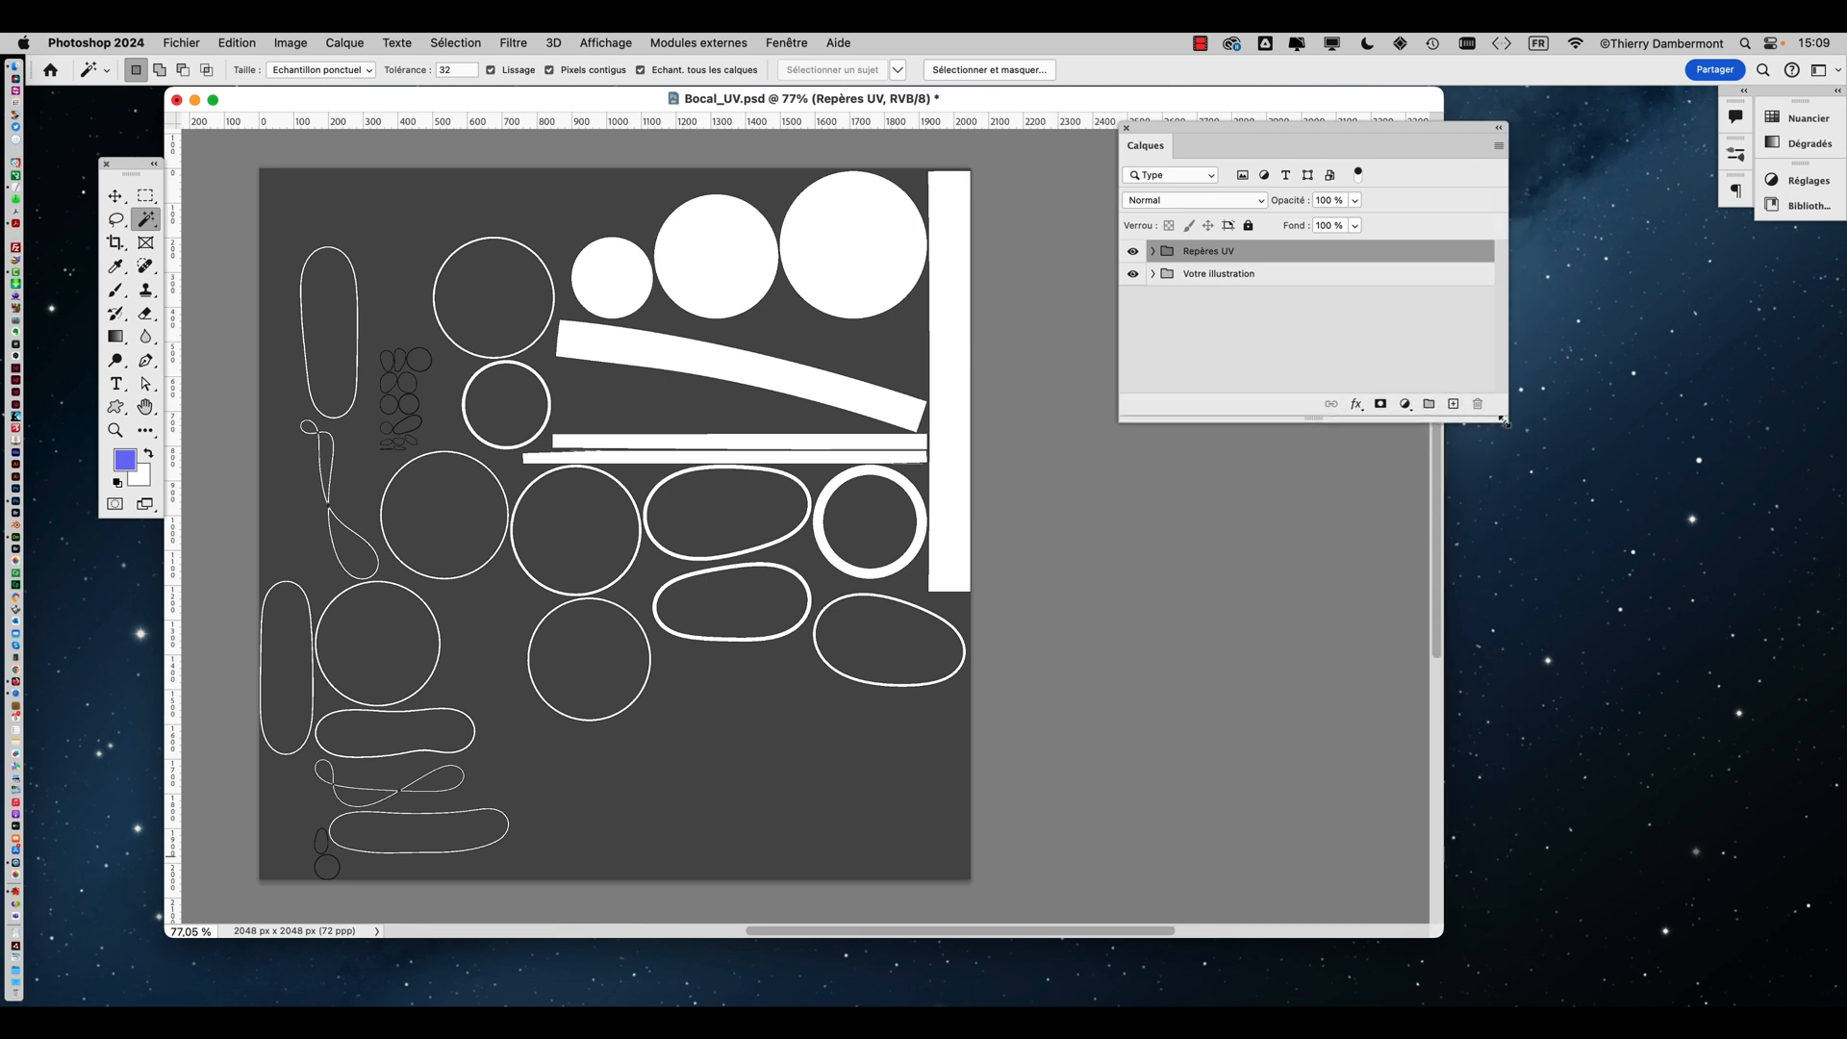
left_click_drag(1246, 135, 1146, 237)
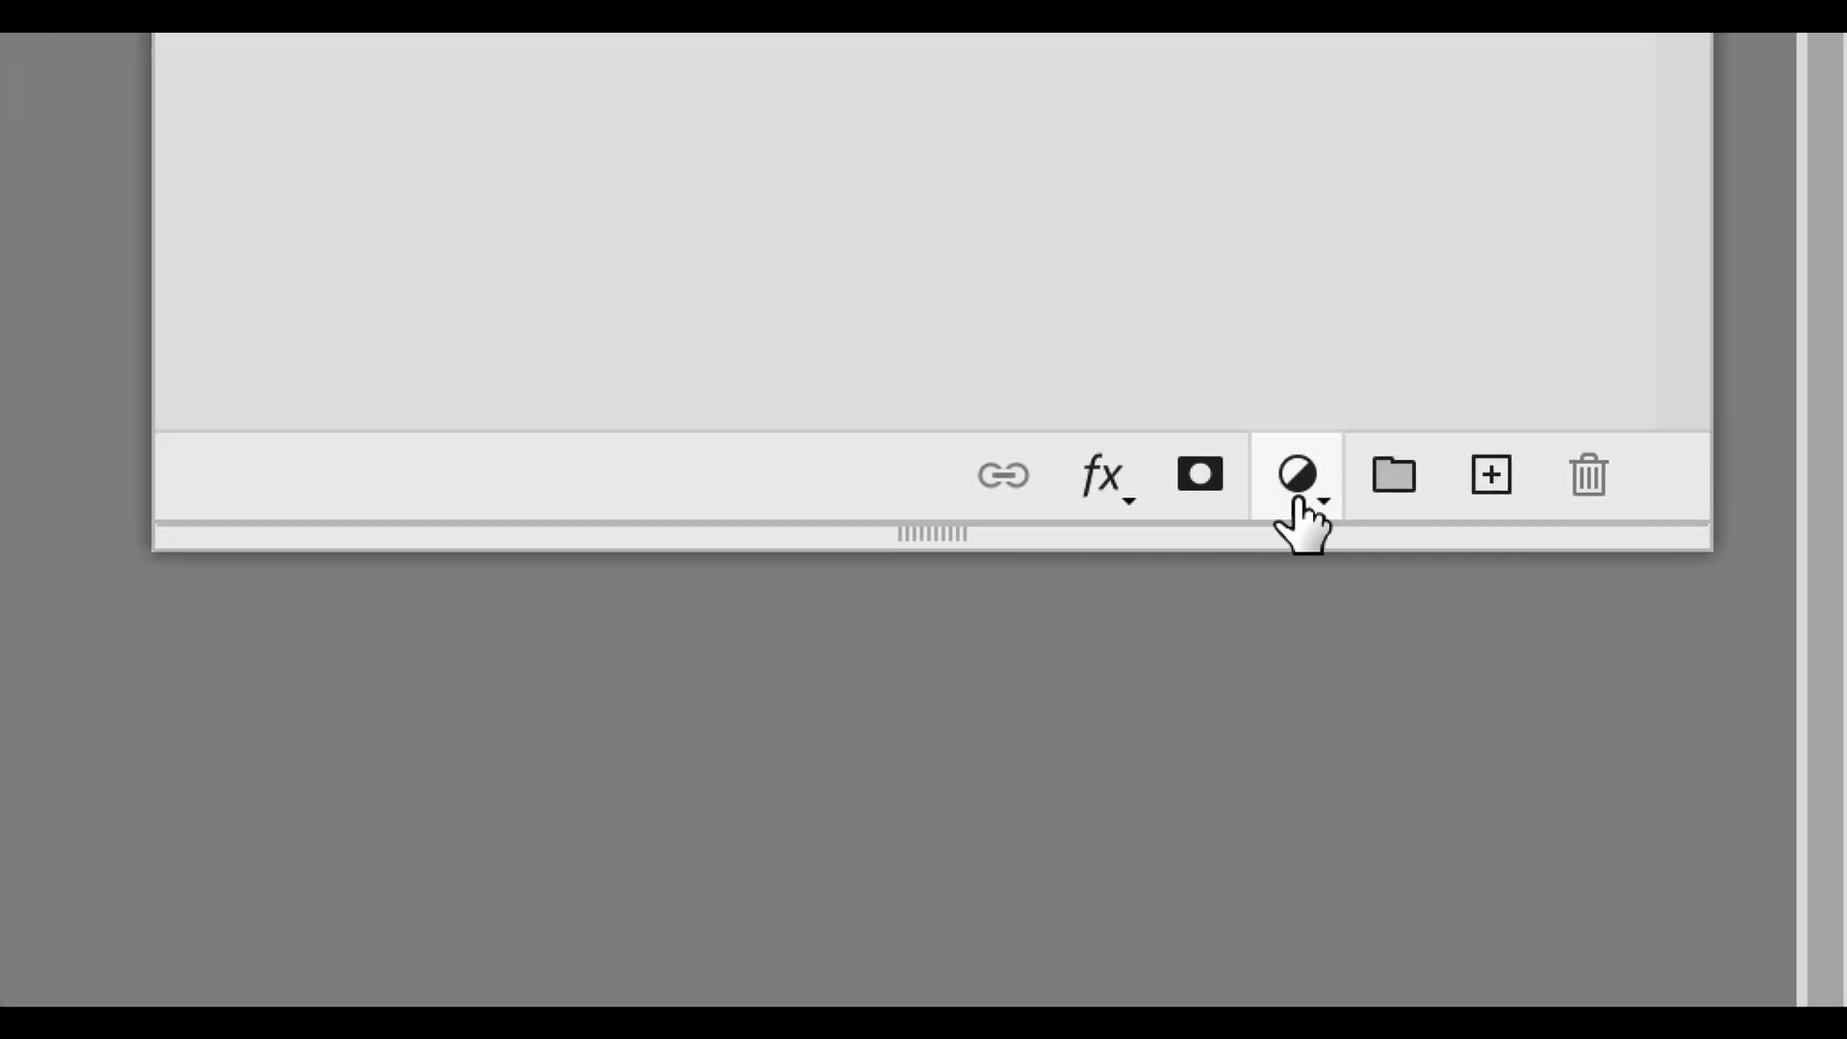
Add a Pattern fill layer using the 3051-normal pattern from the 'UV maps' group
left_click(1427, 674)
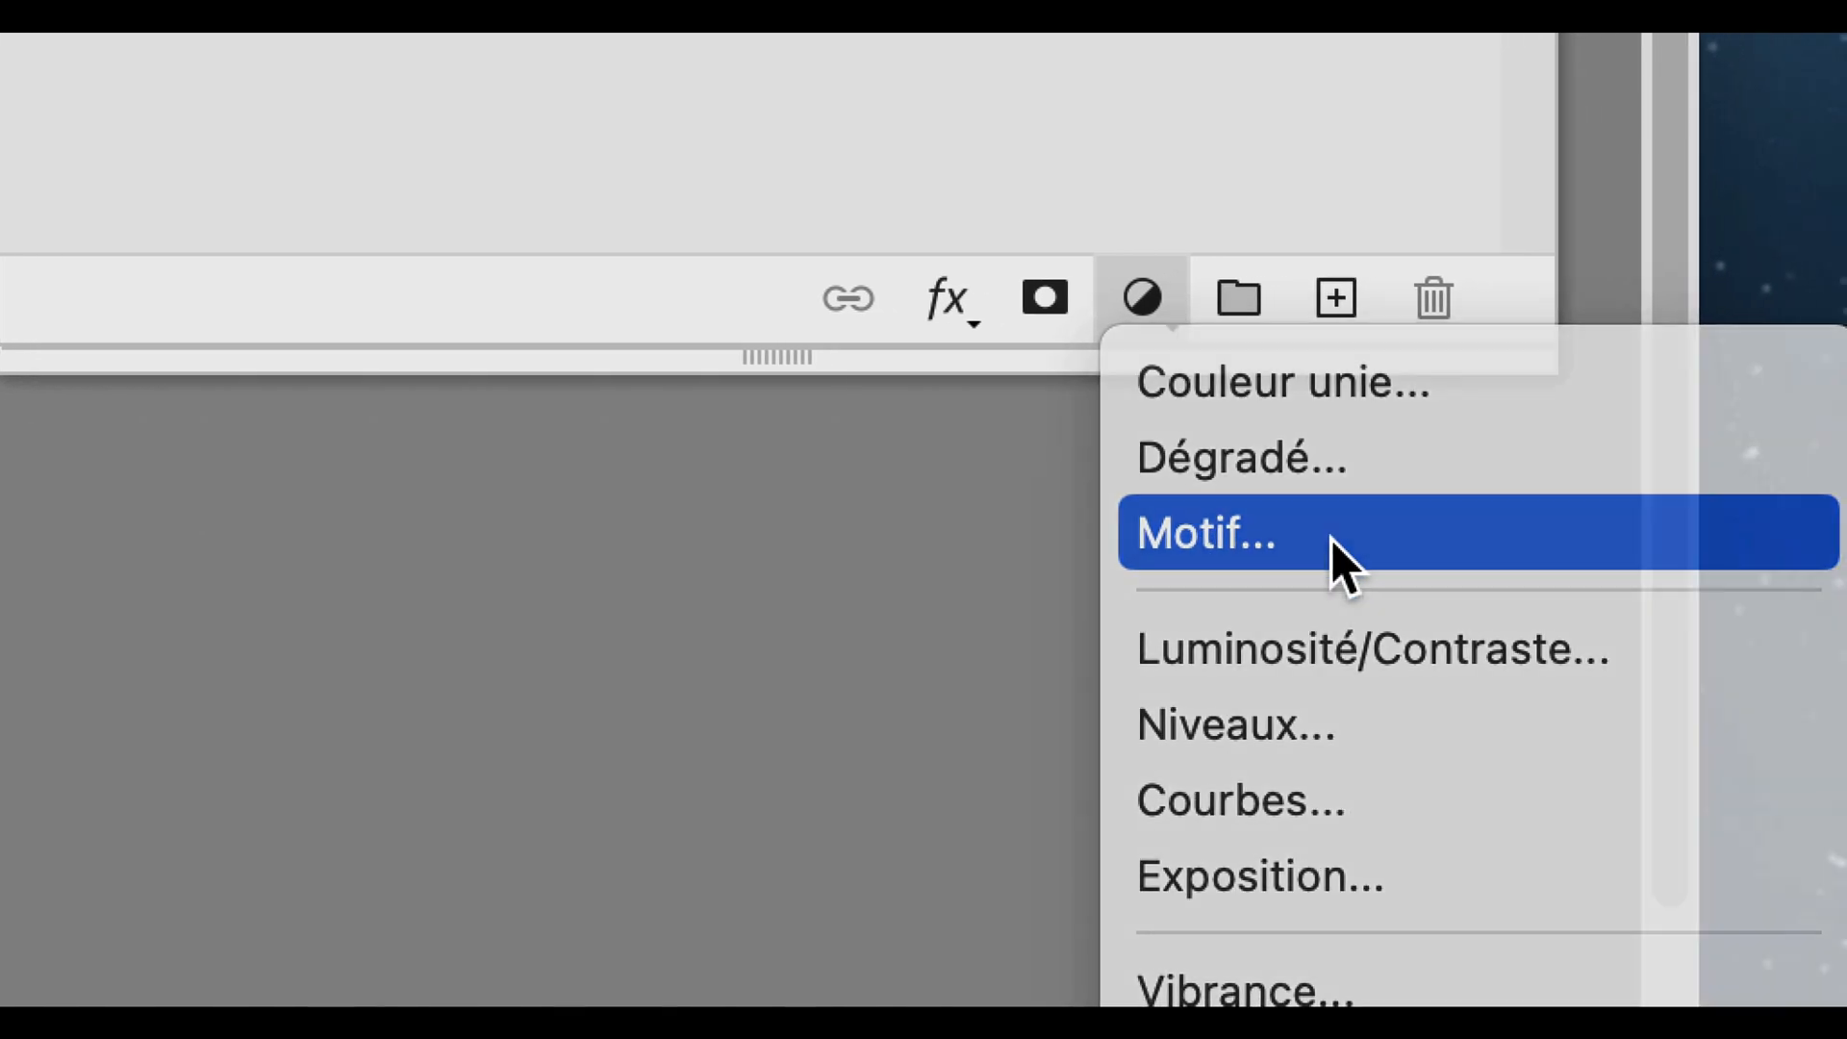
left_click(1331, 538)
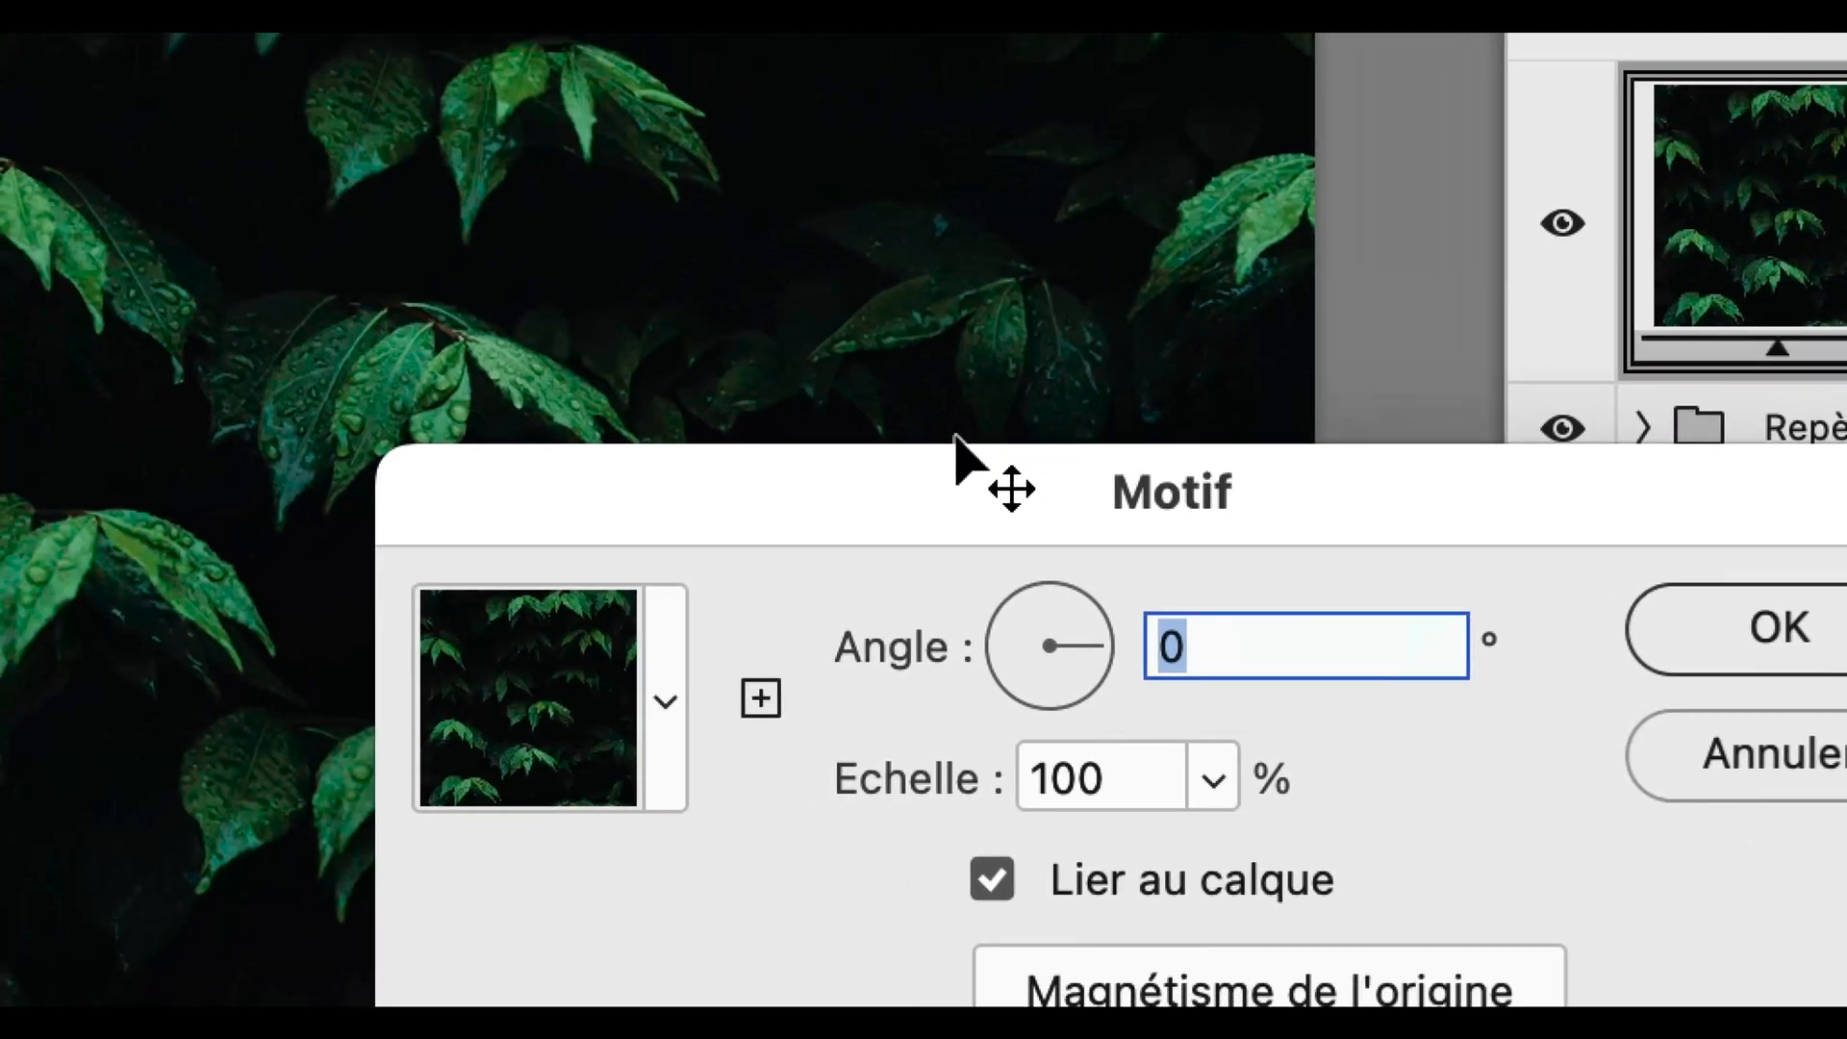
key("alt")
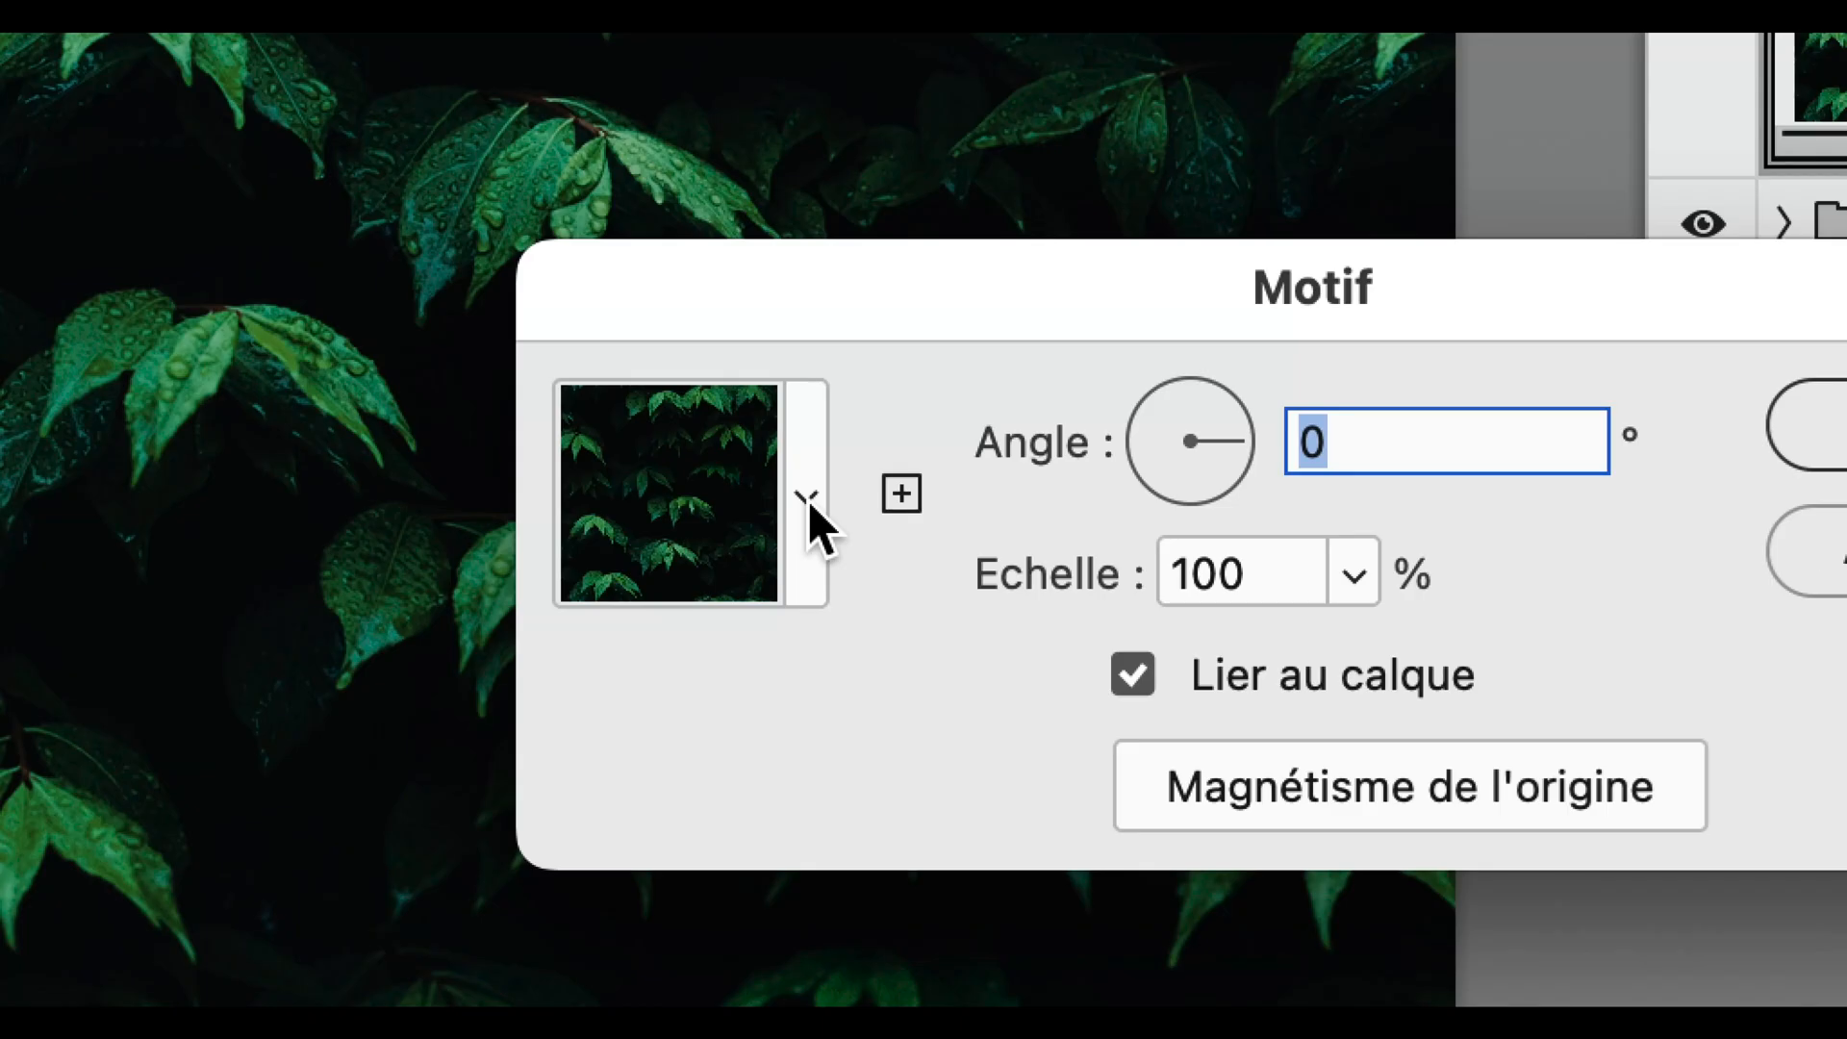
left_click(807, 498)
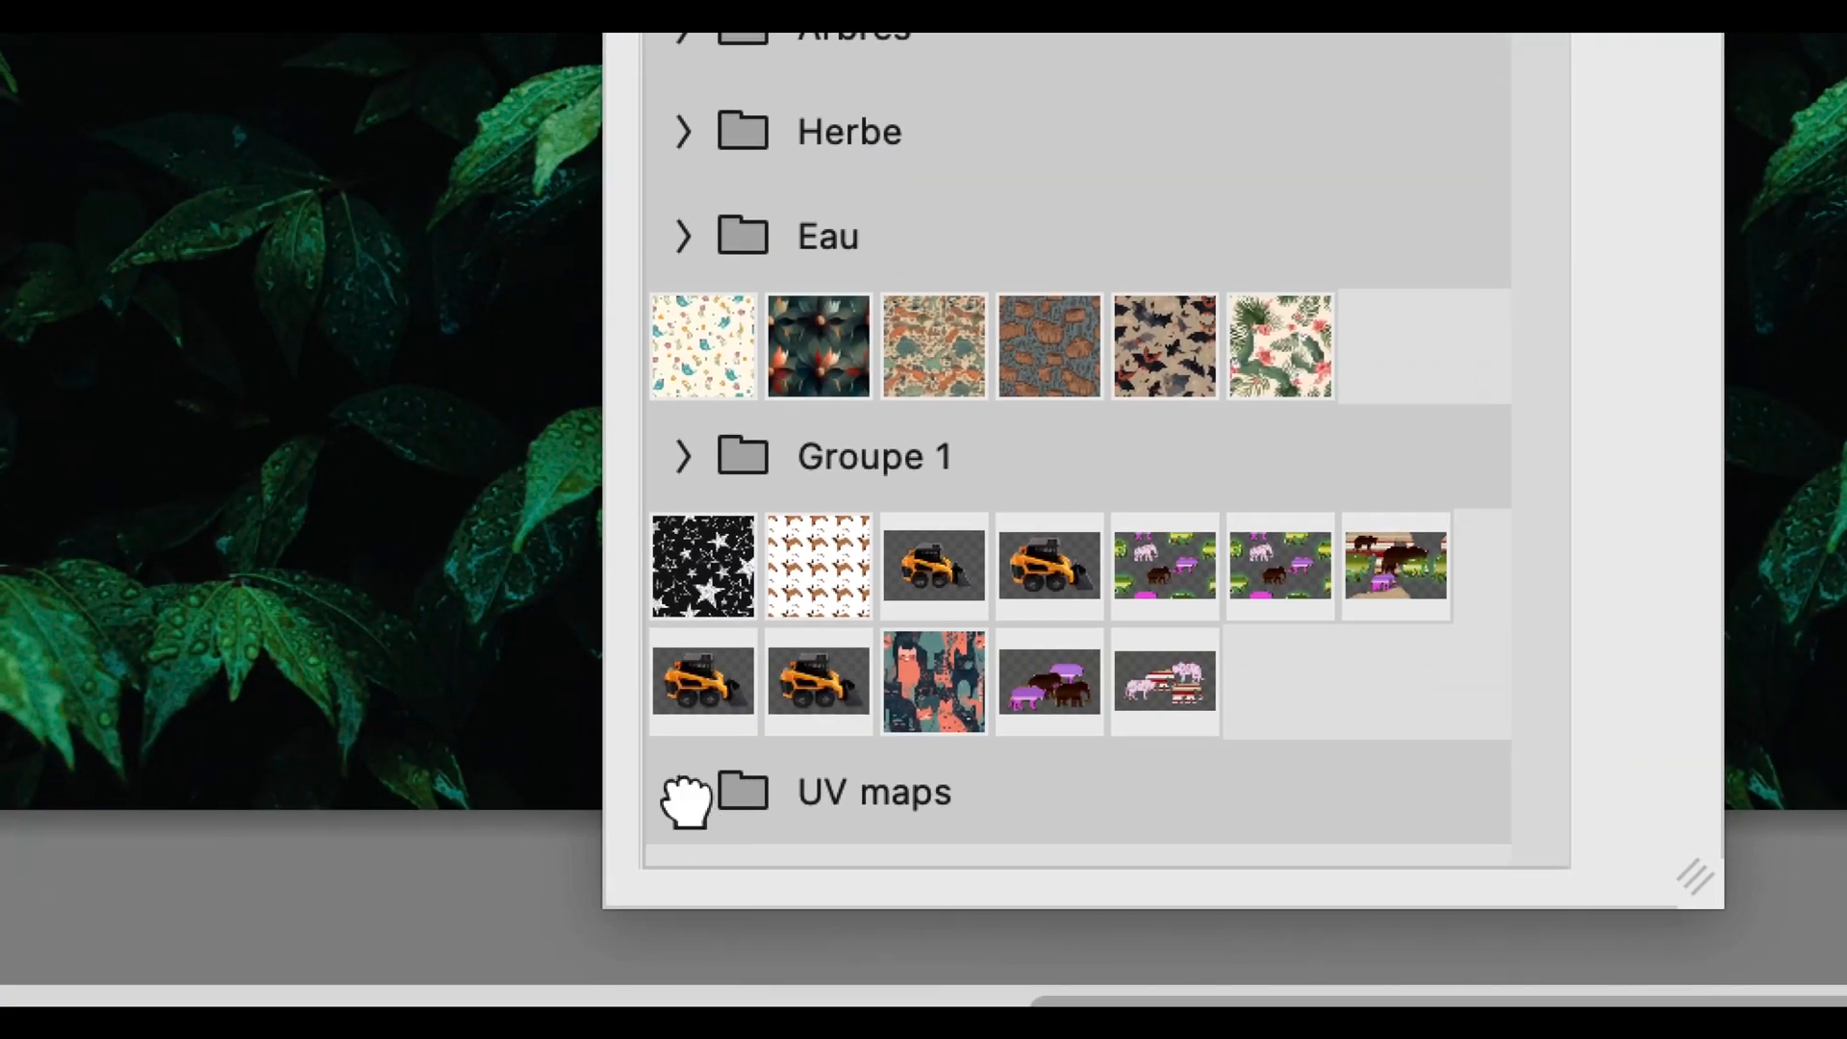
left_click(579, 896)
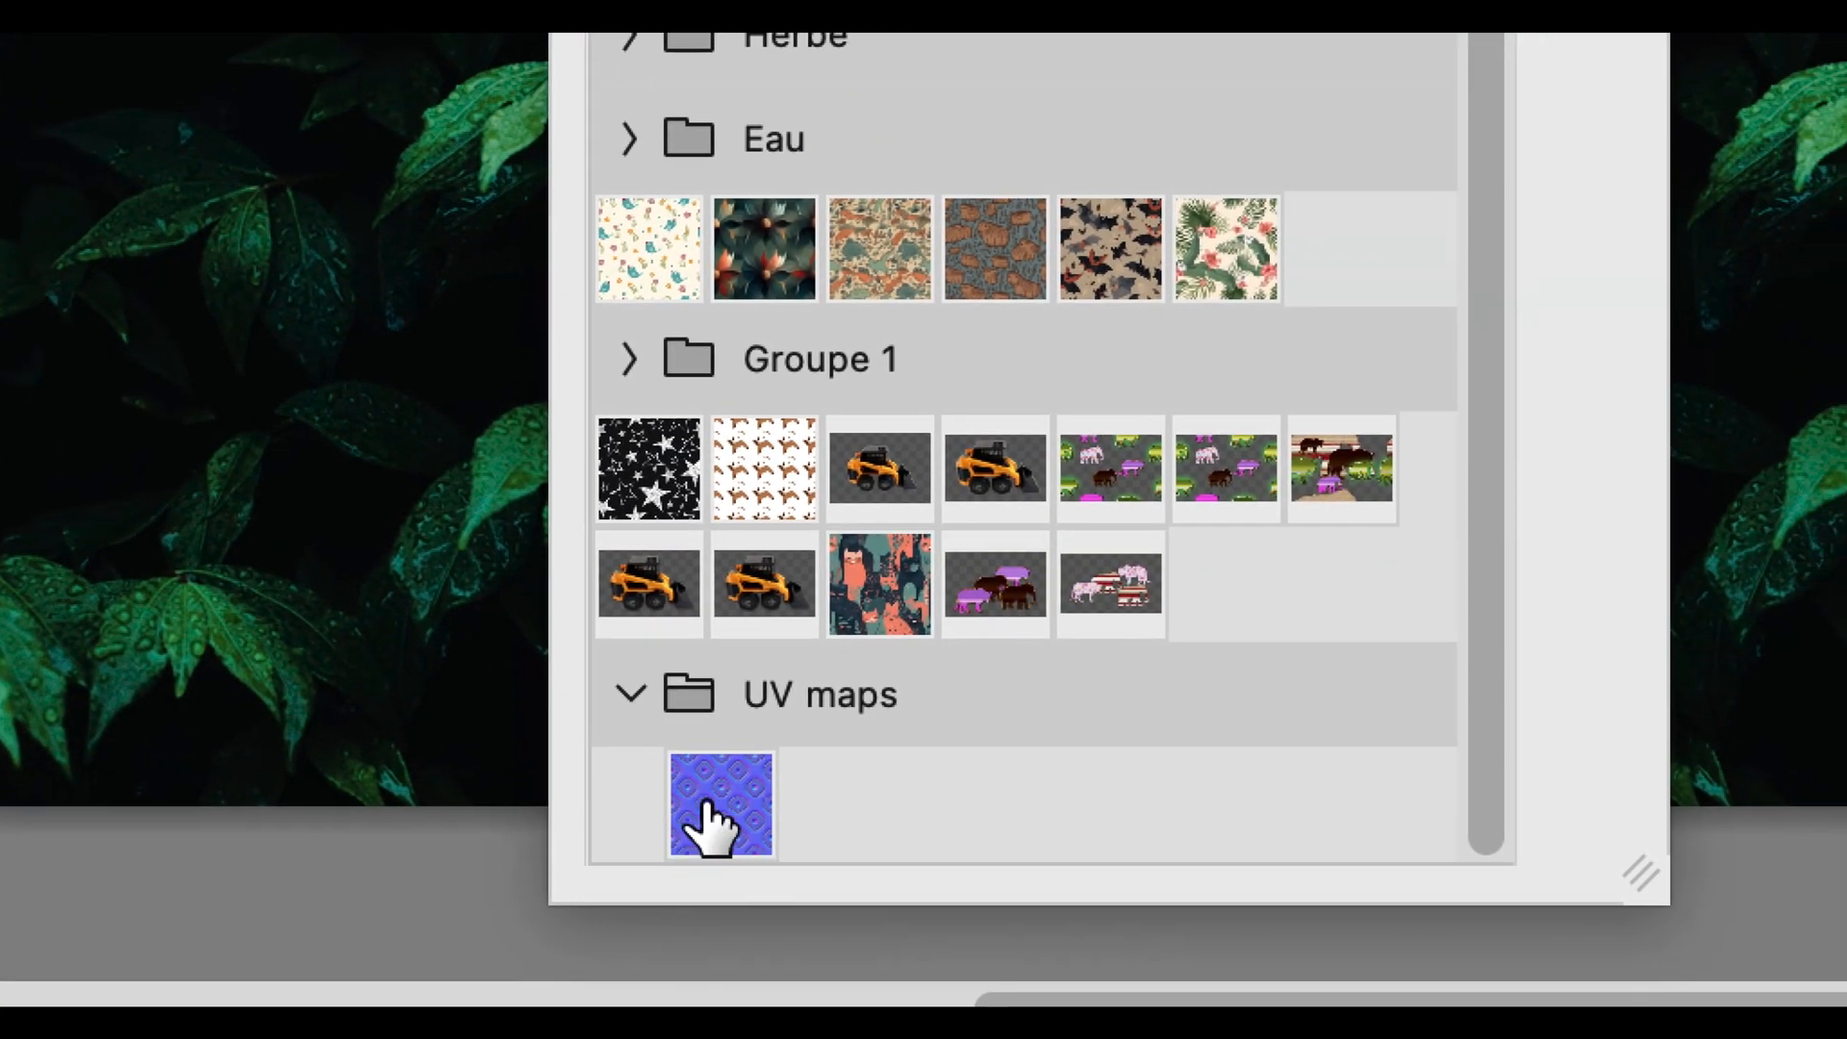
left_click(745, 852)
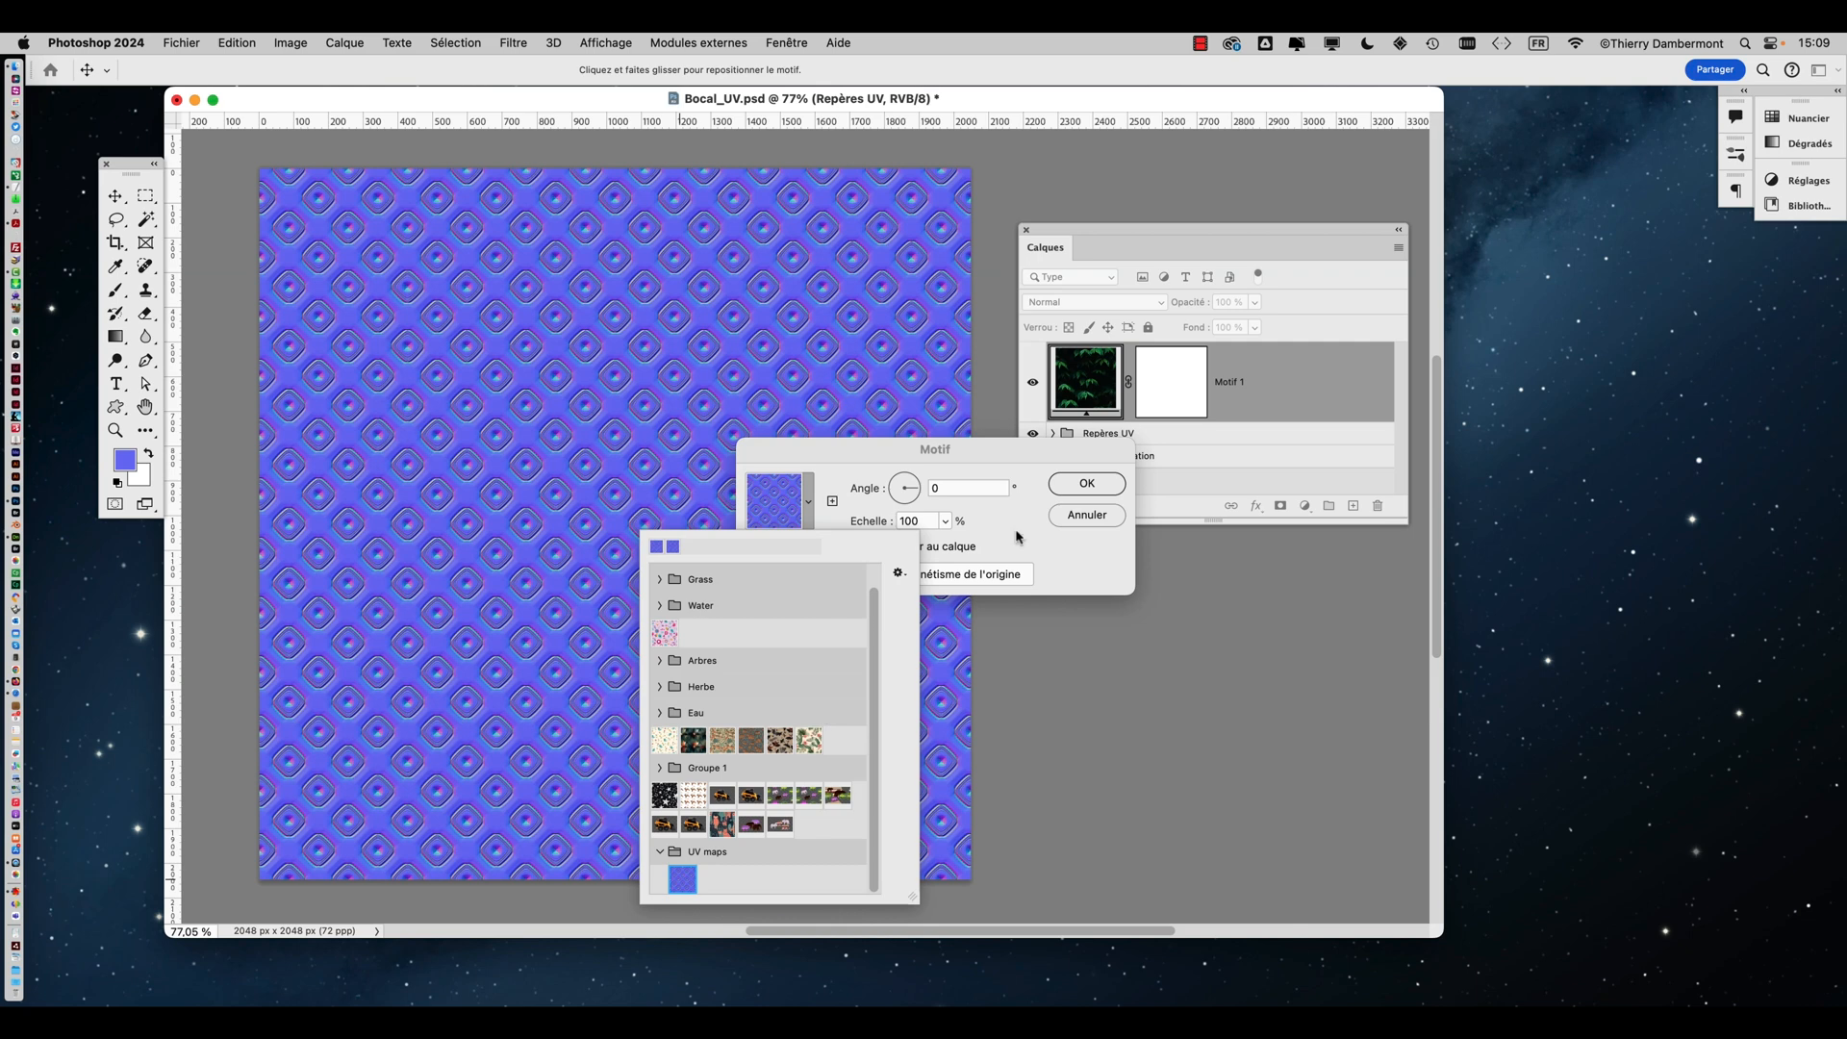
left_click(1085, 486)
left_click(1085, 486)
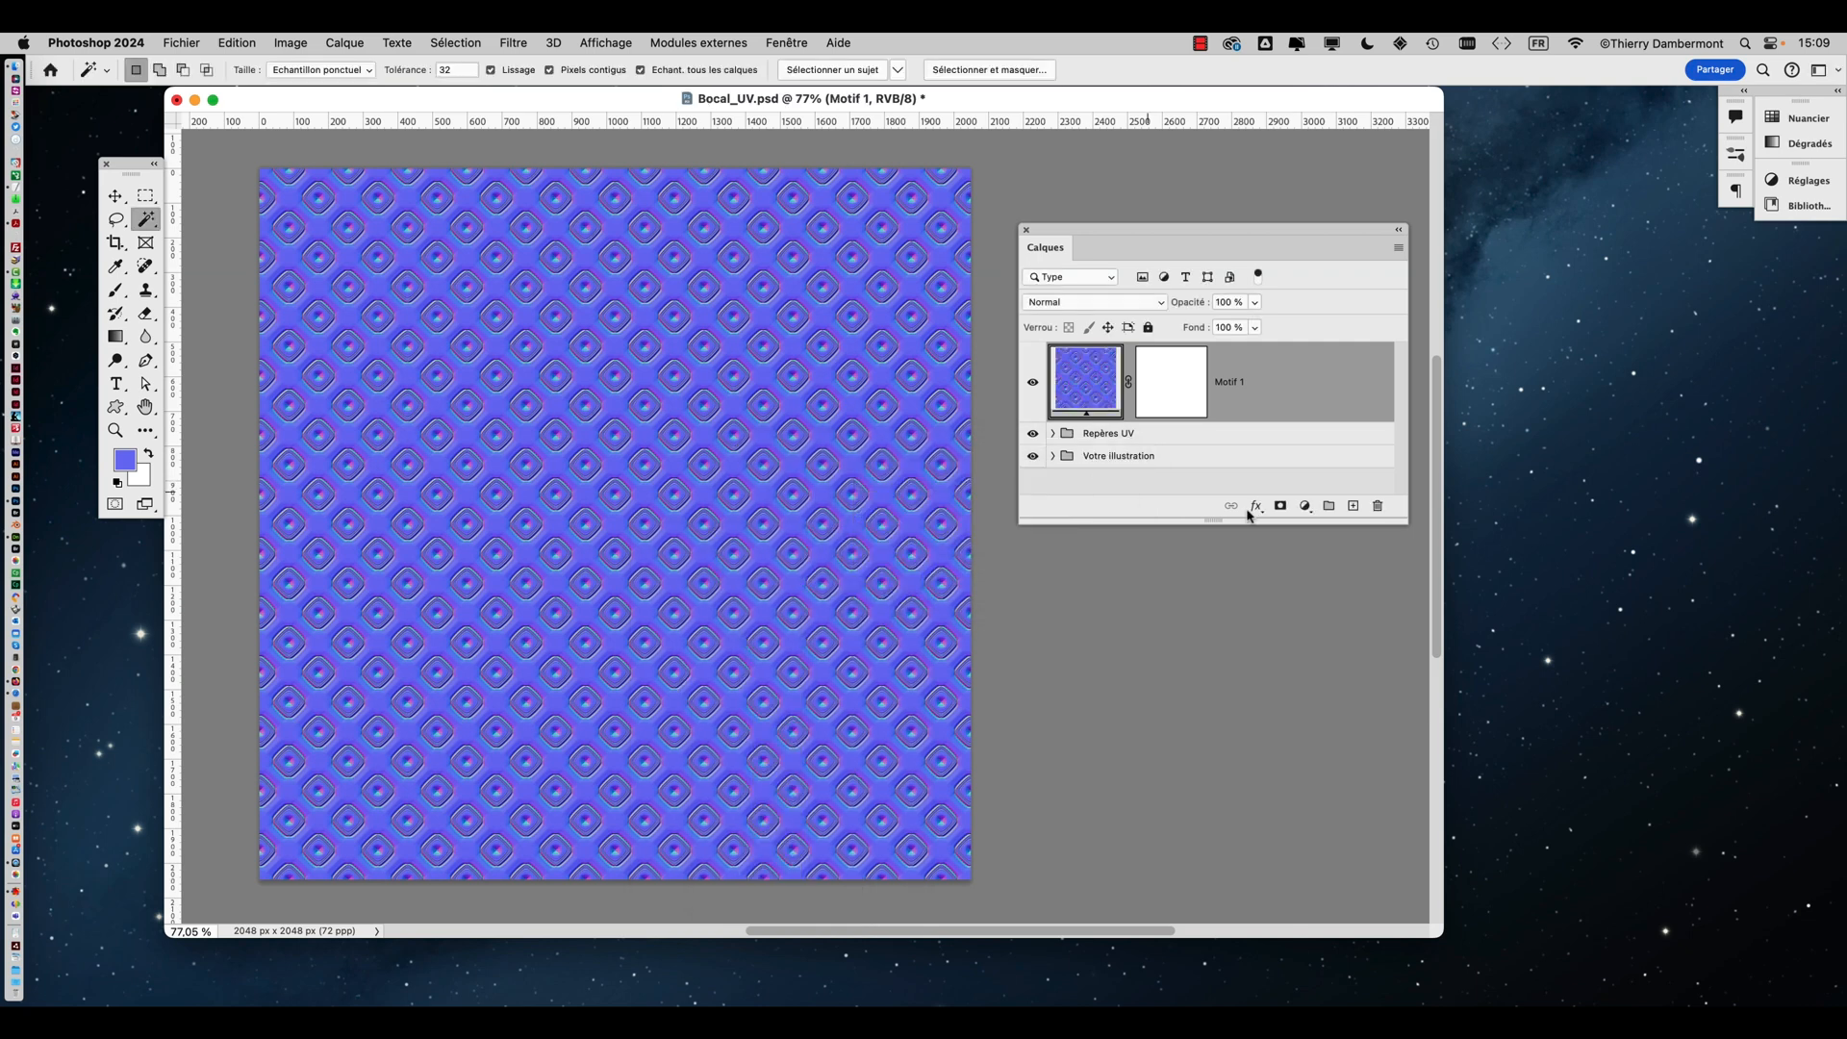
Save the document as 'Bocal_UV - 02.psd' in the same folder
left_click_drag(1403, 521, 1456, 693)
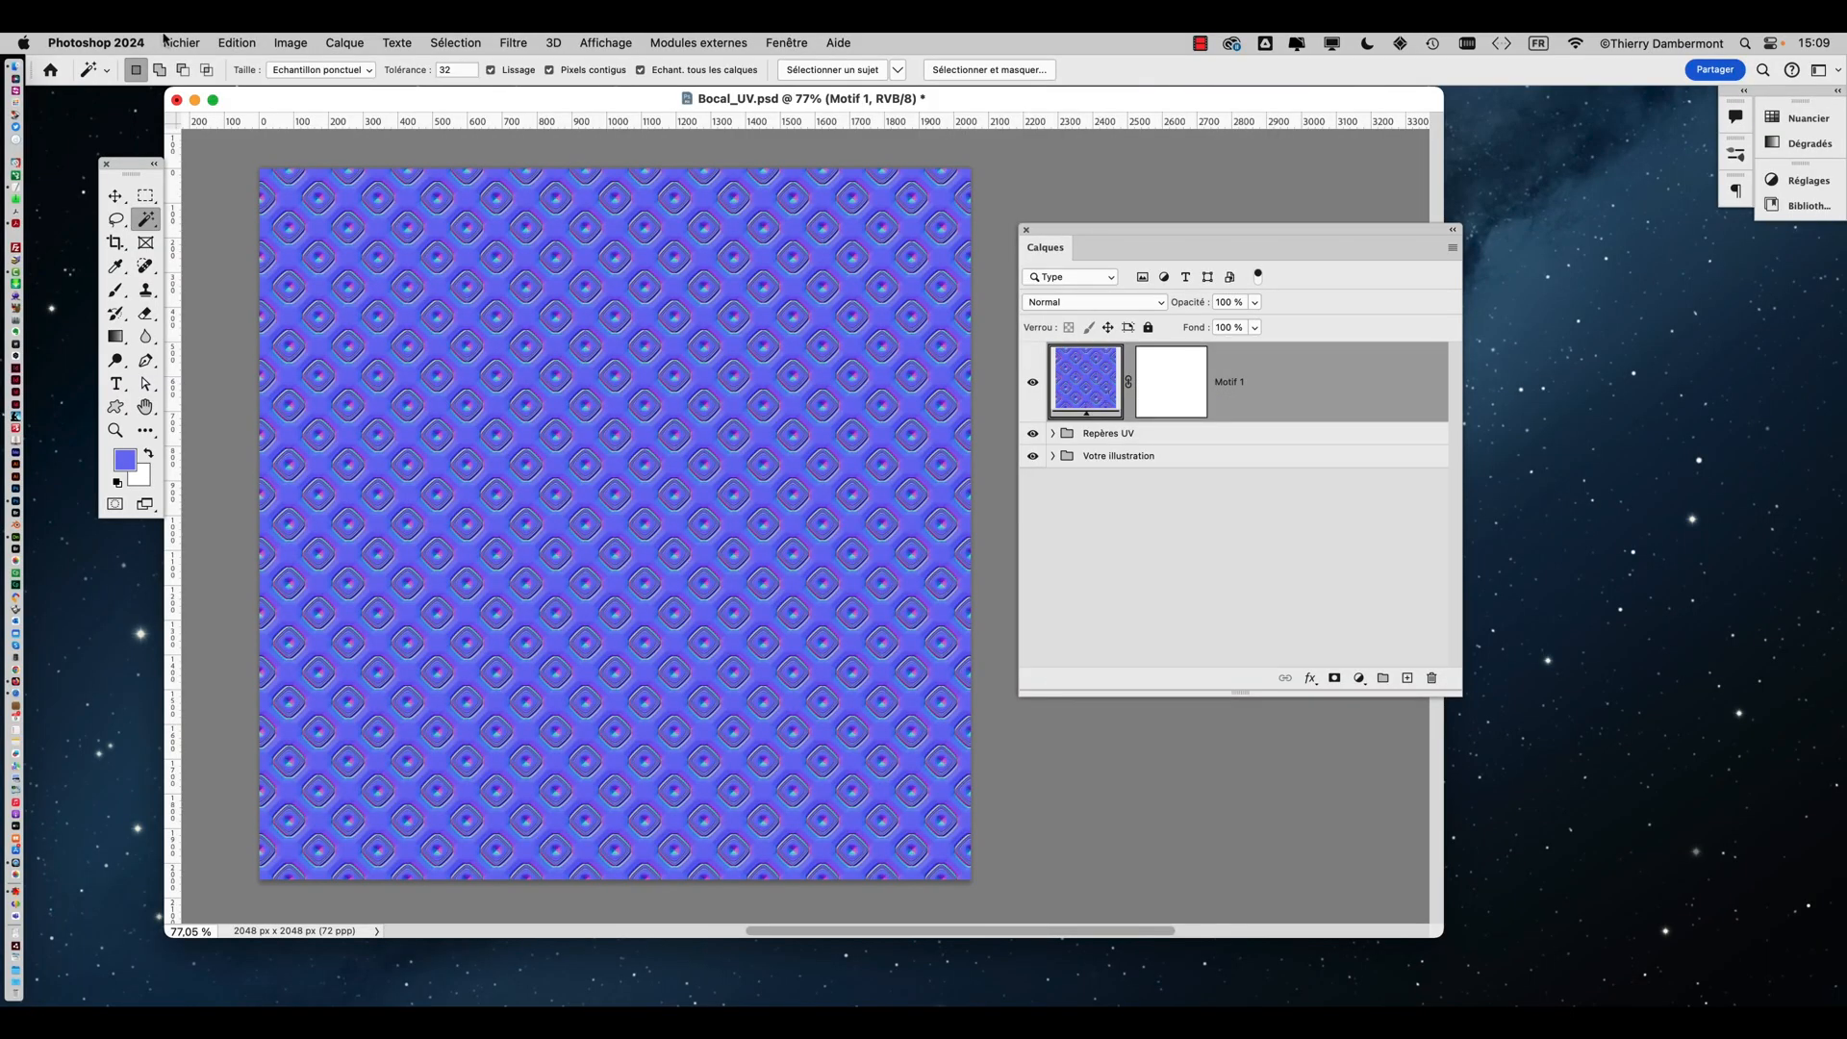
left_click(177, 42)
left_click(252, 235)
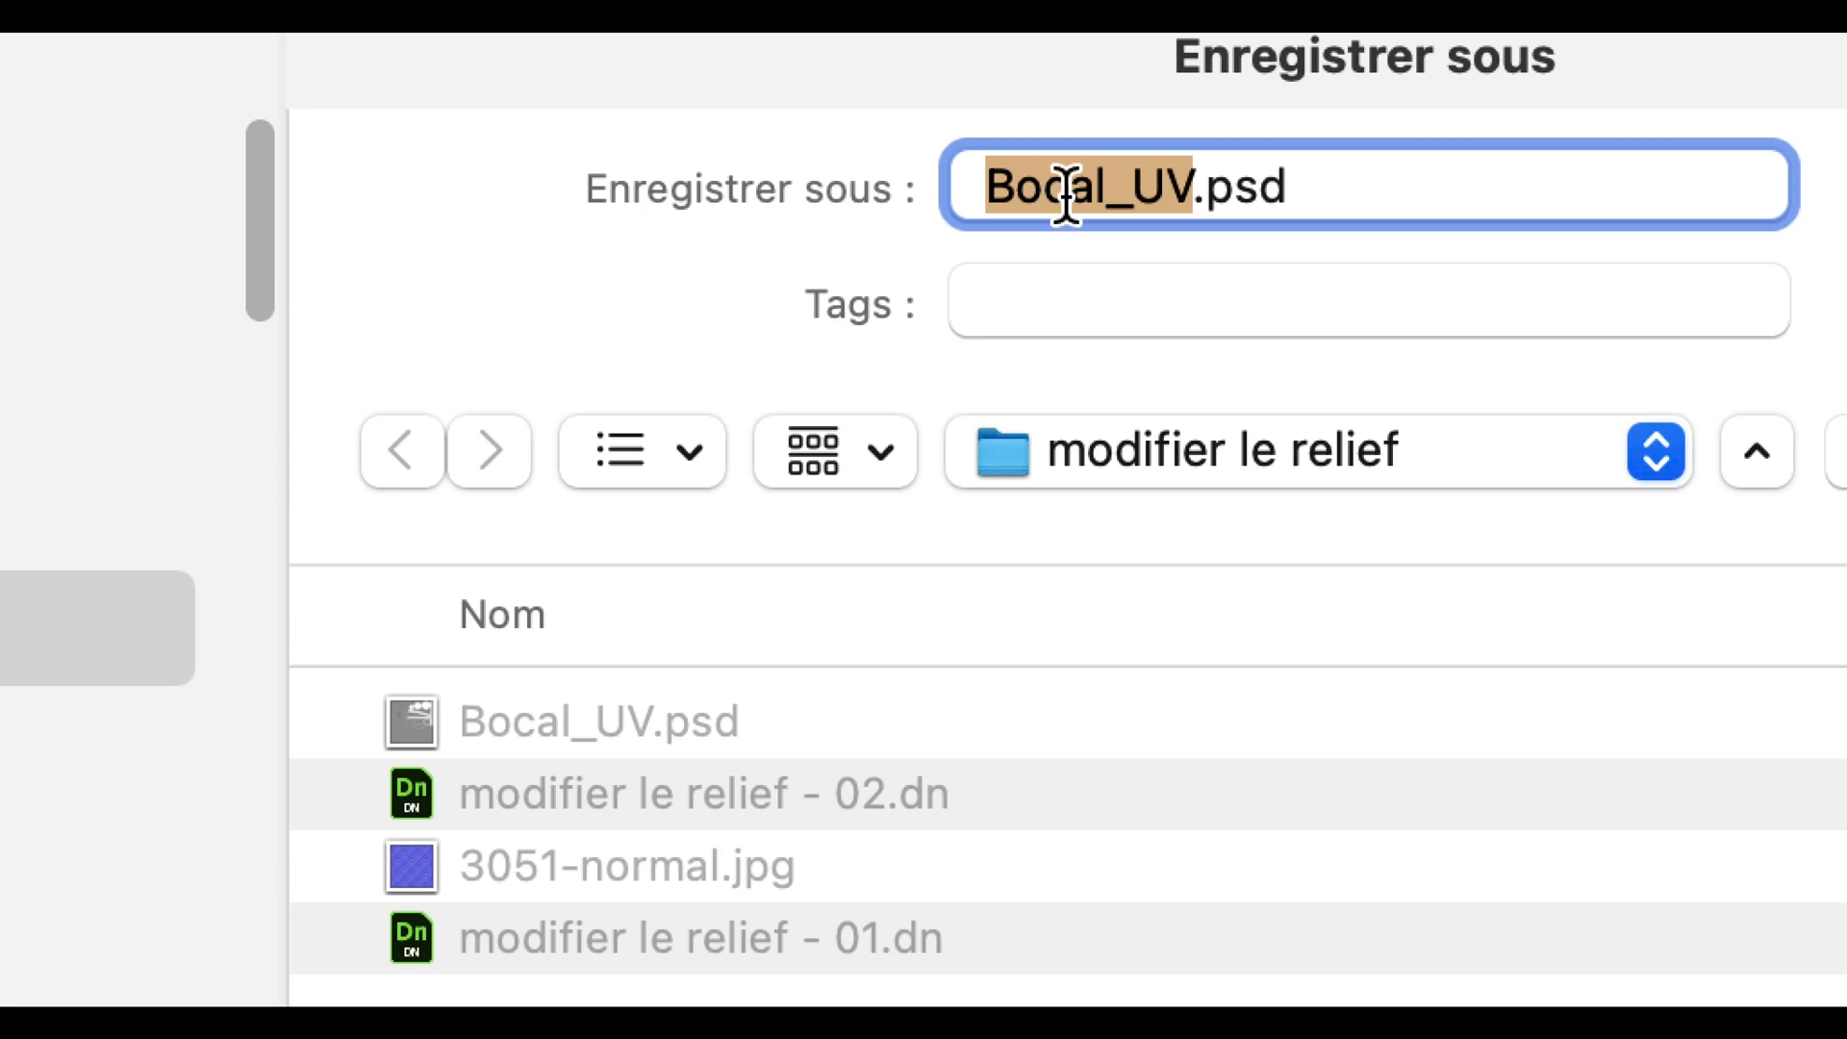
left_click(1090, 187)
type("-")
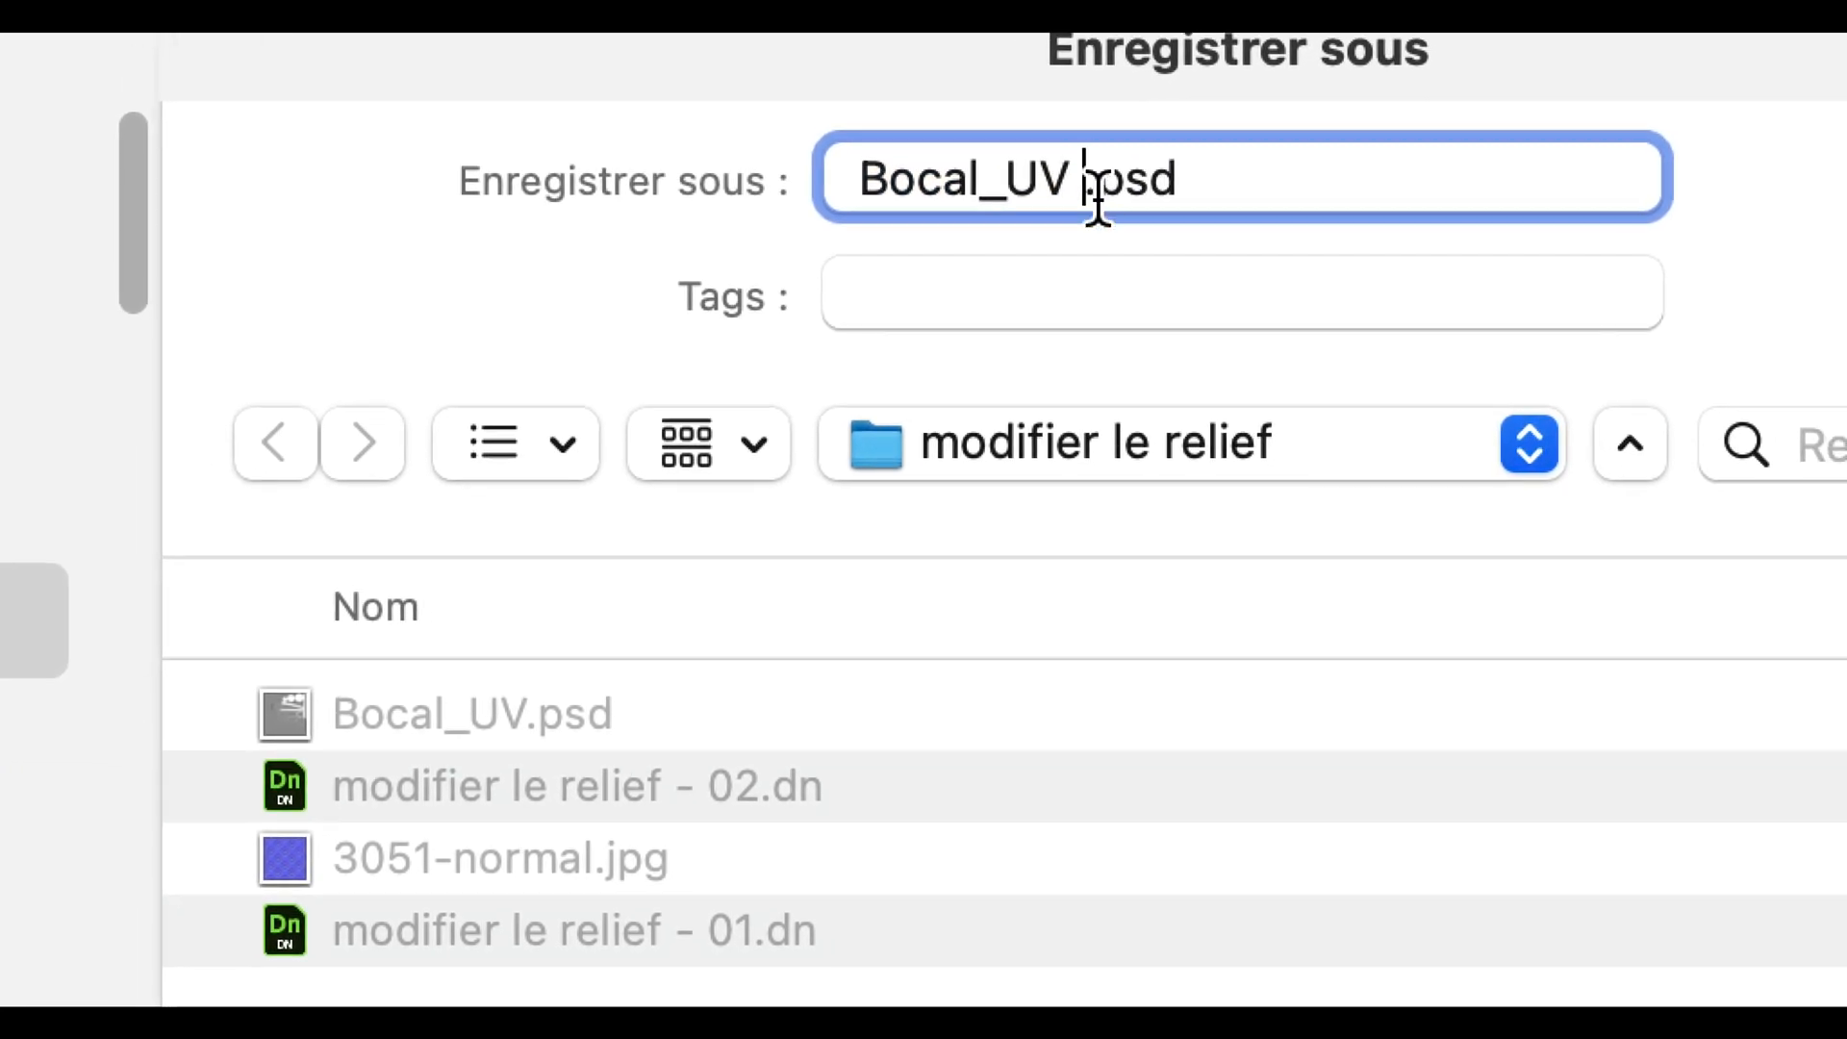
type("02")
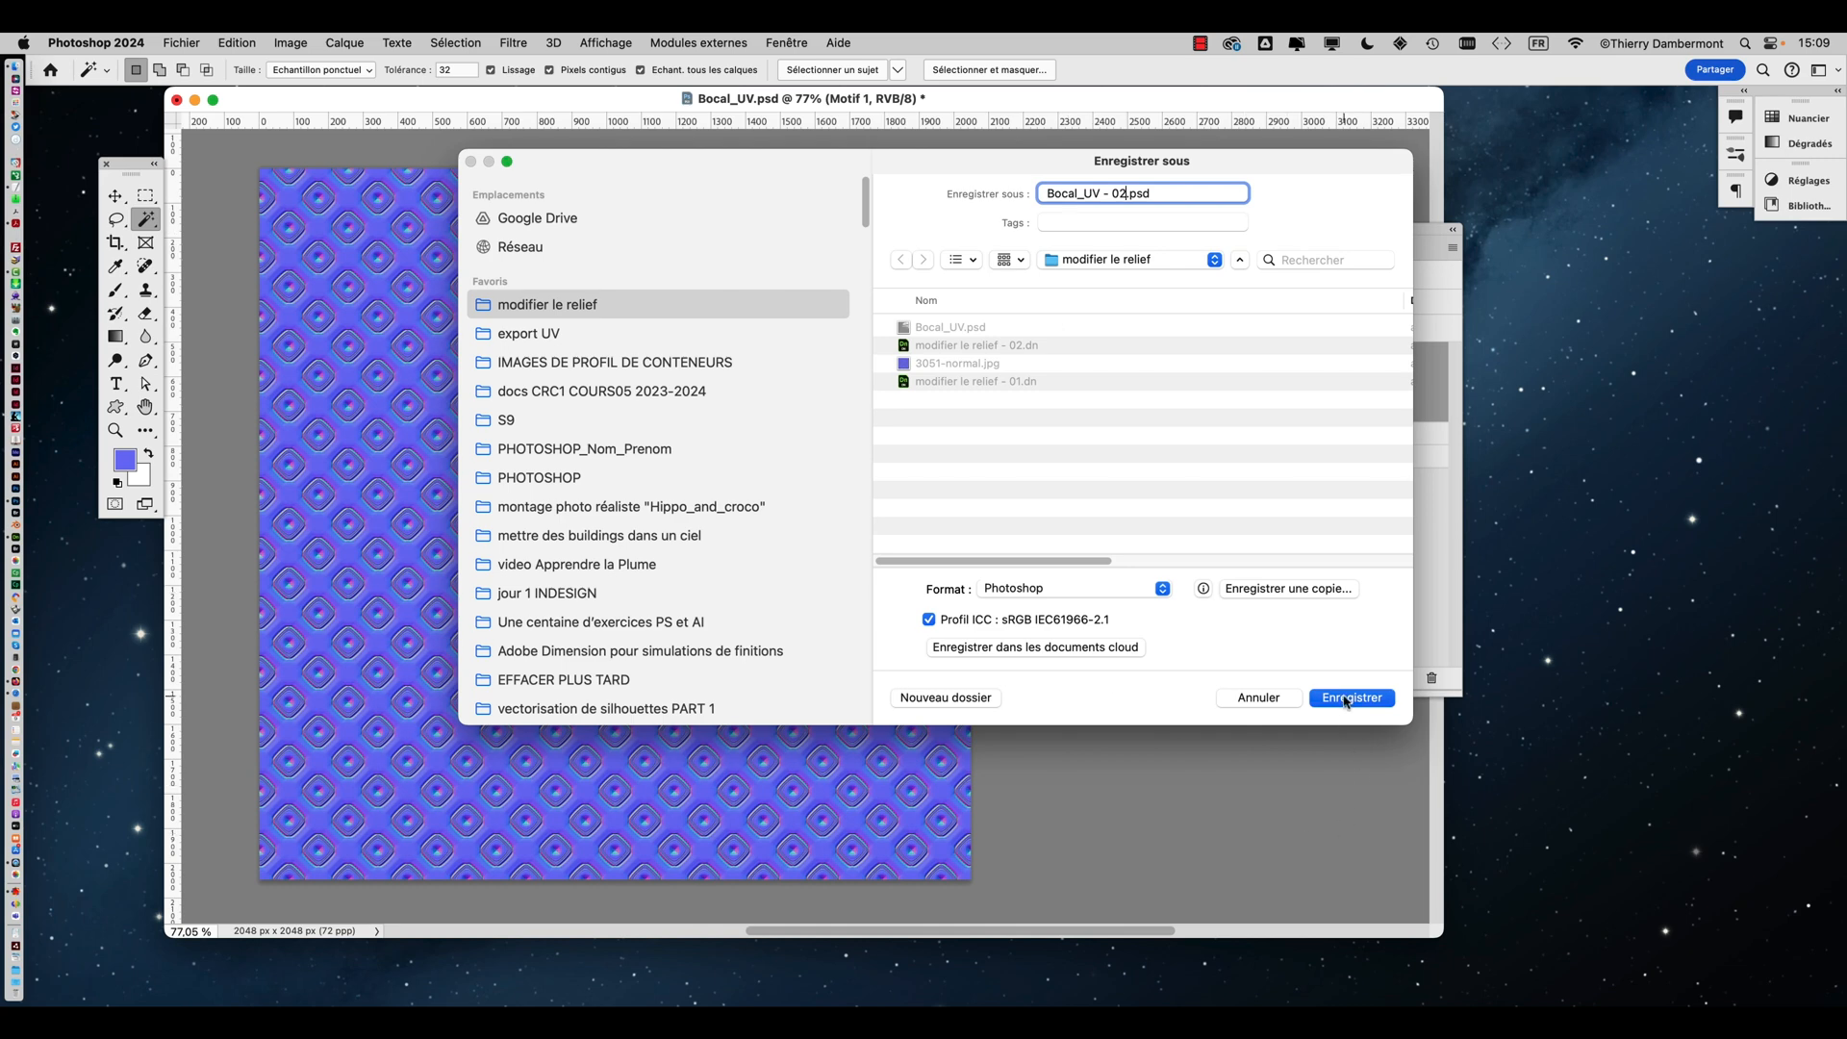
left_click(1350, 698)
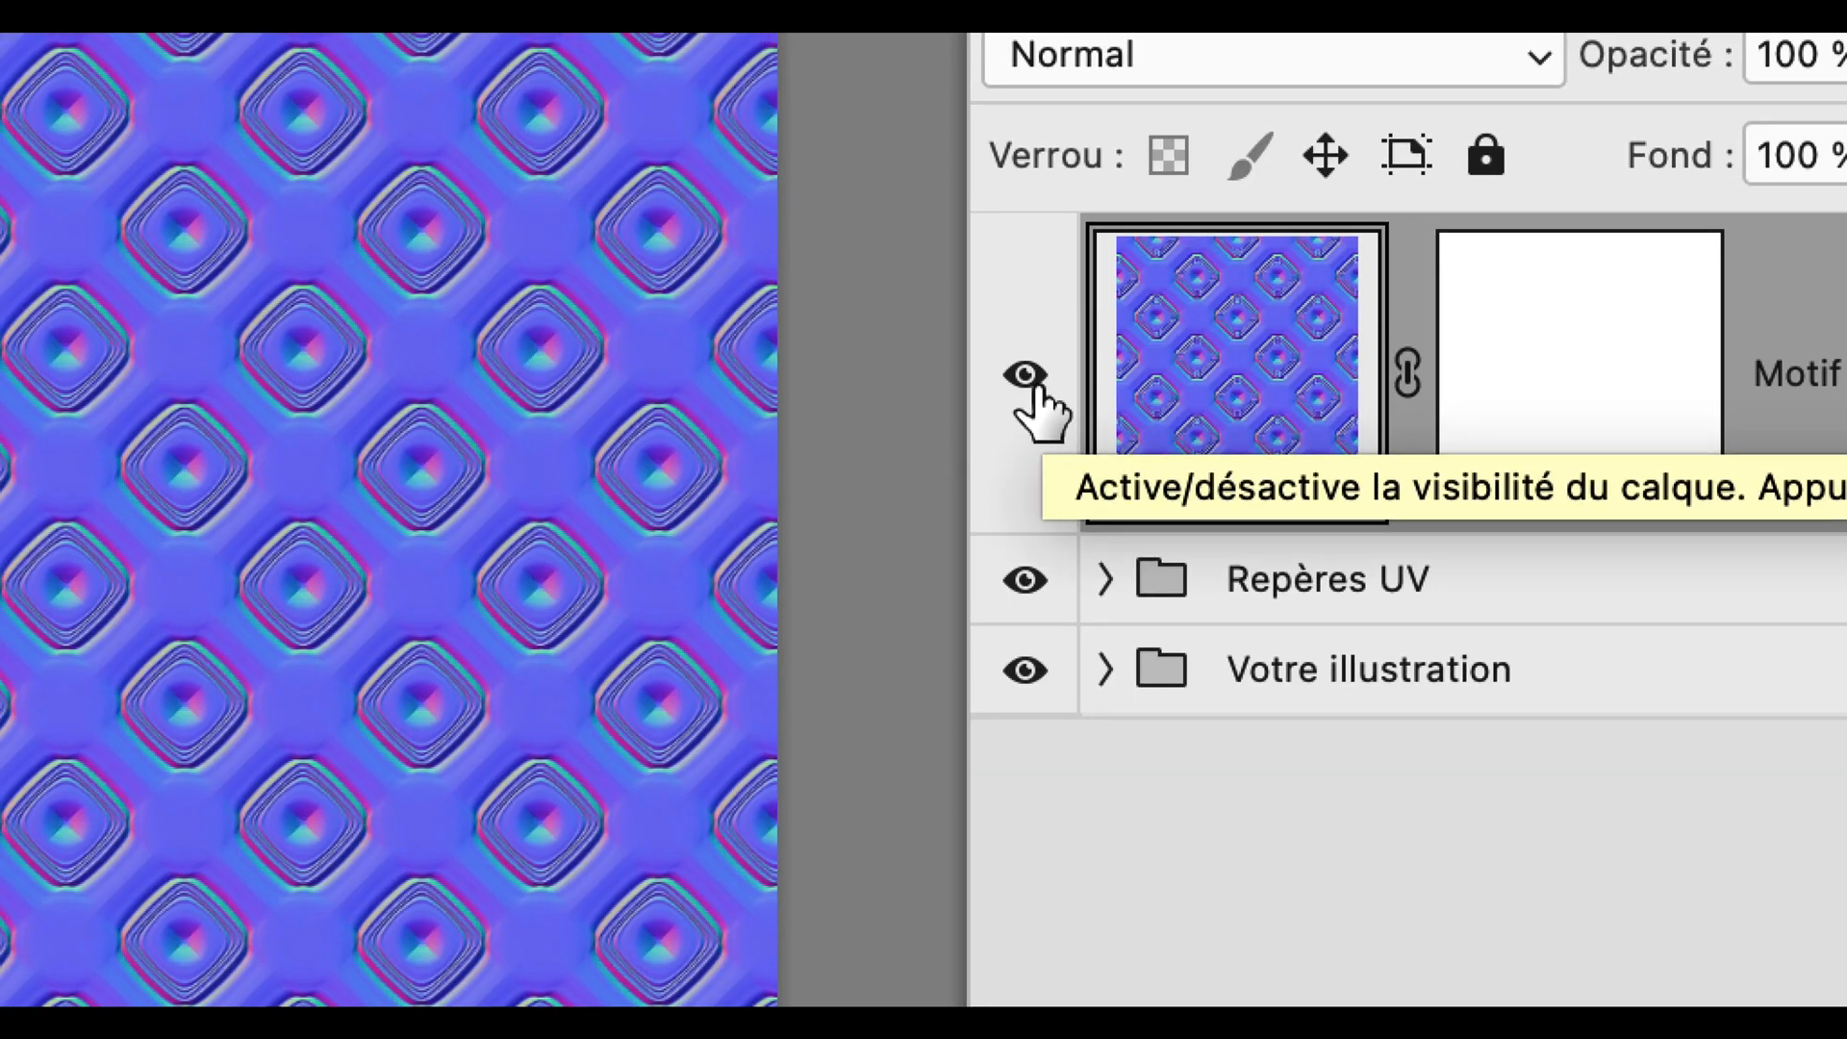
Toggle the pattern fill layer's visibility to compare it with the UV layout
left_click(1025, 375)
left_click(1026, 375)
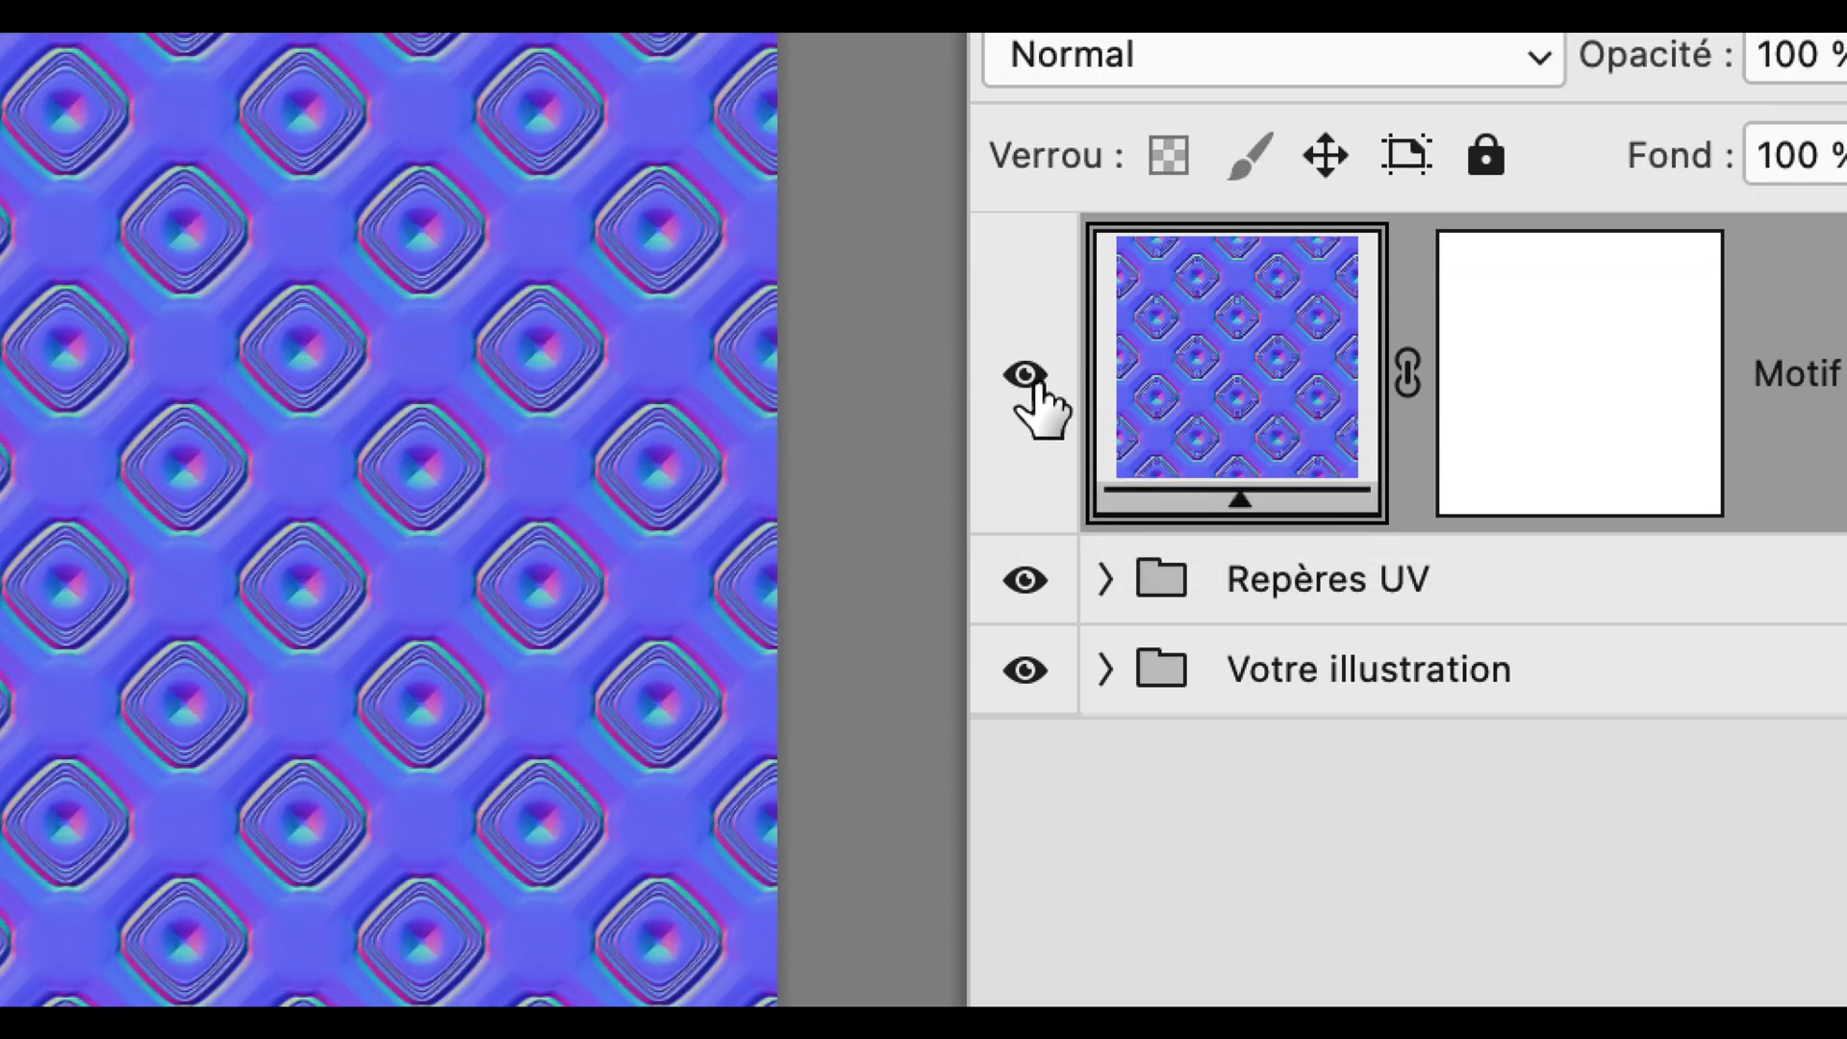
left_click(1025, 376)
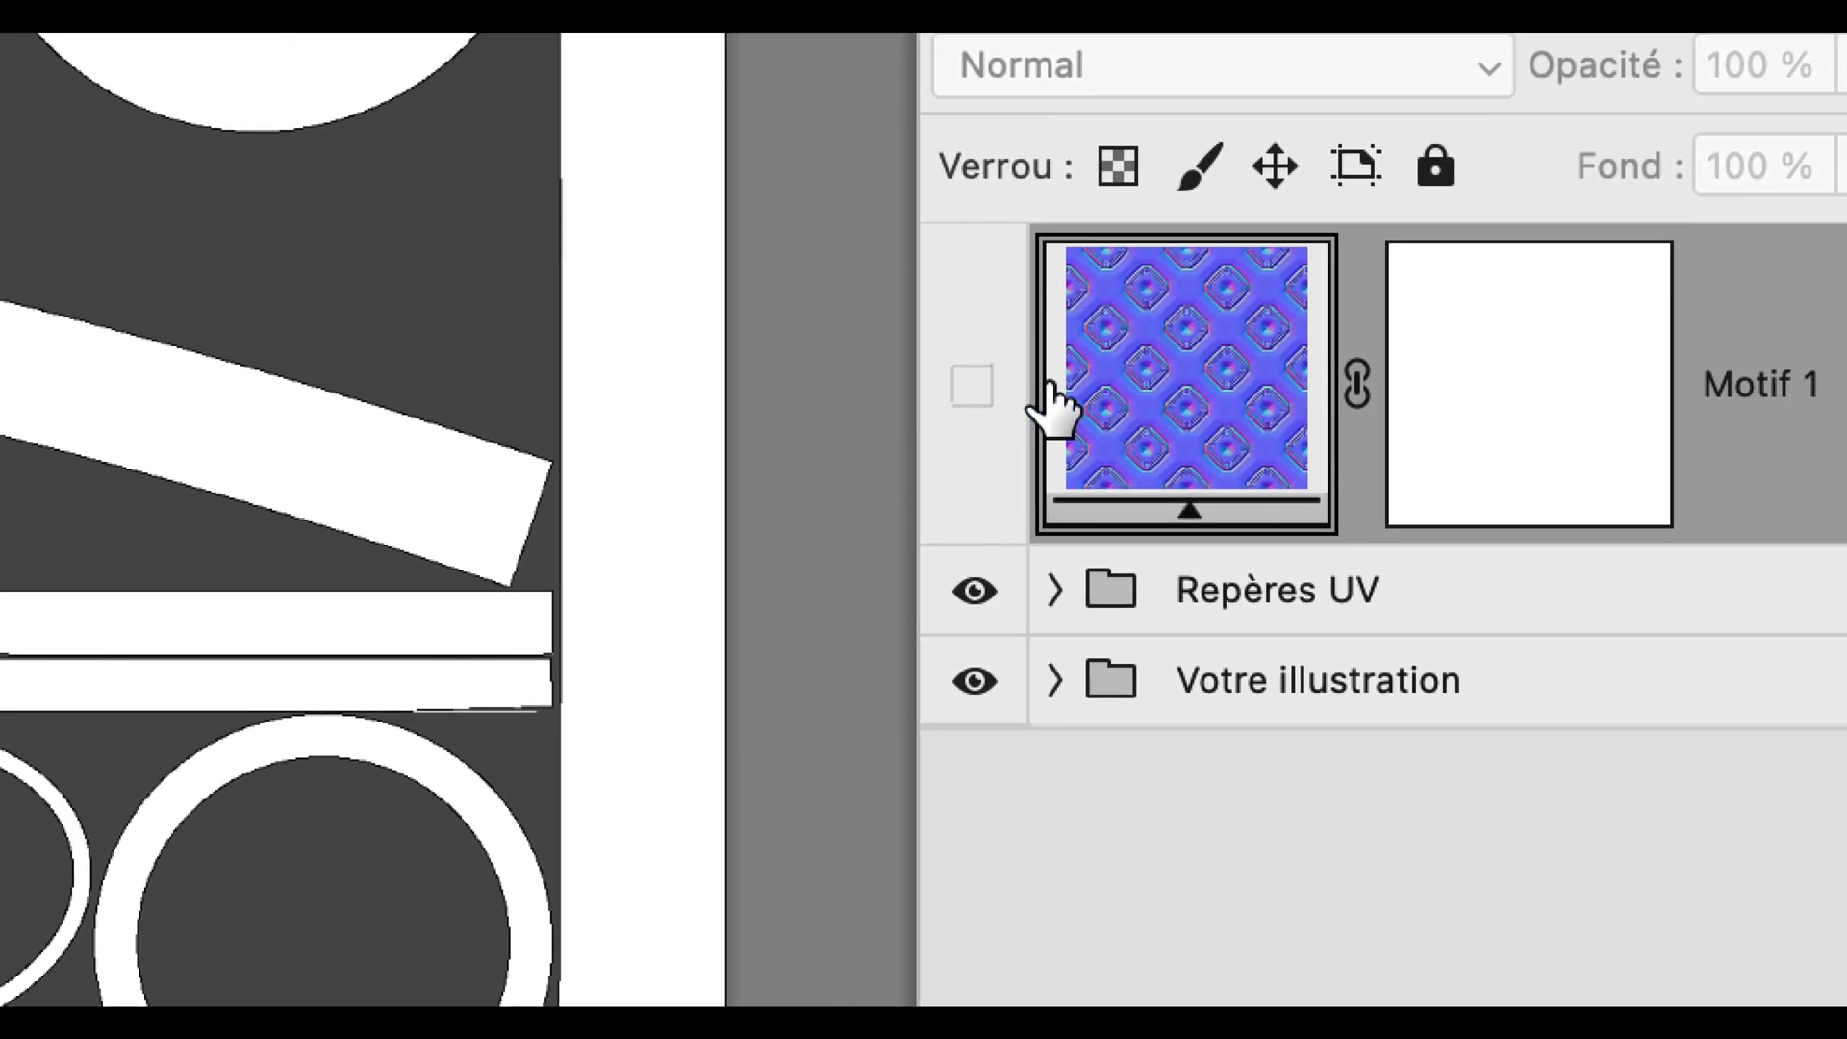
left_click(972, 385)
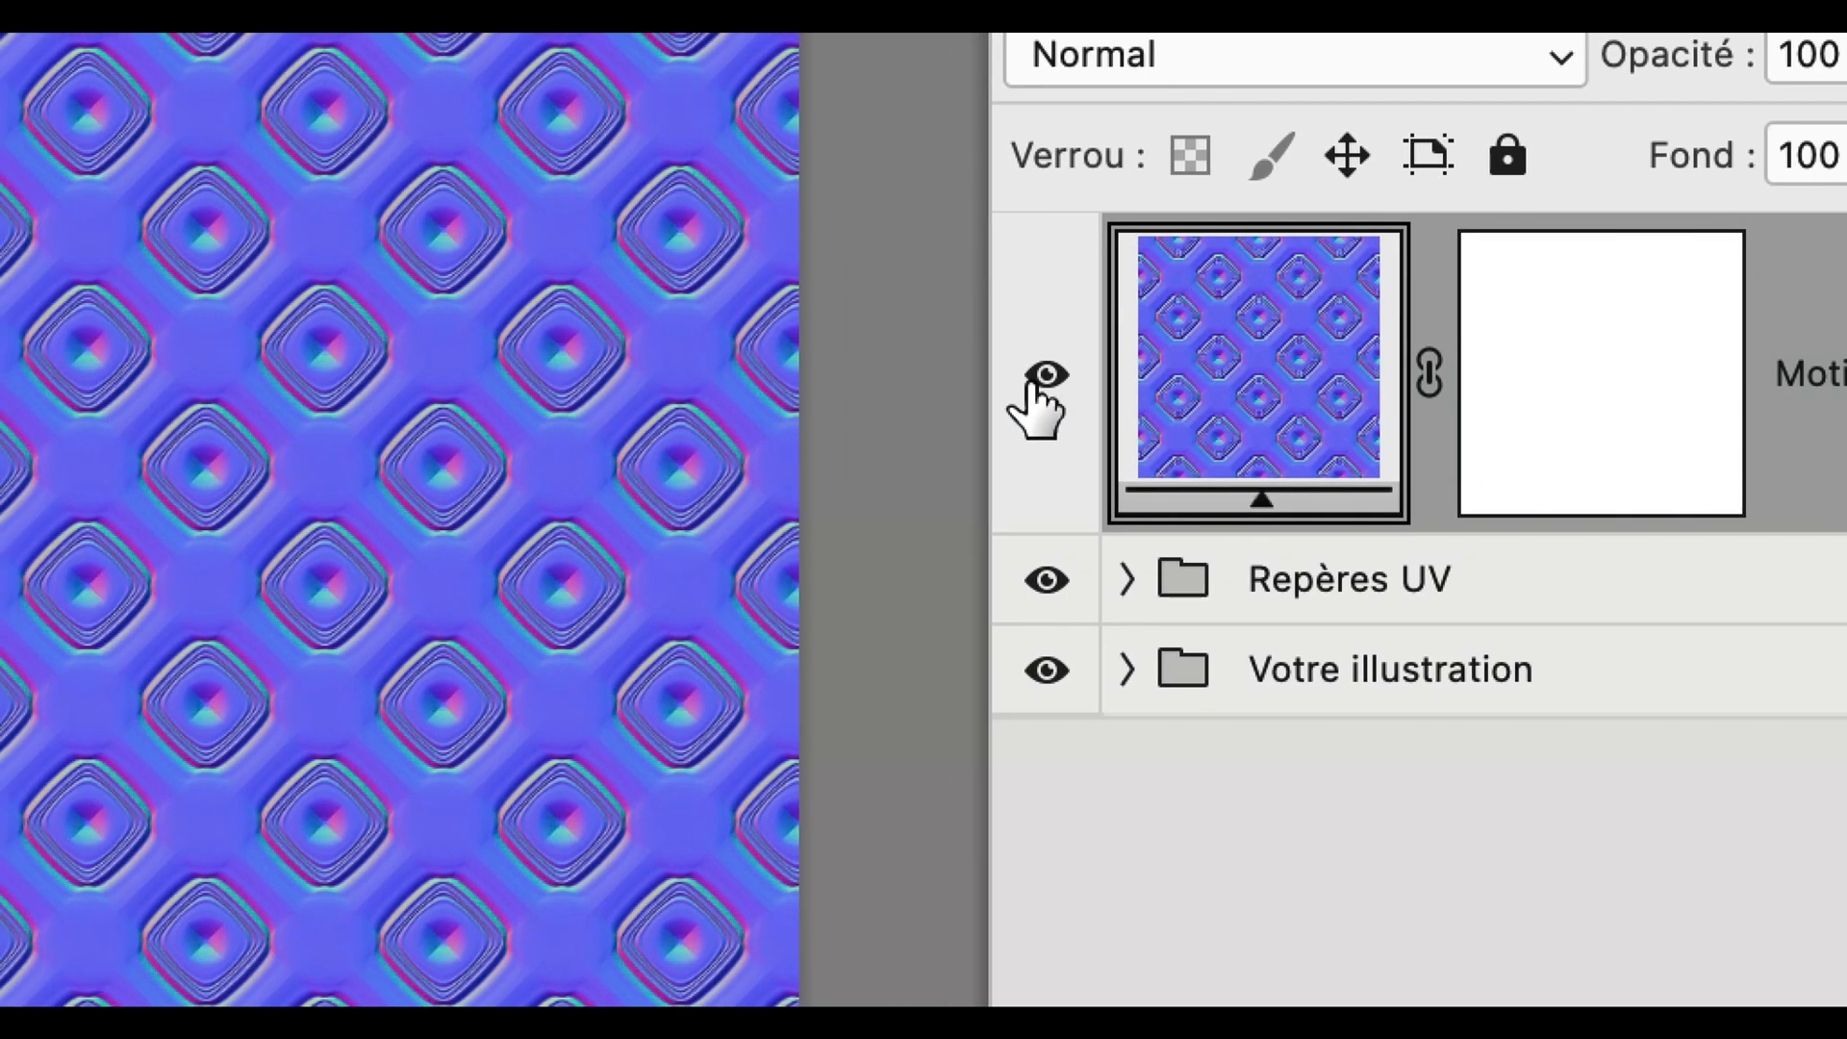
Hide the pattern fill layer and switch to the Magic Wand tool
left_click(972, 385)
left_click(1035, 380)
left_click(1035, 380)
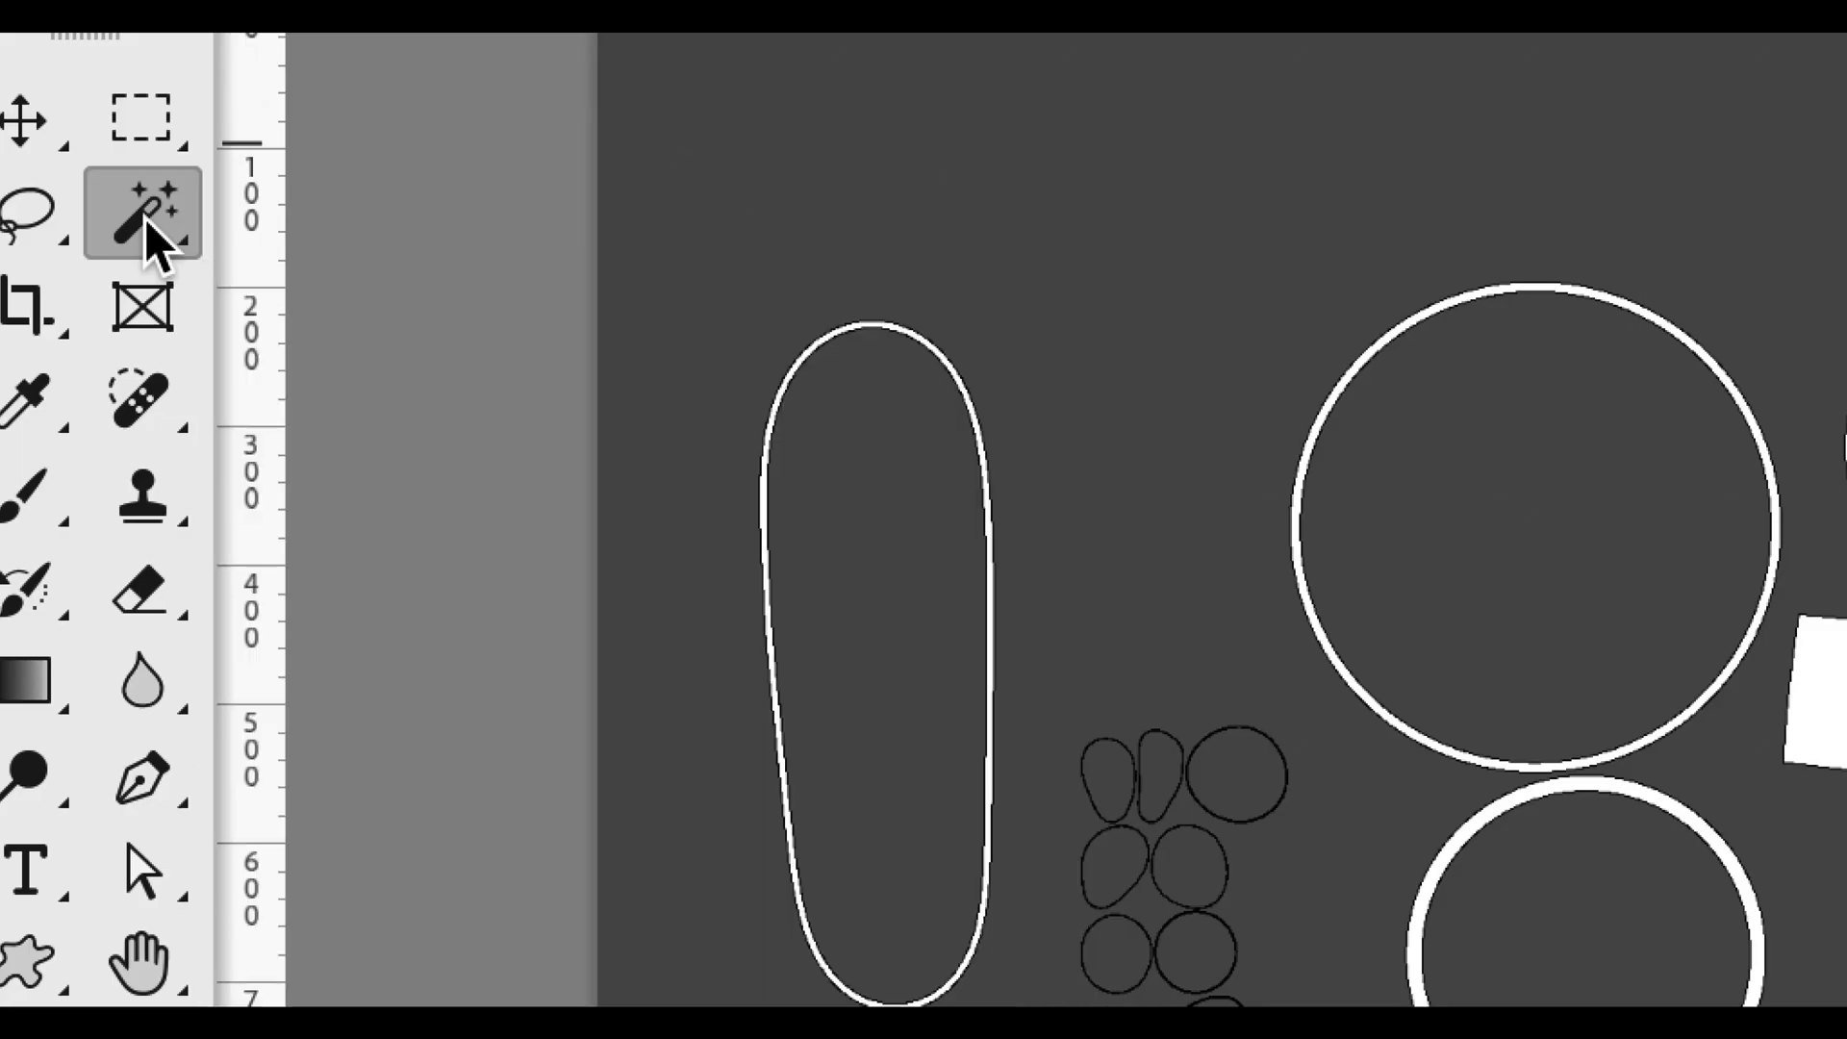
right_click(148, 223)
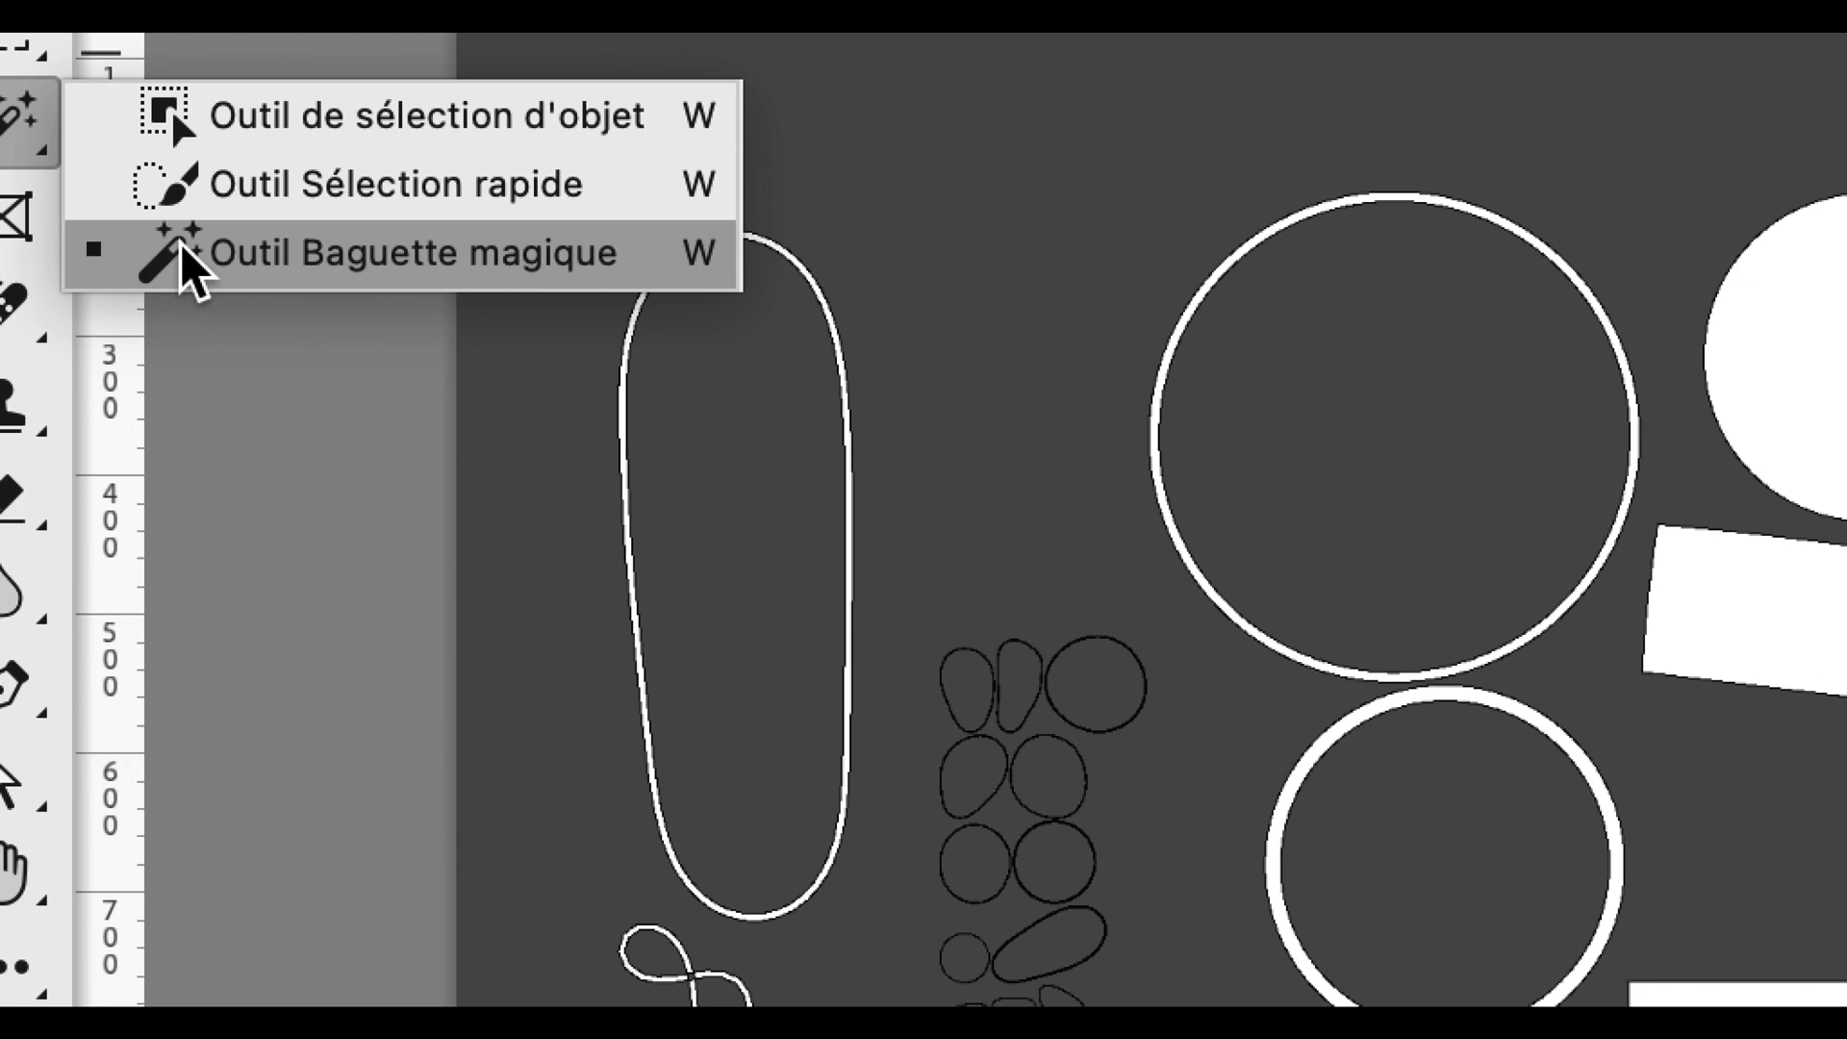
left_click(265, 343)
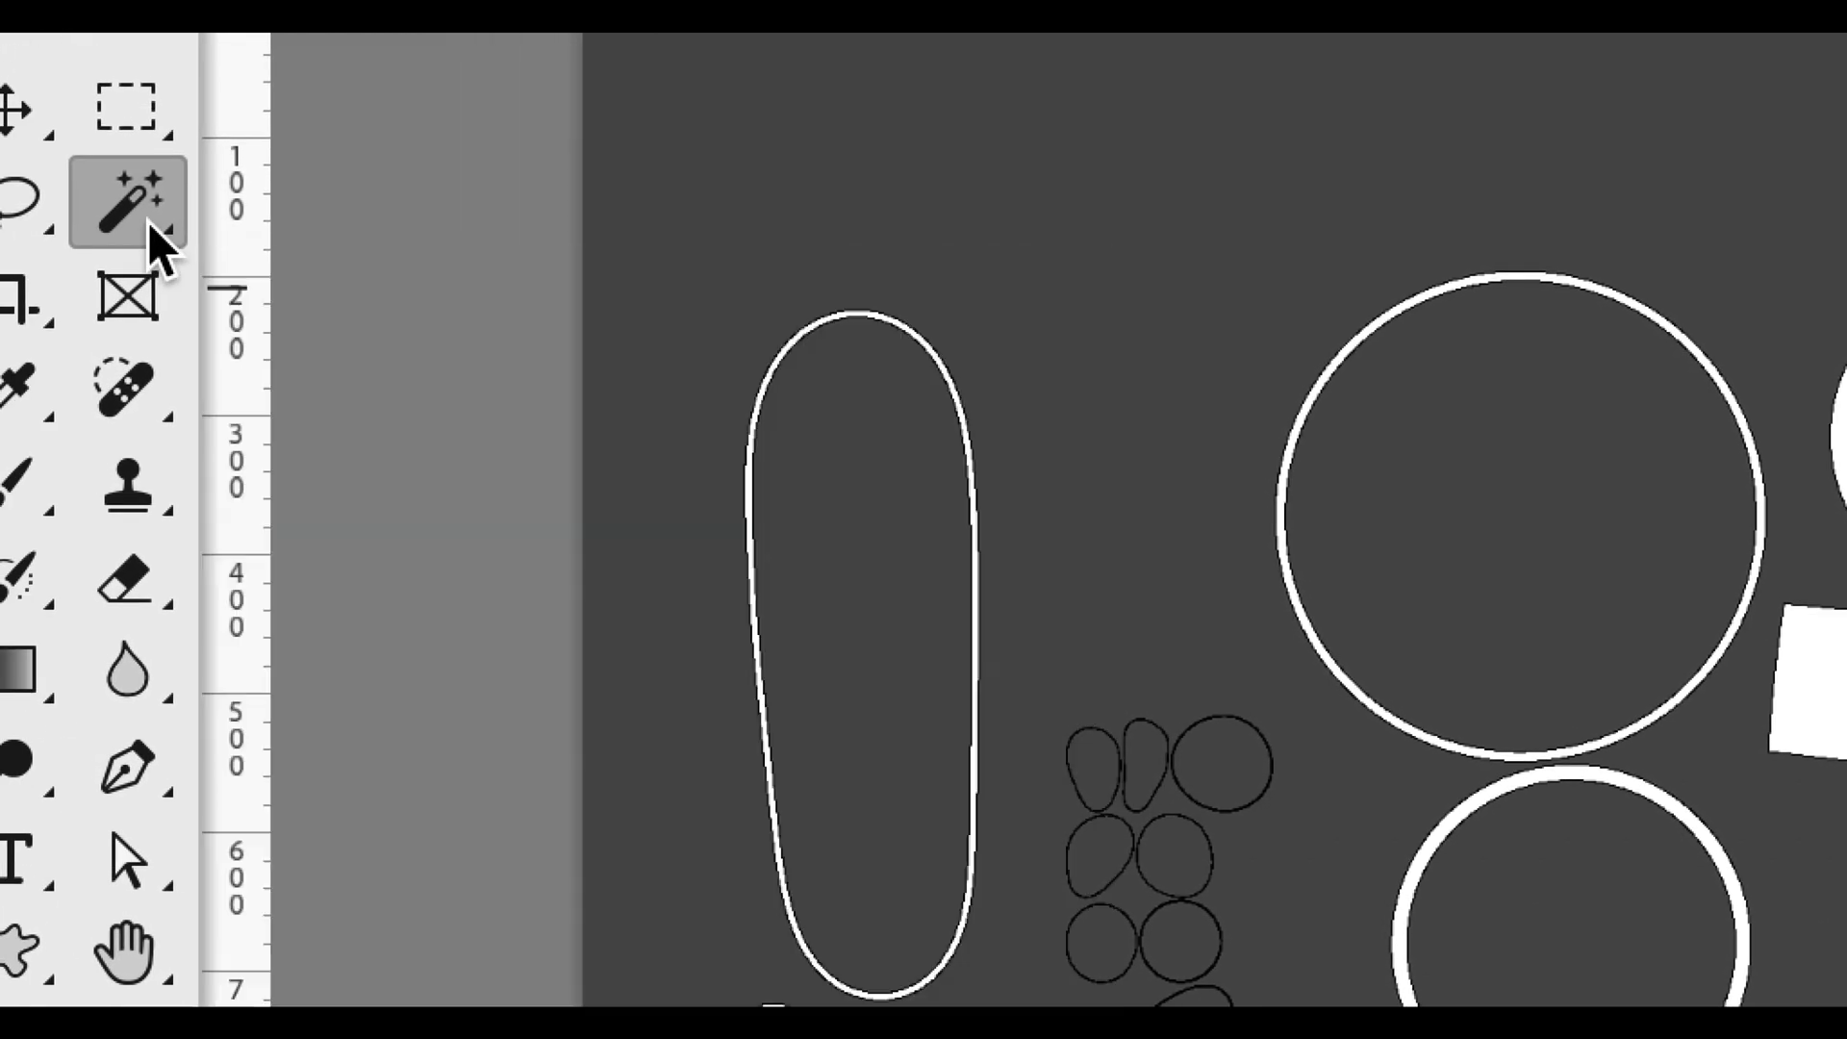
right_click(148, 221)
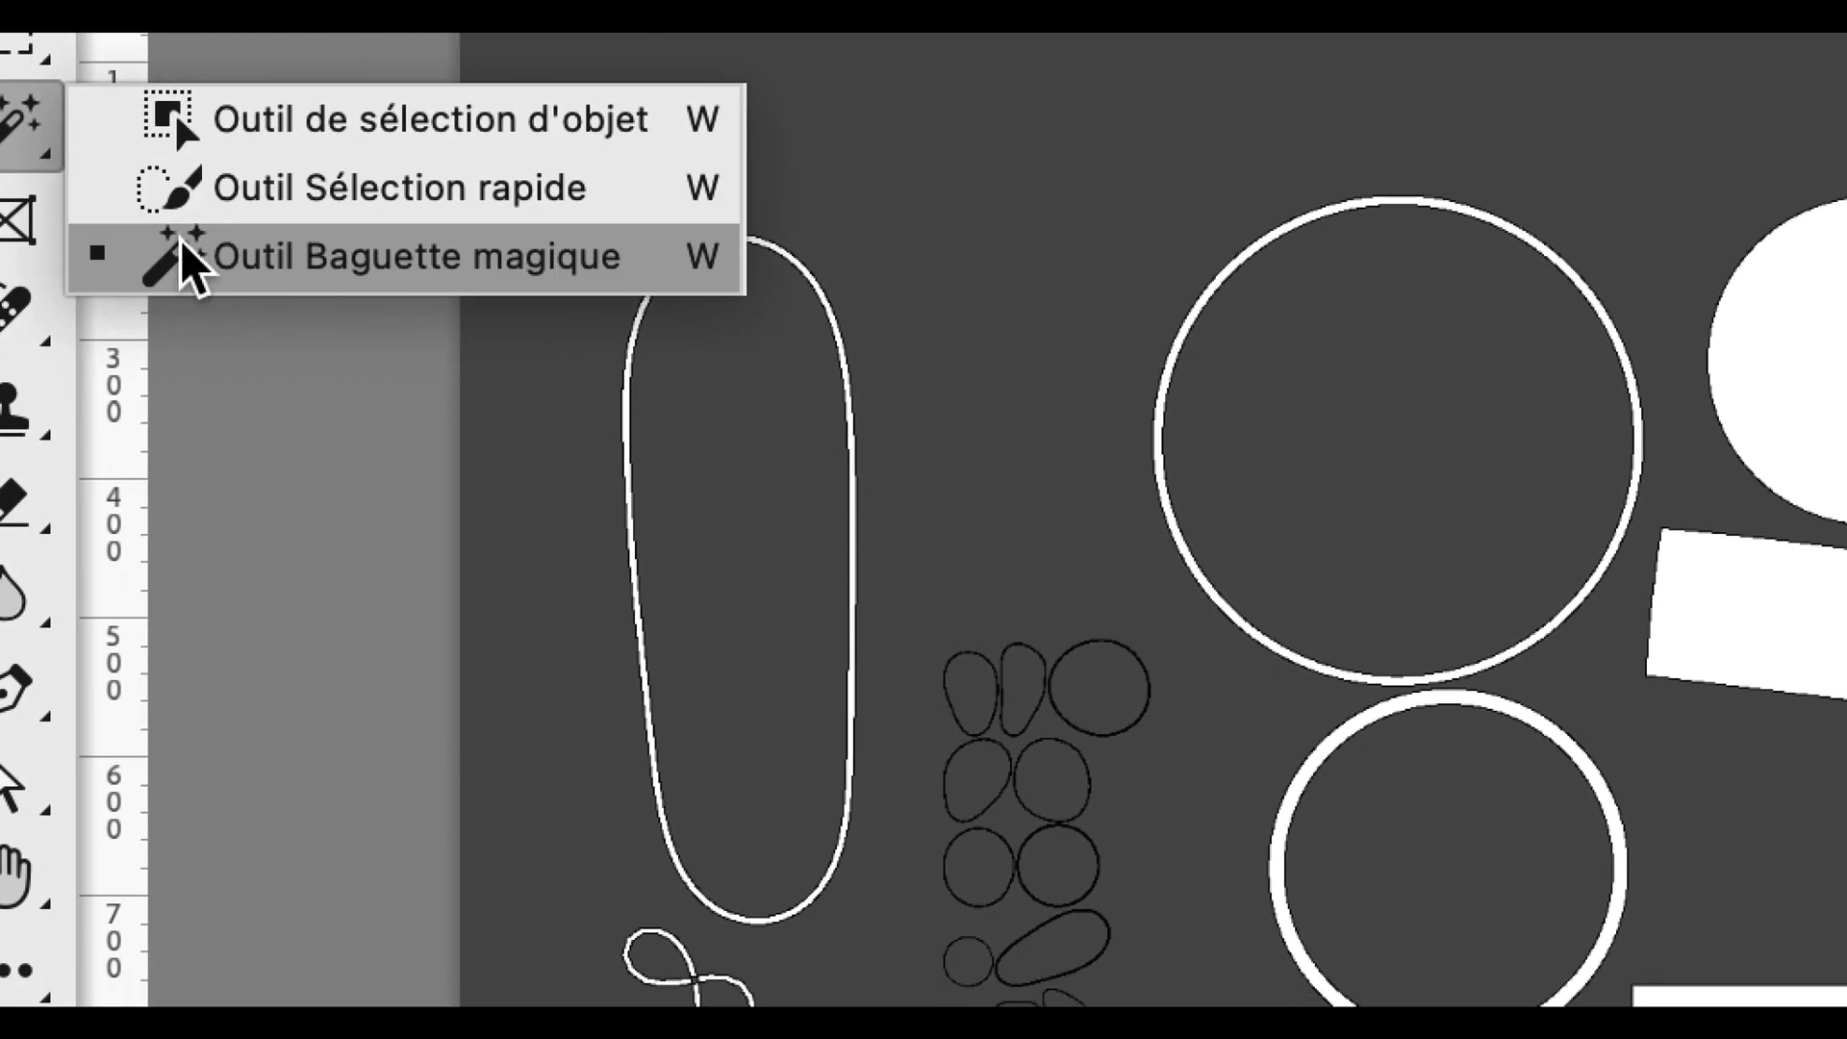
left_click(188, 258)
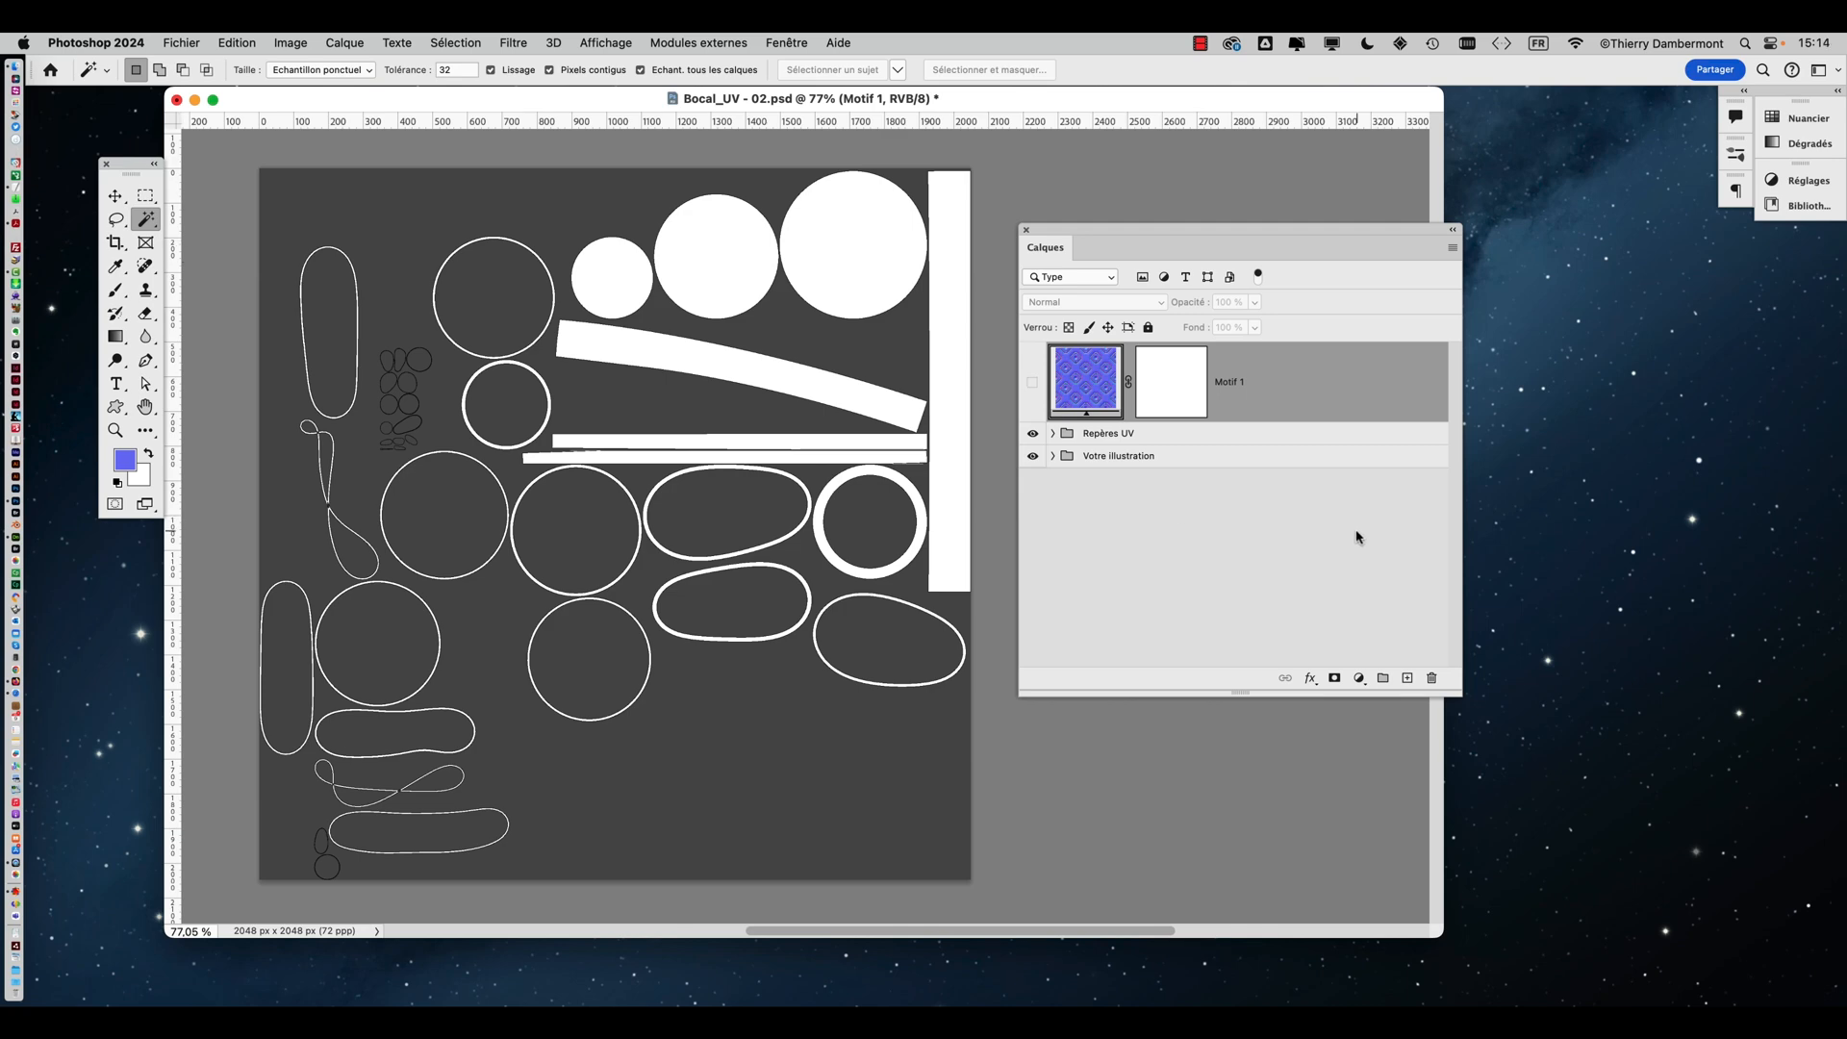
Switch to Dimension and look at the Export UV command in the Object menu without running it
key("super+Tab")
left_click(657, 533)
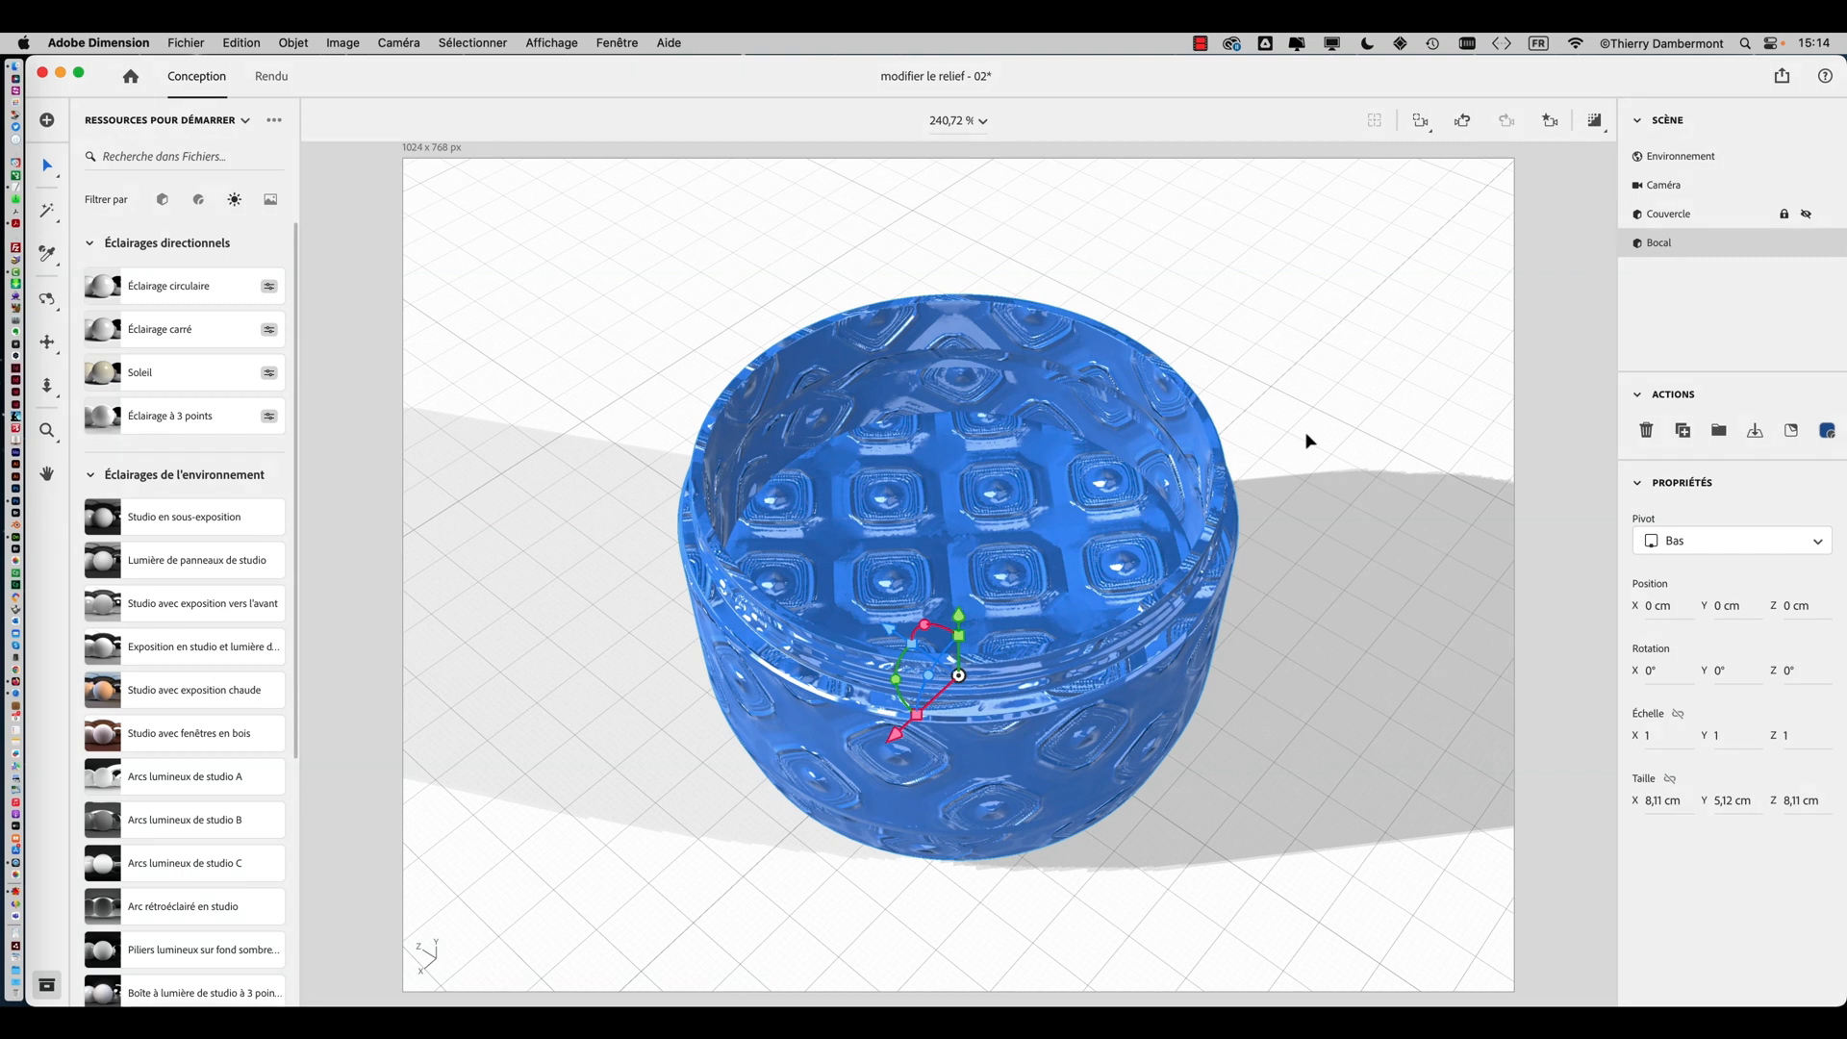
left_click(302, 42)
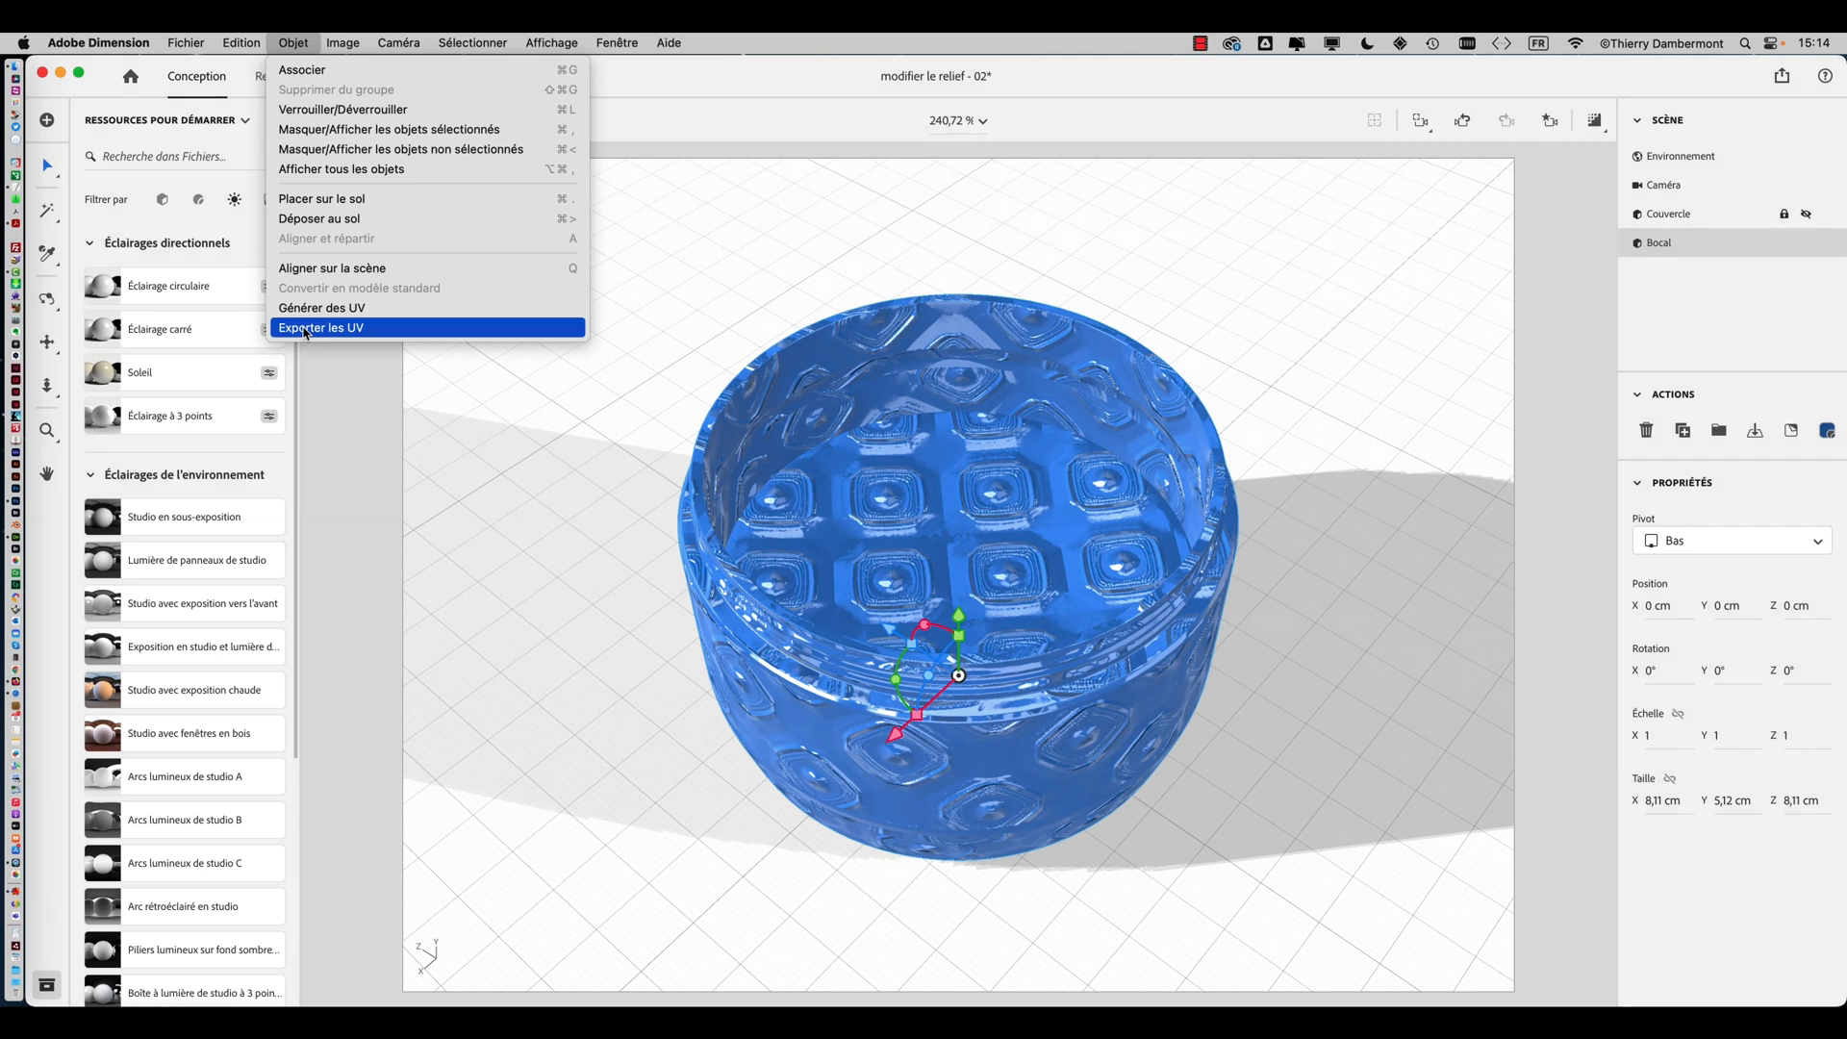
left_click(676, 204)
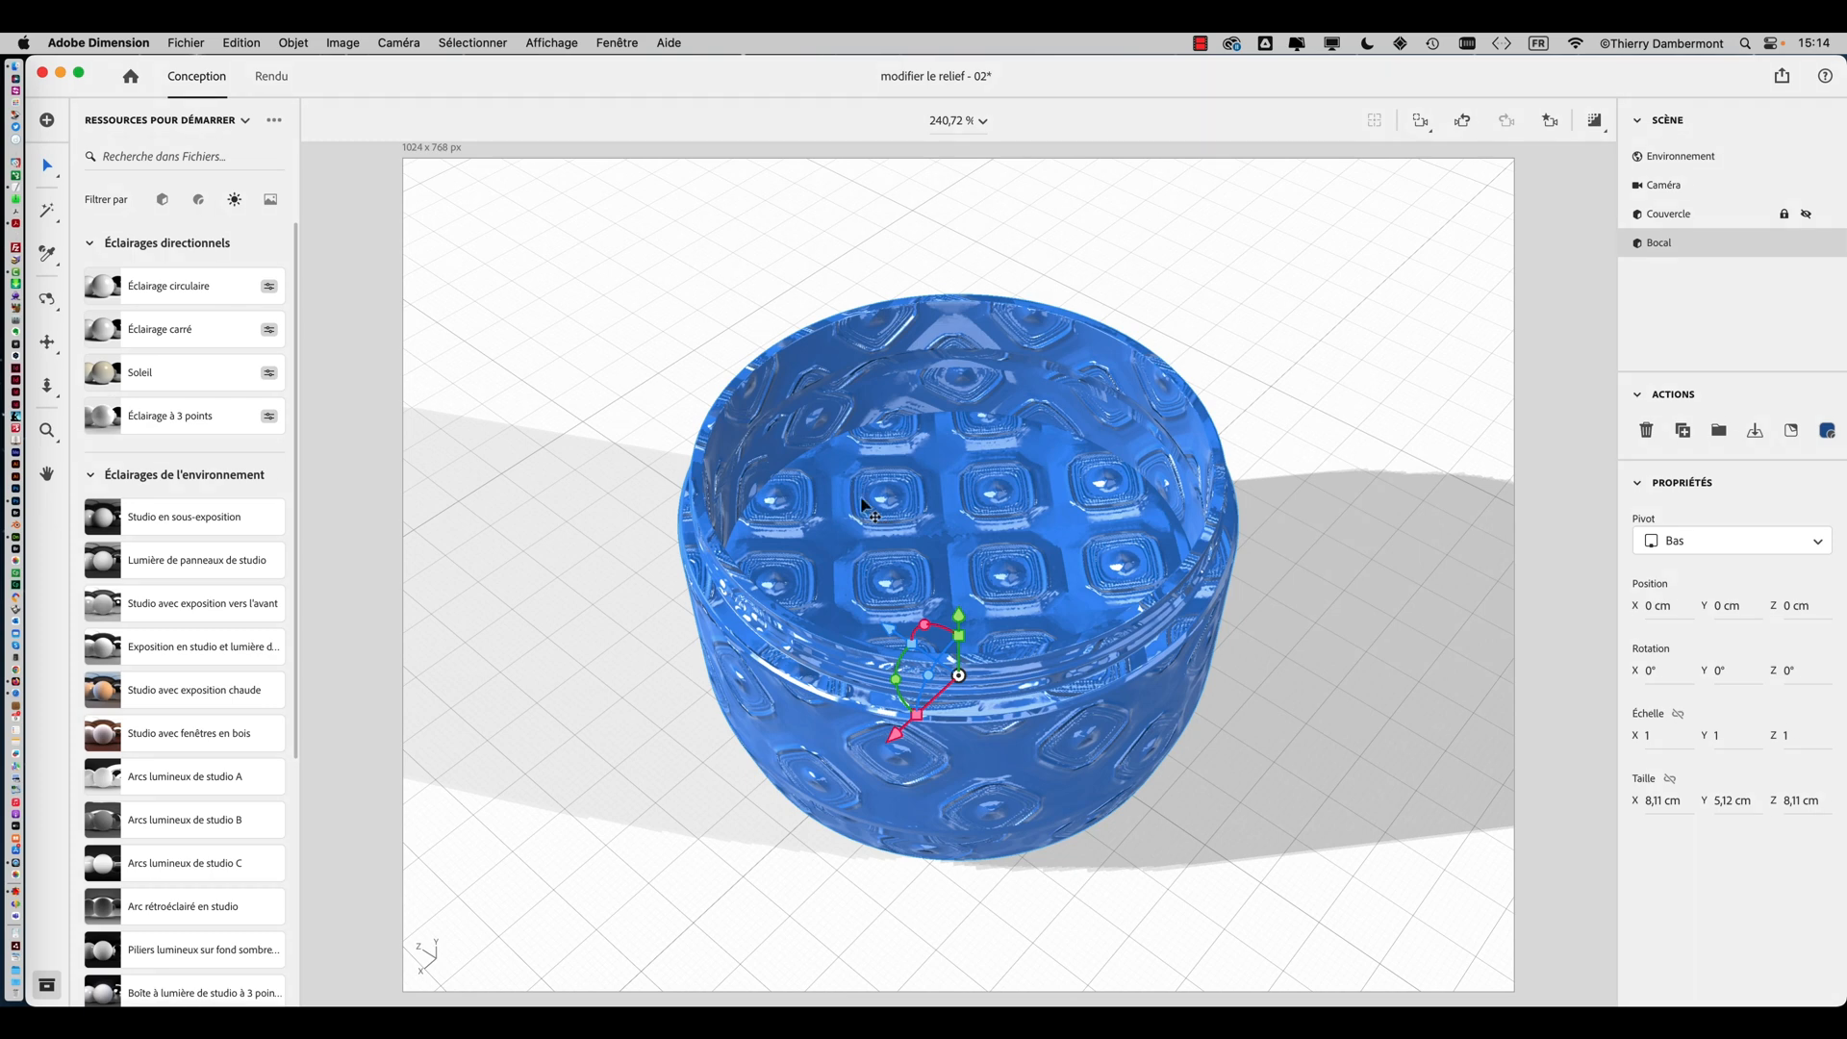
Open a new Finder window and go to the export UV folder
key("super+Tab")
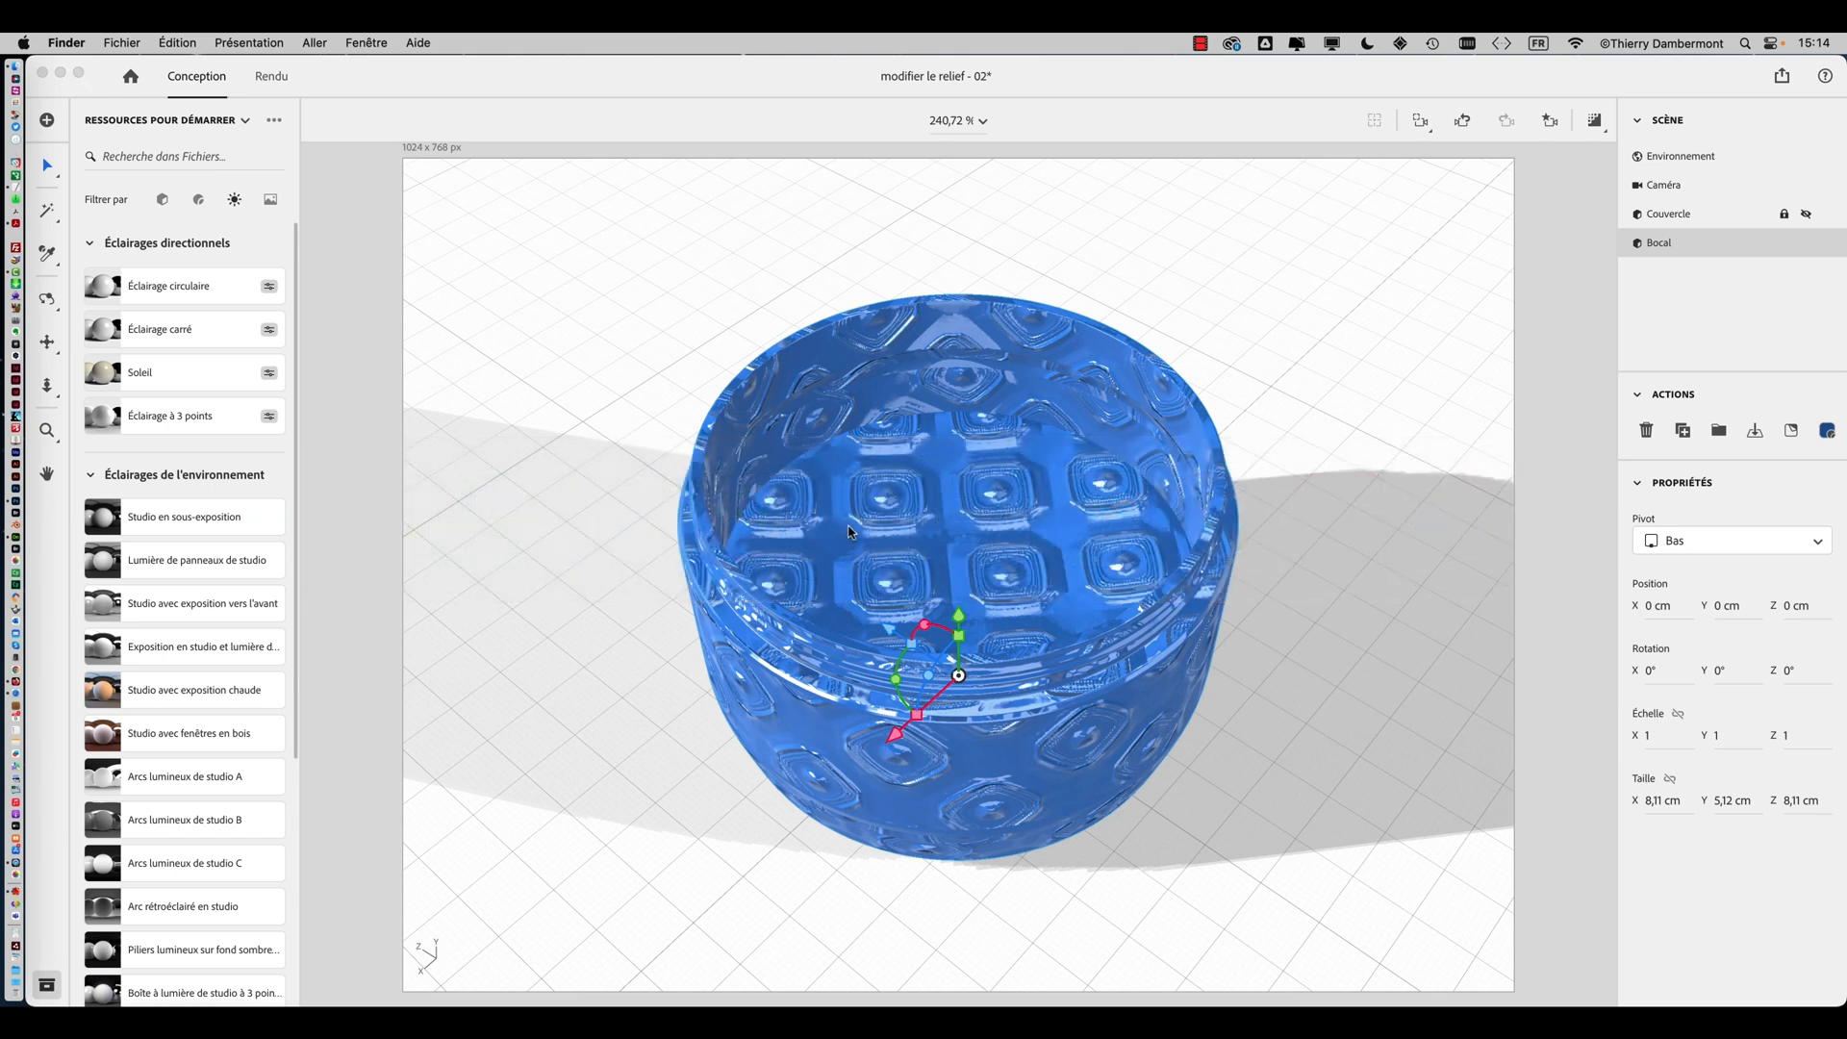
key("super+Tab")
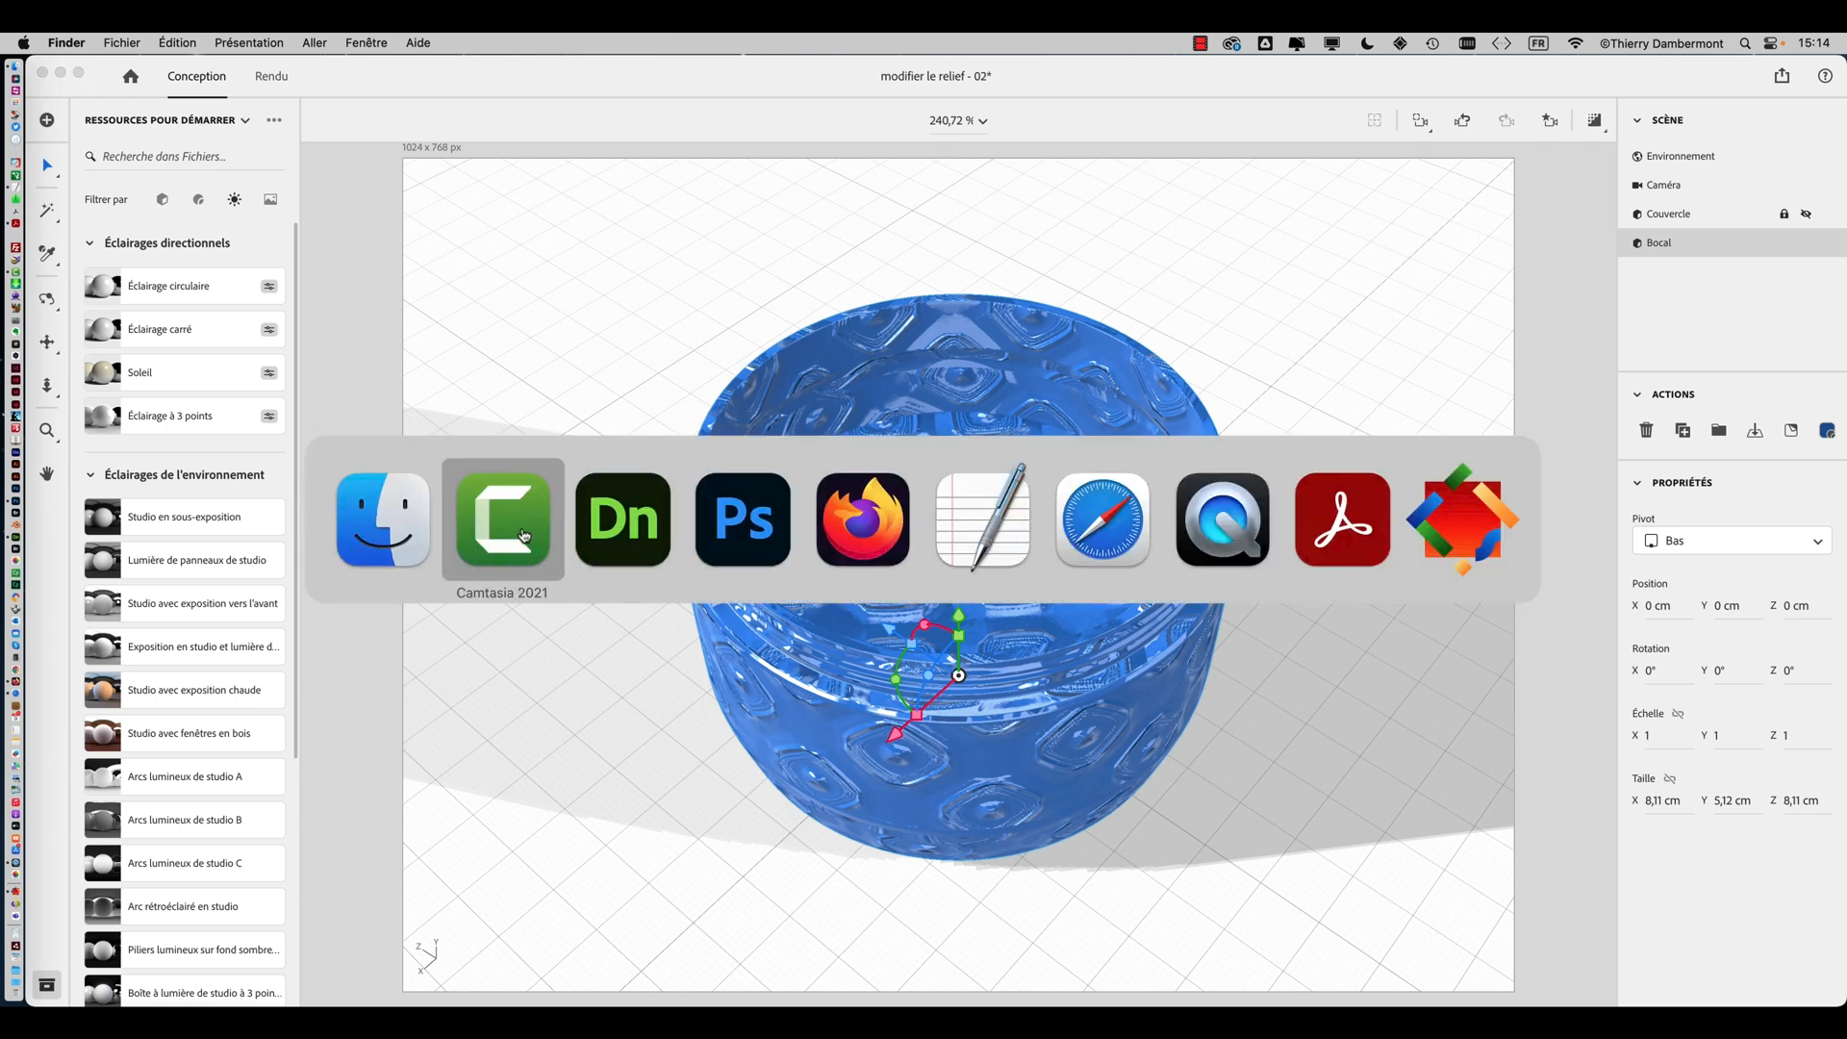
key("super+Tab")
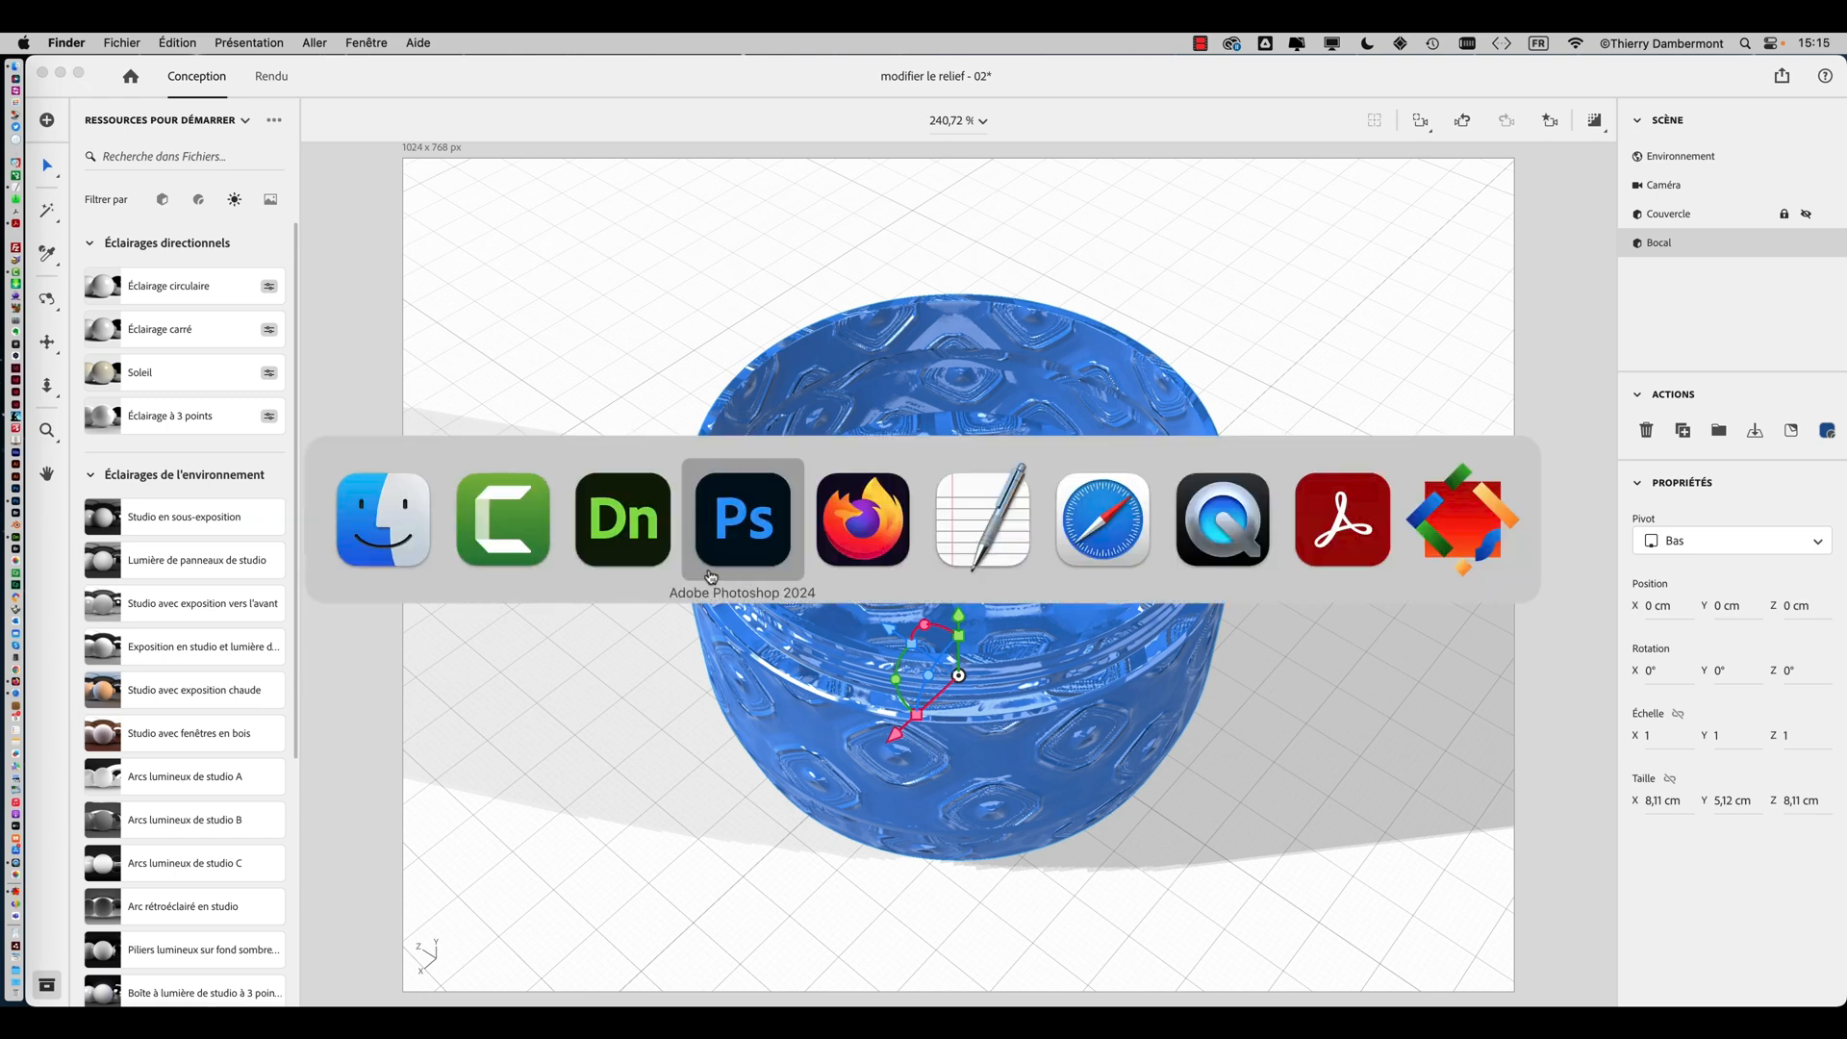
left_click(135, 42)
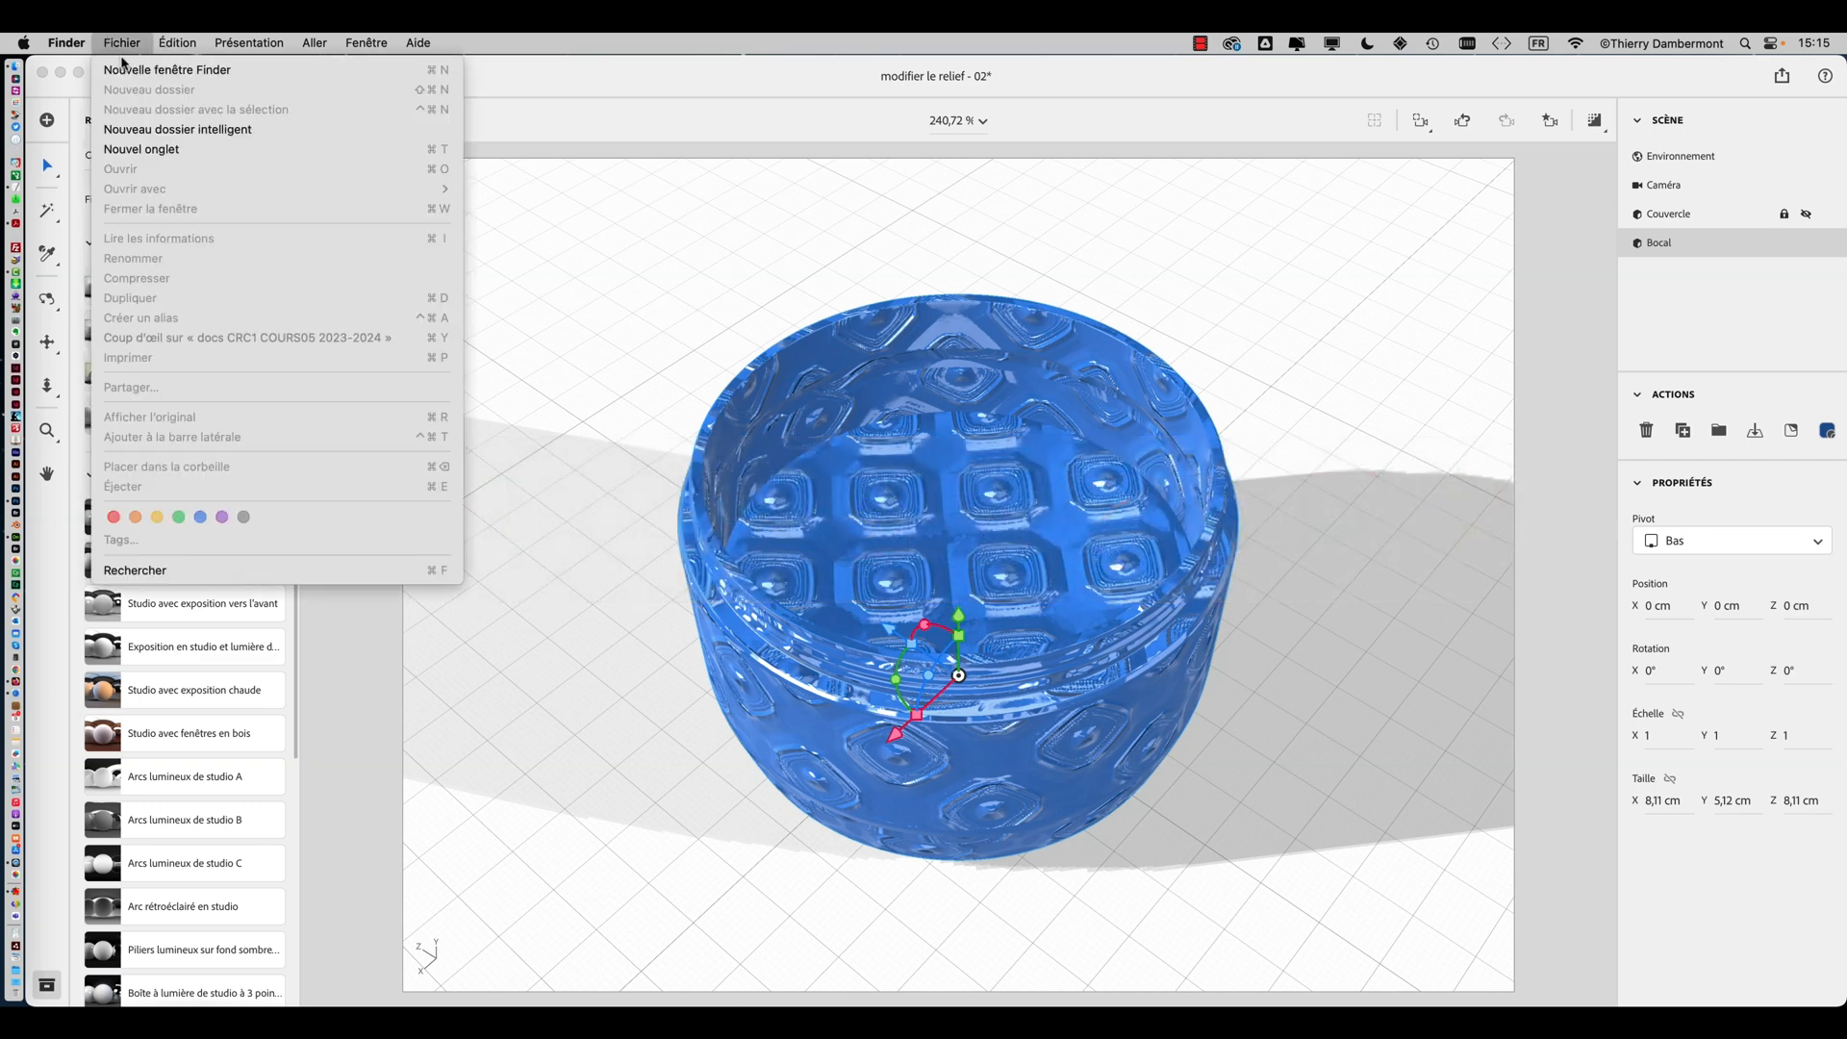
left_click(123, 70)
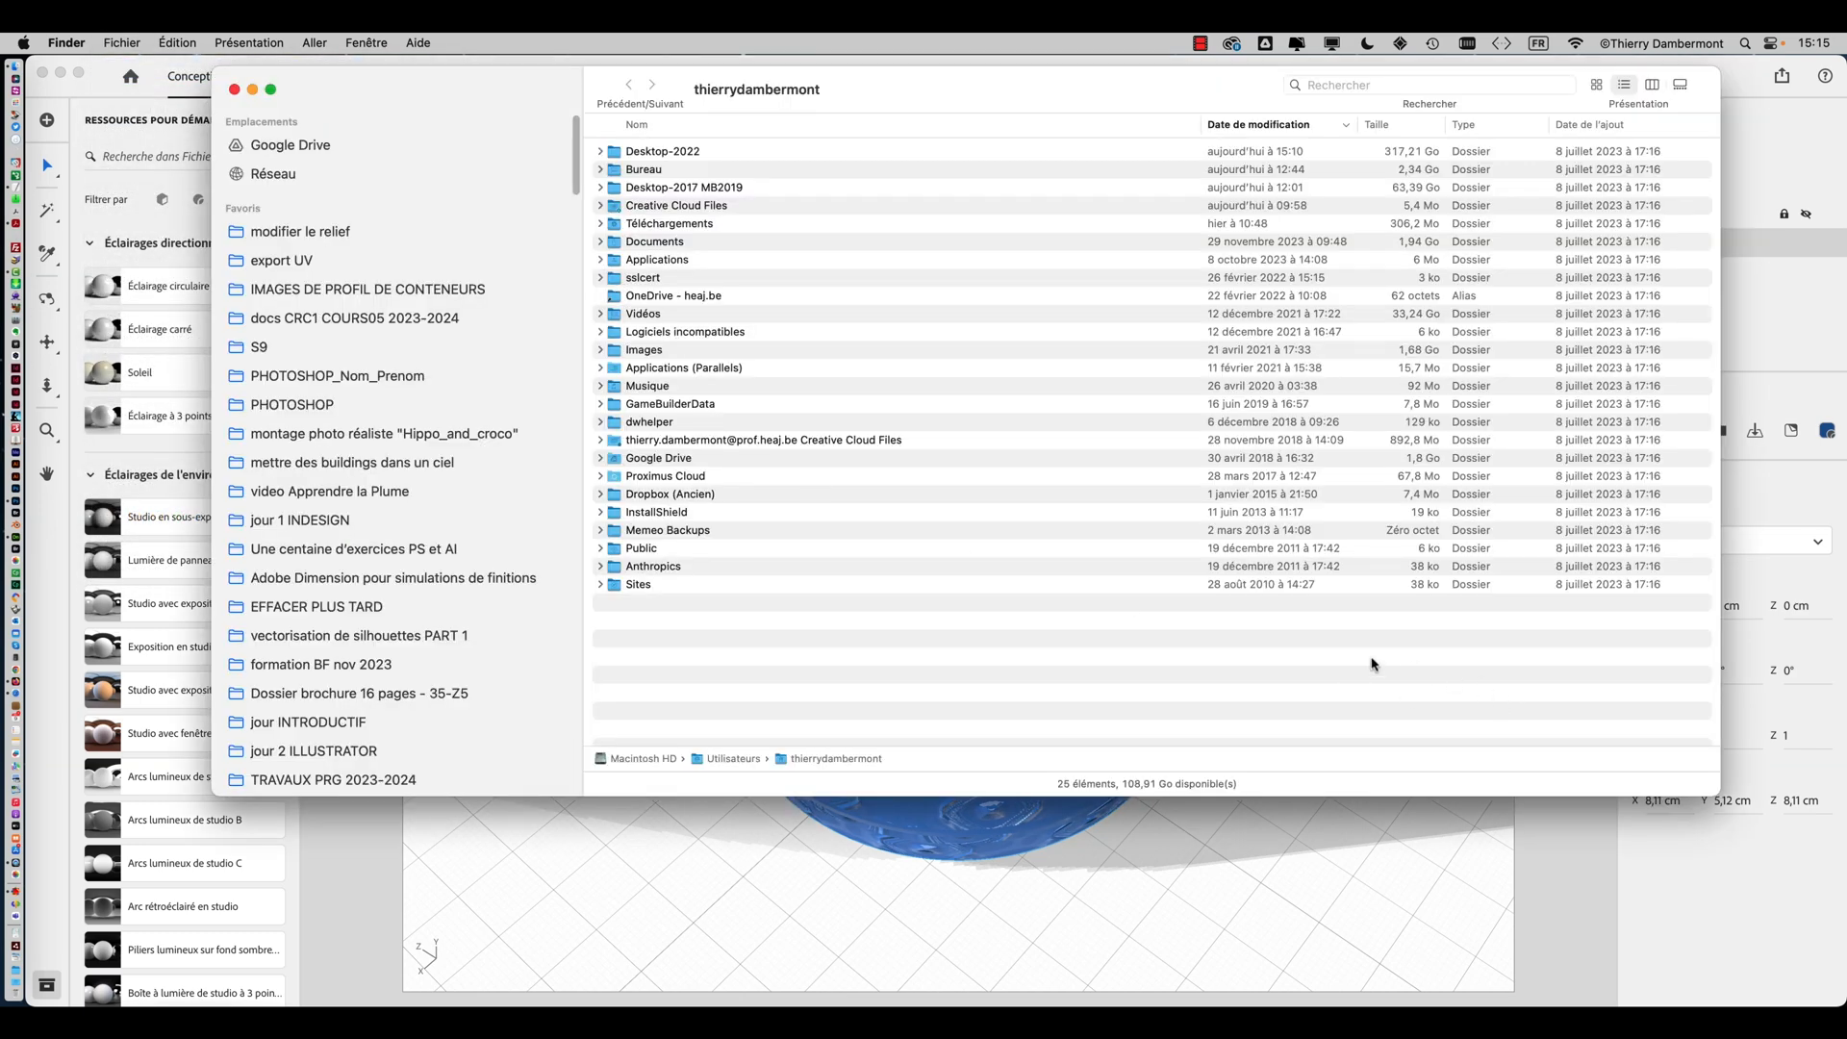
left_click(322, 264)
Create a new folder in the export UV folder named test1/test2
right_click(1002, 279)
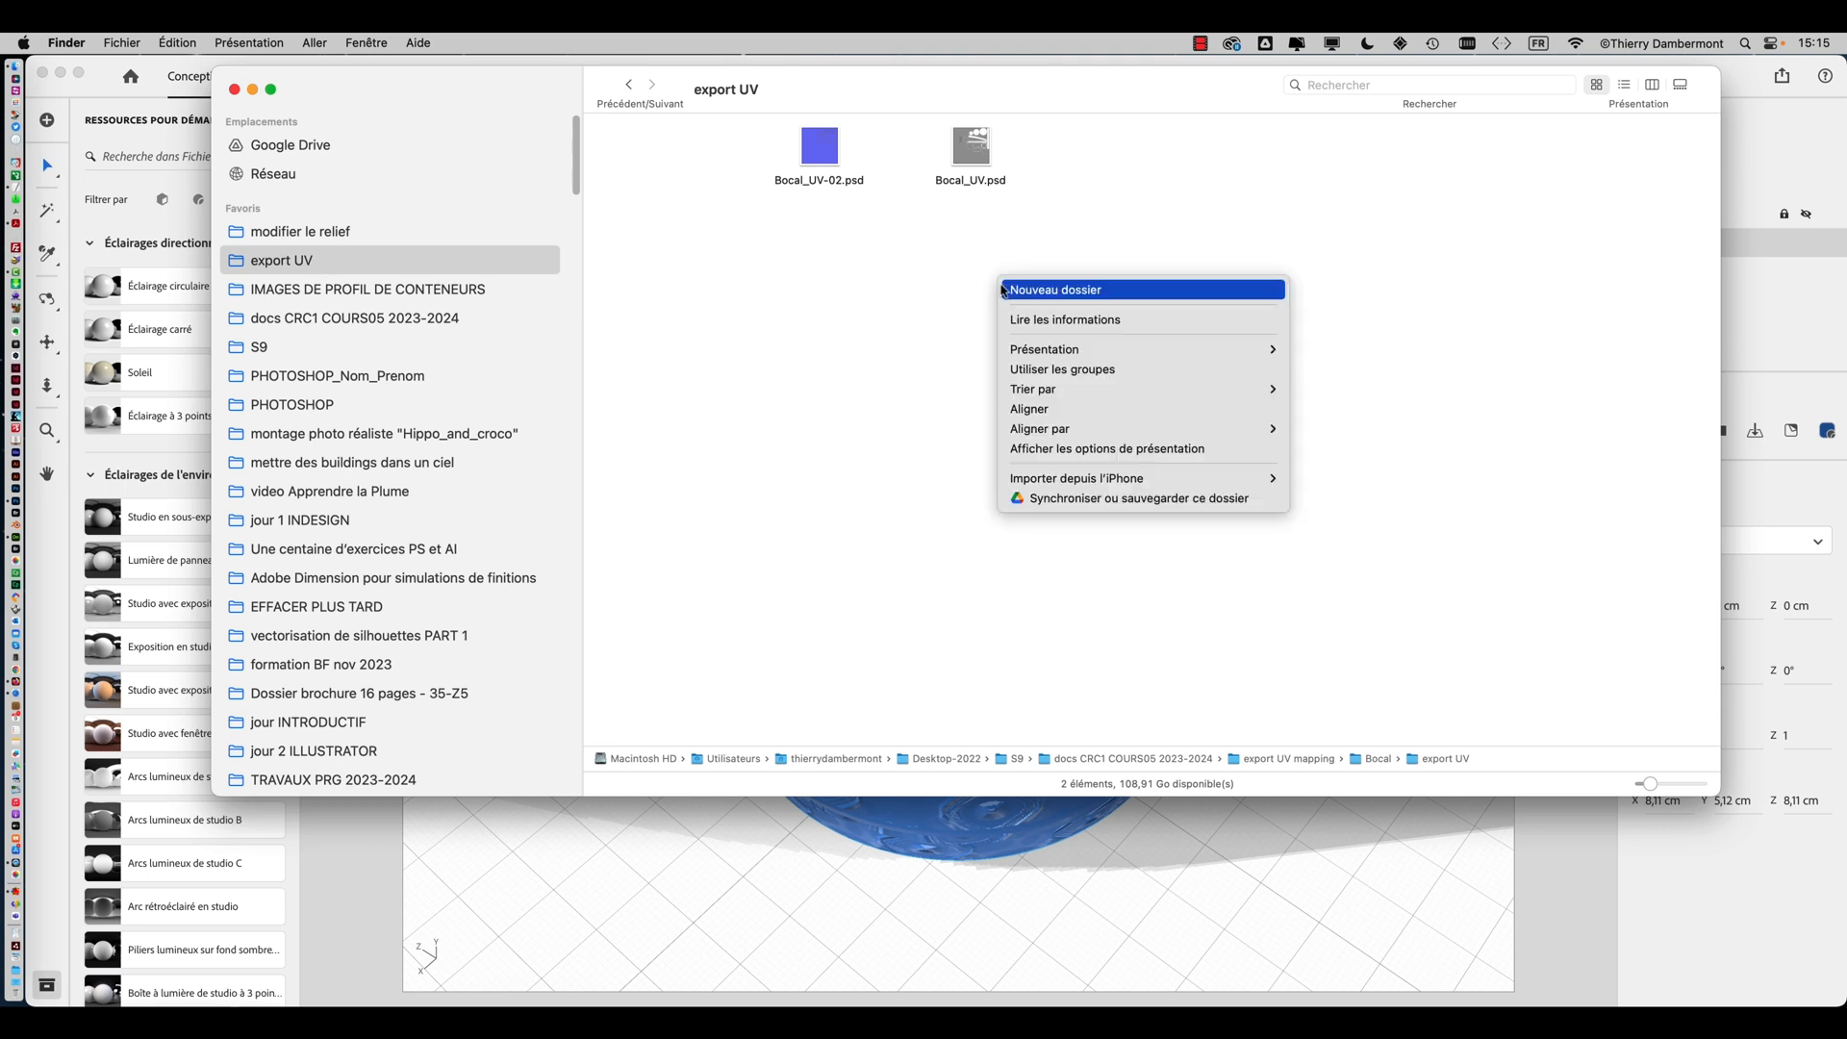
left_click(1073, 289)
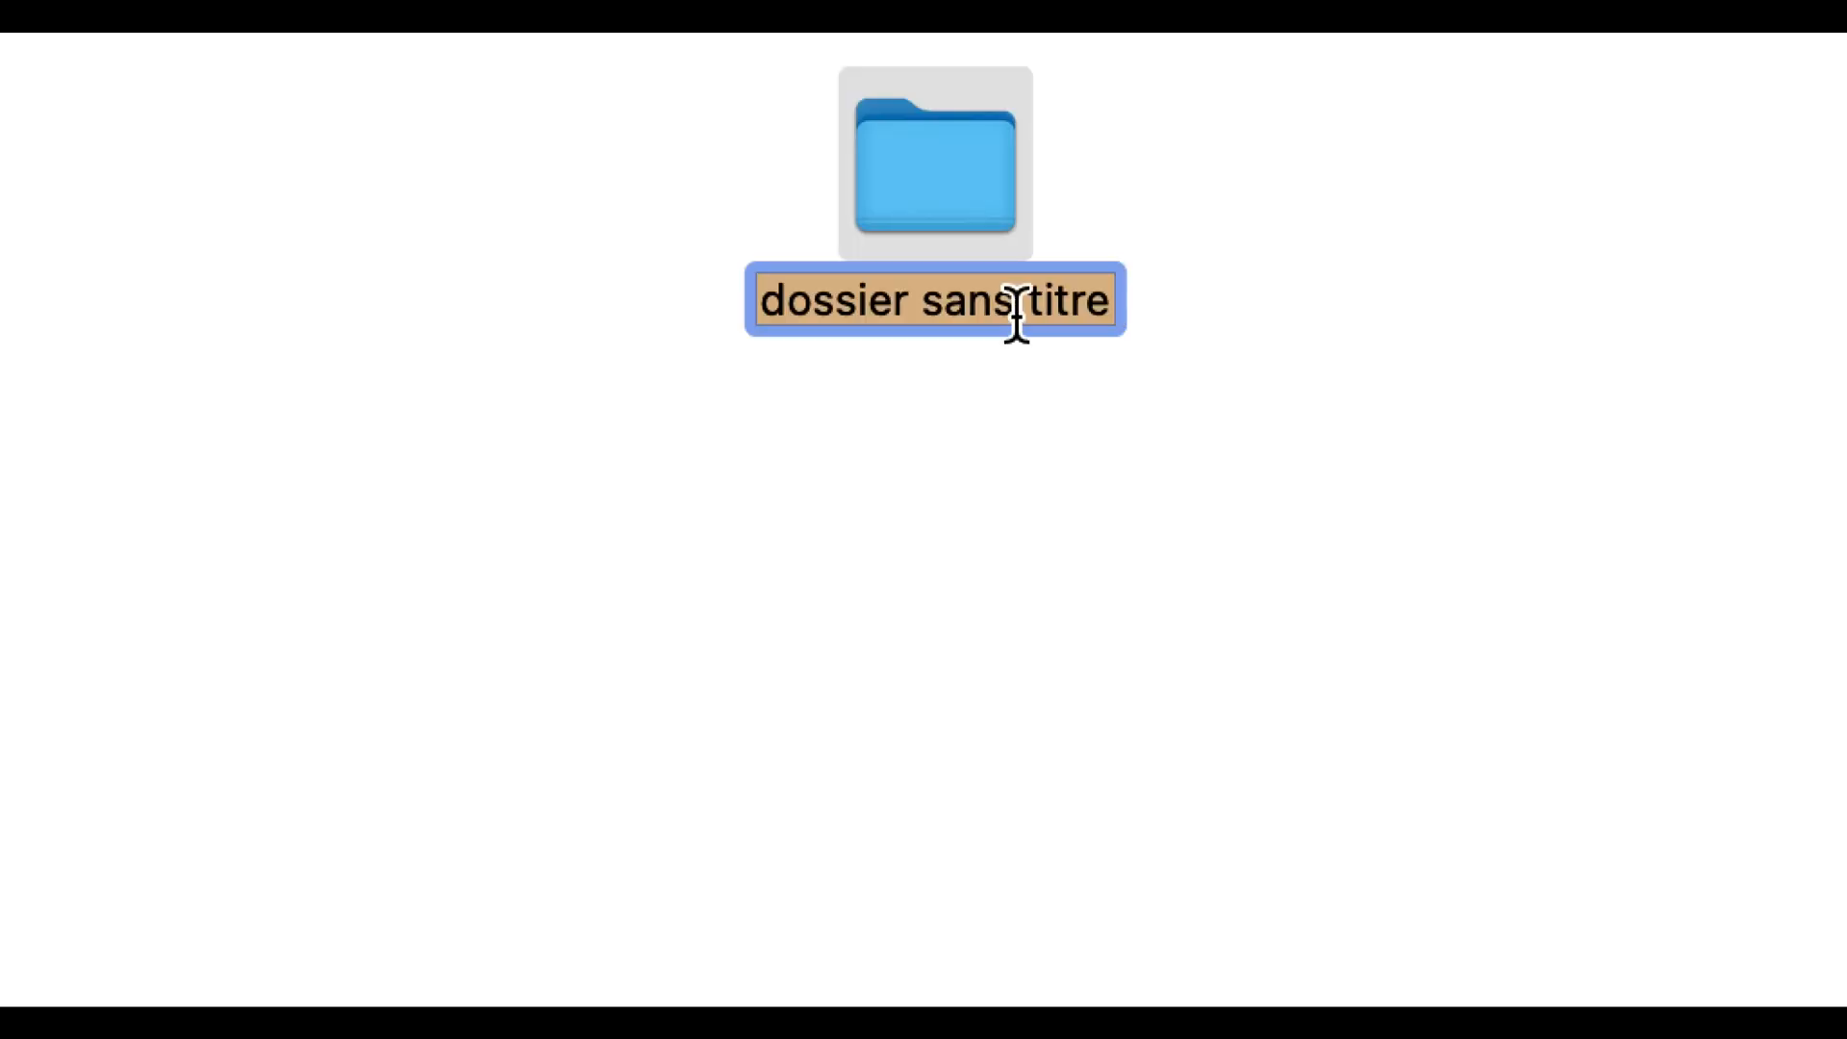
type("test/")
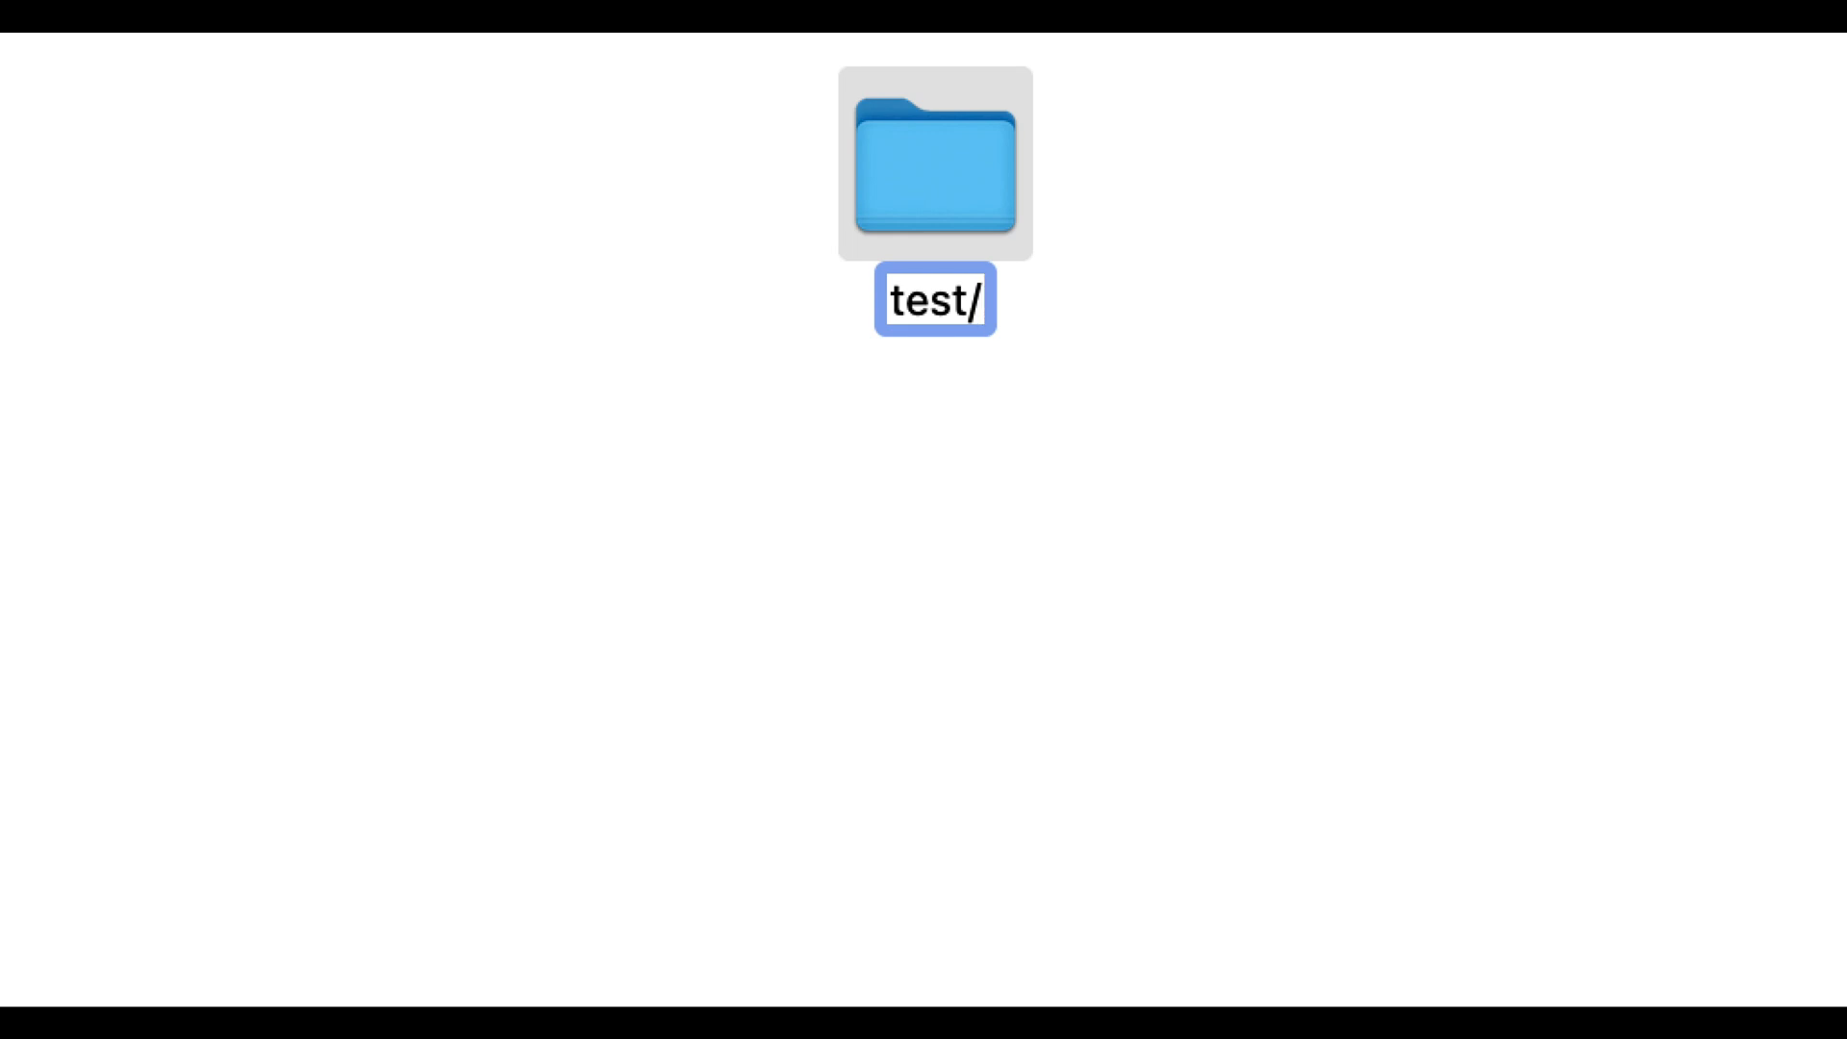
type("test")
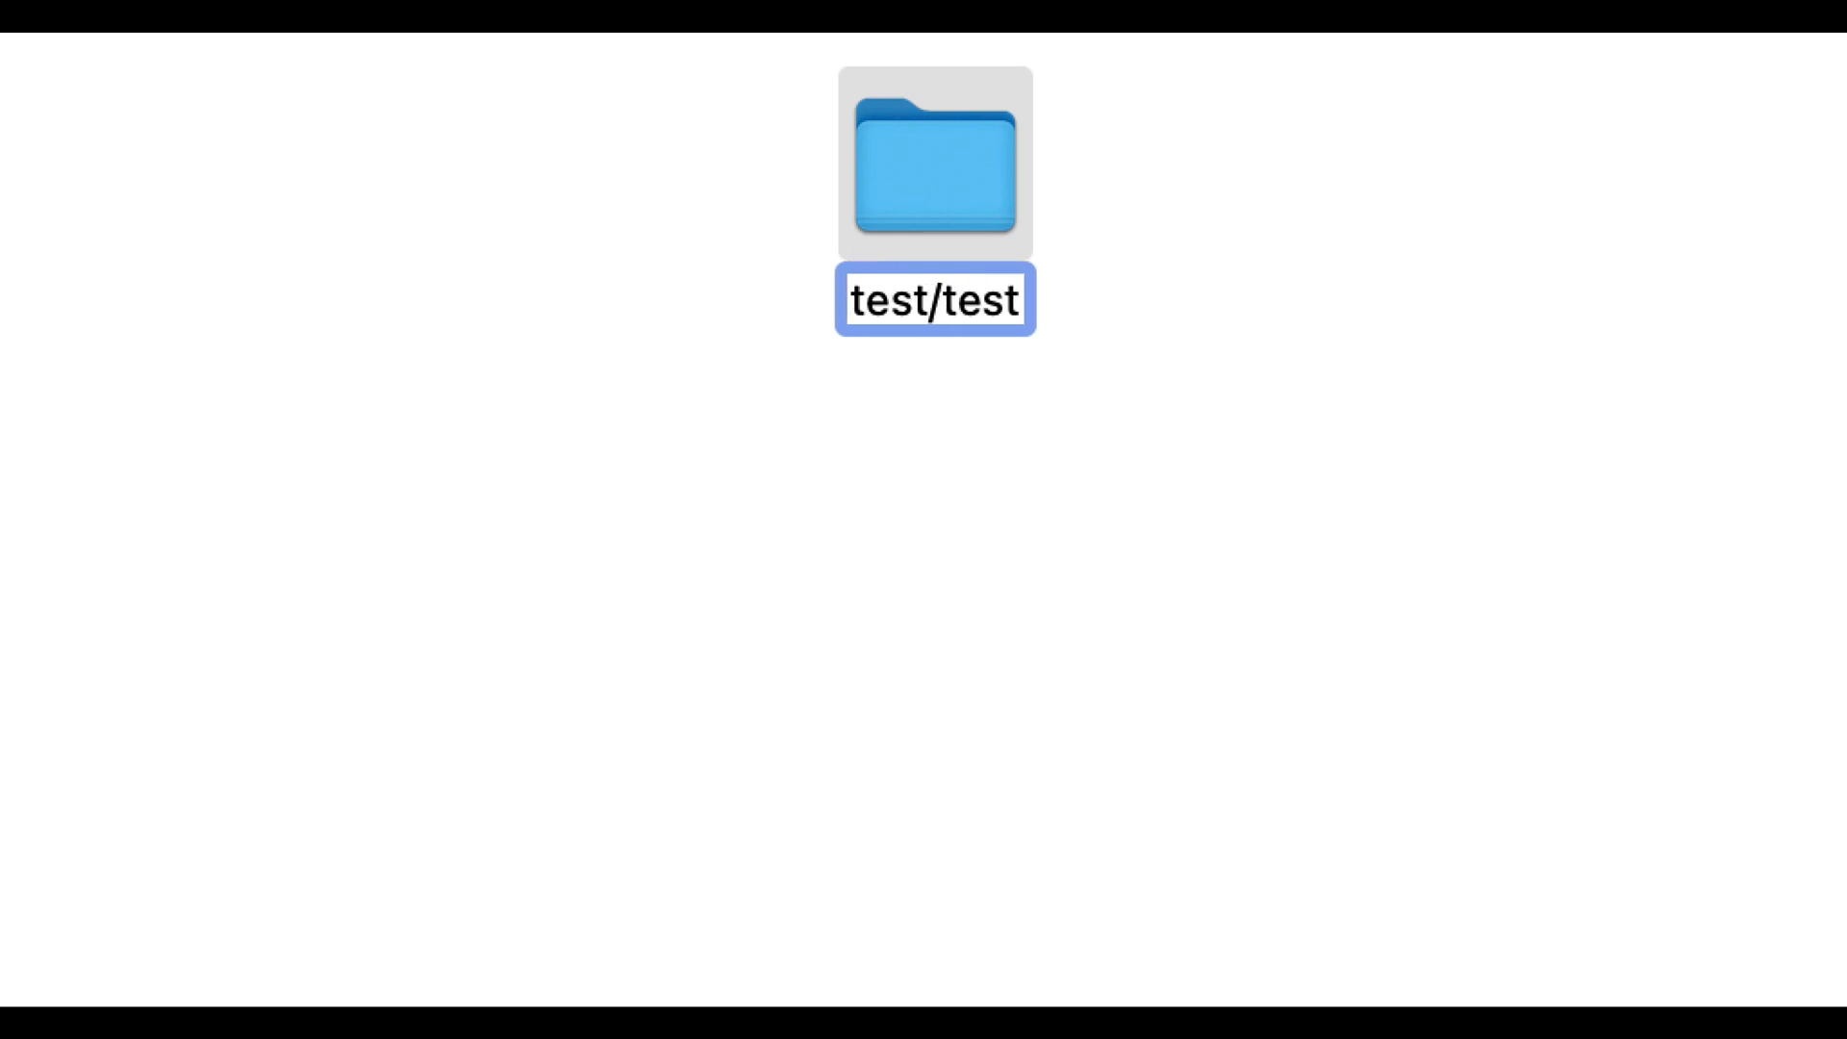
type("2")
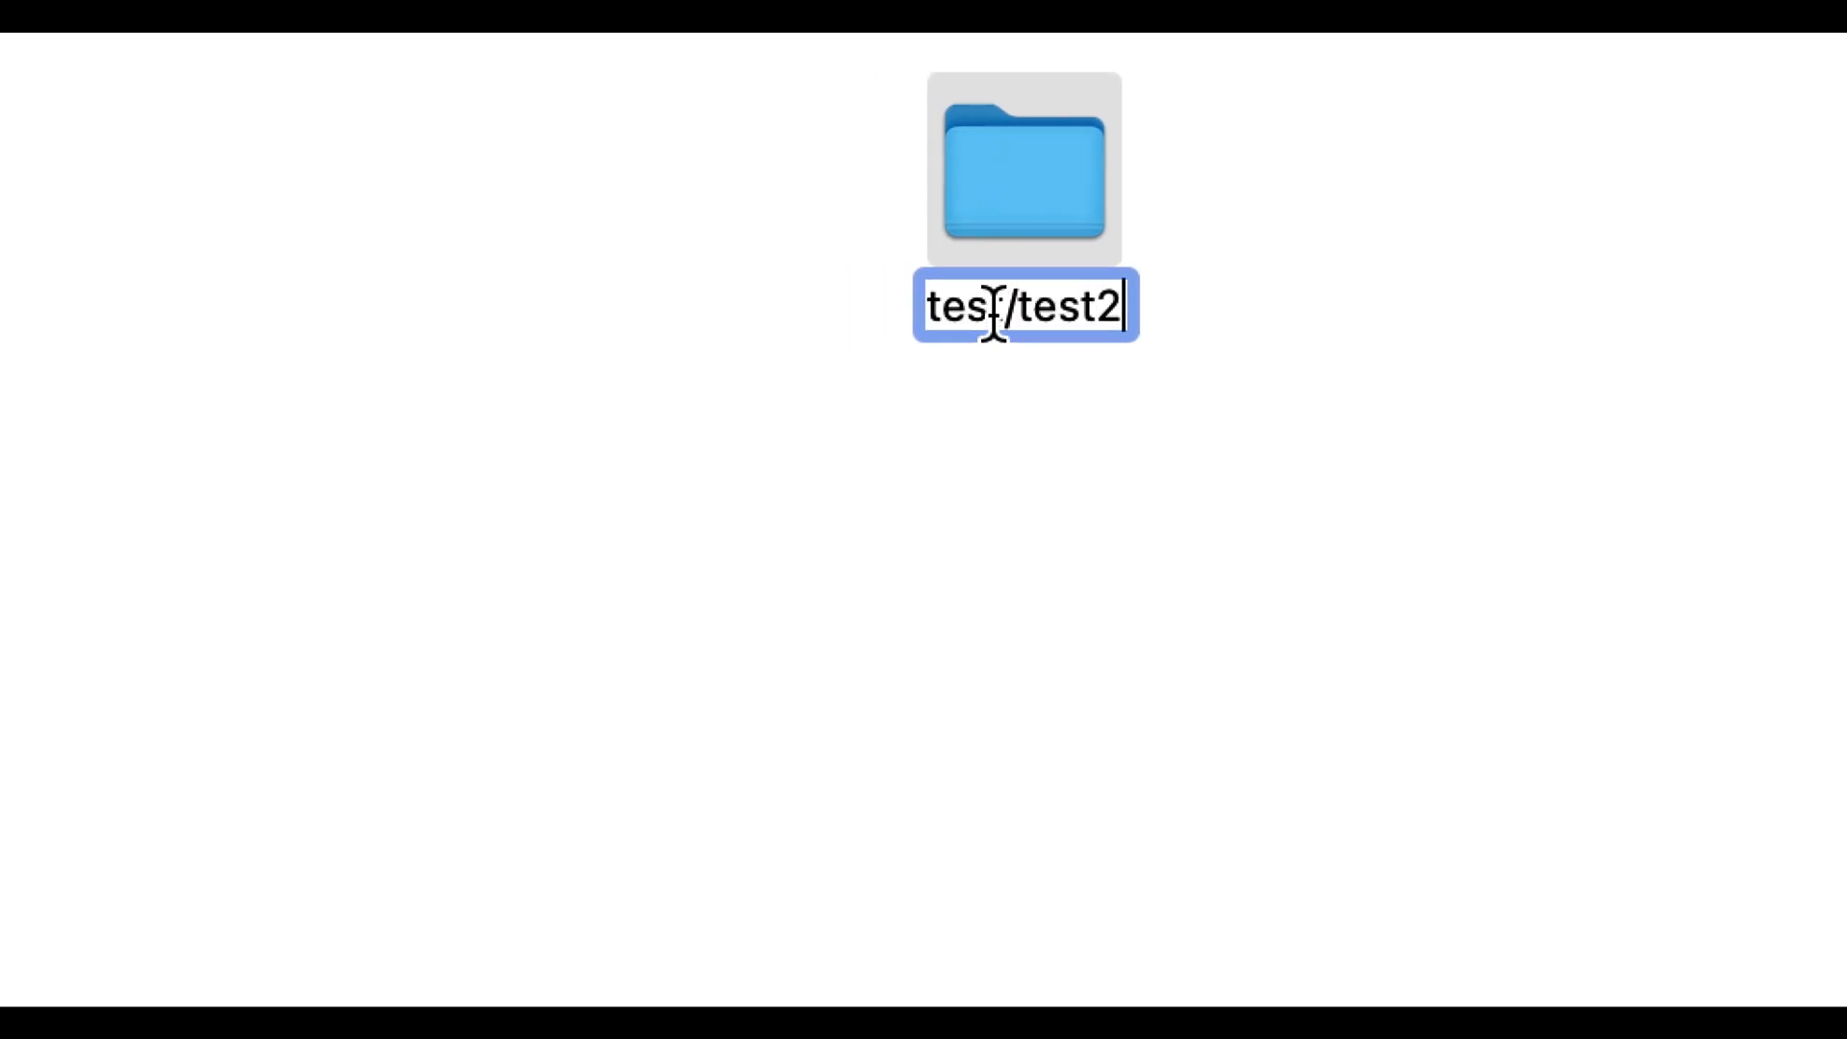
left_click(1000, 308)
type("1")
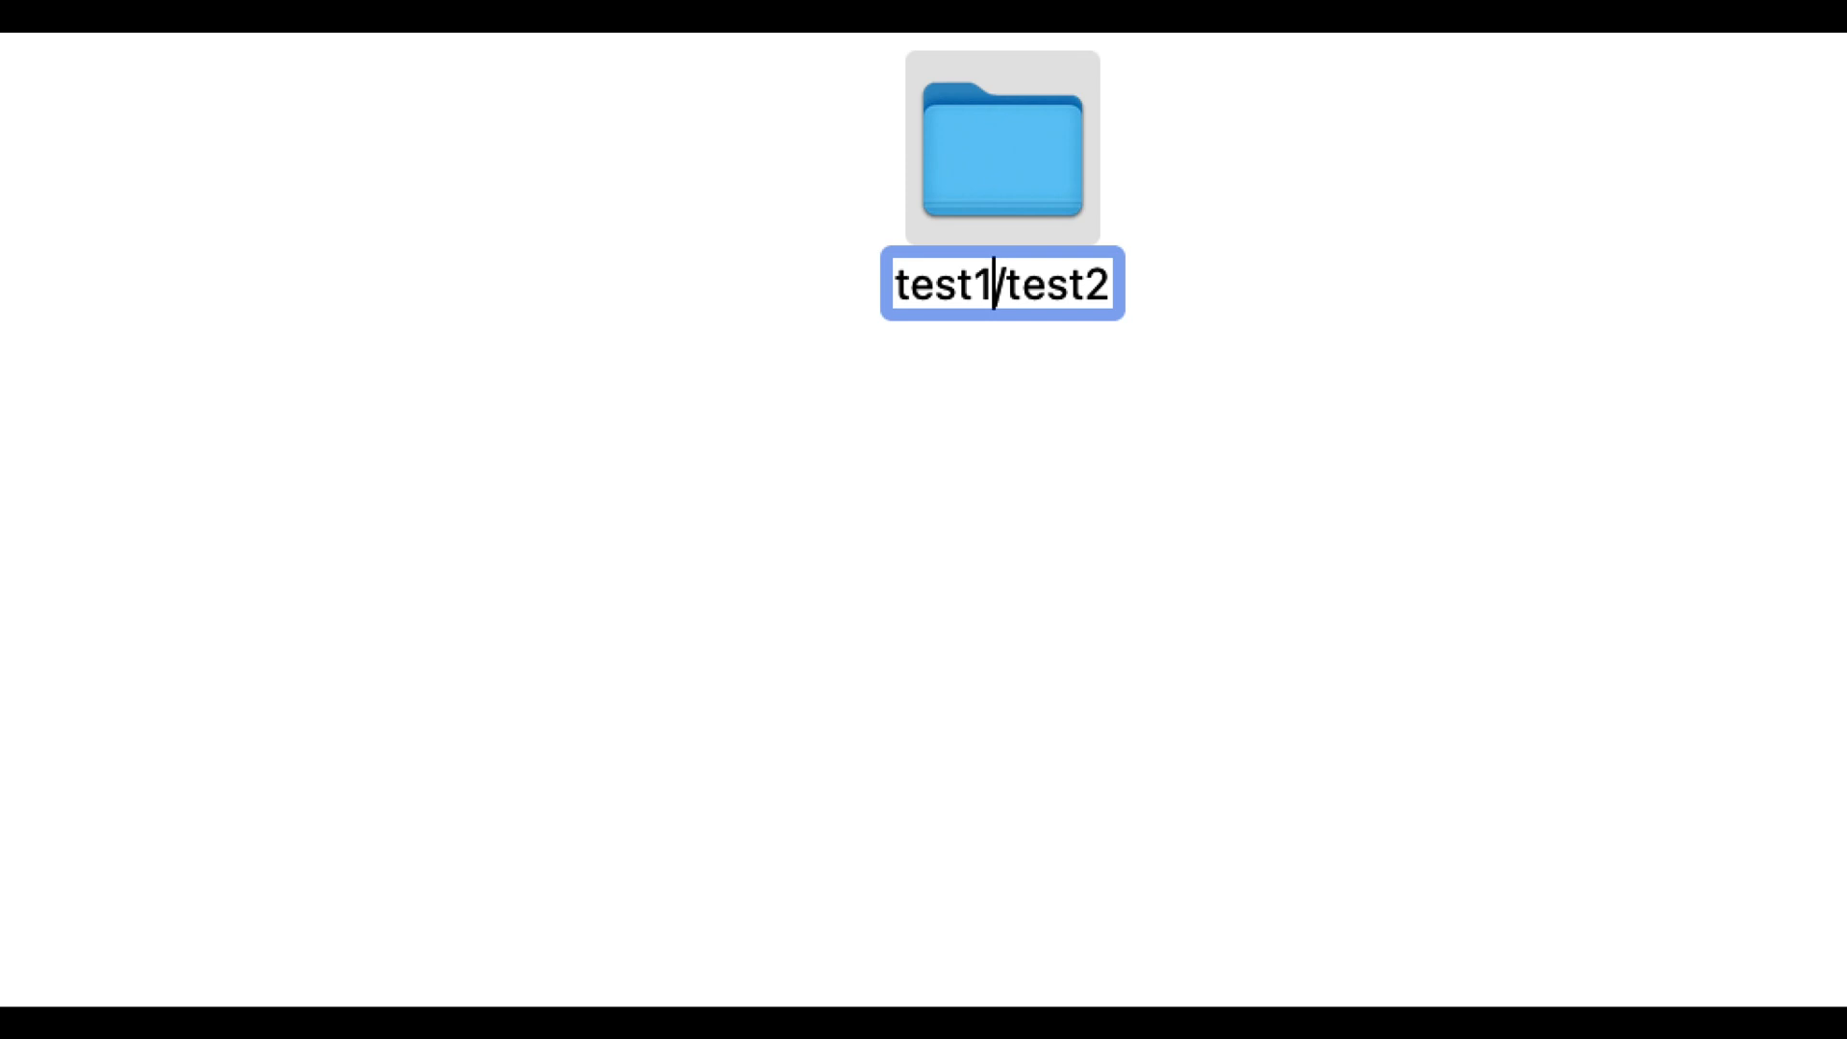
left_click(1050, 415)
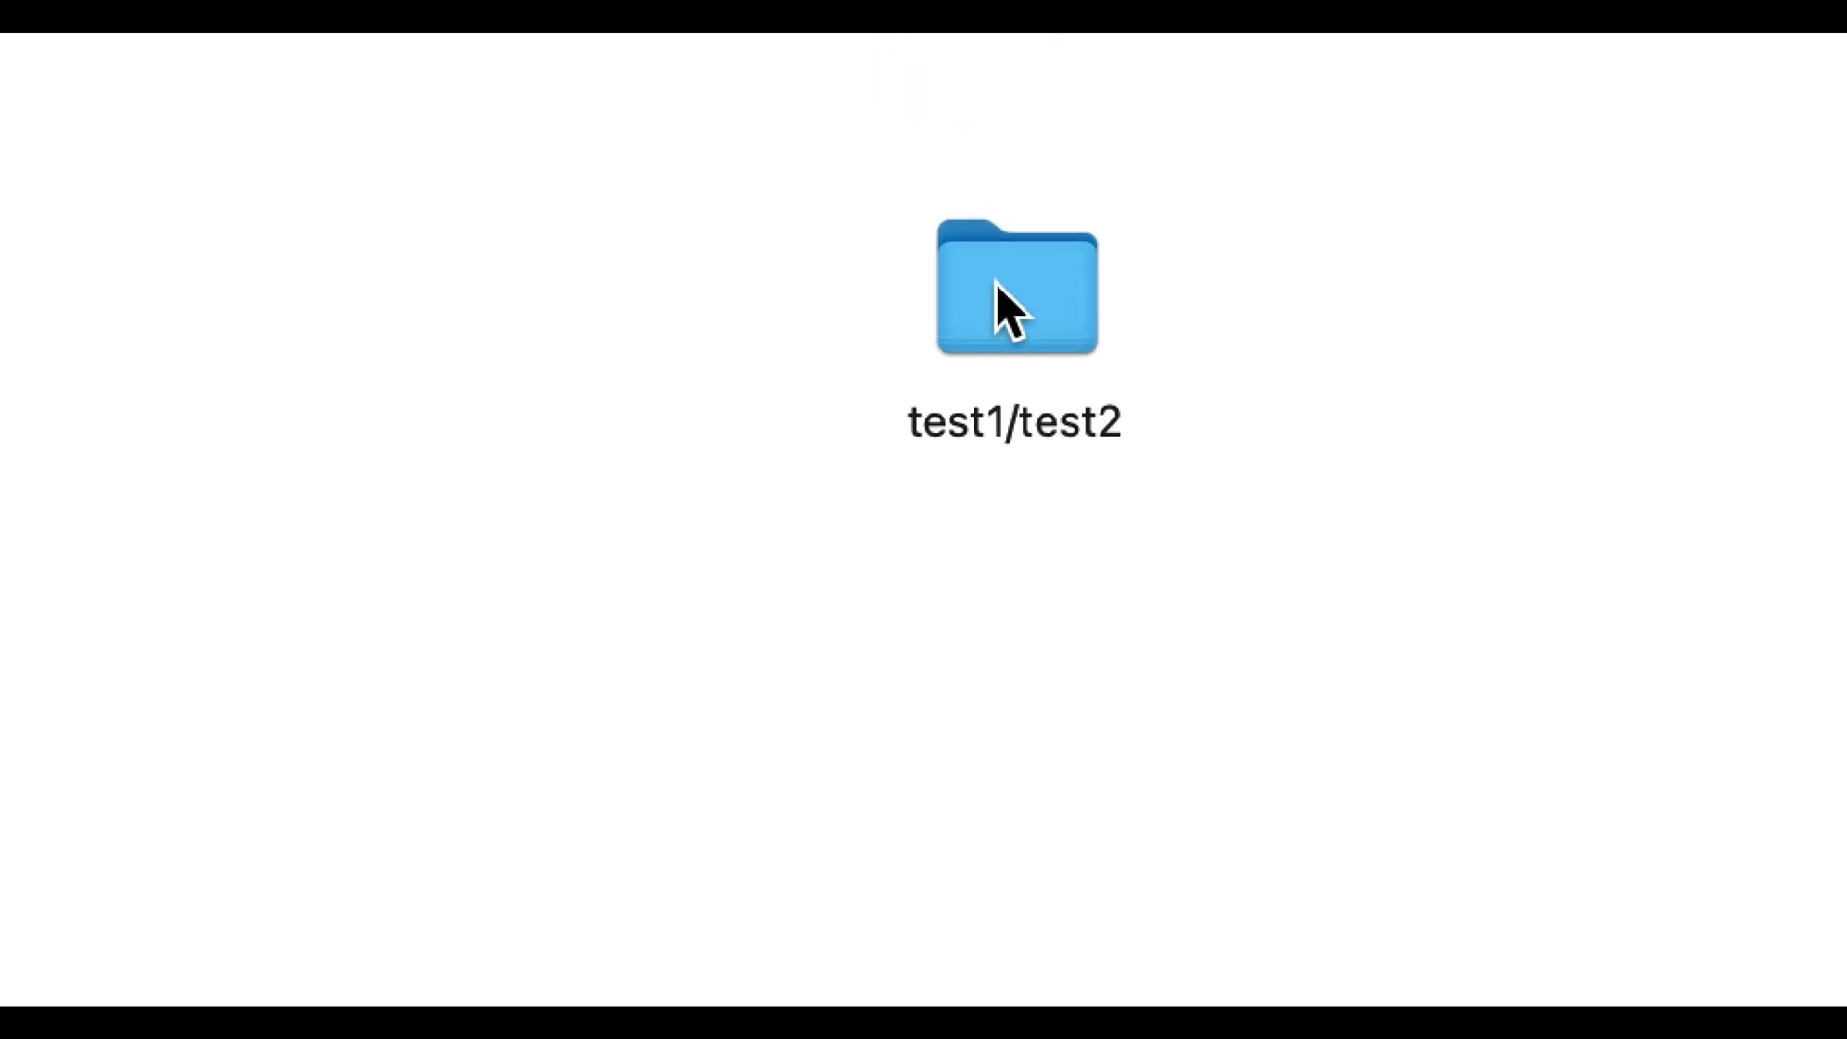
Move the test1/test2 folder to the trash and close the Finder window
right_click(996, 286)
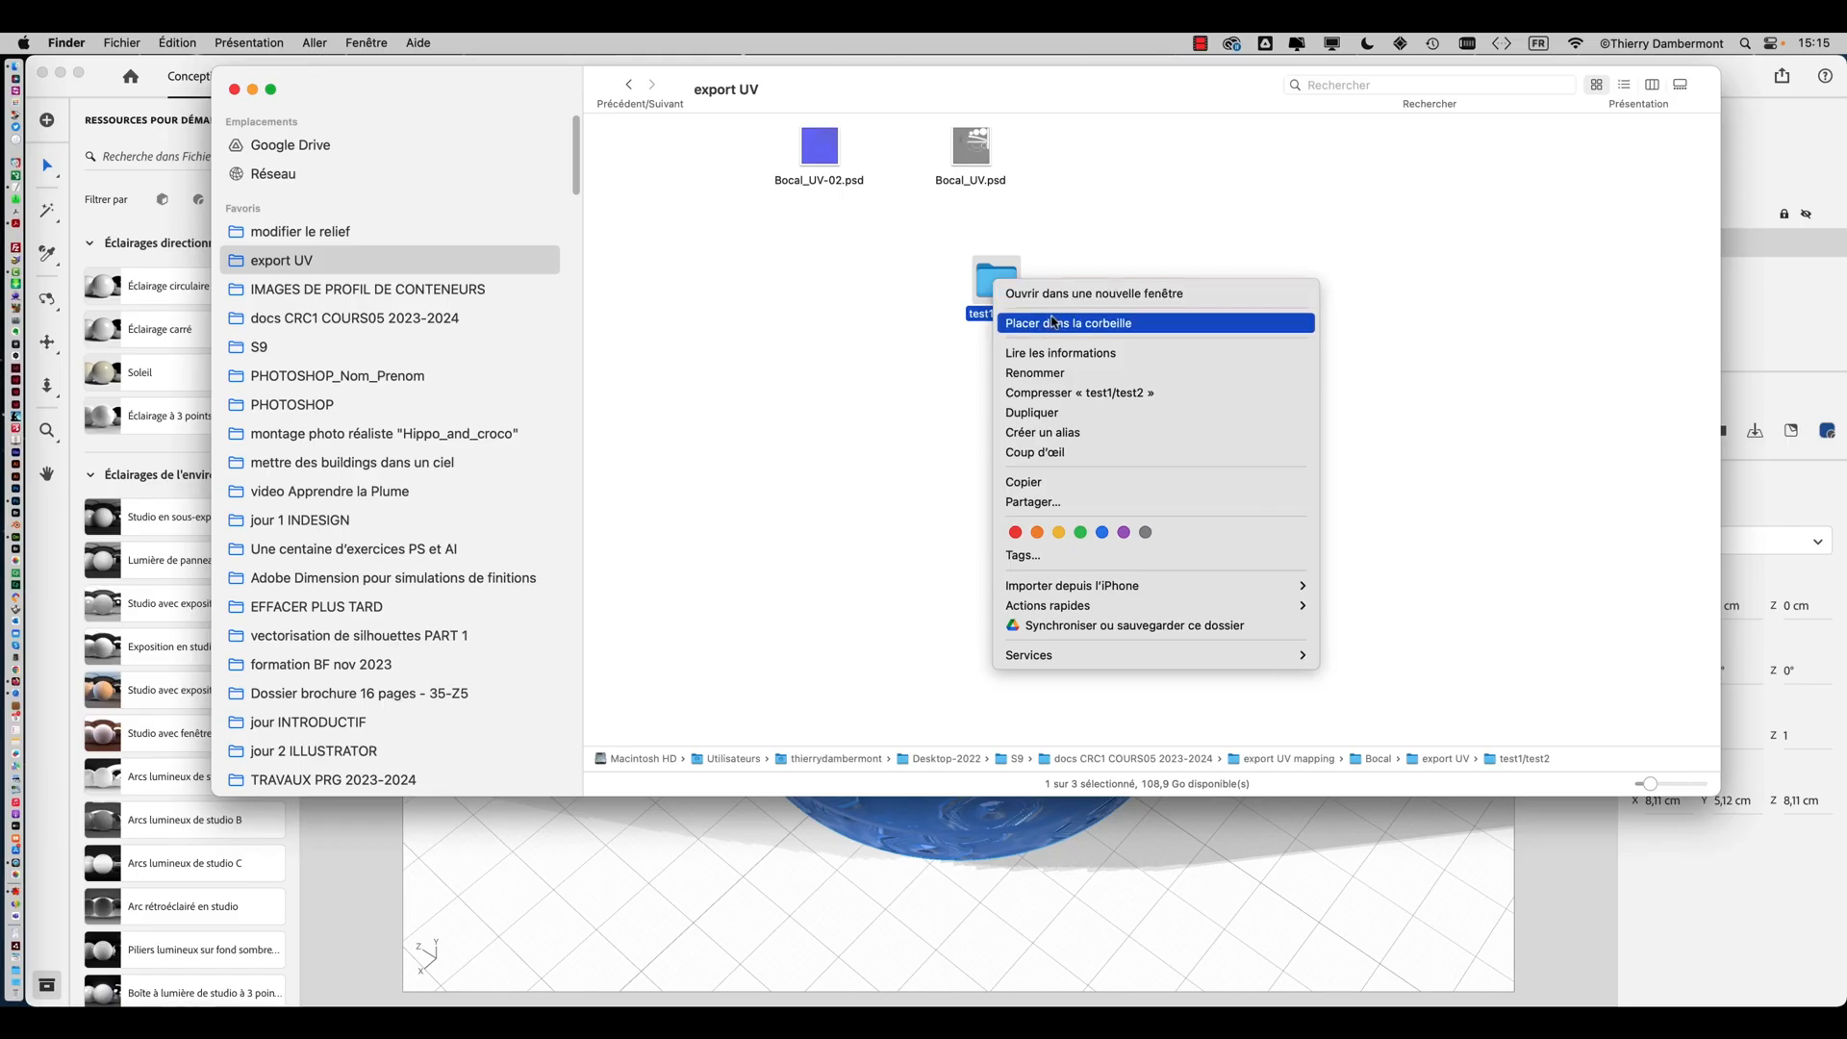
left_click(1039, 323)
left_click(117, 124)
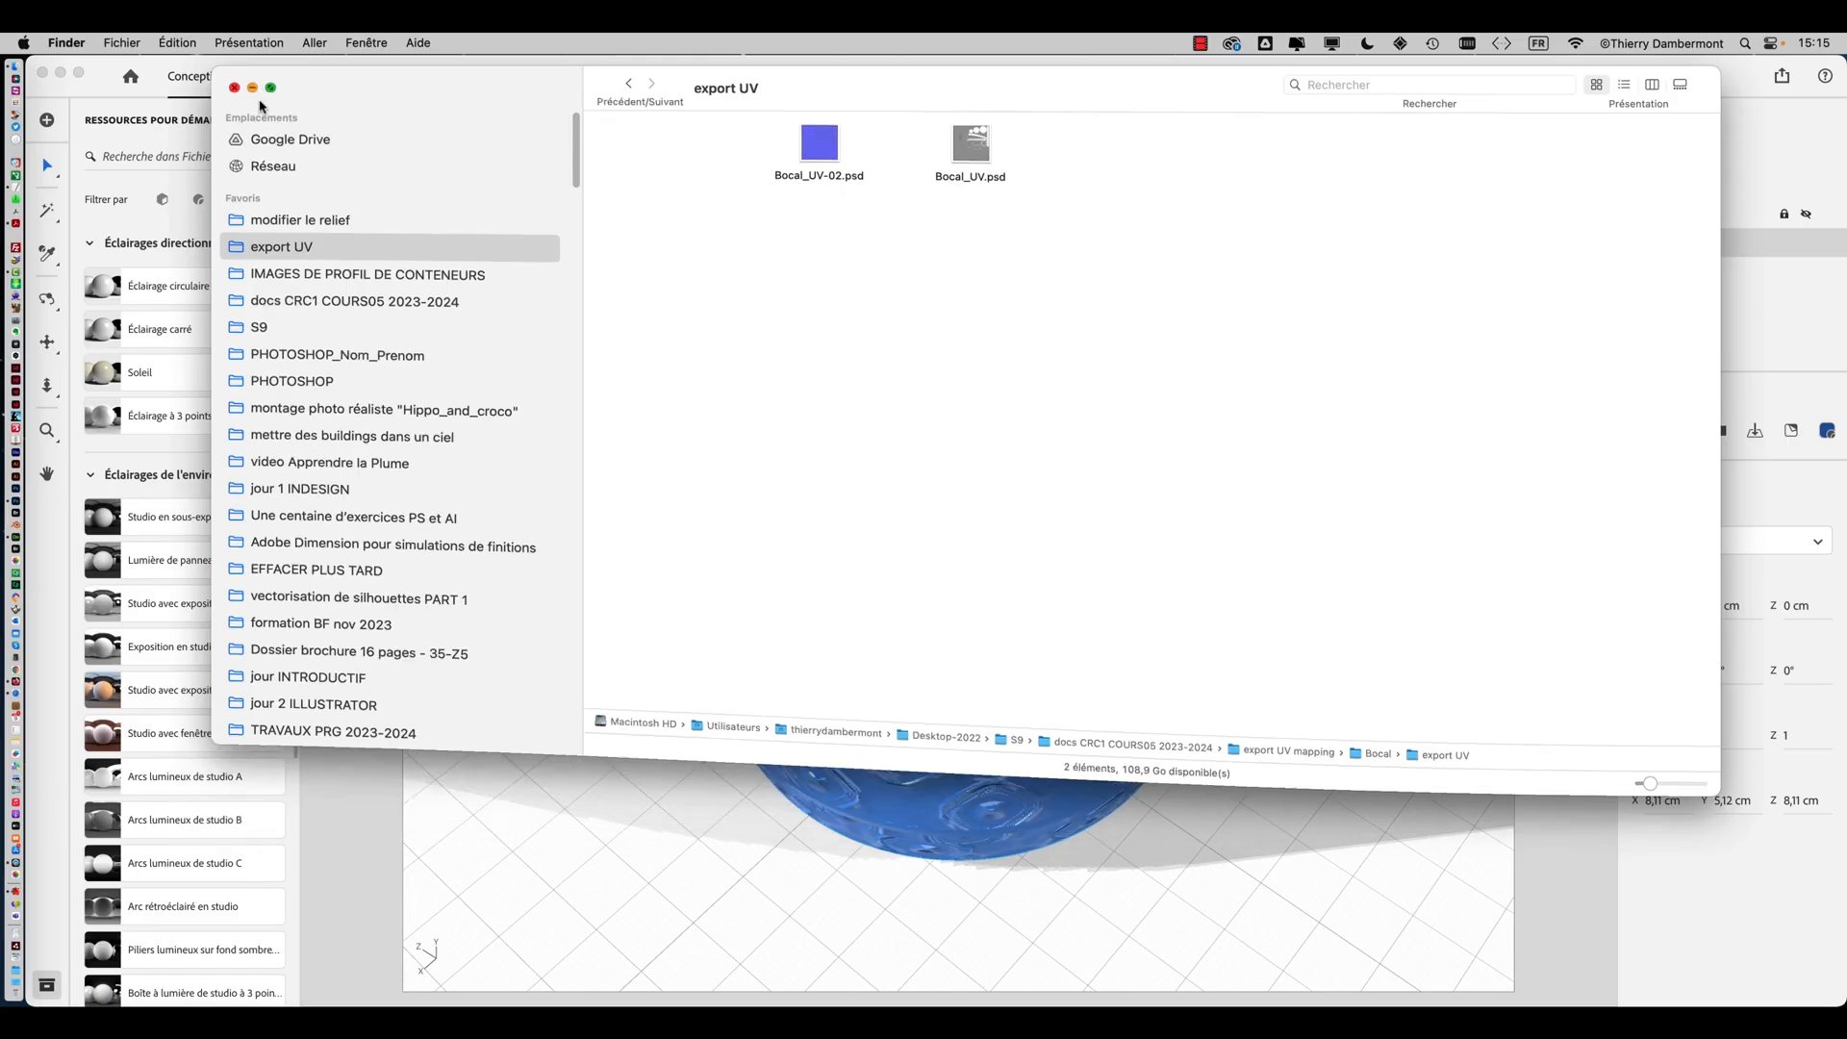
left_click(108, 87)
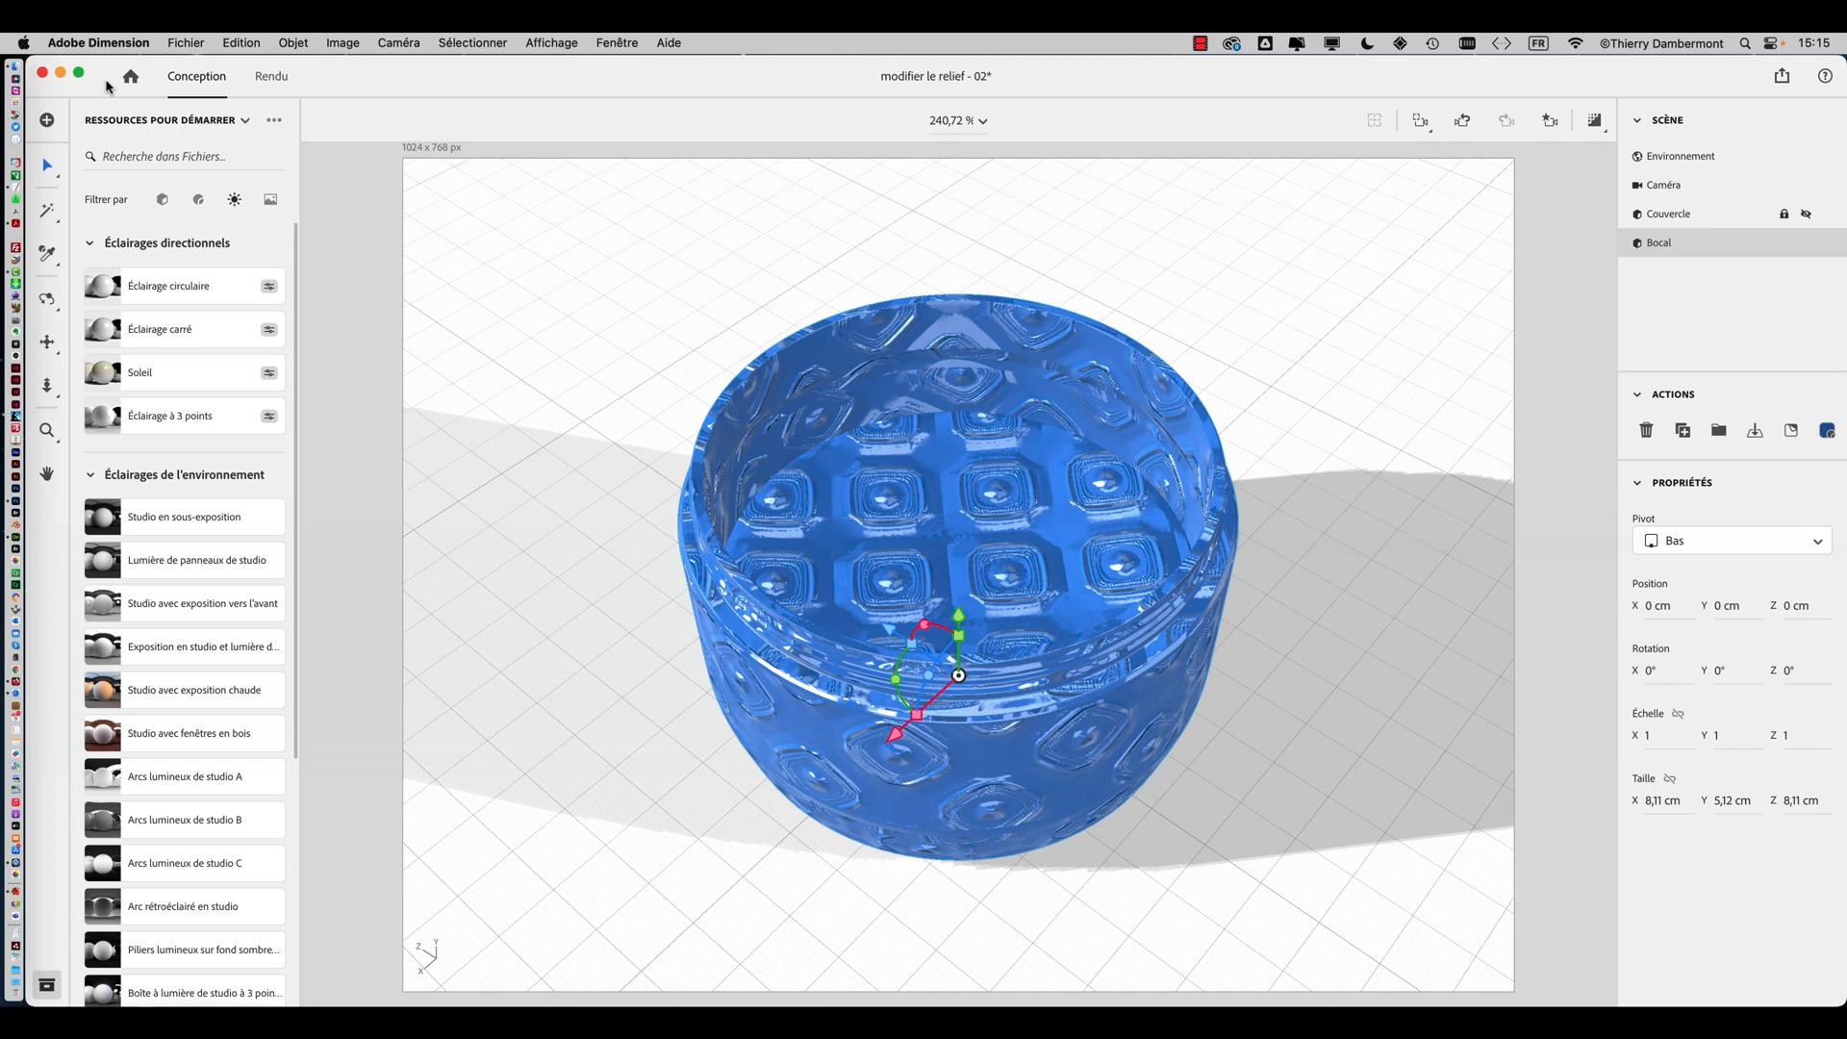
Return to Photoshop, hide the other applications, and inspect the layers inside the Repères UV group
key("super+Tab")
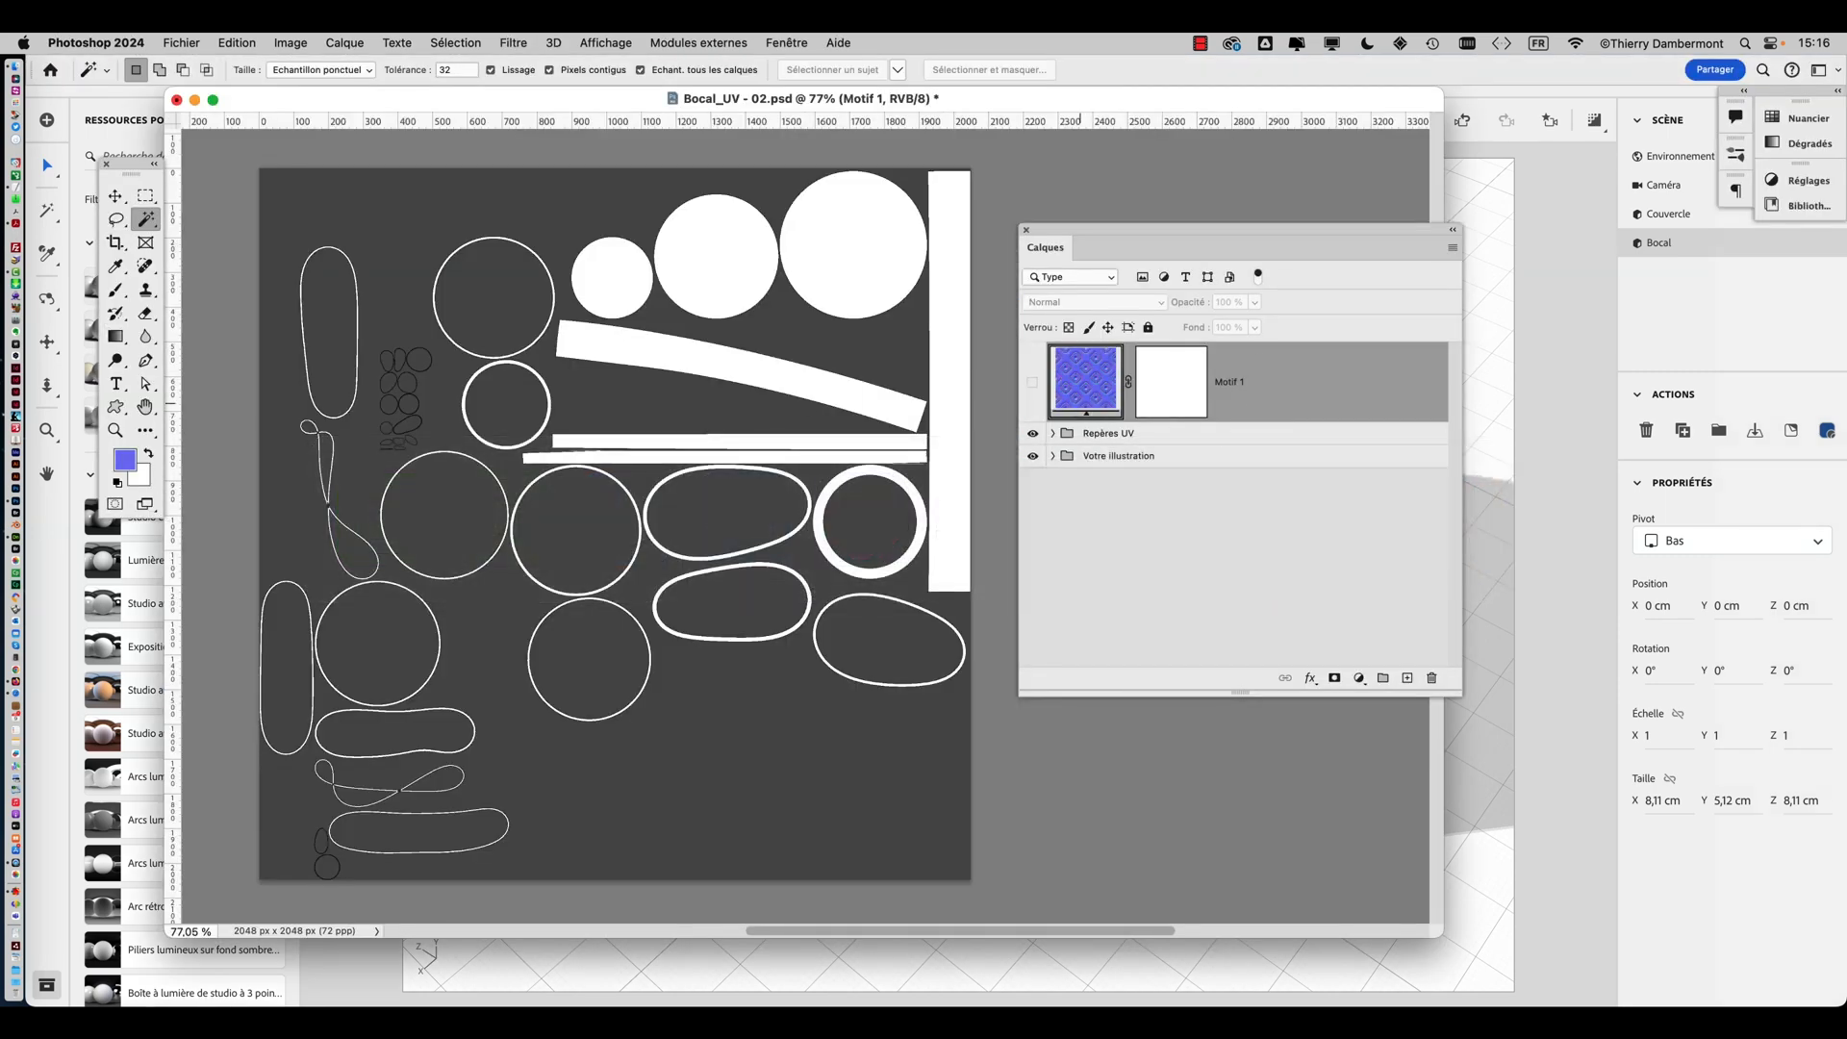
key("super+alt+h")
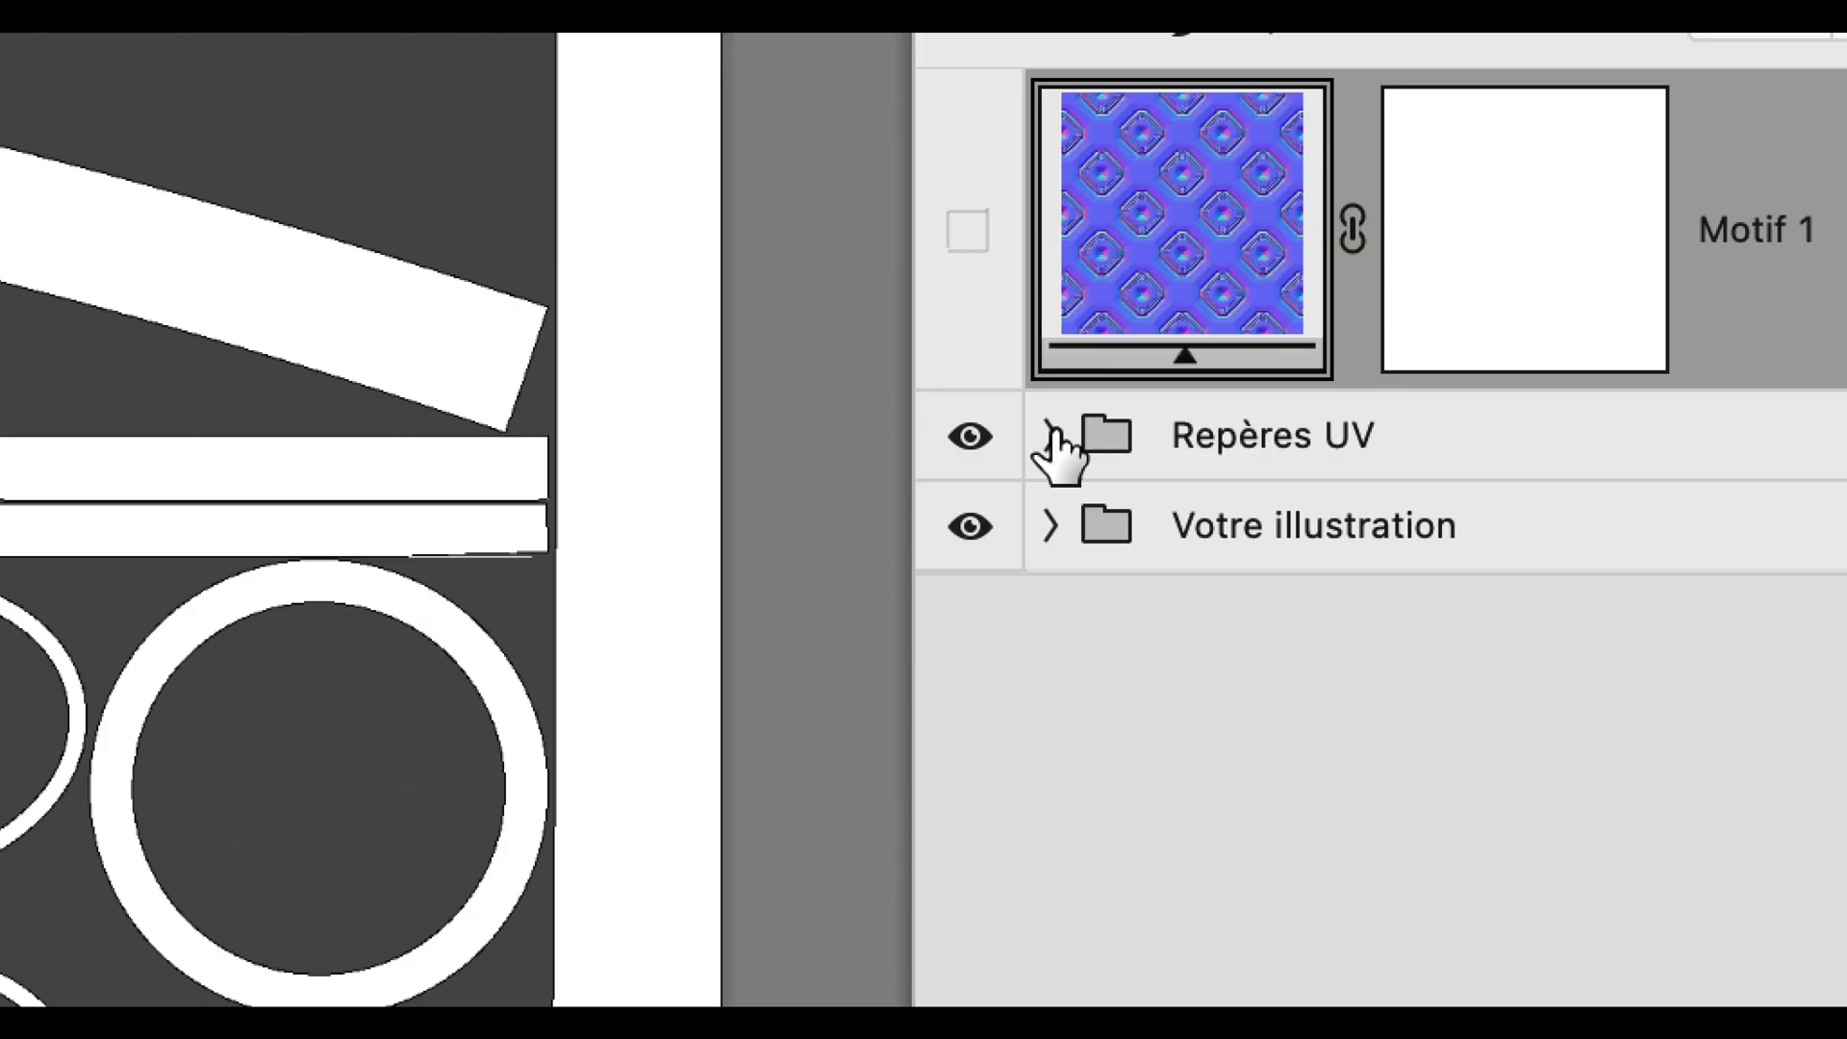
left_click(1053, 436)
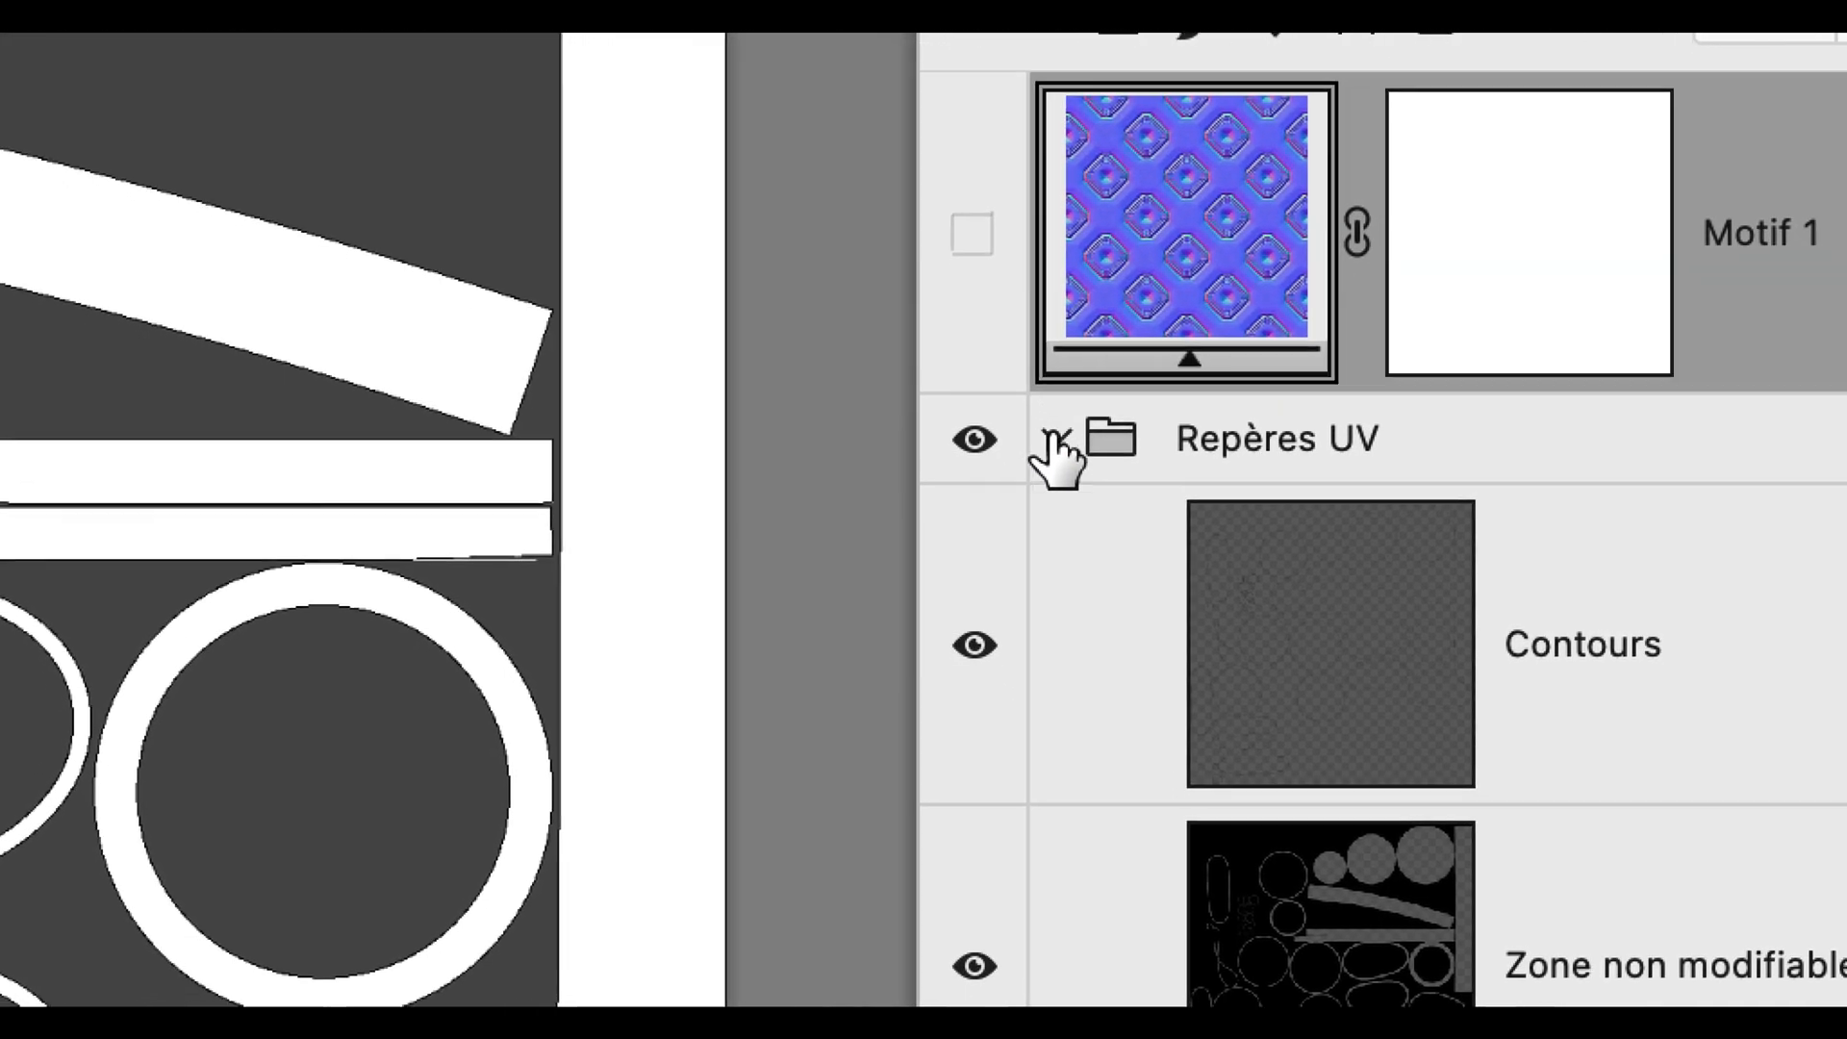
left_click(996, 365)
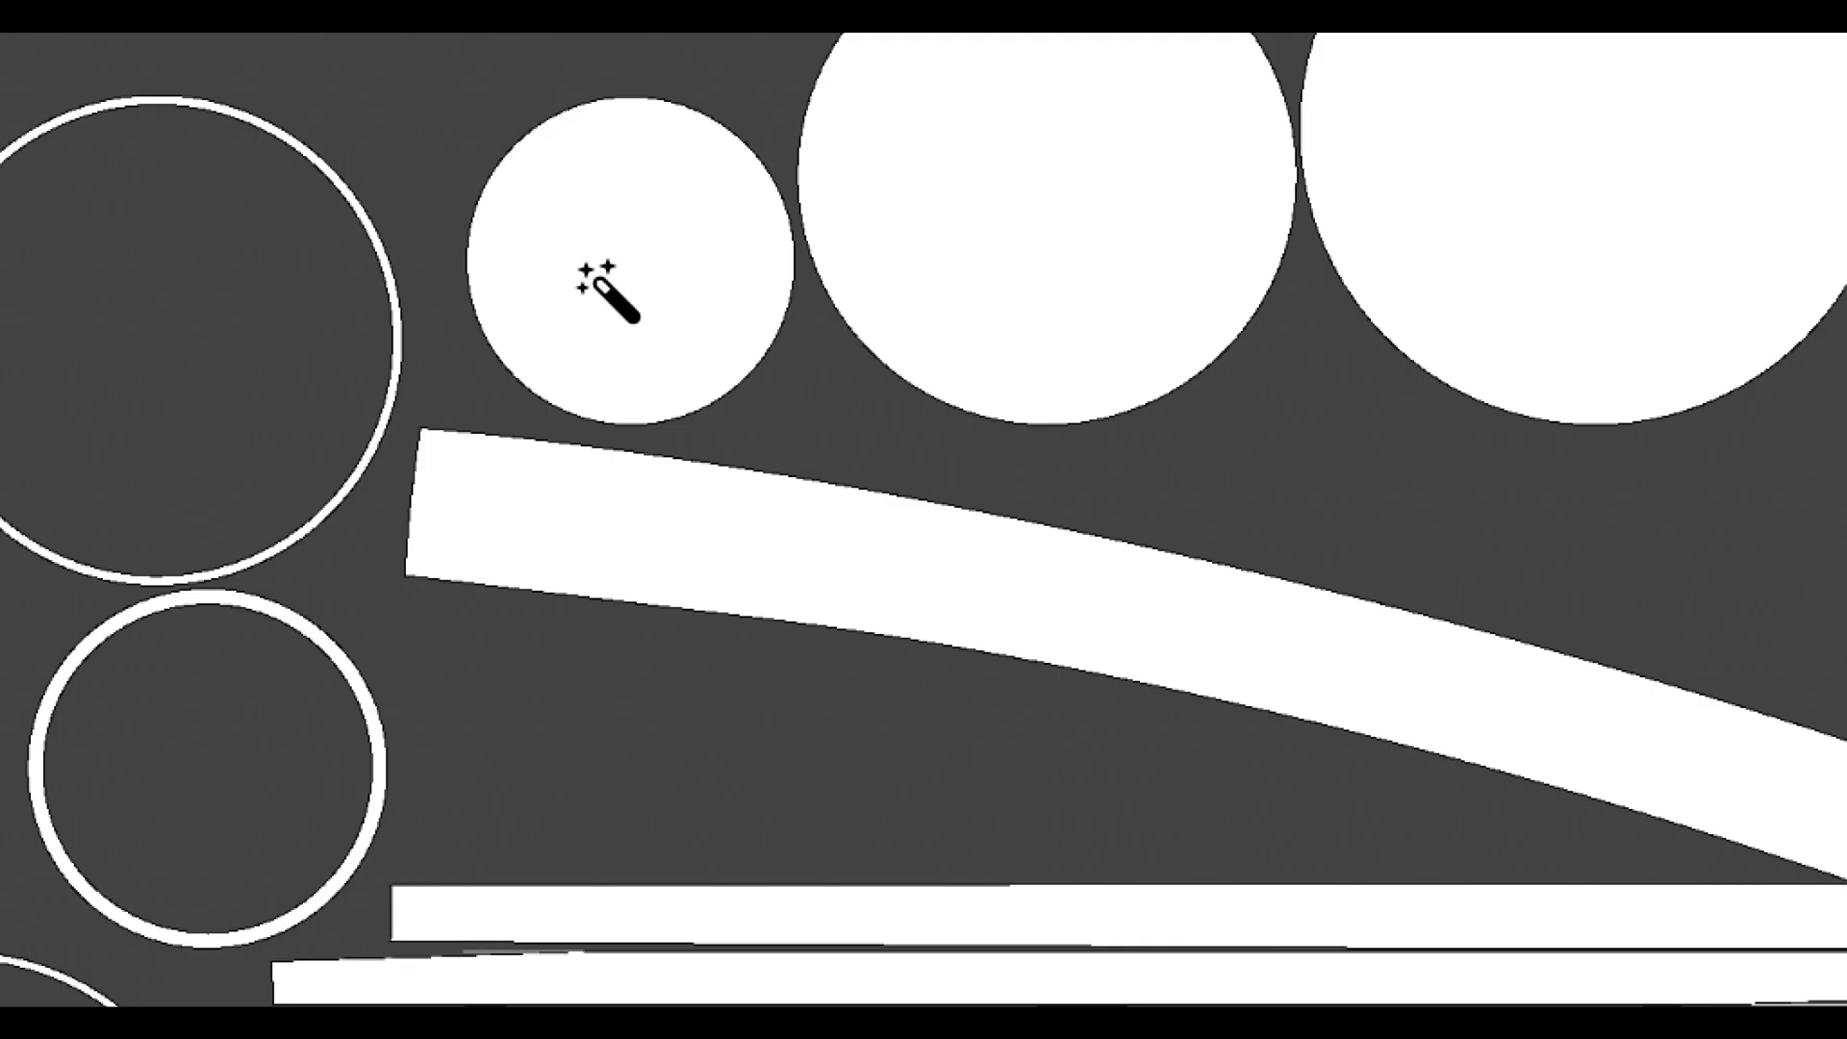
Select the filled UV islands with the Magic Wand: three solid circles, the curved band, two strips, the vertical strip and the thick ring
left_click(608, 288)
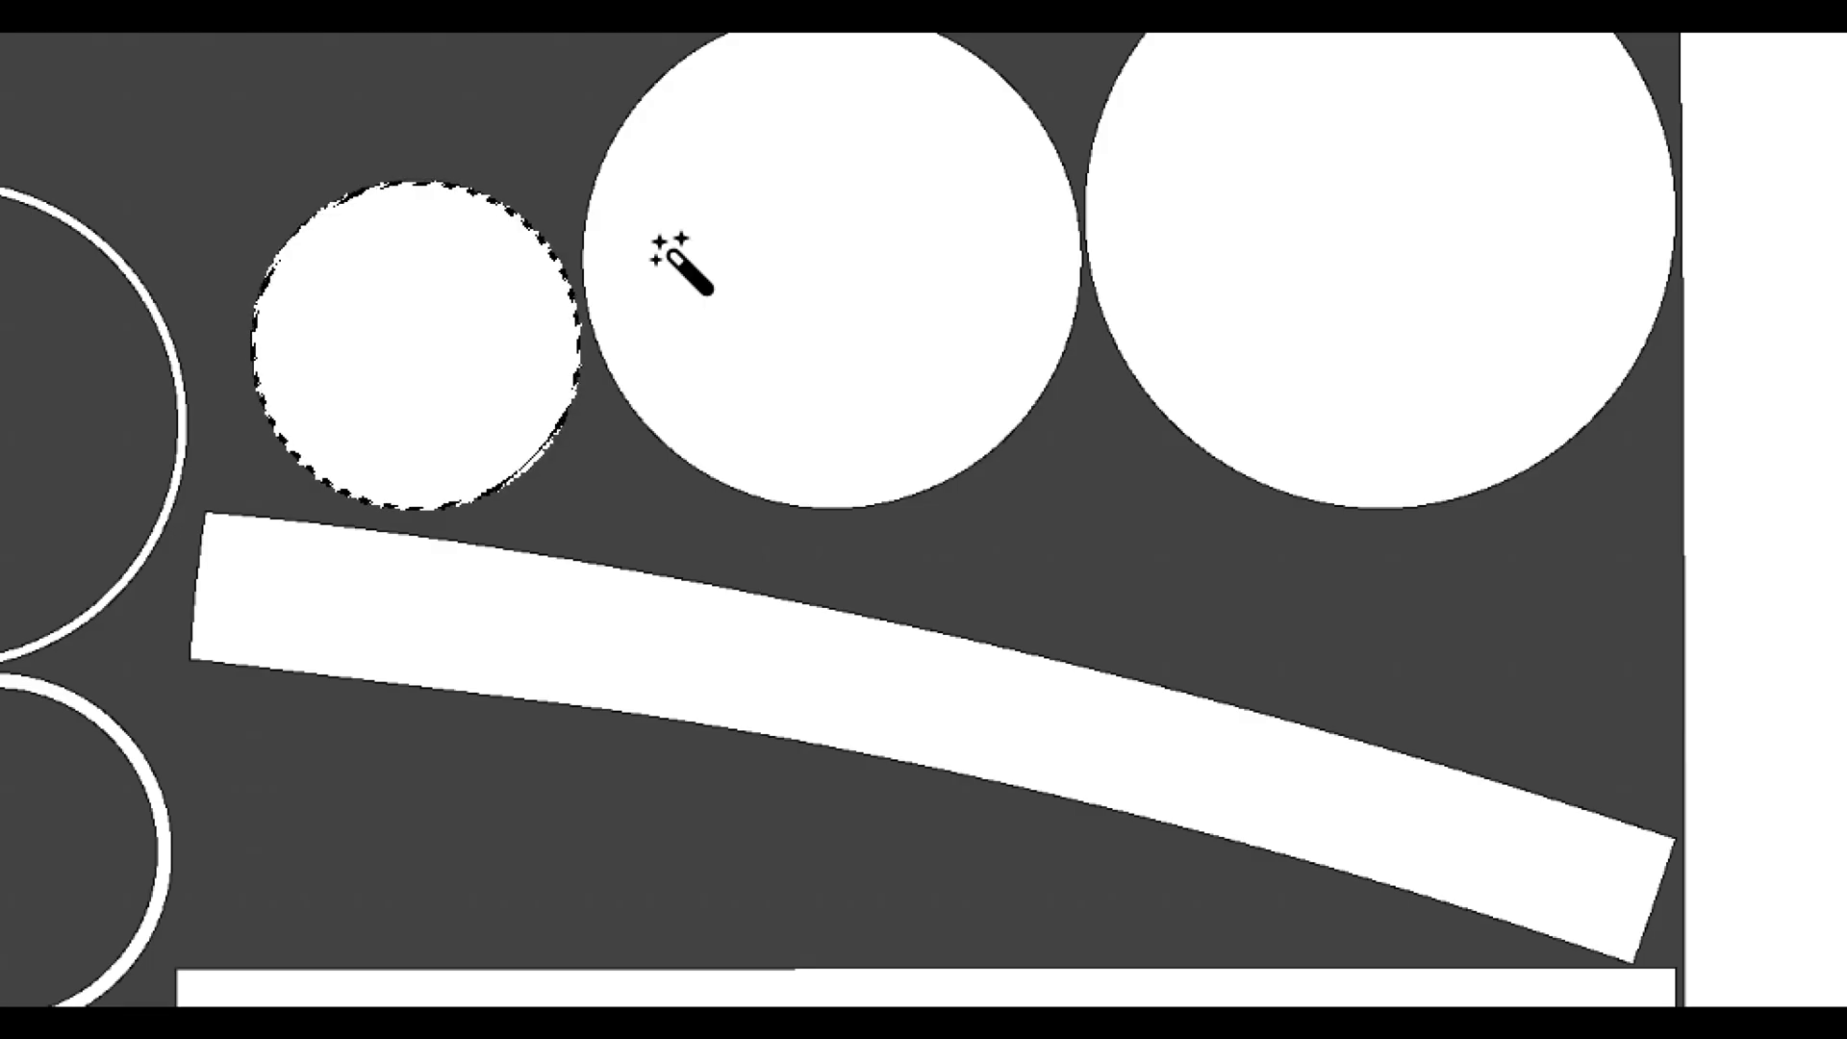
left_click(678, 253, "shift")
left_click(1310, 231, "shift")
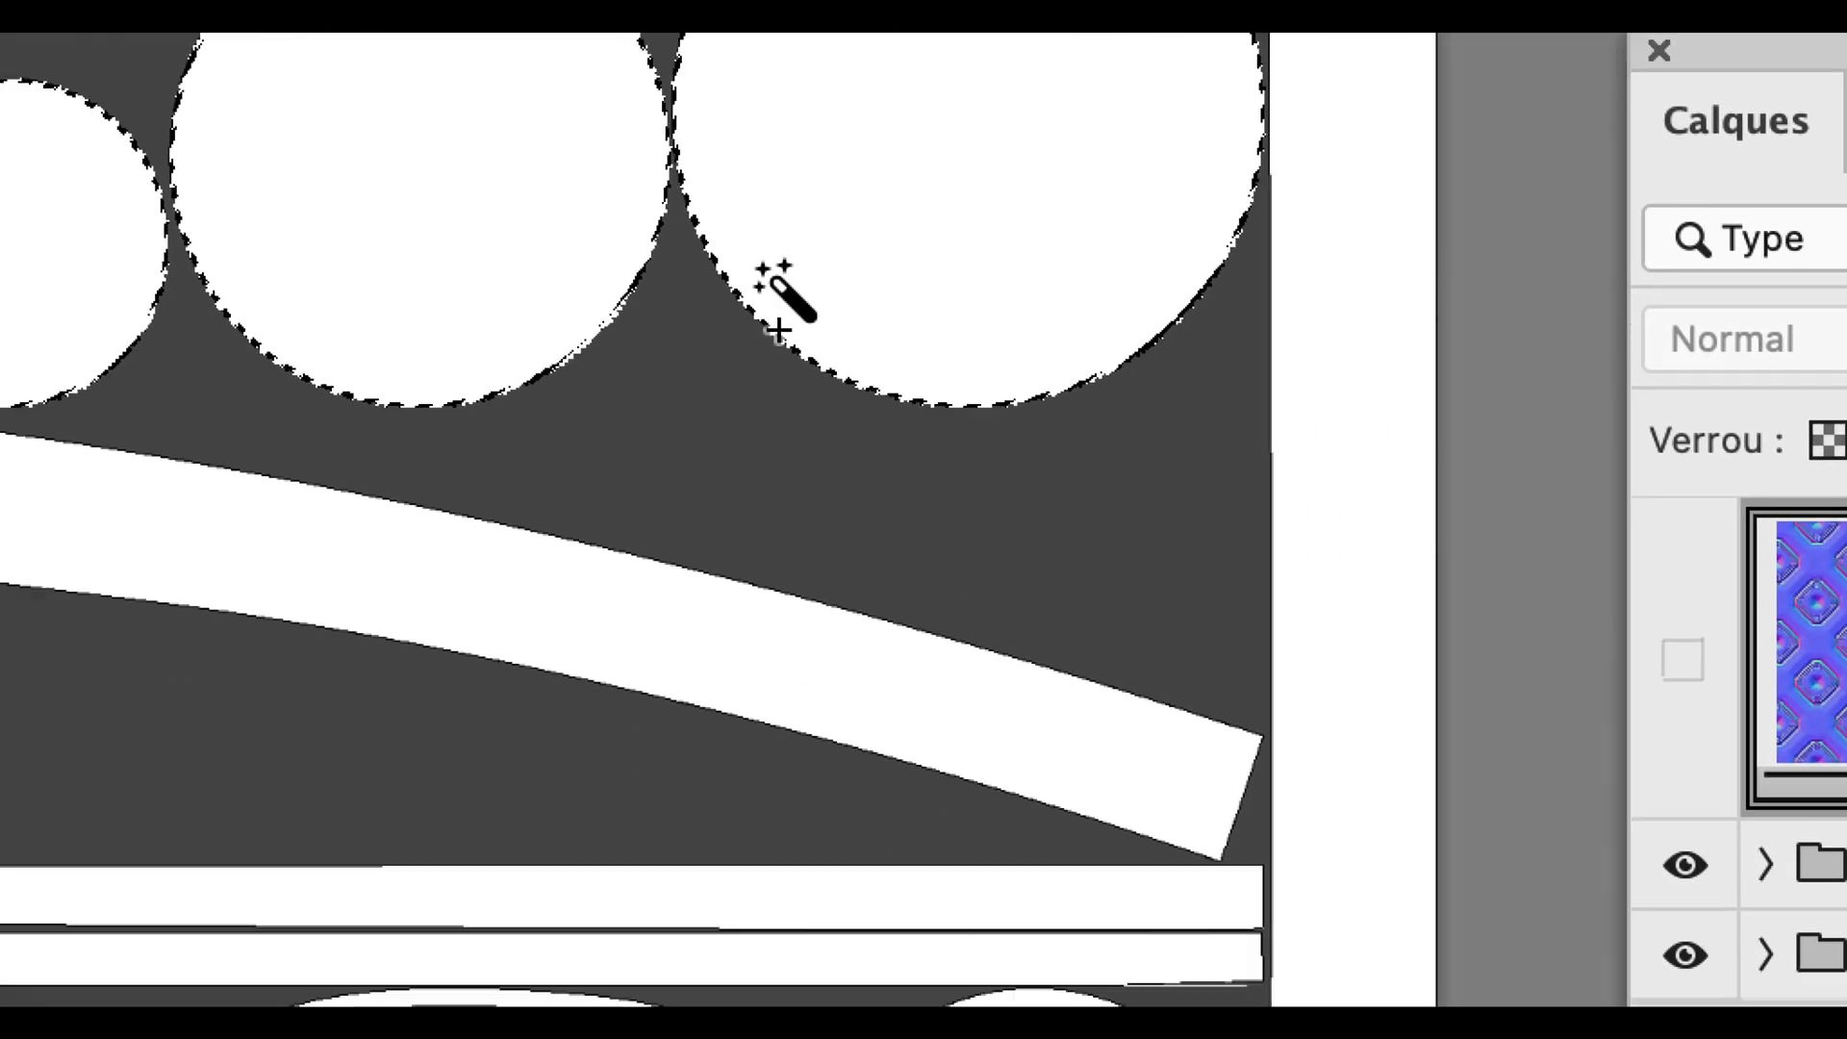
left_click(1075, 764, "shift")
left_click(739, 445, "shift")
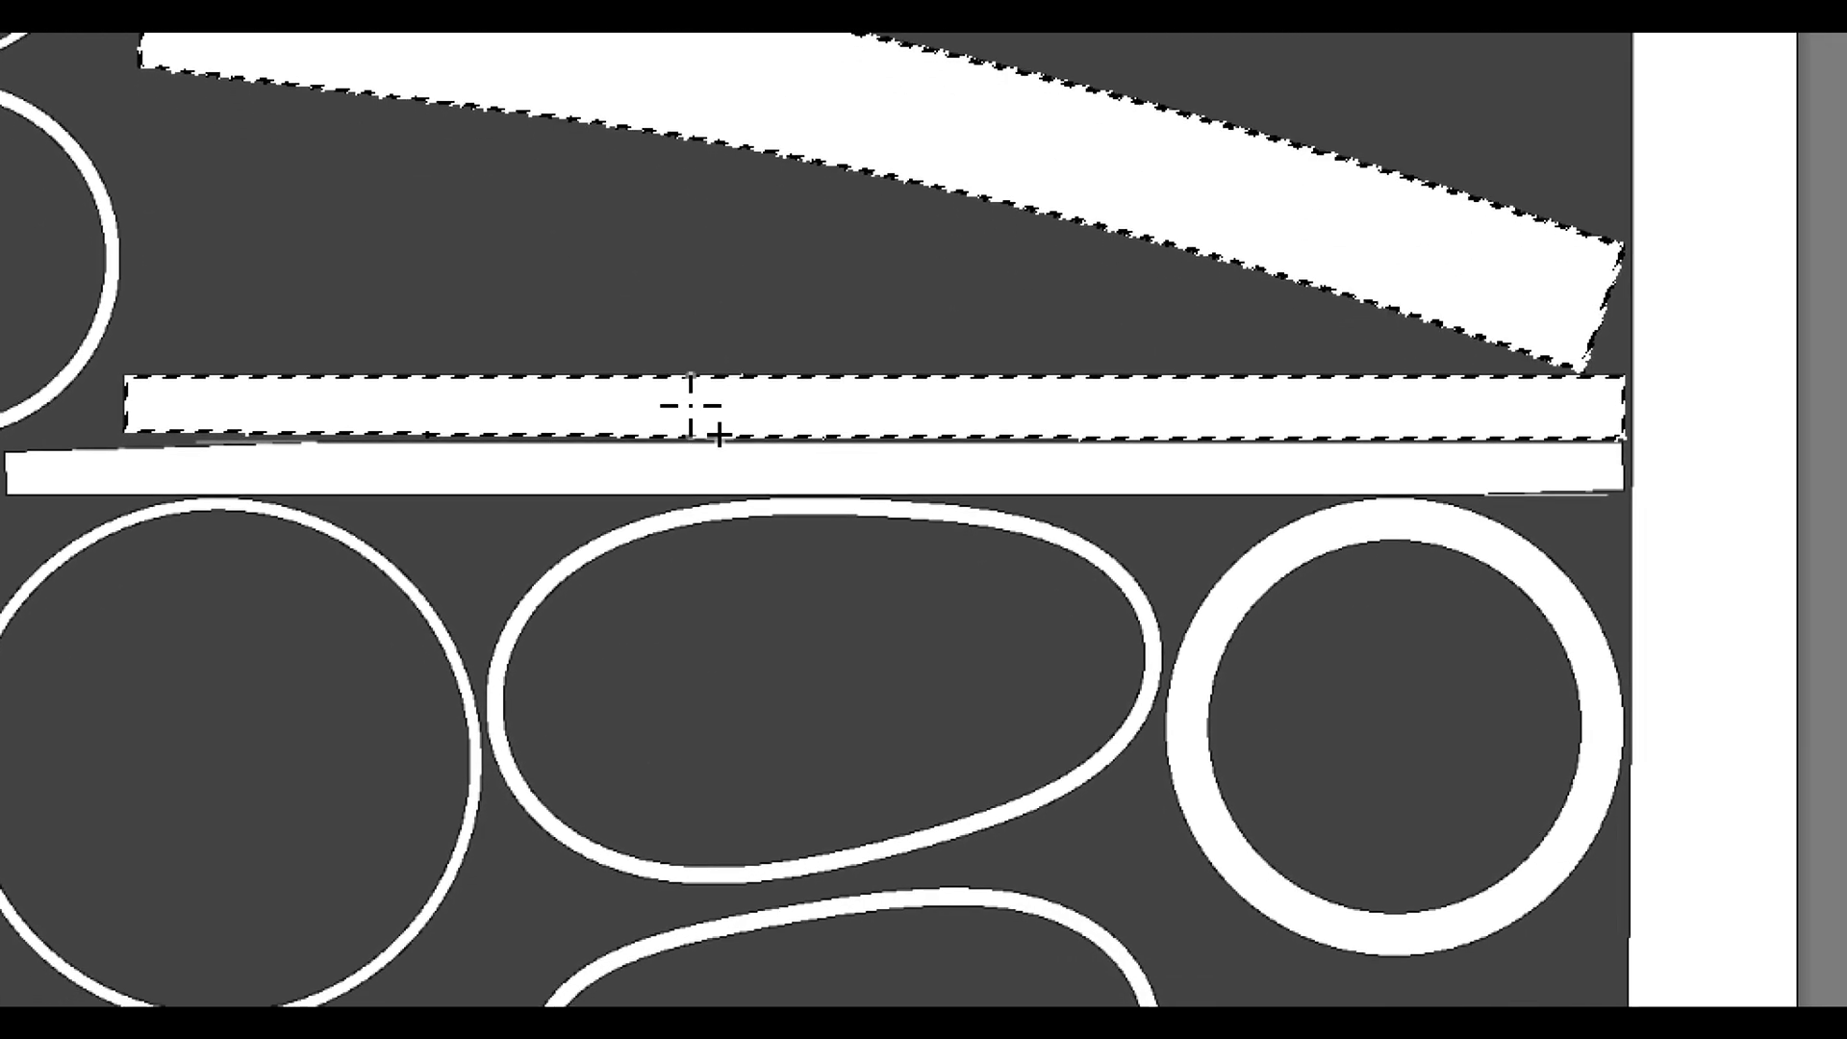
left_click(779, 615, "shift")
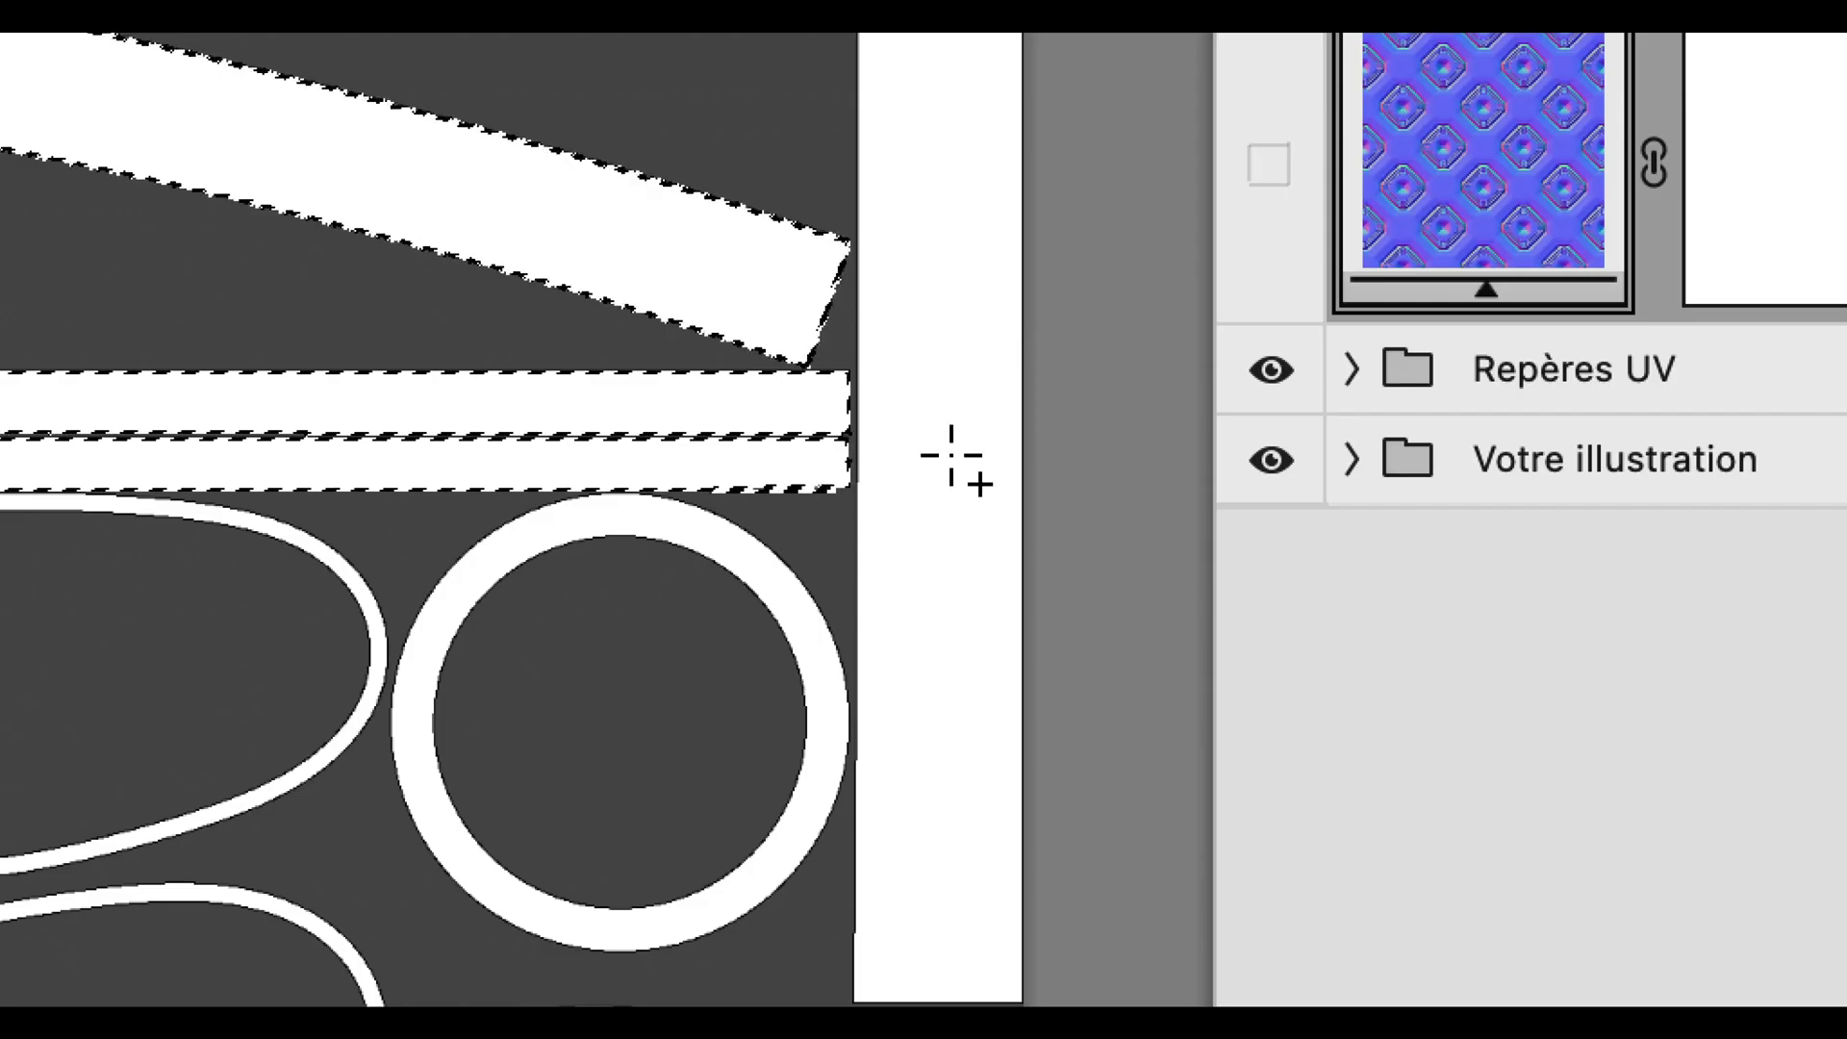
left_click(954, 457, "shift")
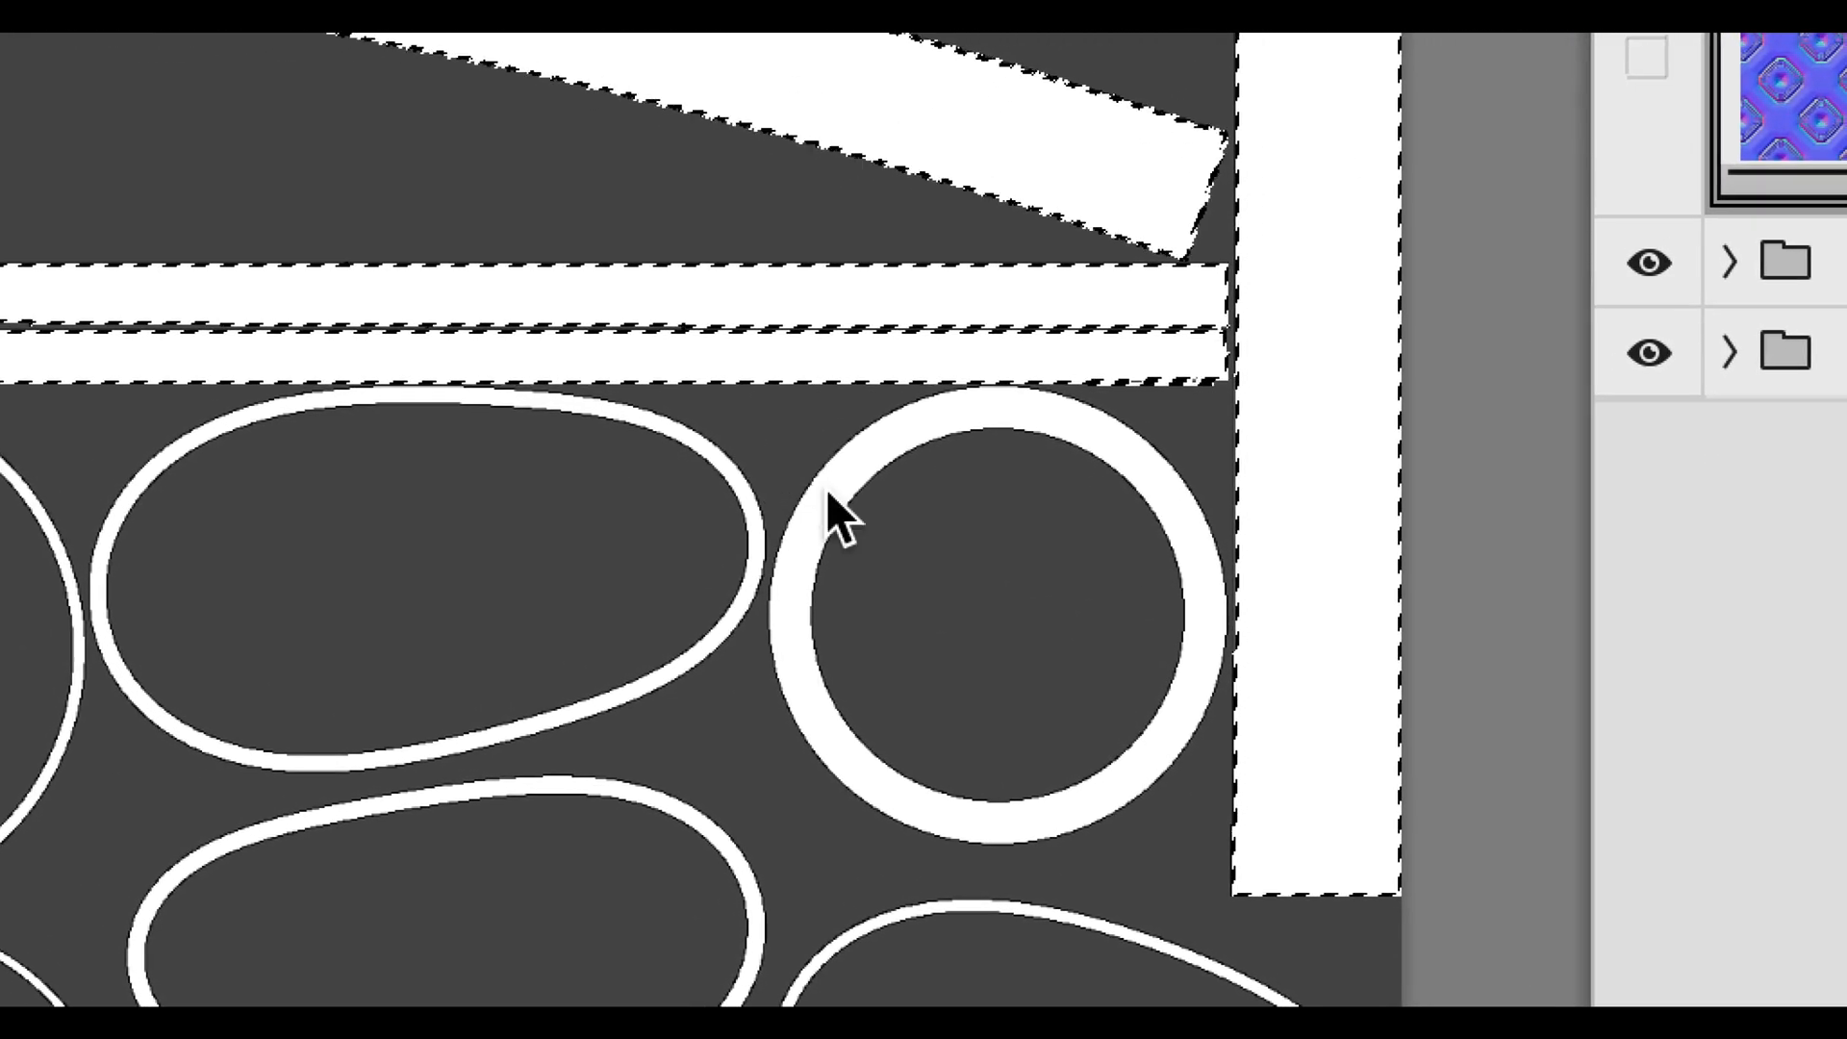
left_click(864, 426, "shift")
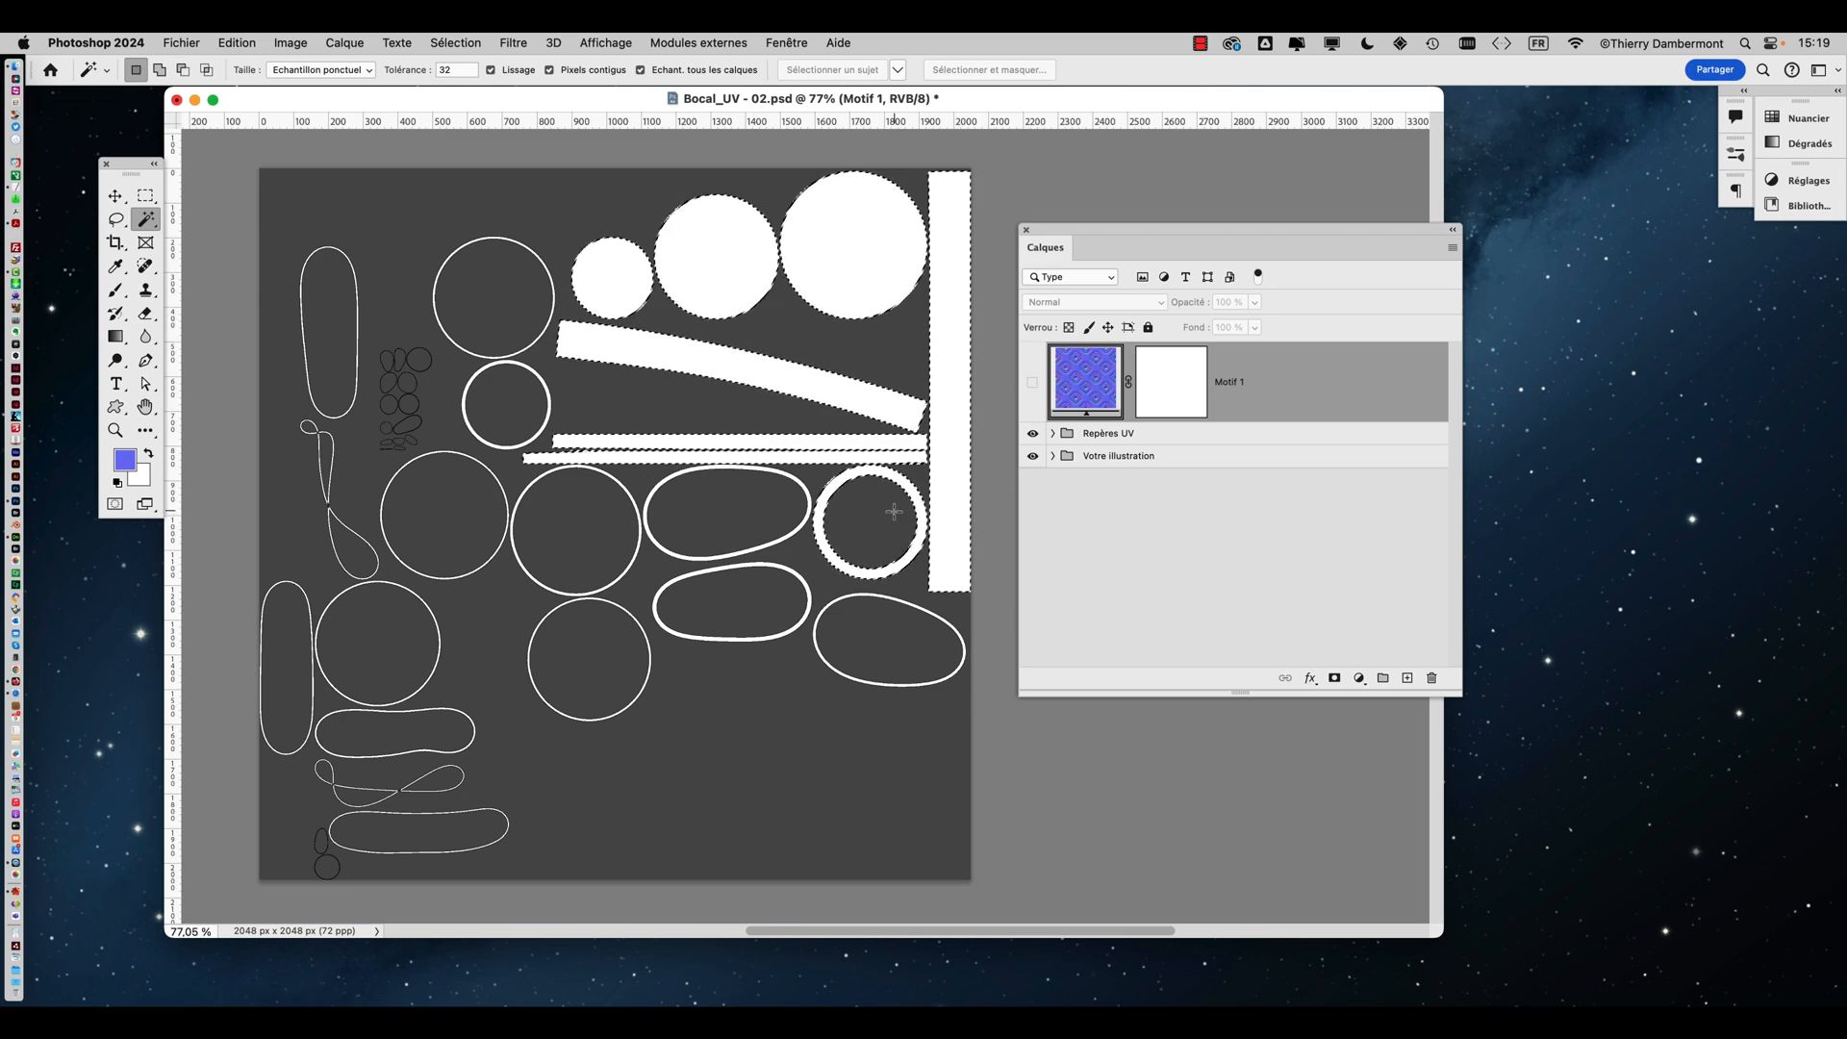
Switch to Firefox
scroll(796, 398, "down", 4, "alt")
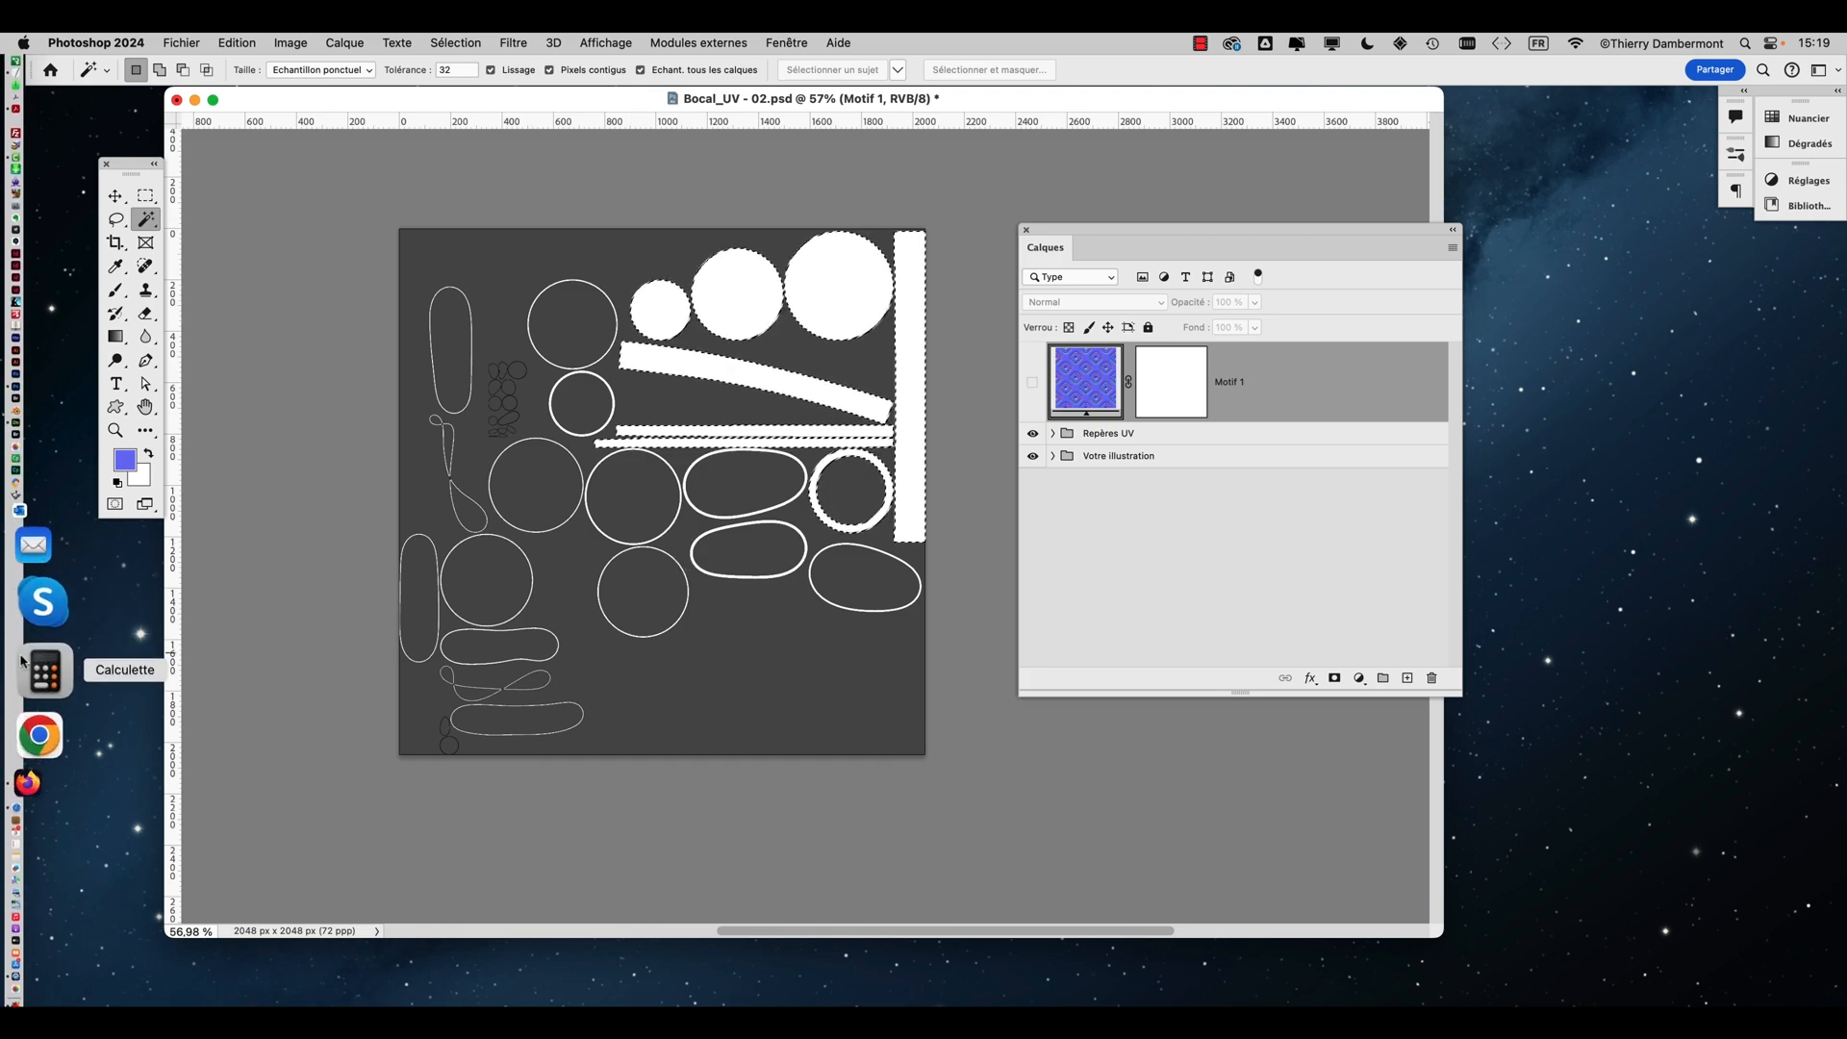
left_click(44, 707)
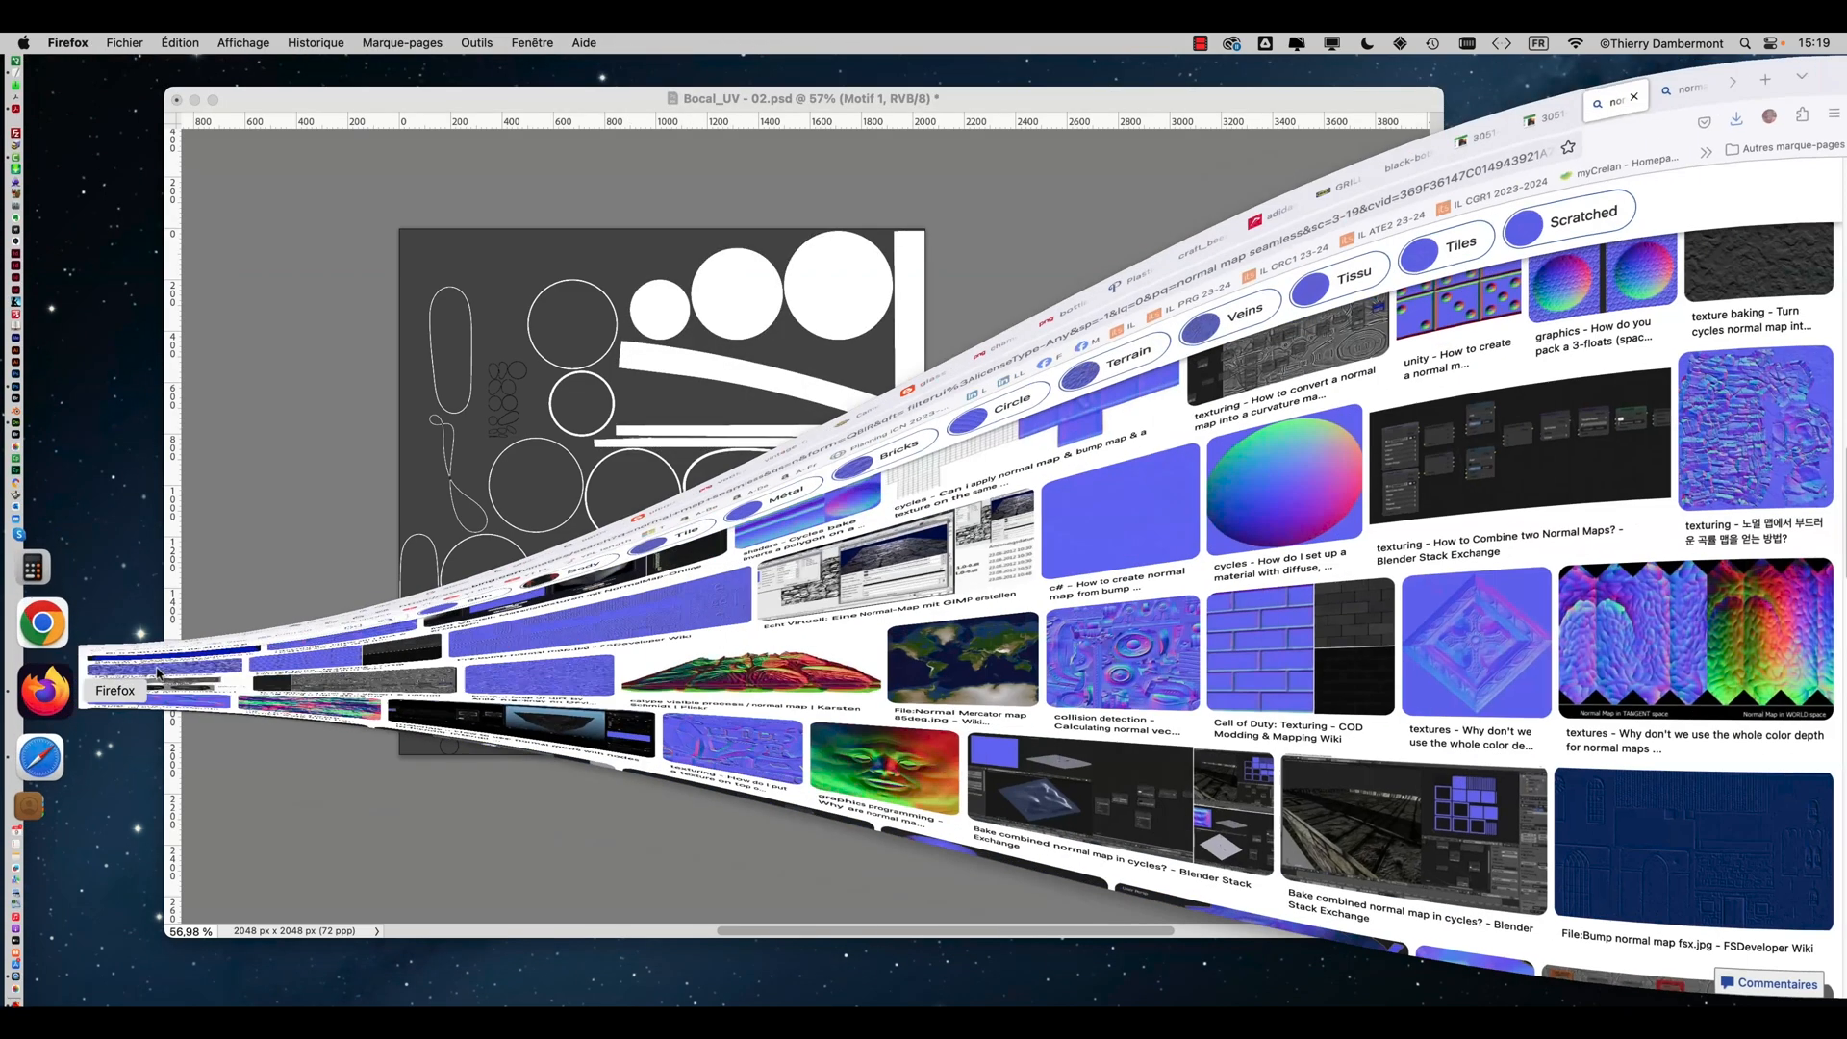
Search Google for "retopologie" and browse the image results
left_click(1720, 77)
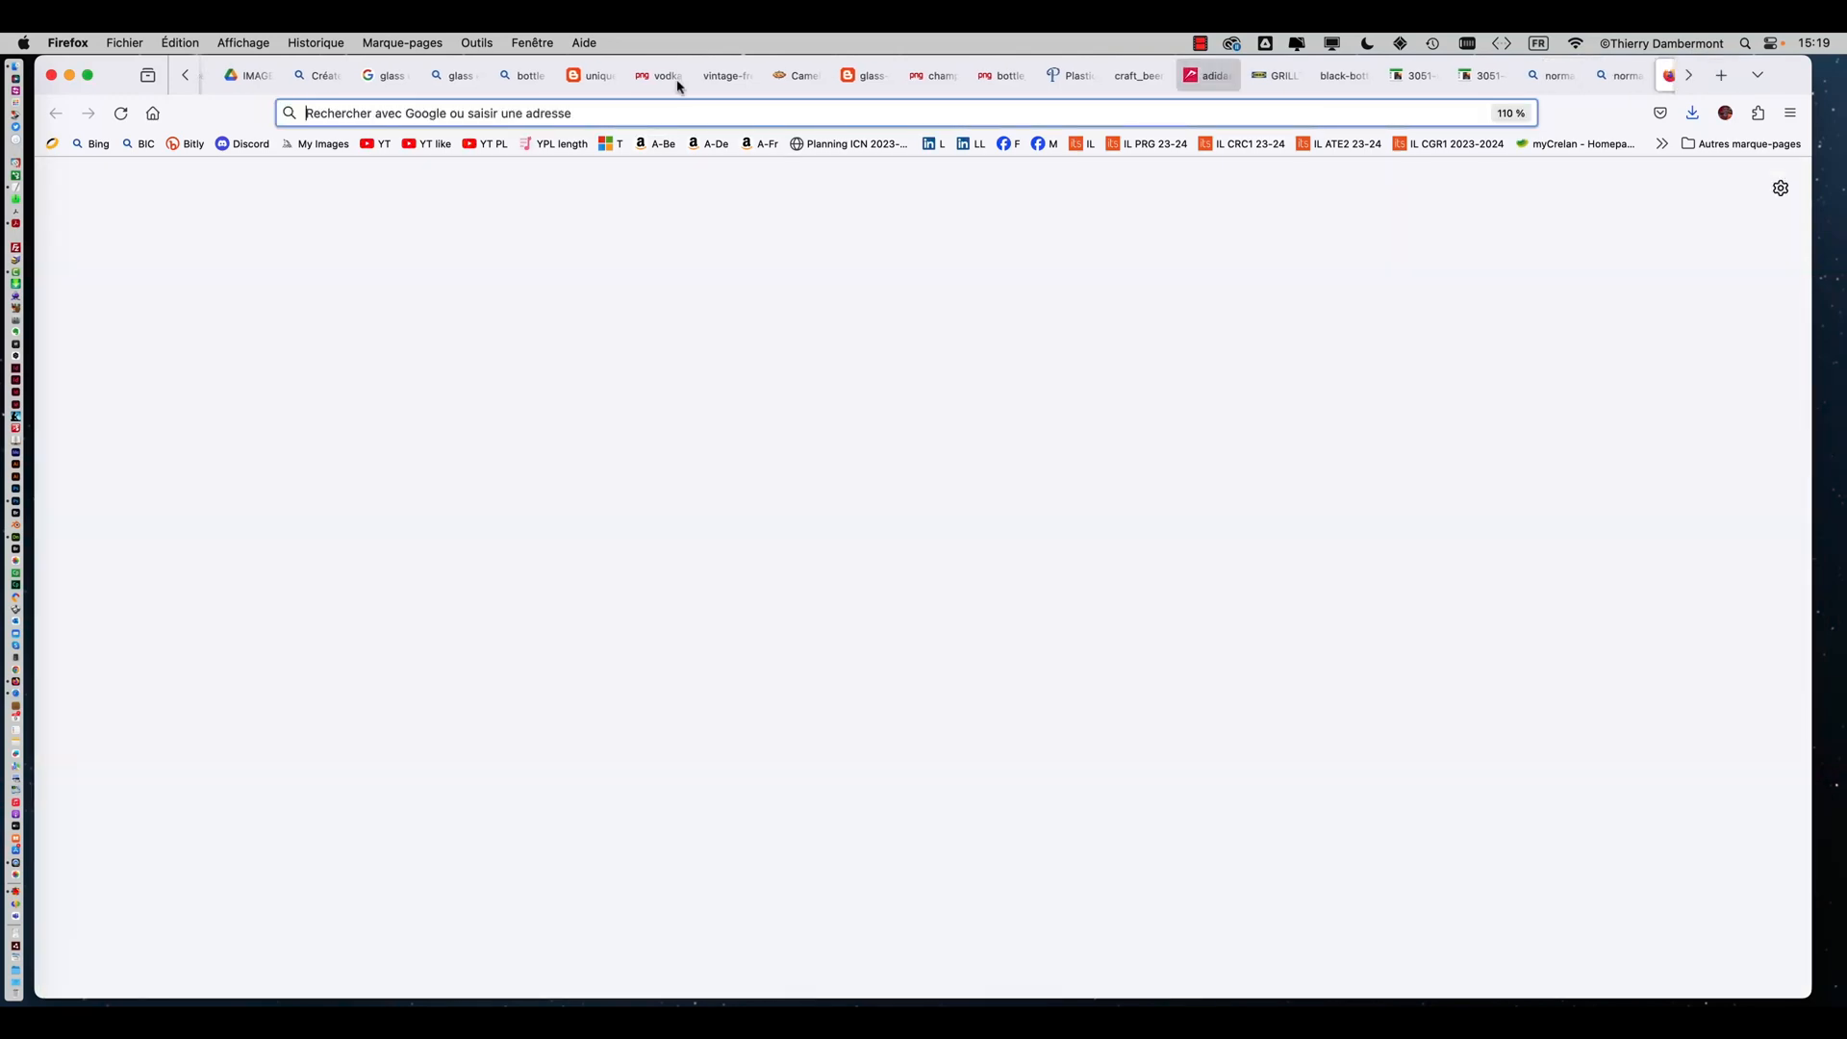
type("reto")
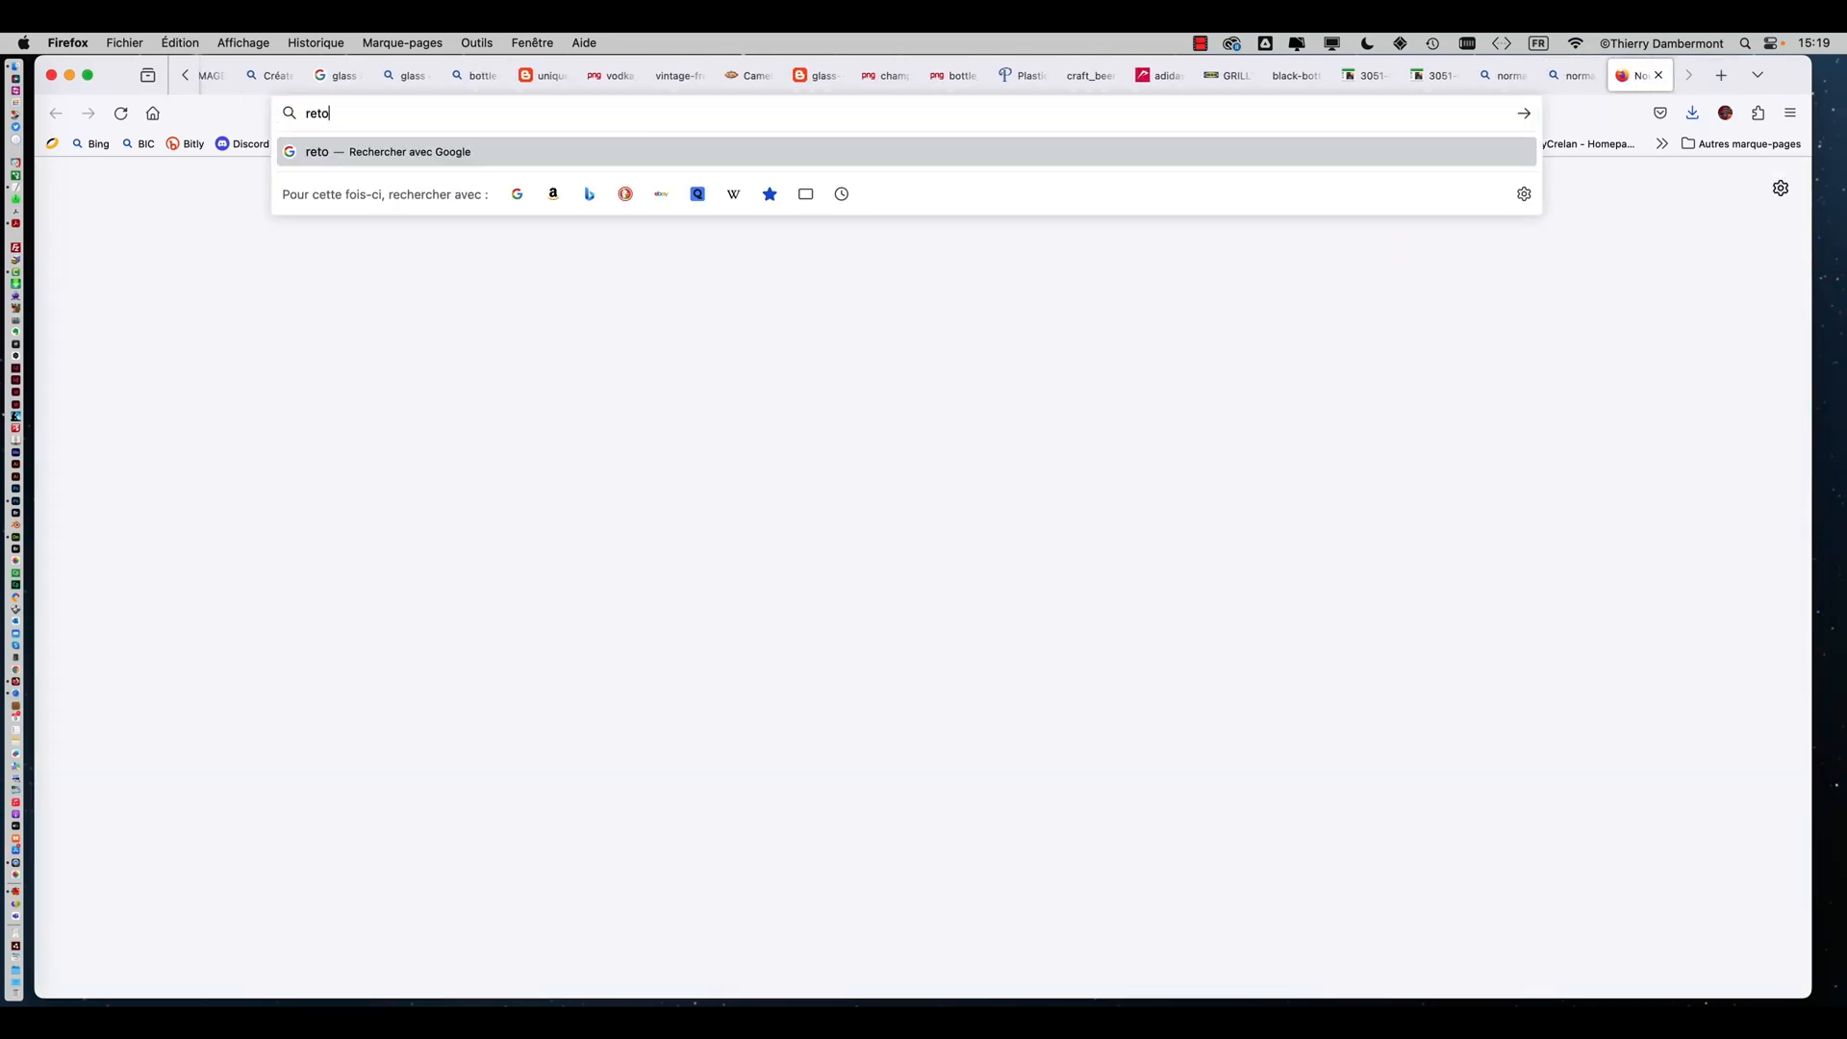
type("polgie")
key("Return")
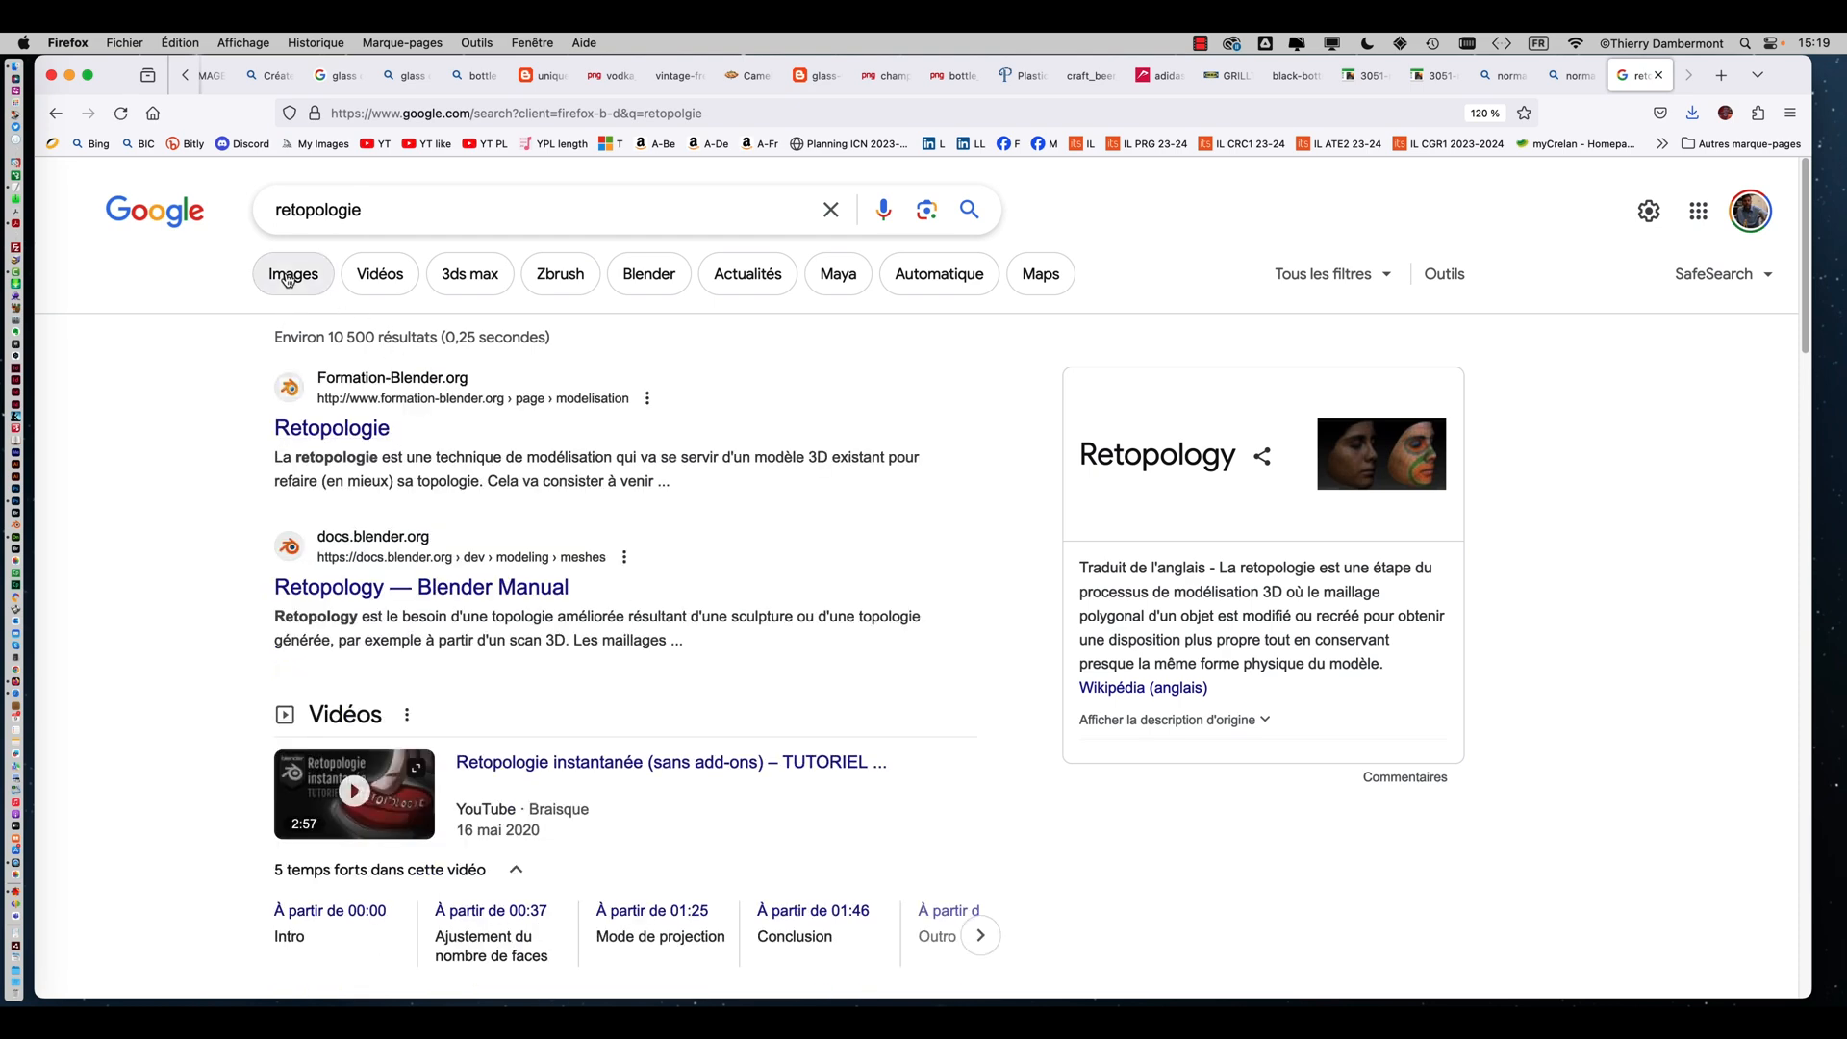
left_click(287, 277)
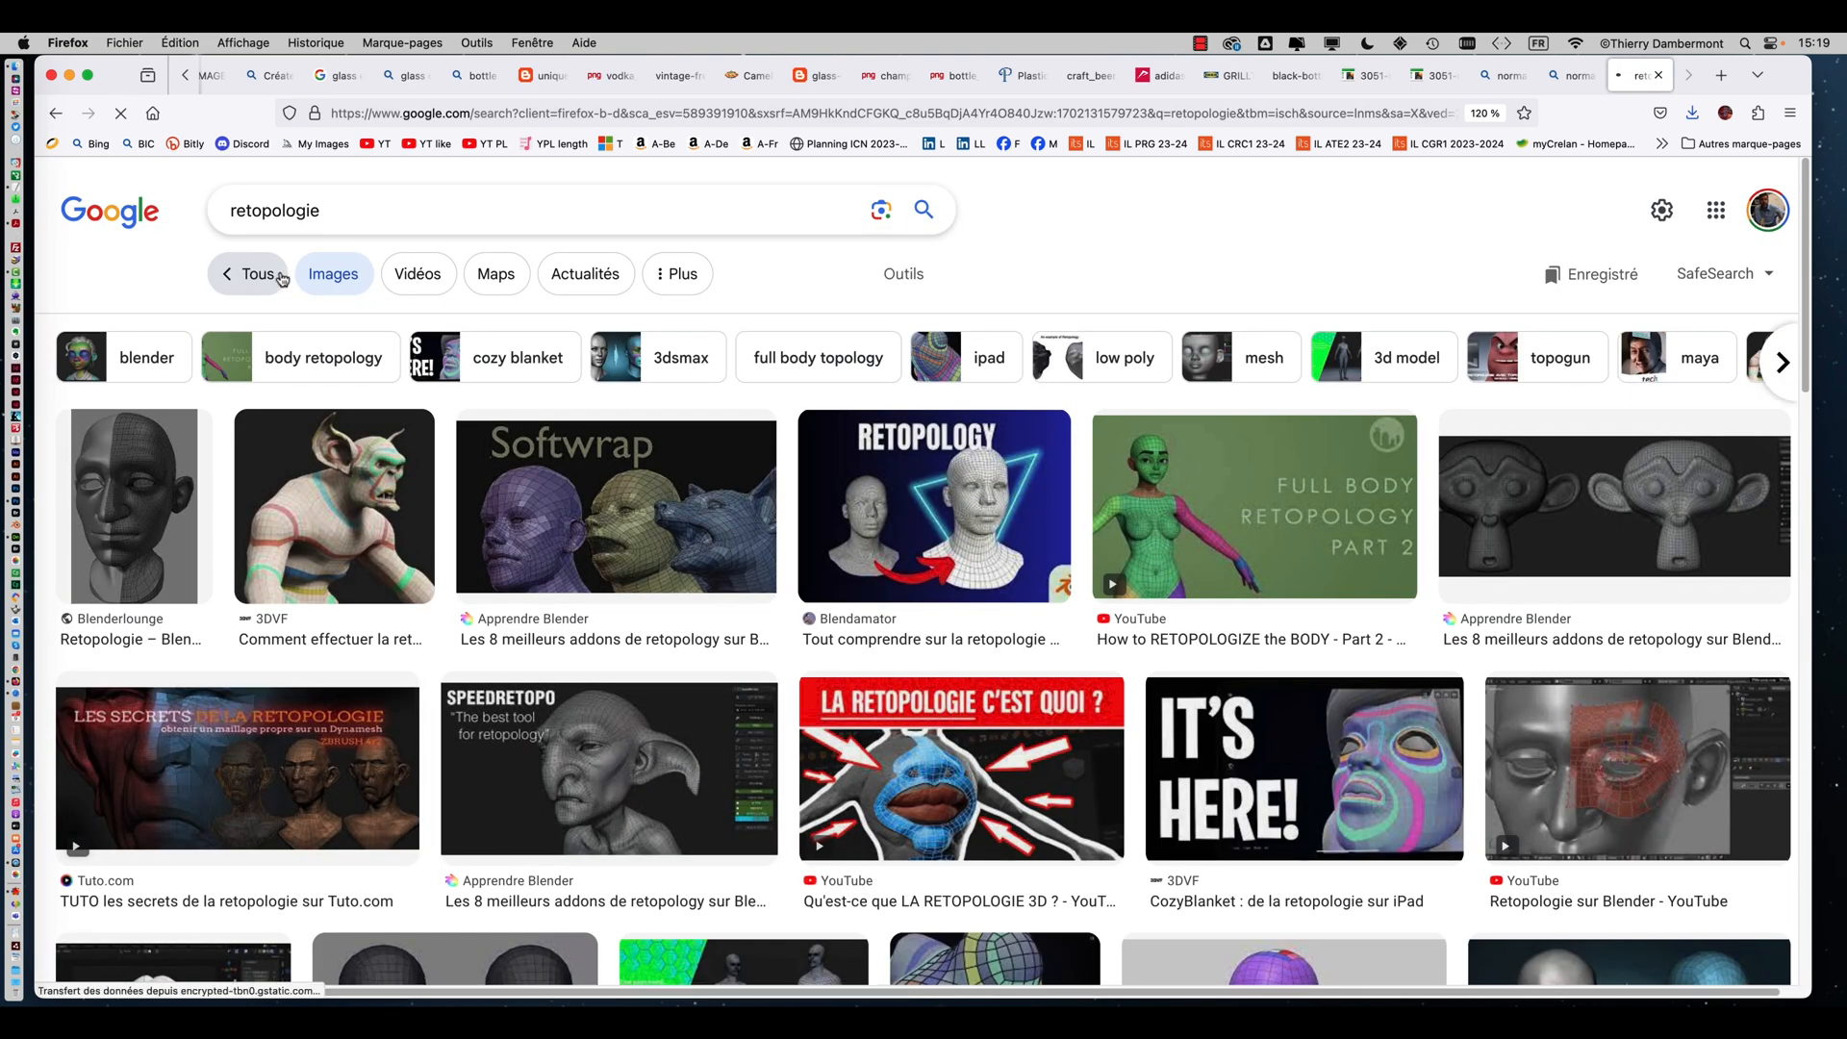
scroll(577, 534, "down", 3)
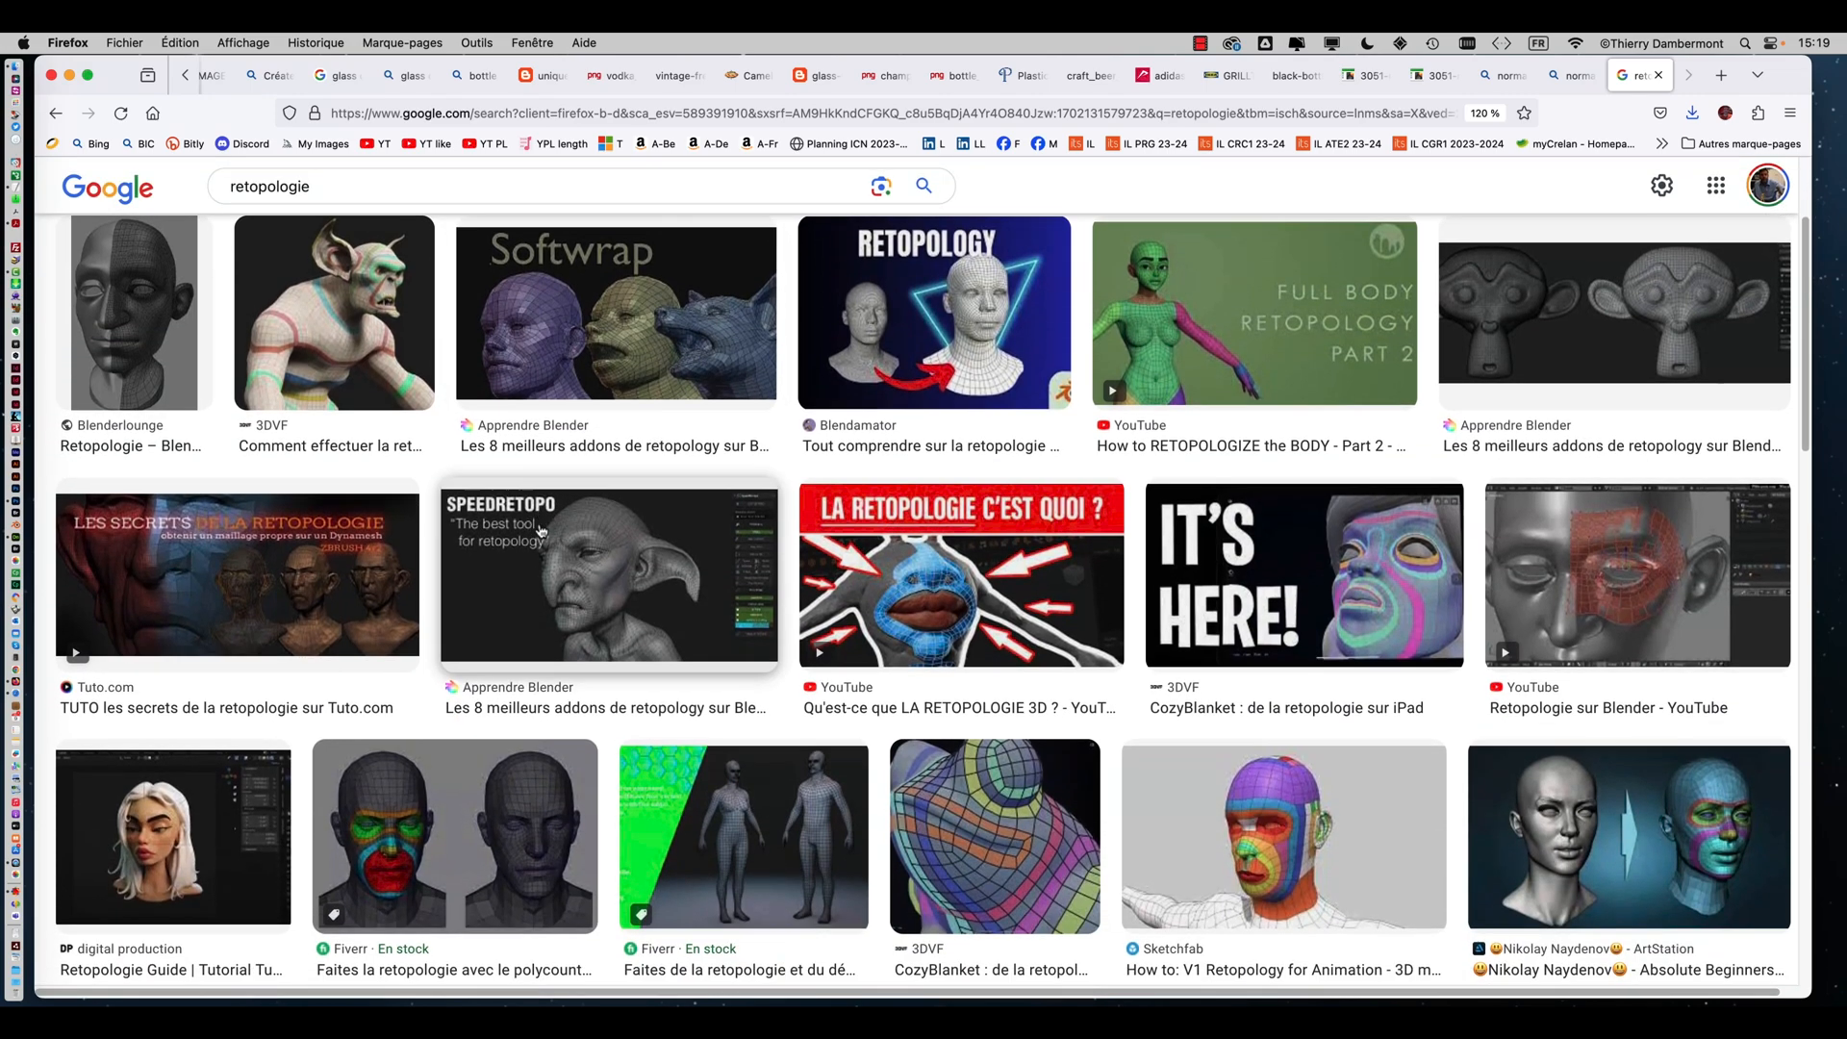
scroll(541, 532, "down", 5)
scroll(538, 534, "down", 2)
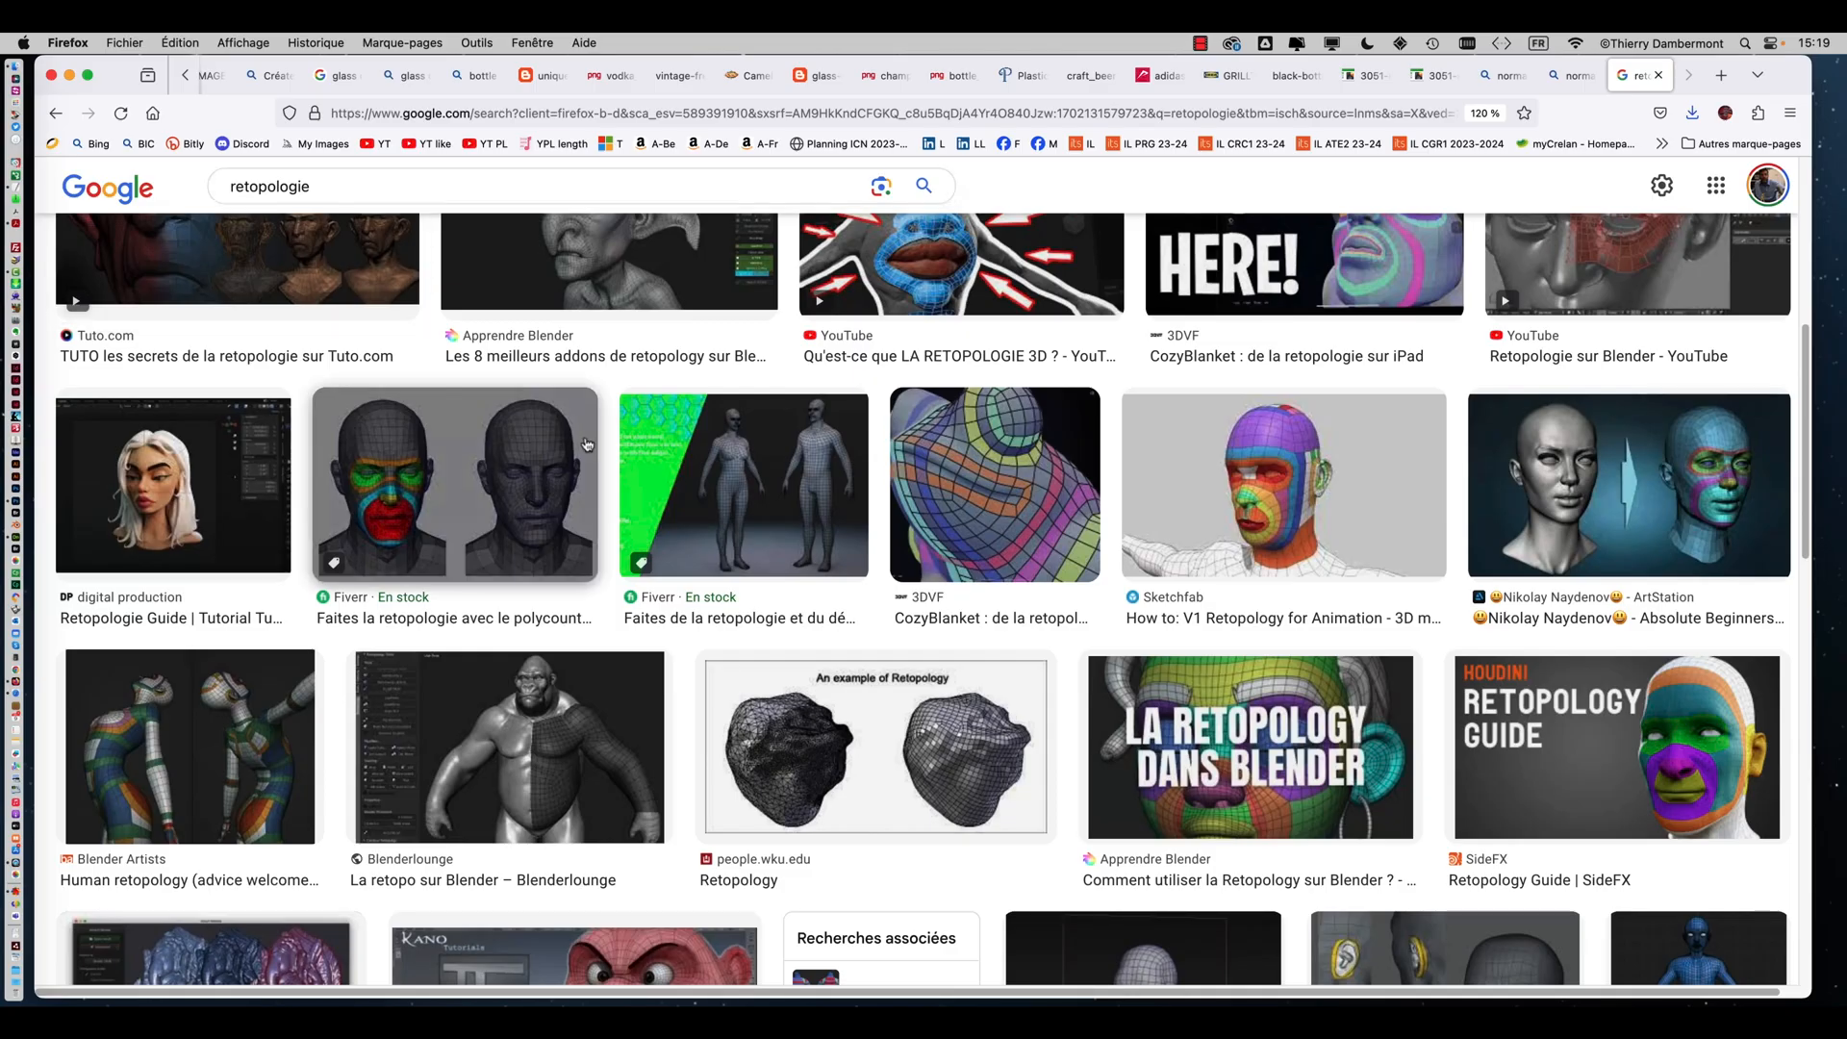
scroll(586, 444, "down", 2)
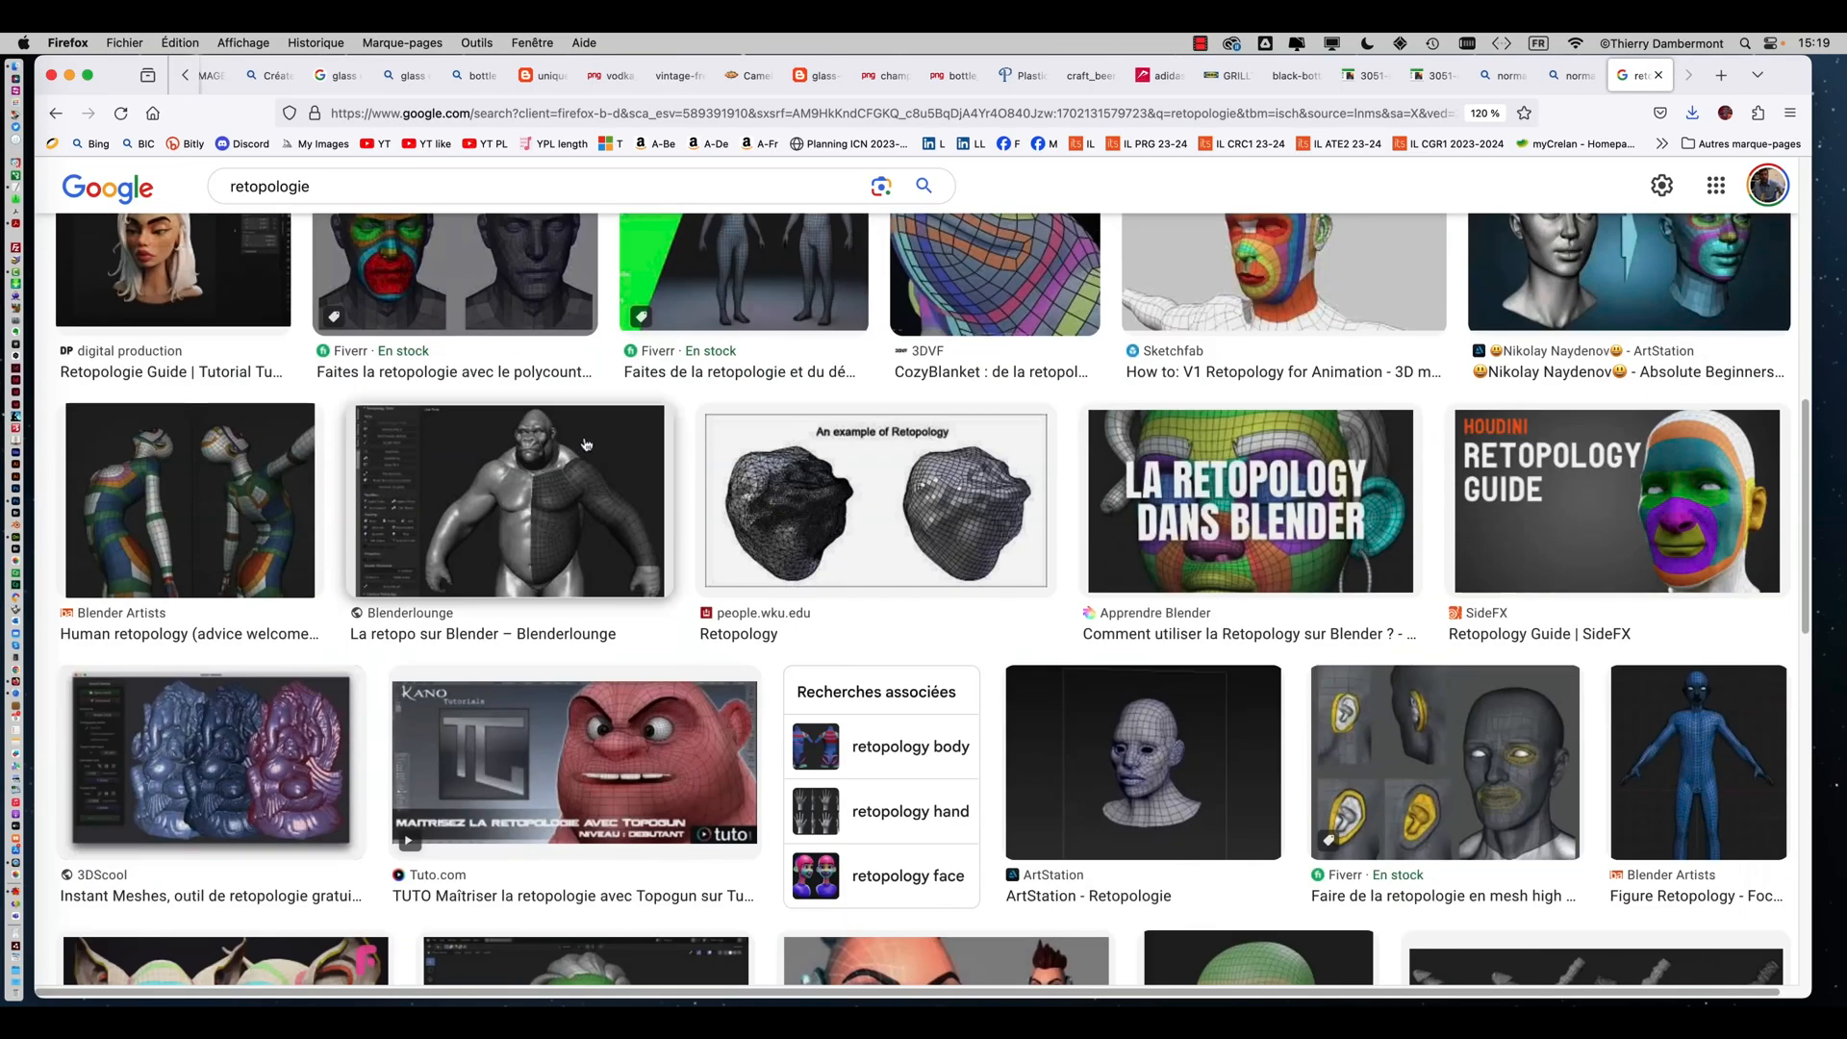
scroll(586, 443, "down", 3)
scroll(586, 444, "up", 10)
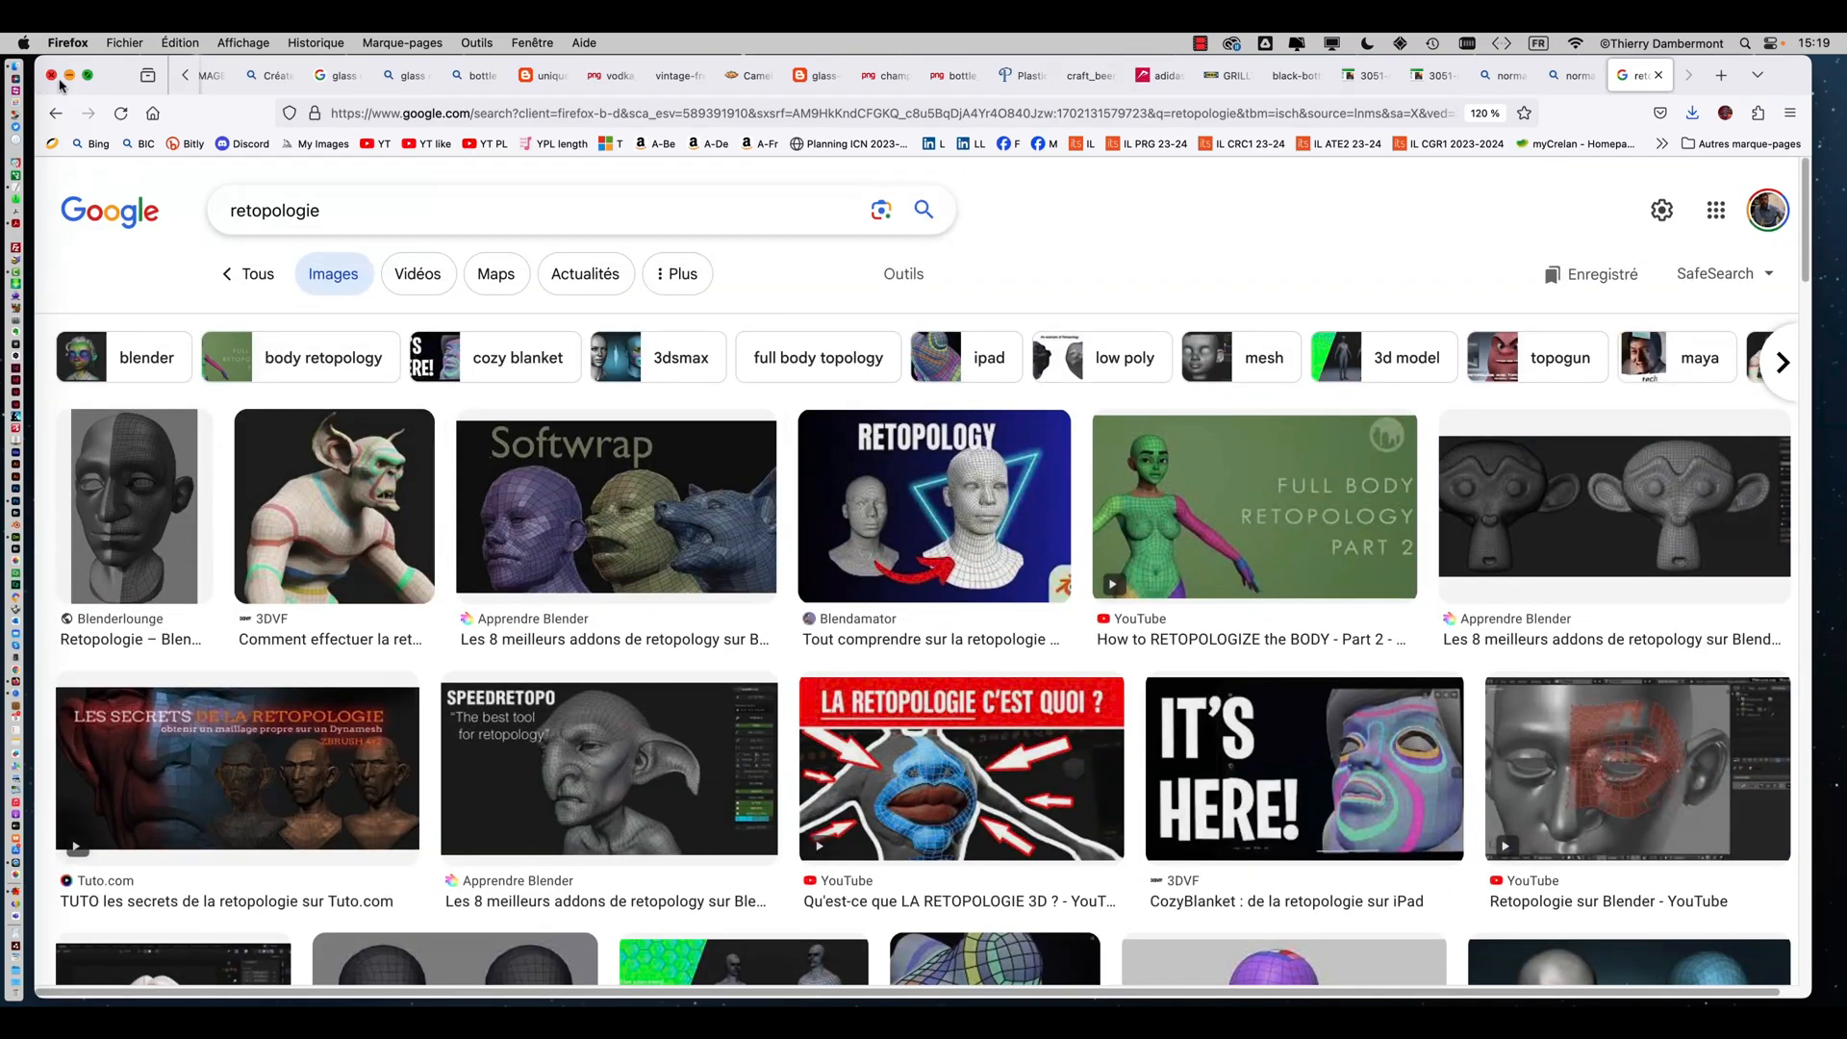
Return to Photoshop, make the Motif 1 layer visible and delete its blank layer mask
left_click(69, 75)
left_click(471, 193)
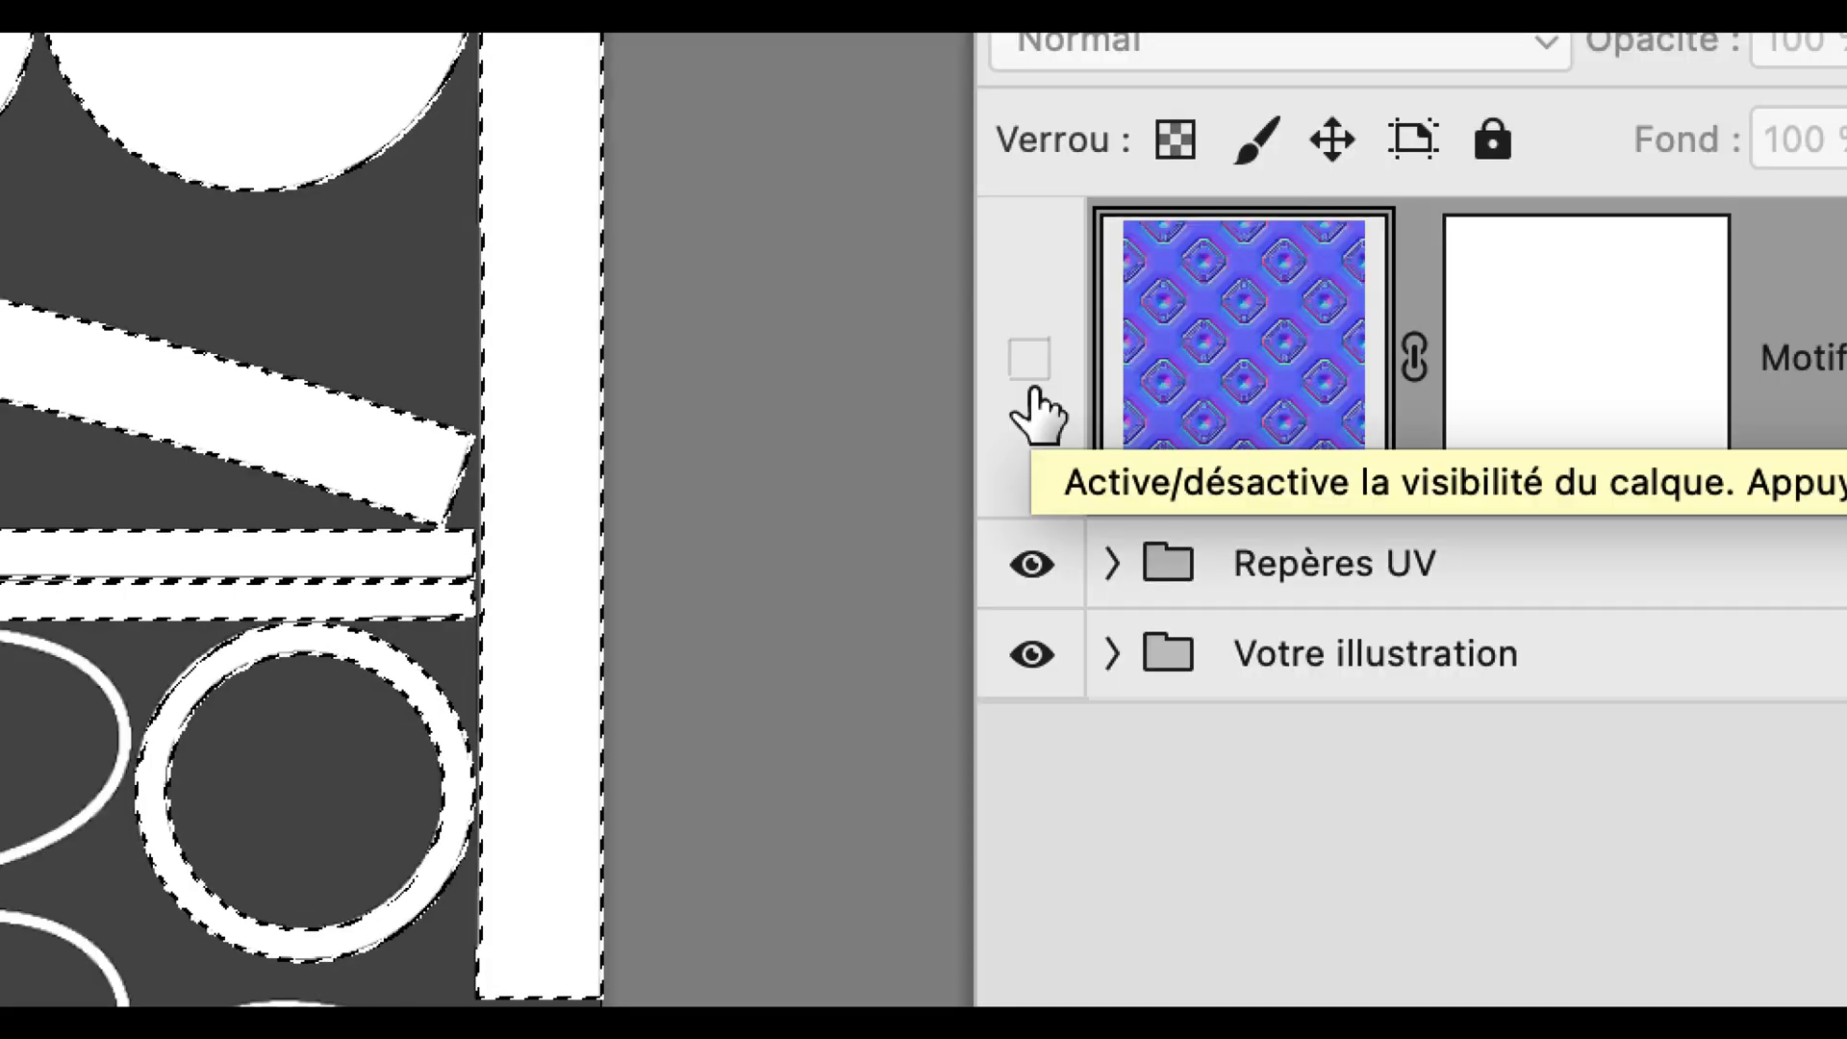
left_click(1033, 387)
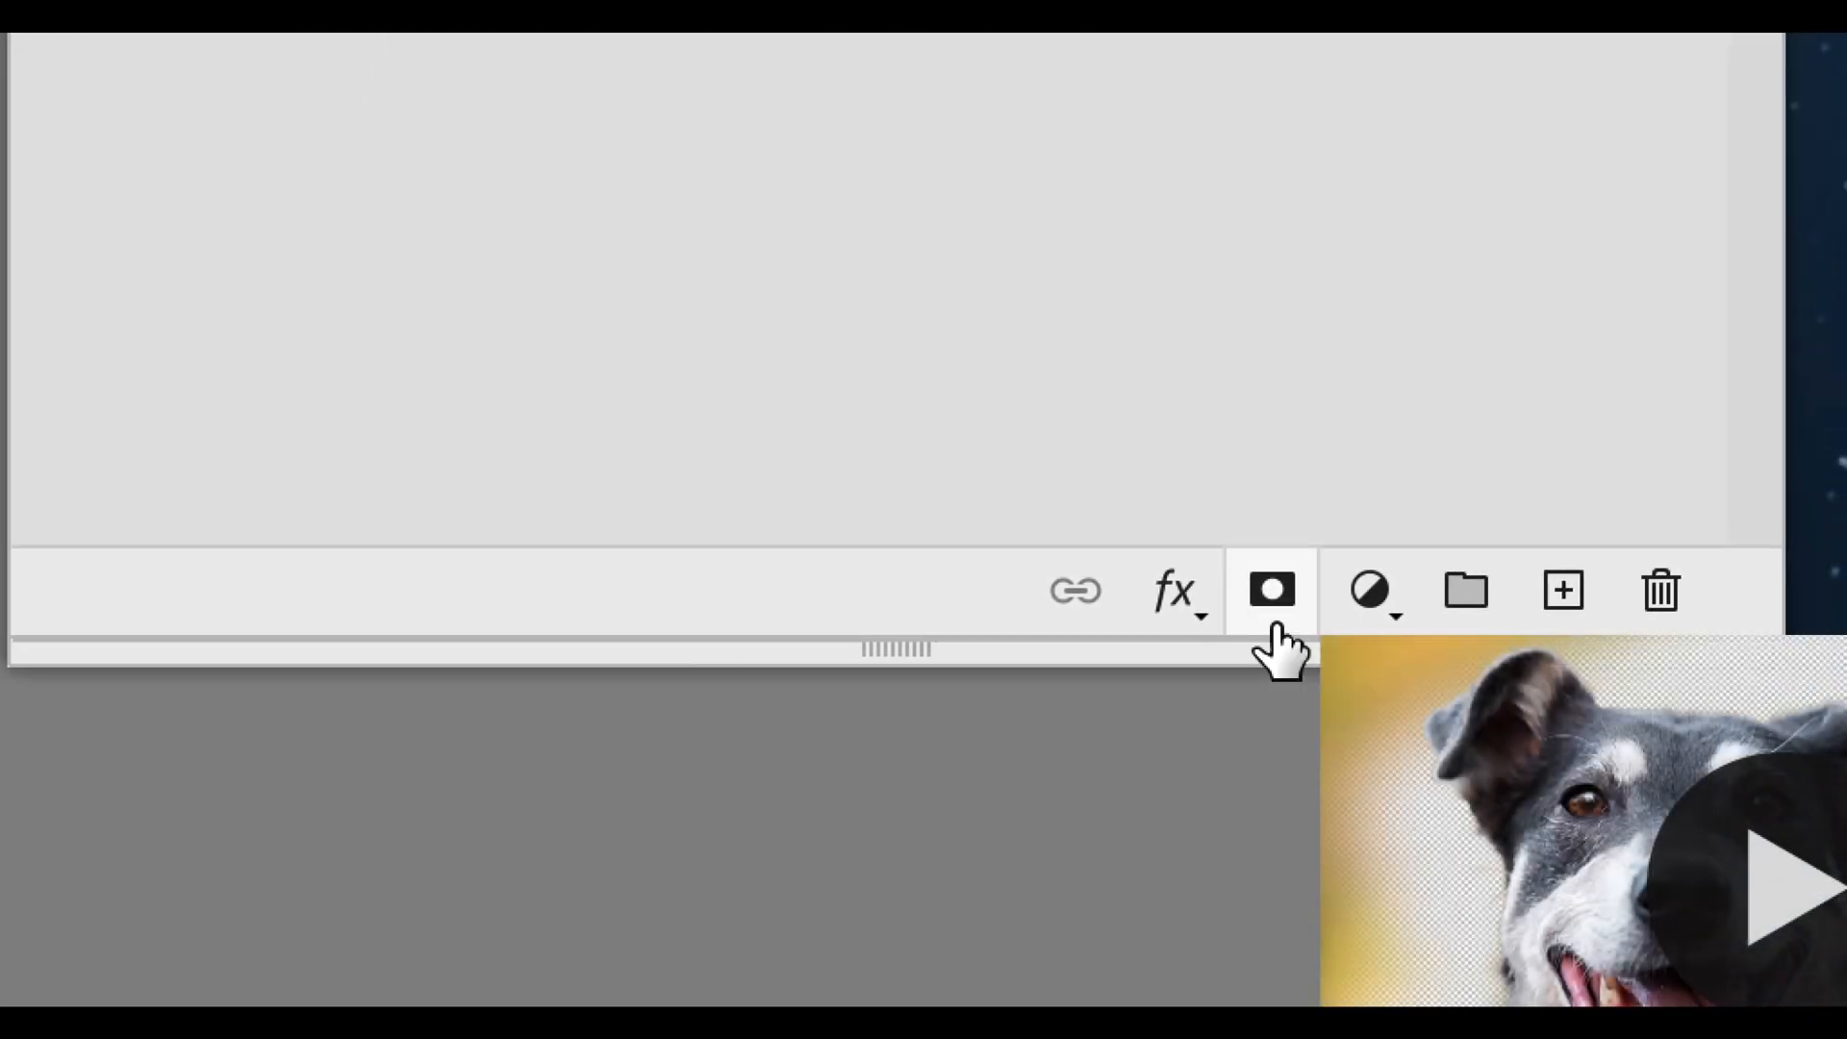
left_click(1275, 626)
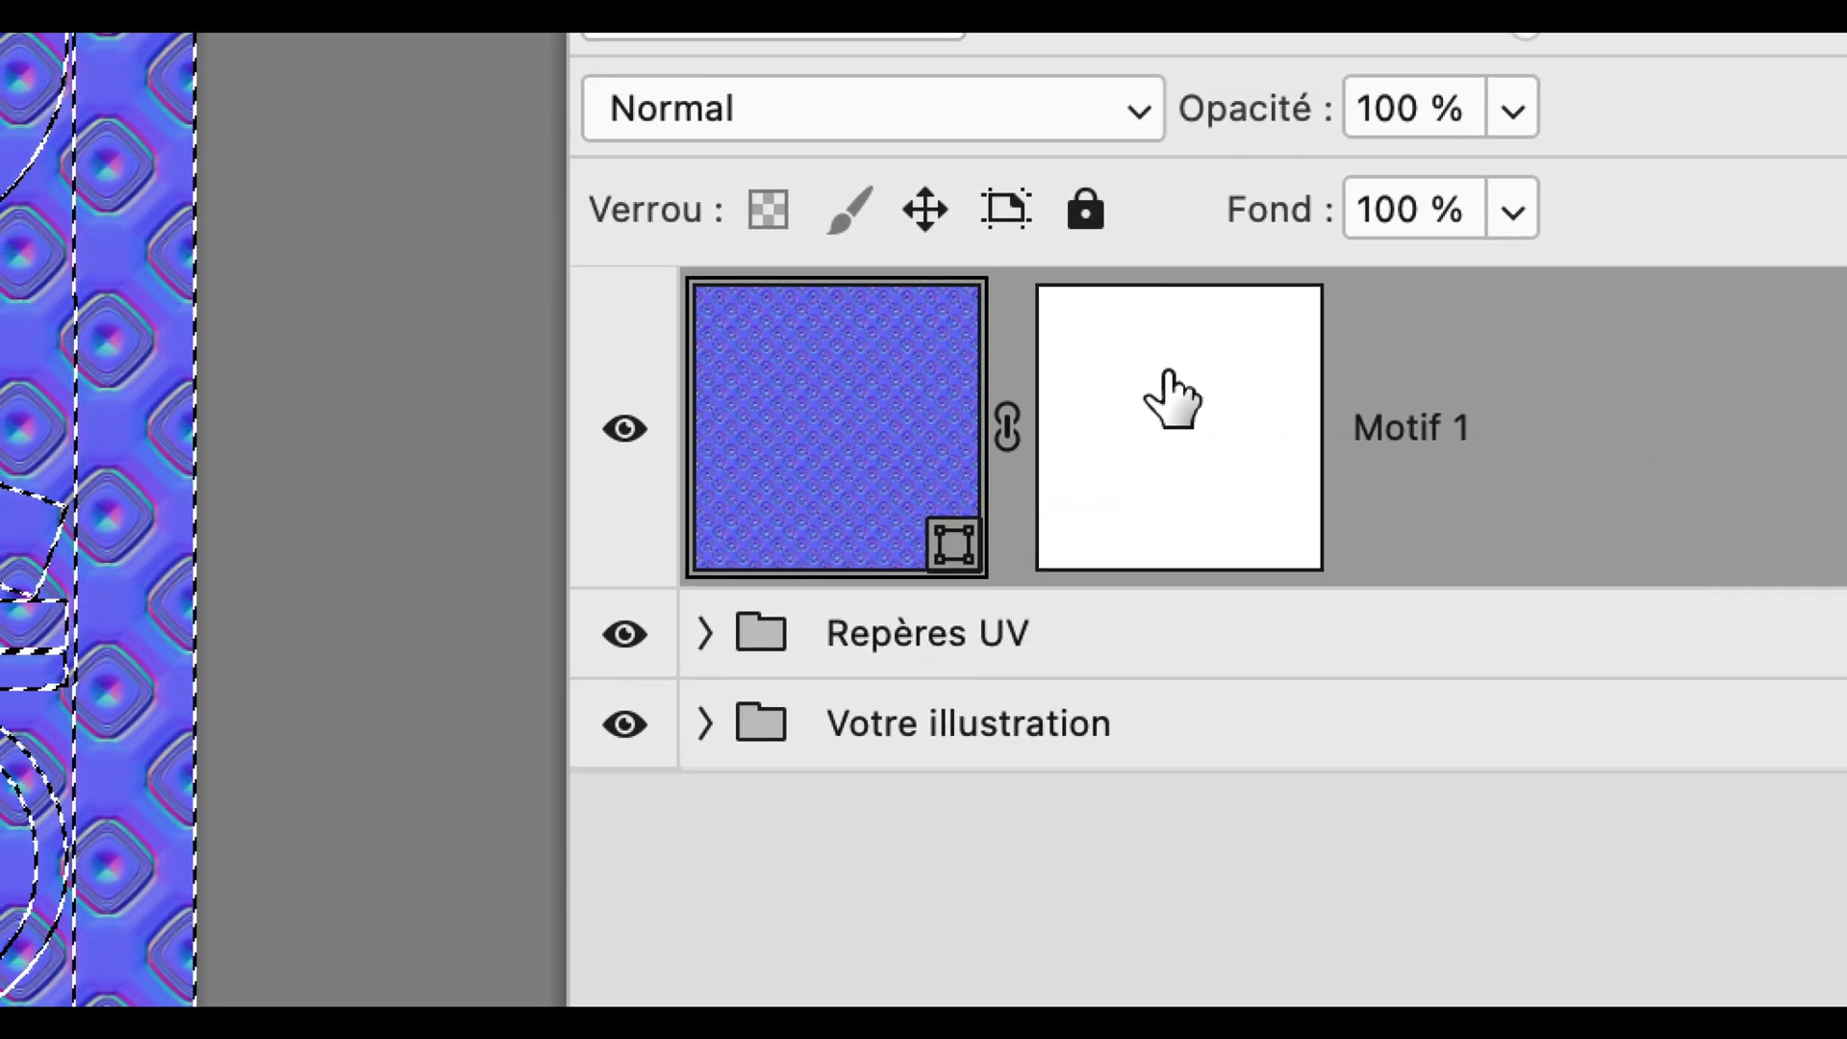
left_click_drag(1153, 330, 1145, 313)
left_click_drag(1166, 377, 1381, 639)
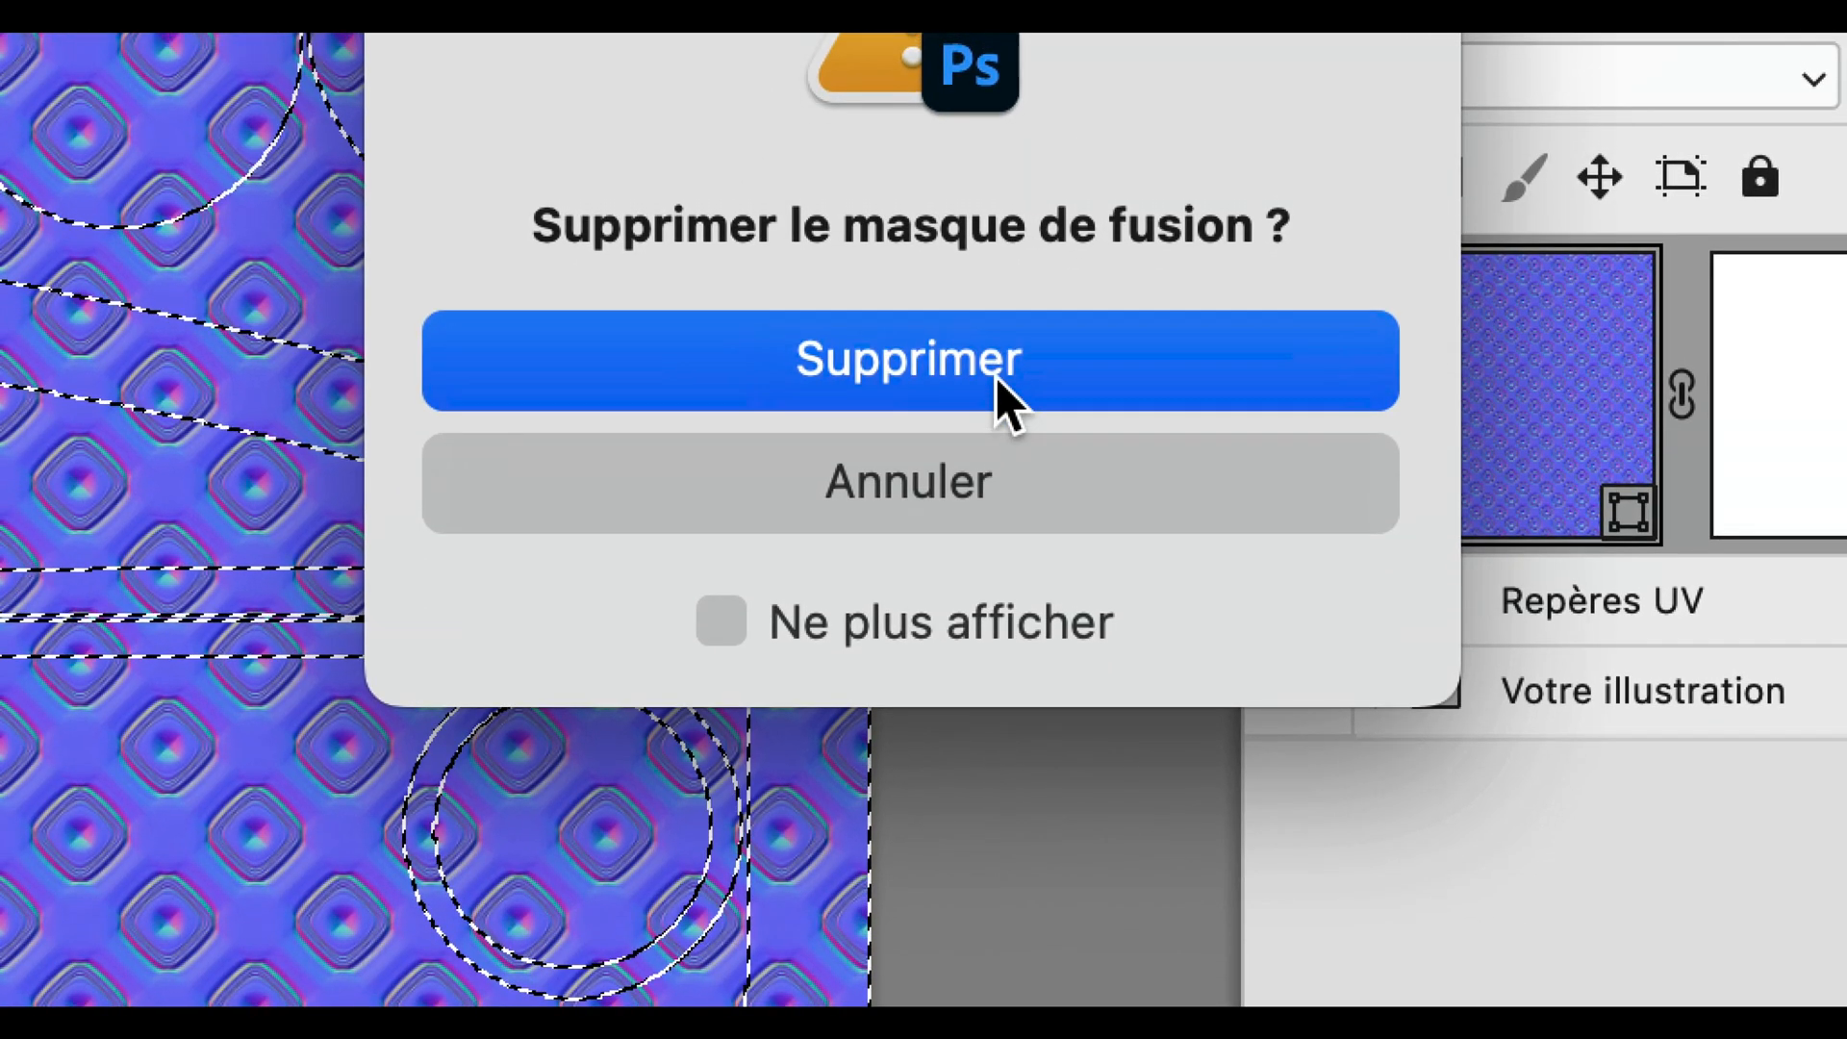
left_click(866, 621)
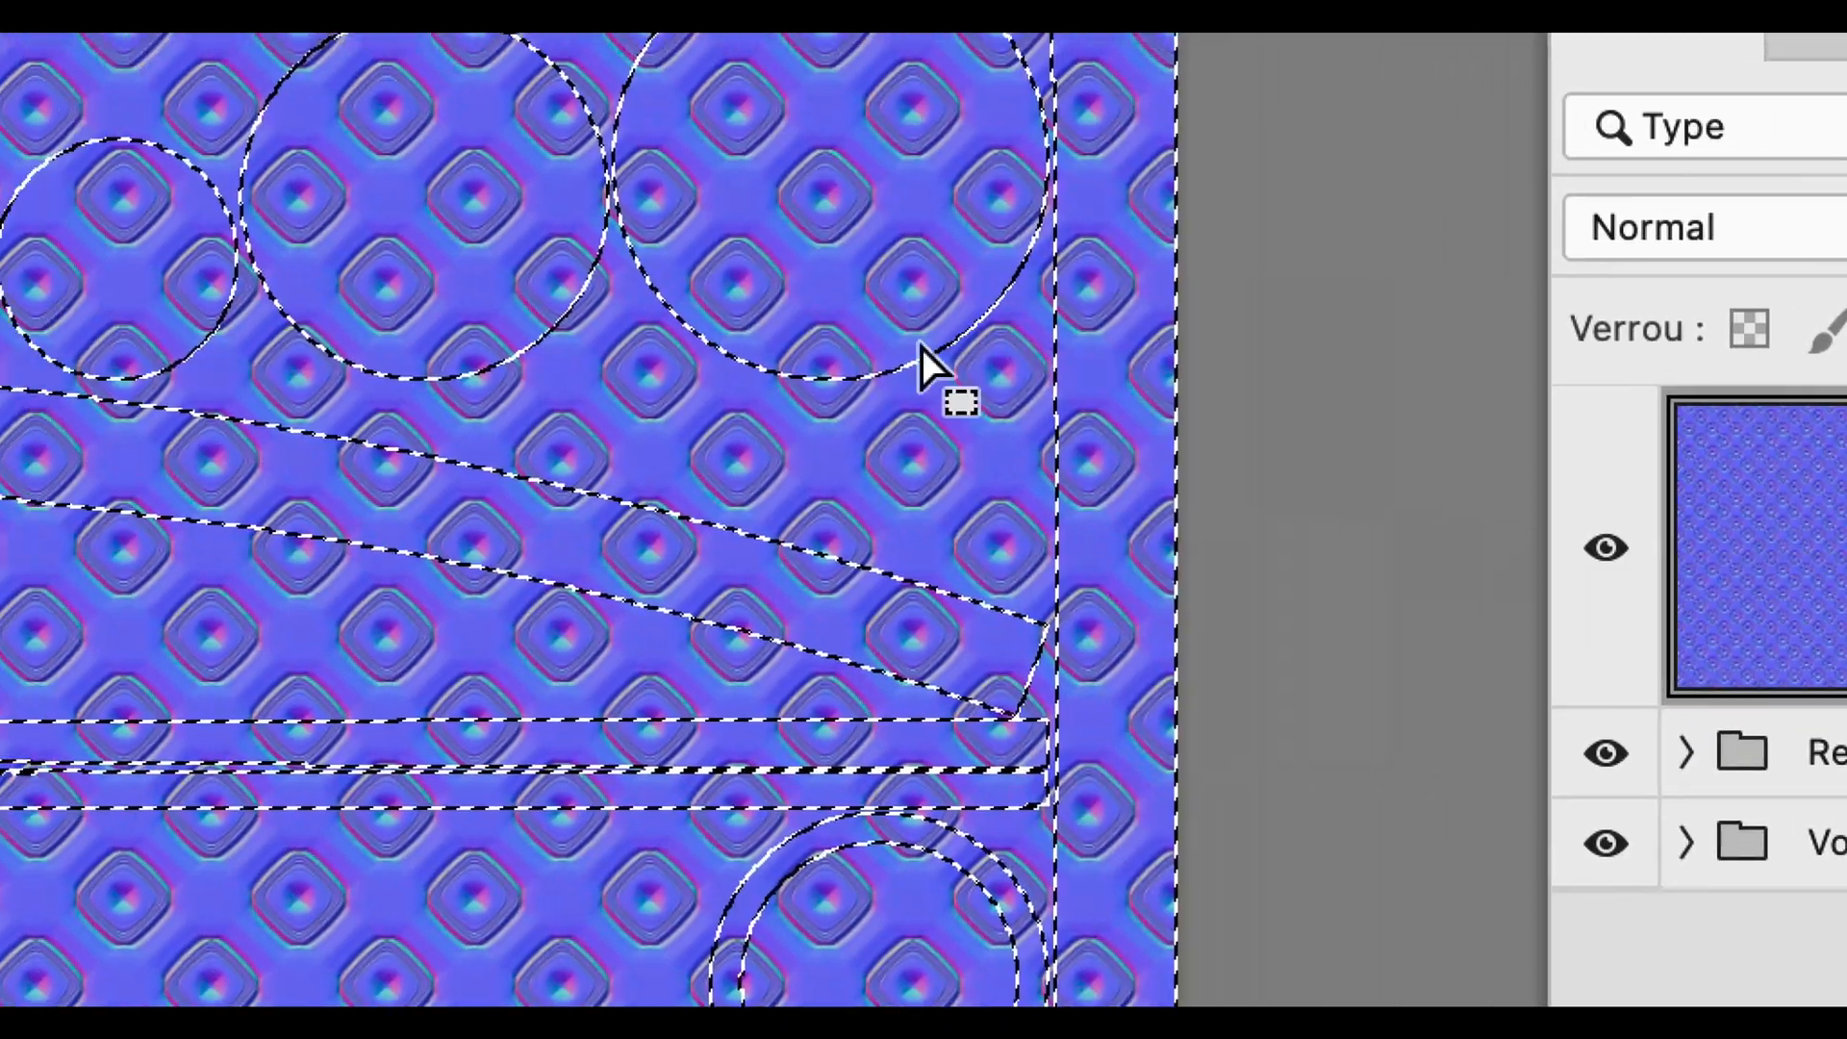
Add a layer mask to the Motif 1 layer from the selected UV islands
key("w")
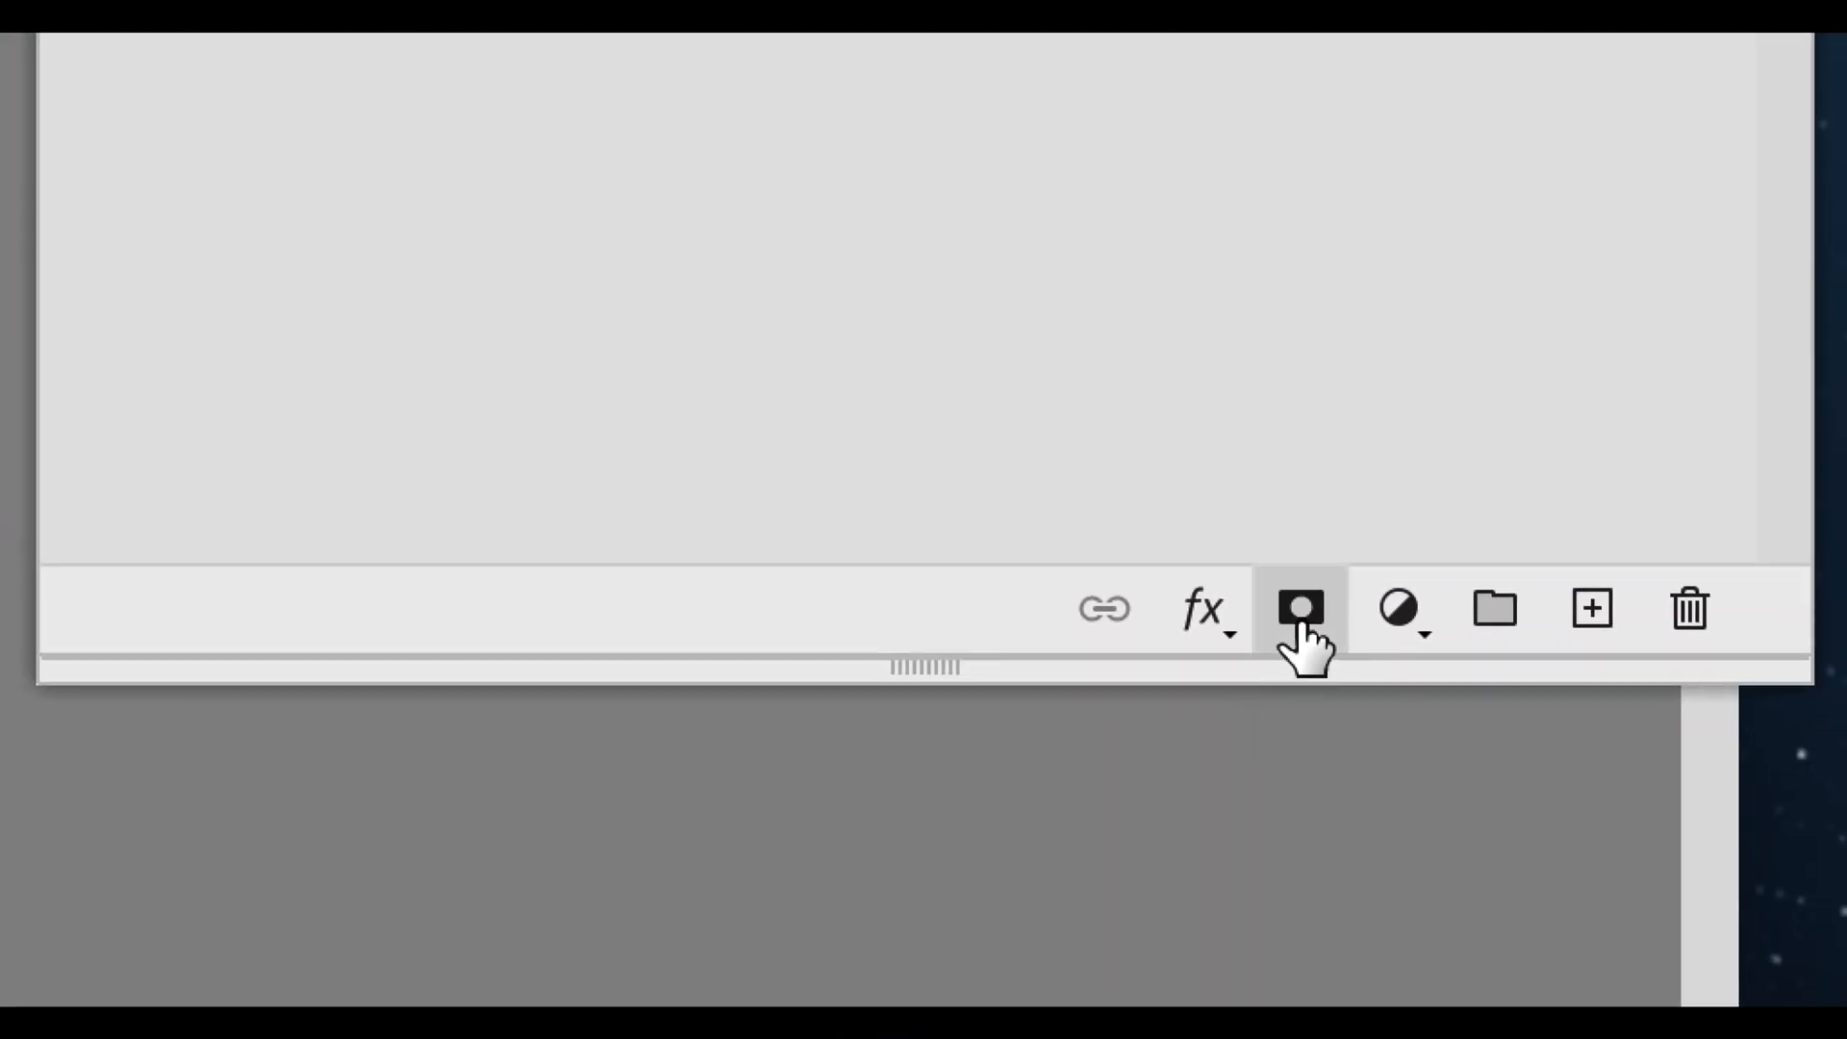
left_click(1300, 615)
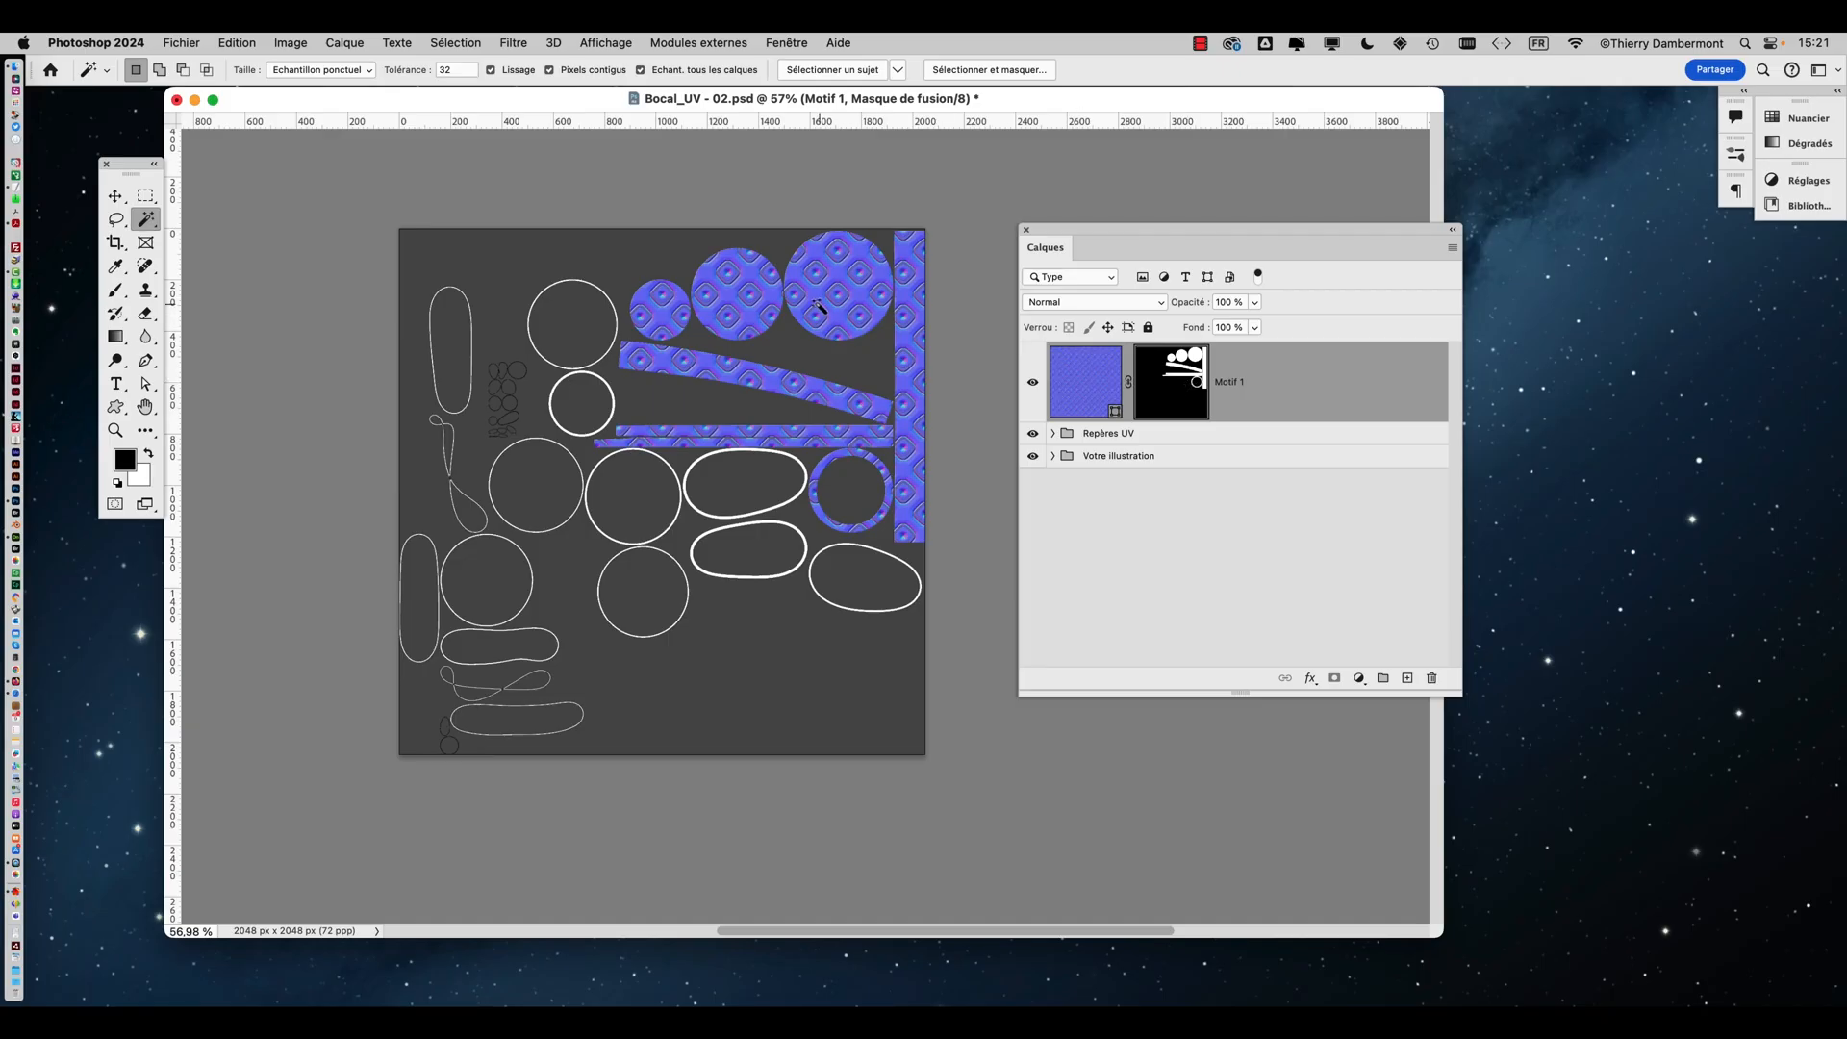
scroll(818, 306, "up", 2, "alt")
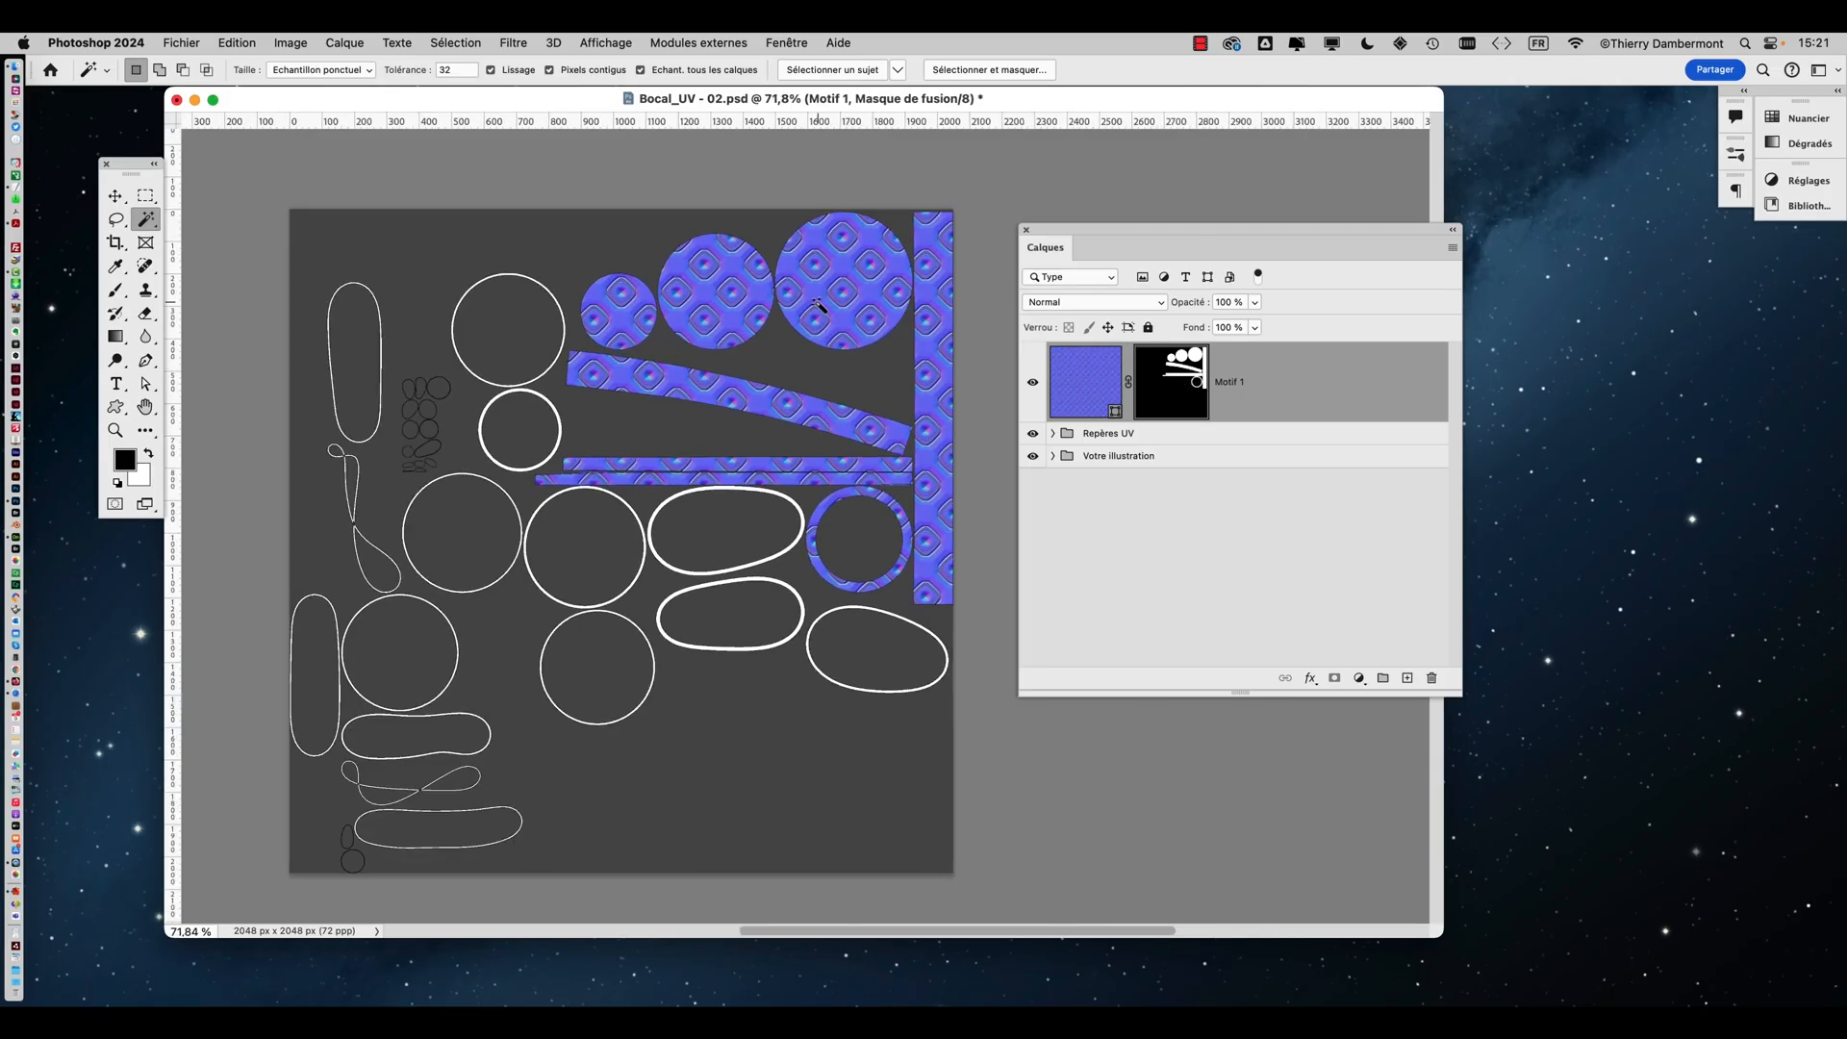
left_click_drag(1048, 234, 1215, 227)
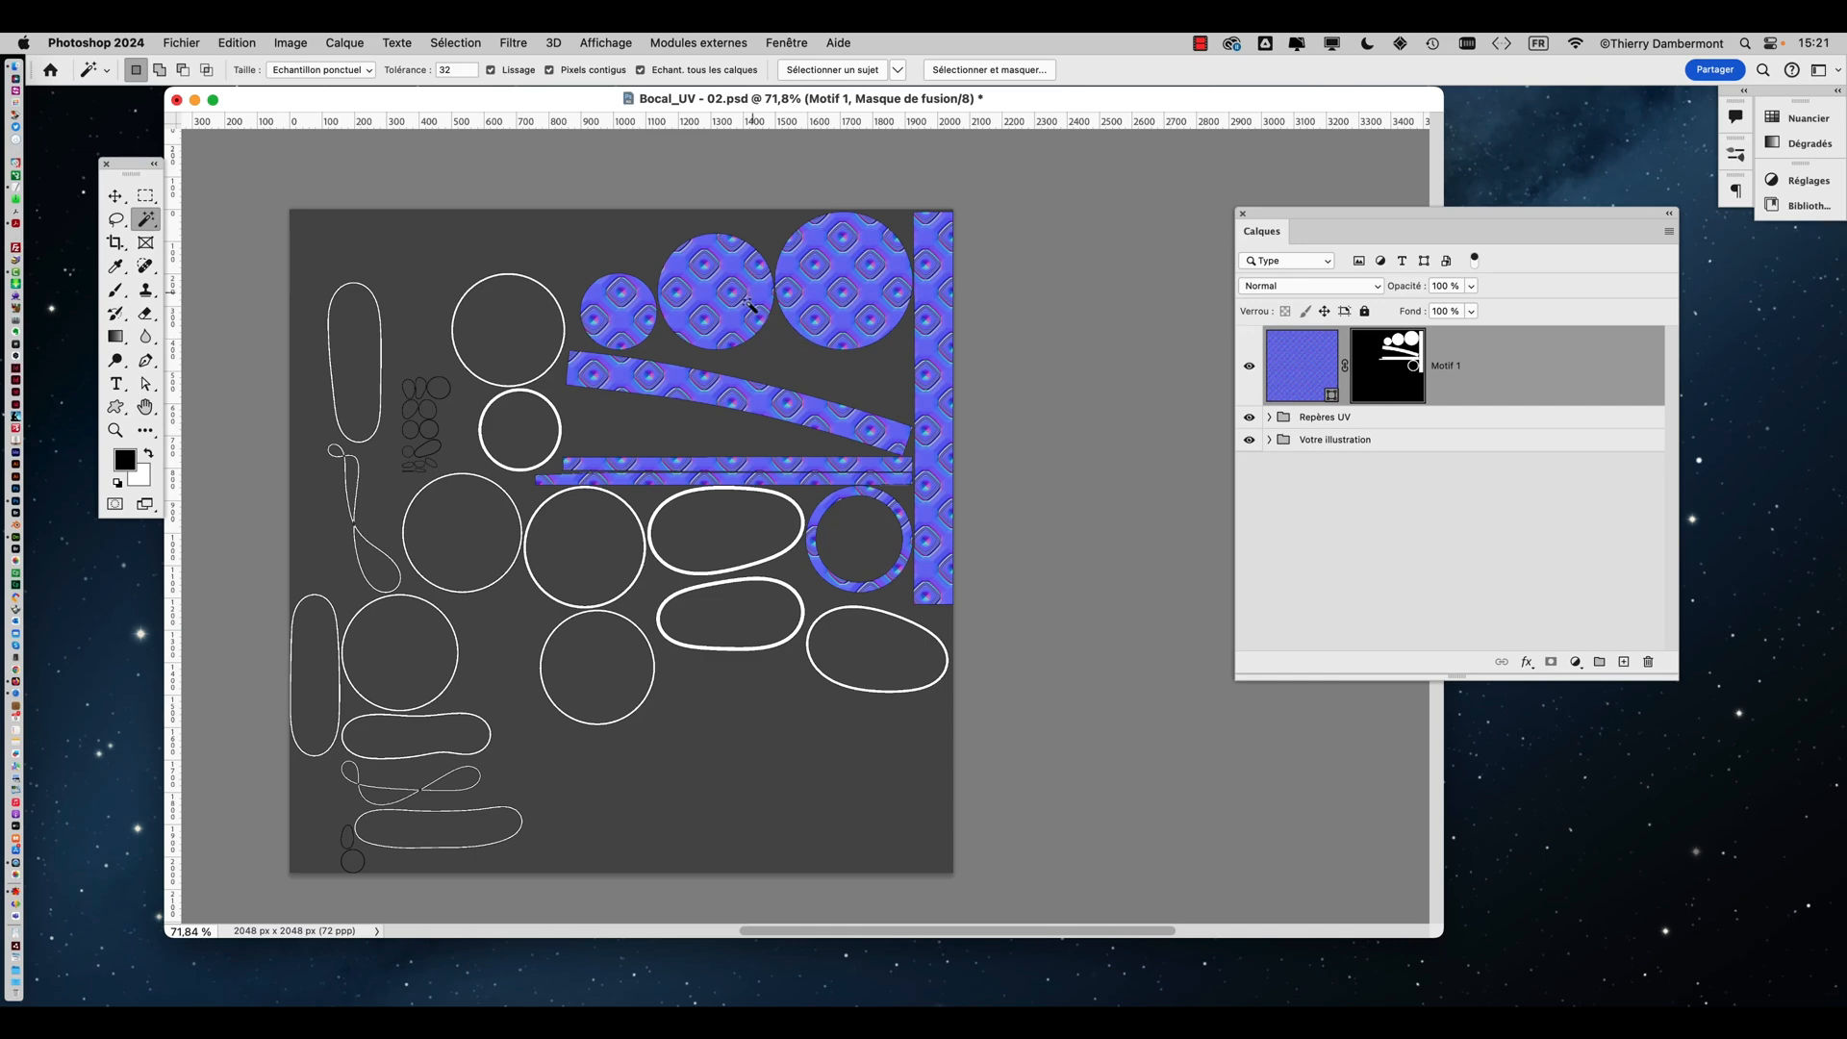
scroll(743, 312, "up", 3, "alt")
scroll(744, 317, "down", 5, "alt")
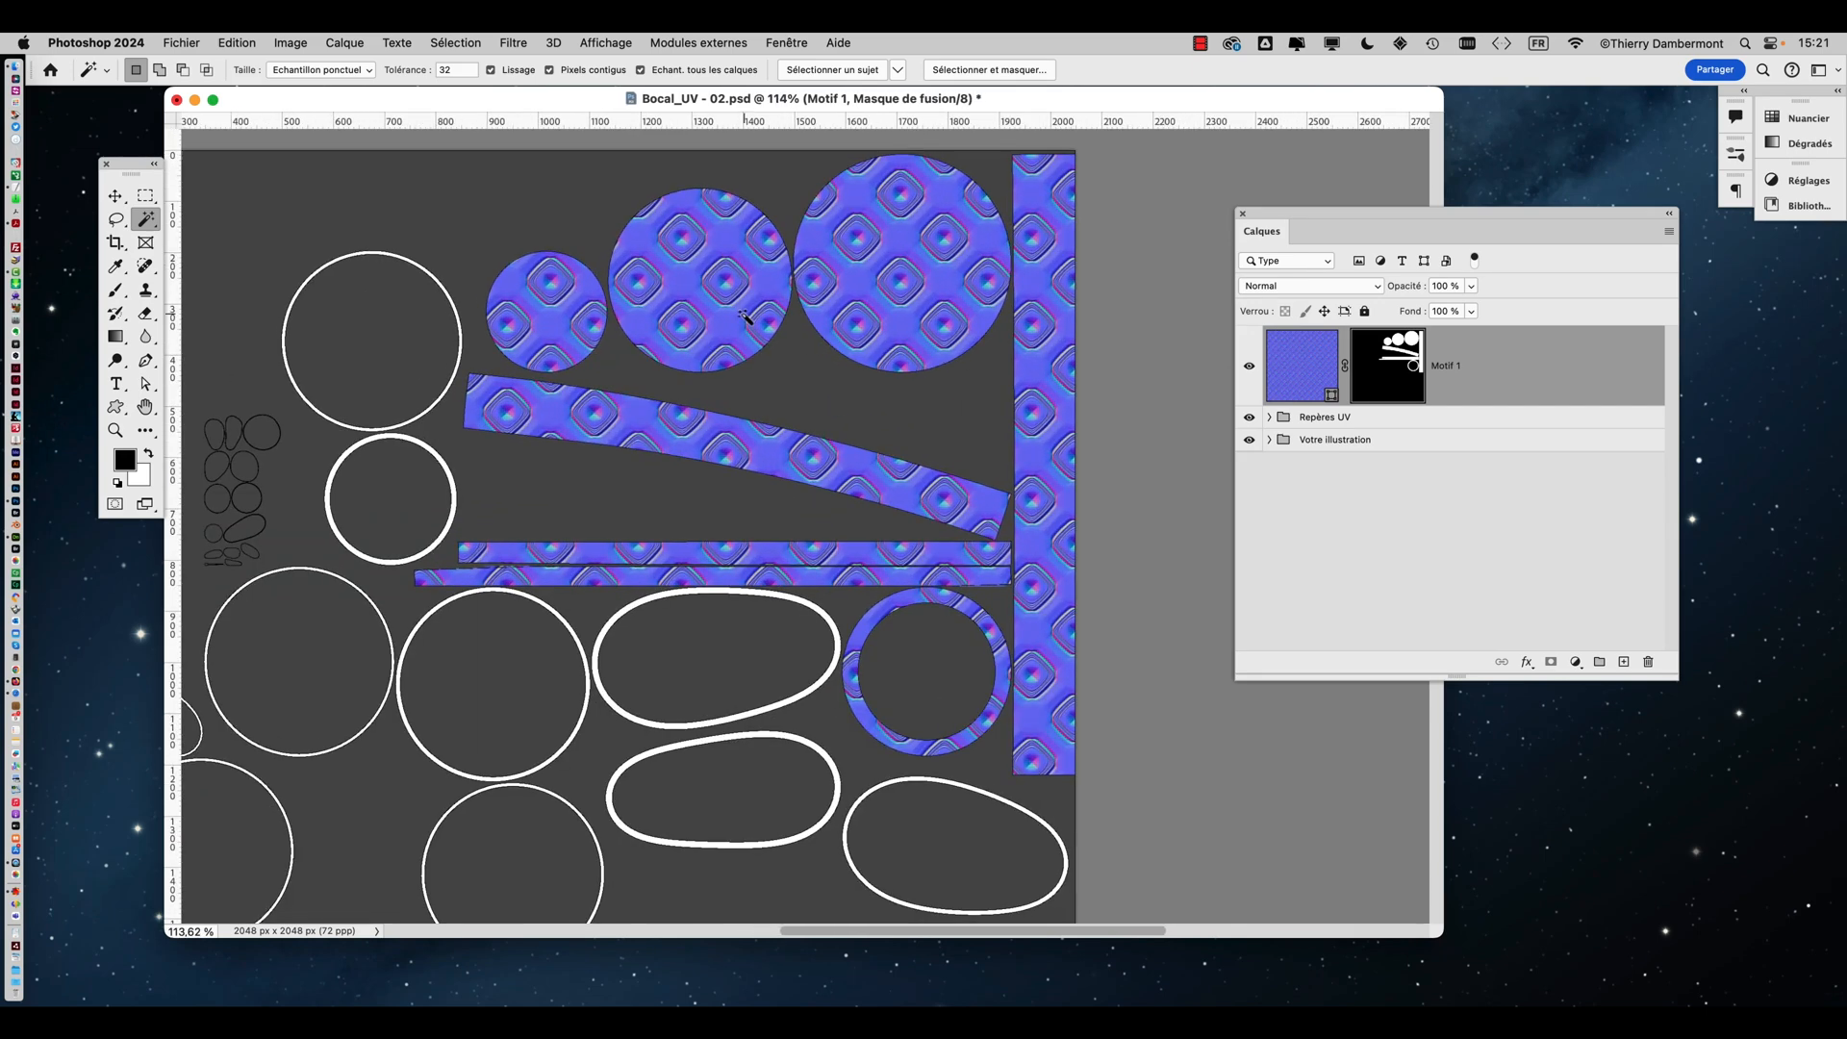
scroll(788, 397, "up", 10, "alt")
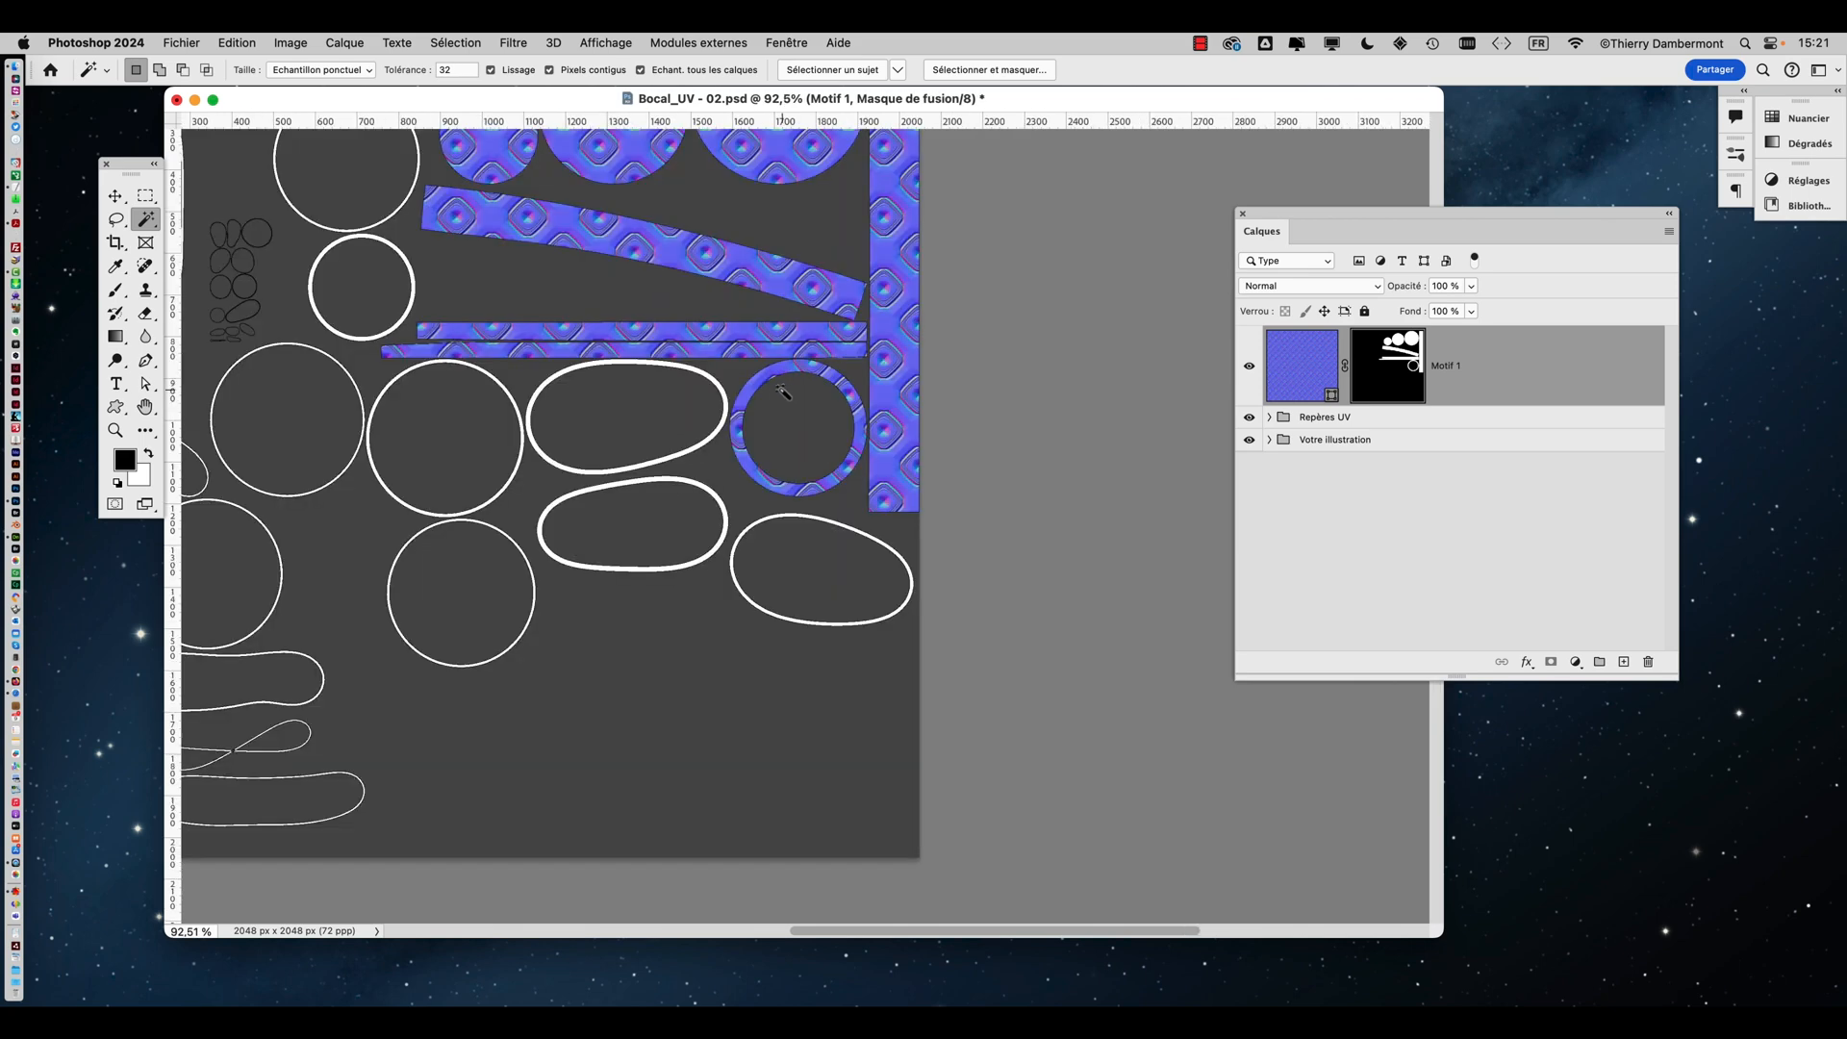
scroll(786, 394, "up", 5)
scroll(786, 395, "left", 5)
Save the document as Bocal_UV - 03.psd in the modifier le relief folder
left_click(172, 43)
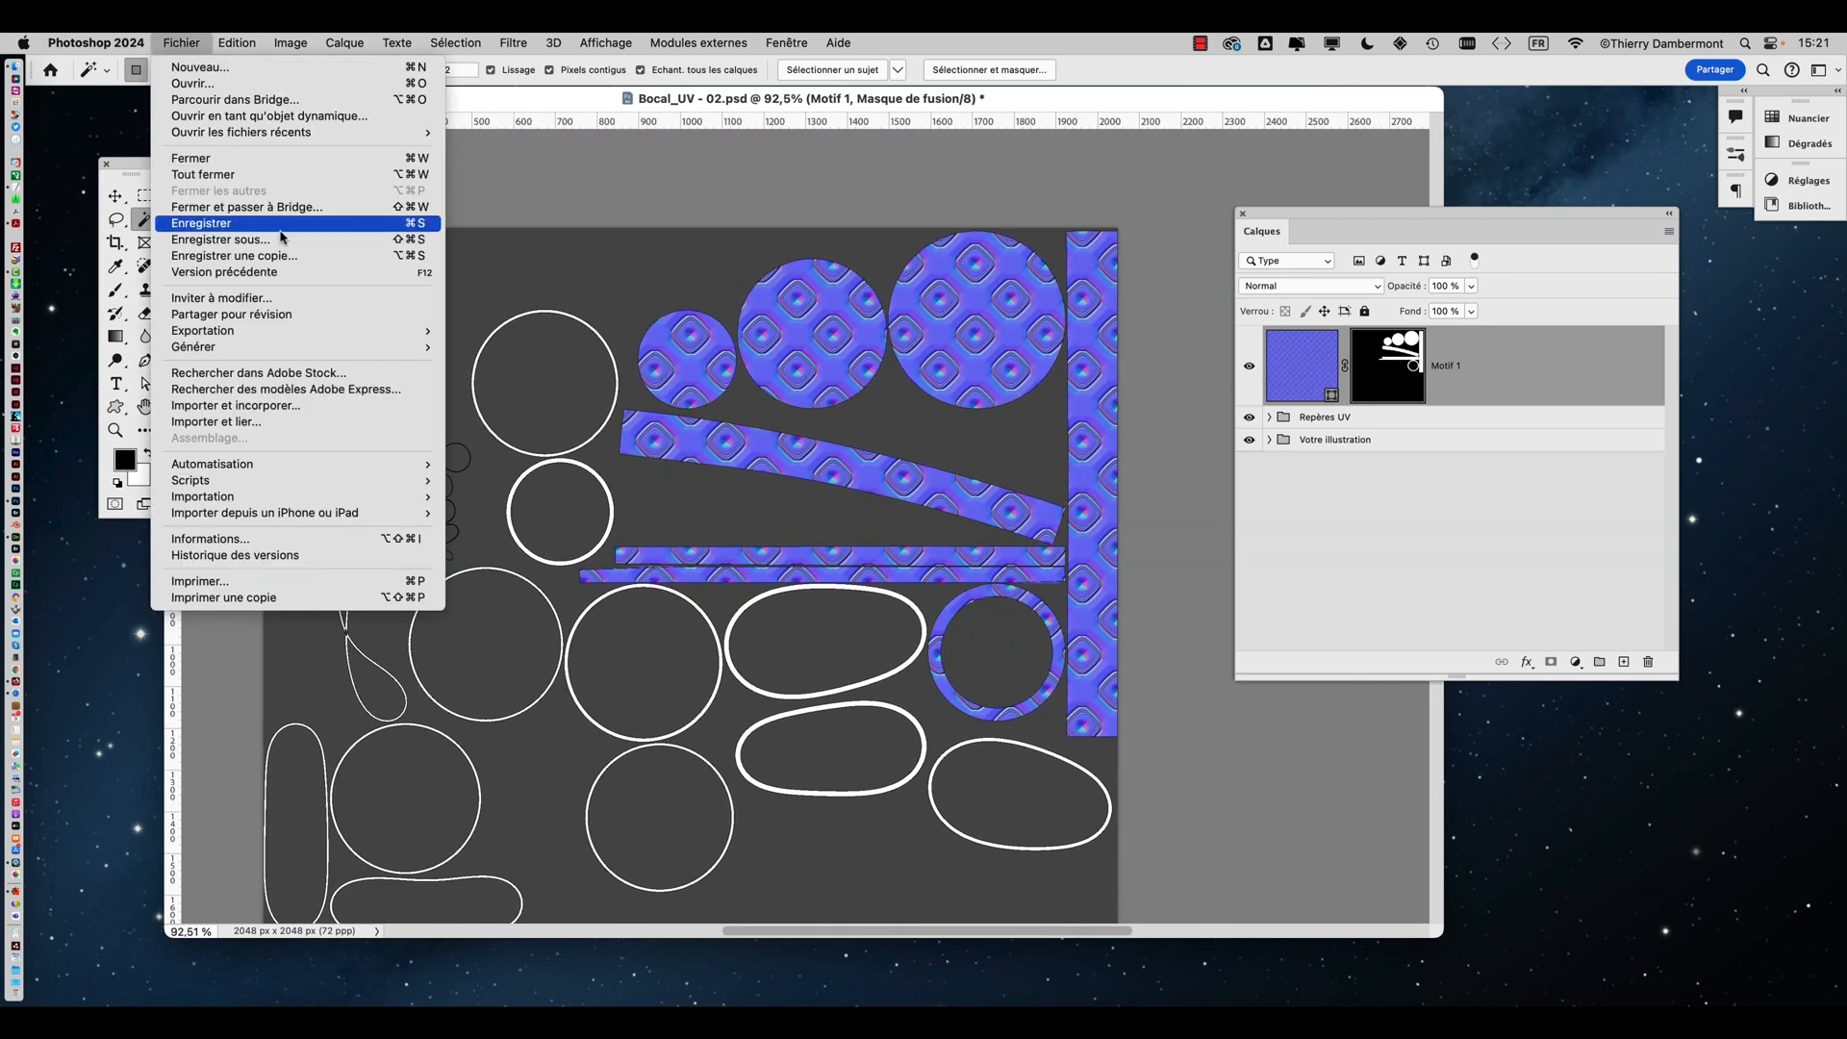
left_click(285, 241)
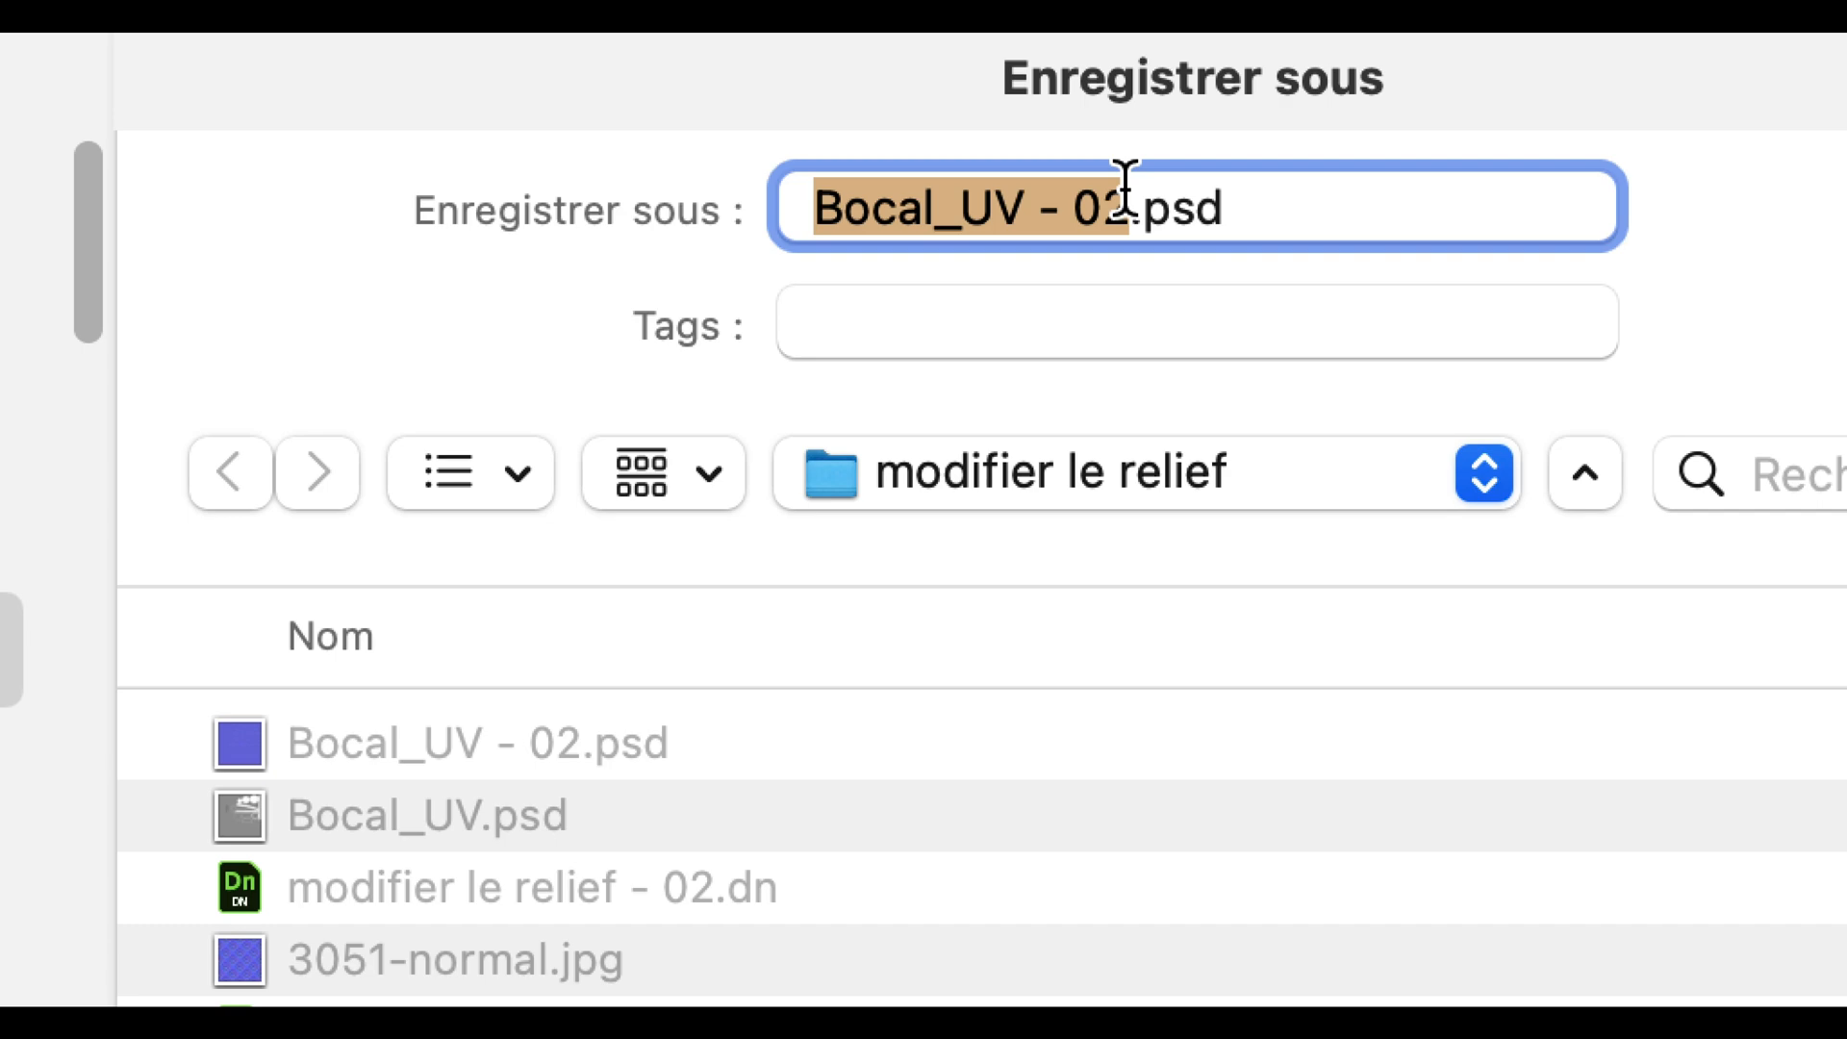
left_click(1126, 192)
key("BackSpace")
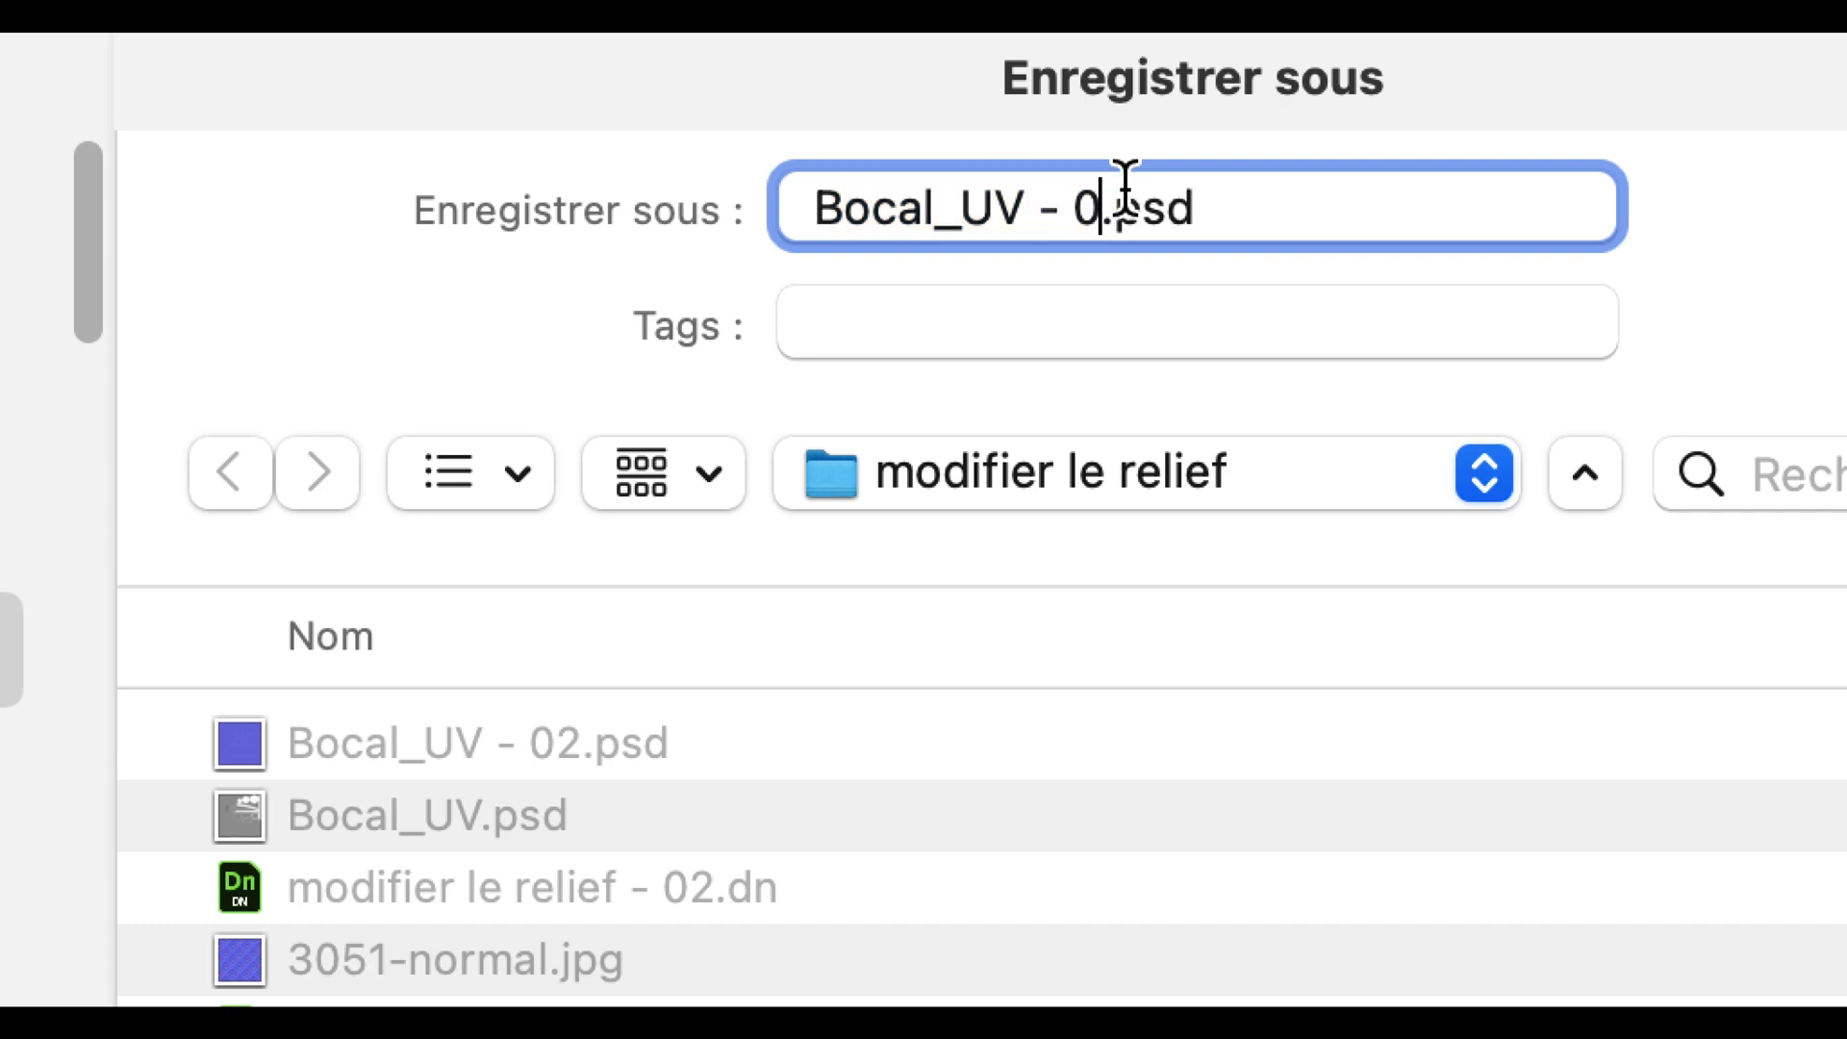
type("3")
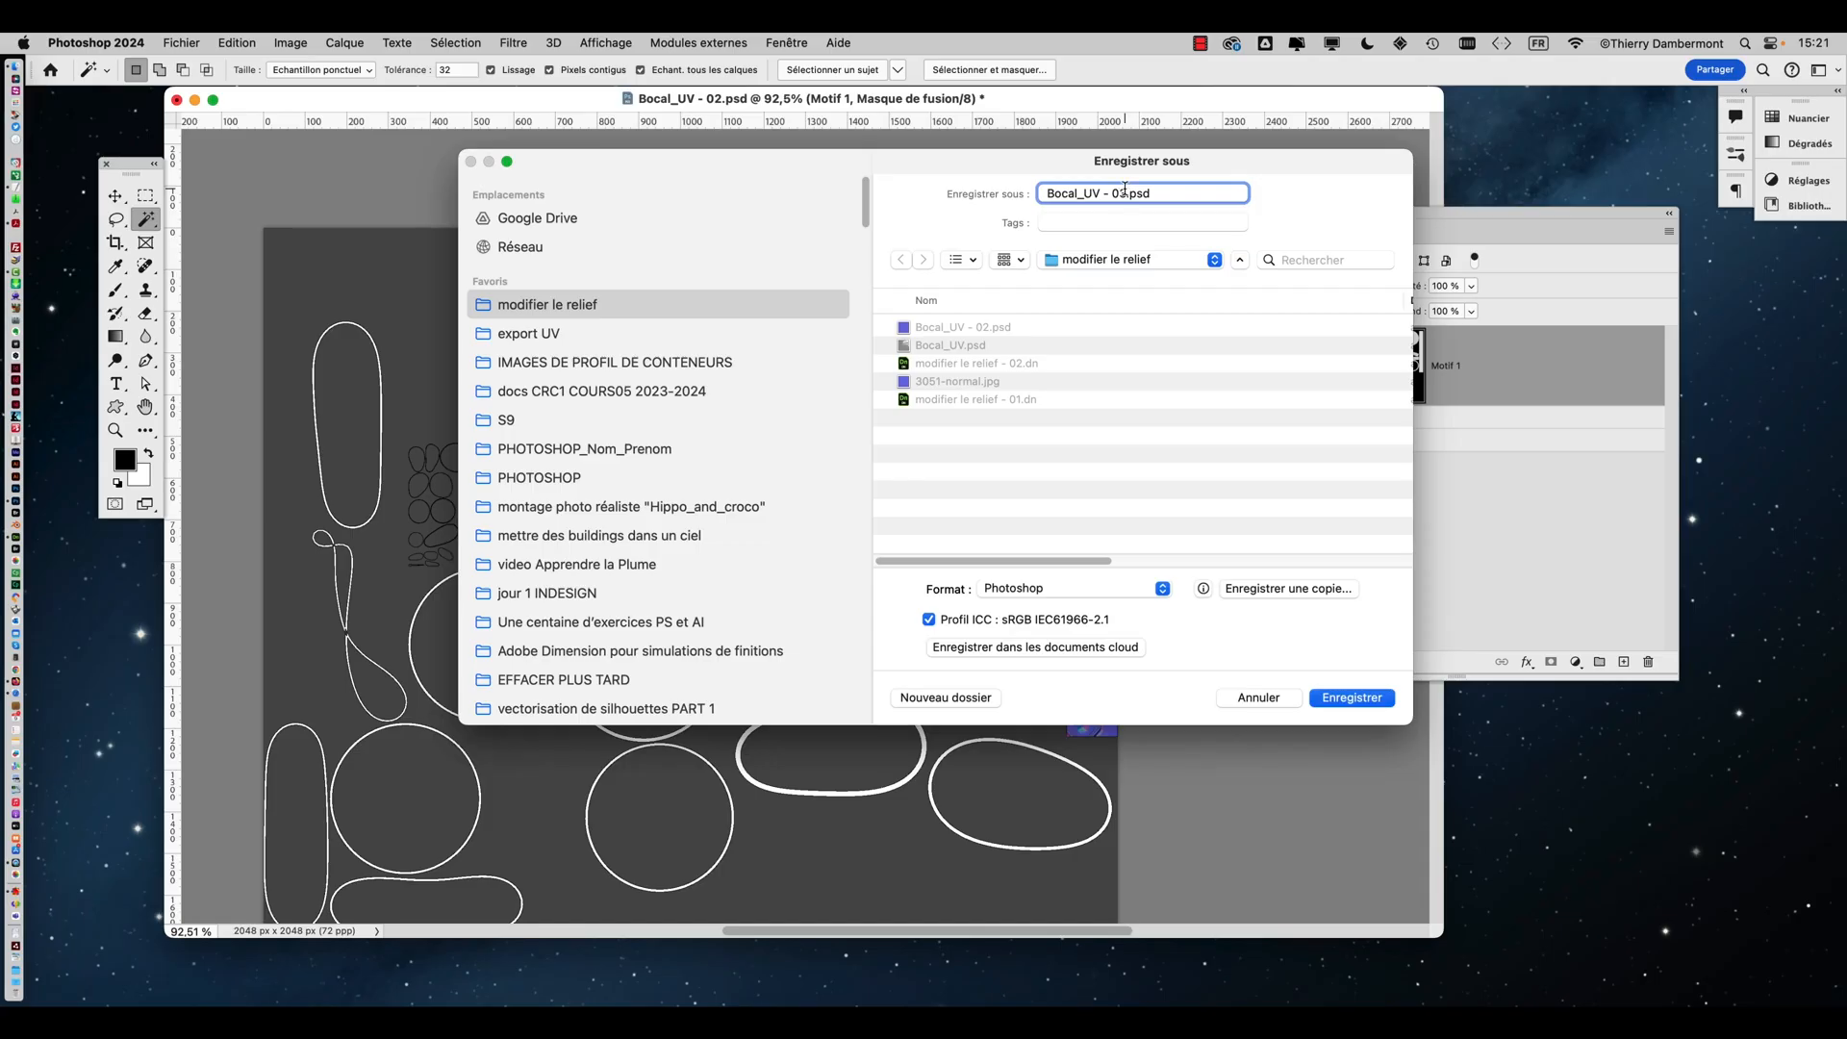
left_click(1384, 700)
Add a new empty layer beneath the Motif 1 layer
scroll(1017, 532, "down", 2, "alt")
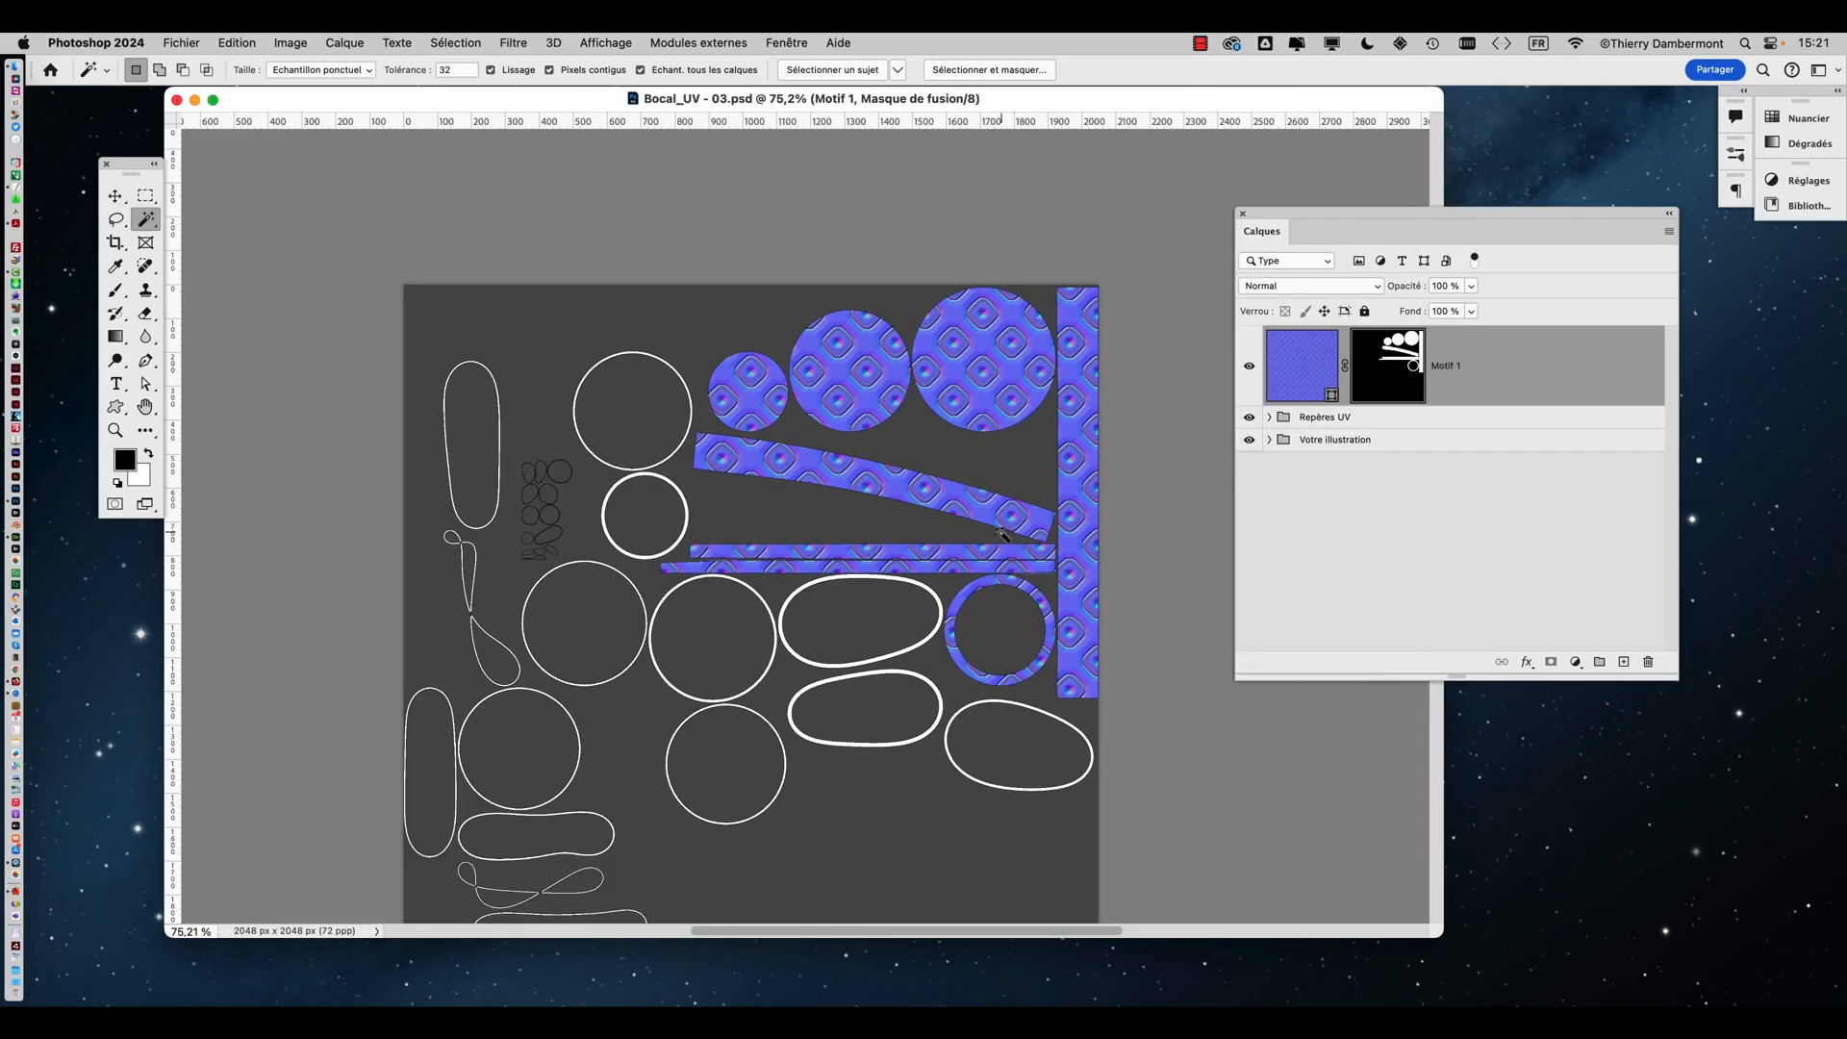
scroll(1005, 534, "down", 2)
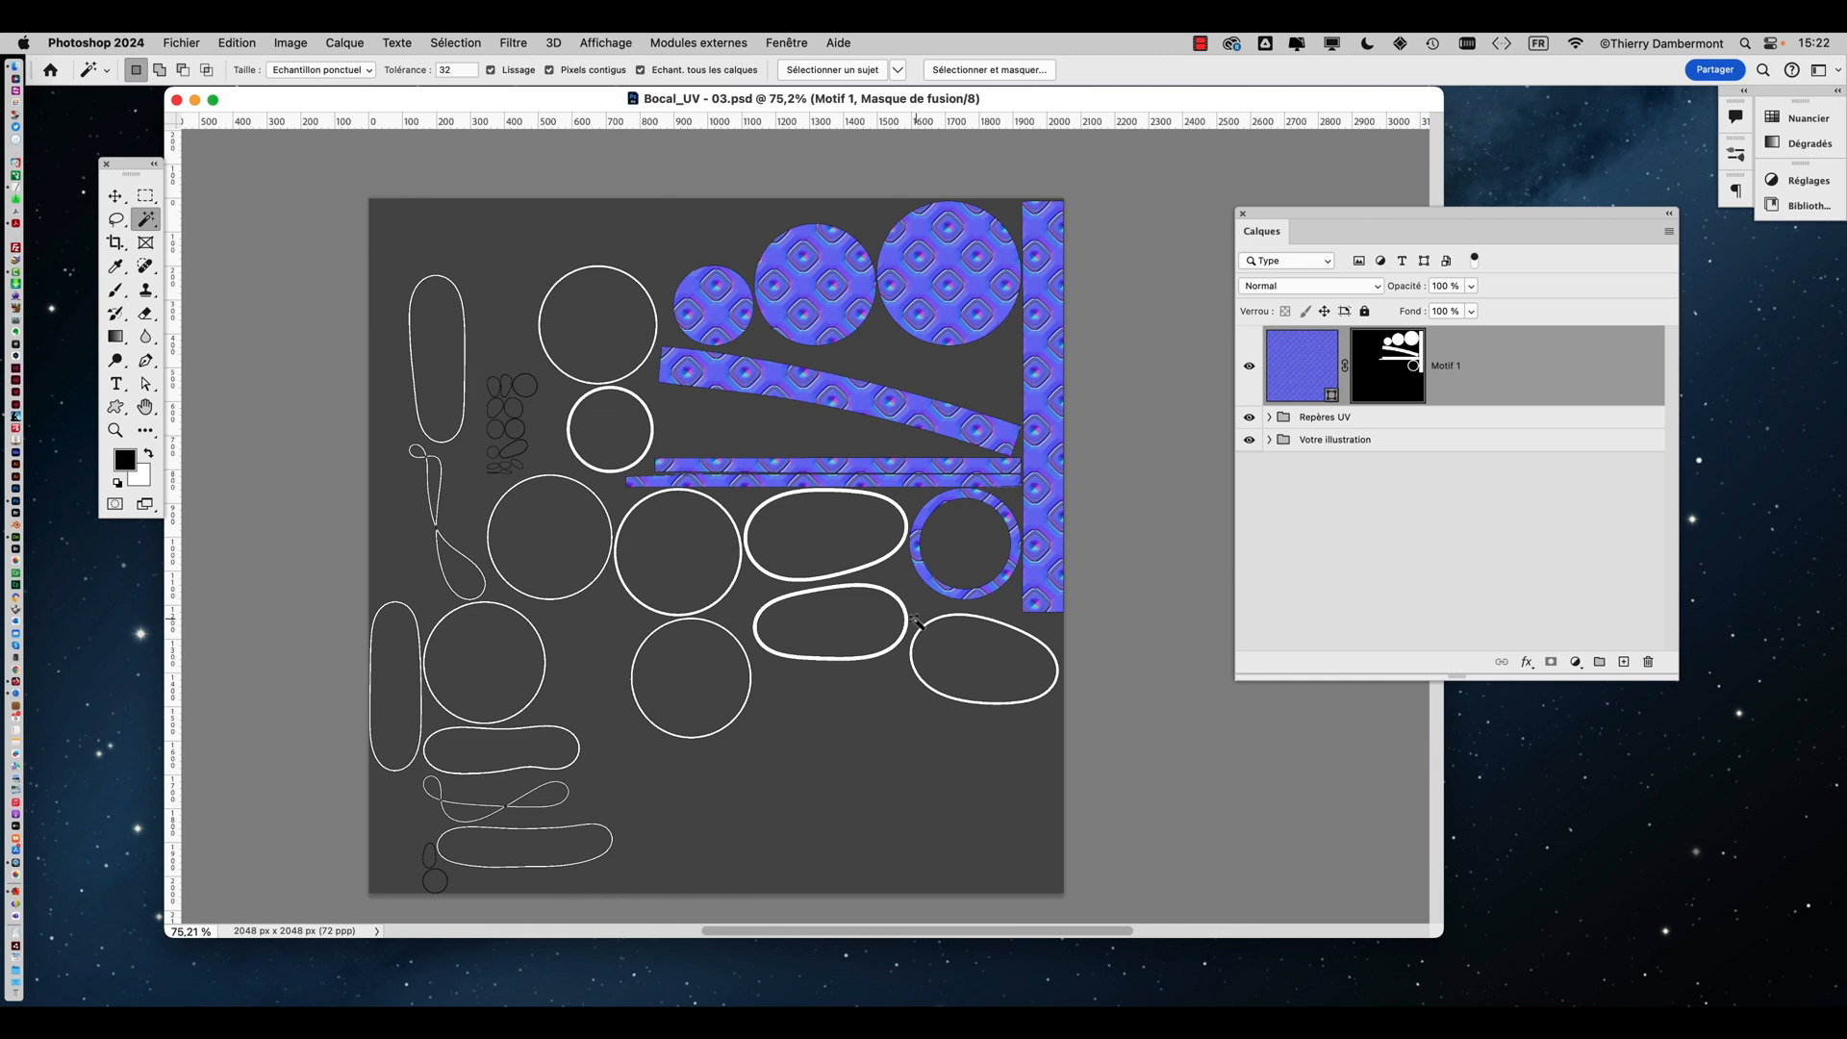
scroll(918, 616, "down", 1, "alt")
left_click_drag(842, 601, 873, 568)
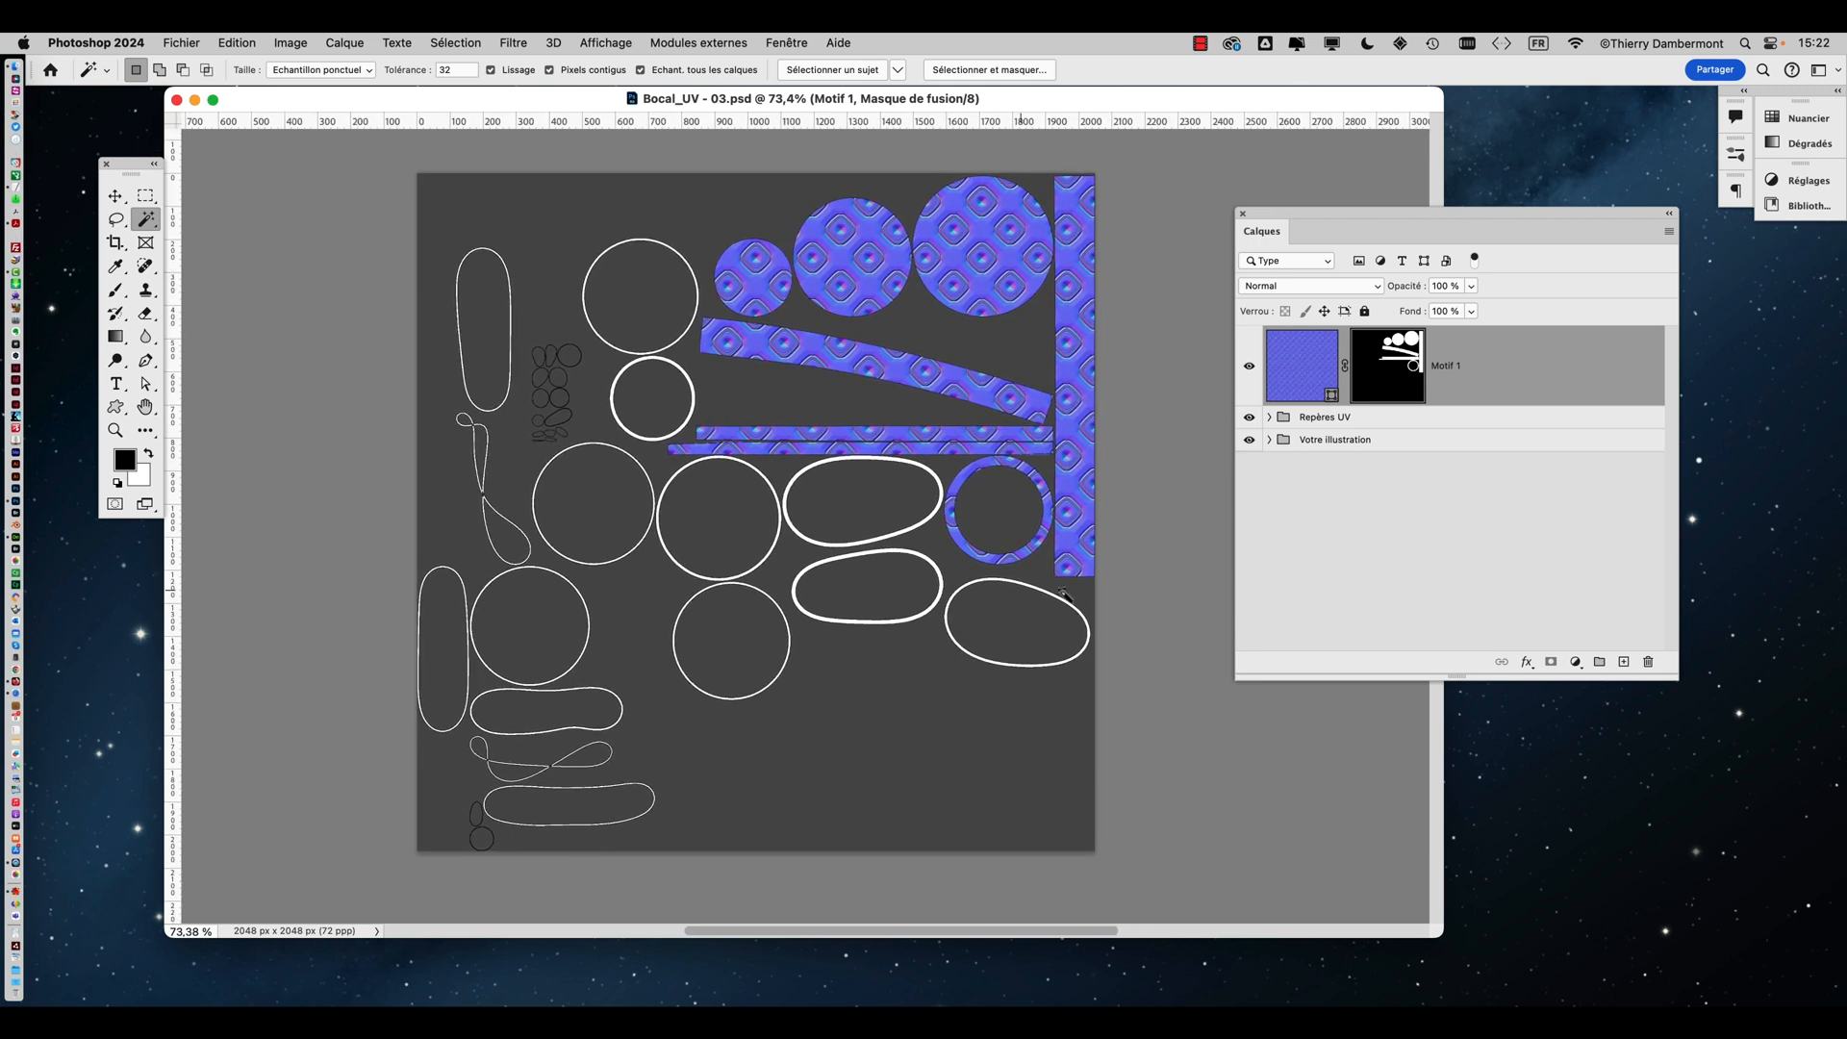
left_click_drag(1403, 219, 1310, 221)
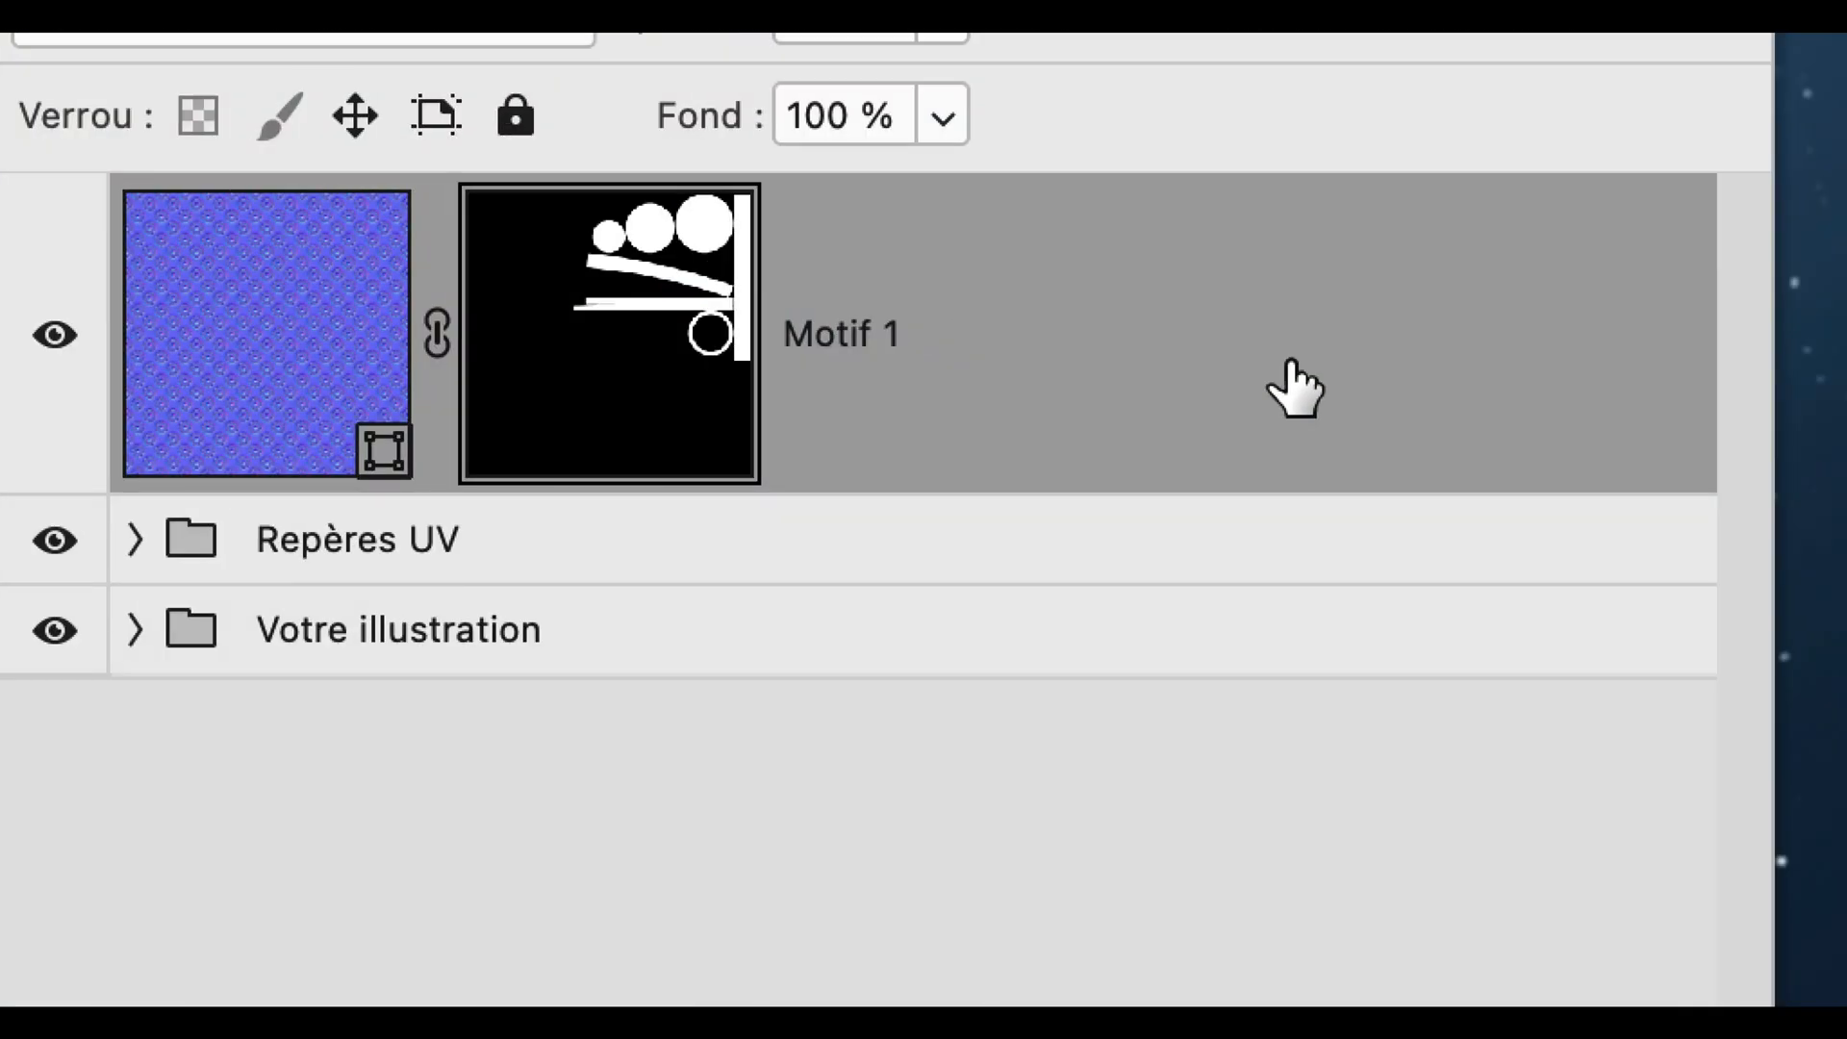
mouse_move(1295, 390)
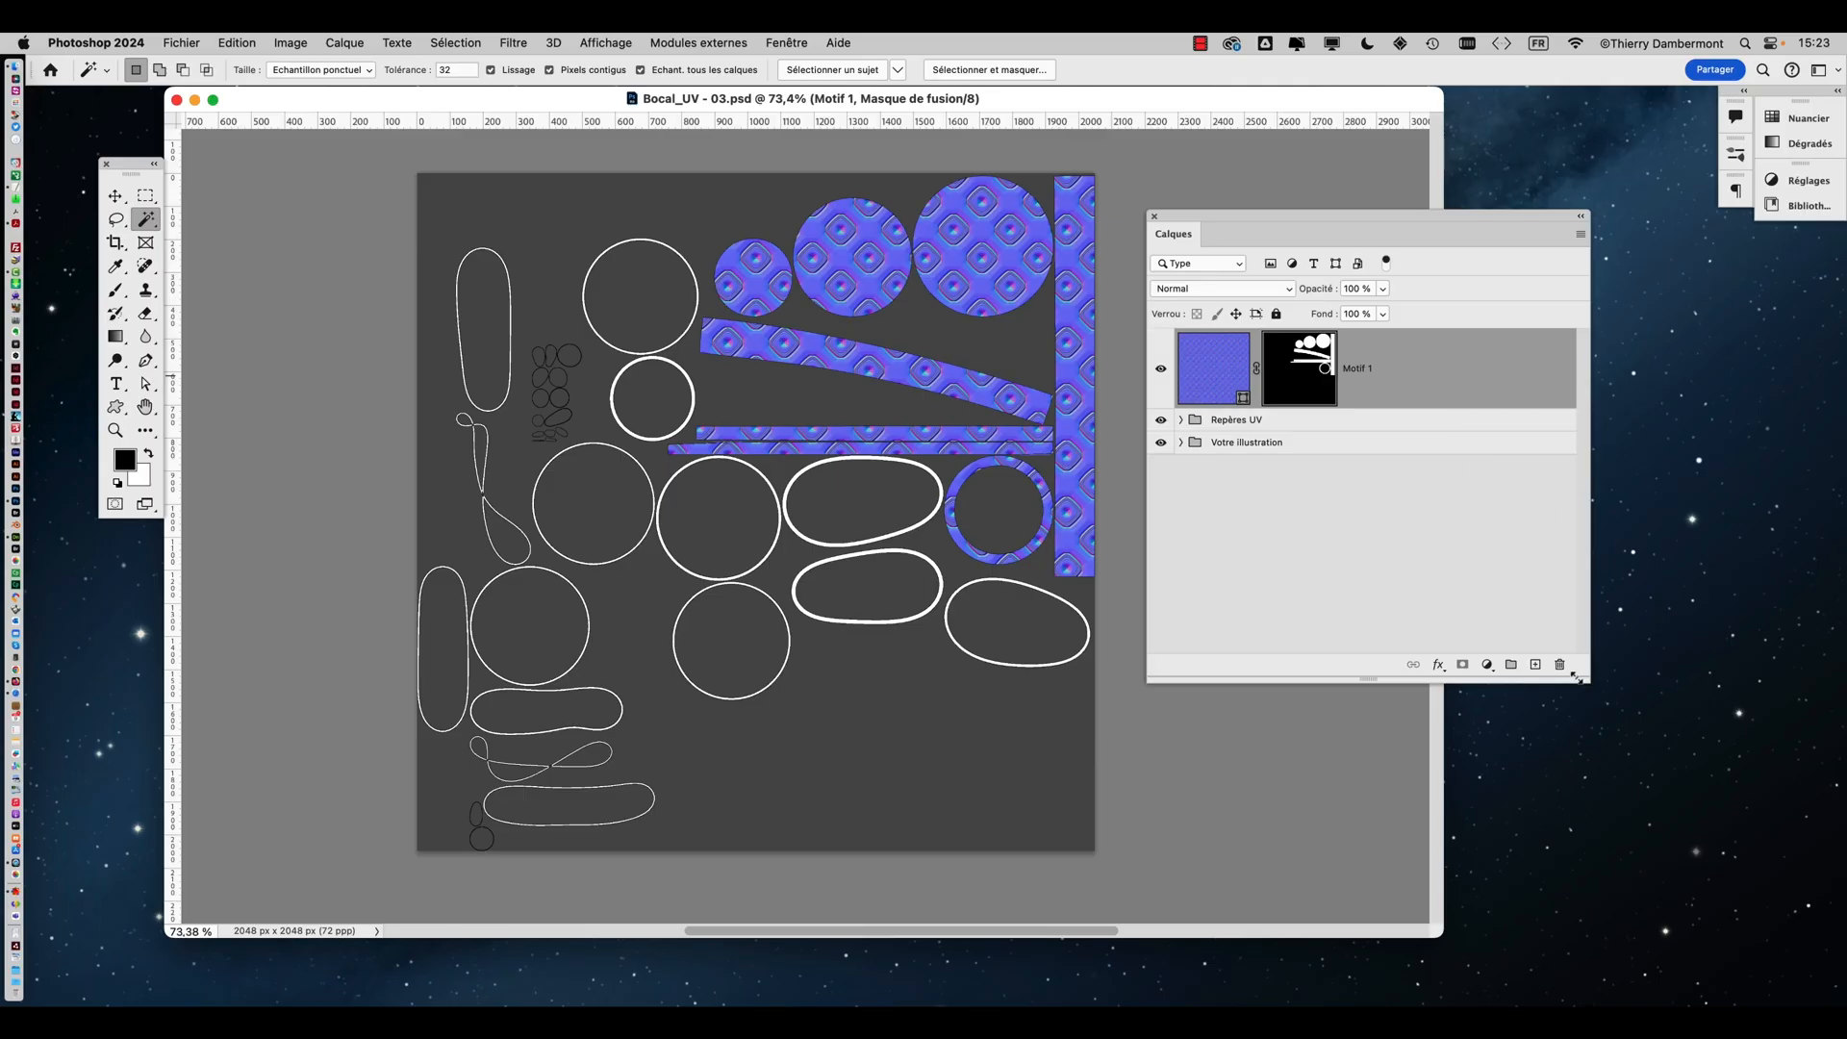
left_click_drag(1584, 679, 1509, 563)
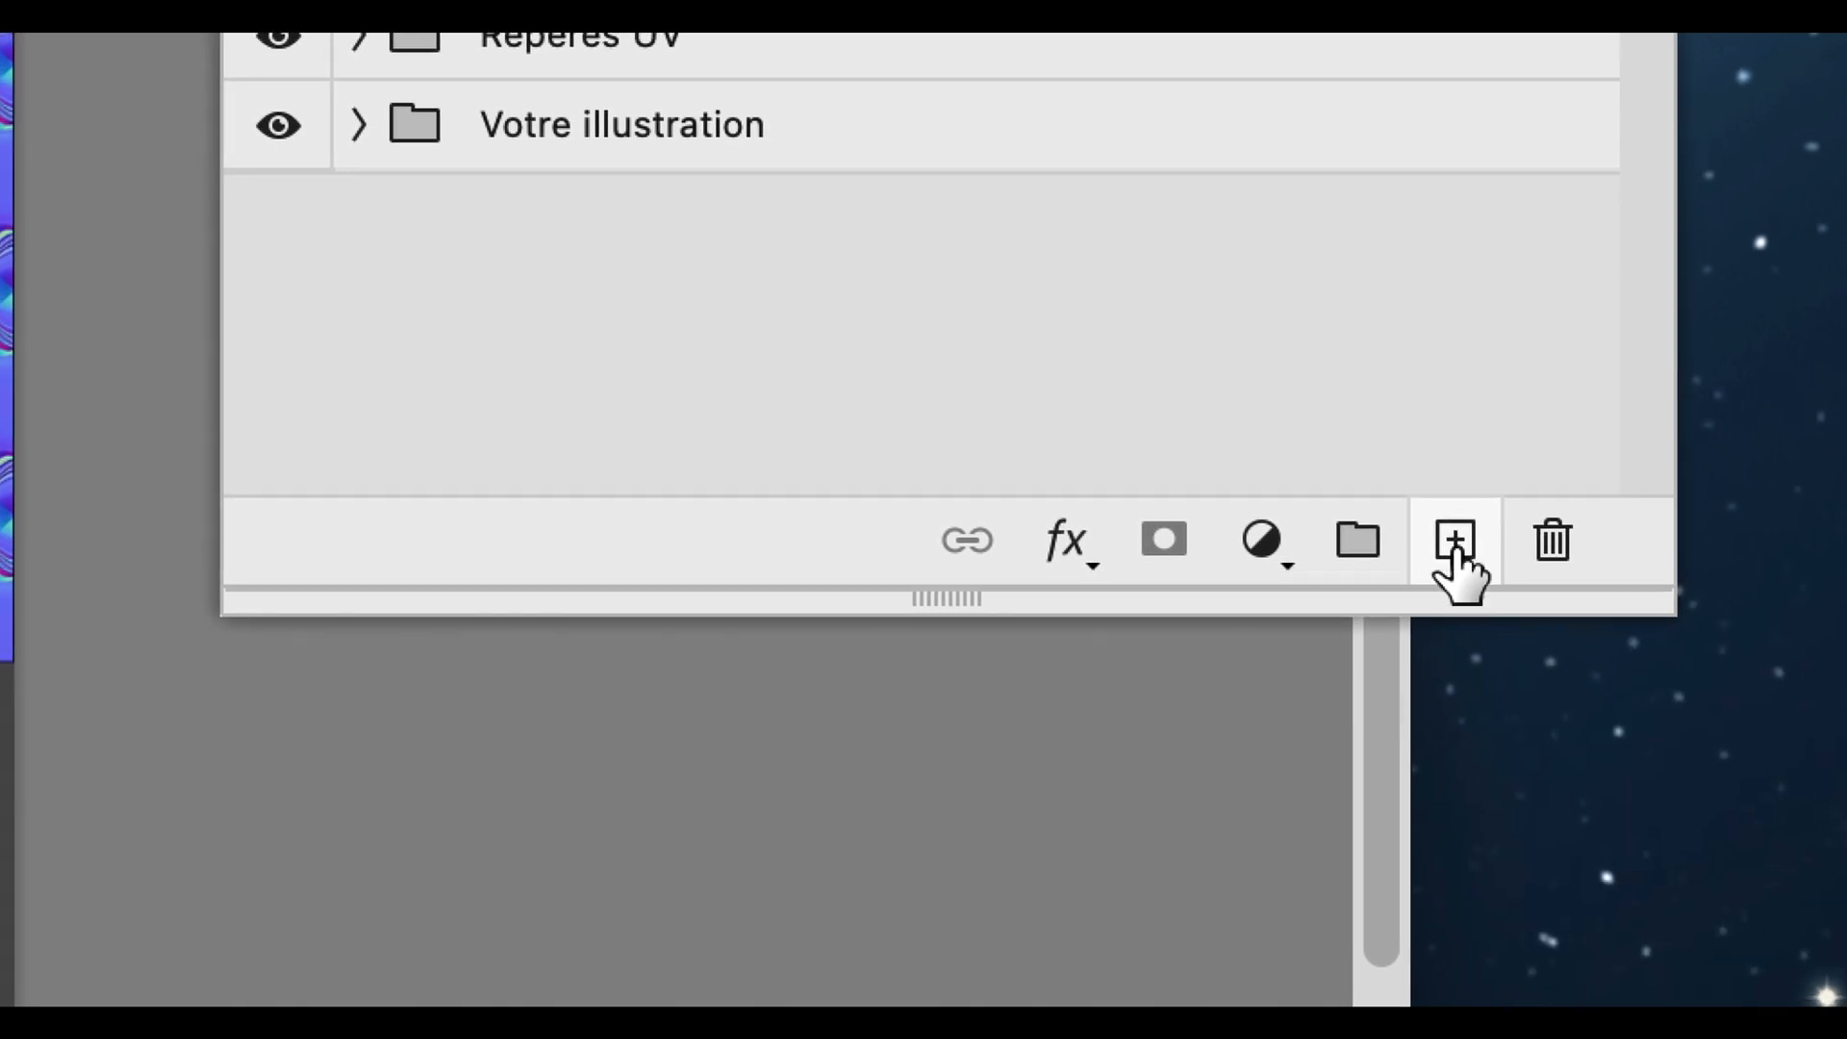
left_click(1456, 541)
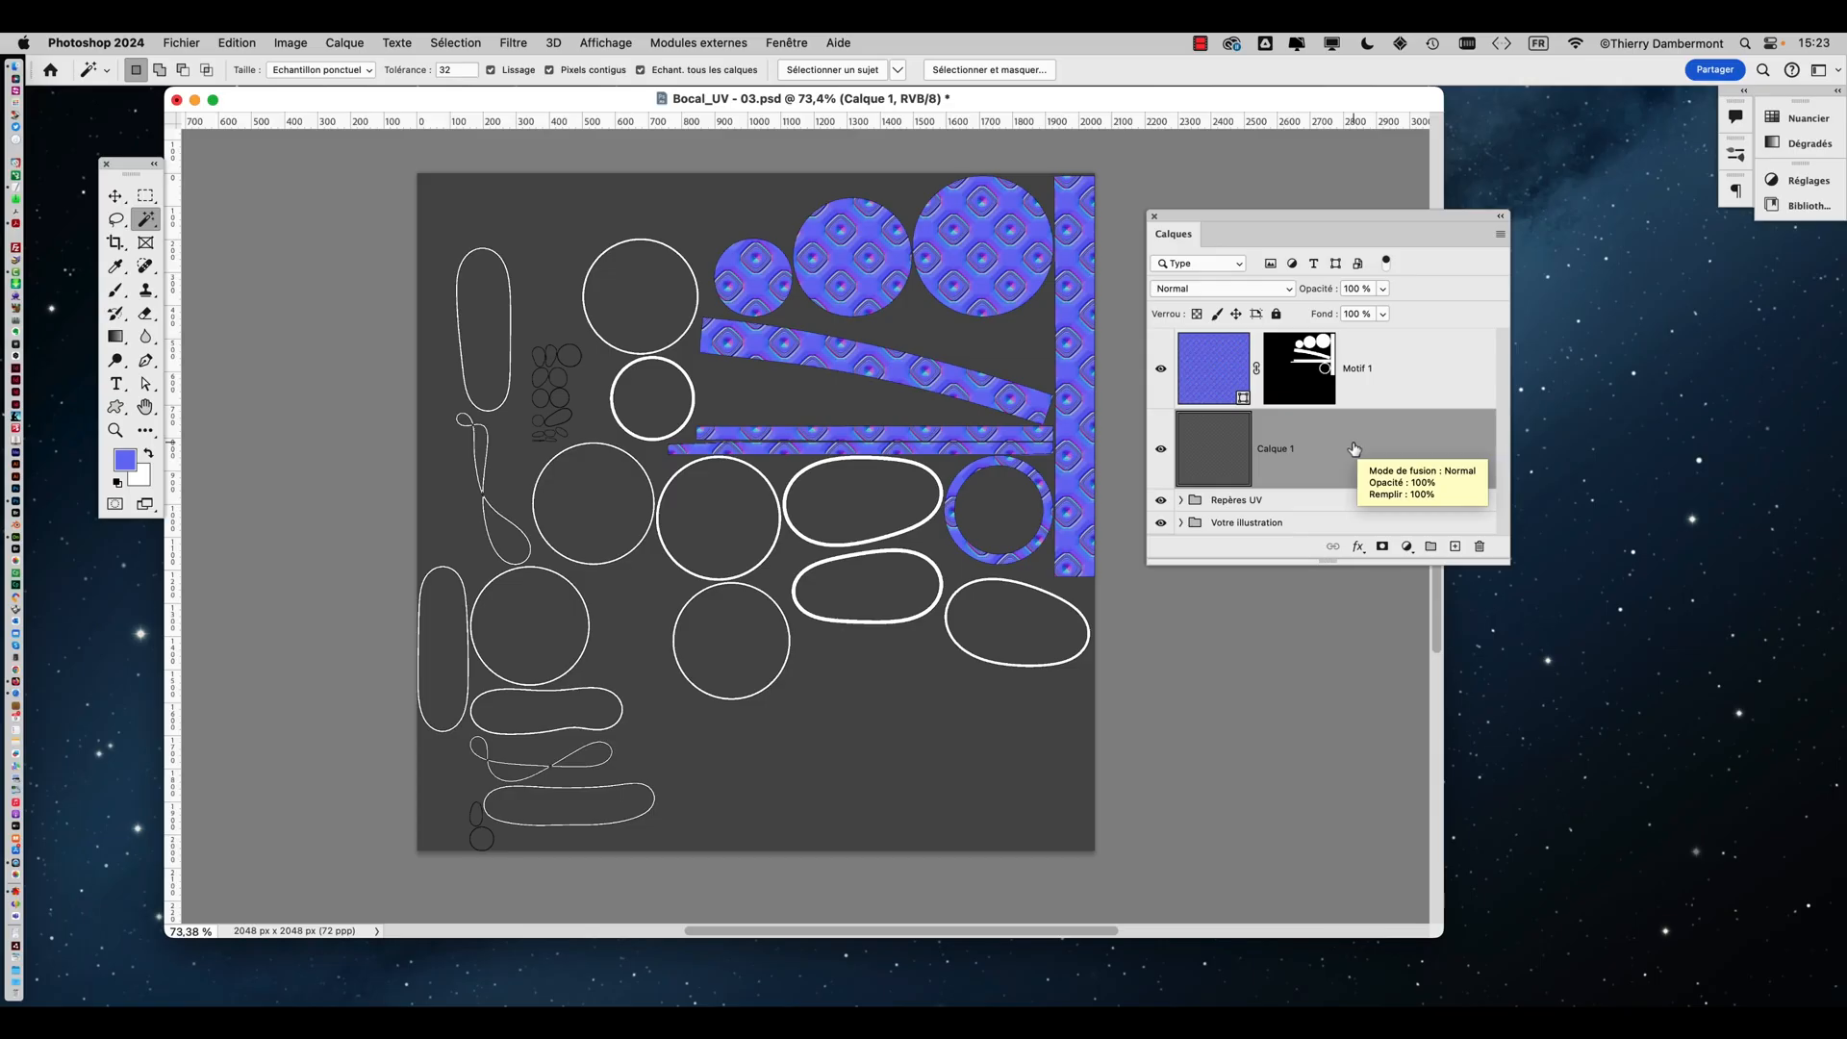
Pick the Eyedropper tool and set its sample size to Moyenne 11 x 11
left_click_drag(1525, 569, 1535, 654)
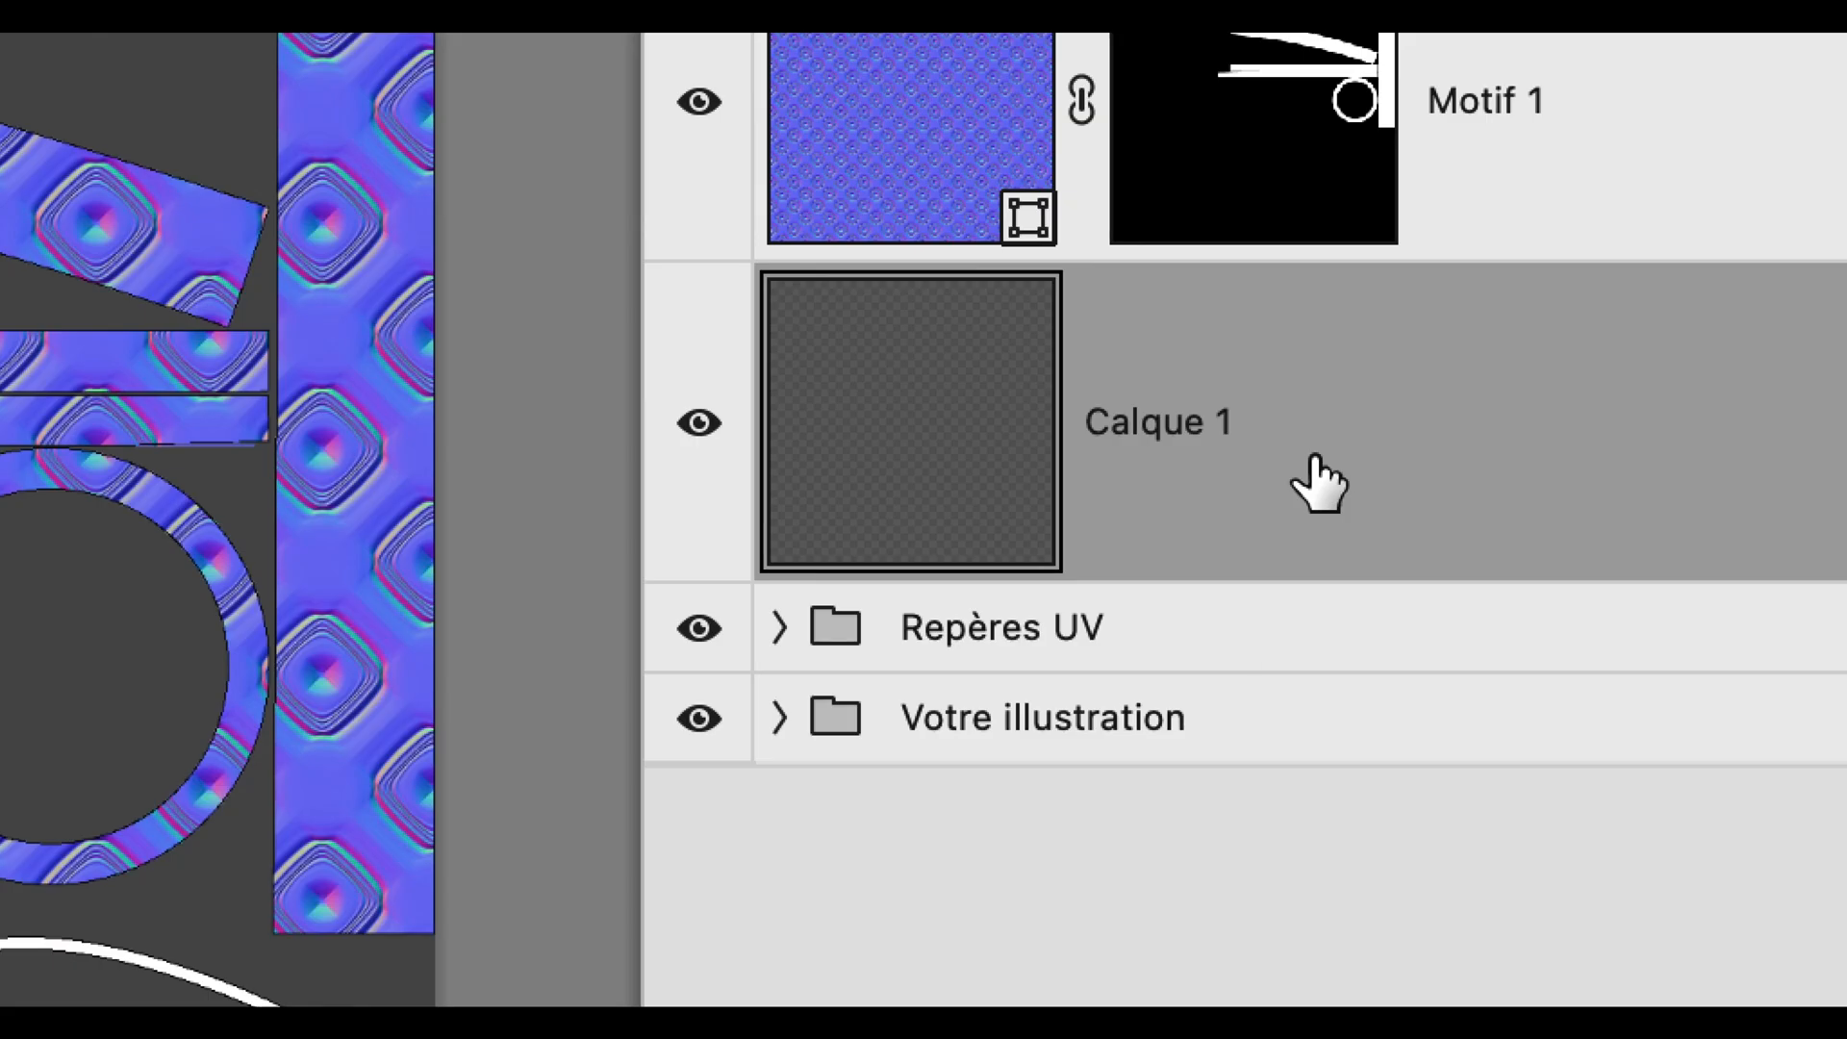
mouse_move(1319, 484)
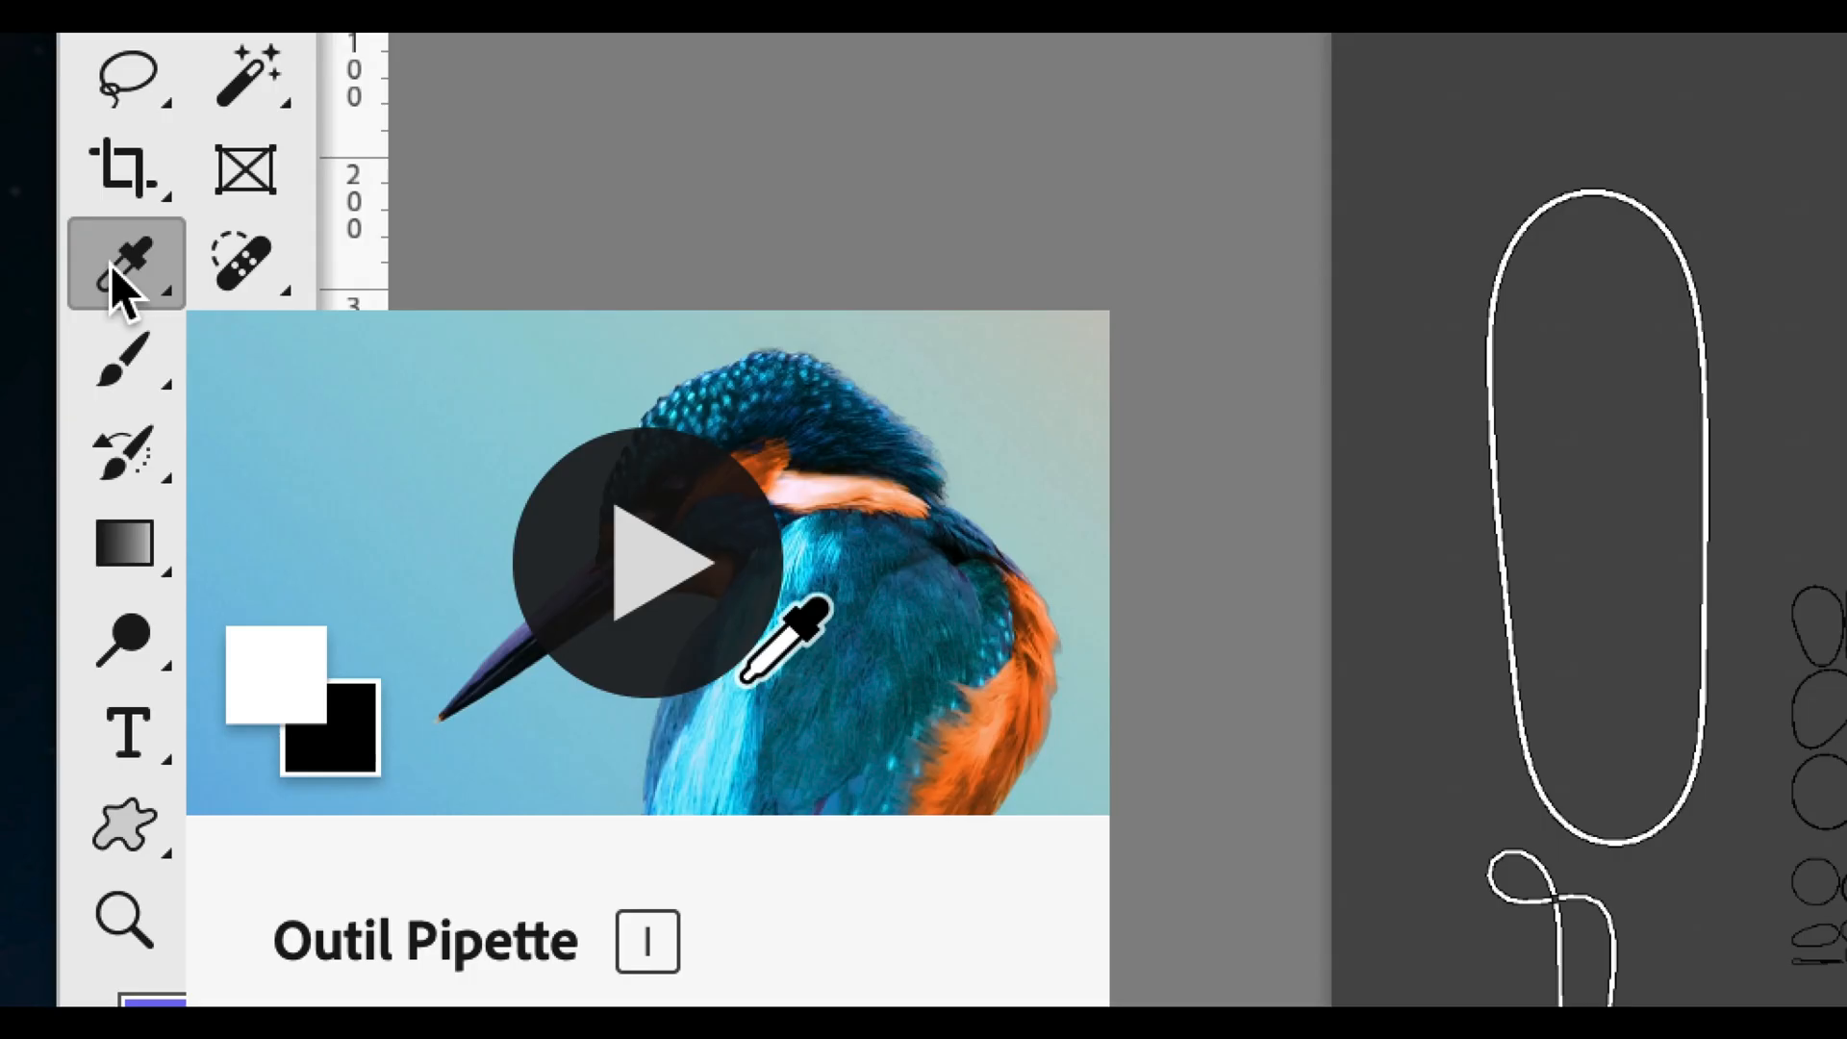
left_click(120, 277)
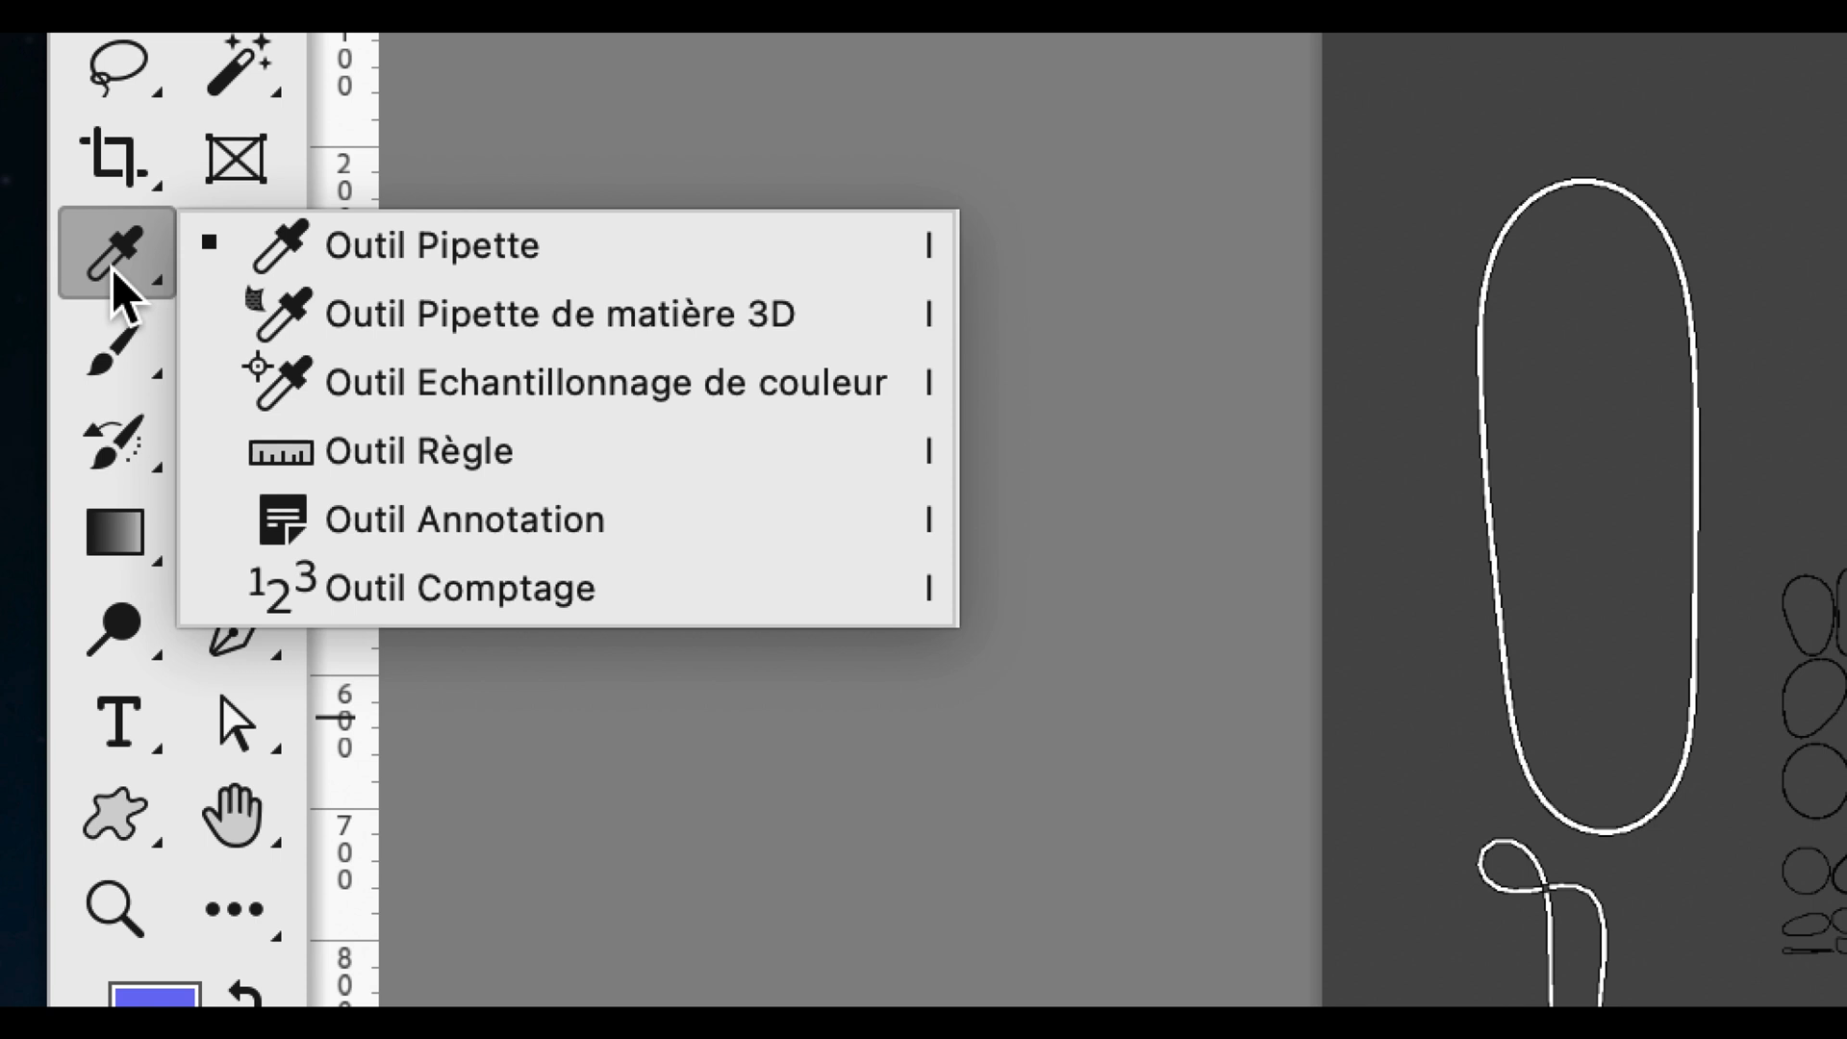
left_click(112, 268)
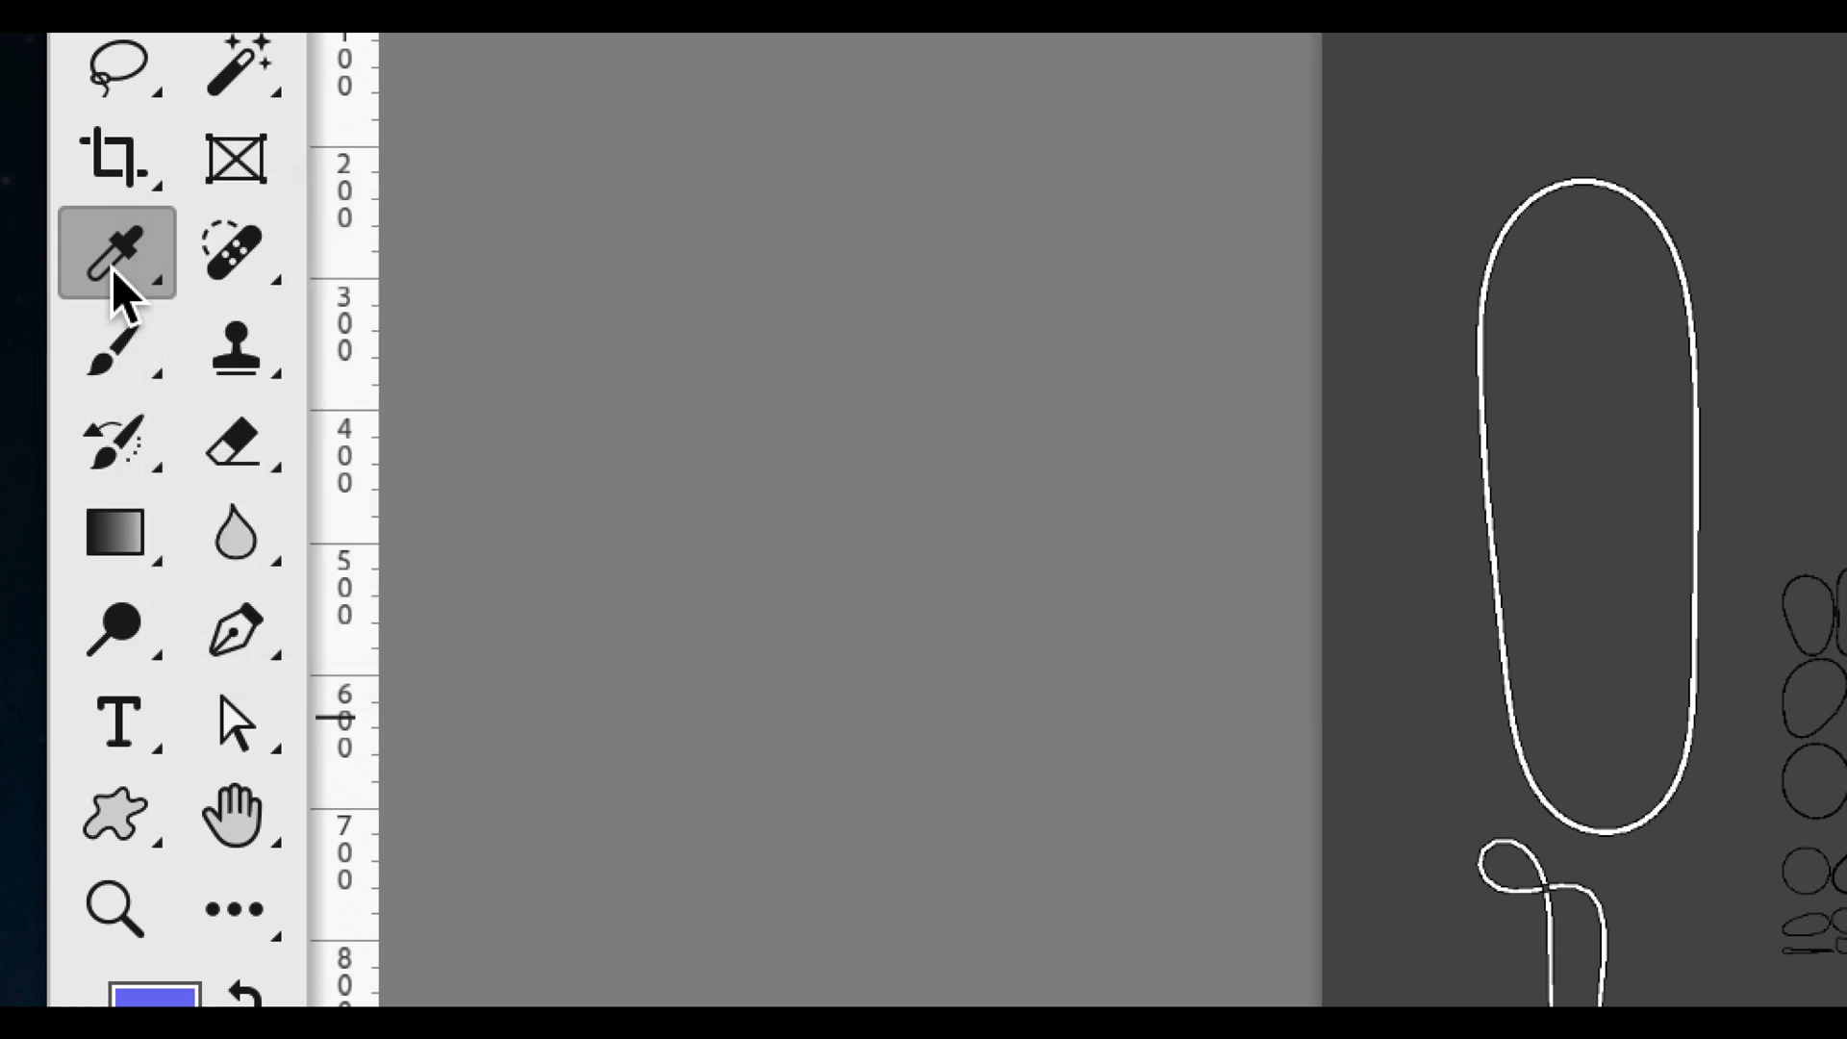
left_click(112, 268)
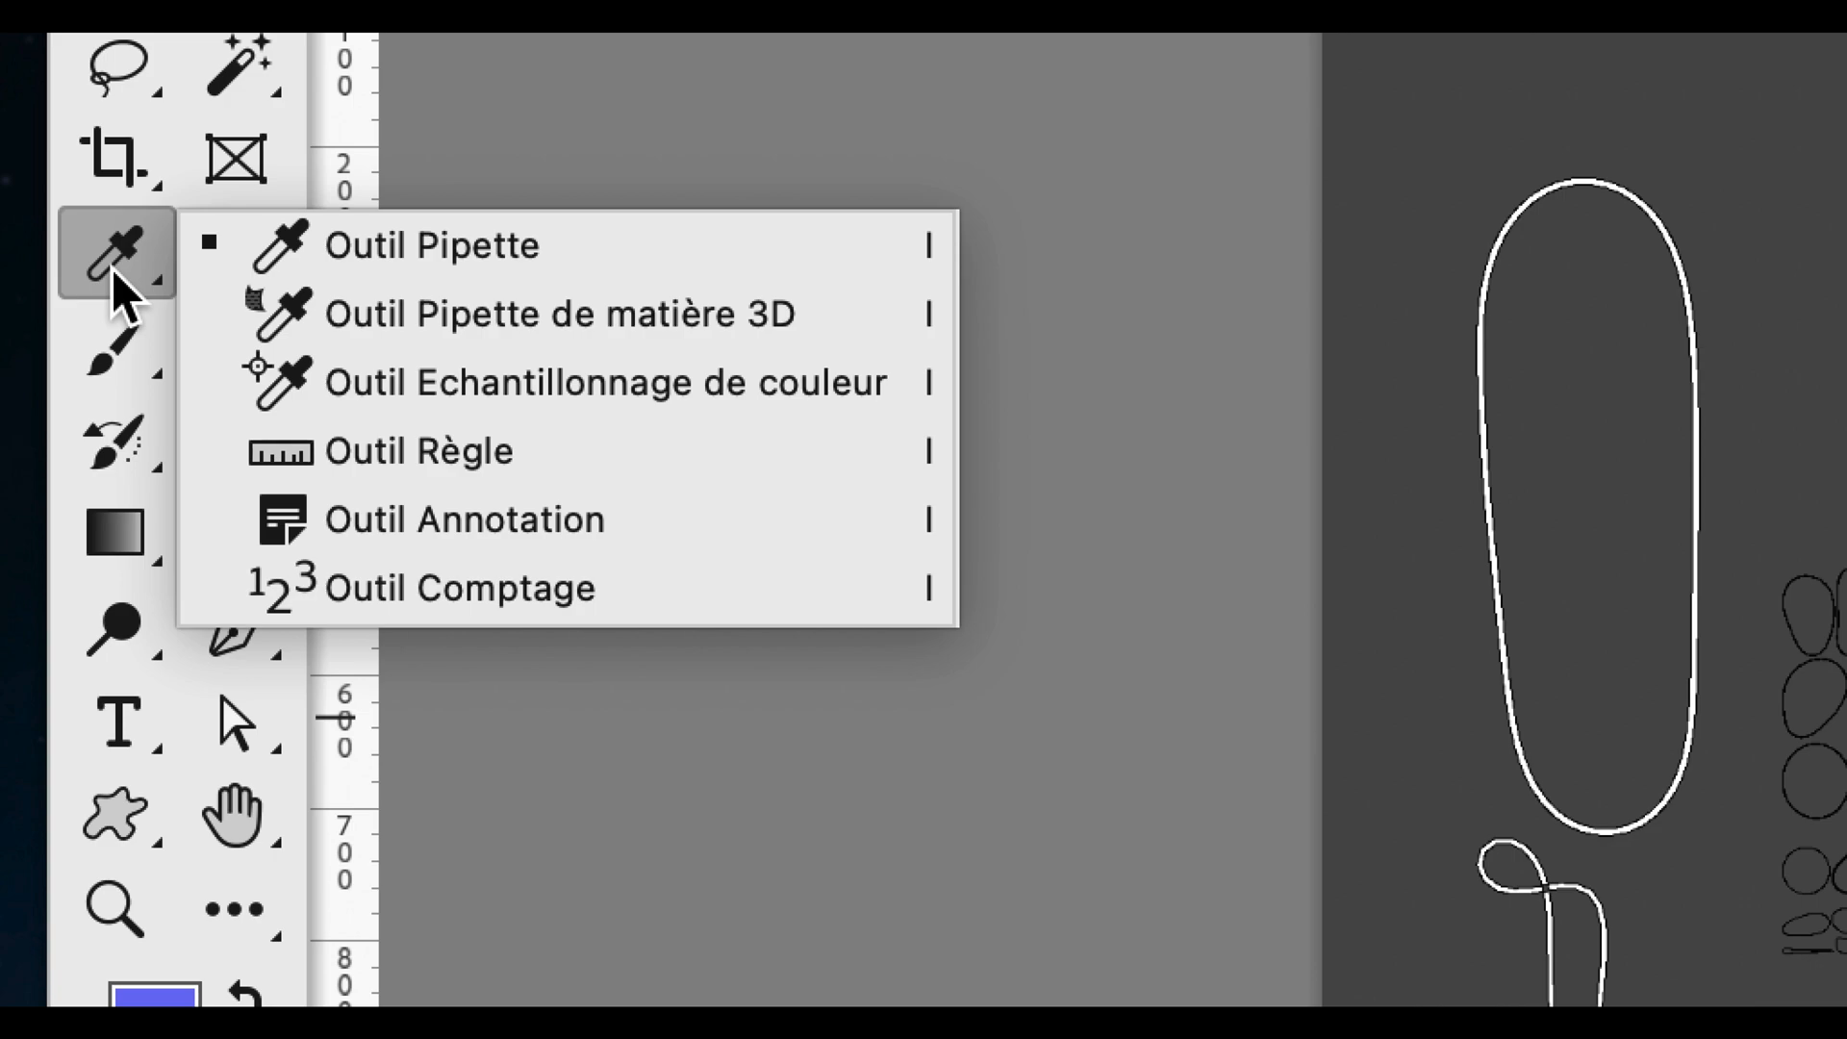
left_click(111, 269)
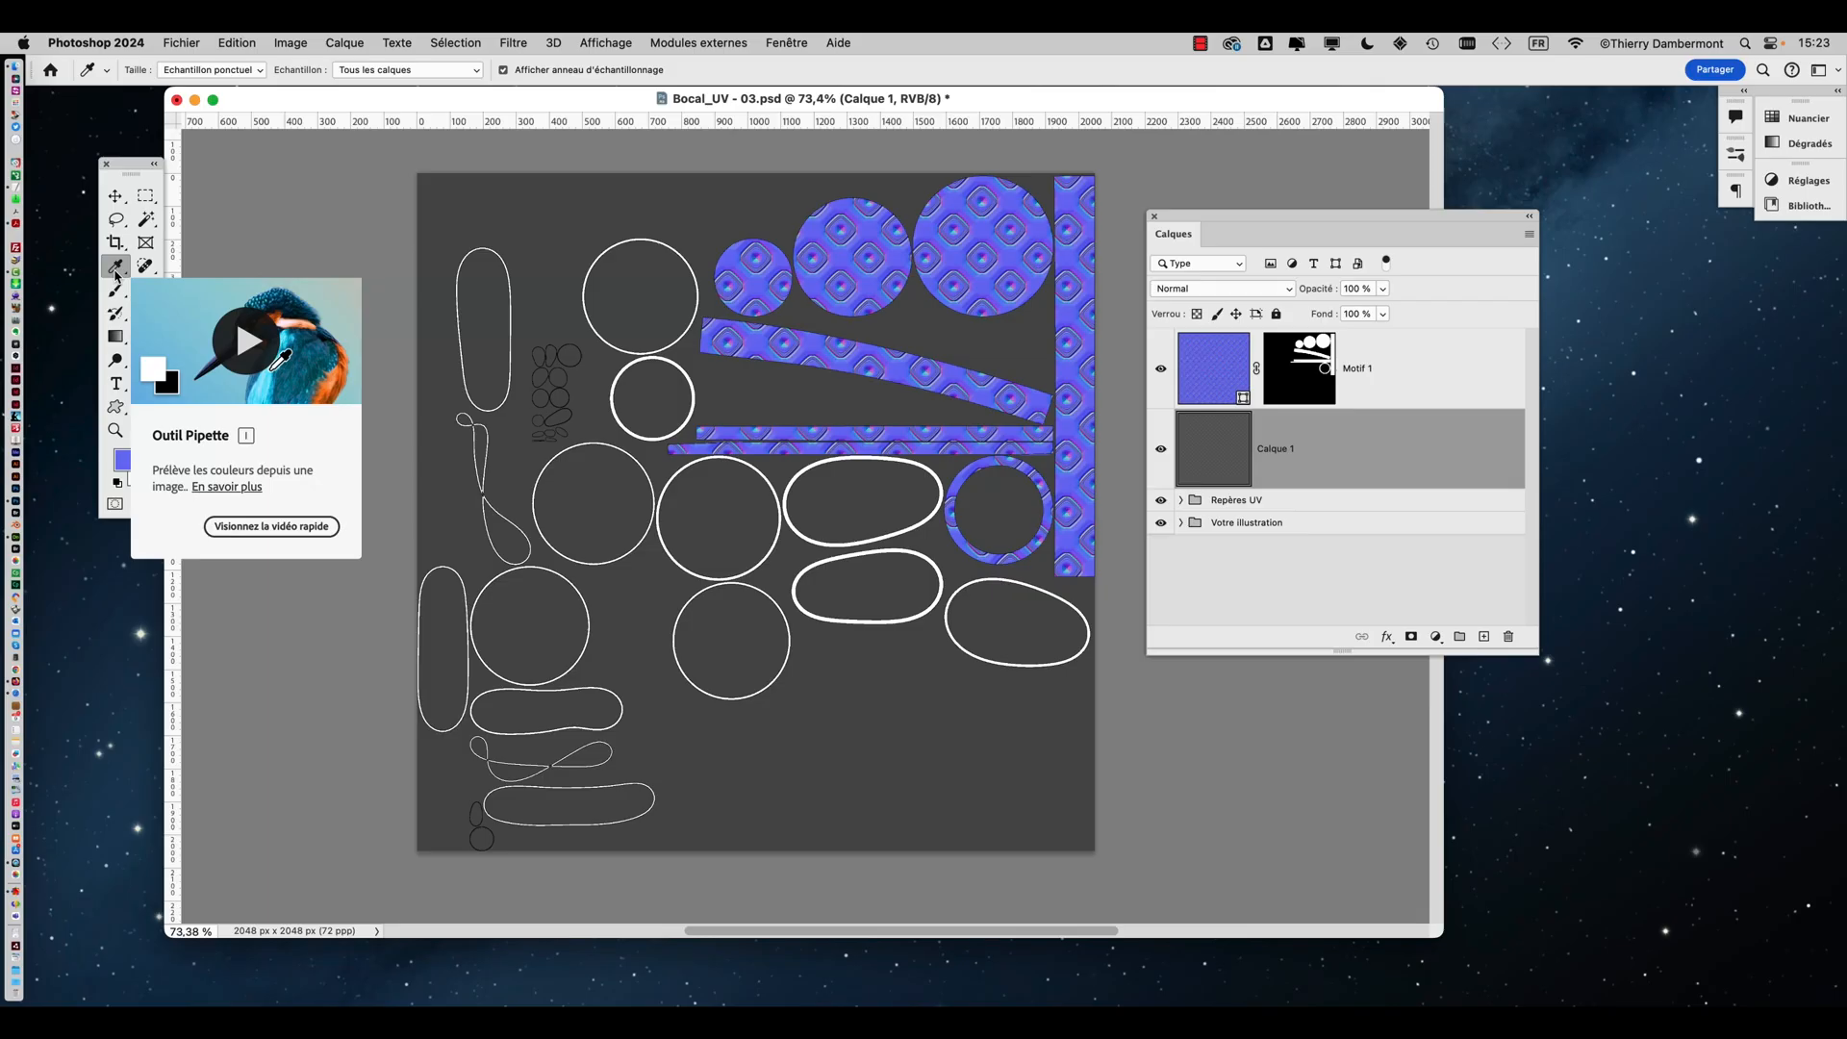
scroll(871, 386, "up", 10, "alt")
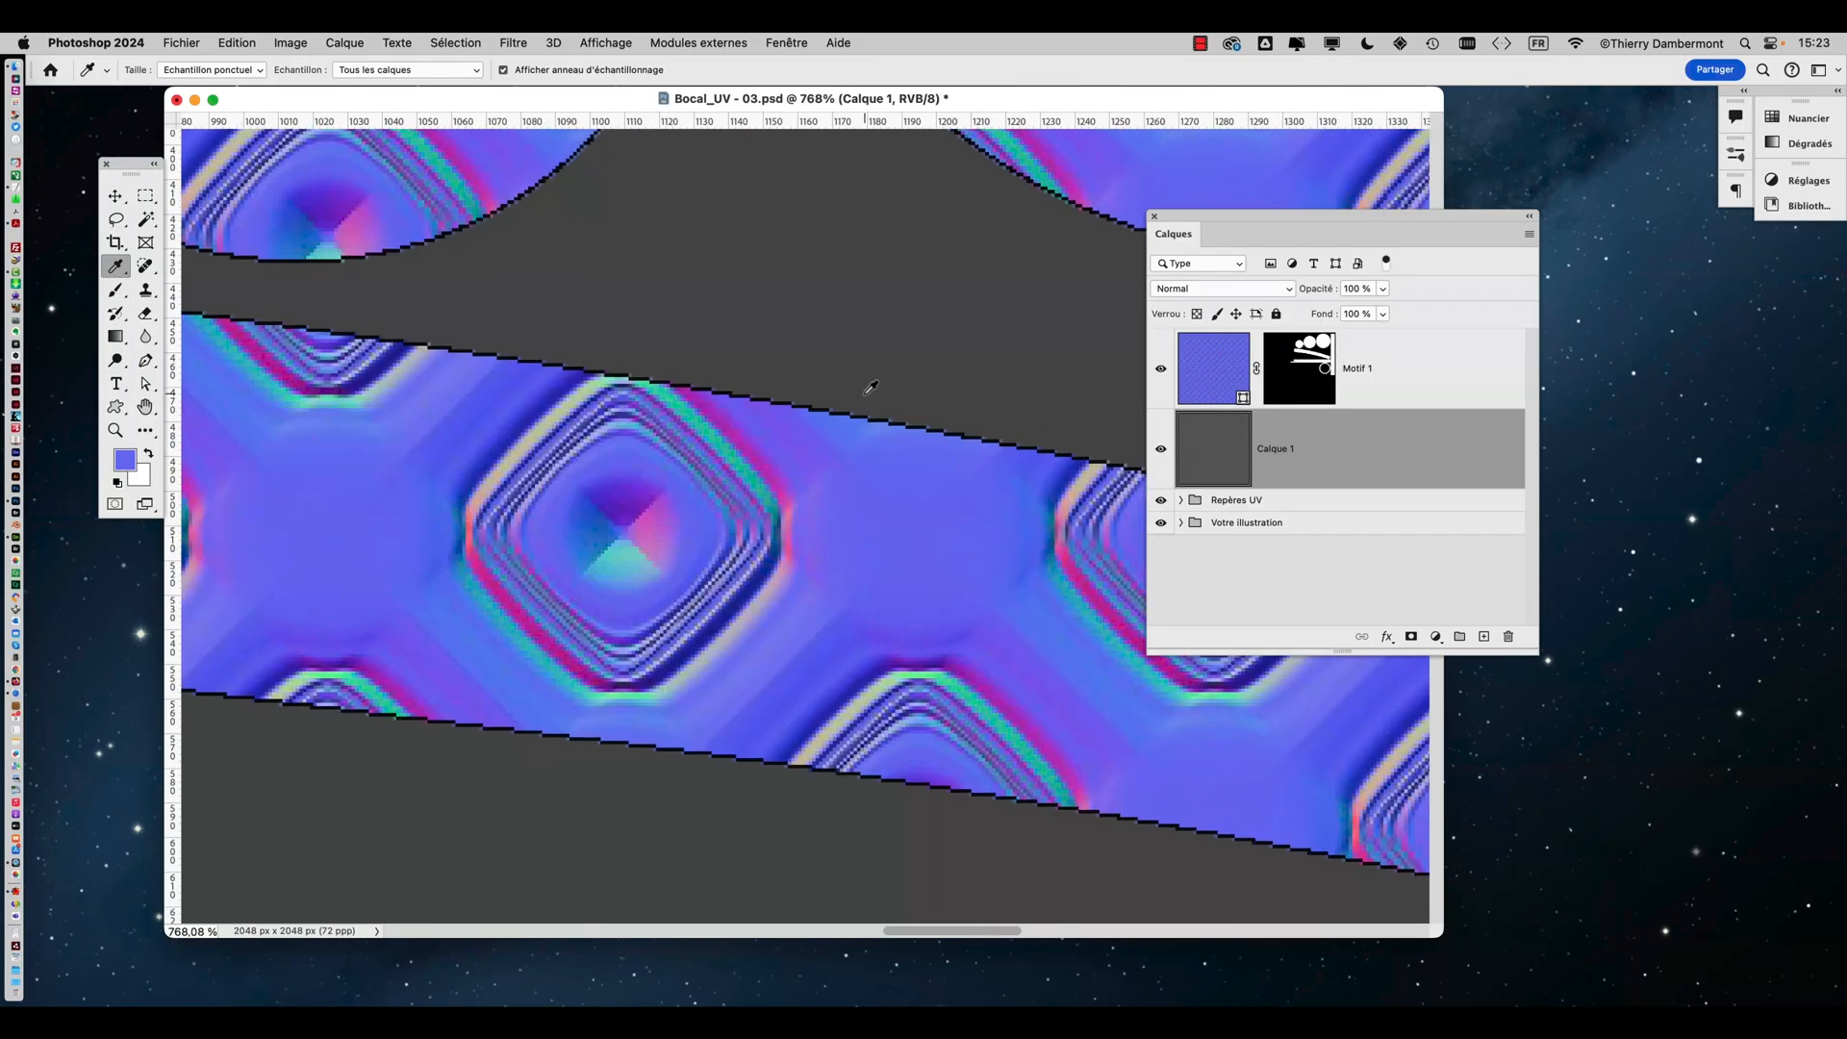
scroll(870, 386, "up", 8, "alt")
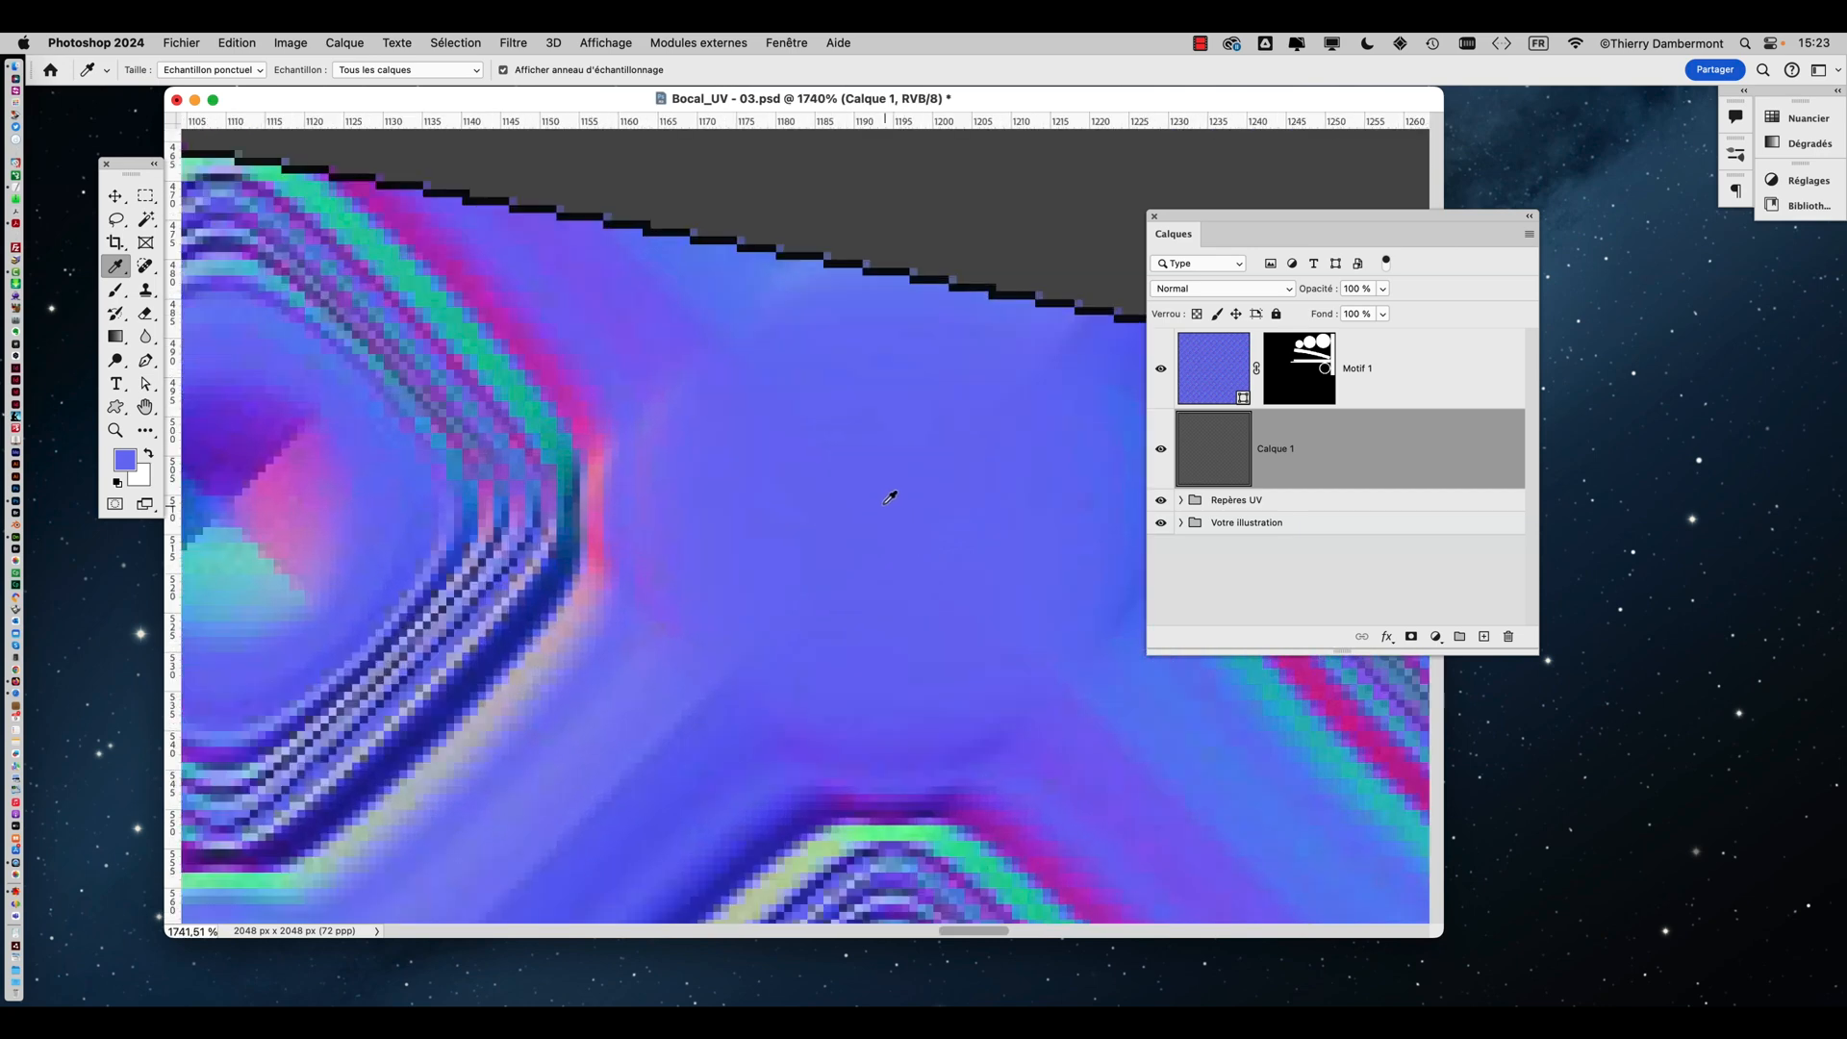
scroll(892, 563, "down", 12, "alt")
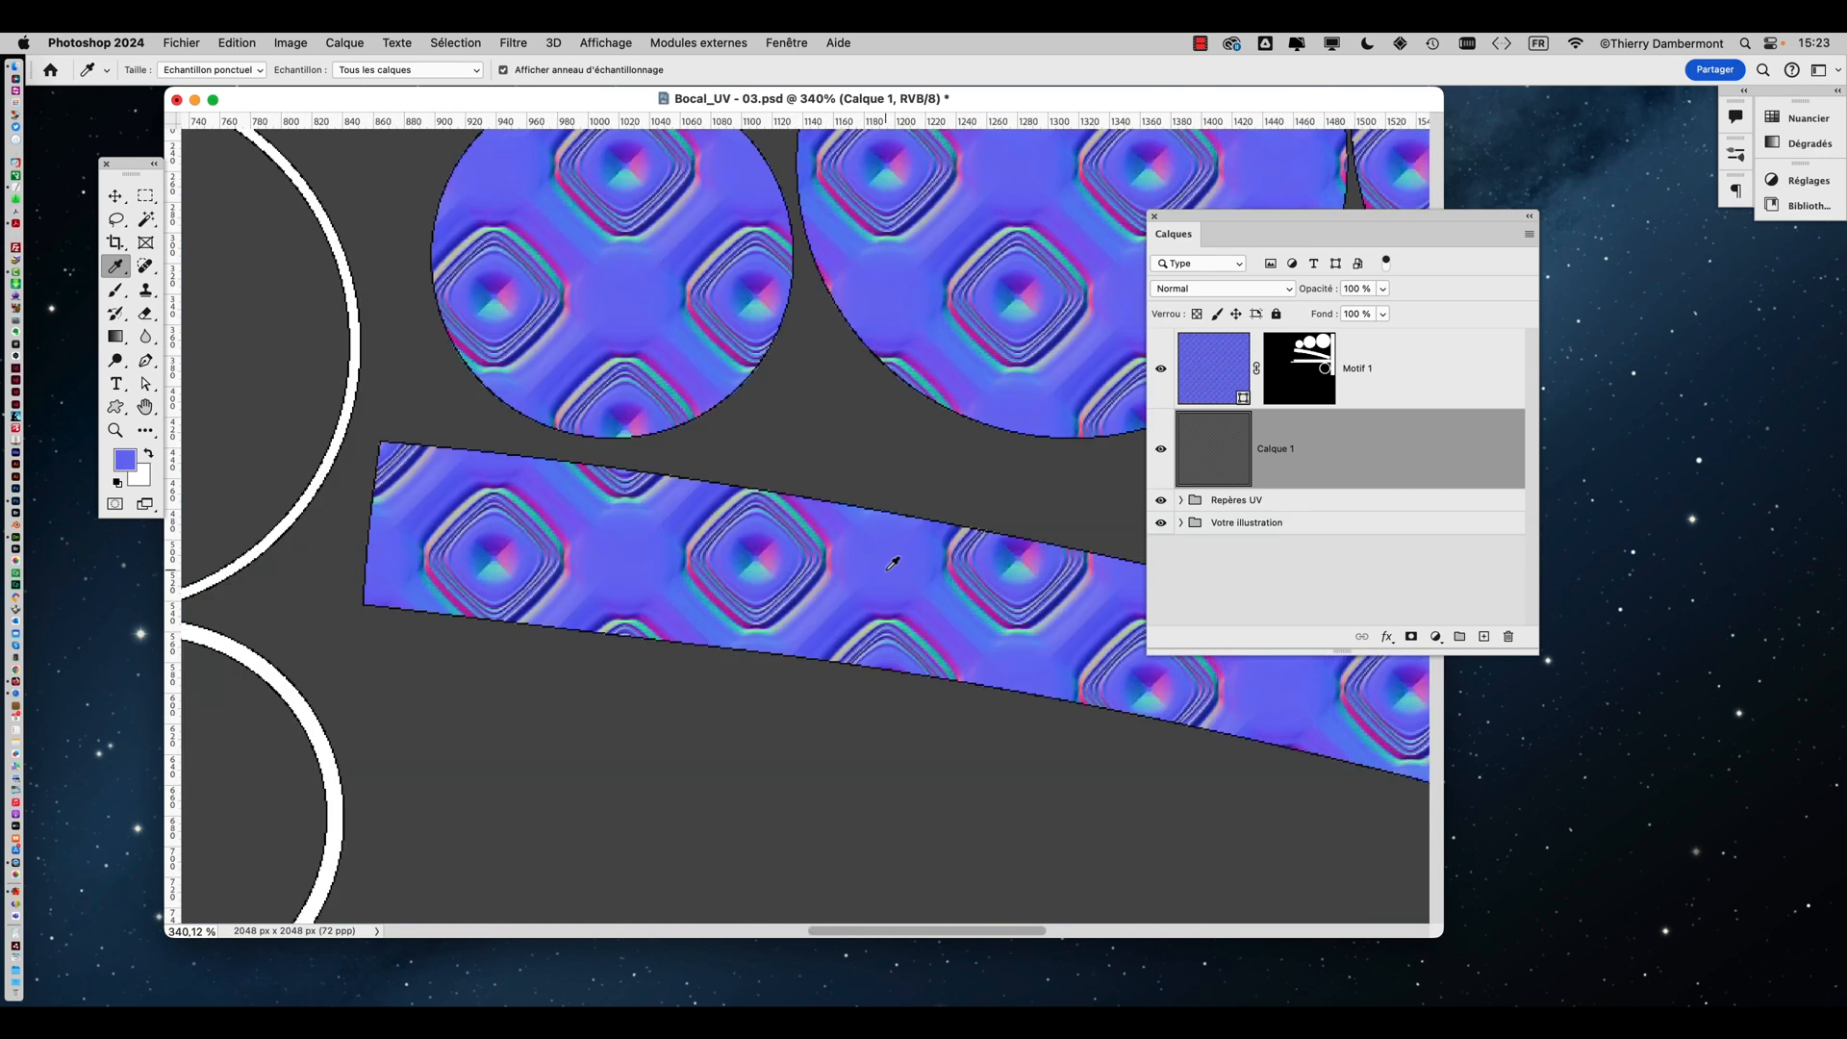
scroll(623, 295, "up", 8, "alt")
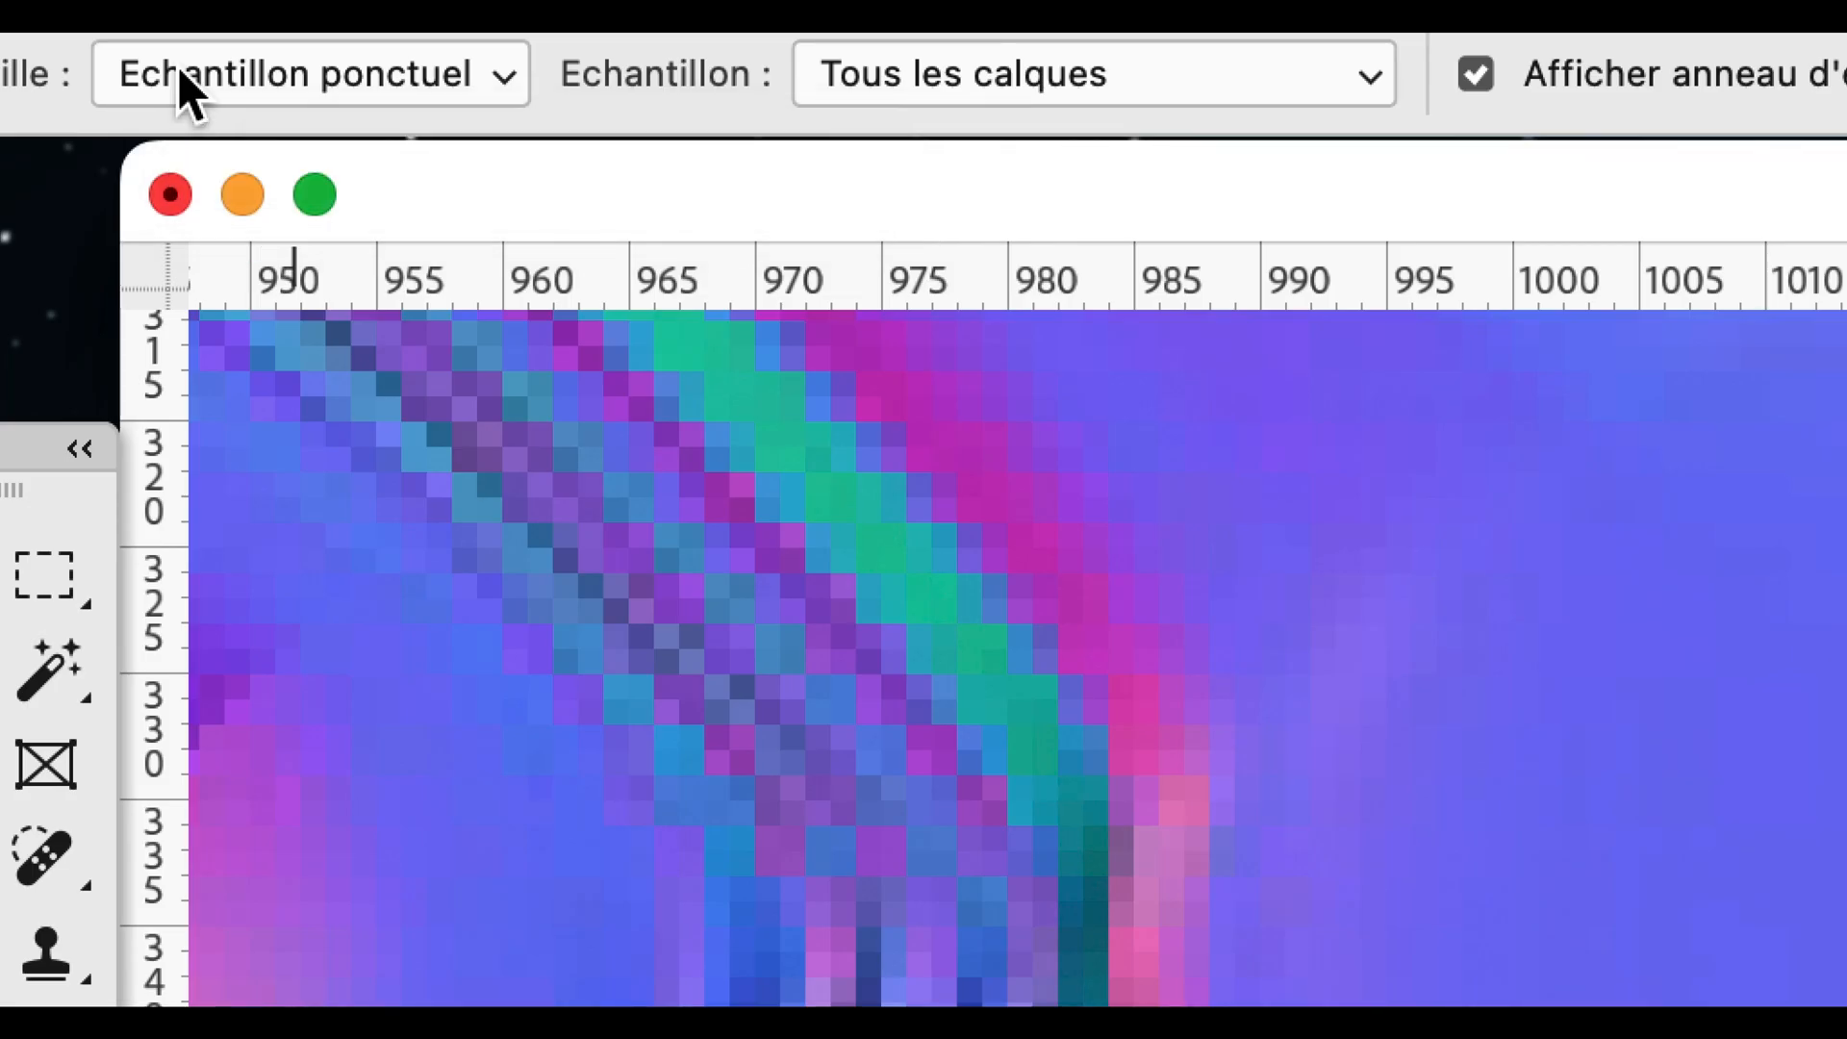
left_click(179, 69)
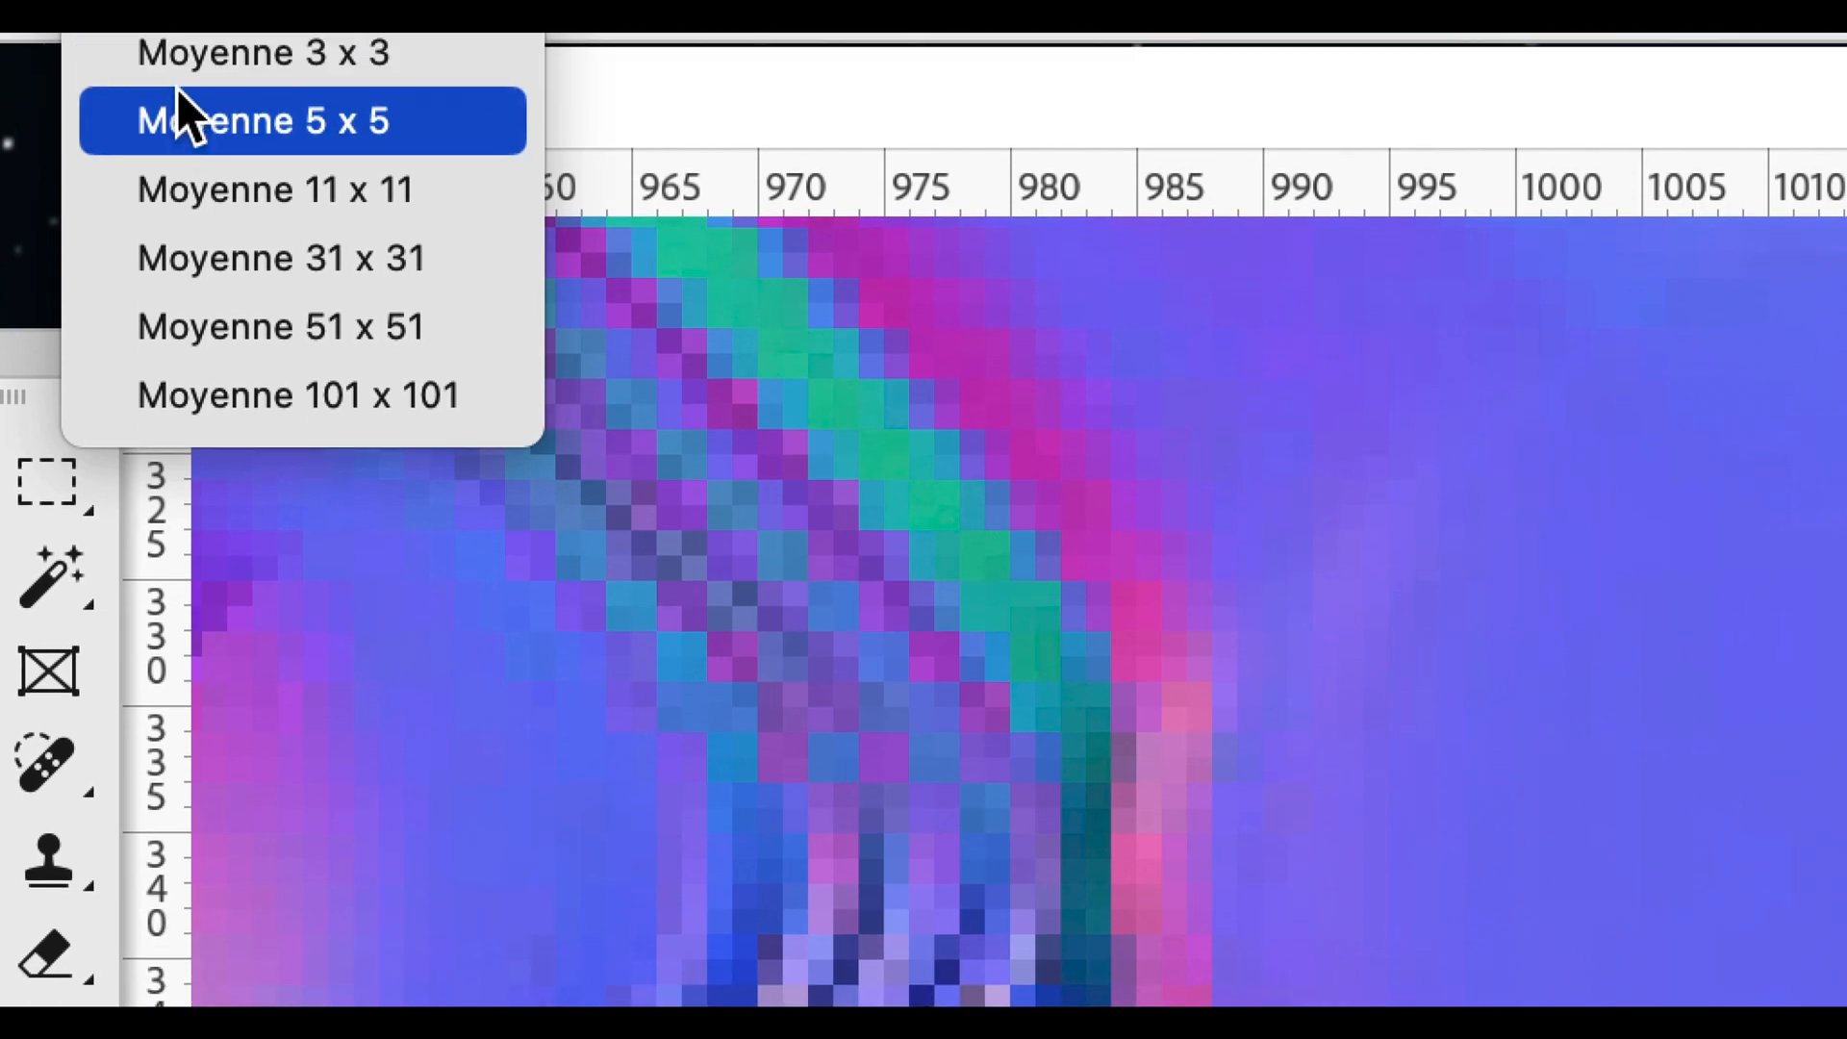
left_click(177, 195)
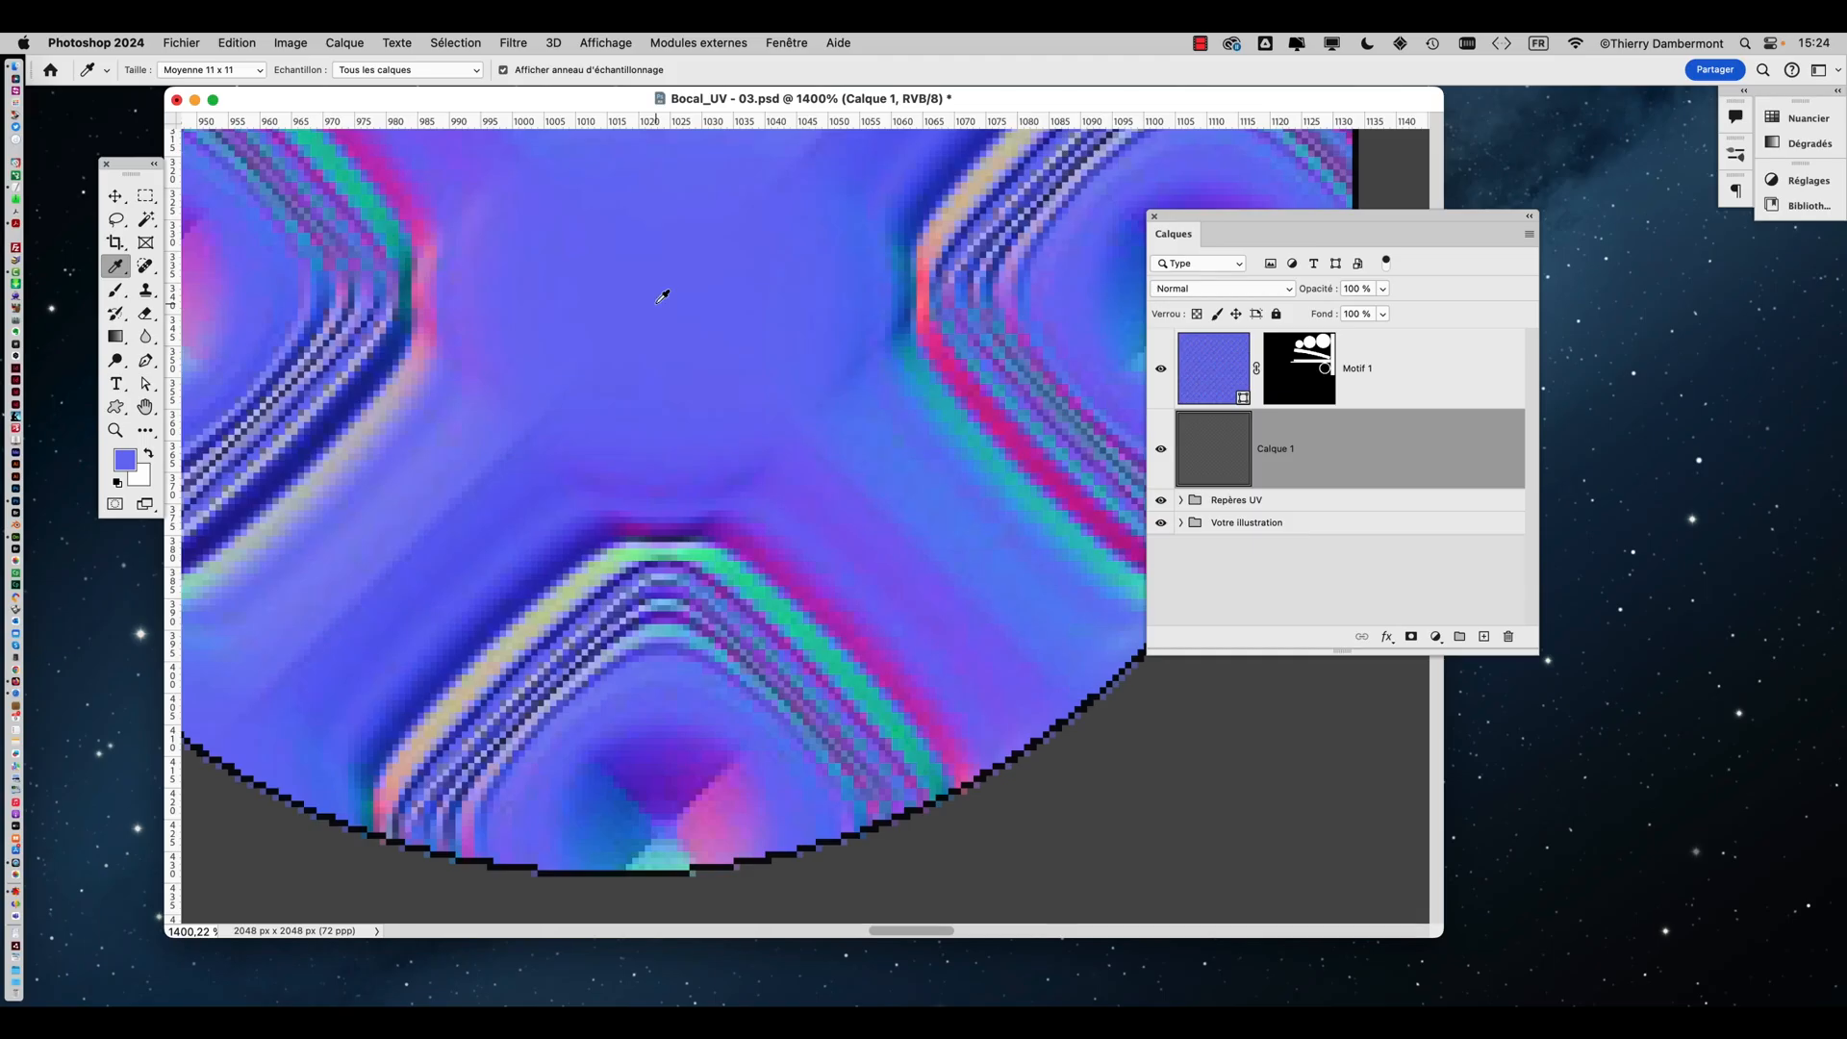
Sample the flat blue background of the normal-map pattern and fill the new empty layer with that foreground colour
left_click(661, 294)
left_click(655, 291)
key("alt+BackSpace")
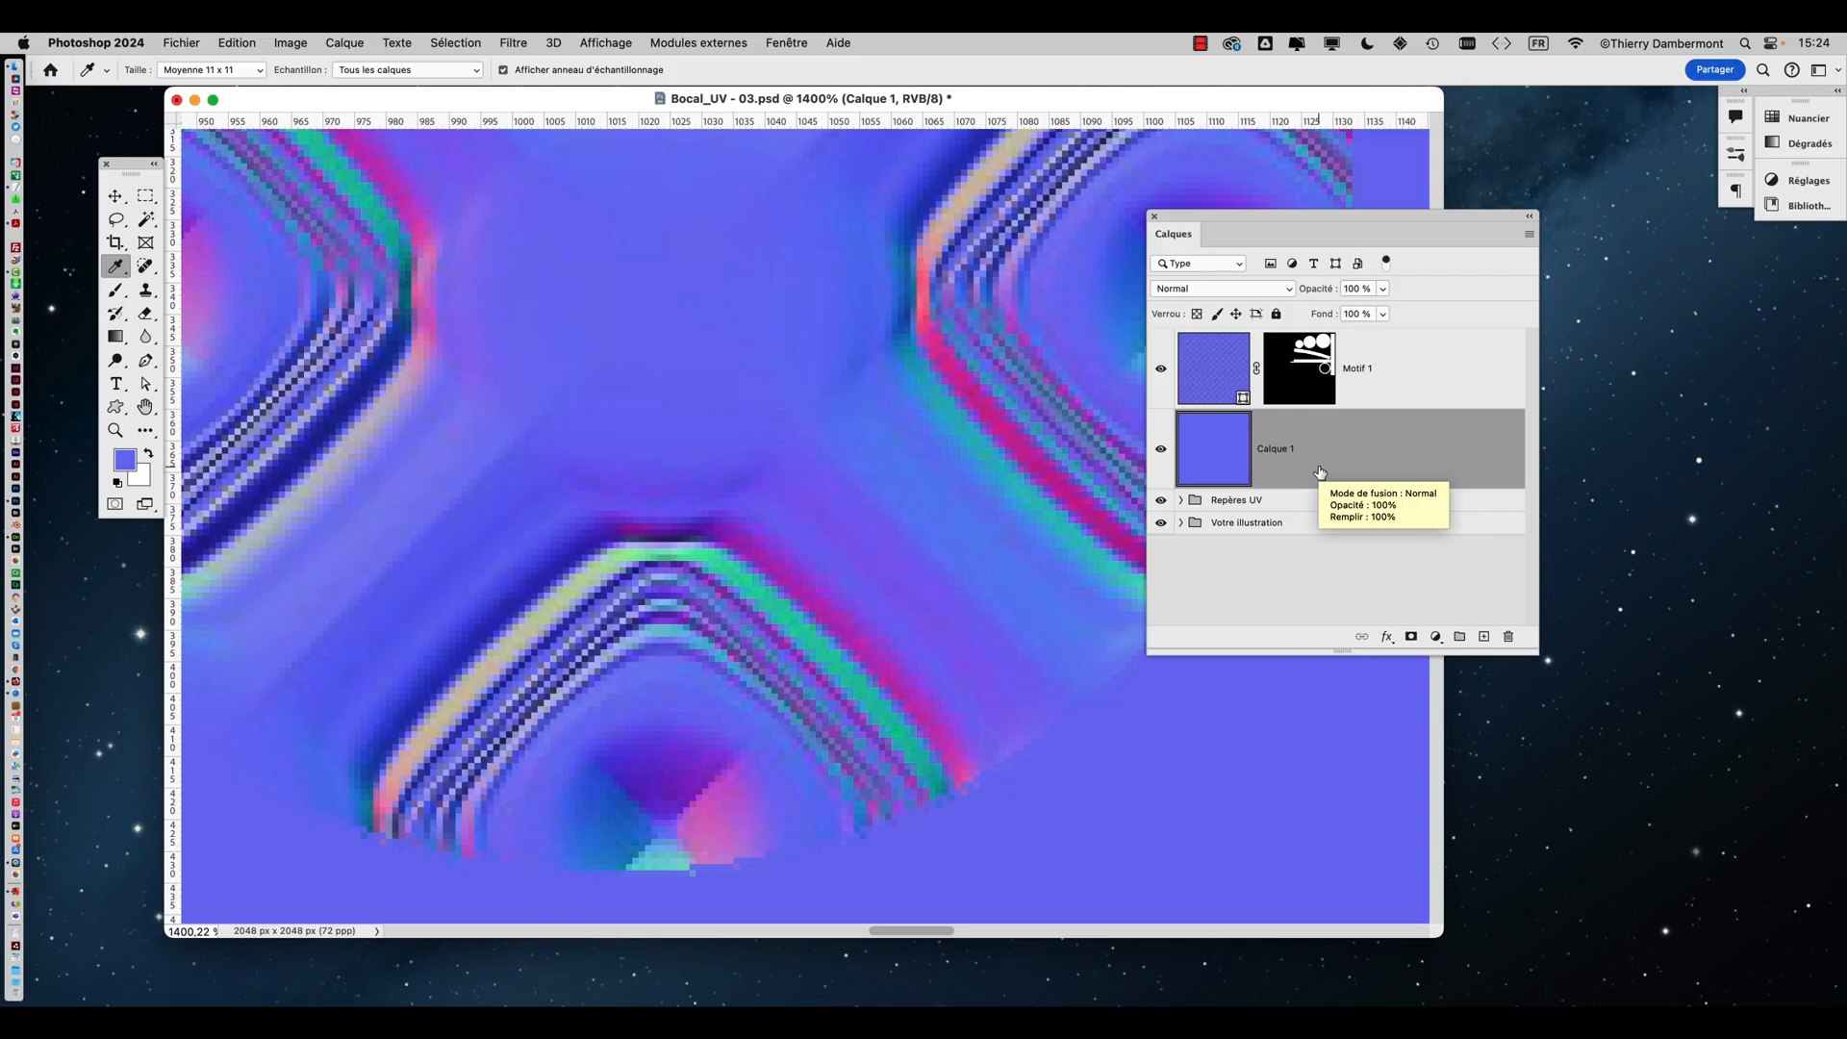
left_click(237, 42)
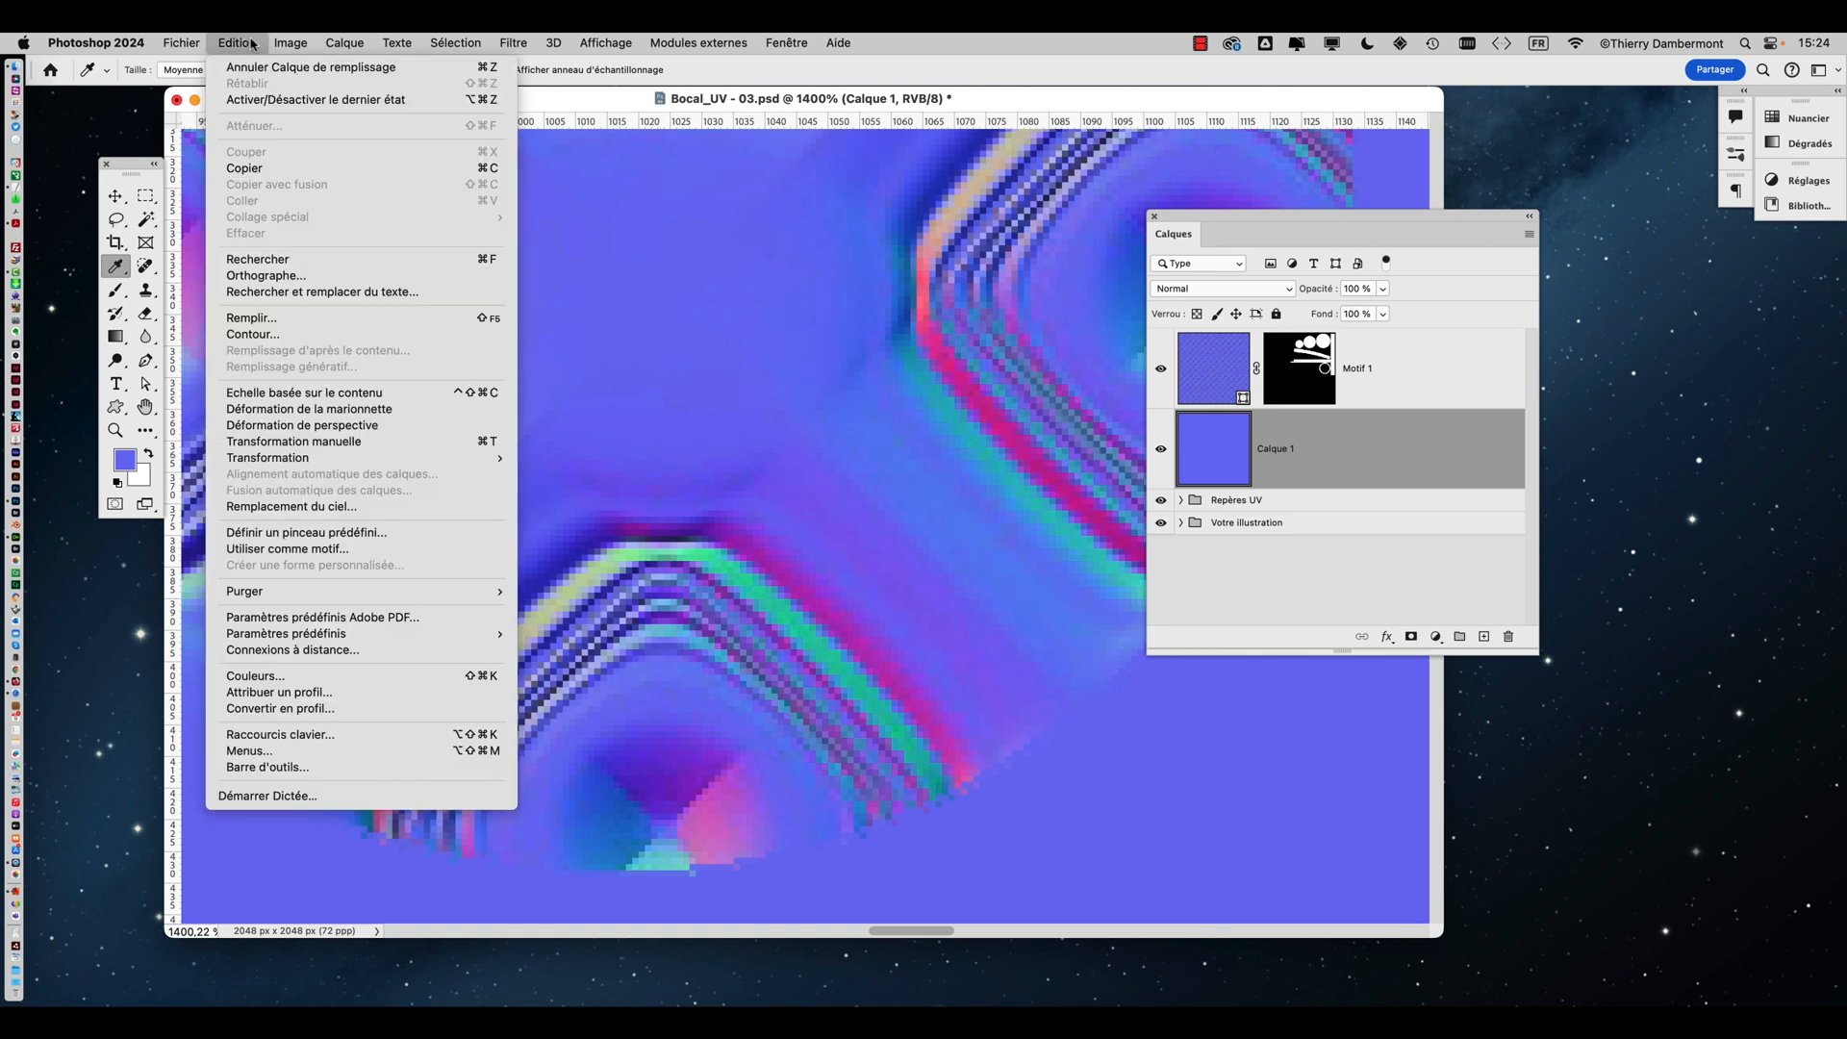
left_click(252, 319)
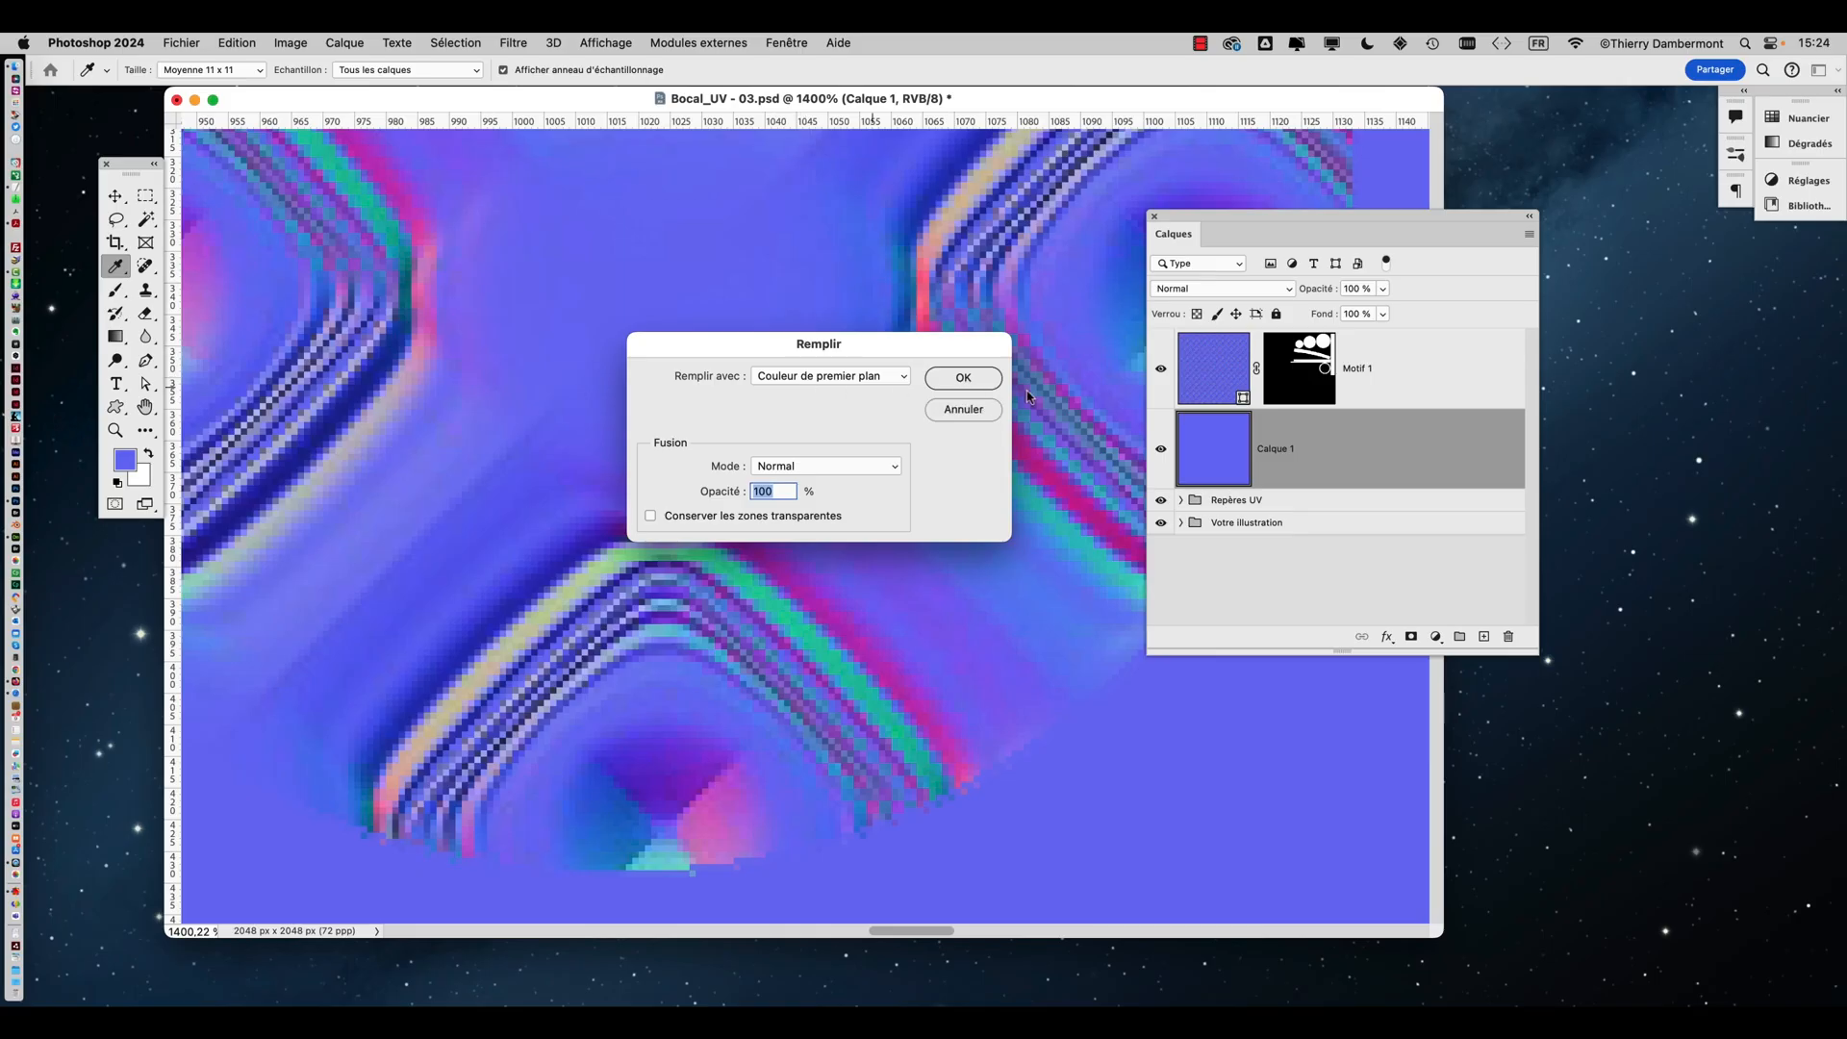
left_click(963, 377)
Save the document as Bocal_UV - 04.psd in the modifier le relief folder
scroll(923, 520, "down", 3, "alt")
scroll(899, 526, "down", 10, "alt")
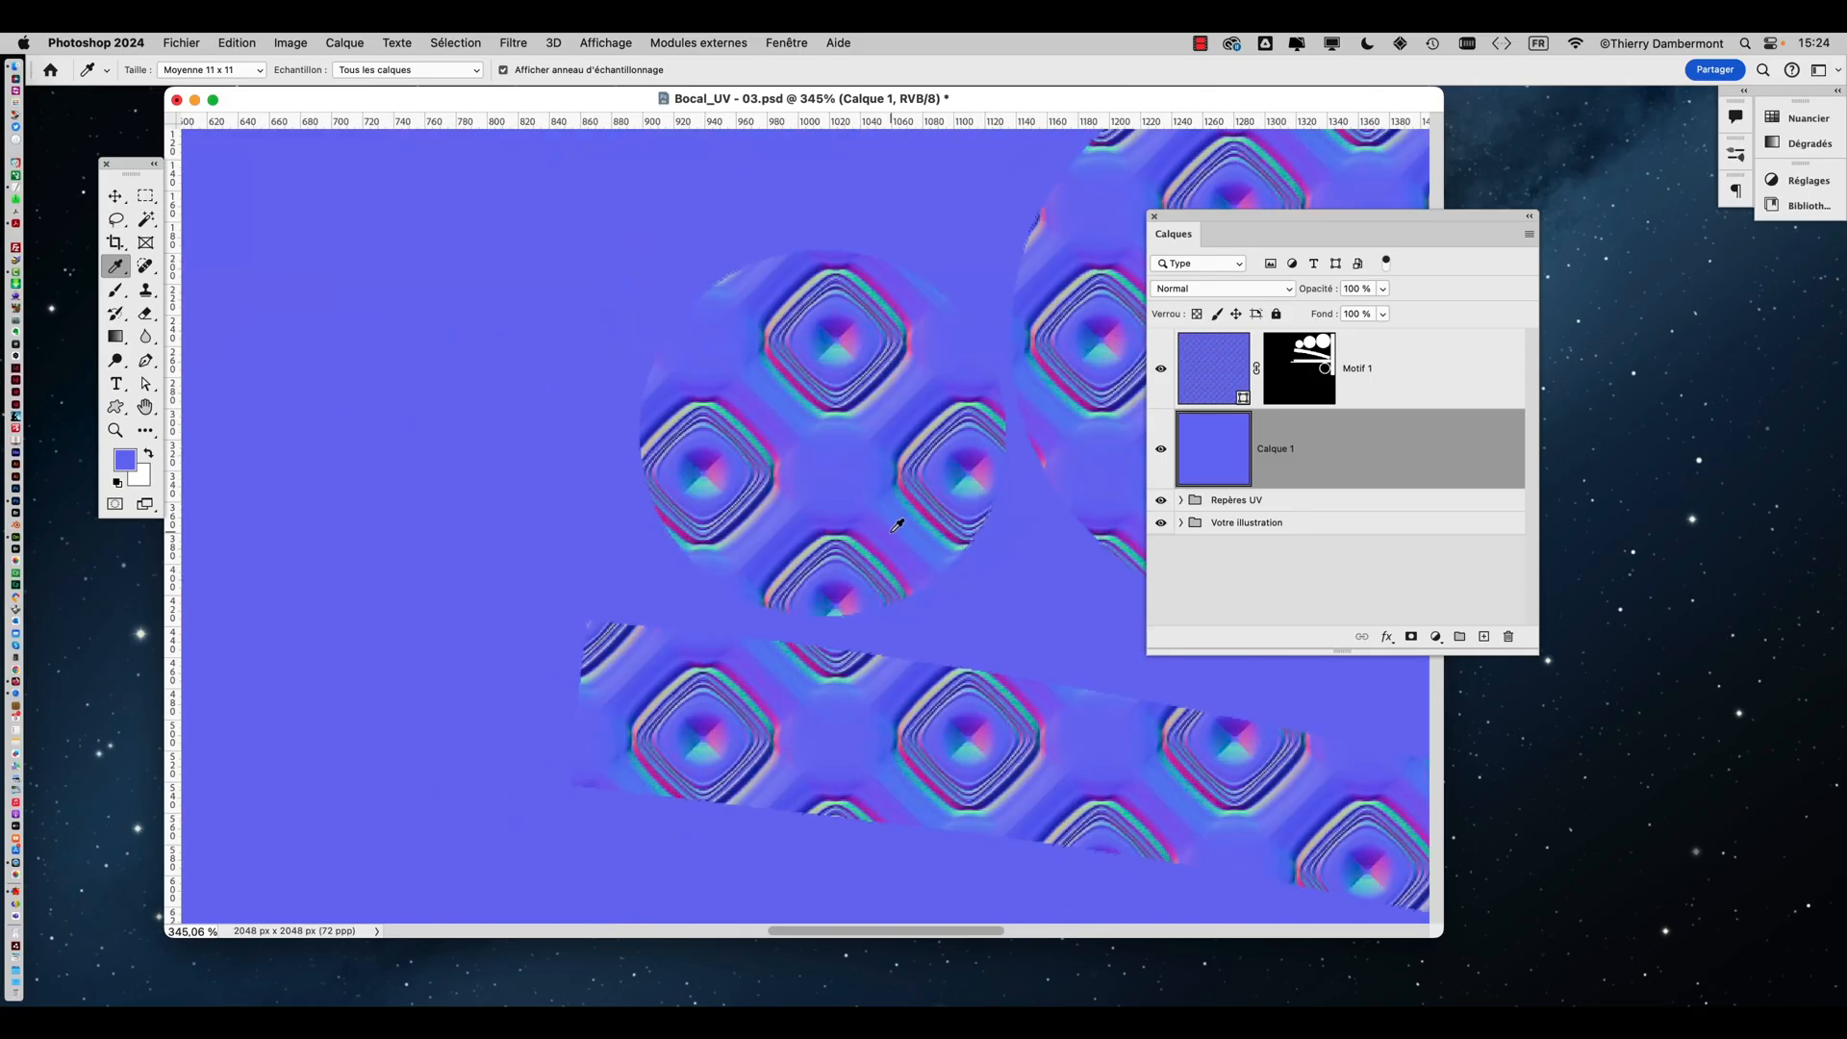
scroll(897, 530, "down", 3, "alt")
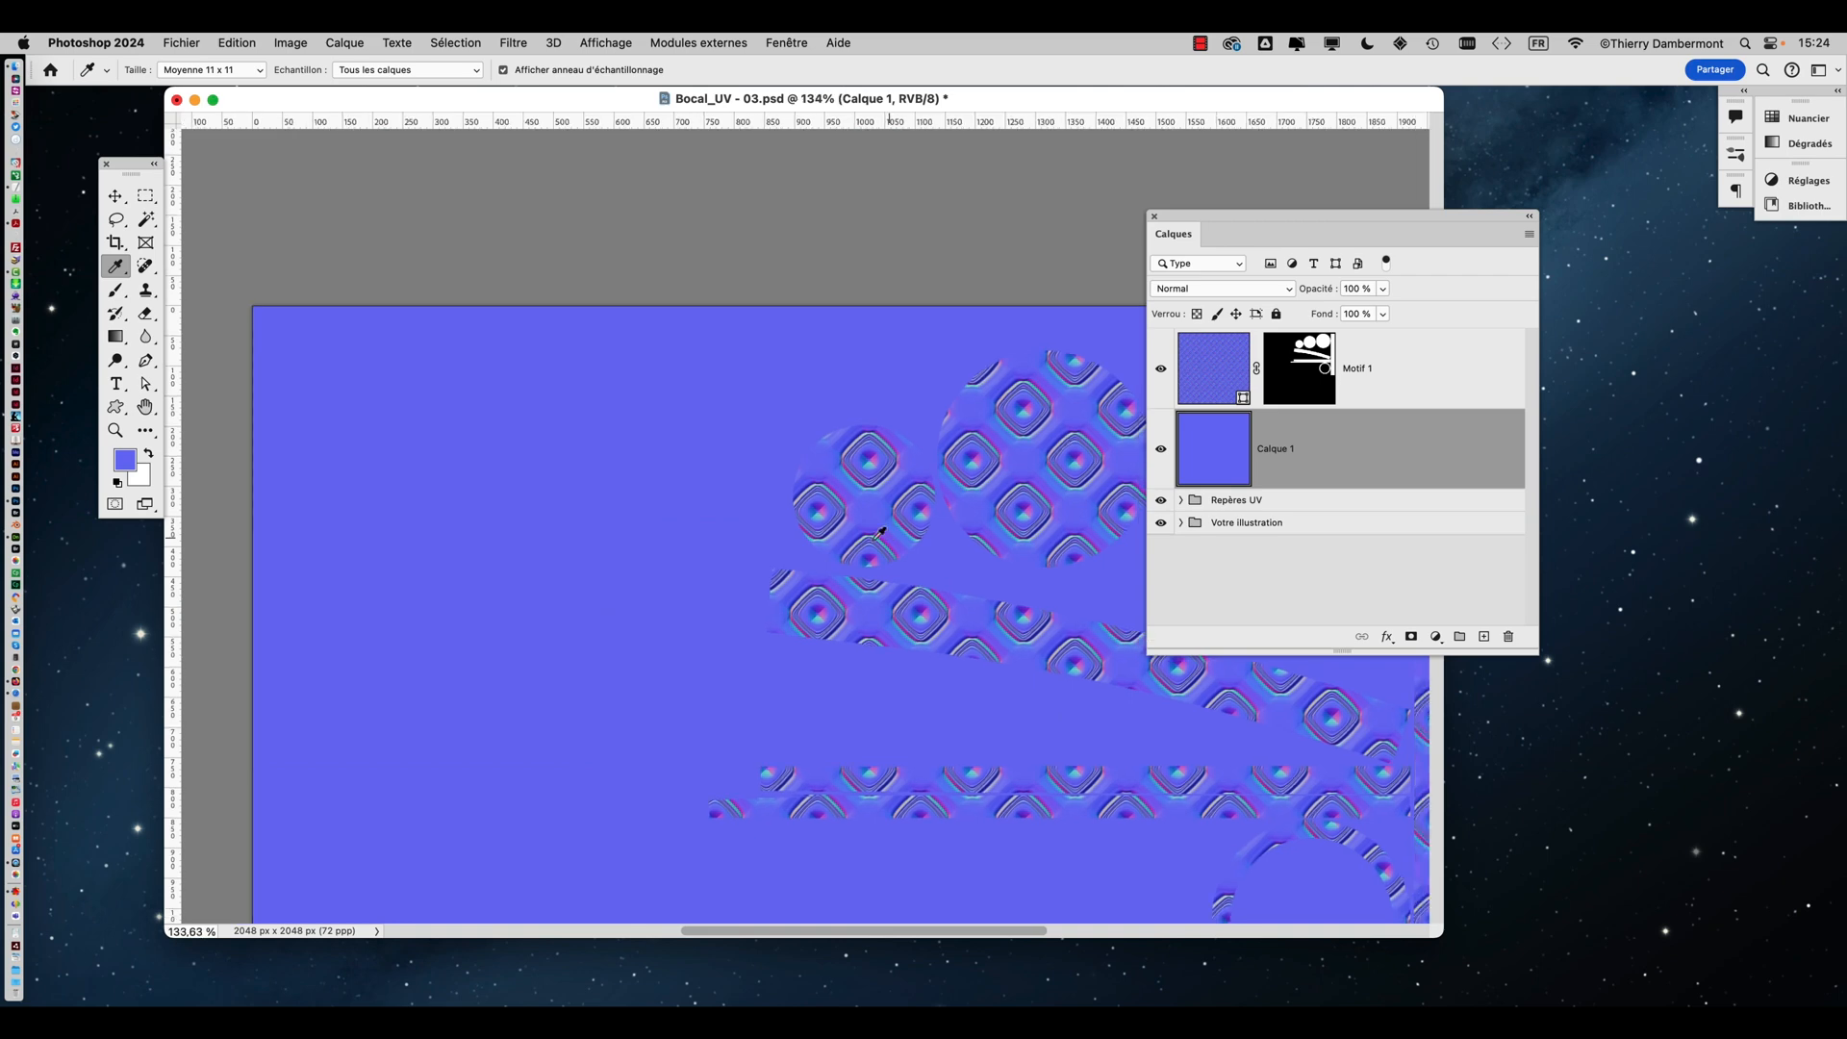
scroll(564, 536, "right", 5)
scroll(697, 517, "down", 2, "alt")
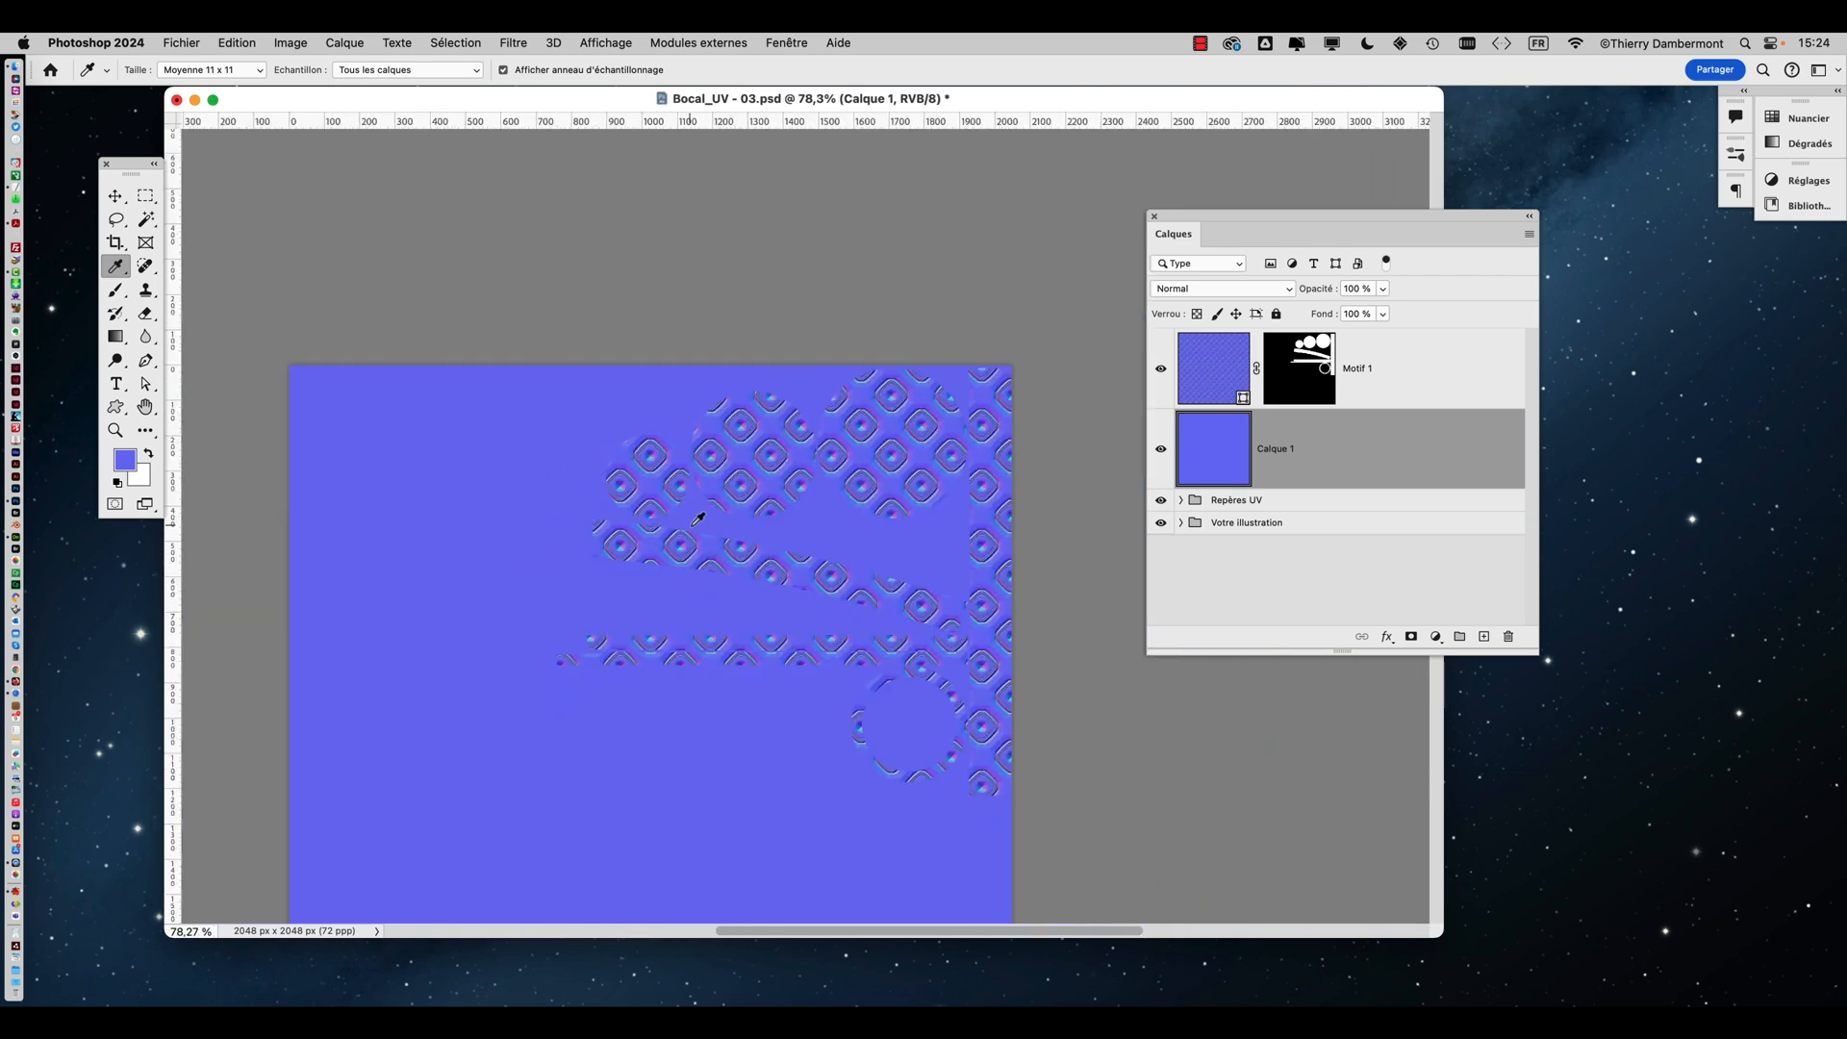
scroll(722, 452, "down", 5)
scroll(743, 391, "left", 2)
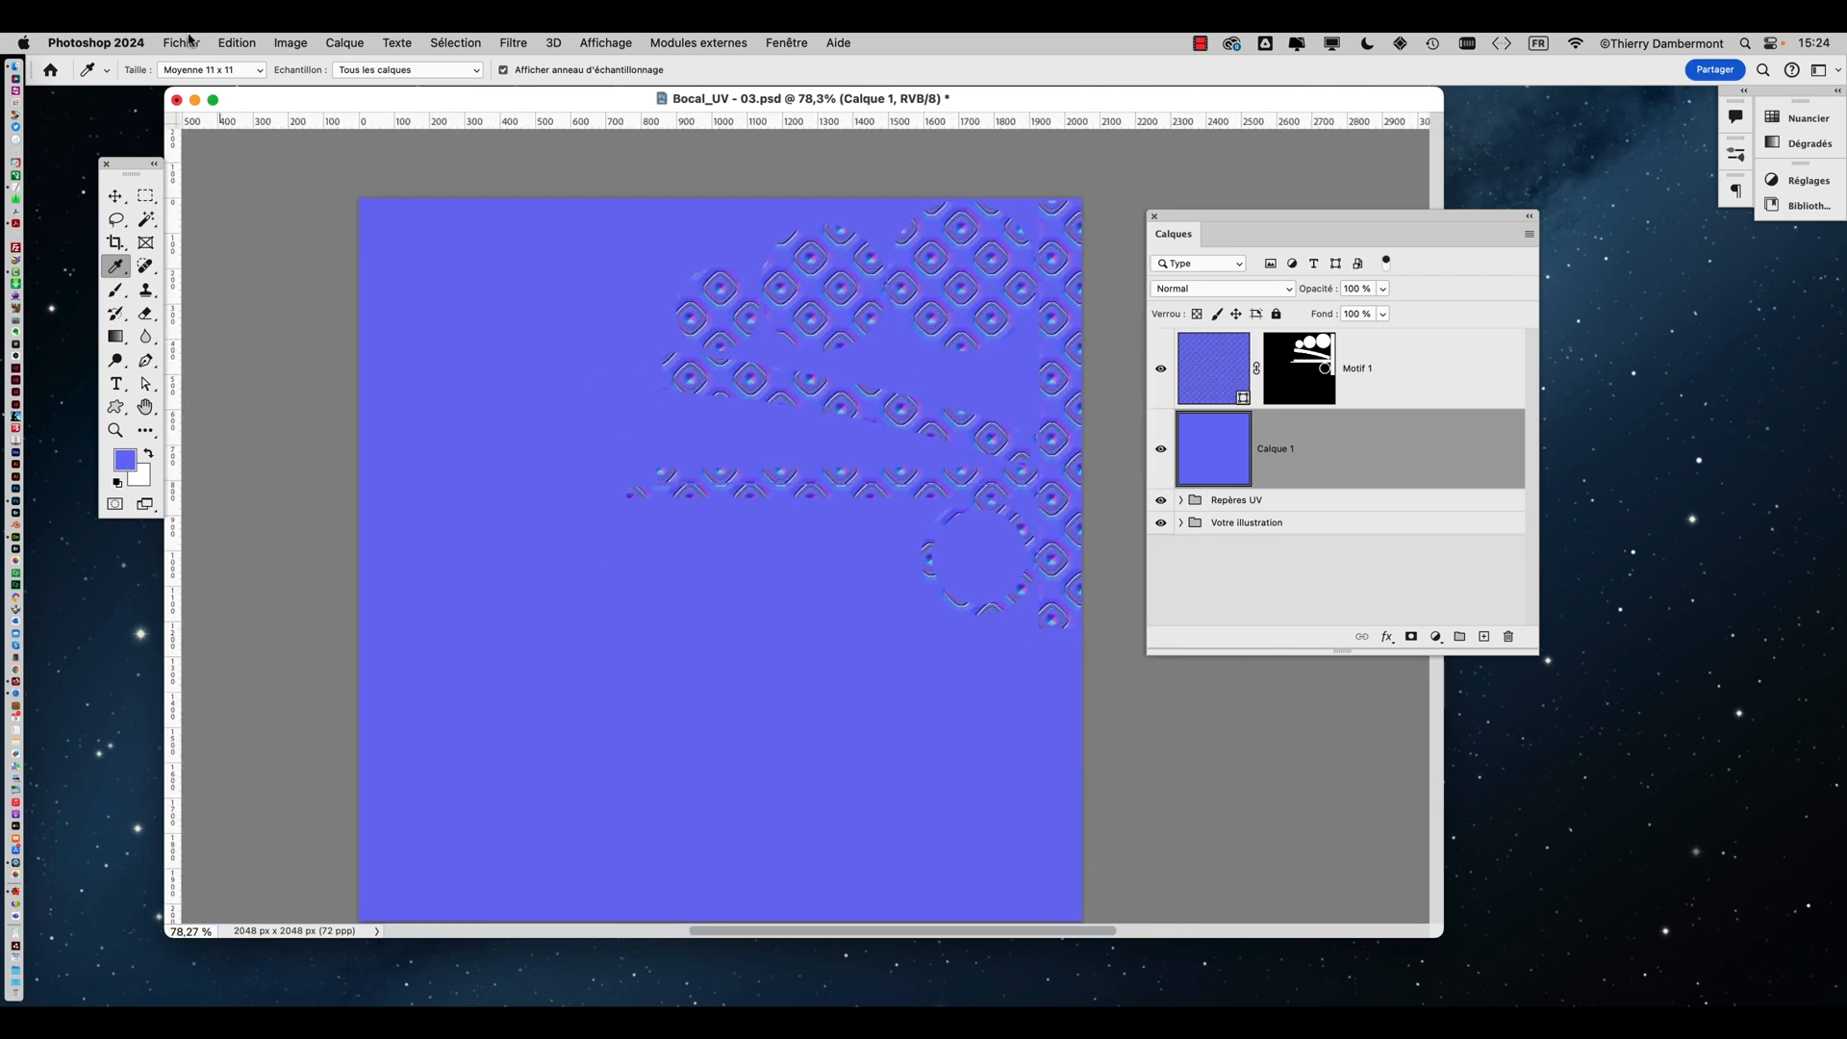
left_click(188, 42)
left_click(258, 241)
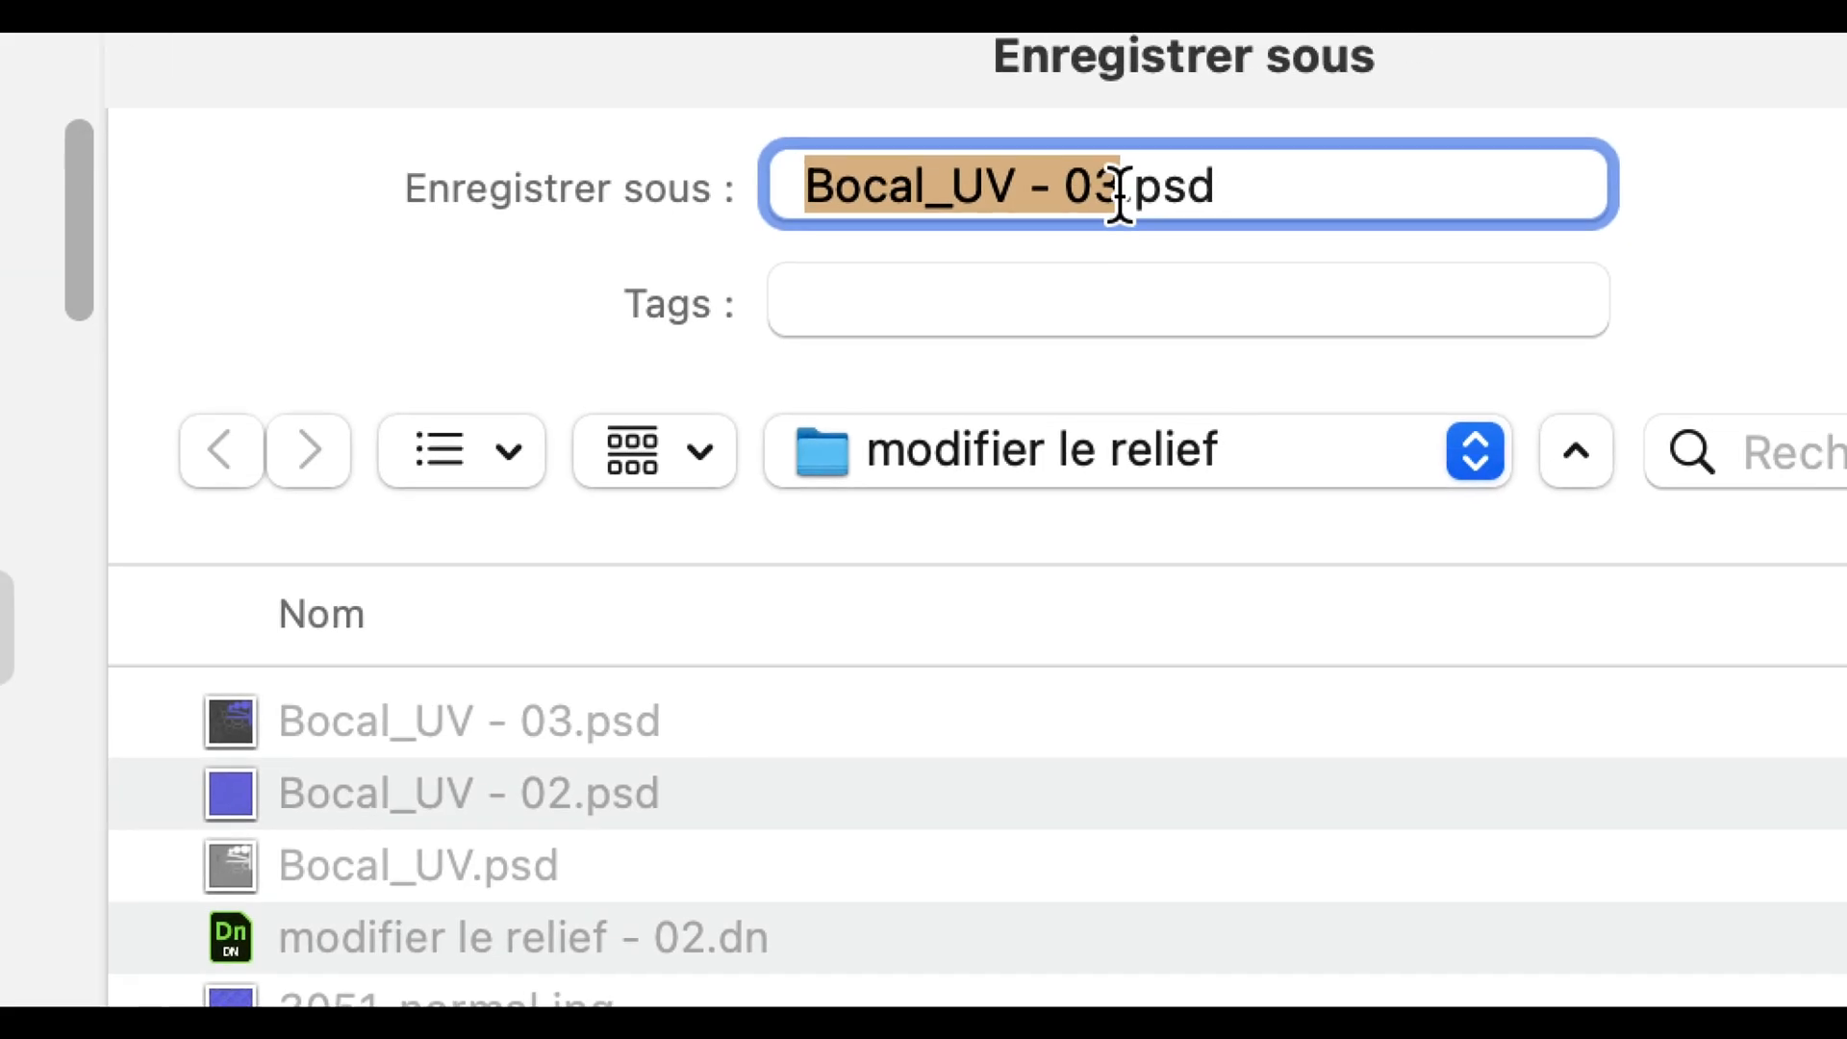
left_click(1126, 193)
key("BackSpace")
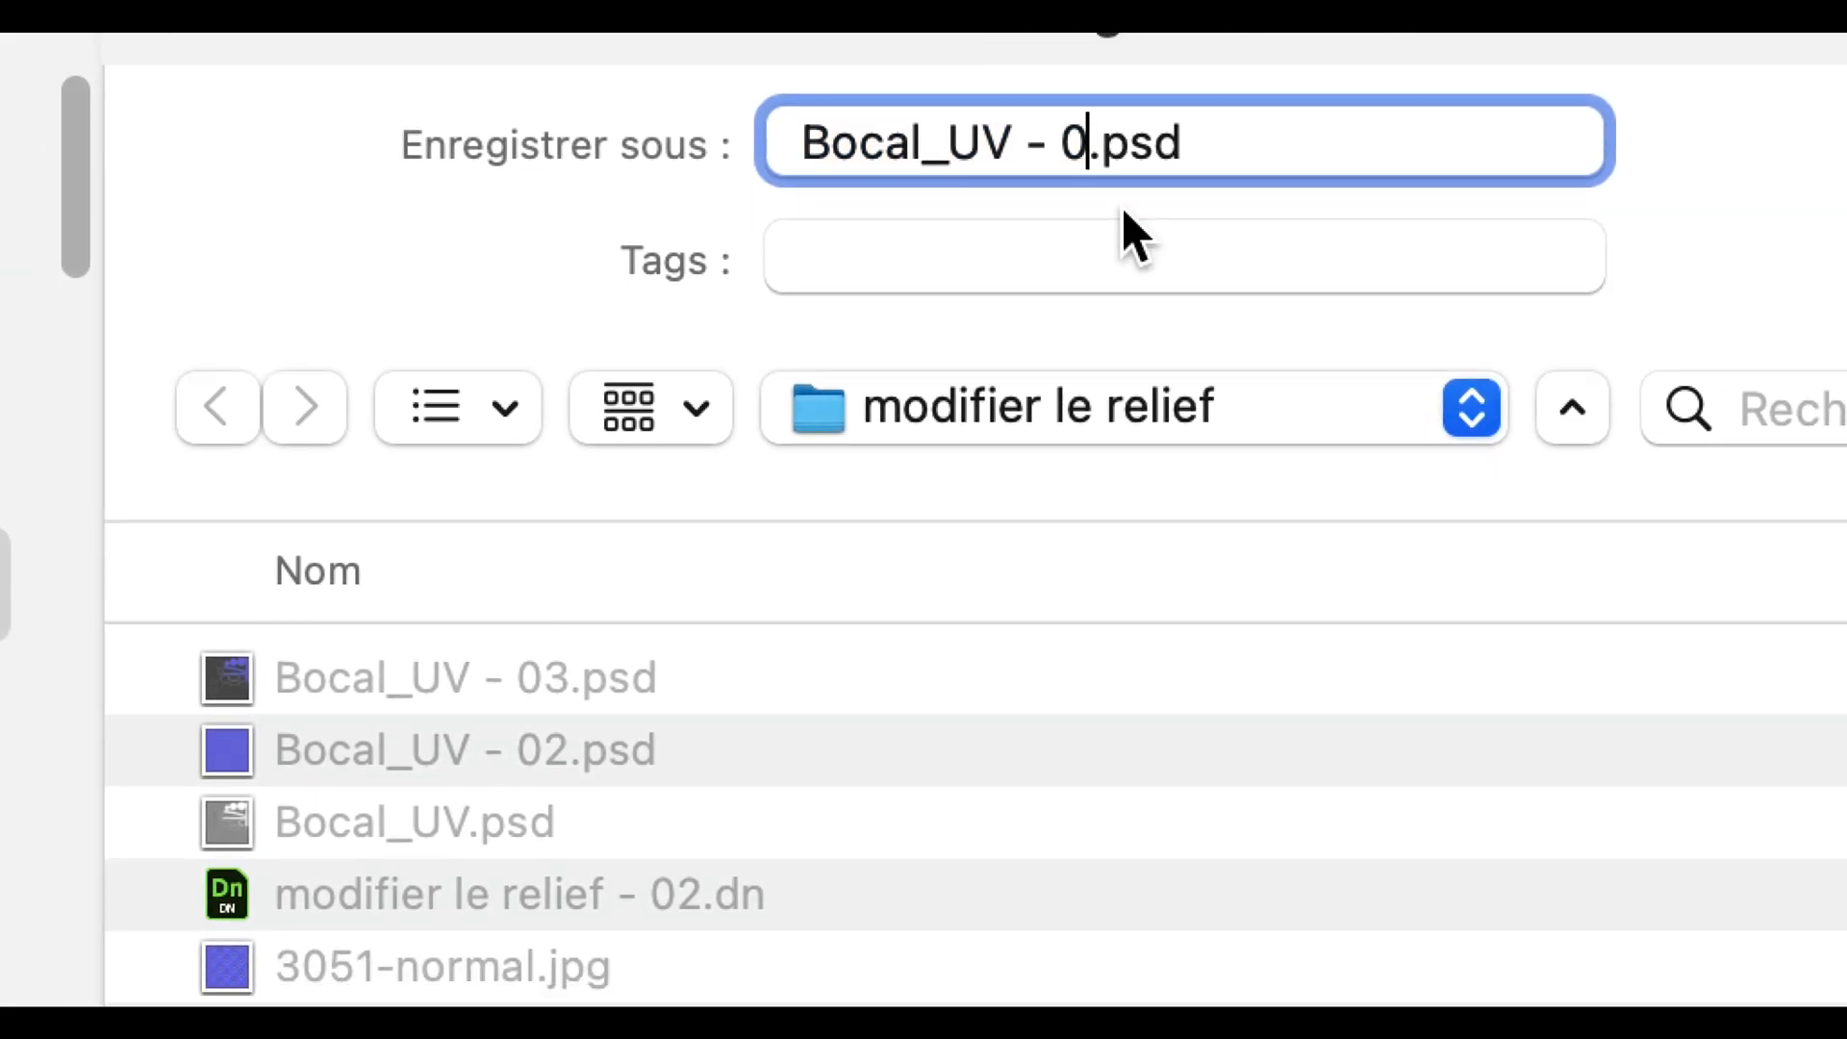
type("4")
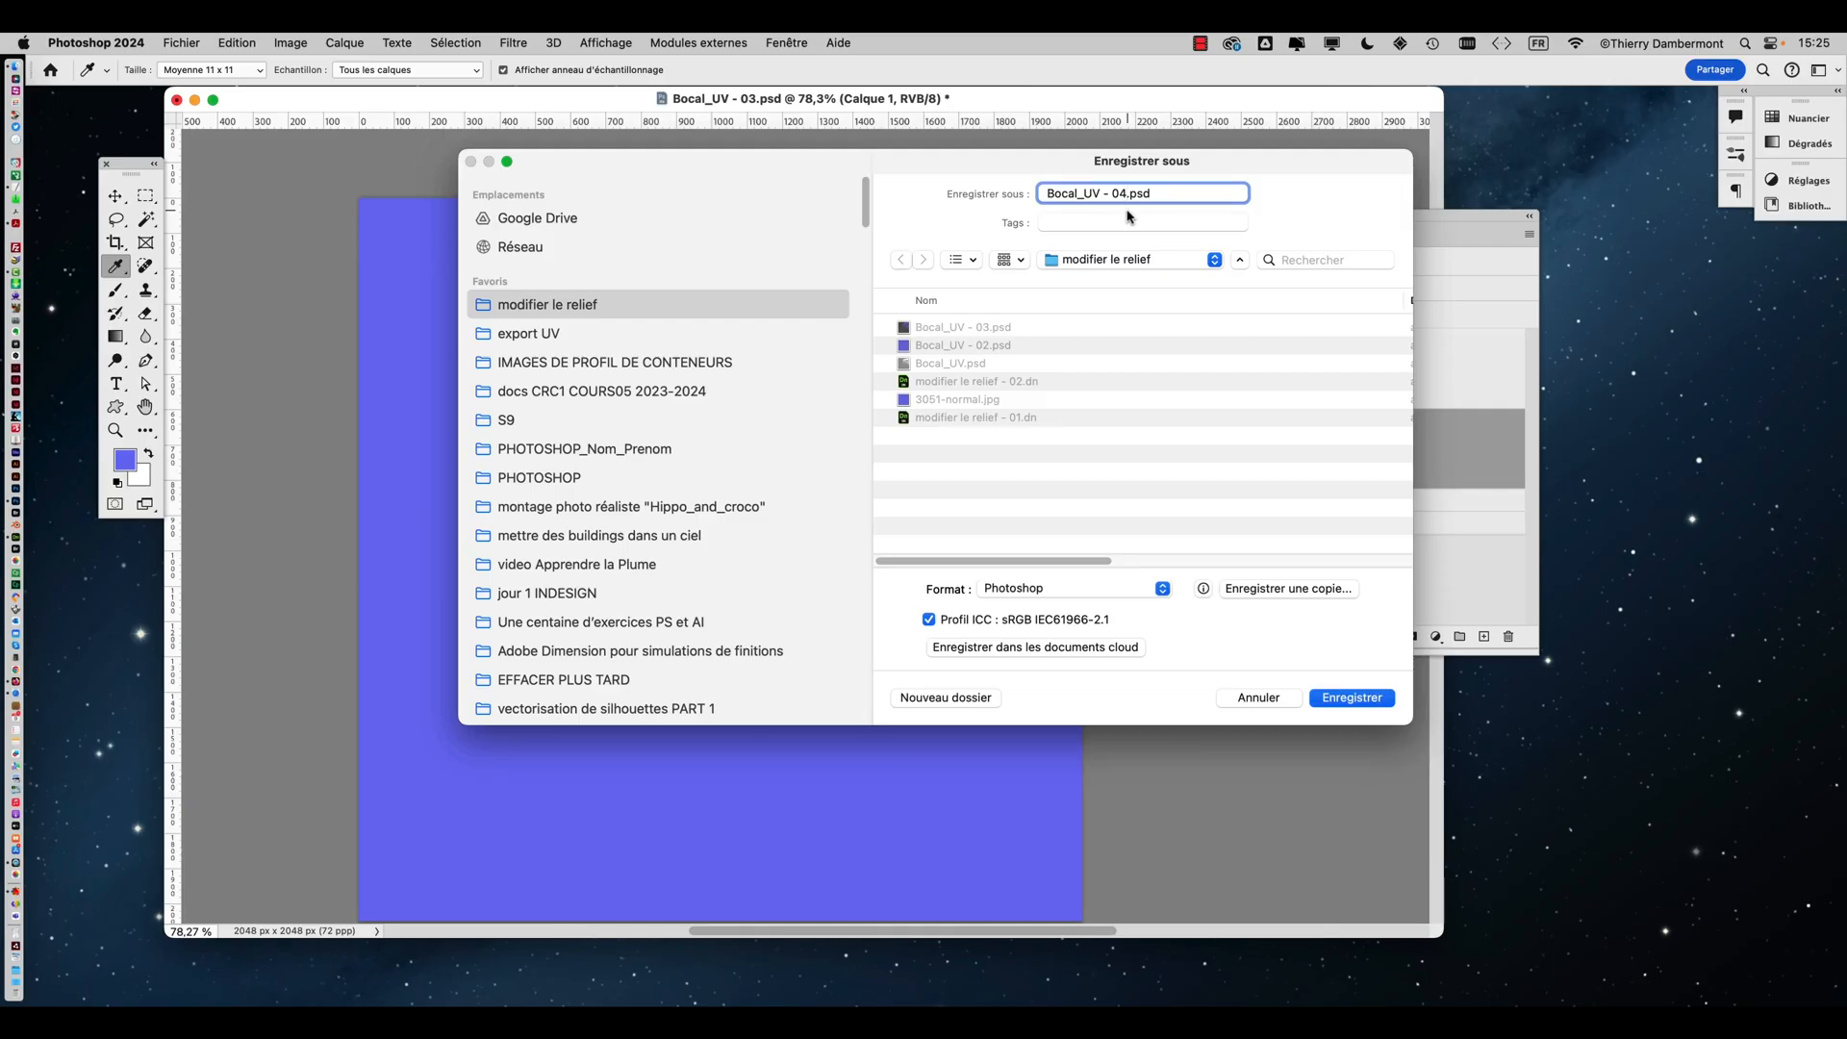
left_click(1349, 697)
Switch to Adobe Dimension and replace the jar material's Normal map with Bocal_UV - 04.psd
key("super+Tab")
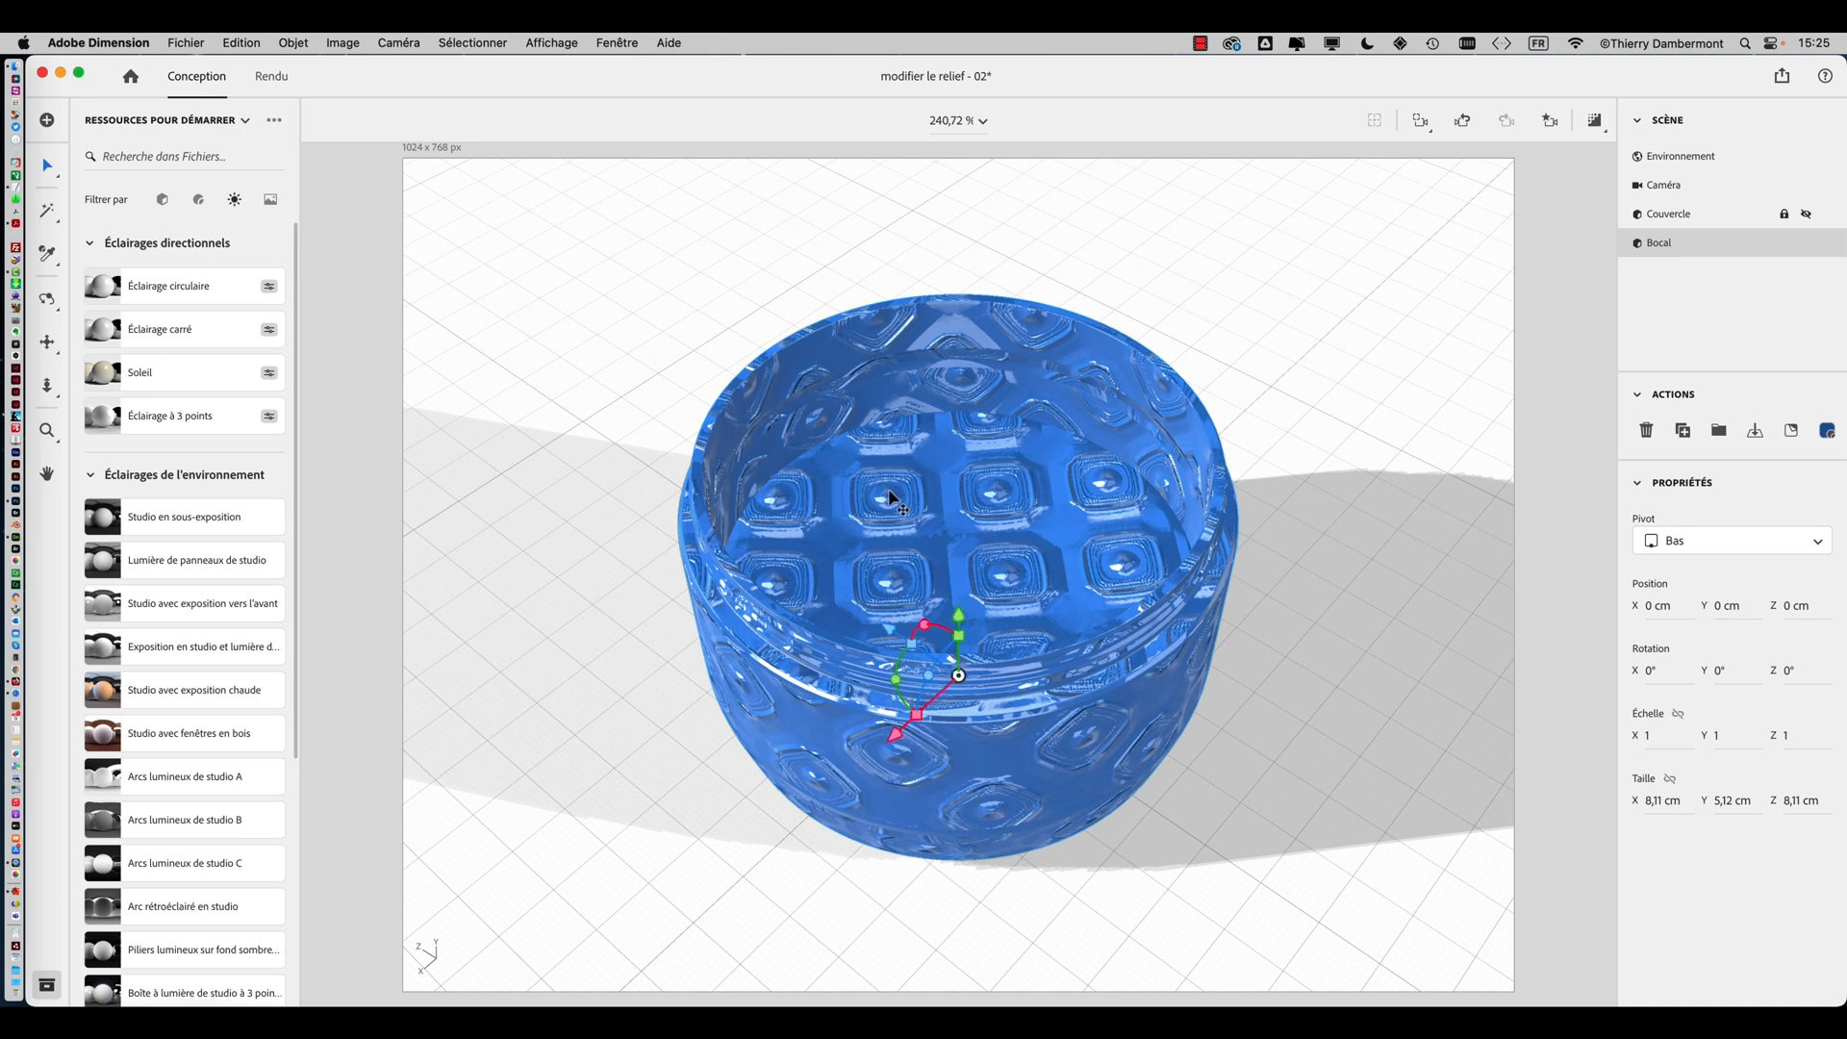
left_click(1827, 432)
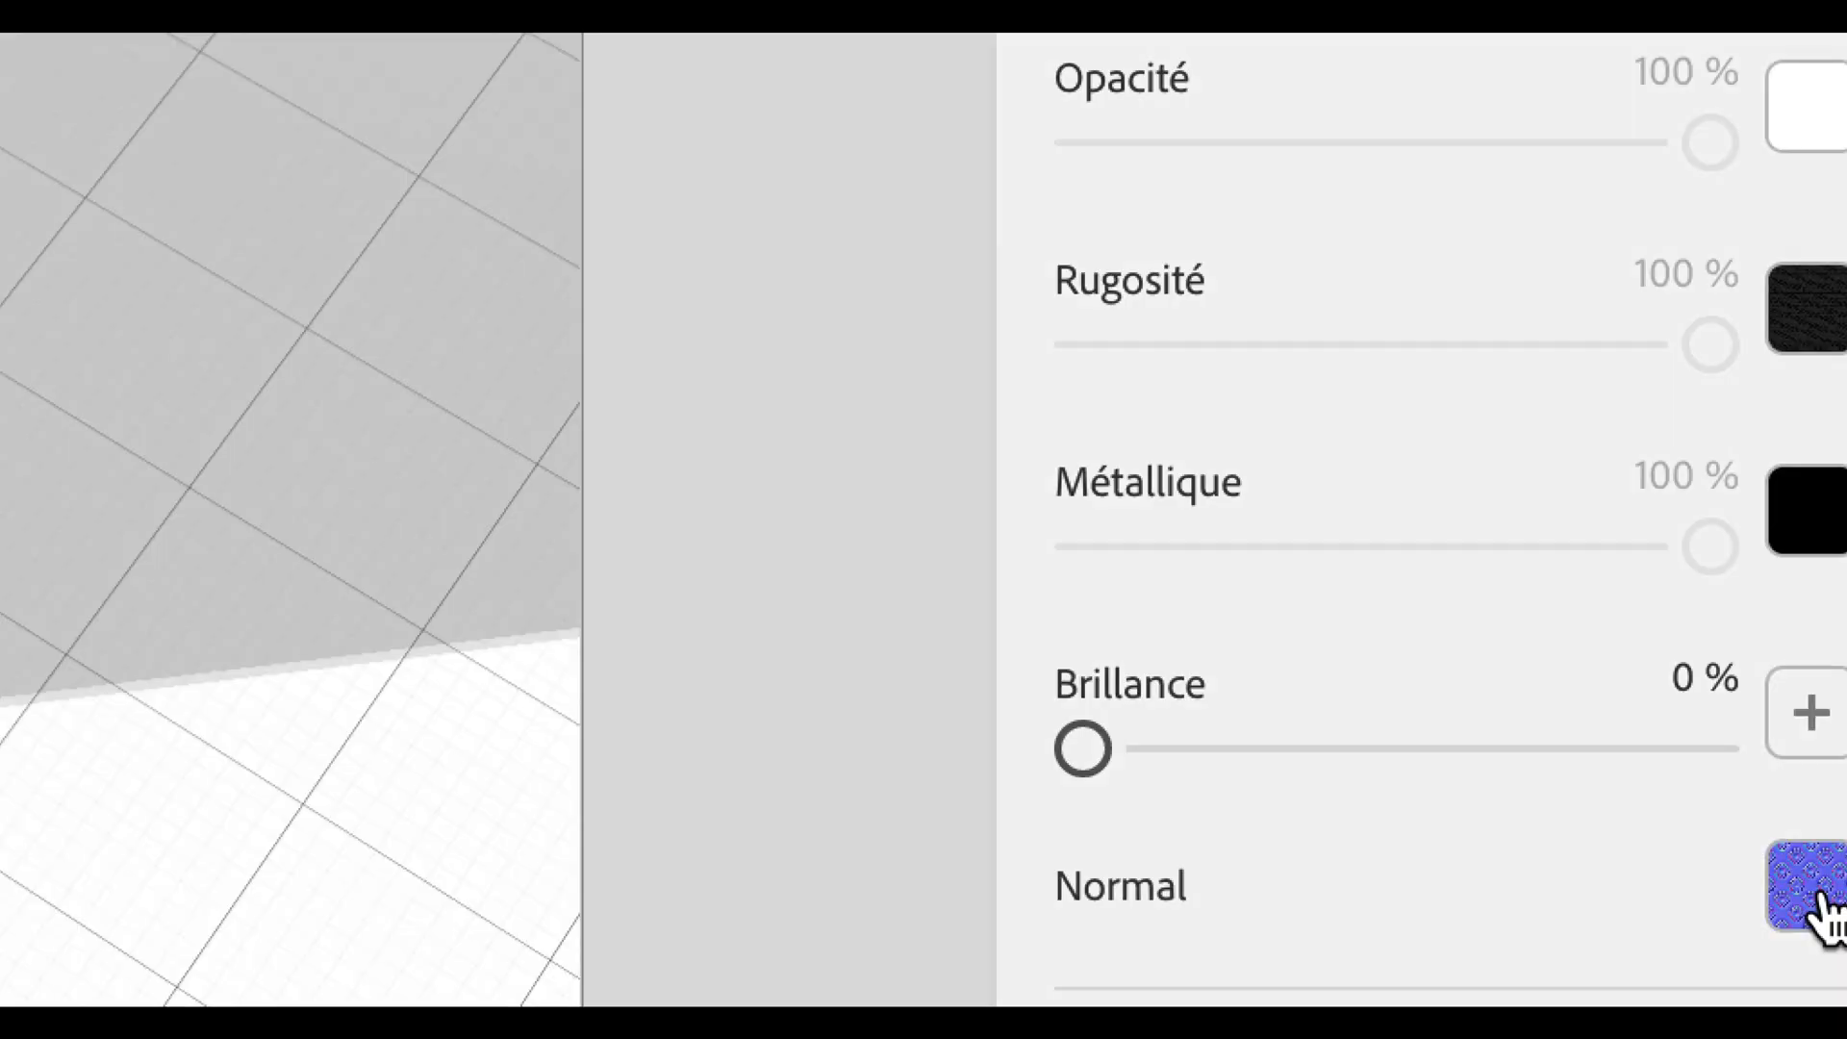
left_click(1821, 904)
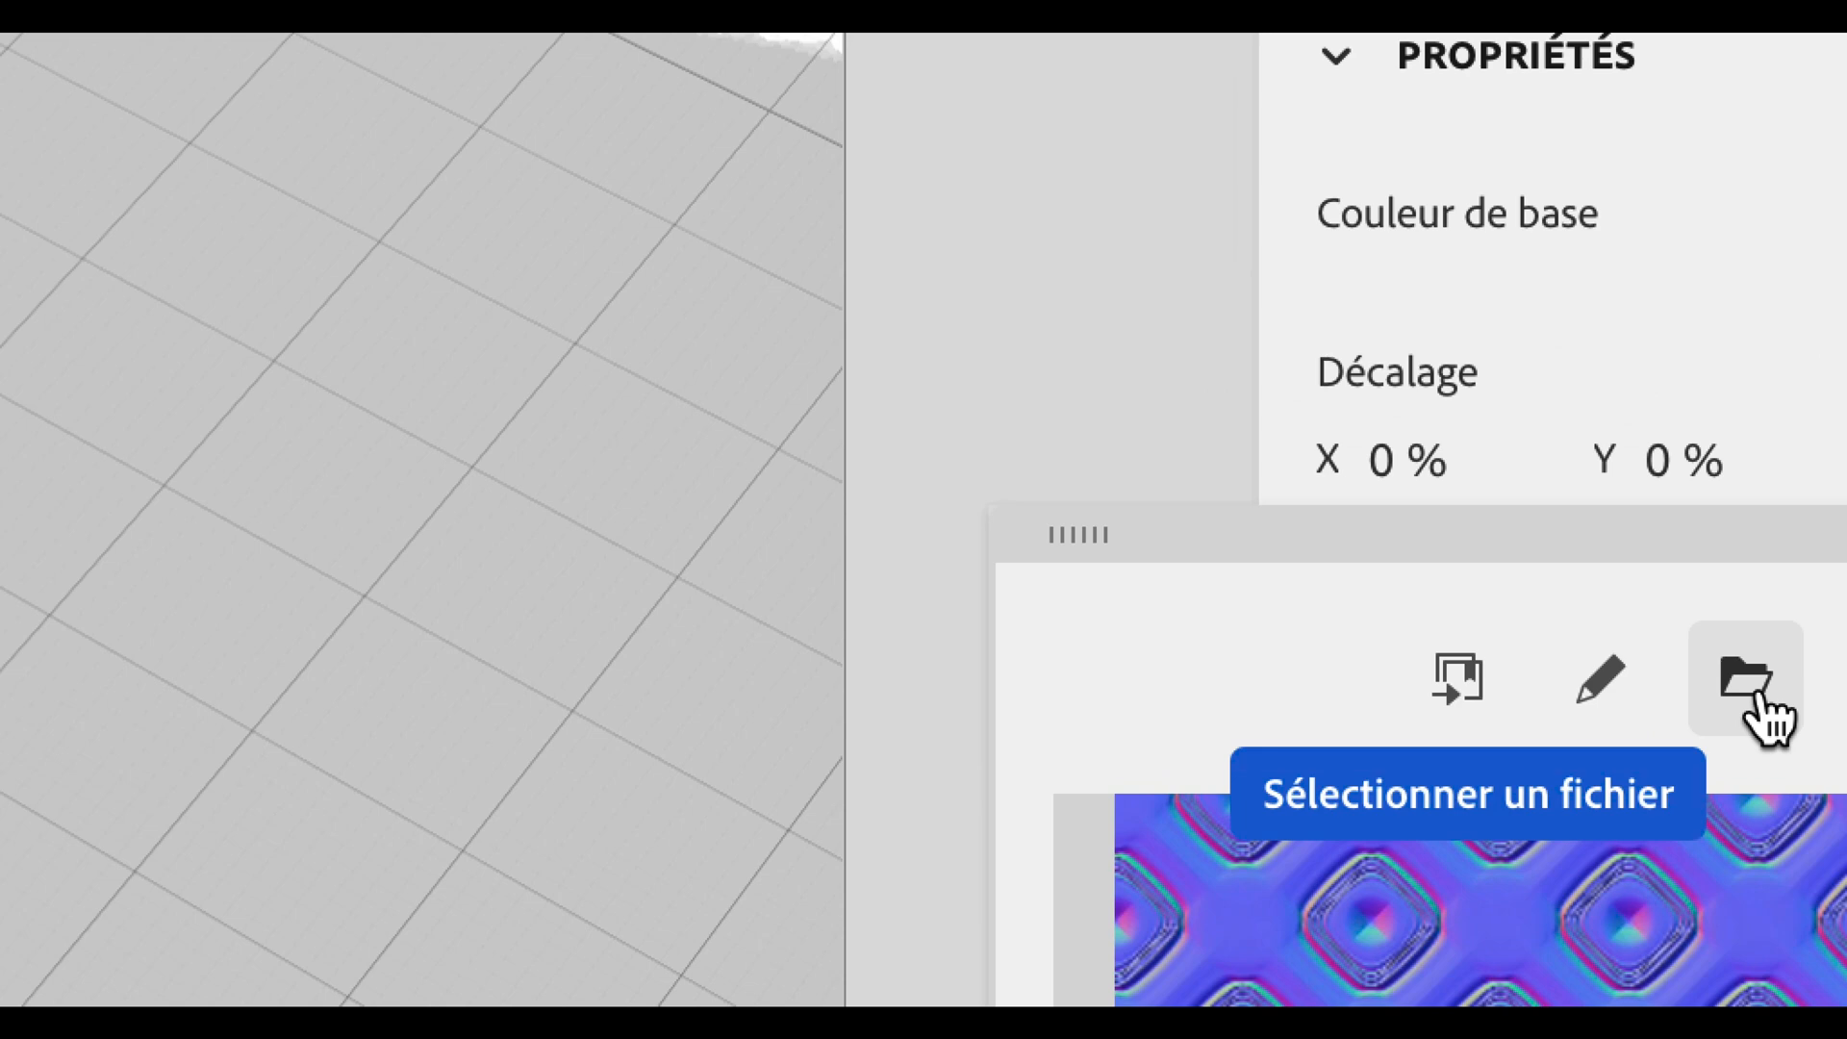
left_click(1753, 695)
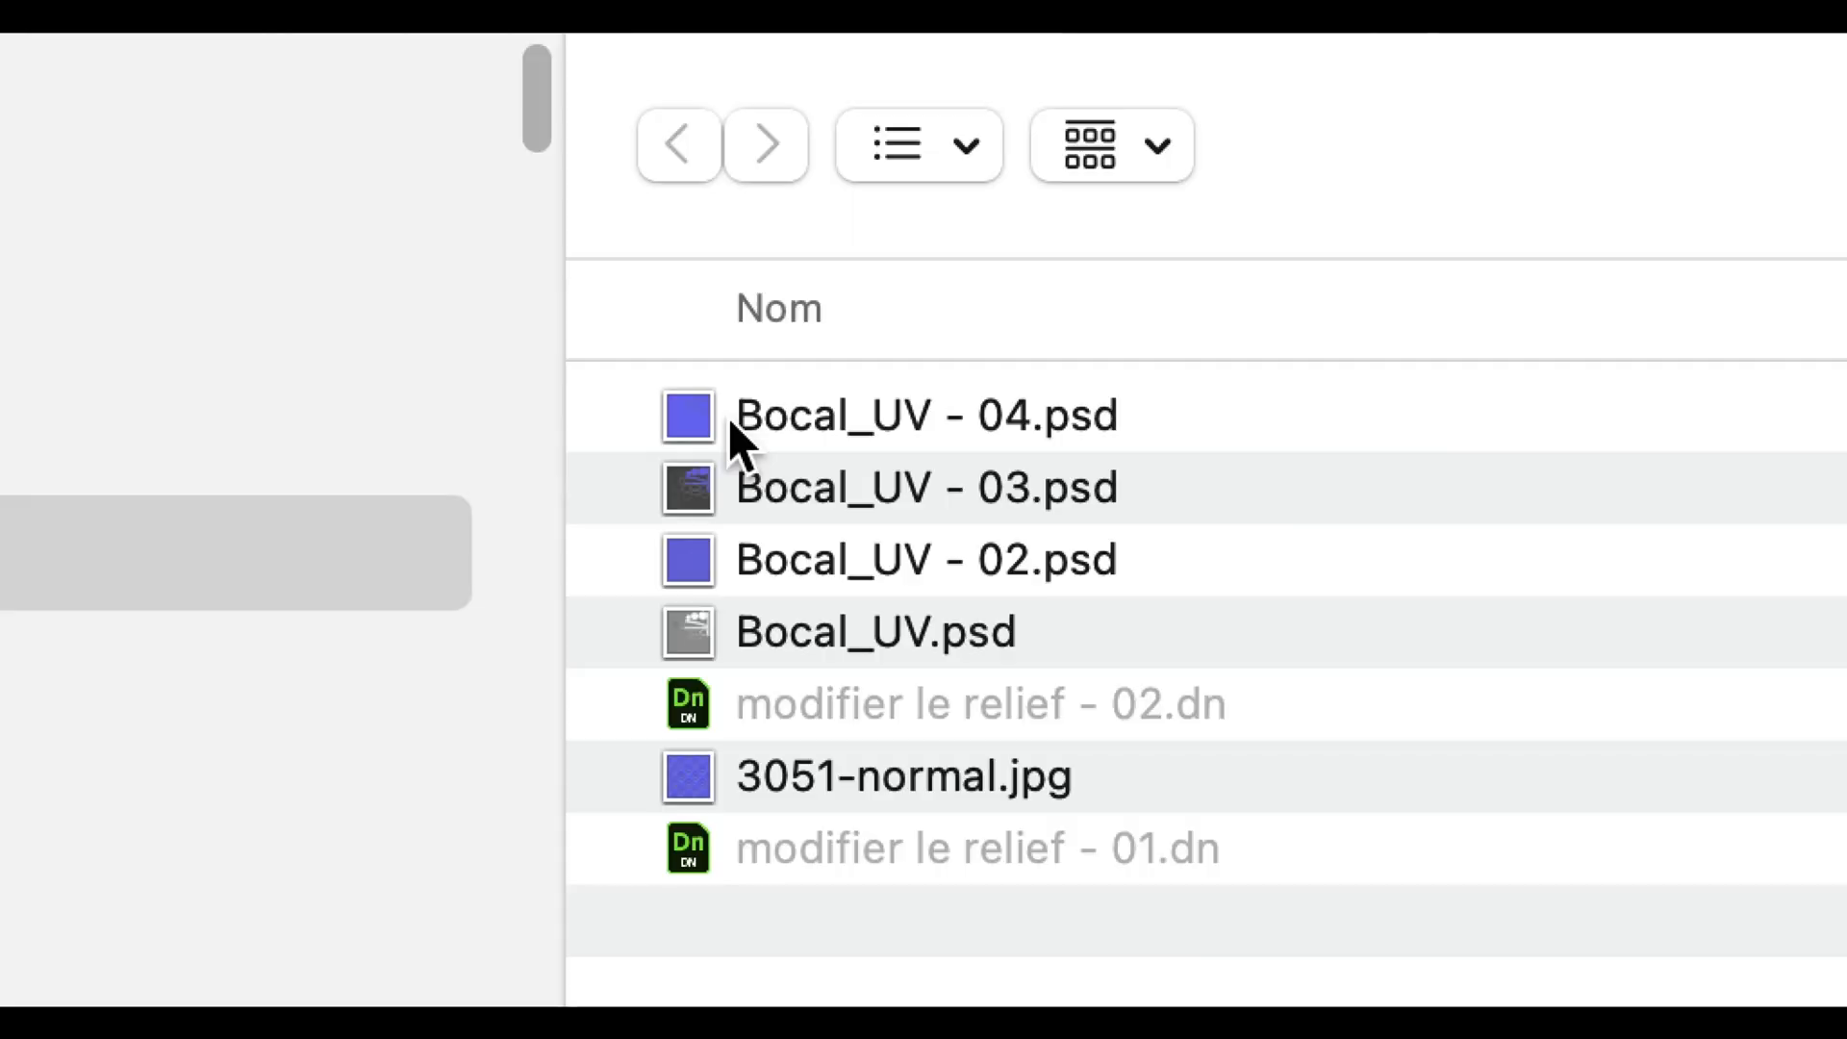
left_click(731, 420)
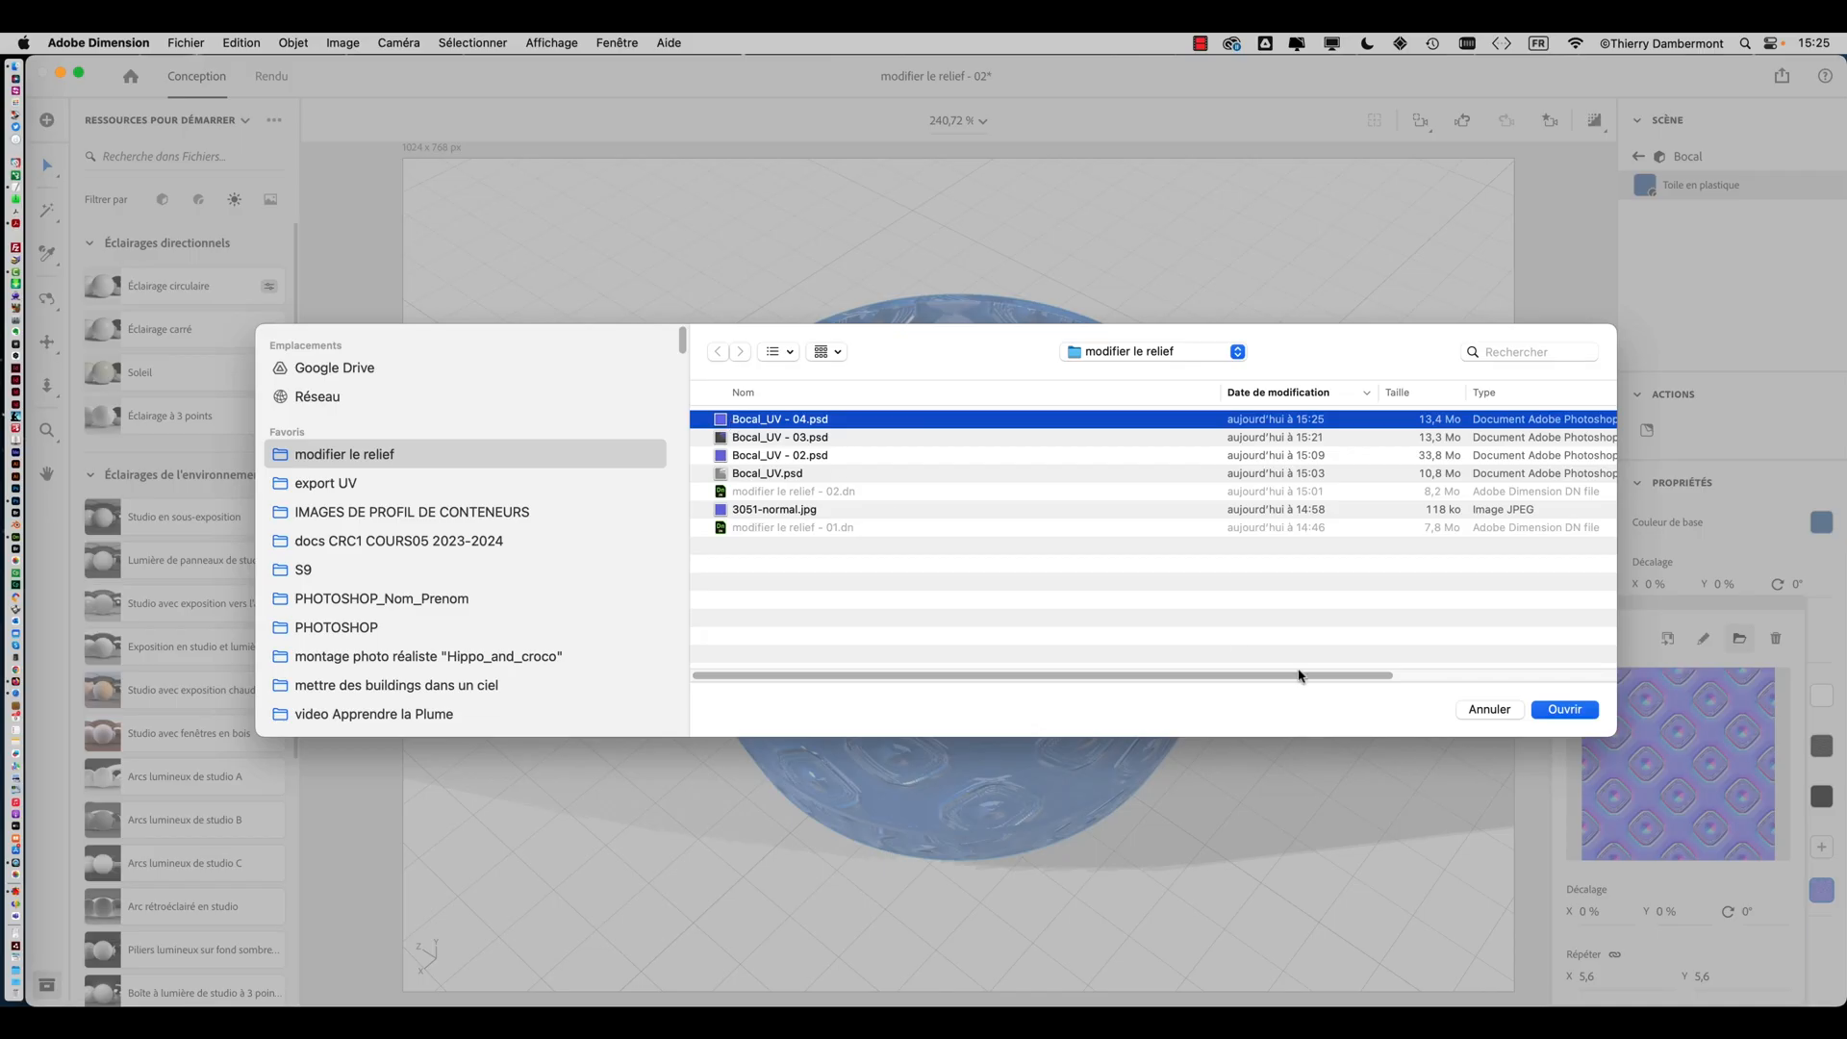
left_click(1547, 716)
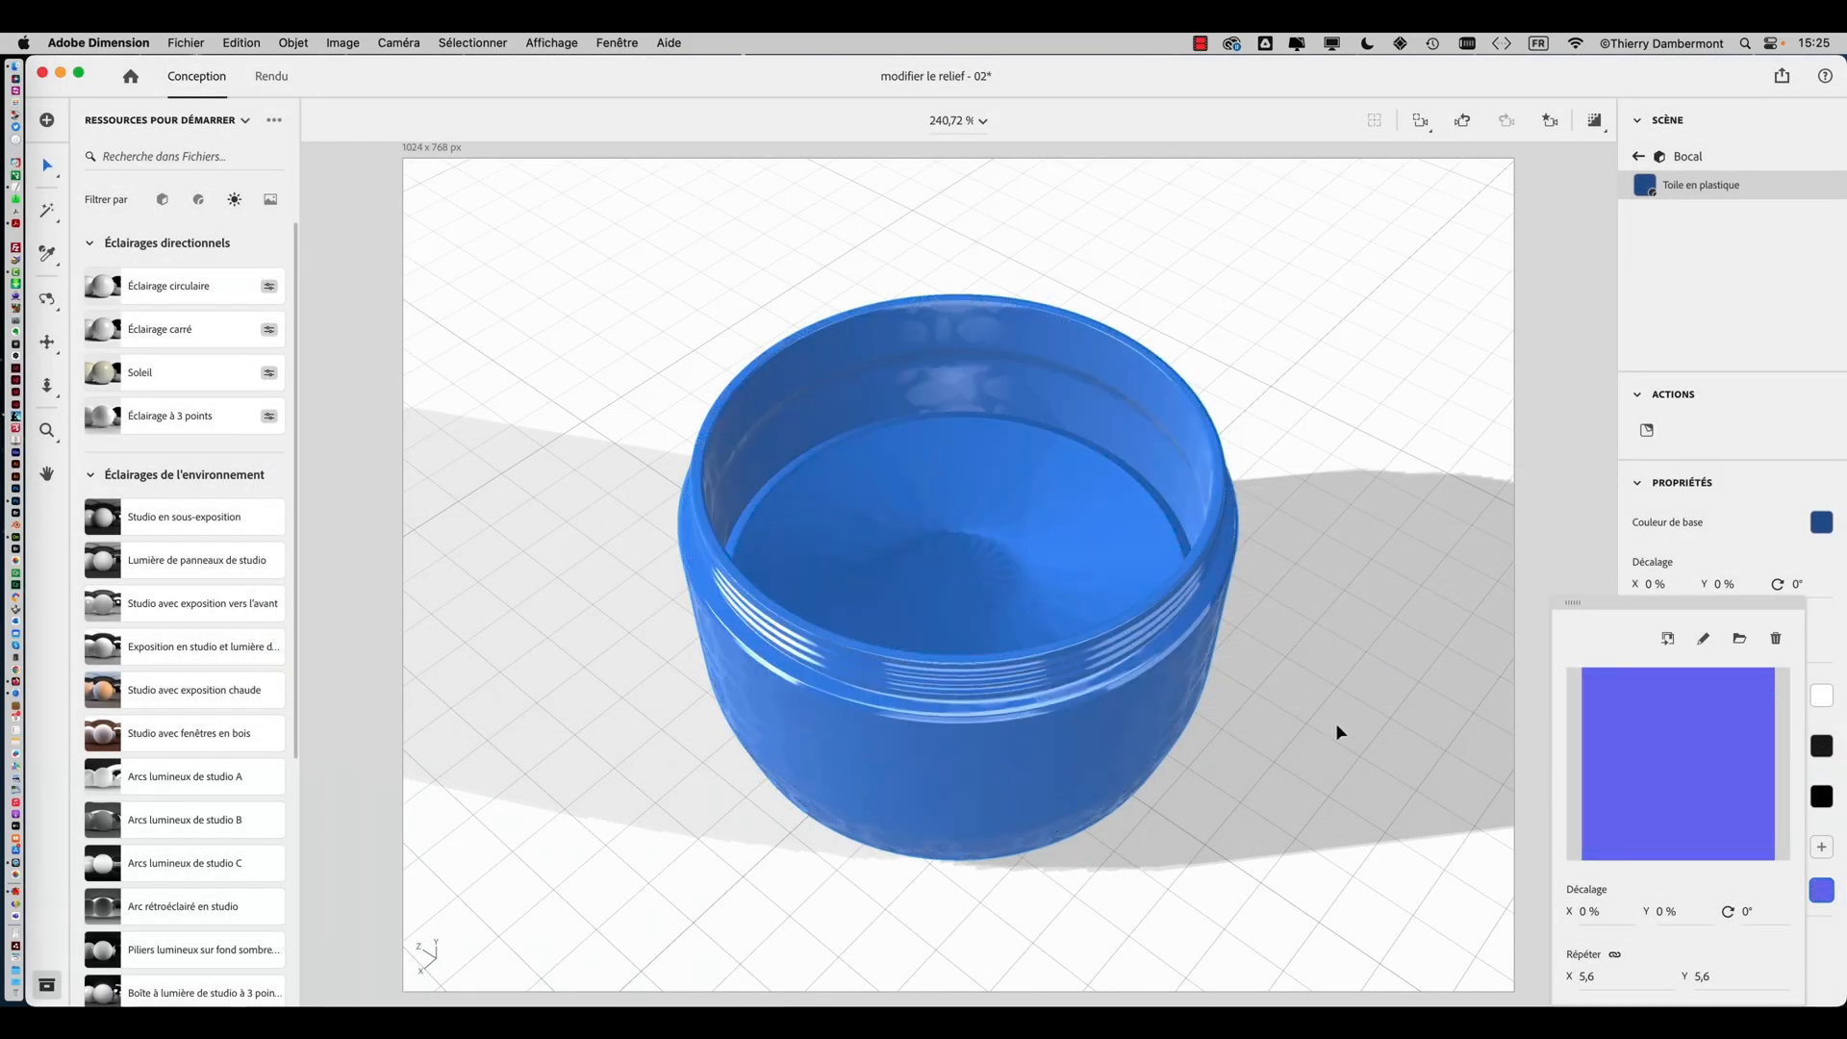
Set the Normal map's repeat to 1 in X and Y
right_click_drag(1340, 734, 1132, 744)
right_click_drag(881, 836, 1283, 419)
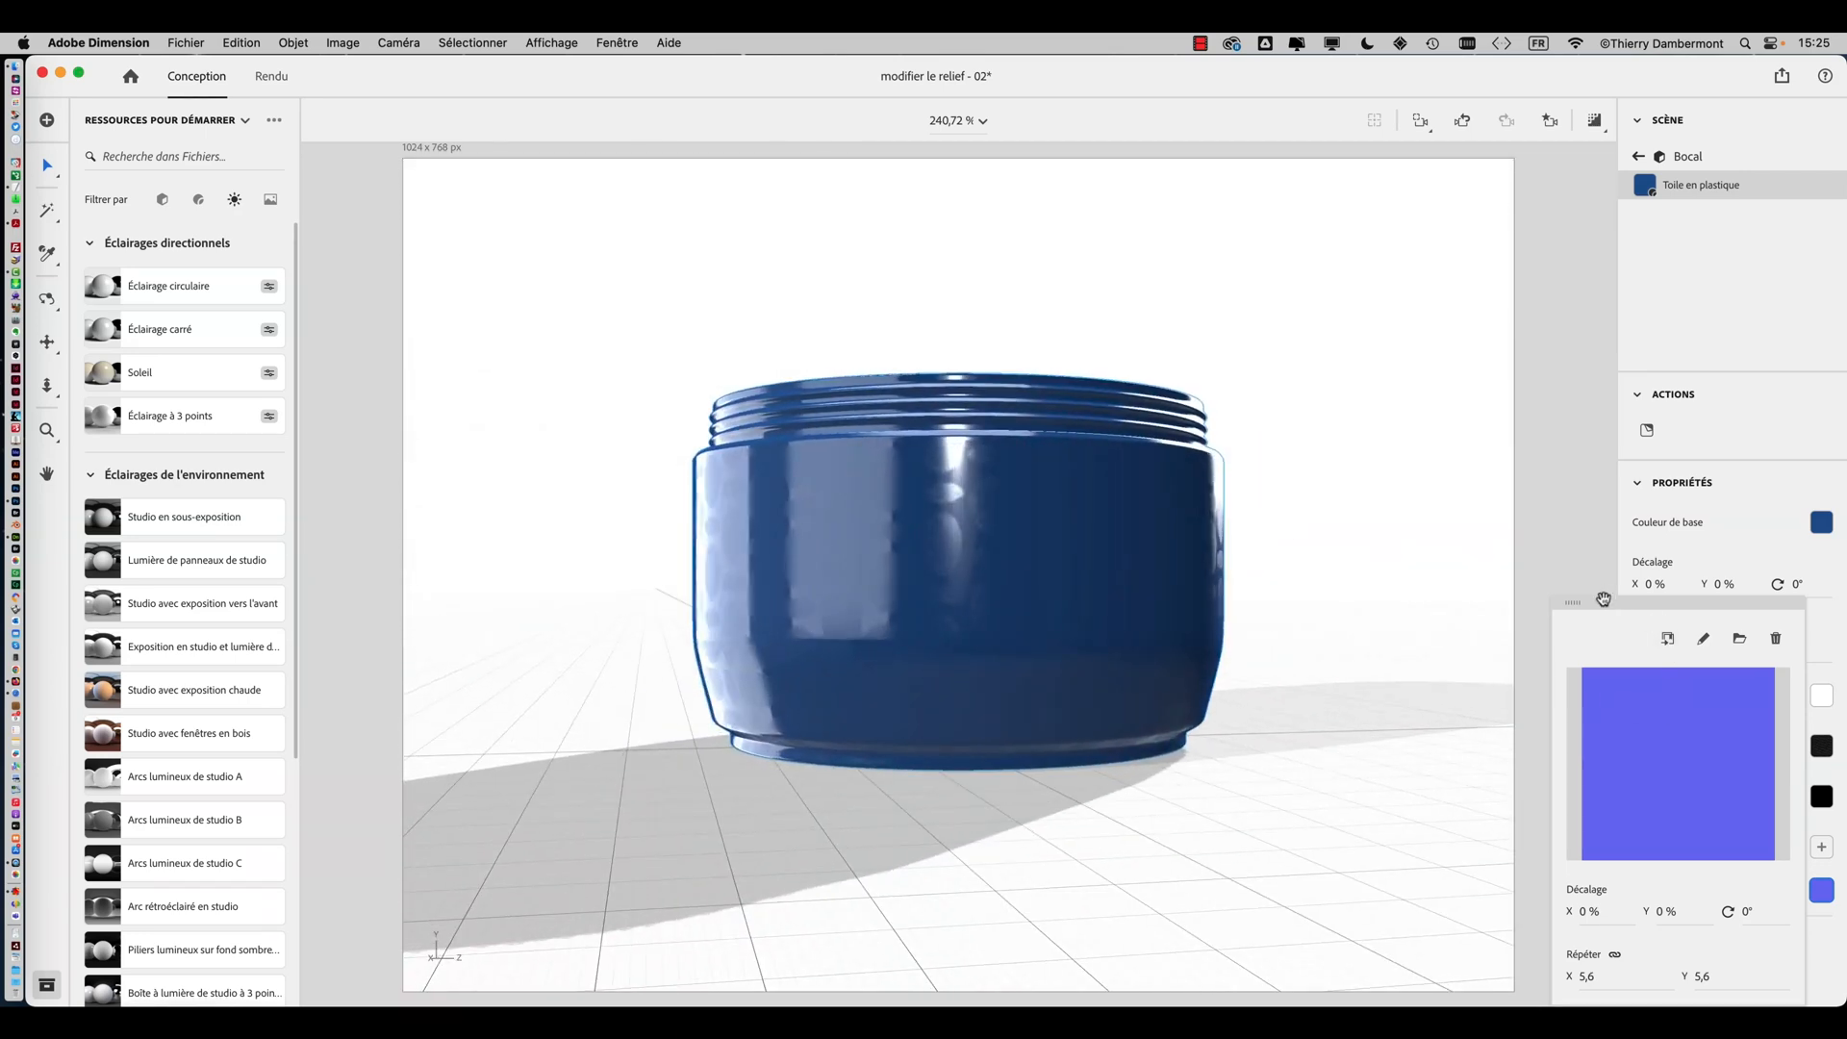
left_click_drag(1604, 599, 1397, 199)
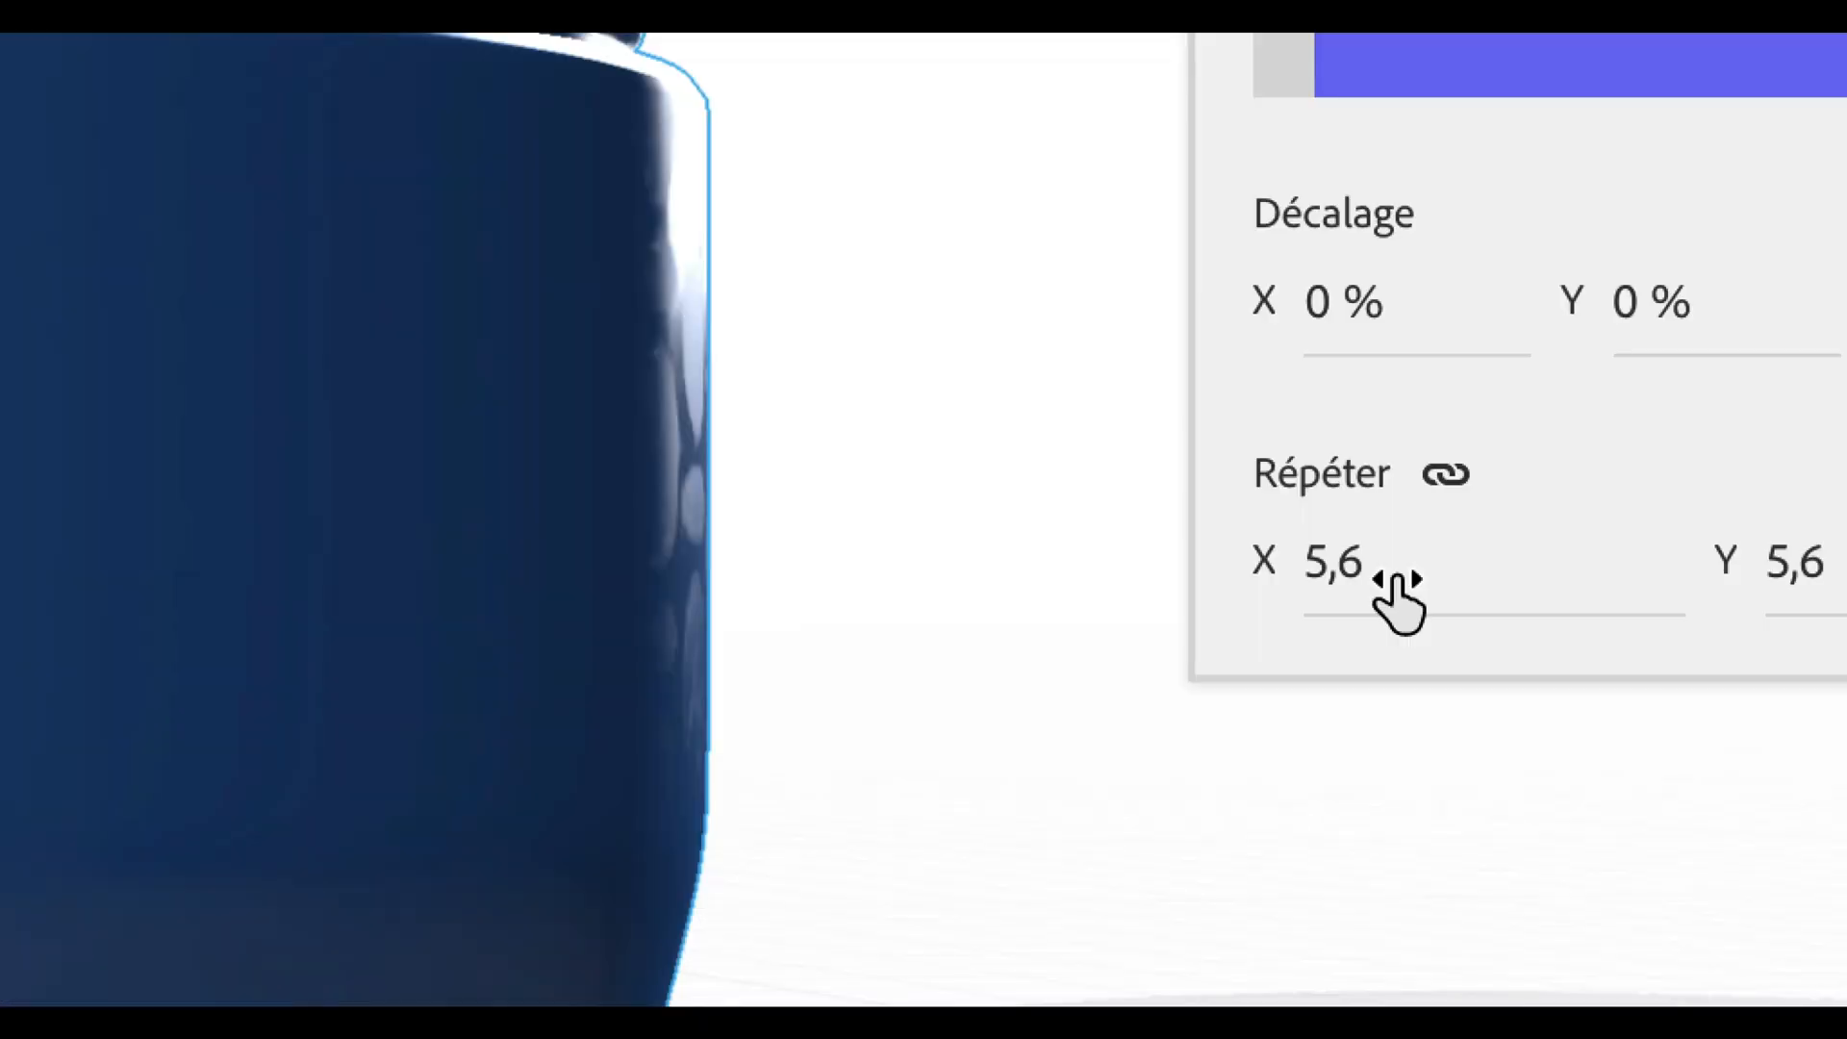
left_click(1395, 577)
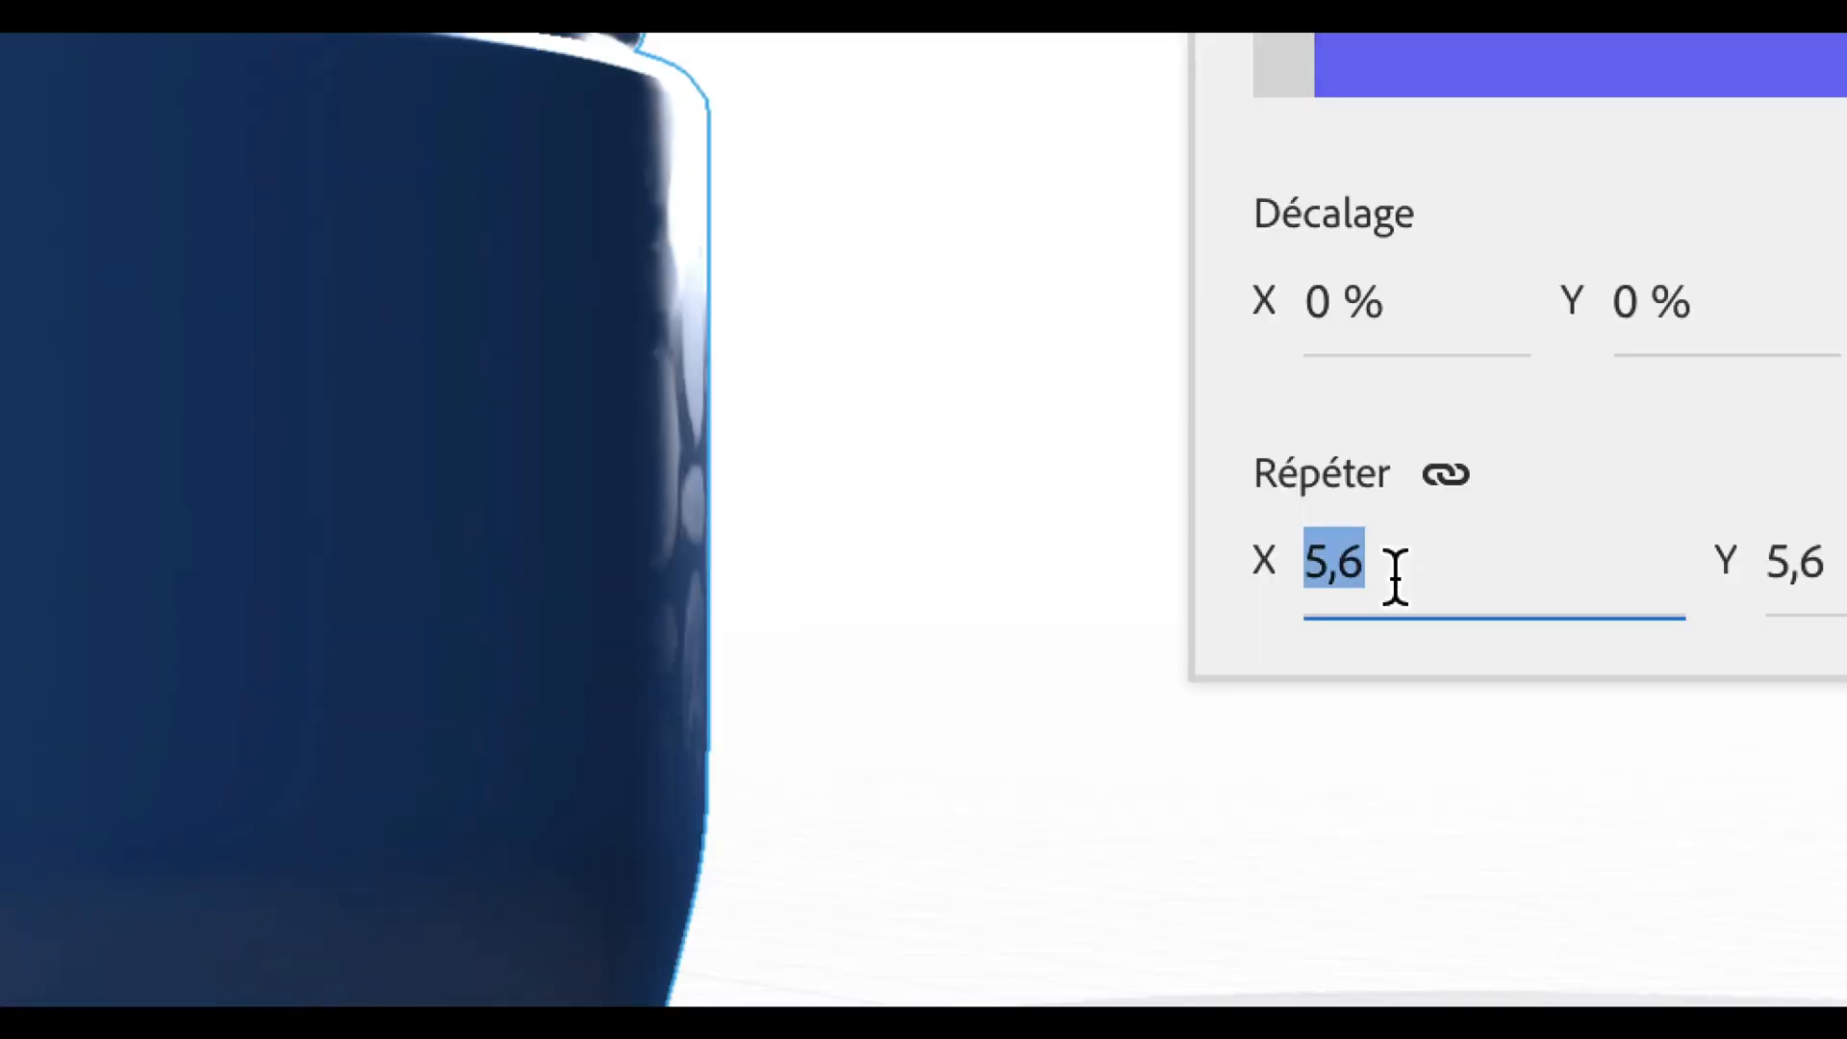
type("1")
key("Tab")
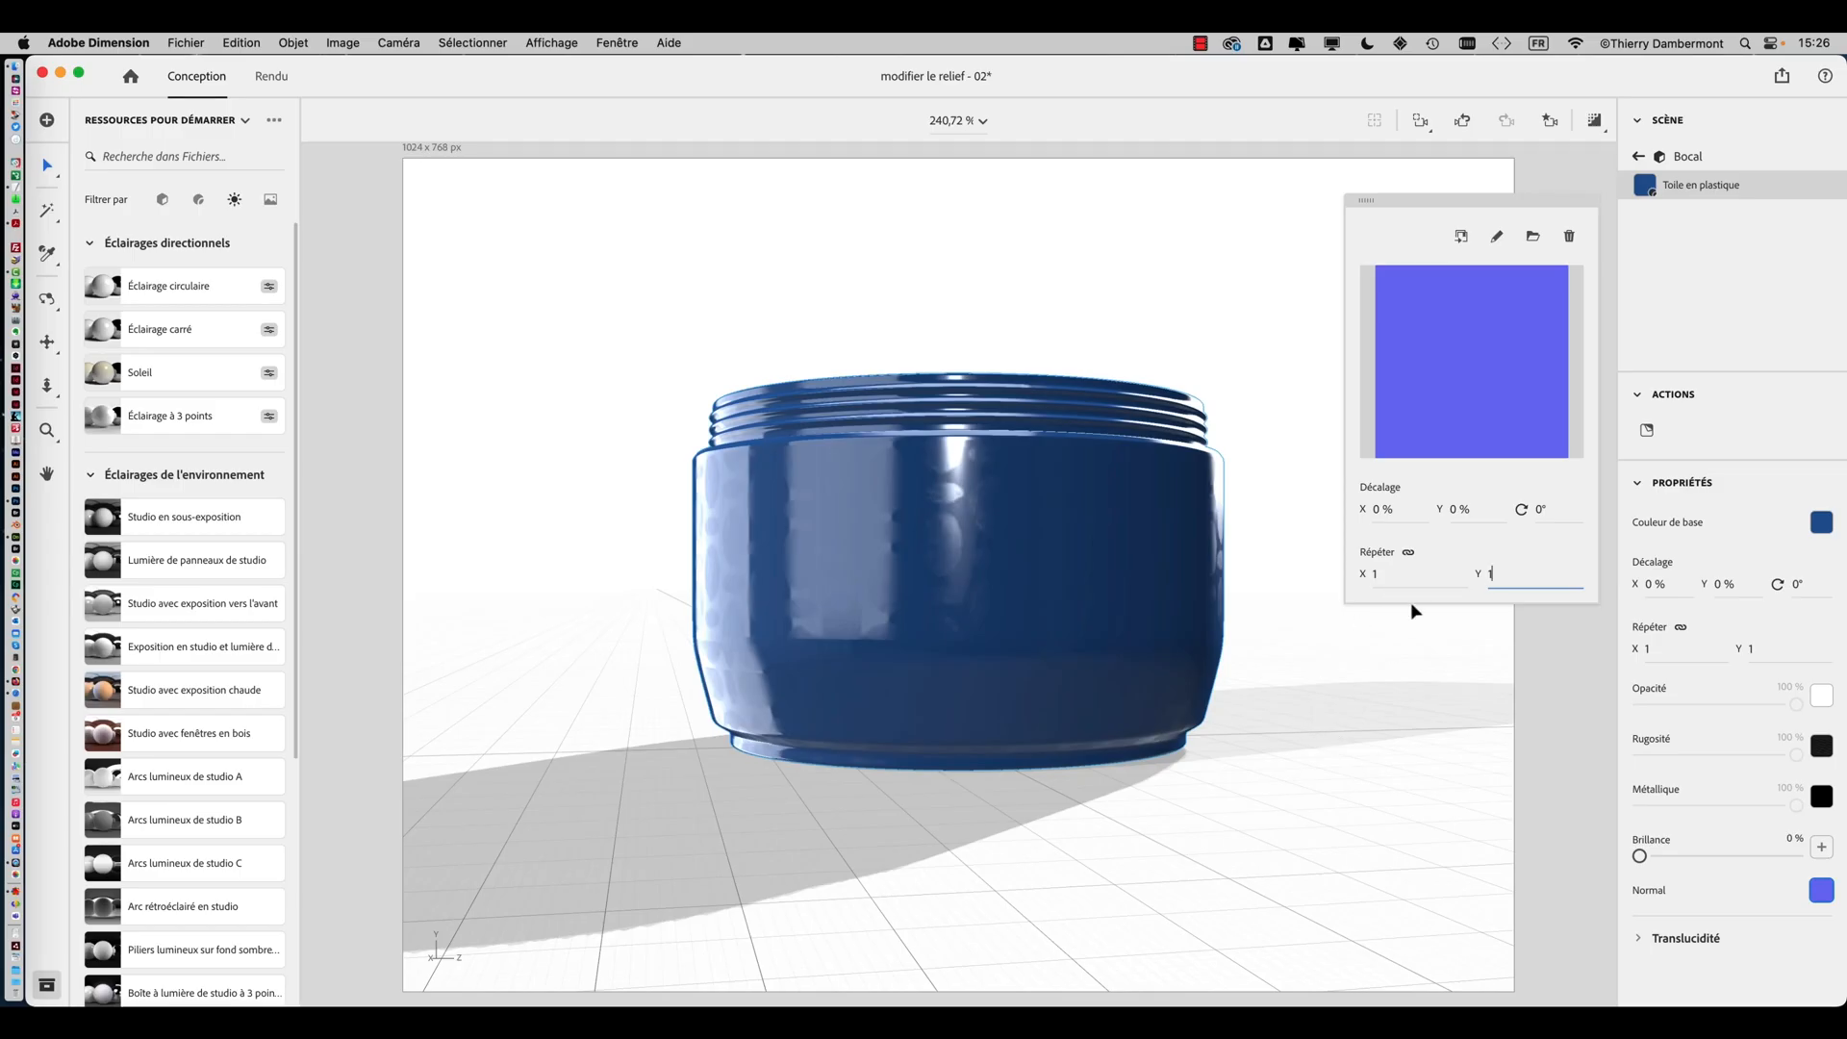
Reselect the jar and reopen its material properties
left_click(1421, 656)
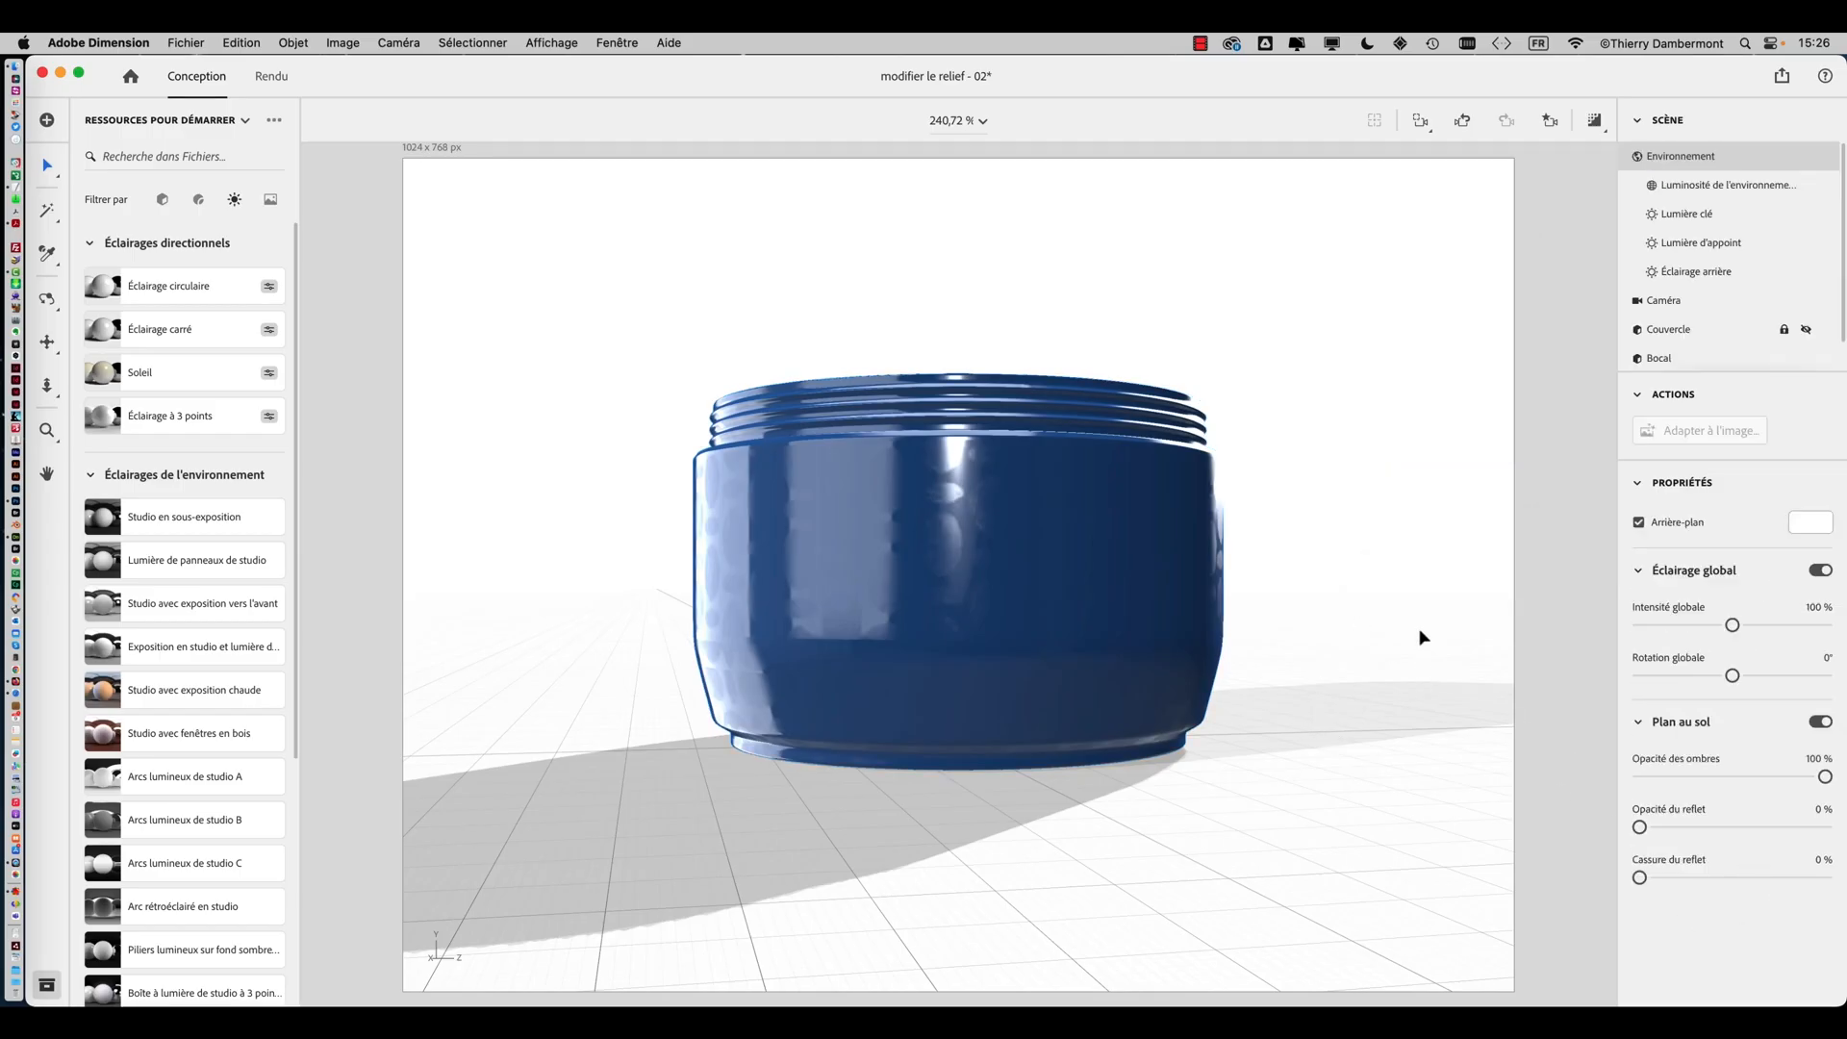
left_click(1113, 556)
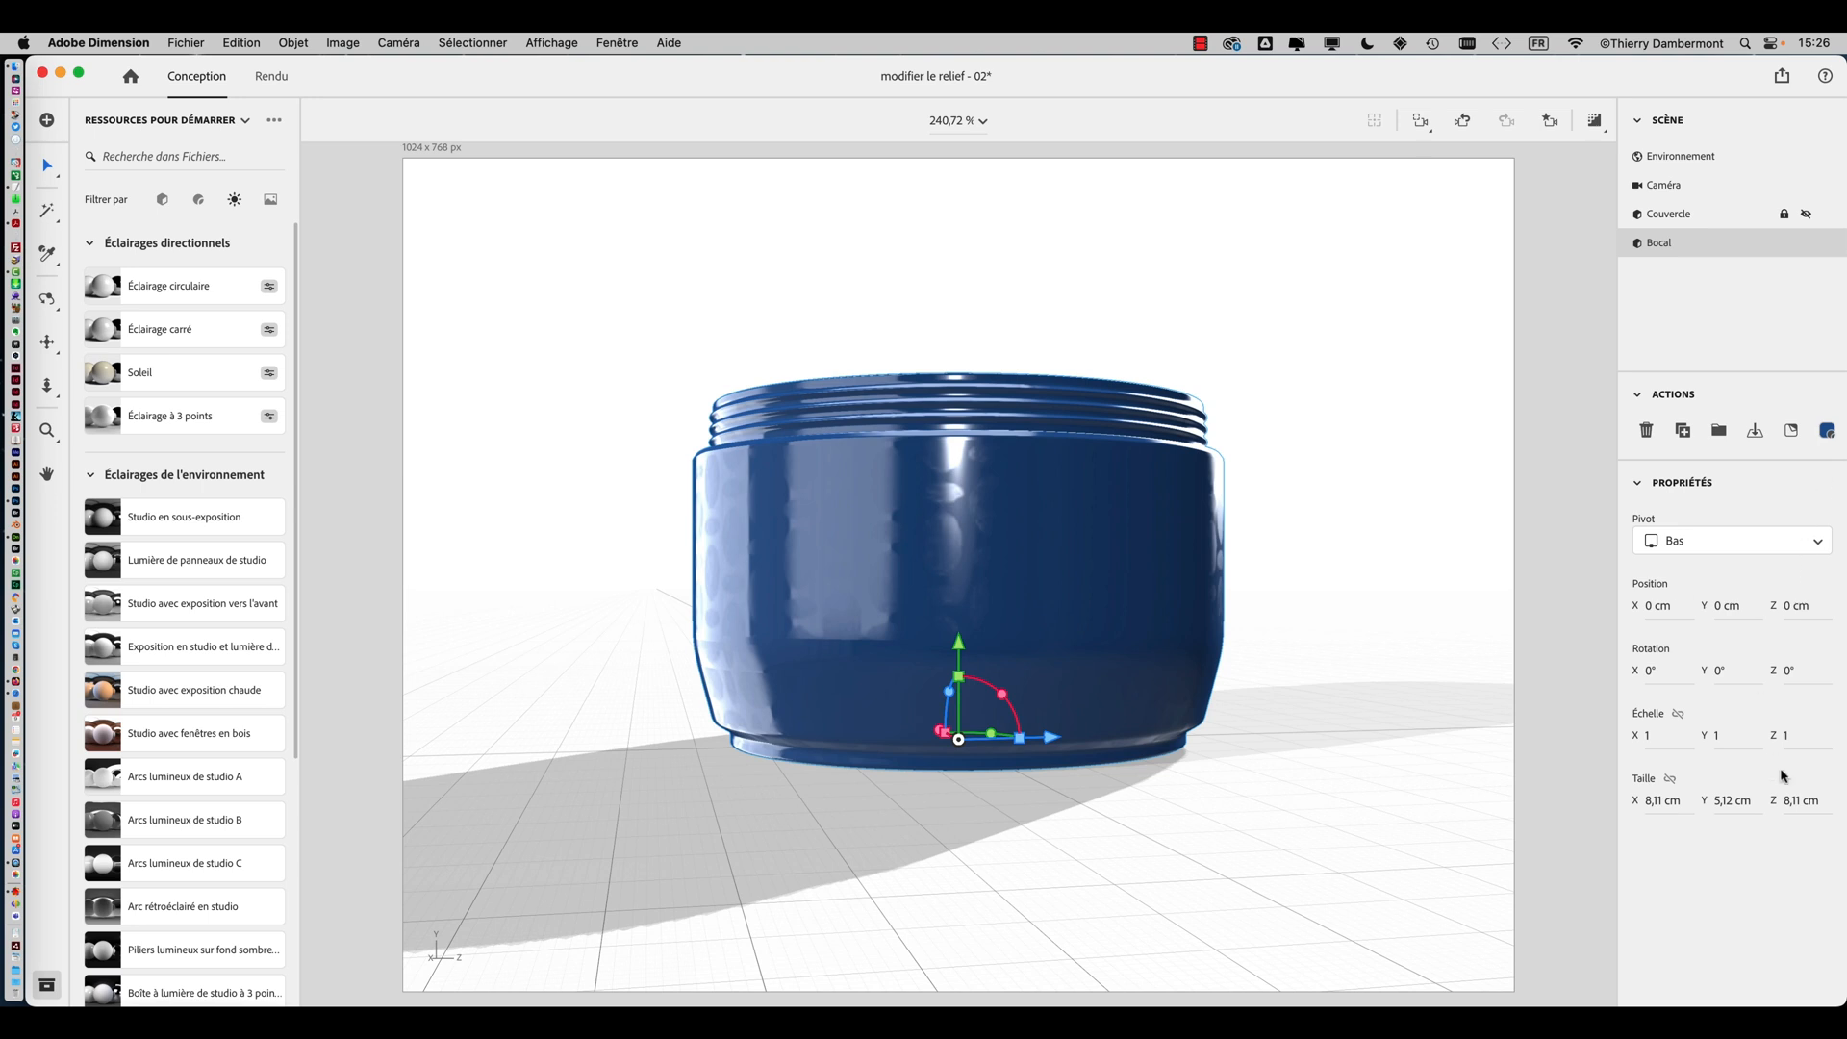
left_click(1826, 433)
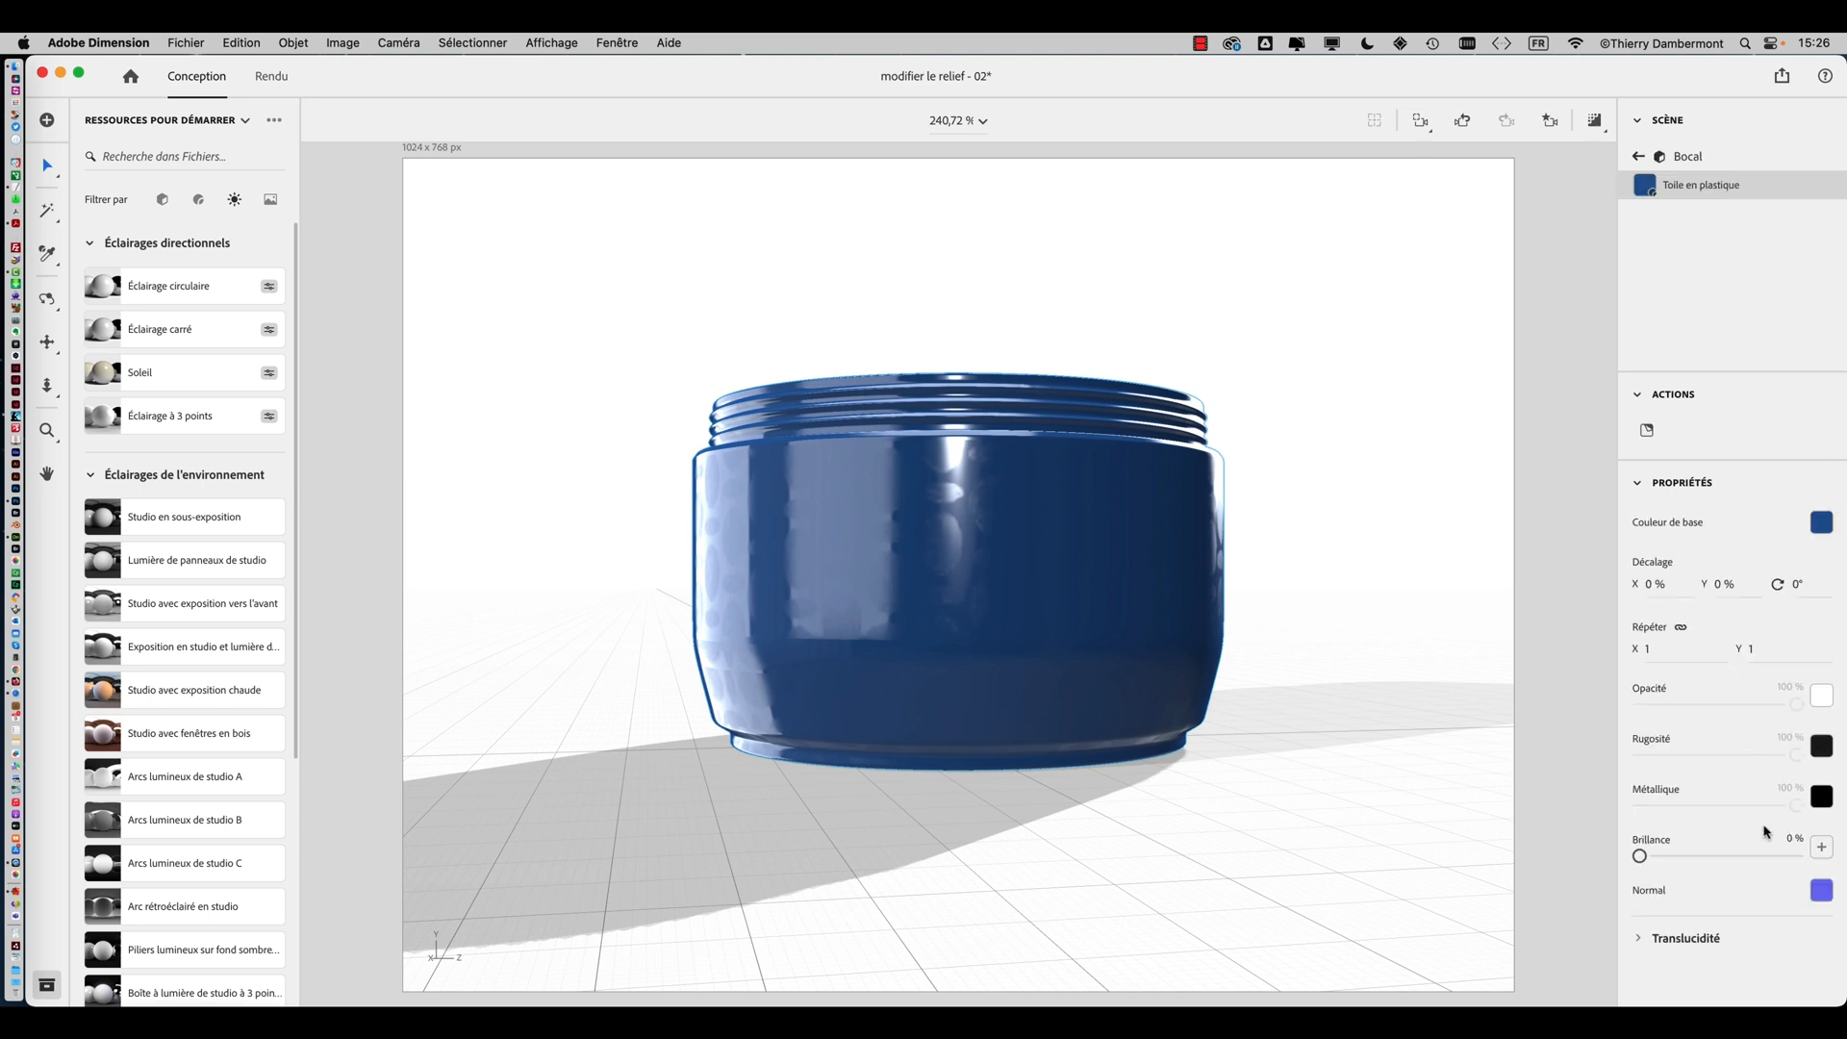
Reload Bocal_UV - 04.psd into the jar material's Normal map slot
left_click(1821, 893)
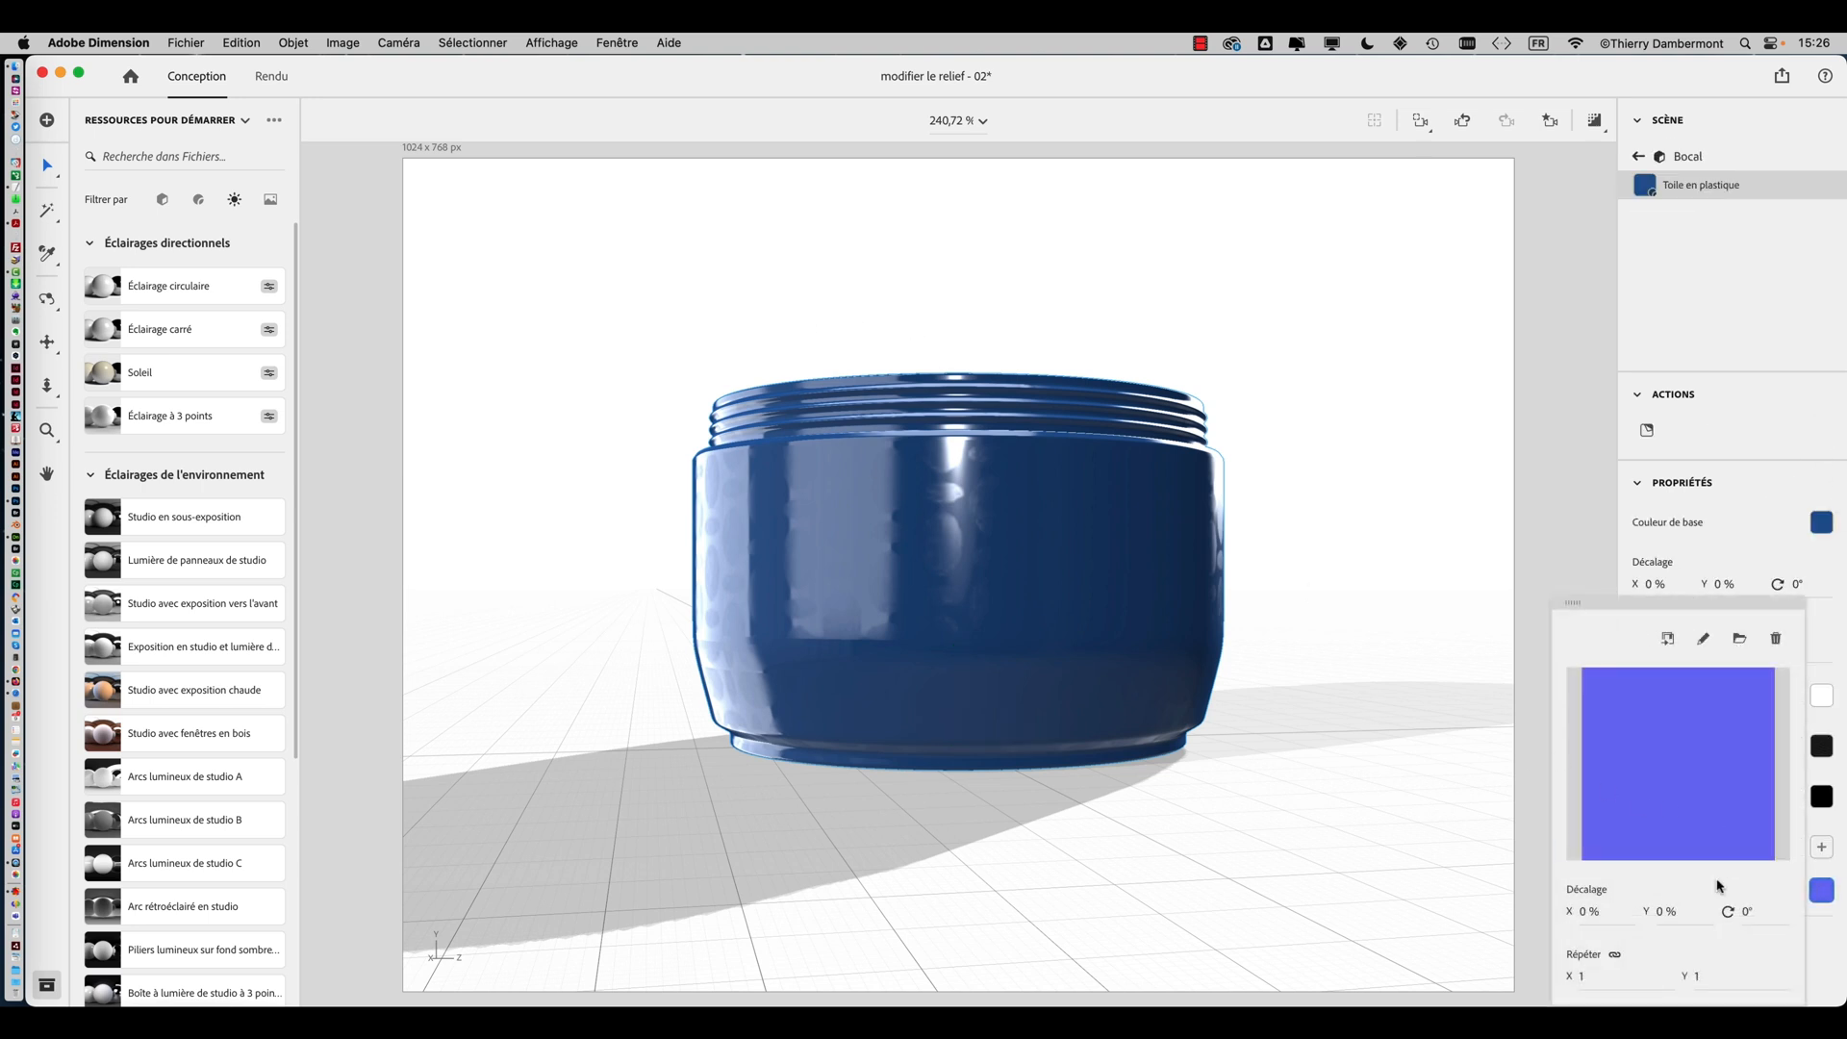
left_click(1737, 640)
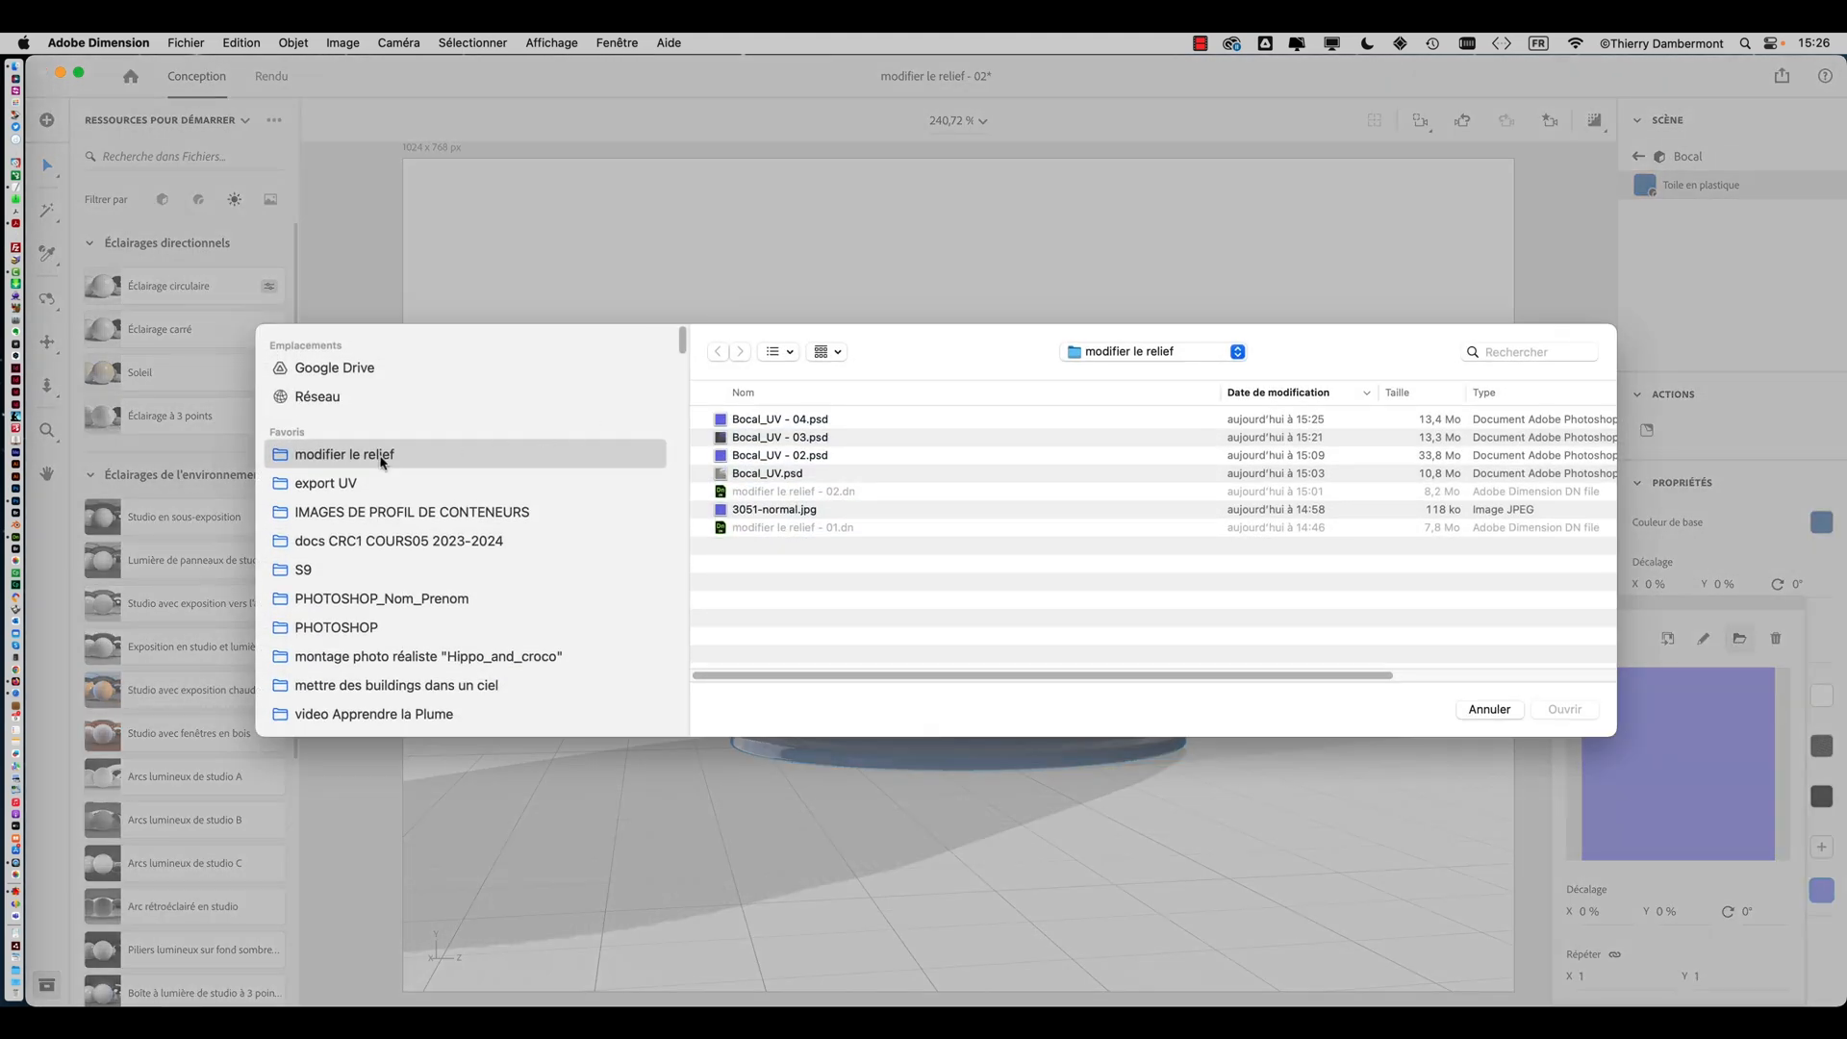
left_click(769, 420)
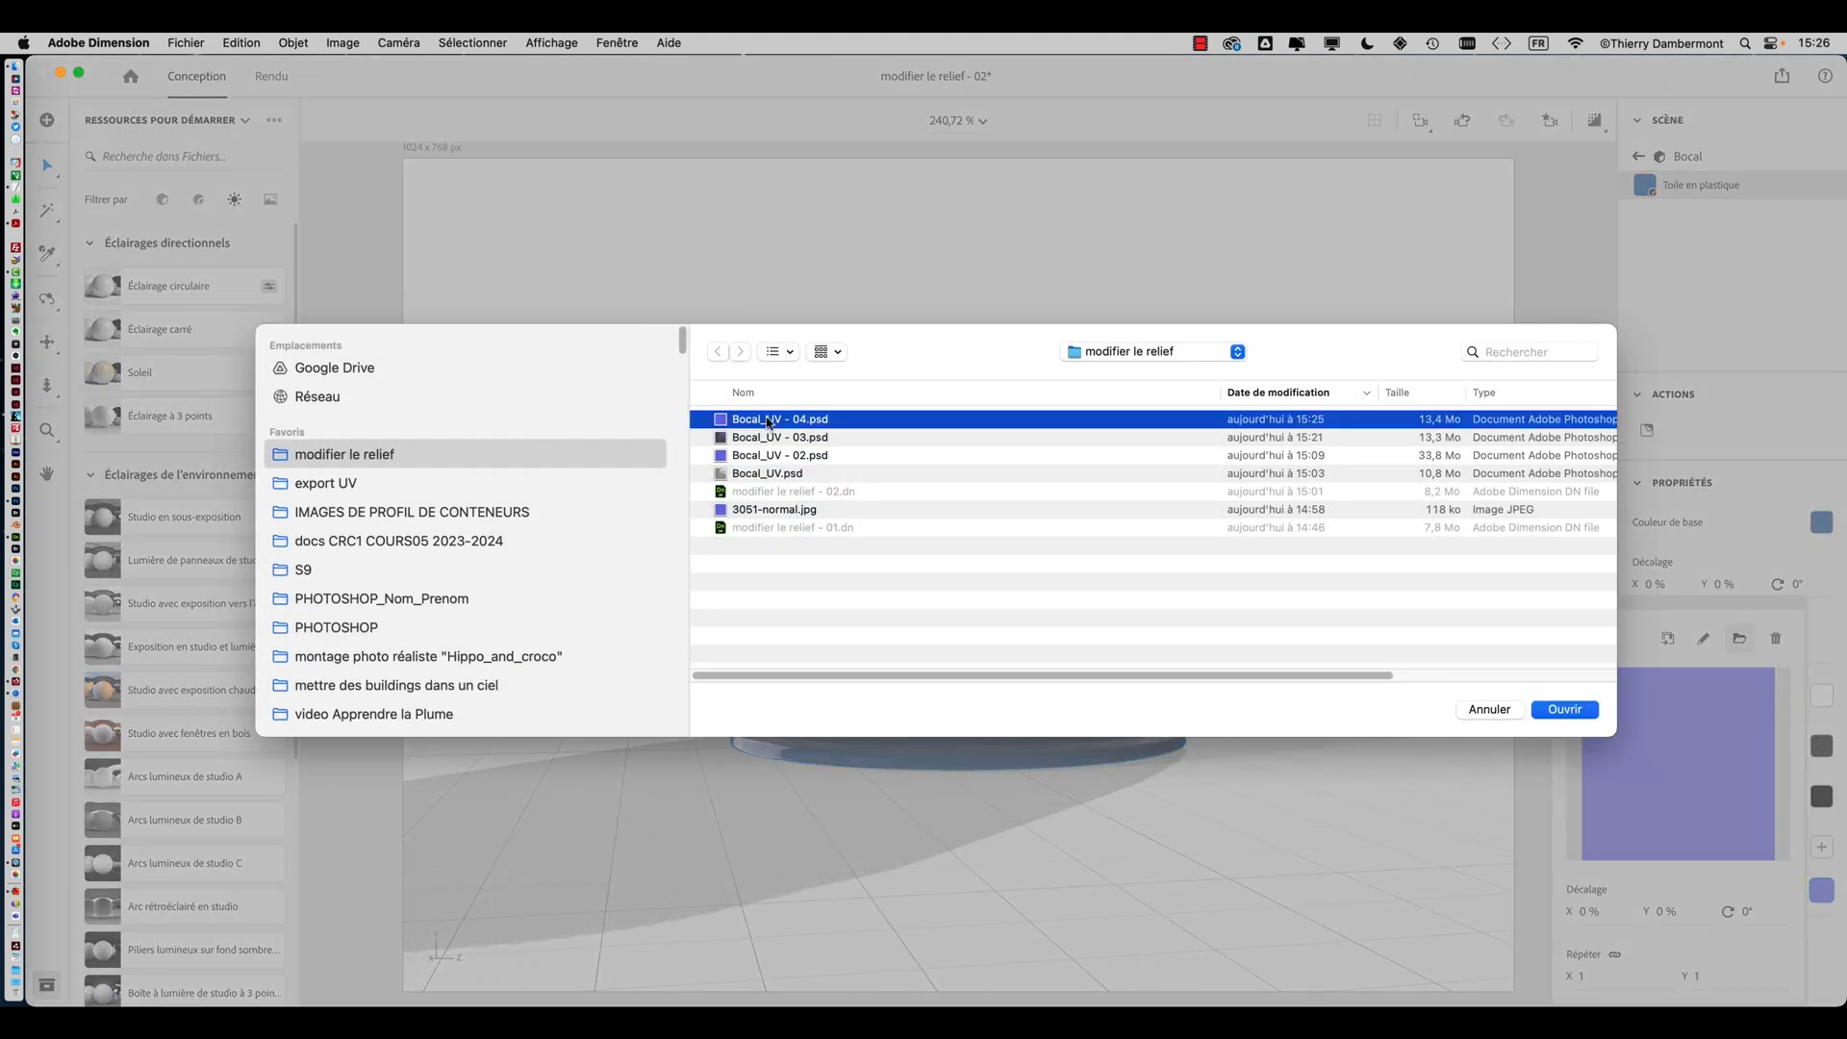
left_click(1568, 711)
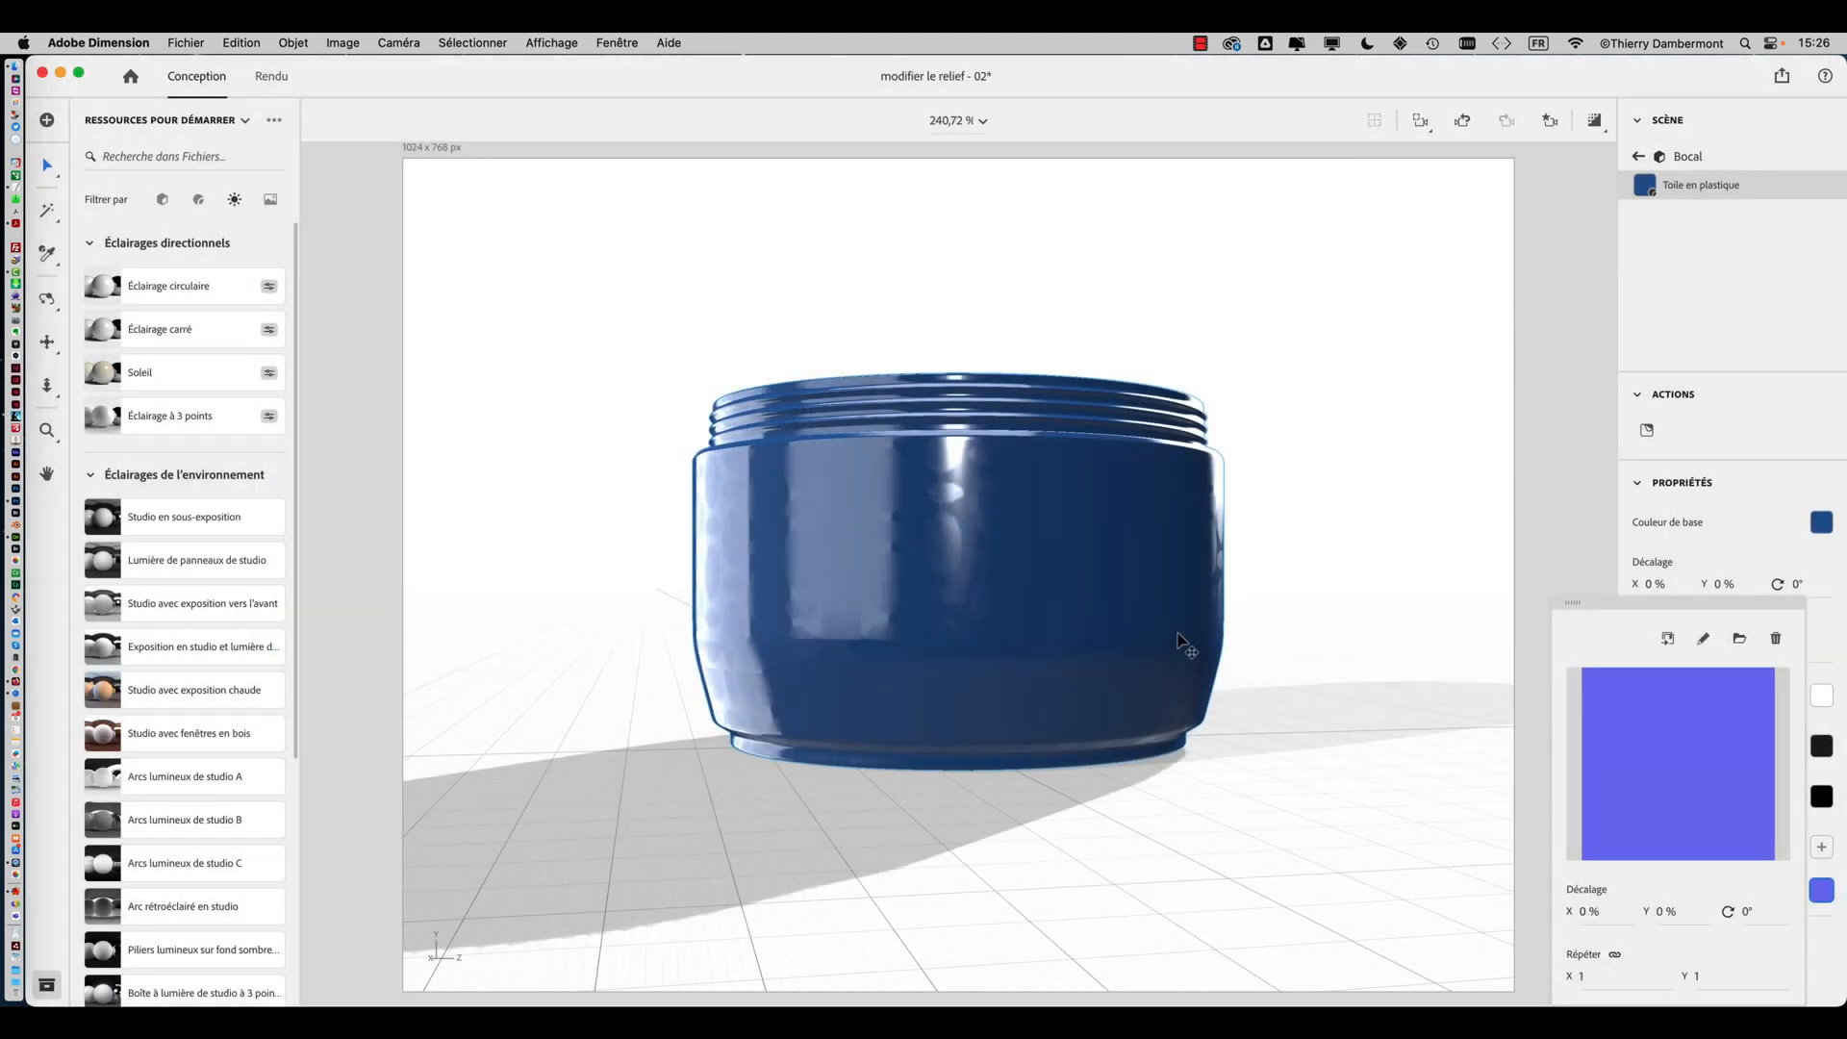
right_click_drag(1349, 659, 1107, 859)
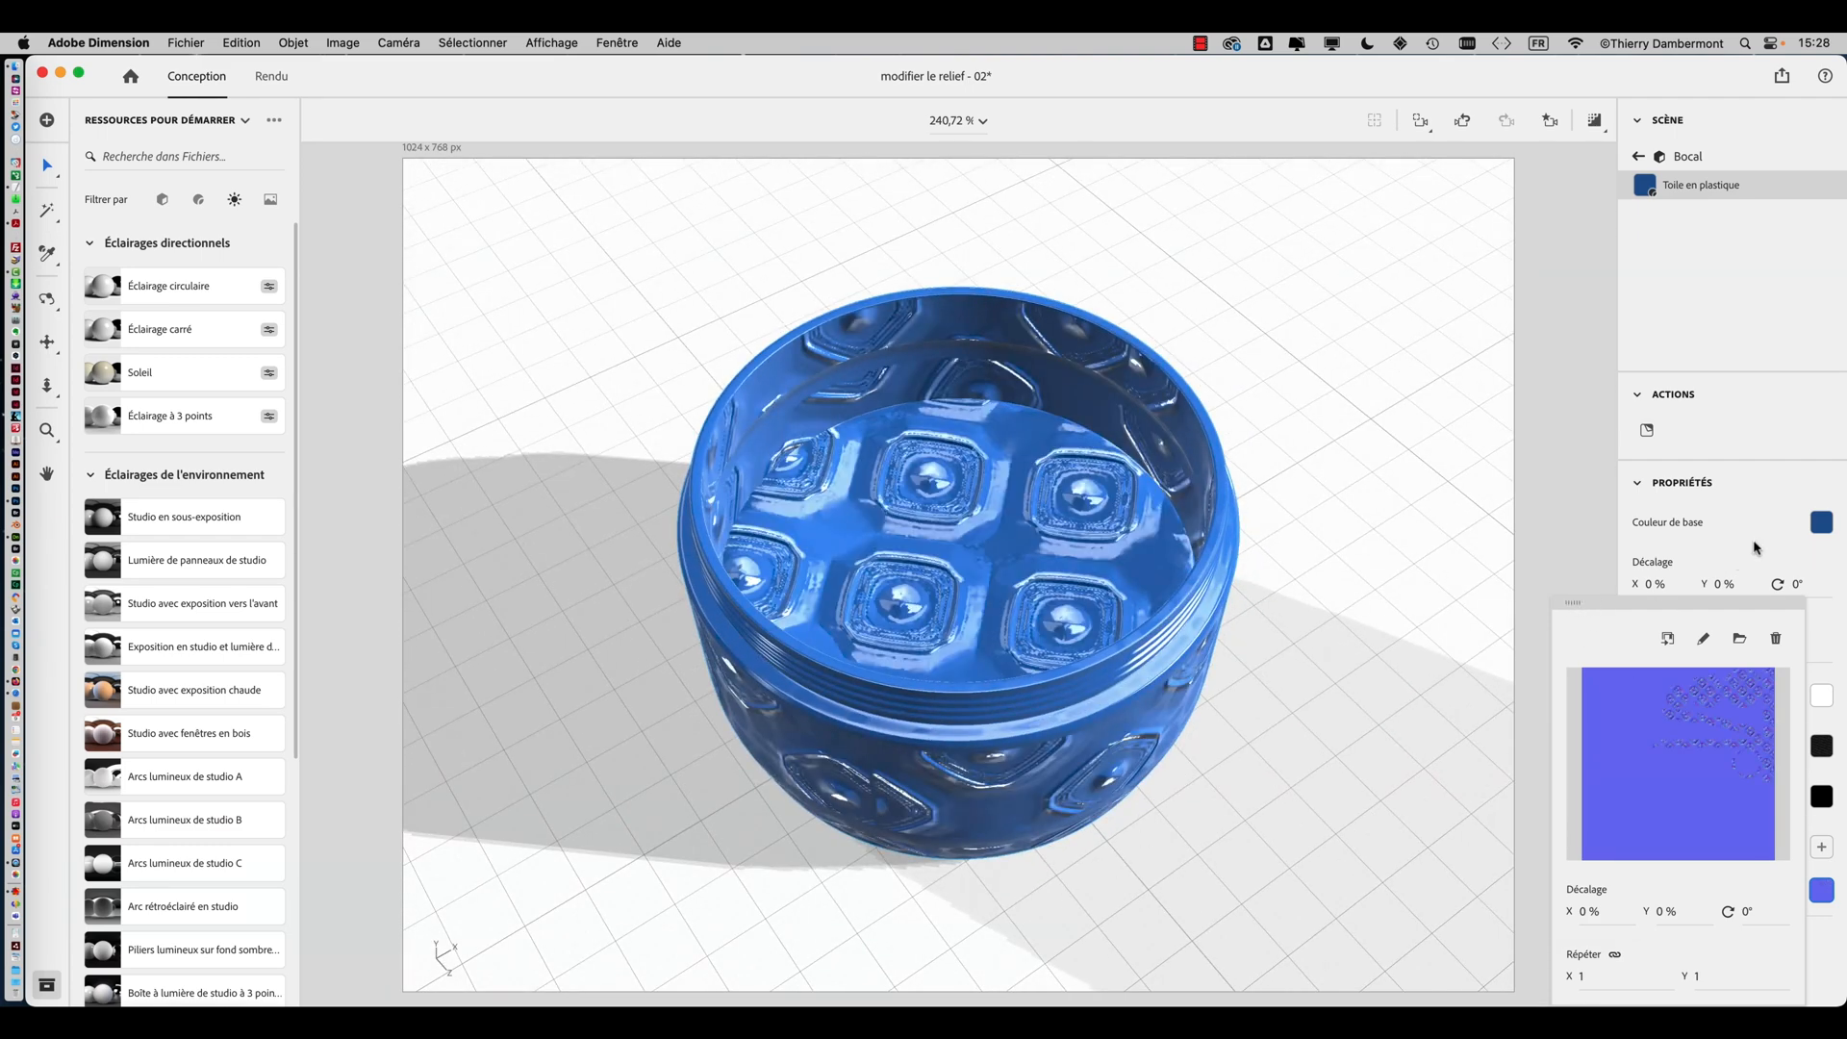
key("super+Tab")
left_click(635, 545)
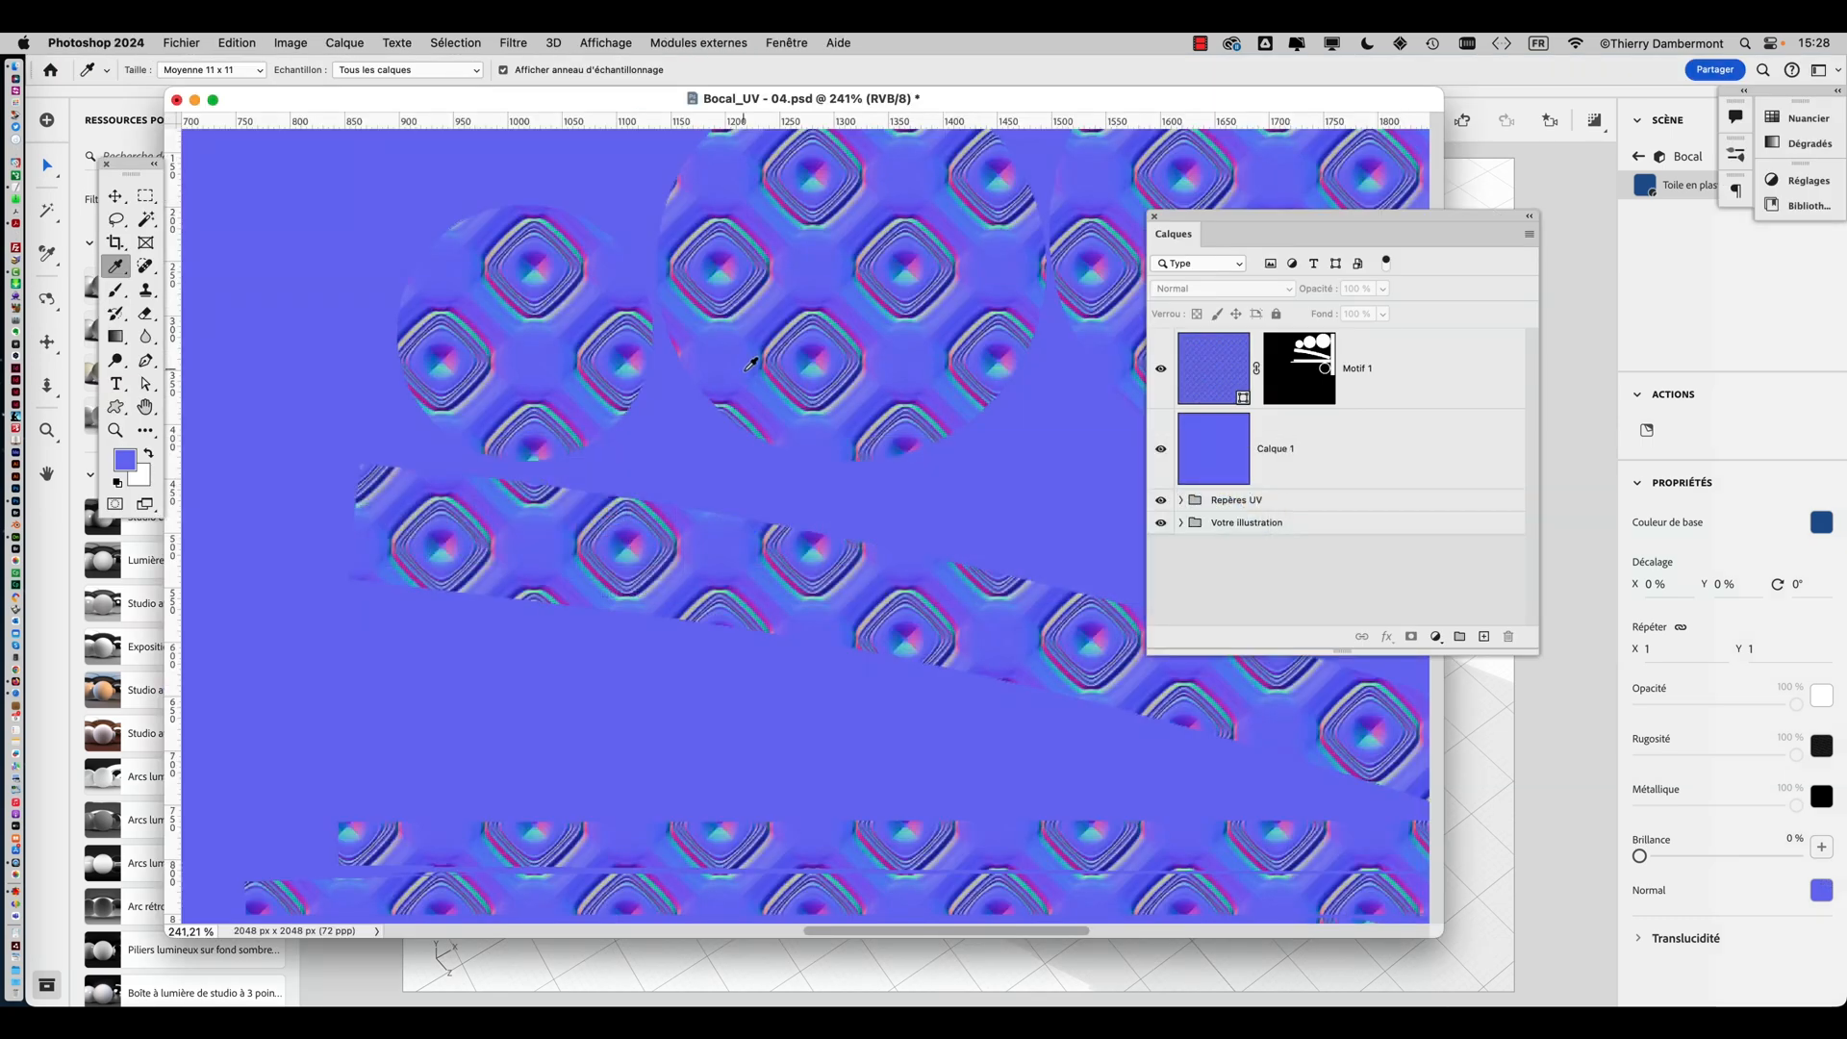
scroll(745, 534, "down", 2, "alt")
key("alt+super+h")
scroll(745, 534, "down", 2, "alt")
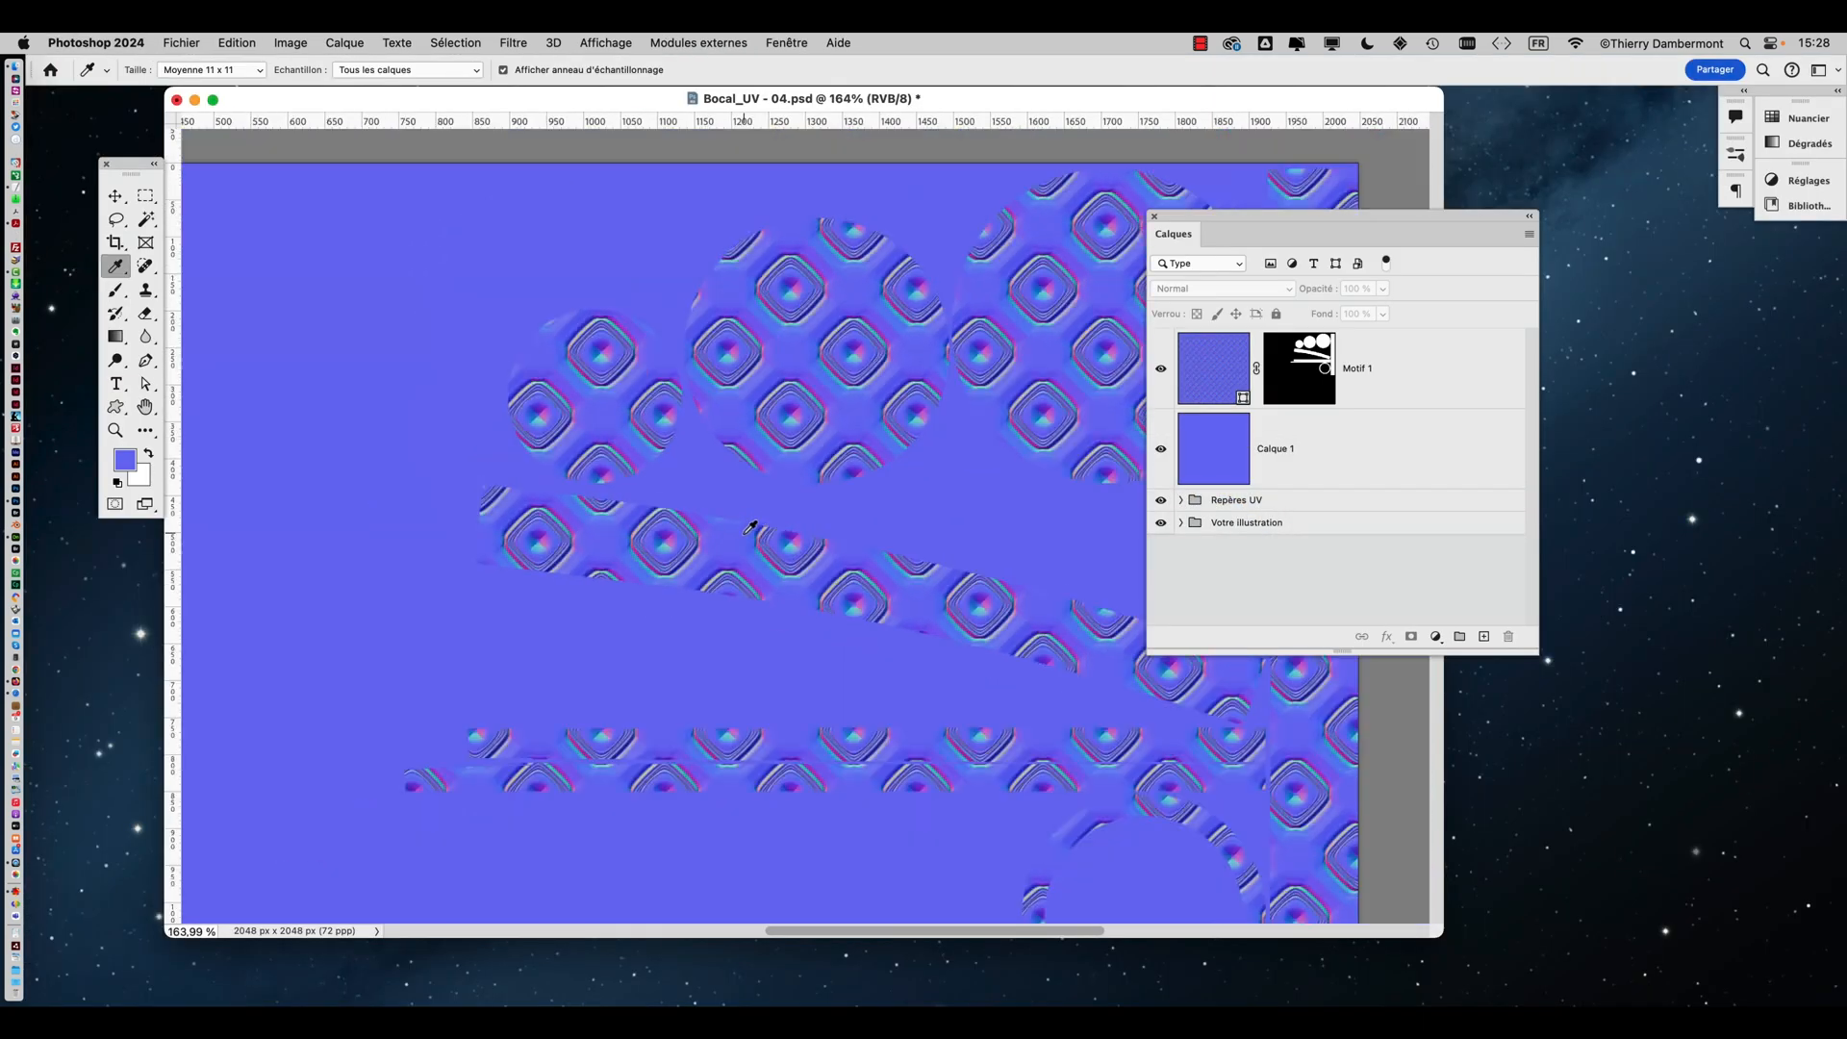
scroll(750, 527, "down", 2, "alt")
scroll(741, 522, "down", 4, "alt")
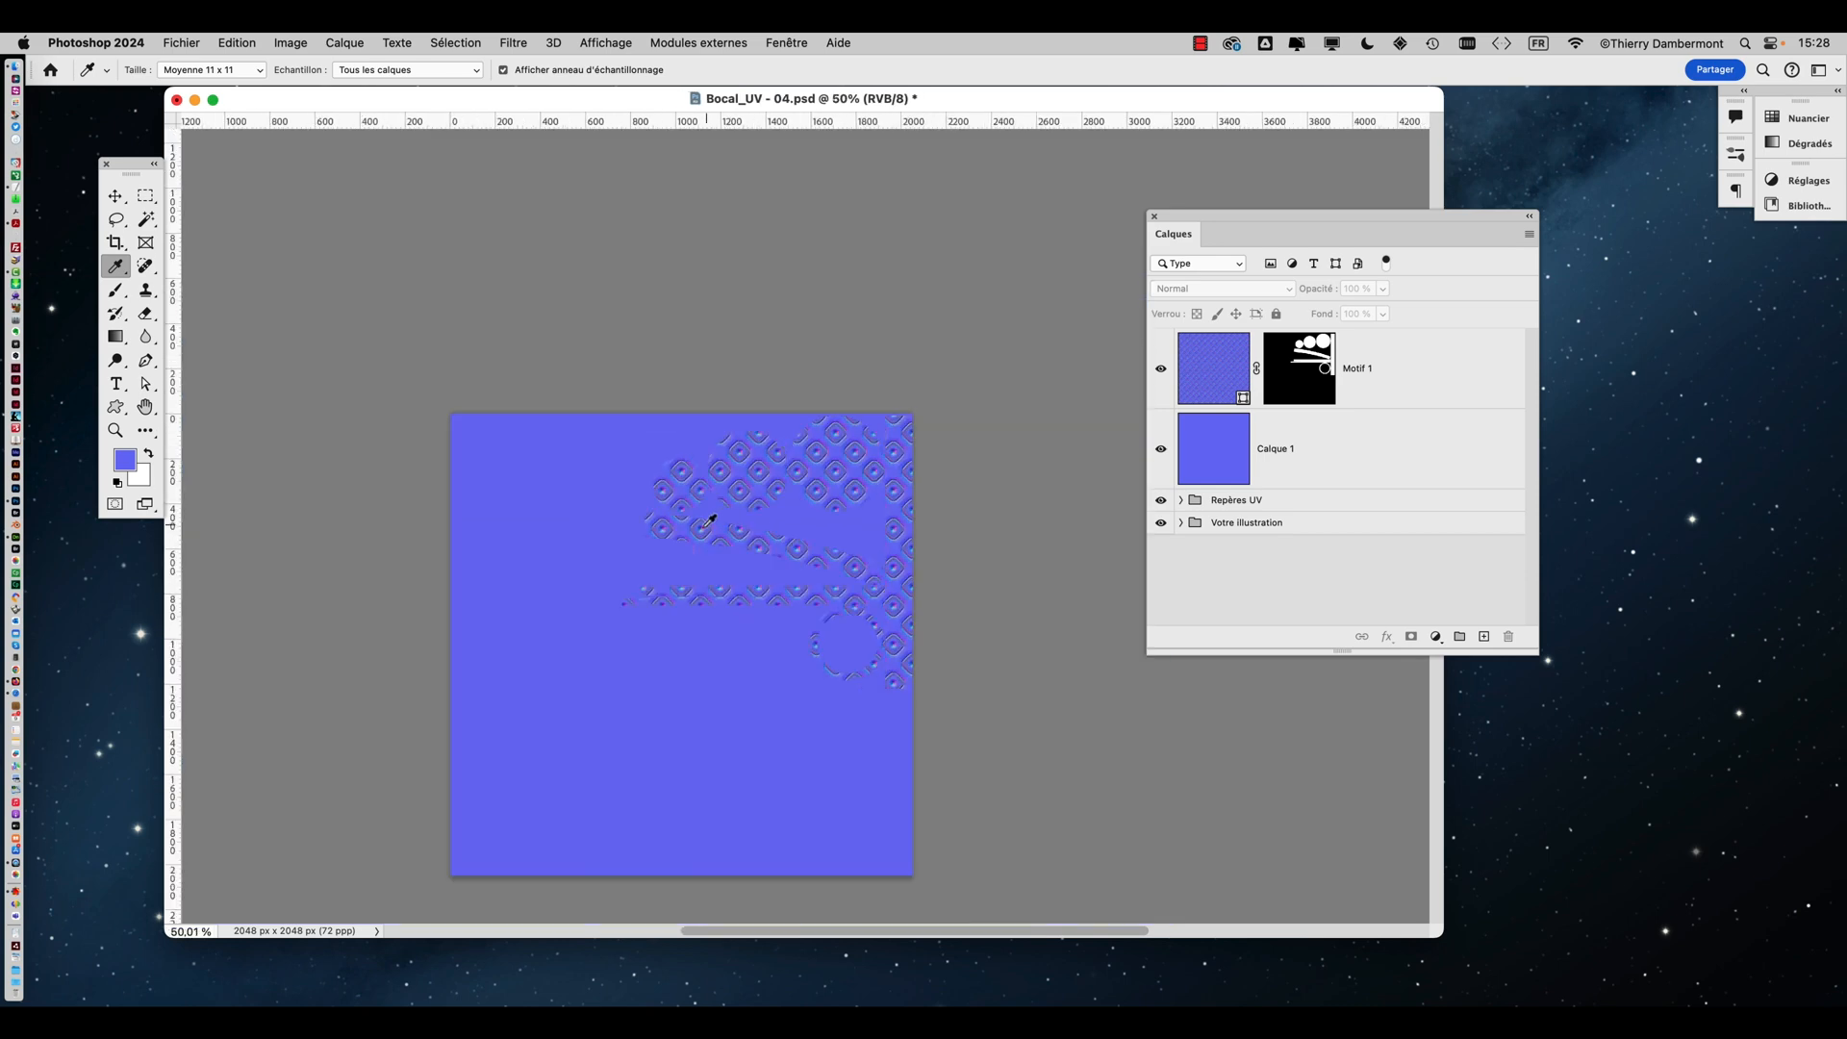
left_click(176, 42)
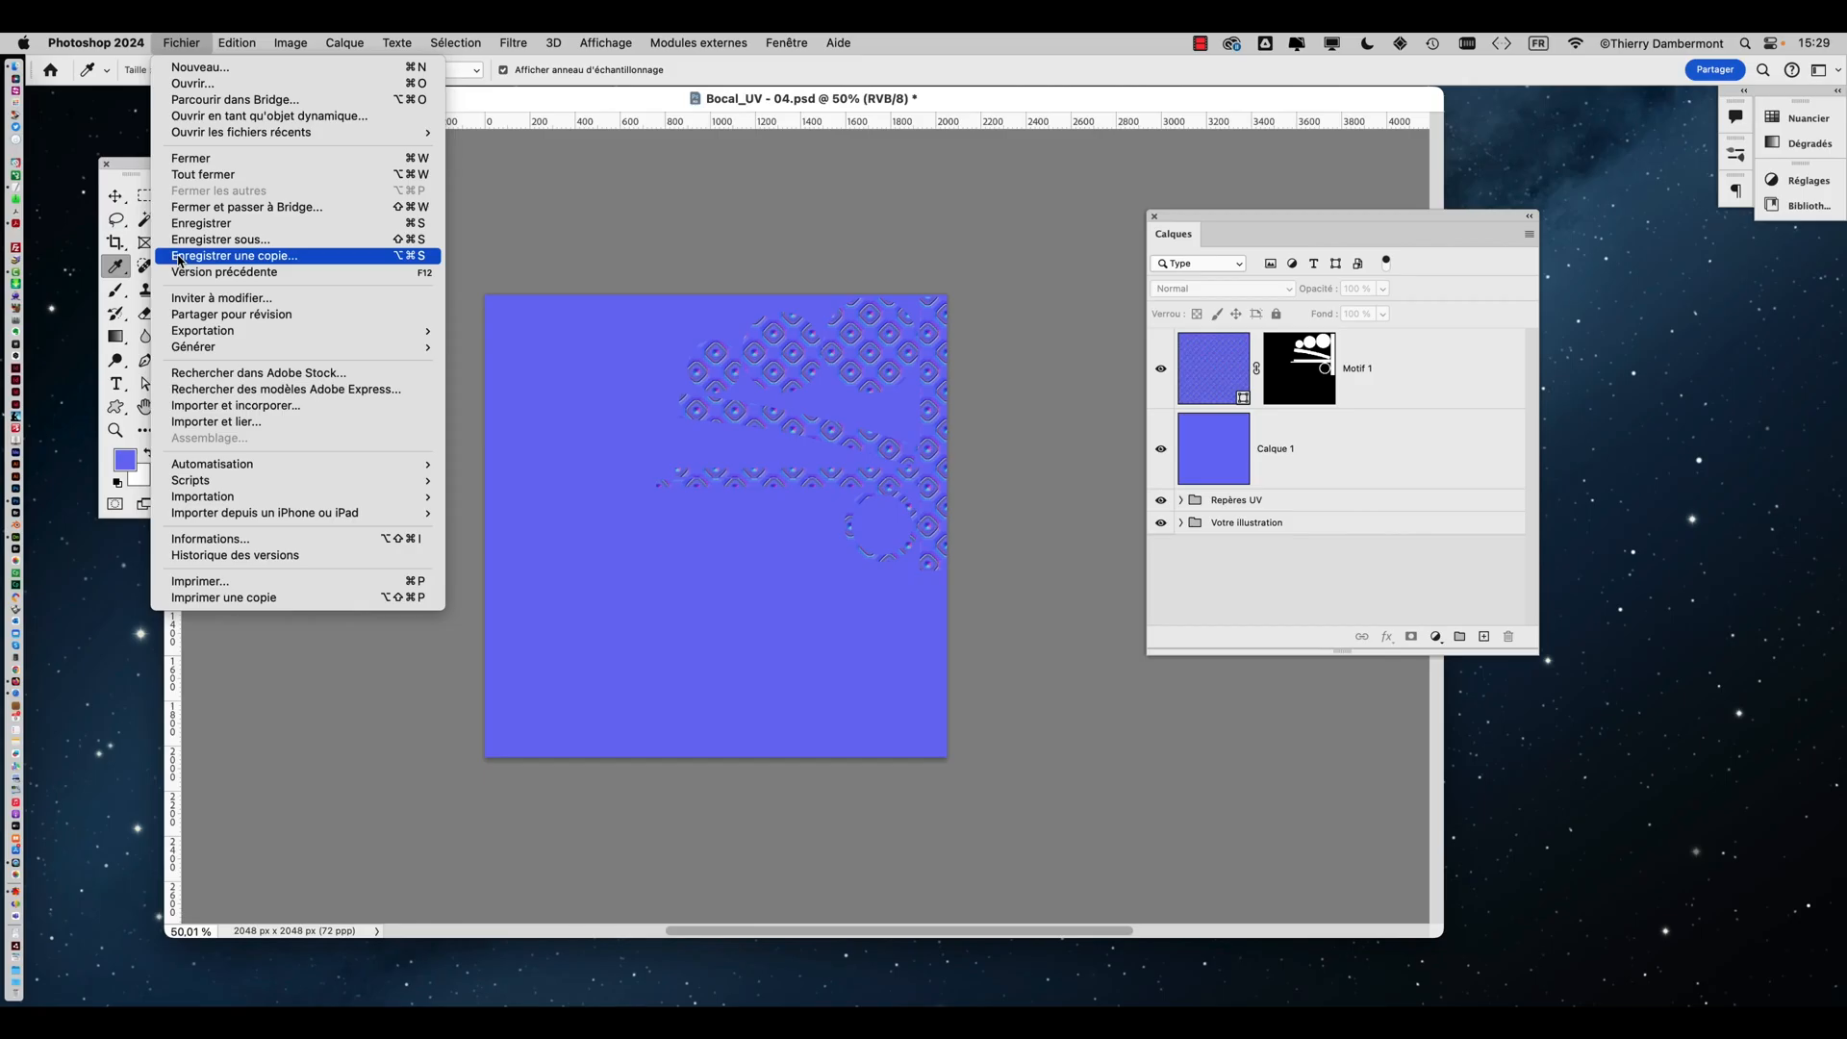
left_click(180, 260)
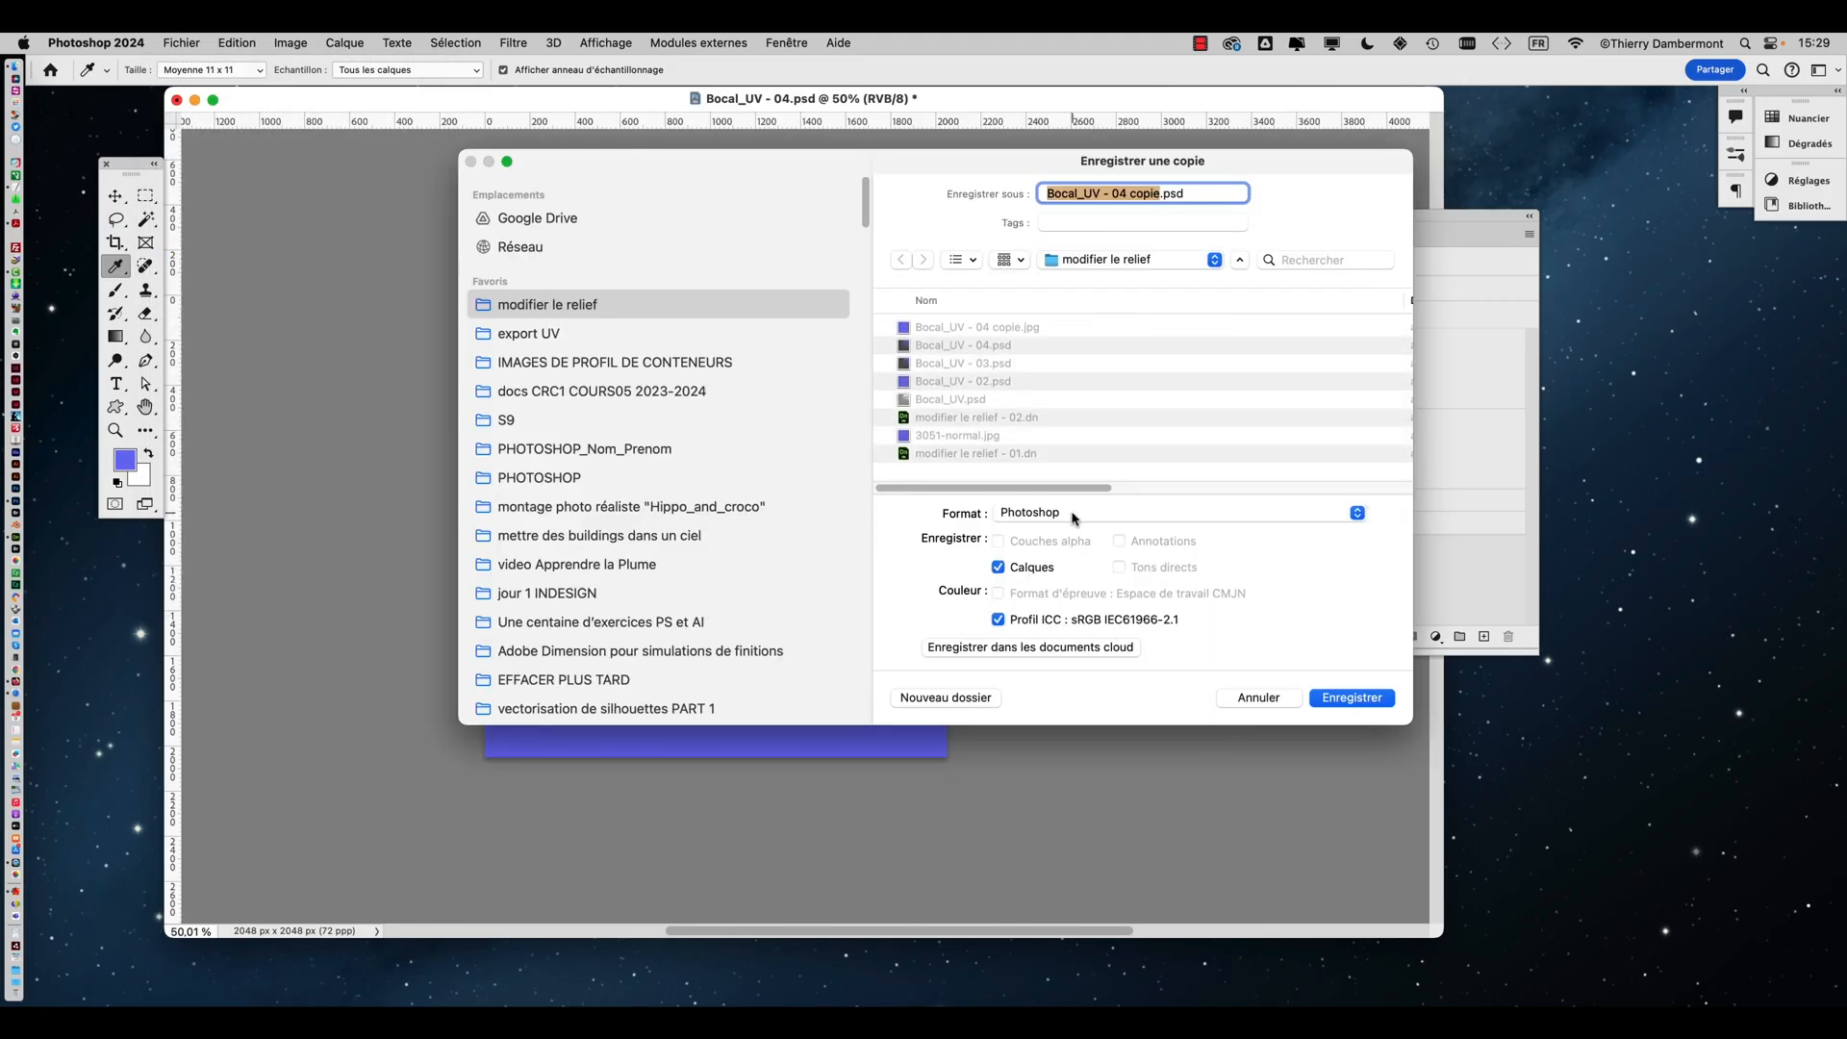
left_click(1075, 516)
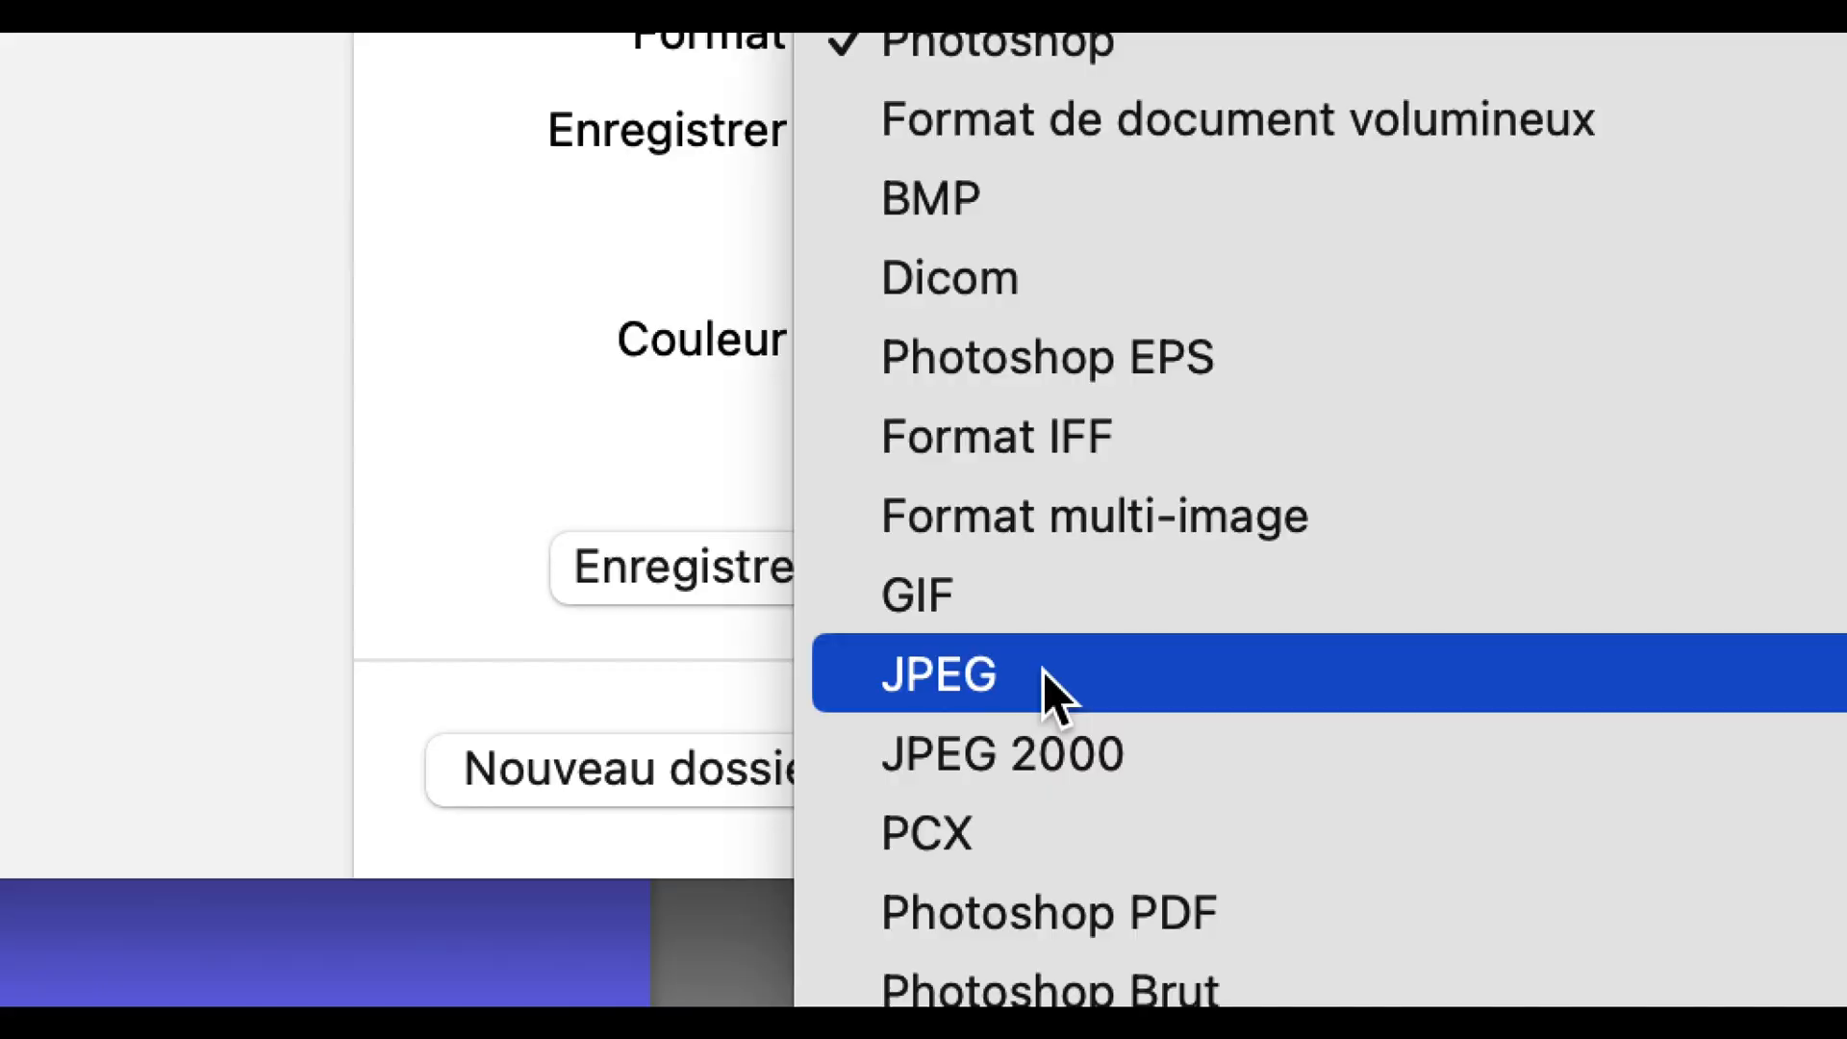
left_click(1043, 672)
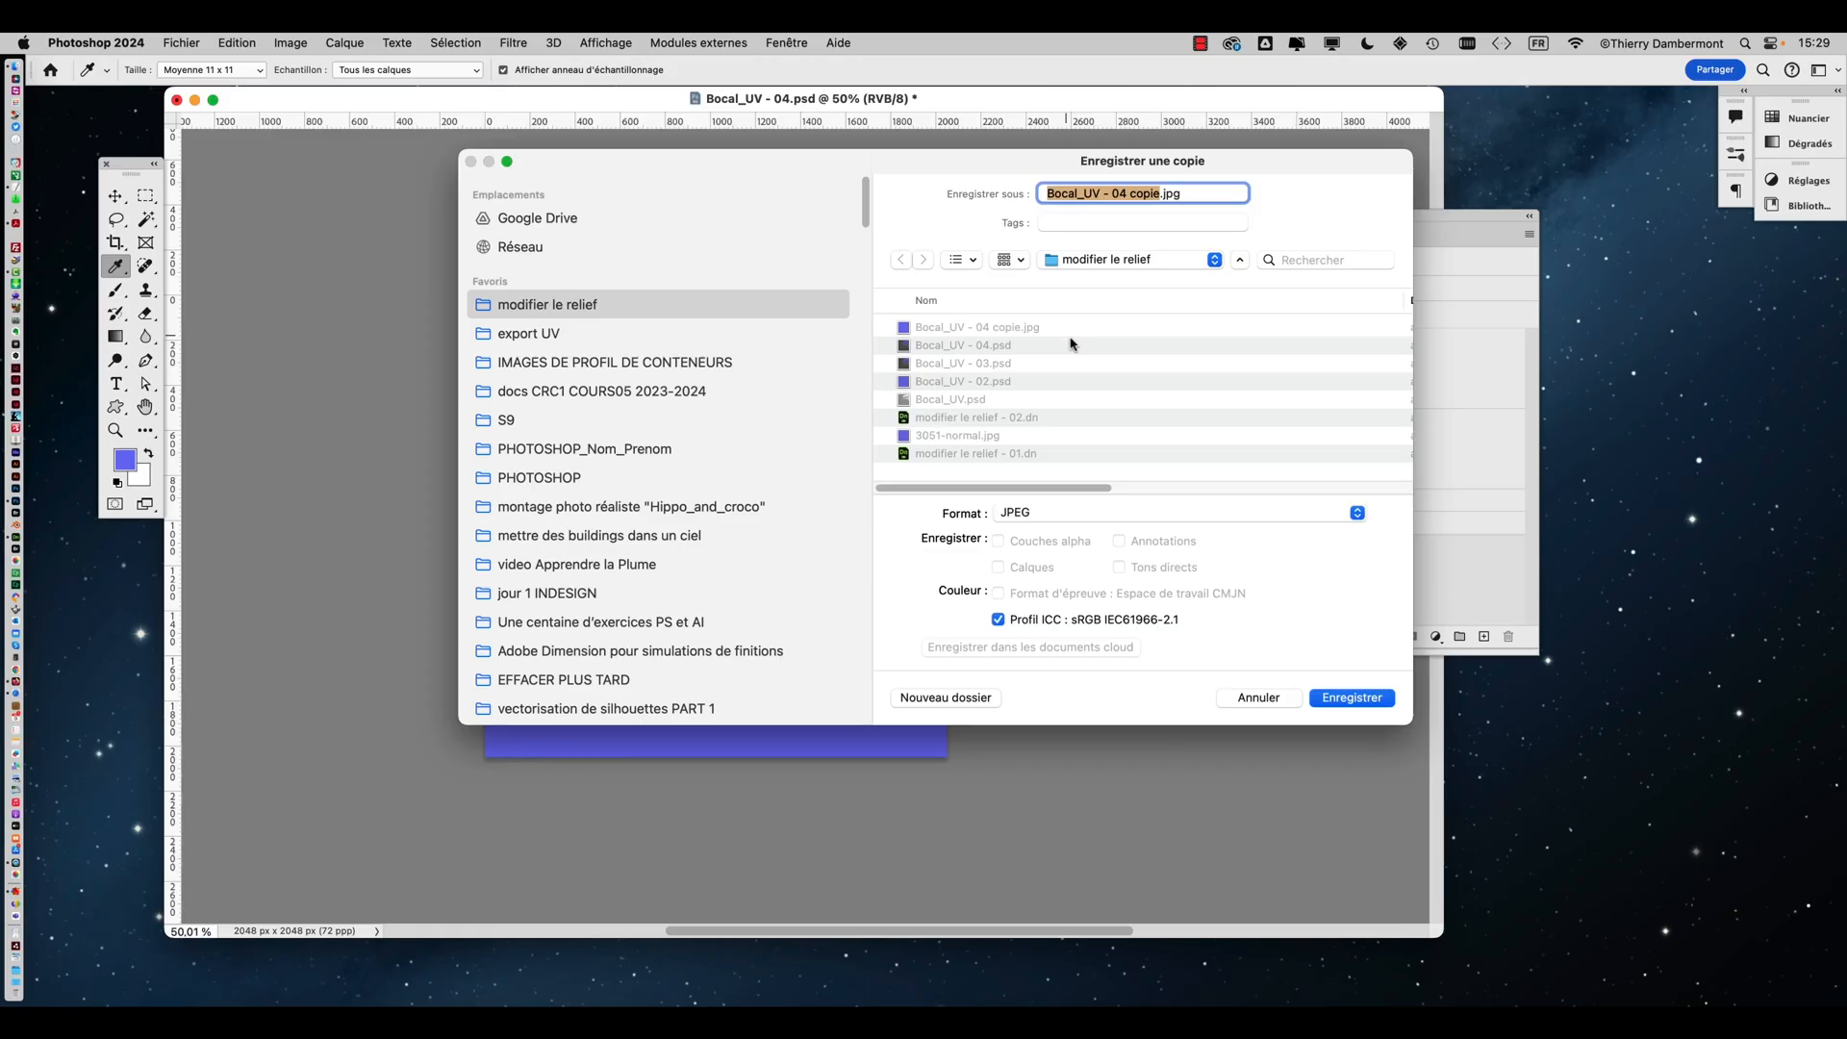
left_click(1258, 699)
Select the jar and replace its material's Normal map with Bocal_UV - 04 copie.jpg
key("super+Tab")
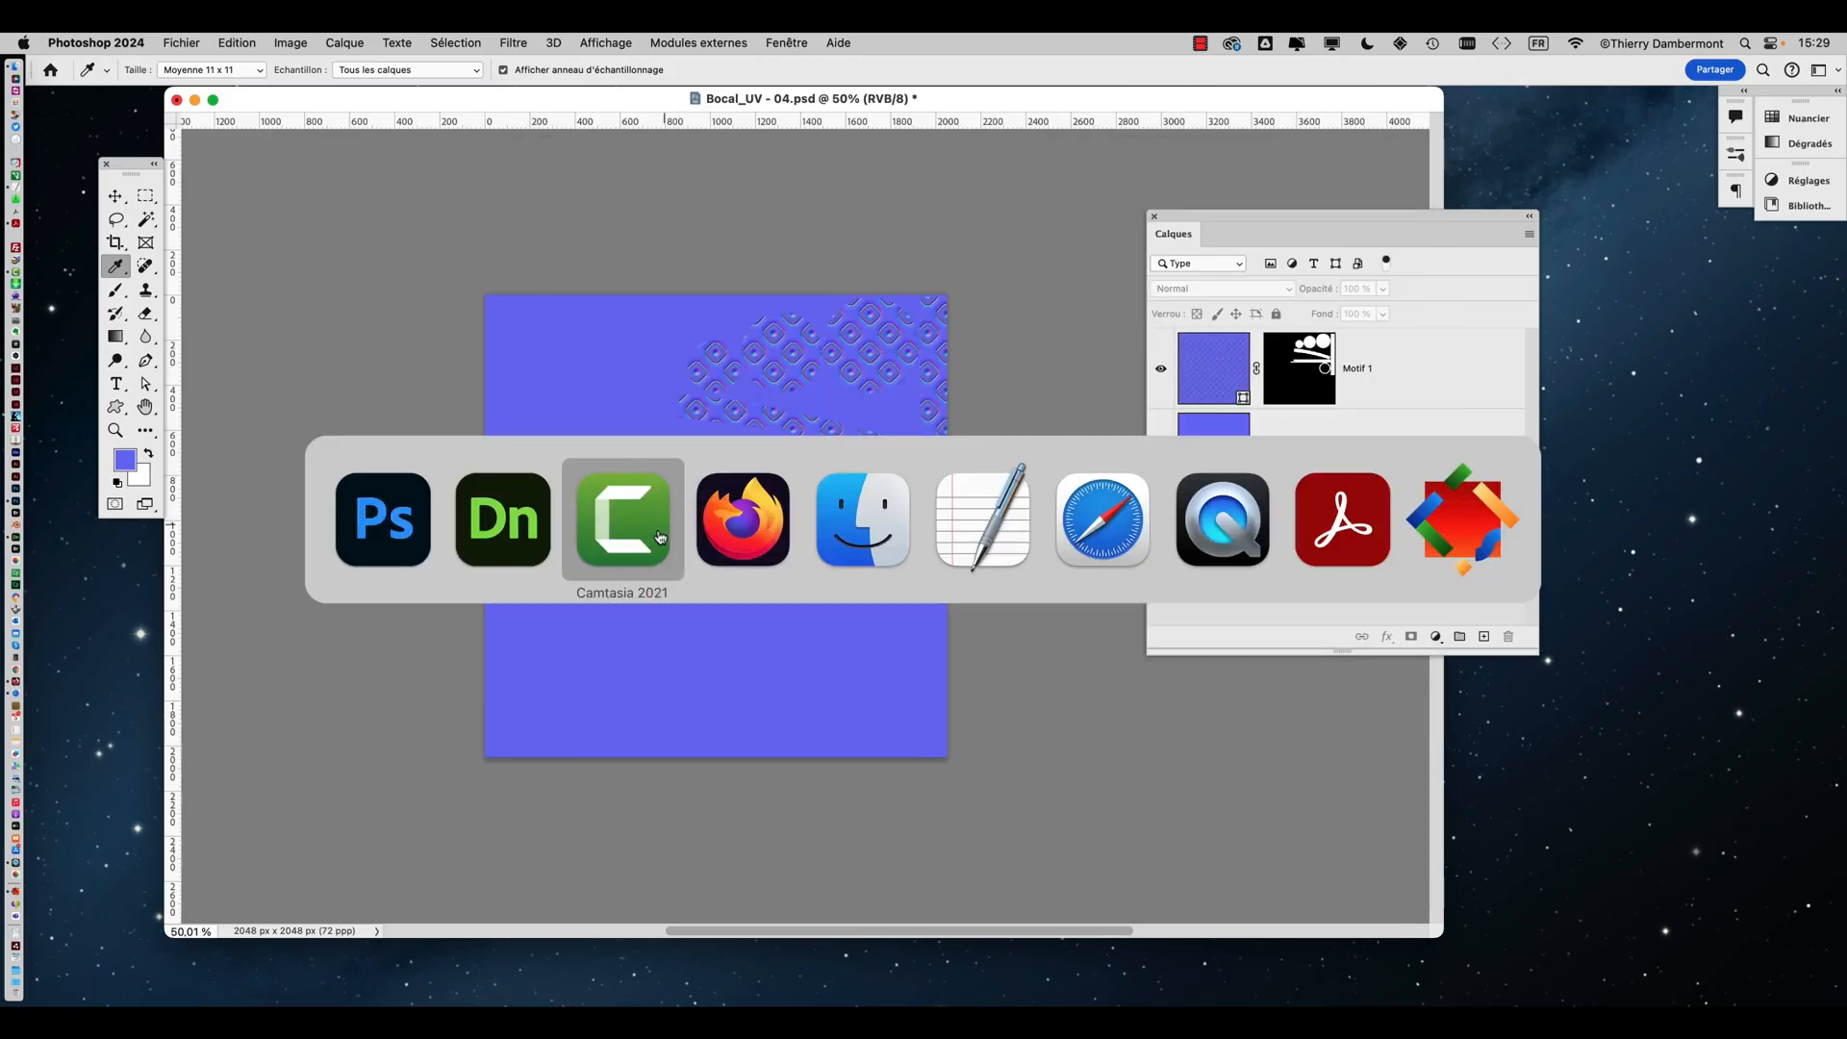
left_click(517, 527)
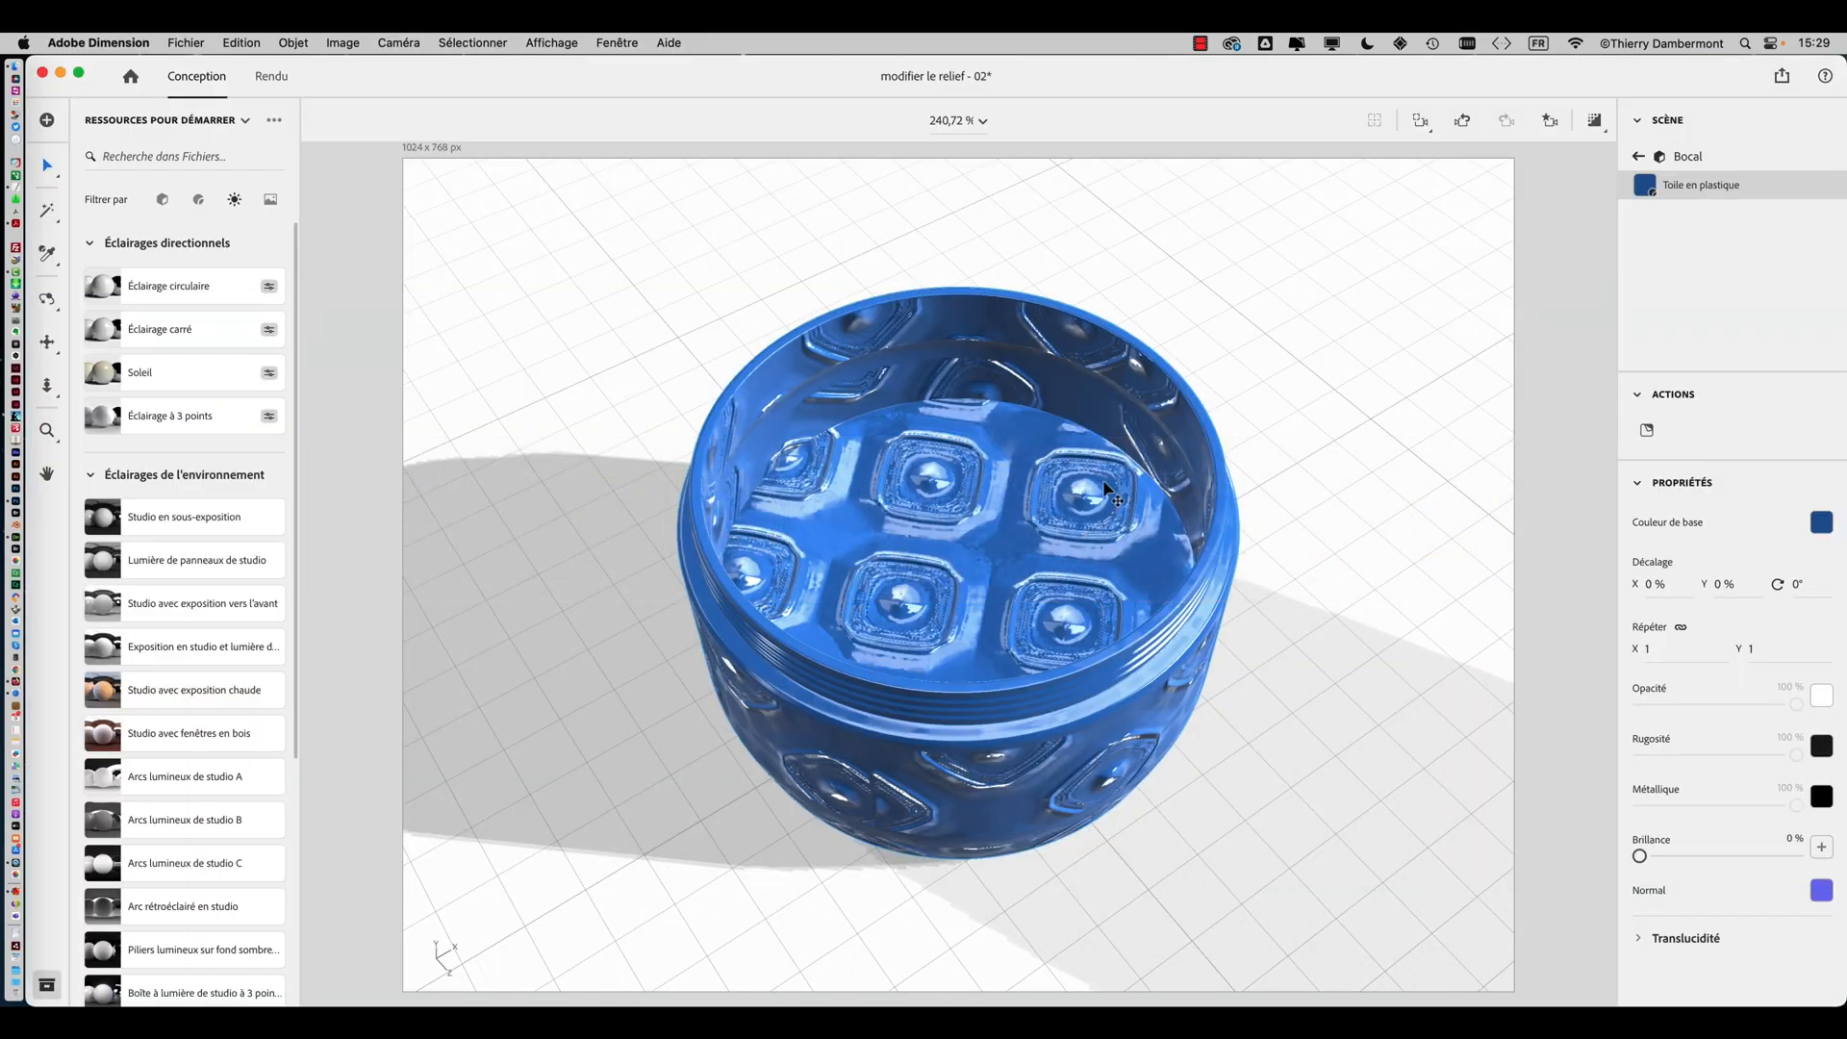
left_click(1116, 496)
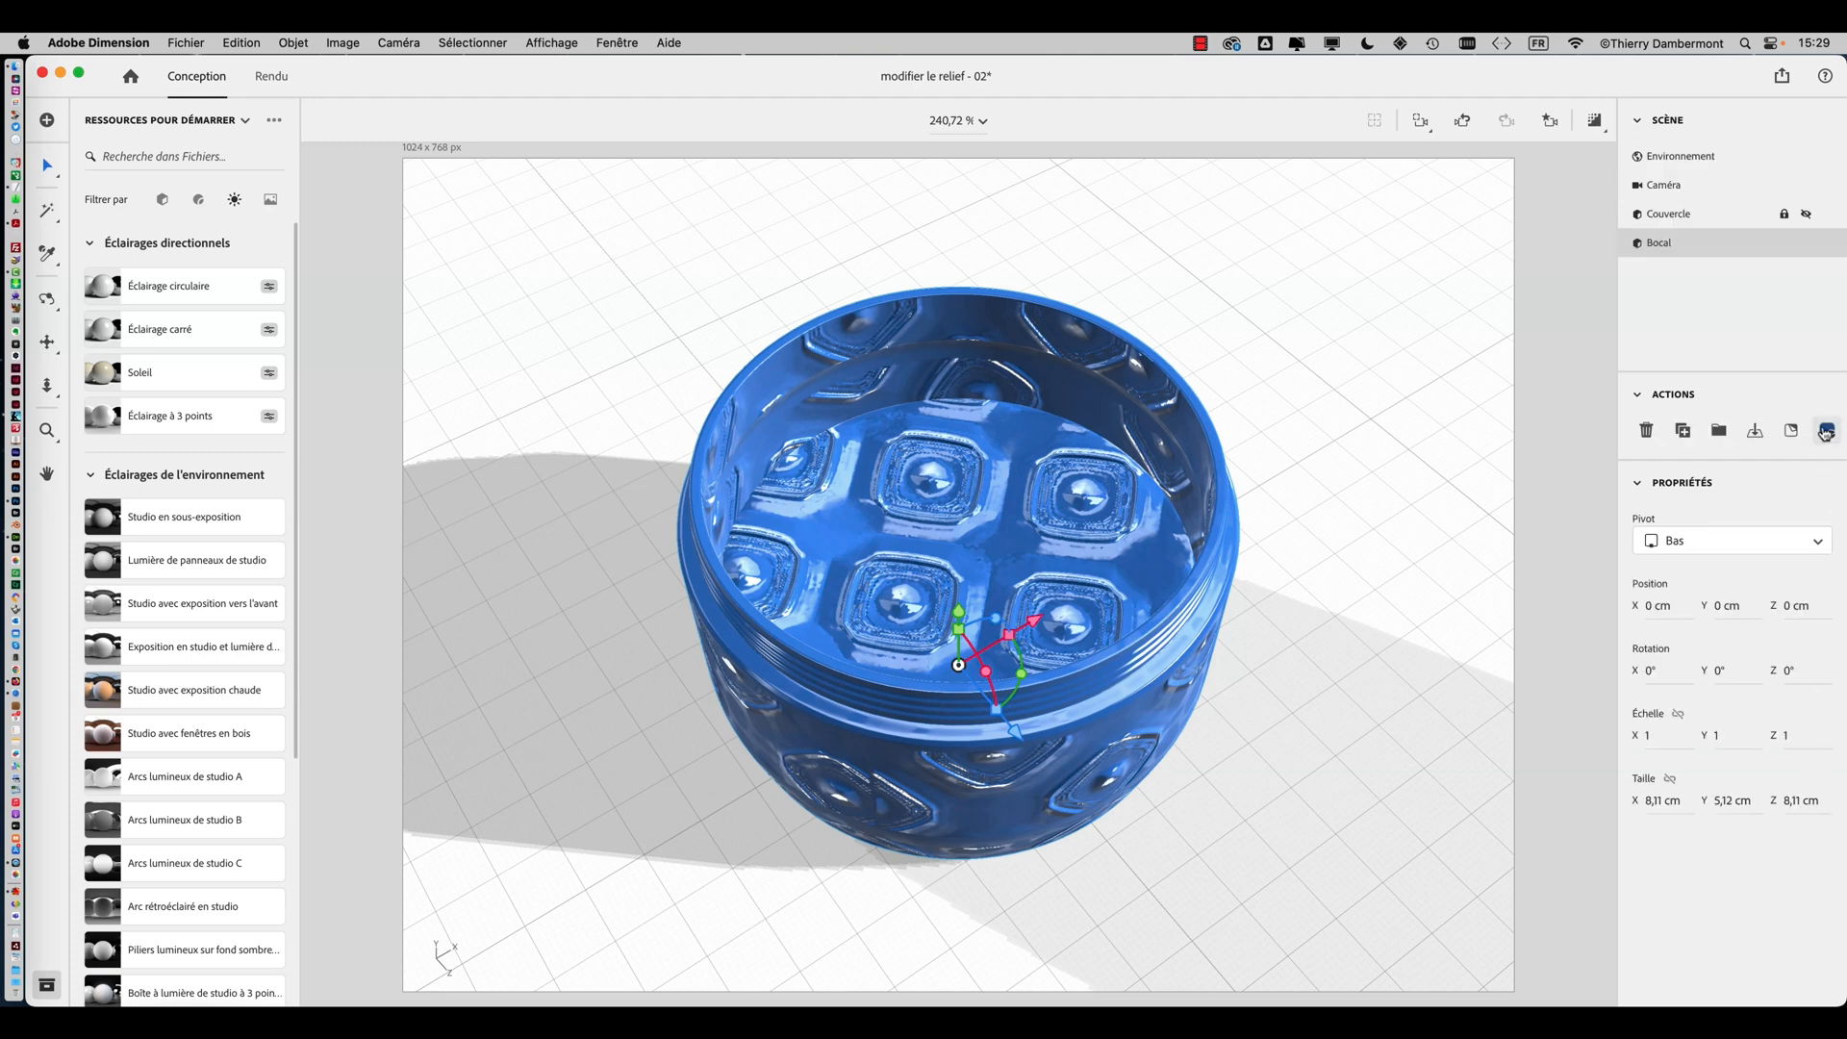
left_click(1825, 433)
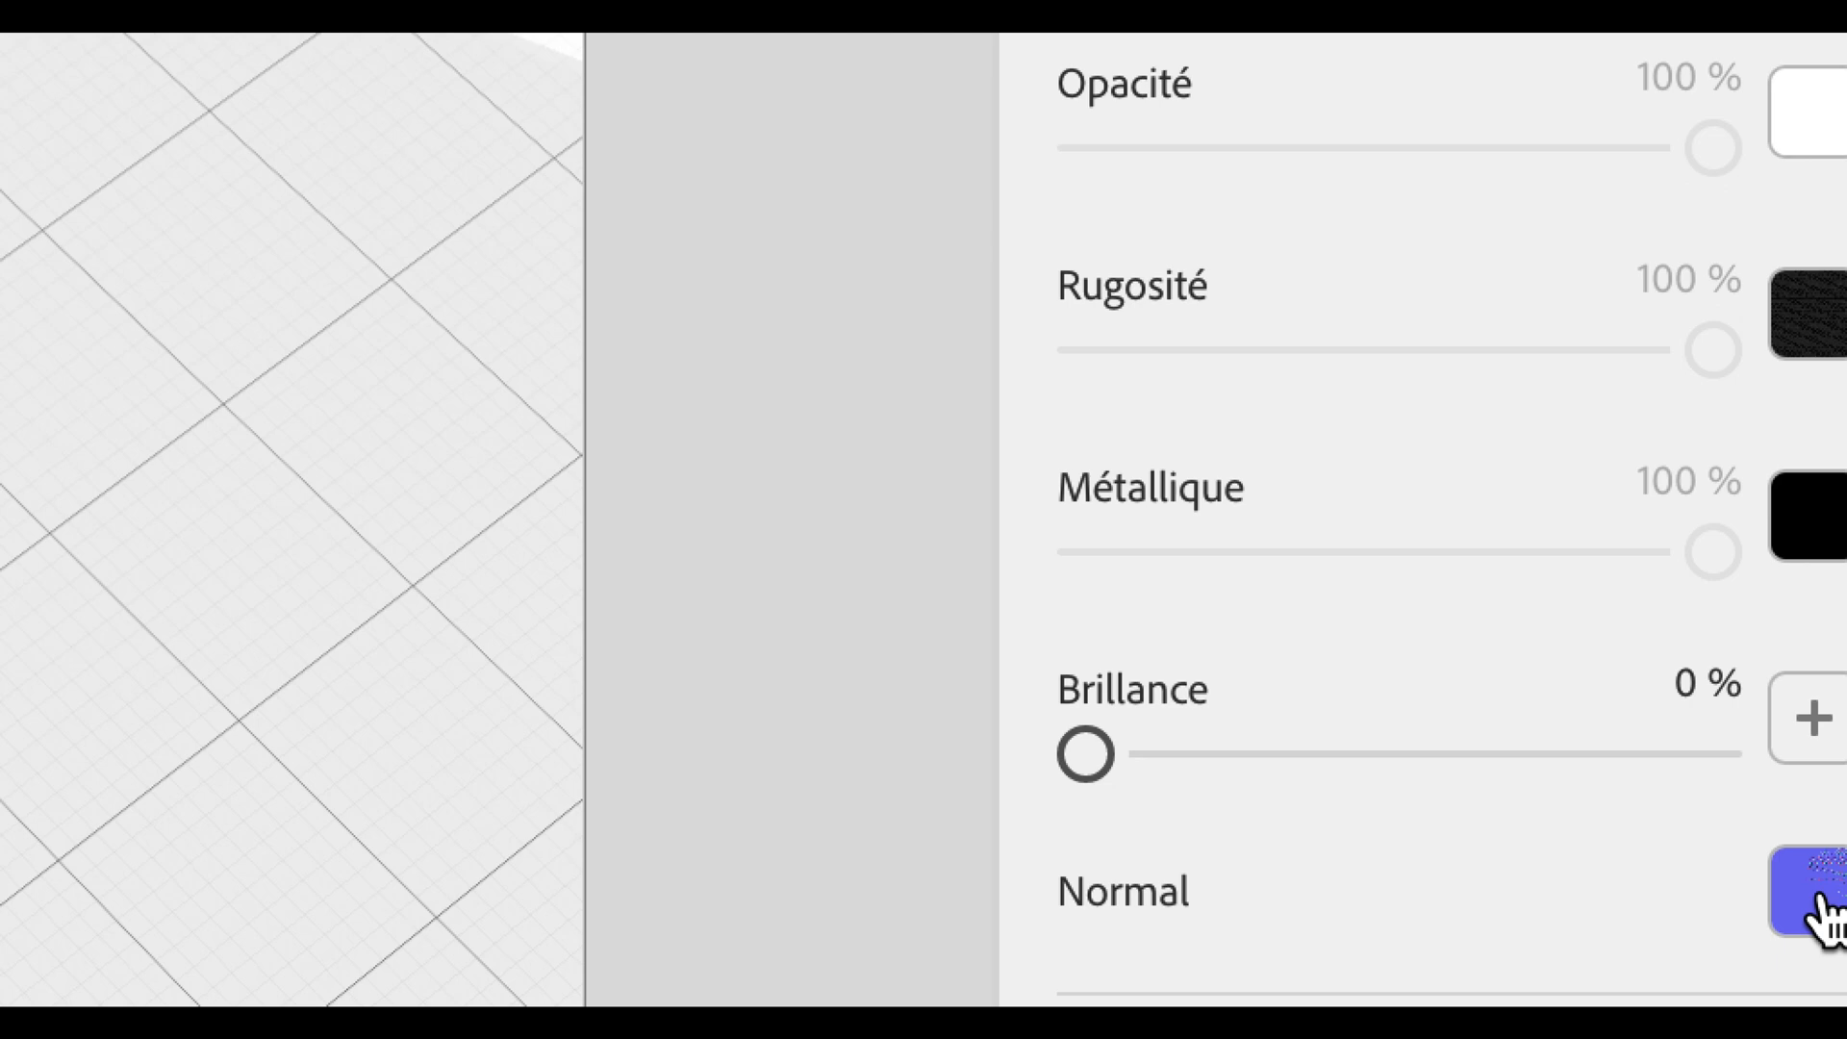
left_click(1819, 900)
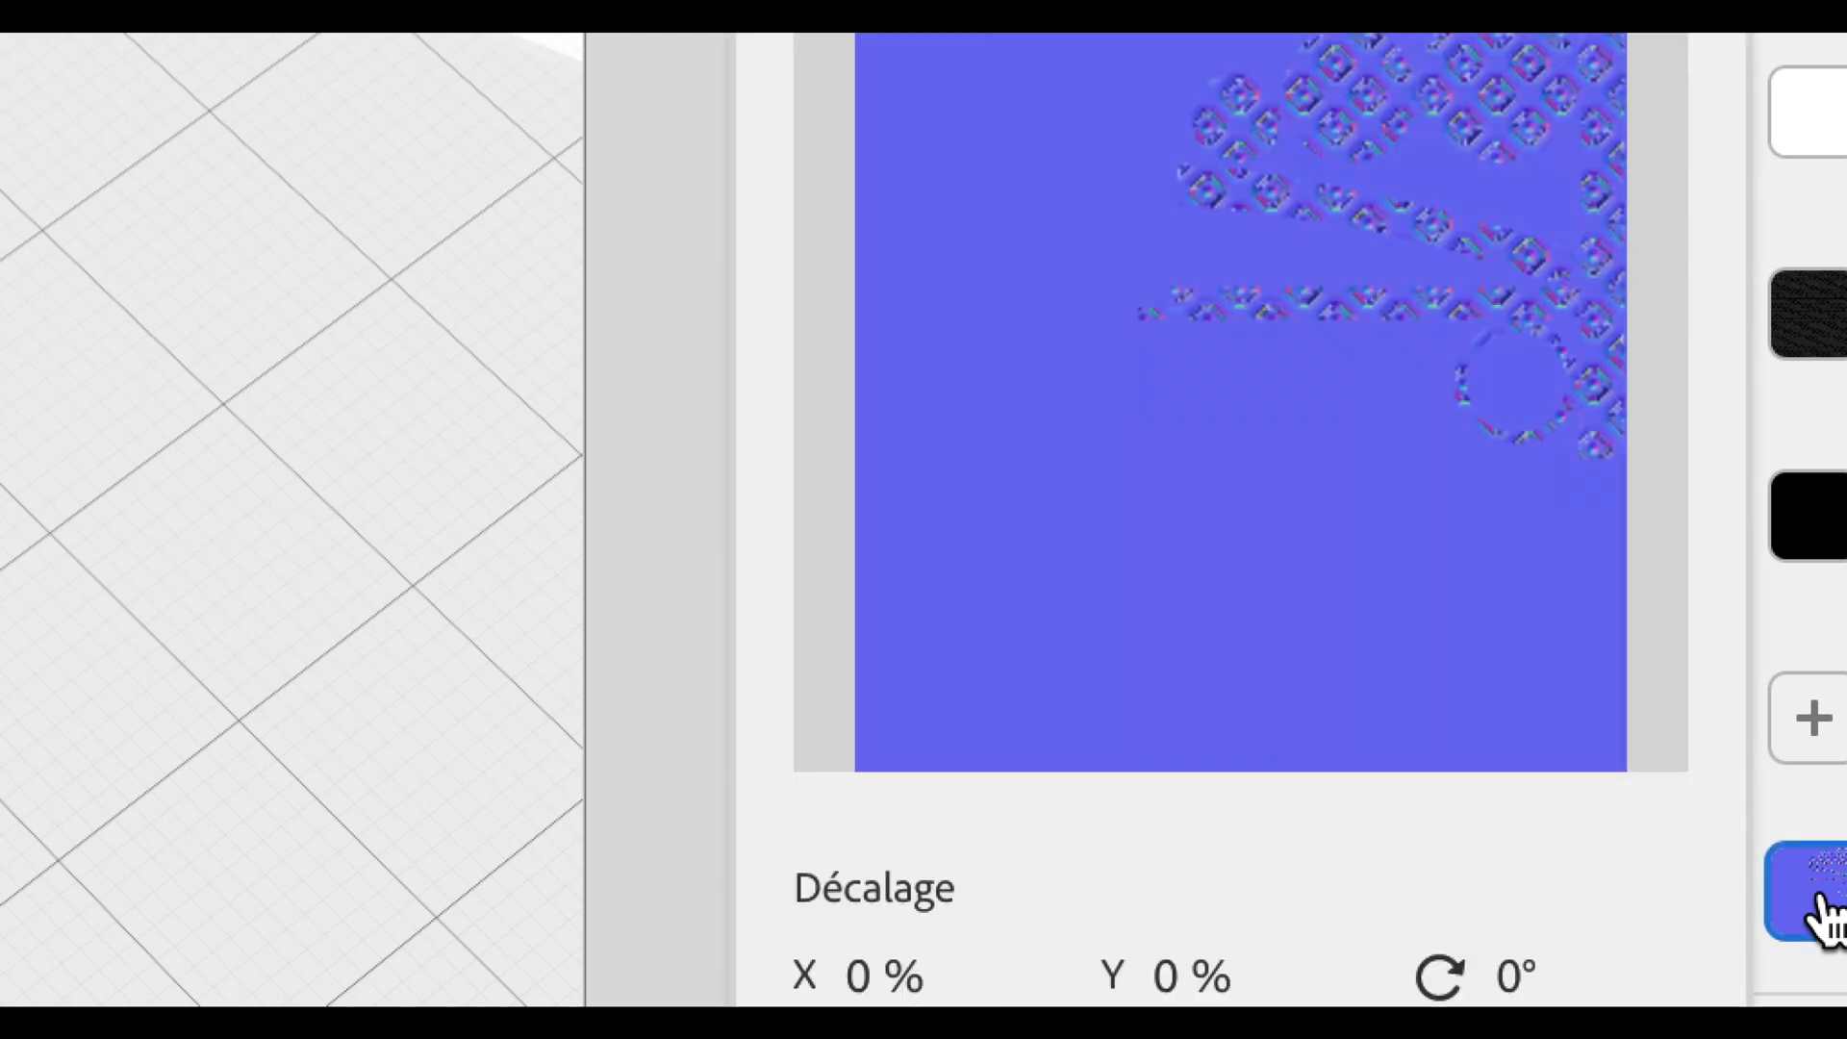
left_click(1753, 691)
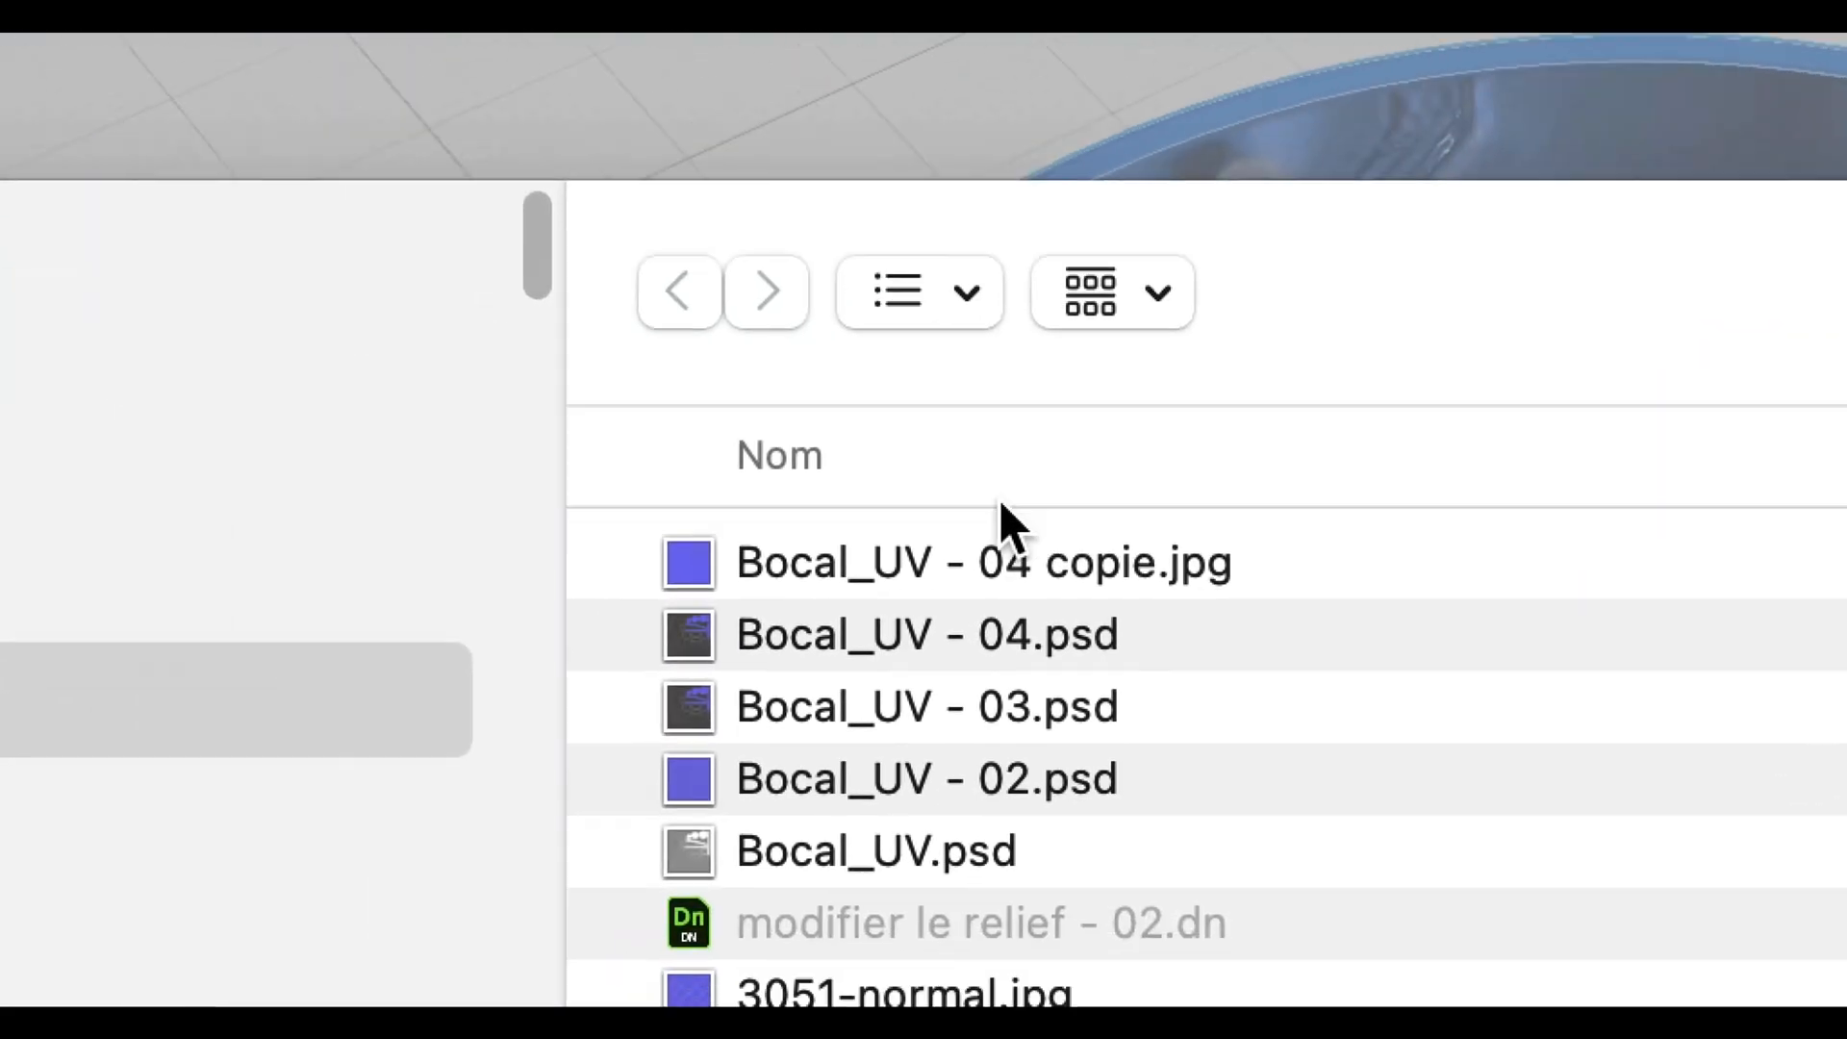
left_click(1005, 560)
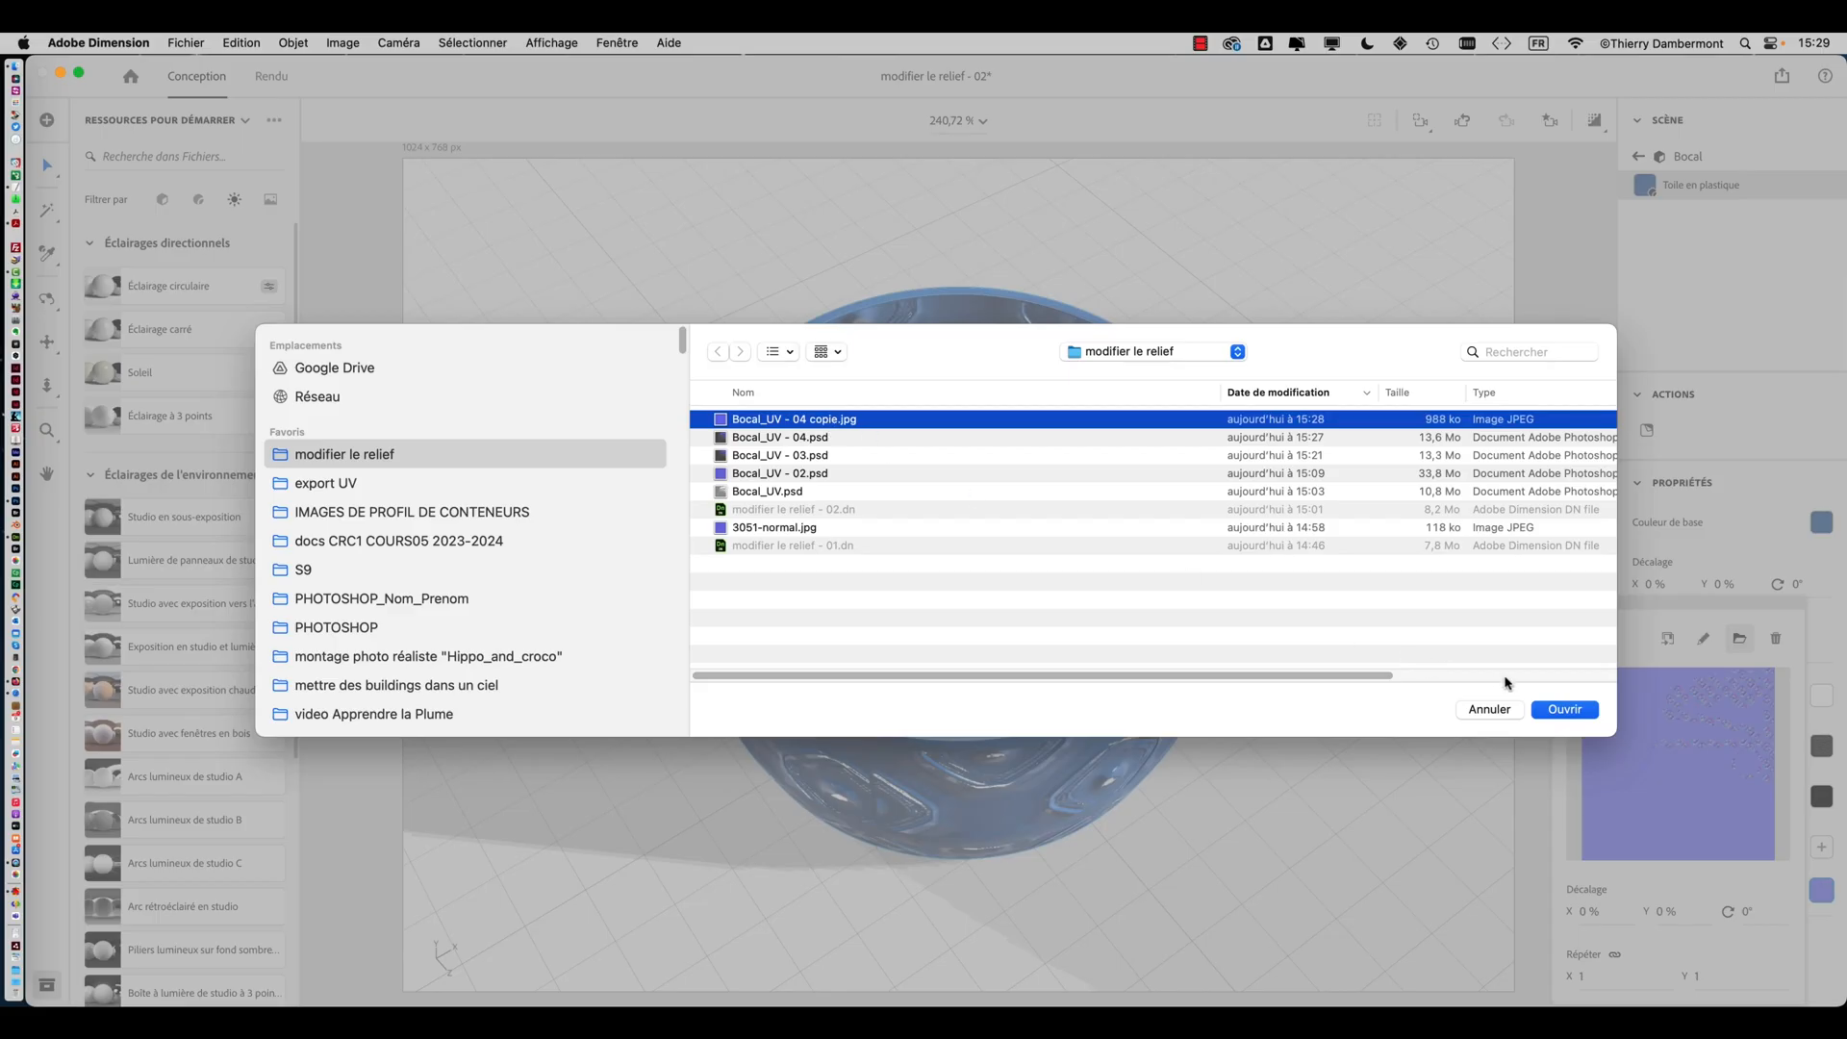
left_click(1558, 712)
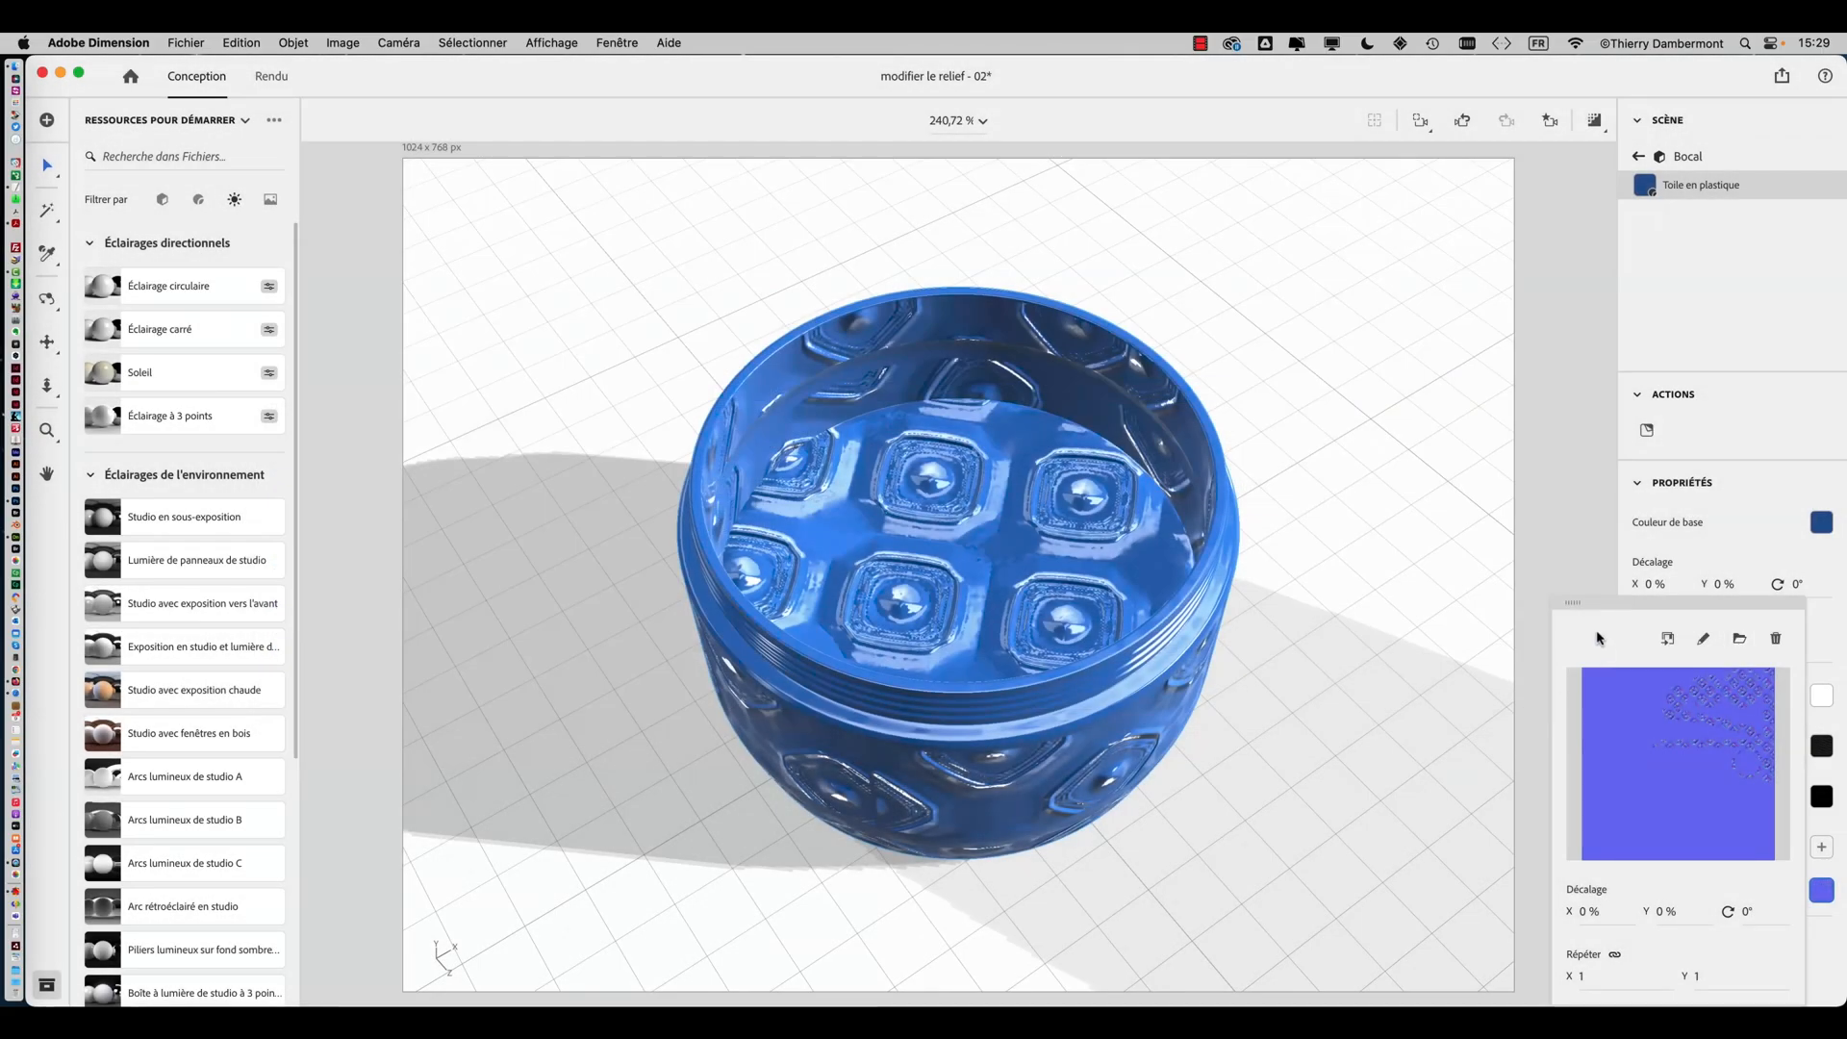
Set the new Normal map's repeat to 1 in X and Y
left_click_drag(1592, 603, 1351, 308)
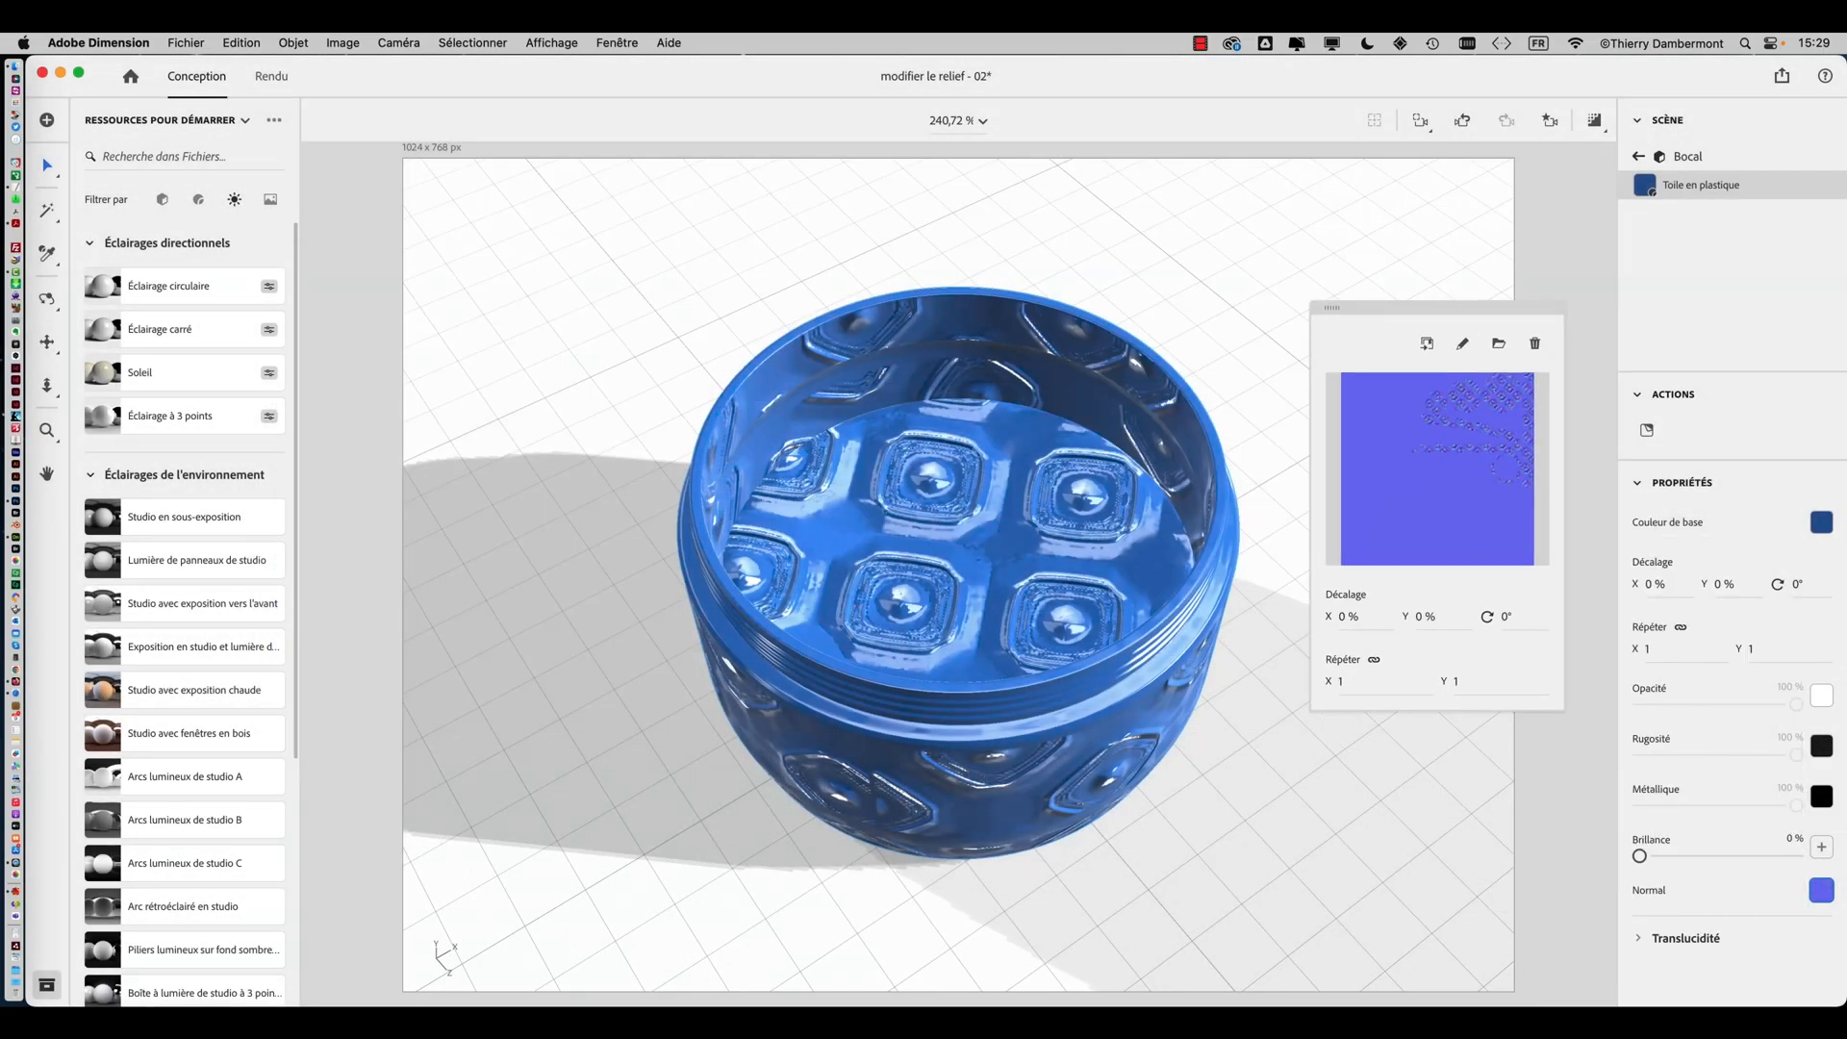
left_click_drag(1341, 682, 1352, 681)
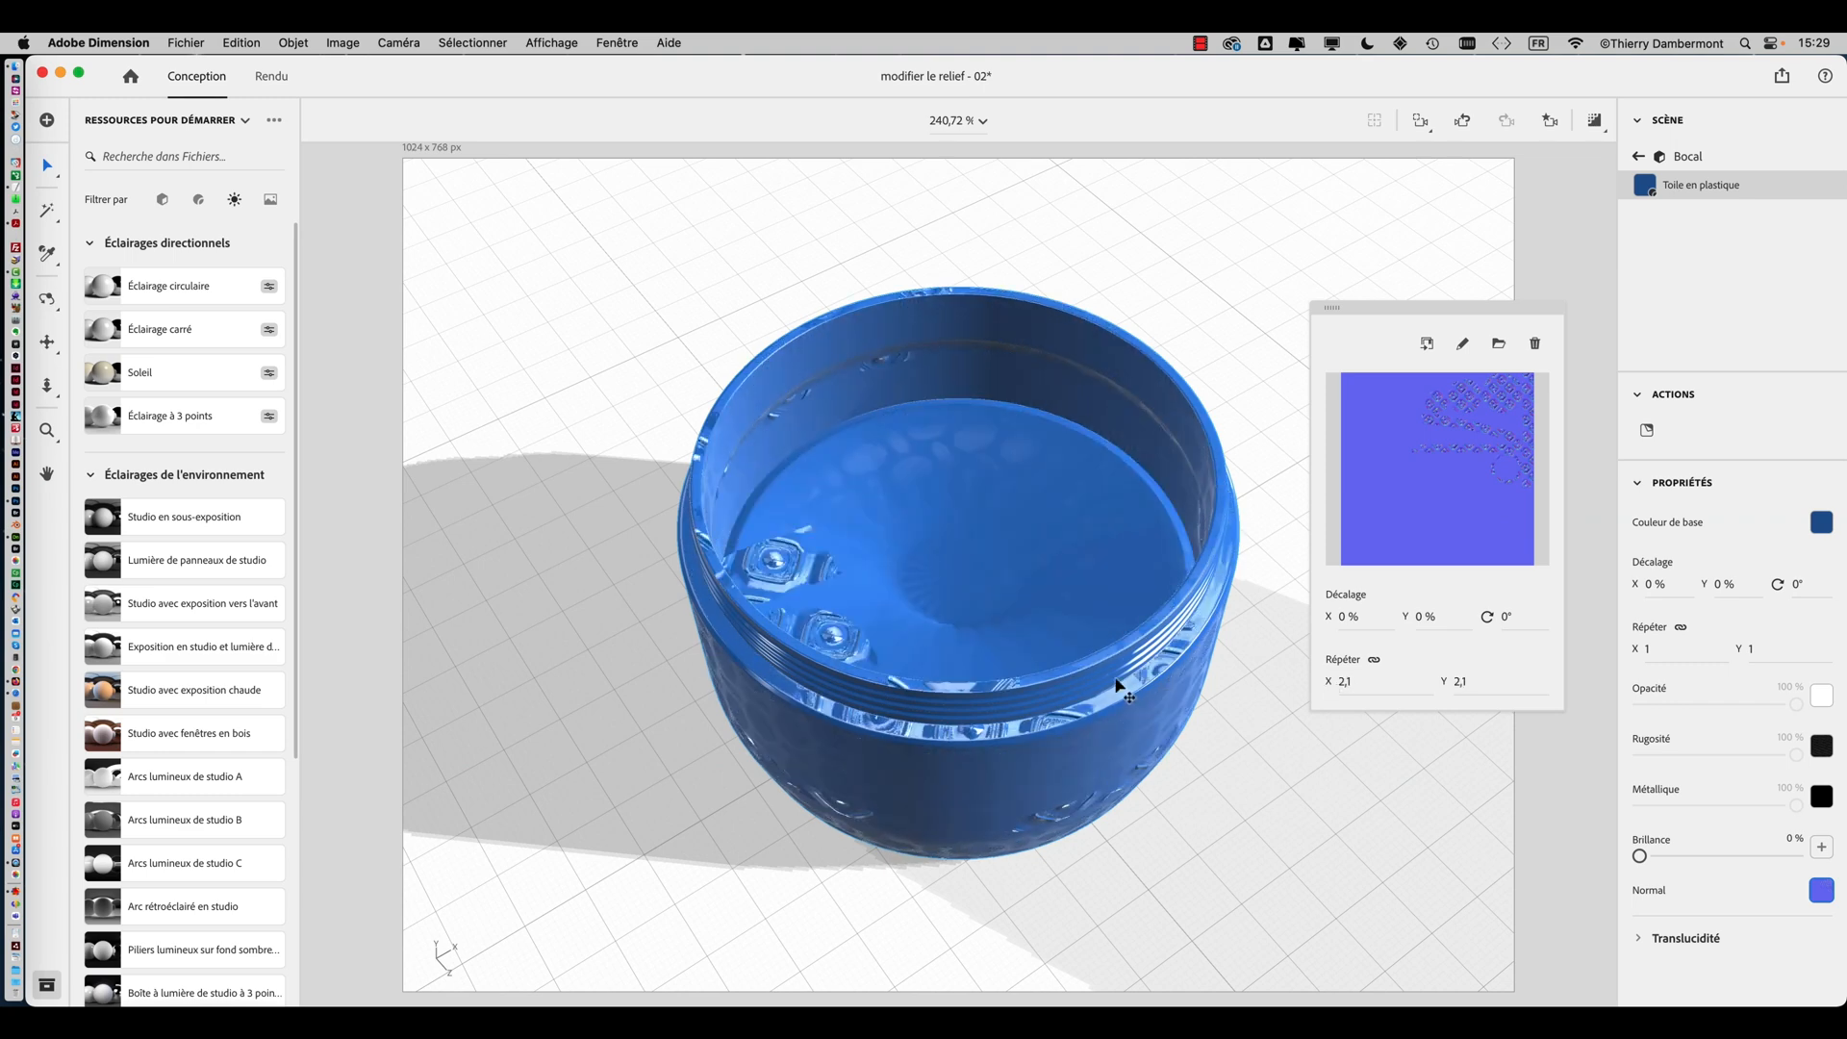
left_click_drag(1119, 685, 835, 753)
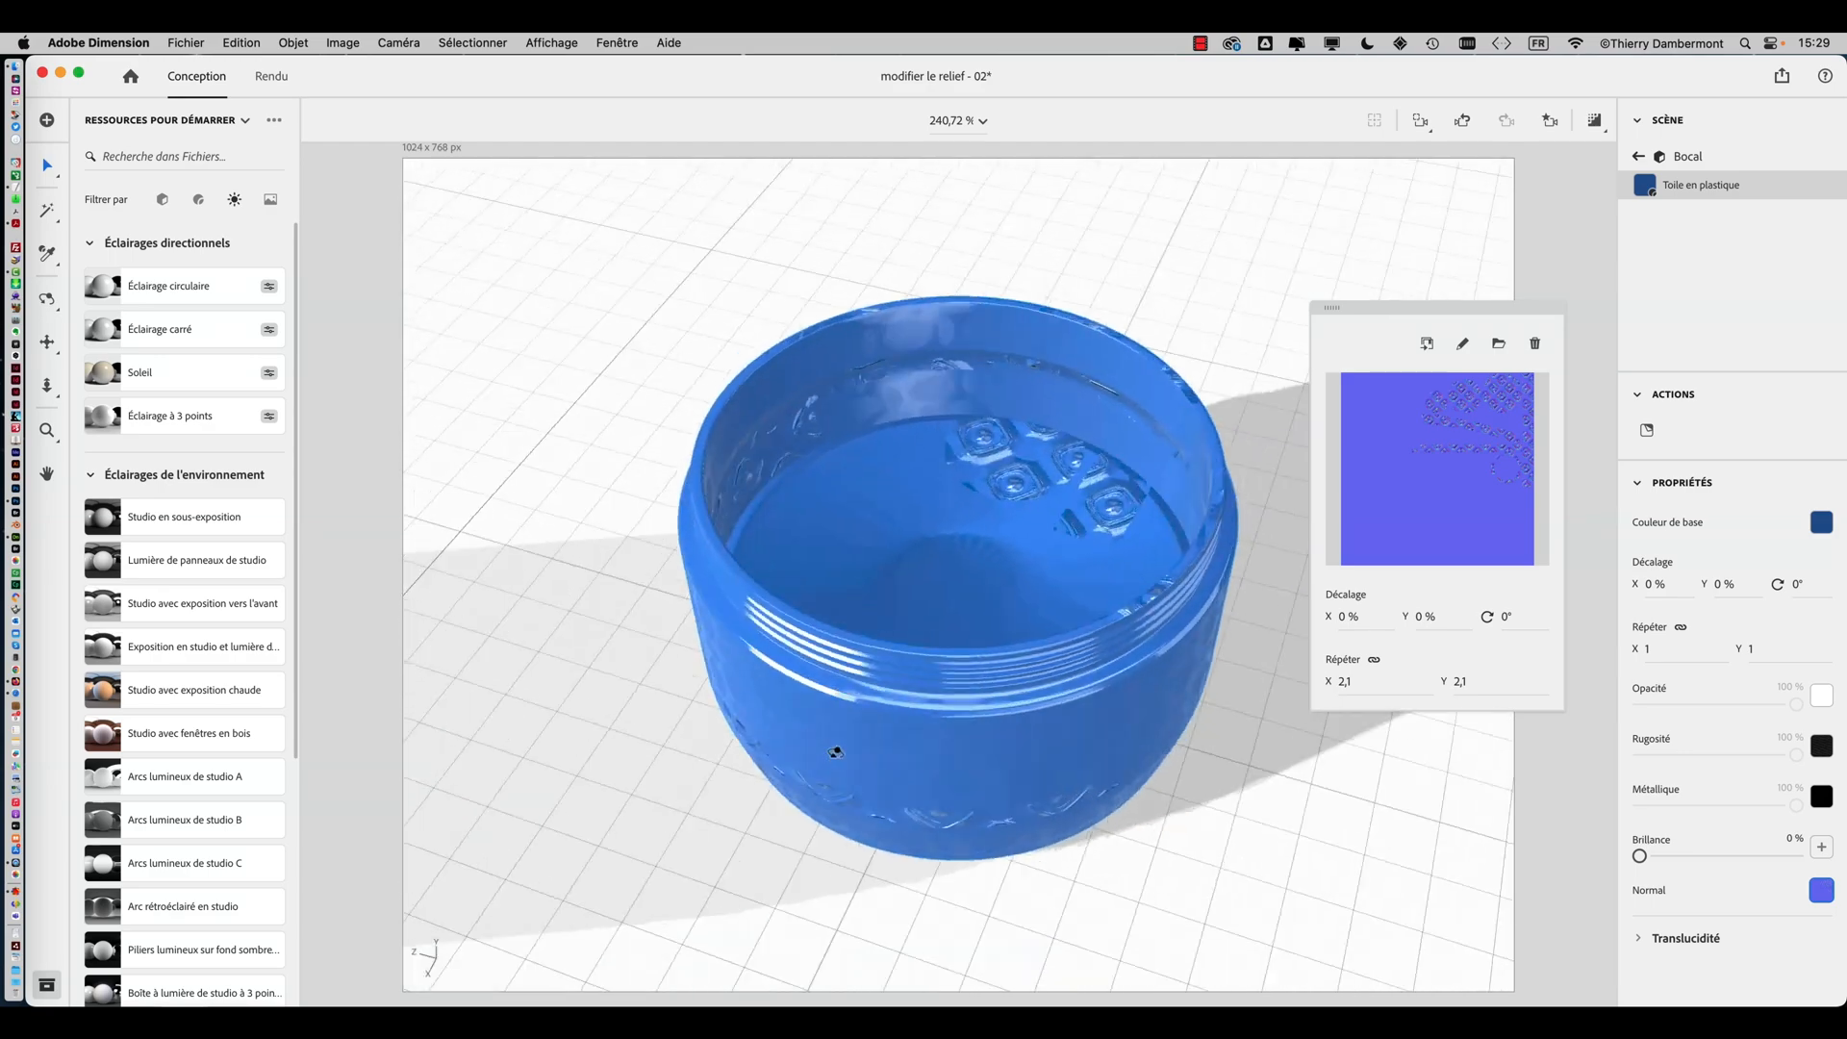
right_click_drag(835, 753, 1212, 524)
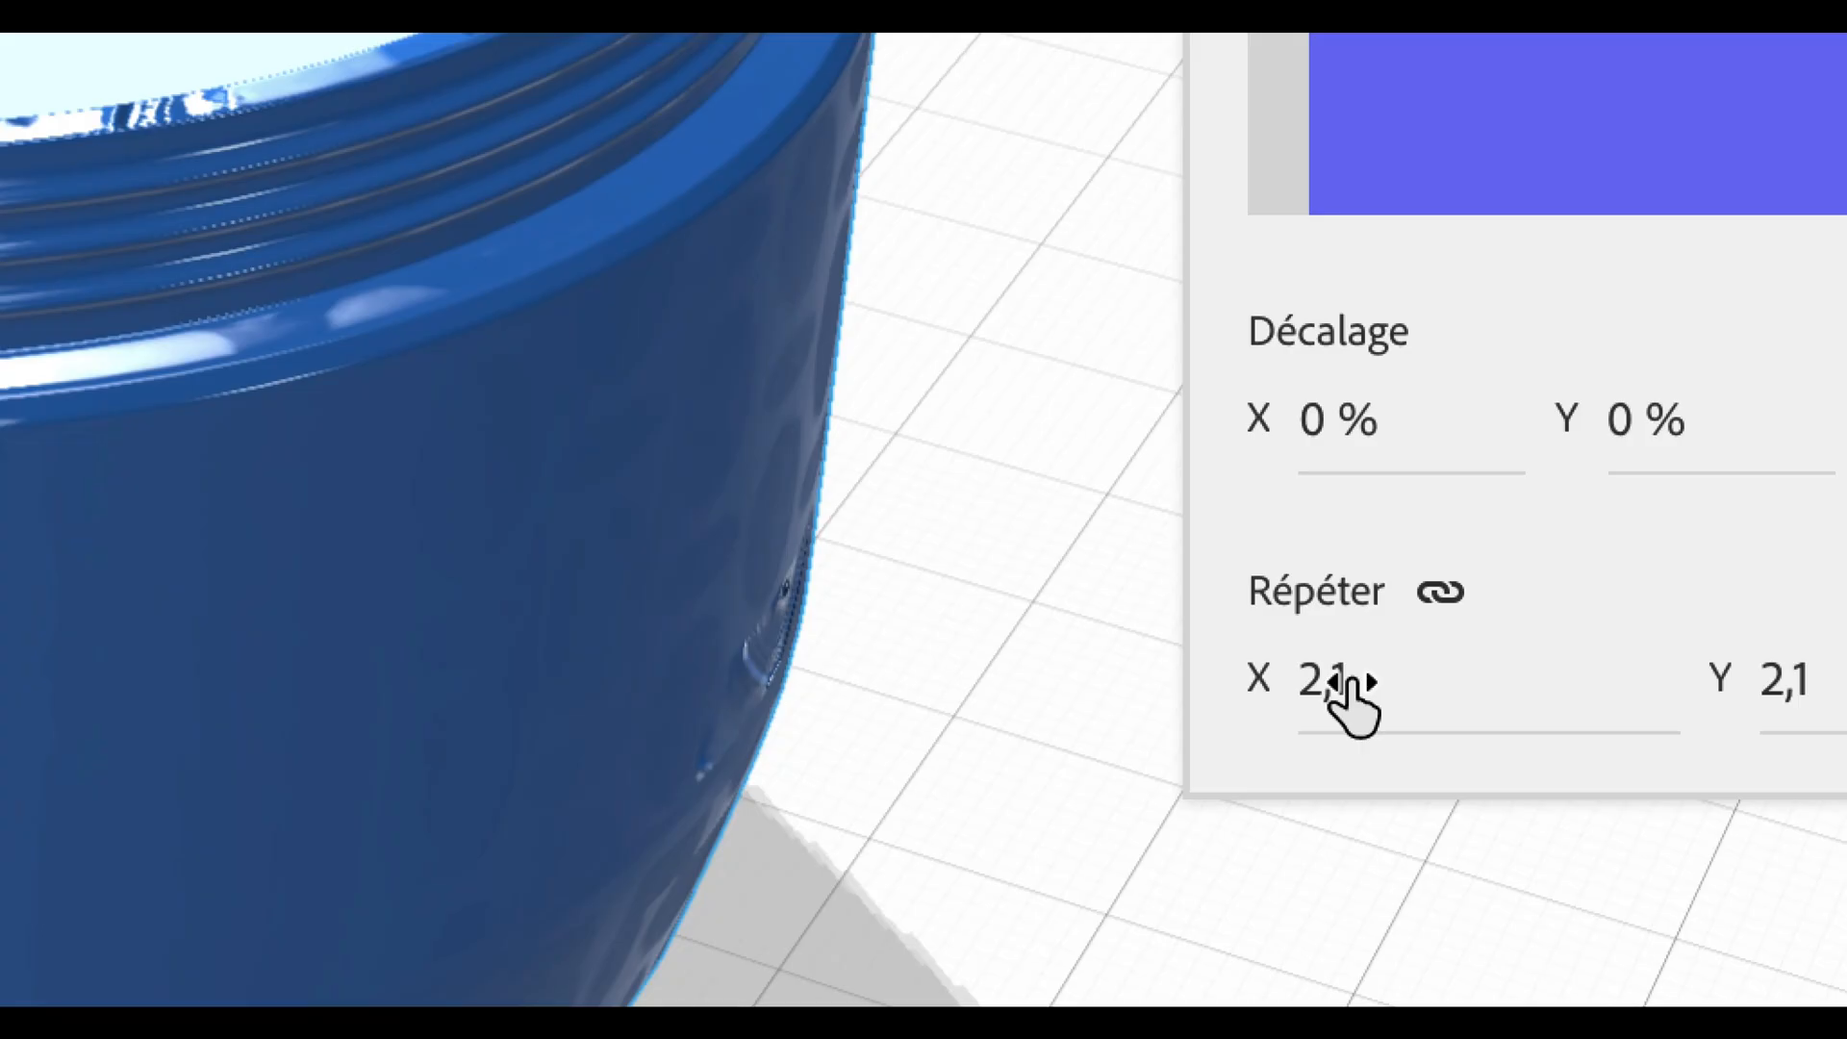
left_click(1354, 683)
type("1")
key("Tab")
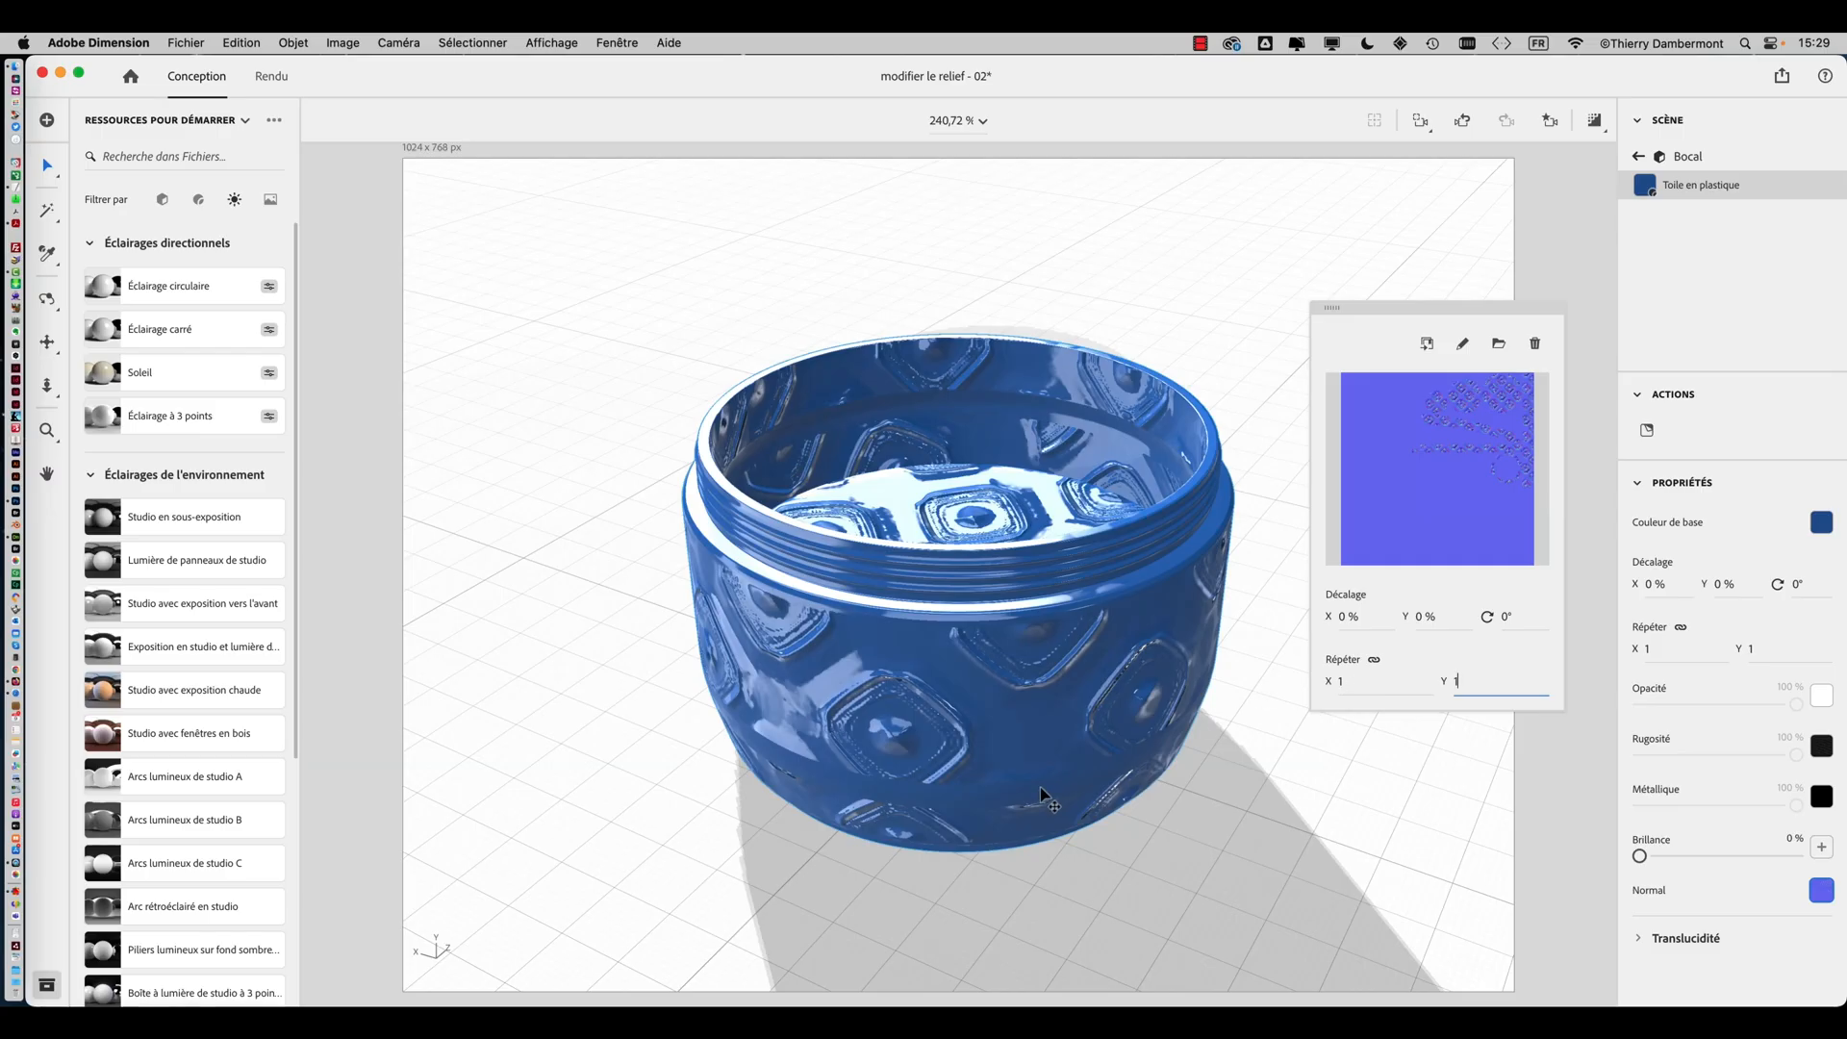
left_click_drag(905, 648, 796, 334)
Save the scene as modifier le relief - 03.dn in the modifier le relief folder
left_click(176, 40)
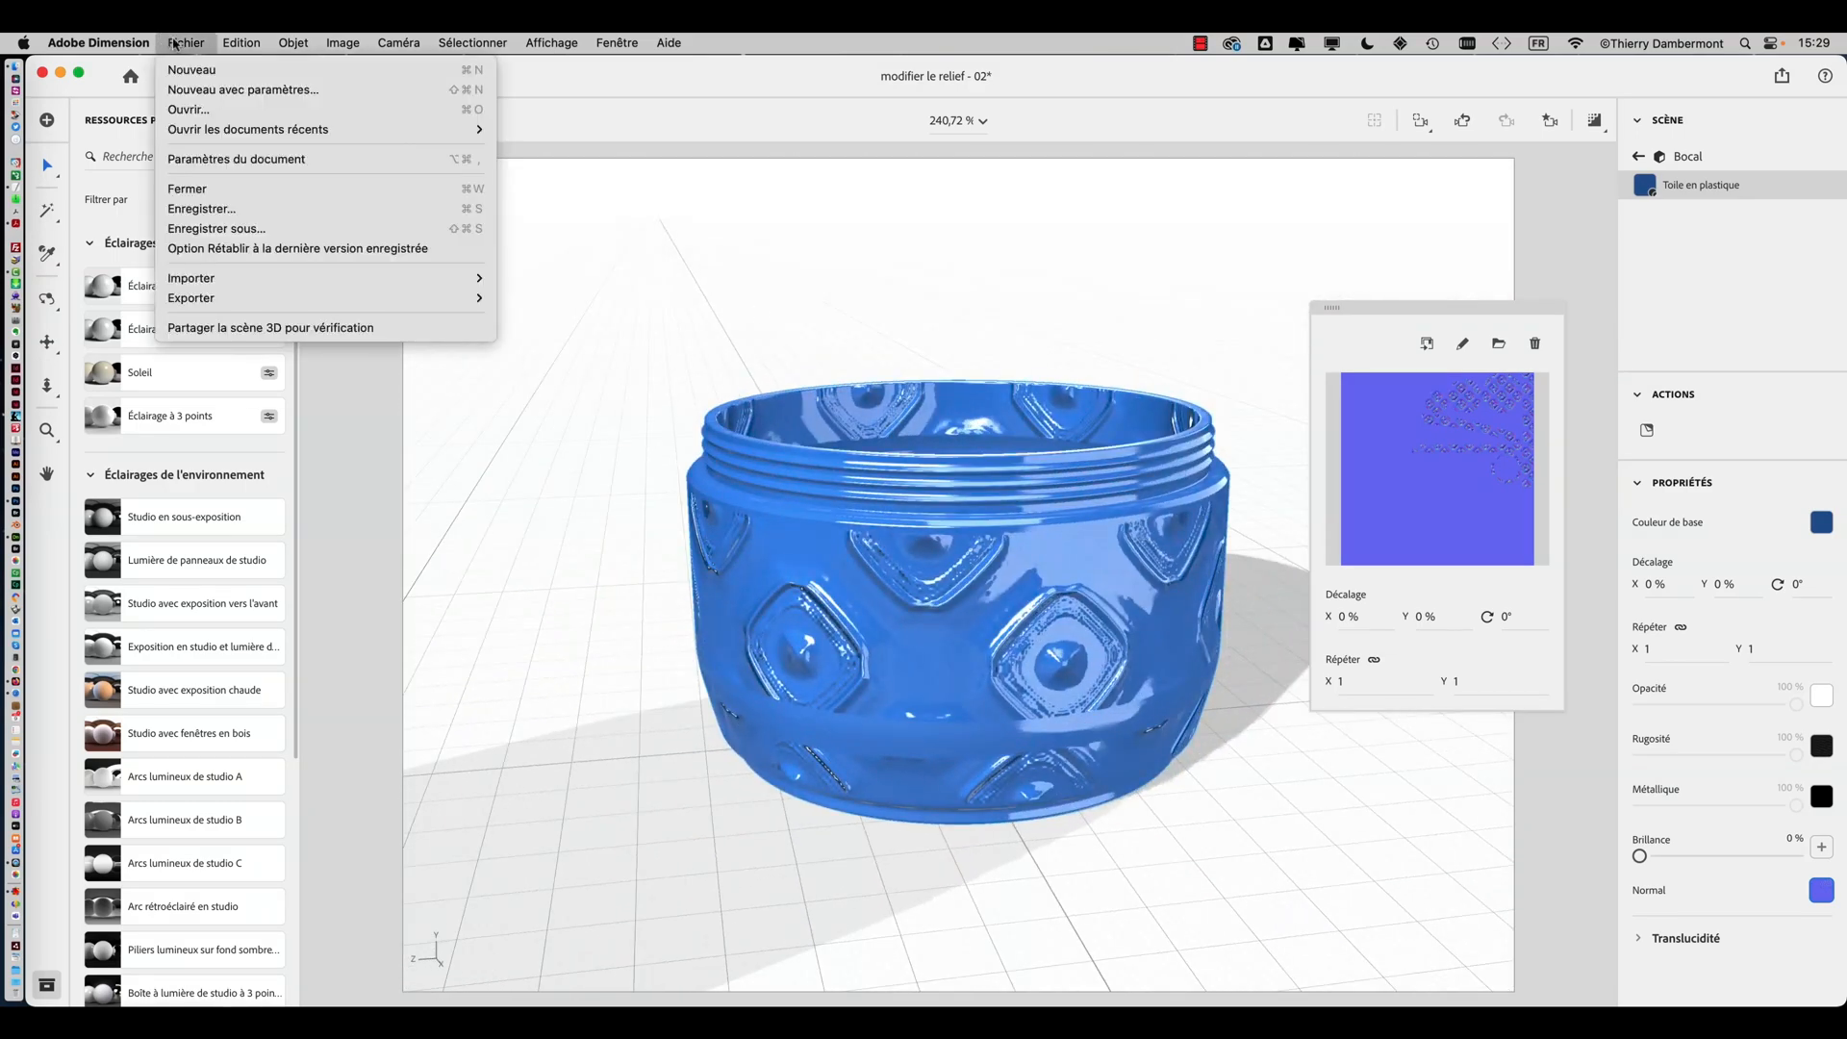
left_click(256, 228)
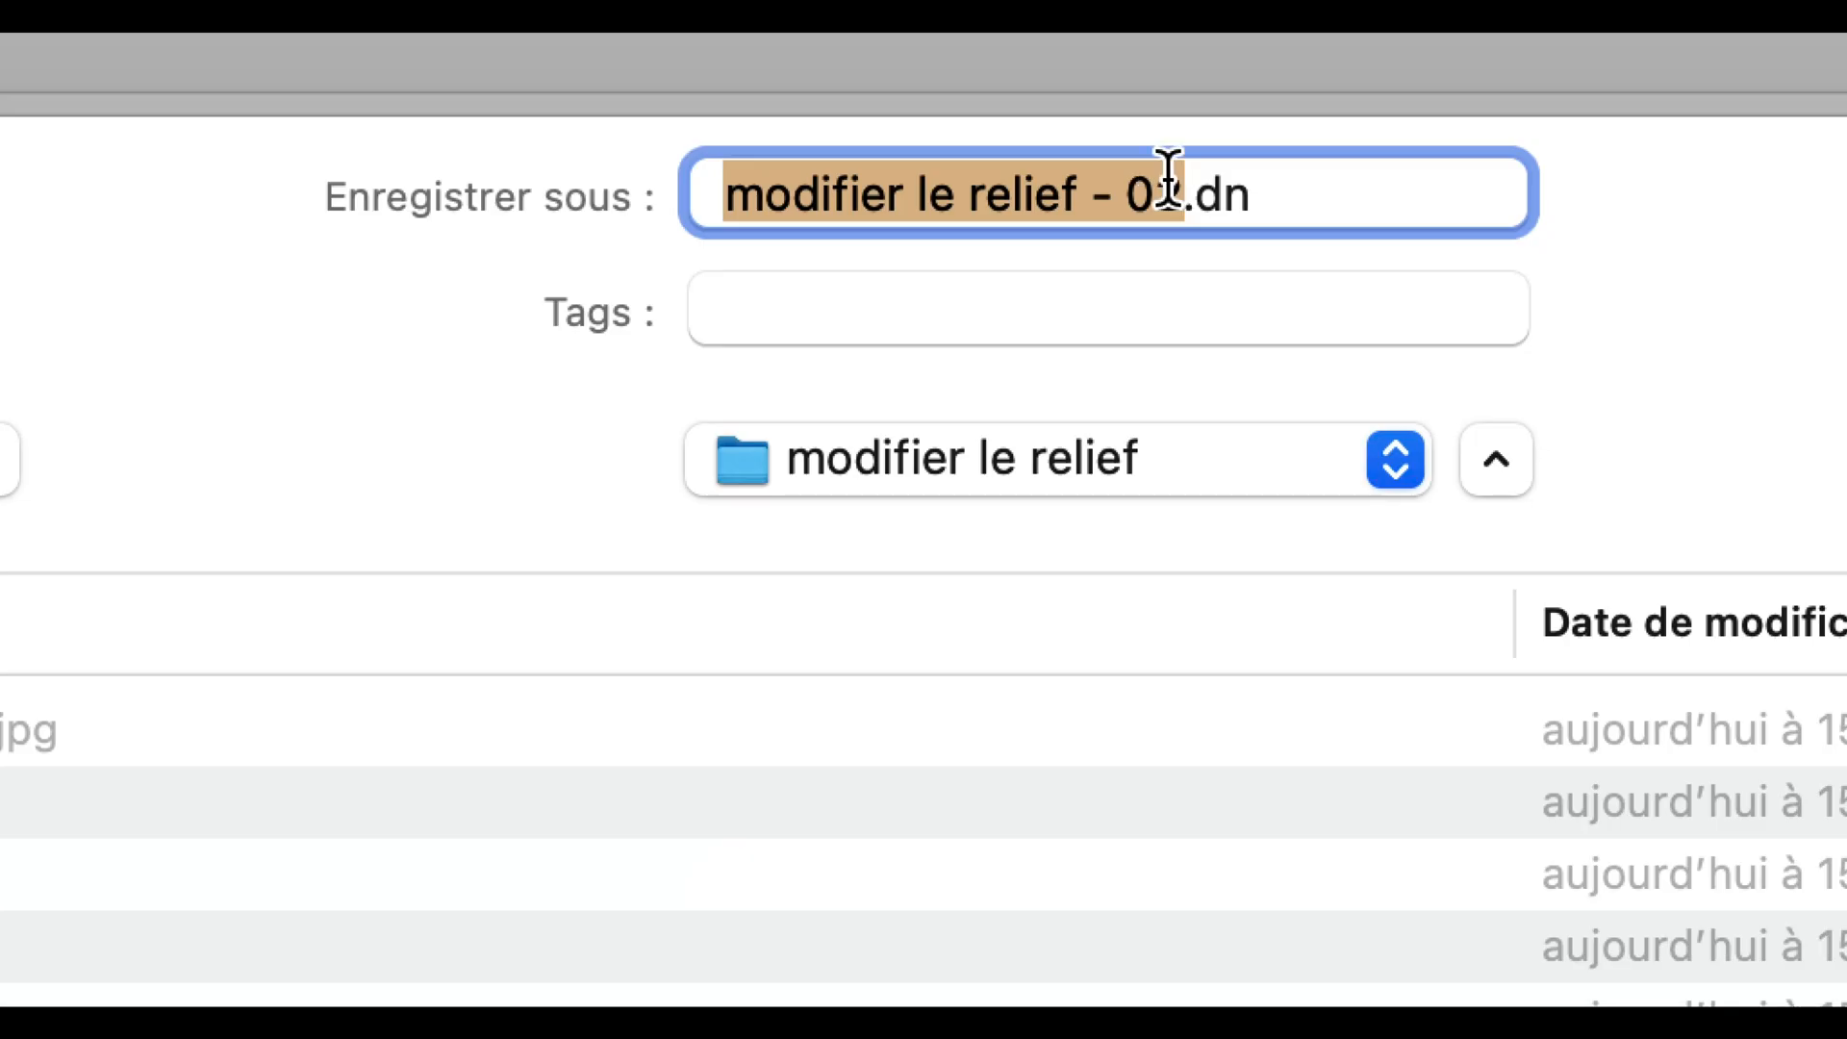
left_click(1167, 183)
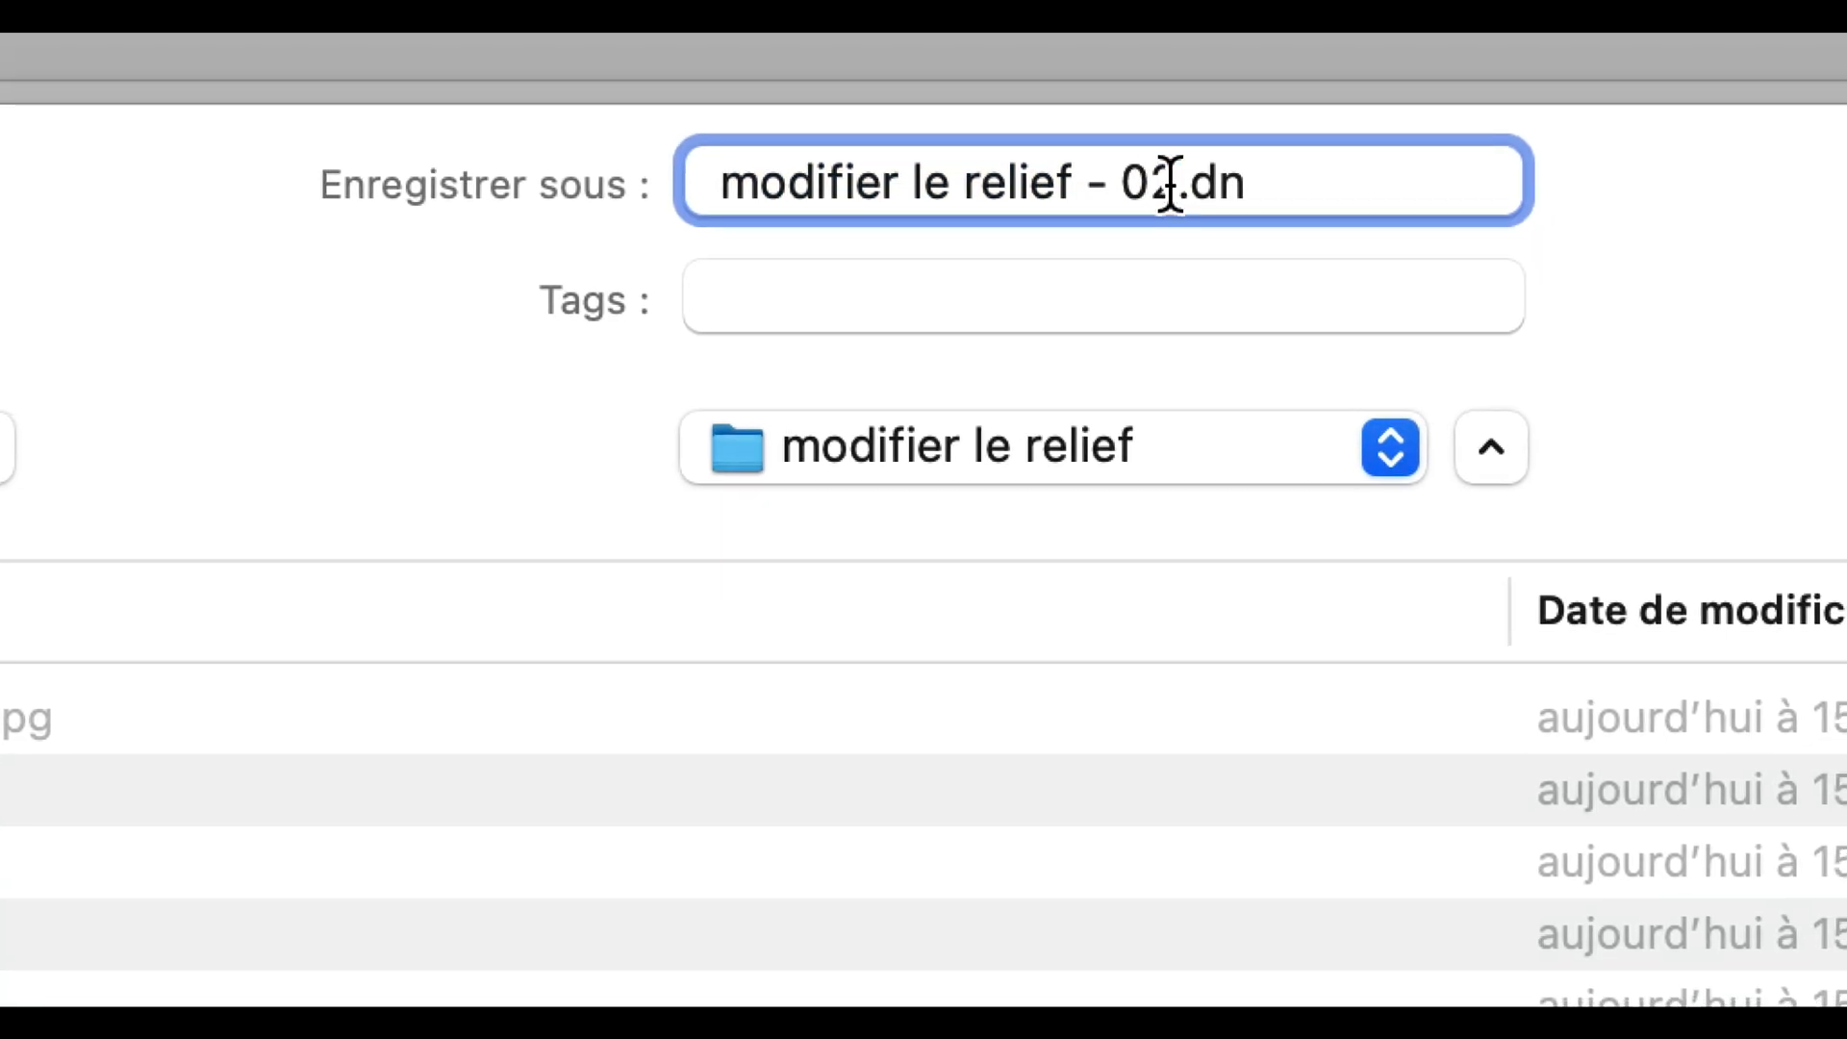
key("BackSpace")
type("3")
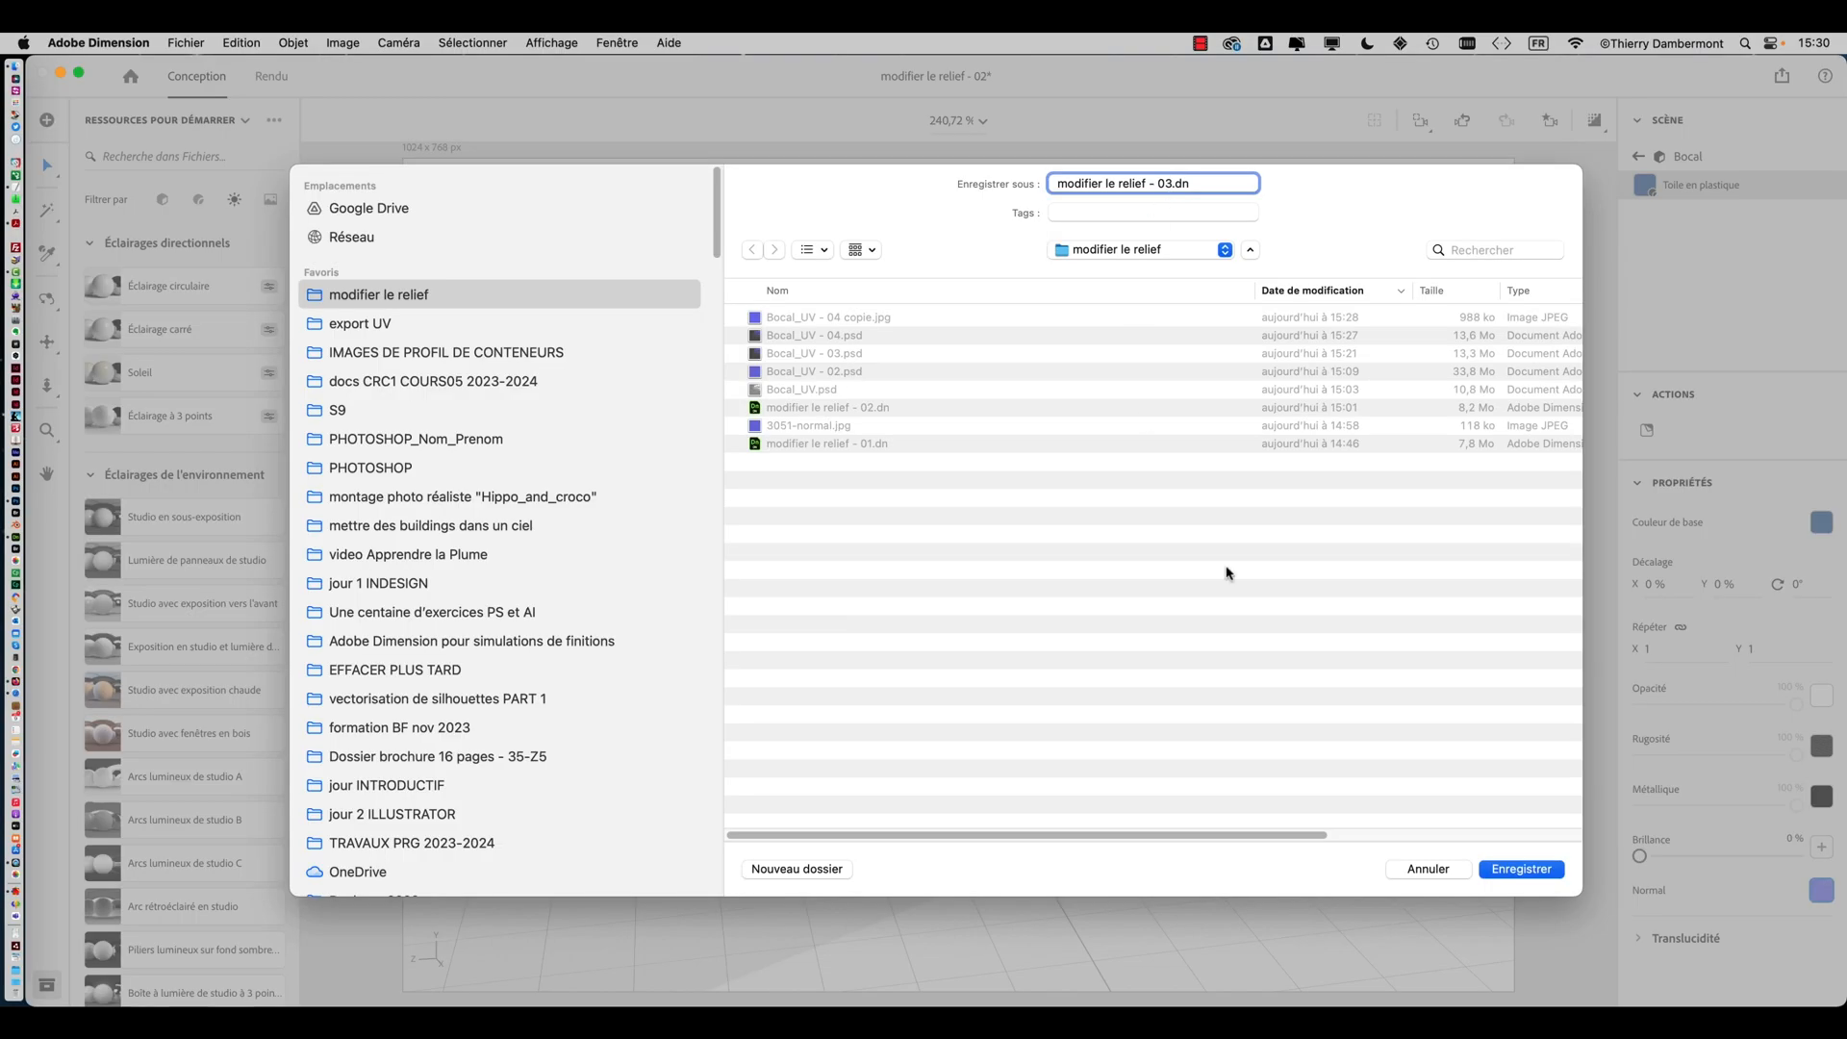
left_click(1521, 869)
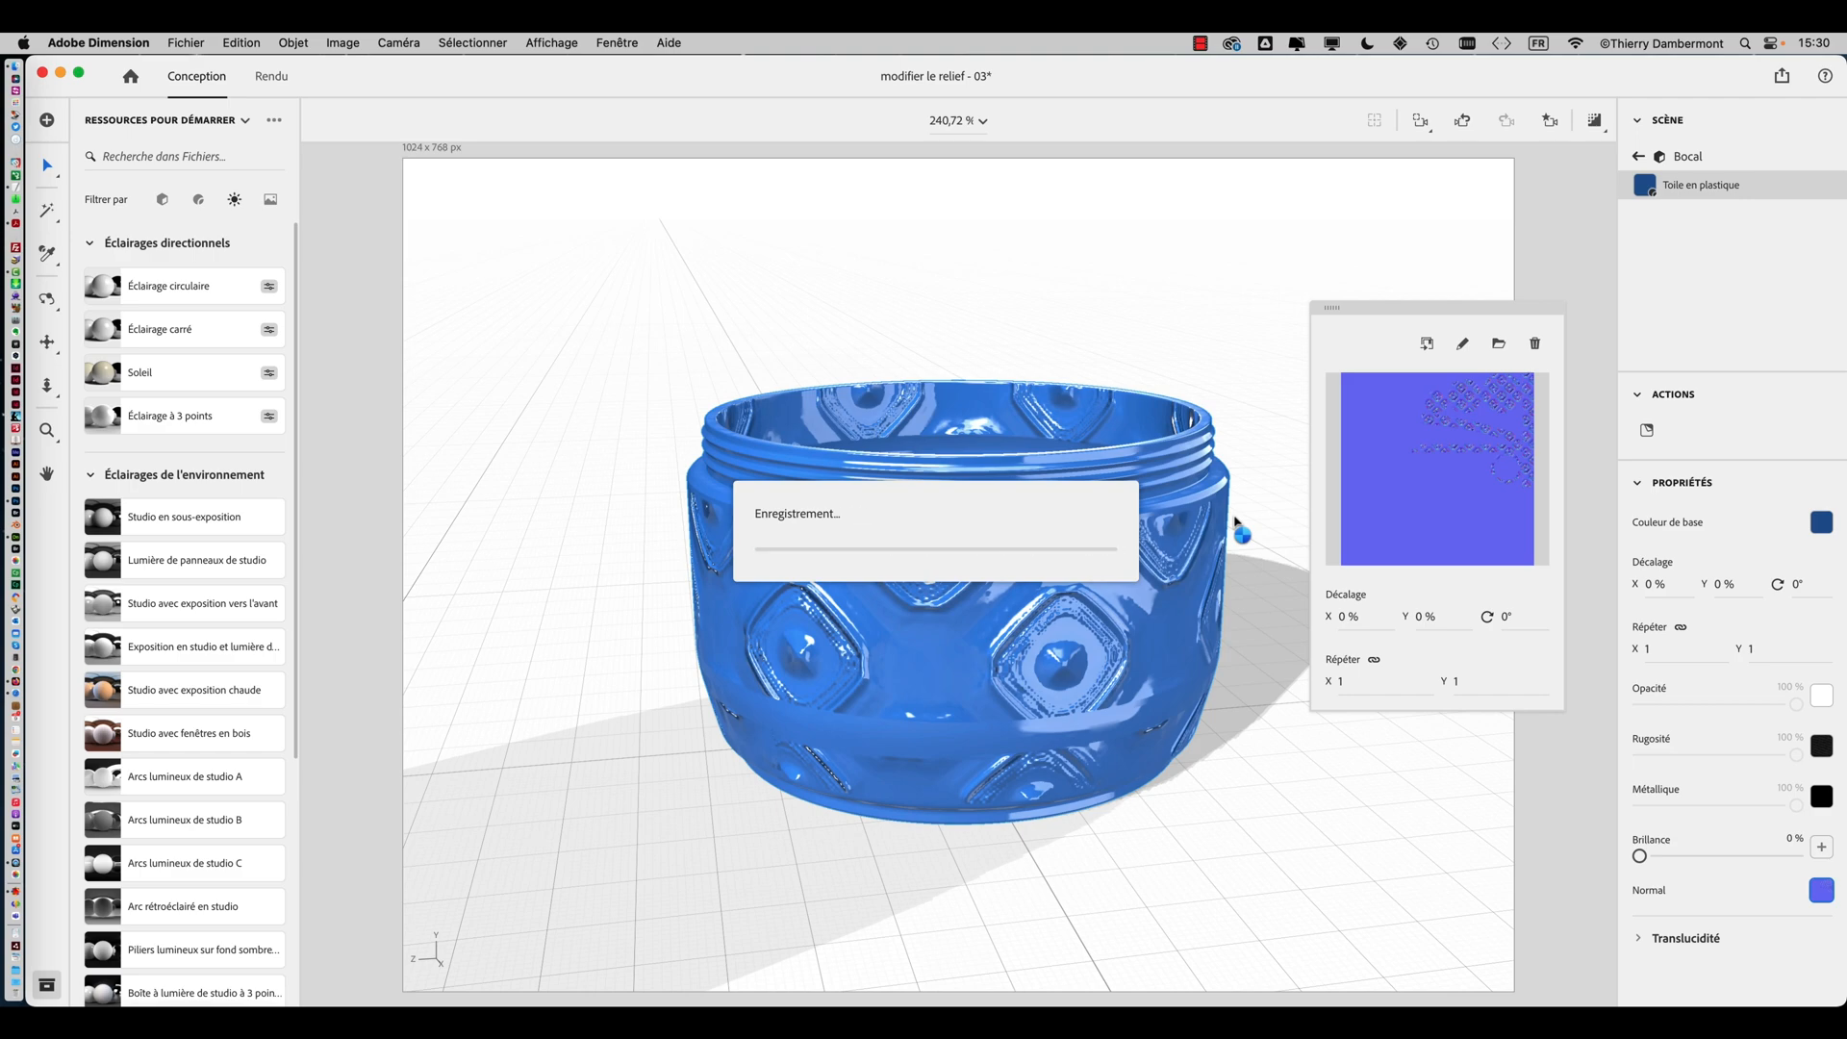
Orbit around the jar to inspect the relief from several angles
right_click_drag(1113, 622, 619, 717)
right_click_drag(817, 691, 712, 441)
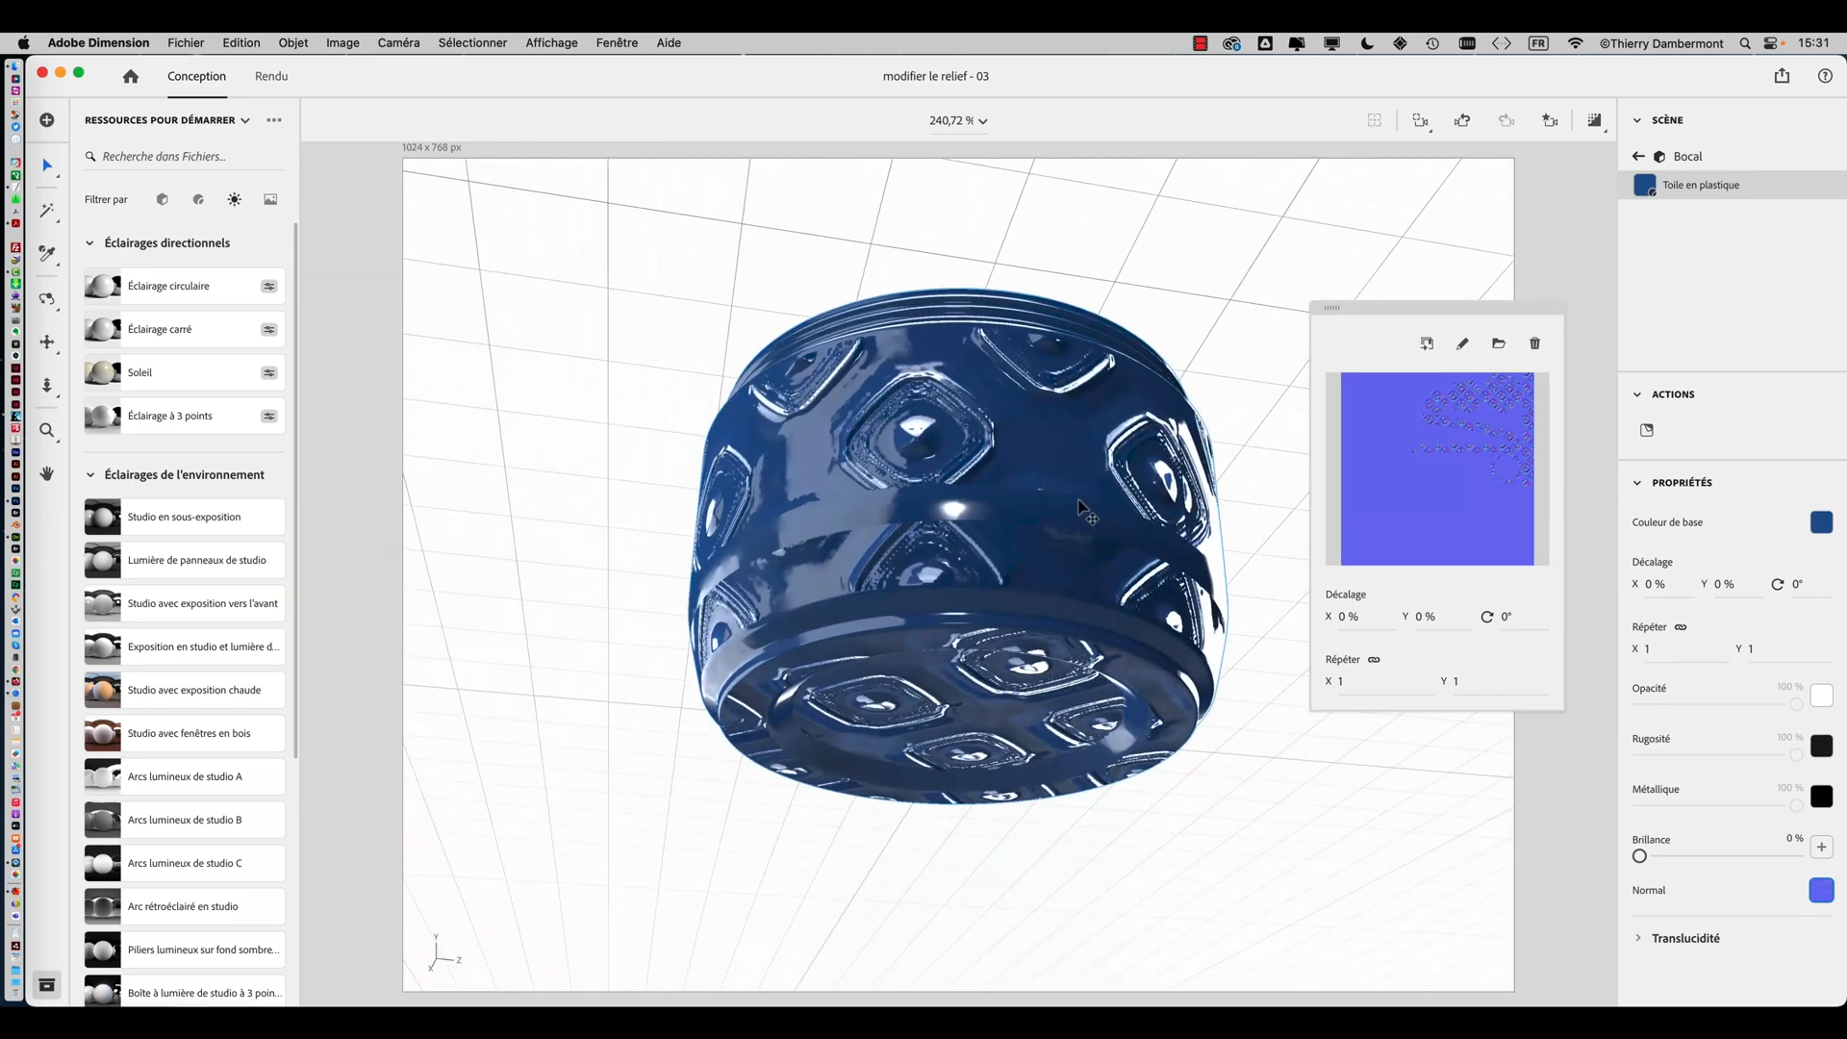
right_click_drag(1088, 514, 808, 733)
mouse_move(1007, 689)
right_mouse_down()
mouse_move(644, 651)
mouse_move(1145, 584)
right_mouse_up()
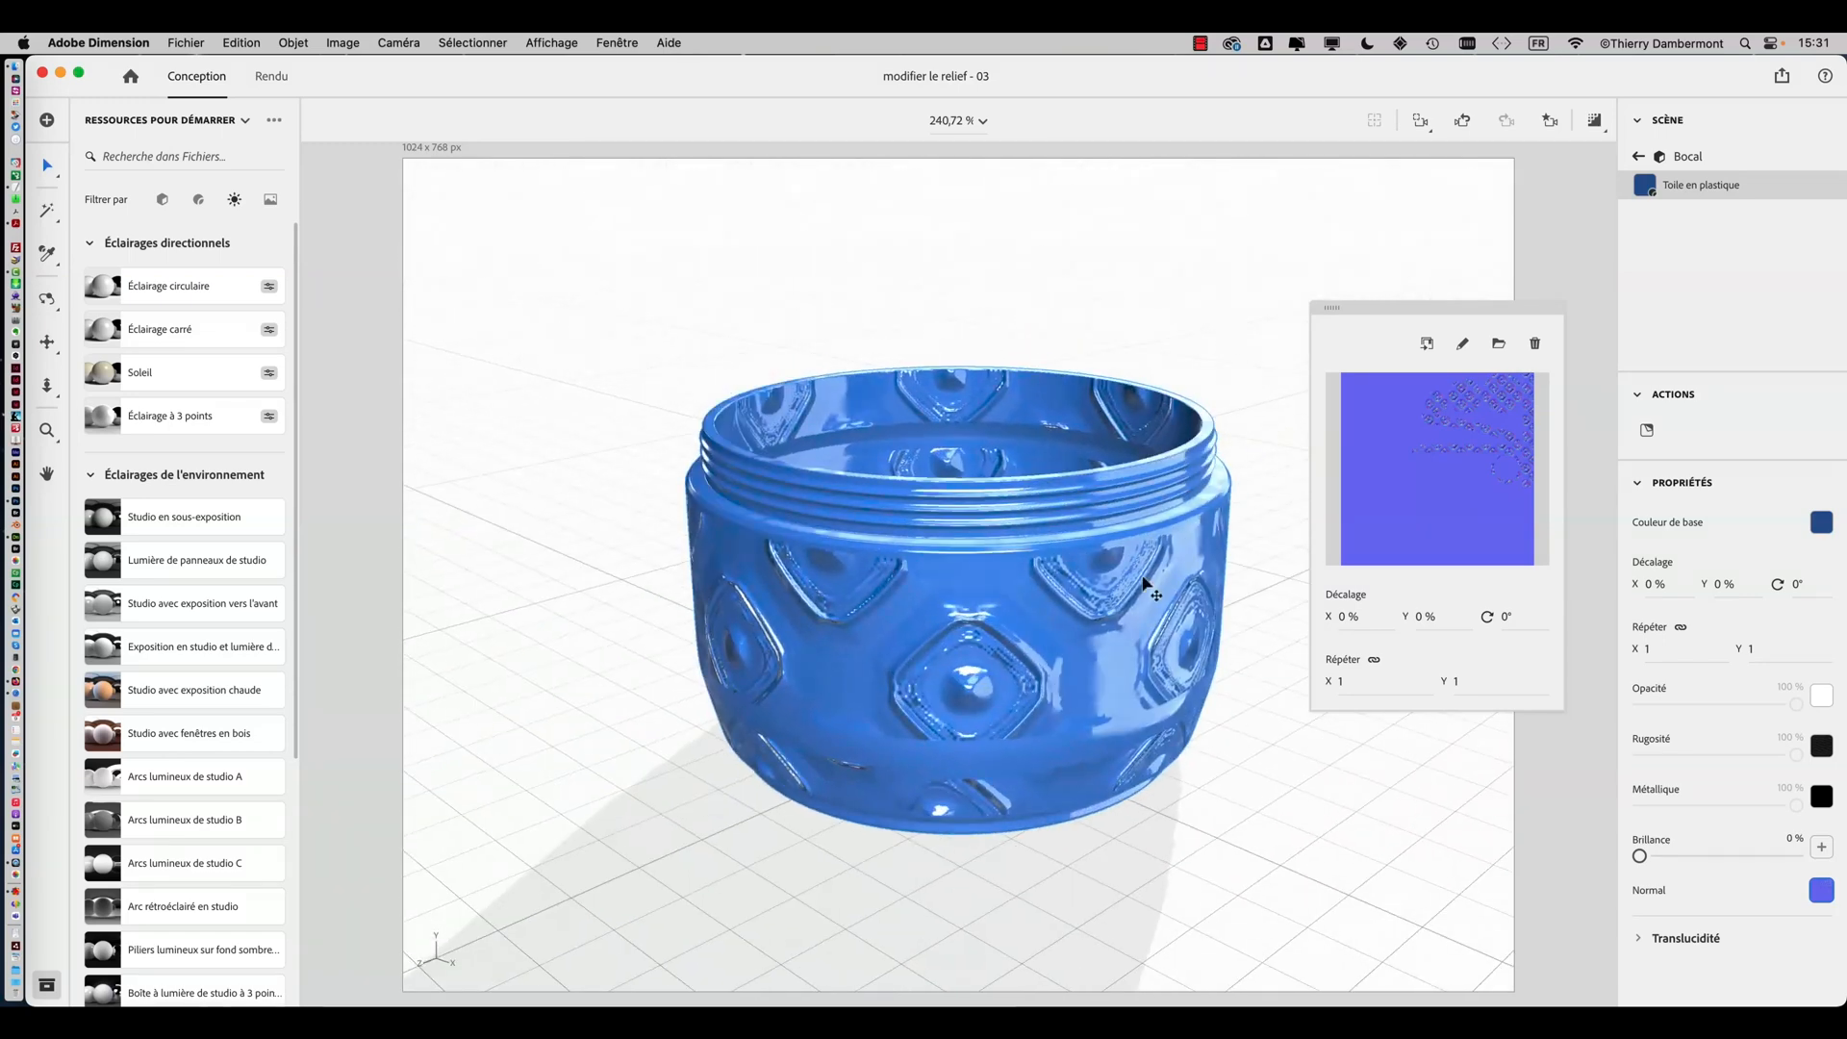
Switch to Photoshop and set the Motif 1 pattern fill layer's scale to 10%
key("super+Tab")
key("super+Tab")
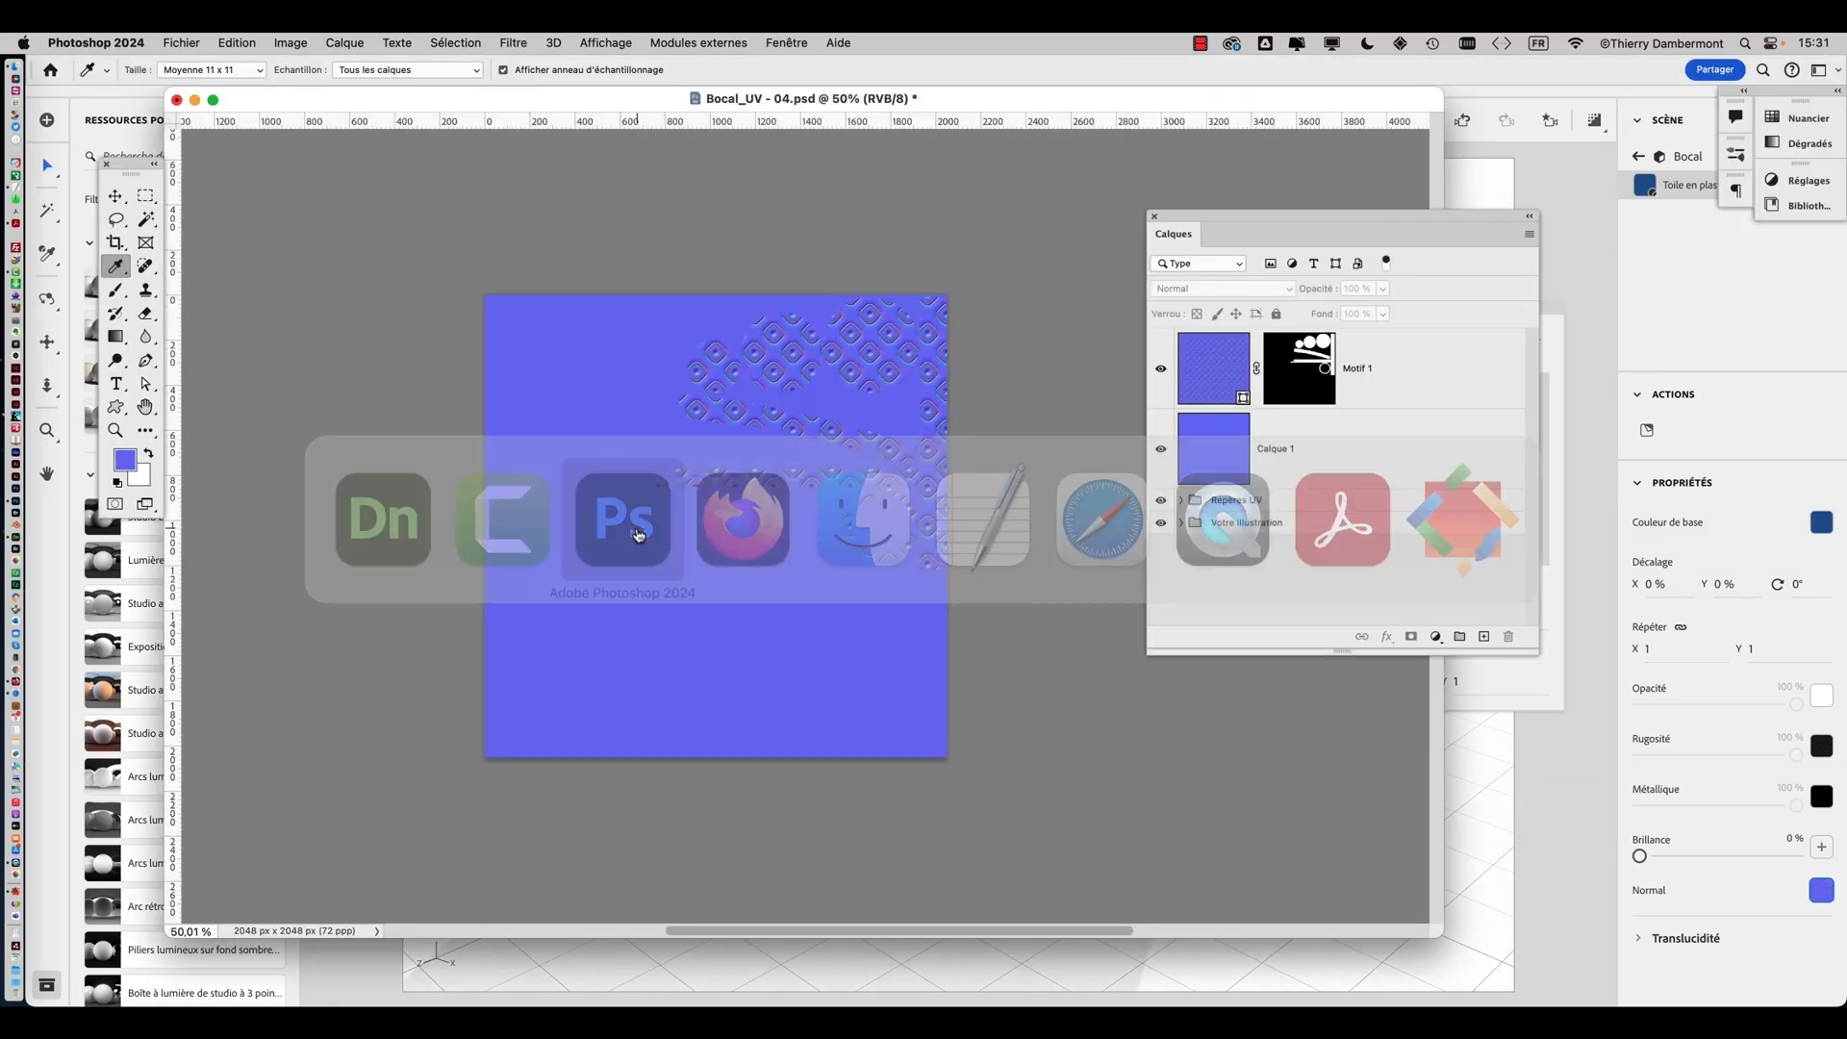
left_click(1208, 388)
key("alt+super+h")
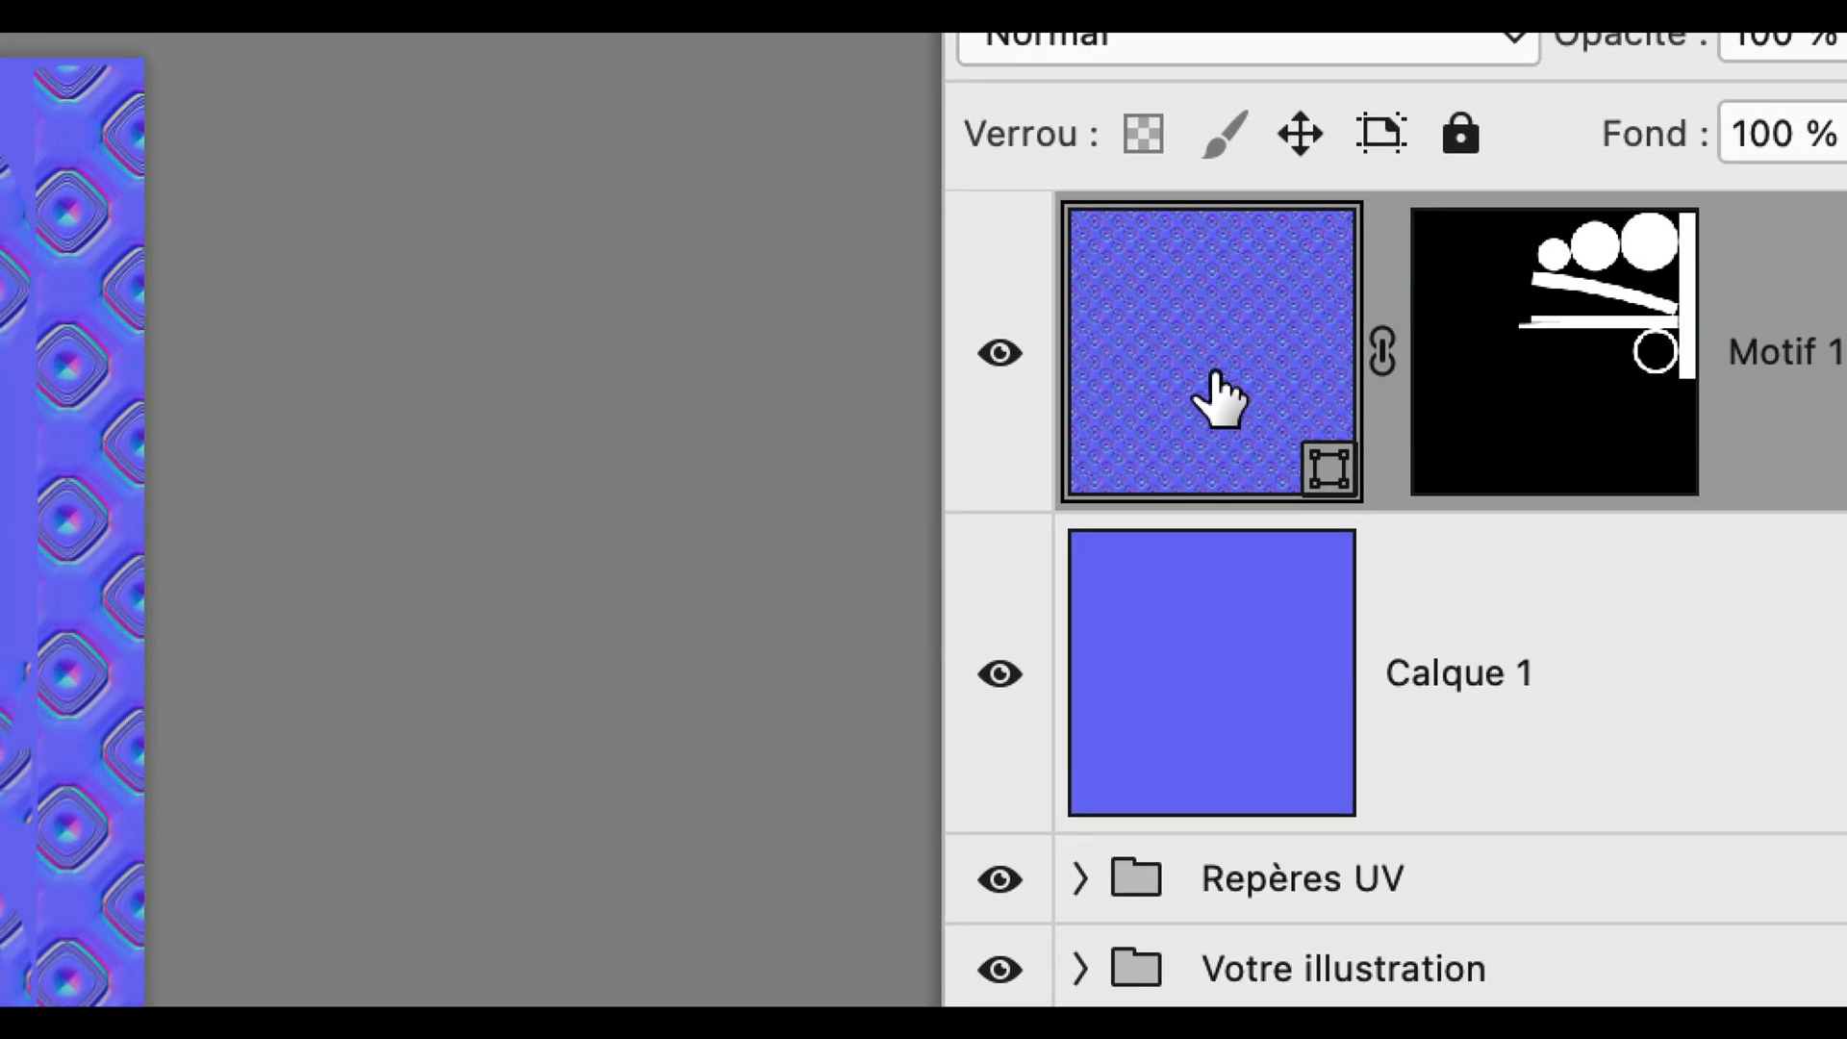
double_click(1288, 380)
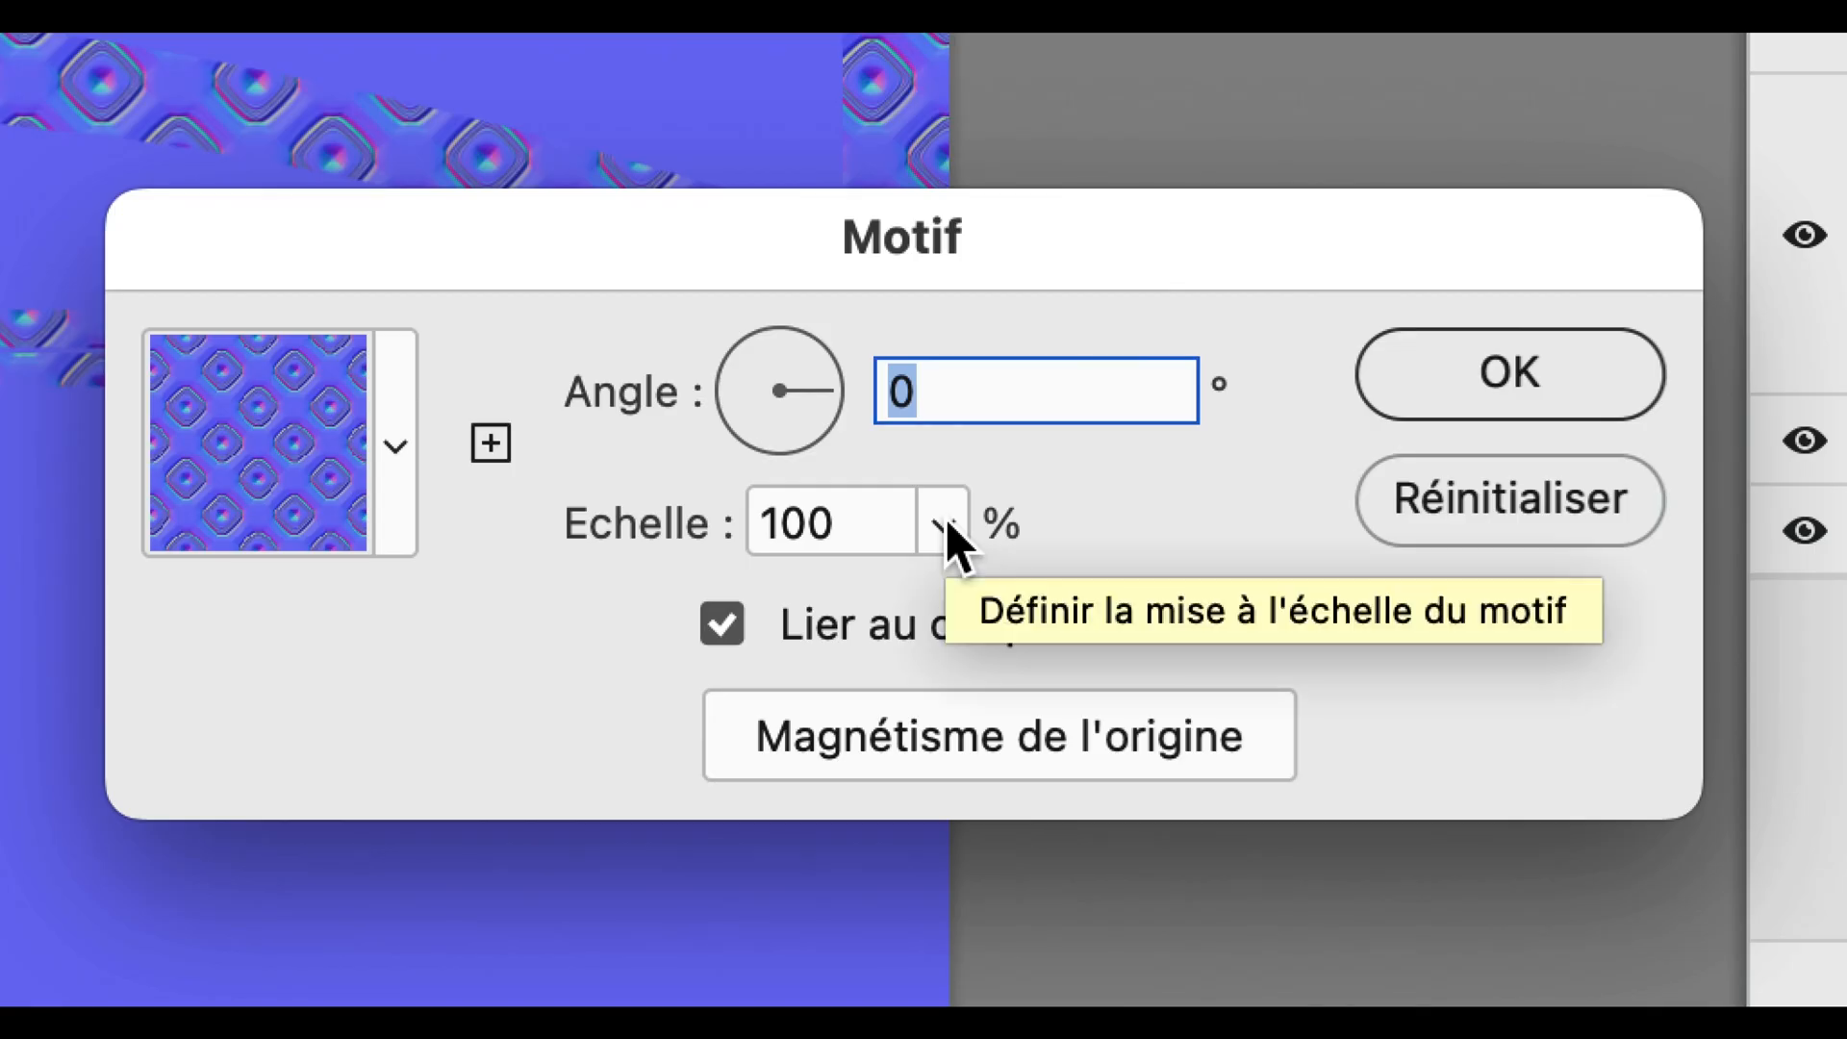
left_click(946, 522)
left_click_drag(952, 556, 940, 549)
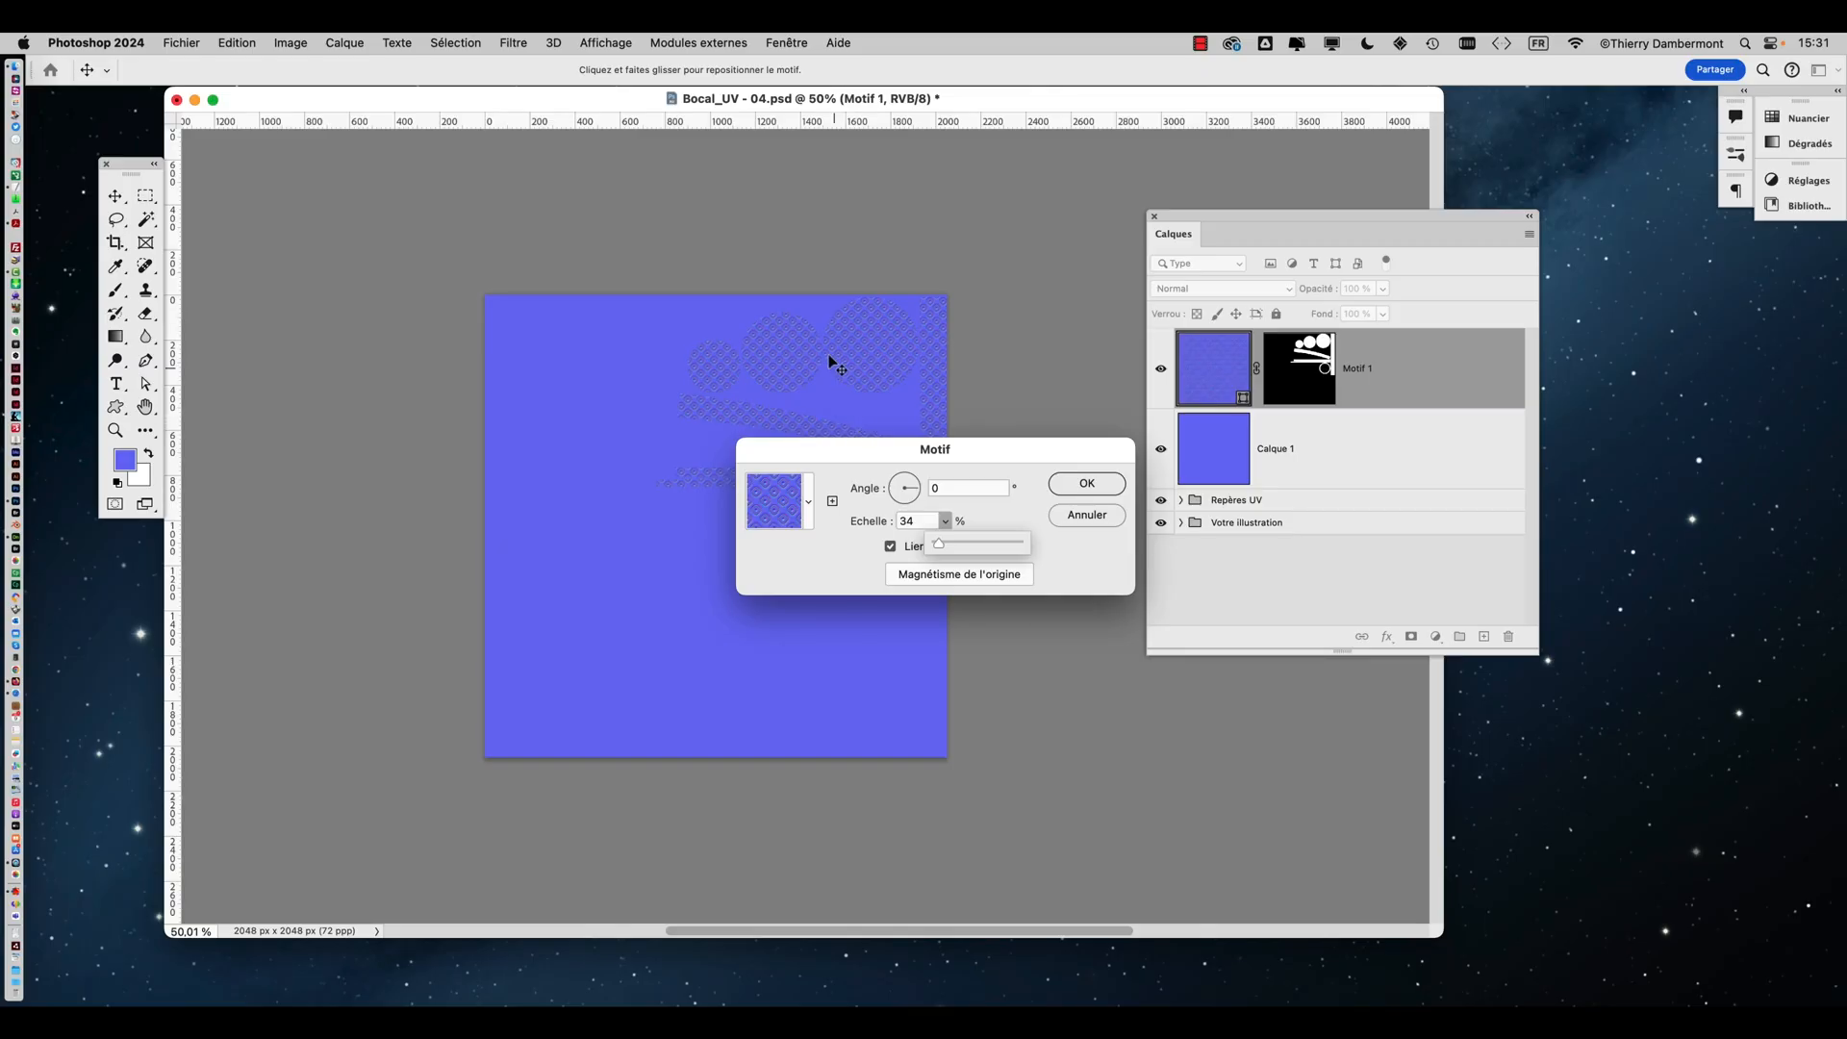
scroll(829, 363, "up", 5, "alt")
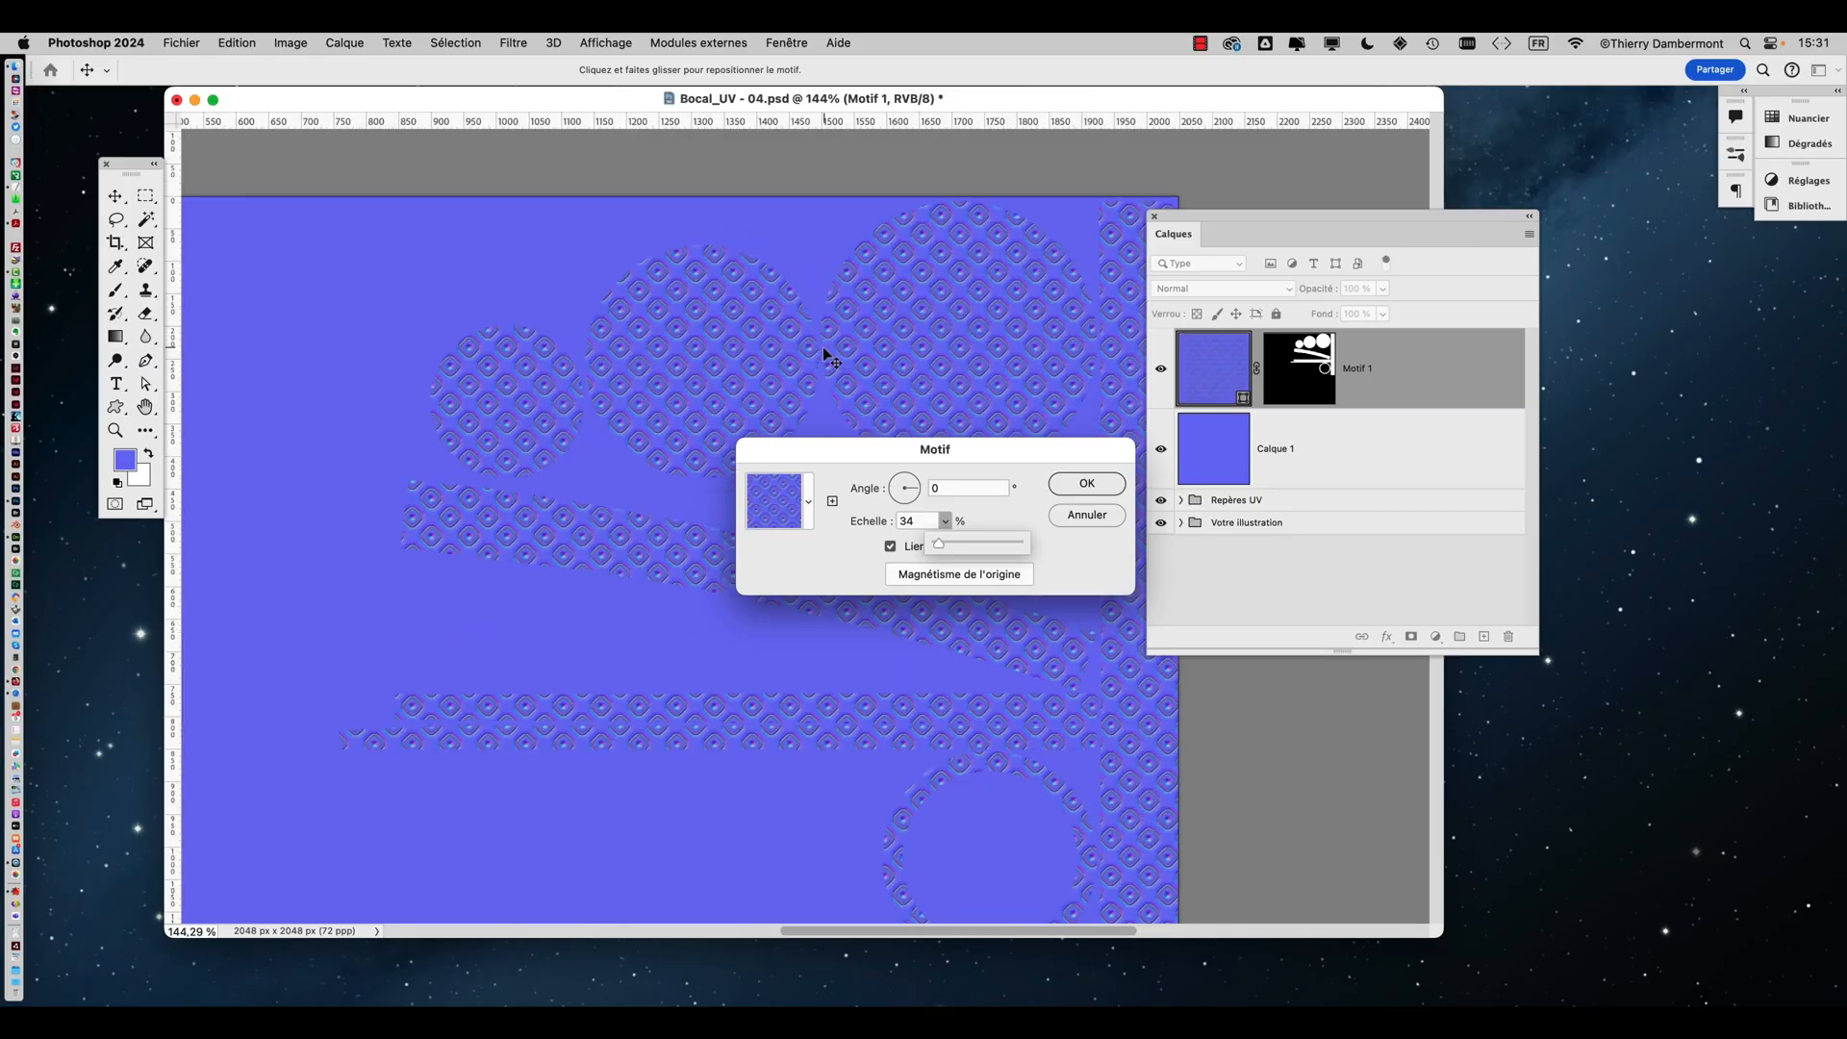
scroll(842, 366, "up", 5, "alt")
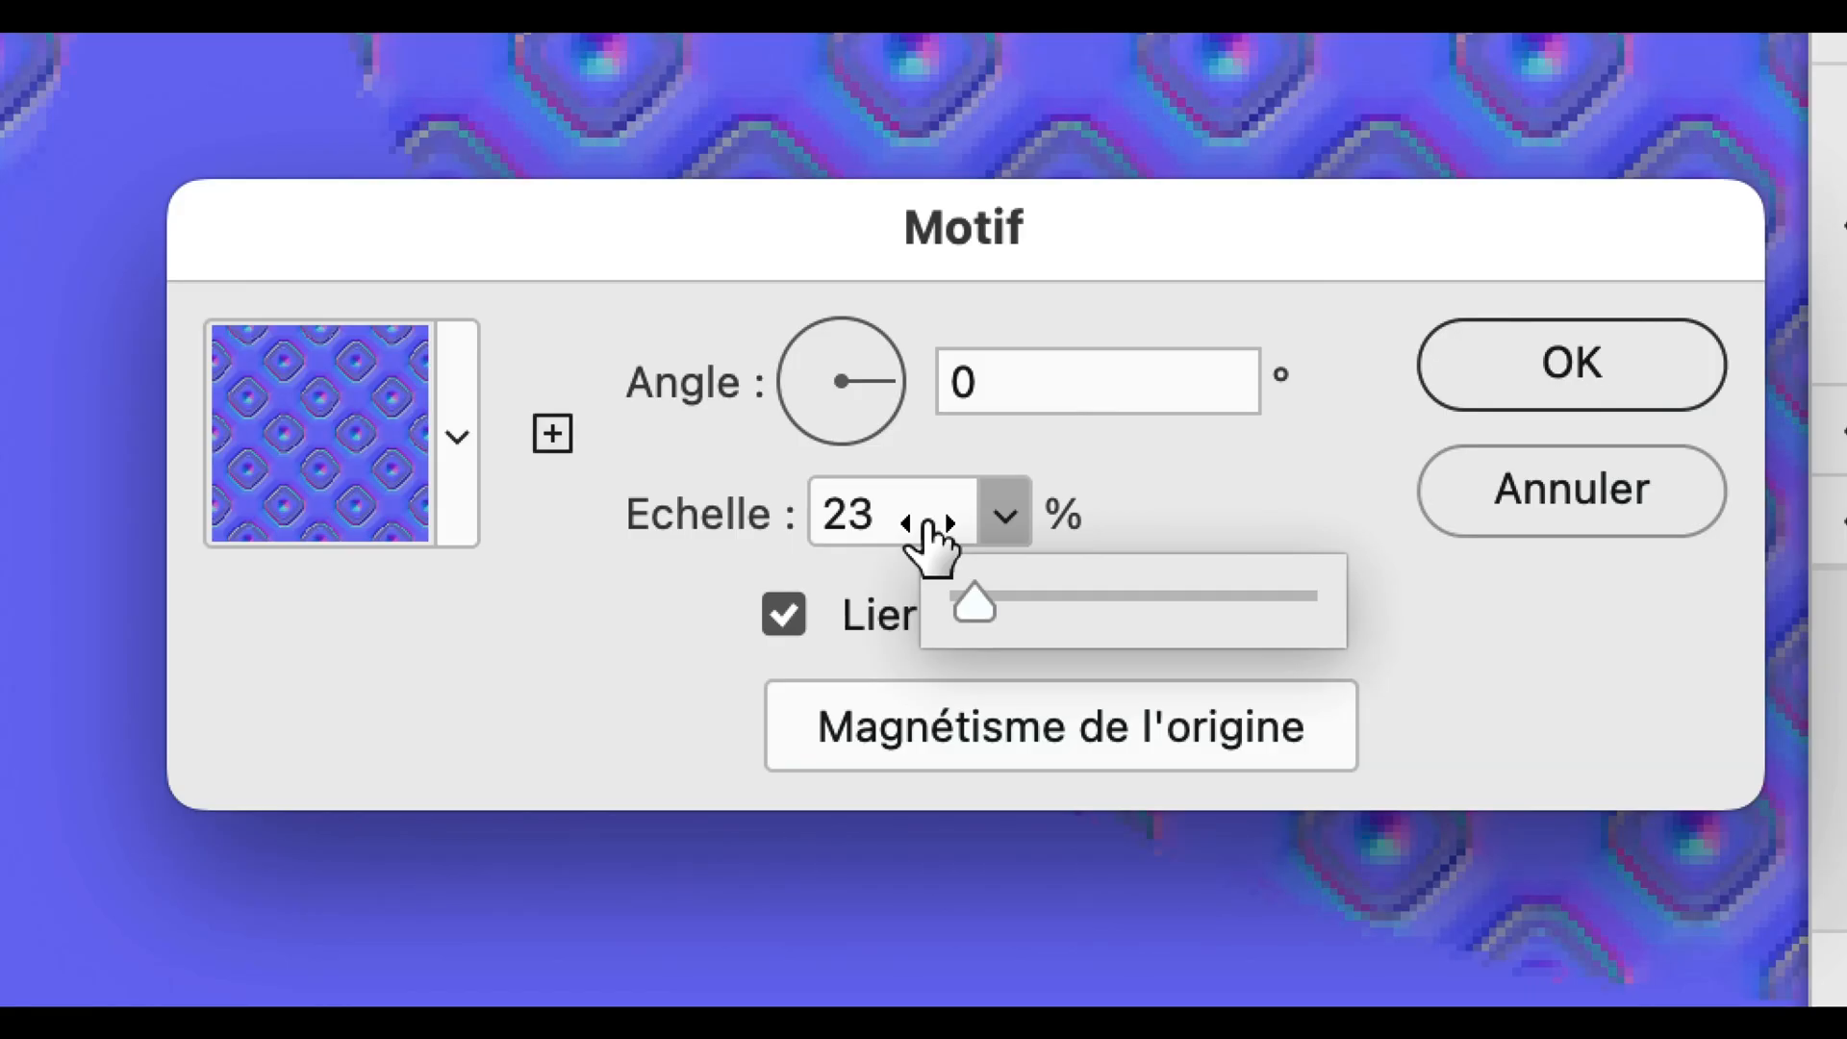
left_click(900, 522)
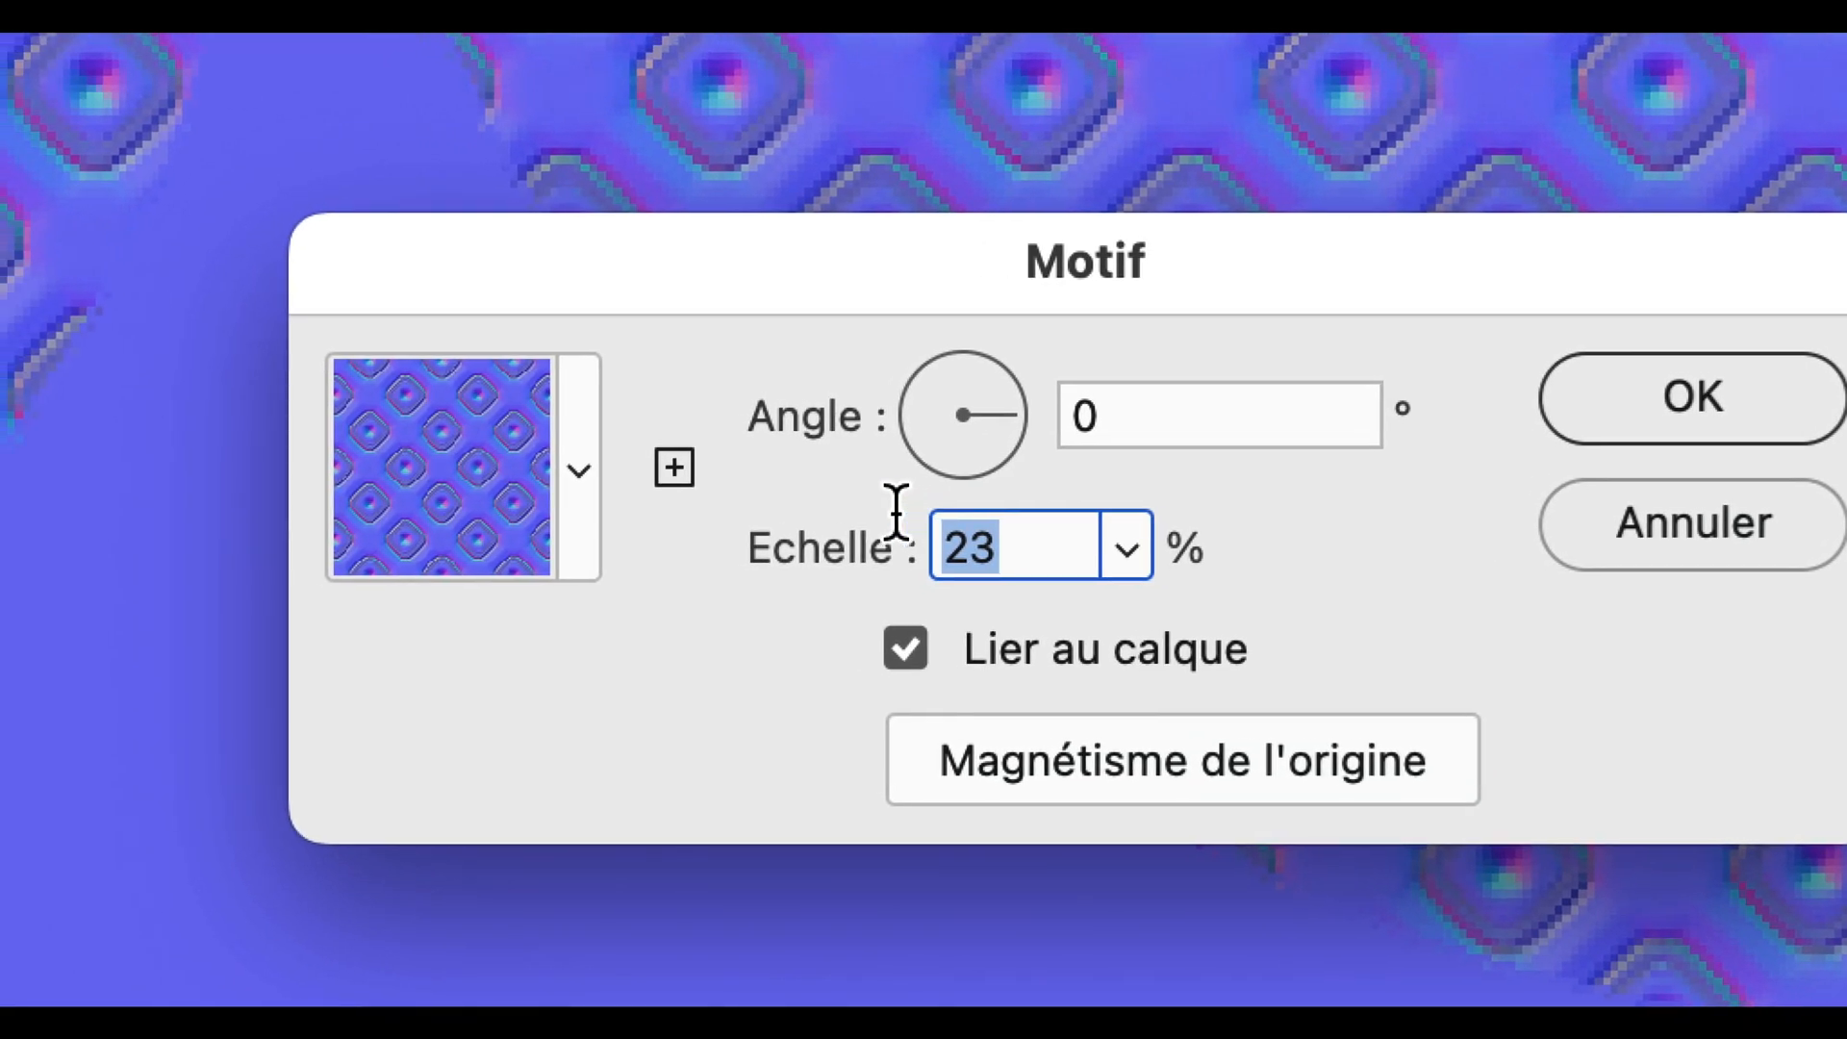
type("10")
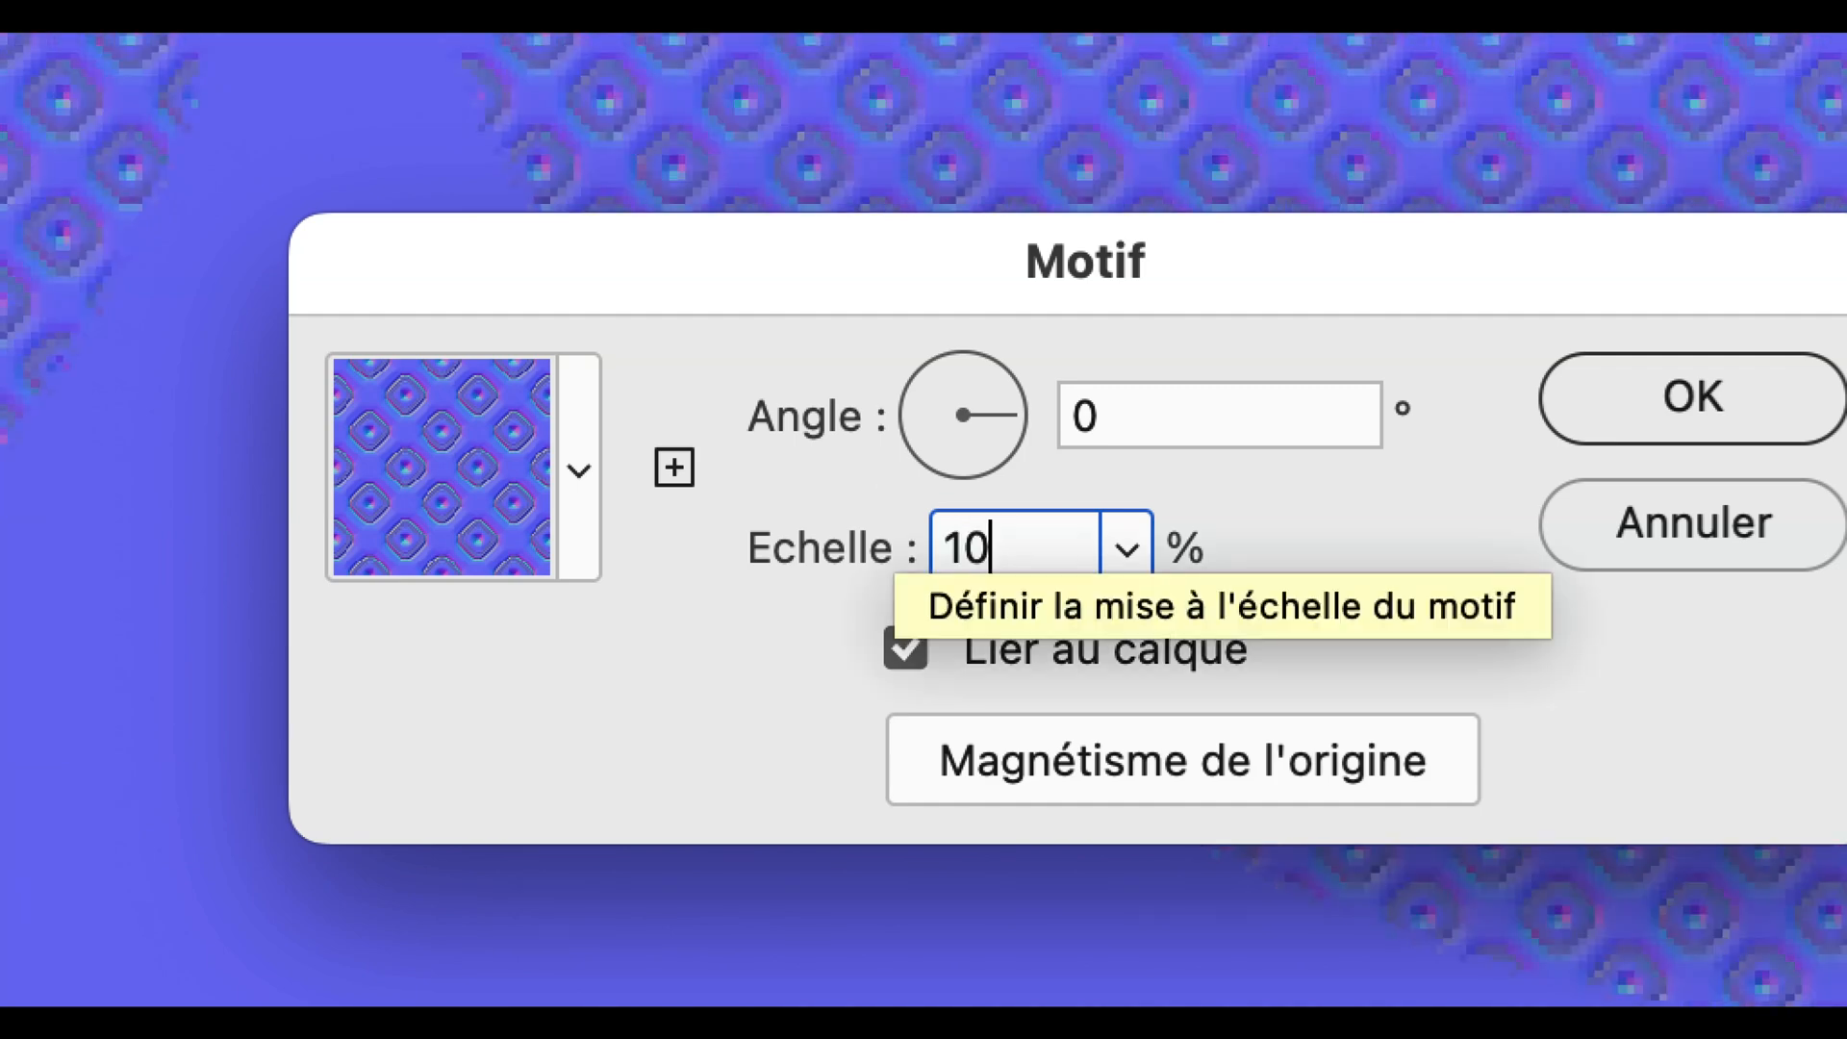
left_click(900, 549)
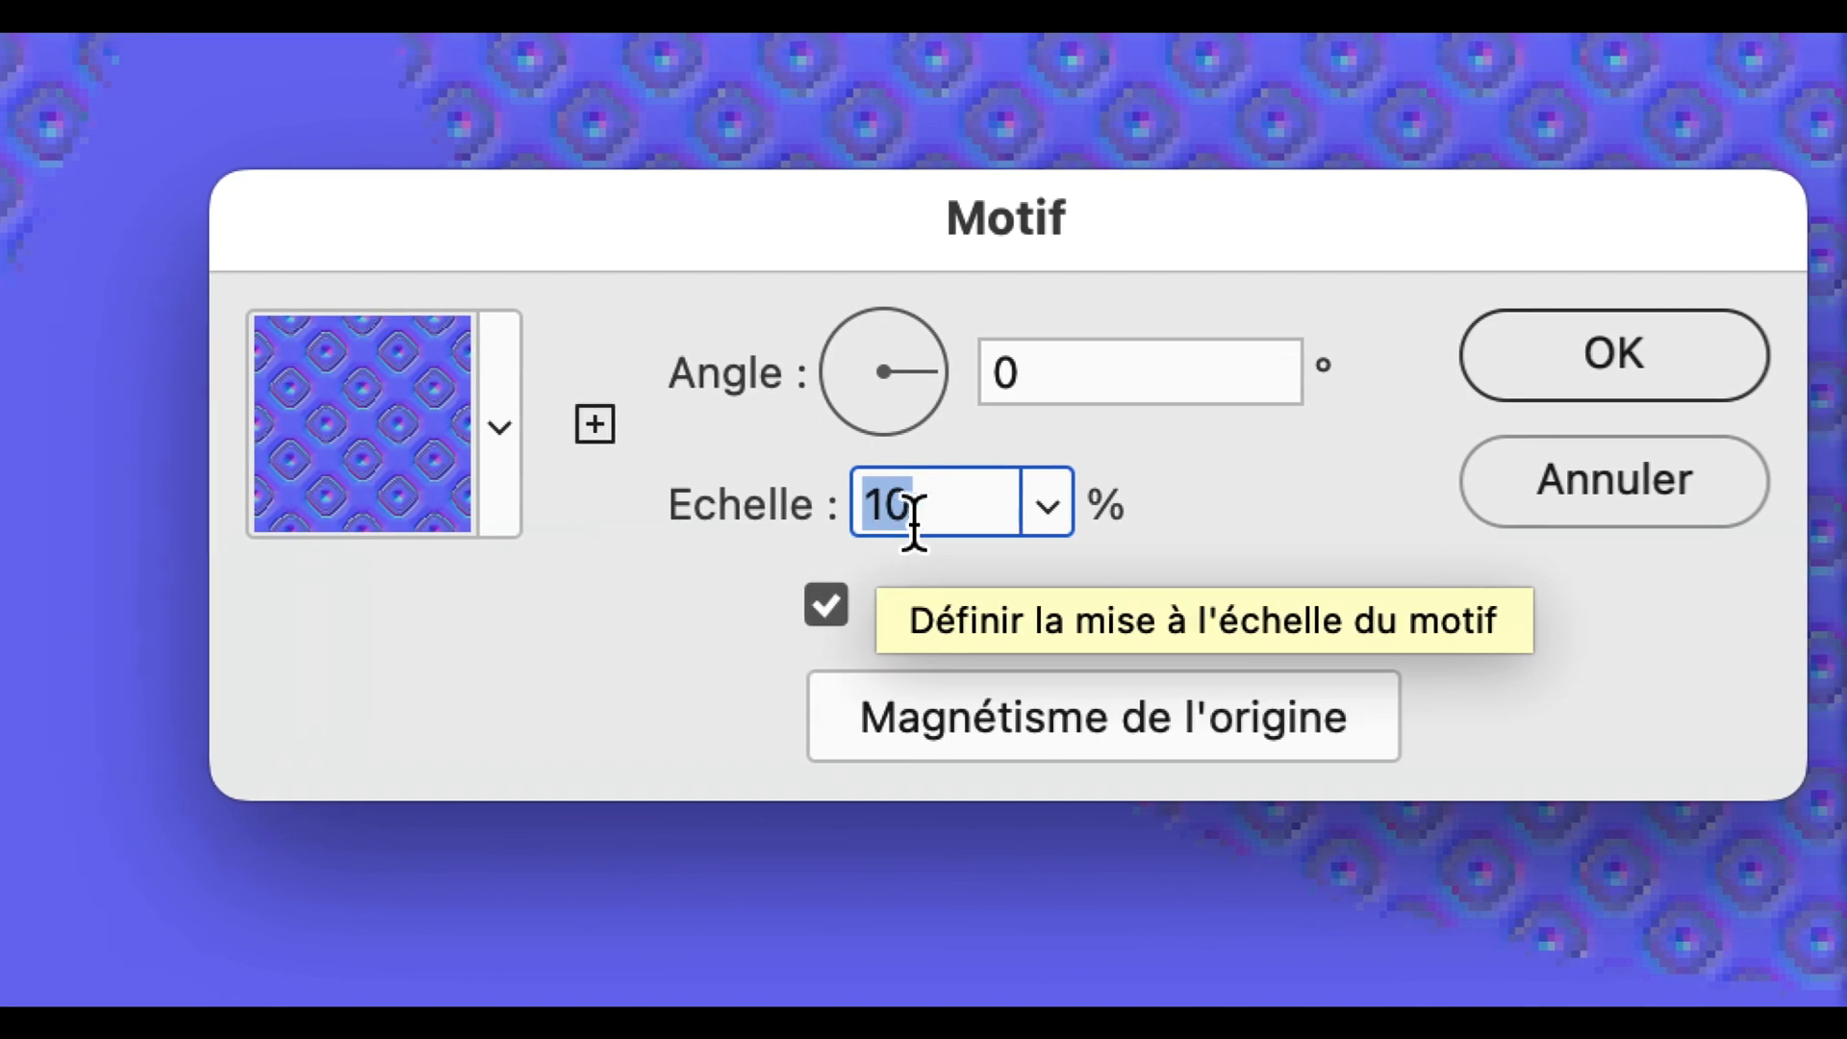
key("alt")
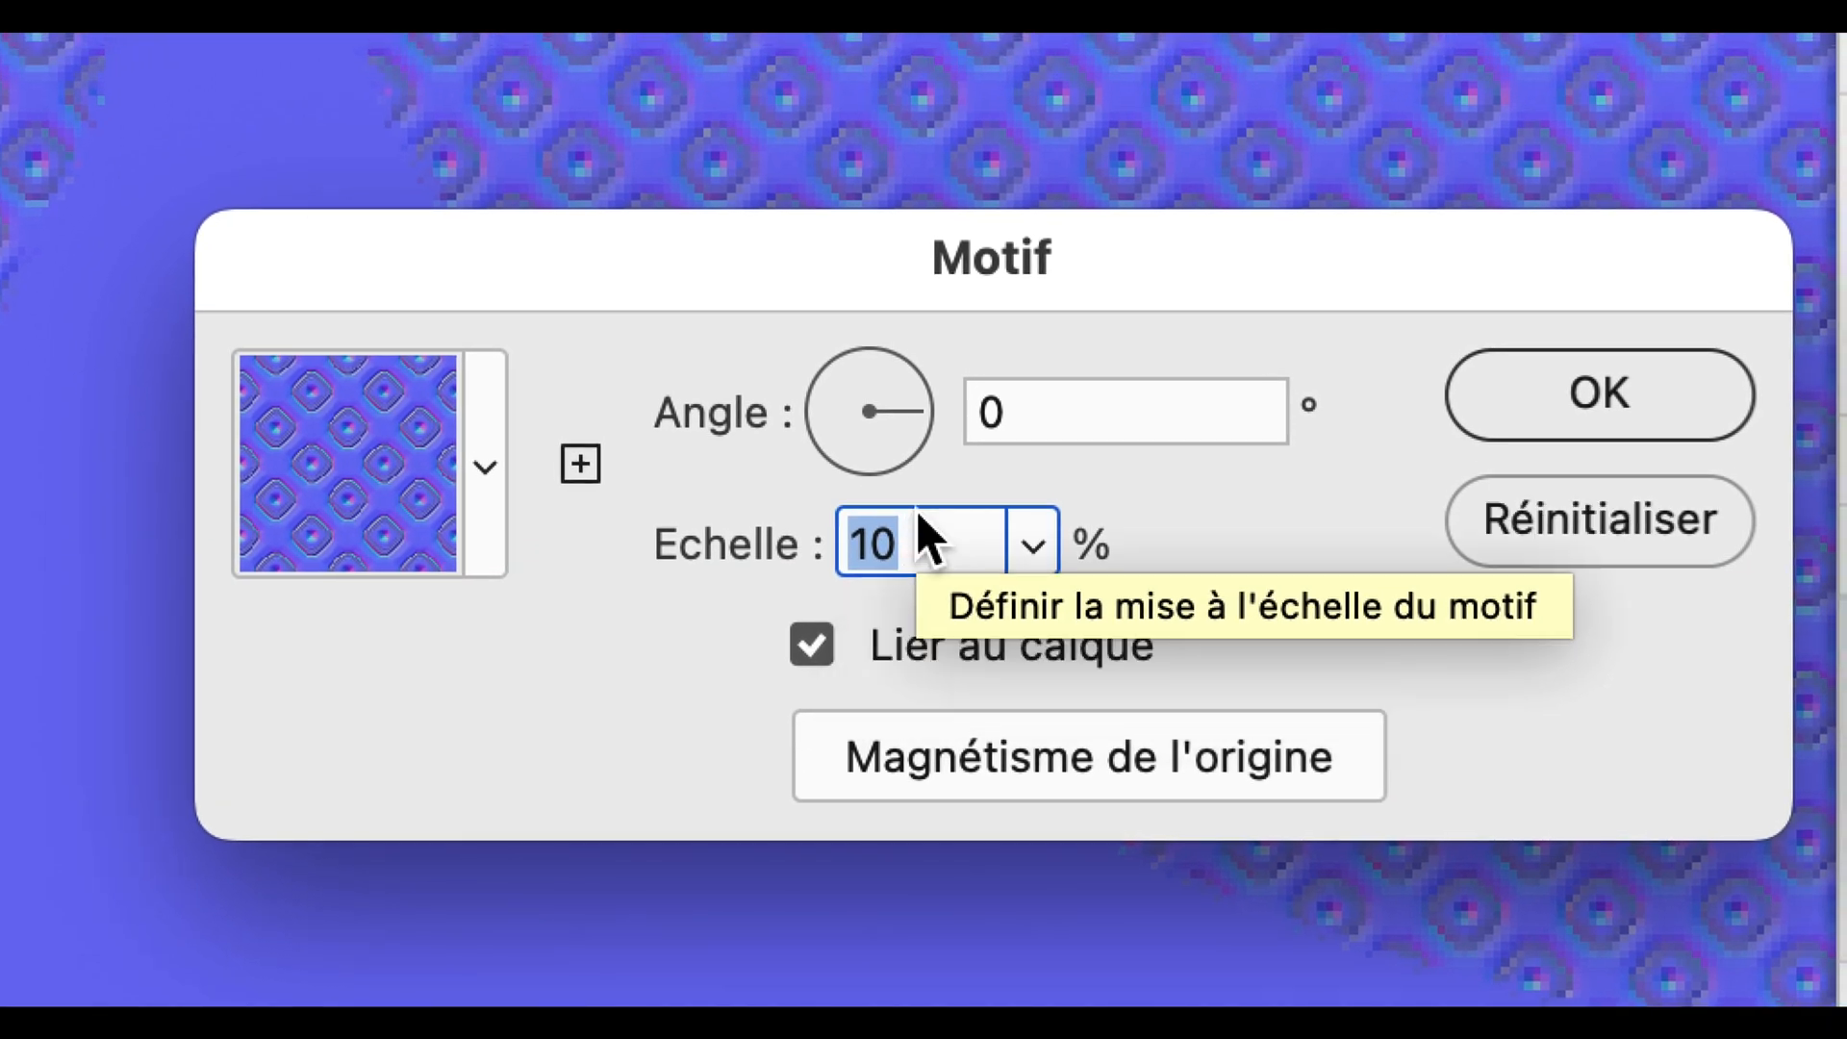
left_click(1599, 395)
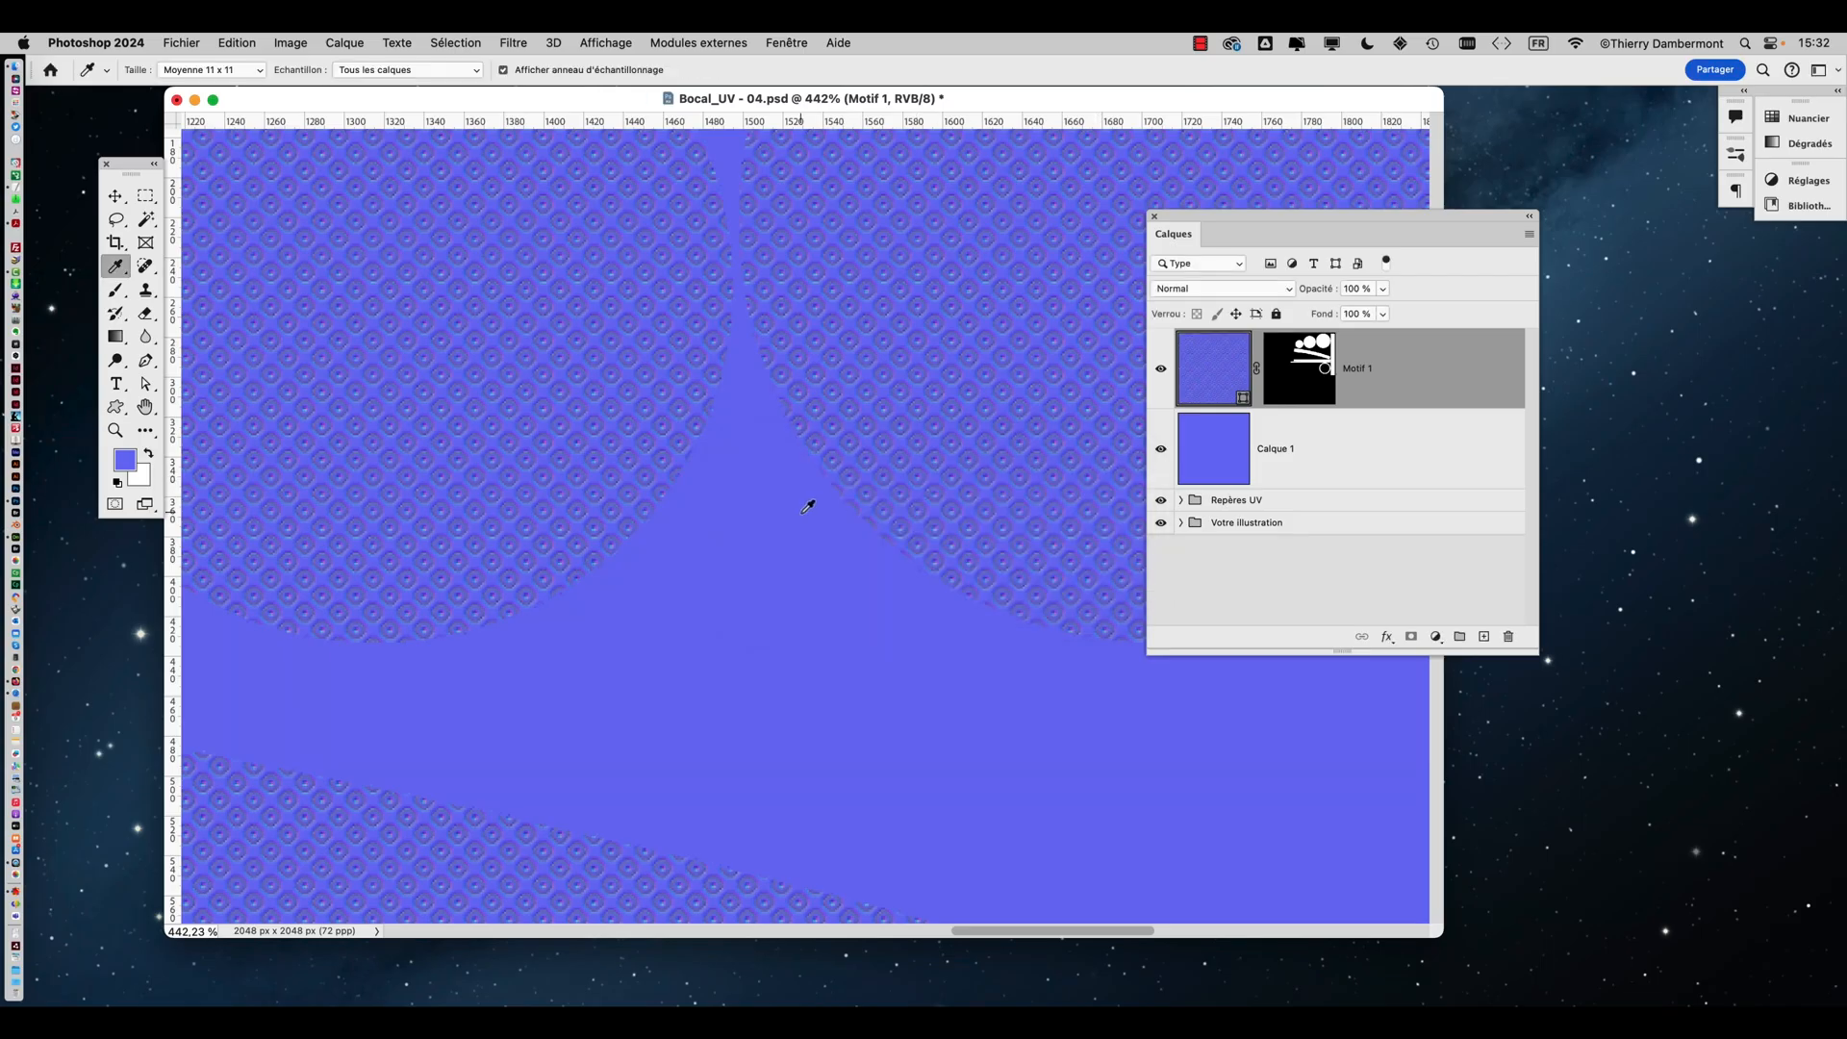
Save a JPEG copy of the document as Bocal_UV - 04 copie.jpg in the modifier le relief folder, replacing the existing file
scroll(808, 507, "down", 10, "alt")
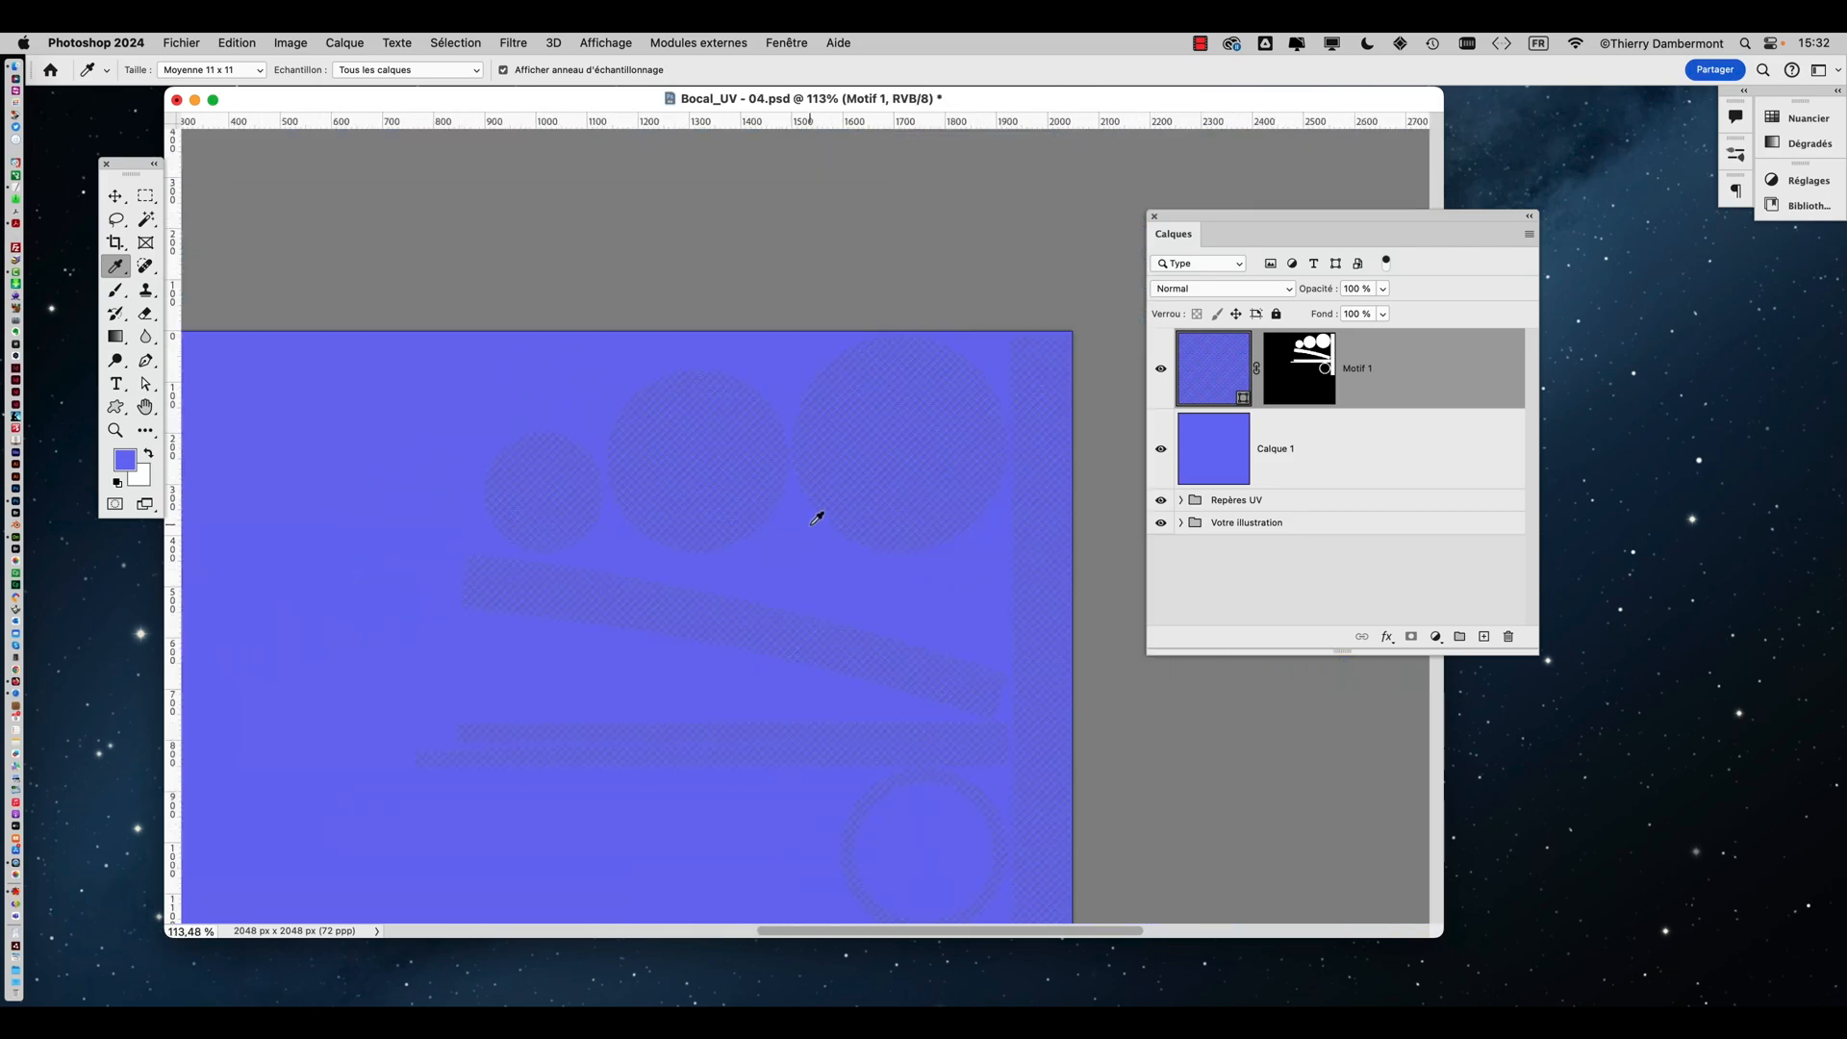
left_click_drag(810, 538, 926, 416)
left_click(180, 42)
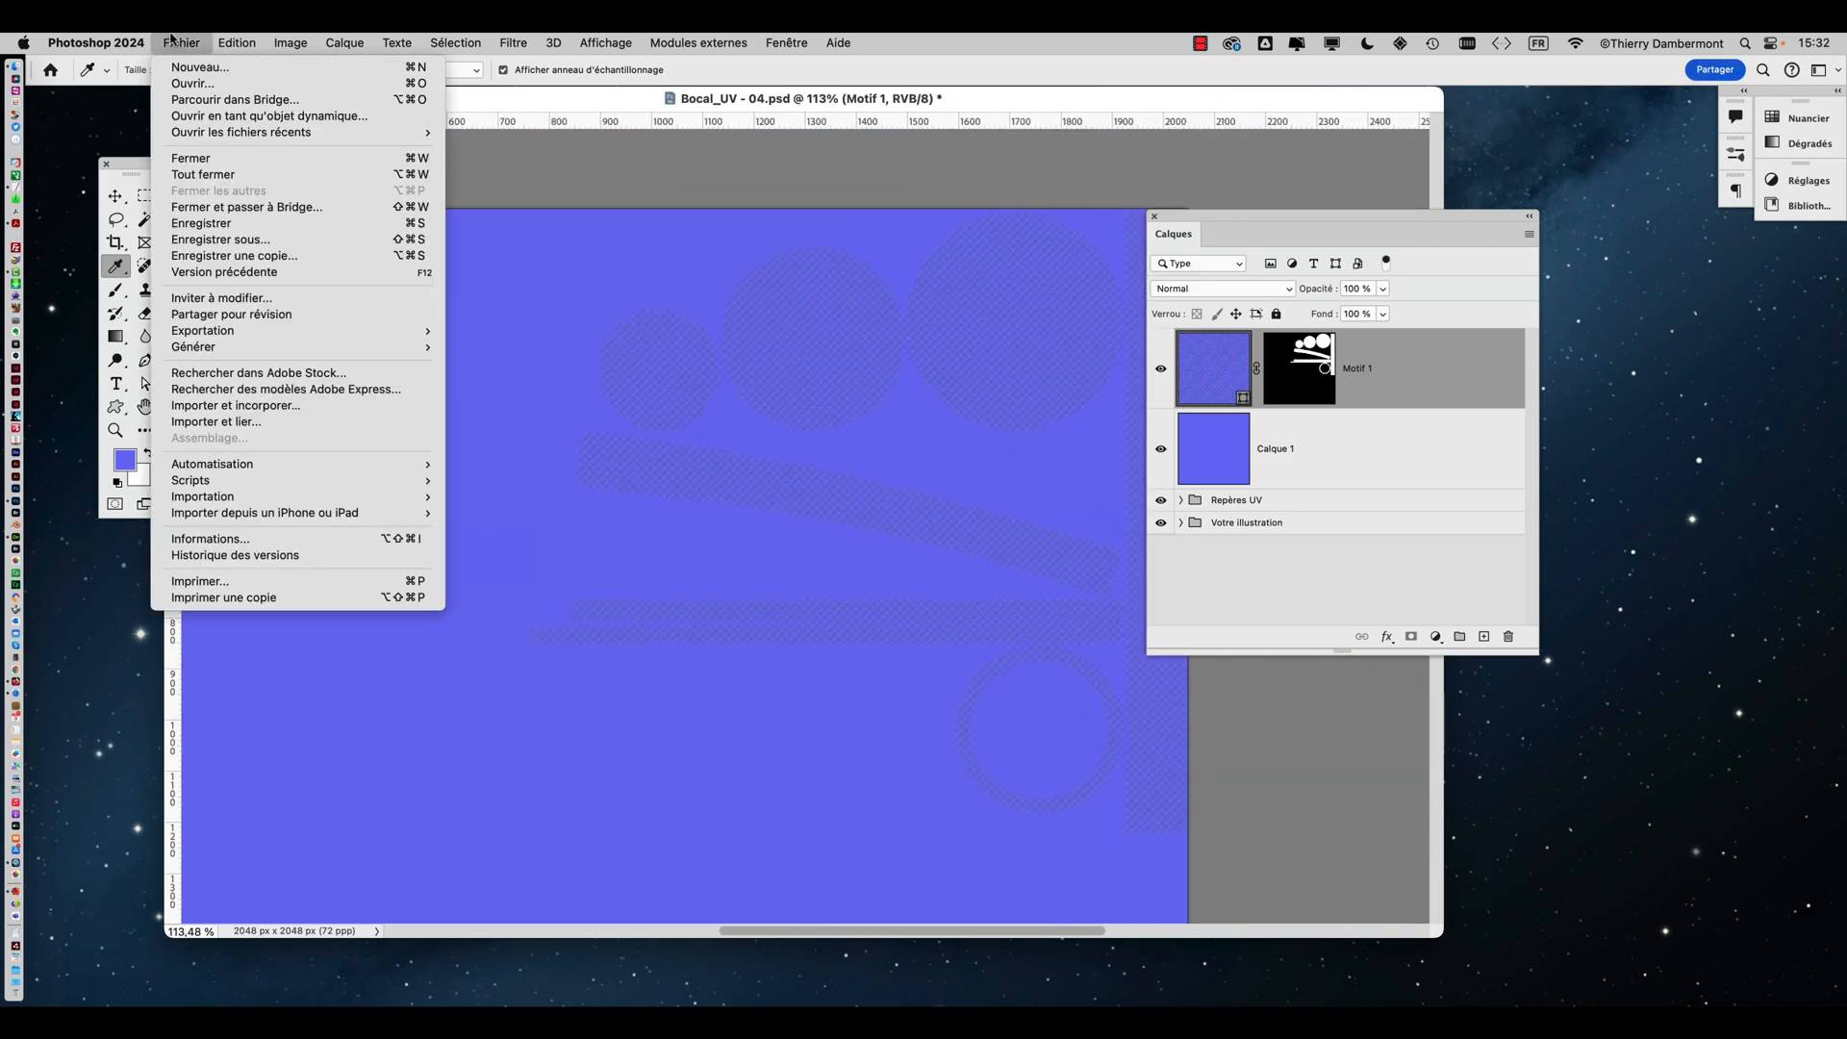
left_click(240, 256)
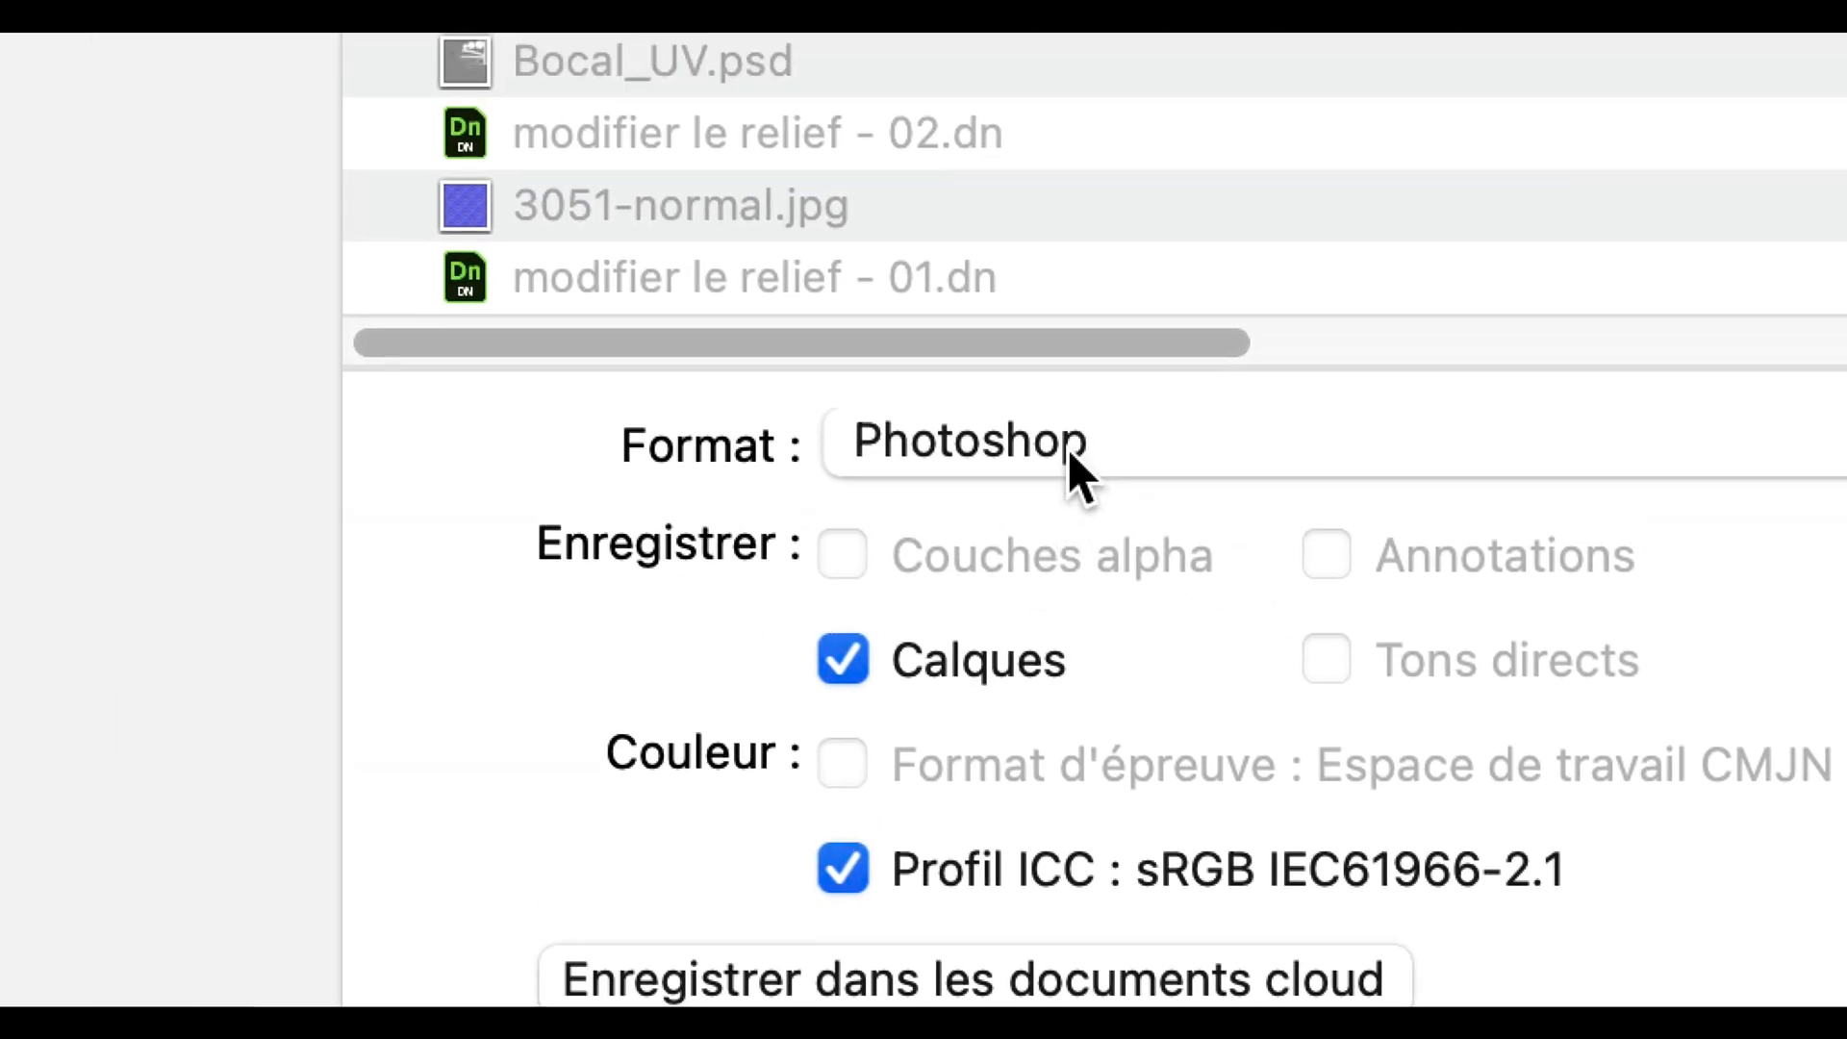
left_click(1068, 464)
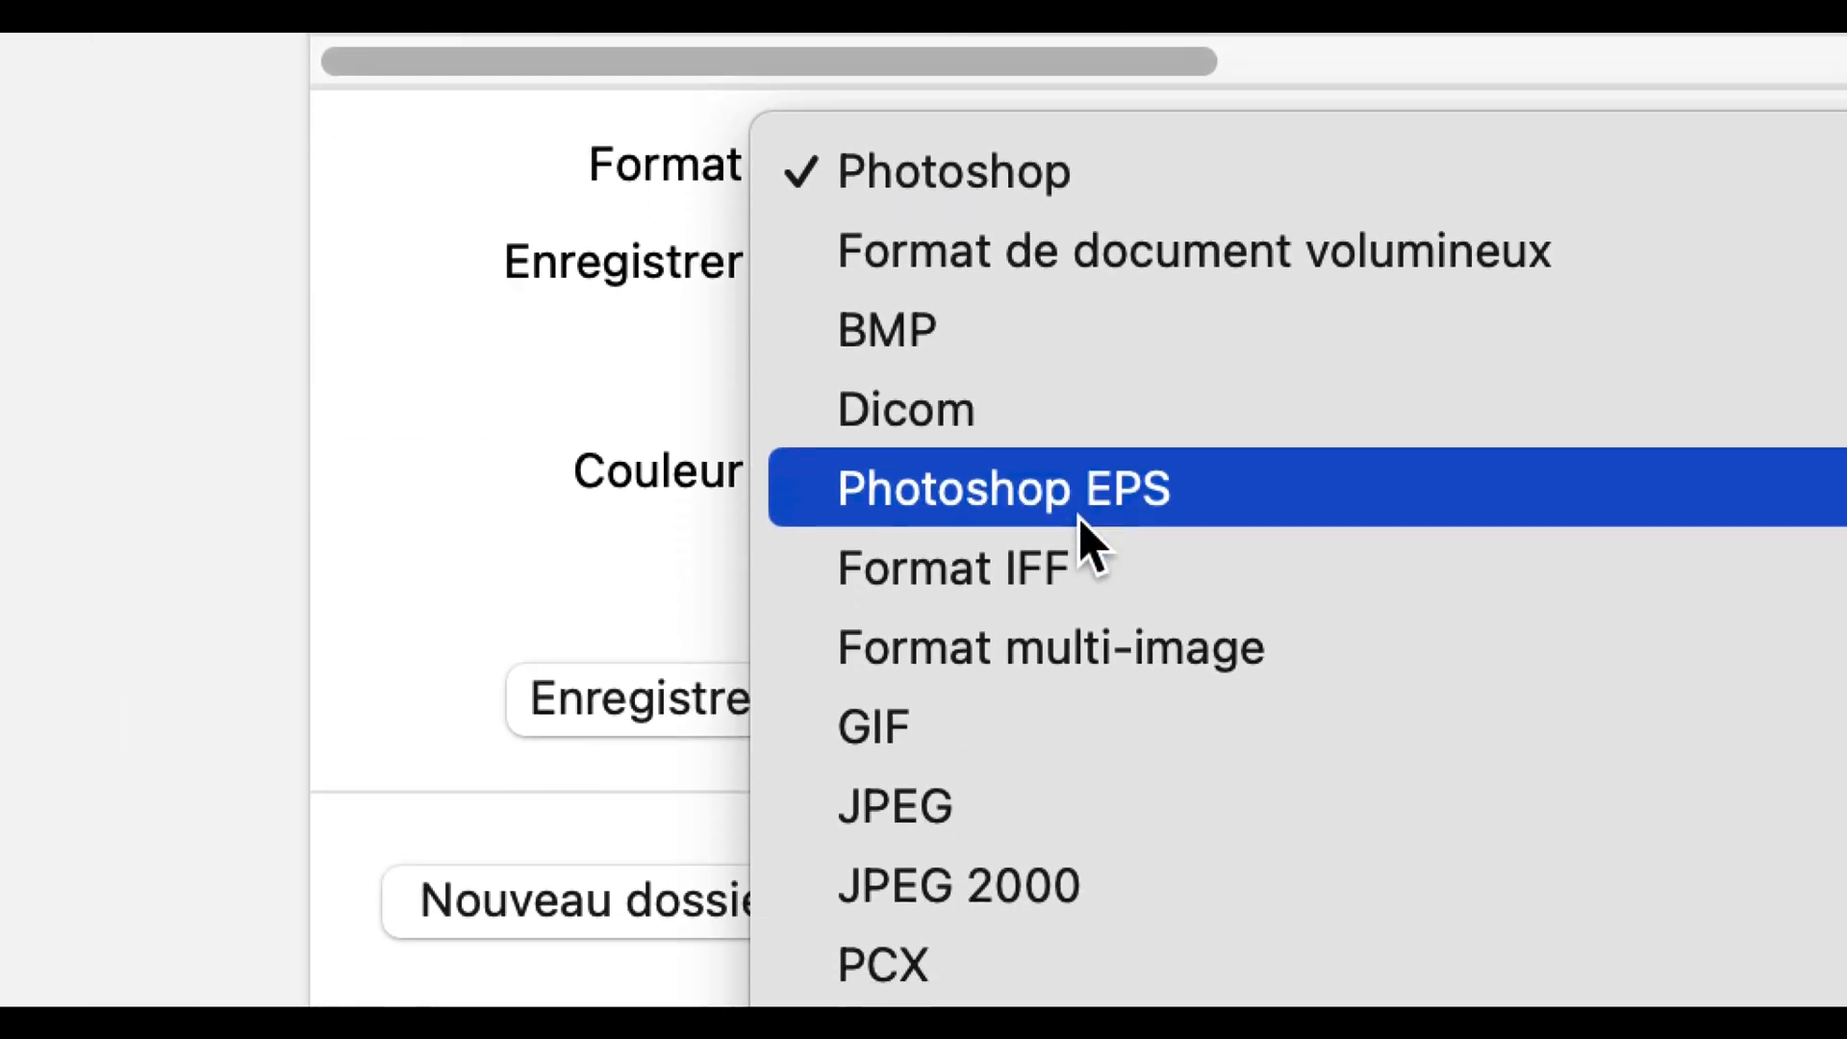
left_click(1101, 802)
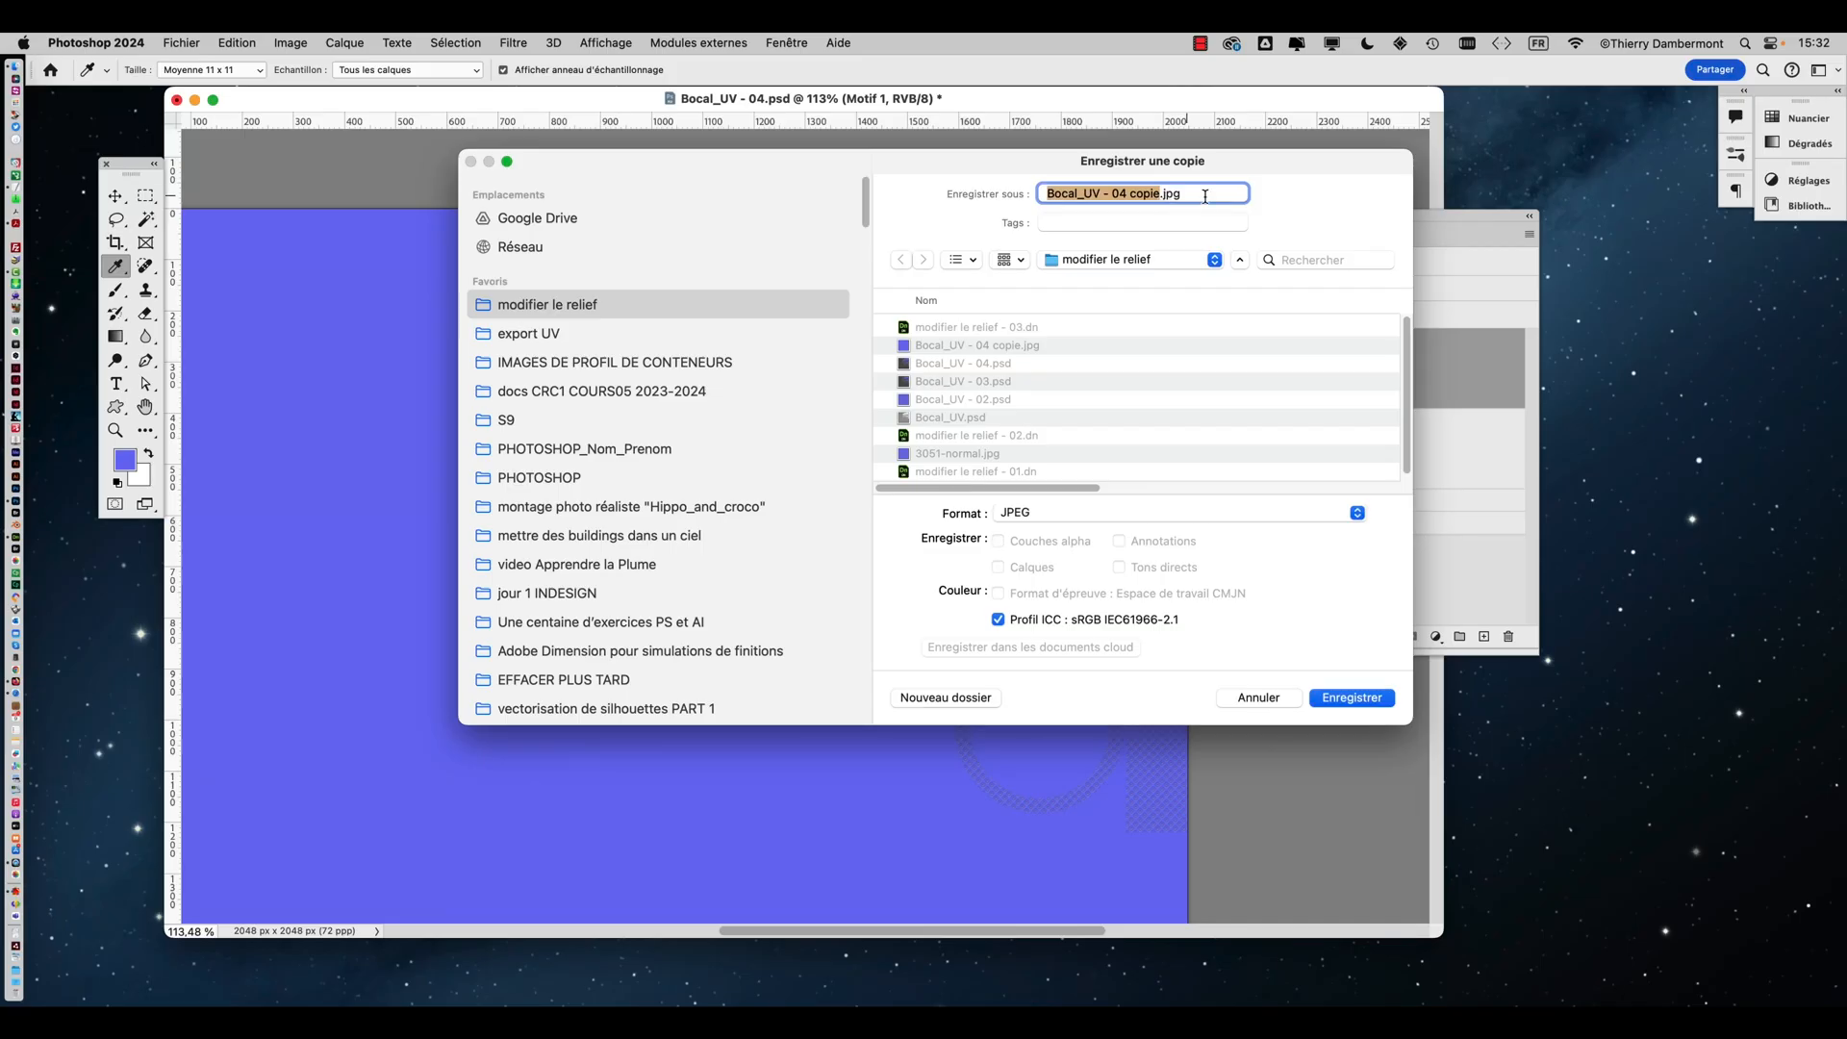
left_click(1385, 701)
left_click(1049, 520)
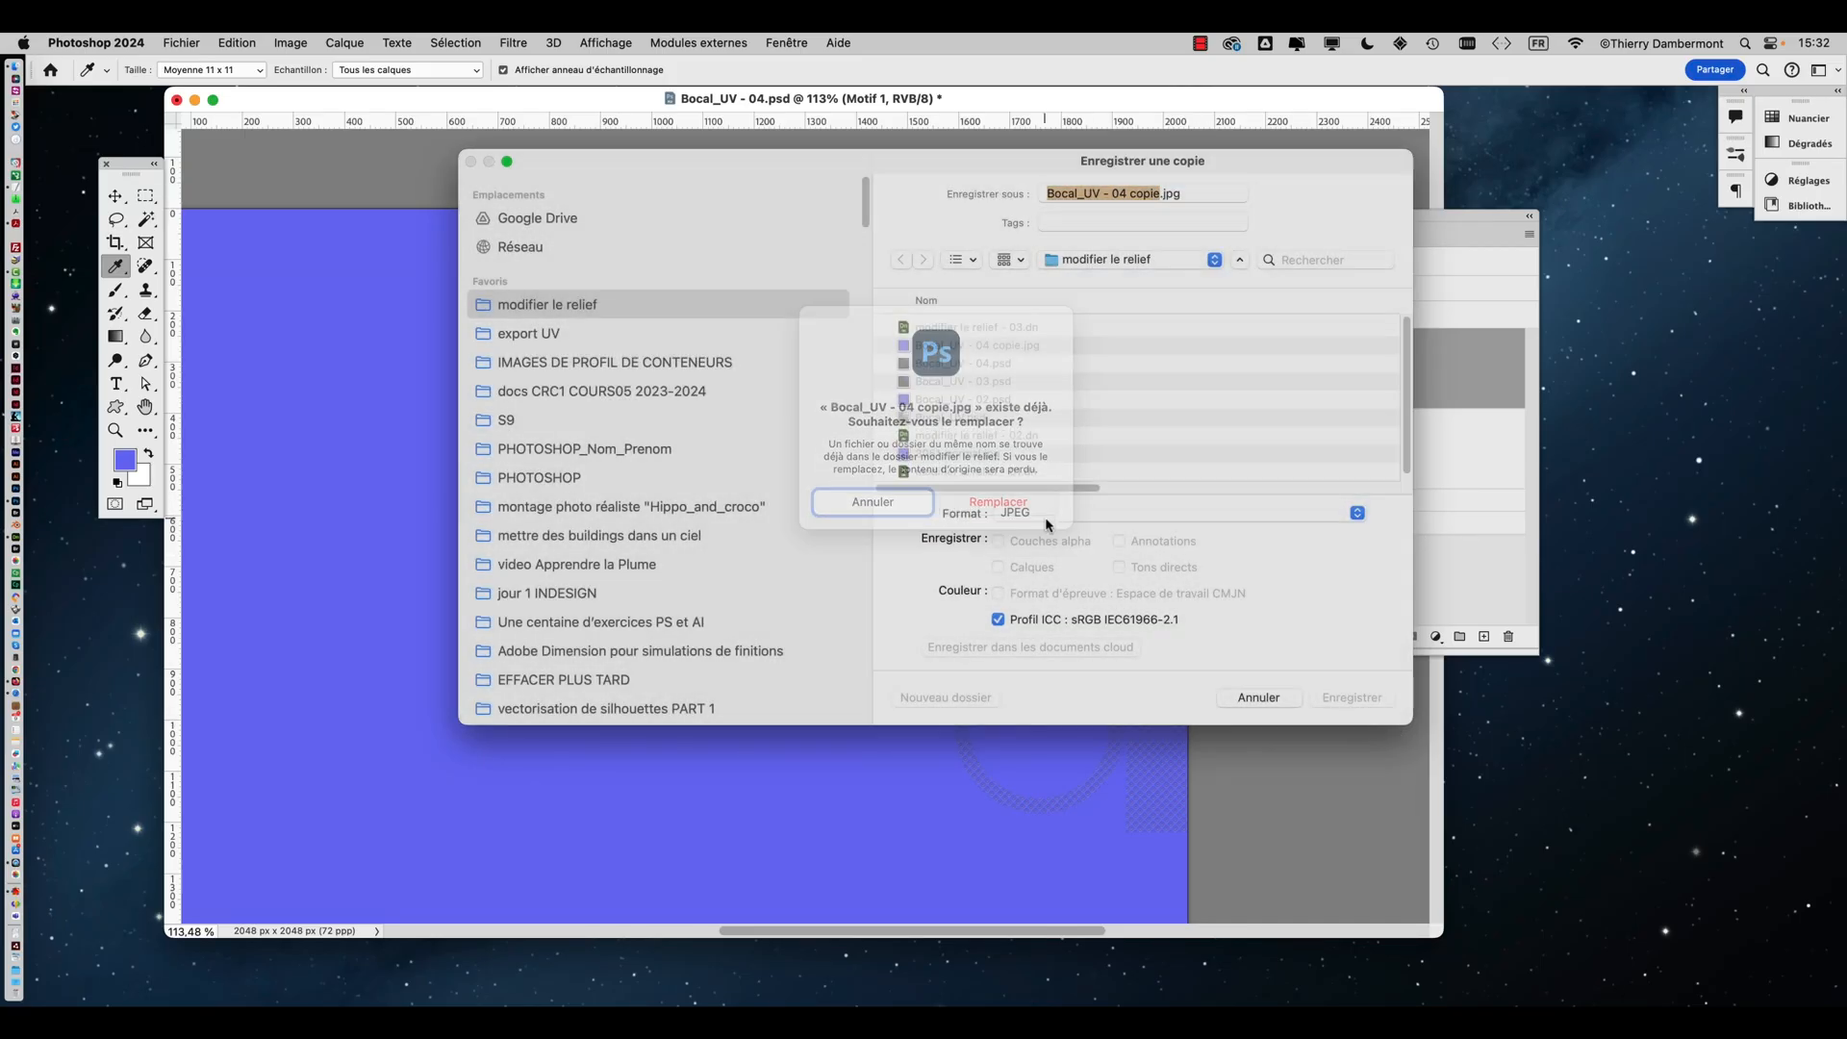
left_click(995, 312)
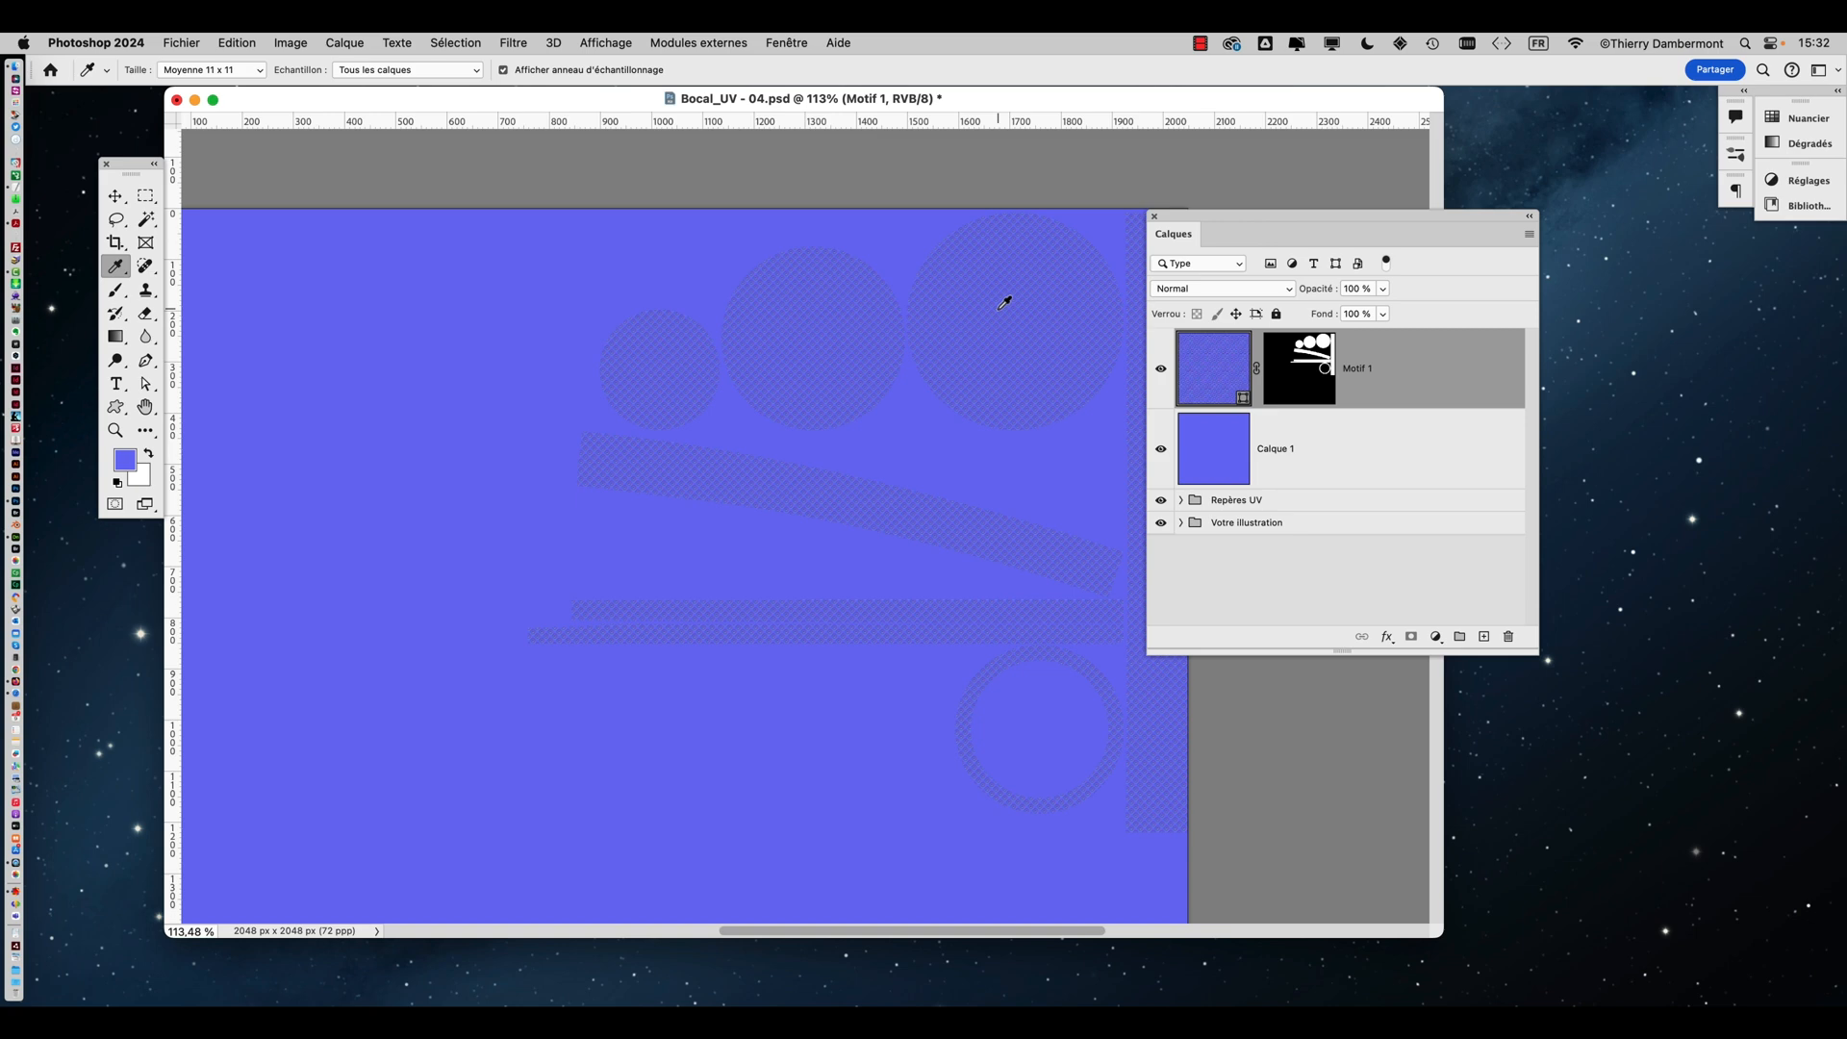
Switch to Dimension and reload Bocal_UV - 04 copie.jpg as the jar material's Normal map
key("super+Tab")
key("super+Tab")
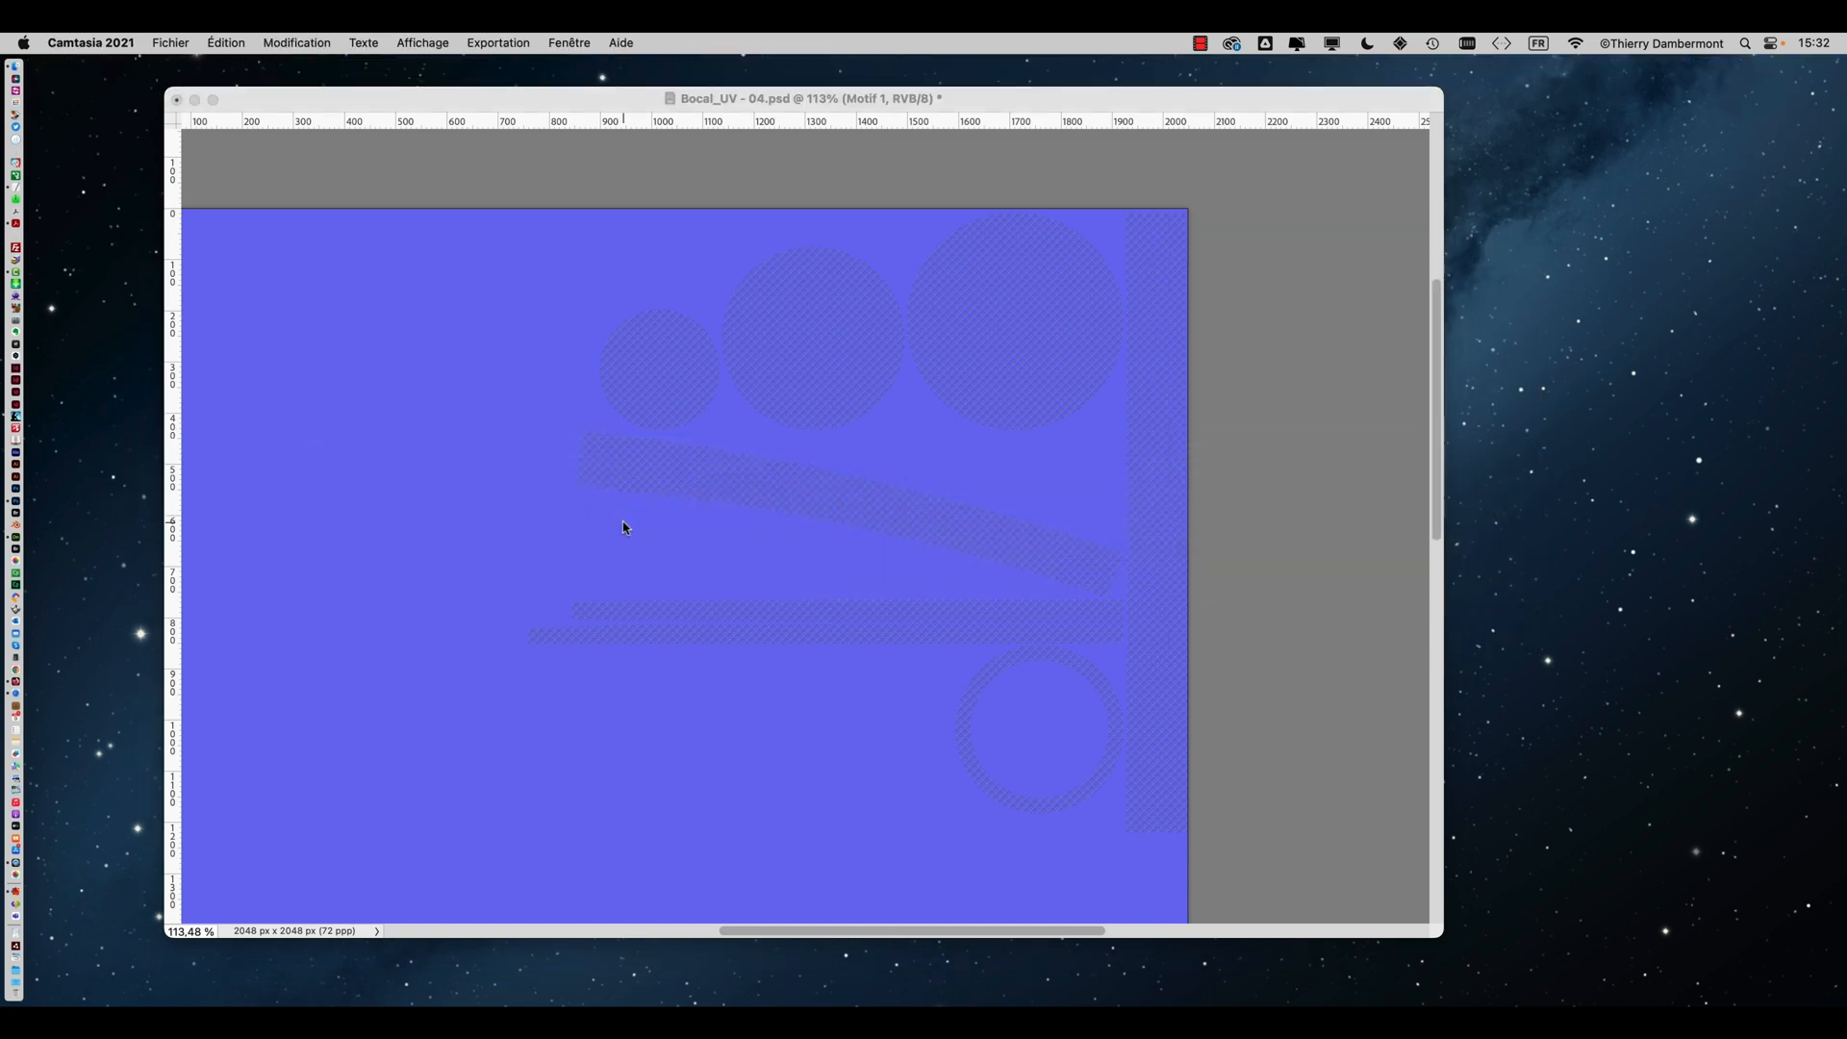
key("super+Tab")
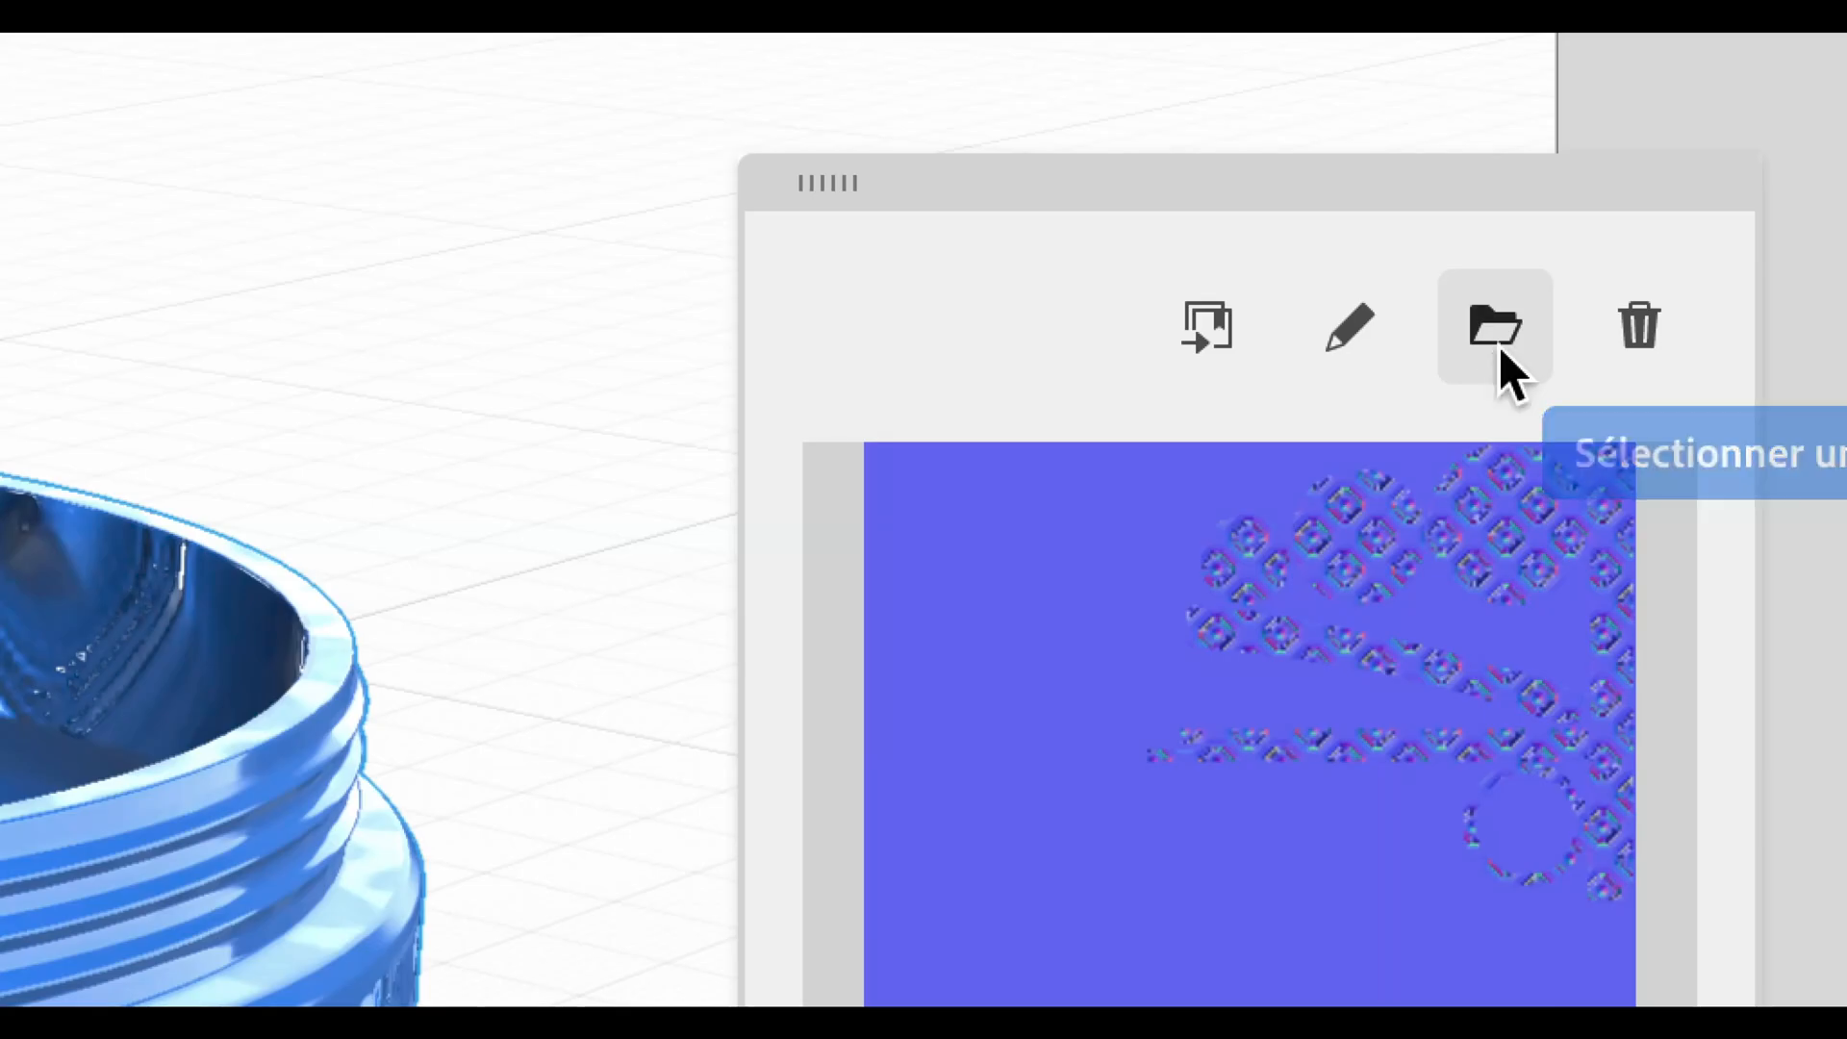
left_click(1499, 358)
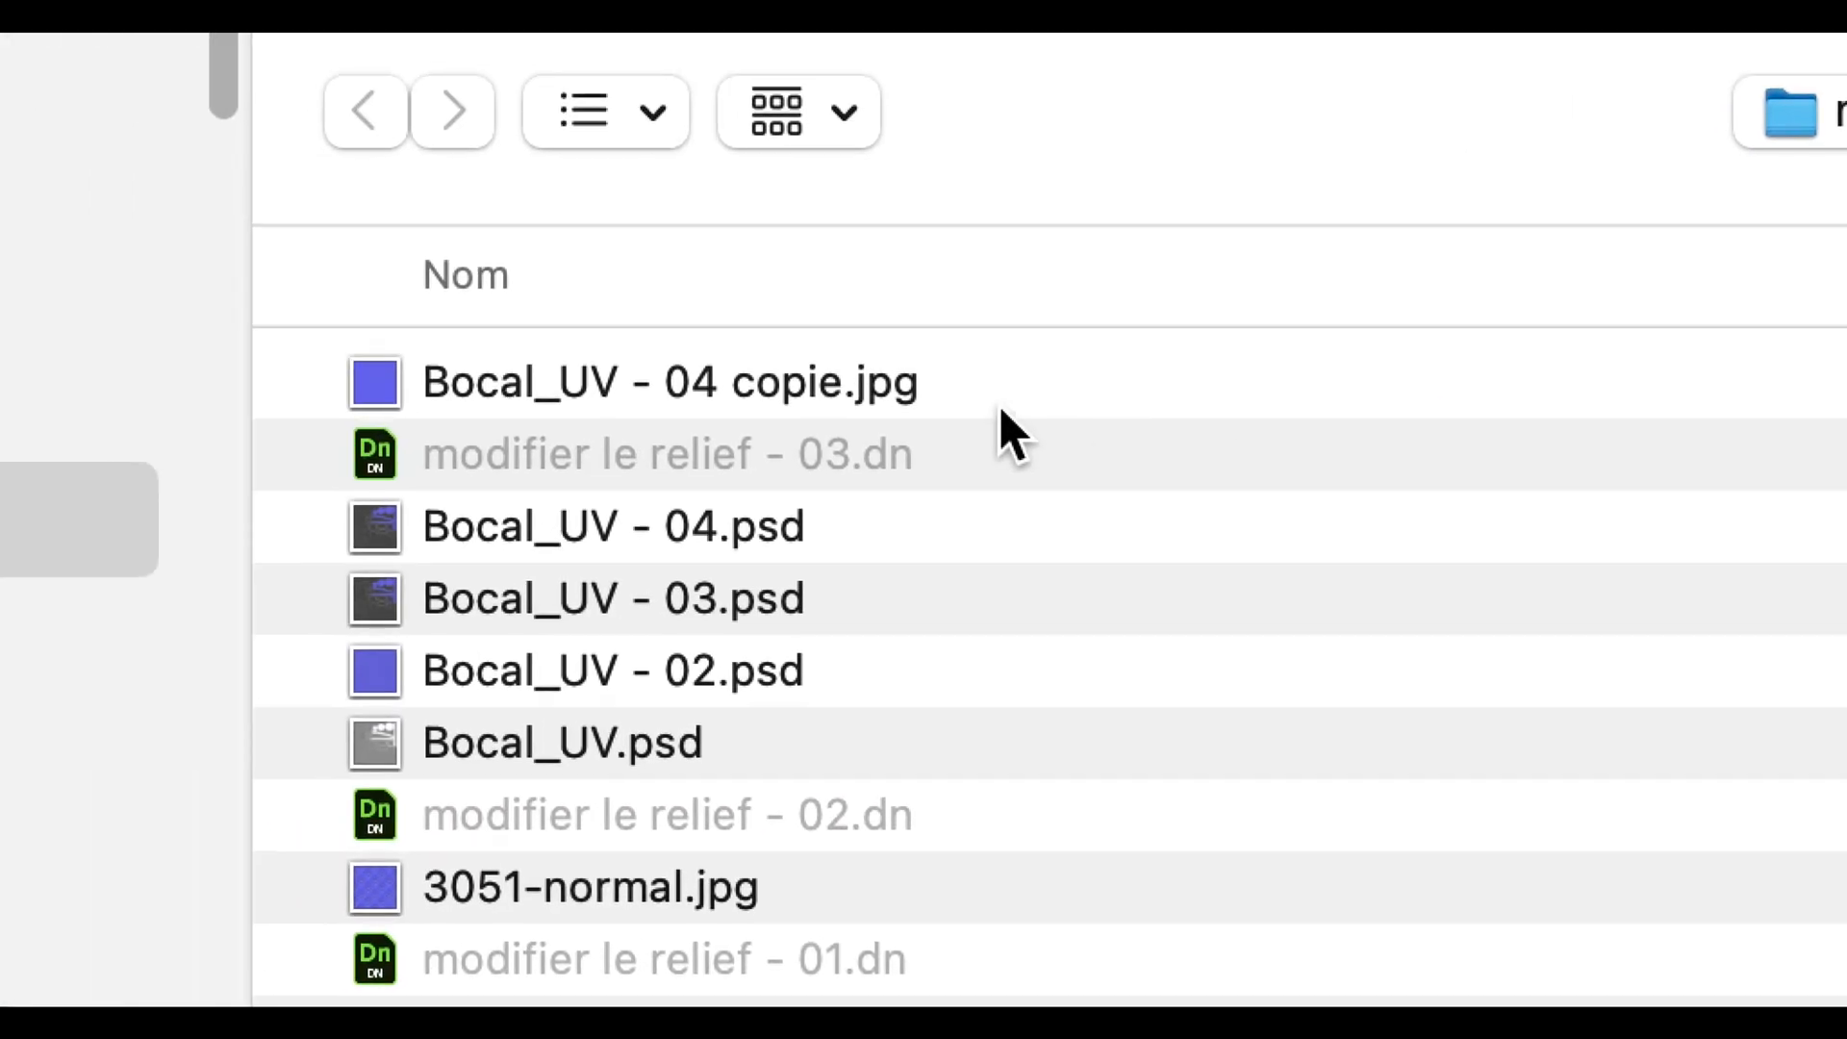
left_click(1000, 410)
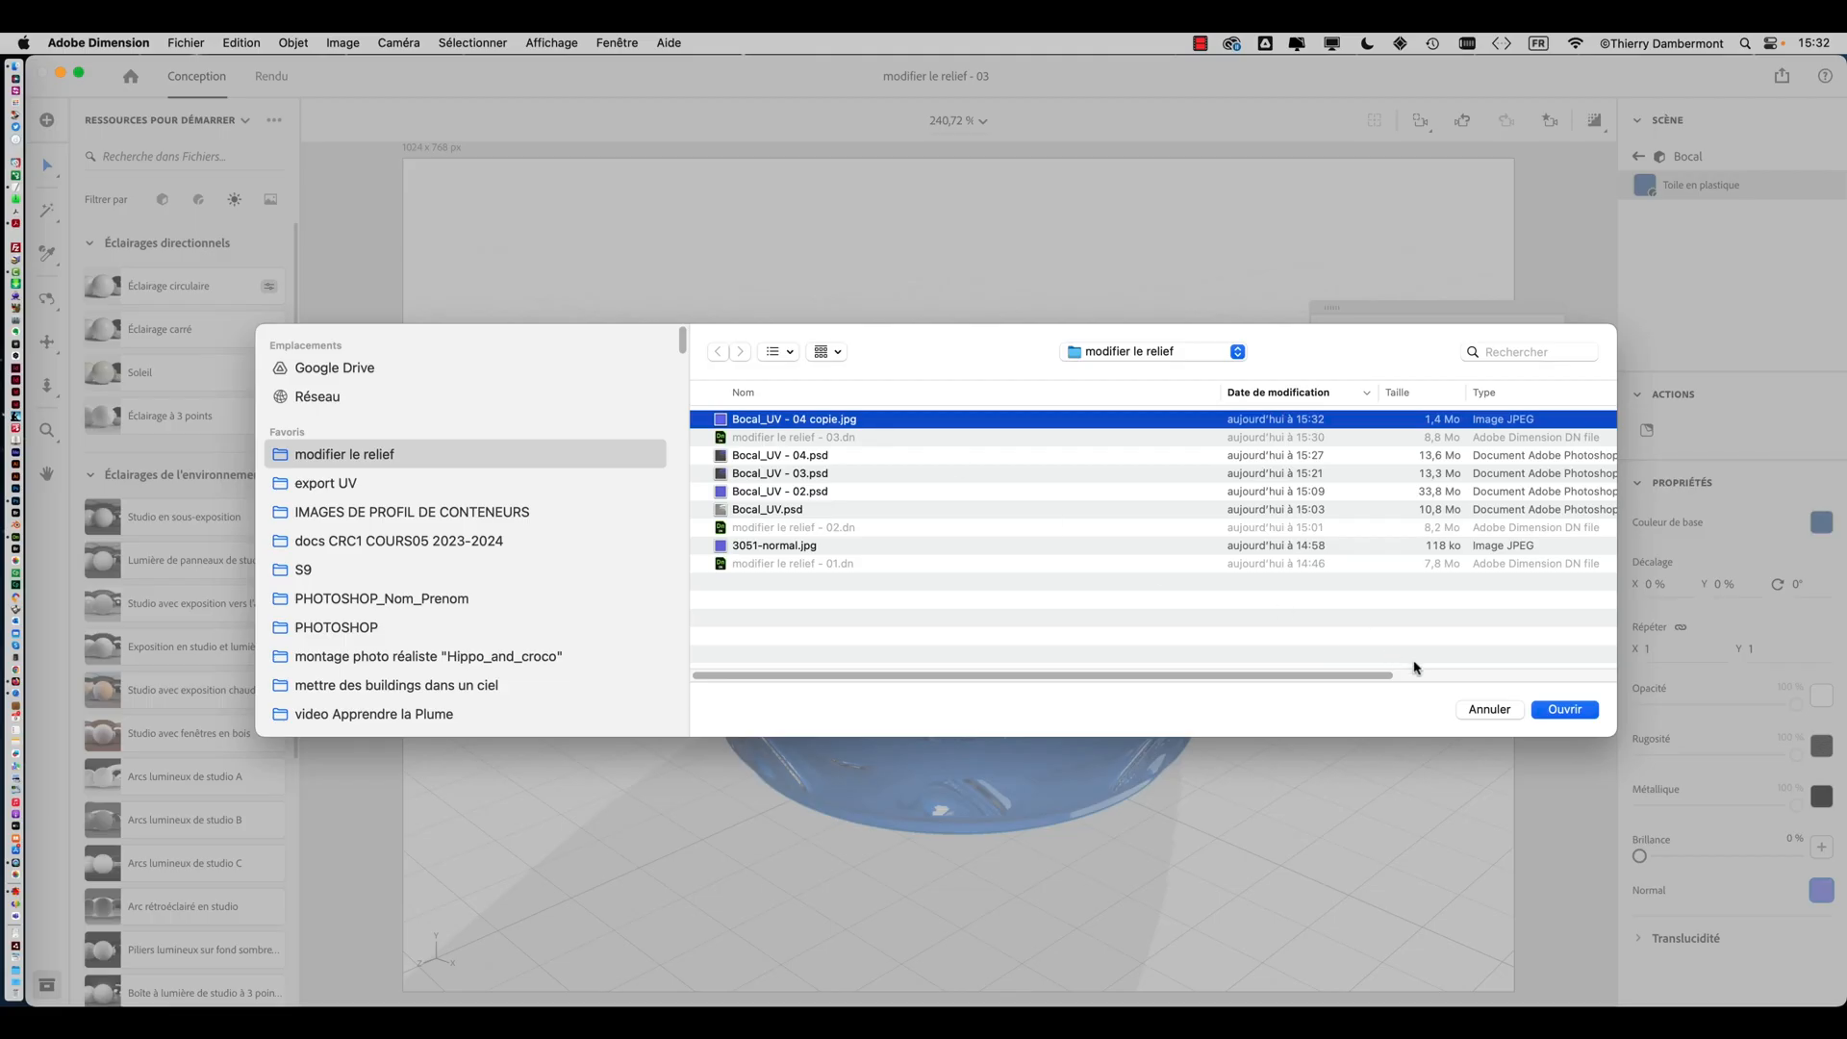
left_click(1564, 709)
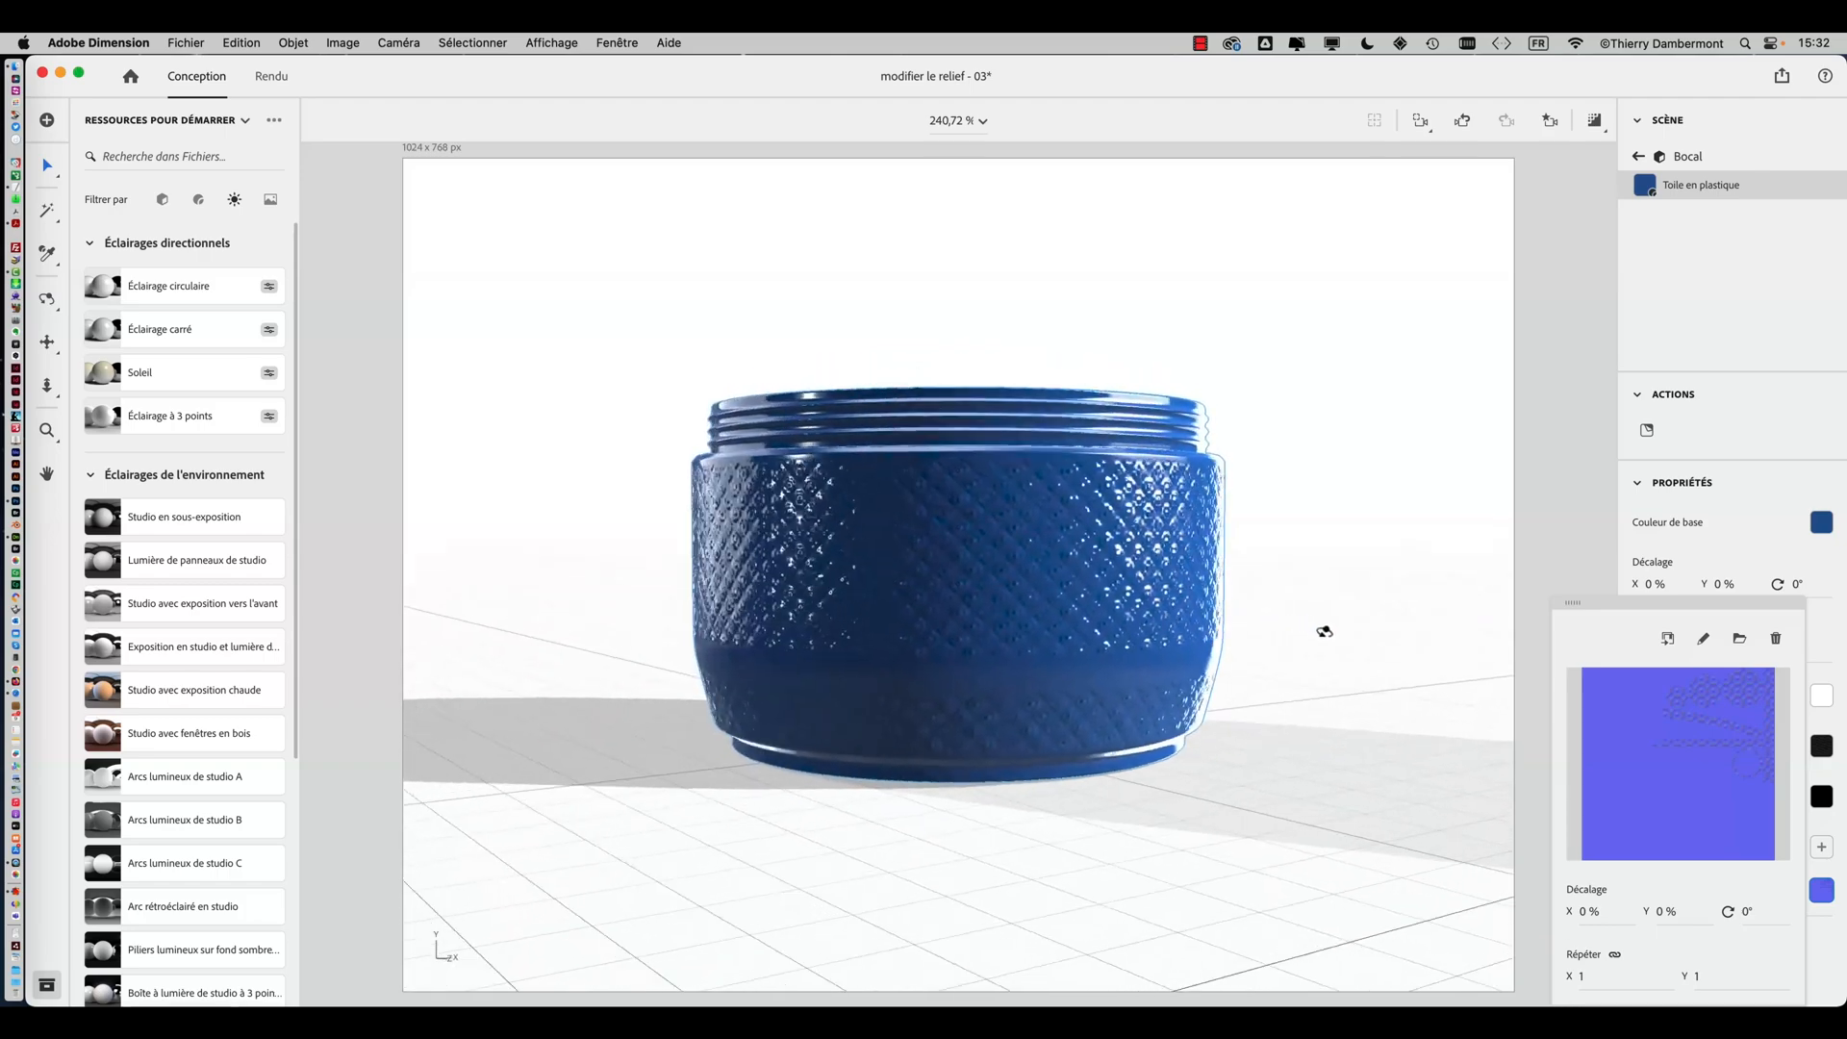
middle_click_drag(1063, 639, 1128, 643)
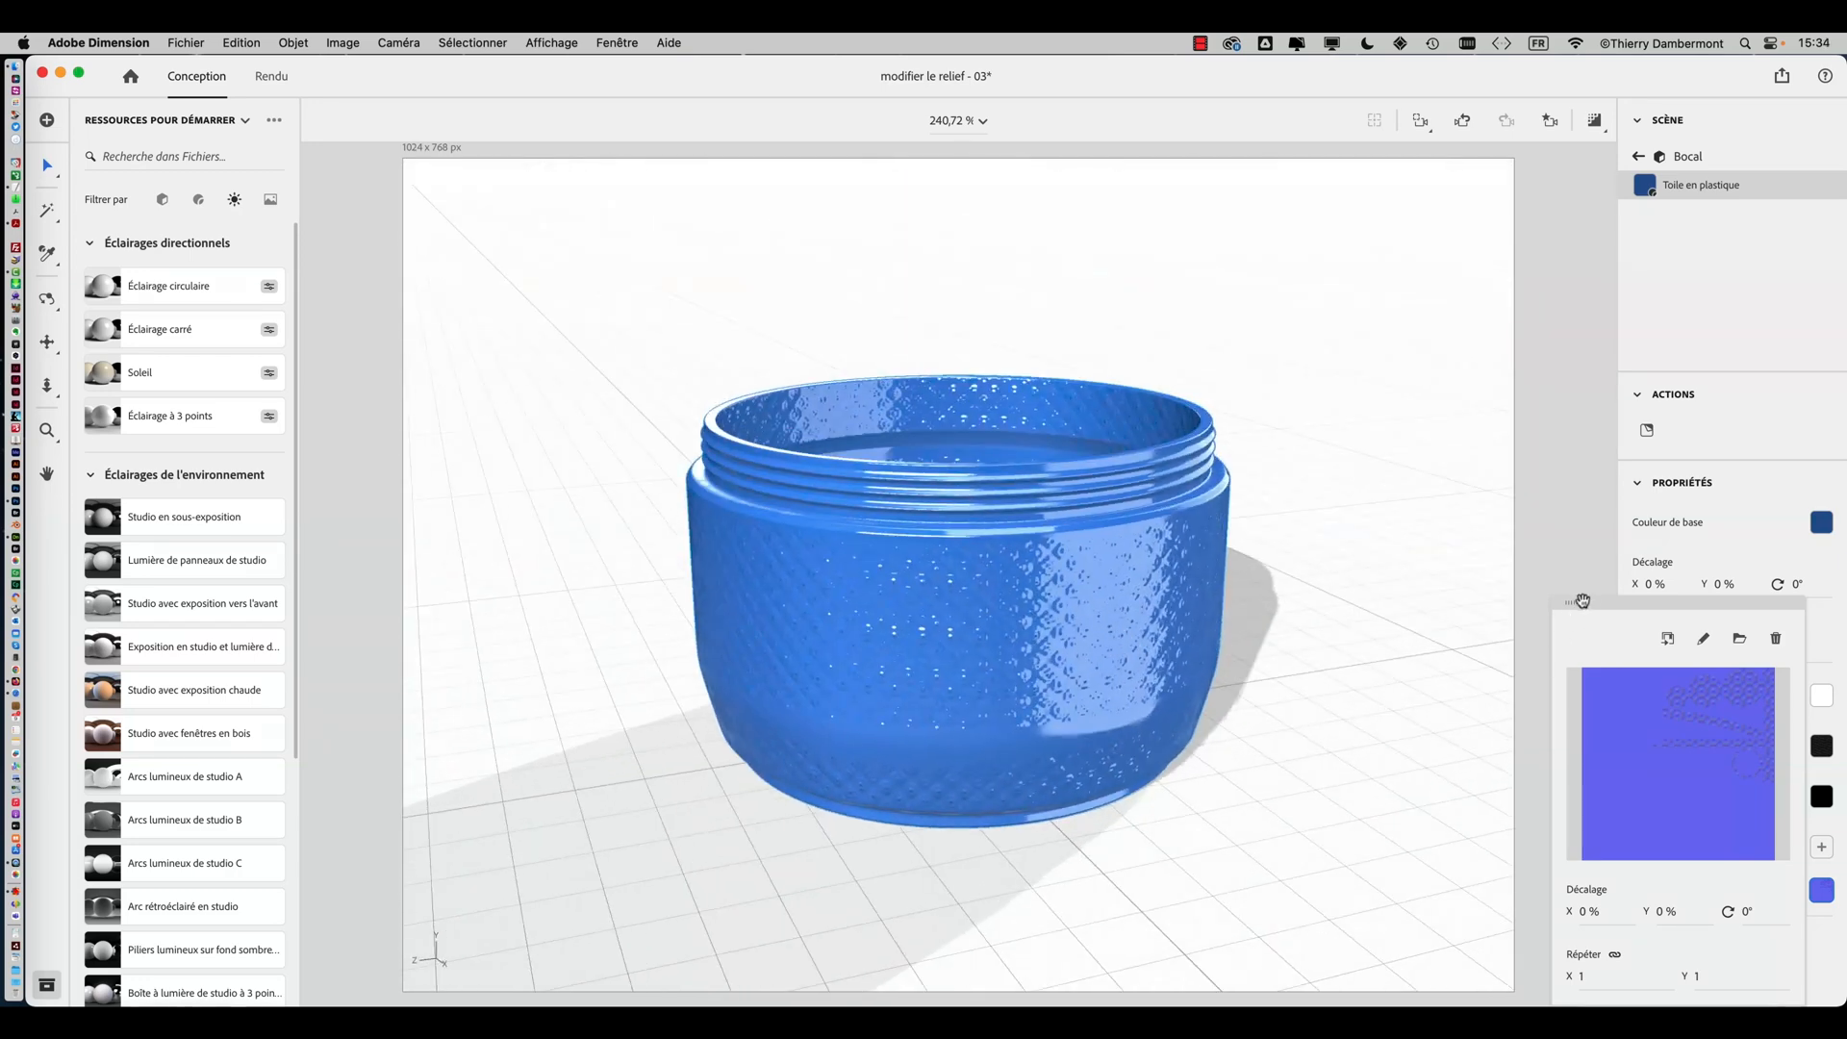
left_click_drag(1604, 604, 1385, 248)
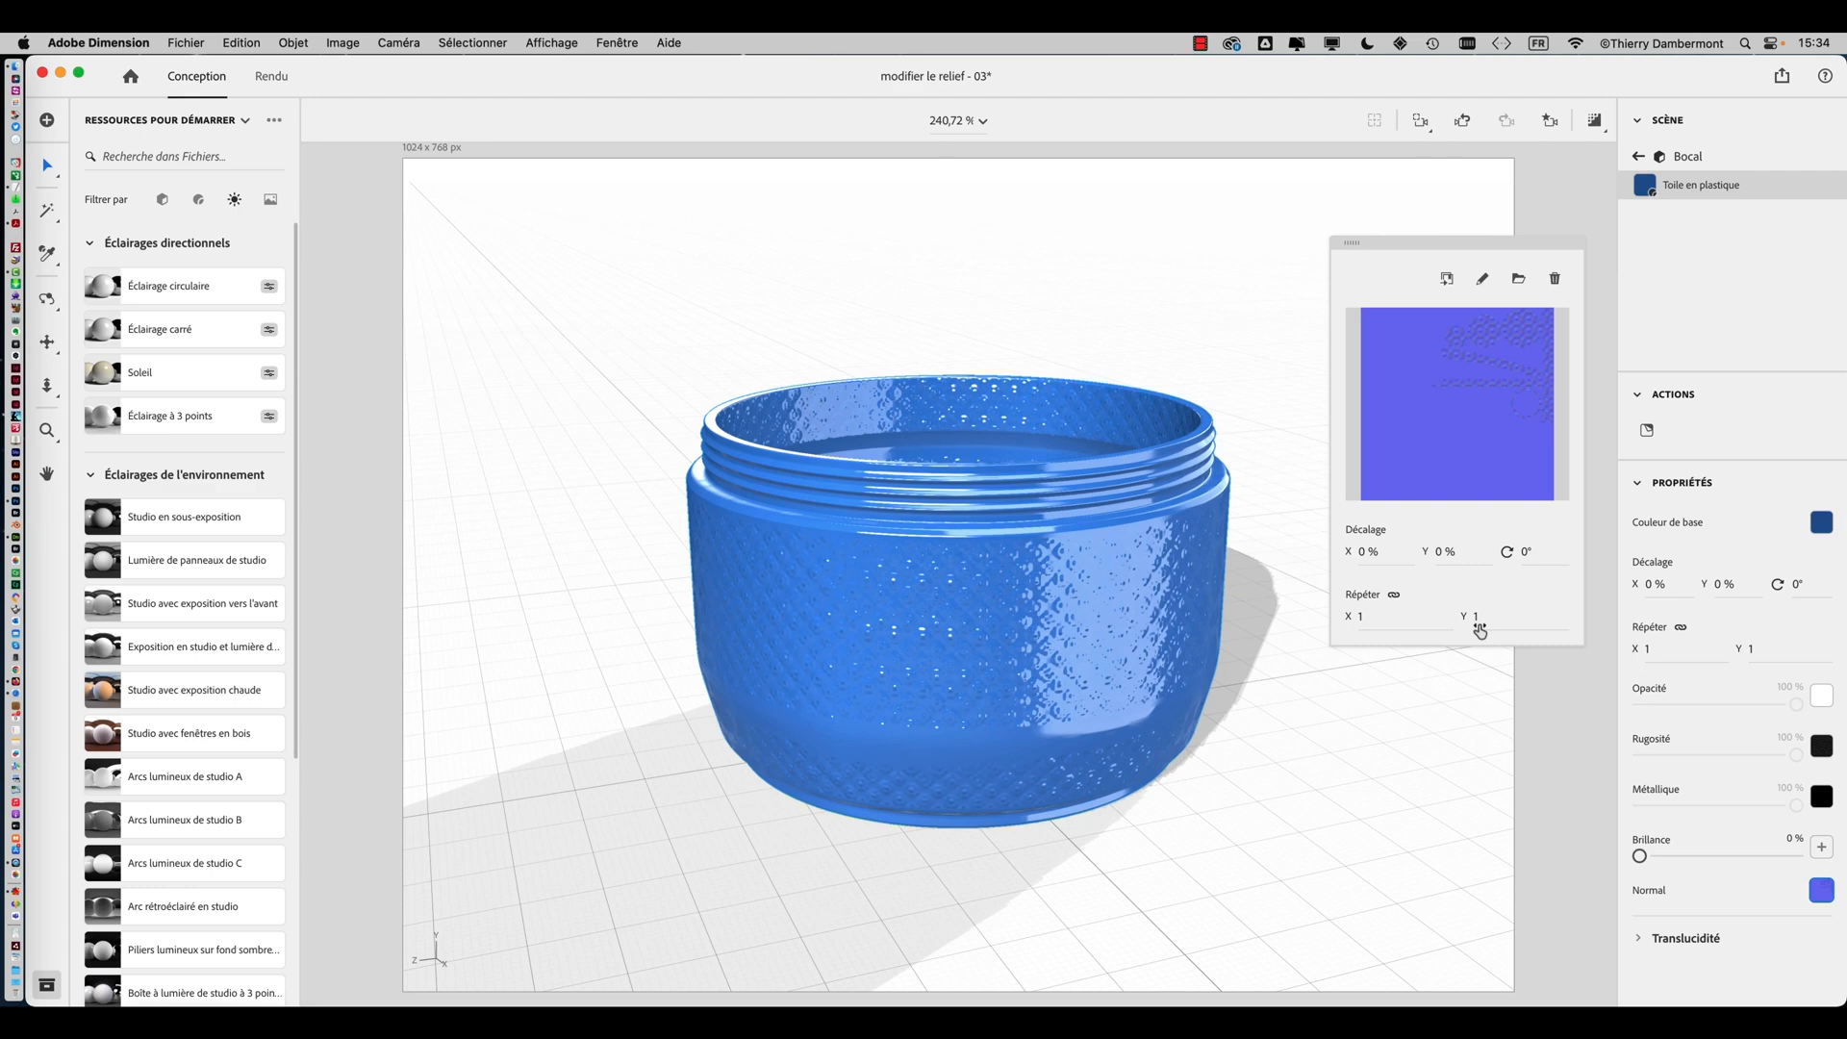
In Photoshop, hide the Motif 1 and Calque 1 layers to compare the patterned areas with the UV guides
key("super+Tab")
key("super+Tab")
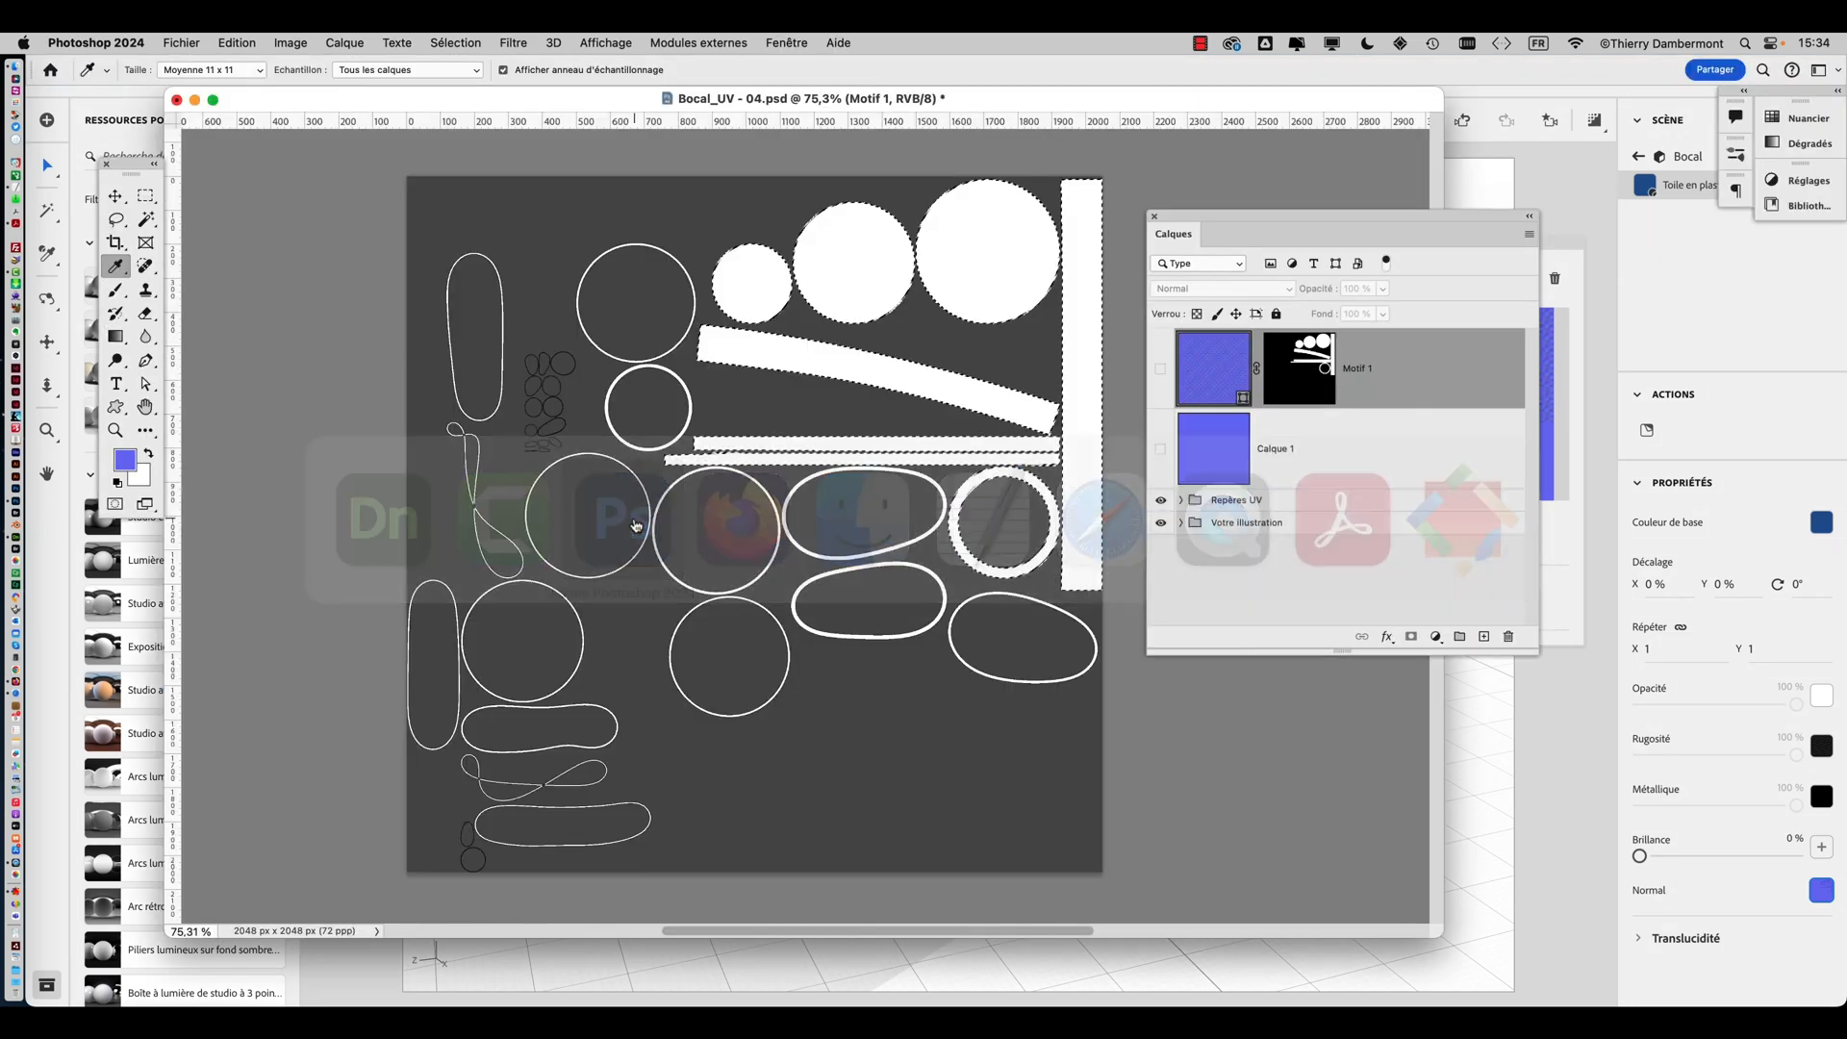
left_click_drag(1159, 373, 1157, 449)
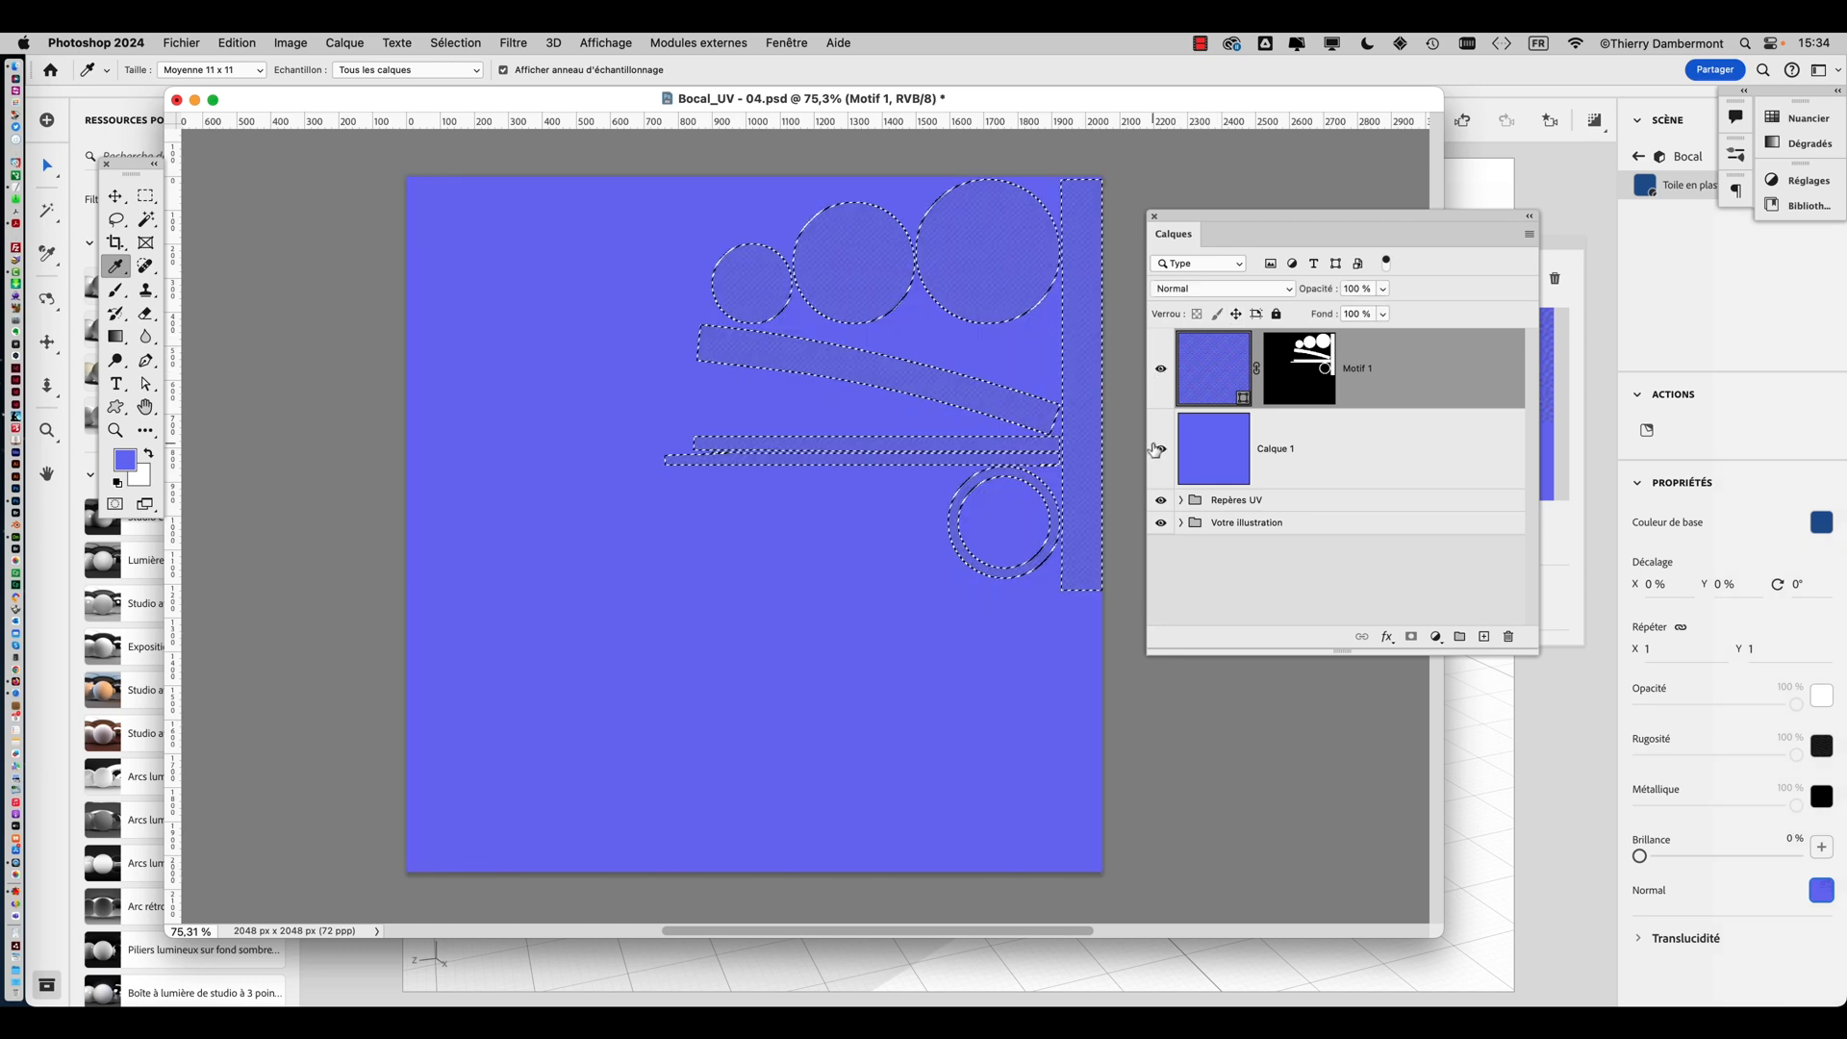
key("super+d")
left_click_drag(1171, 376, 1161, 447)
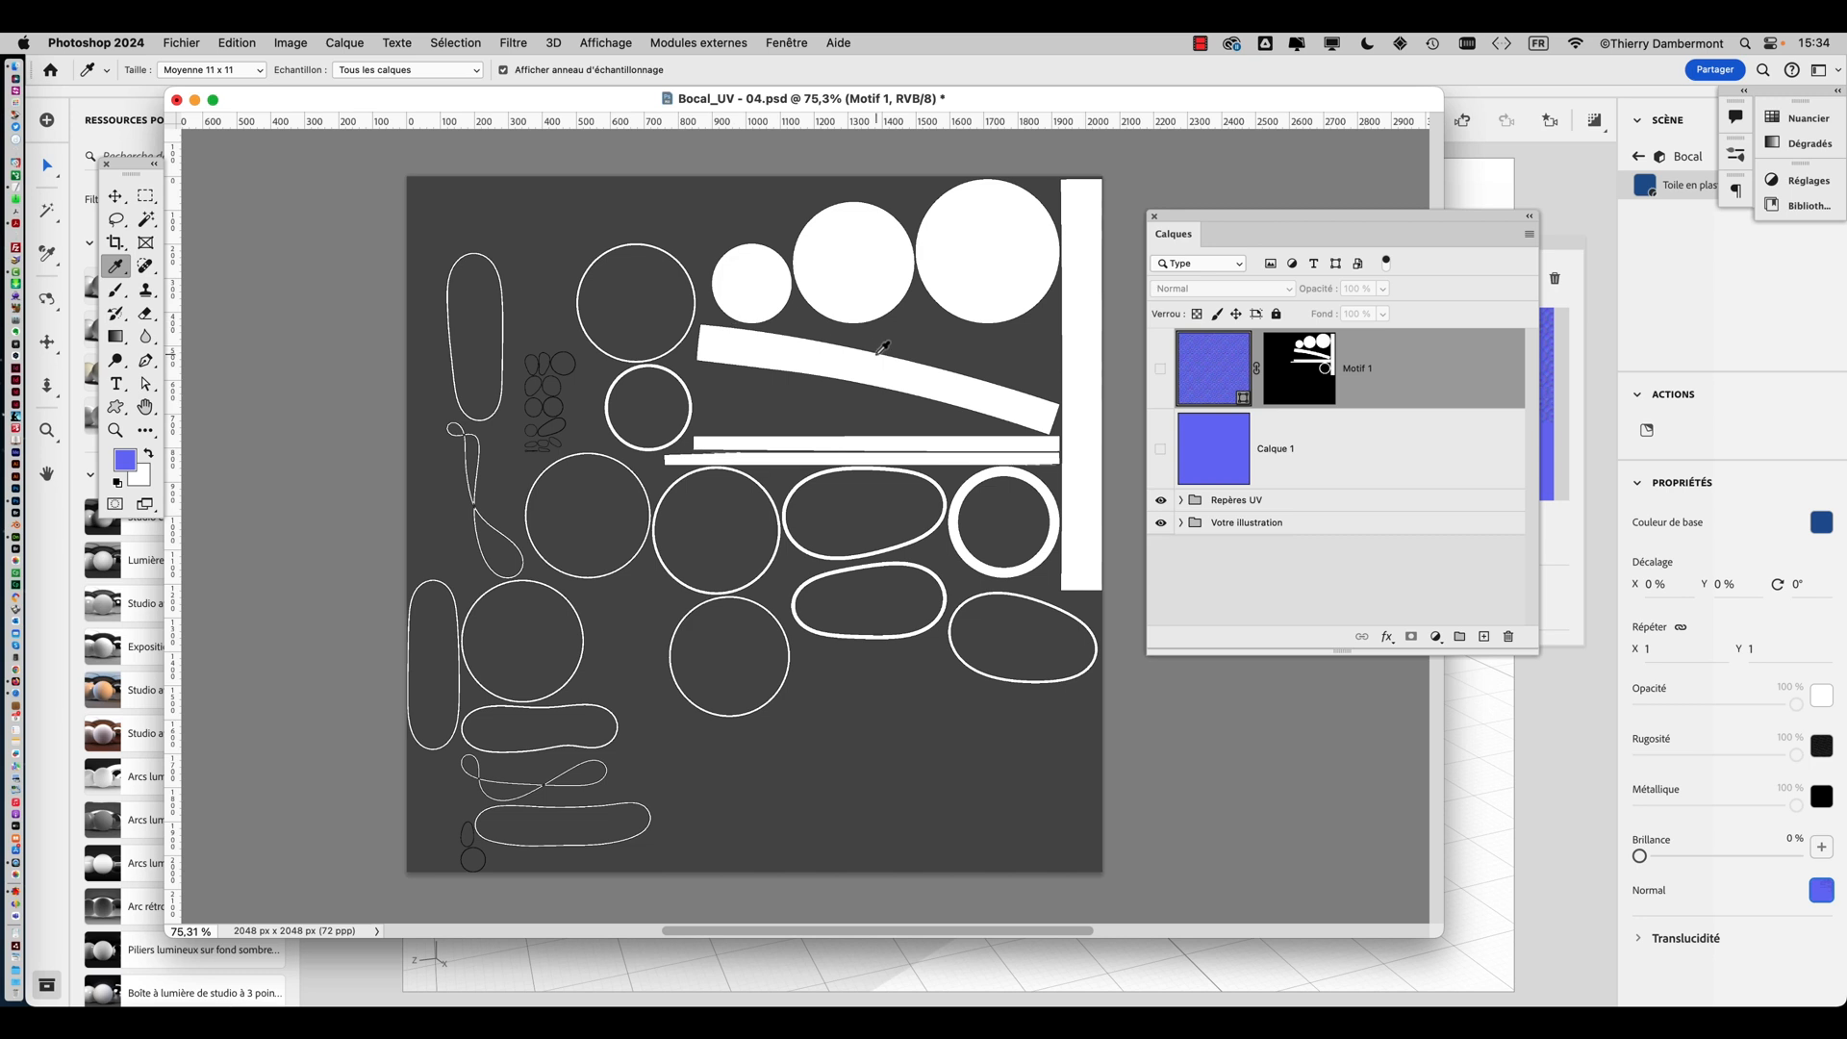
Return to Dimension and orbit around the jar to inspect the finer relief from several angles
key("super+Tab")
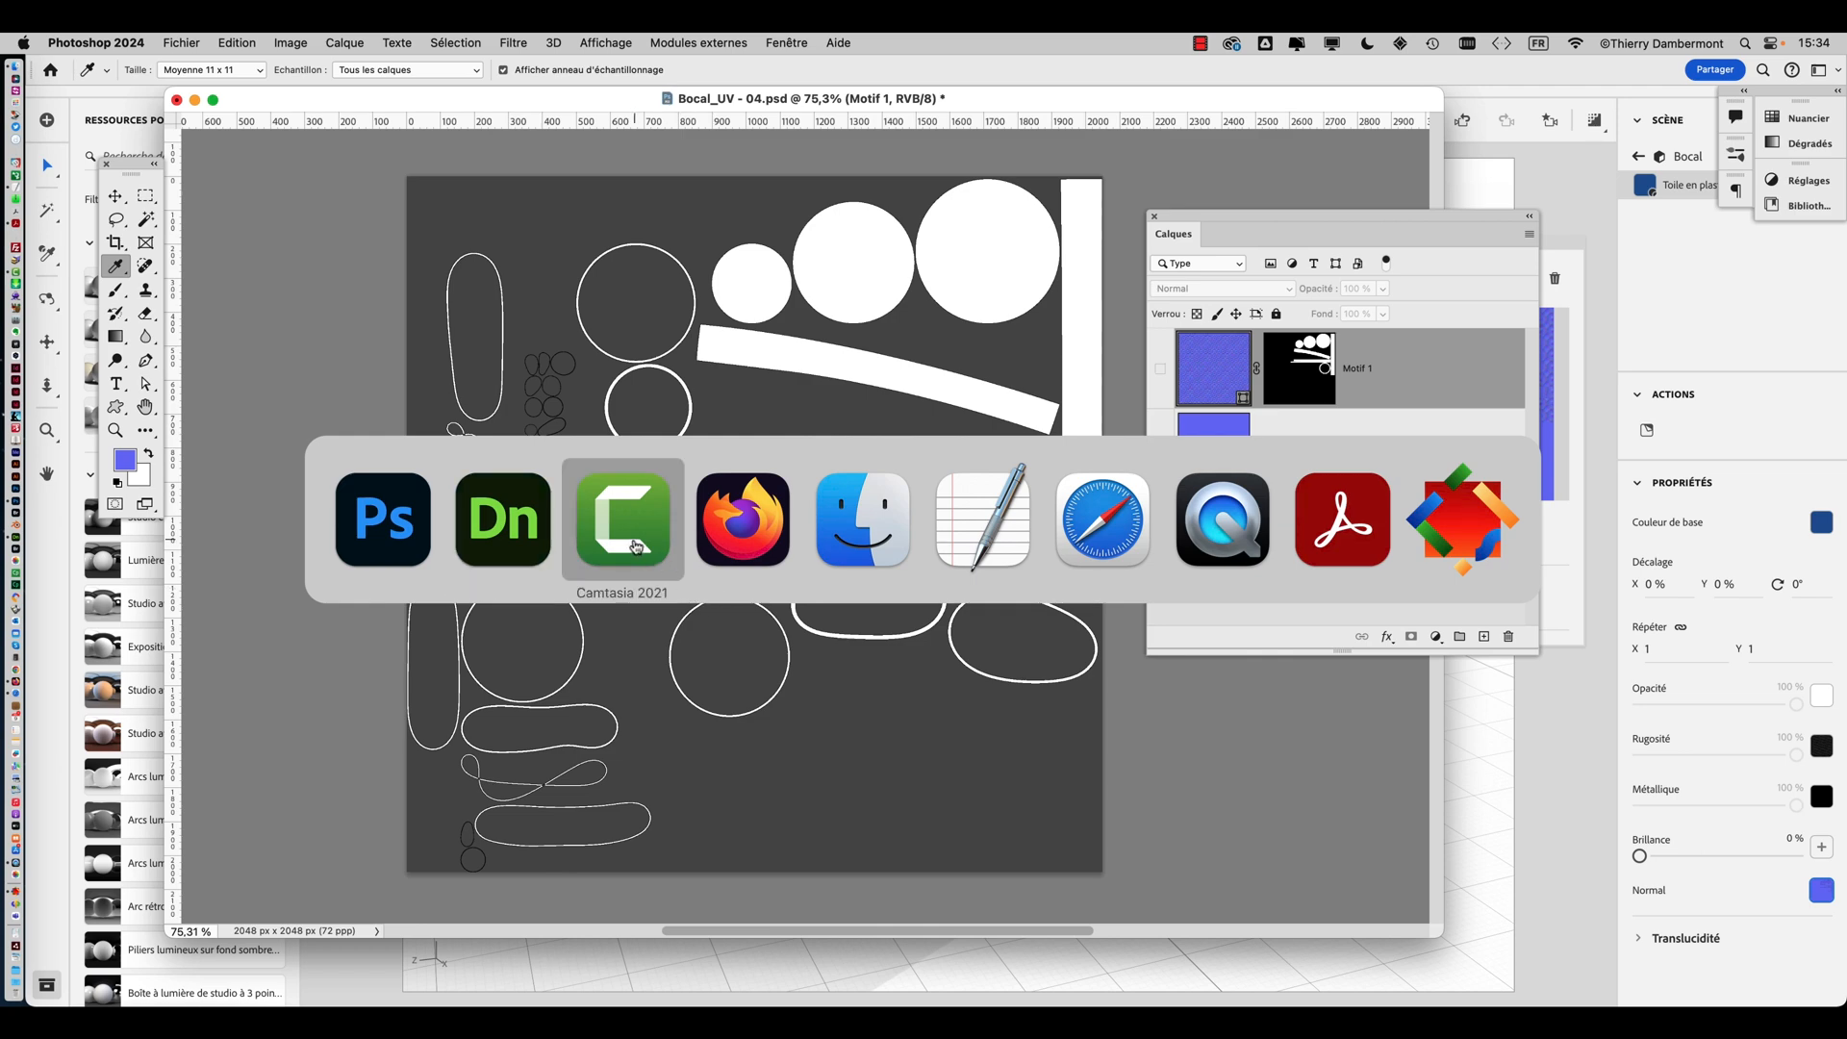
left_click(527, 531)
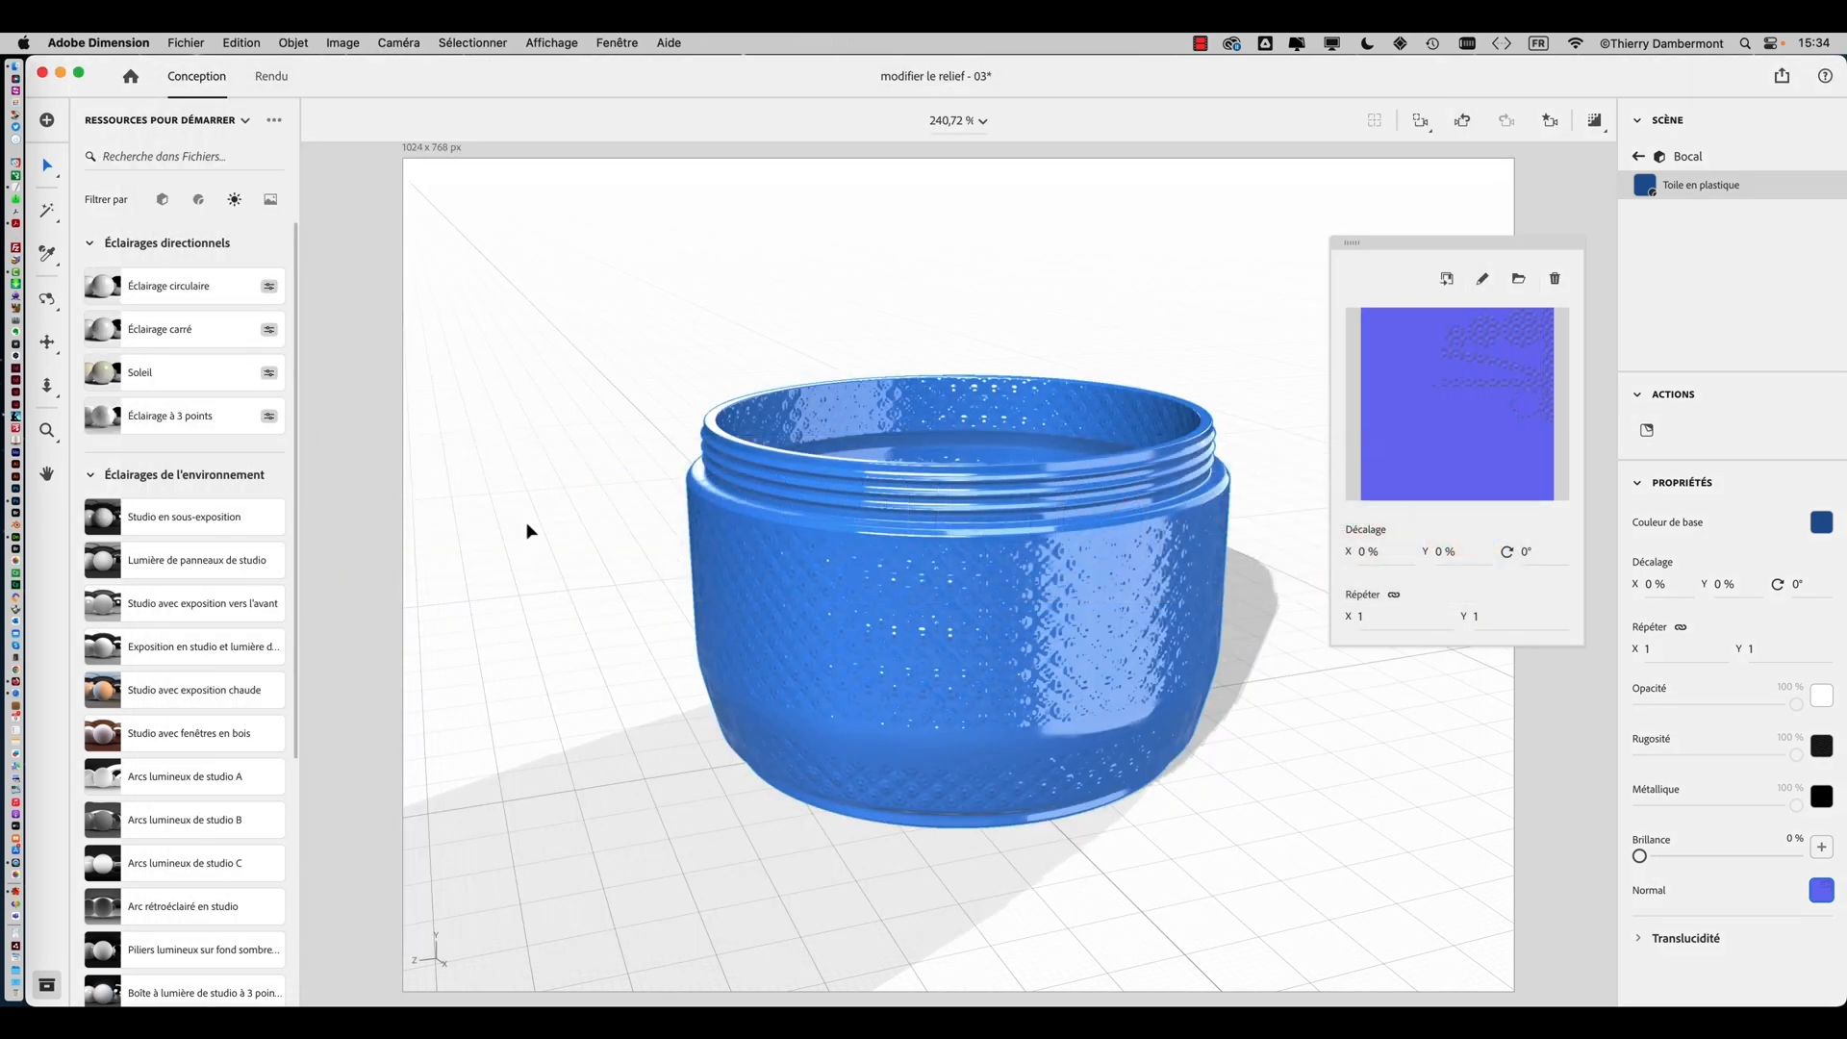
right_click_drag(1249, 646, 967, 818)
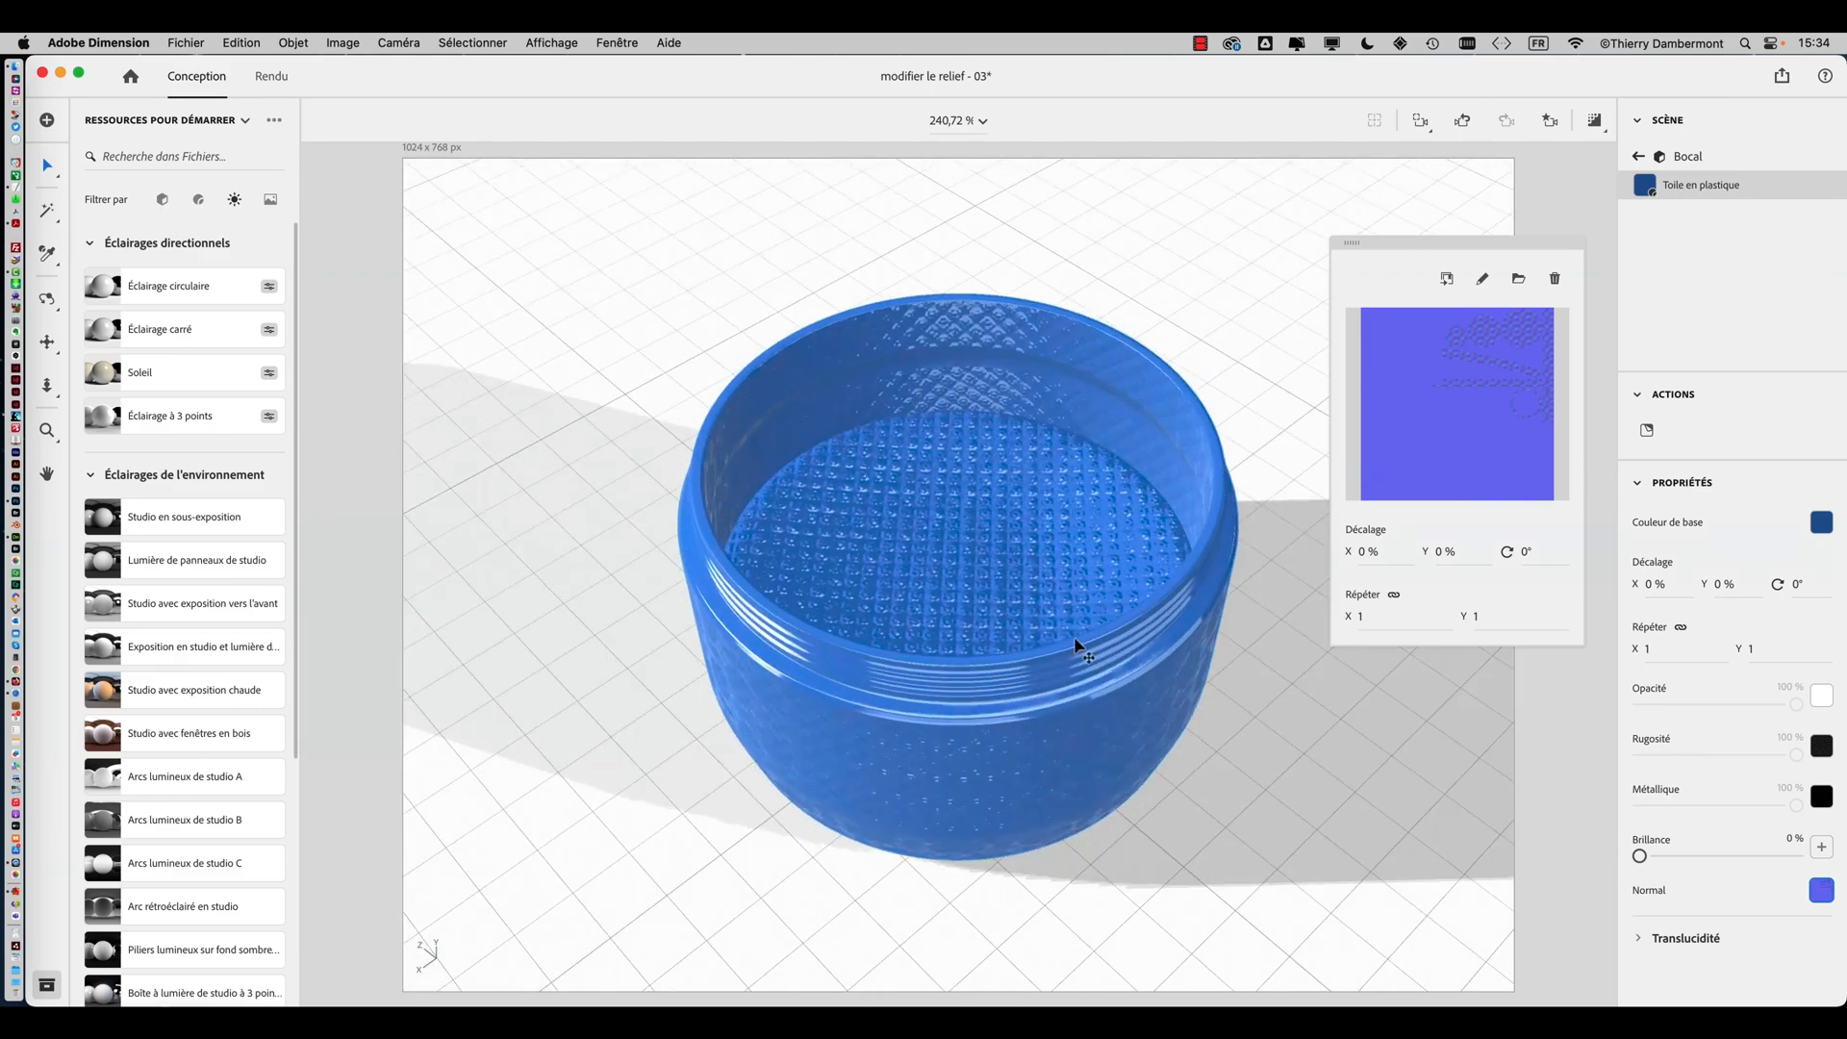
mouse_move(1081, 644)
right_mouse_down()
mouse_move(830, 784)
mouse_move(818, 467)
mouse_move(1077, 543)
mouse_move(1051, 586)
mouse_move(783, 763)
mouse_move(995, 698)
mouse_move(832, 659)
mouse_move(863, 645)
mouse_move(667, 421)
right_mouse_up()
right_click_drag(945, 524, 594, 525)
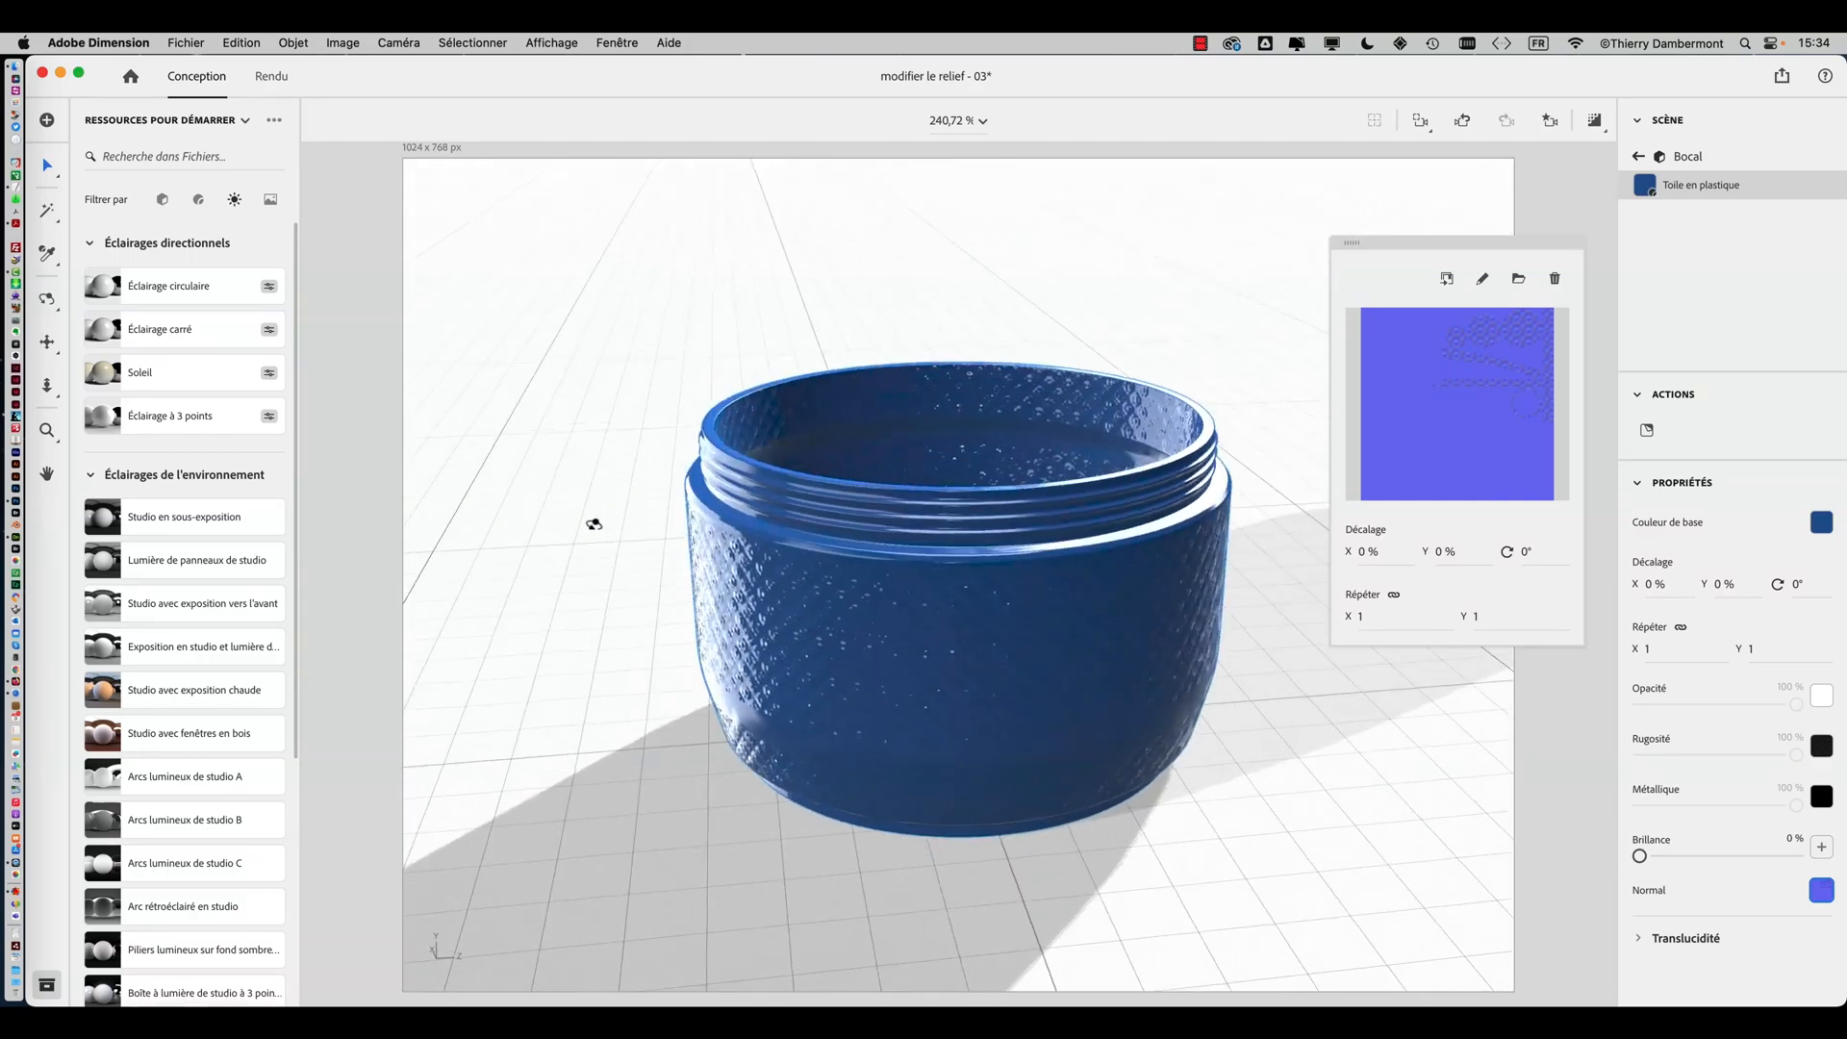
right_click_drag(841, 547, 746, 698)
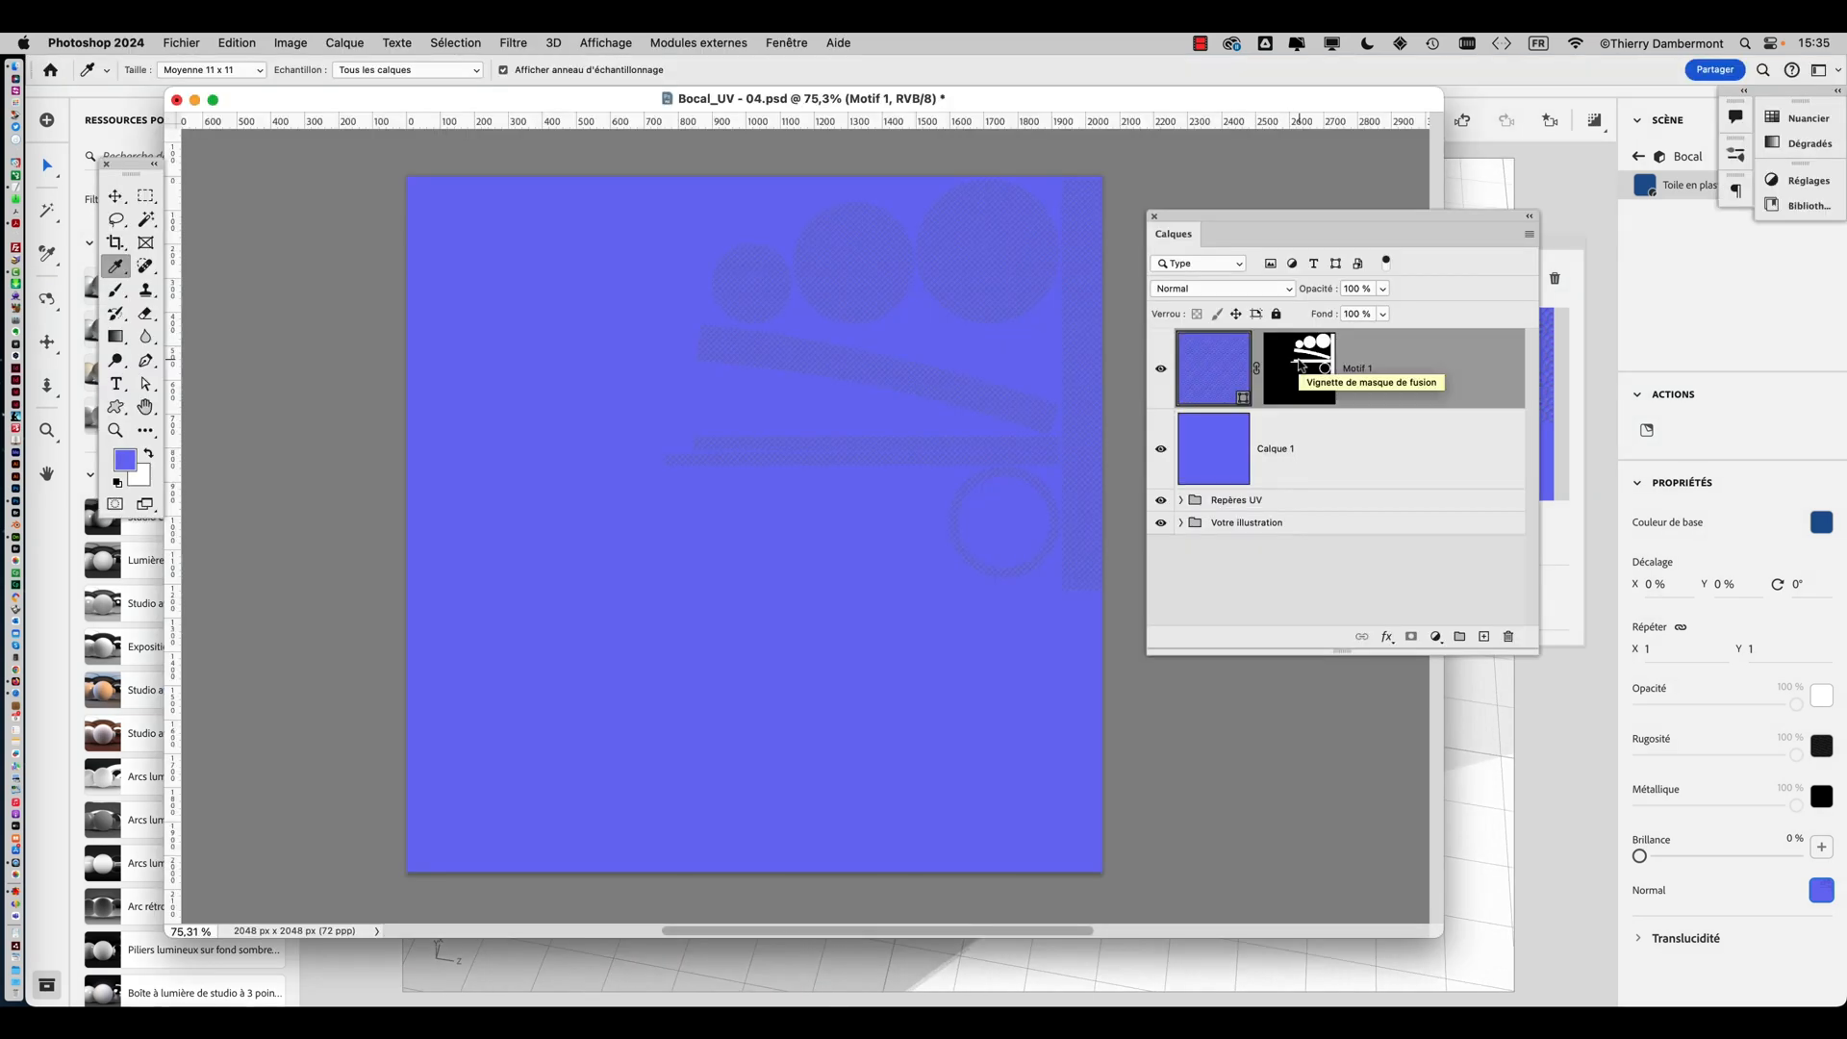
Back in Photoshop, display the Motif 1 layer mask on its own
key("alt+super+h")
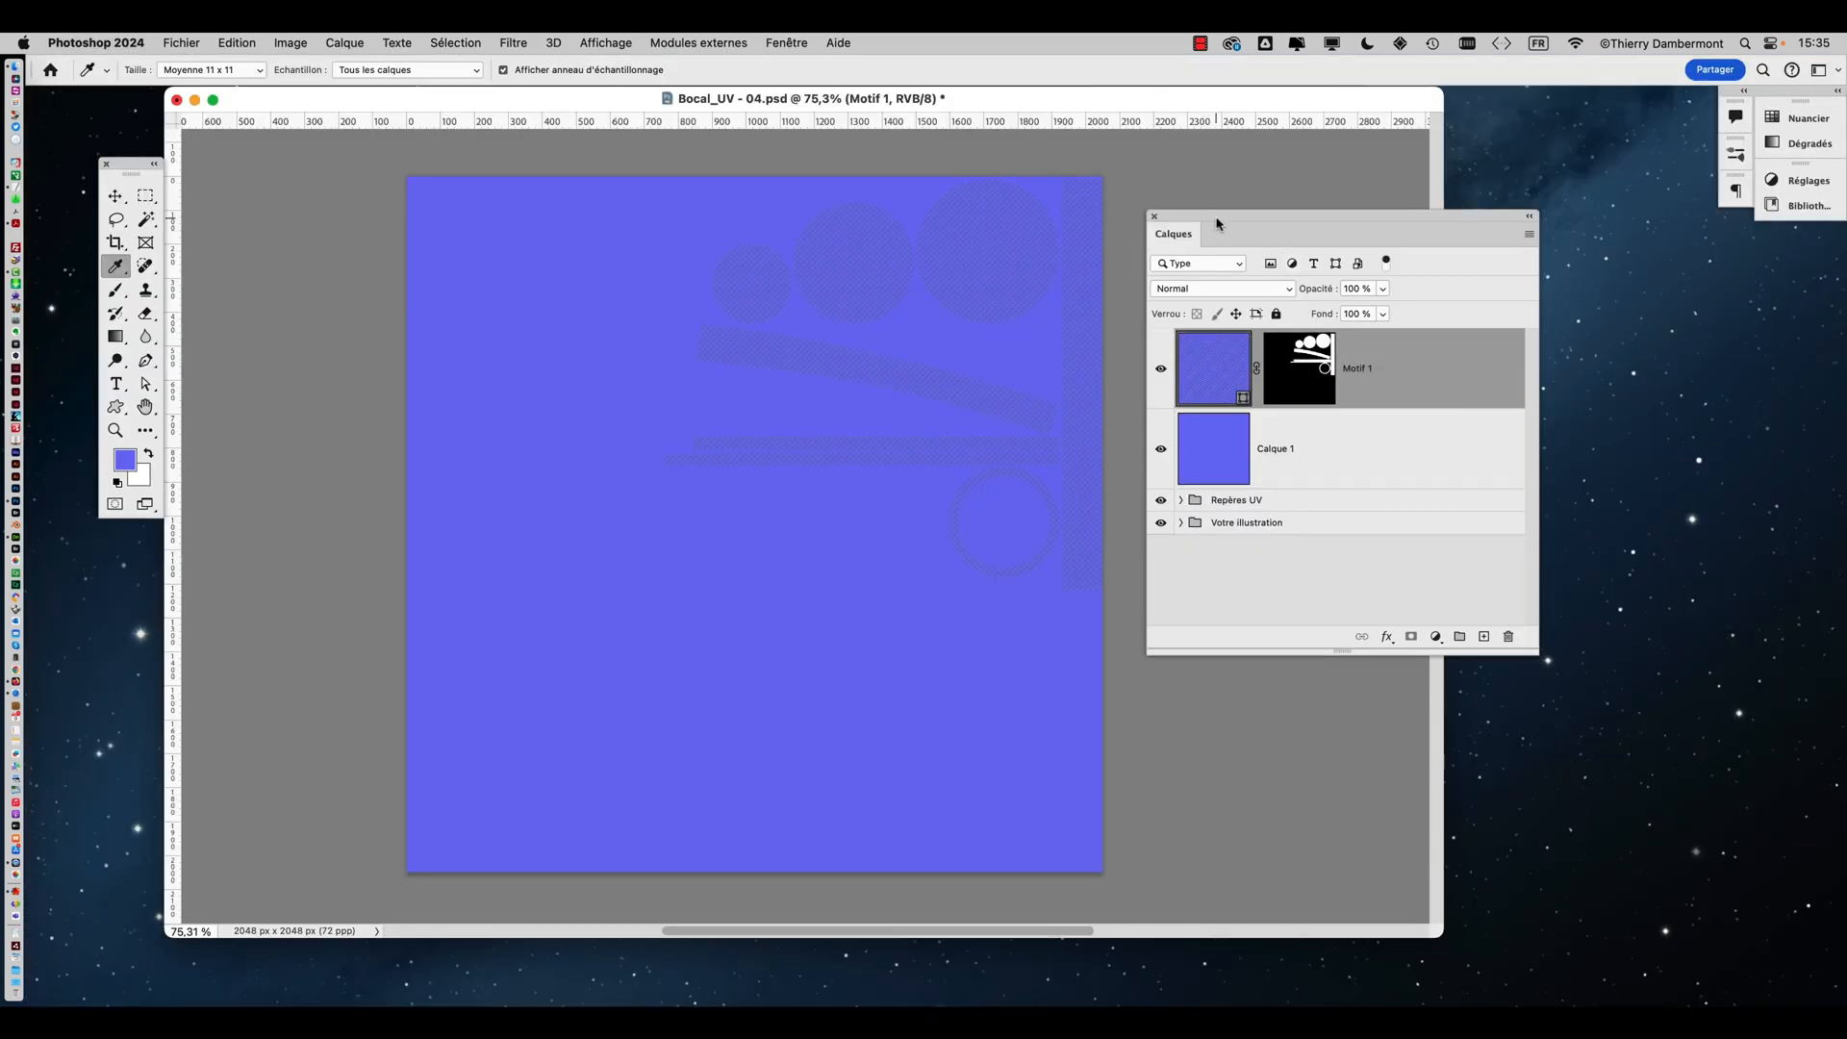
left_click_drag(1220, 220, 1185, 215)
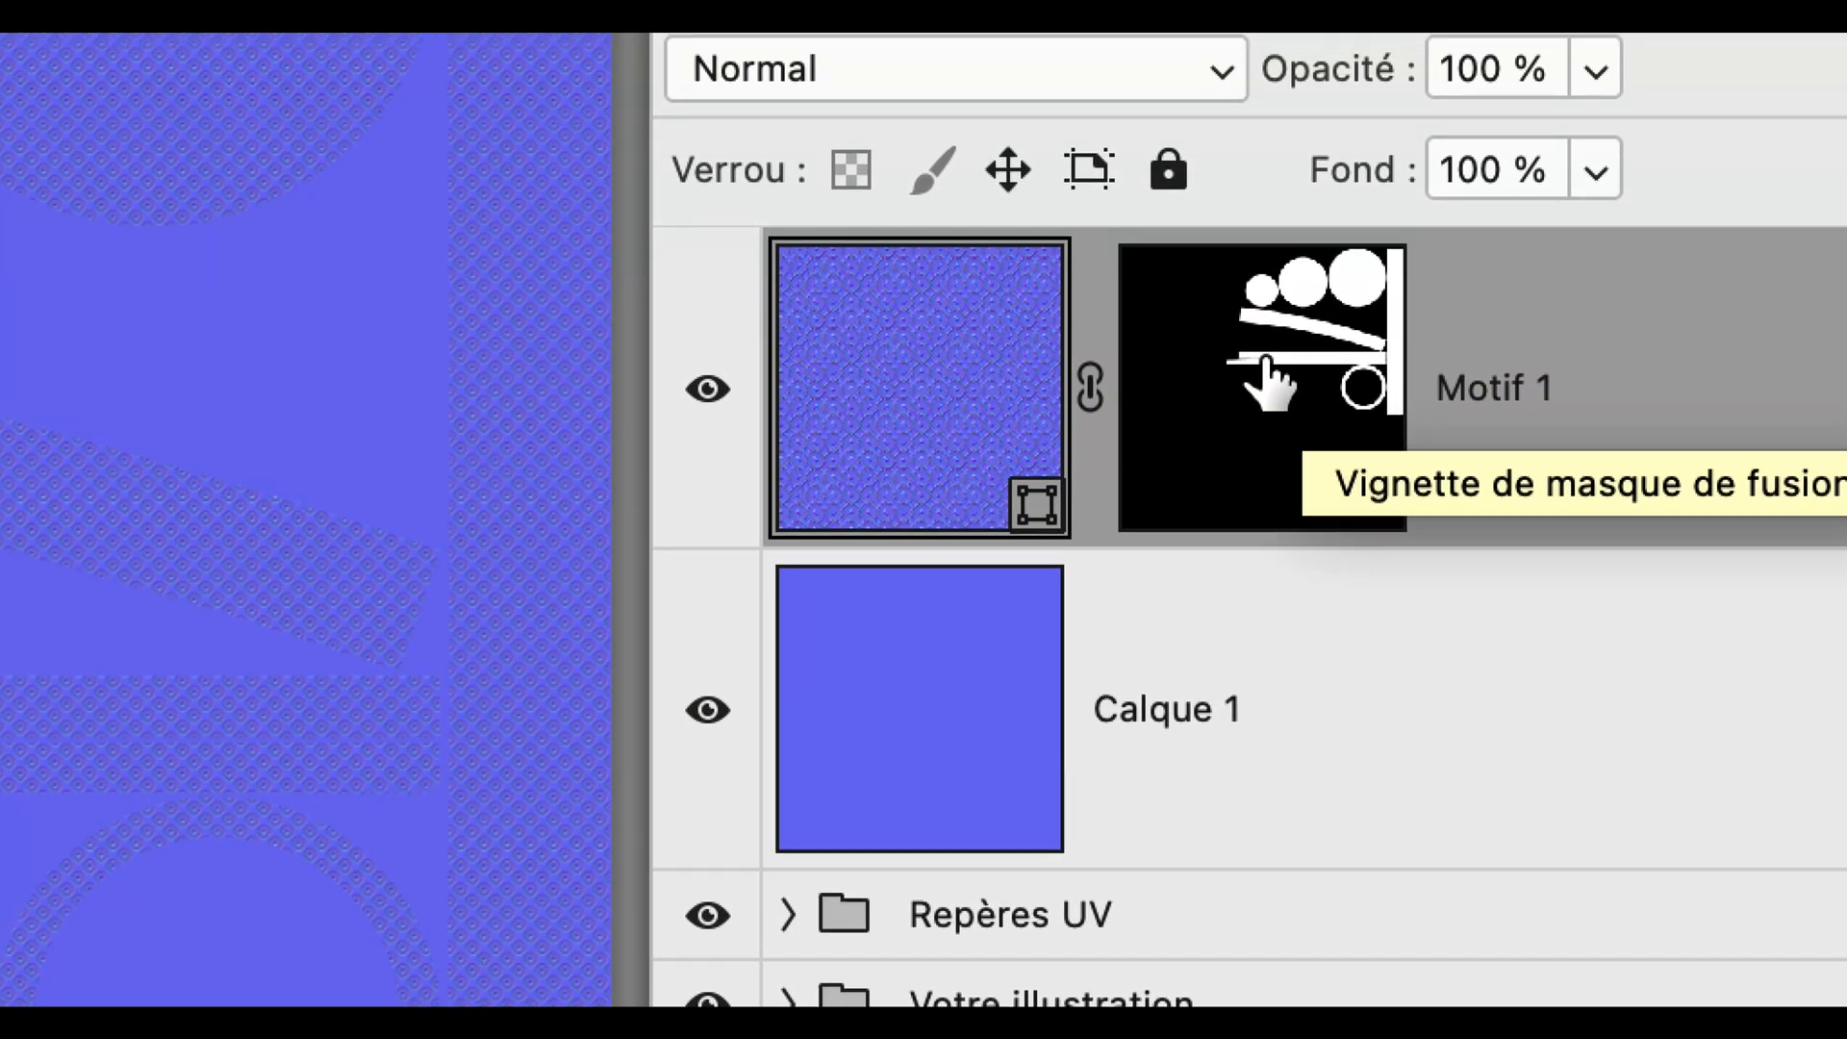
left_click(1266, 365, "alt")
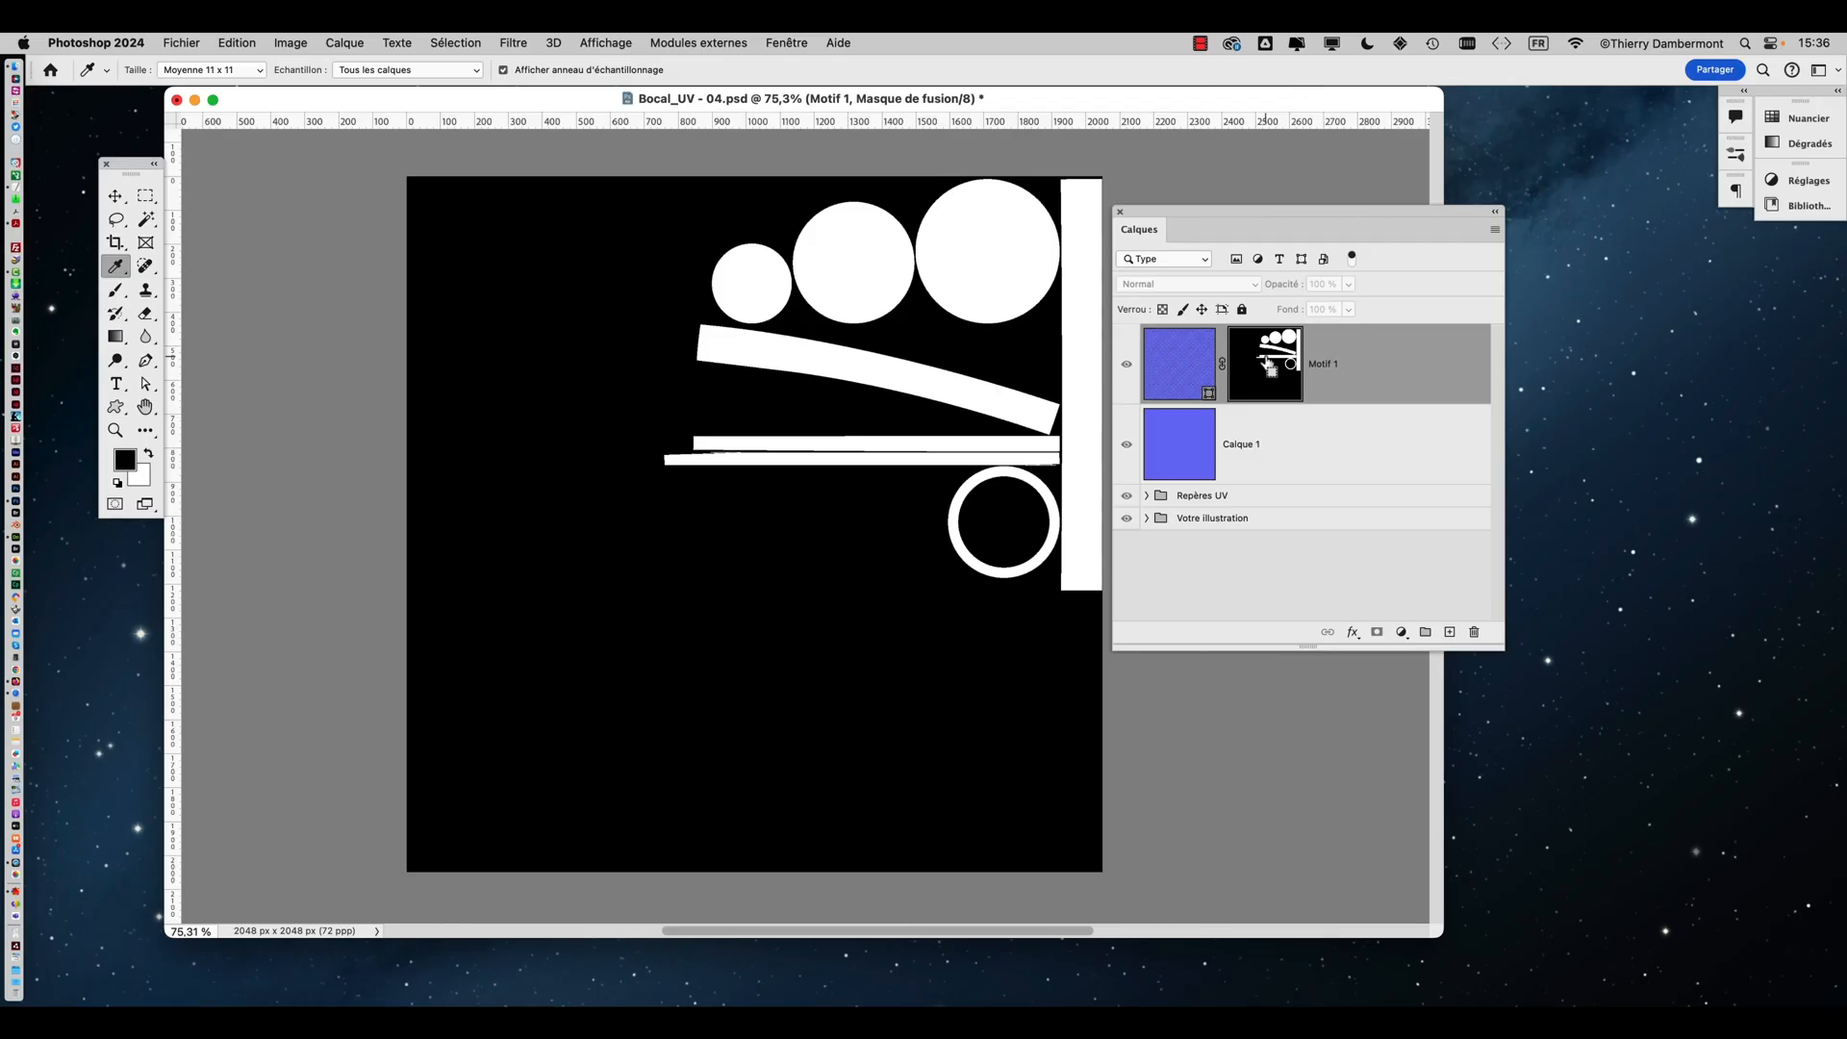
Fill the Motif 1 layer mask entirely with white and return to the normal layer view
key("shift+BackSpace")
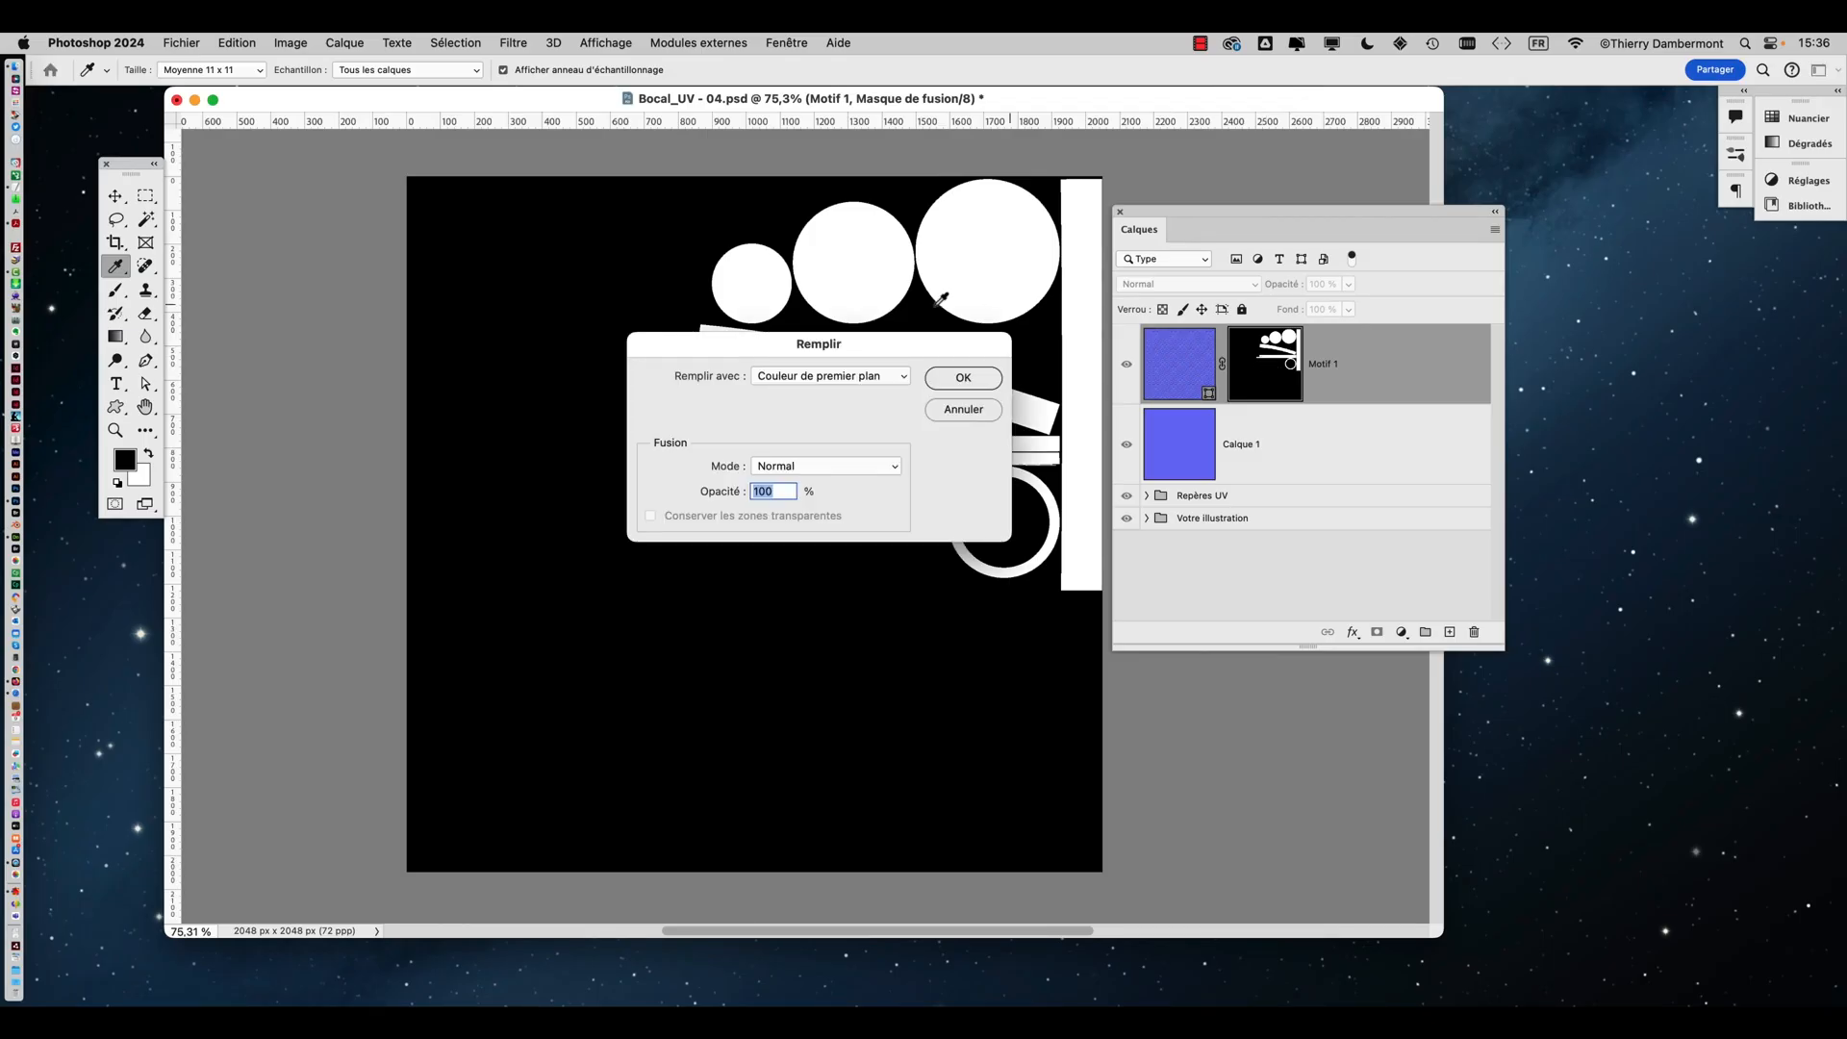
left_click(803, 375)
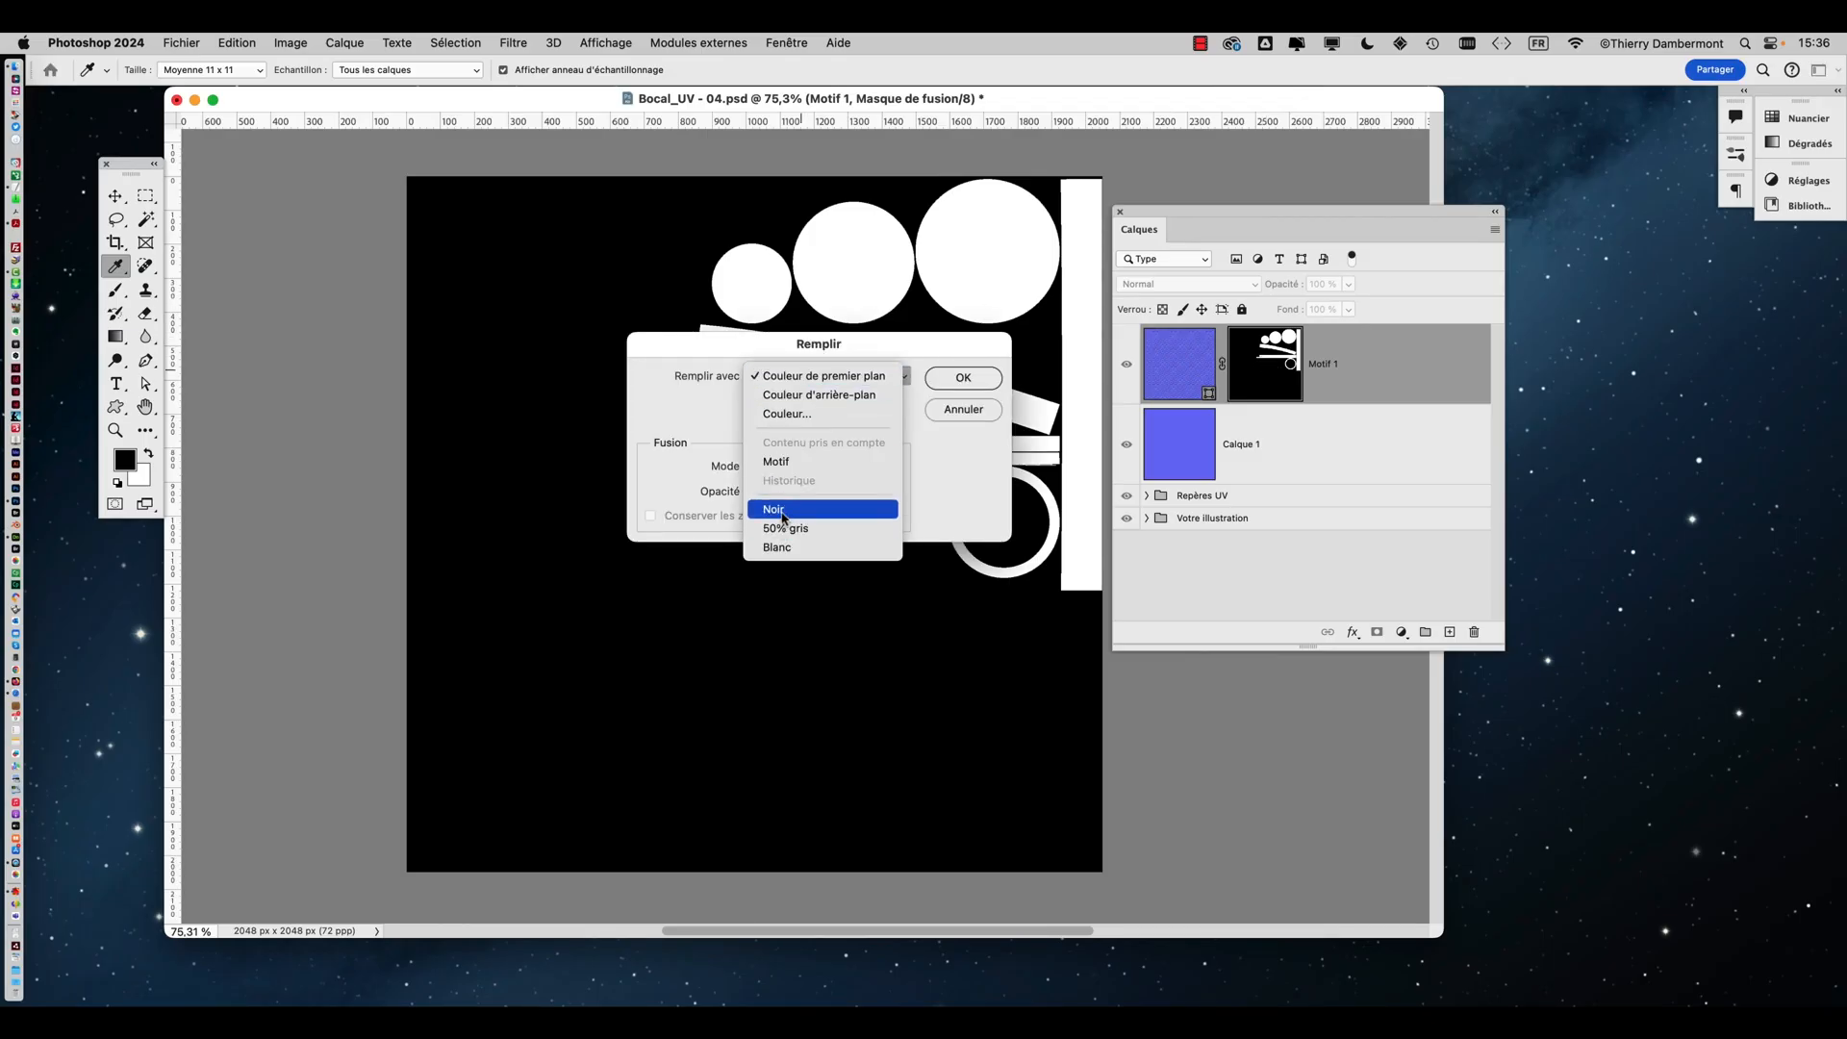
left_click(779, 547)
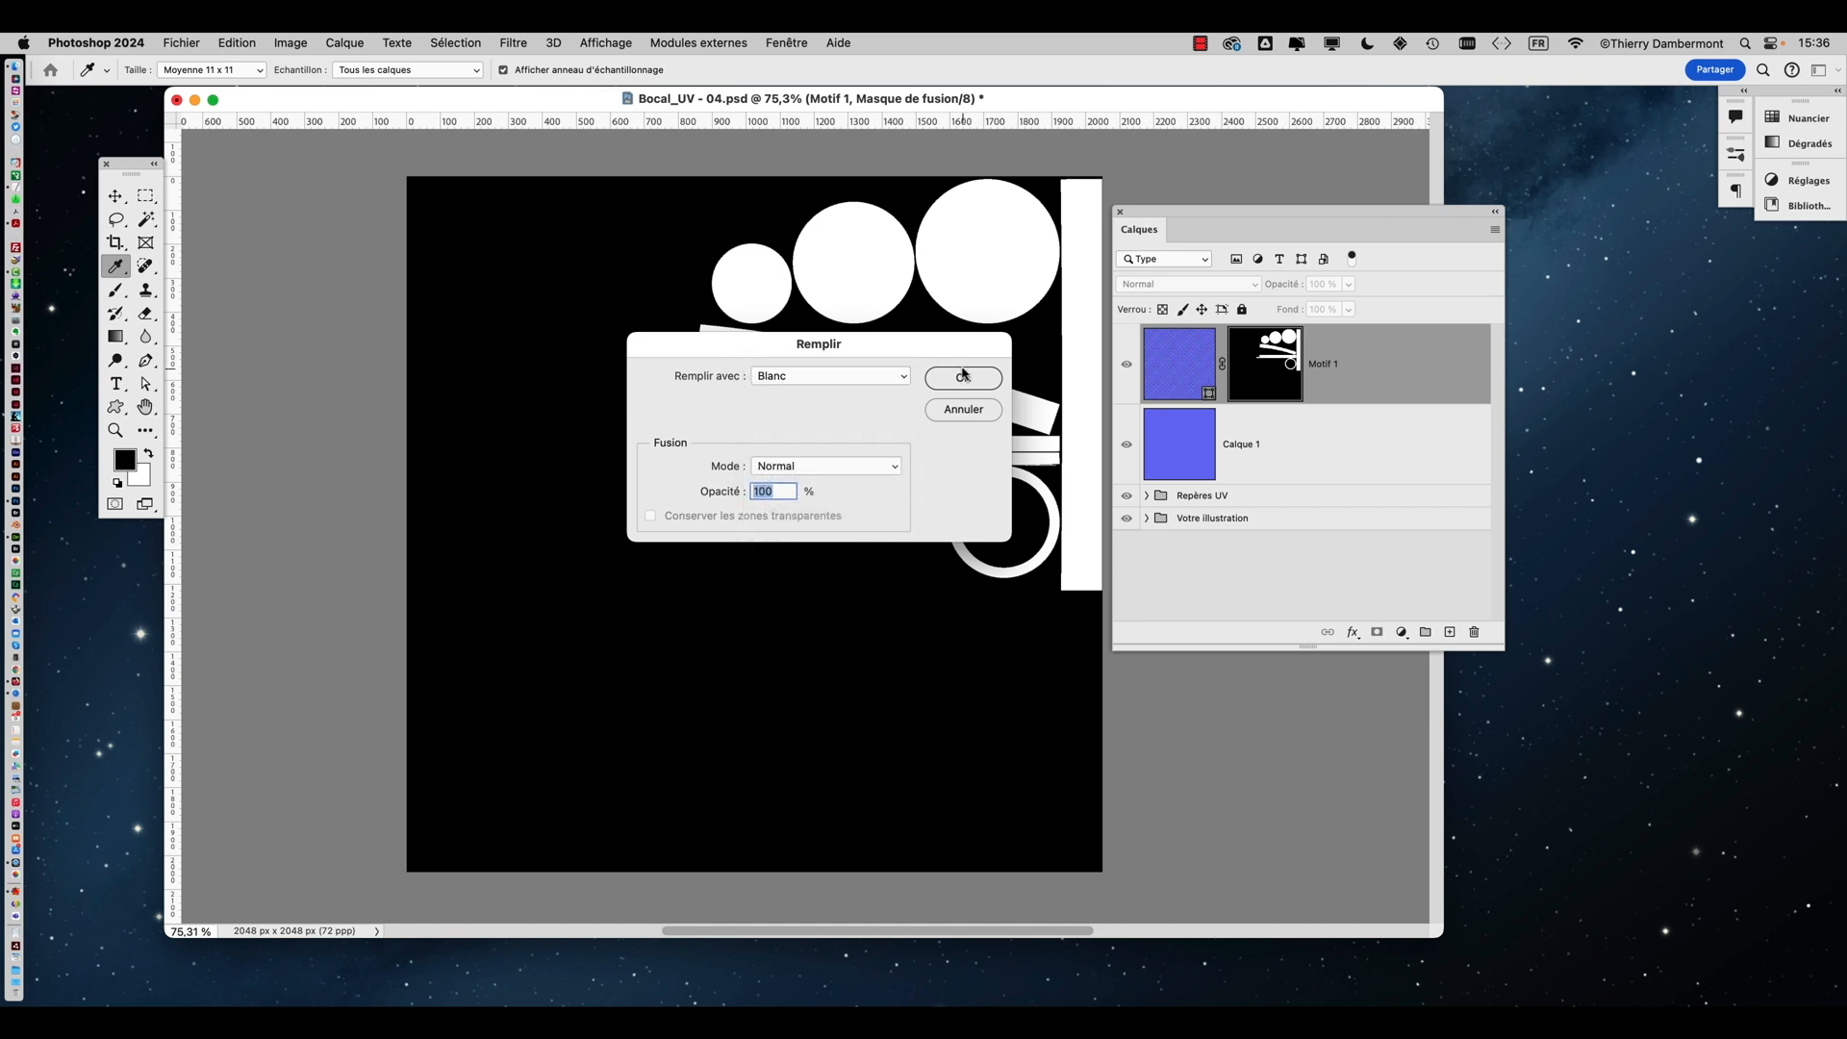
left_click(964, 377)
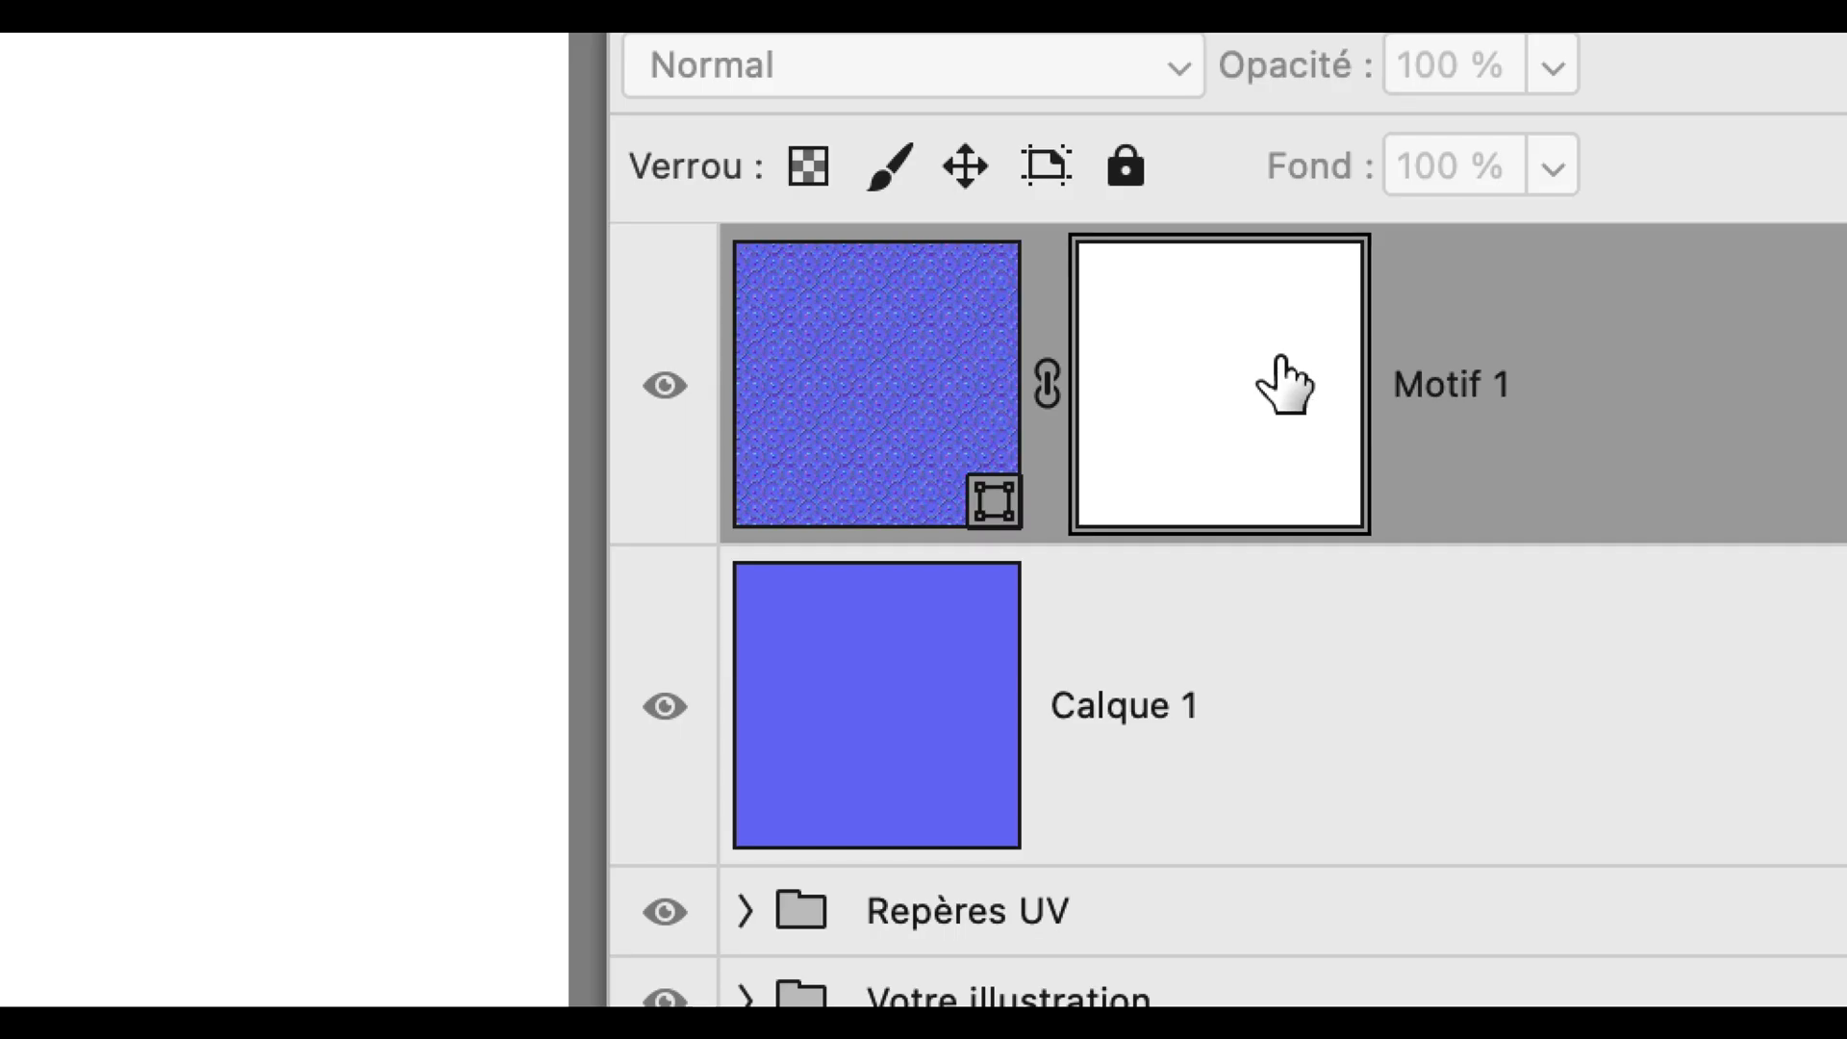
left_click(1284, 385, "alt")
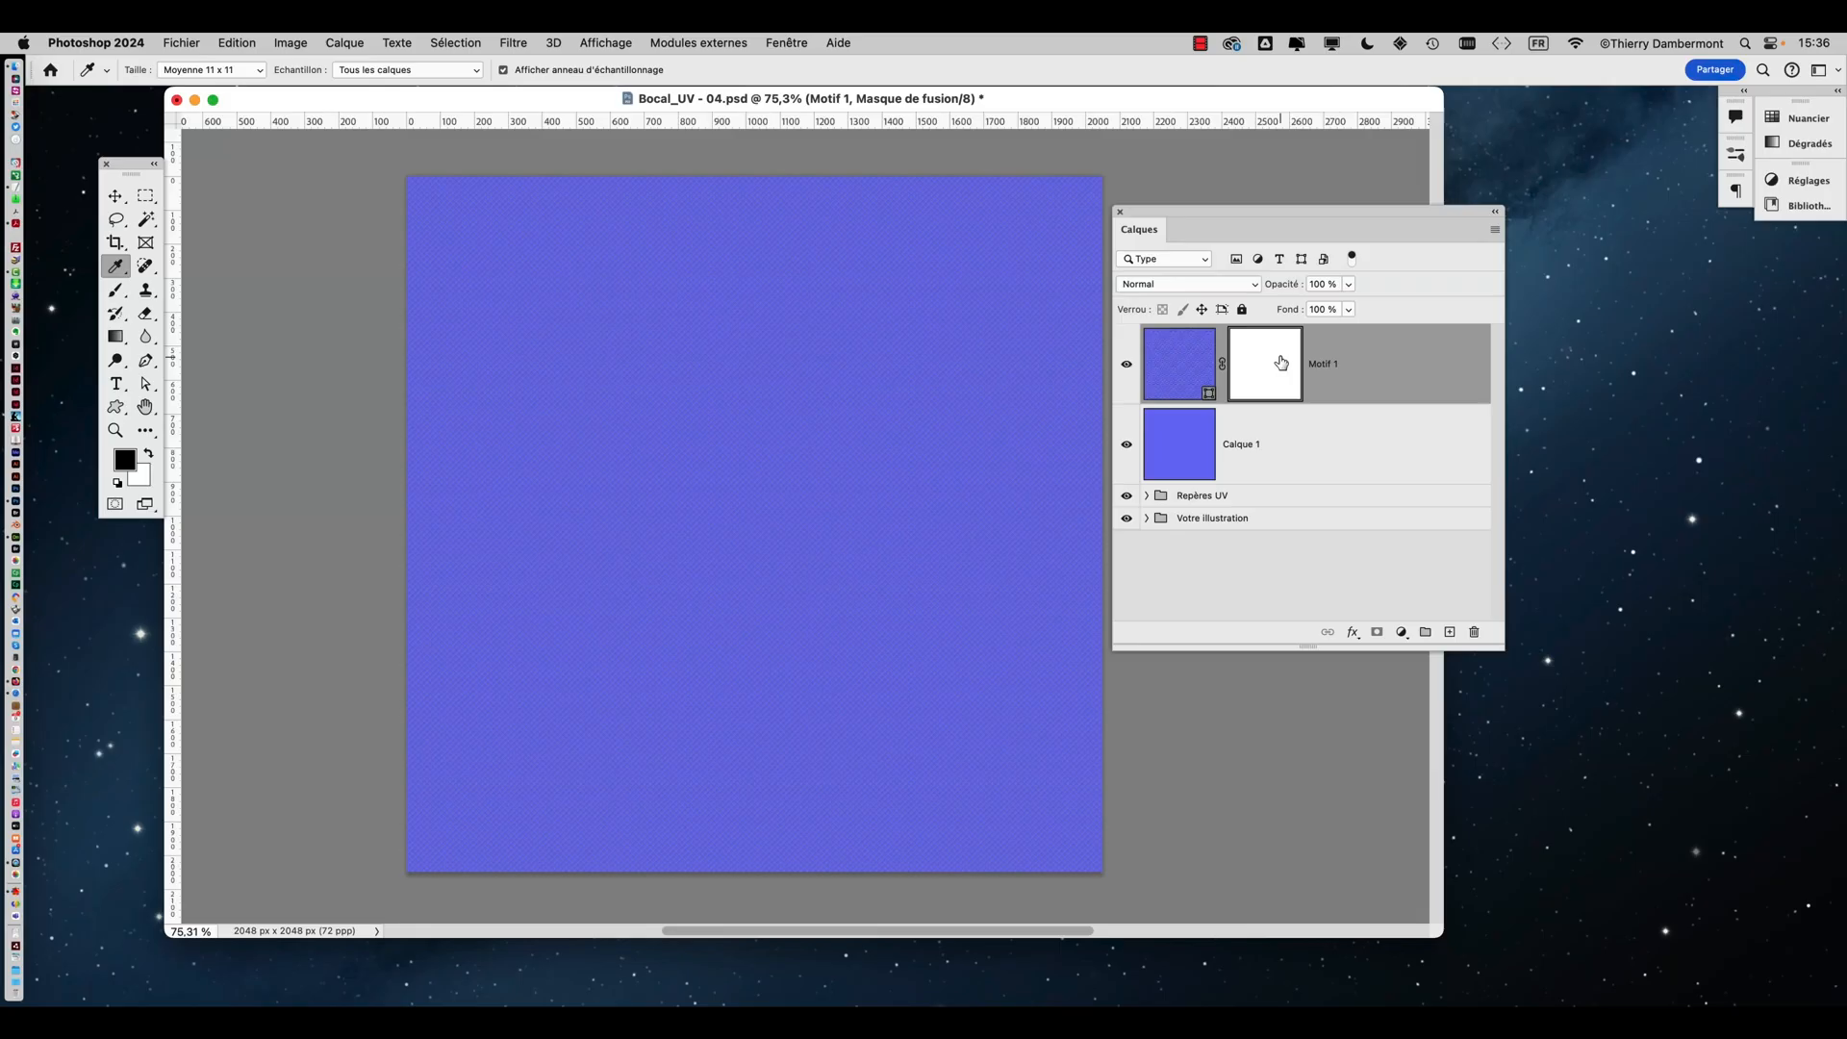
Set the Motif 1 pattern fill's scale to about 34%
double_click(1179, 375)
left_click(946, 521)
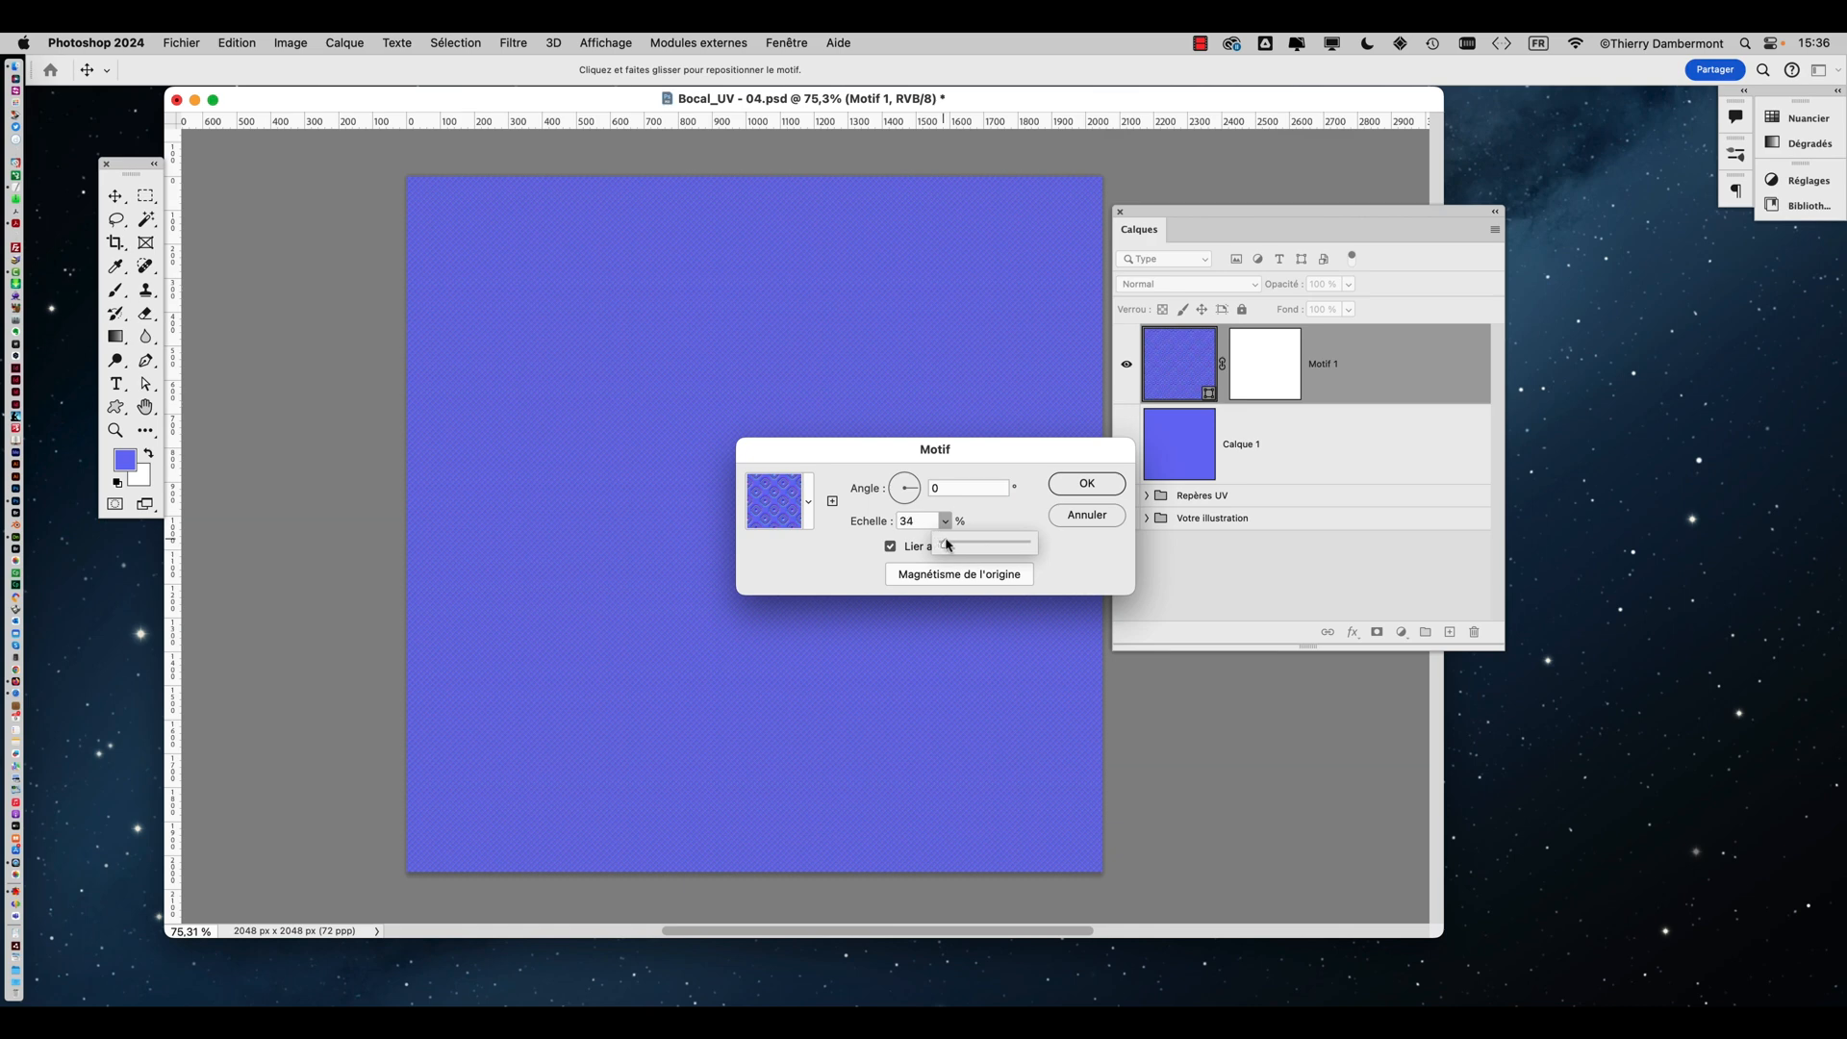
left_click_drag(951, 546, 948, 546)
left_click(1066, 485)
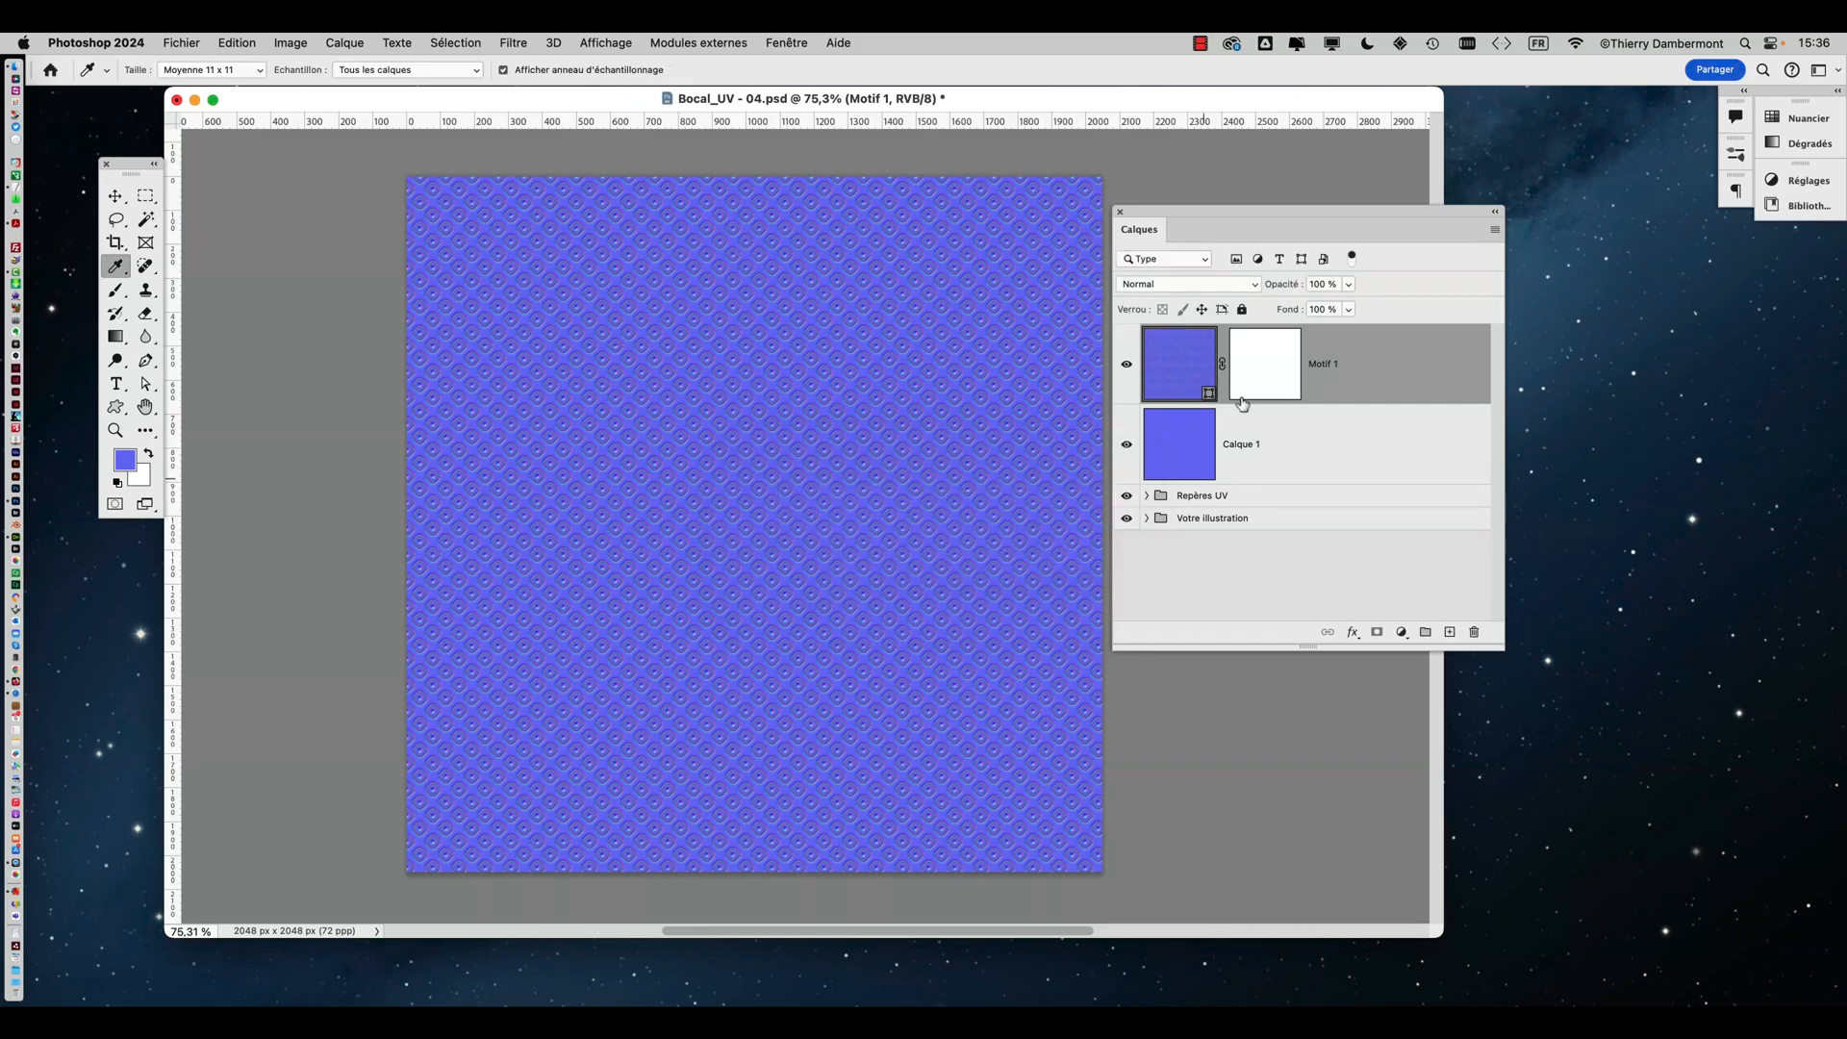
Zoom in to inspect the smaller pattern, then hide the Calque 1 layer
scroll(776, 379, "up", 10, "alt")
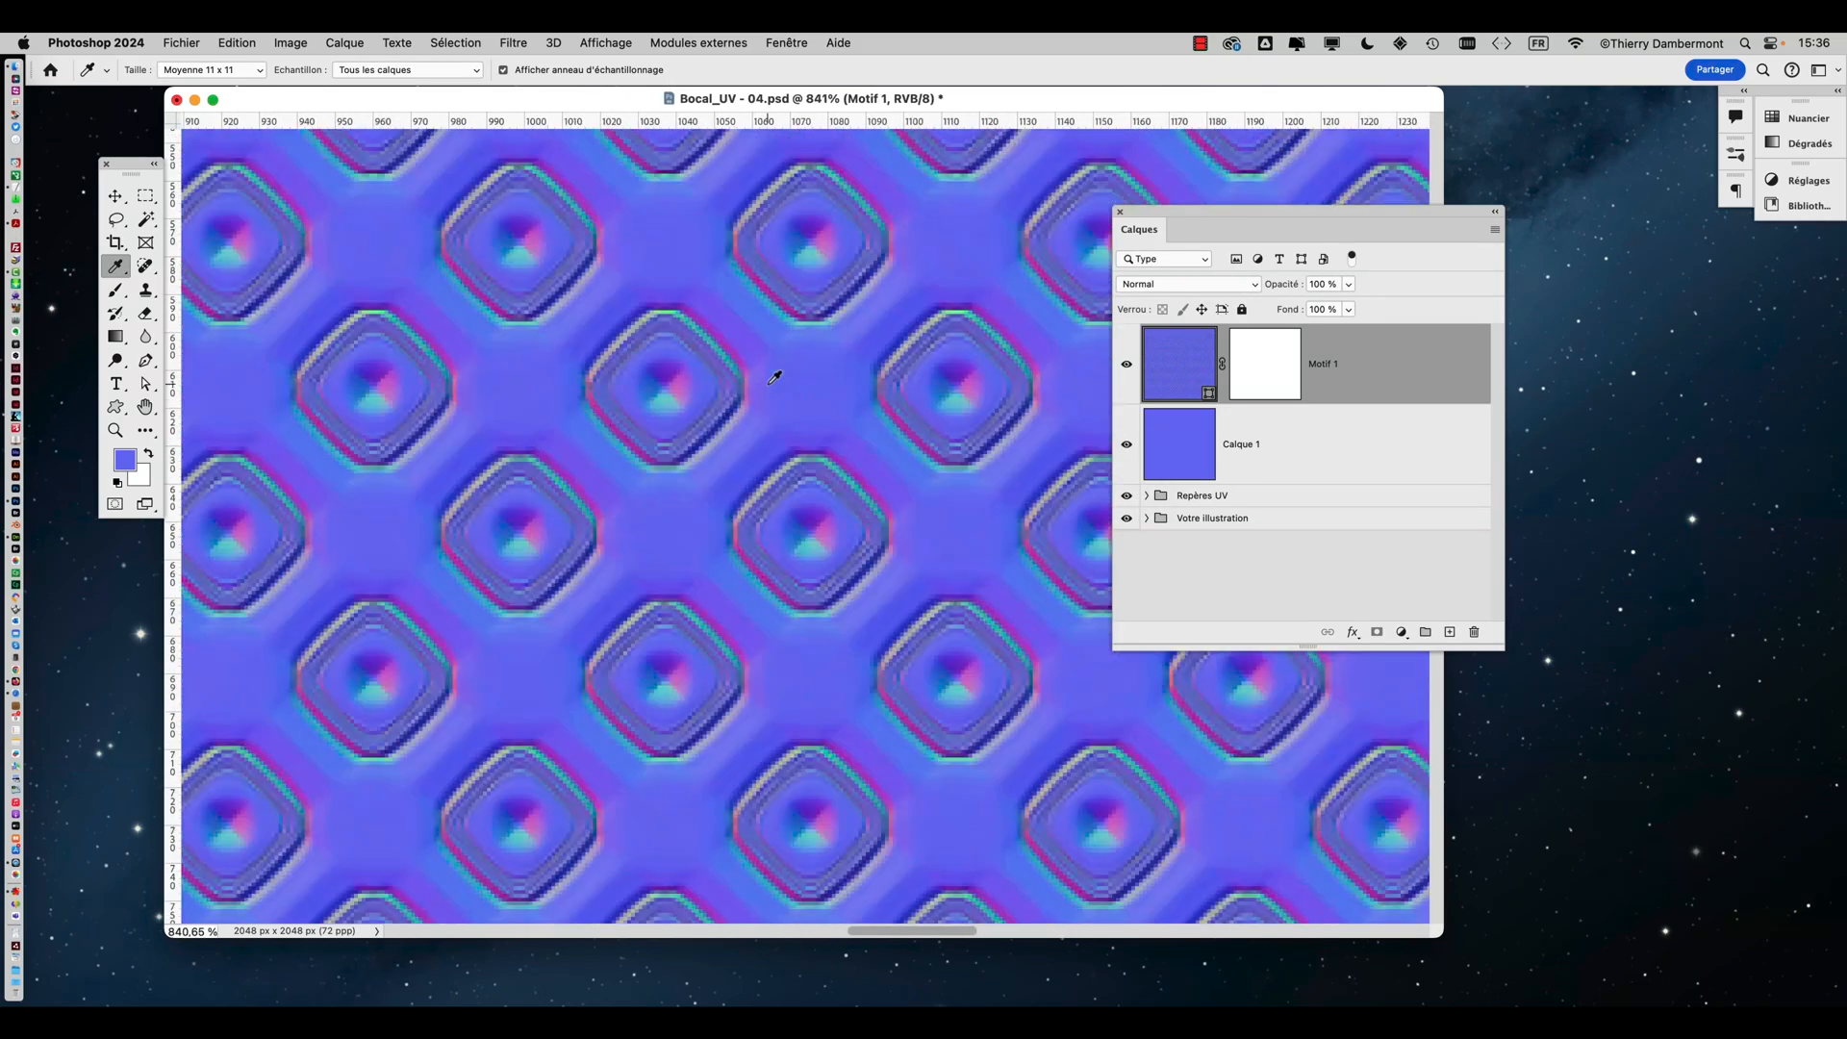
scroll(774, 380, "down", 12, "alt")
scroll(774, 380, "up", 3, "alt")
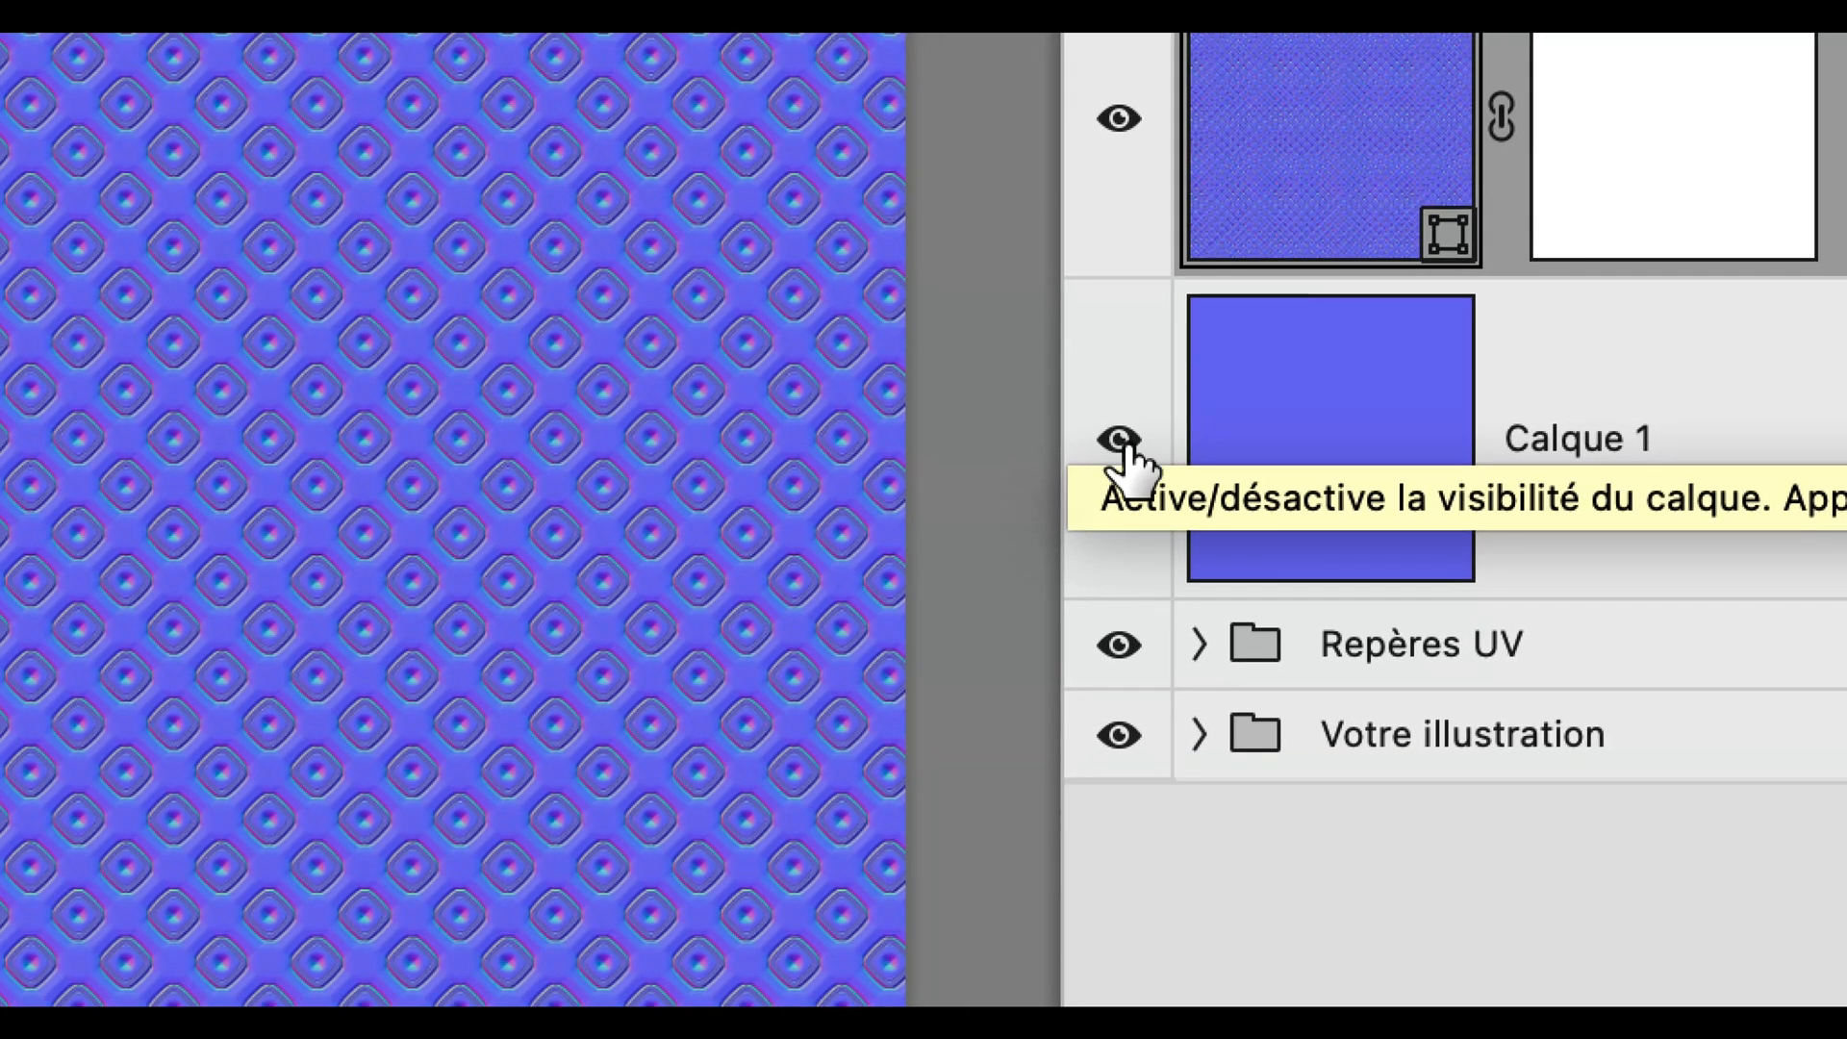
left_click(1119, 440)
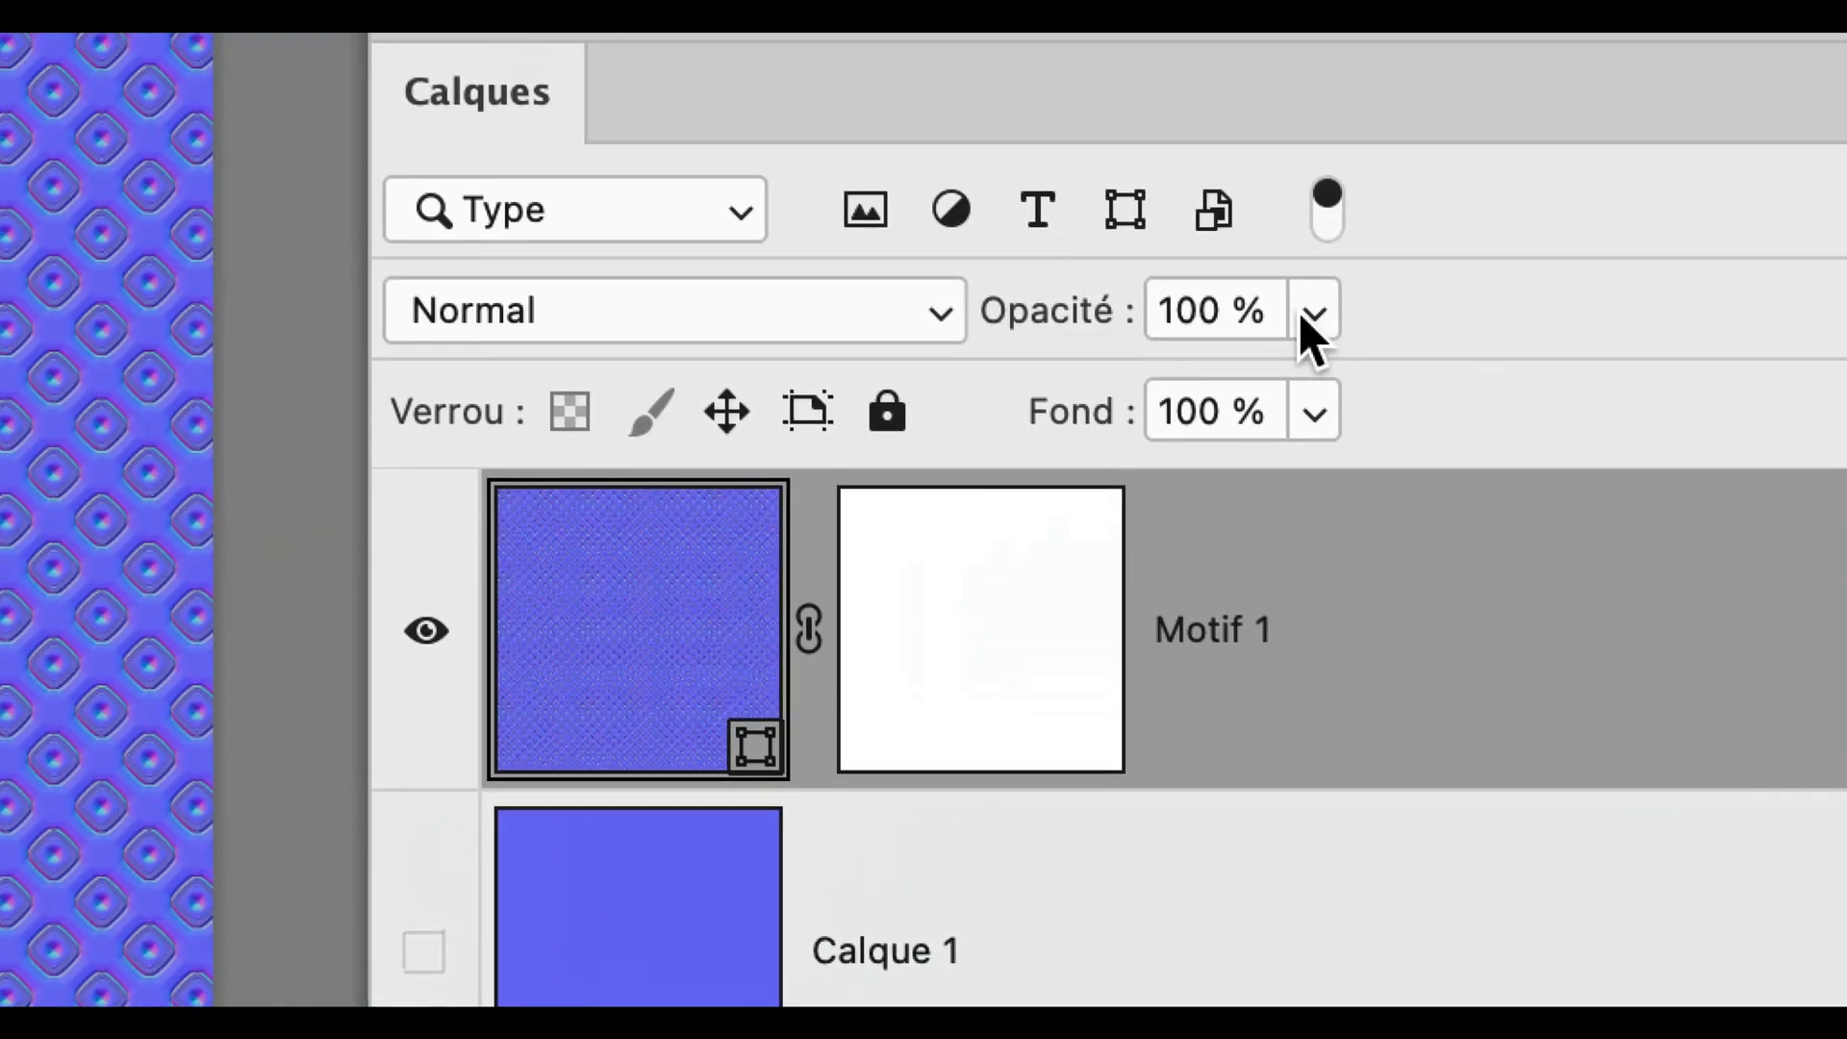
Lower the Motif 1 layer opacity to about 66% so the UV guides show through
left_click(1310, 312)
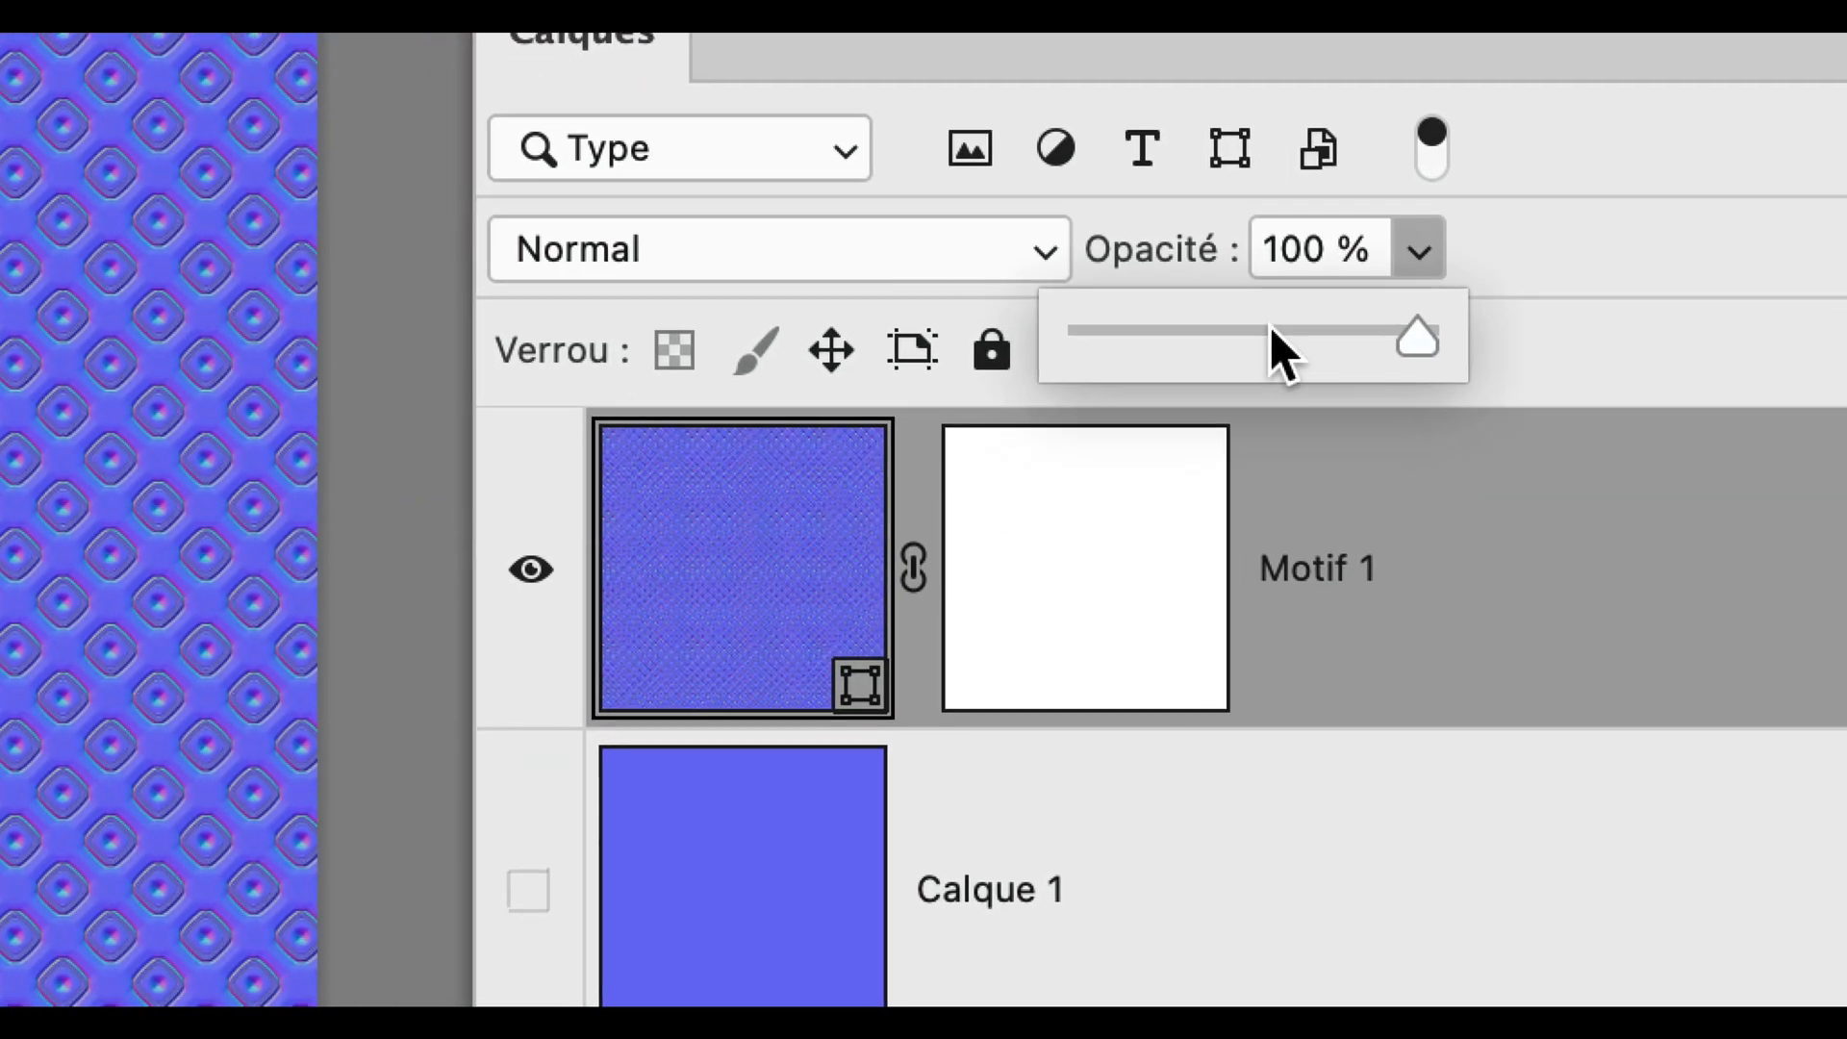
left_click(1160, 393)
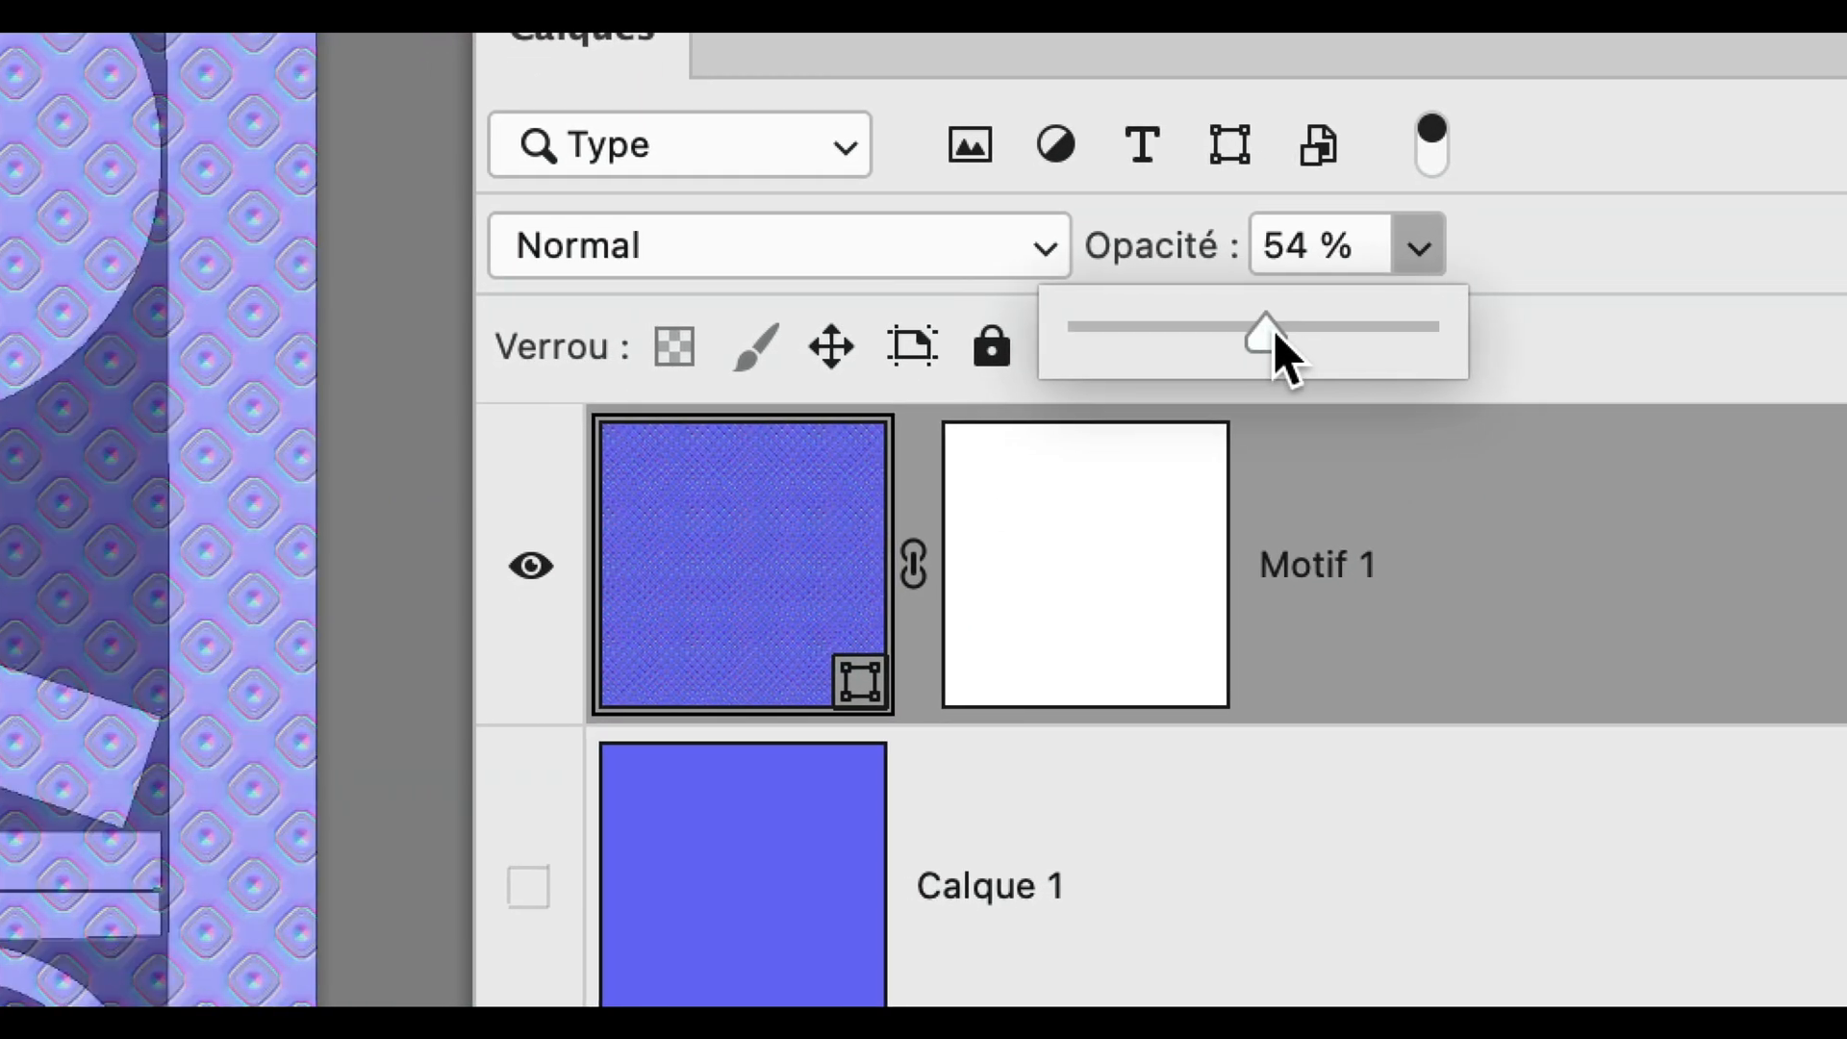
left_click_drag(1272, 331, 1297, 336)
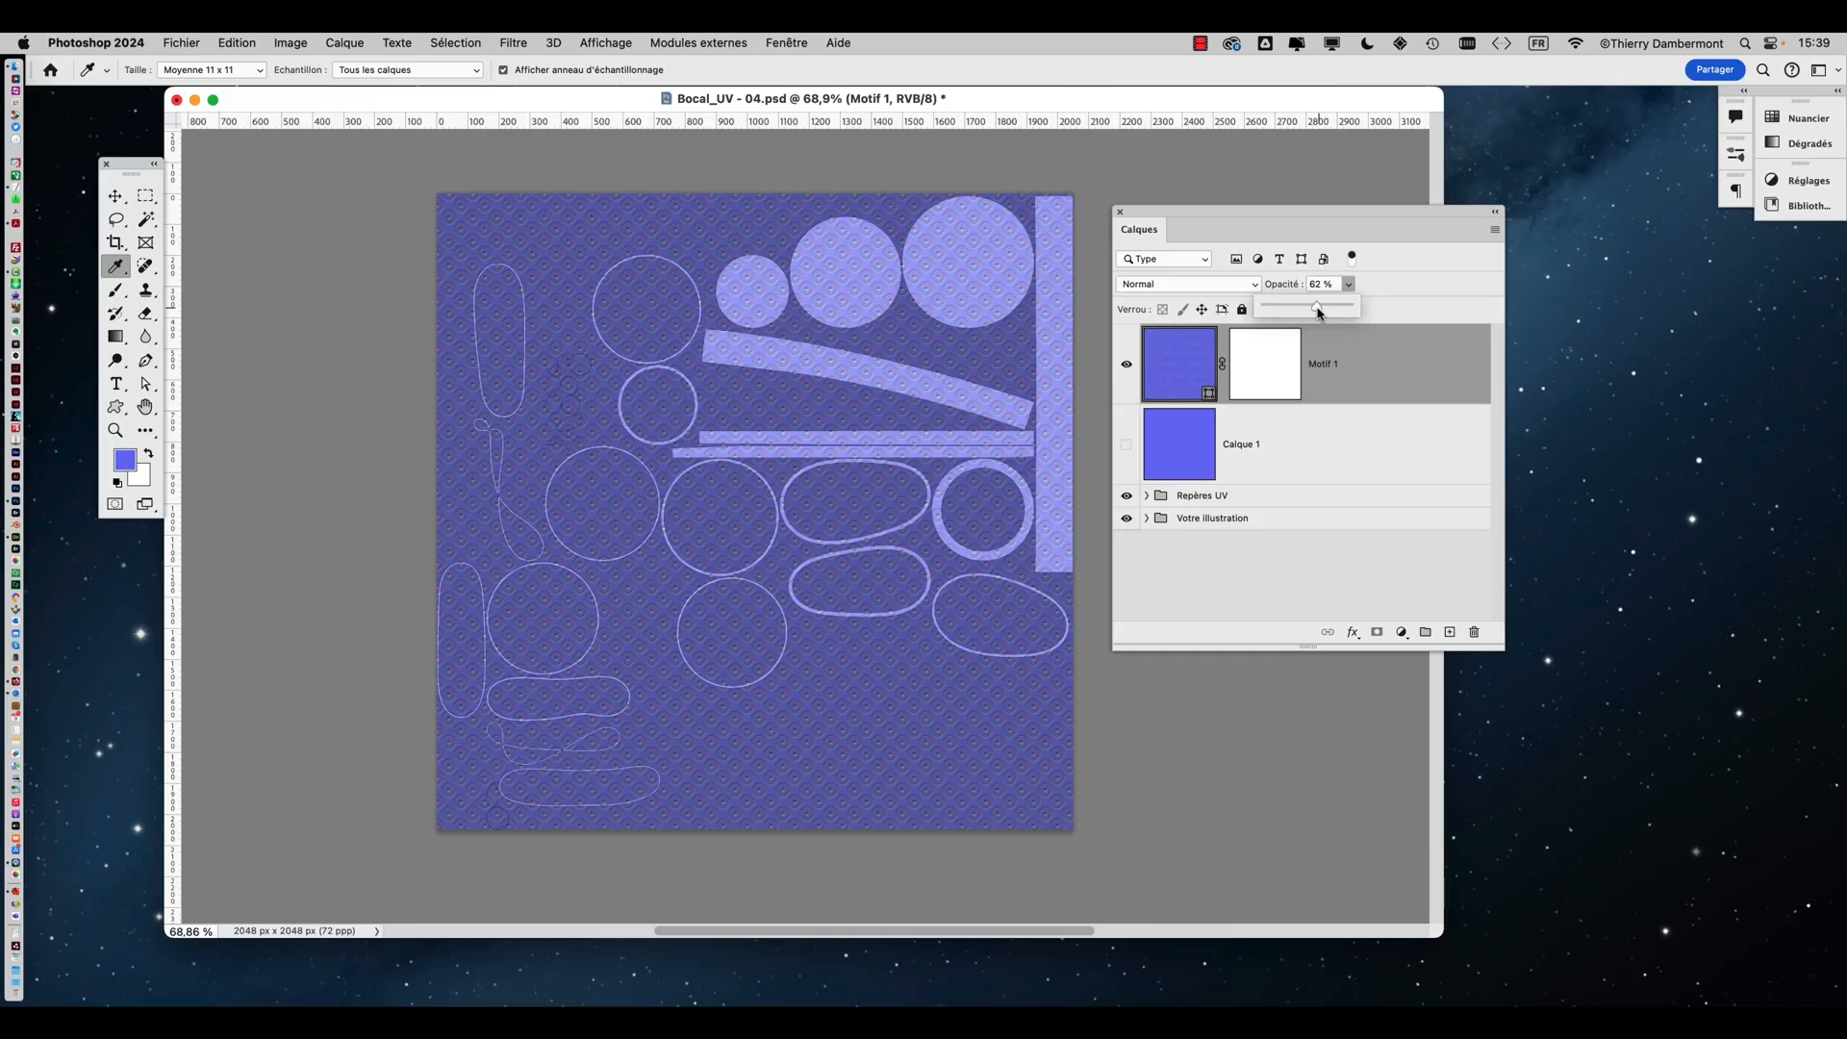
left_click_drag(1195, 209, 1241, 205)
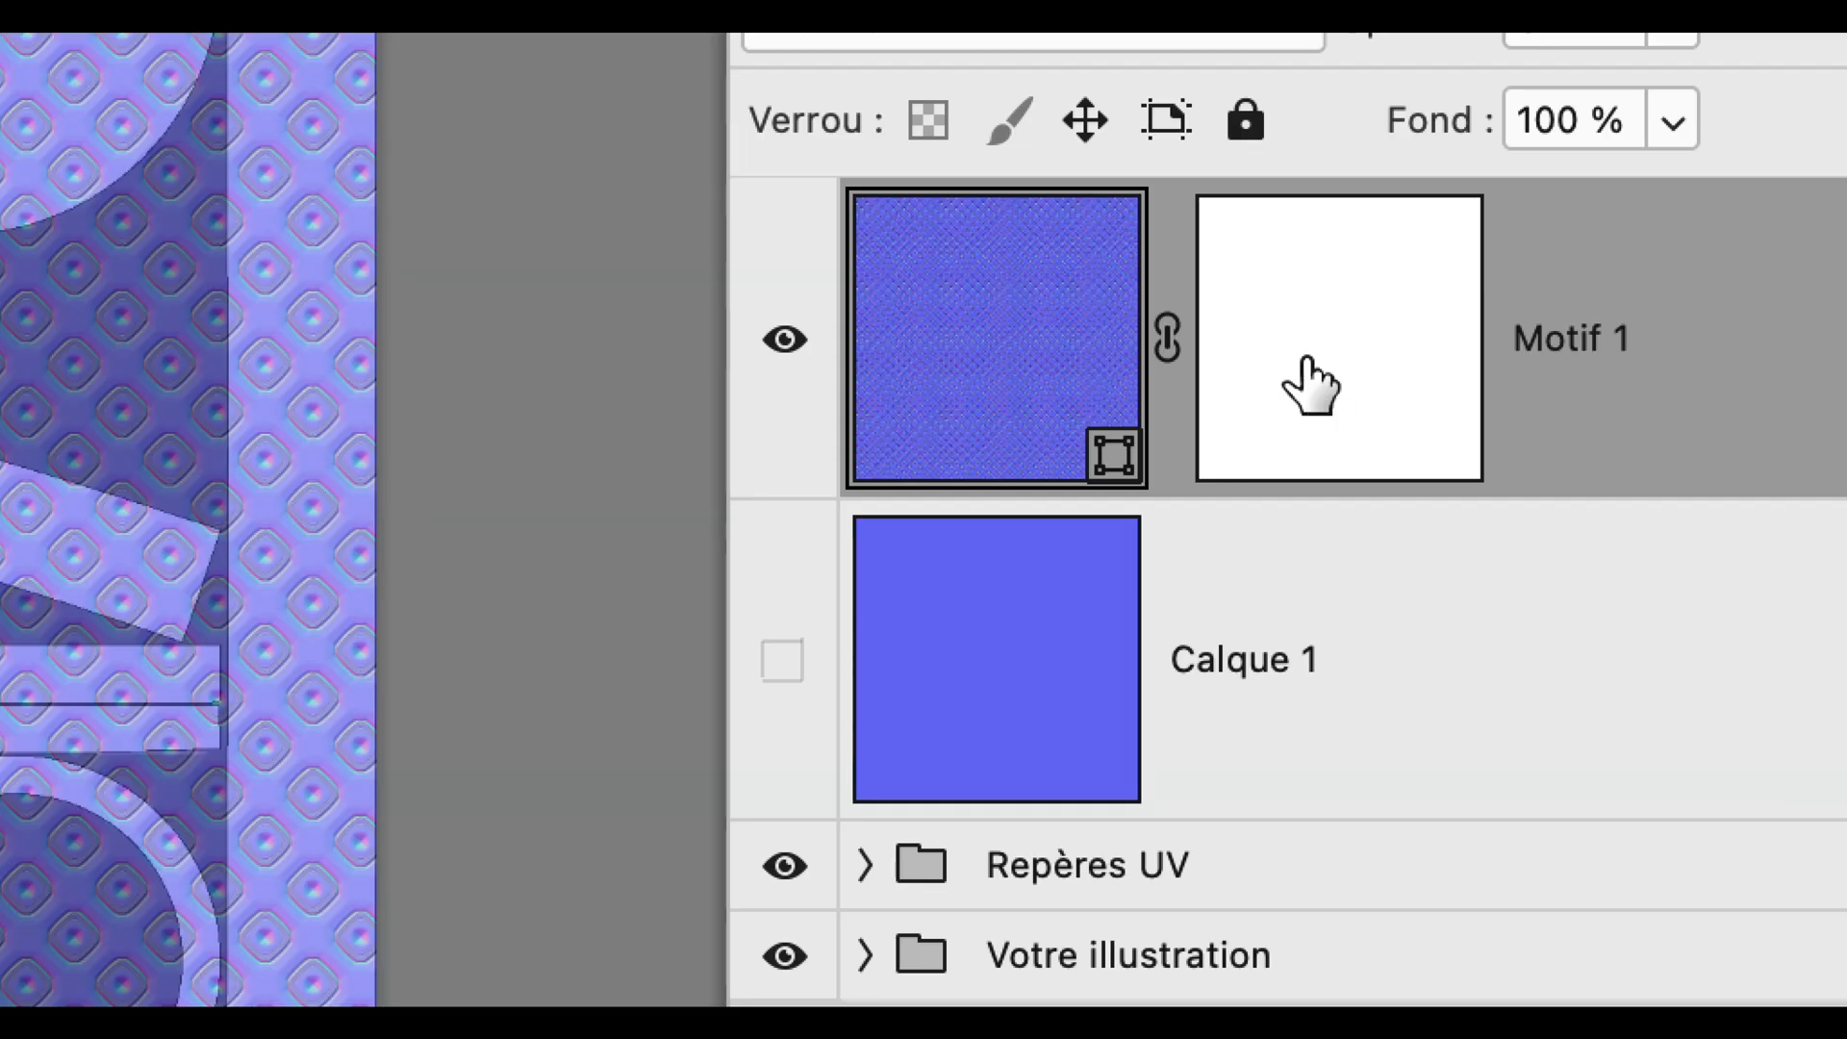
Paint black on the Motif 1 mask over the left-side UV islands, touching up edges with white
left_click(1310, 385)
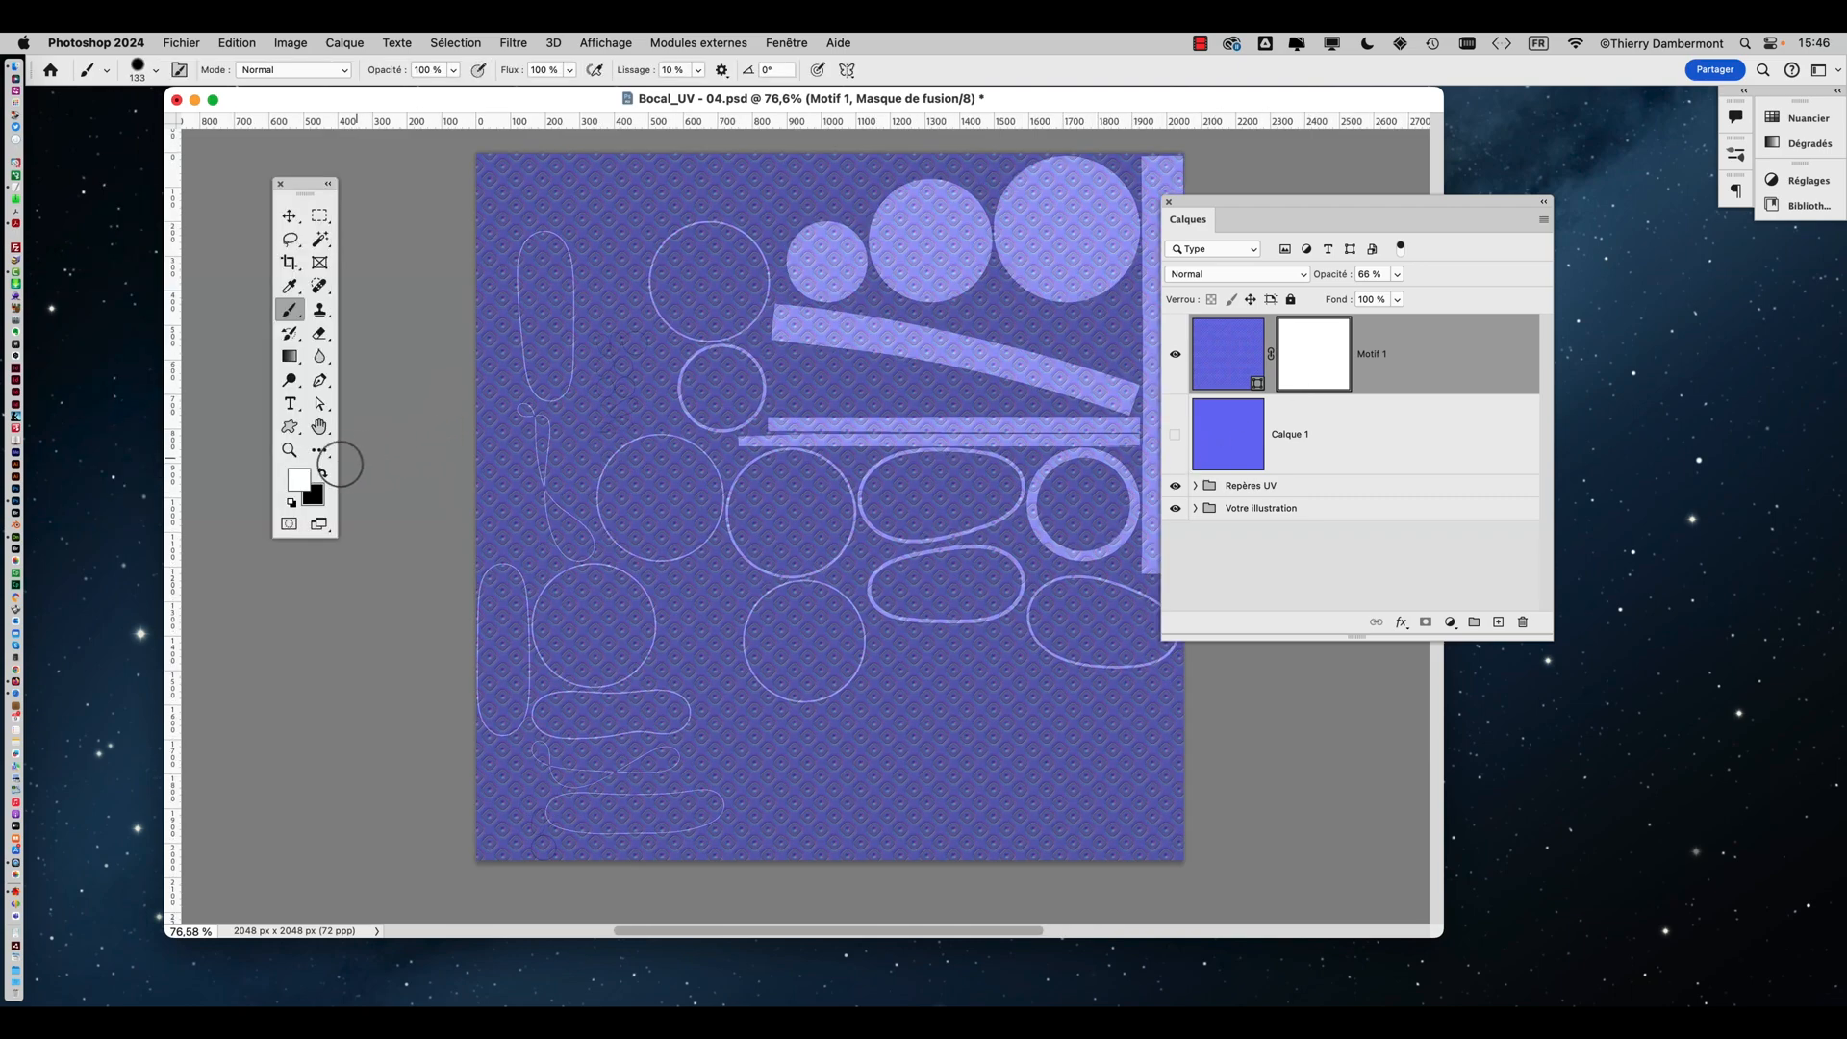
left_click(324, 474)
scroll(545, 344, "up", 5, "alt")
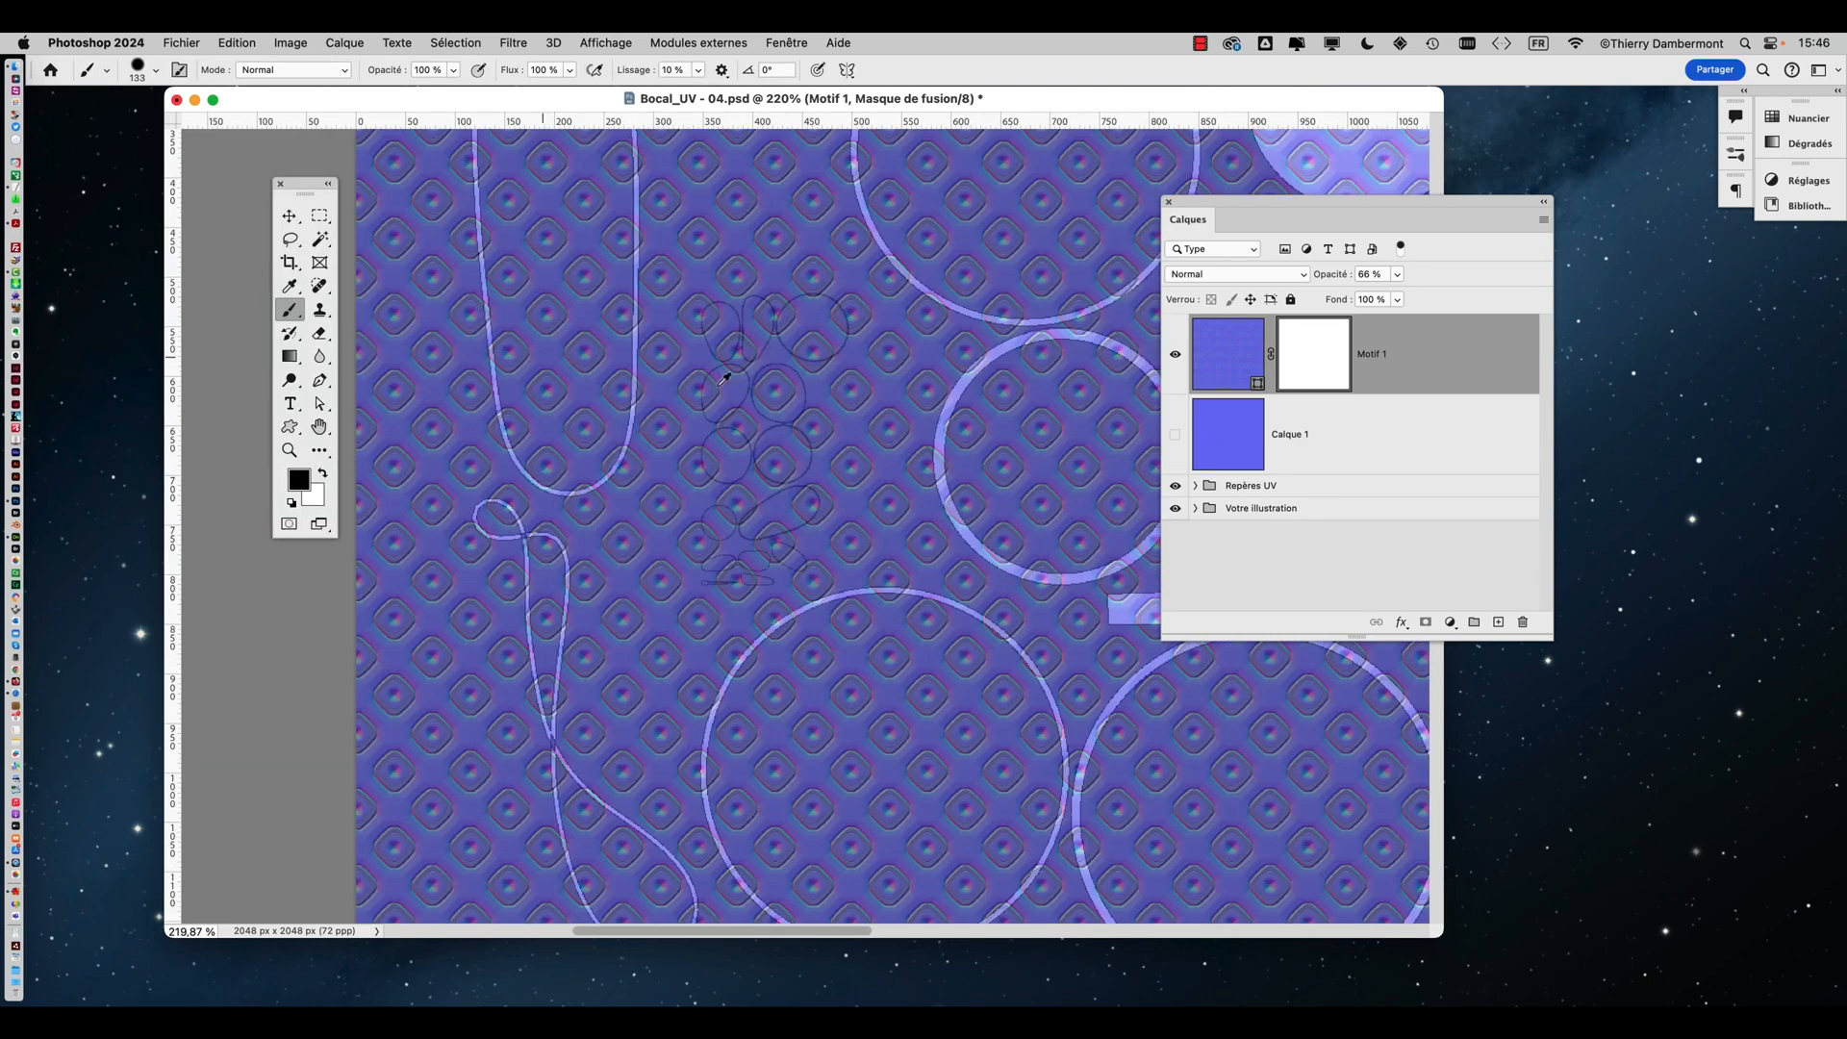
mouse_move(741, 346)
left_mouse_down()
mouse_move(722, 548)
mouse_move(799, 495)
mouse_move(770, 525)
mouse_move(783, 351)
mouse_move(812, 336)
mouse_move(808, 377)
left_mouse_up()
mouse_move(809, 508)
left_mouse_down()
mouse_move(817, 312)
mouse_move(844, 207)
left_mouse_up()
scroll(821, 499, "down", 2, "alt")
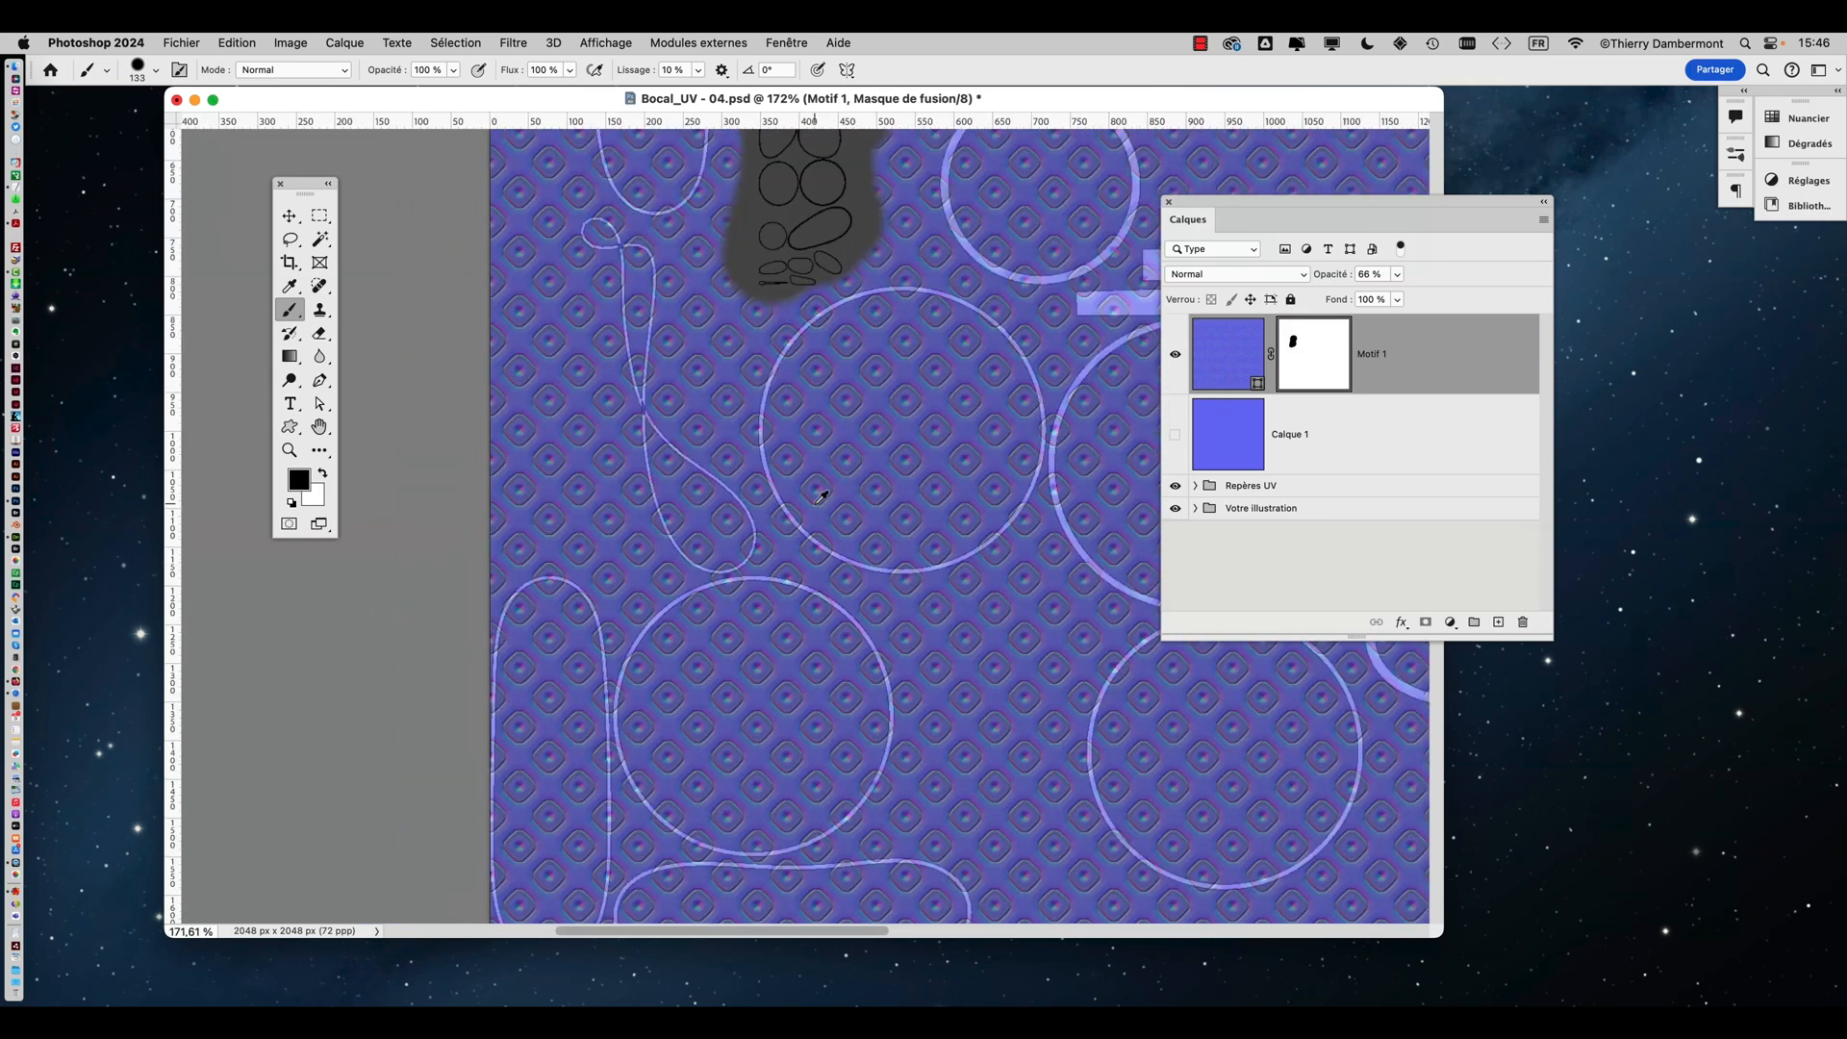
left_click_drag(833, 546, 774, 317)
left_click_drag(803, 410, 784, 270)
left_click_drag(759, 460, 751, 281)
scroll(517, 677, "up", 3, "alt")
scroll(520, 674, "up", 5, "alt")
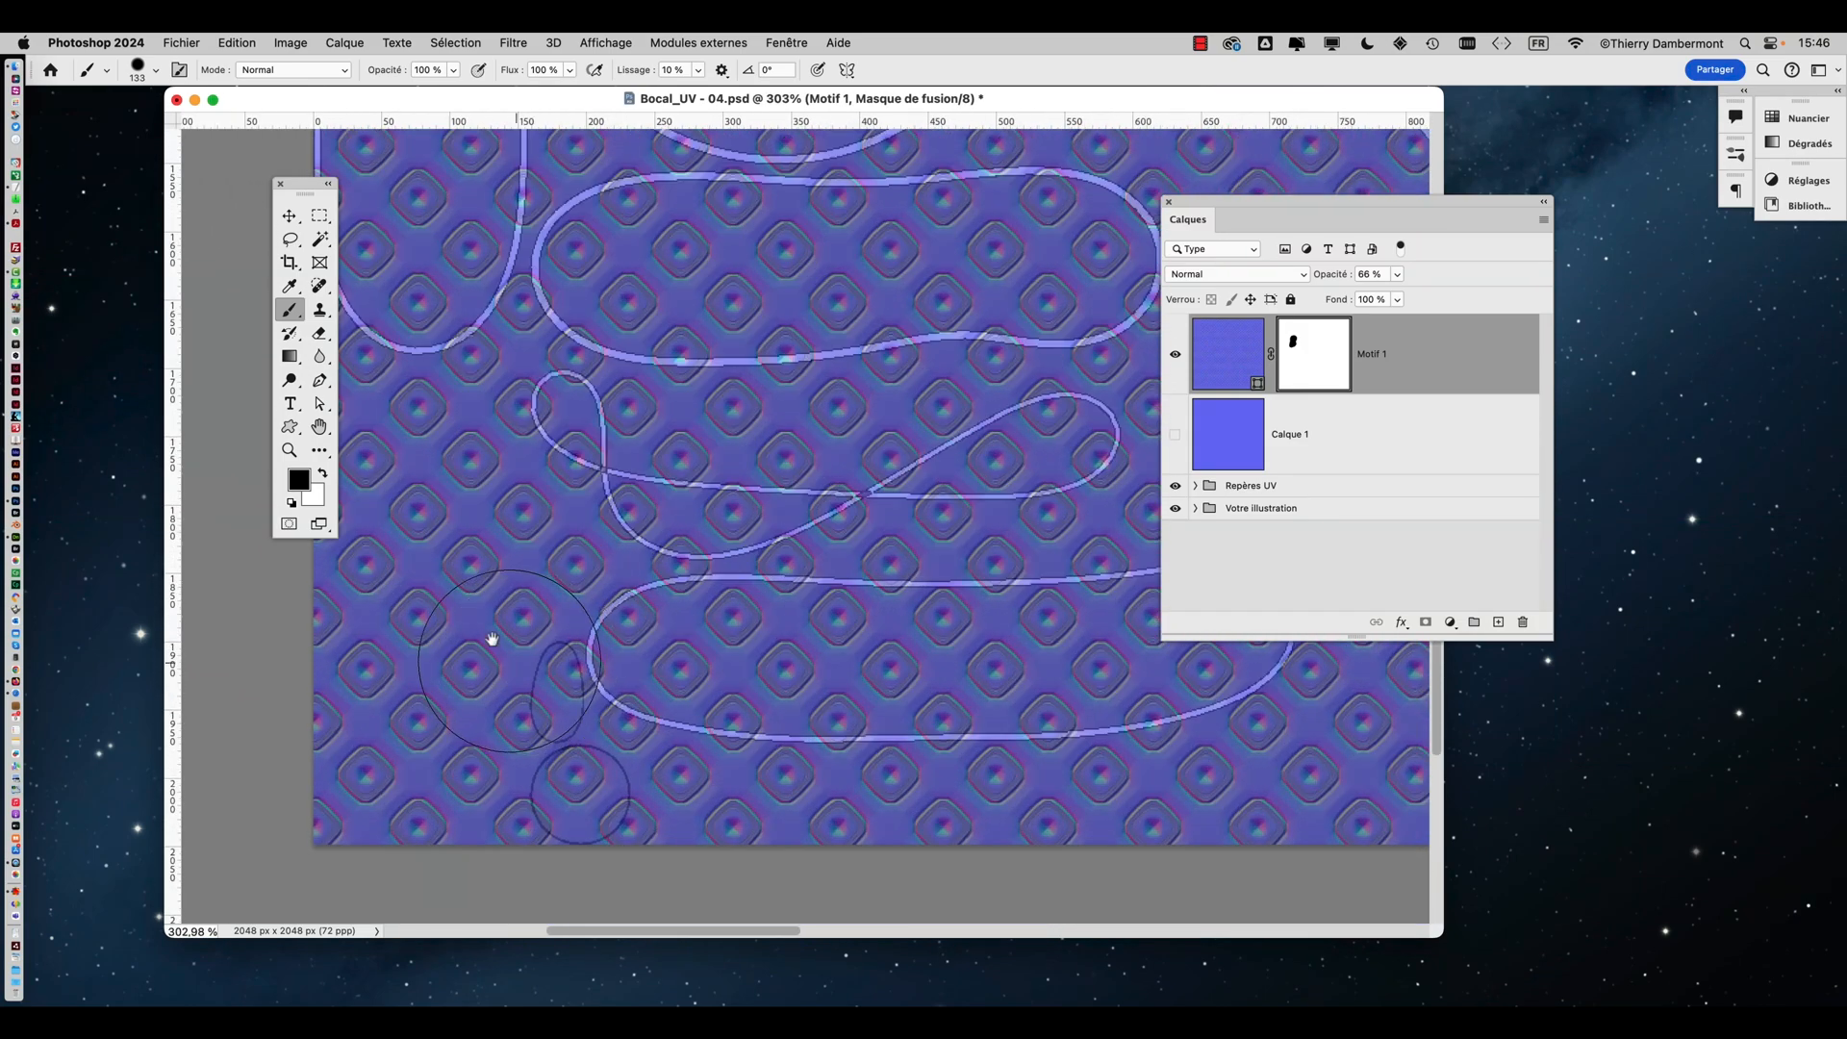
left_click_drag(744, 448, 620, 460, "ctrl+alt")
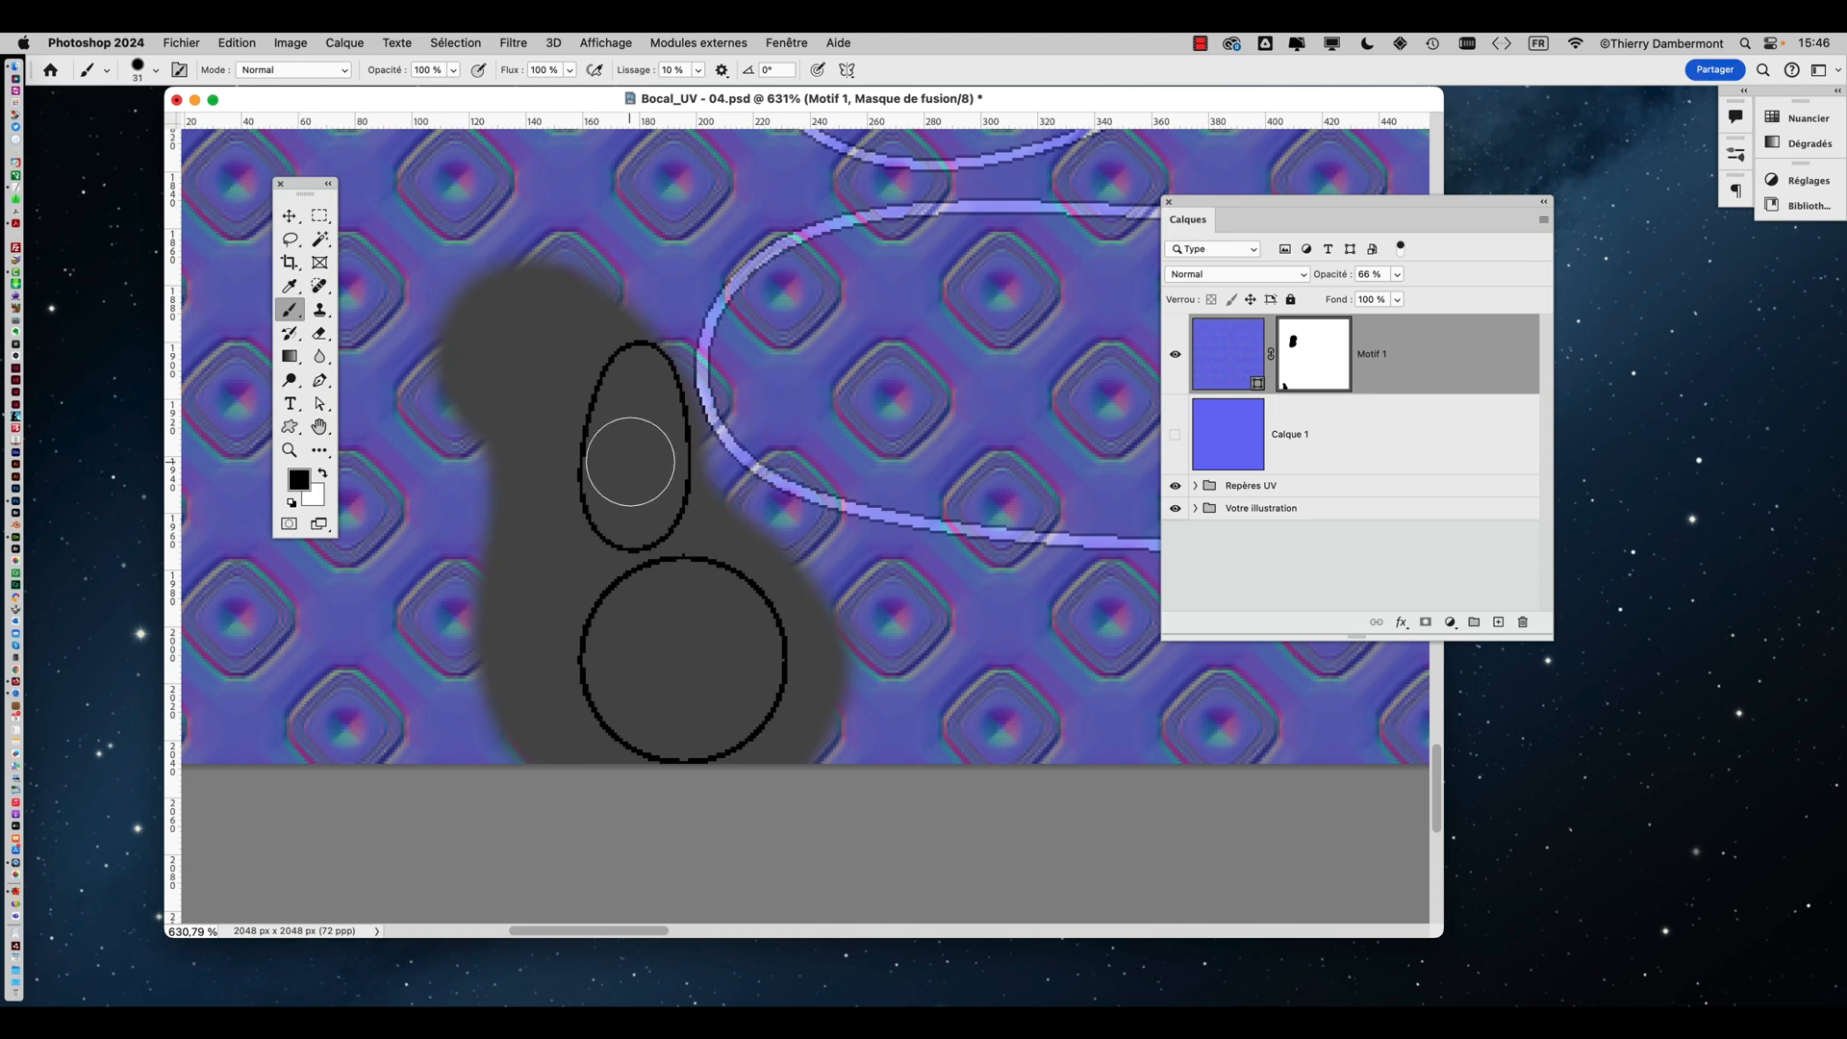
key("x")
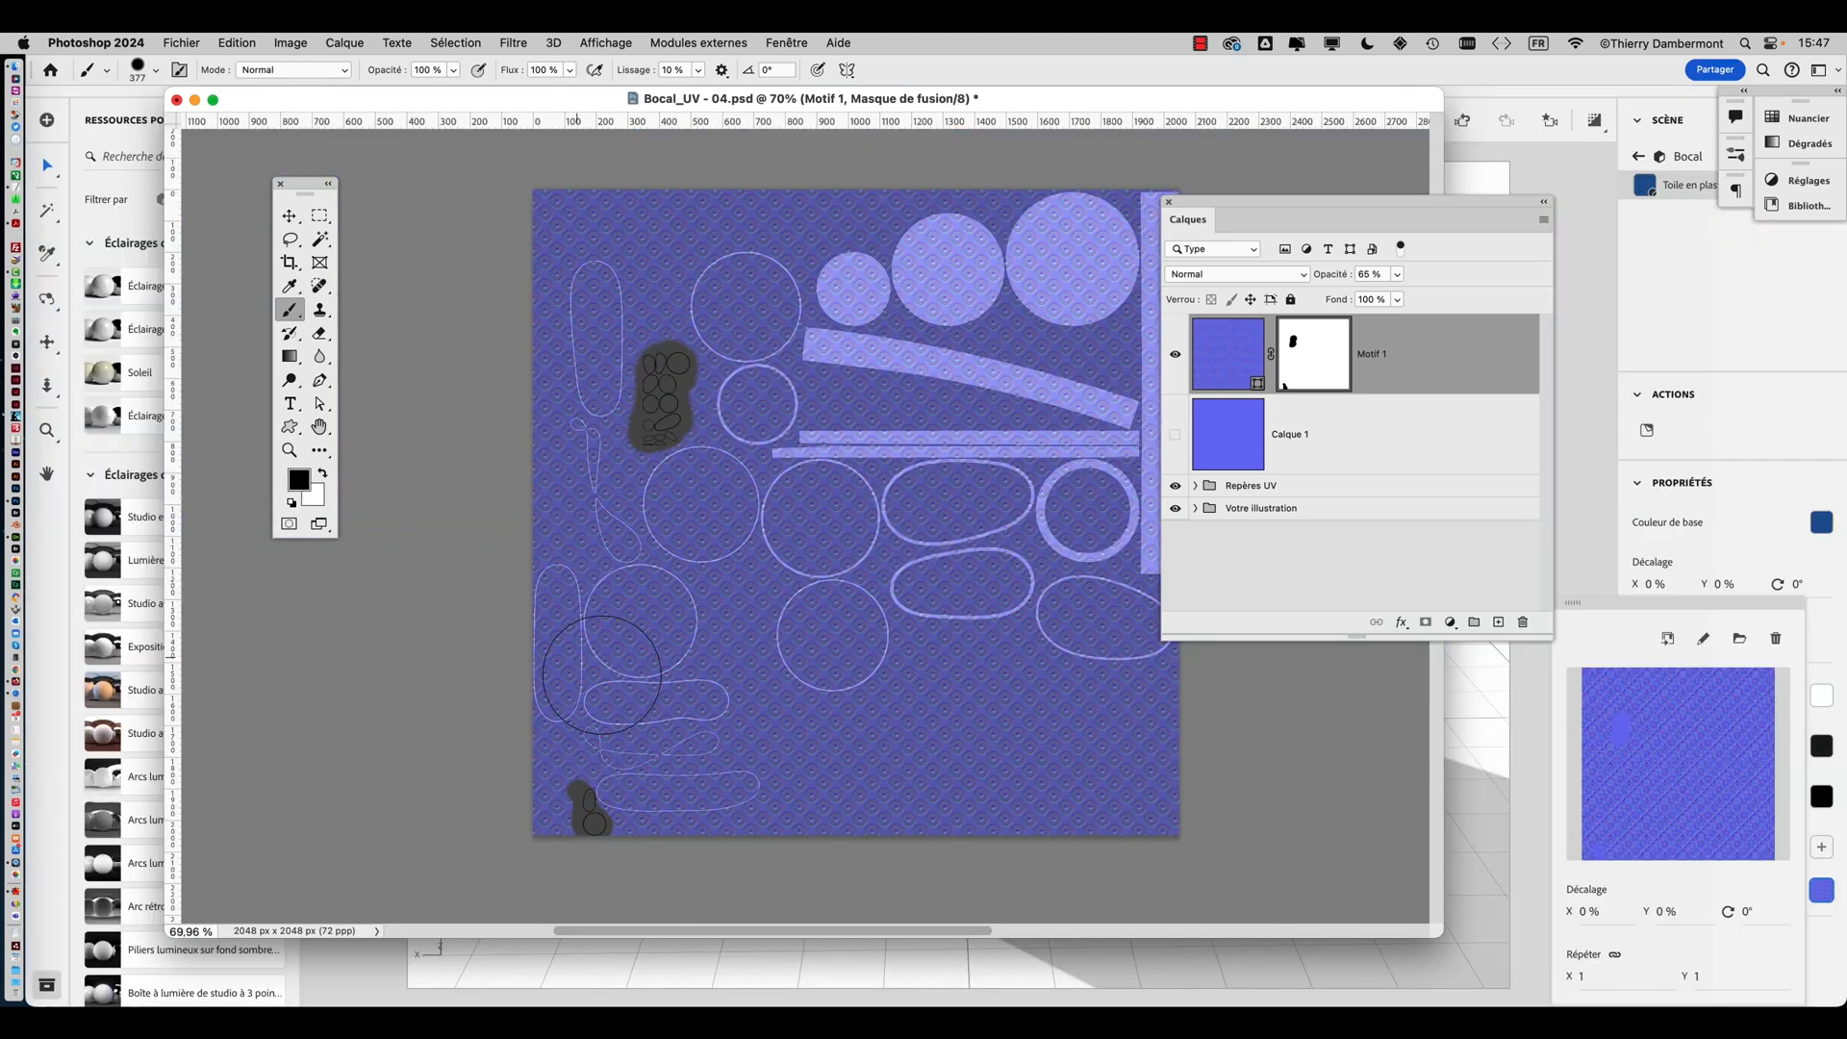
mouse_move(664, 736)
left_mouse_down()
mouse_move(724, 776)
mouse_move(549, 726)
mouse_move(625, 626)
mouse_move(655, 620)
mouse_move(563, 503)
mouse_move(577, 283)
left_mouse_up()
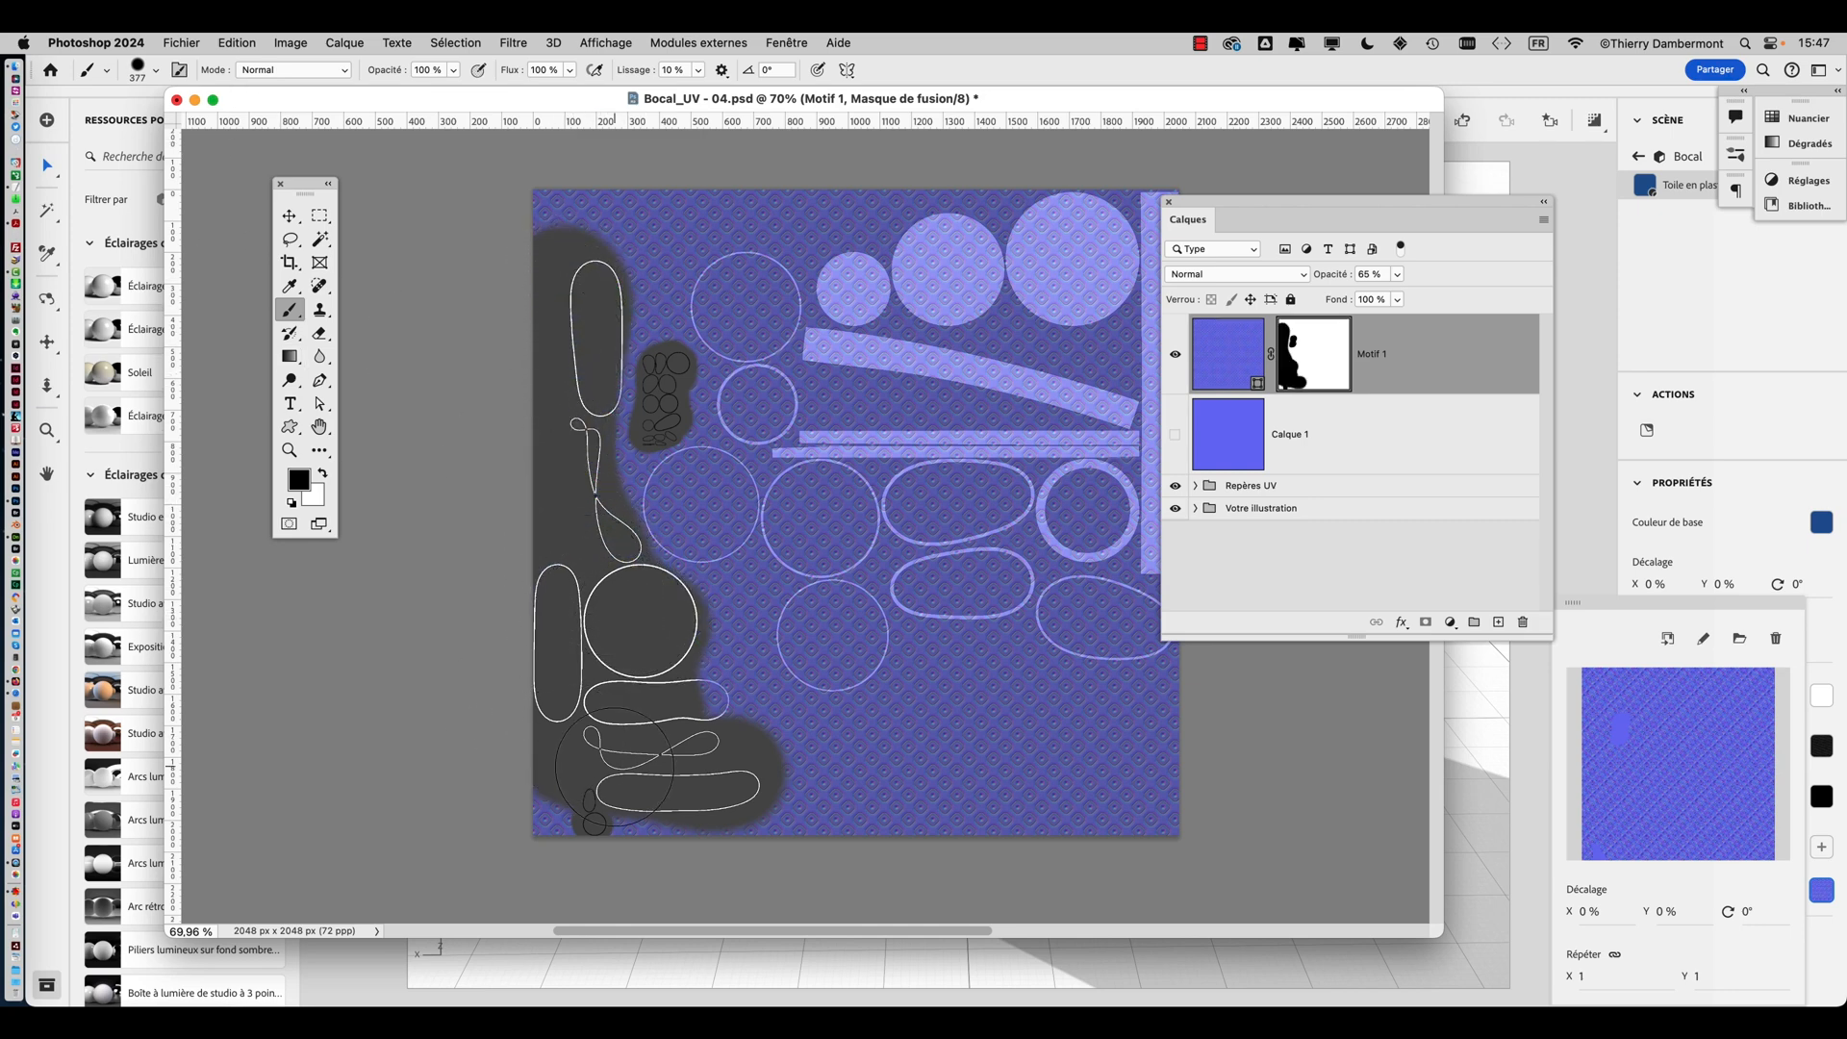
Restore the Motif 1 layer opacity to 100% and show the Calque 1 layer again
left_click(181, 43)
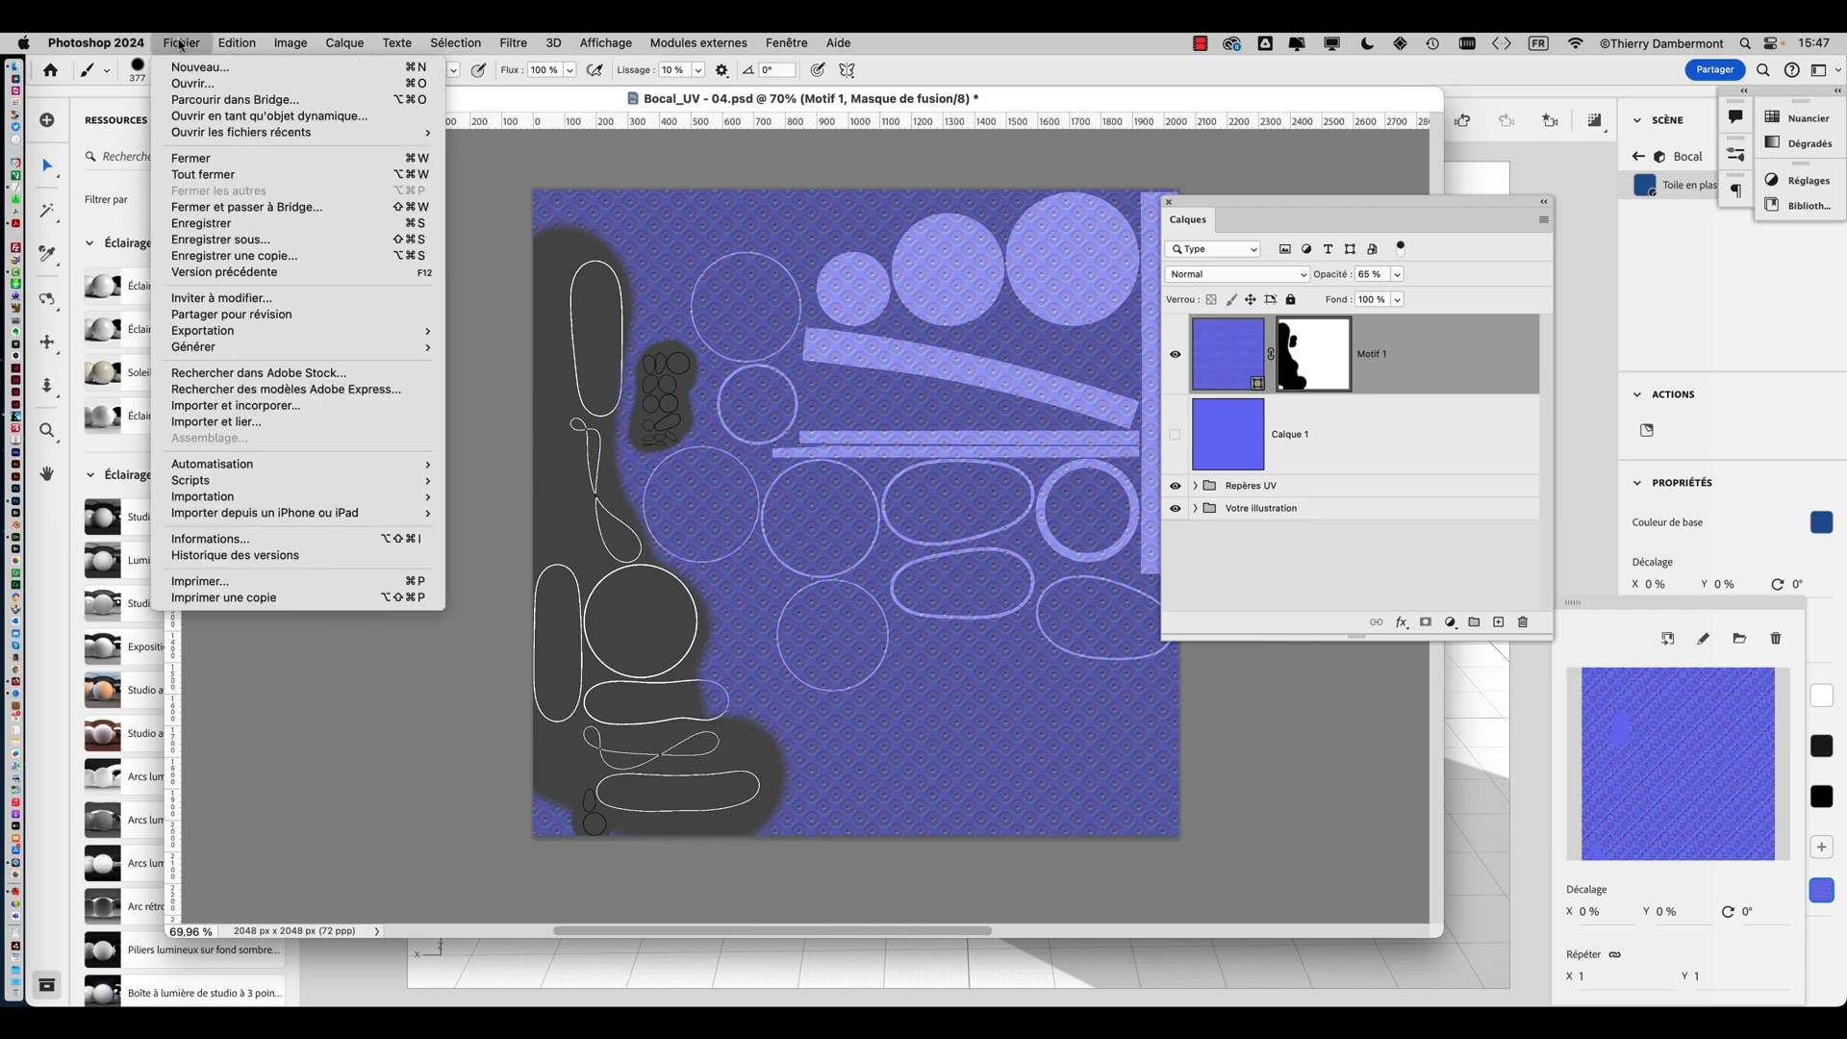
left_click(912, 250)
left_click(1400, 275)
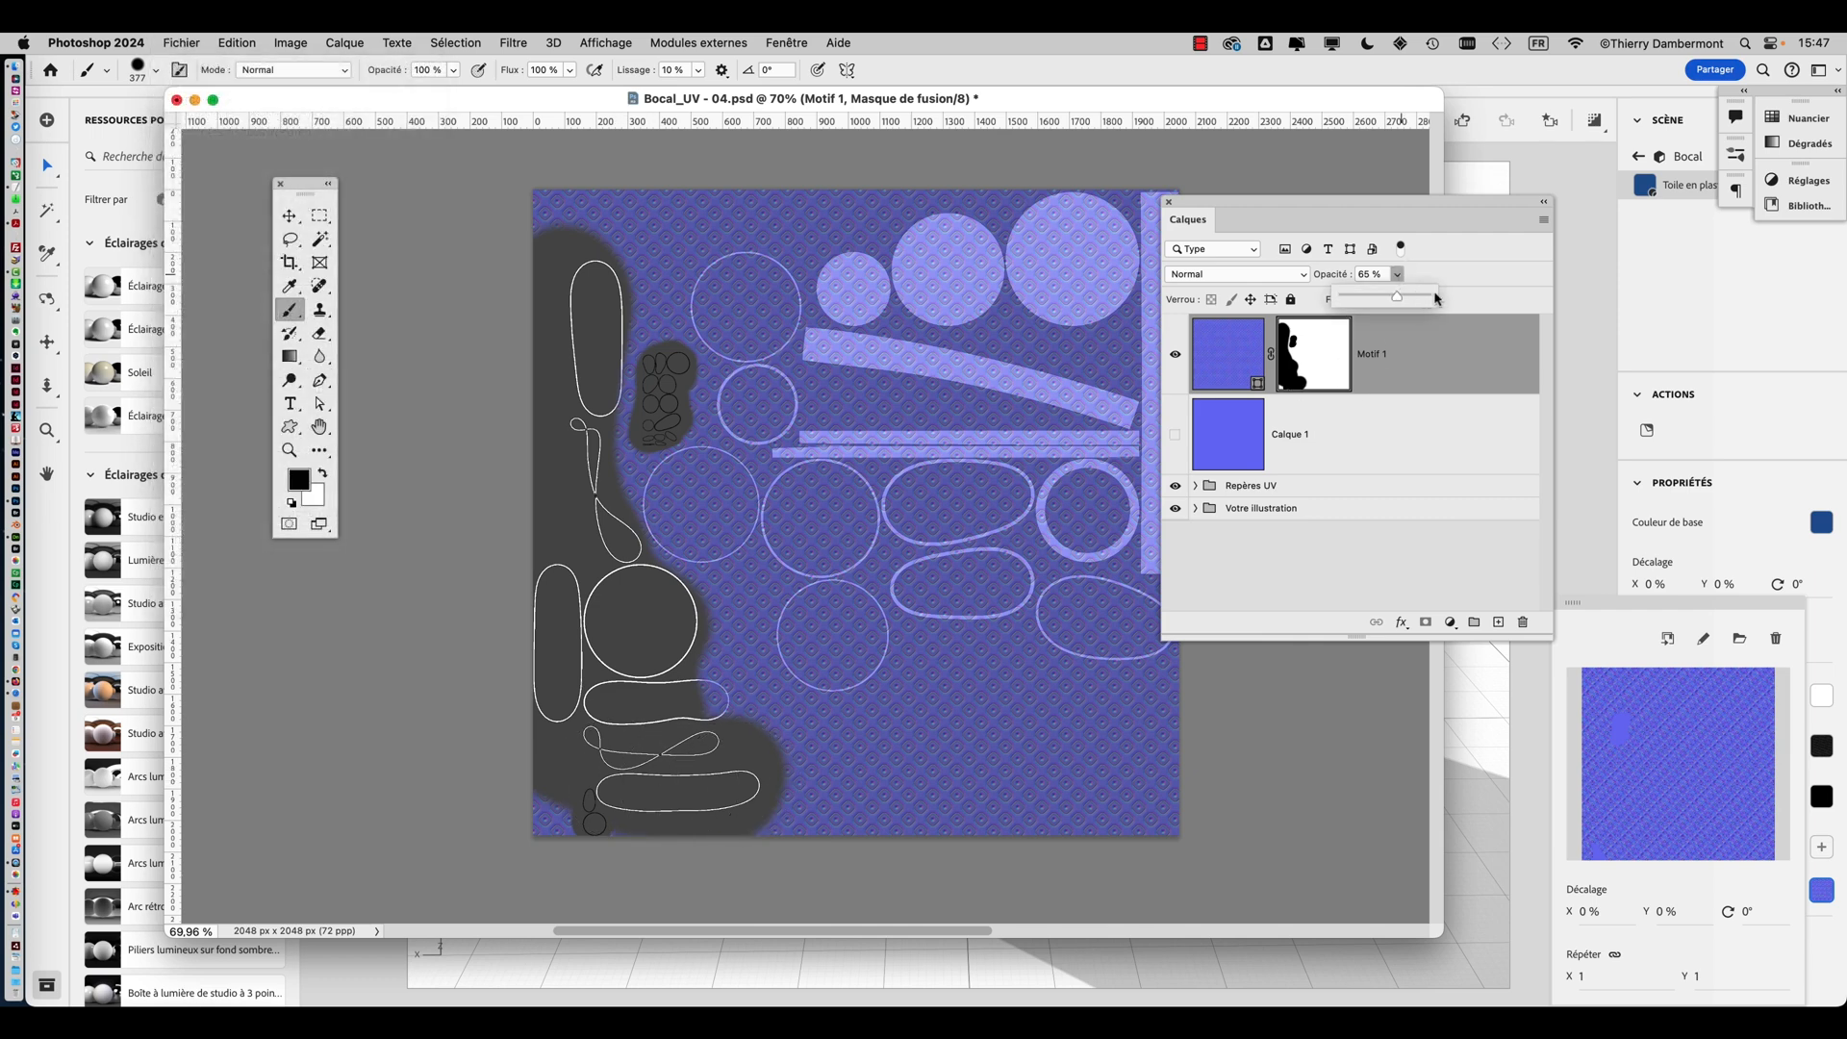
left_click_drag(1424, 304, 1446, 300)
left_click(1174, 435)
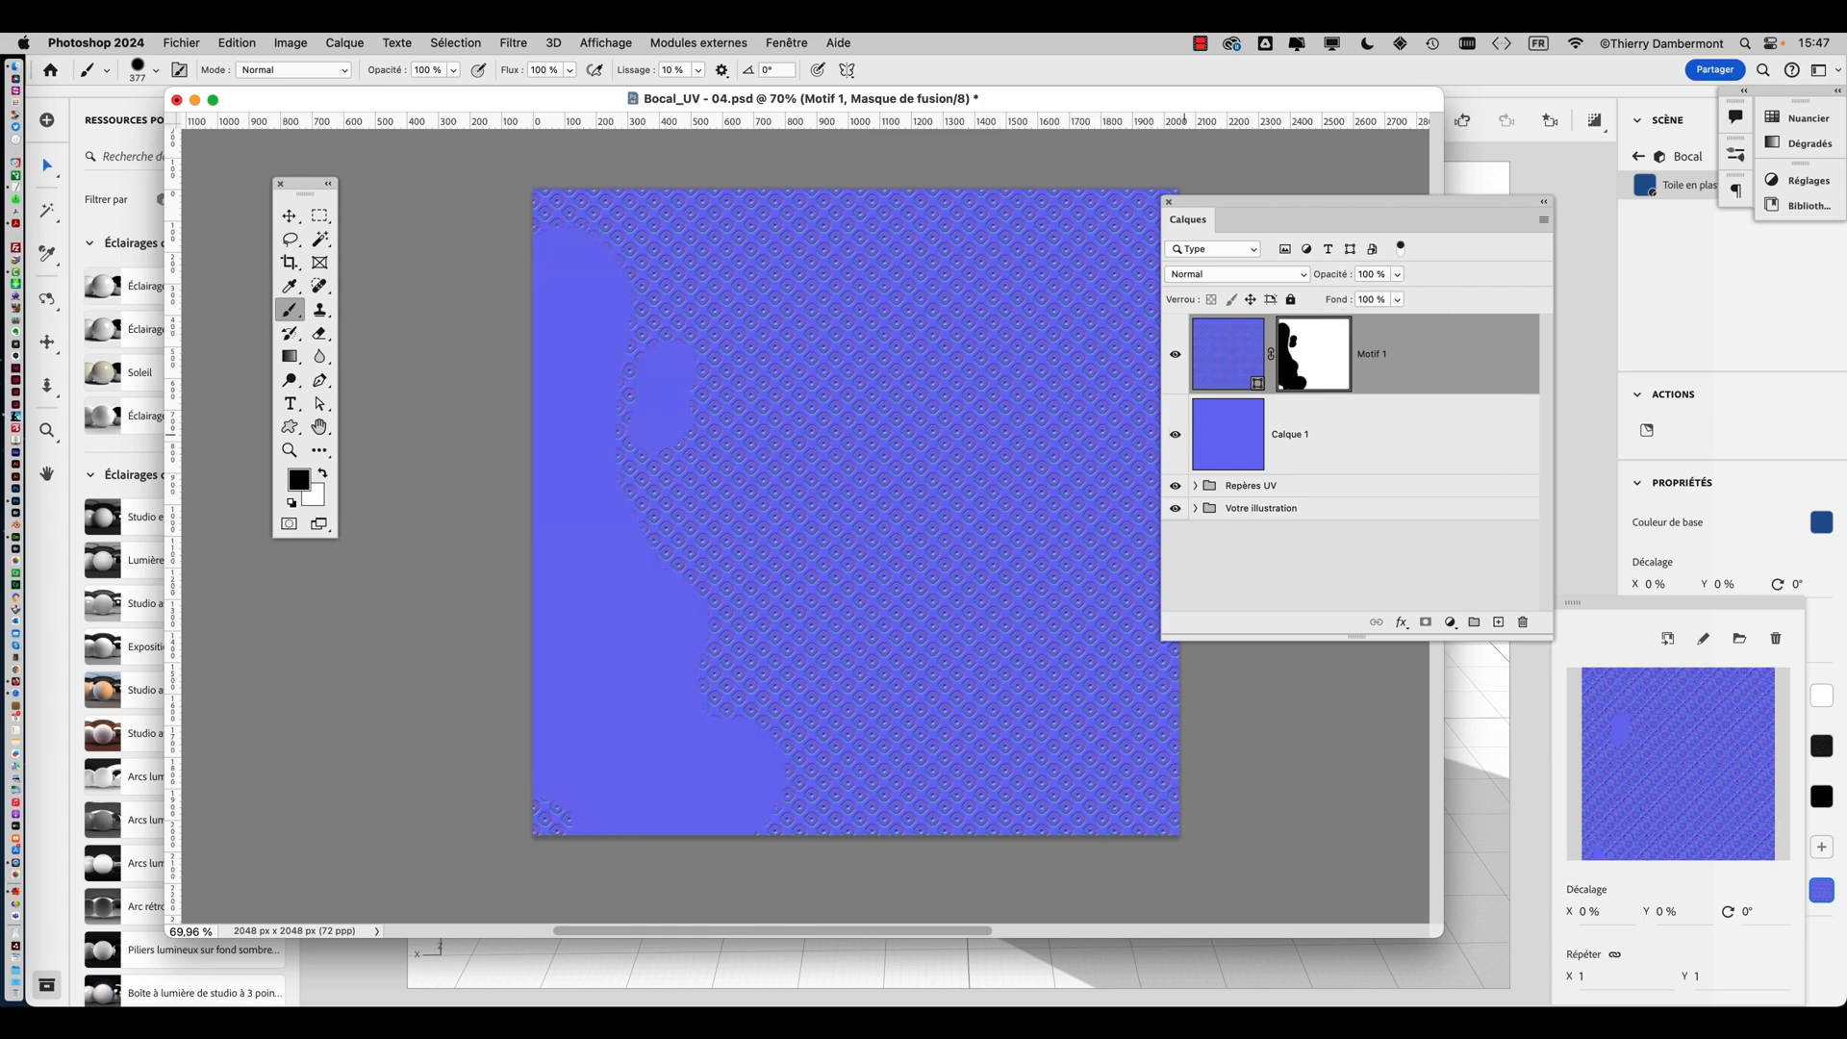
Save a JPEG copy as Bocal_UV - 04 copie.jpg at quality 12, replacing the existing file
left_click(171, 43)
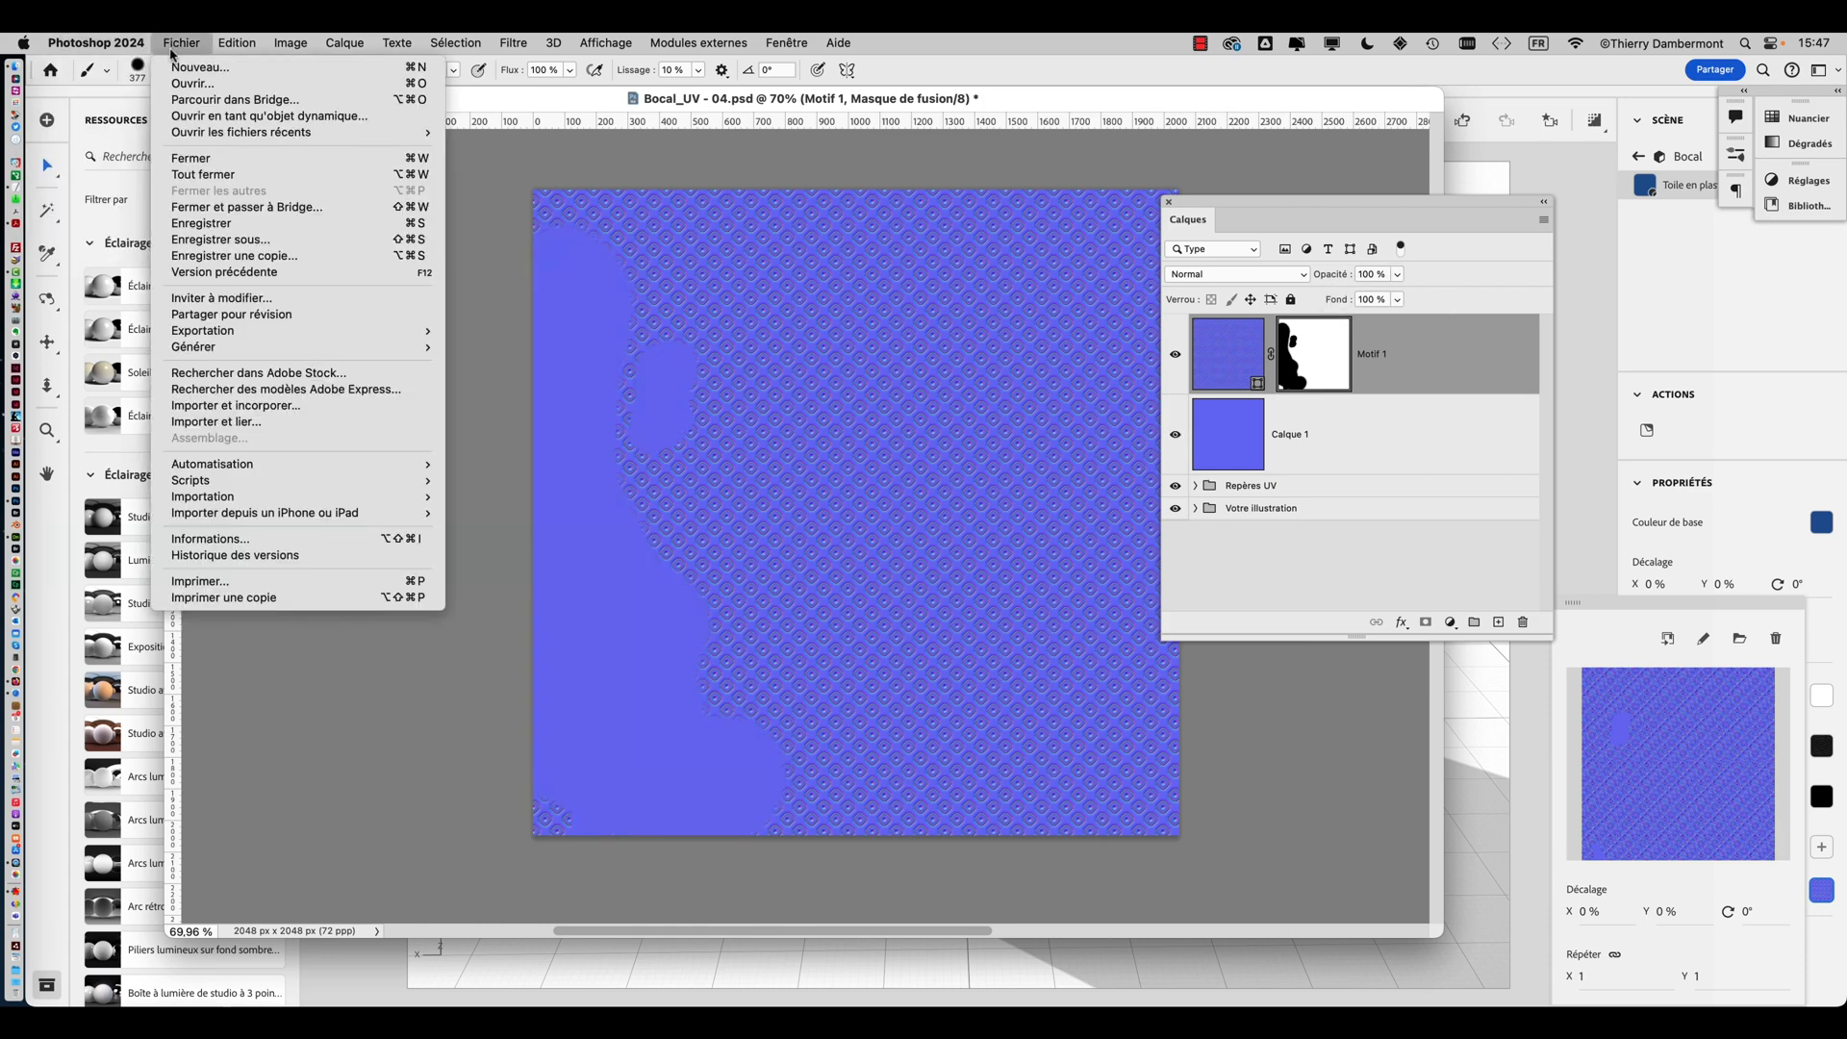
left_click(247, 256)
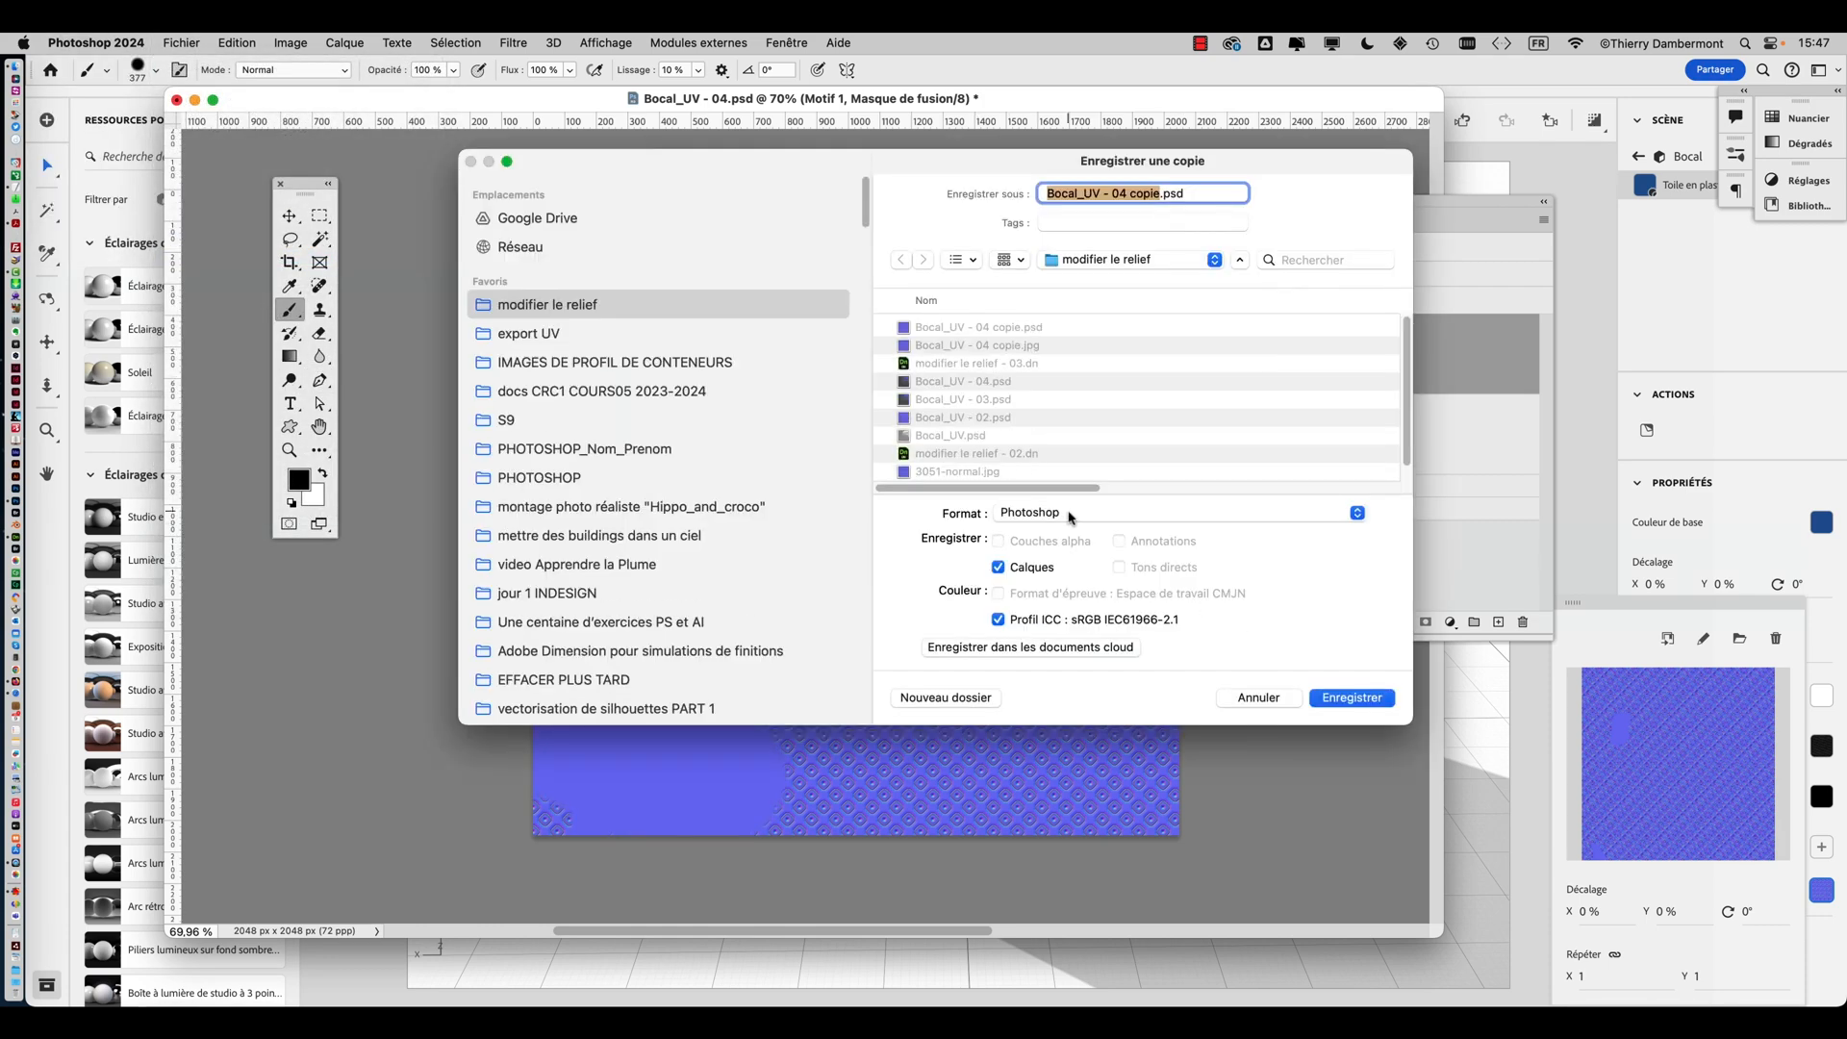
left_click(1068, 516)
left_click(1076, 674)
left_click(1352, 698)
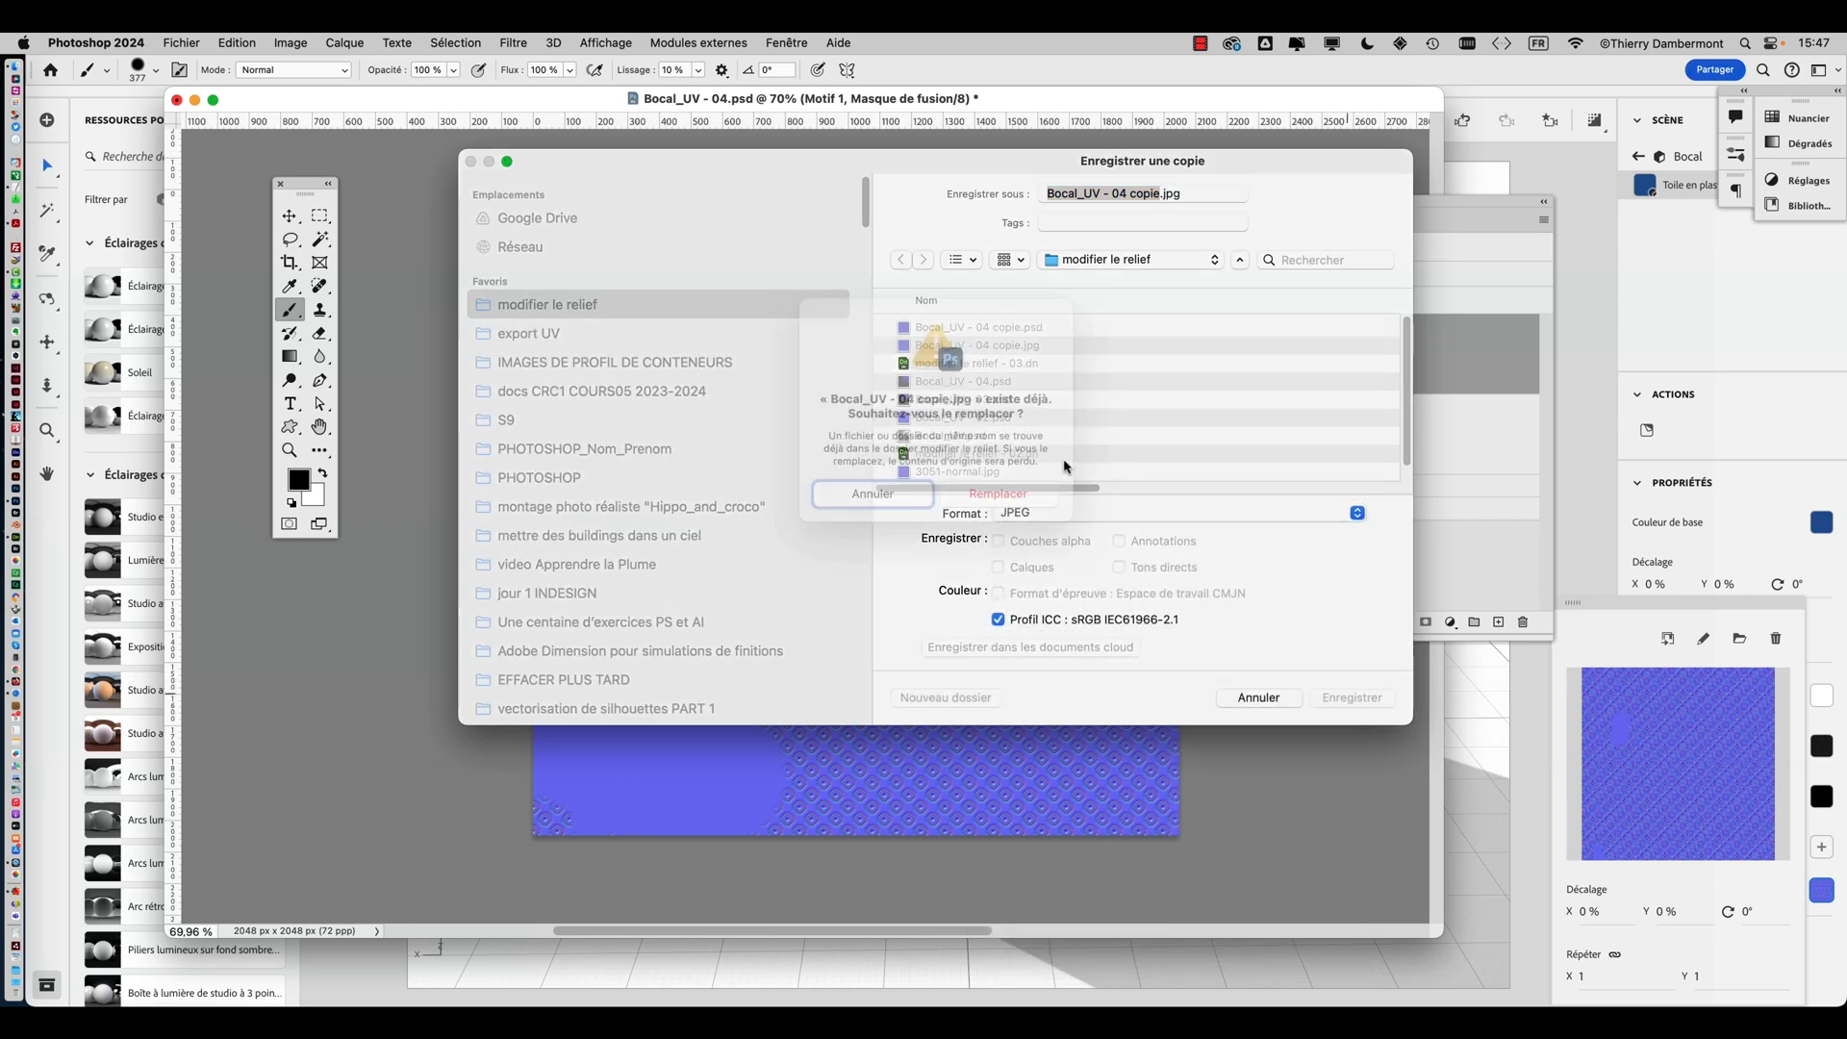
left_click(999, 522)
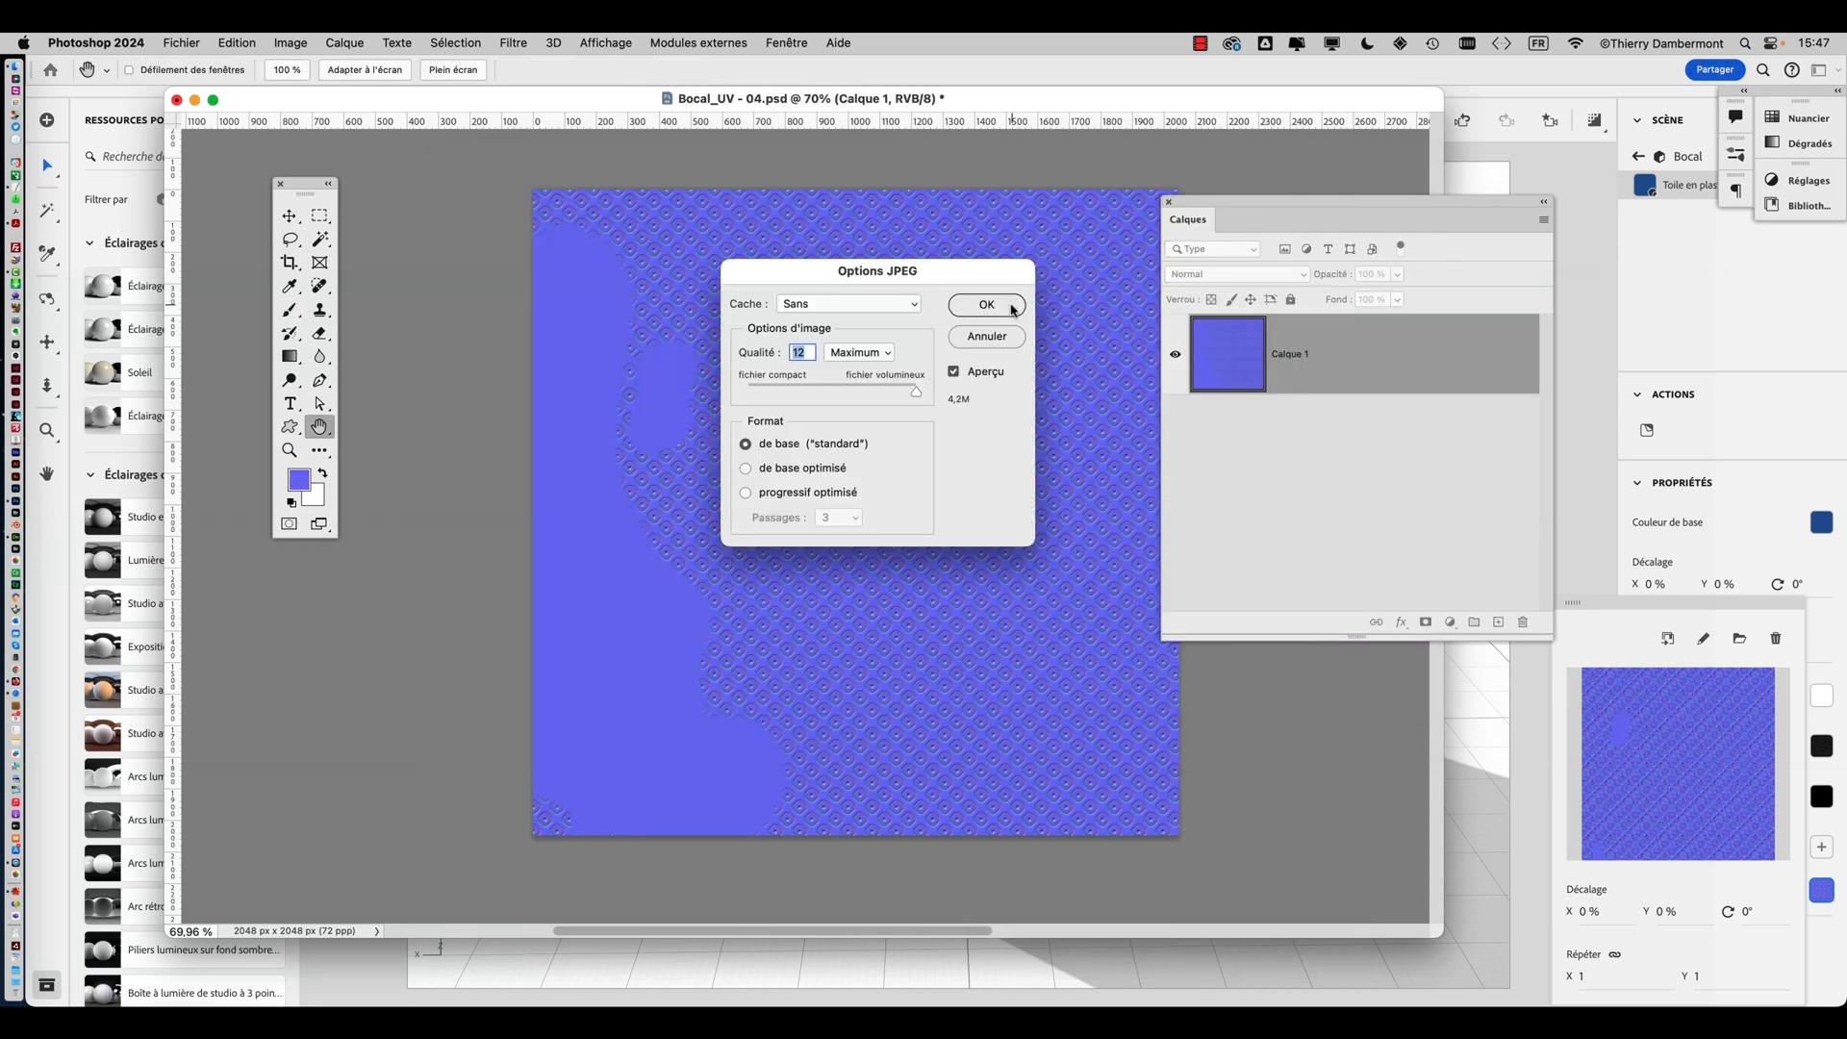
left_click(986, 305)
Switch to Dimension, reload Bocal_UV - 04 copie.jpg as the jar's normal map and orbit to inspect it
key("super+Tab")
key("super+Tab")
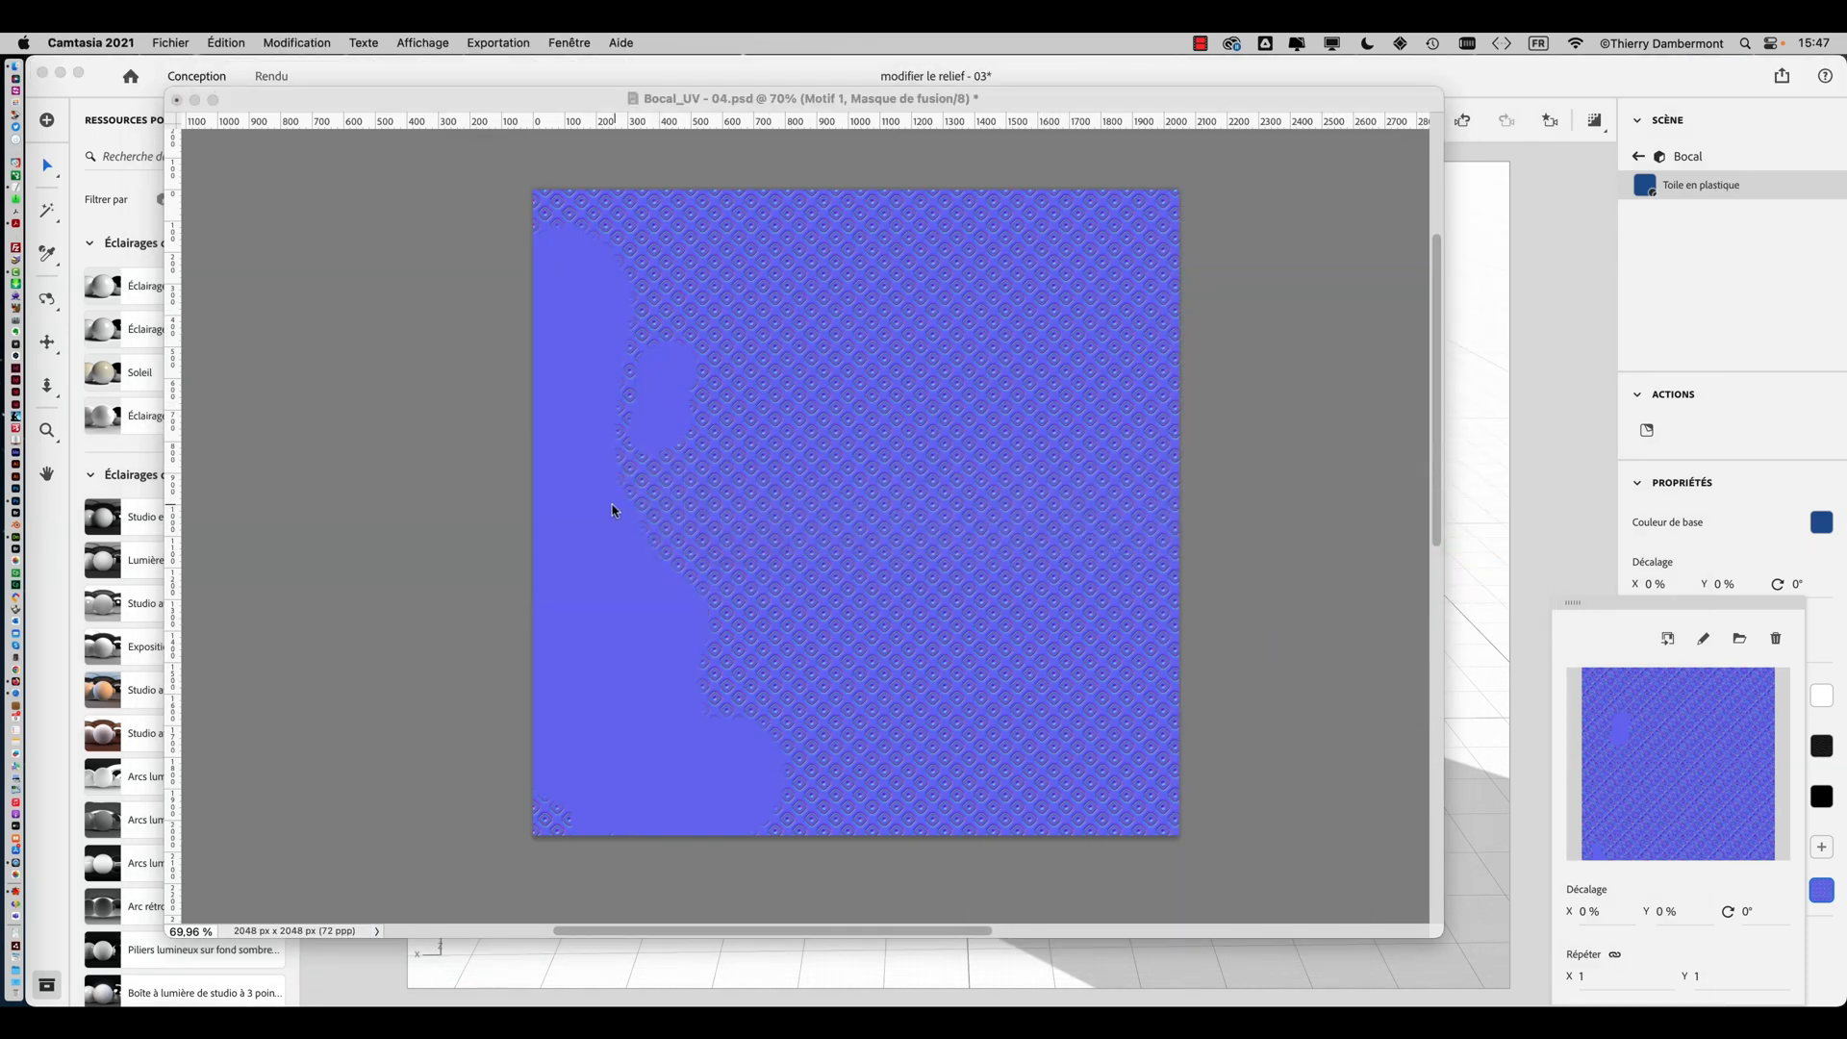
key("super+Tab")
key("super+Tab")
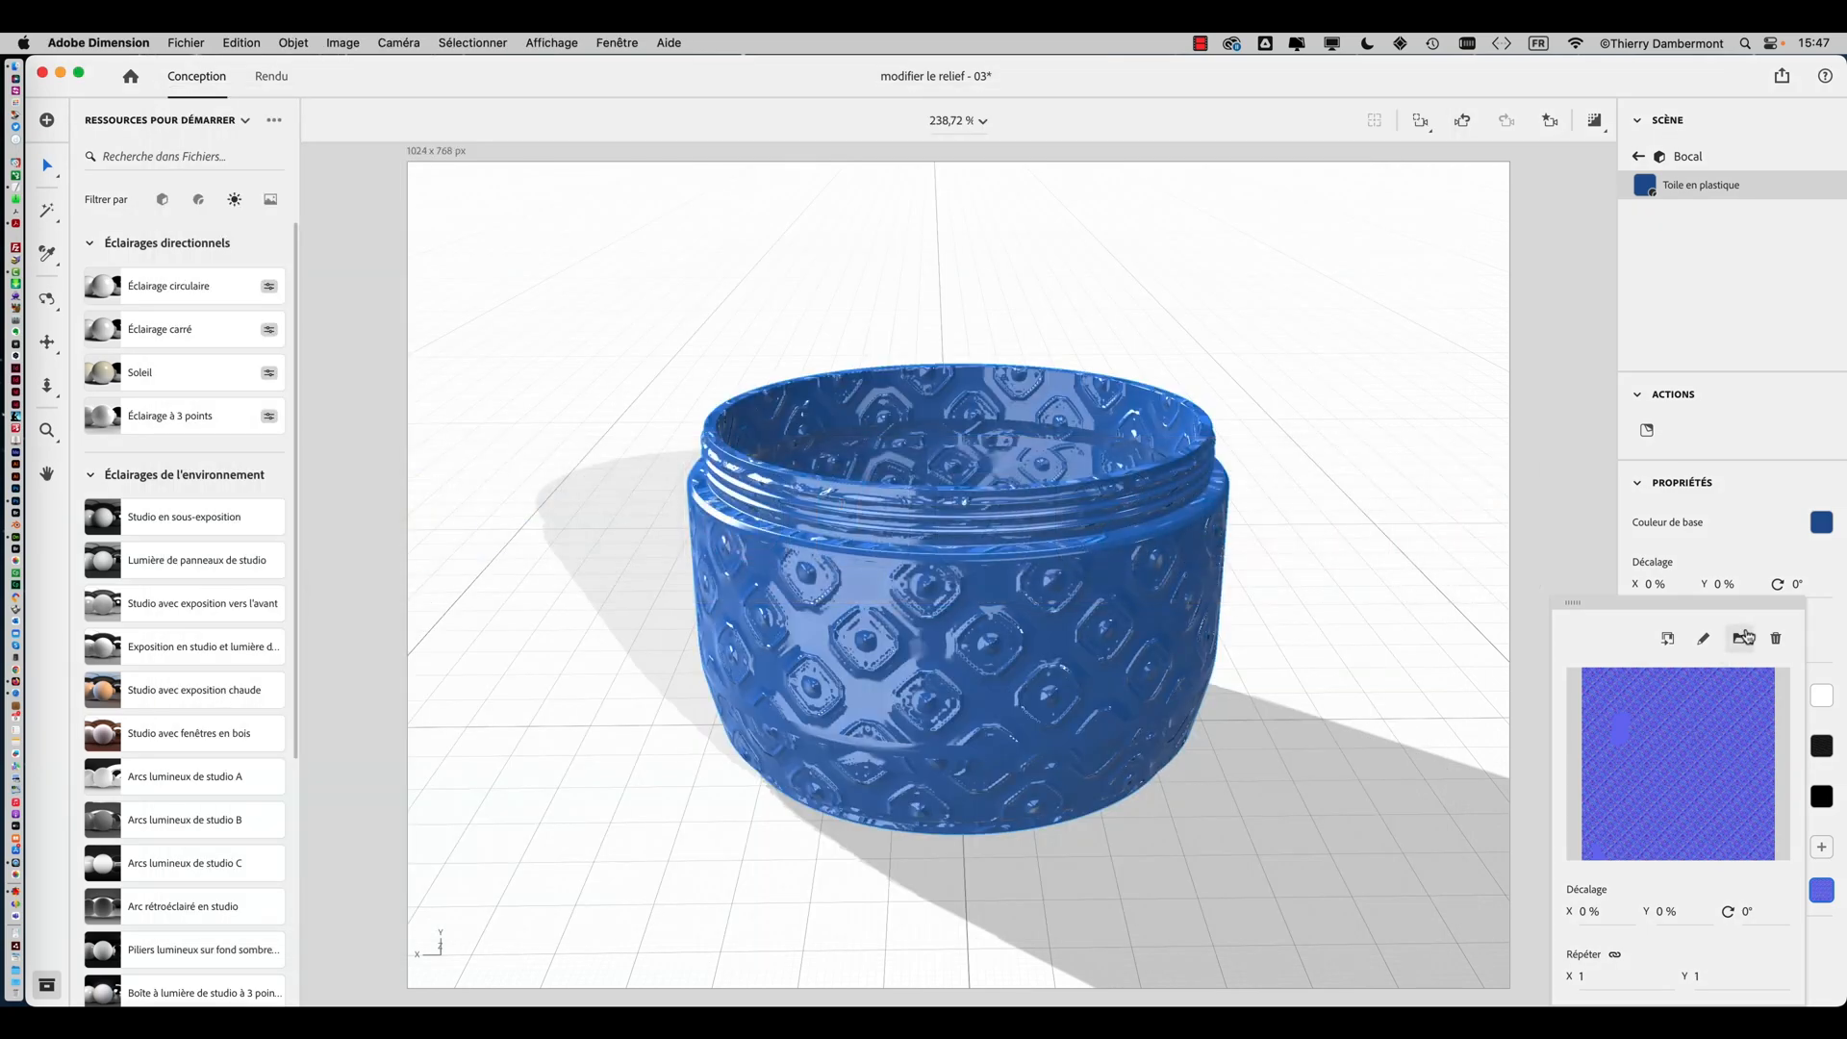
left_click(1739, 639)
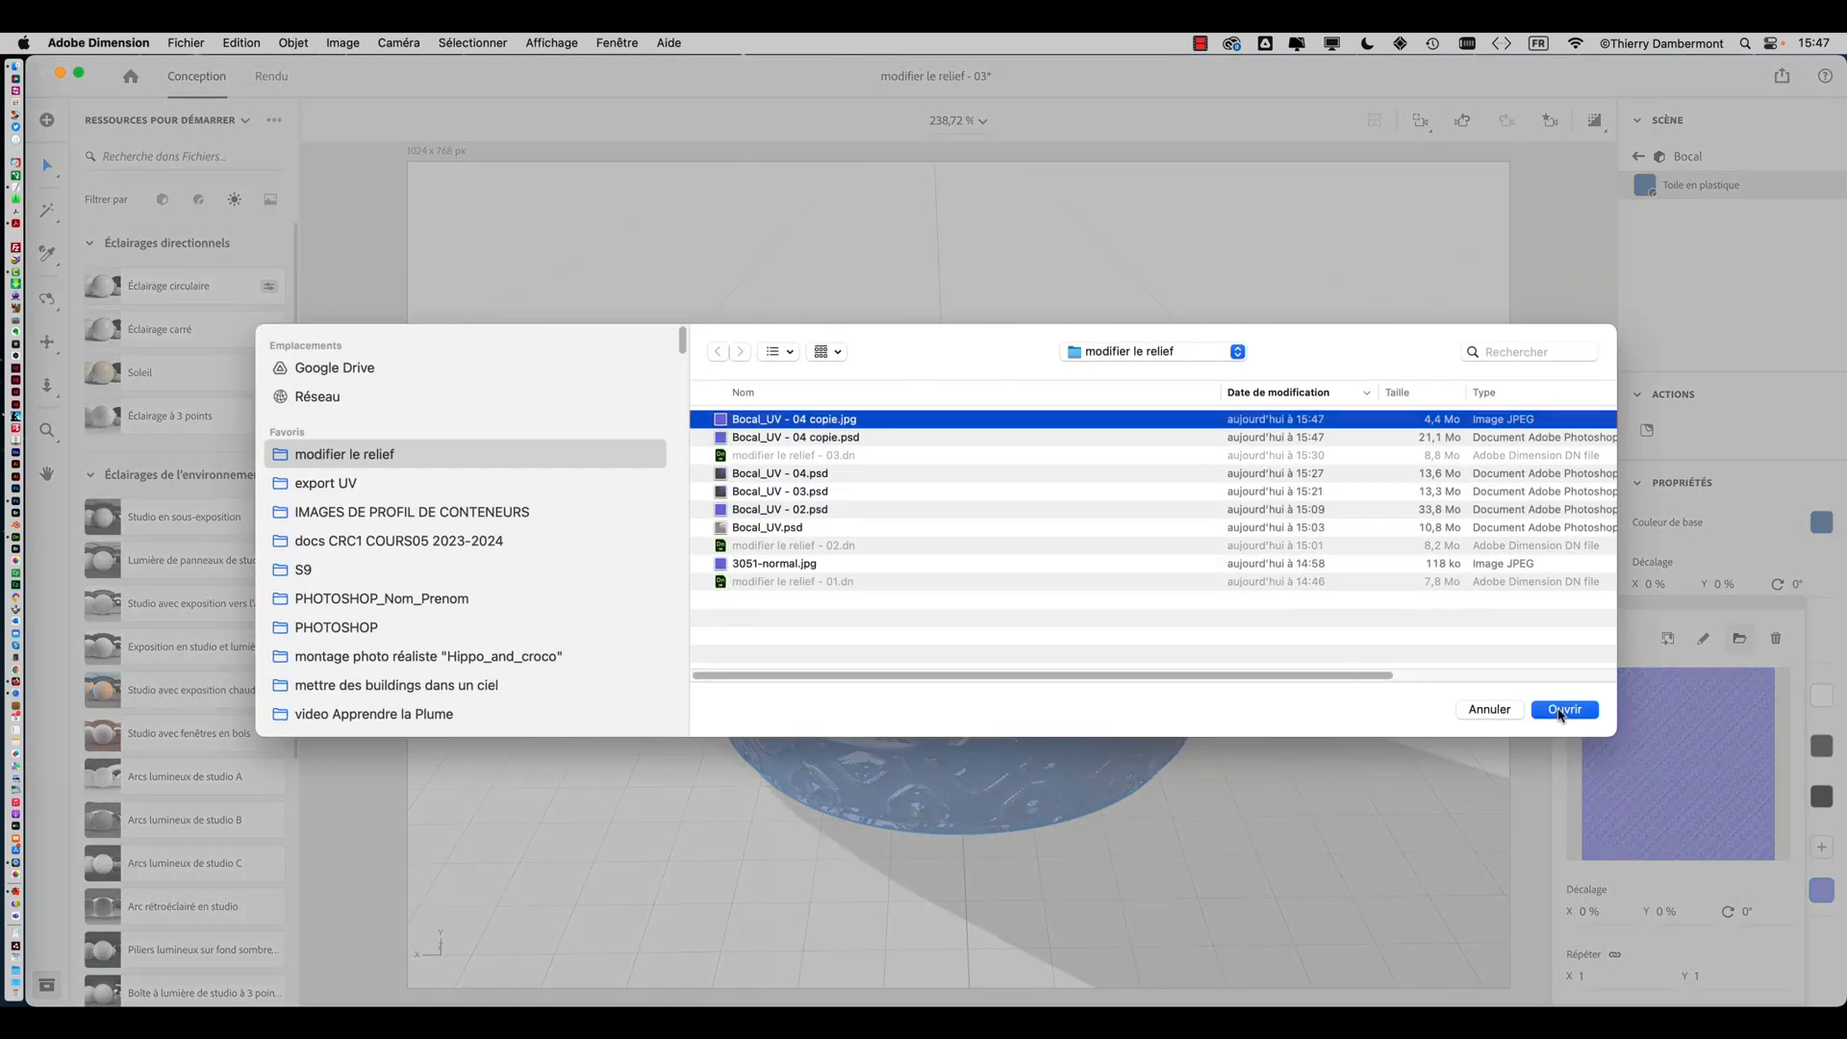
left_click(1562, 710)
right_click_drag(1213, 603, 1008, 589)
right_click_drag(976, 655, 742, 734)
right_click_drag(868, 623, 763, 640)
Save the Dimension document under a new name, modifier le relief - 04.dn
left_click(183, 41)
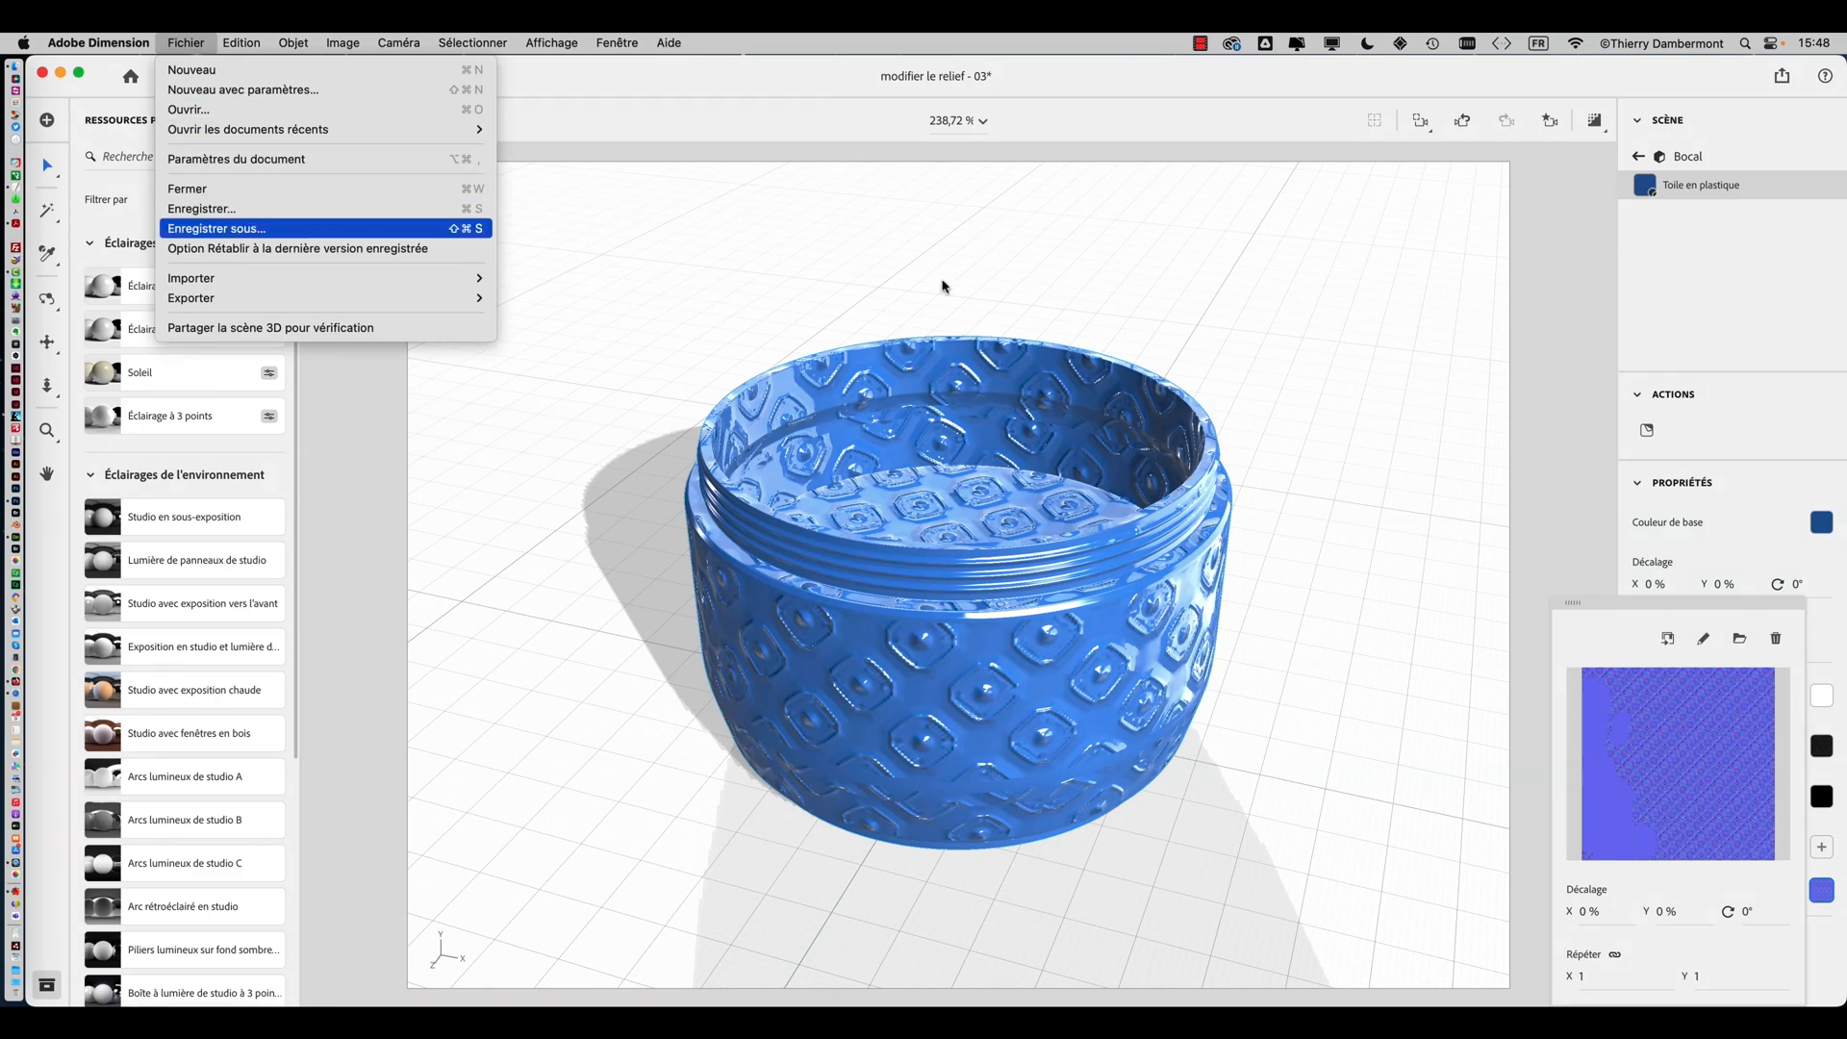
left_click(232, 229)
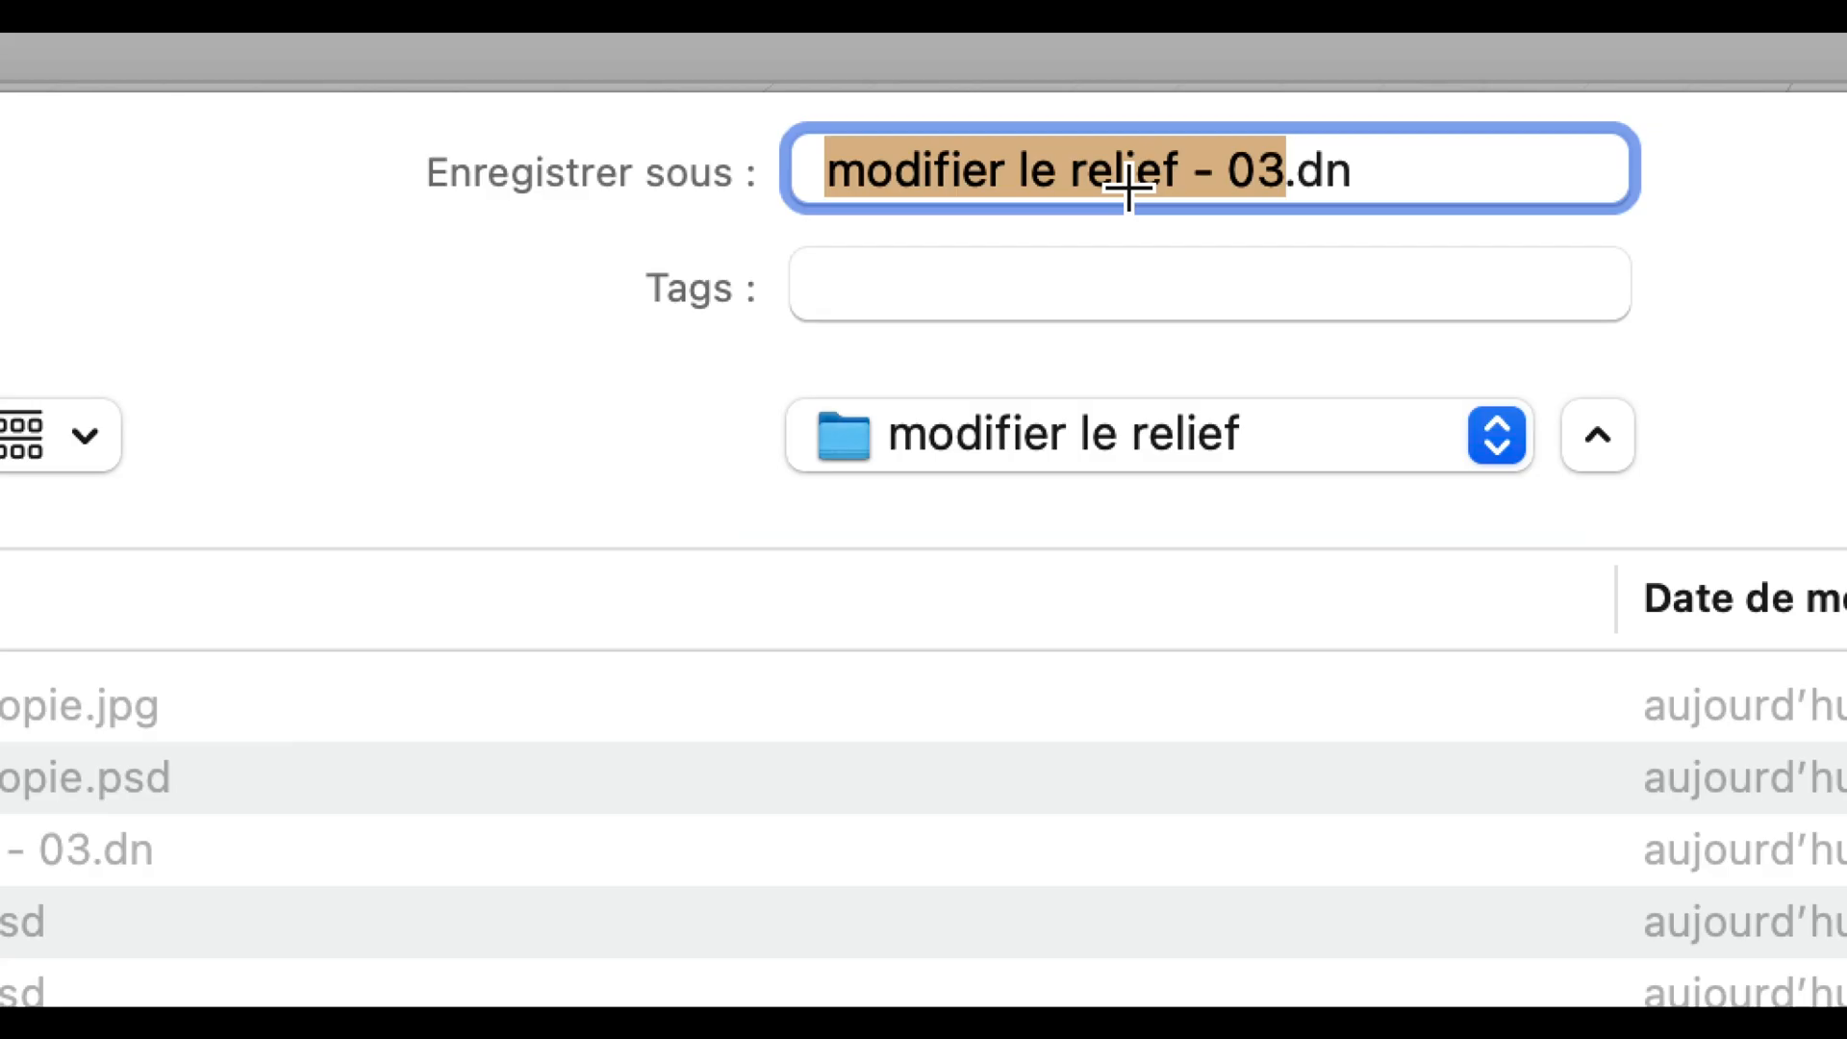
left_click(1163, 188)
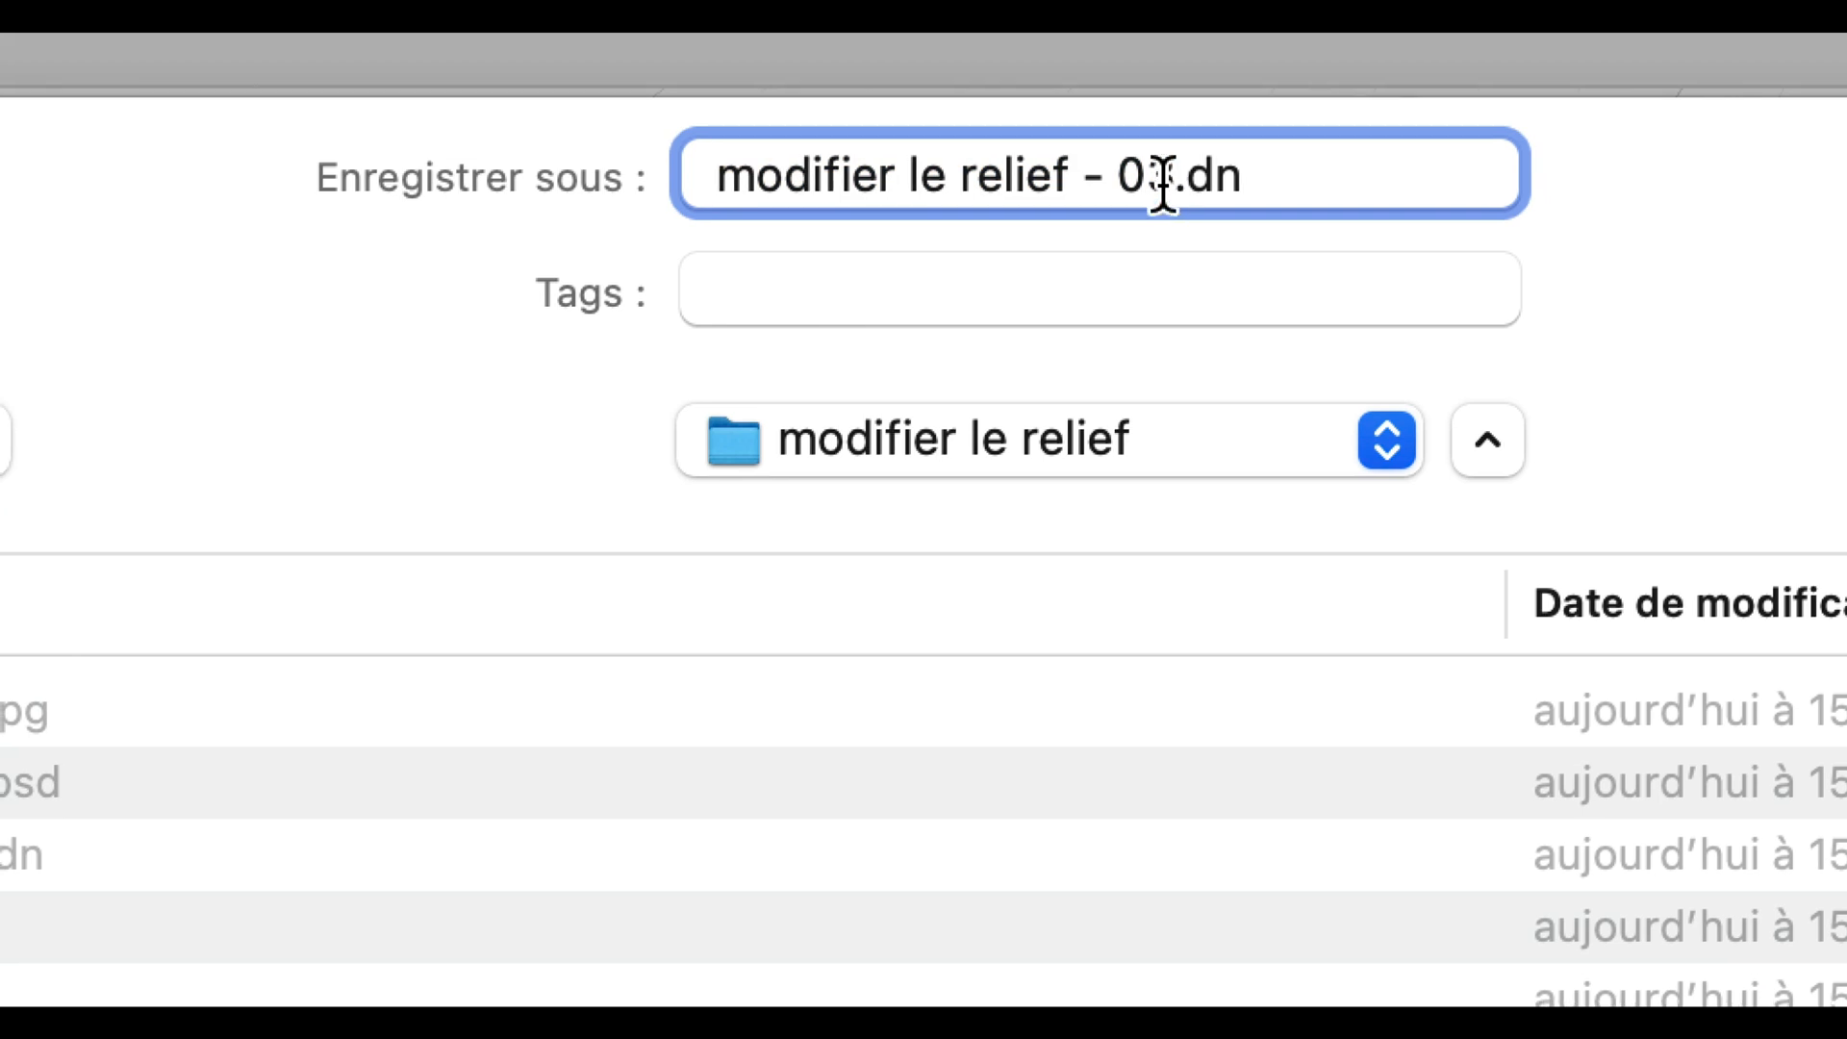
key("shift+Left")
type("4")
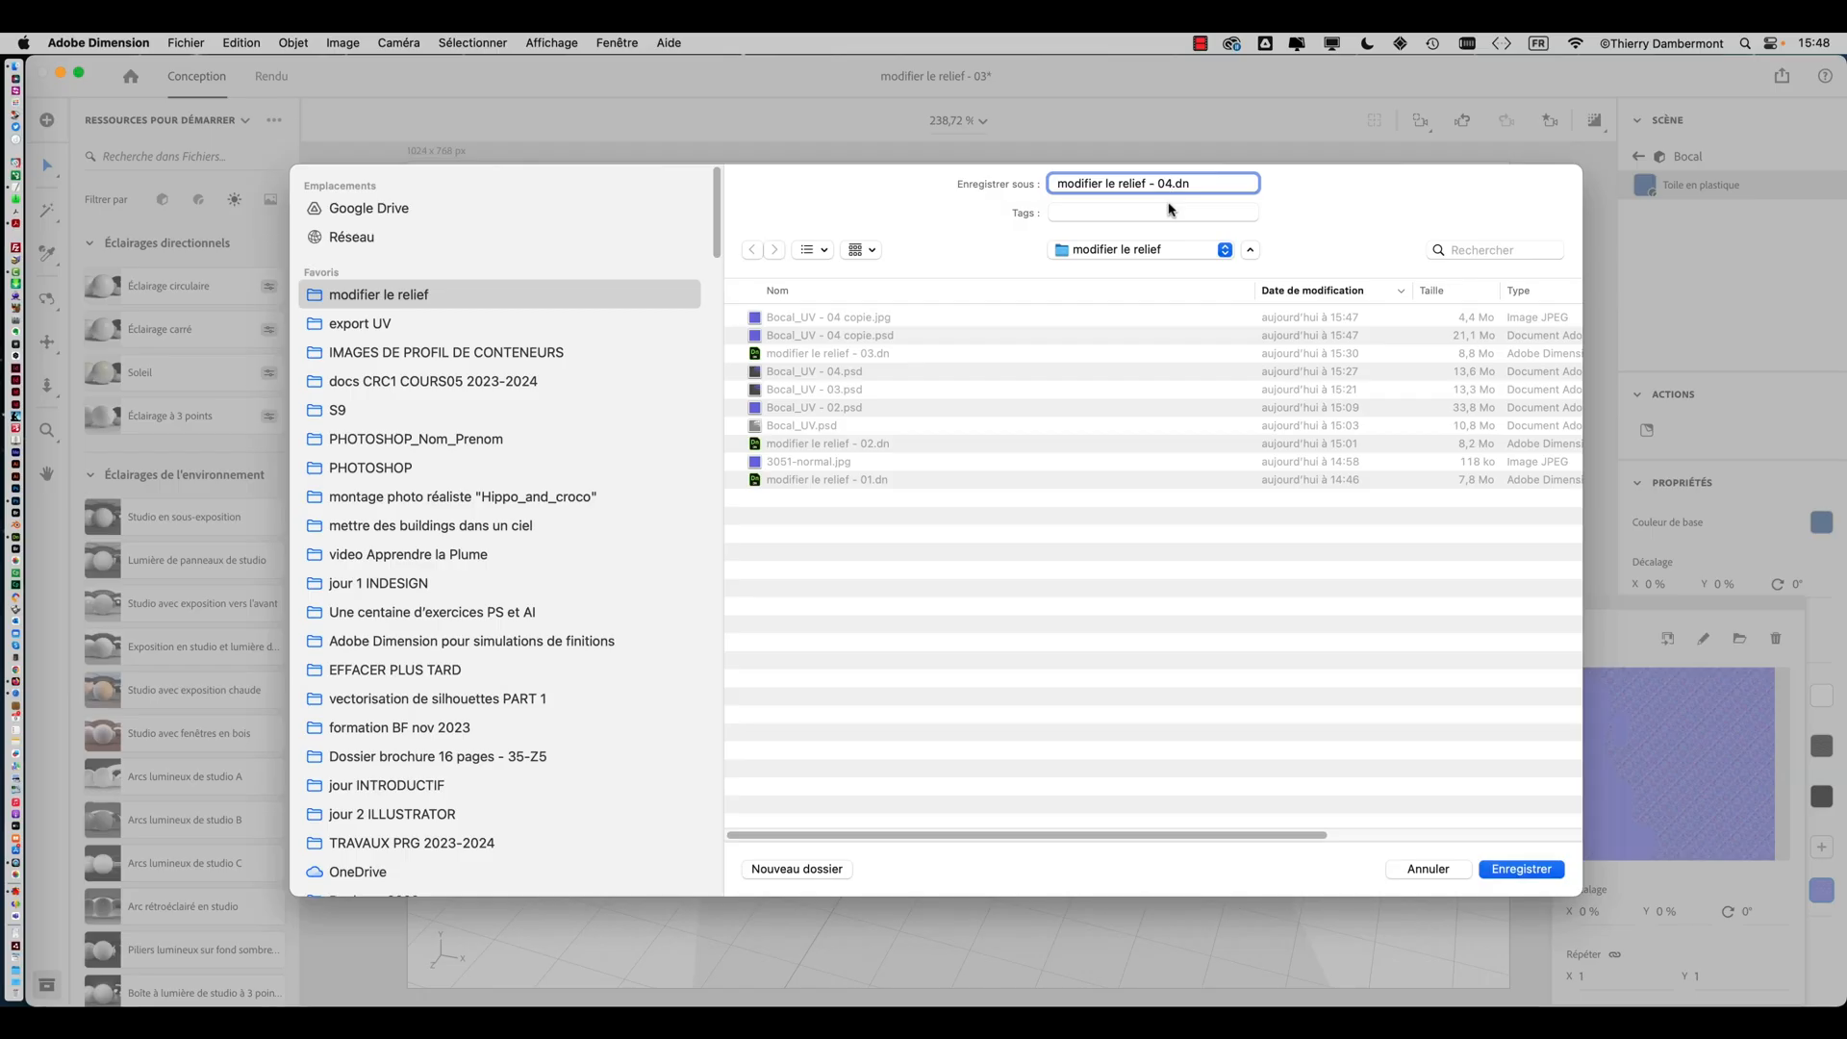
left_click(1530, 874)
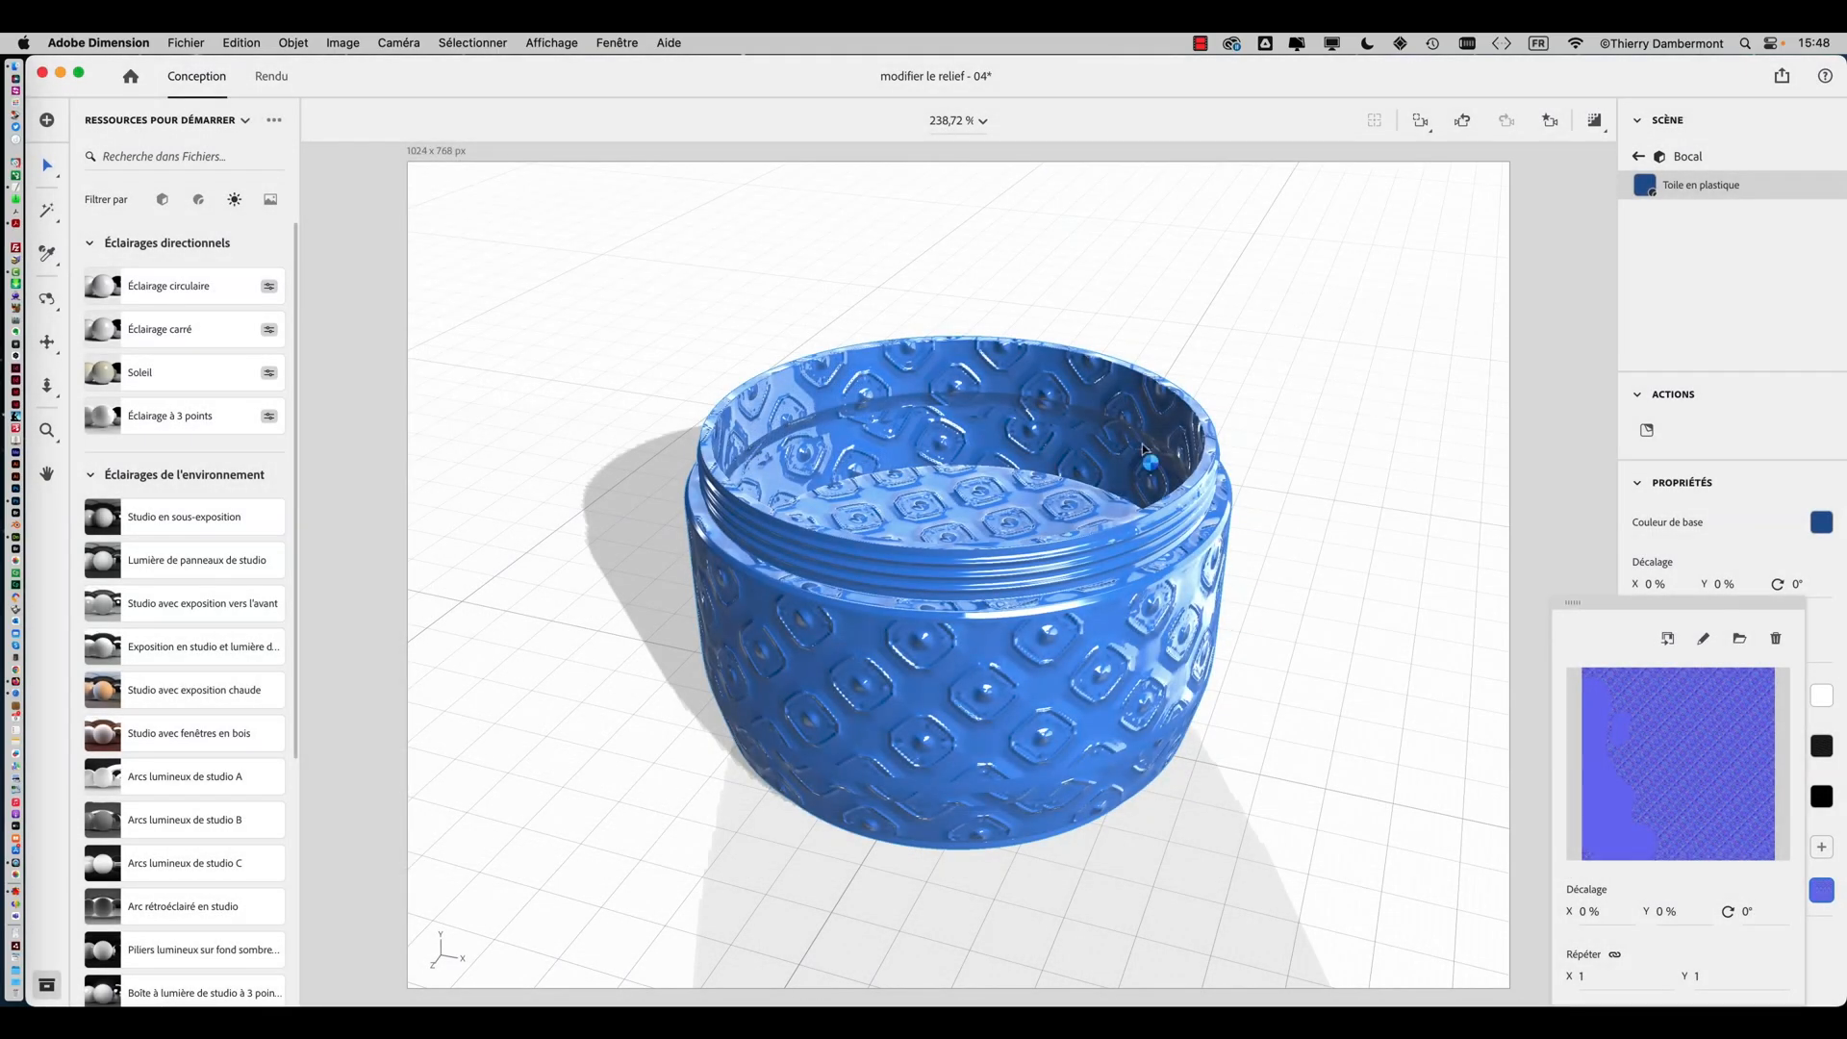
Switch to Firefox, open the Wikipedia 3D modeling page from the teapot image result, and view its Utah teapot picture
key("super+Tab")
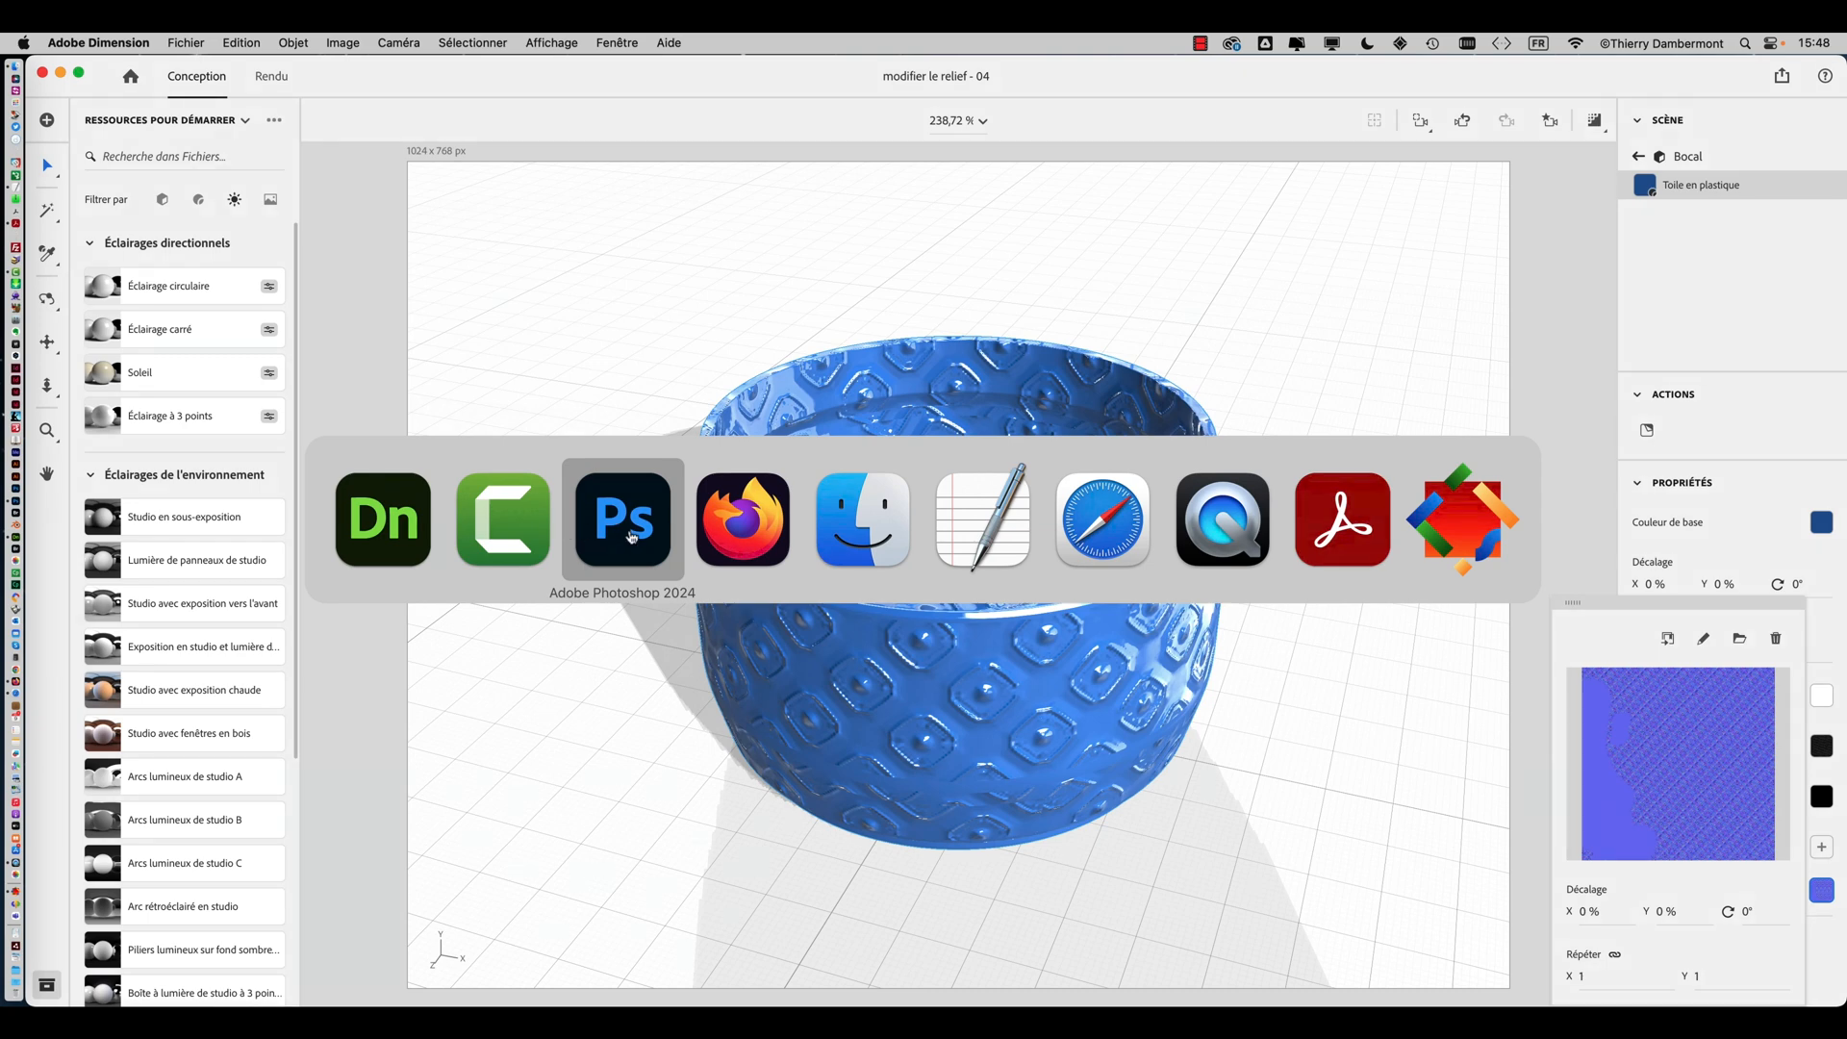
left_click(631, 538)
left_click_drag(887, 540, 770, 563)
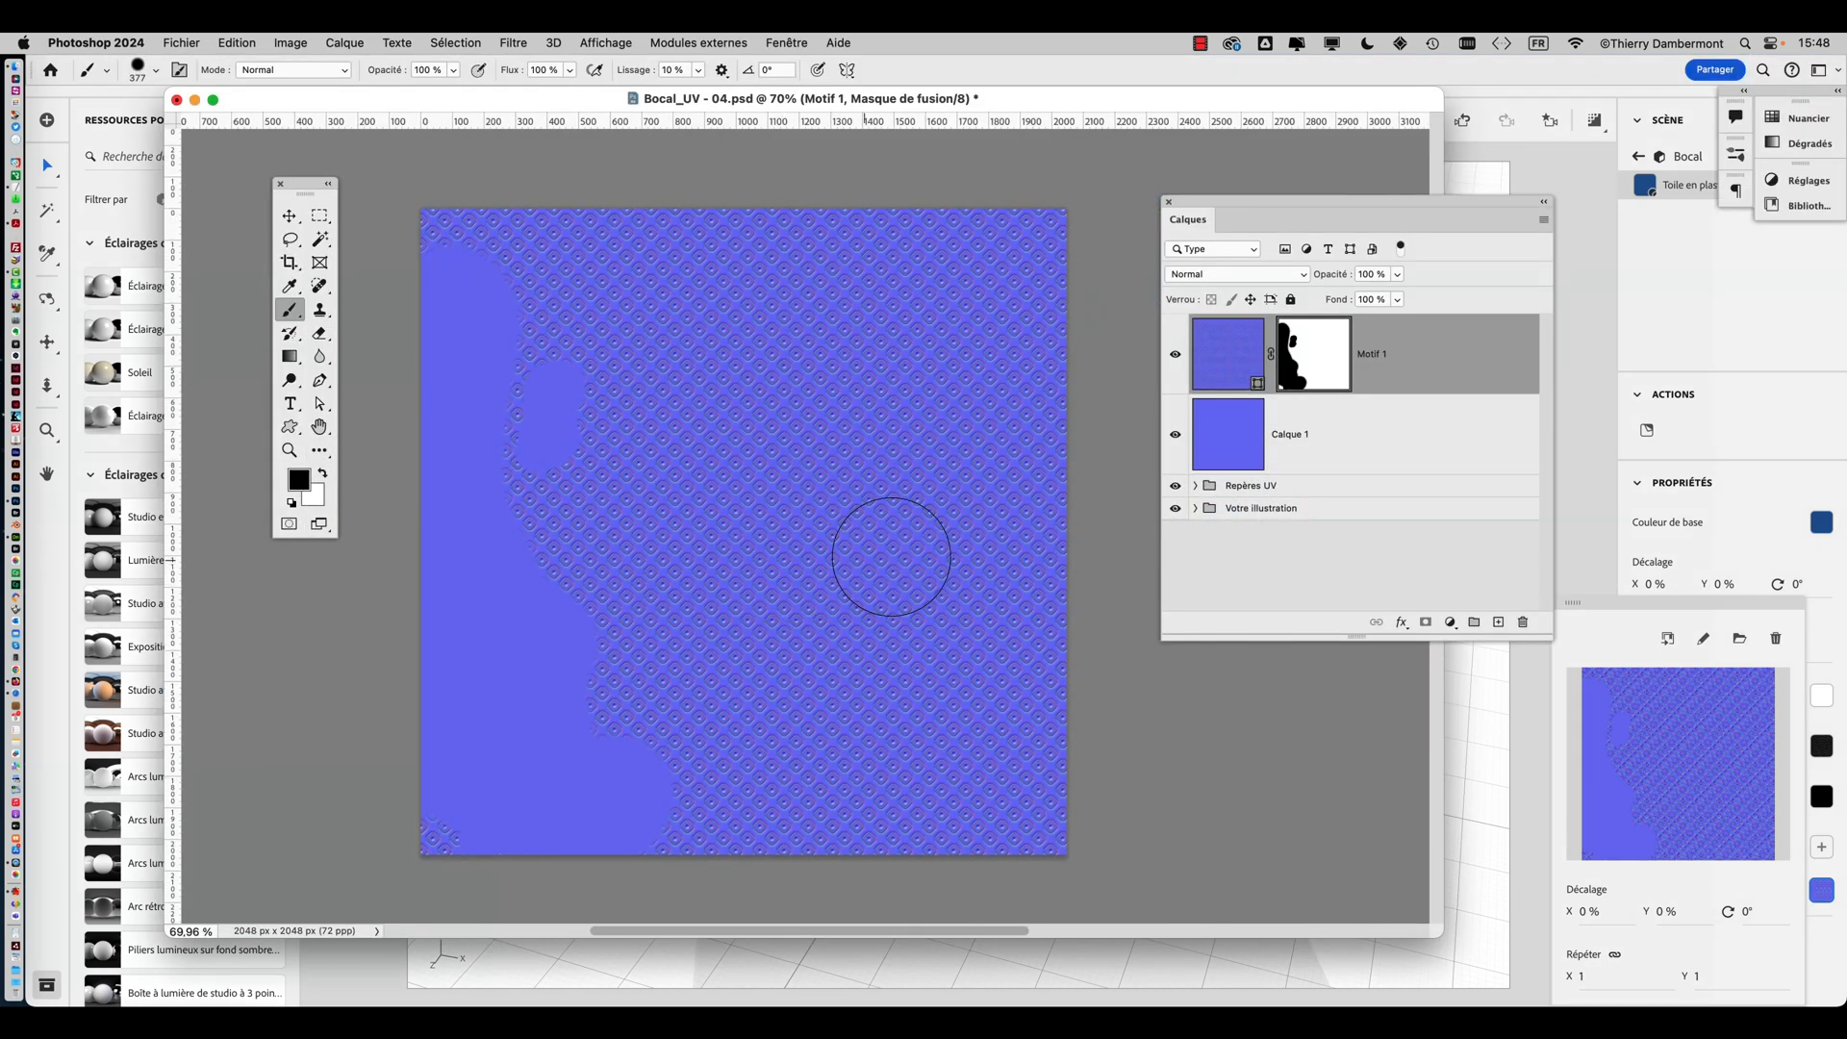
key("super+Tab")
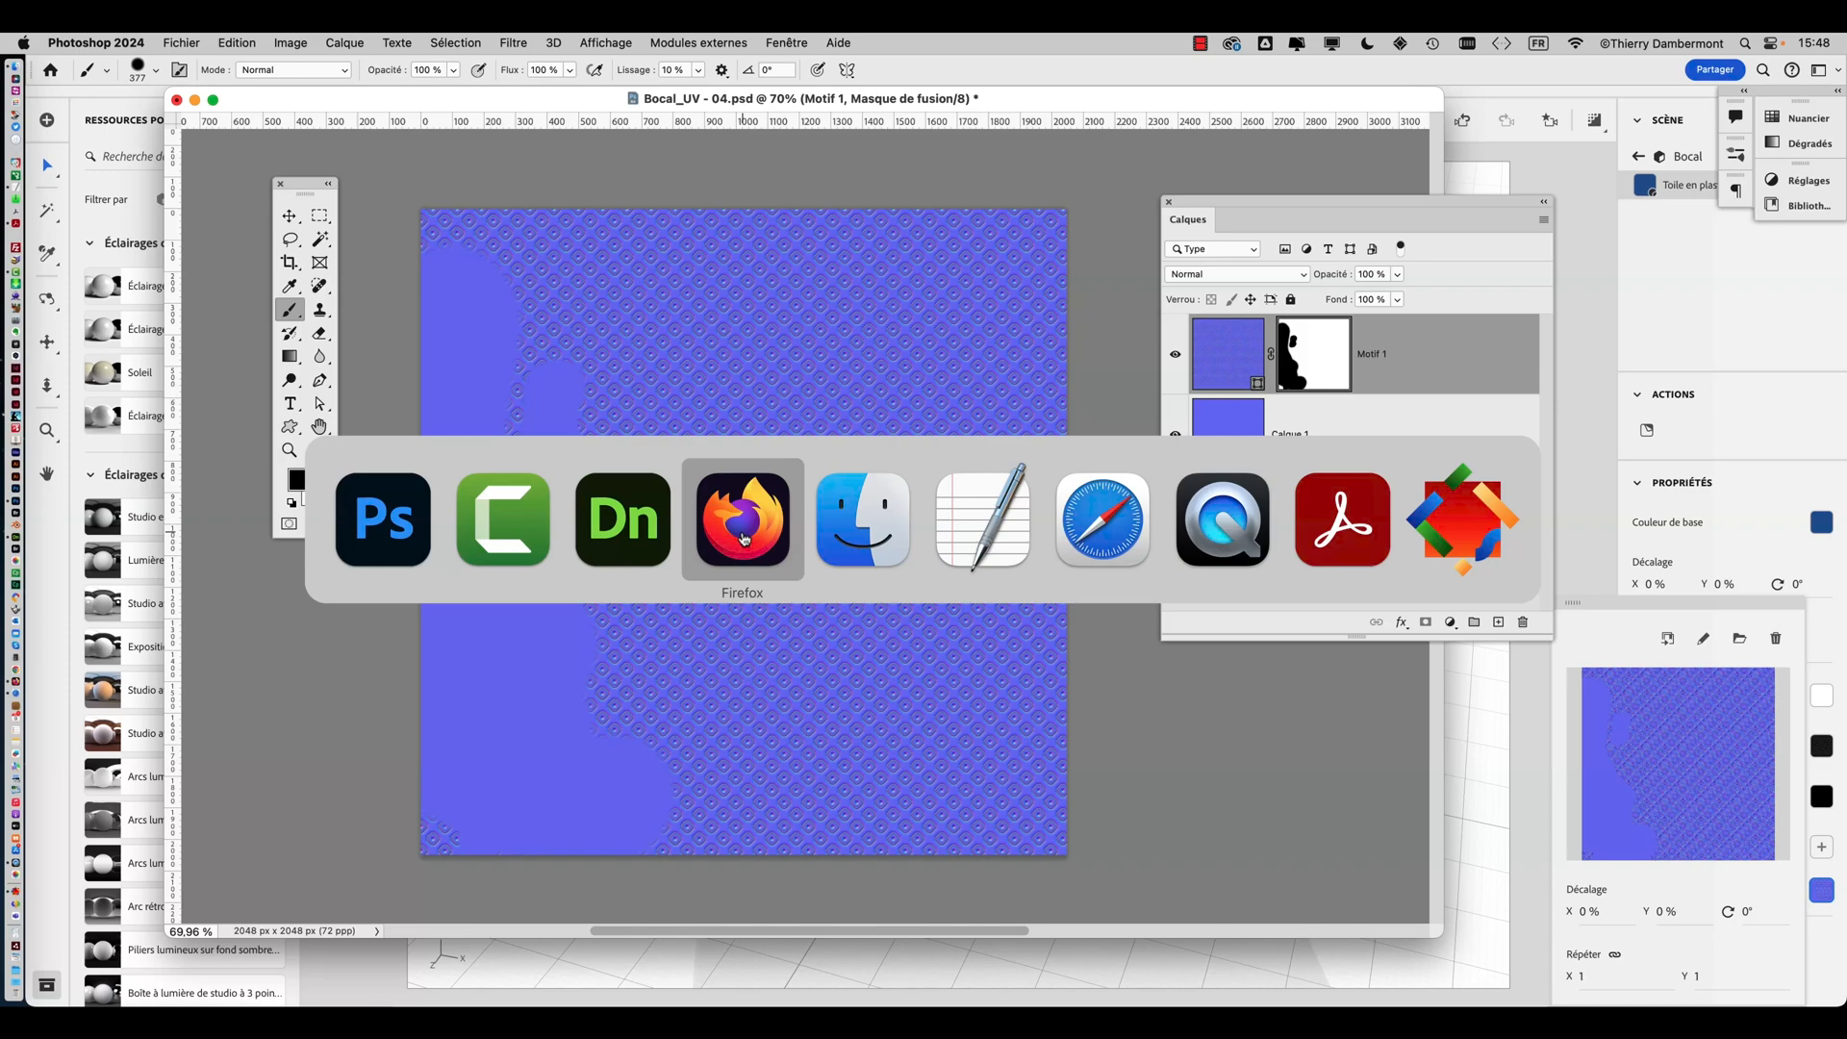
left_click(744, 539)
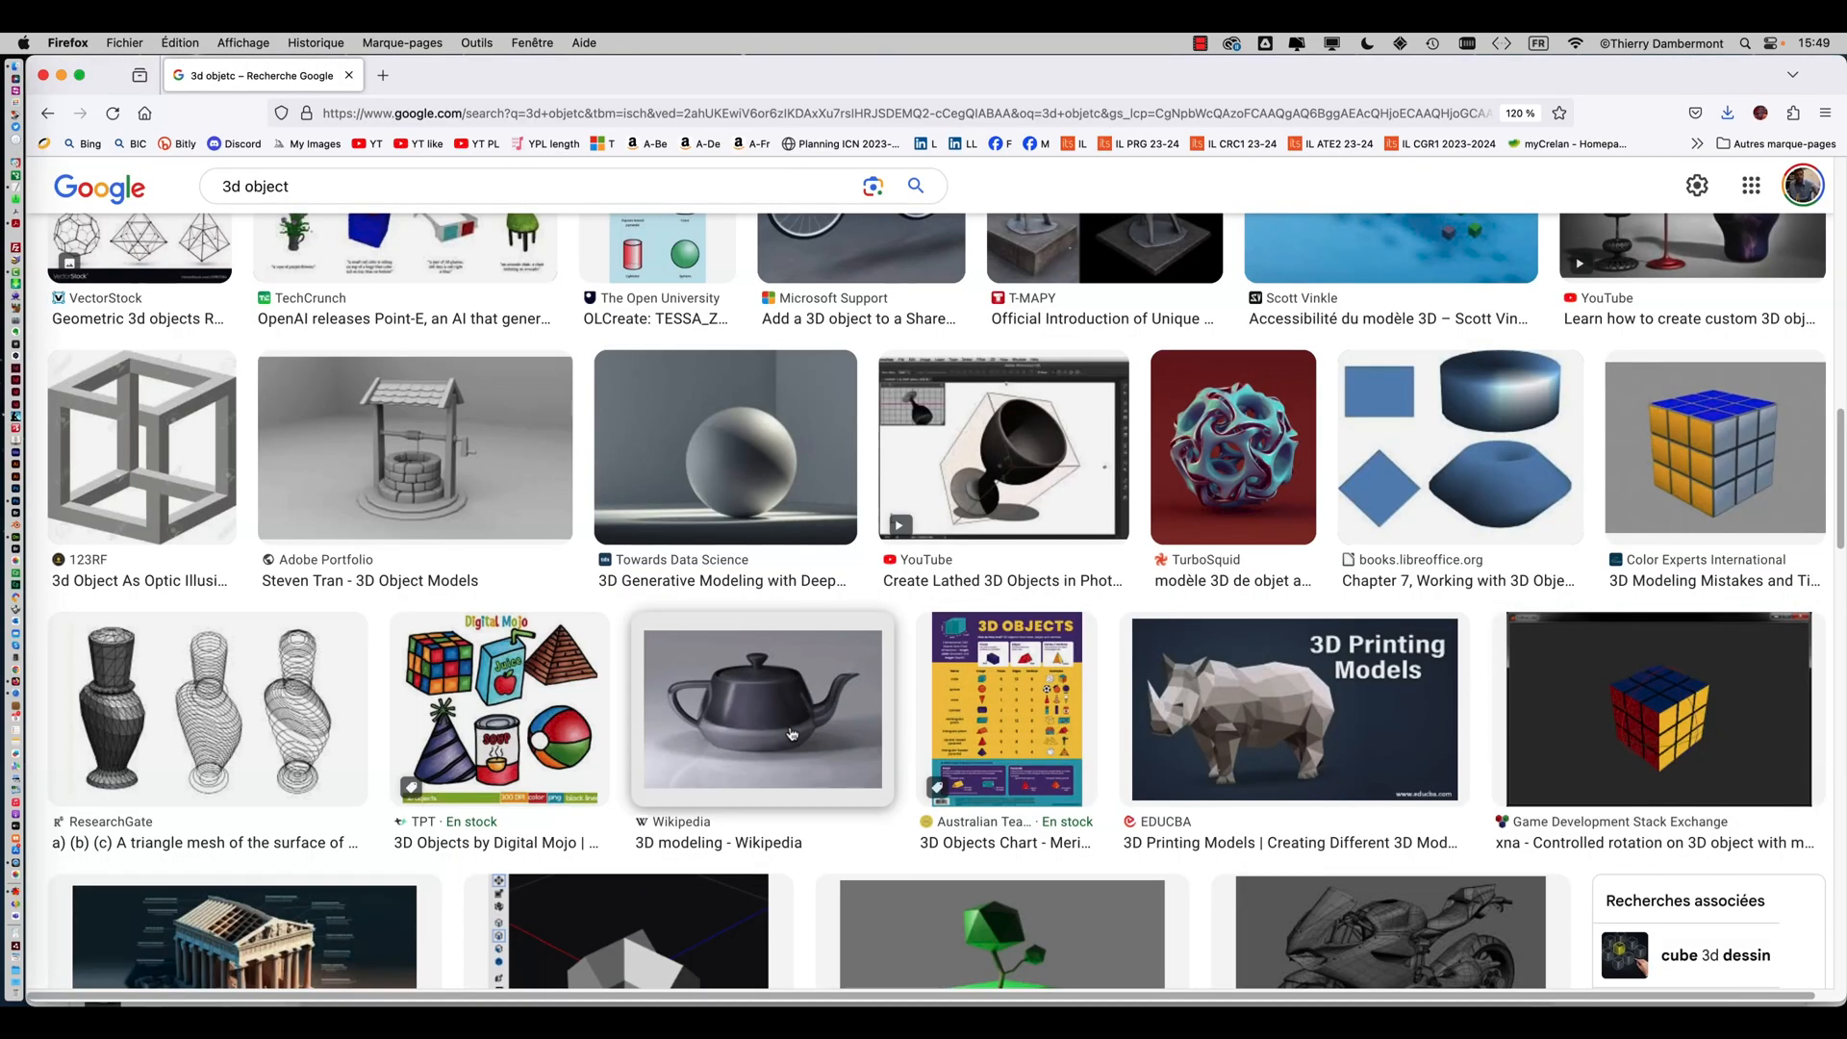
left_click(792, 734)
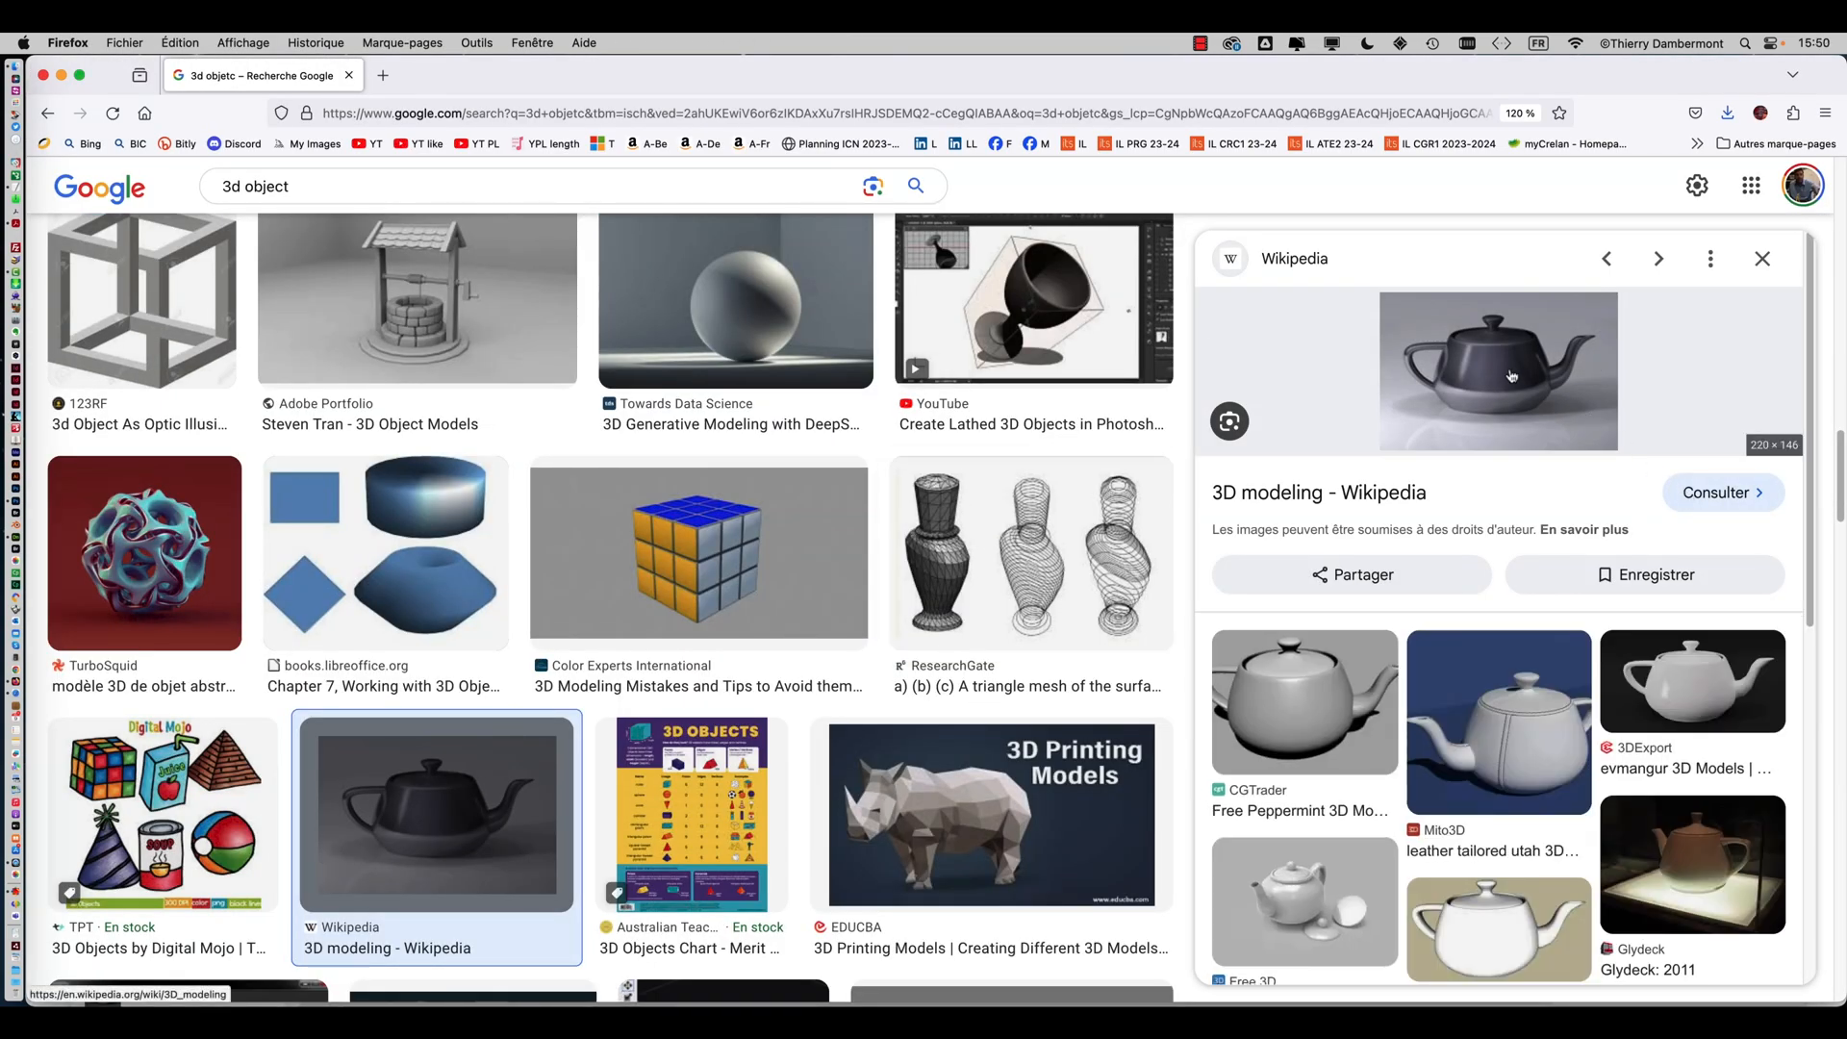
left_click(1720, 492)
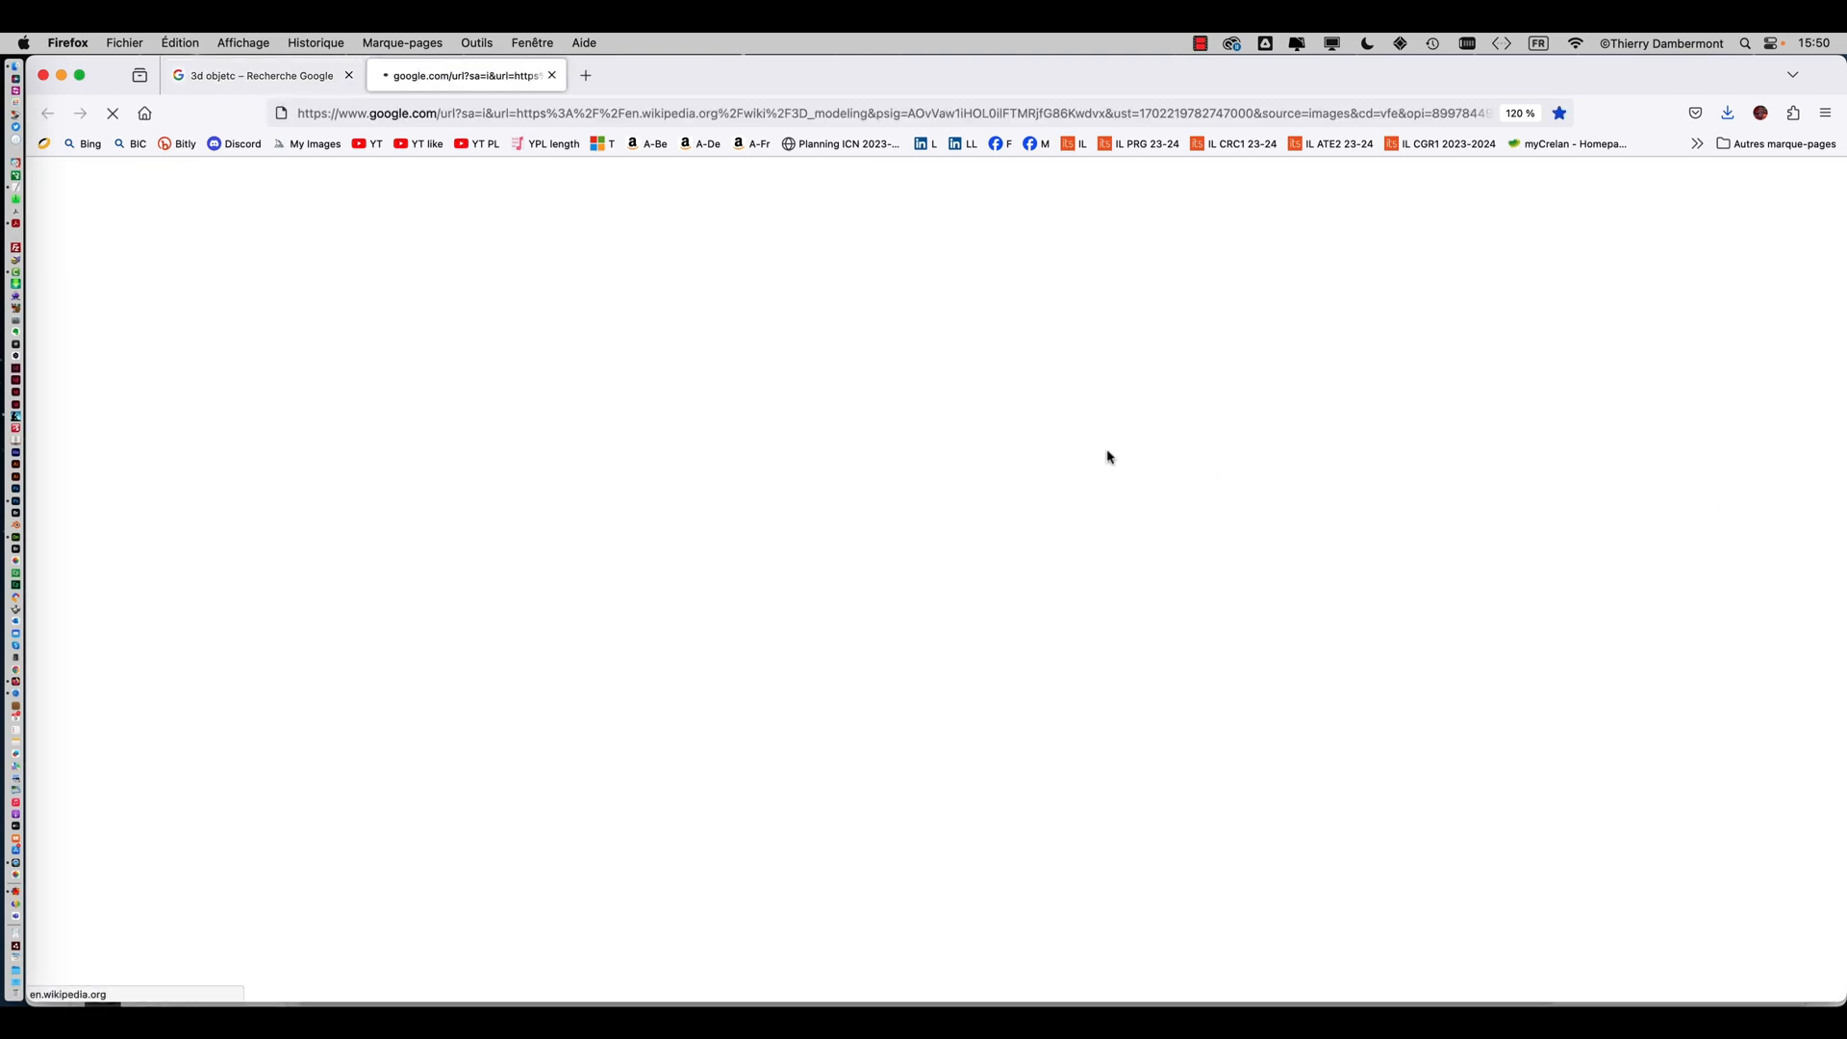
scroll(784, 367, "down", 20)
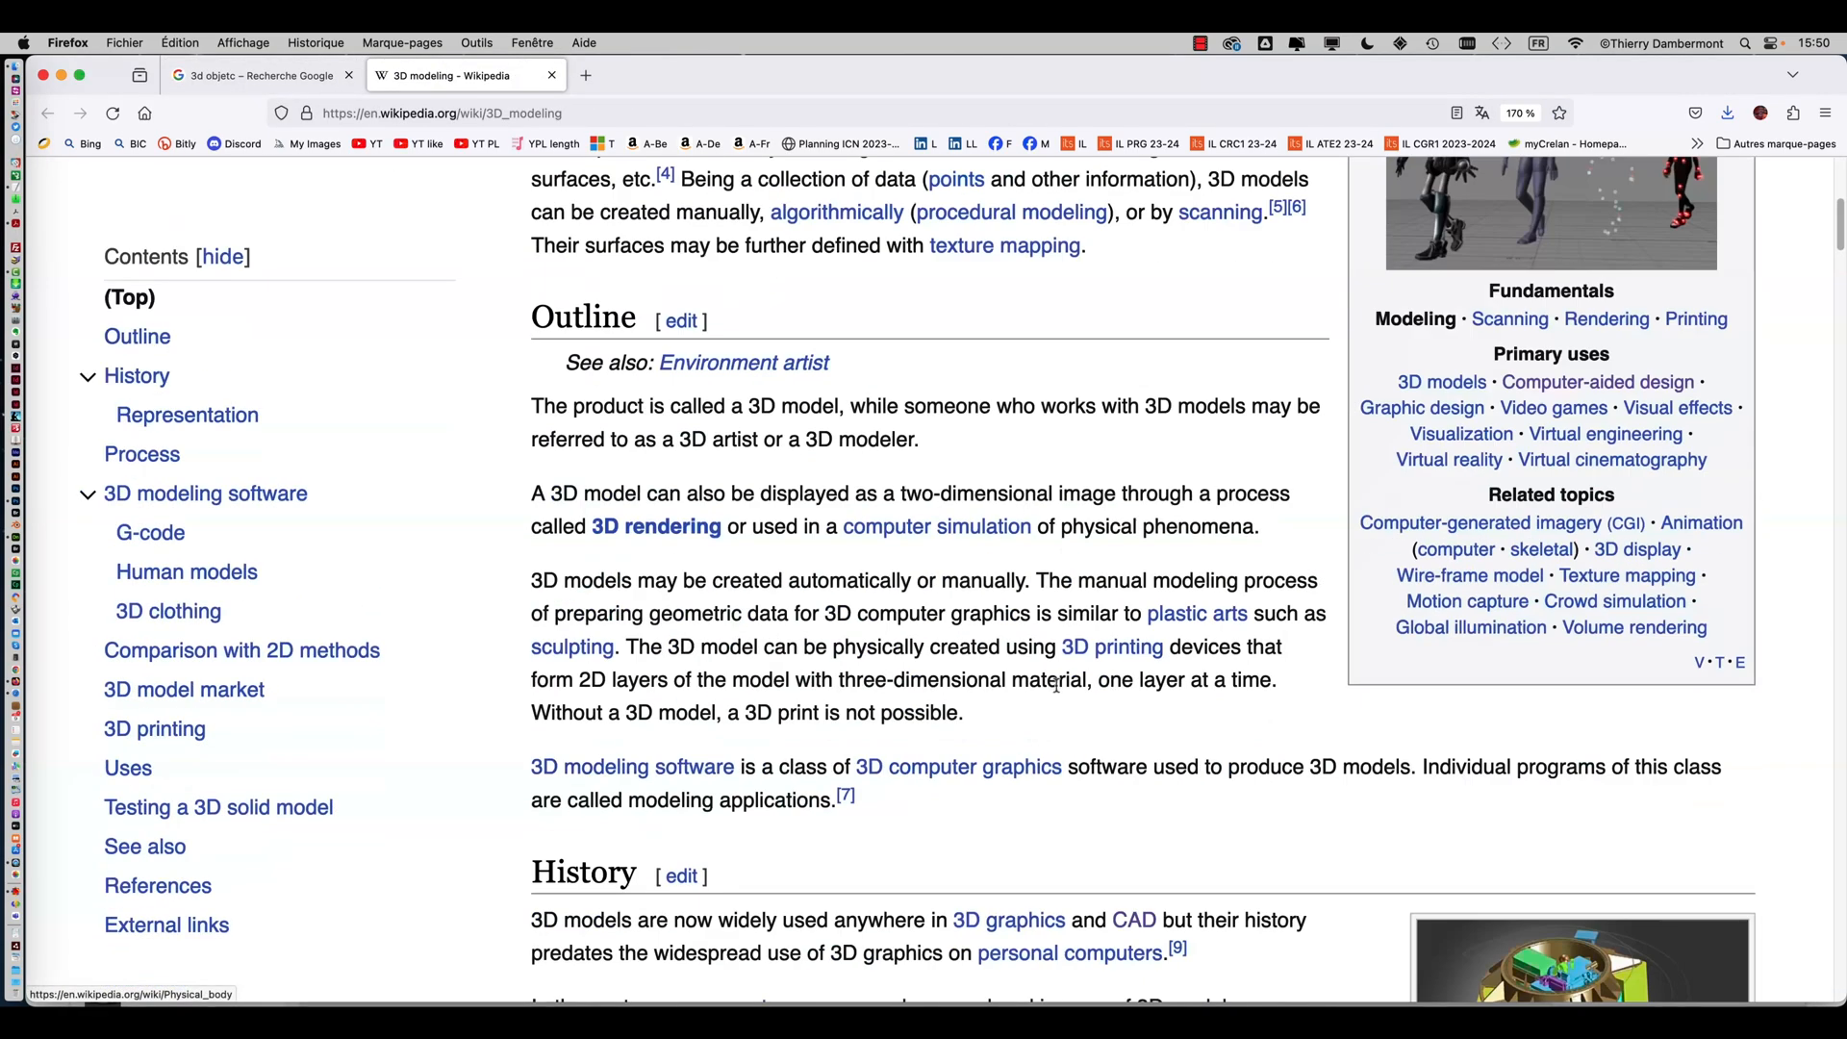
scroll(1055, 685, "down", 6)
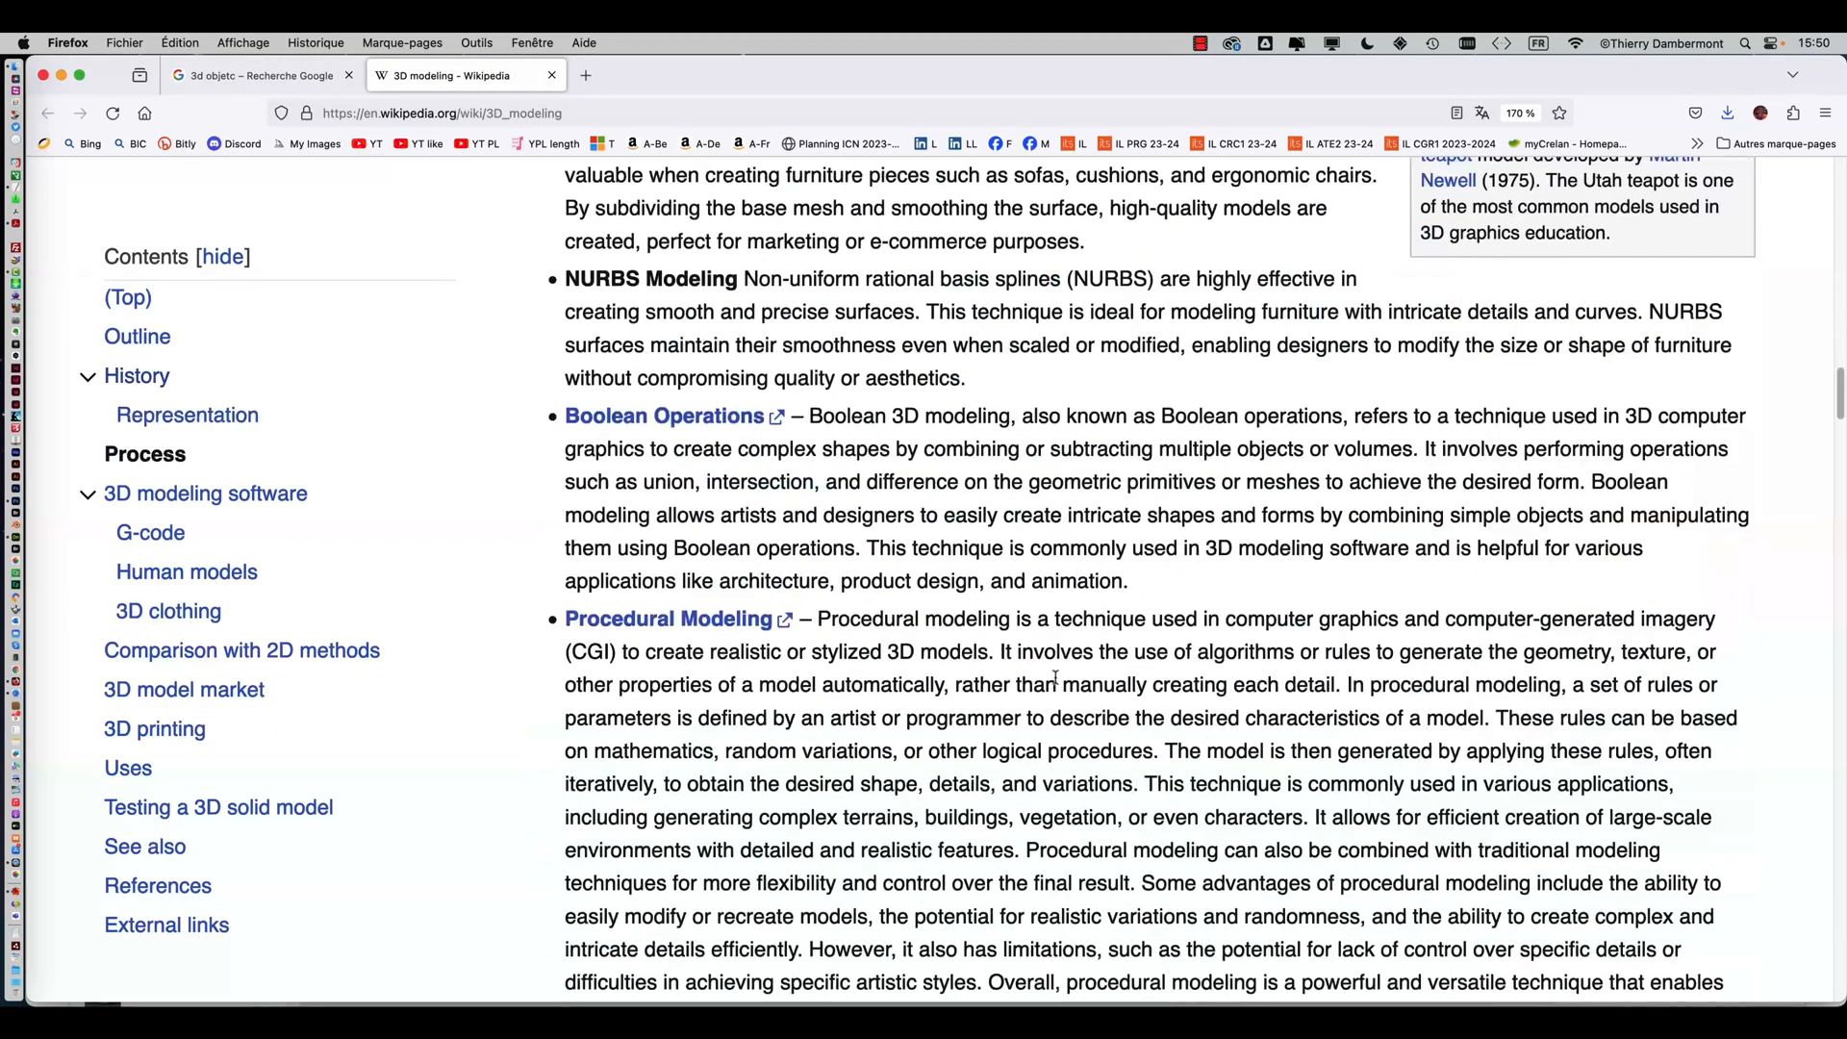
scroll(1366, 611, "up", 3)
left_click(1518, 627)
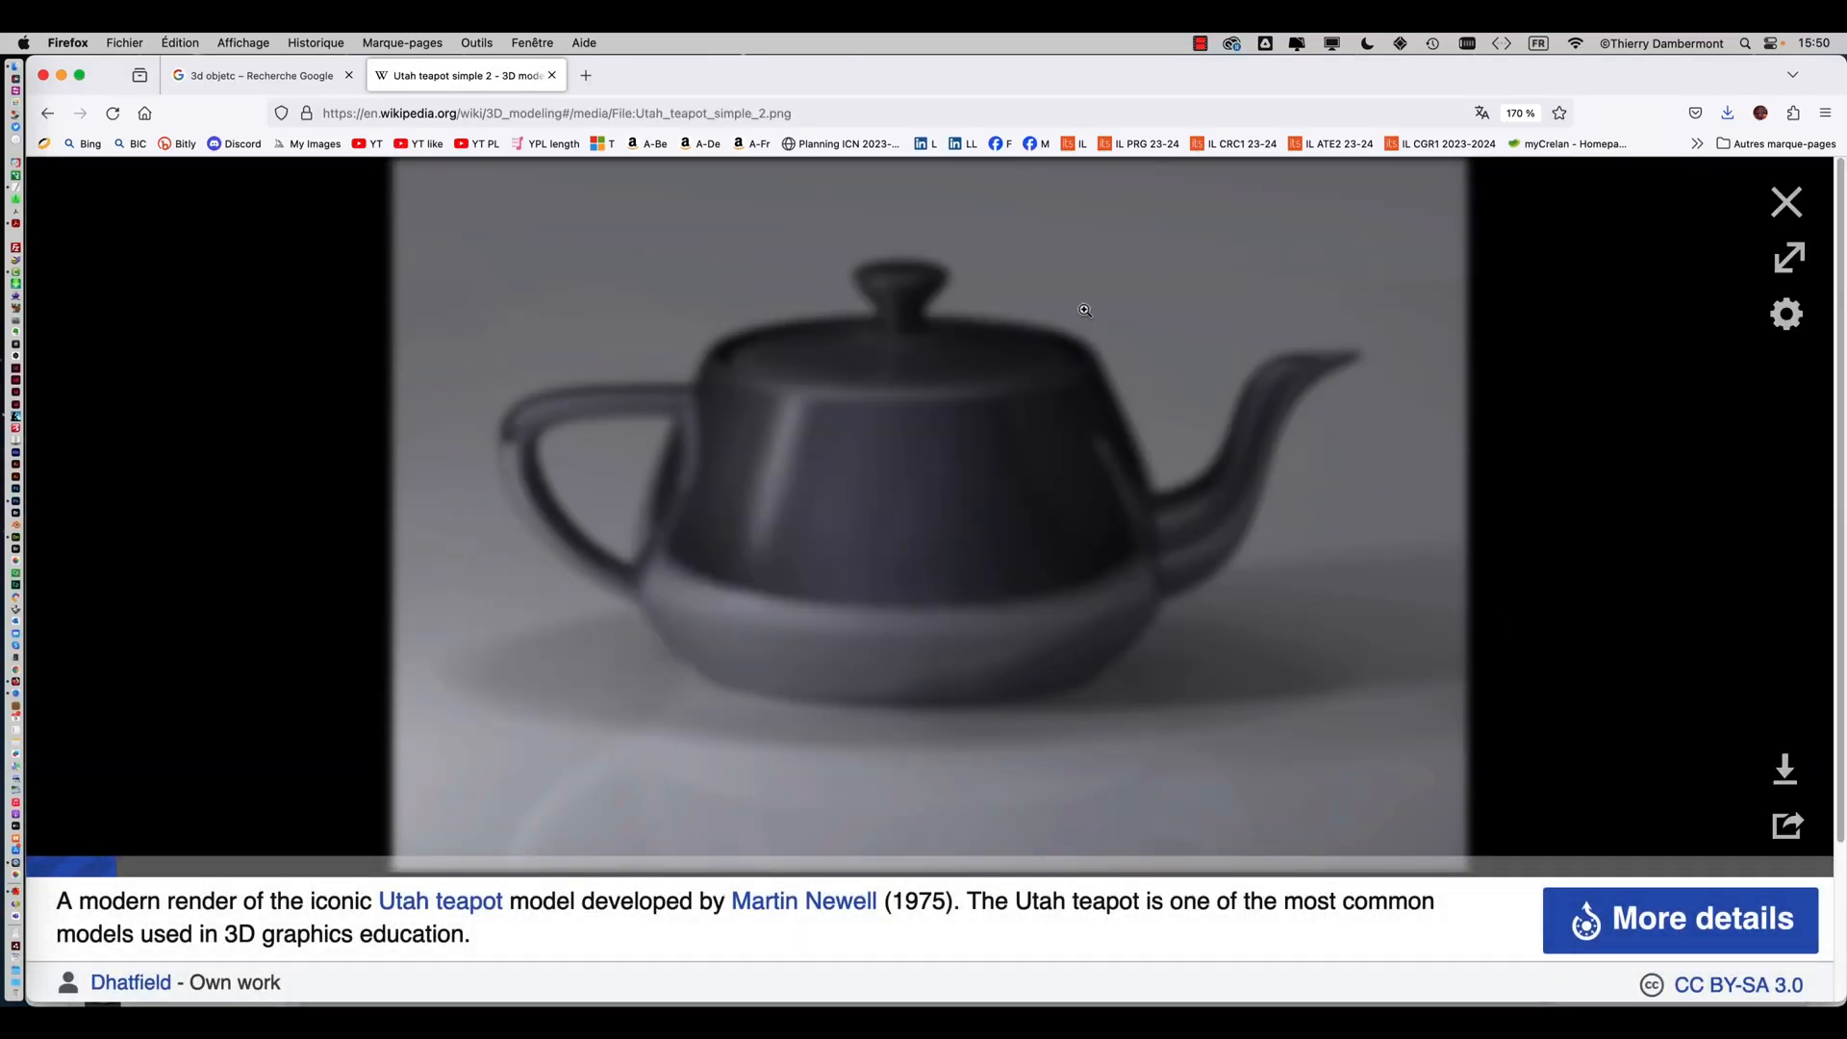
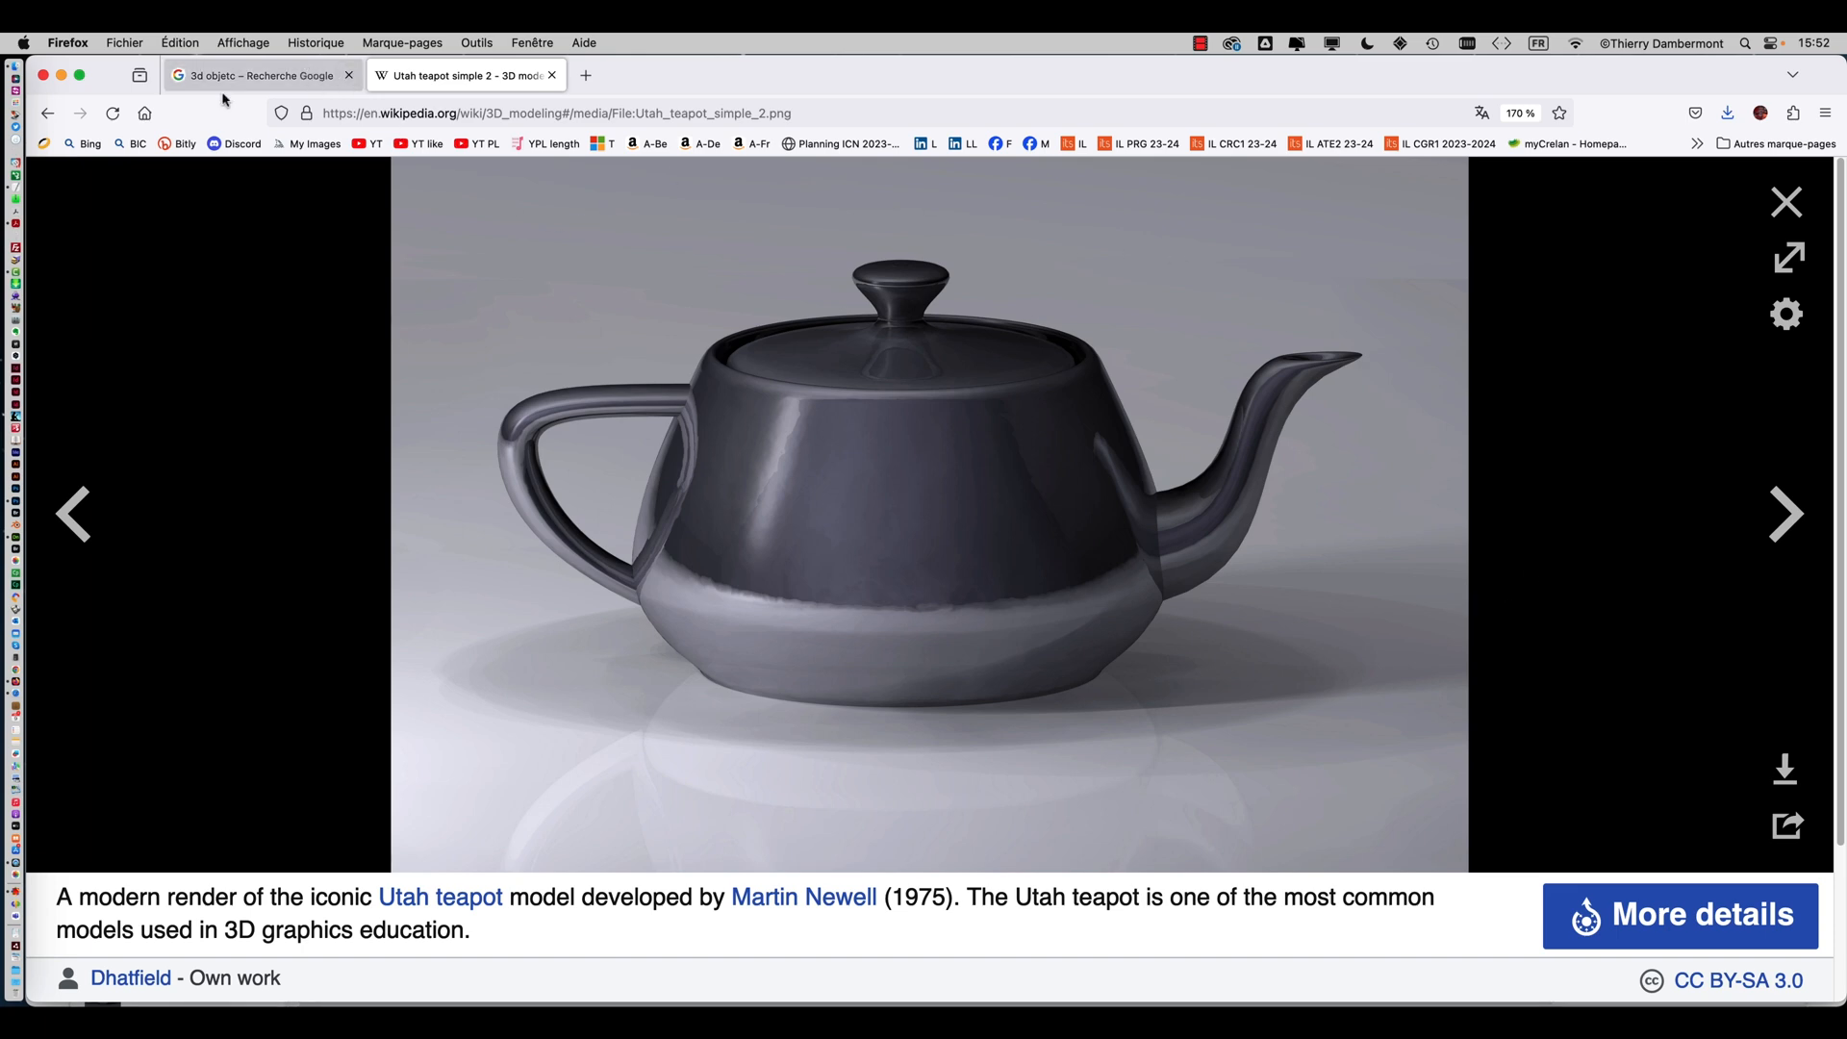
Close the image viewer and scroll through the Wikipedia 3D modeling article around the Utah teapot figure
left_click(47, 112)
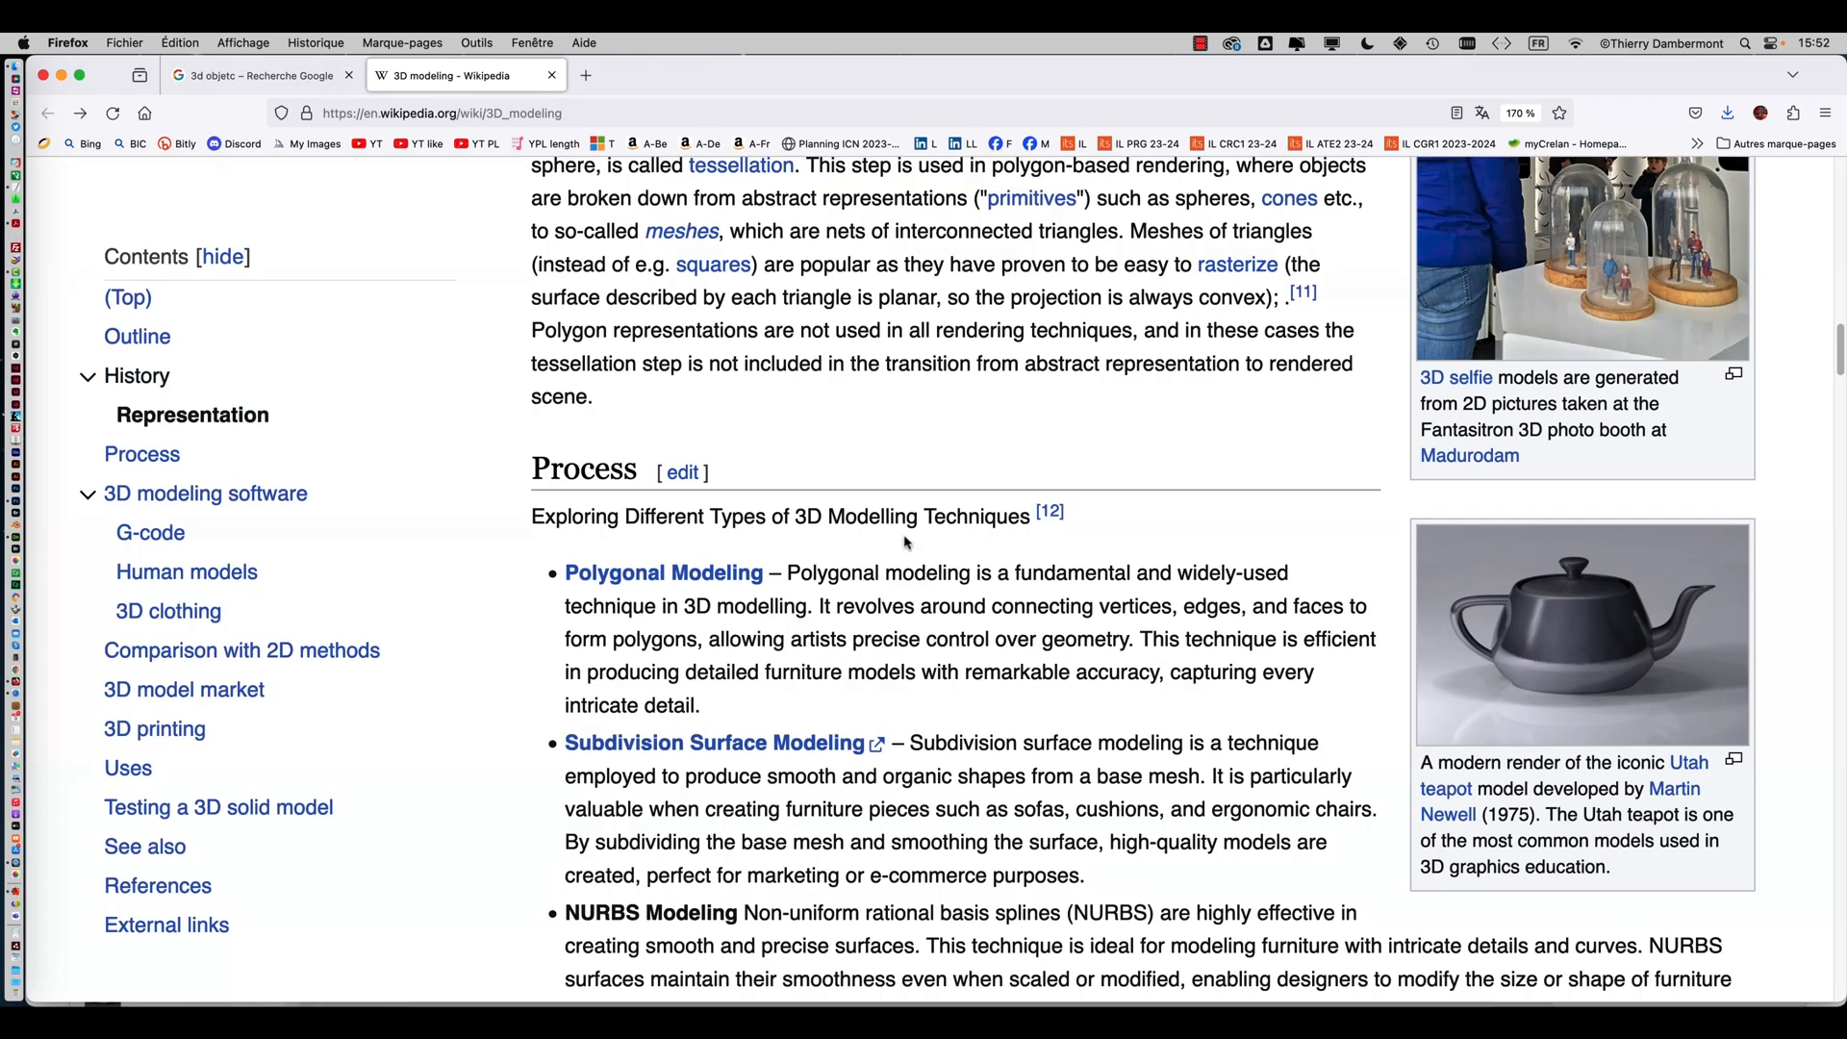
scroll(1104, 570, "down", 1)
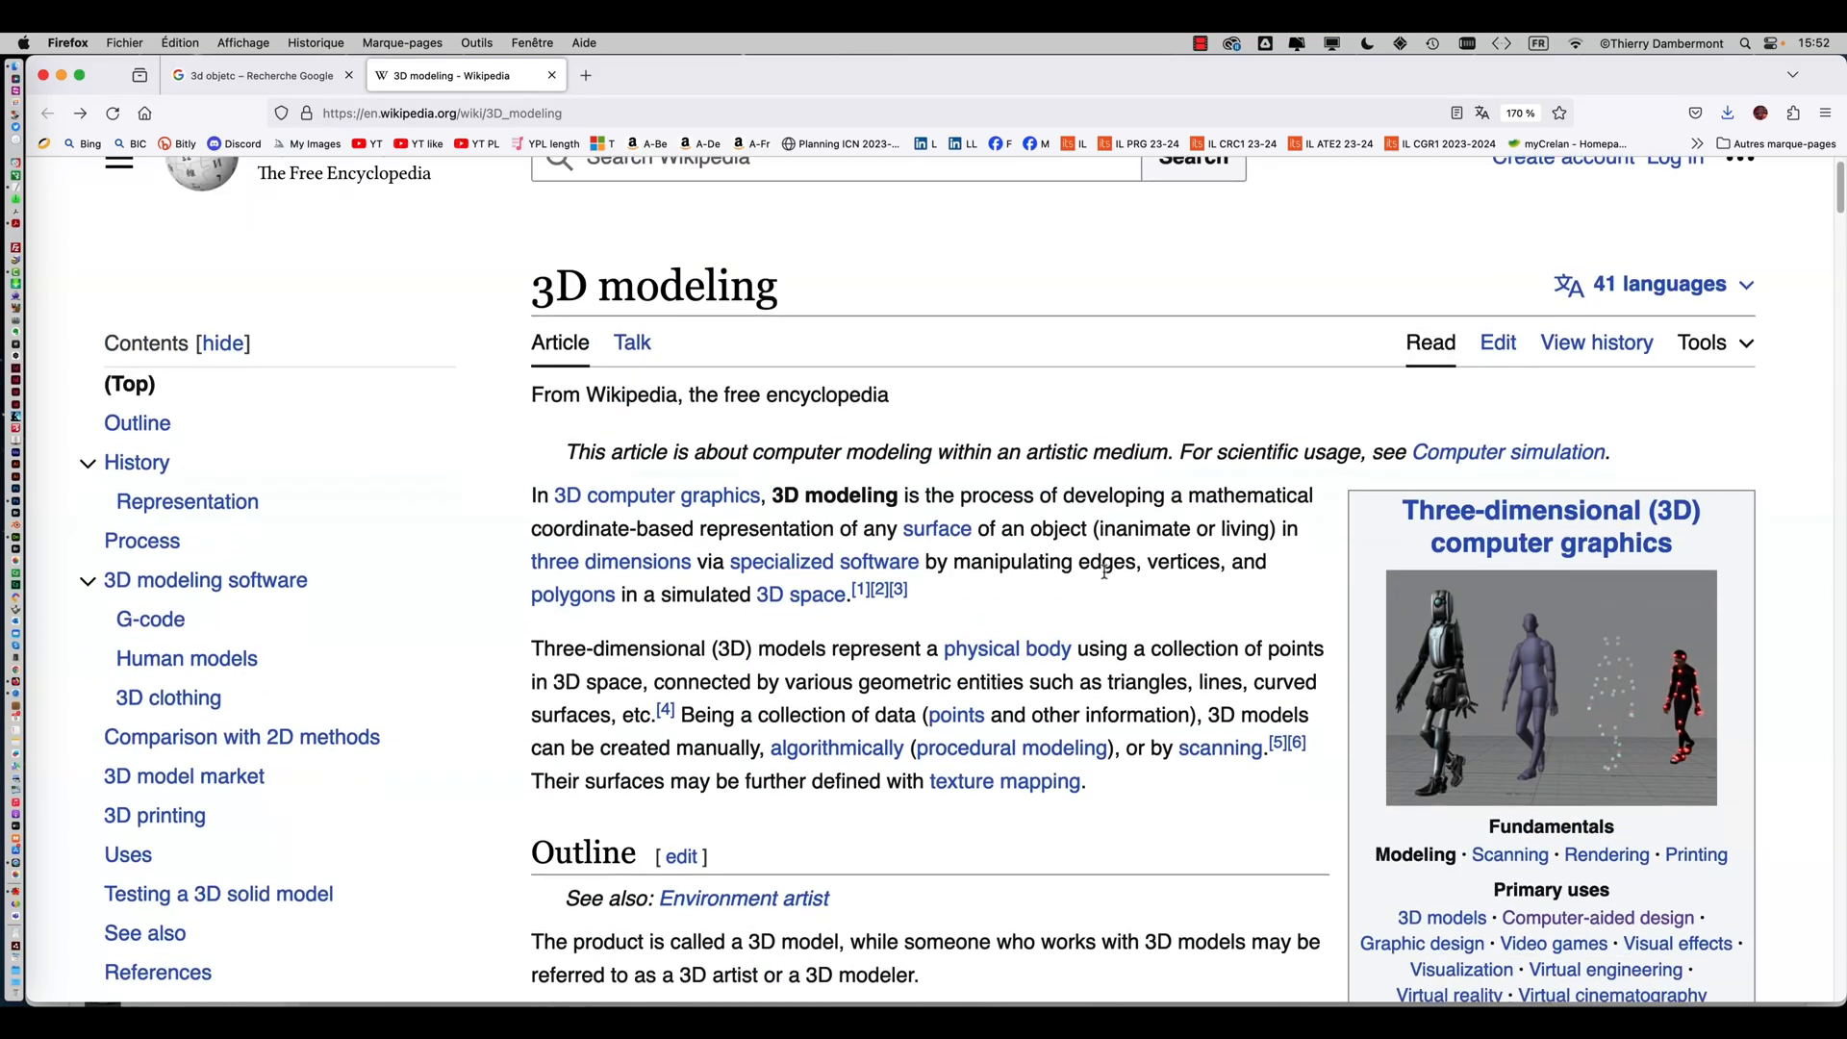
scroll(1105, 570, "down", 15)
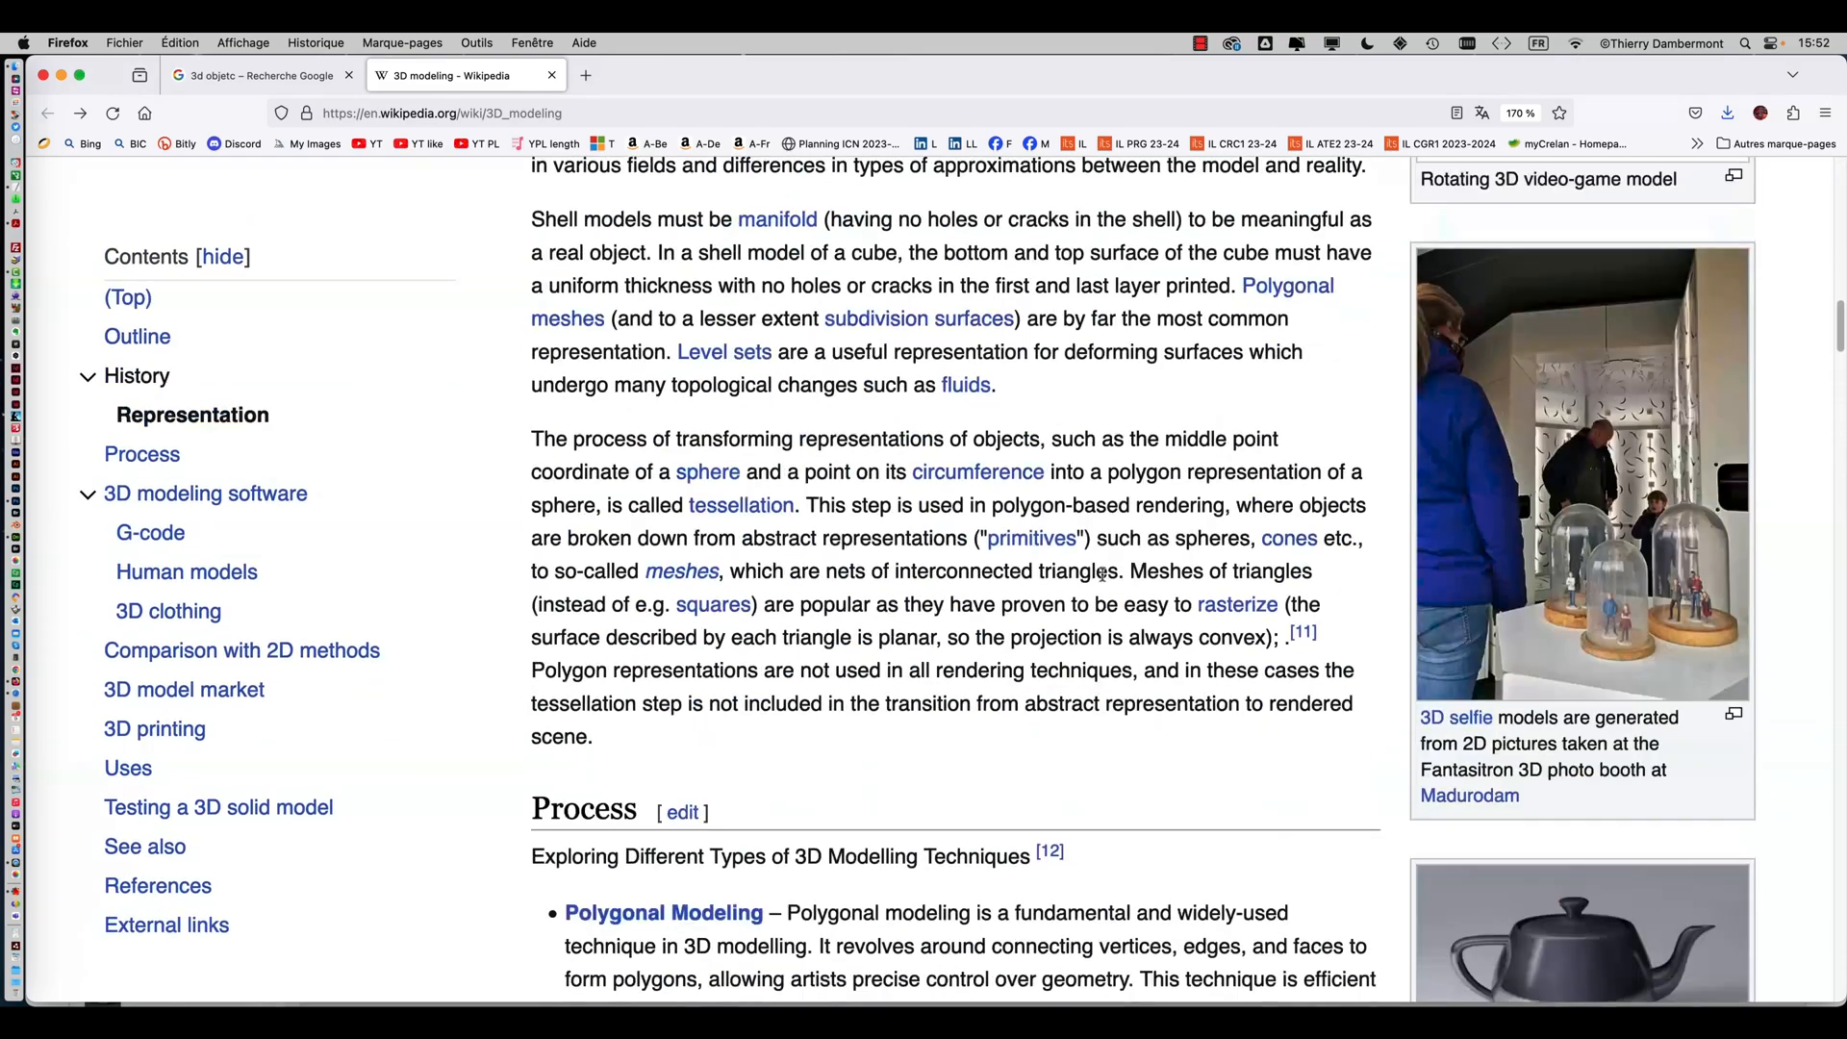
scroll(1103, 575, "down", 5)
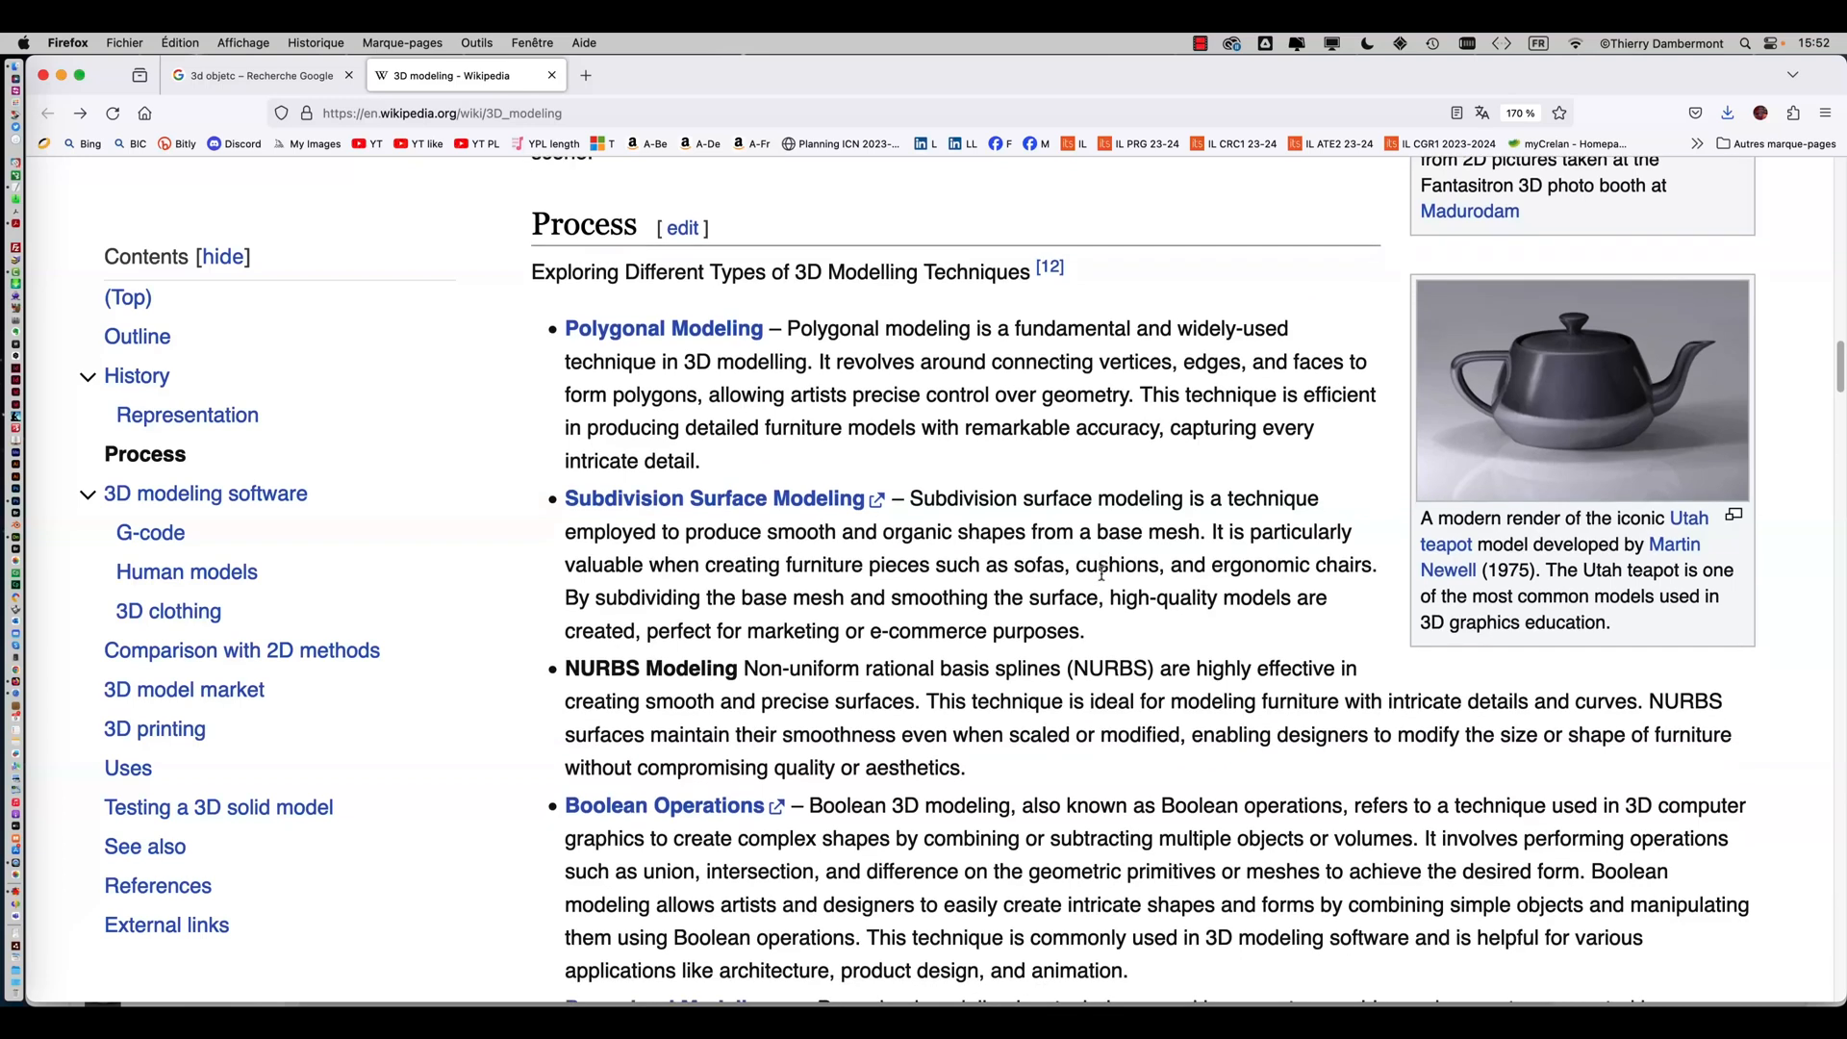
scroll(1102, 575, "down", 1)
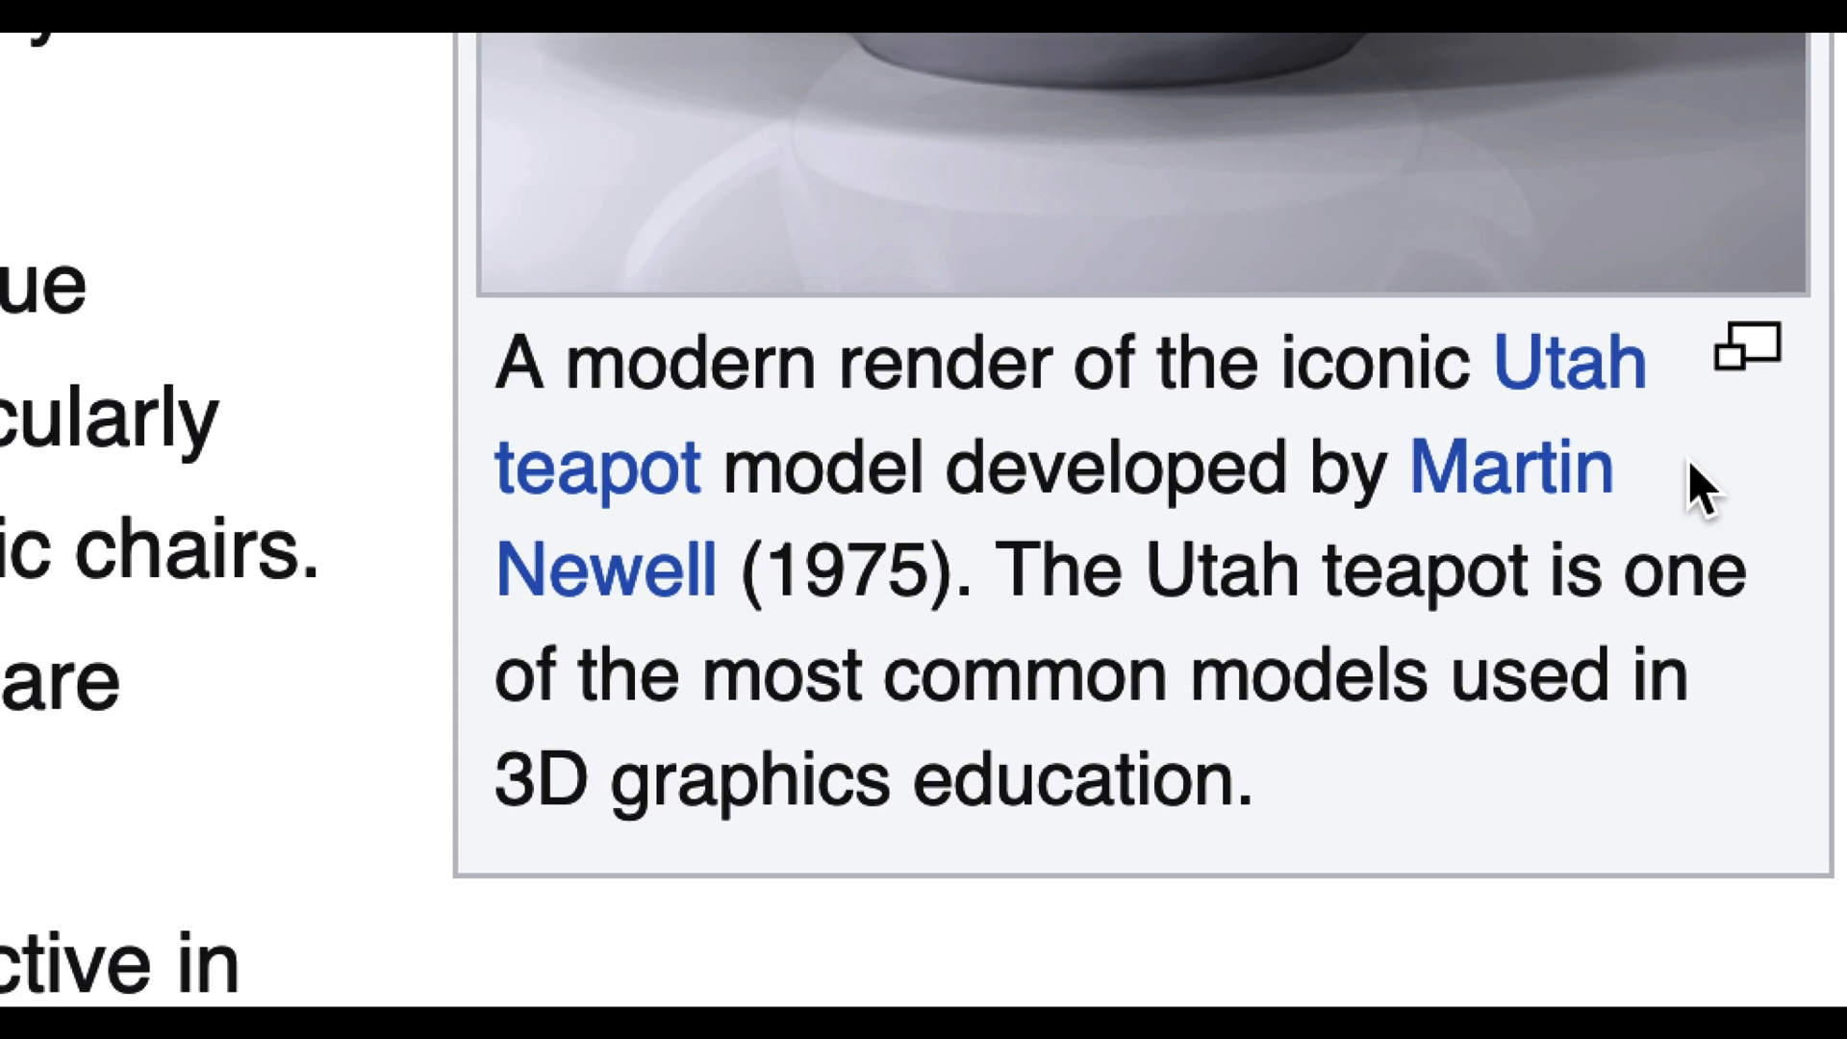
scroll(1698, 490, "down", 2)
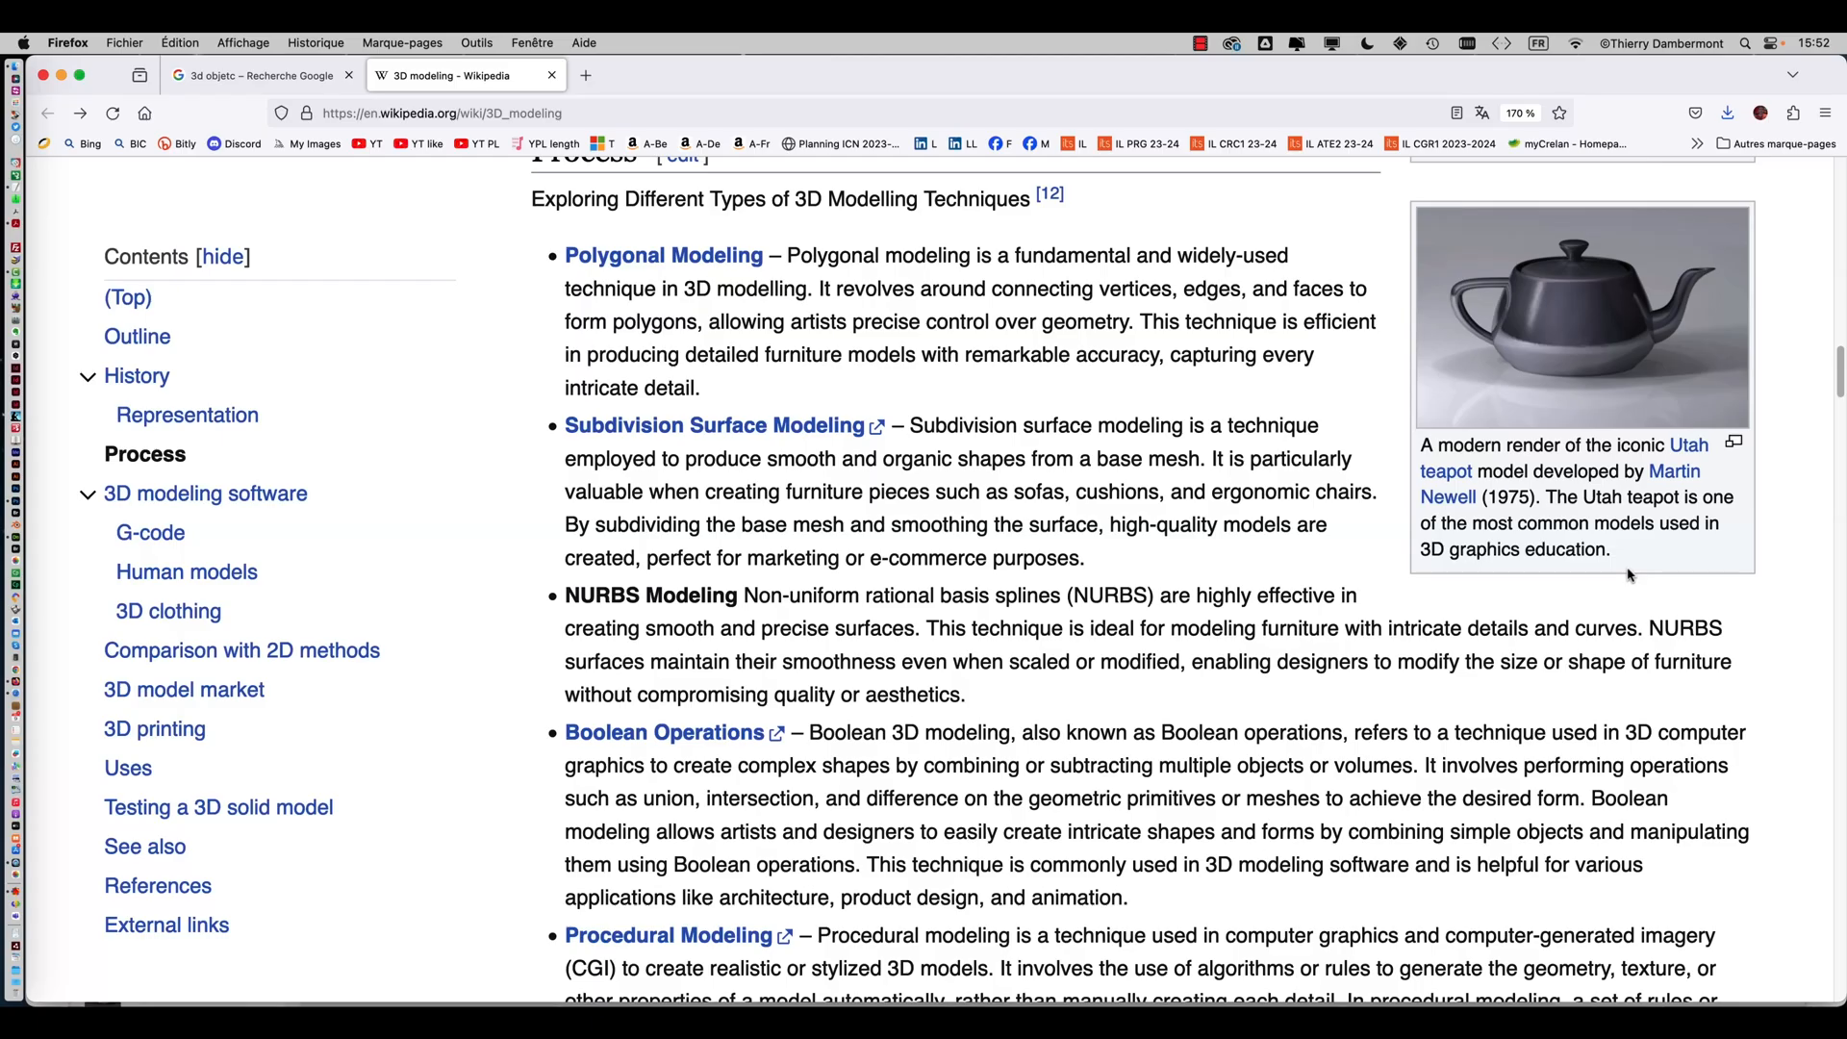
scroll(938, 383, "up", 20)
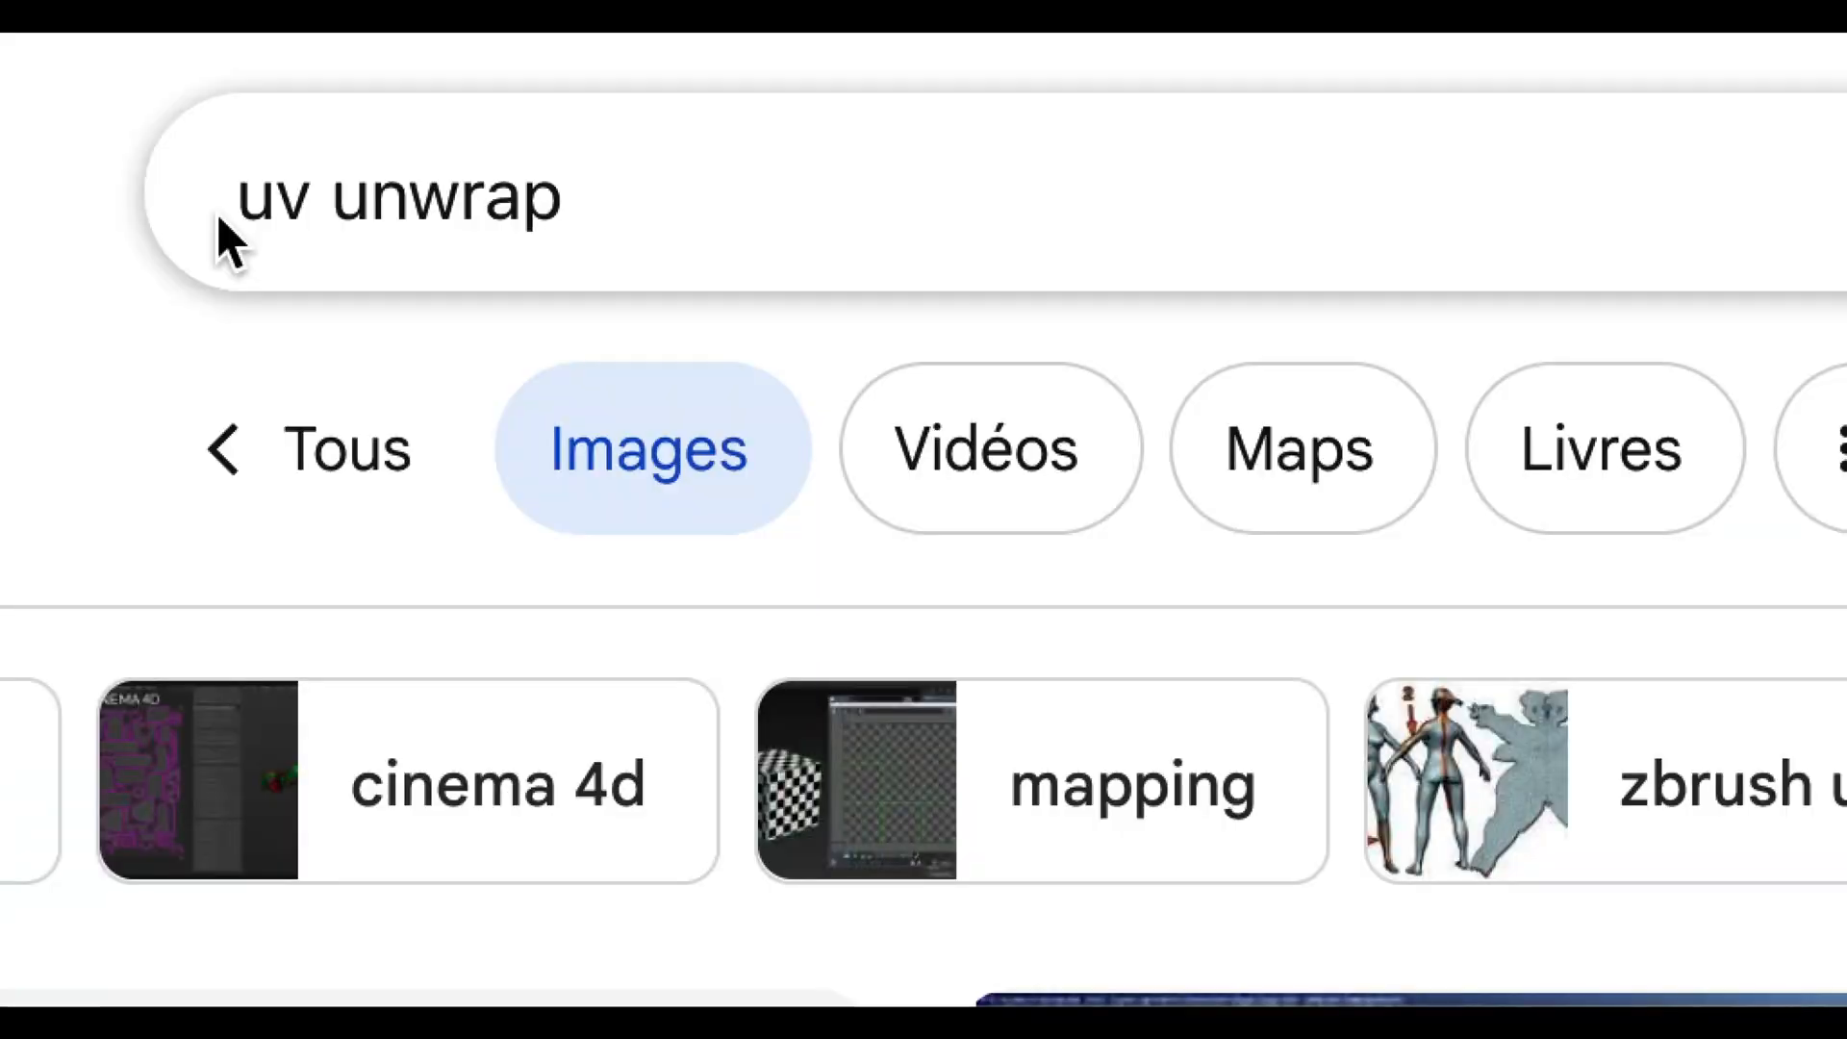
Run a Google image search for uv unwrap and preview the UV Unwrapping for Beginners result
left_click(221, 206)
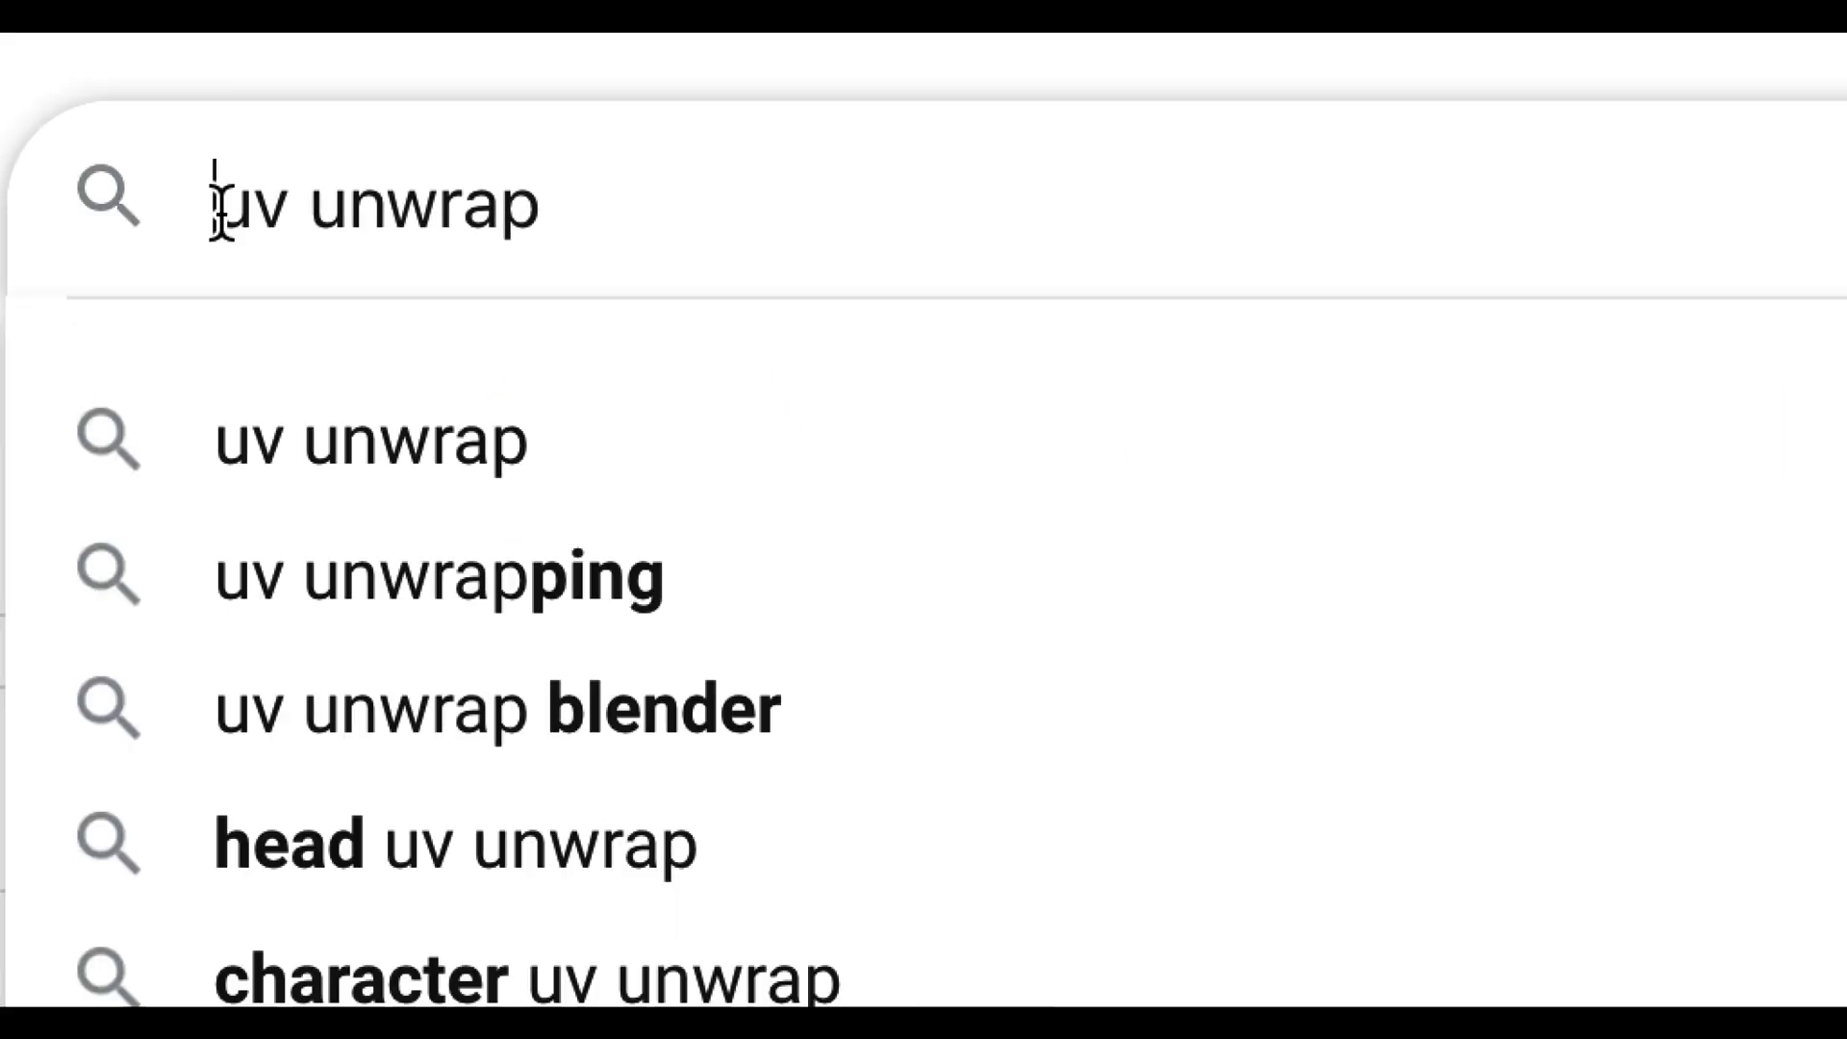
left_click_drag(215, 205, 587, 221)
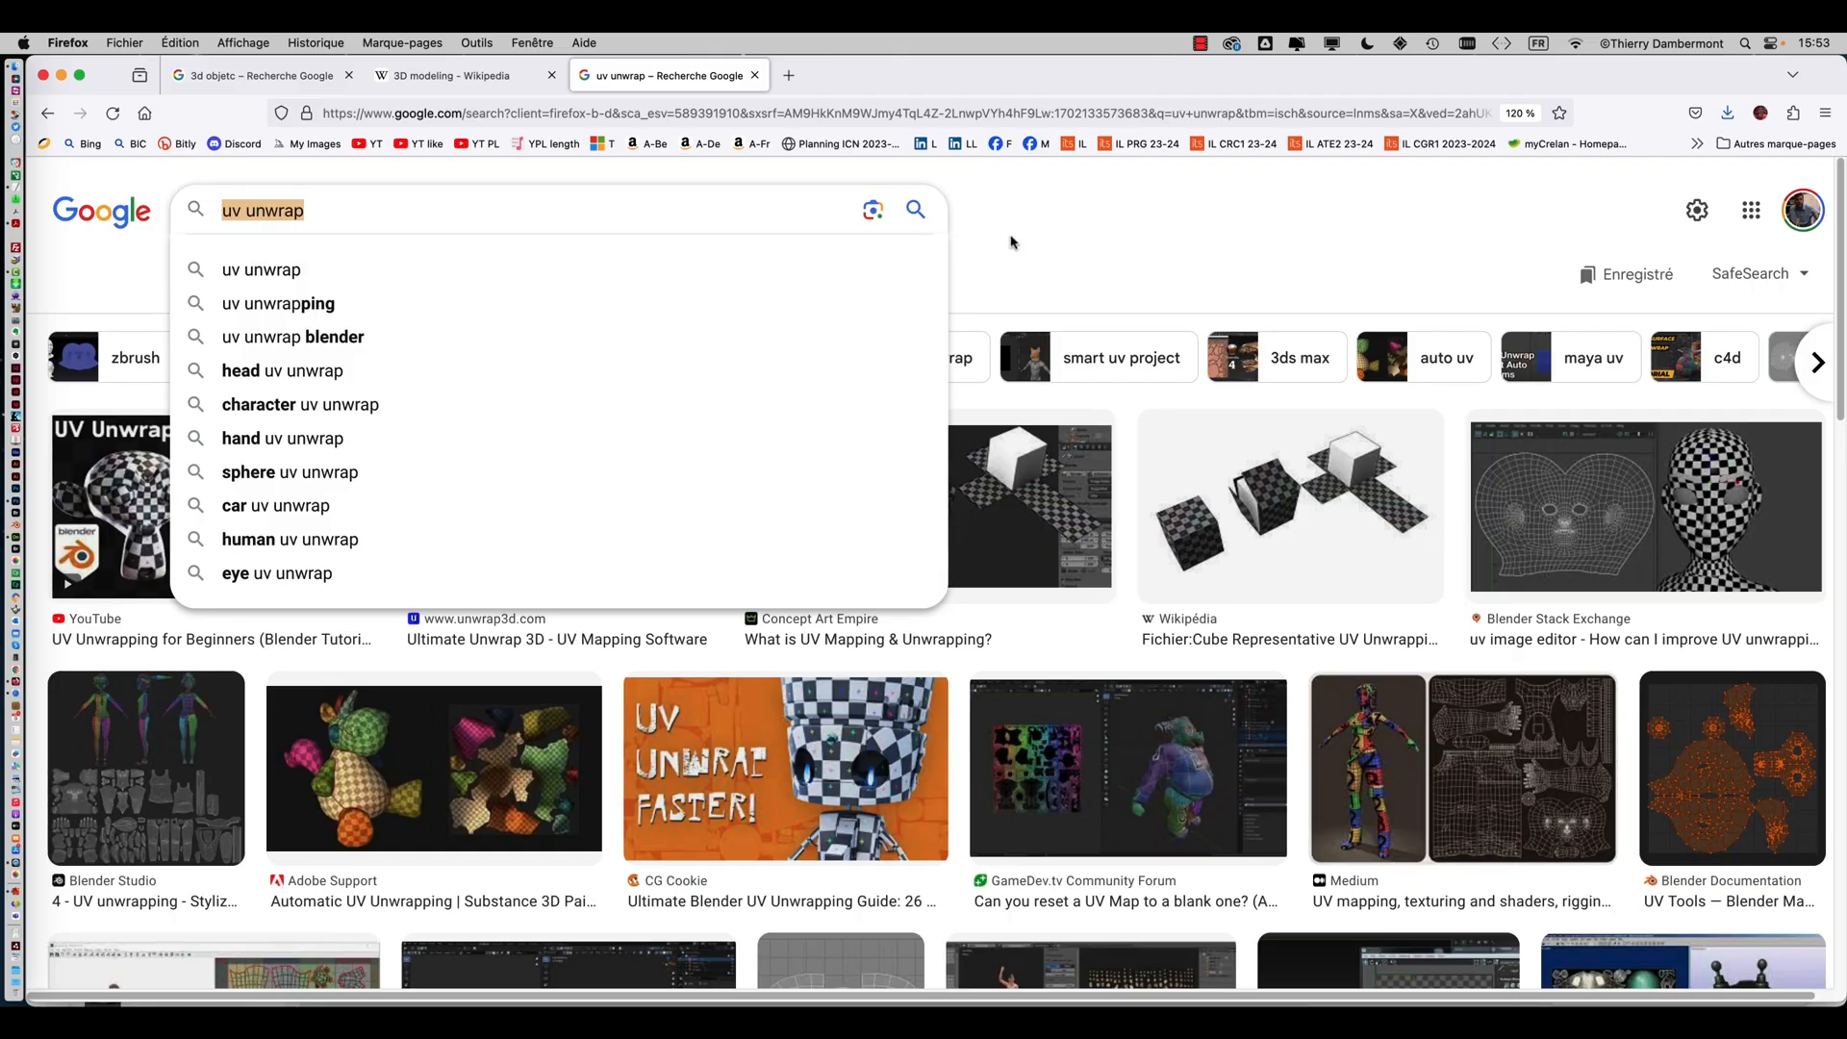
left_click(1030, 246)
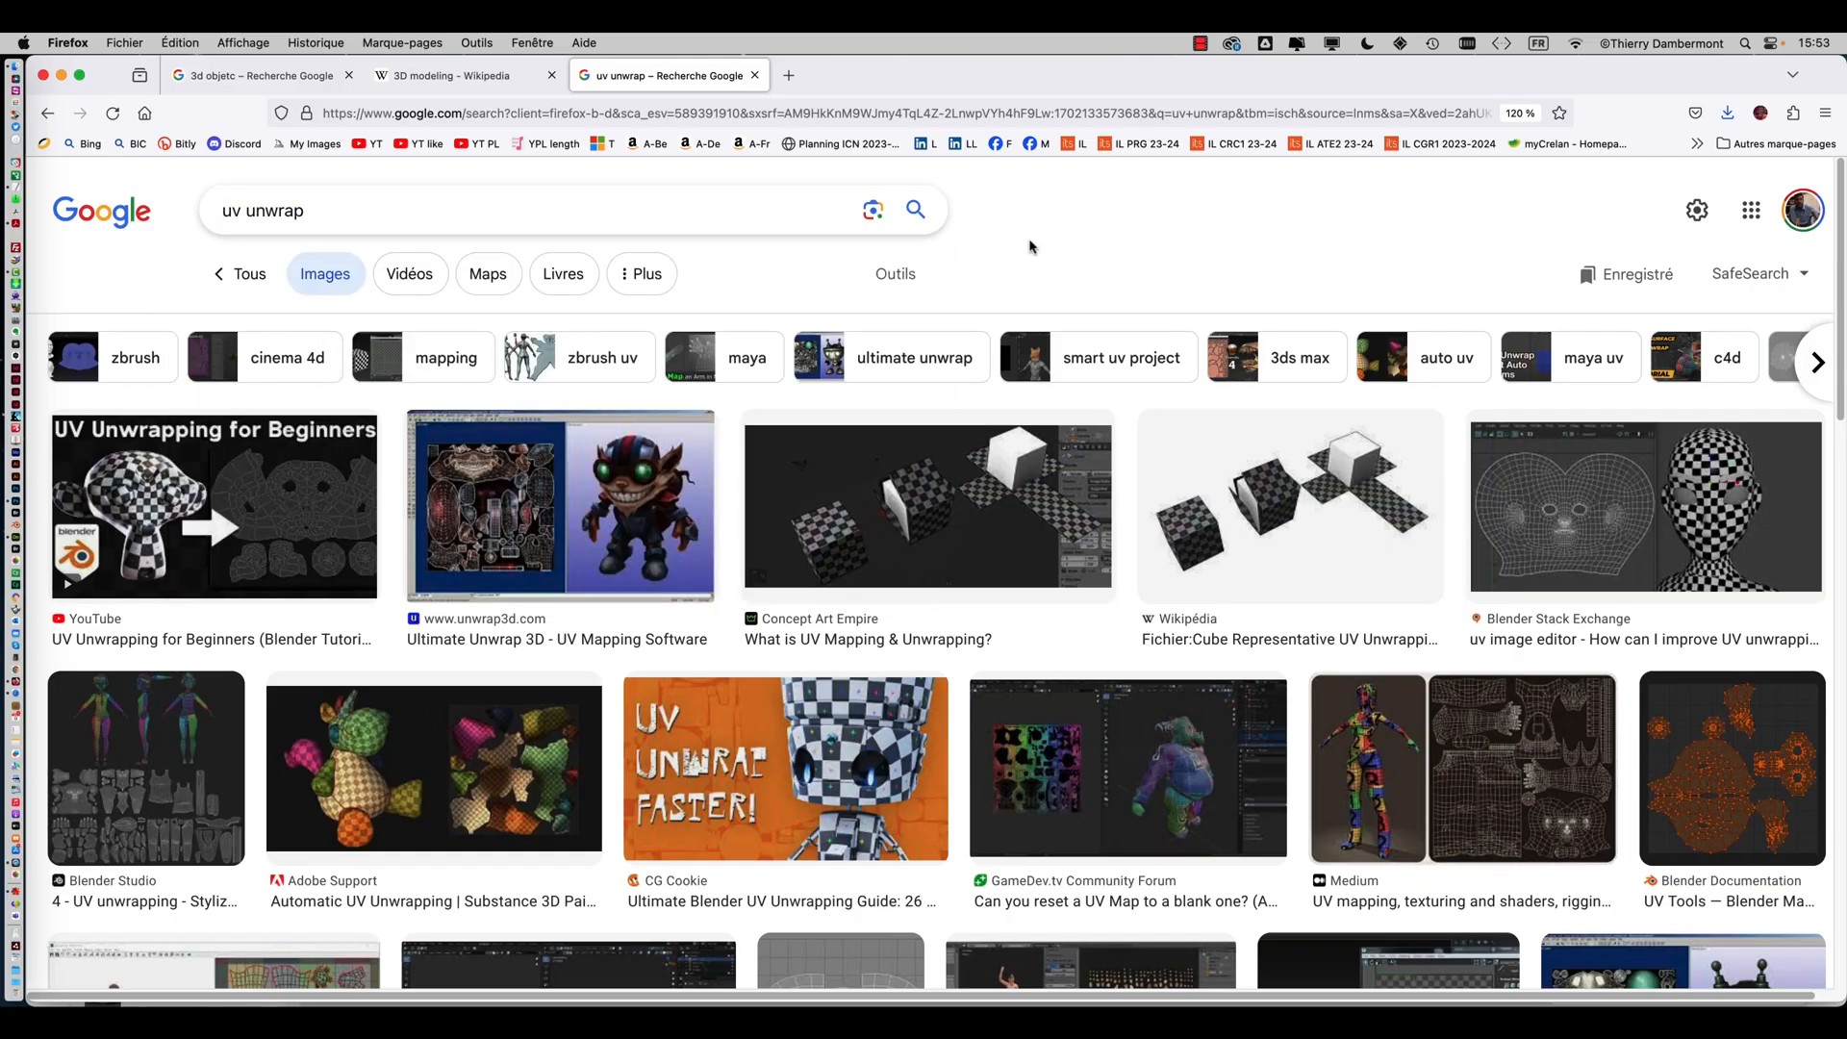
left_click(163, 505)
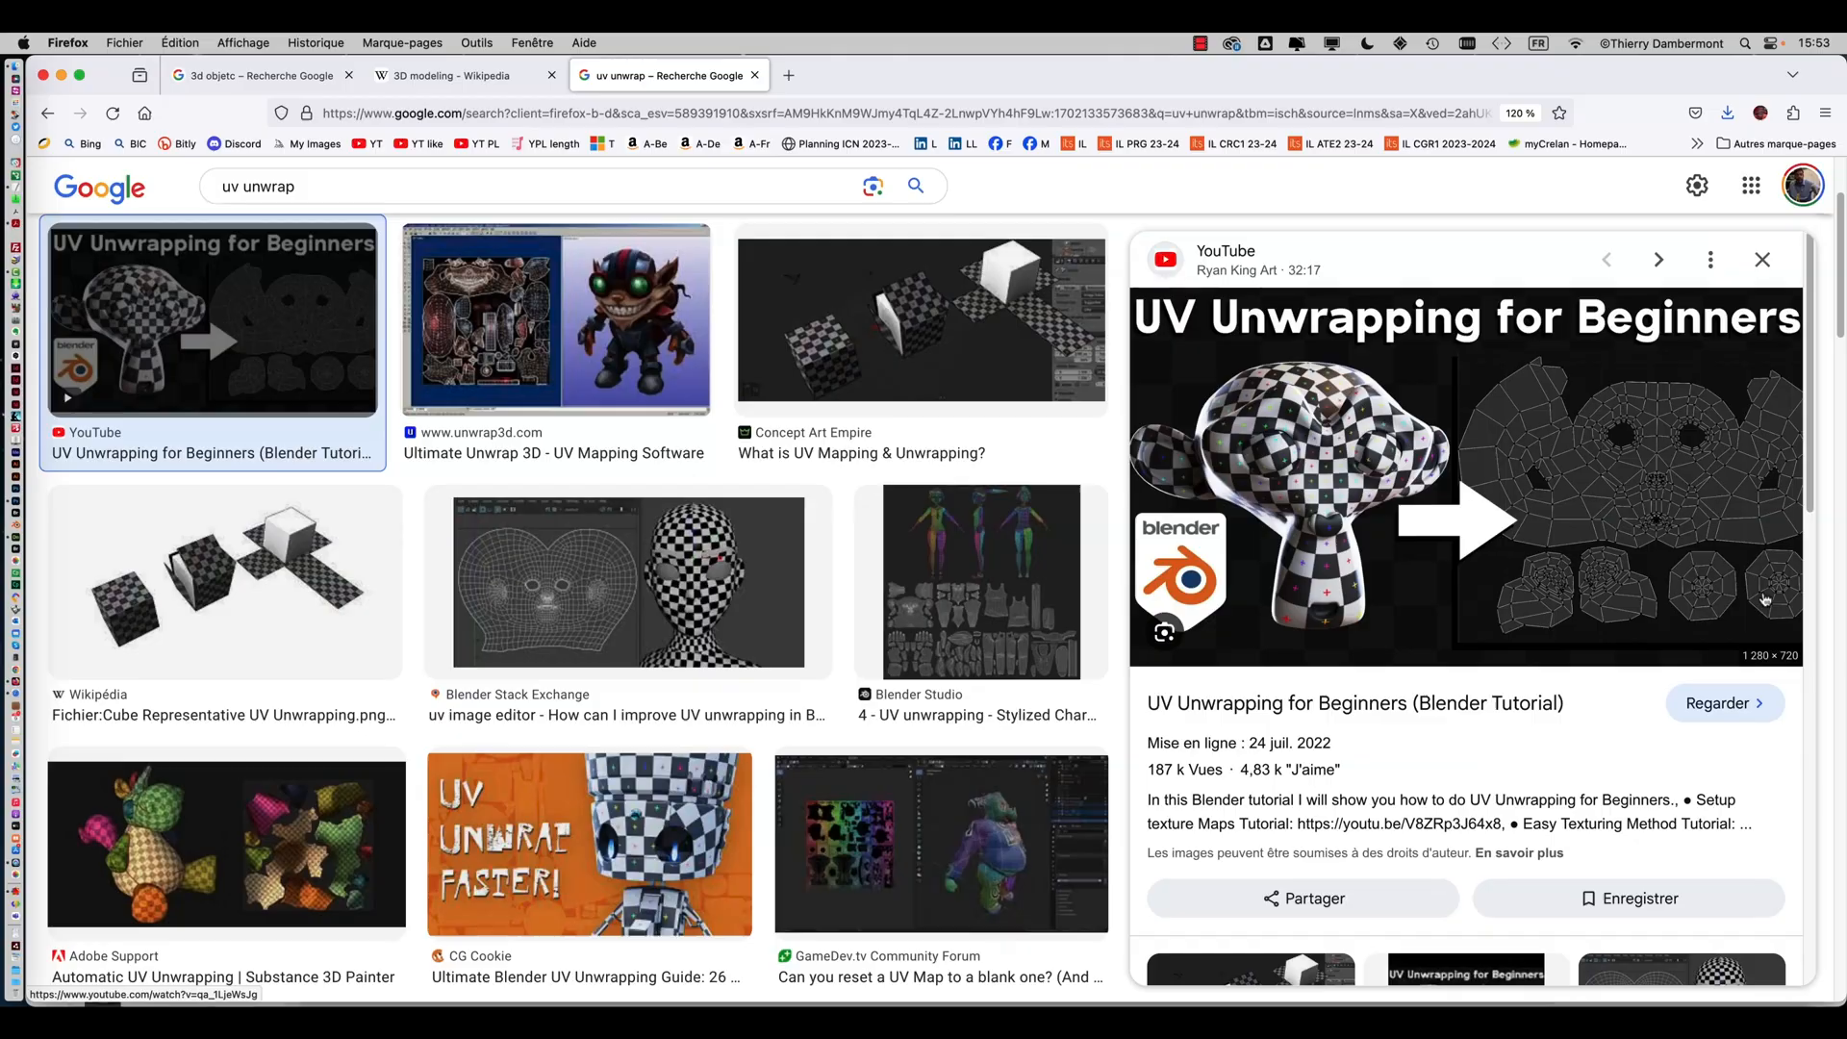
Scroll through the uv unwrap image results, previewing several UV layout examples
scroll(584, 508, "down", 3)
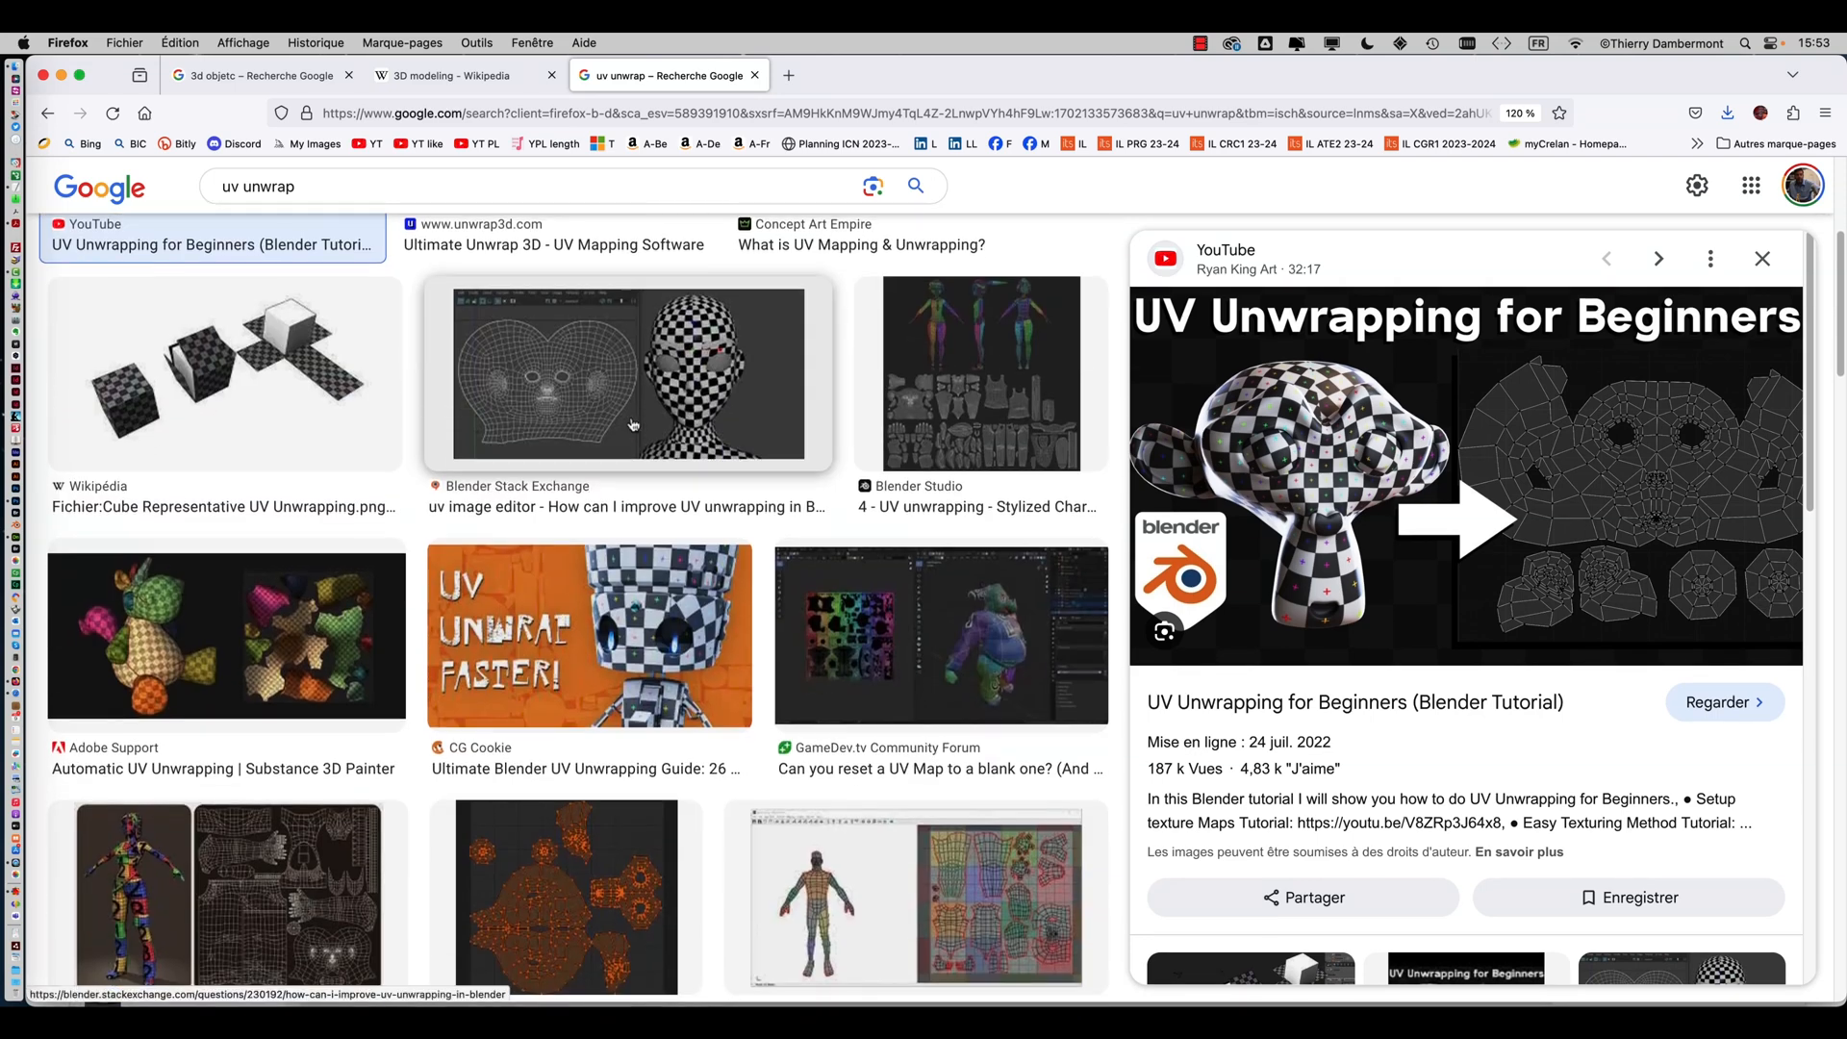
left_click(618, 405)
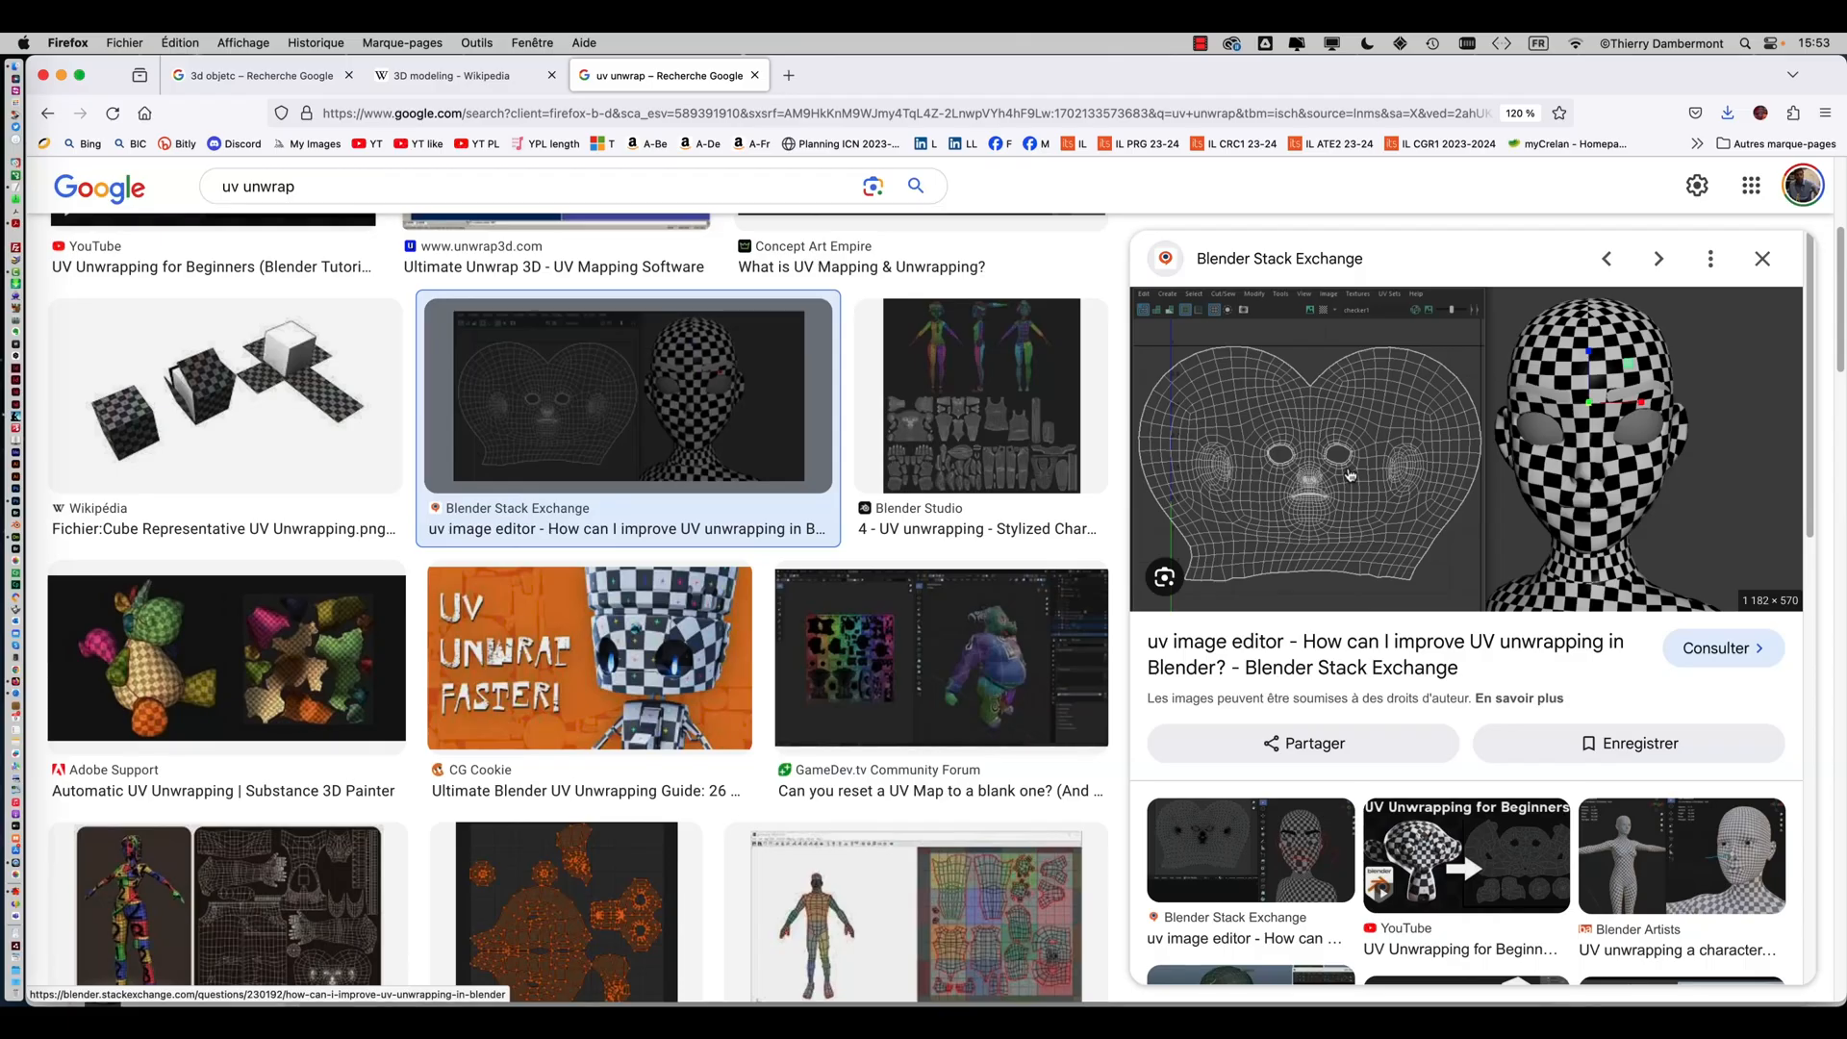
scroll(607, 580, "down", 3)
scroll(606, 579, "down", 3)
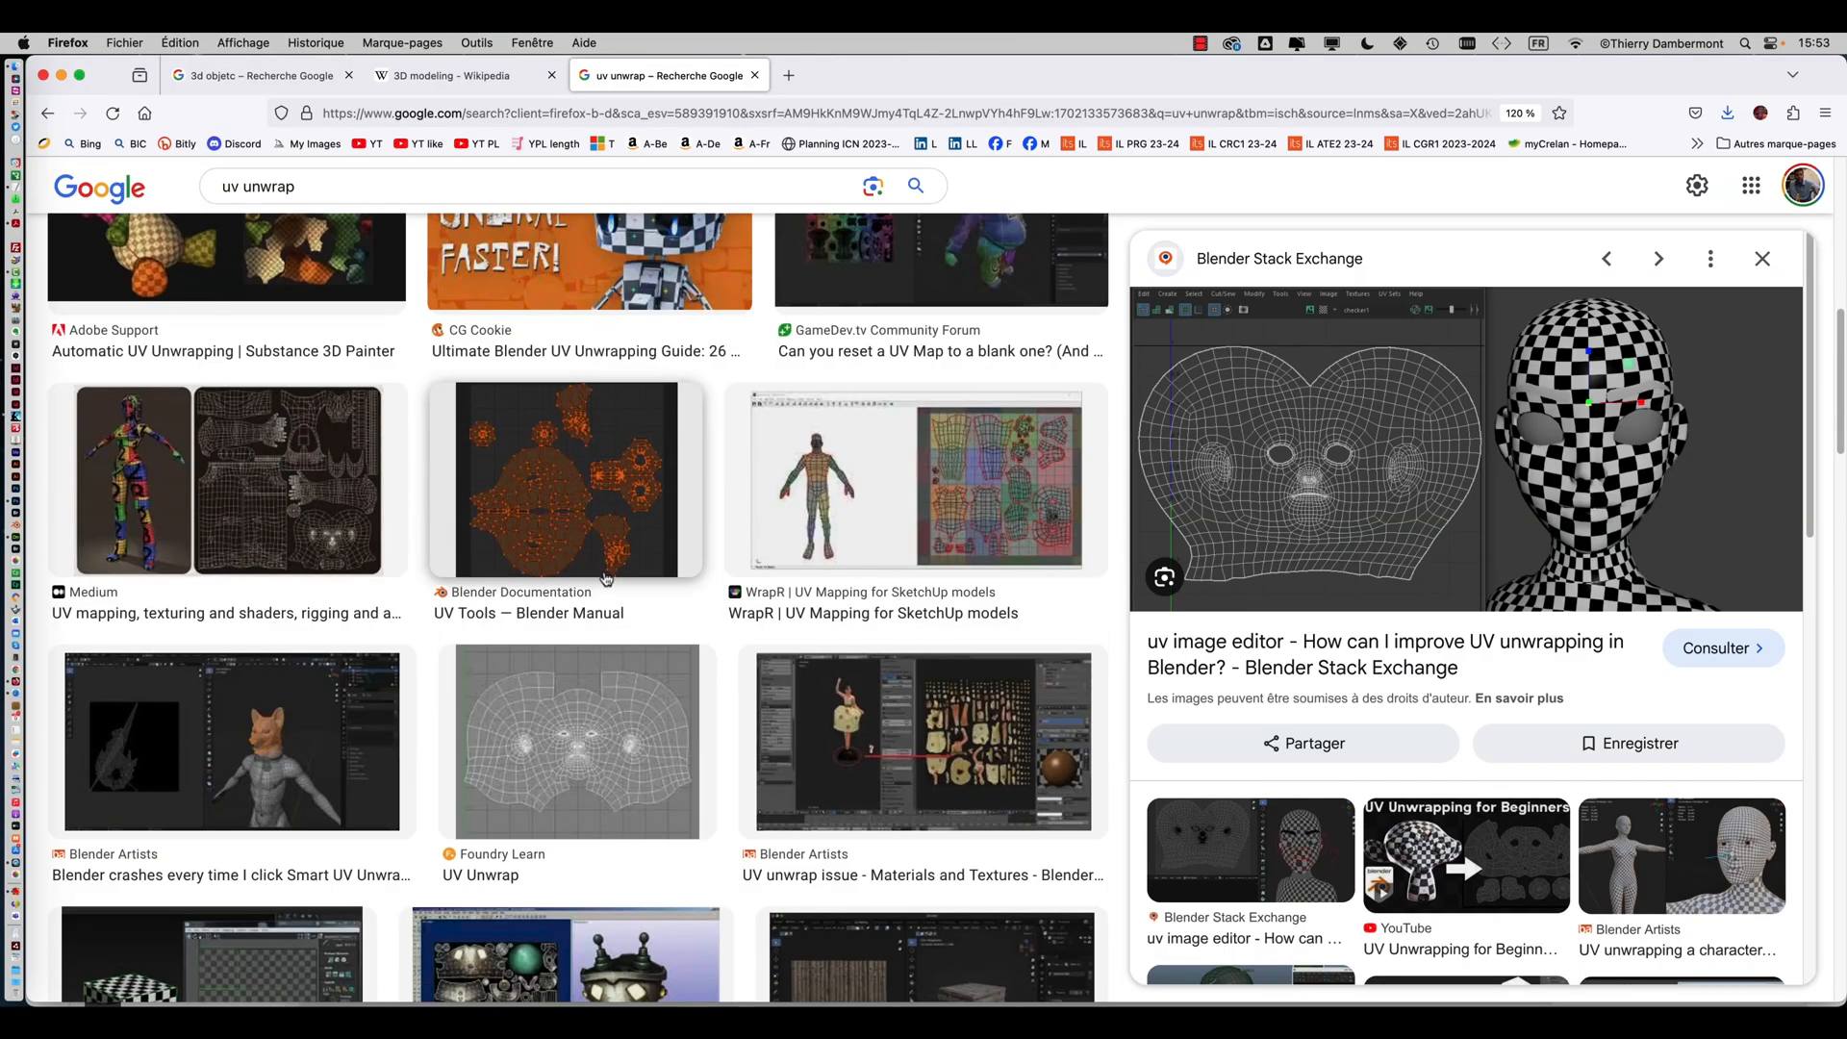
left_click(568, 442)
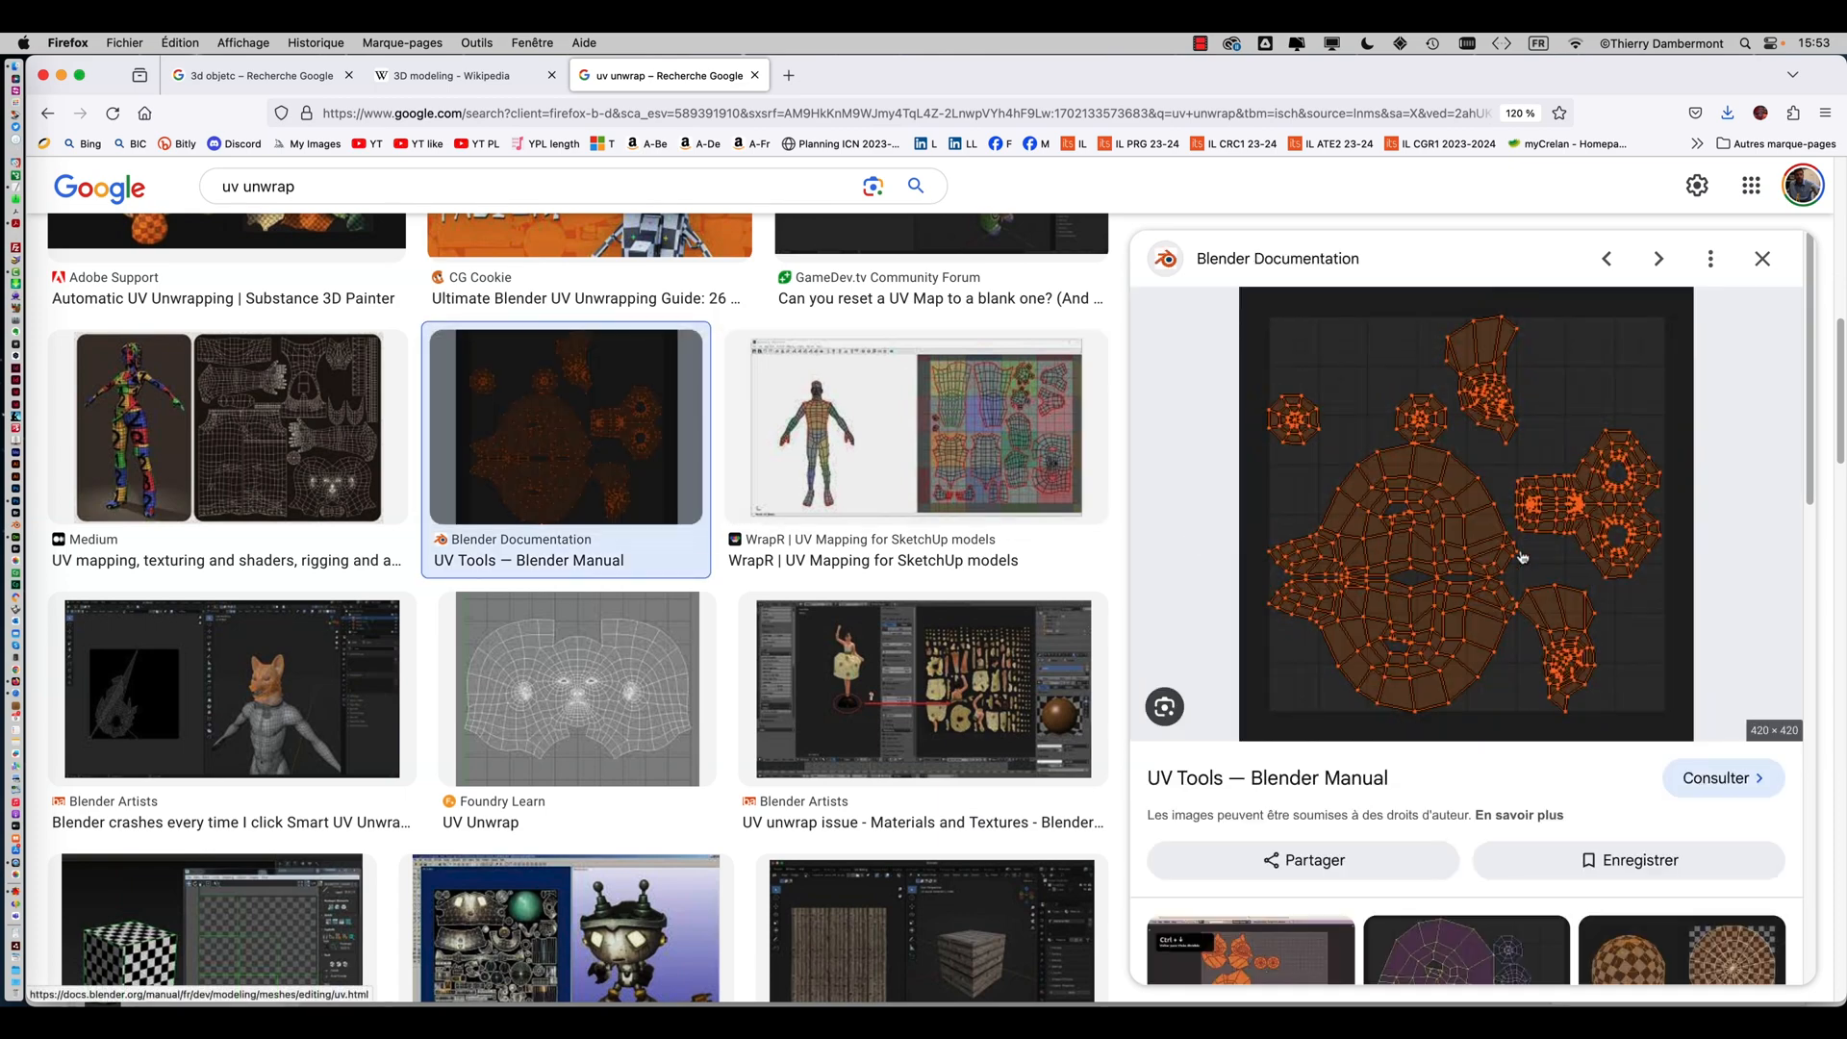
scroll(856, 577, "down", 4)
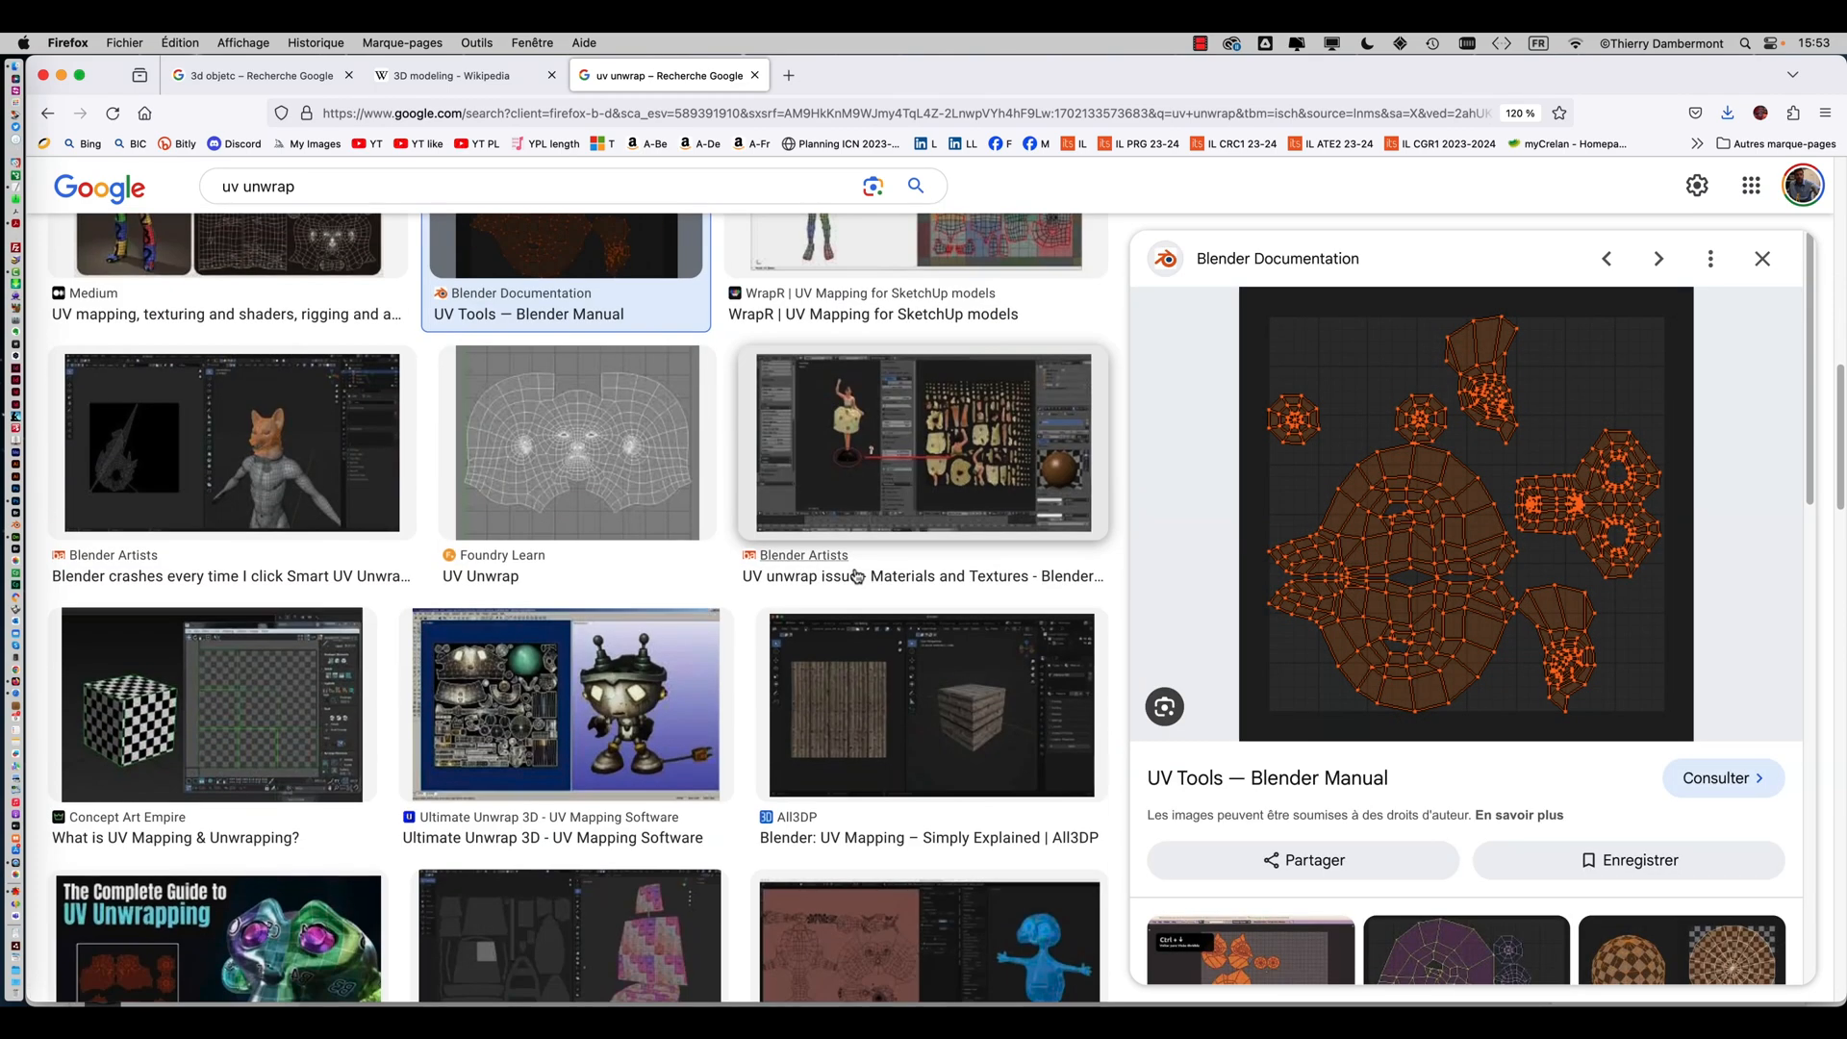
scroll(856, 574, "down", 5)
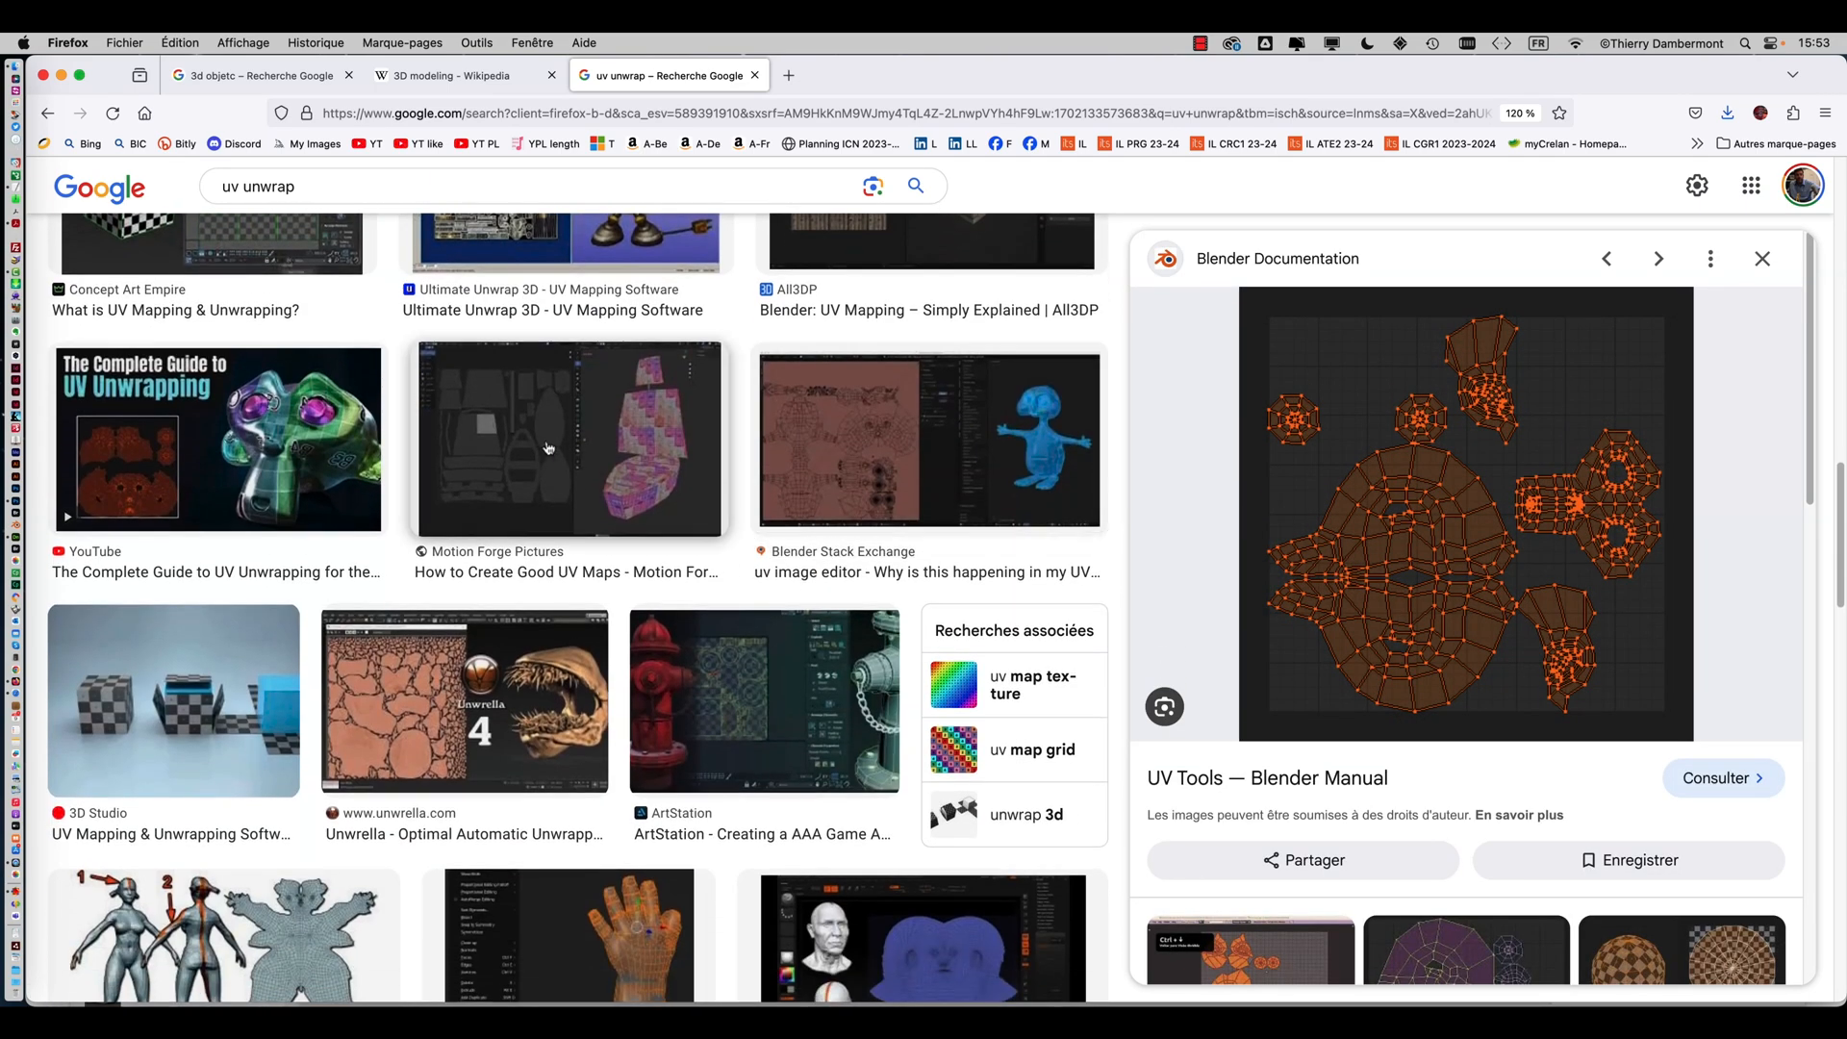
left_click(548, 446)
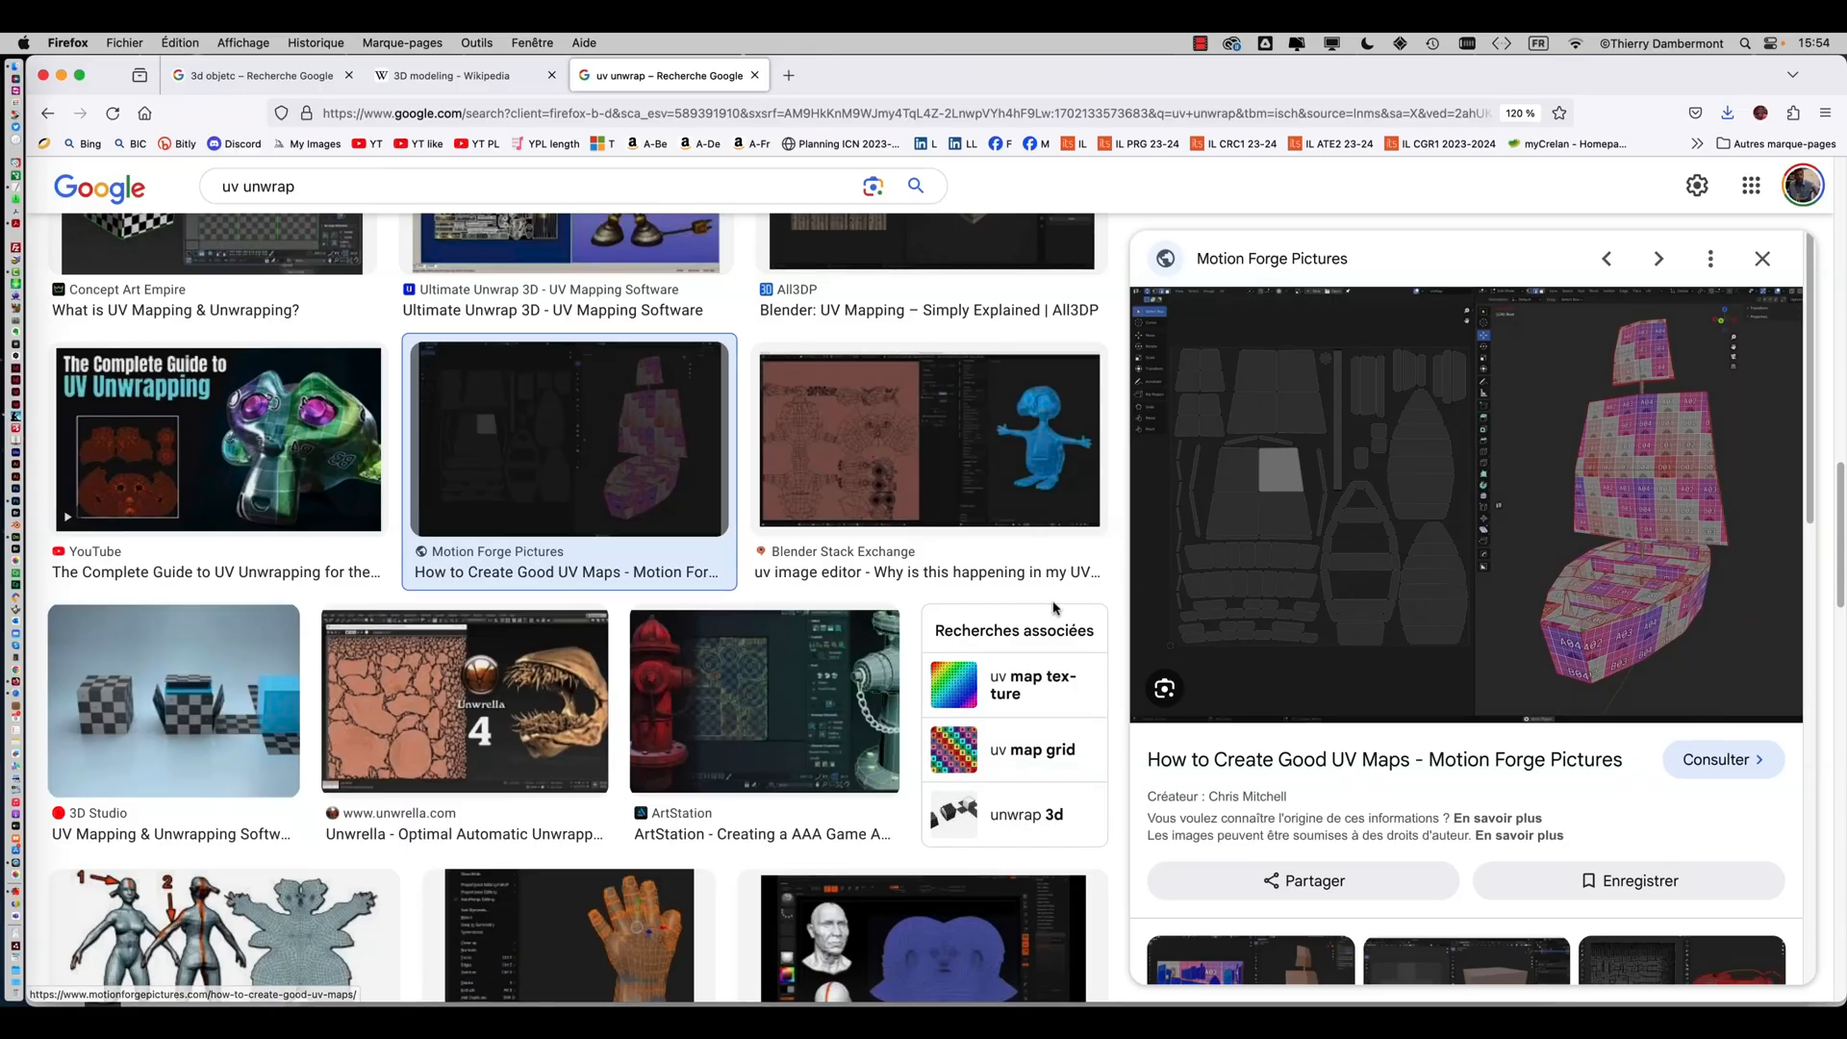
scroll(1055, 615, "down", 8)
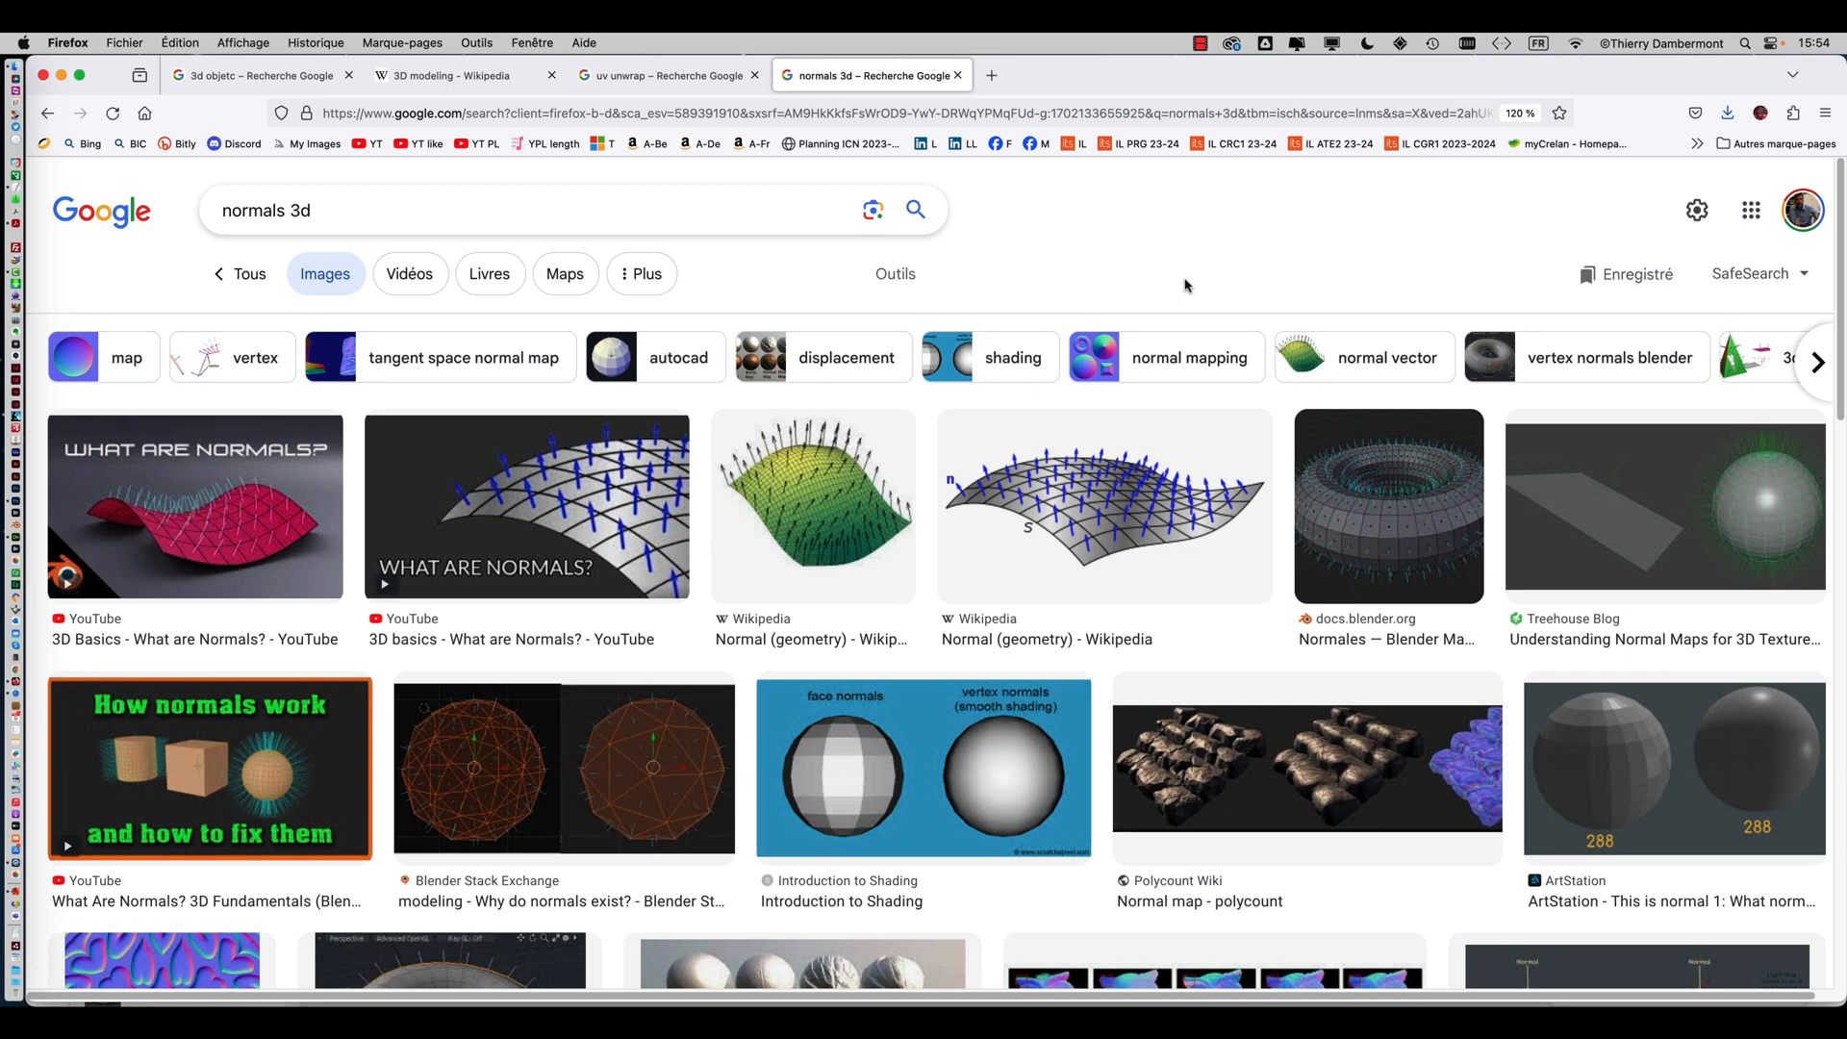
Browse the Google image results for normals 3d, previewing several surface-normal illustrations
left_click(1401, 507)
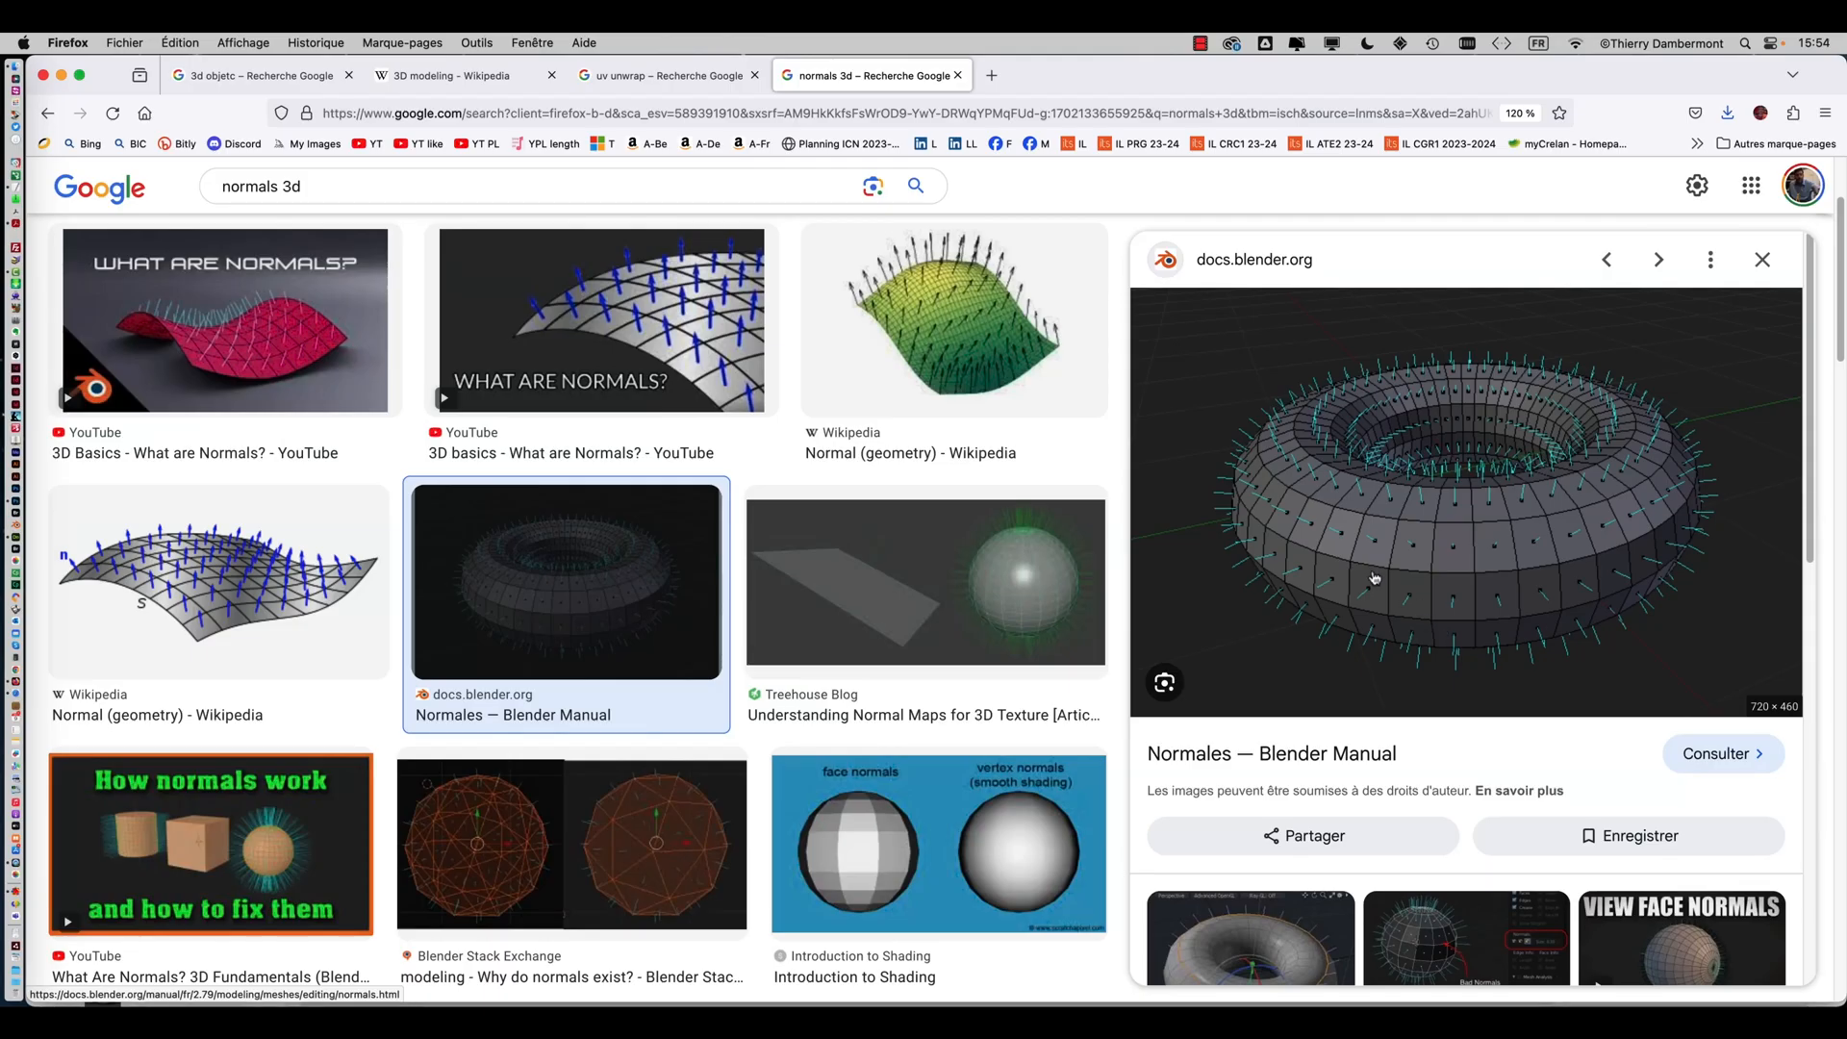
left_click(226, 317)
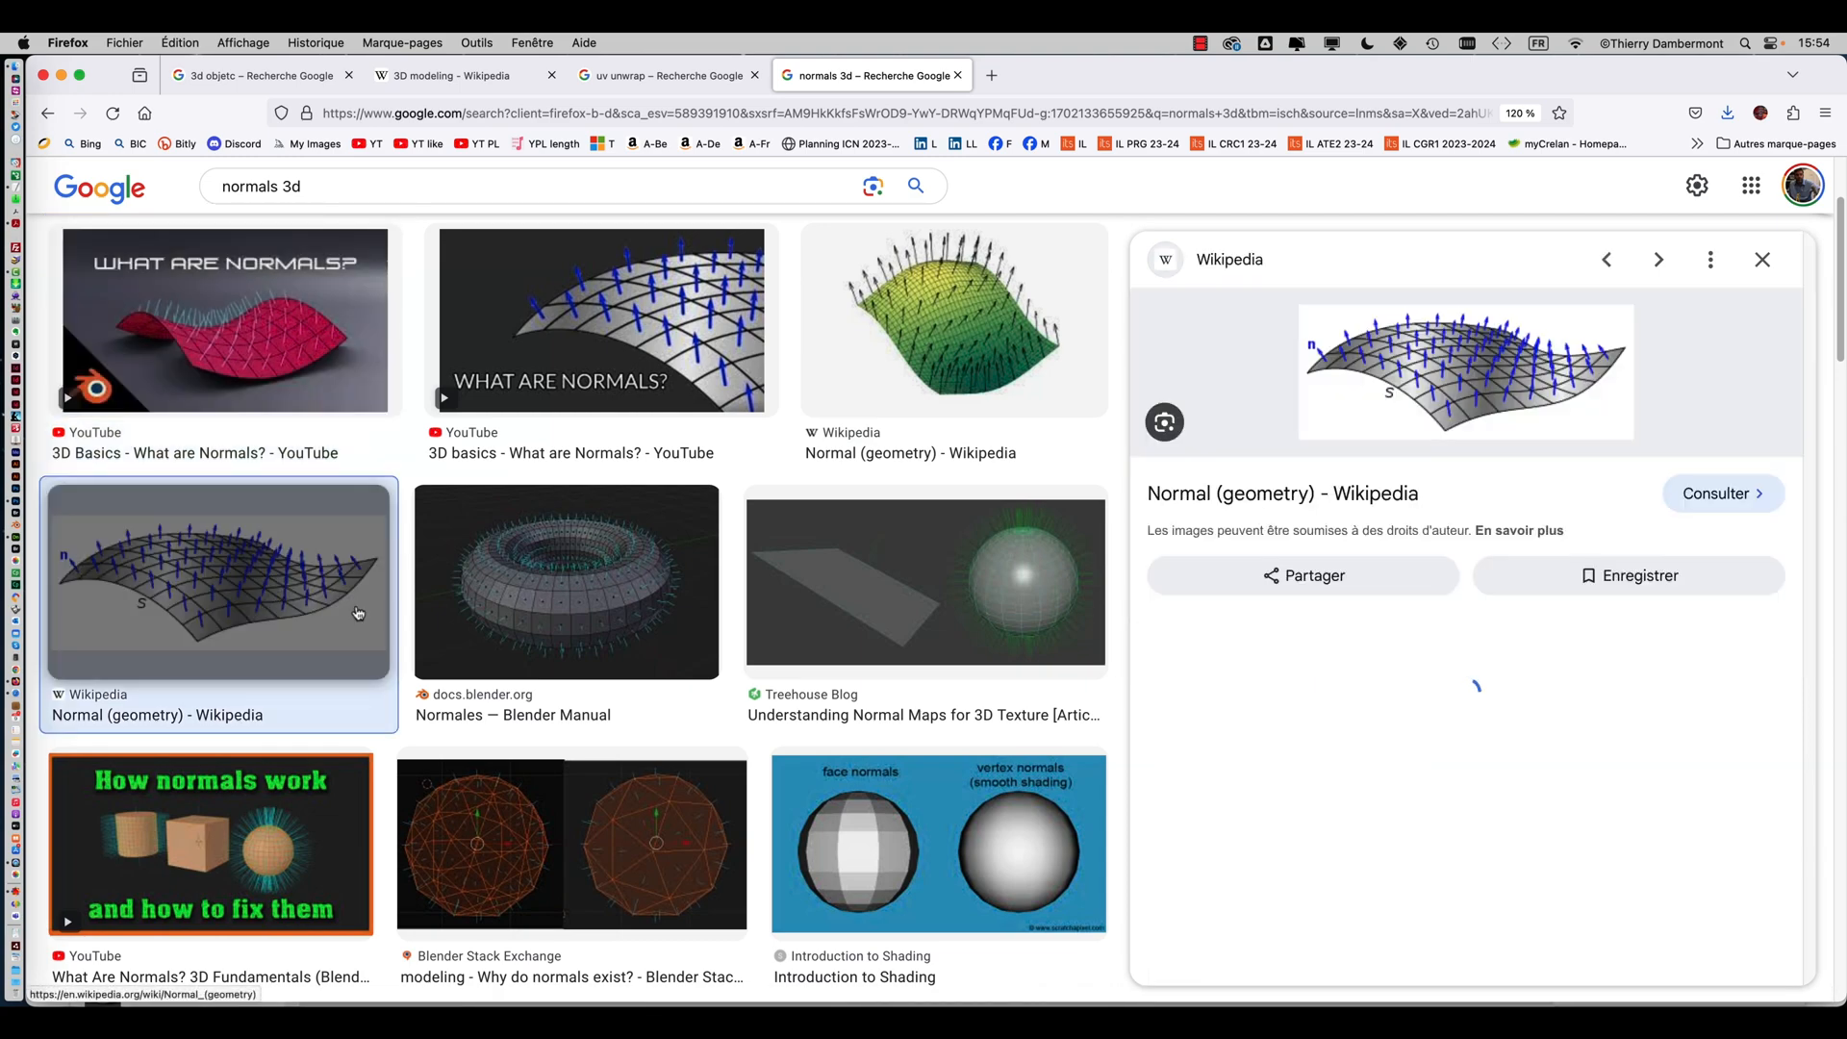
left_click(220, 577)
scroll(1538, 396, "down", 5)
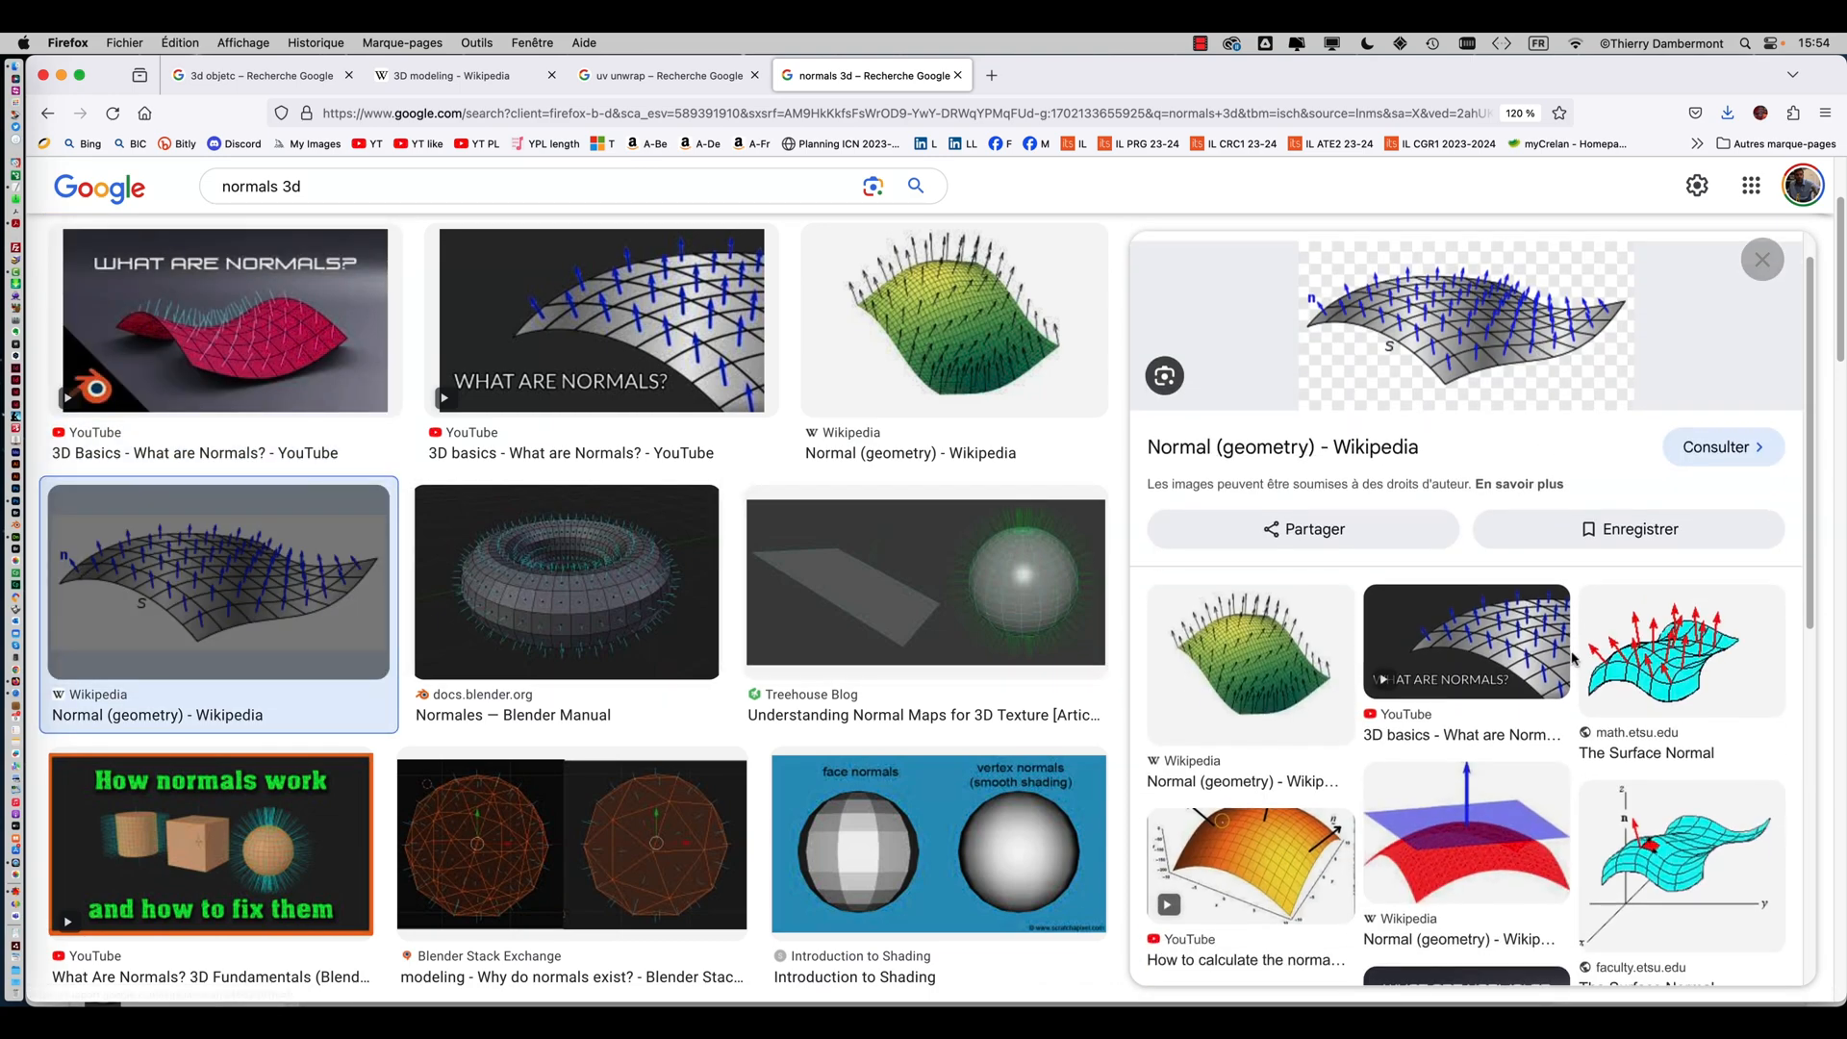
scroll(1571, 657, "down", 5)
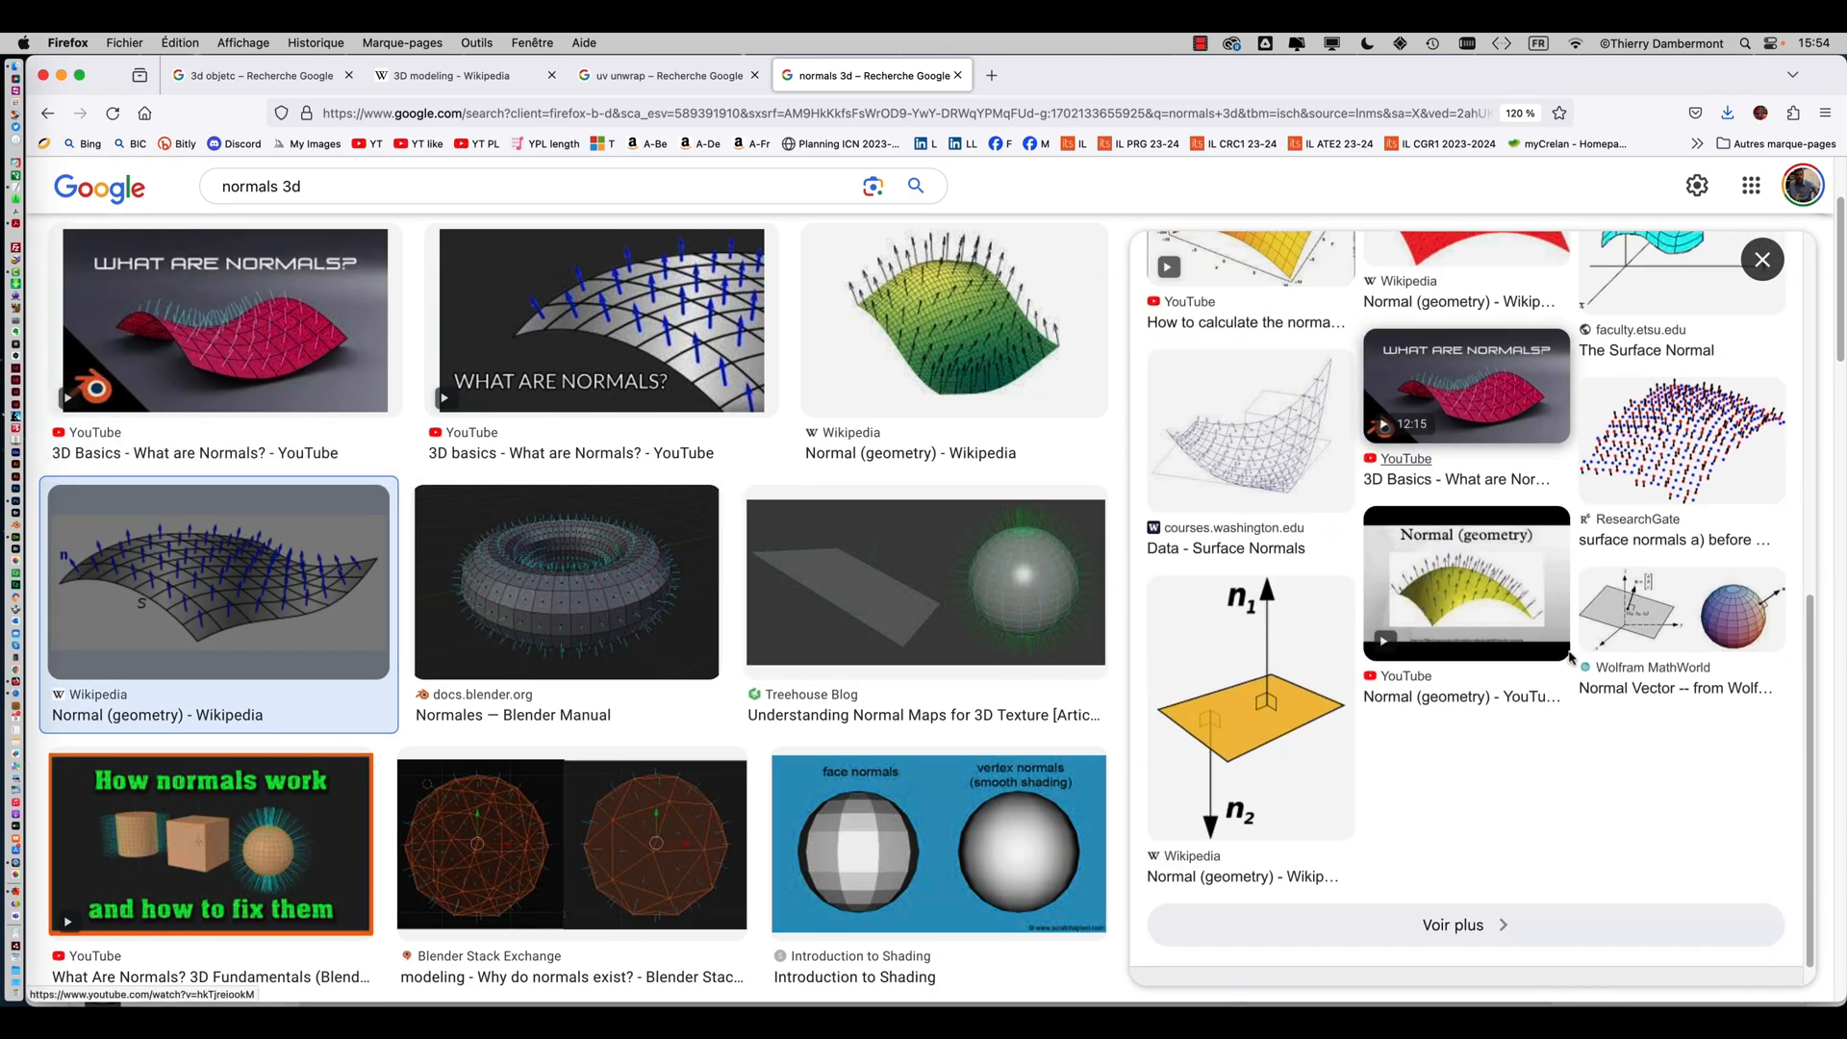
scroll(1462, 577, "up", 10)
left_click(246, 342)
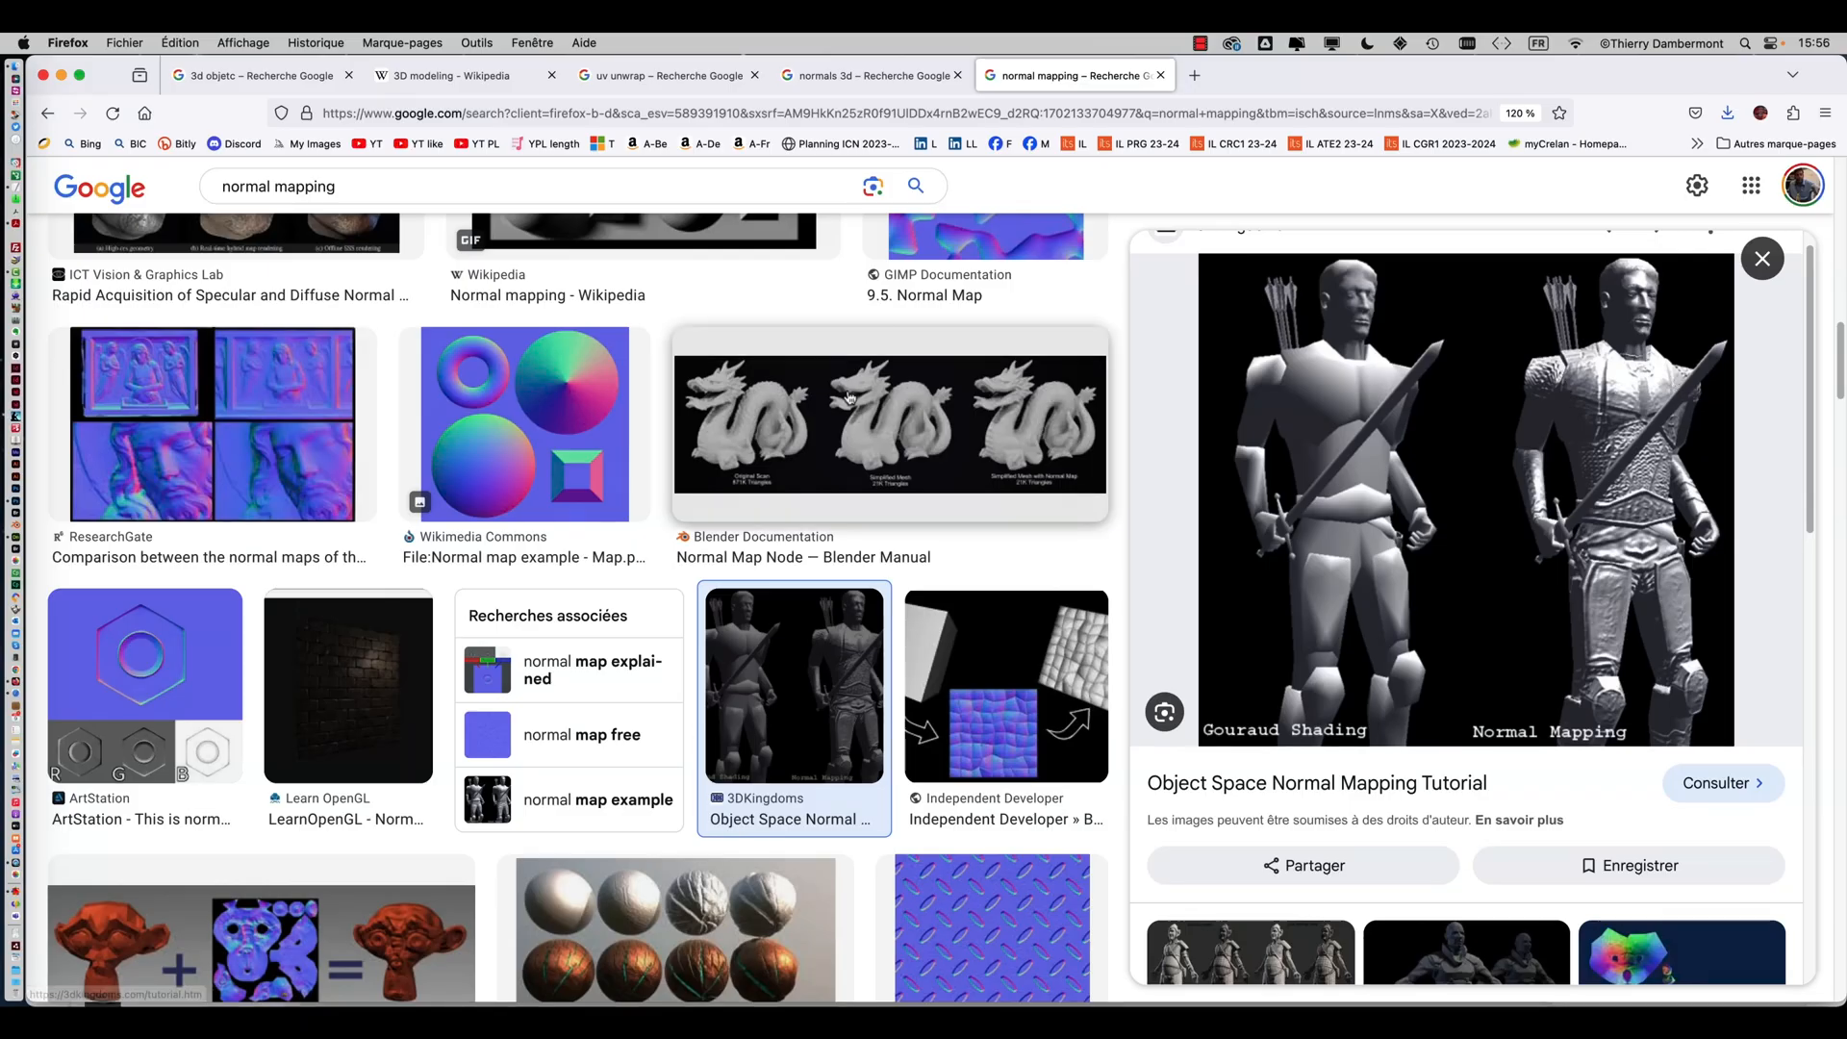
Open the Blender Manual dragon normal-map comparison image and zoom in to inspect its detail
left_click(873, 338)
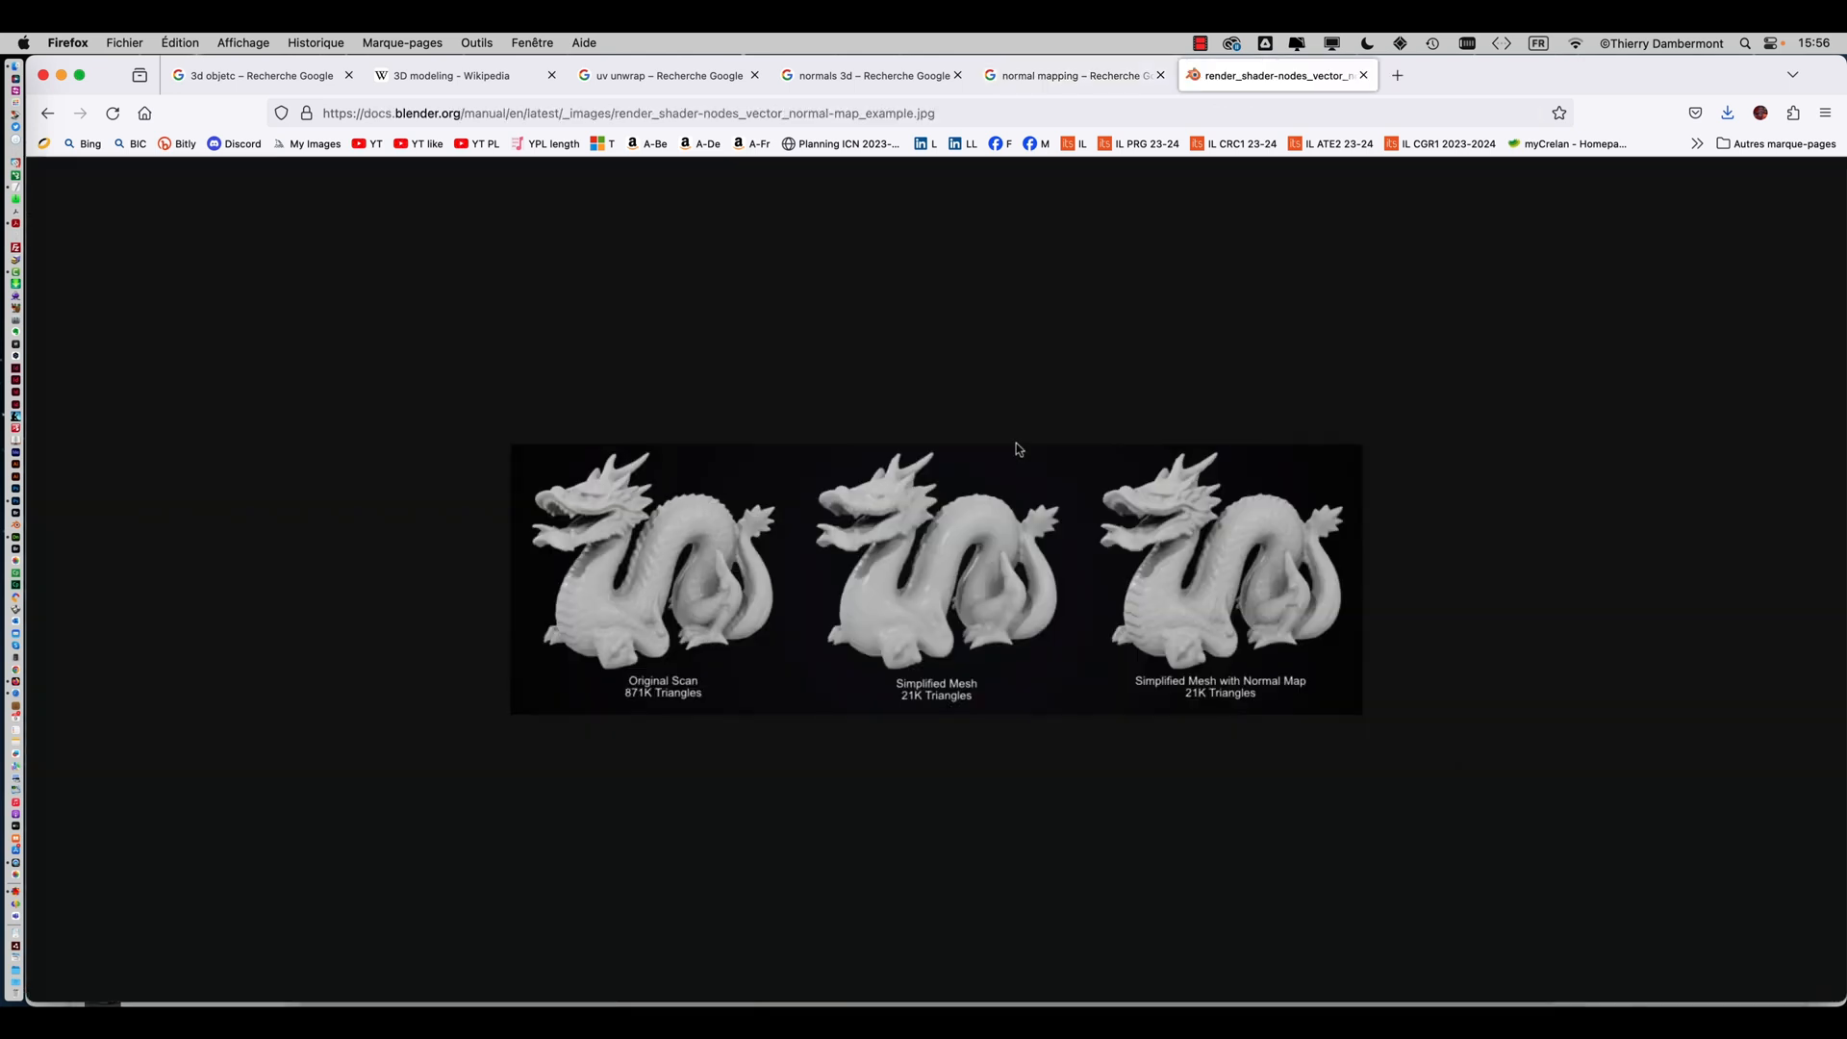
key("super+plus")
key("super+plus")
key("super+plus")
key("super+plus")
key("super+plus")
key("super+plus")
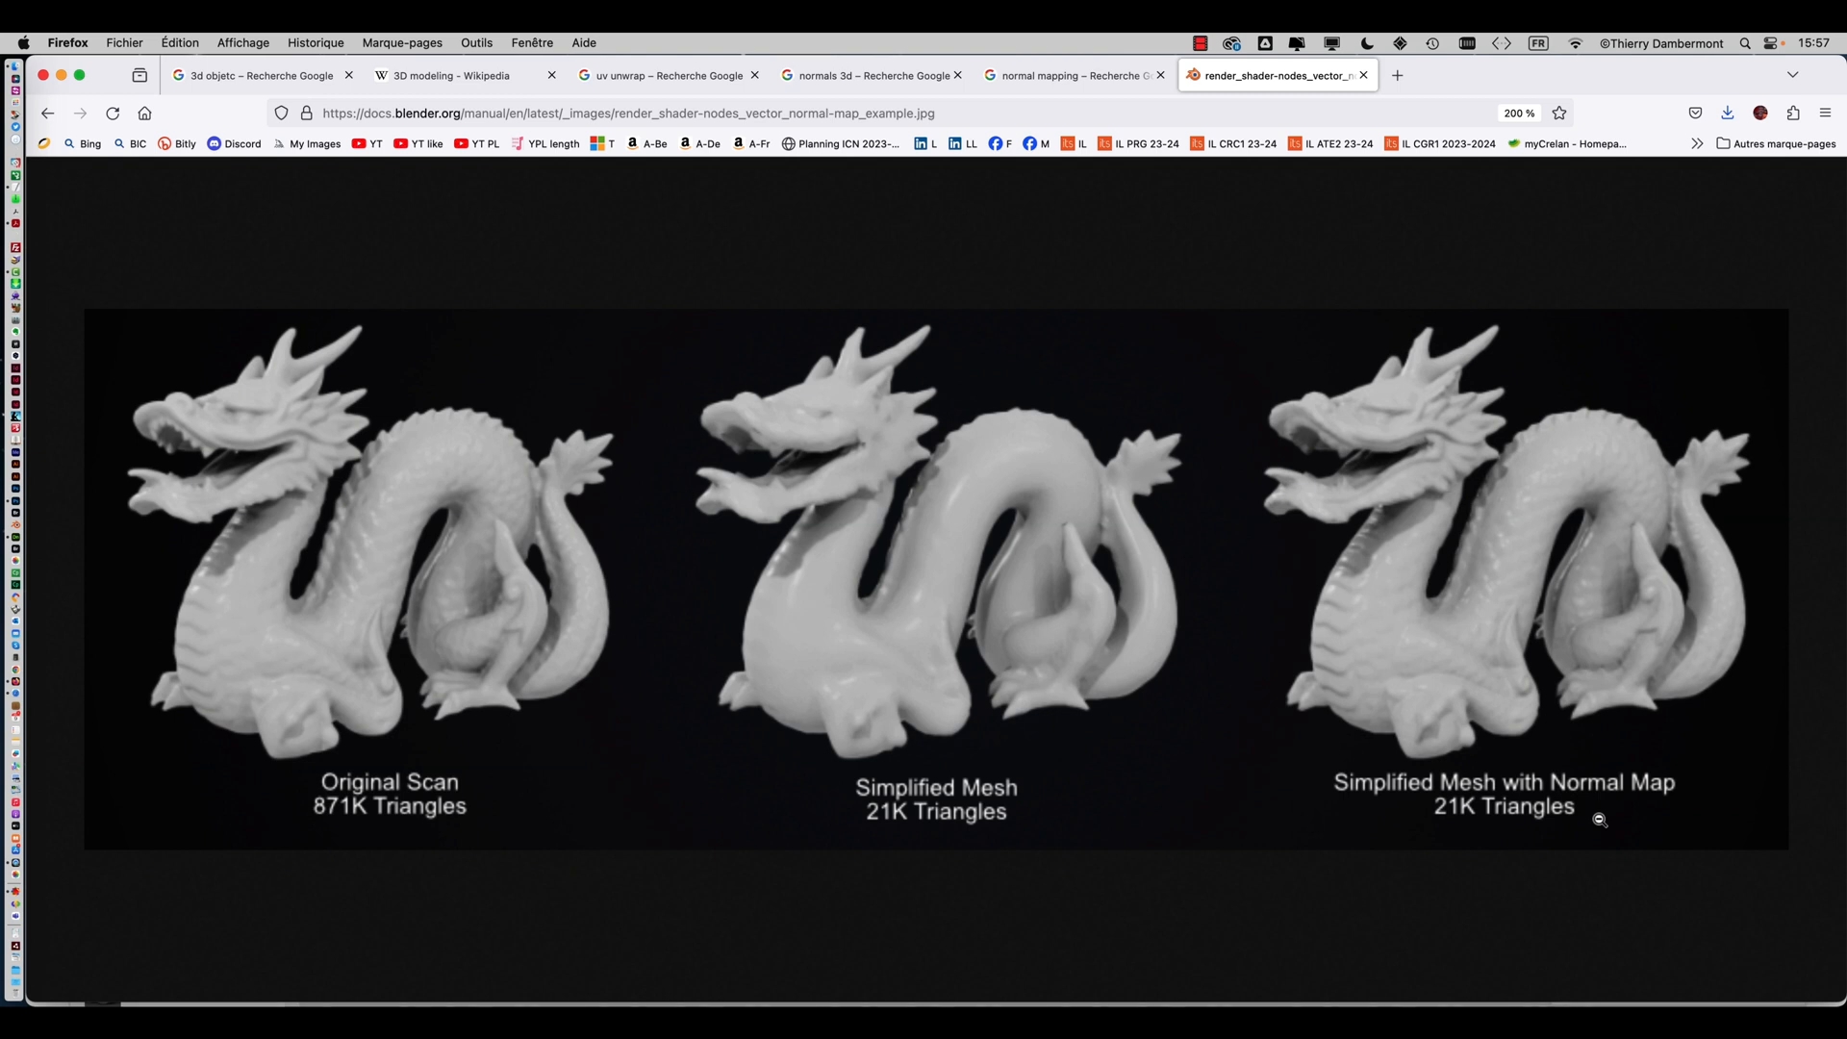
left_click(188, 606)
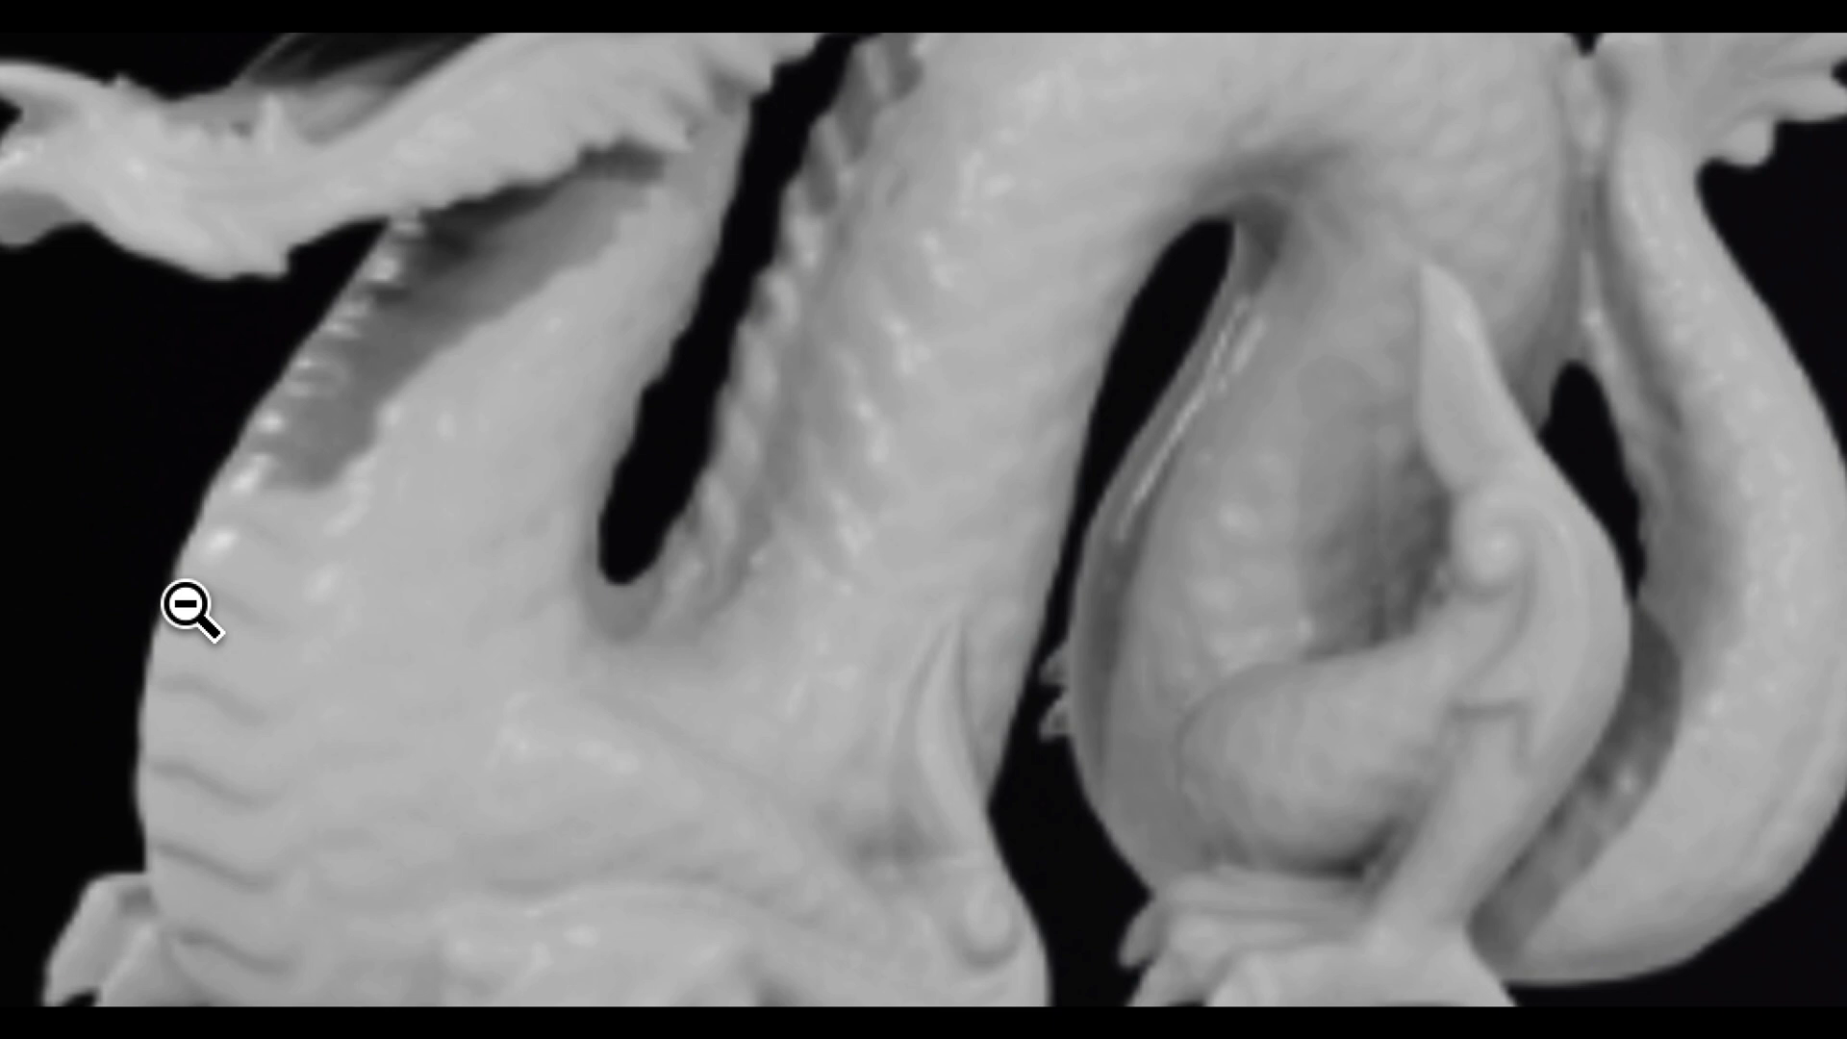
left_click(187, 608)
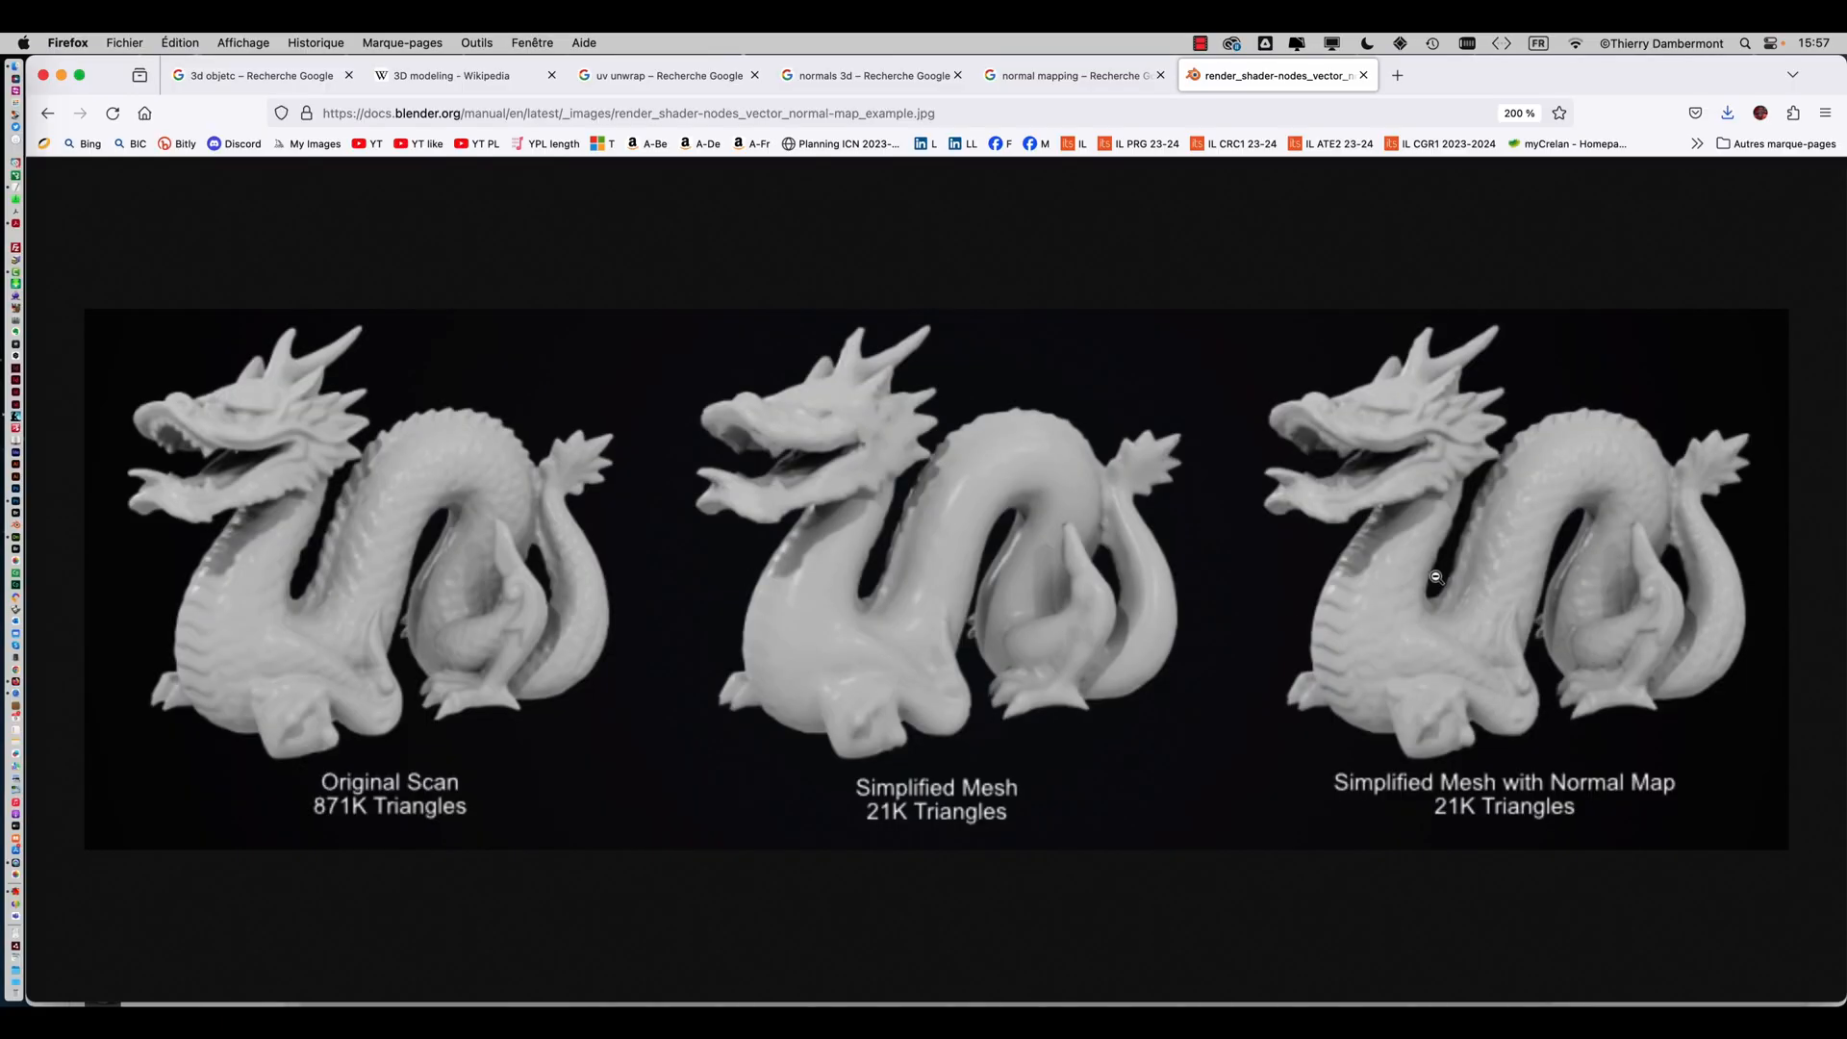
Open a new tab and search Google for normal maps
left_click(1398, 75)
type("noemùa")
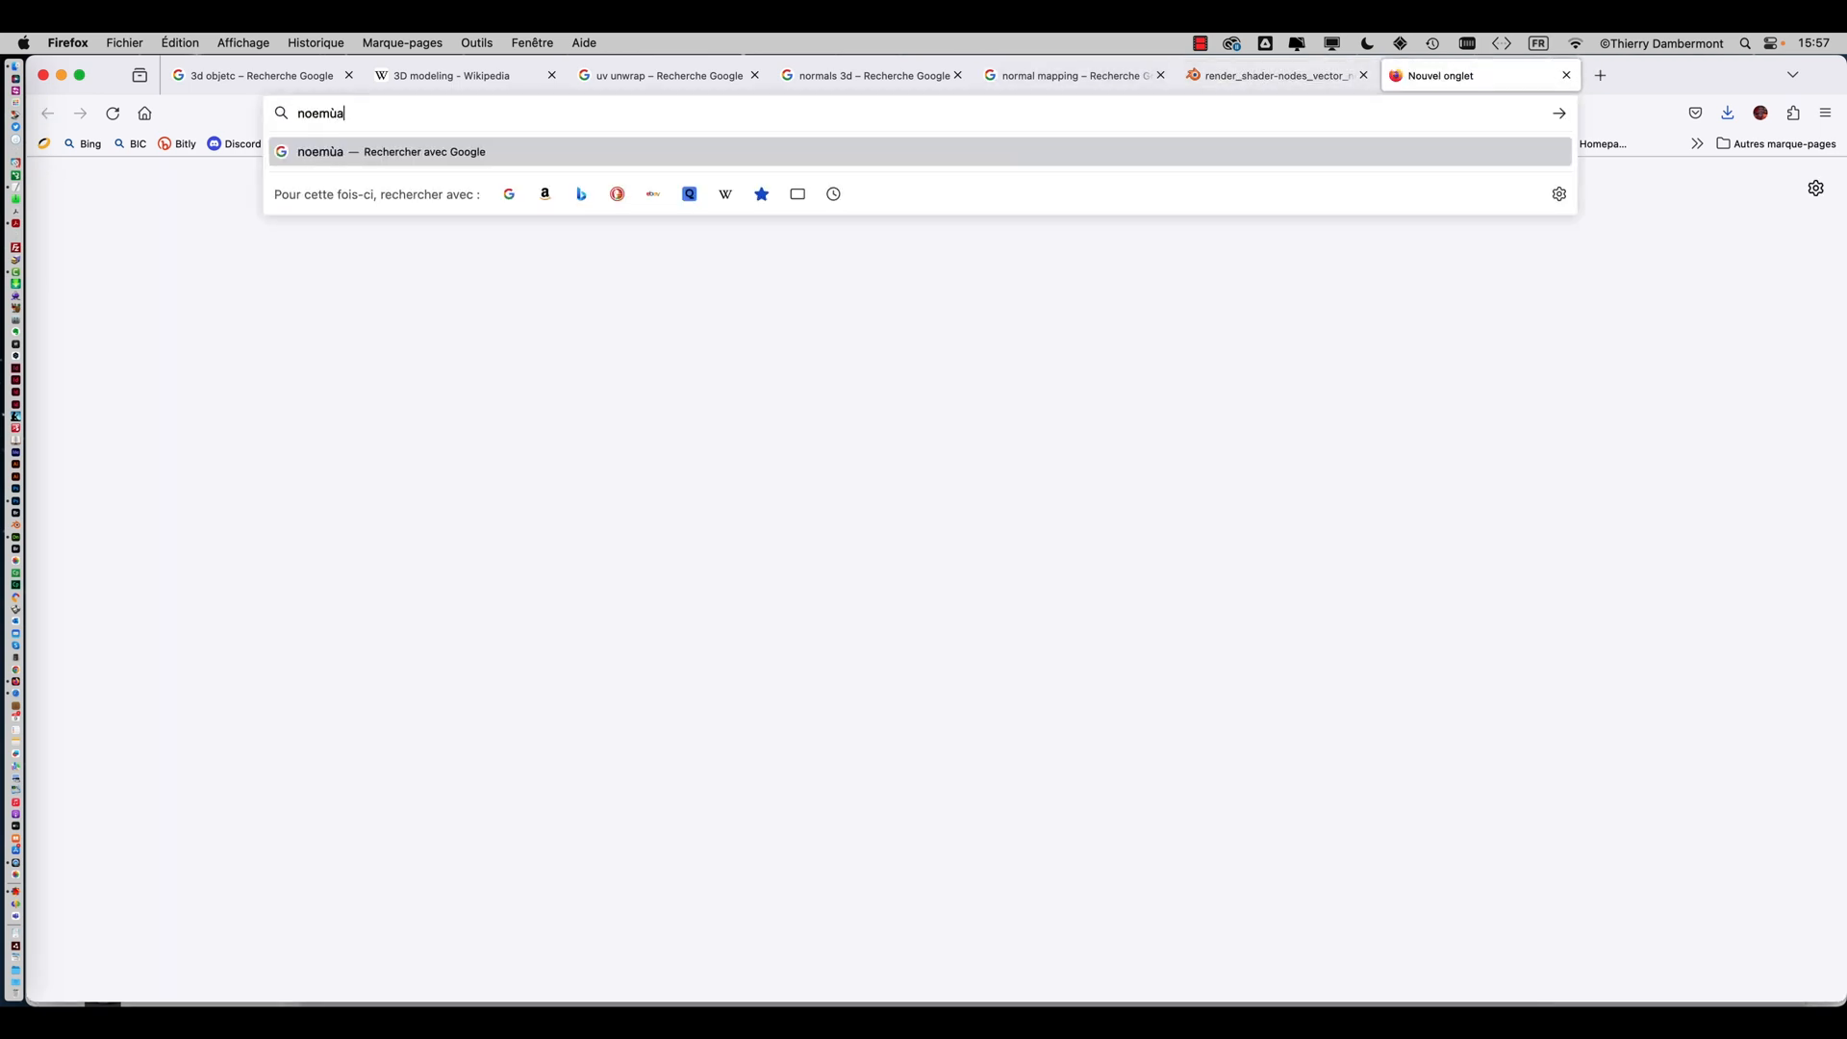
key("BackSpace")
key("BackSpace")
key("BackSpace")
key("BackSpace")
type("rmal")
key("Return")
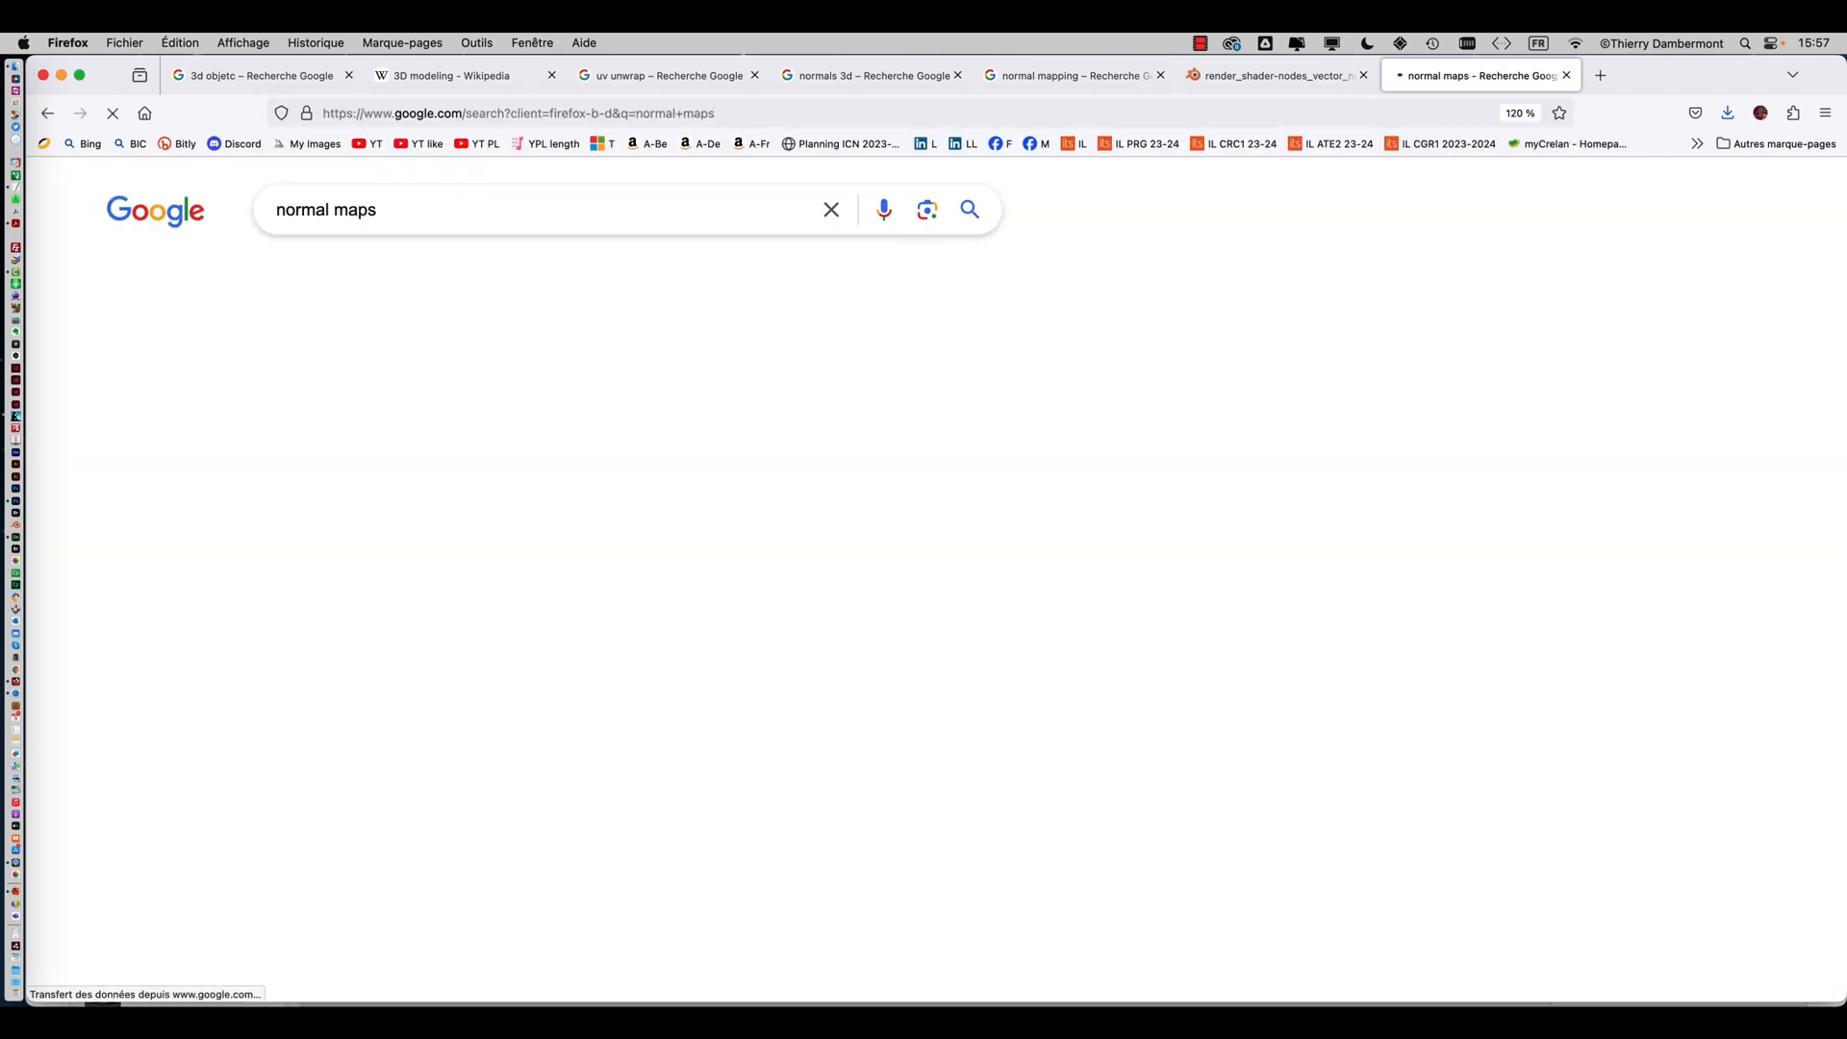
Show the image results for normal maps and preview the blue patterned normal-map texture and related images
left_click(286, 275)
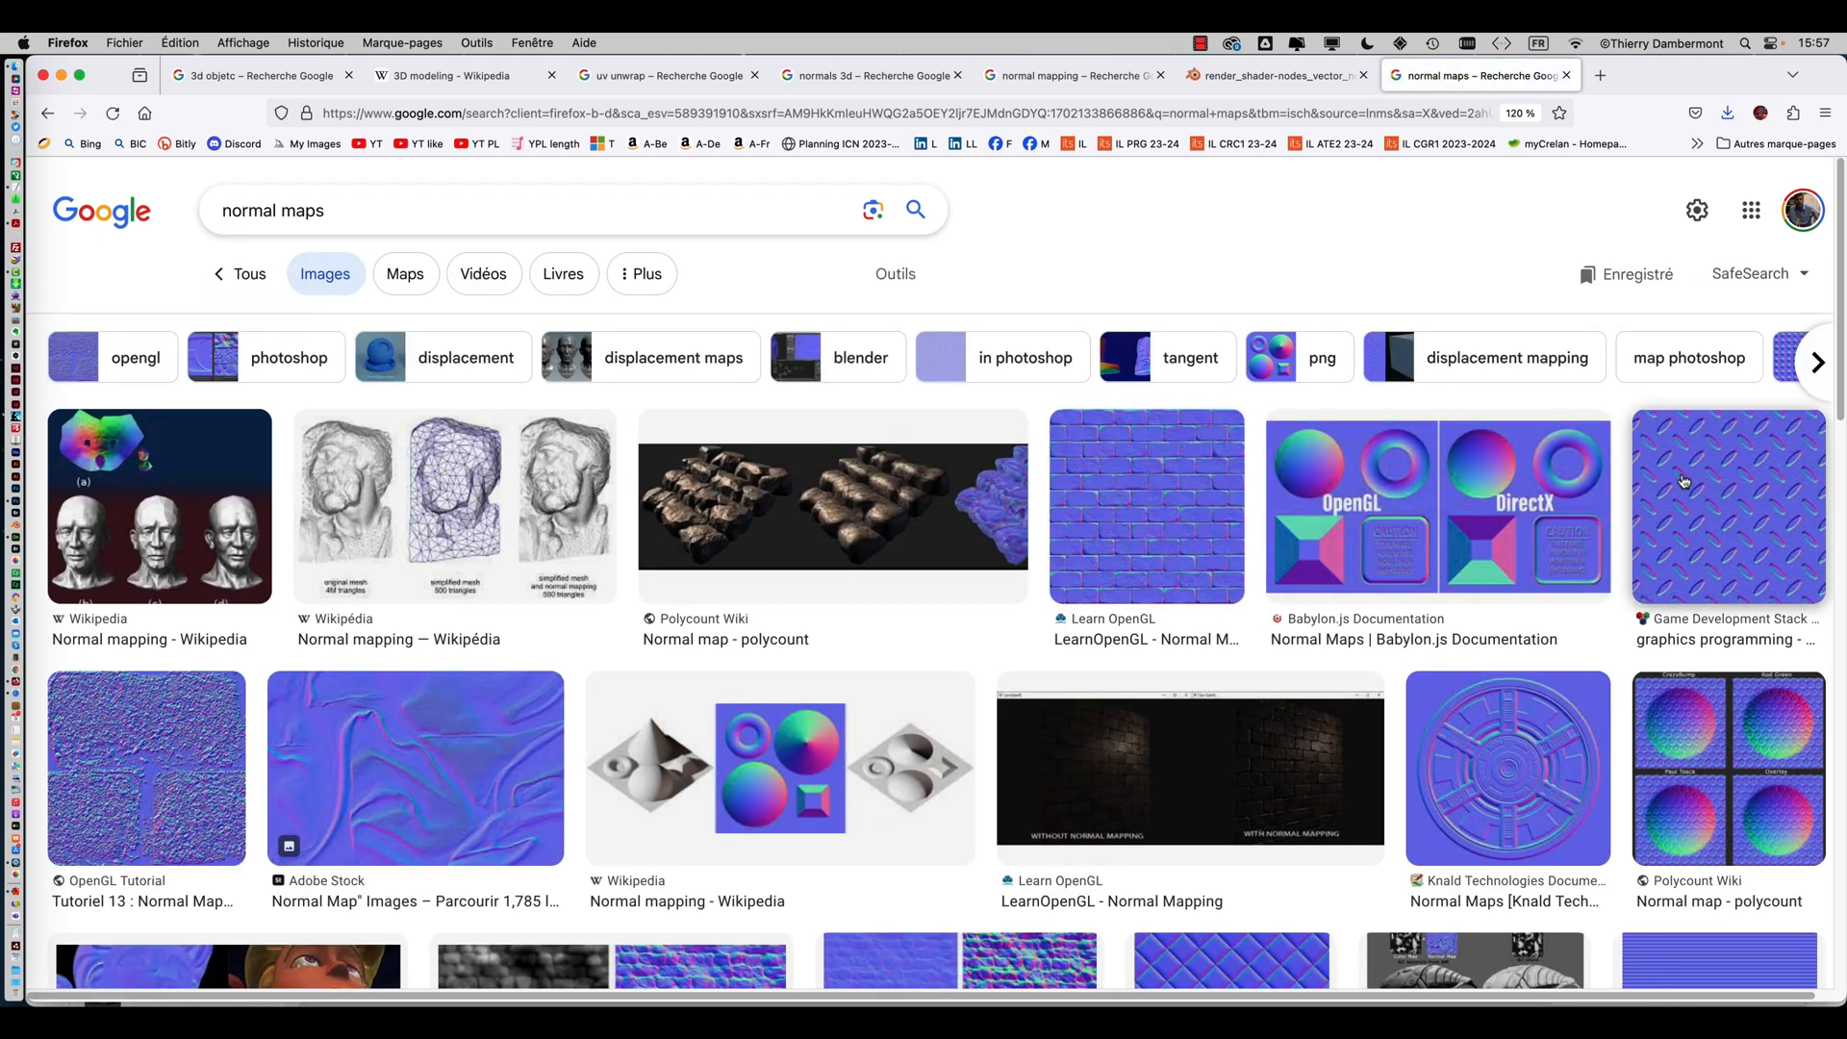
left_click(1645, 499)
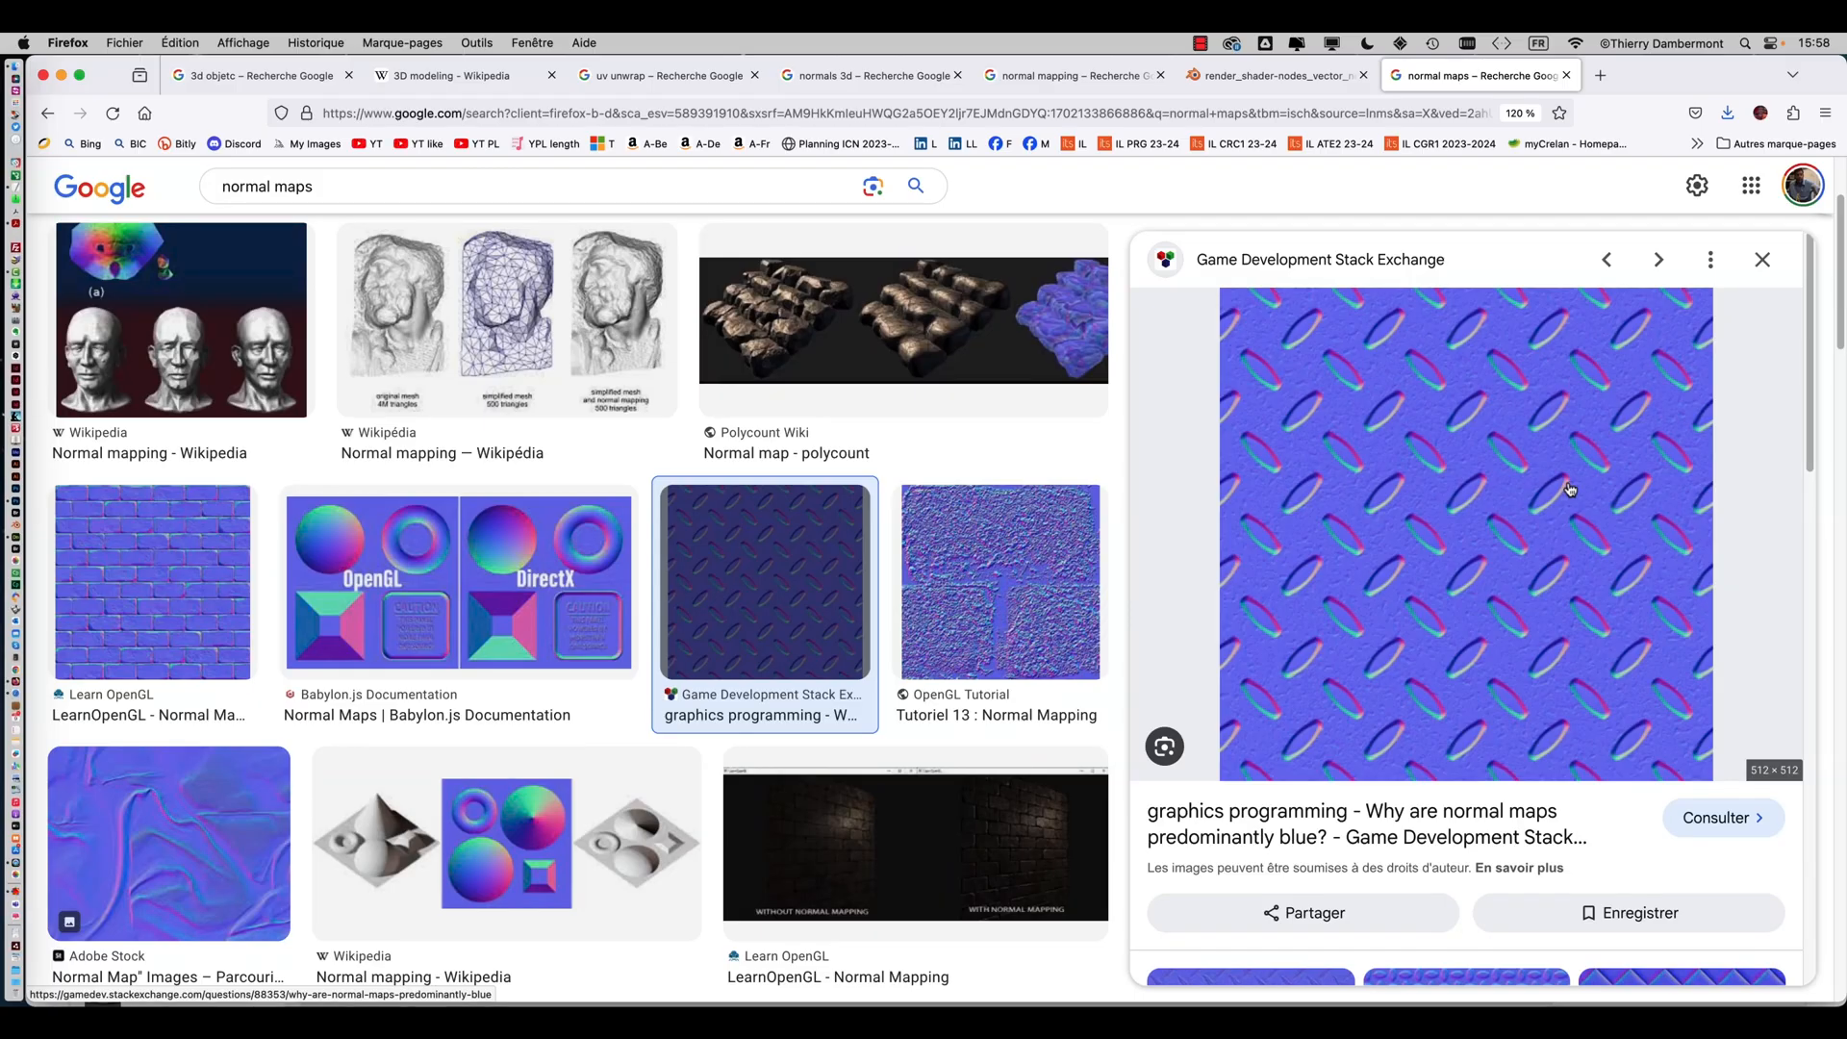
scroll(1469, 511, "down", 1)
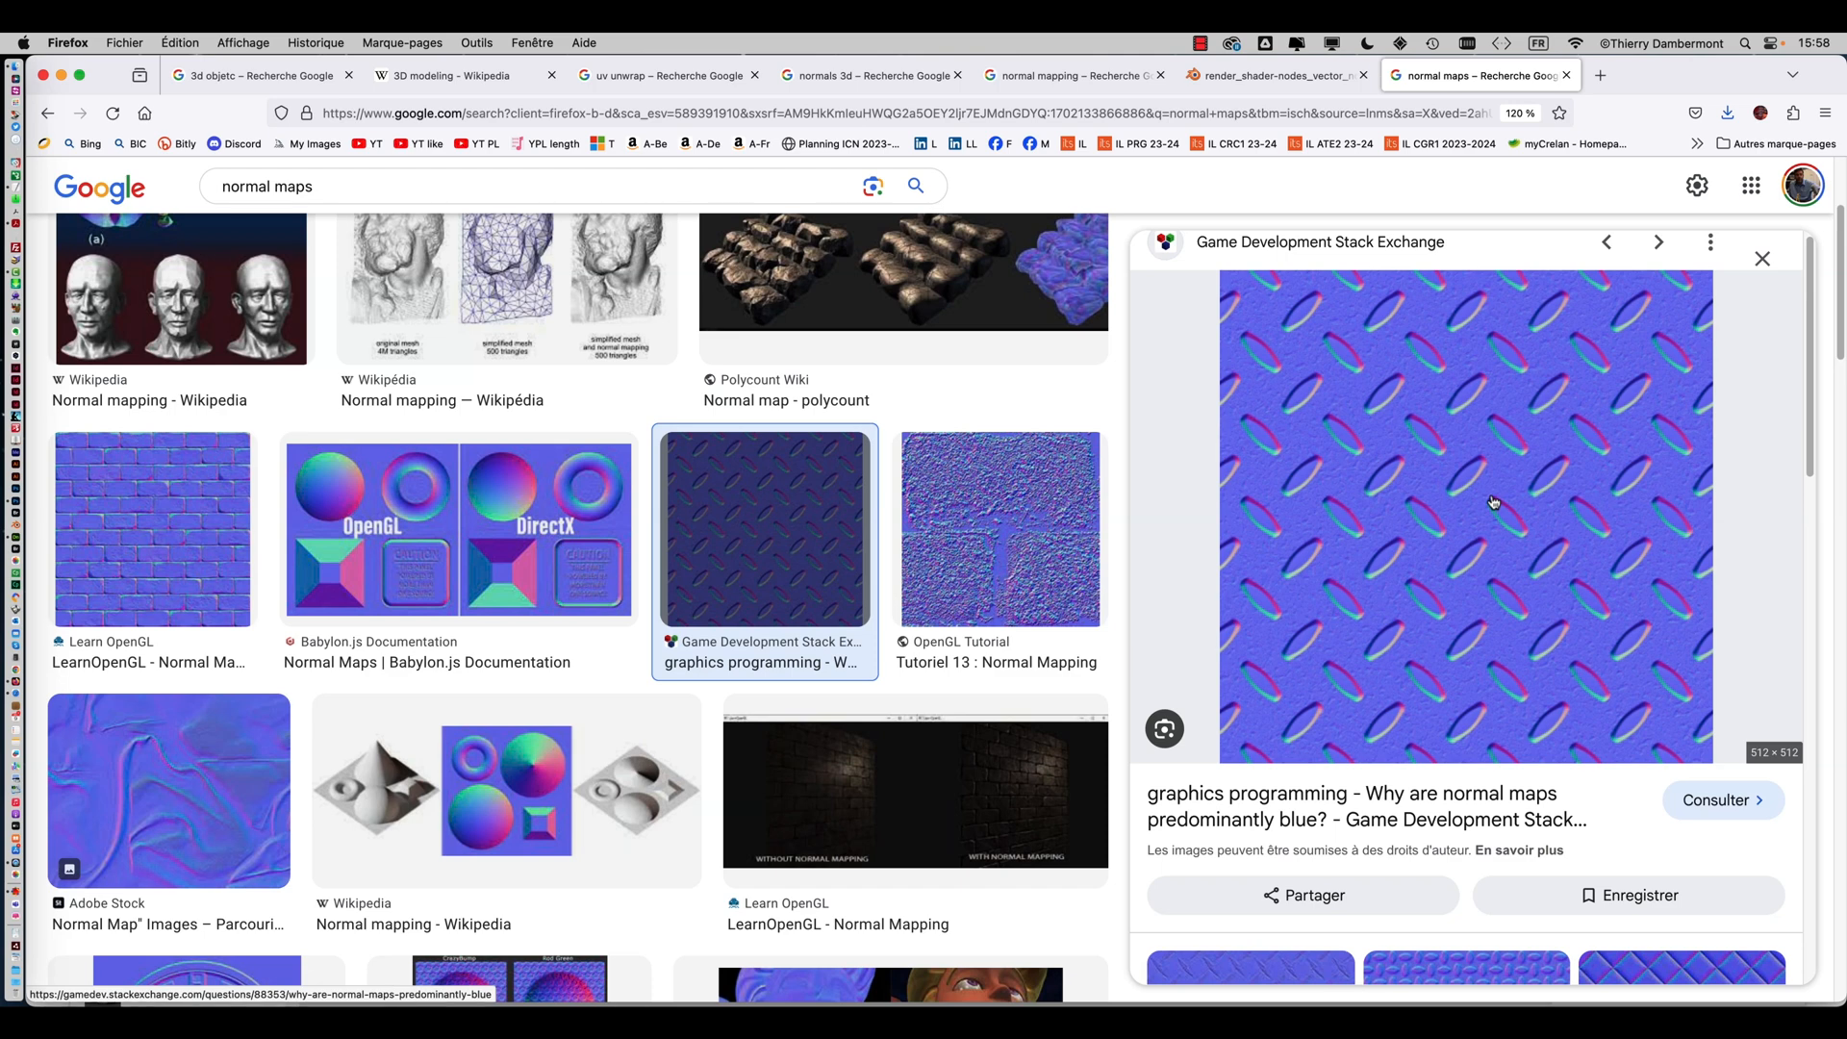
scroll(1478, 510, "down", 5)
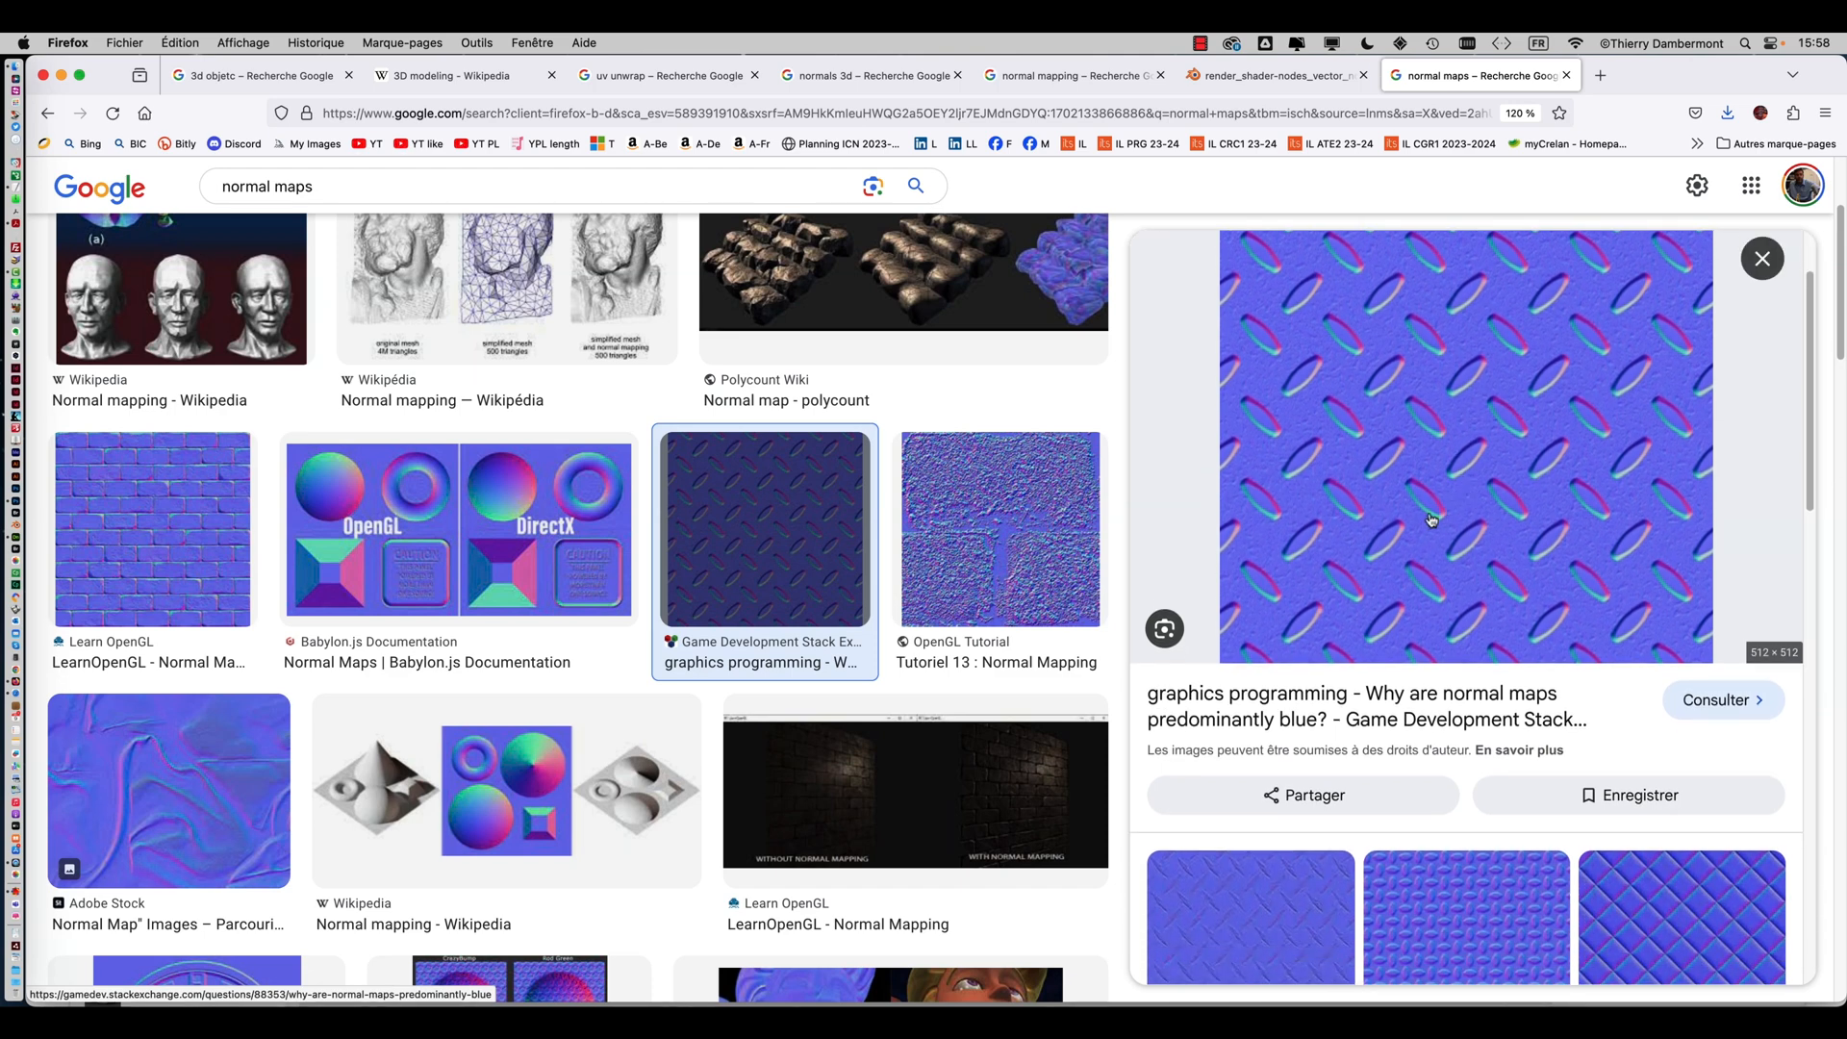
scroll(1695, 660, "down", 3)
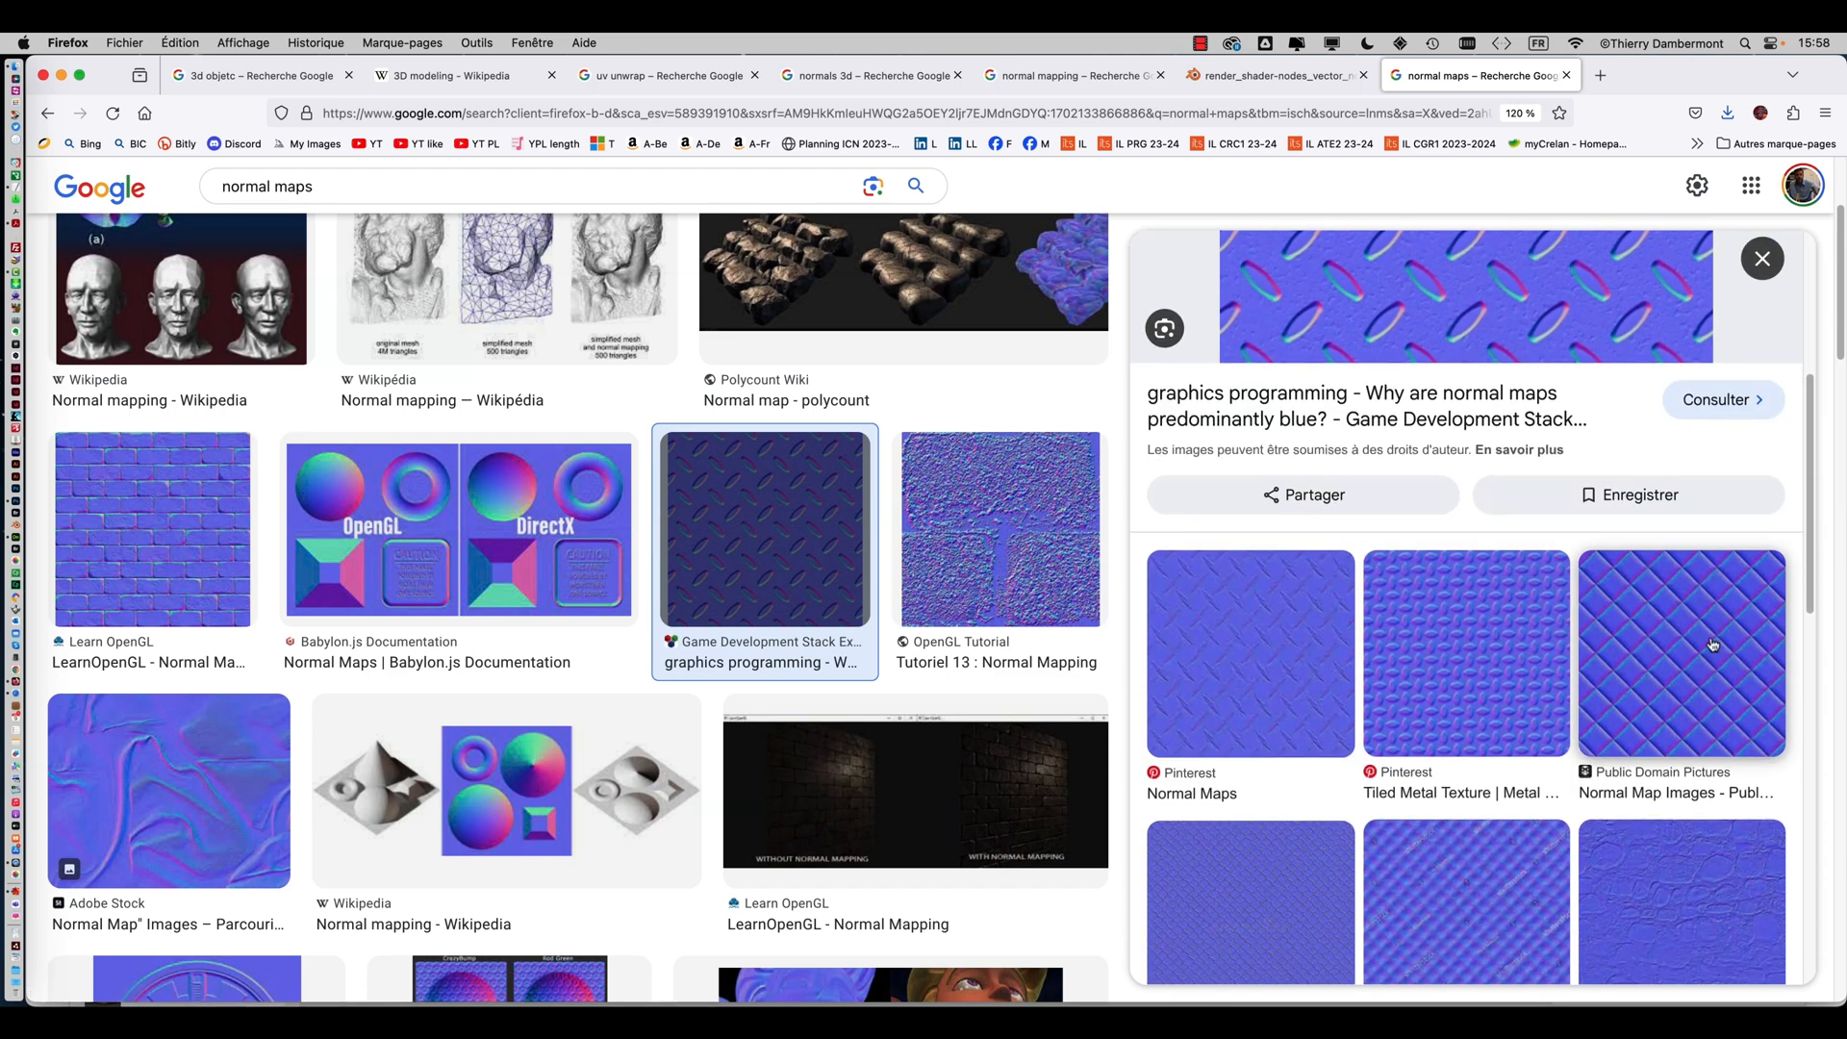
Browse further down the normal maps image results, previewing the diamond-plate and Ben Cloward normal-map textures
left_click(1691, 654)
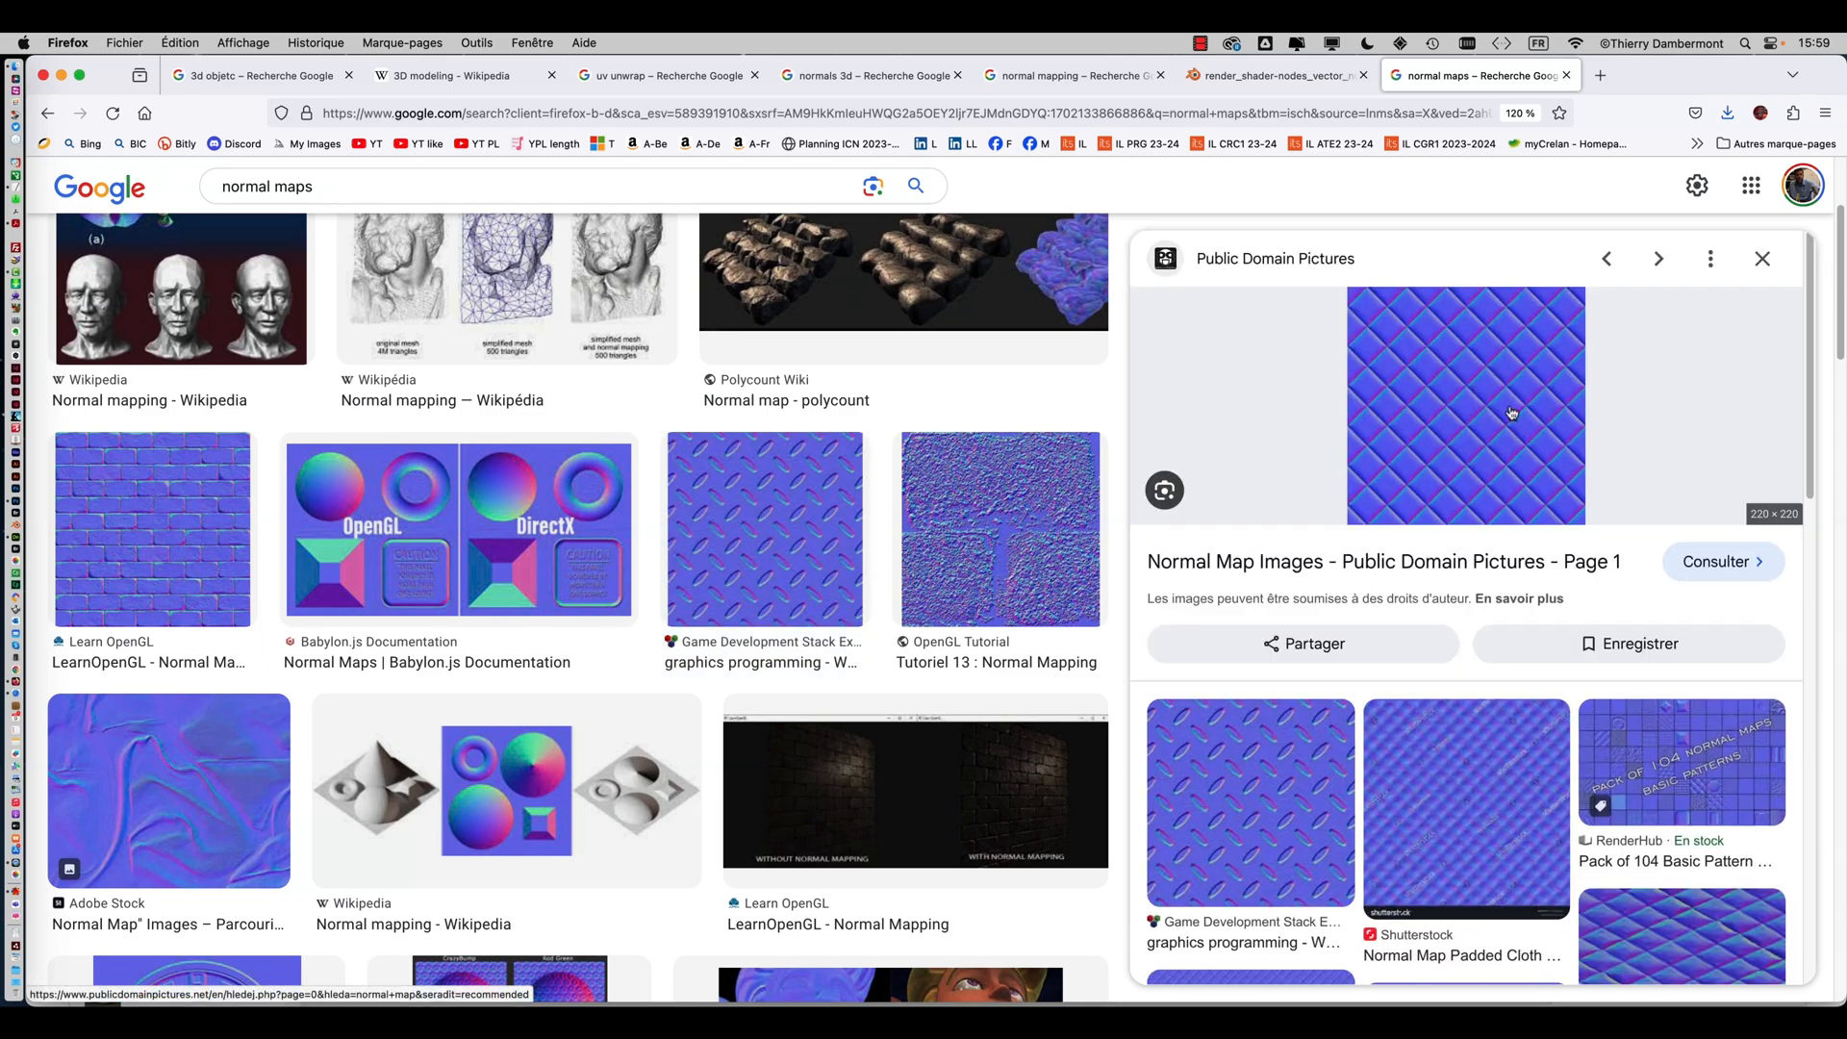
scroll(1280, 772, "down", 1)
scroll(717, 608, "down", 3)
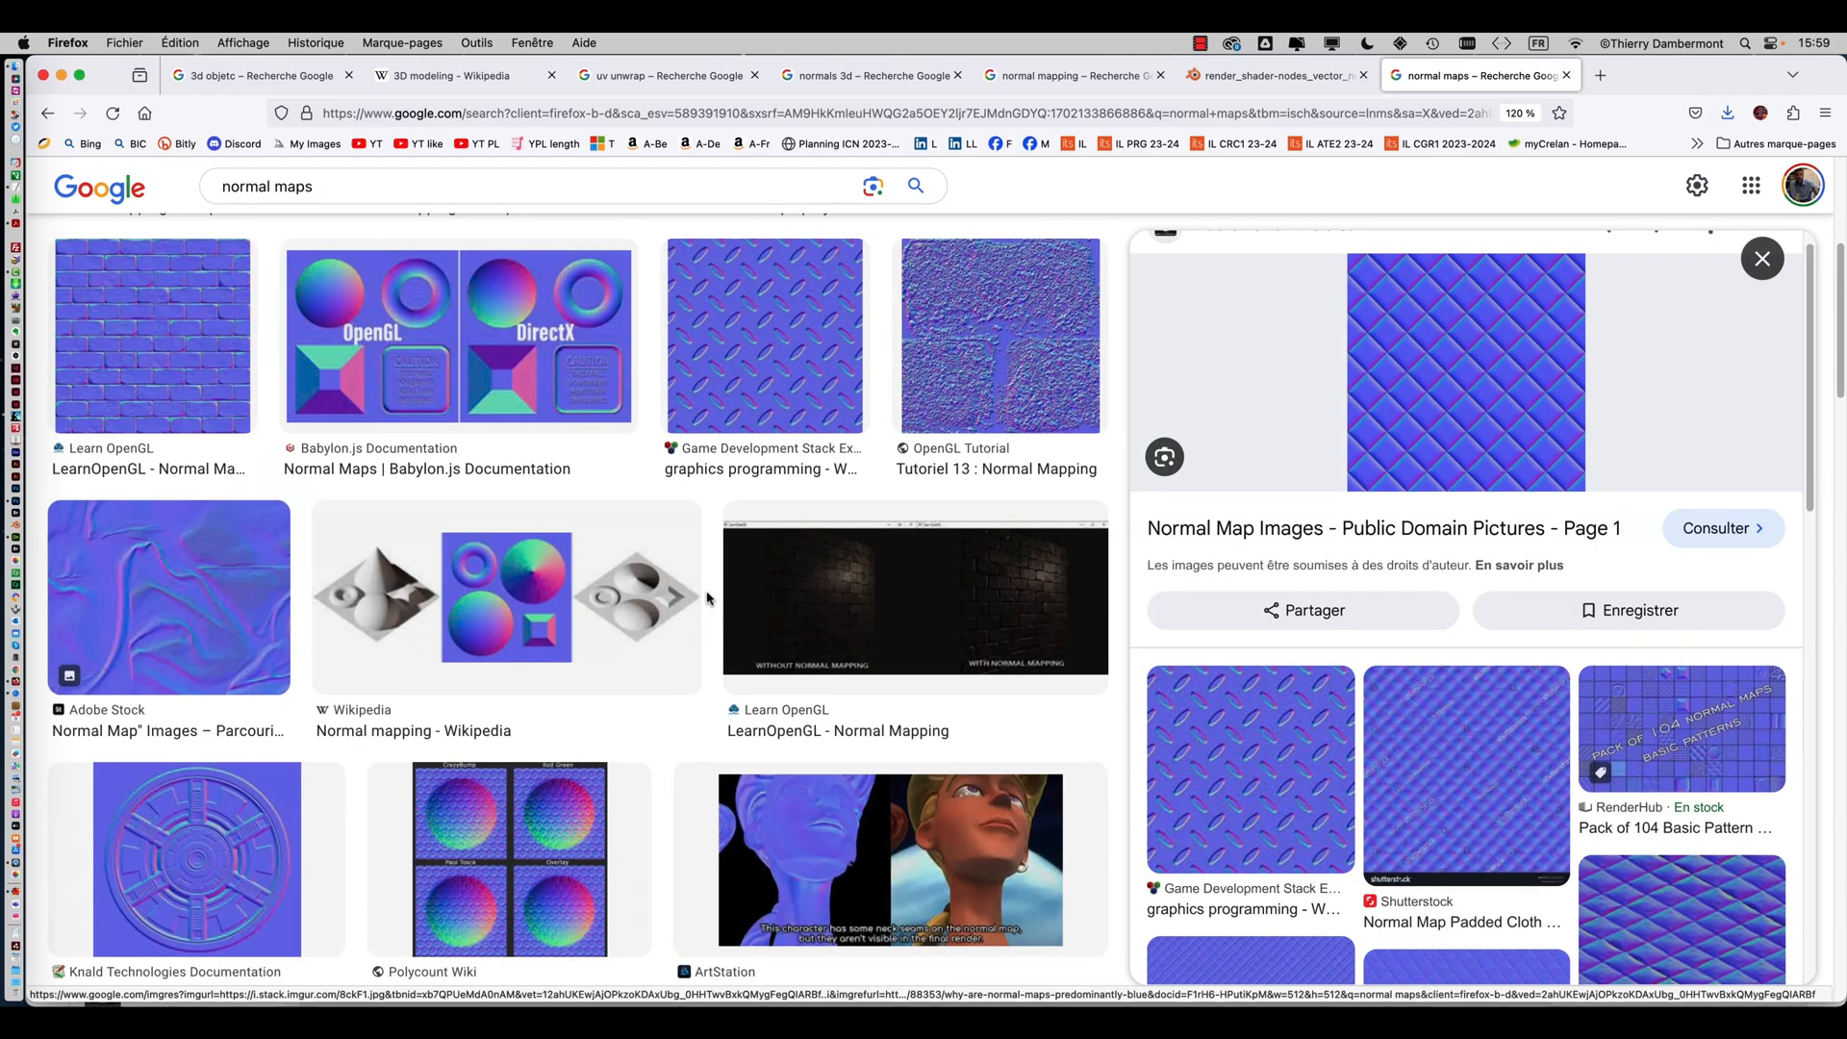
scroll(717, 608, "down", 5)
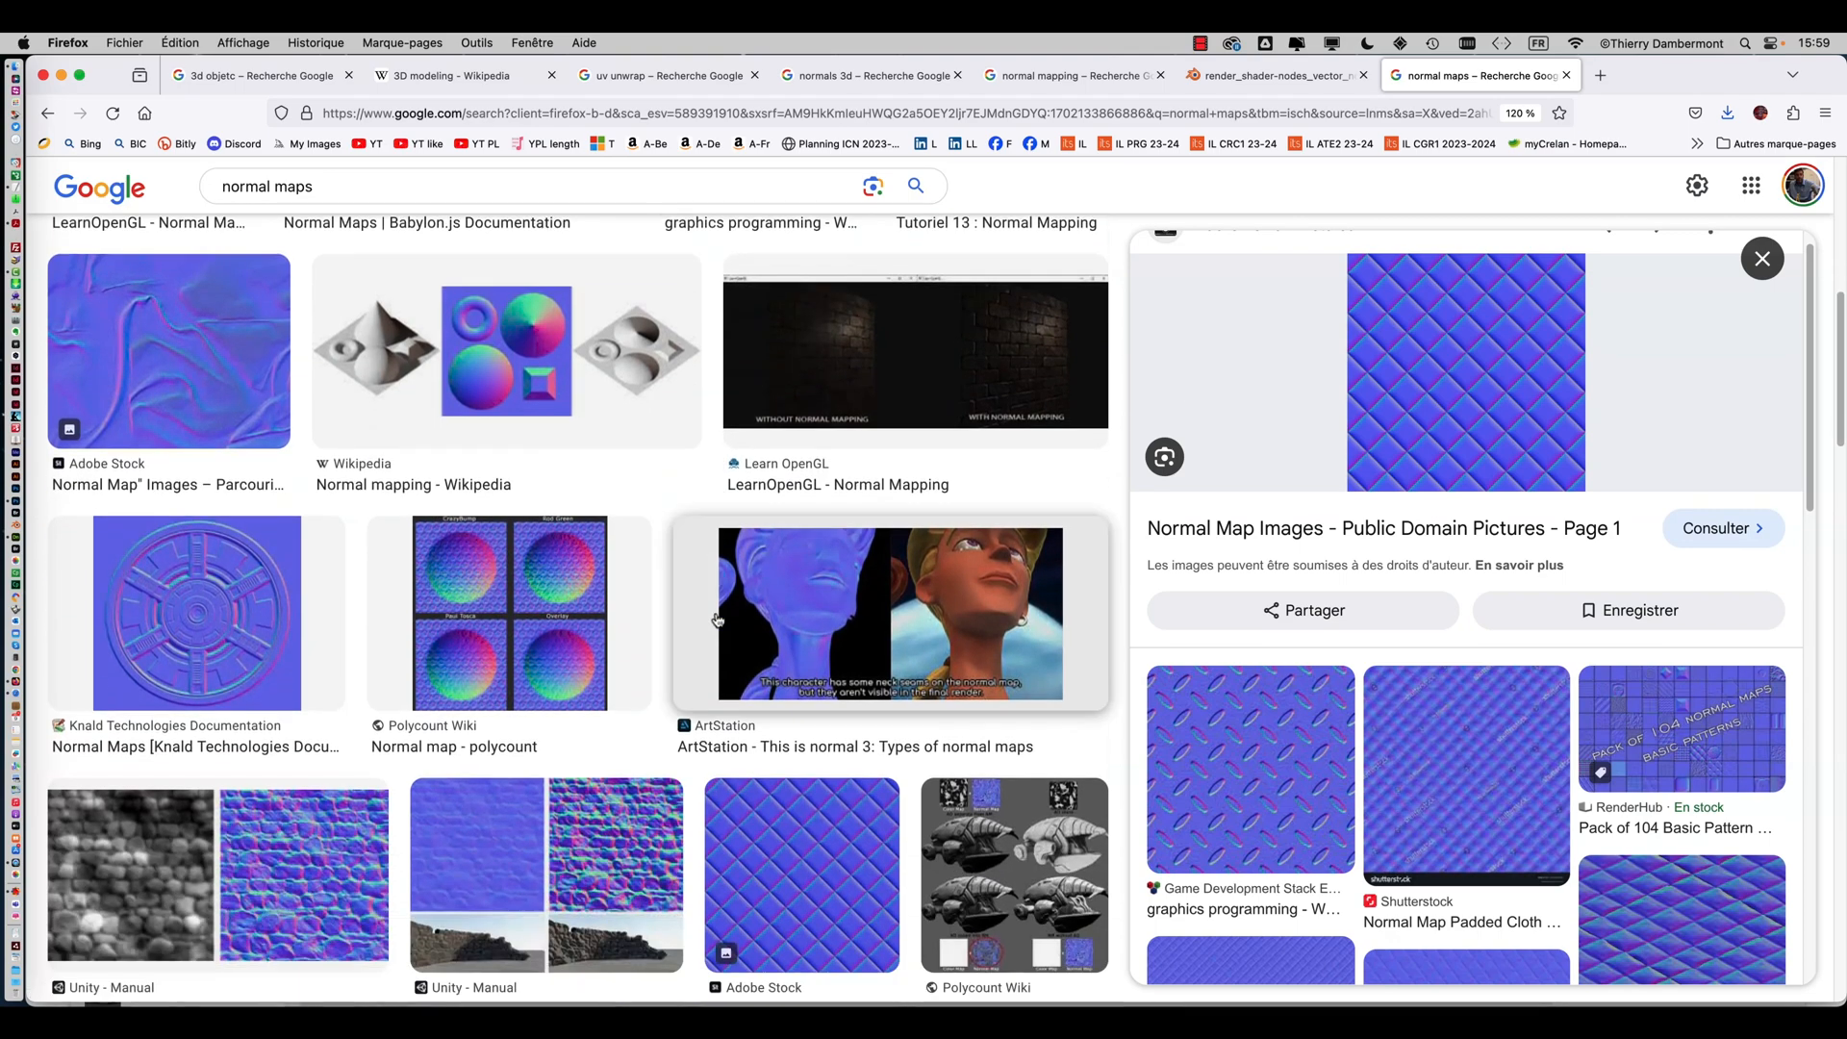
scroll(725, 626, "down", 4)
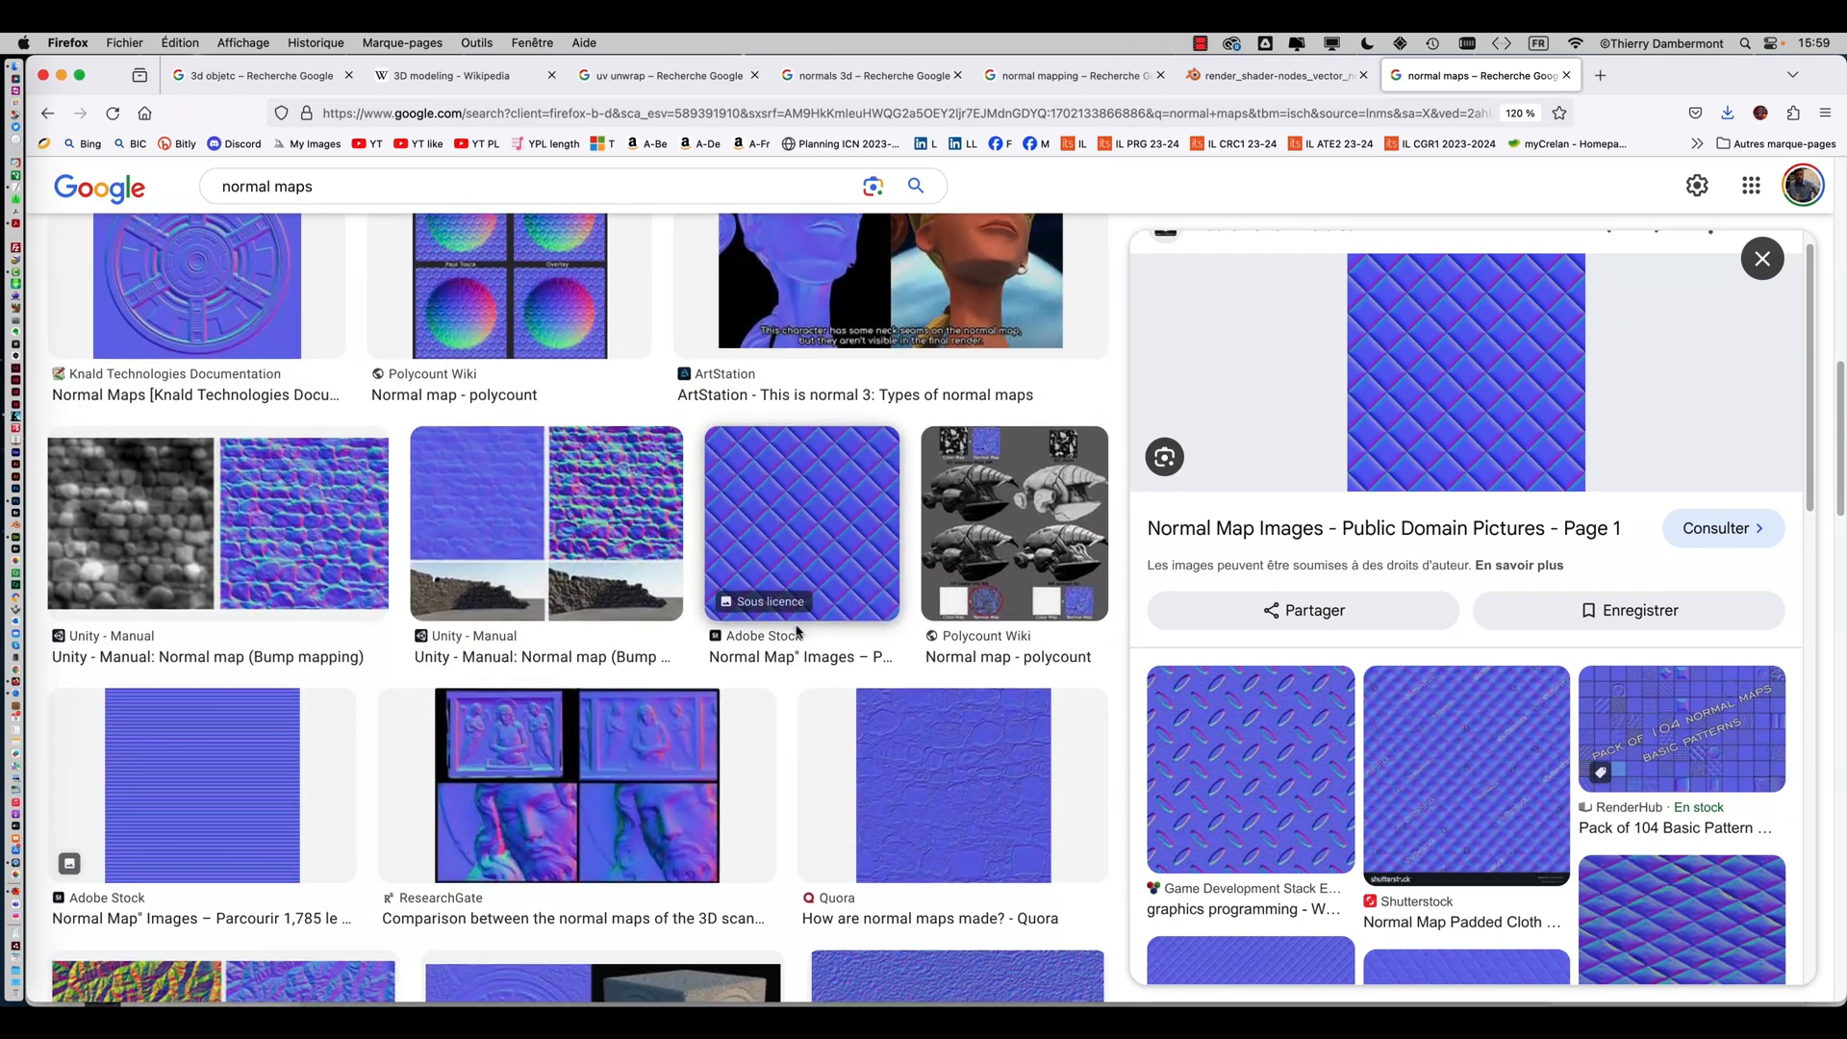
scroll(833, 621, "down", 3)
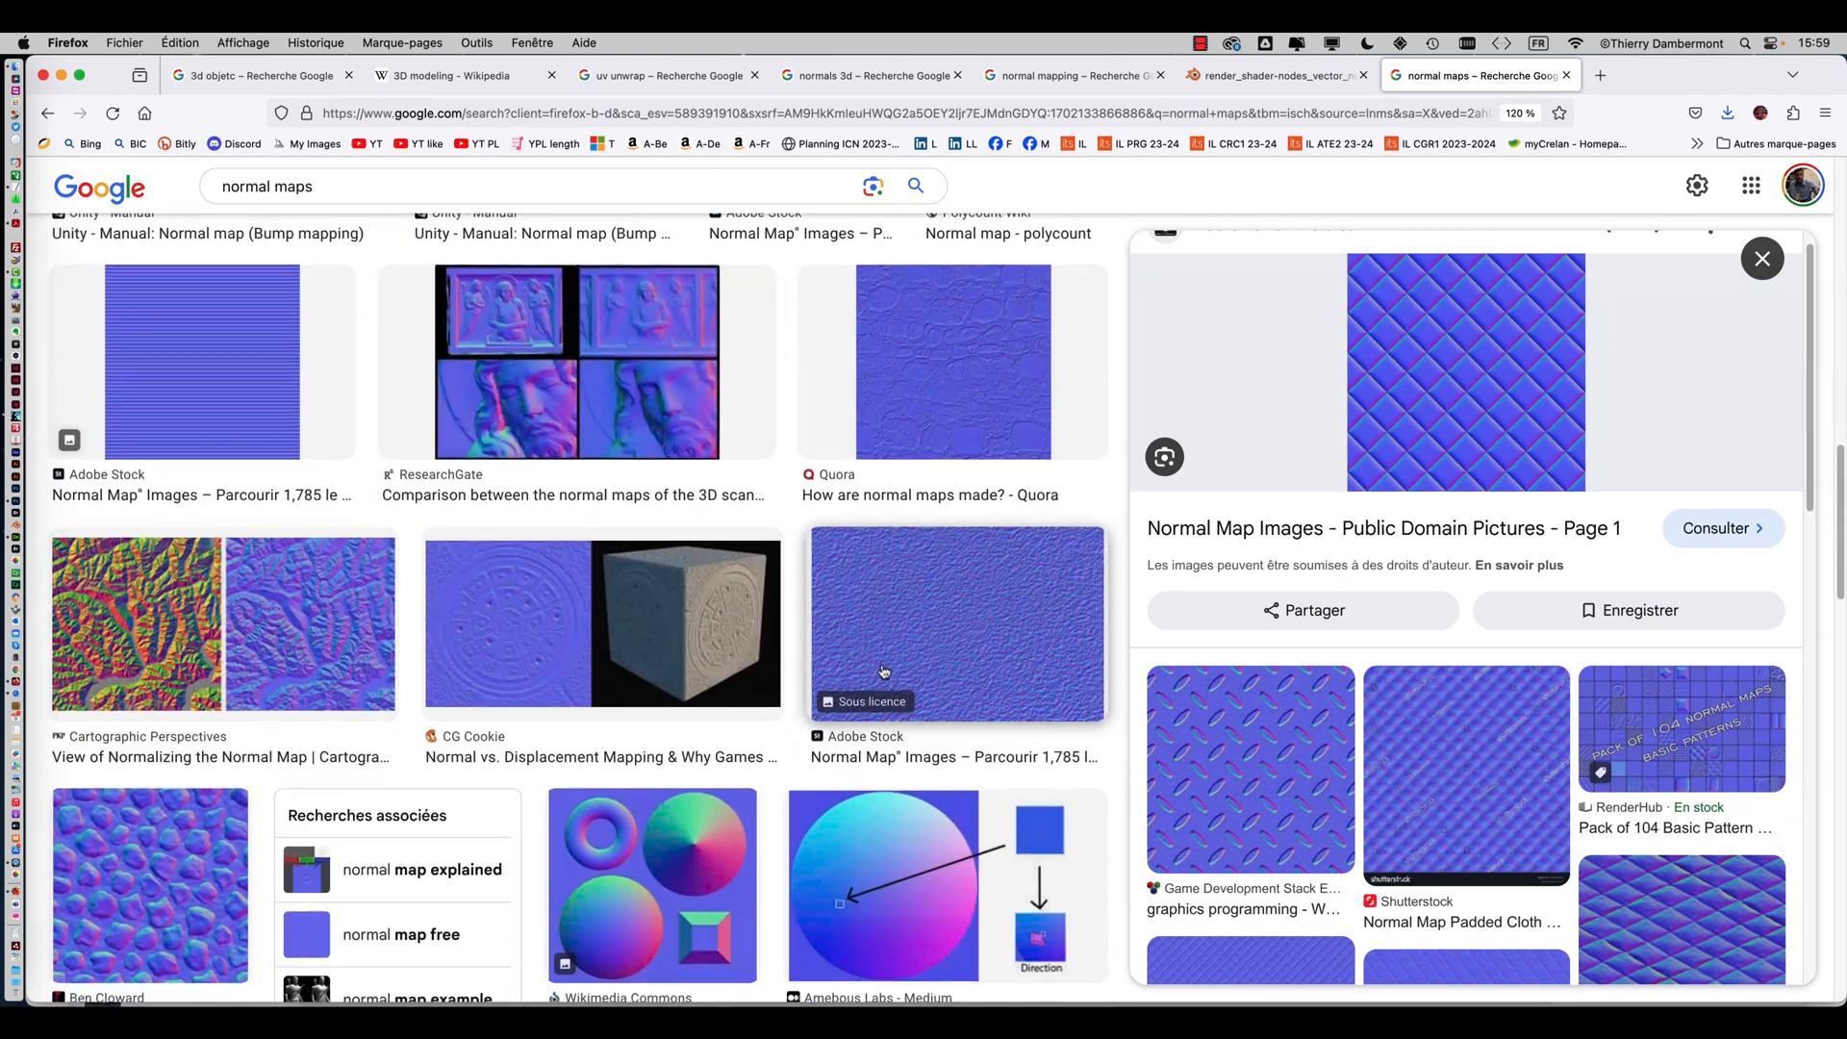
scroll(289, 616, "down", 1)
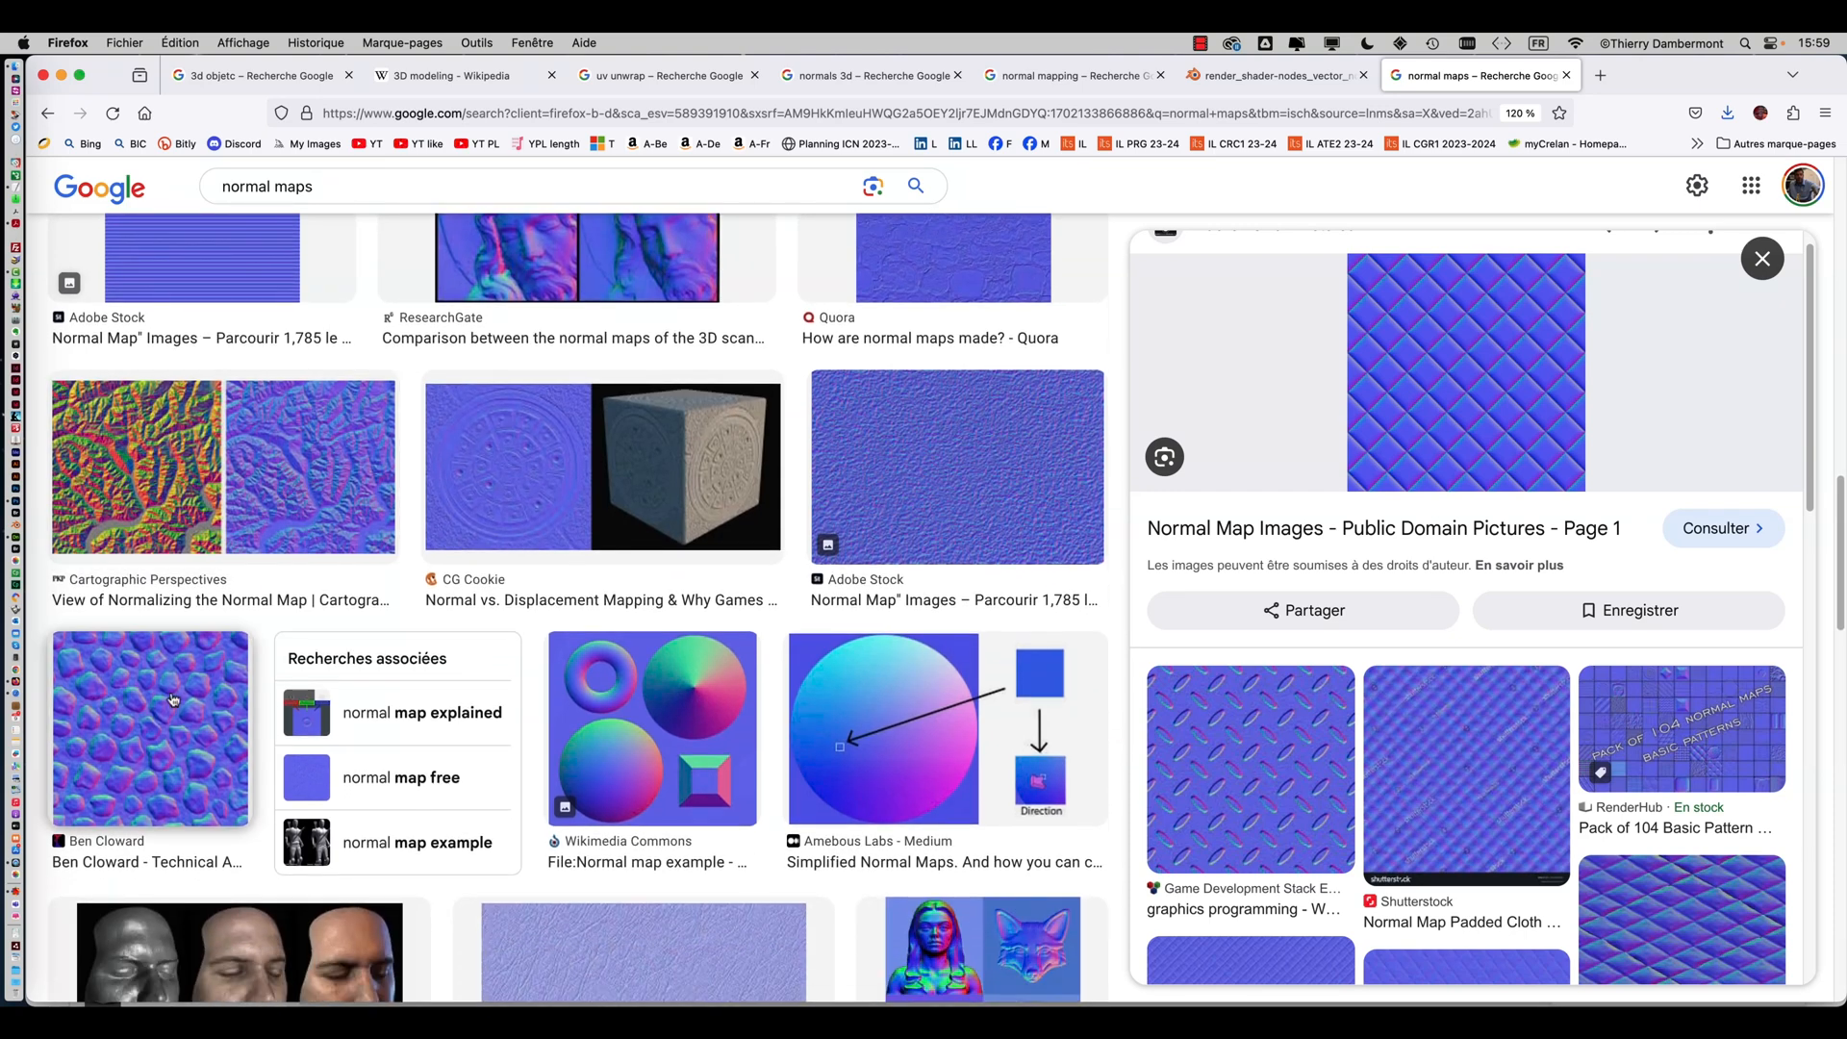
left_click(171, 700)
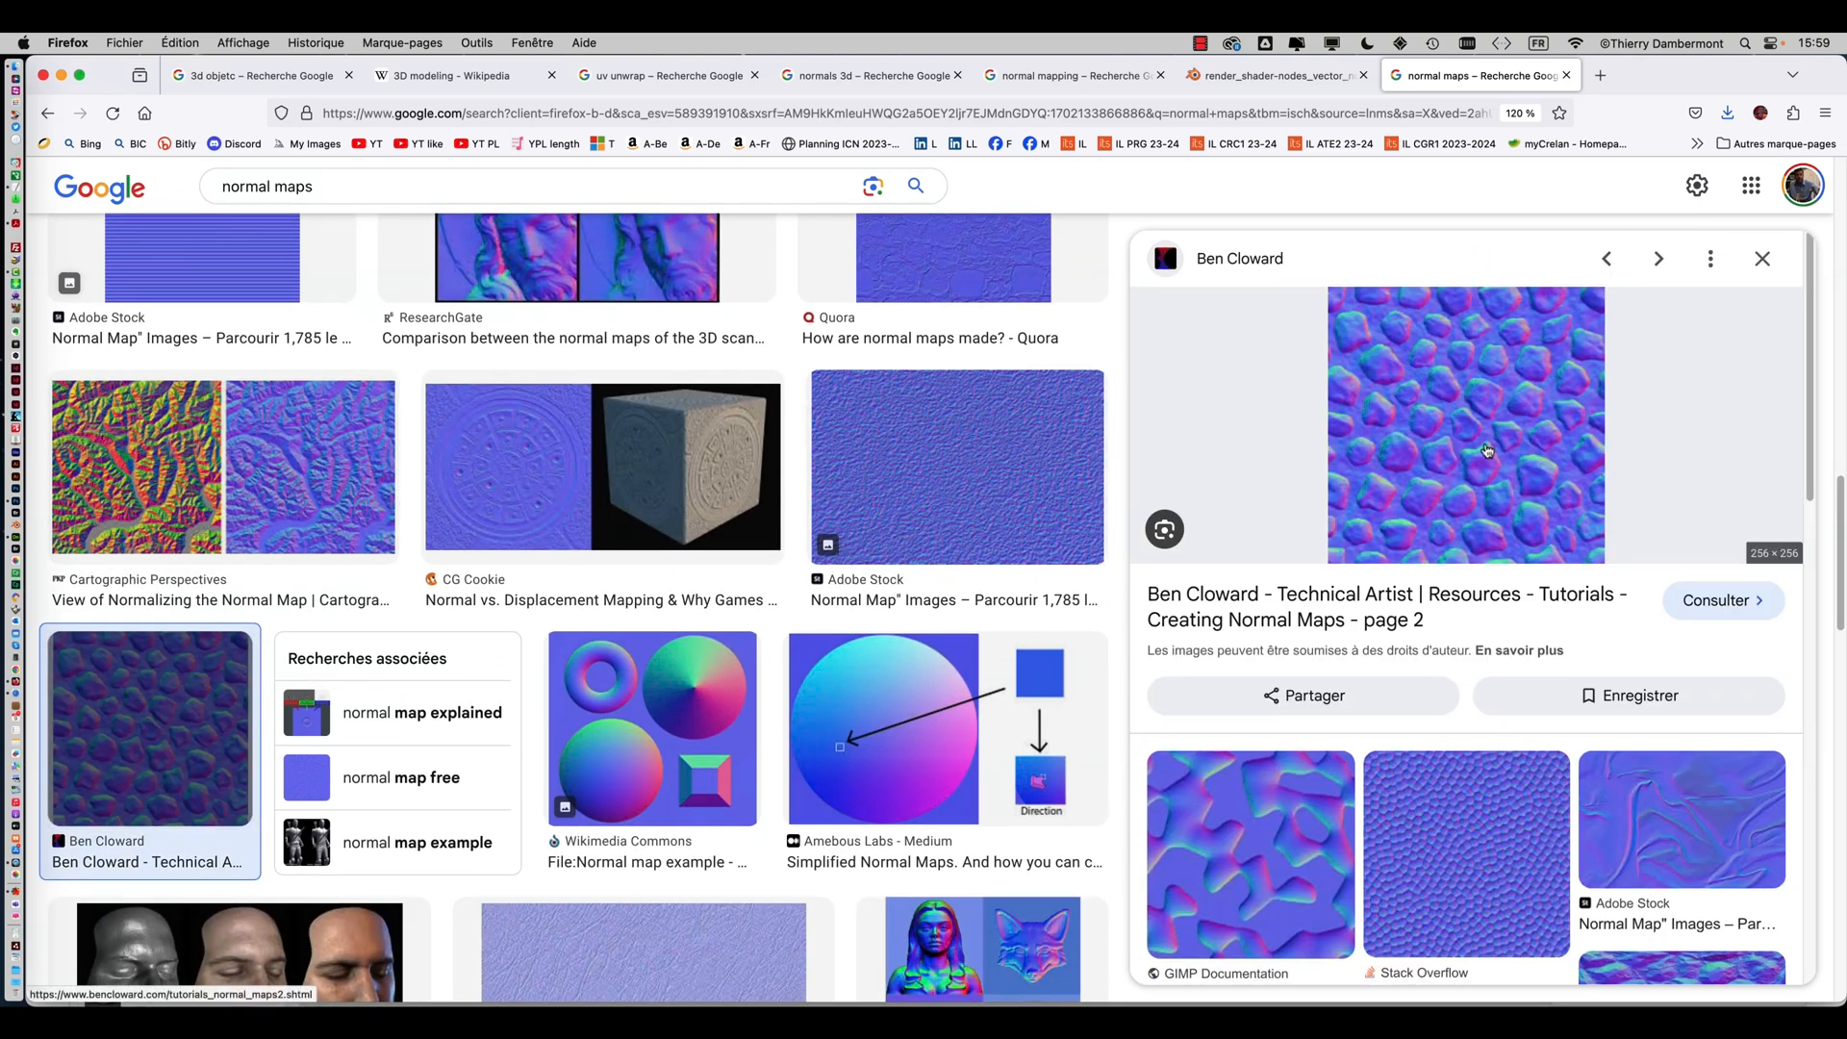
Open a new tab, search Google for scanner 3d and show the image results
left_click(1599, 75)
type("s")
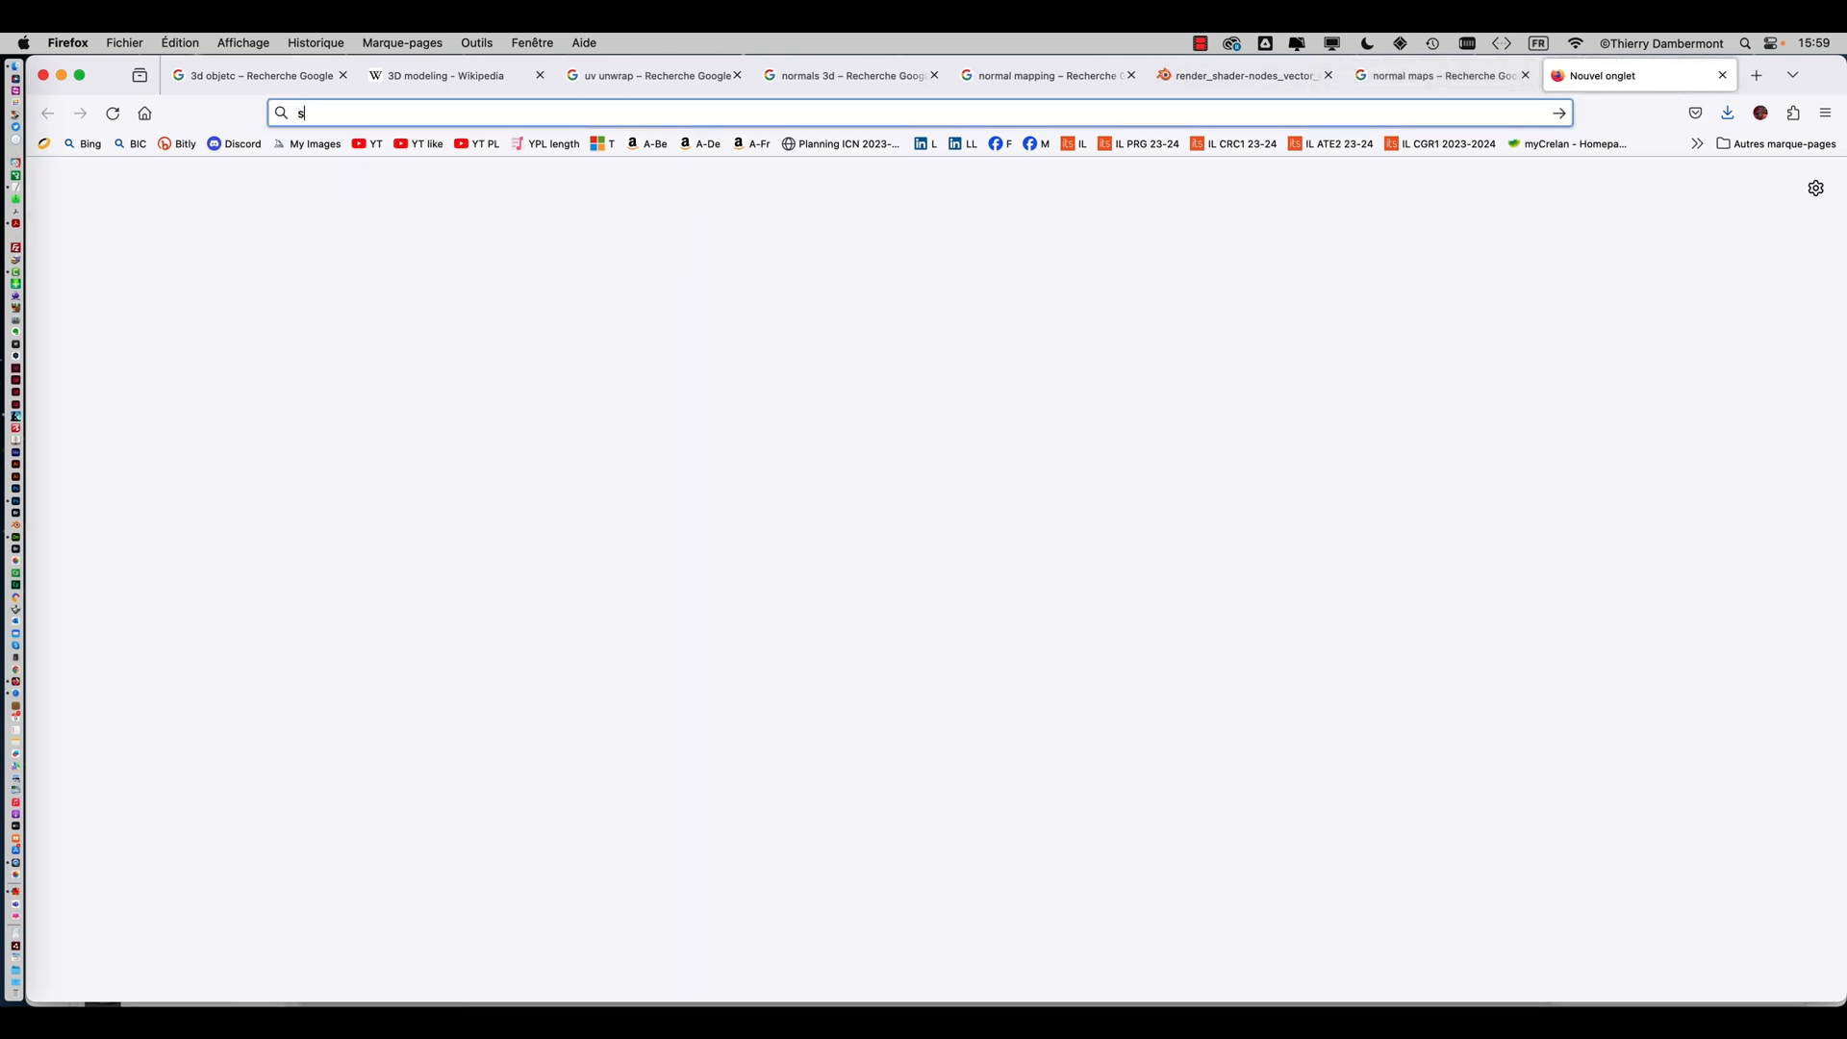
type("canner 3")
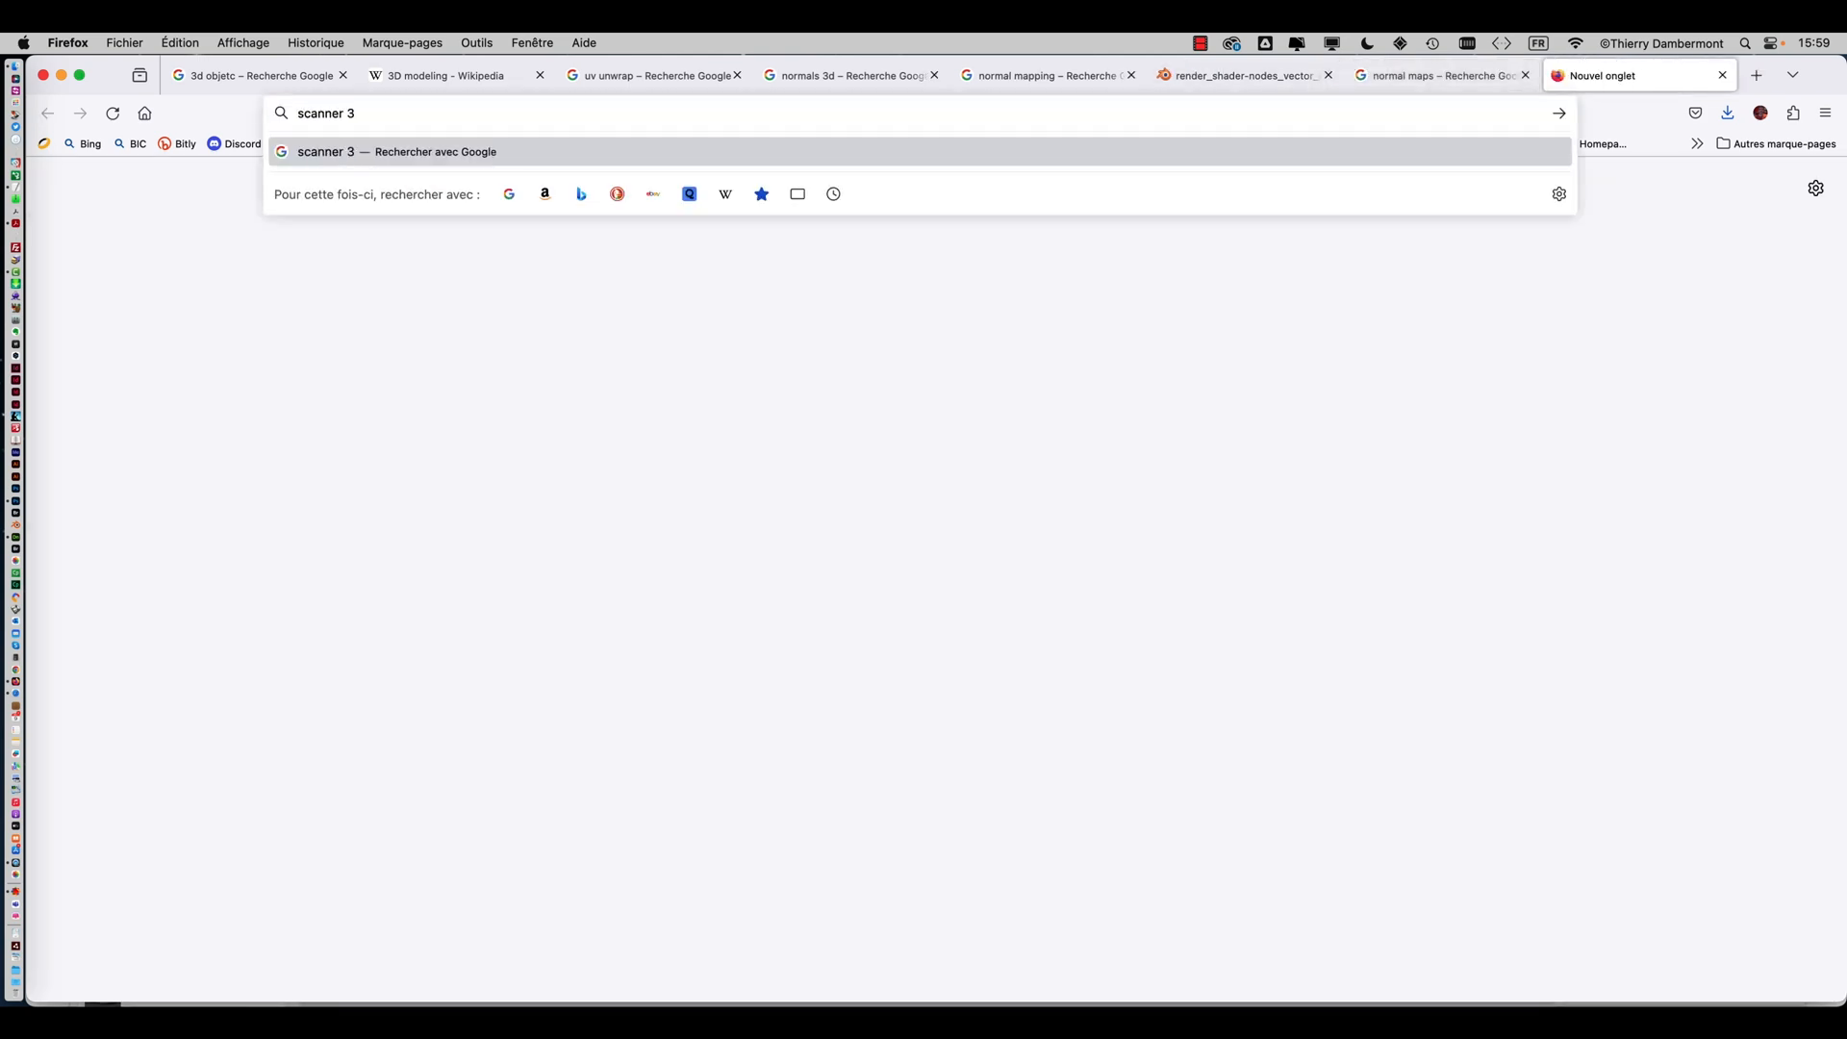
type("d")
key("Return")
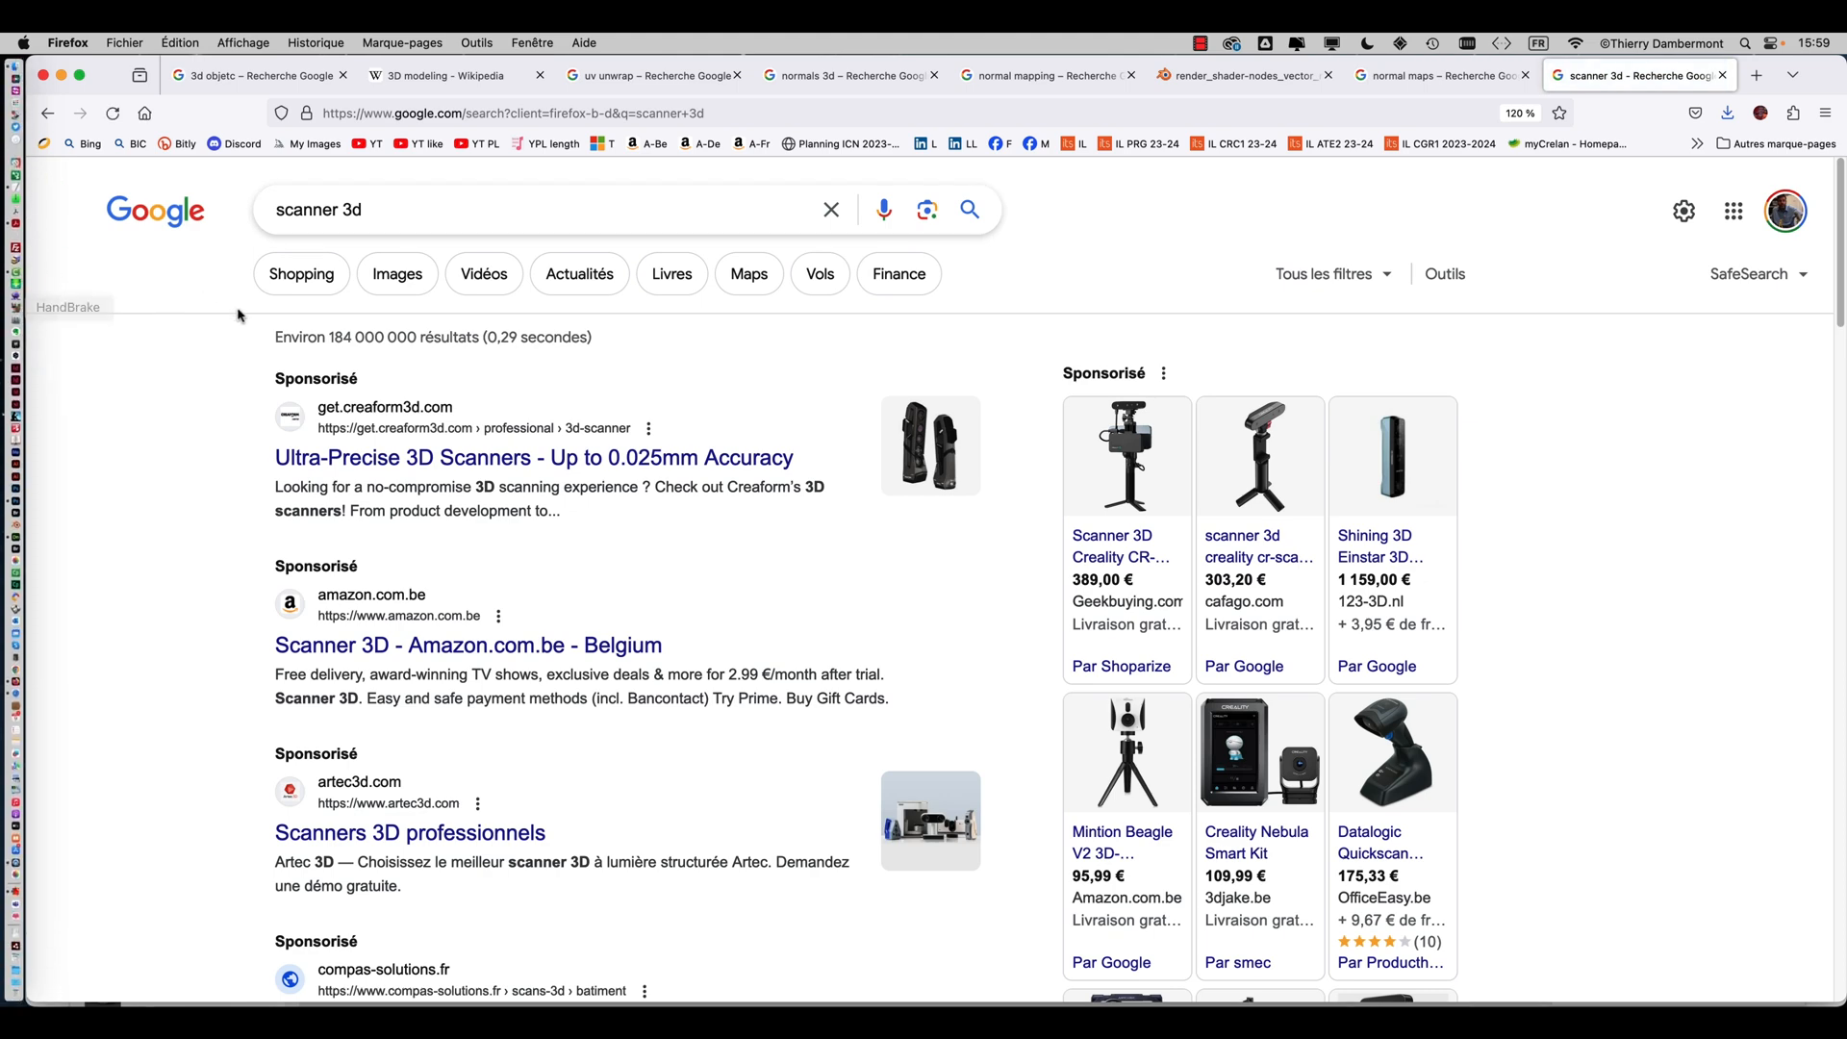
left_click(396, 277)
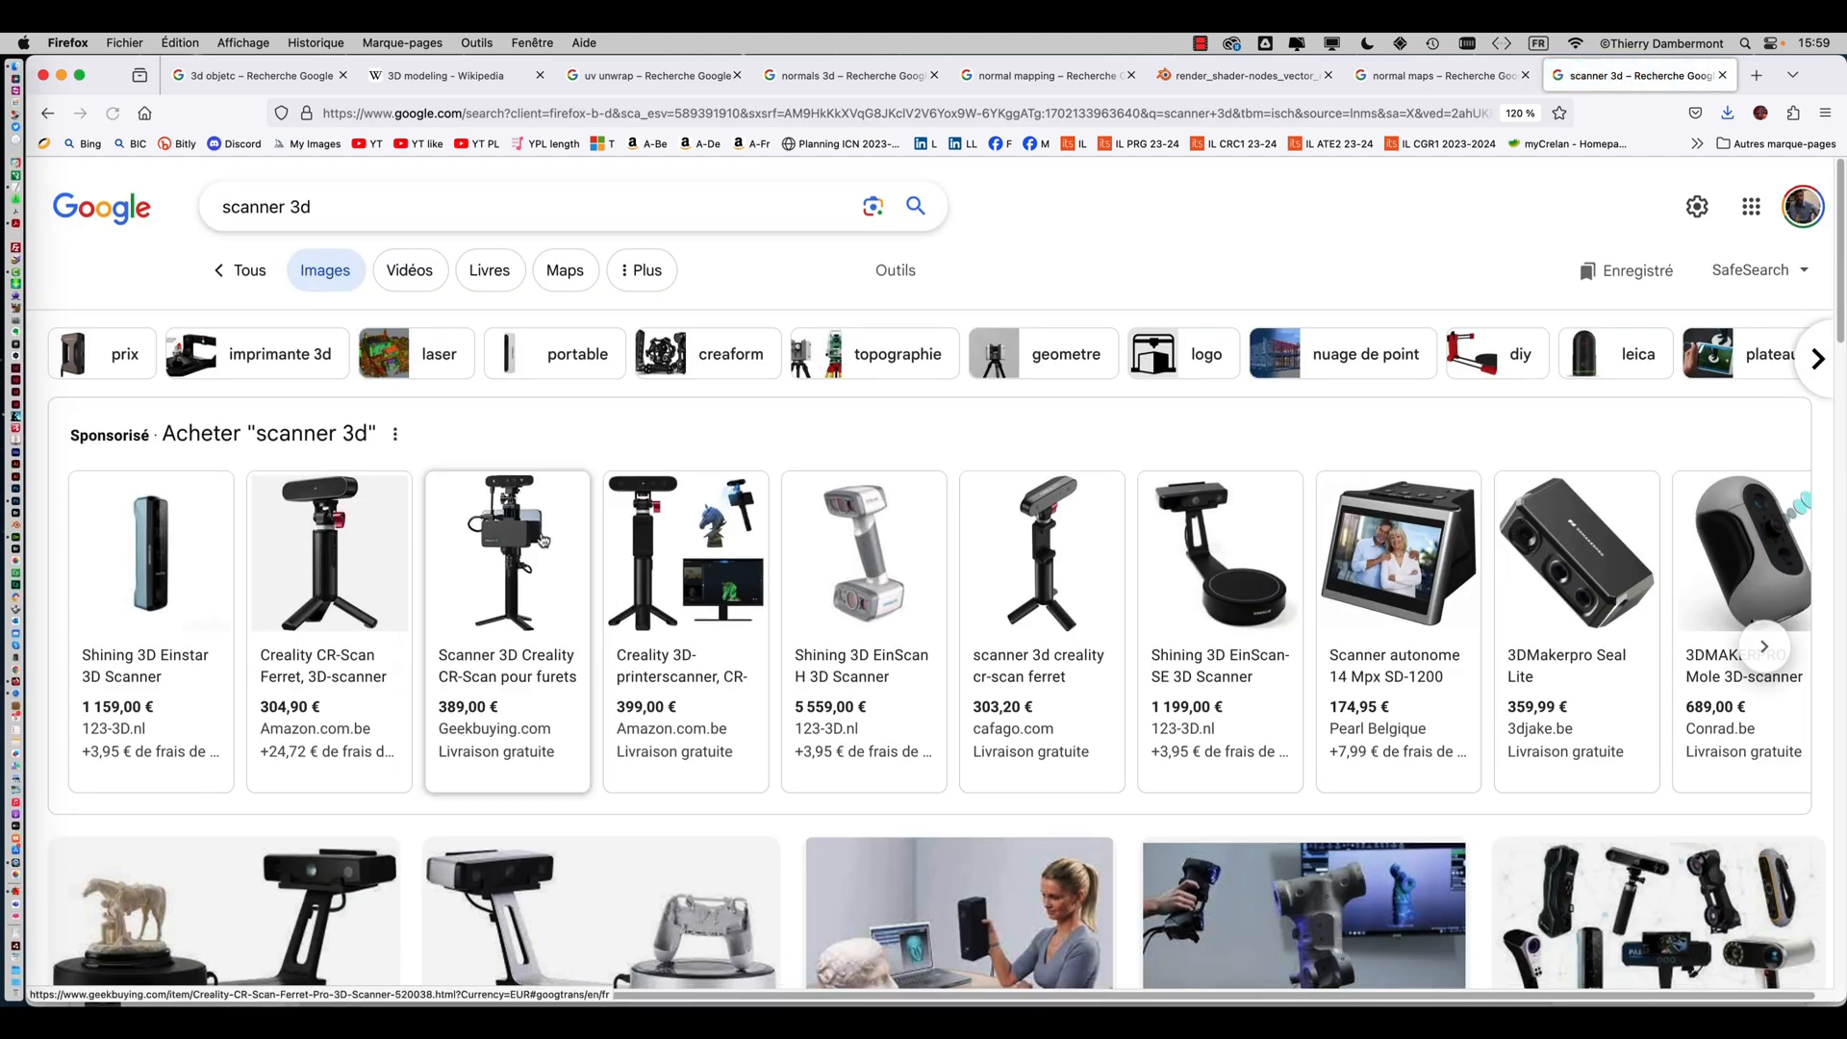
Scroll through the scanner 3d image results at a larger zoom and preview the Go!SCAN SPARK scanner photo
scroll(540, 544, "down", 1)
scroll(539, 543, "down", 5)
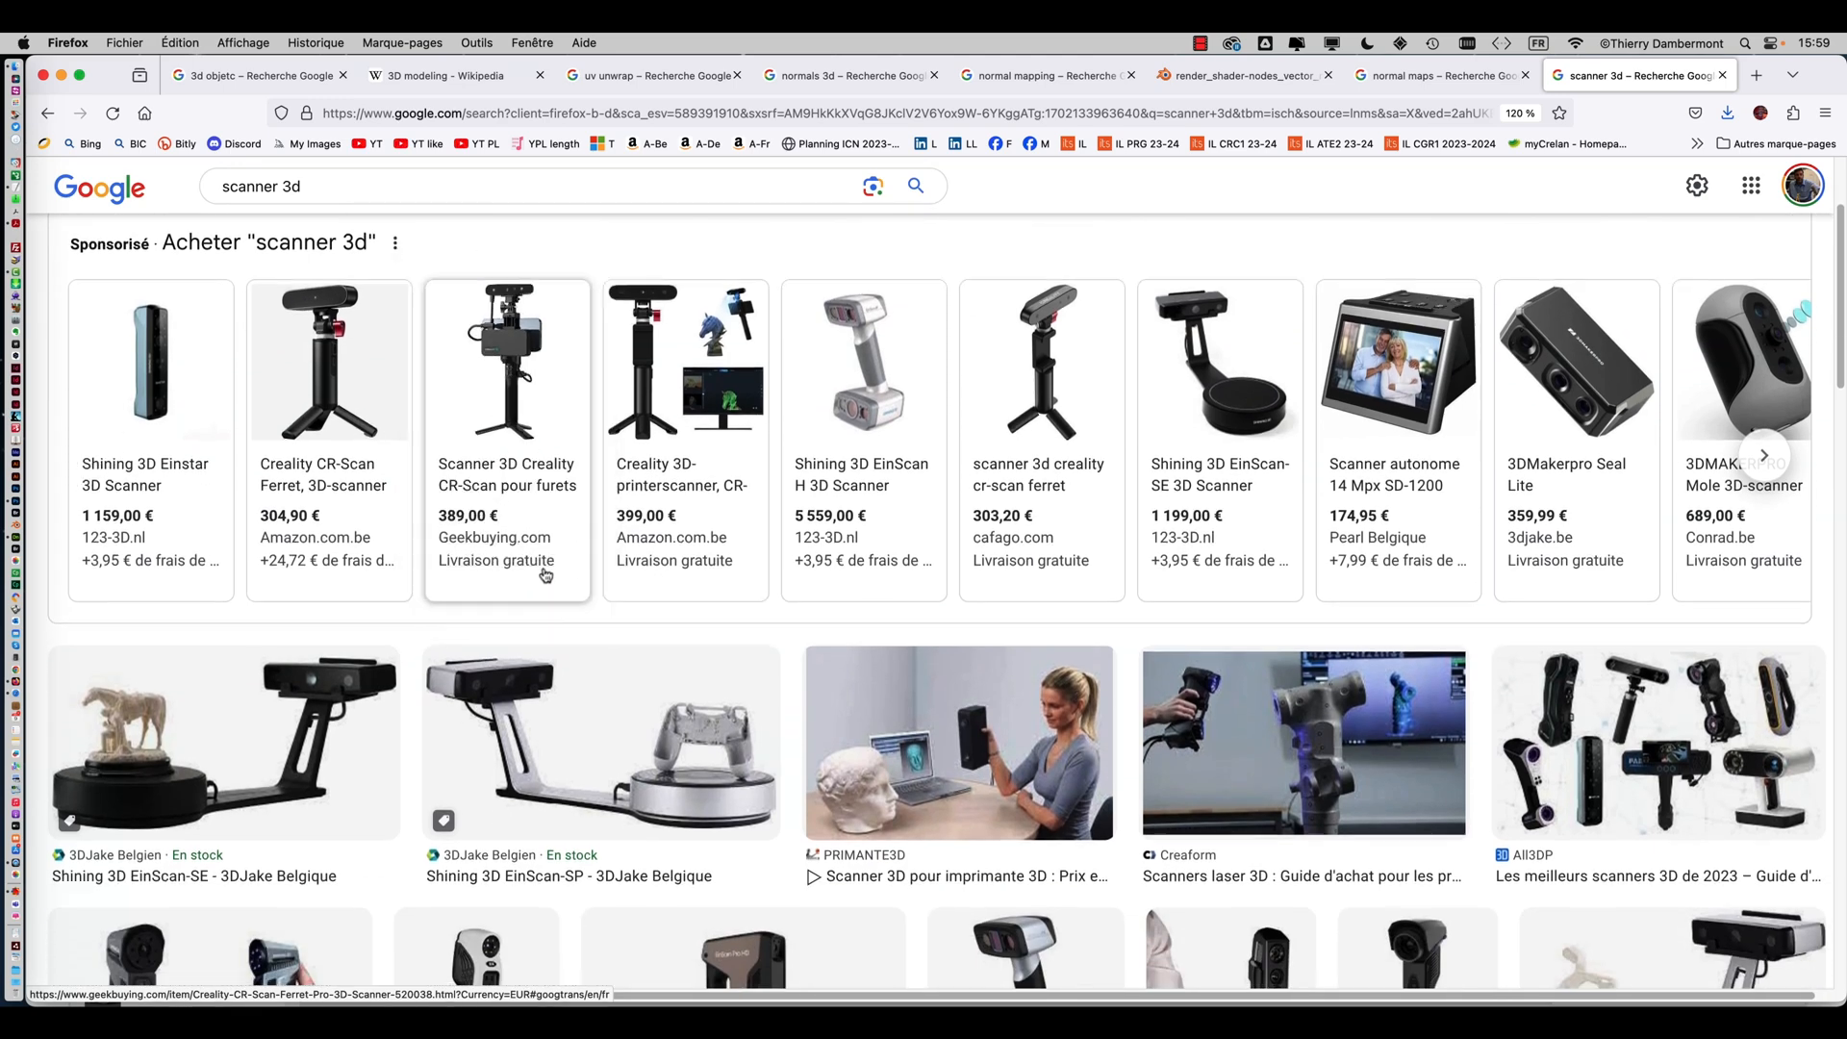
scroll(581, 602, "down", 7)
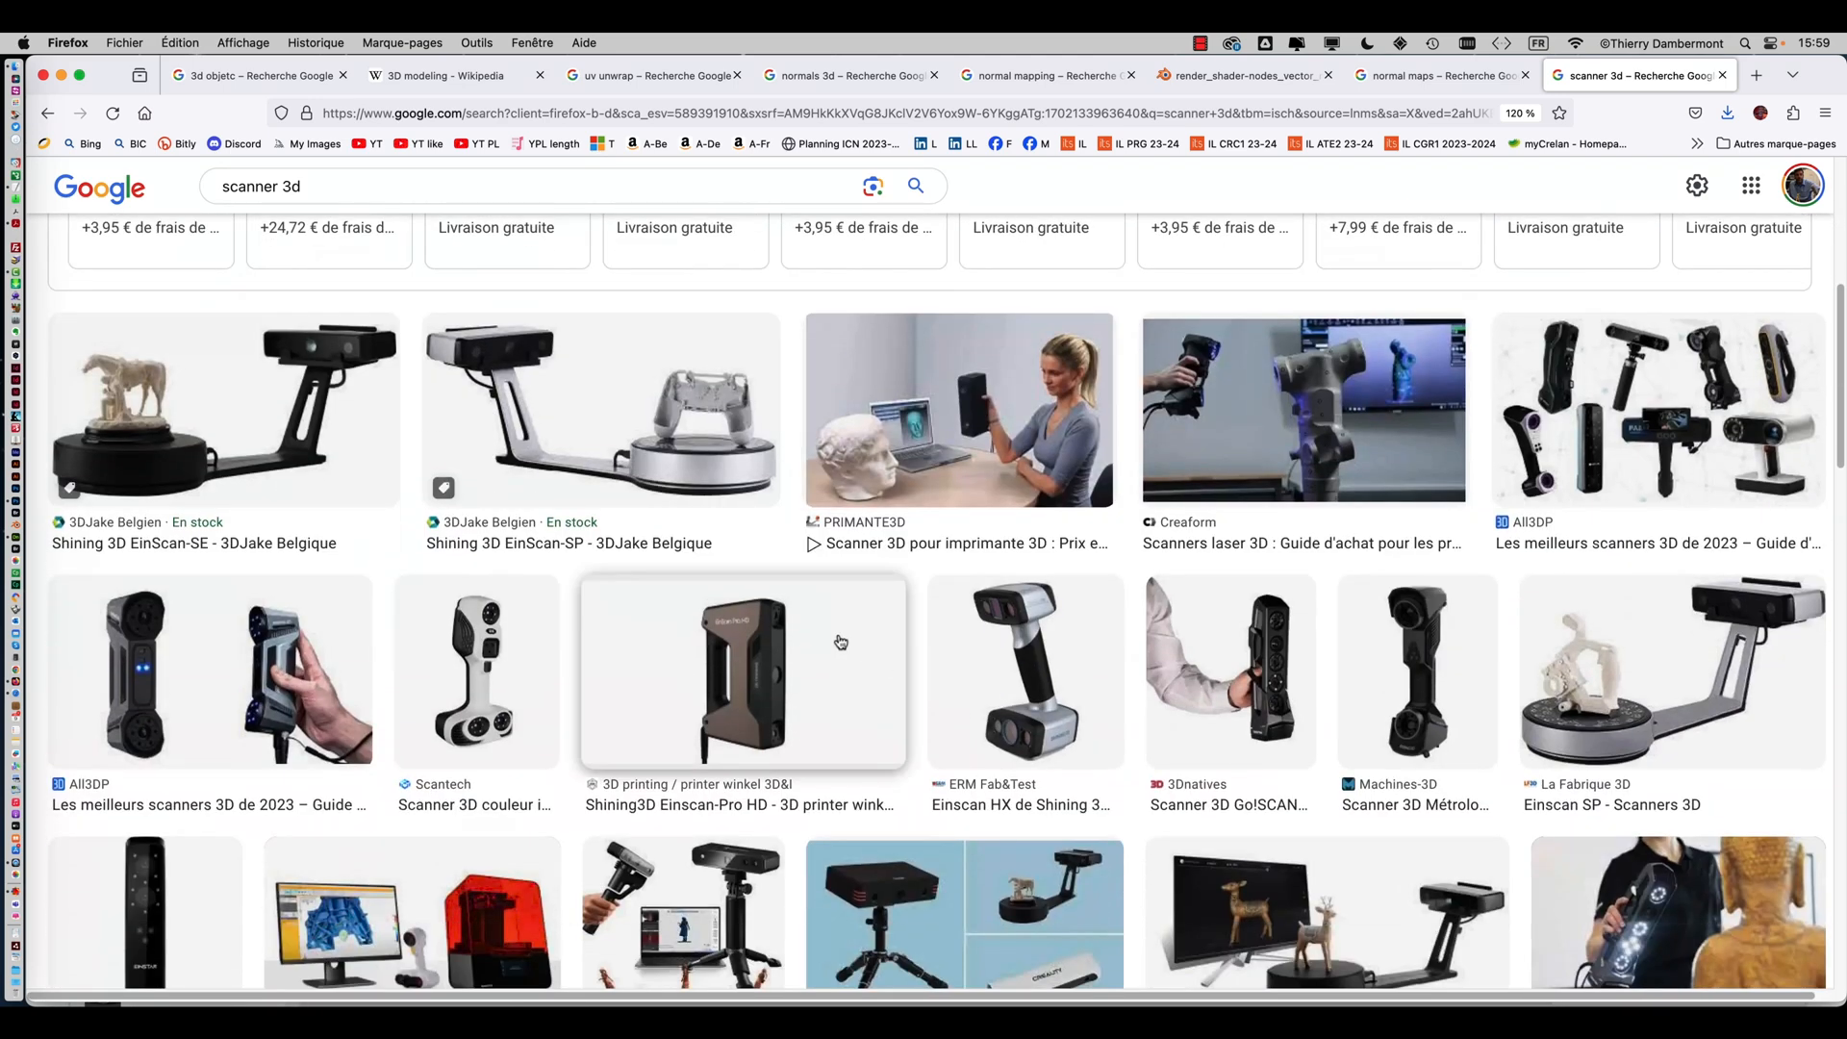
scroll(840, 641, "down", 5)
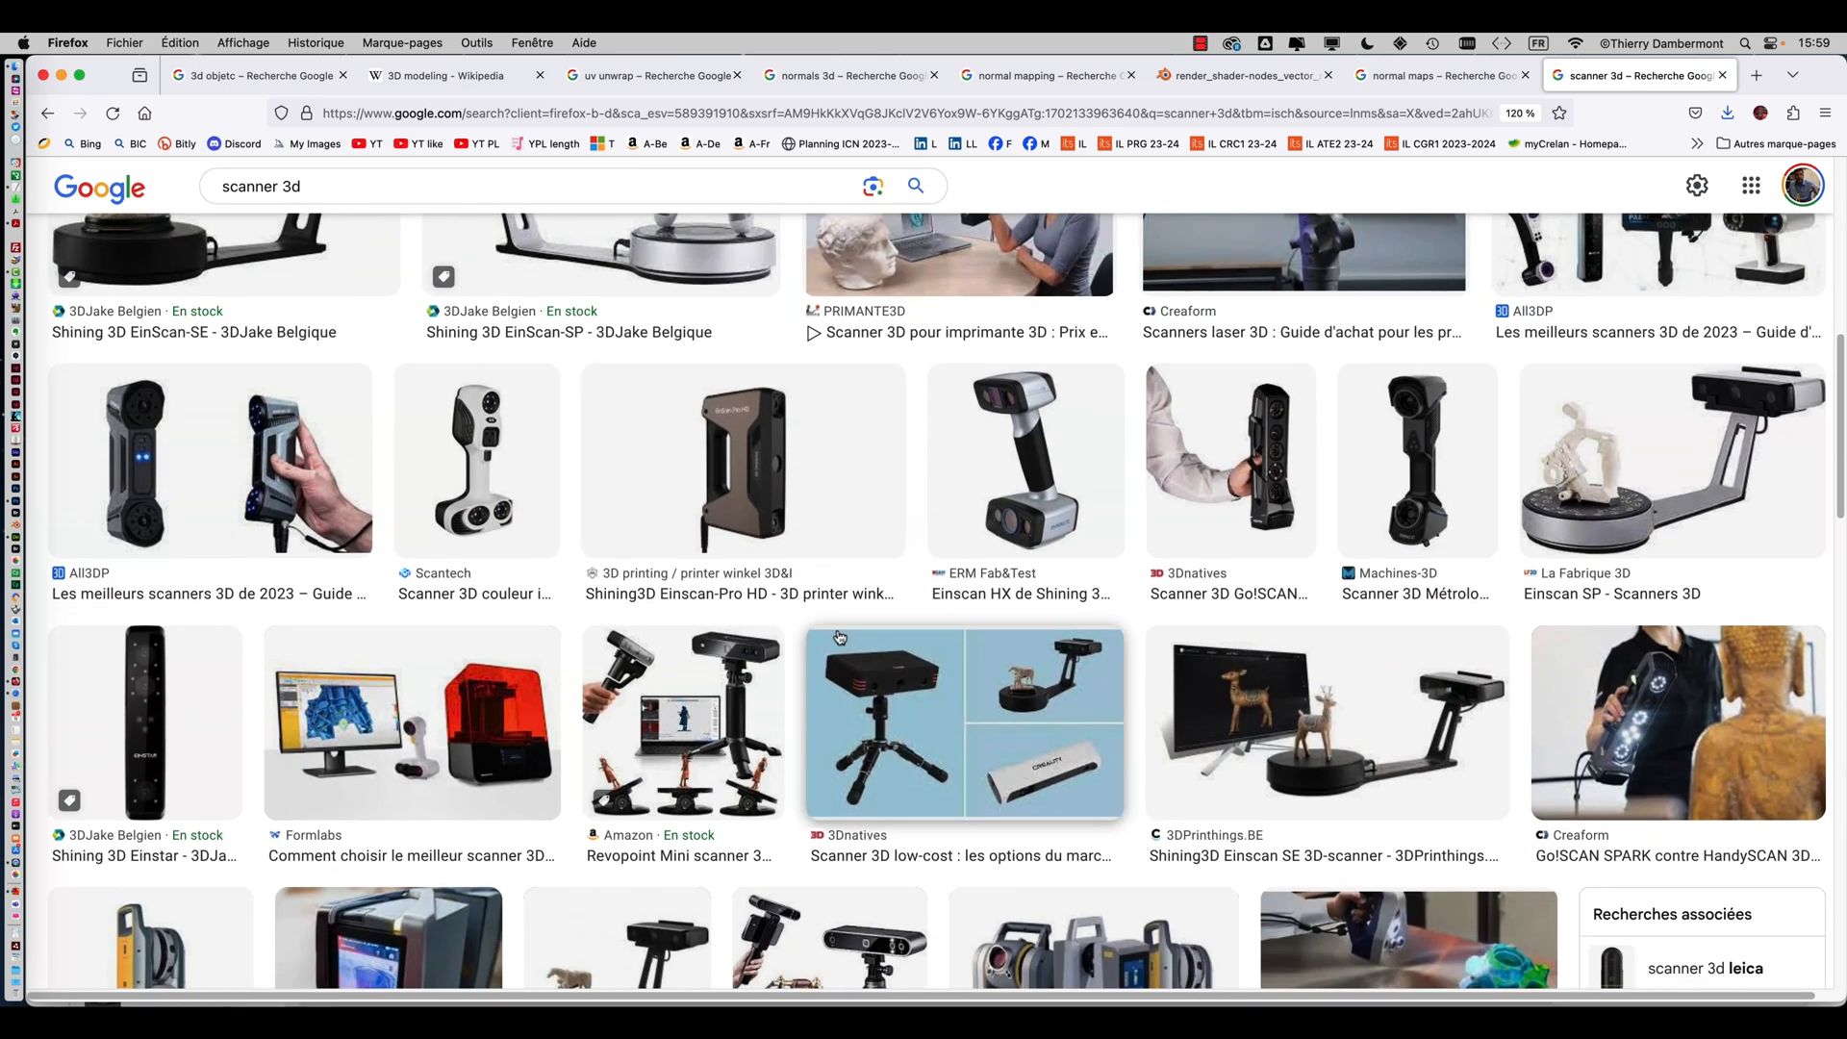
scroll(840, 637, "down", 1)
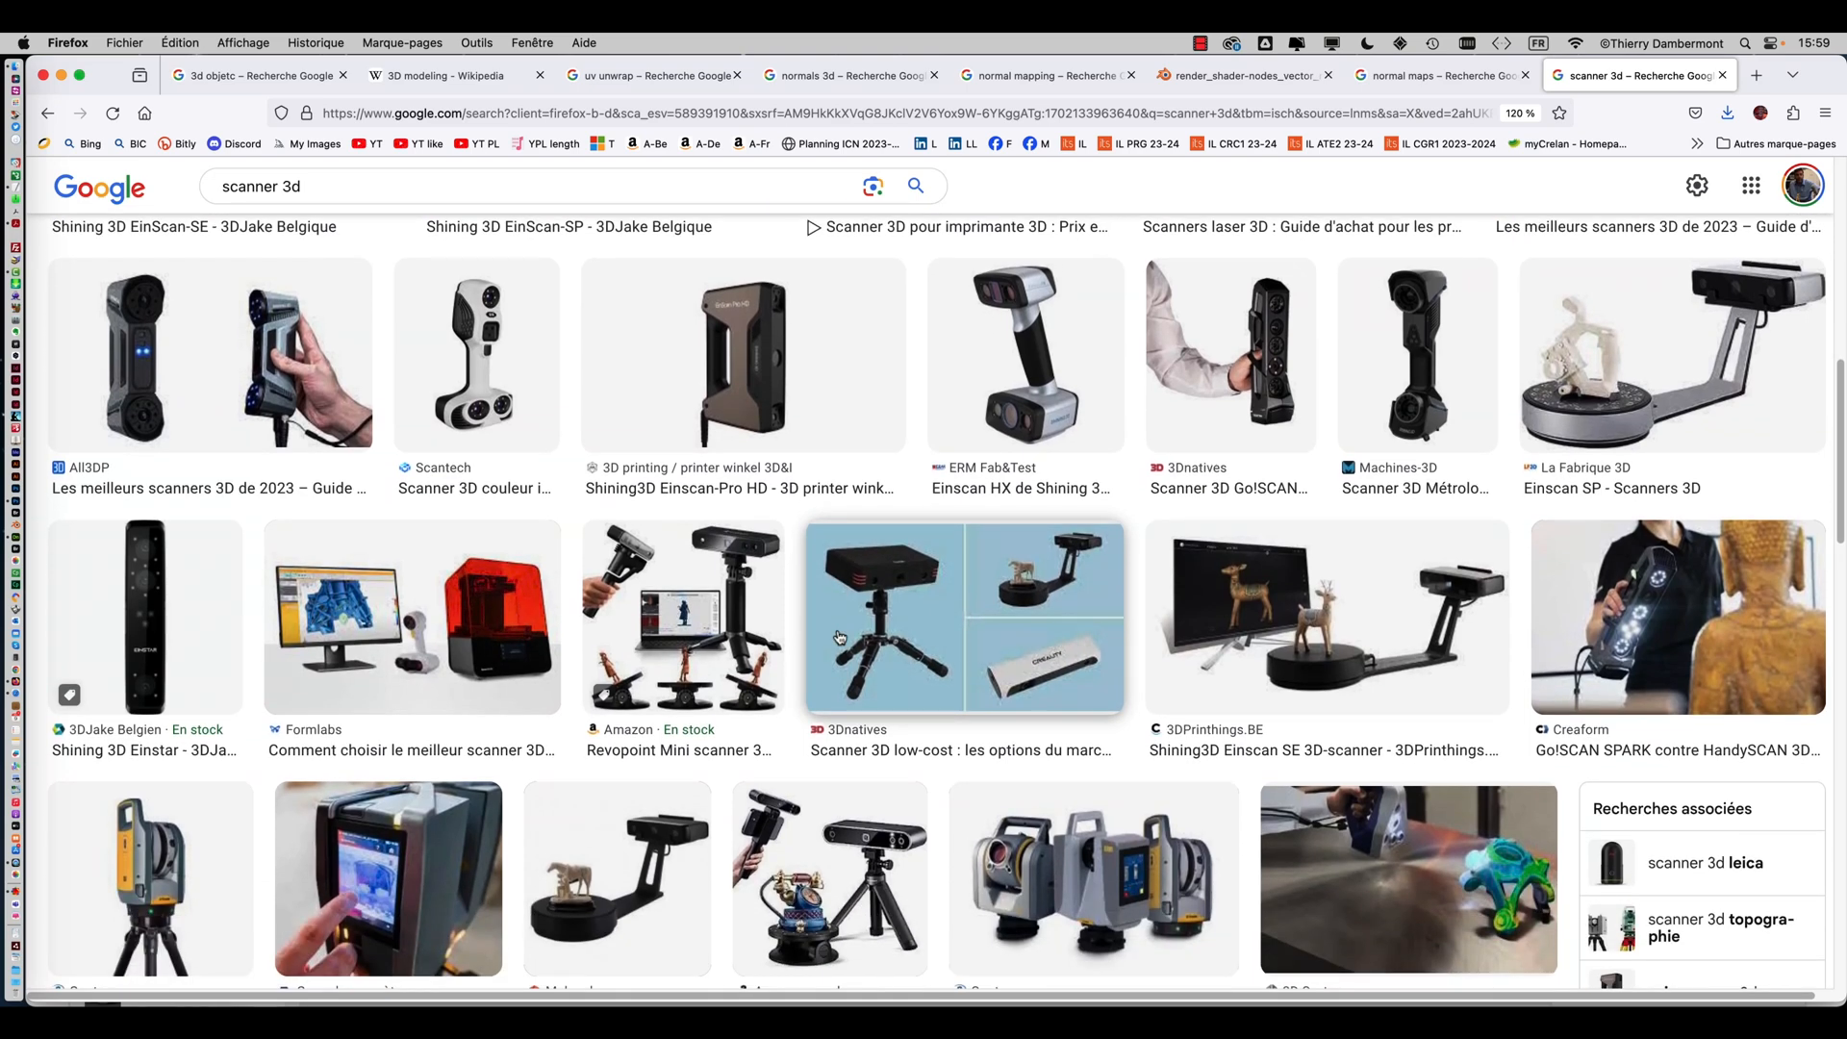
scroll(811, 589, "down", 1)
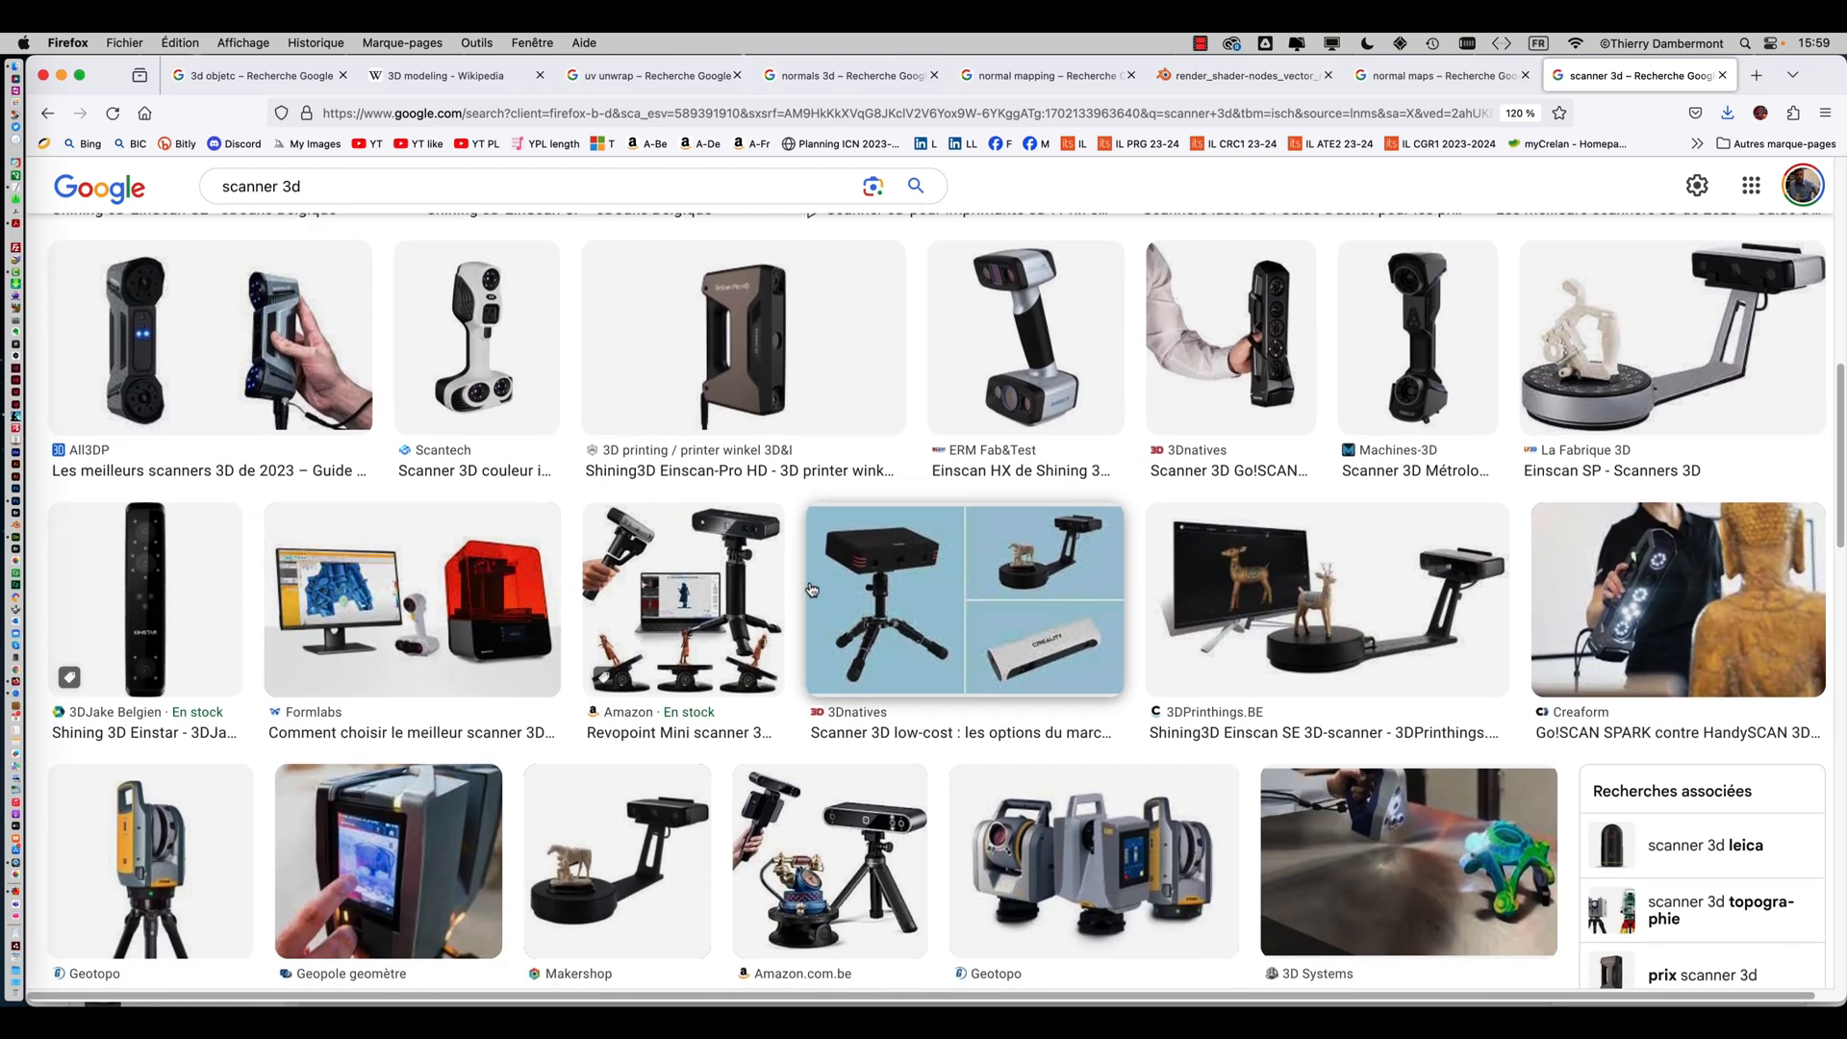
key("super+equal")
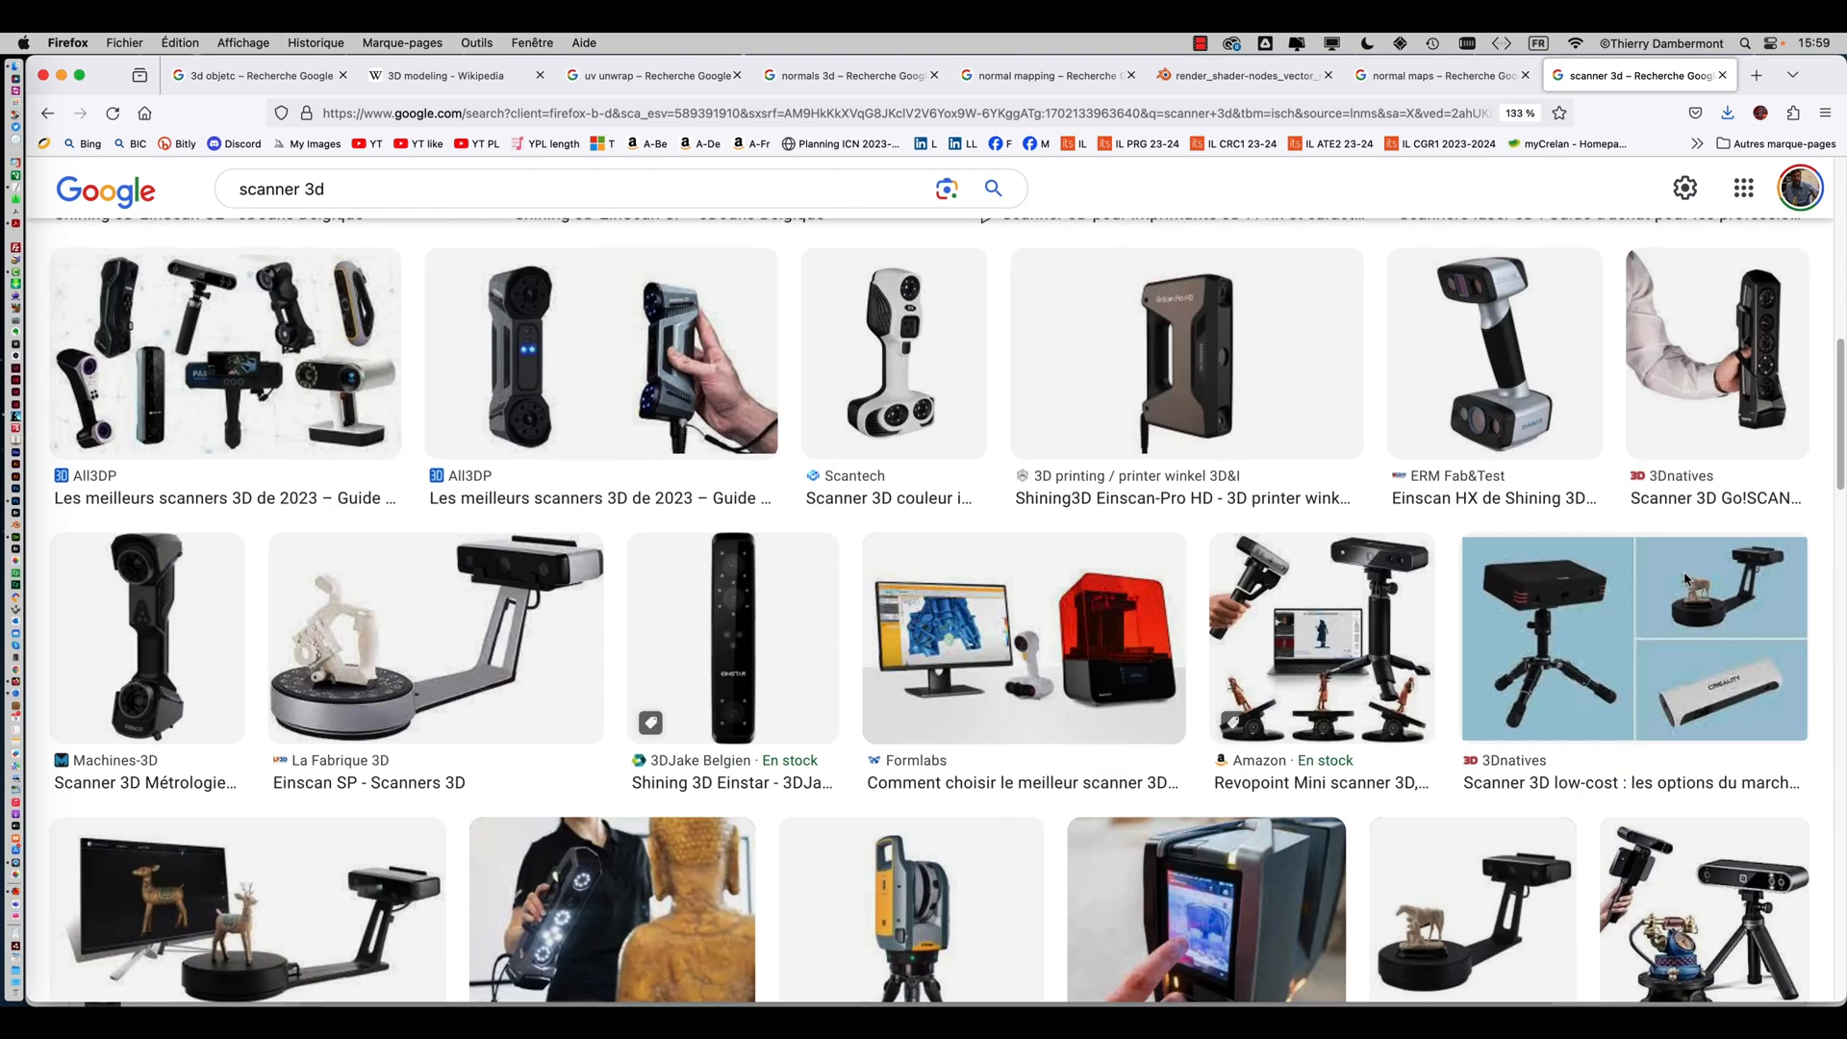
scroll(1678, 578, "down", 1)
left_click(688, 829)
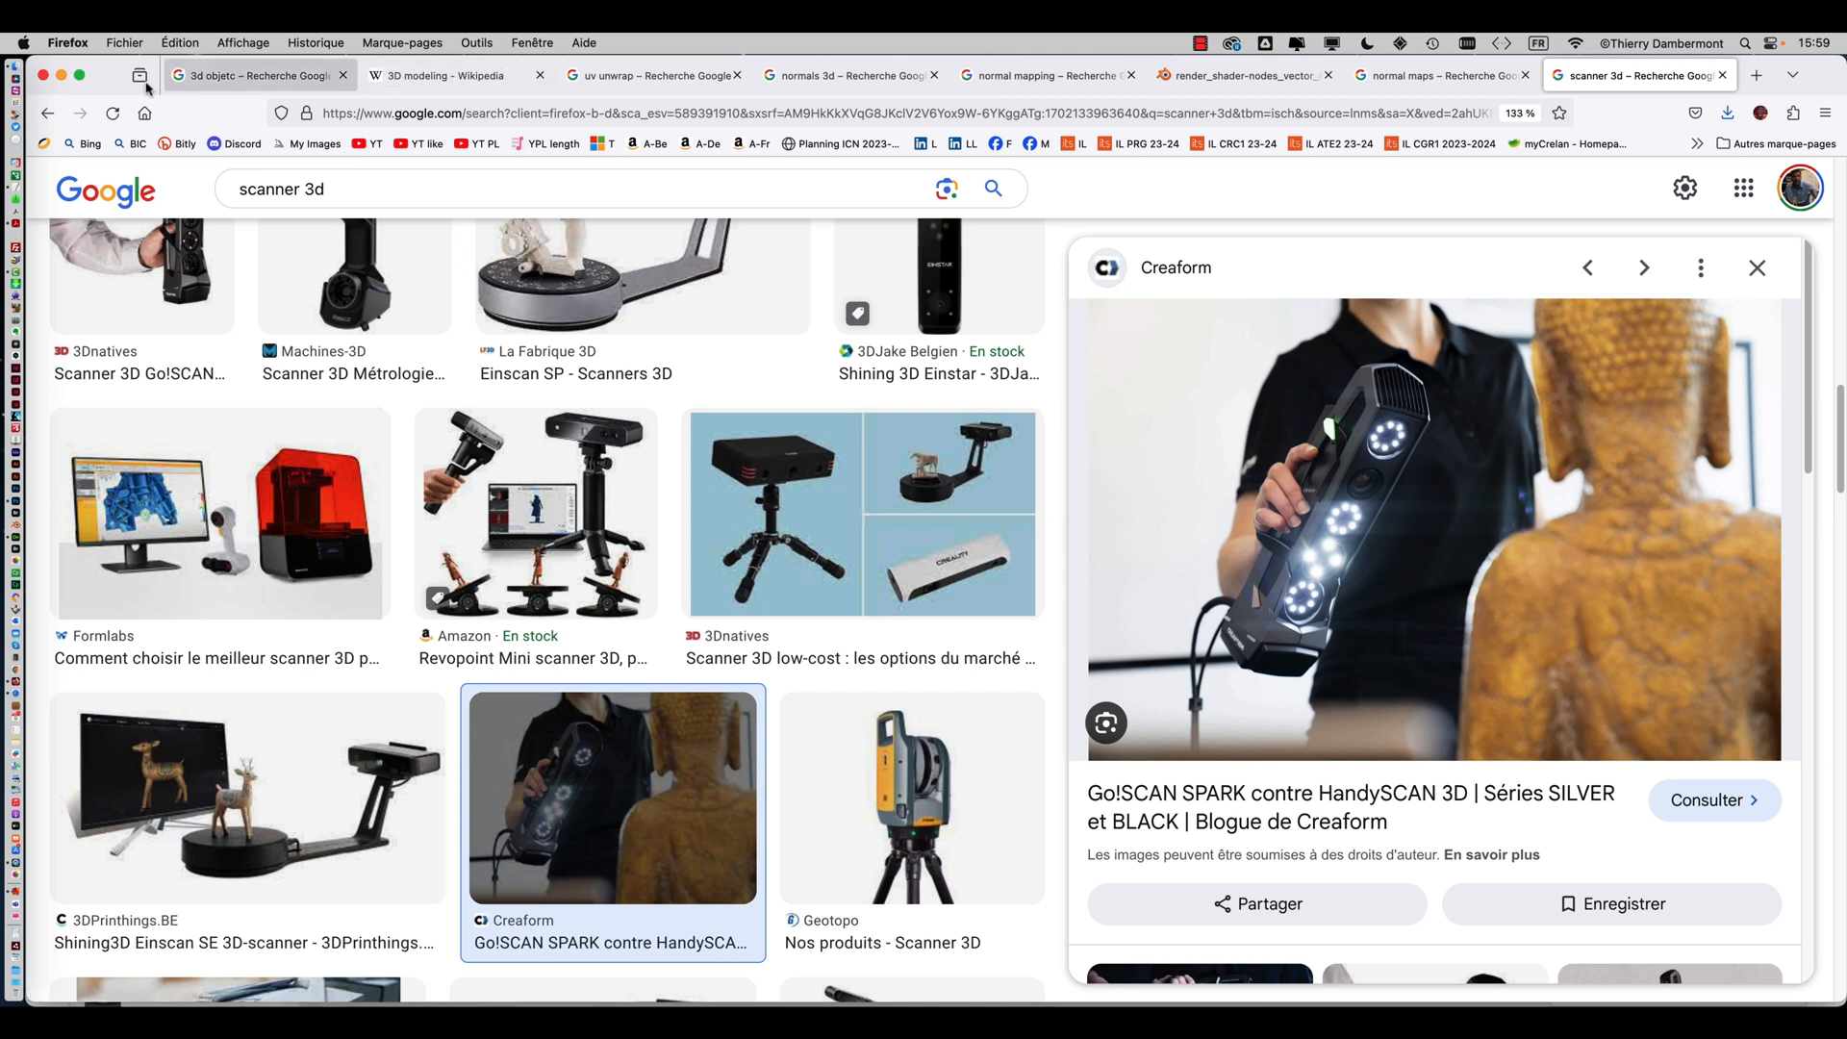
Switch to Adobe Dimension and set the jar material's base colour to a dark purple, RGB 49, 20, 62
left_click(61, 76)
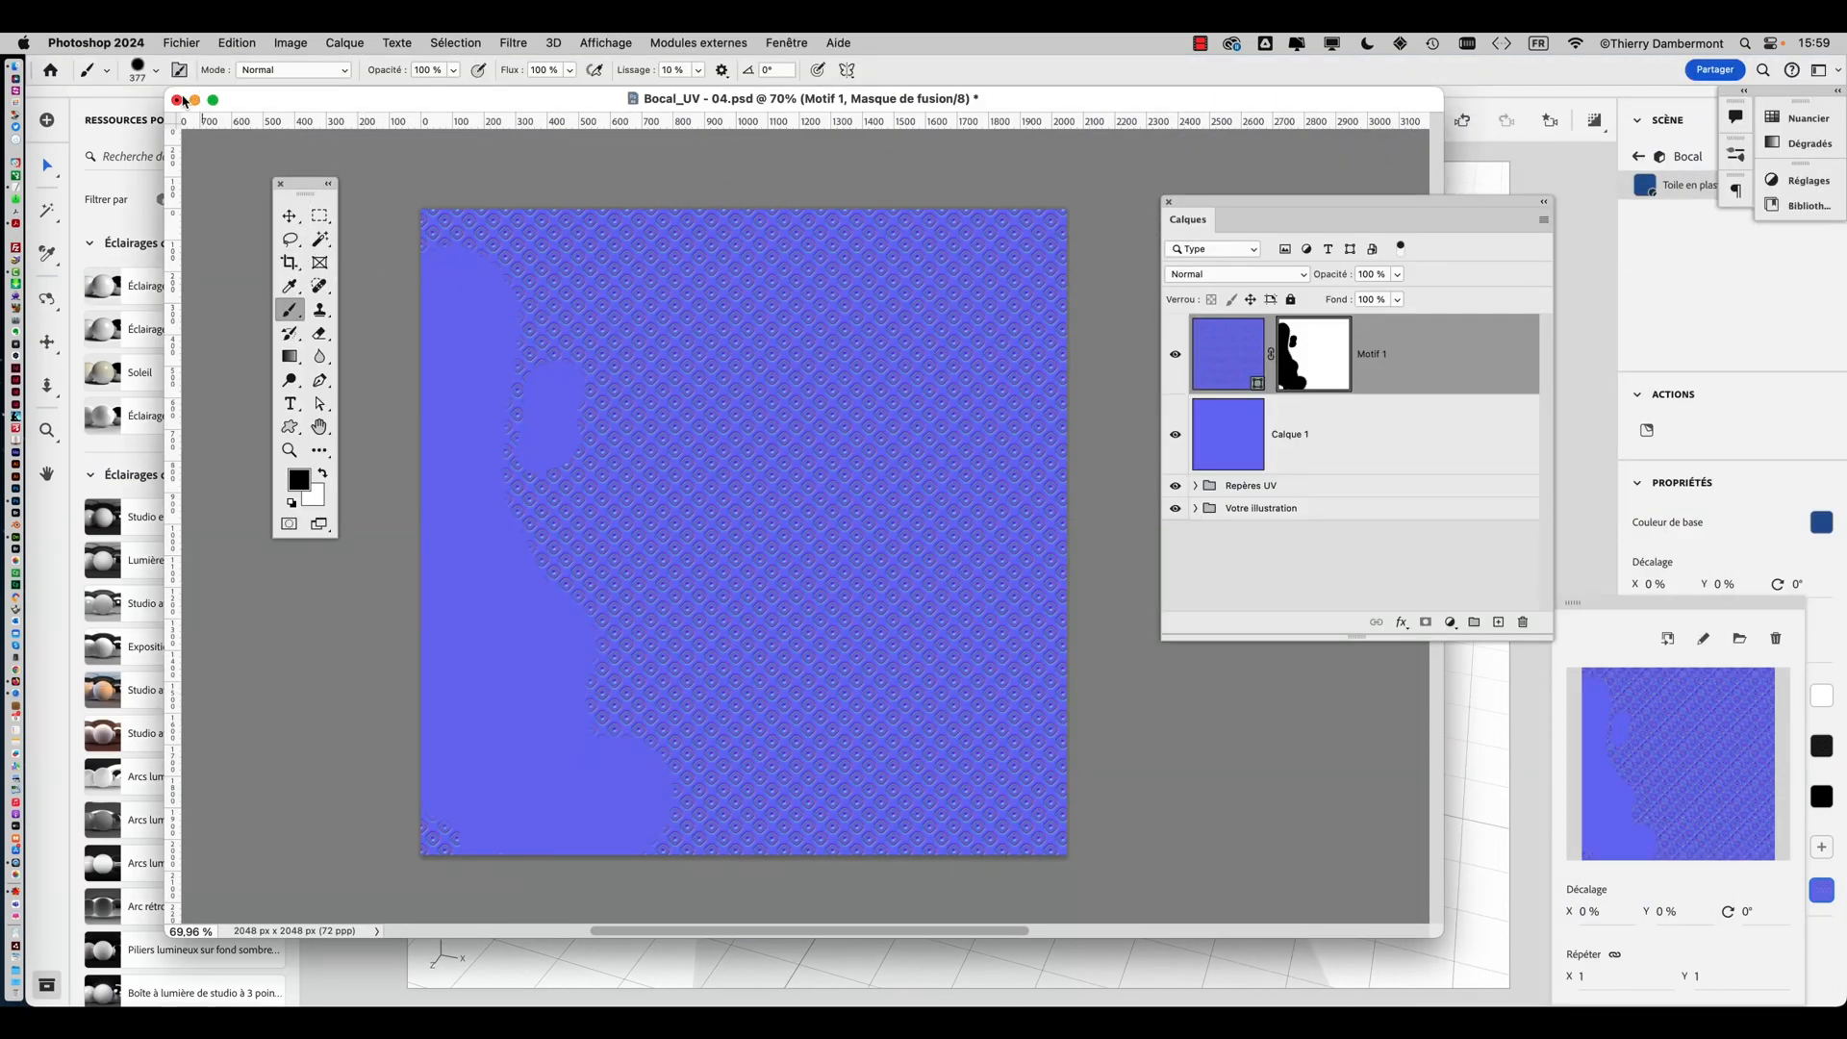
key("super+Tab")
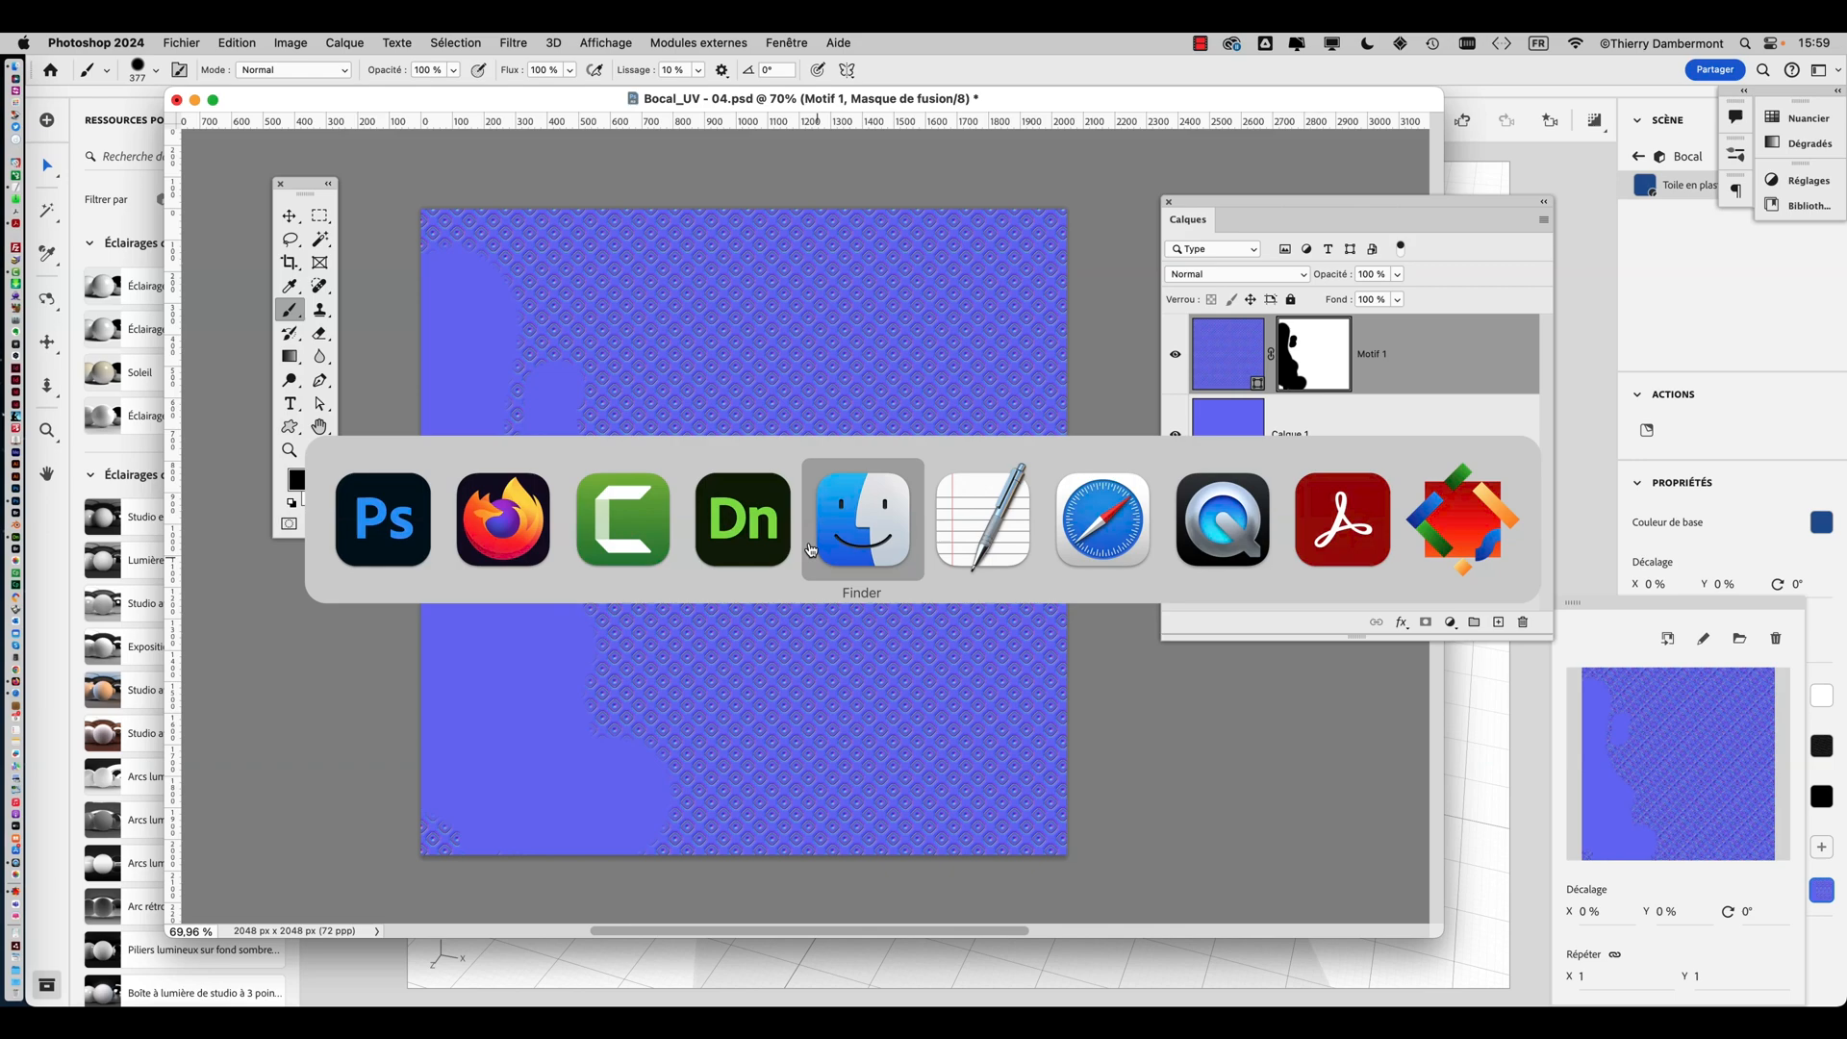
left_click(728, 530)
right_click_drag(990, 704, 683, 623)
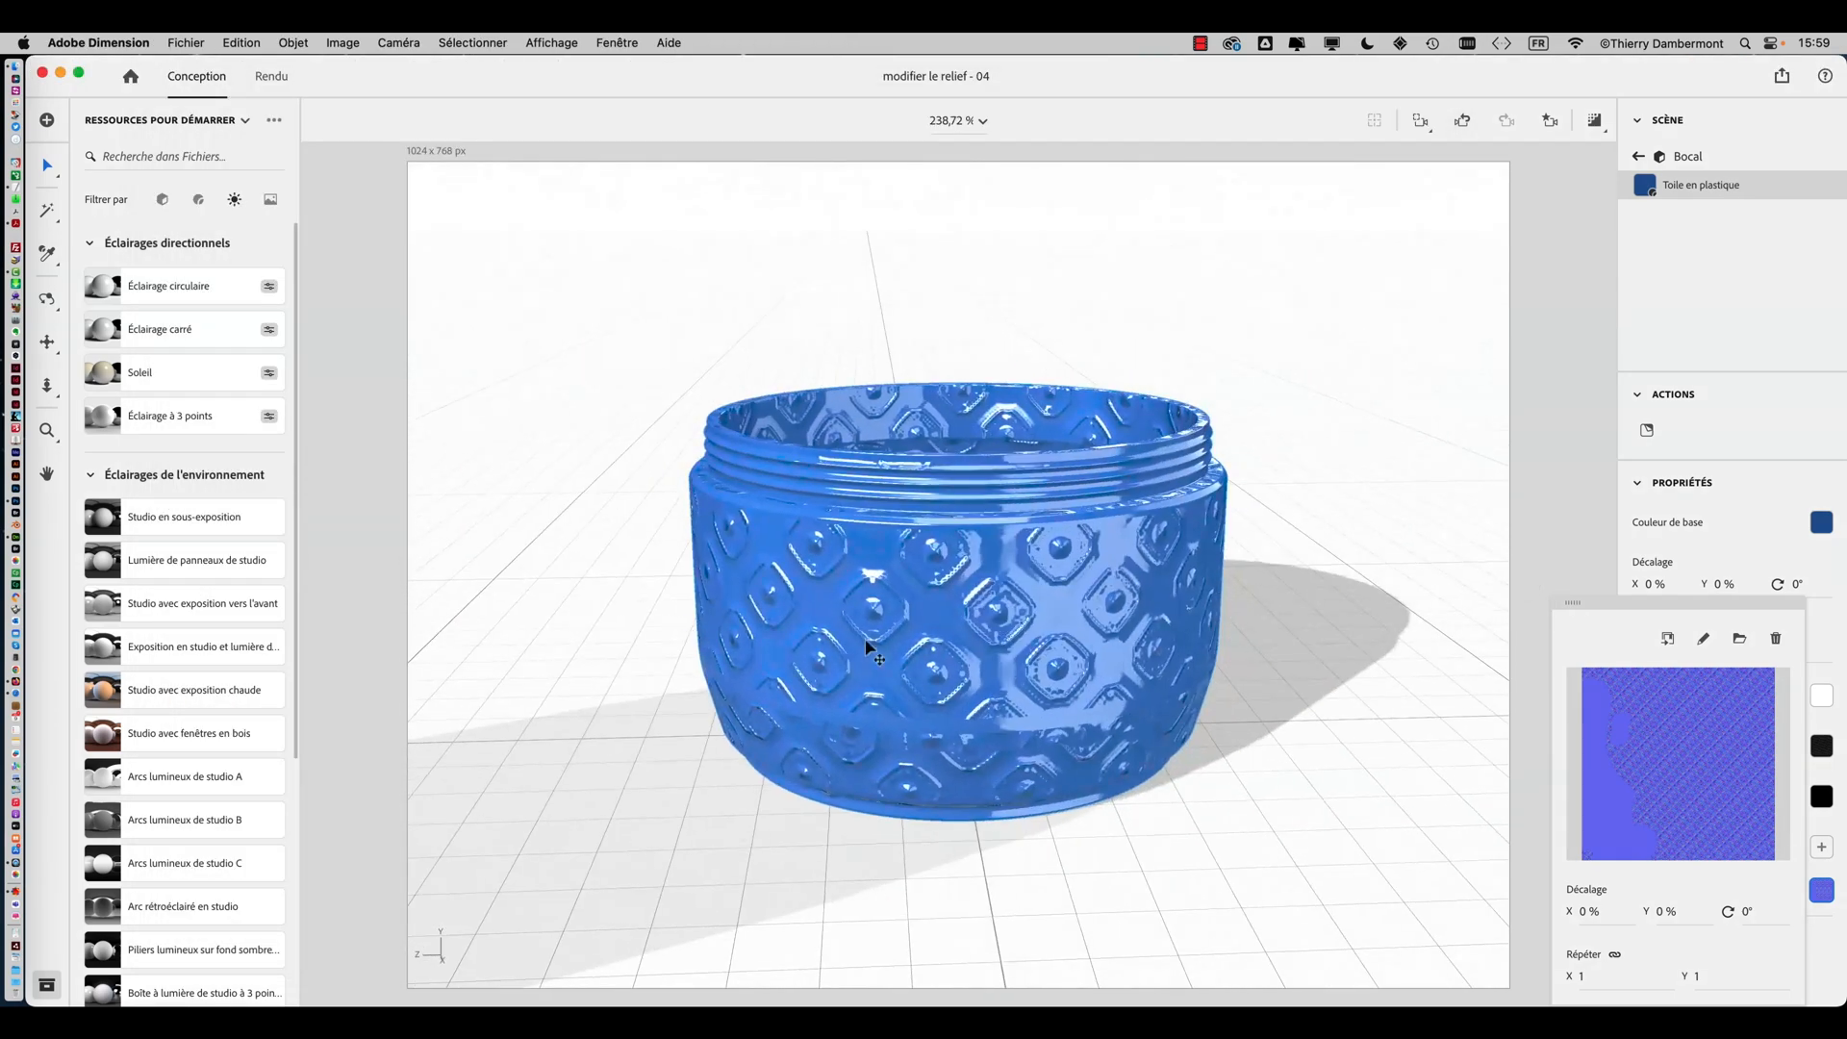
right_click_drag(919, 656, 972, 714)
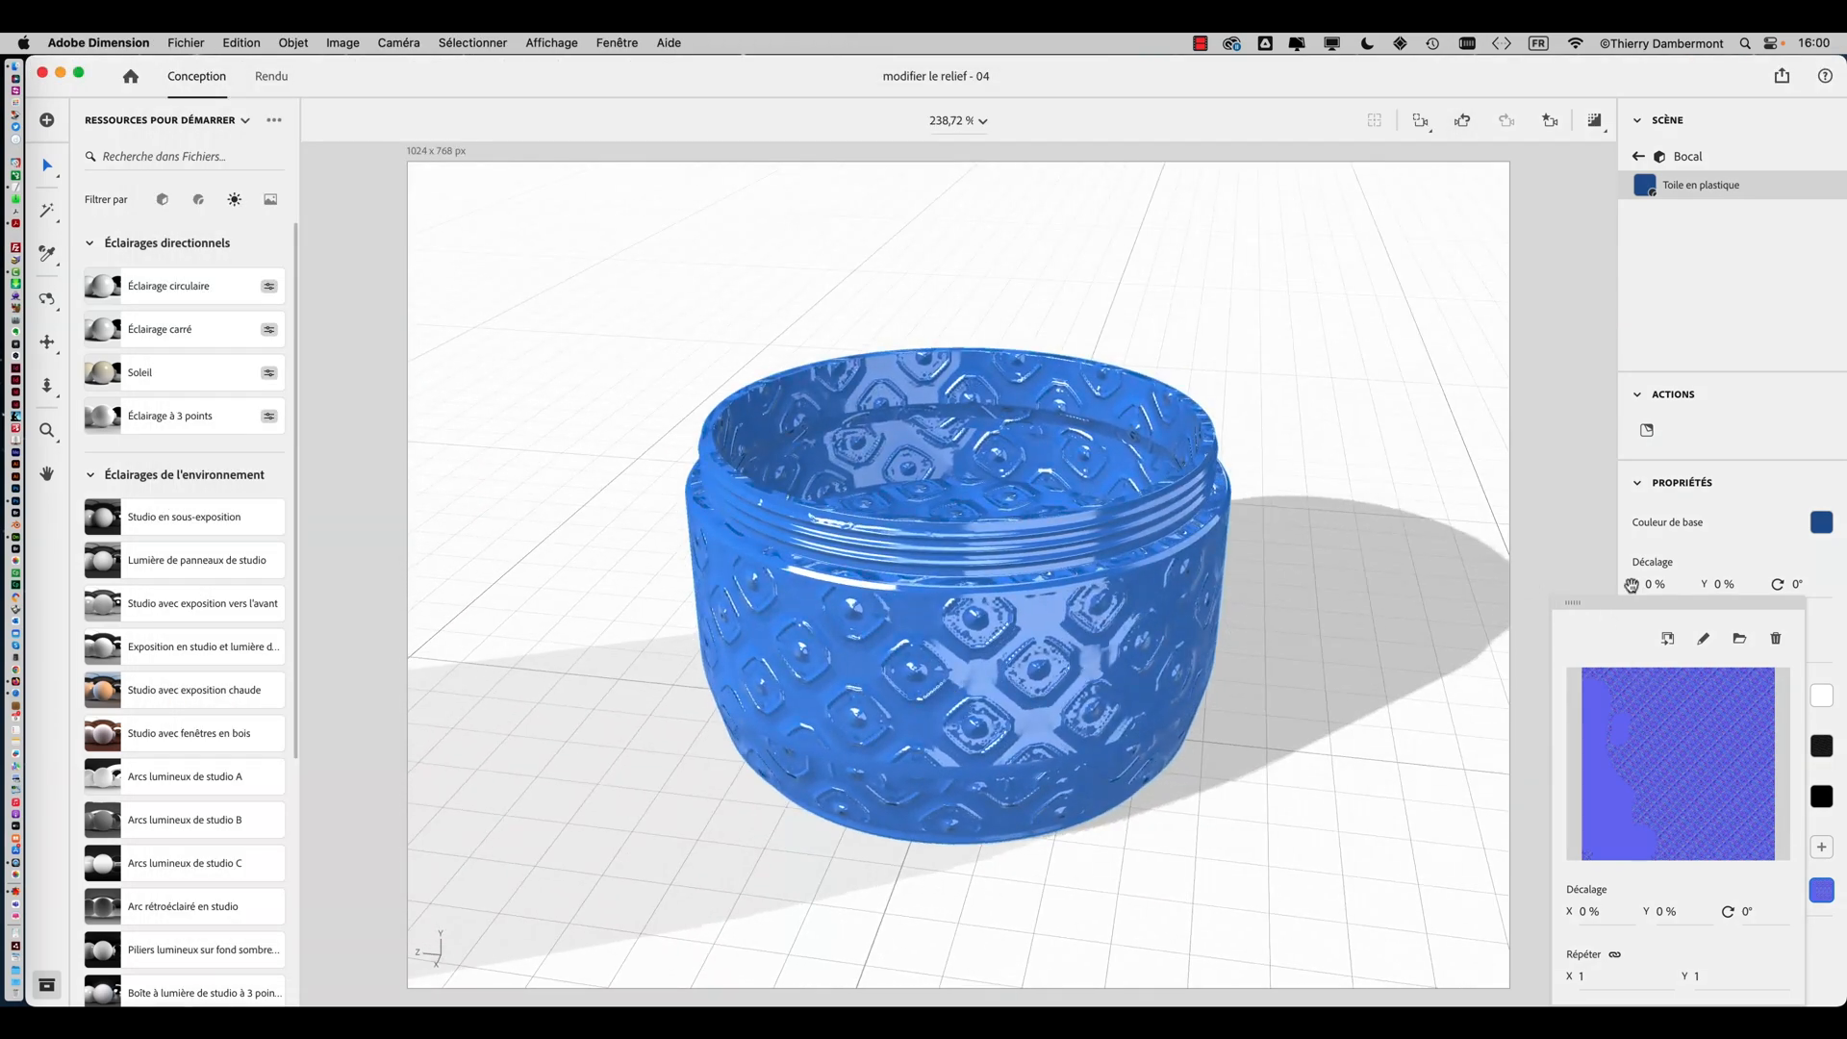
left_click(1745, 505)
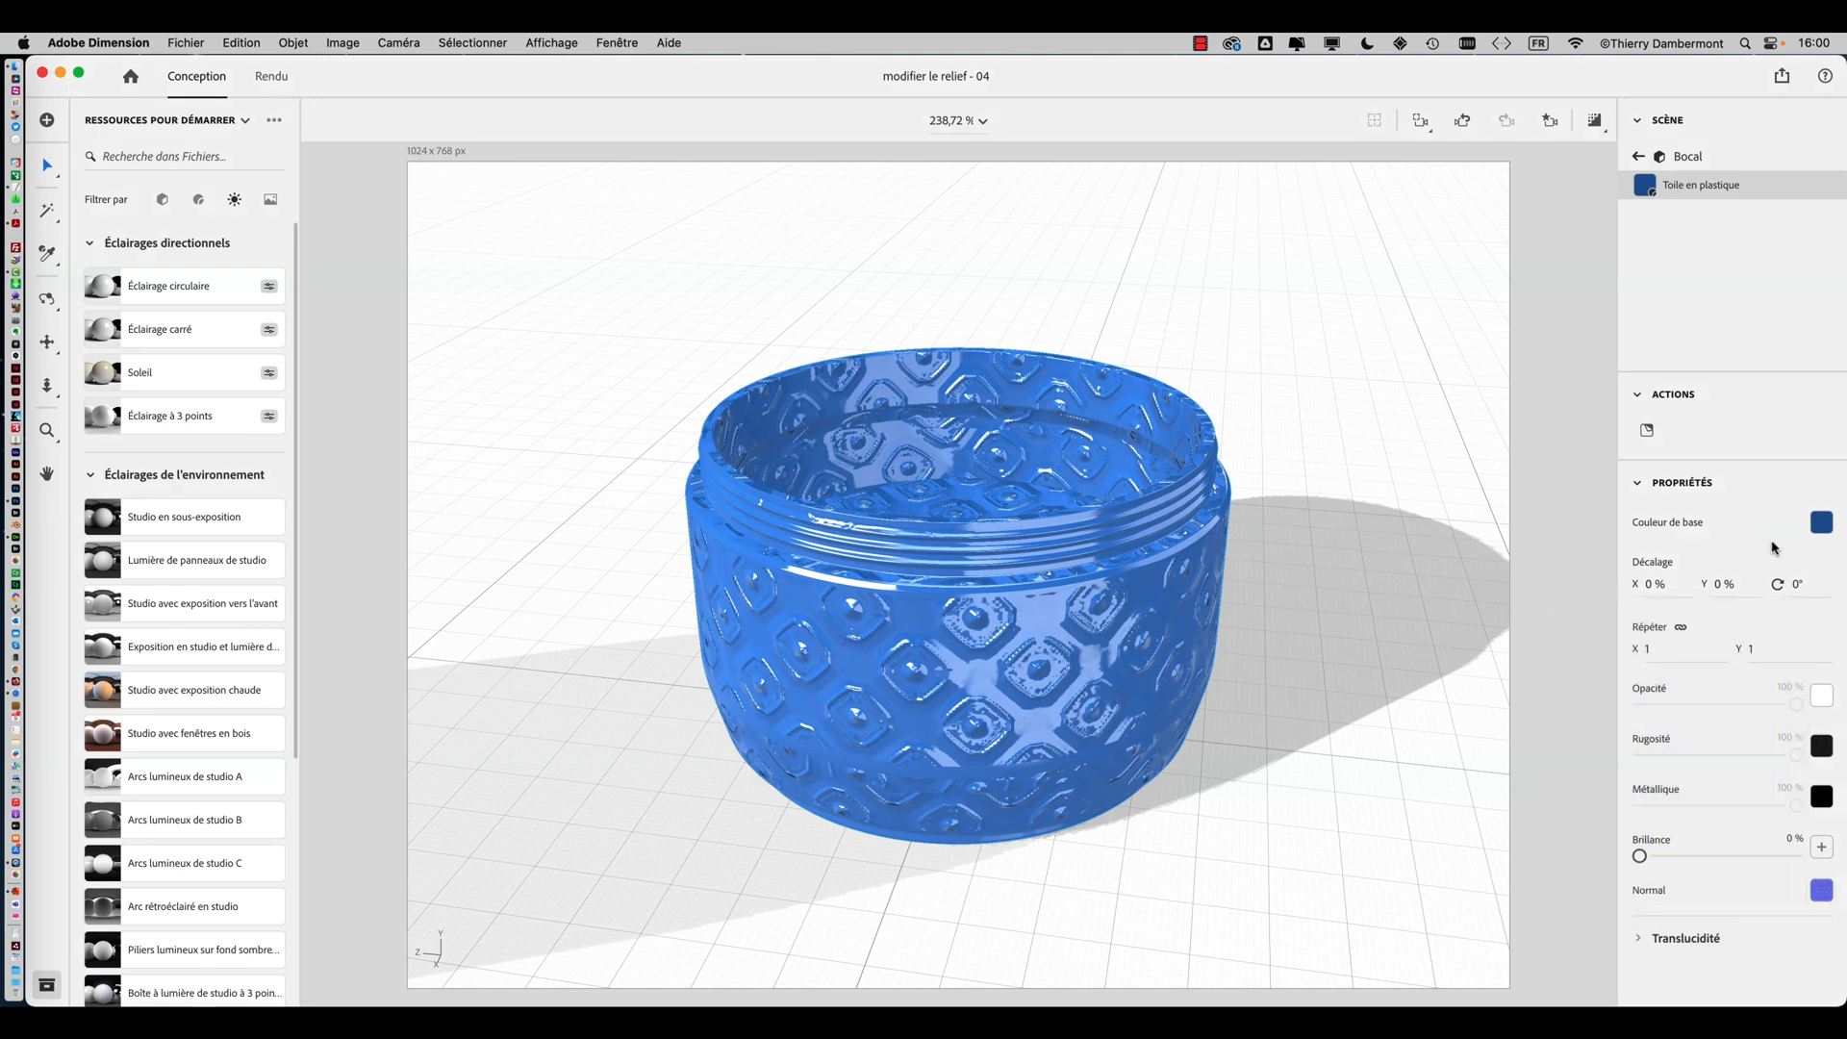
left_click(1821, 525)
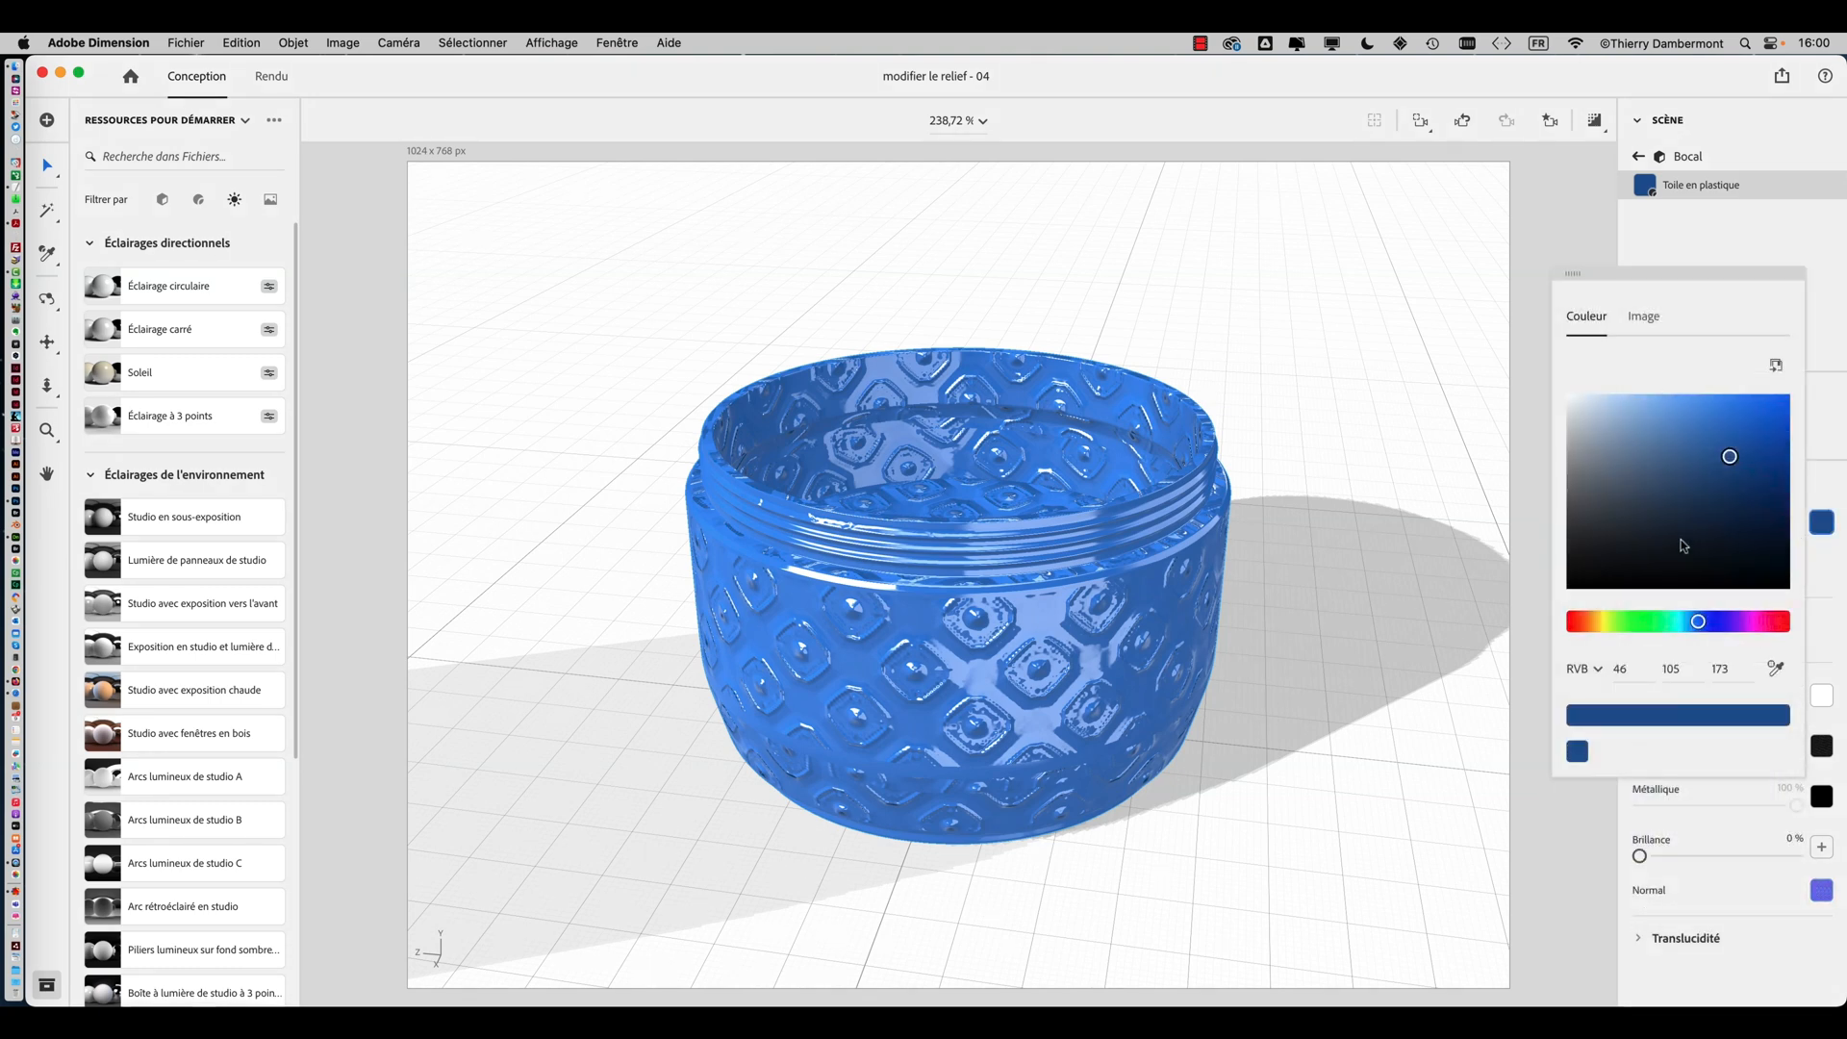
left_click(1622, 623)
left_click(1721, 540)
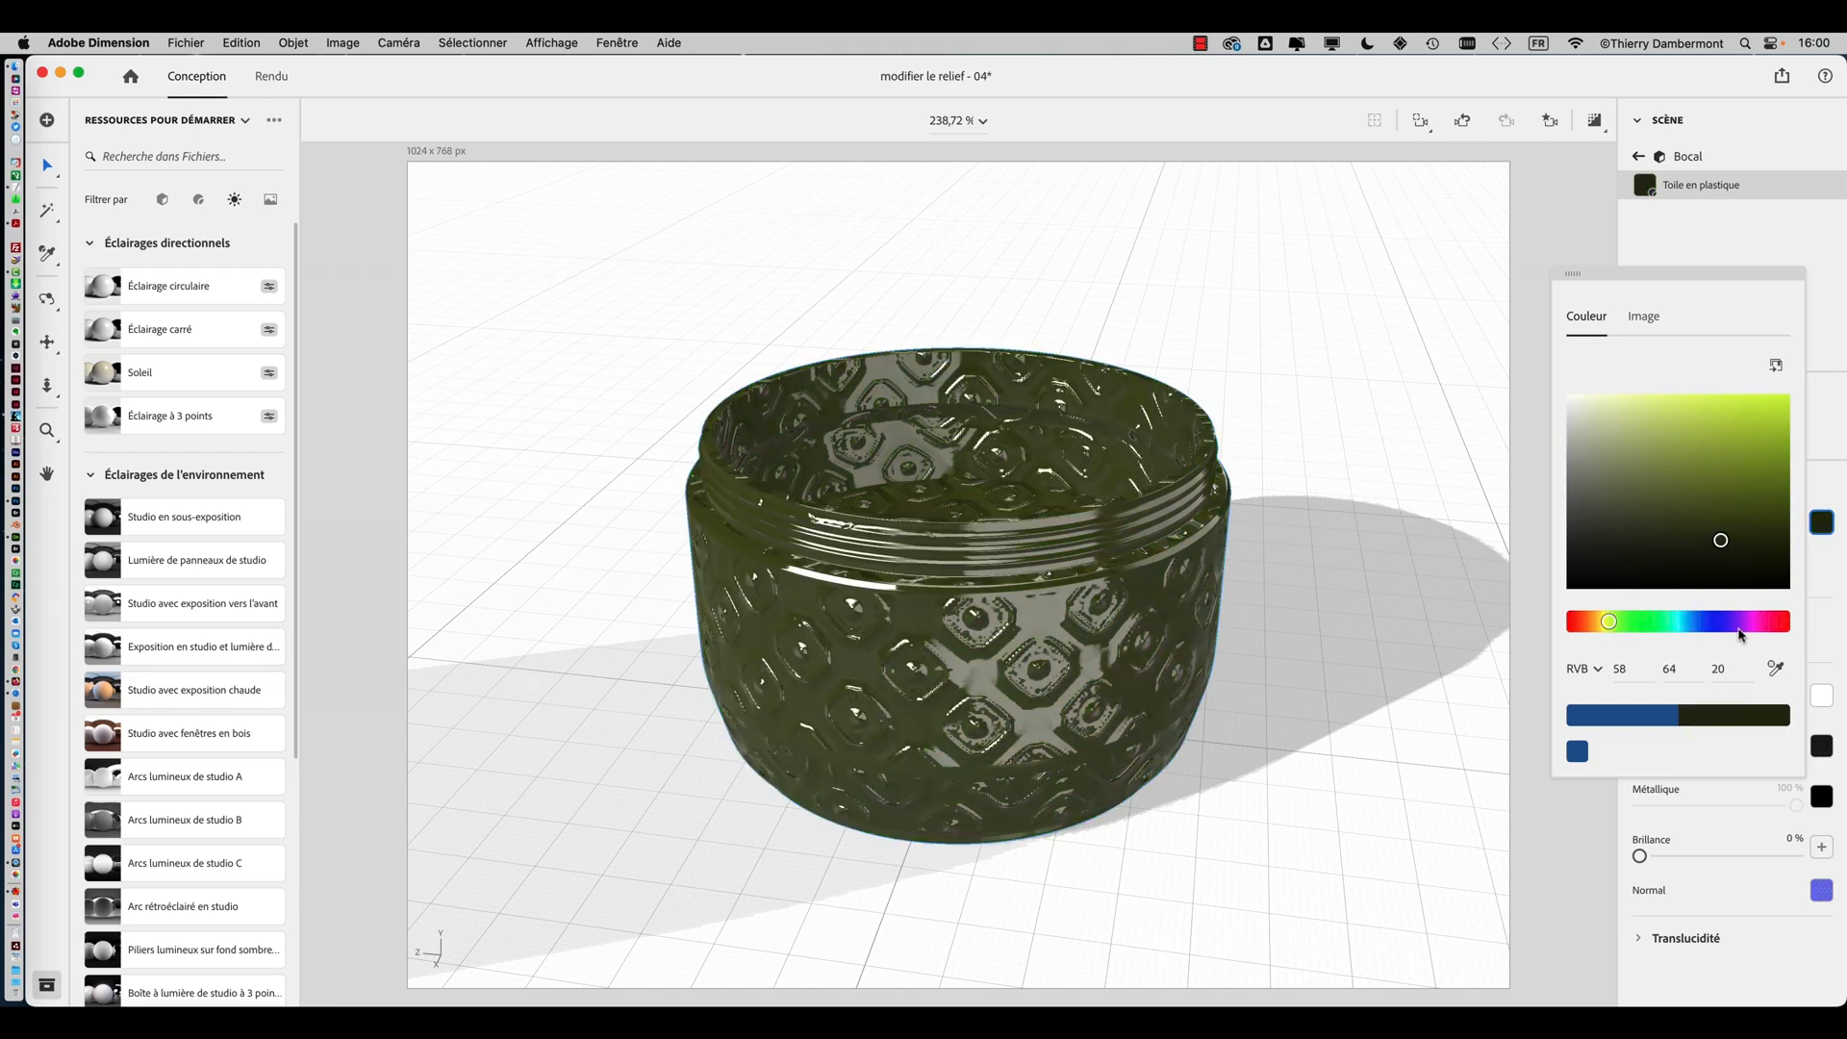
left_click(1741, 623)
middle_click_drag(1348, 658, 974, 606)
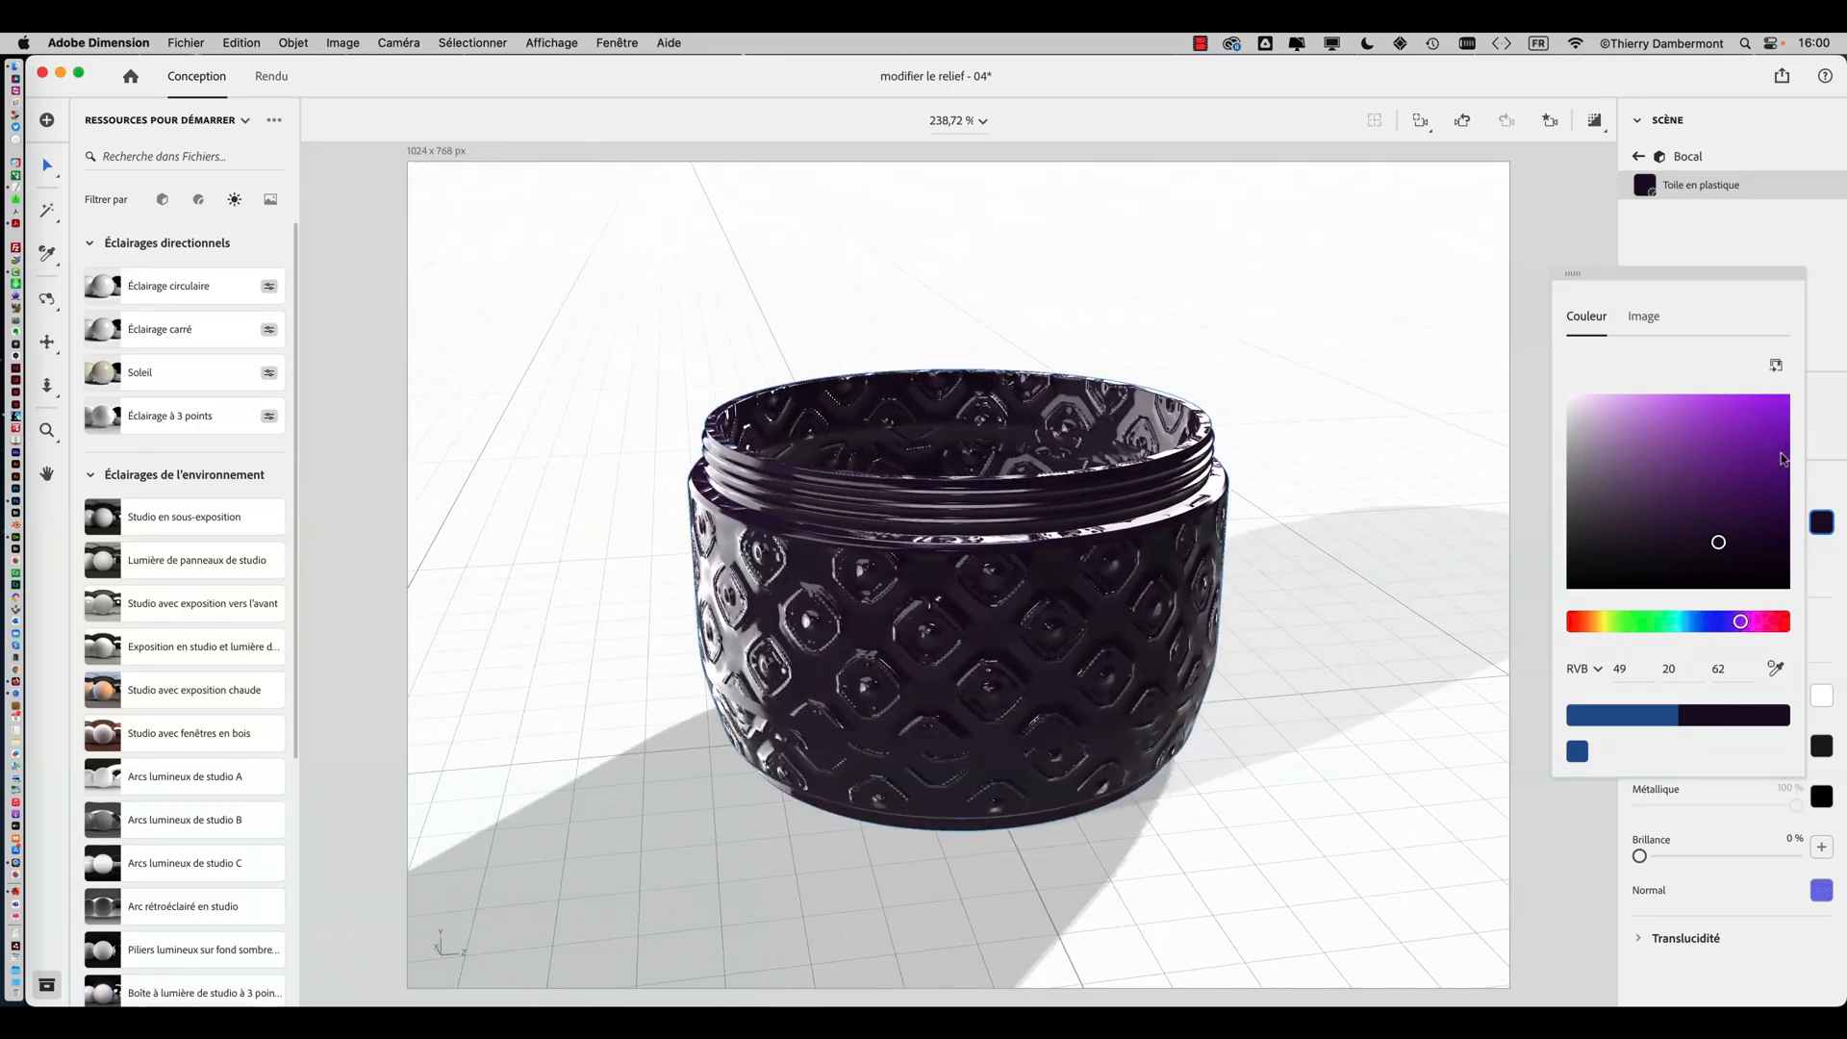
Open the image option of the jar material's base colour to load a texture file
left_click(1675, 249)
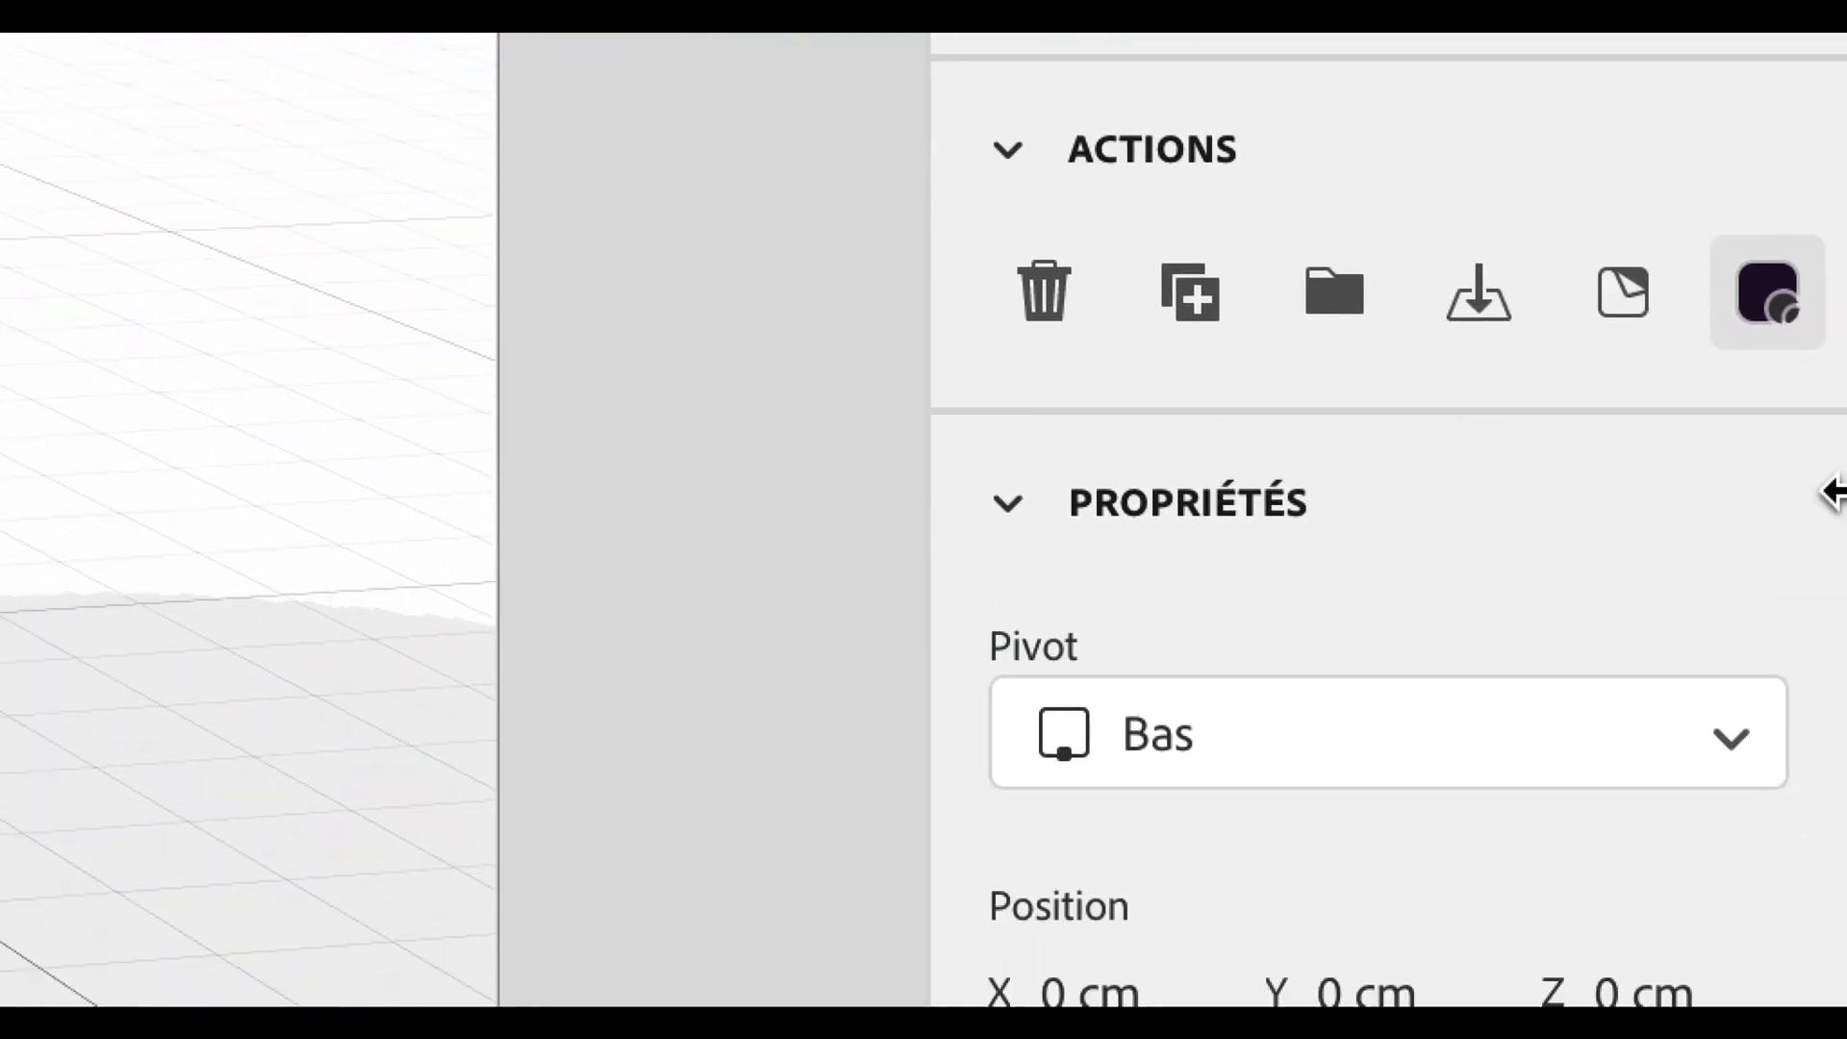
left_click(1776, 303)
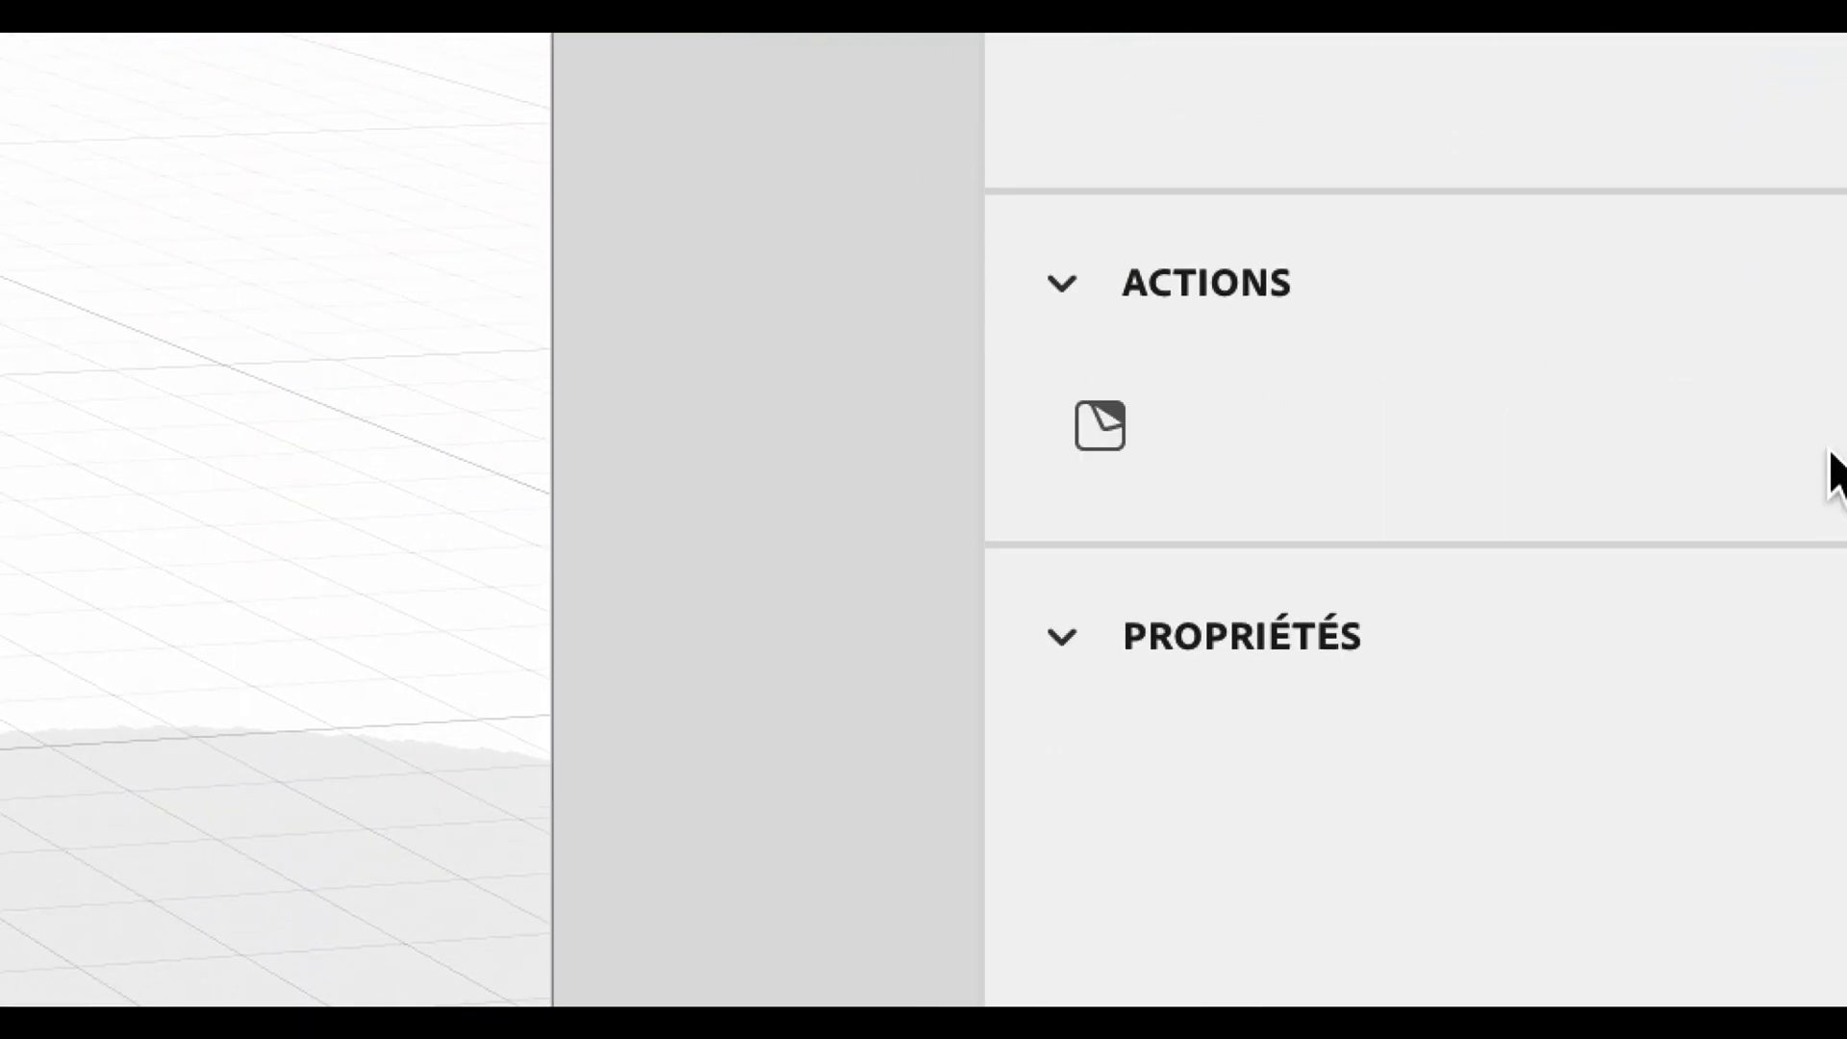
left_click(1806, 804)
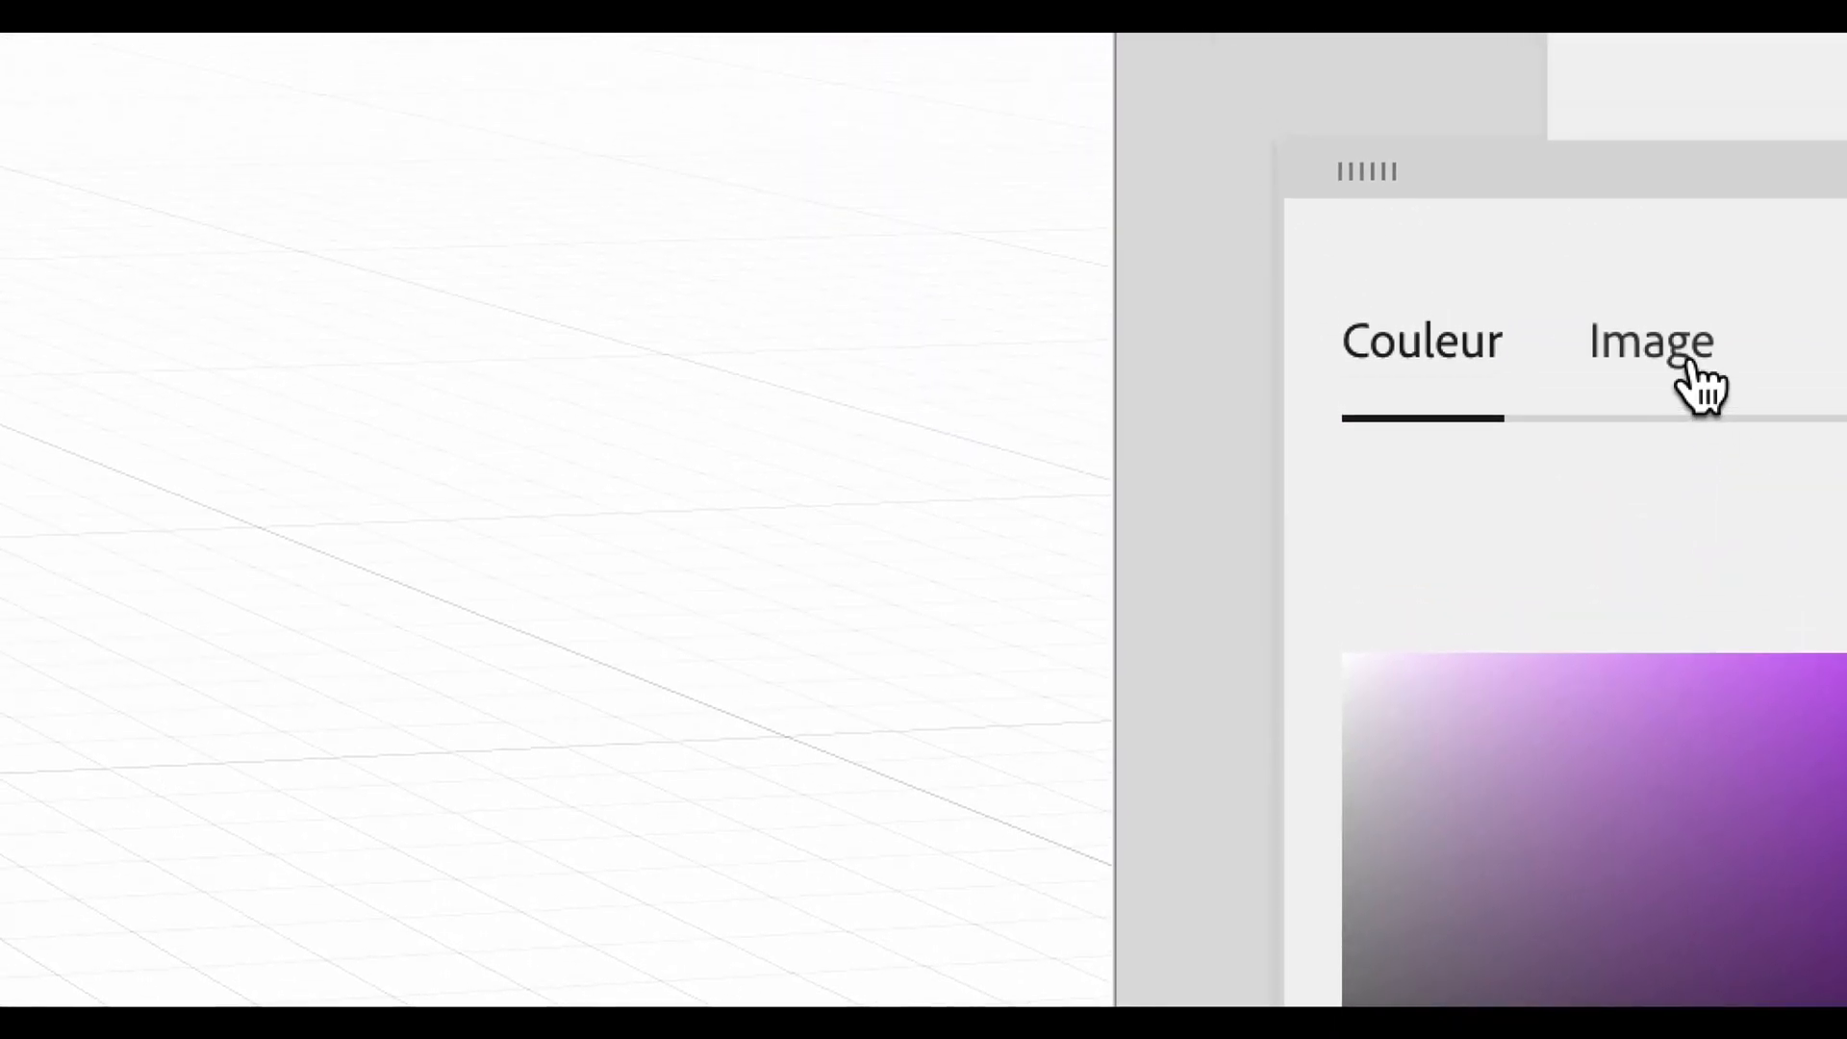
left_click(1688, 366)
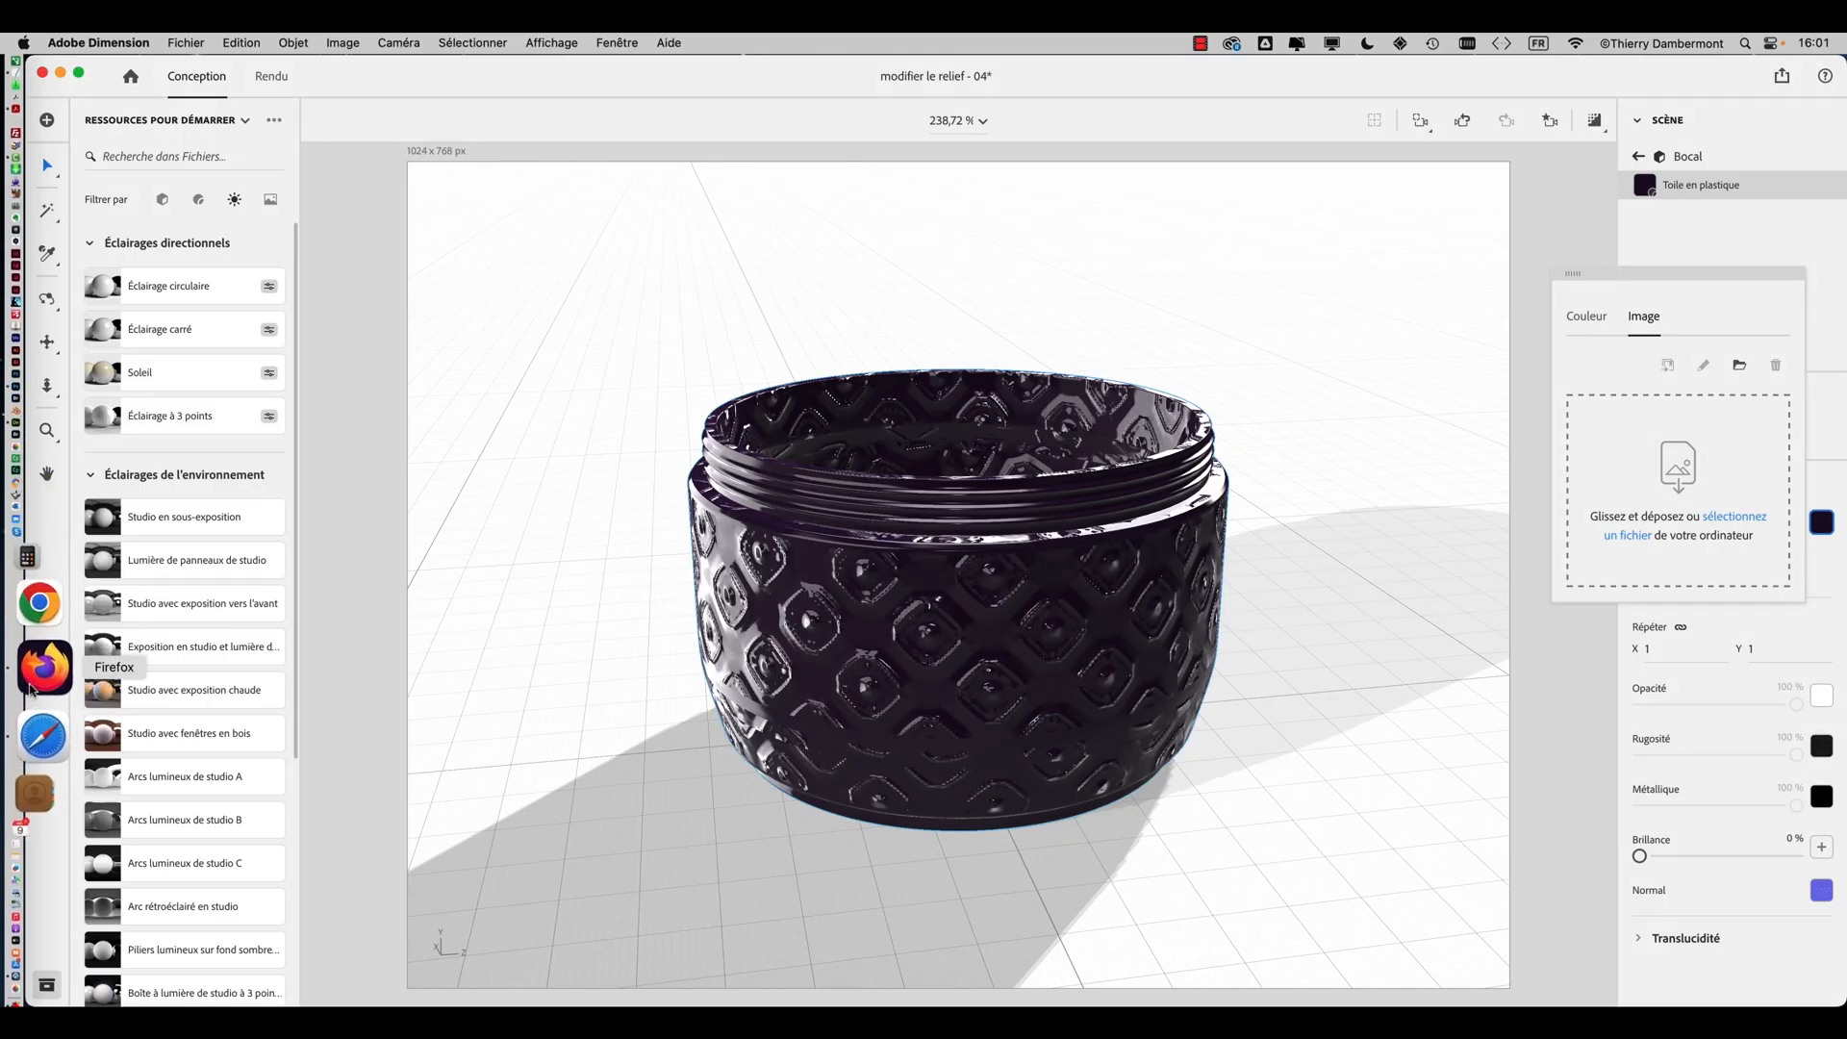
Switch to Firefox, open a new tab and search Bing images for texture seamless
left_click(33, 686)
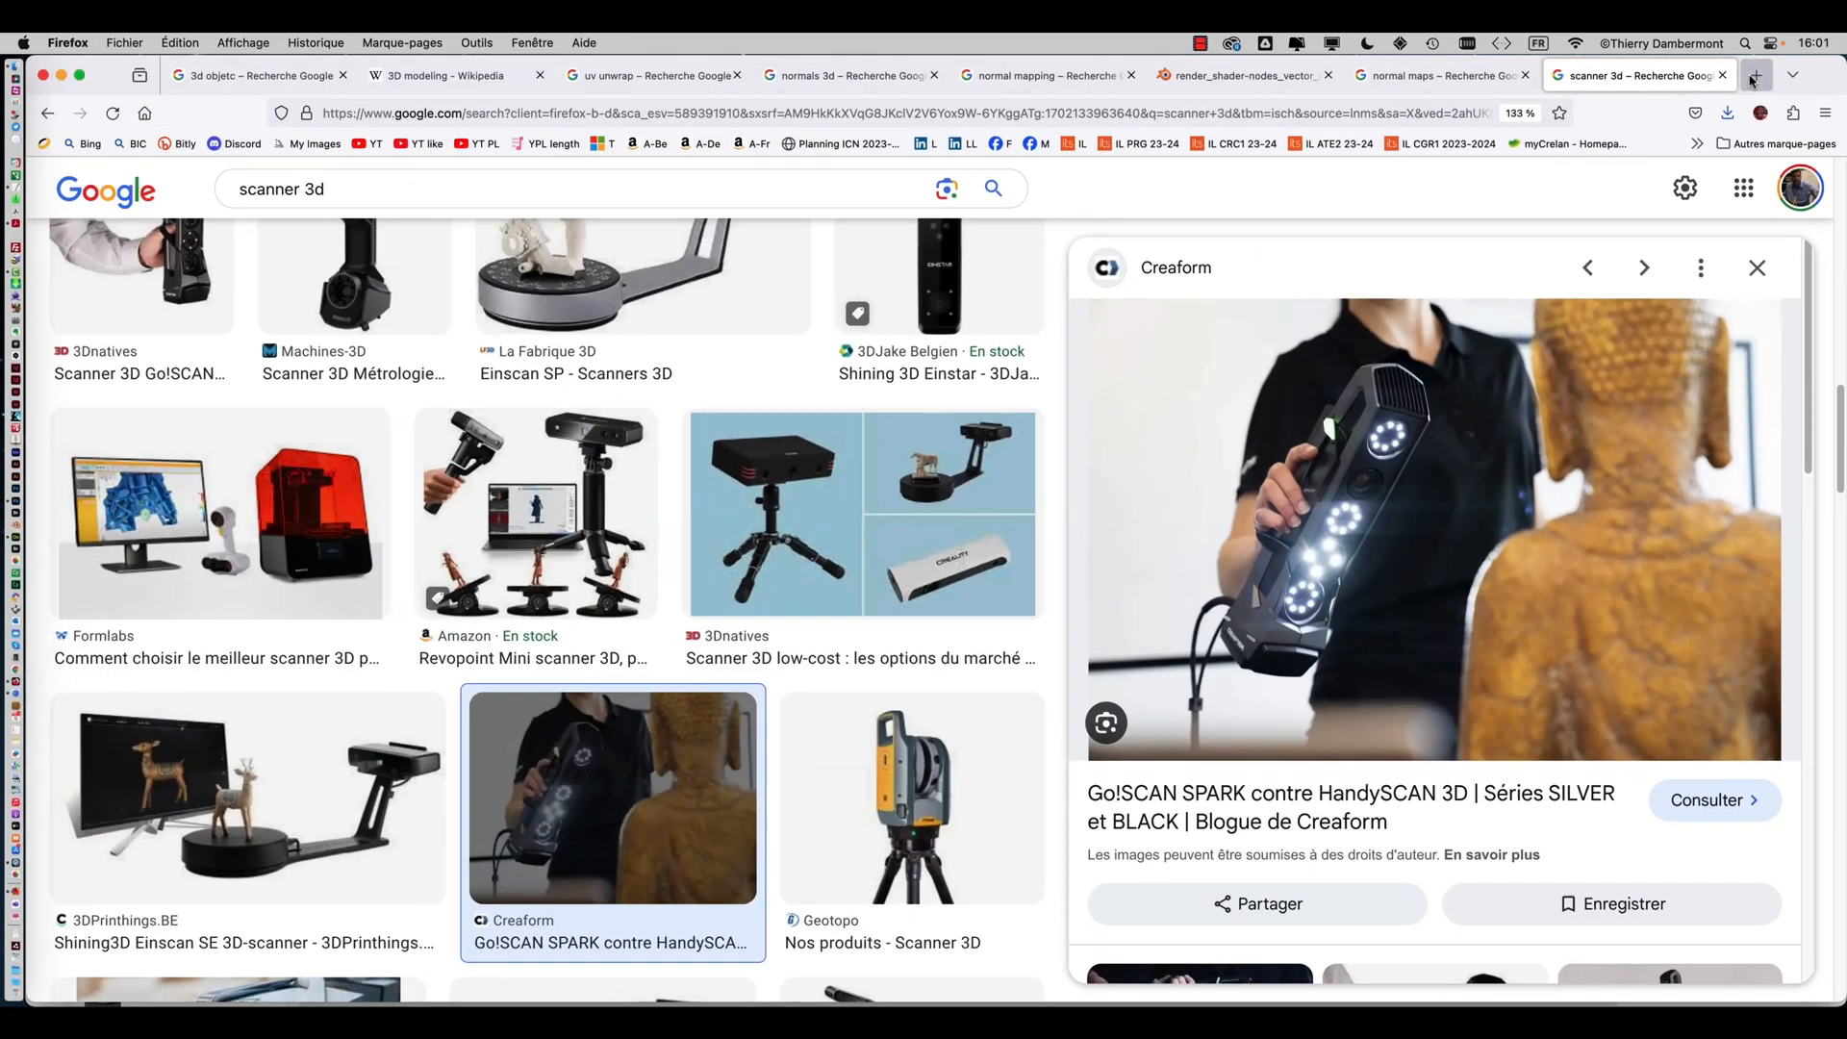
left_click(1754, 77)
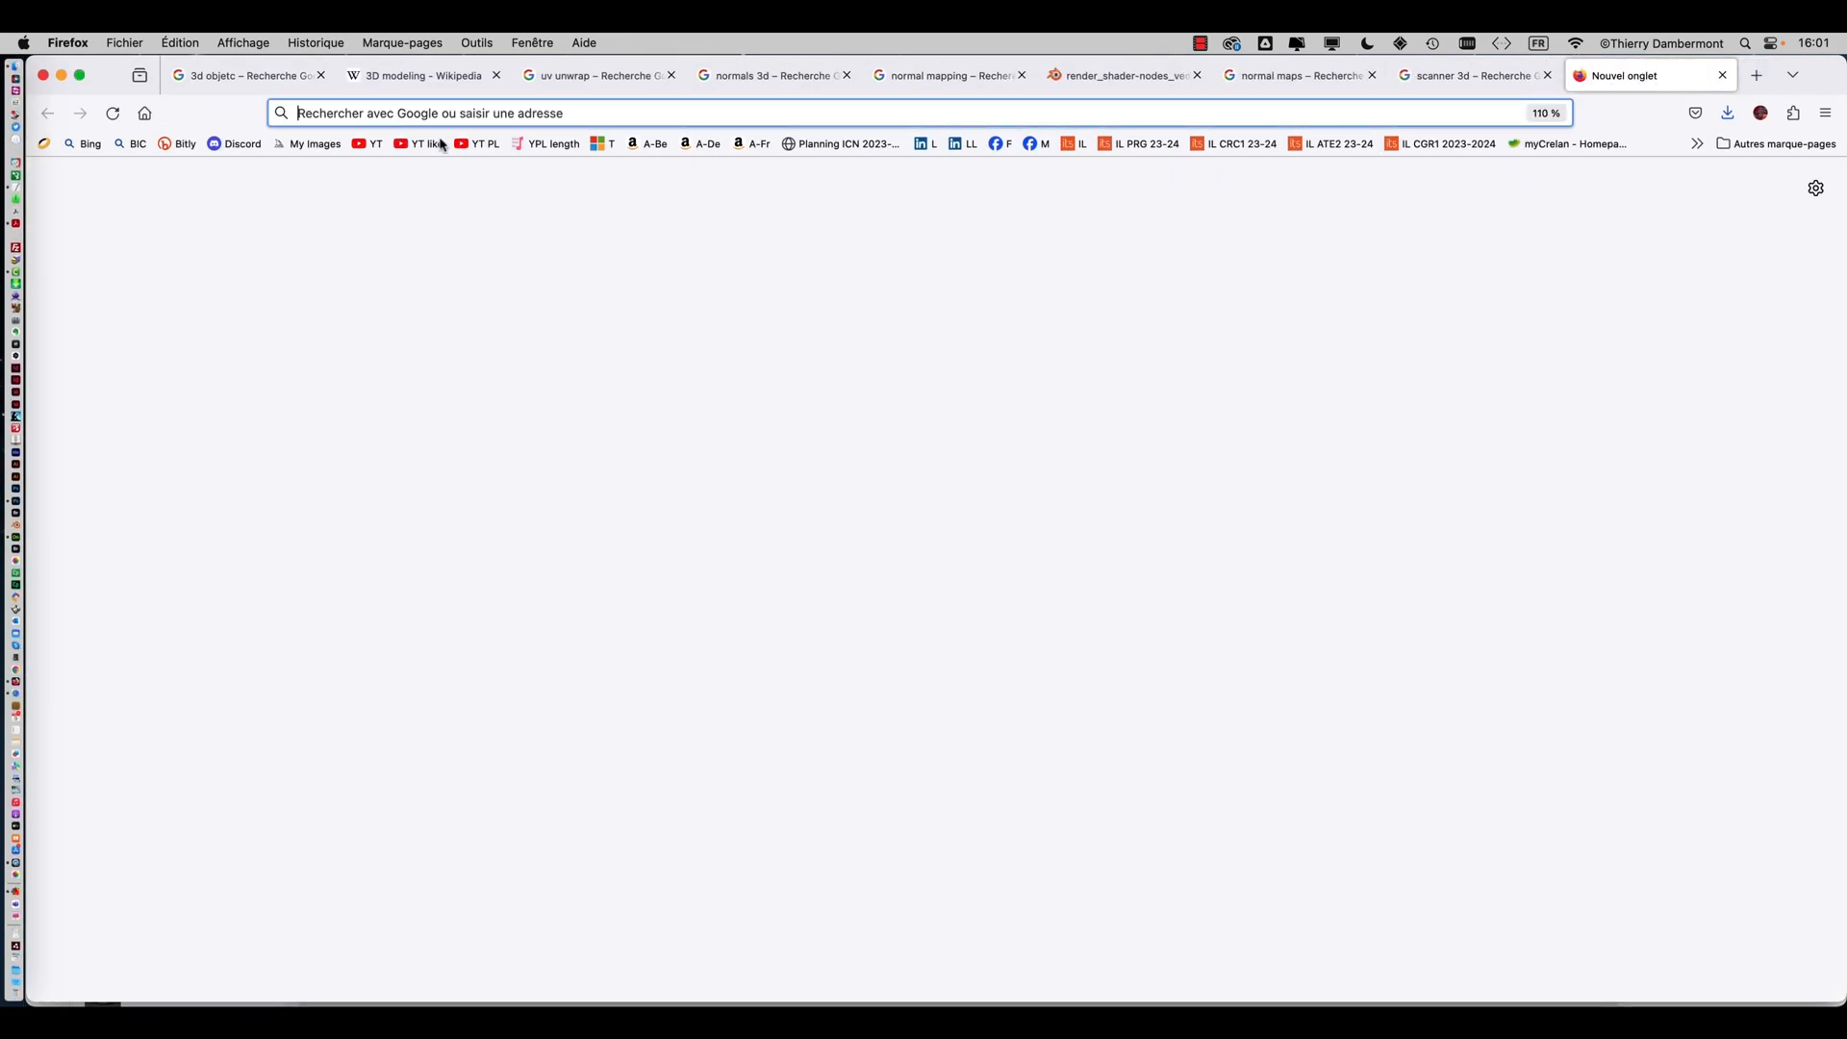
left_click(85, 146)
left_click(726, 350)
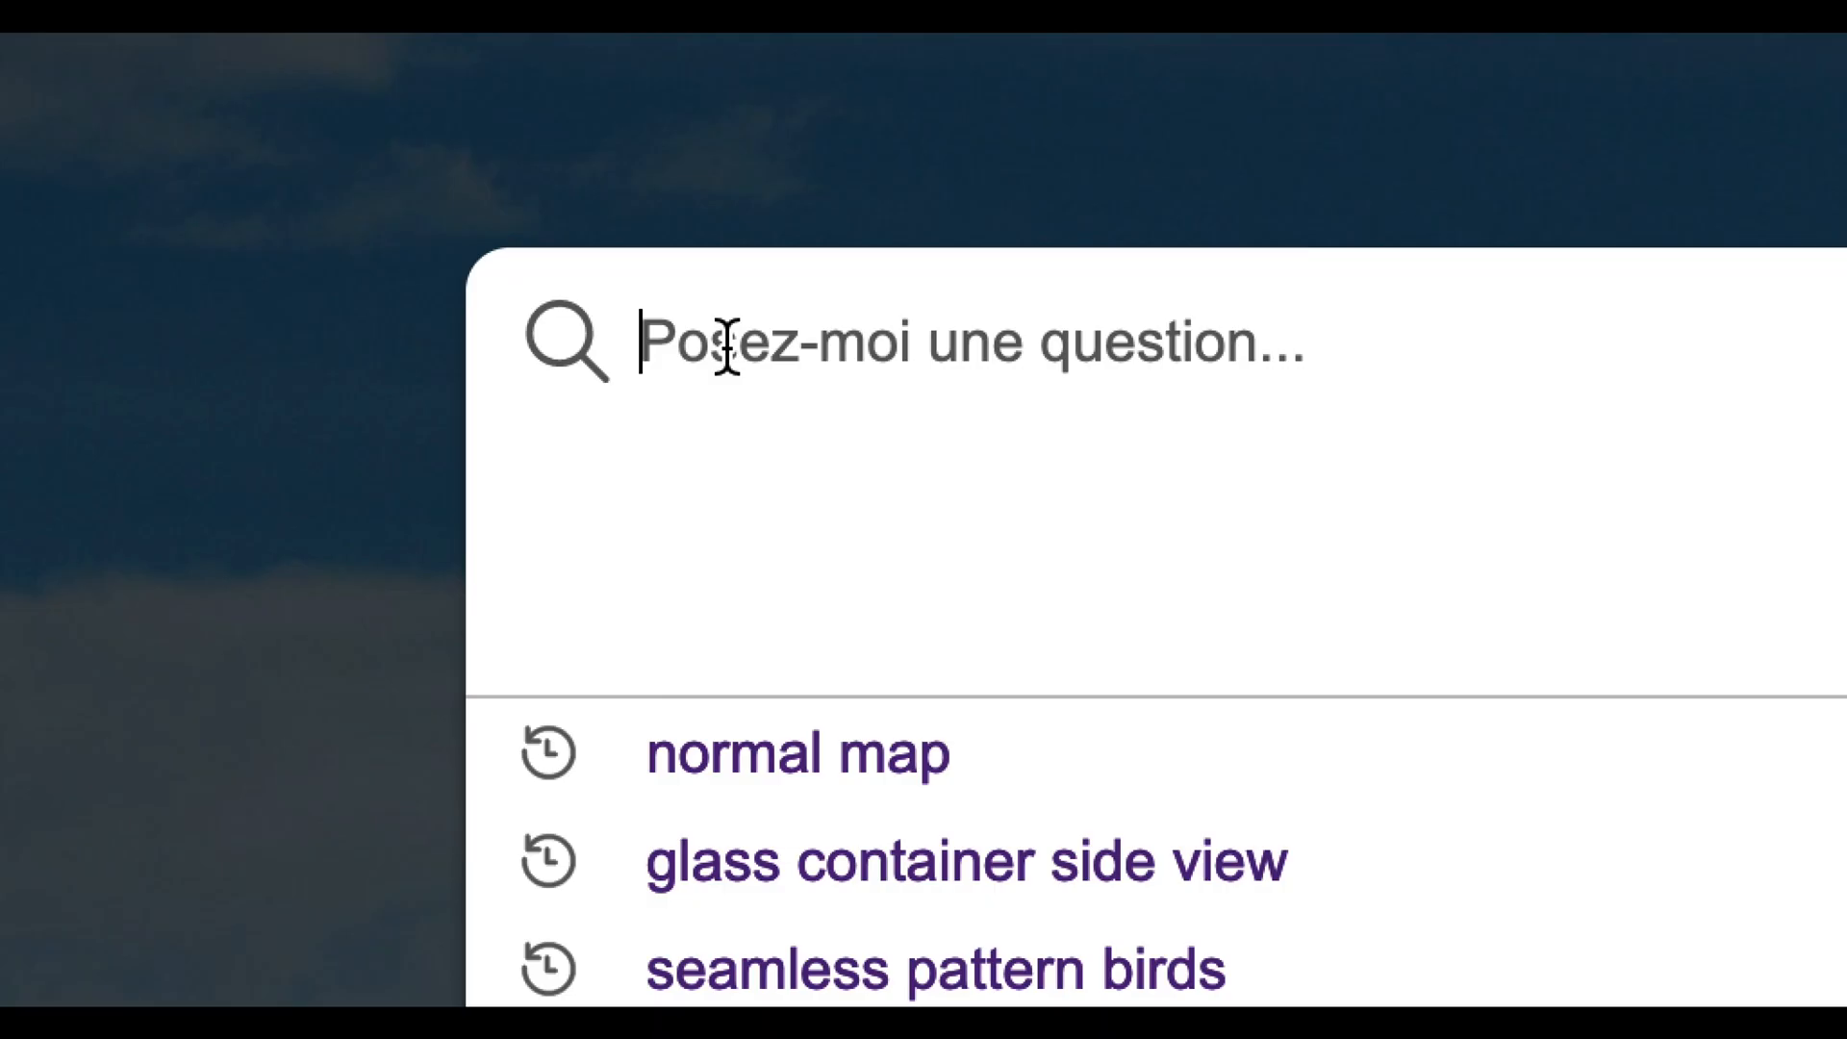
type("t")
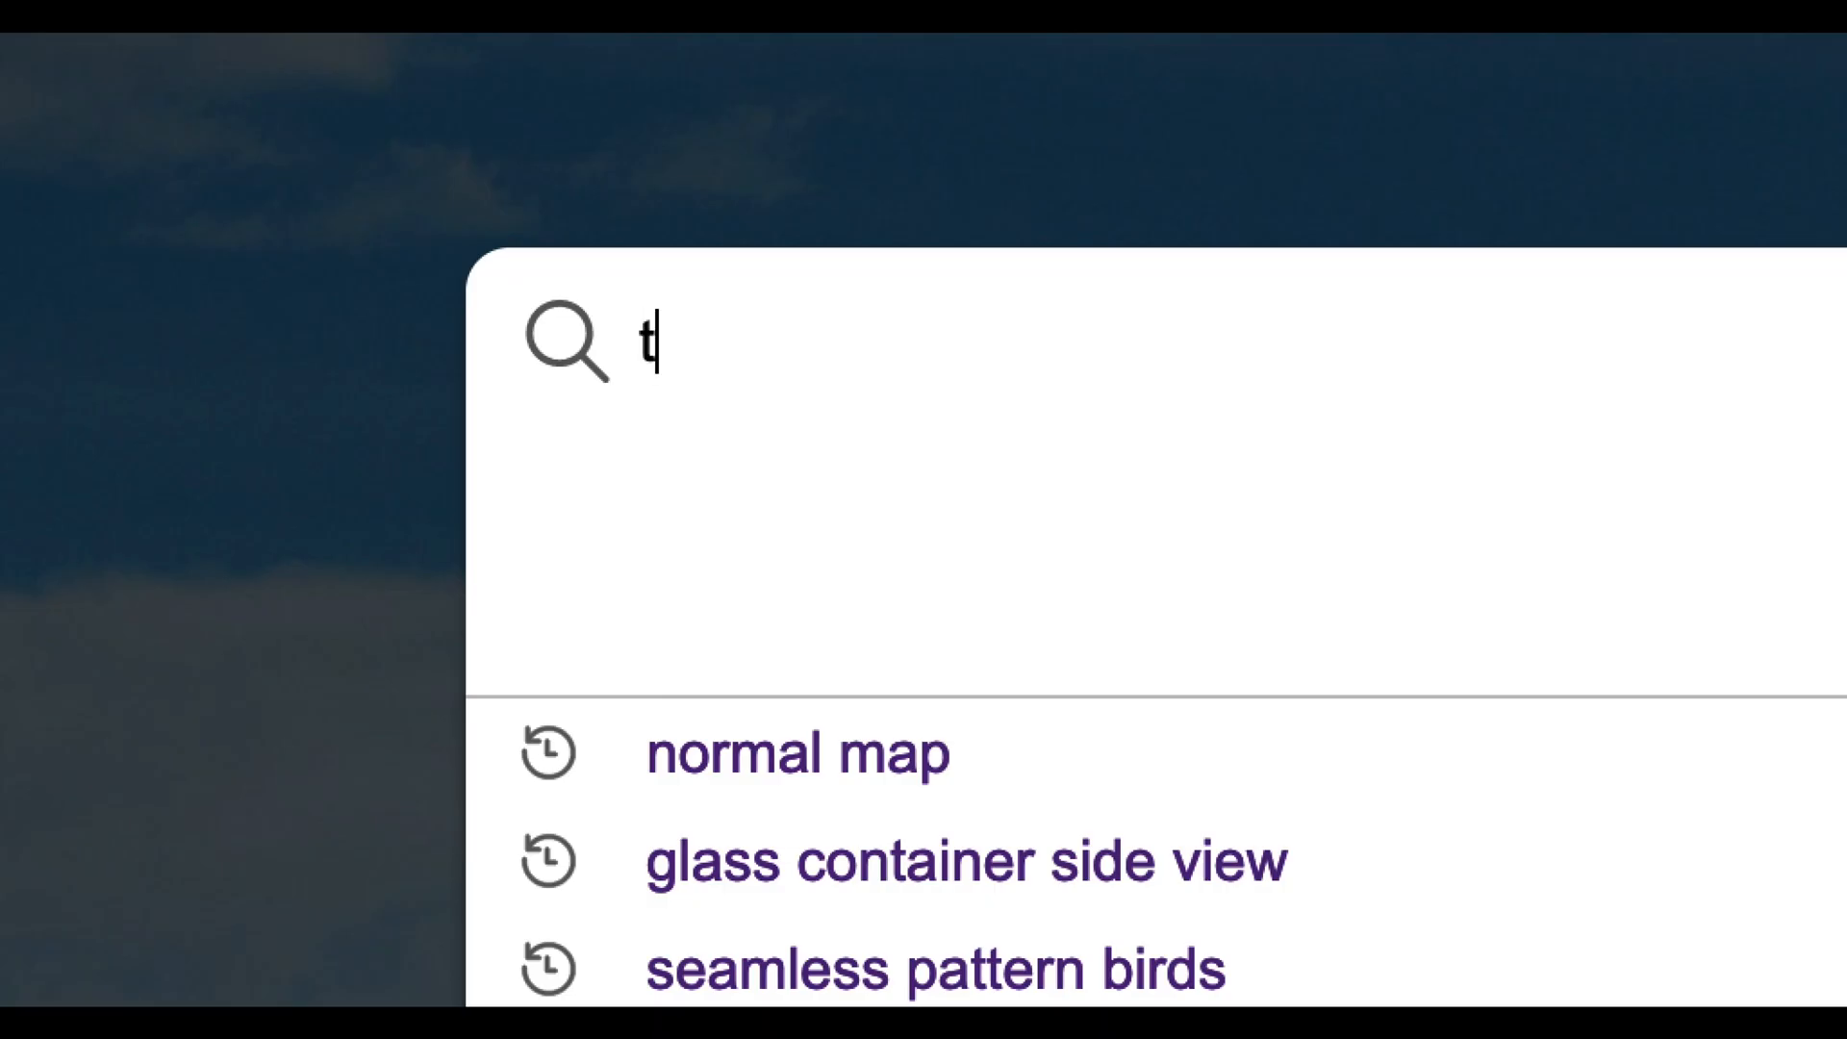
type("exture seam")
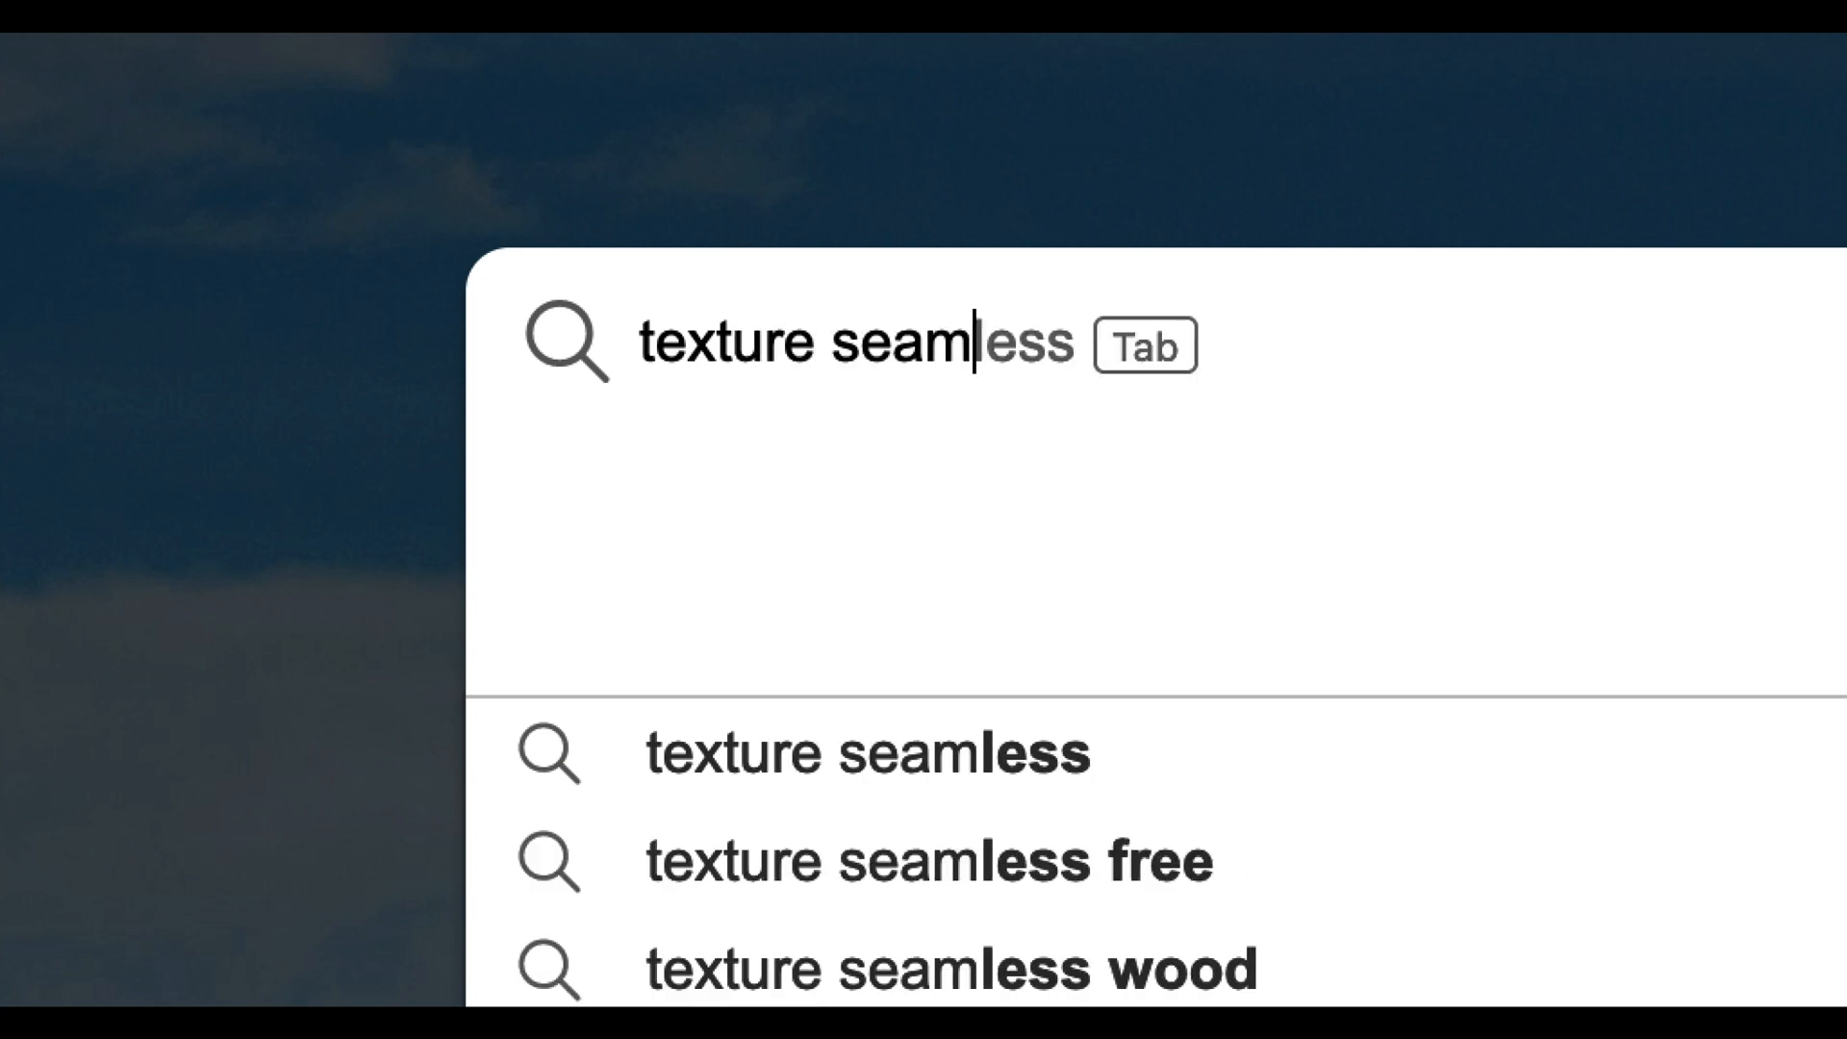
type("m")
key("BackSpace")
type("less")
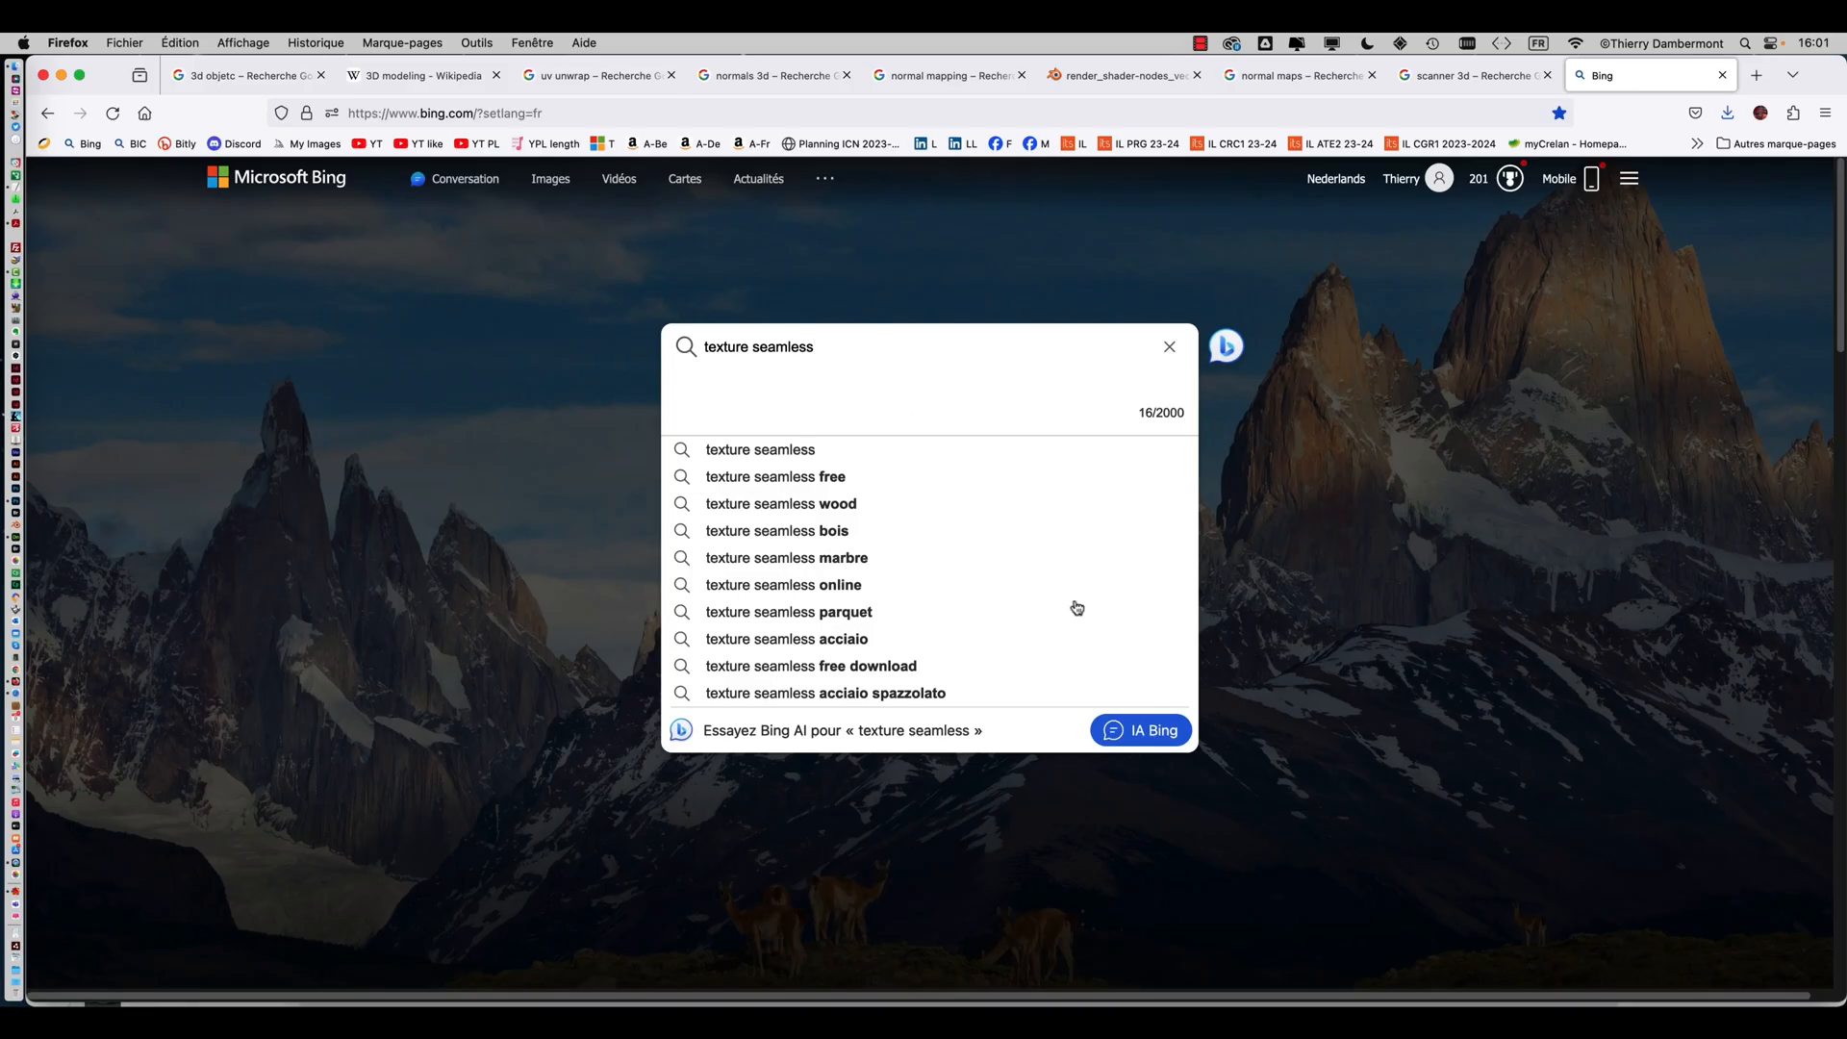
key("Return")
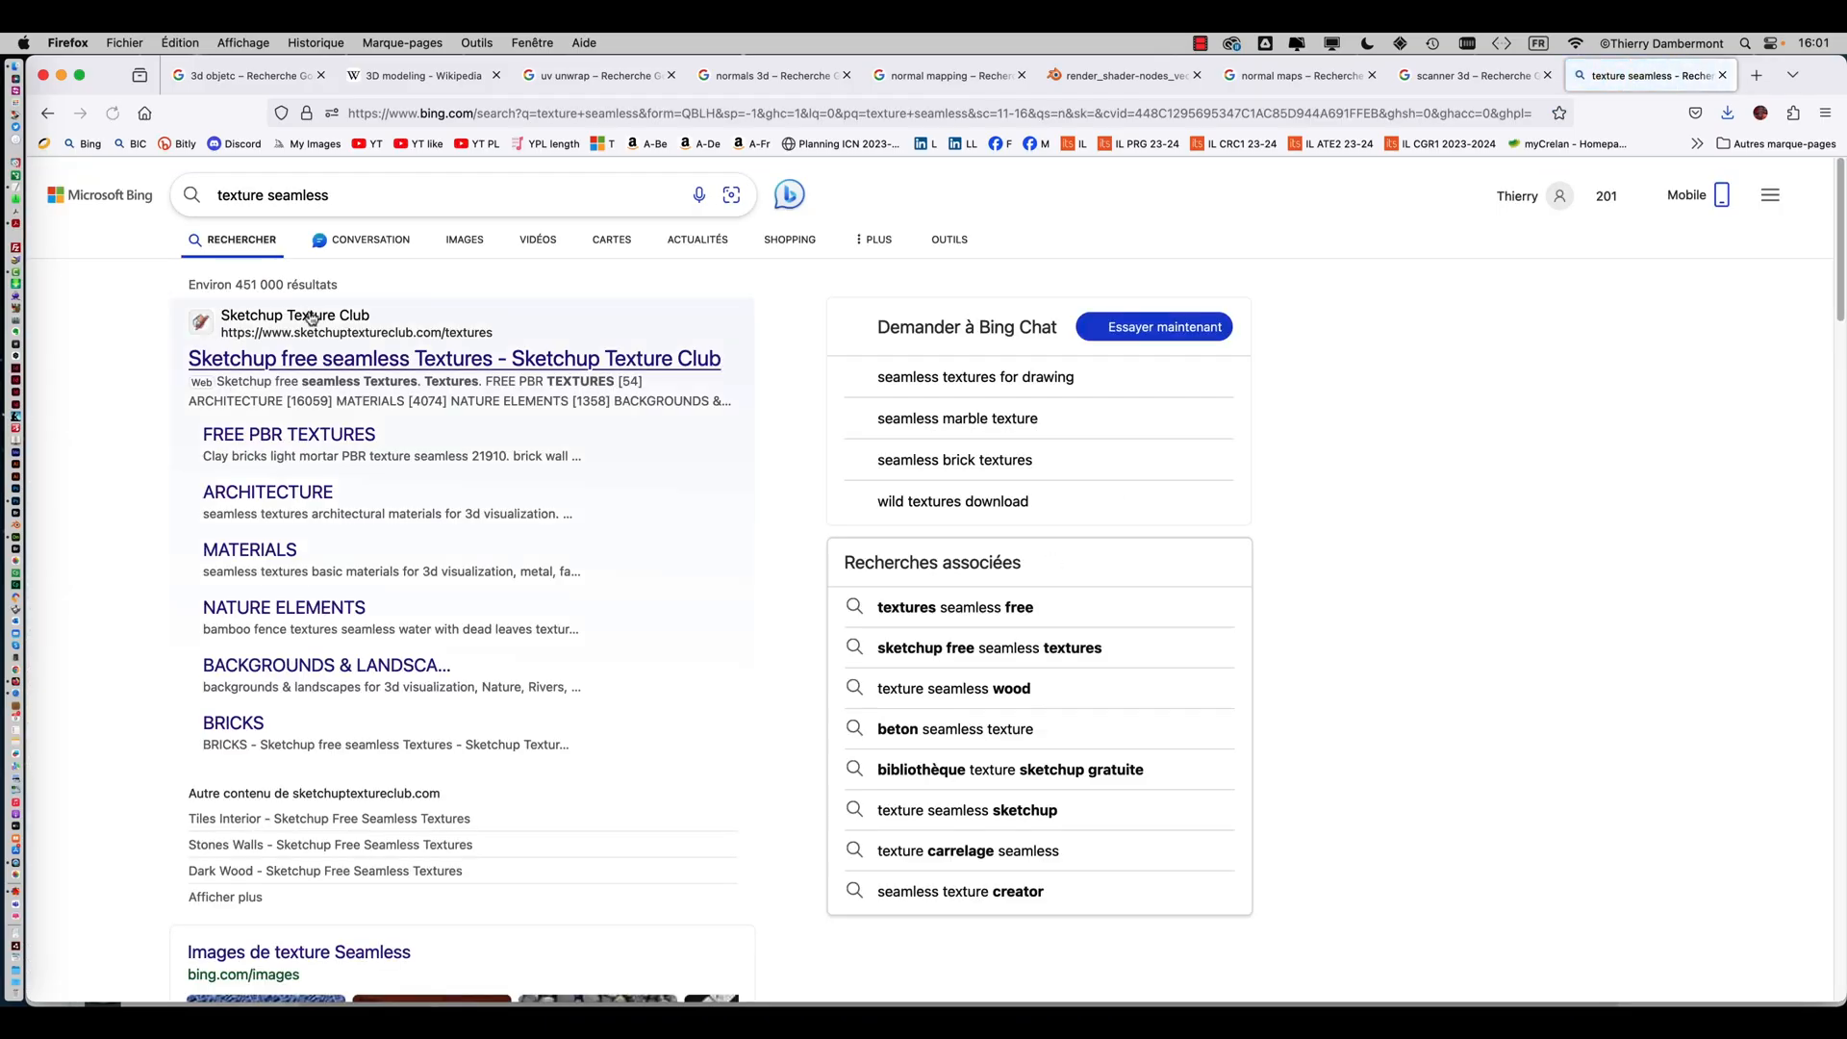
left_click(465, 239)
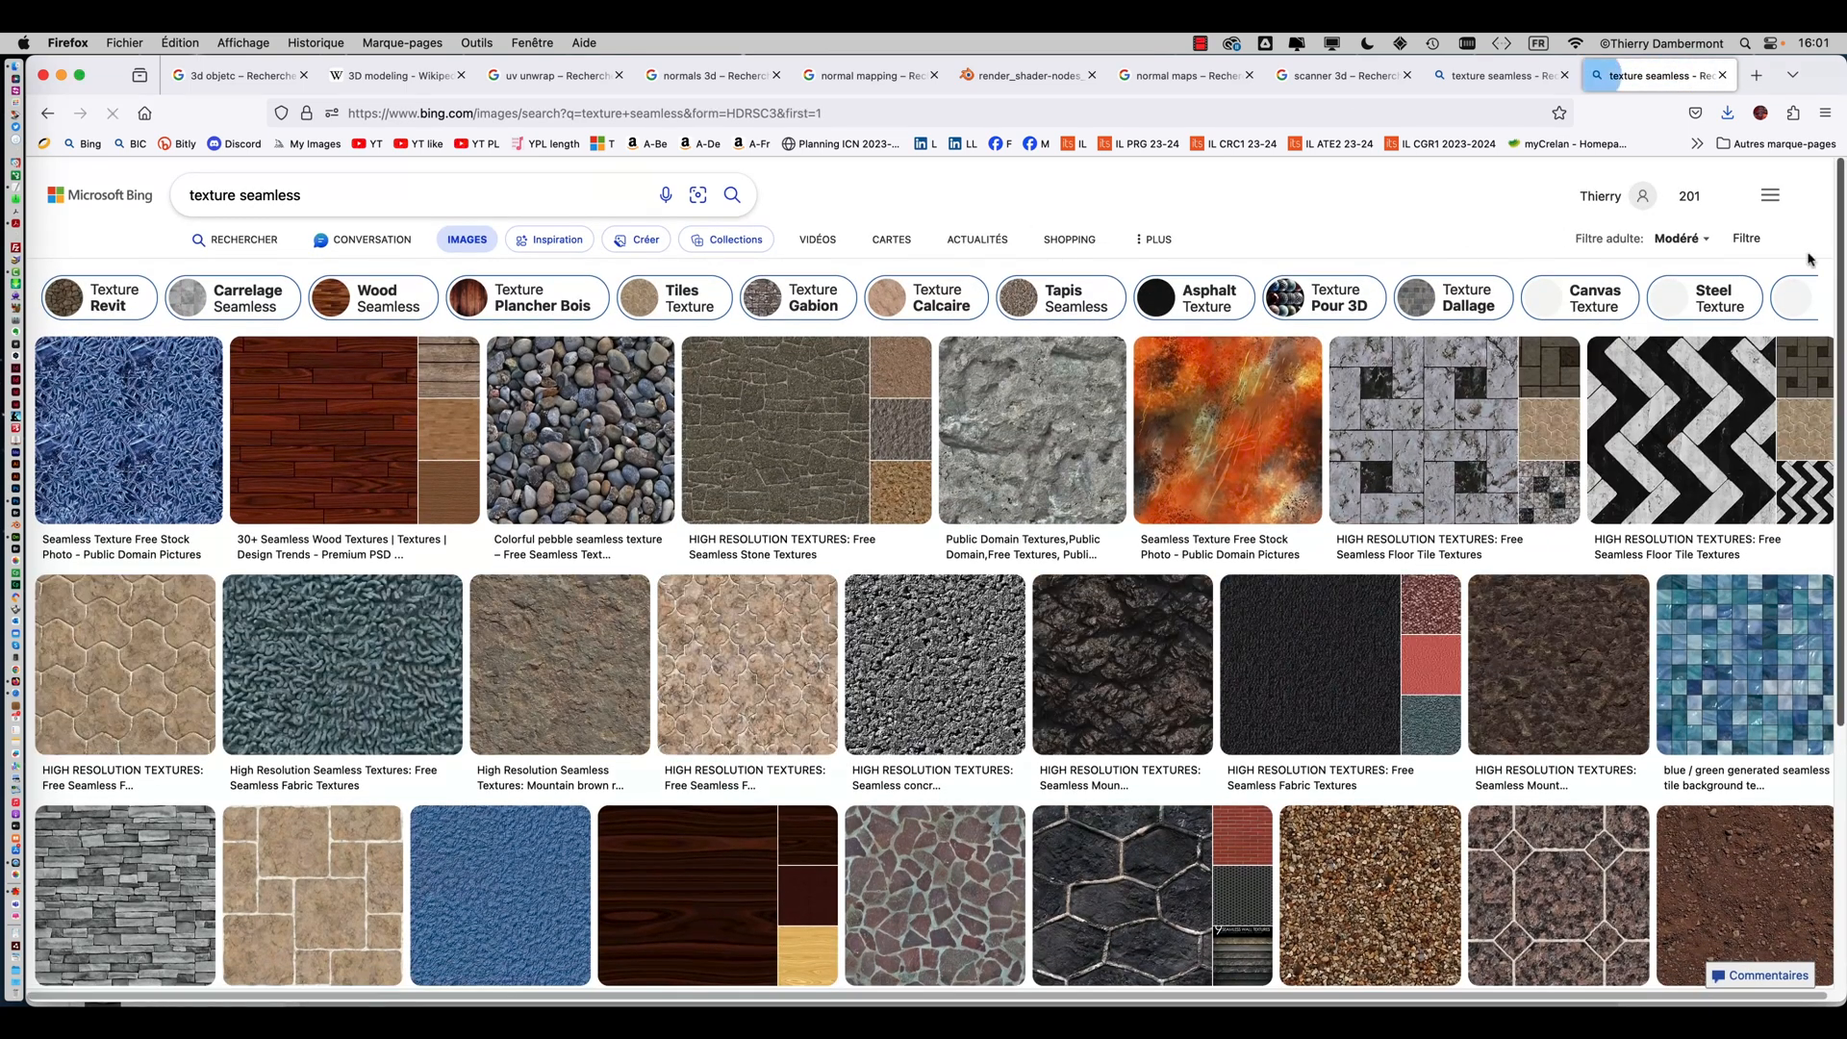
Filter the image results to Creative Commons licences only
left_click(1751, 239)
left_click(701, 277)
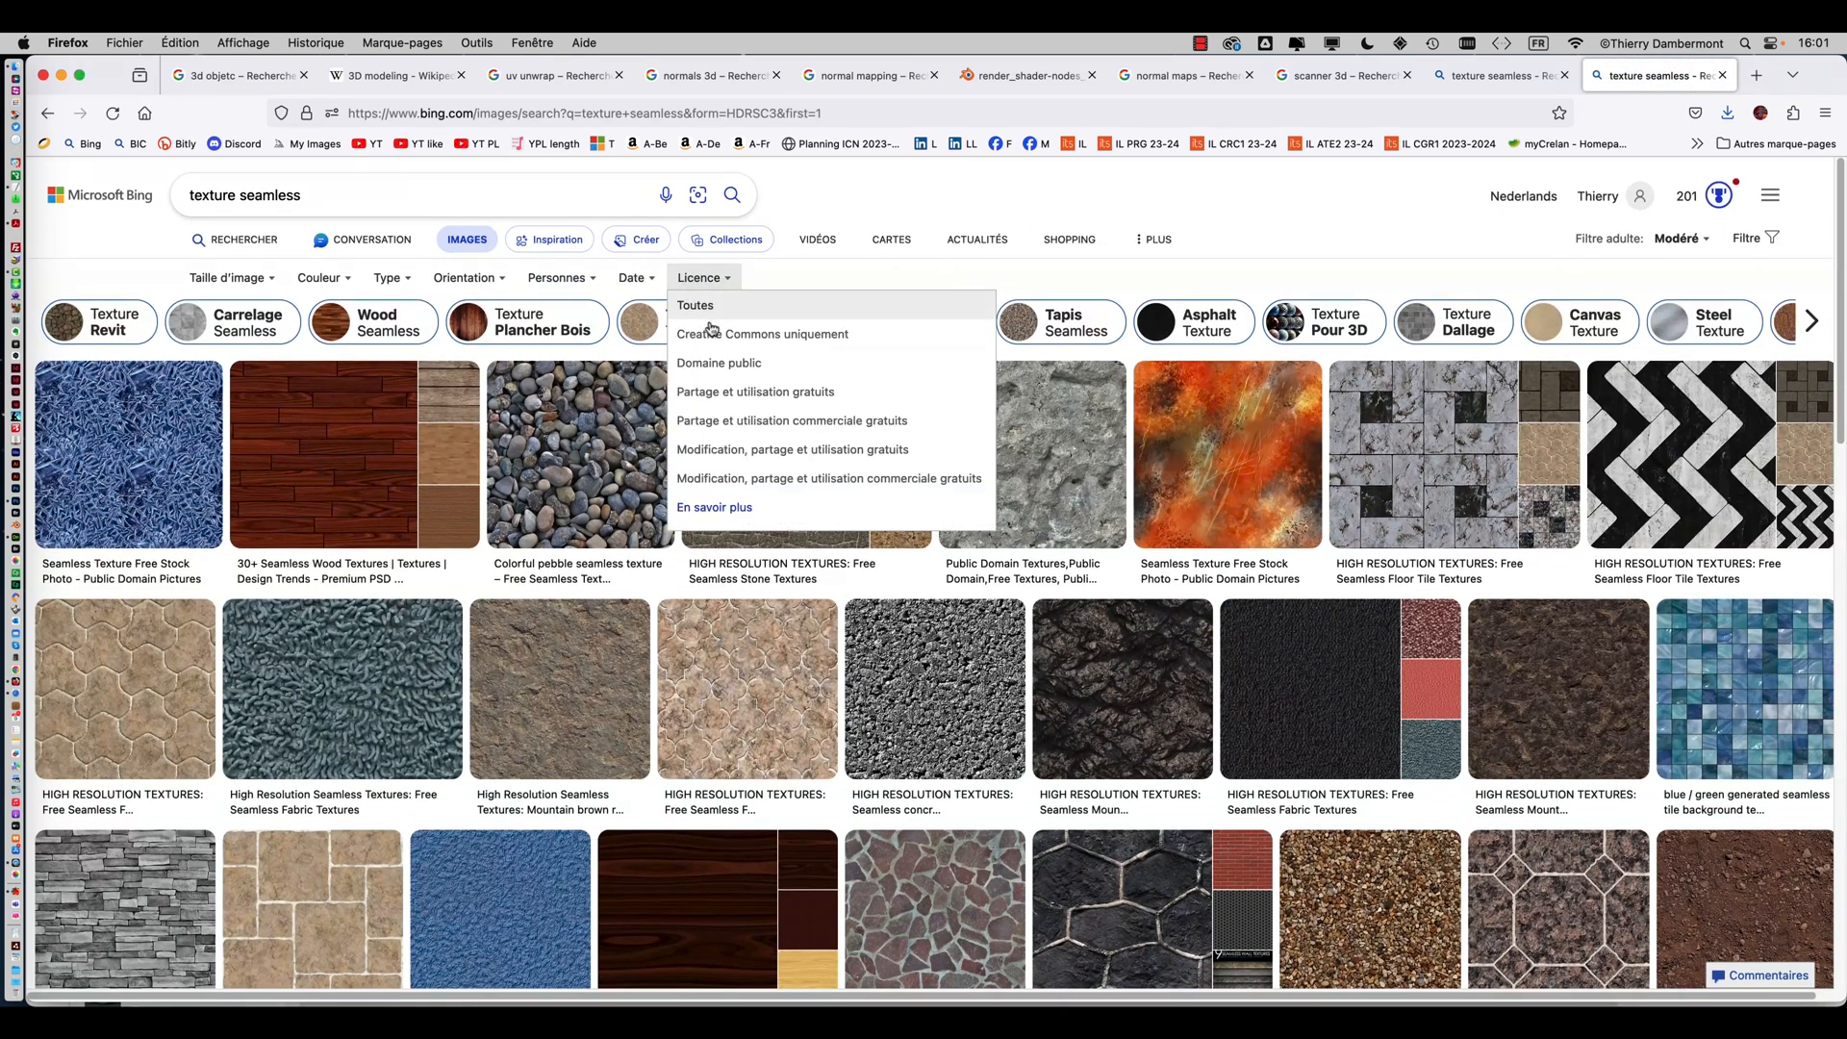
left_click(722, 337)
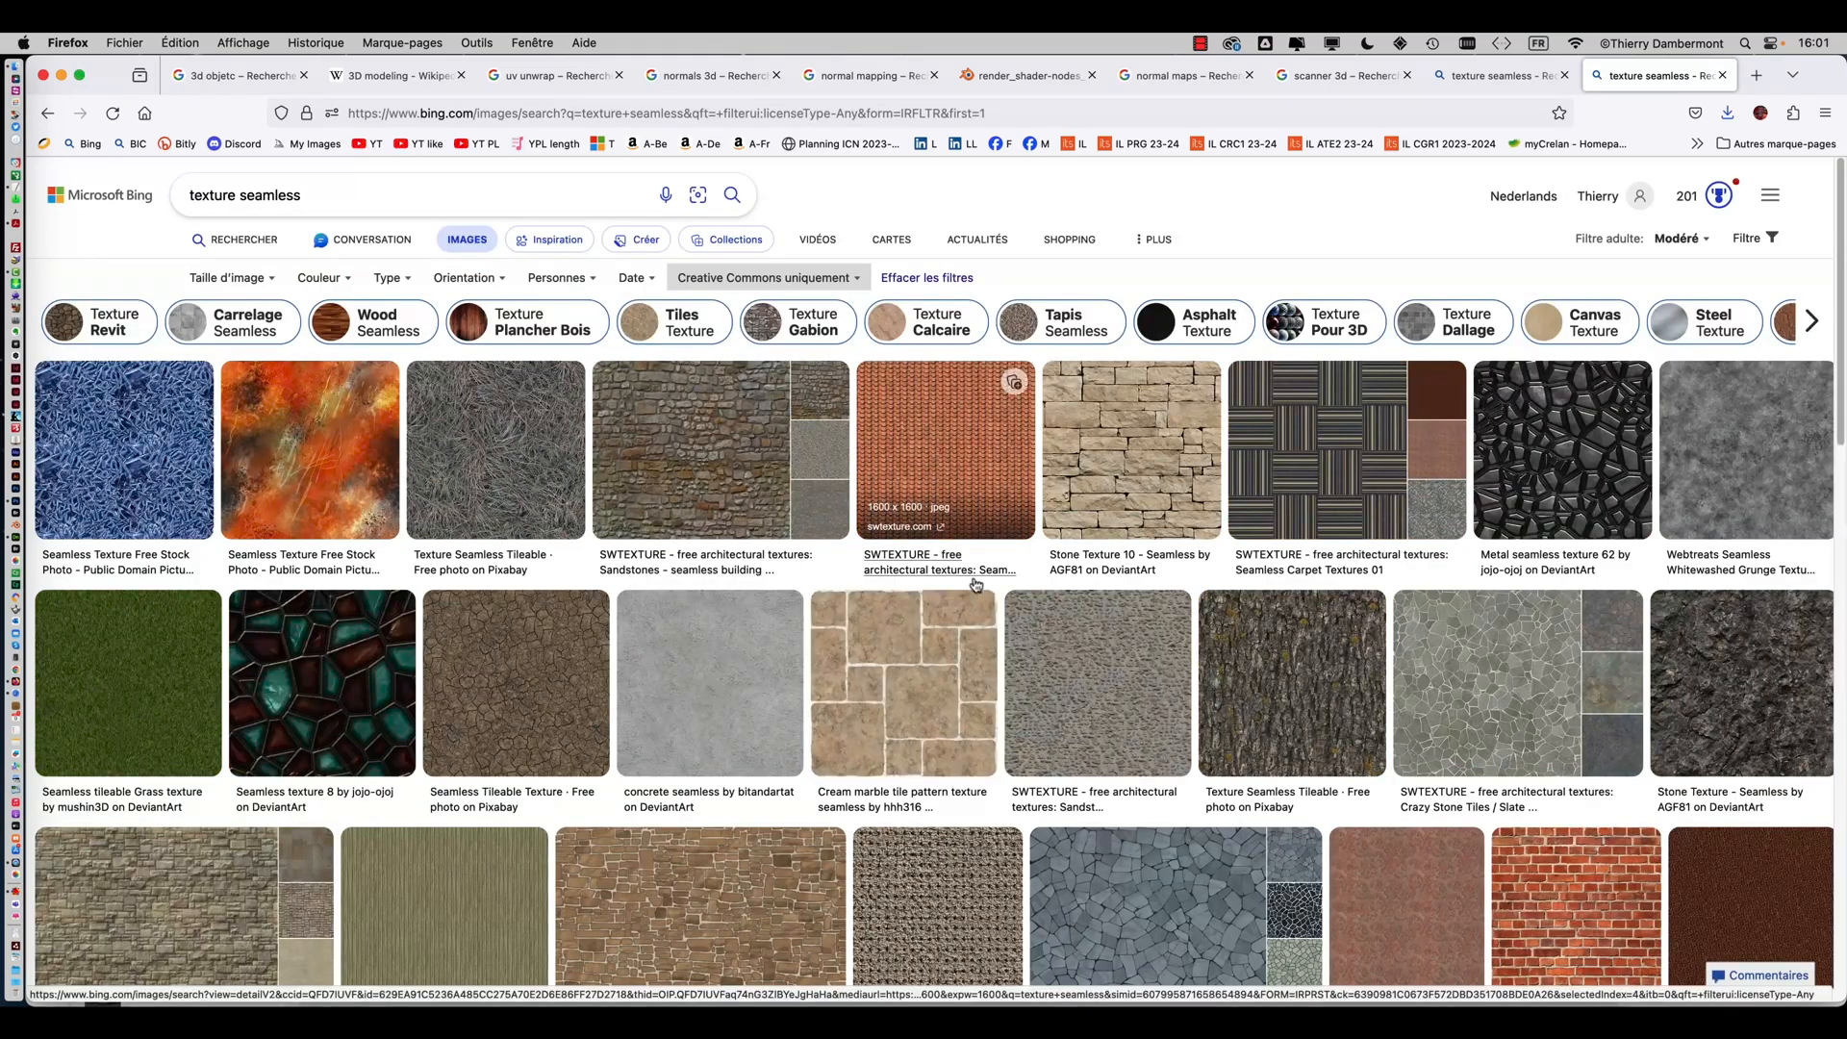
Open the full-size Seamless Marble Texture 01 image from the filtered results
scroll(660, 632, "down", 1)
scroll(660, 632, "down", 1)
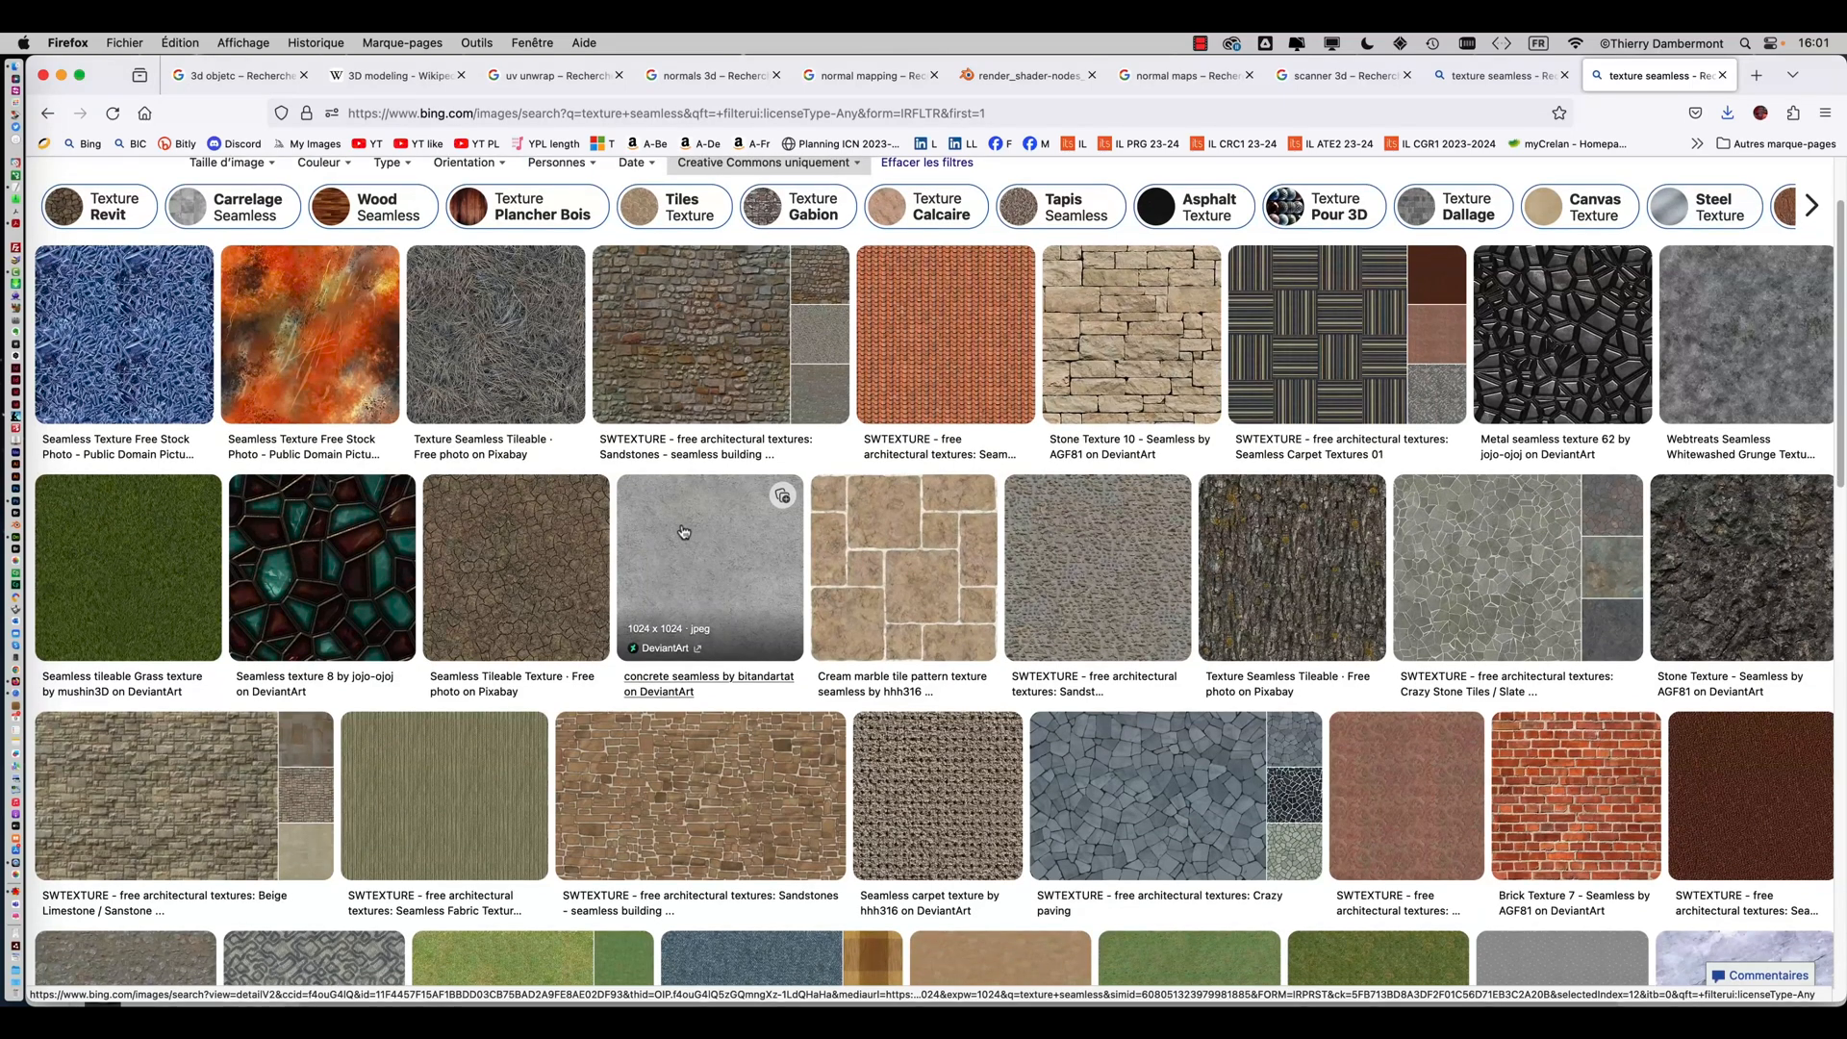
scroll(683, 532, "down", 1)
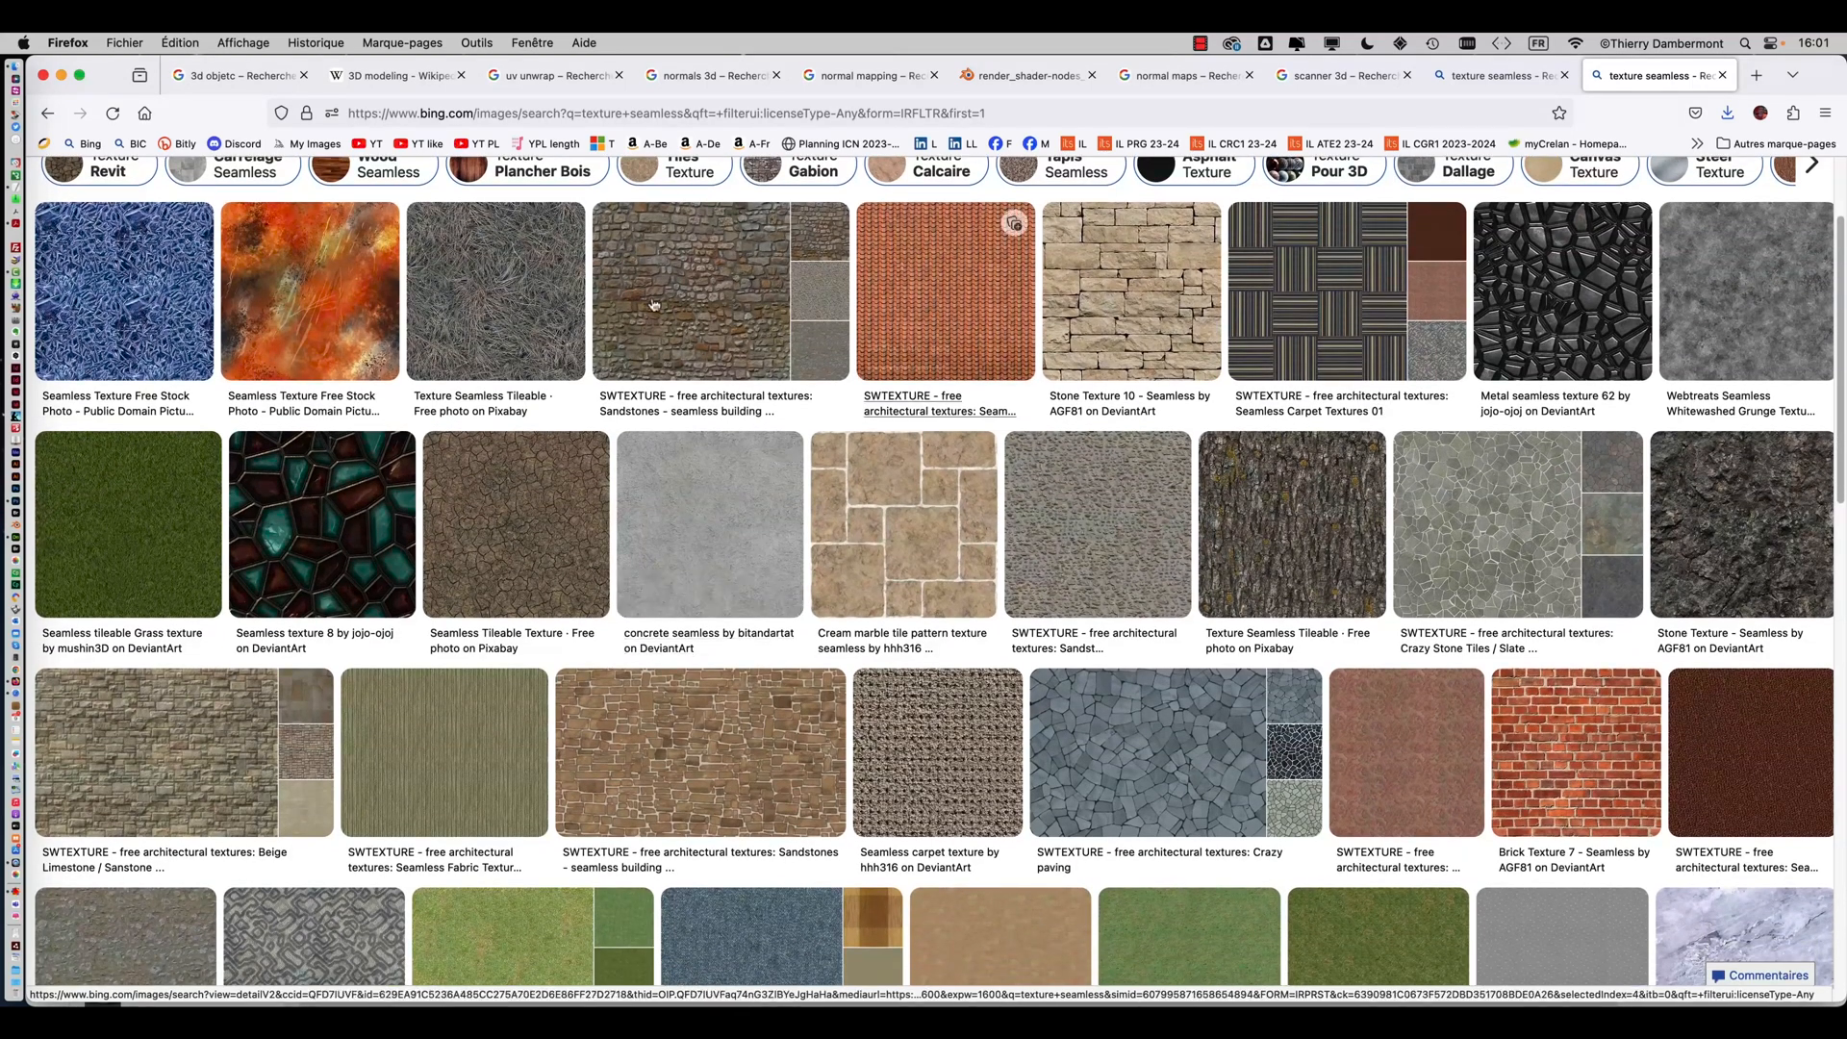
scroll(653, 305, "up", 1)
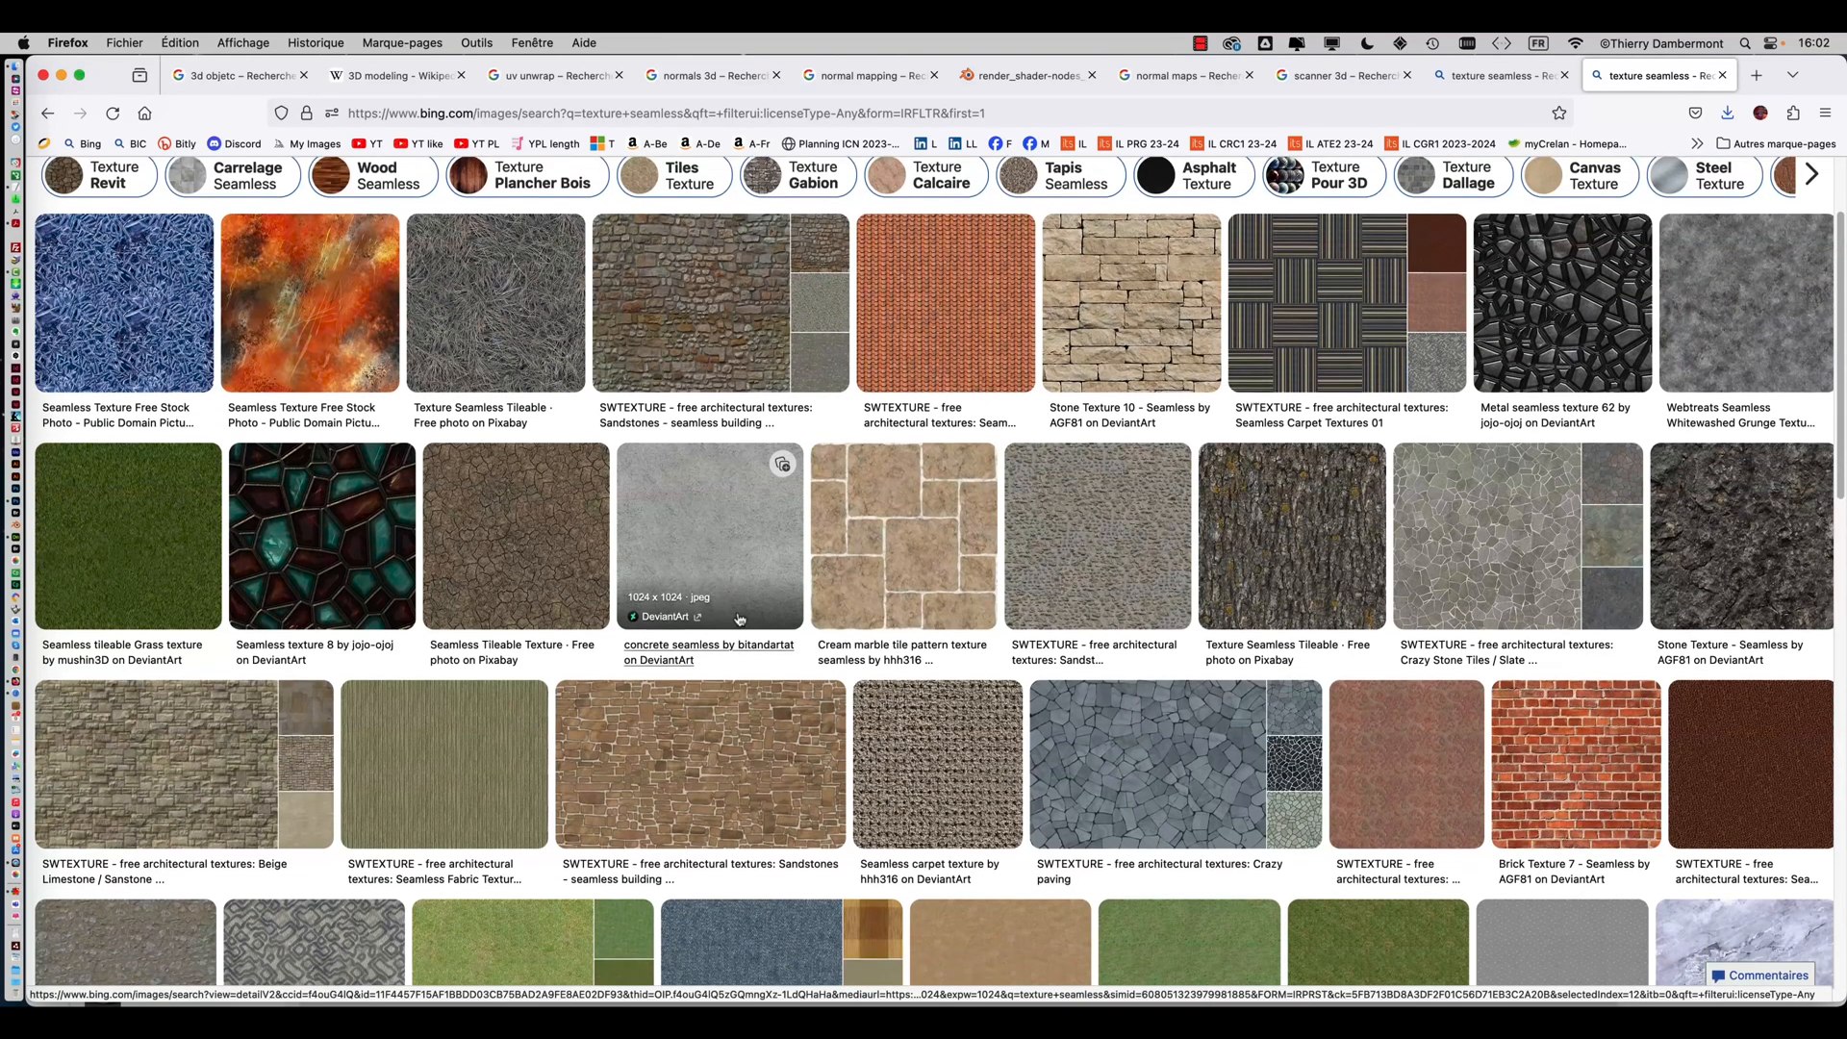
scroll(738, 618, "down", 2)
scroll(740, 618, "down", 5)
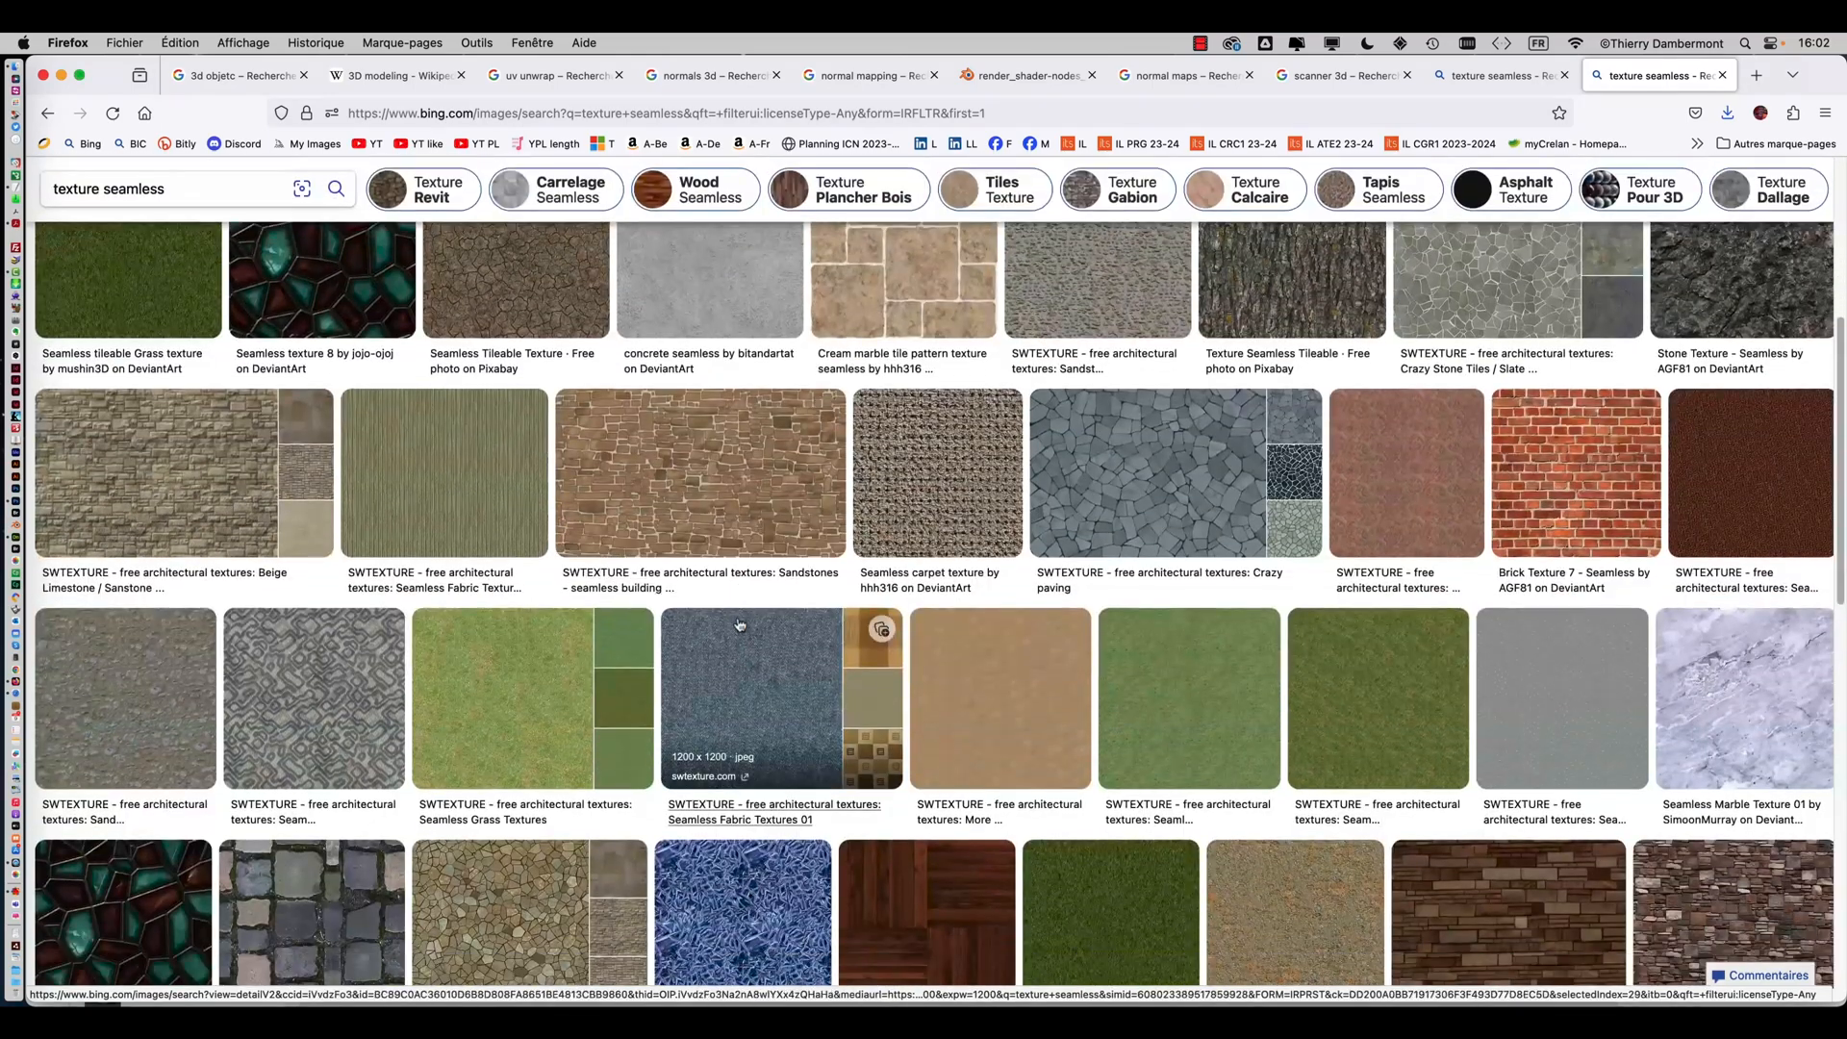
left_click(1763, 701)
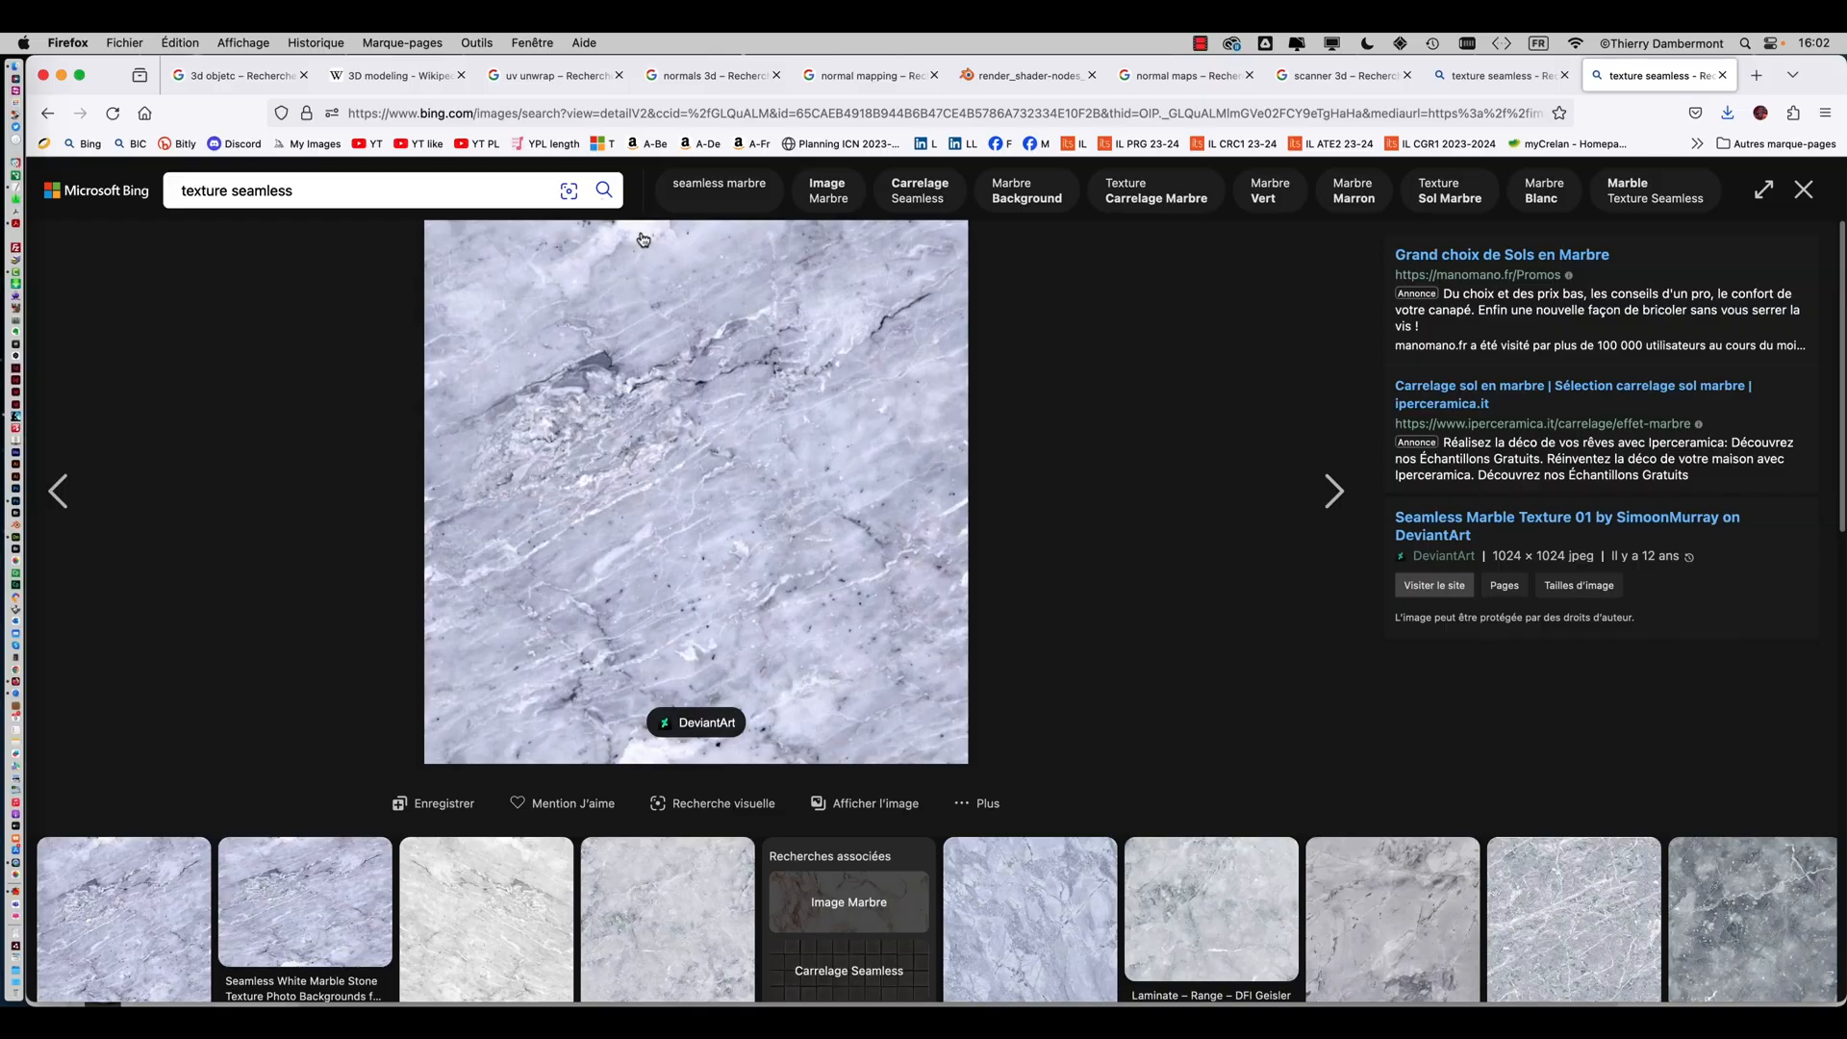
left_click(864, 802)
Save the marble image into the modifier le relief folder
right_click(873, 499)
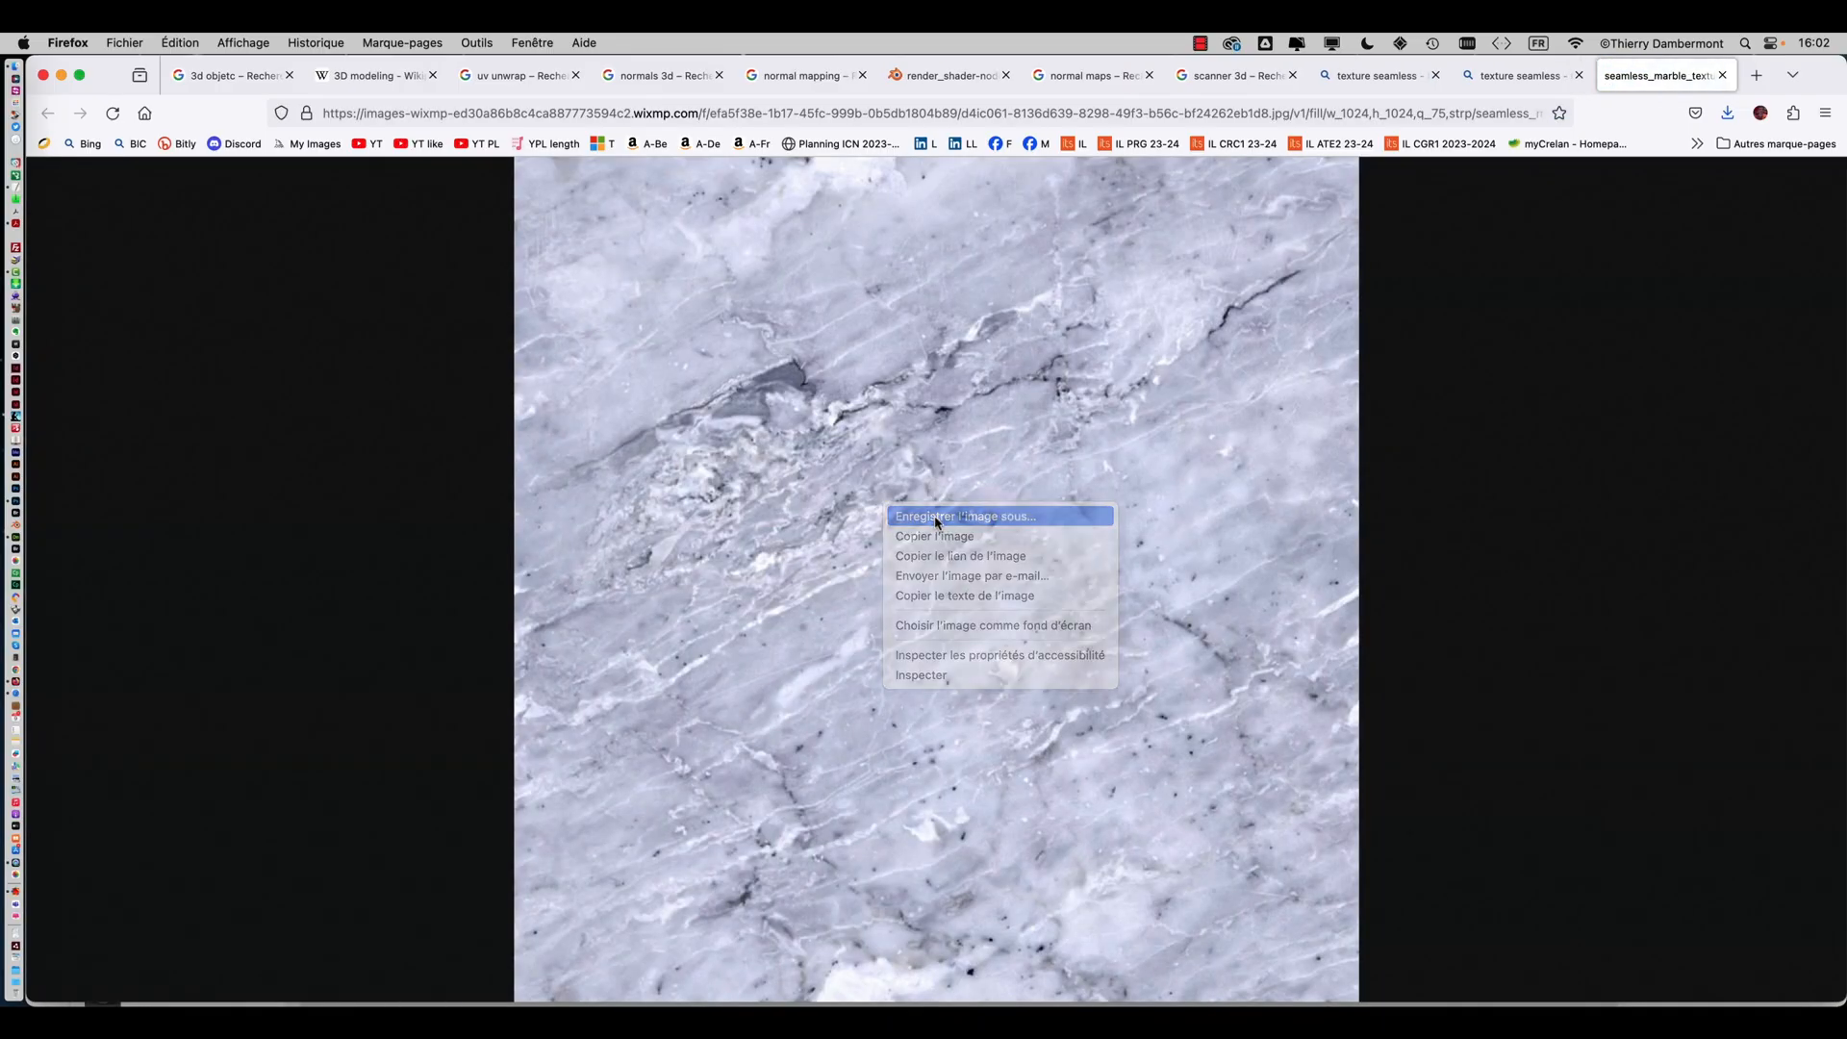
left_click(938, 522)
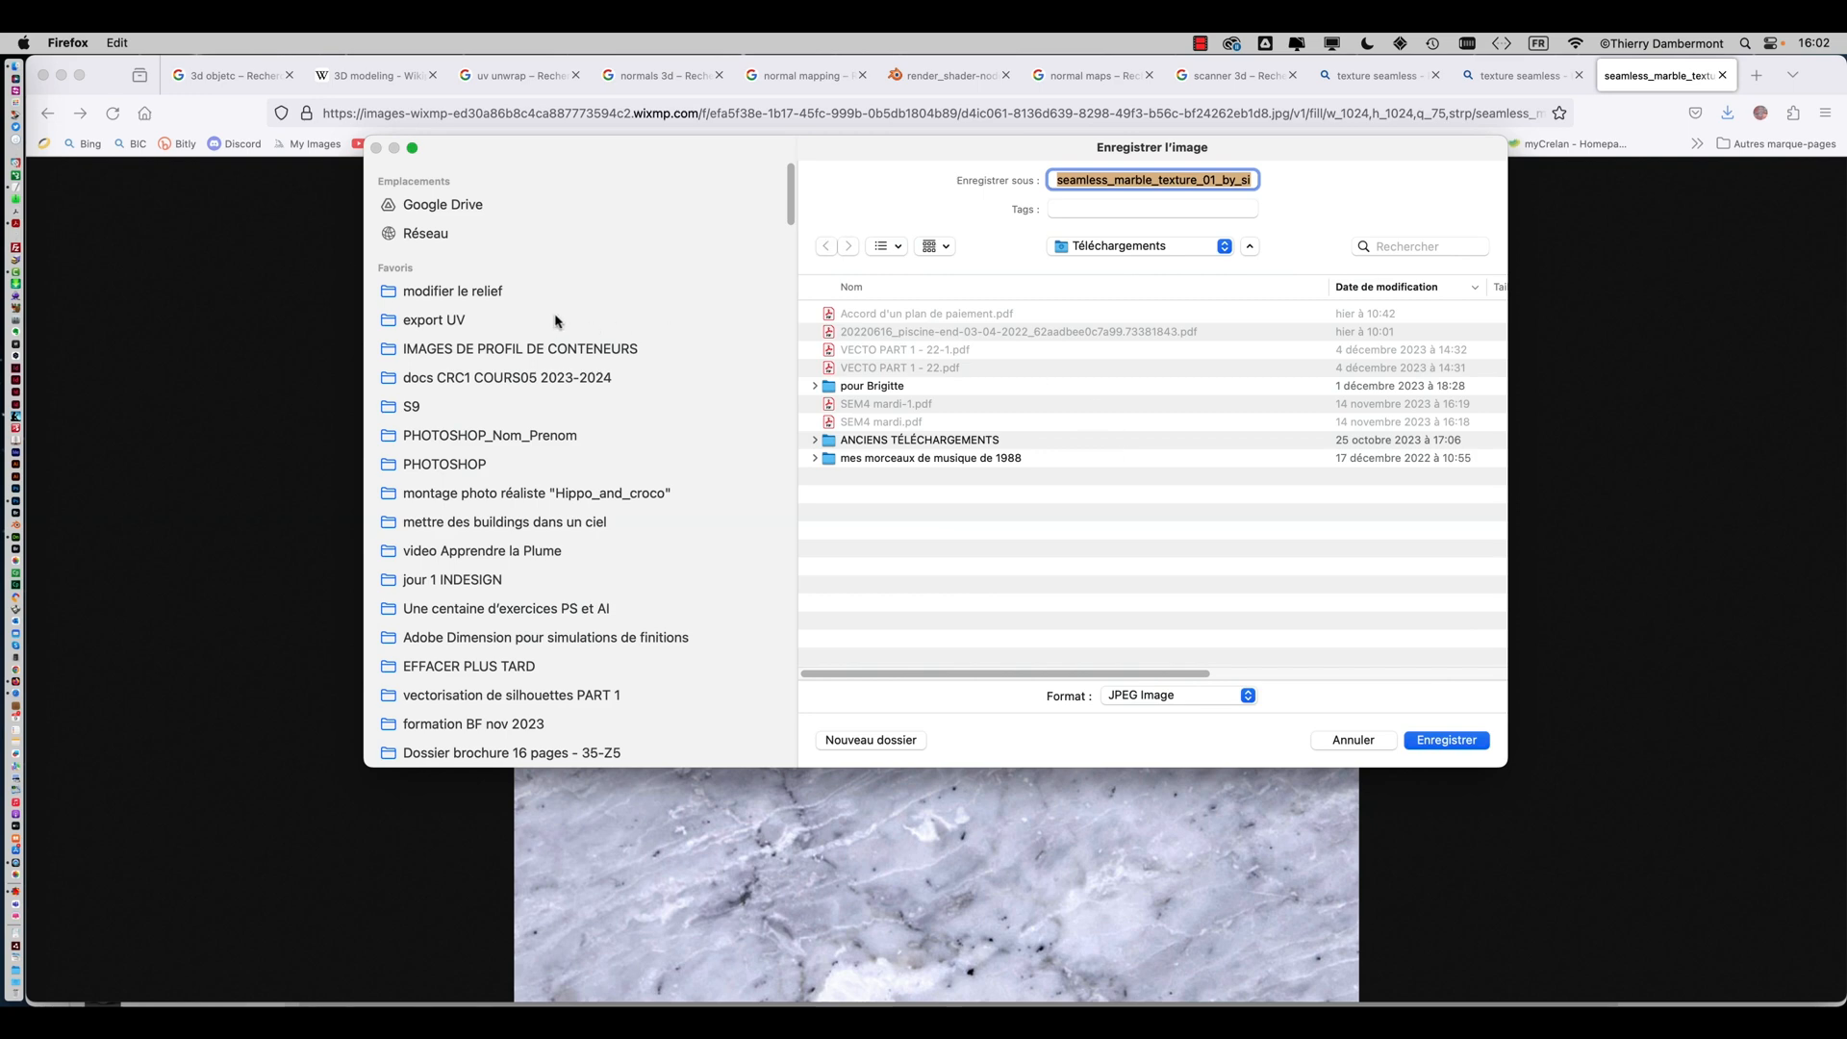
left_click(544, 291)
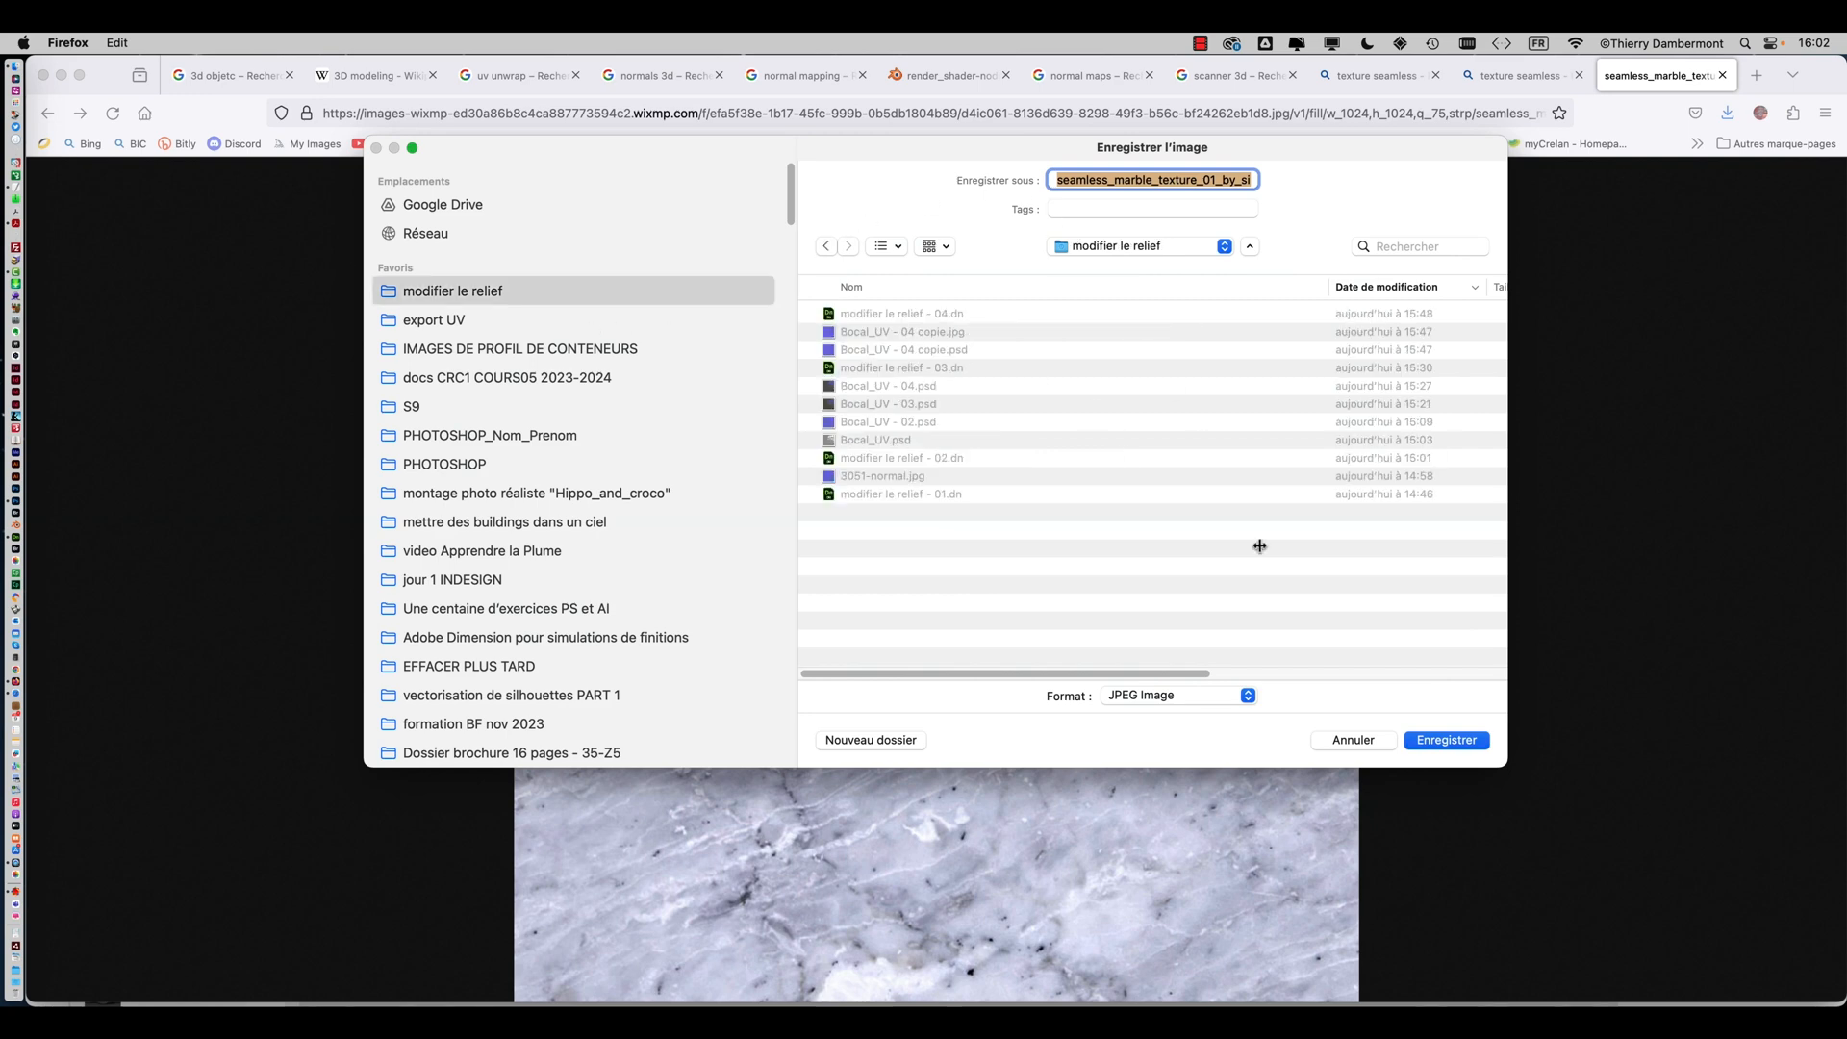
left_click(1447, 740)
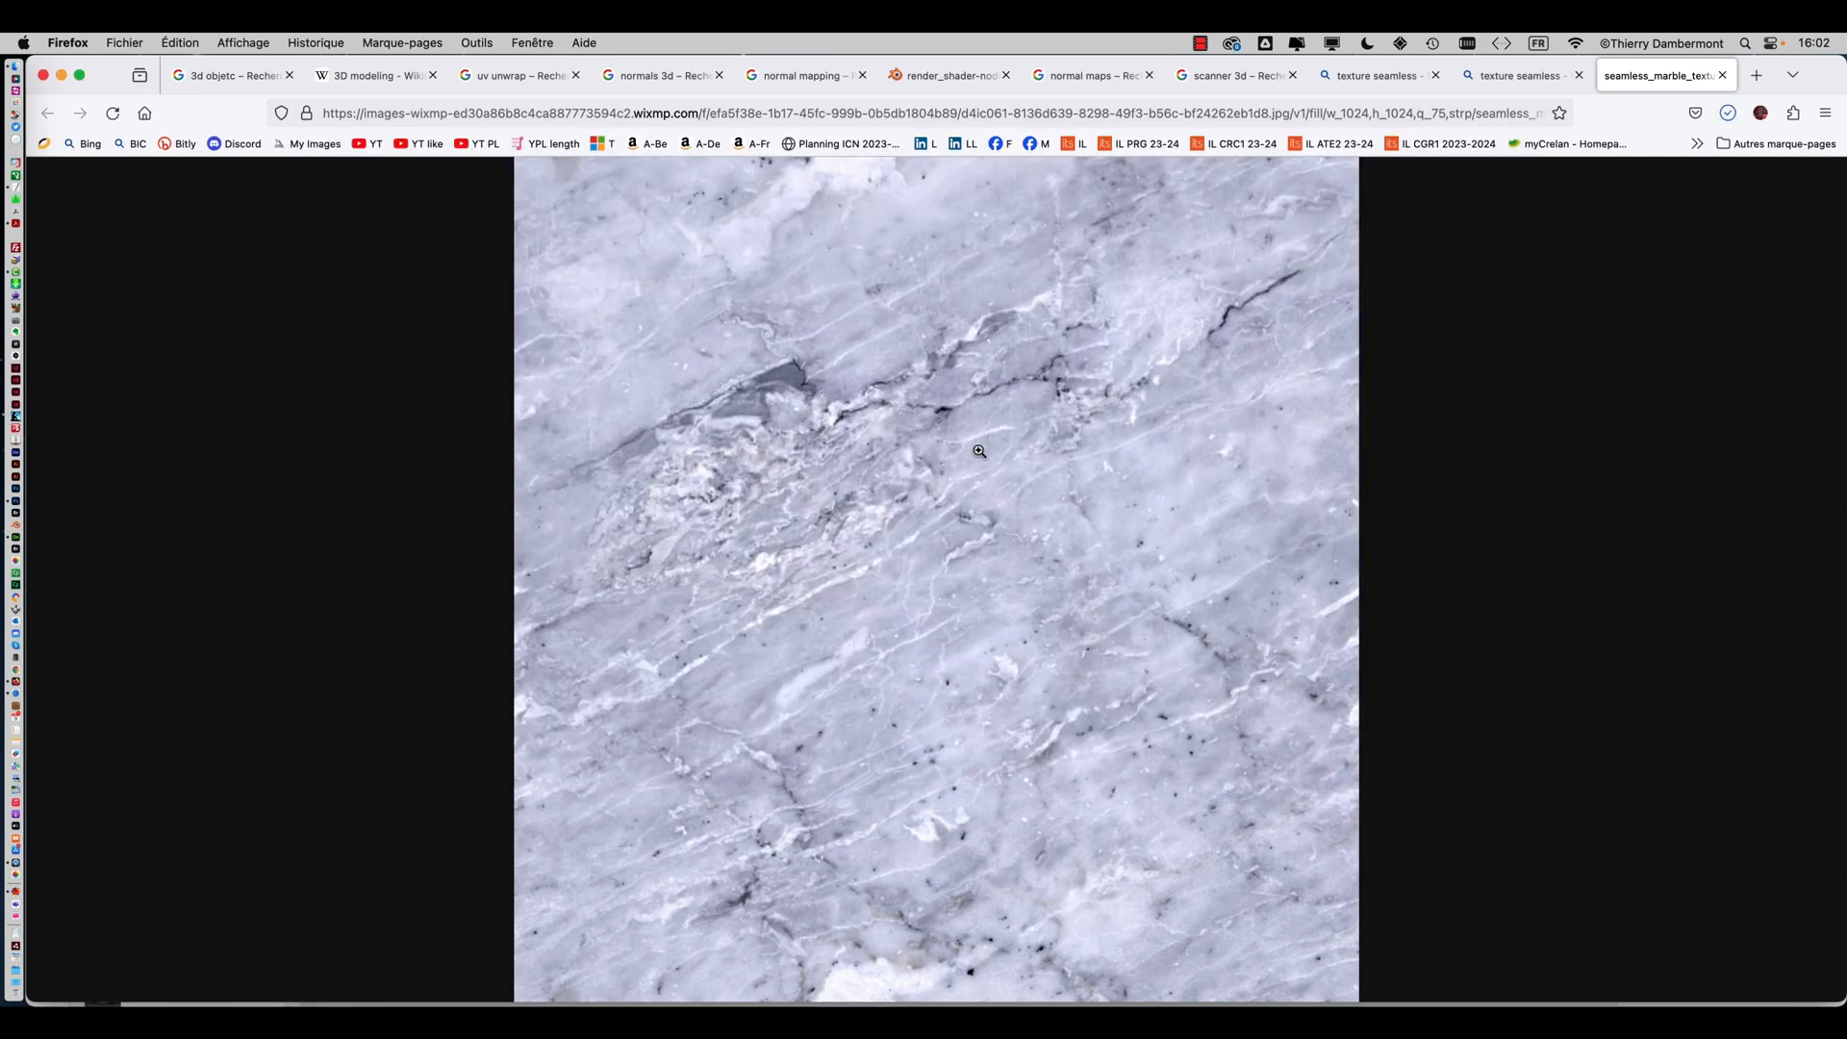
Switch to Adobe Dimension and load the saved marble texture as the jar material's base colour image
key("super+Tab")
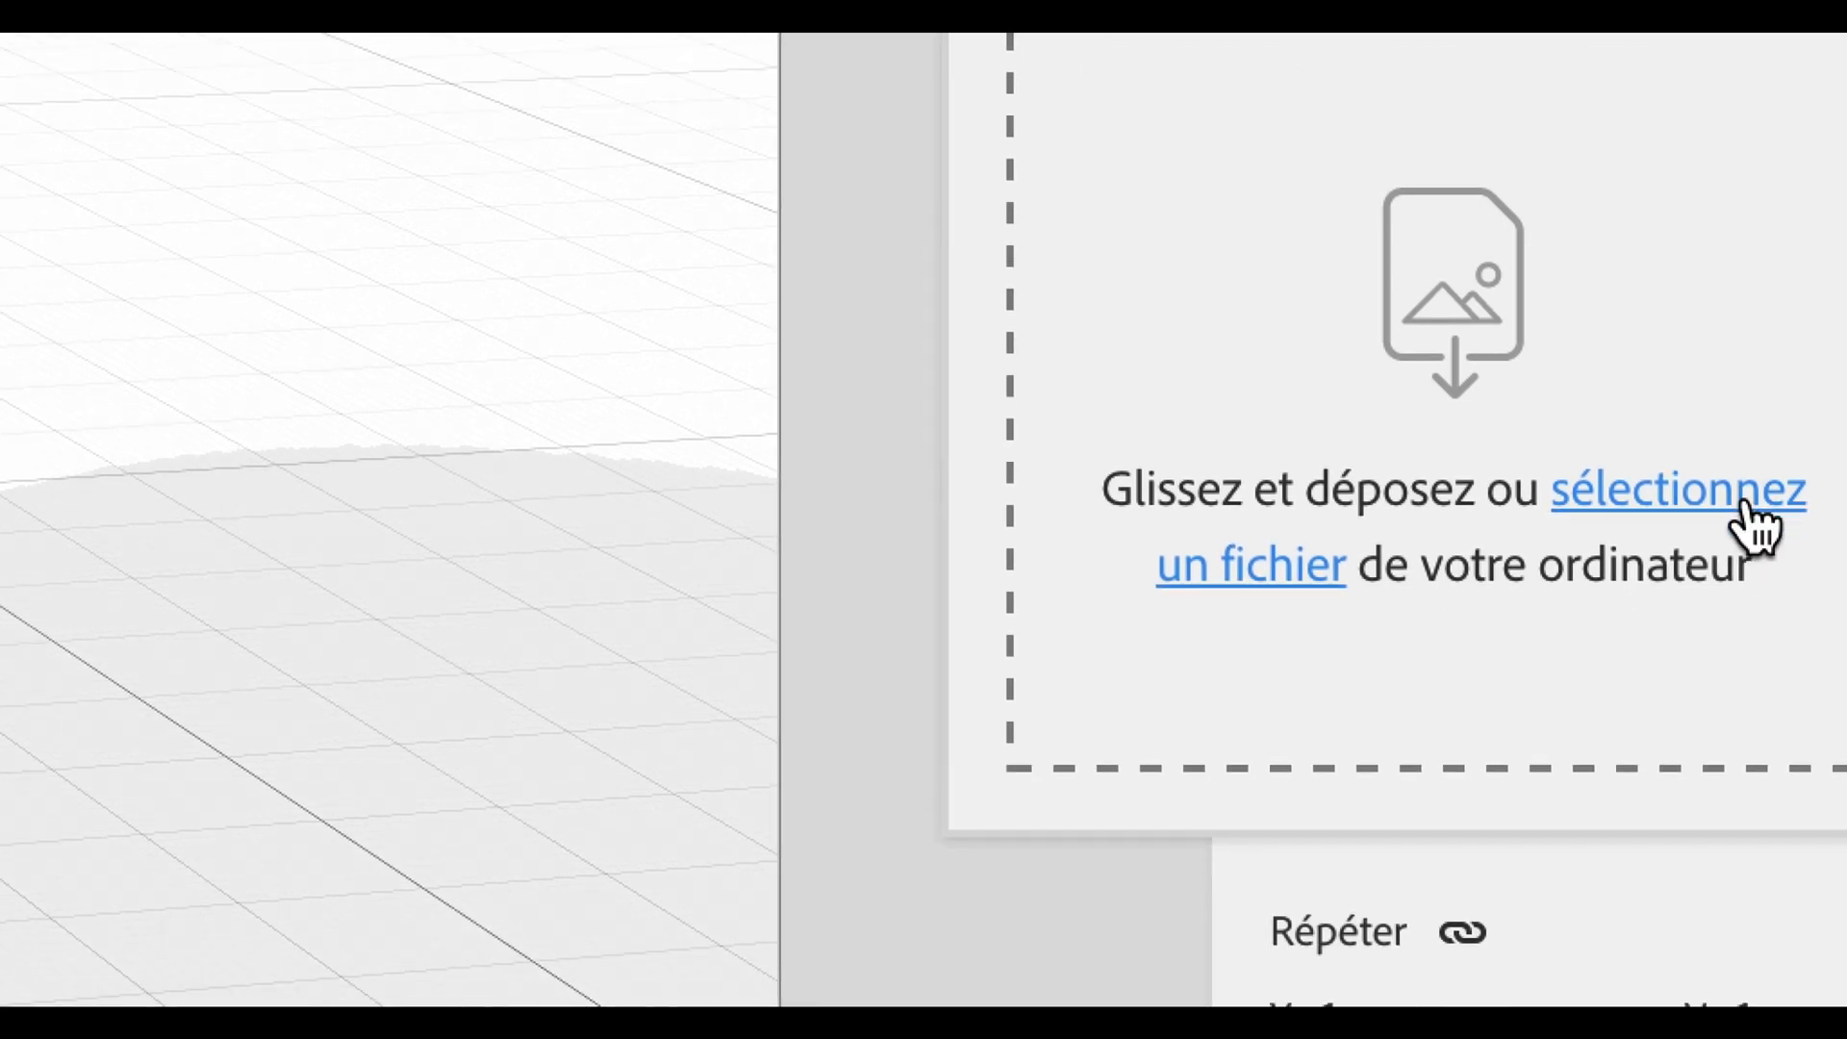
left_click(1745, 500)
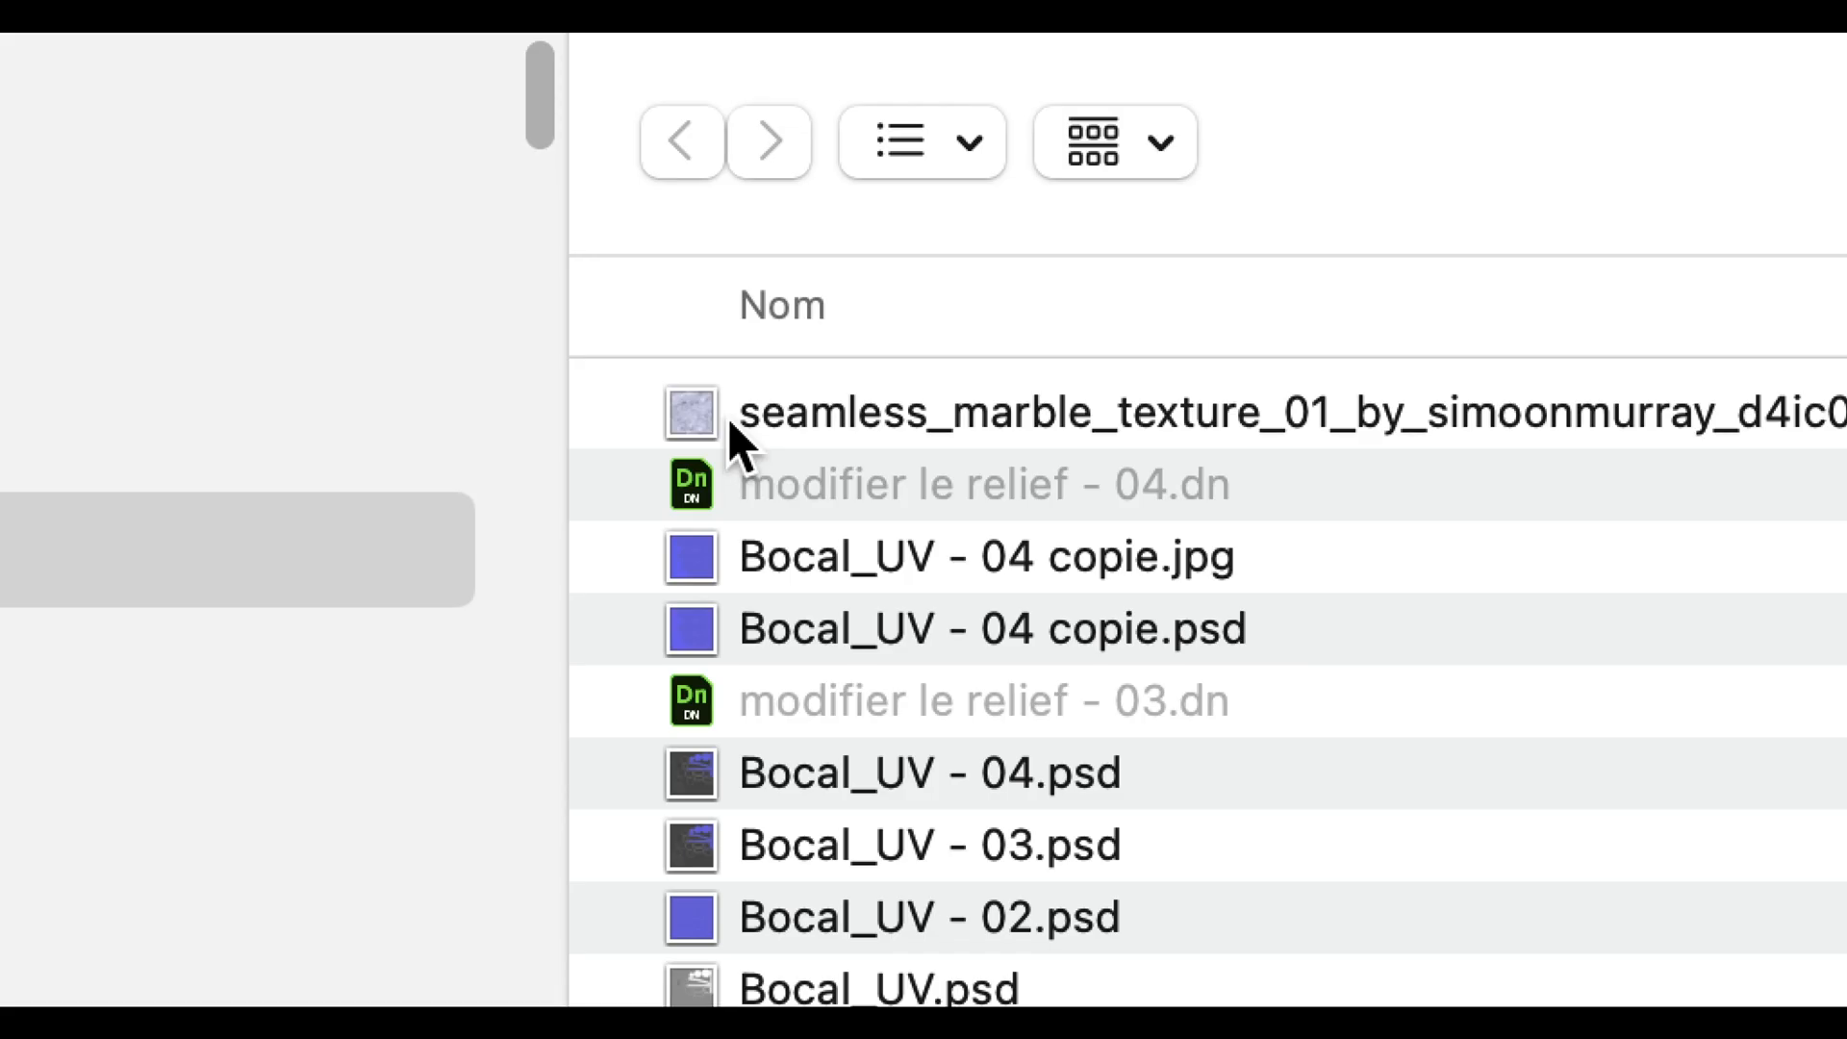
left_click(729, 421)
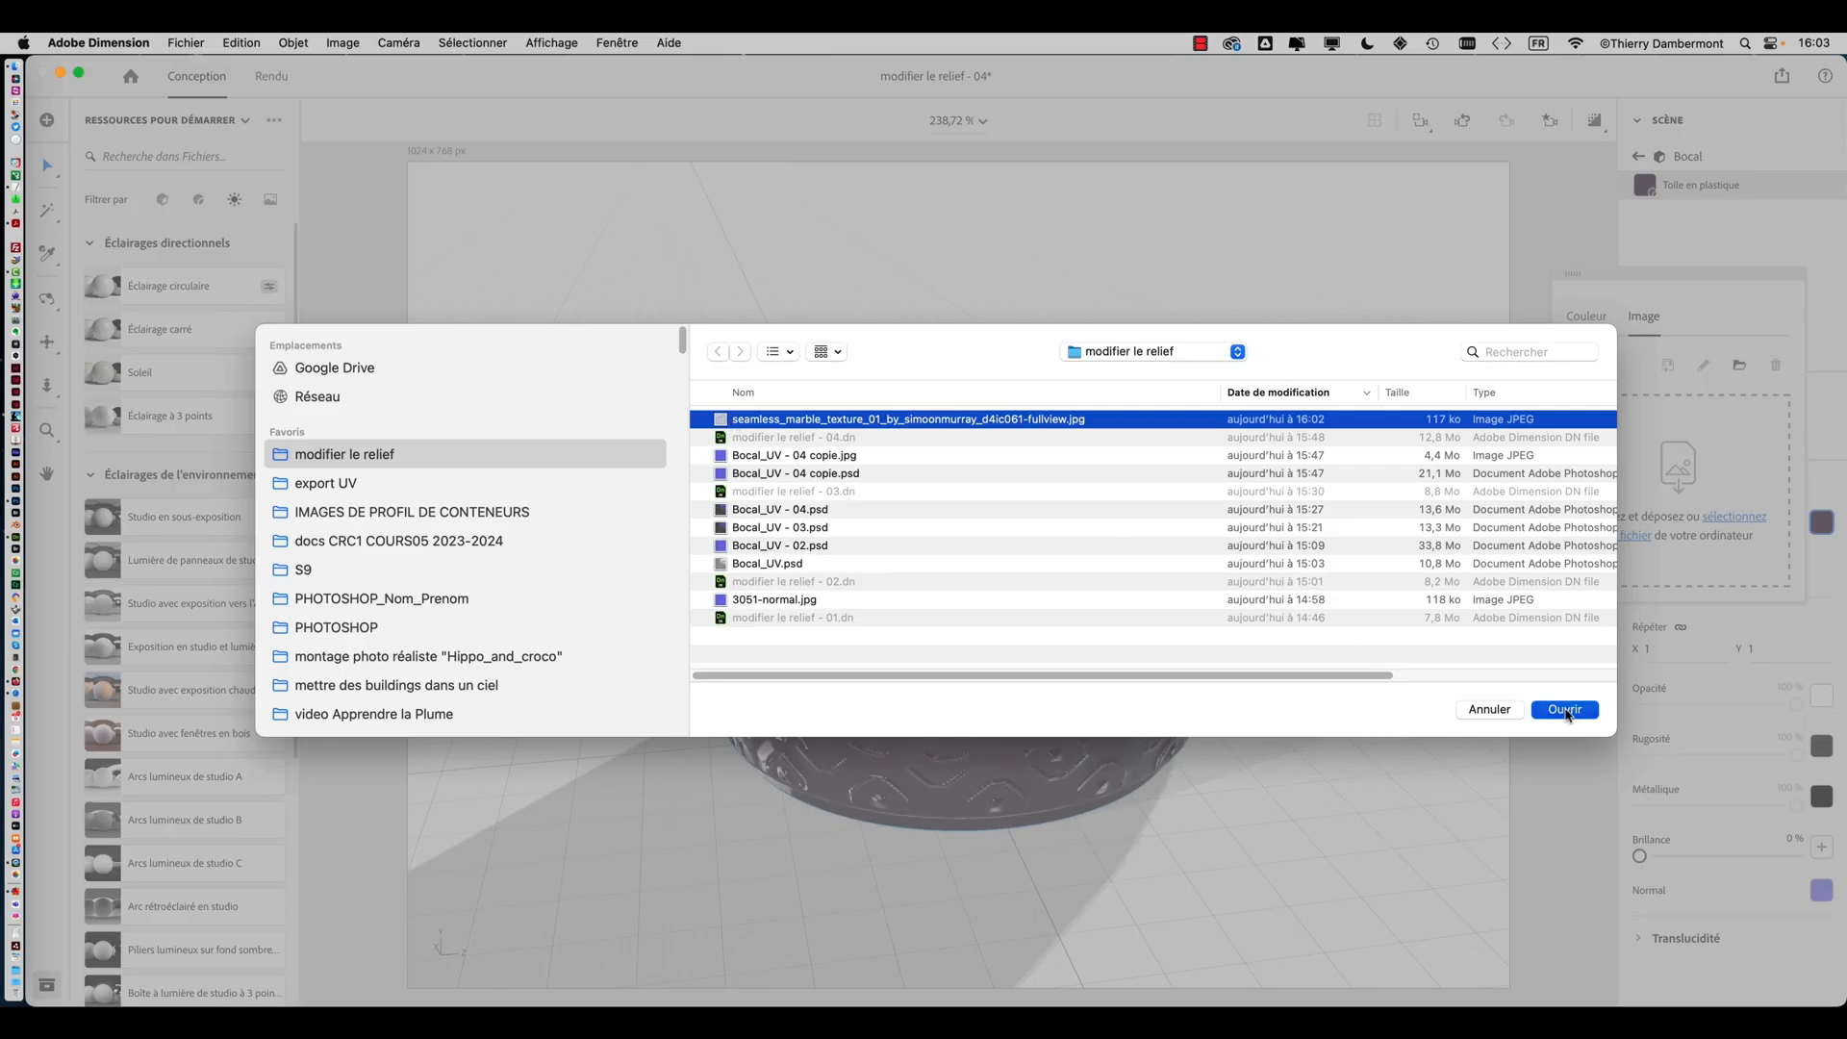
left_click(1552, 712)
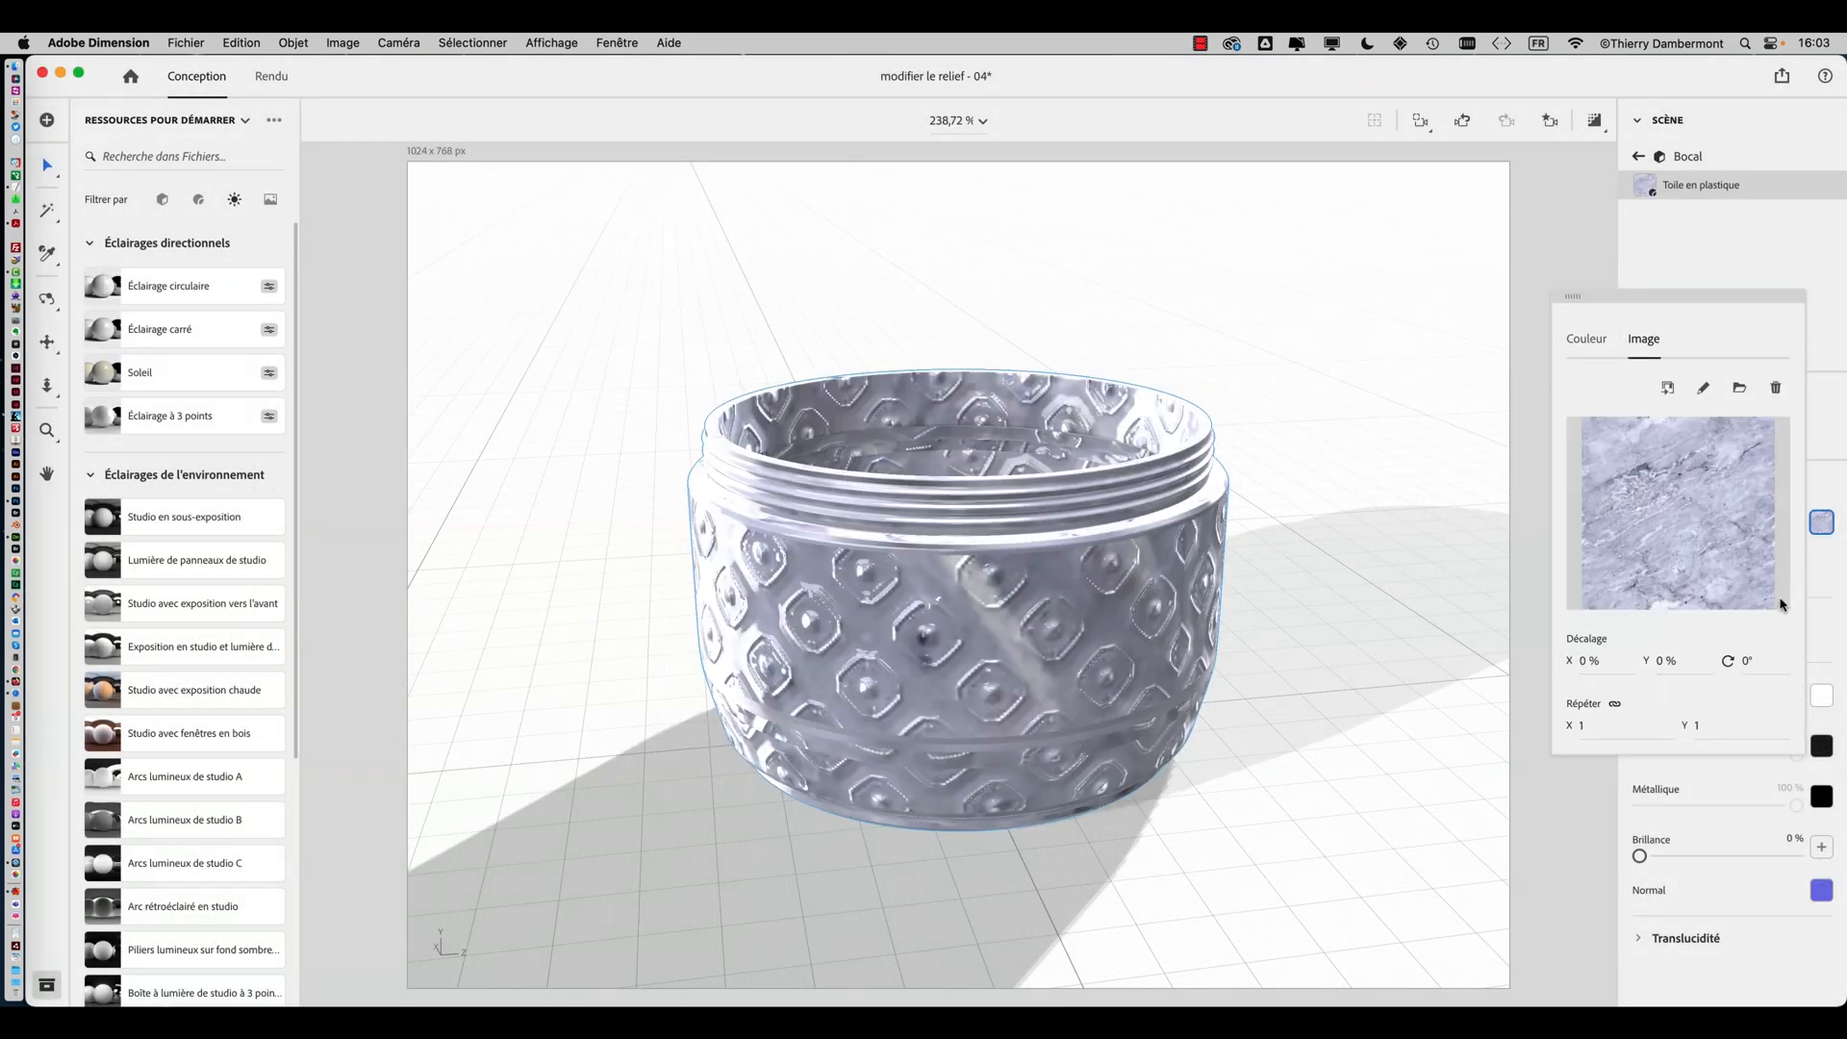
Set the marble texture's repeat to 9,3 on both X and Y
left_click(1821, 621)
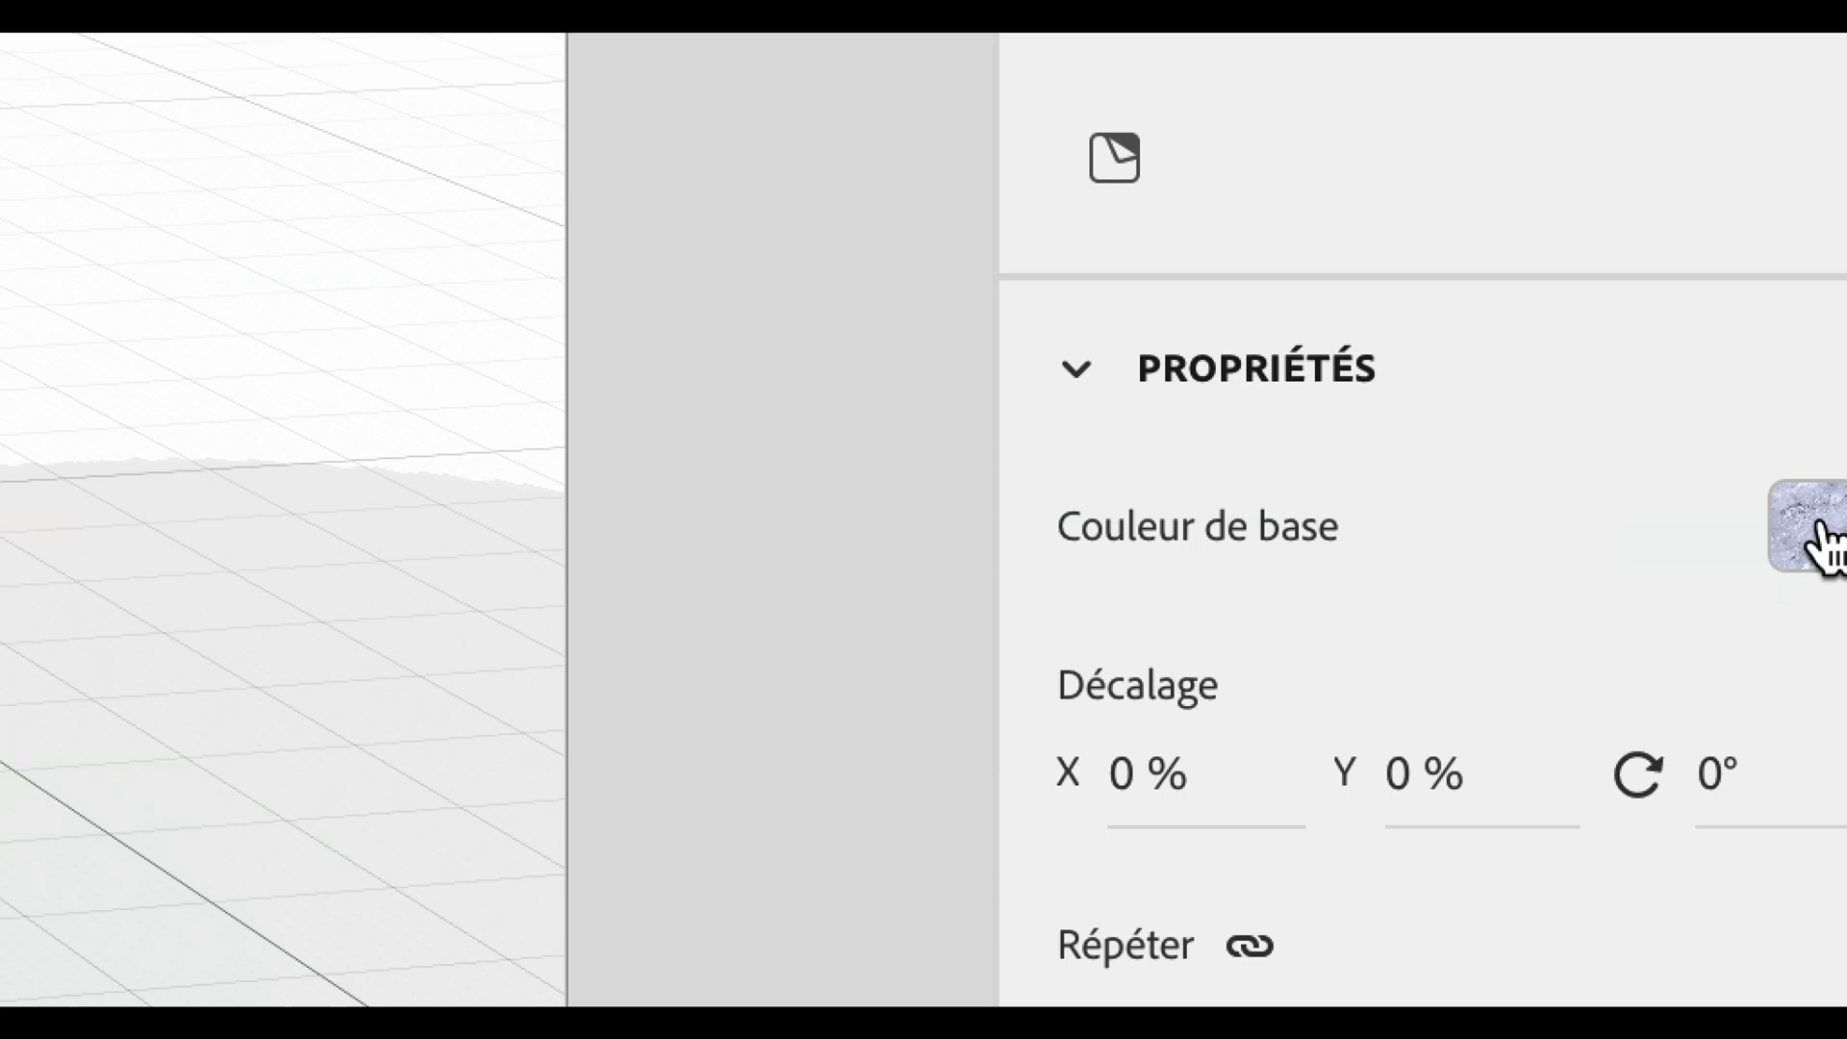
left_click(1822, 538)
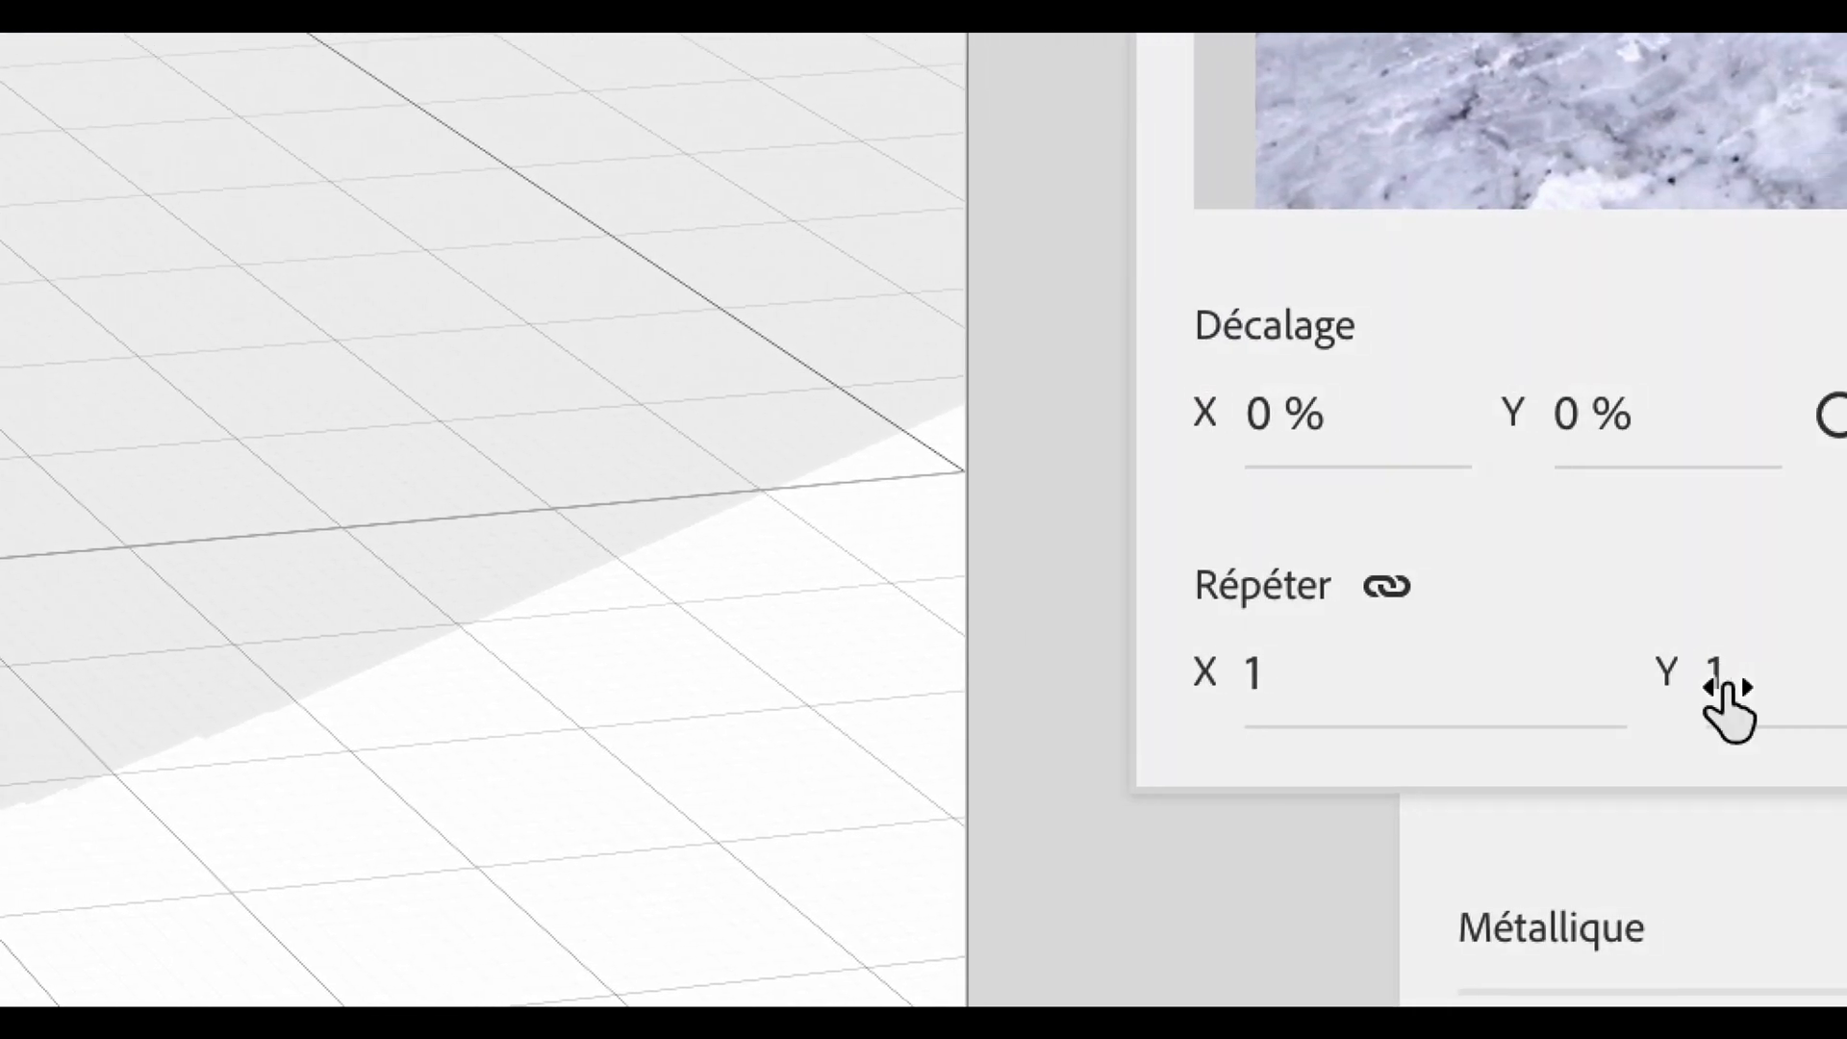
left_click_drag(1539, 674, 1650, 652)
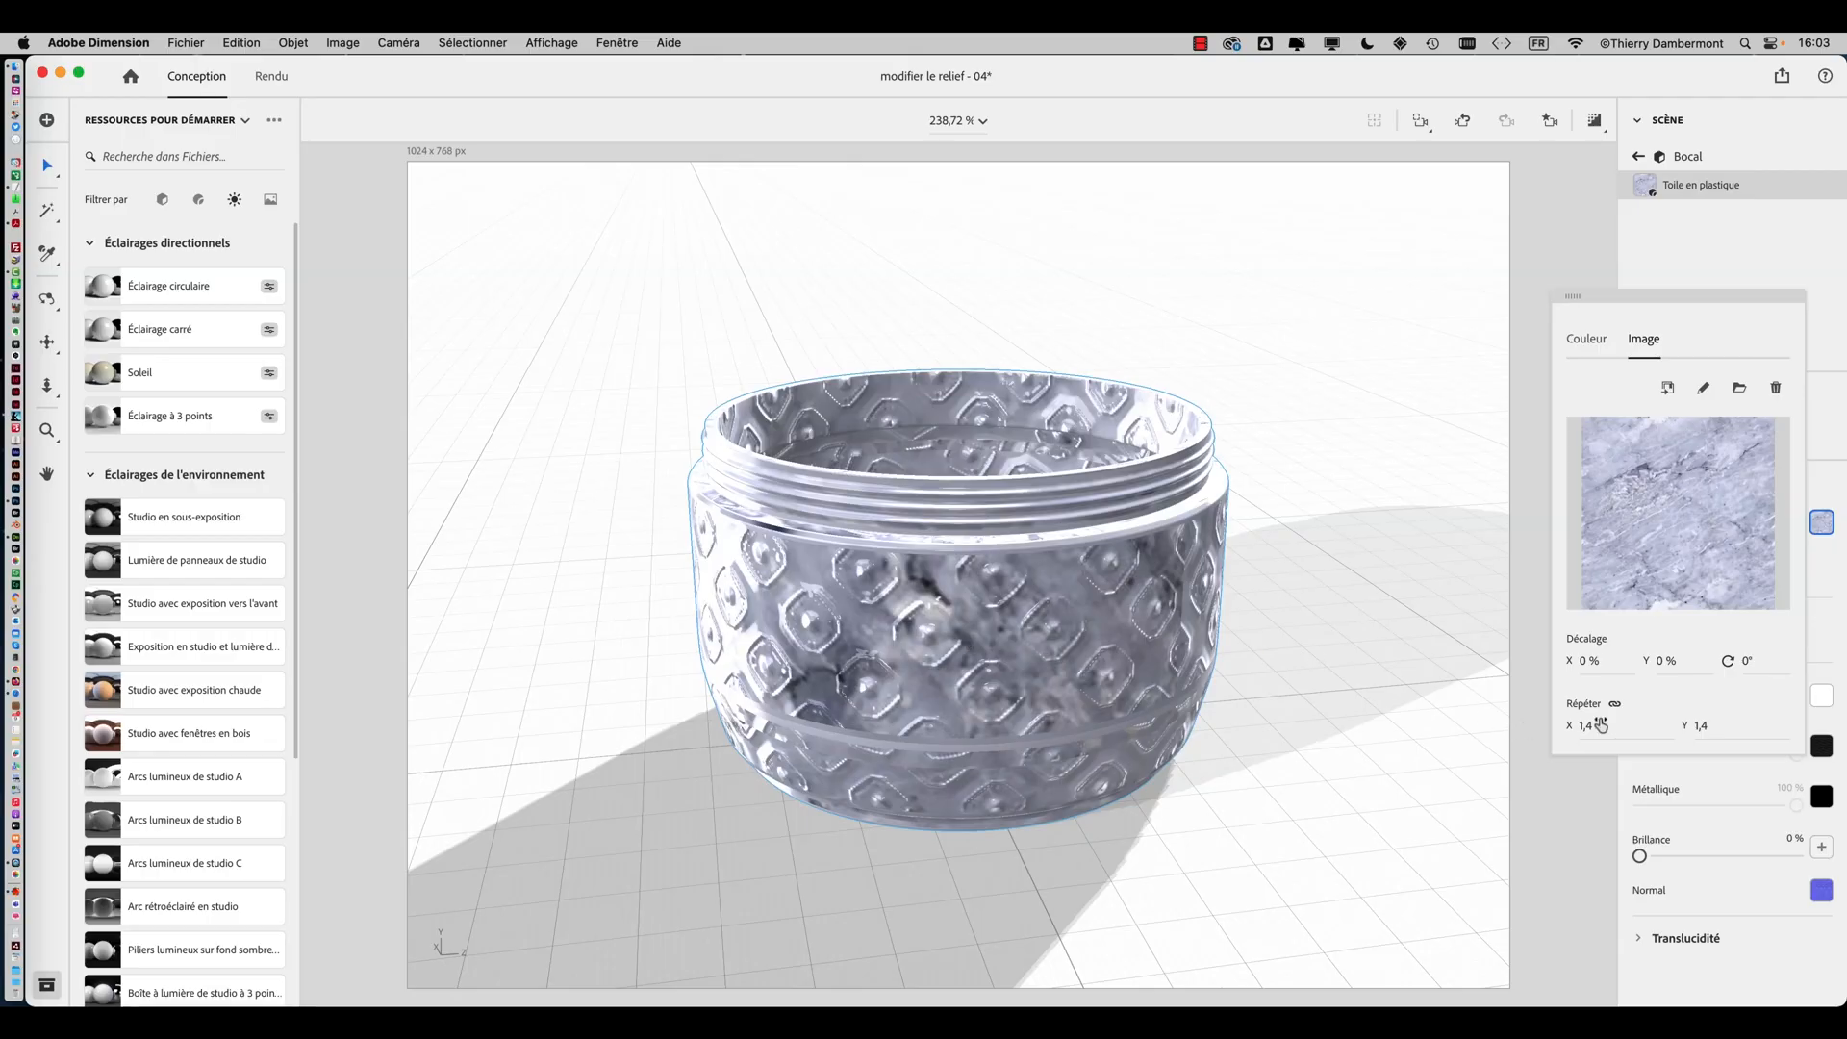
mouse_move(1600, 725)
left_mouse_down()
mouse_move(1636, 724)
mouse_move(1611, 738)
left_mouse_up()
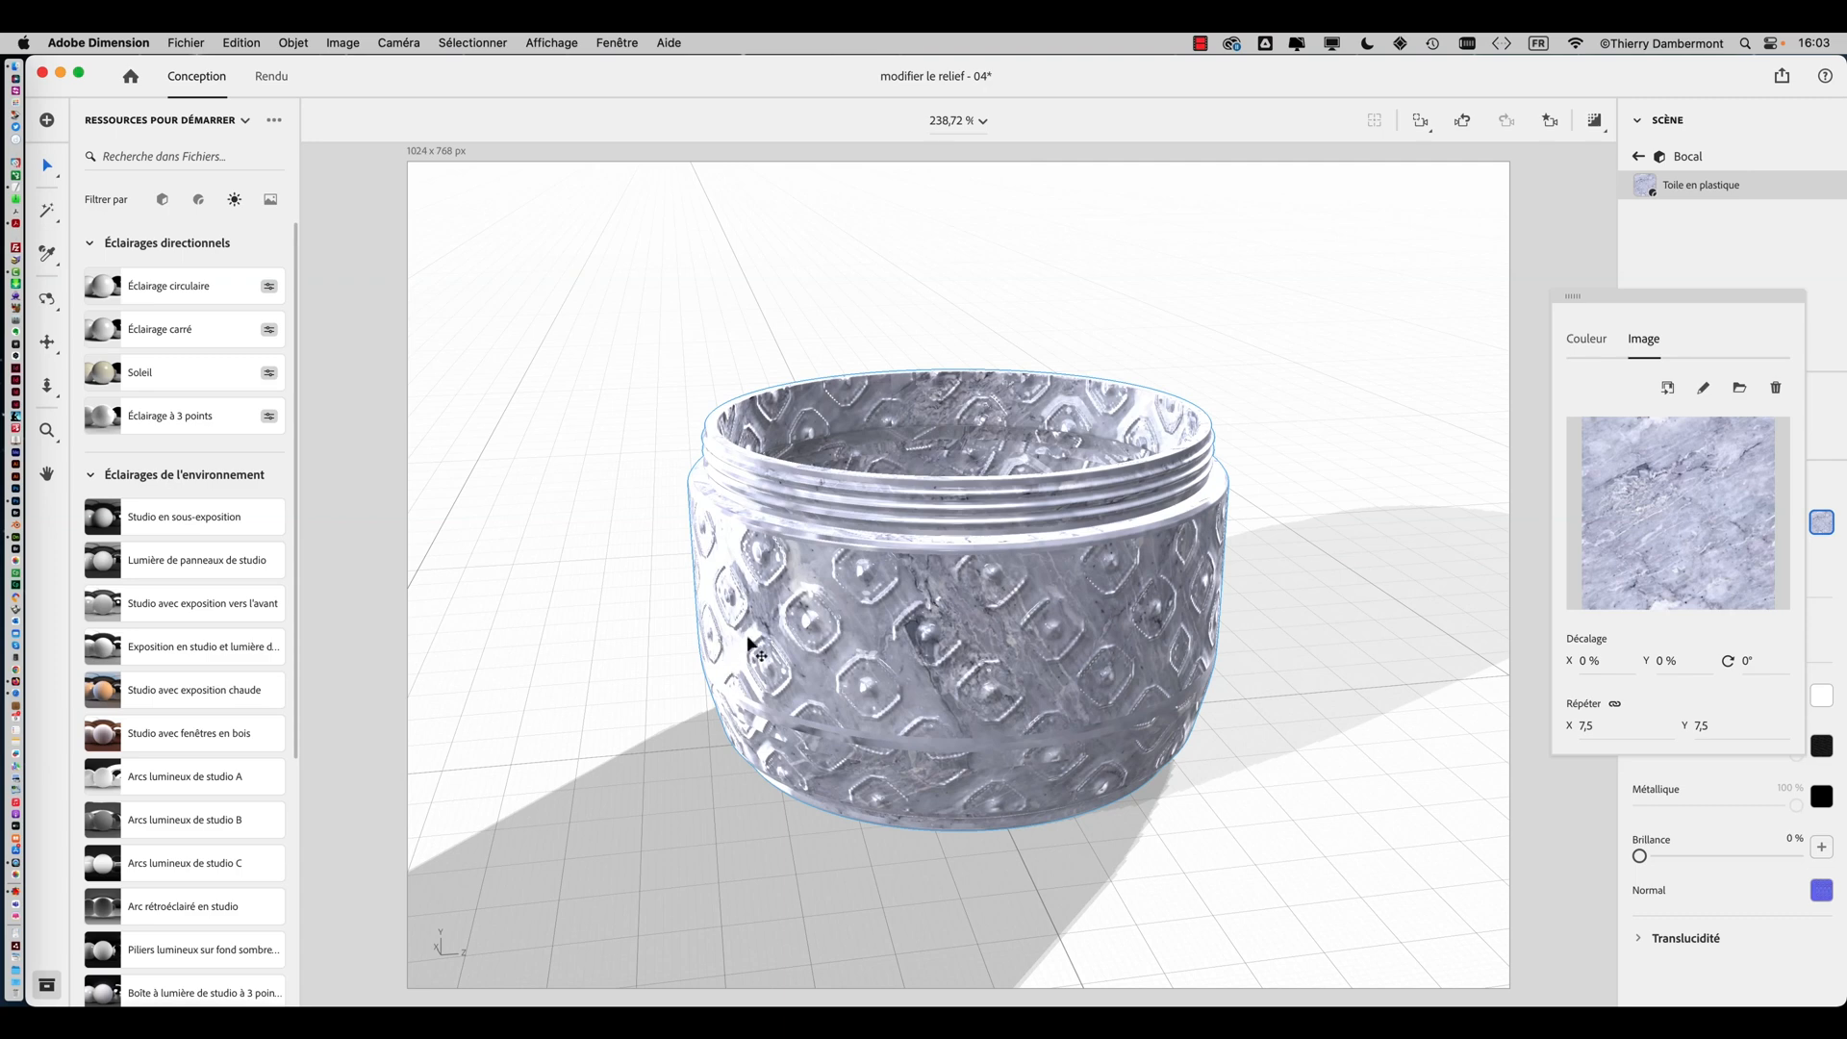
right_click_drag(748, 638, 1139, 559)
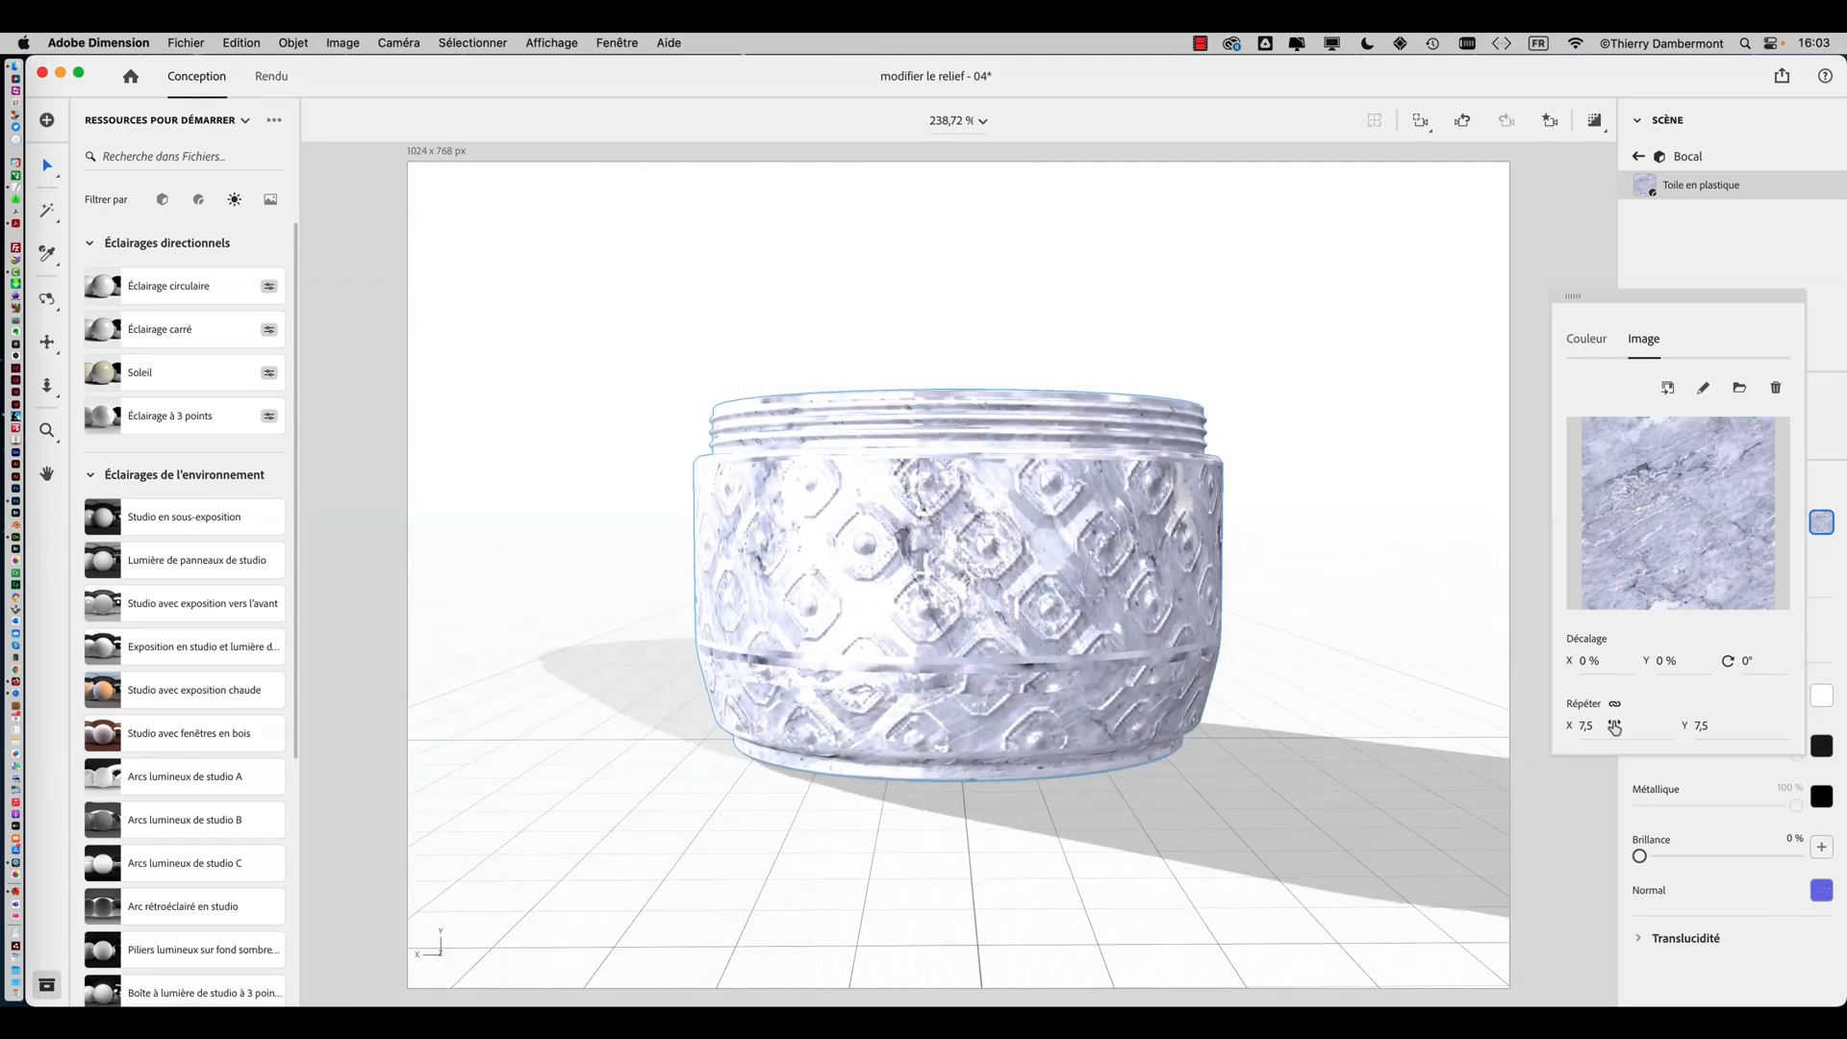
left_click_drag(1592, 737, 1611, 737)
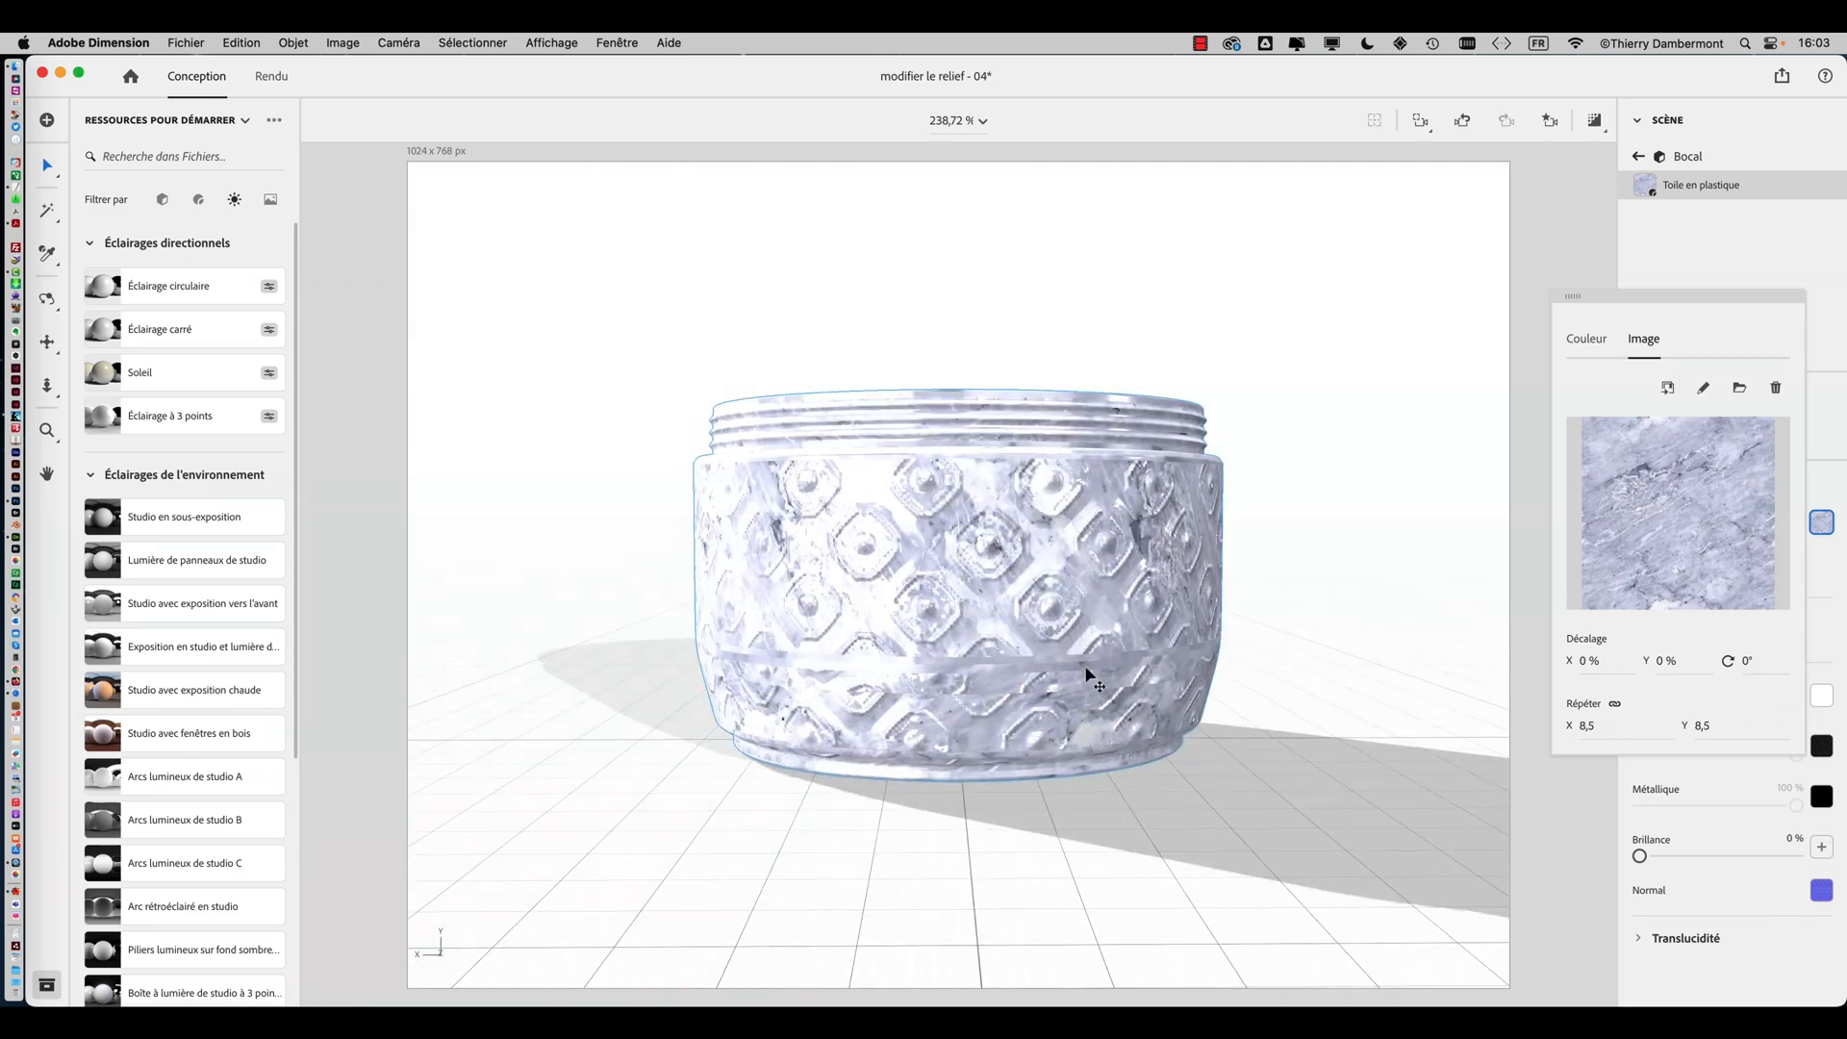
right_click_drag(1258, 672, 1009, 789)
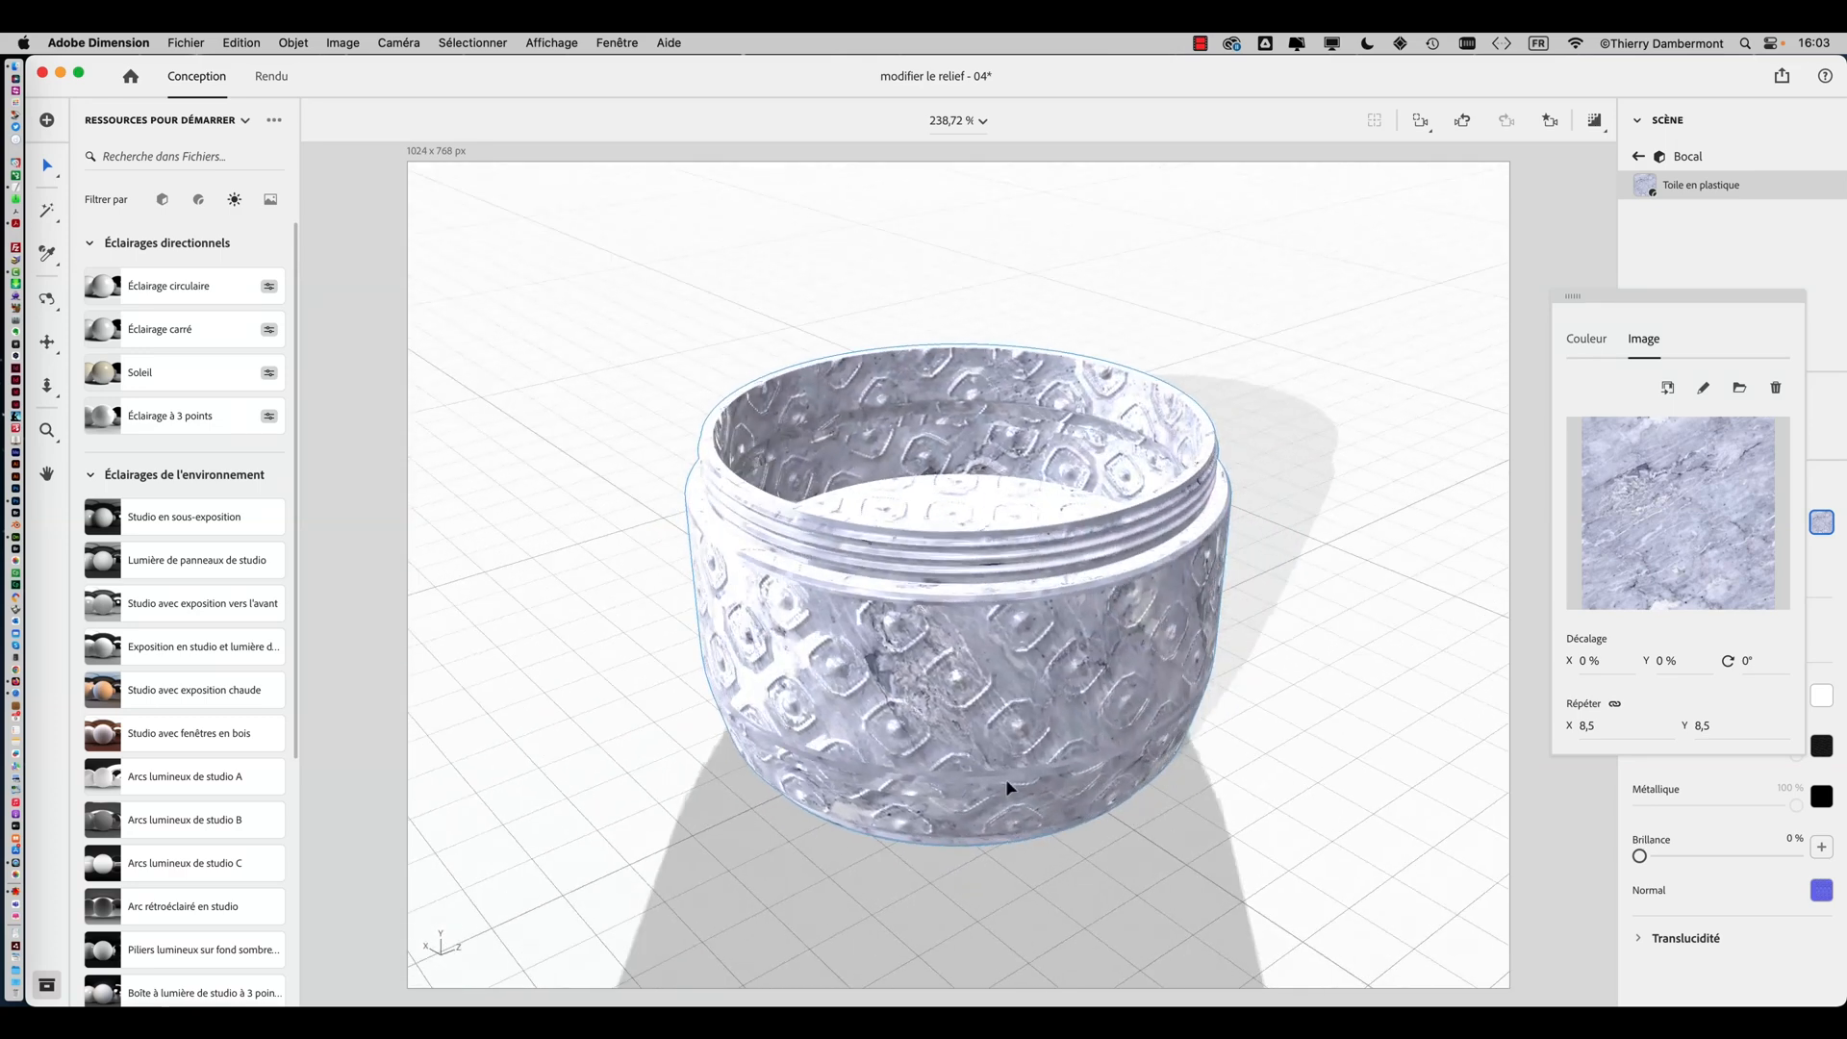
right_click_drag(1296, 746, 1473, 722)
left_click_drag(1596, 732, 1614, 733)
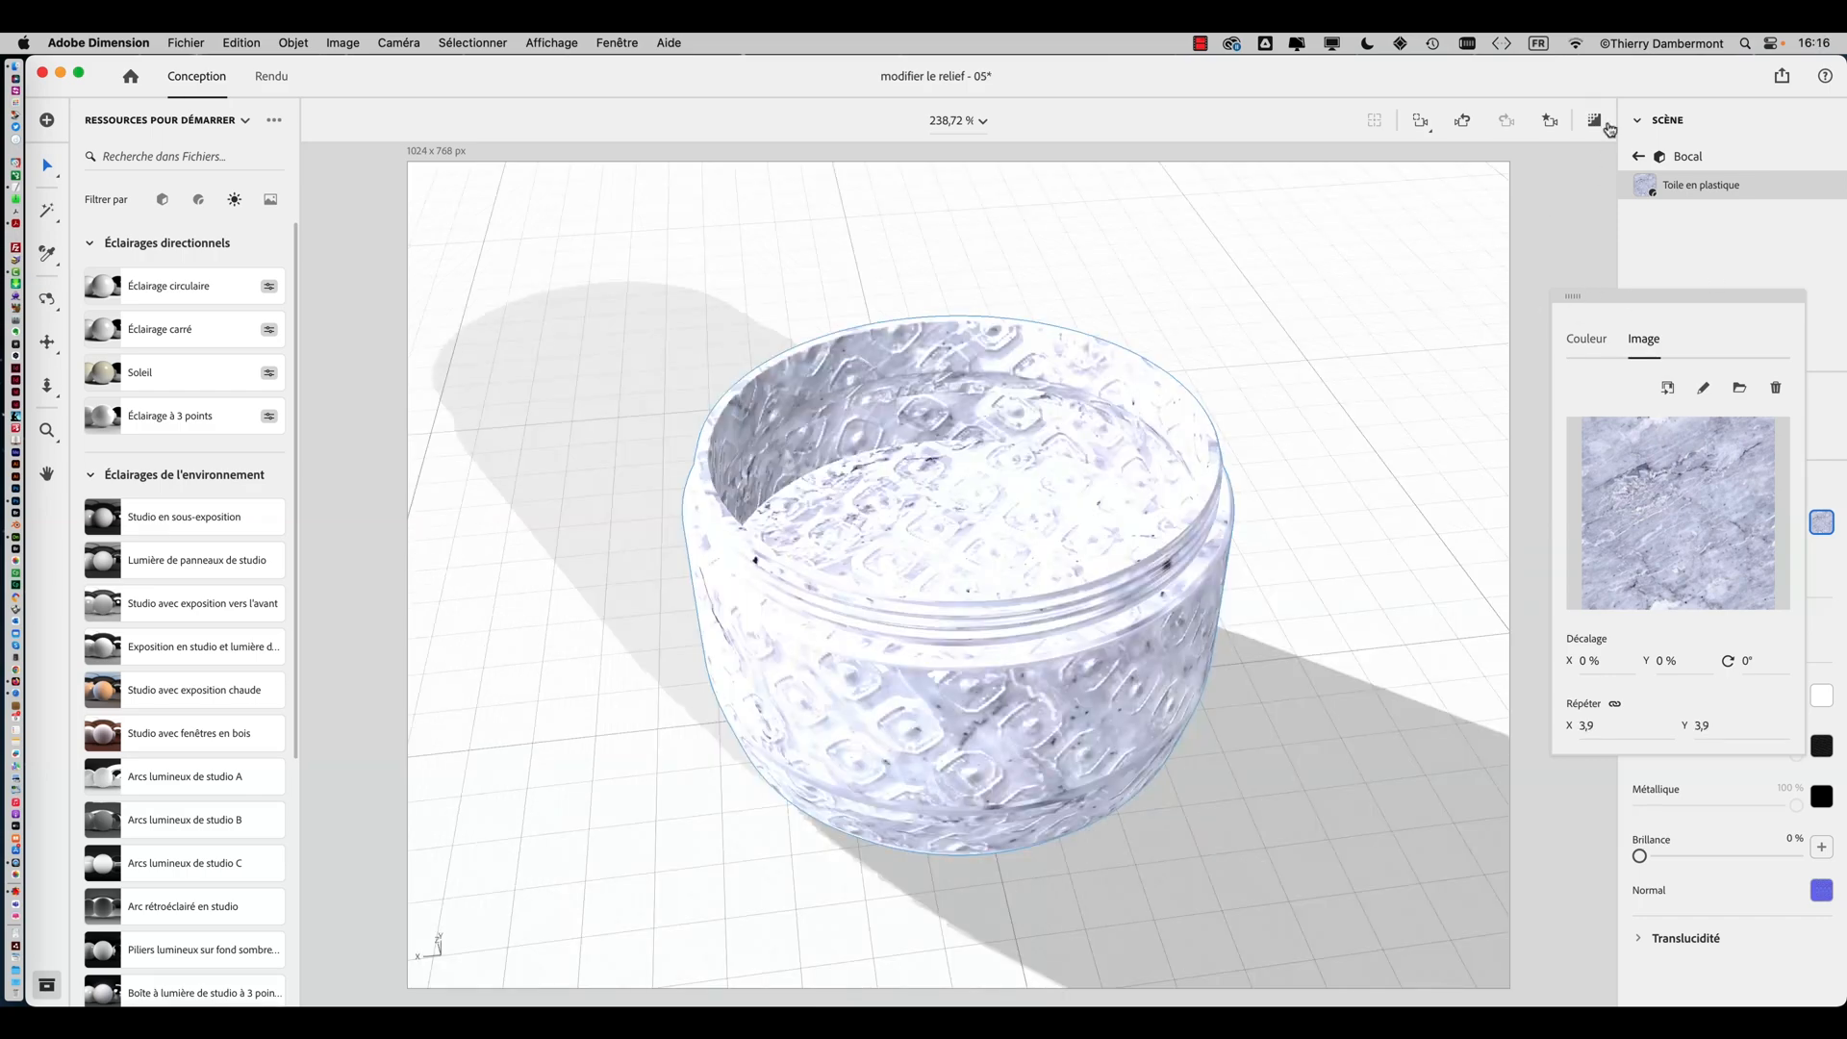
left_click(1601, 125)
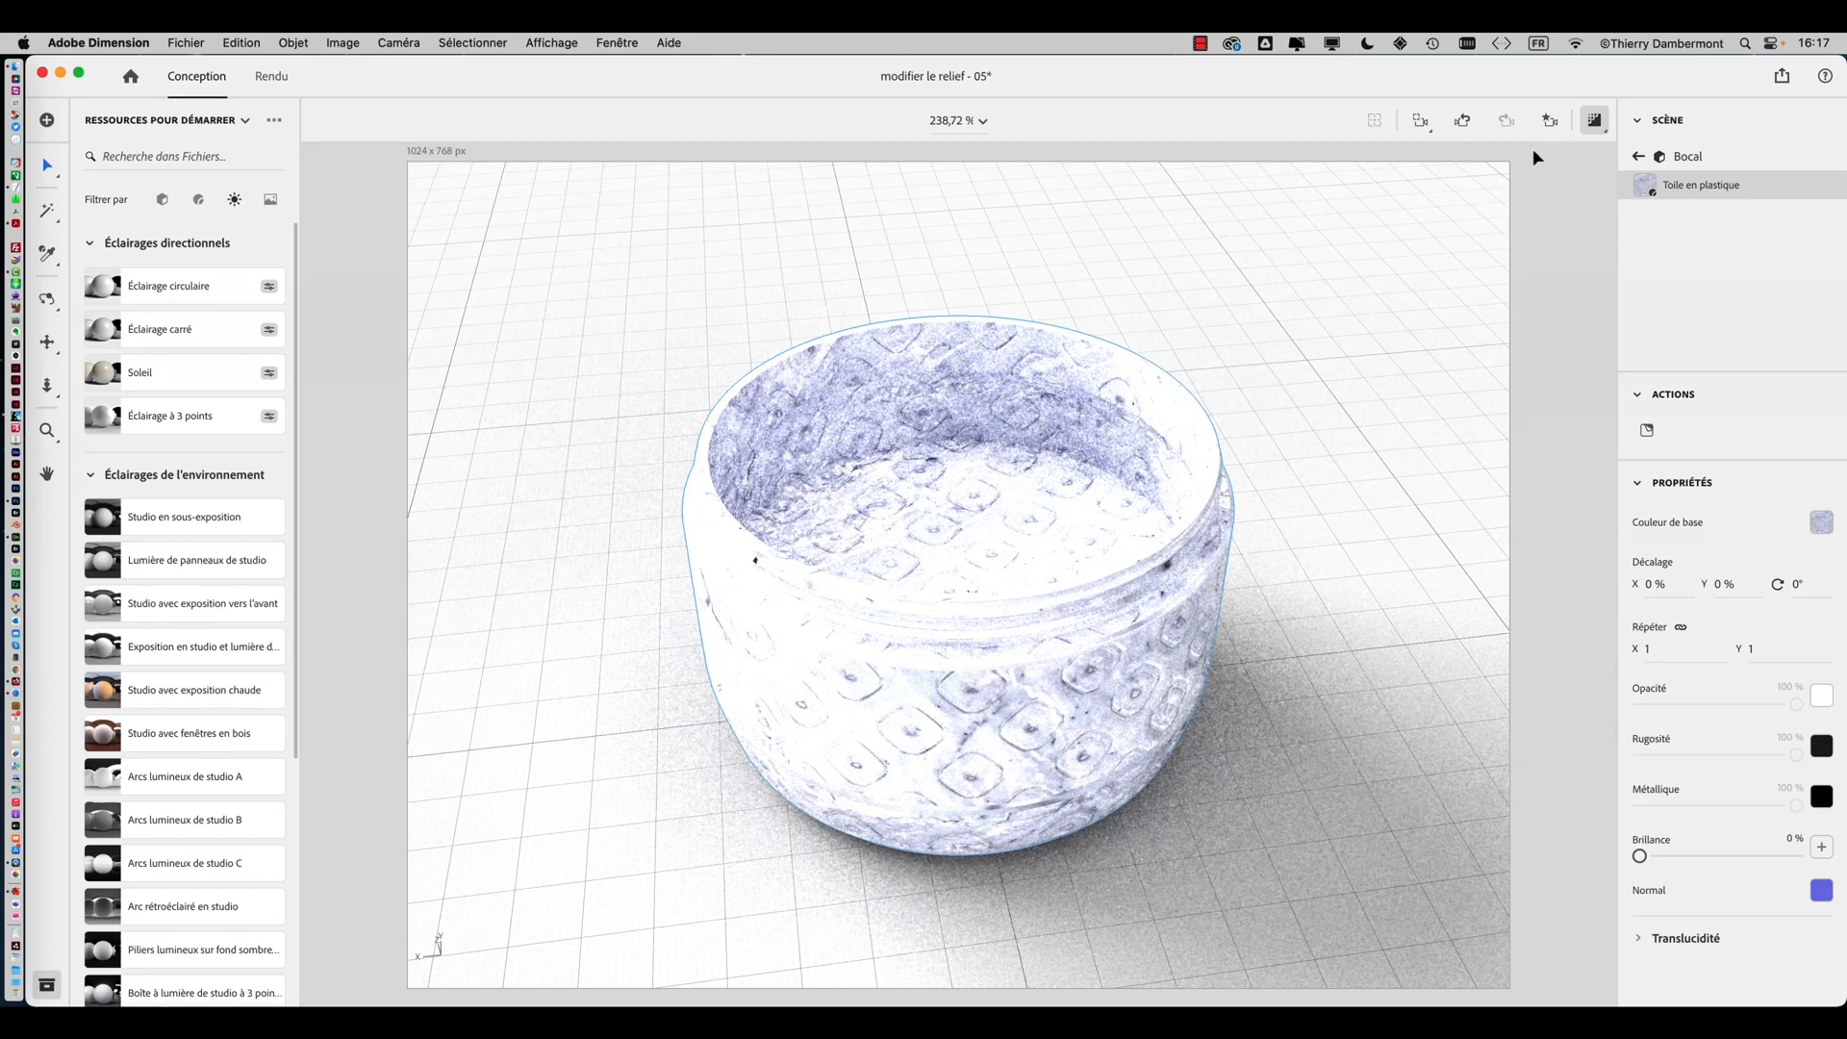
Return to the scene hierarchy and expand the Environment to show its lights
left_click(1595, 121)
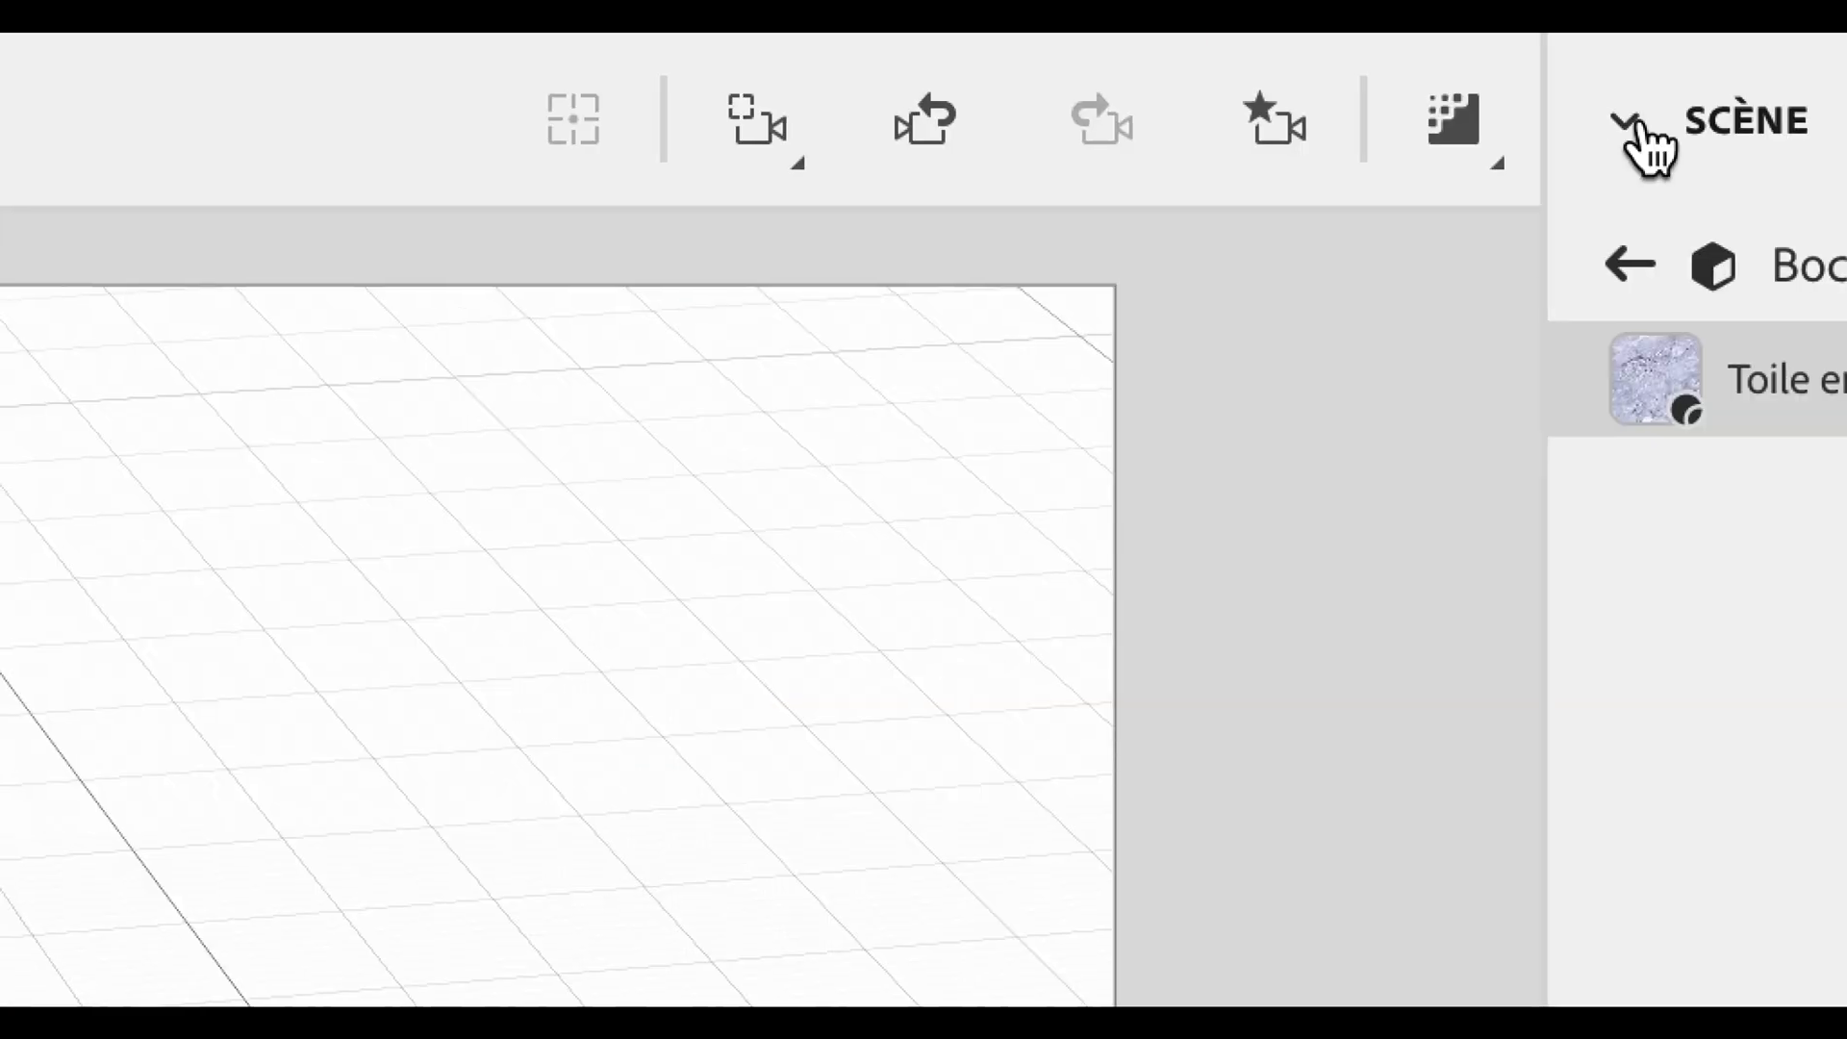
left_click(1636, 156)
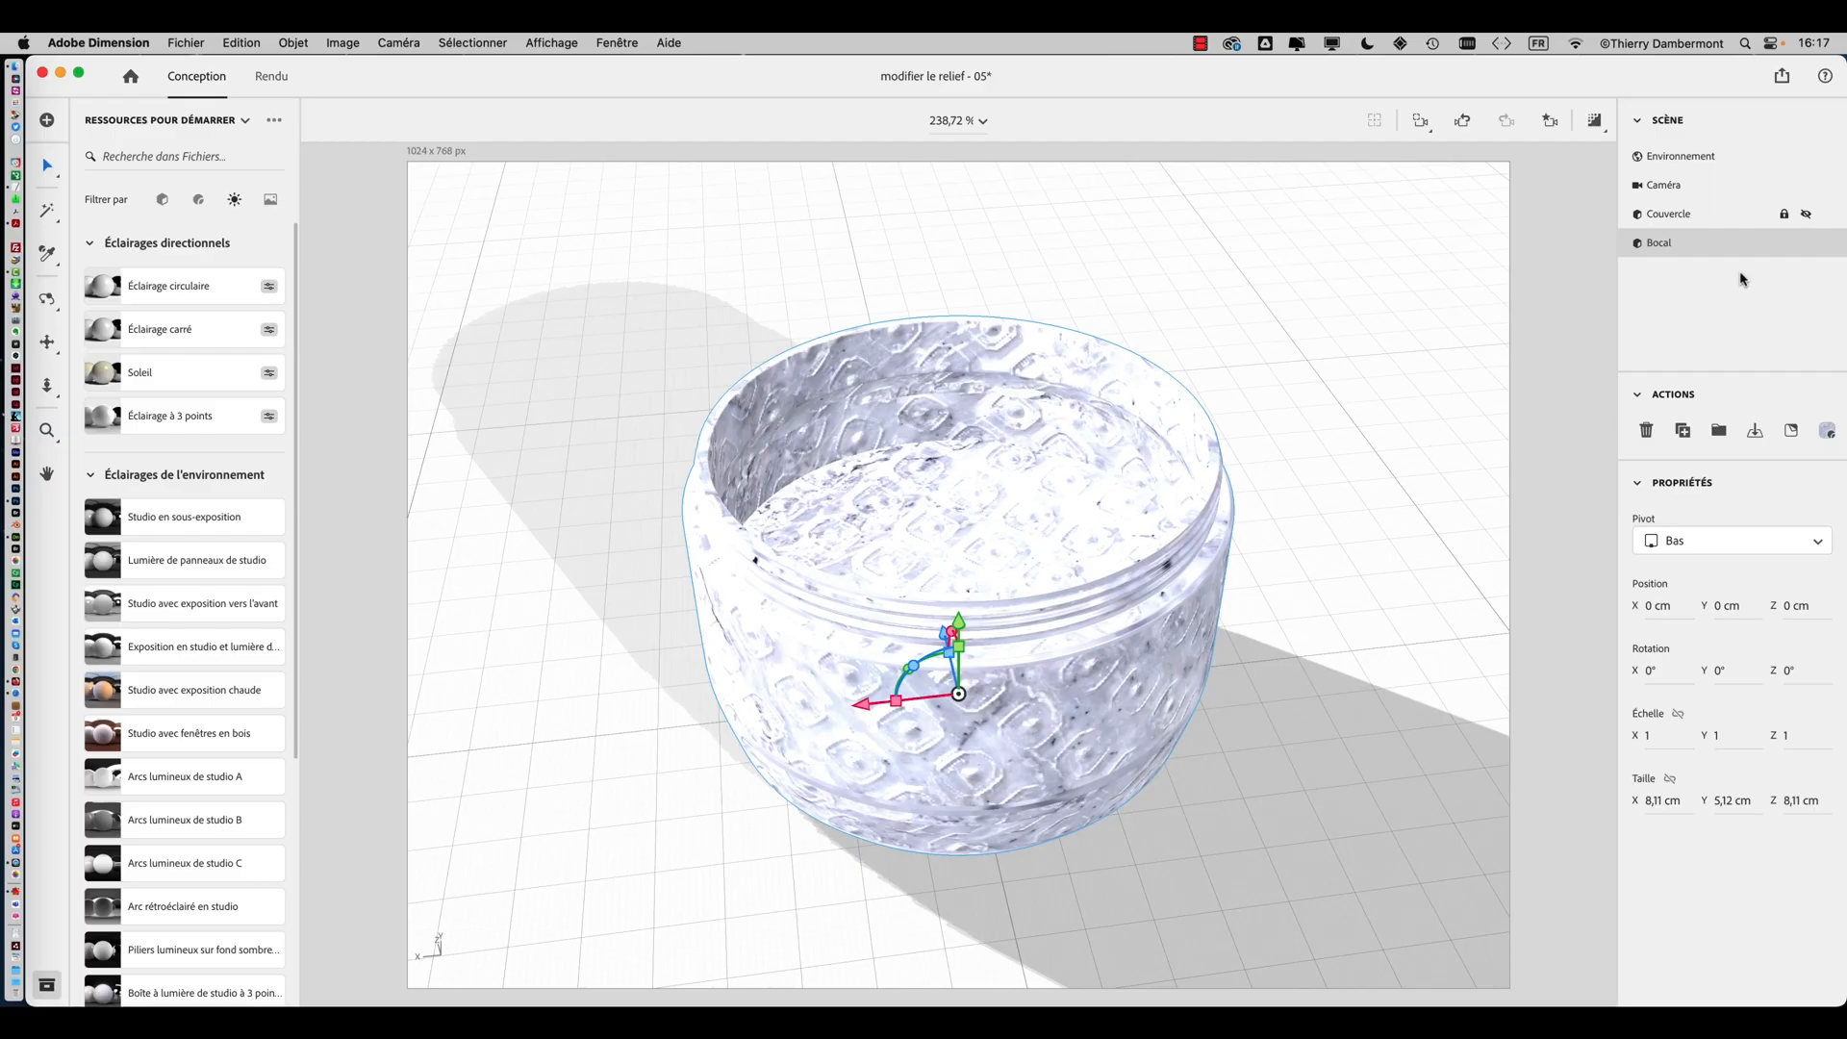
left_click(1710, 163)
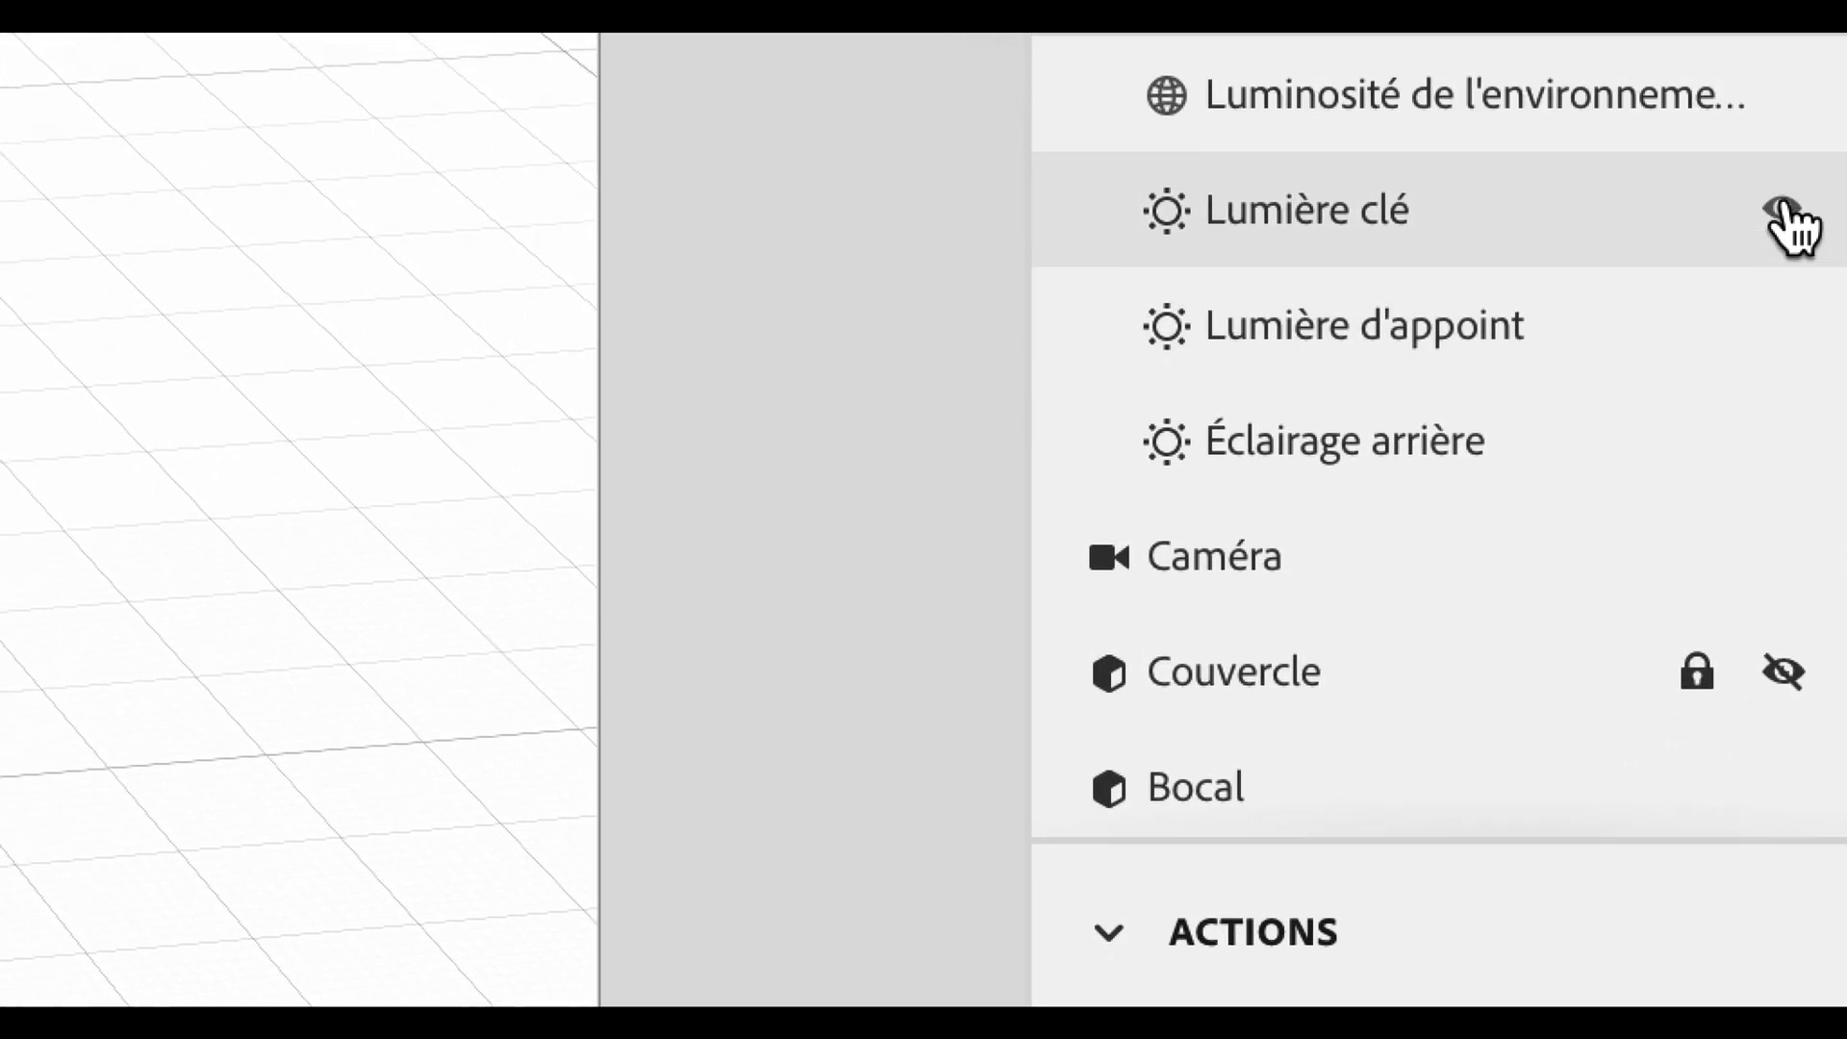
Hide the fill light and the back light, leaving only the key light visible in the environment
left_click(1785, 213)
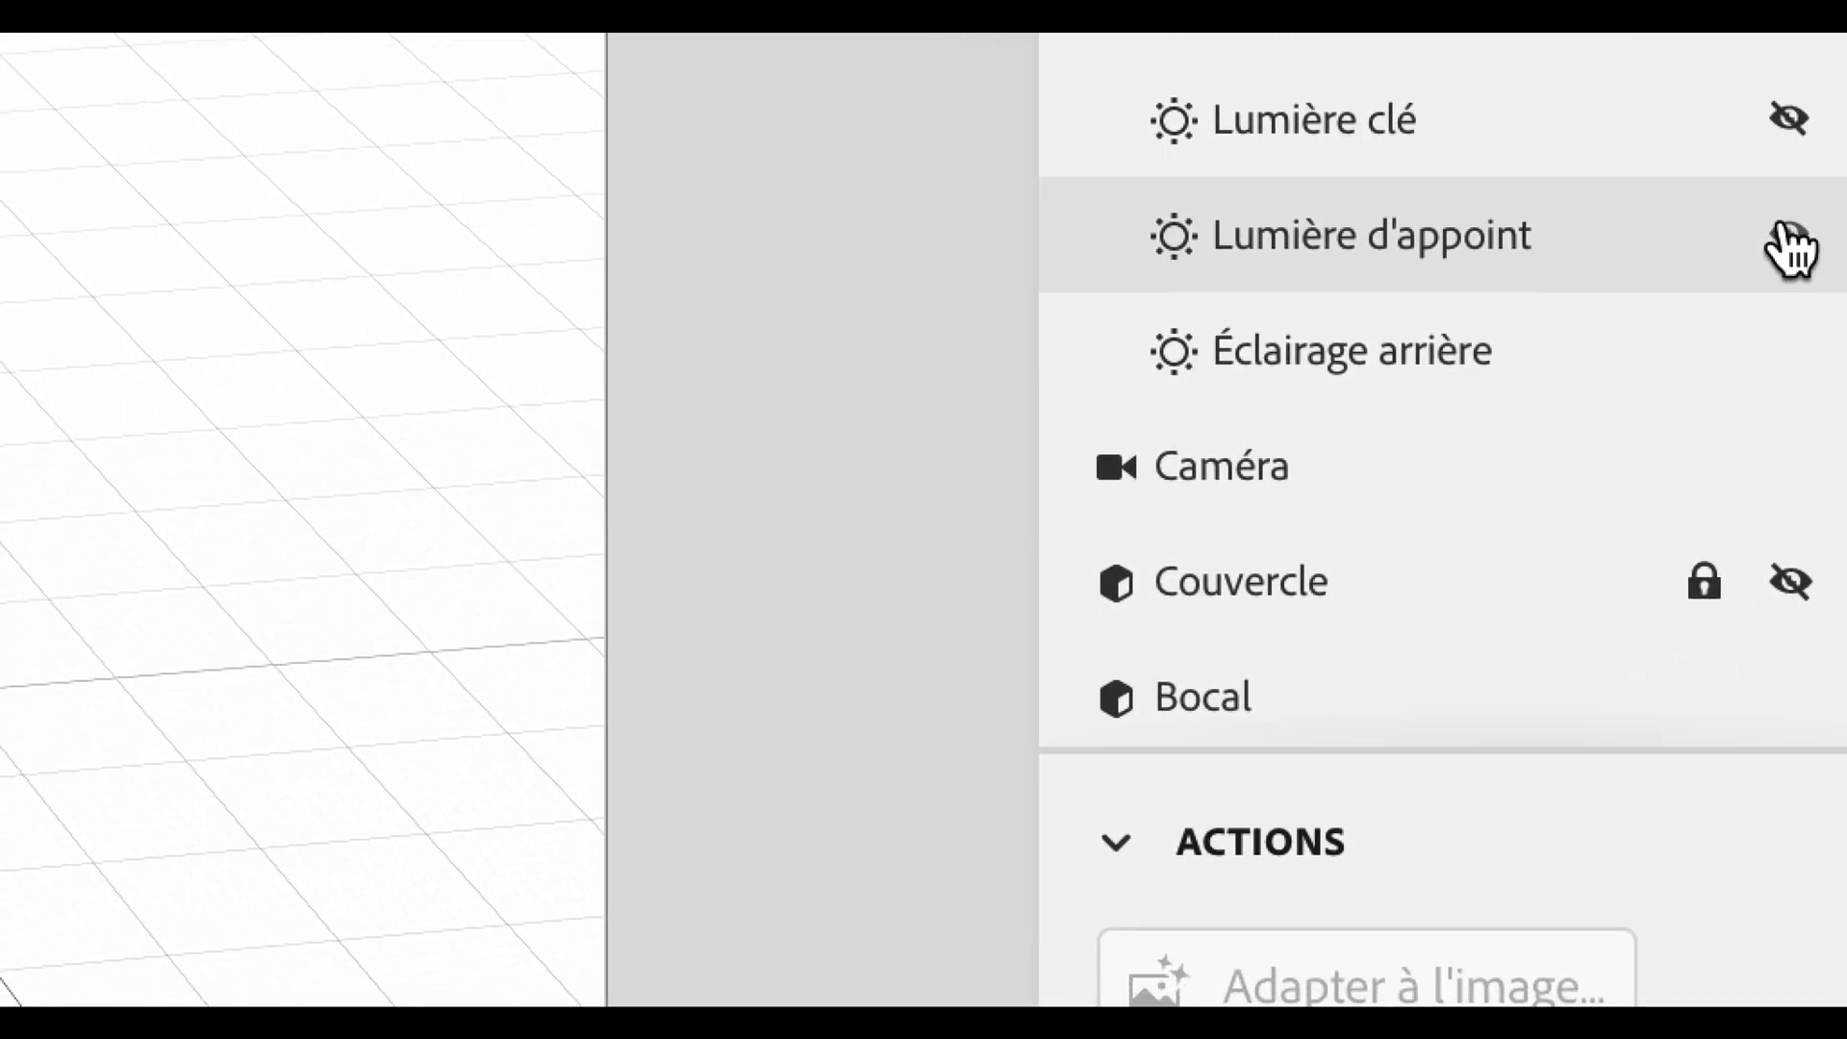
left_click(1787, 235)
left_click(1787, 350)
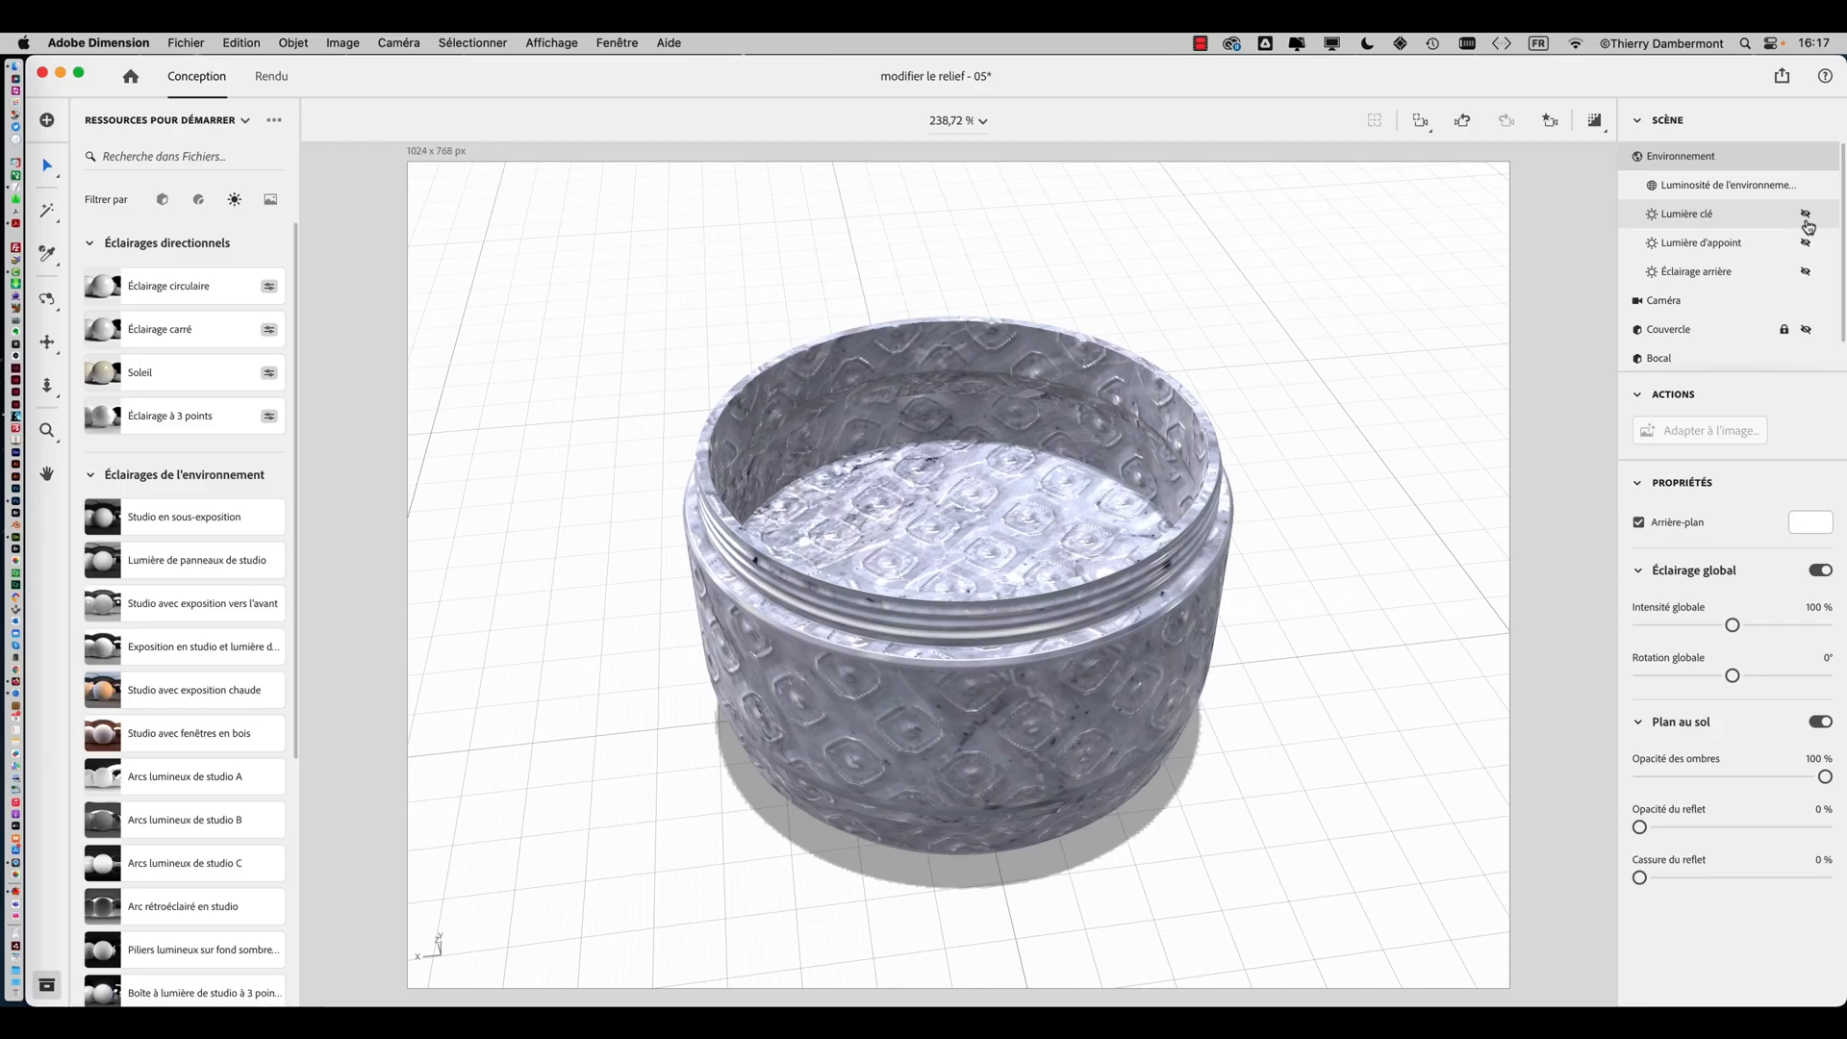
left_click(1806, 216)
left_click(1807, 215)
left_click(1807, 242)
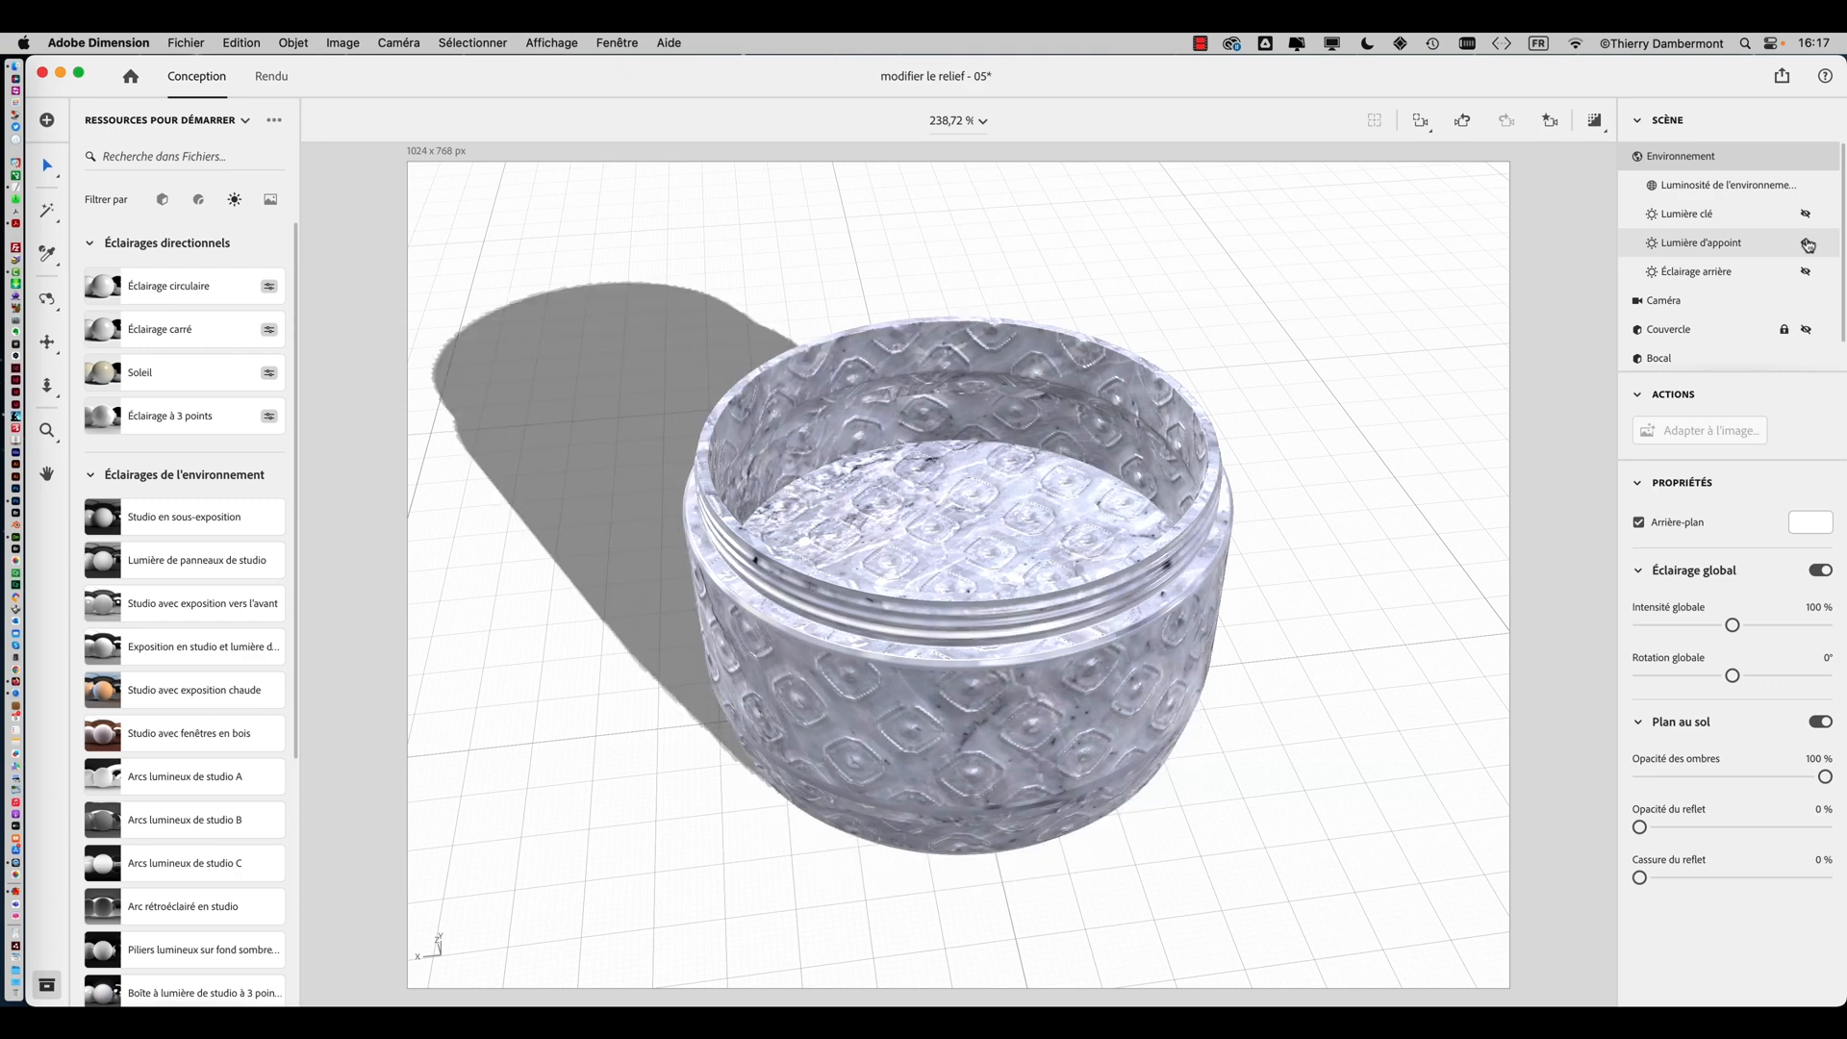
left_click(1806, 242)
left_click(1806, 273)
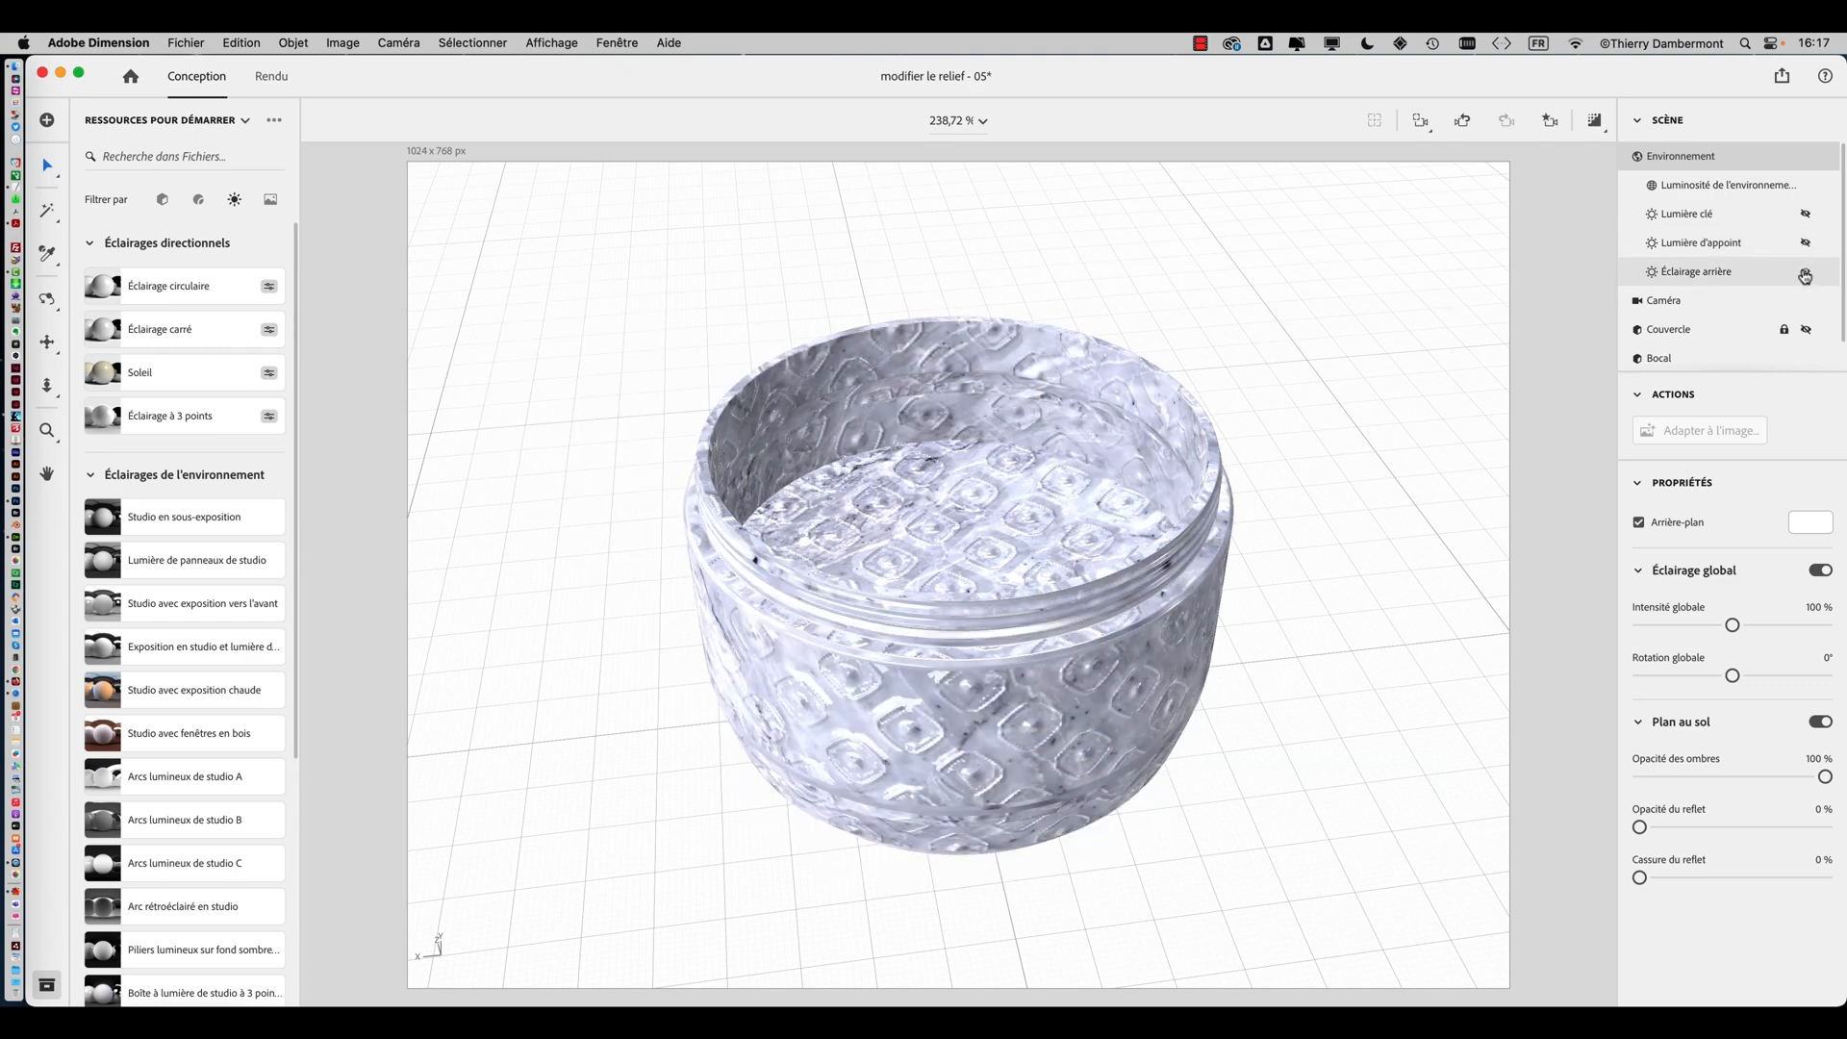
left_click(1806, 274)
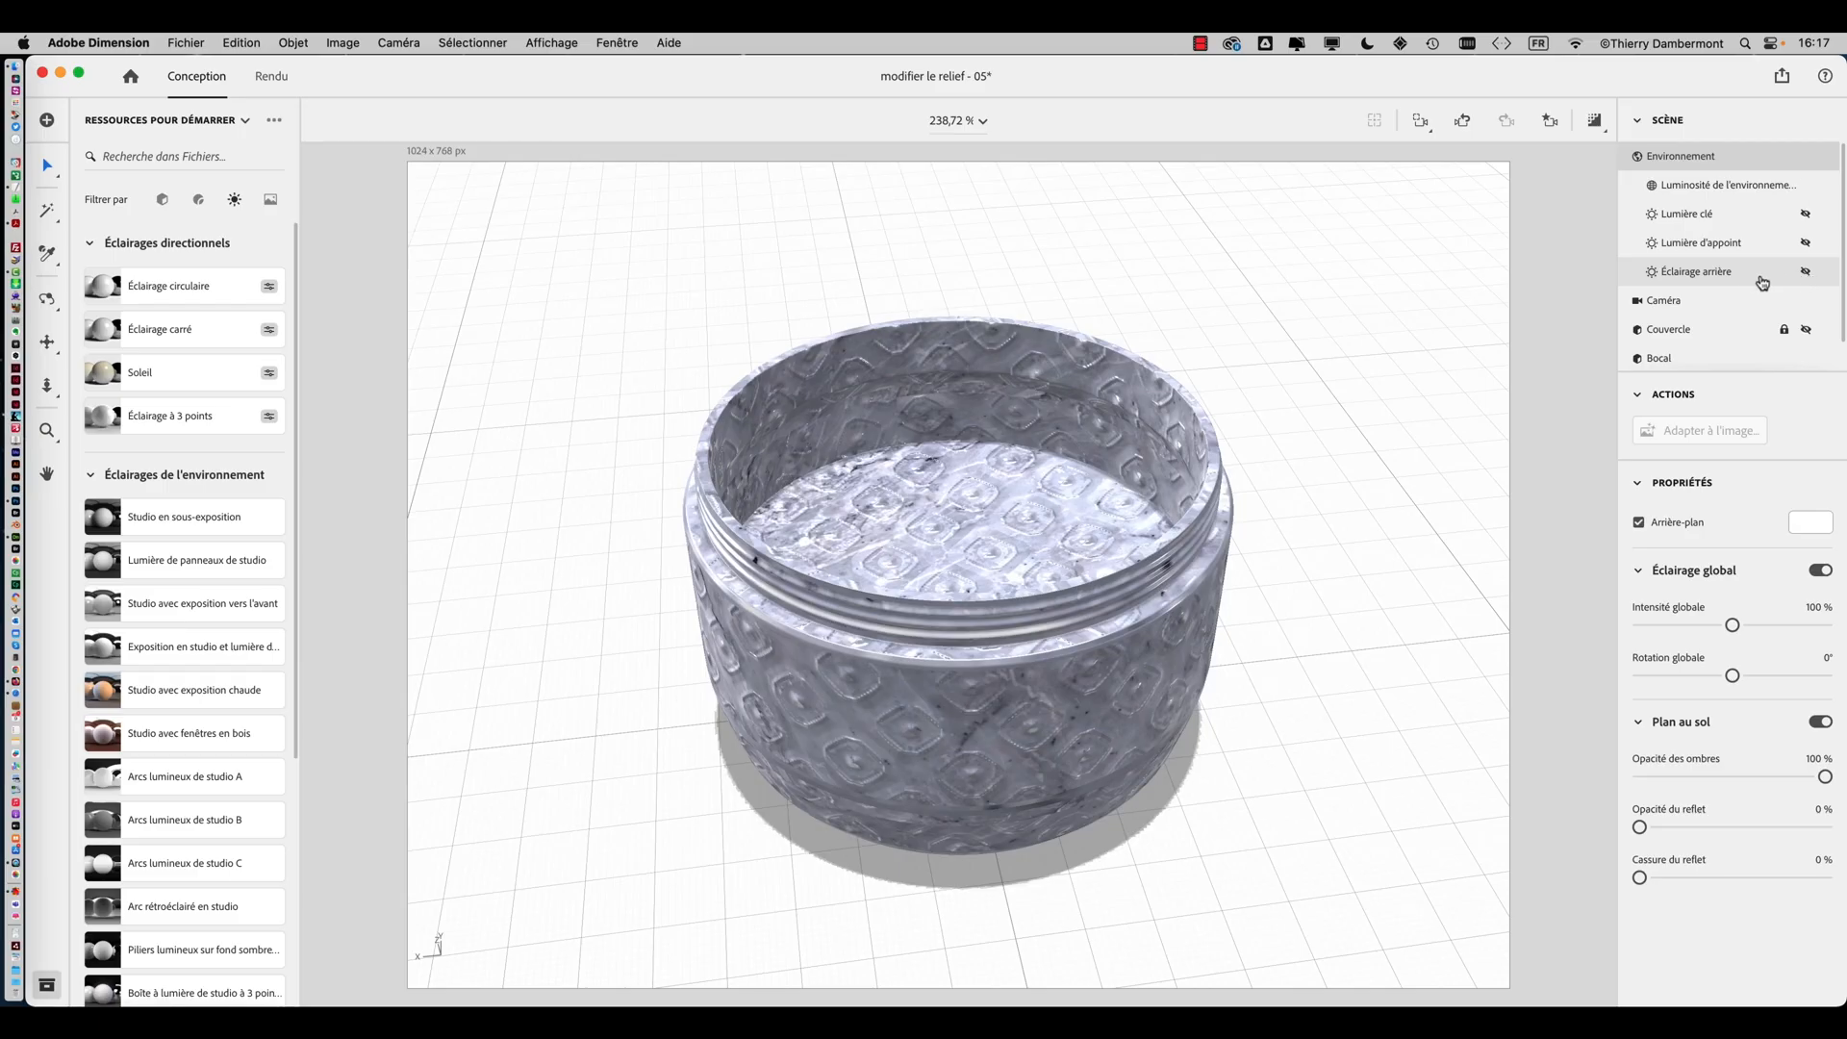
left_click(1560, 282)
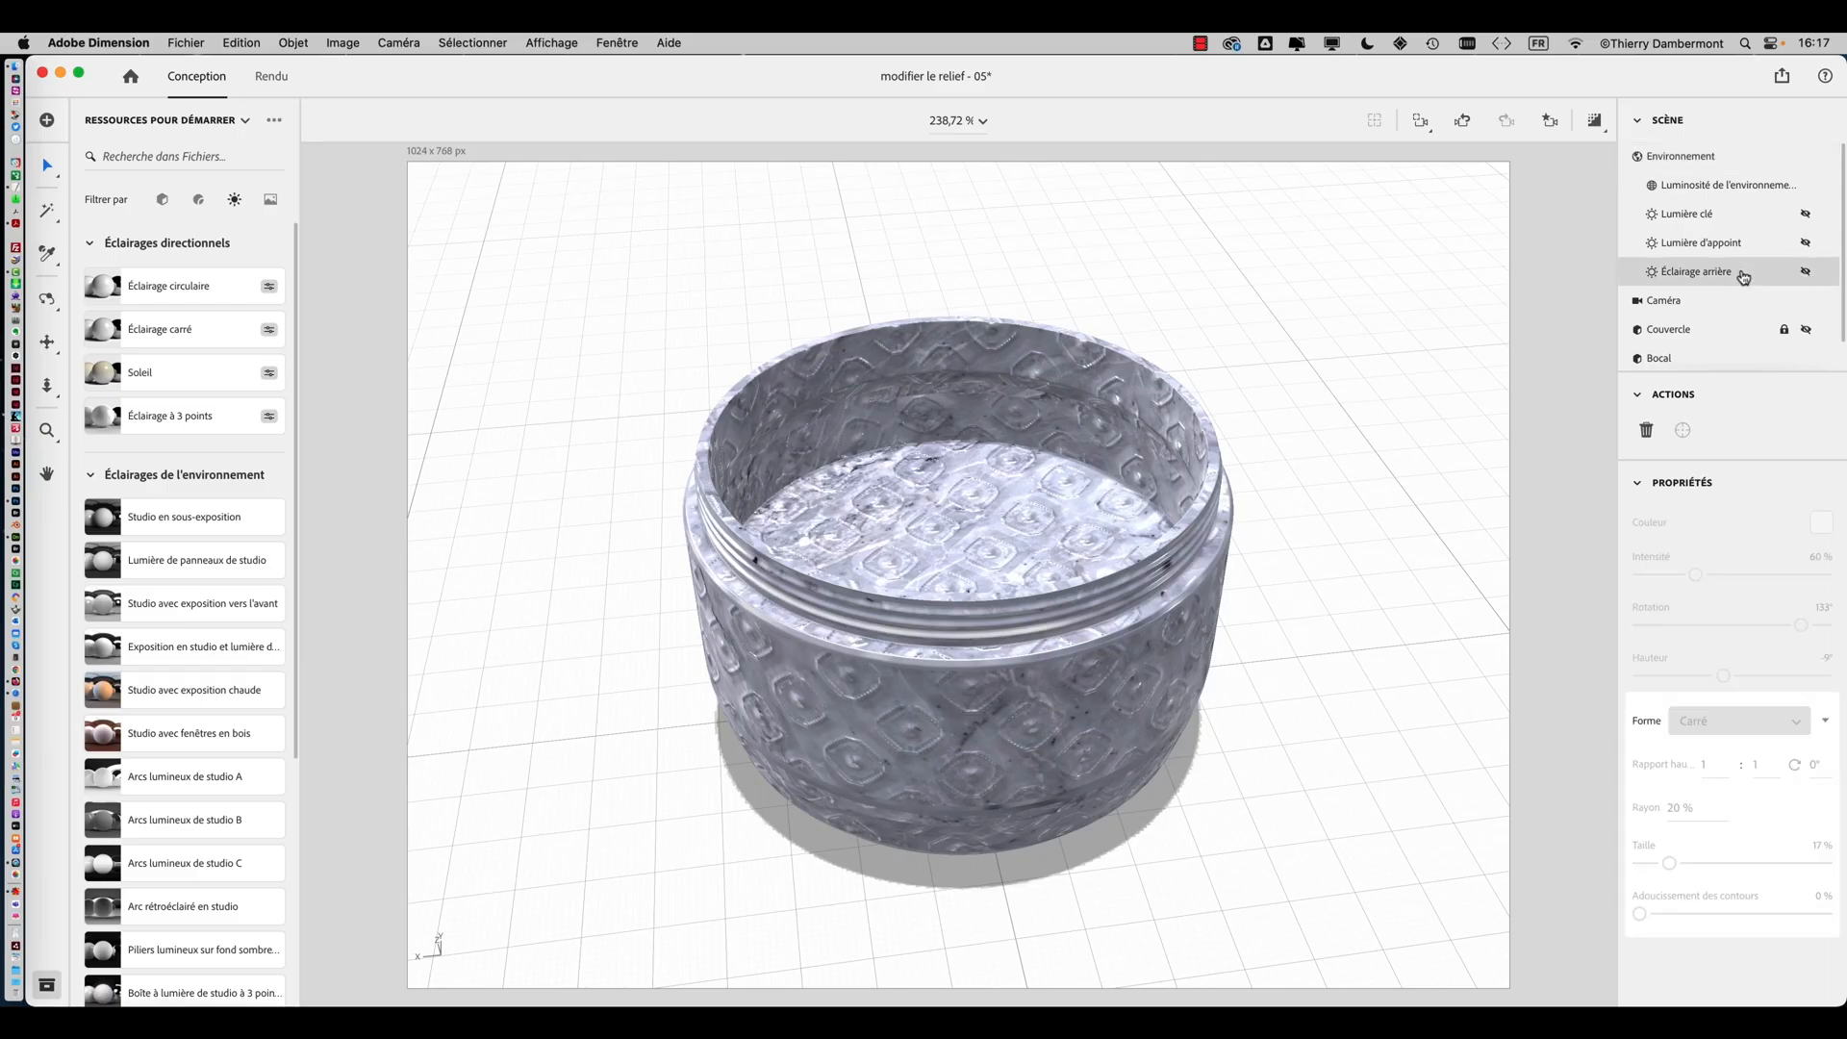
left_click(1804, 274)
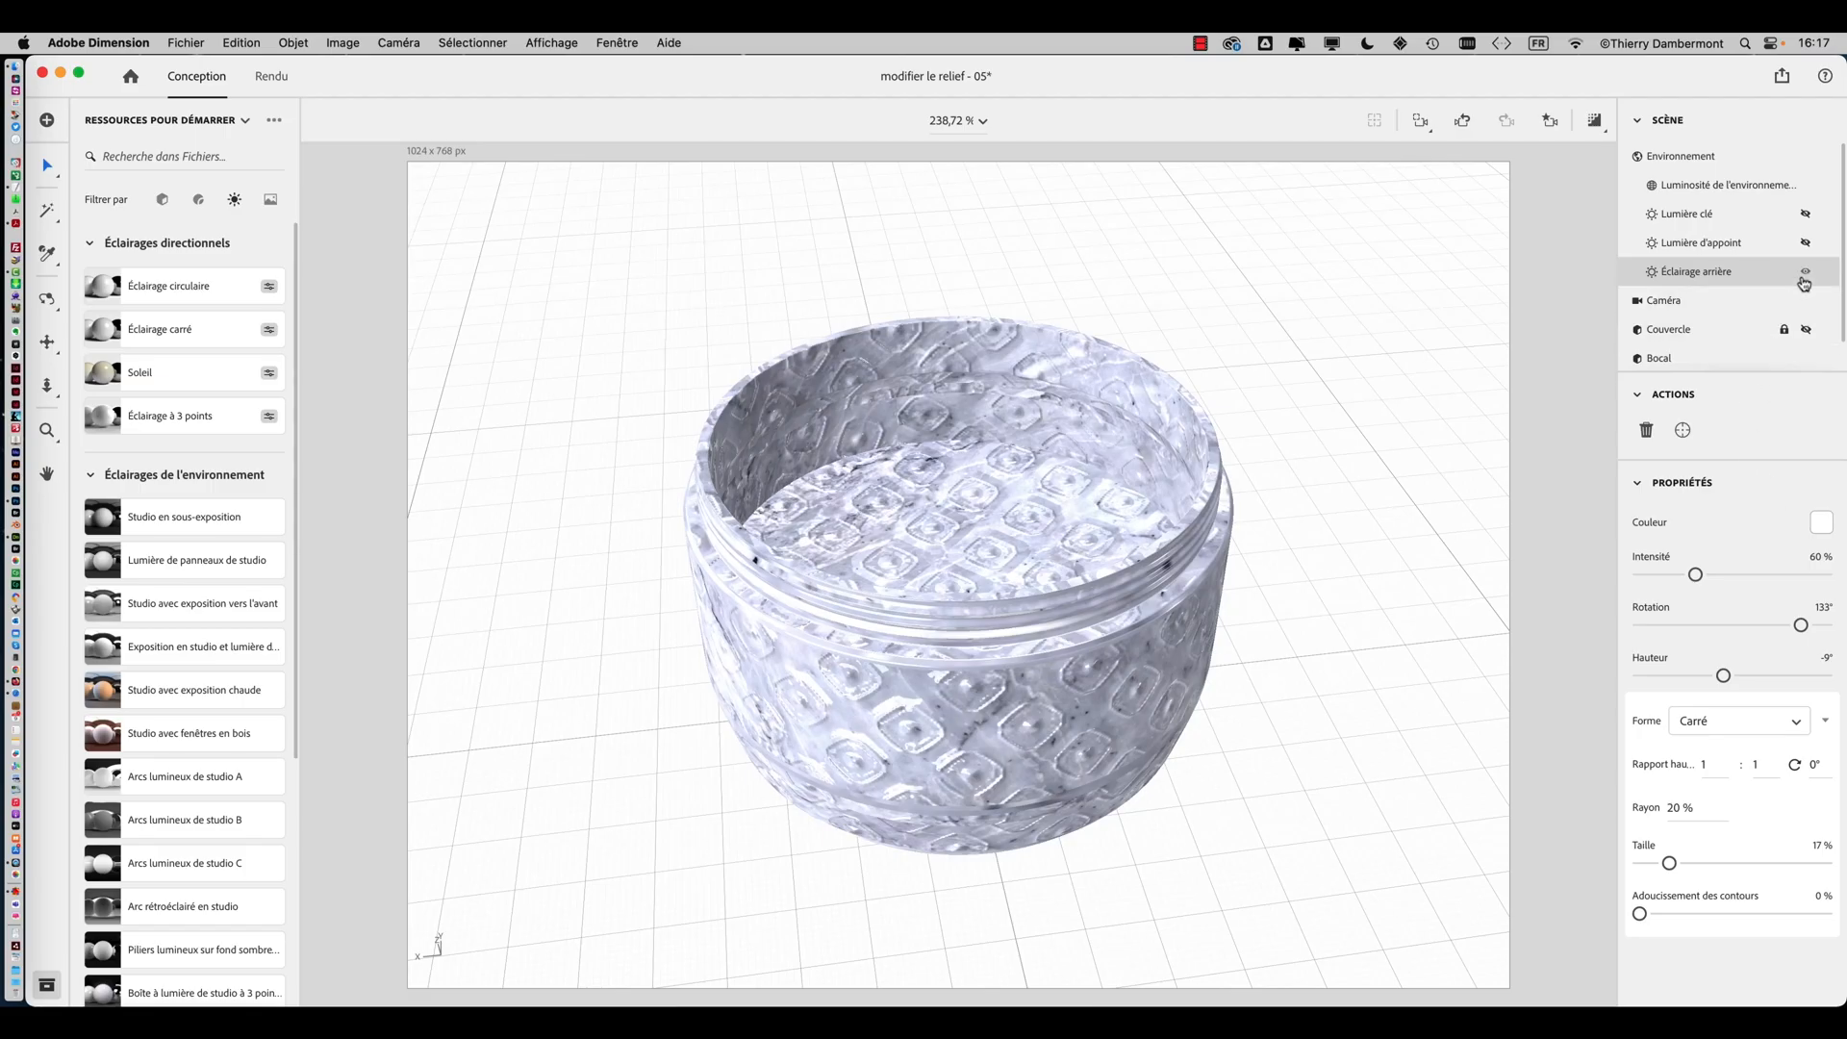
left_click(1806, 271)
left_click(1805, 243)
left_click(1806, 244)
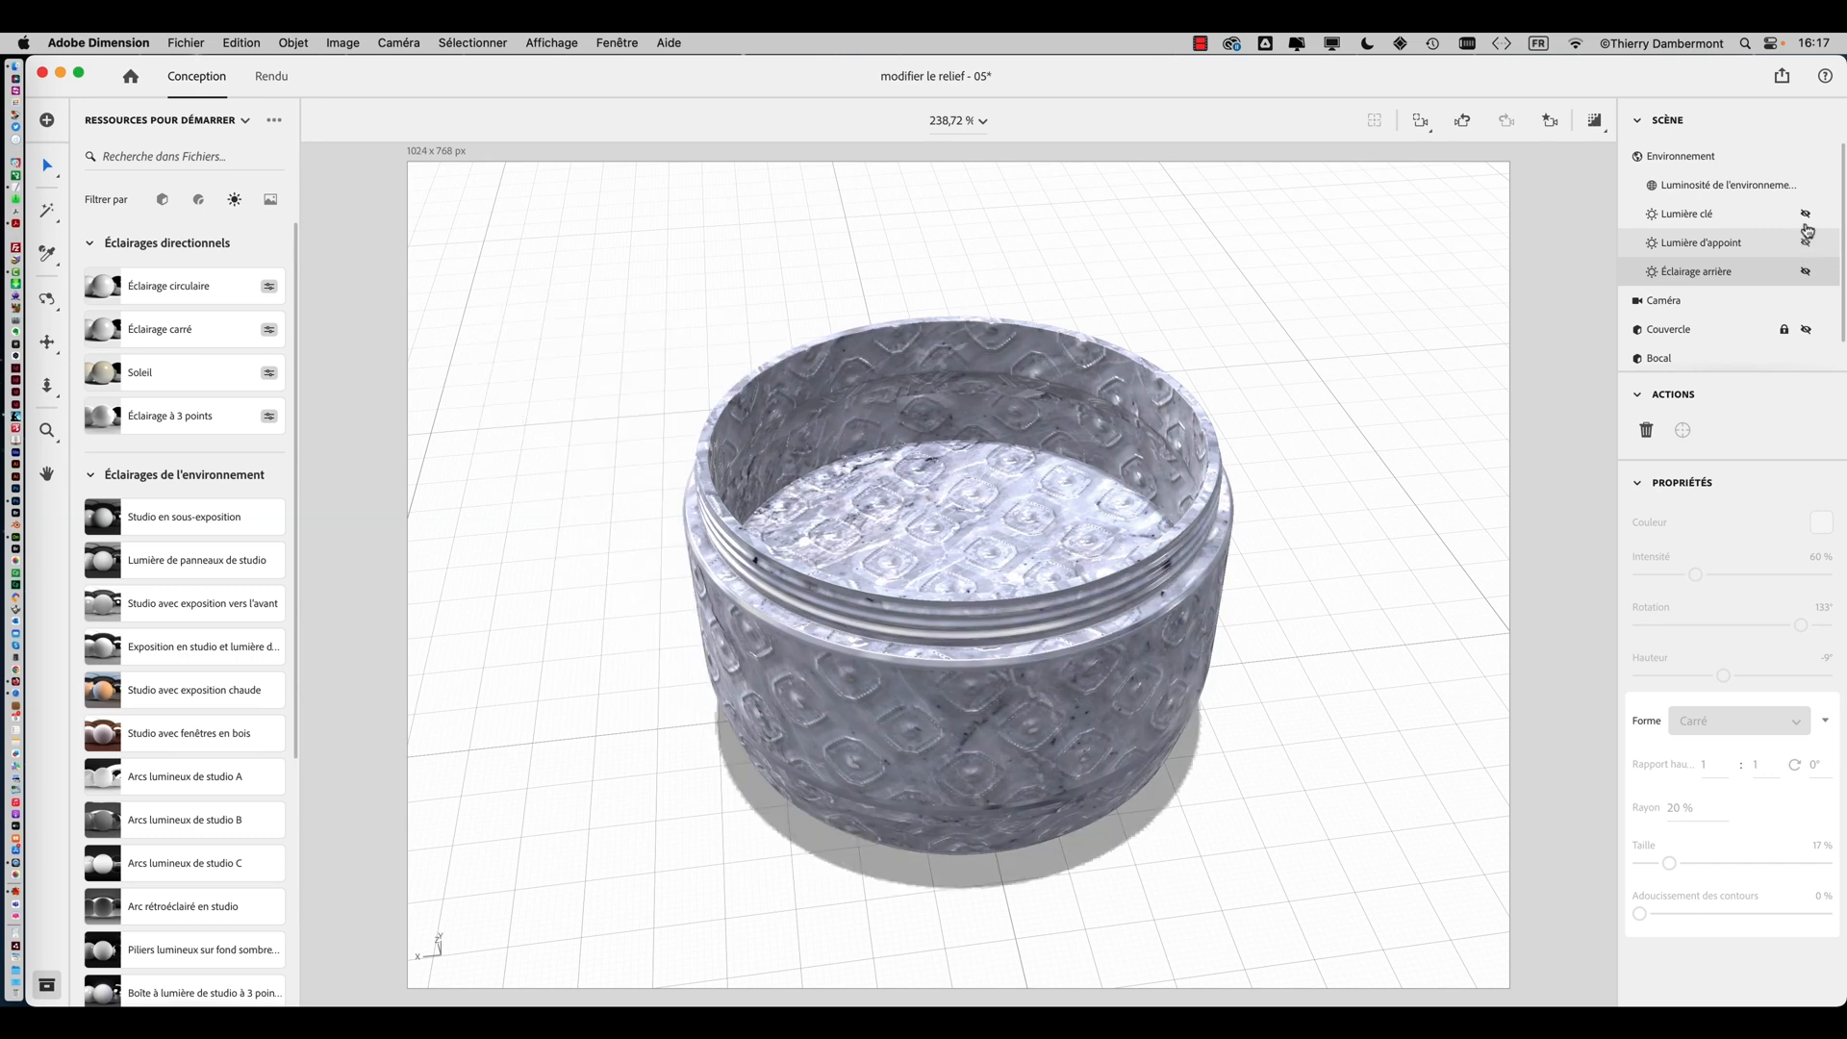
left_click(1807, 214)
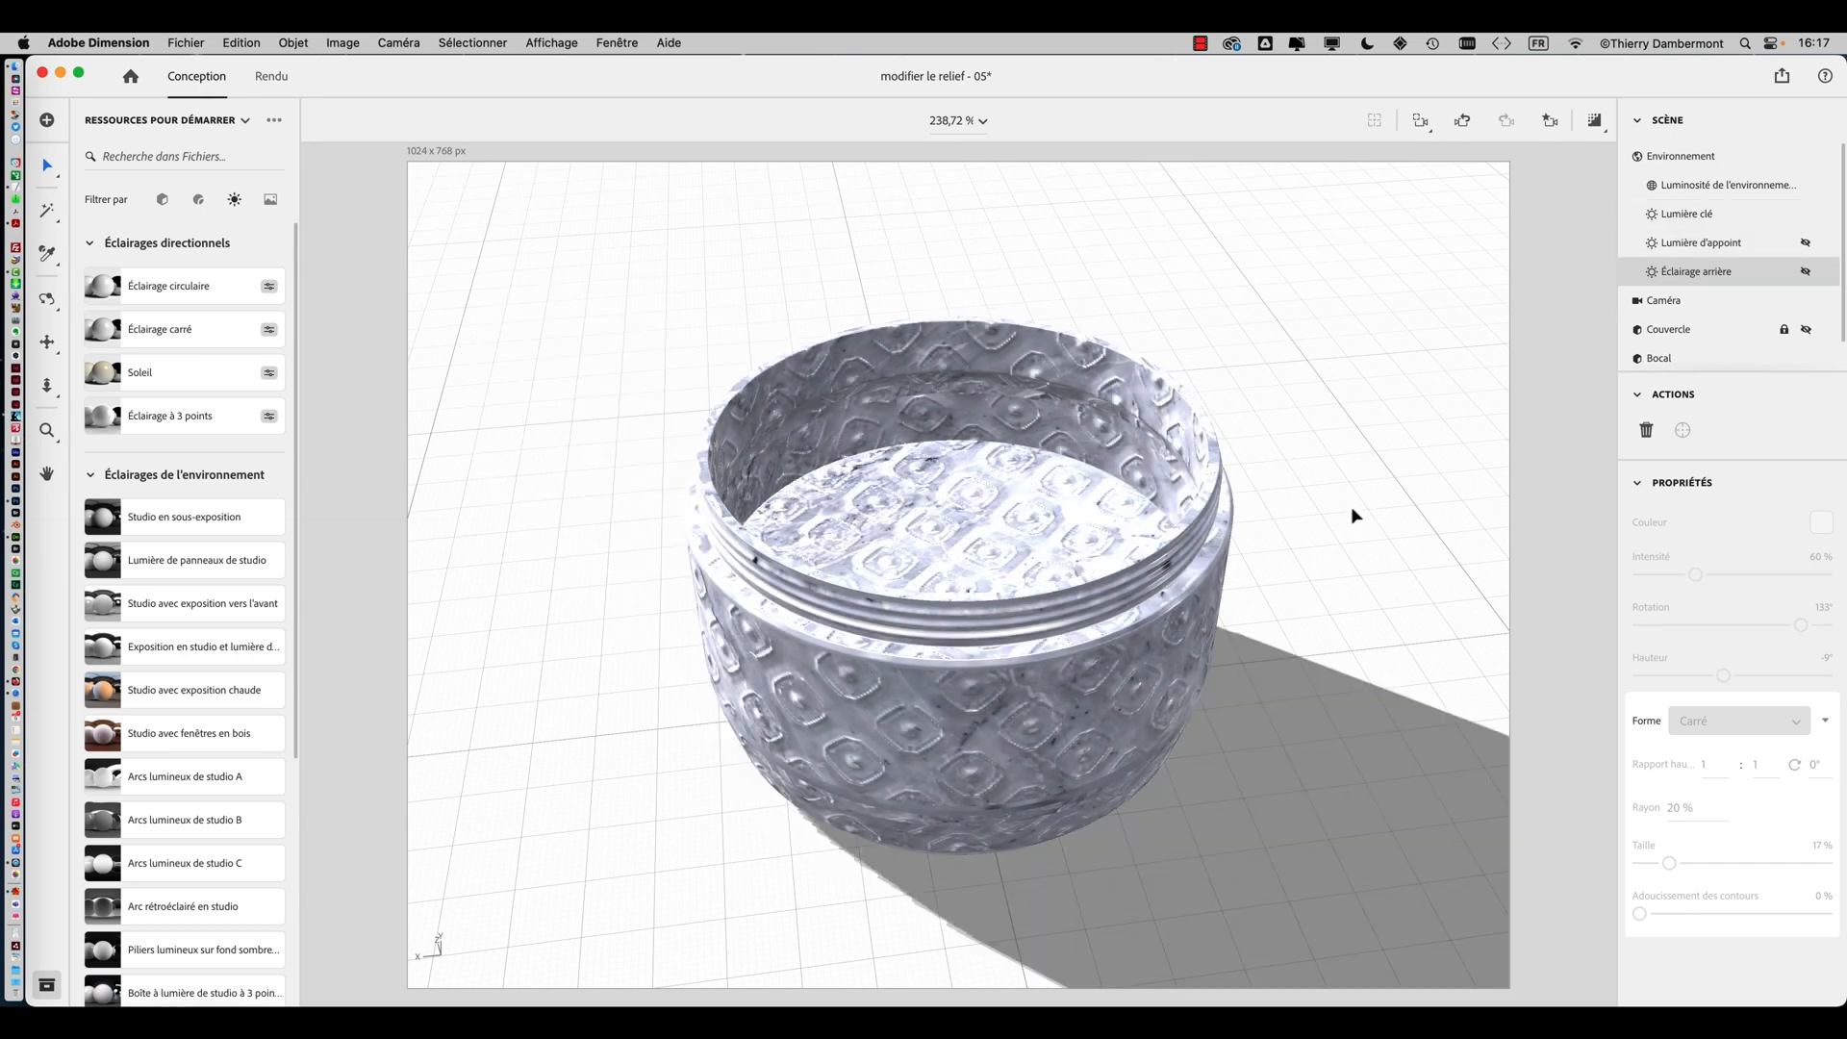
Adjust the key light to 25% intensity, -154° rotation, 31° height and 3% size
right_click_drag(1290, 482, 1001, 664)
right_click_drag(1434, 362, 1279, 462)
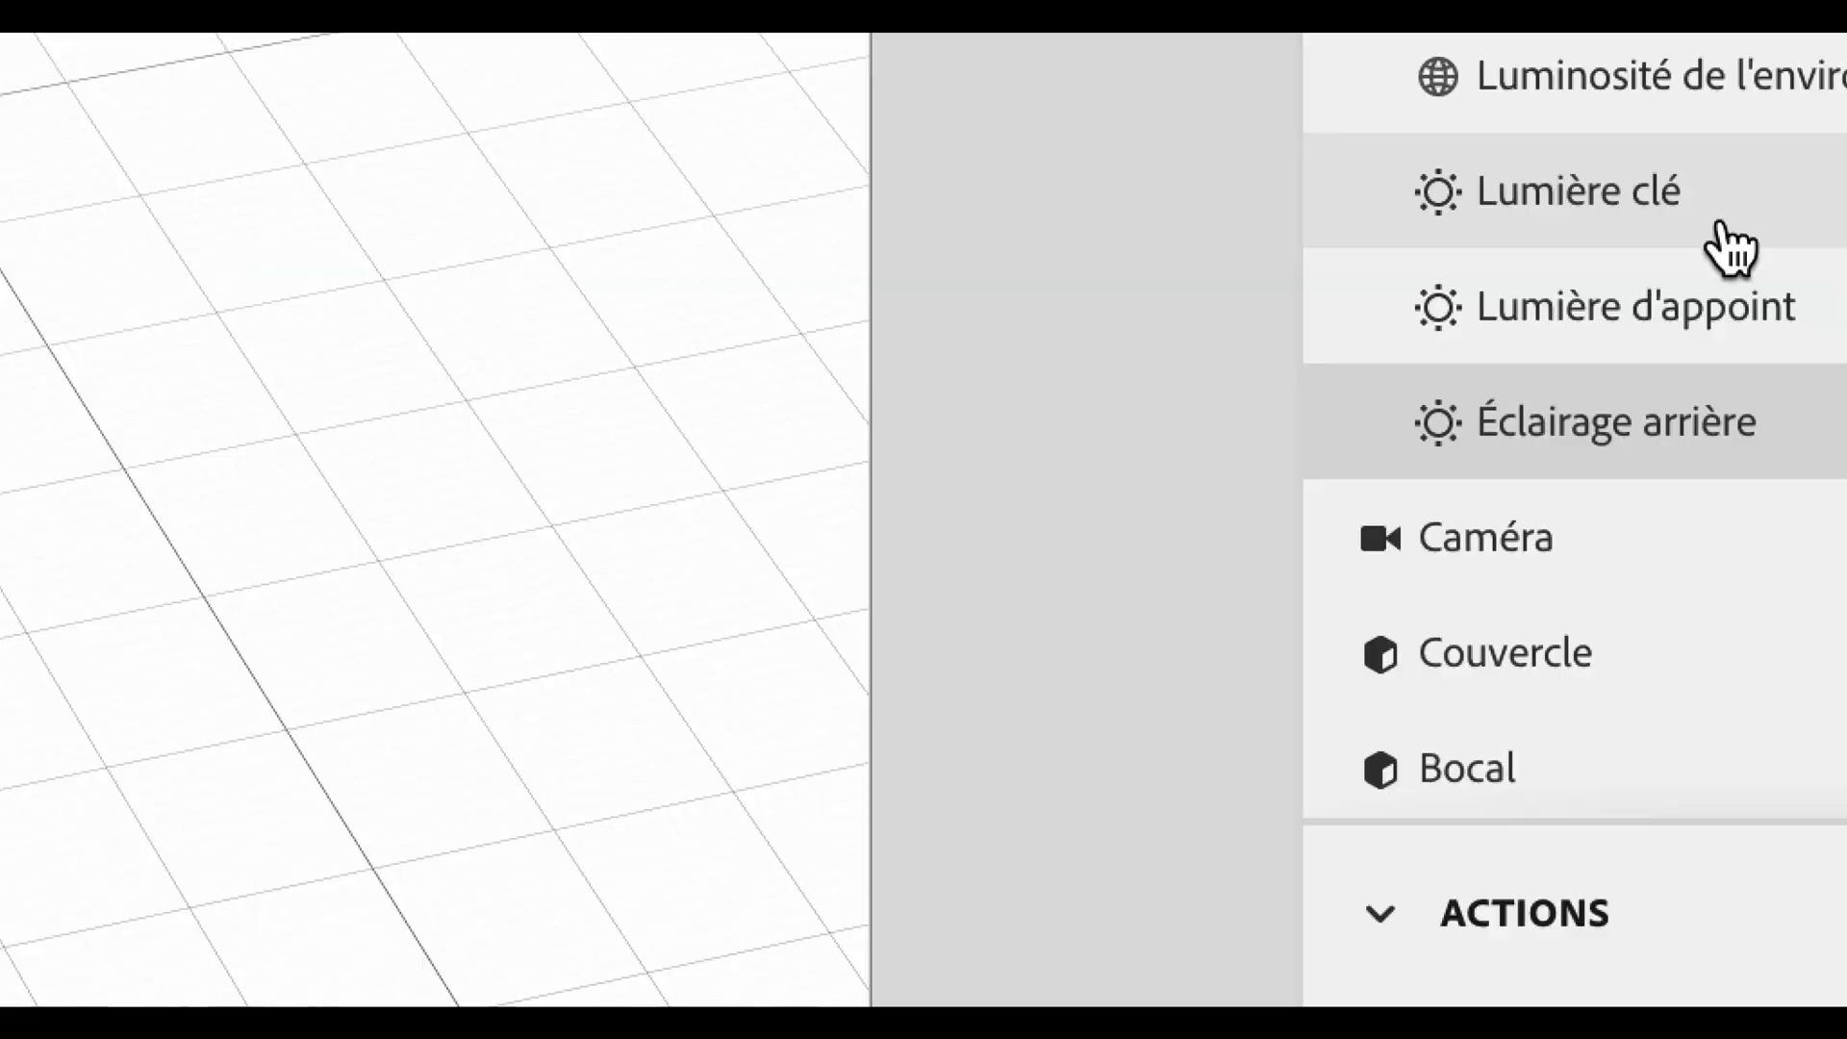
left_click(1722, 229)
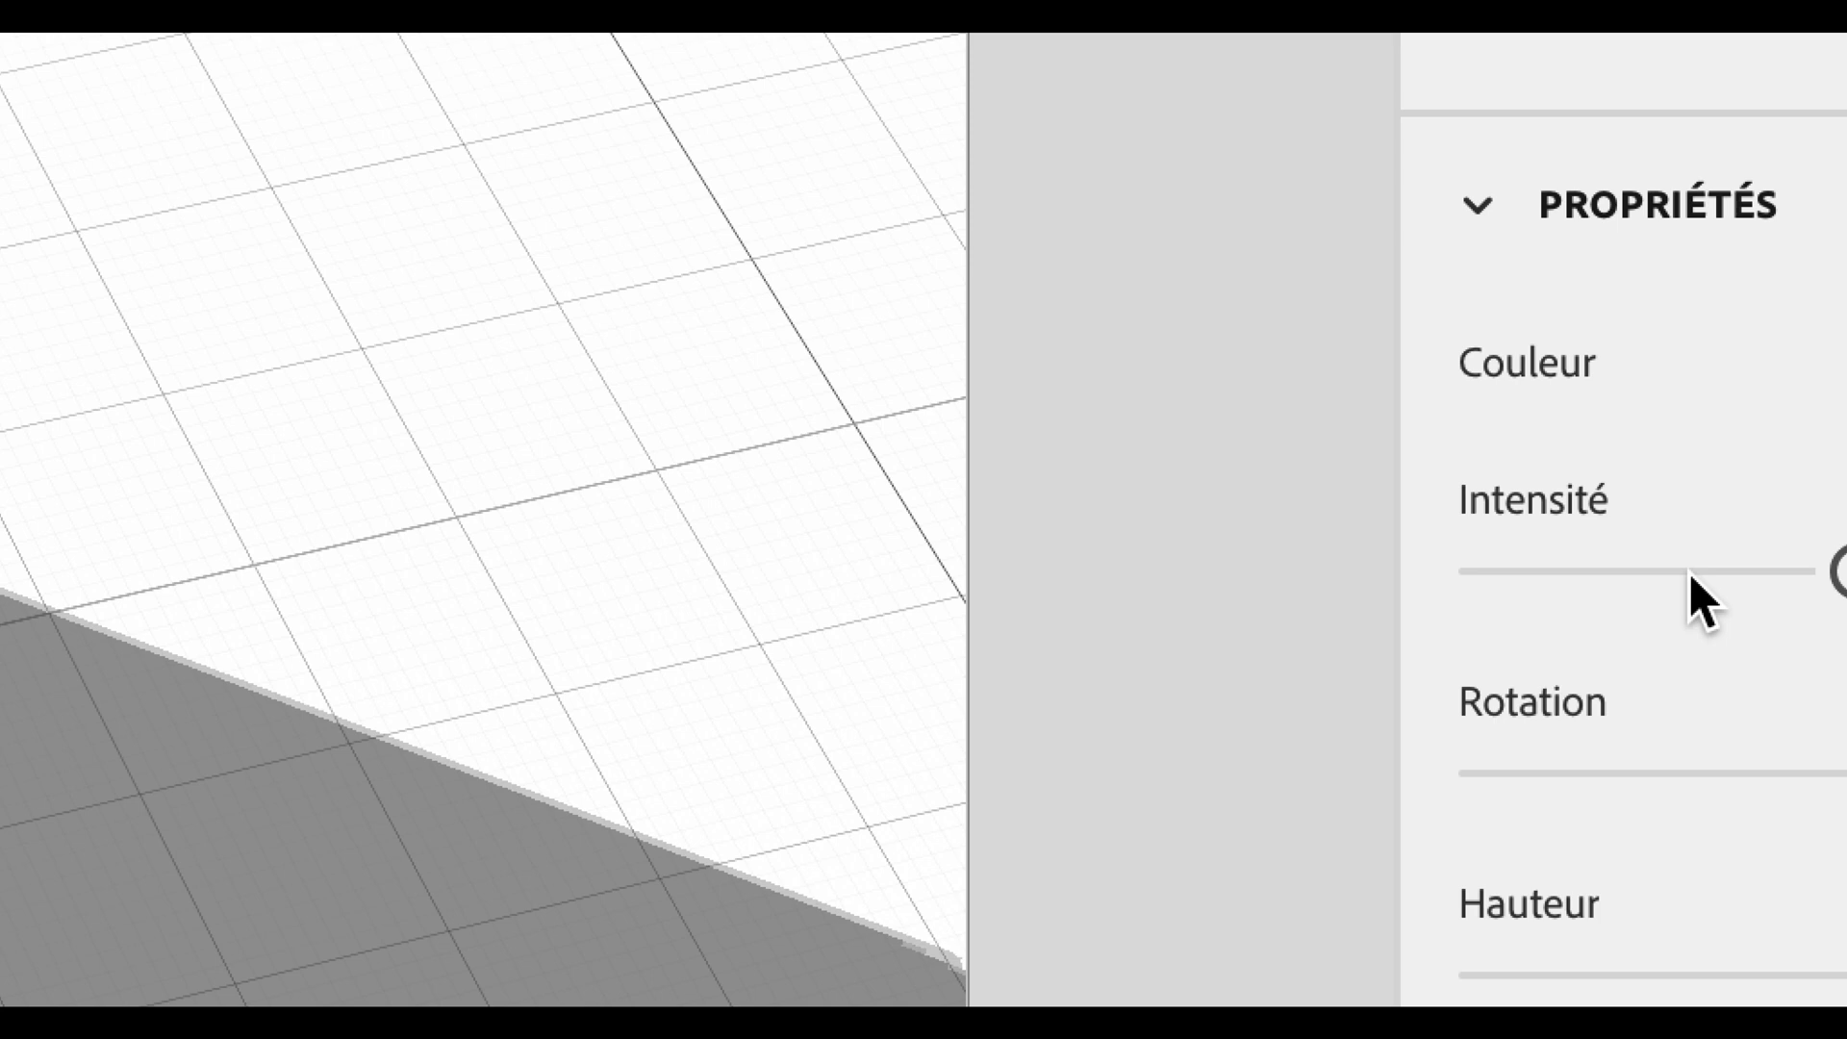
left_click(1691, 573)
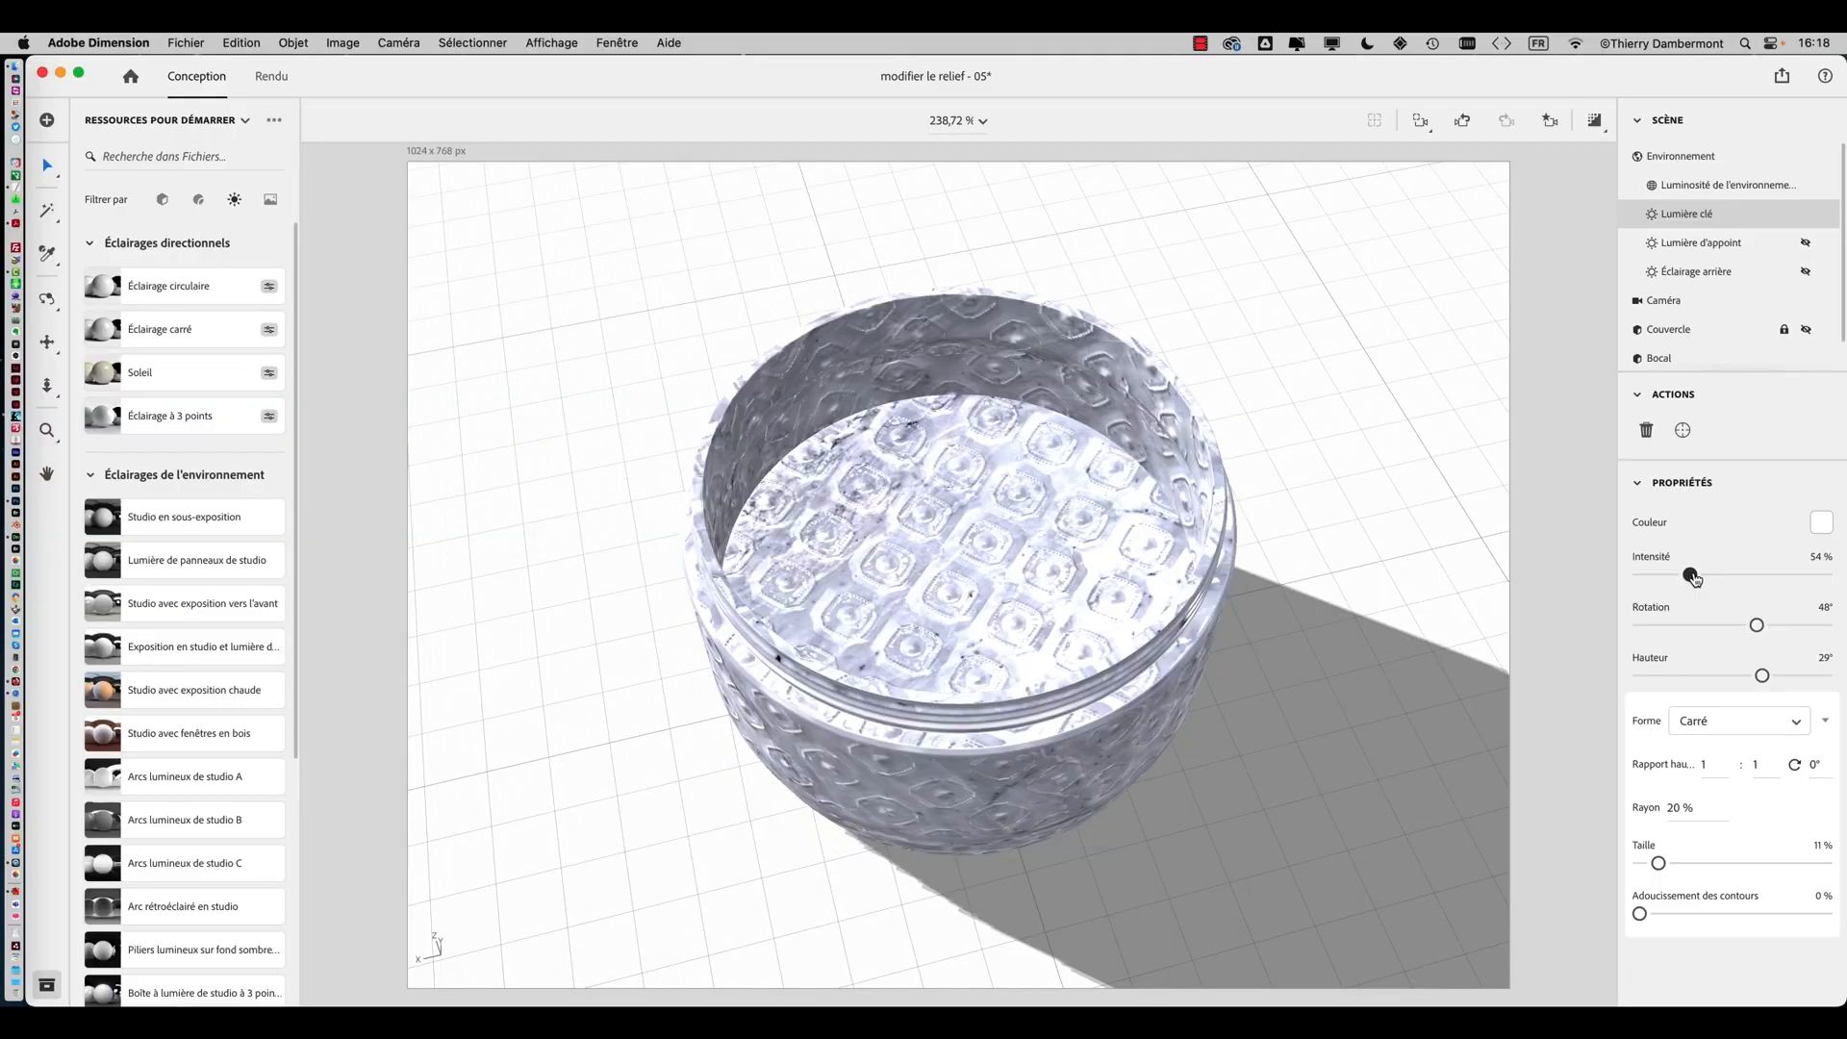
left_click_drag(1695, 579, 1658, 578)
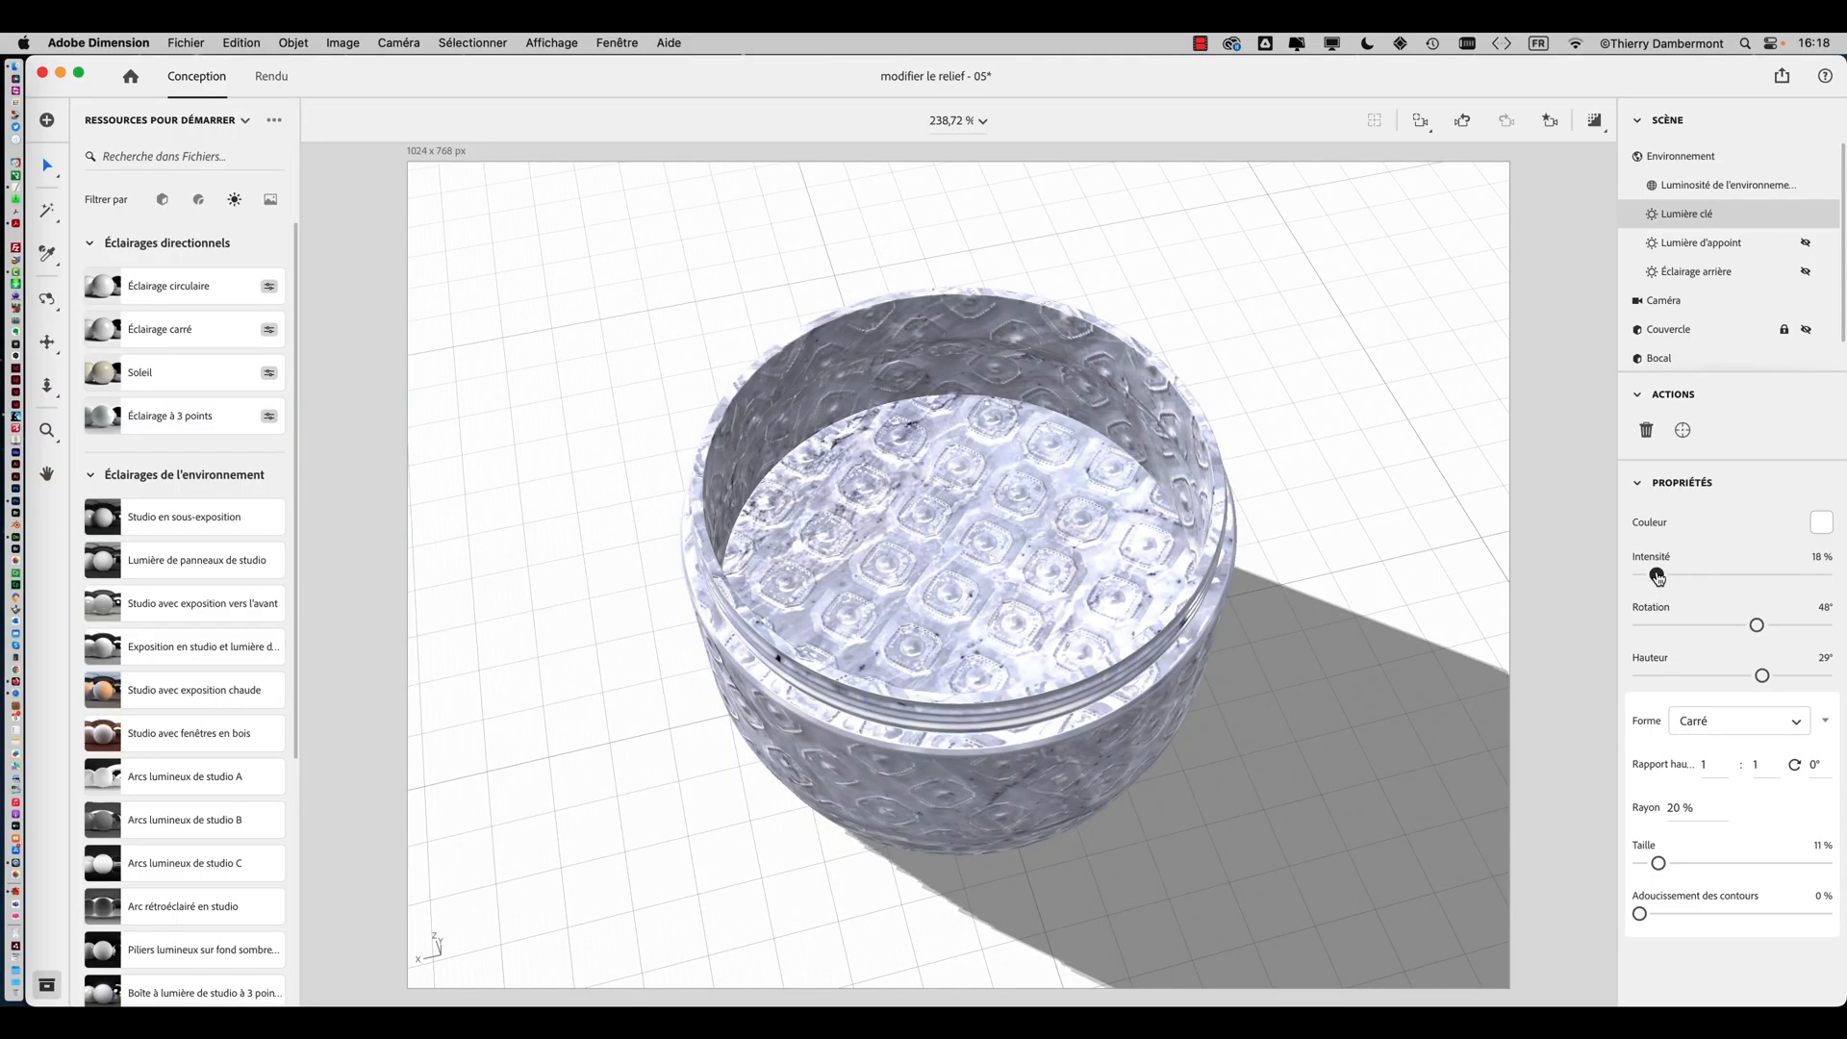
left_click_drag(1756, 626, 1653, 626)
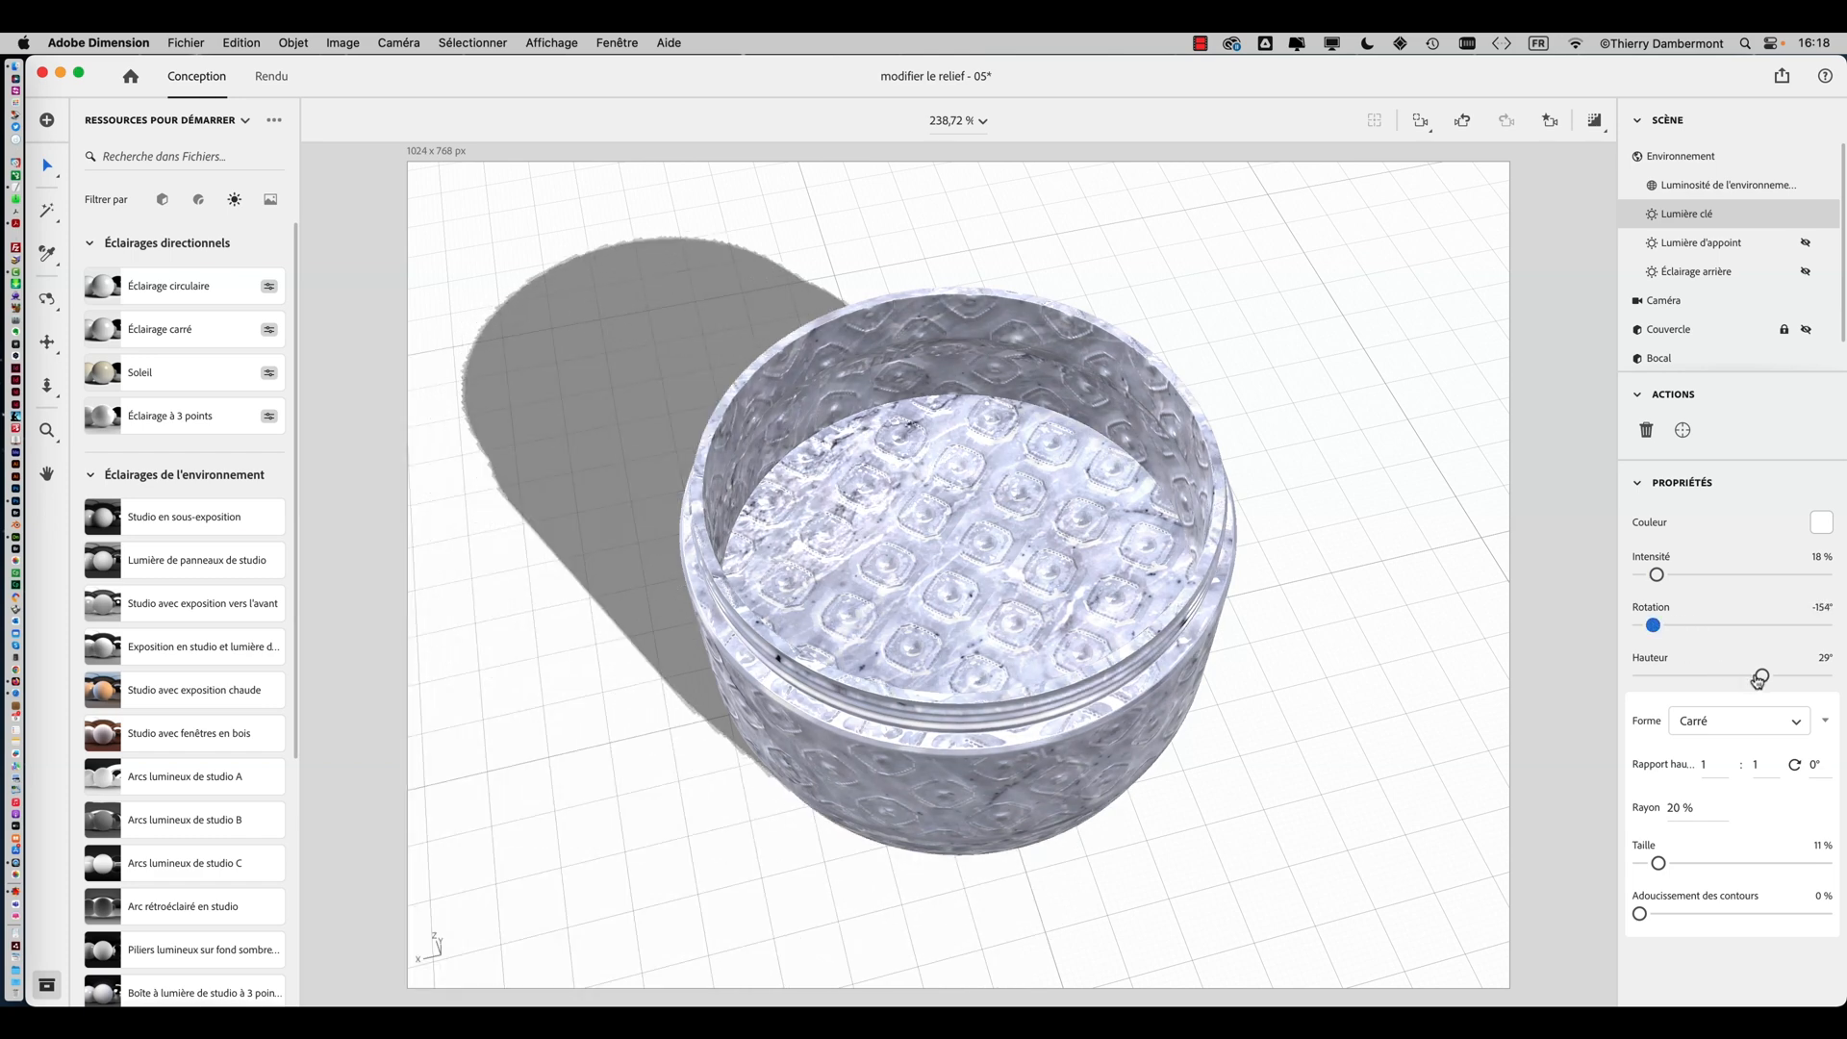
mouse_move(1759, 680)
left_mouse_down()
mouse_move(1713, 677)
mouse_move(1764, 676)
left_mouse_up()
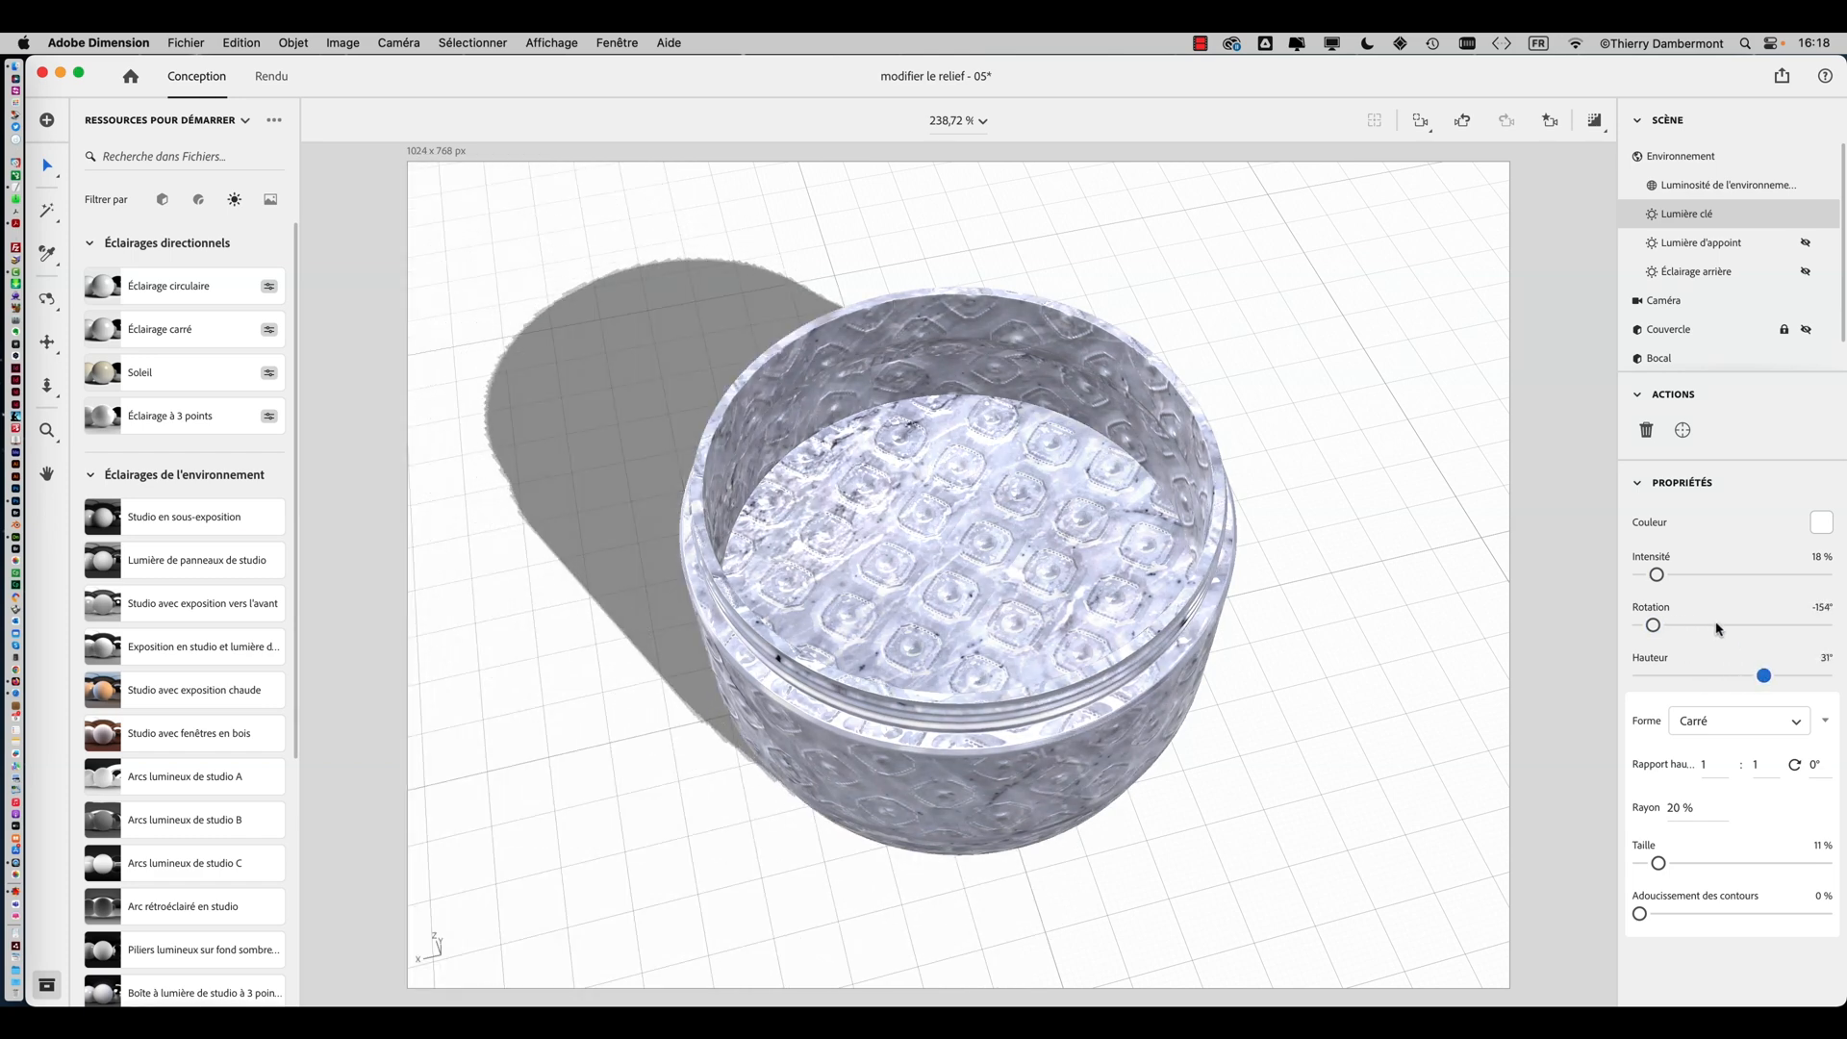
left_click_drag(1657, 575, 1663, 578)
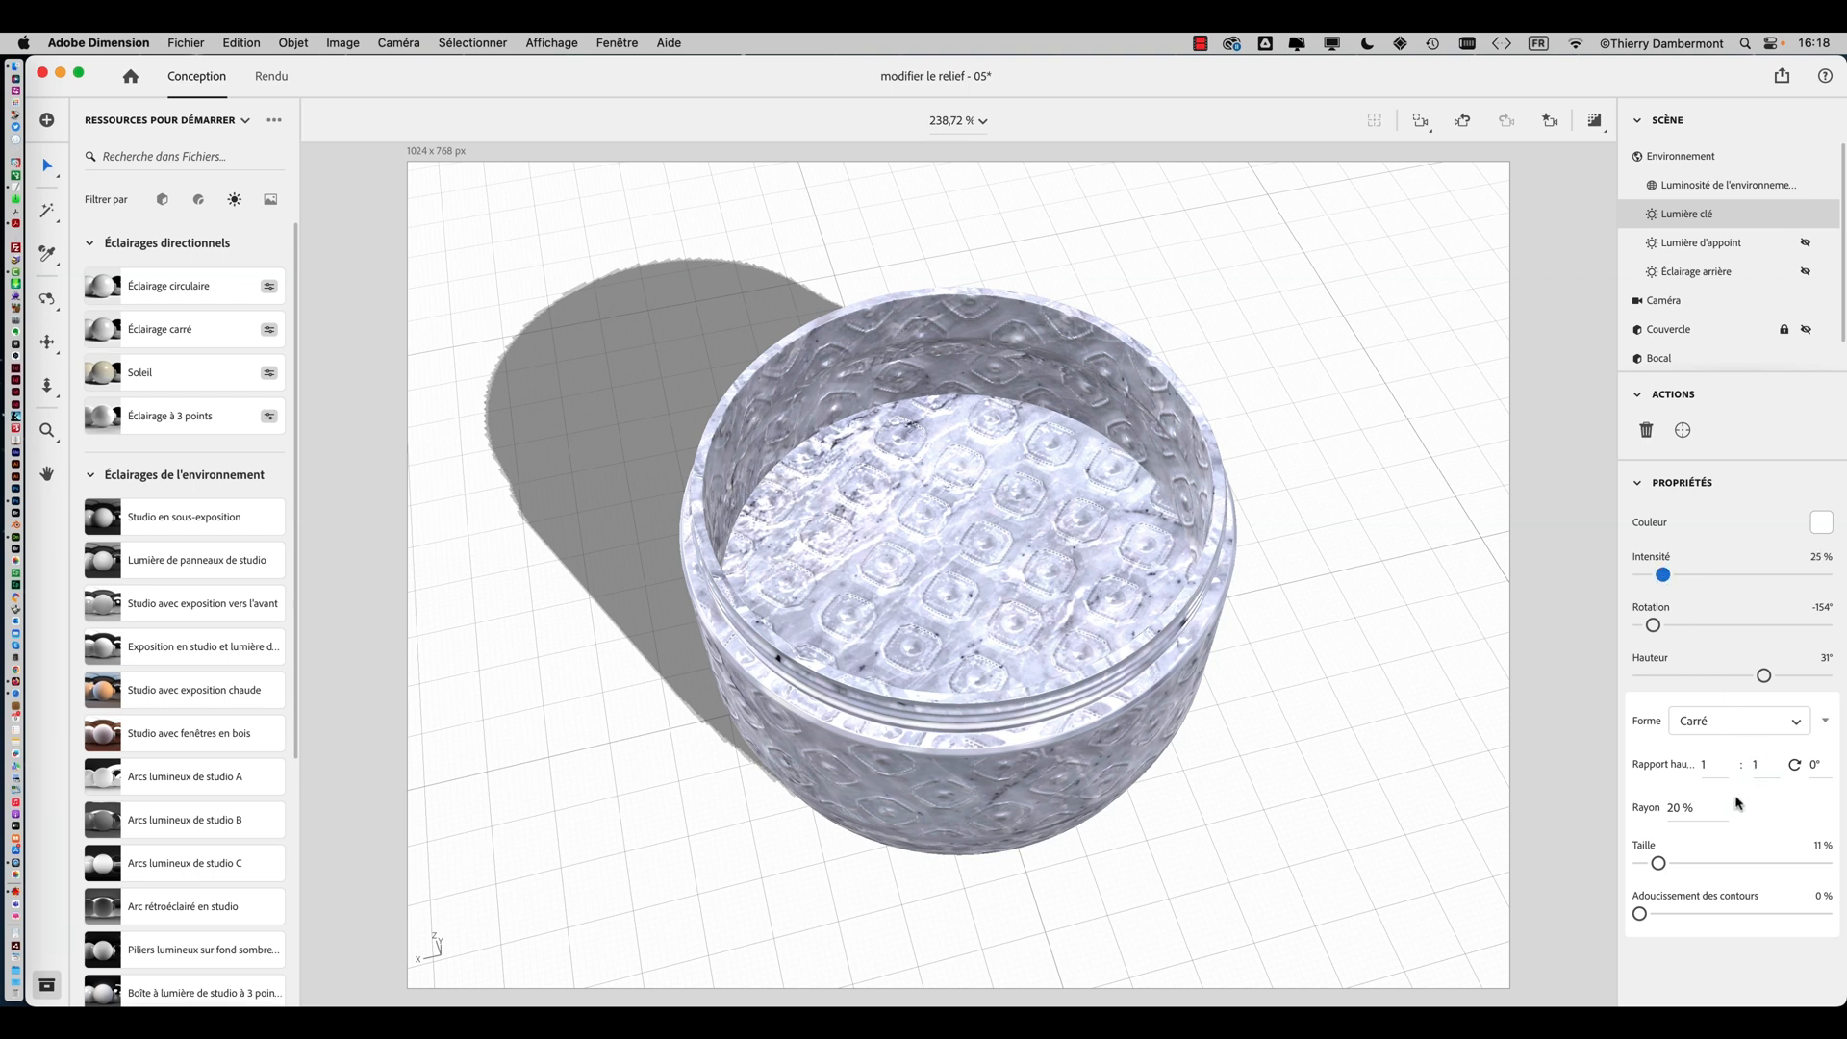
left_click_drag(1658, 864, 1646, 869)
Set the key light's colour to a golden brown, RGB 161, 128, 37
left_click(1822, 524)
left_click(1569, 425)
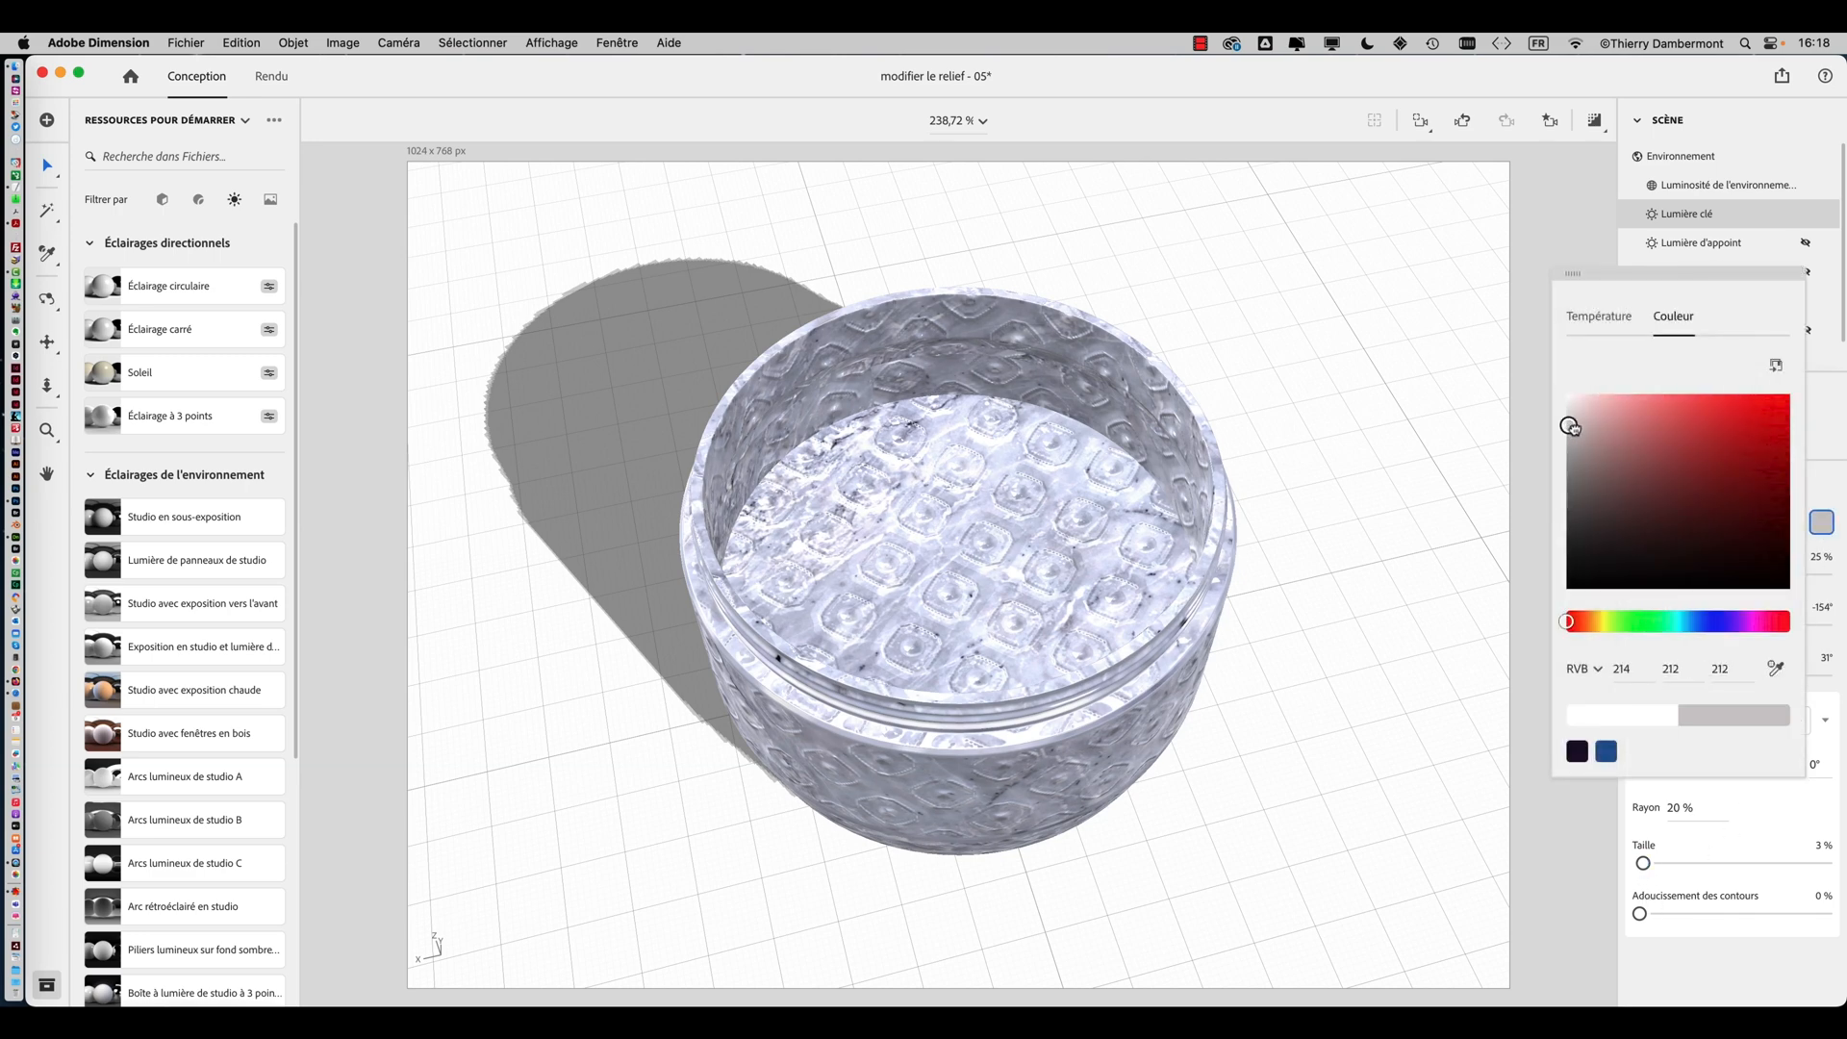
mouse_move(1569, 425)
left_mouse_down()
mouse_move(1564, 484)
mouse_move(1597, 484)
mouse_move(1573, 522)
left_mouse_up()
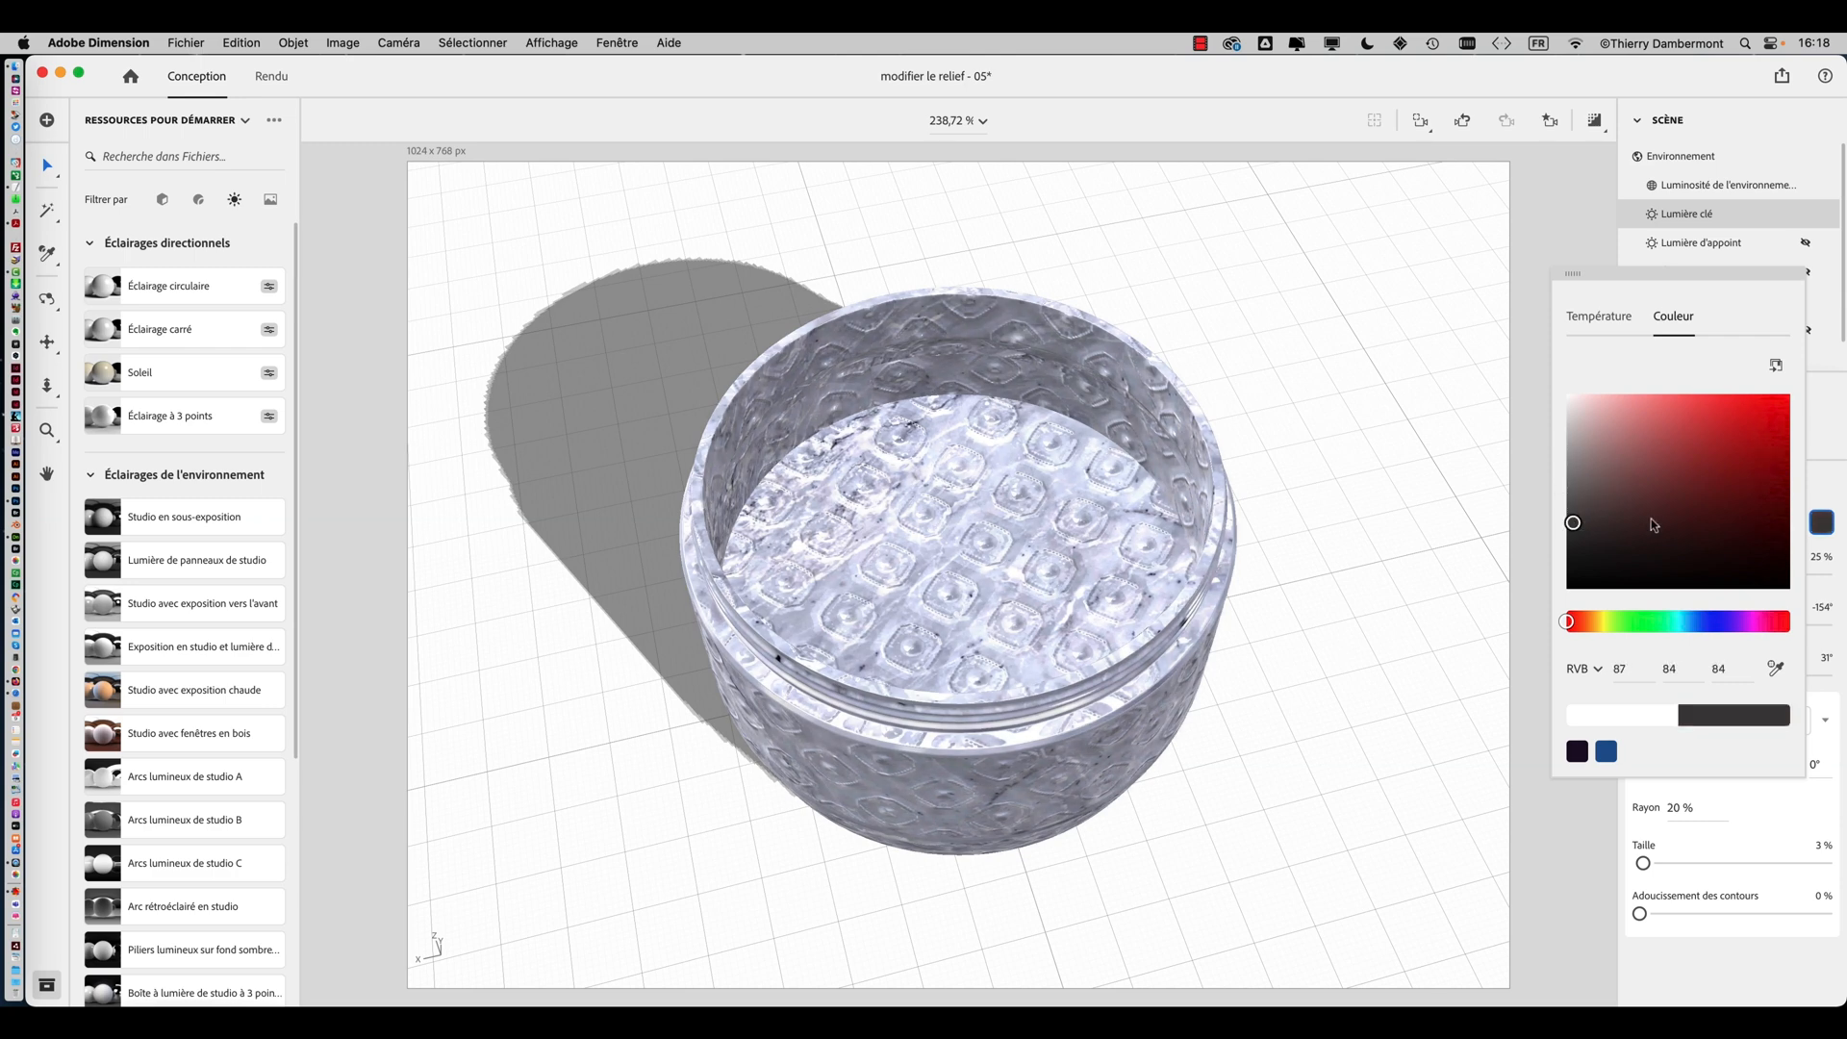
left_click(1596, 623)
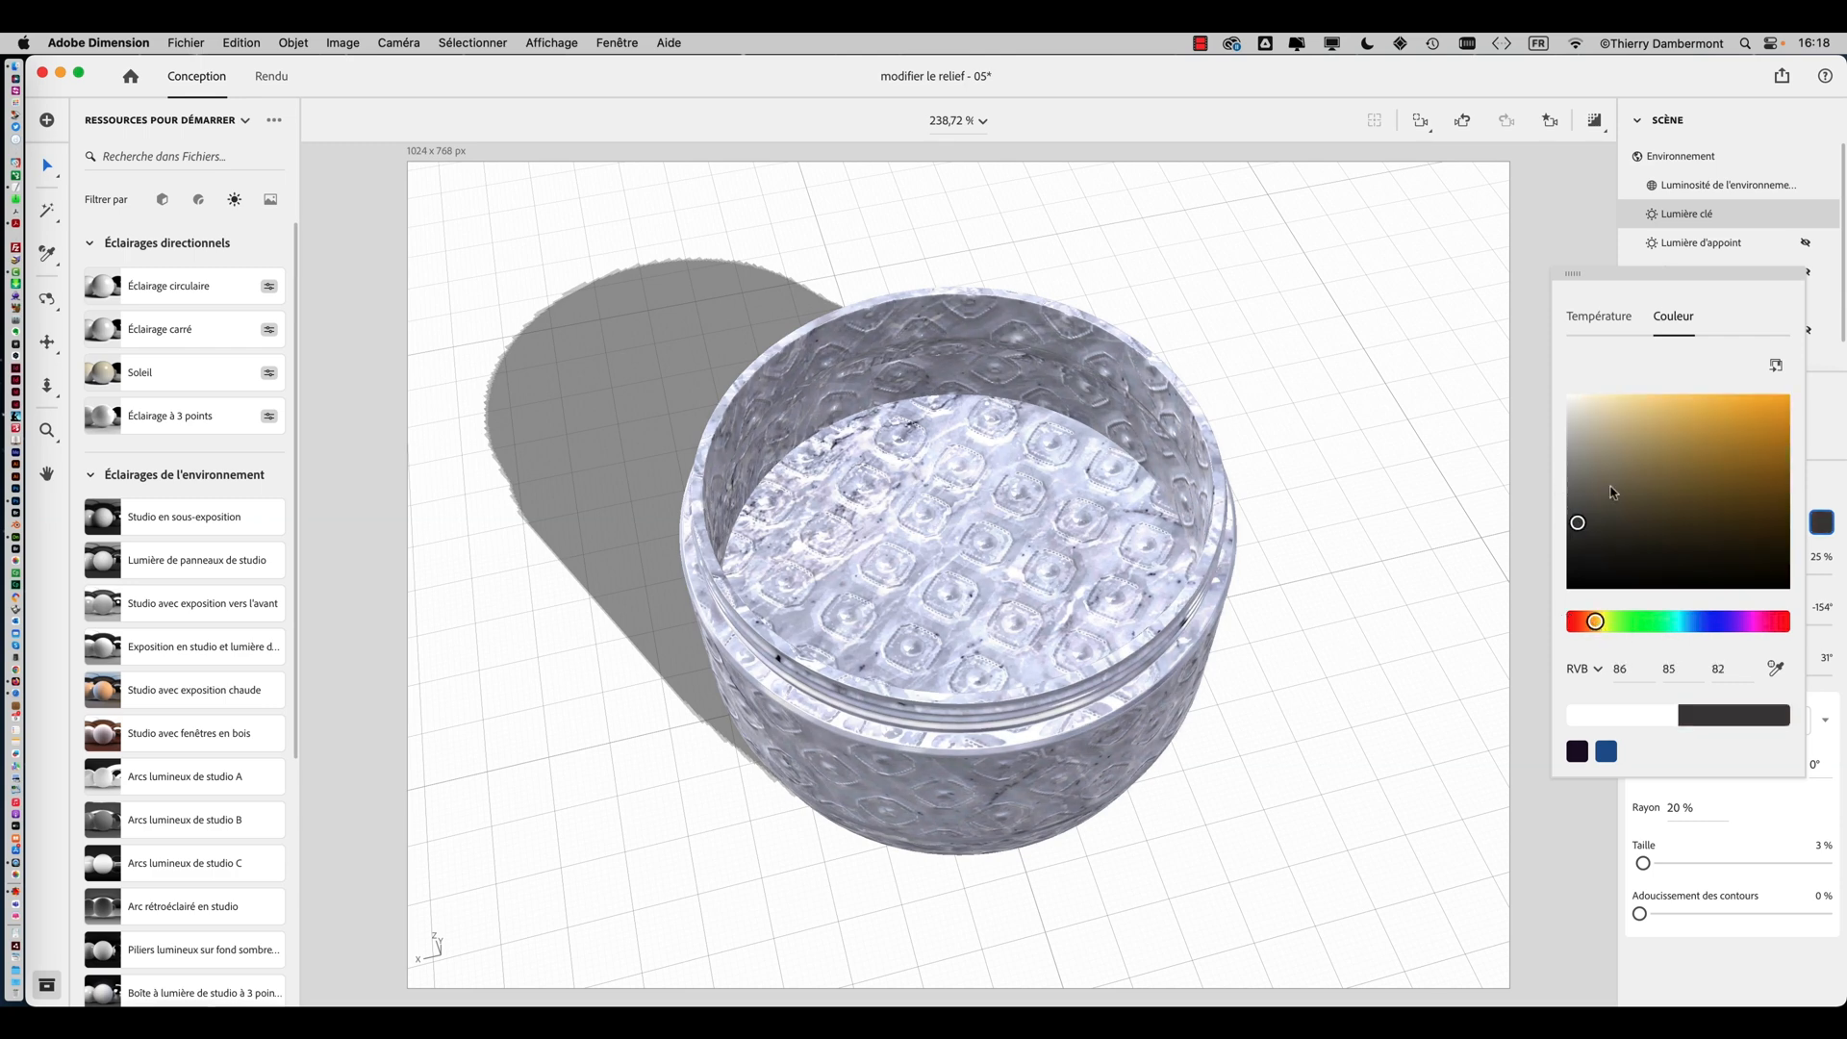
mouse_move(1613, 493)
left_mouse_down()
mouse_move(1608, 478)
mouse_move(1723, 469)
mouse_move(1755, 403)
mouse_move(1737, 468)
left_mouse_up()
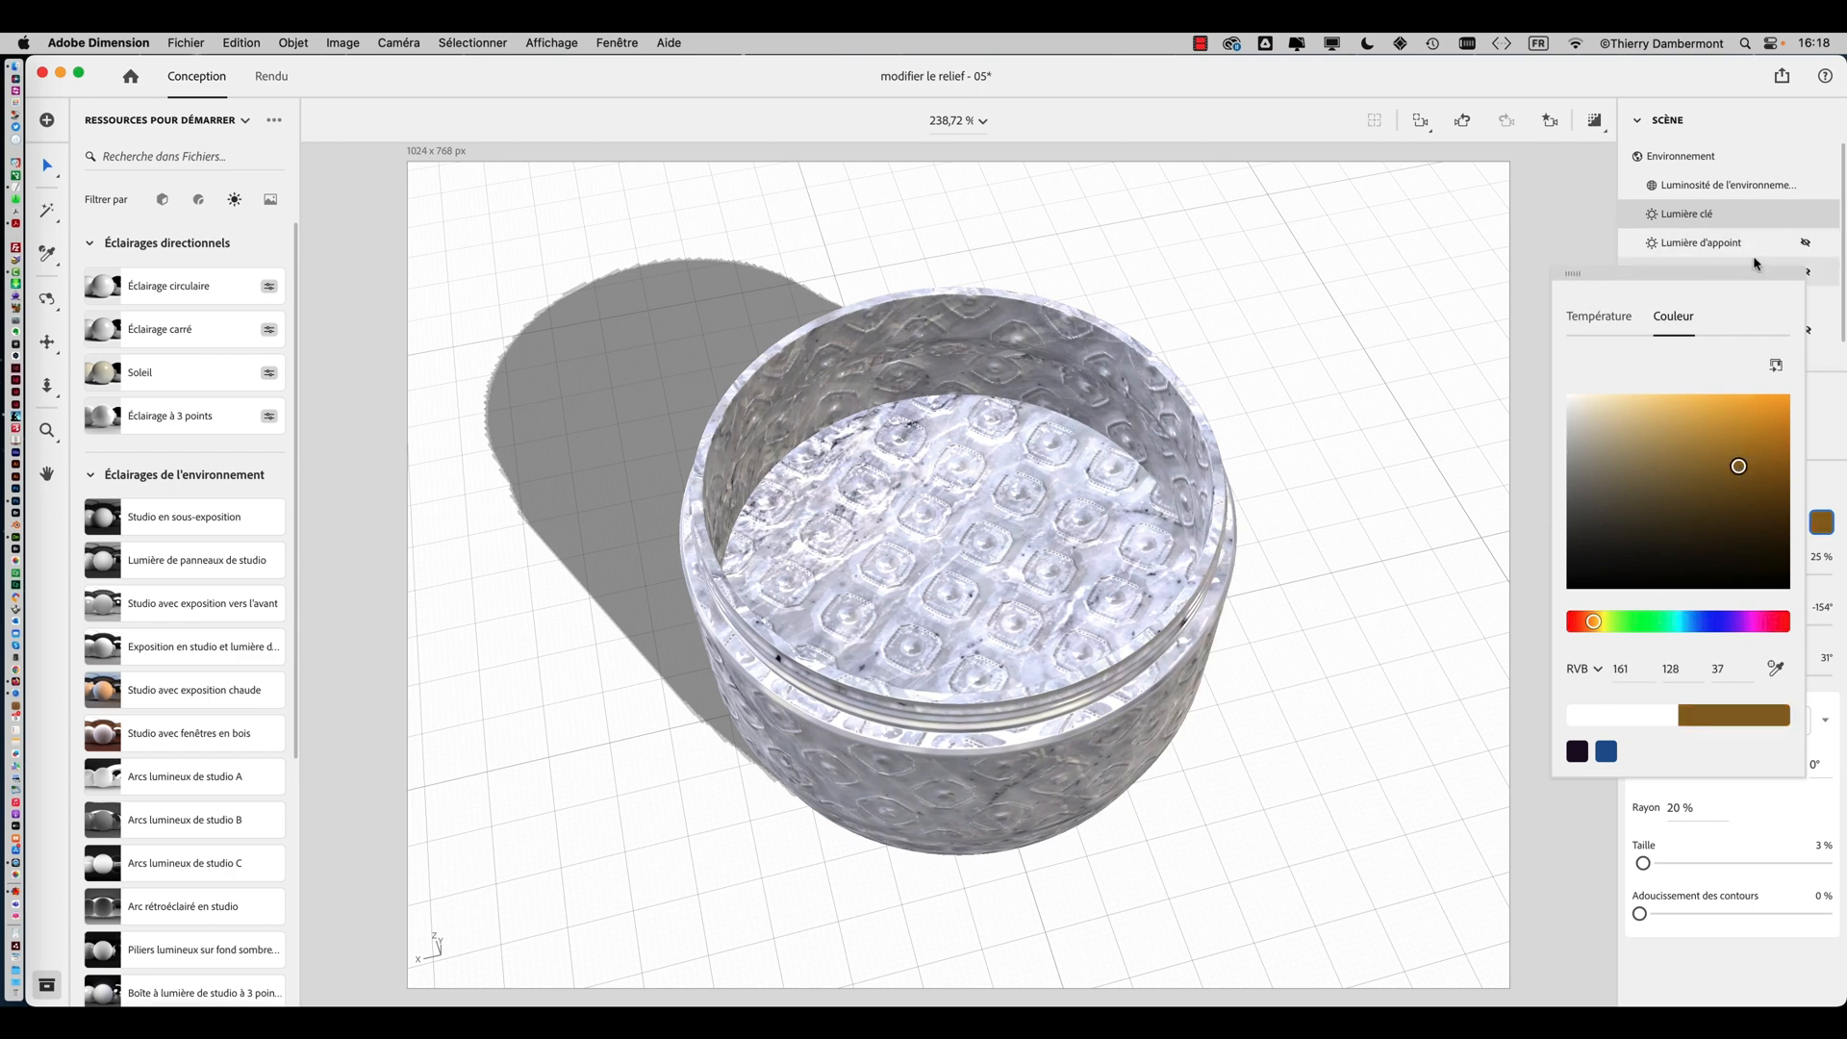
left_click(1762, 809)
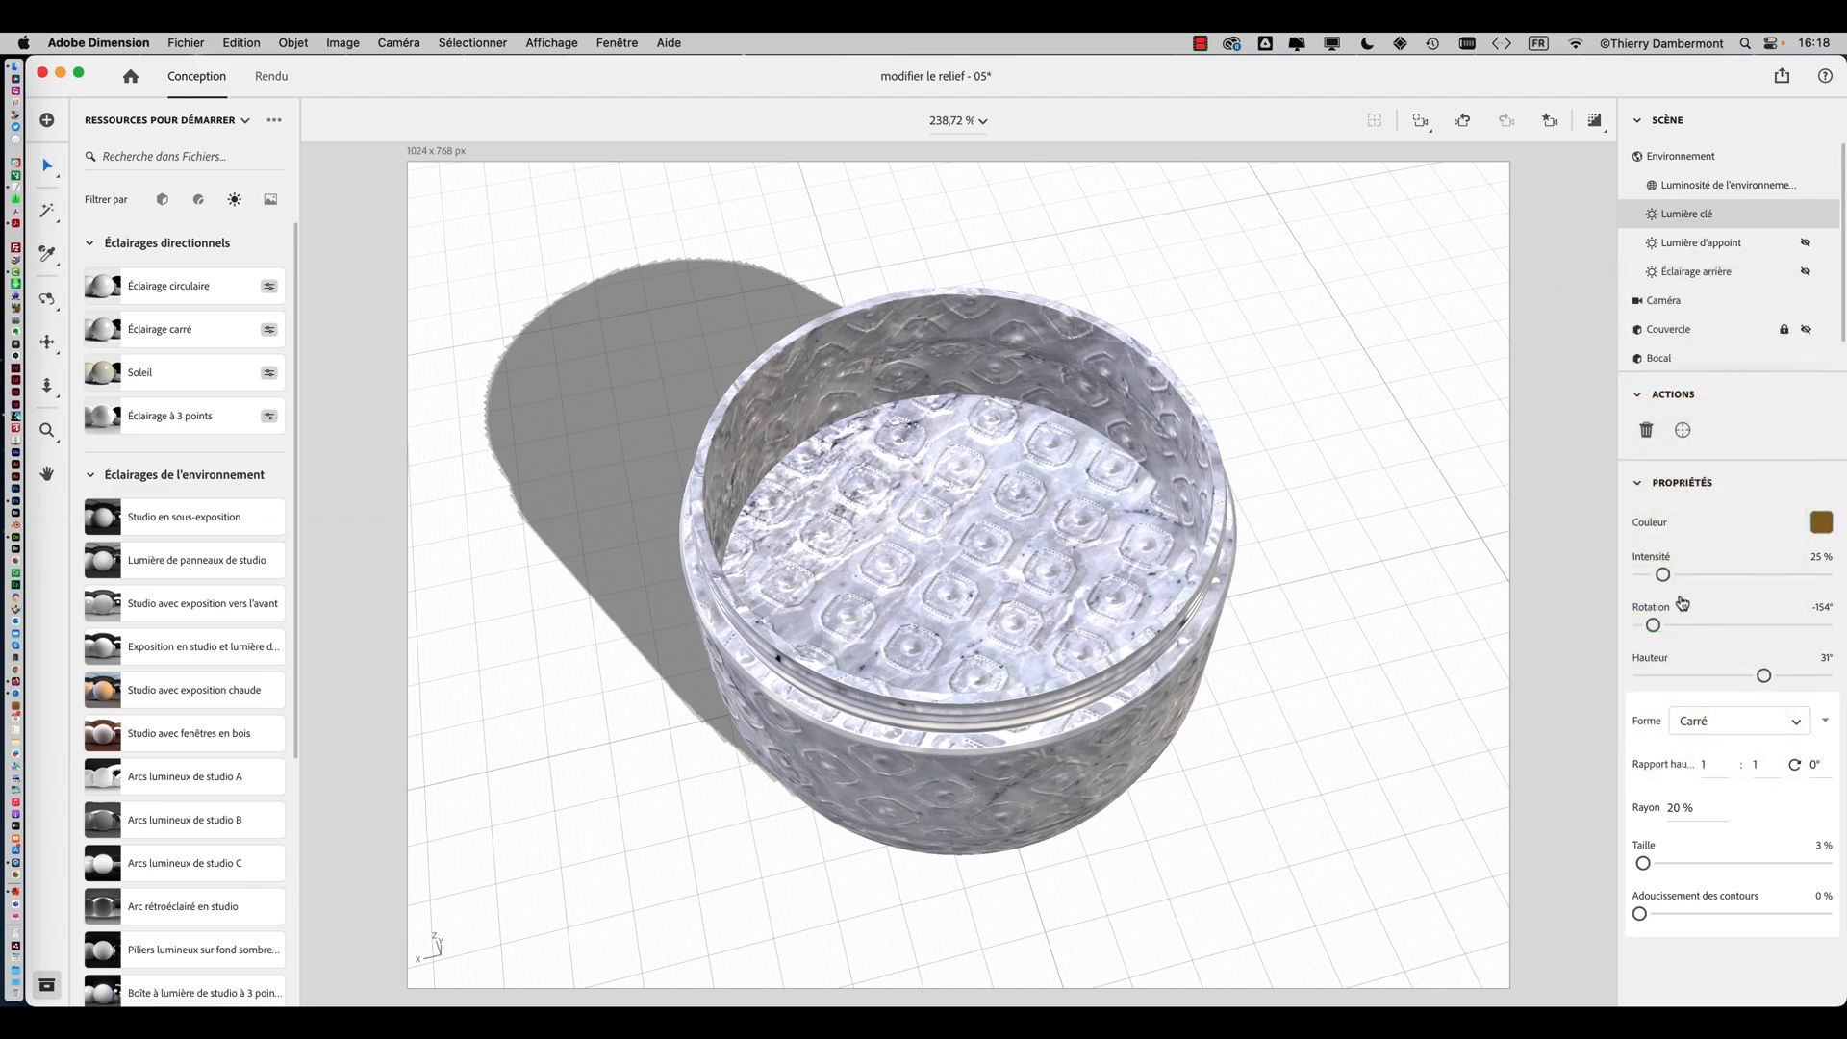
Set the key light's intensity to 0% and turn on the render preview to inspect the jar
left_click_drag(1663, 575, 1638, 577)
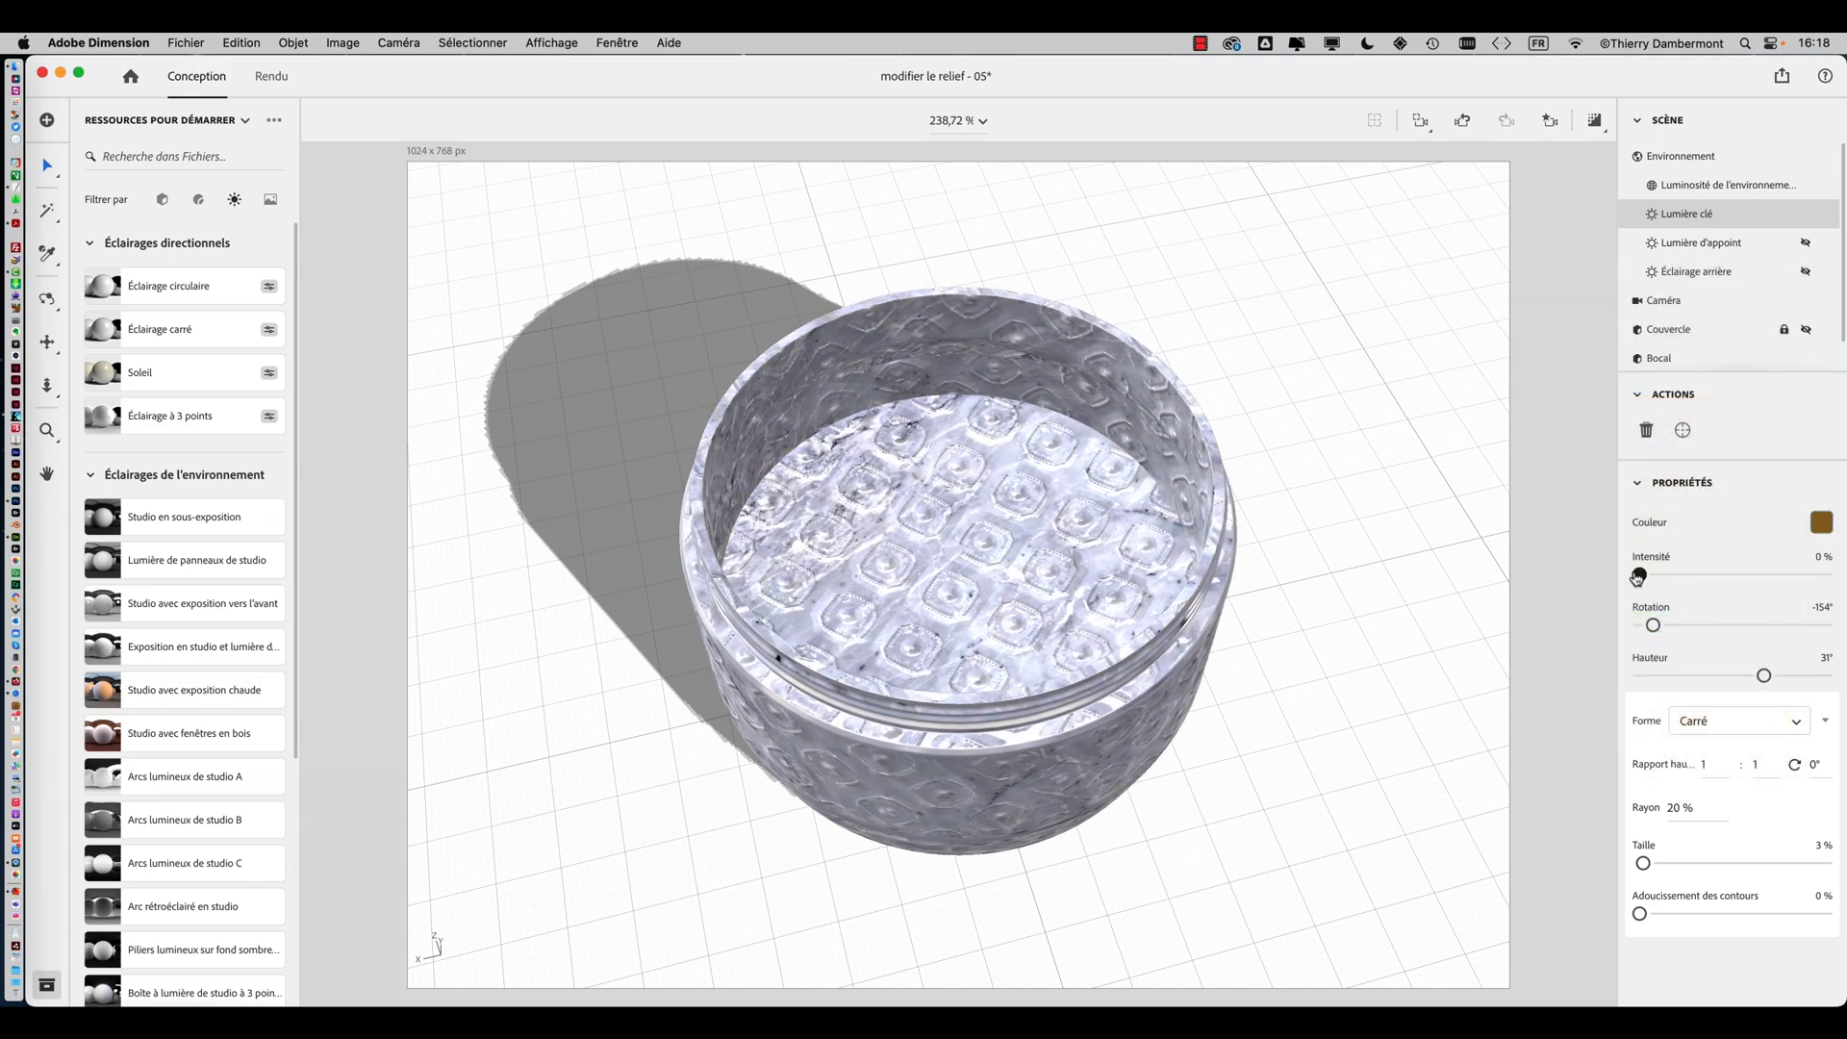
middle_click_drag(1360, 683, 1270, 631)
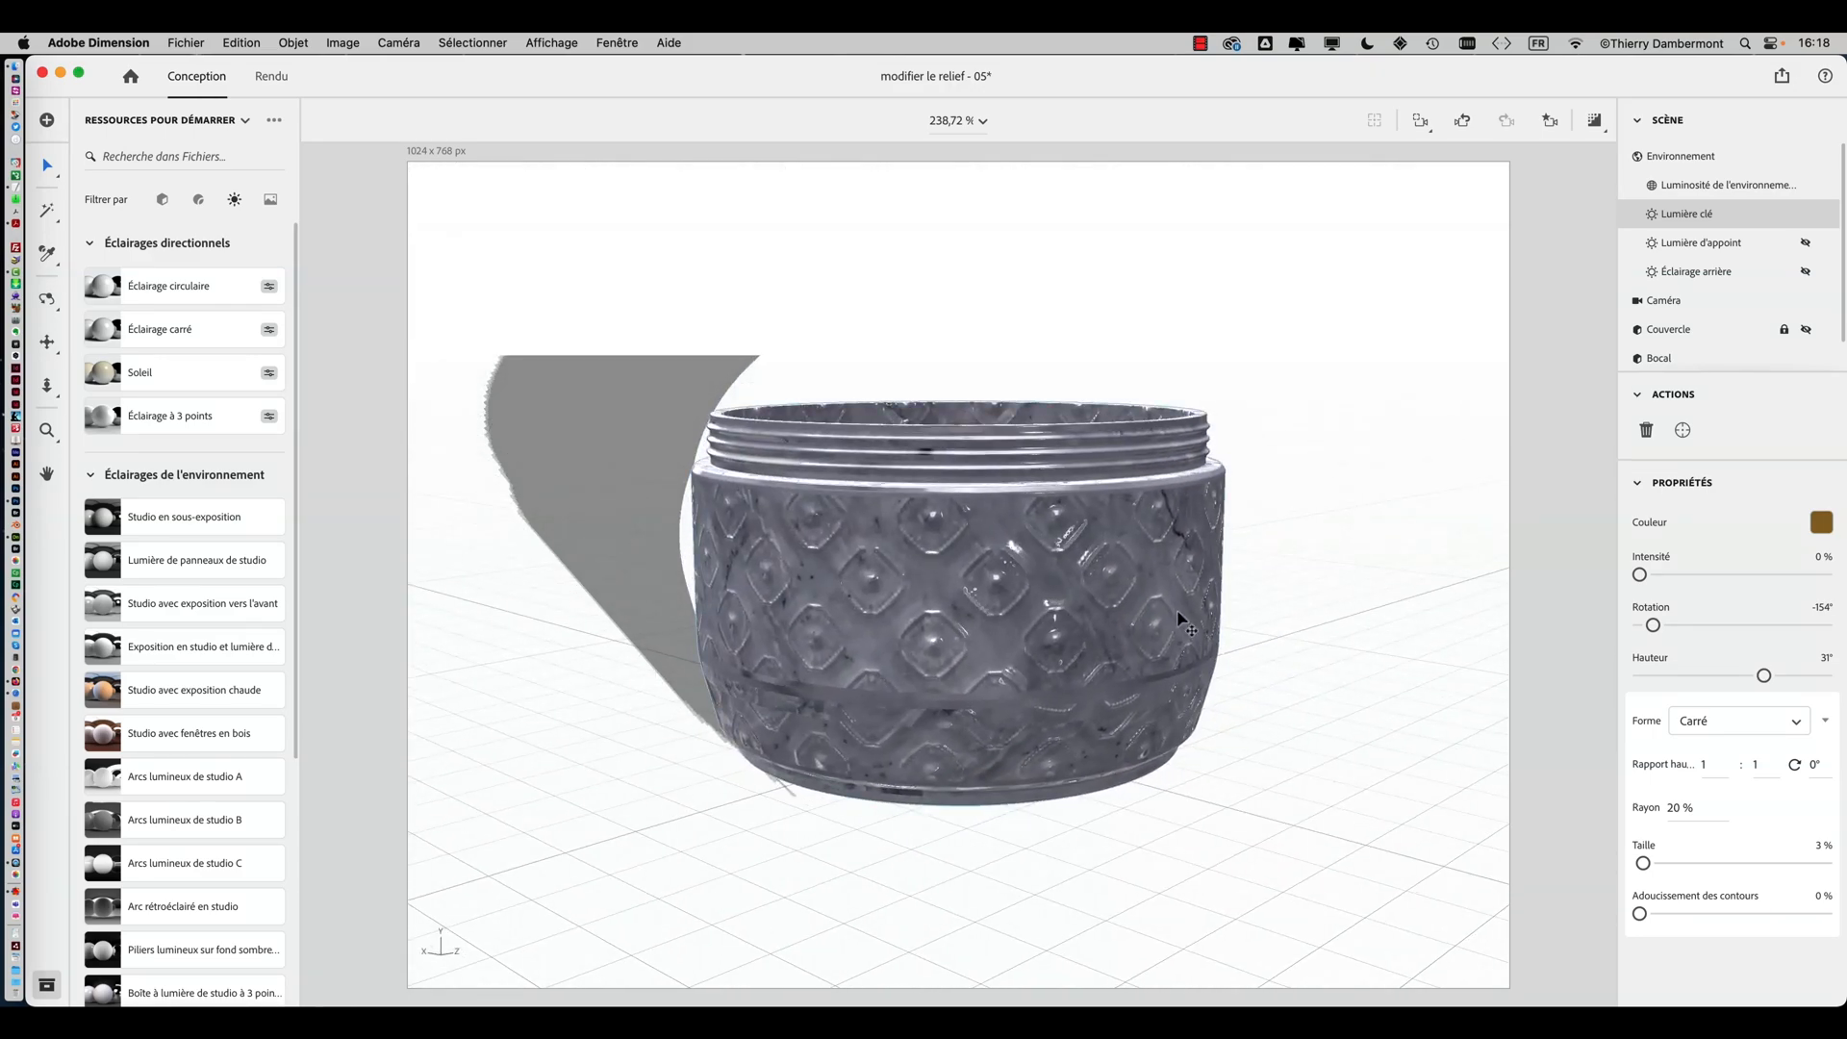
scroll(1181, 621, "down", 5)
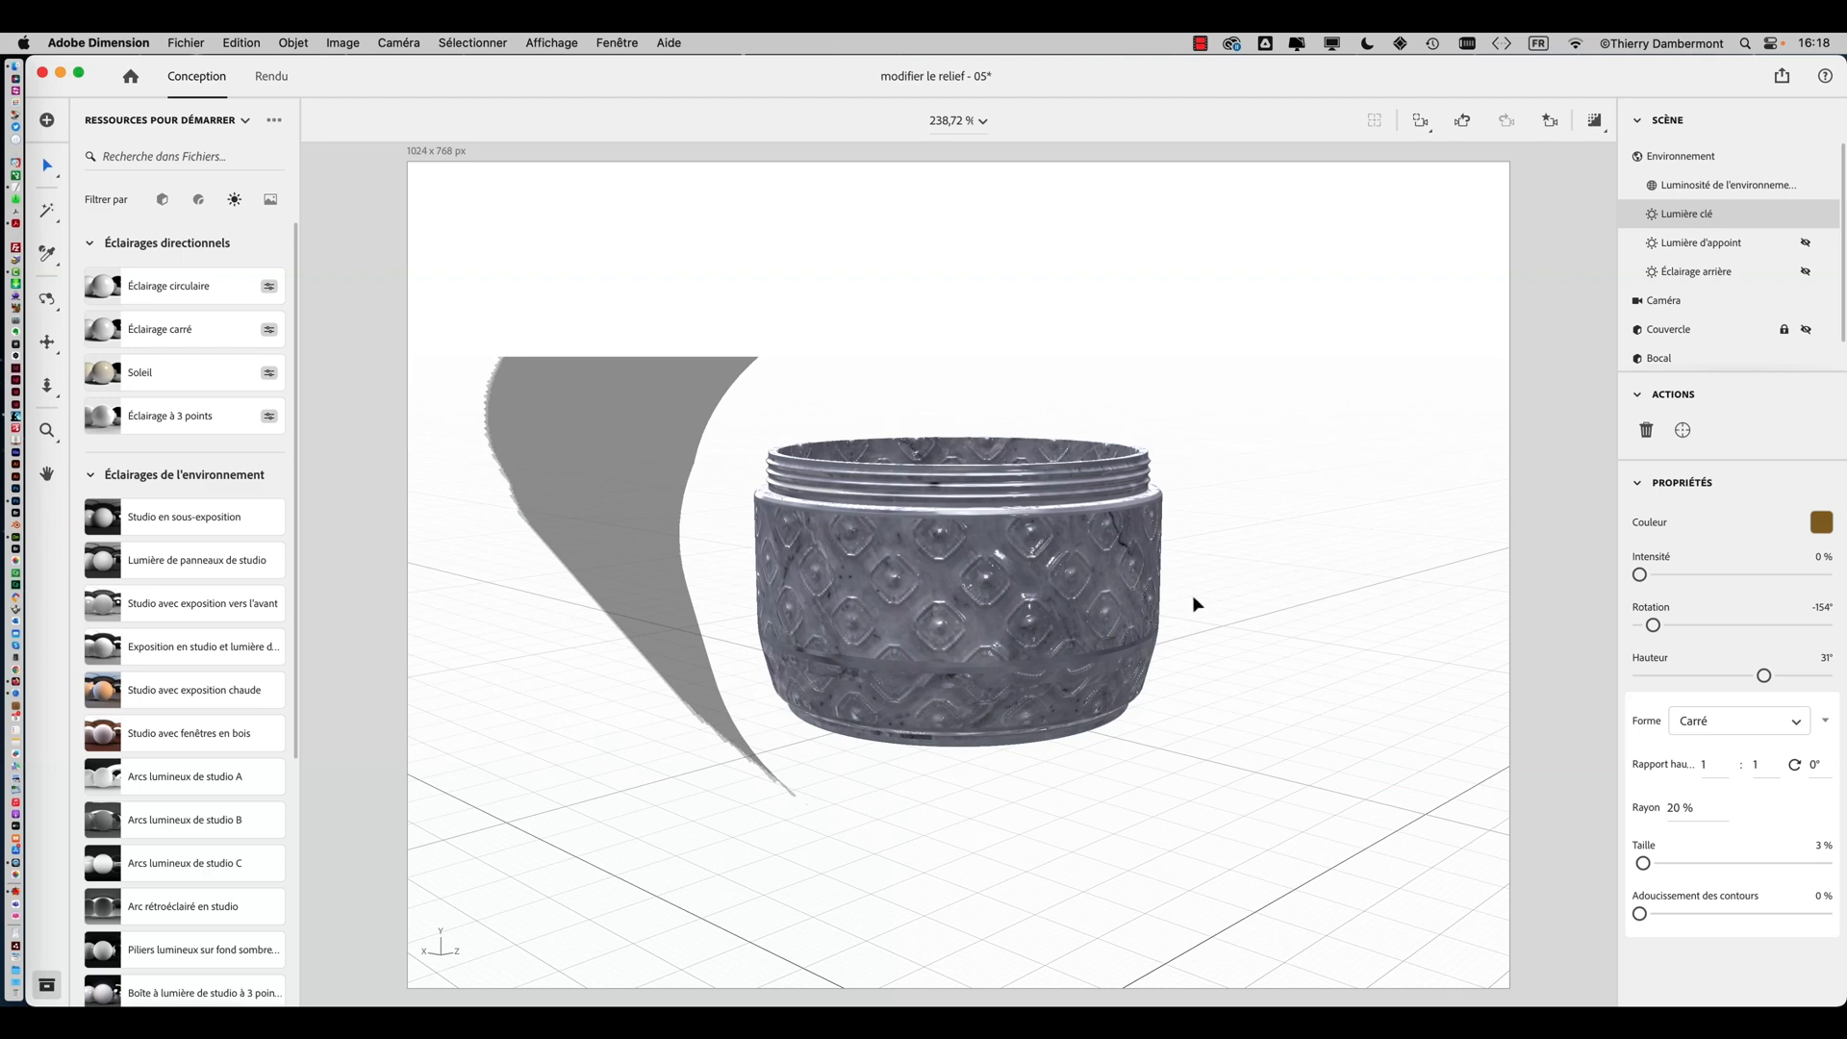
middle_click_drag(1193, 596, 1374, 489)
left_click(1595, 122)
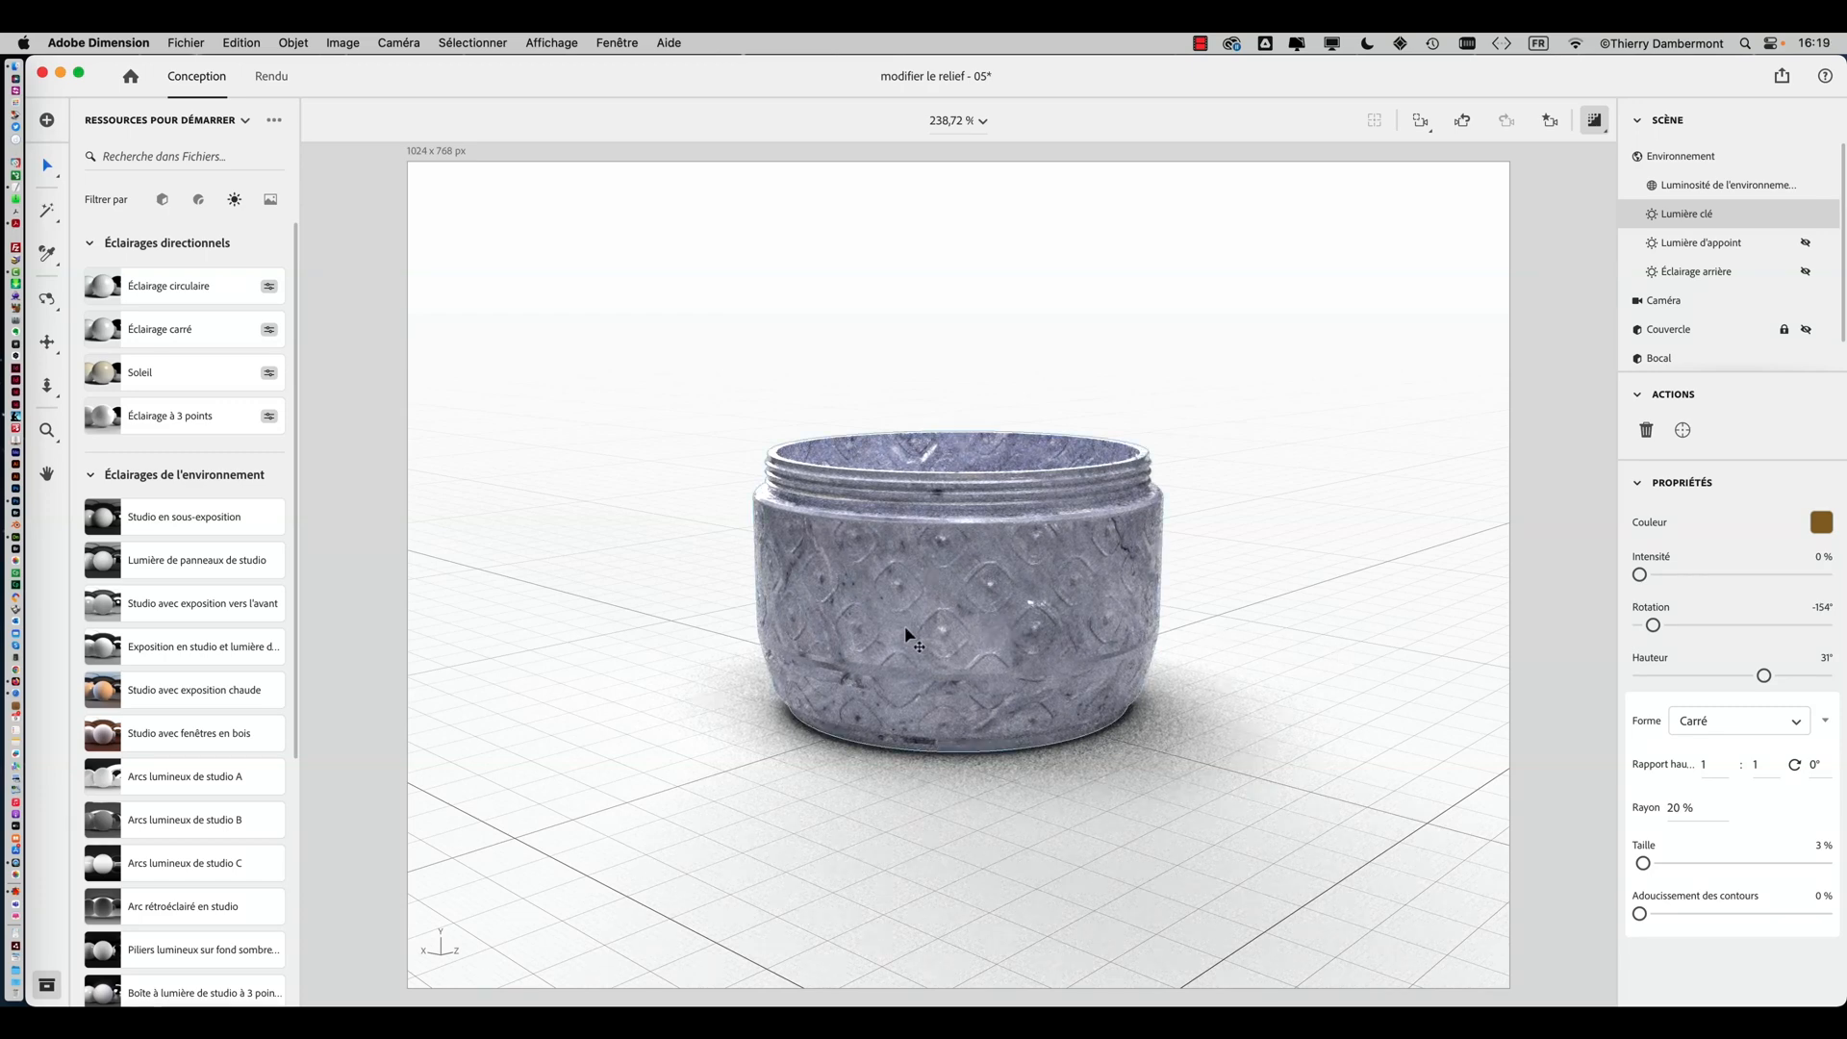
right_click_drag(905, 628, 1280, 668)
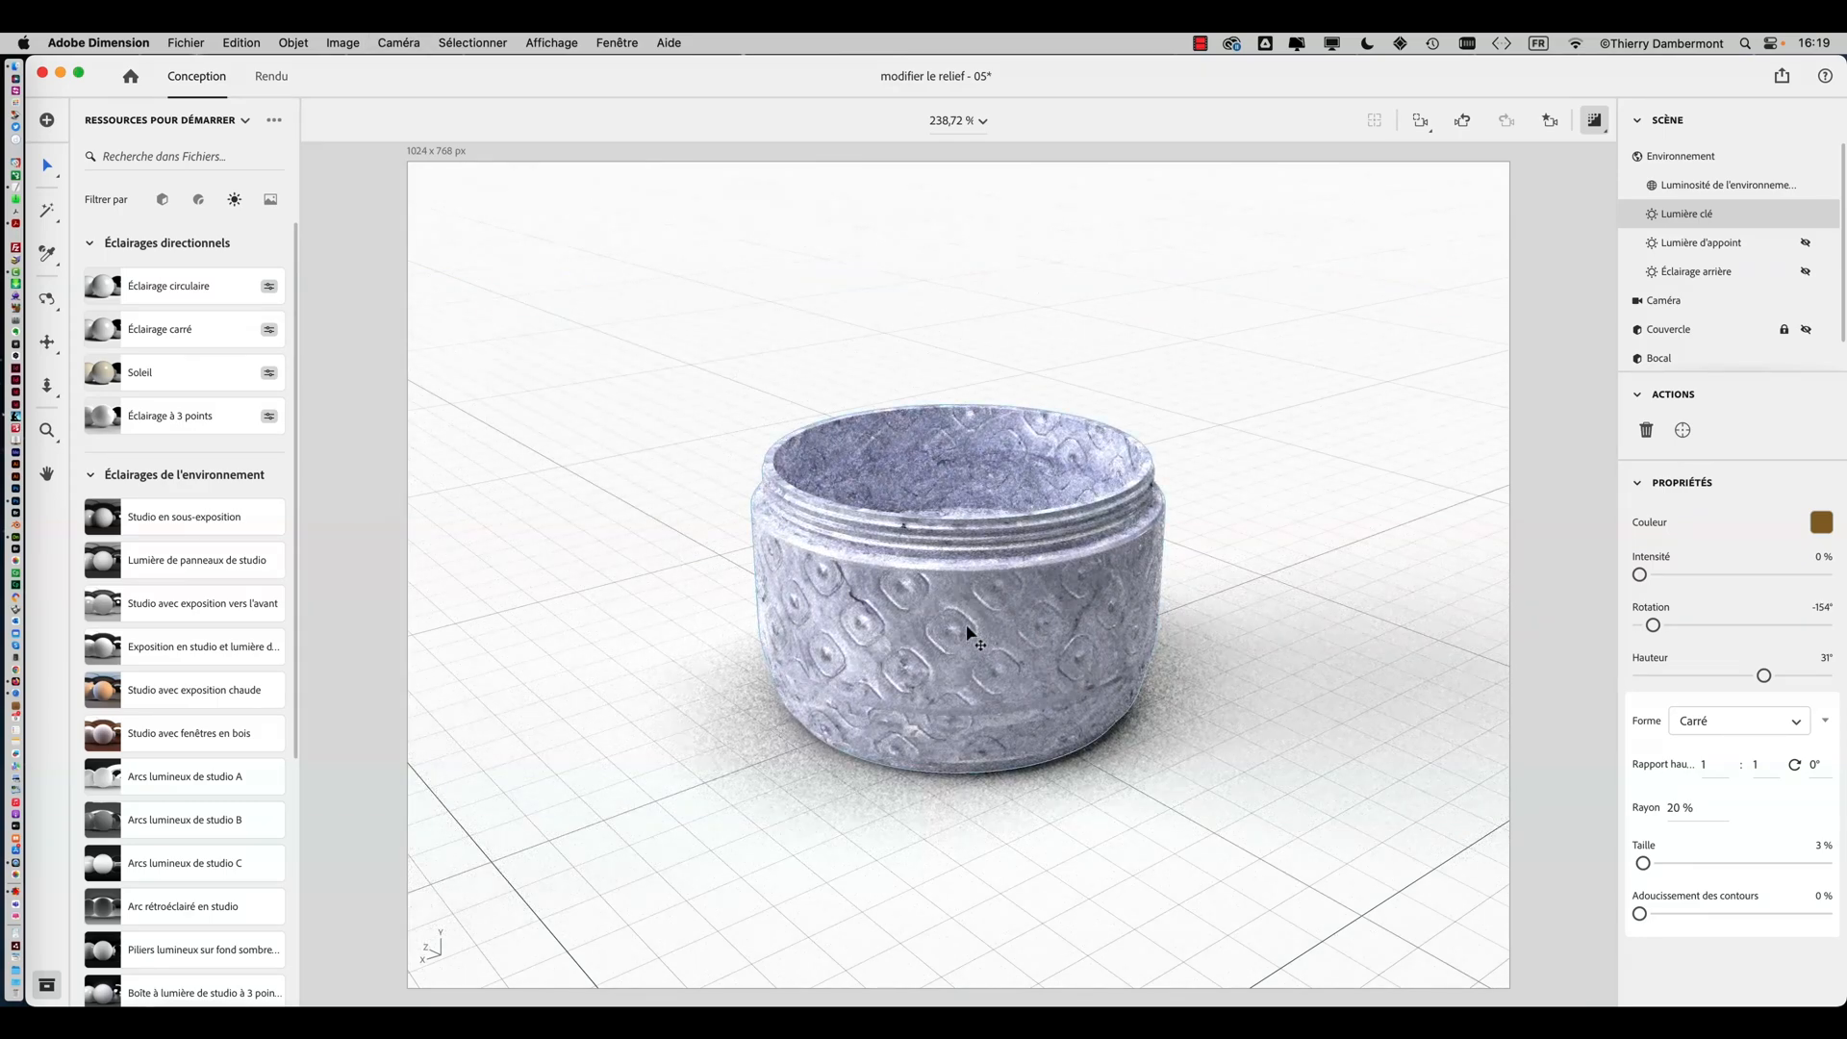
scroll(968, 635, "up", 5)
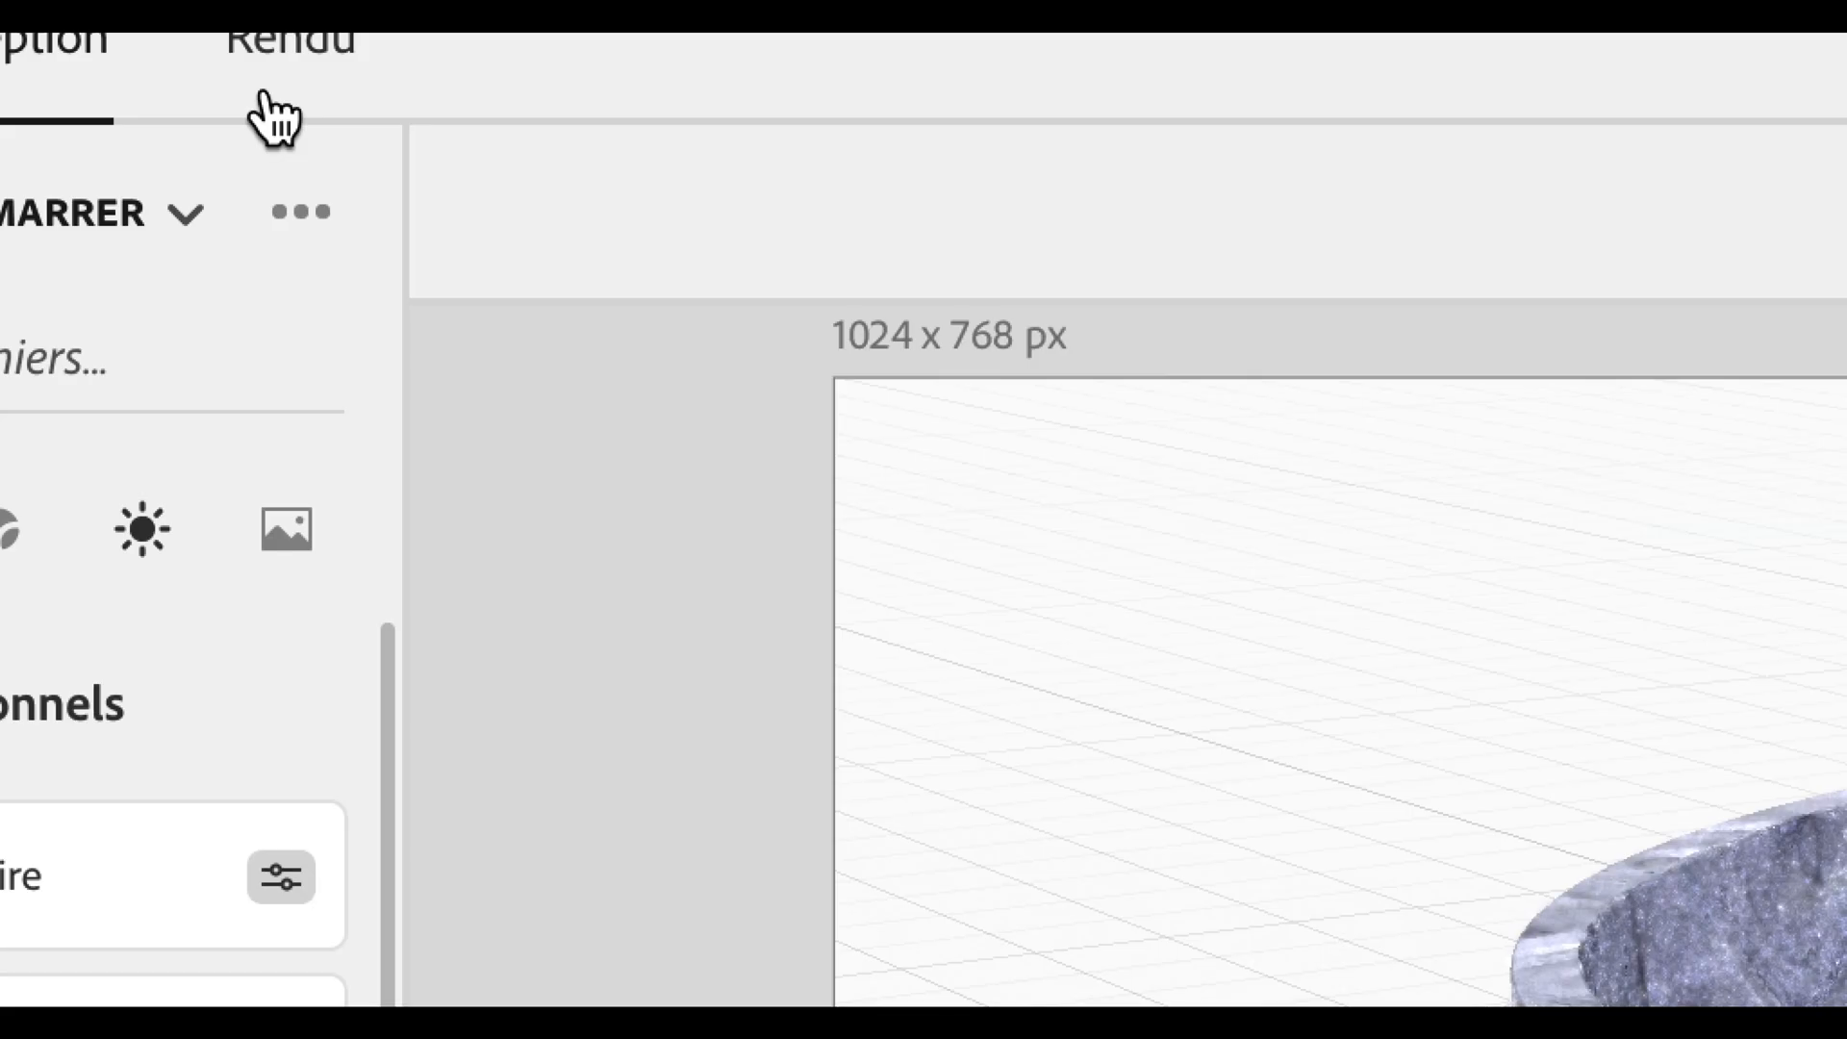
In Render mode, set the quality to Élevée (lent) and the export format to PNG only
left_click(277, 96)
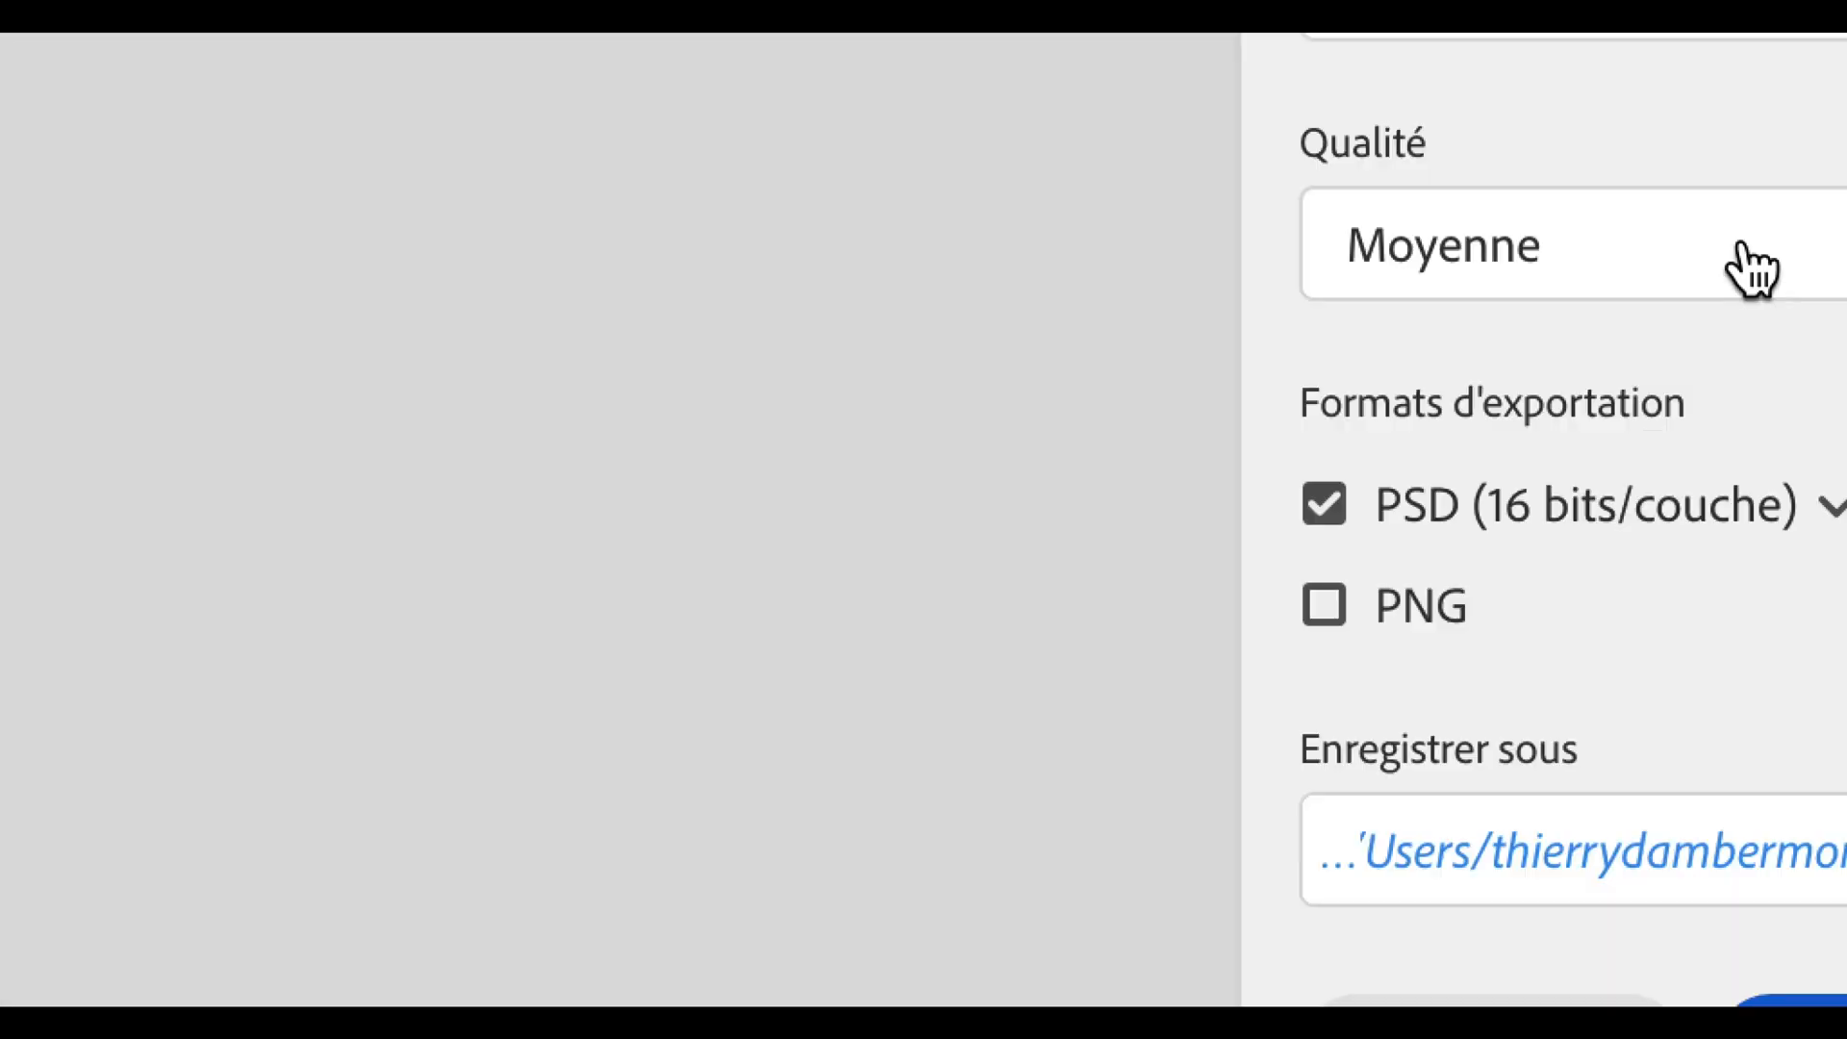
left_click(1745, 250)
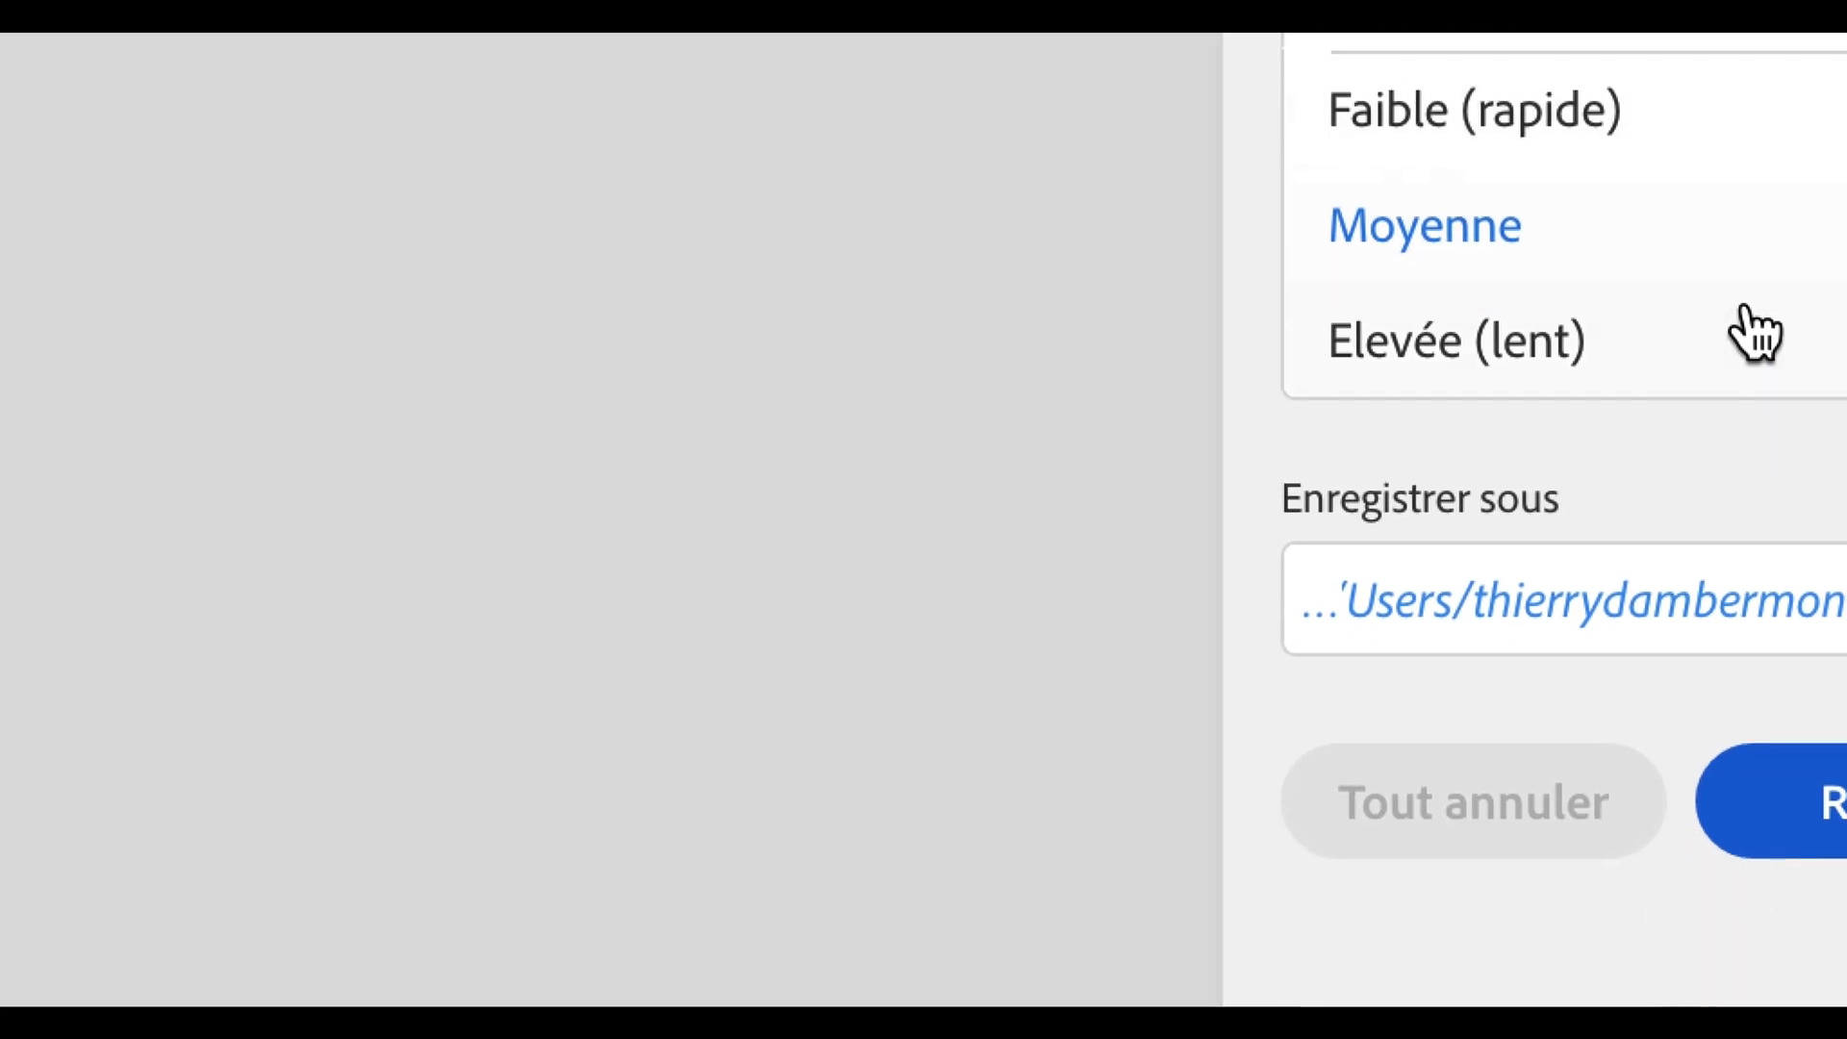
left_click(1755, 334)
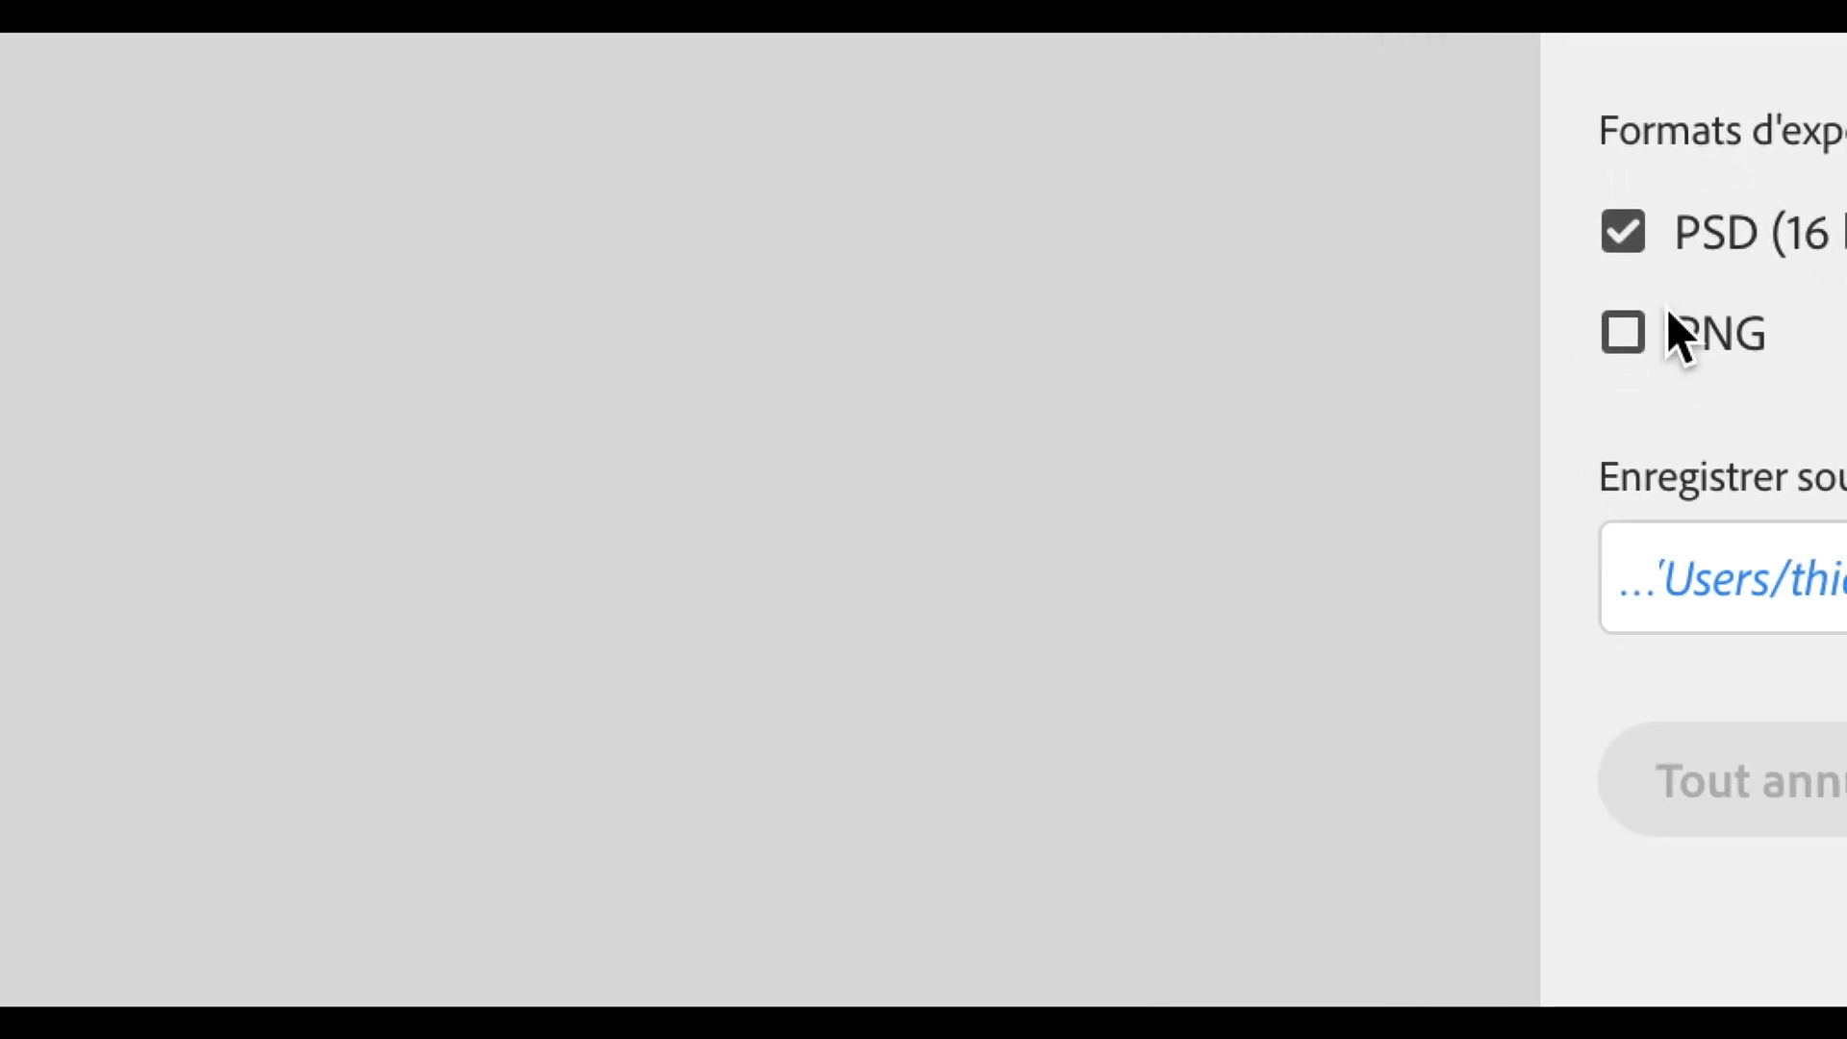
left_click(1623, 332)
left_click(1623, 231)
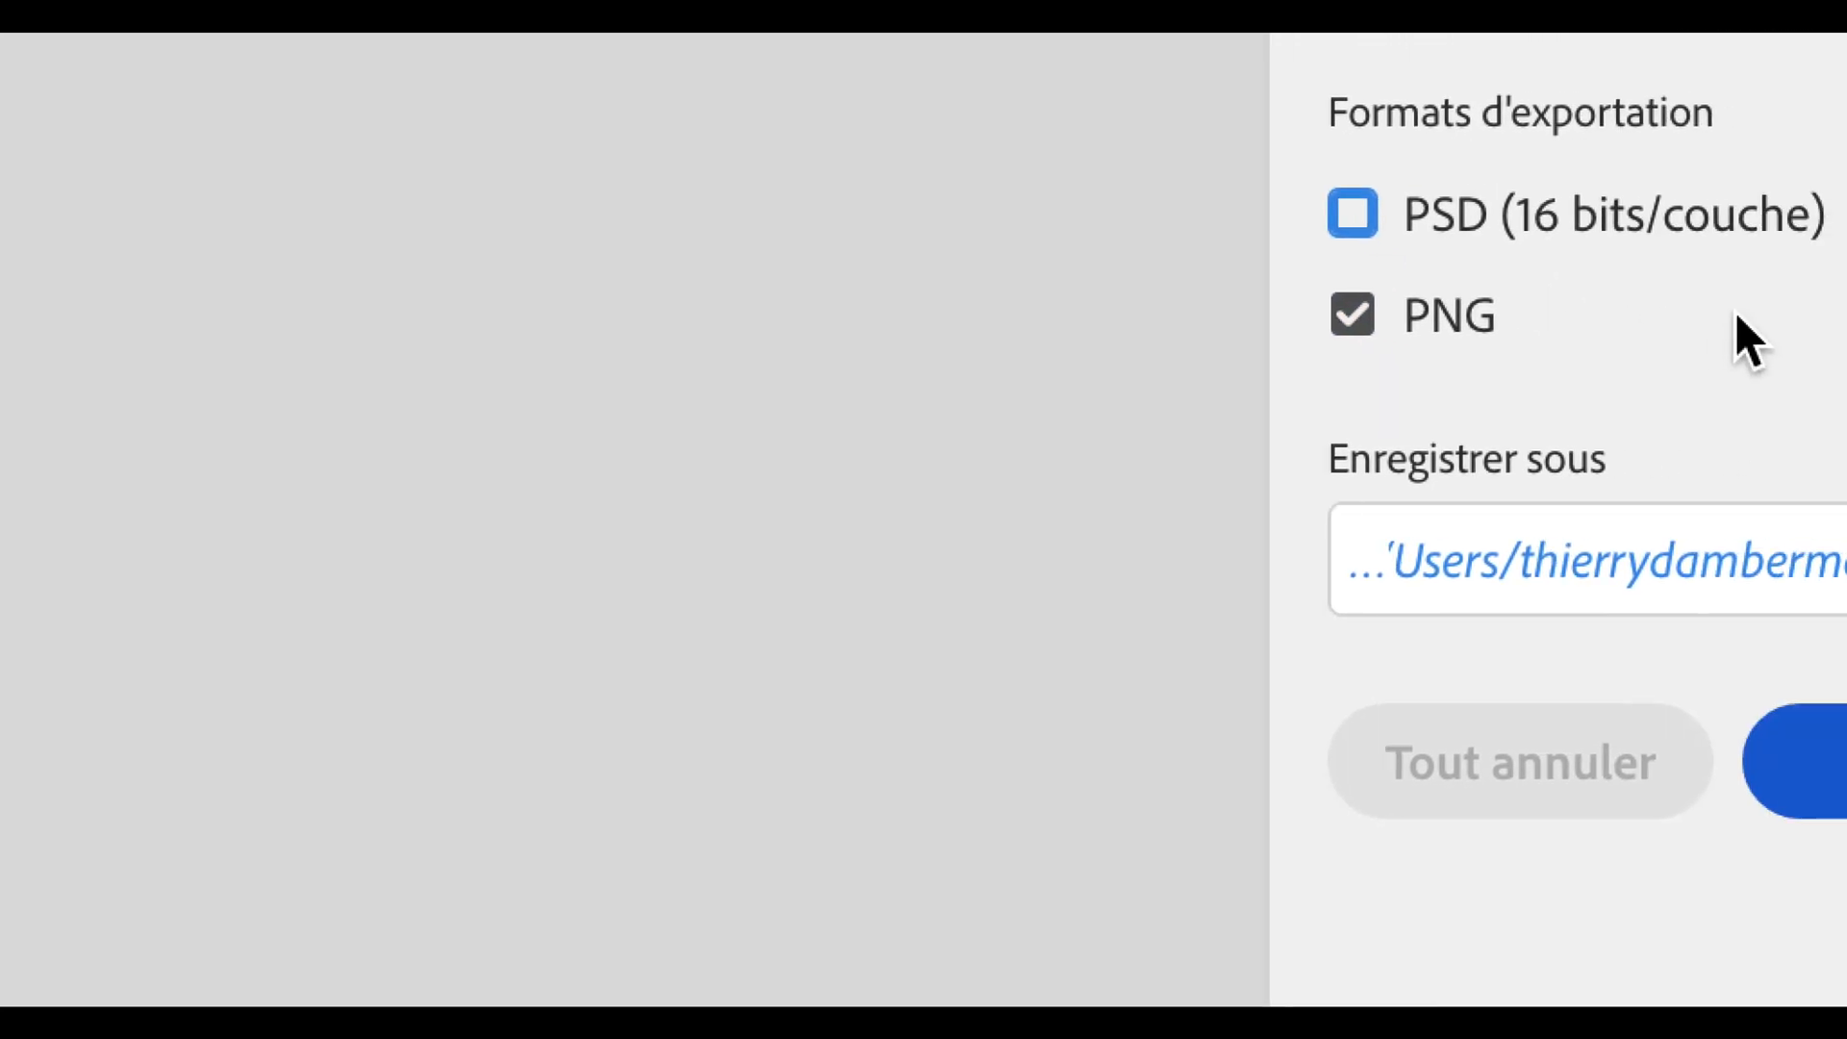
Choose the modifier le relief folder as the save location and start the render
left_click(1792, 591)
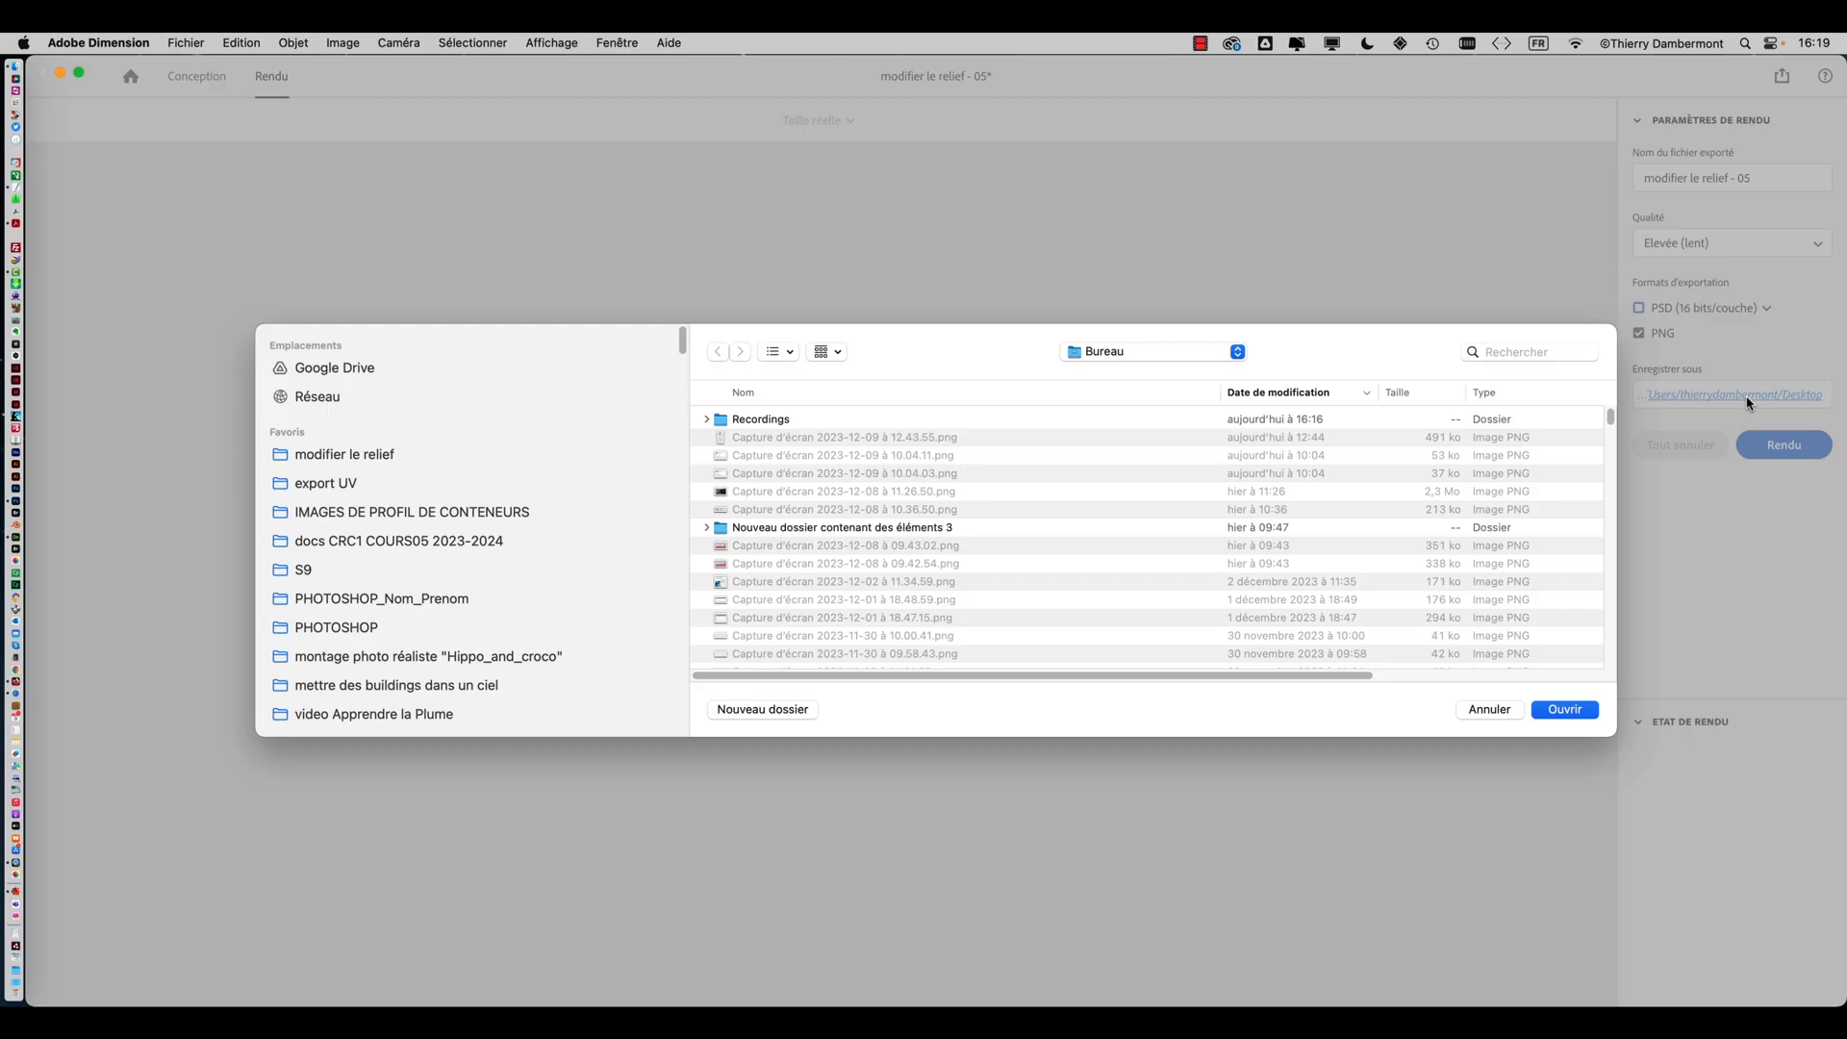
left_click(444, 462)
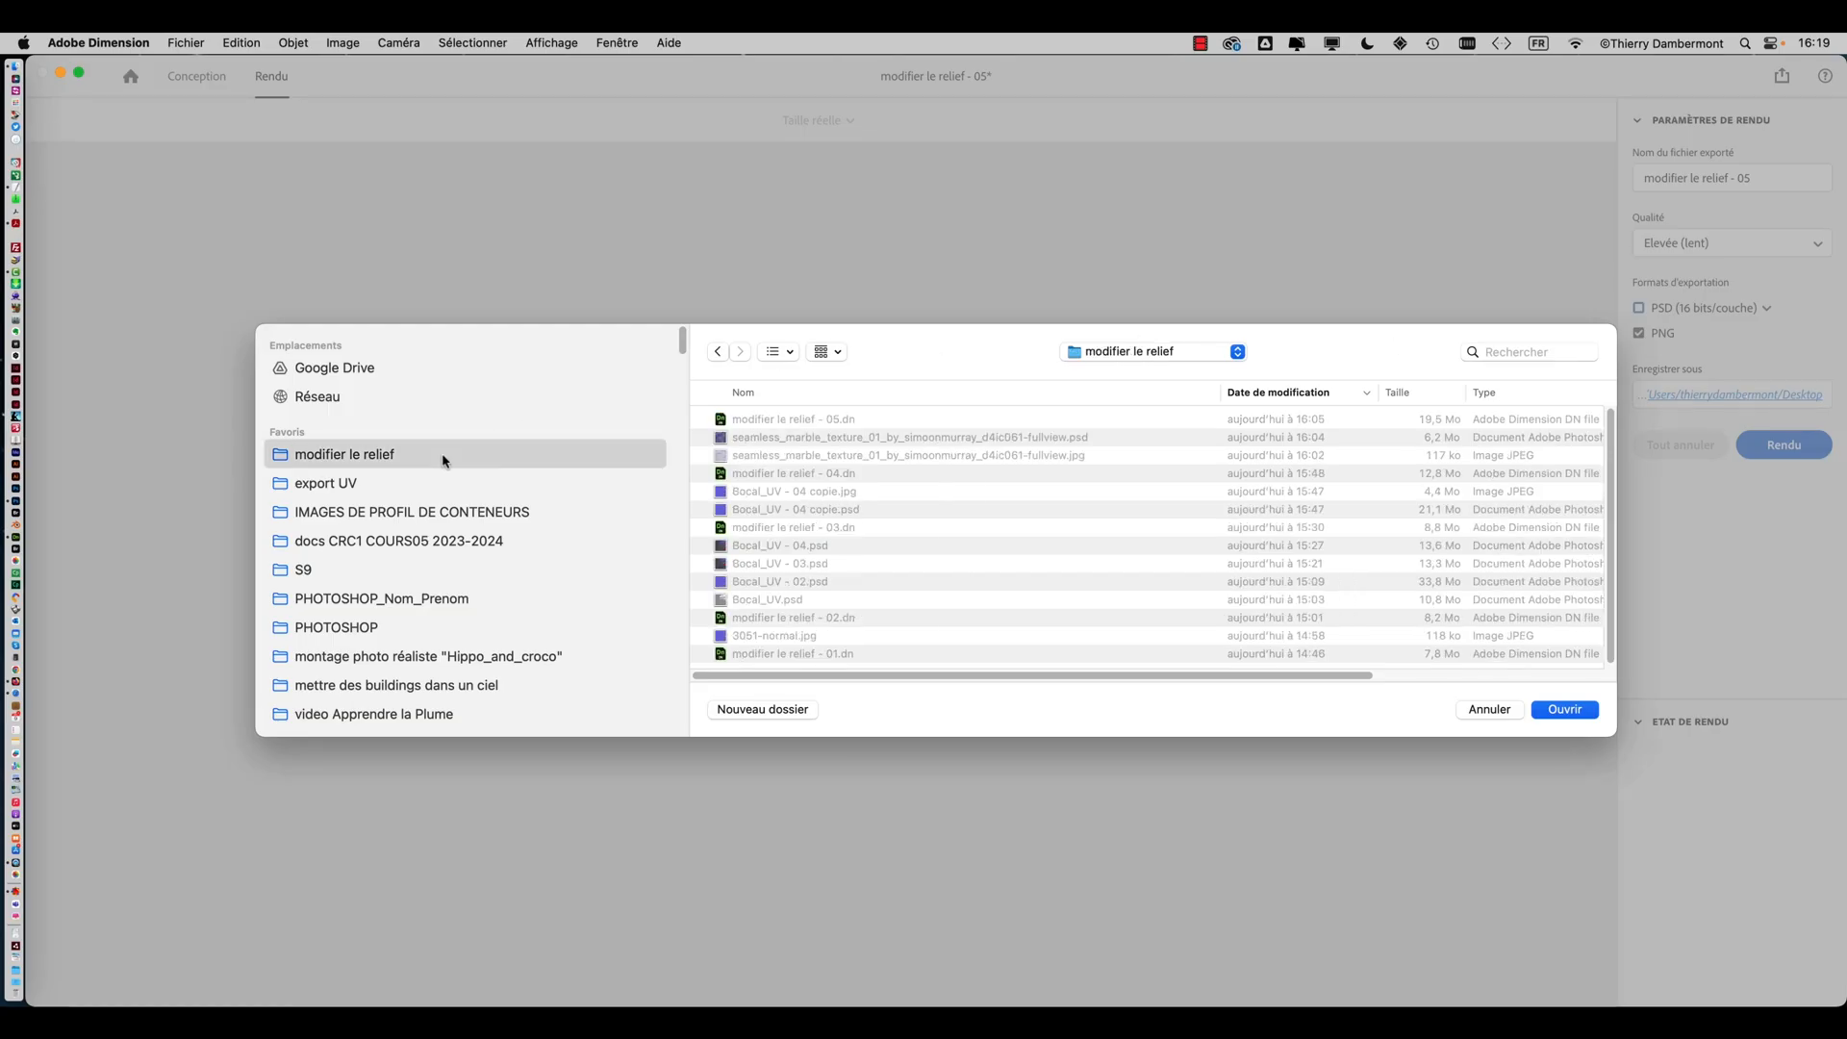
left_click(1552, 704)
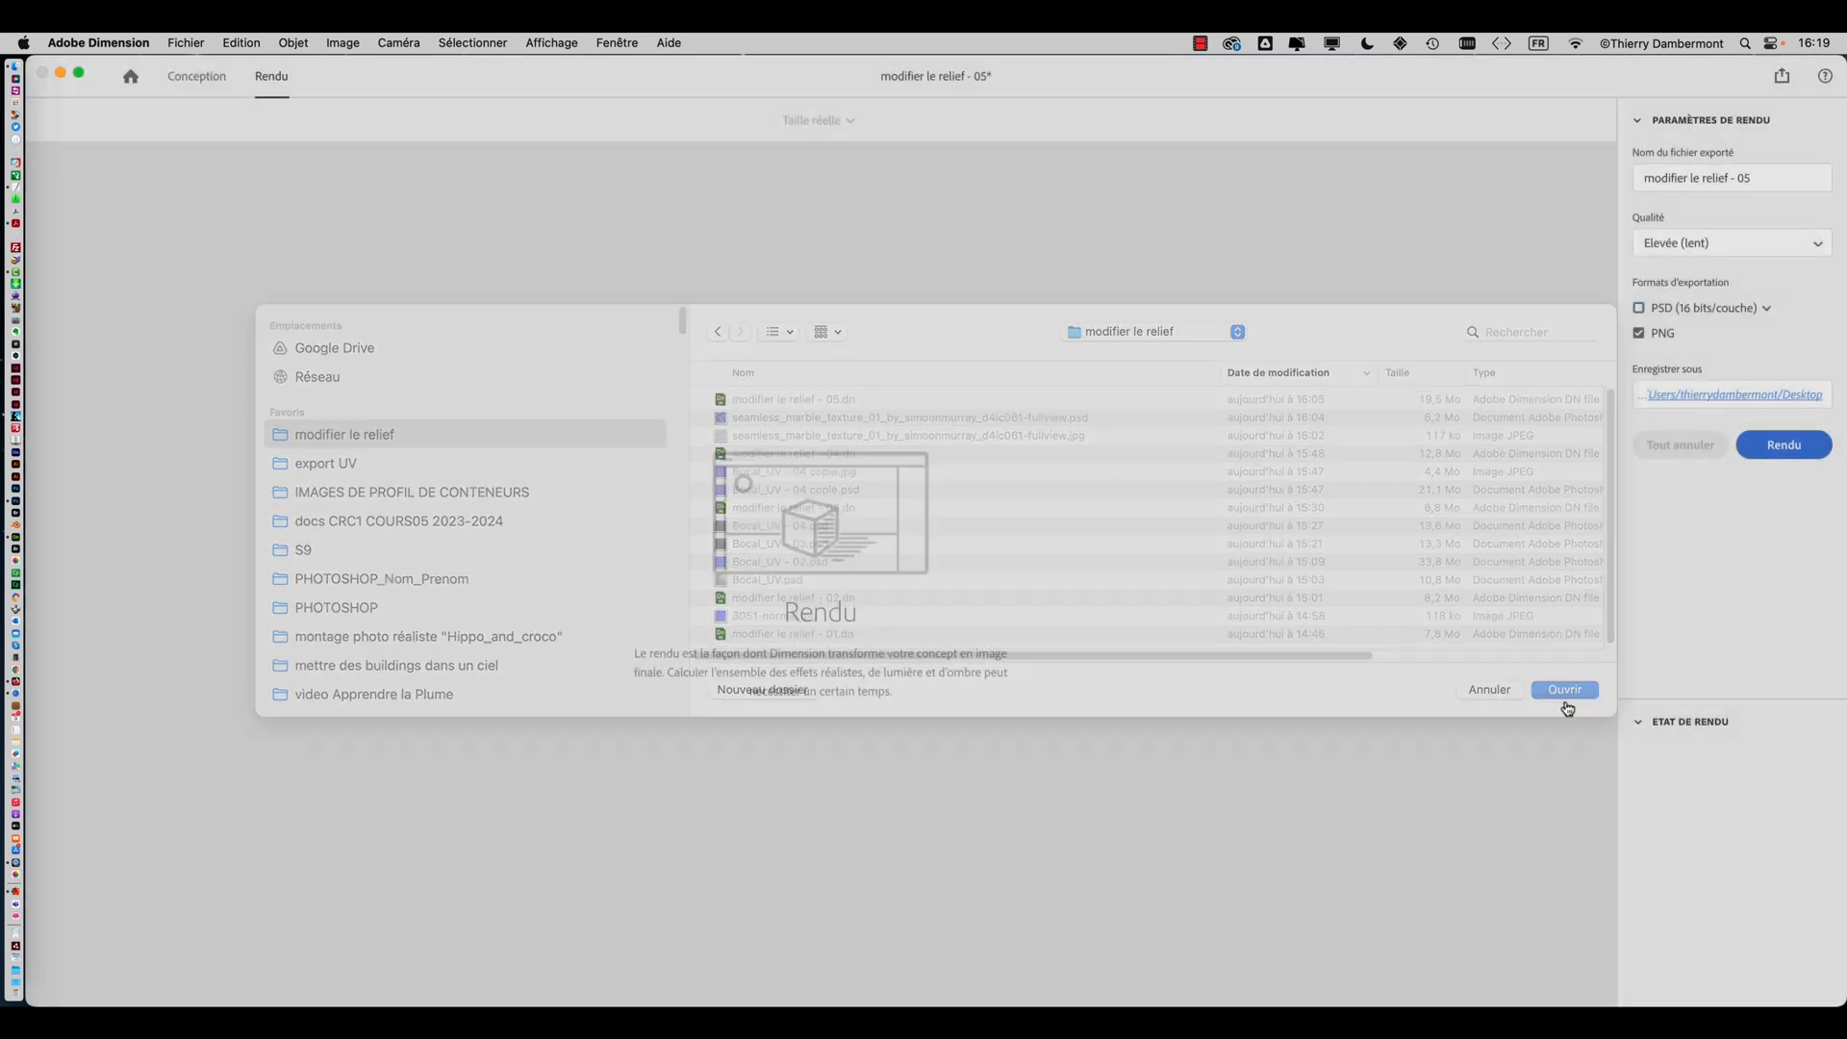
left_click(1780, 448)
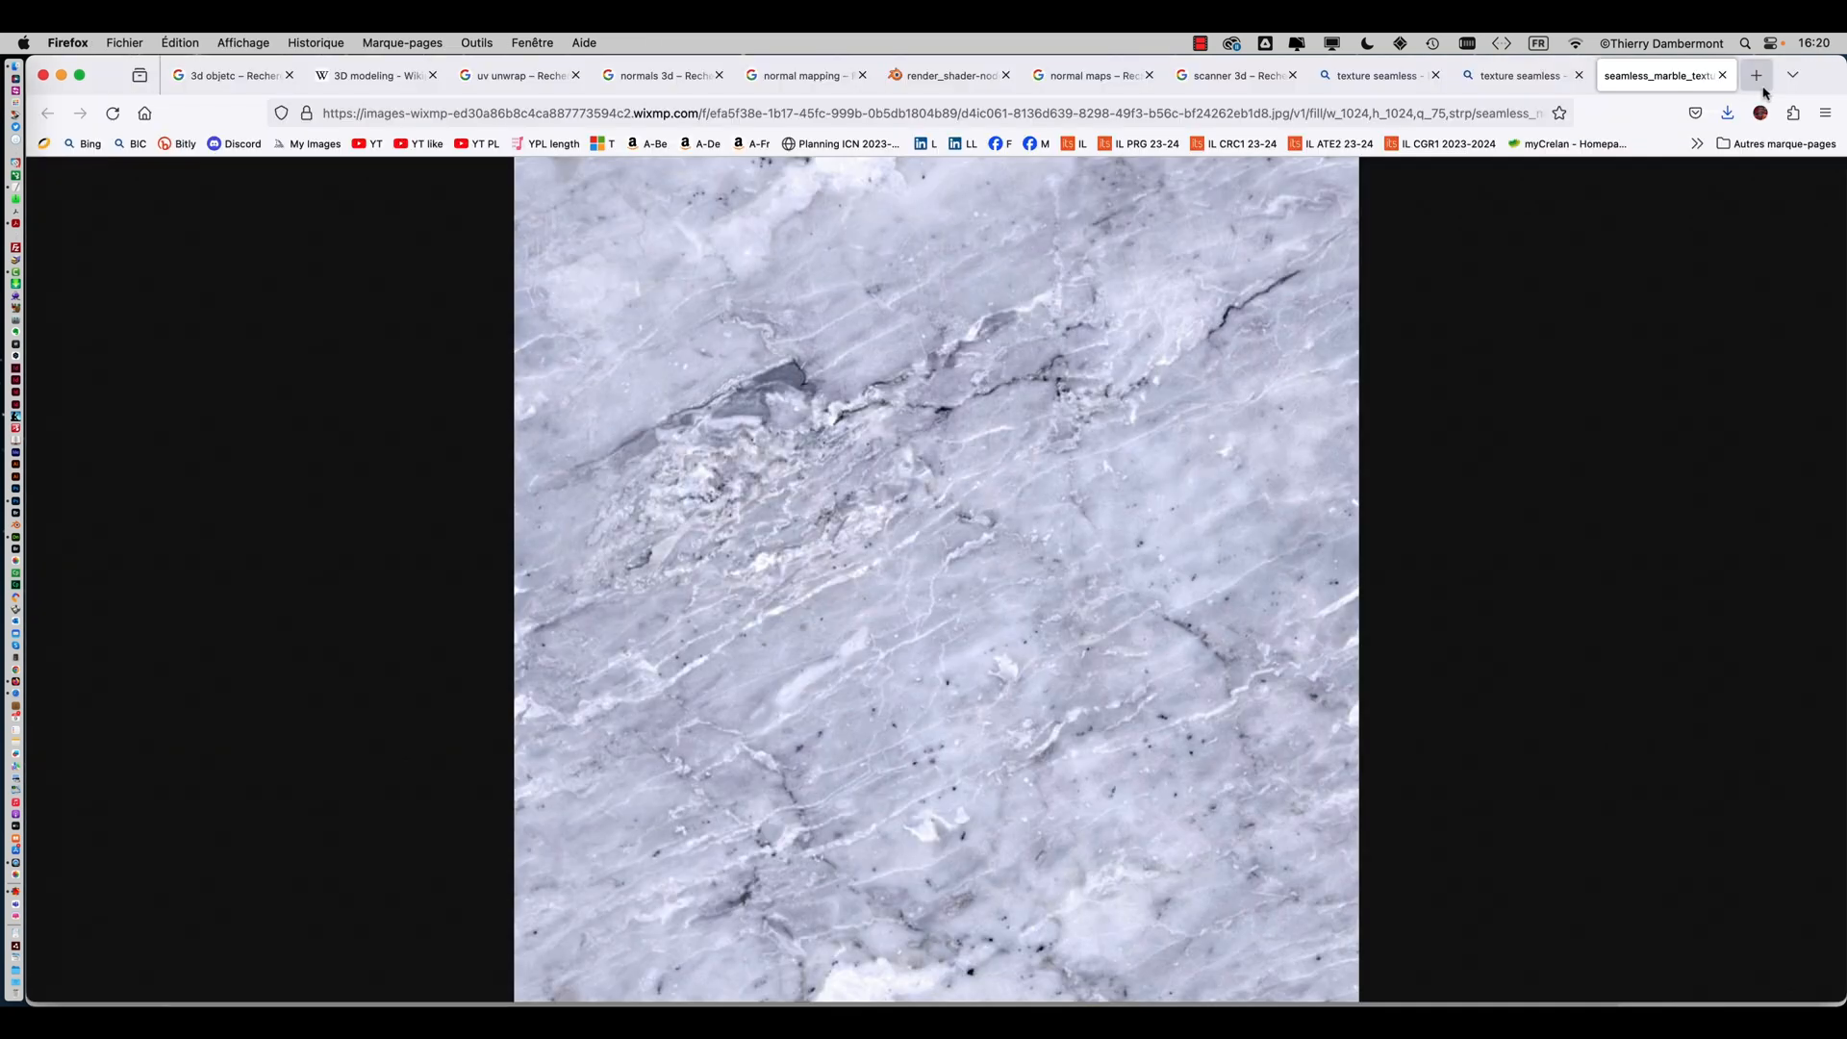
In a new browser tab, search Google Images for ray tracing denoising
key("super+t")
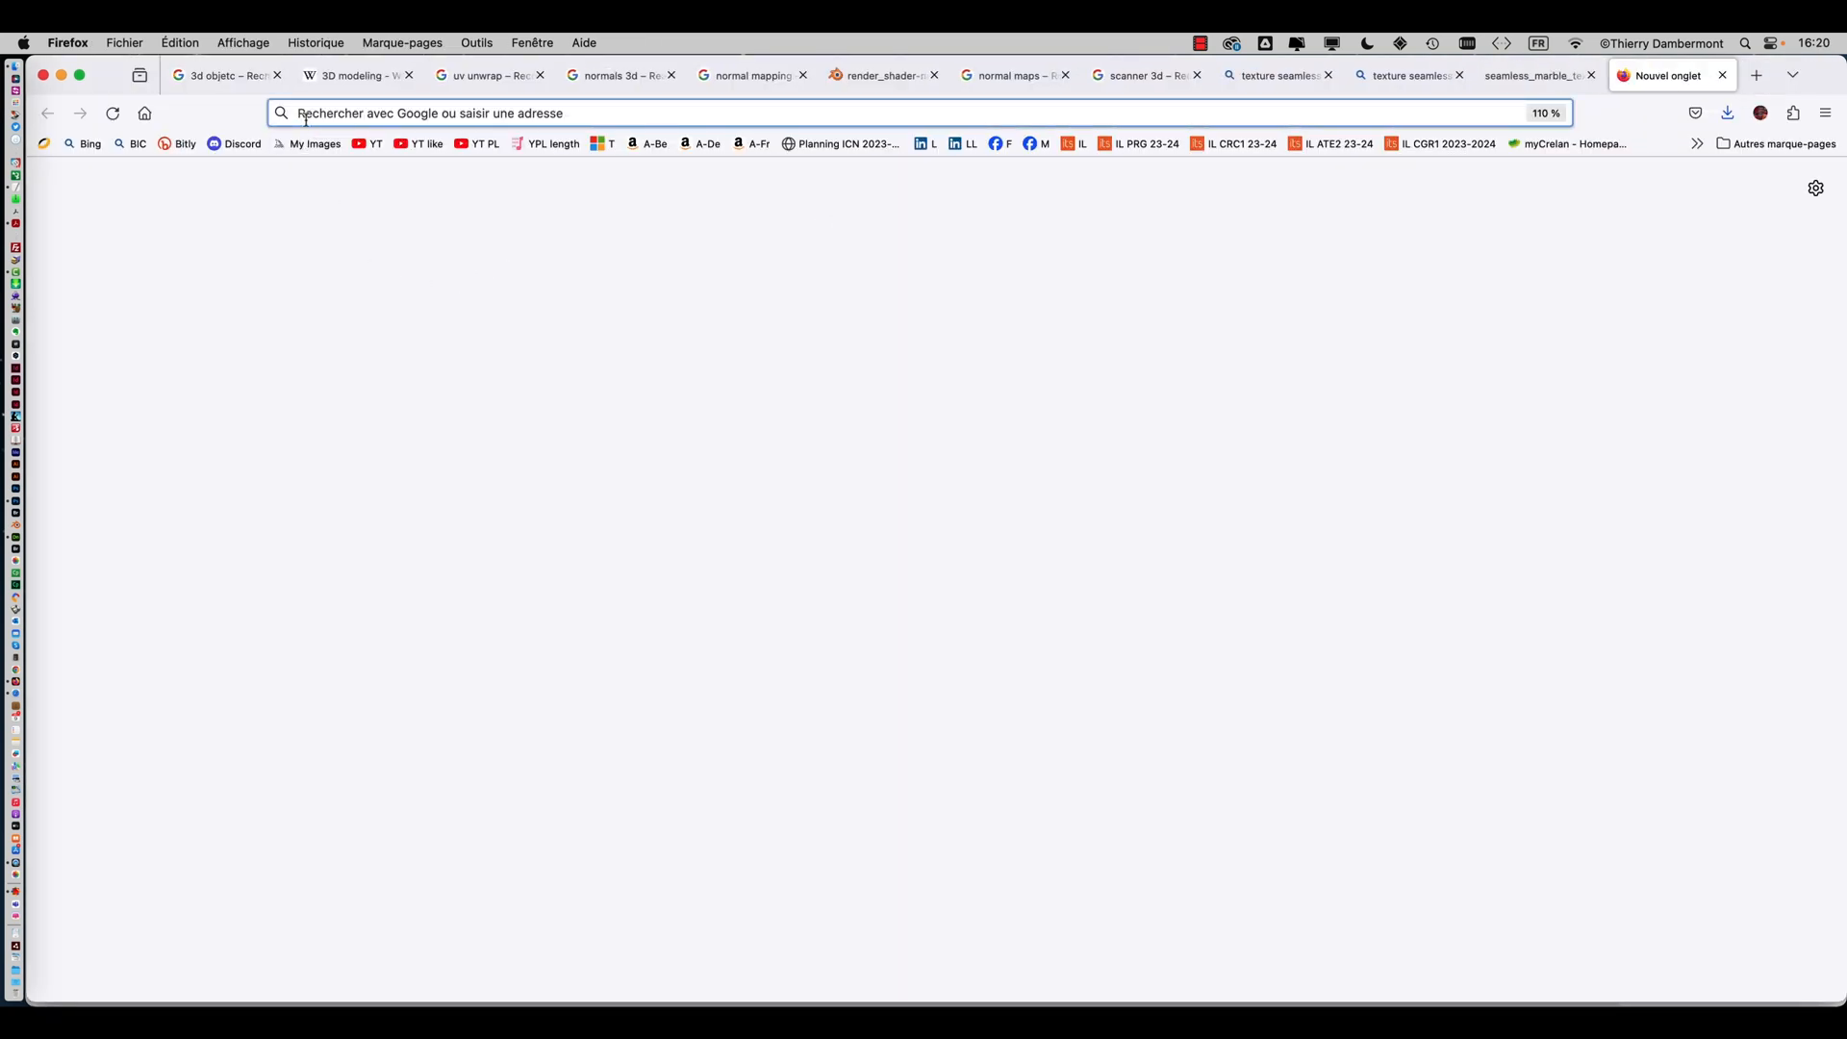
type("ray")
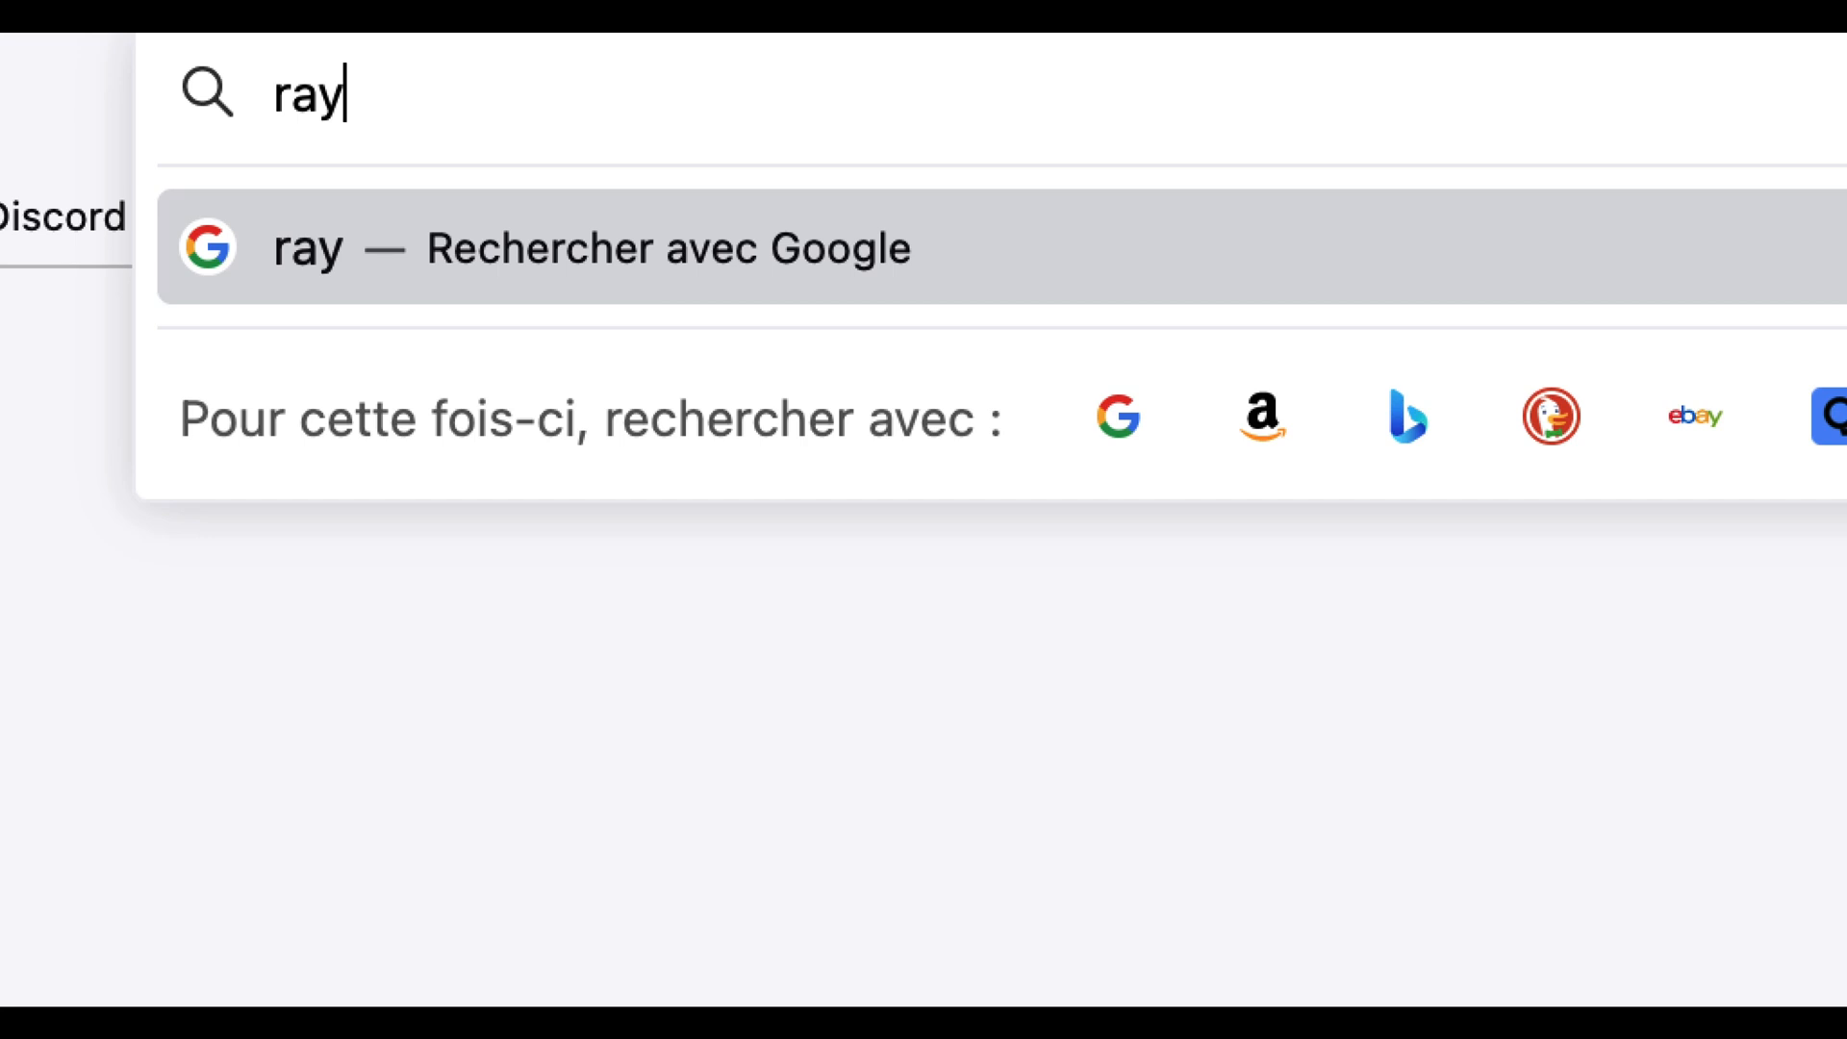
type(" tracing")
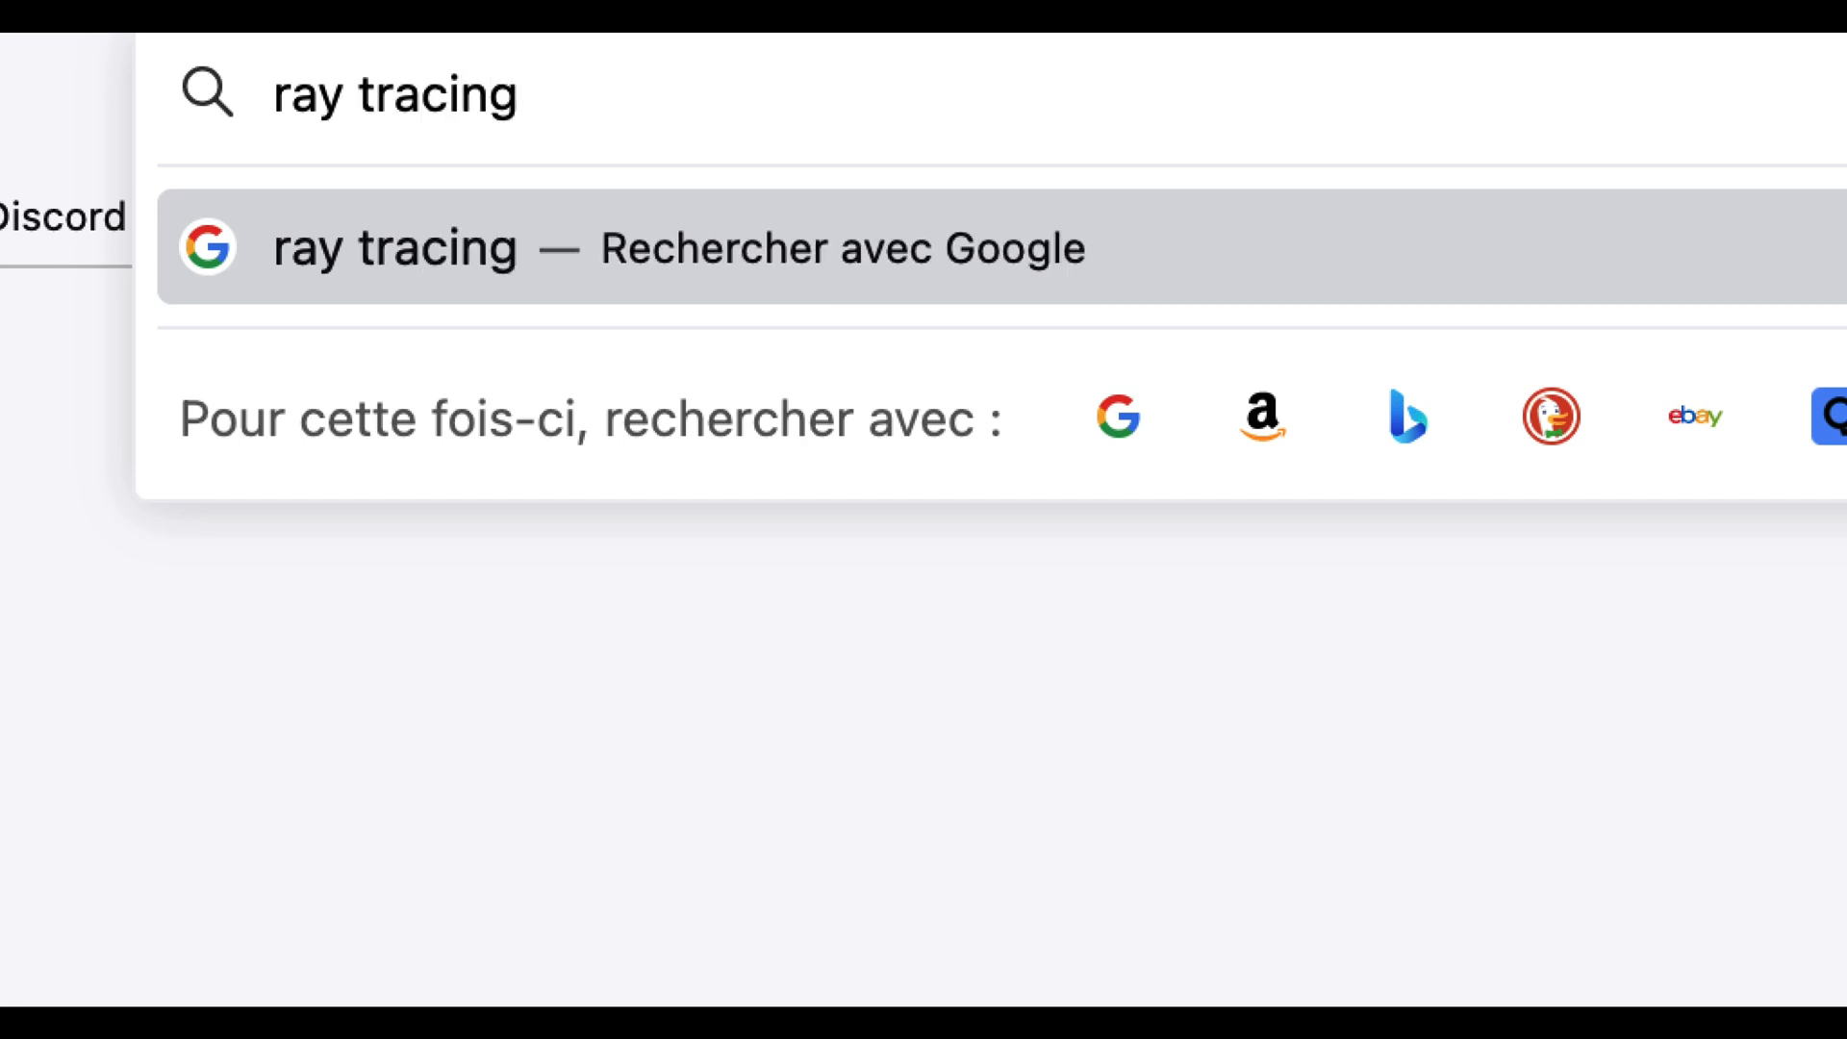
type(" denoising")
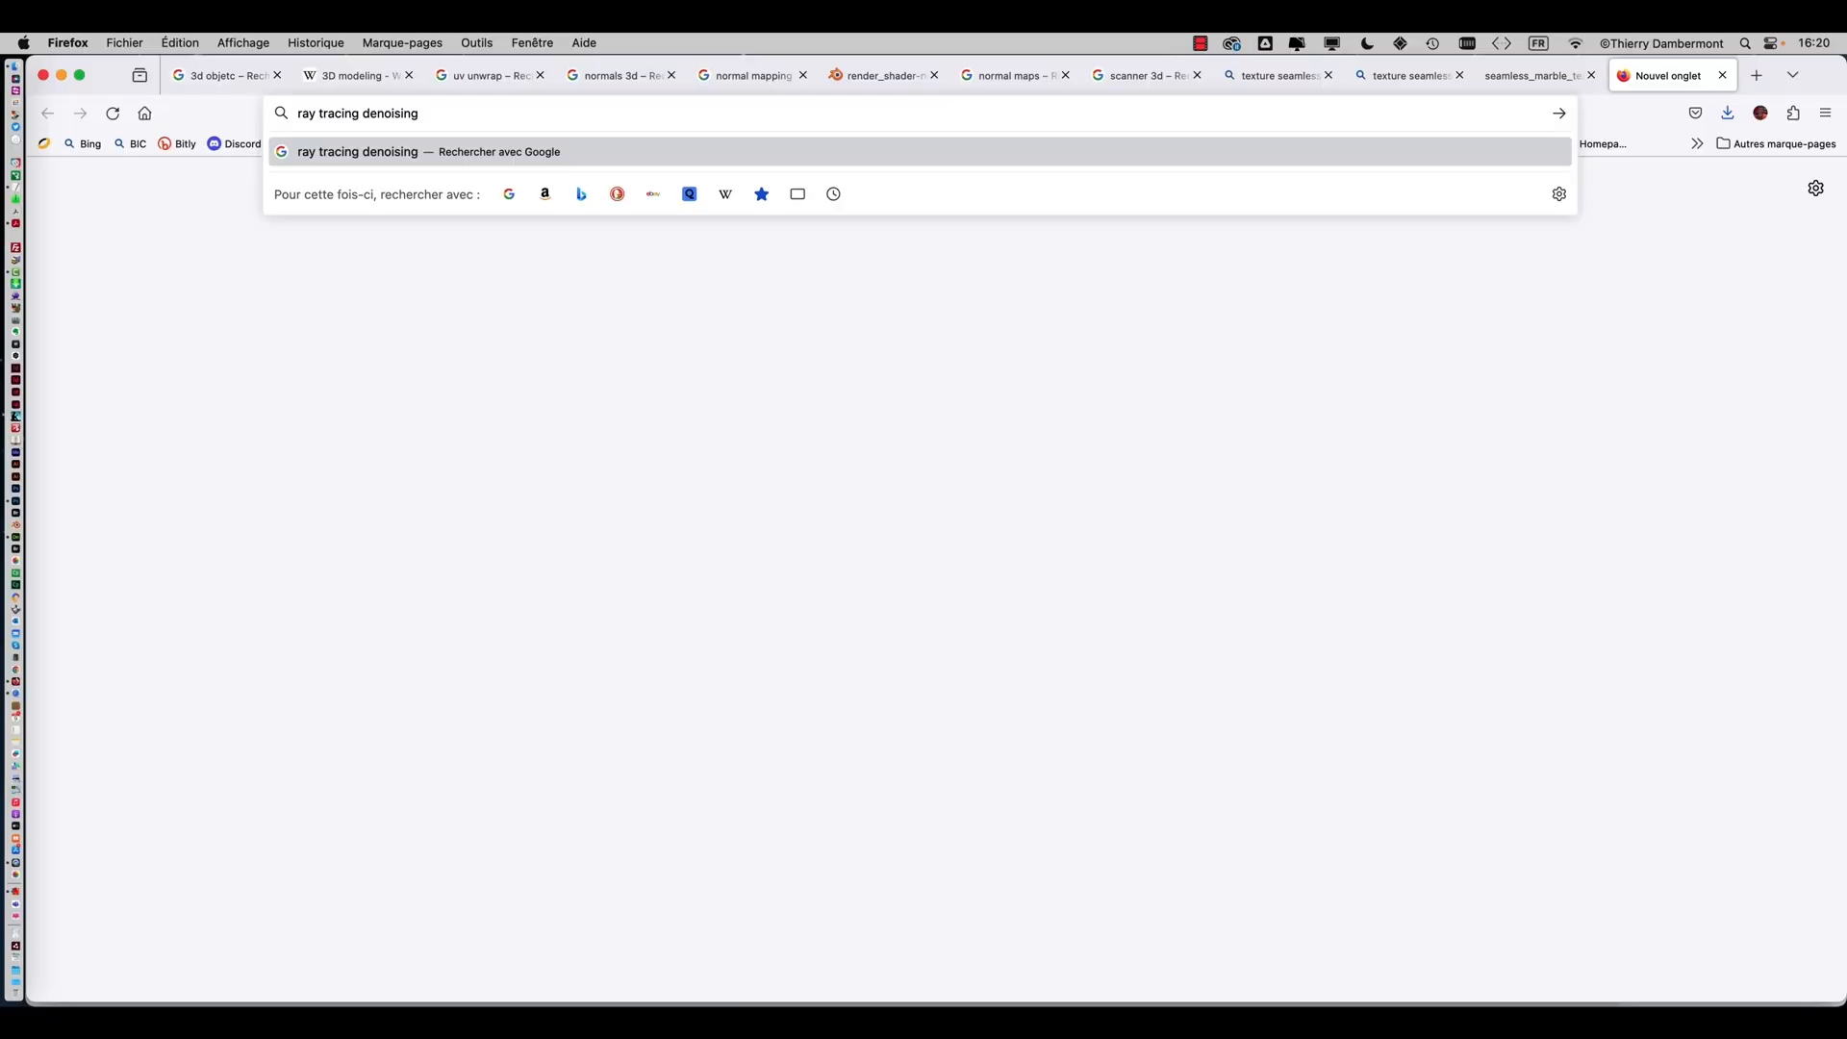
key("Return")
left_click(269, 297)
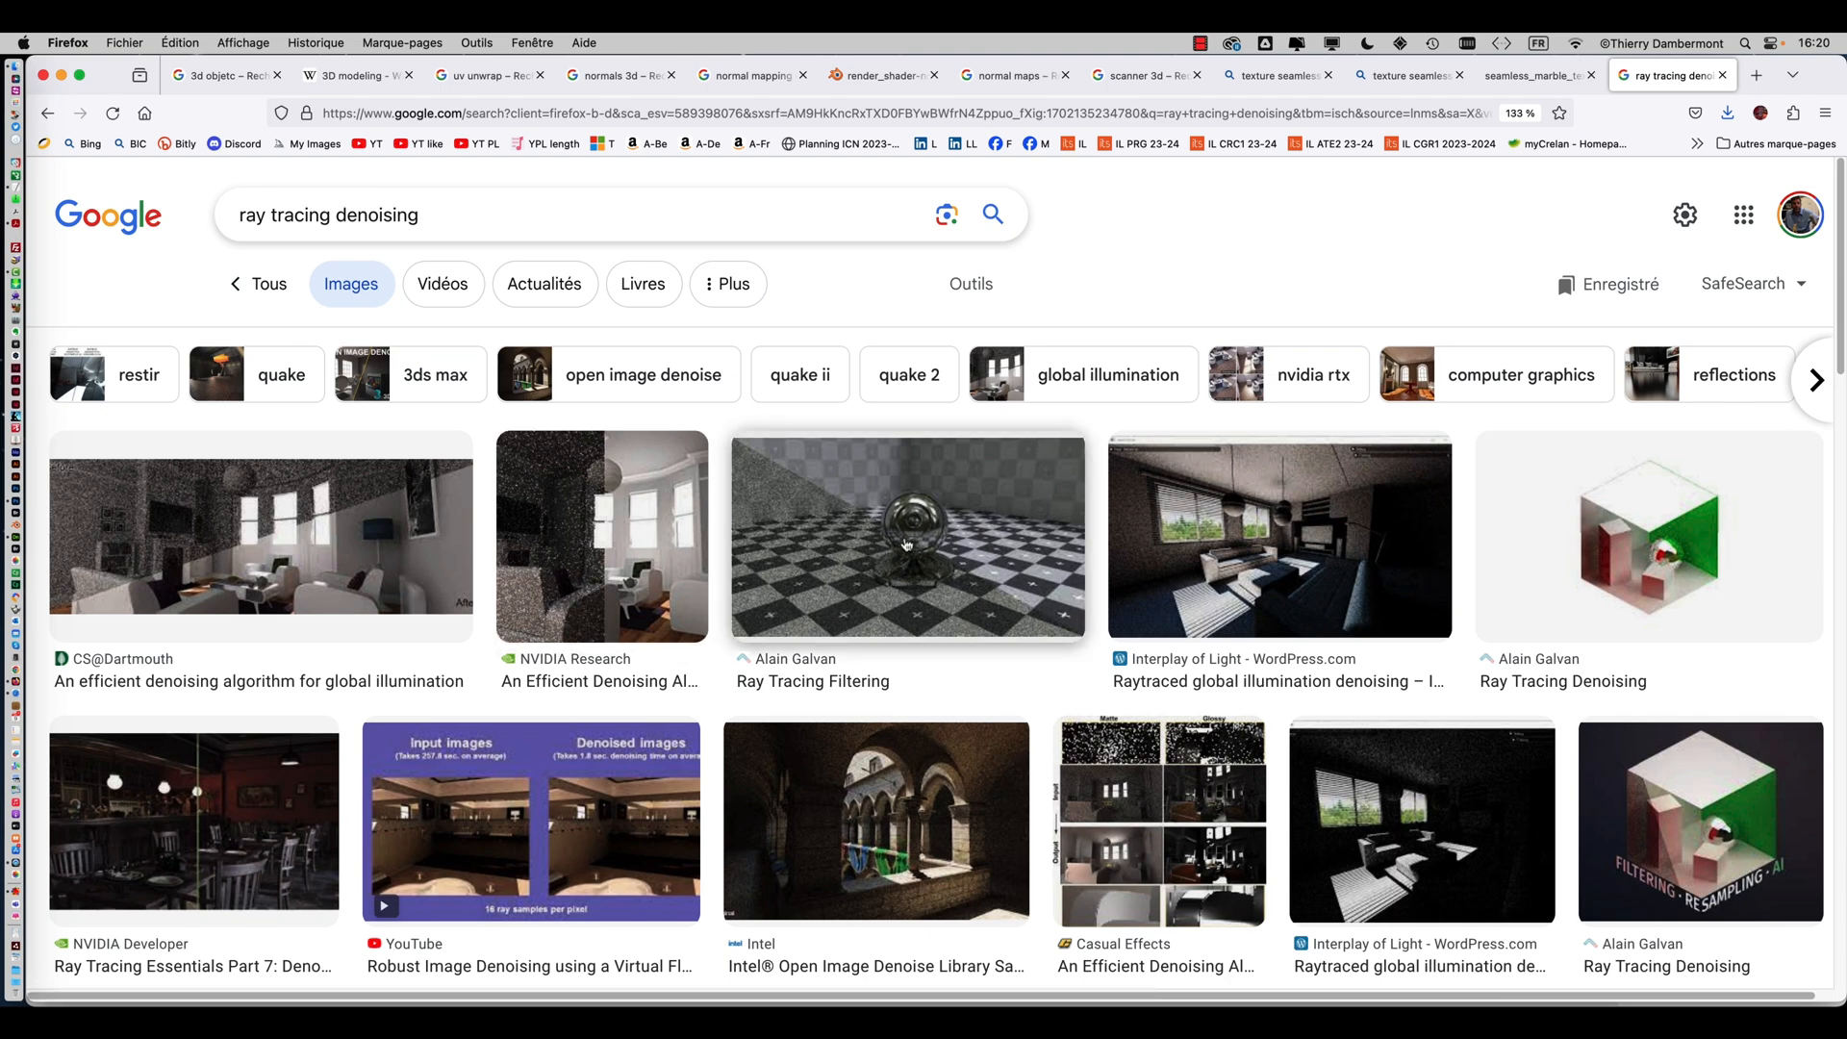
Examine several ray tracing denoising example images in the results
left_click(443, 544)
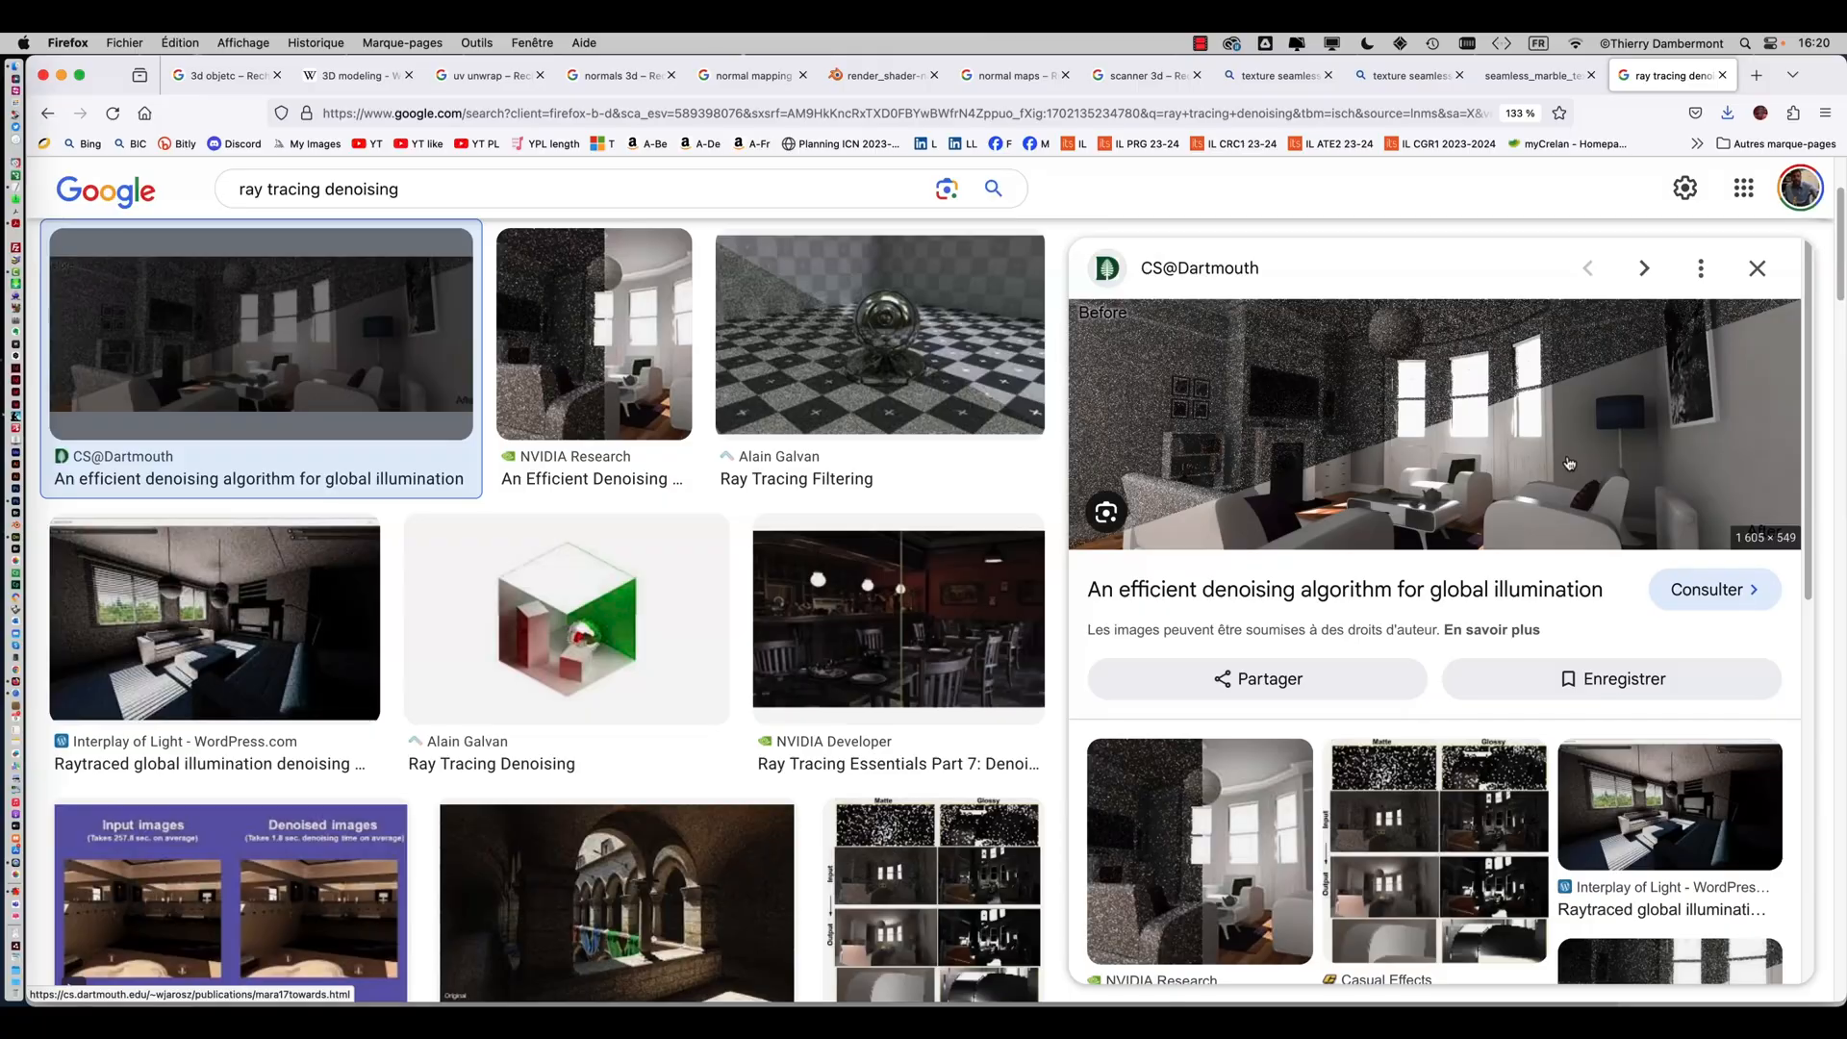
left_click(881, 337)
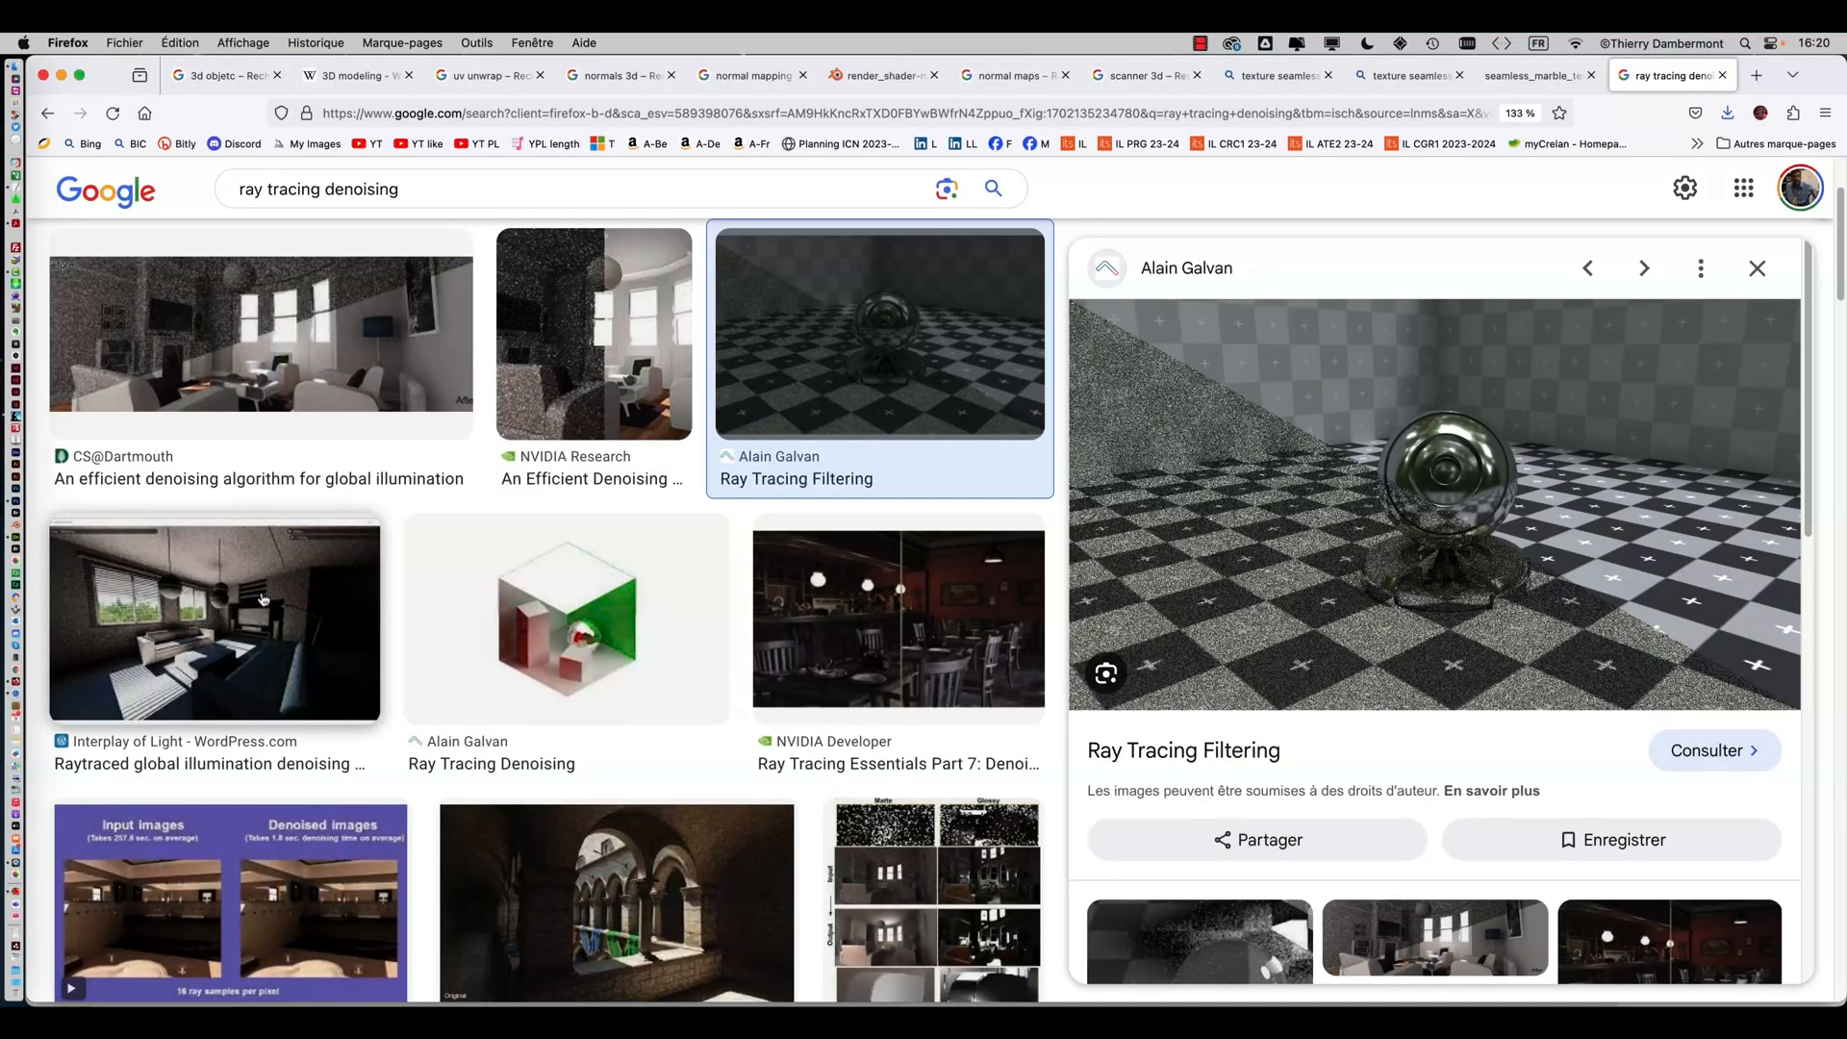
scroll(269, 598, "down", 5)
scroll(280, 596, "down", 6)
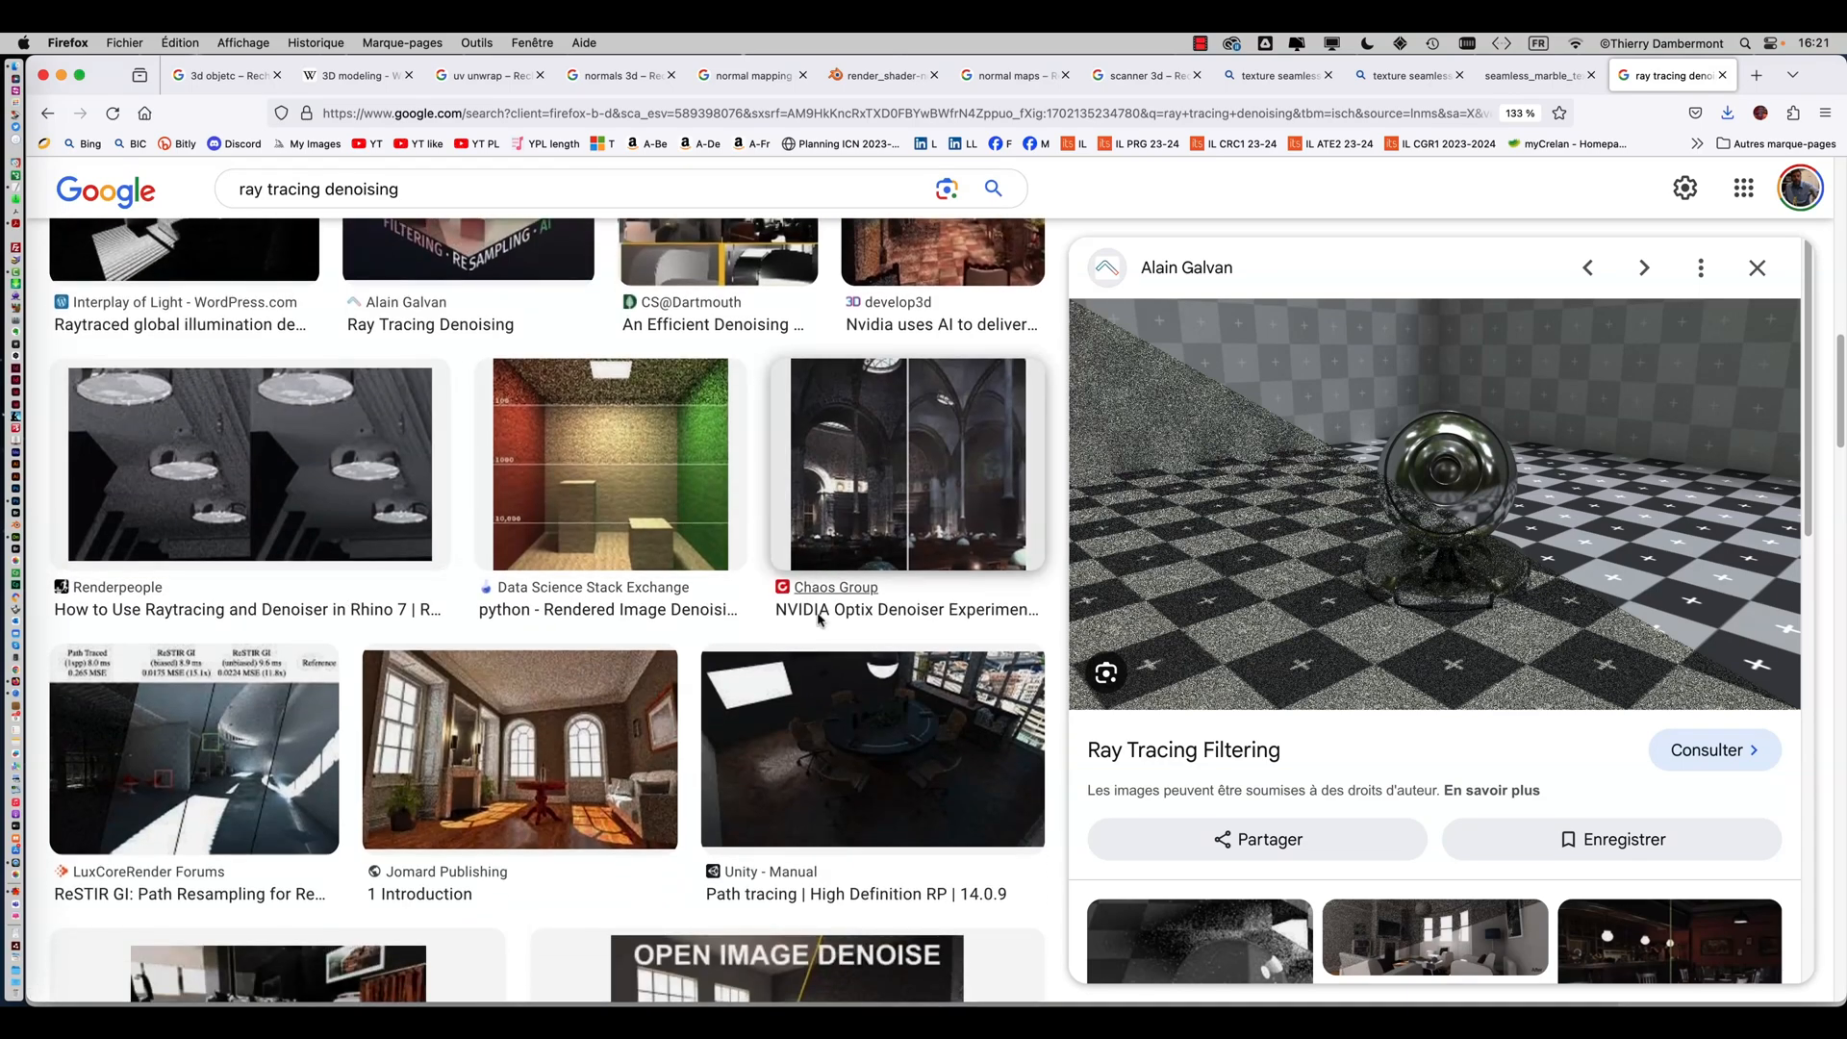
left_click(577, 714)
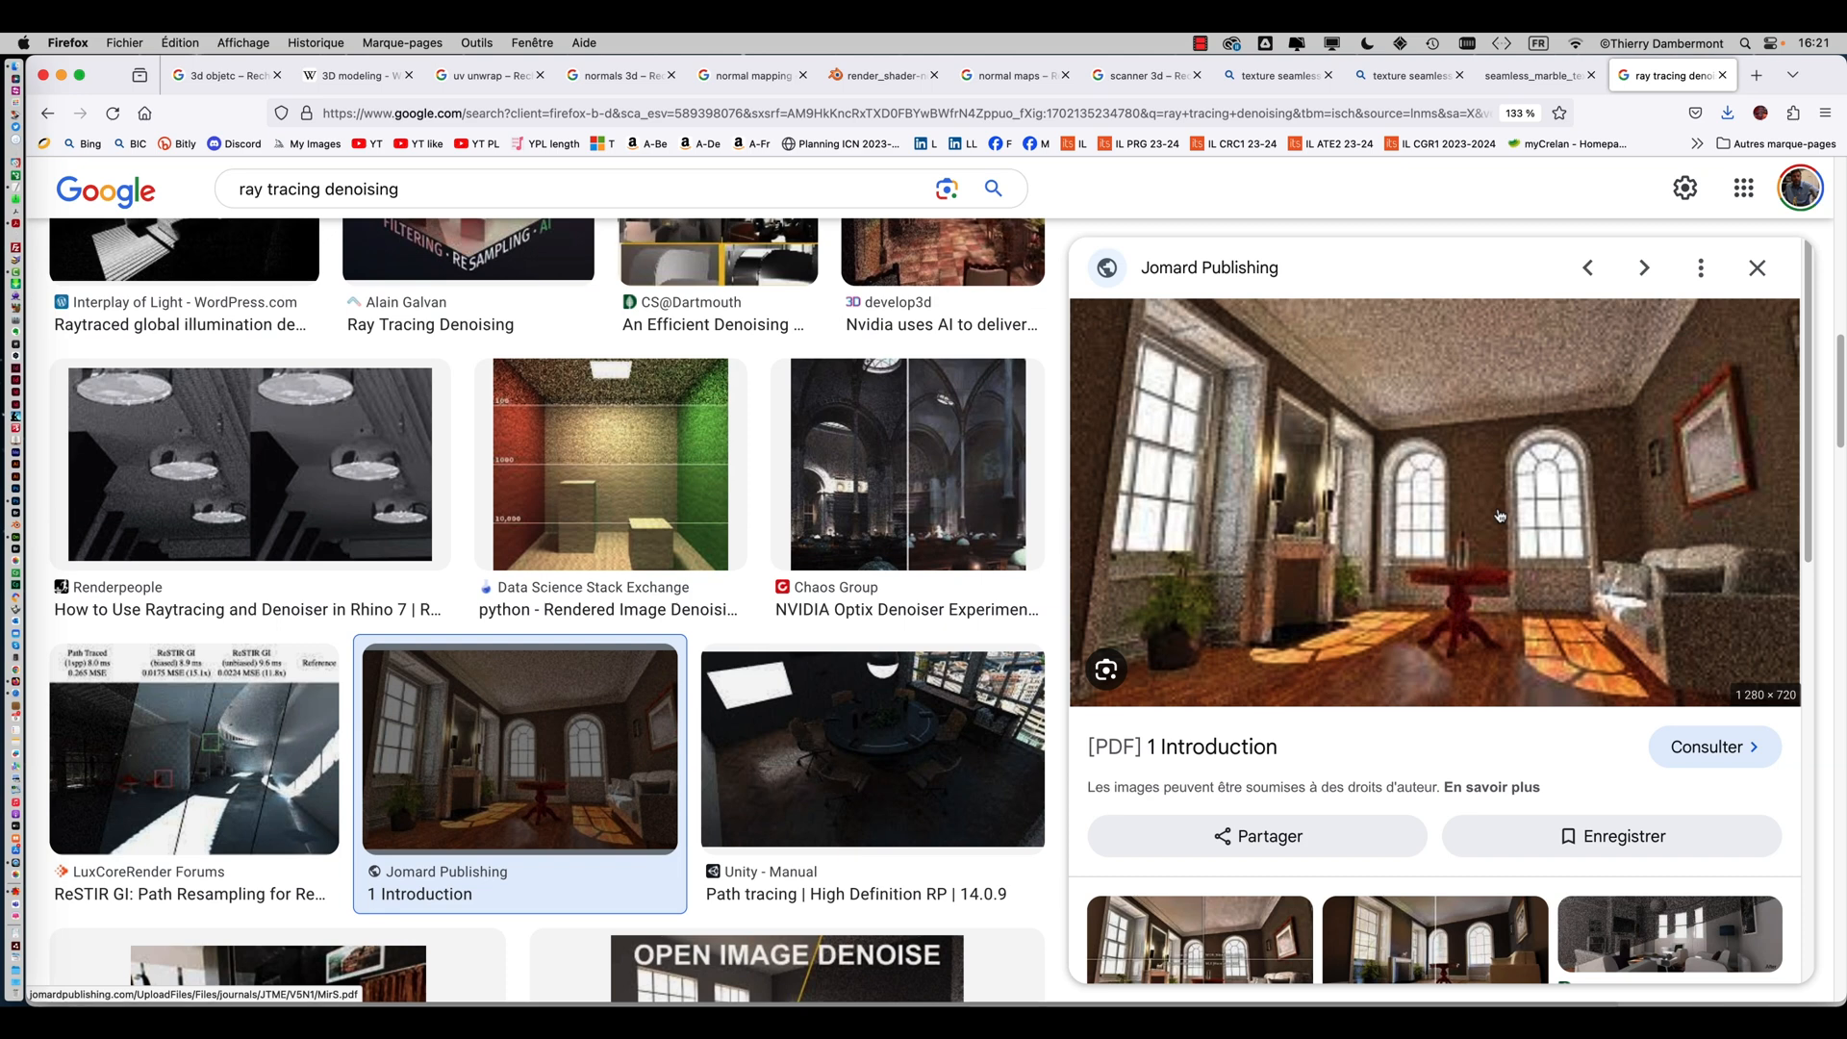
Check the render progress, then open the modifier le relief folder in a new Finder window sorted by modification date
key("super+Tab")
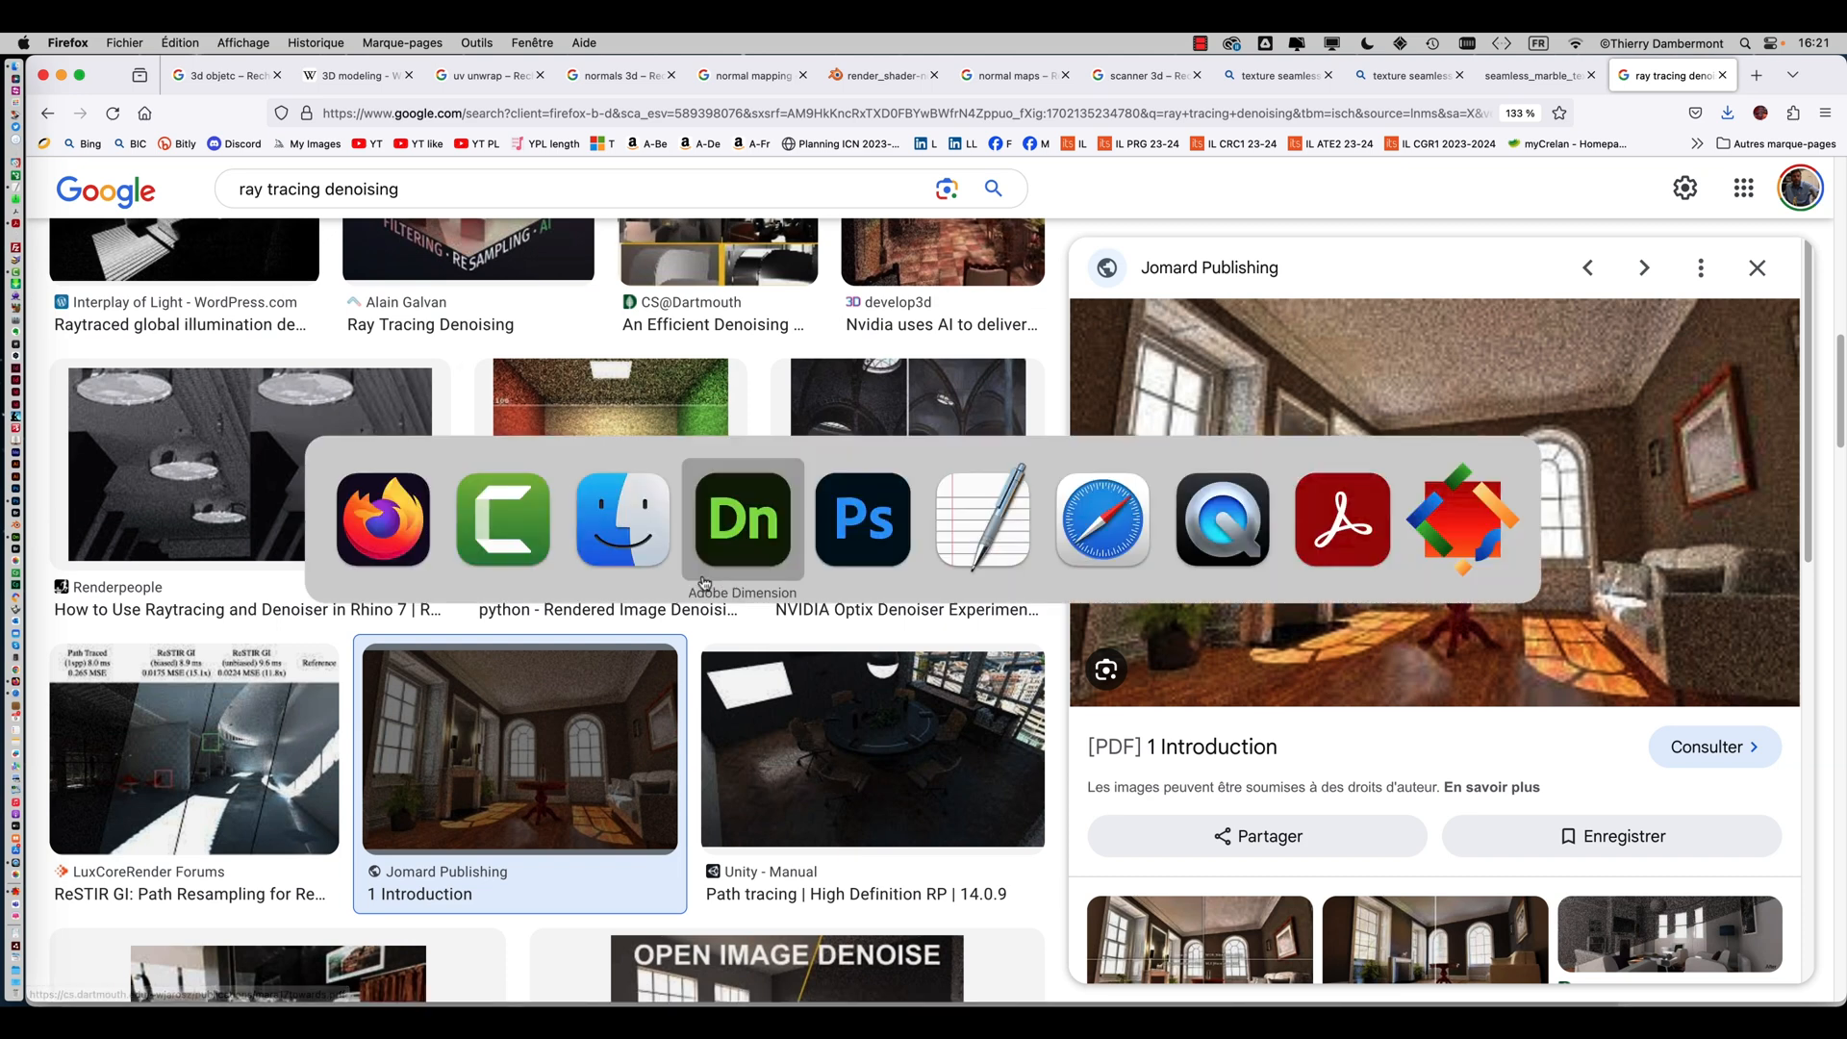
left_click(728, 540)
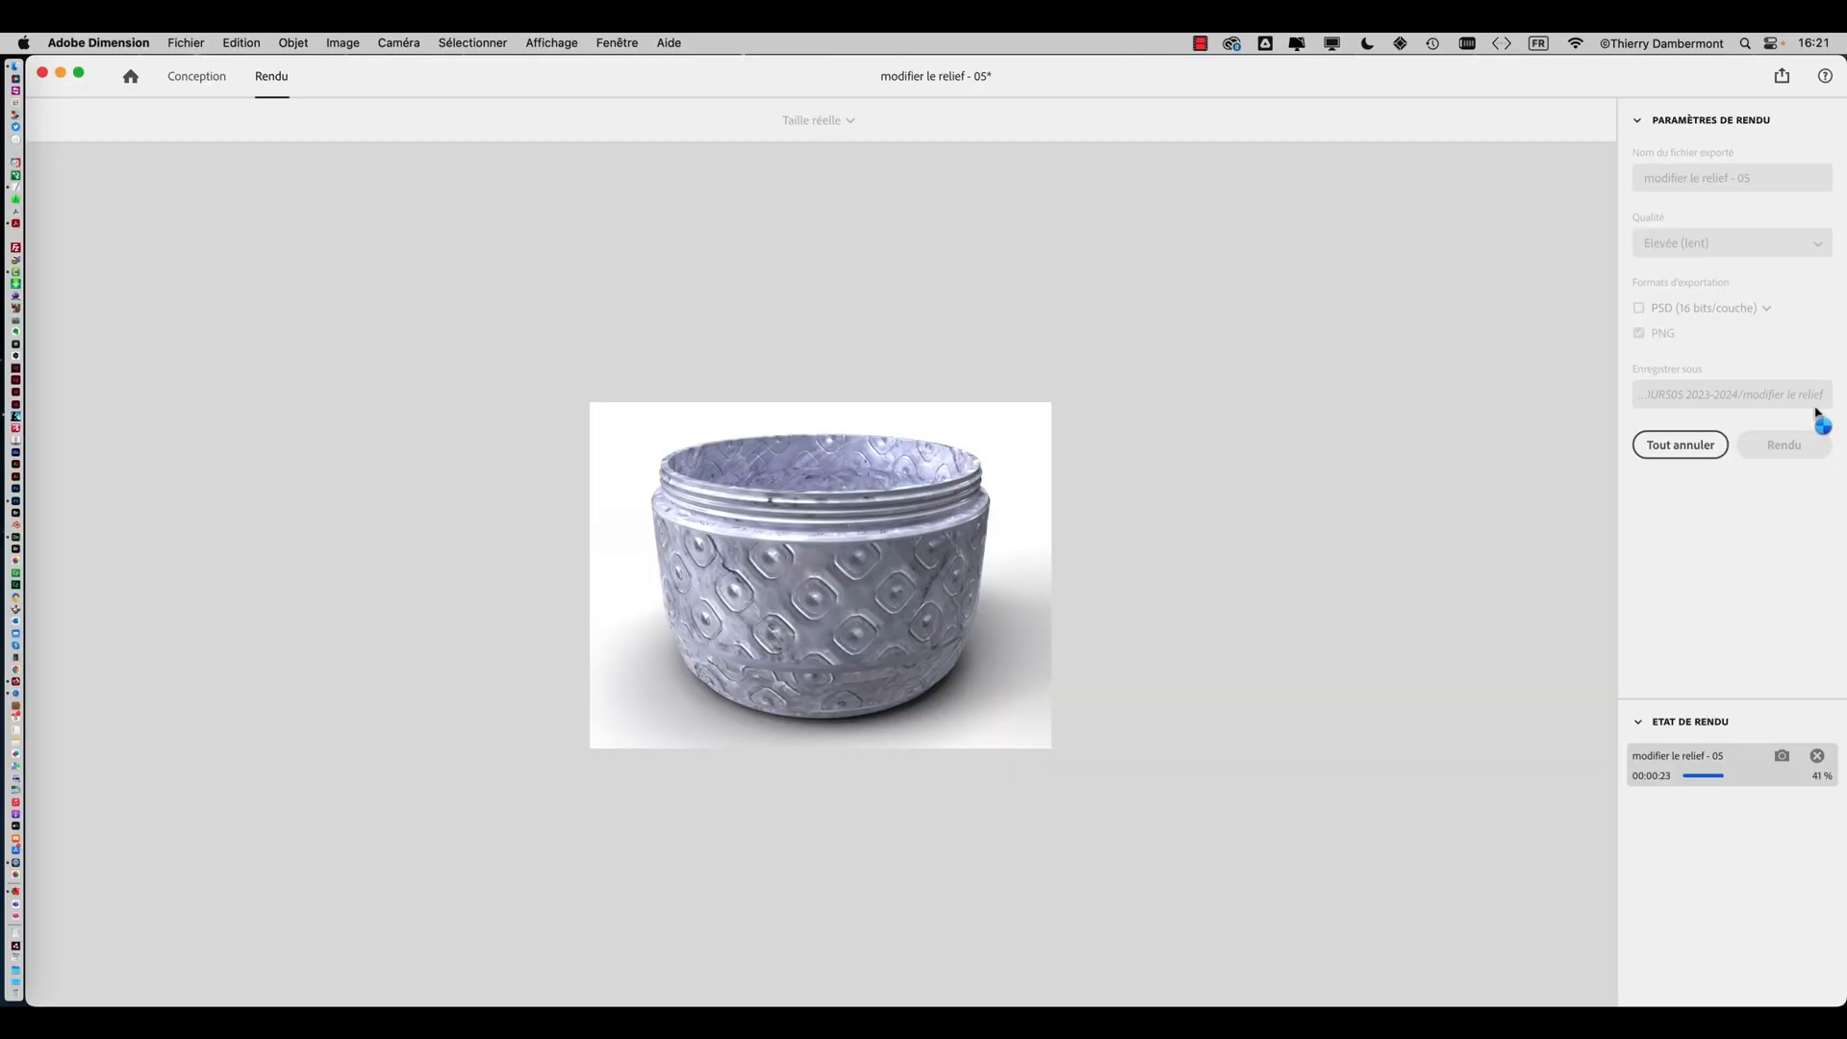
key("super+Tab")
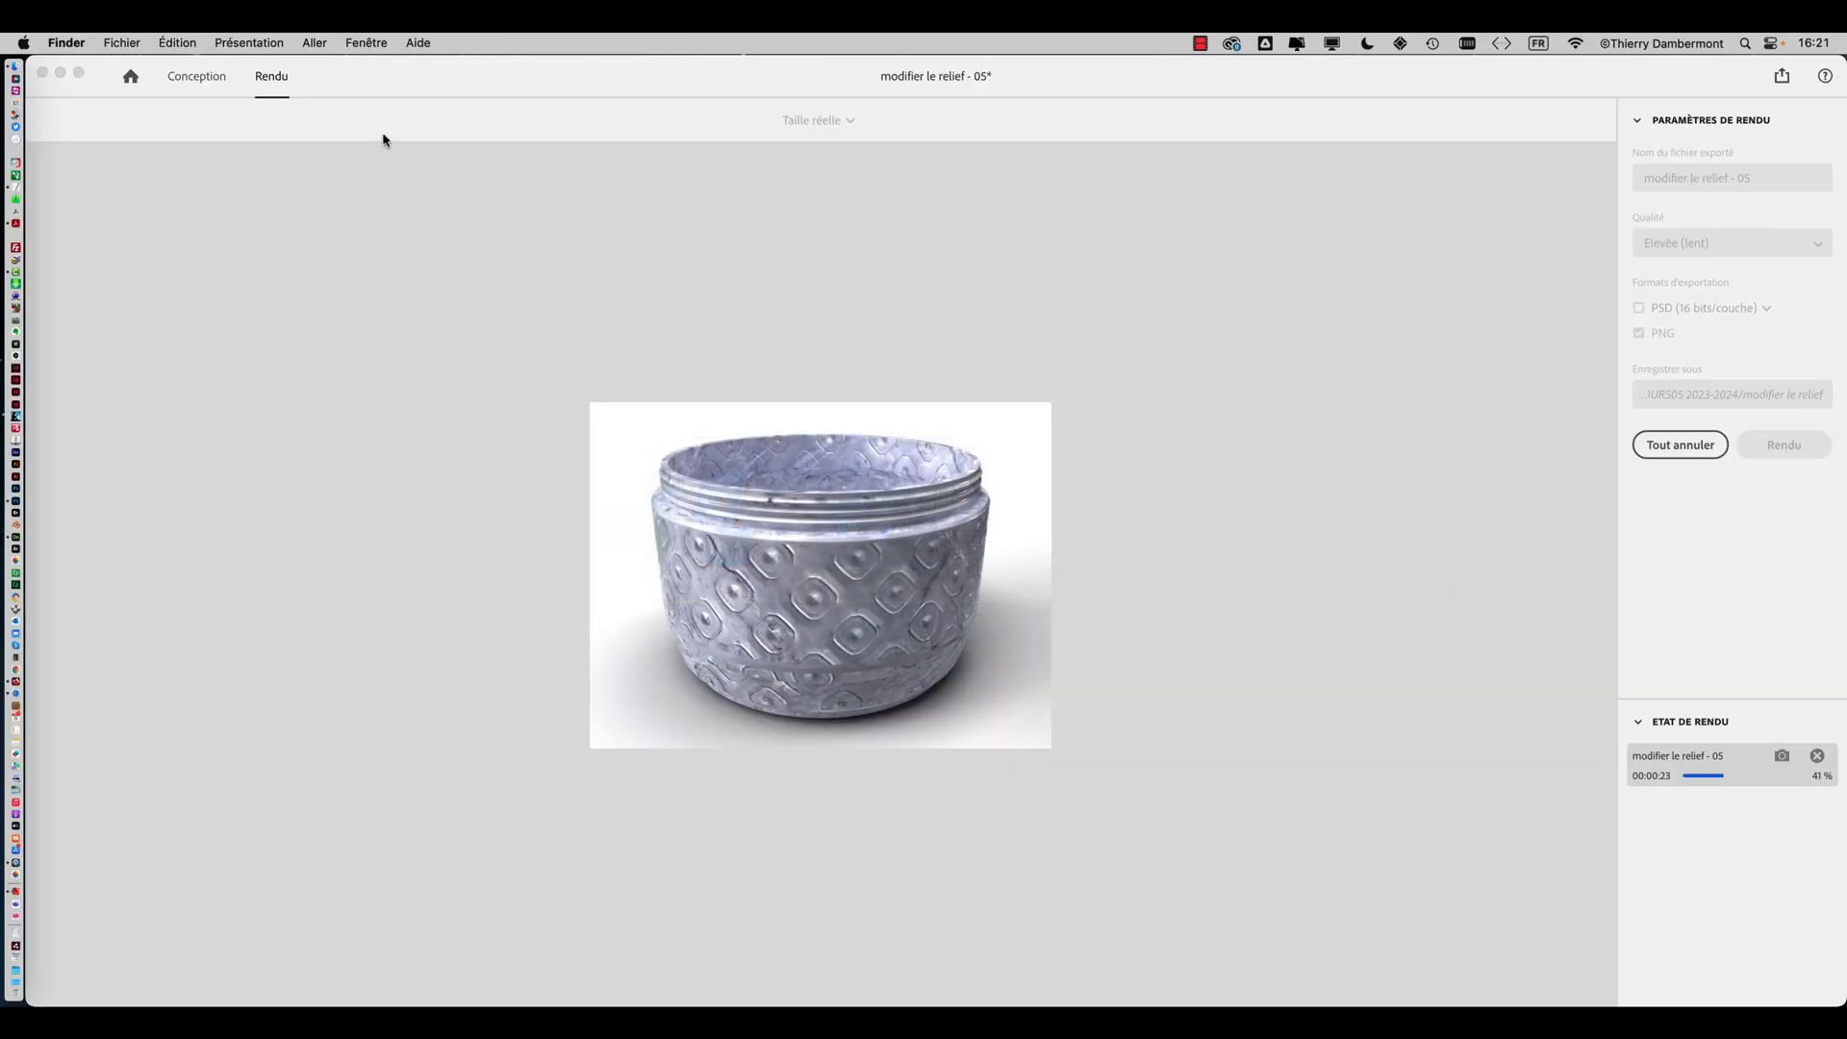
left_click(122, 43)
left_click(144, 68)
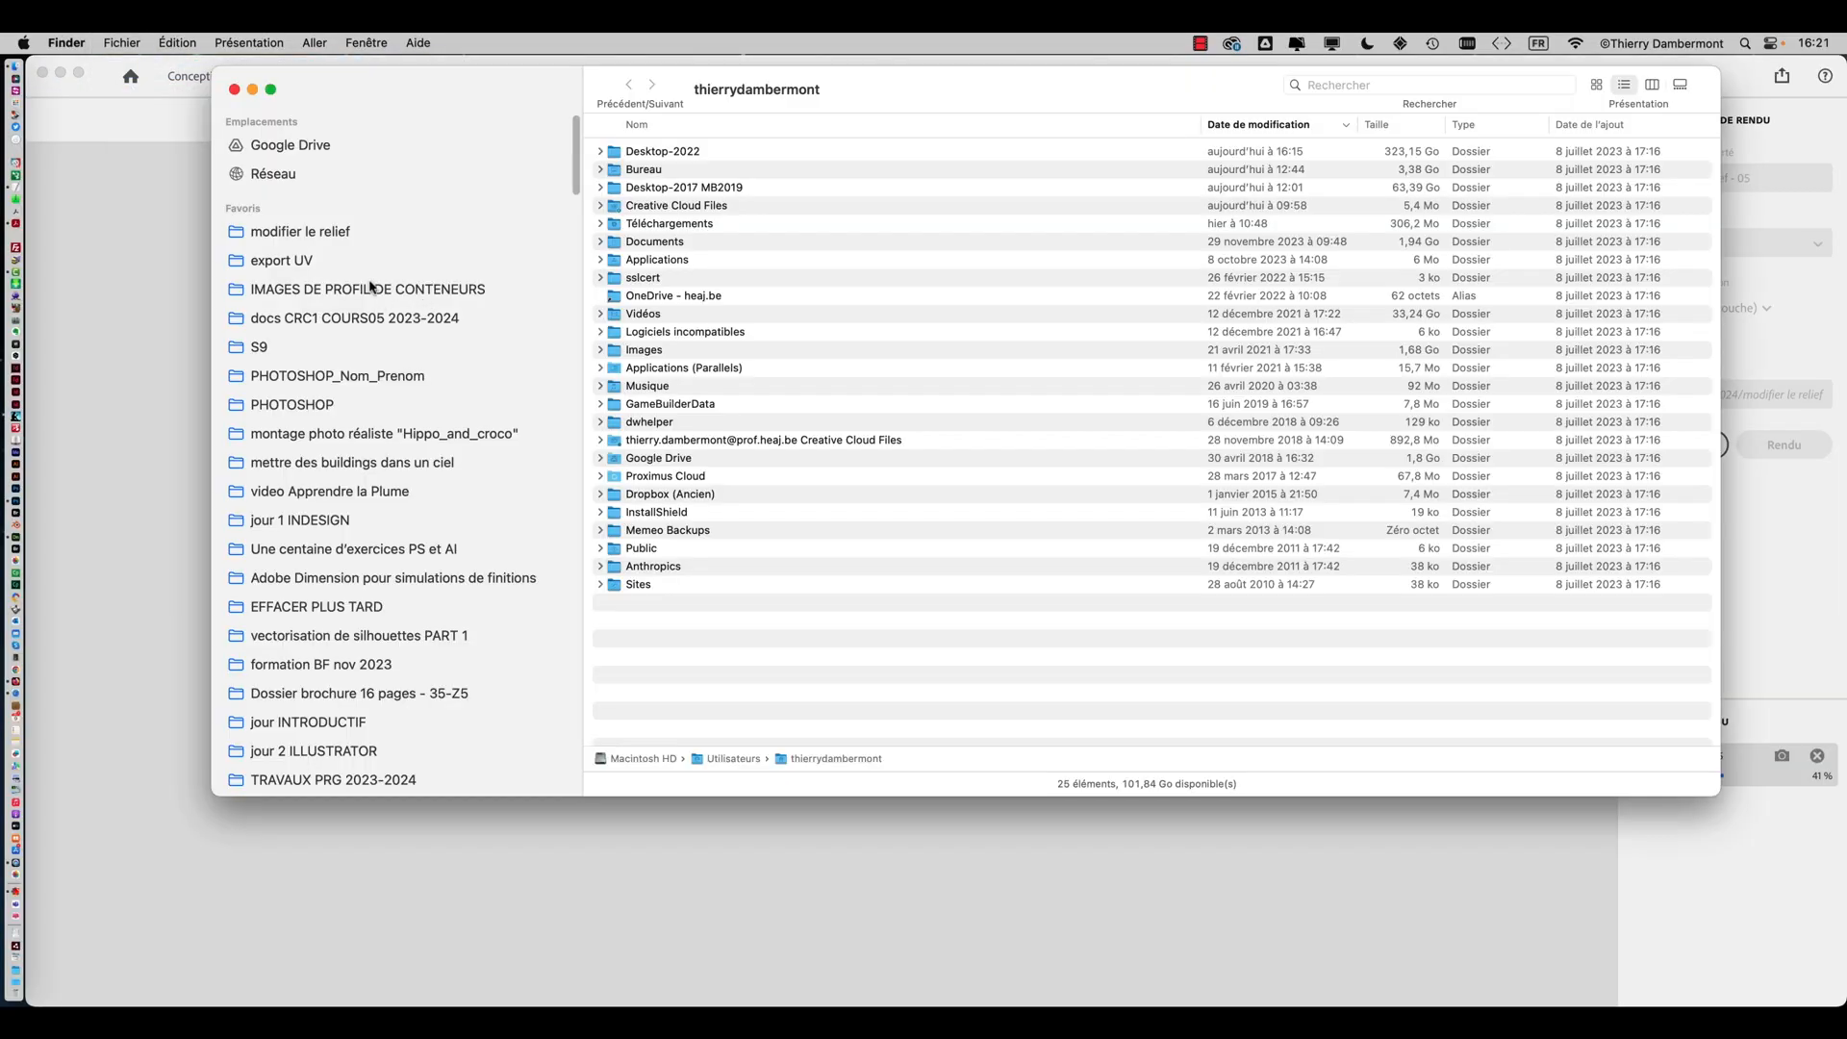
left_click(337, 235)
left_click(1071, 125)
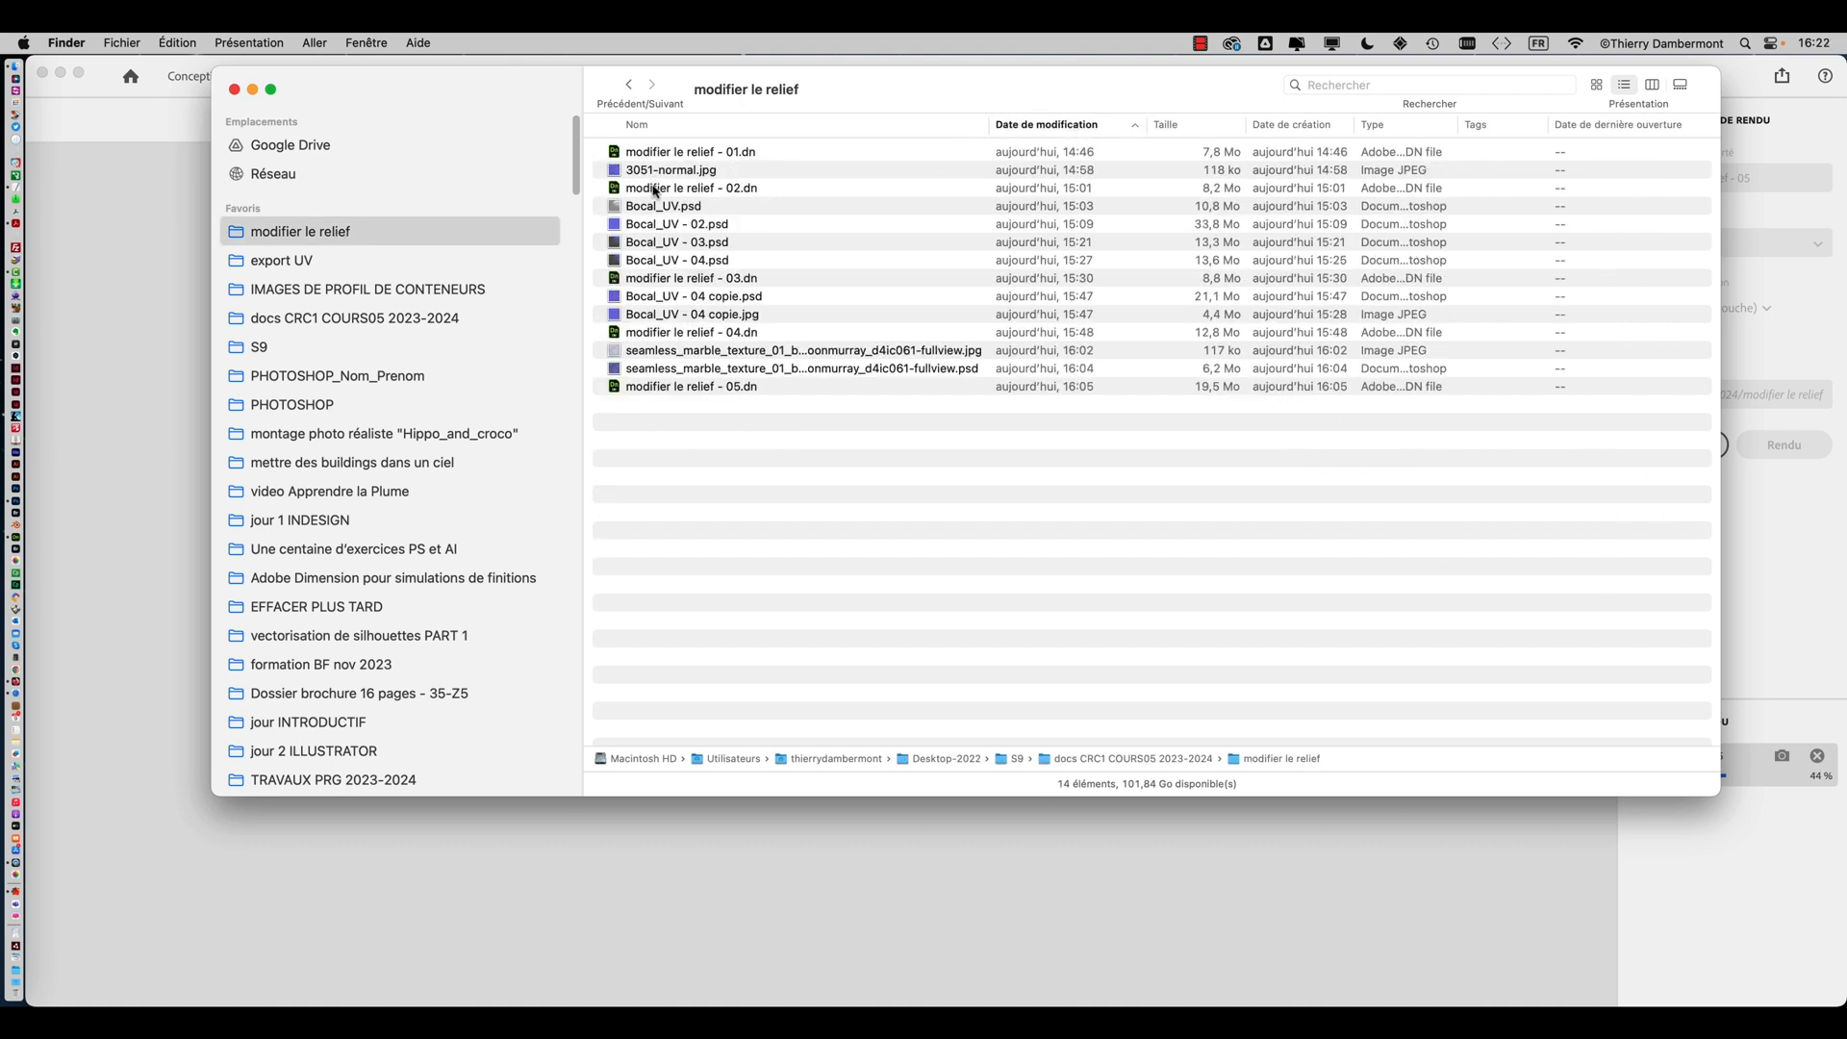
left_click(647, 872)
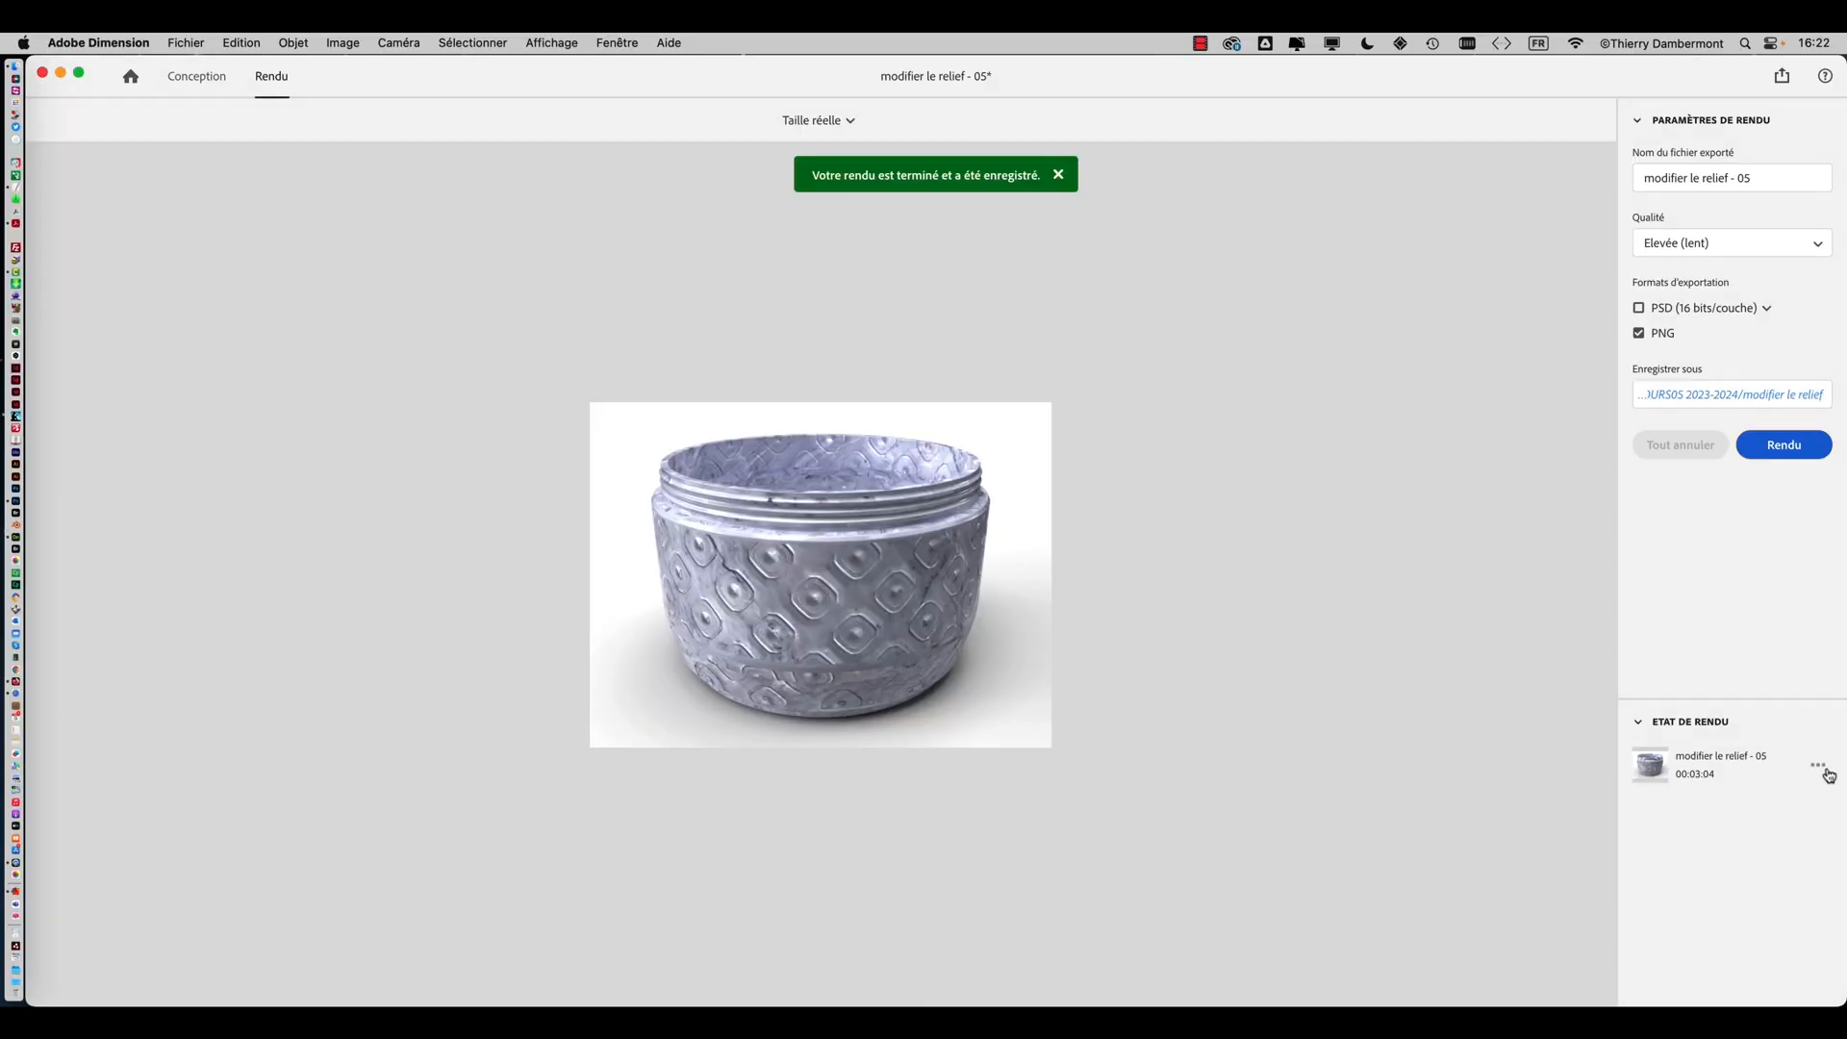
Reveal the finished render in Finder, preview modifier le relief - 05.png, and open it in Photoshop
left_click(1818, 767)
left_click(1760, 798)
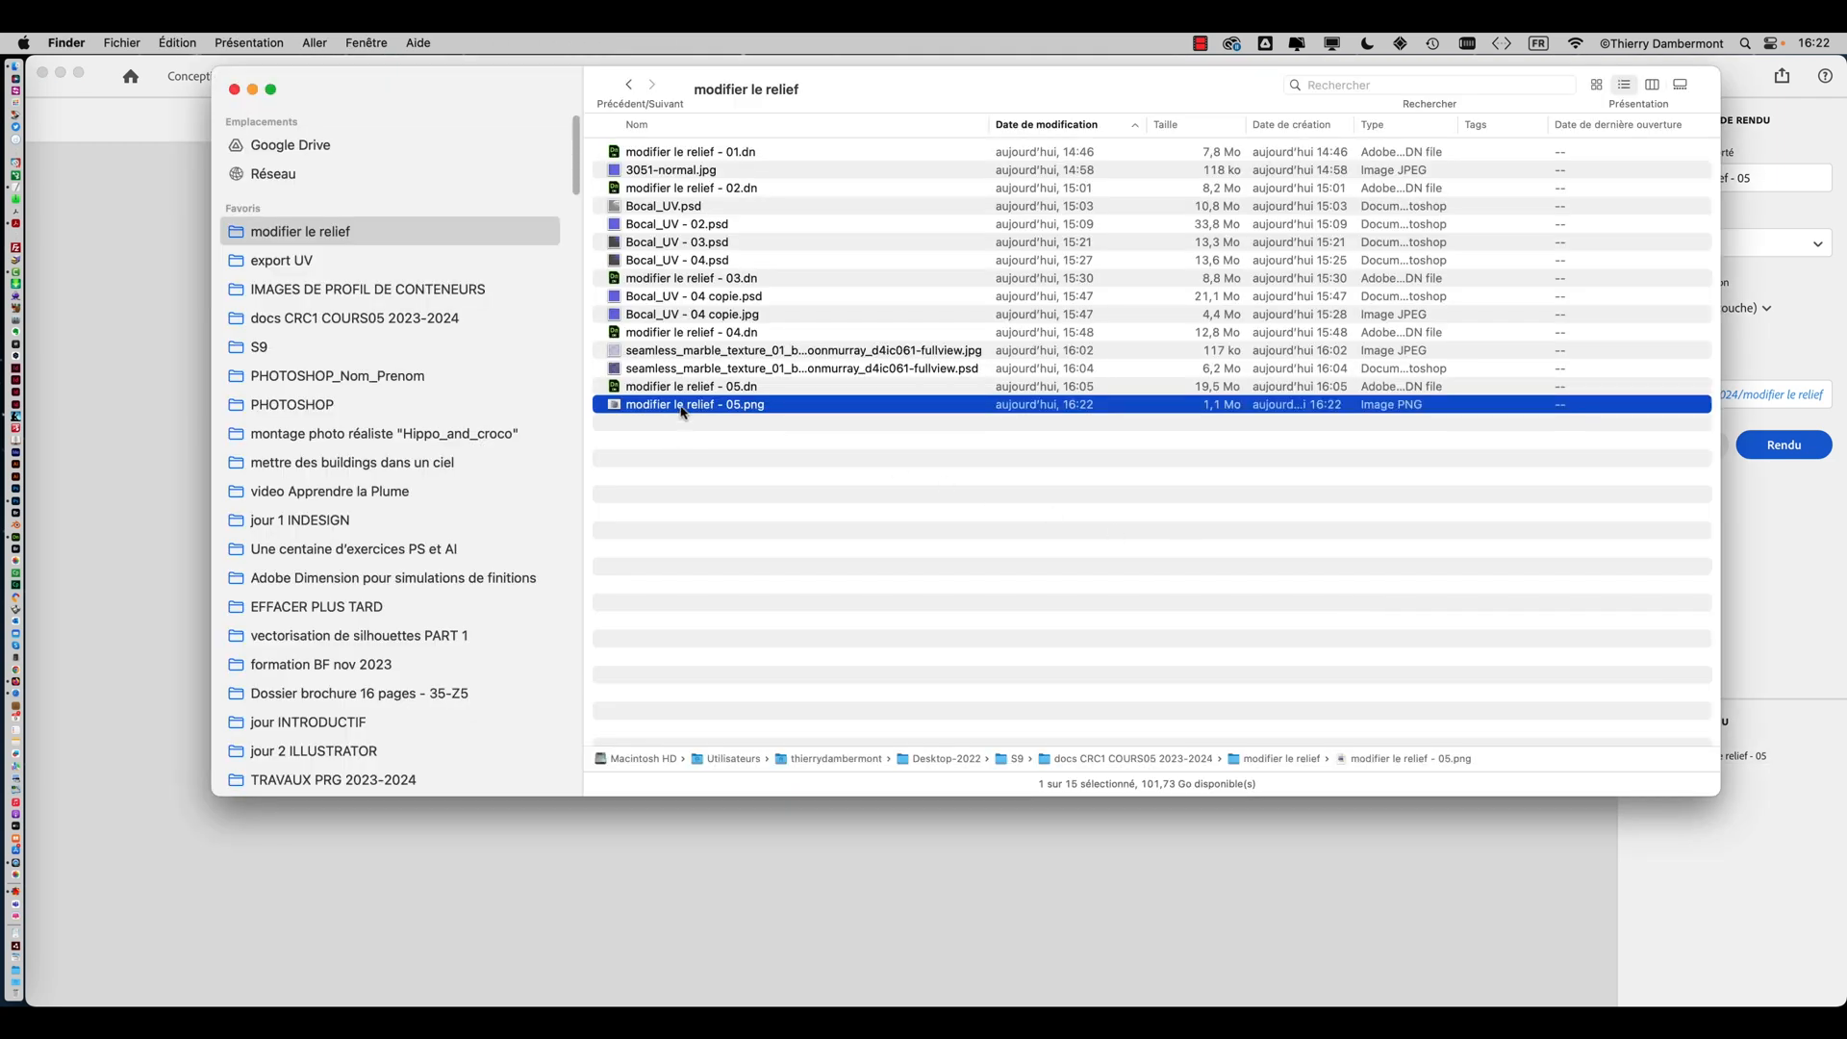
key("space")
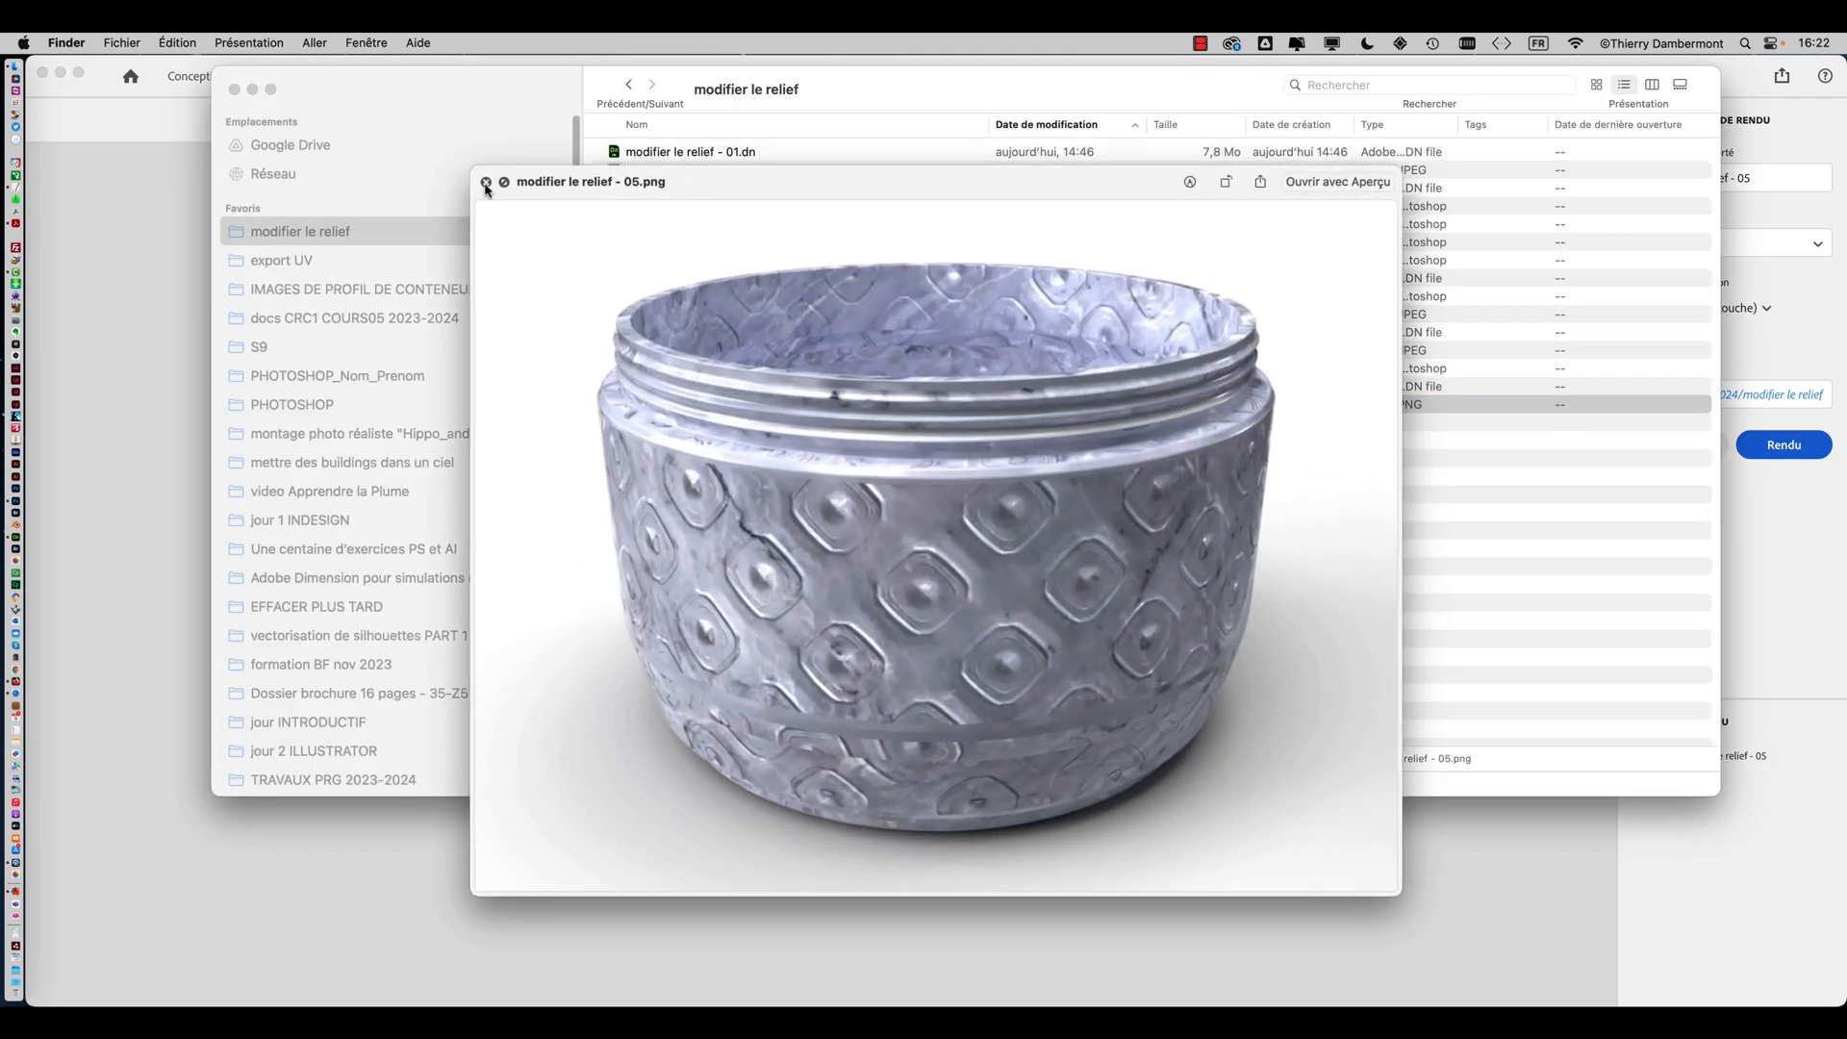
left_click(486, 182)
left_click_drag(698, 405, 37, 507)
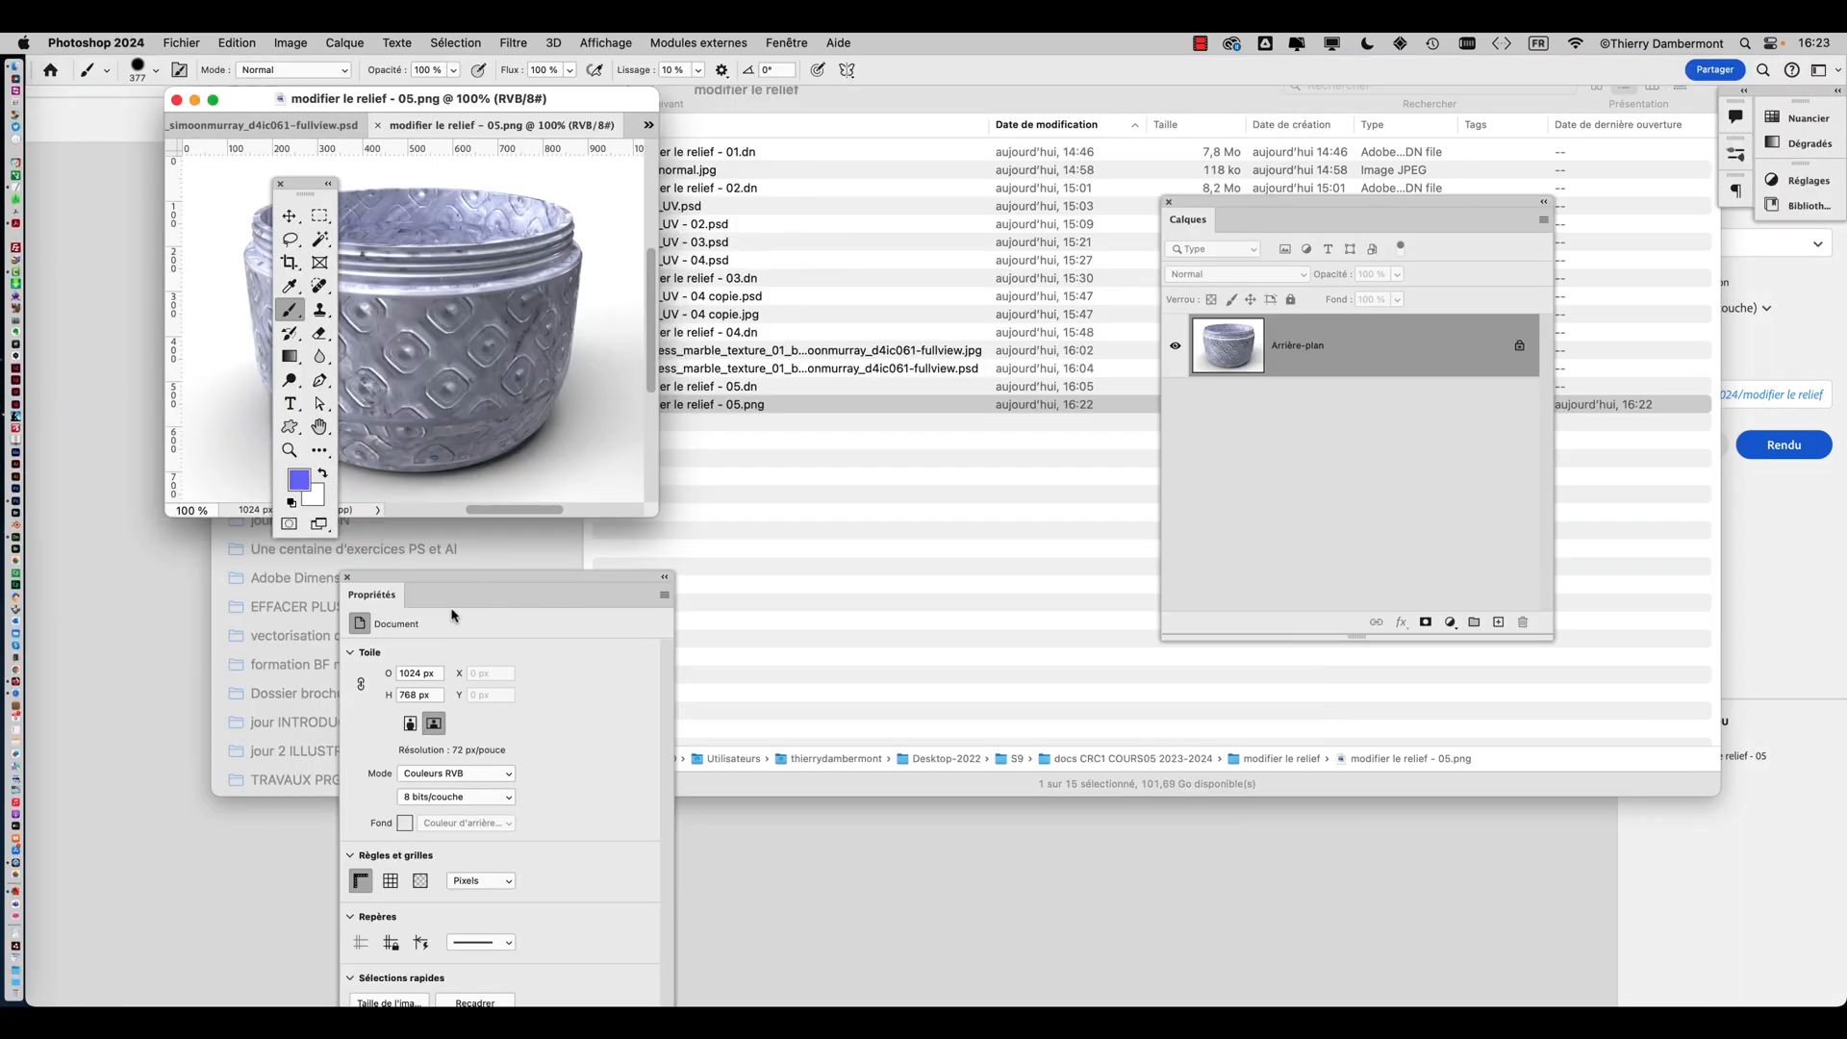
Inspect the rendered jar image closely in full-screen mode at different zoom levels
key("f")
key("shift+Tab")
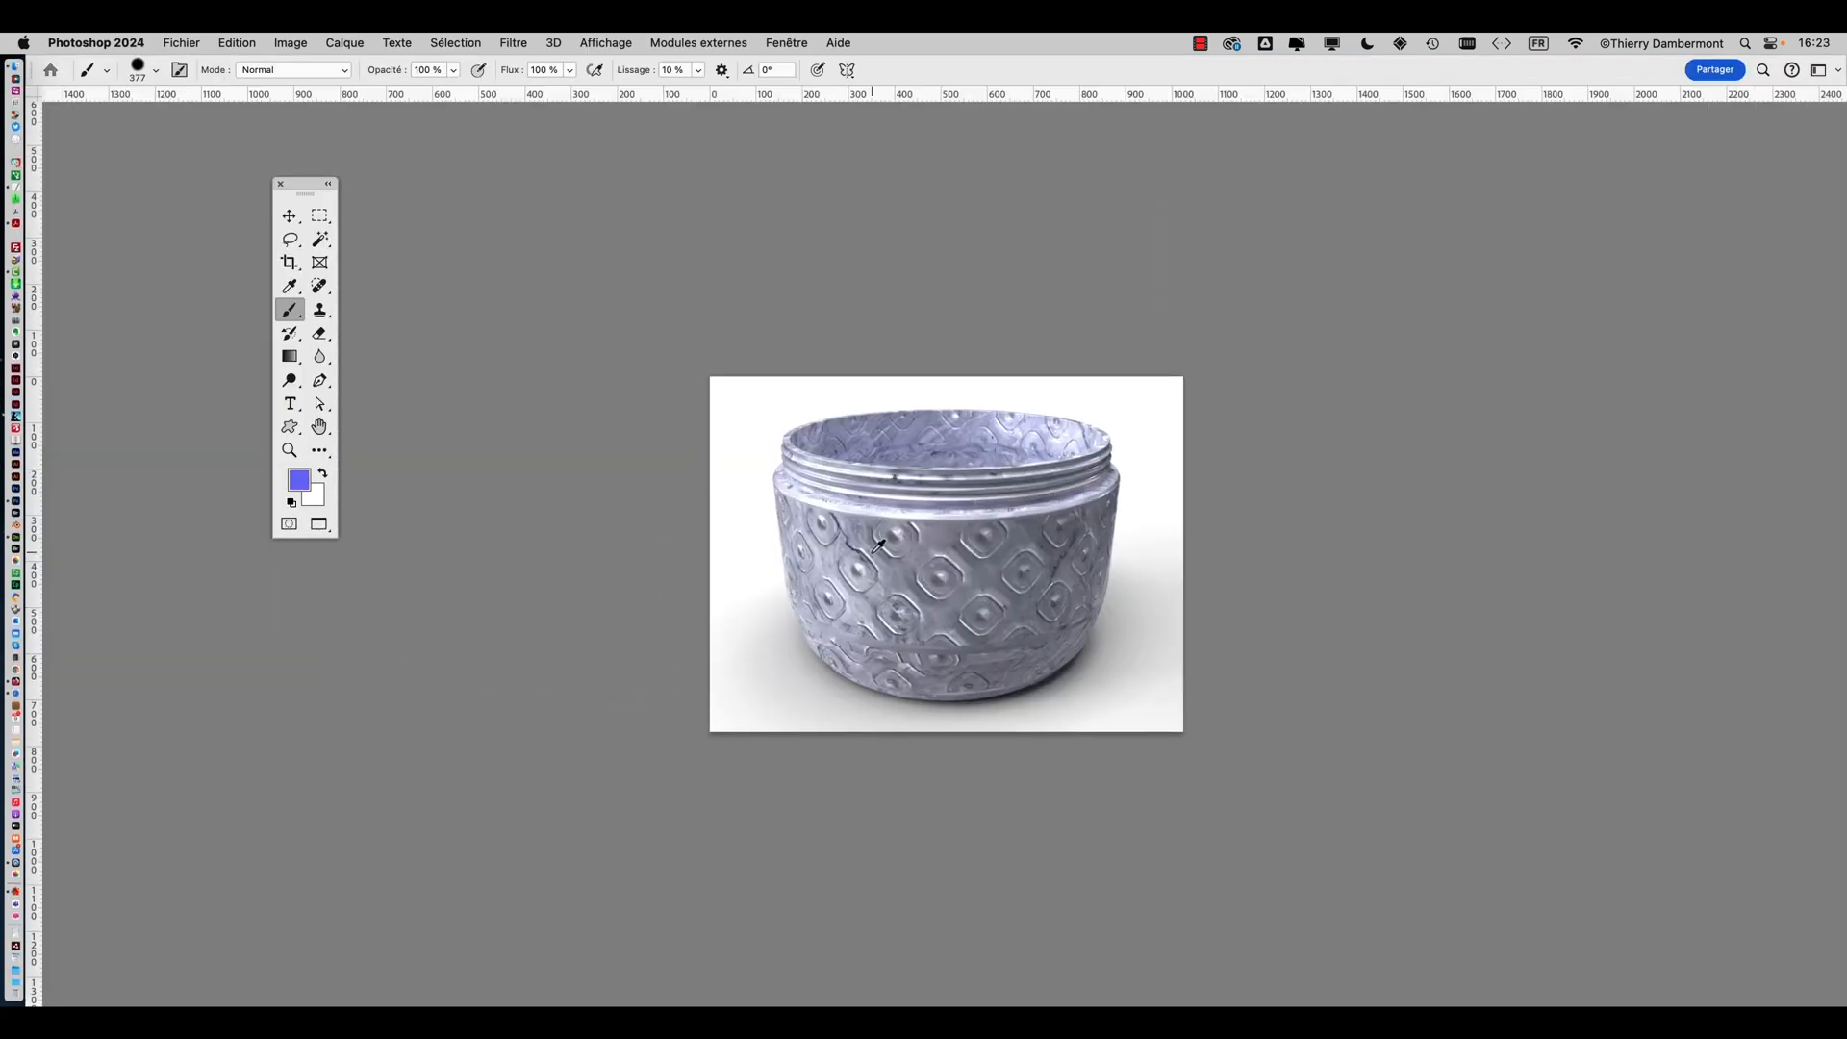
key("super+0")
left_click(288, 216)
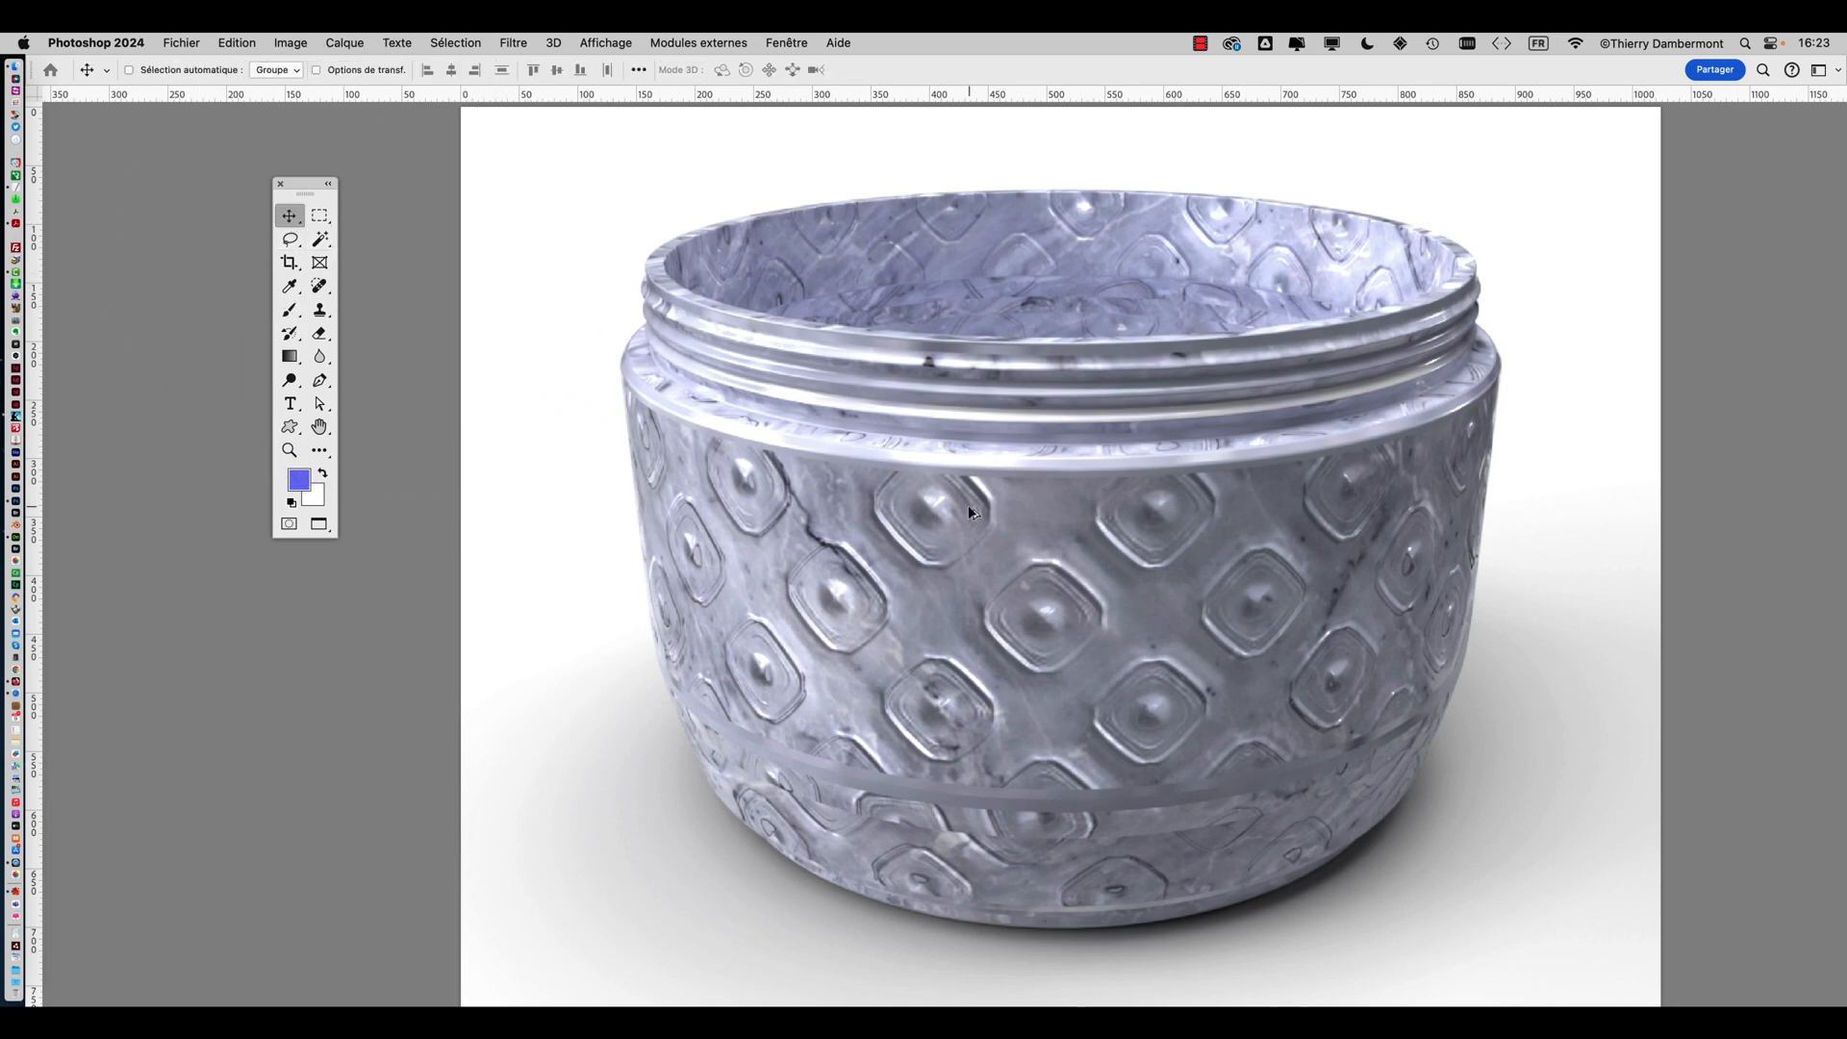
scroll(968, 505, "up", 3, "alt")
left_click_drag(948, 667, 1144, 404)
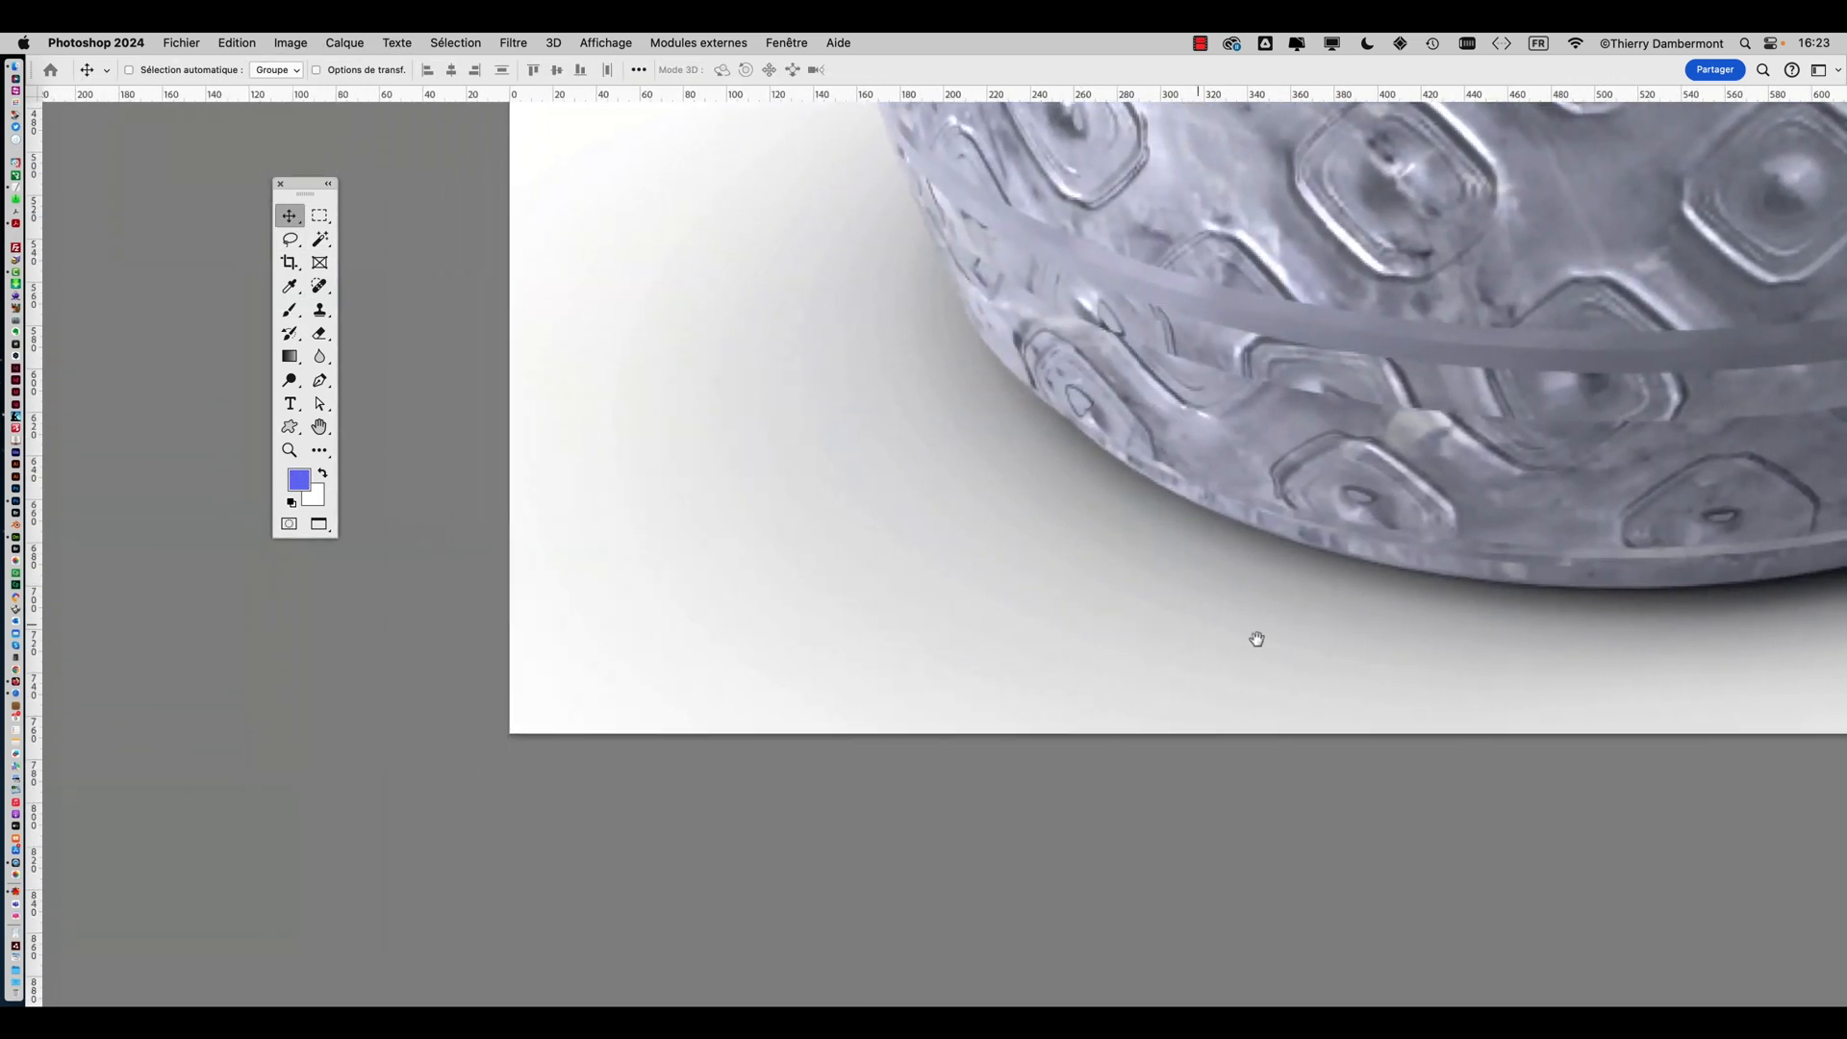
left_click_drag(1257, 639, 950, 668)
scroll(1122, 569, "up", 3, "alt")
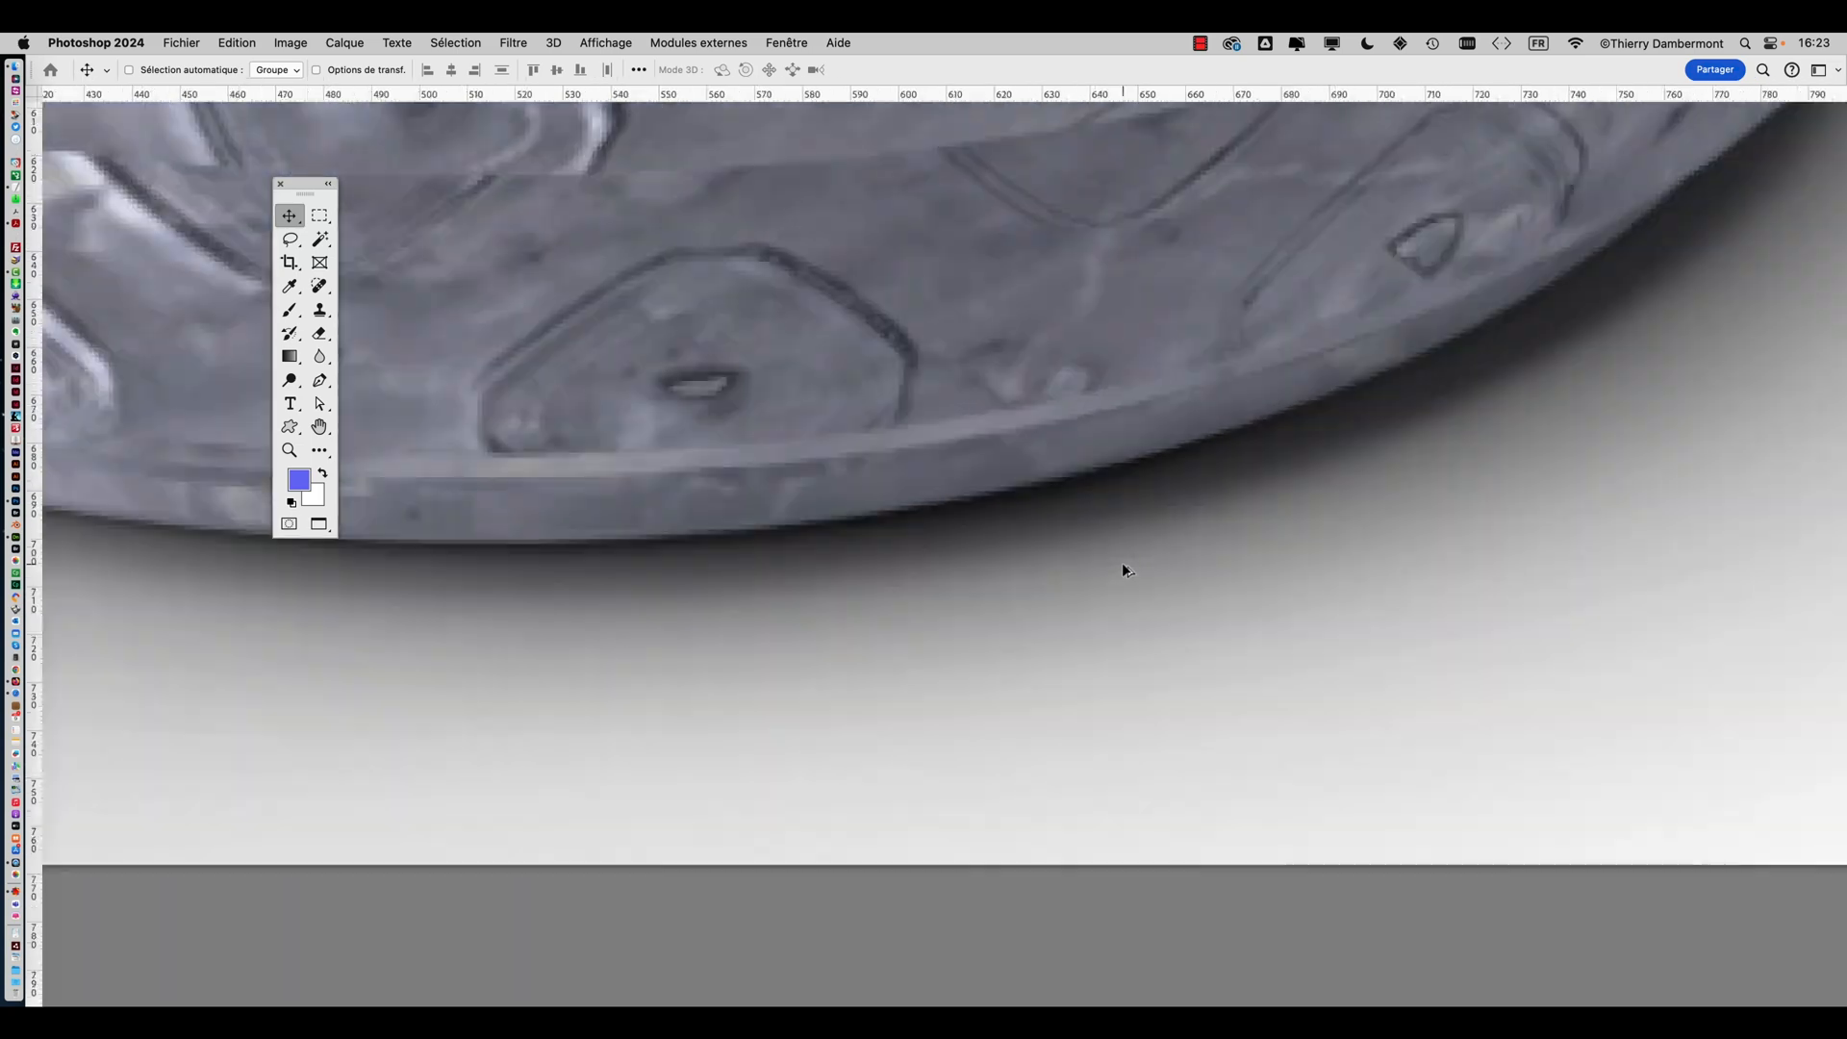
scroll(1122, 568, "up", 2, "alt")
left_click_drag(1386, 544, 1043, 759)
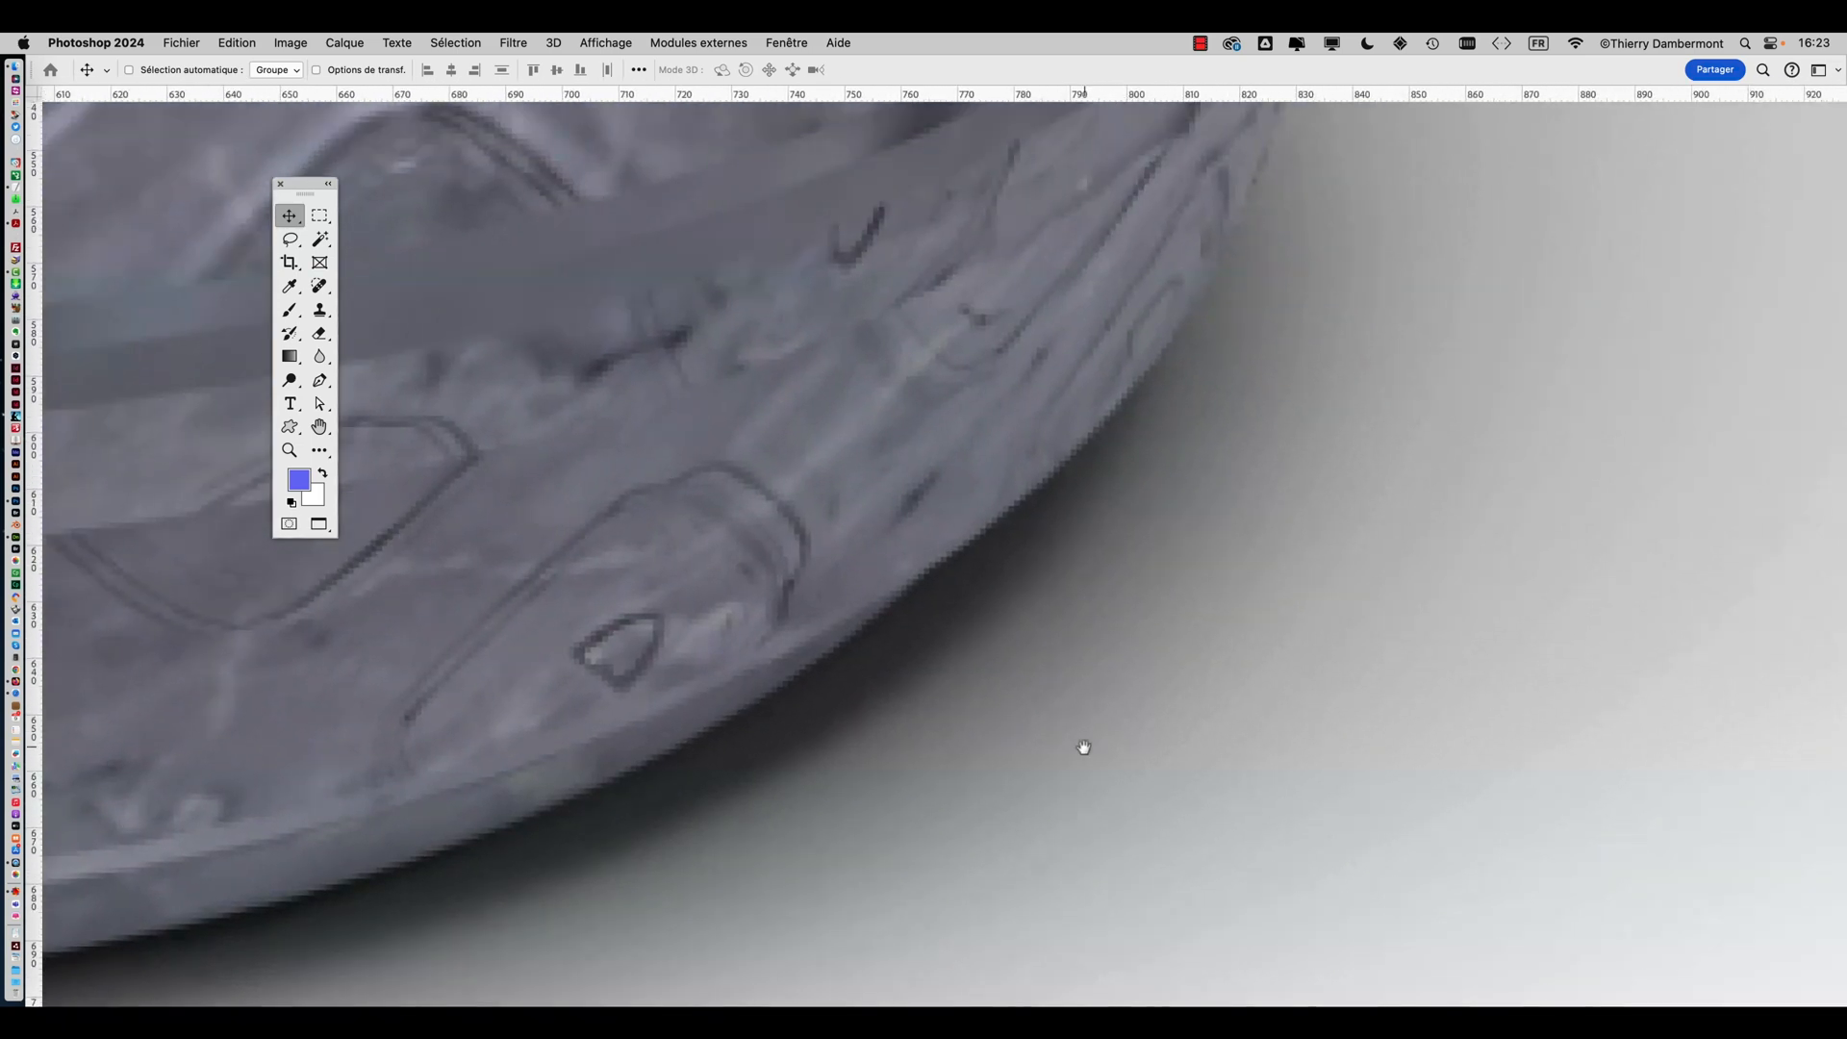
scroll(1058, 770, "down", 8, "alt")
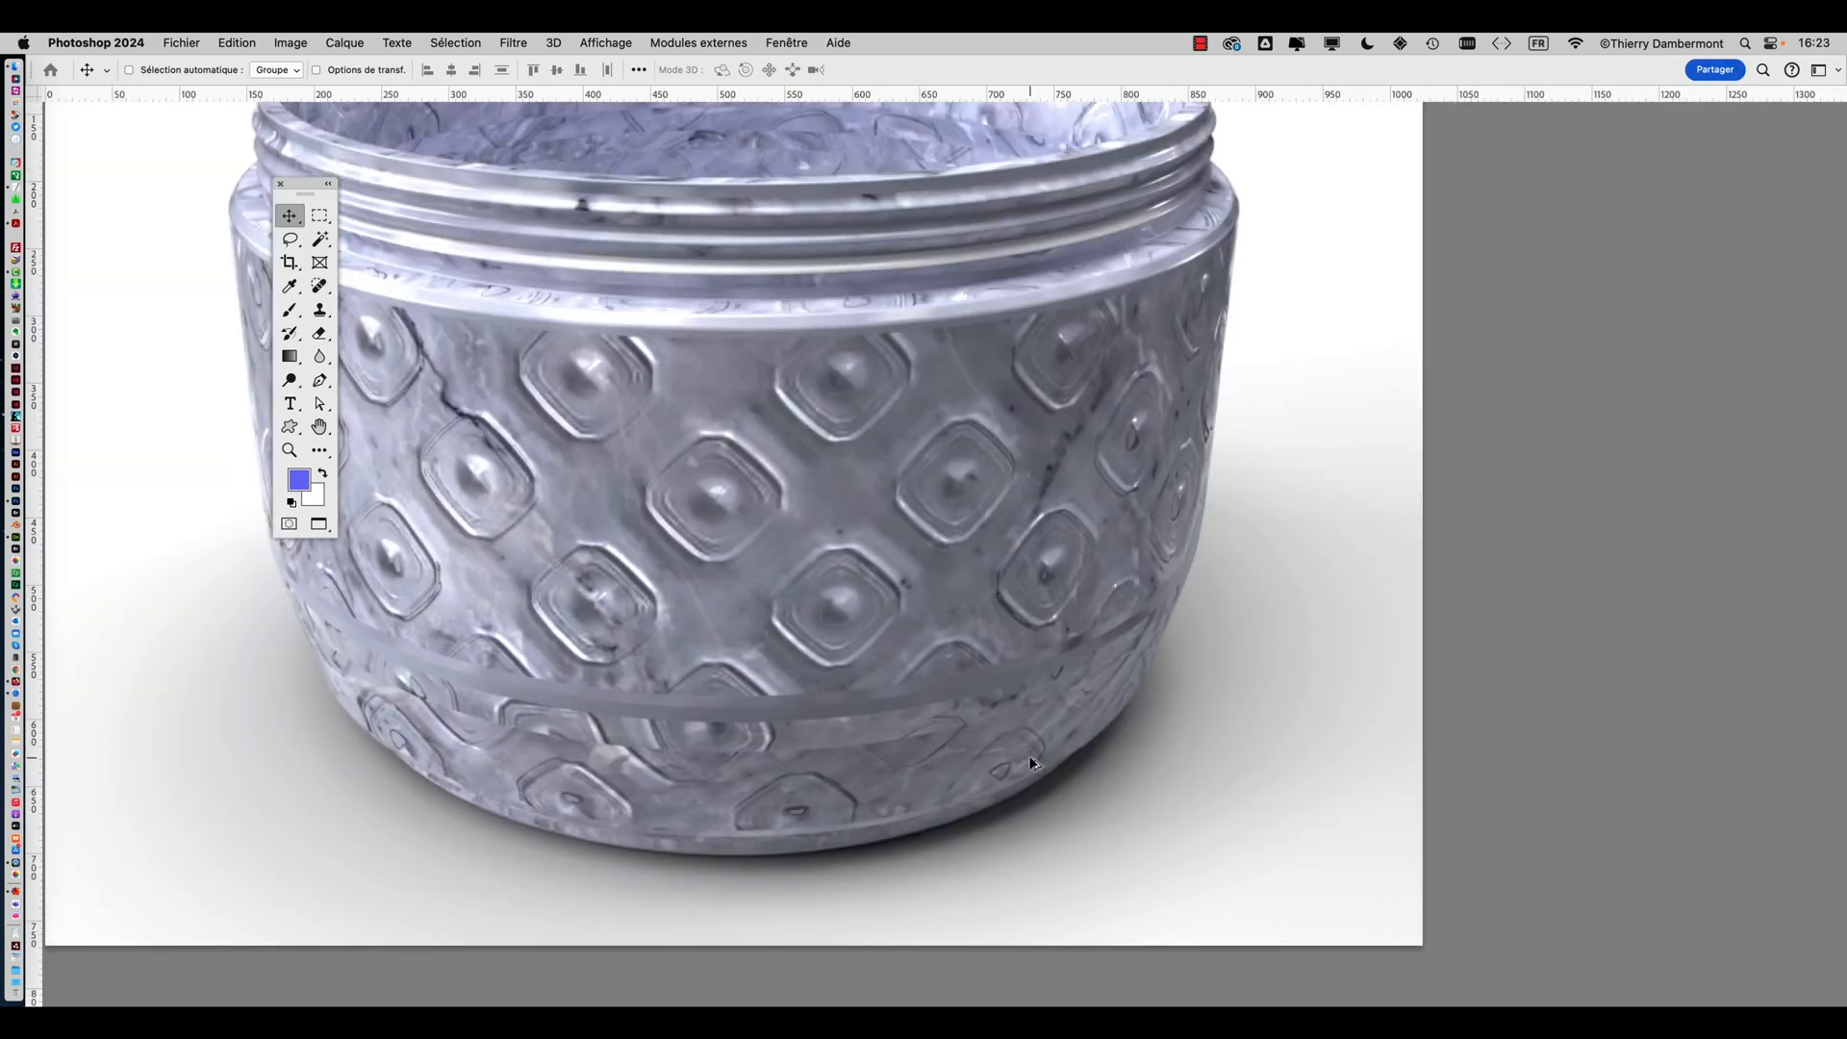
scroll(1032, 762, "down", 1, "alt")
scroll(713, 627, "down", 4, "alt")
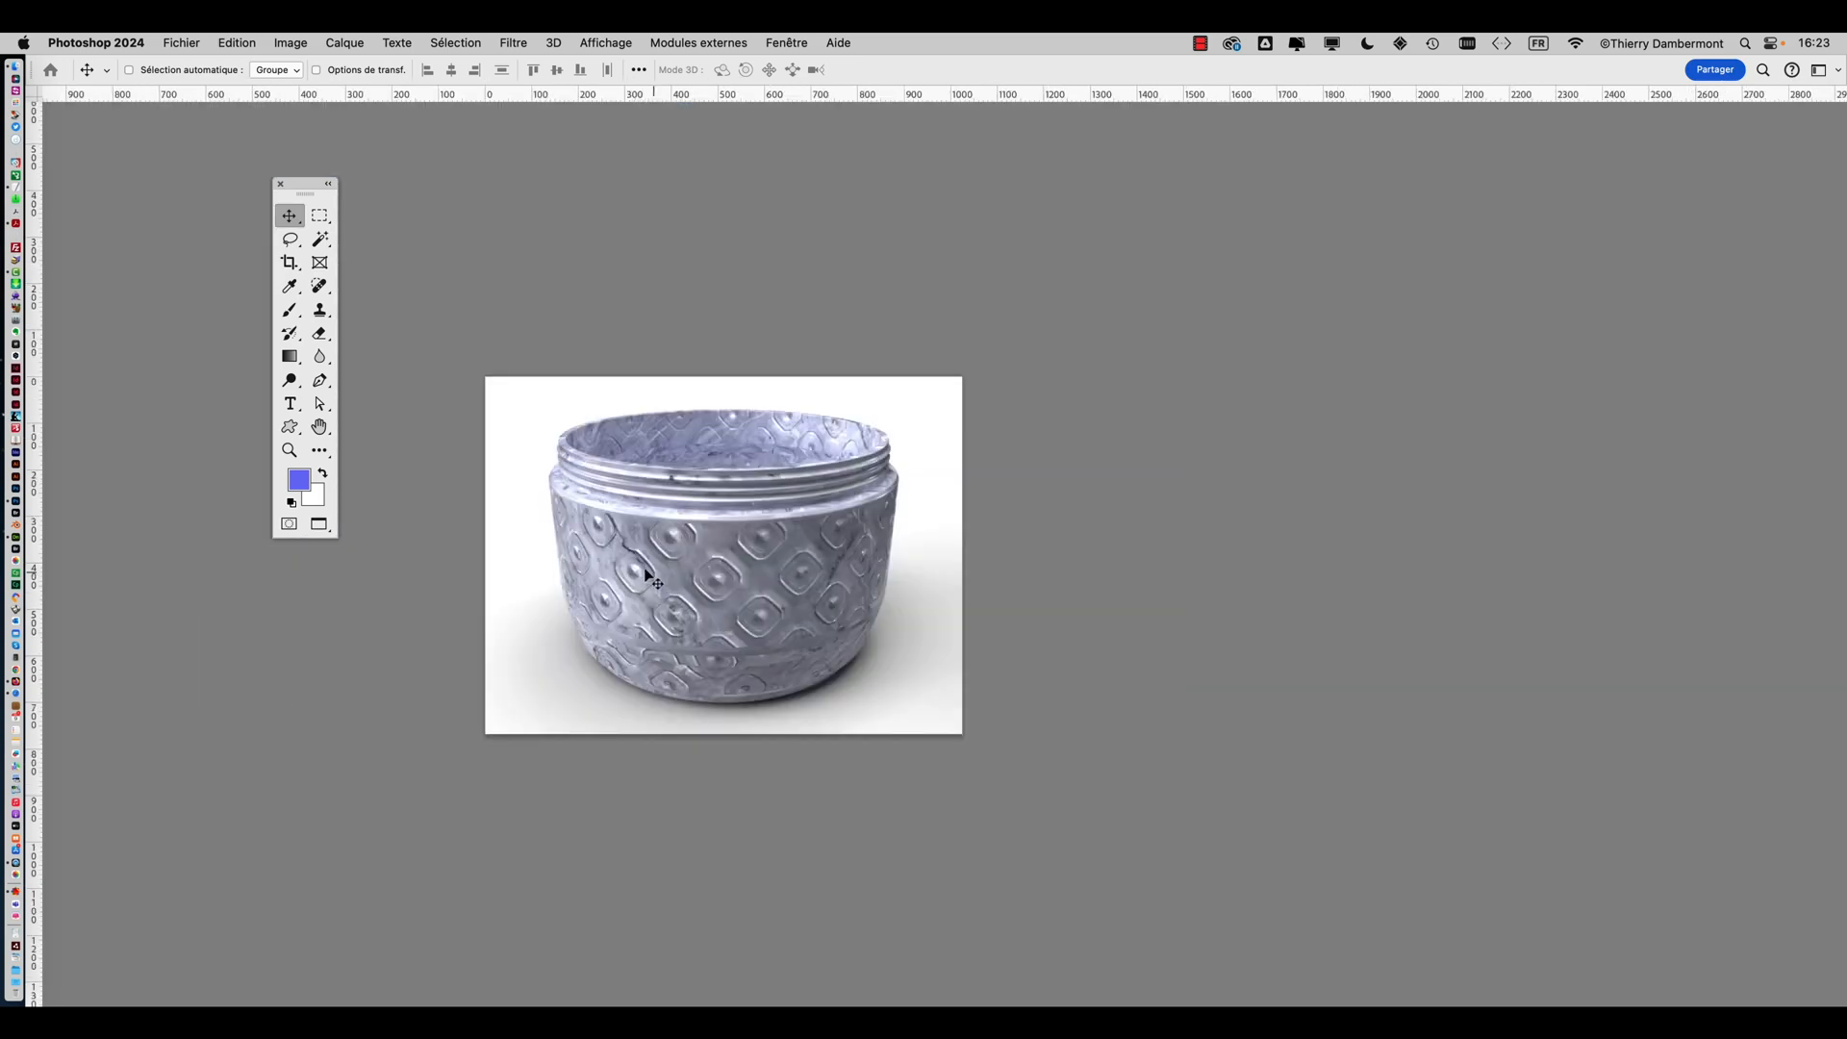
left_click_drag(567, 495, 959, 462)
scroll(1197, 425, "up", 5, "alt")
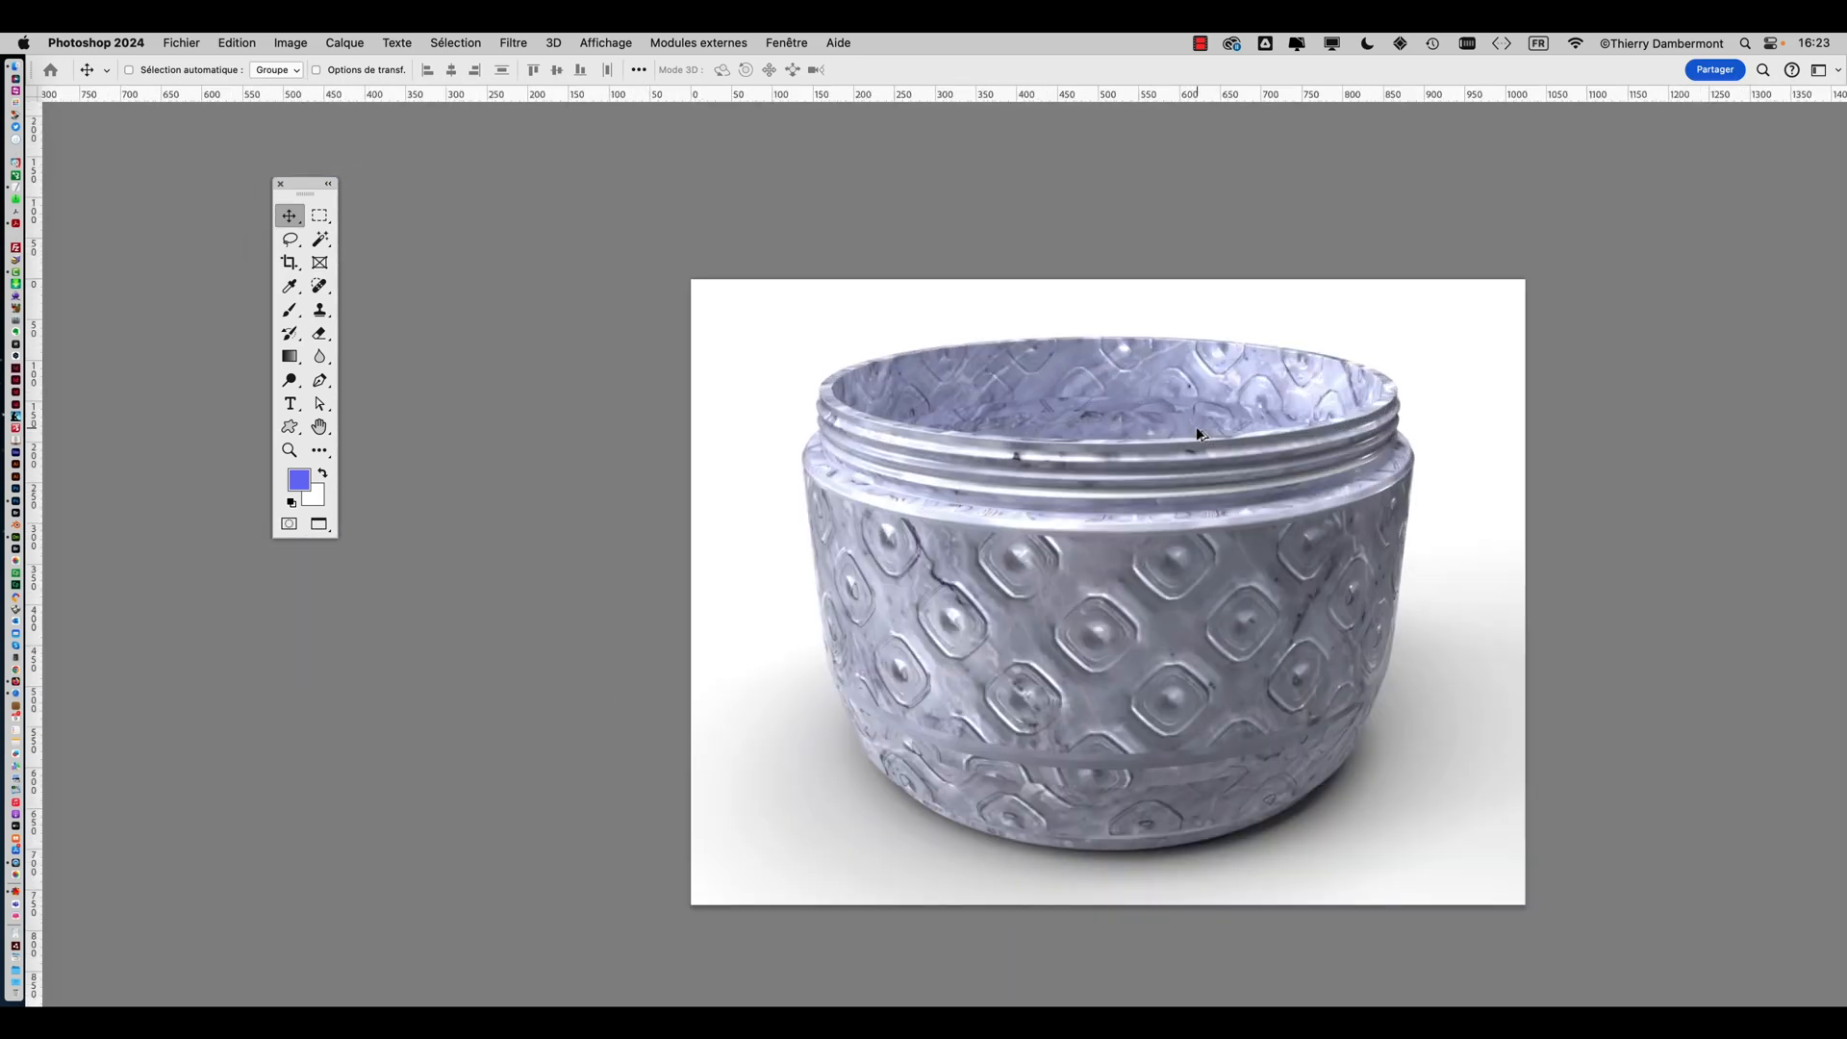
left_click_drag(1025, 542, 863, 456)
scroll(952, 462, "up", 3, "alt")
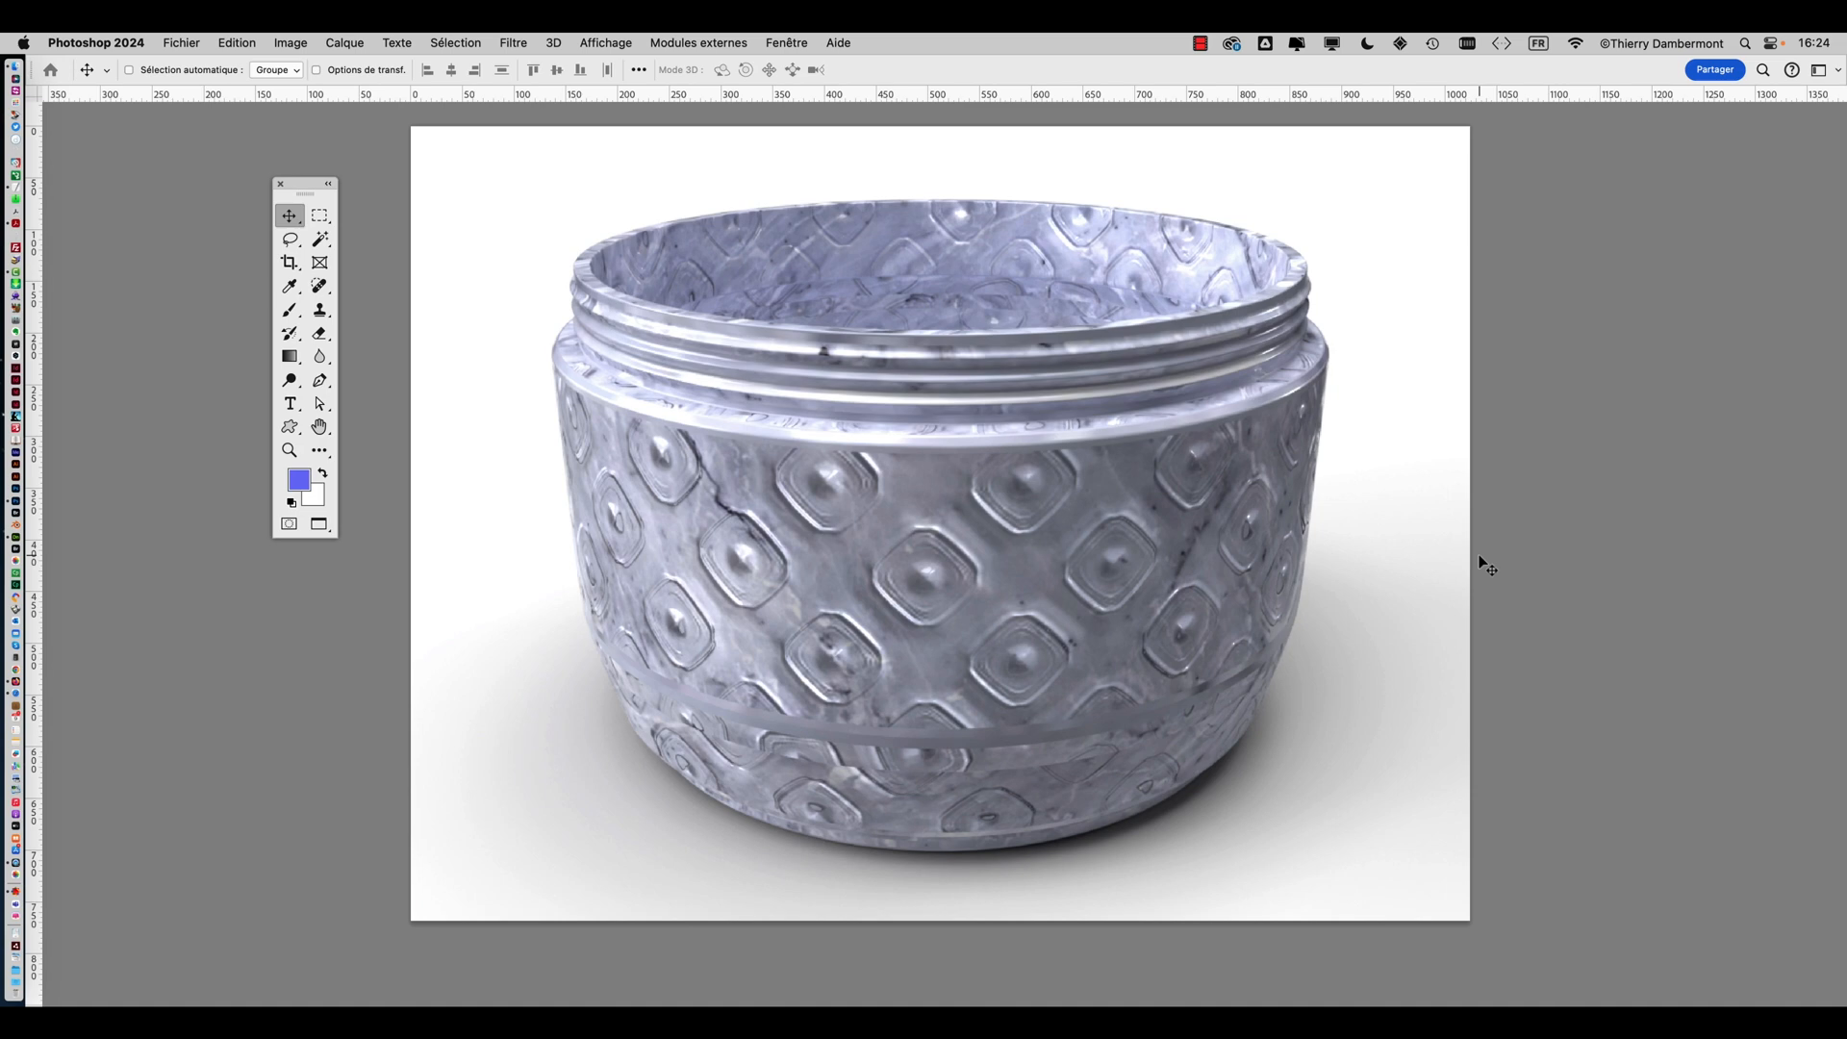
Open Bing Image Creator in the browser, then minimise the browser window
key("super+Tab")
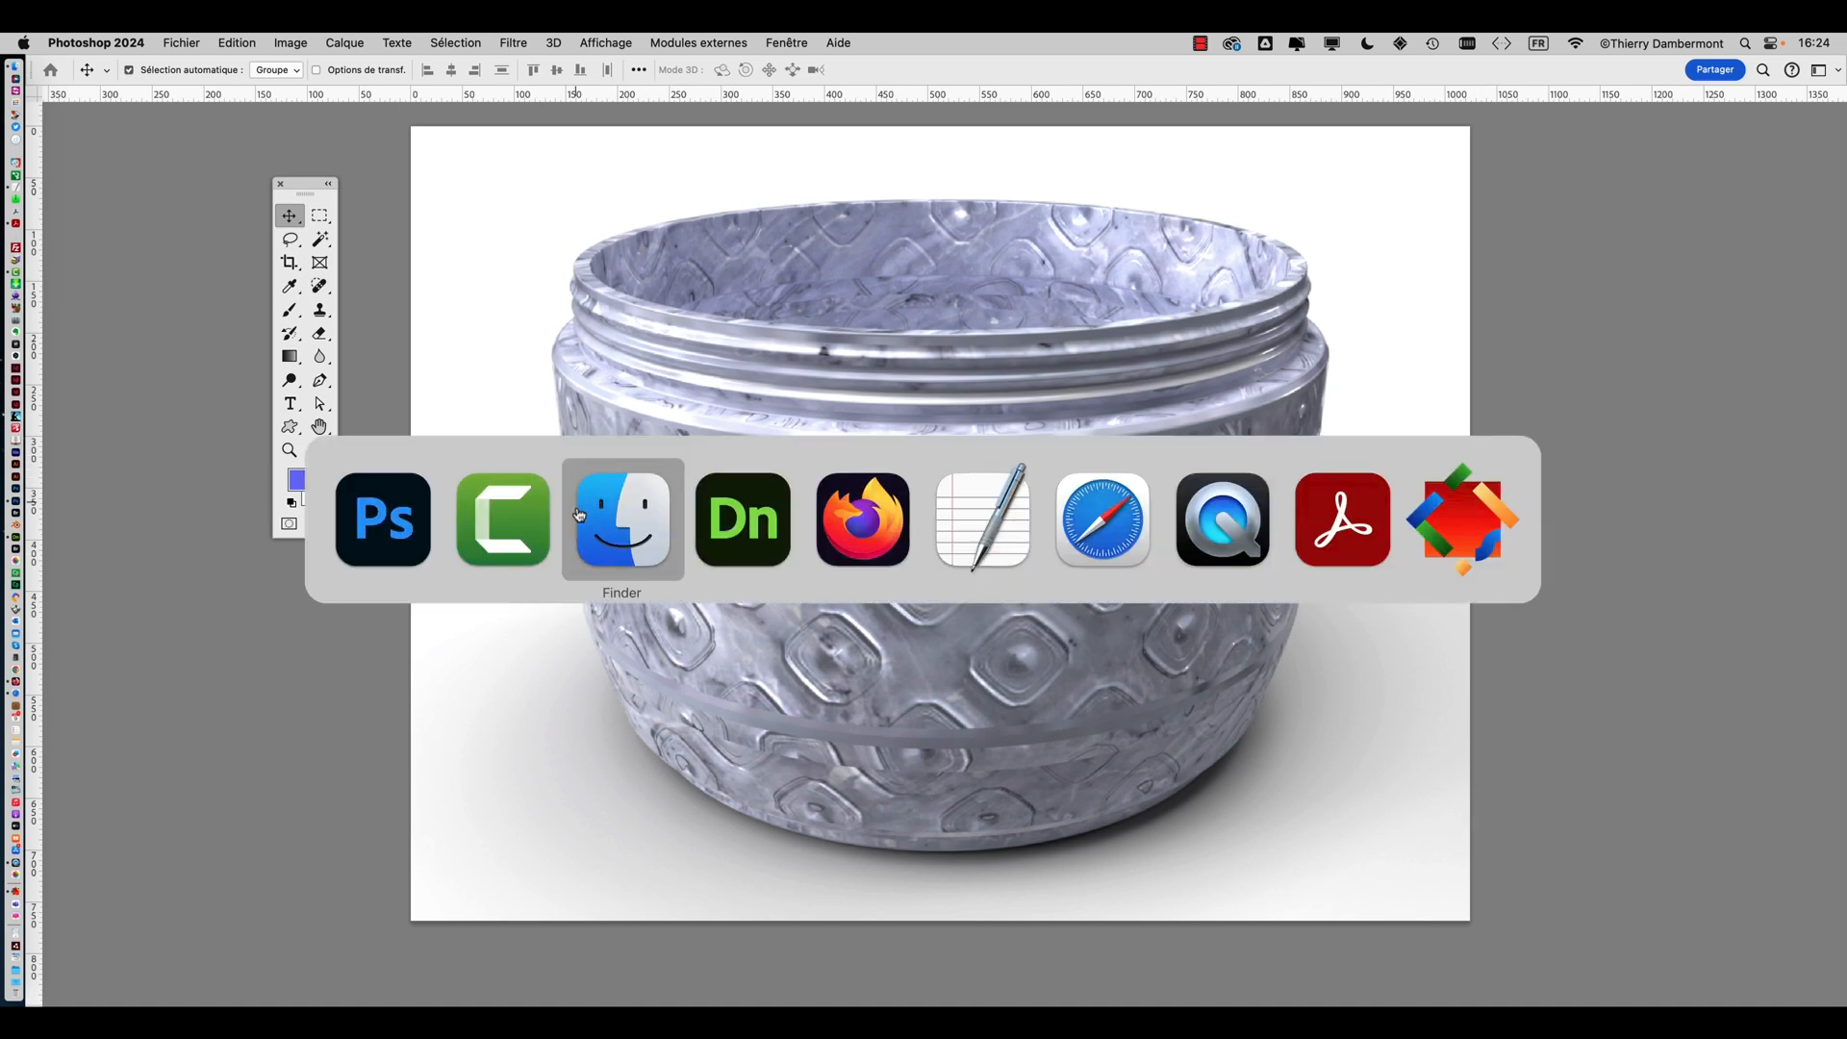
left_click(844, 530)
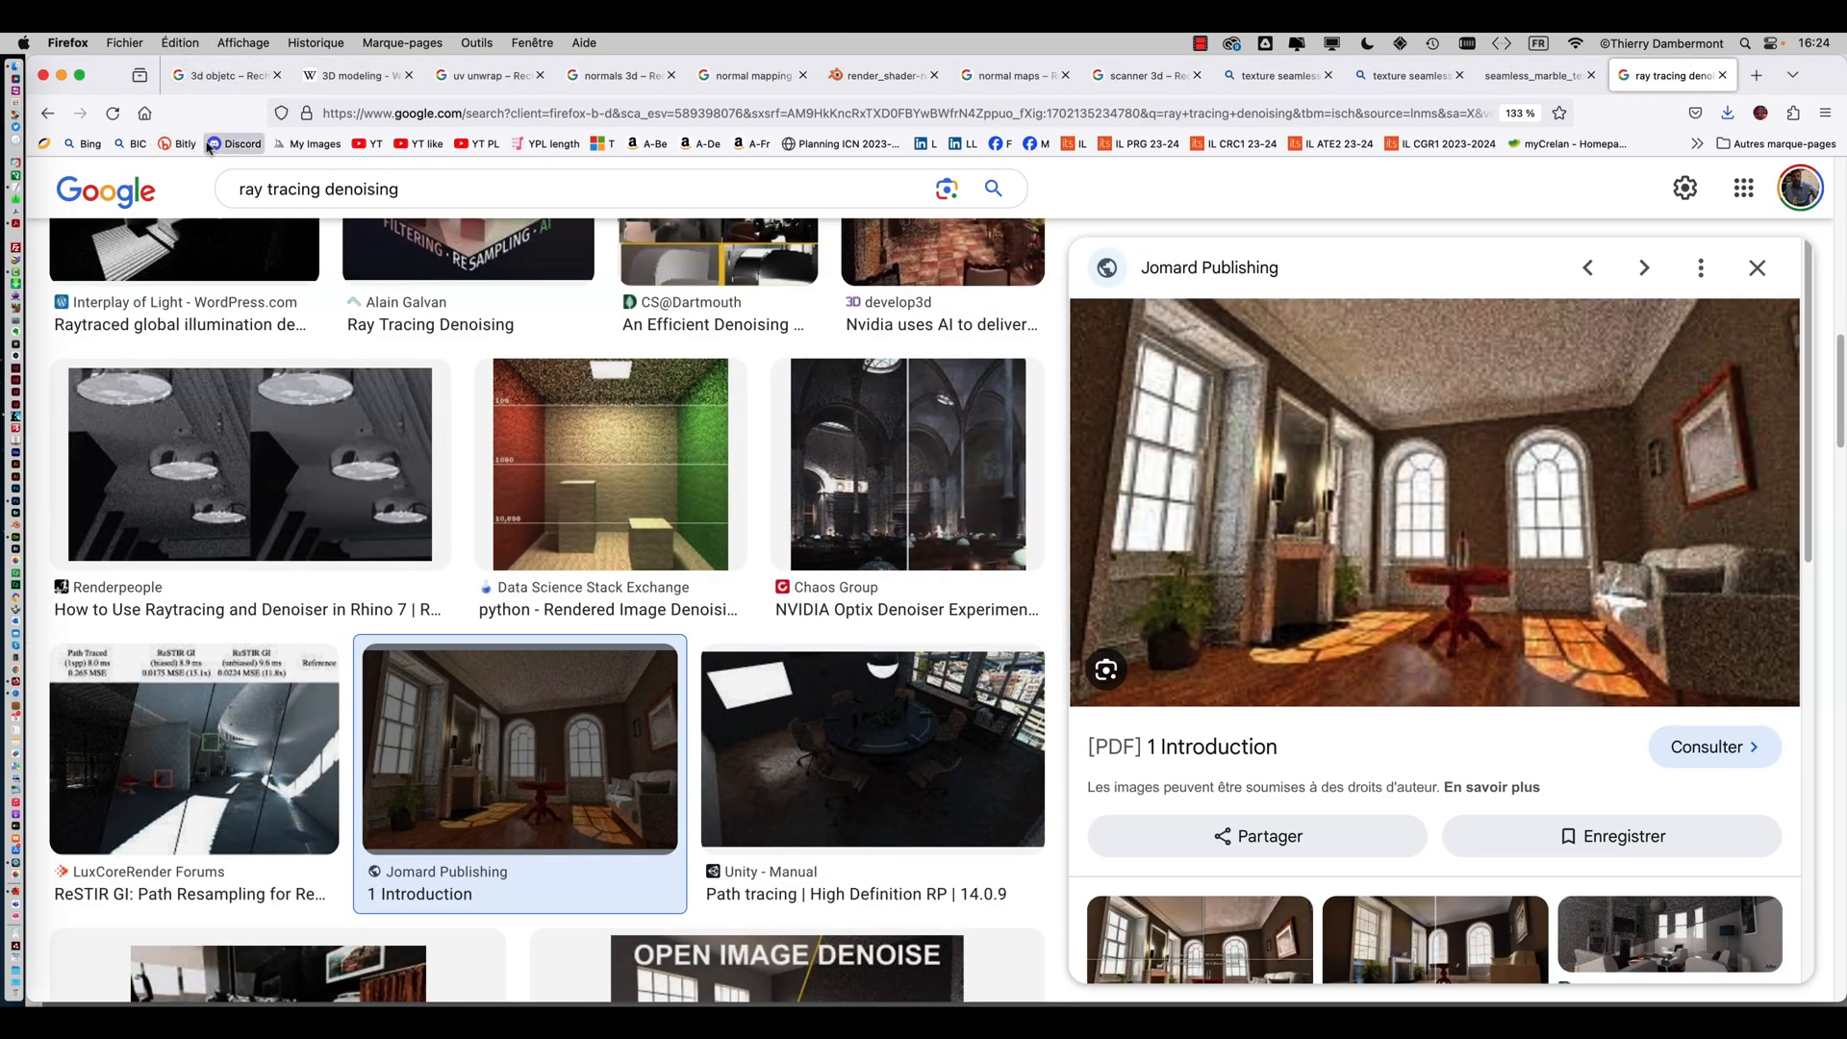
left_click(129, 145)
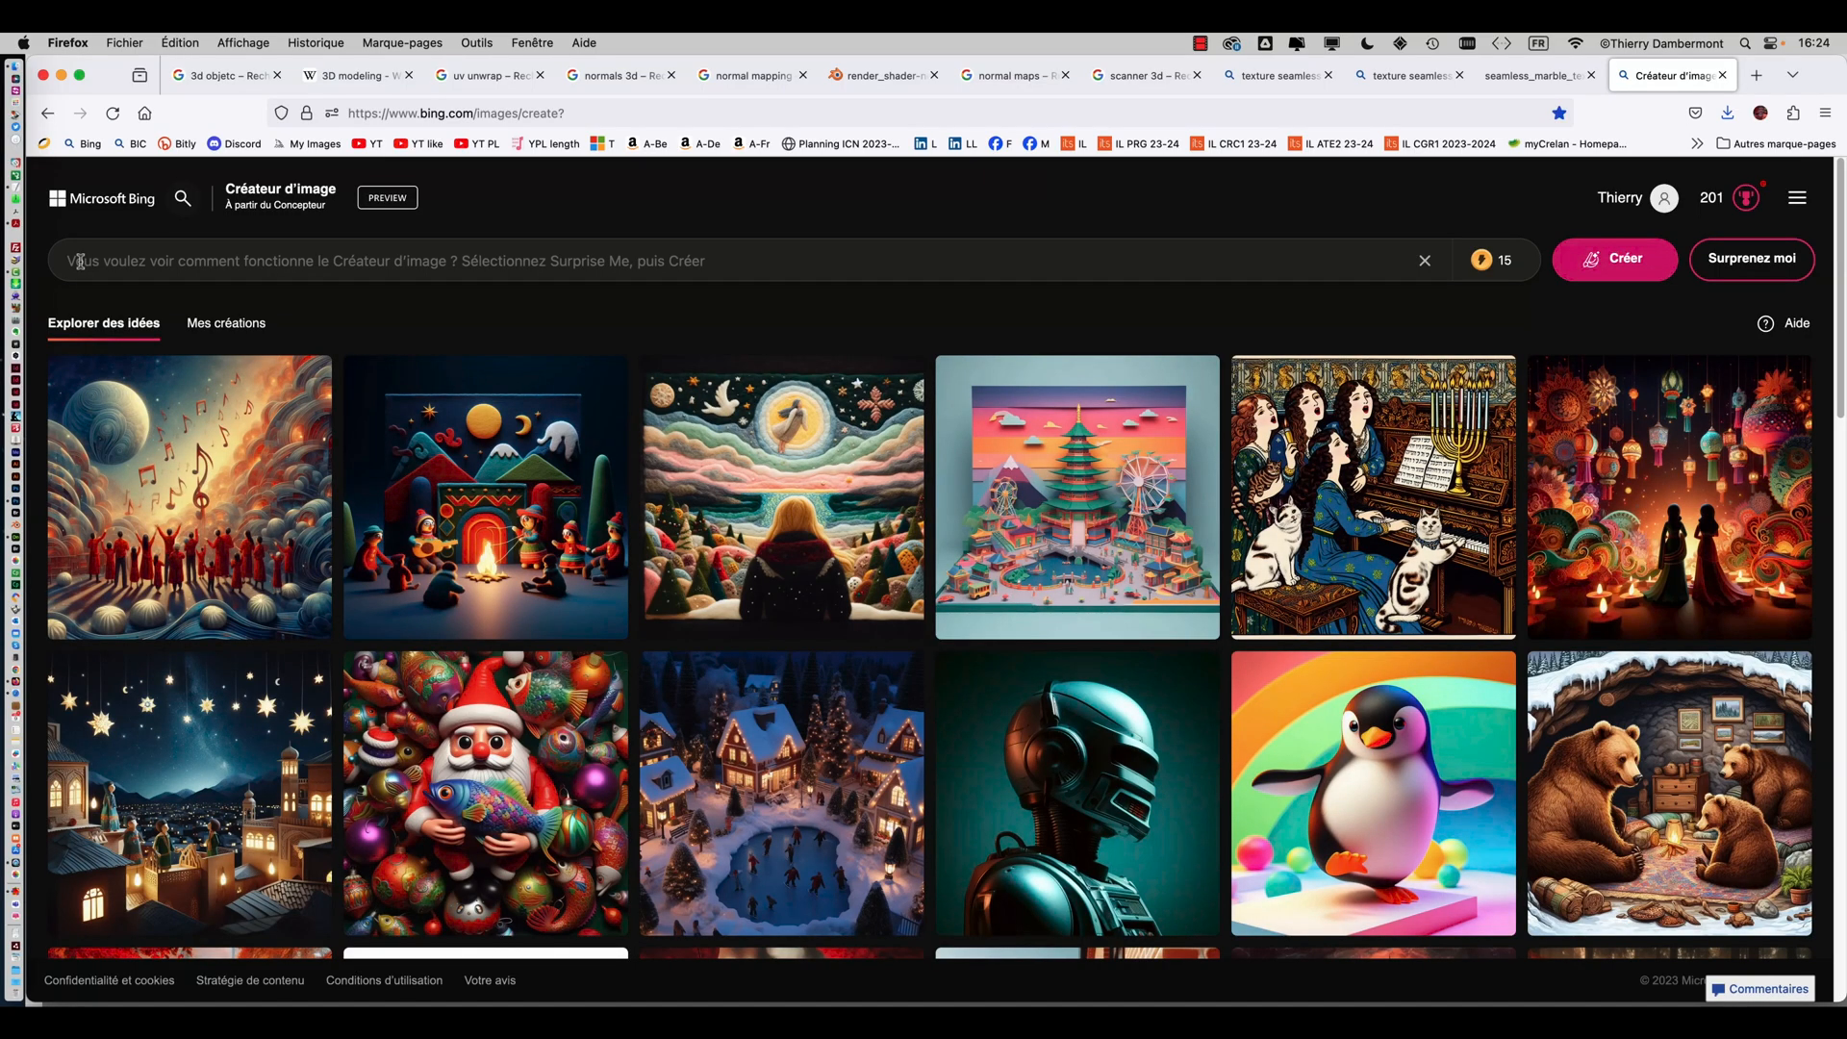
mouse_move(437, 465)
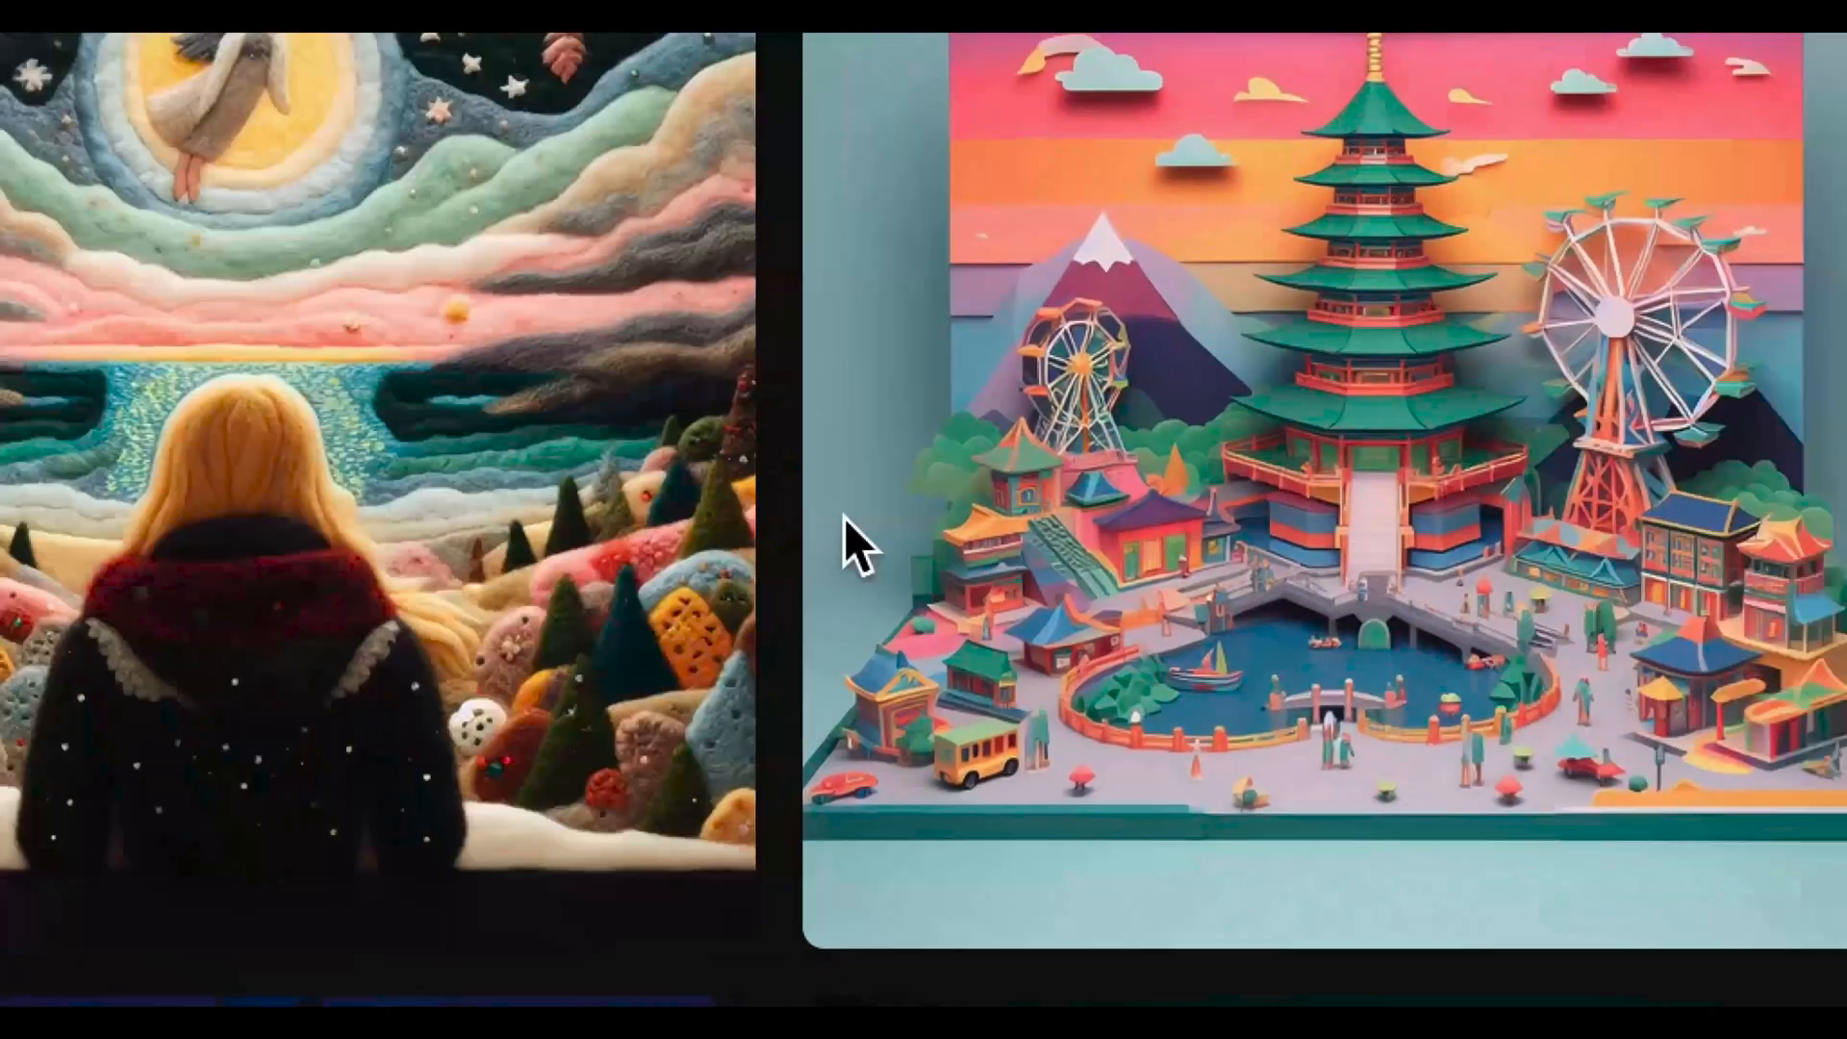
mouse_move(914, 541)
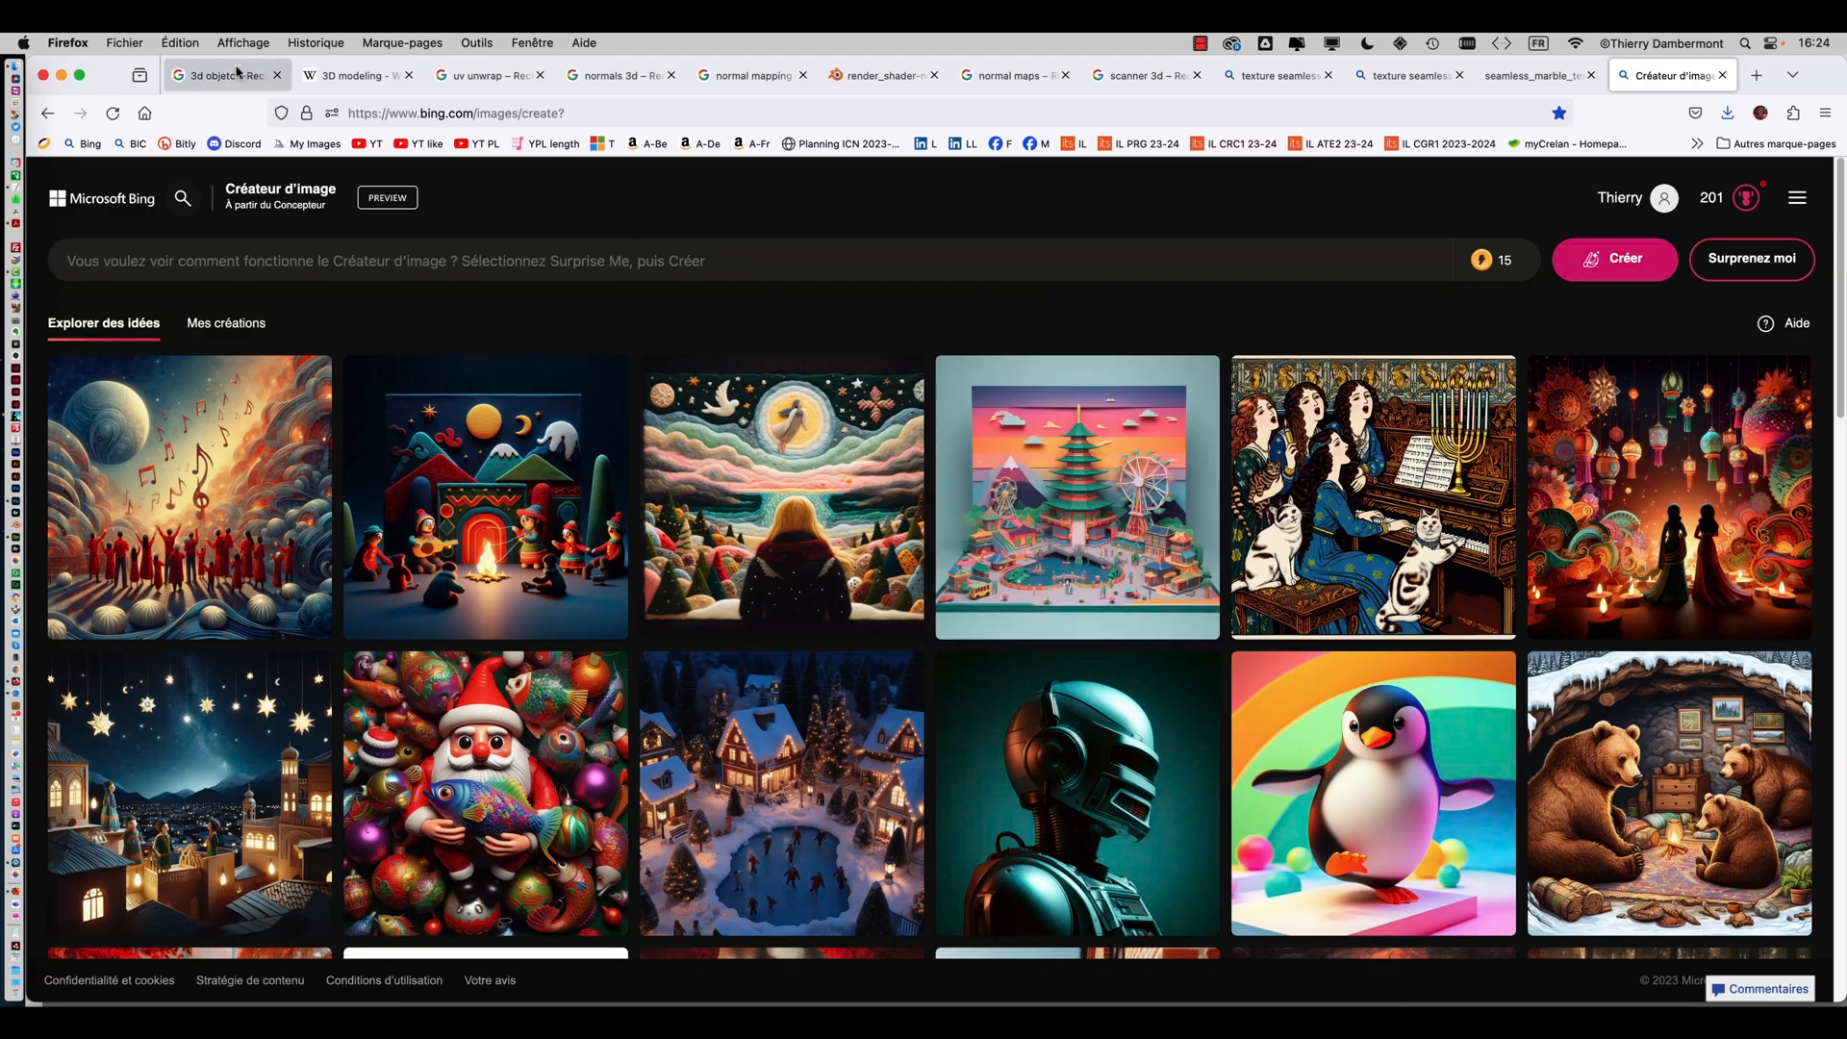
left_click(64, 77)
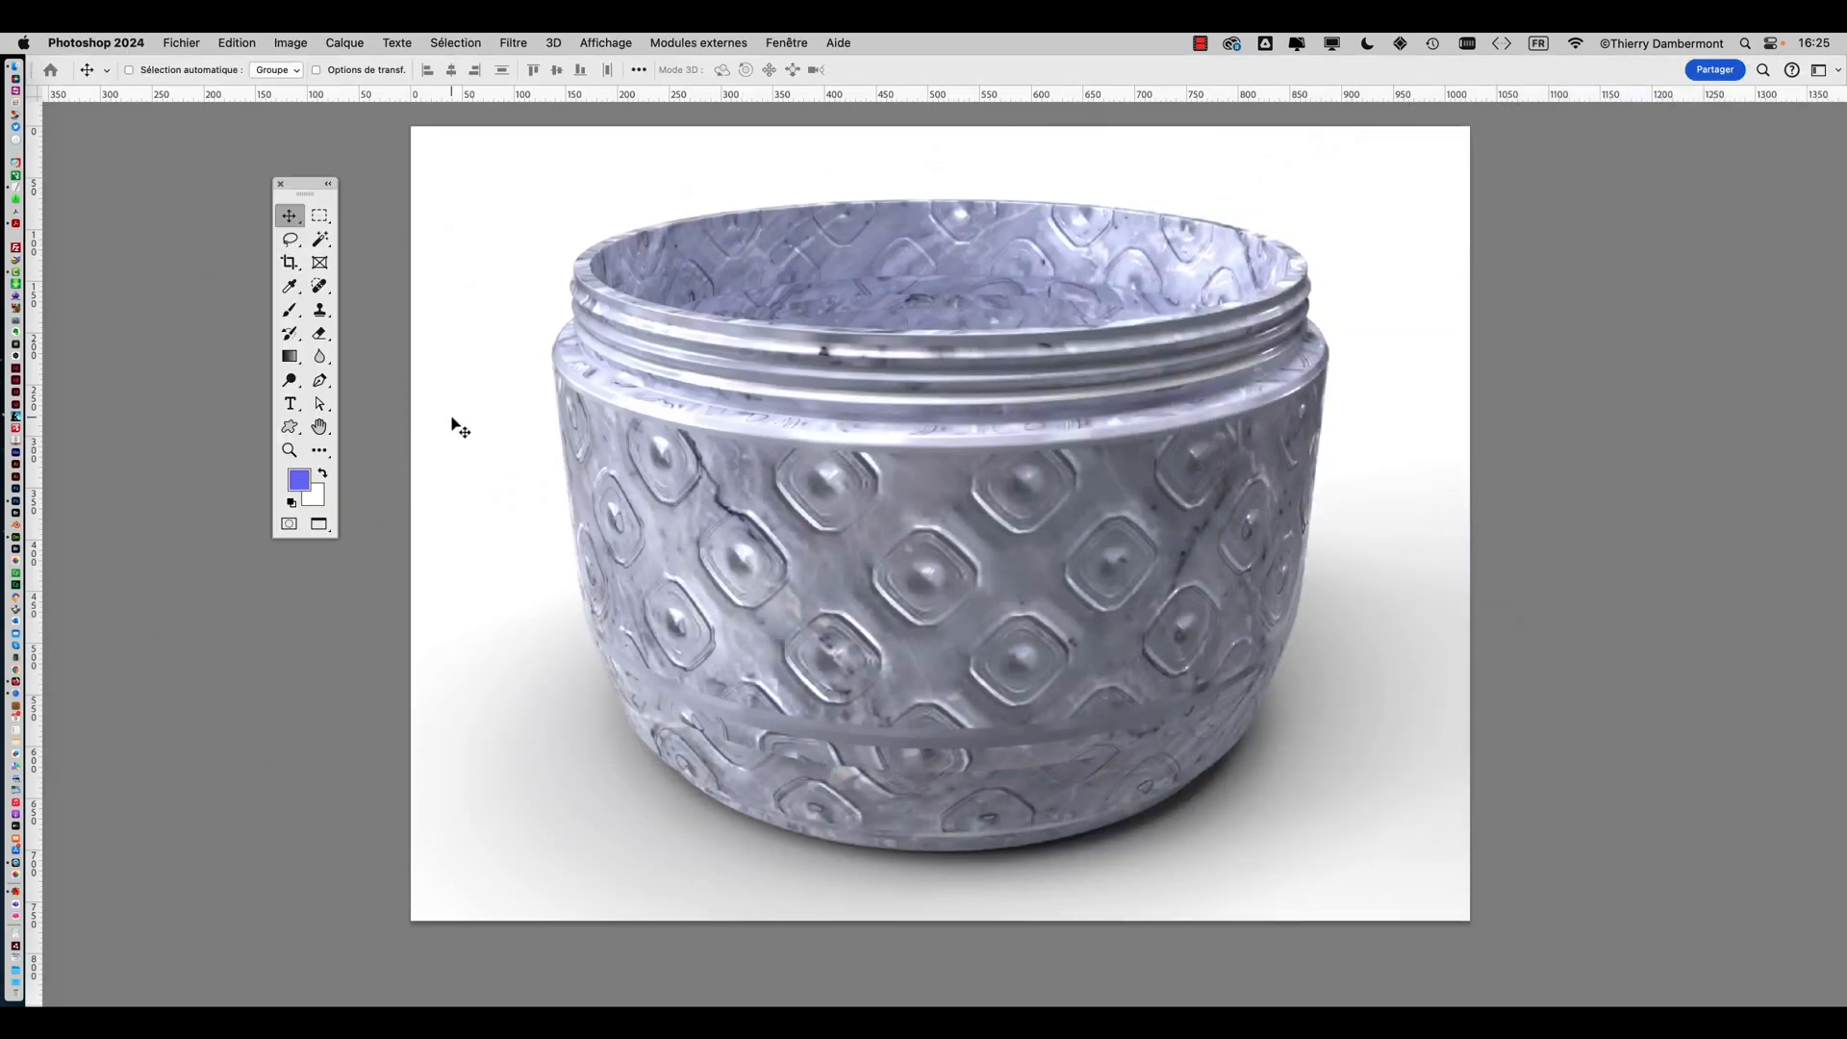